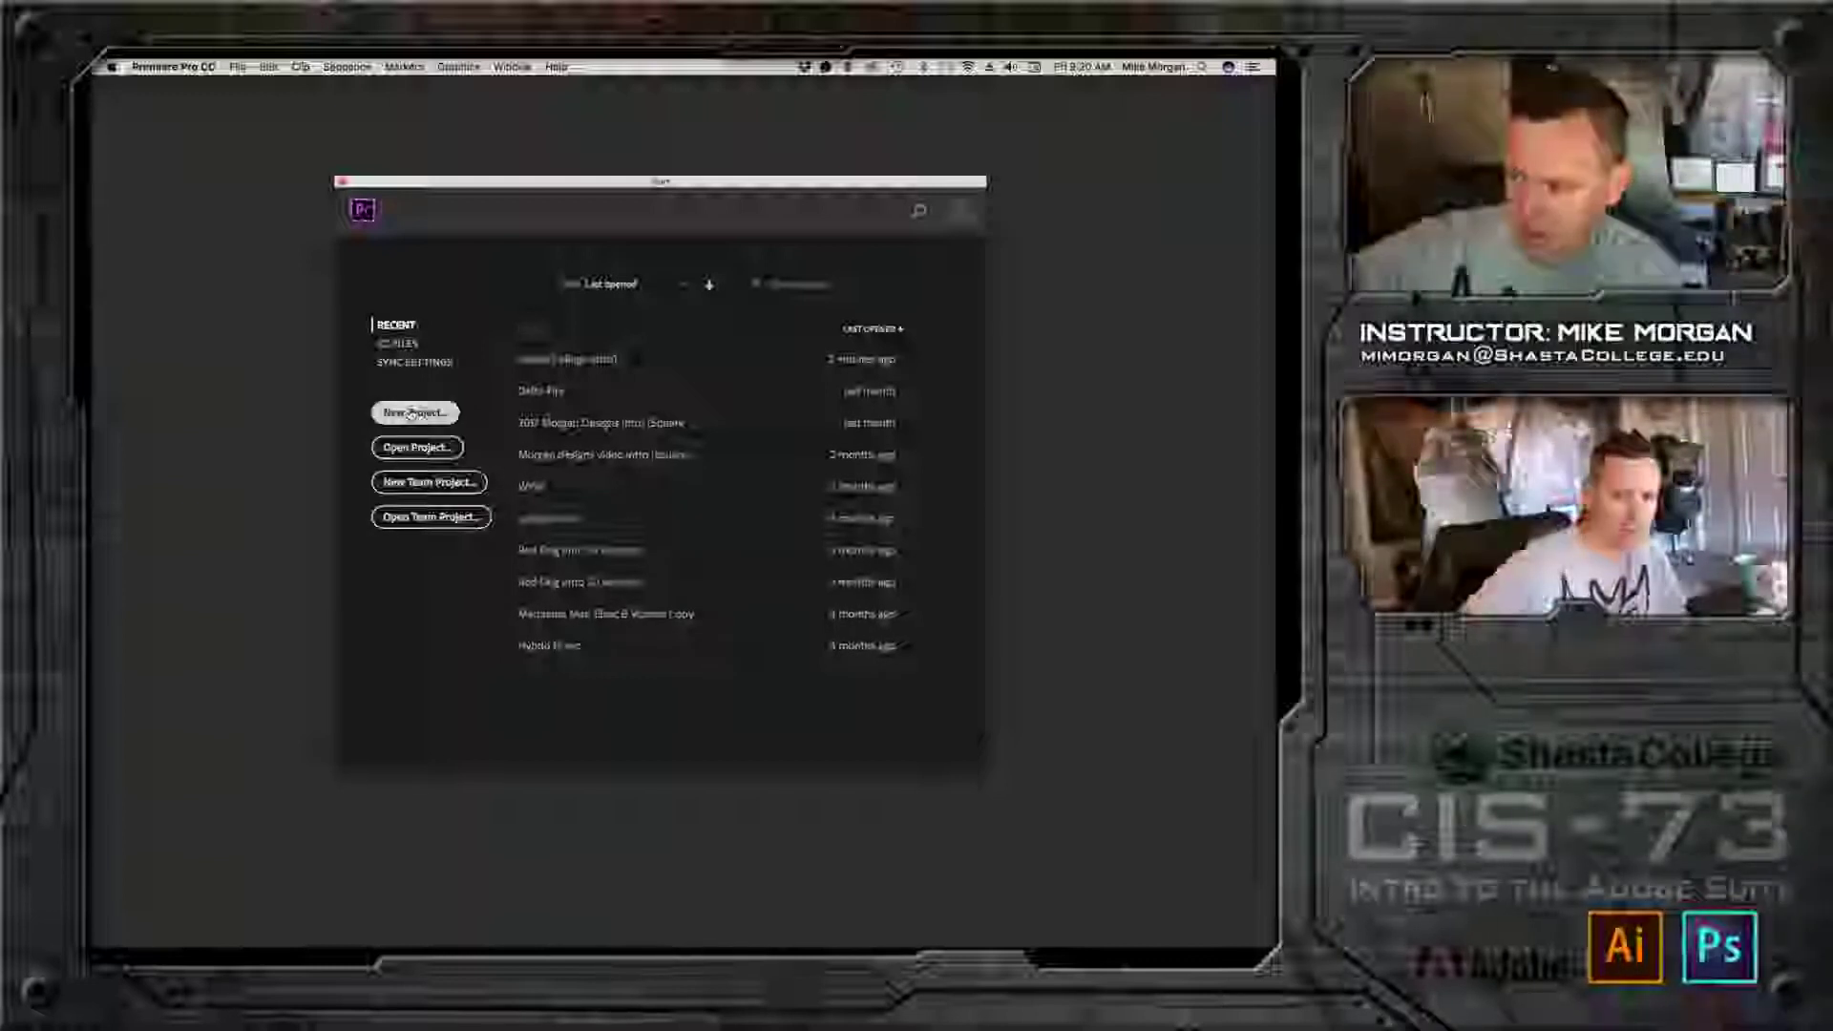
Step: Start a new project from the Start screen
{"action": "left_click", "coordinate": [412, 412]}
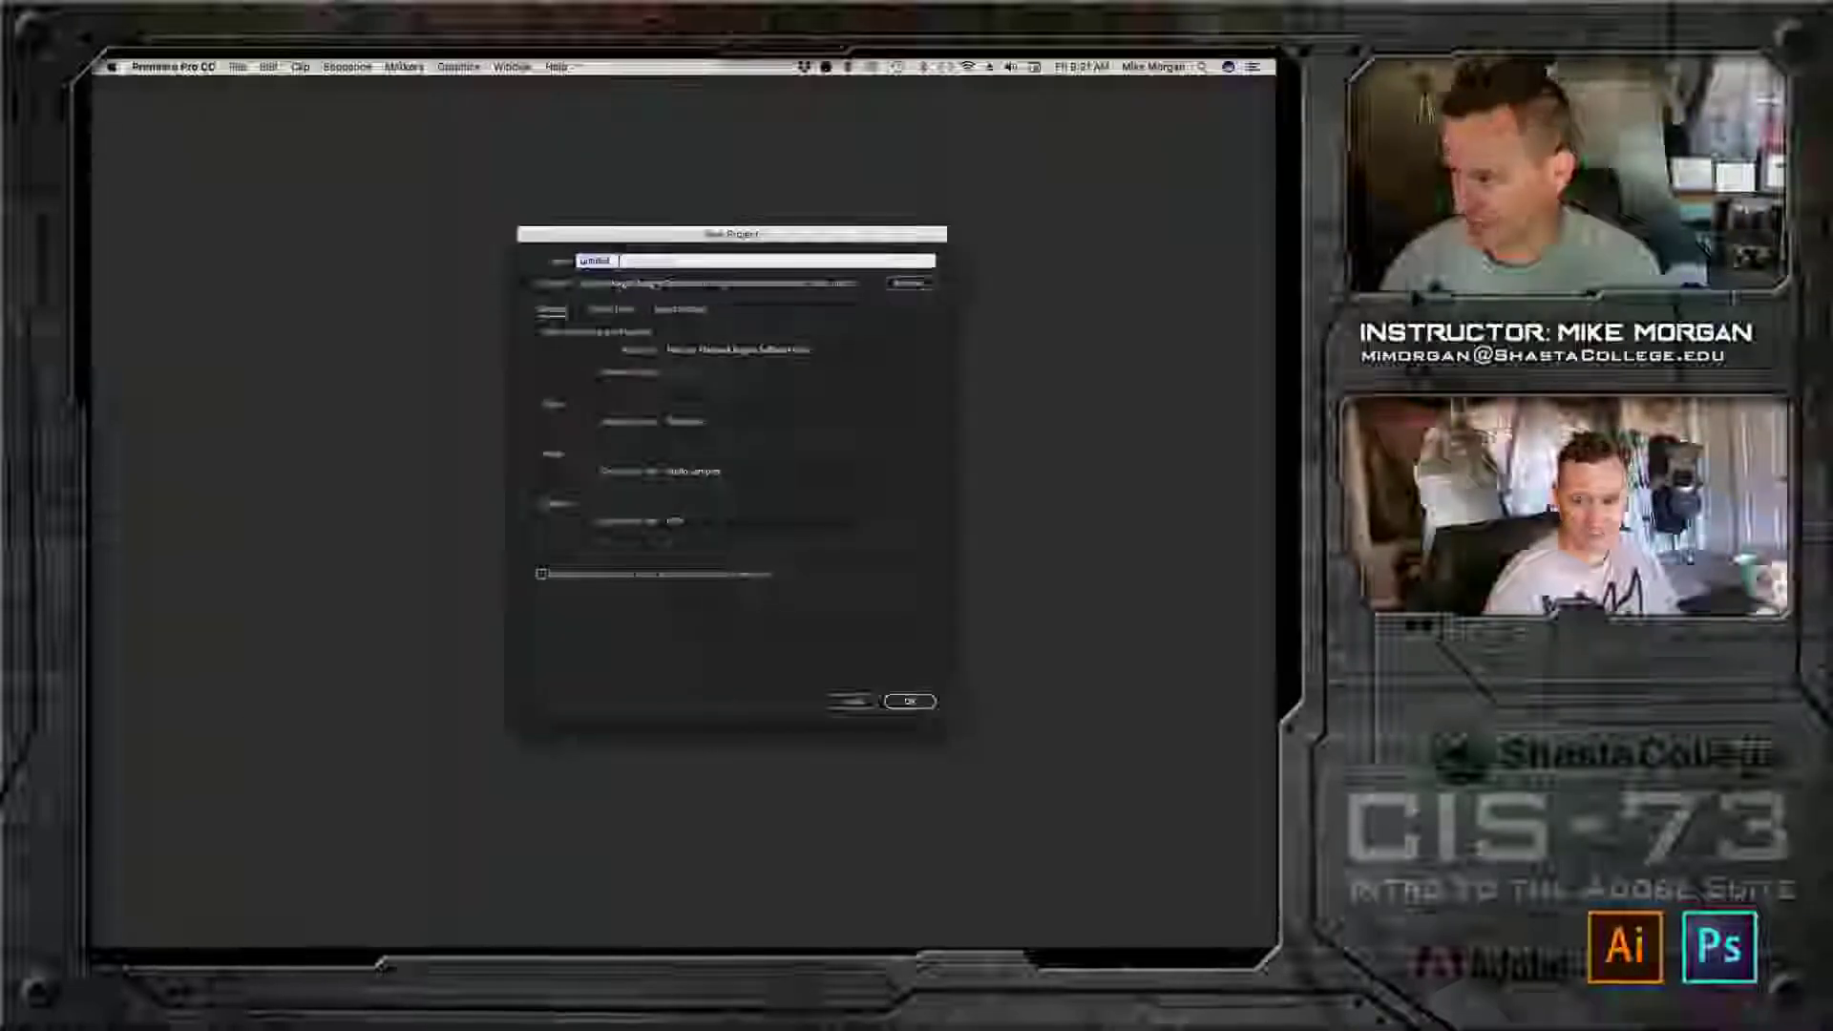
Step: Replace the default name Untitled with 'Cis vid demo' and create the project
{"action": "left_click", "coordinate": [598, 260]}
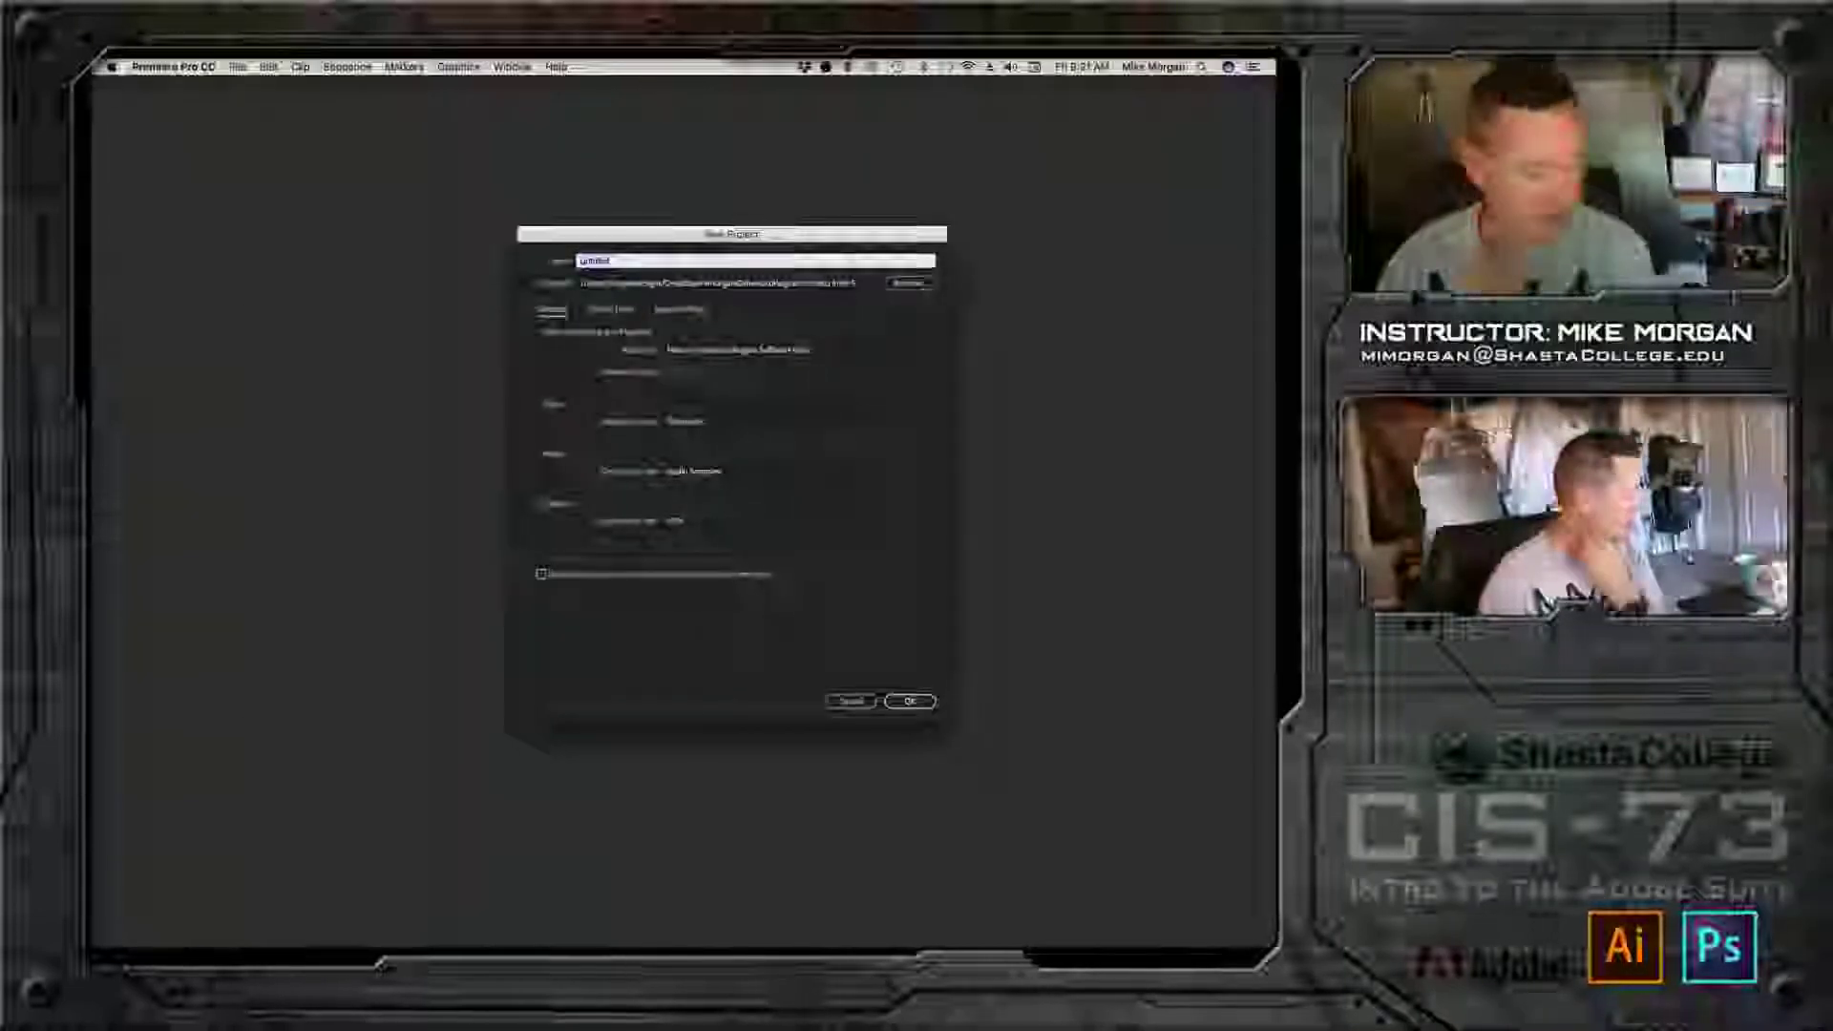
{"action": "double_click", "coordinate": [598, 260]}
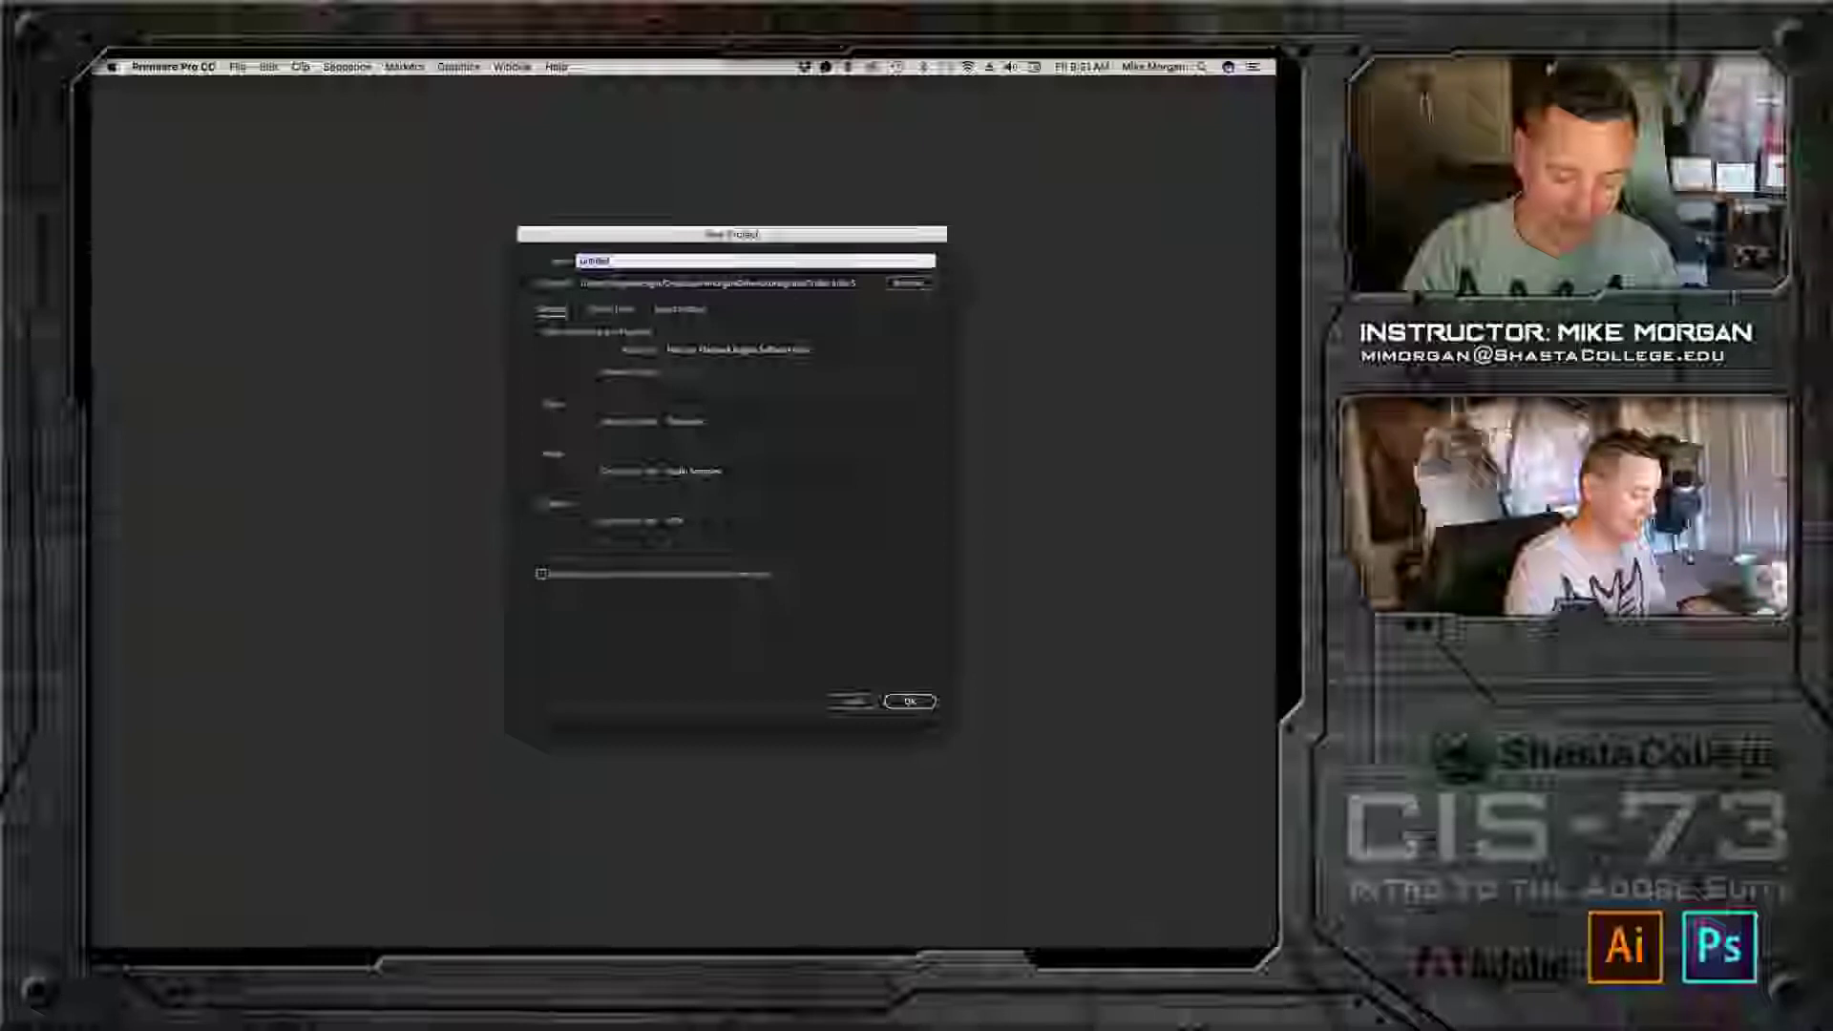
{"action": "type", "text": "Ca"}
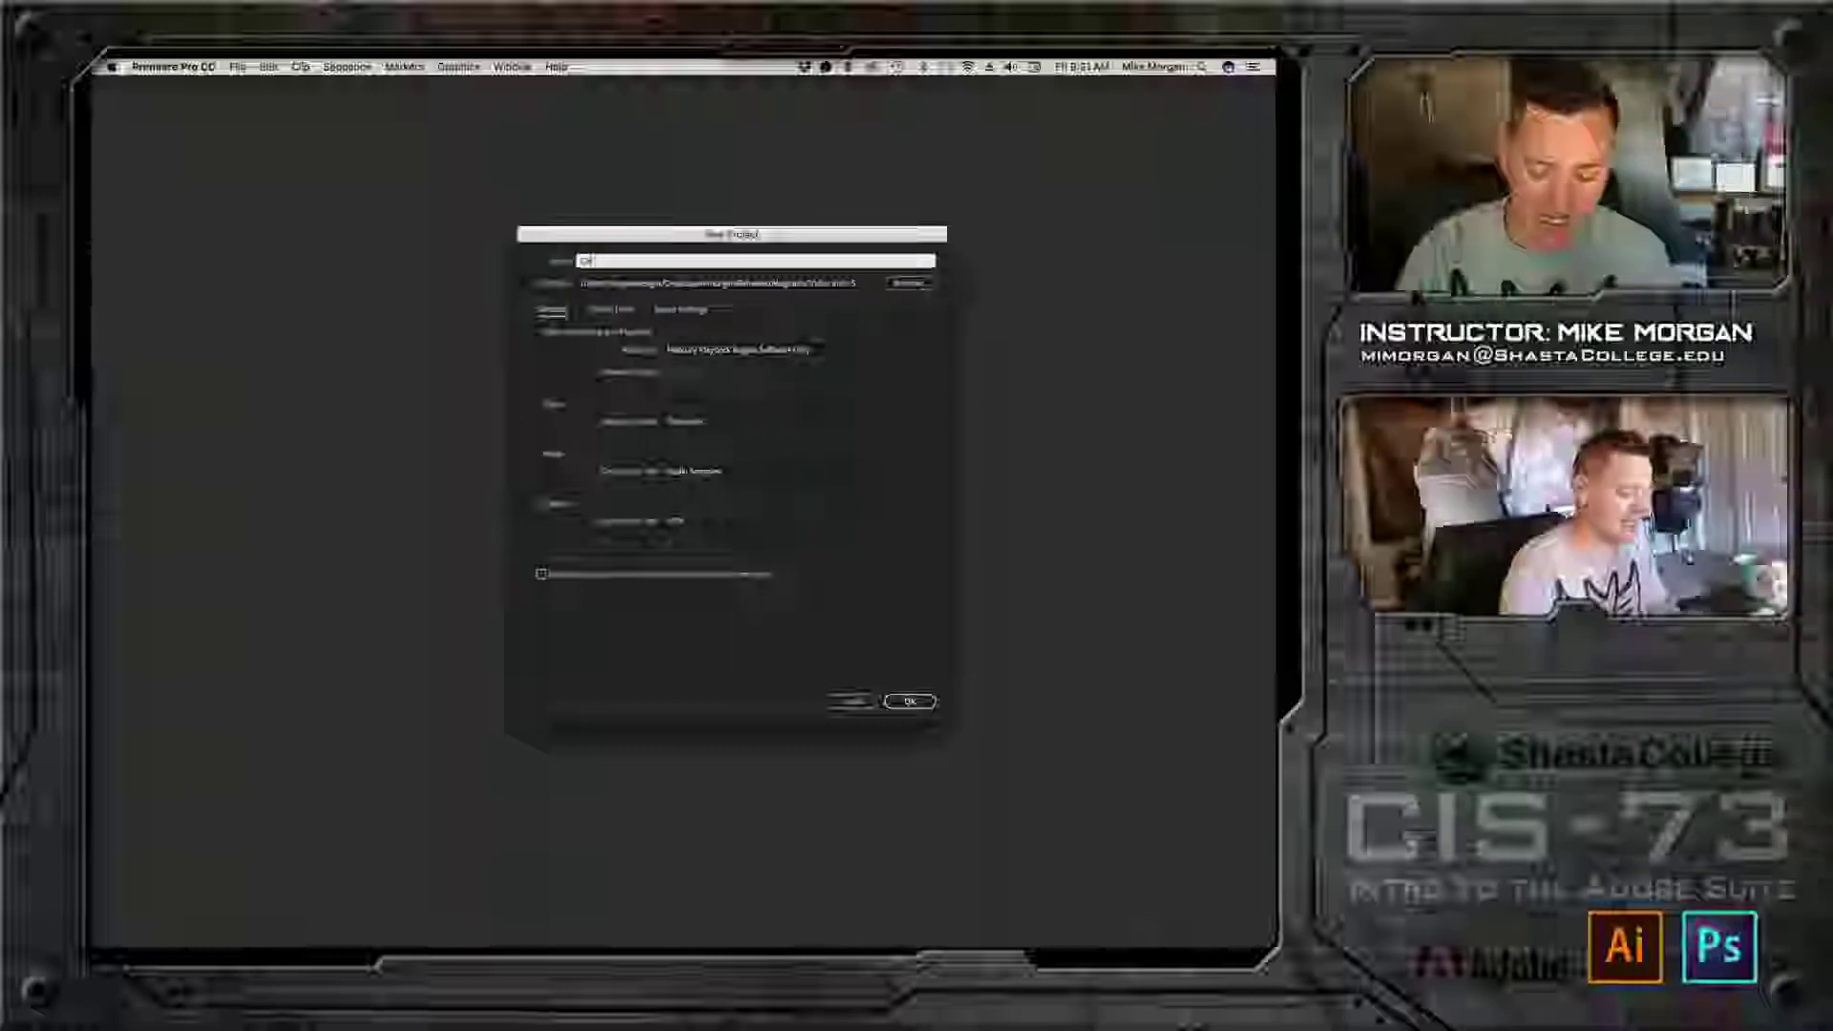
{"action": "type", "text": "IS"}
{"action": "type", "text": " video"}
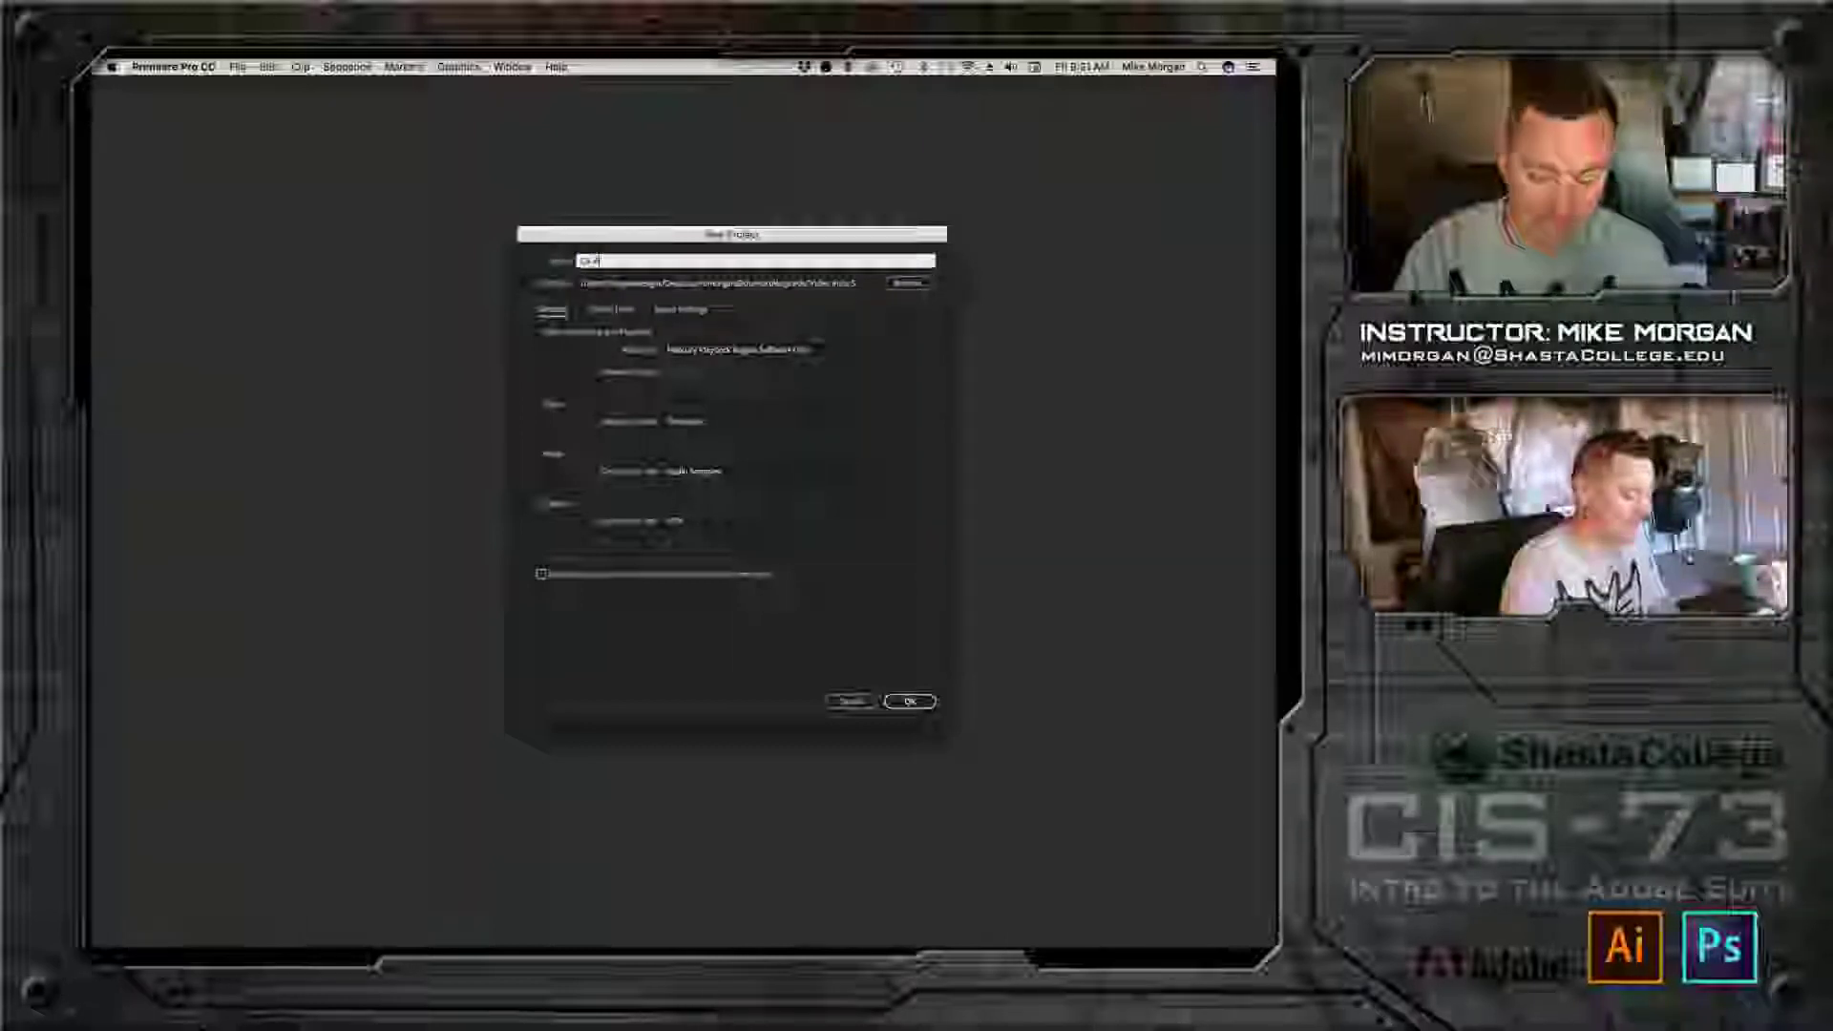
{"action": "type", "text": "eo"}
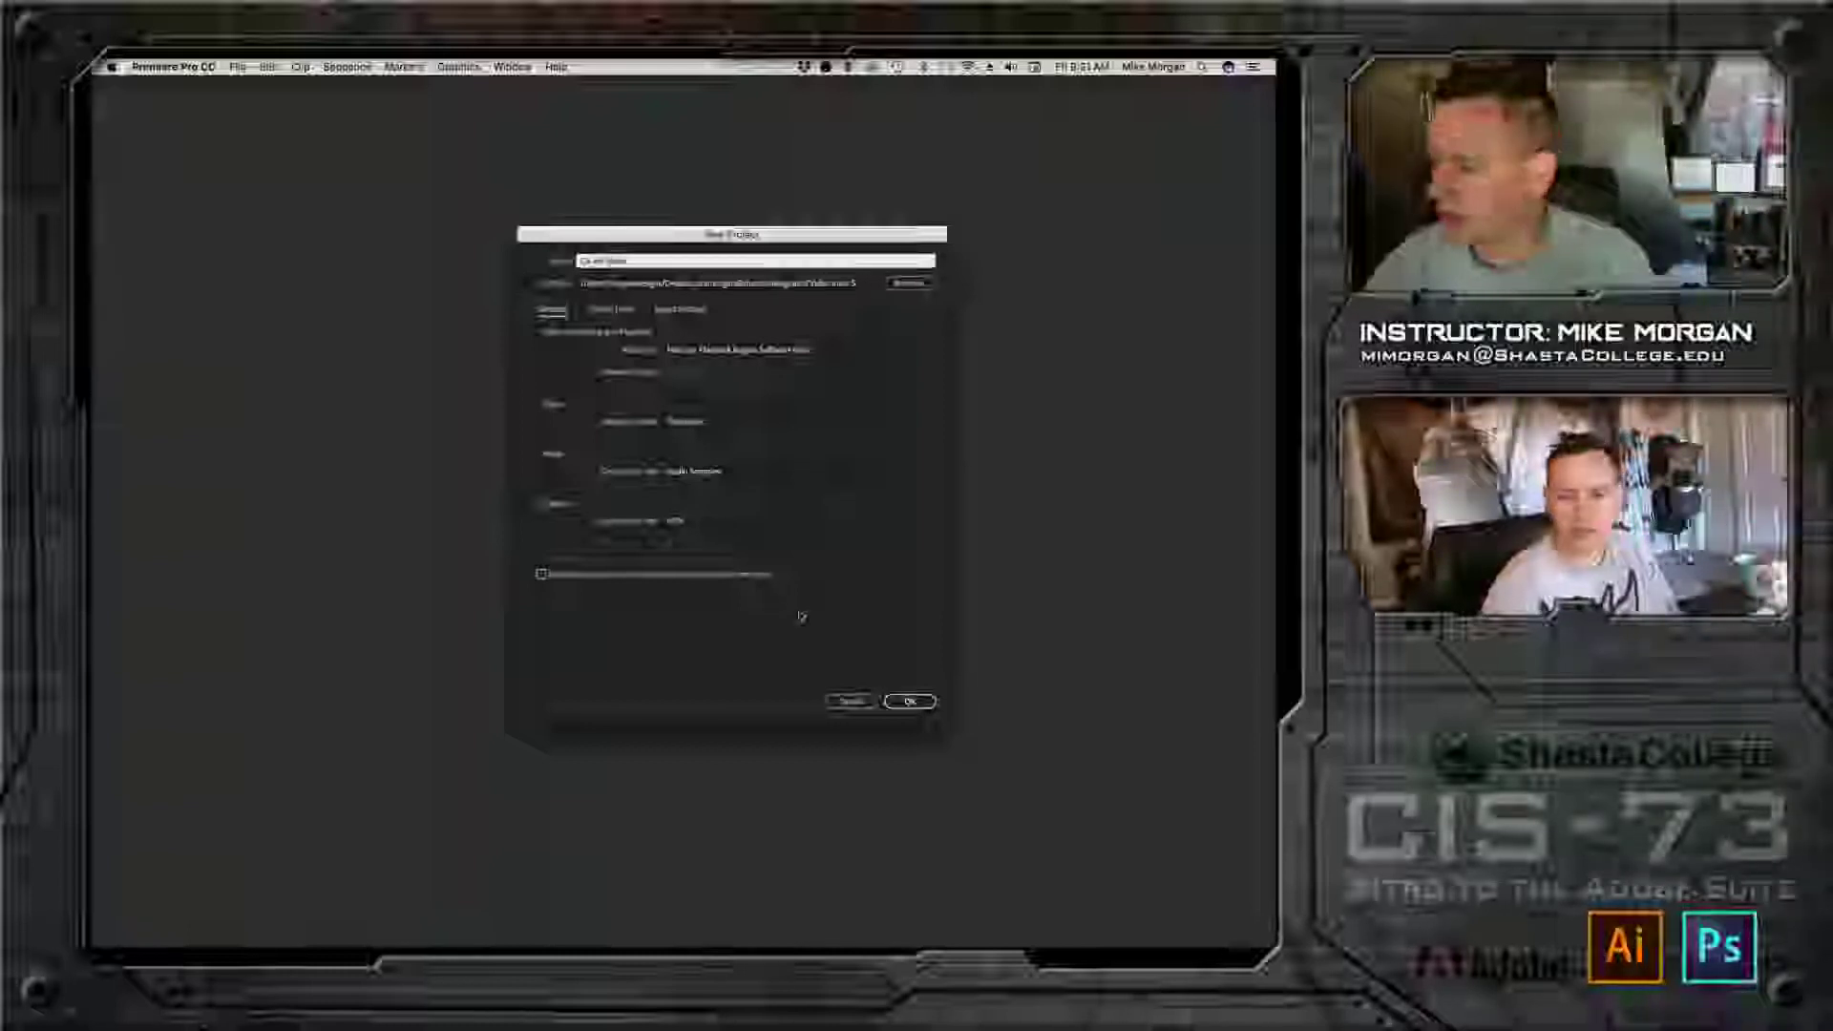
{"action": "left_click", "coordinate": [912, 707]}
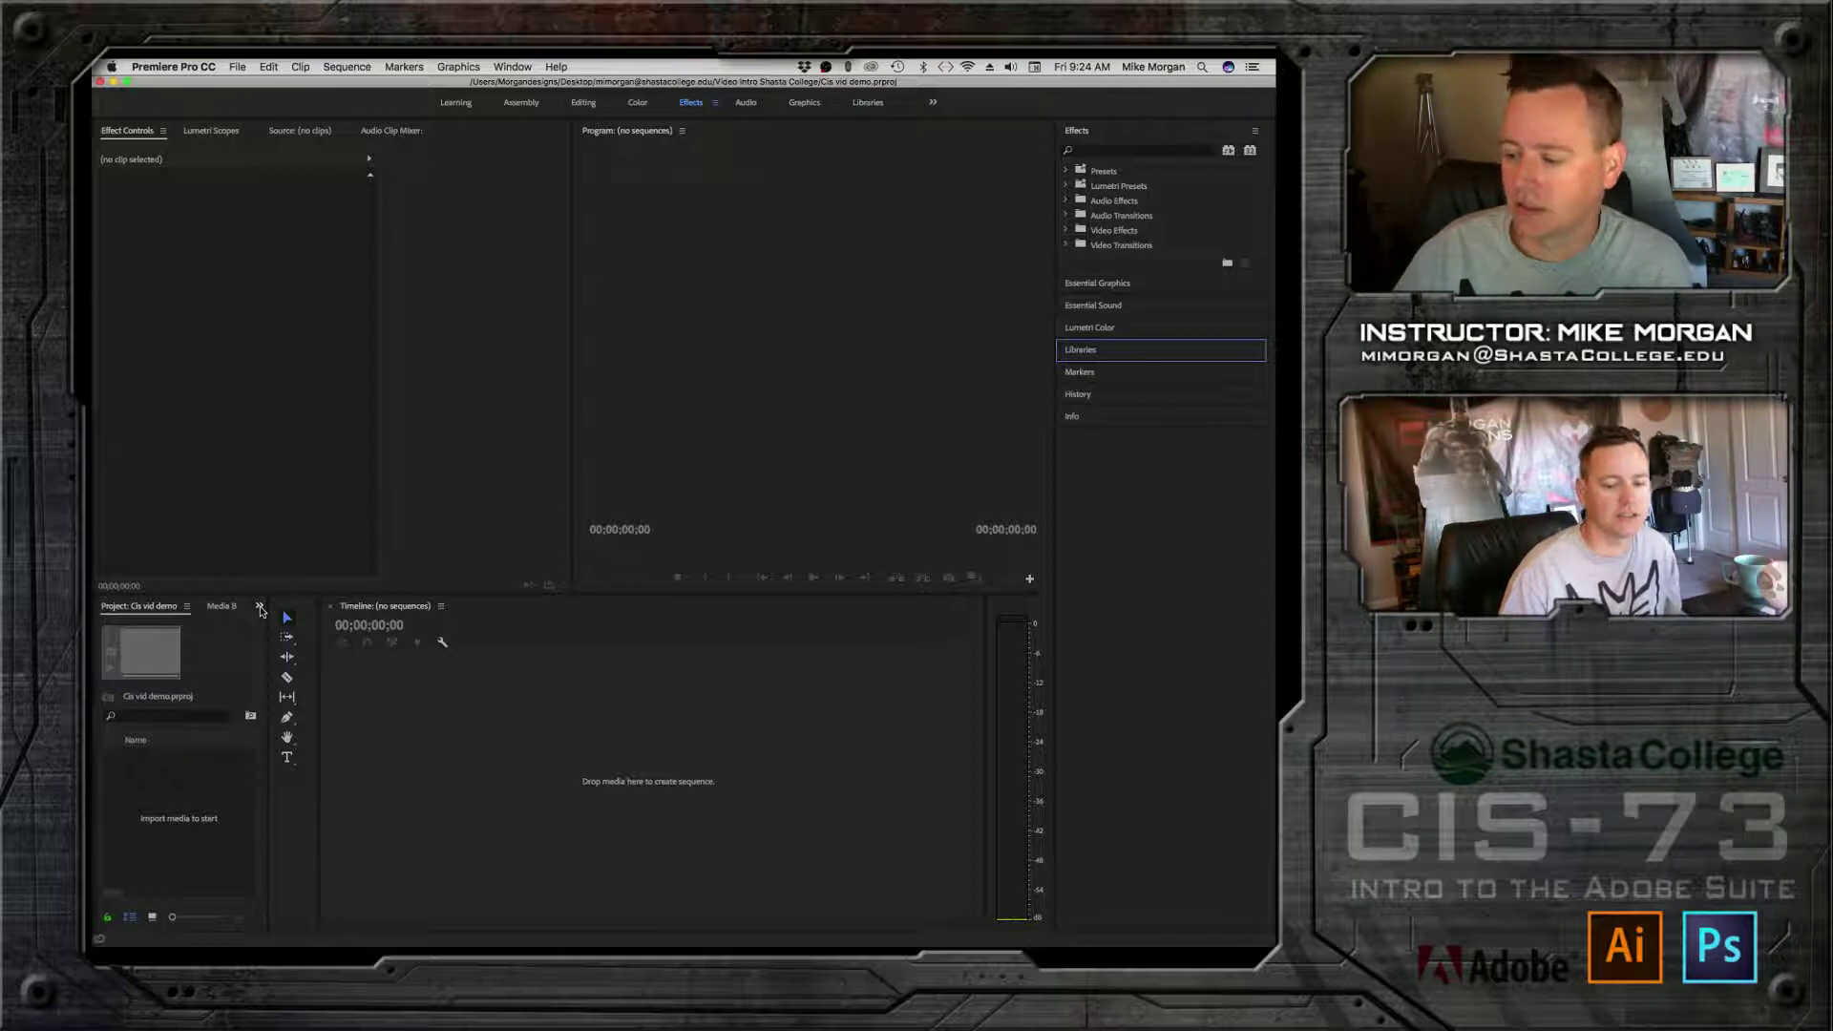
Step: Import the Christine screenshot from the desktop into the project bin and carry it toward the timeline
{"action": "left_click", "coordinate": [189, 840]}
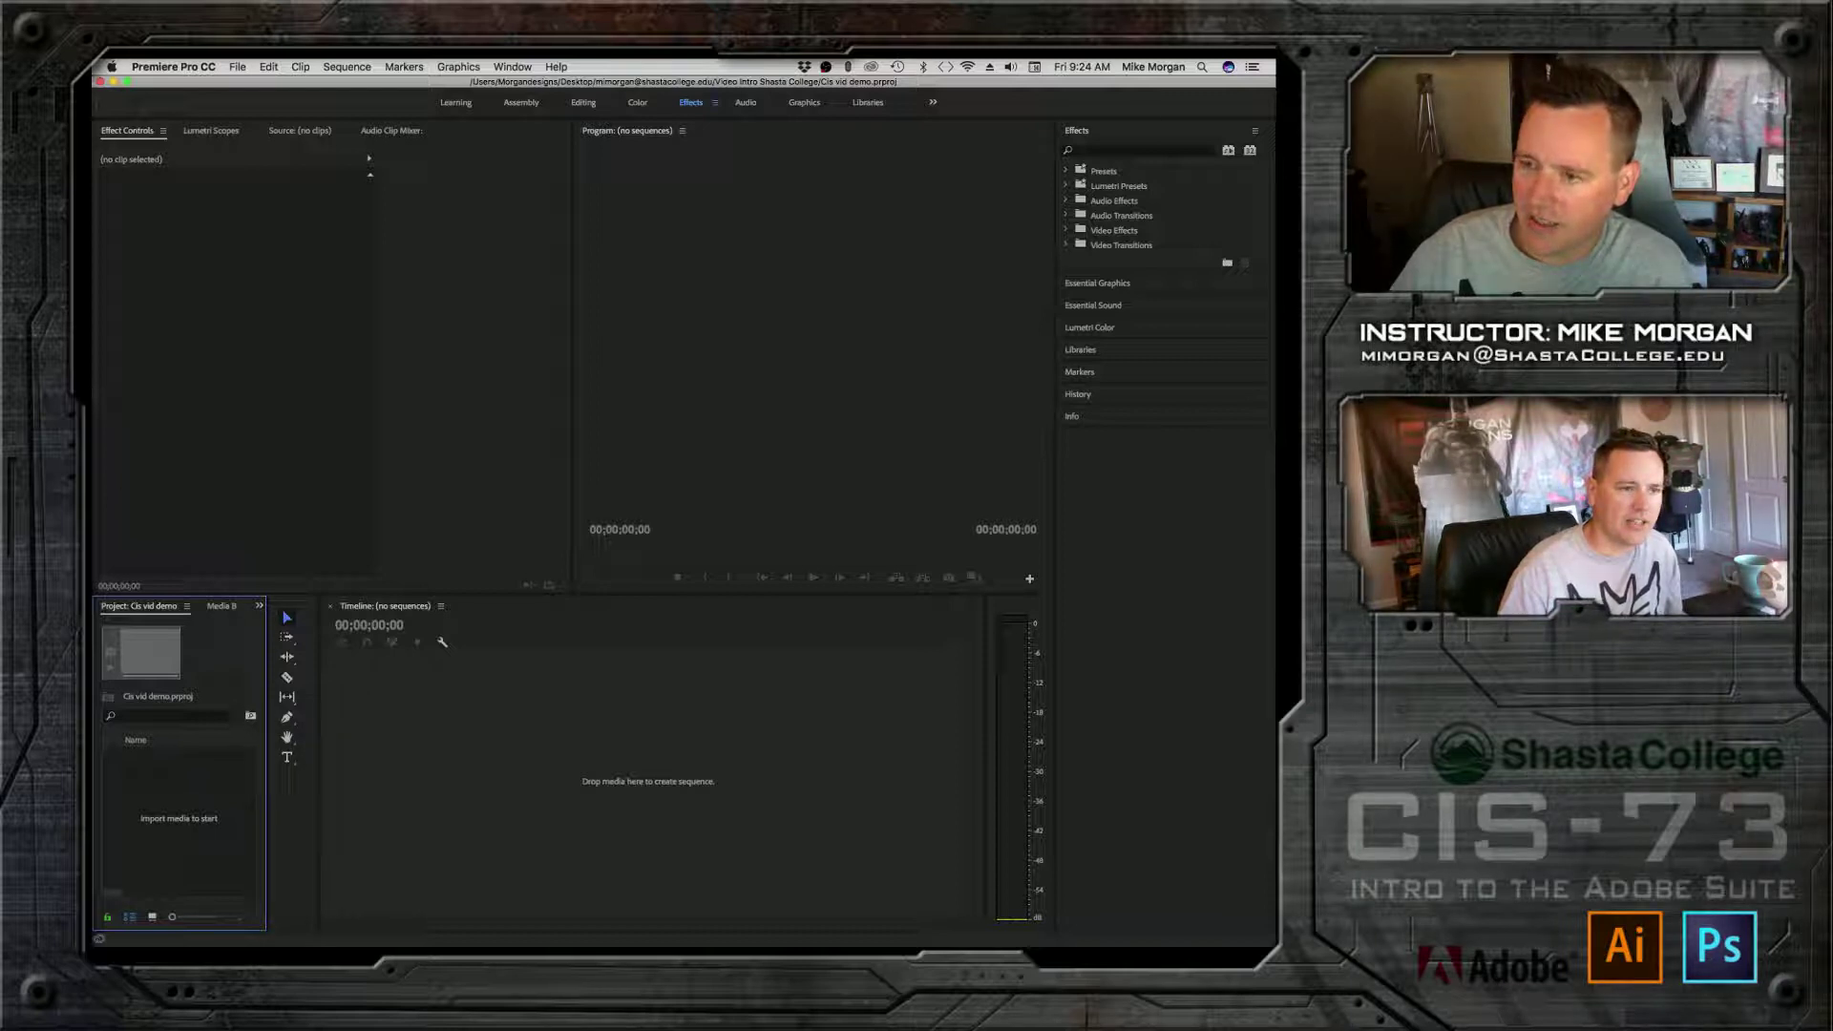
{"action": "left_click_drag", "start_coordinate": [353, 621], "coordinate": [188, 791]}
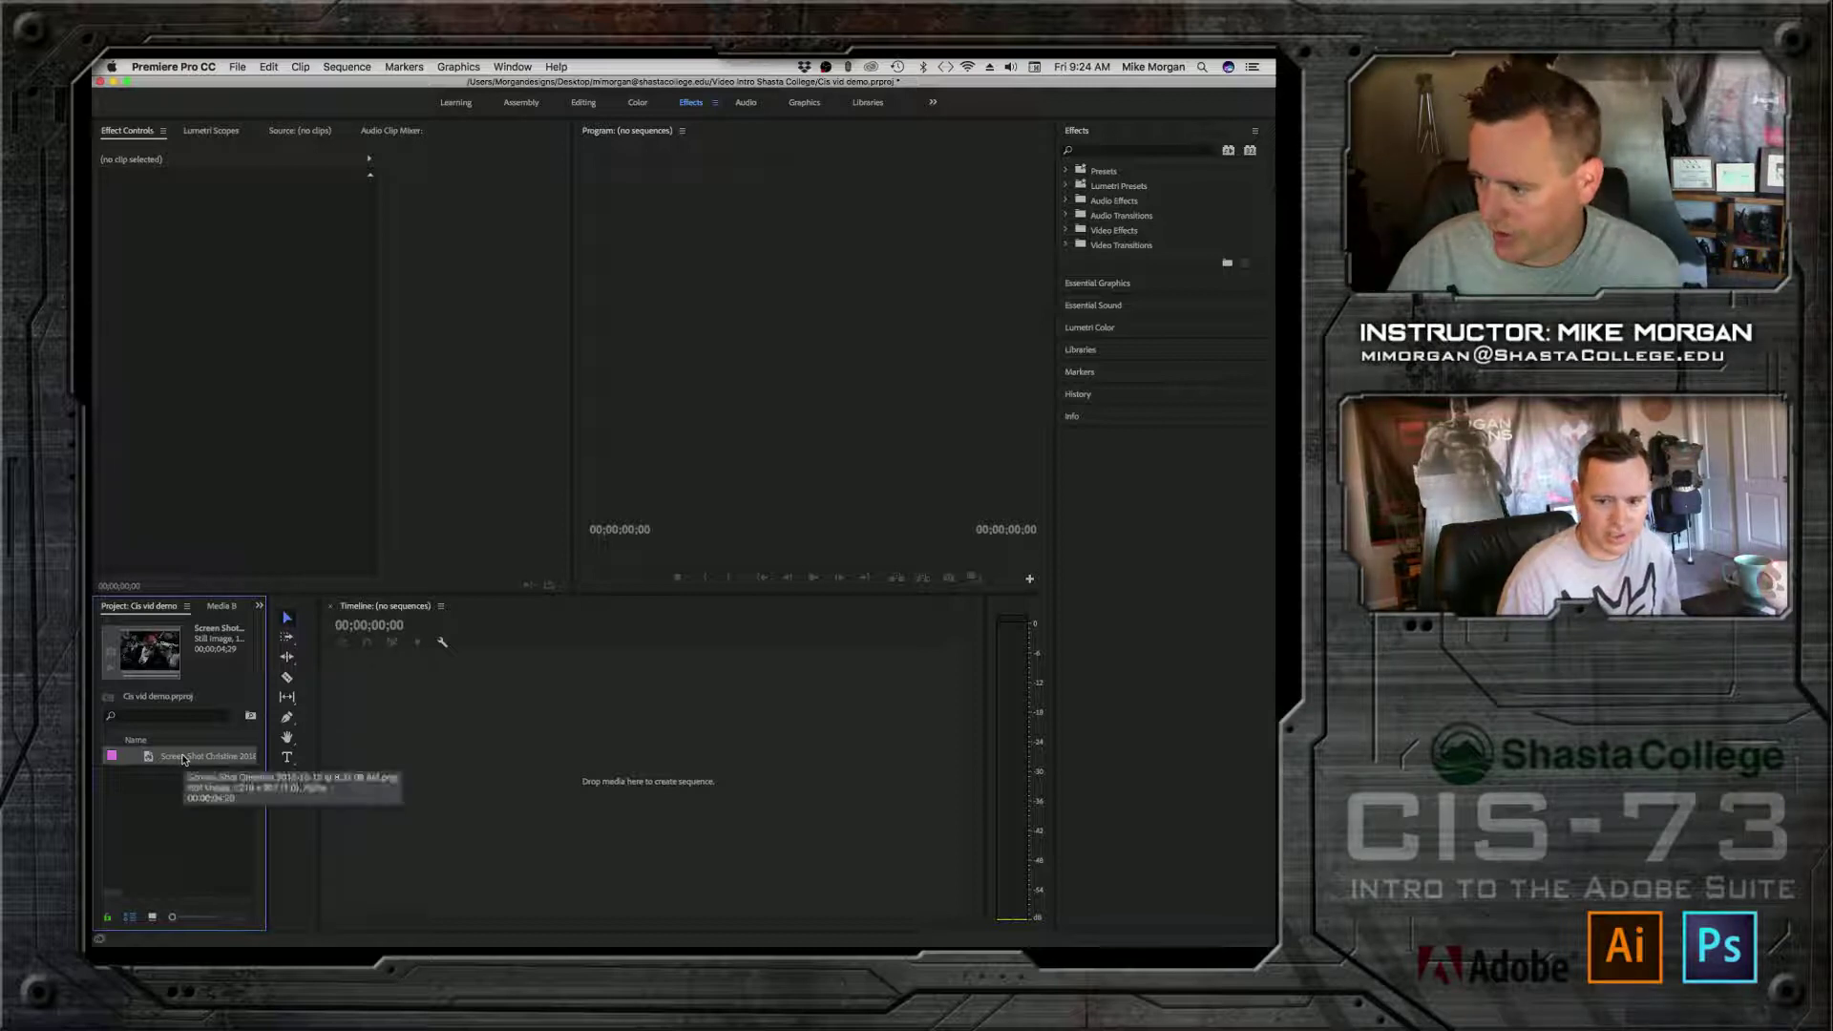
{"action": "left_click", "coordinate": [184, 761]}
{"action": "left_click_drag", "start_coordinate": [184, 761], "coordinate": [447, 746]}
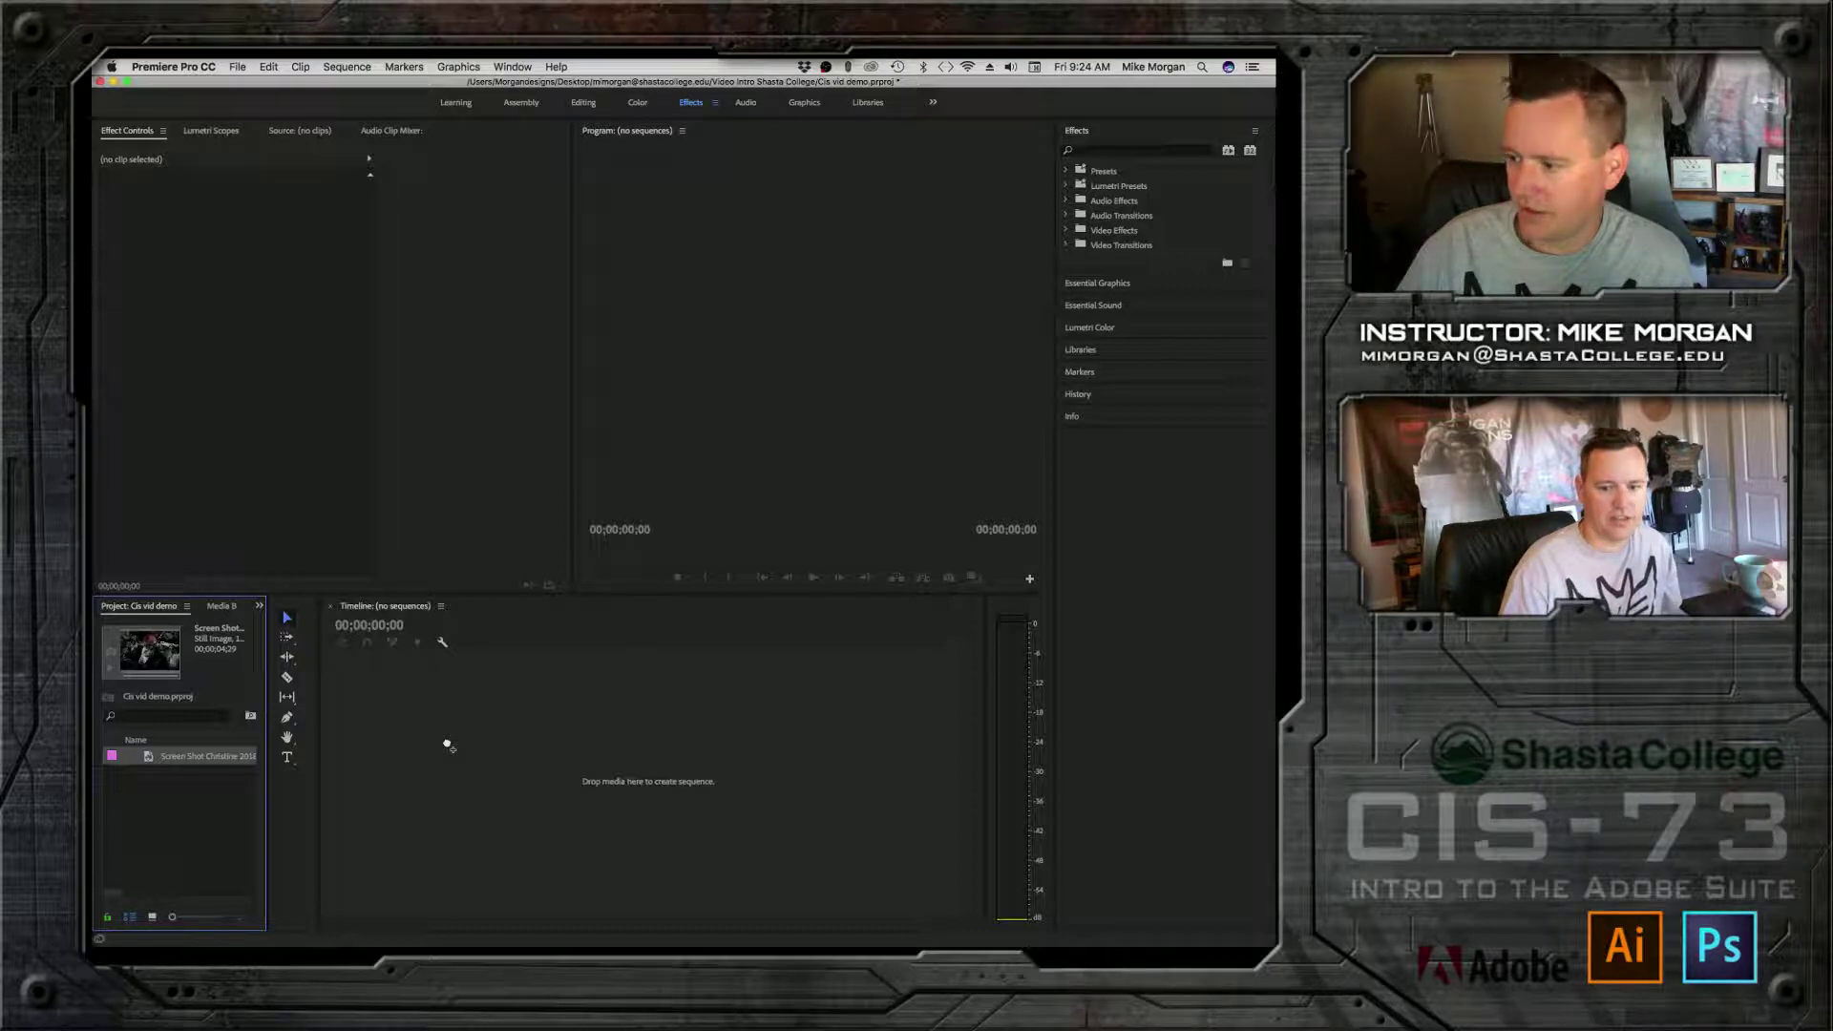
Step: Drop the screenshot onto the empty timeline to create a sequence holding the horse artwork
{"action": "left_click_drag", "start_coordinate": [446, 745], "coordinate": [447, 745]}
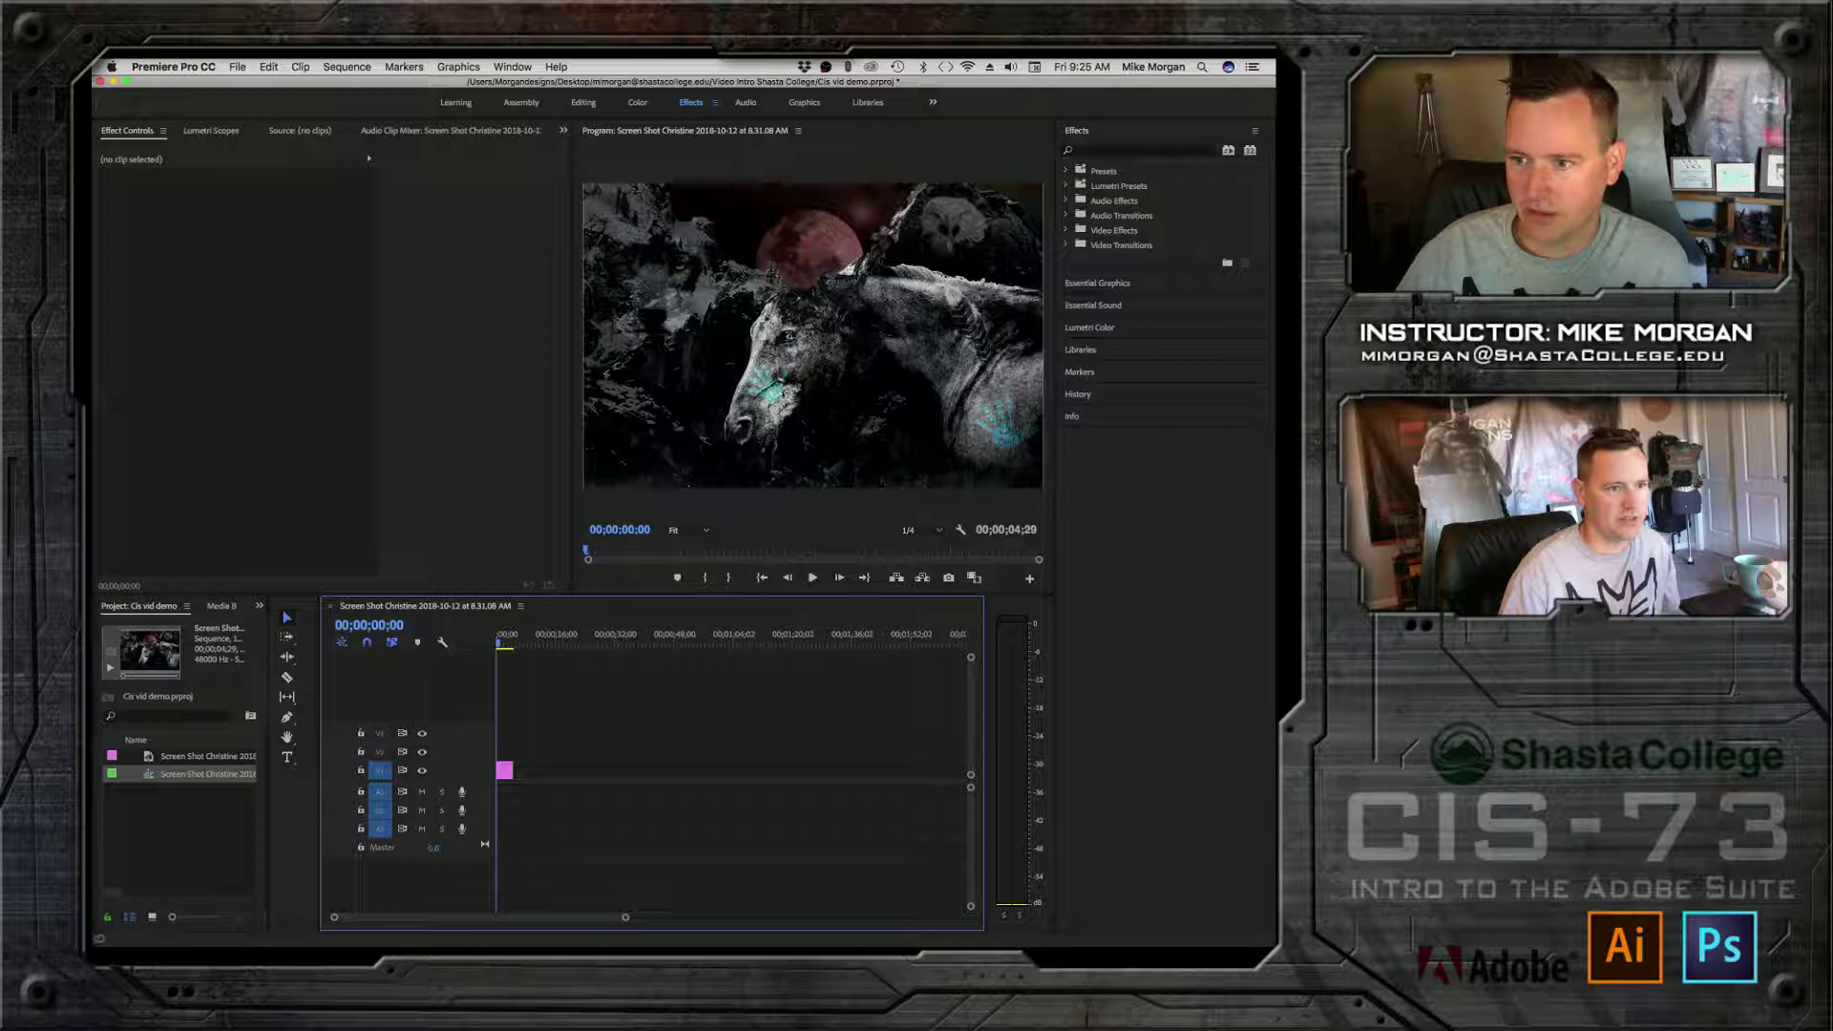
Step: Import the coastline website screenshot and place it on V2 at 00;00;00;00 above the horse still
{"action": "double_click", "coordinate": [185, 833]}
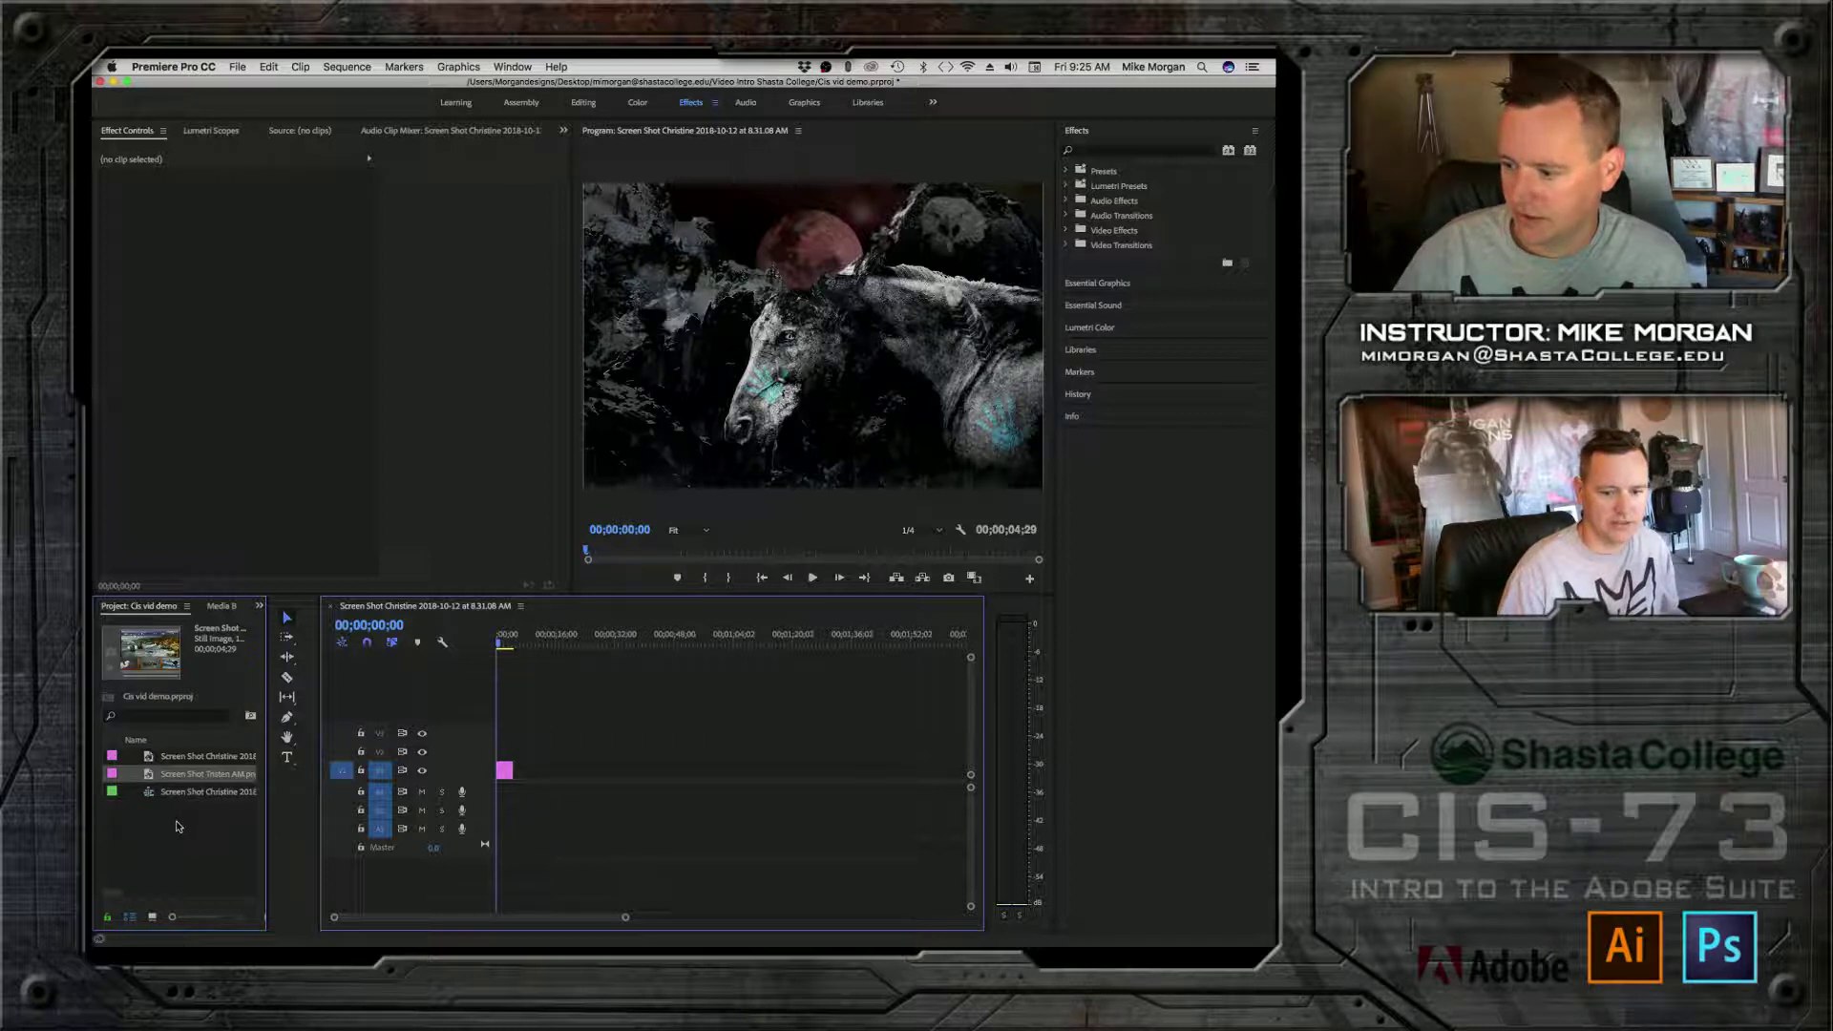
{"action": "left_click_drag", "start_coordinate": [176, 775], "coordinate": [522, 752]}
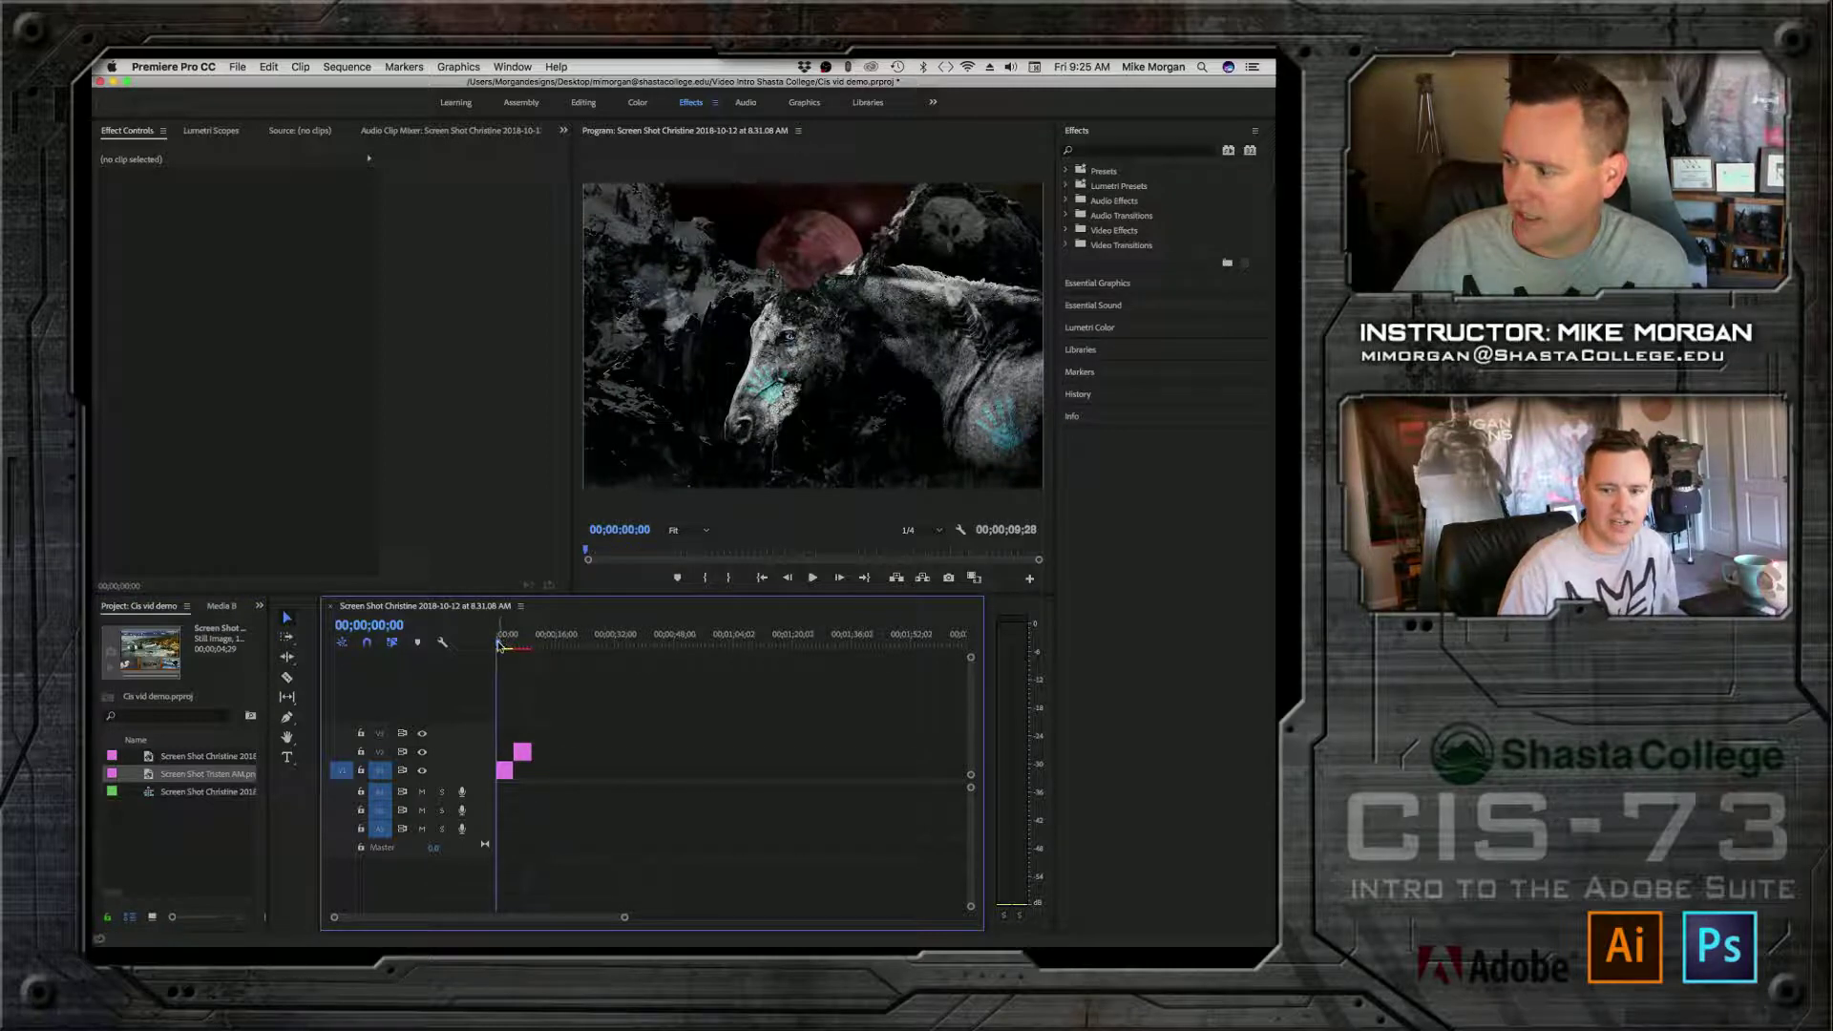
{"action": "mouse_move", "coordinate": [498, 645]}
{"action": "left_mouse_down"}
{"action": "mouse_move", "coordinate": [527, 637]}
{"action": "mouse_move", "coordinate": [496, 633]}
{"action": "left_mouse_up"}
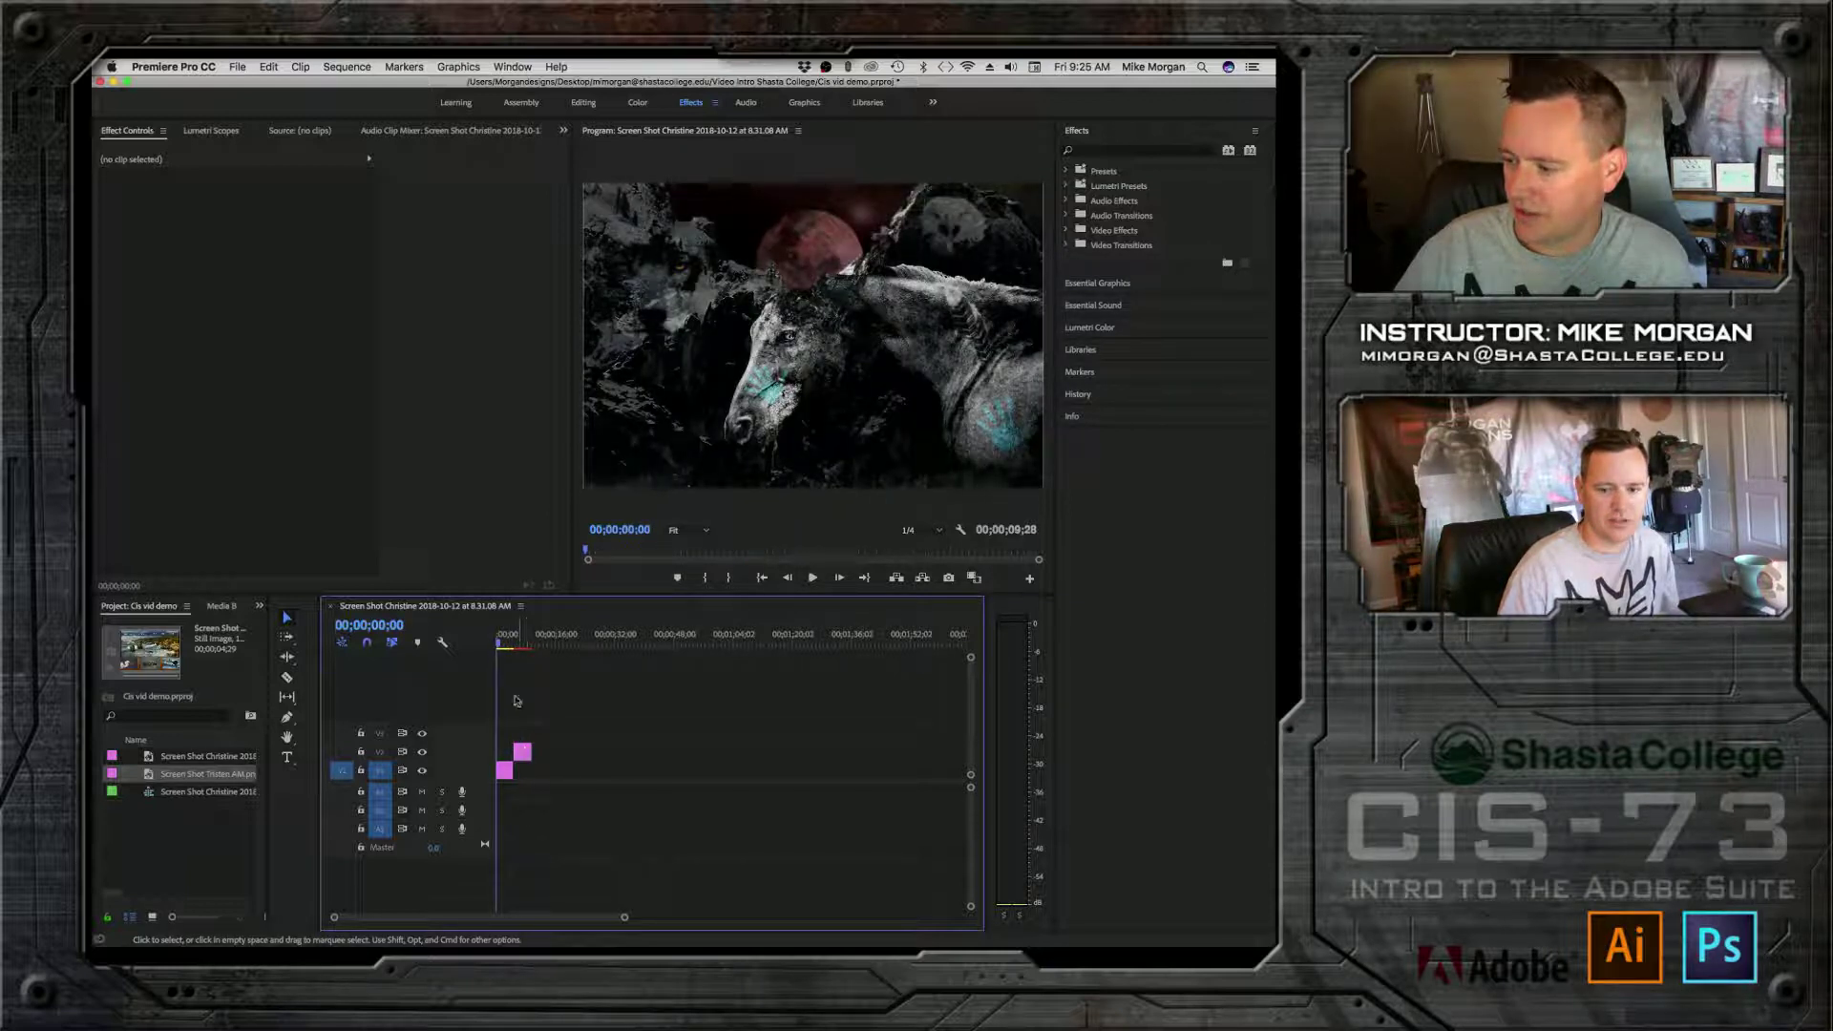
{"action": "left_click_drag", "start_coordinate": [522, 747], "coordinate": [504, 754]}
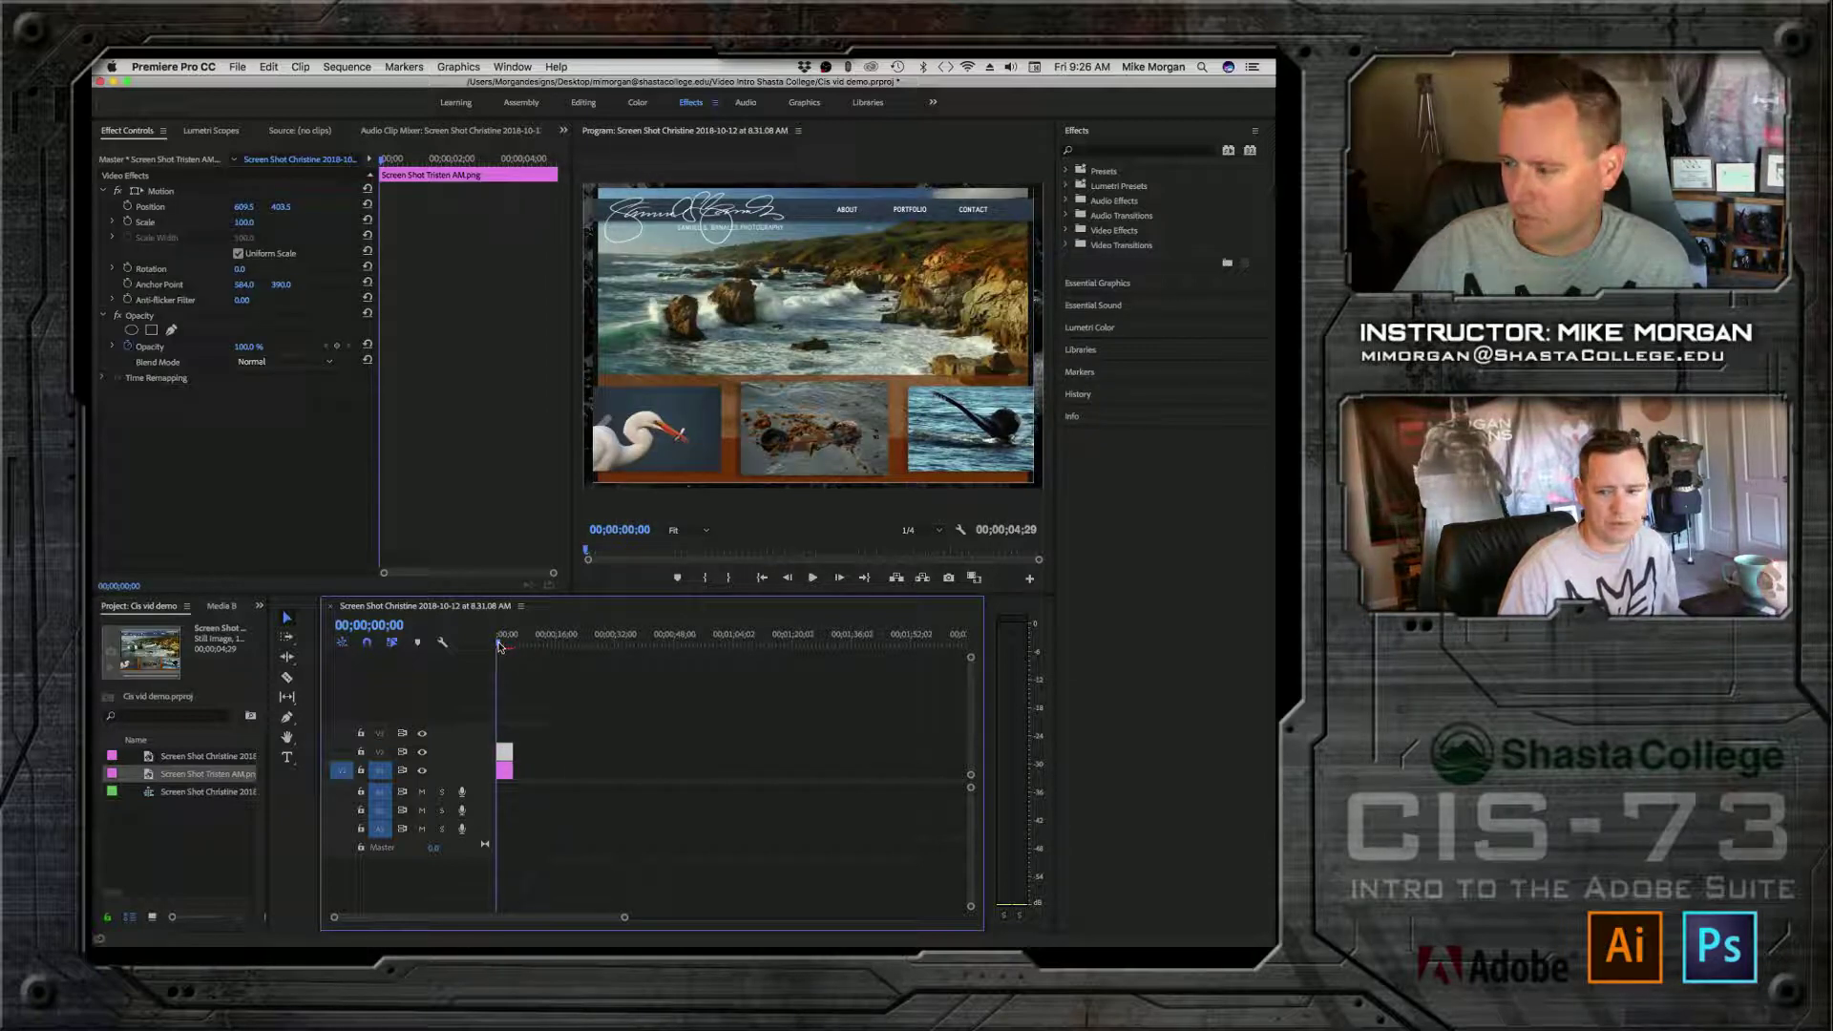
Step: Shrink the website screenshot and shift it left and lower to inset it over the artwork
{"action": "mouse_move", "coordinate": [499, 647]}
{"action": "left_mouse_down"}
{"action": "mouse_move", "coordinate": [519, 647]}
{"action": "mouse_move", "coordinate": [502, 646]}
{"action": "left_mouse_up"}
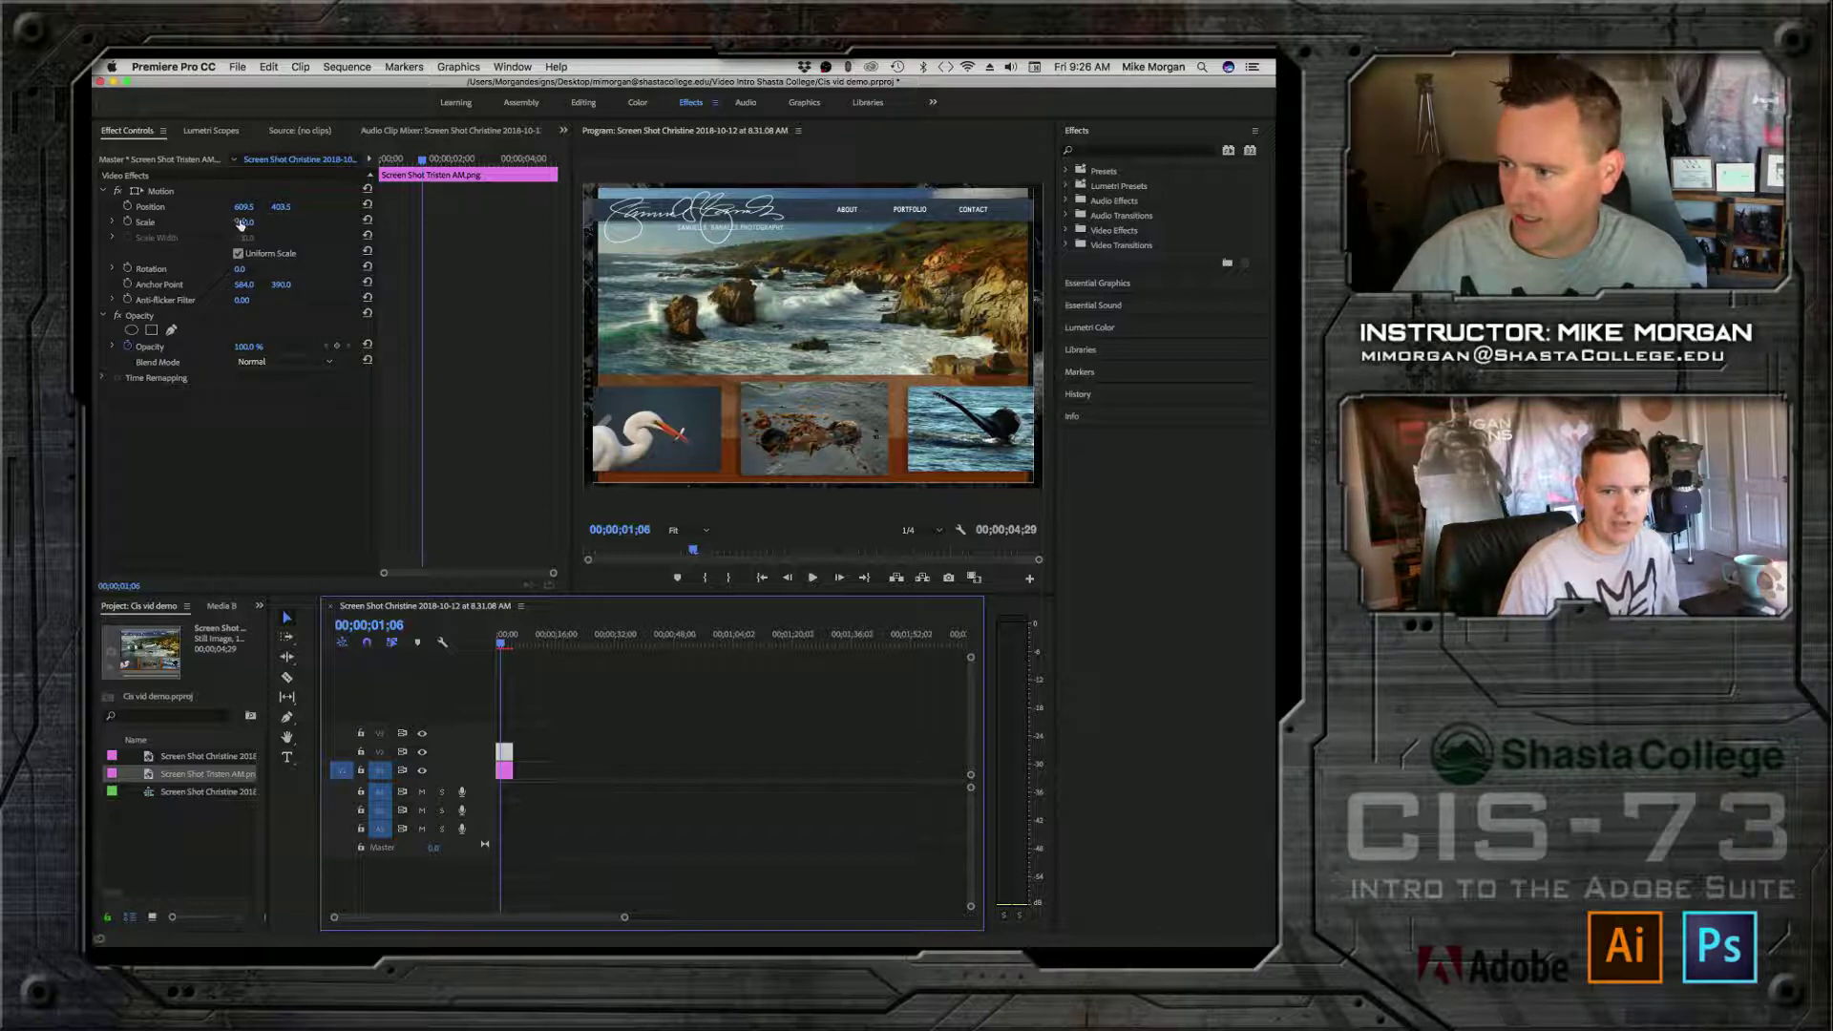
{"action": "left_click", "coordinate": [238, 221]}
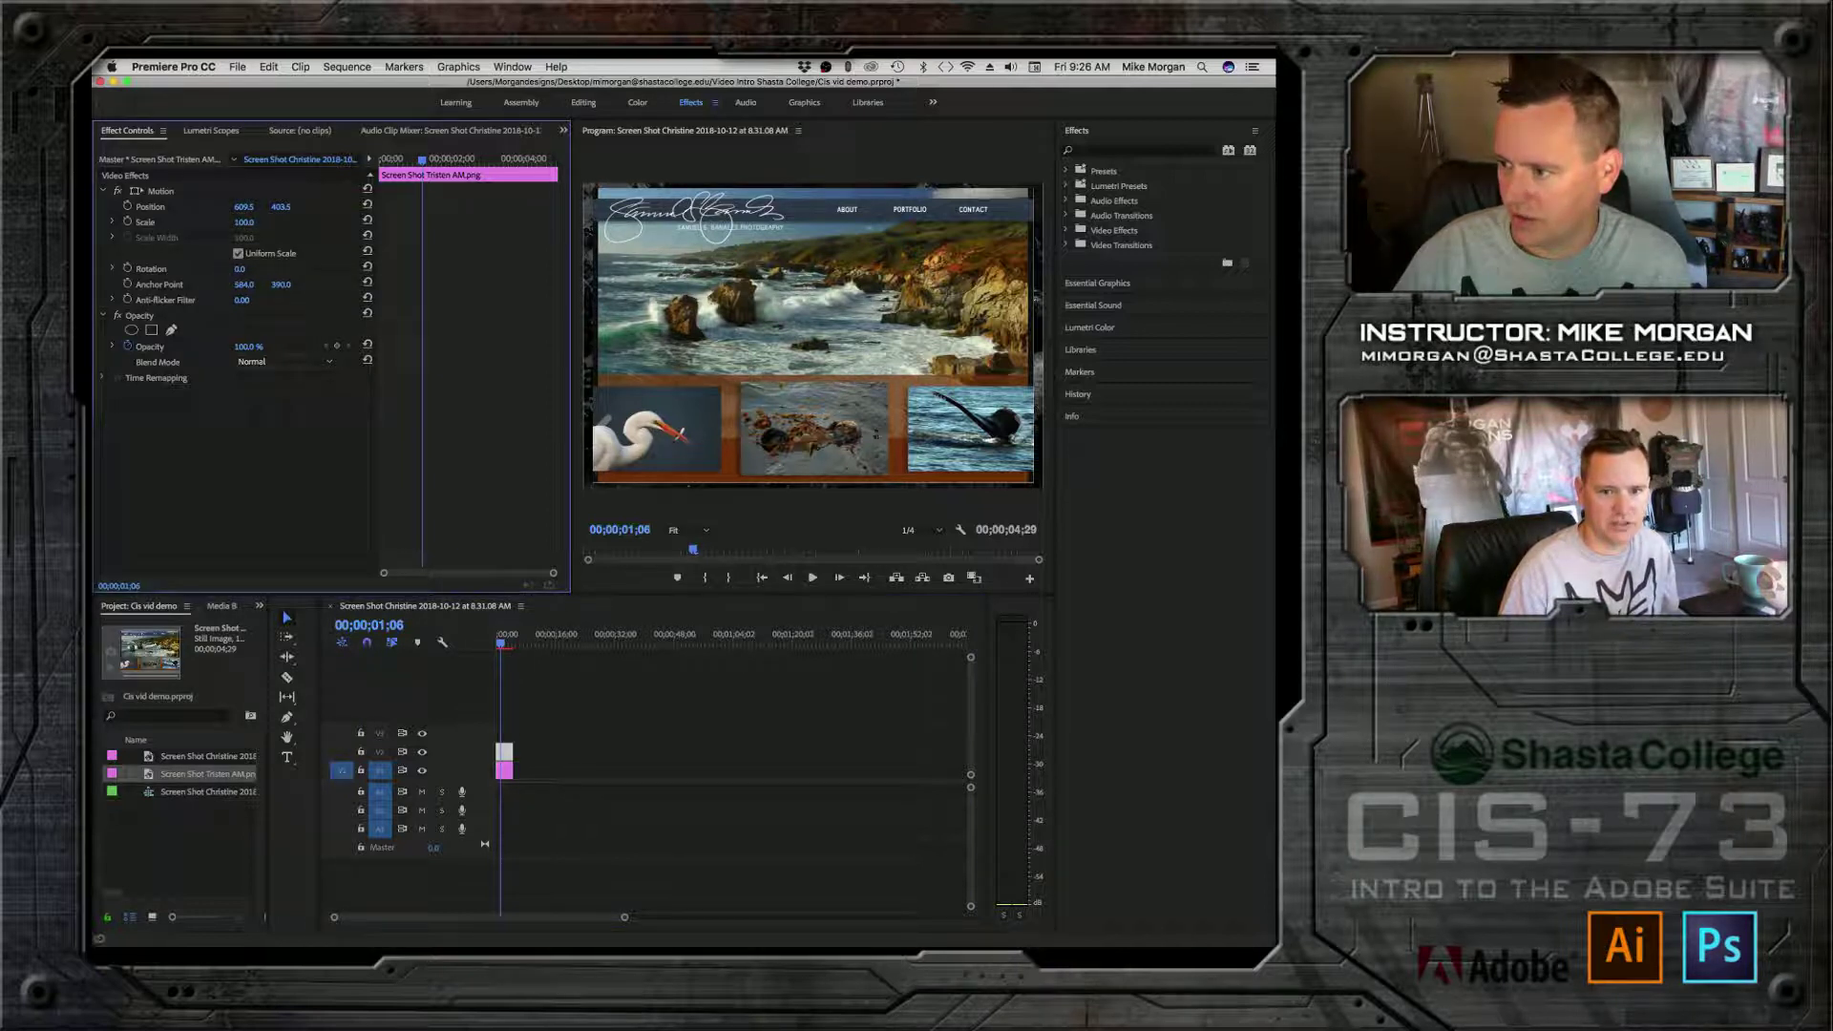
{"action": "left_click", "coordinate": [244, 222]}
{"action": "key", "text": "Return"}
{"action": "left_click_drag", "start_coordinate": [243, 221], "coordinate": [187, 206]}
{"action": "left_click_drag", "start_coordinate": [244, 206], "coordinate": [114, 206]}
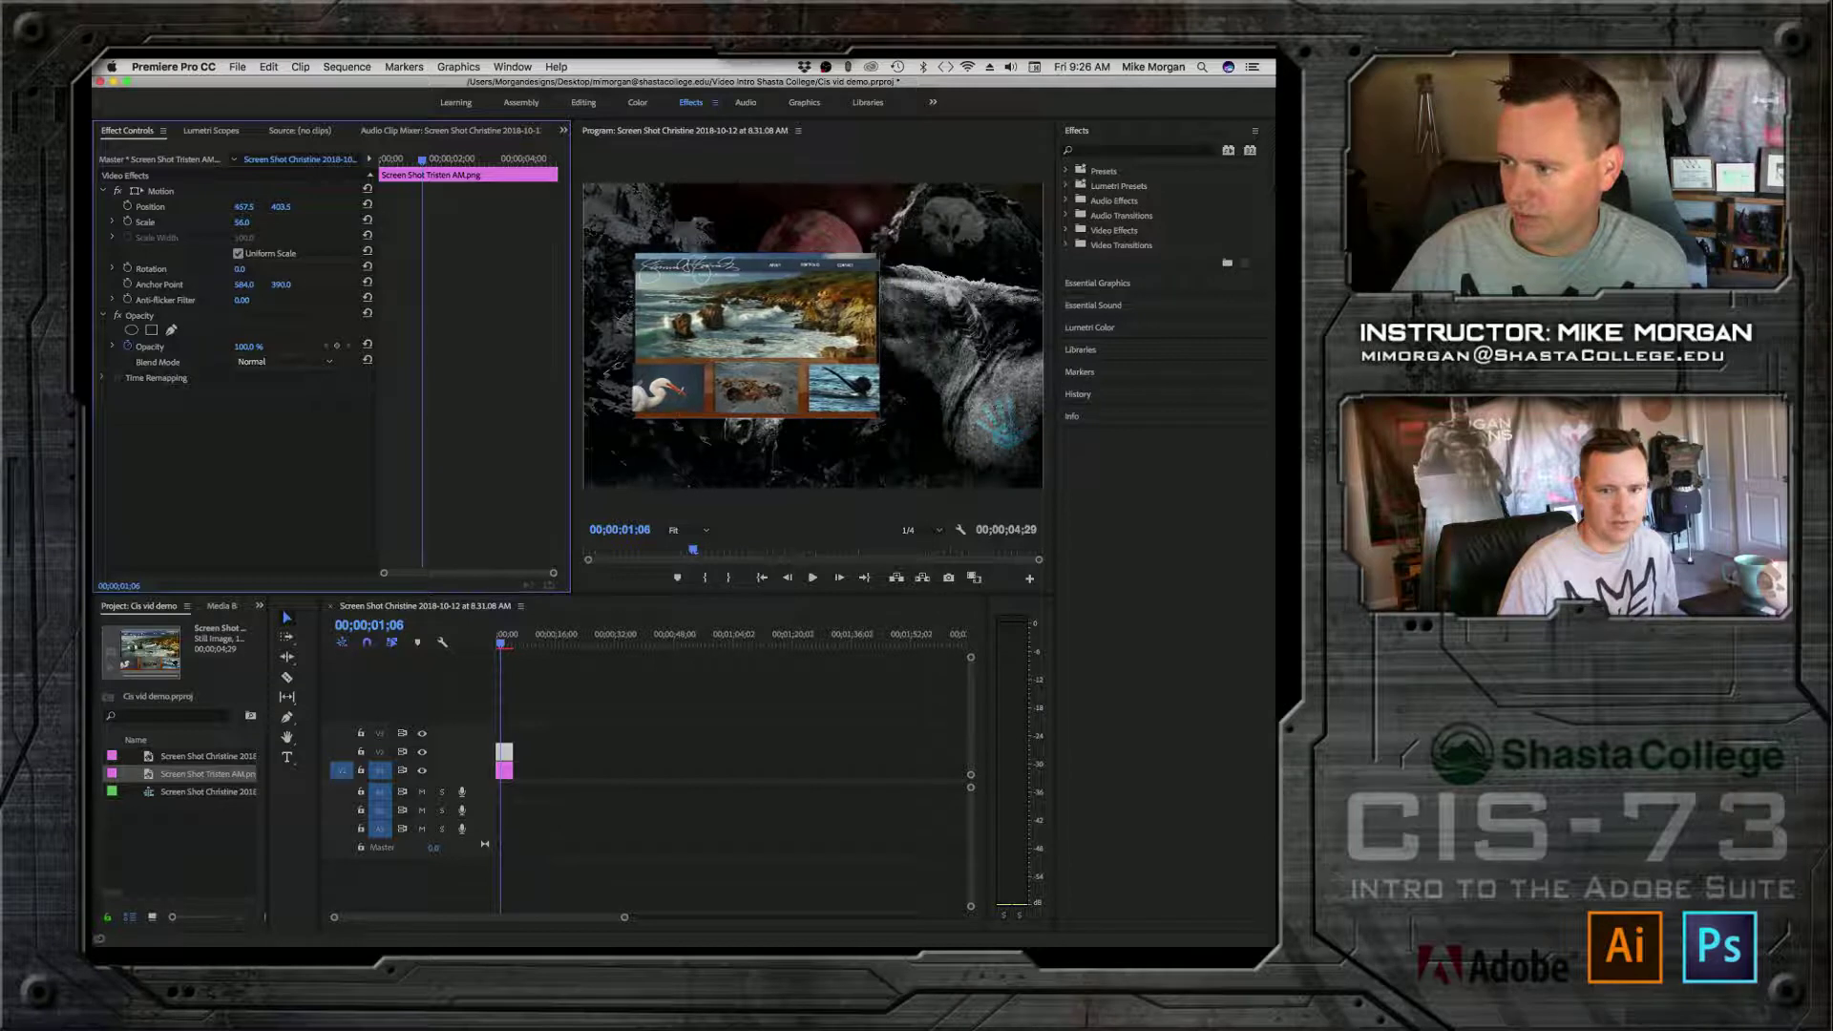
{"action": "left_click_drag", "start_coordinate": [280, 206], "coordinate": [405, 206]}
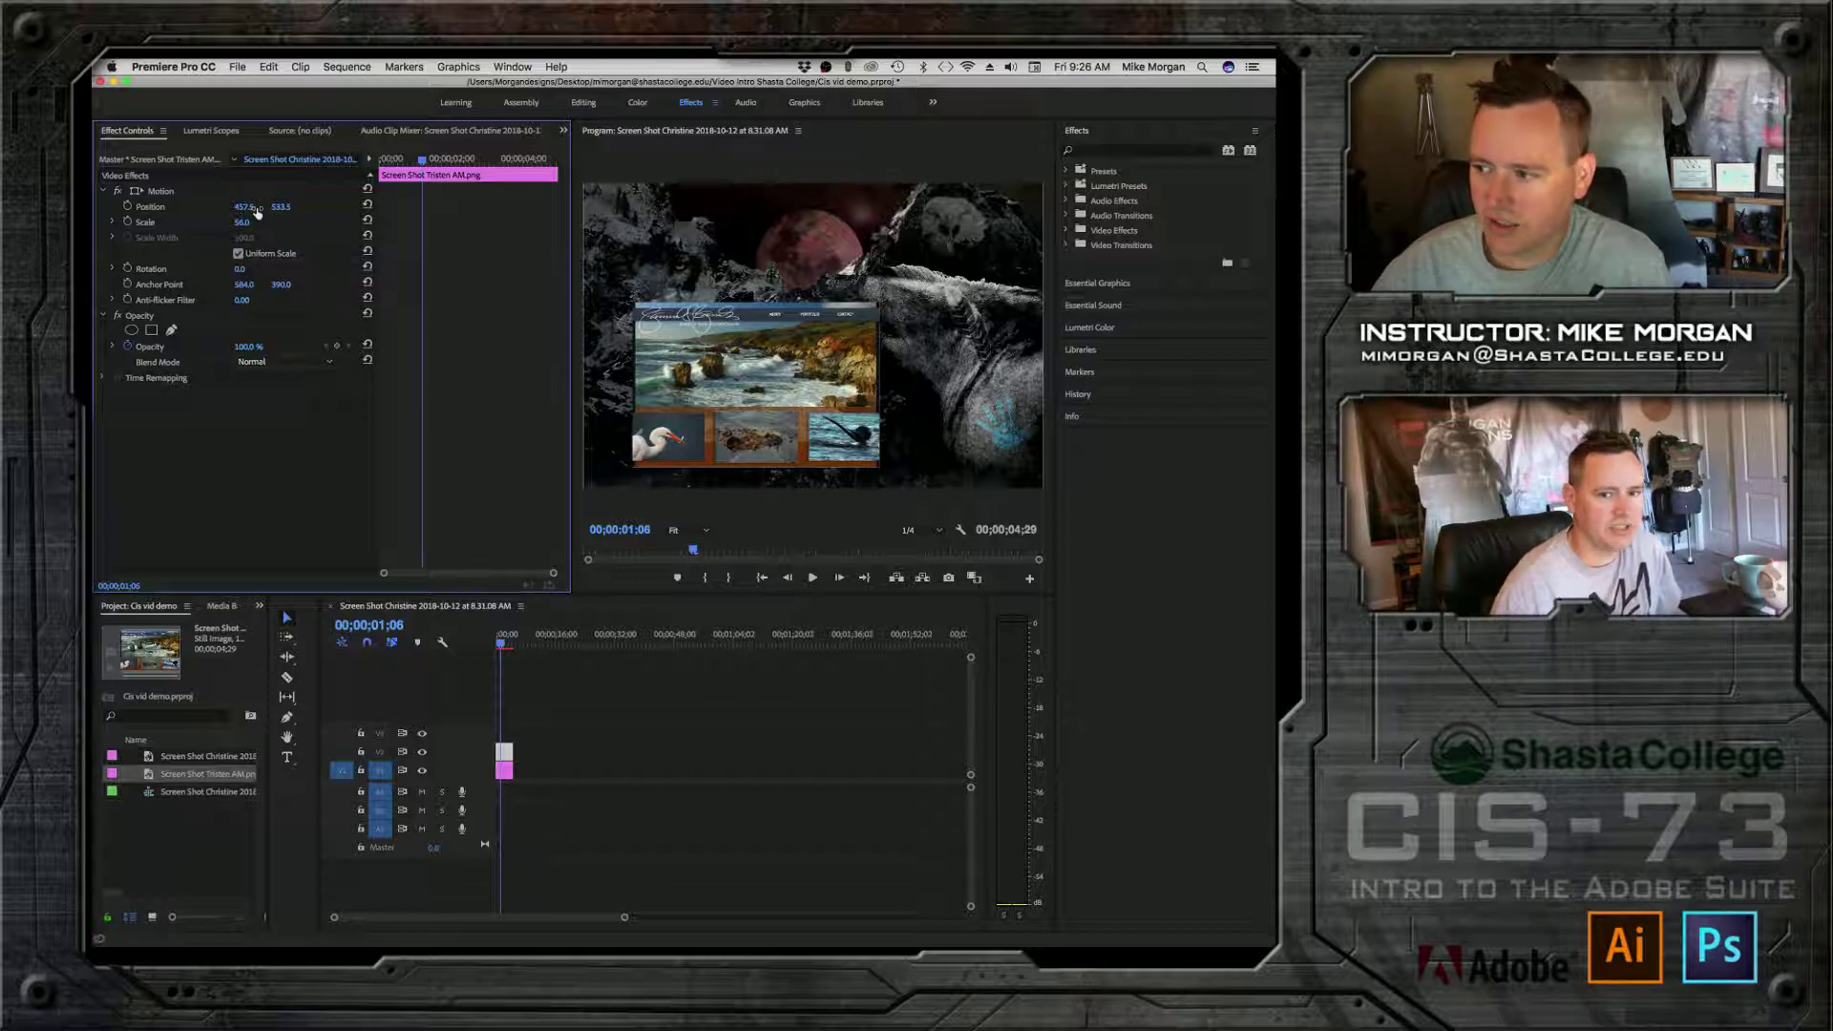
Step: Try the Multiply, Overlay and Hard Light blend modes, then return the blend mode to Normal
{"action": "left_click", "coordinate": [299, 367]}
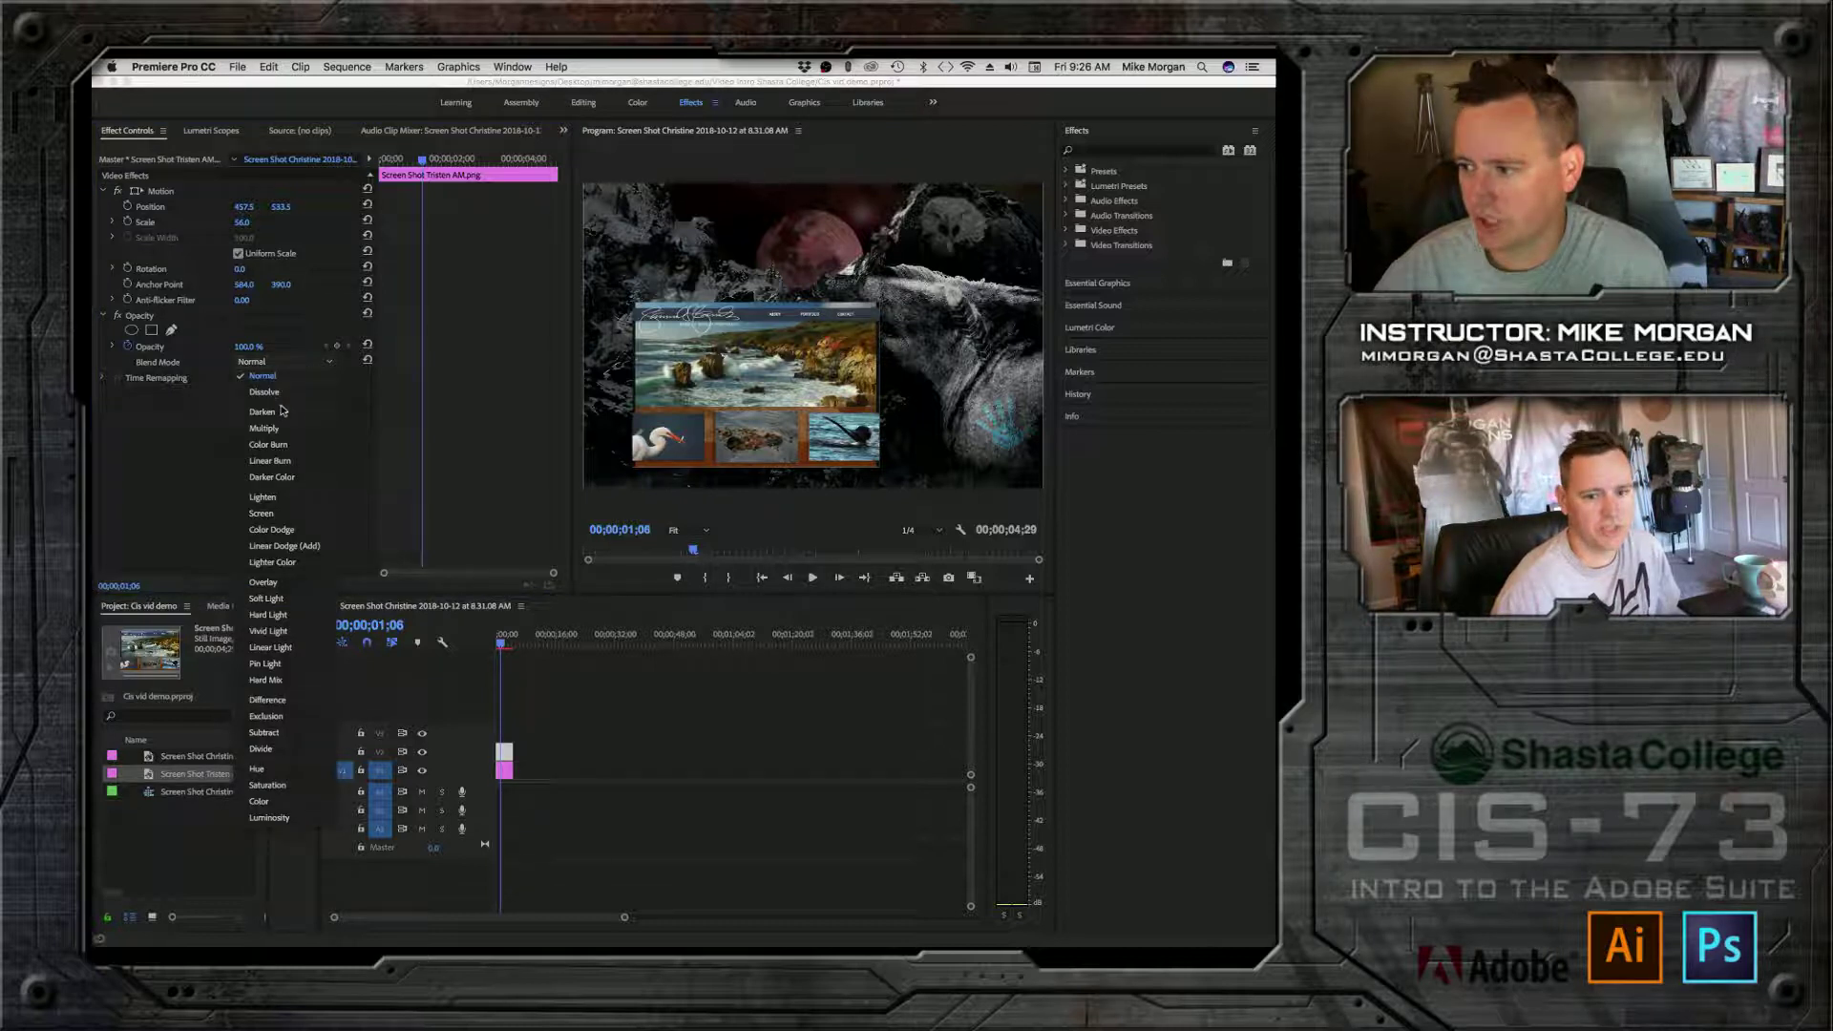
{"action": "left_click", "coordinate": [263, 428]}
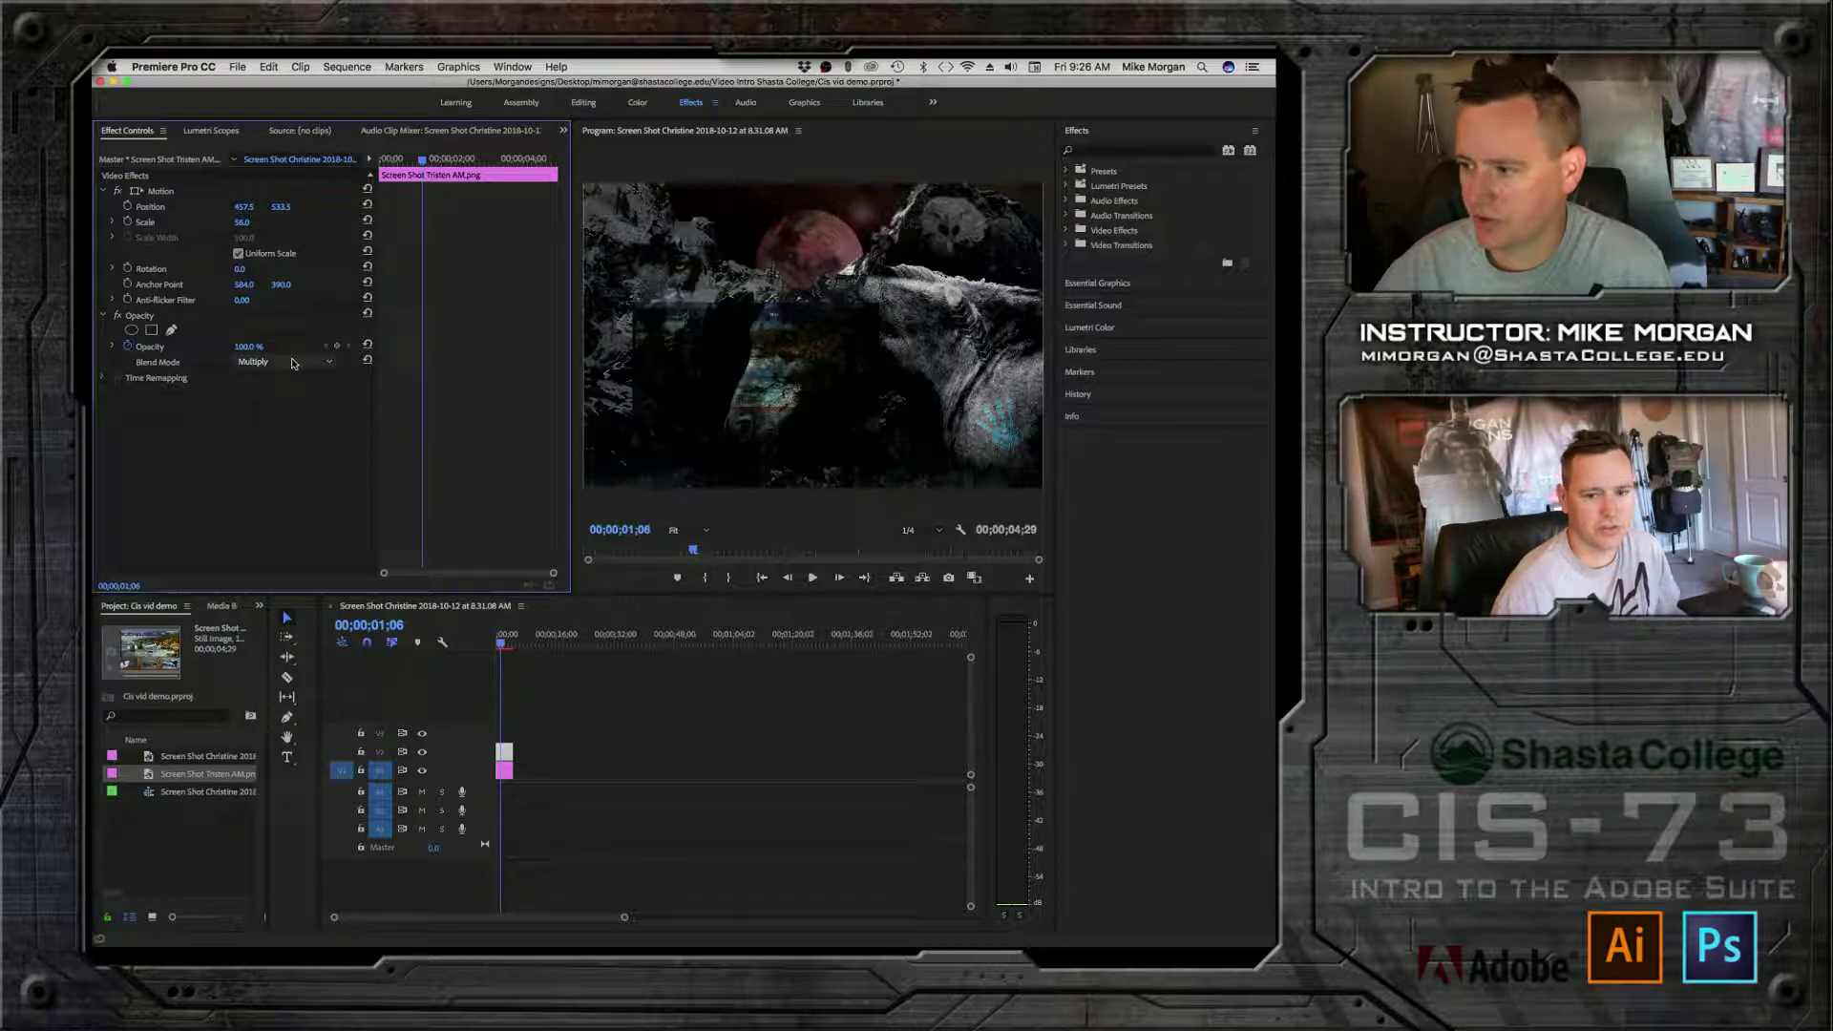
{"action": "left_click", "coordinate": [294, 363]}
{"action": "left_click", "coordinate": [261, 587]}
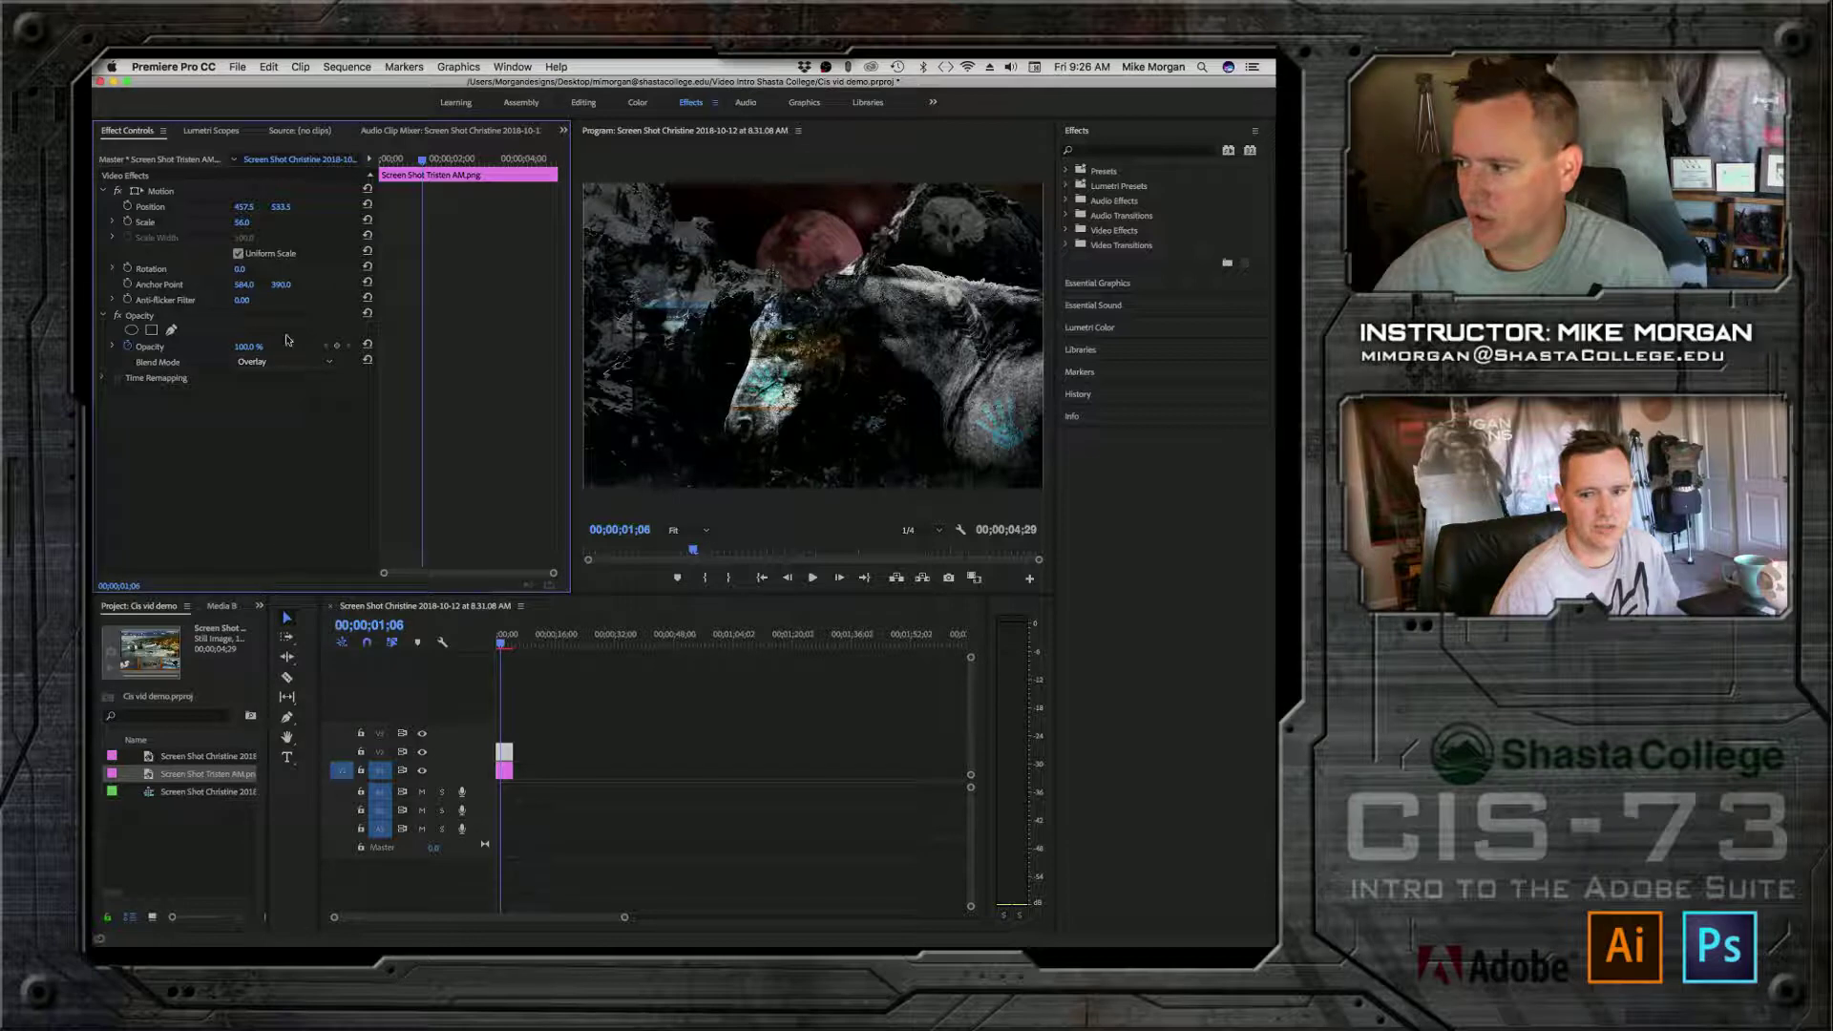
{"action": "left_click", "coordinate": [285, 366]}
{"action": "left_click", "coordinate": [270, 616]}
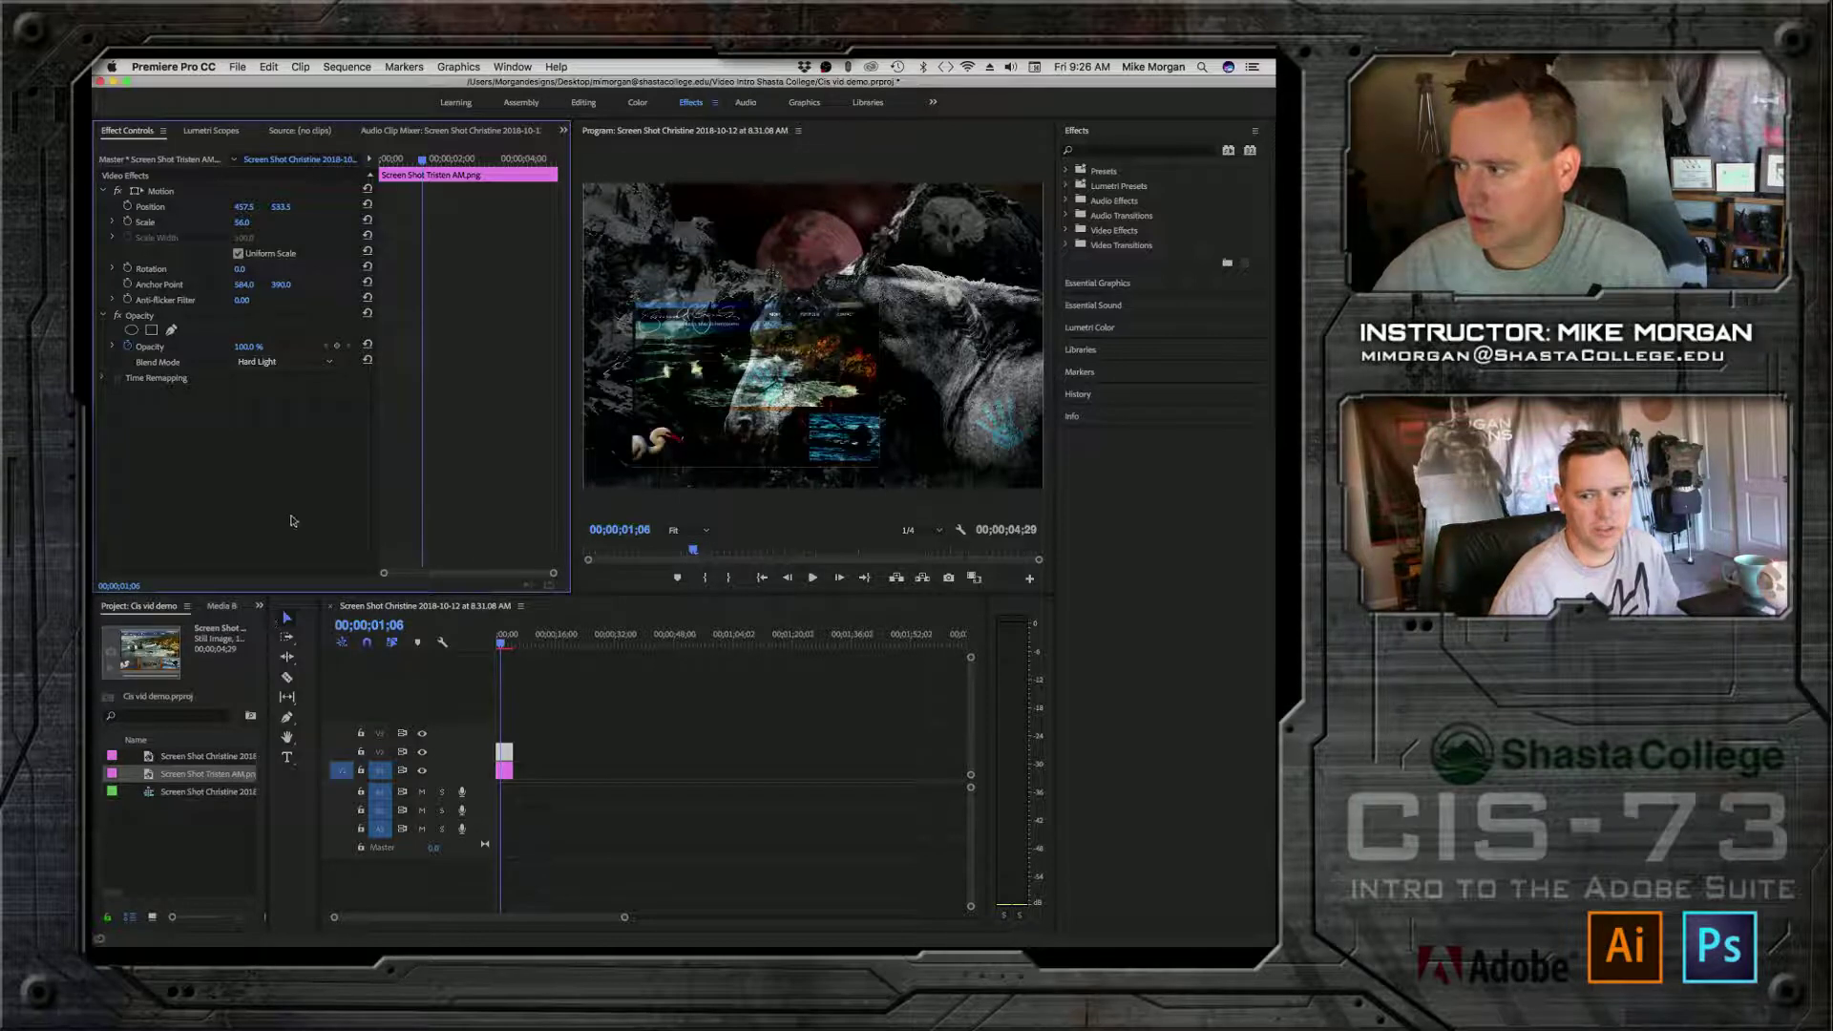
{"action": "left_click", "coordinate": [292, 365]}
{"action": "left_click", "coordinate": [263, 377]}
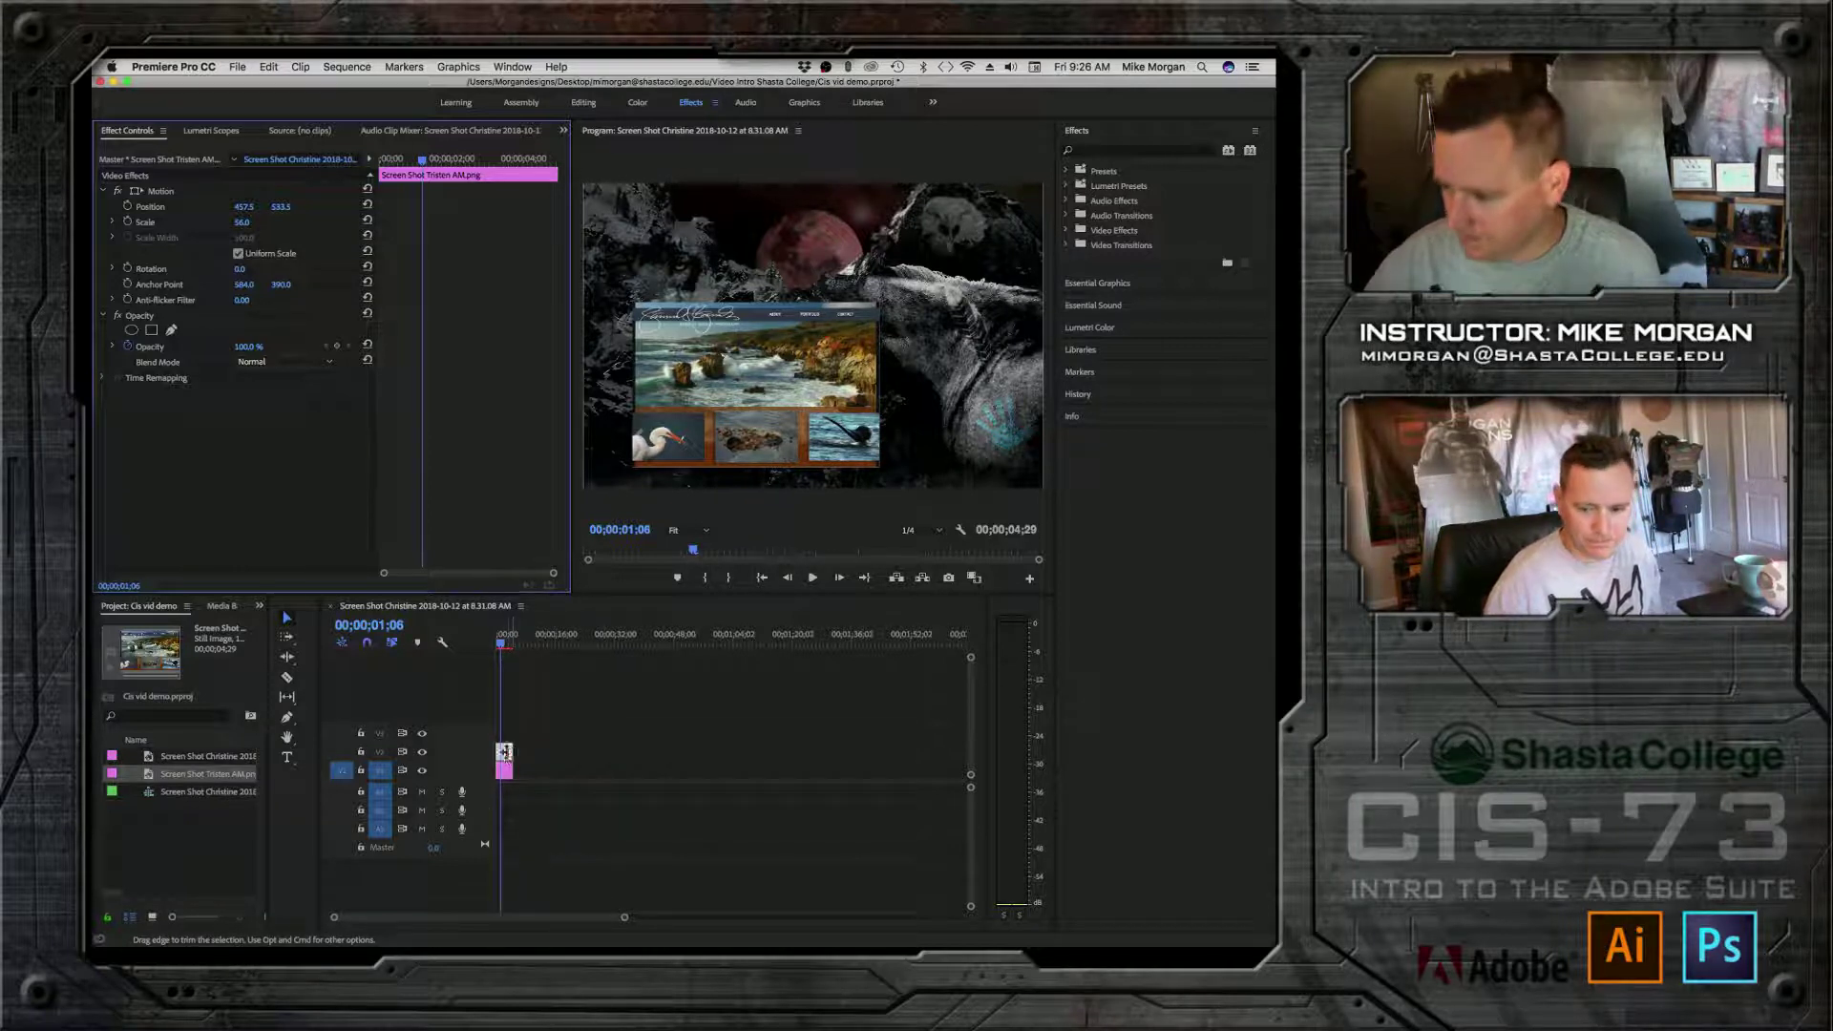
Step: Move the website screenshot clip after the horse artwork and reset its Scale to 100
{"action": "left_click_drag", "start_coordinate": [504, 751], "coordinate": [523, 751]}
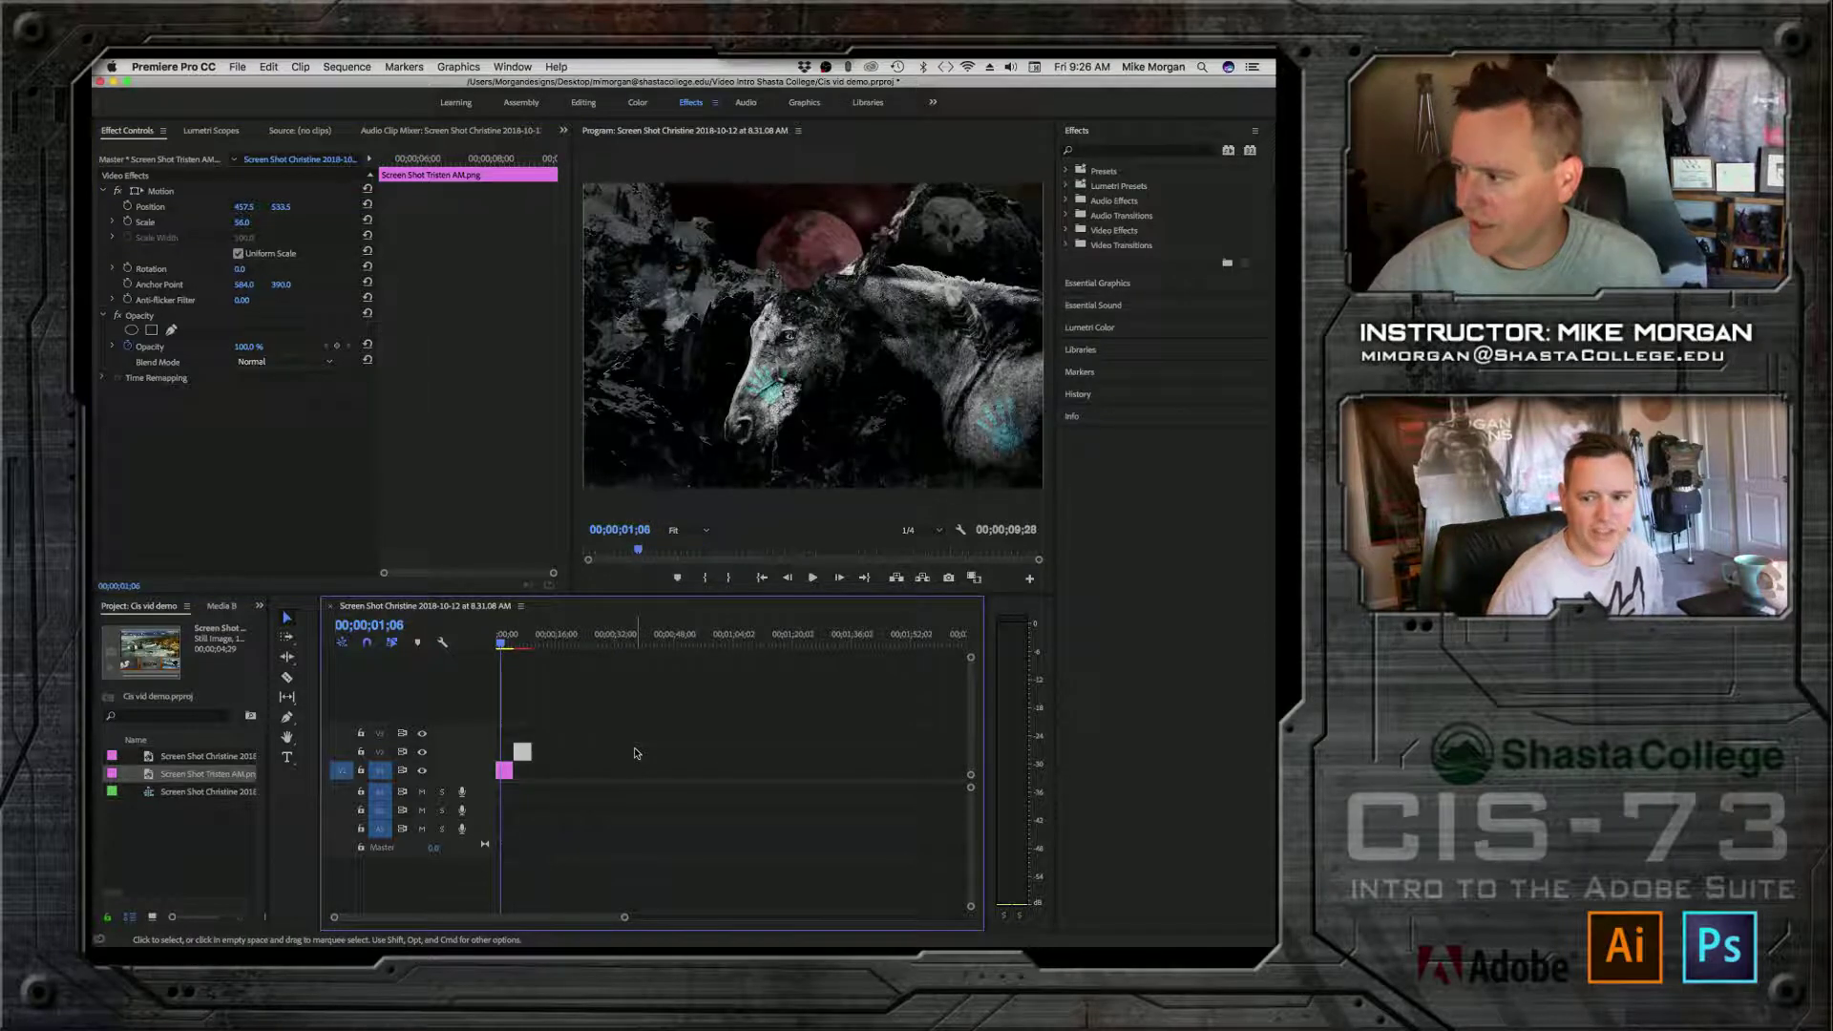
{"action": "left_click_drag", "start_coordinate": [506, 650], "coordinate": [519, 647]}
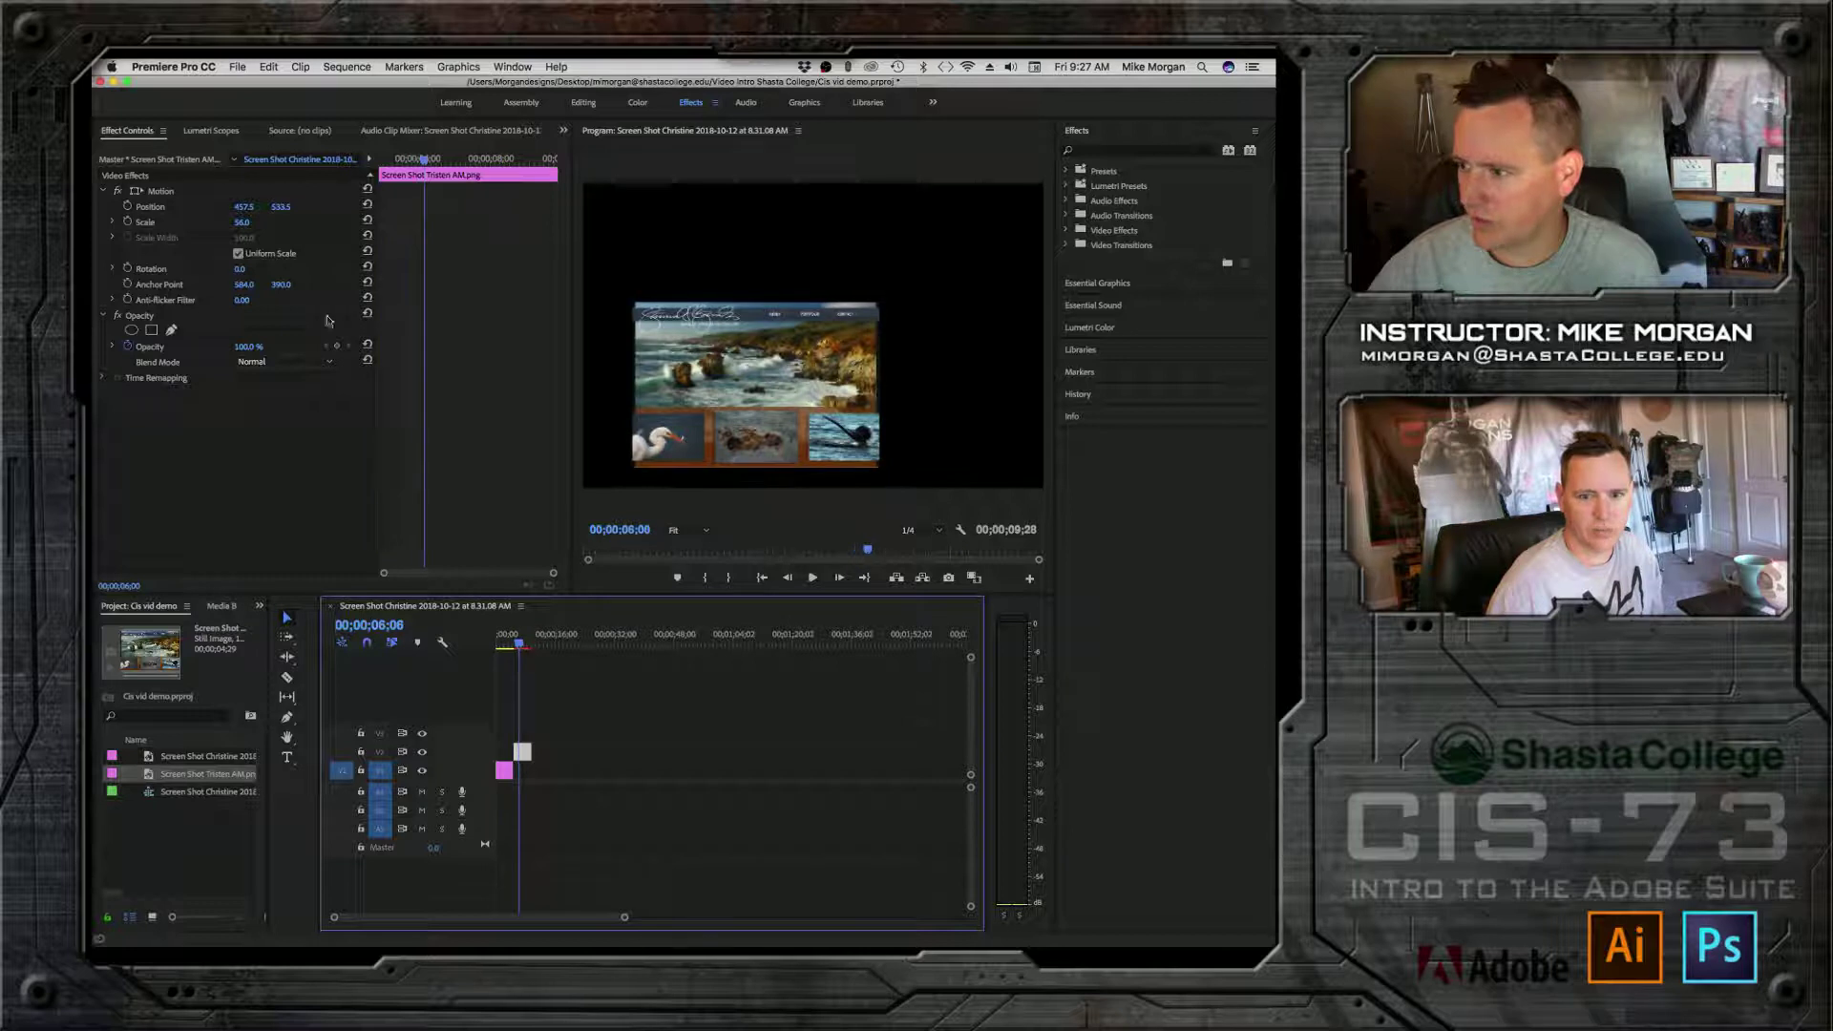
{"action": "left_click", "coordinate": [242, 222]}
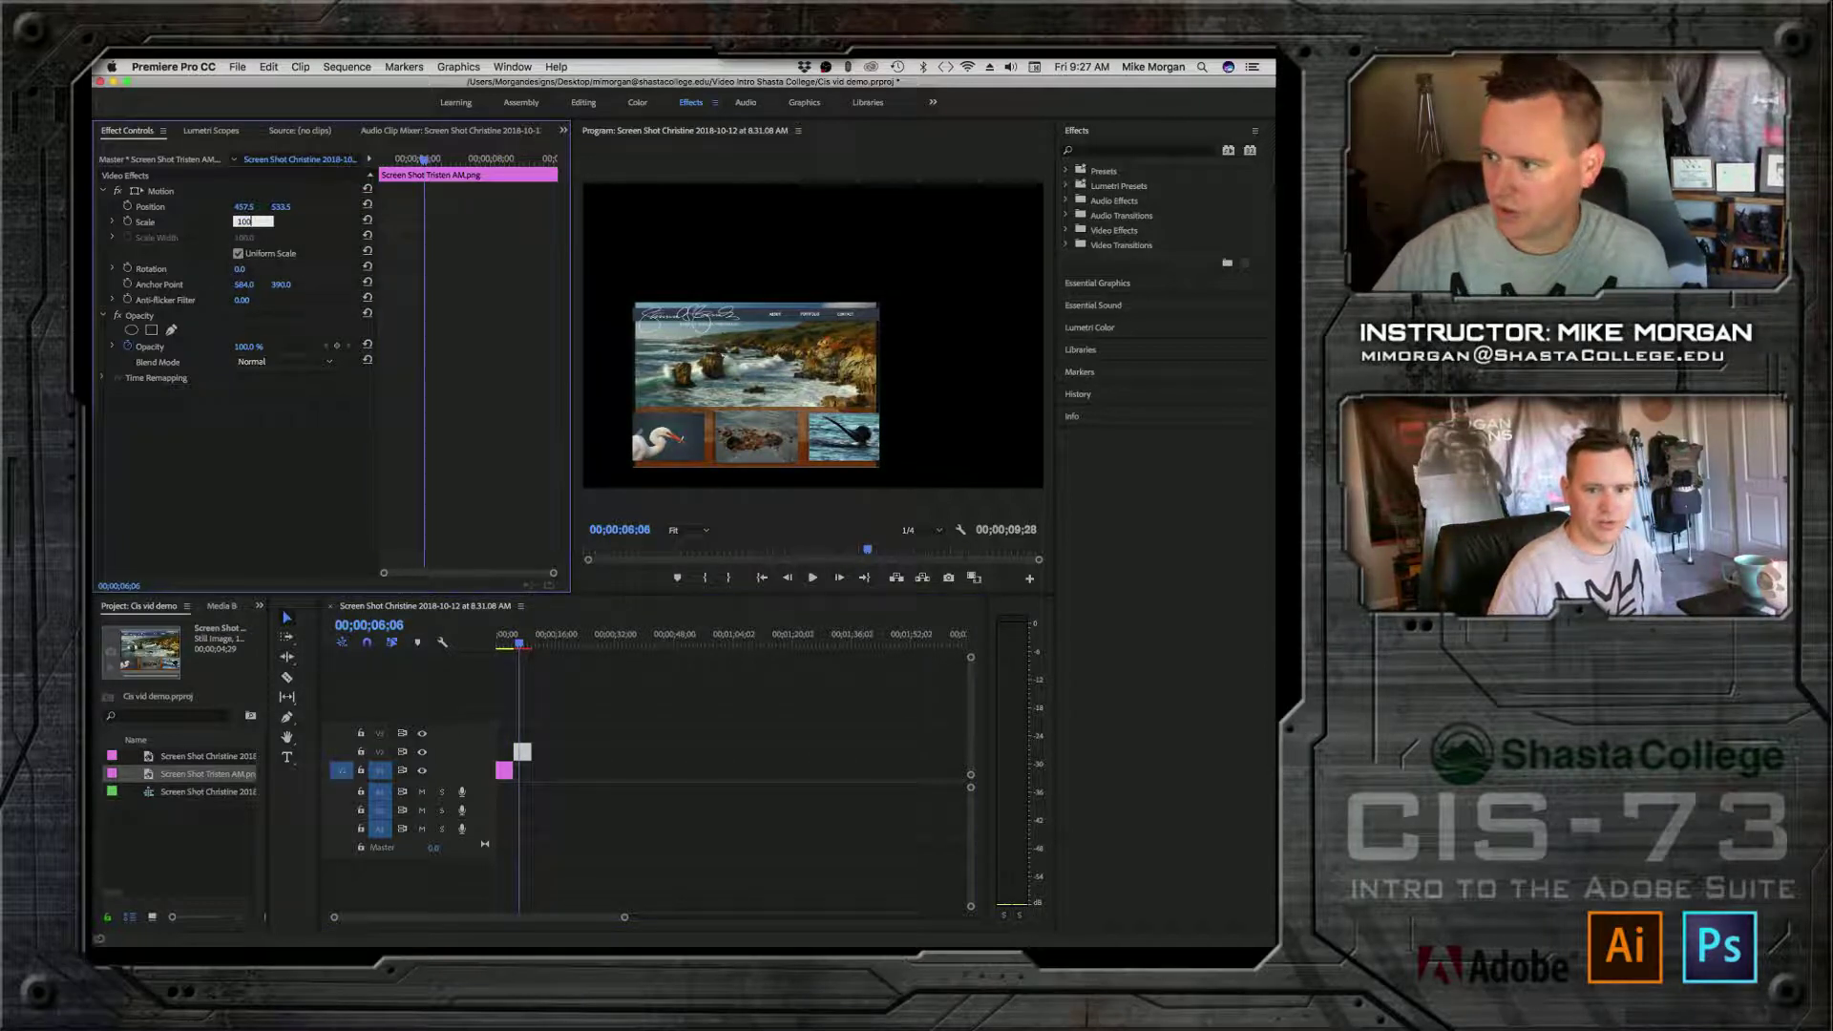
{"action": "type", "text": "100"}
{"action": "key", "text": "Return"}
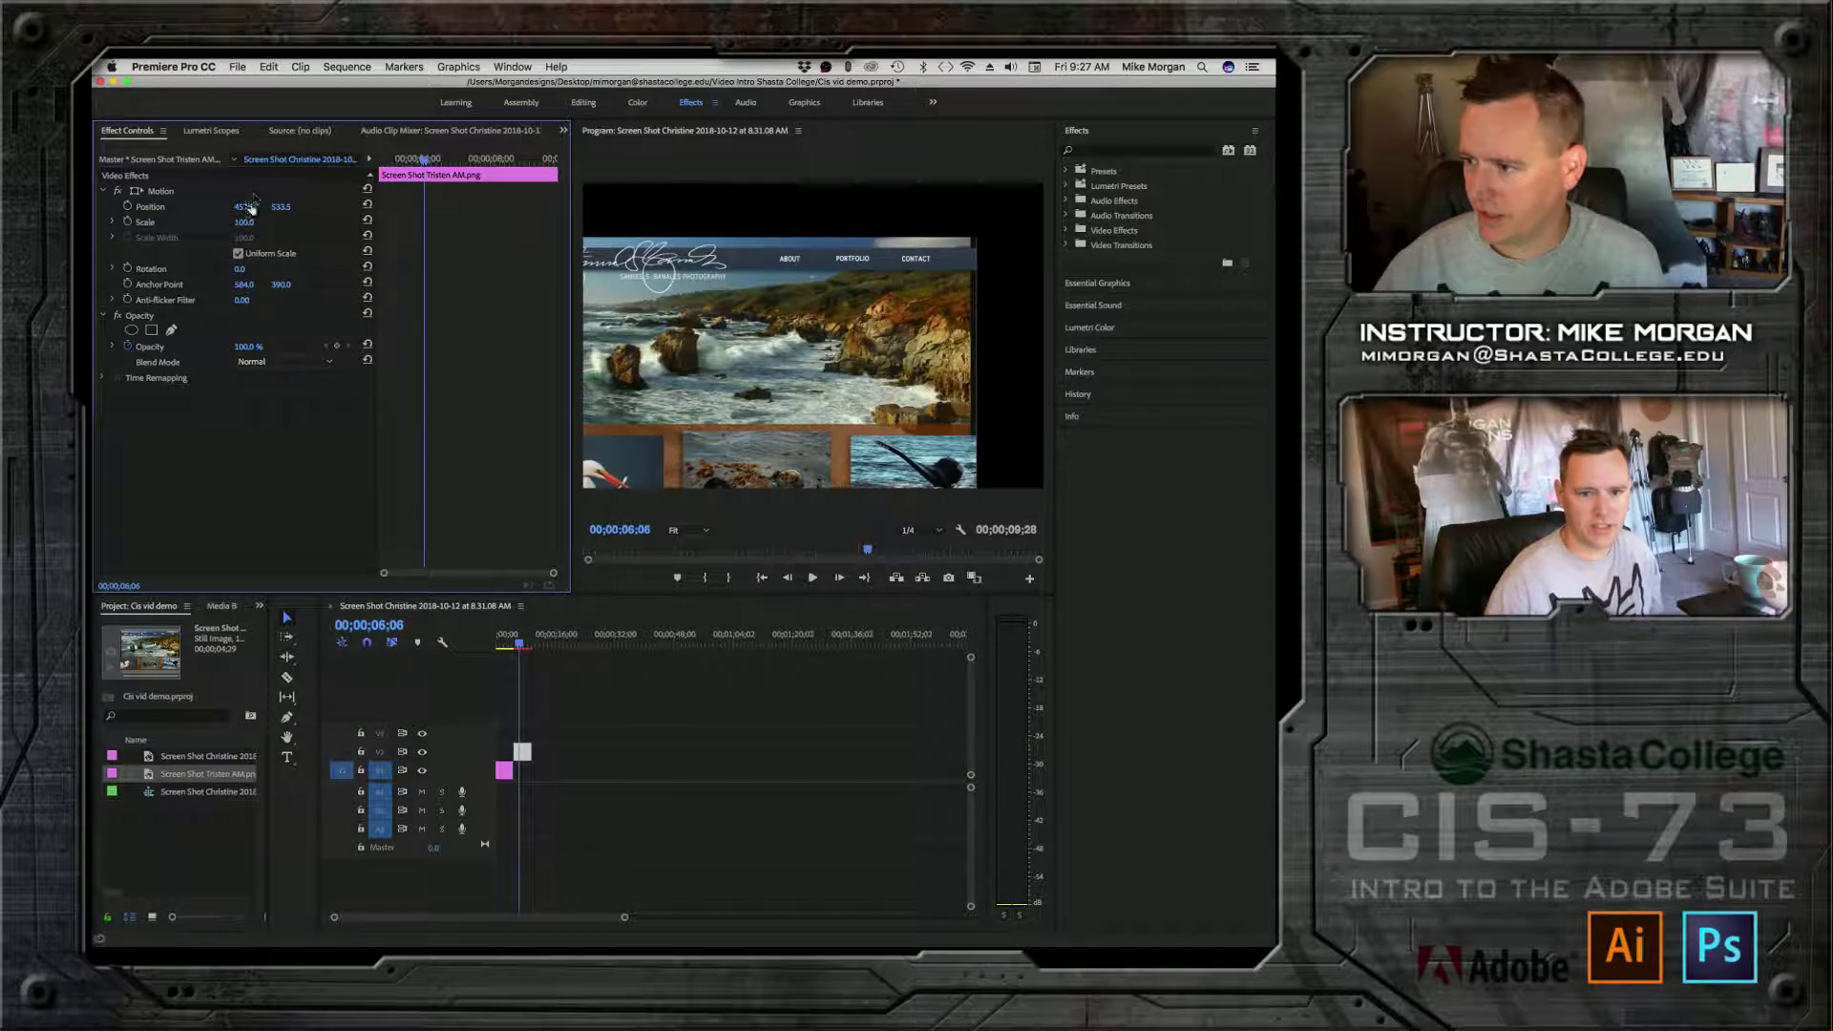
Step: Scale the website screenshot to 107 at position 615.5 to fill the frame, then import another screenshot
{"action": "mouse_move", "coordinate": [253, 205]}
{"action": "left_mouse_down"}
{"action": "mouse_move", "coordinate": [239, 210]}
{"action": "mouse_move", "coordinate": [313, 210]}
{"action": "mouse_move", "coordinate": [229, 206]}
{"action": "mouse_move", "coordinate": [264, 202]}
{"action": "mouse_move", "coordinate": [244, 222]}
{"action": "mouse_move", "coordinate": [286, 206]}
{"action": "left_mouse_up"}
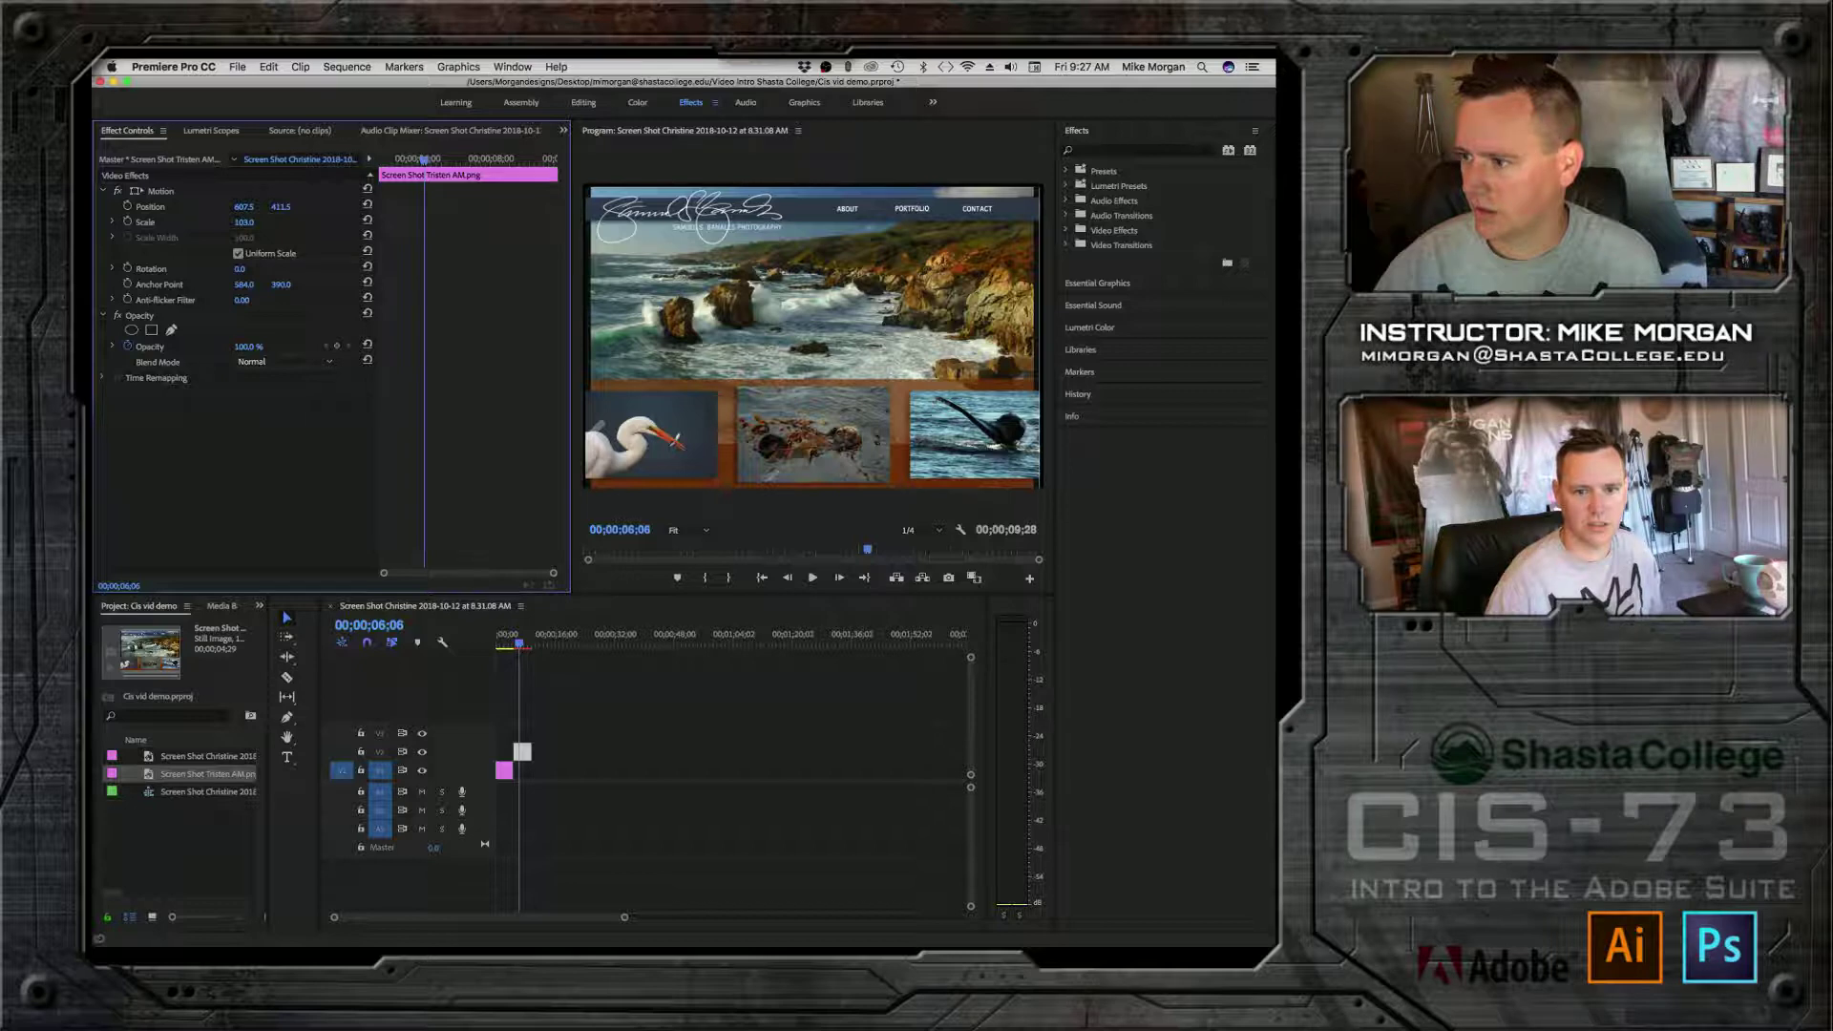
{"action": "left_click_drag", "start_coordinate": [243, 221], "coordinate": [254, 222]}
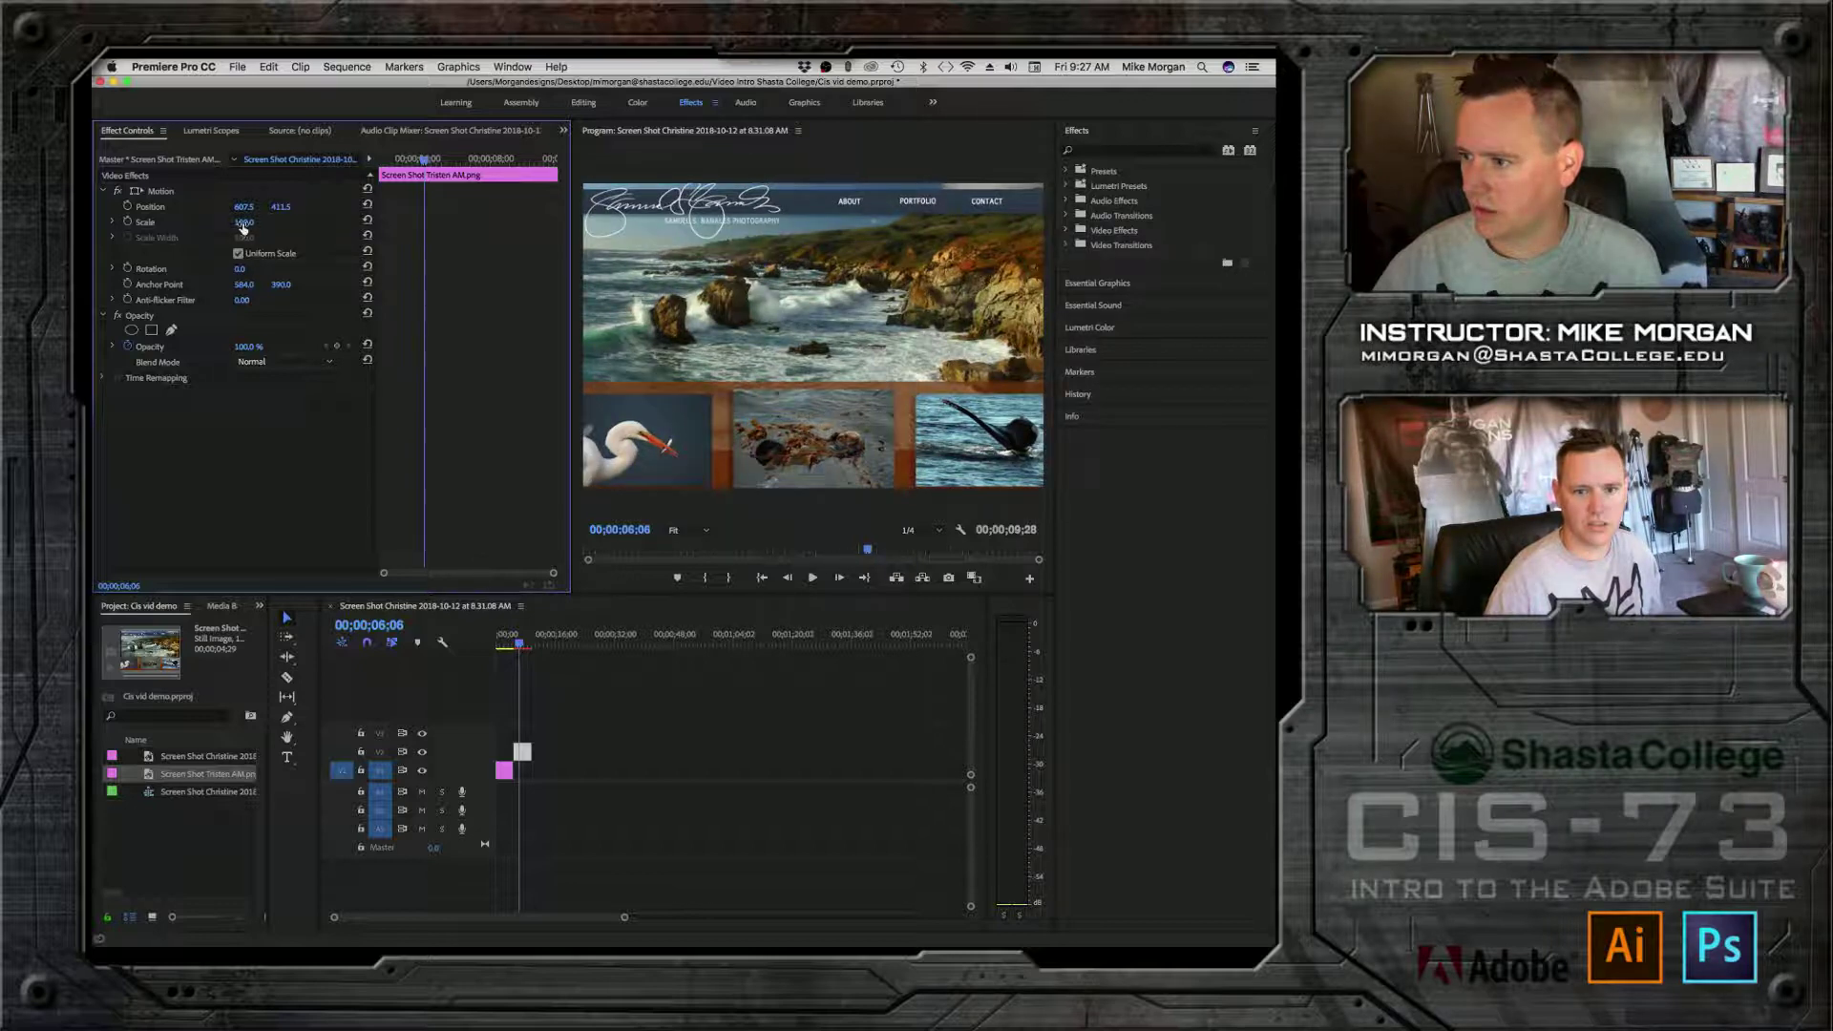
{"action": "type", "text": "98"}
{"action": "key", "text": "Return"}
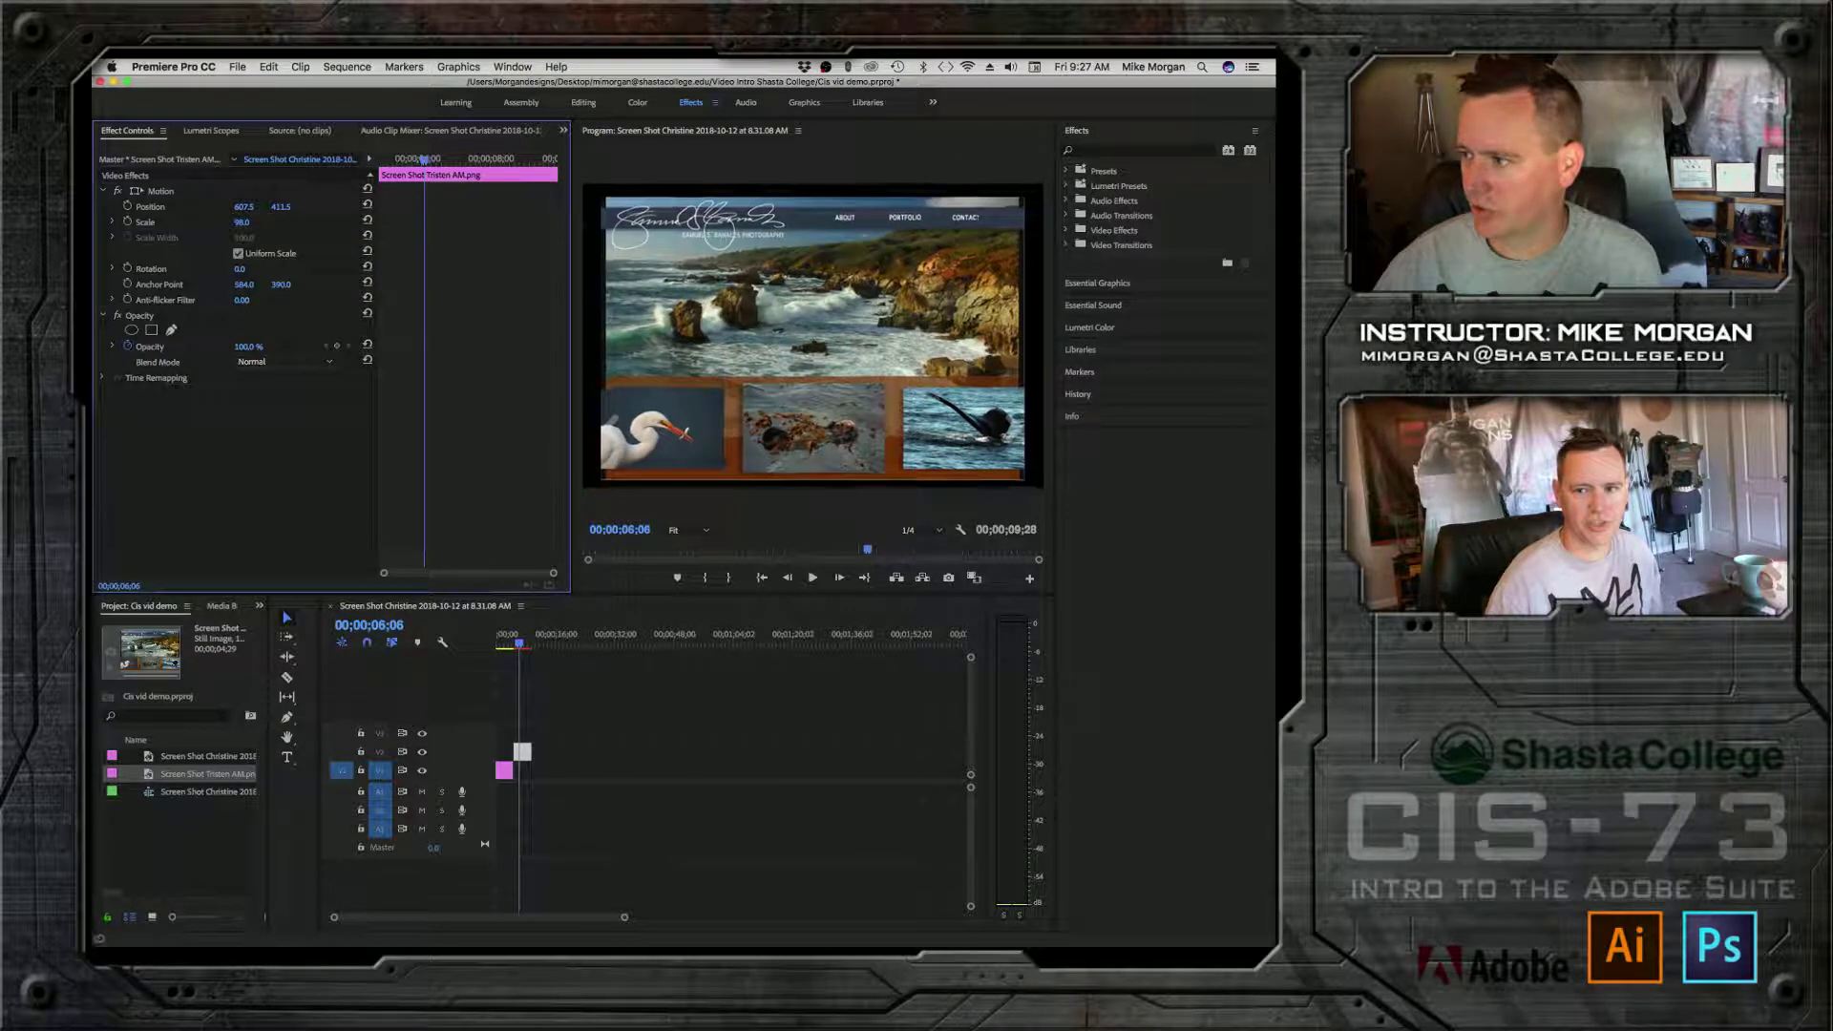
{"action": "left_click_drag", "start_coordinate": [243, 222], "coordinate": [252, 221]}
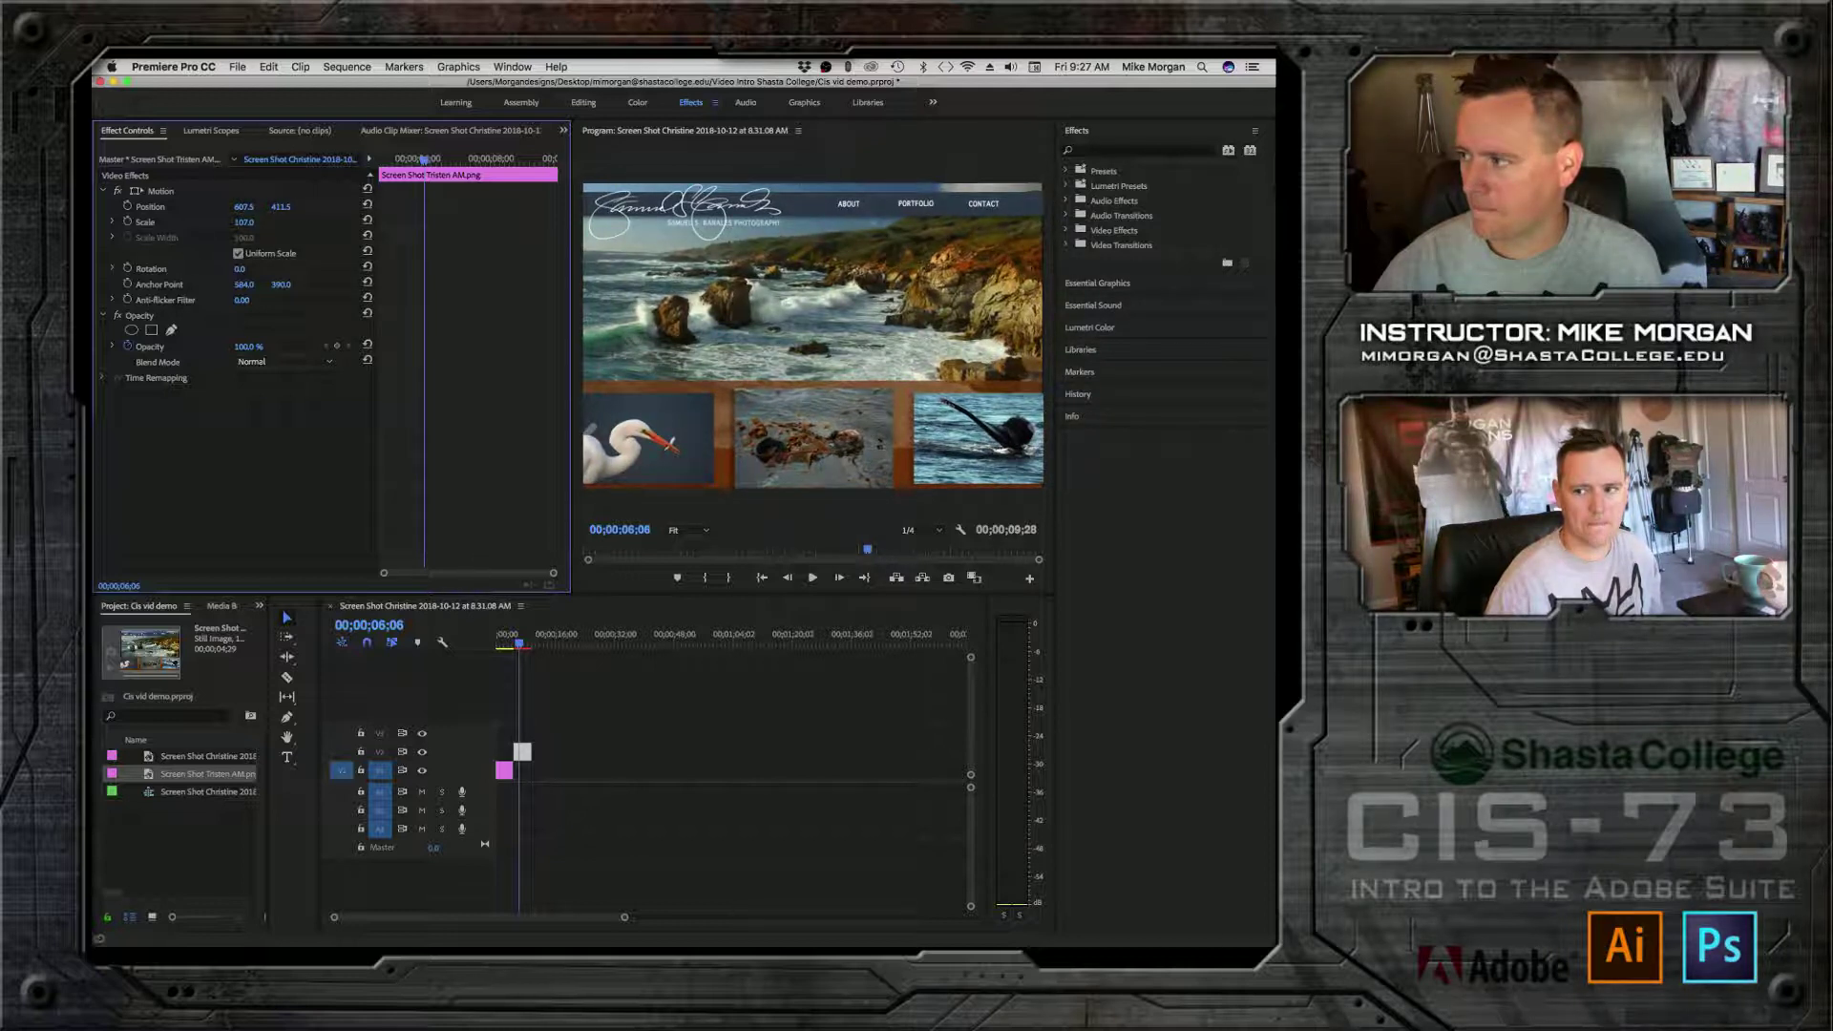
{"action": "left_click_drag", "start_coordinate": [243, 206], "coordinate": [247, 206]}
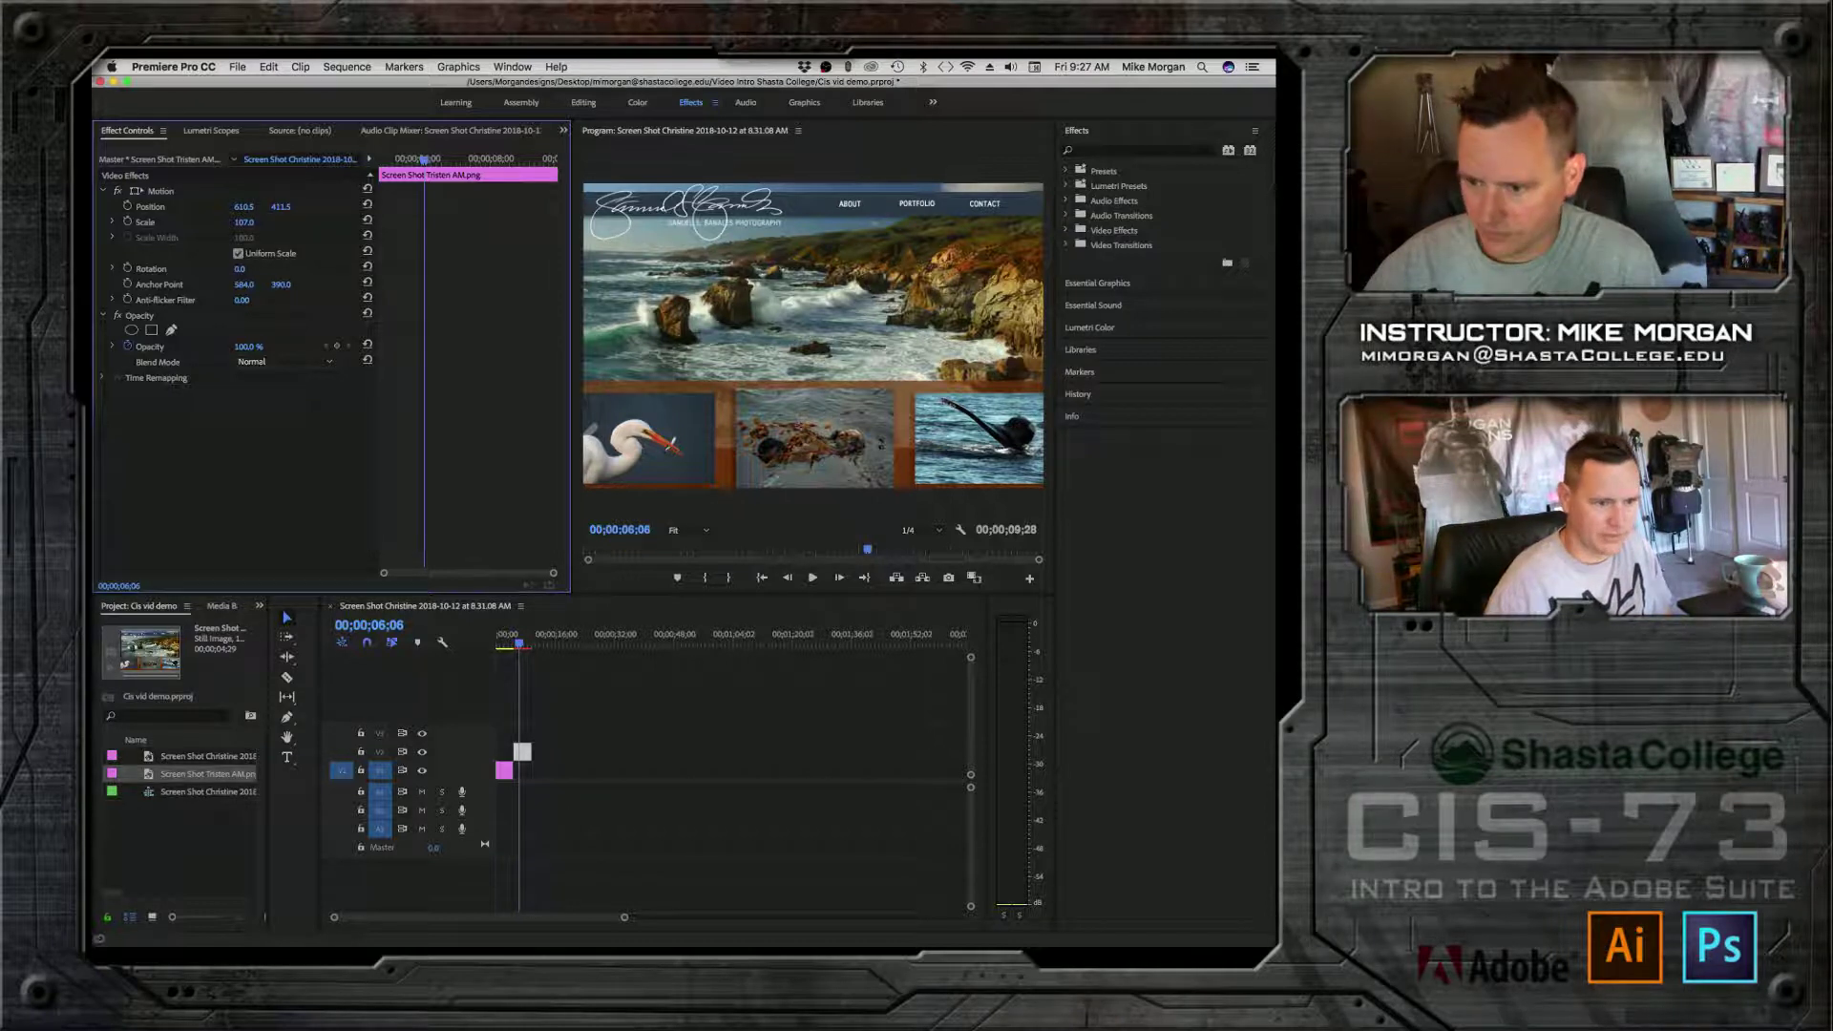
{"action": "left_click_drag", "start_coordinate": [420, 535], "coordinate": [211, 830]}
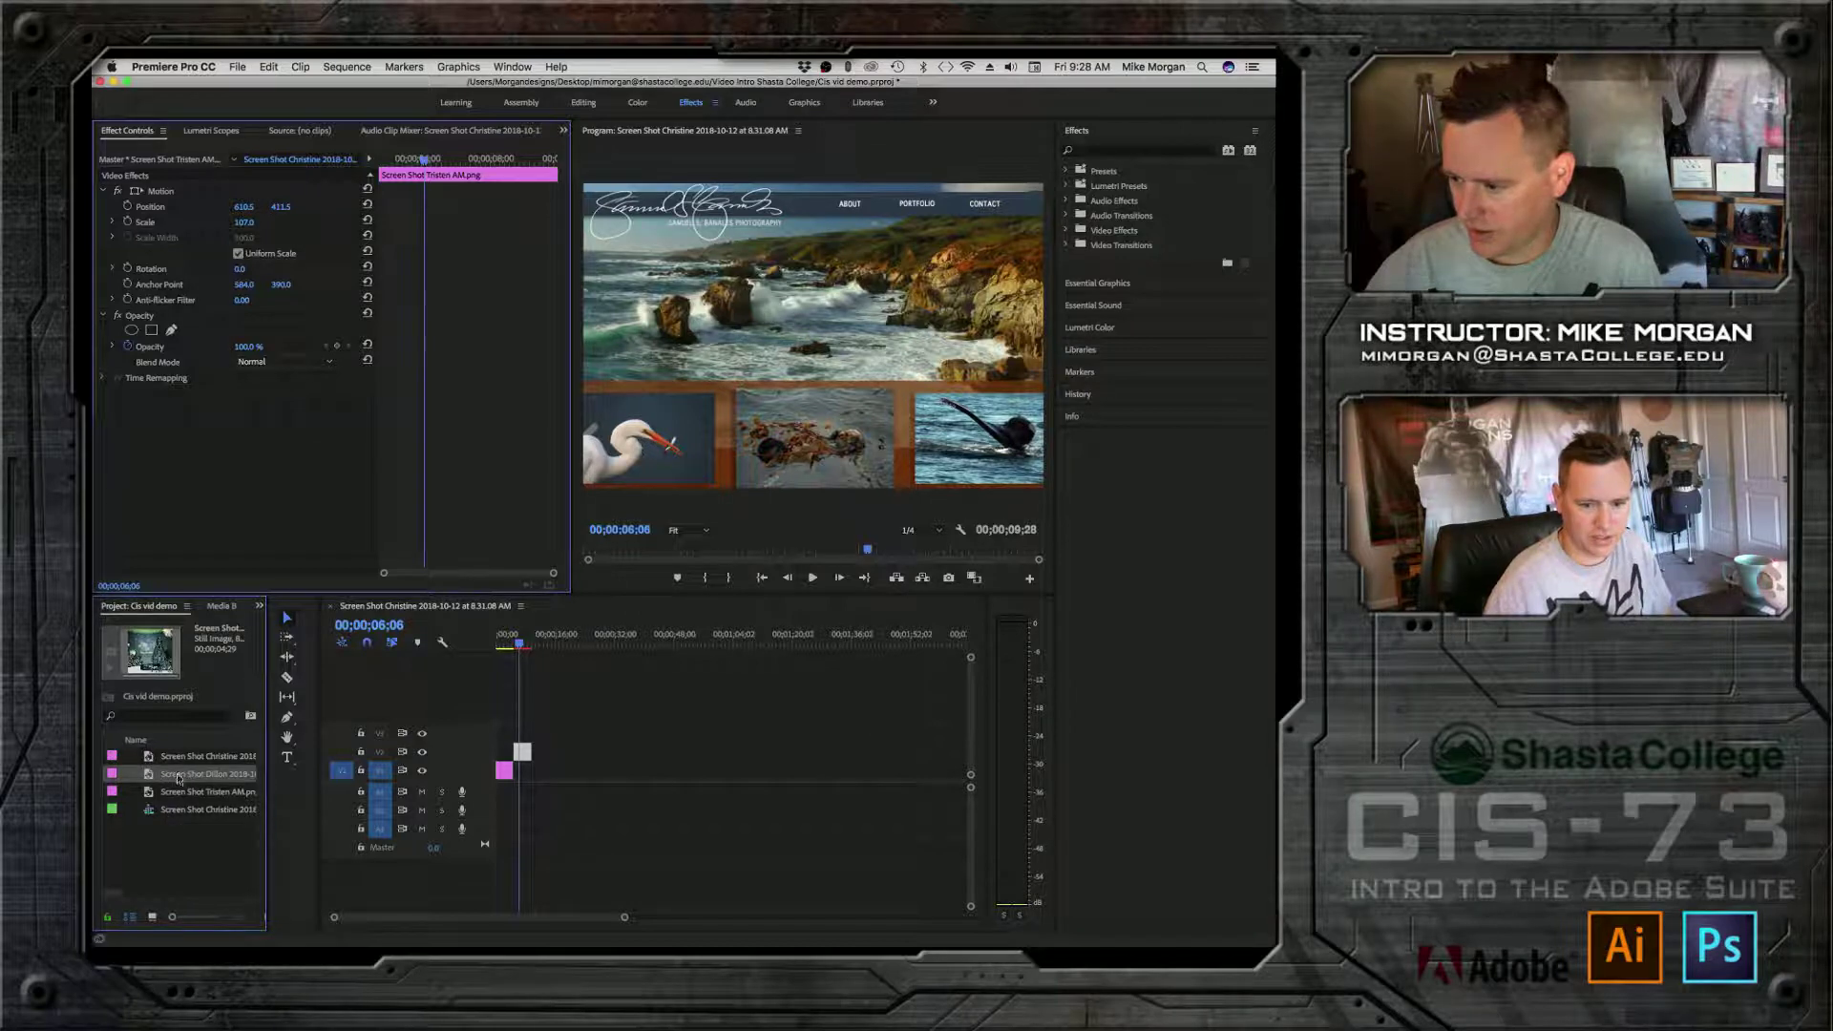
Step: Add the snowy stone-house still to V1 and the face artwork still to V2 after it
{"action": "left_click_drag", "start_coordinate": [175, 778], "coordinate": [544, 771]}
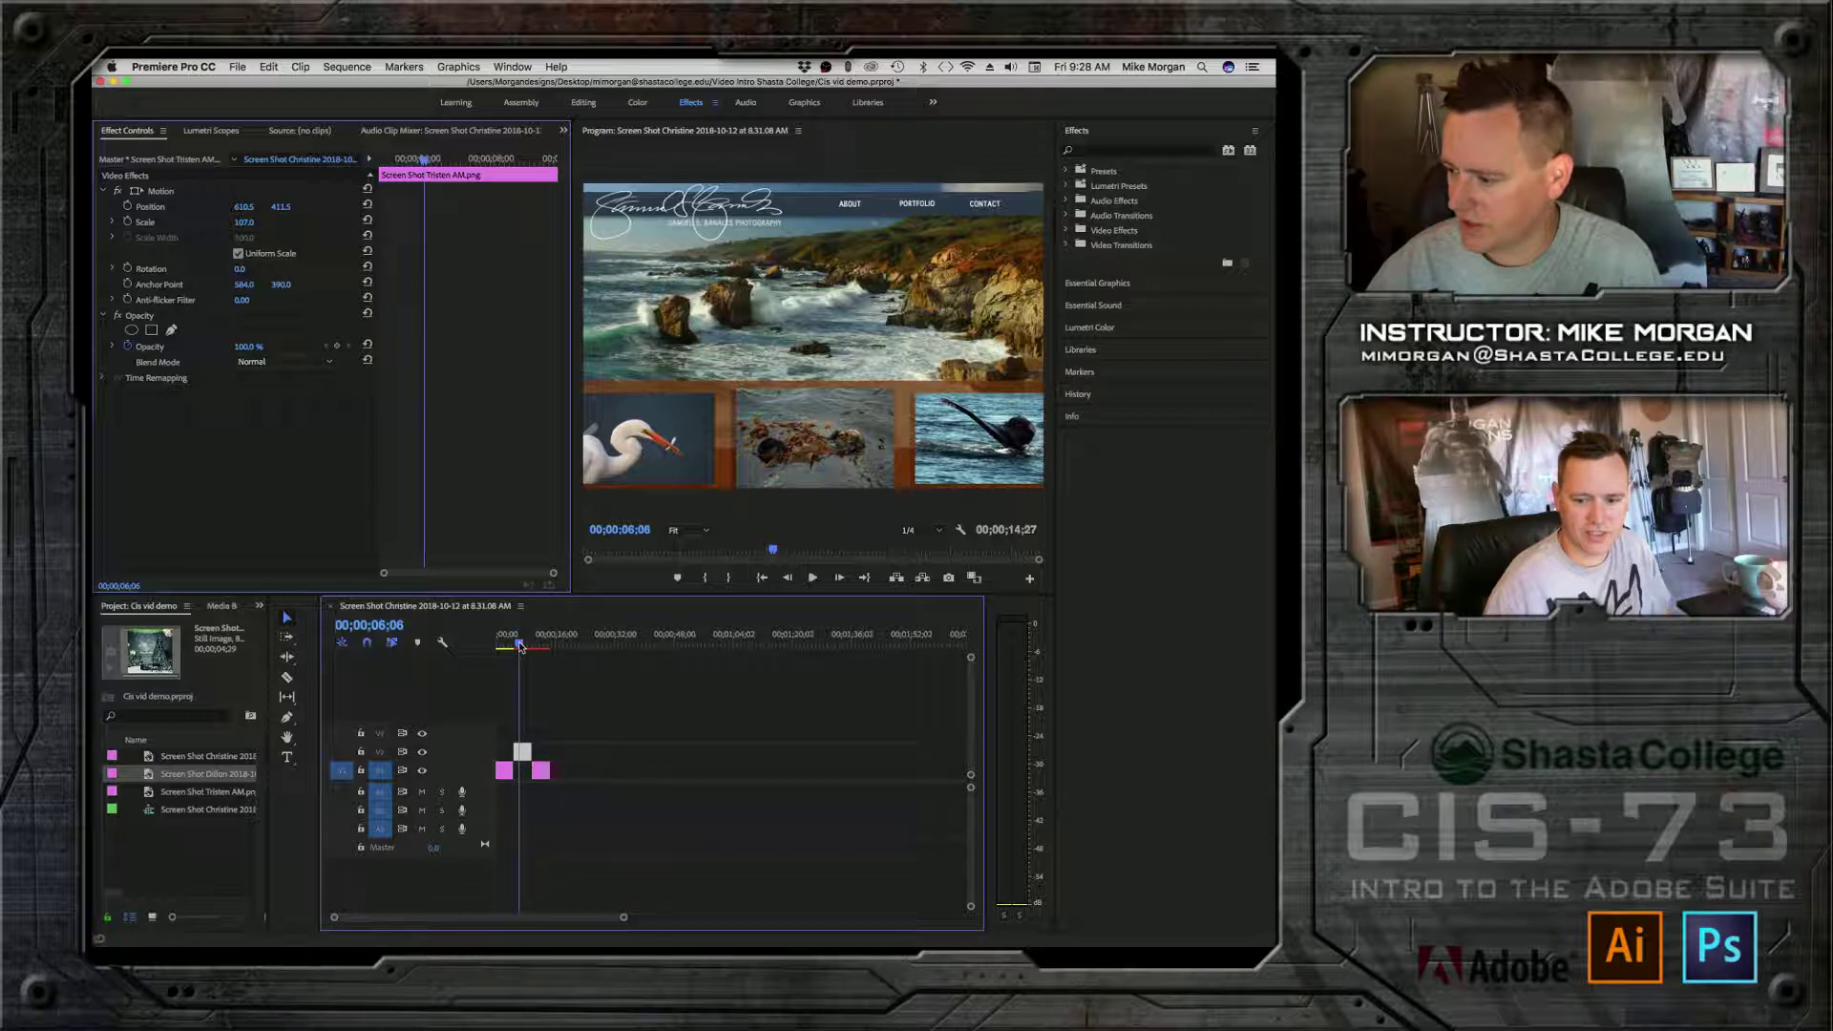
{"action": "left_click_drag", "start_coordinate": [521, 646], "coordinate": [540, 646]}
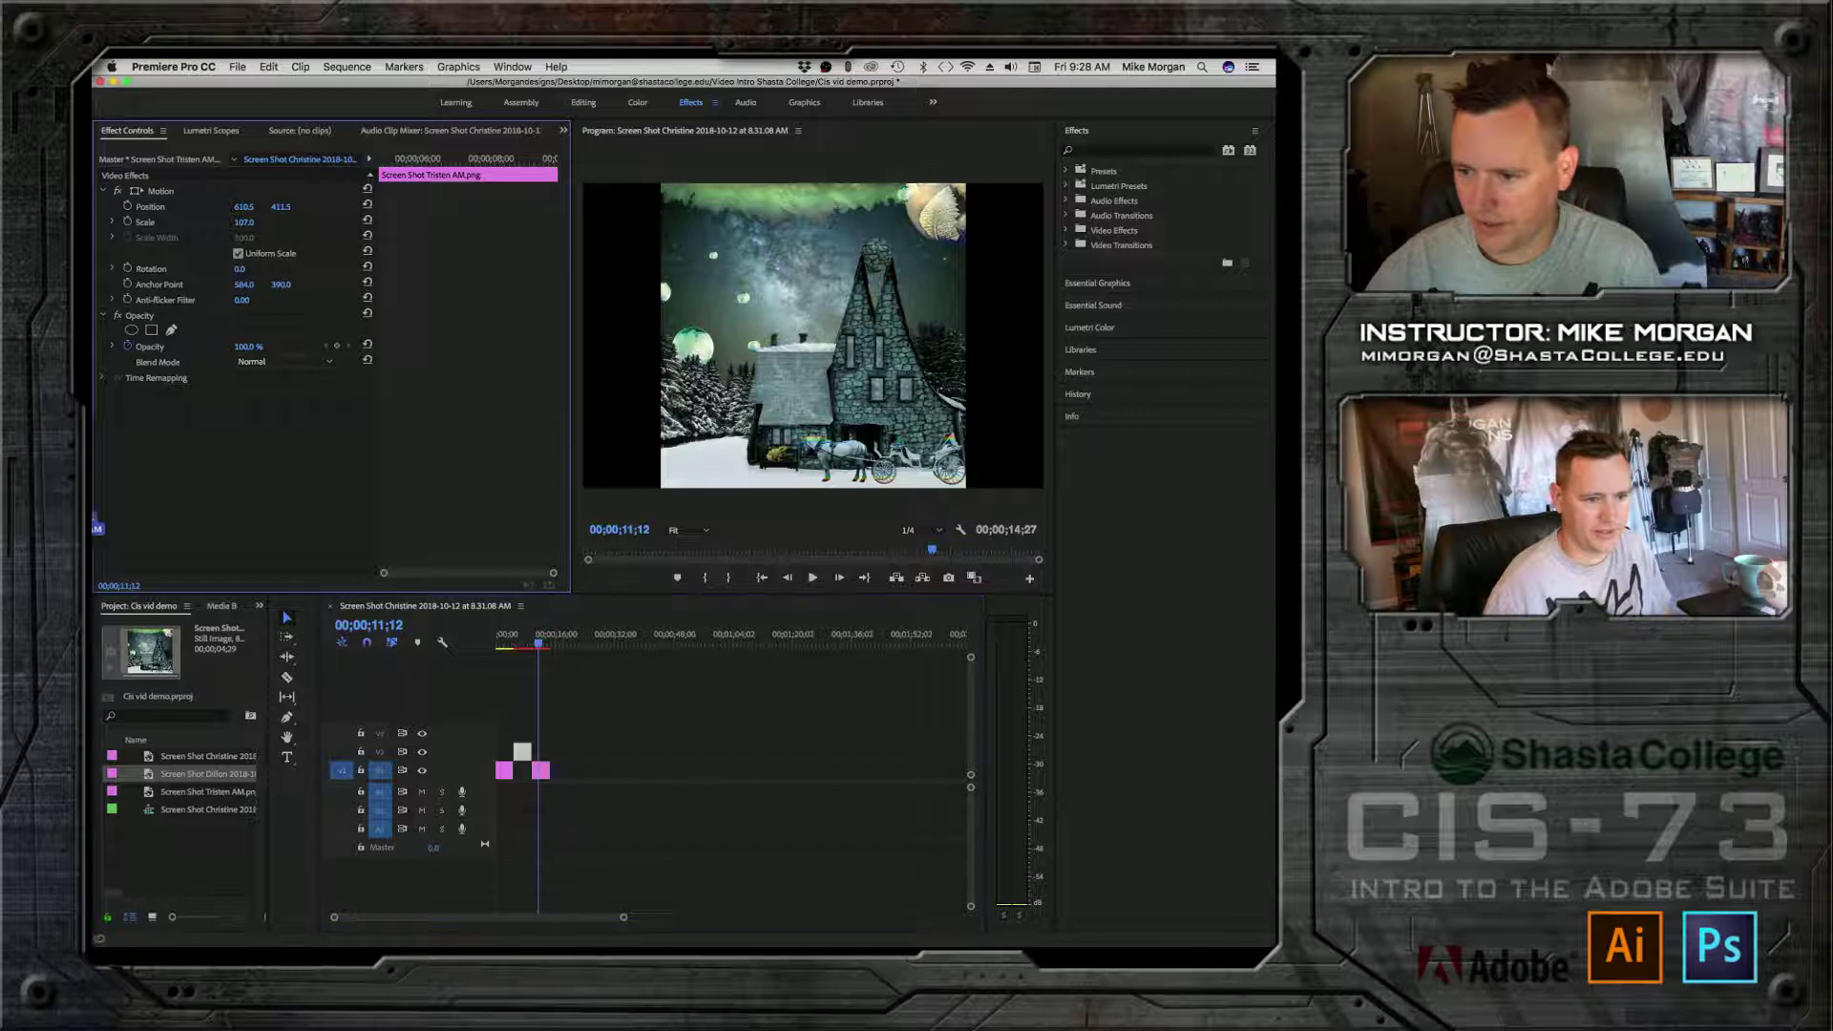
{"action": "left_click_drag", "start_coordinate": [95, 534], "coordinate": [573, 759]}
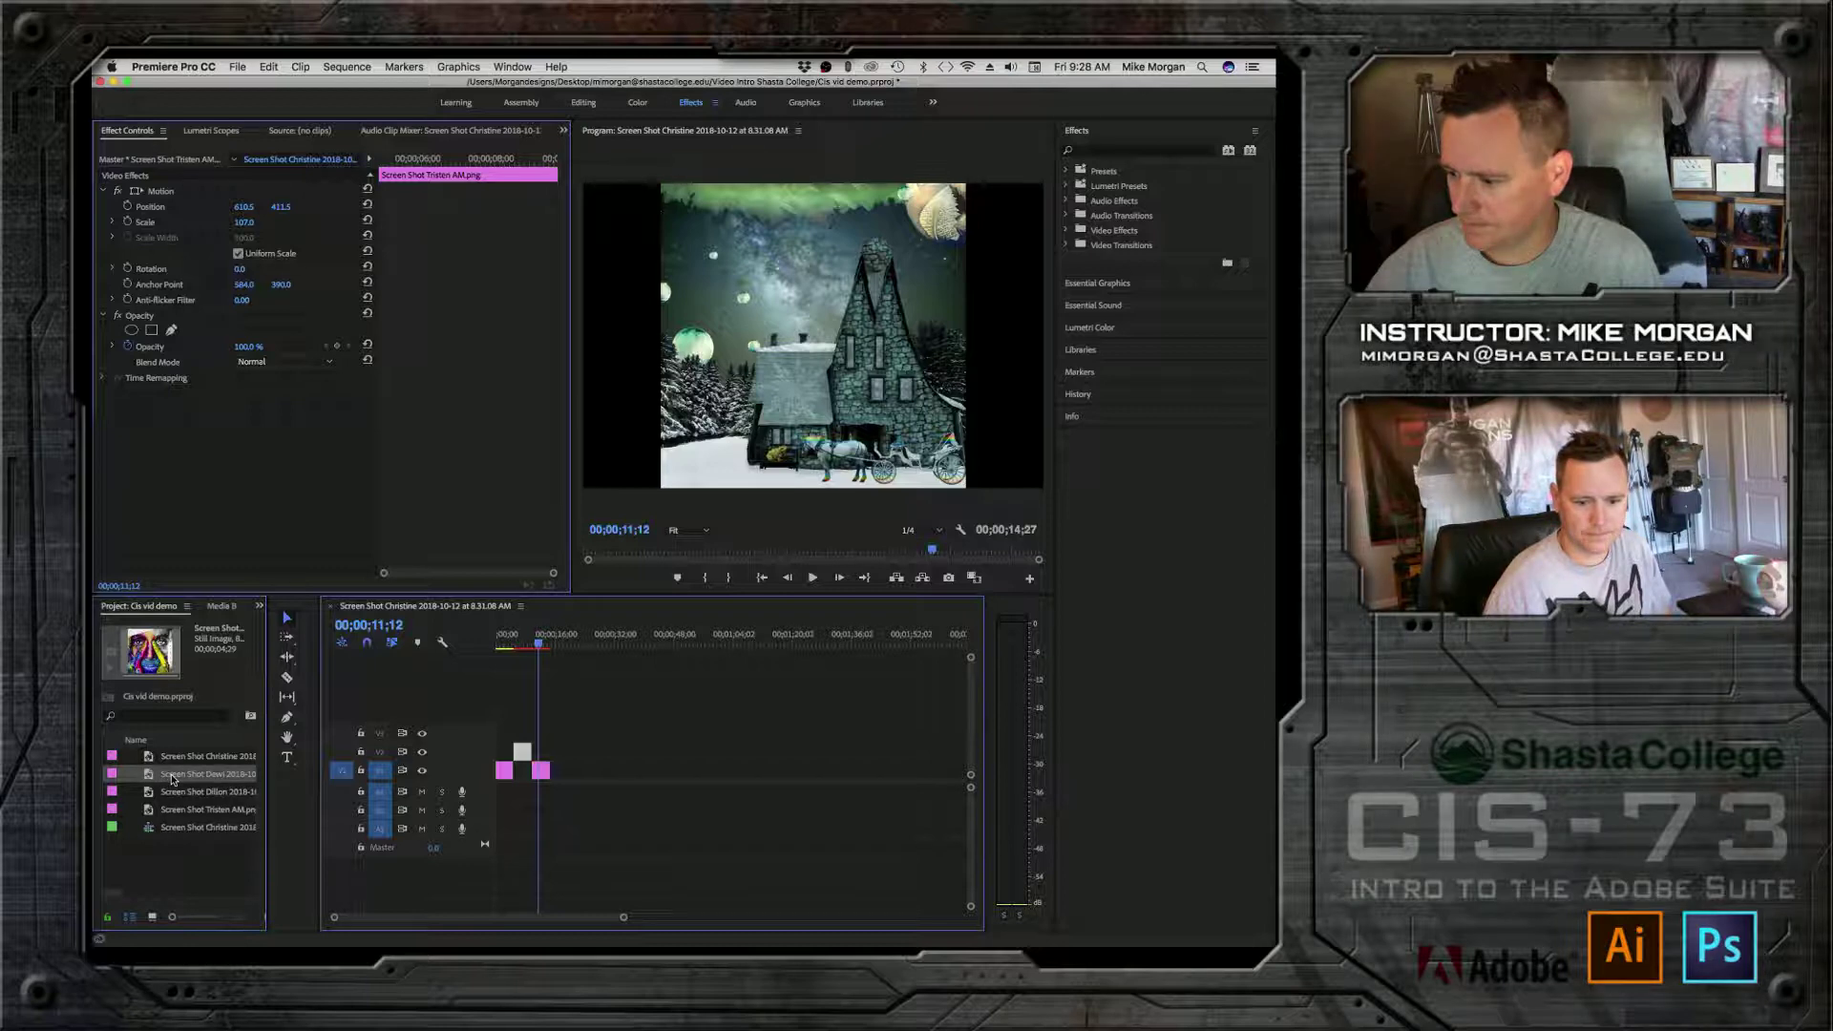
{"action": "left_click_drag", "start_coordinate": [173, 779], "coordinate": [561, 759]}
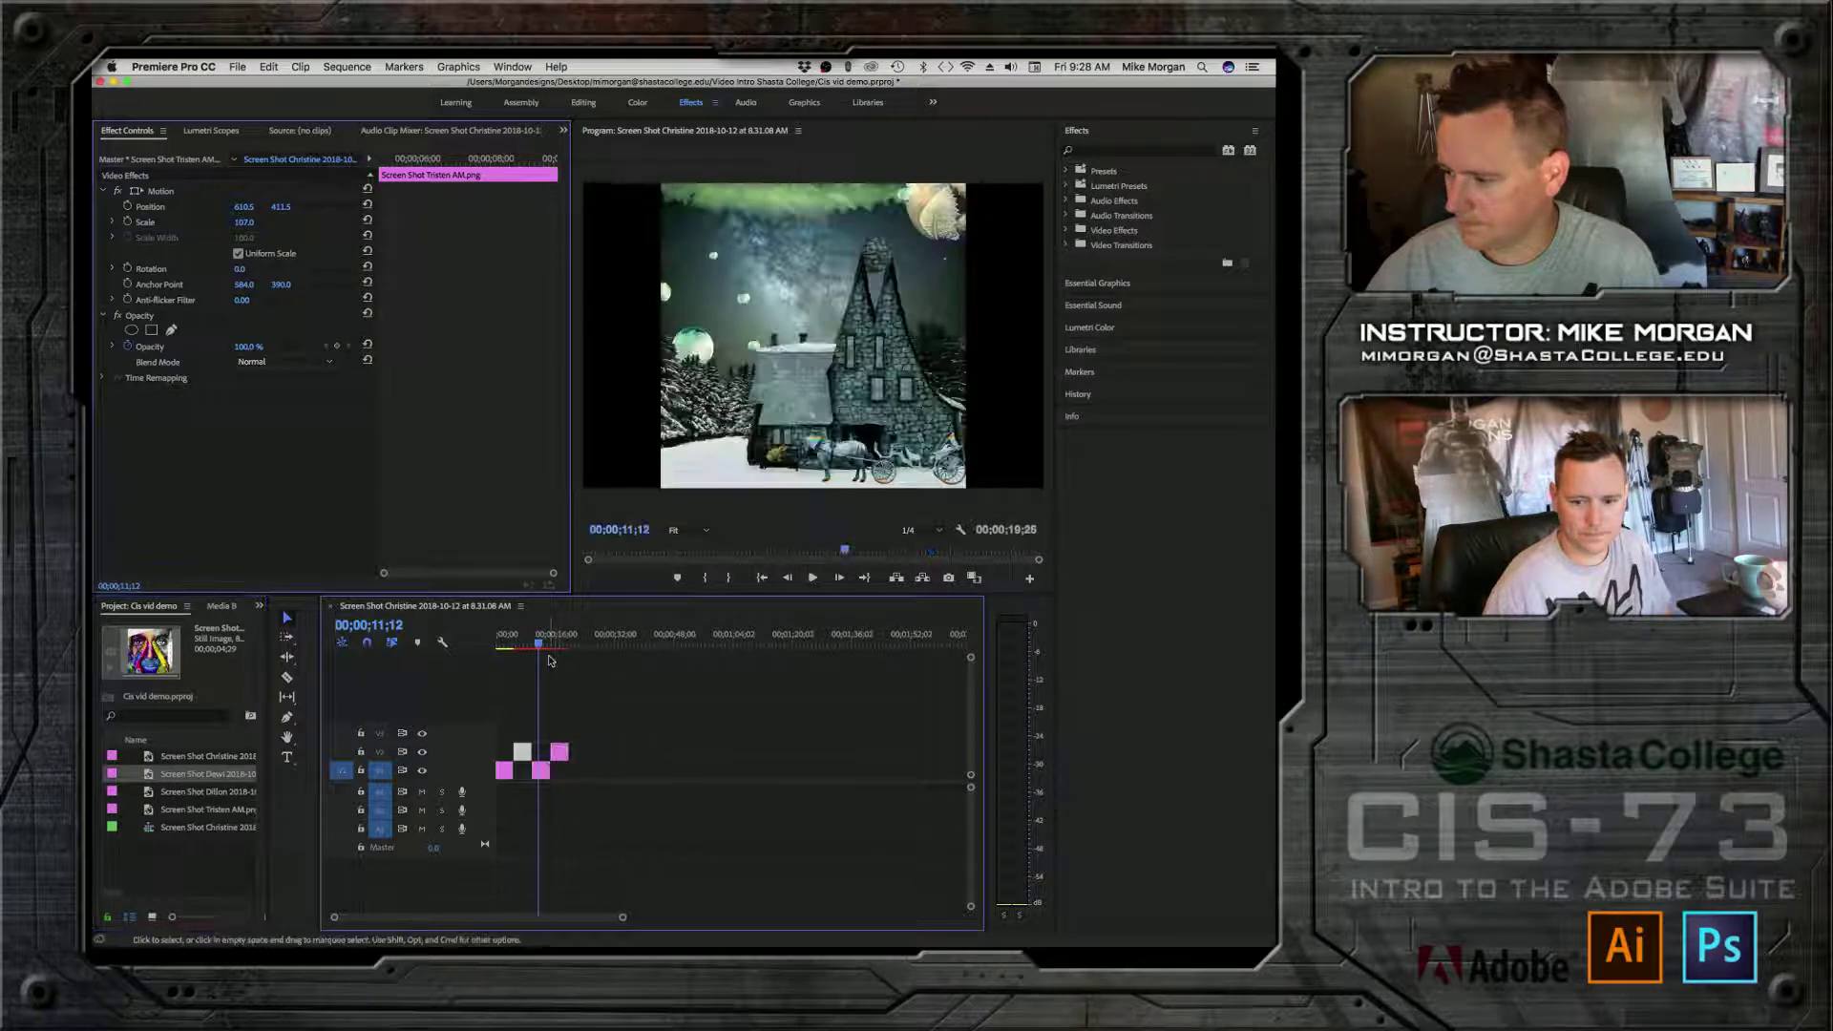
Step: Scrub through the face artwork clip and keep the program playback resolution at 1/4
{"action": "left_click_drag", "start_coordinate": [540, 646], "coordinate": [489, 615]}
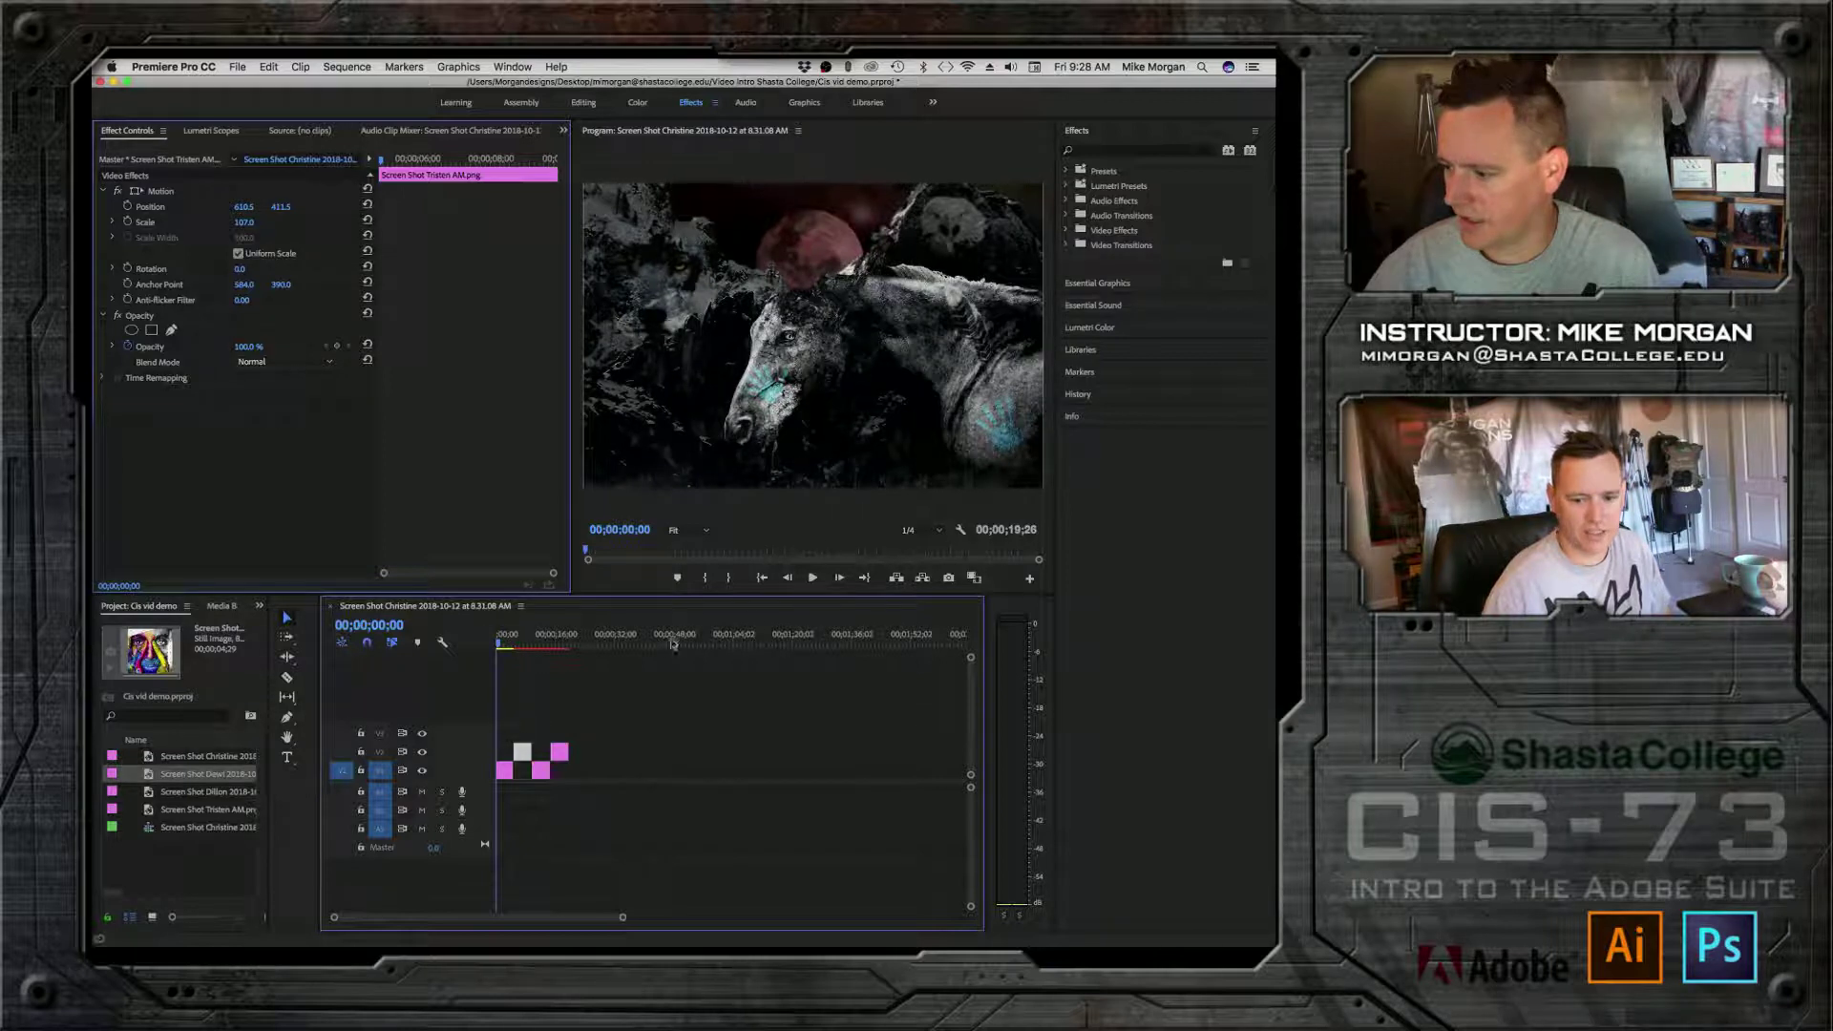
{"action": "left_click", "coordinate": [940, 533]}
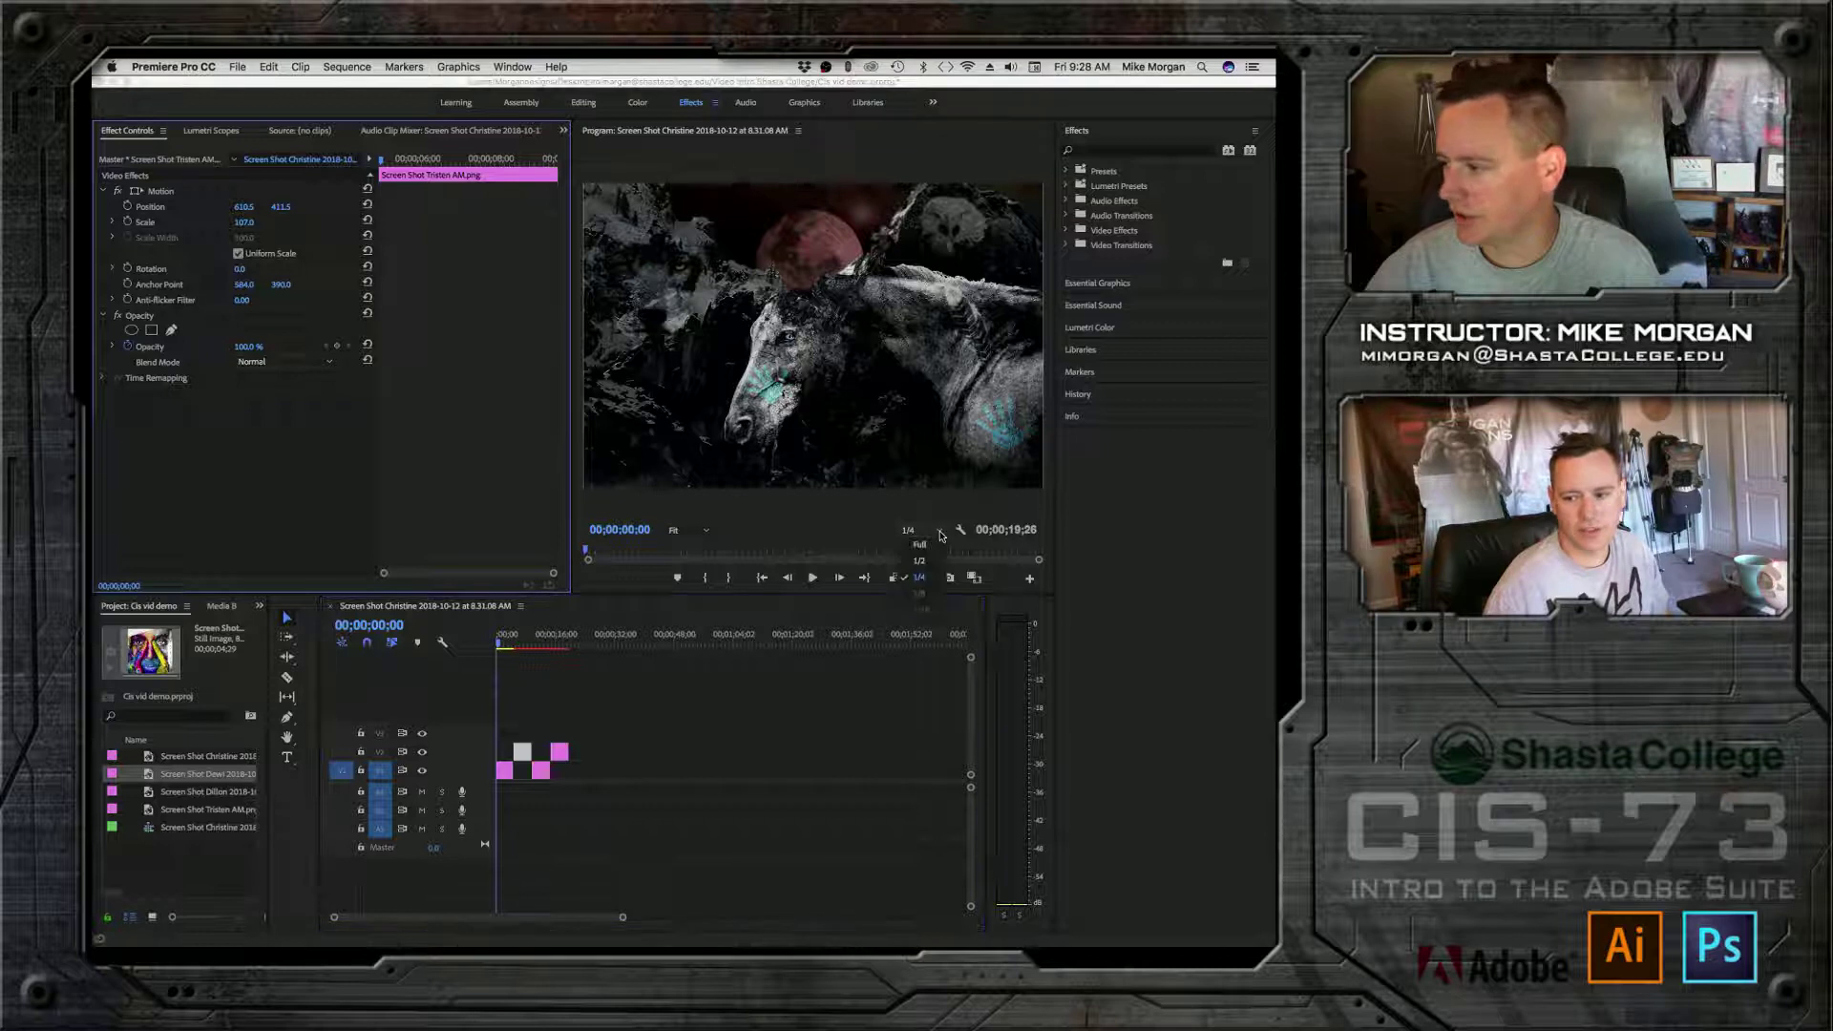
{"action": "left_click", "coordinate": [923, 578]}
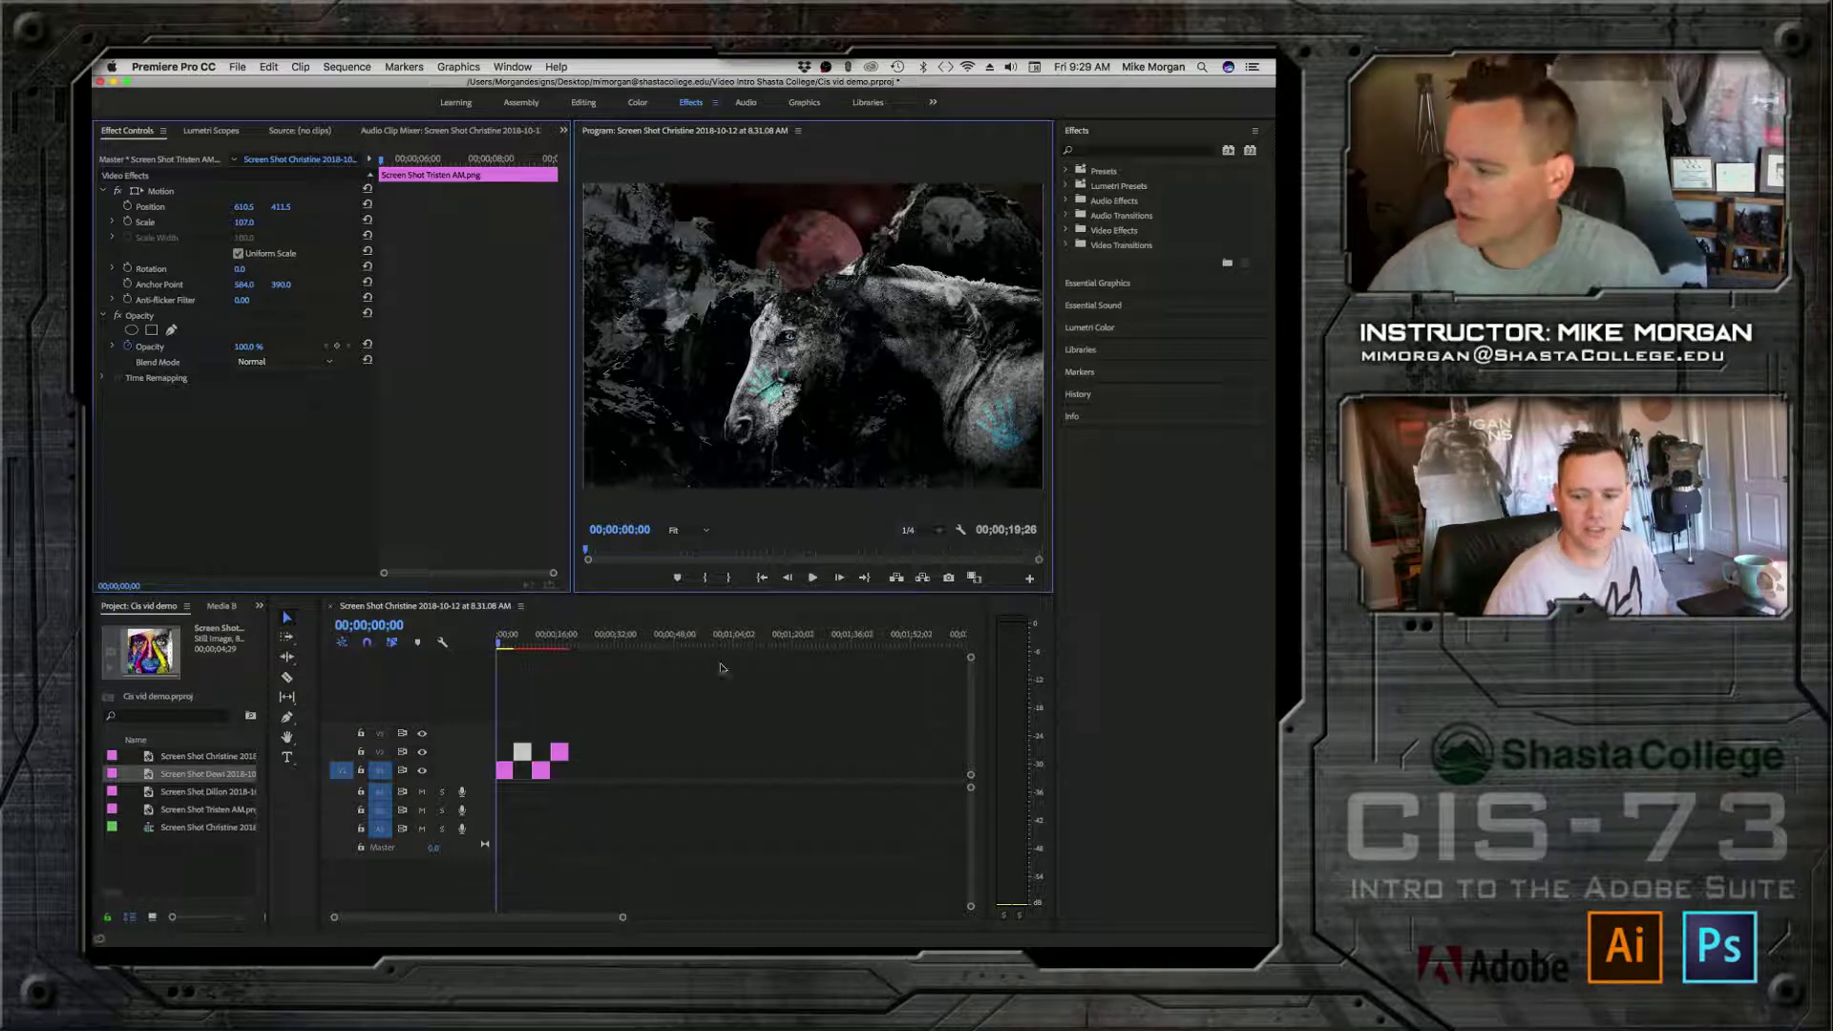
Step: Play the stills sequence through to its end at 00;00;19;26
{"action": "key", "text": "space"}
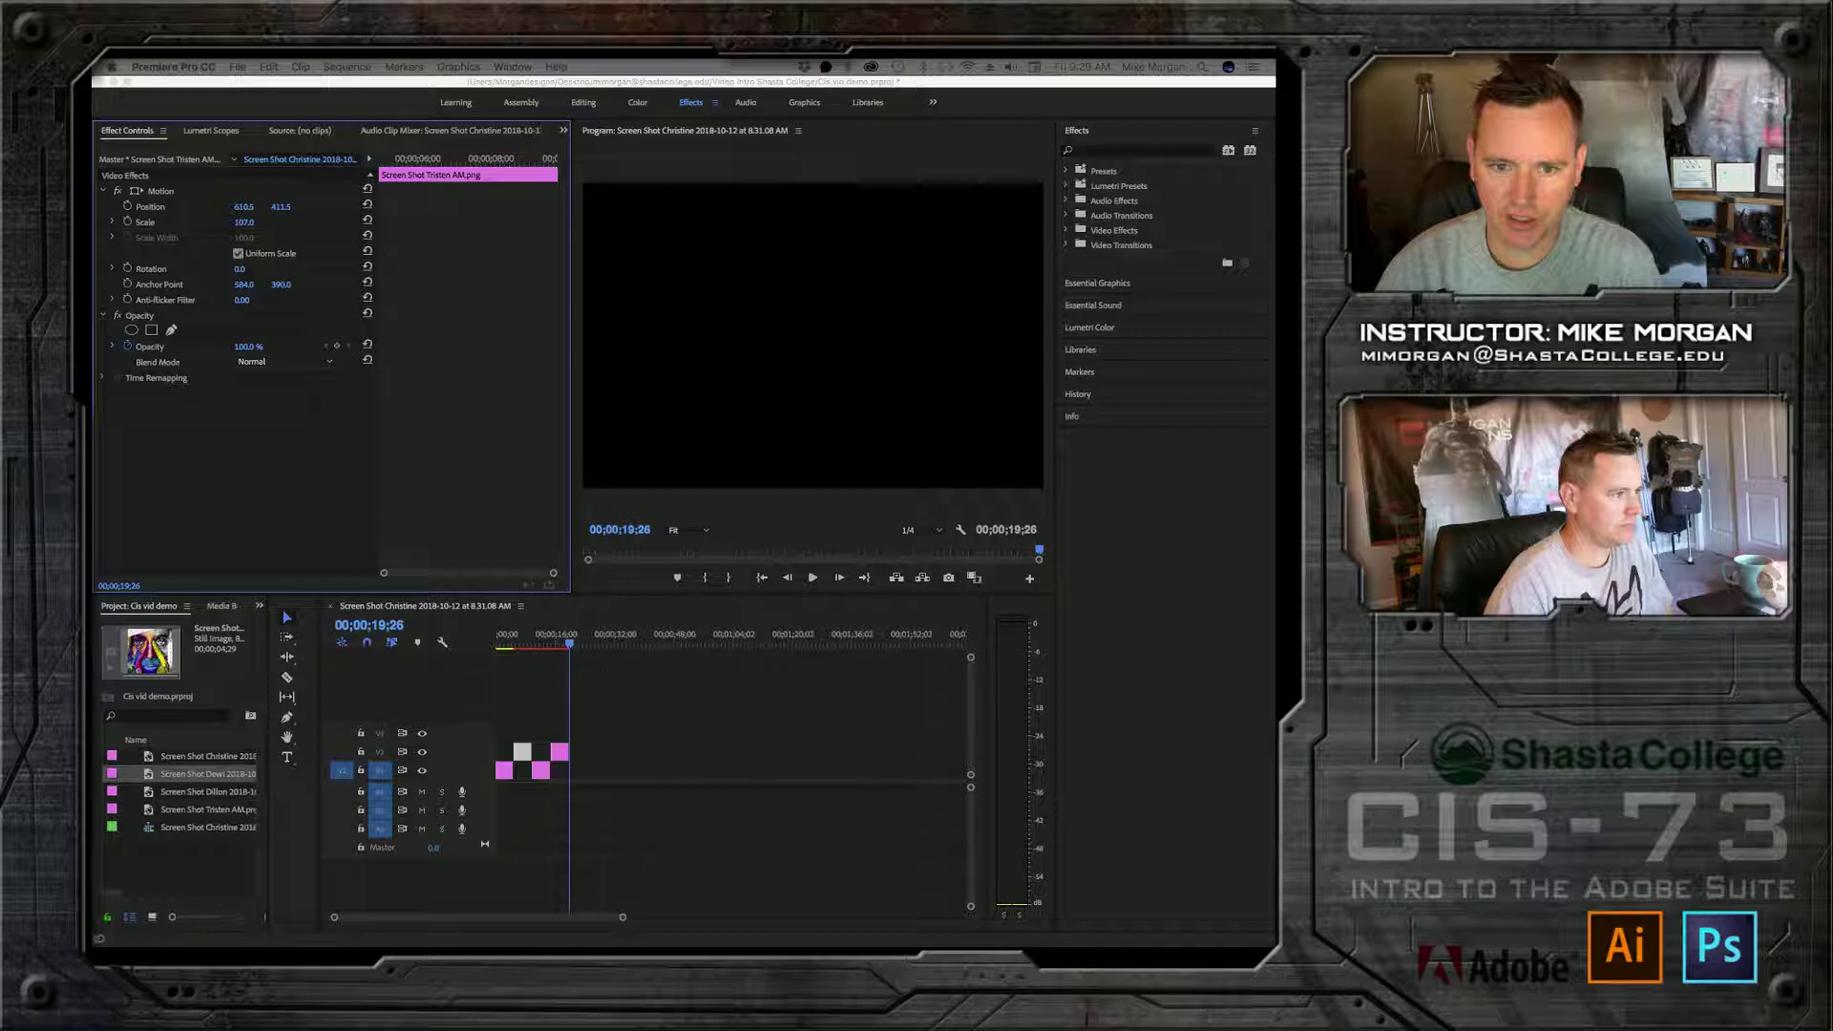
Step: Import the City Angels music onto track A1 from the sequence start and reset the playhead
{"action": "left_click", "coordinate": [189, 863]}
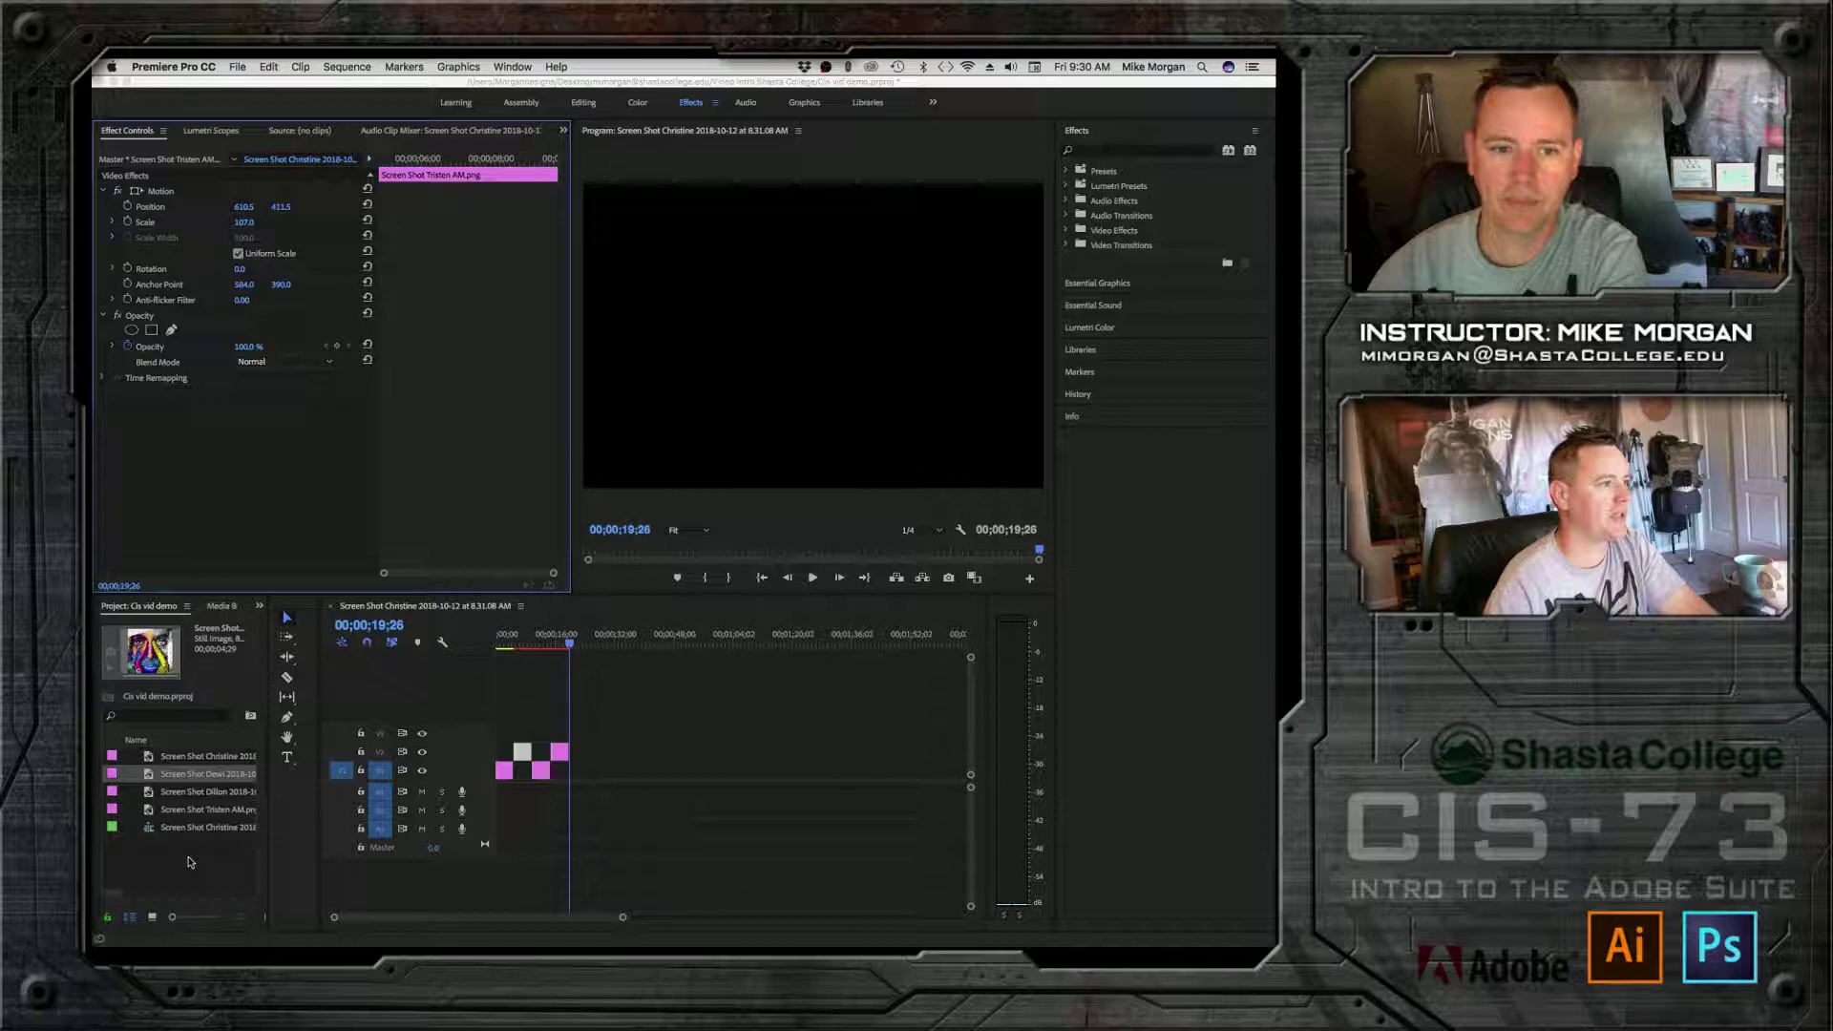
{"action": "left_click_drag", "start_coordinate": [189, 845], "coordinate": [558, 812]}
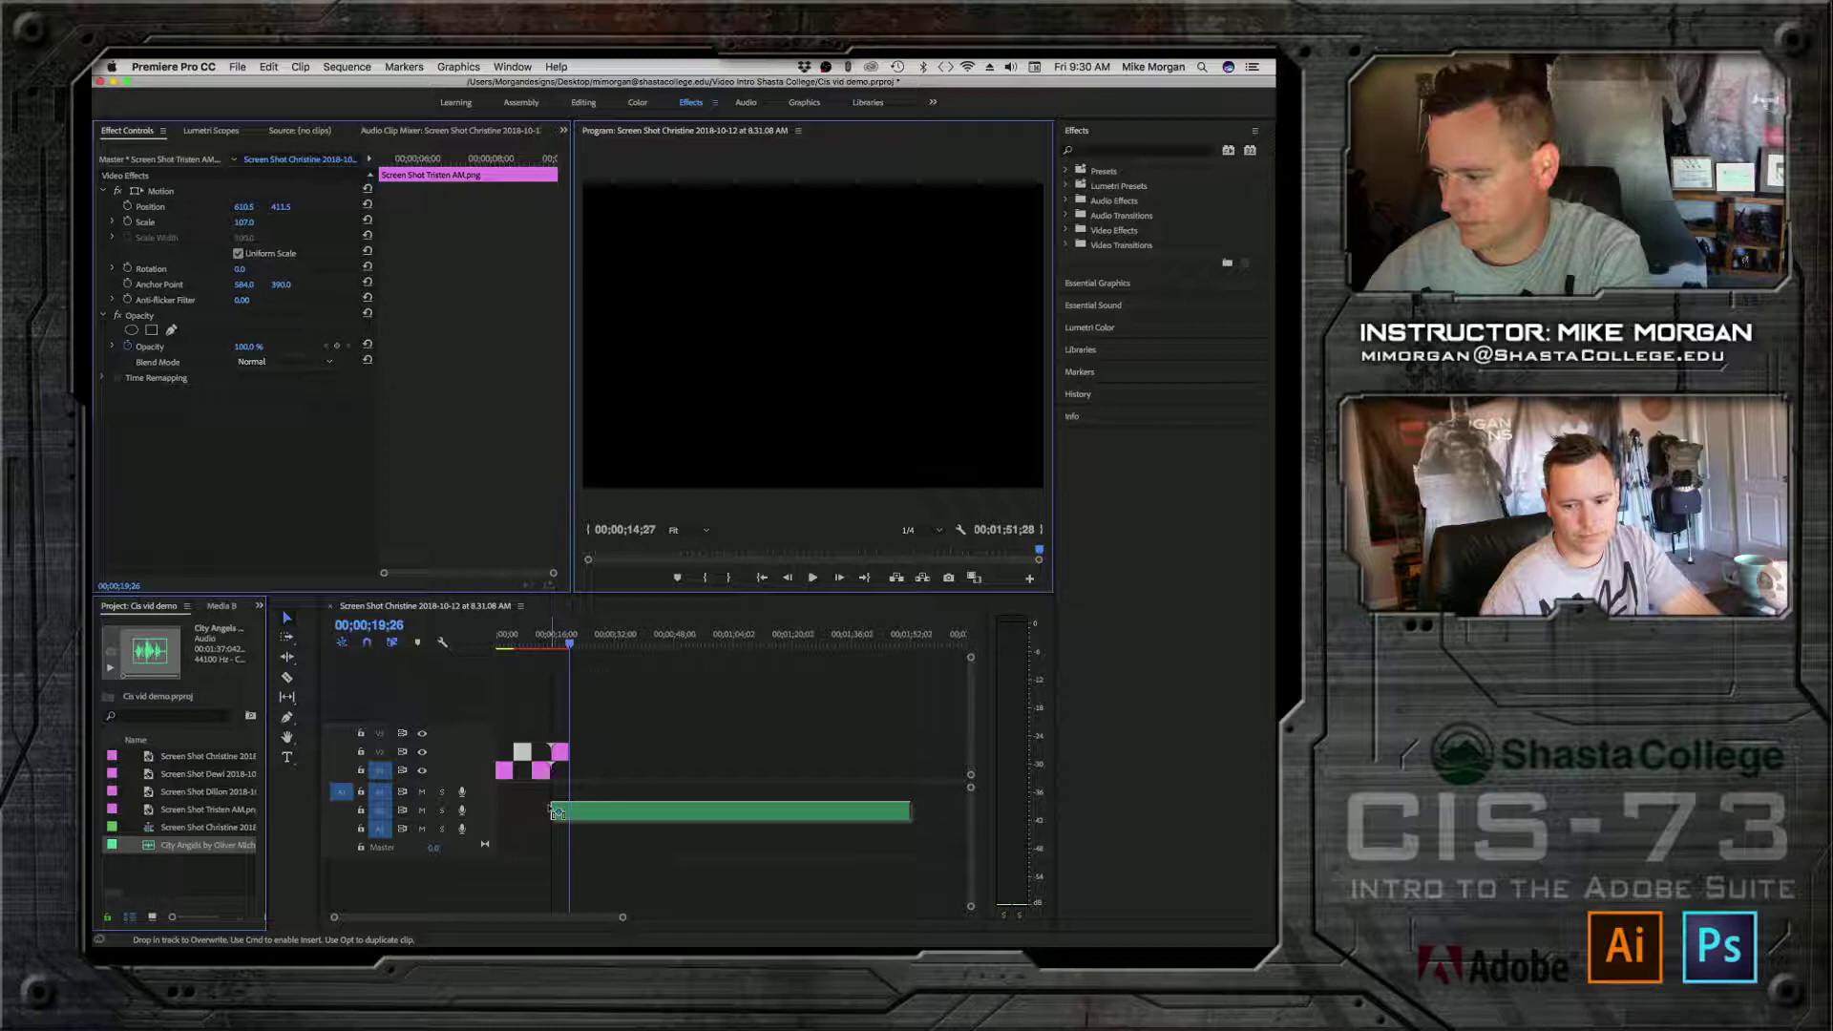
{"action": "left_click_drag", "start_coordinate": [557, 813], "coordinate": [529, 809]}
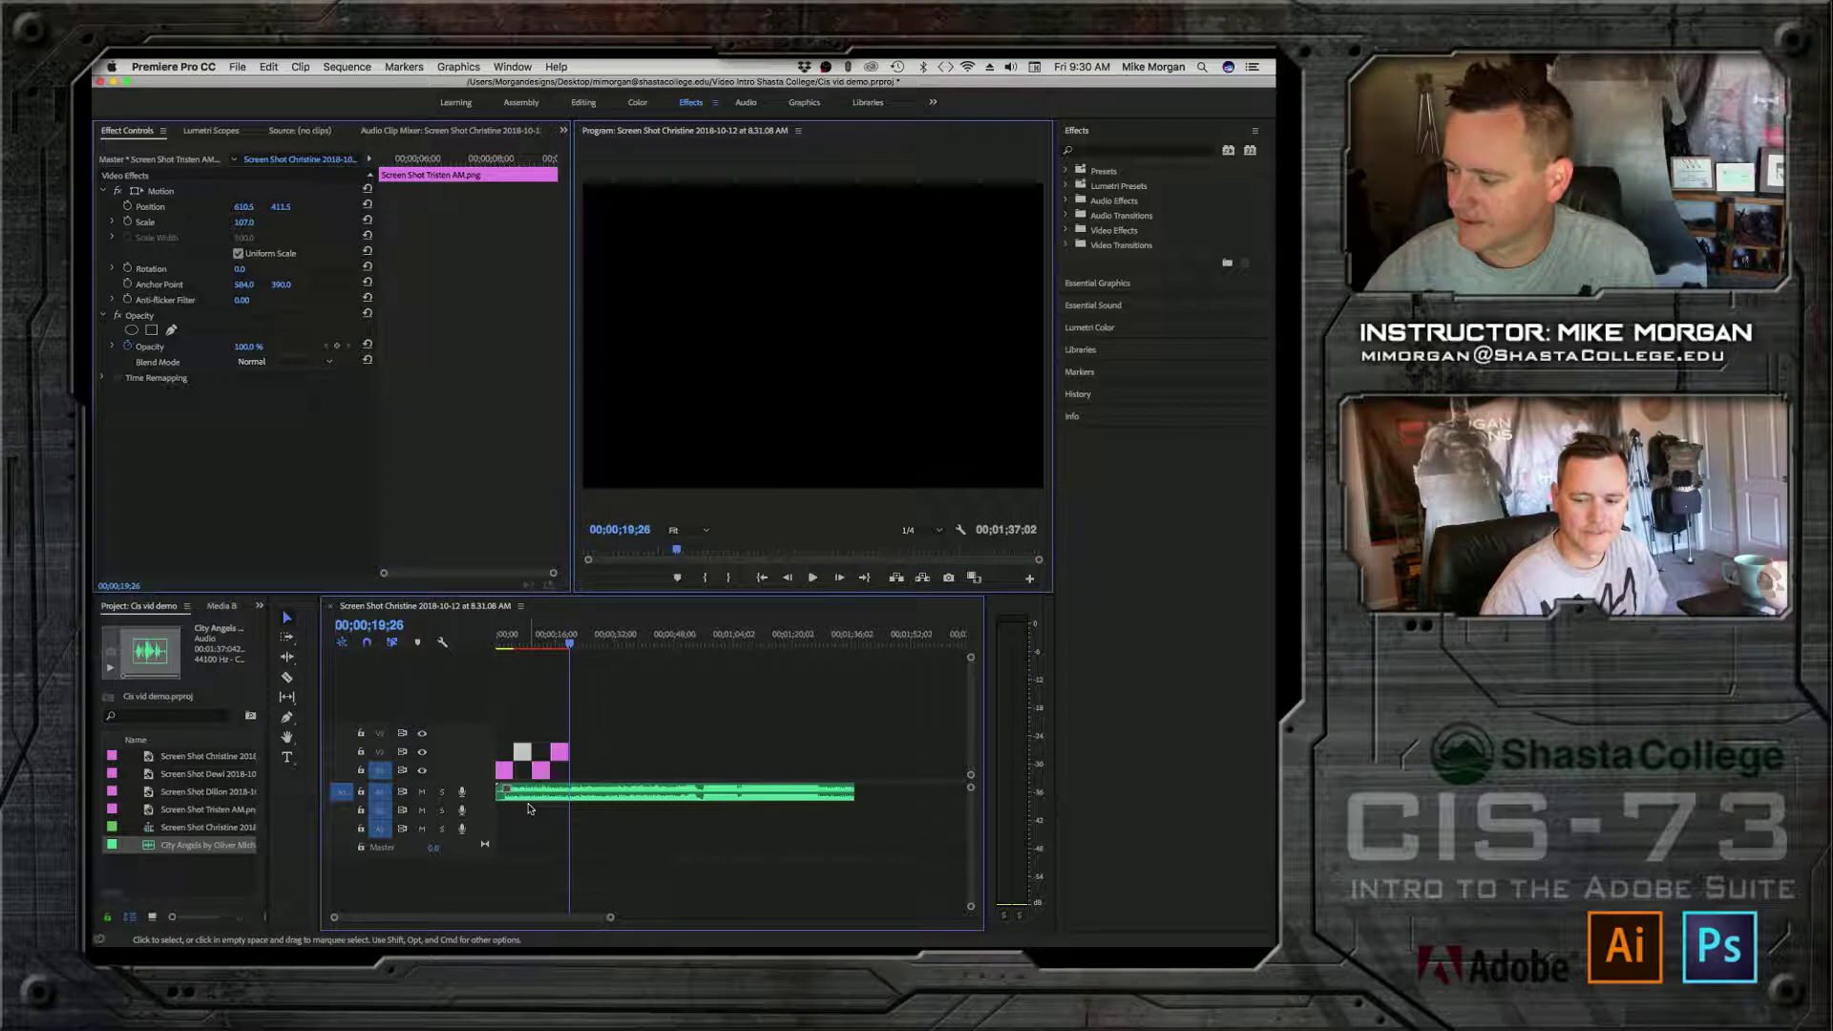
{"action": "left_click", "coordinate": [487, 637]}
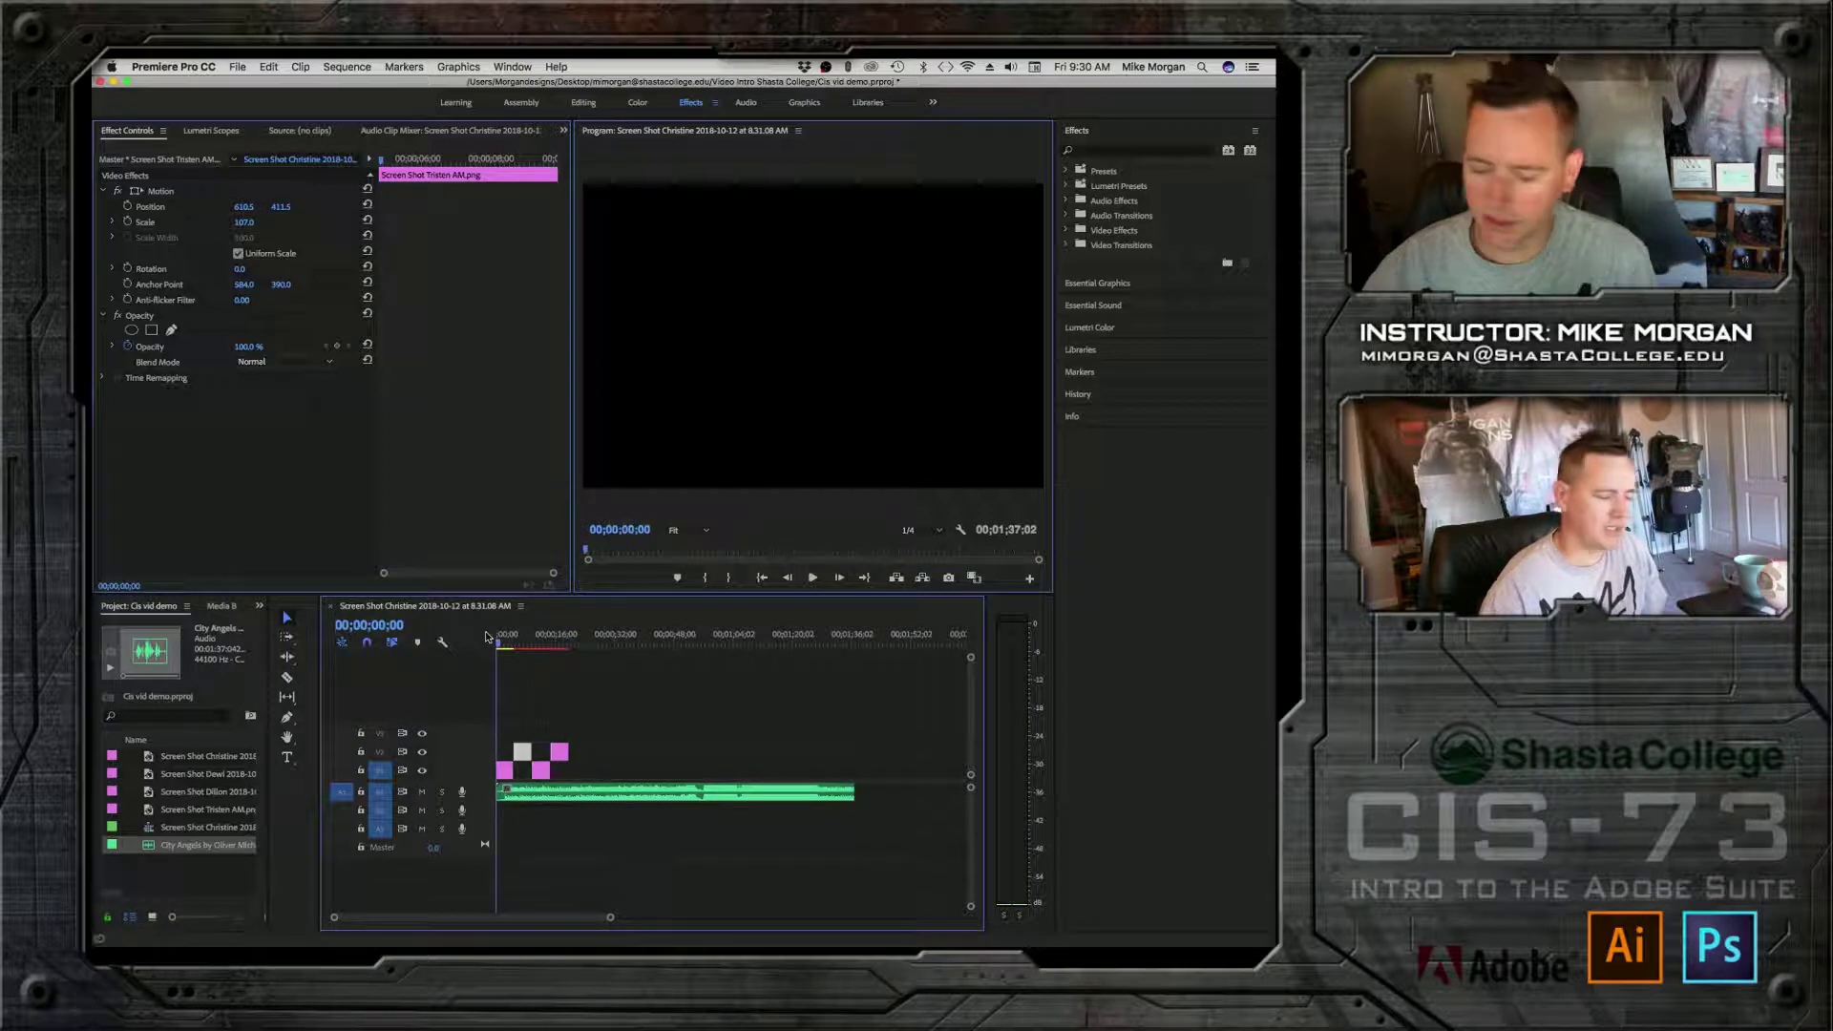
Step: Preview the stills with the City Angels music, stopping at 00;00;21;20
{"action": "key", "text": "space"}
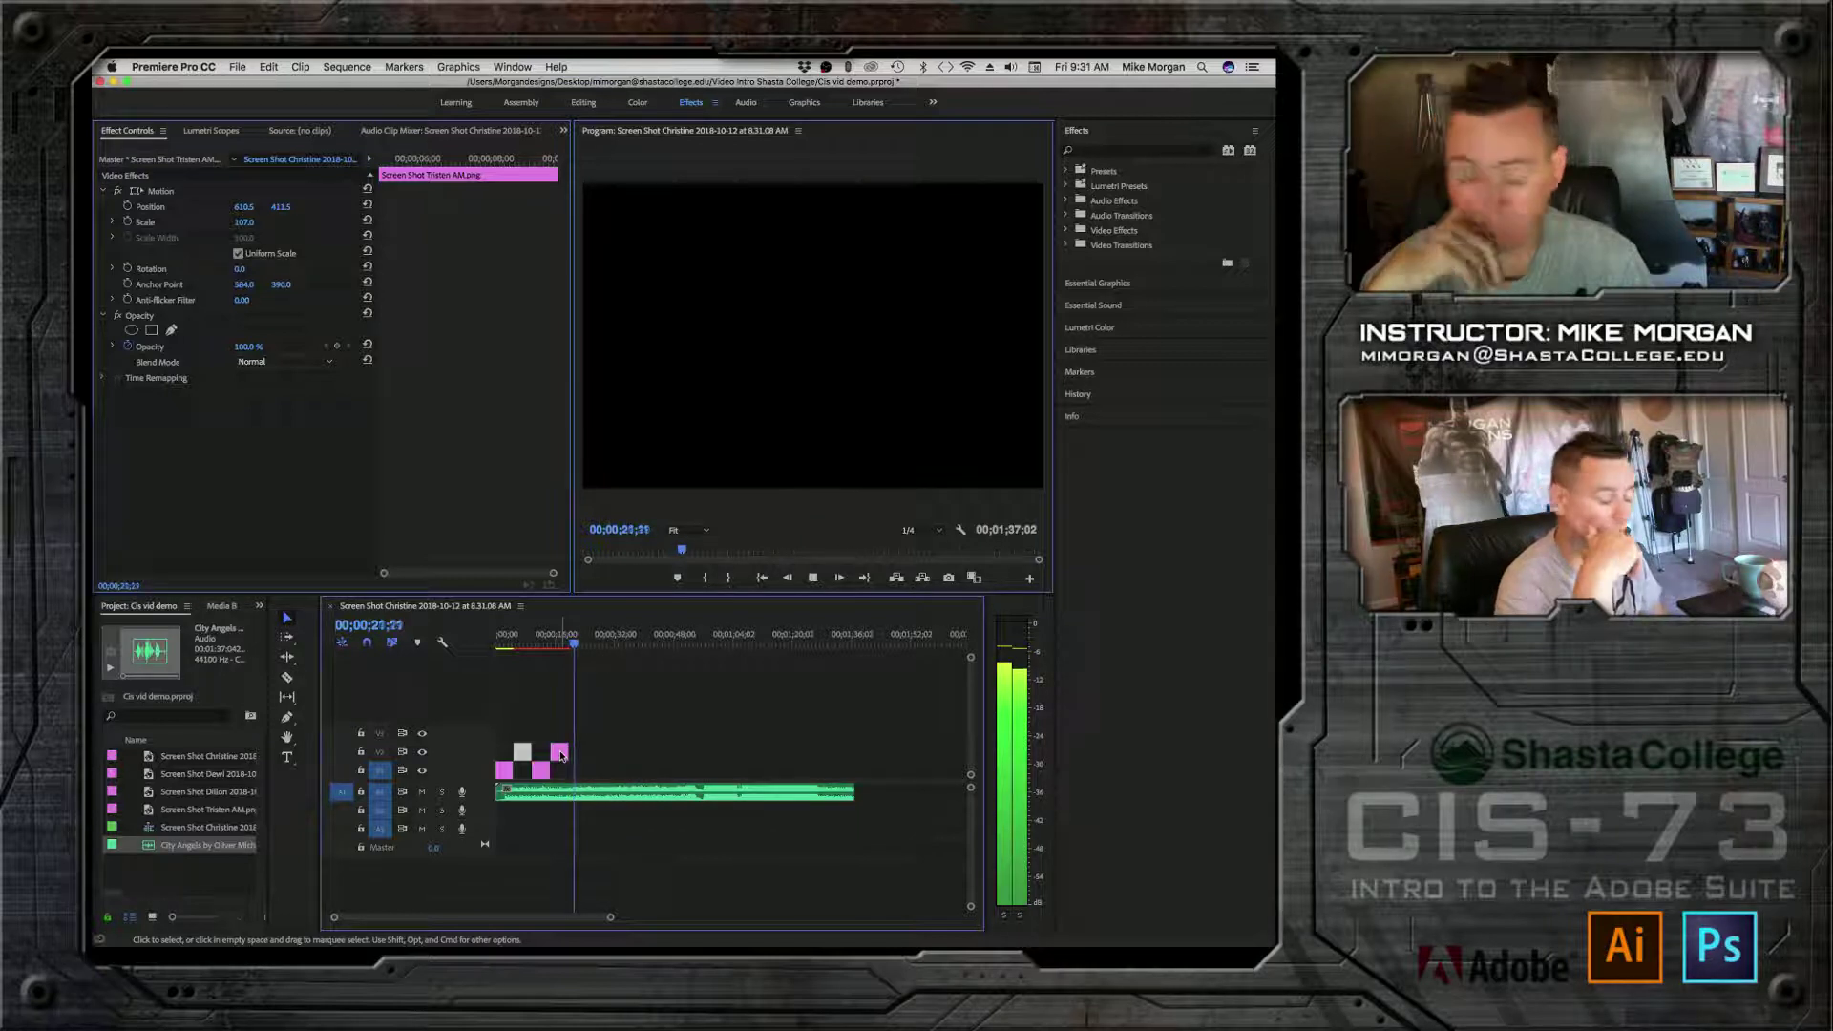
{"action": "key", "text": "space"}
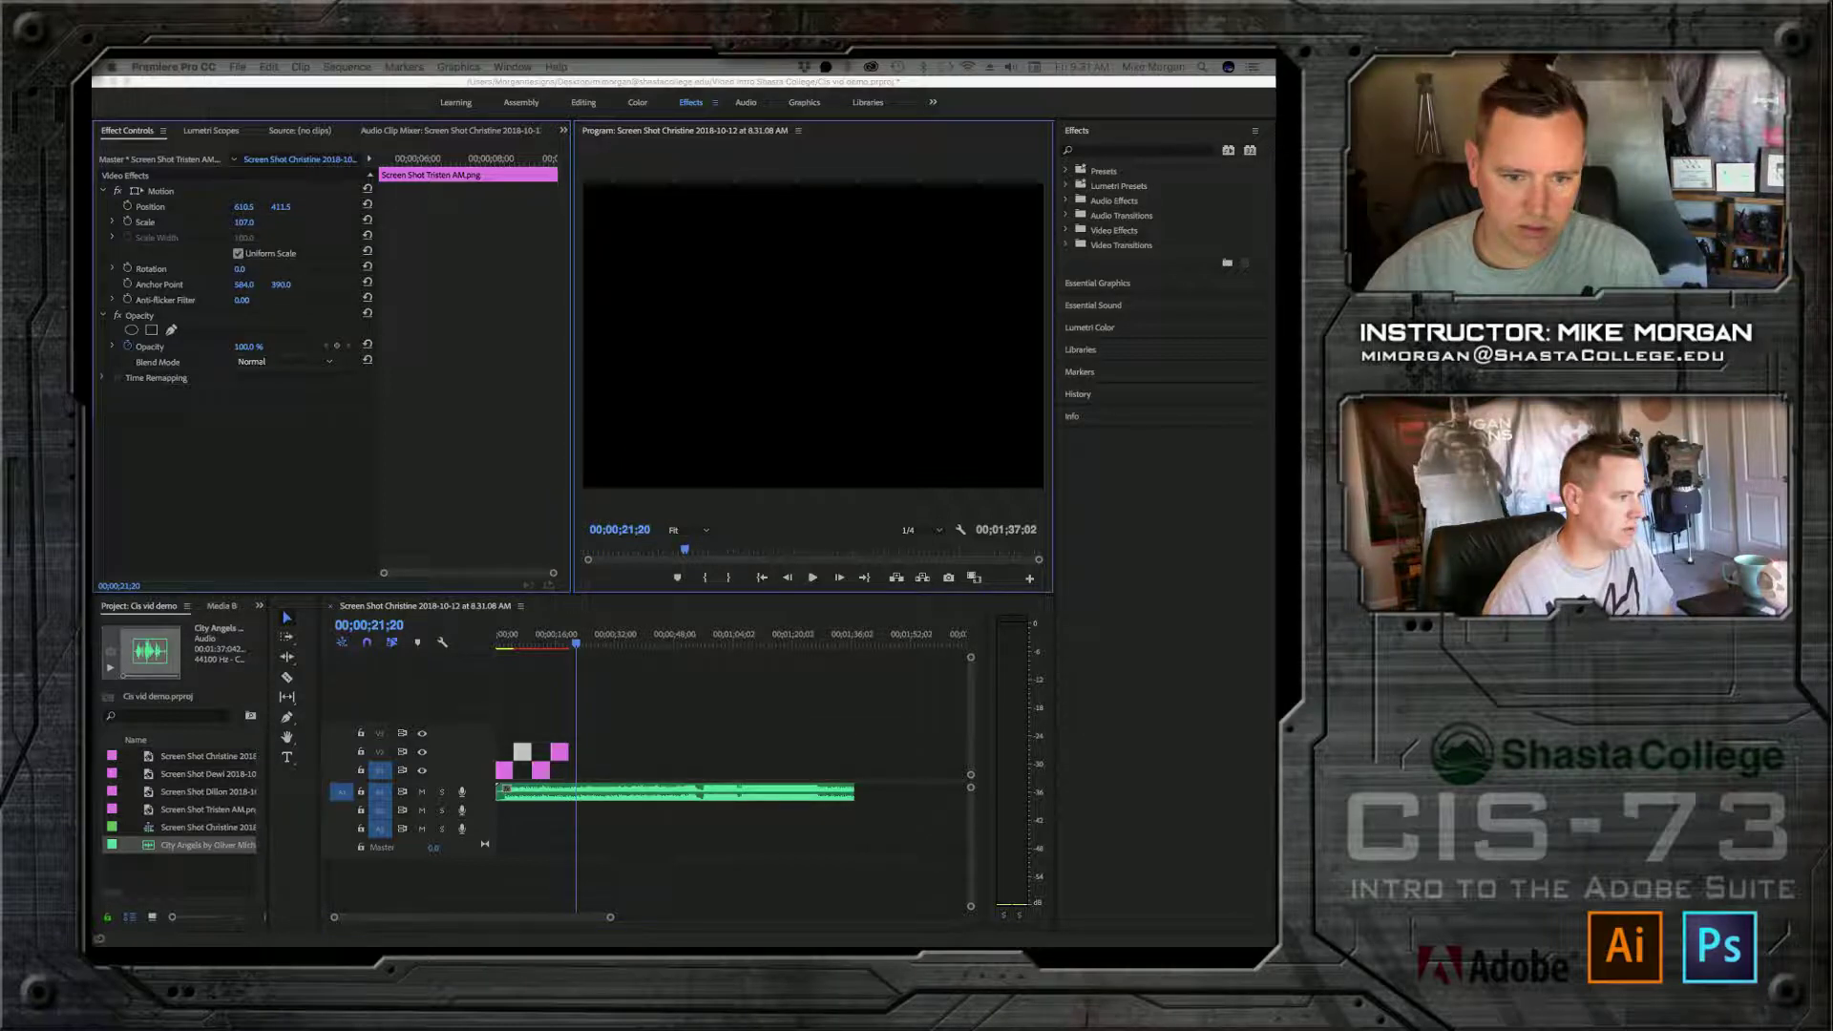
Step: Import Final project review CIS-73.mp4 from Finder into the Project panel
{"action": "left_click_drag", "start_coordinate": [92, 864], "coordinate": [91, 864]}
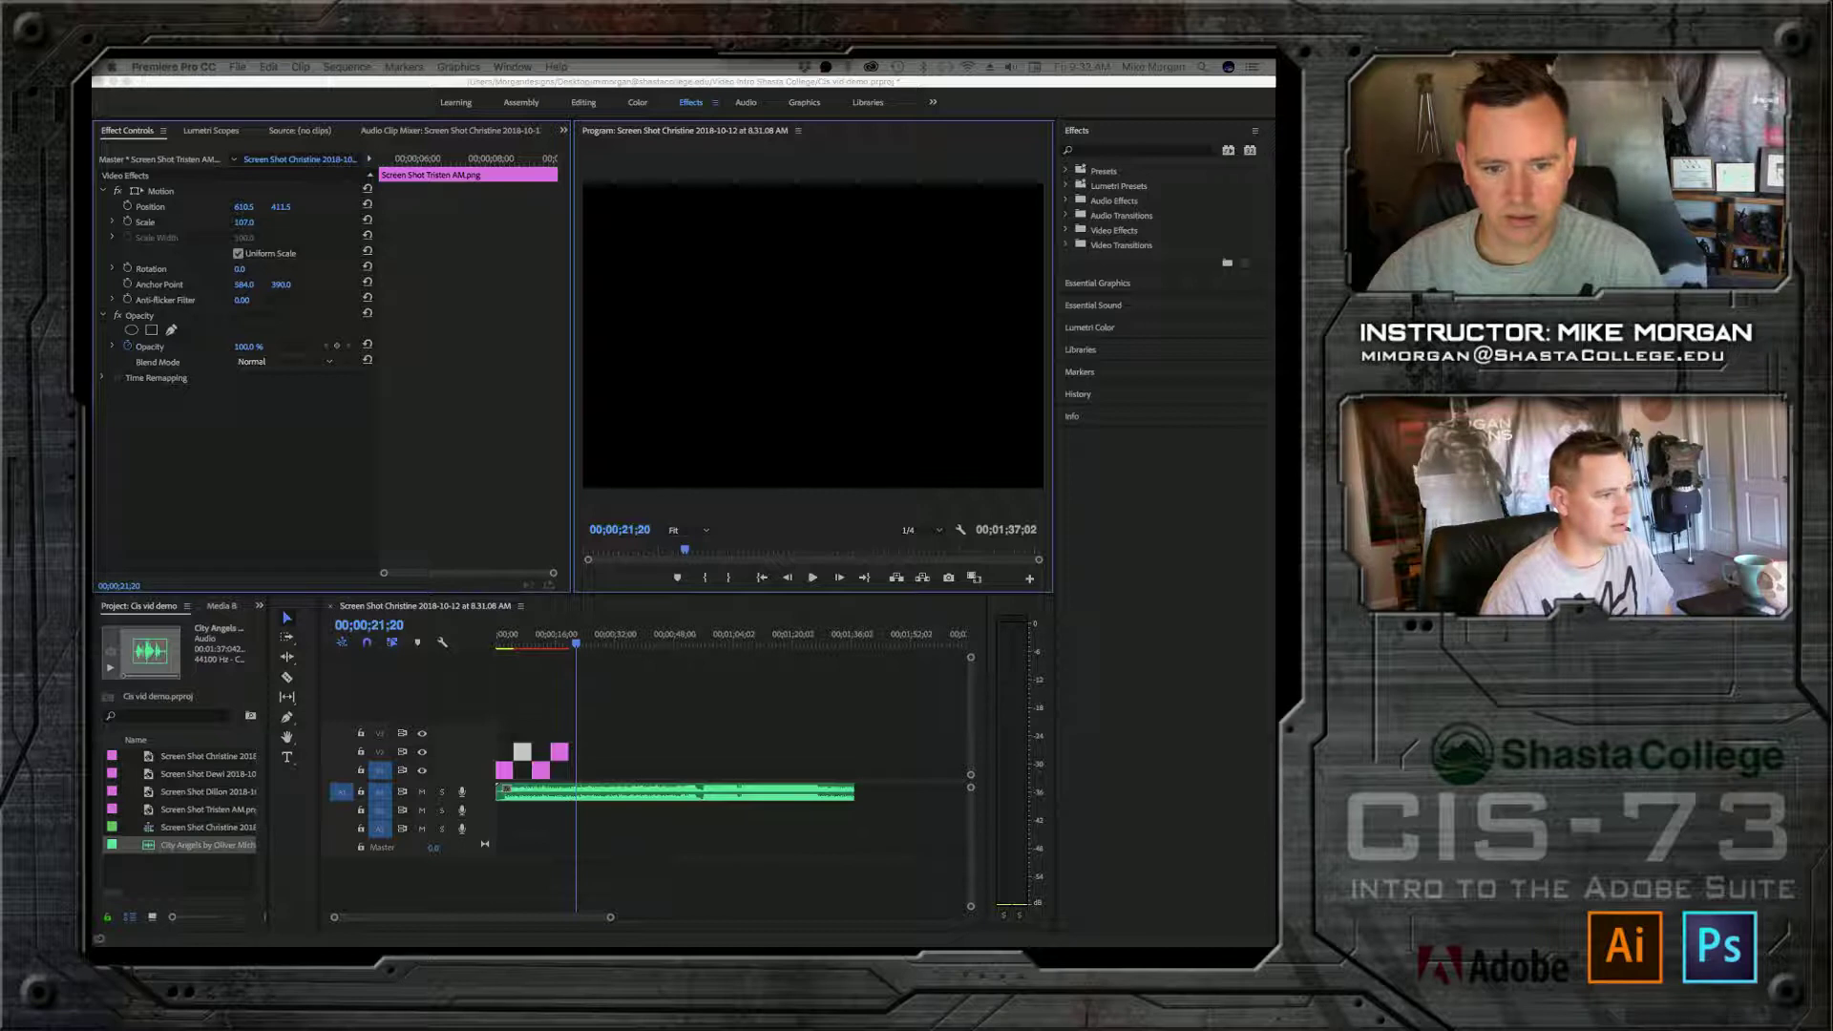
{"action": "left_click_drag", "start_coordinate": [92, 911], "coordinate": [188, 875]}
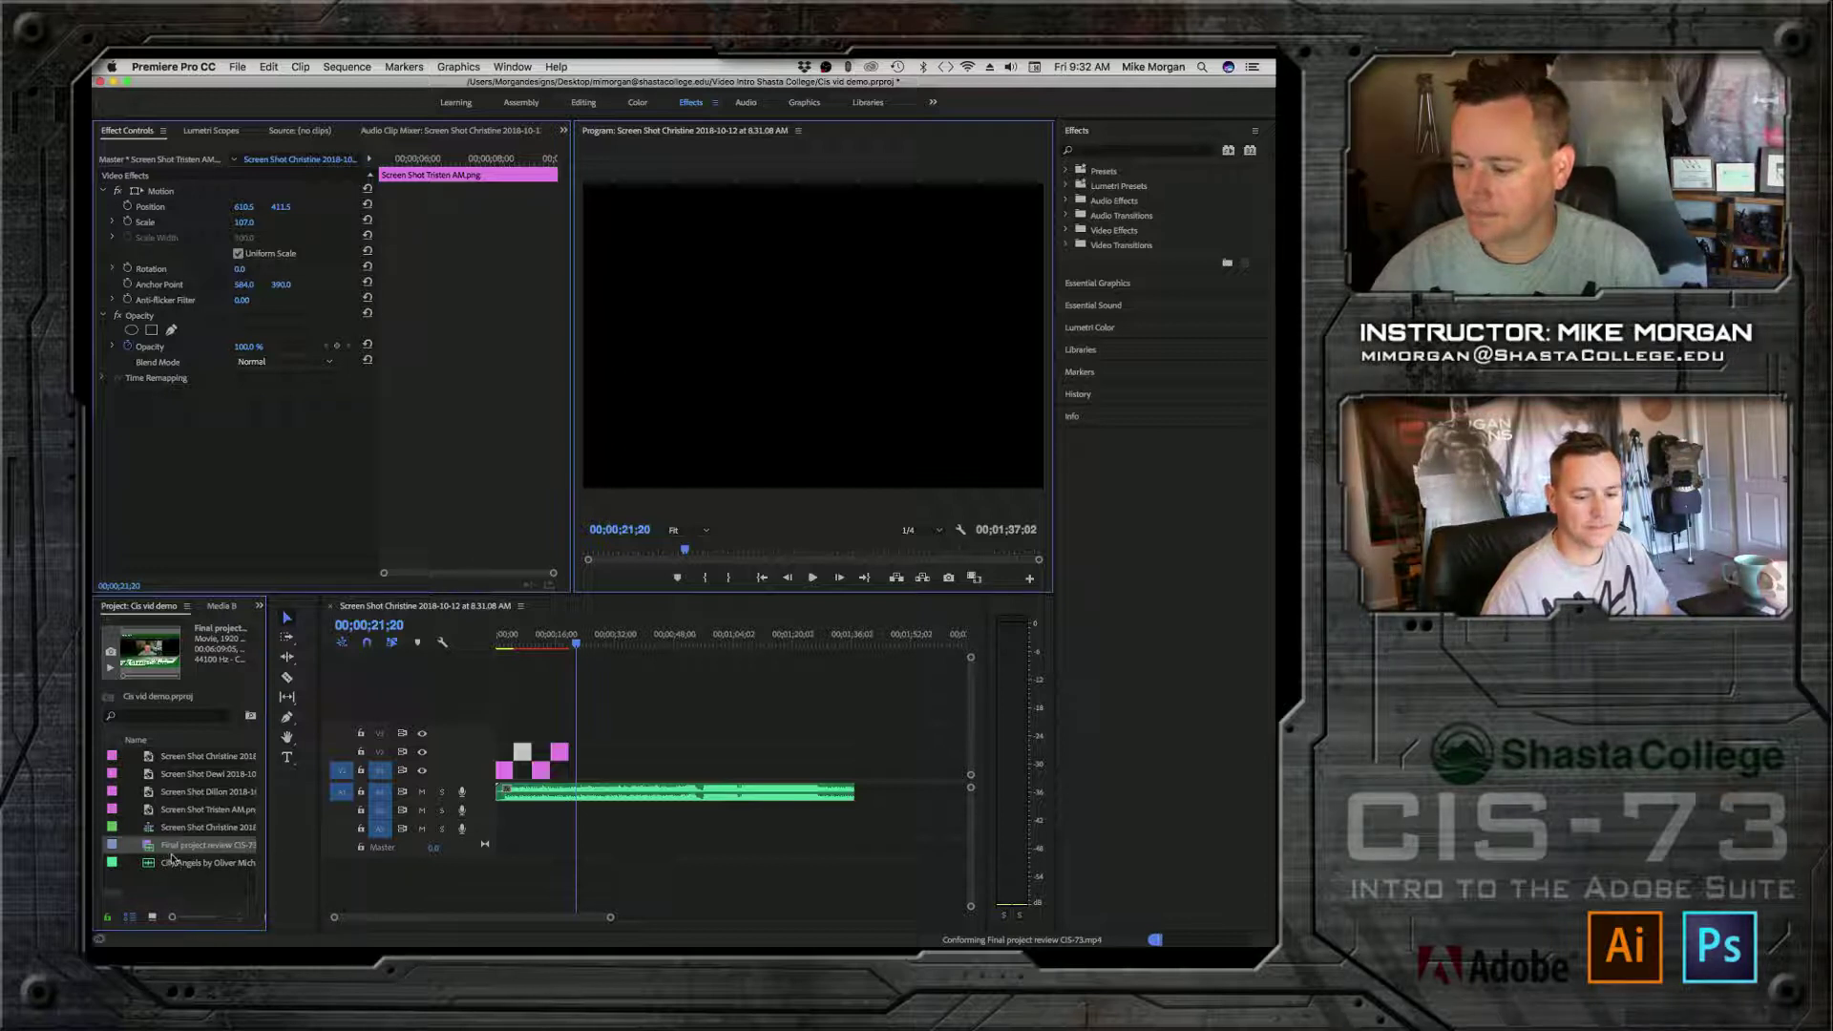
Step: Place the Final project review CIS-73.mp4 clip on V2/A2 right after the artwork stills
{"action": "left_click_drag", "start_coordinate": [187, 851], "coordinate": [604, 751]}
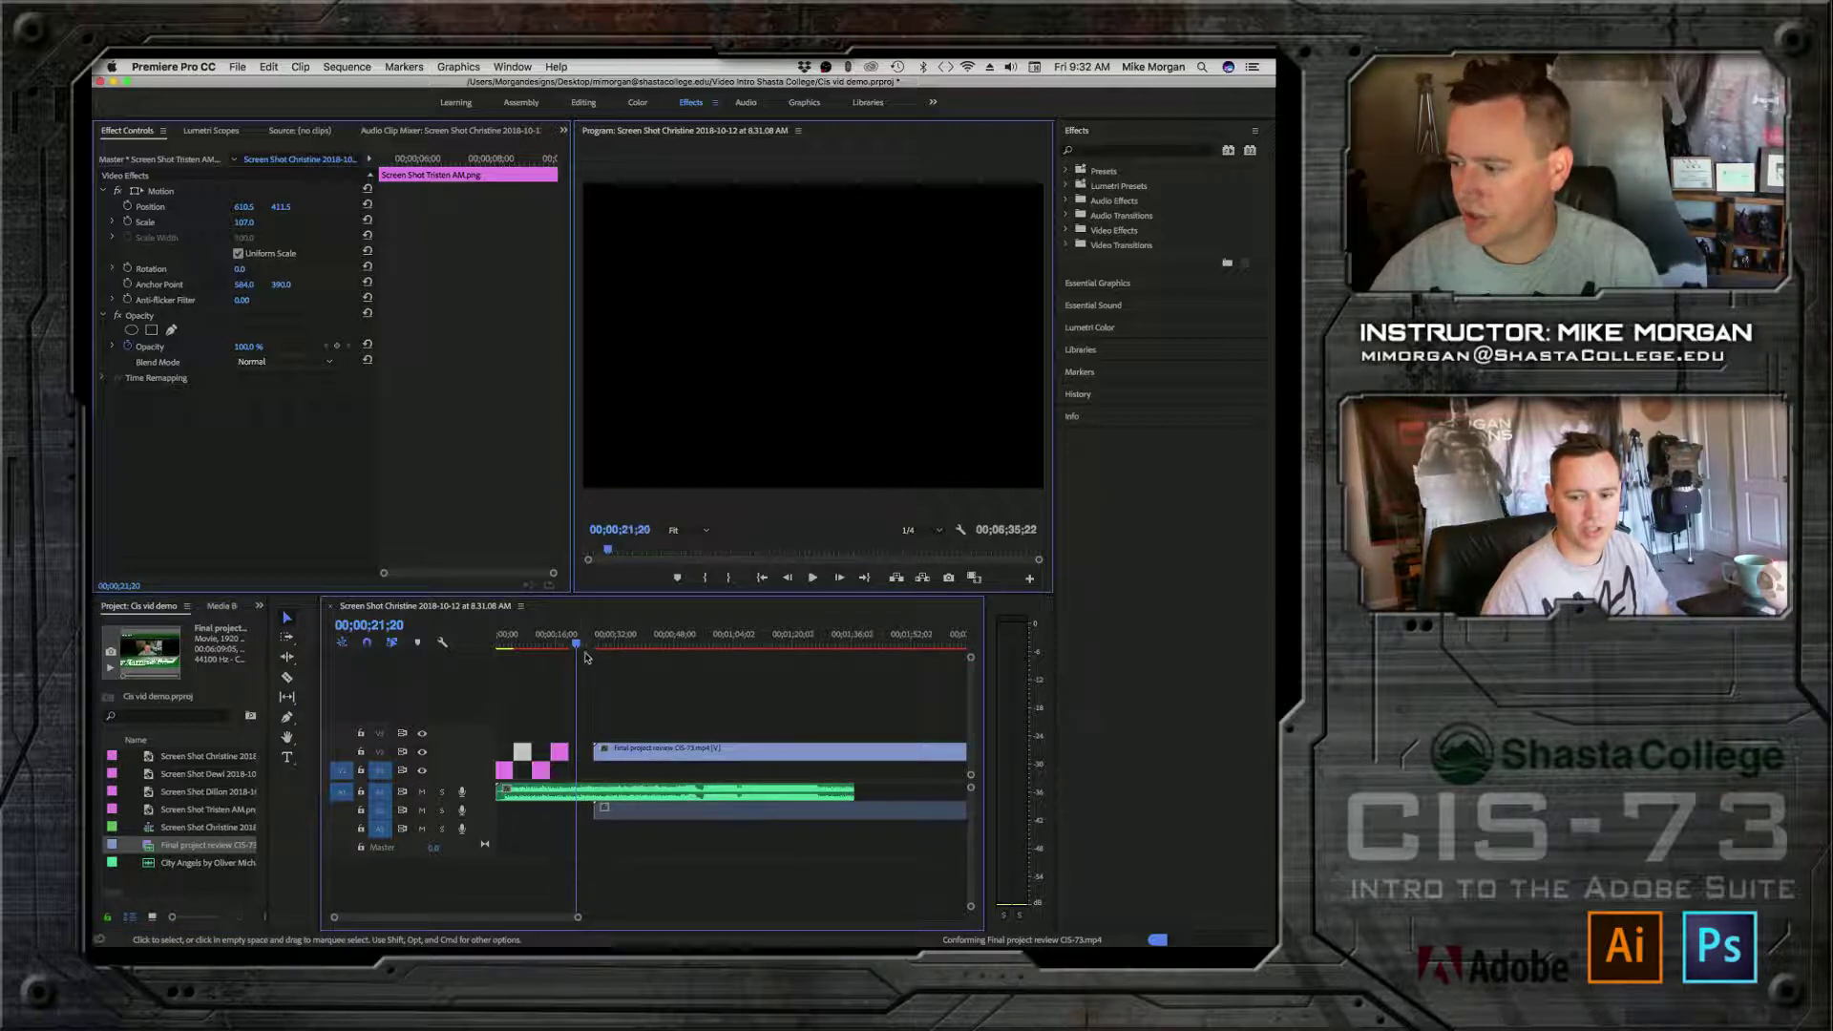
{"action": "left_click_drag", "start_coordinate": [577, 645], "coordinate": [562, 645]}
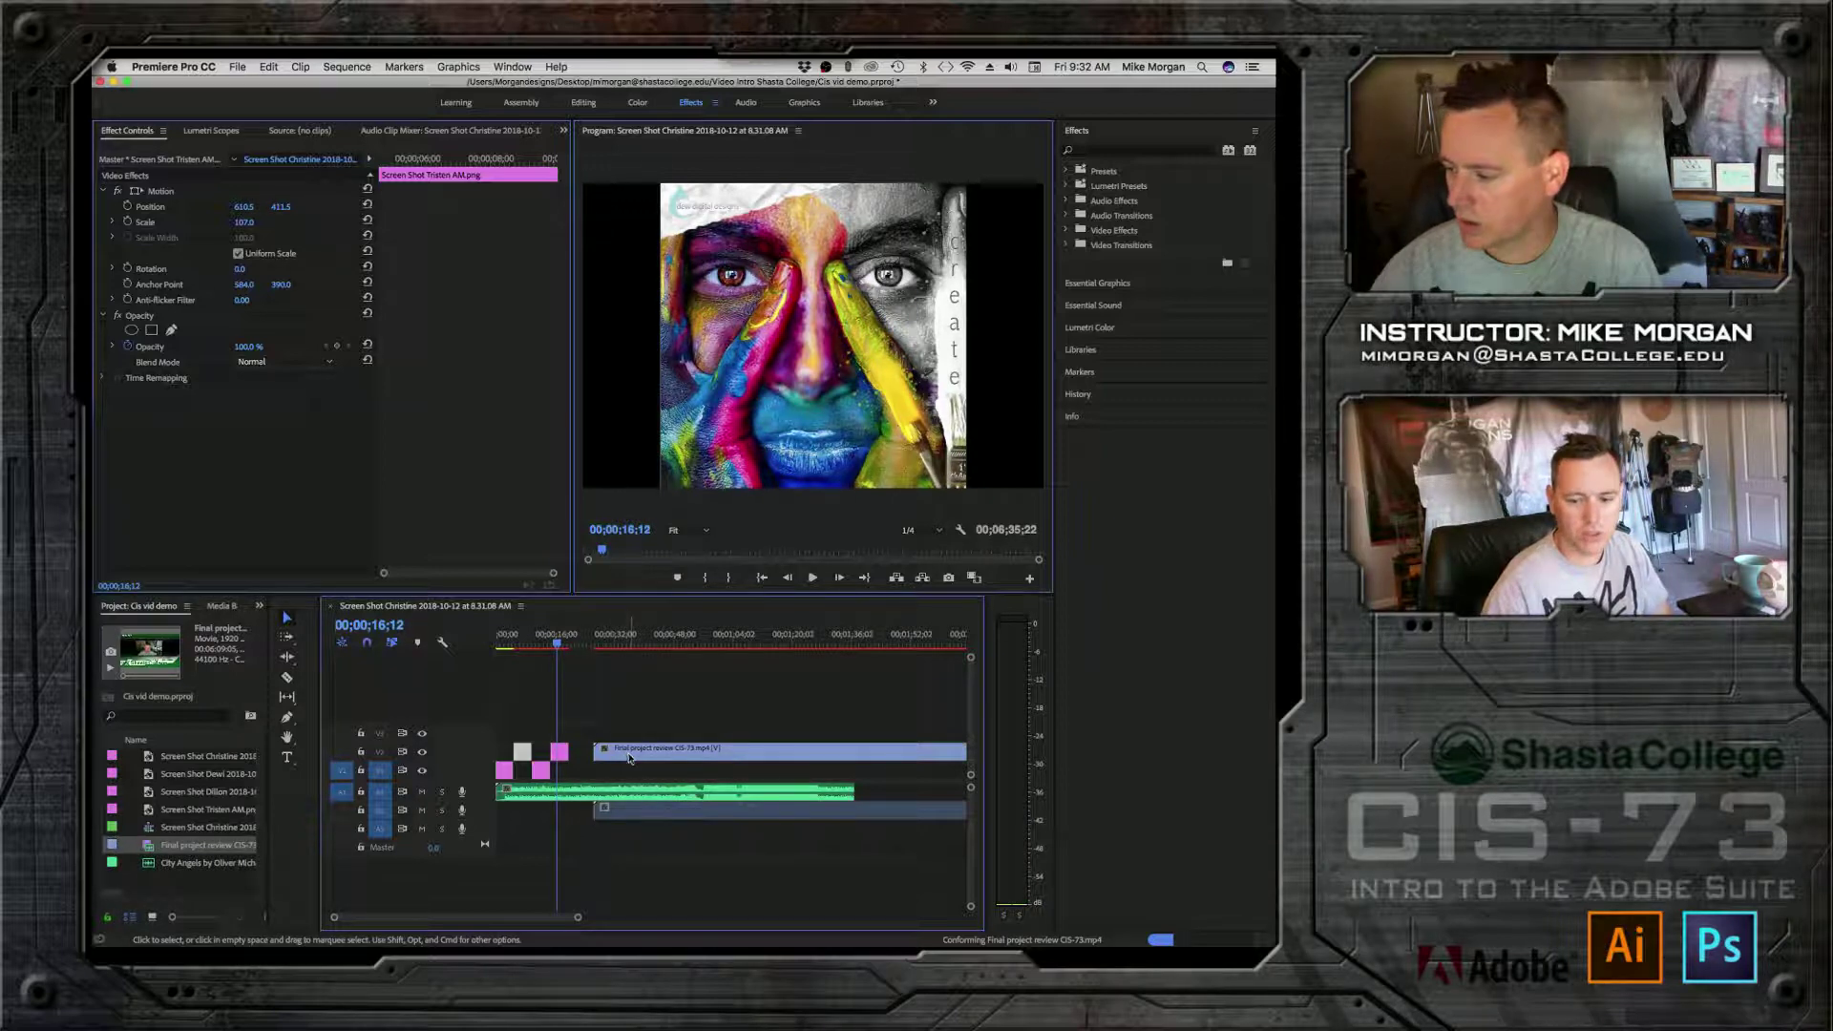
{"action": "left_click_drag", "start_coordinate": [634, 759], "coordinate": [604, 755]}
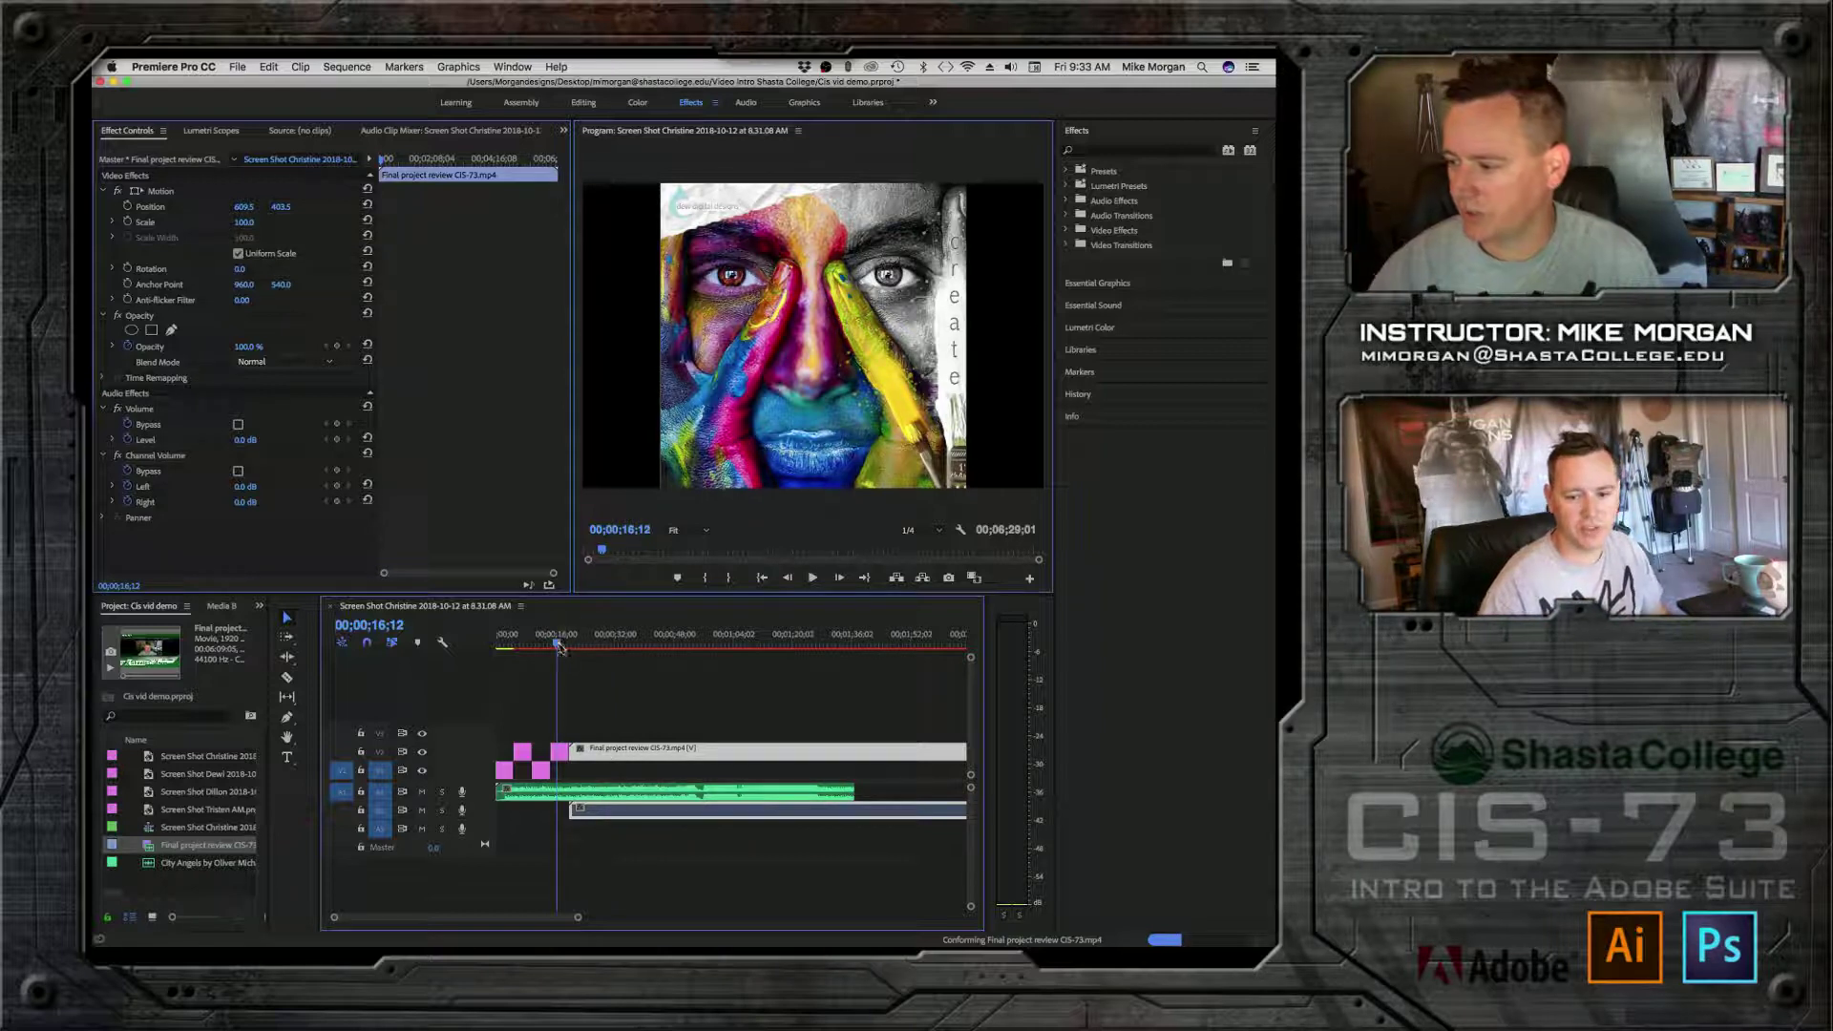
{"action": "left_click_drag", "start_coordinate": [558, 645], "coordinate": [581, 652]}
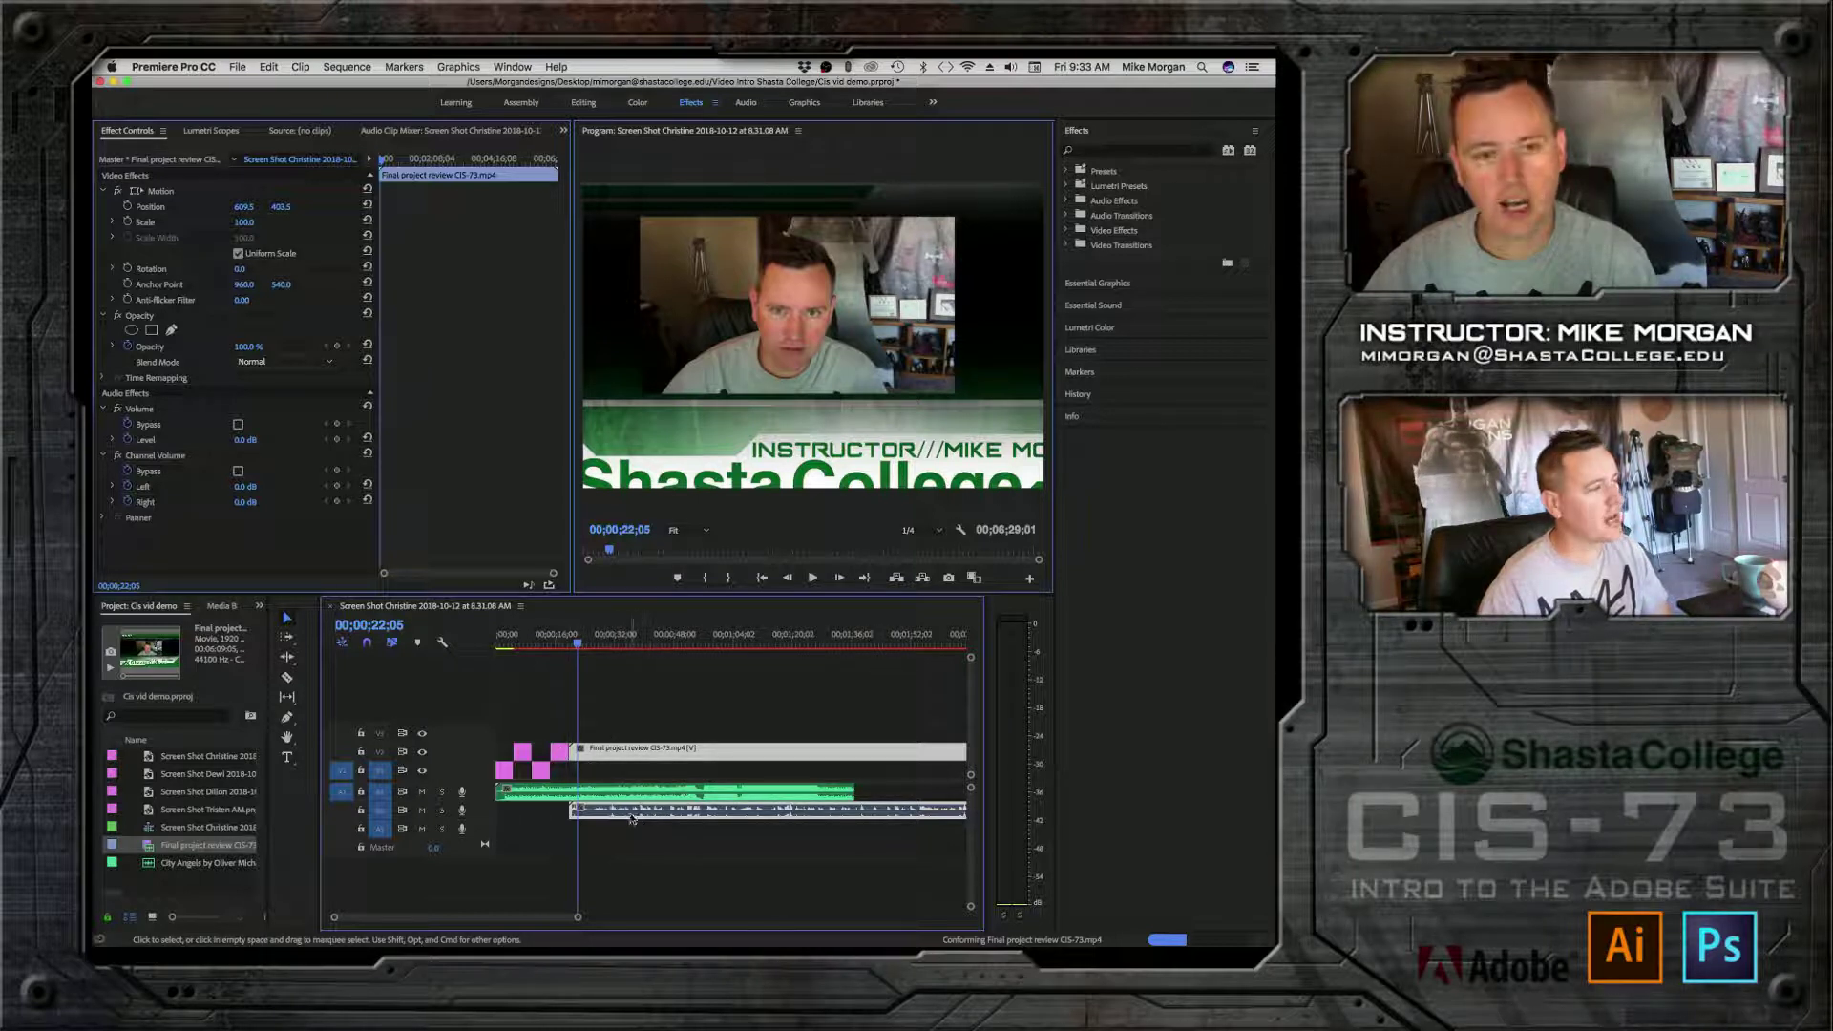
Step: Nudge the demo clip slightly later and play from about 25 seconds to 00;00;35;08
{"action": "left_click_drag", "start_coordinate": [620, 759], "coordinate": [629, 760]}
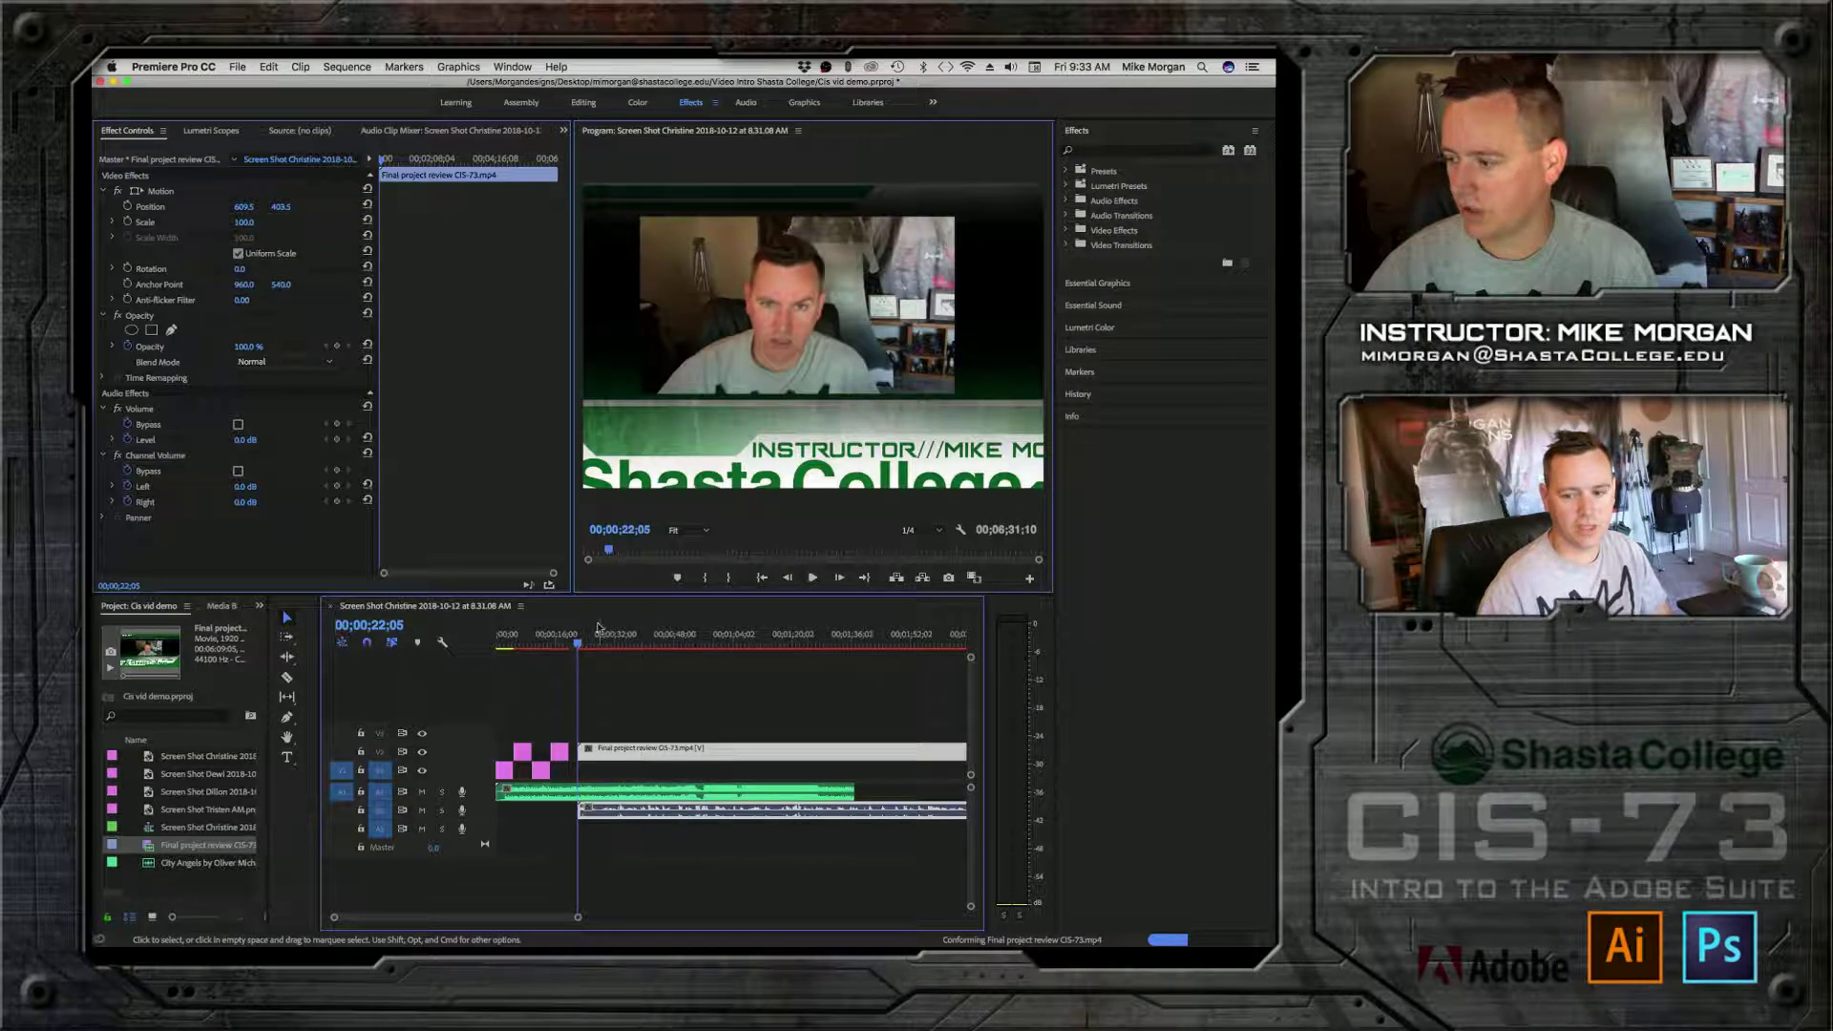
{"action": "left_click_drag", "start_coordinate": [578, 647], "coordinate": [592, 648]}
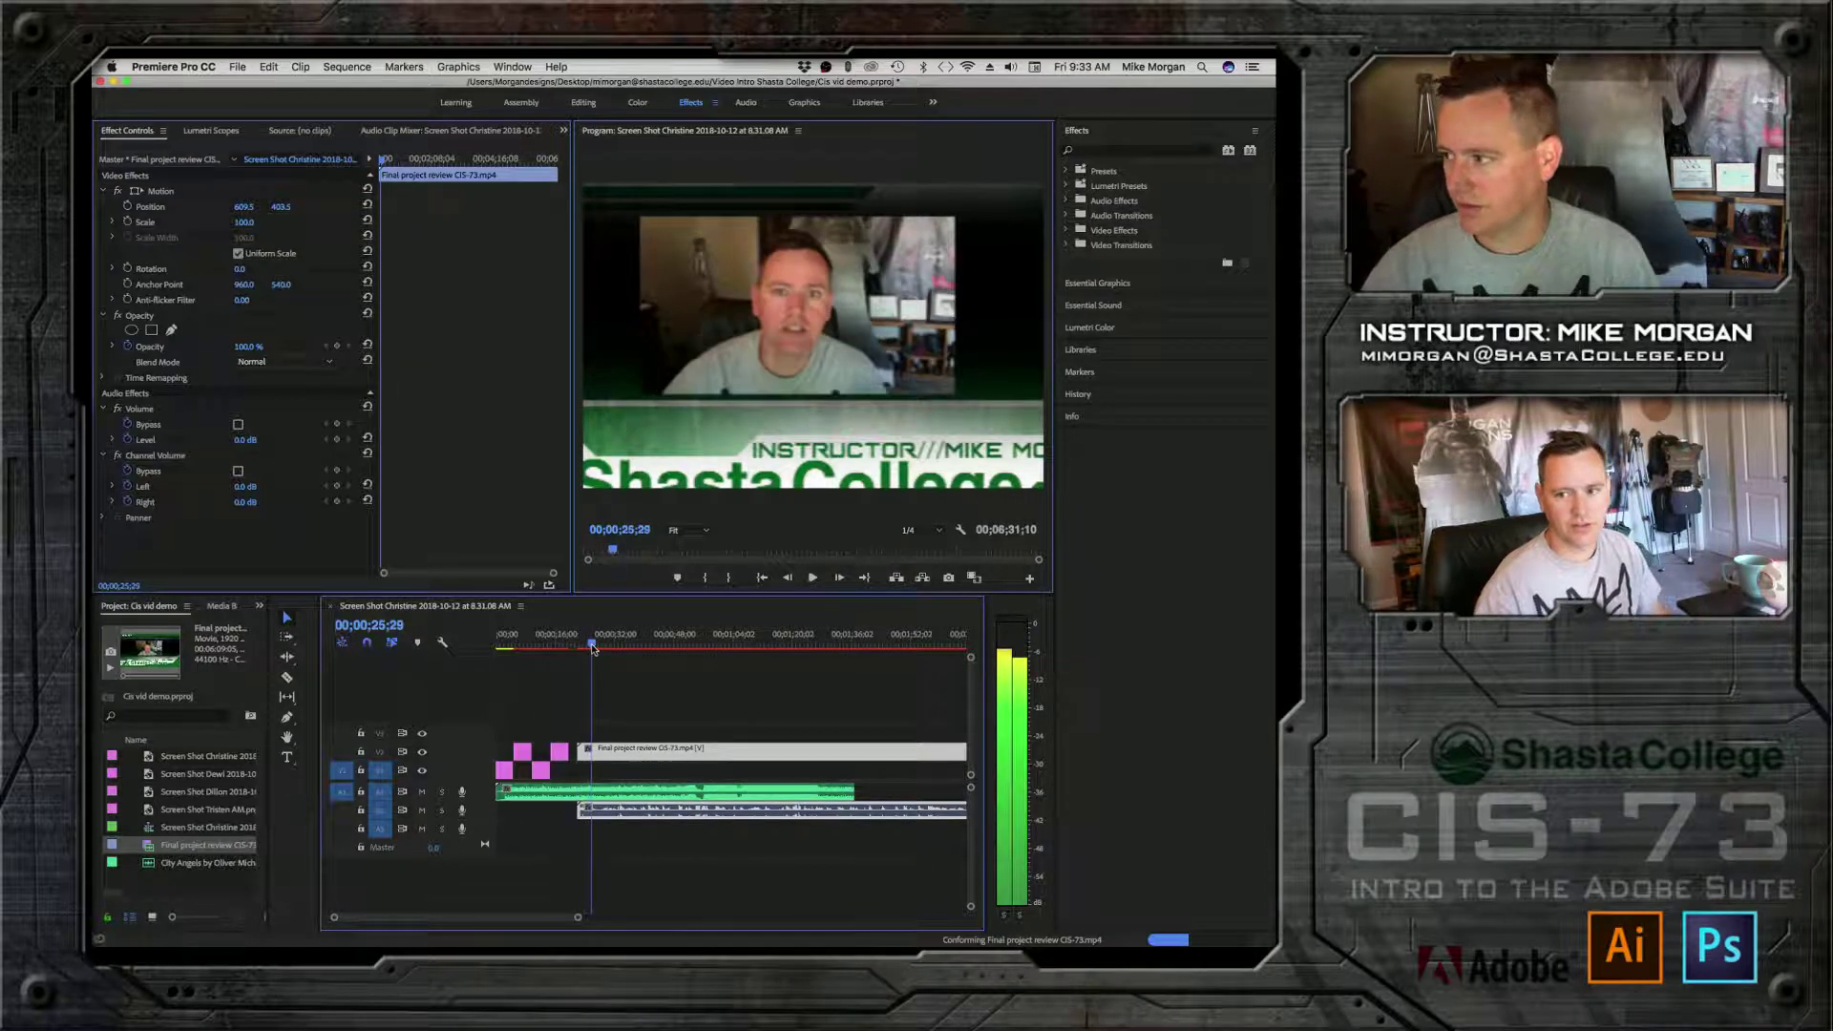
{"action": "key", "text": "space"}
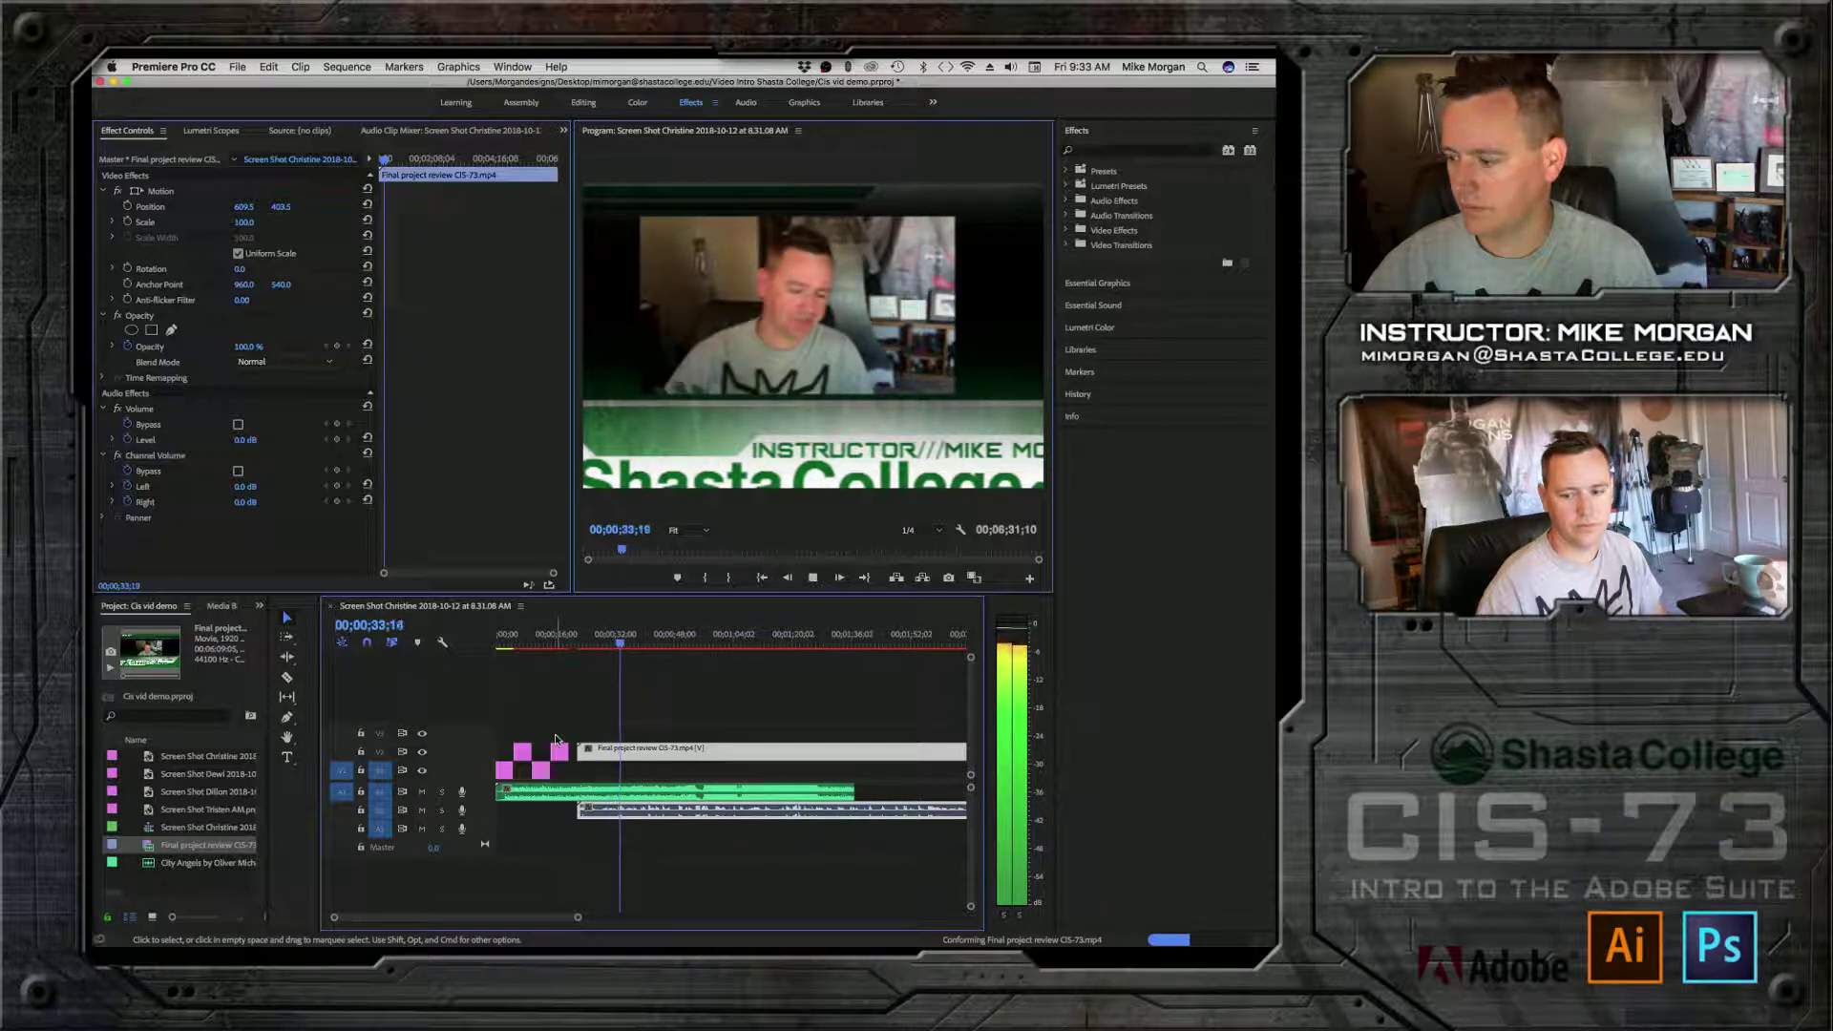
{"action": "key", "text": "space"}
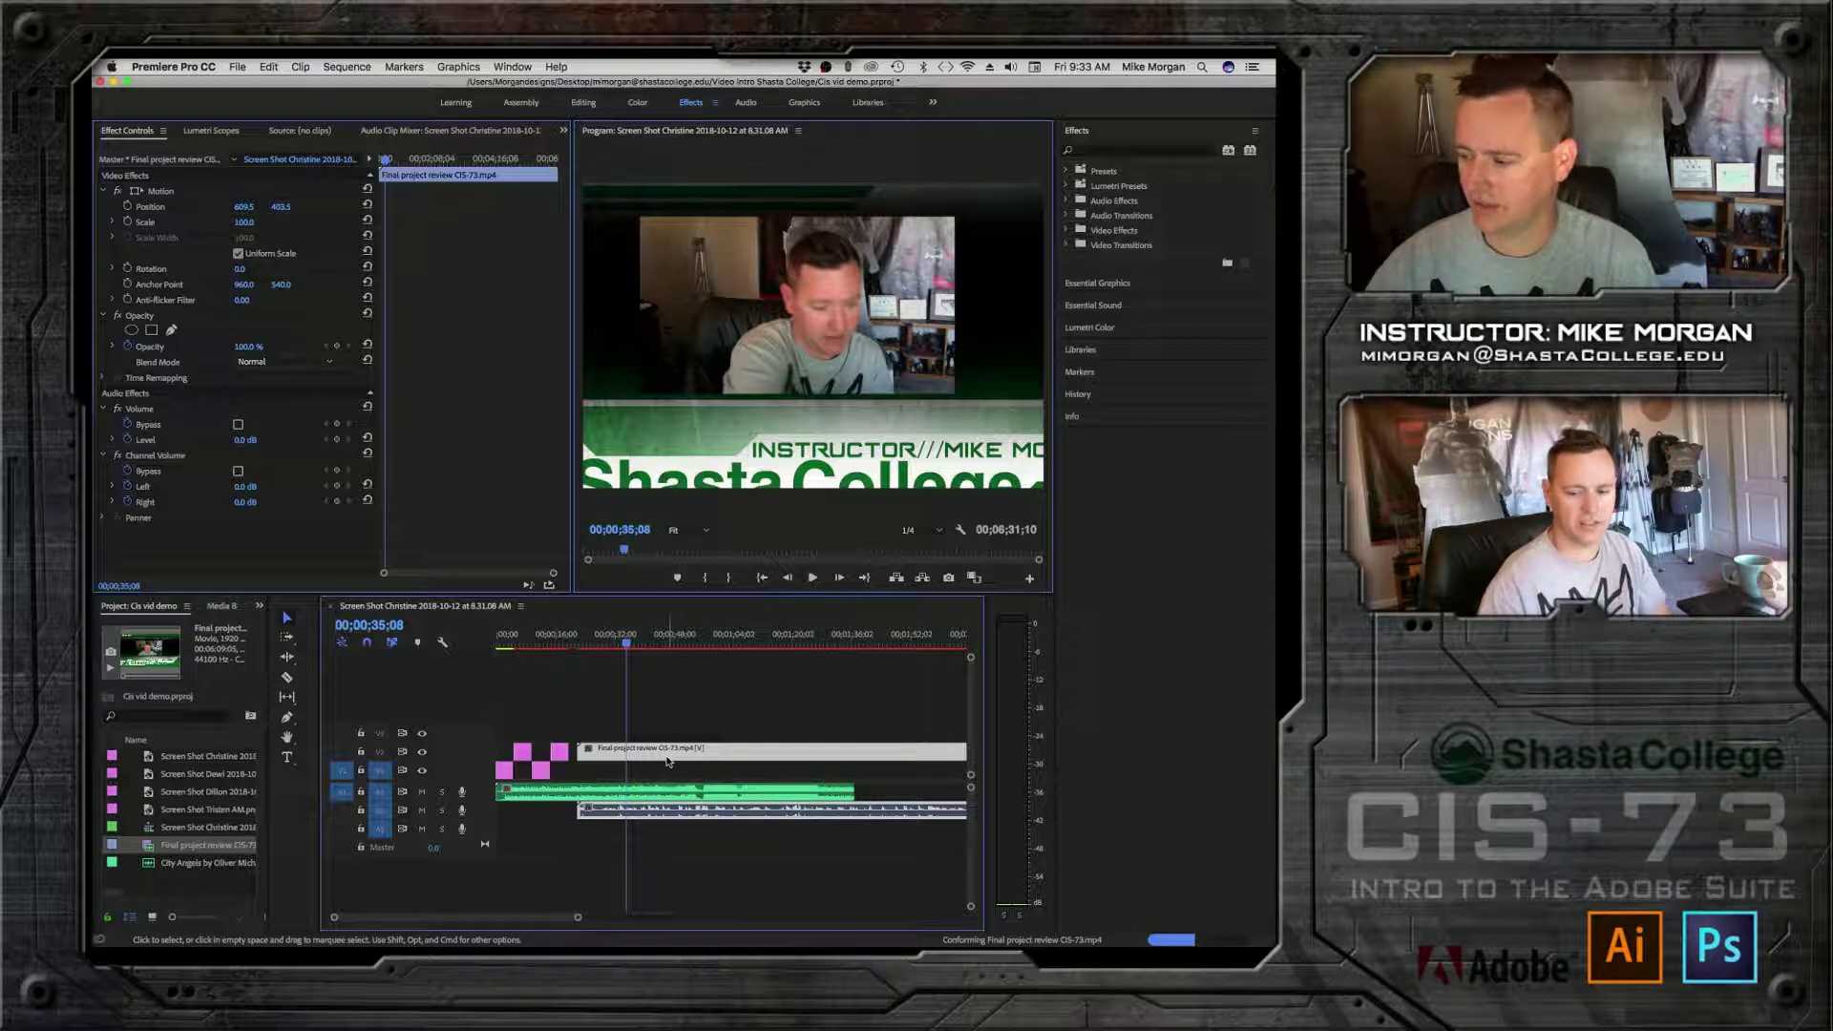
Step: Unlink the Final project review clip's audio from its video via the context menu
{"action": "right_click", "coordinate": [733, 746]}
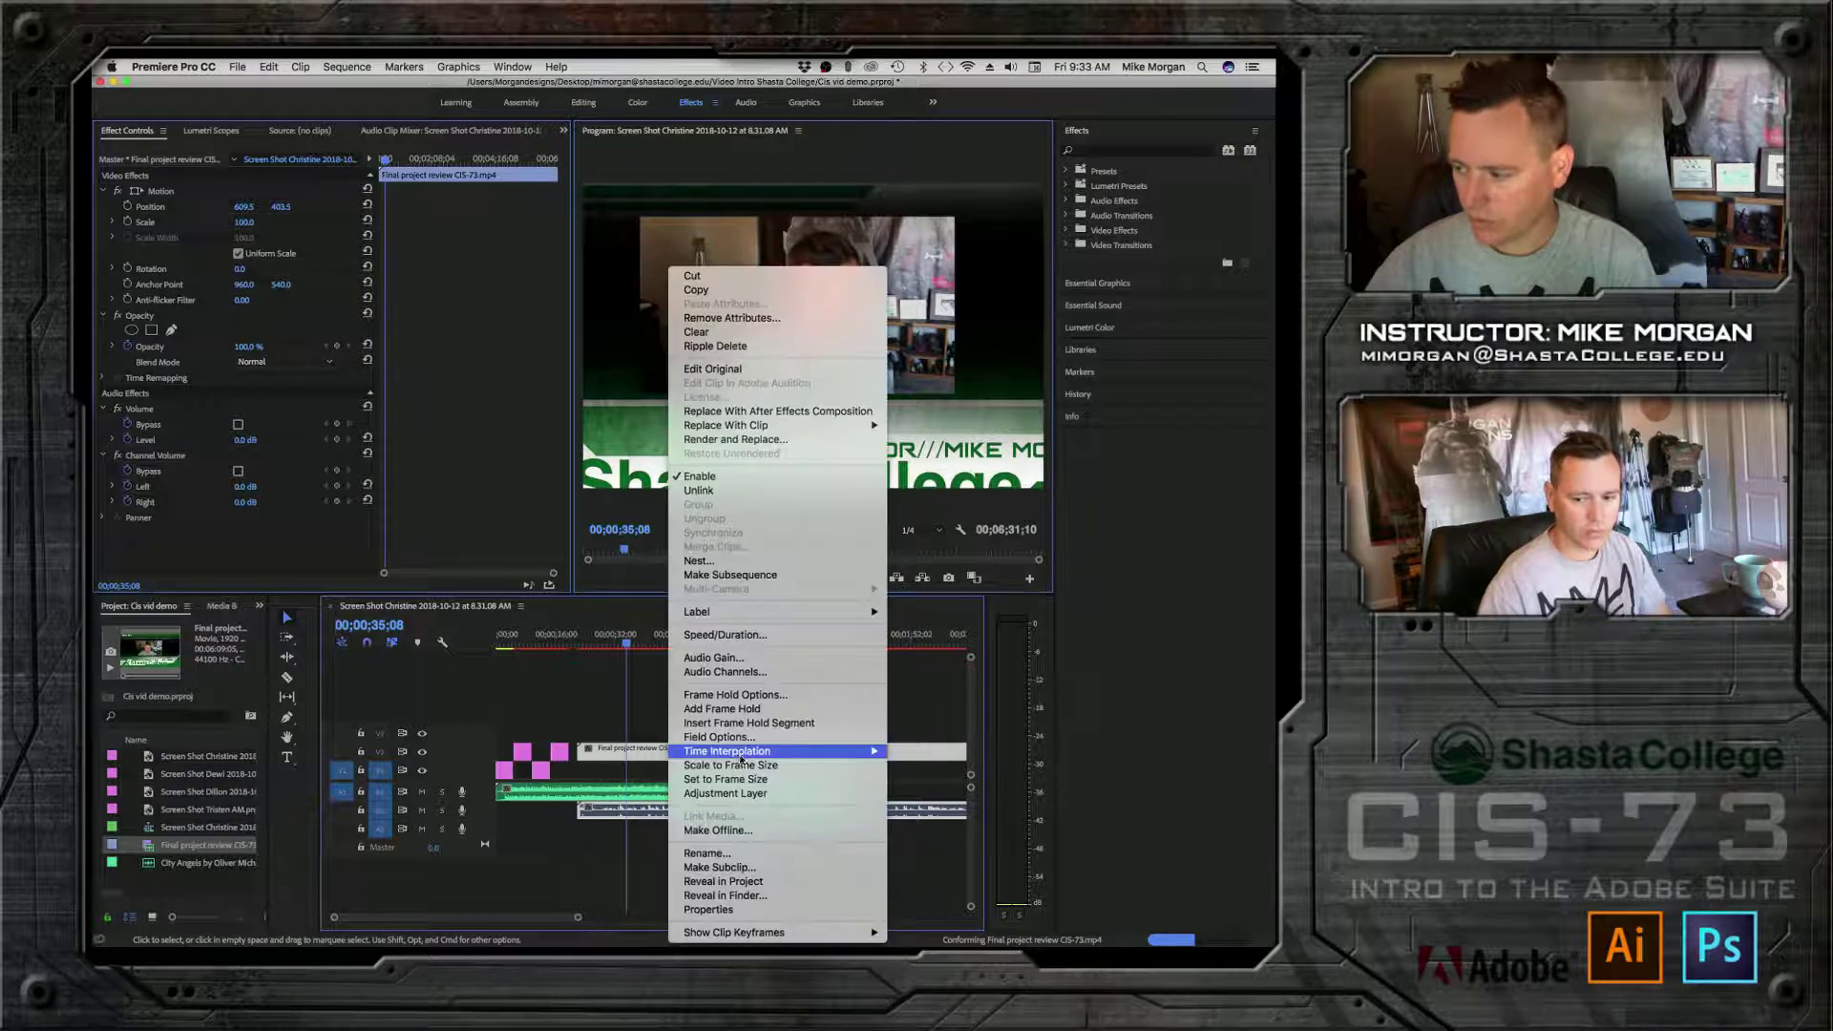
{"action": "mouse_move", "coordinate": [738, 757]}
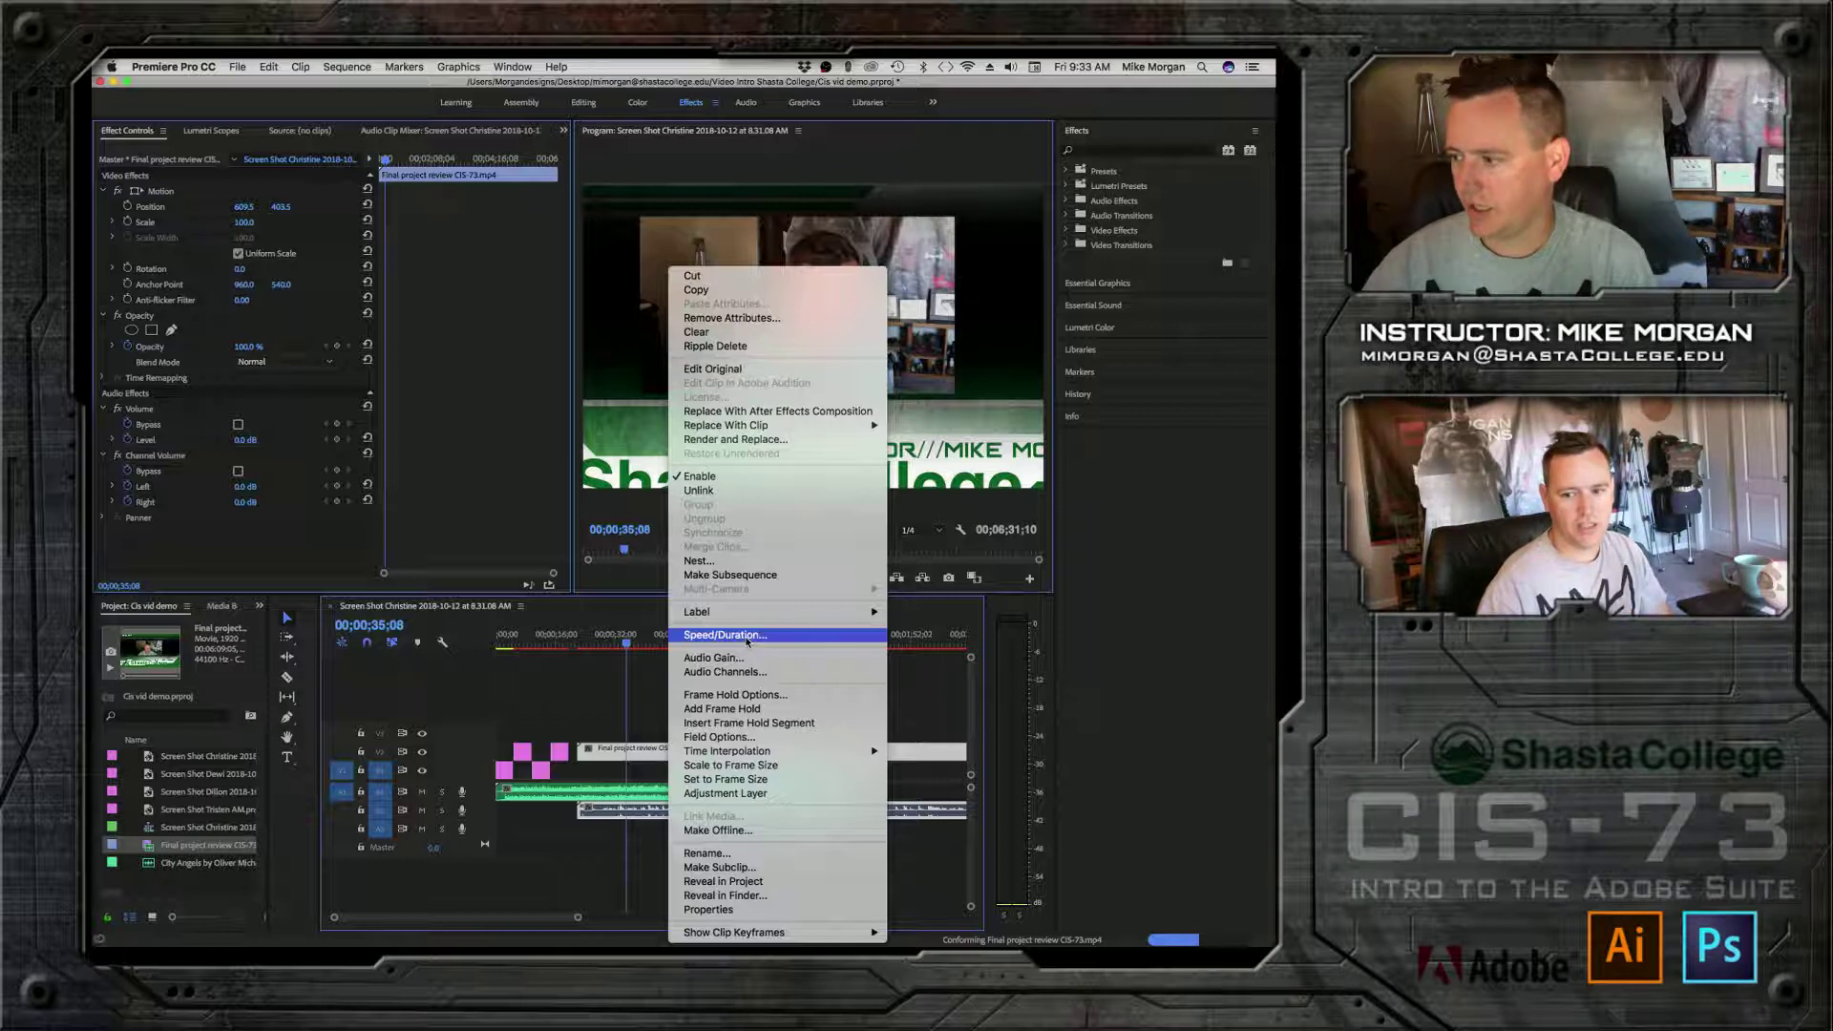
{"action": "left_click", "coordinate": [745, 634]}
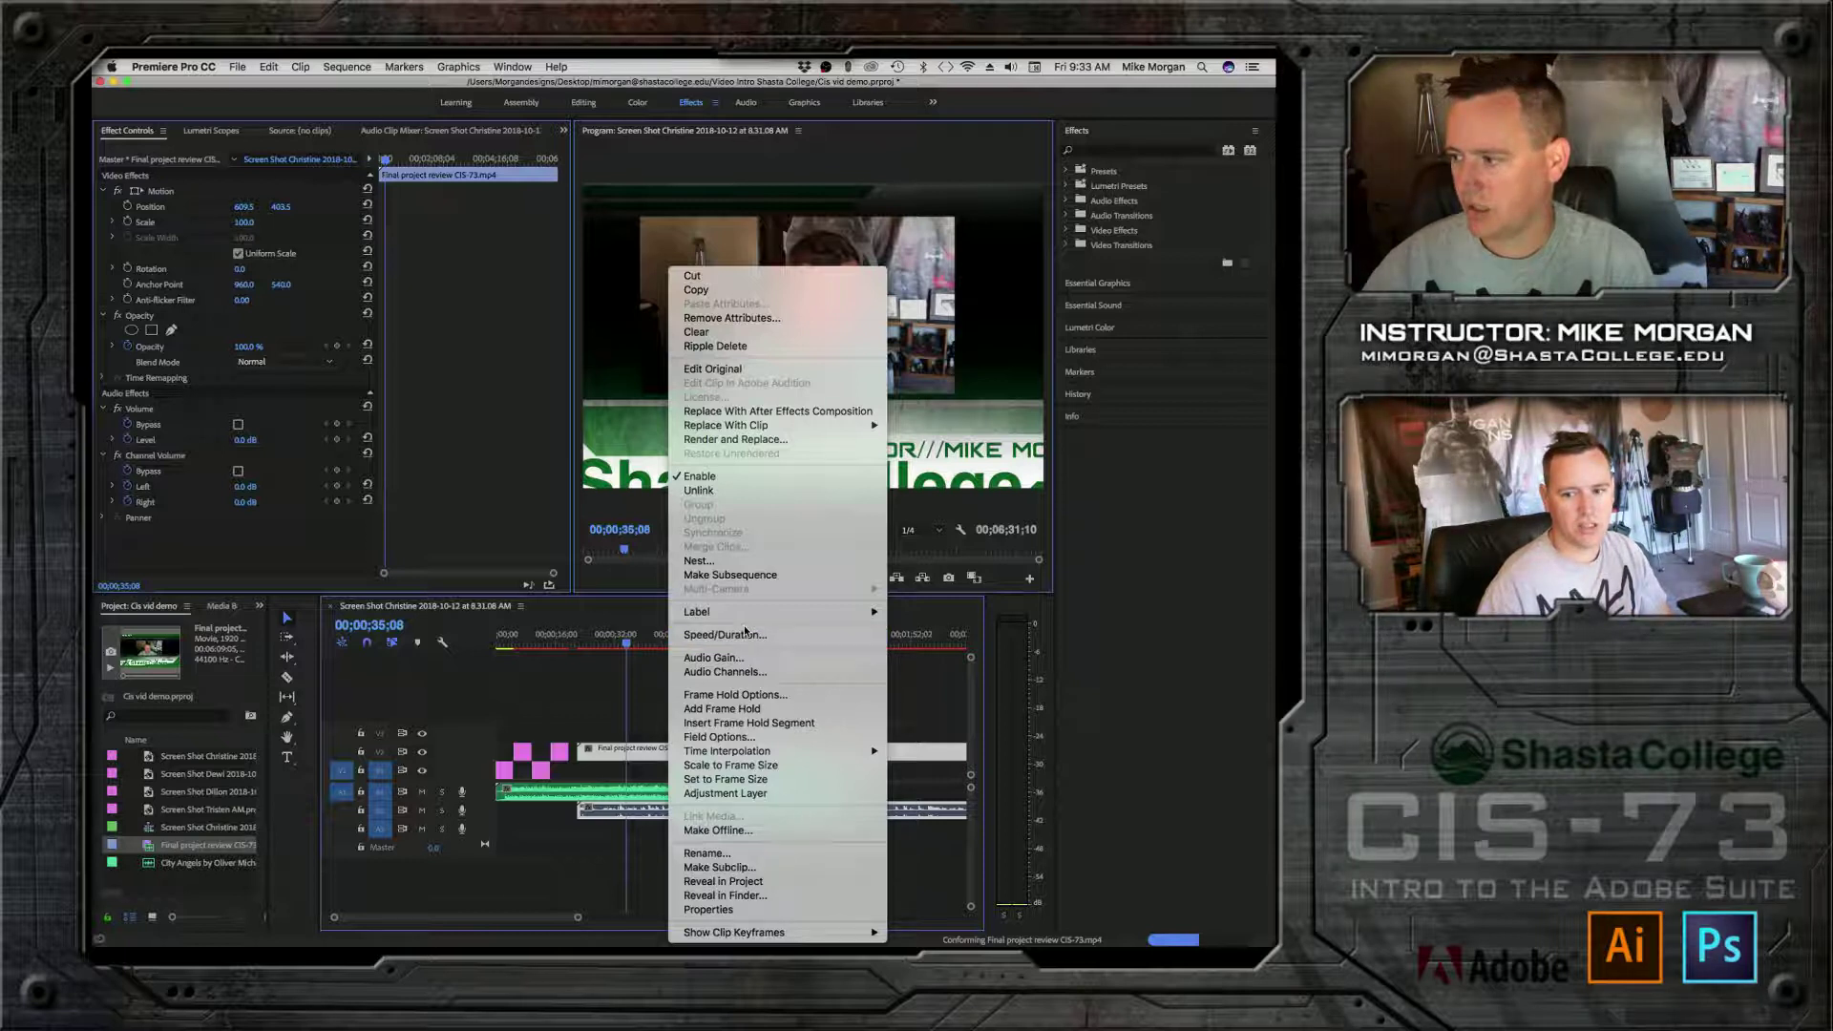
{"action": "left_click", "coordinate": [707, 492]}
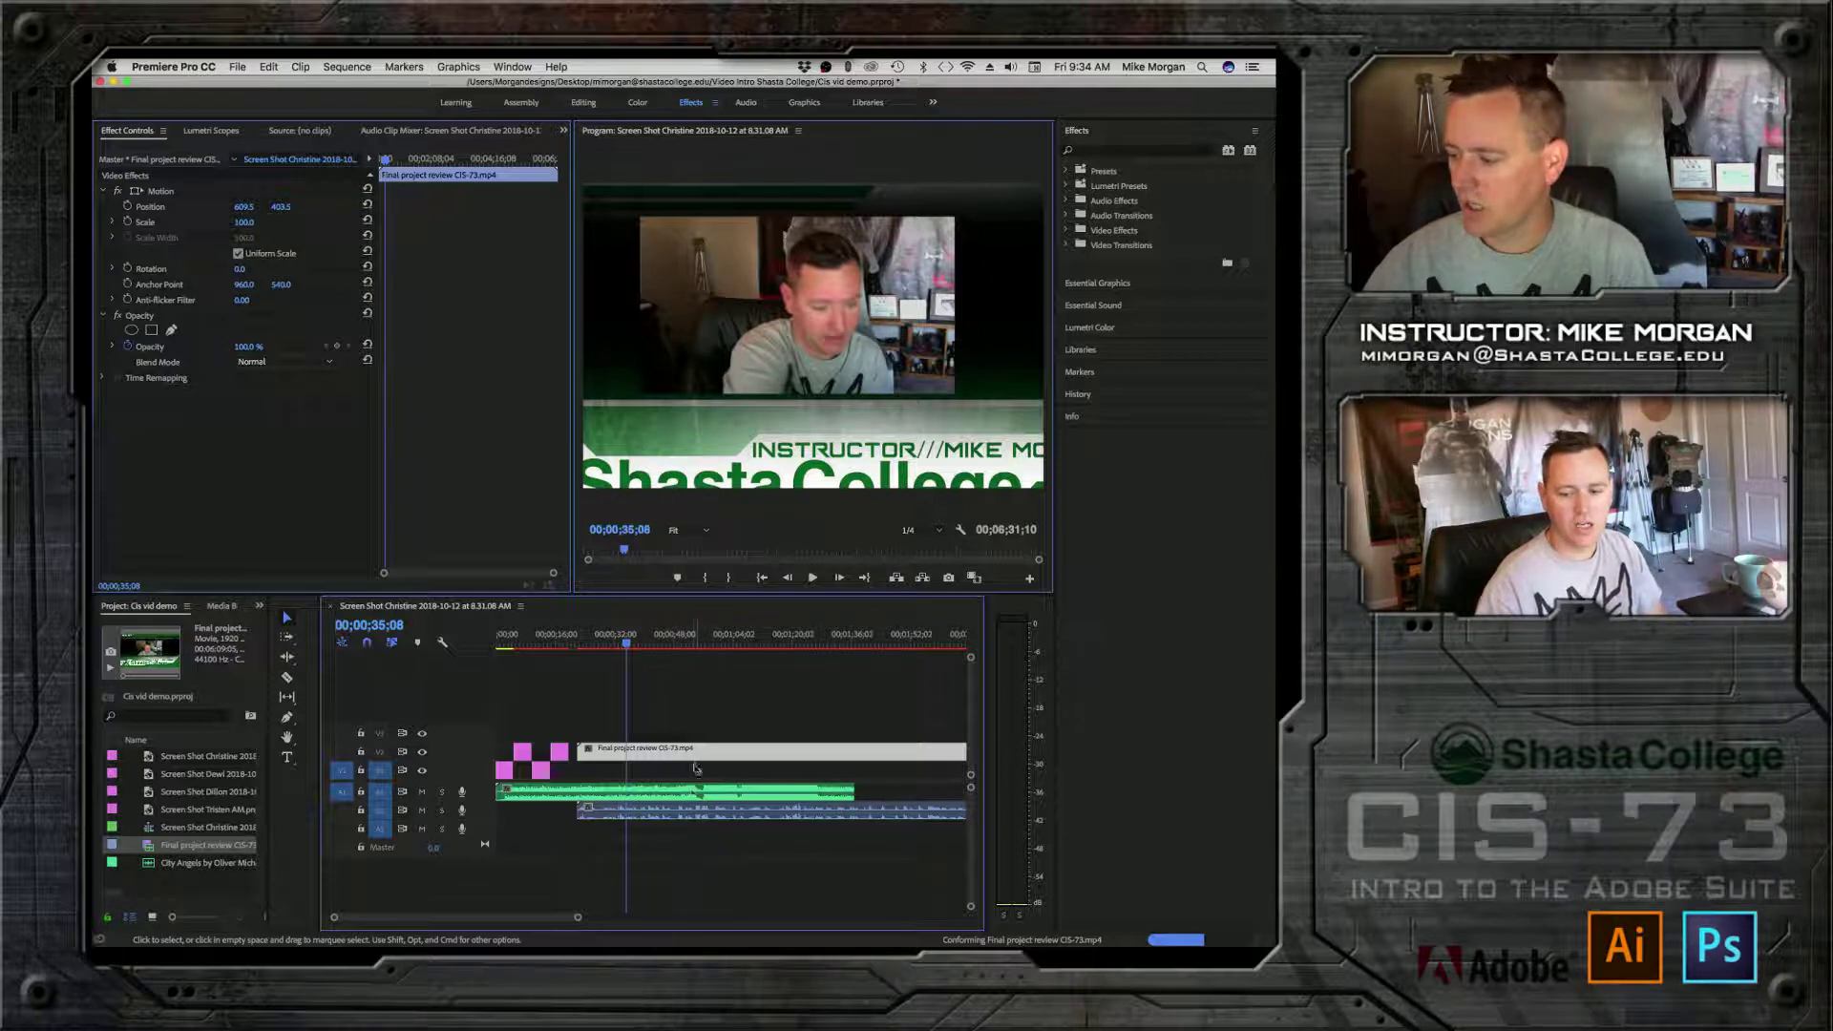
Step: Delete the review clip's detached A2 audio and trim away the video's opening
{"action": "left_click", "coordinate": [697, 813]}
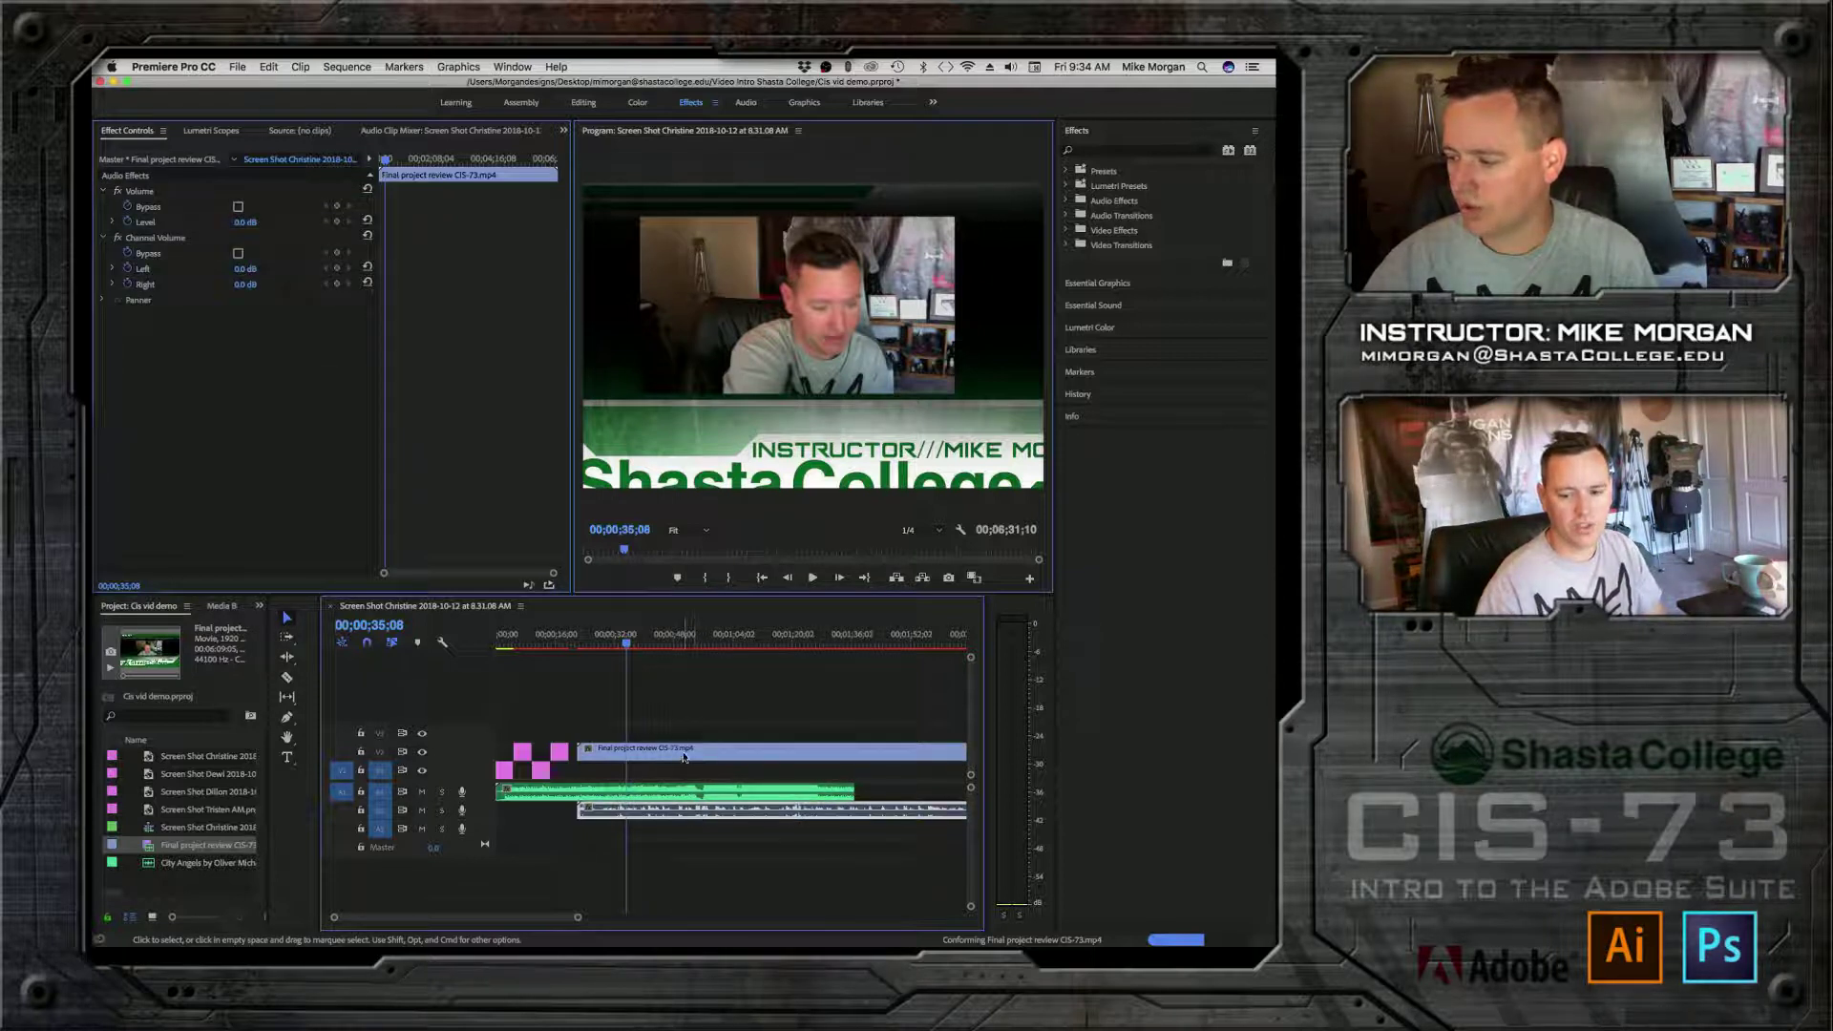
{"action": "left_click", "coordinate": [698, 813]}
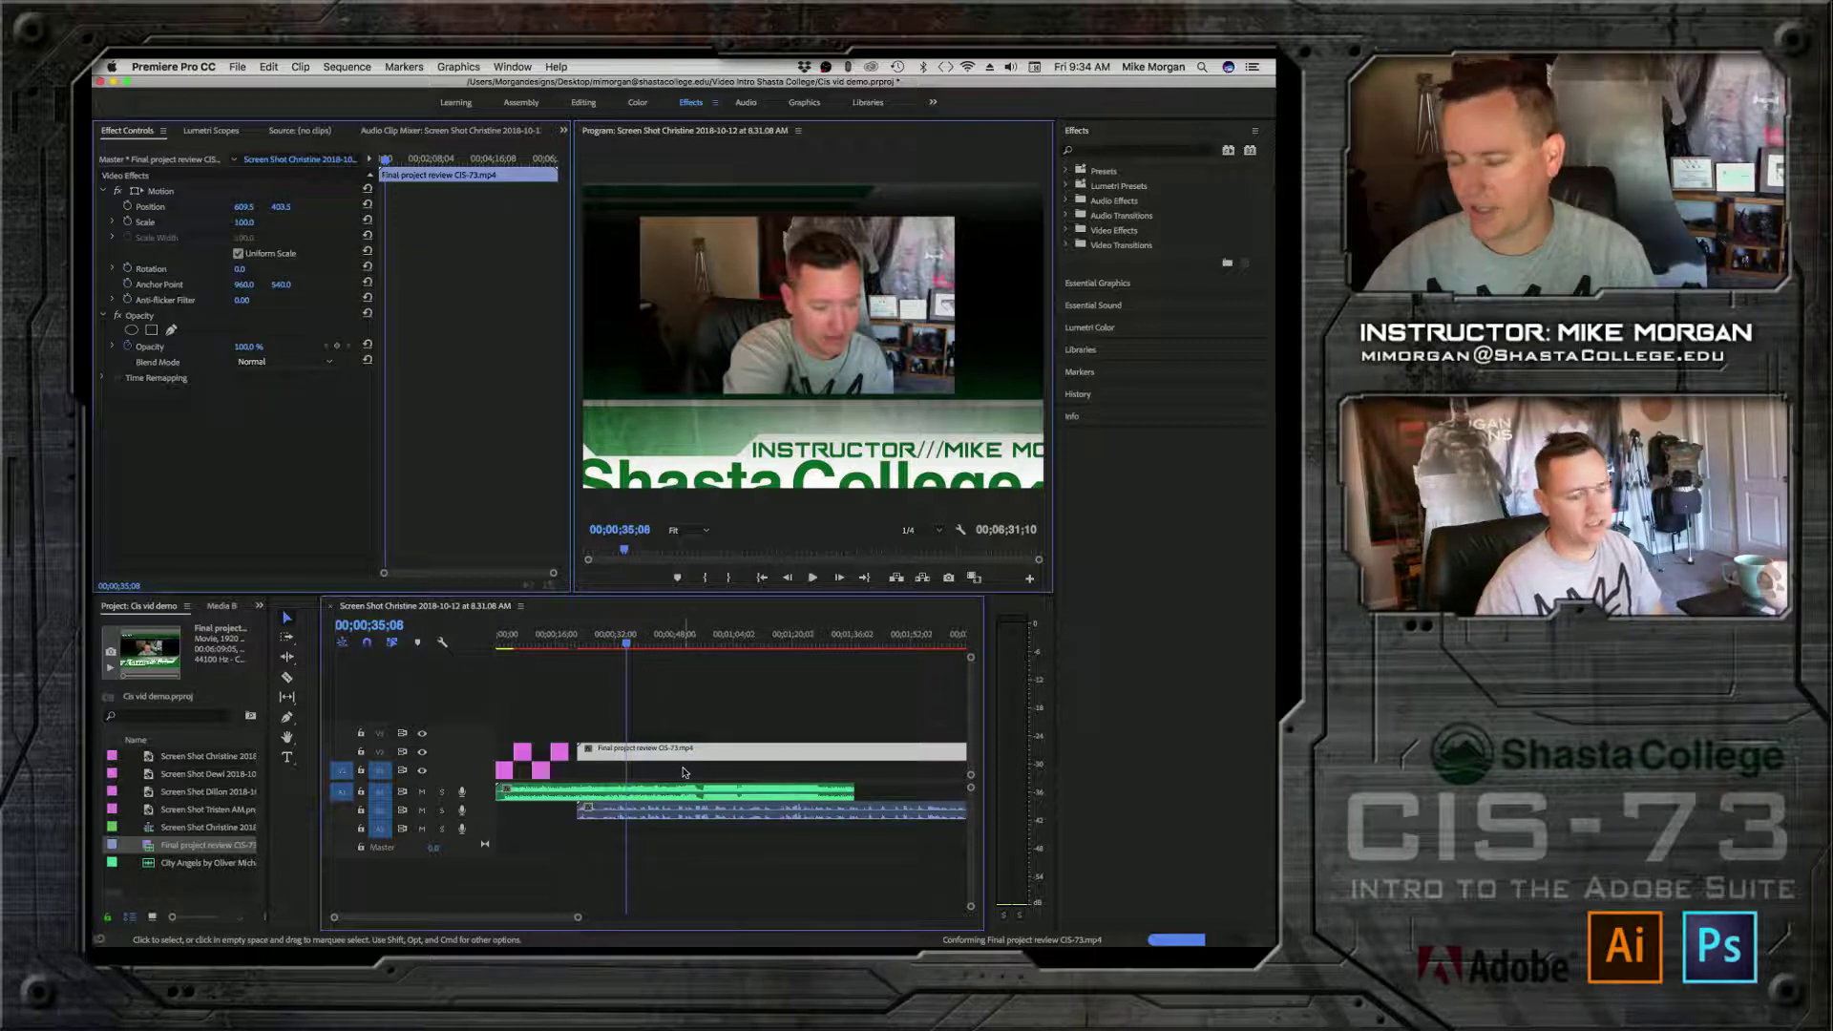
{"action": "left_click", "coordinate": [694, 818]}
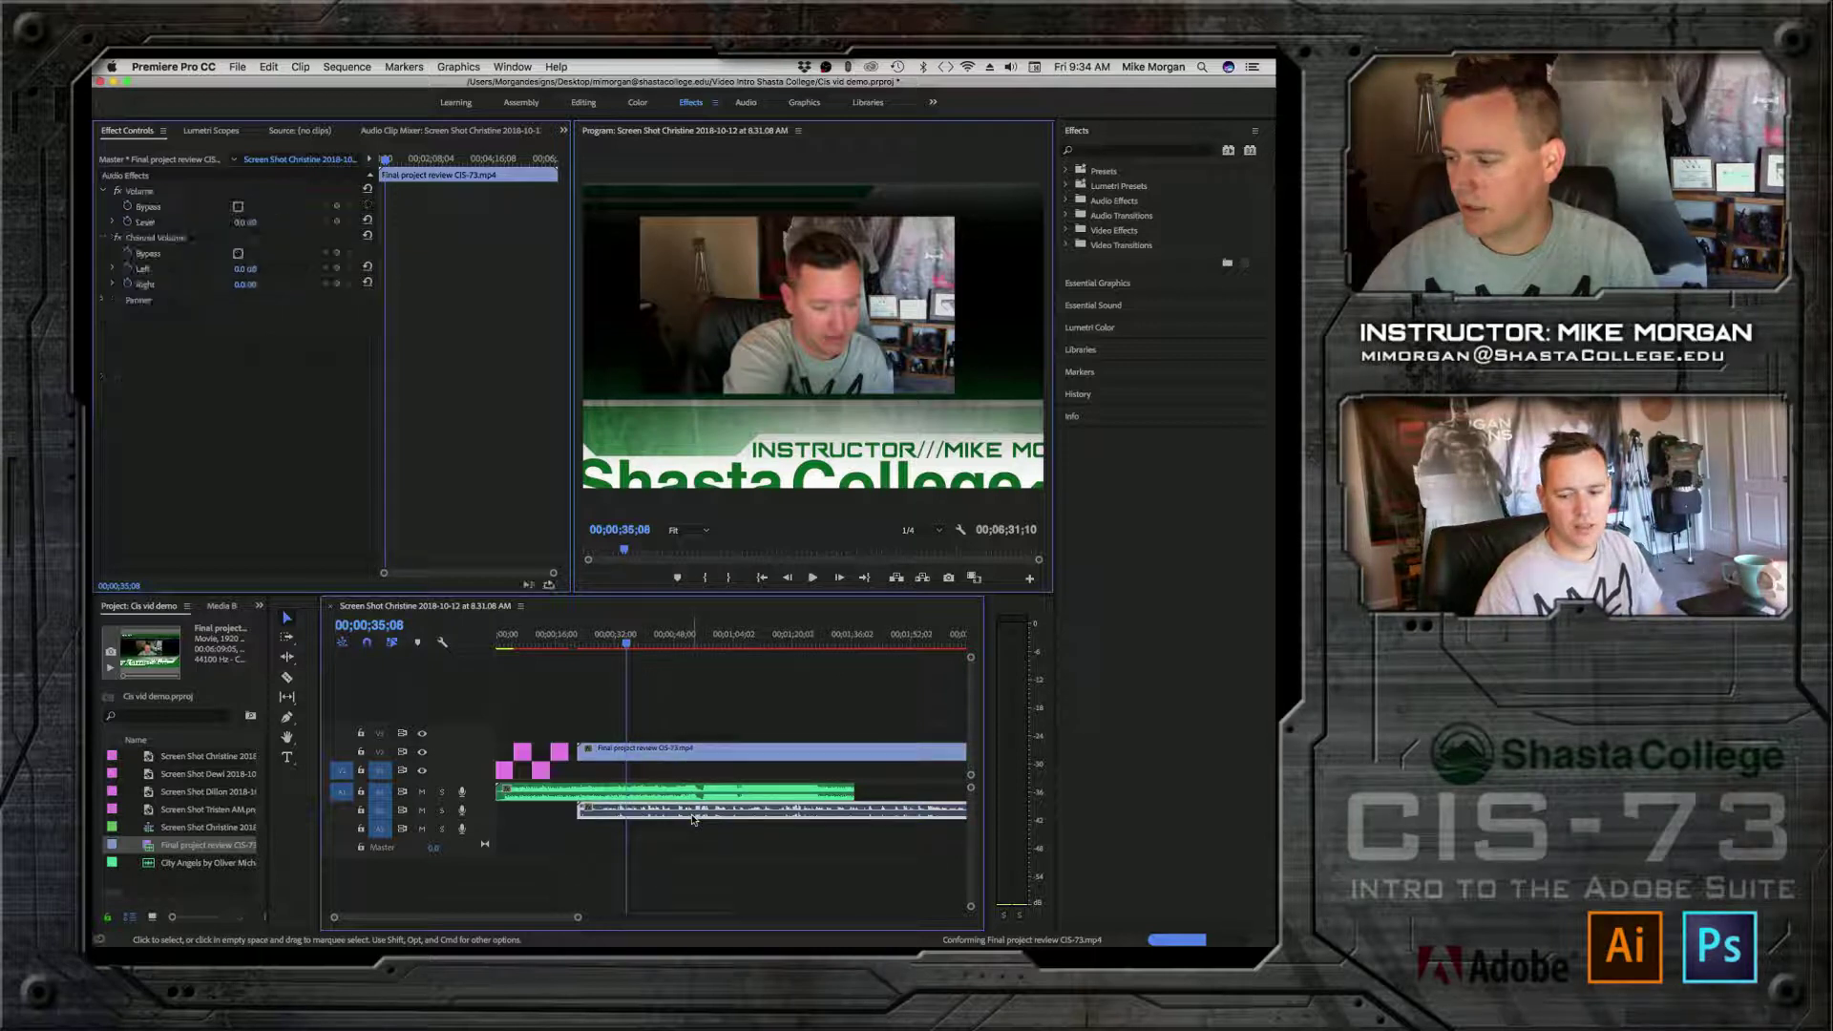
{"action": "key", "text": "Delete"}
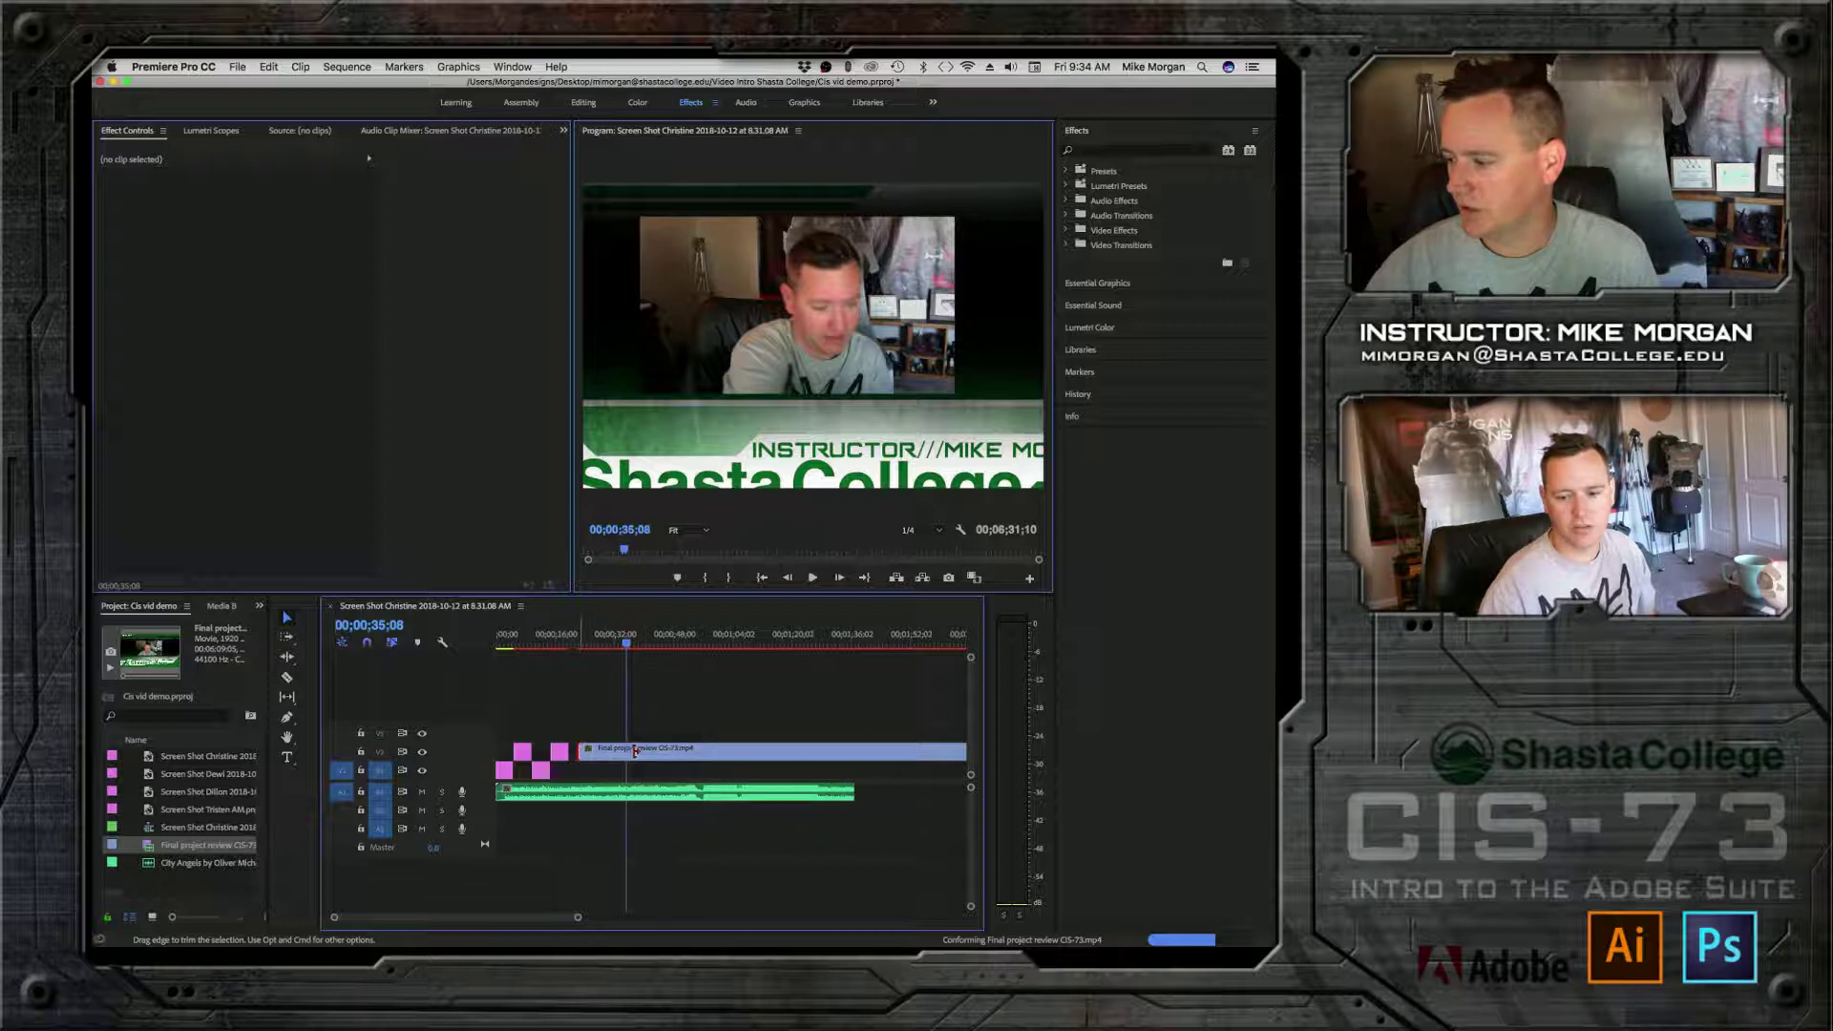
{"action": "mouse_move", "coordinate": [636, 750]}
{"action": "left_mouse_down"}
{"action": "mouse_move", "coordinate": [699, 750]}
{"action": "mouse_move", "coordinate": [616, 730]}
{"action": "left_mouse_up"}
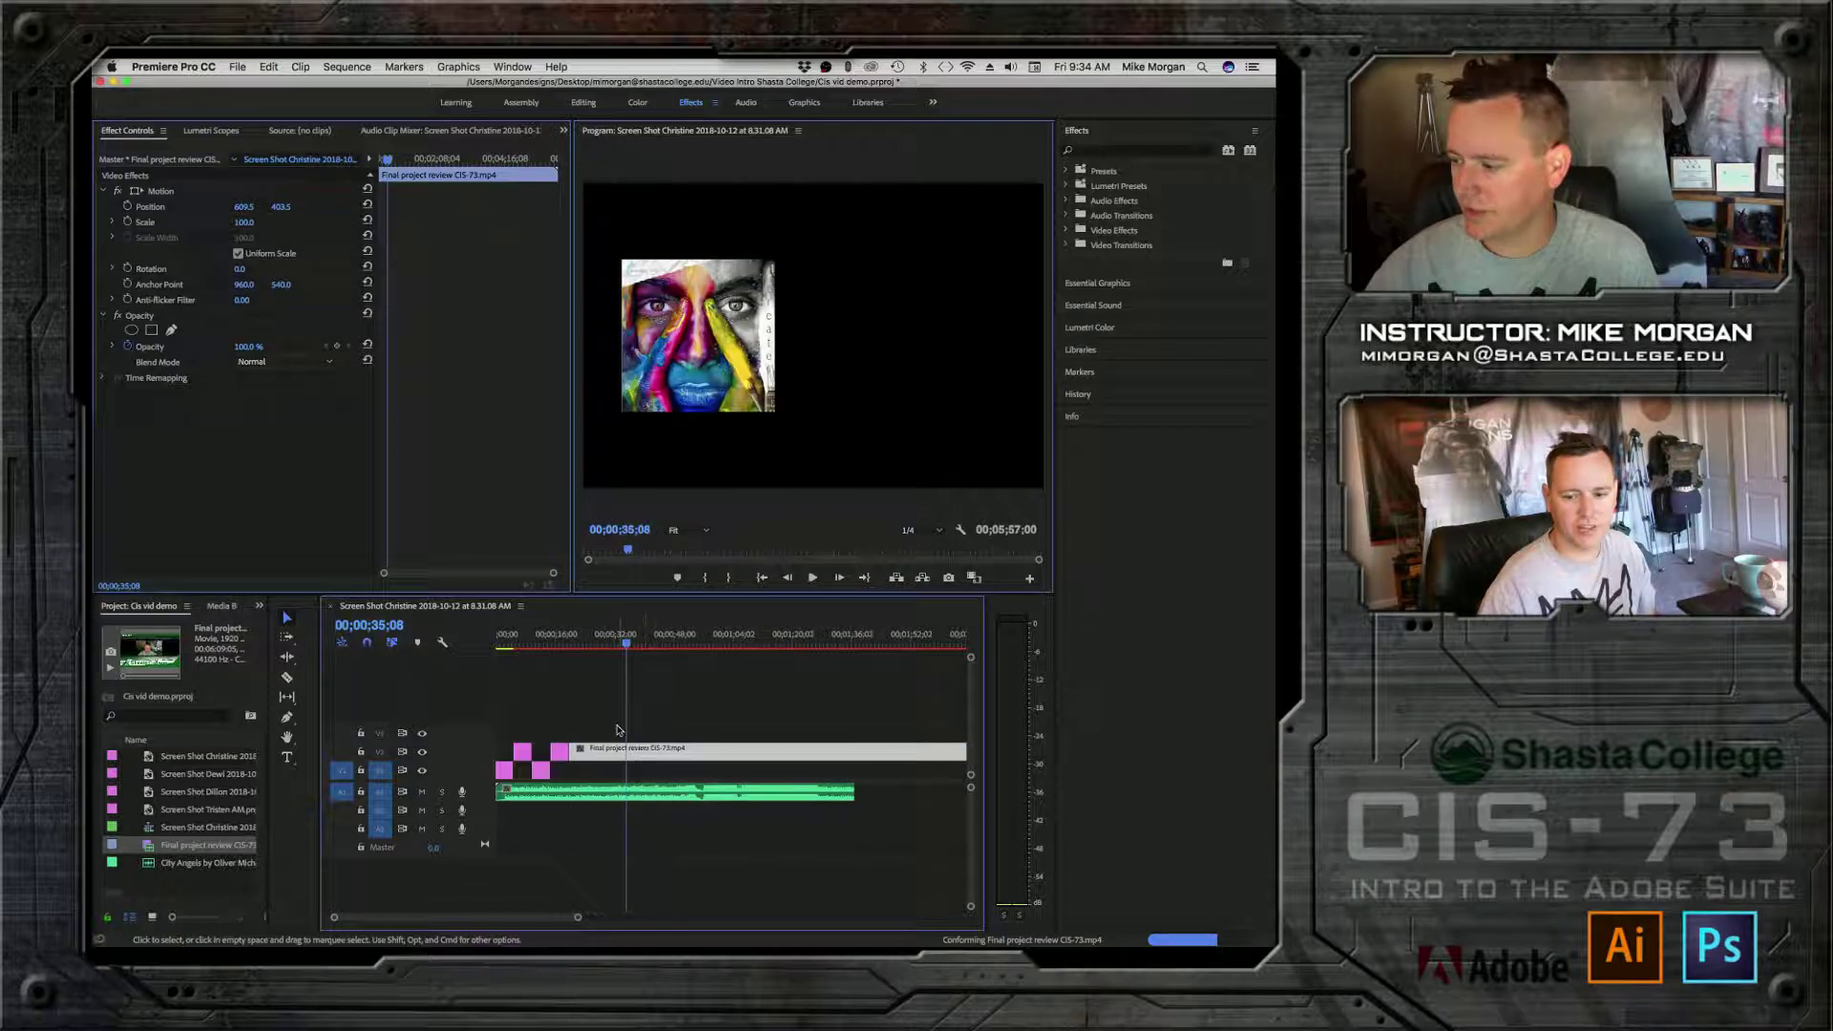
{"action": "left_click_drag", "start_coordinate": [619, 642], "coordinate": [574, 641]}
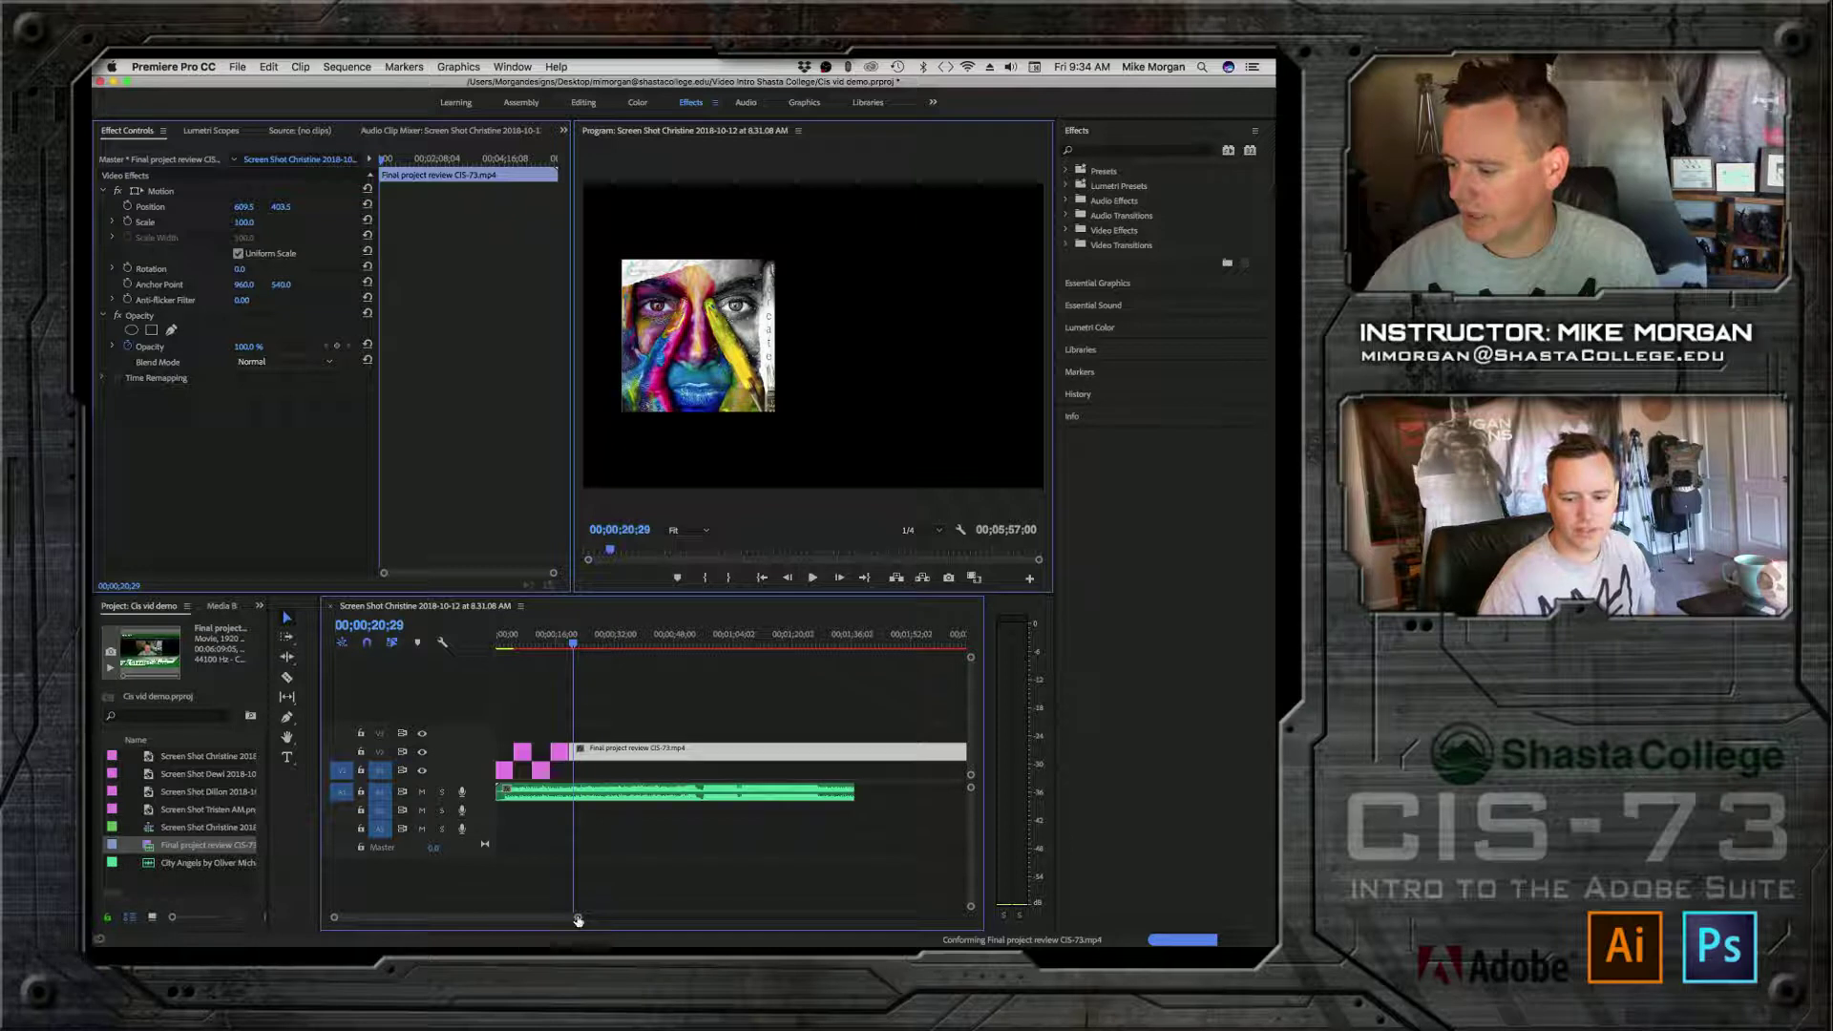
Step: Trim the demo clip's end back to about 12 seconds and zoom the timeline in on the clips
{"action": "left_click_drag", "start_coordinate": [577, 920], "coordinate": [791, 905]}
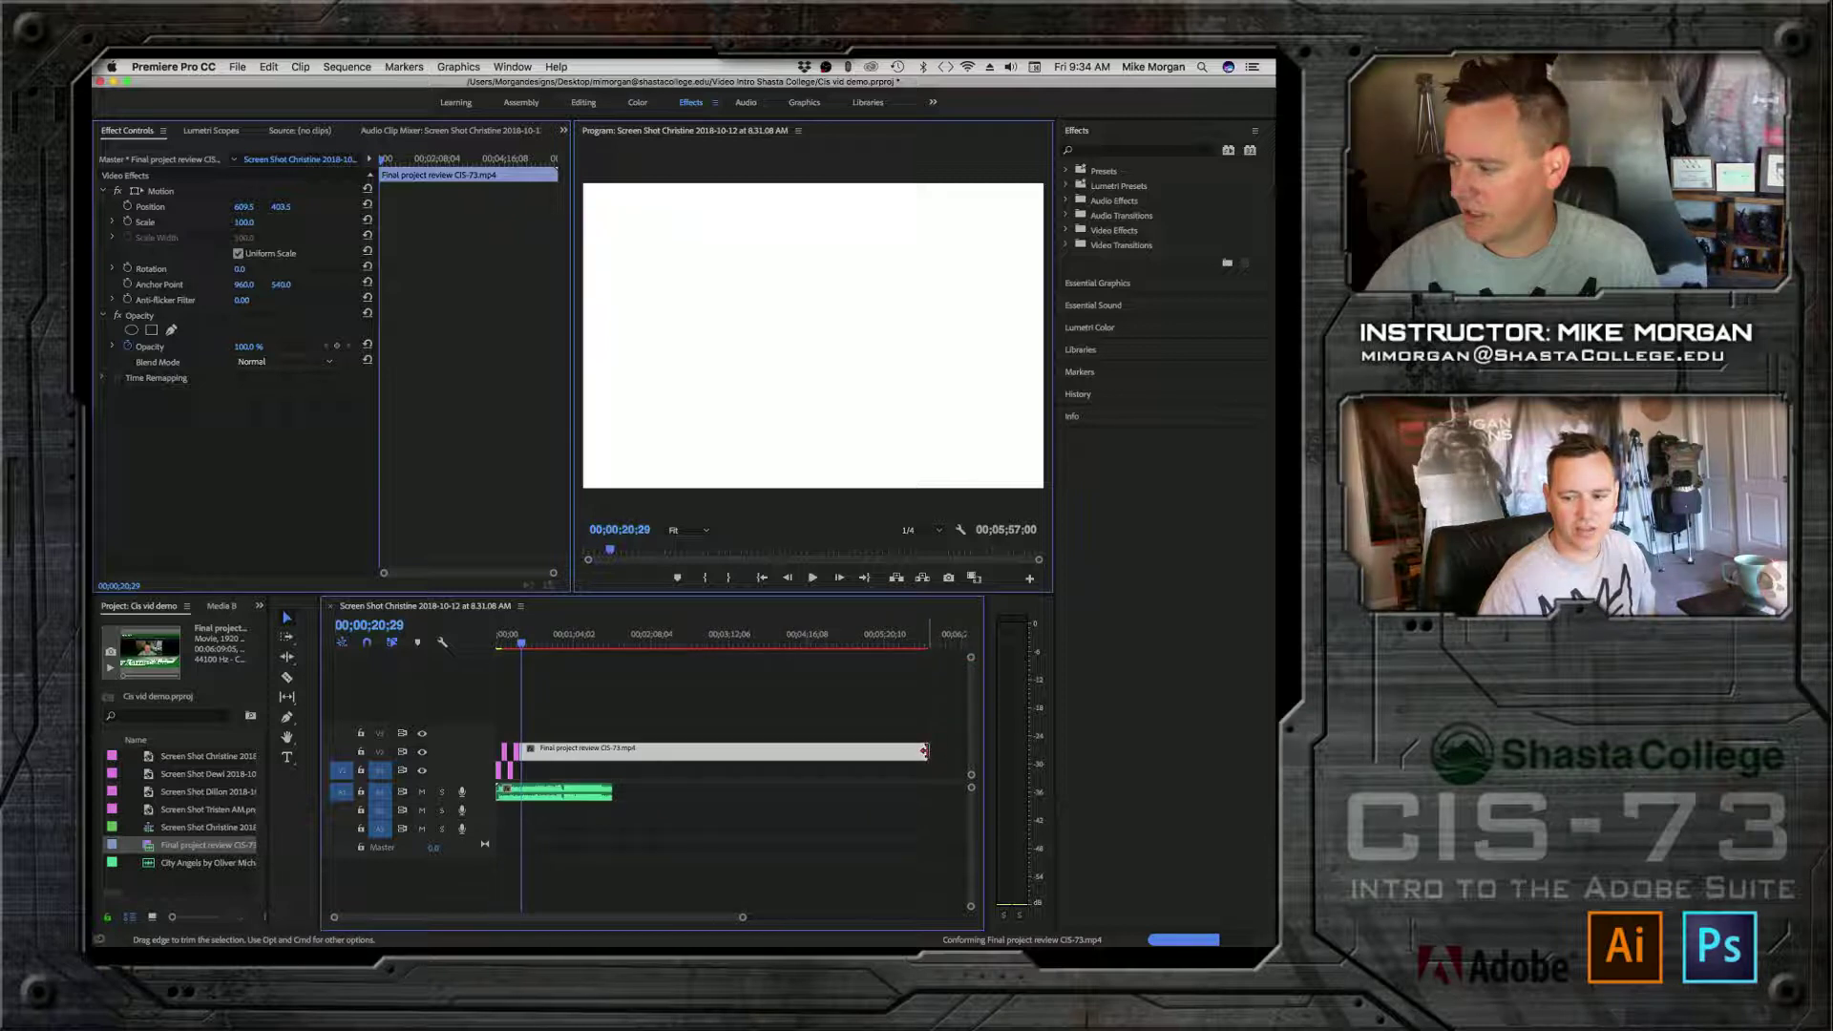
{"action": "left_click_drag", "start_coordinate": [924, 751], "coordinate": [533, 737]}
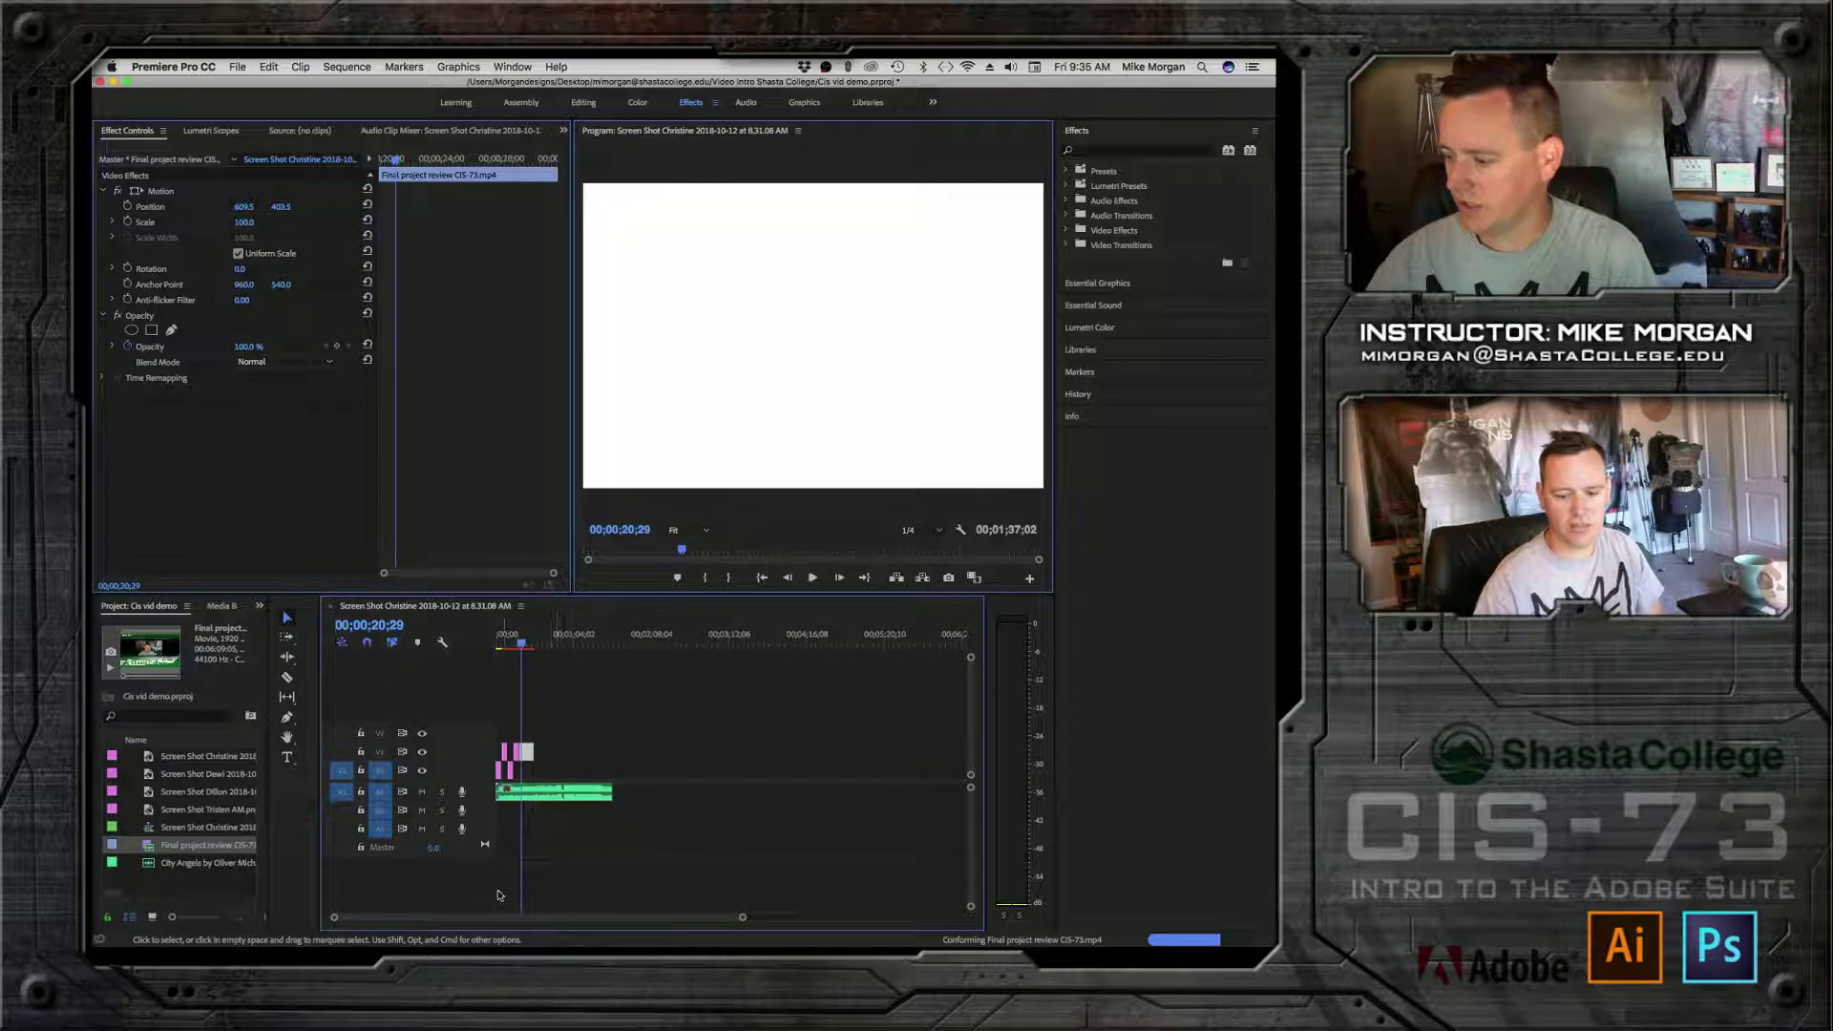
{"action": "left_click_drag", "start_coordinate": [743, 920], "coordinate": [615, 905]}
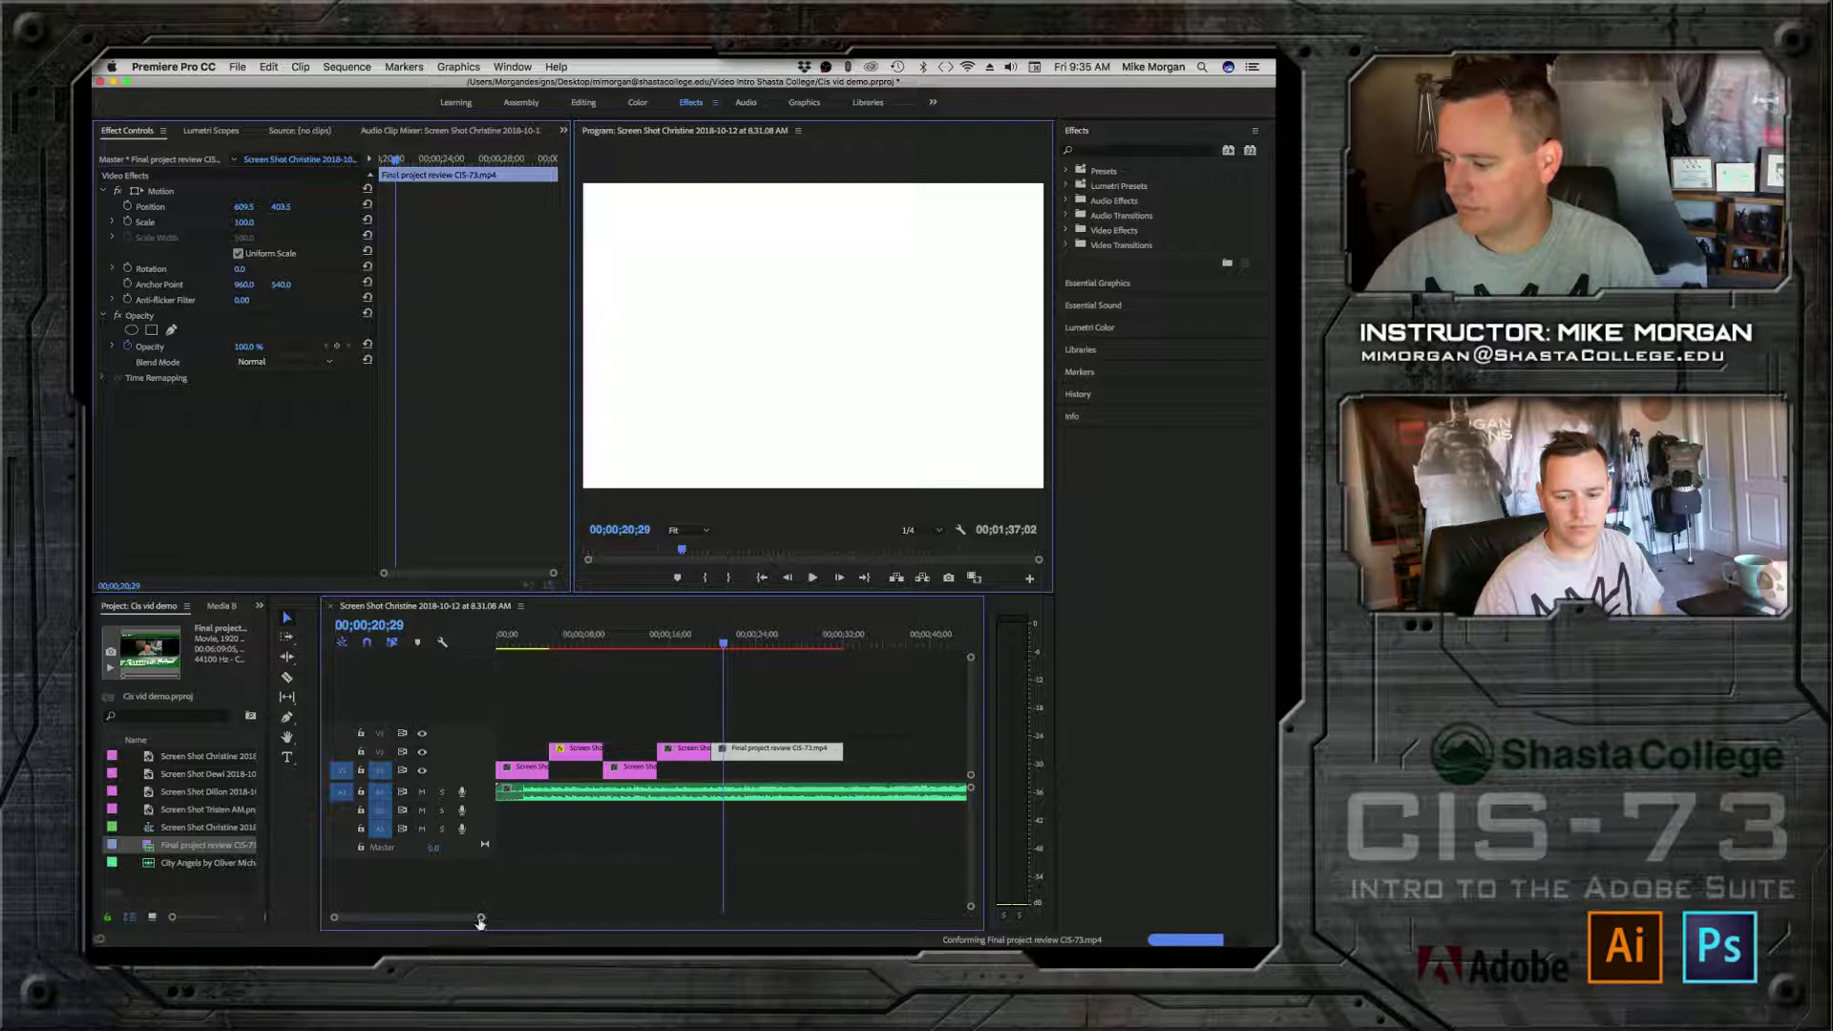
Step: Adjust the V2 review clip's end, trimming it shorter then extending it past the Shasta College title
{"action": "left_click_drag", "start_coordinate": [481, 918], "coordinate": [477, 920]}
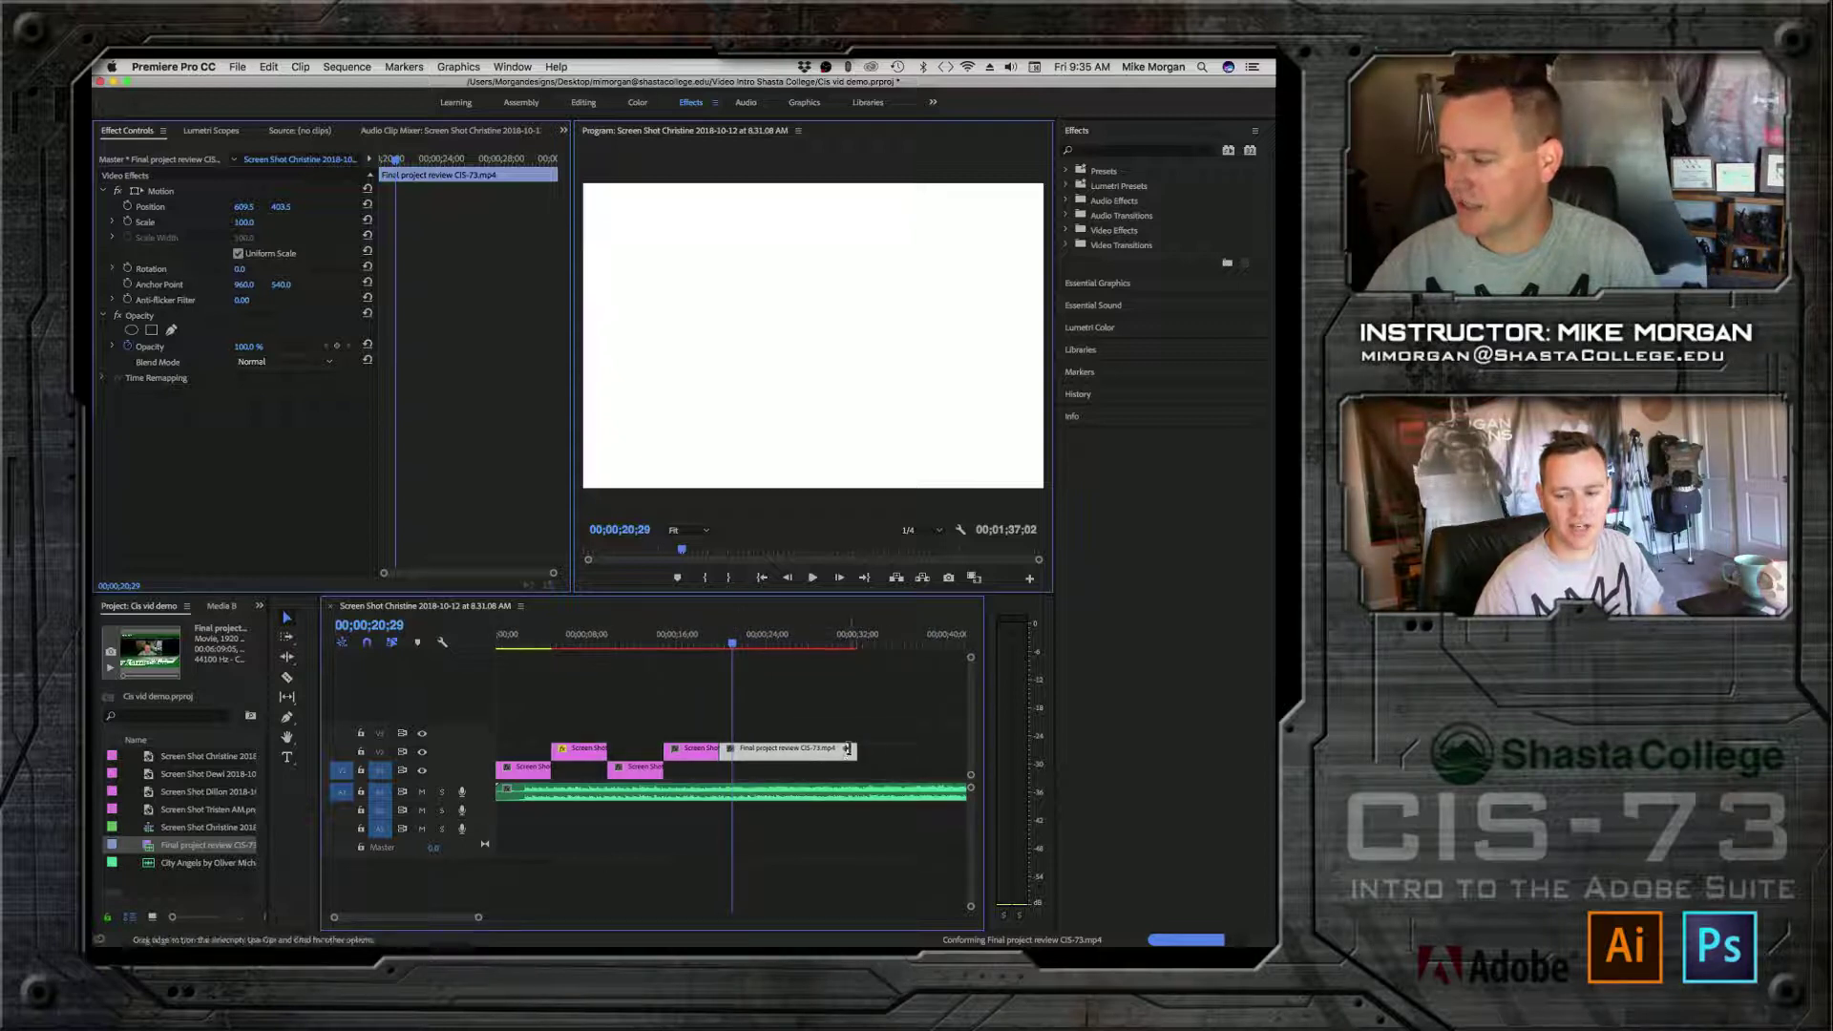
{"action": "left_click_drag", "start_coordinate": [852, 751], "coordinate": [739, 744]}
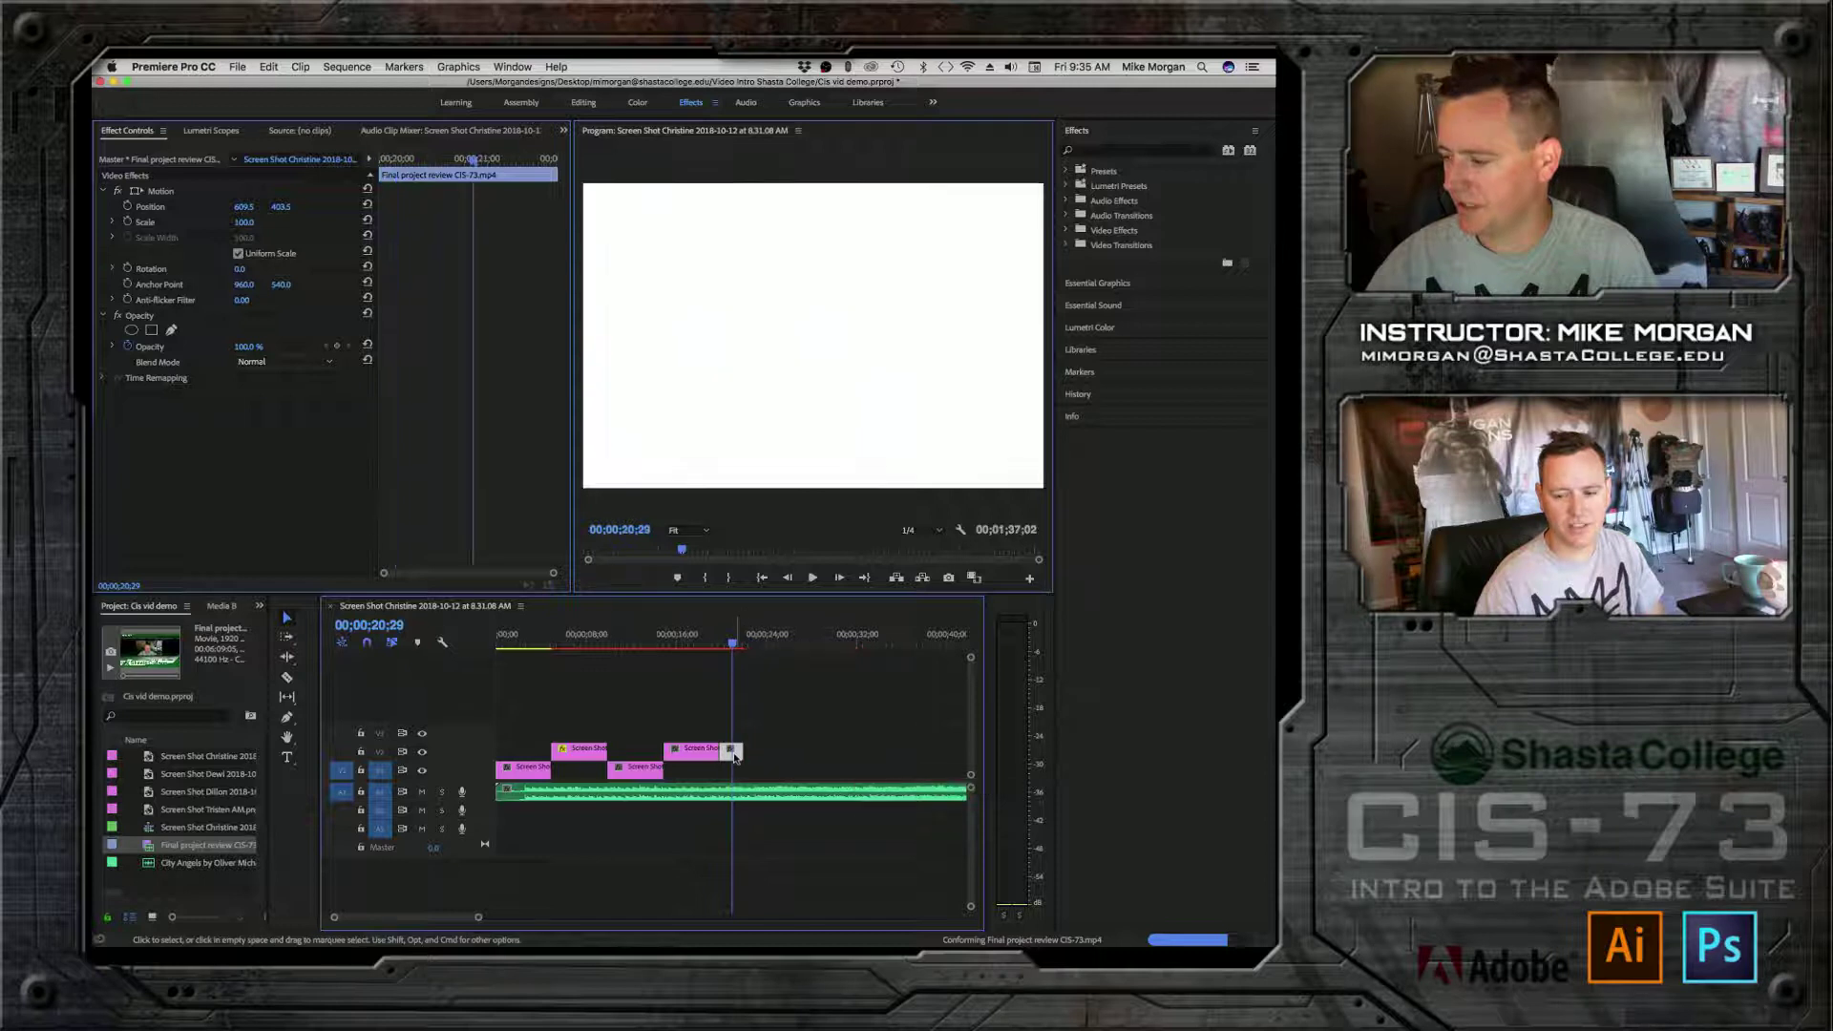
{"action": "left_click_drag", "start_coordinate": [732, 646], "coordinate": [729, 648]}
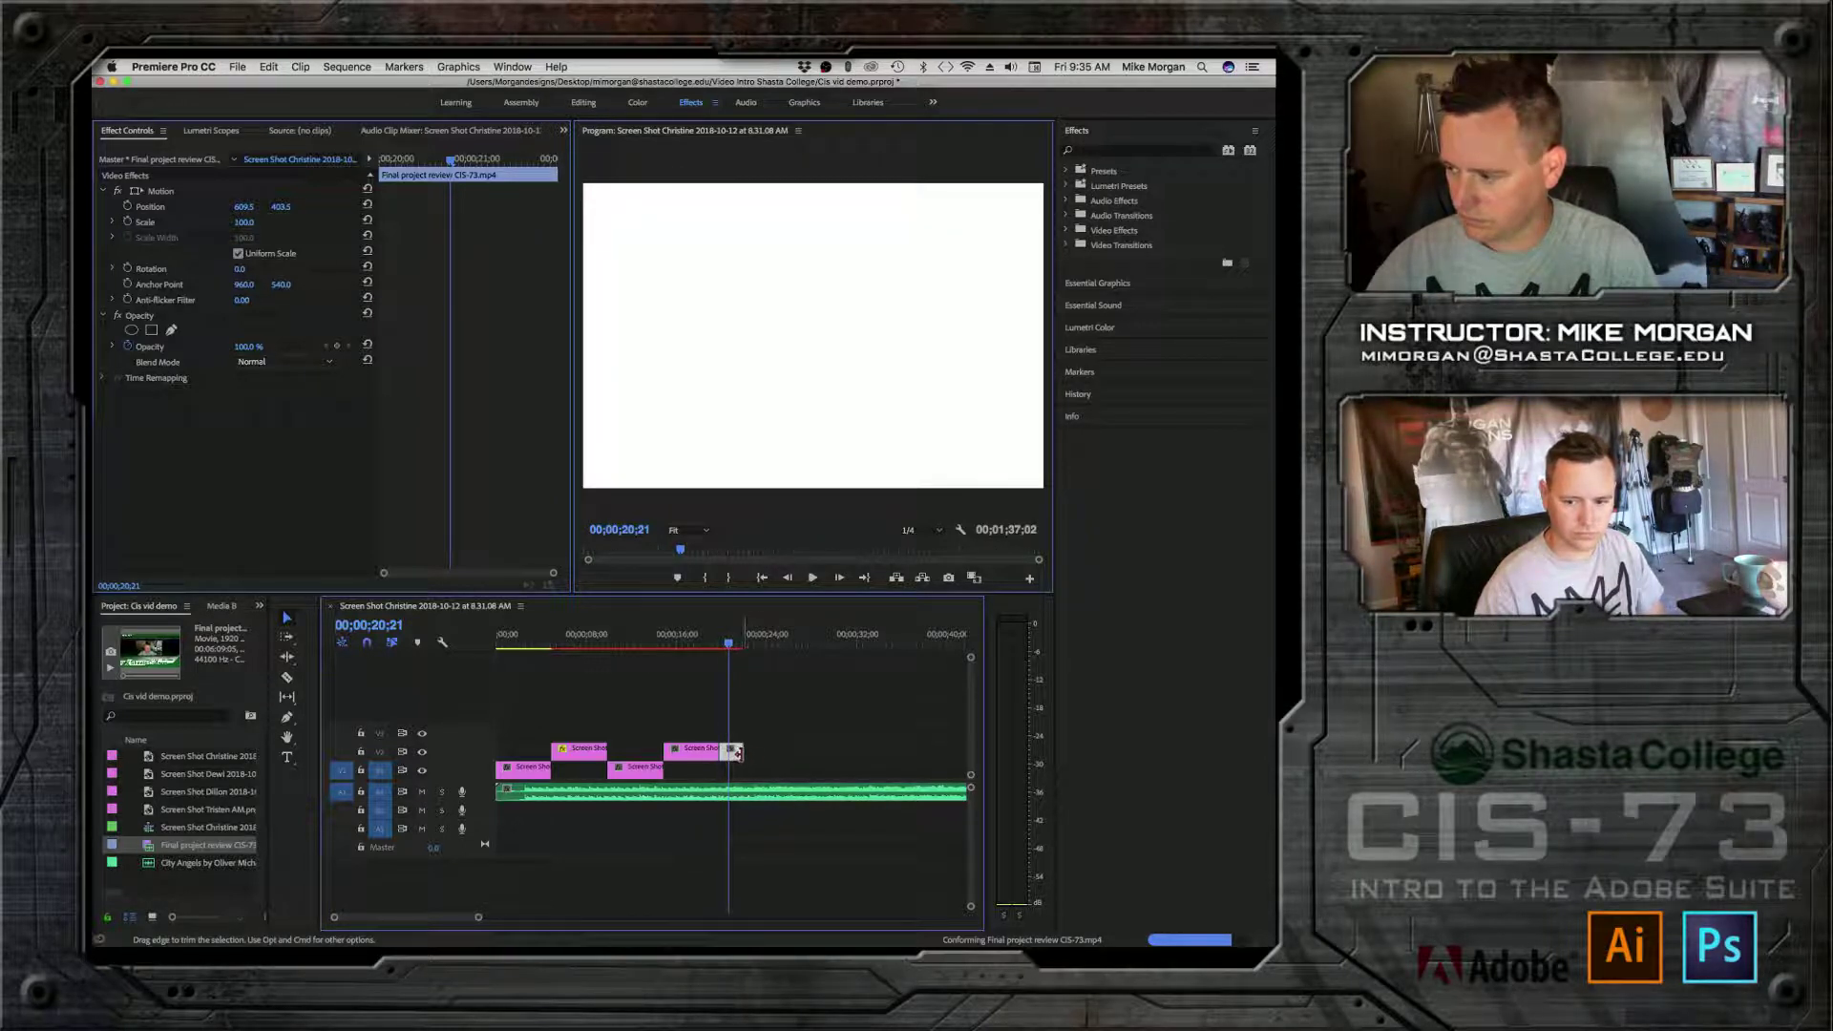
{"action": "left_click_drag", "start_coordinate": [736, 753], "coordinate": [757, 753]}
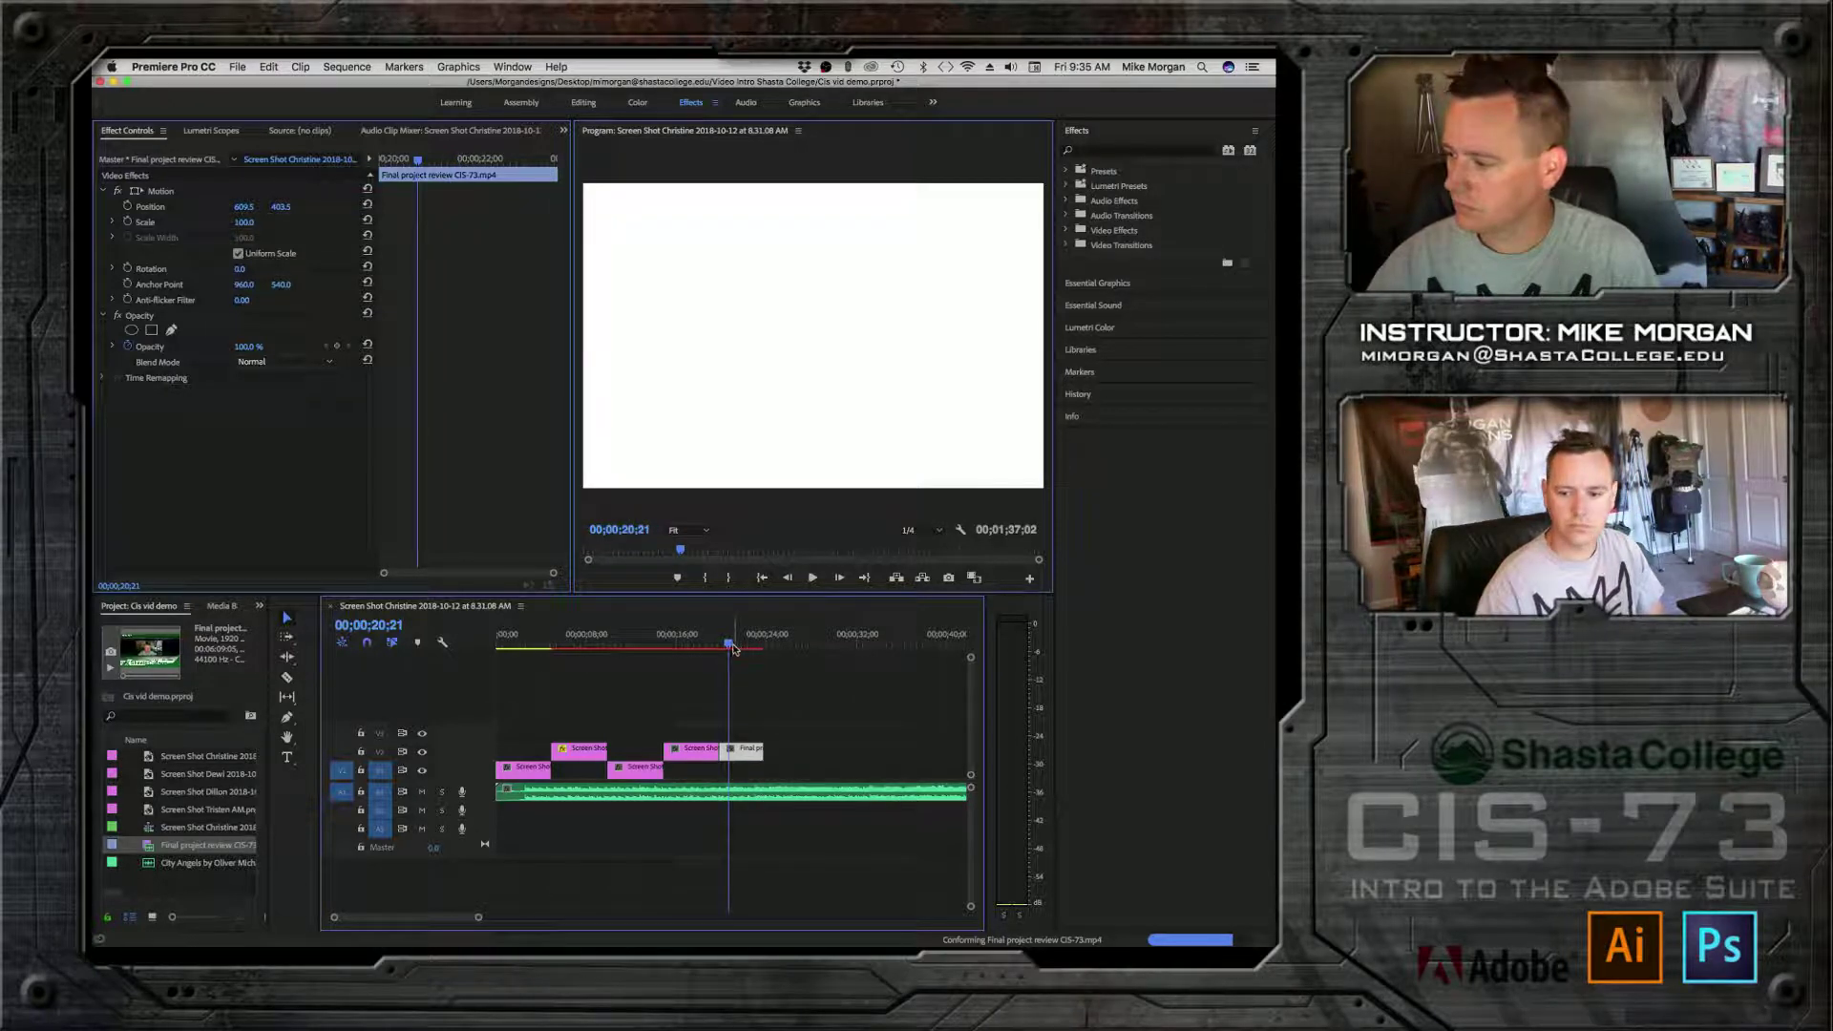
{"action": "mouse_move", "coordinate": [733, 649]}
{"action": "left_mouse_down"}
{"action": "mouse_move", "coordinate": [762, 648]}
{"action": "mouse_move", "coordinate": [743, 645]}
{"action": "left_mouse_up"}
{"action": "left_click_drag", "start_coordinate": [762, 750], "coordinate": [832, 749]}
{"action": "left_click_drag", "start_coordinate": [765, 644], "coordinate": [809, 646]}
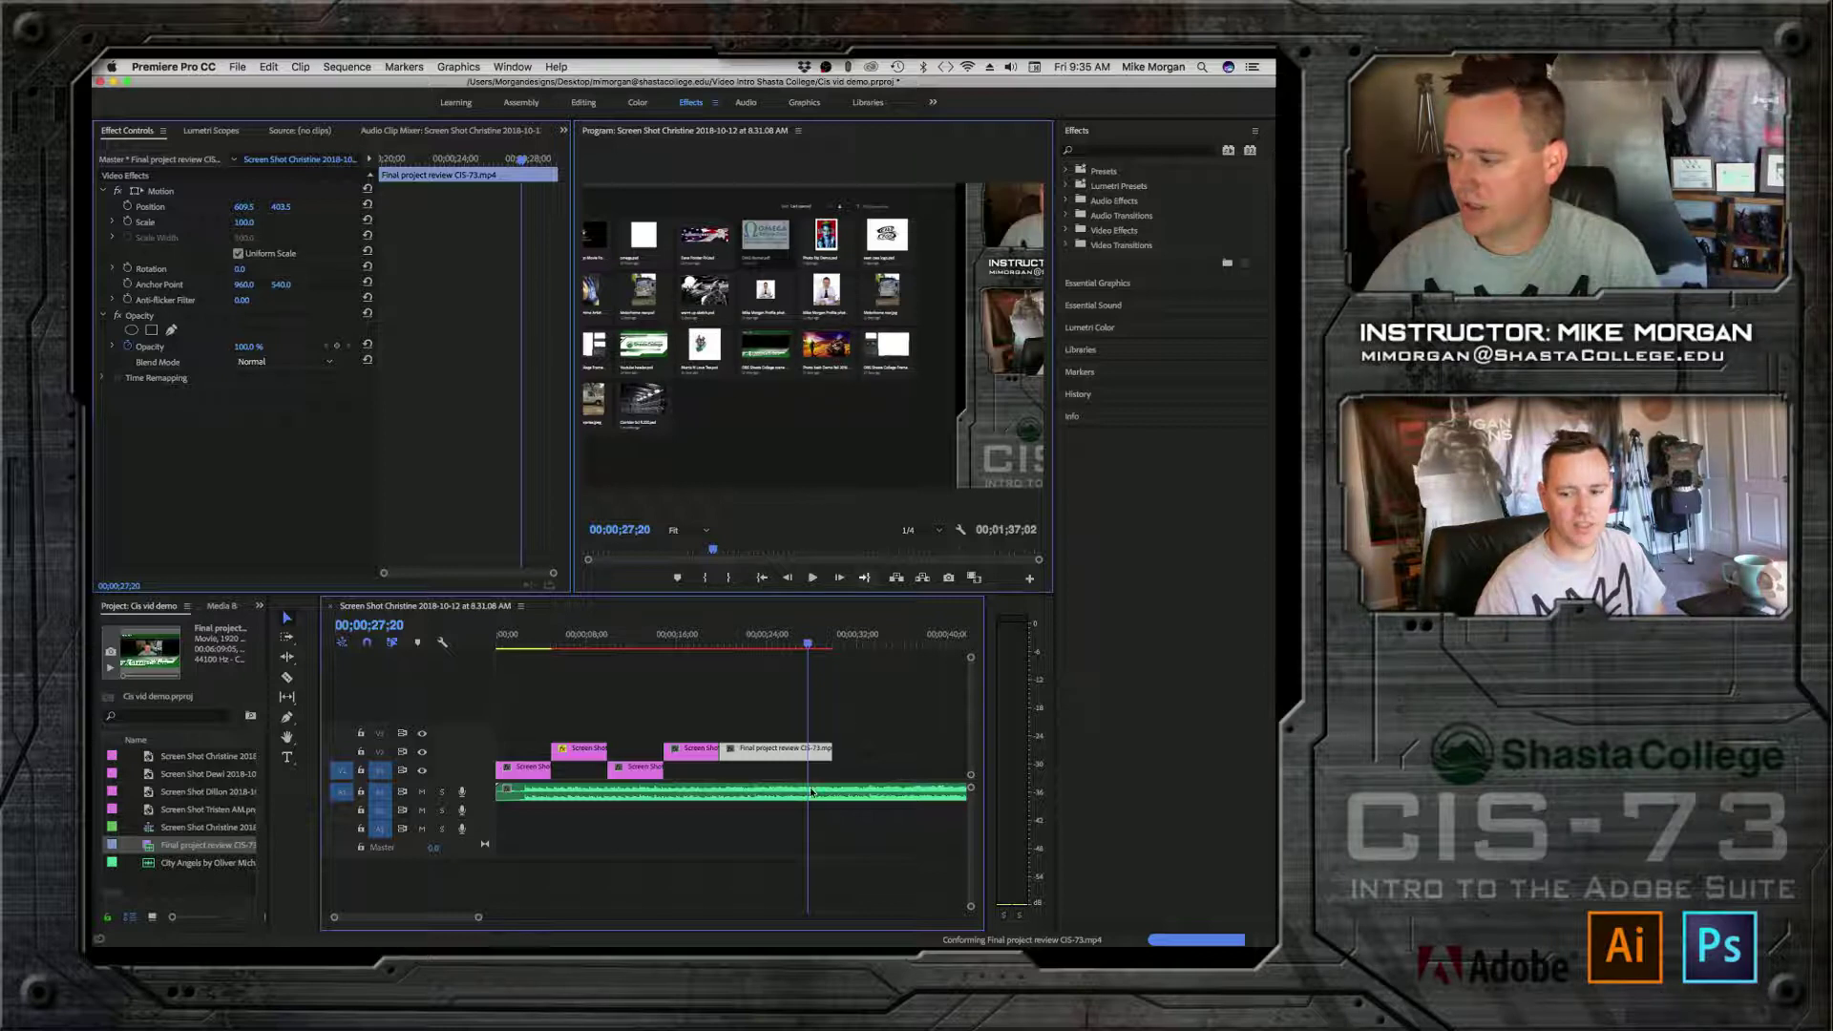
Step: Scale the demo clip to 62 and trim its start, butting it against the previous clip
{"action": "left_click", "coordinate": [244, 222]}
{"action": "left_click_drag", "start_coordinate": [244, 222], "coordinate": [266, 222]}
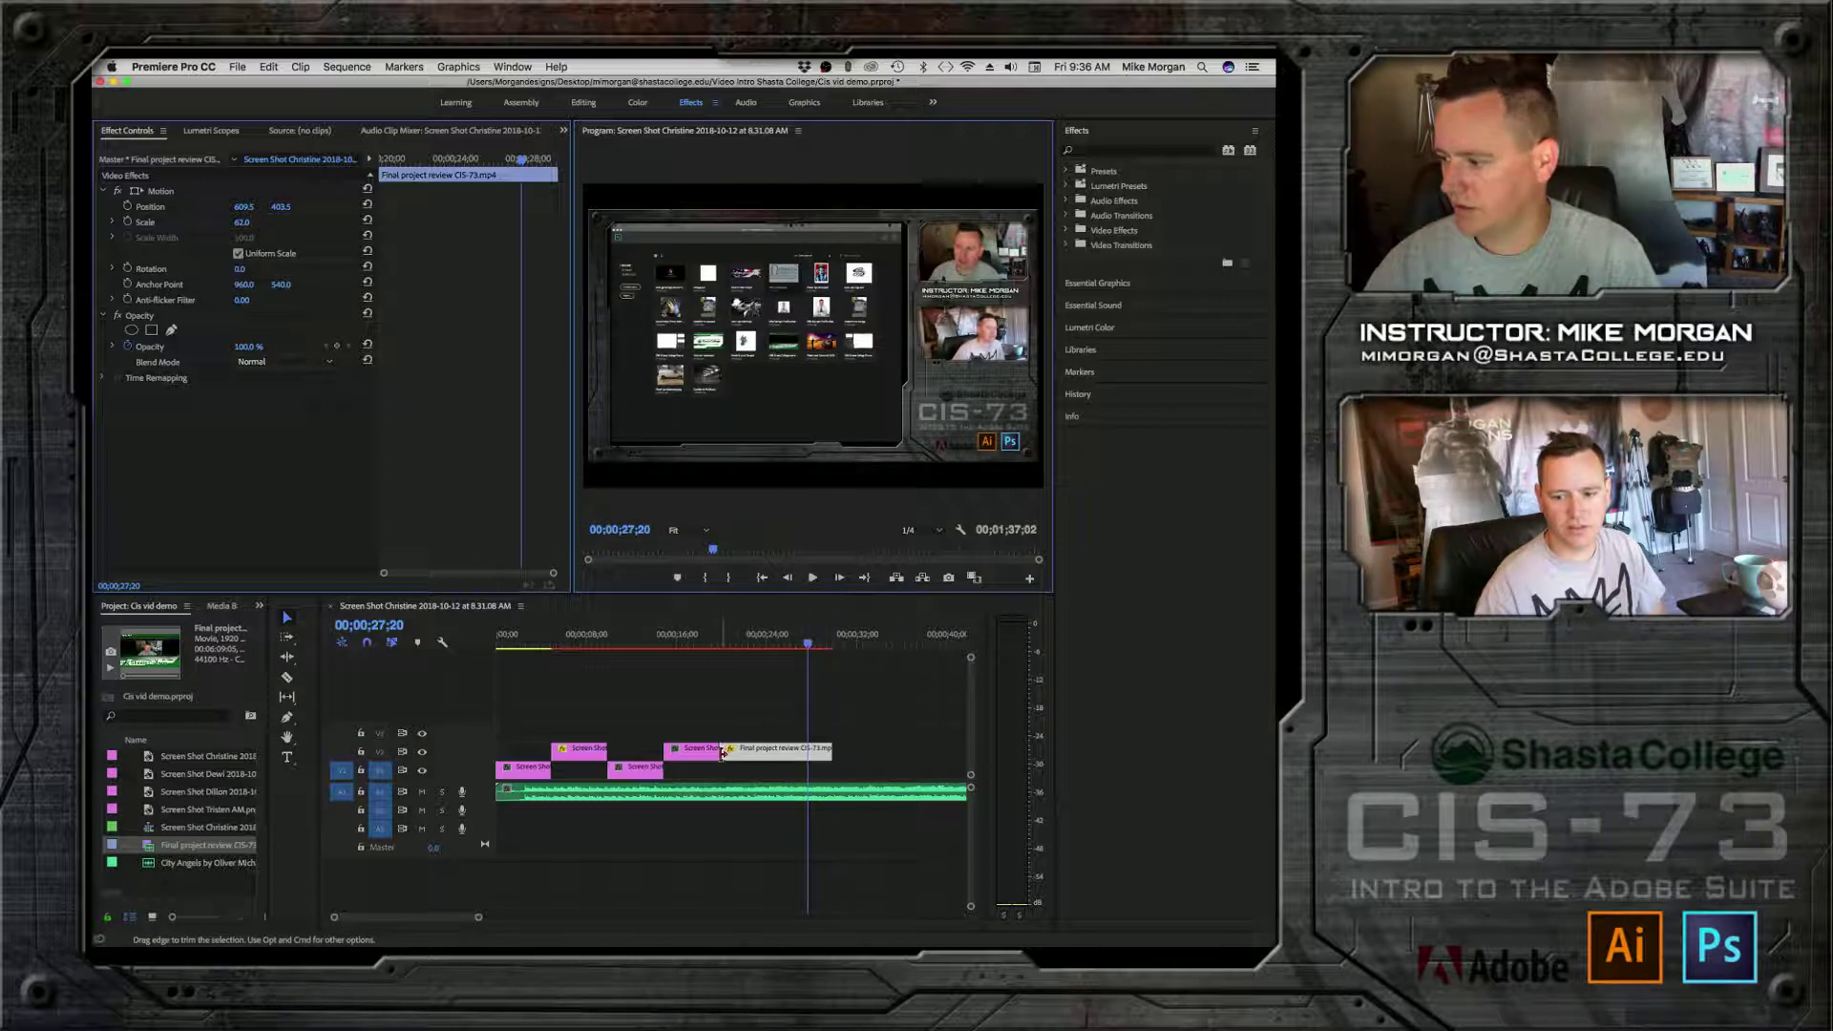
{"action": "left_click_drag", "start_coordinate": [721, 753], "coordinate": [827, 755]}
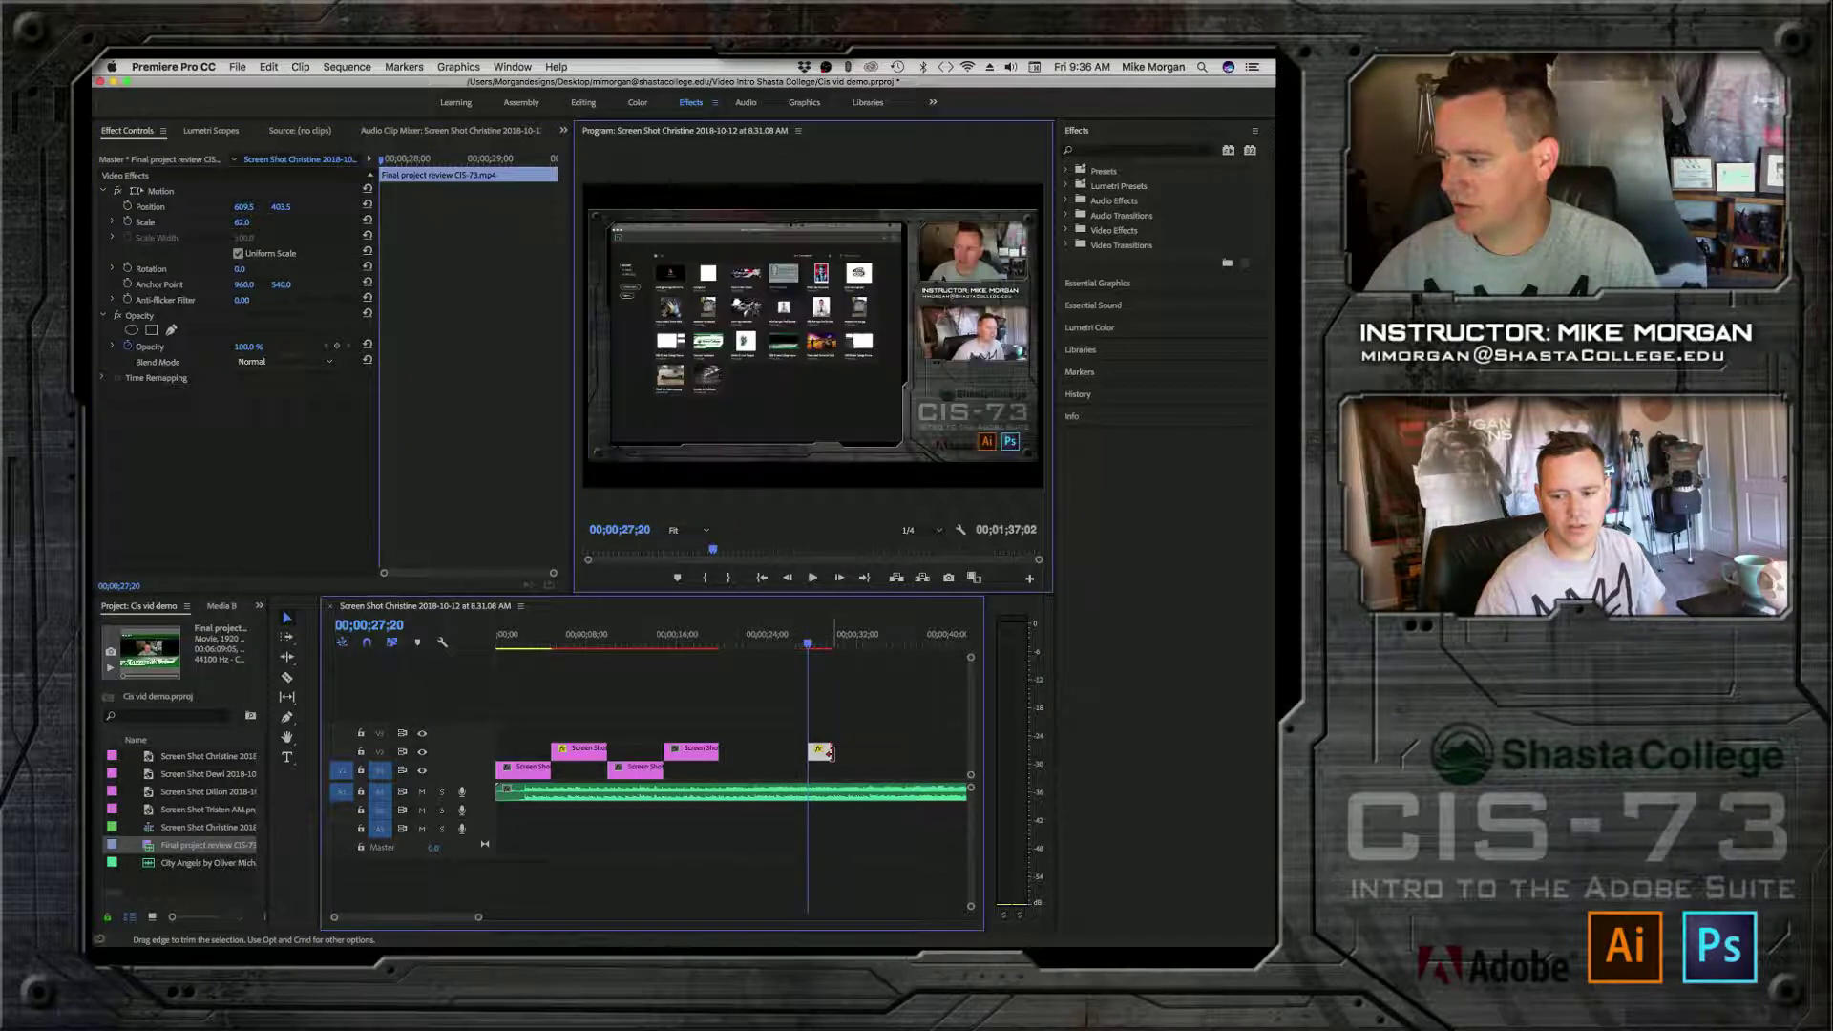
{"action": "left_click_drag", "start_coordinate": [810, 647], "coordinate": [854, 645]}
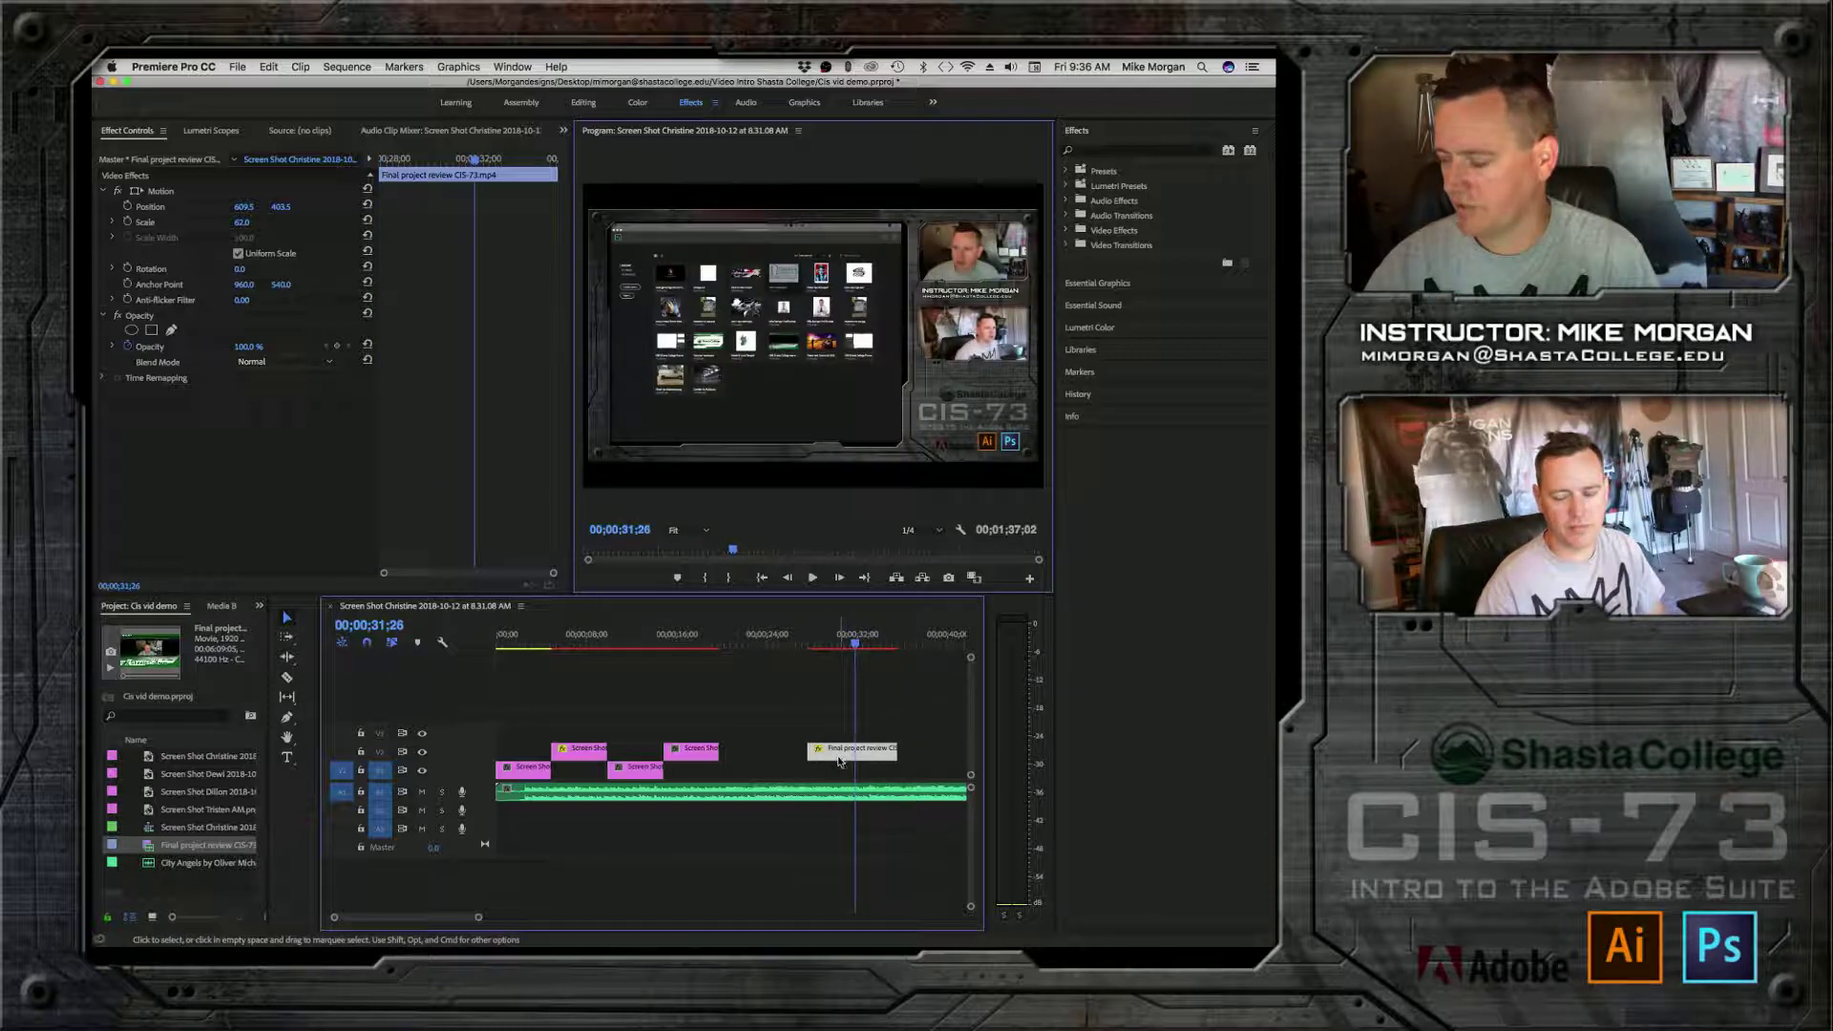
{"action": "left_click_drag", "start_coordinate": [839, 754], "coordinate": [751, 754]}
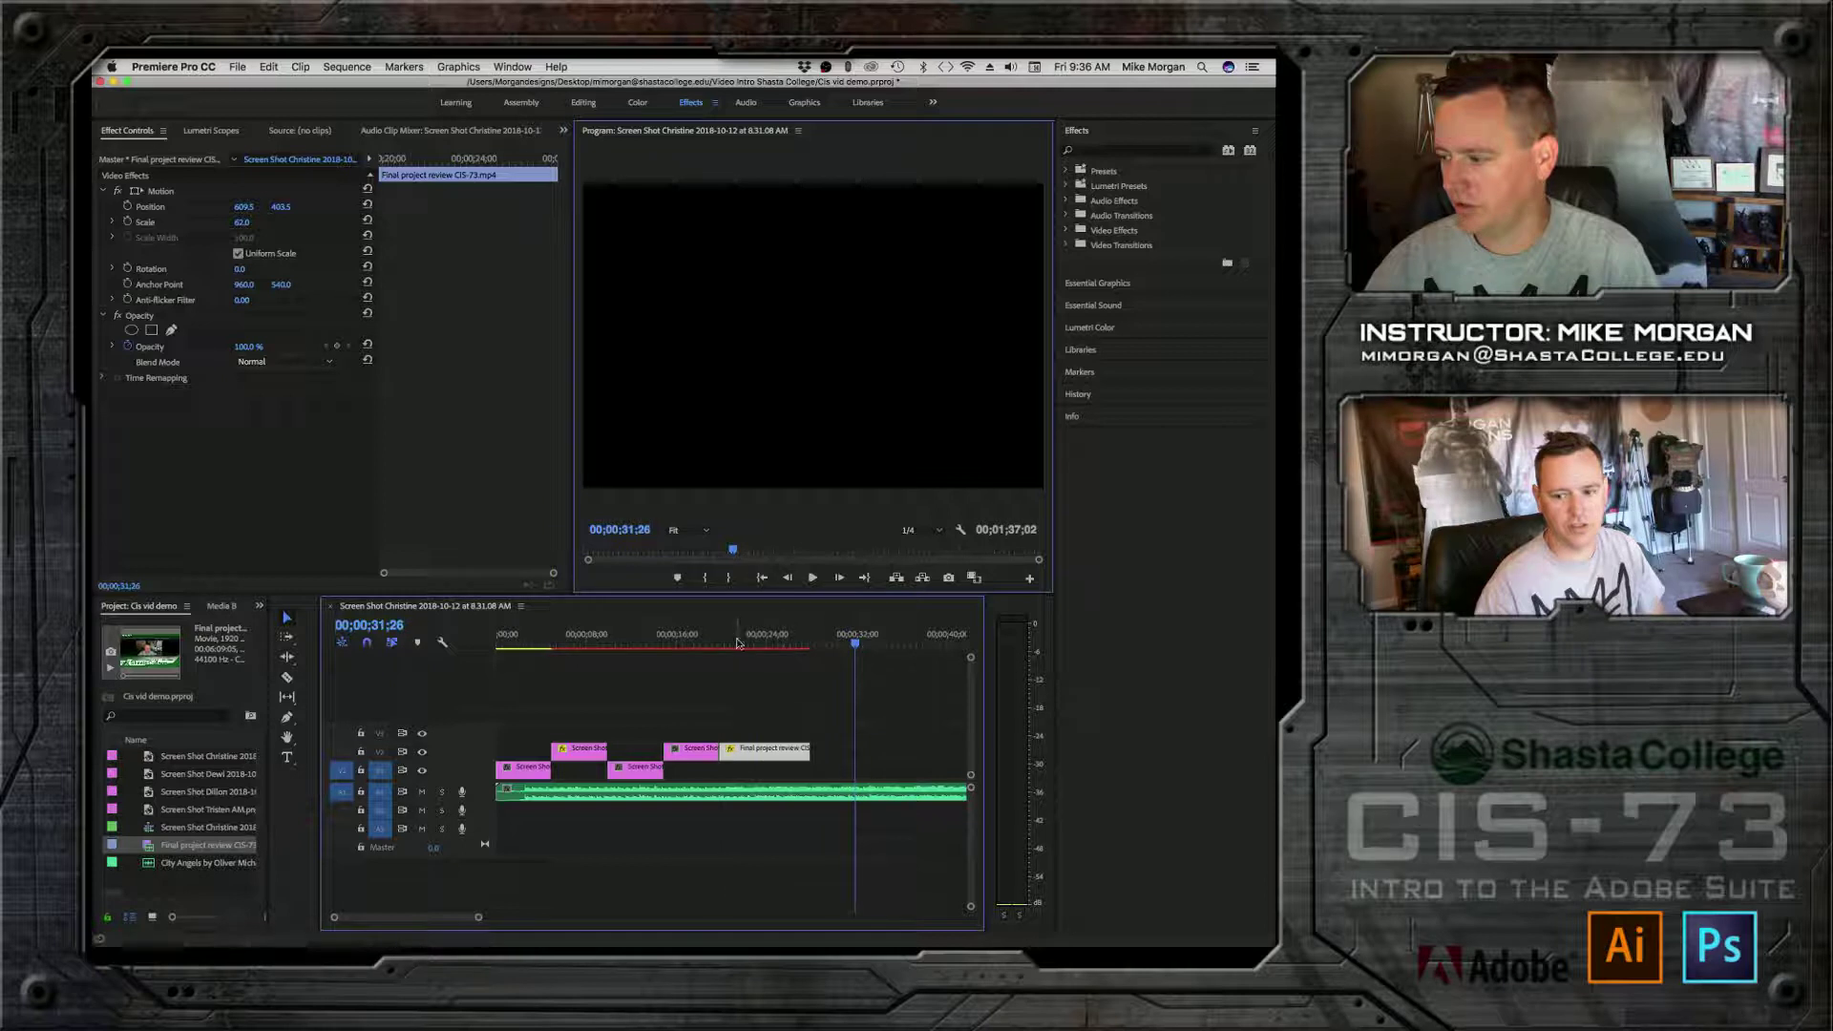
{"action": "left_click", "coordinate": [737, 643]}
{"action": "left_click_drag", "start_coordinate": [737, 643], "coordinate": [787, 643]}
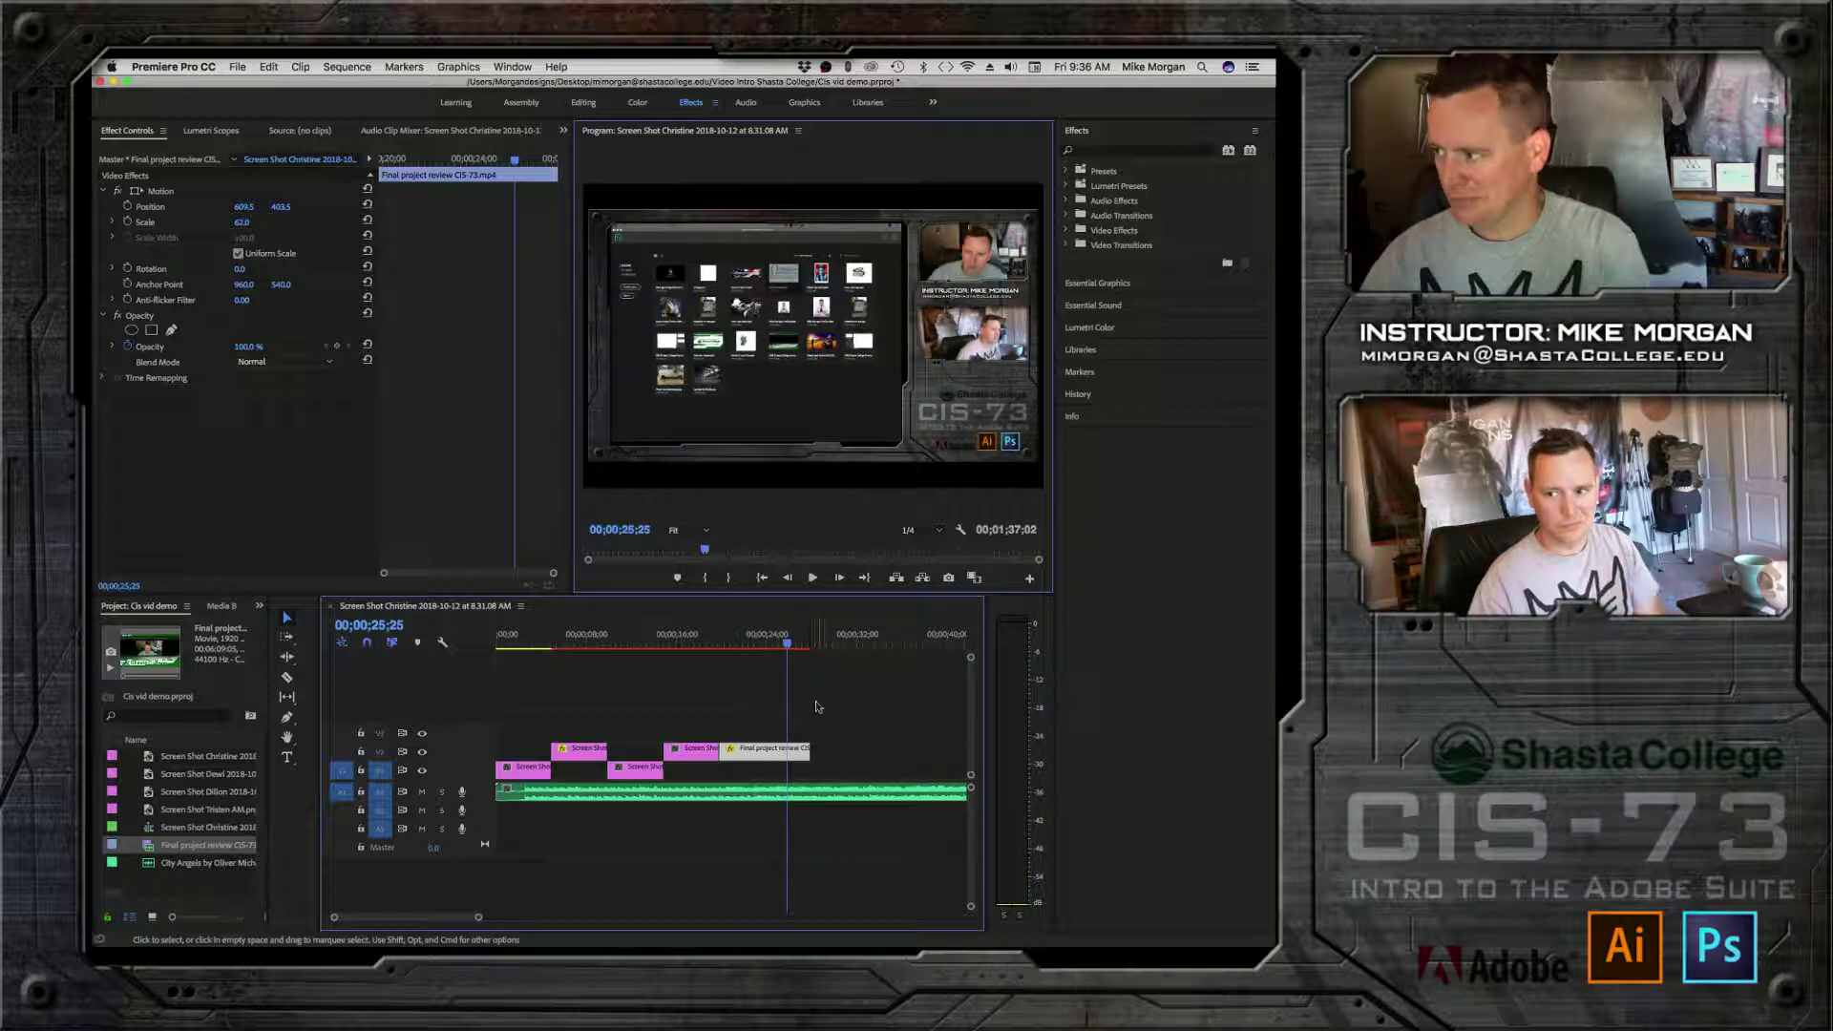
Step: Refine the review clip's start and end trims, then preview from 00;00;24;23
{"action": "left_click_drag", "start_coordinate": [882, 749], "coordinate": [924, 749]}
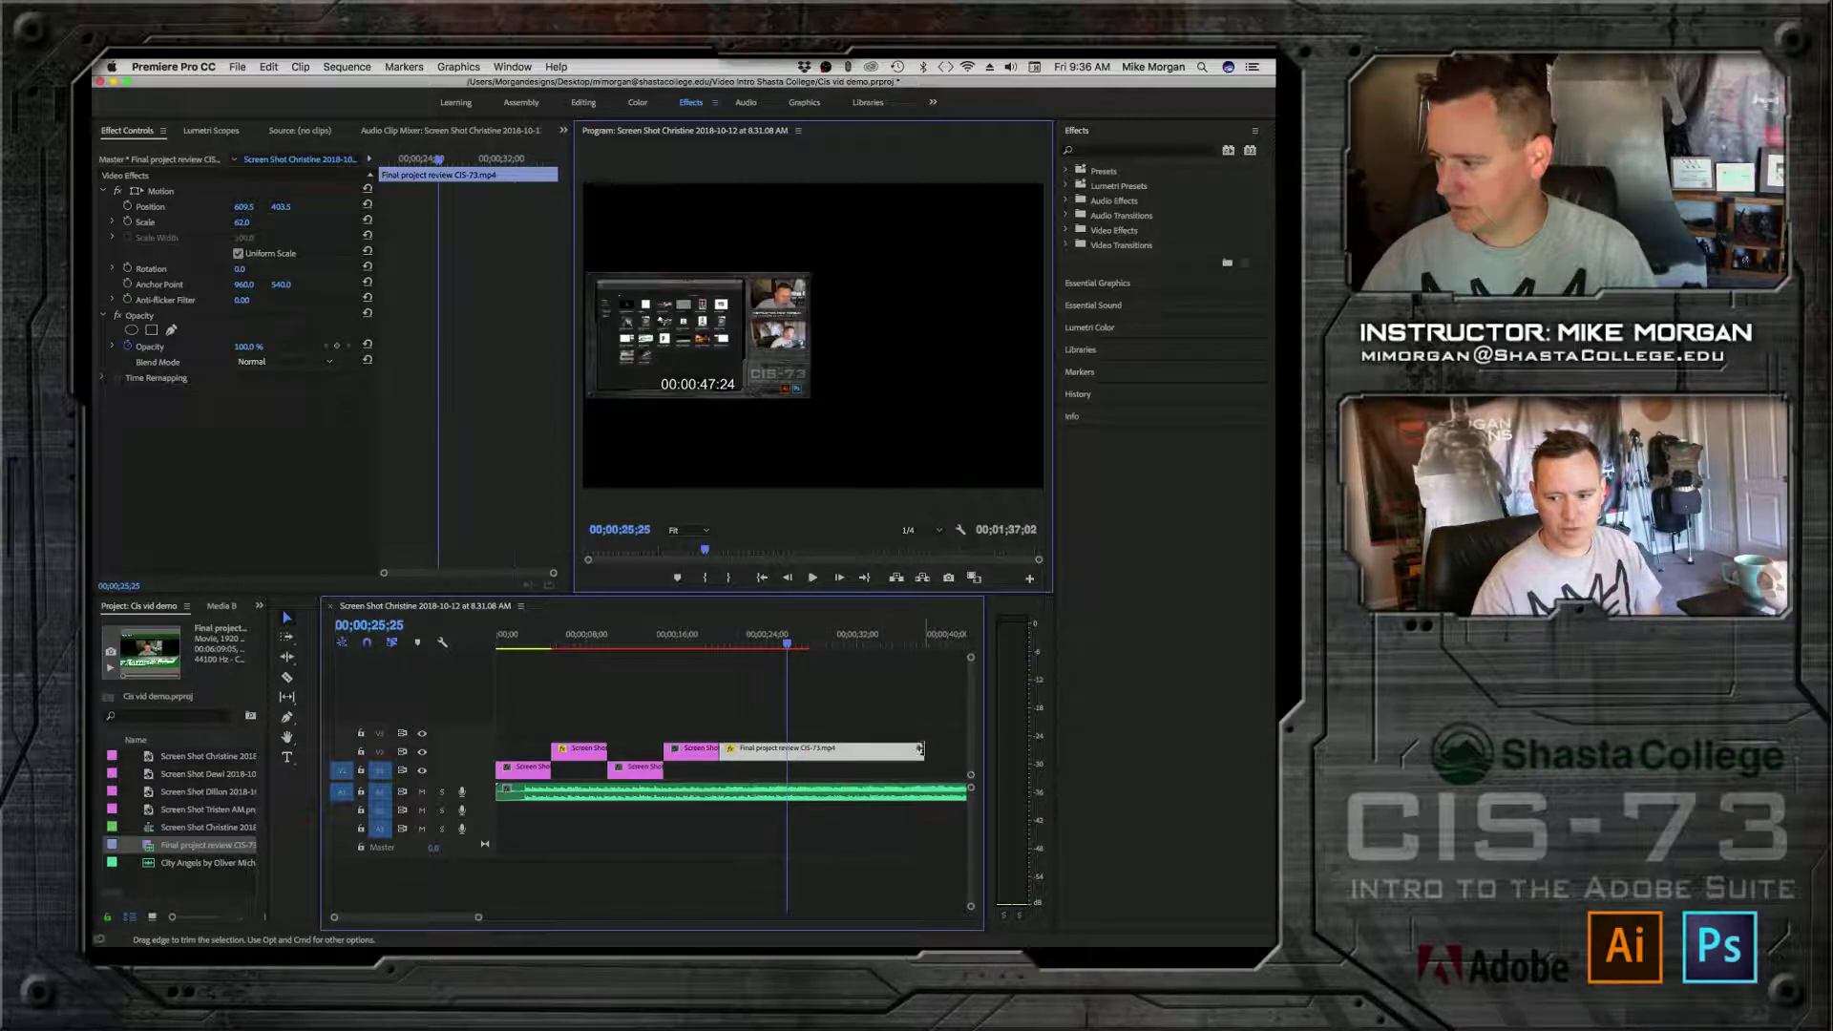
{"action": "left_click", "coordinate": [900, 639]}
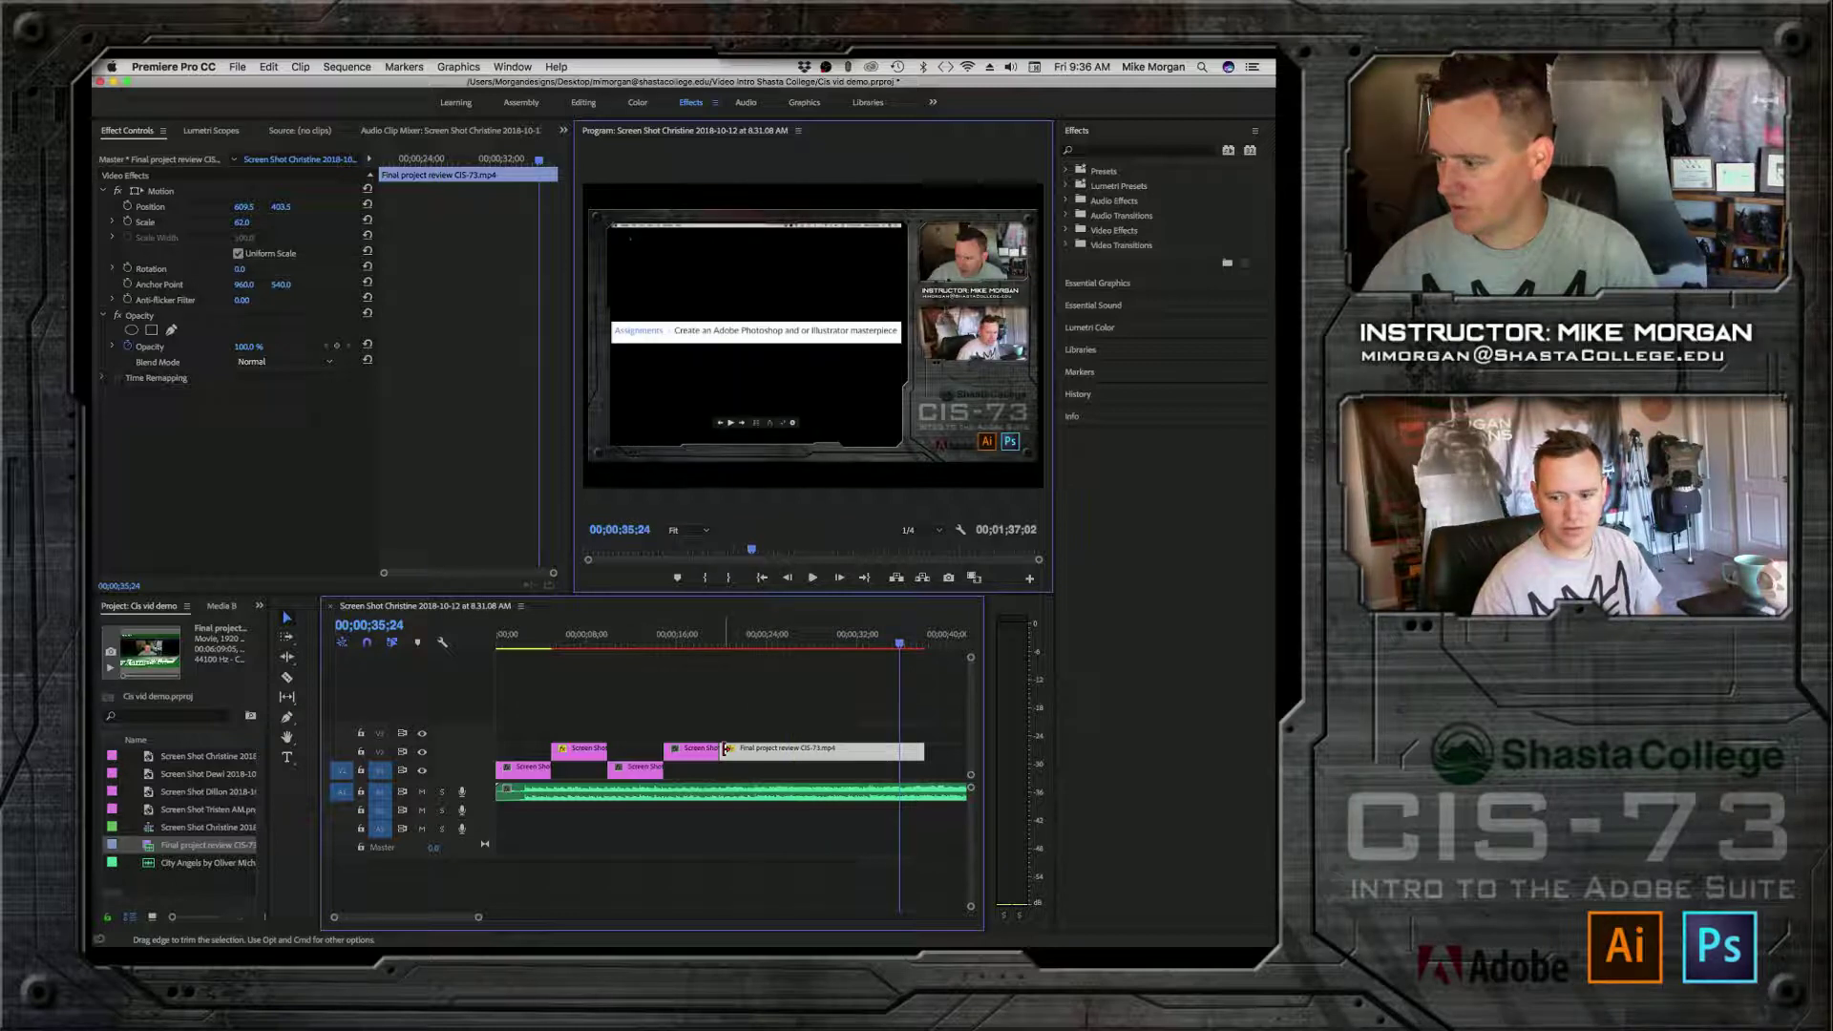
{"action": "left_click_drag", "start_coordinate": [723, 751], "coordinate": [924, 751]}
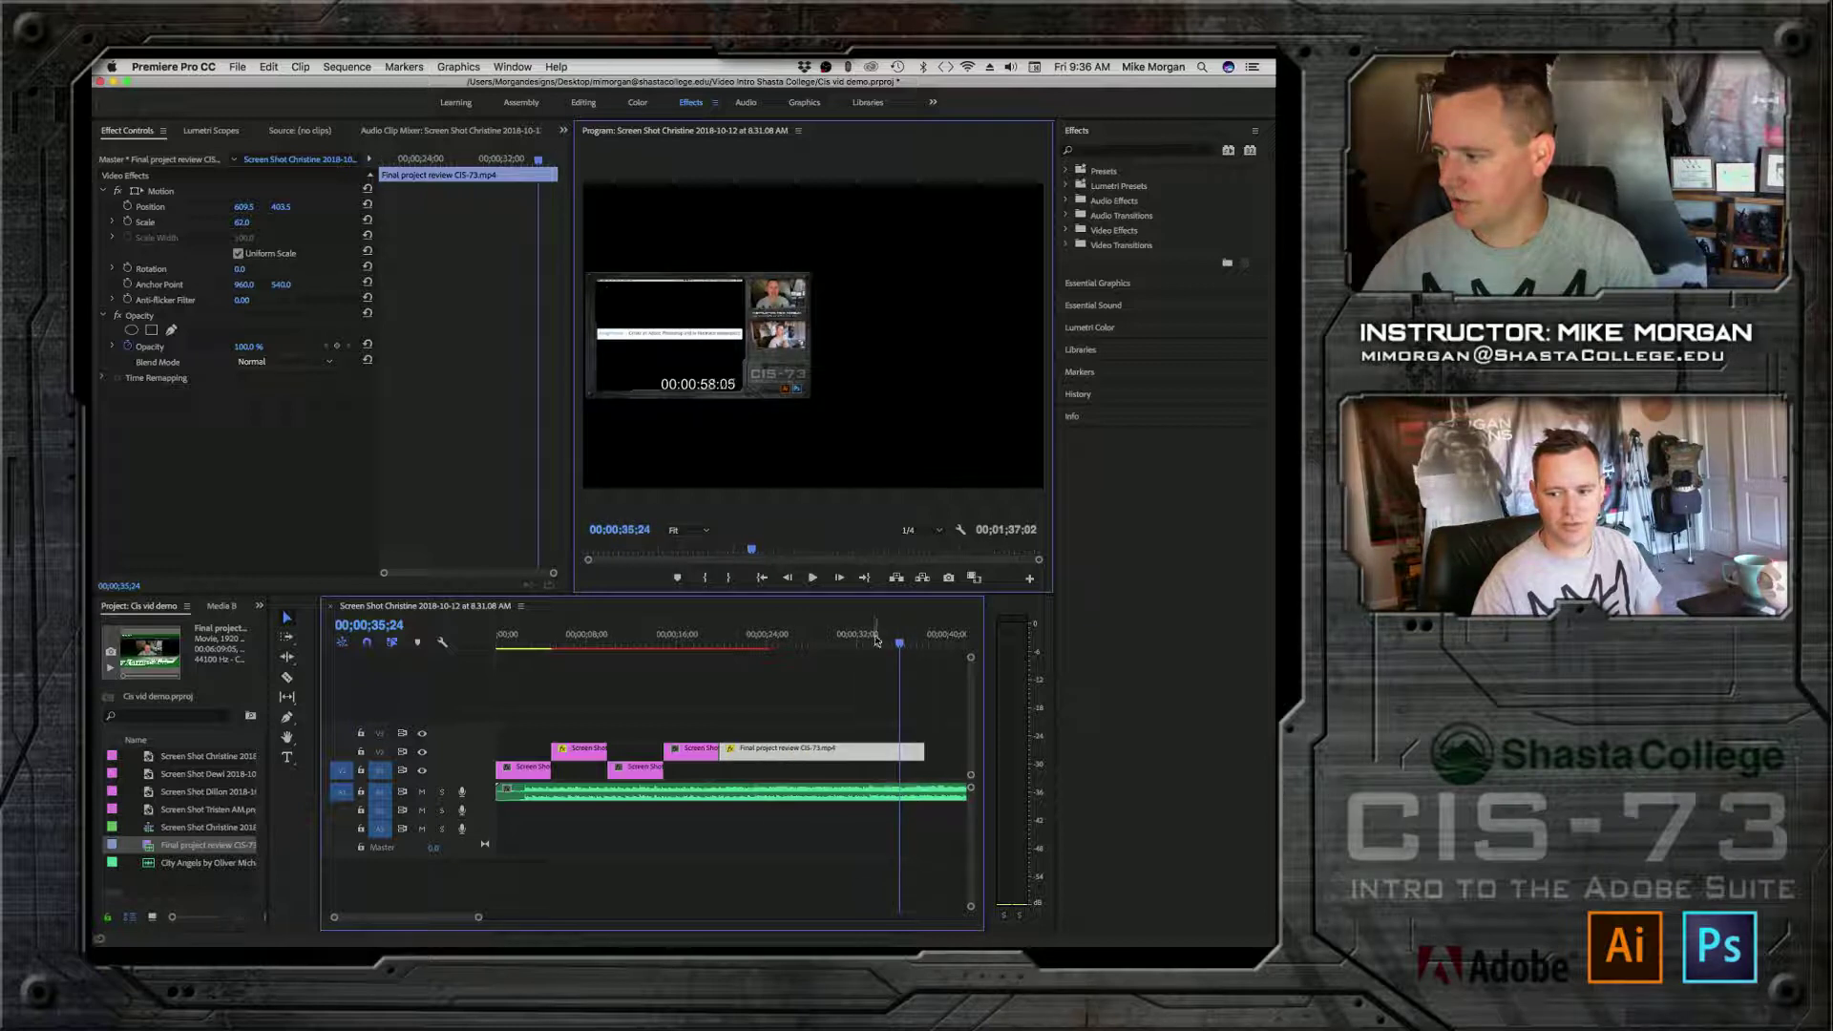
{"action": "left_click", "coordinate": [875, 638]}
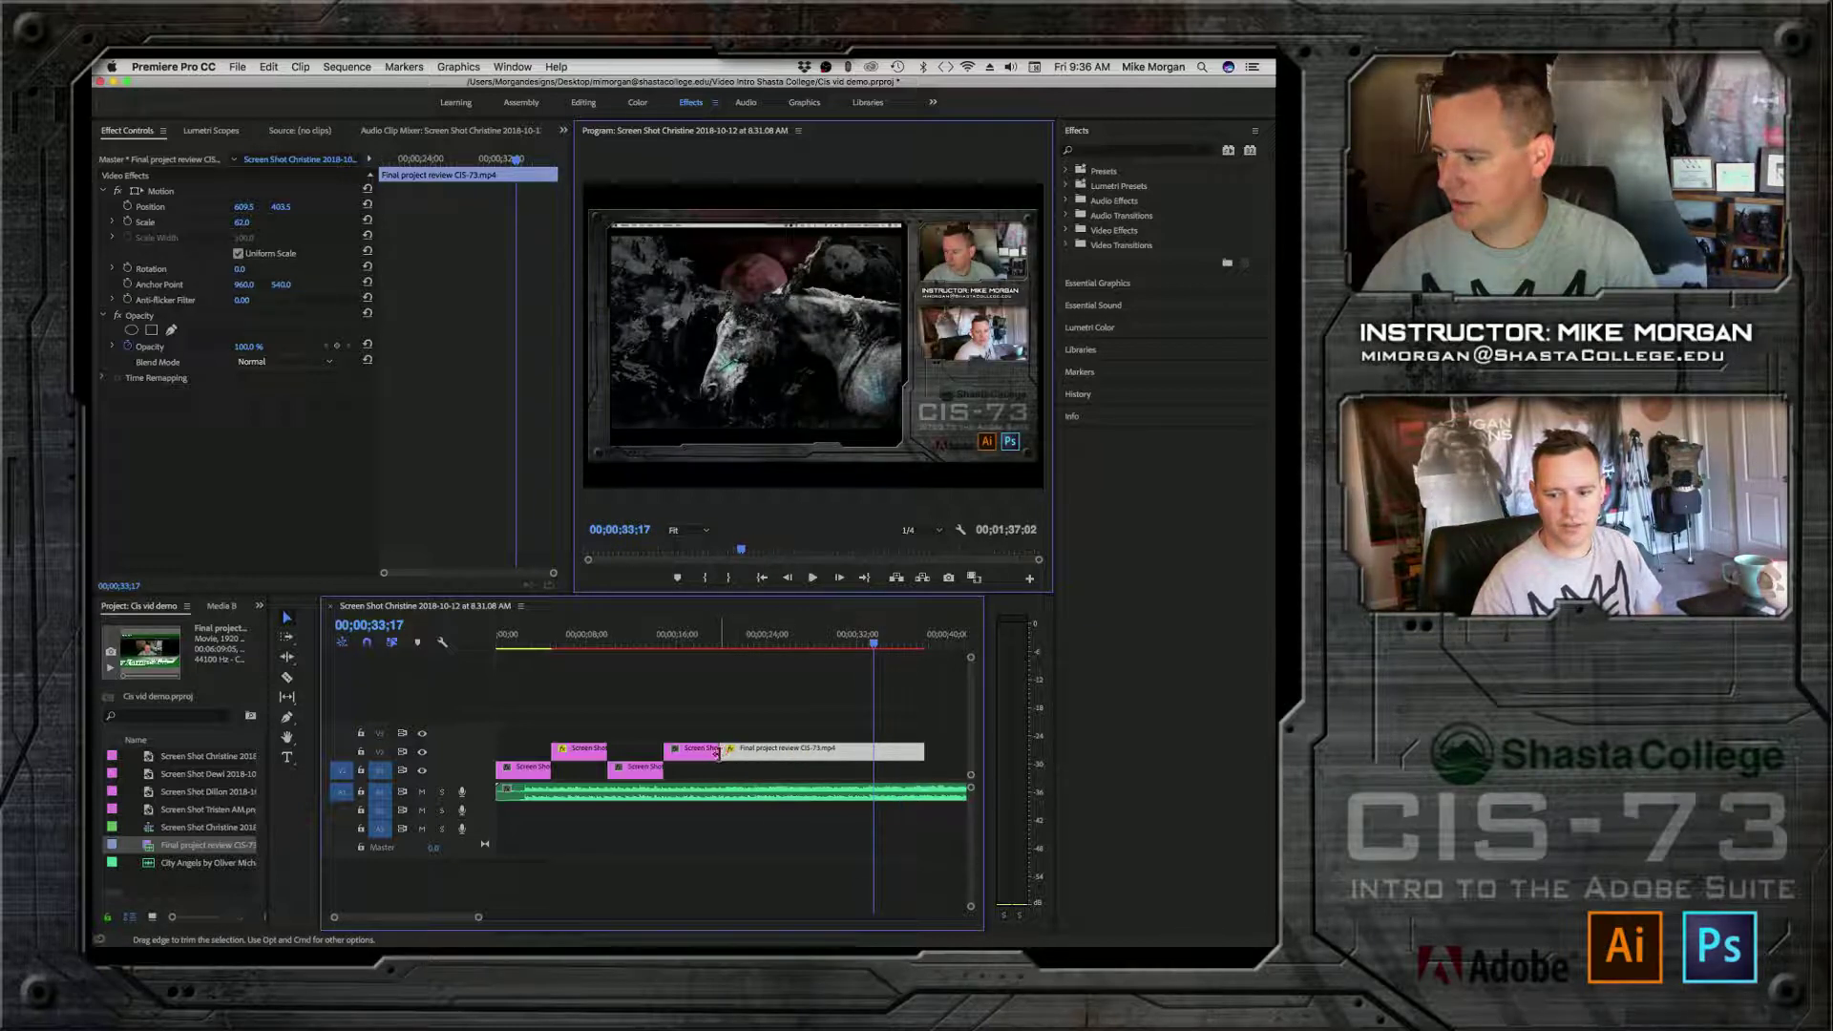
{"action": "mouse_move", "coordinate": [723, 754]}
{"action": "left_mouse_down"}
{"action": "mouse_move", "coordinate": [829, 754]}
{"action": "mouse_move", "coordinate": [753, 761]}
{"action": "left_mouse_up"}
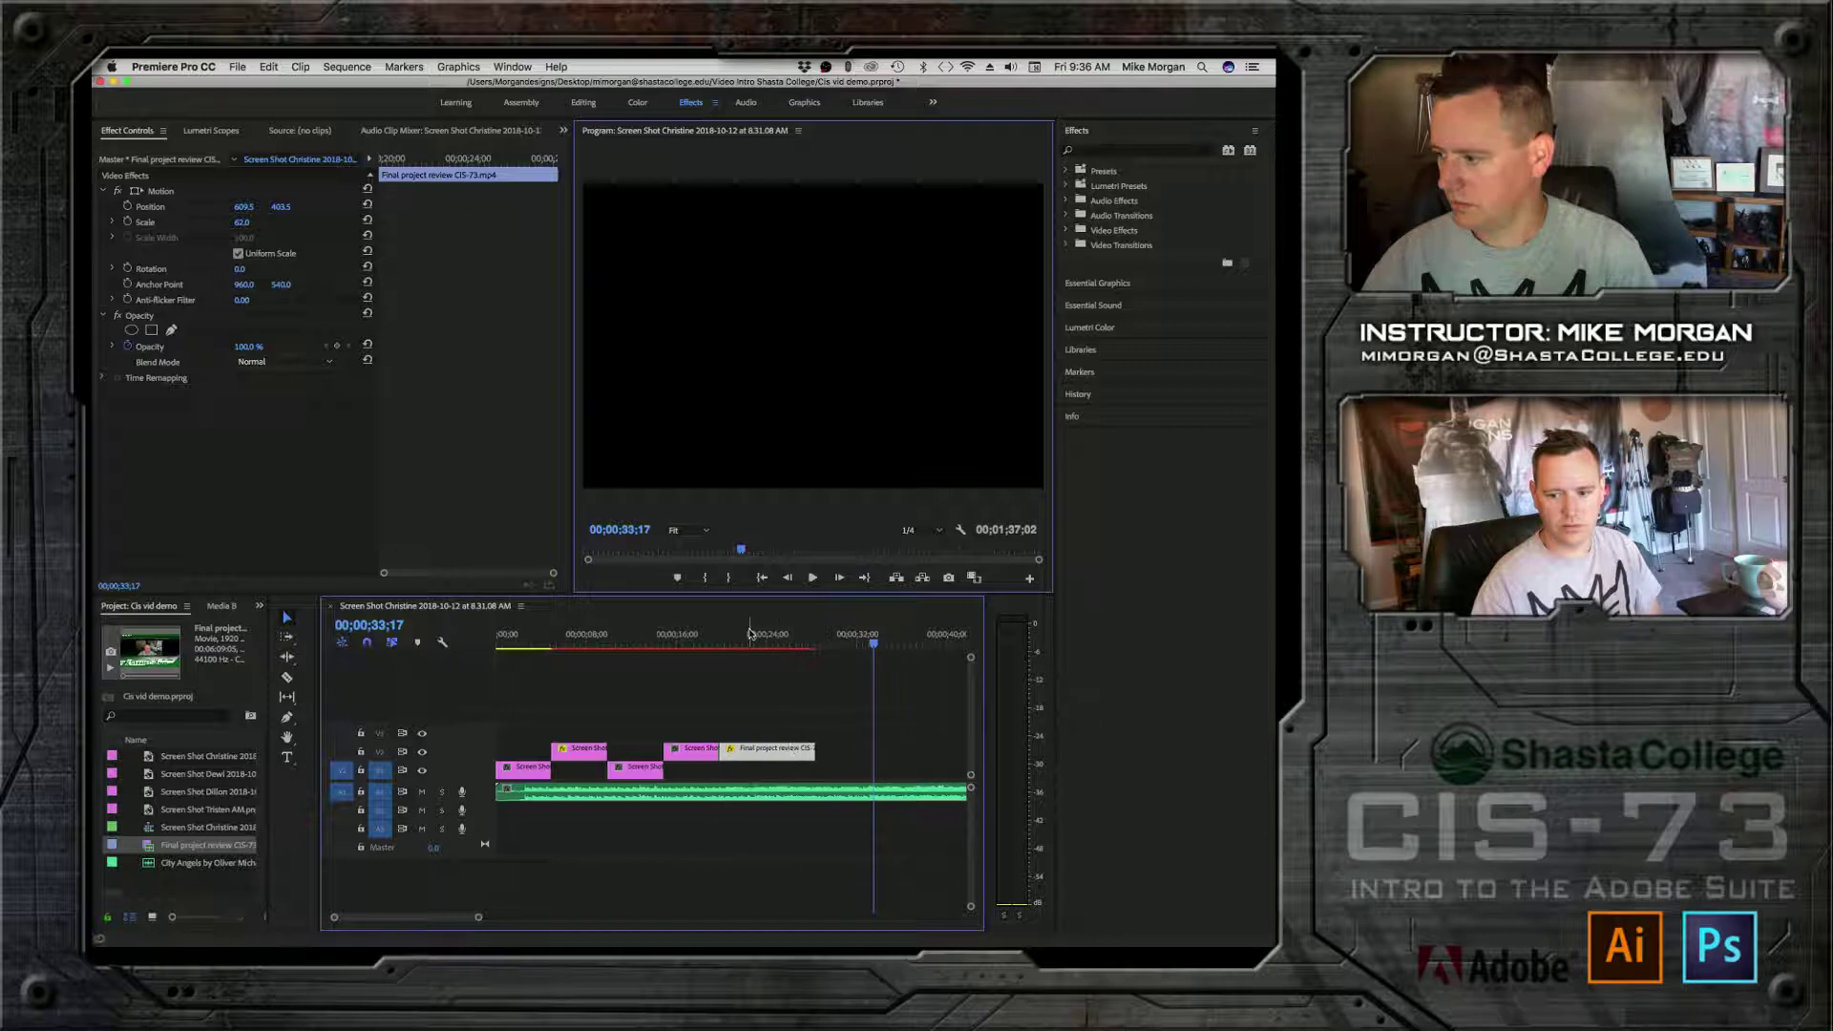
{"action": "mouse_move", "coordinate": [751, 634]}
{"action": "left_mouse_down"}
{"action": "mouse_move", "coordinate": [810, 642]}
{"action": "mouse_move", "coordinate": [705, 640]}
{"action": "left_mouse_up"}
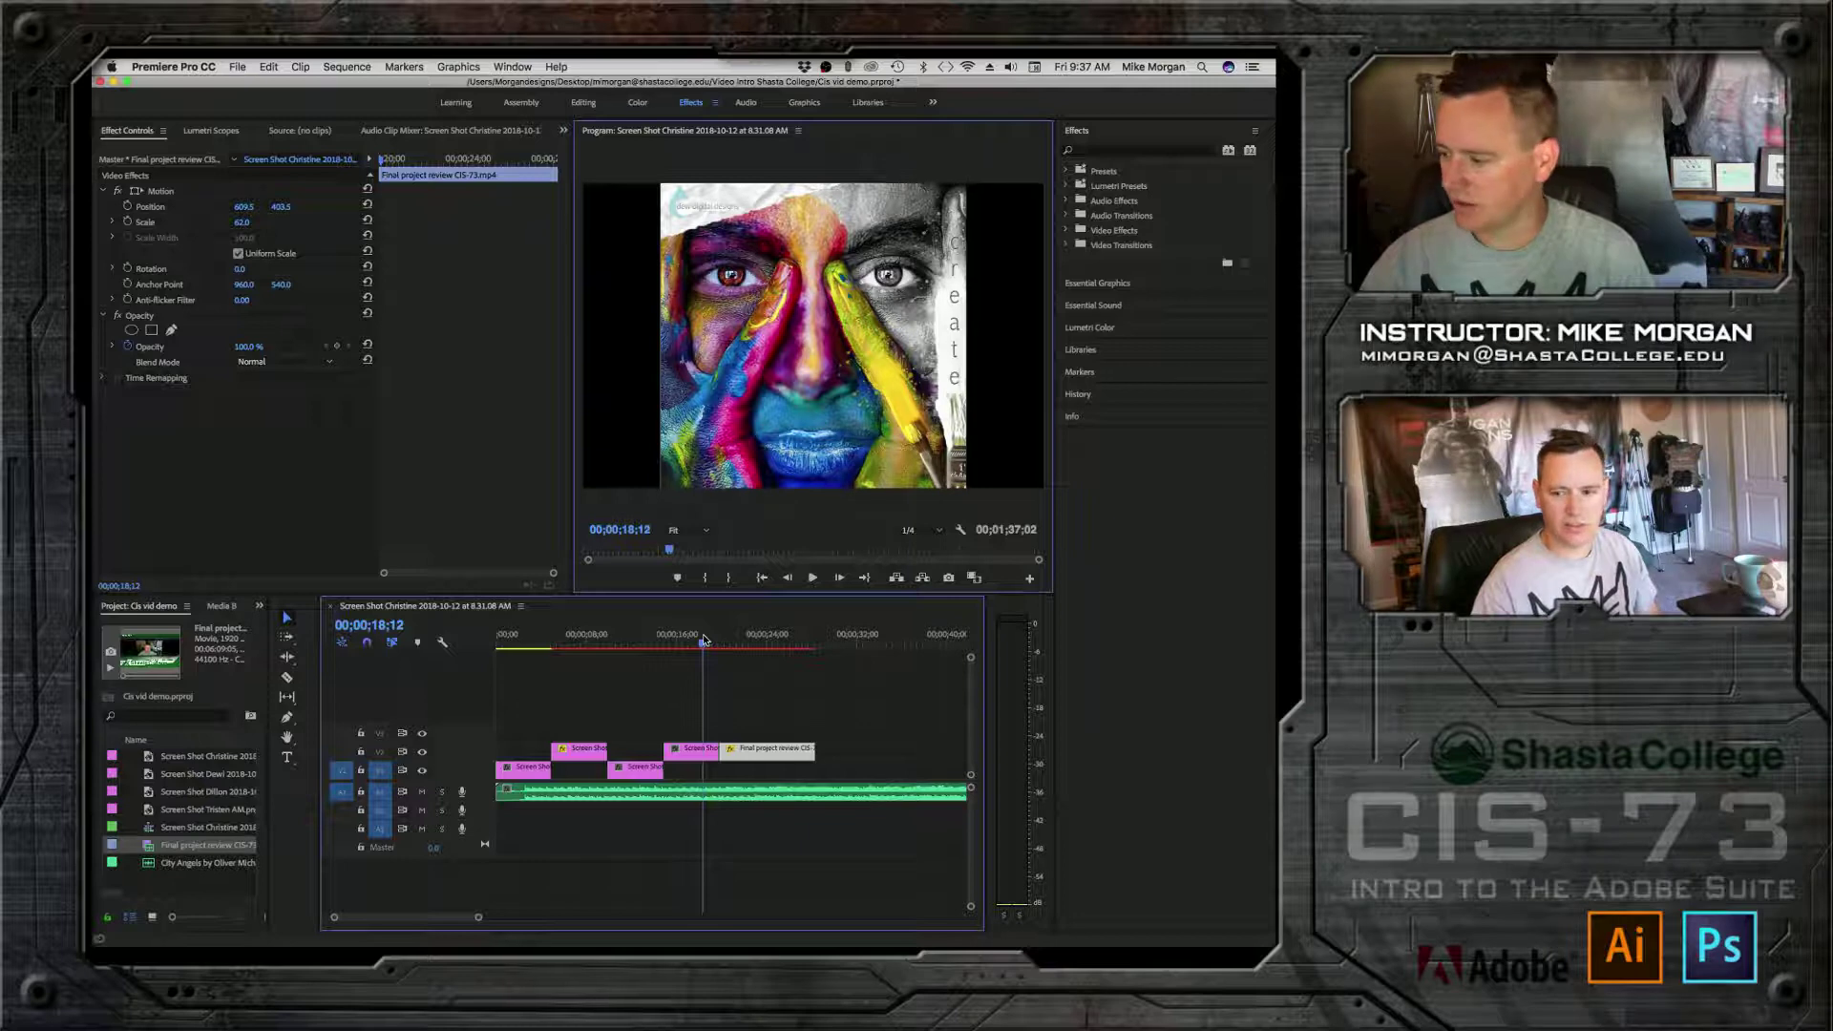
{"action": "key", "text": "space"}
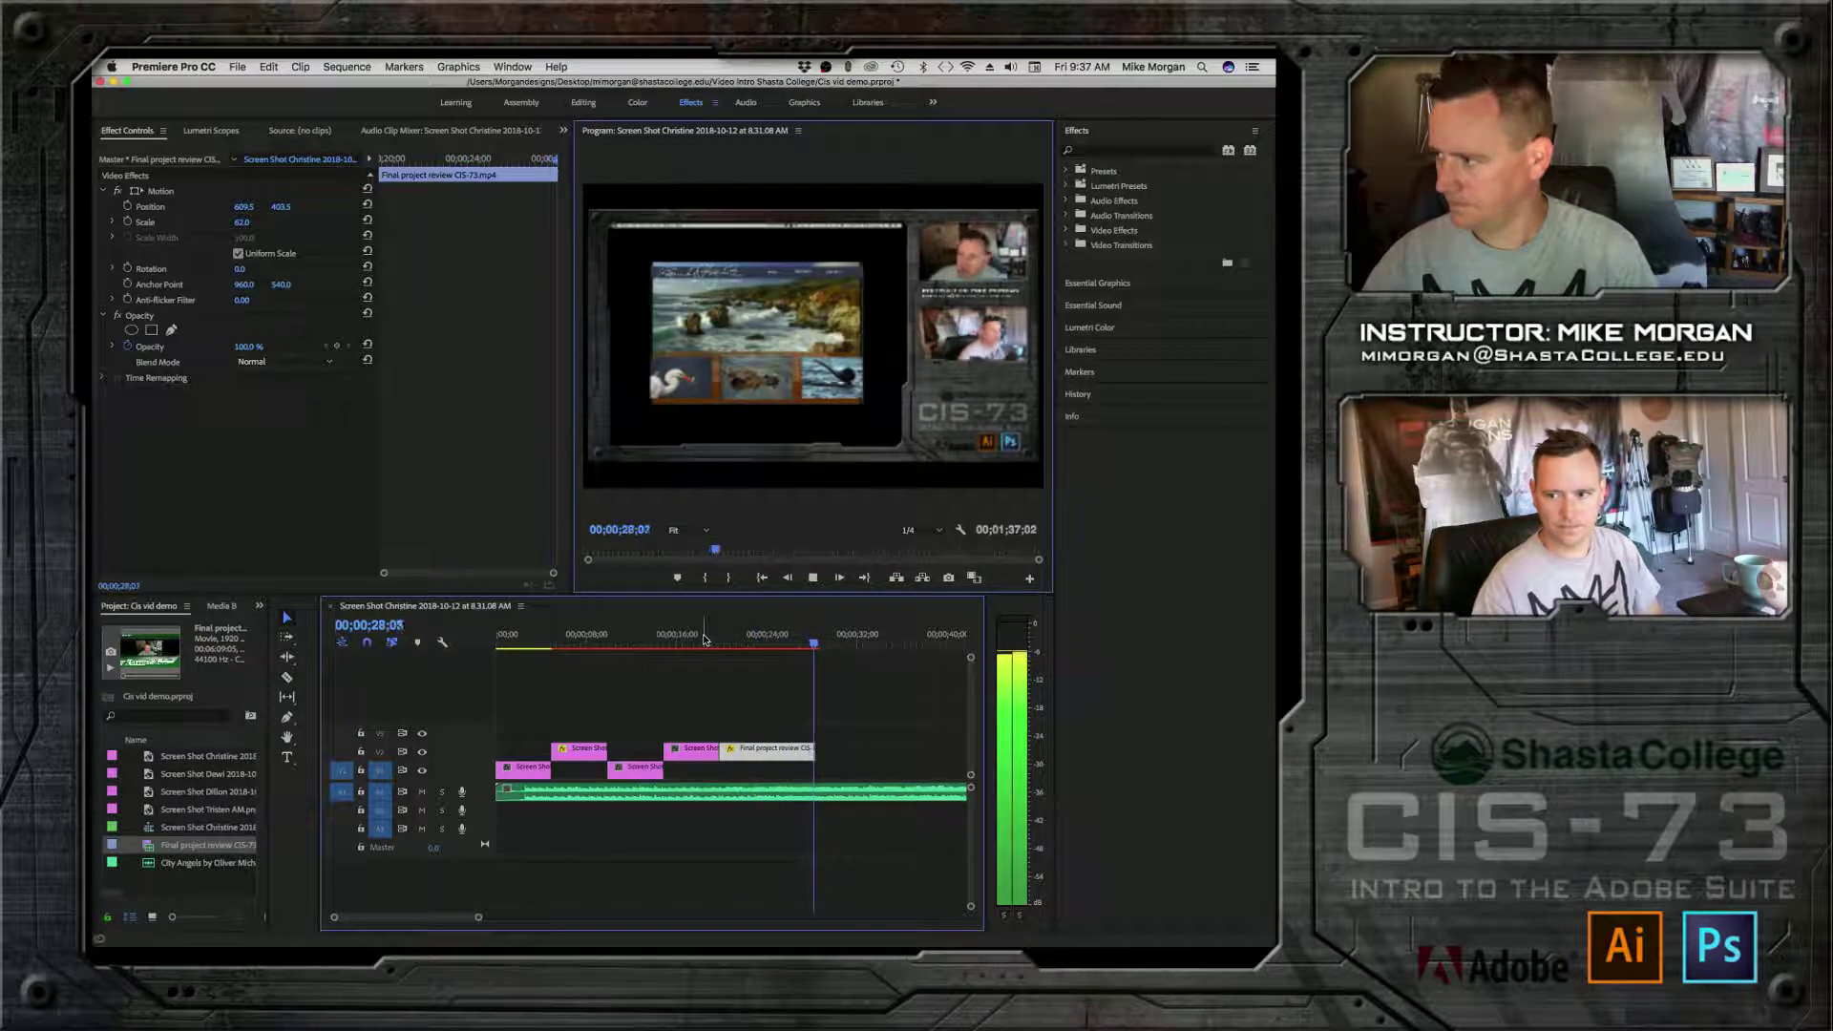
{"action": "key", "text": "space"}
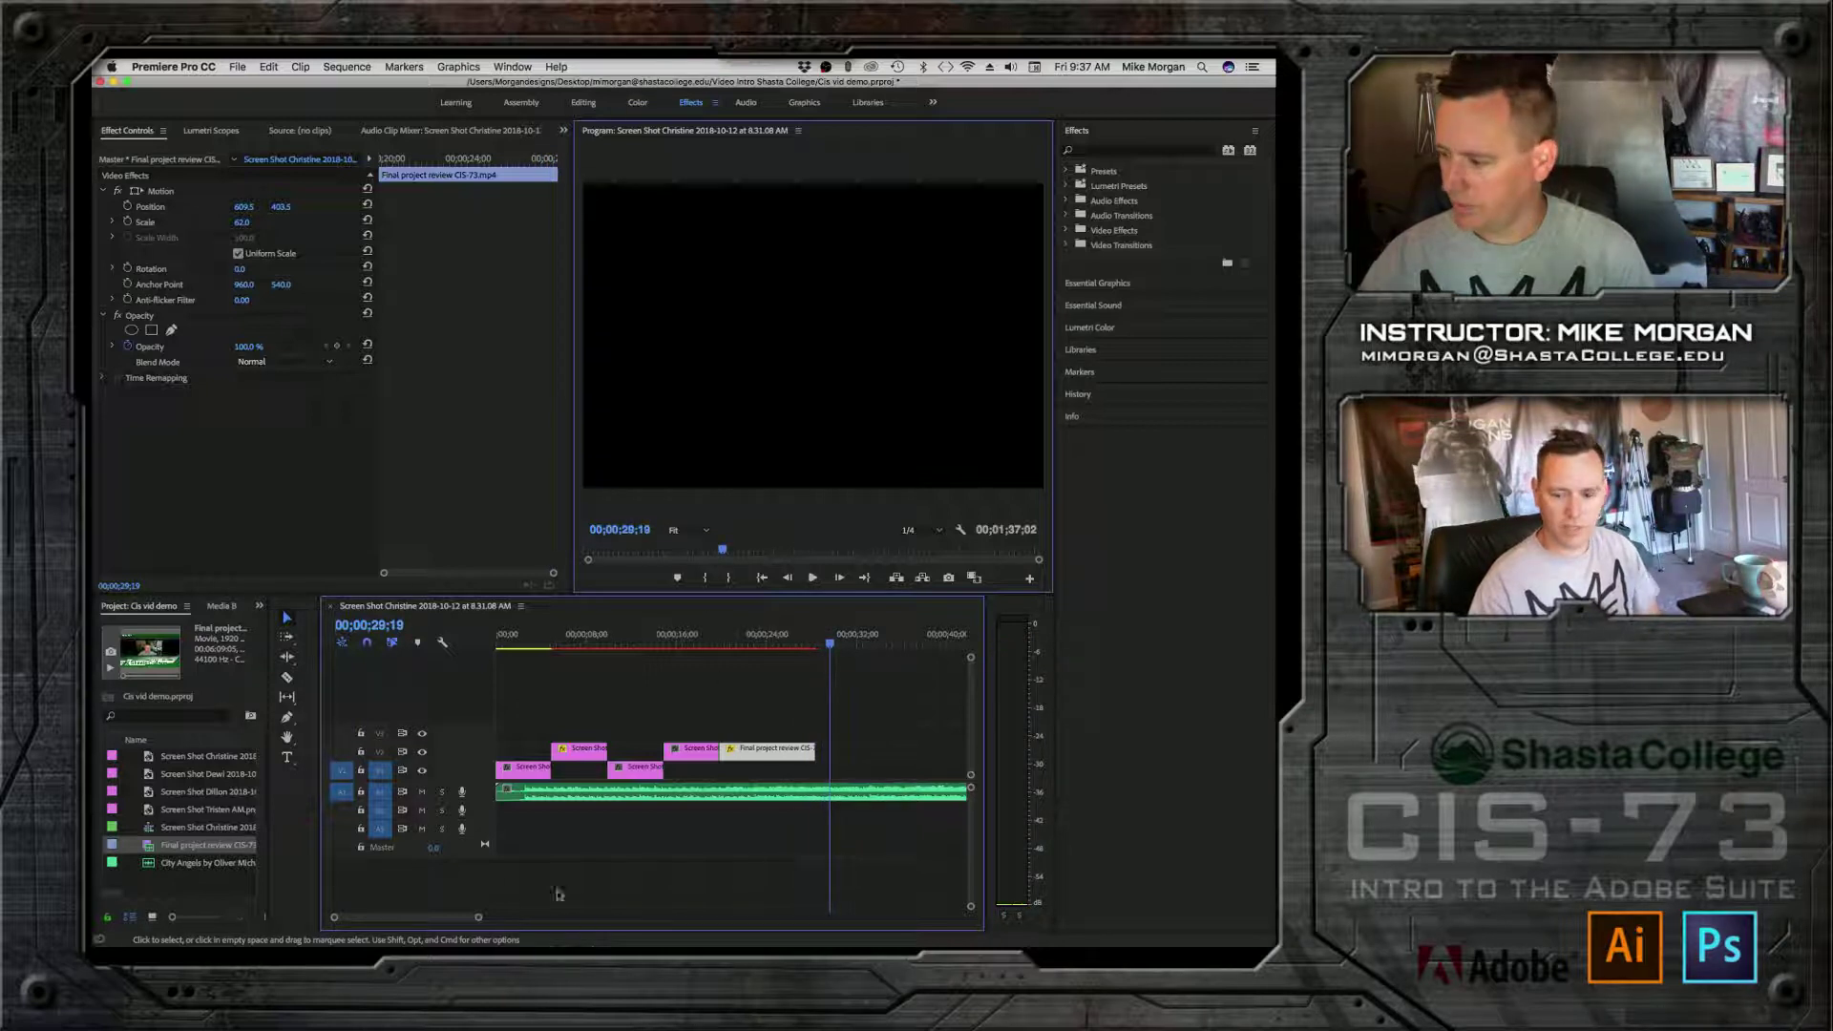
Step: Lengthen the Final project review clip's end on V2 and preview it from 00;00;56;02
{"action": "left_click_drag", "start_coordinate": [479, 916], "coordinate": [452, 917]}
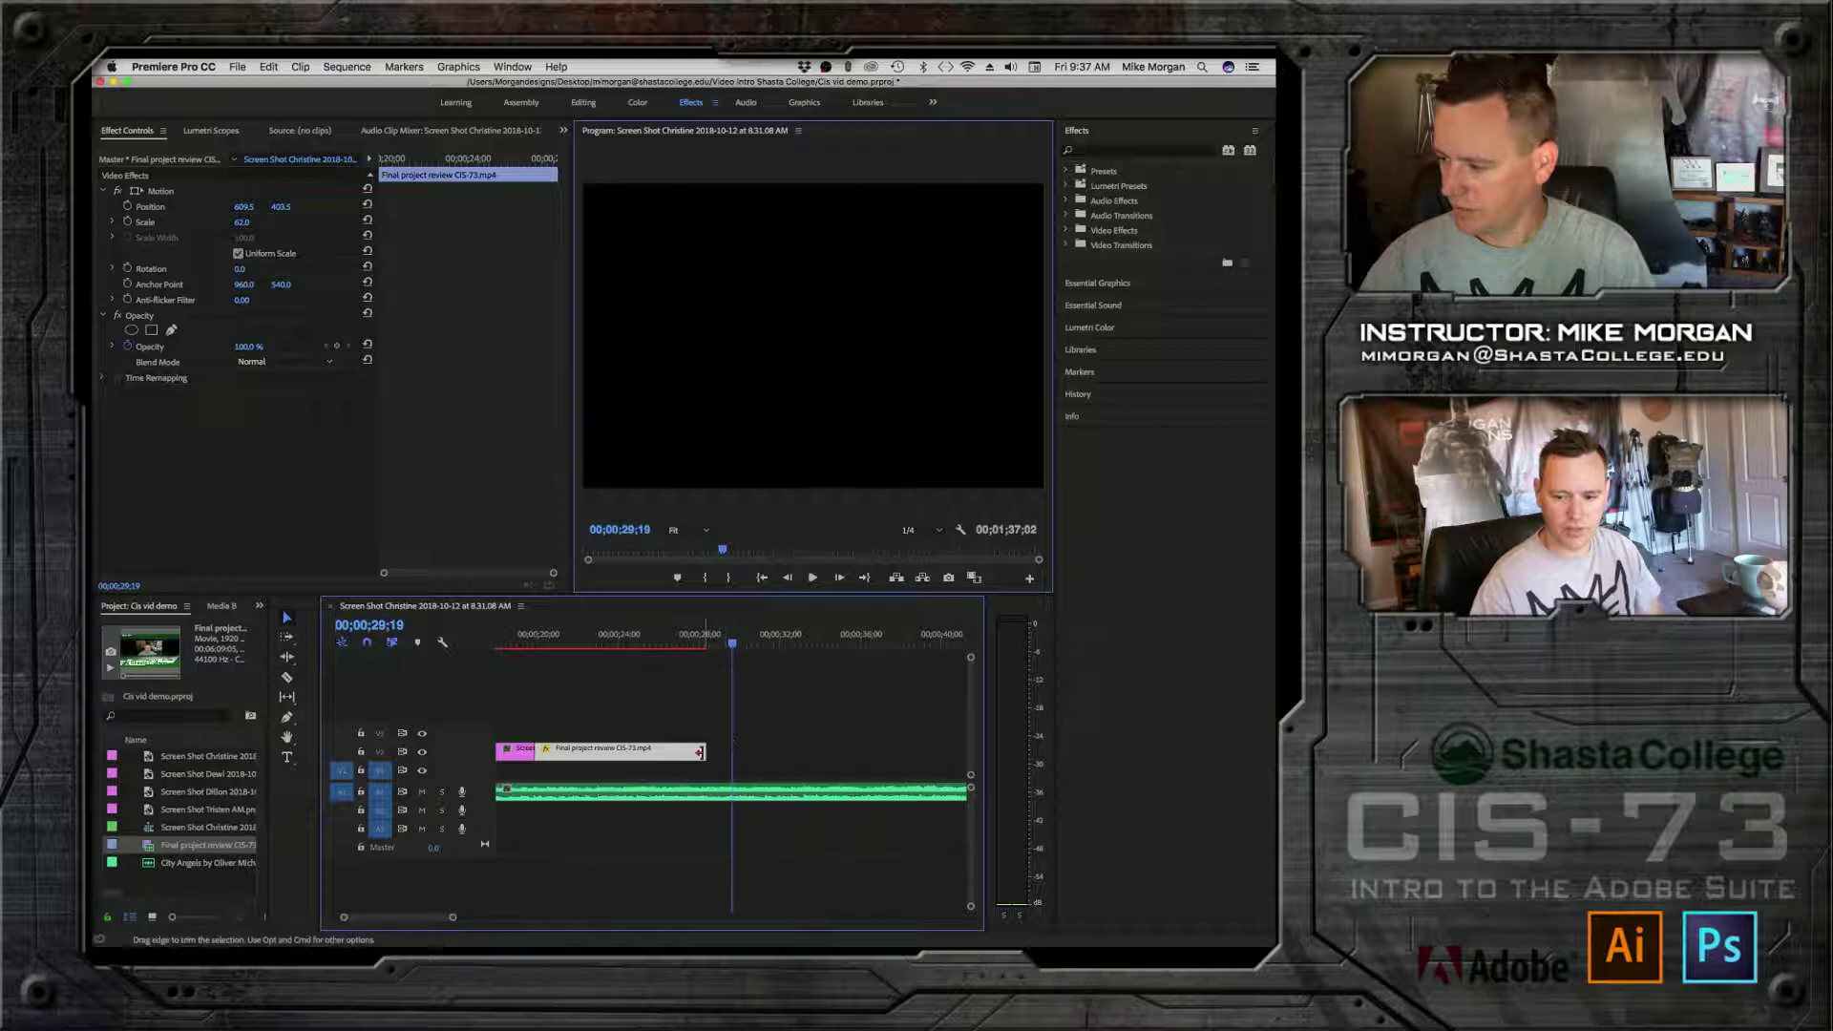
{"action": "left_click_drag", "start_coordinate": [702, 752], "coordinate": [953, 752]}
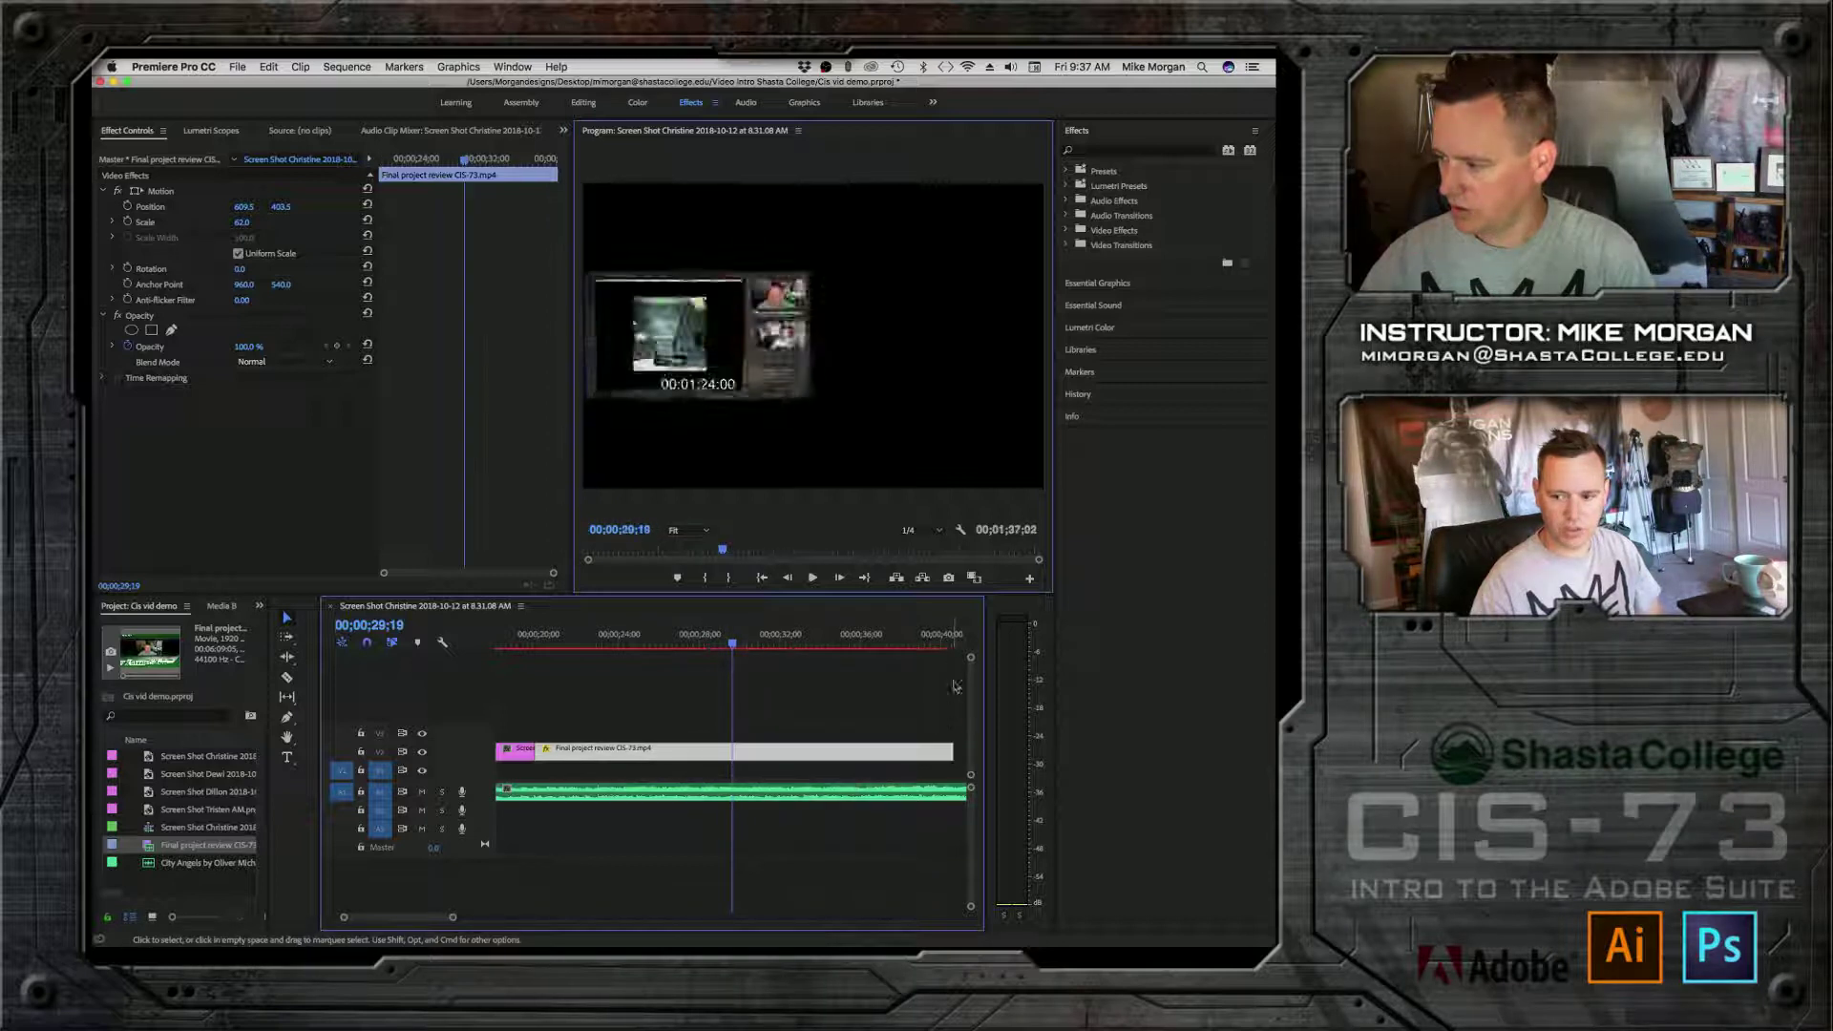
{"action": "left_click", "coordinate": [938, 643]}
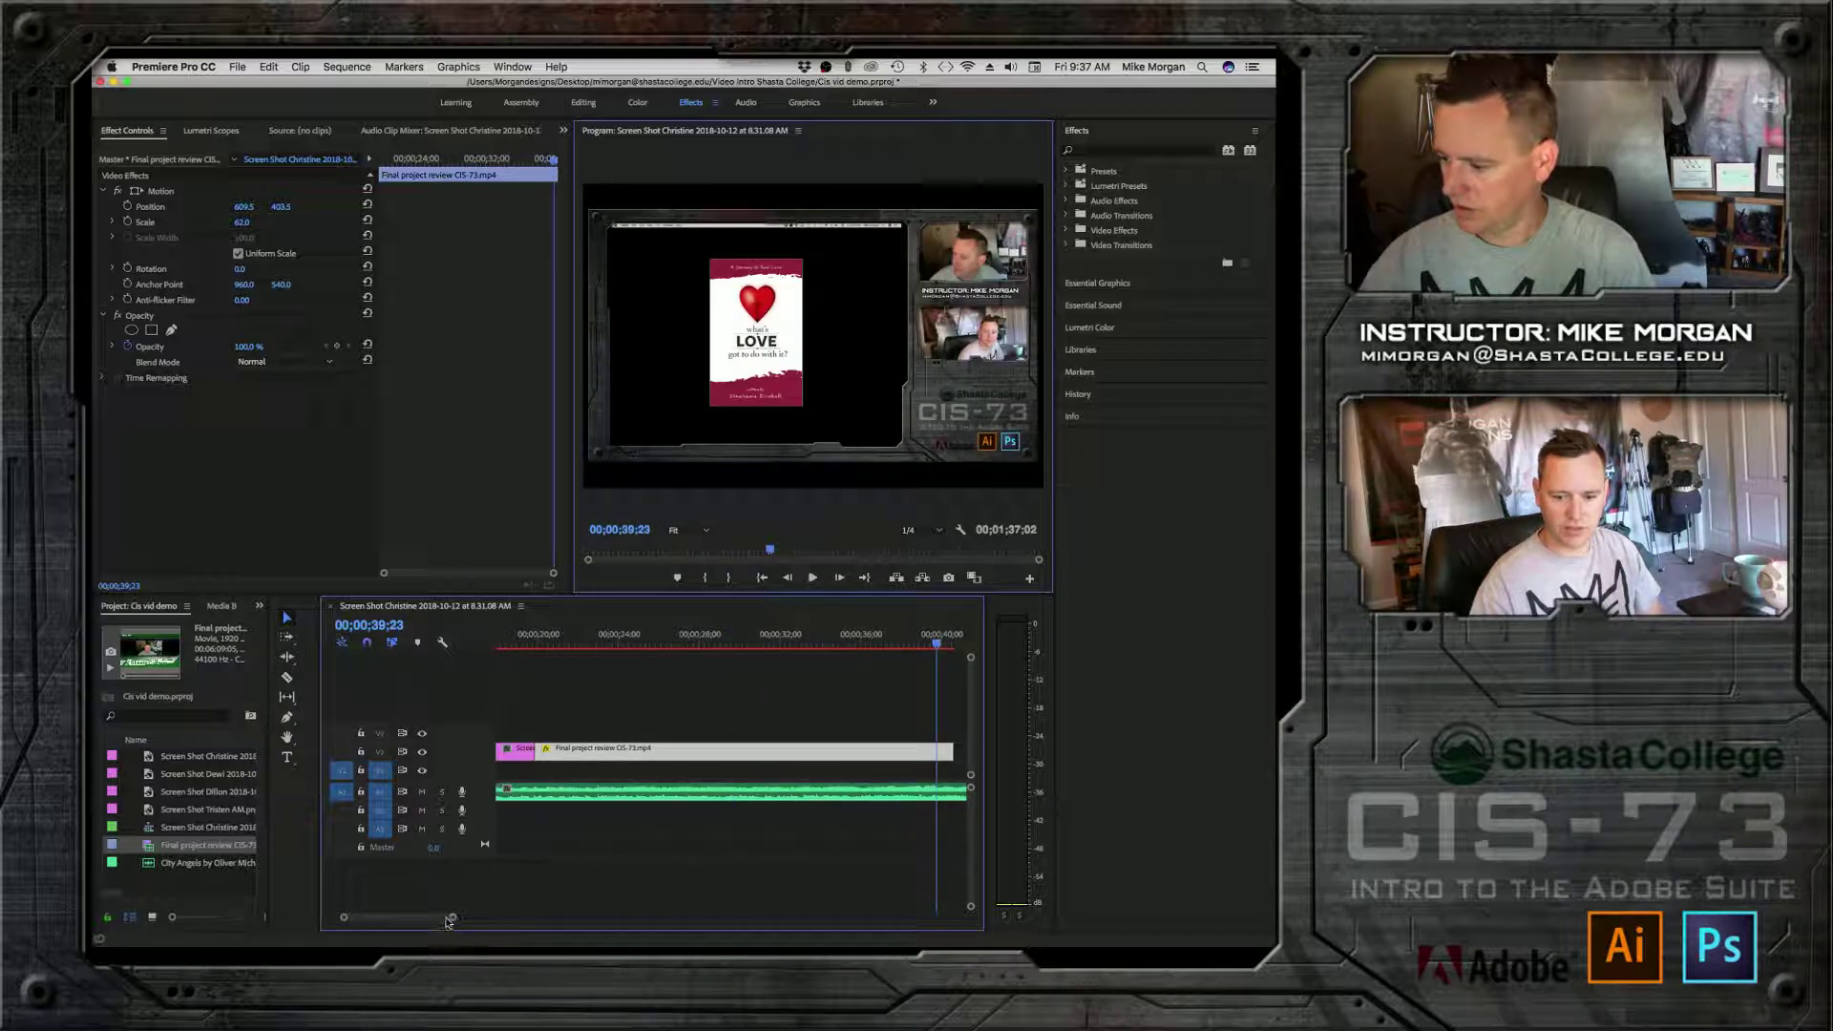
{"action": "left_click_drag", "start_coordinate": [449, 919], "coordinate": [528, 918]}
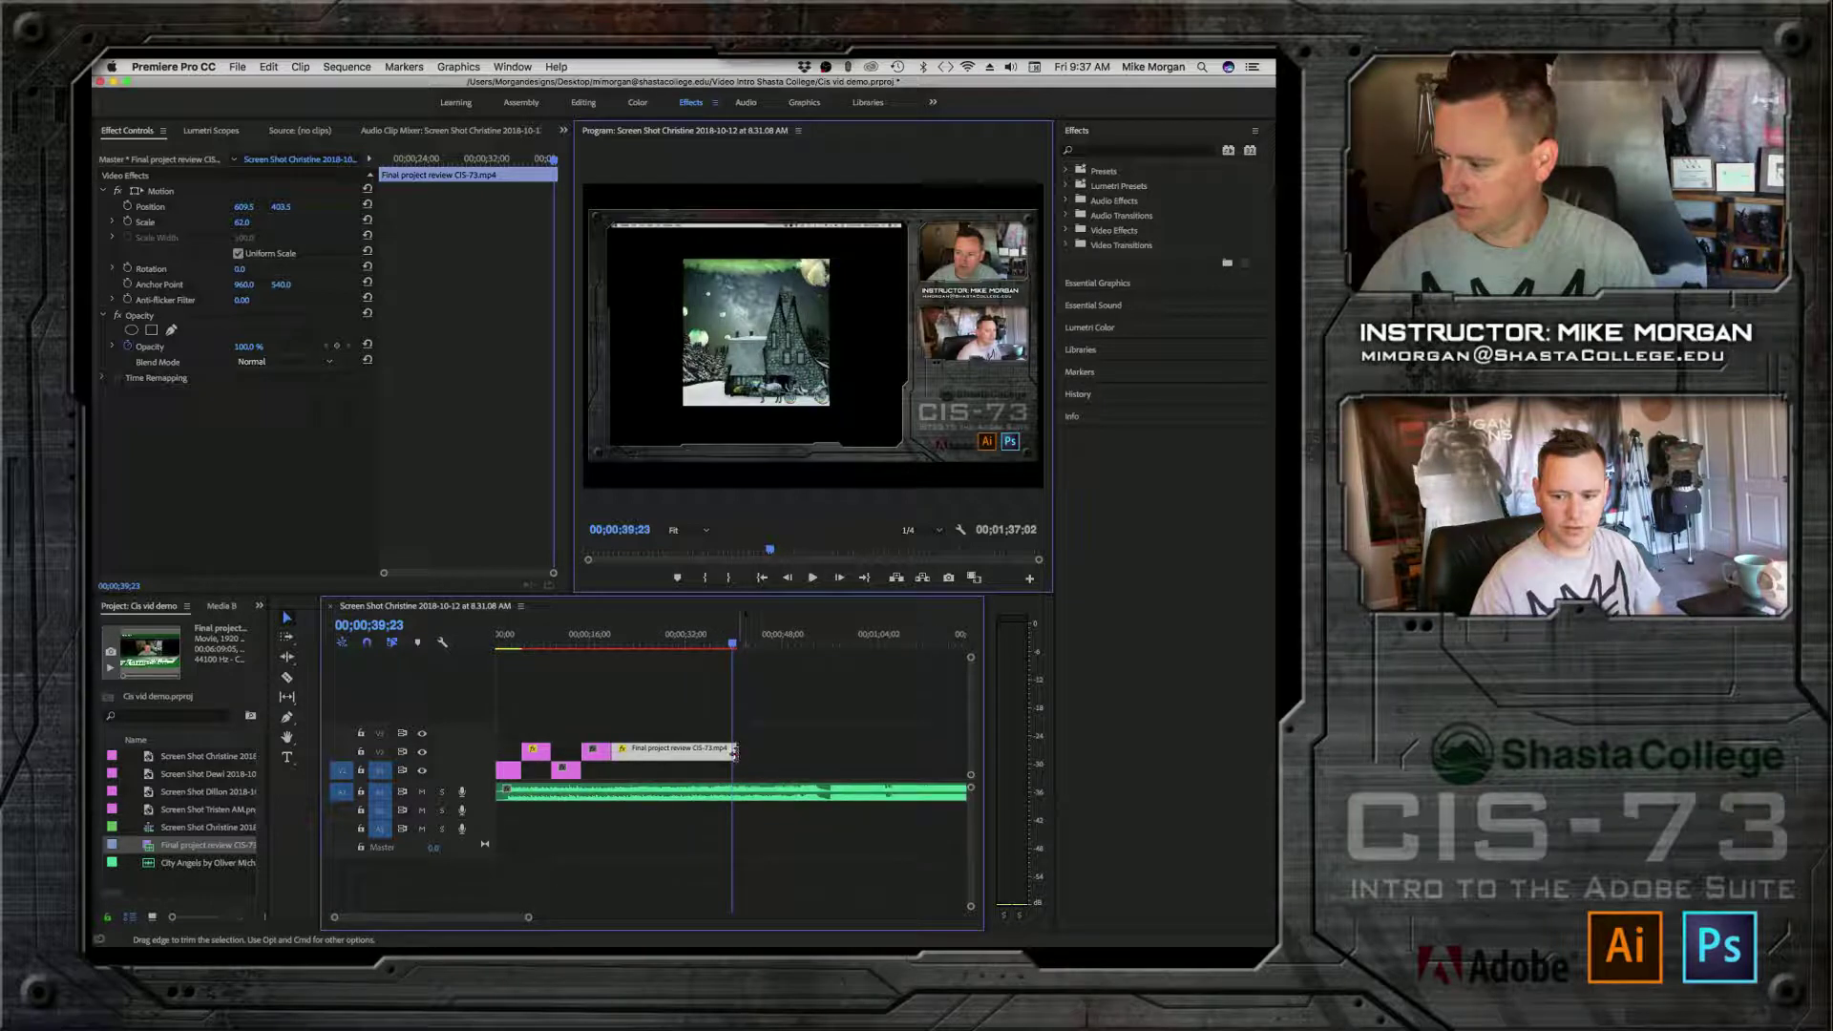
{"action": "left_click_drag", "start_coordinate": [734, 753], "coordinate": [851, 754]}
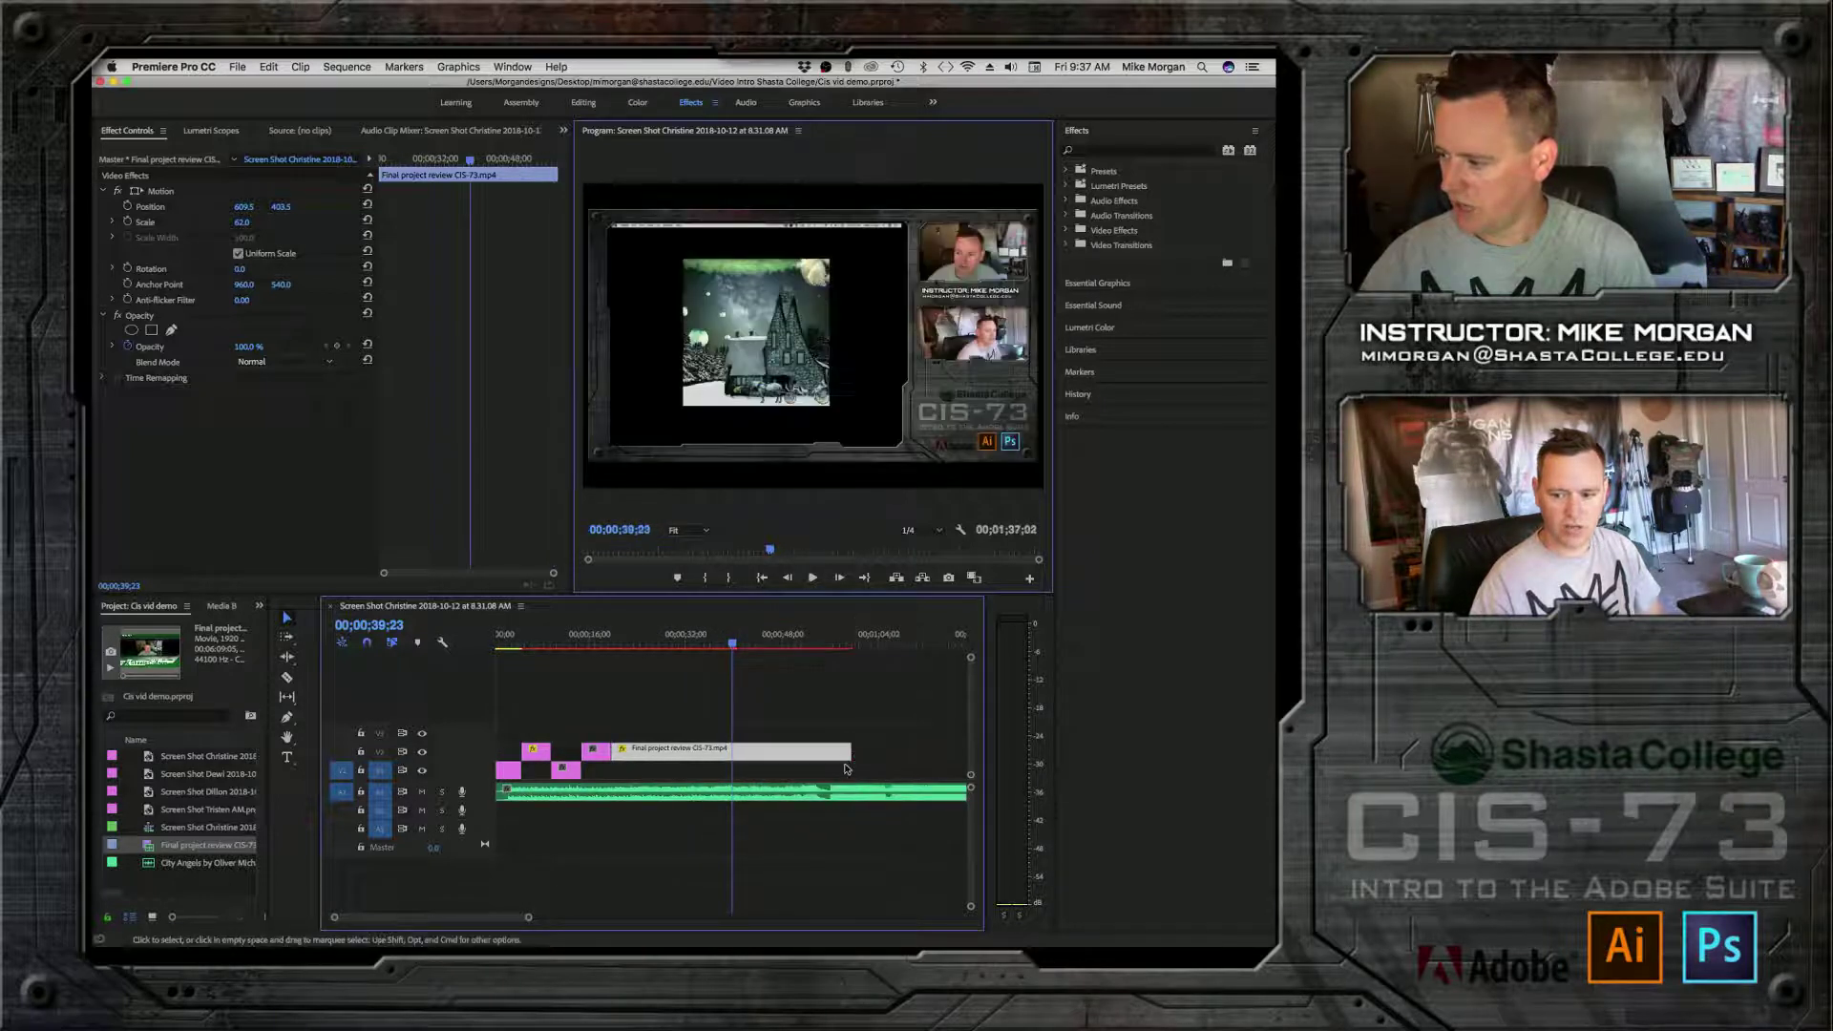
{"action": "left_click", "coordinate": [831, 645]}
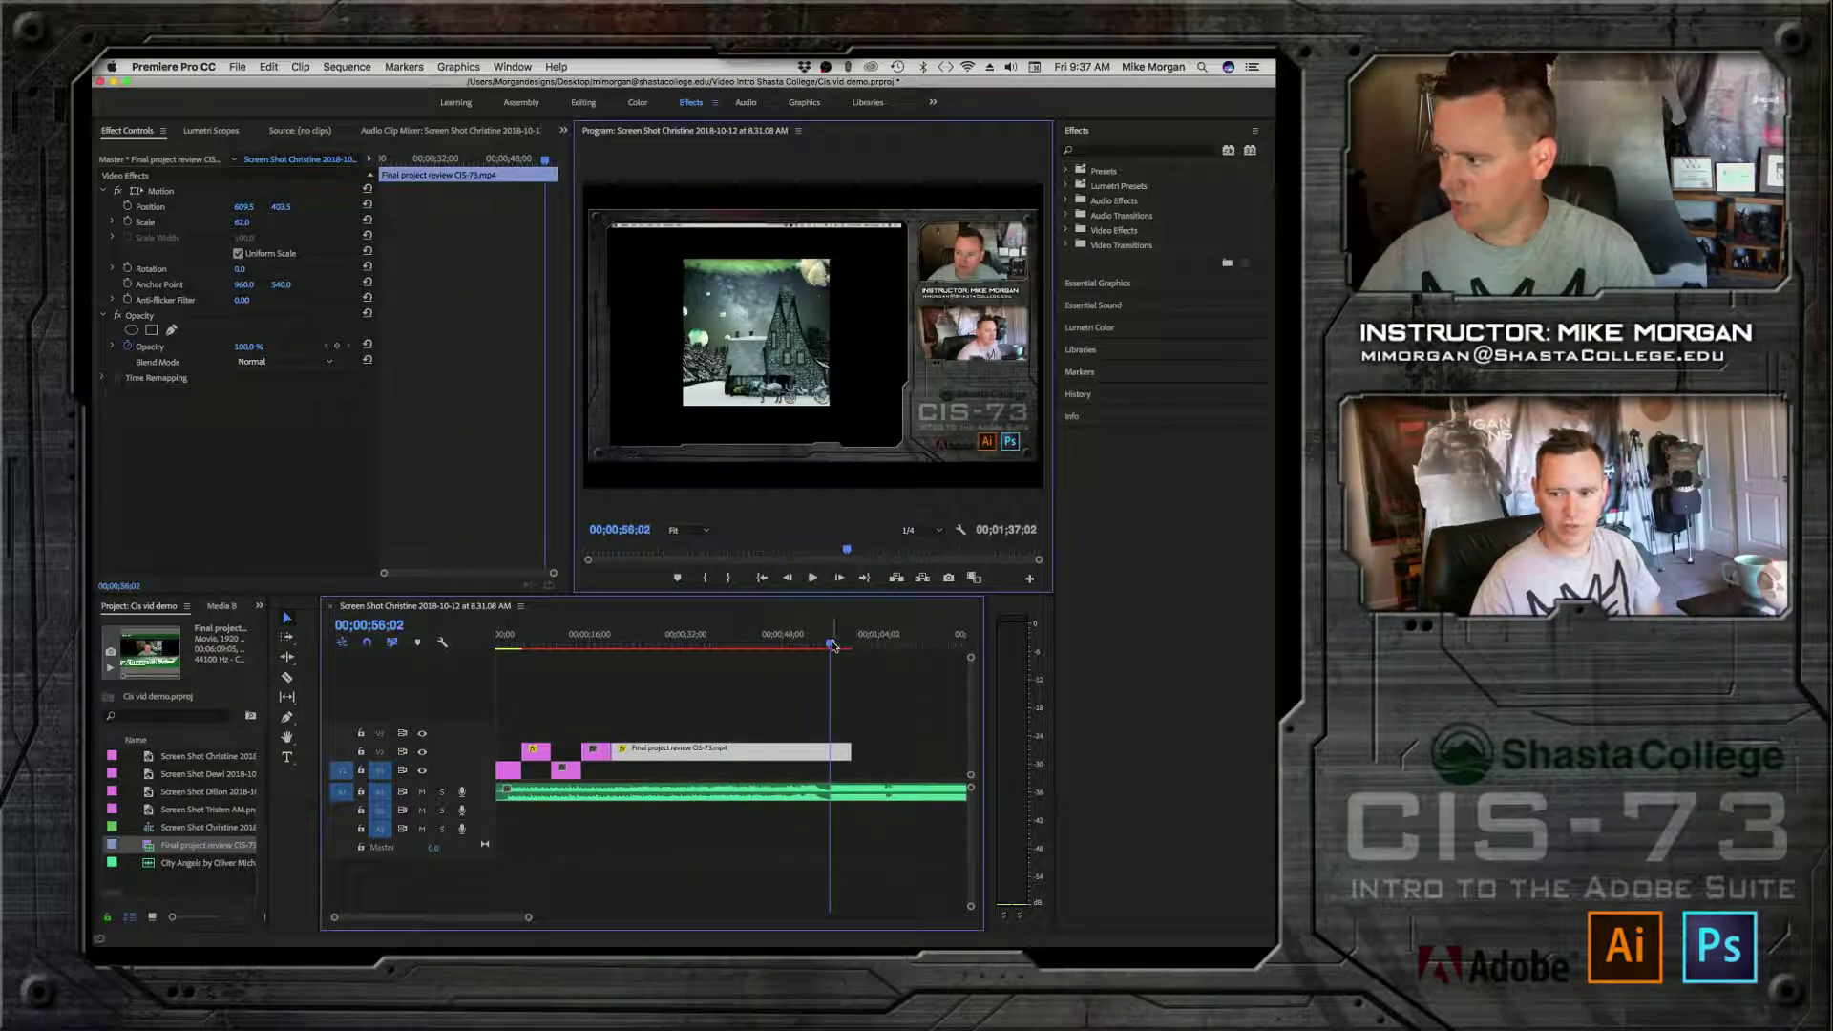
{"action": "key", "text": "space"}
{"action": "key", "text": "space"}
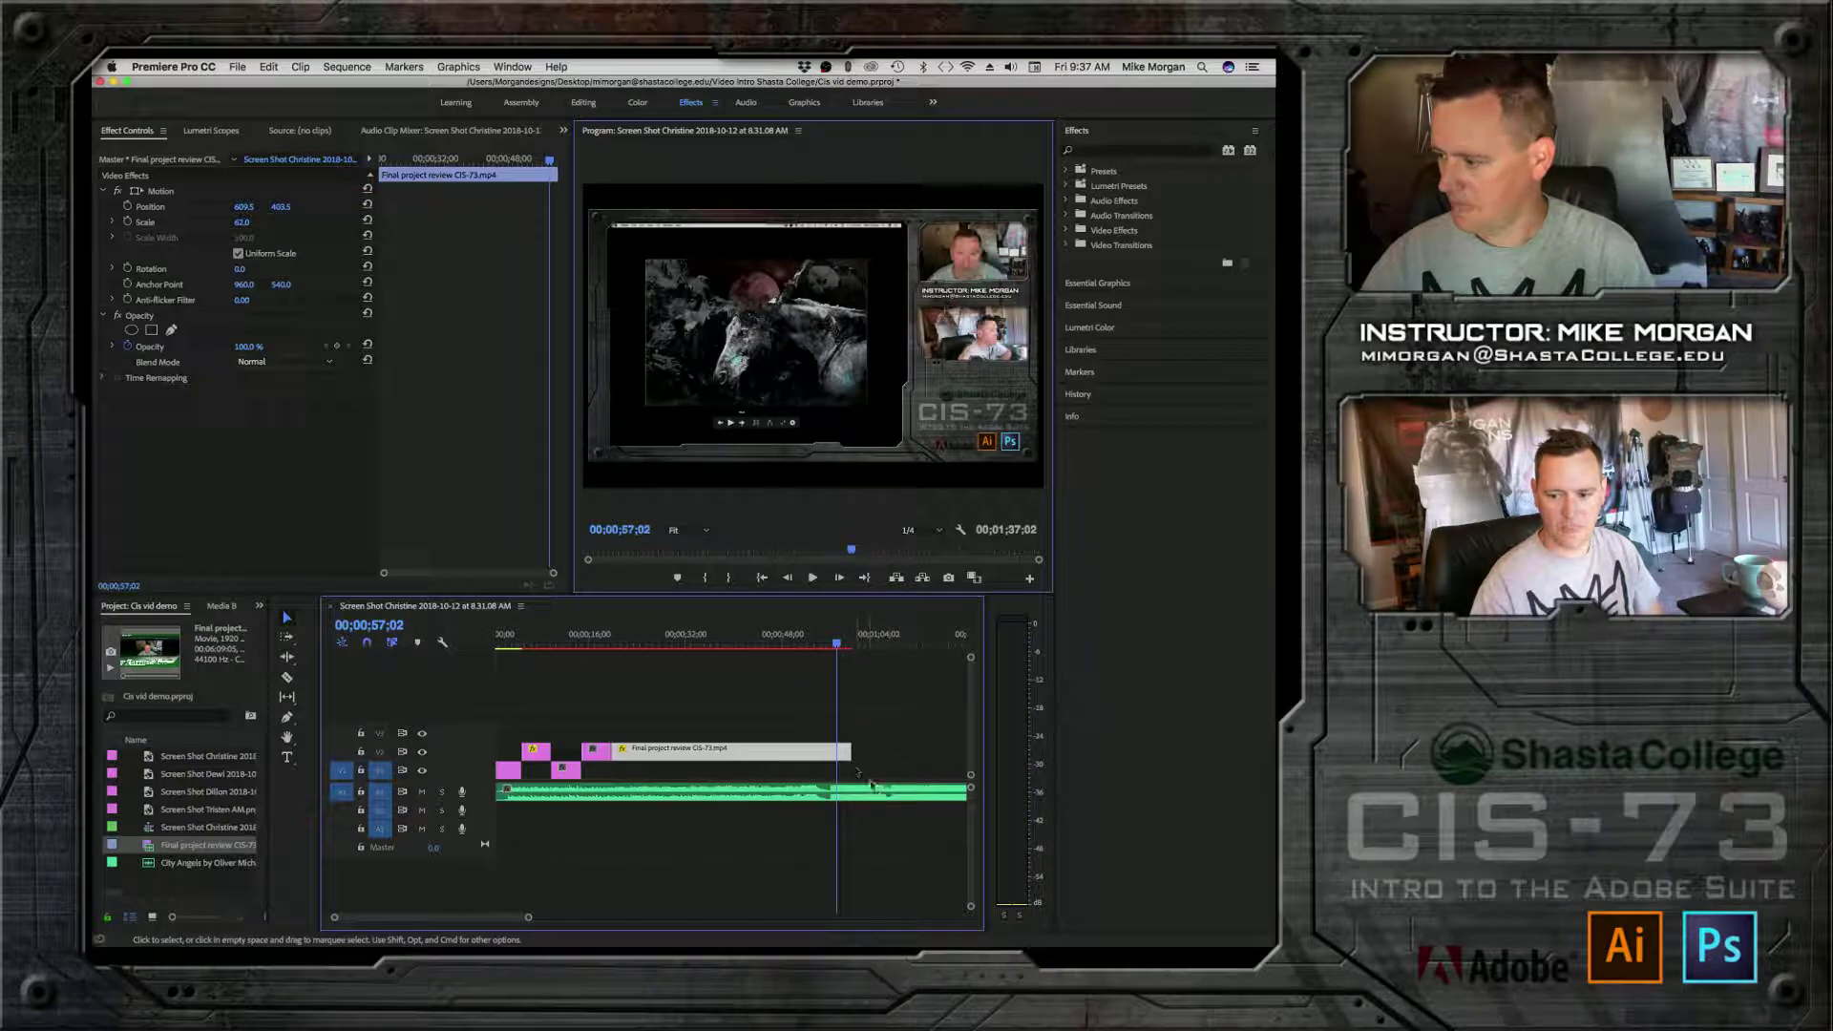
Step: Extend the review clip to about 52 seconds, then trim its end back to the playhead near 00;00;50;24
{"action": "left_click_drag", "start_coordinate": [850, 752], "coordinate": [925, 751]}
{"action": "left_click", "coordinate": [899, 642]}
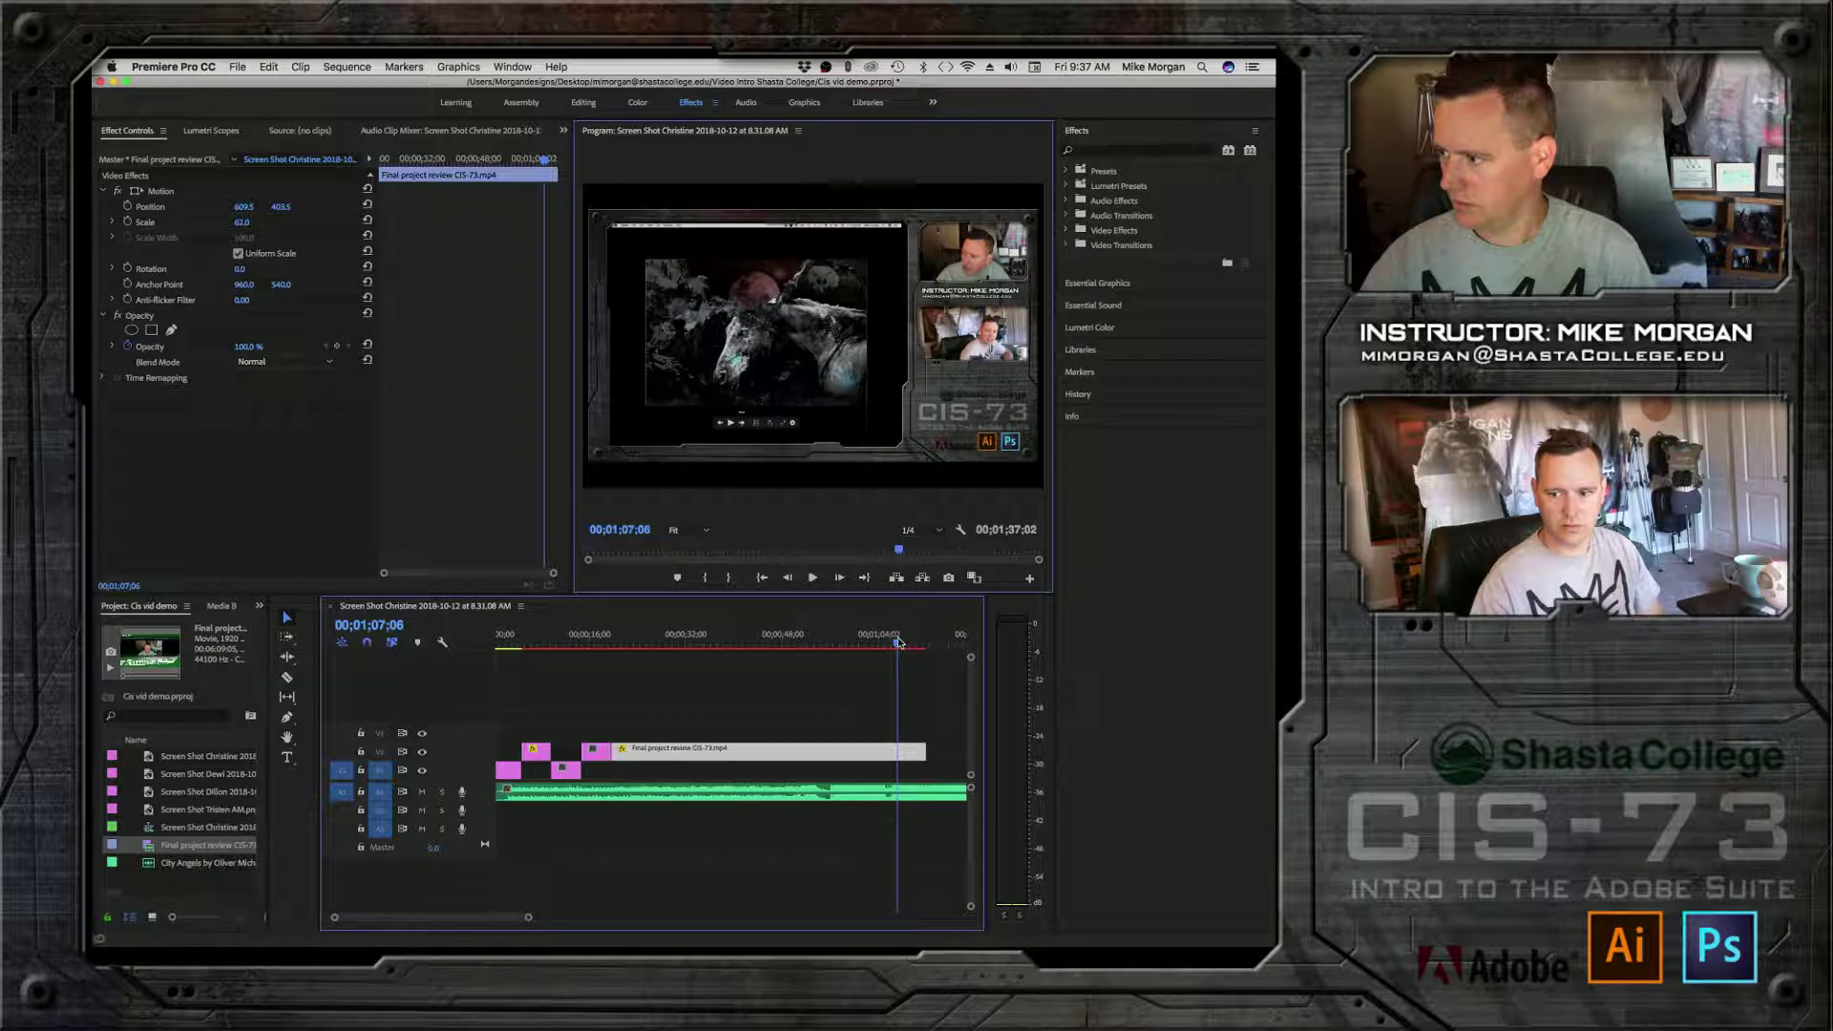
{"action": "left_click_drag", "start_coordinate": [899, 646], "coordinate": [799, 646]}
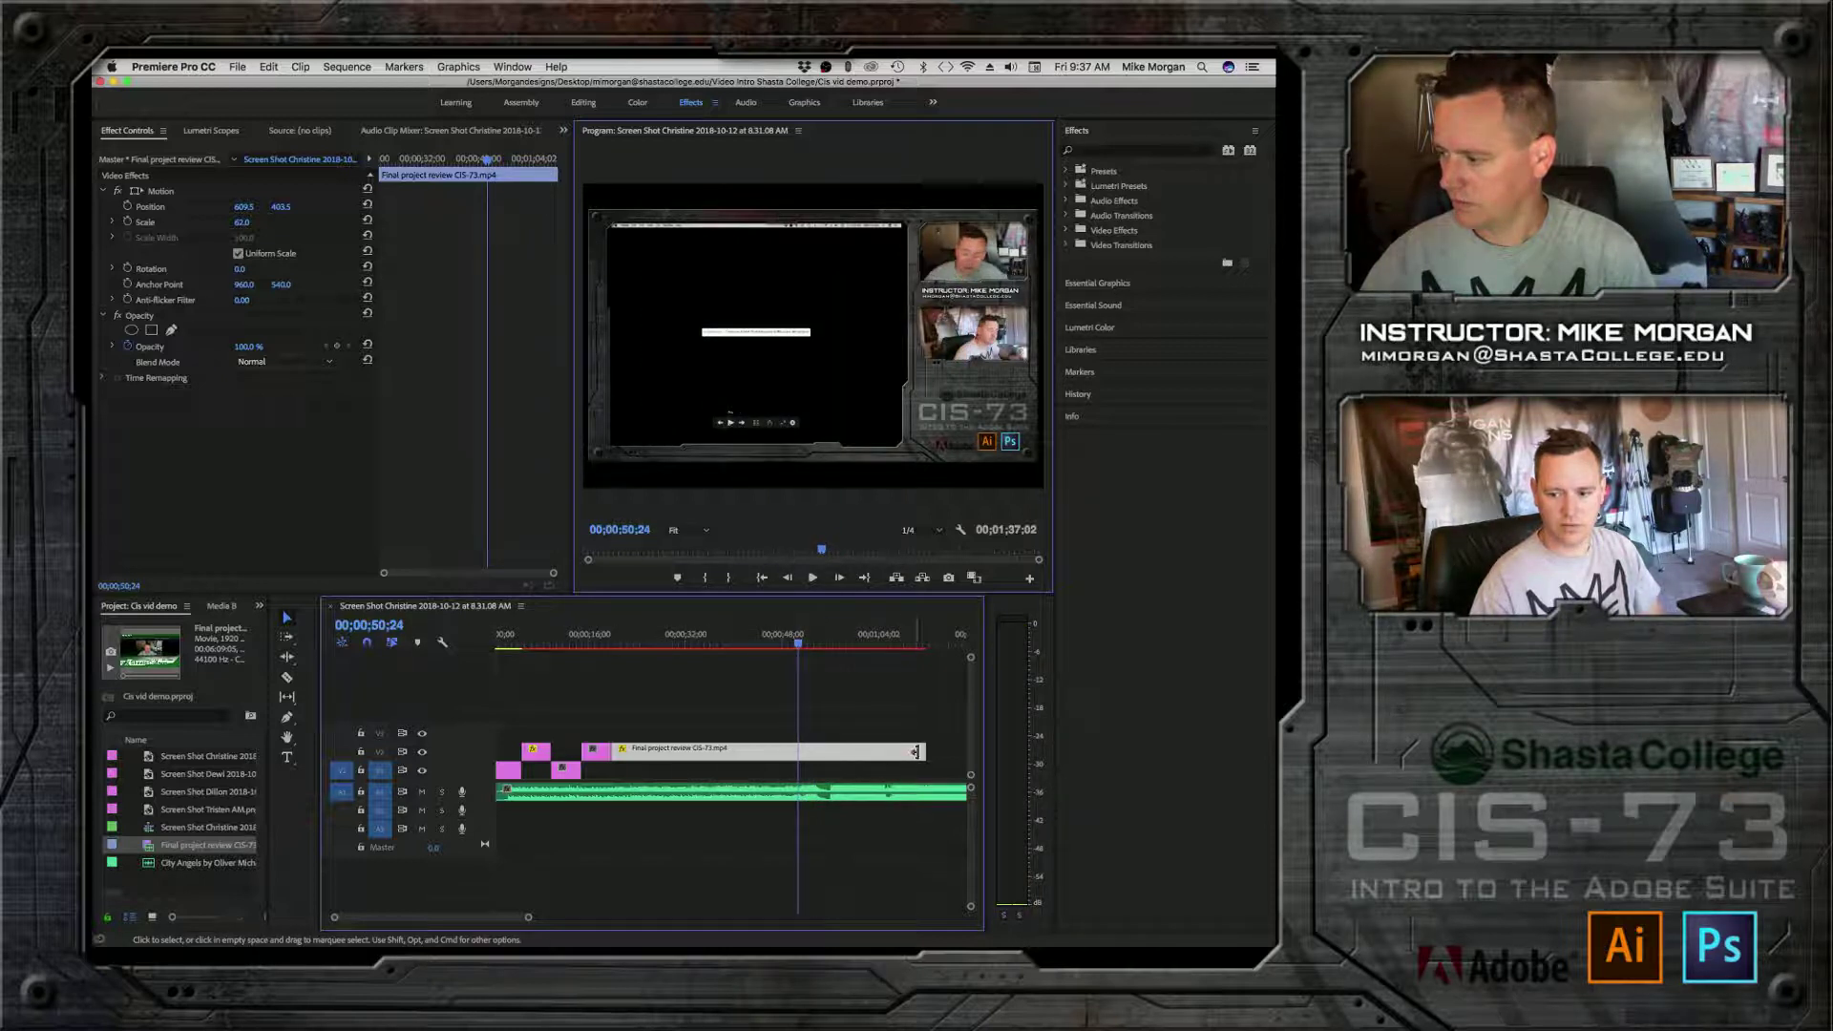
{"action": "left_click_drag", "start_coordinate": [923, 753], "coordinate": [798, 753]}
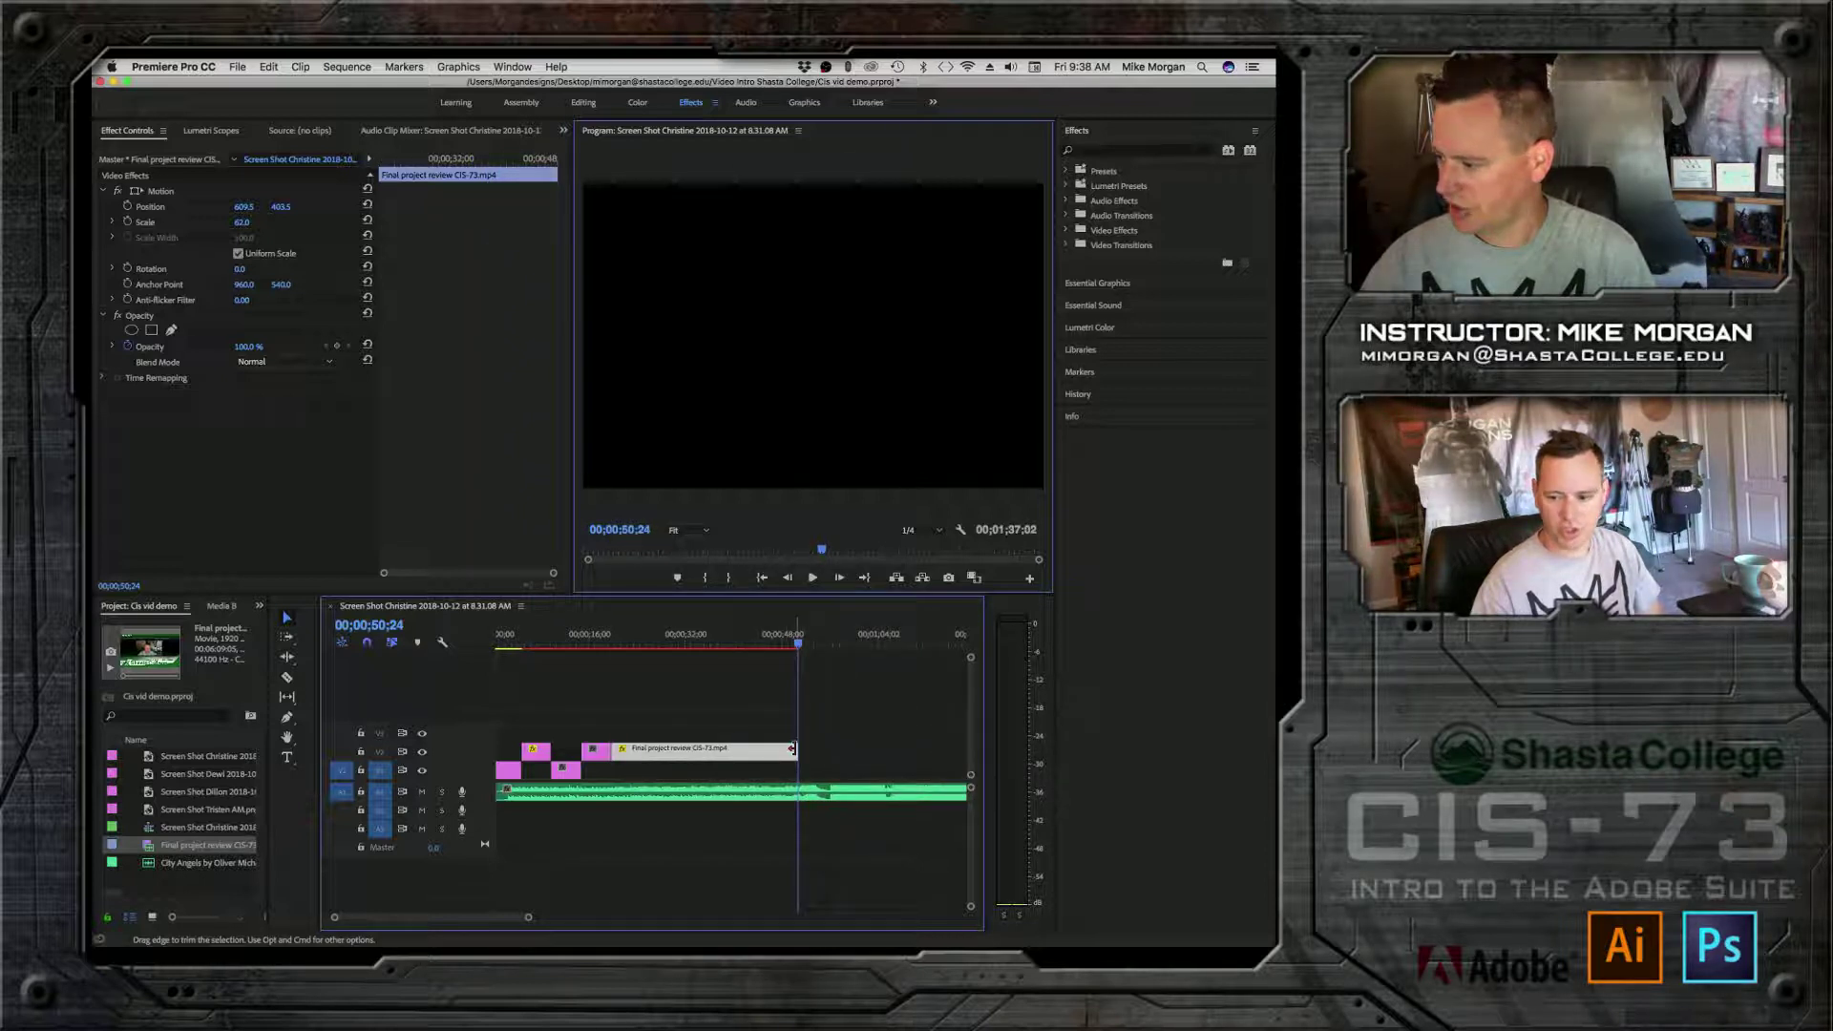
{"action": "left_click_drag", "start_coordinate": [791, 749], "coordinate": [791, 750]}
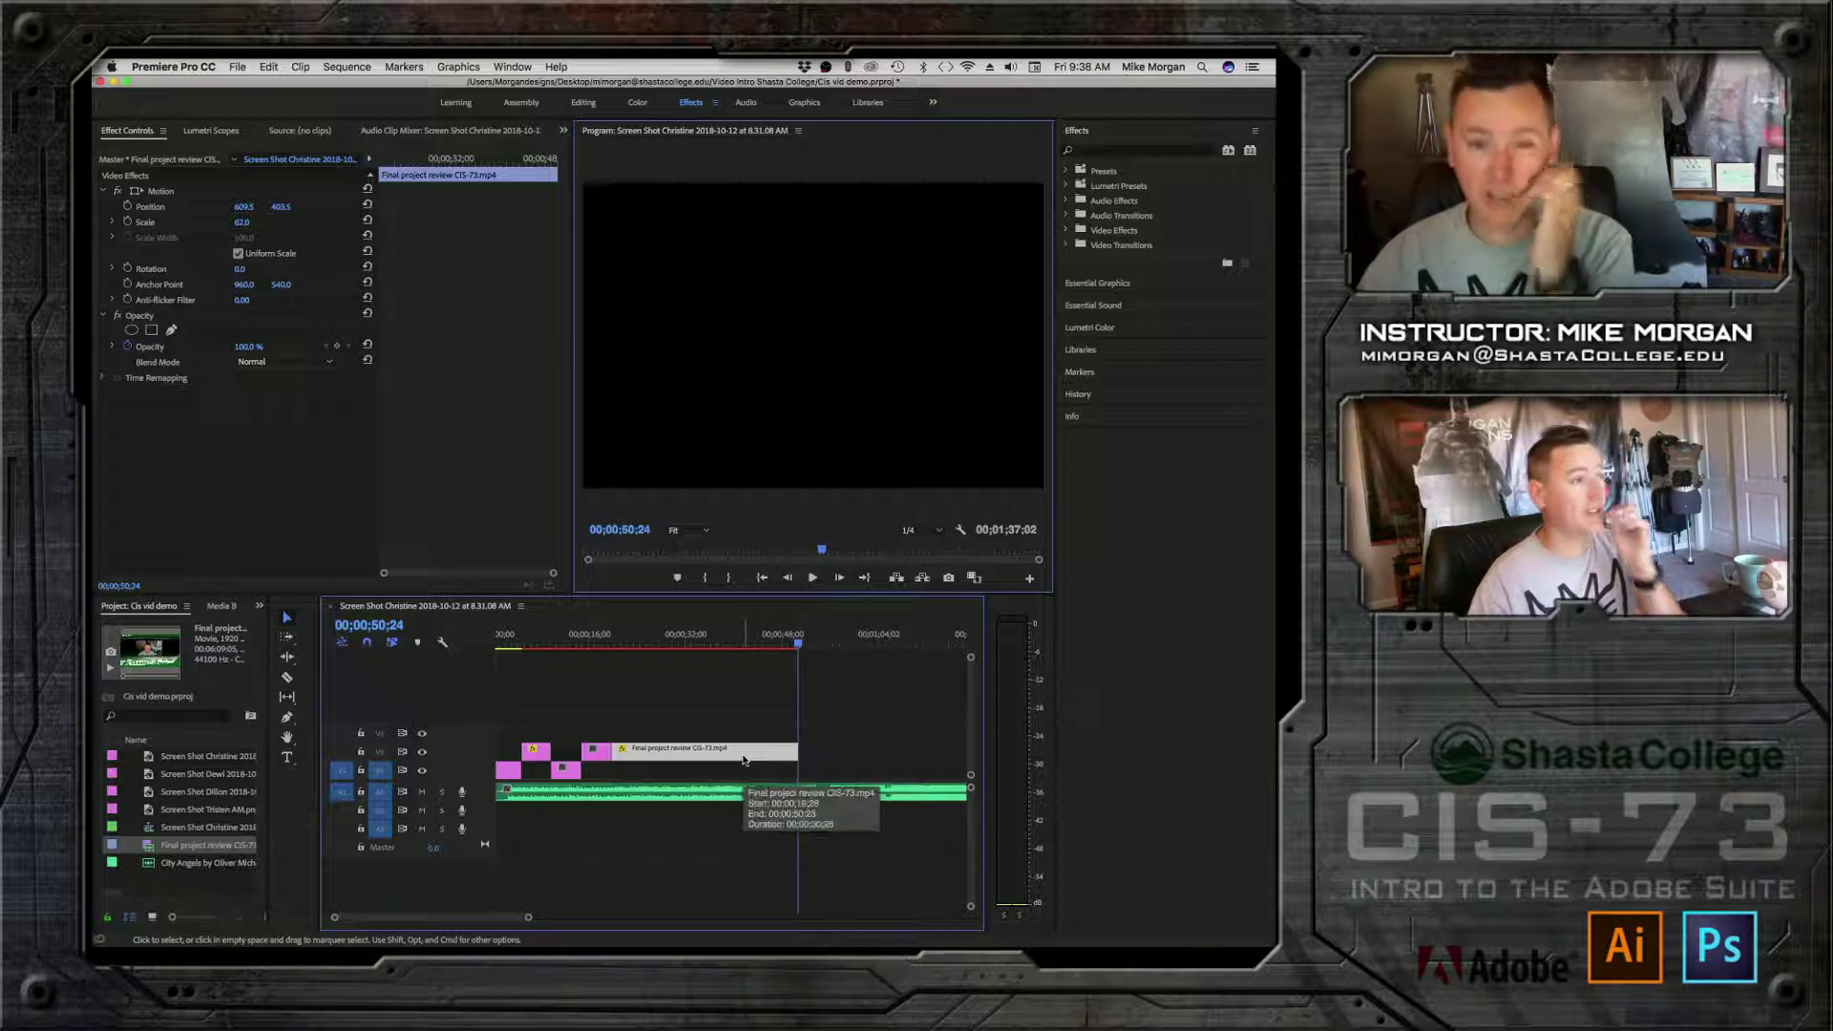
Step: Speed the Final project review clip up to 800%, shortening it to 00;00;03;26
{"action": "right_click", "coordinate": [744, 759]}
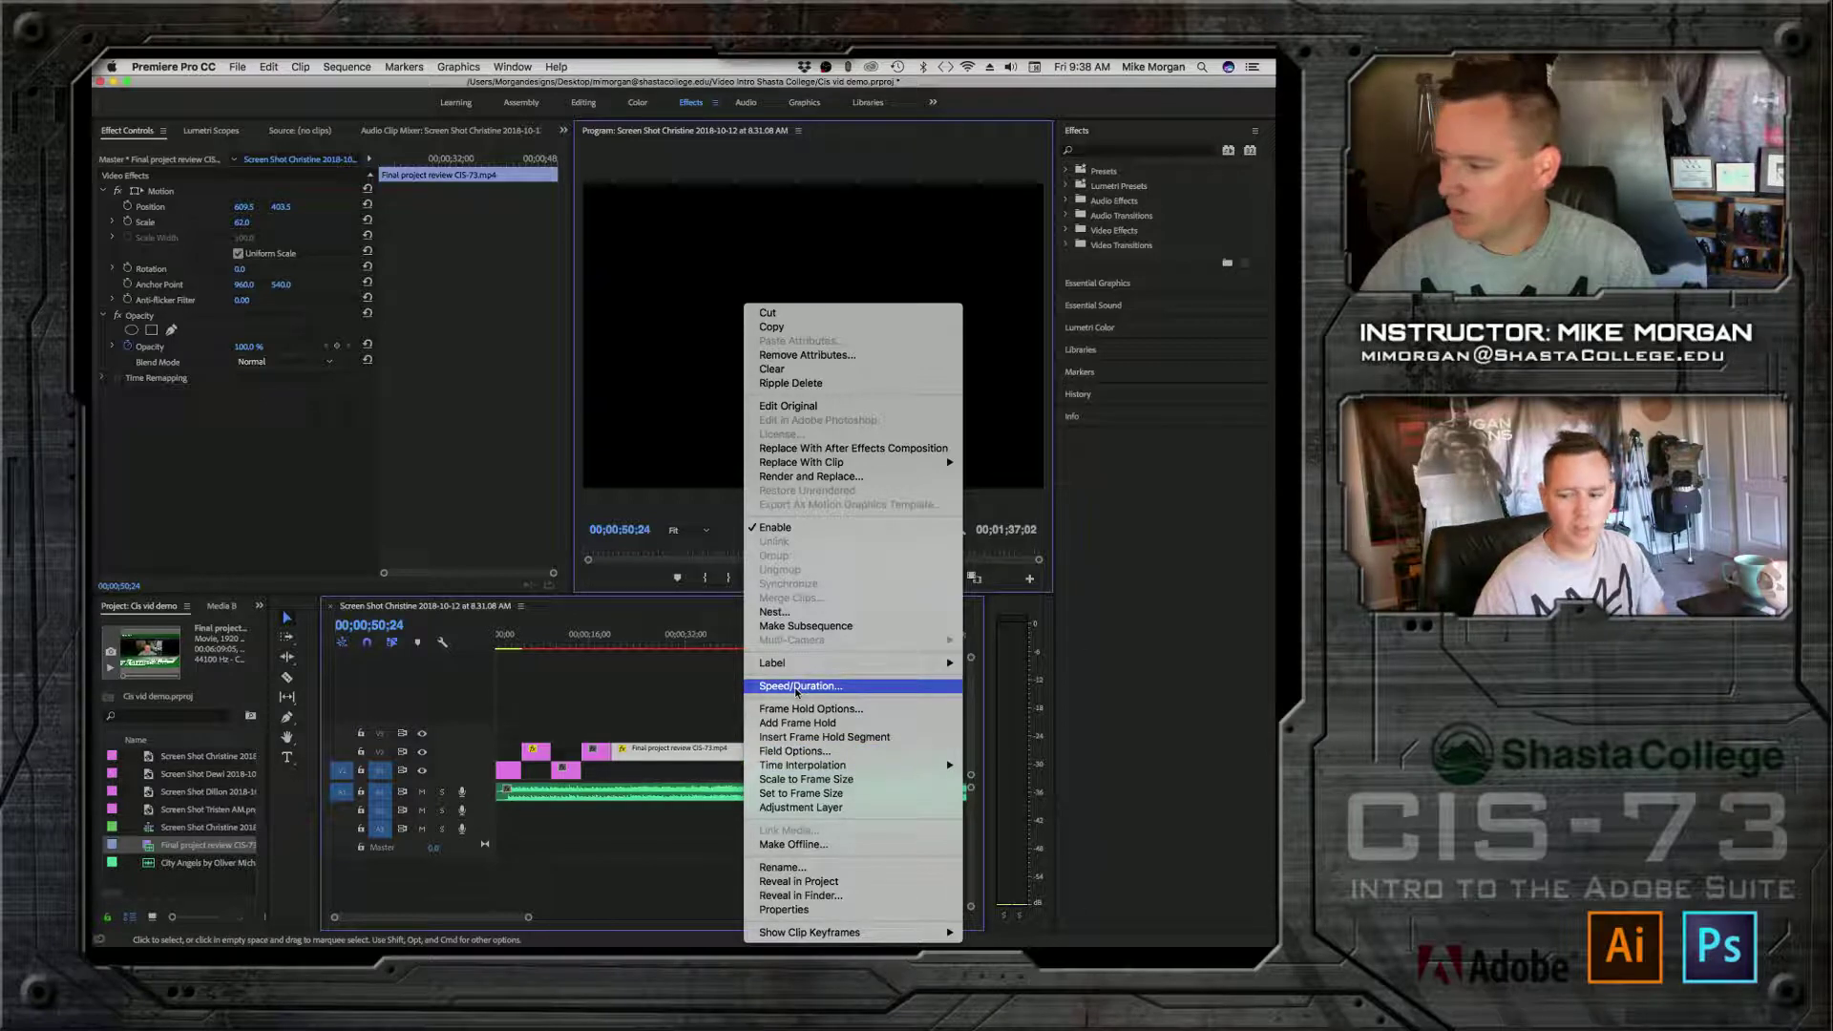
{"action": "left_click", "coordinate": [725, 756]}
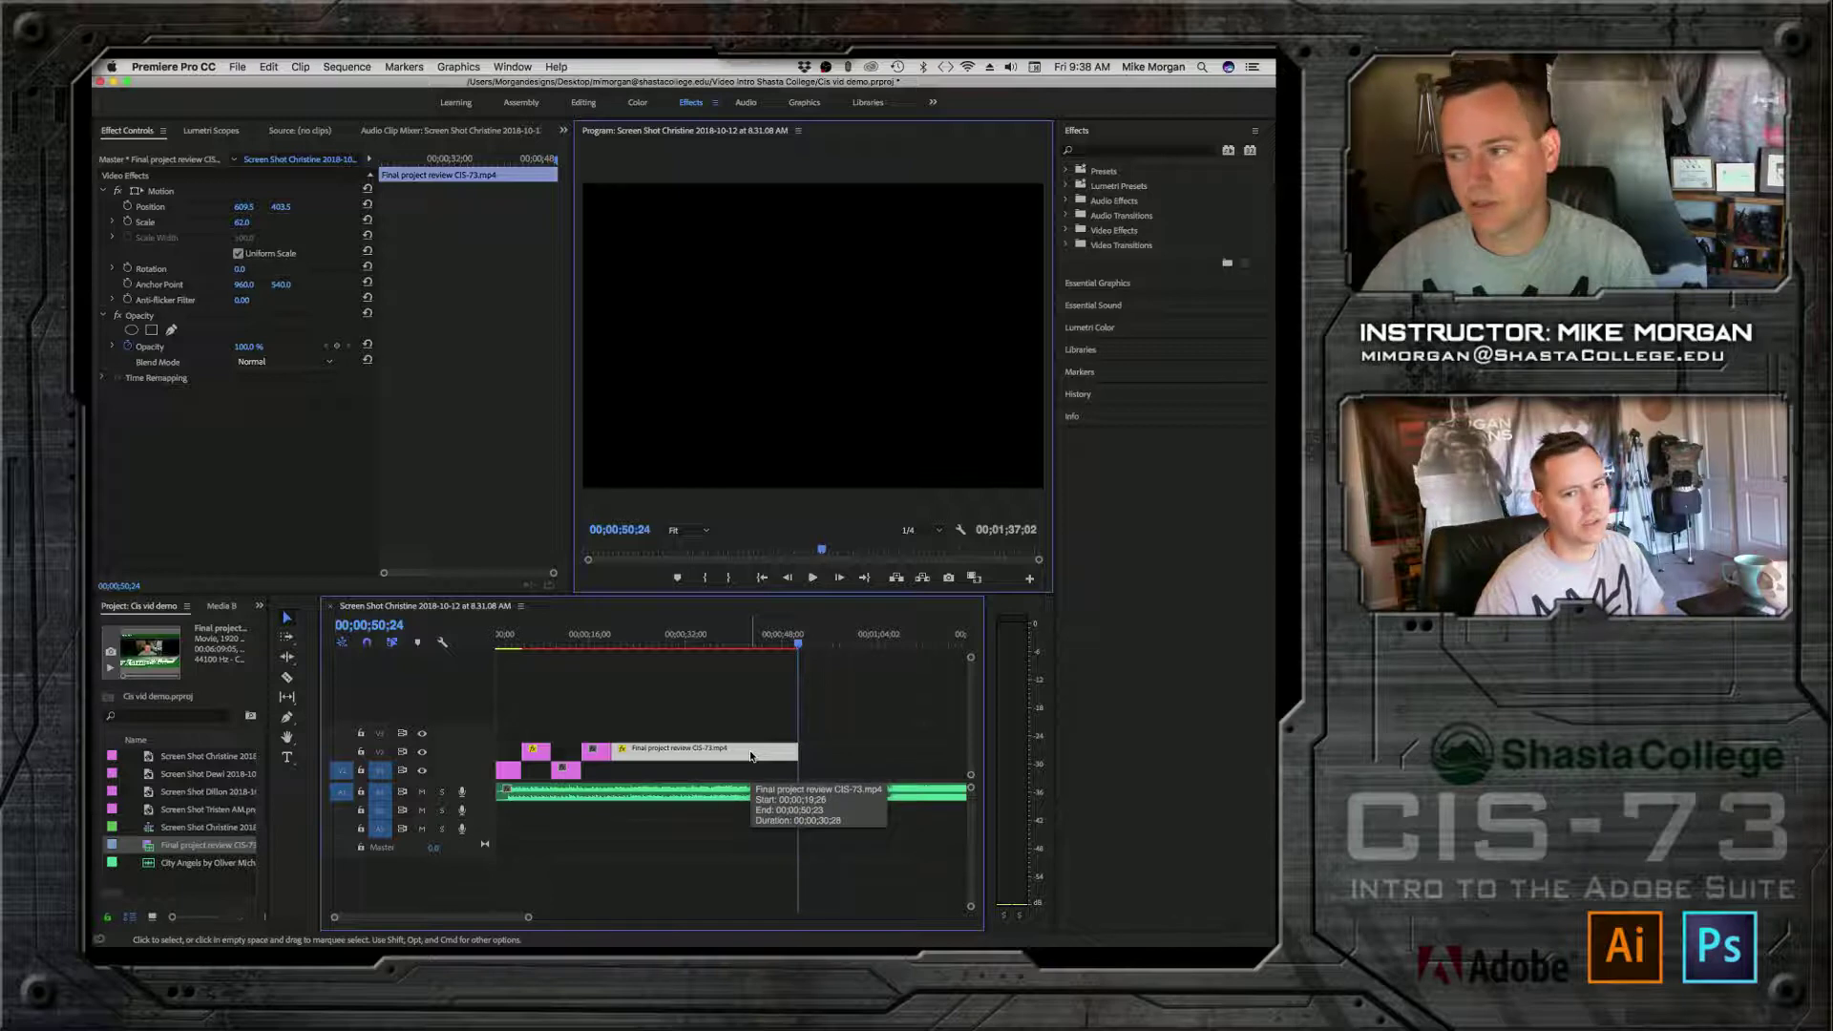
{"action": "right_click", "coordinate": [751, 756]}
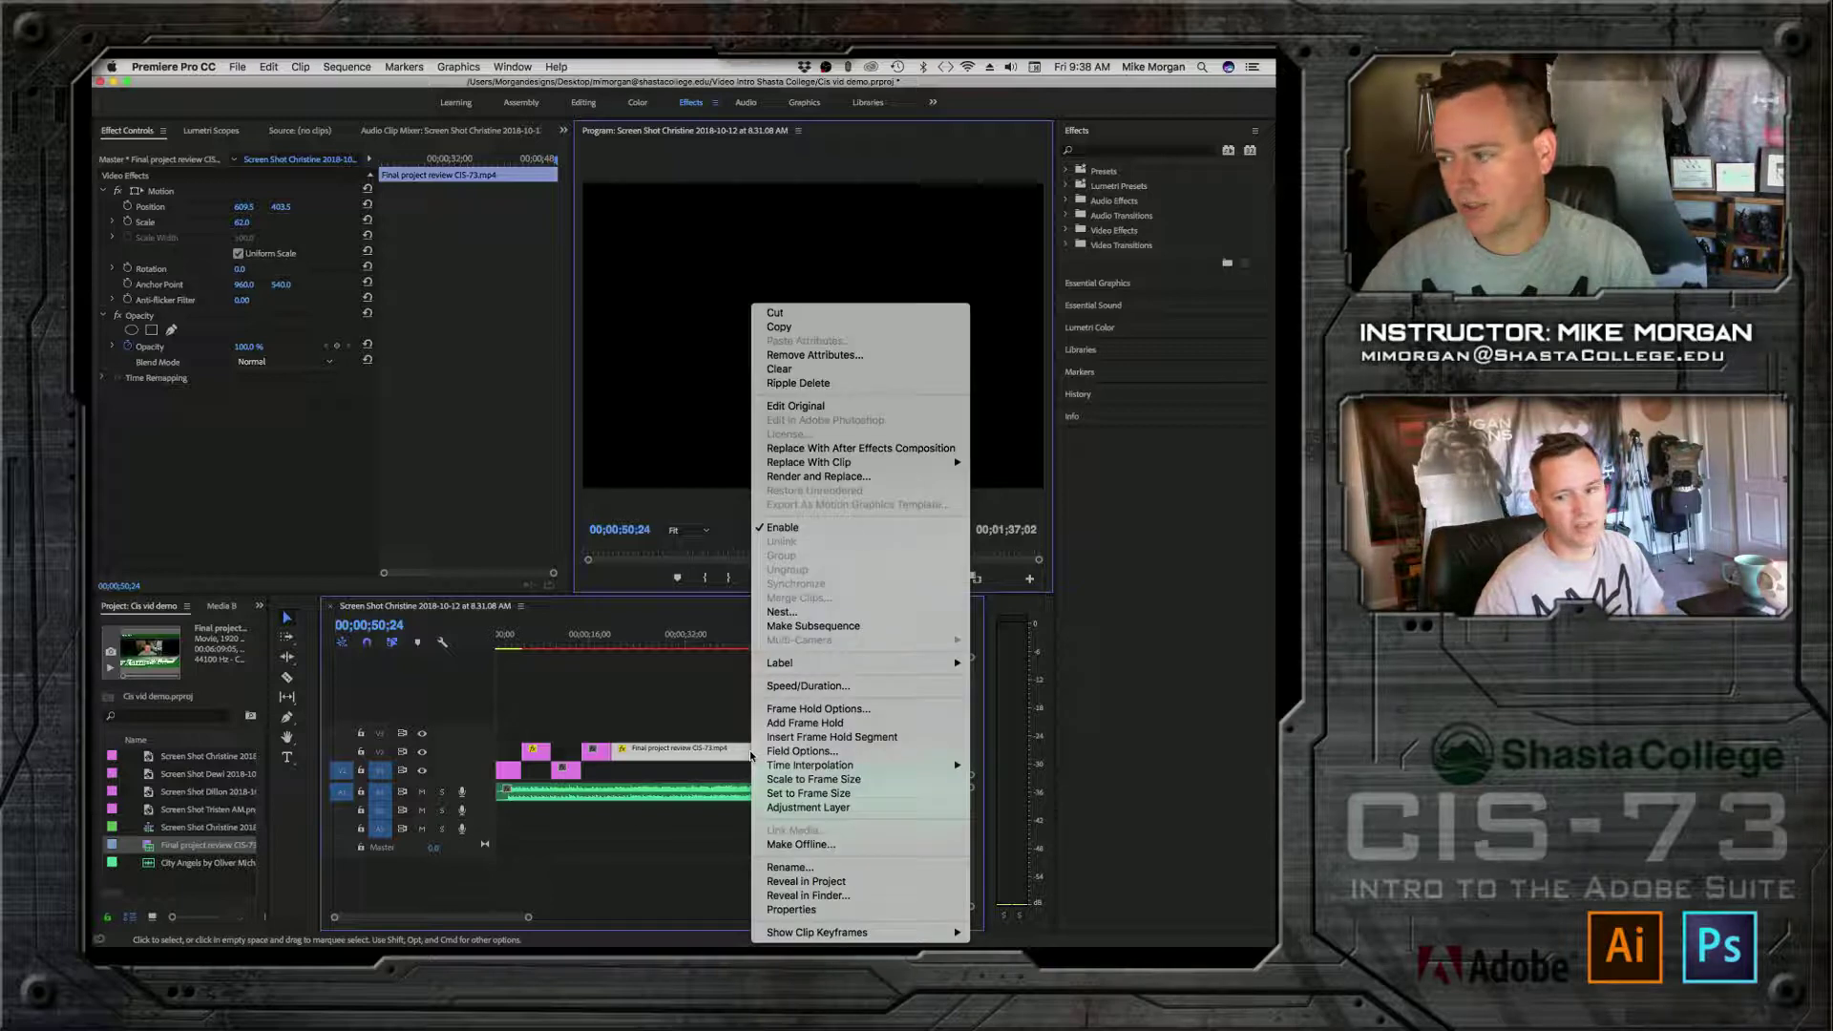
{"action": "left_click", "coordinate": [783, 686]}
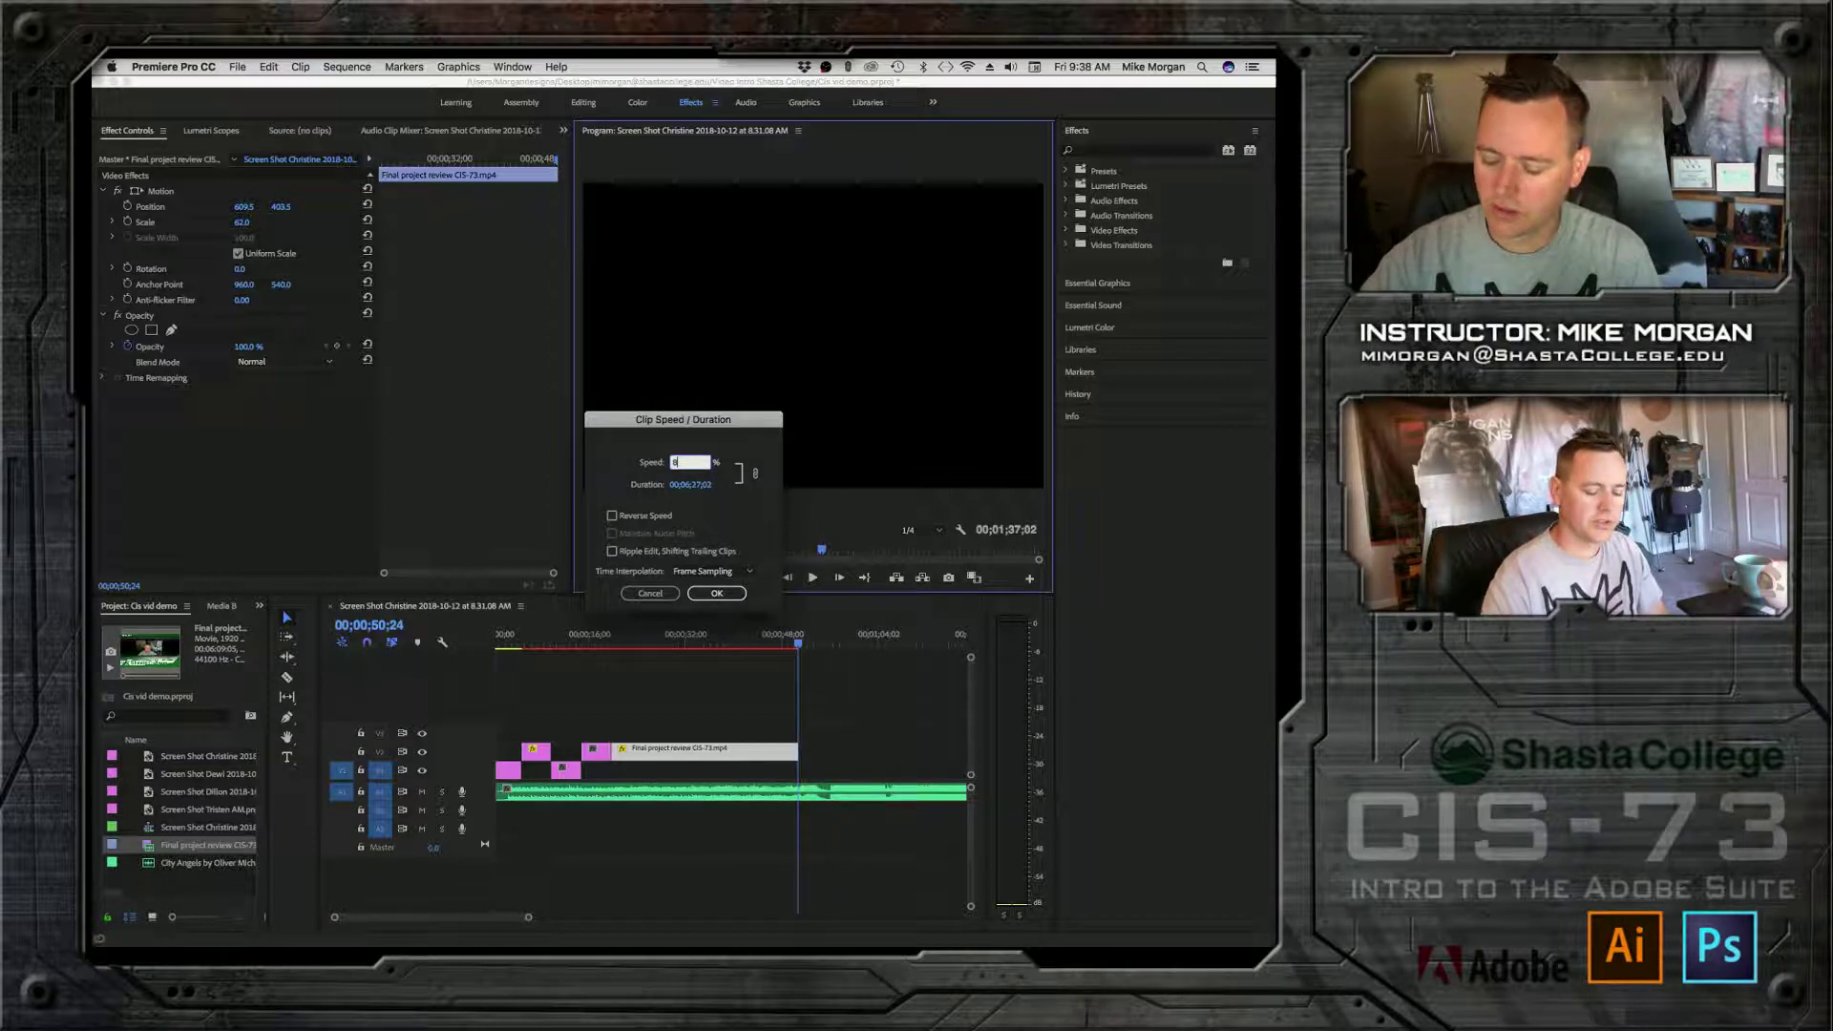
{"action": "left_click", "coordinate": [715, 594]}
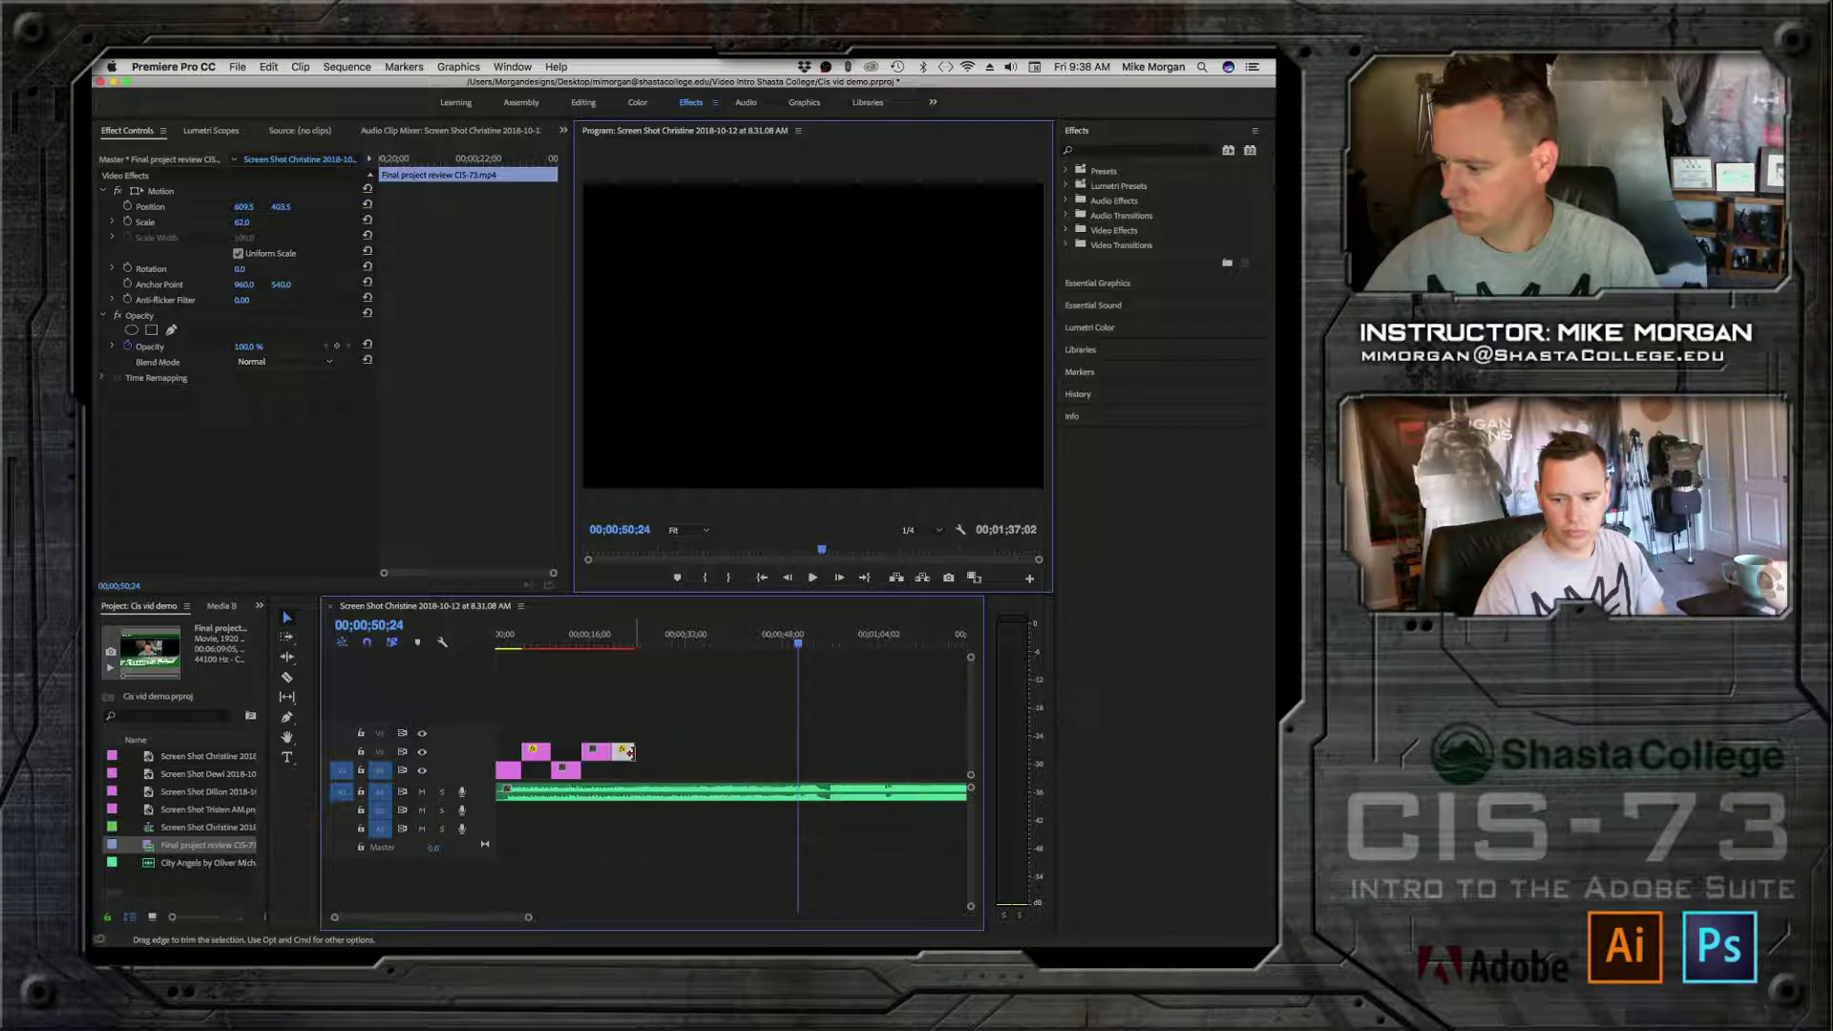
{"action": "left_click", "coordinate": [608, 636]}
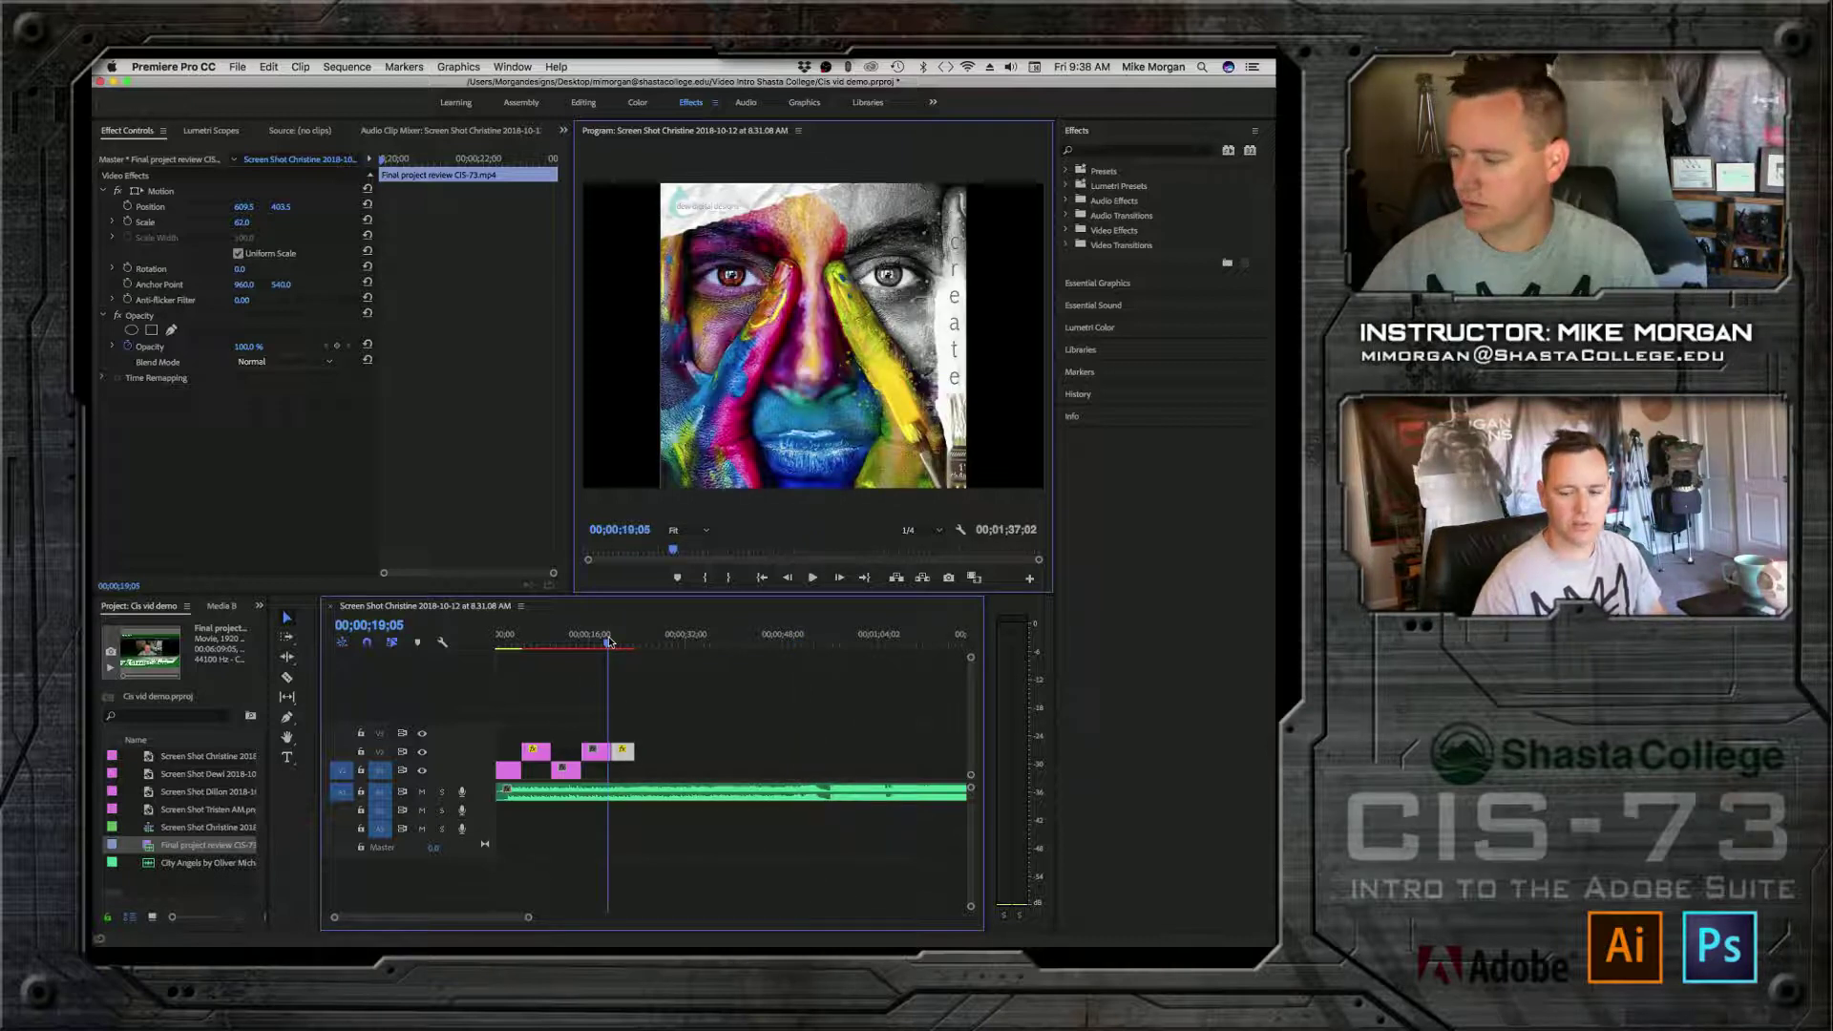
{"action": "key", "text": "space"}
{"action": "left_click", "coordinate": [593, 638]}
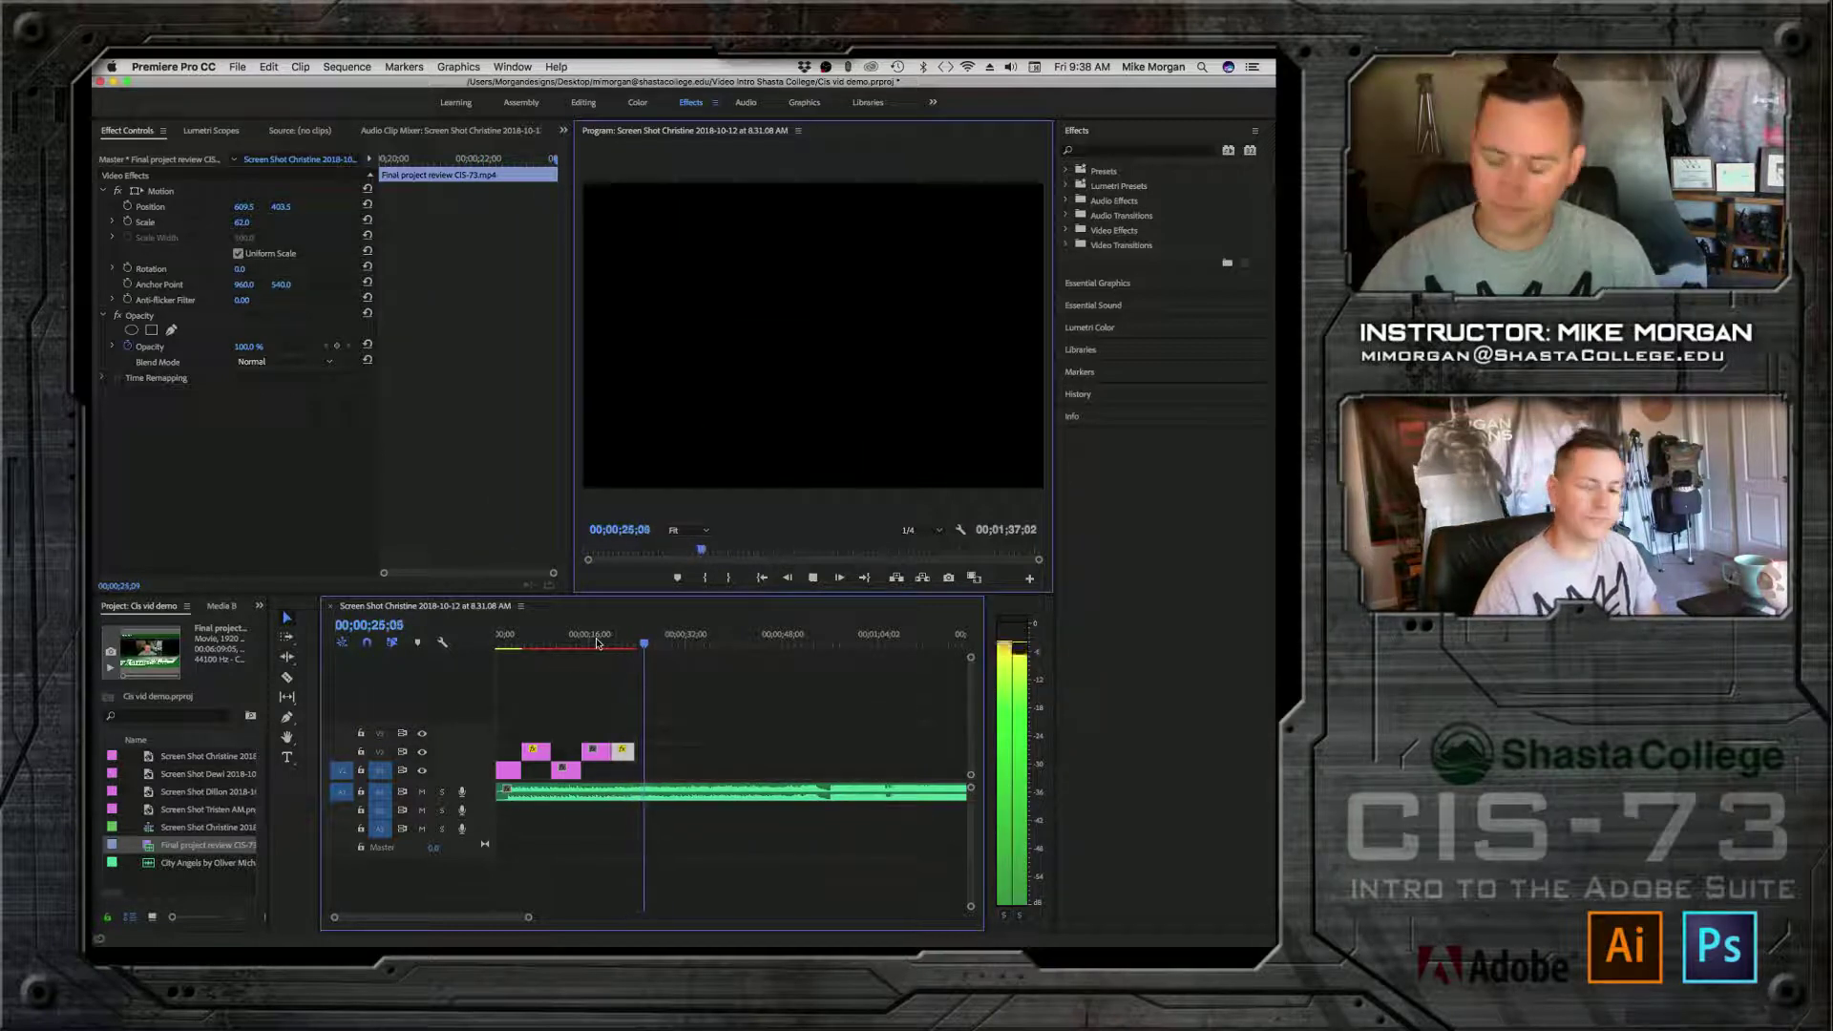
{"action": "key", "text": "space"}
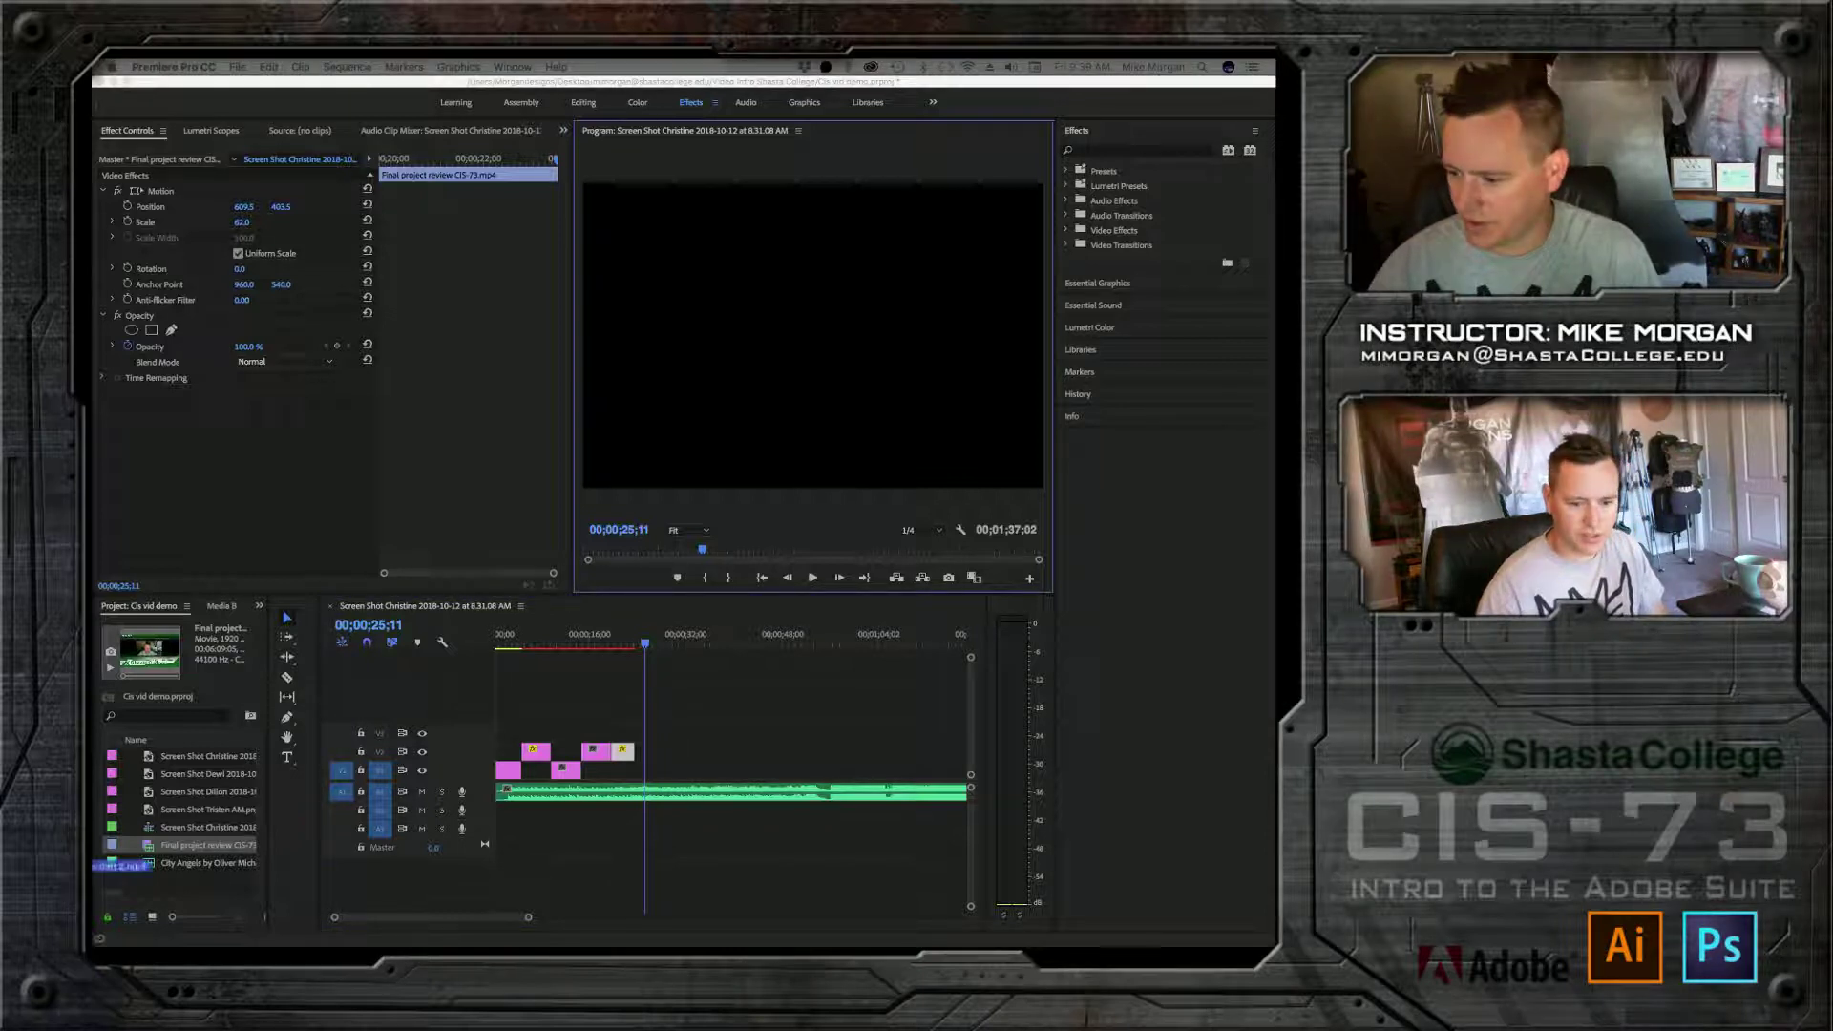
Step: Import Class 03 Photobash demo Part 2.mp4, place it at 00;00;25;11, and delete its unlinked audio
{"action": "left_click_drag", "start_coordinate": [122, 865], "coordinate": [188, 885]}
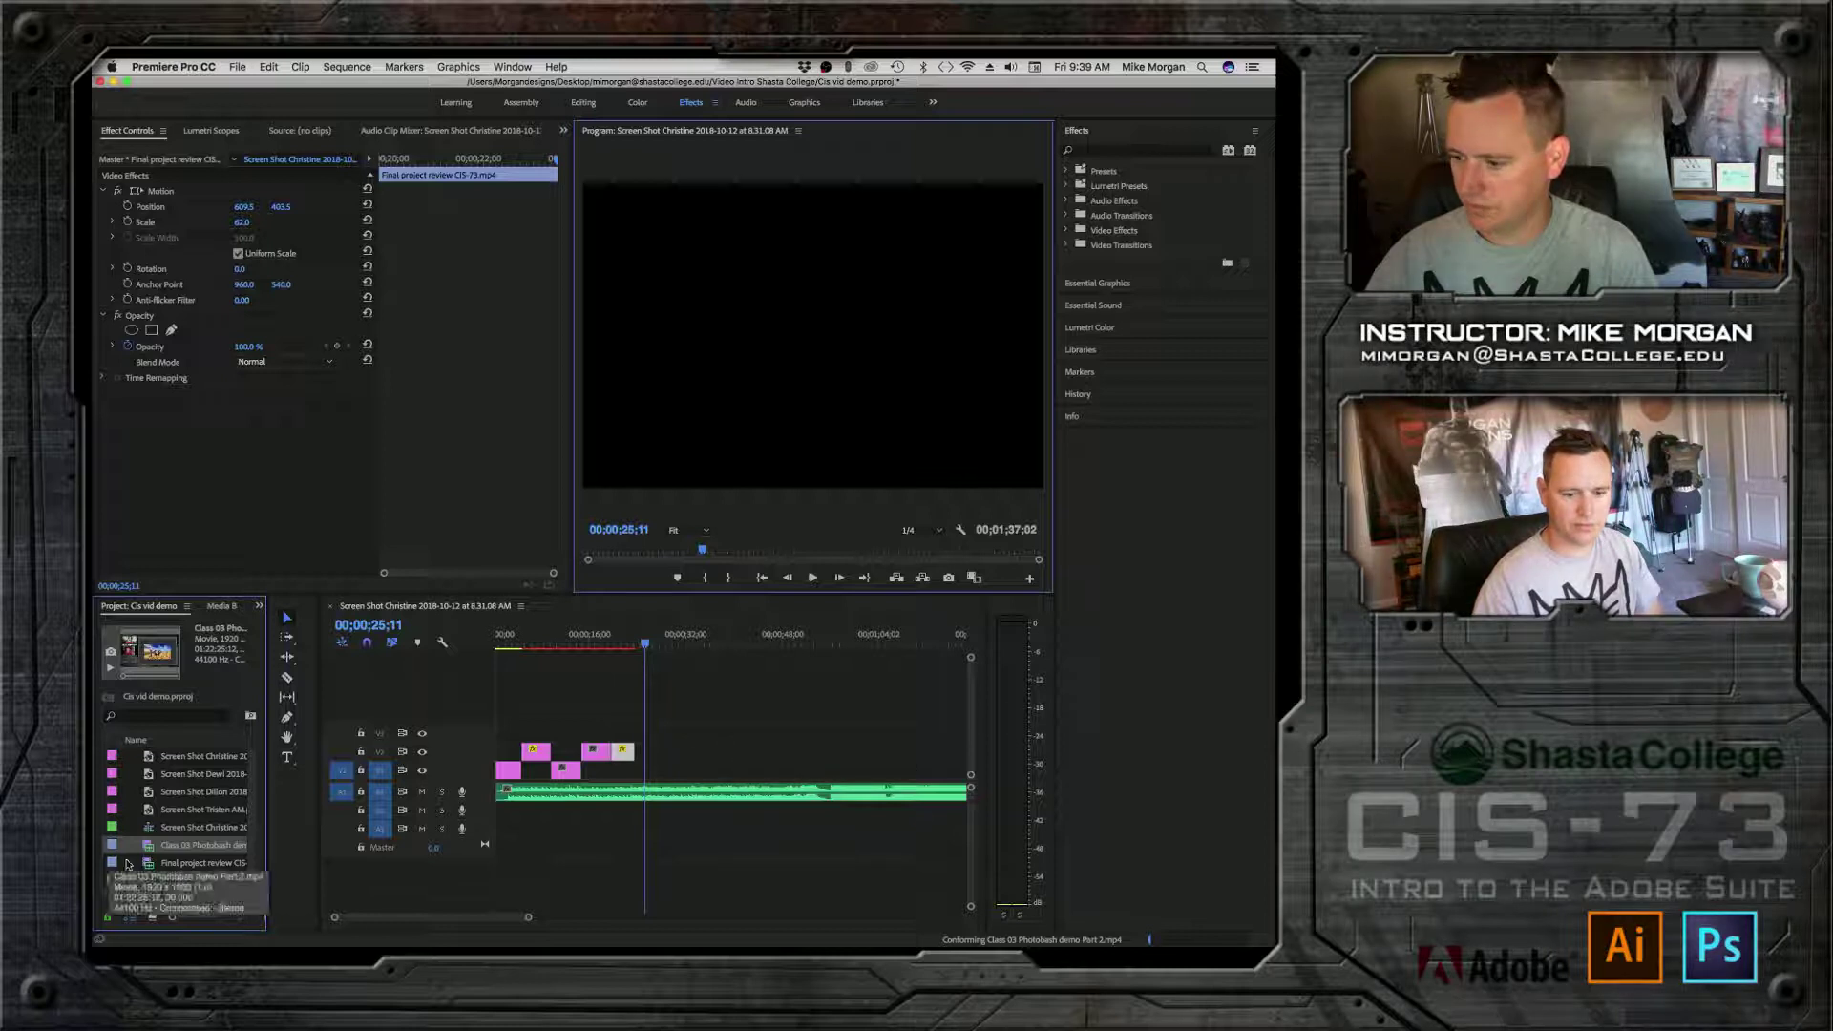
{"action": "left_click_drag", "start_coordinate": [198, 848], "coordinate": [655, 763]}
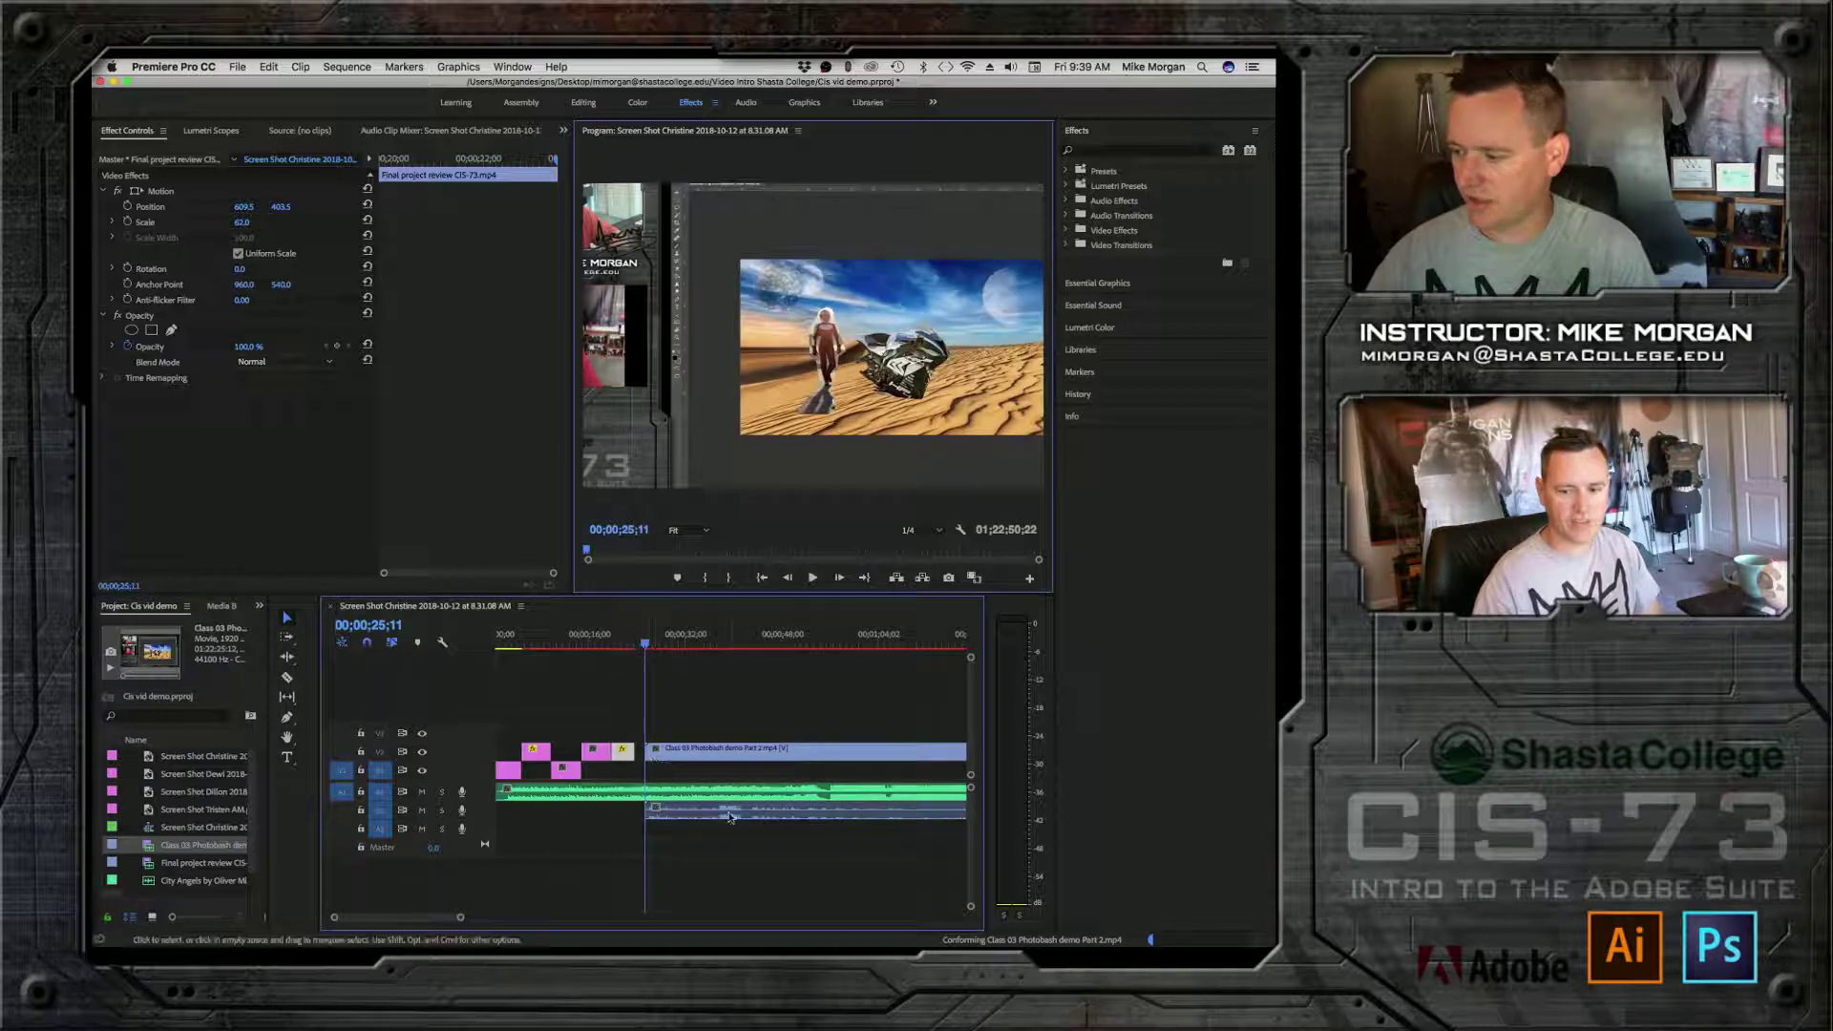
{"action": "right_click", "coordinate": [723, 756]}
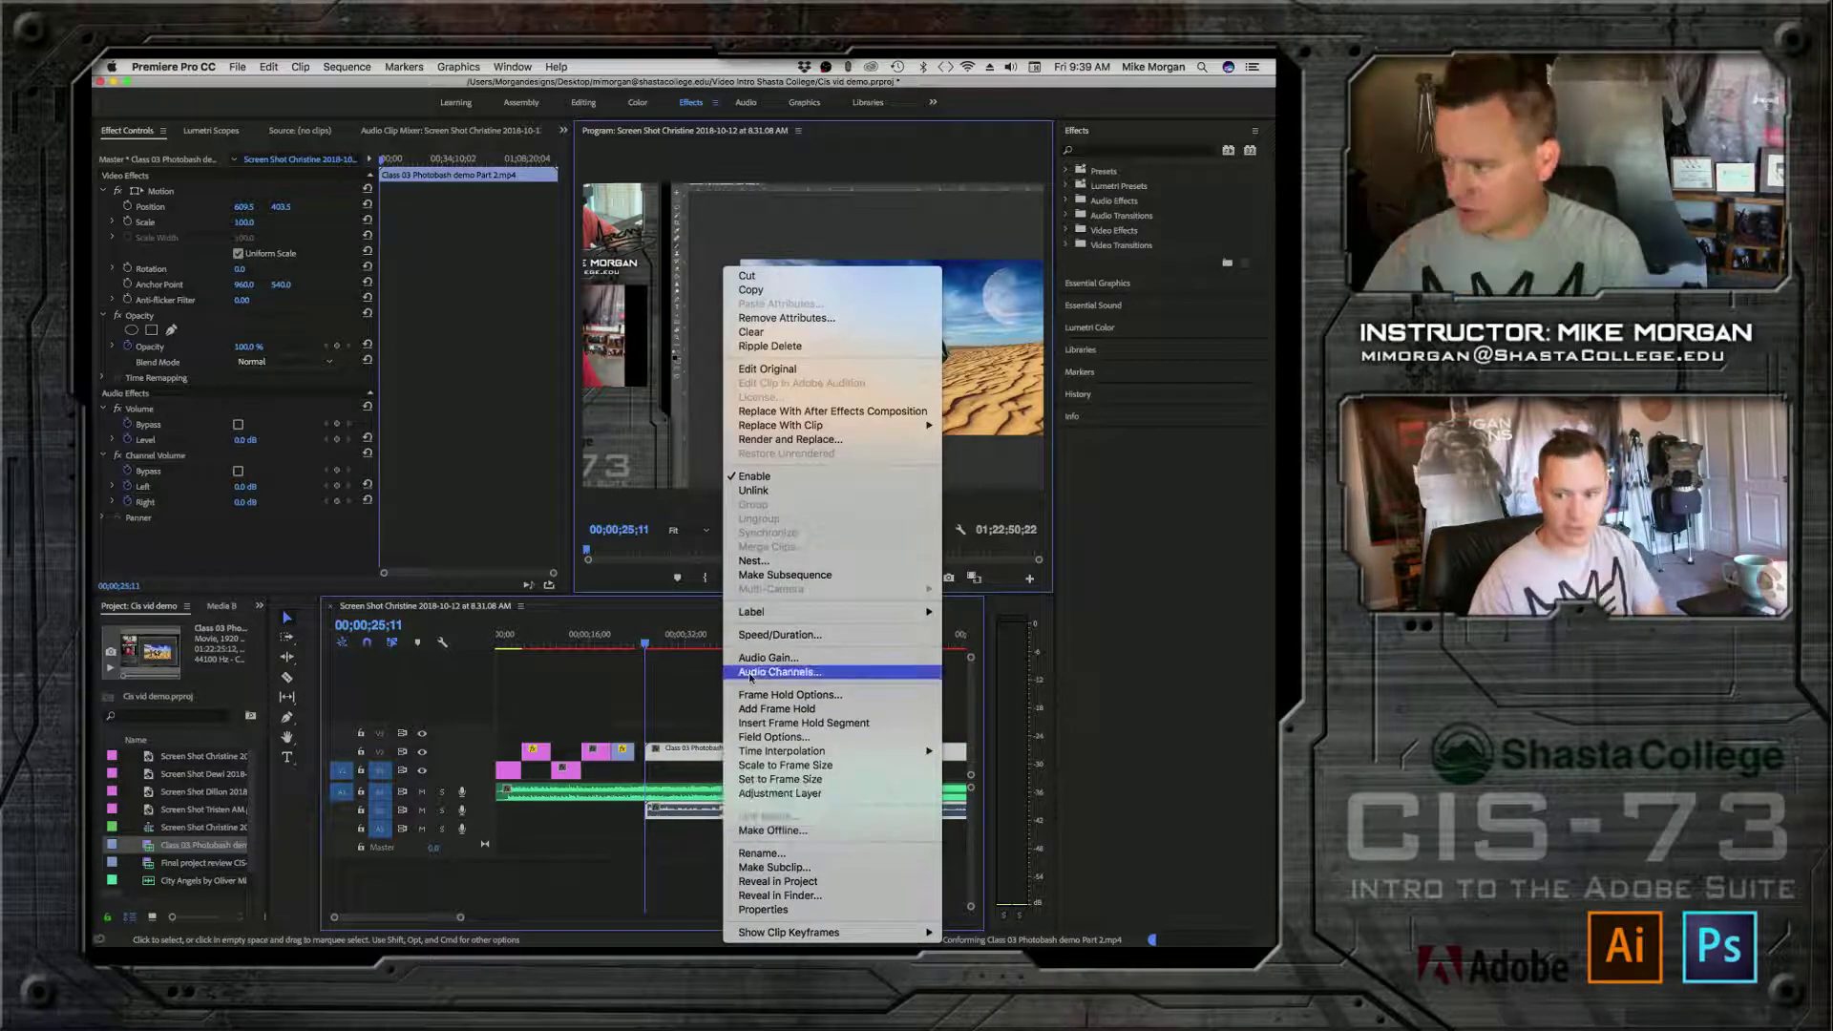
{"action": "left_click", "coordinate": [753, 491]}
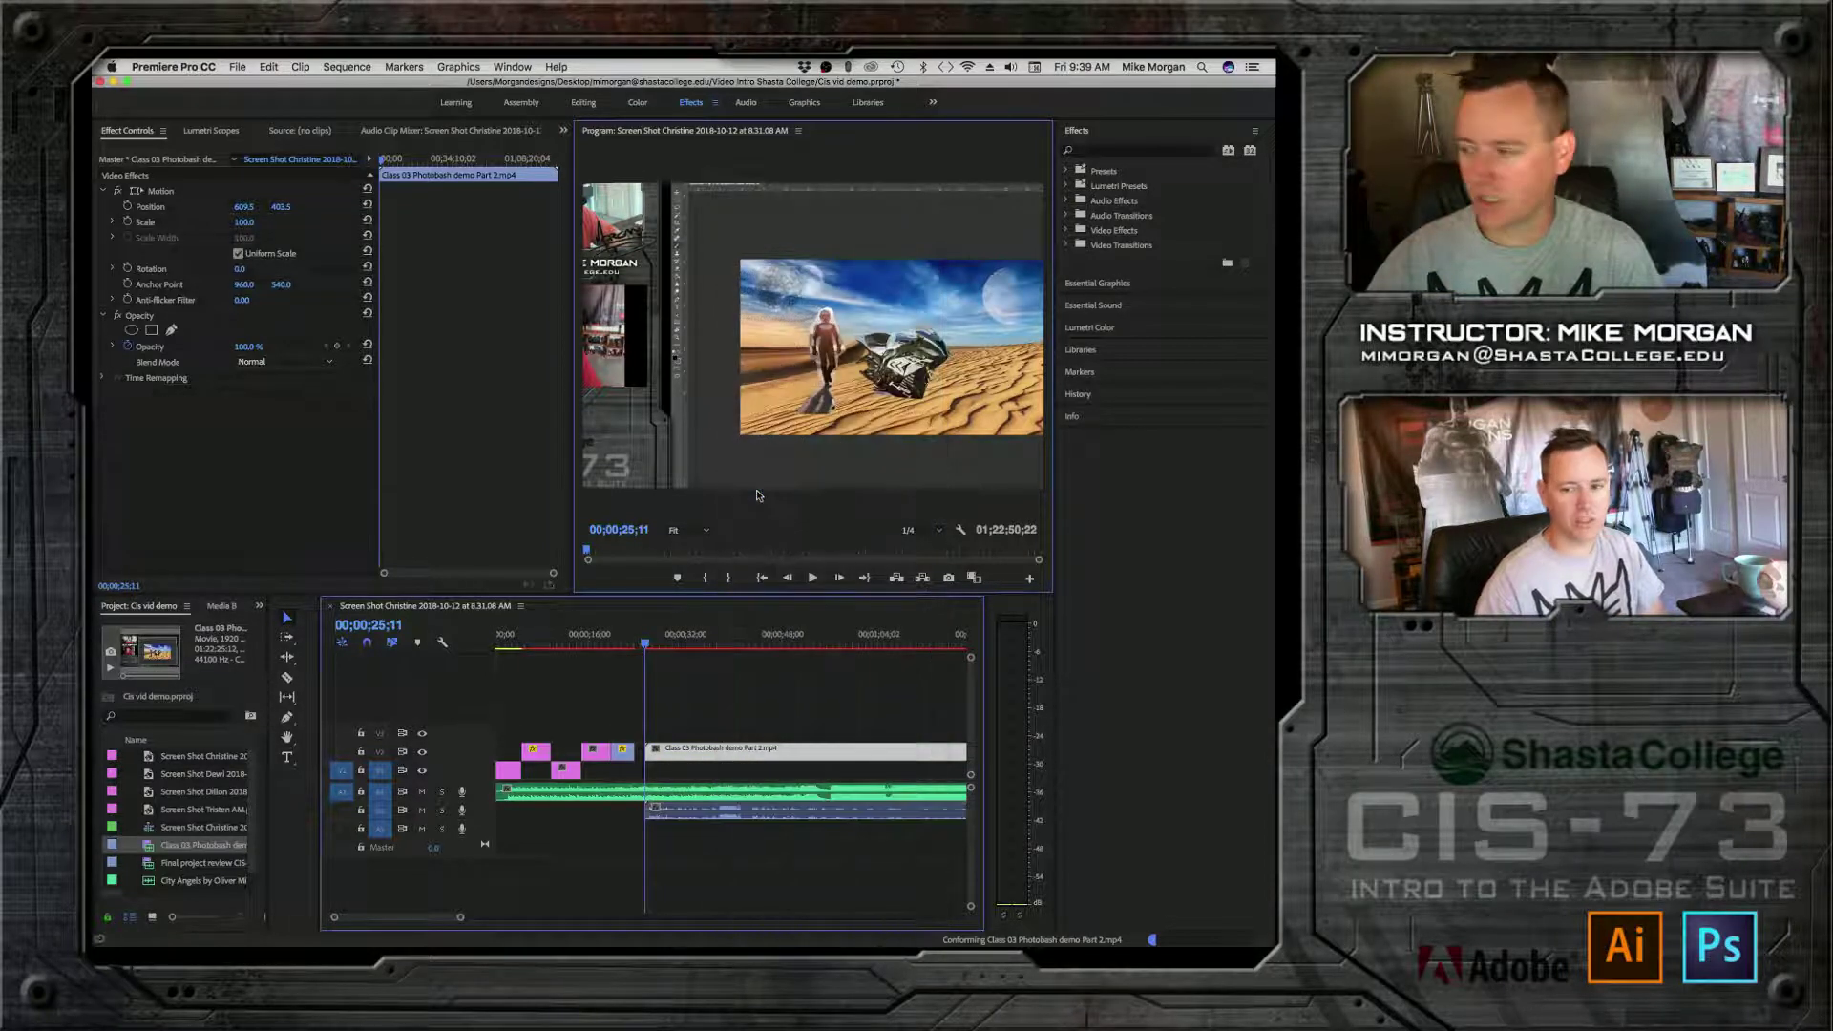
{"action": "left_click", "coordinate": [694, 815]}
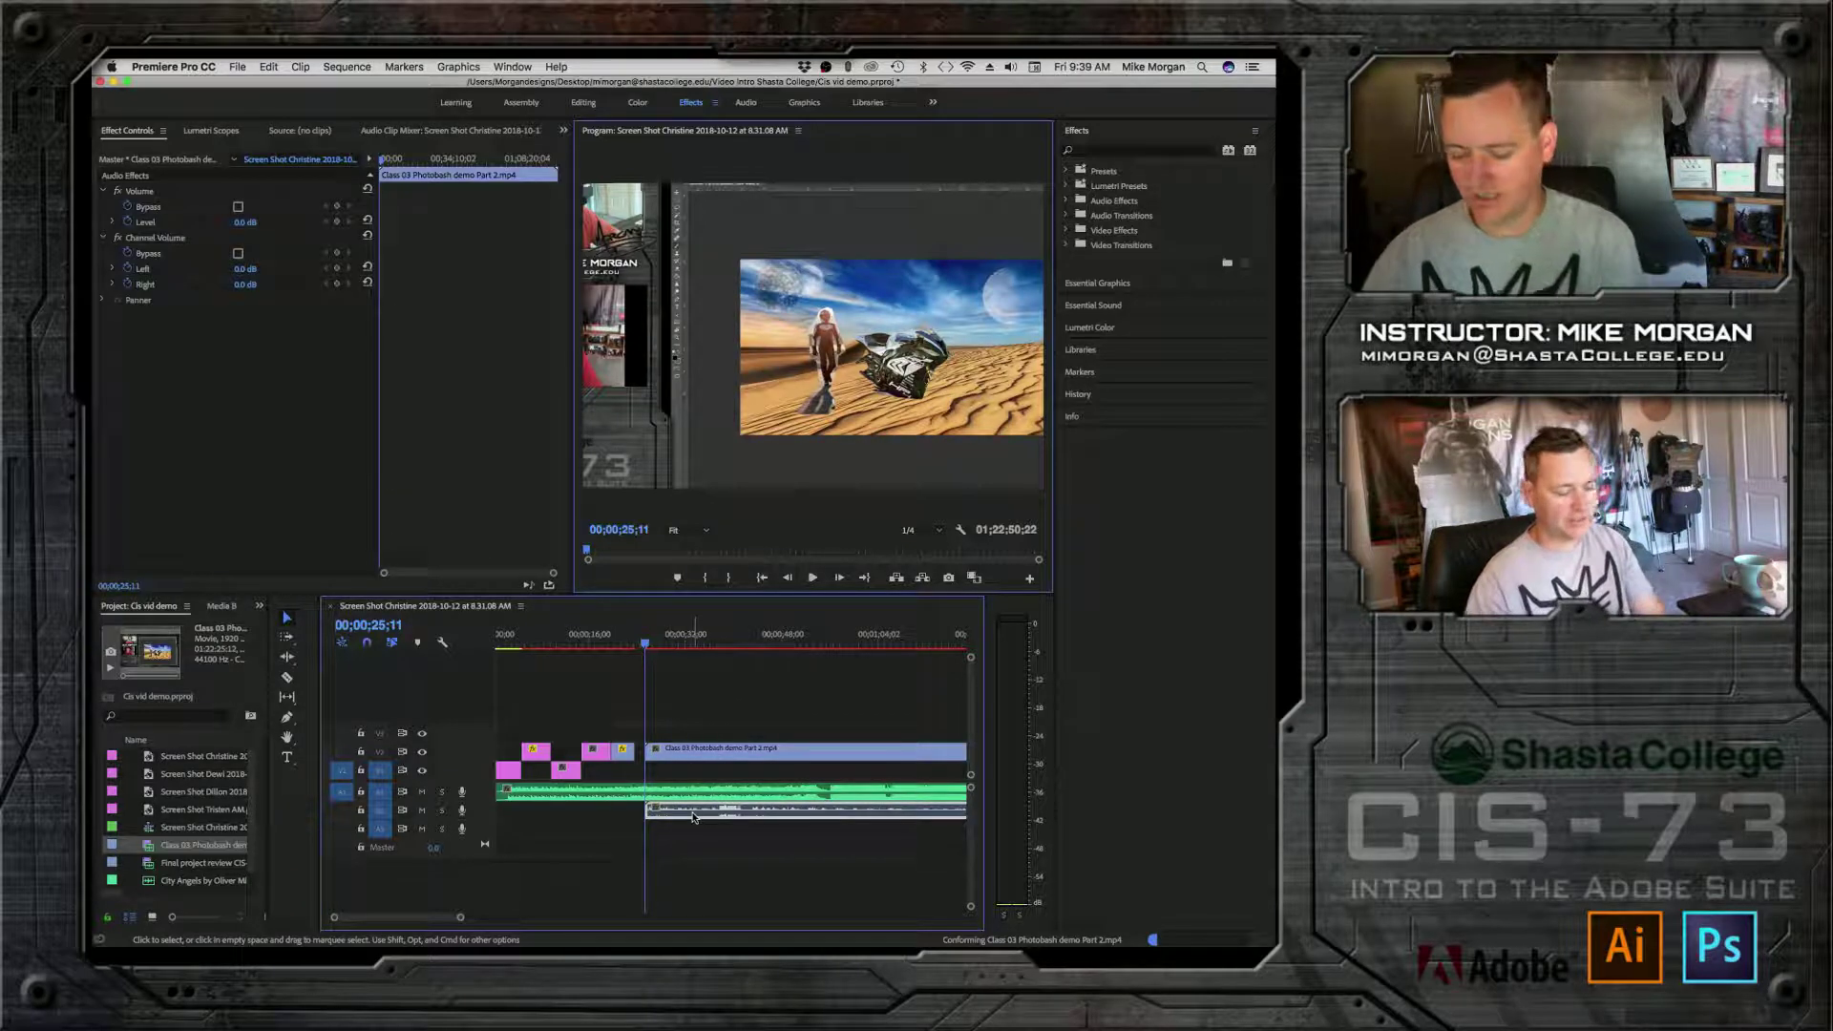
{"action": "key", "text": "Delete"}
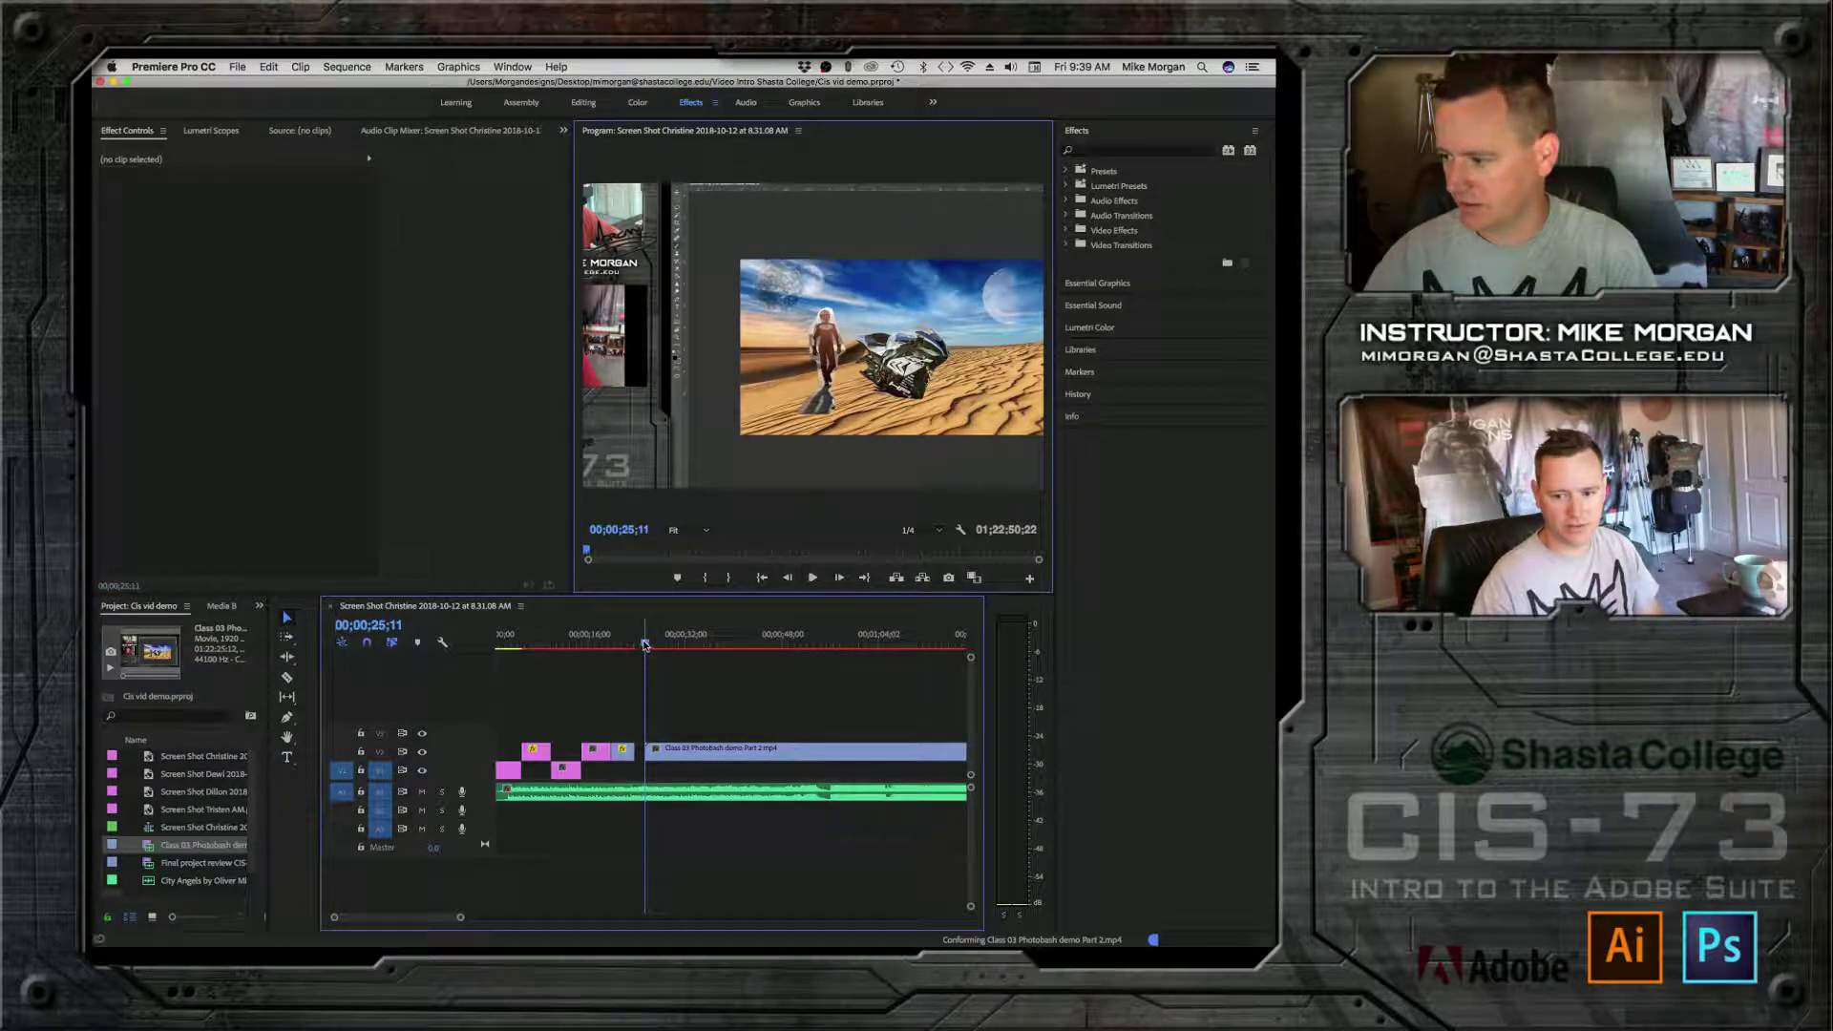
Step: Butt the Photobash demo clip against the stills and set its speed to 800%
{"action": "left_click_drag", "start_coordinate": [645, 645], "coordinate": [621, 645]}
{"action": "left_click_drag", "start_coordinate": [671, 761], "coordinate": [662, 761]}
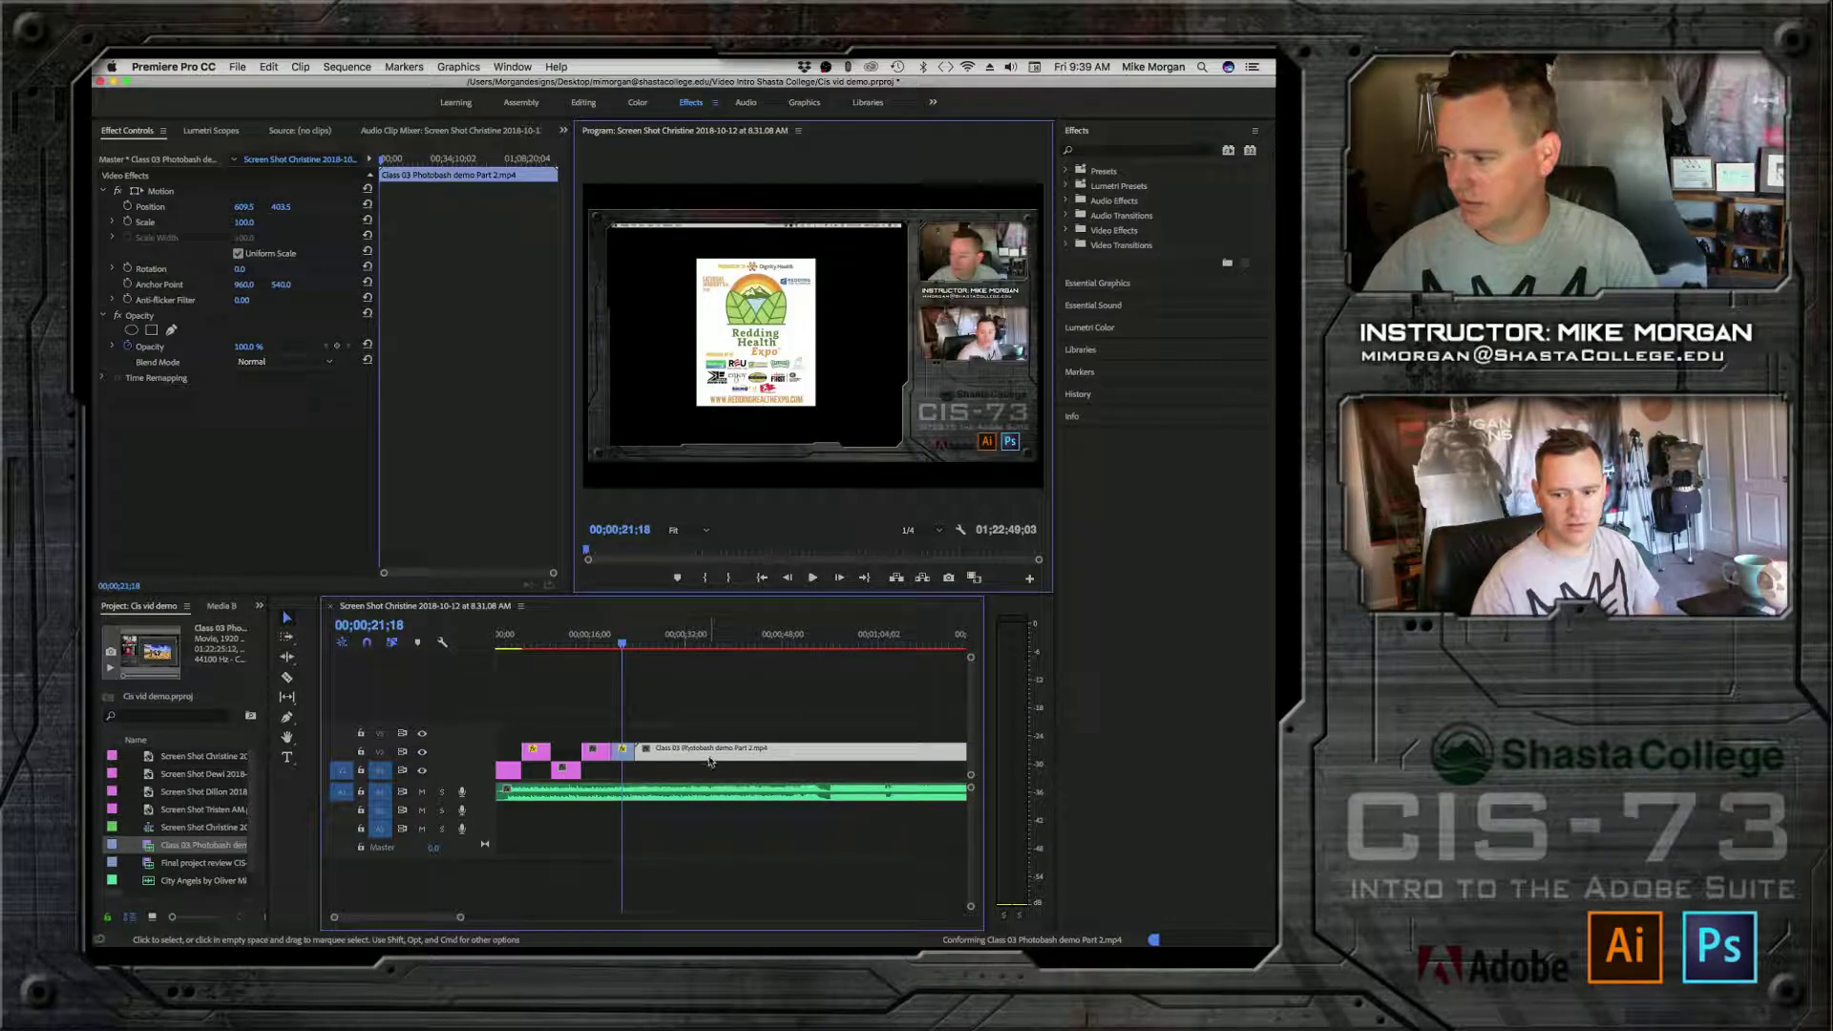
{"action": "right_click", "coordinate": [710, 754]}
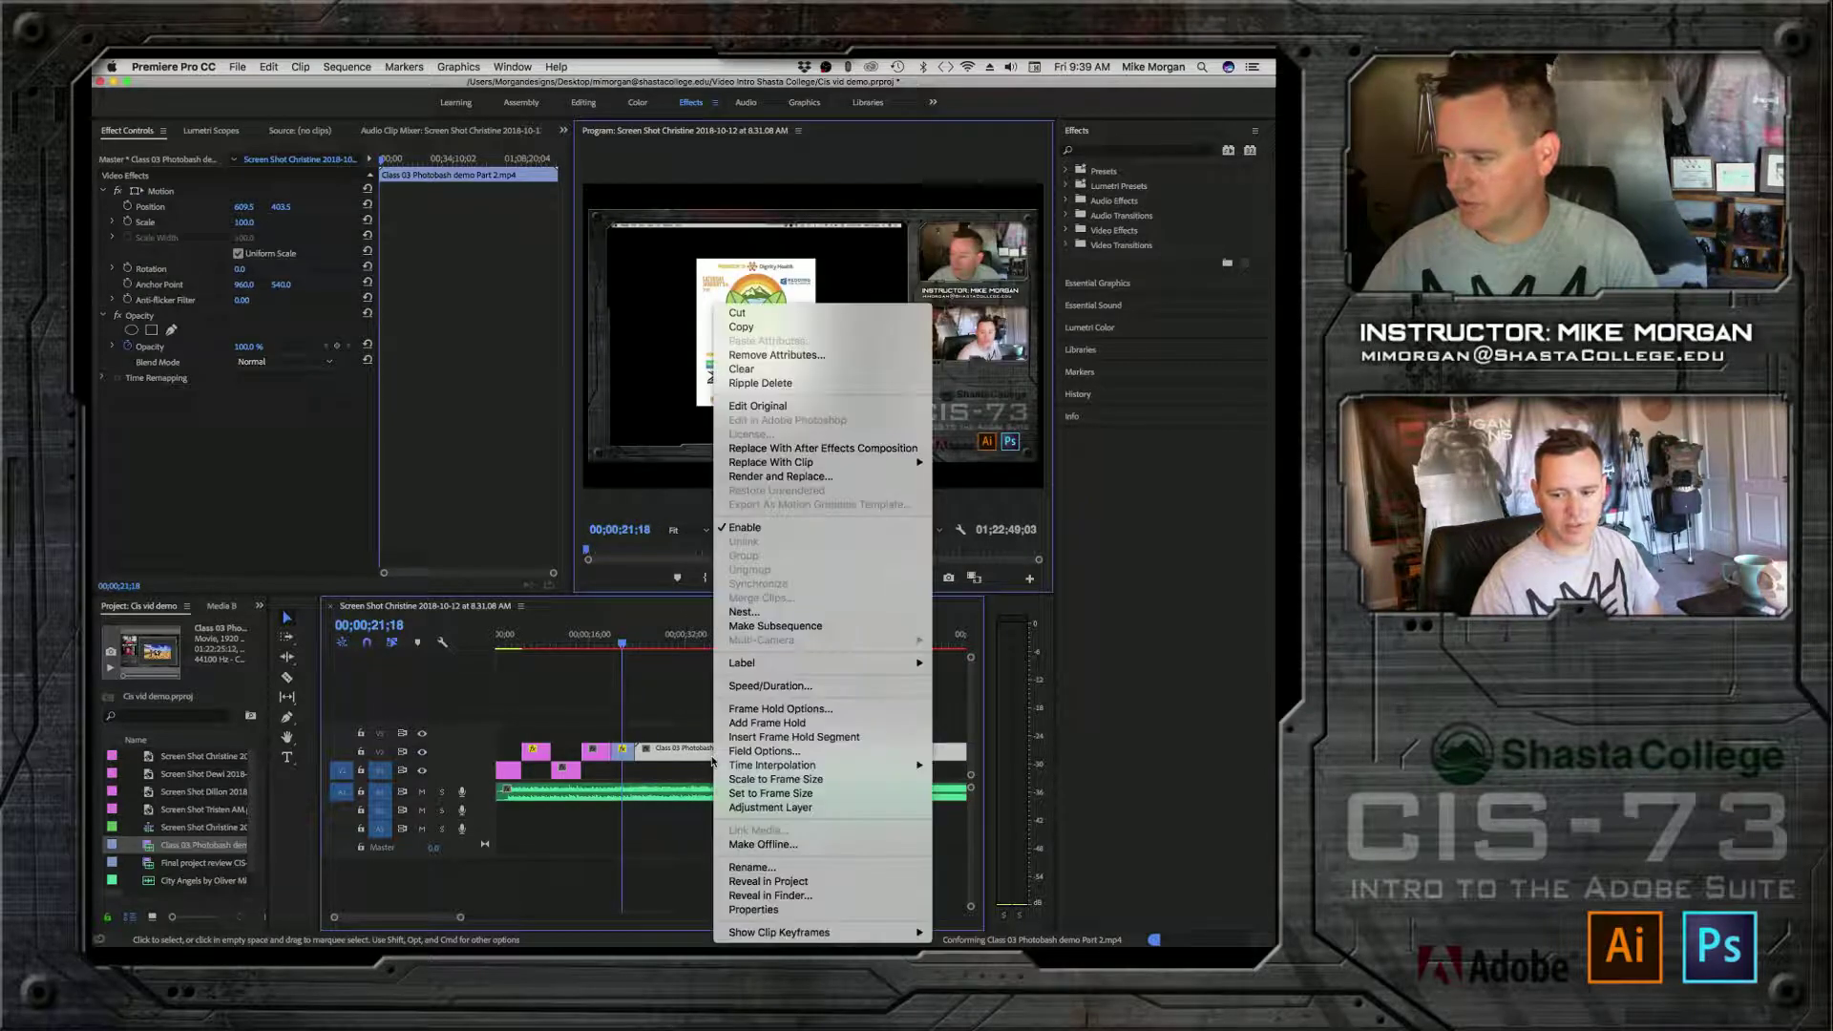
{"action": "left_click", "coordinate": [769, 686]}
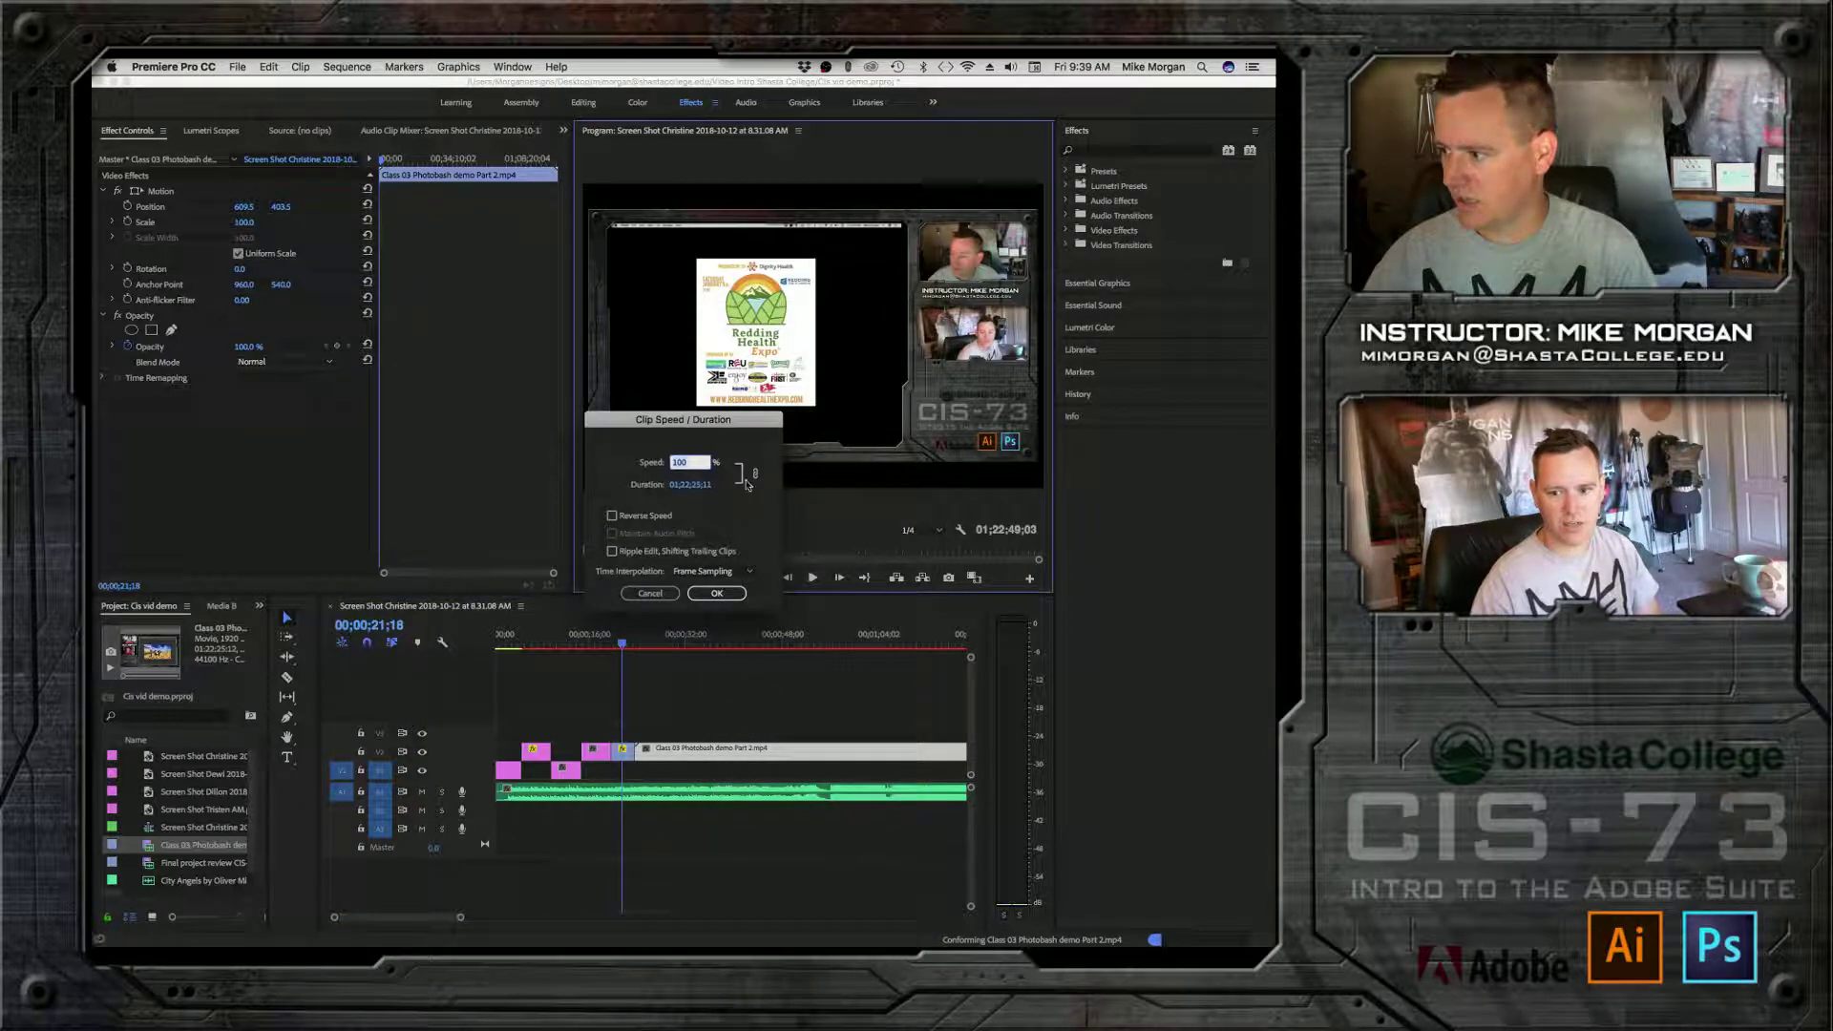
{"action": "type", "text": "800"}
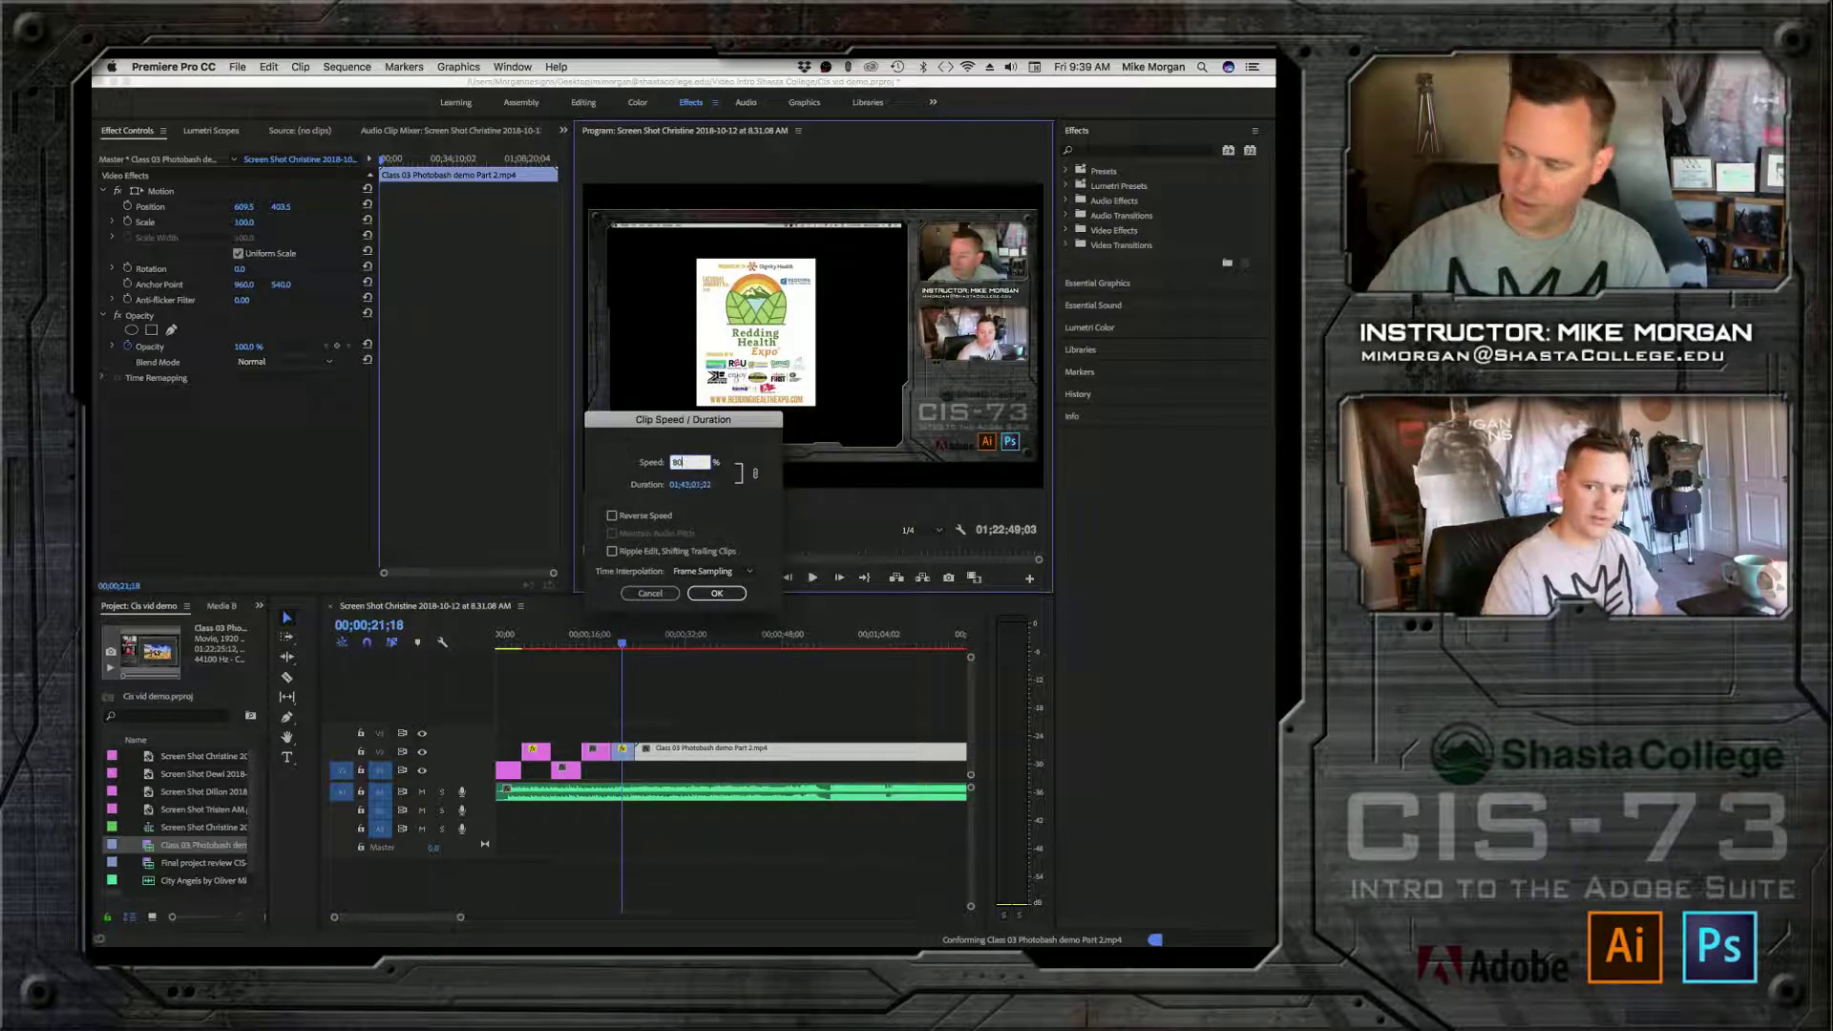
{"action": "left_click", "coordinate": [711, 593]}
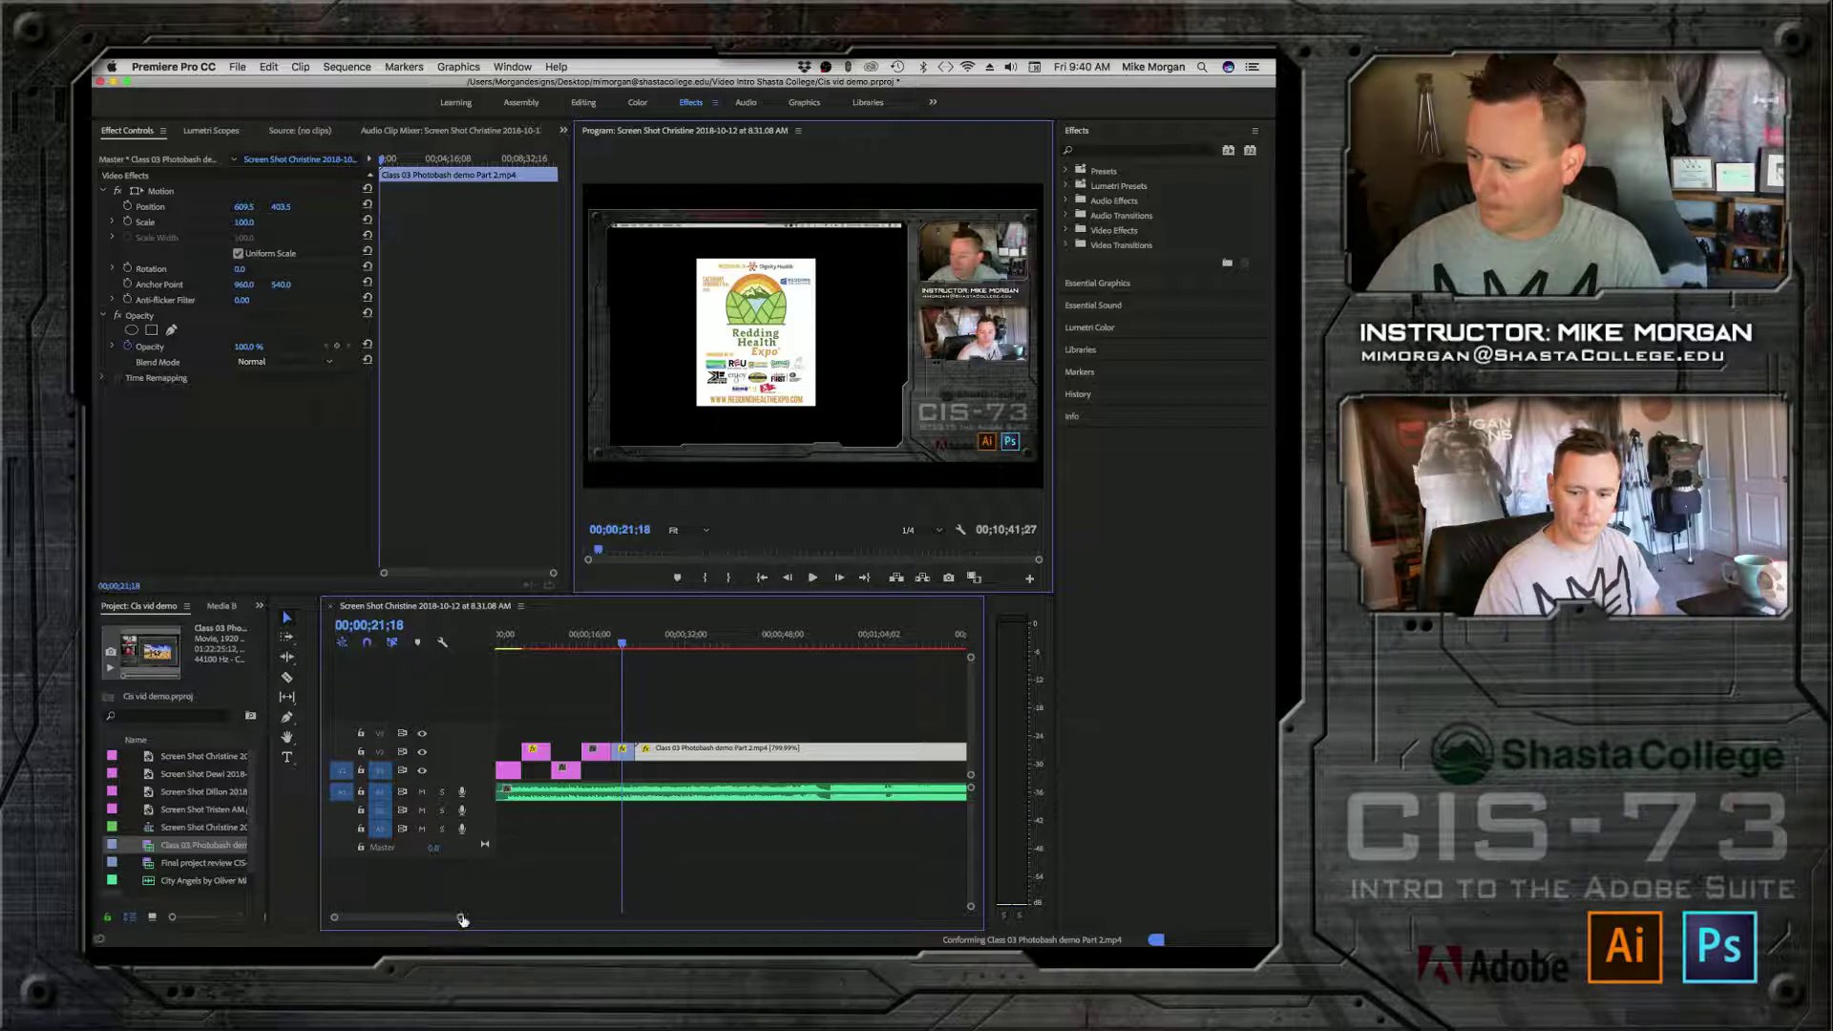
{"action": "left_click_drag", "start_coordinate": [462, 917], "coordinate": [649, 924]}
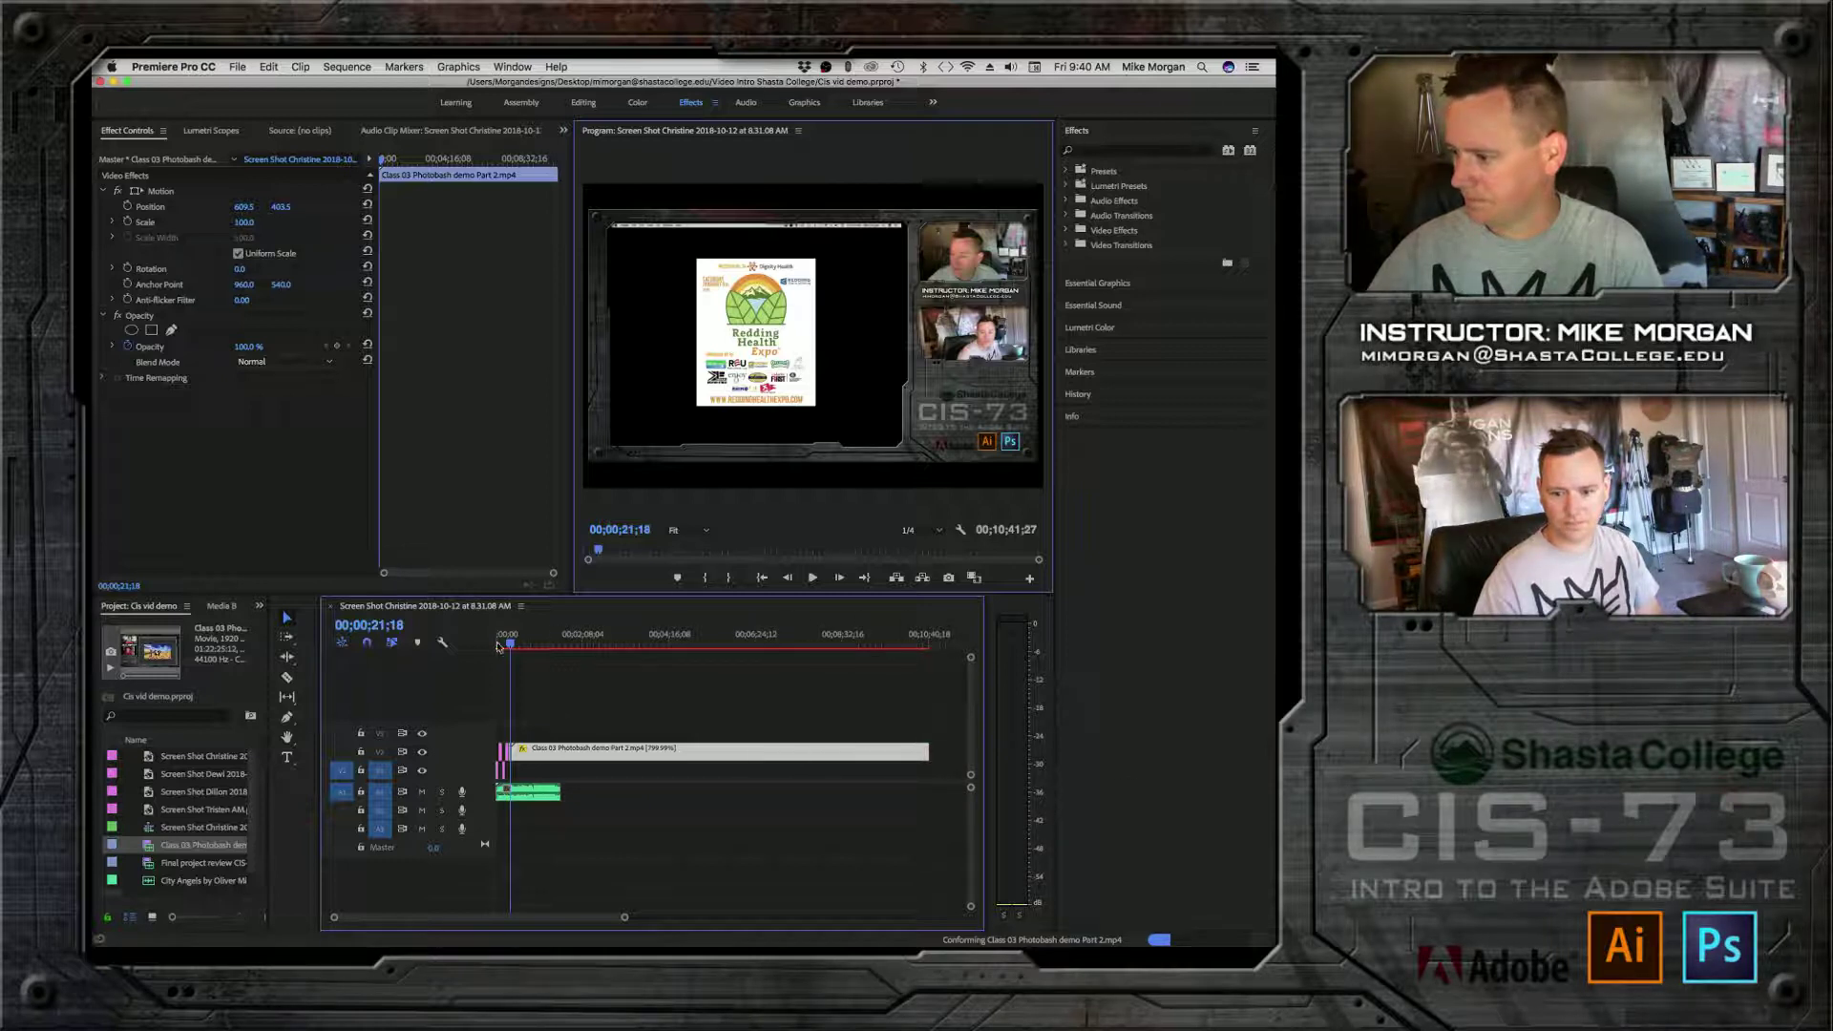
Step: Scrub into the sped-up demo clip, pause, and lower its Scale to about 61 so the whole recording fits
{"action": "left_click_drag", "start_coordinate": [508, 647], "coordinate": [617, 688]}
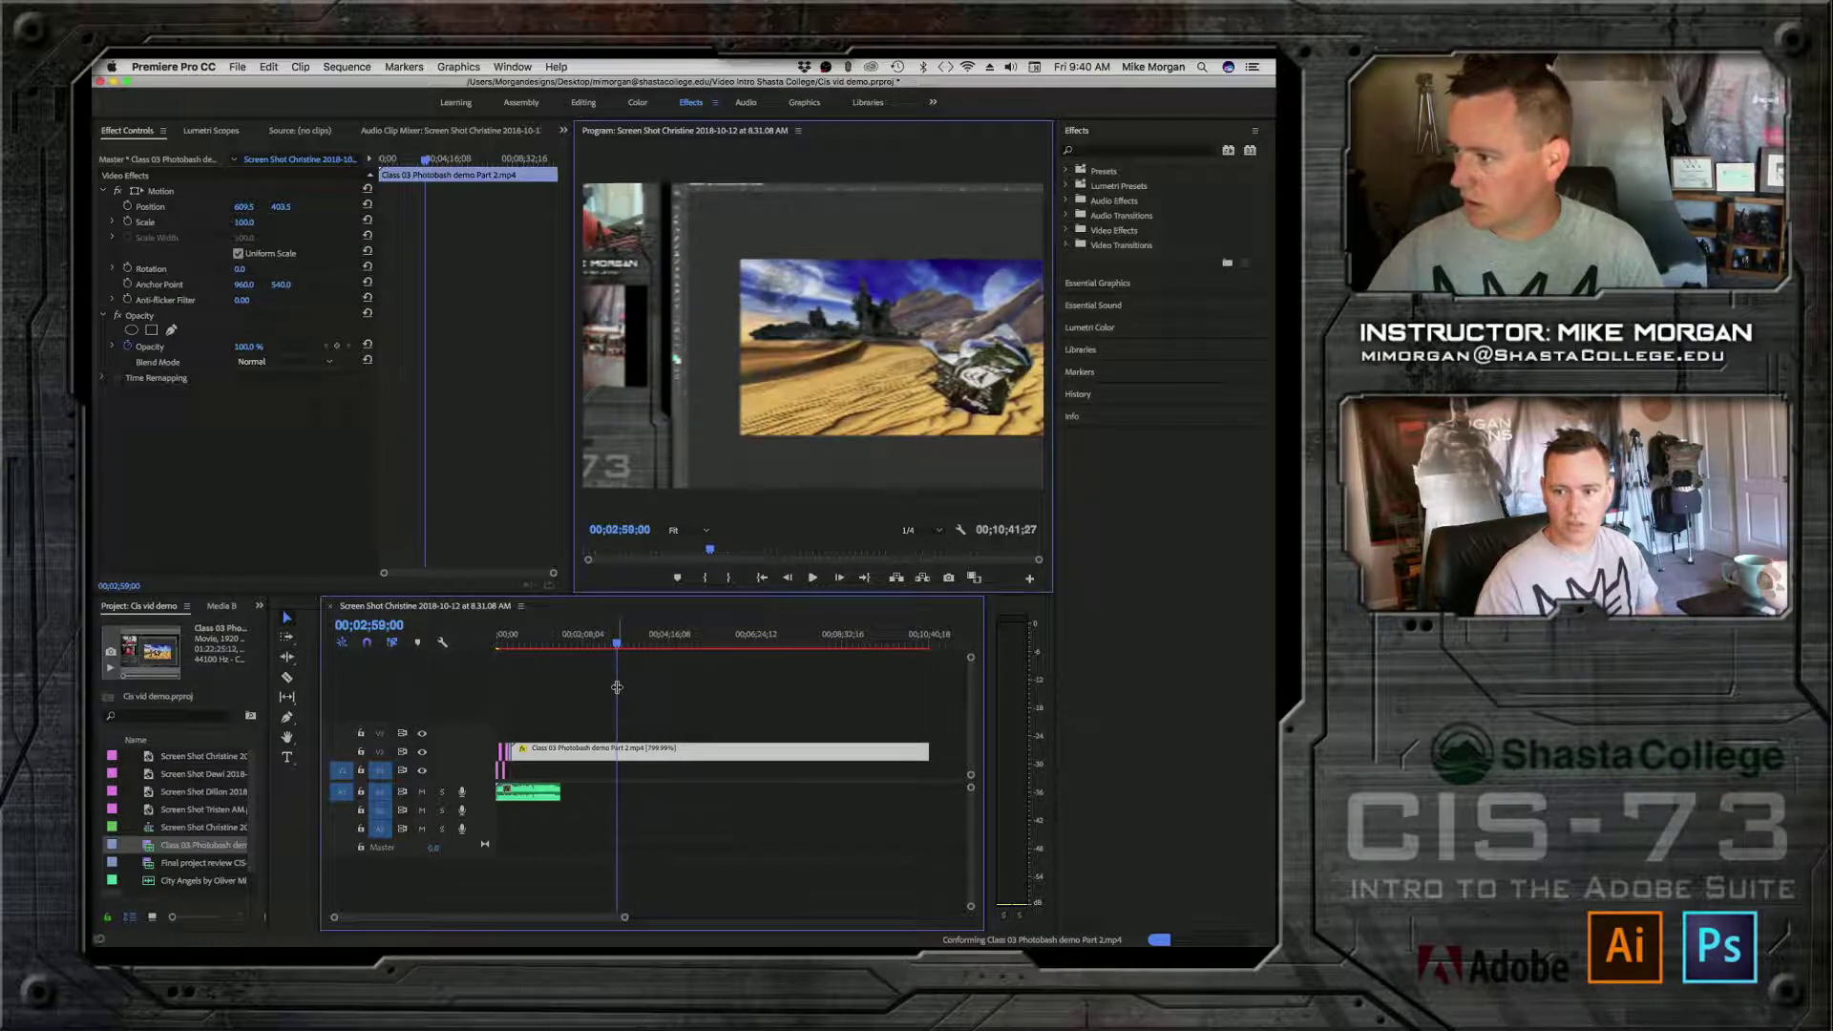
{"action": "key", "text": "space"}
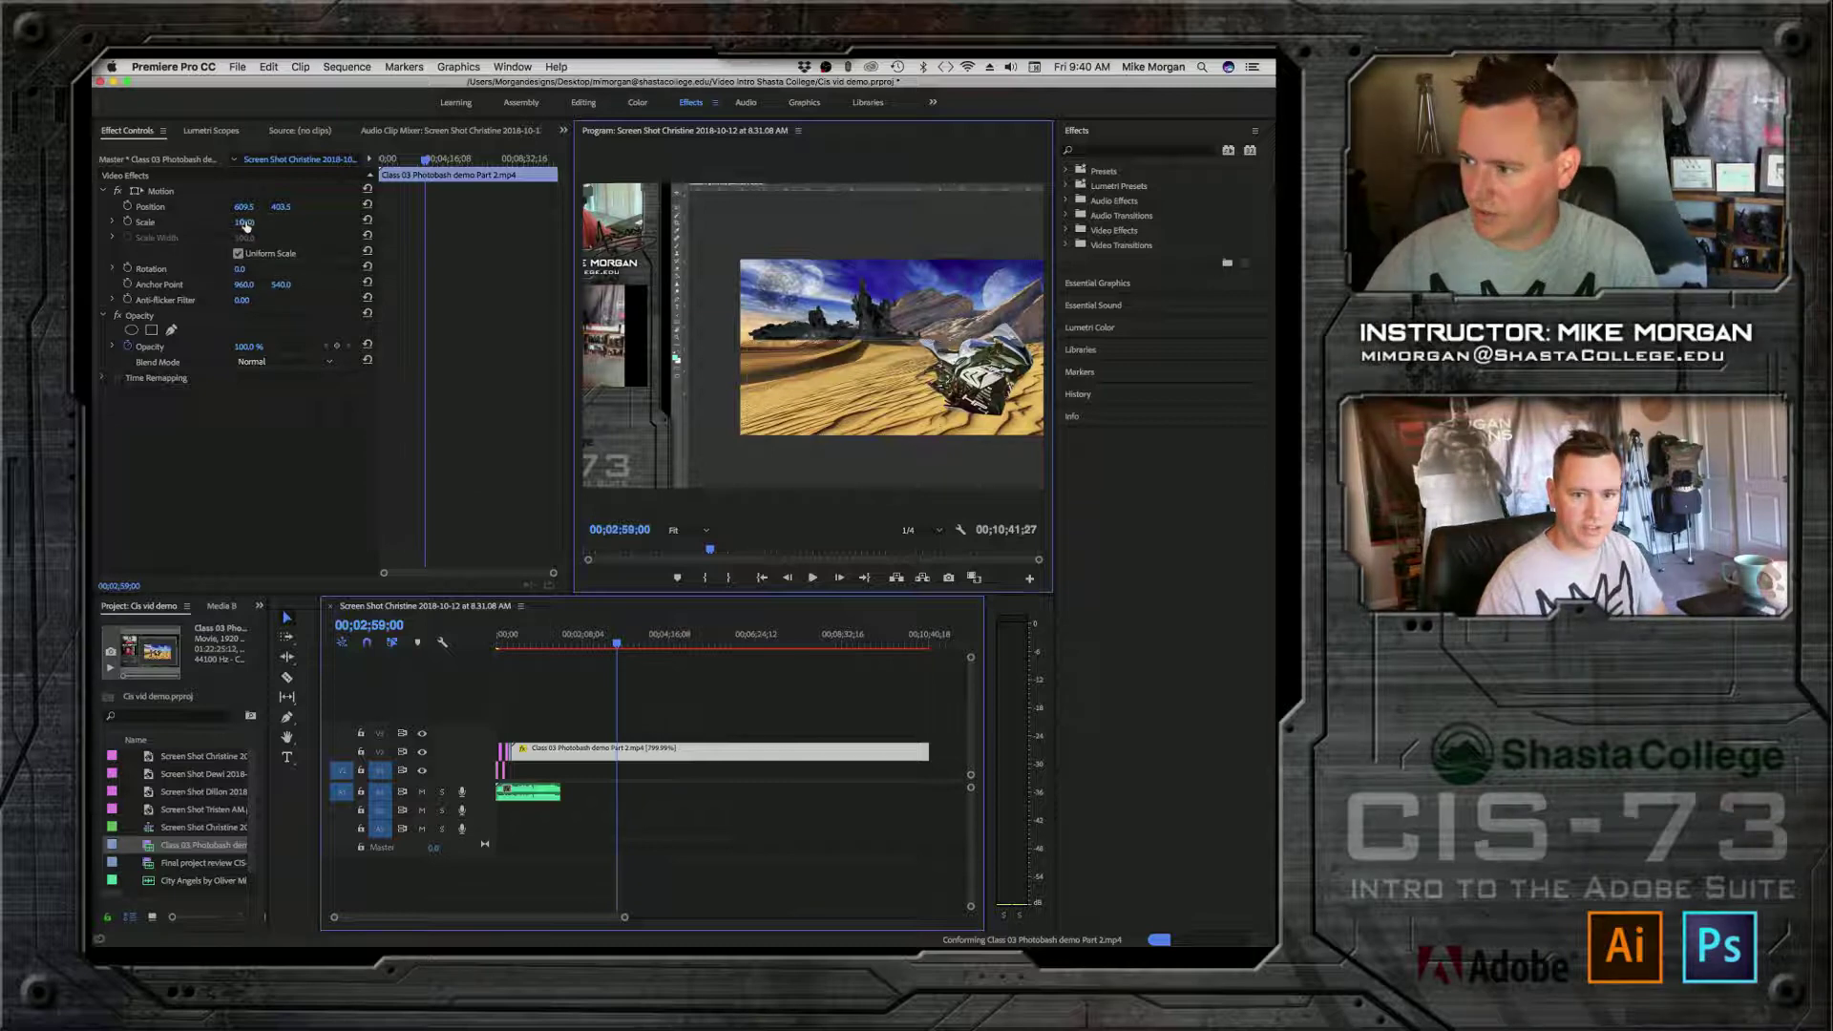
{"action": "mouse_move", "coordinate": [244, 222]}
{"action": "left_mouse_down"}
{"action": "mouse_move", "coordinate": [263, 222]}
{"action": "mouse_move", "coordinate": [210, 221]}
{"action": "mouse_move", "coordinate": [251, 222]}
{"action": "left_mouse_up"}
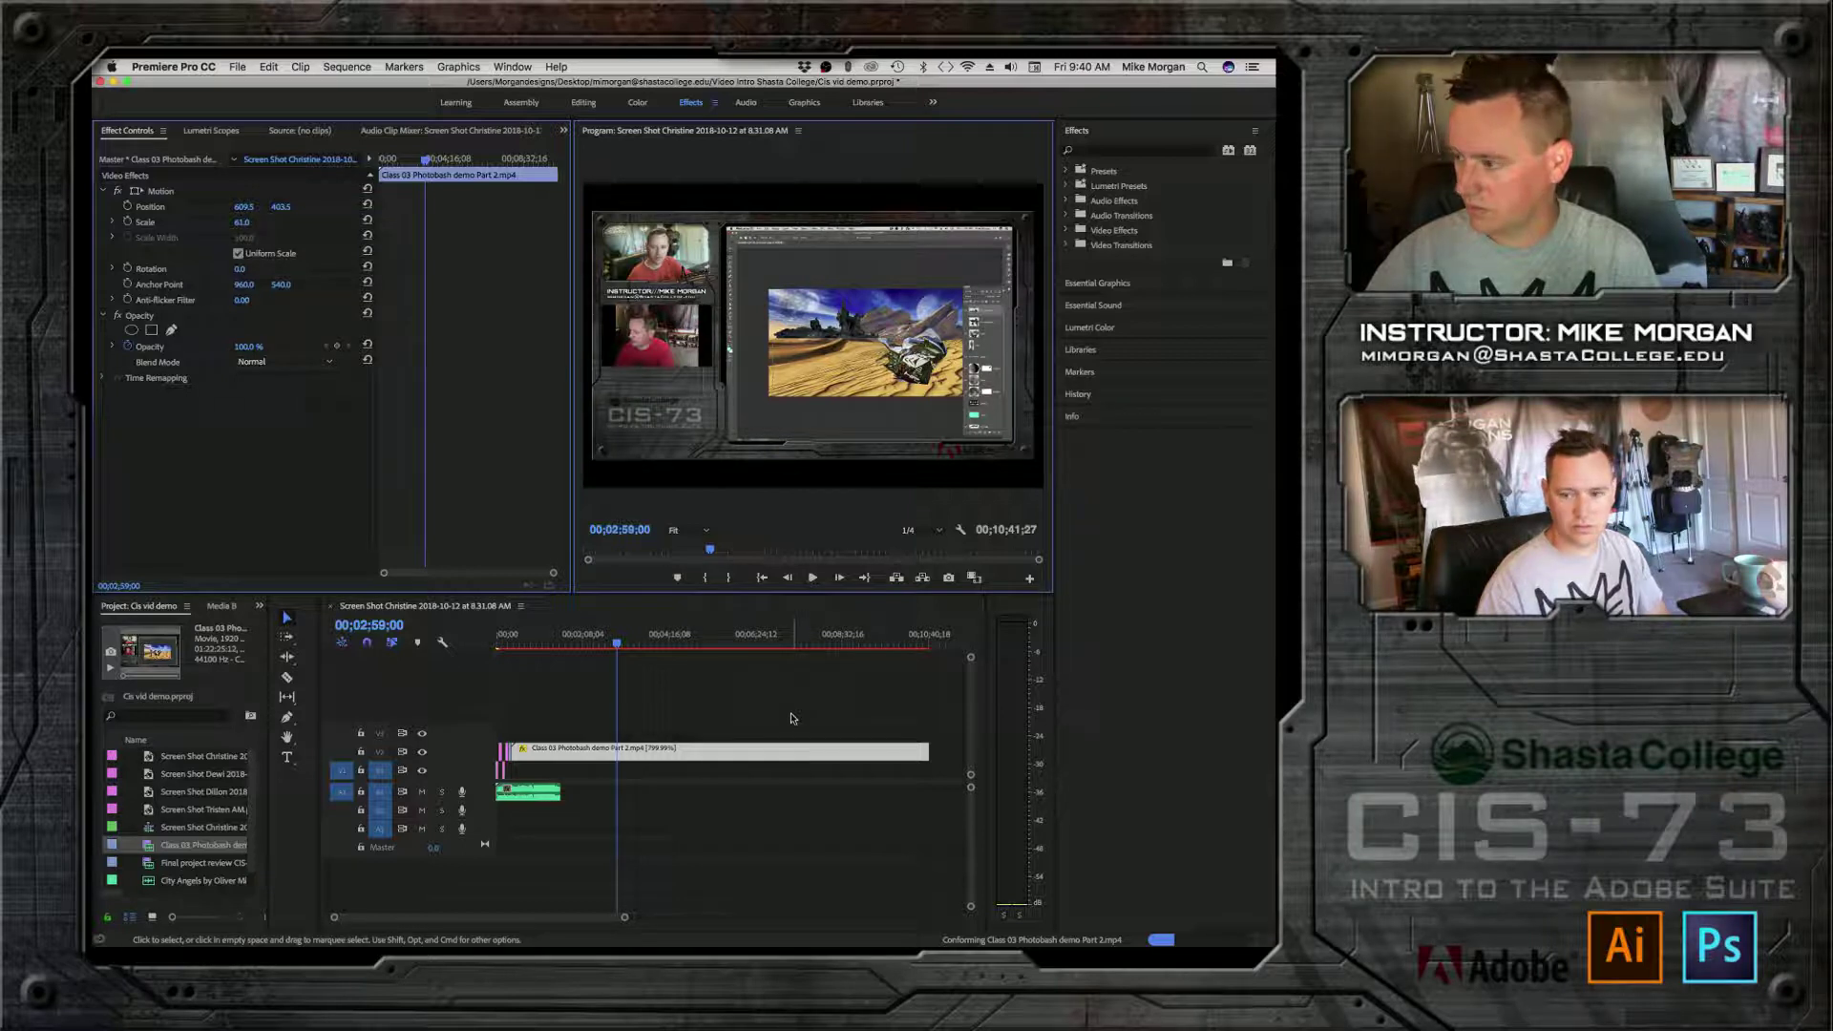
Step: Try a 5.72 speed in the demo clip's Speed/Duration dialog twice, cancelling both times to keep 799.99%
{"action": "right_click", "coordinate": [665, 754]}
{"action": "left_click", "coordinate": [706, 686]}
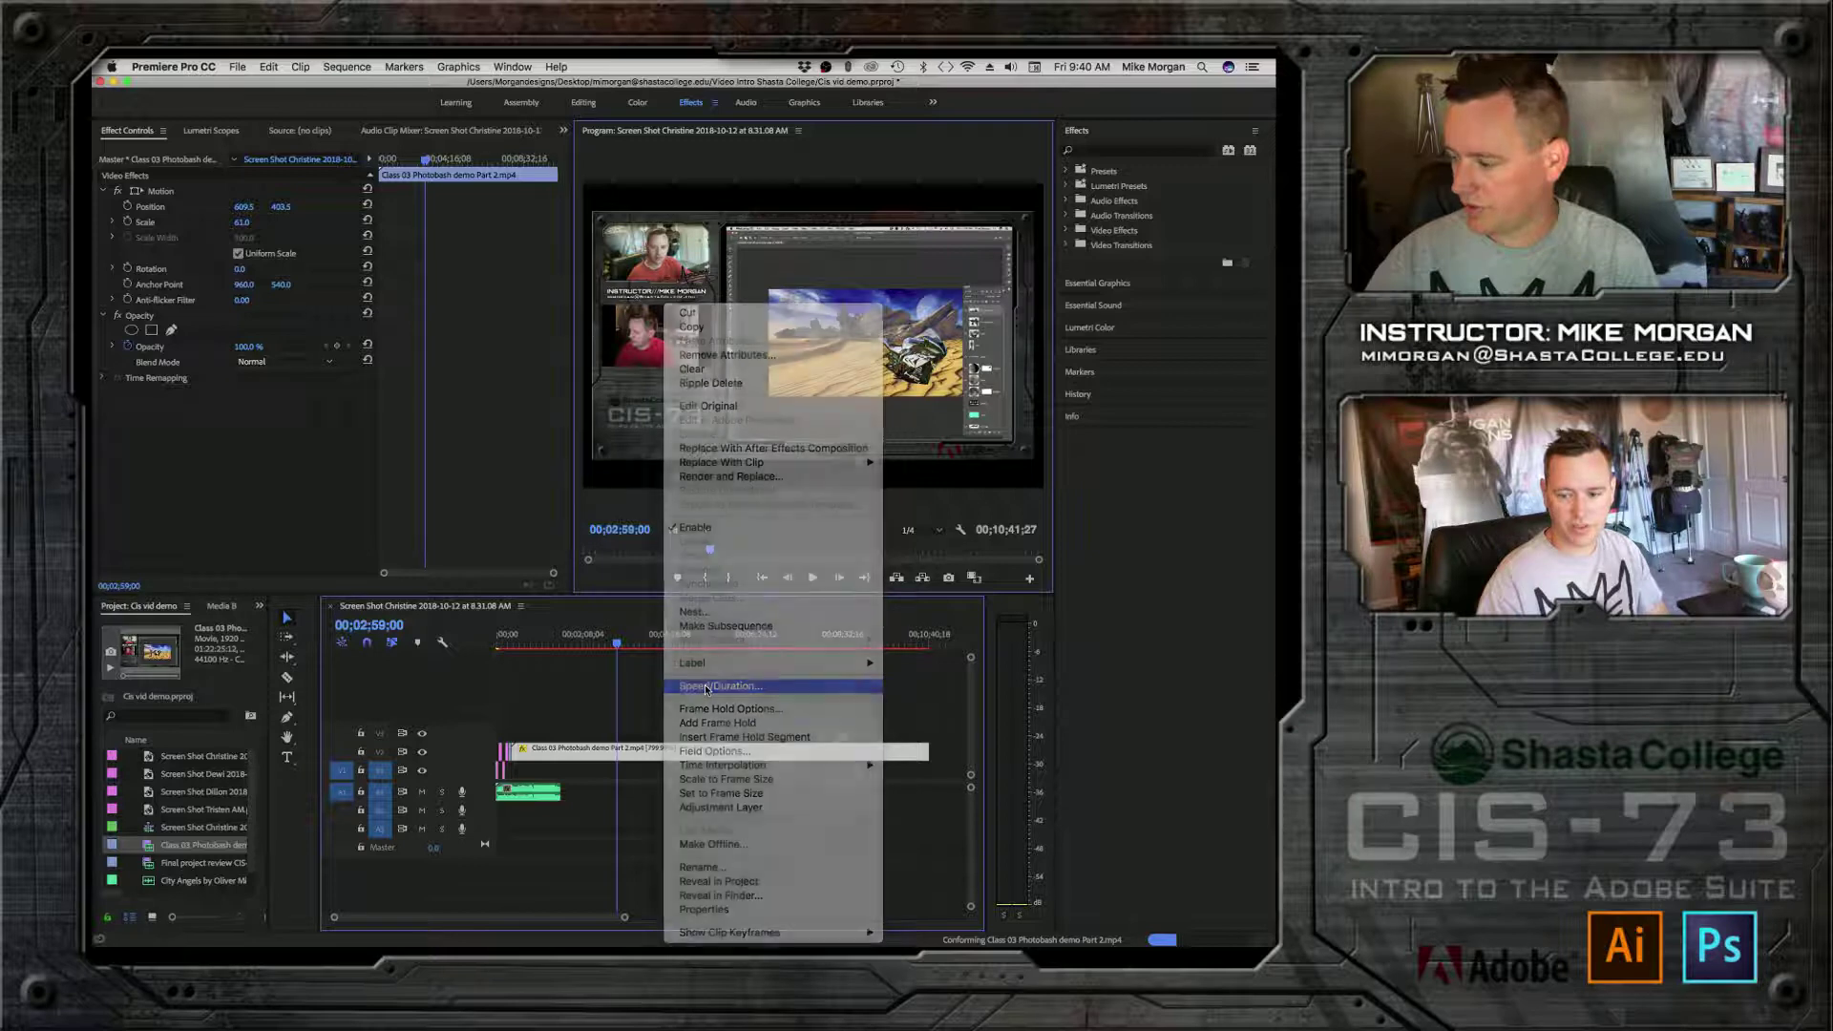
{"action": "type", "text": "5.7200"}
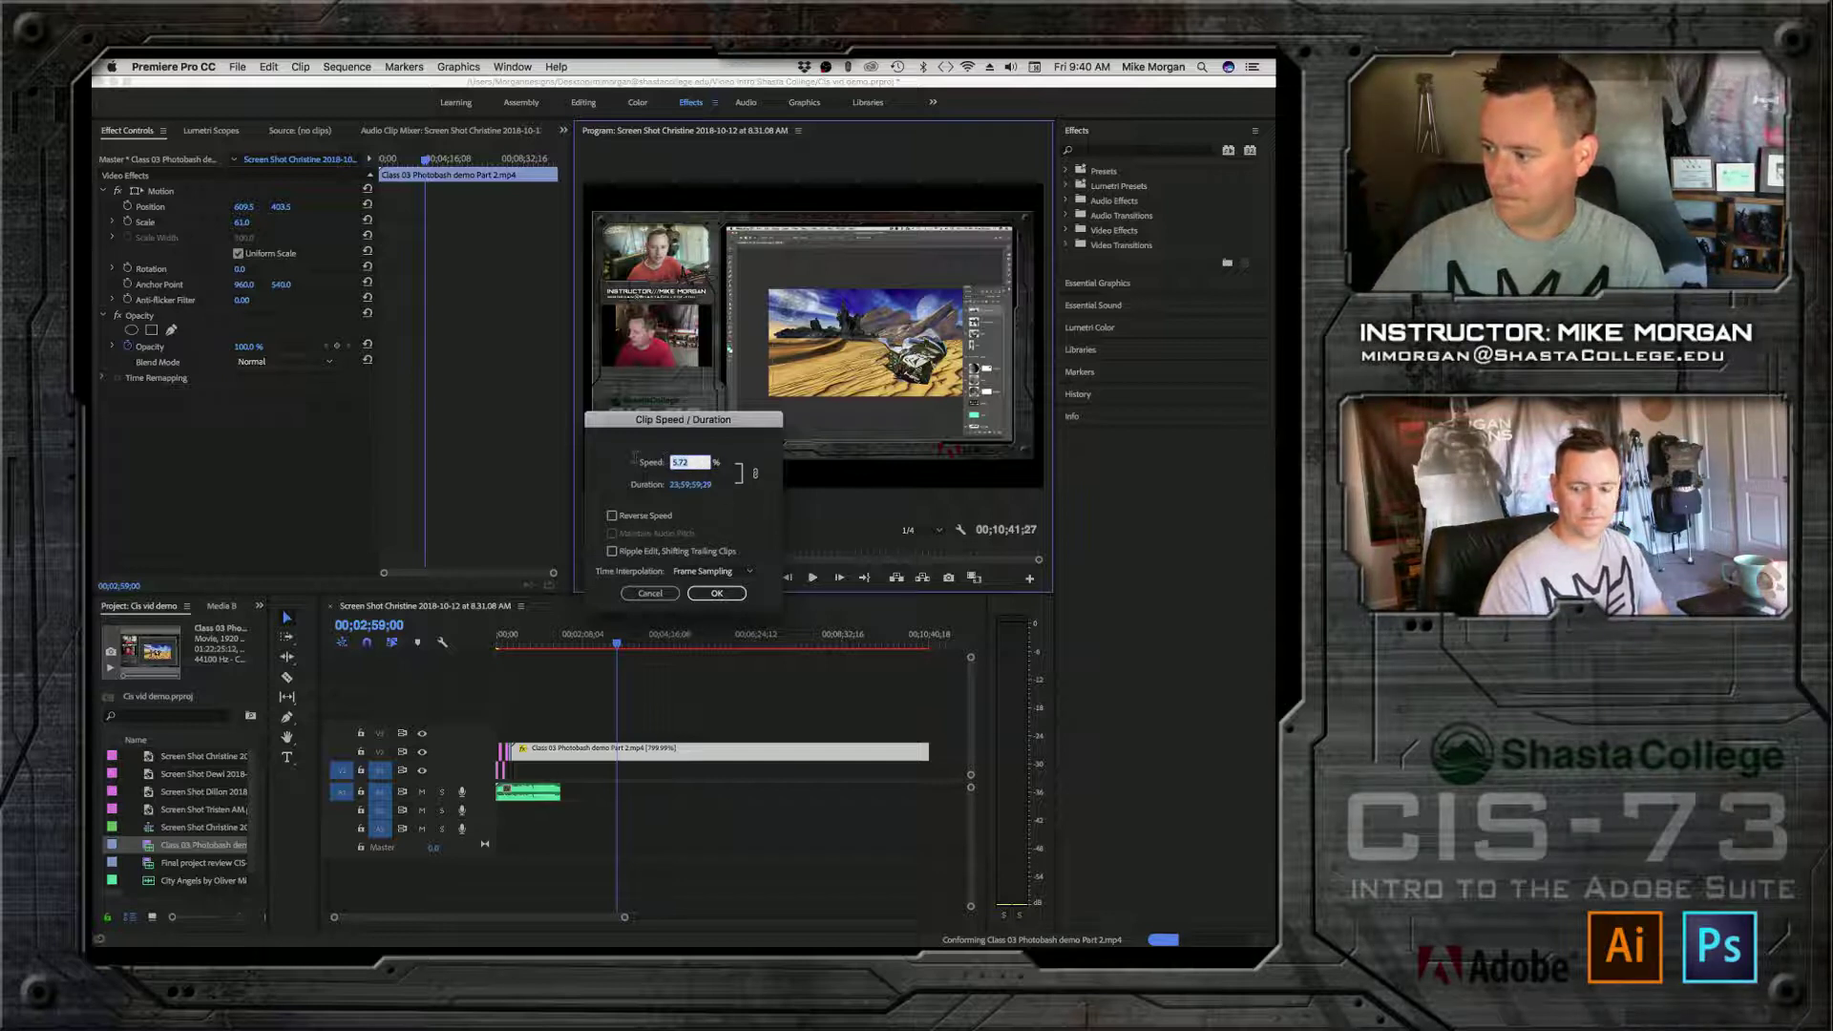
{"action": "left_click", "coordinate": [686, 462]}
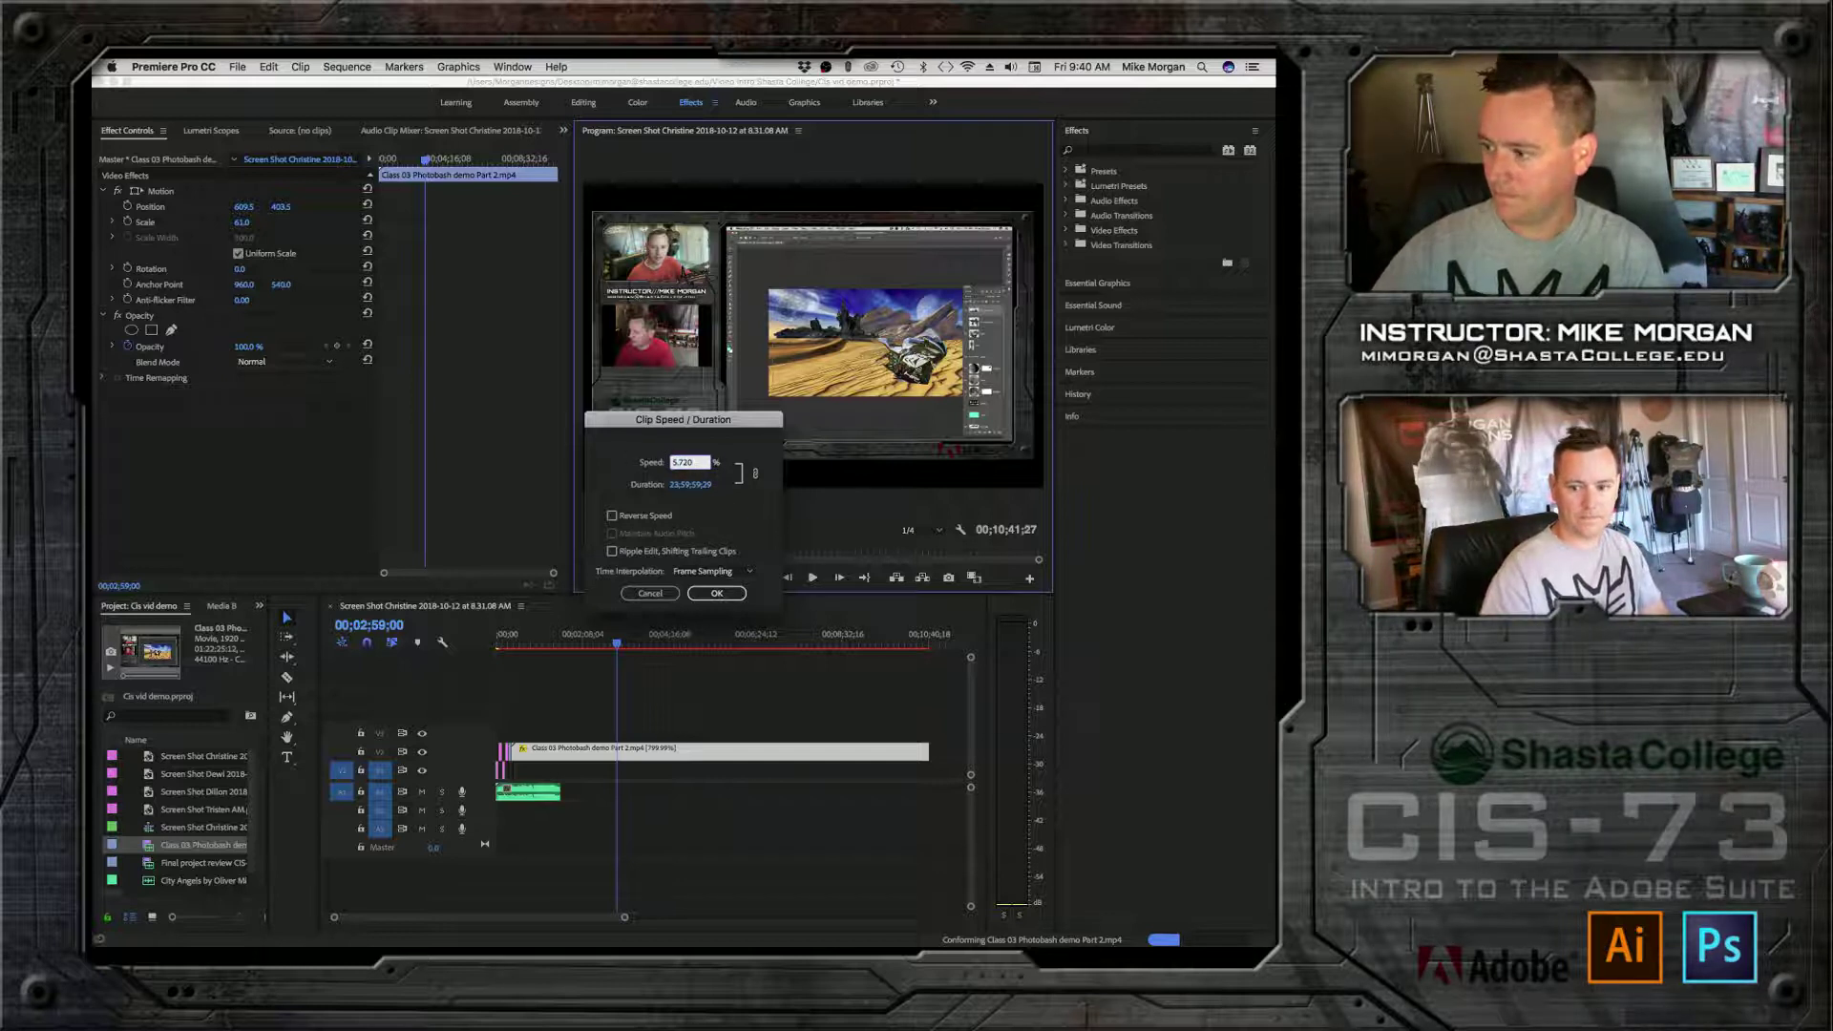
{"action": "double_click", "coordinate": [683, 462]}
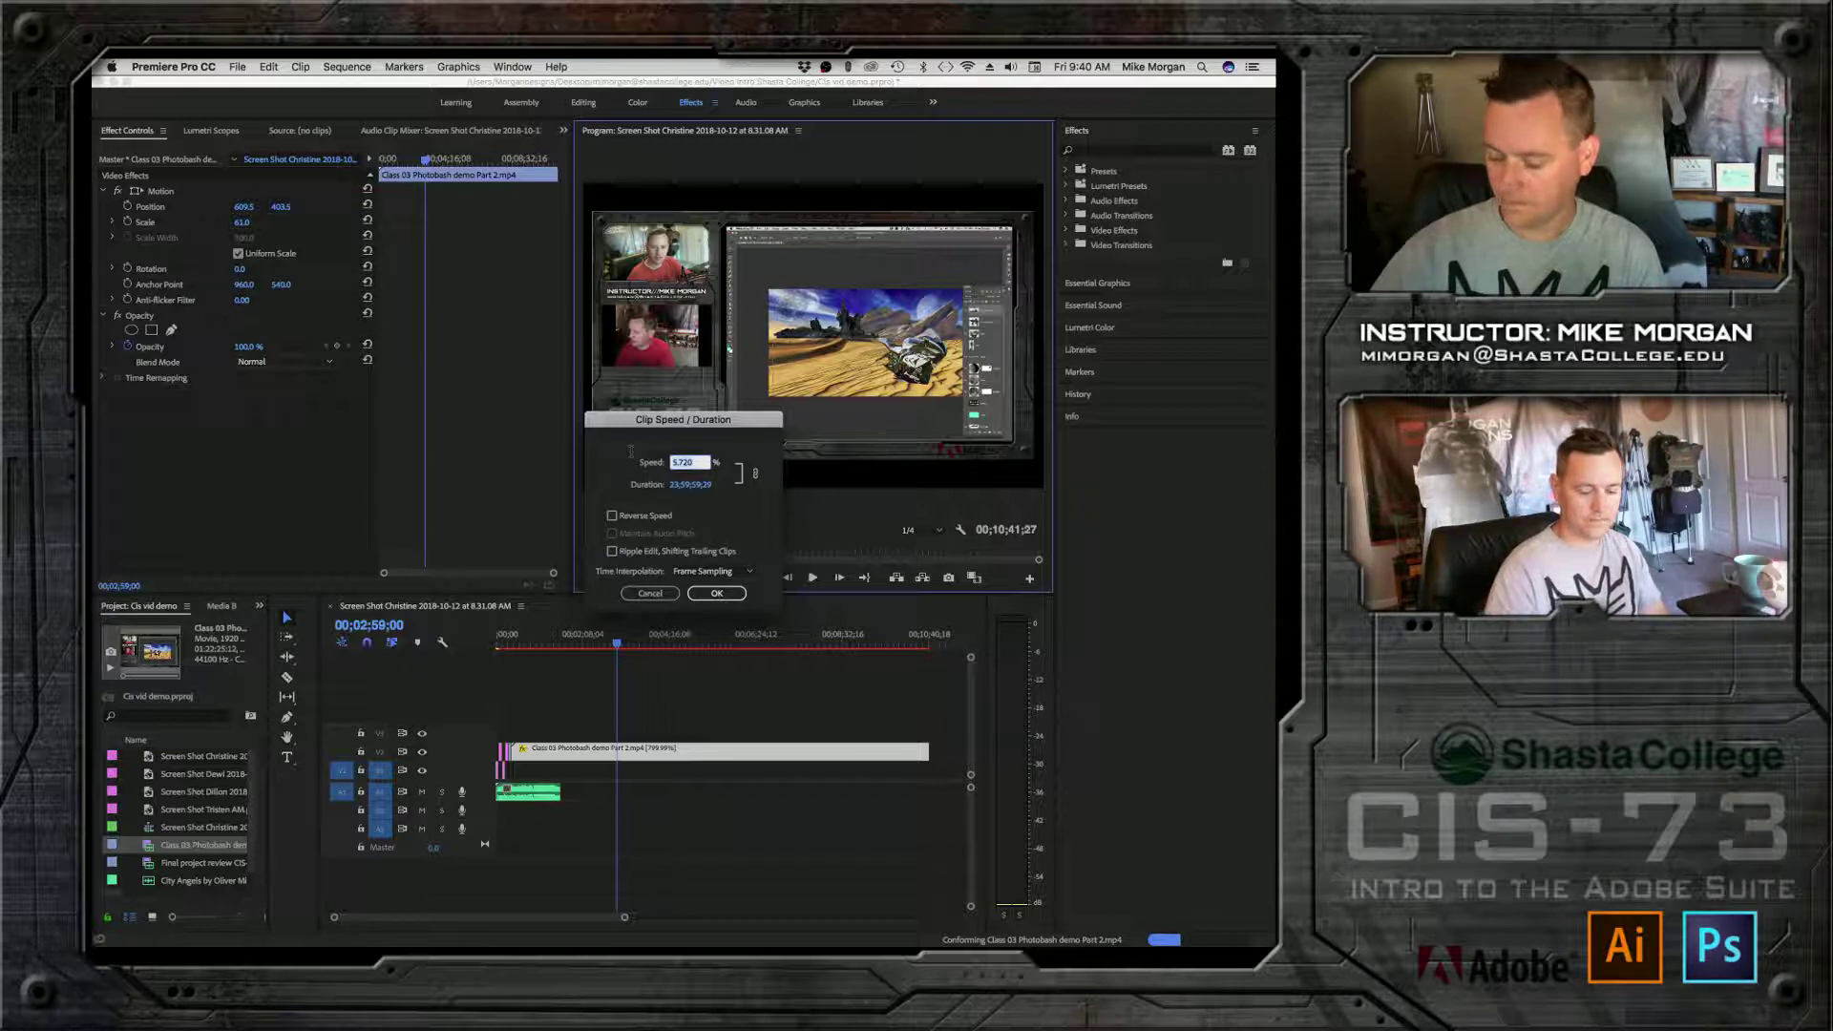
{"action": "type", "text": "5.7200"}
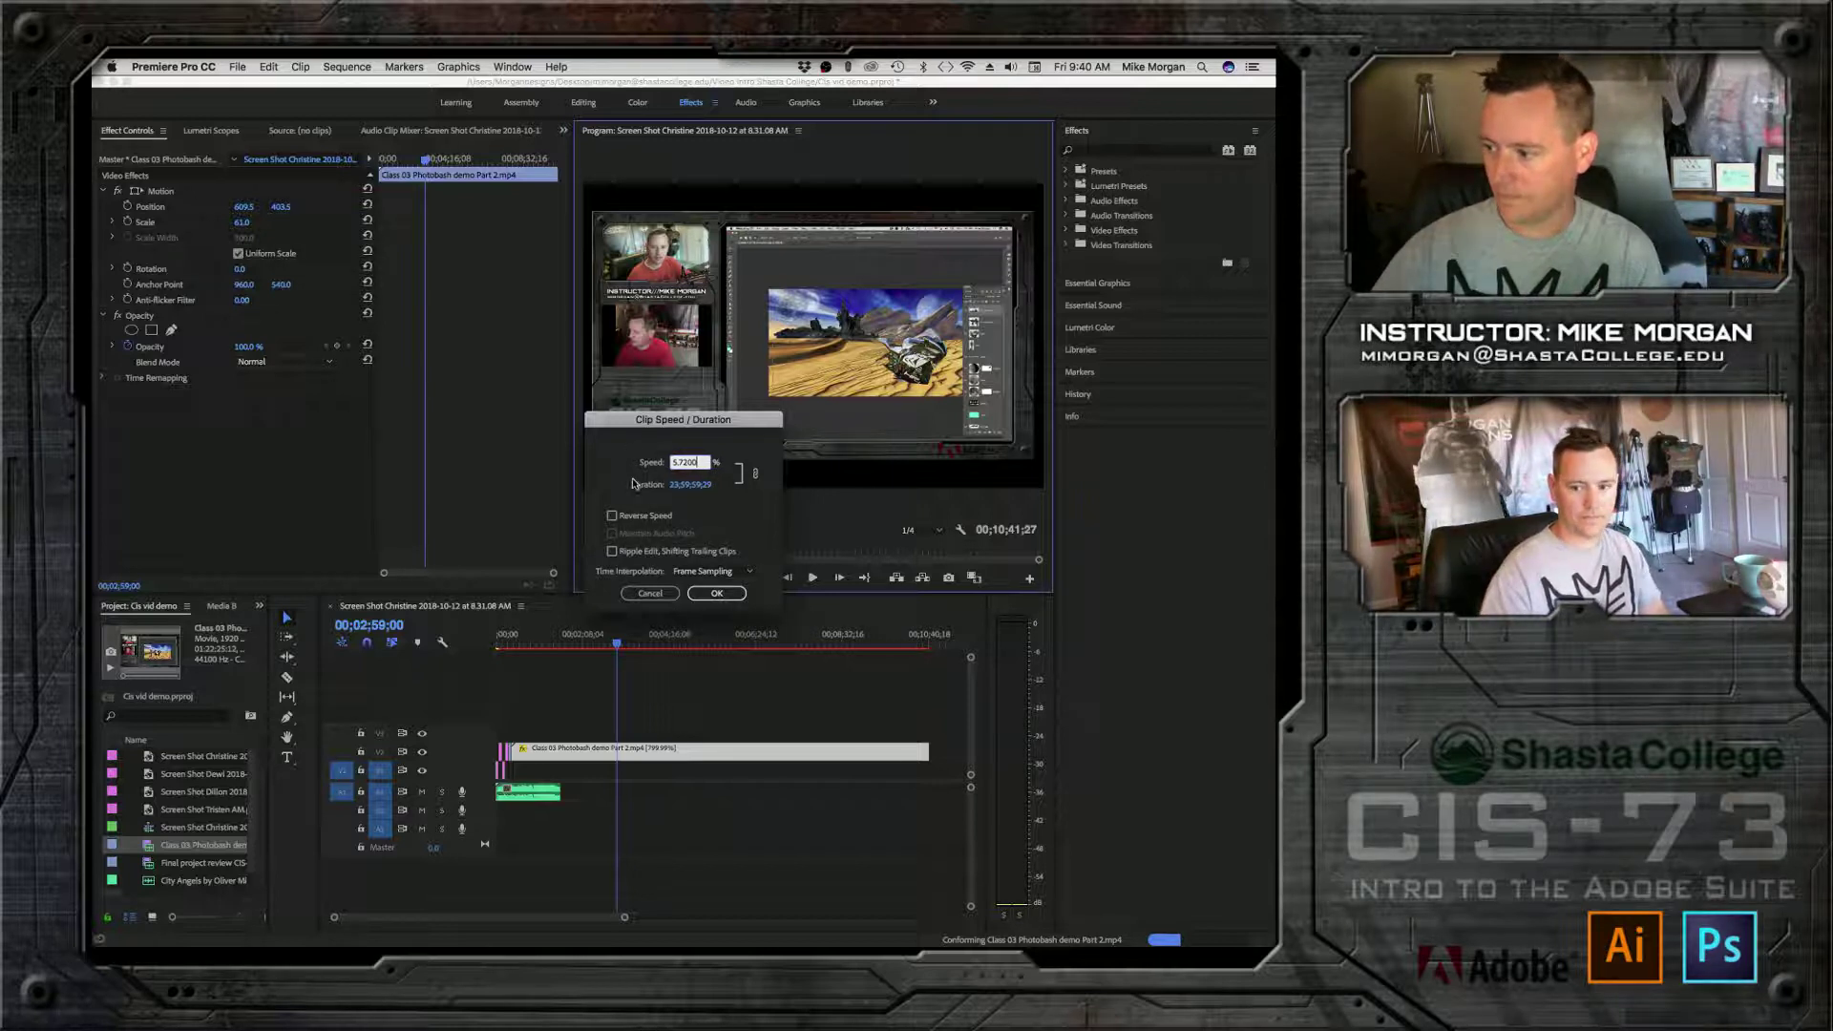
{"action": "left_click", "coordinate": [661, 594]}
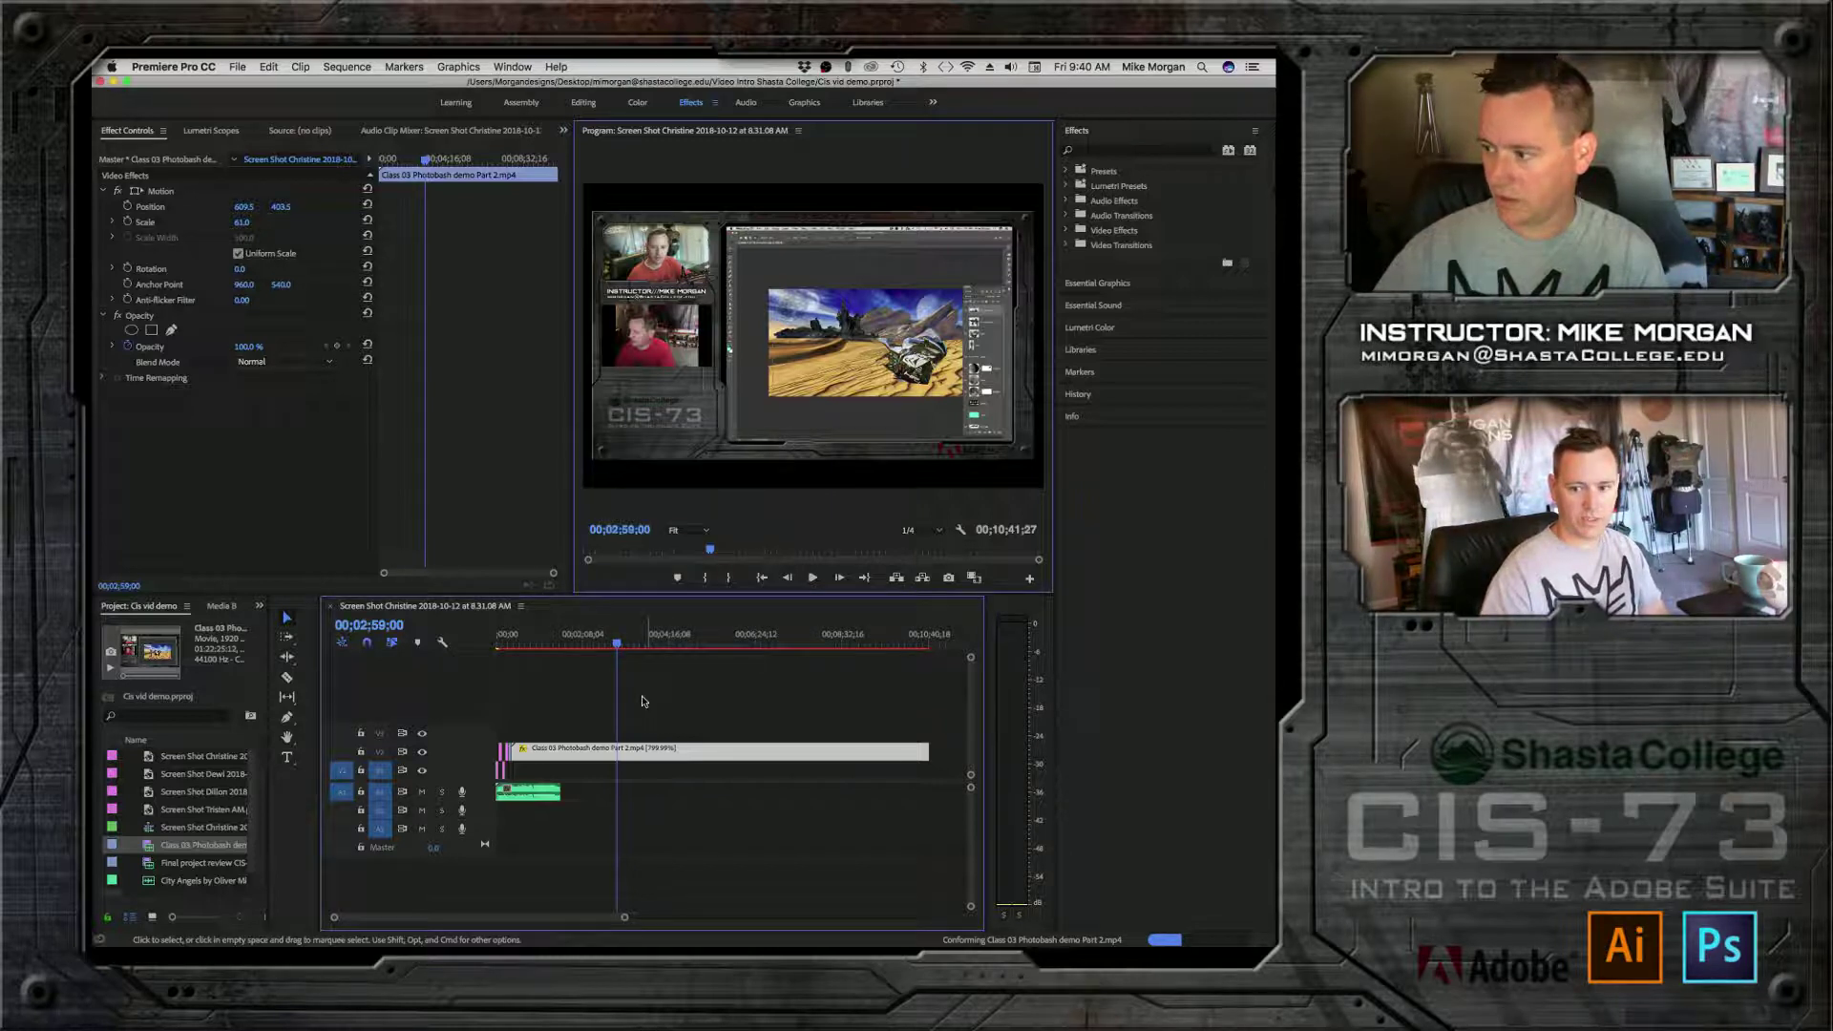
{"action": "right_click", "coordinate": [694, 757]}
{"action": "left_click", "coordinate": [754, 686]}
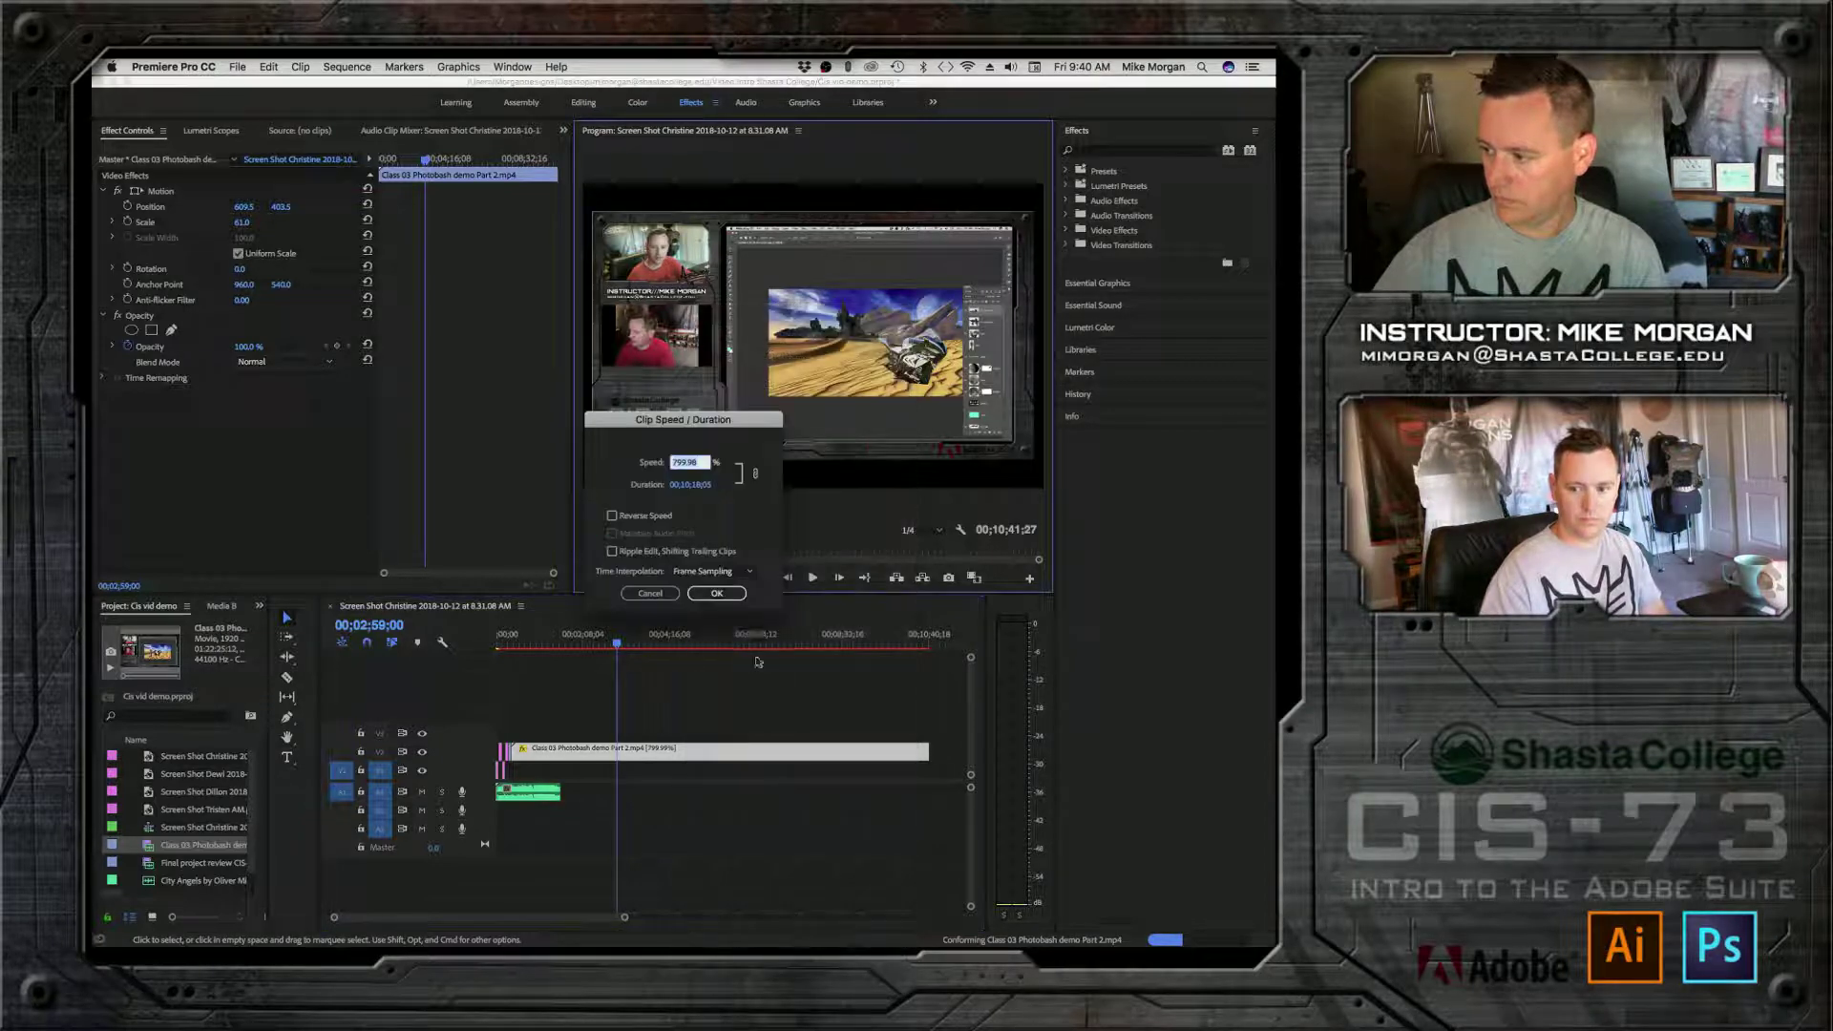
{"action": "type", "text": "5.72"}
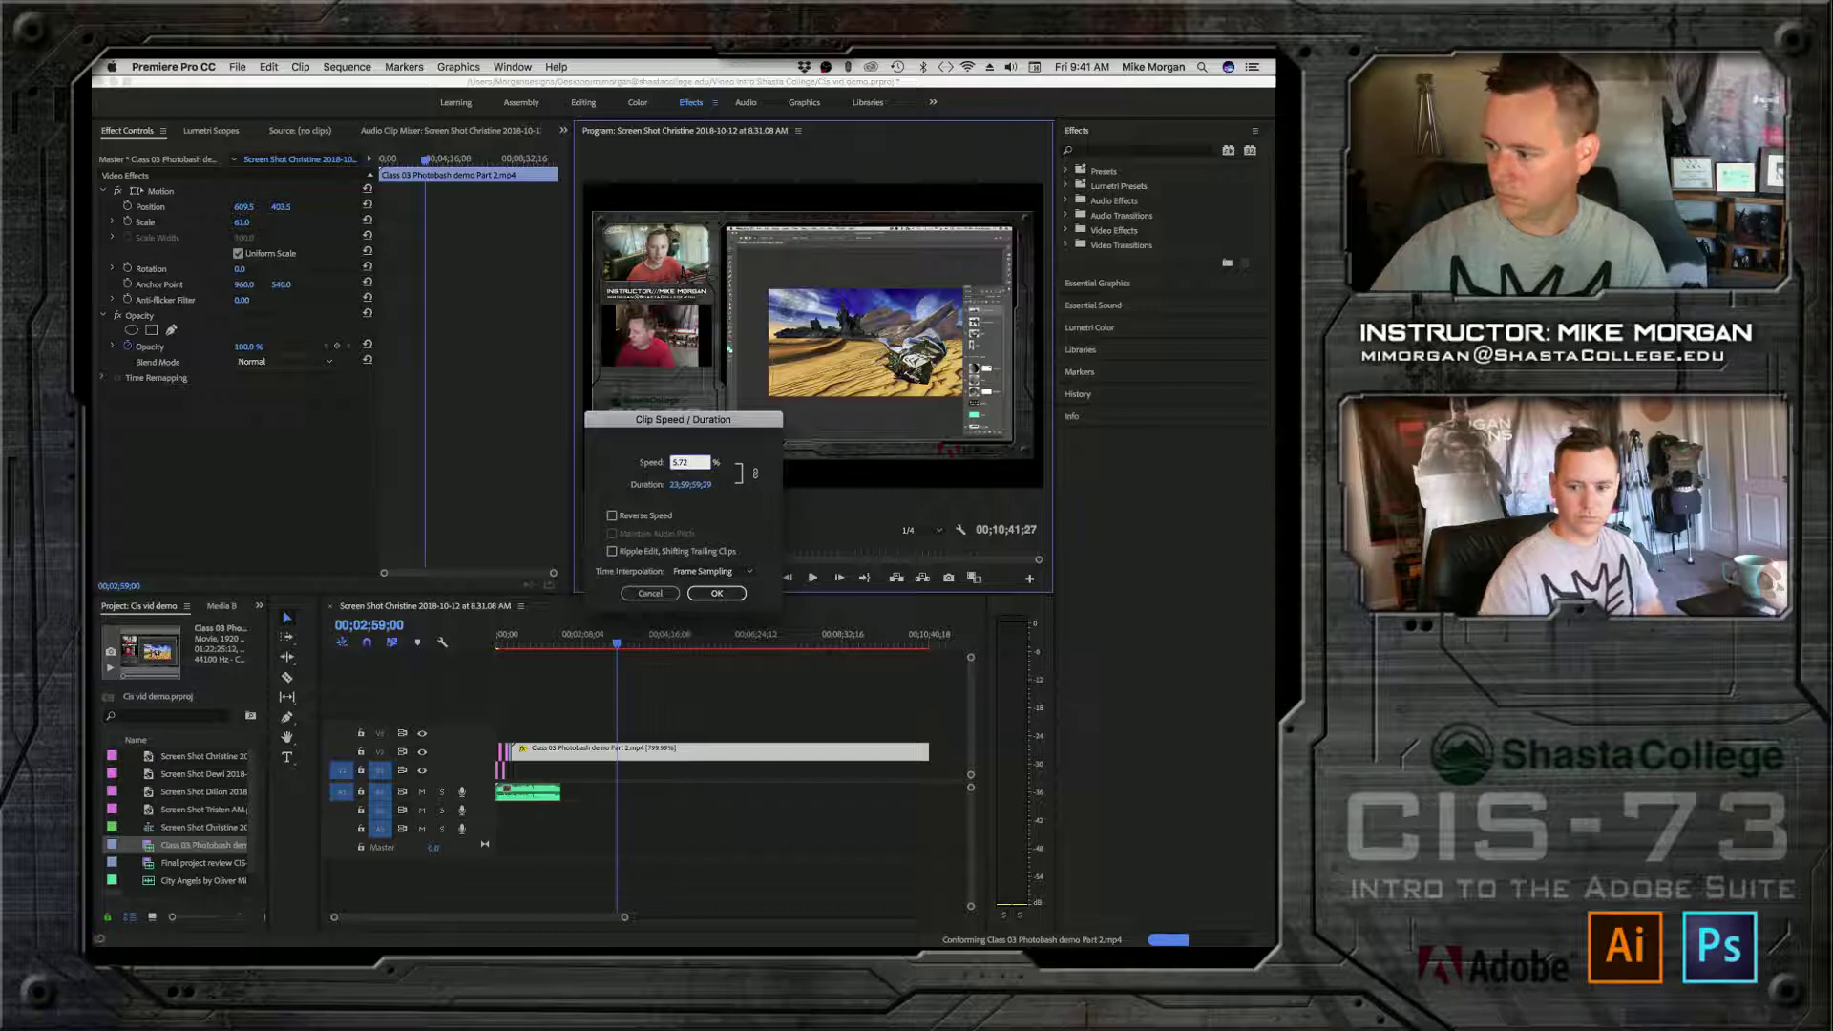
{"action": "left_click", "coordinate": [649, 593]}
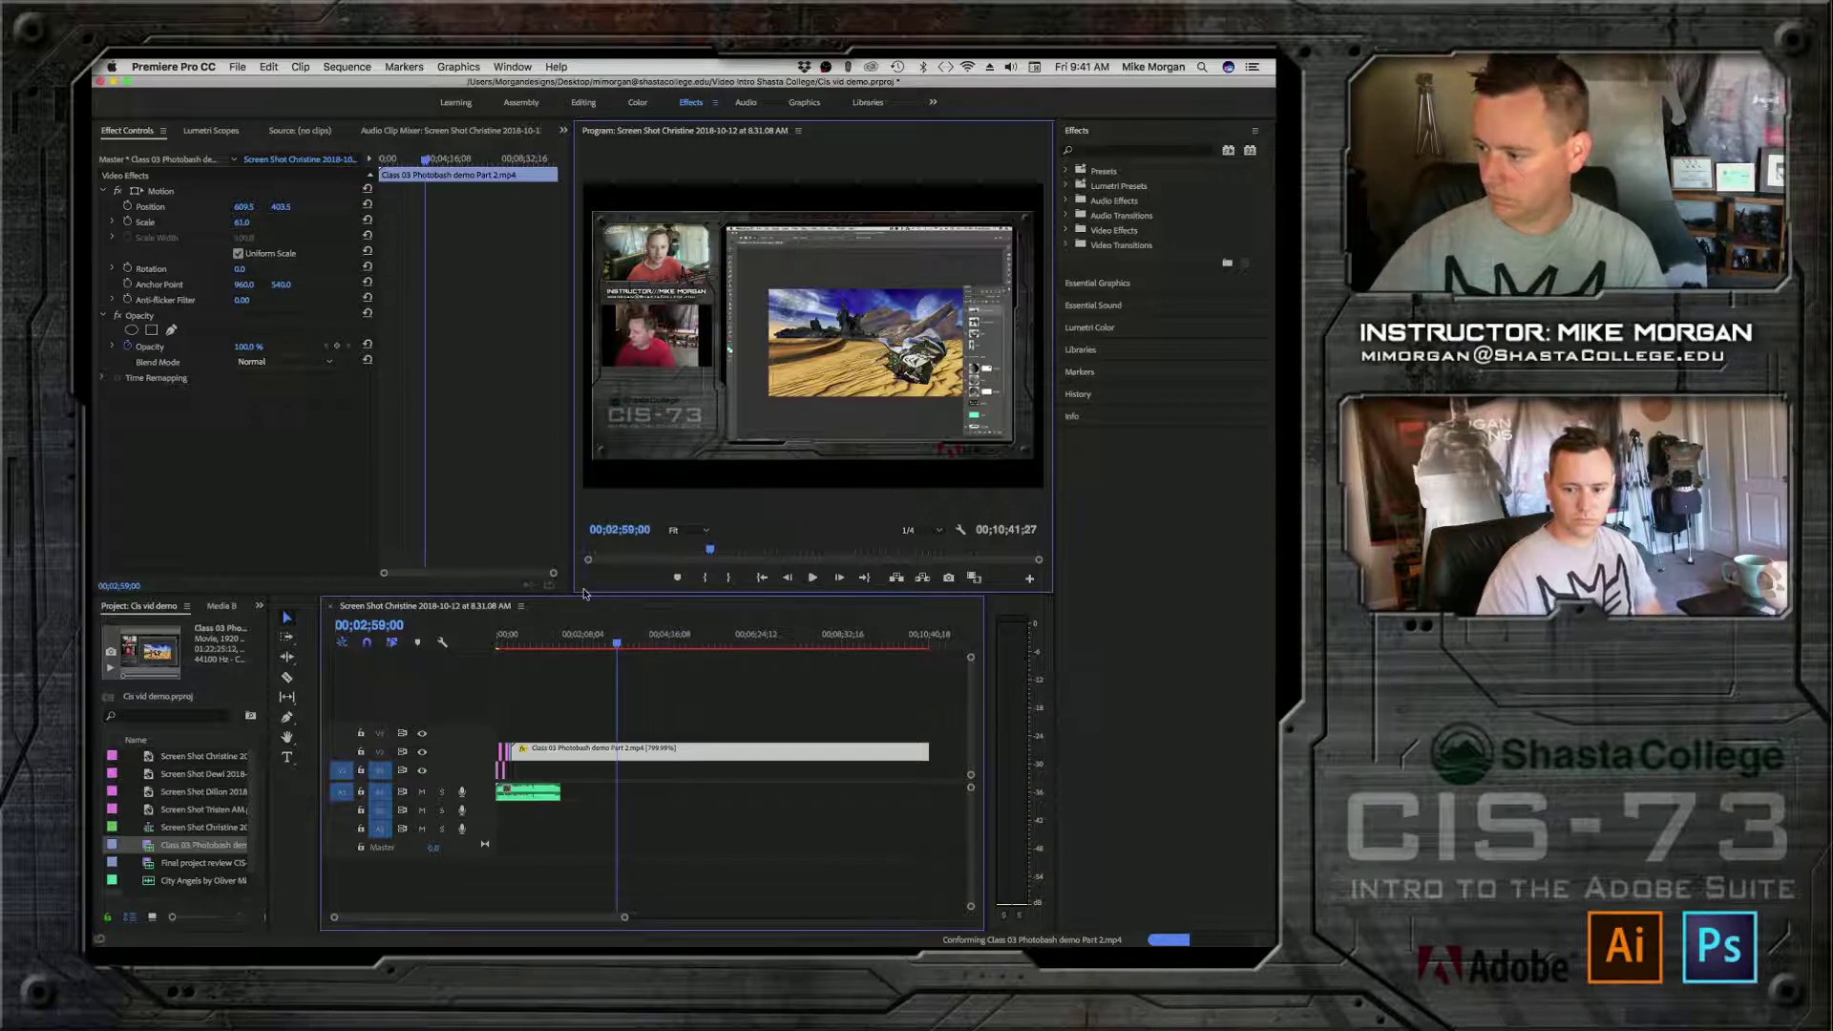
Step: Undo the scale change, check the speed value without changing it, then delete the Photobash demo clip
{"action": "key", "text": "super+z"}
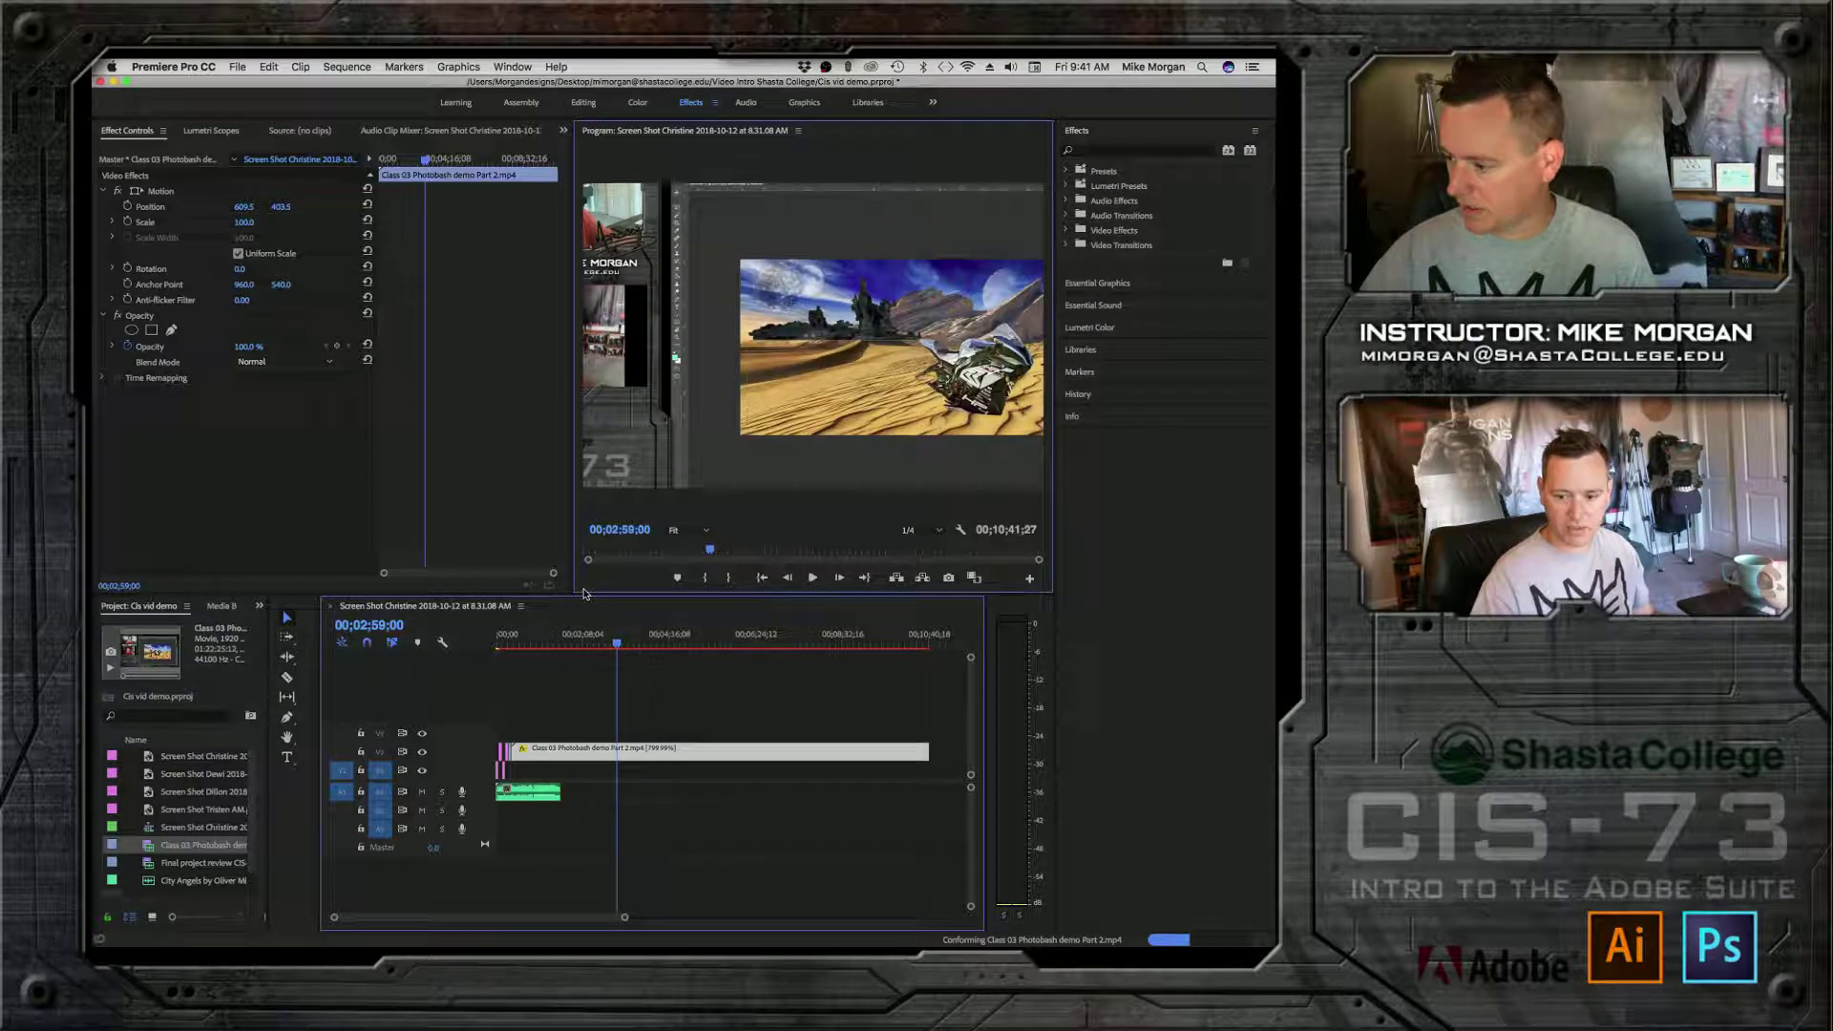
{"action": "right_click", "coordinate": [749, 760]}
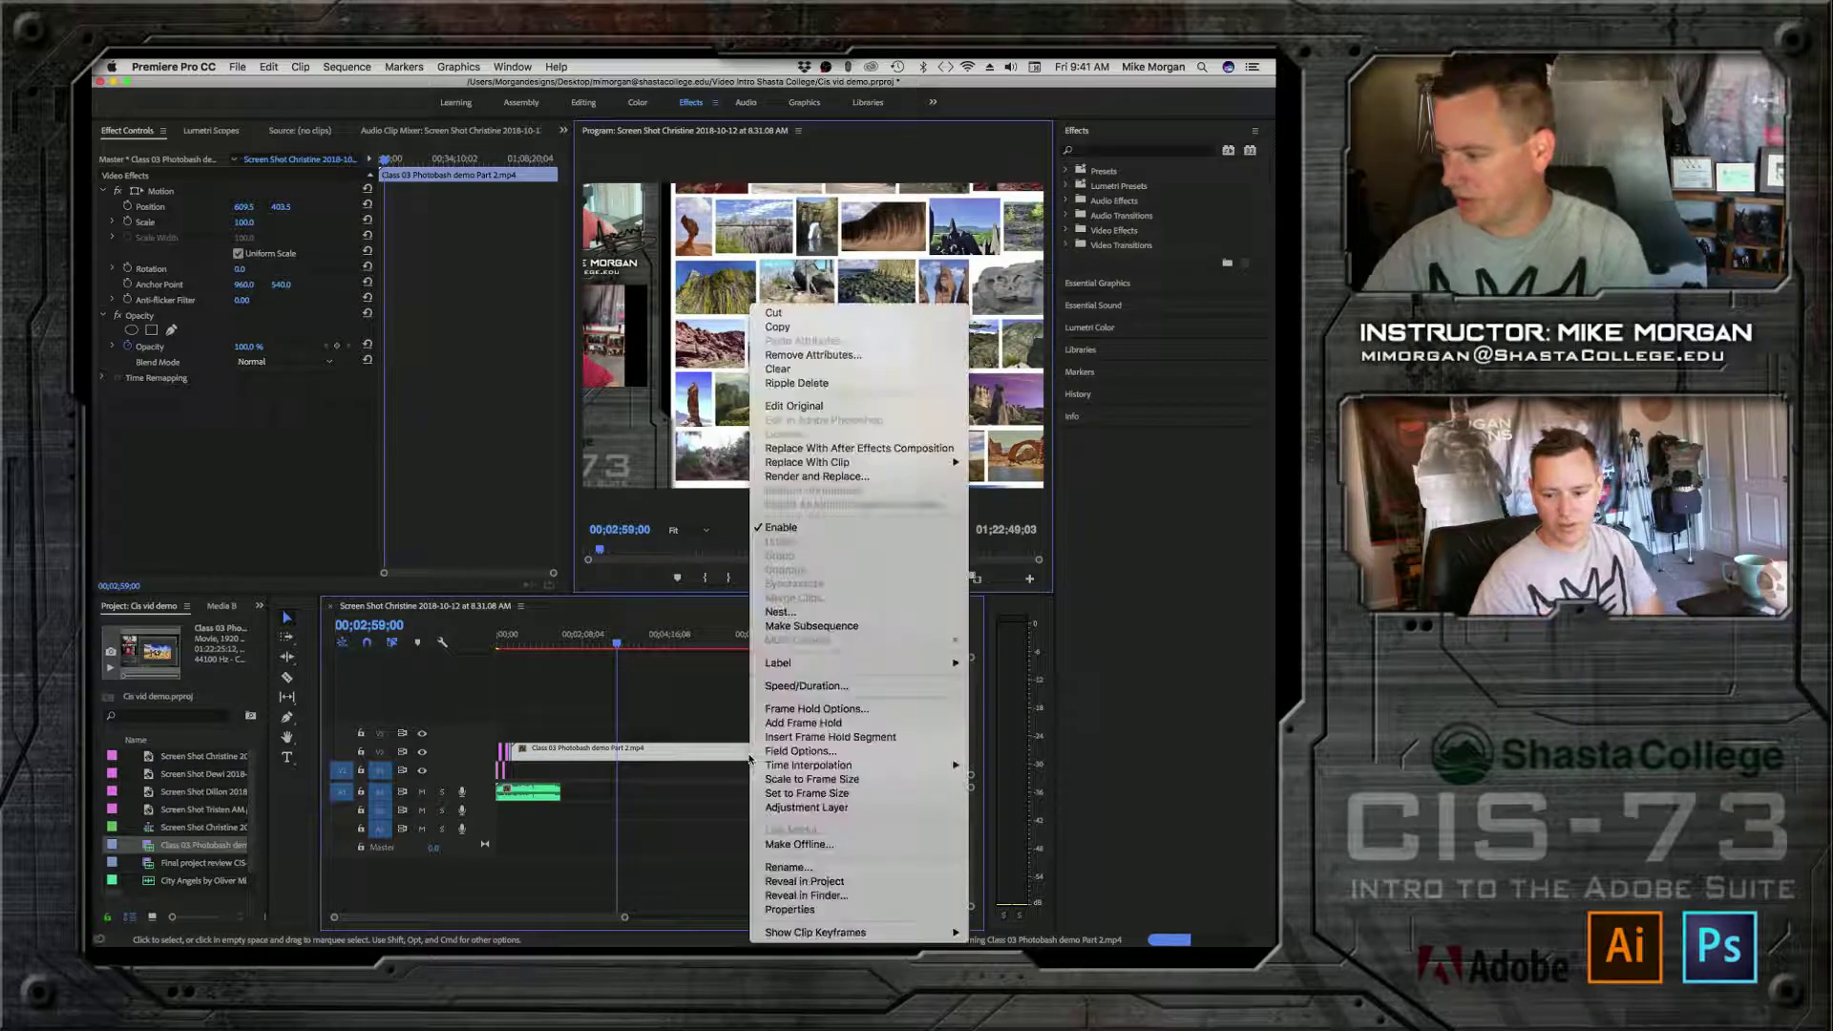
{"action": "left_click", "coordinate": [792, 687]}
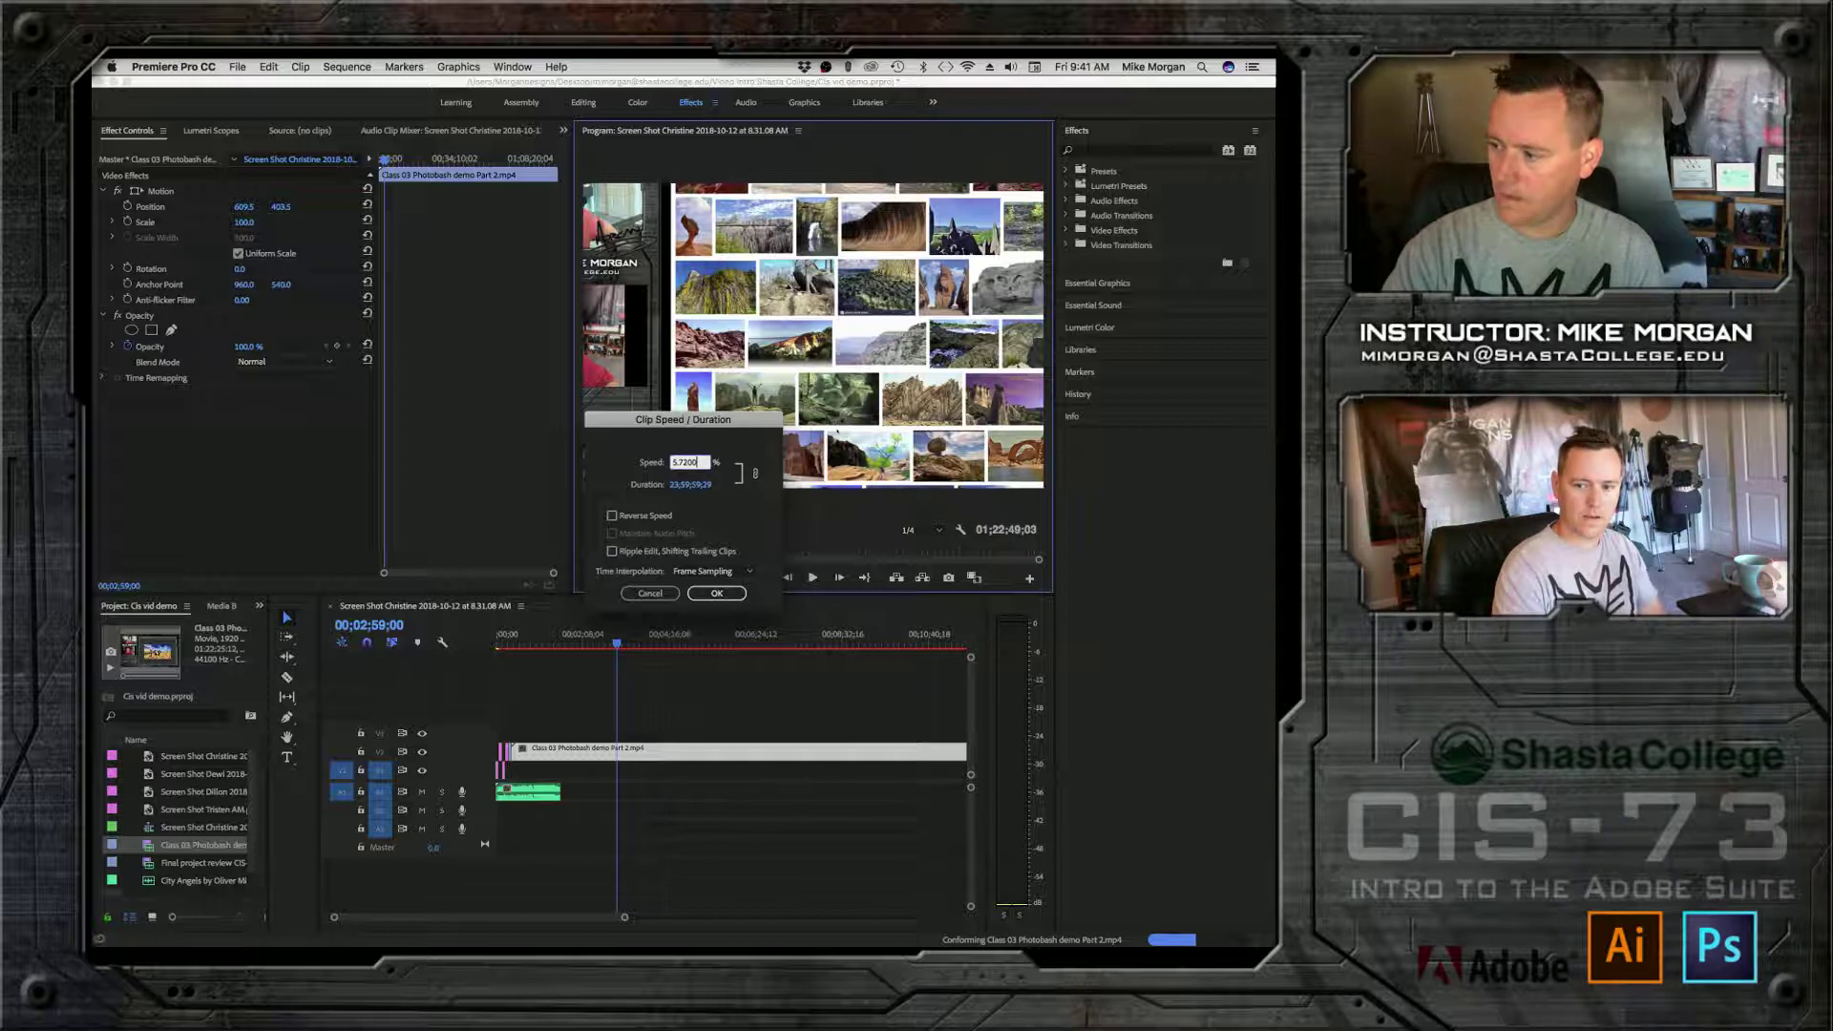
{"action": "key", "text": "BackSpace"}
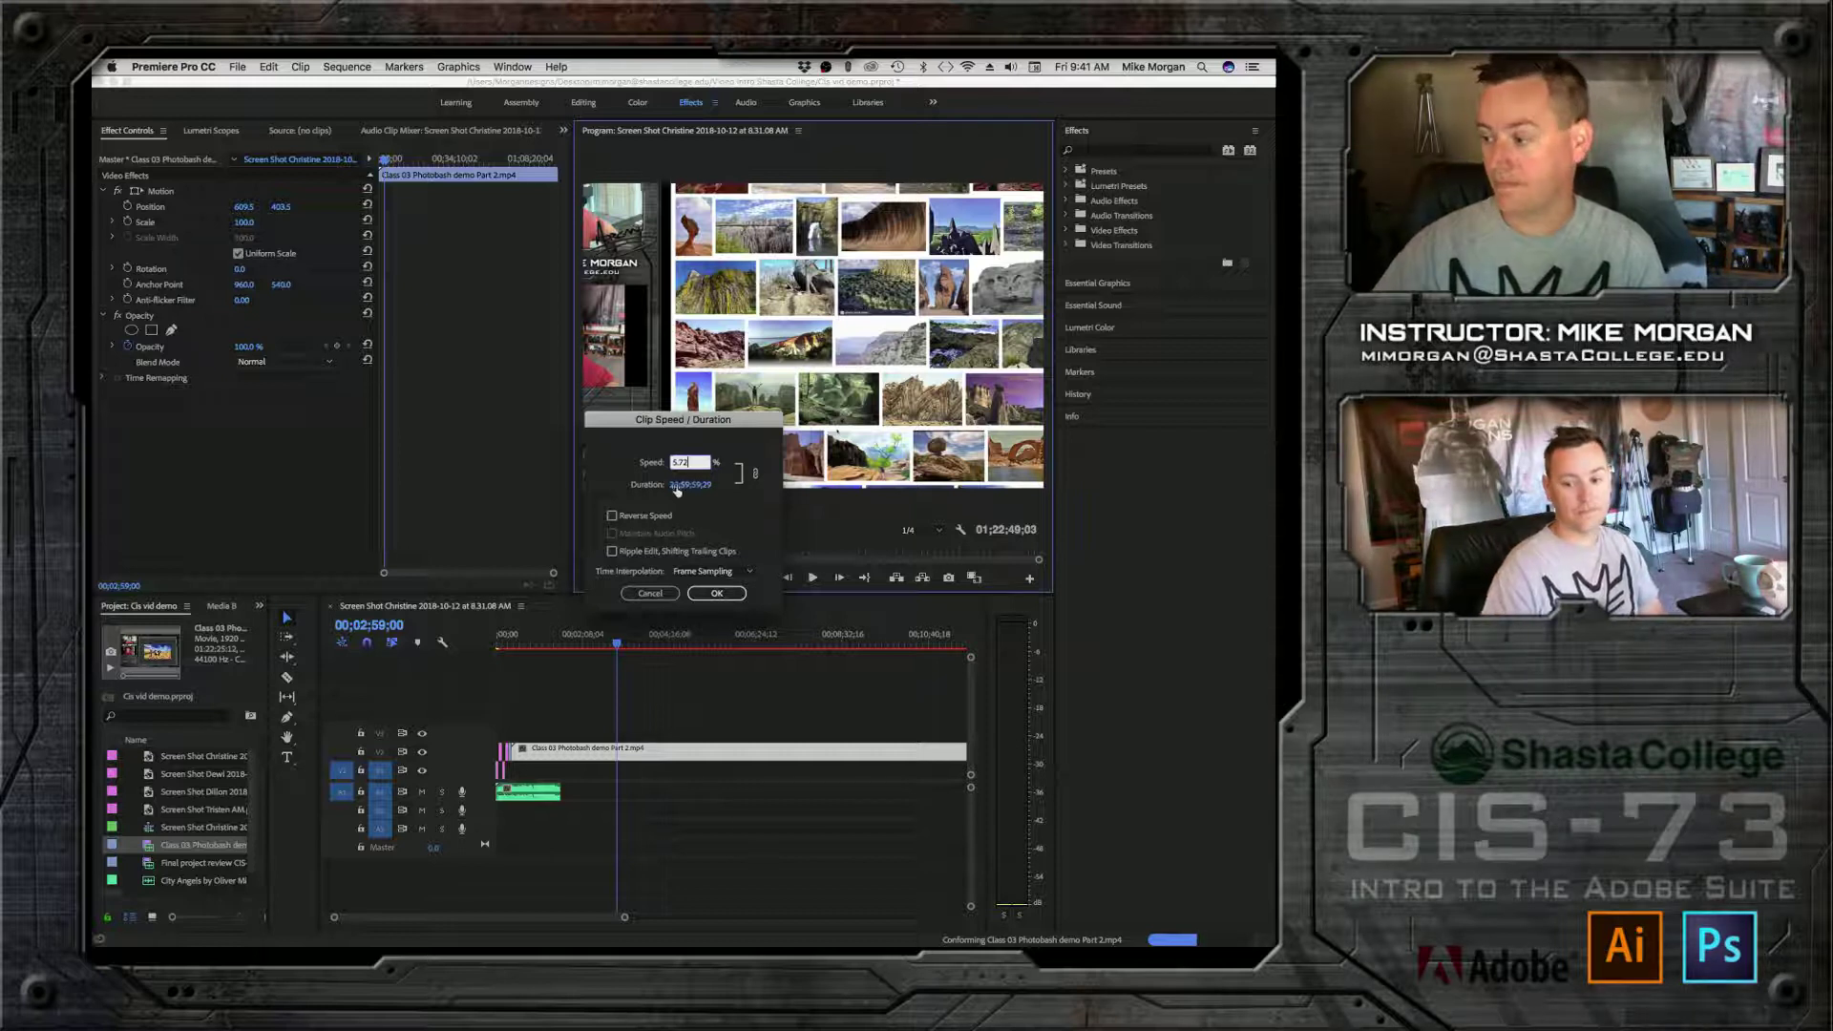
{"action": "key", "text": "Tab"}
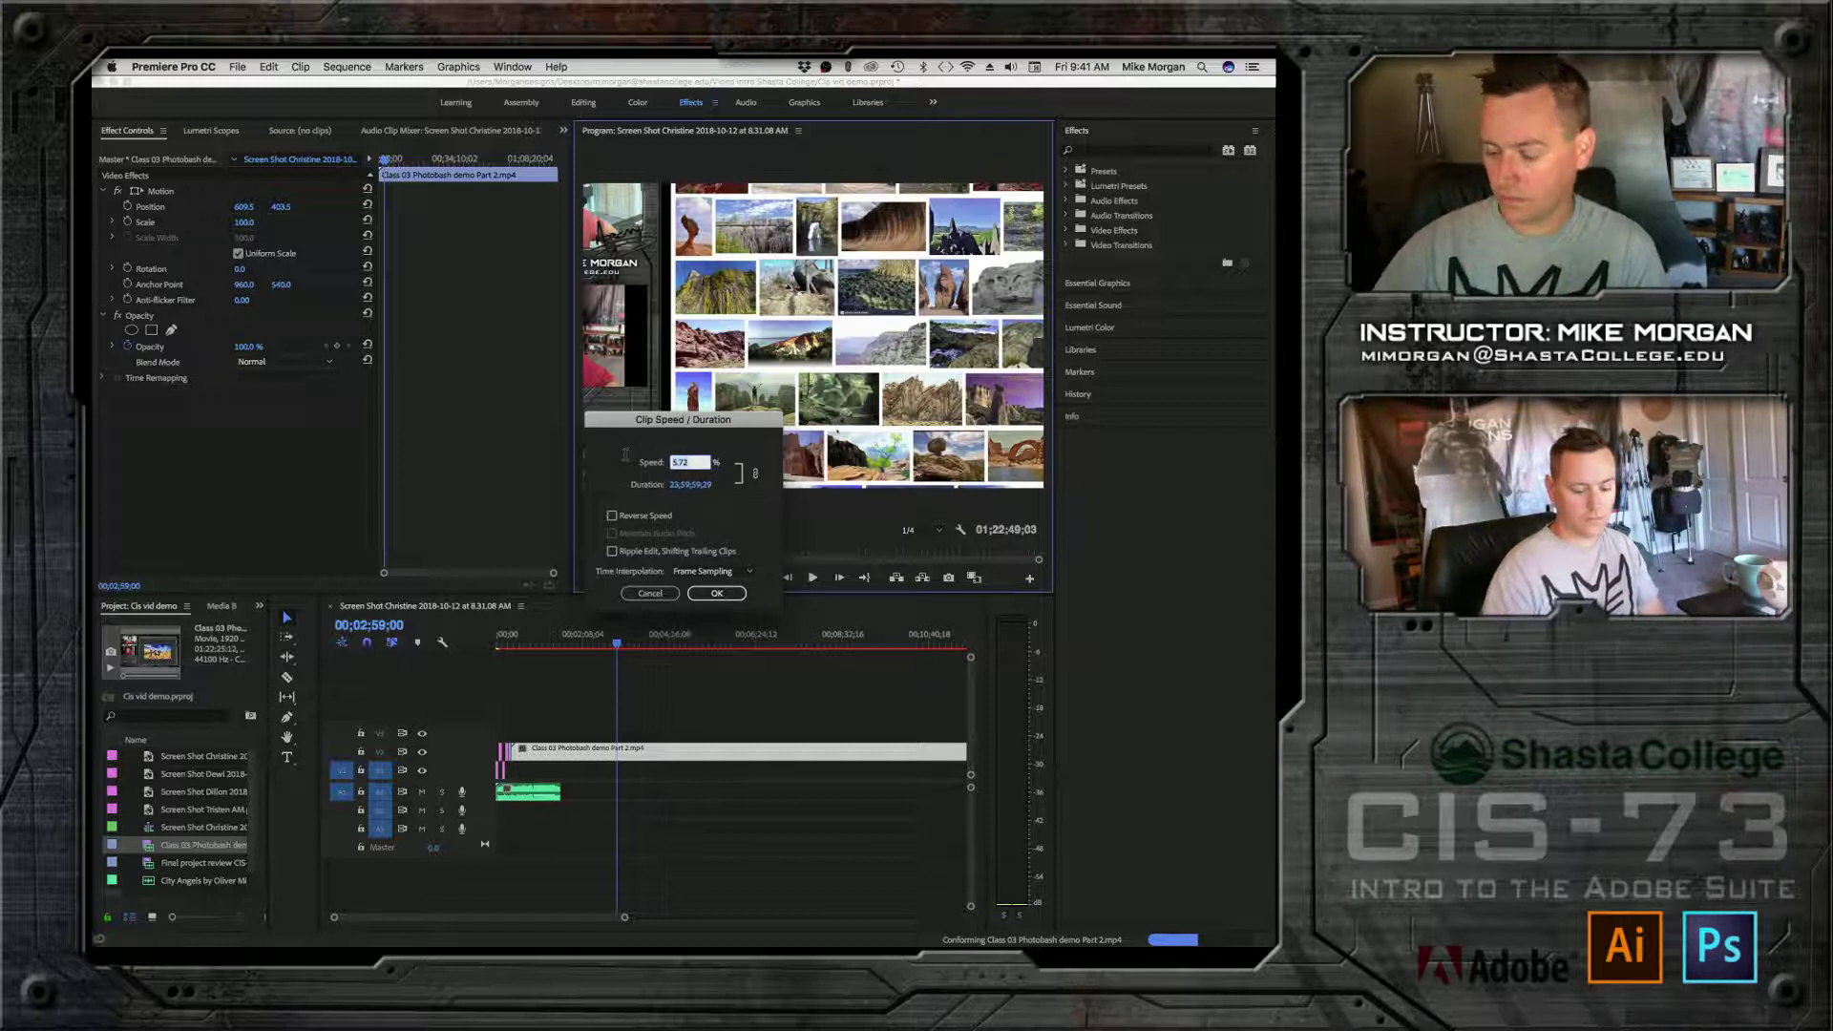
{"action": "left_click", "coordinate": [689, 462]}
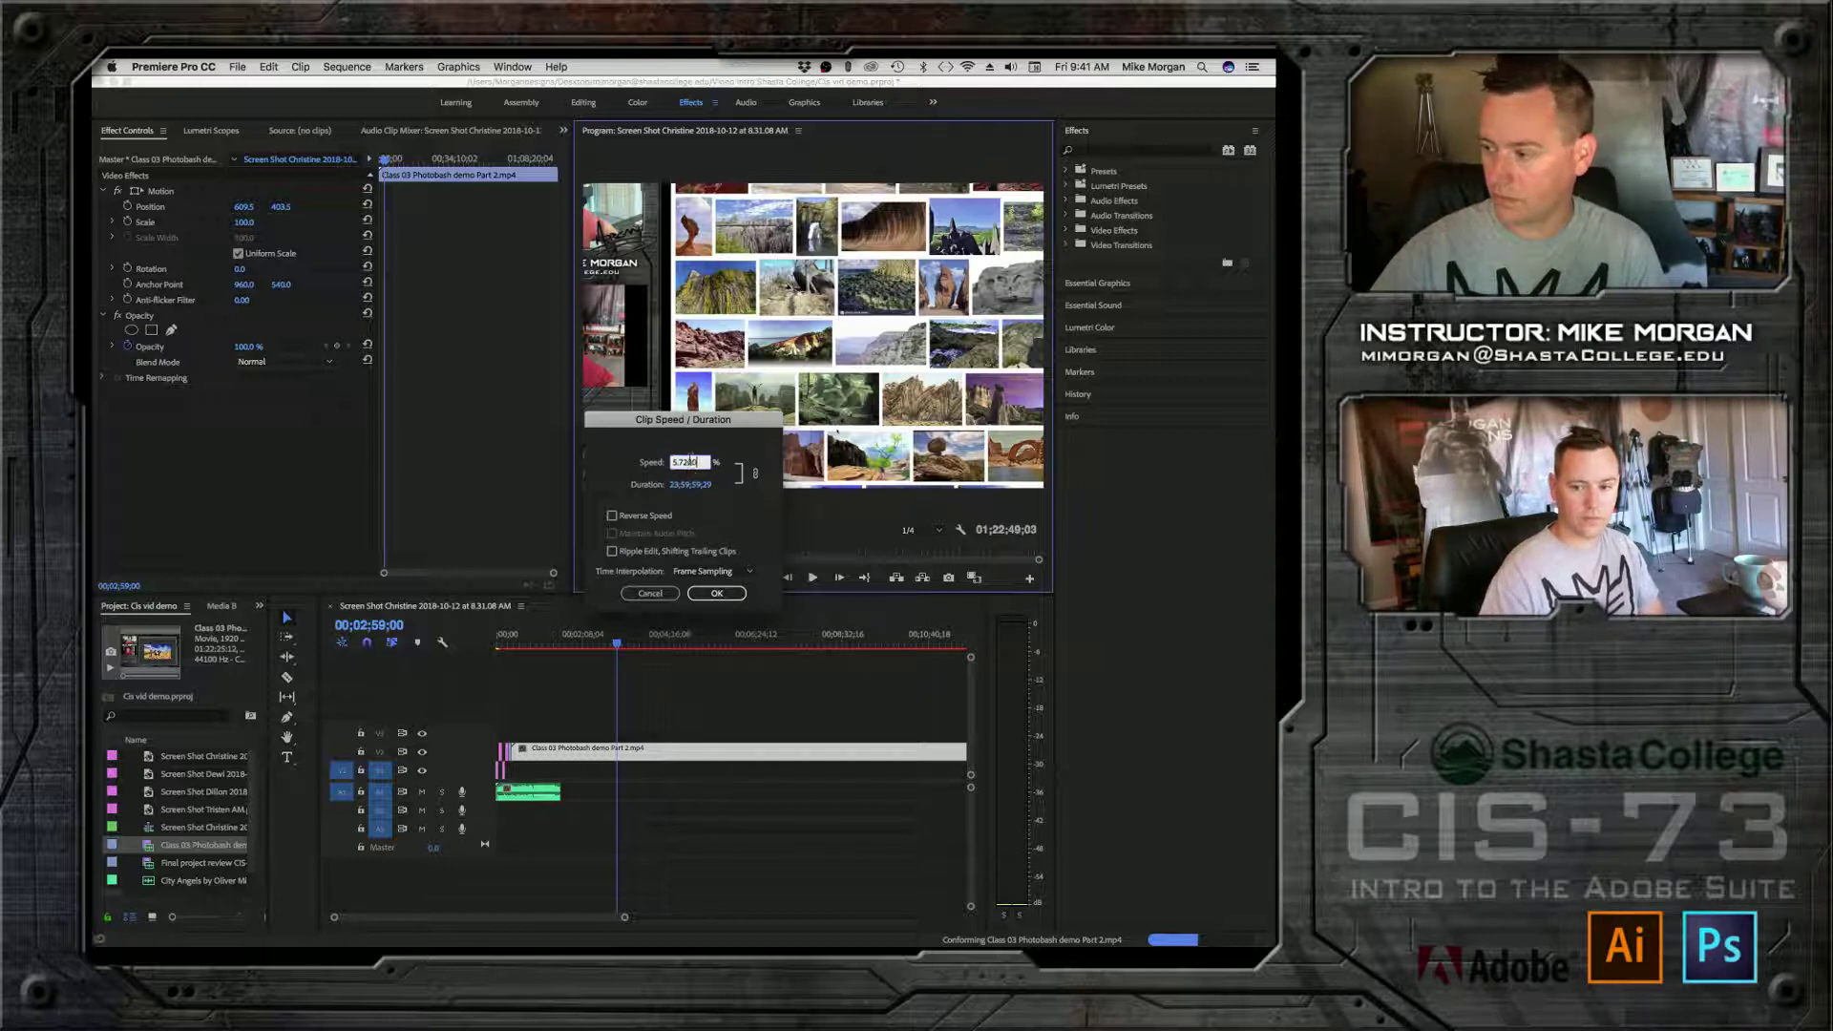
{"action": "left_click_drag", "start_coordinate": [698, 462], "coordinate": [620, 459]}
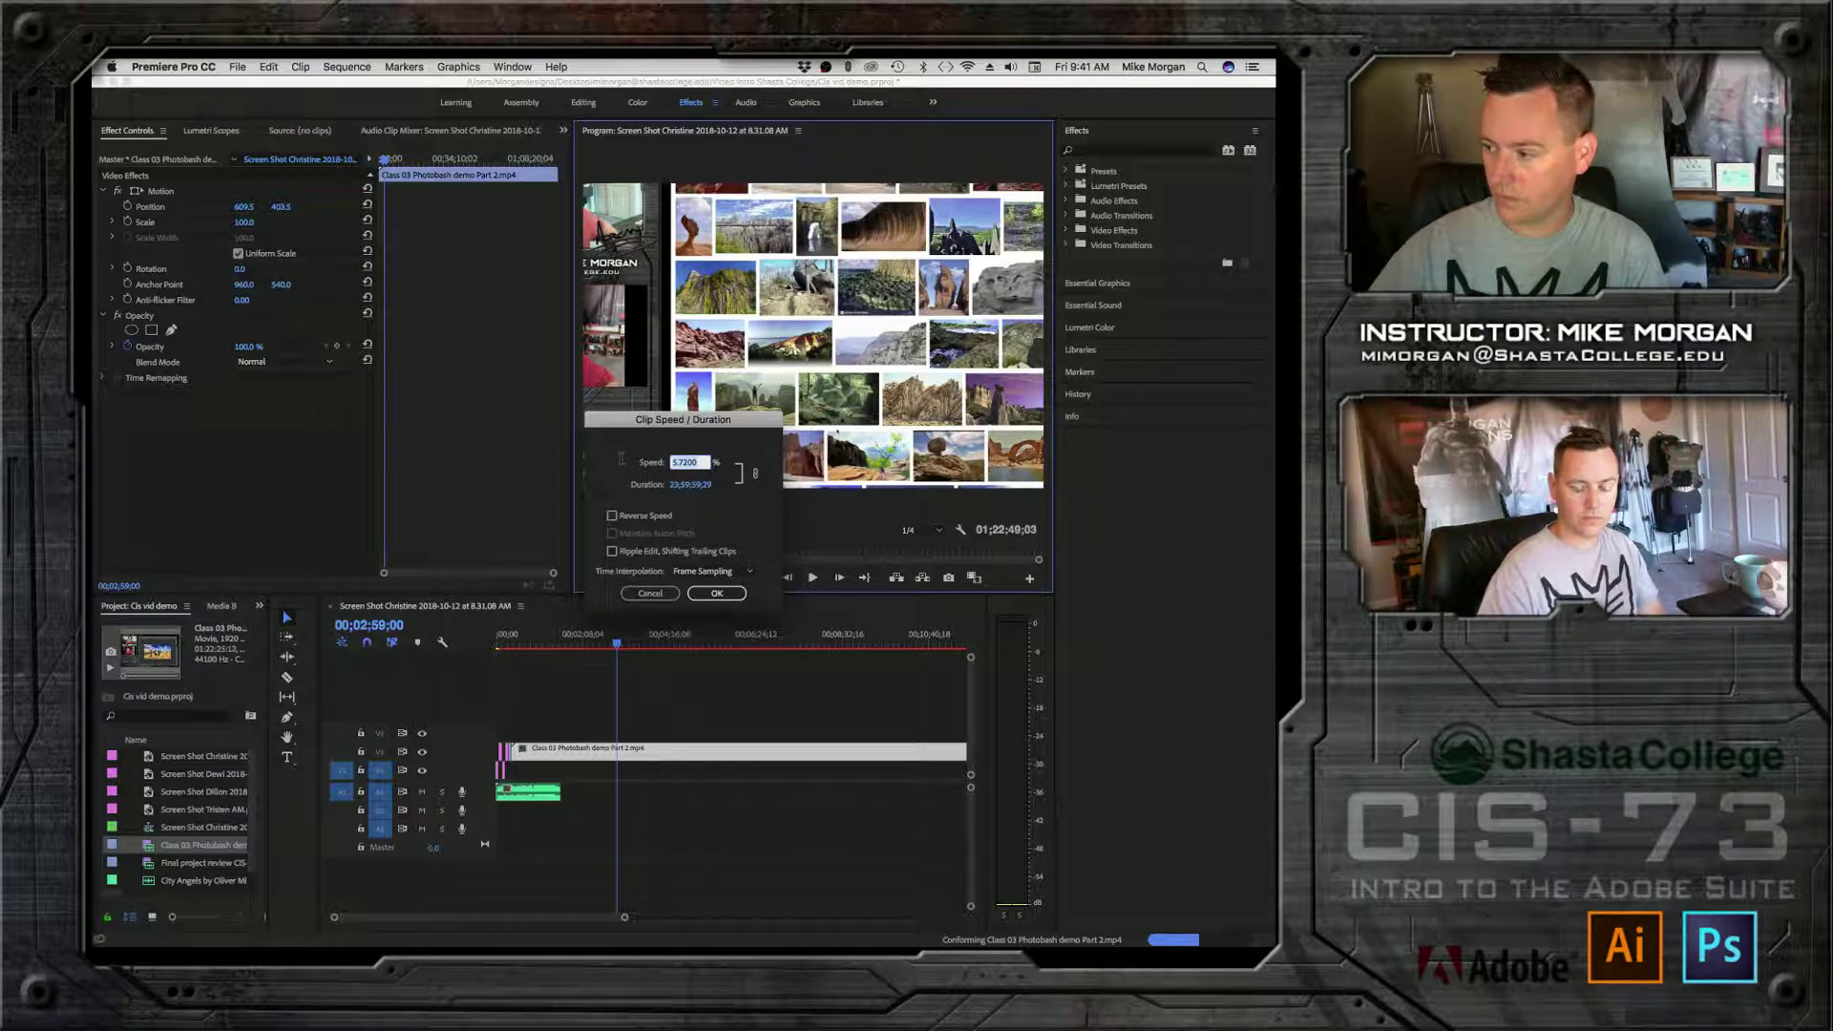
{"action": "left_click", "coordinate": [658, 594]}
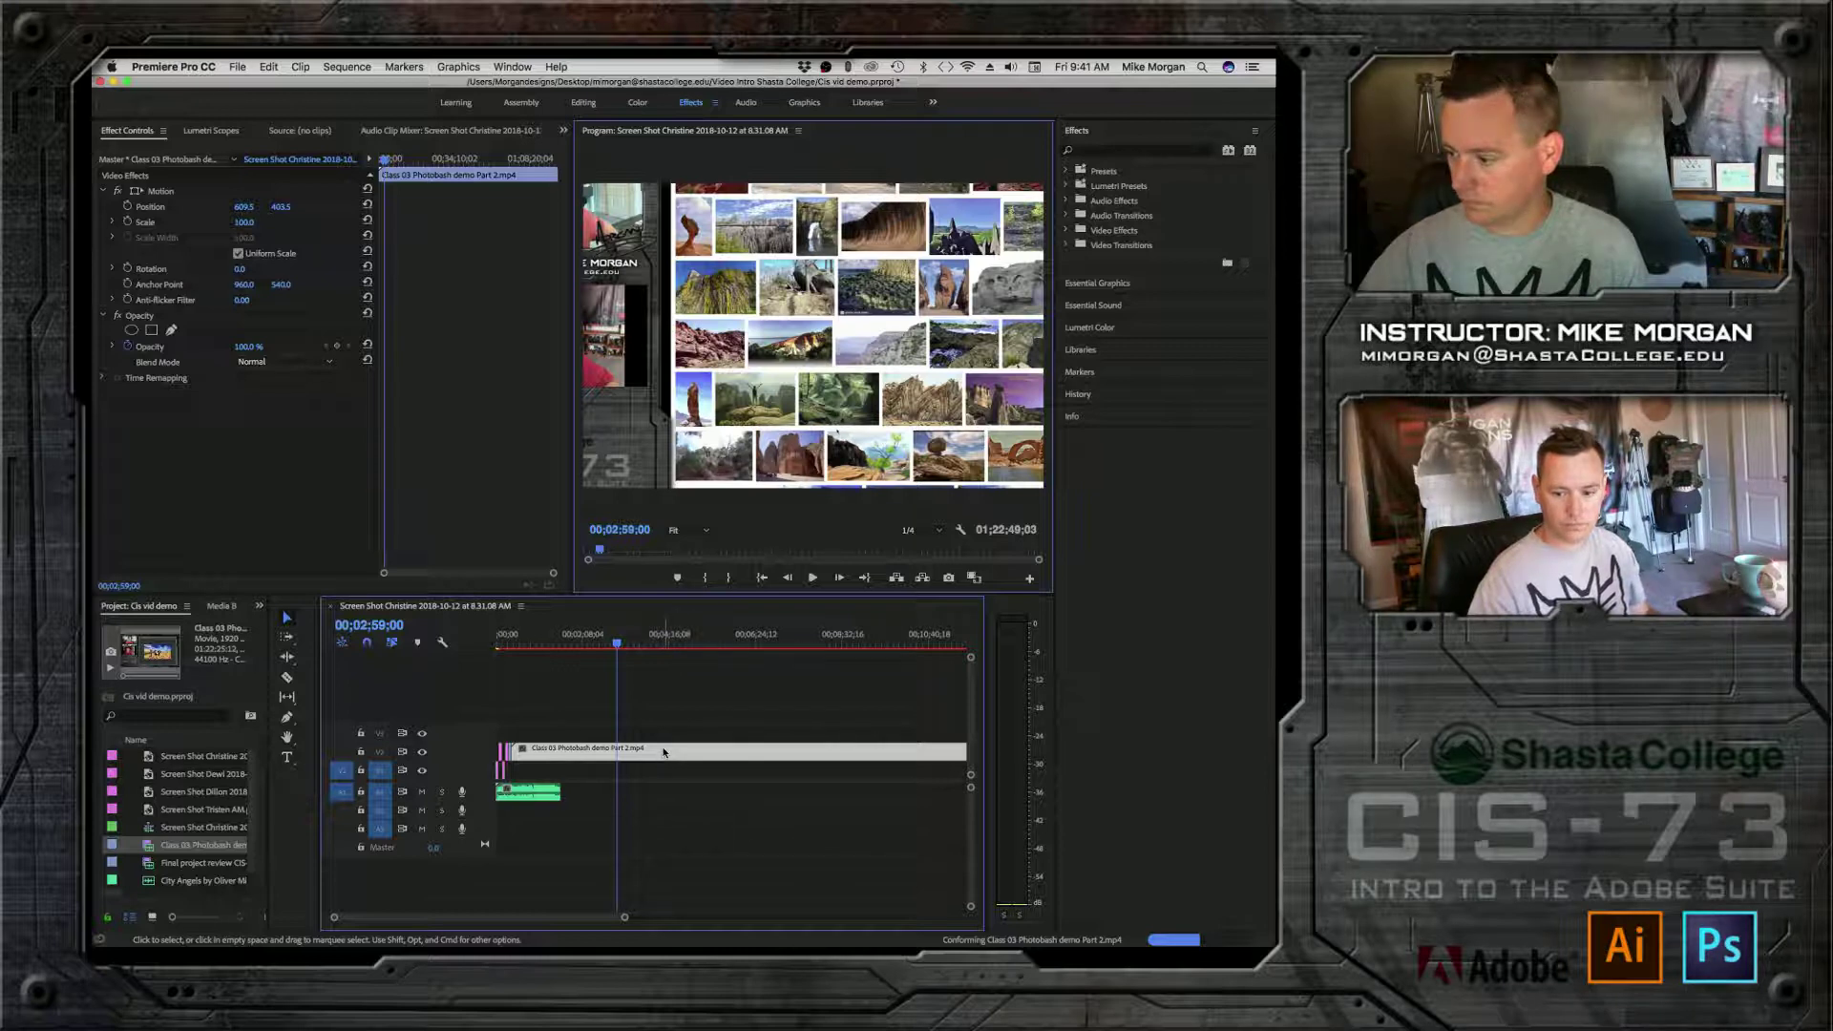
{"action": "key", "text": "Delete"}
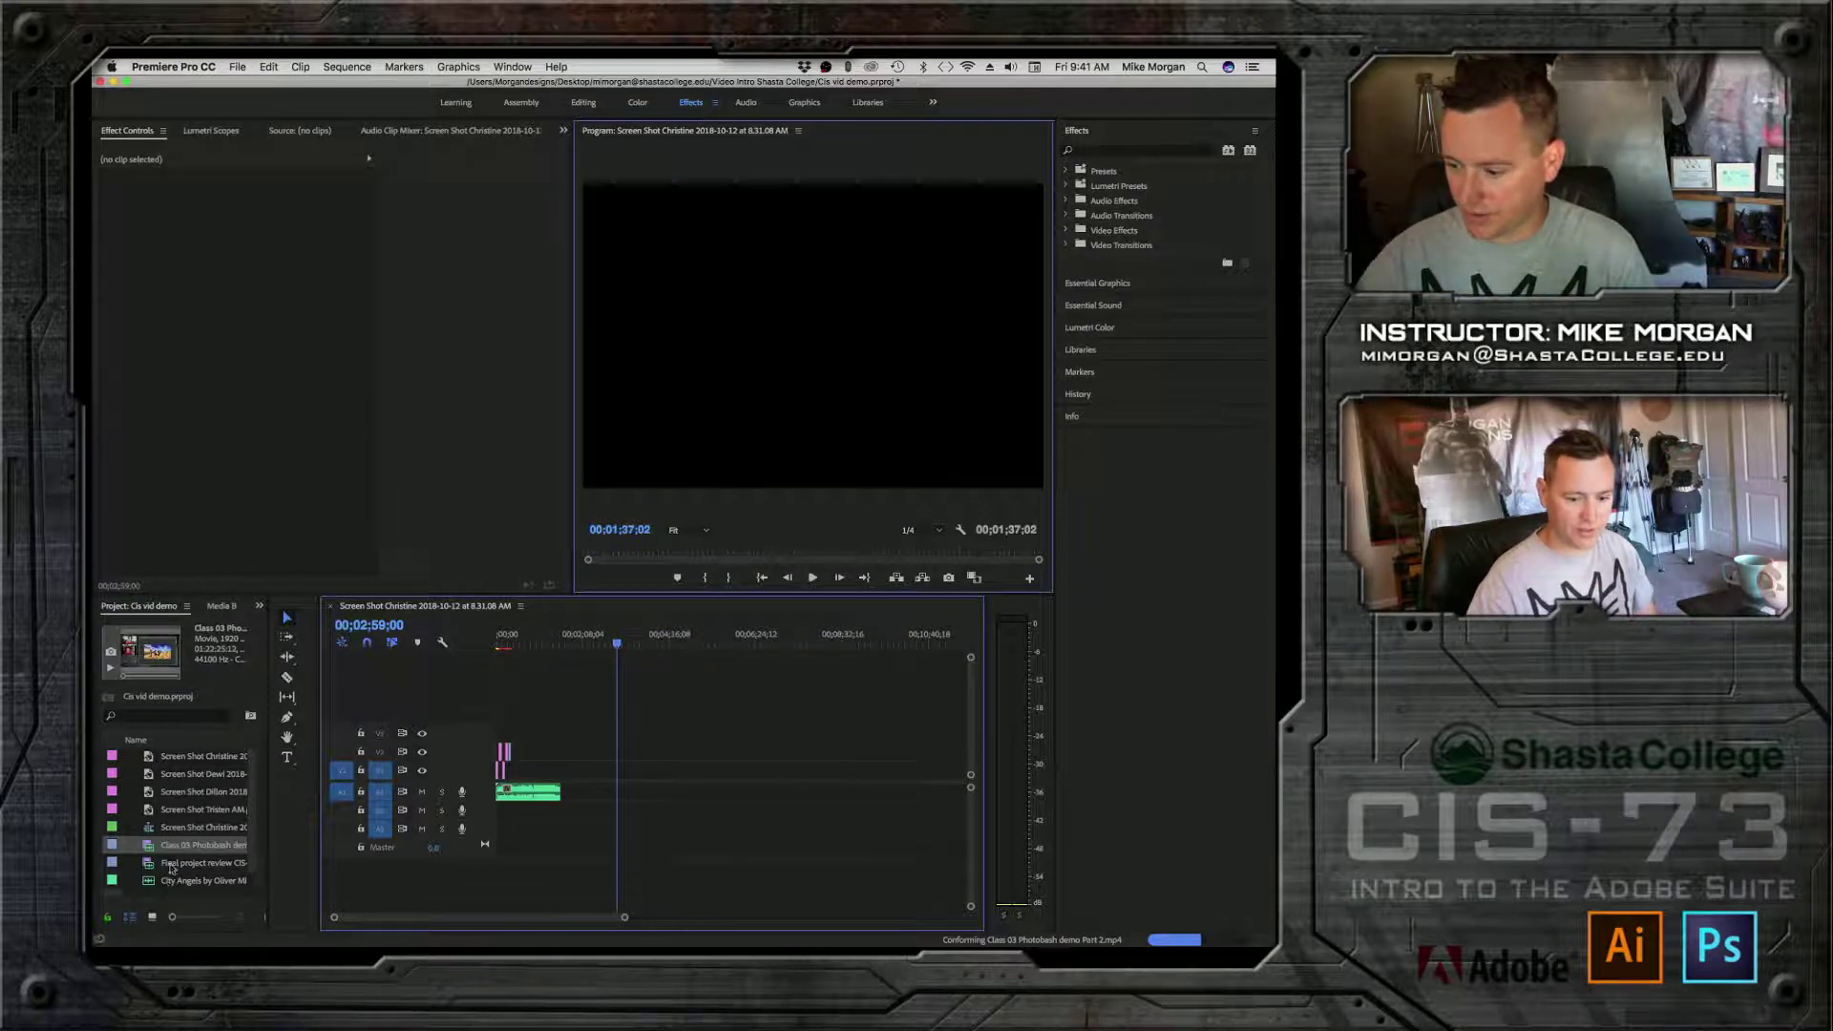
Step: Place Class 03 Photobash demo Part 2.mp4 back on V2 and unlink its audio from the video
{"action": "left_click_drag", "start_coordinate": [172, 846], "coordinate": [520, 762]}
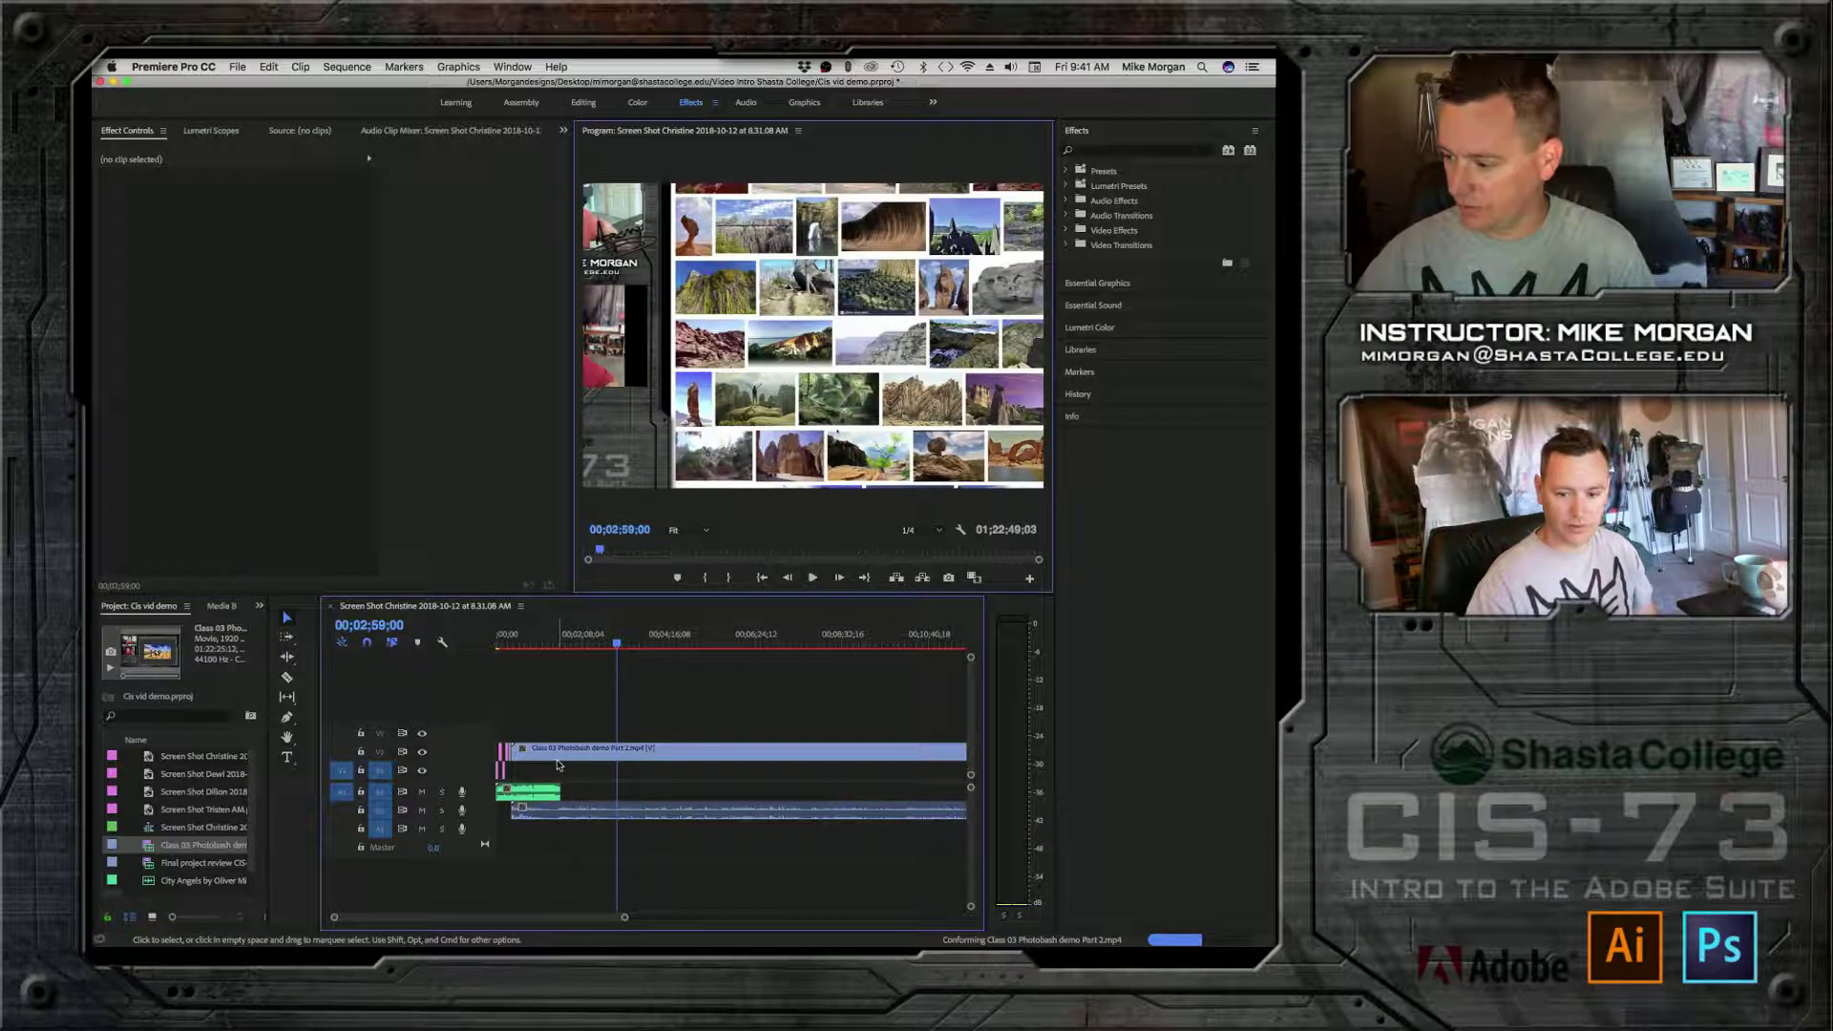
{"action": "right_click", "coordinate": [592, 754]}
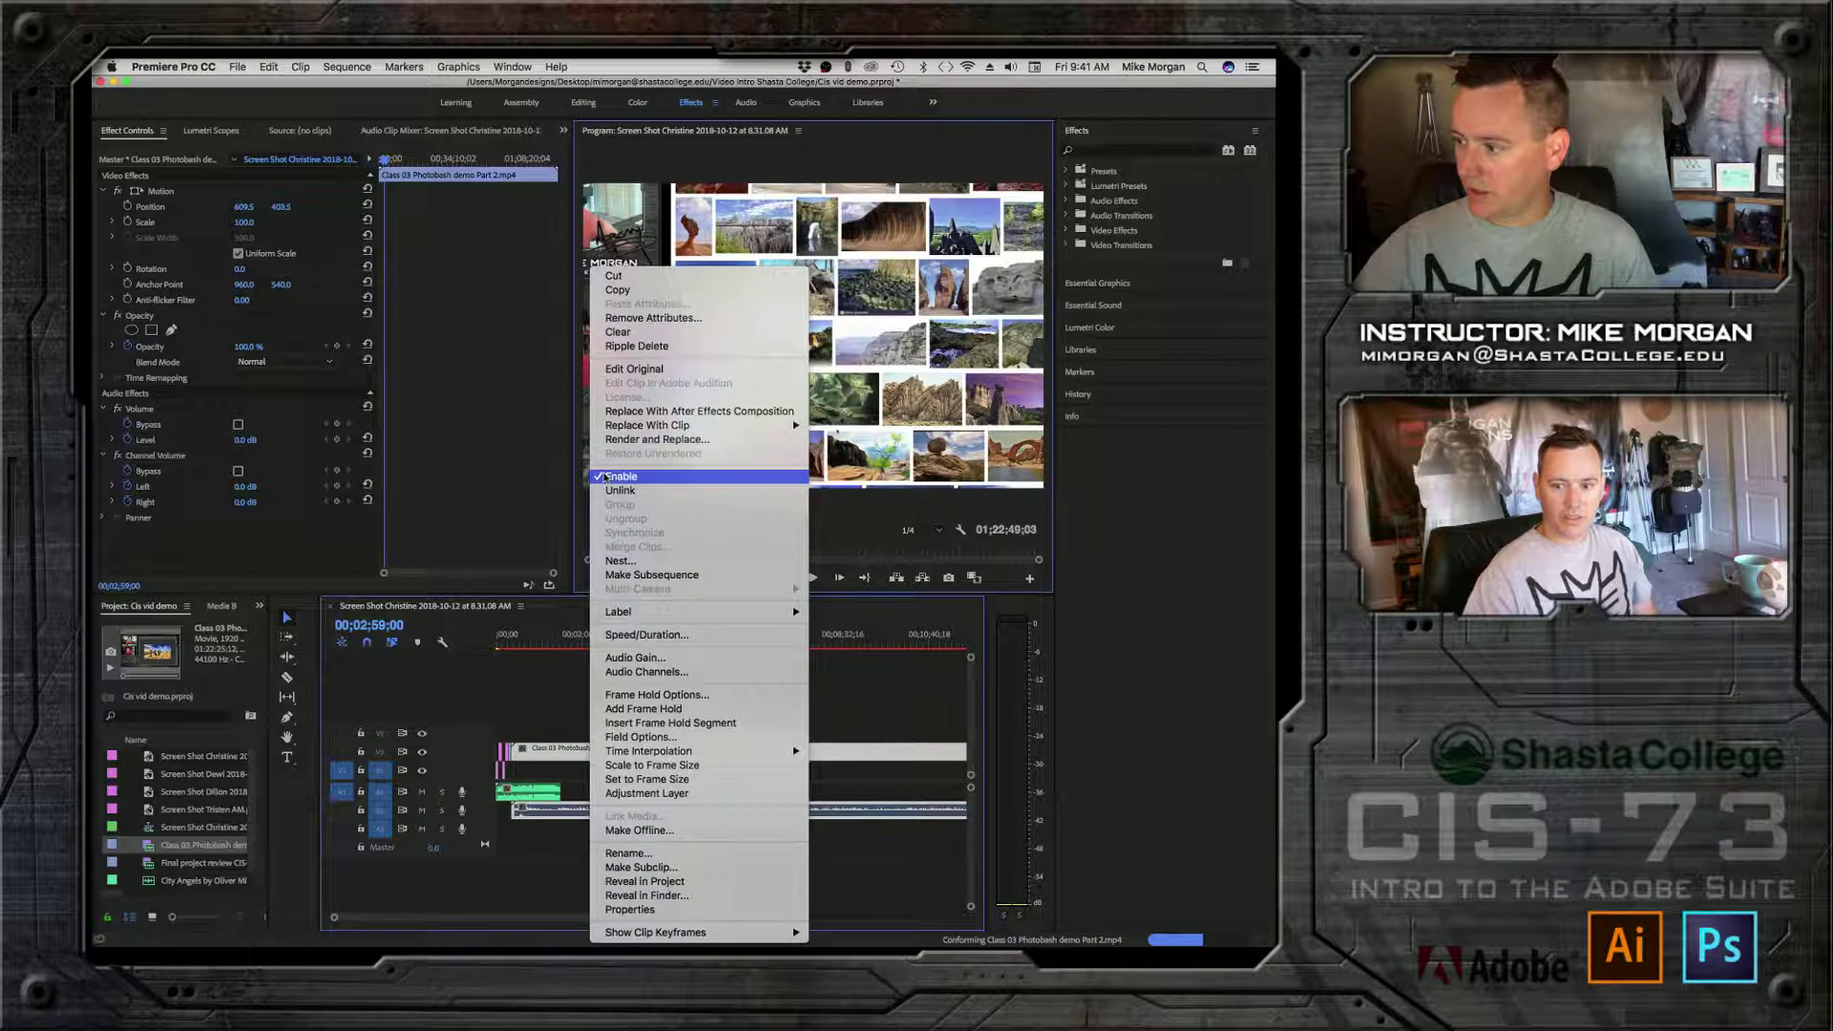
{"action": "left_click", "coordinate": [604, 476]}
{"action": "left_click", "coordinate": [589, 813]}
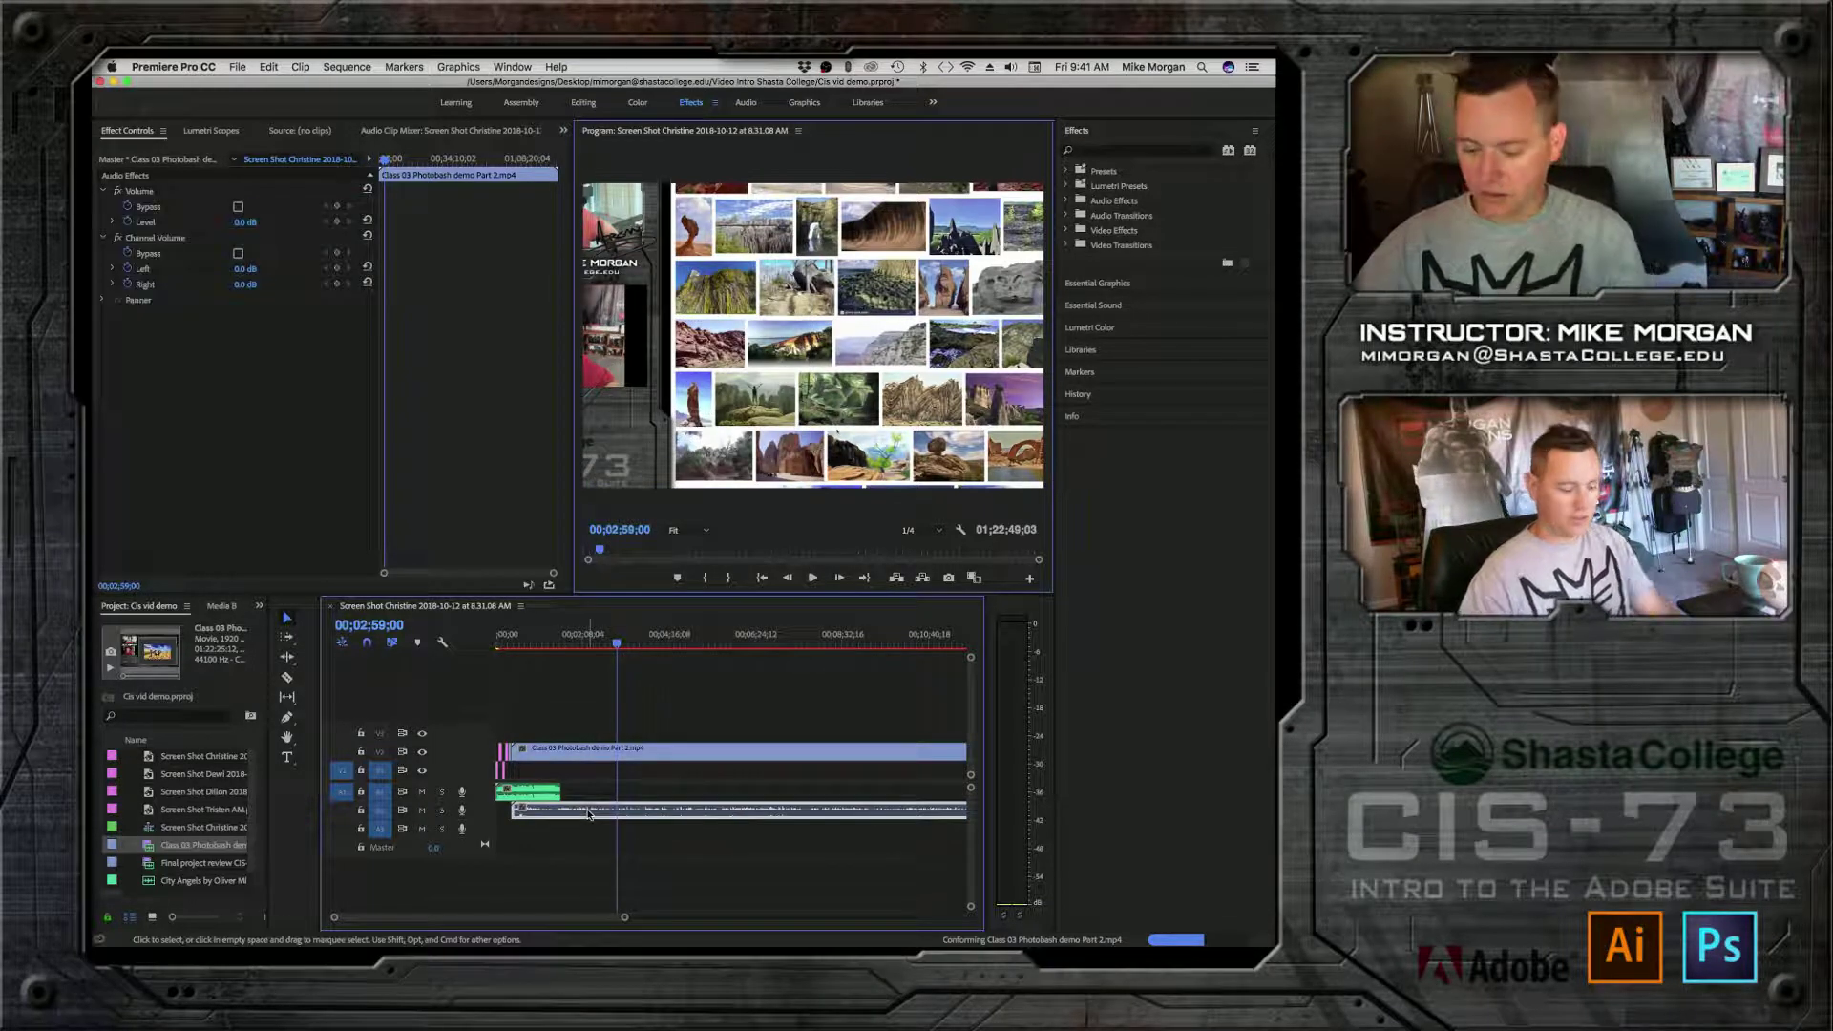
{"action": "left_click", "coordinate": [591, 697]}
Step: Try speeds of 5.72 and 2000% for the demo clip, cancel, and save the project
{"action": "right_click", "coordinate": [590, 751]}
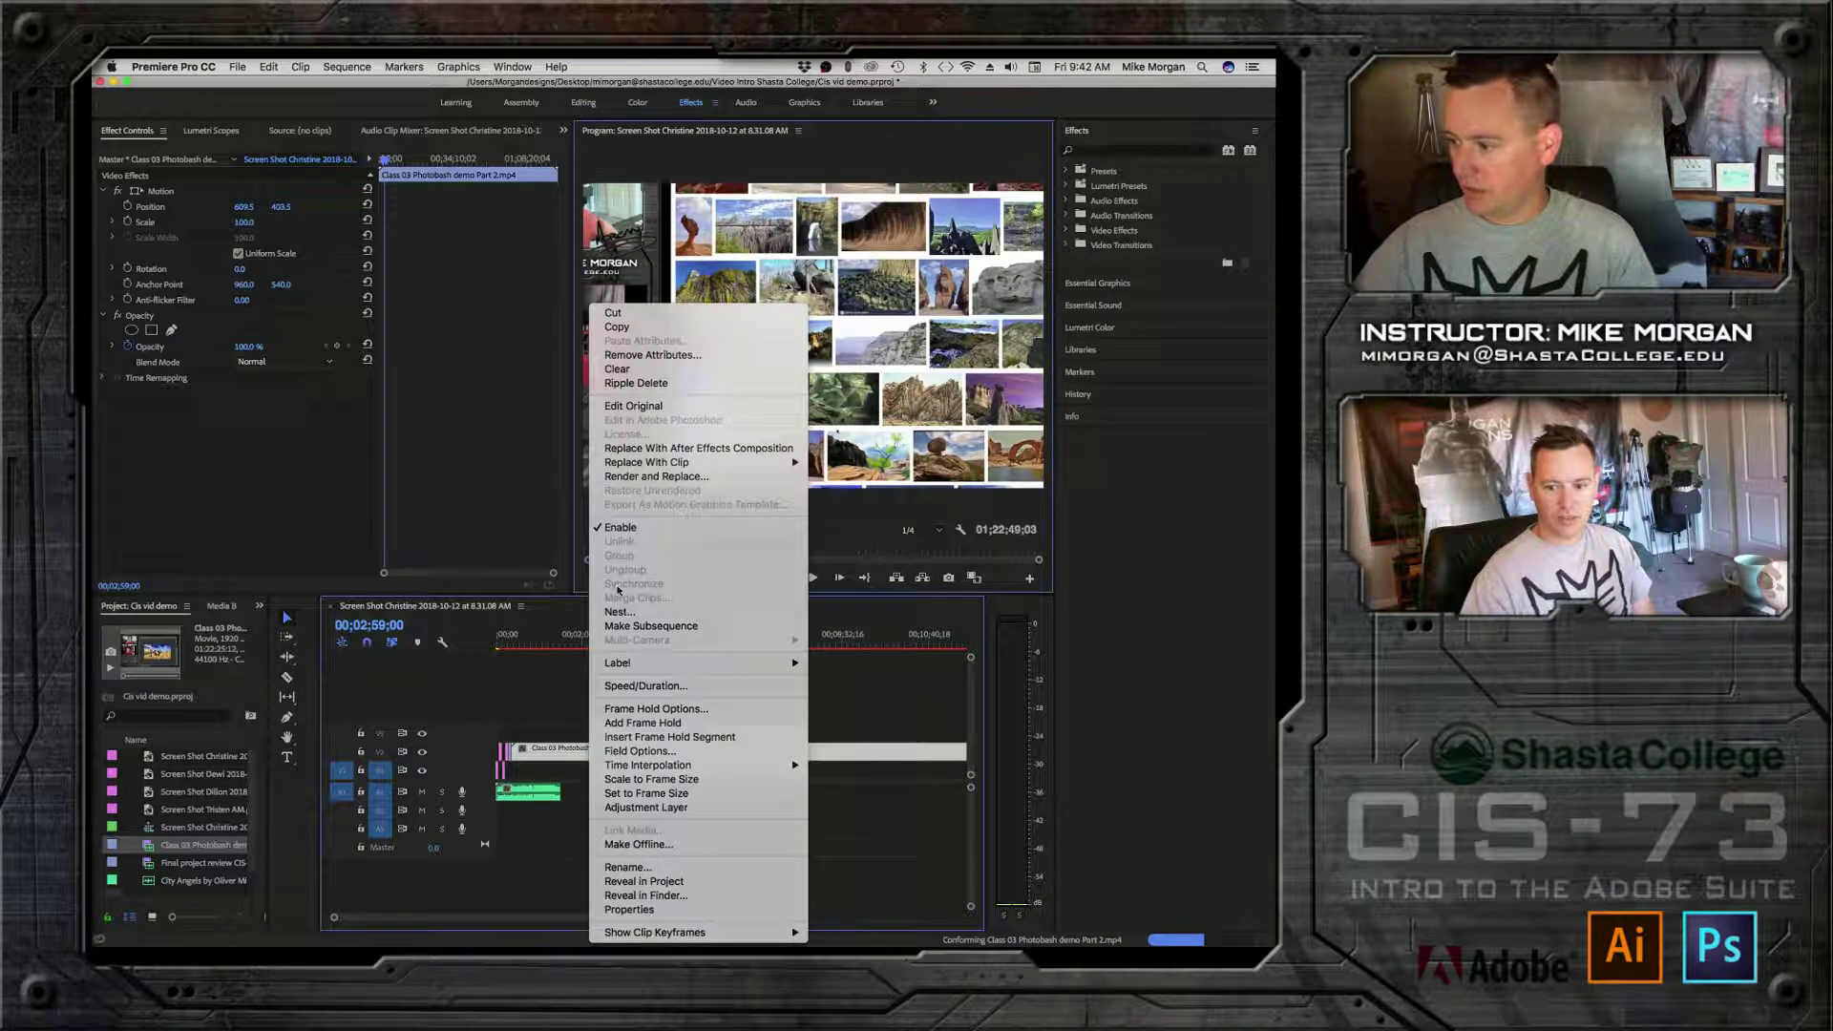
{"action": "left_click", "coordinate": [630, 684]}
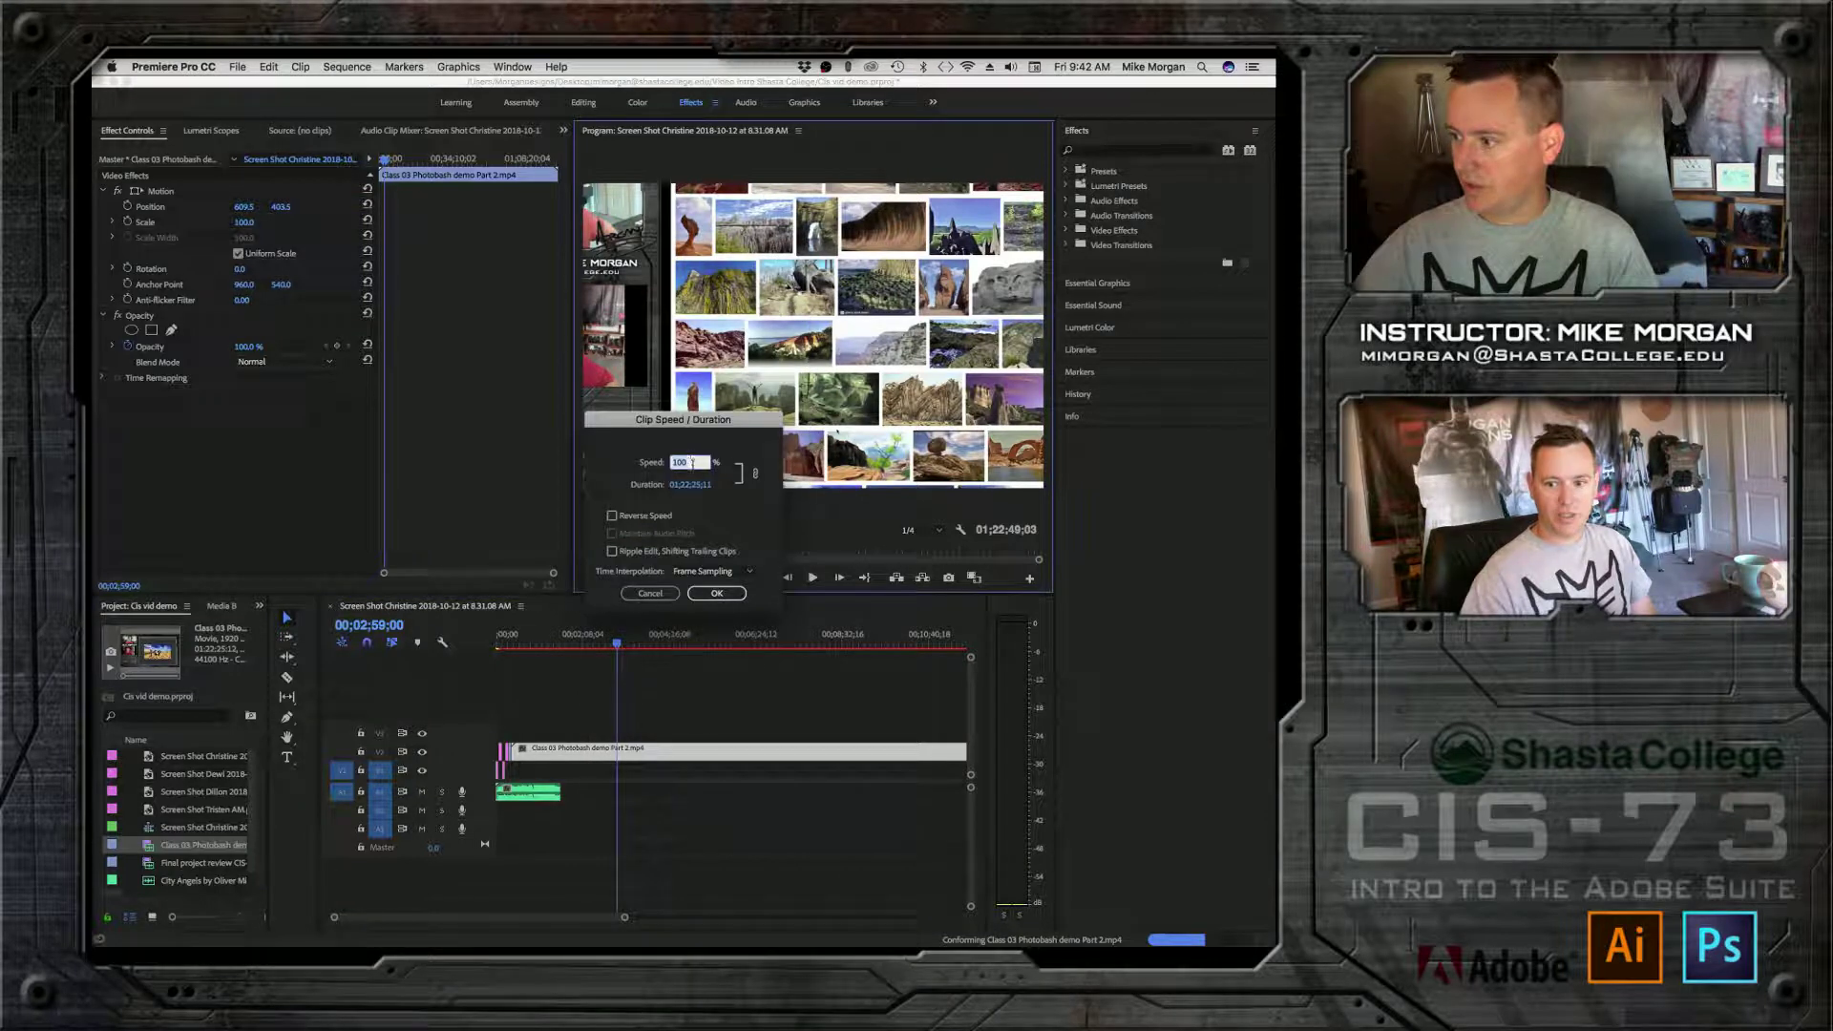
{"action": "type", "text": "5.7200"}
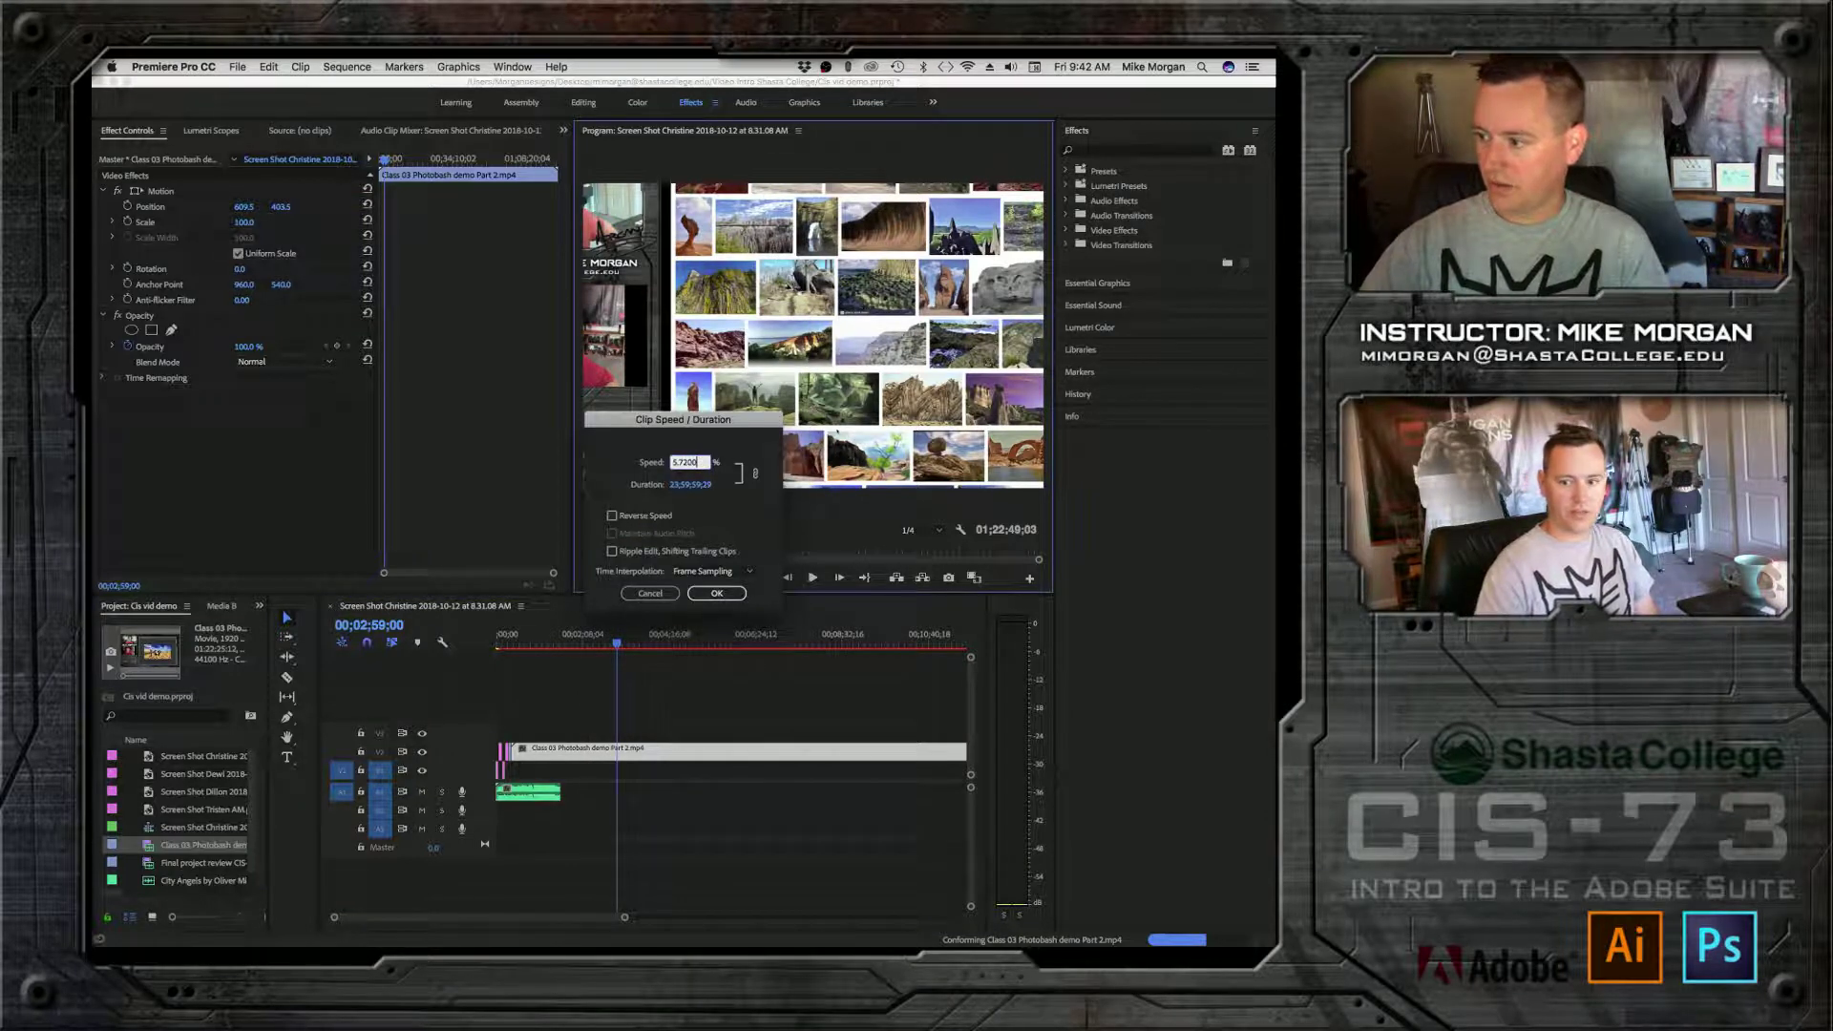
{"action": "key", "text": "BackSpace"}
{"action": "key", "text": "BackSpace"}
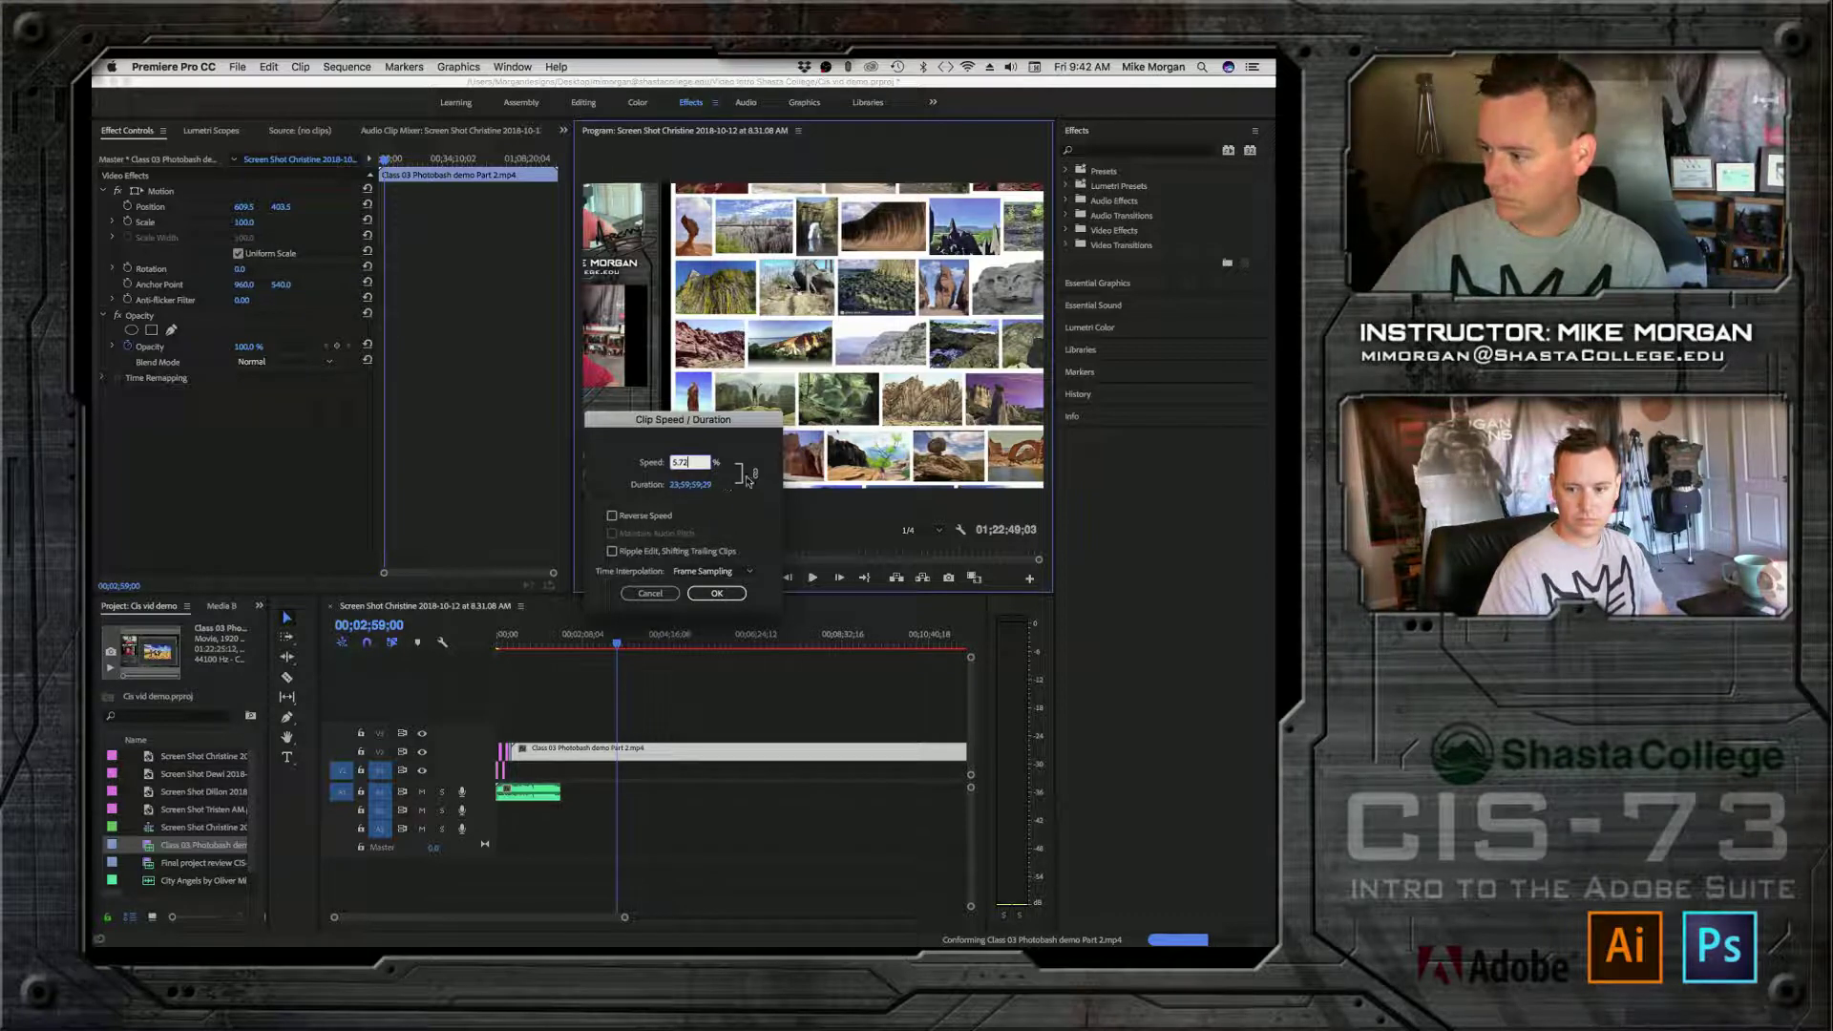
{"action": "left_click_drag", "start_coordinate": [691, 463], "coordinate": [674, 467]}
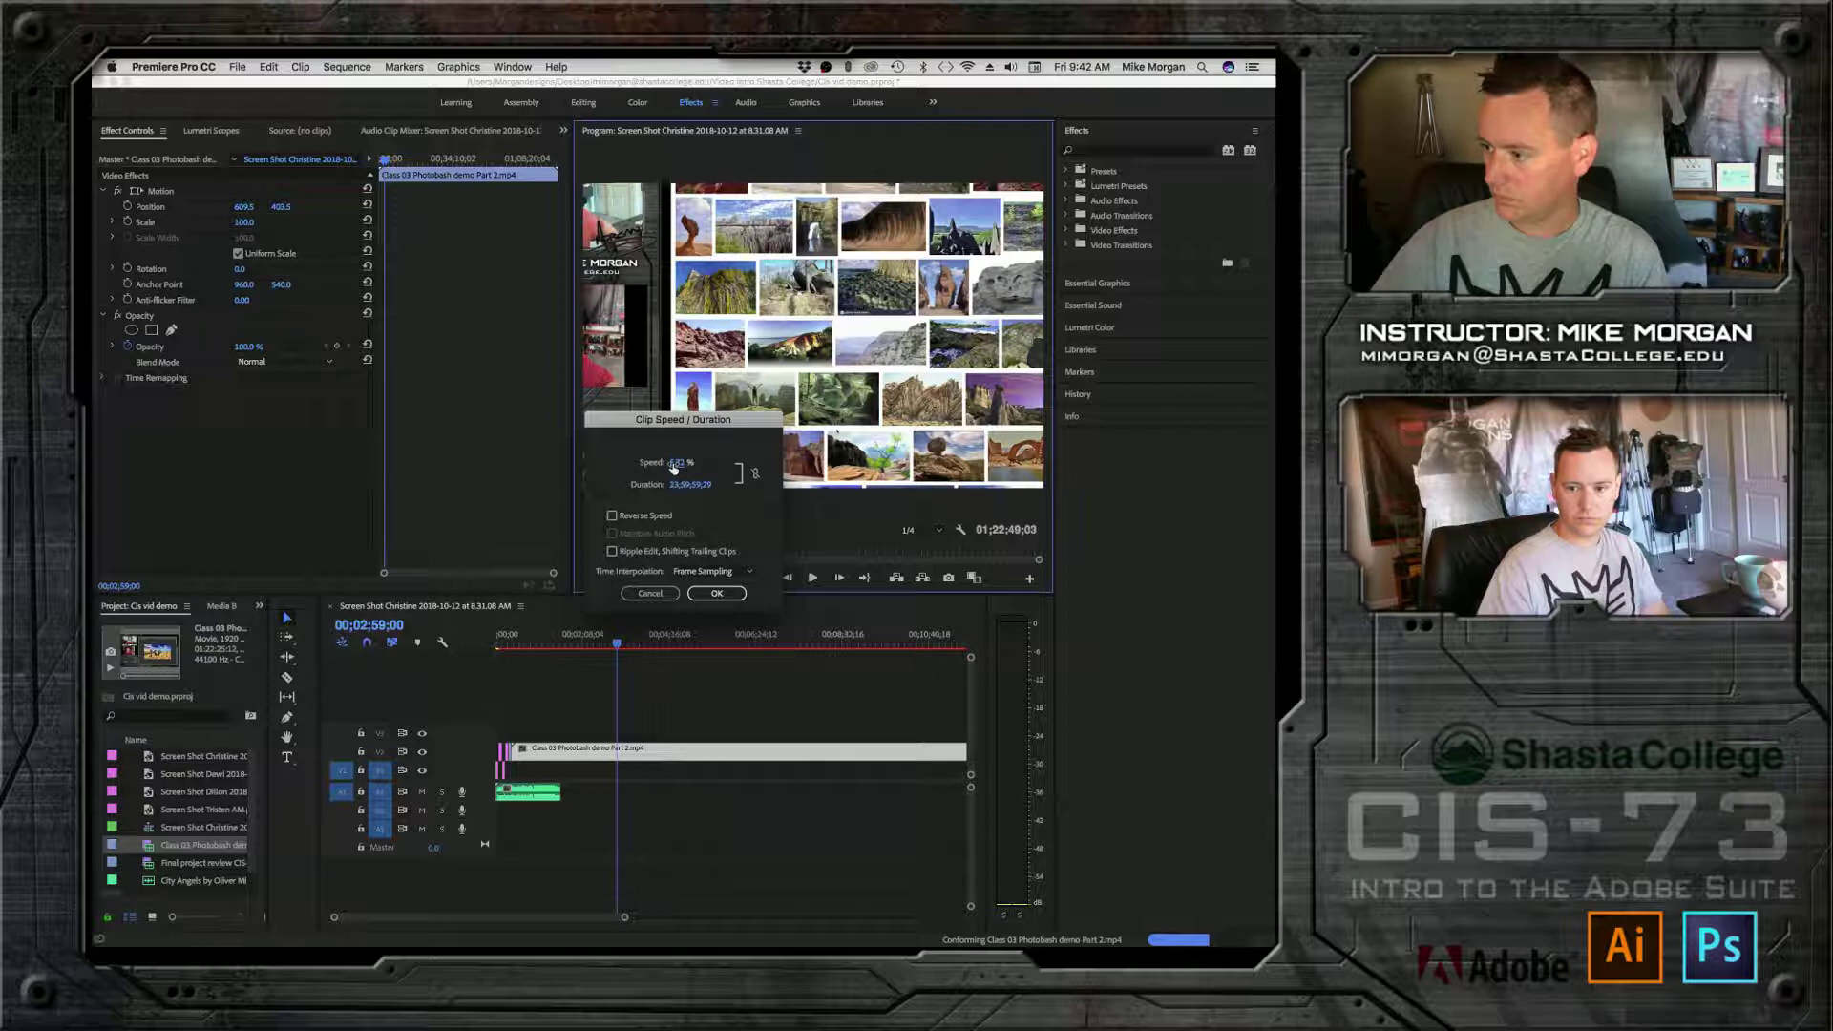
{"action": "left_click", "coordinate": [674, 467]}
{"action": "type", "text": "200"}
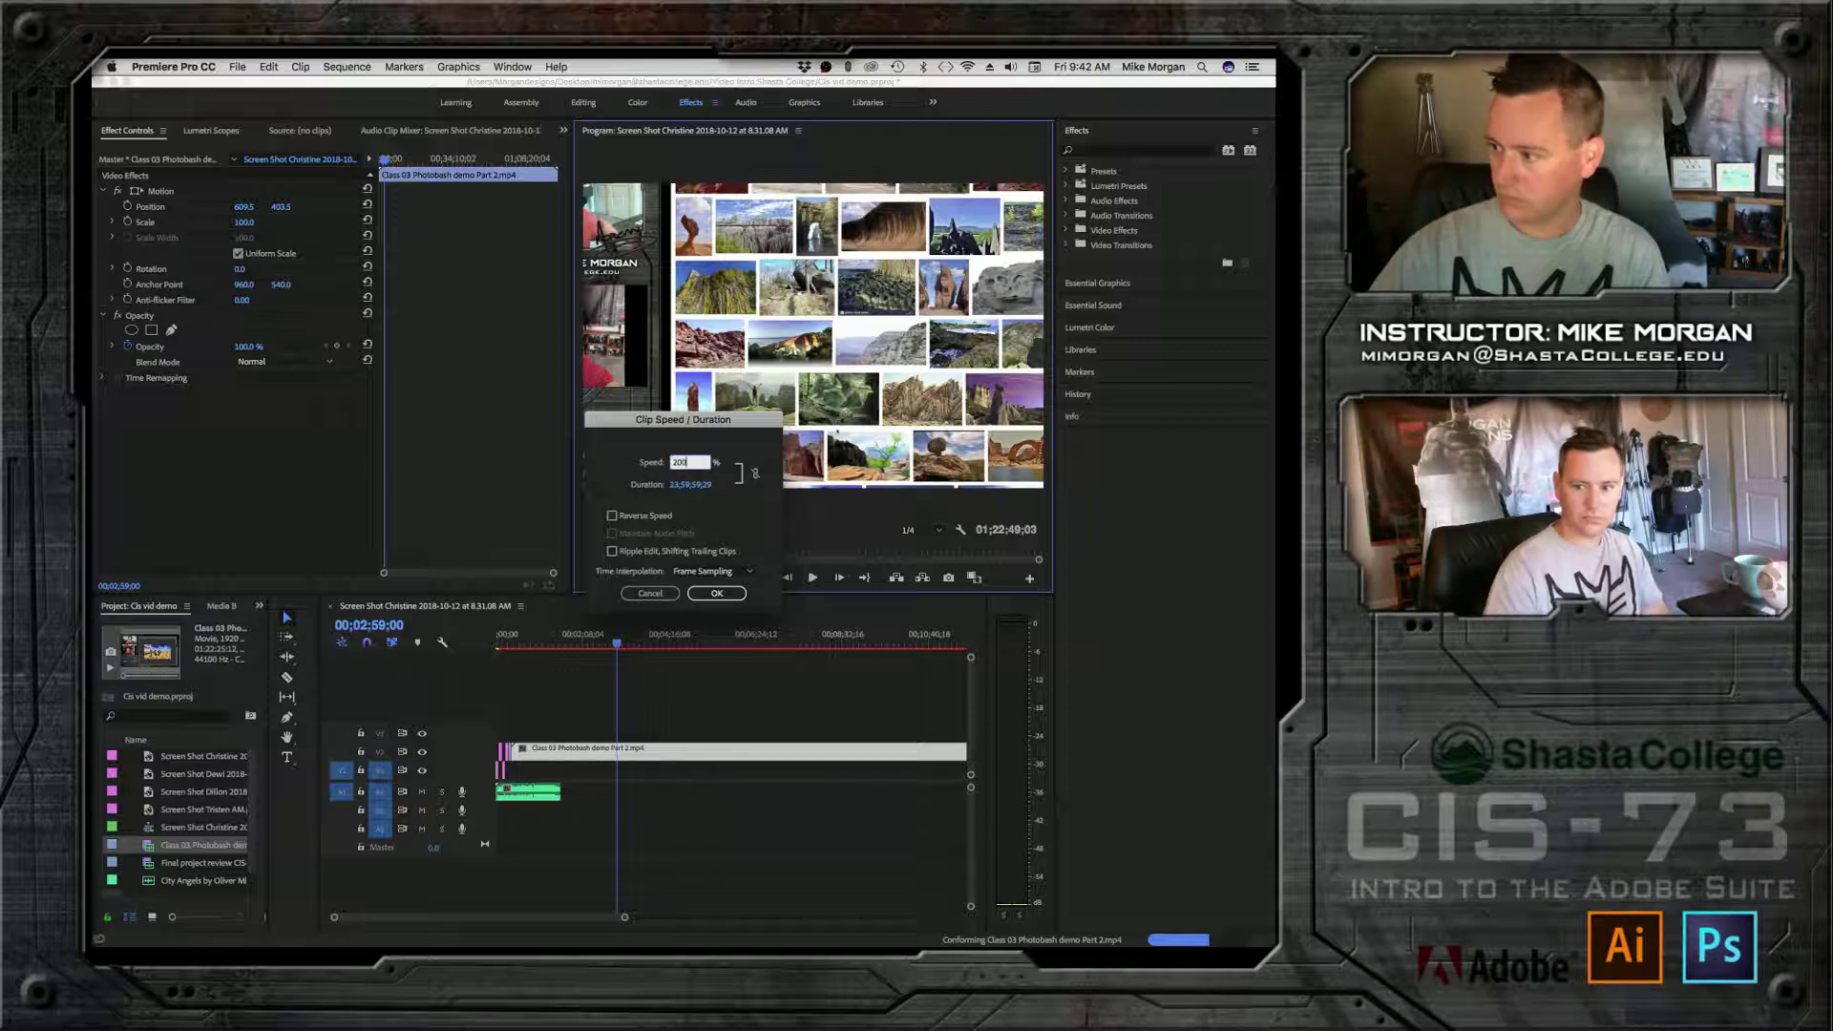
{"action": "type", "text": "0"}
{"action": "left_click", "coordinate": [712, 594]}
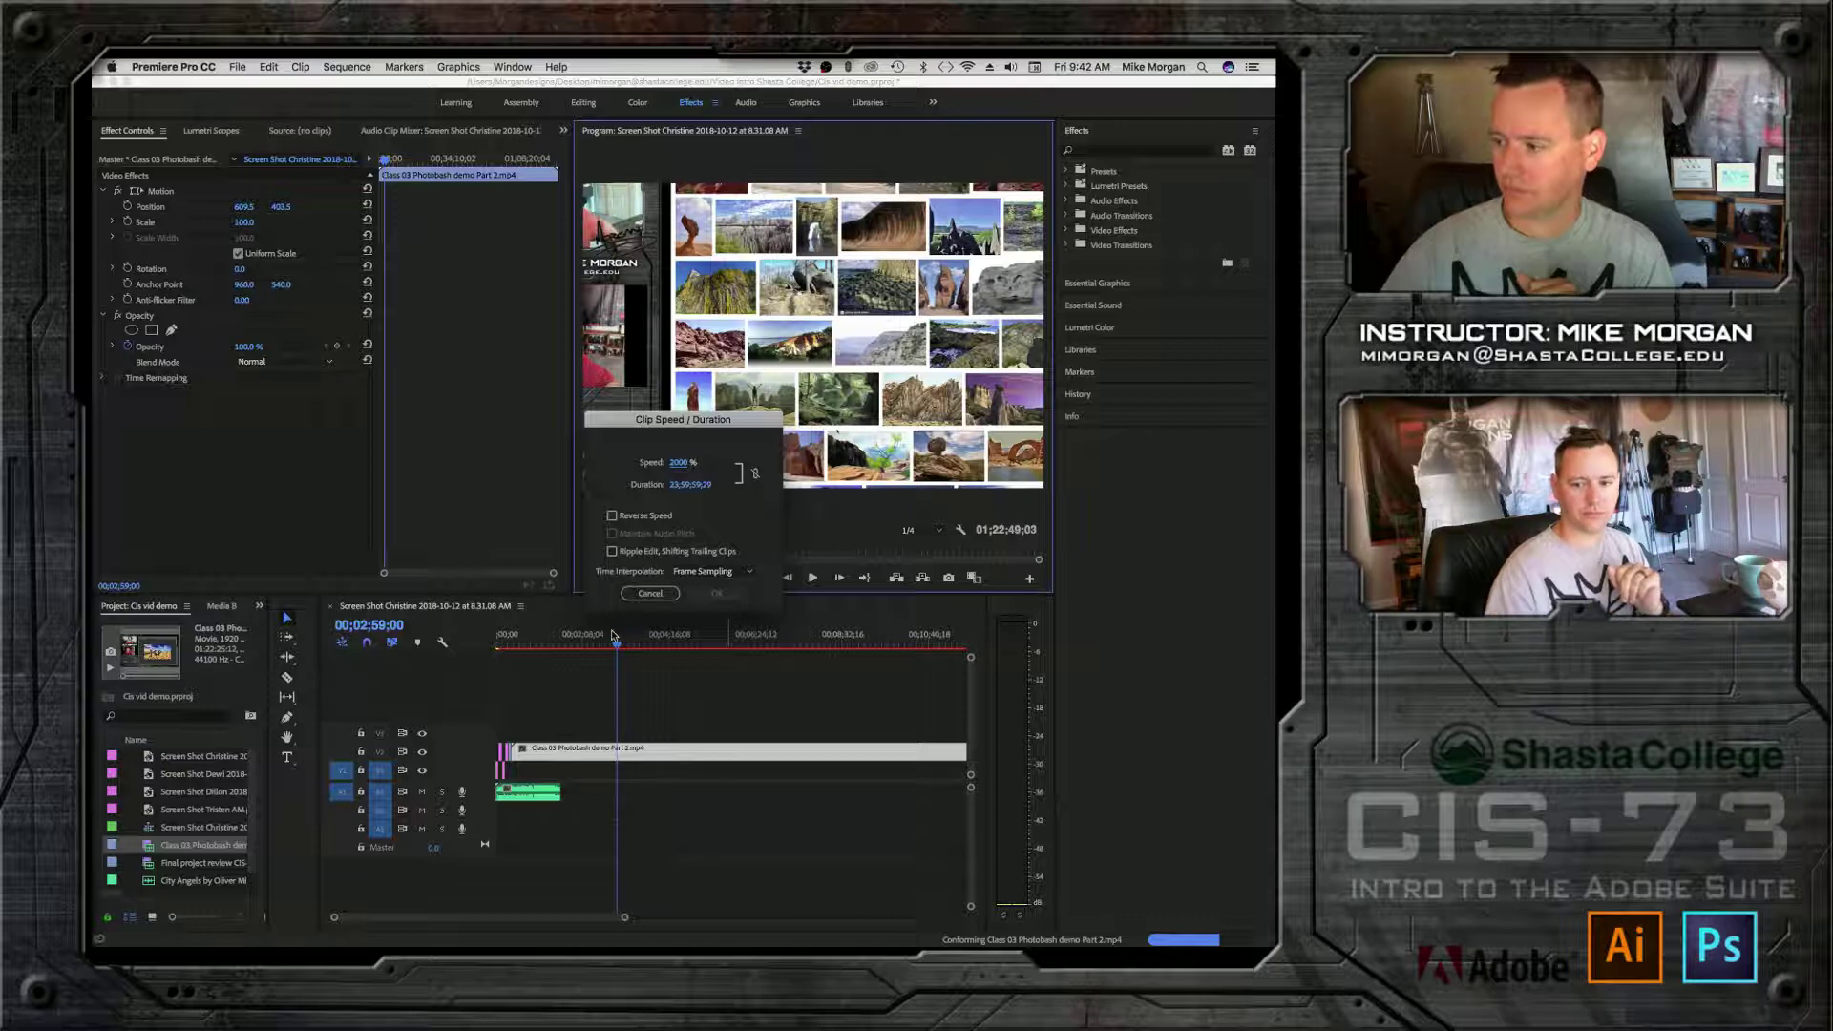
{"action": "left_click", "coordinate": [655, 594]}
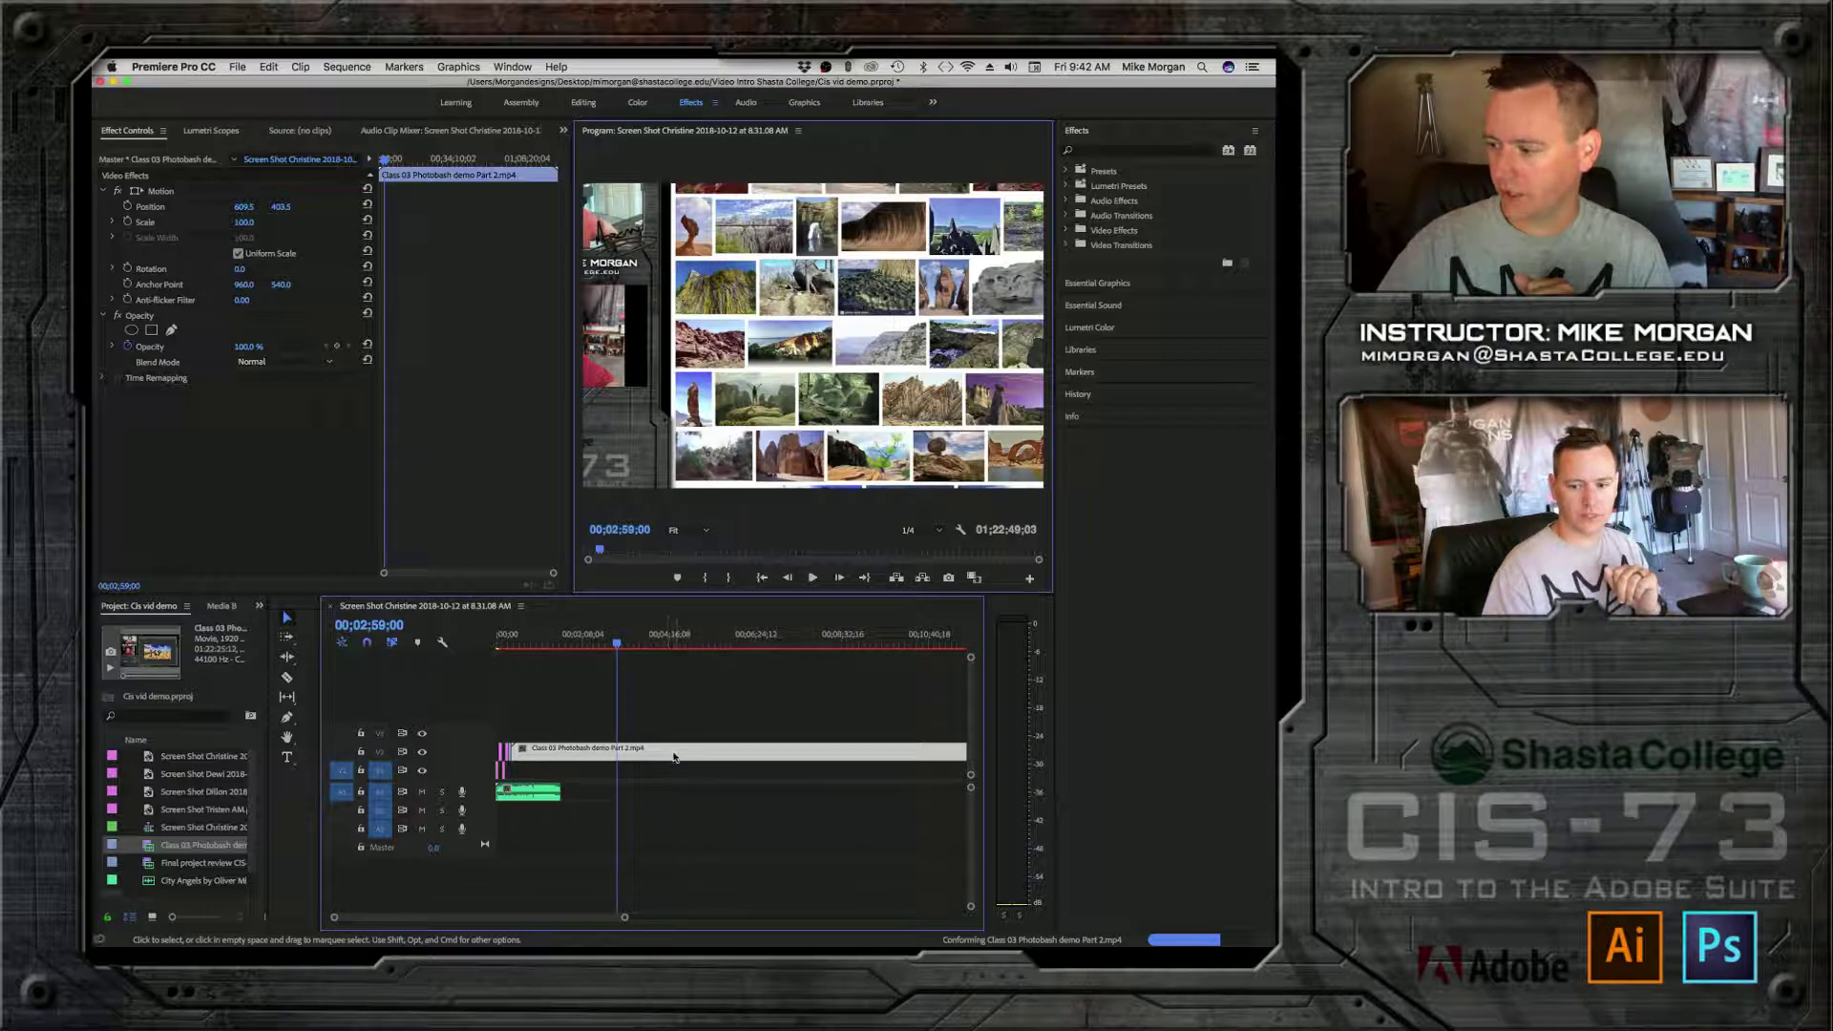
{"action": "key", "text": "super+s"}
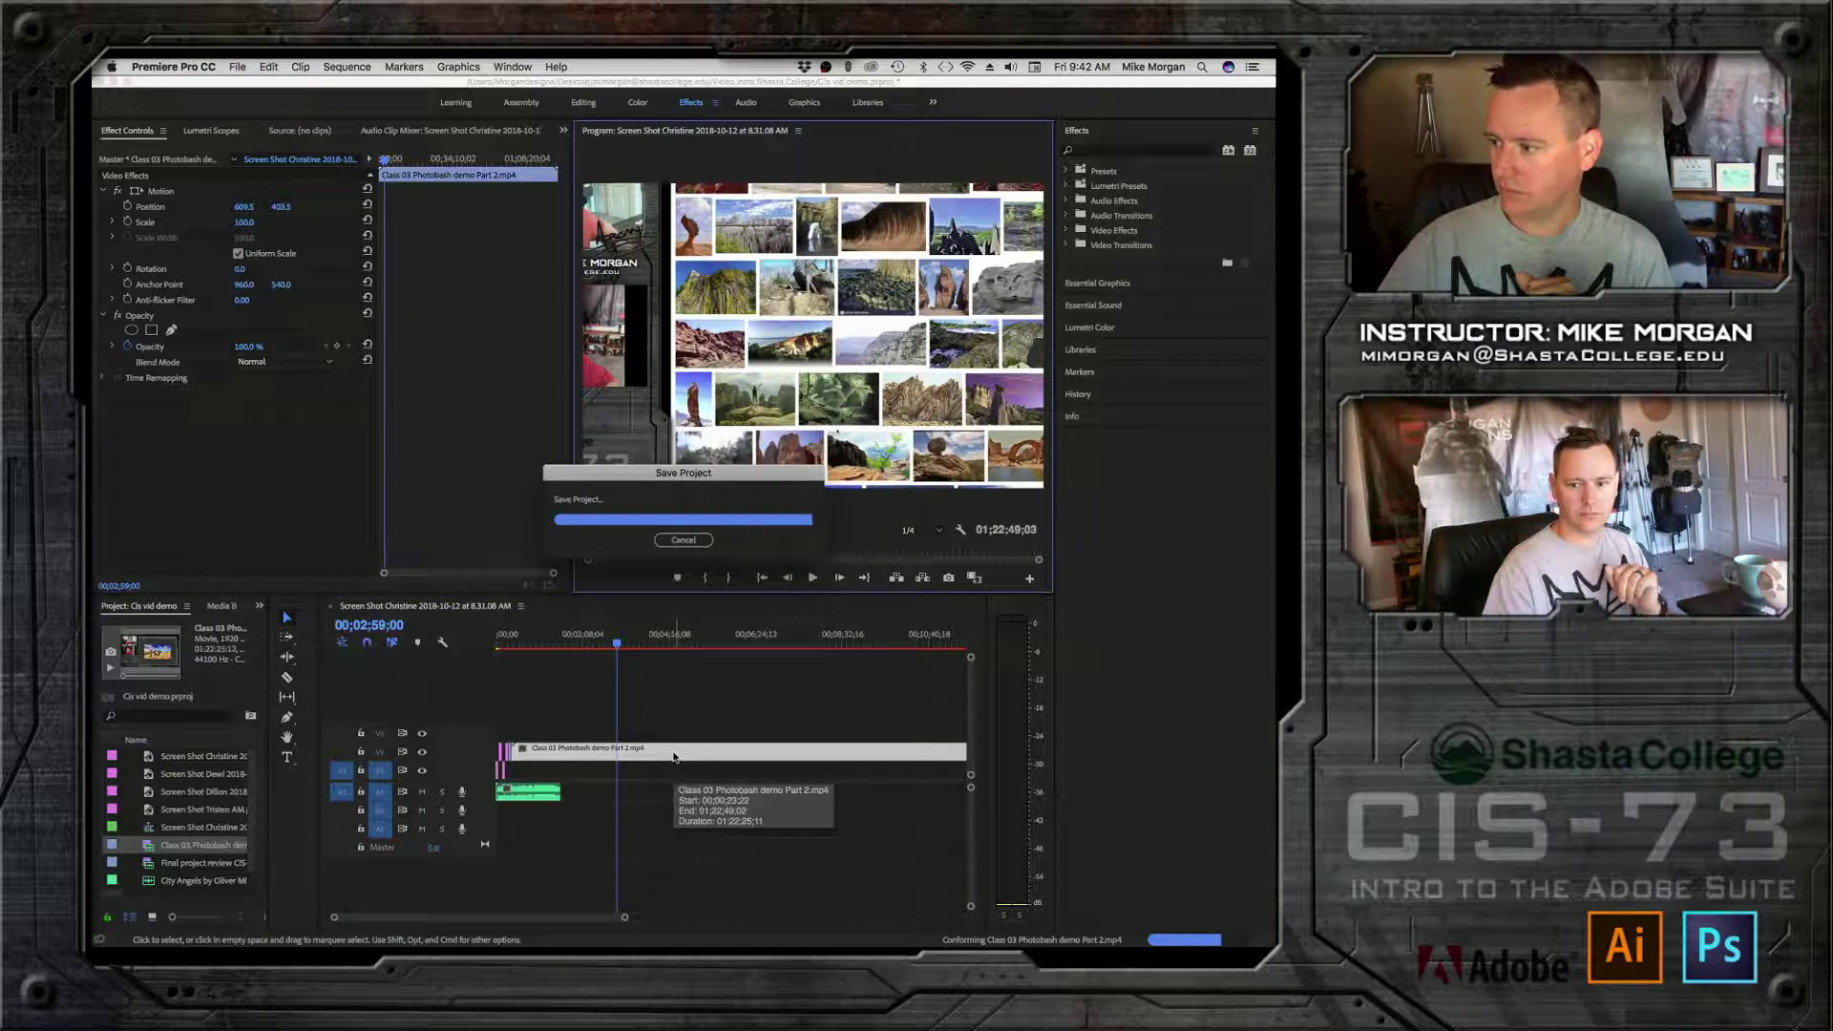
Step: Enter a 1000% speed for the demo clip in Speed/Duration, then close the dialog
{"action": "right_click", "coordinate": [677, 752]}
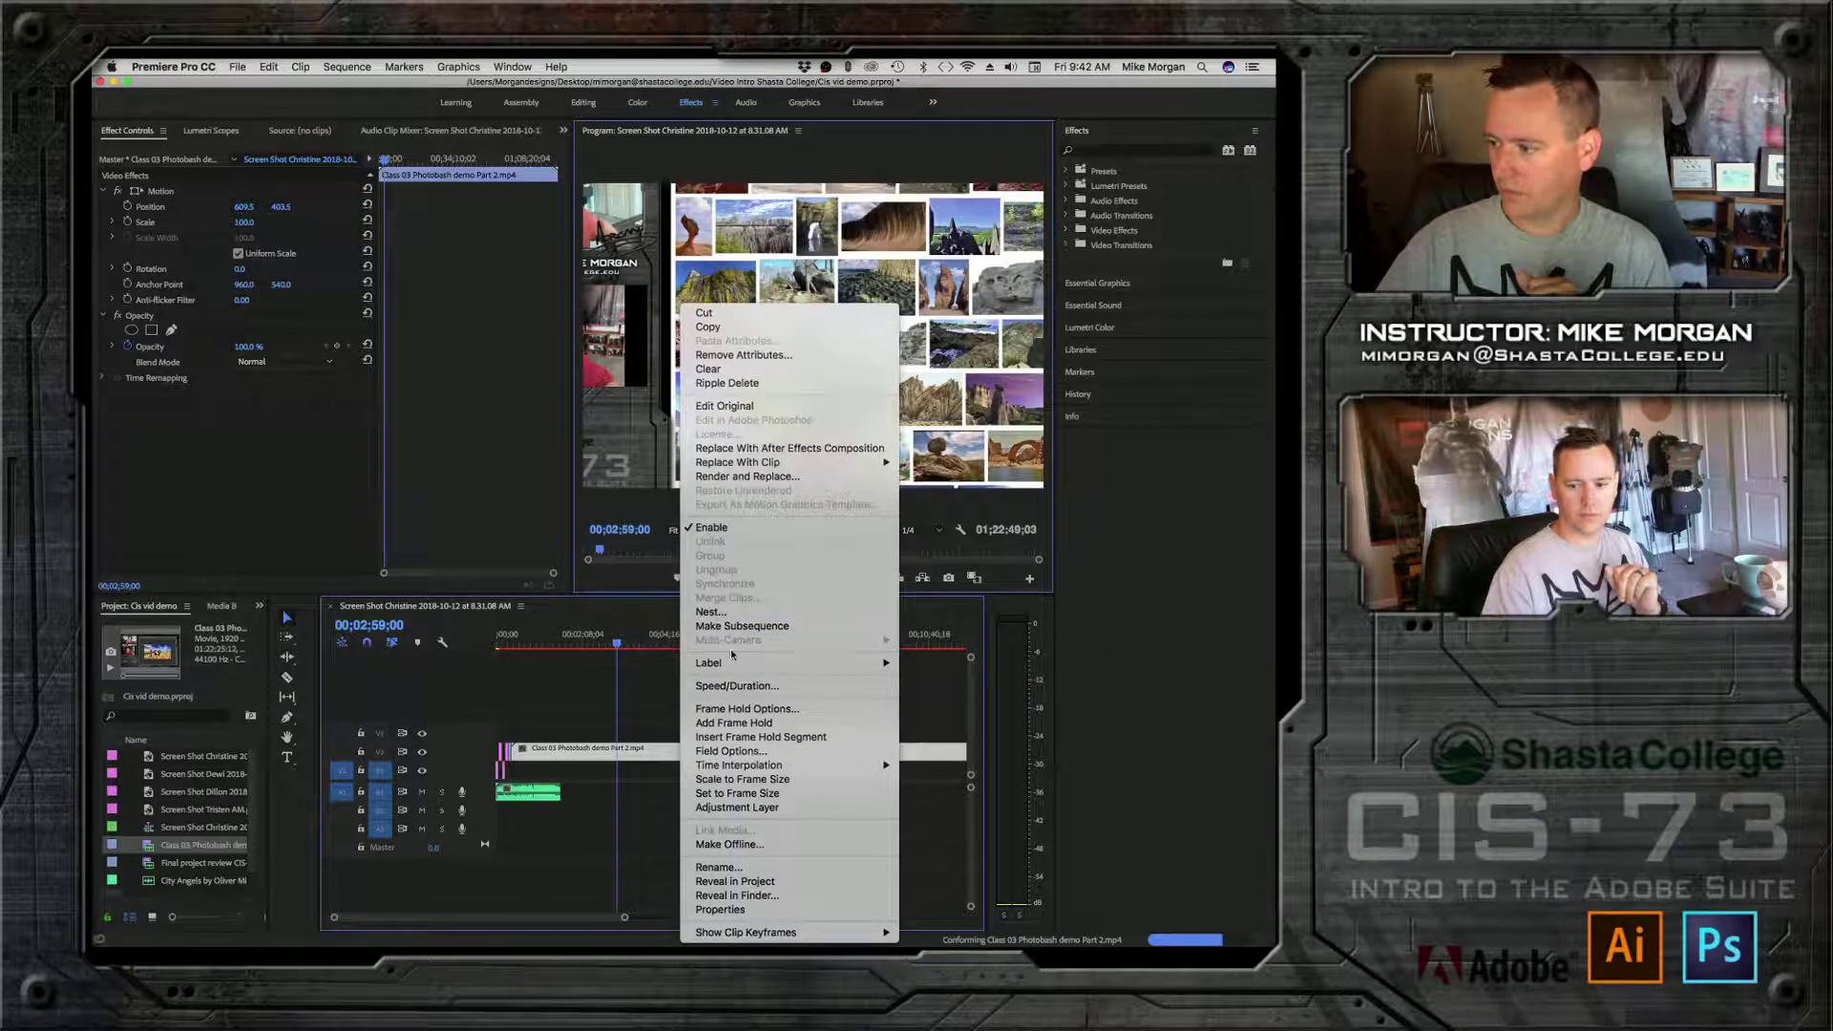
{"action": "left_click", "coordinate": [733, 686]}
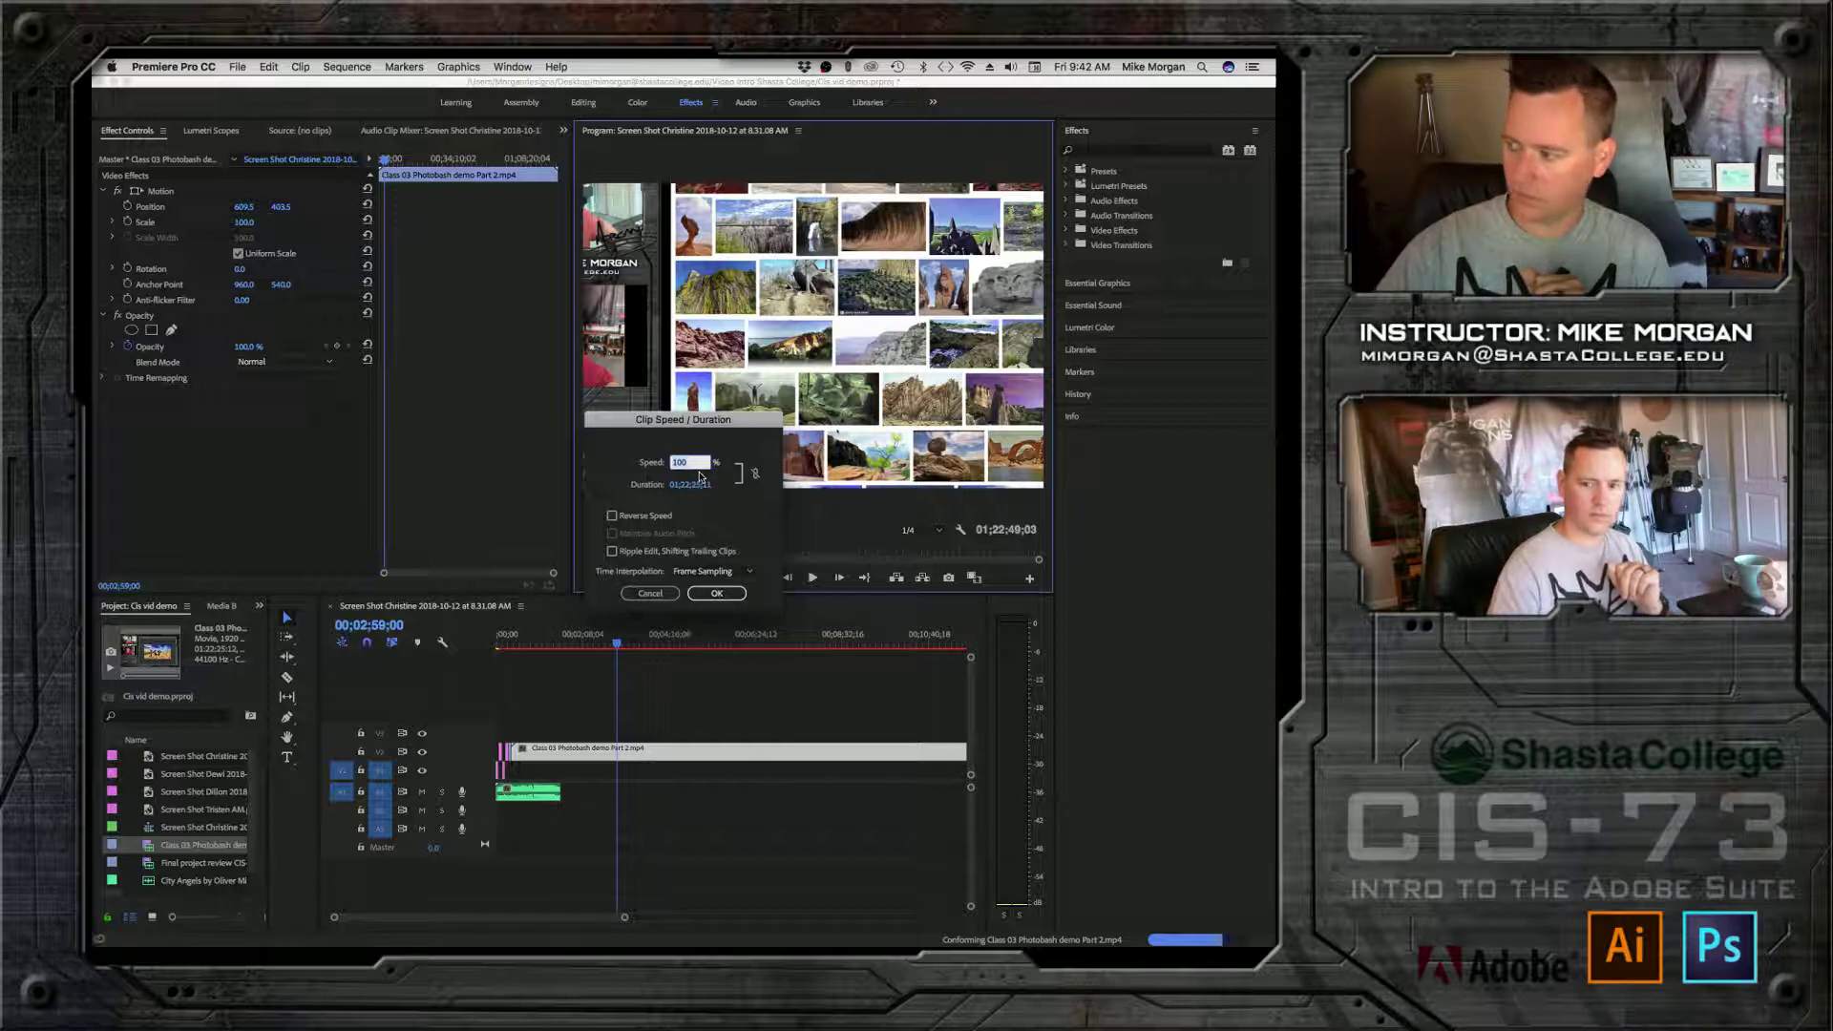
{"action": "type", "text": "10000"}
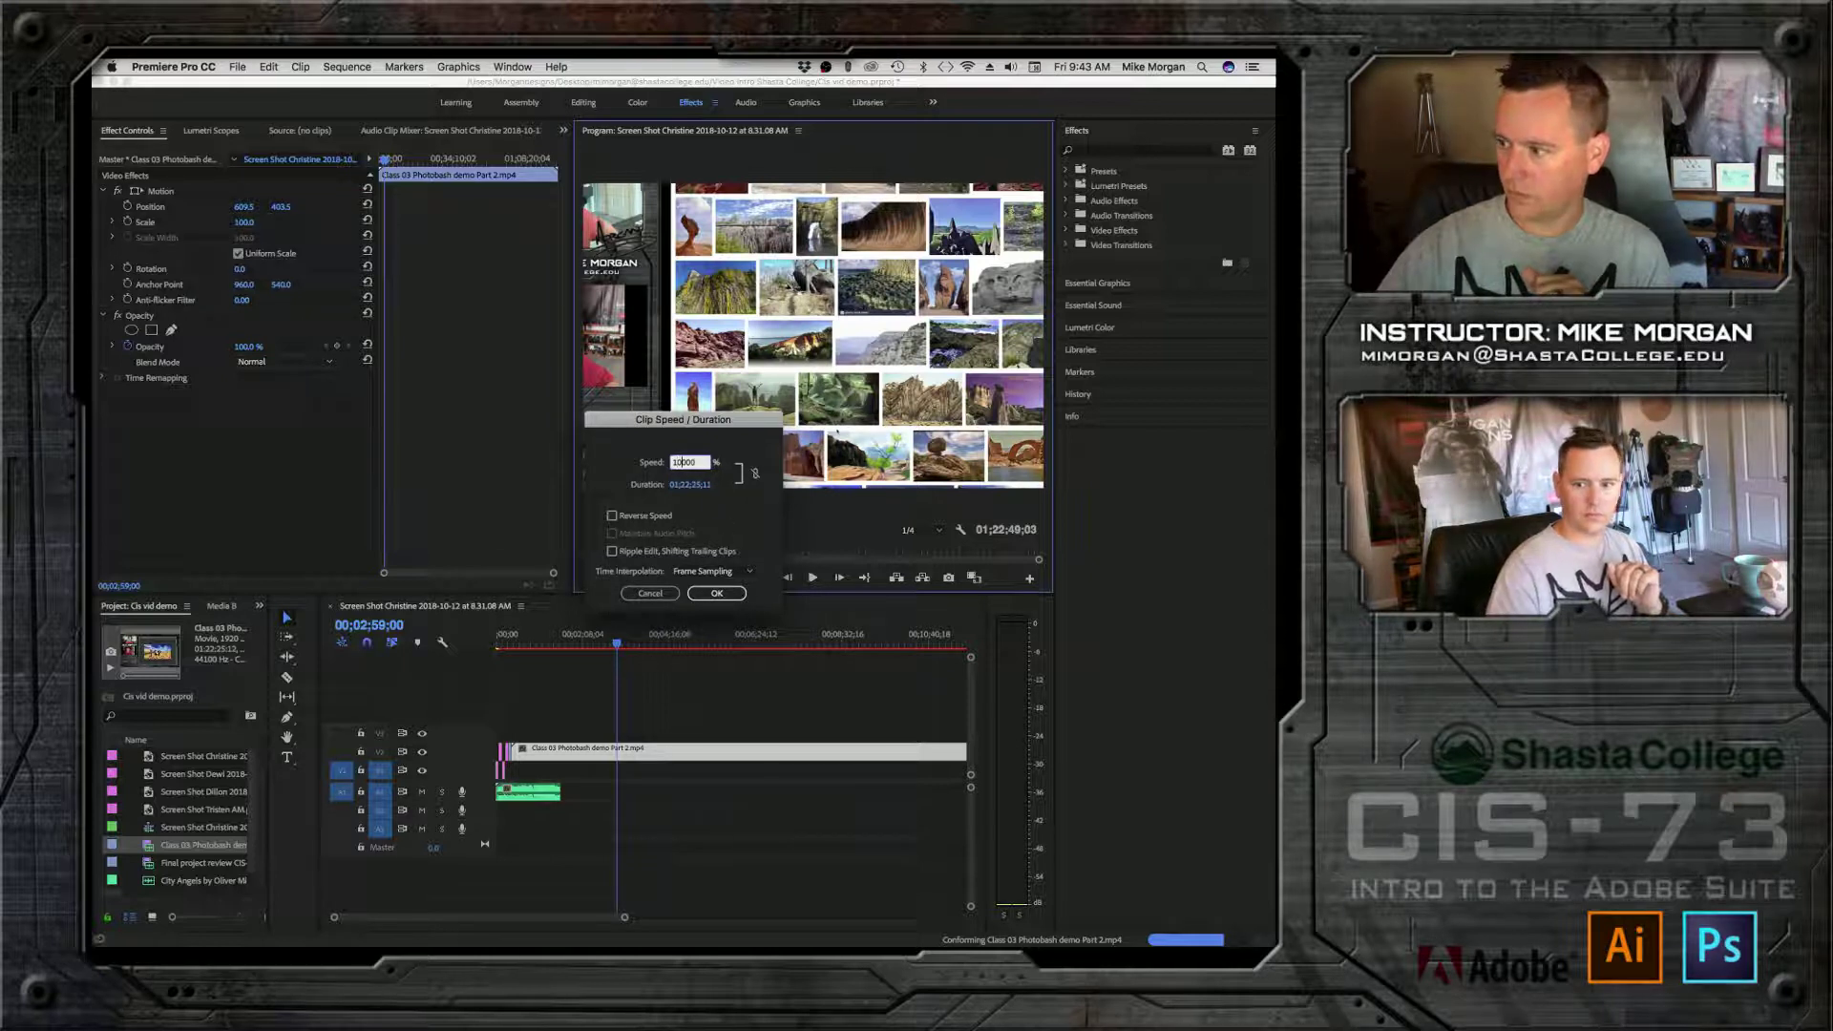
{"action": "left_click", "coordinate": [716, 594]}
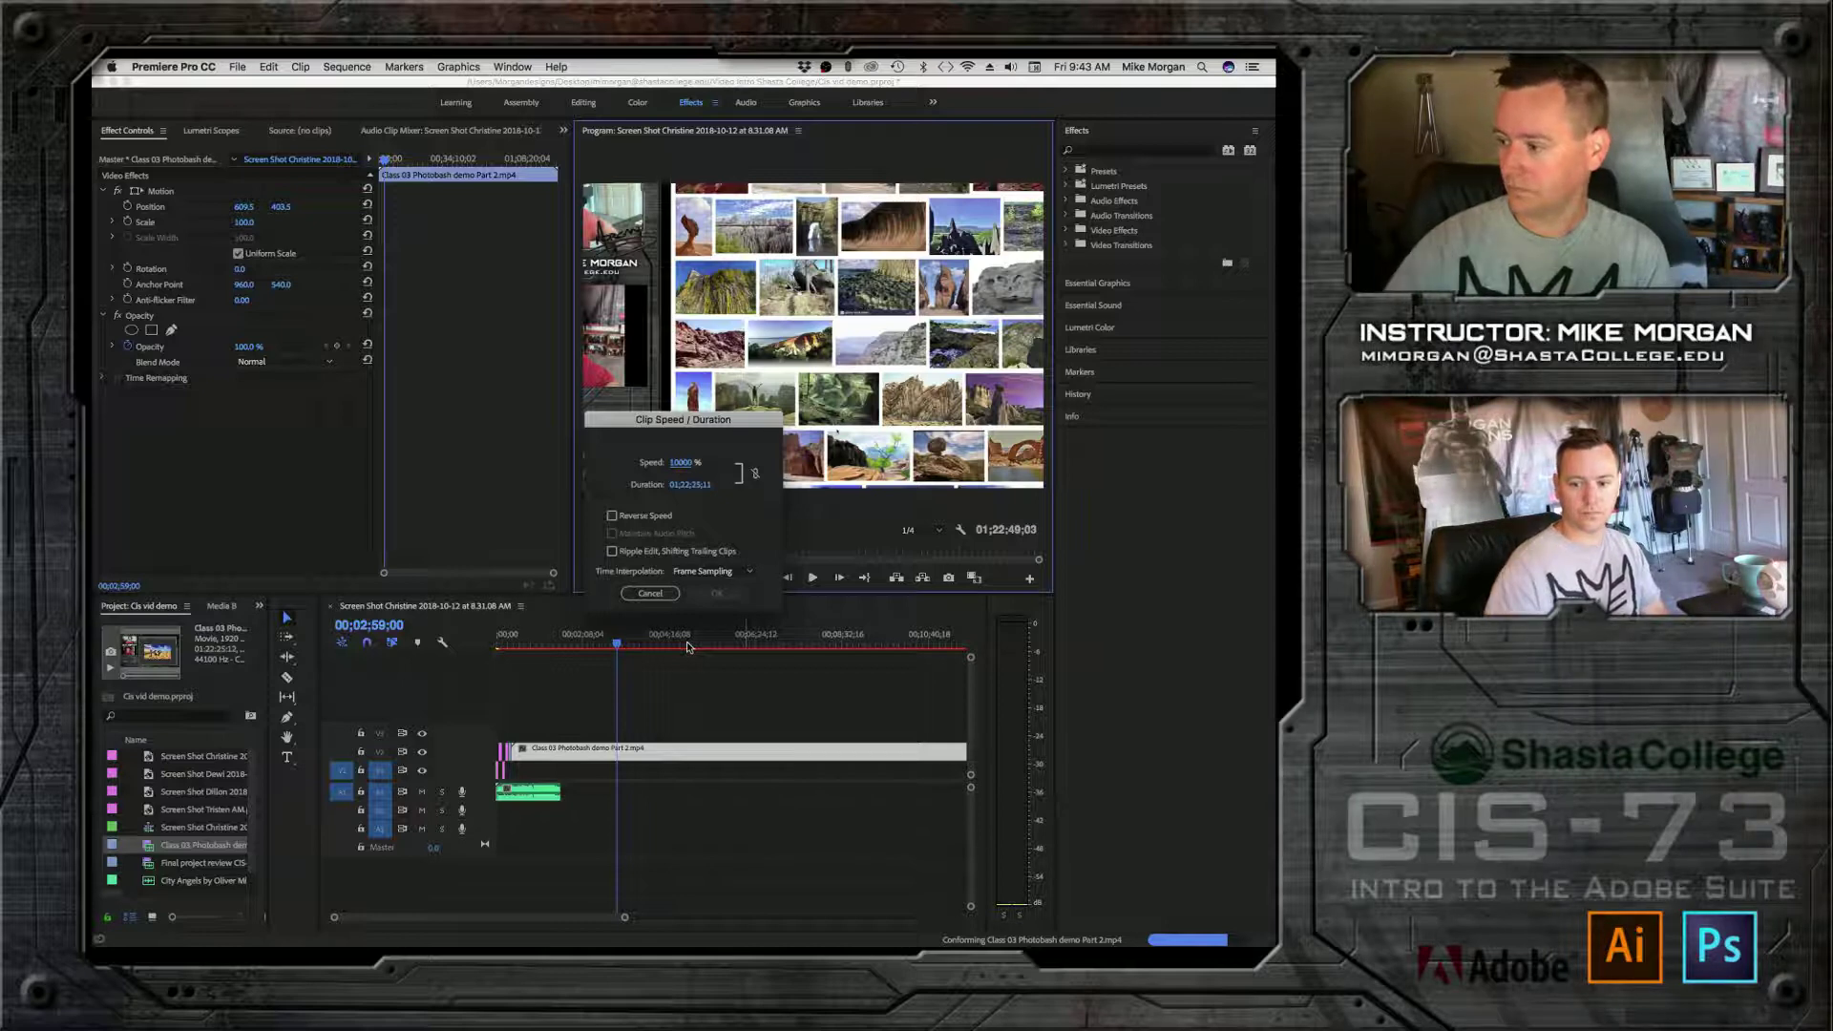
{"action": "left_click", "coordinate": [650, 593]}
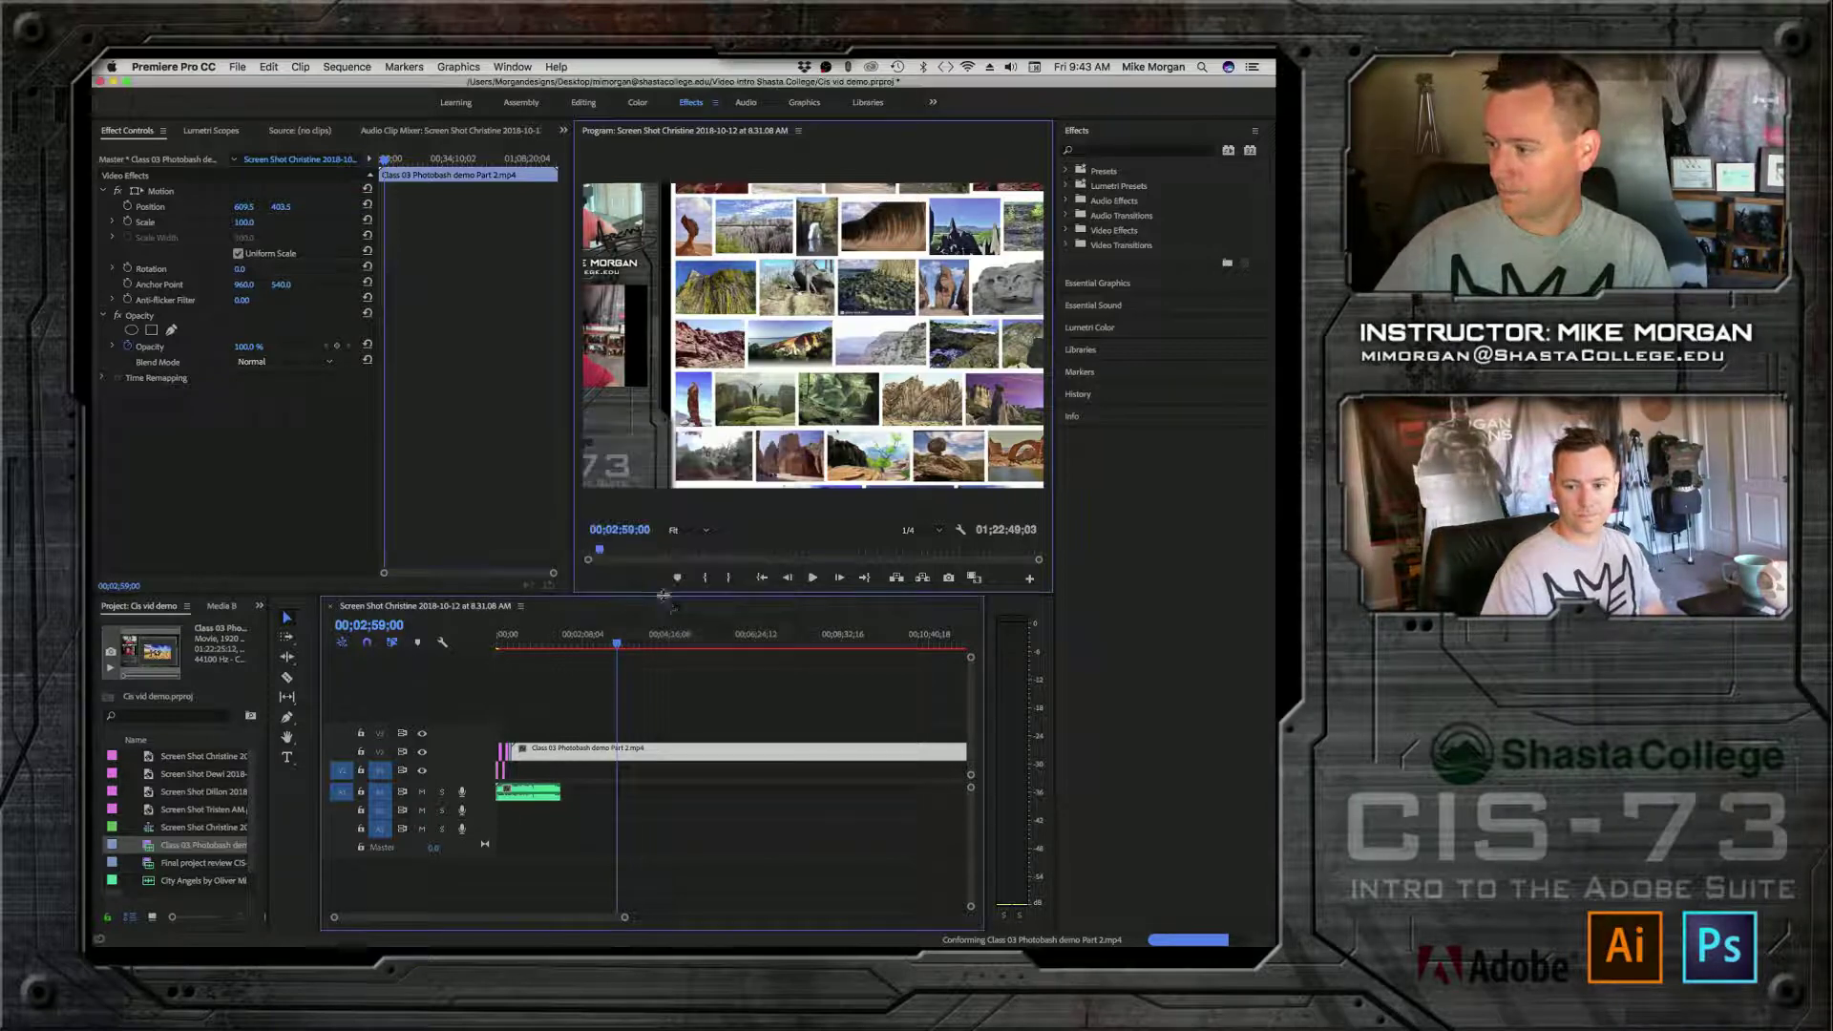
Step: Unlink speed from duration and set the demo clip's duration to 00;00;05;00
{"action": "right_click", "coordinate": [656, 757]}
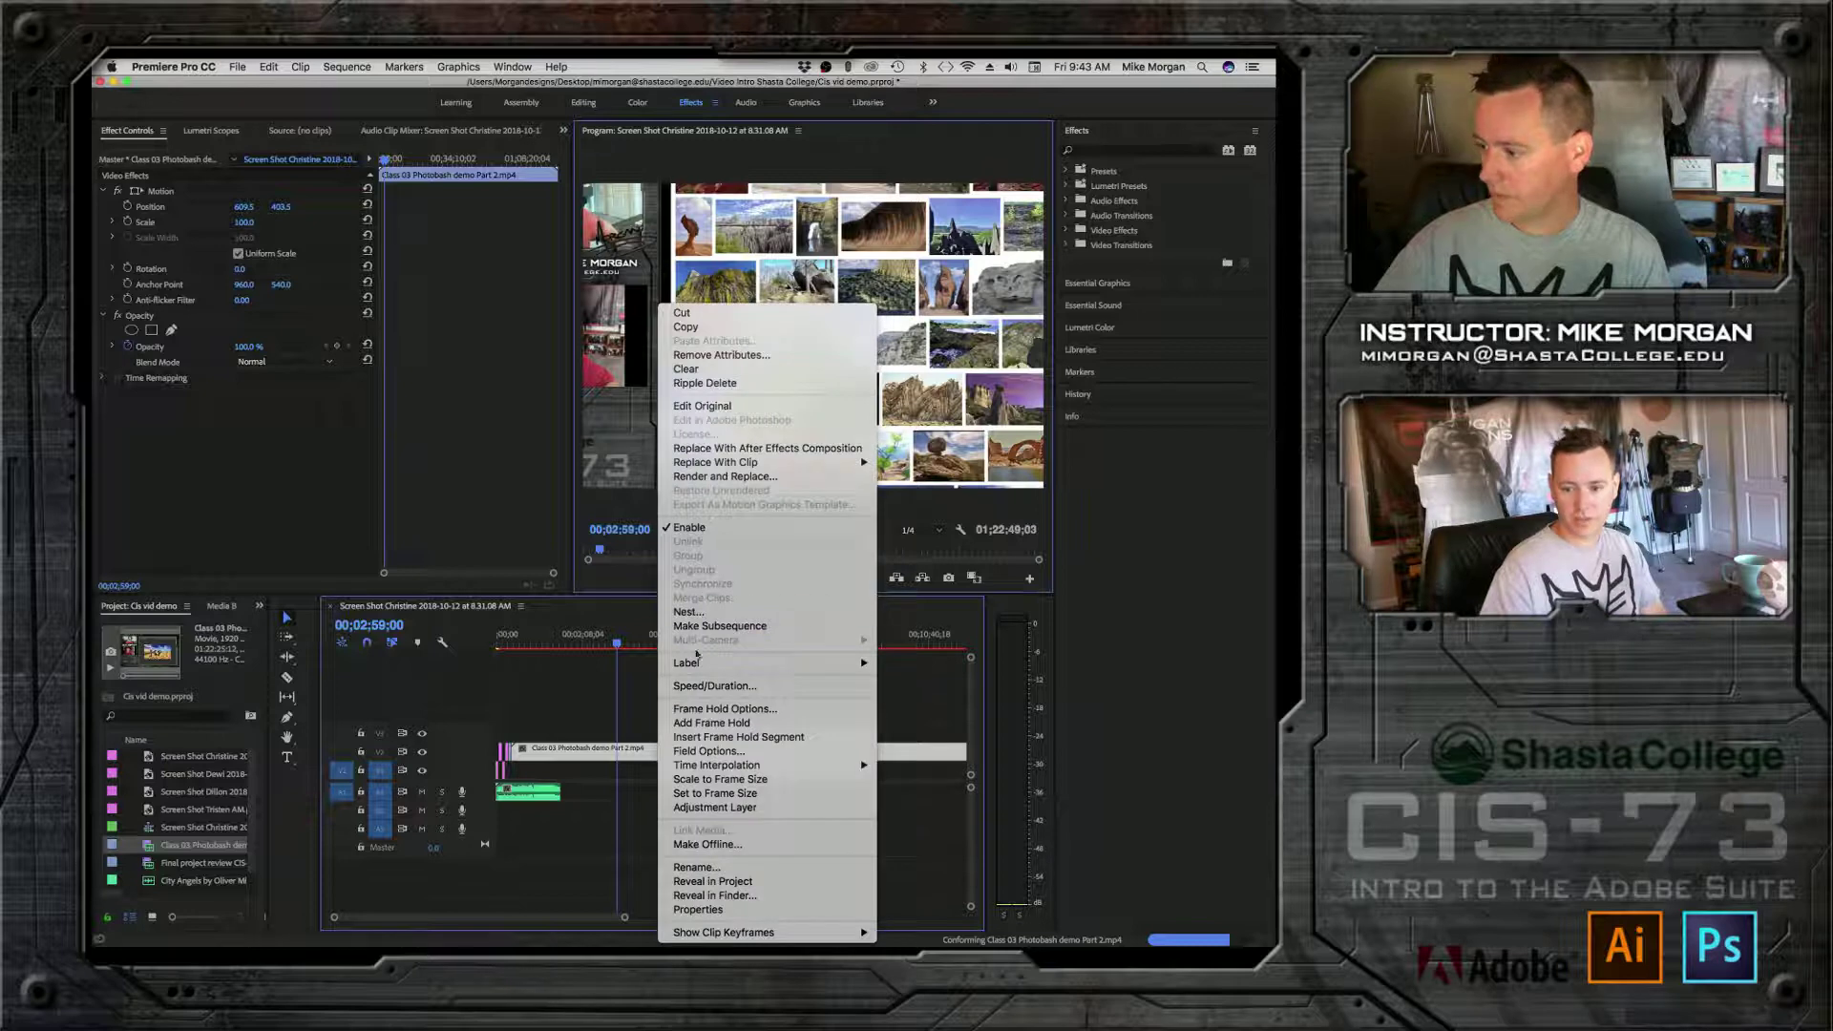
{"action": "left_click", "coordinate": [702, 687]}
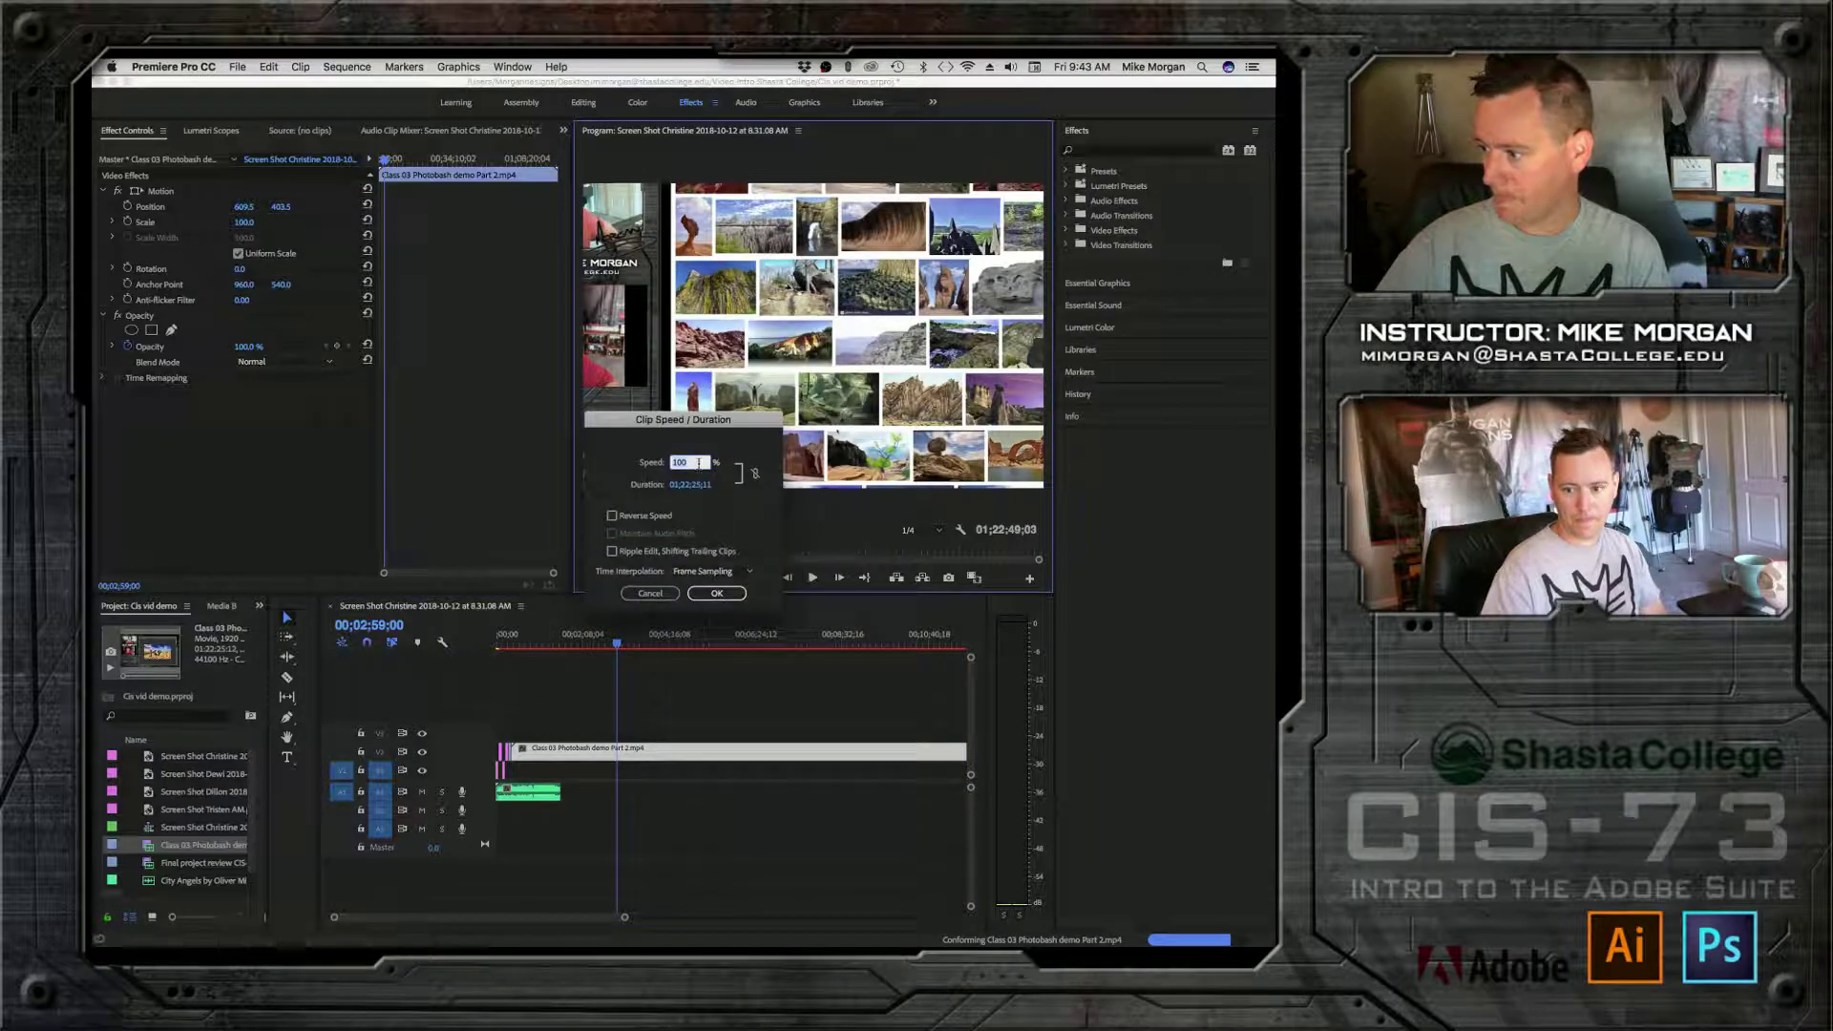
{"action": "left_click", "coordinate": [754, 474]}
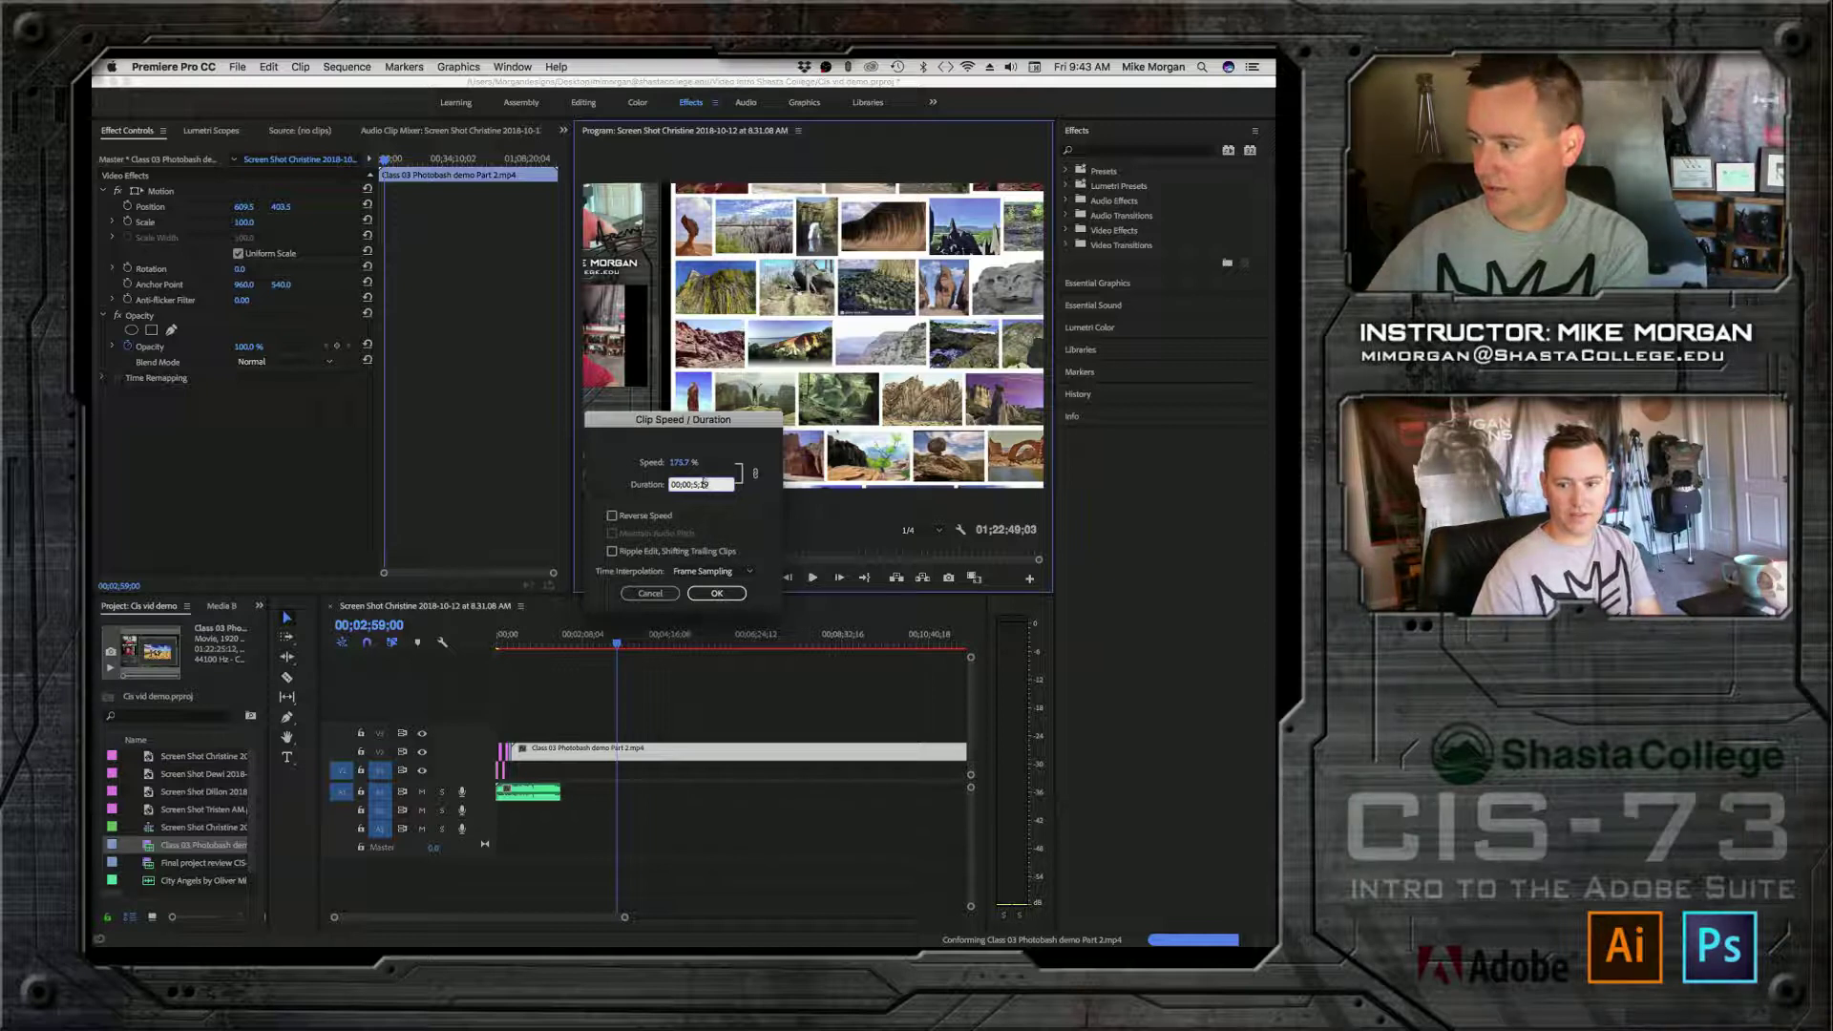
{"action": "key", "text": "BackSpace"}
{"action": "key", "text": "BackSpace"}
{"action": "type", "text": "00"}
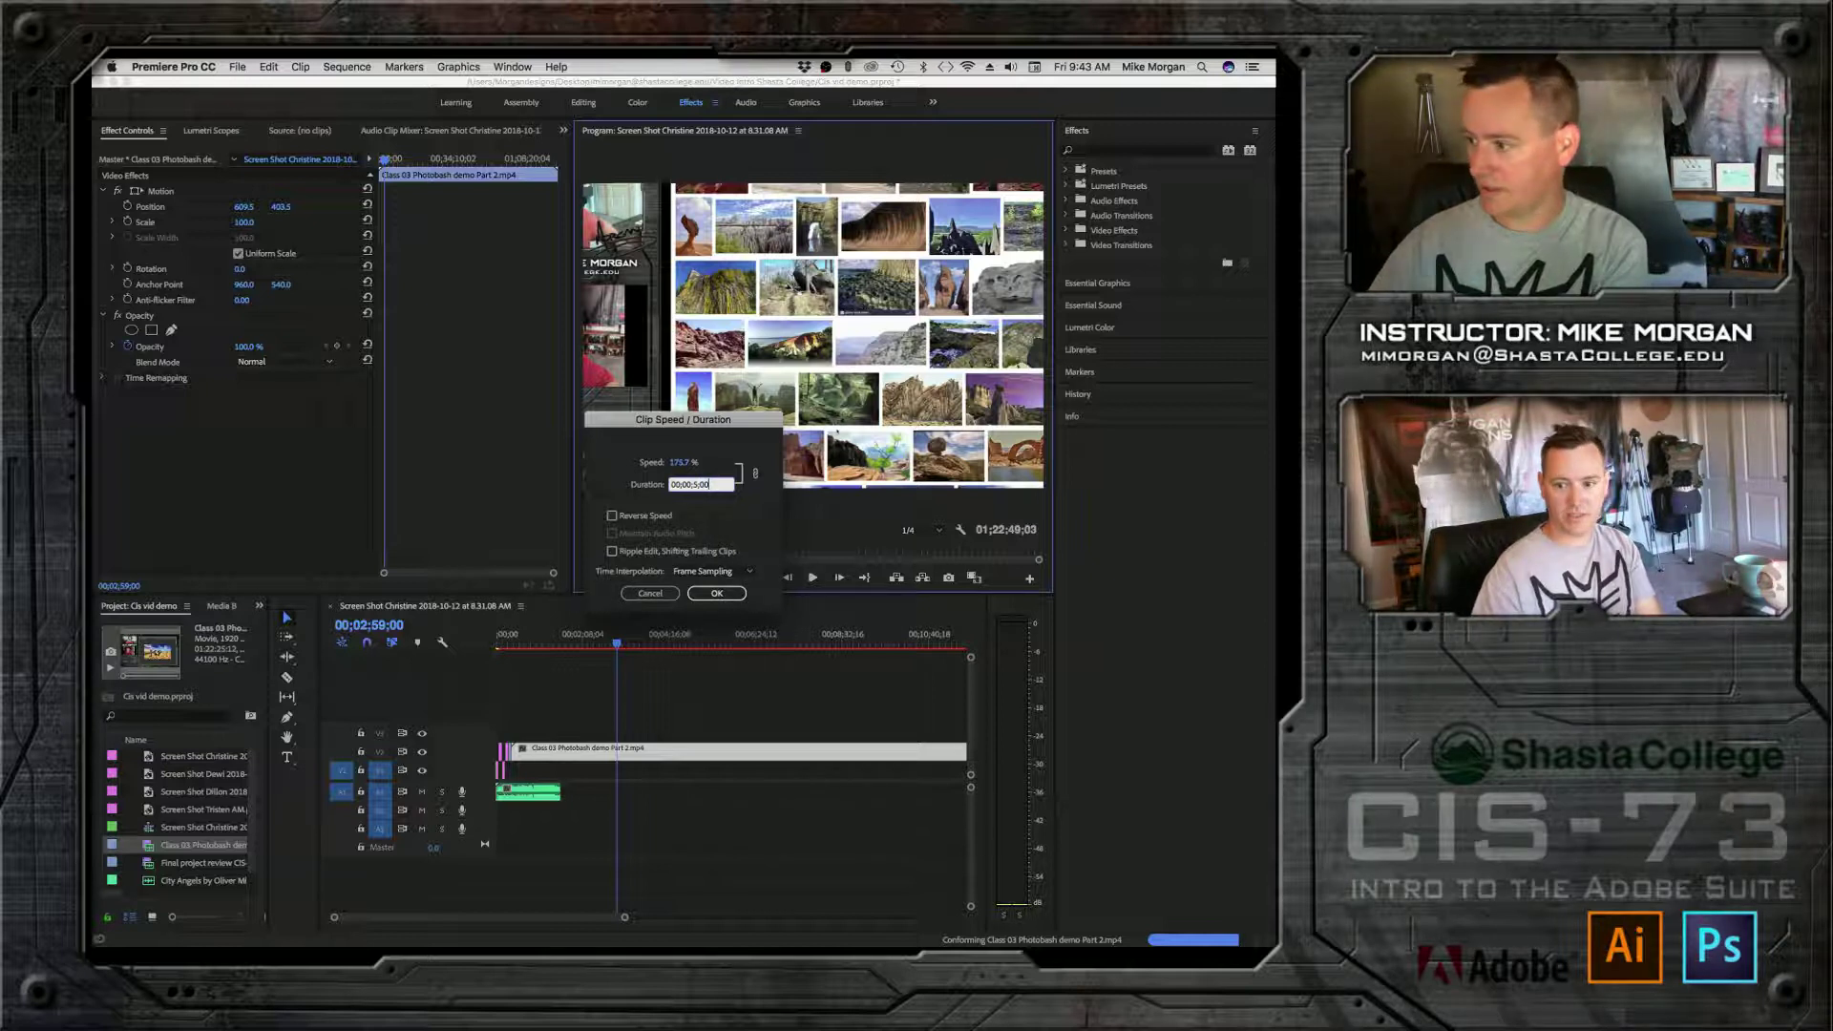
{"action": "left_click", "coordinate": [717, 594]}
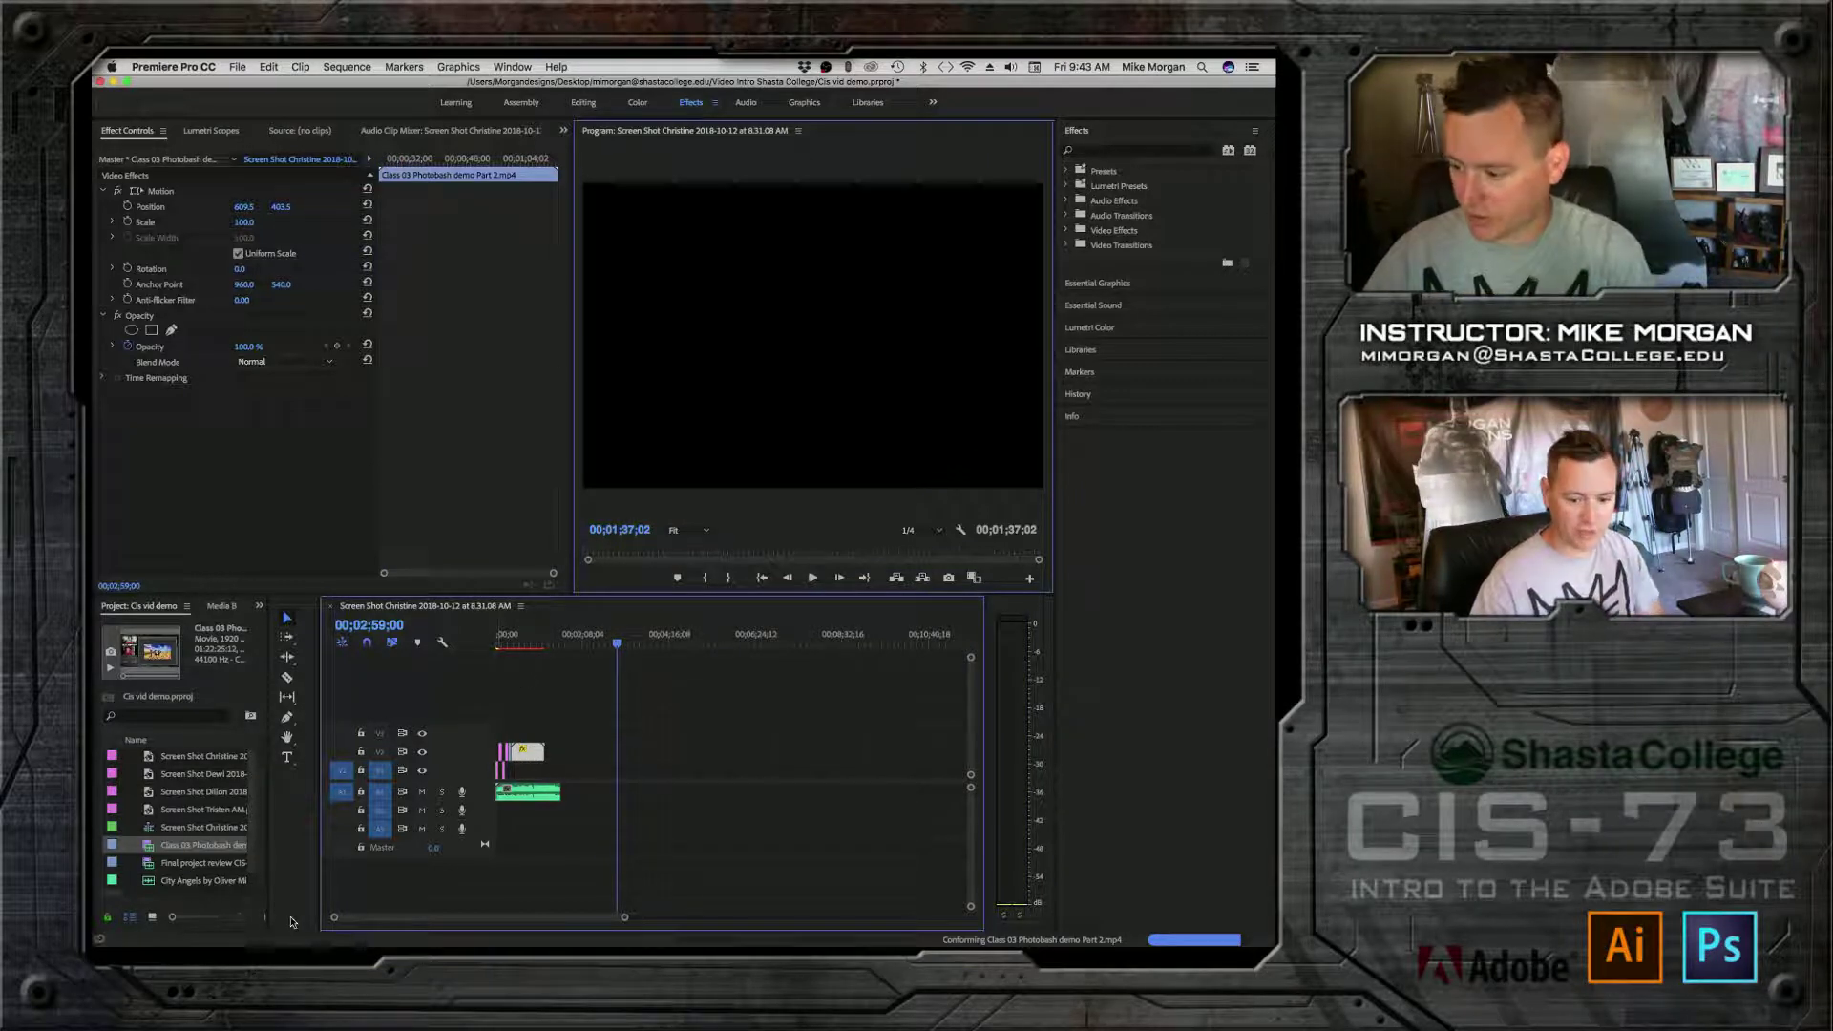
Step: Zoom the timeline and play the sequence from 00;00;26;06 to preview the demo clip
{"action": "left_click_drag", "start_coordinate": [632, 918], "coordinate": [421, 920]}
{"action": "left_click", "coordinate": [571, 639]}
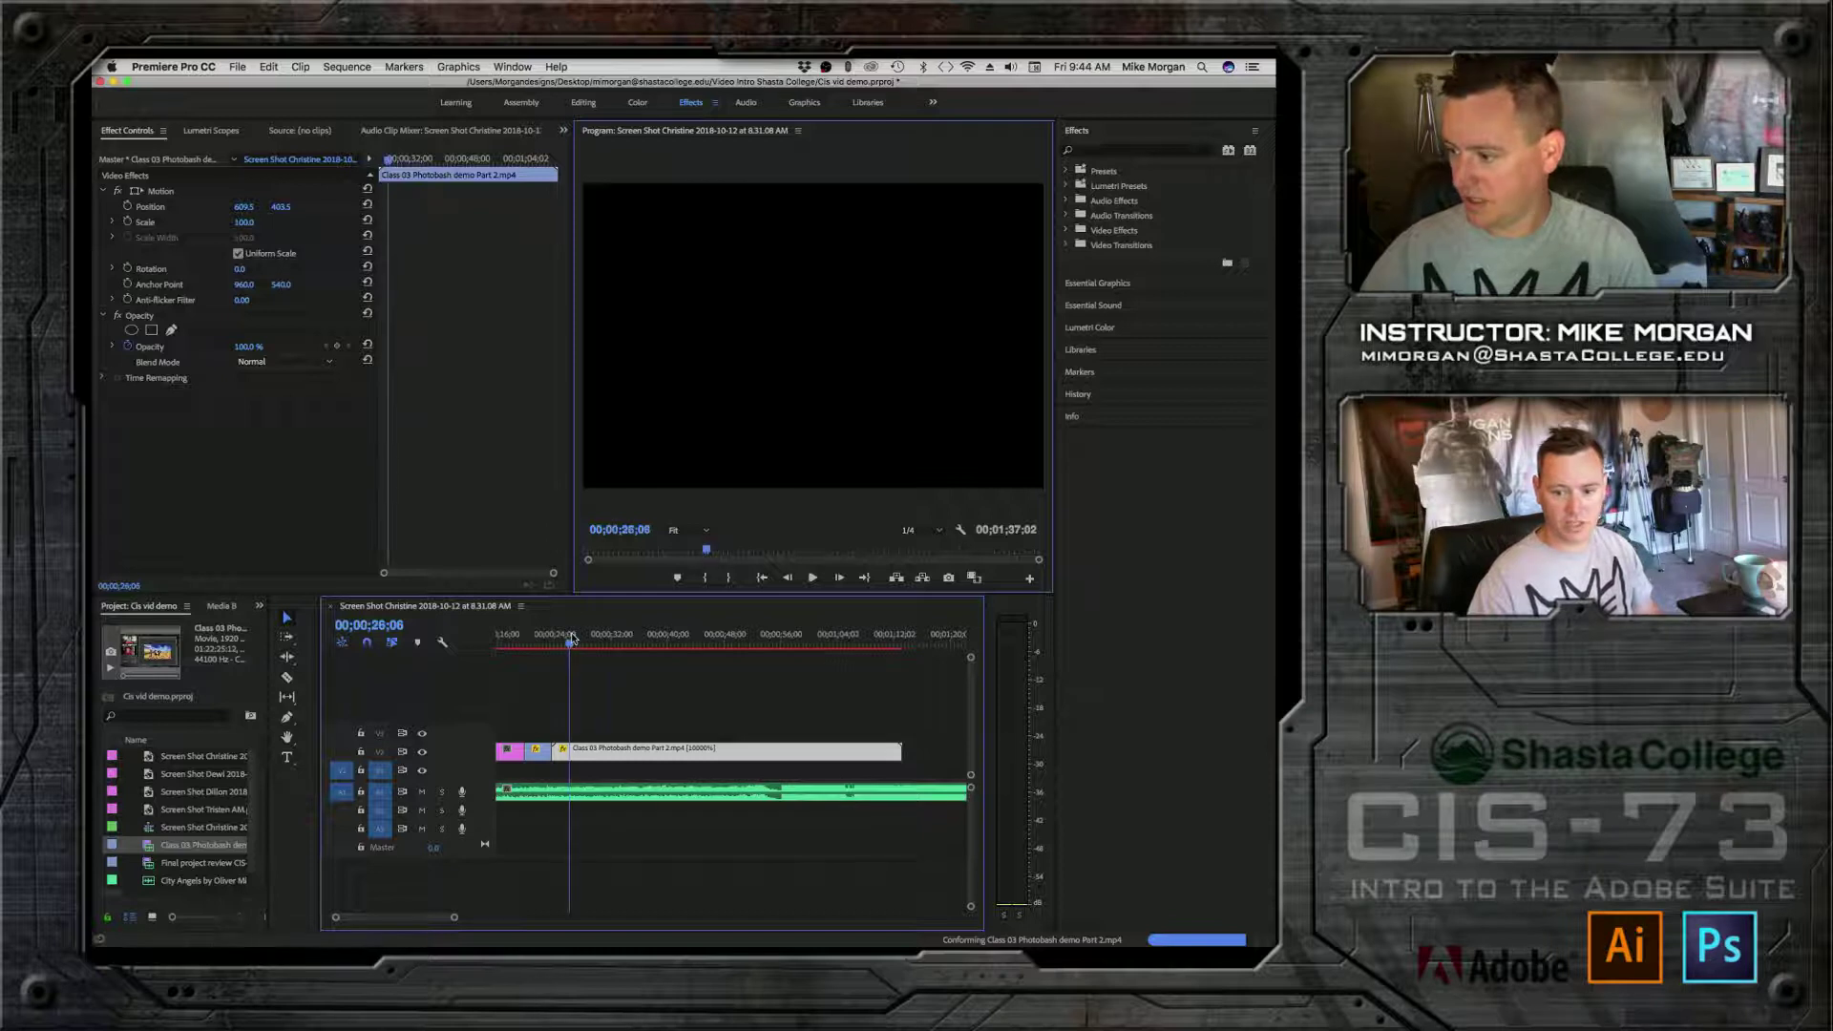
{"action": "key", "text": "space"}
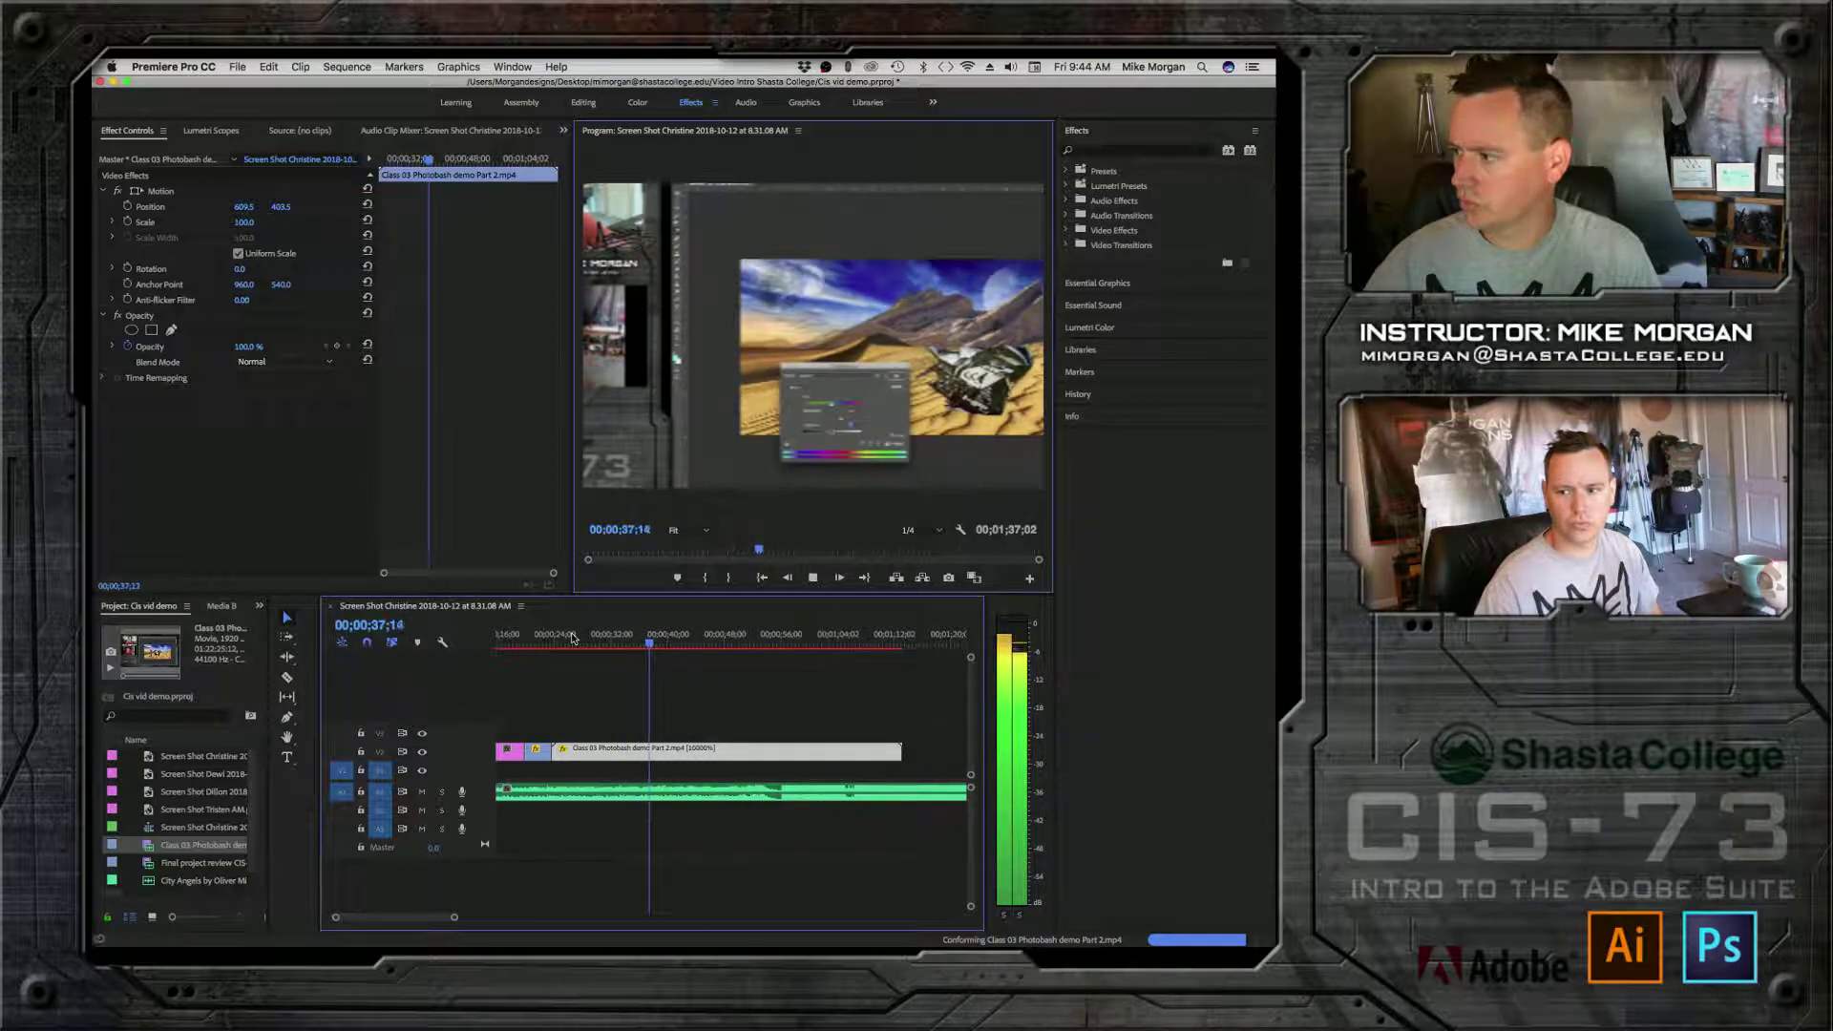
{"action": "key", "text": "space"}
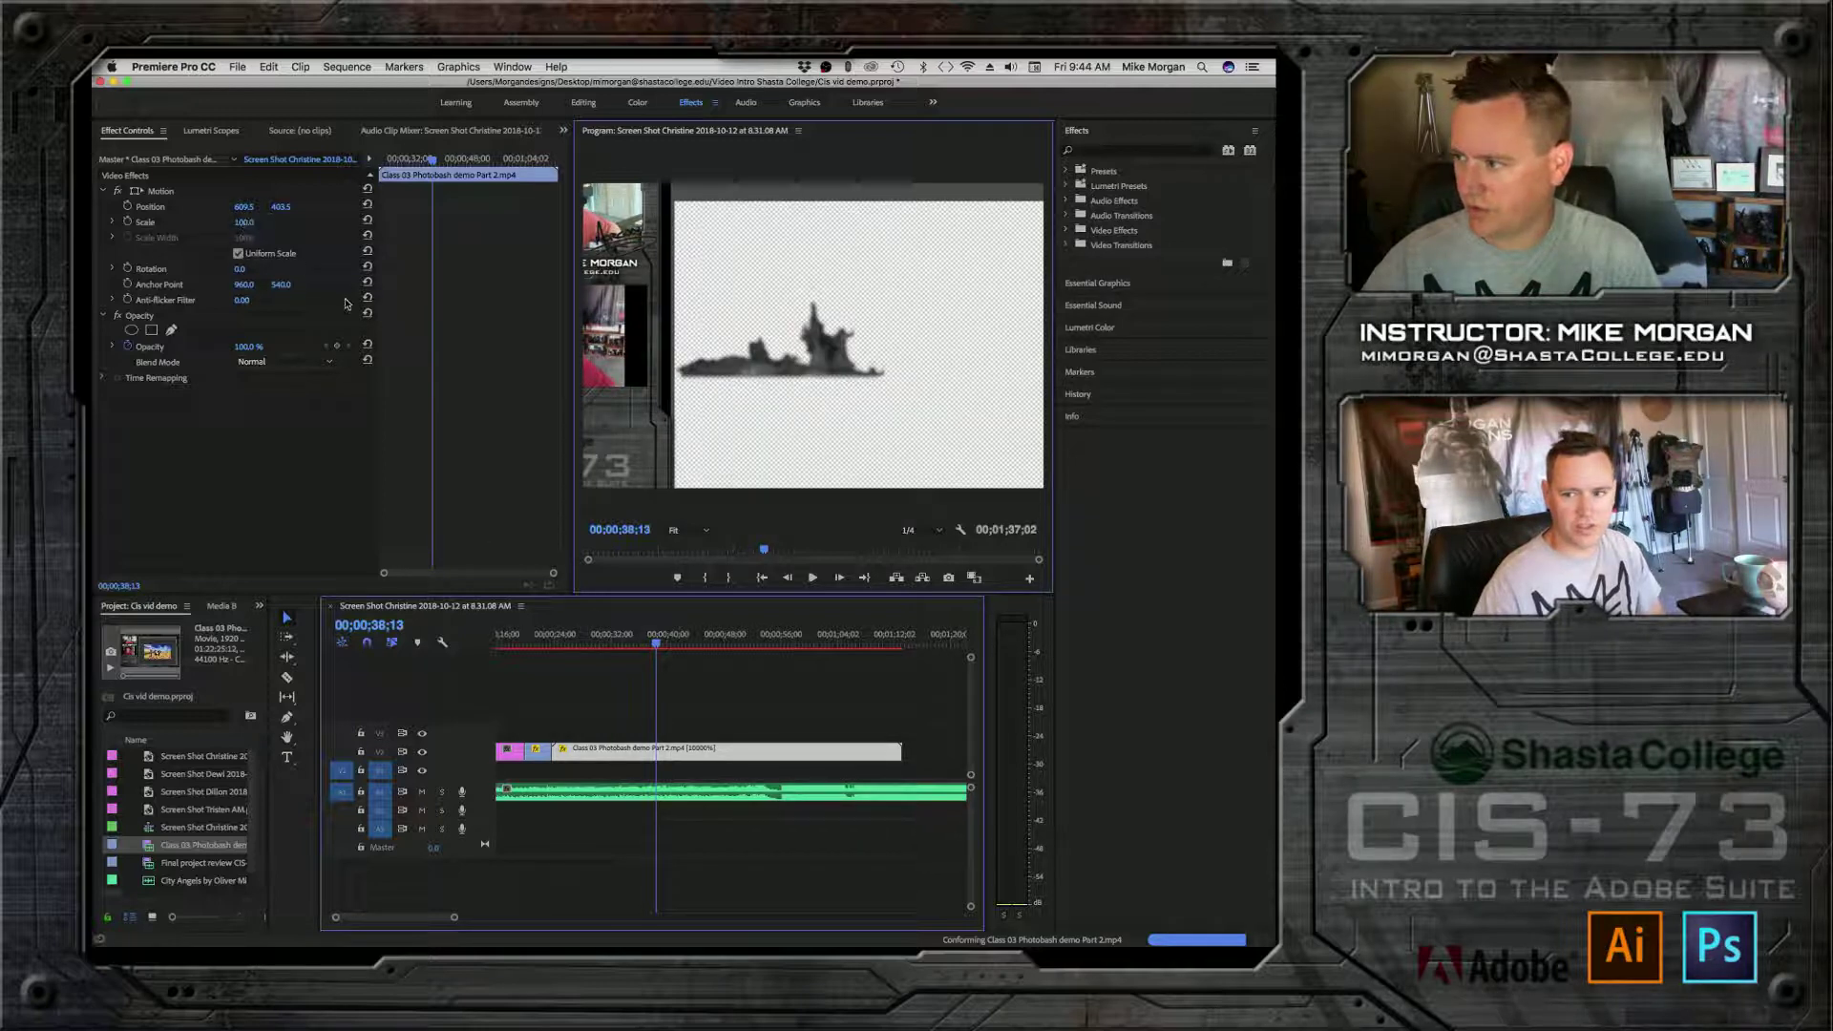
Step: Set the demo clip's Scale to 63, then 62, and scrub back to earlier in the demo
{"action": "left_click", "coordinate": [245, 223]}
{"action": "type", "text": "63"}
{"action": "key", "text": "Return"}
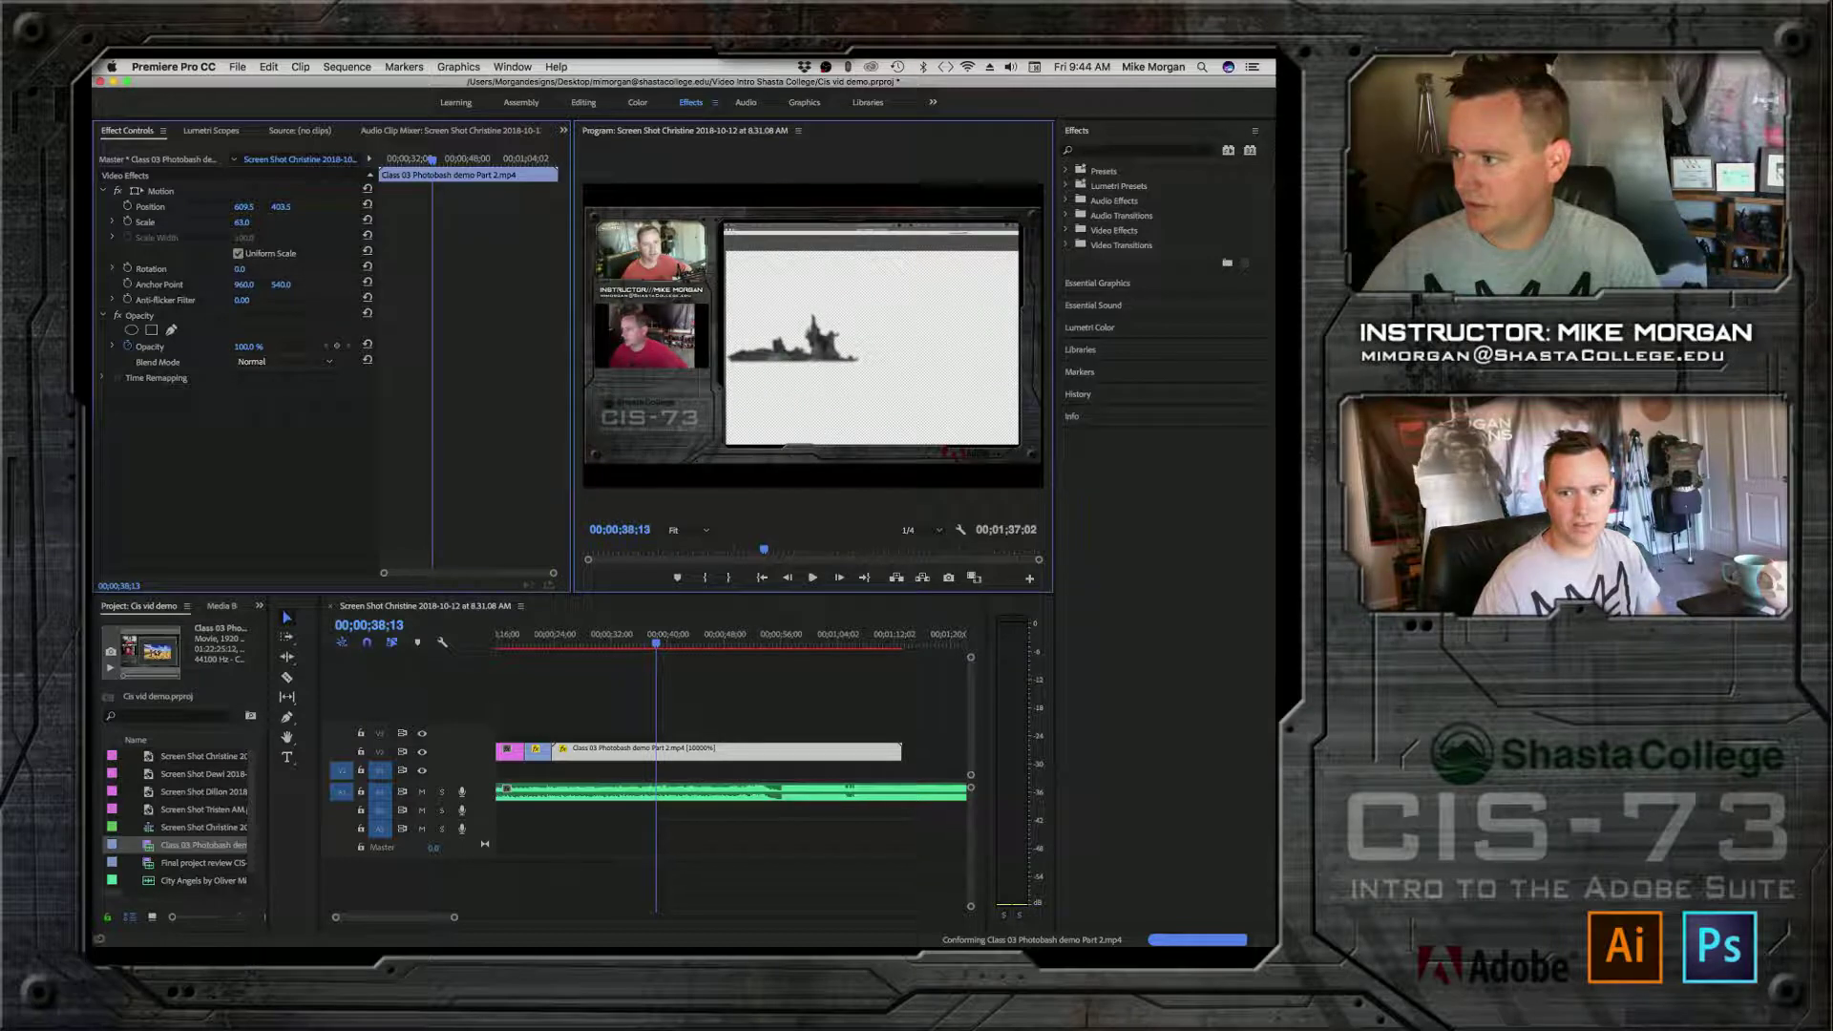
{"action": "key", "text": "Down"}
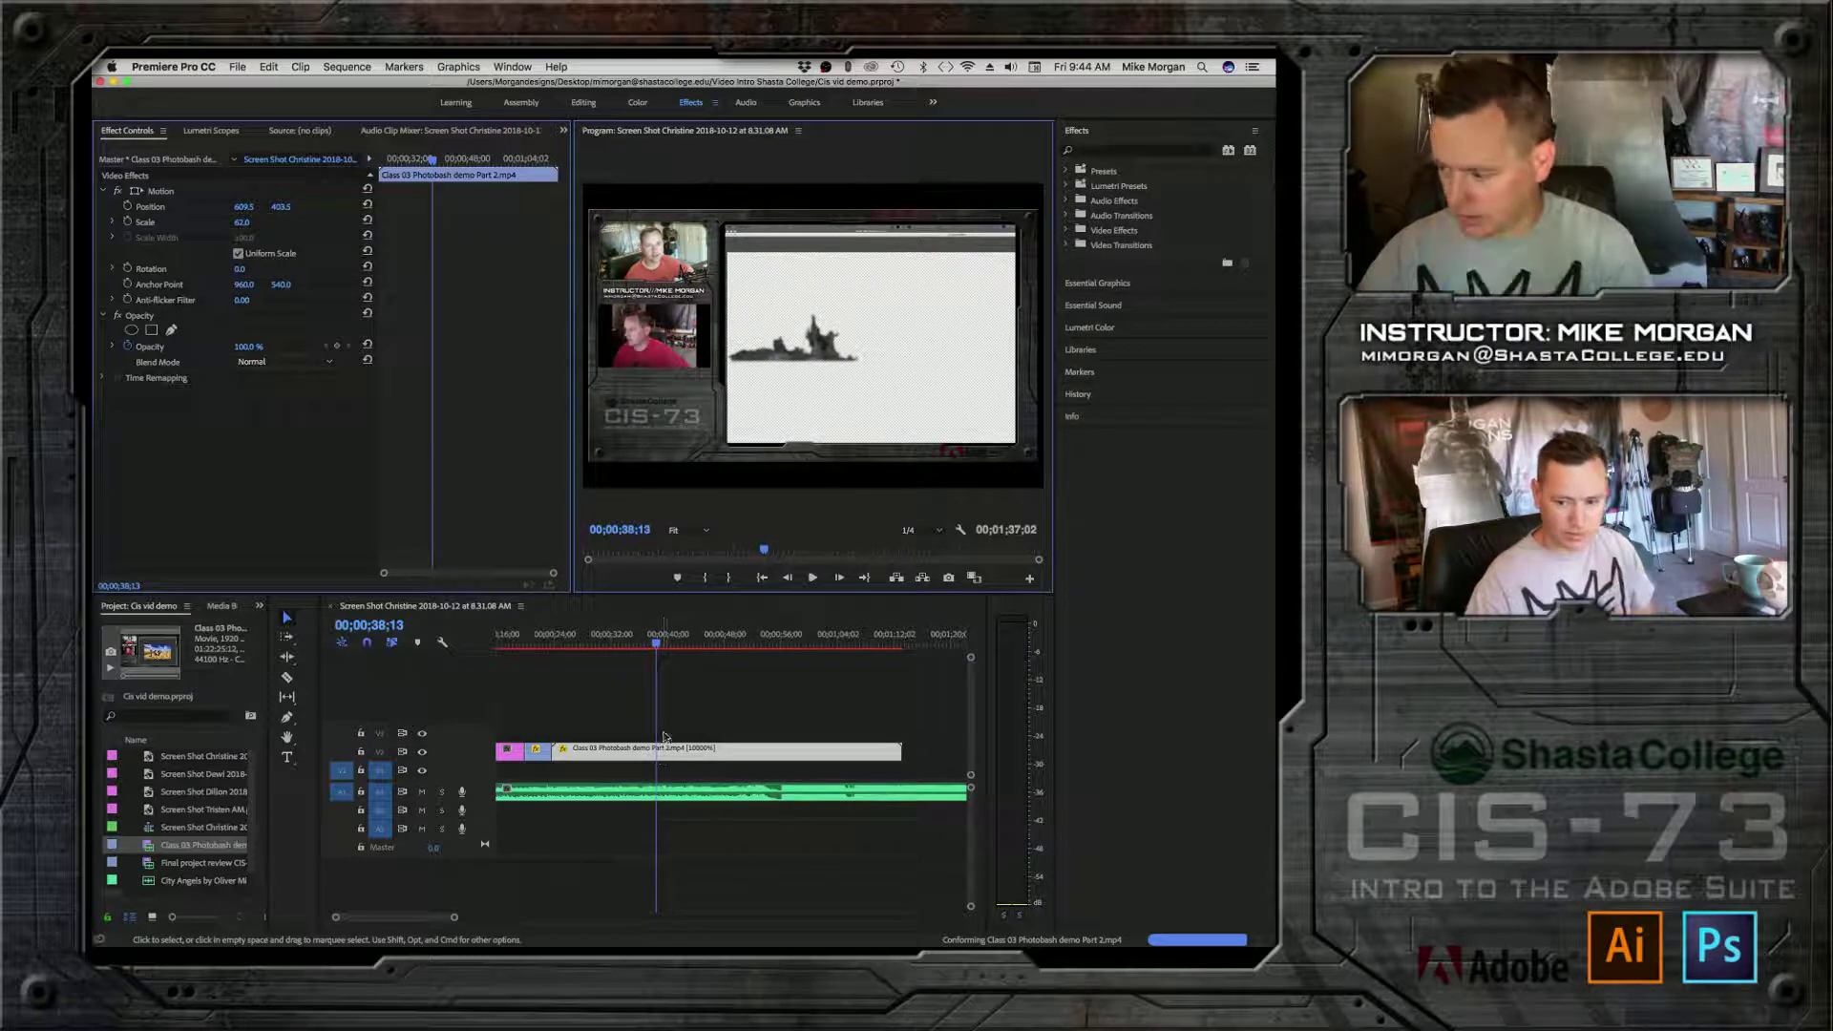
{"action": "left_click_drag", "start_coordinate": [659, 640], "coordinate": [592, 638]}
Step: Trim a little off the demo clip's end and razor-cut it at three points
{"action": "left_click", "coordinate": [630, 736]}
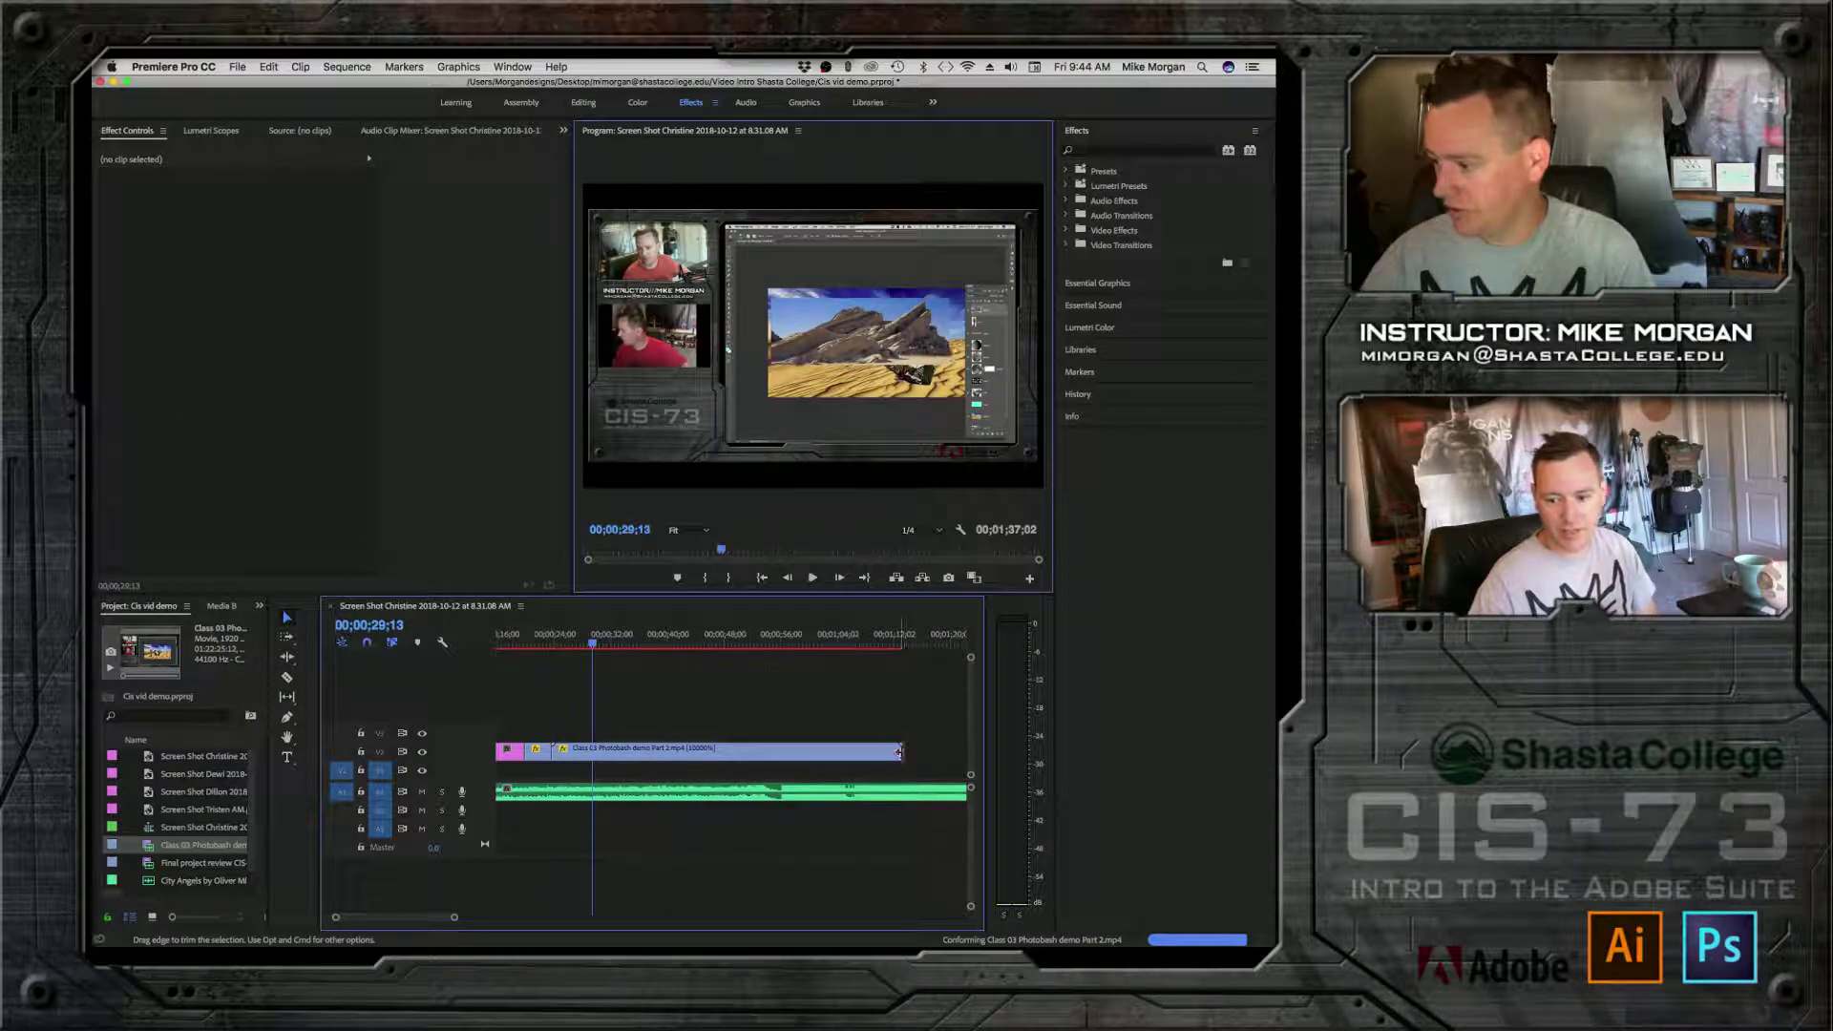
{"action": "left_click_drag", "start_coordinate": [905, 752], "coordinate": [897, 753]}
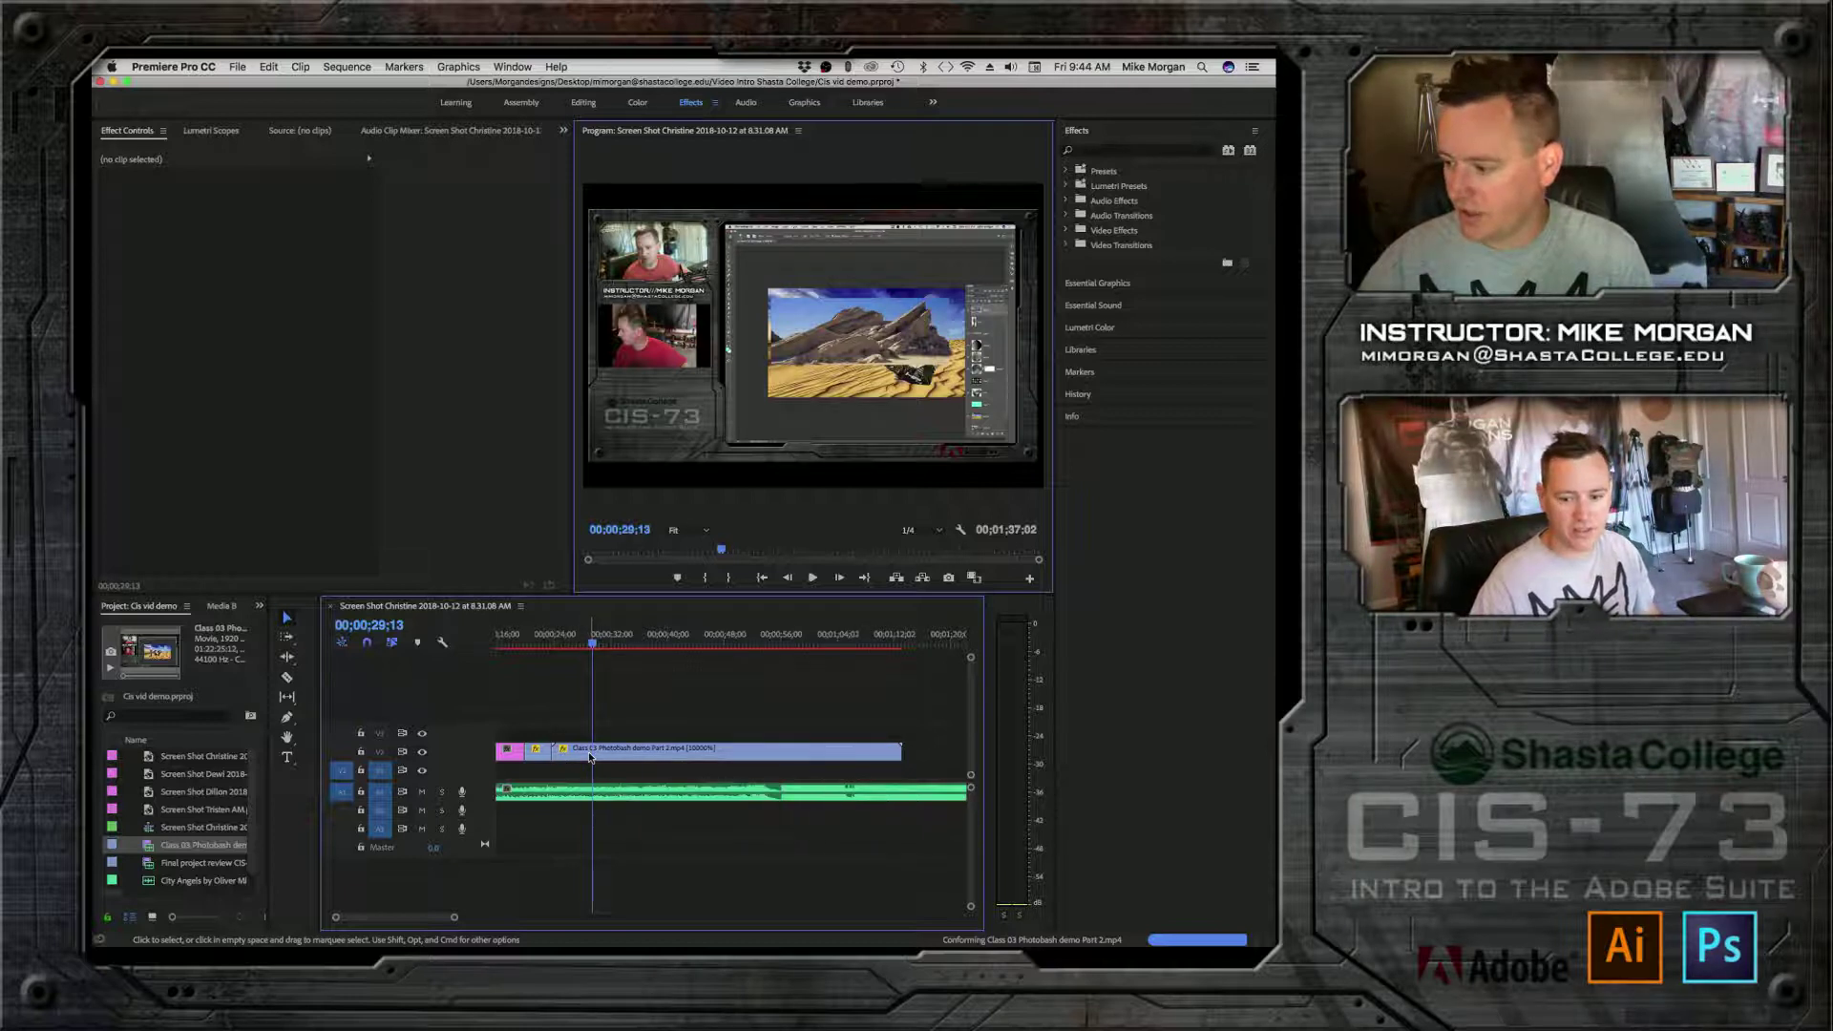
{"action": "key", "text": "c"}
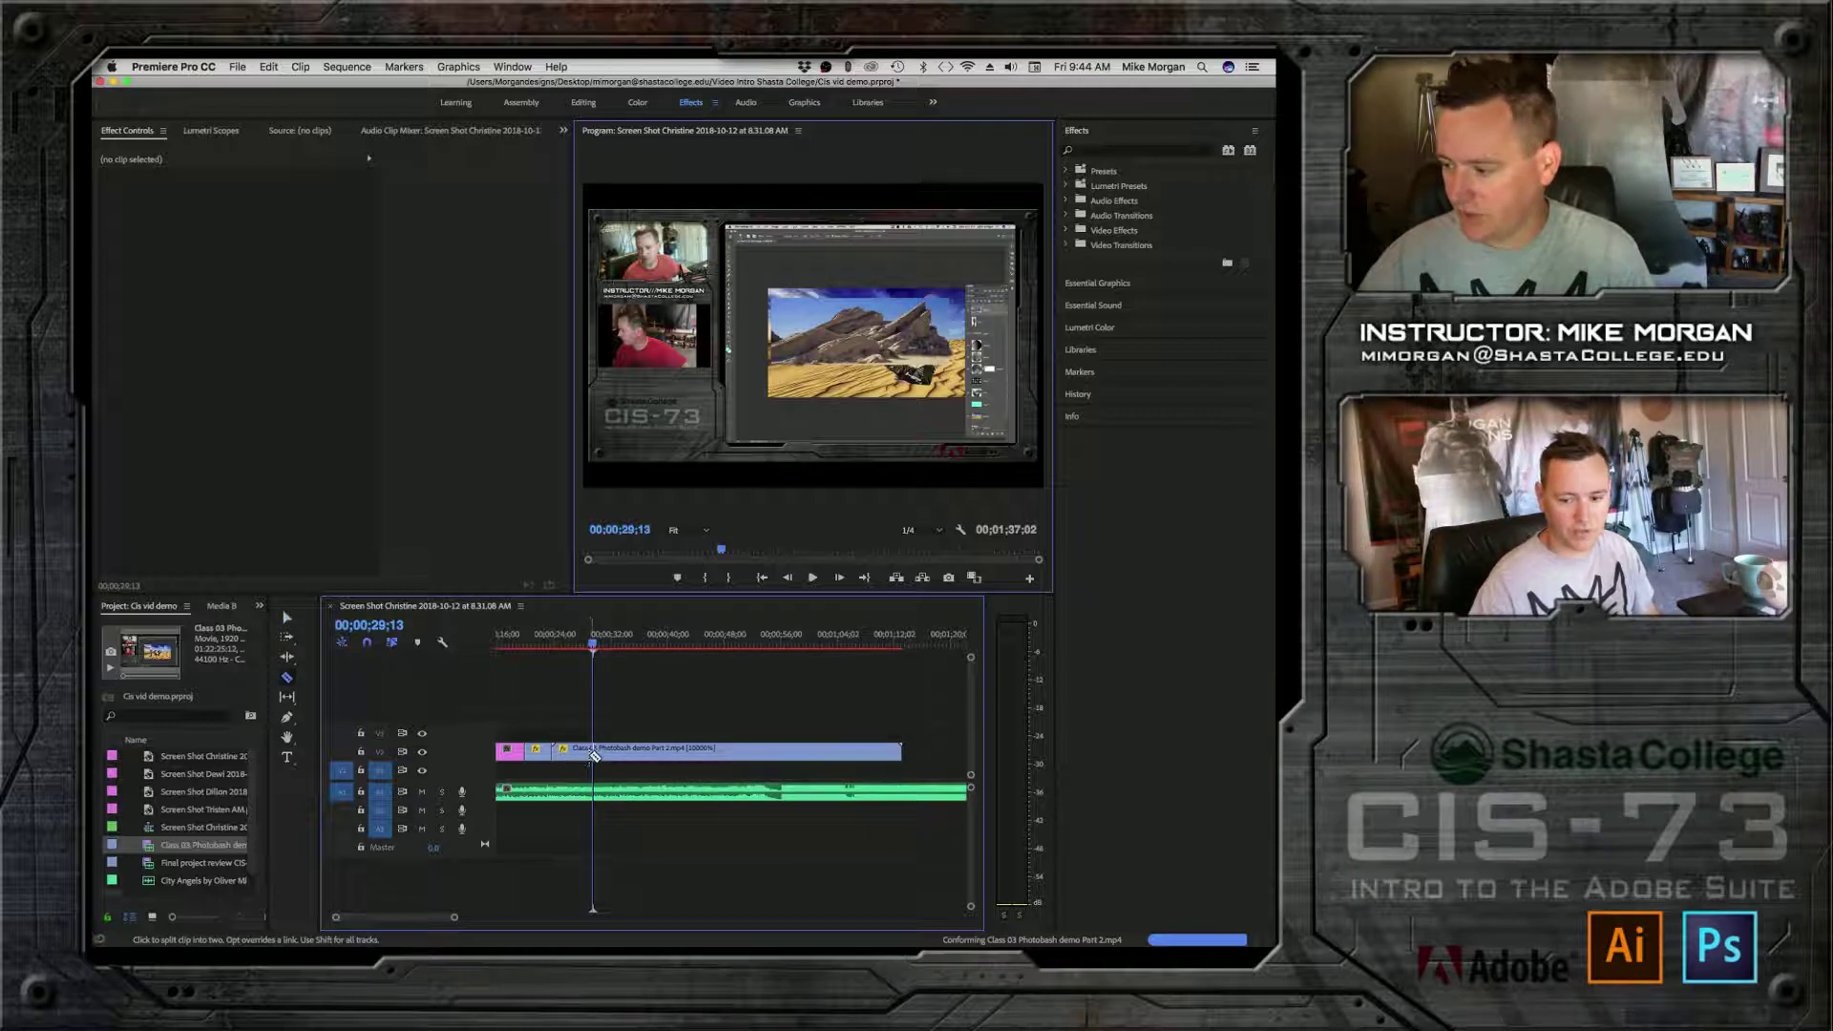
{"action": "left_click", "coordinate": [594, 754]}
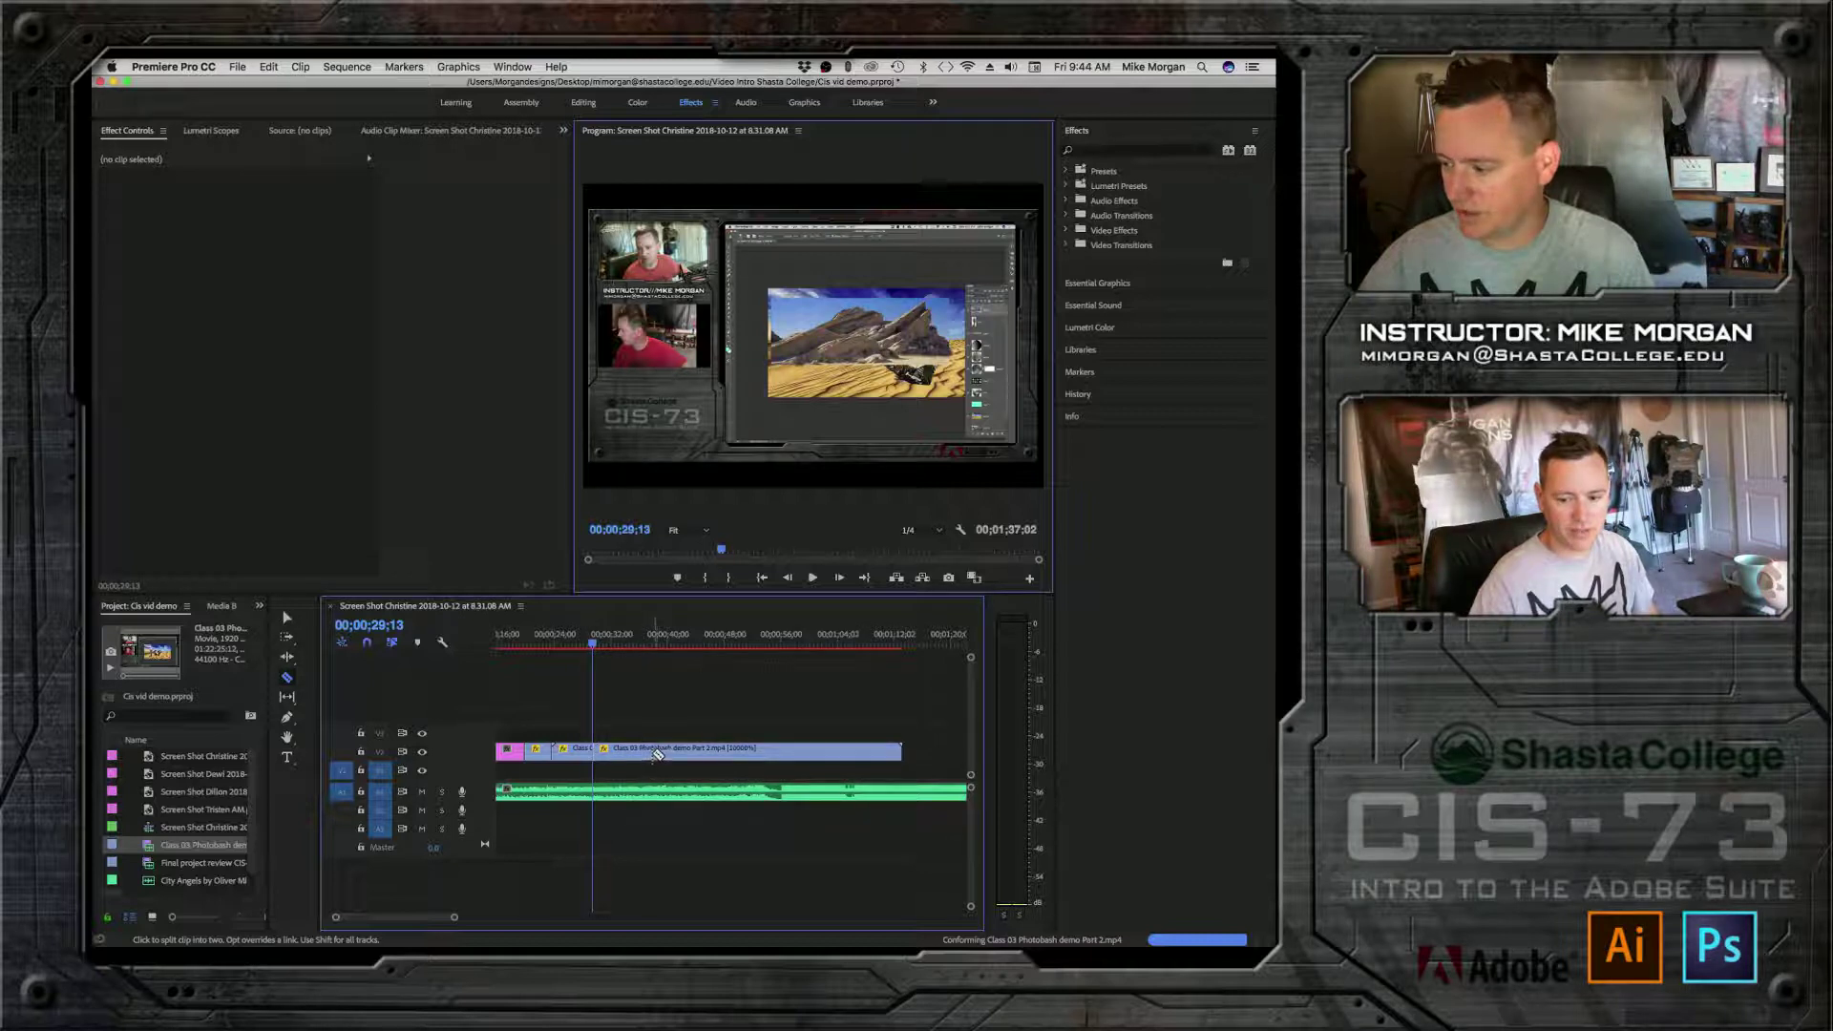
{"action": "left_click", "coordinate": [655, 754]}
{"action": "left_click", "coordinate": [721, 754]}
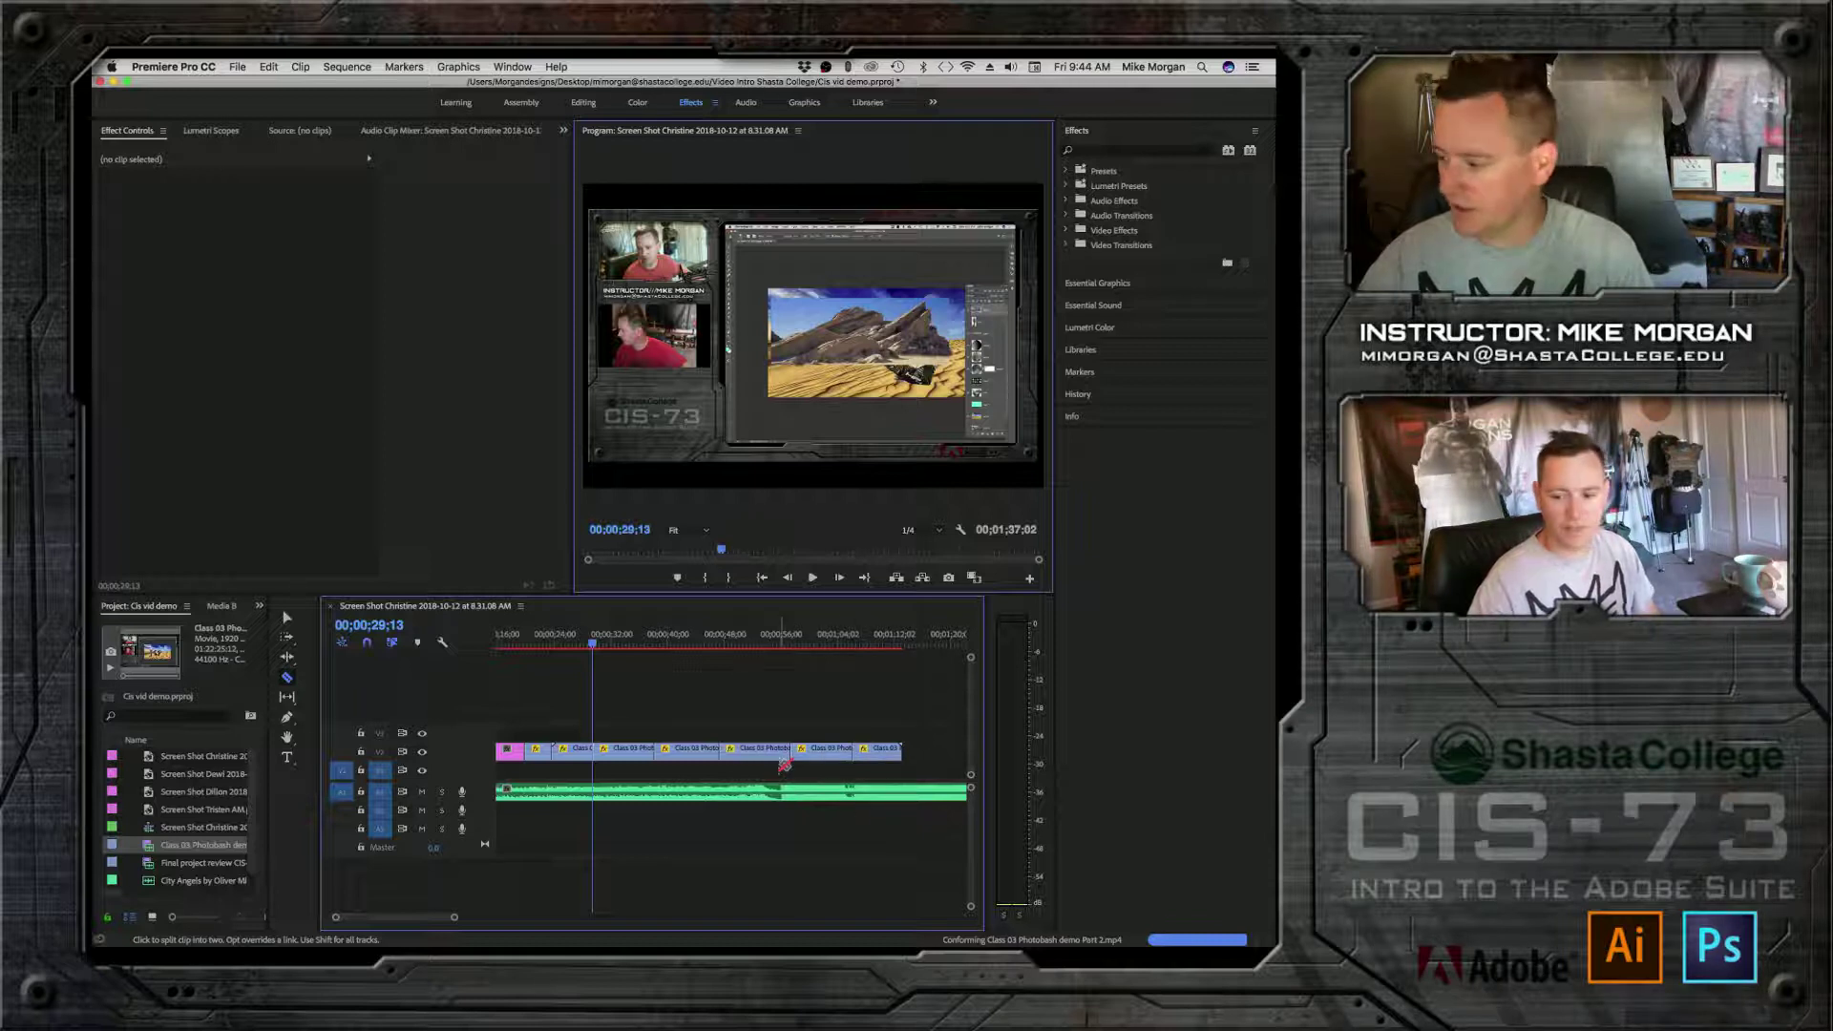
Step: Delete three unwanted pieces of the demo clip from V1
{"action": "key", "text": "v"}
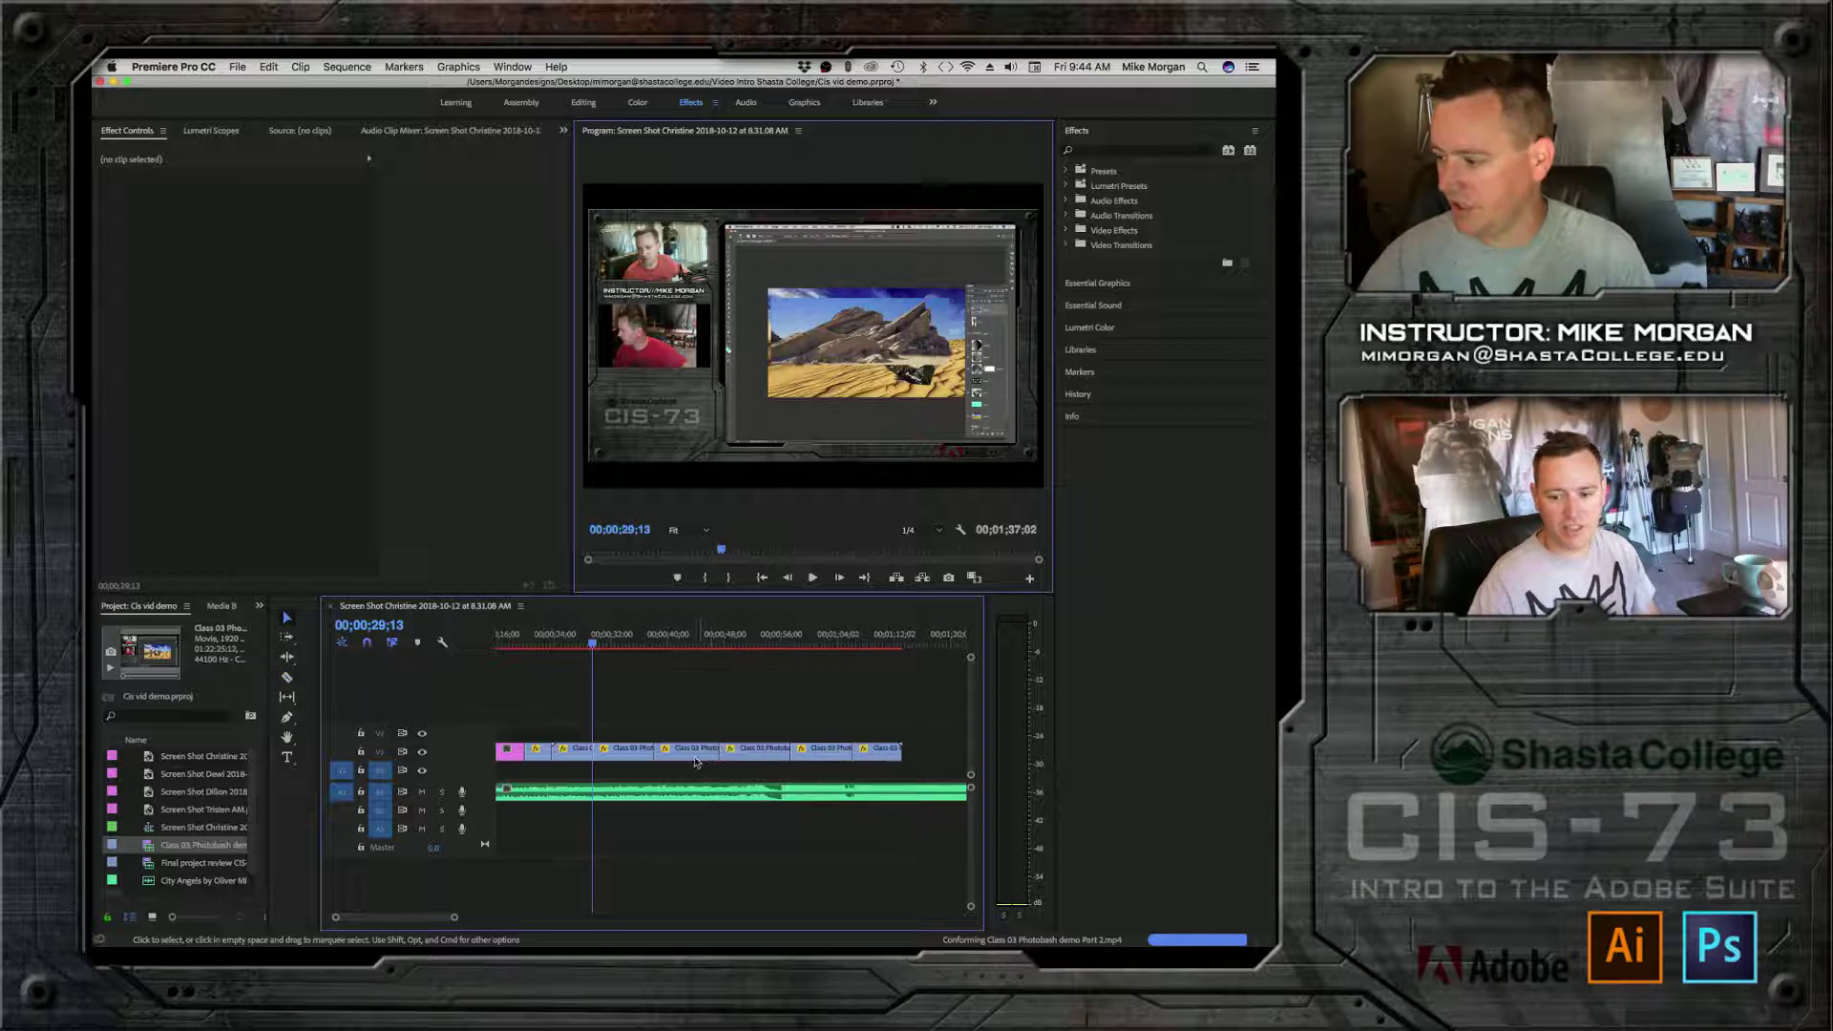
{"action": "left_click", "coordinate": [577, 753]}
{"action": "key", "text": "Delete"}
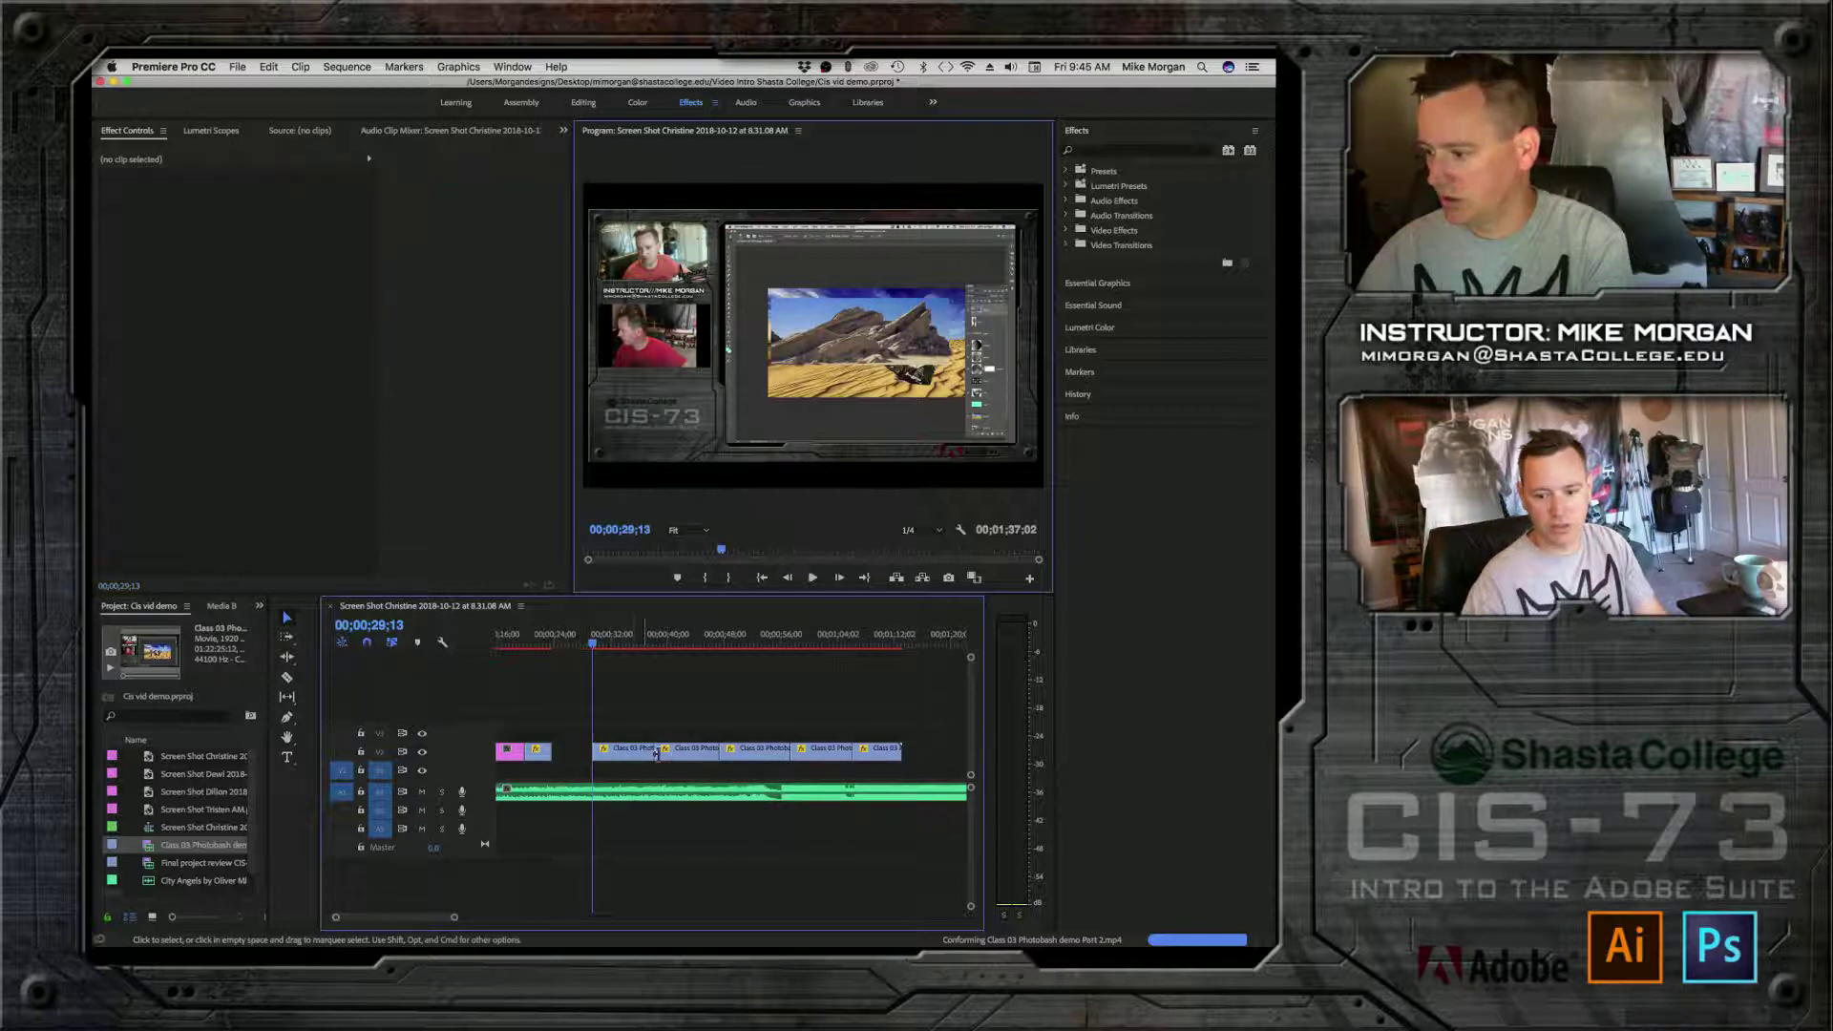
{"action": "left_click", "coordinate": [692, 753]}
{"action": "key", "text": "Delete"}
{"action": "left_click", "coordinate": [828, 753]}
{"action": "key", "text": "Delete"}
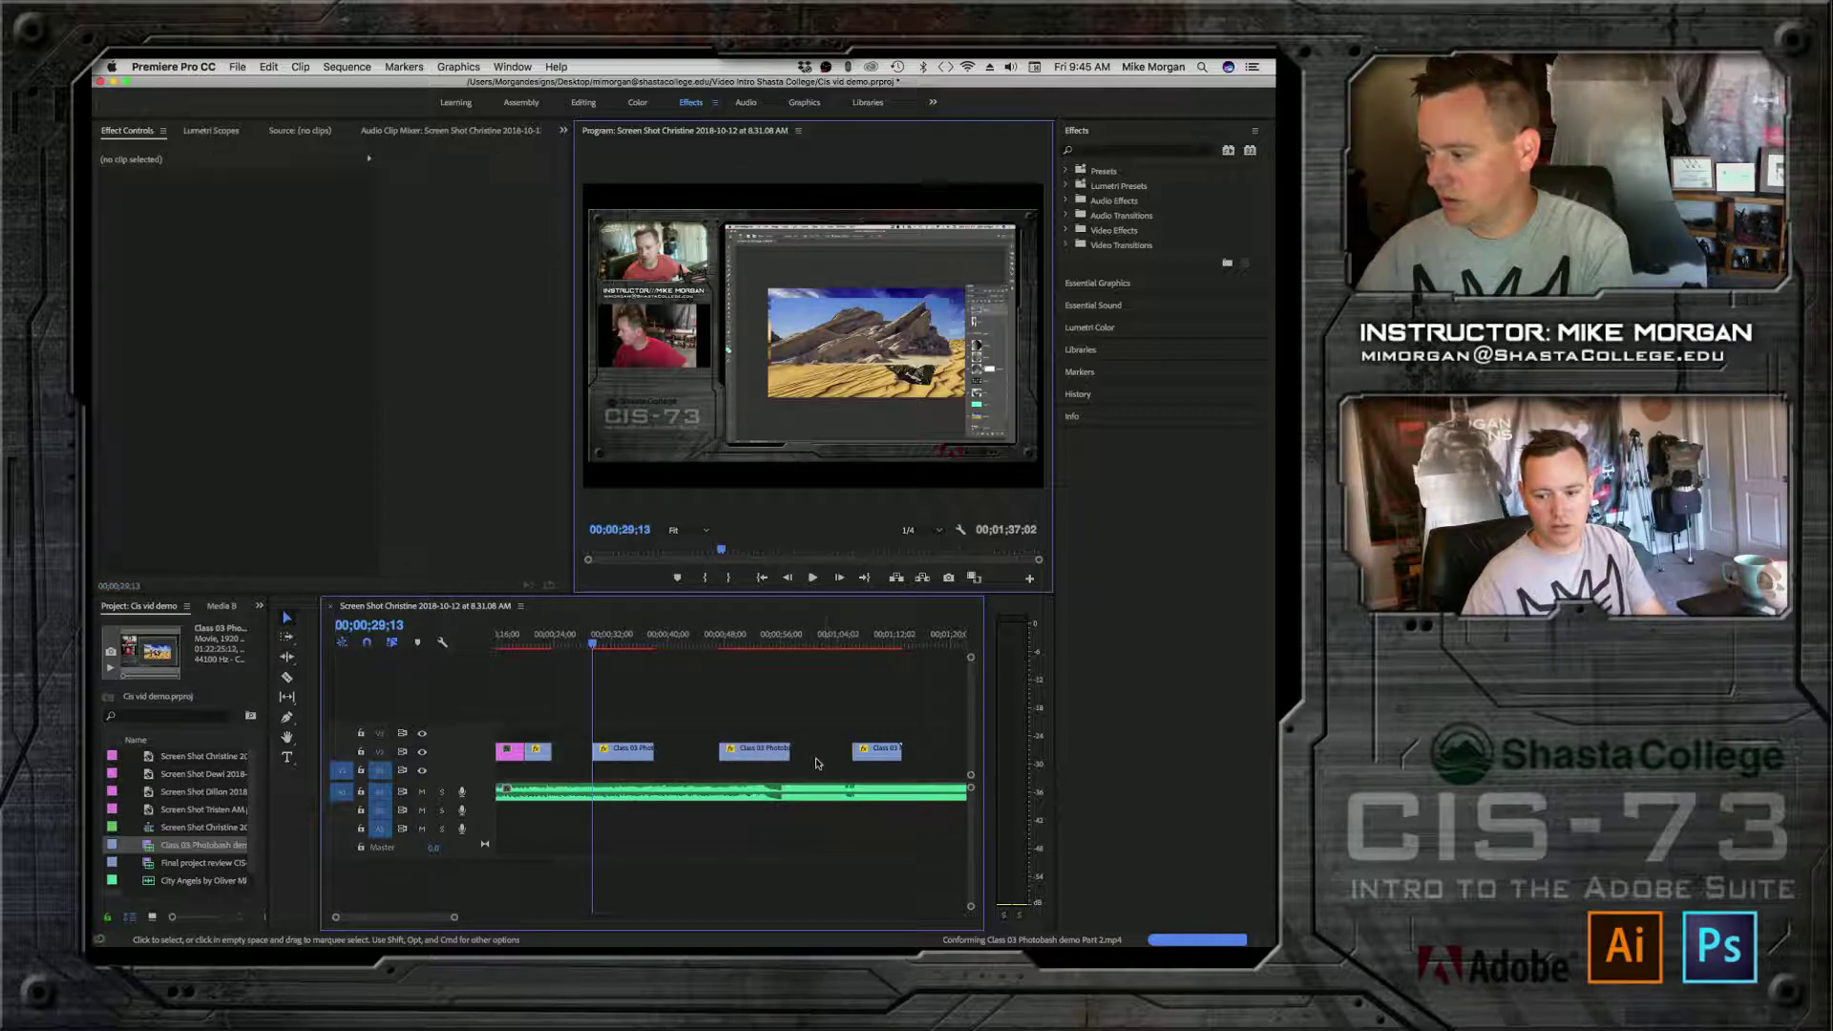
Step: Ripple Delete the three gaps on V1 so the remaining demo pieces sit back-to-back
{"action": "right_click", "coordinate": [572, 759]}
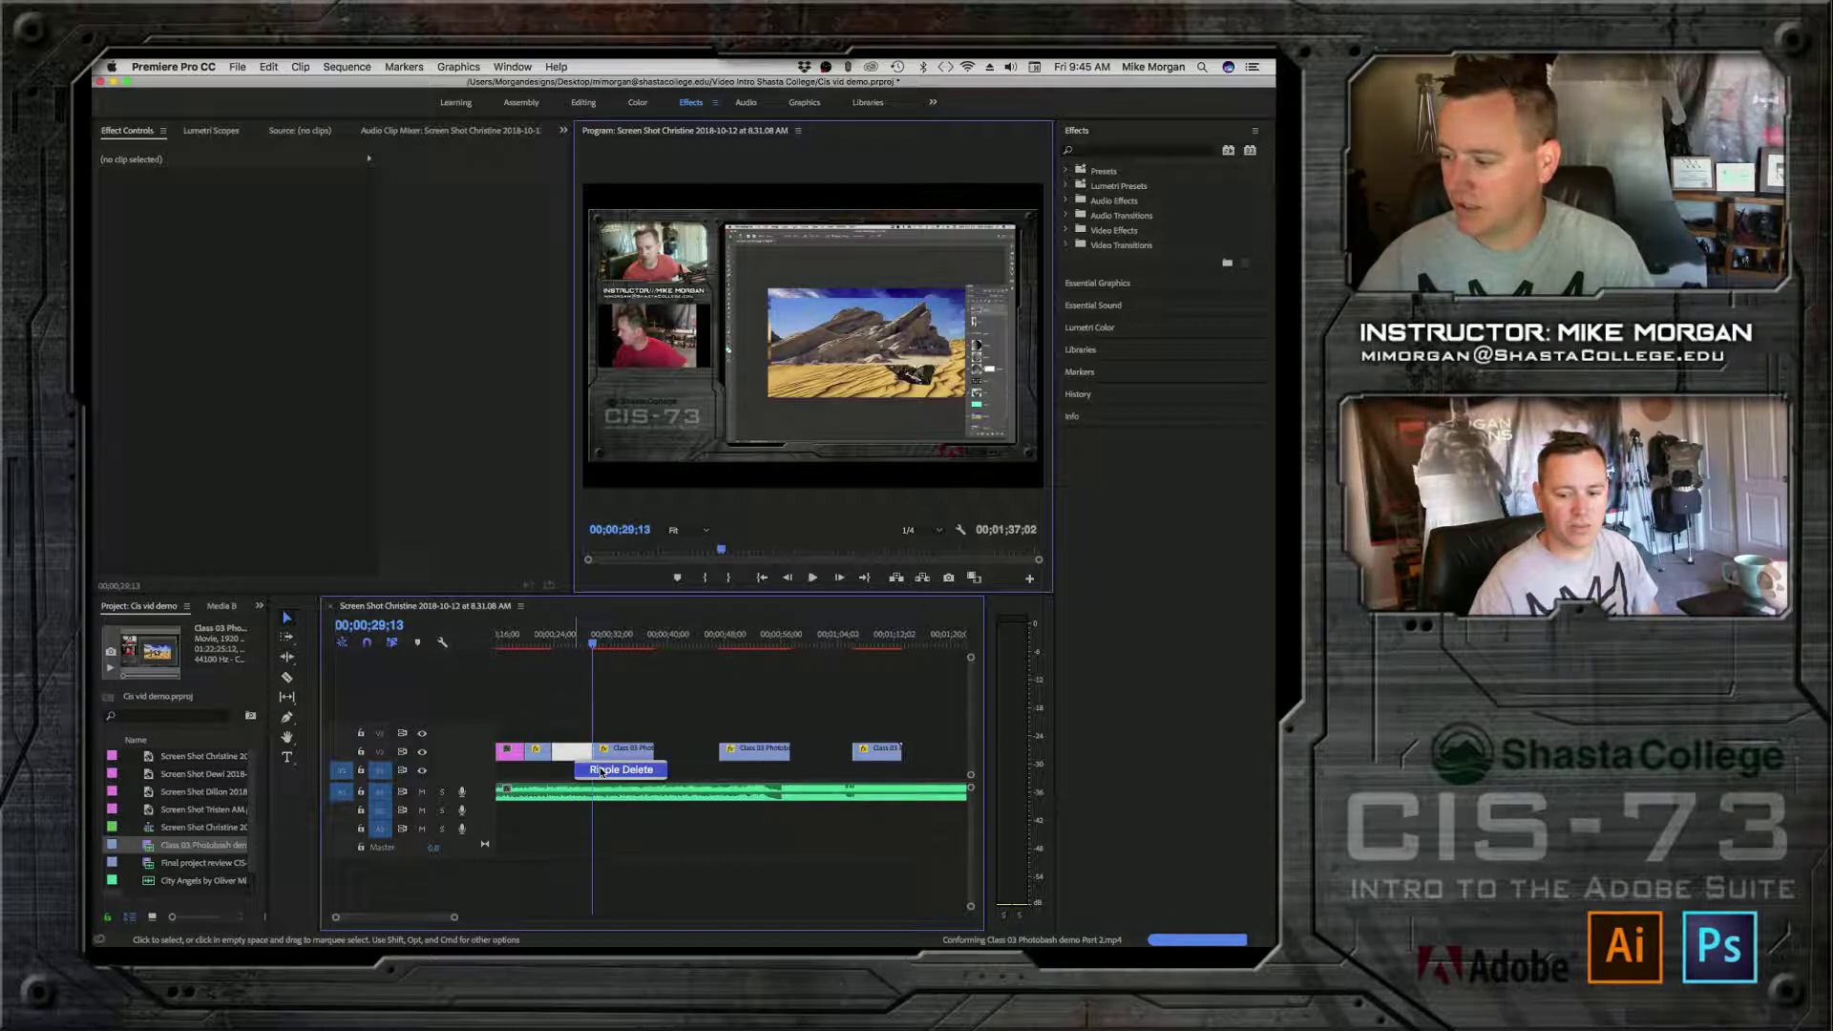
{"action": "left_click", "coordinate": [602, 770]}
{"action": "right_click", "coordinate": [640, 757]}
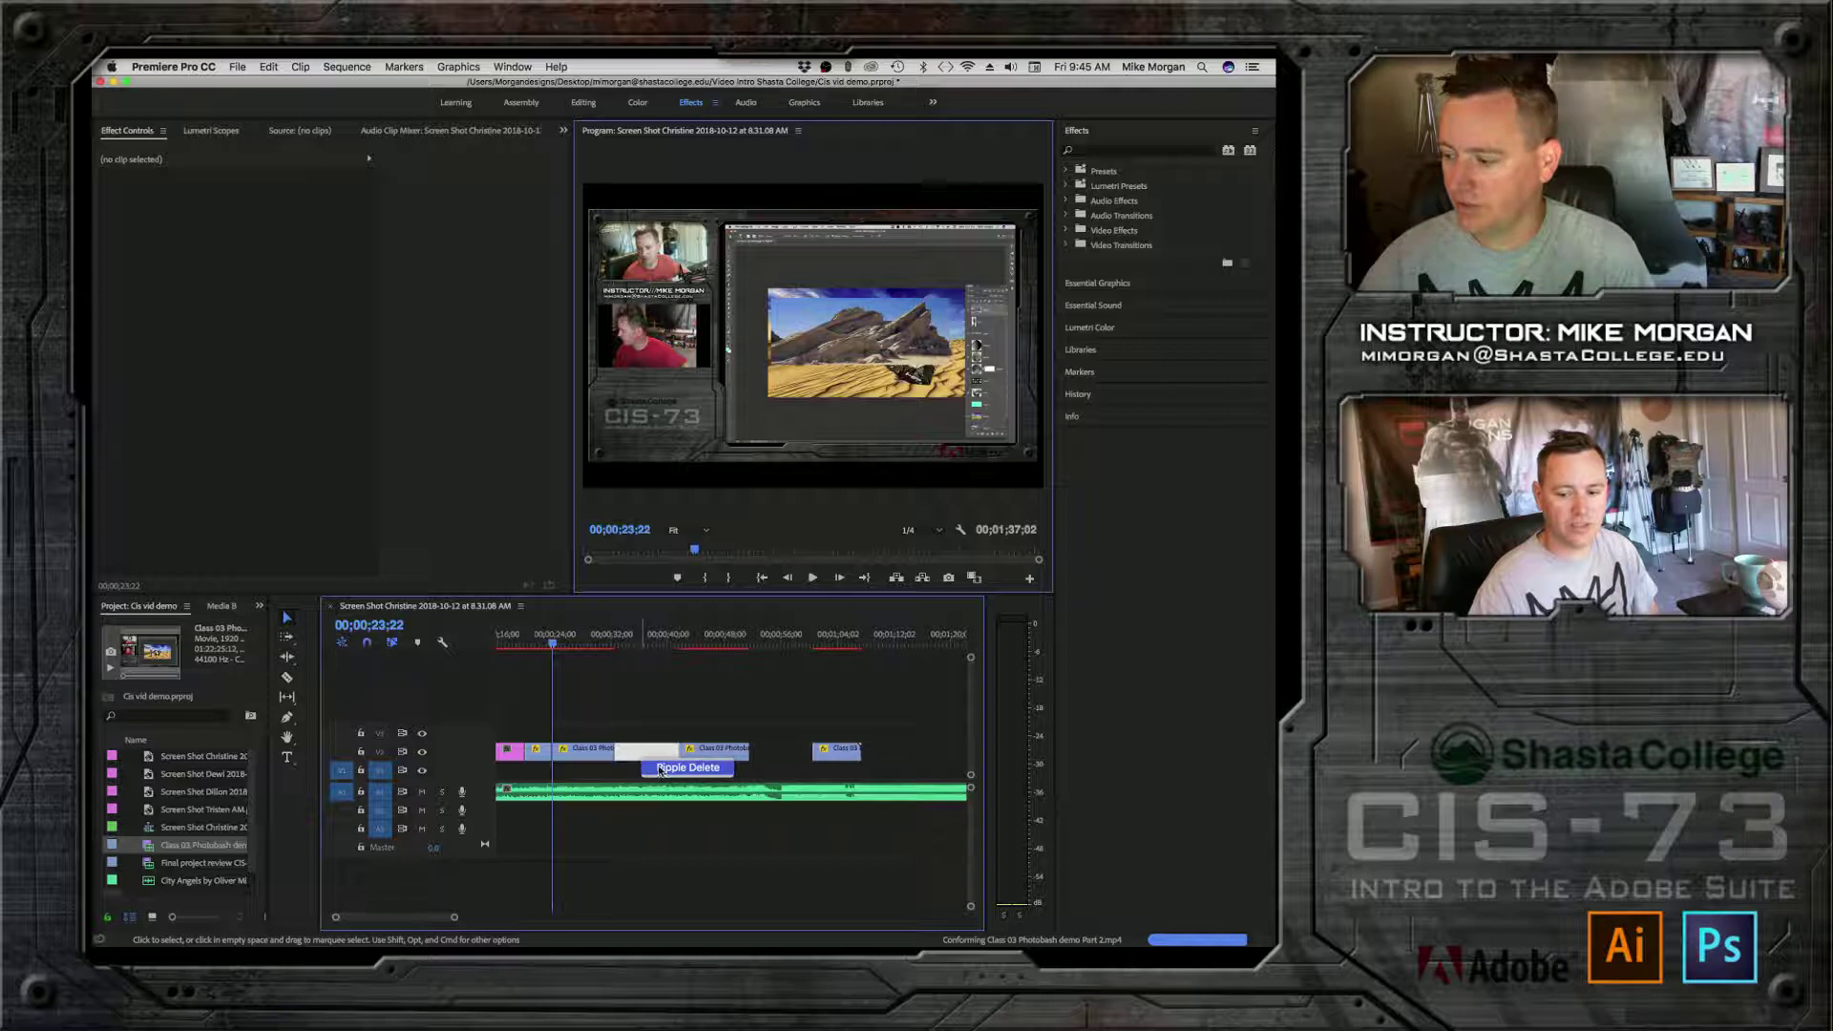
{"action": "left_click", "coordinate": [665, 769]}
{"action": "right_click", "coordinate": [718, 752]}
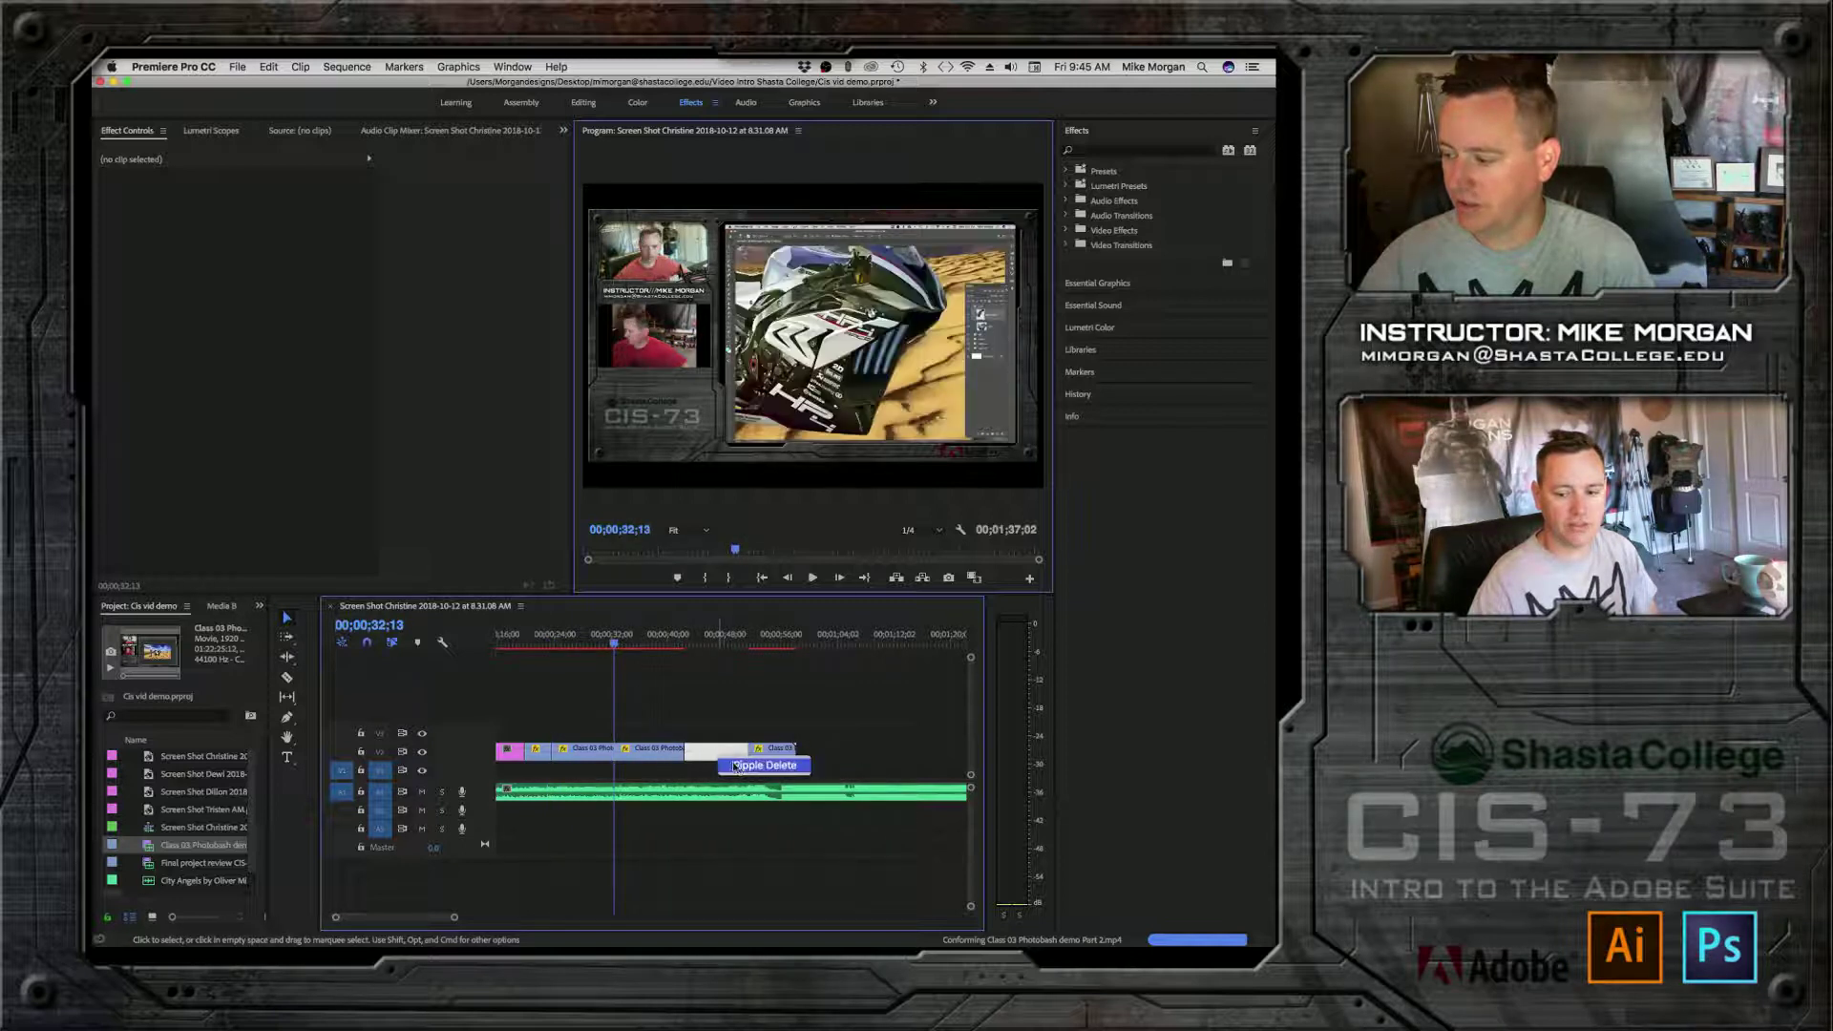
{"action": "left_click", "coordinate": [755, 766]}
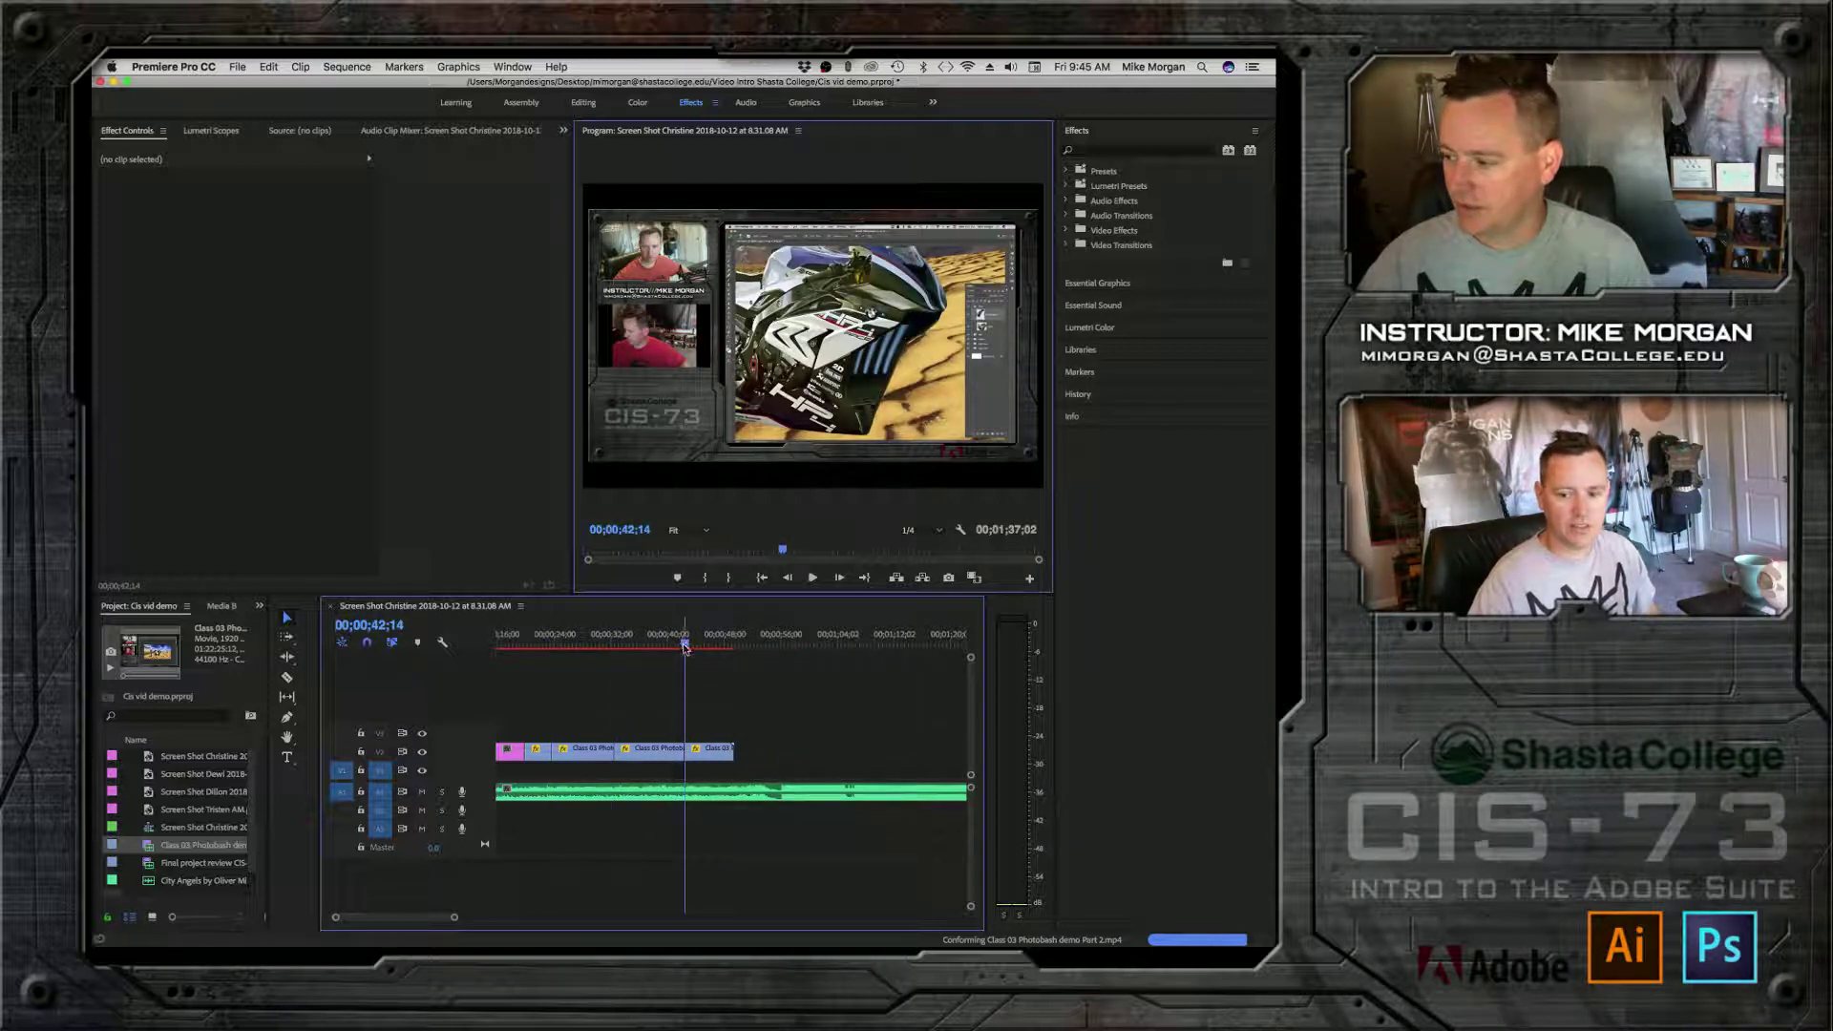
{"action": "left_click_drag", "start_coordinate": [685, 645], "coordinate": [513, 646]}
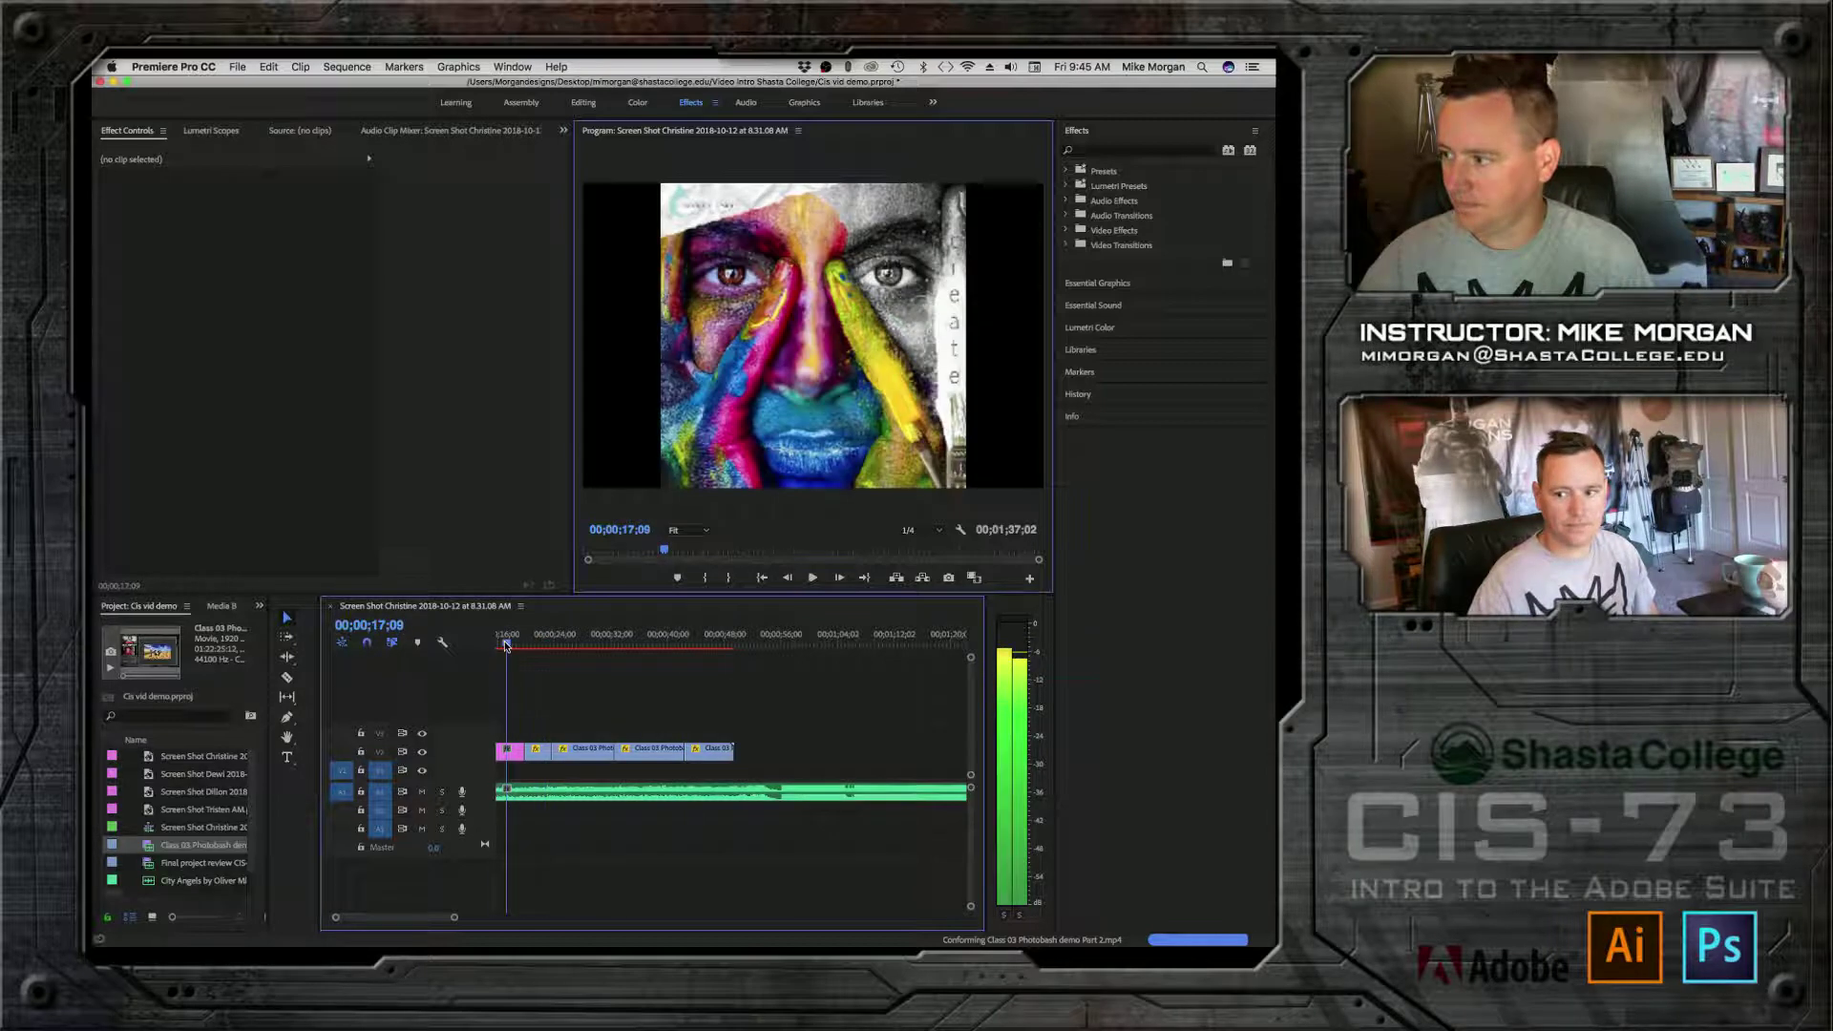
Step: Play the sequence from the start until the demo pieces end near 50 seconds, then stop
{"action": "key", "text": "space"}
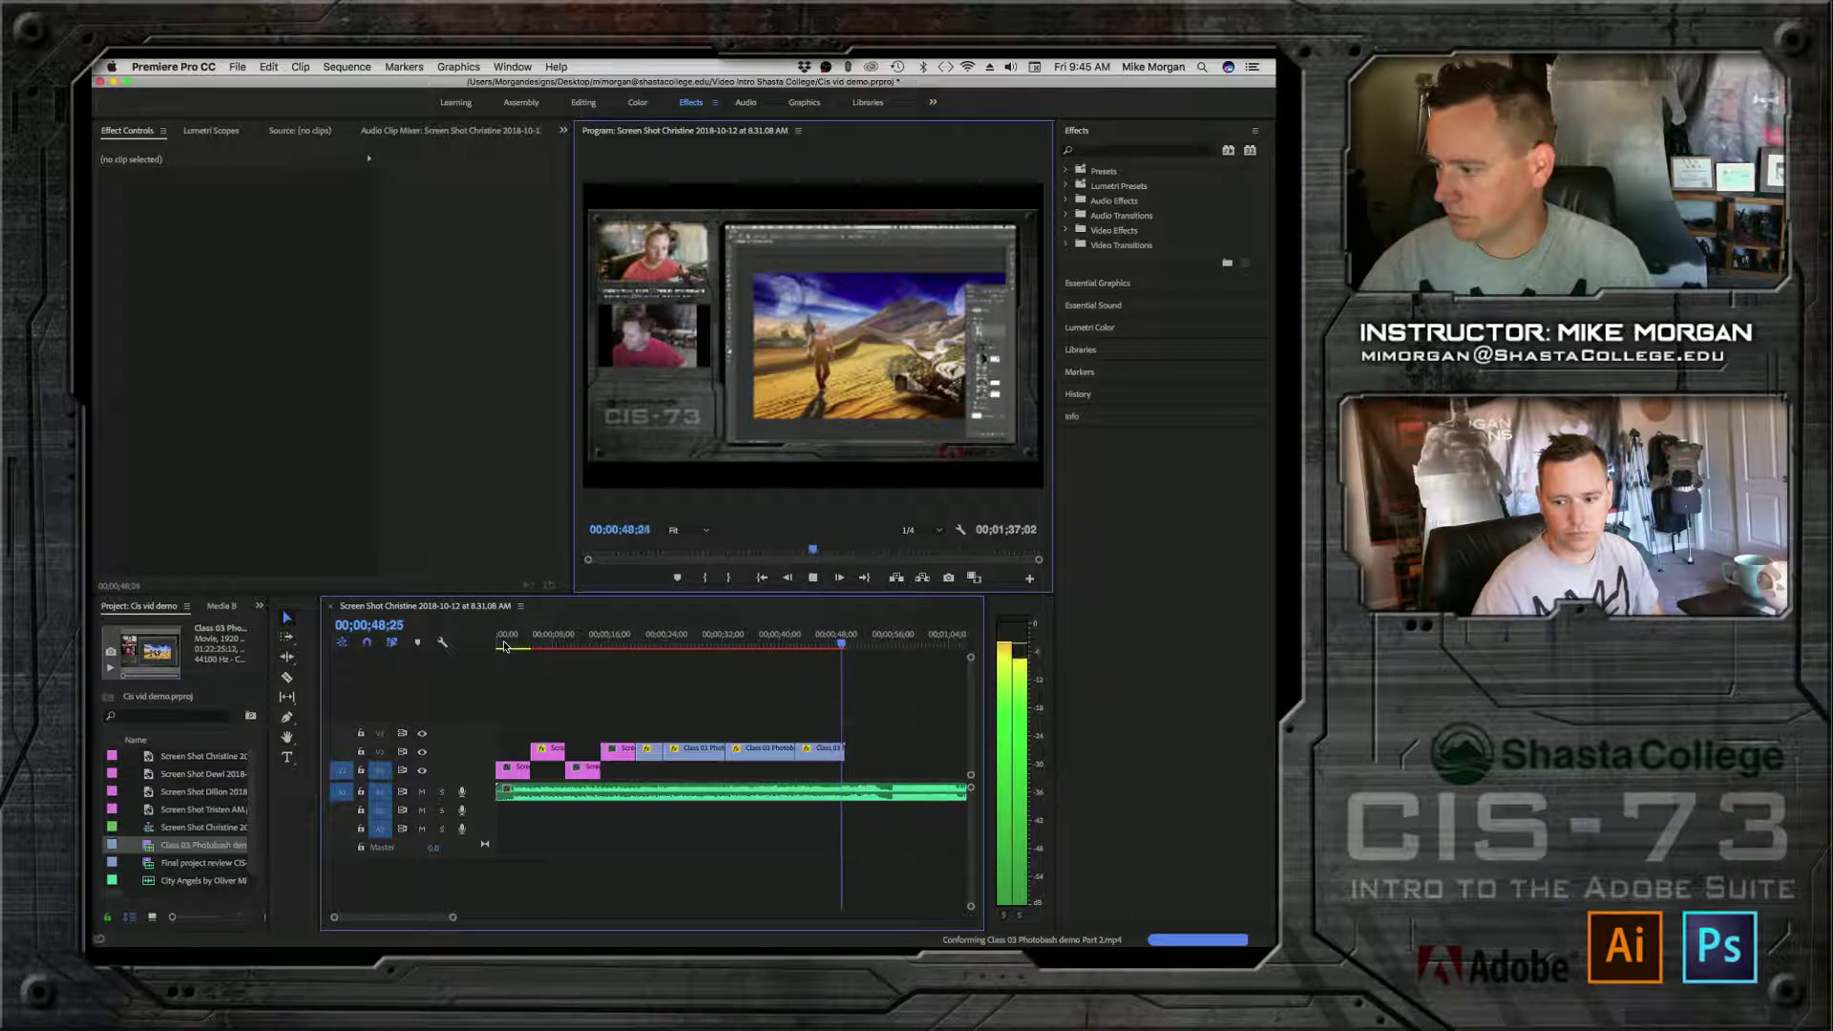
{"action": "key", "text": "space"}
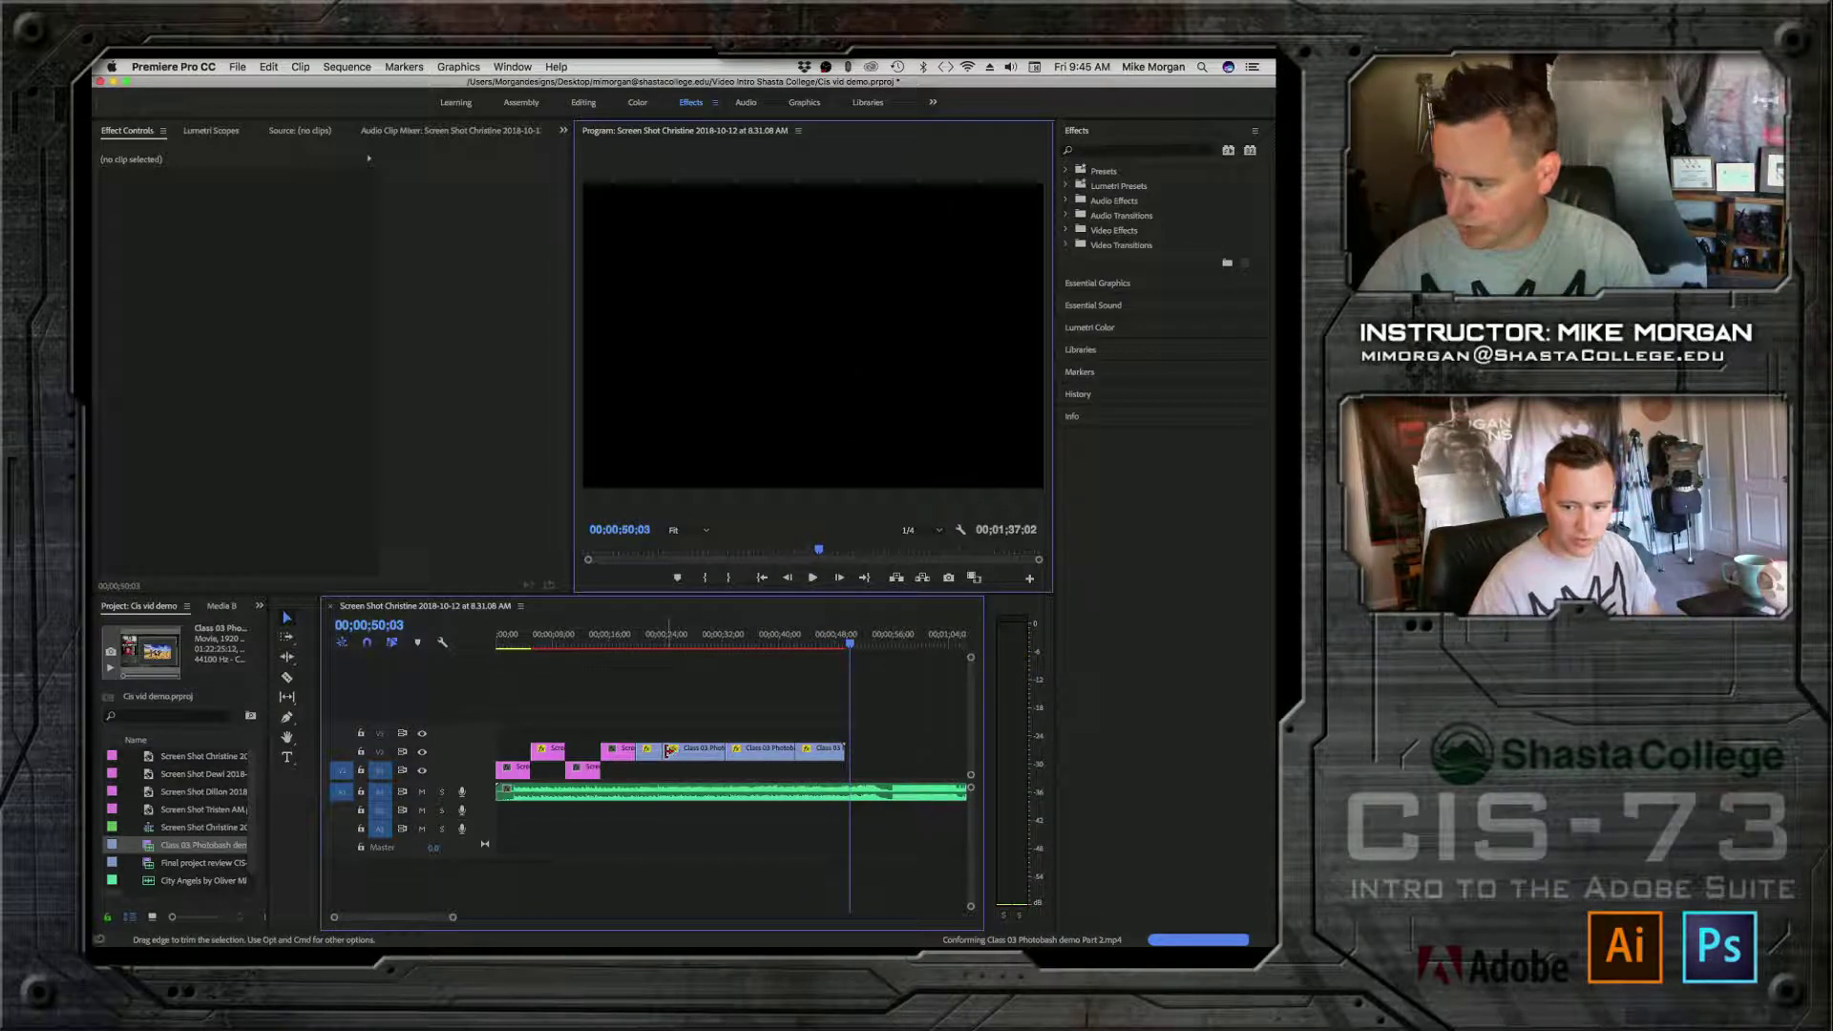
Step: Trim the first demo piece on V2 shorter and ripple-delete the resulting gap
{"action": "left_click_drag", "start_coordinate": [668, 750], "coordinate": [698, 750]}
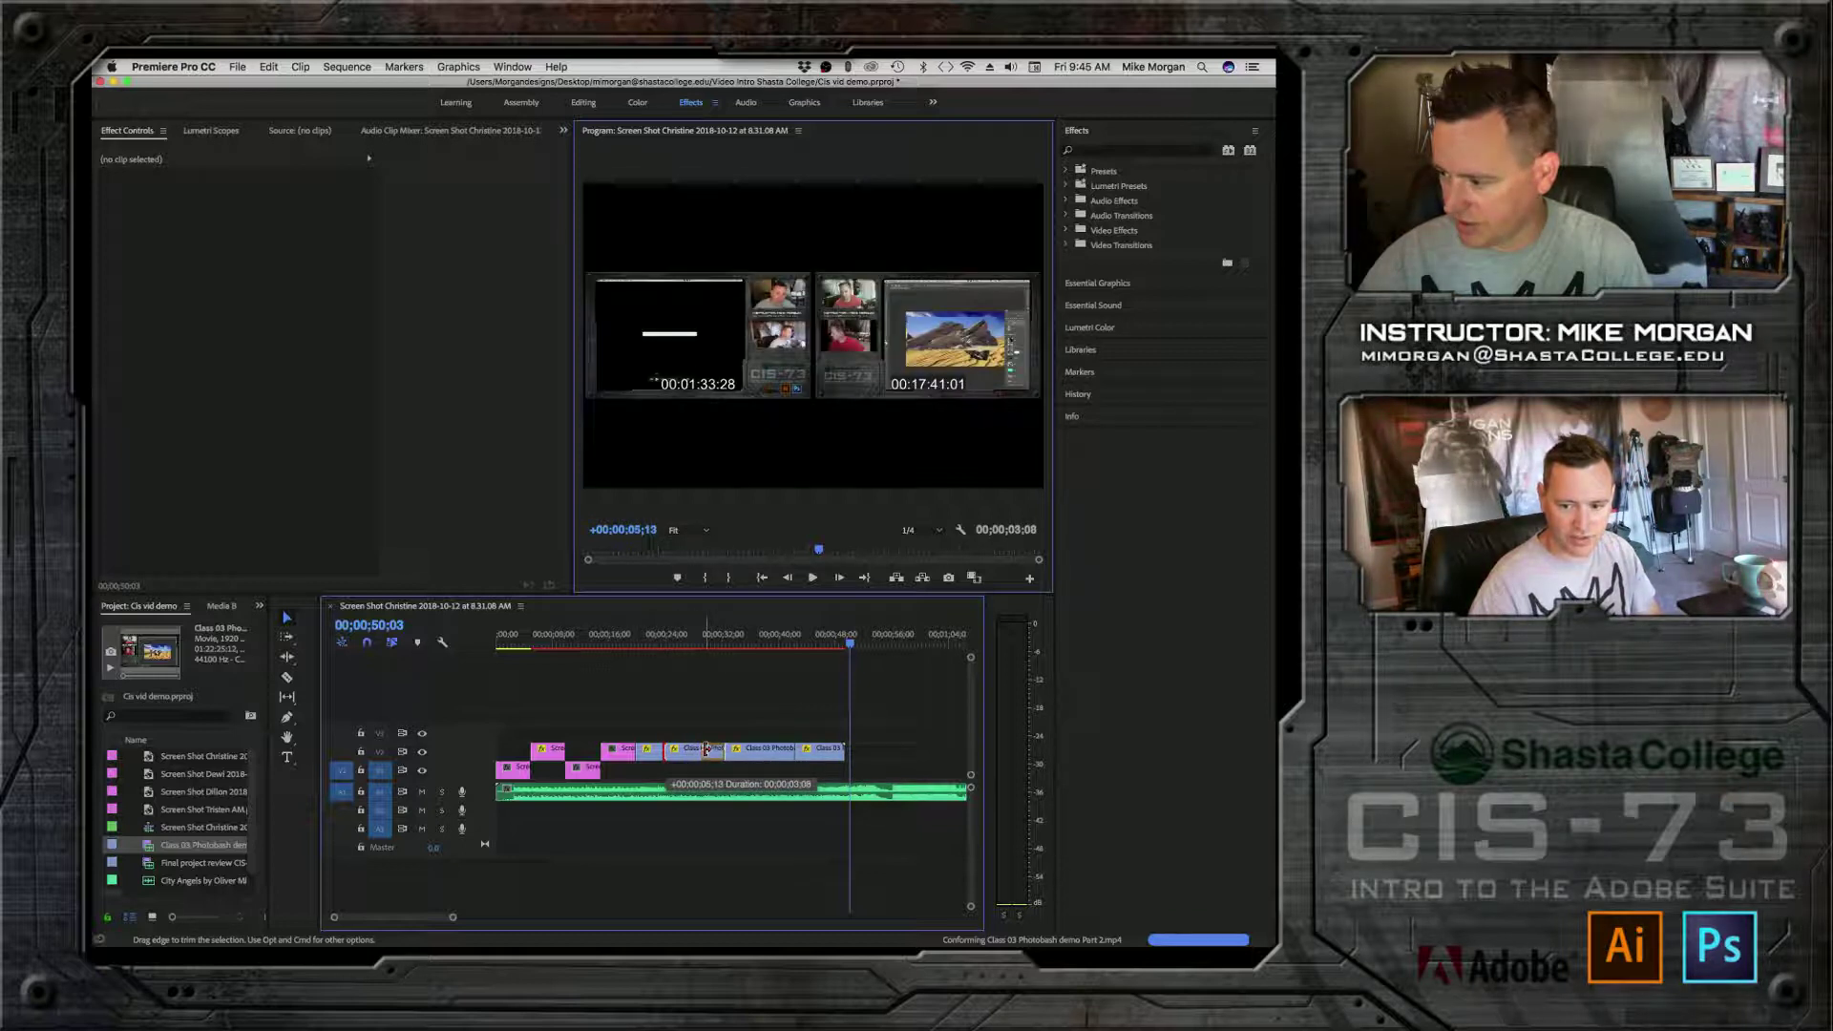
{"action": "left_click_drag", "start_coordinate": [707, 751], "coordinate": [701, 751]}
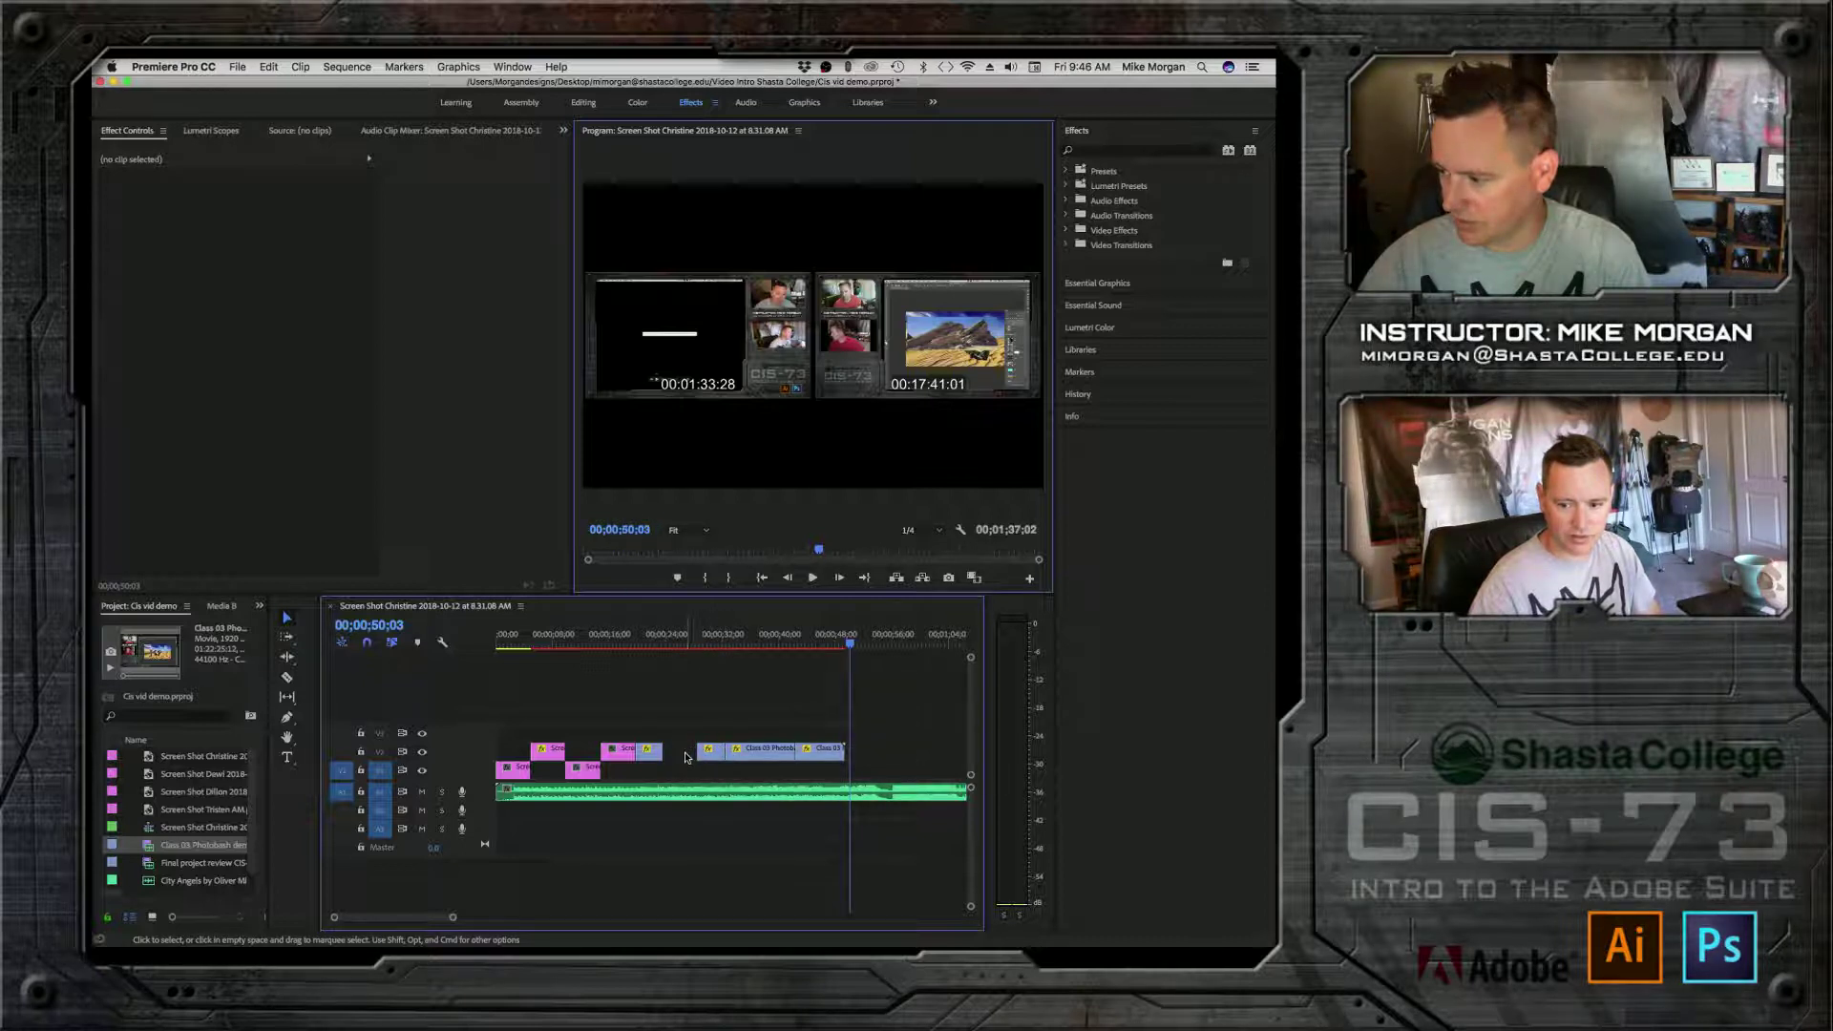
{"action": "right_click", "coordinate": [685, 755]}
{"action": "left_click", "coordinate": [706, 767]}
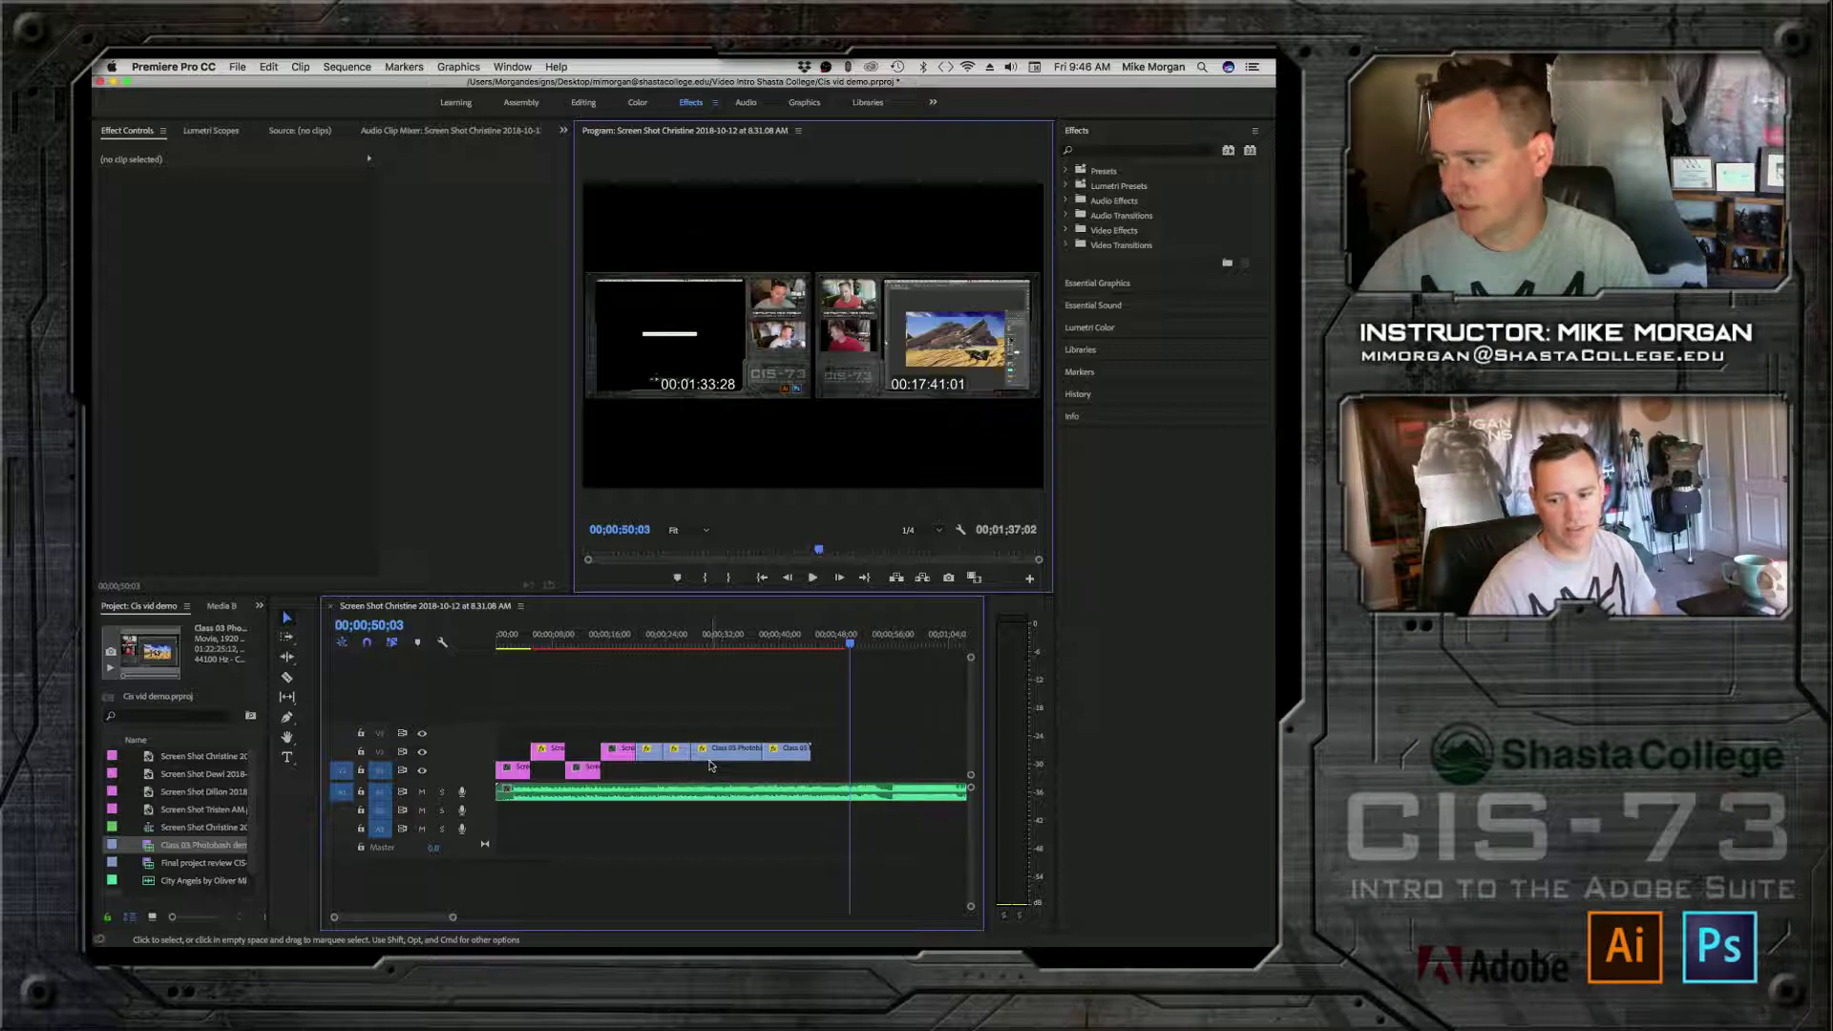
Step: Trim another V2 demo piece shorter, ripple-delete its gap, and jump to the next edit
{"action": "left_click_drag", "start_coordinate": [690, 751], "coordinate": [745, 754]}
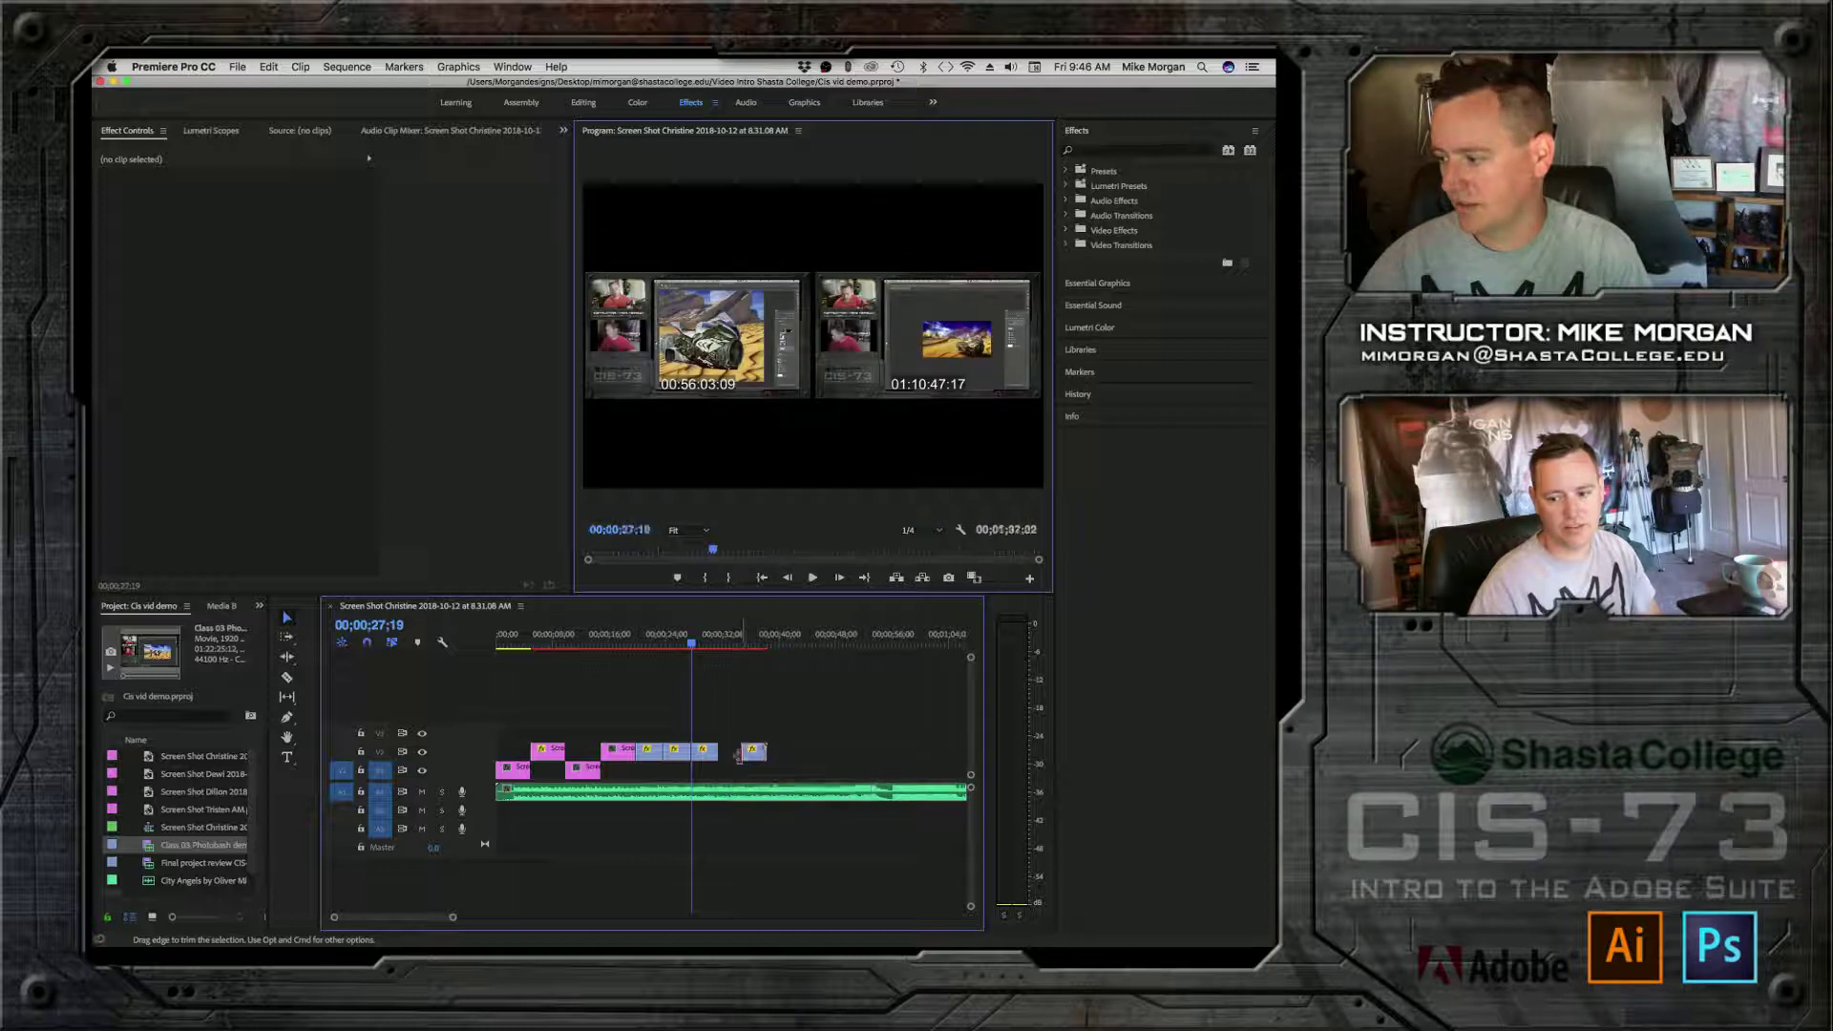
{"action": "right_click", "coordinate": [731, 755]}
{"action": "left_click", "coordinate": [754, 773]}
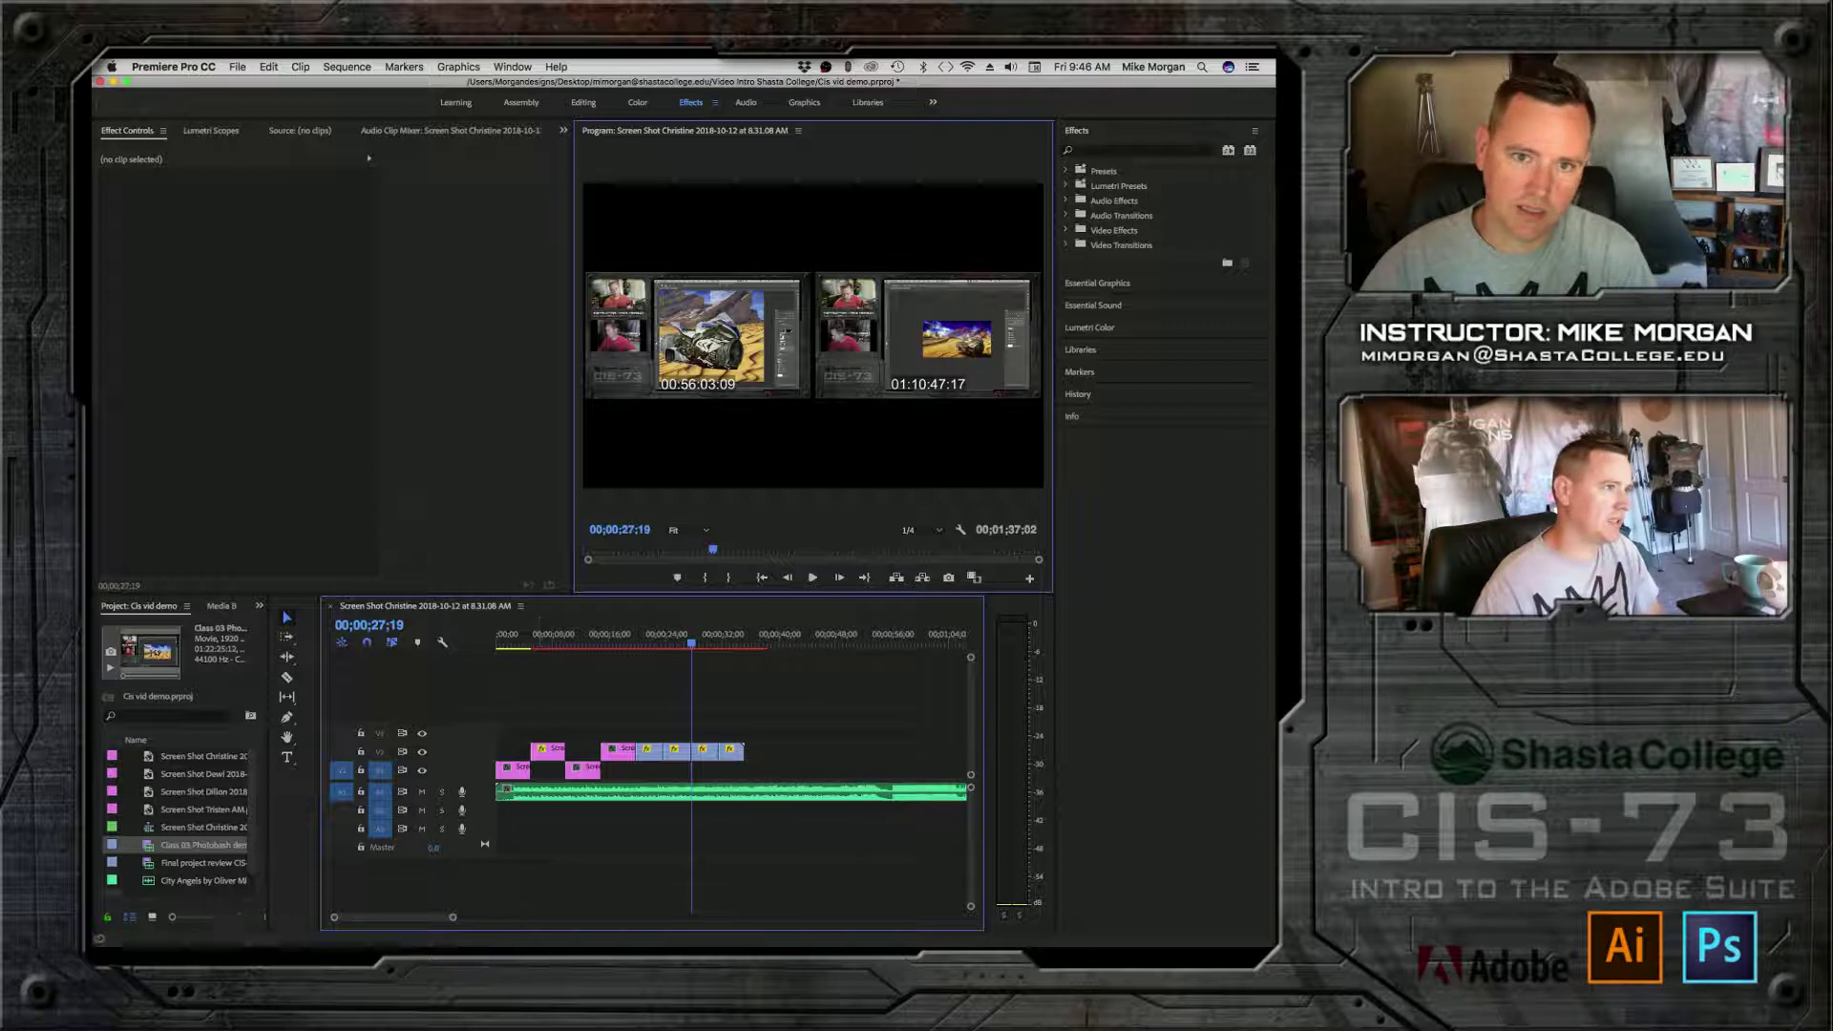
{"action": "key", "text": "Down"}
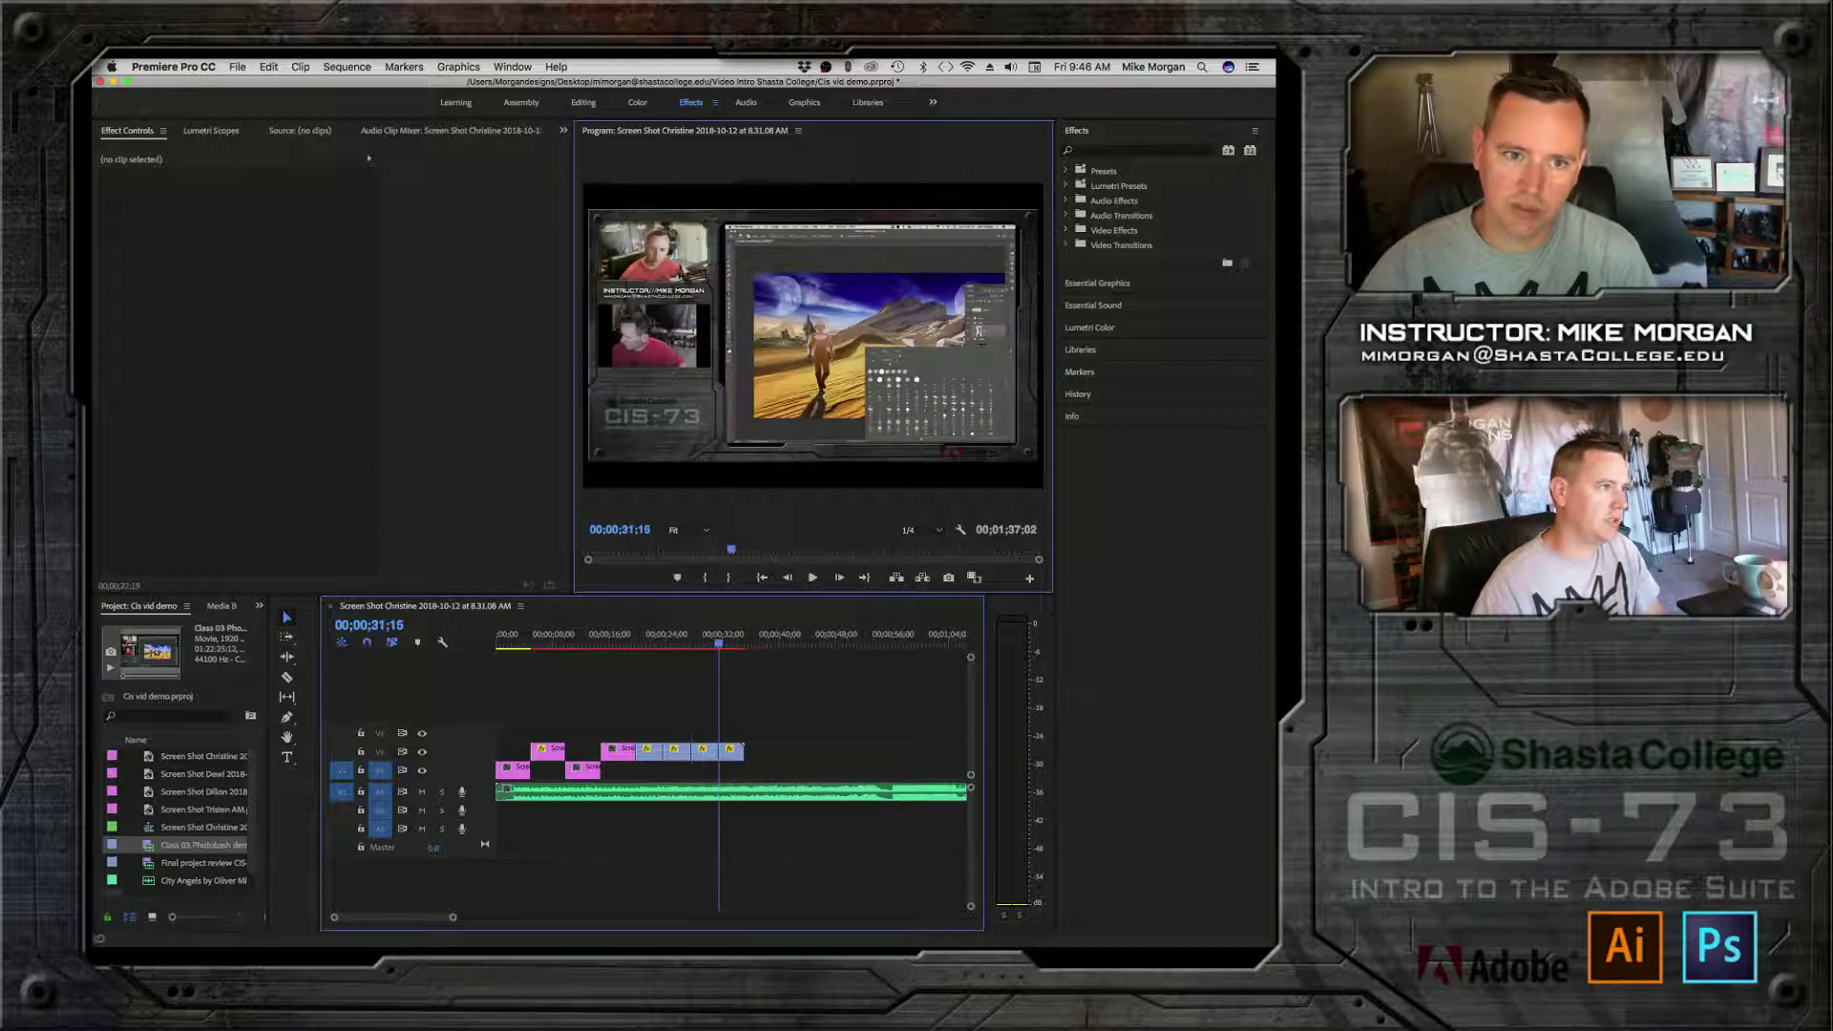
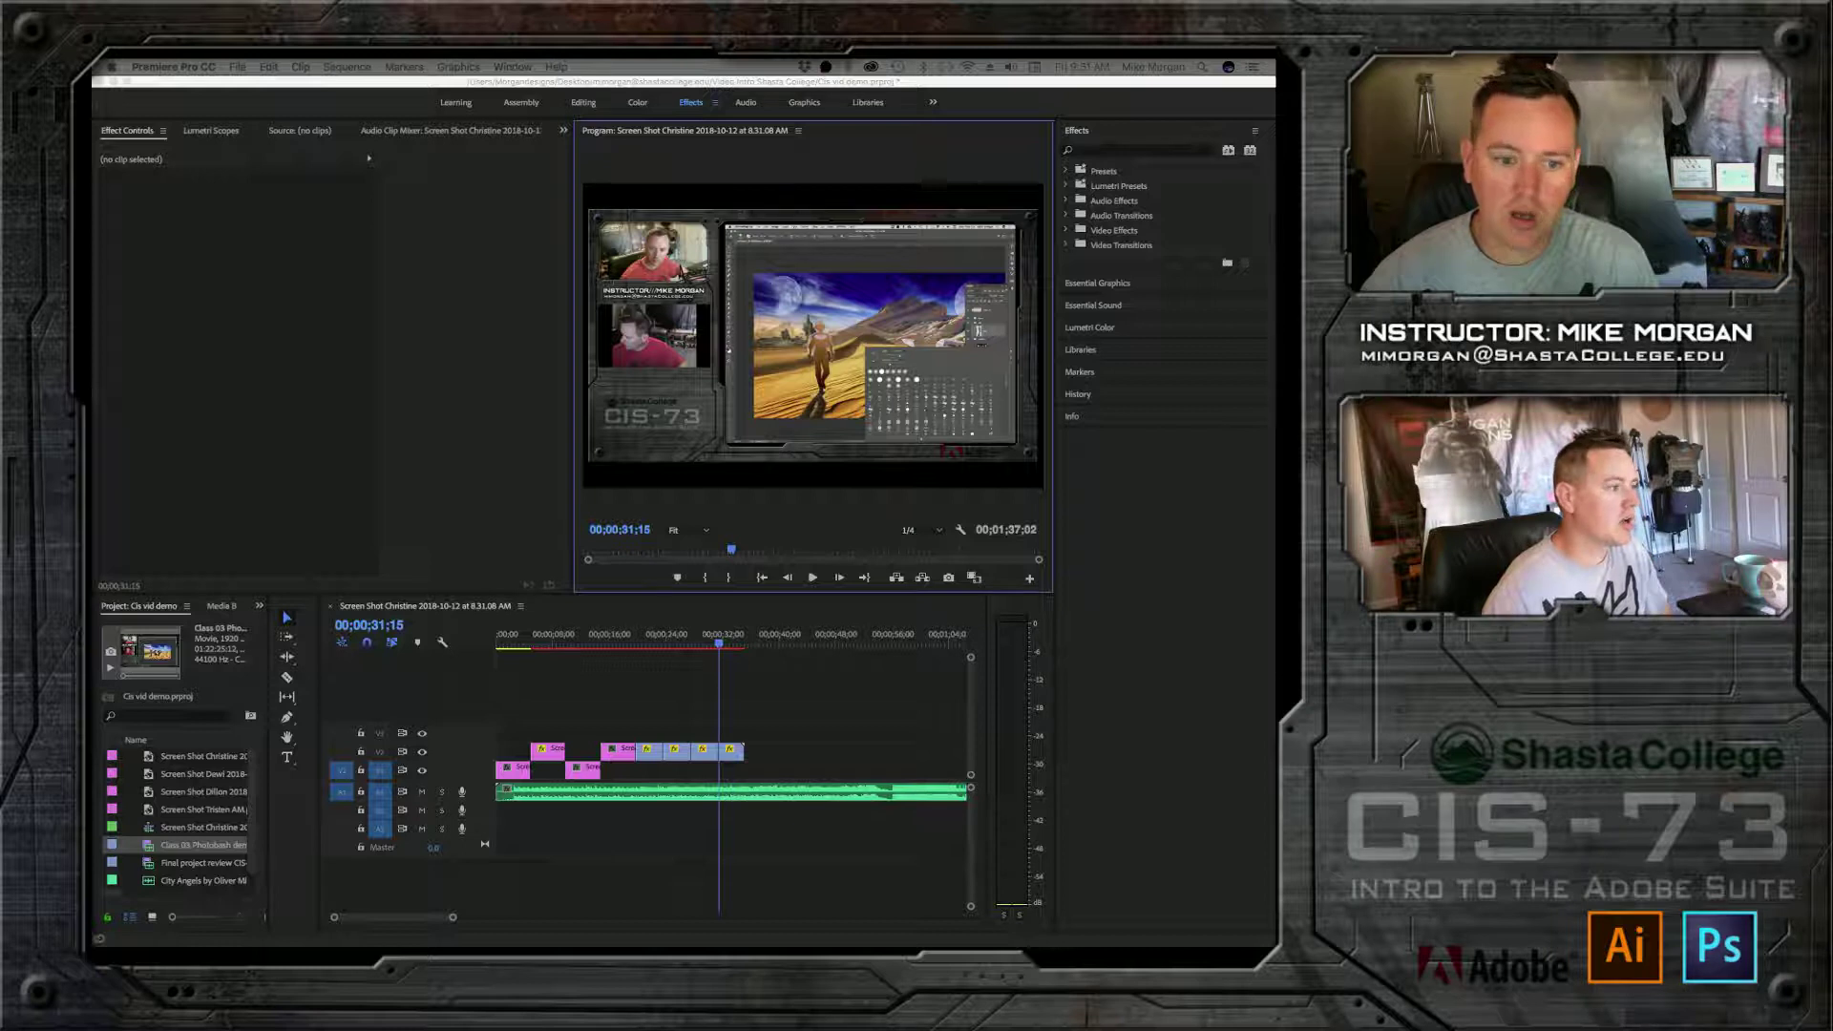
Step: Import the Photo bash Demo JPG and place it on the timeline after the last image clip
{"action": "left_click_drag", "start_coordinate": [378, 887], "coordinate": [191, 895]}
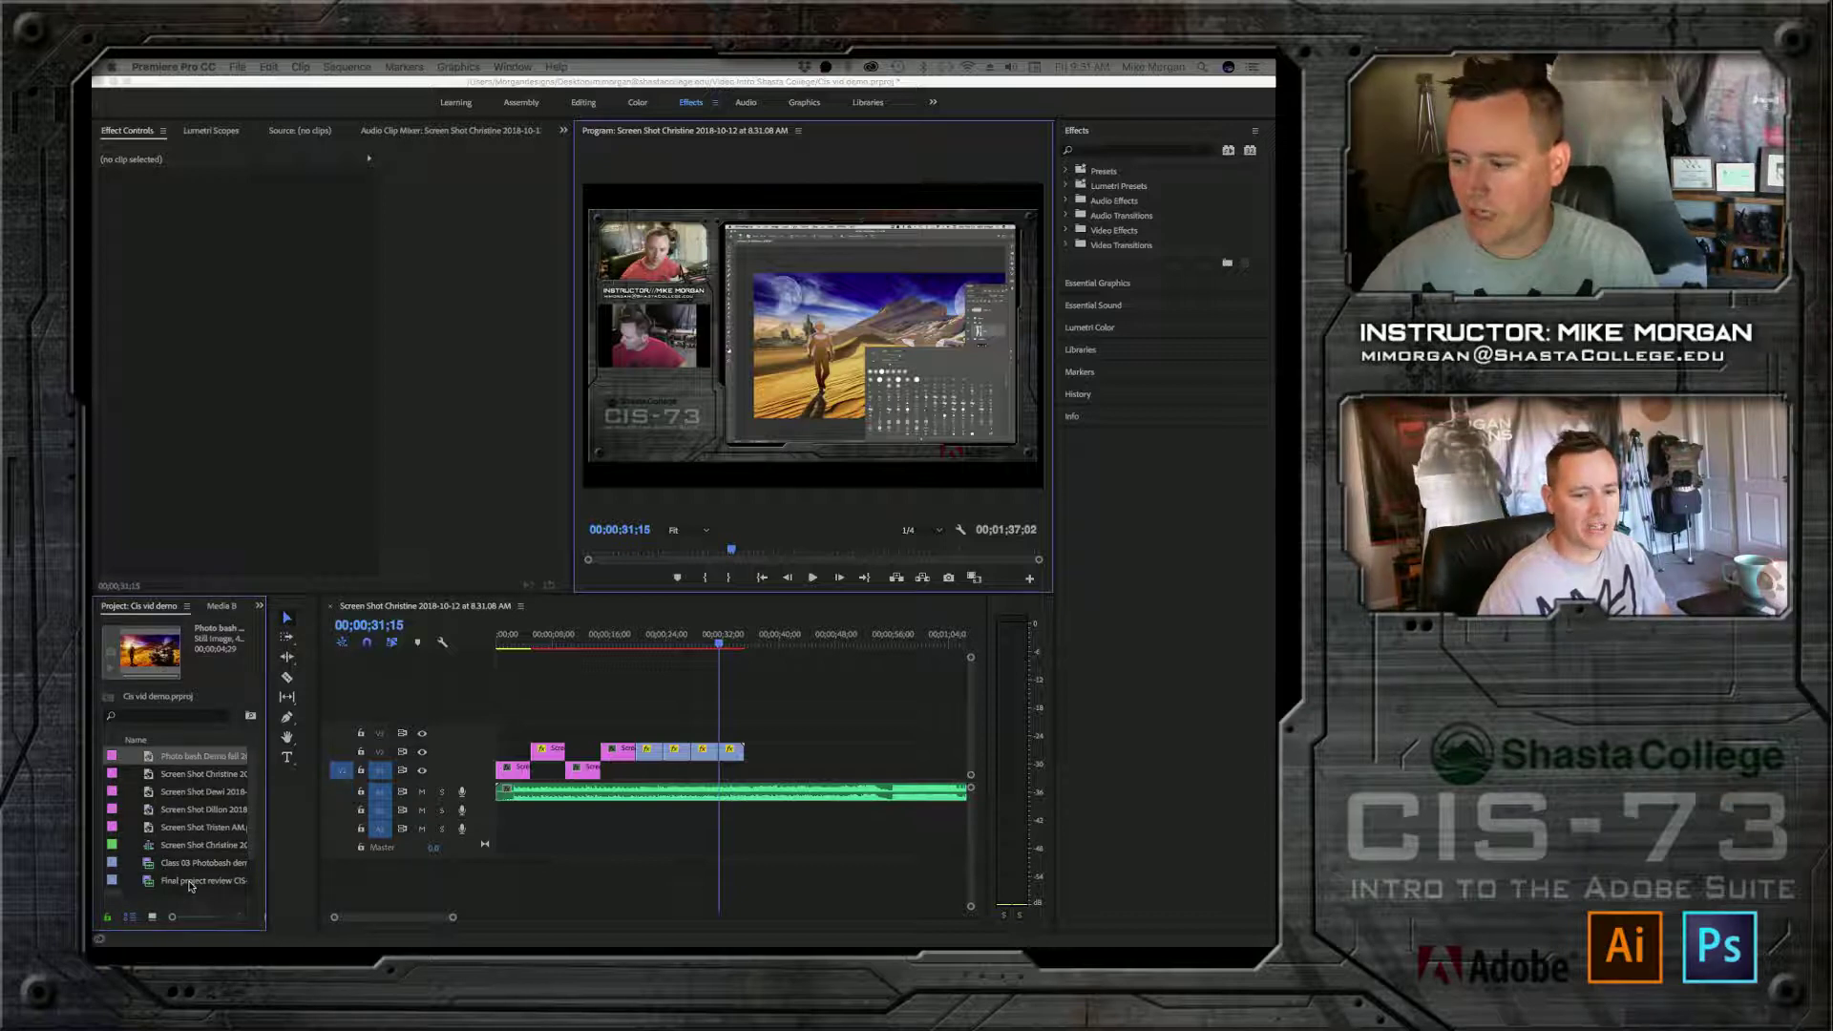
{"action": "left_click", "coordinate": [170, 759]}
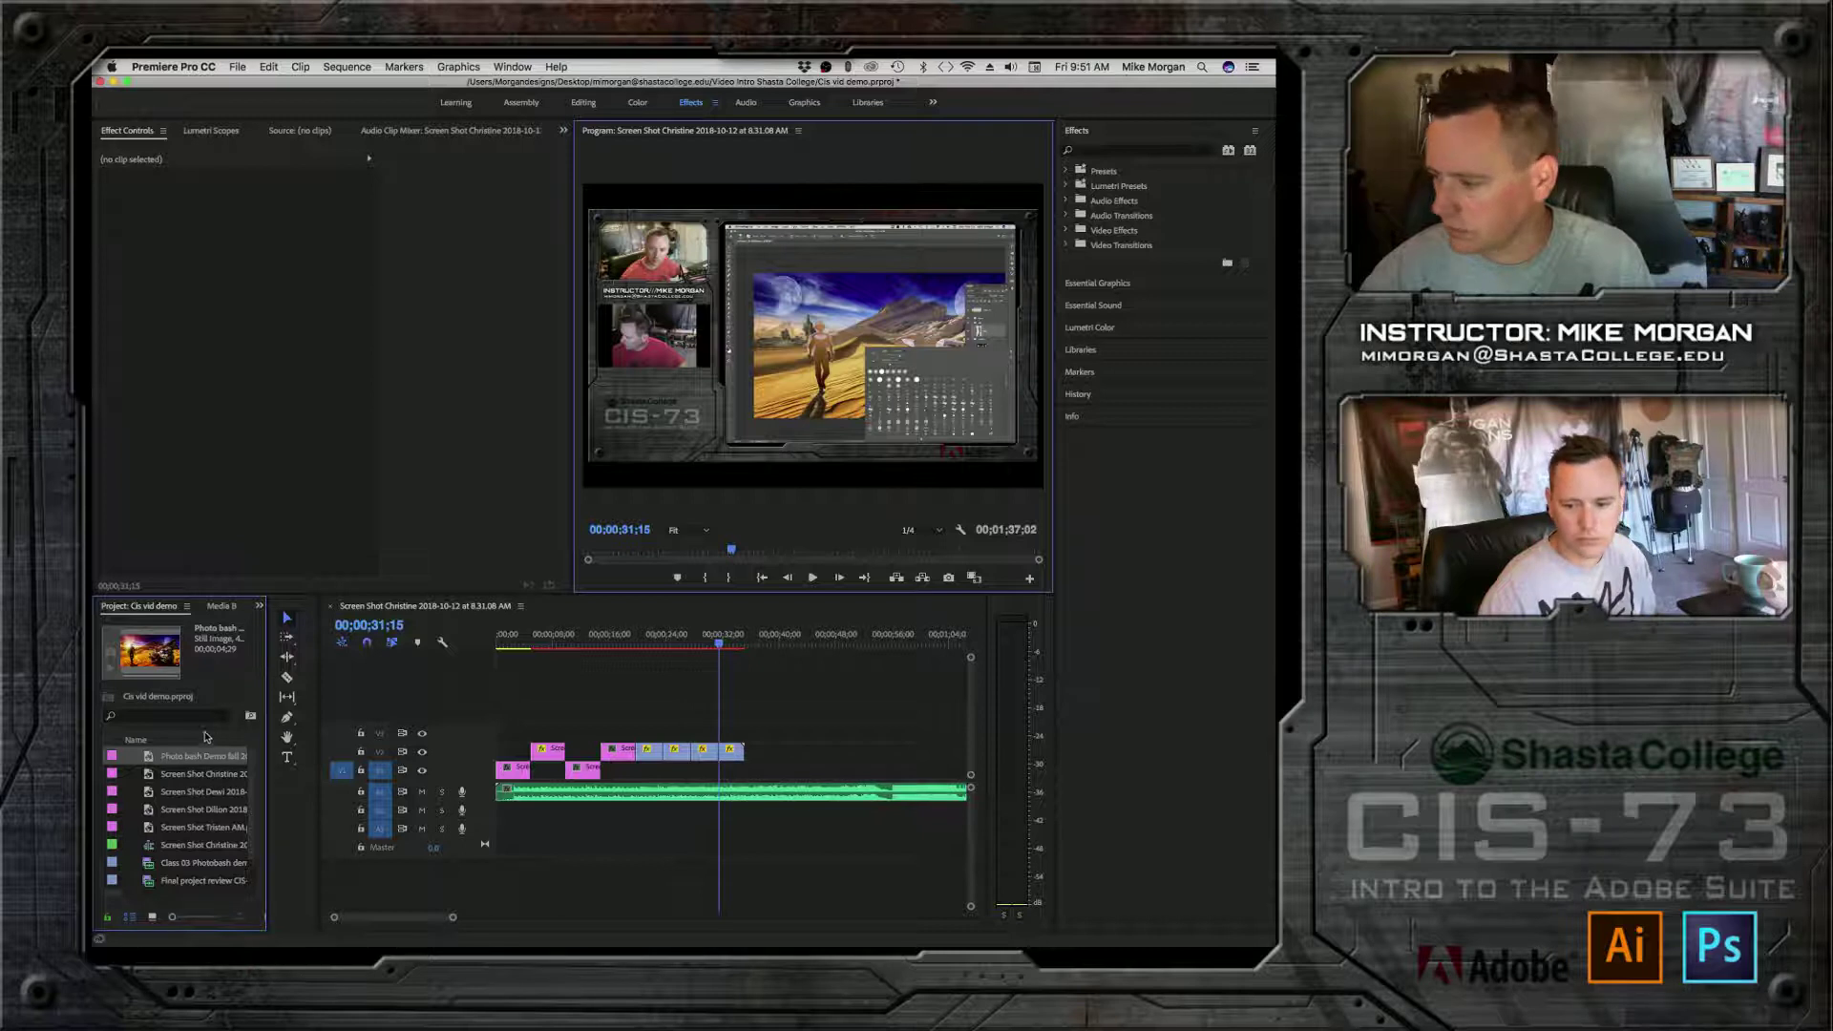
{"action": "left_click_drag", "start_coordinate": [240, 759], "coordinate": [756, 769]}
{"action": "left_click_drag", "start_coordinate": [719, 649], "coordinate": [758, 643]}
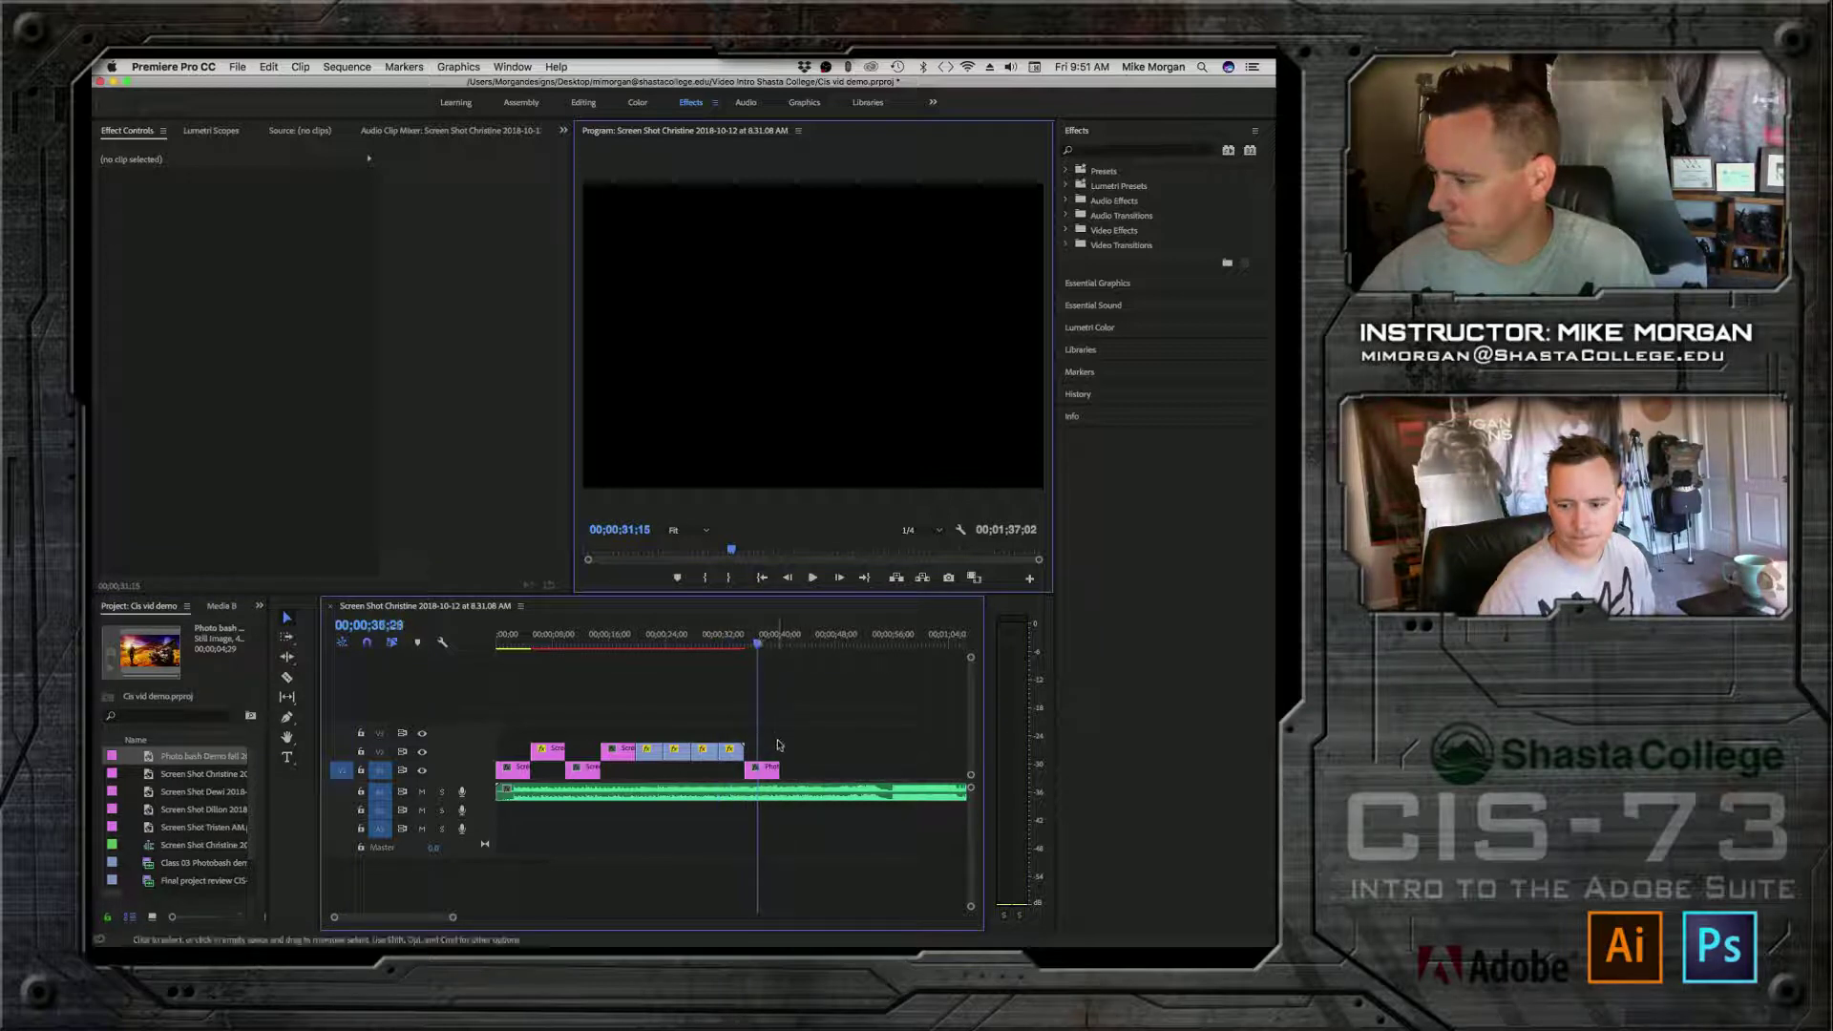
Step: Shrink the first photobash still's Scale and play back the sequence to check it
{"action": "left_click", "coordinate": [770, 771]}
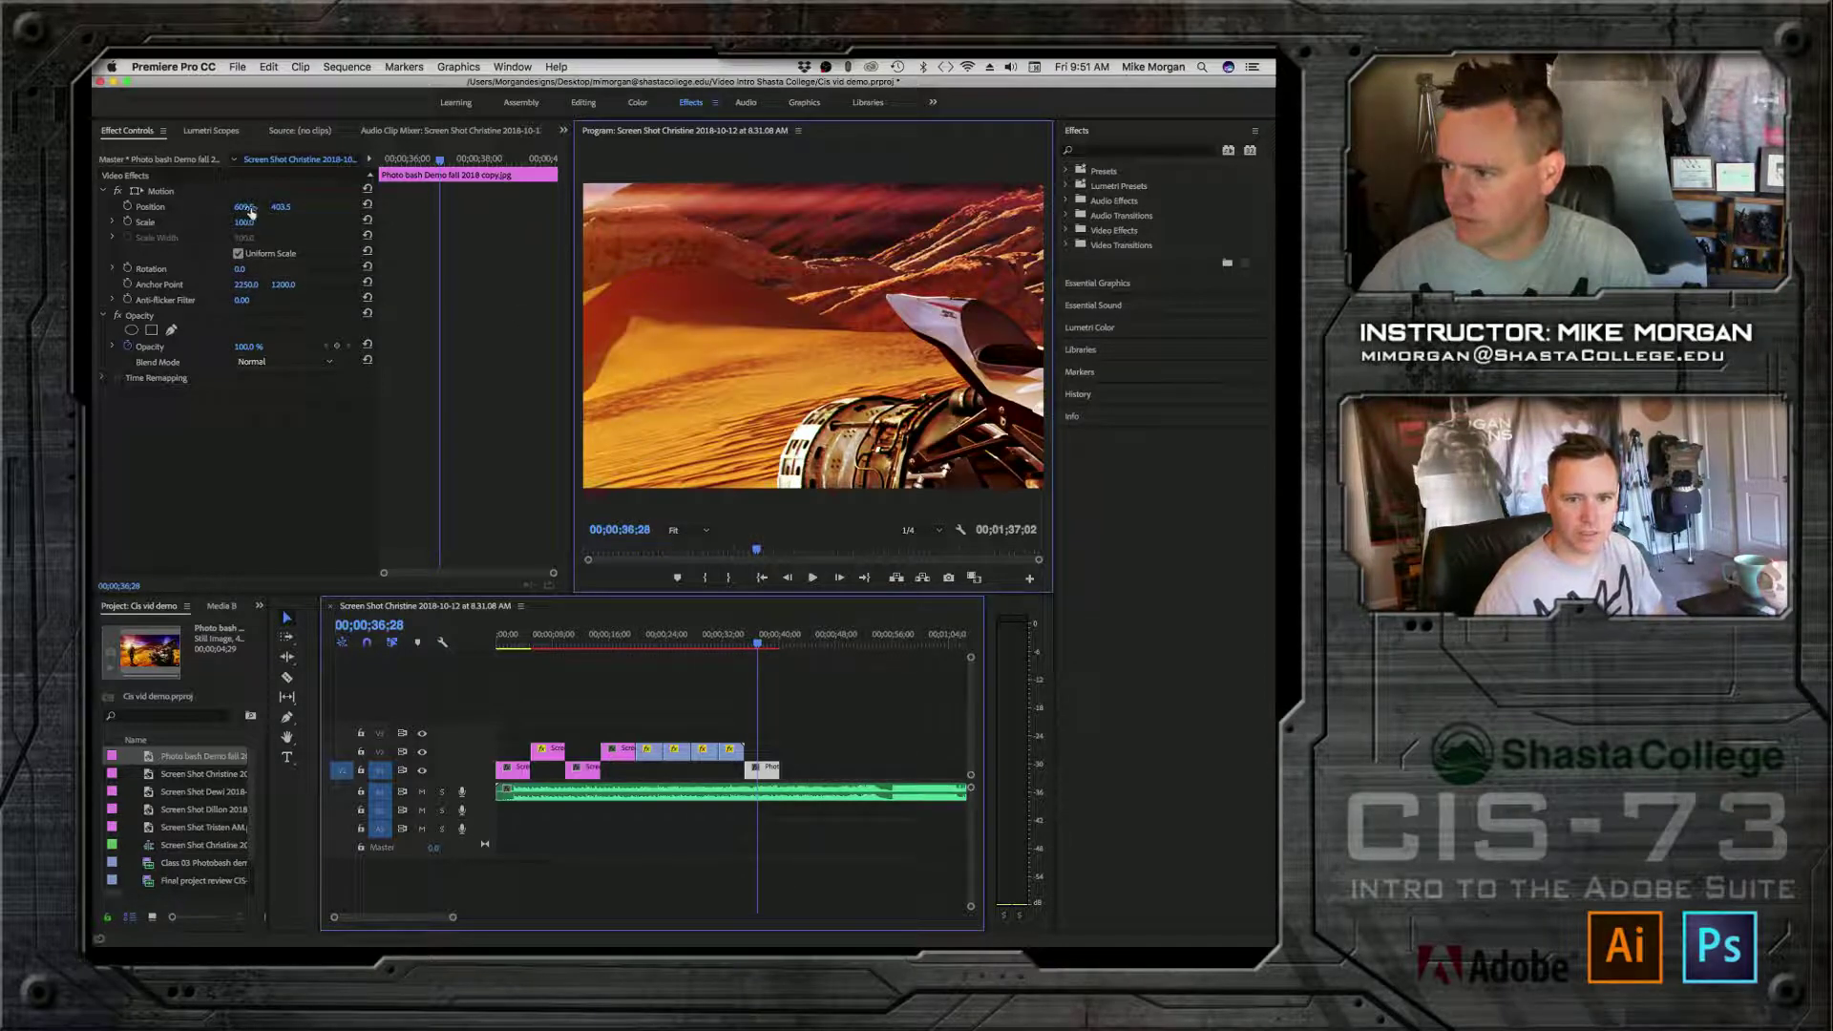
{"action": "left_click_drag", "start_coordinate": [242, 223], "coordinate": [173, 224]}
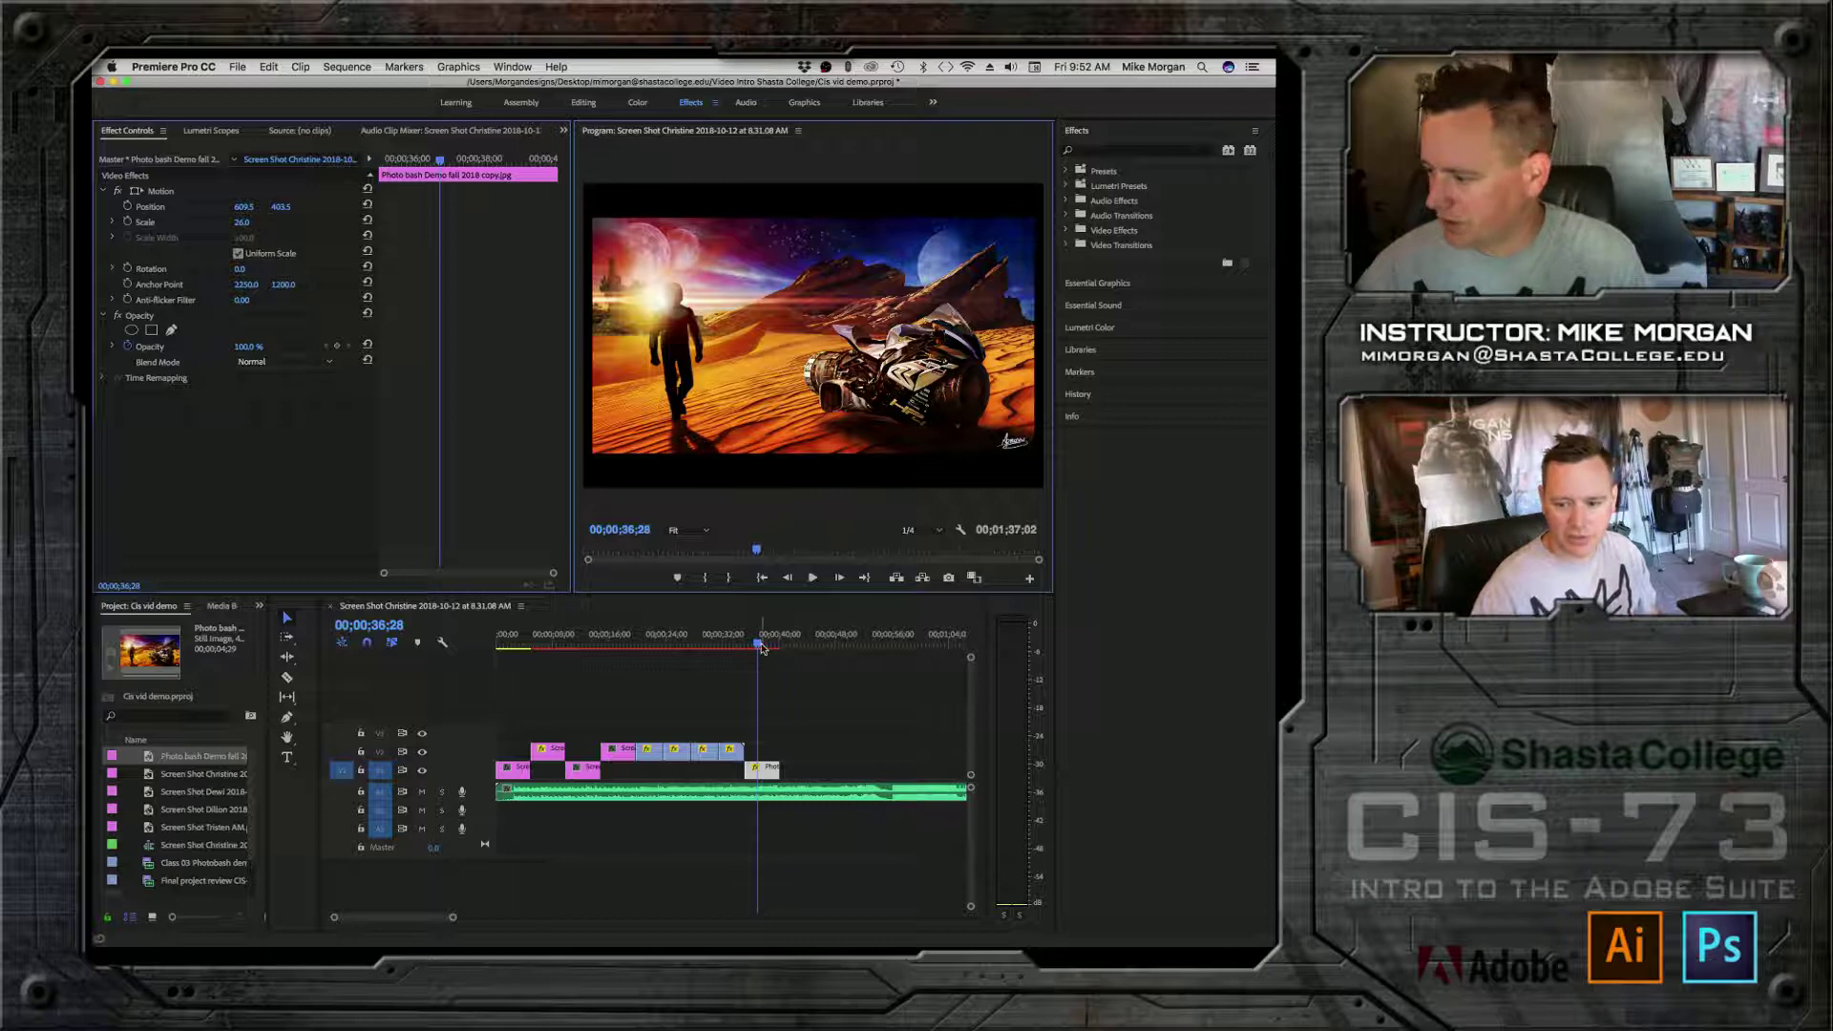
{"action": "left_click_drag", "start_coordinate": [745, 637], "coordinate": [629, 640]}
{"action": "key", "text": "space"}
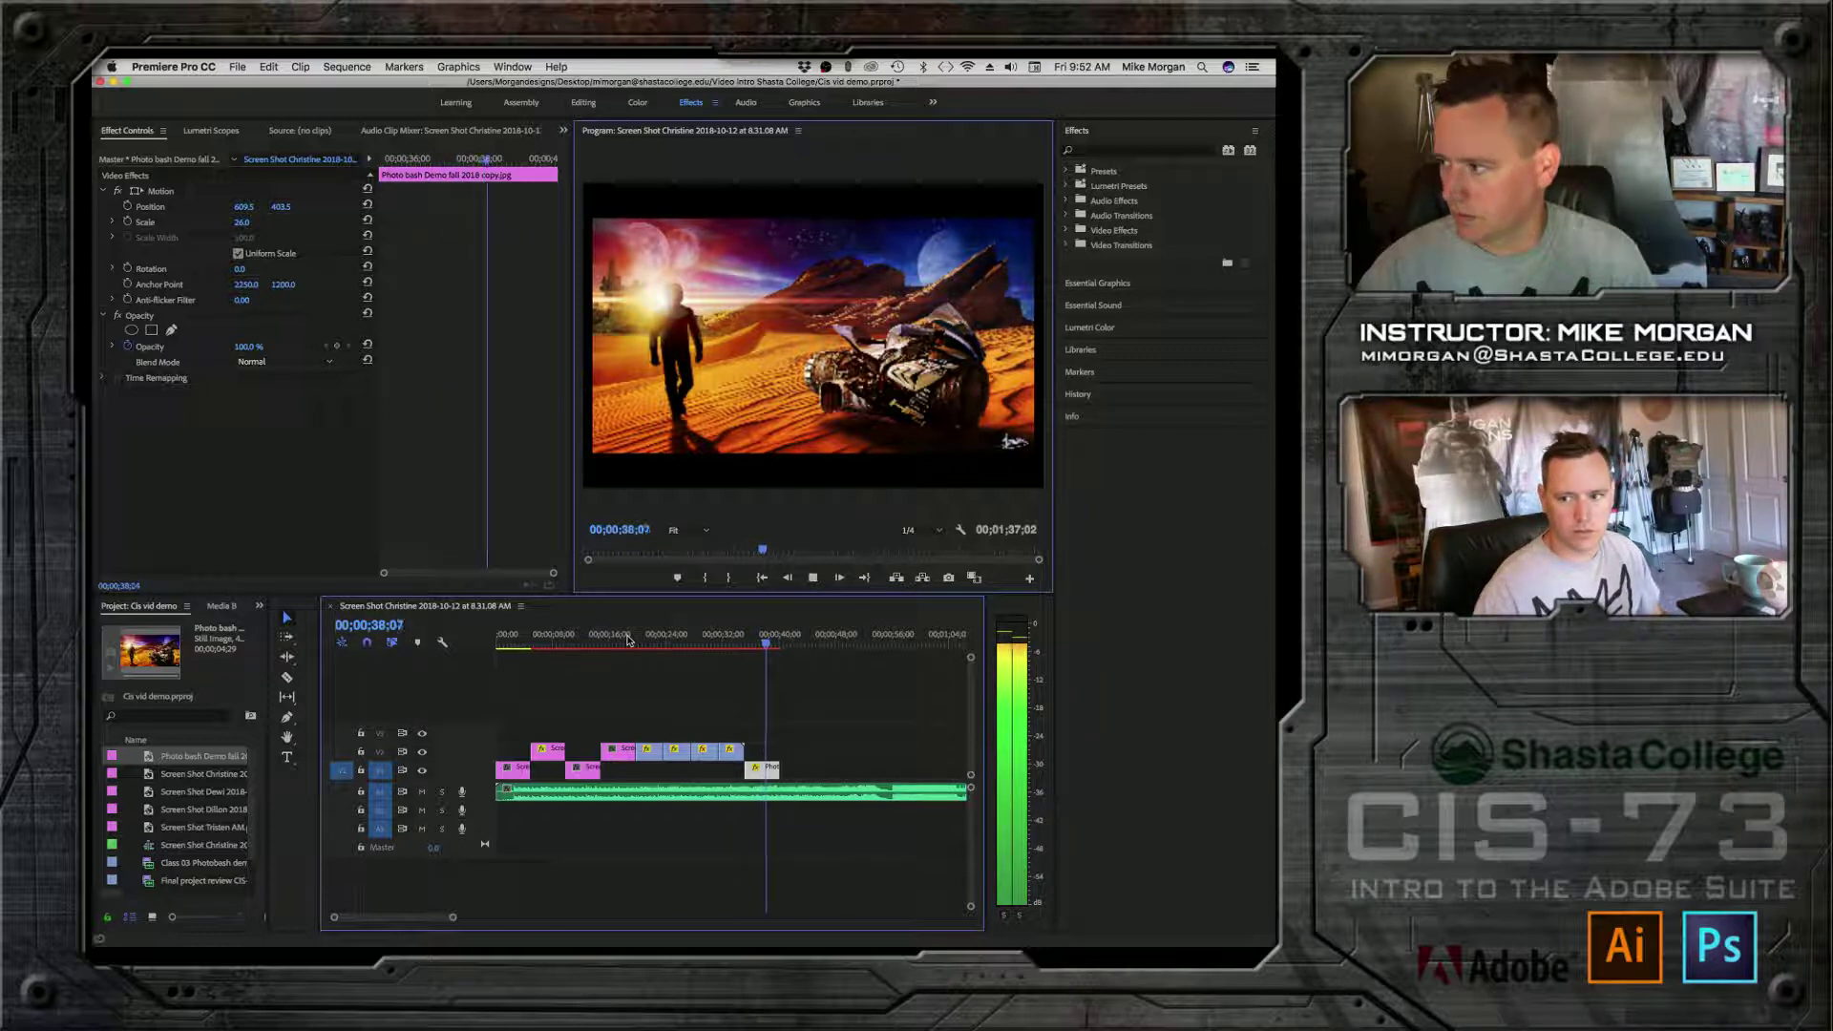
{"action": "key", "text": "space"}
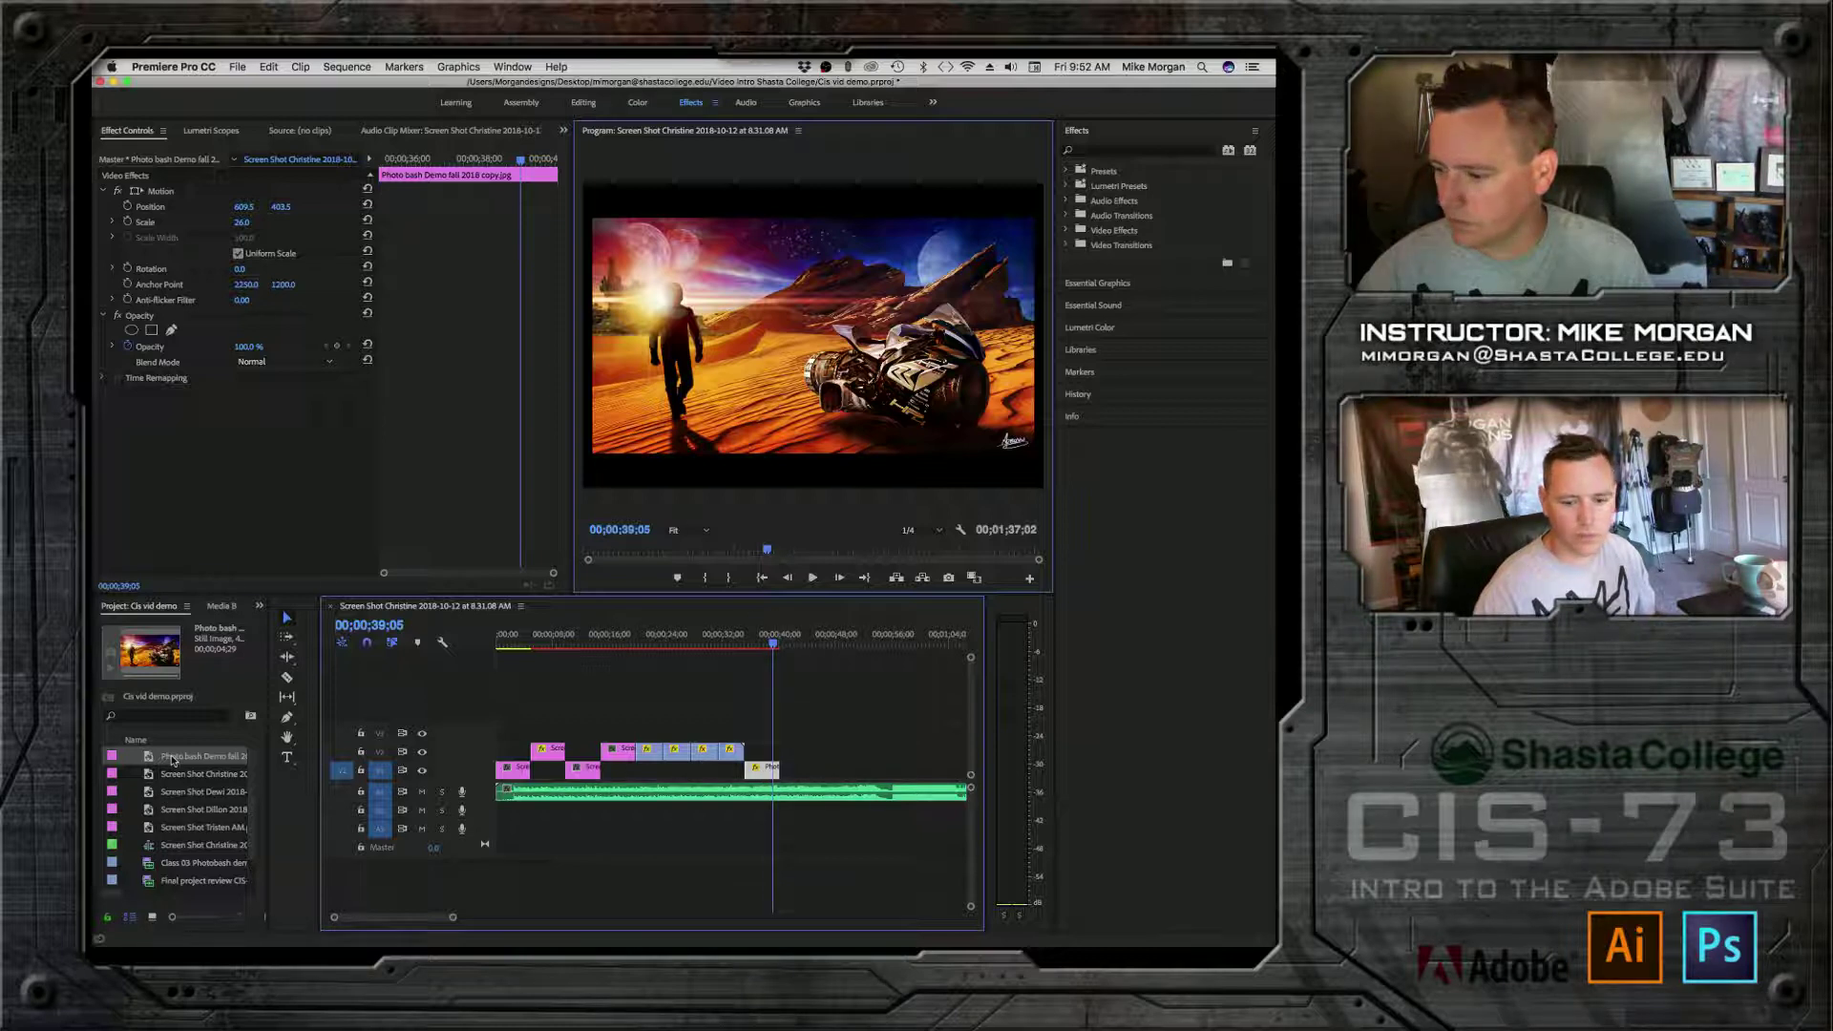
Step: Add a second Photo bash copy on V2 after the first still and enter 67 for Scale
{"action": "left_click_drag", "start_coordinate": [173, 759], "coordinate": [793, 755]}
{"action": "left_click", "coordinate": [778, 645]}
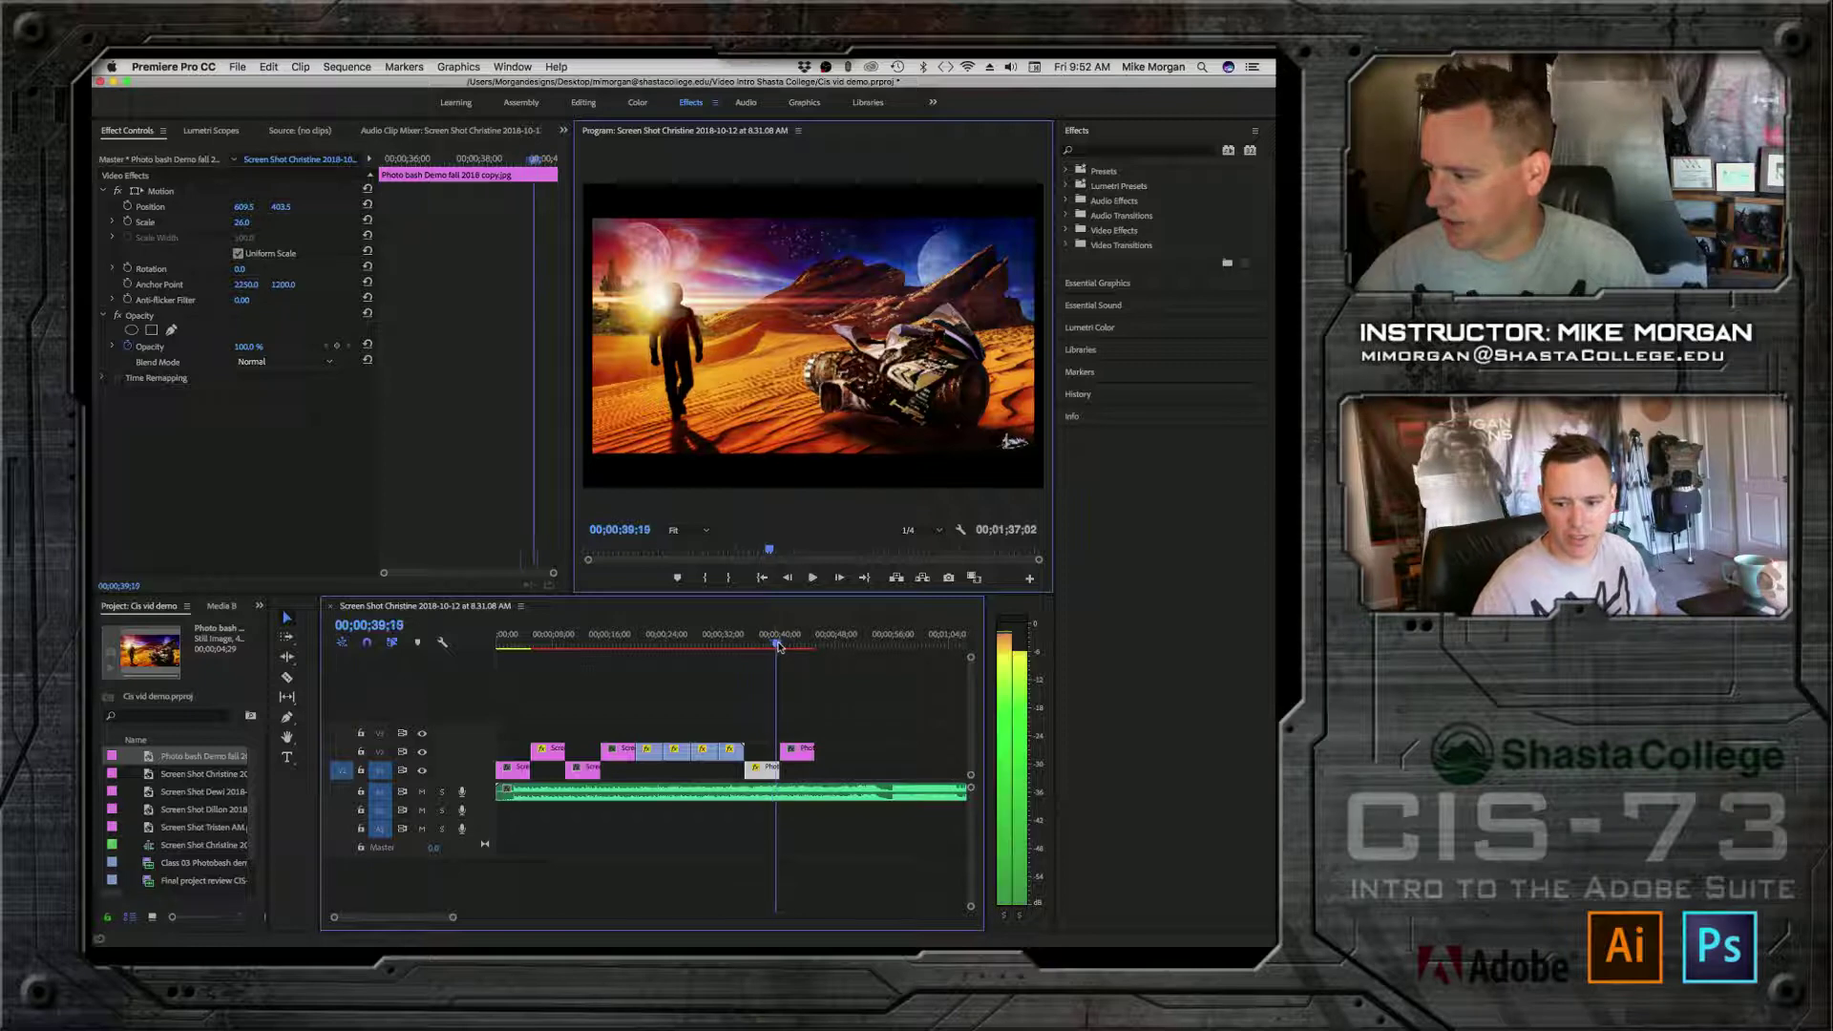
{"action": "left_click_drag", "start_coordinate": [778, 645], "coordinate": [790, 645]}
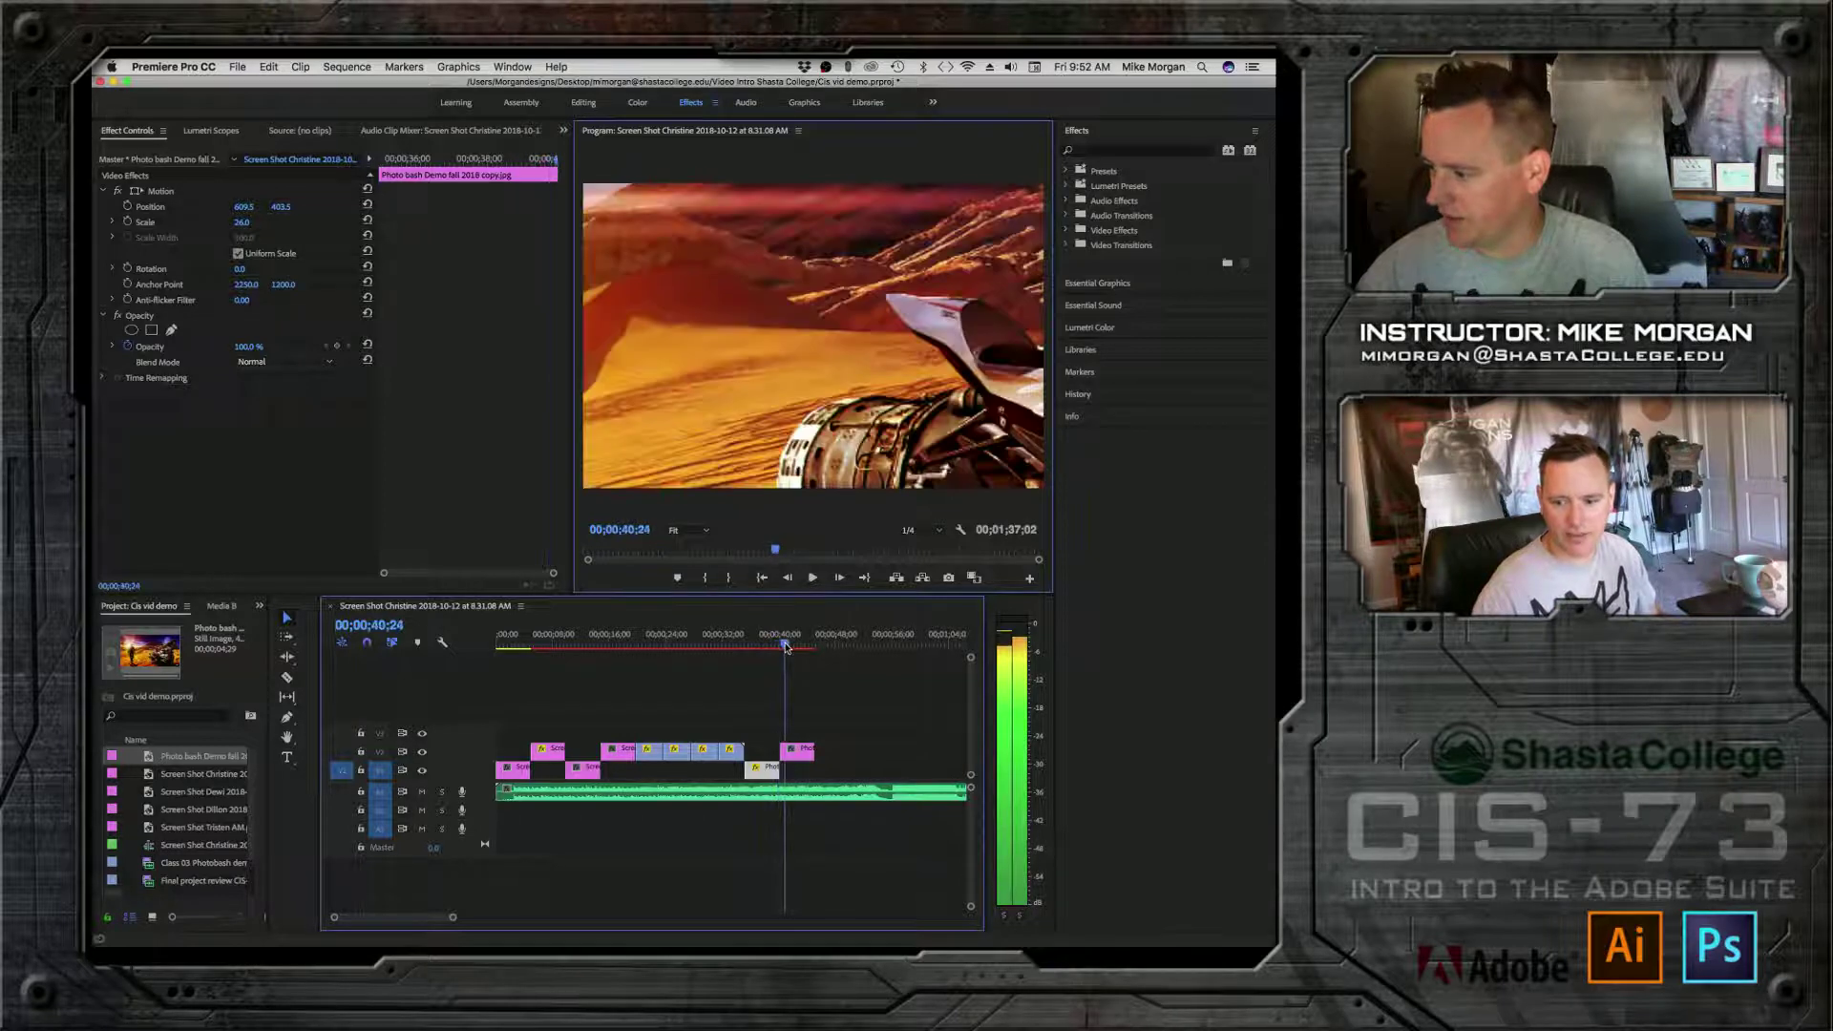
{"action": "left_click", "coordinate": [243, 222]}
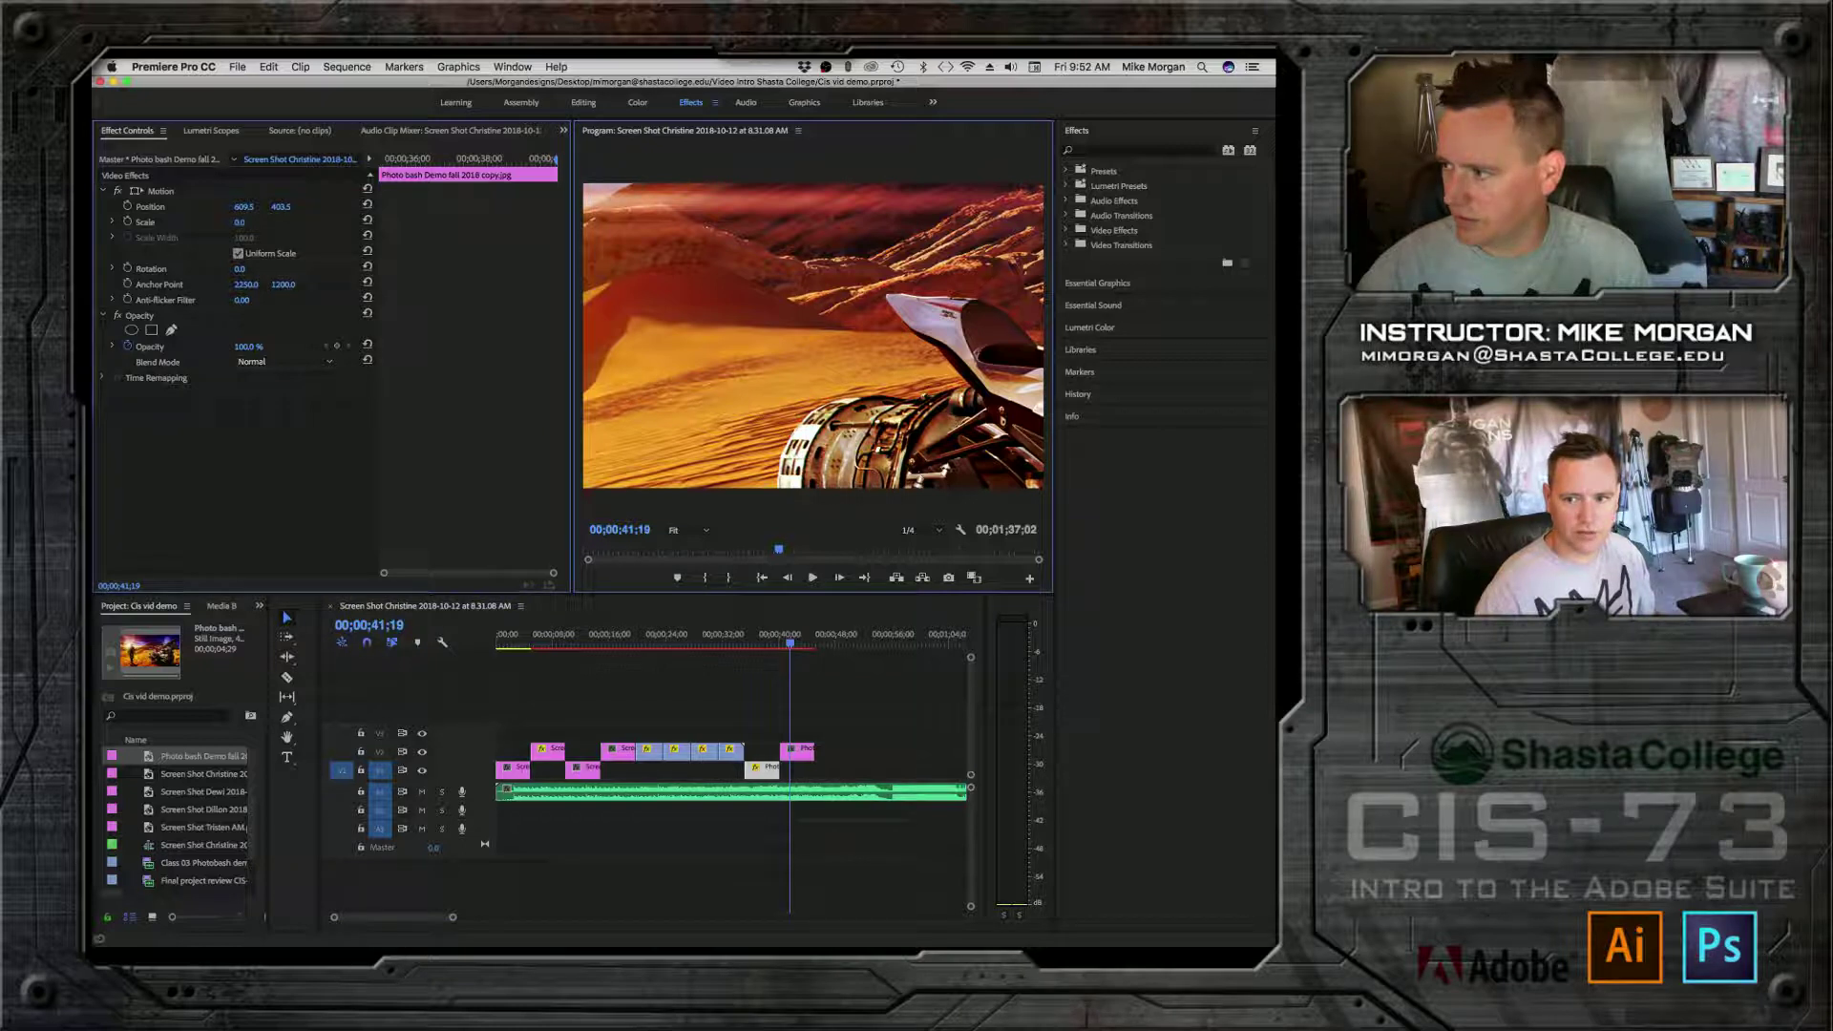
{"action": "type", "text": "67"}
Step: Set the first still's Scale to 26, then select the second photobash copy
{"action": "left_click", "coordinate": [799, 638]}
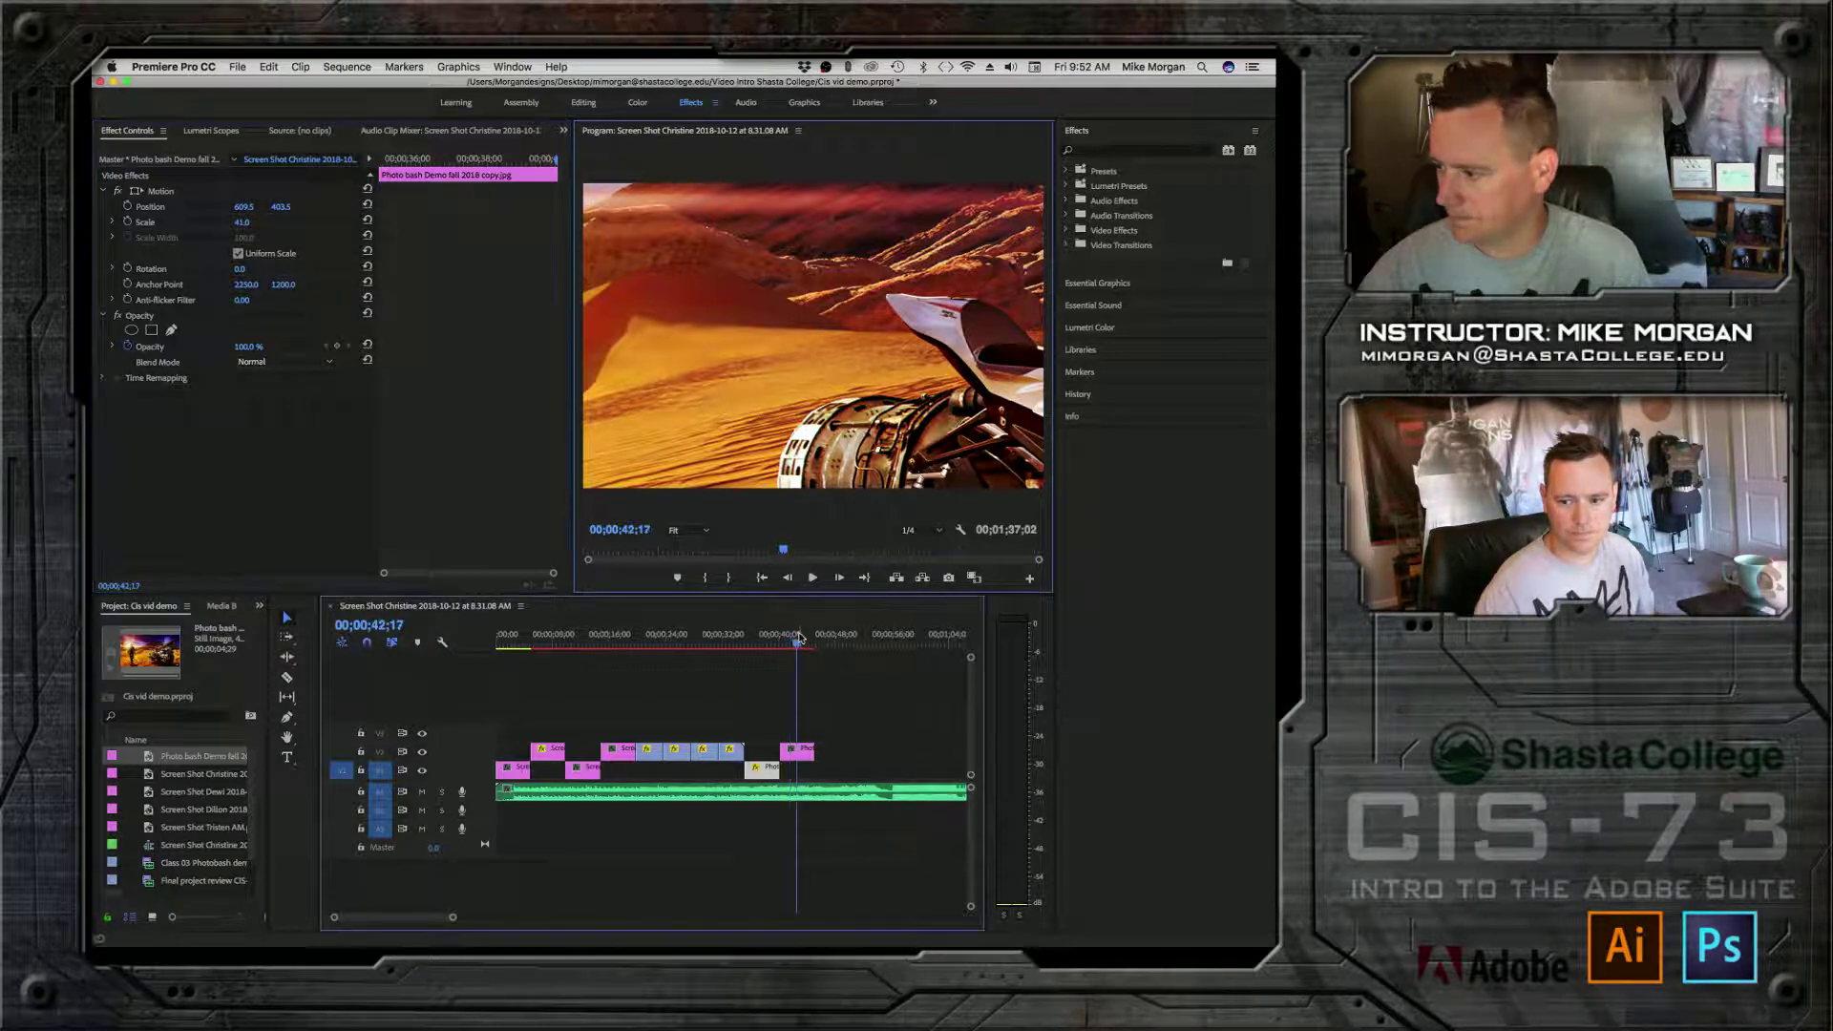
{"action": "left_click", "coordinate": [755, 635]}
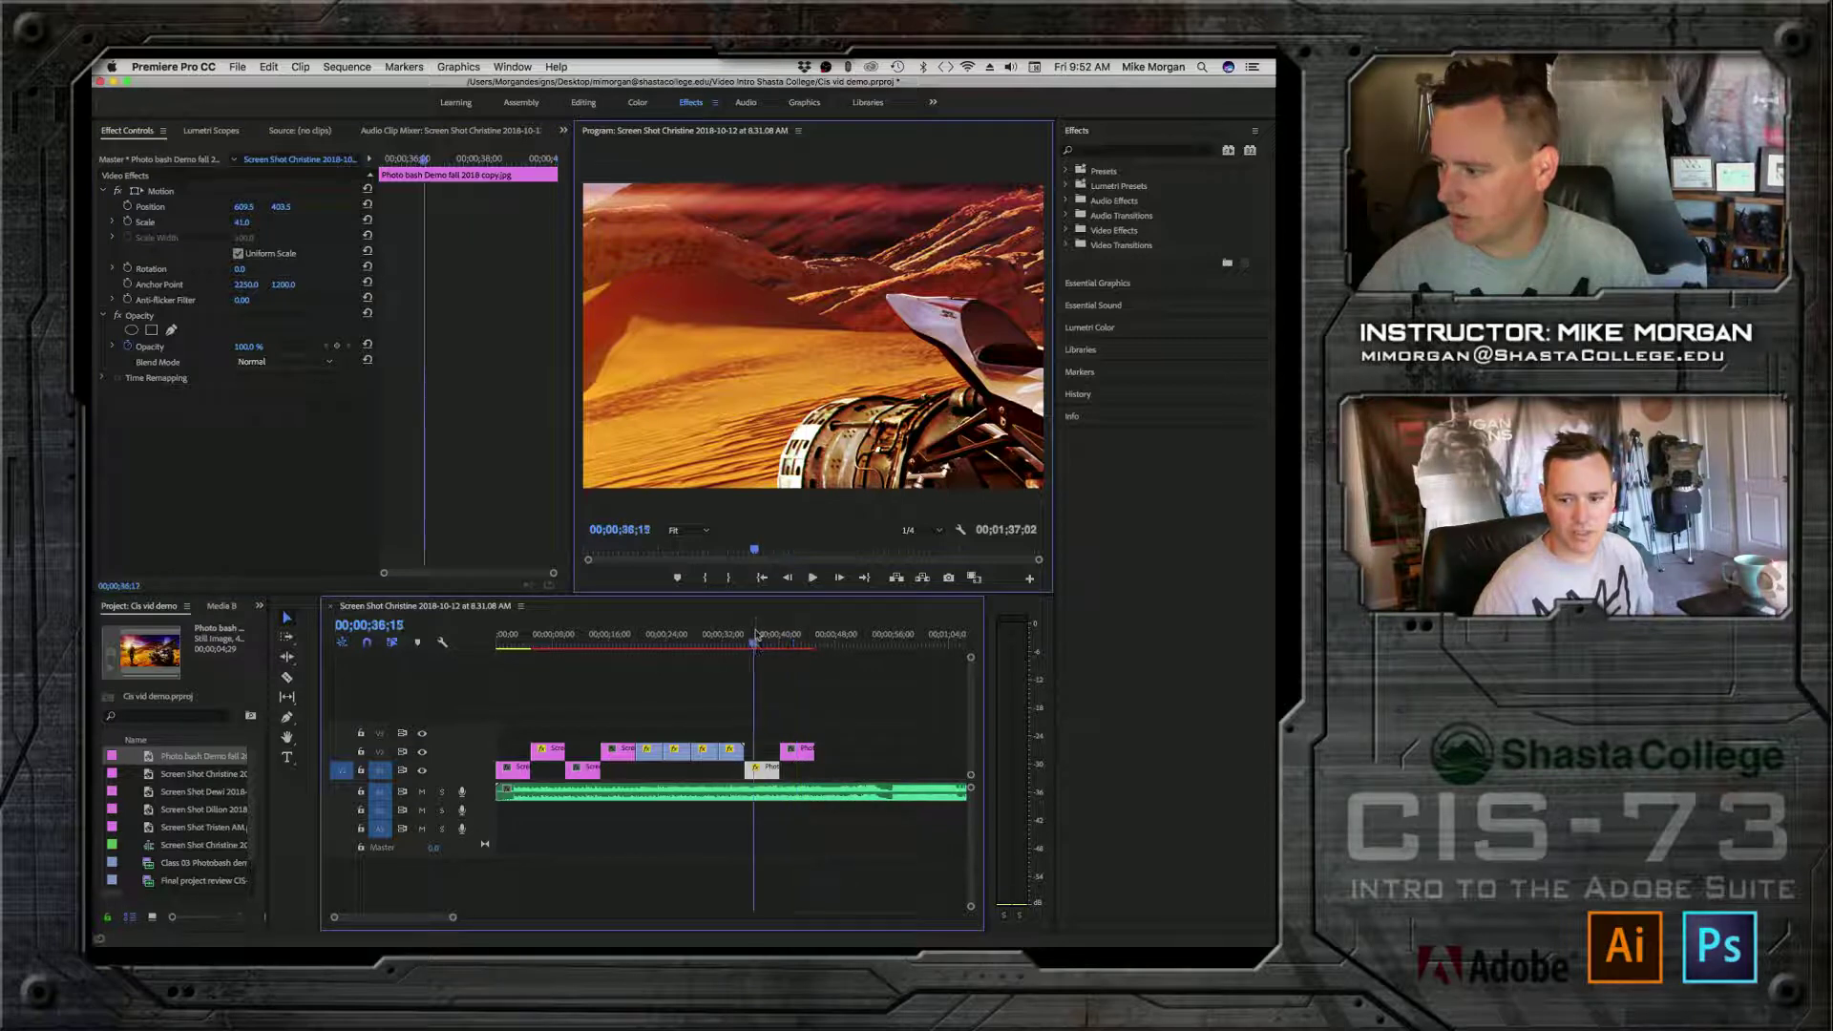
{"action": "left_click", "coordinate": [753, 635]}
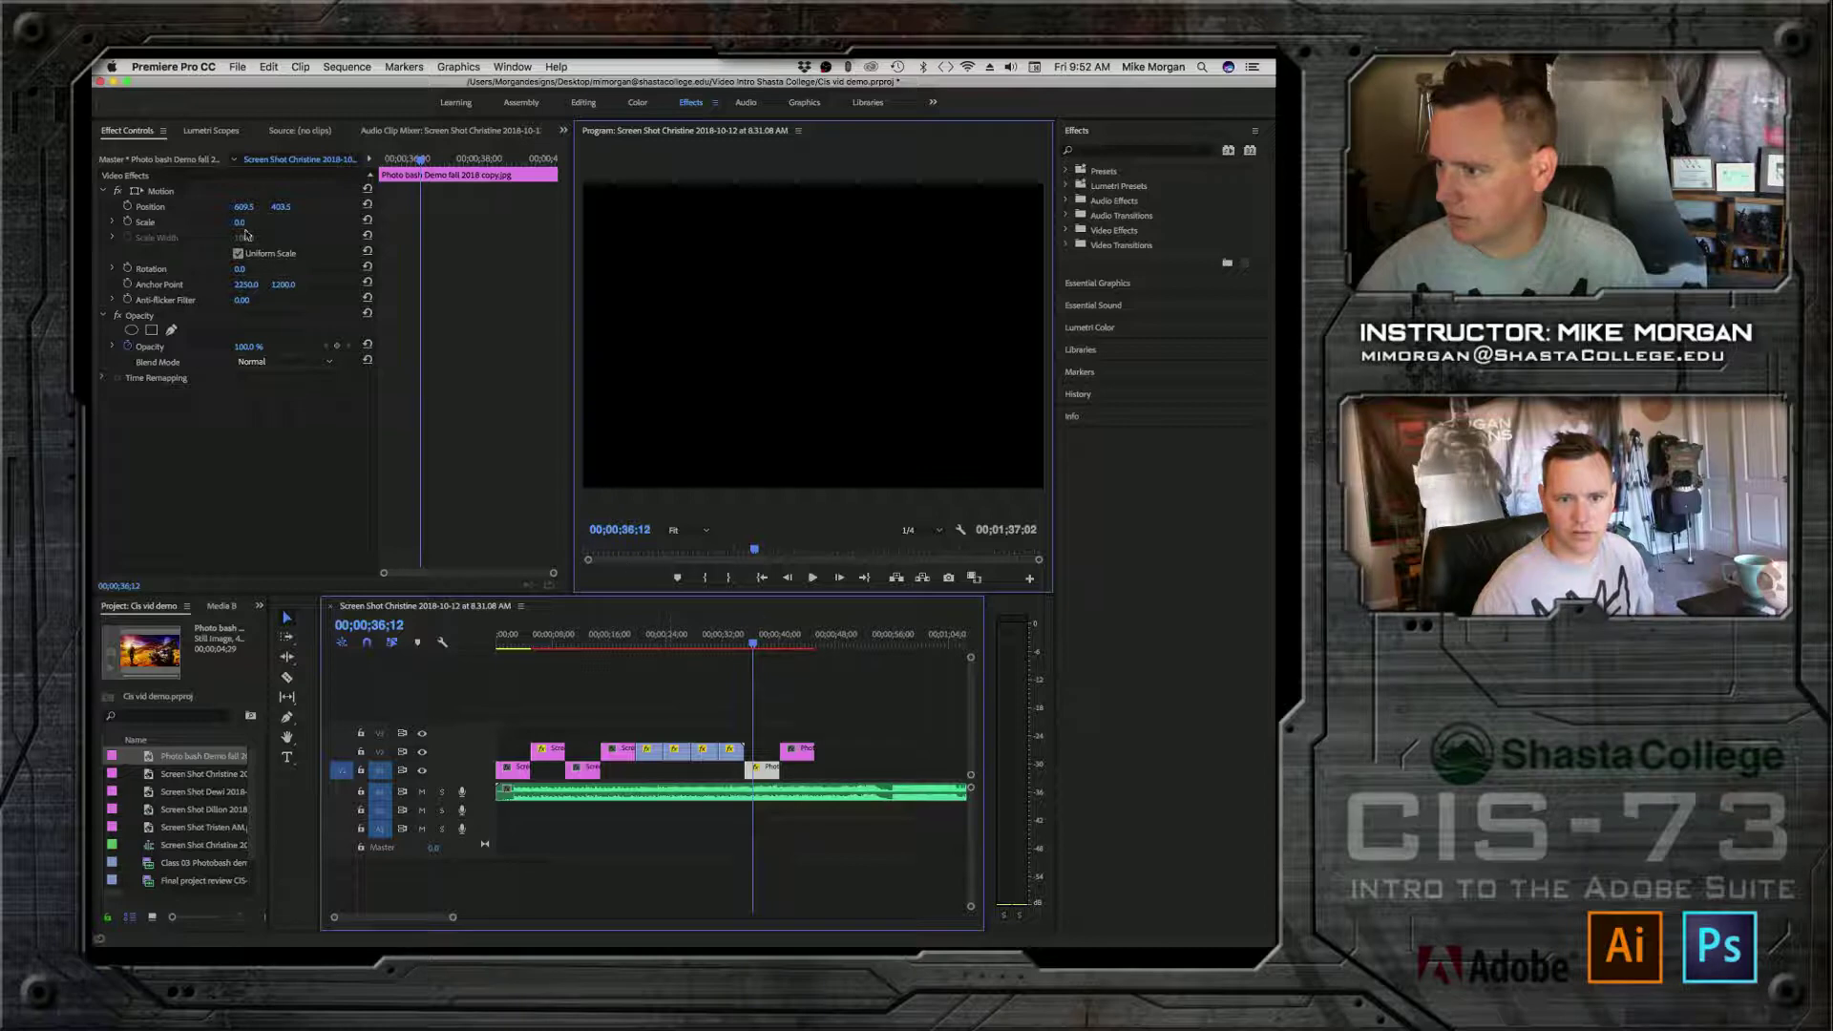
{"action": "left_click_drag", "start_coordinate": [246, 235], "coordinate": [270, 235]}
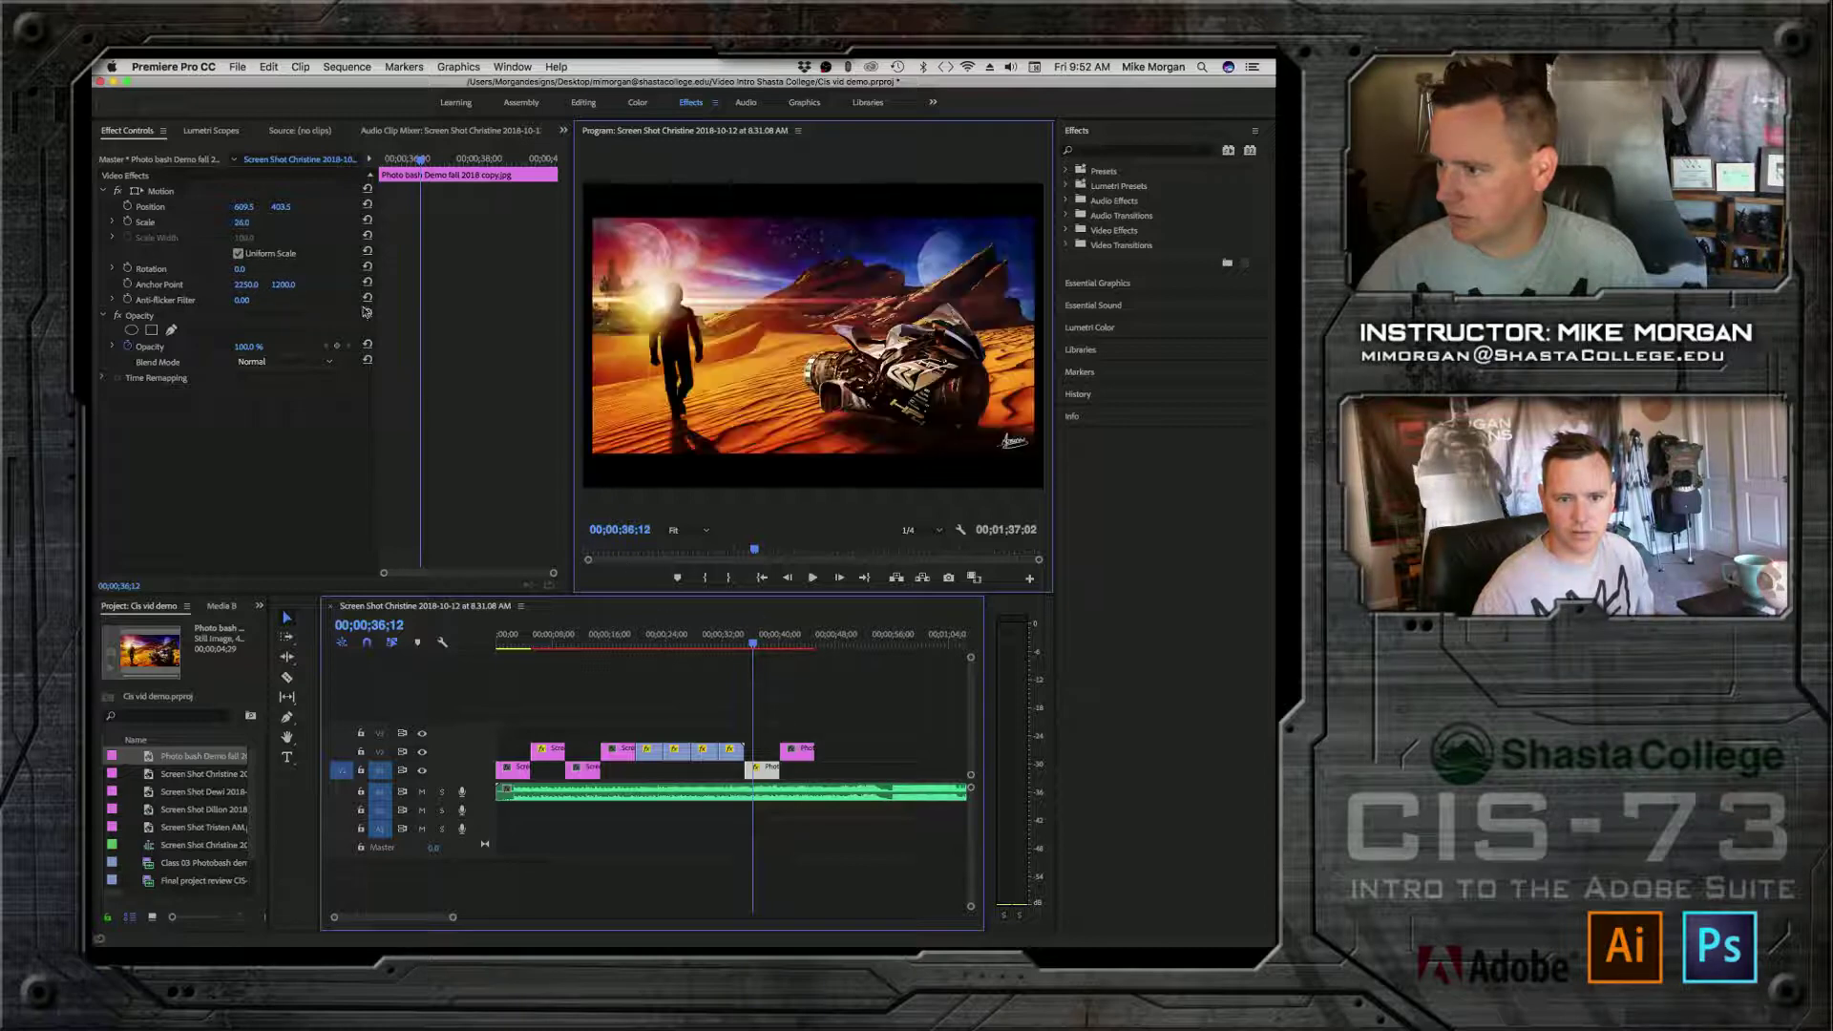
{"action": "left_click", "coordinate": [798, 637]}
{"action": "left_click", "coordinate": [807, 749]}
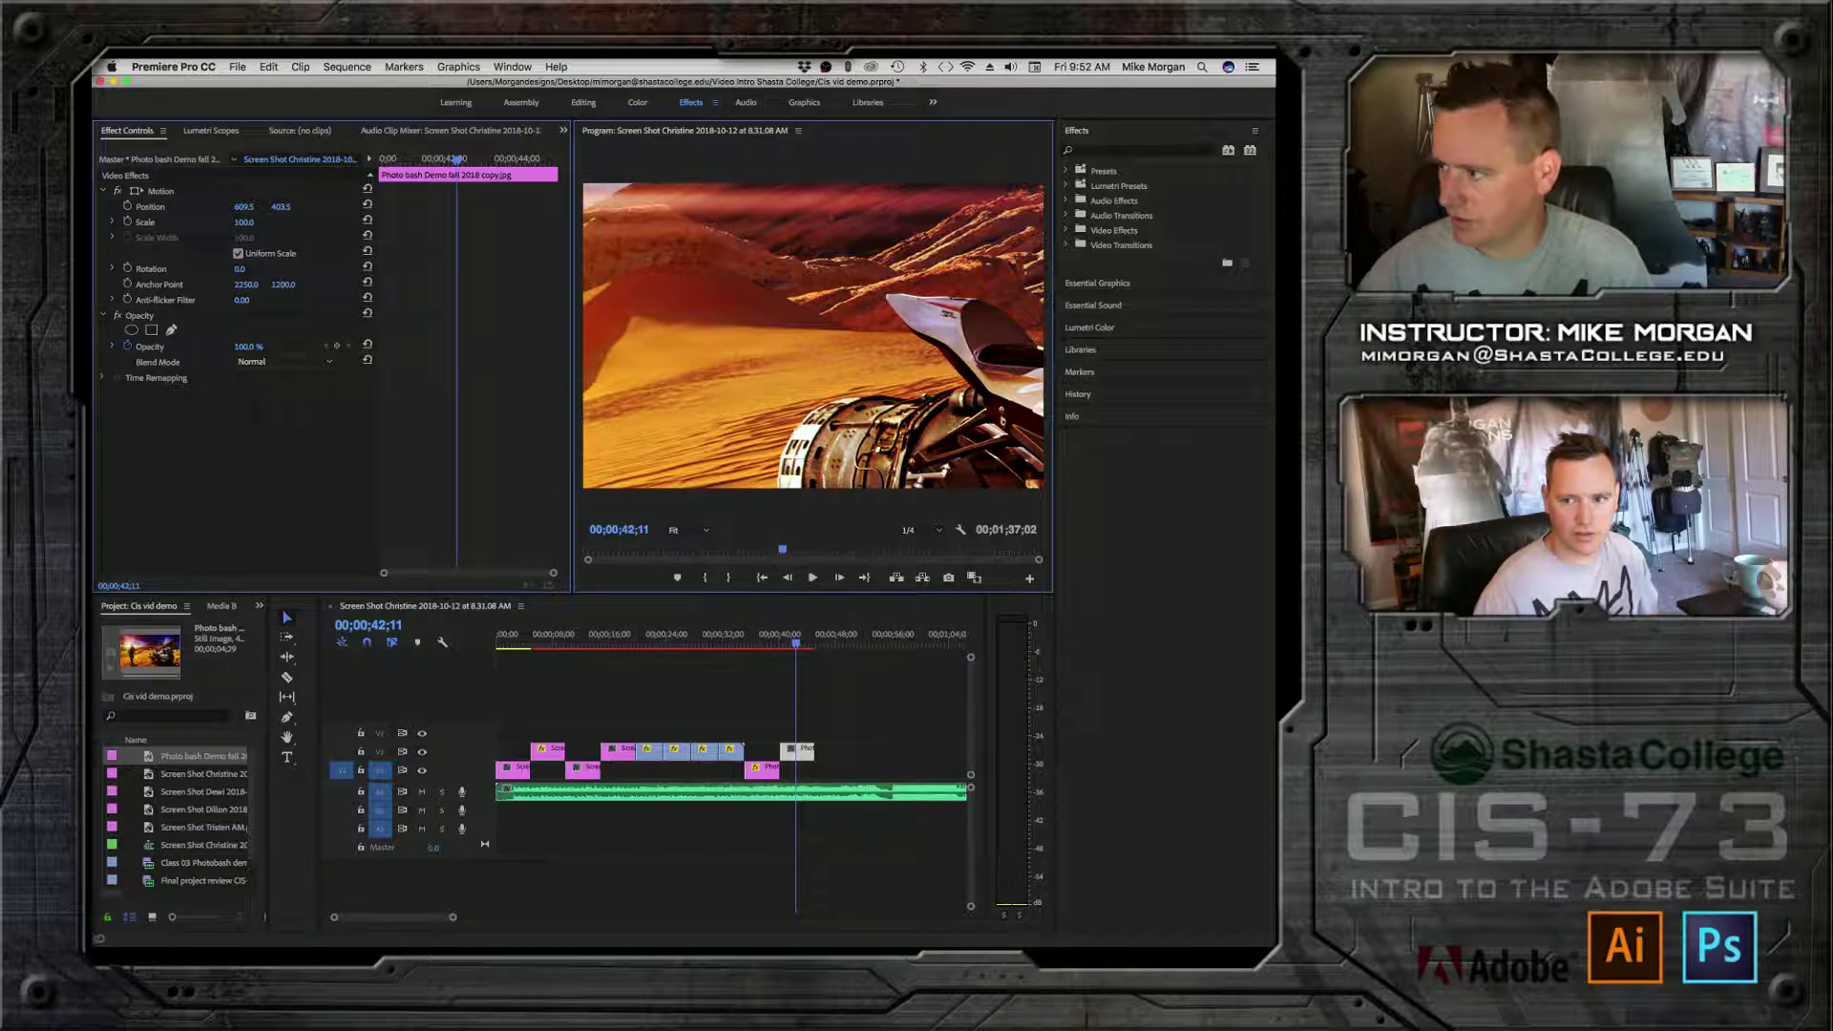
Step: Set the second copy's Scale to 41 and start Position keyframing at the clip's start
{"action": "left_click_drag", "start_coordinate": [244, 221], "coordinate": [314, 206]}
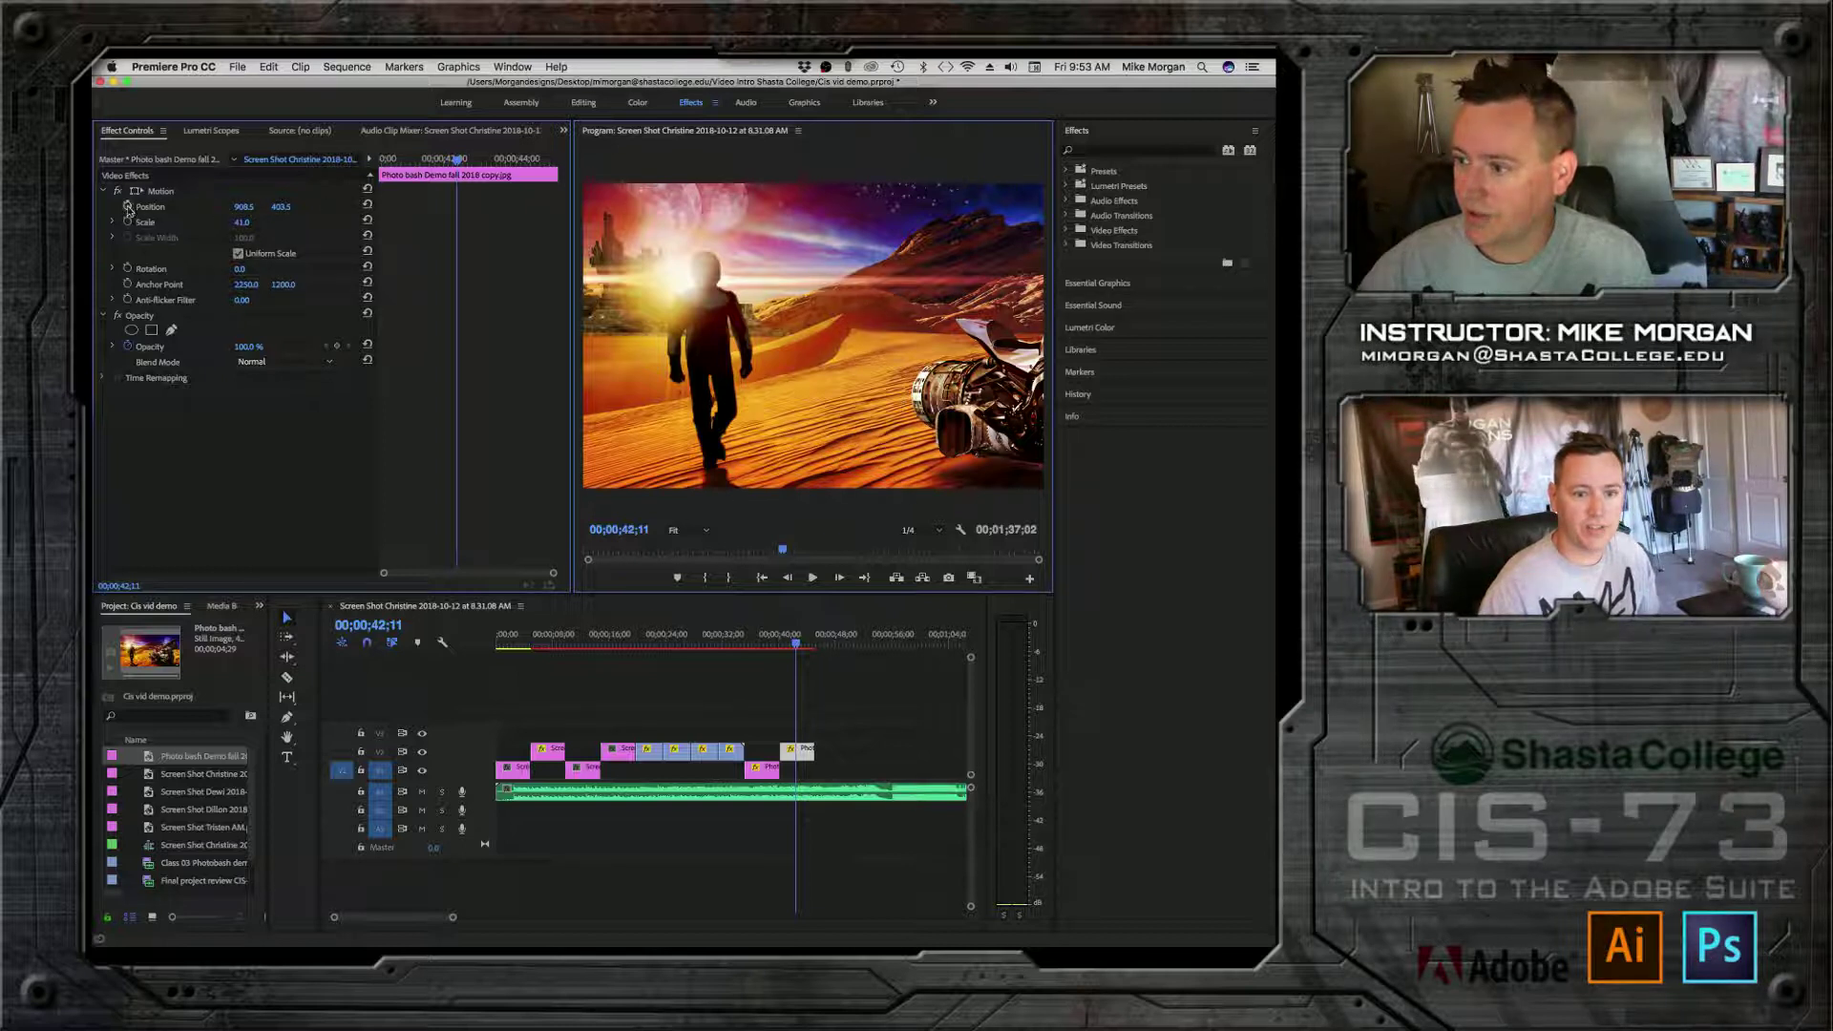
{"action": "left_click_drag", "start_coordinate": [460, 165], "coordinate": [375, 163]}
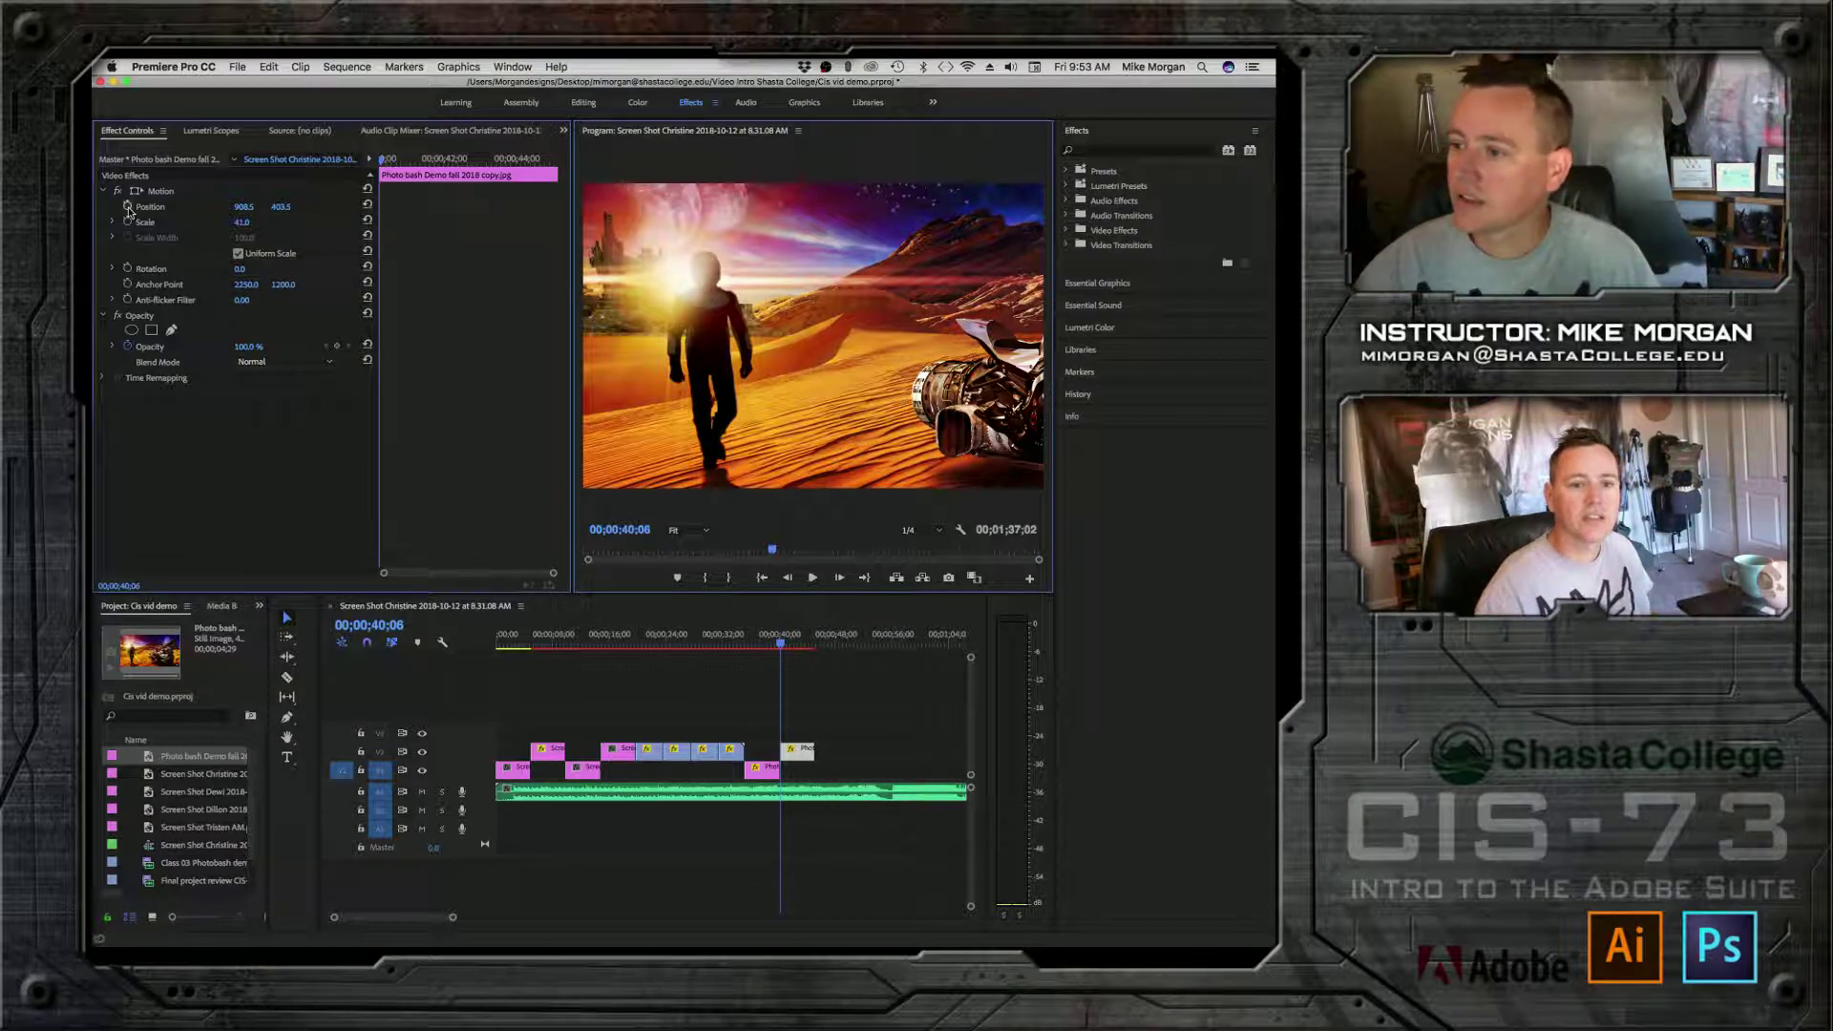
{"action": "left_click", "coordinate": [128, 207]}
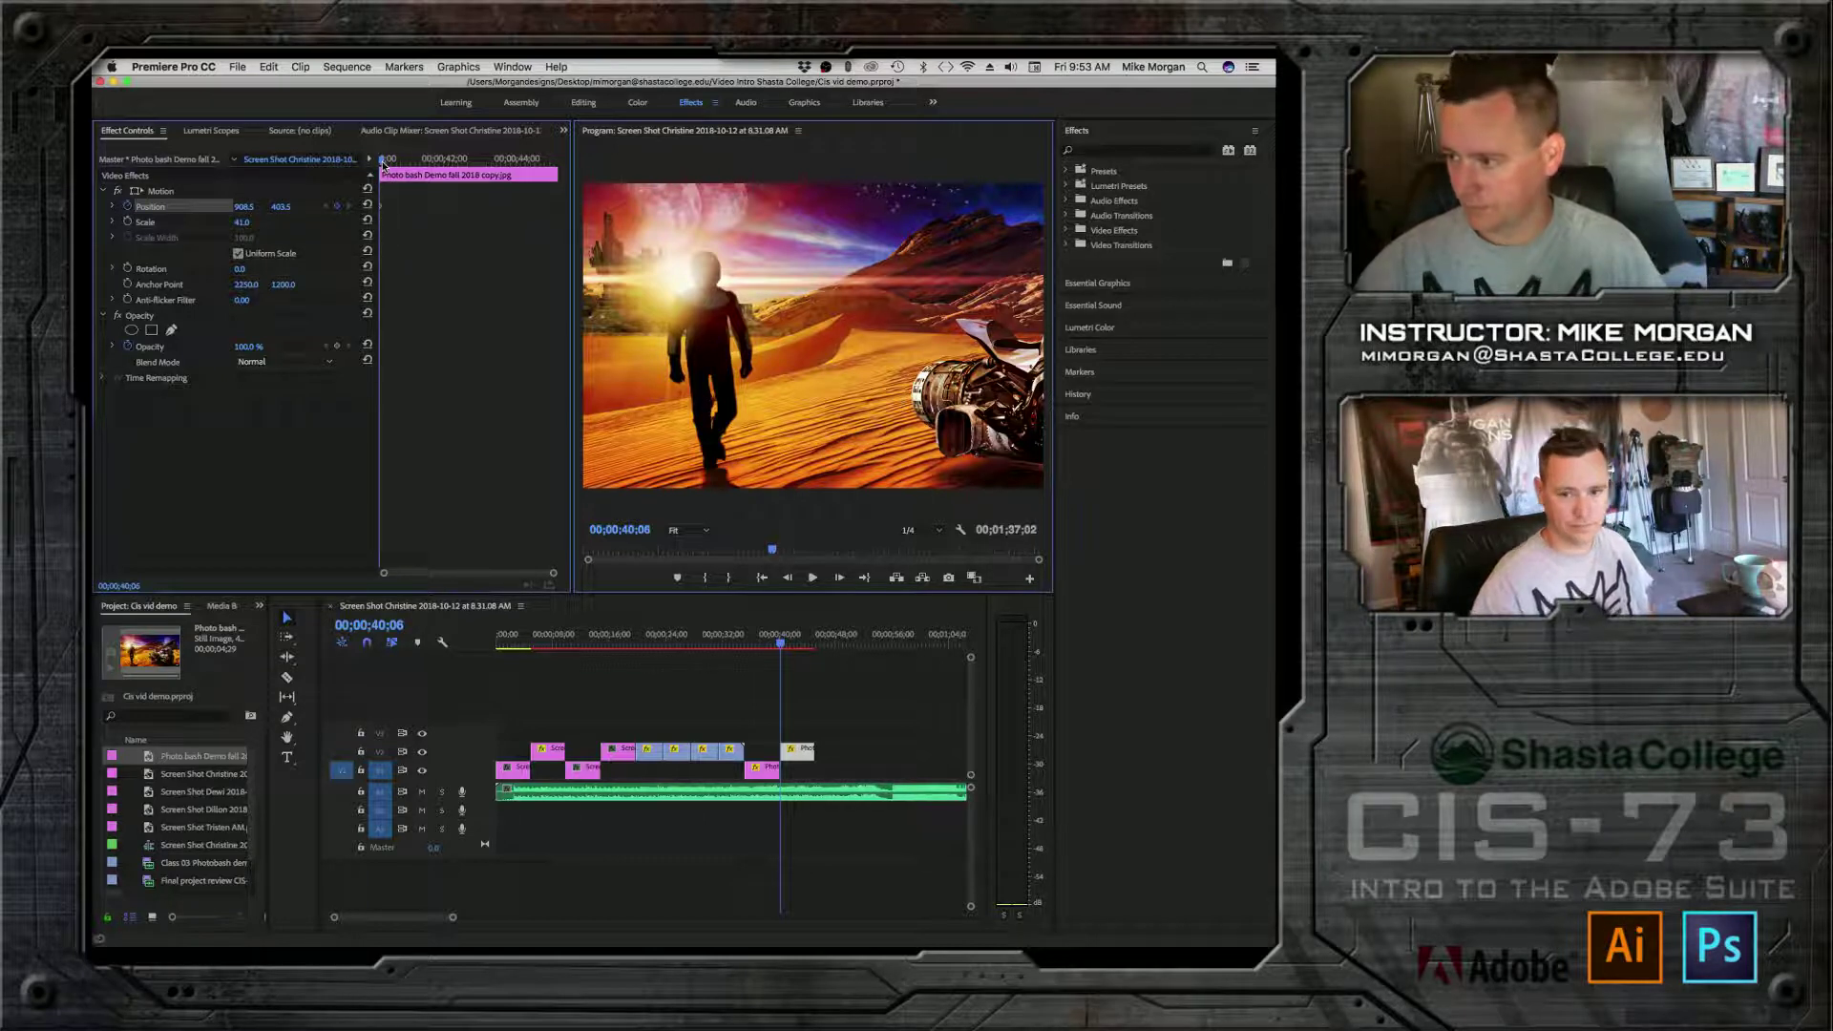
Step: Key Position X to 573.5 at the clip's end and play back the pan
{"action": "left_click_drag", "start_coordinate": [385, 163], "coordinate": [560, 148]}
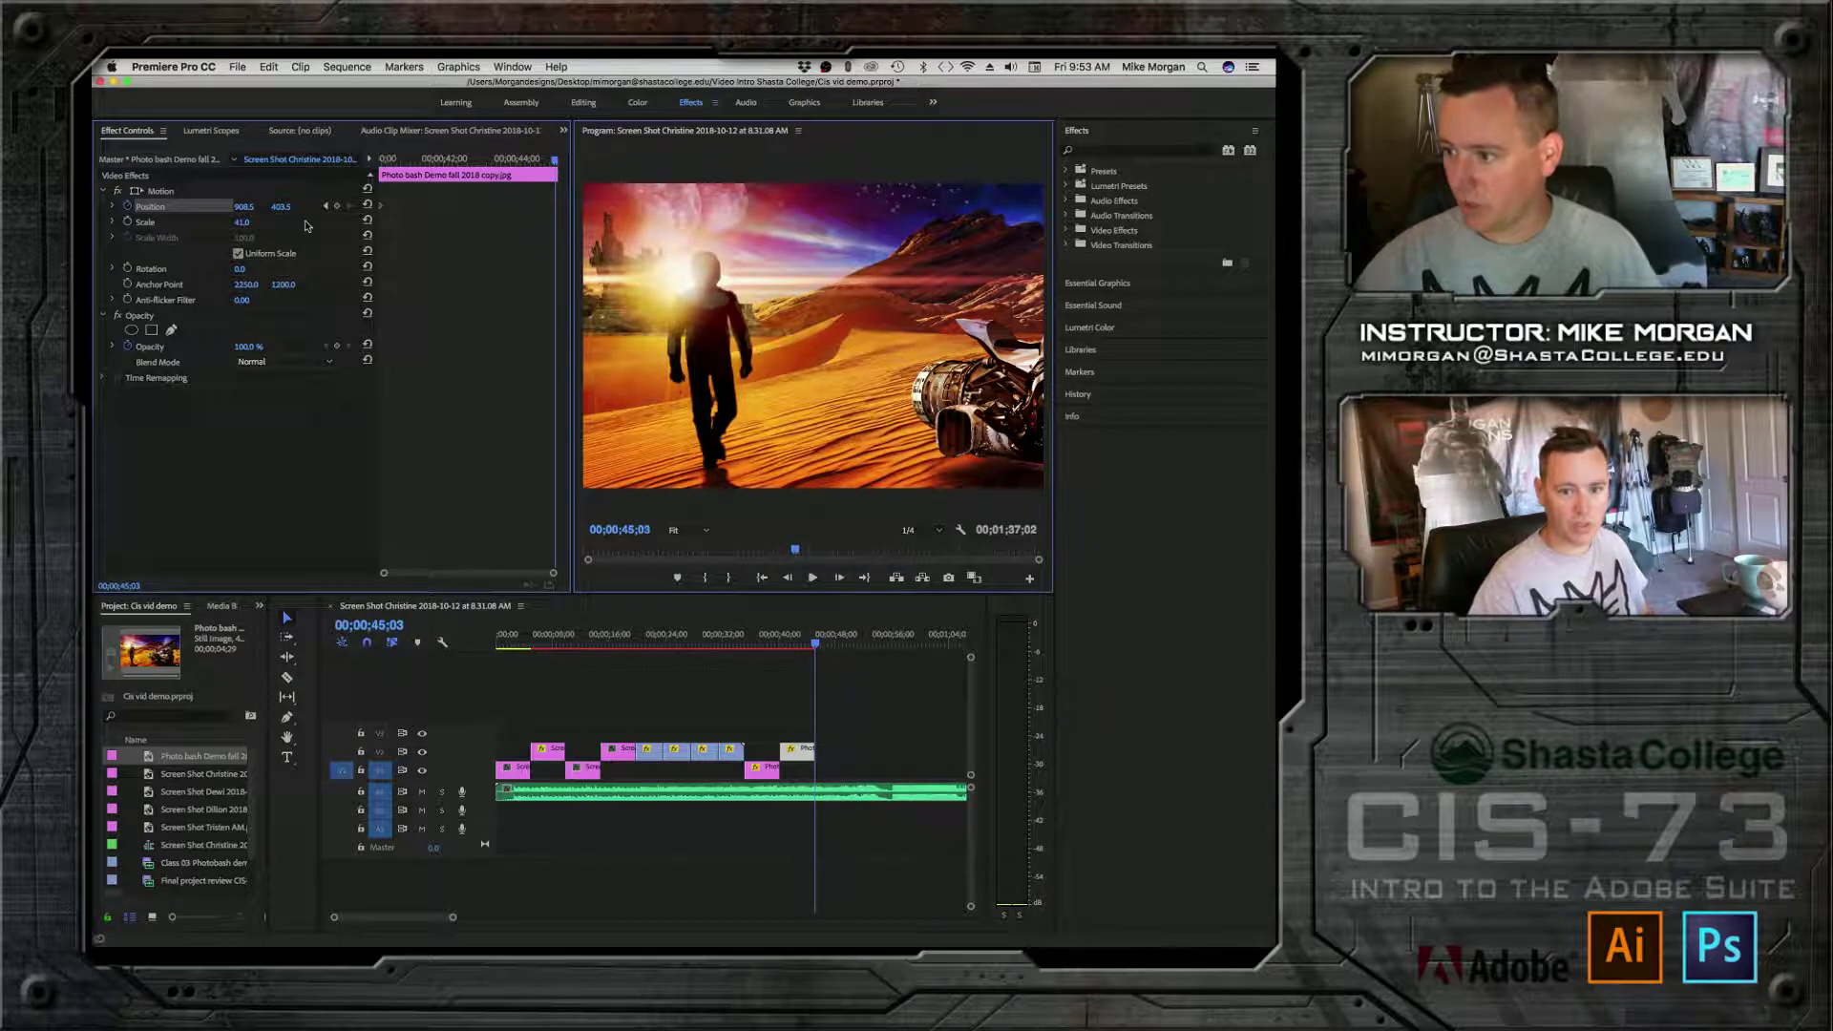
{"action": "left_click_drag", "start_coordinate": [241, 209], "coordinate": [76, 209]}
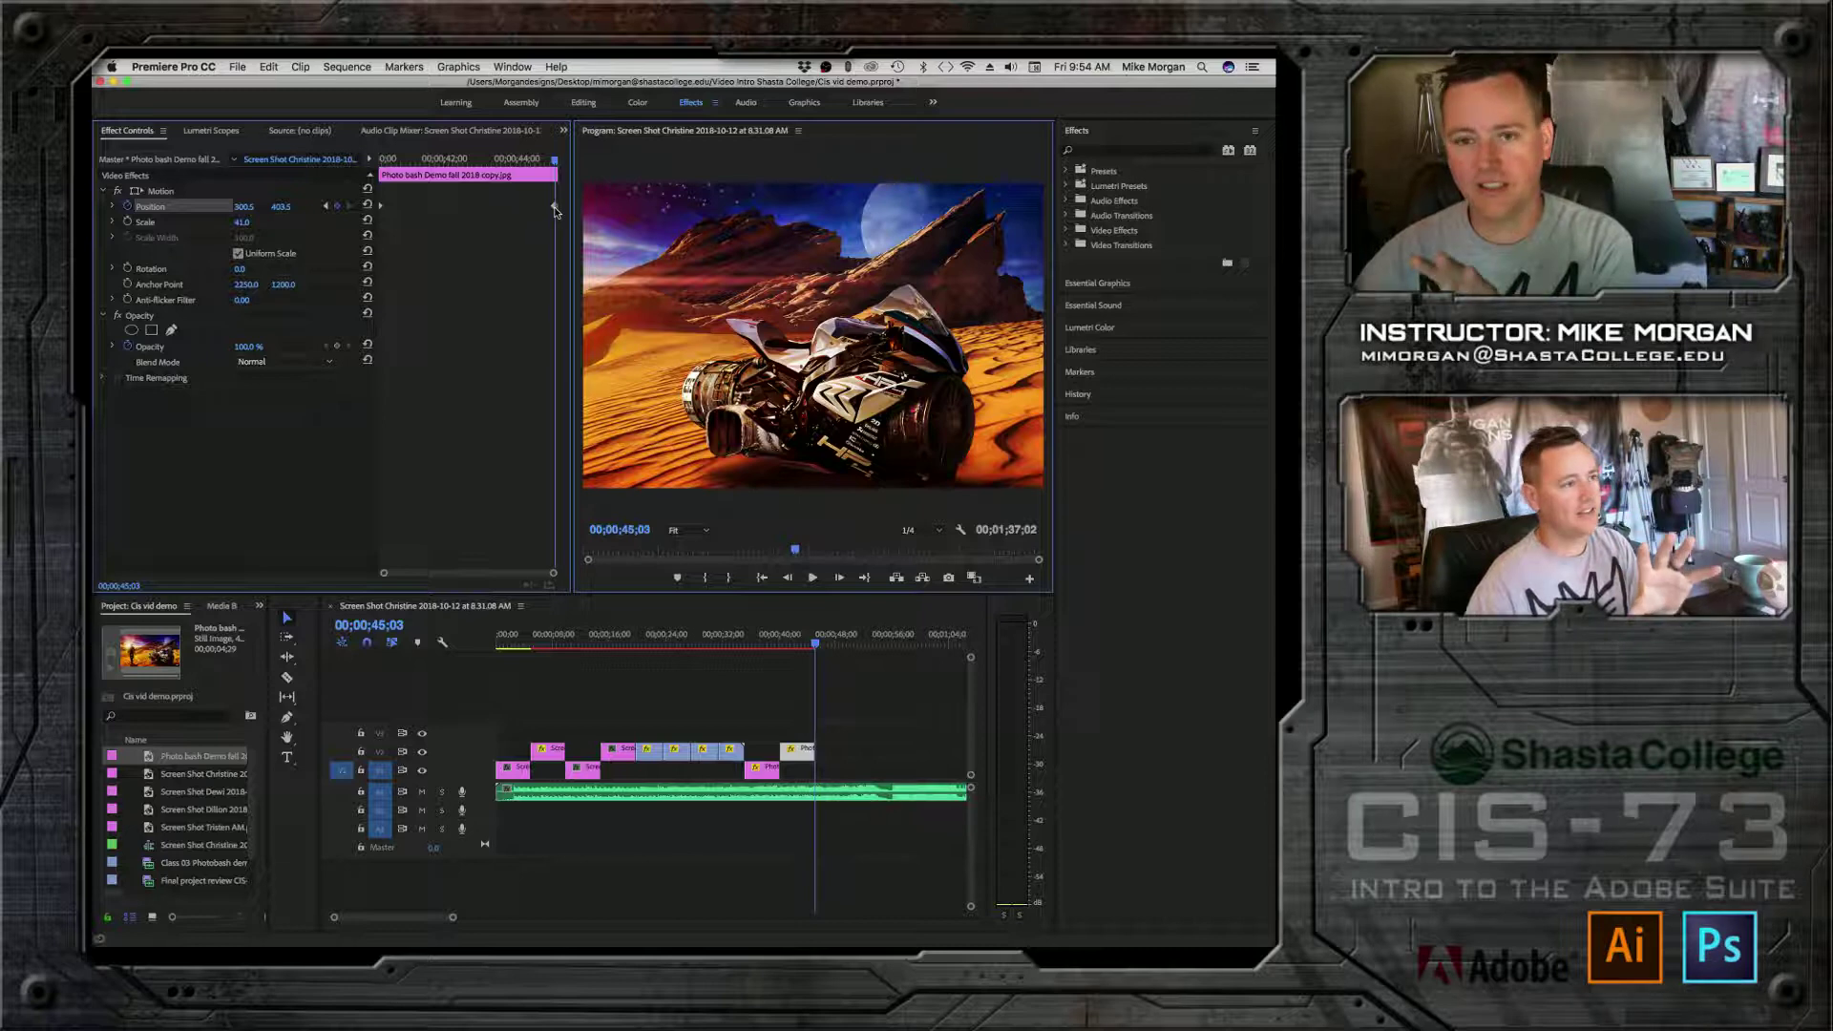
{"action": "left_click_drag", "start_coordinate": [555, 162], "coordinate": [369, 159]}
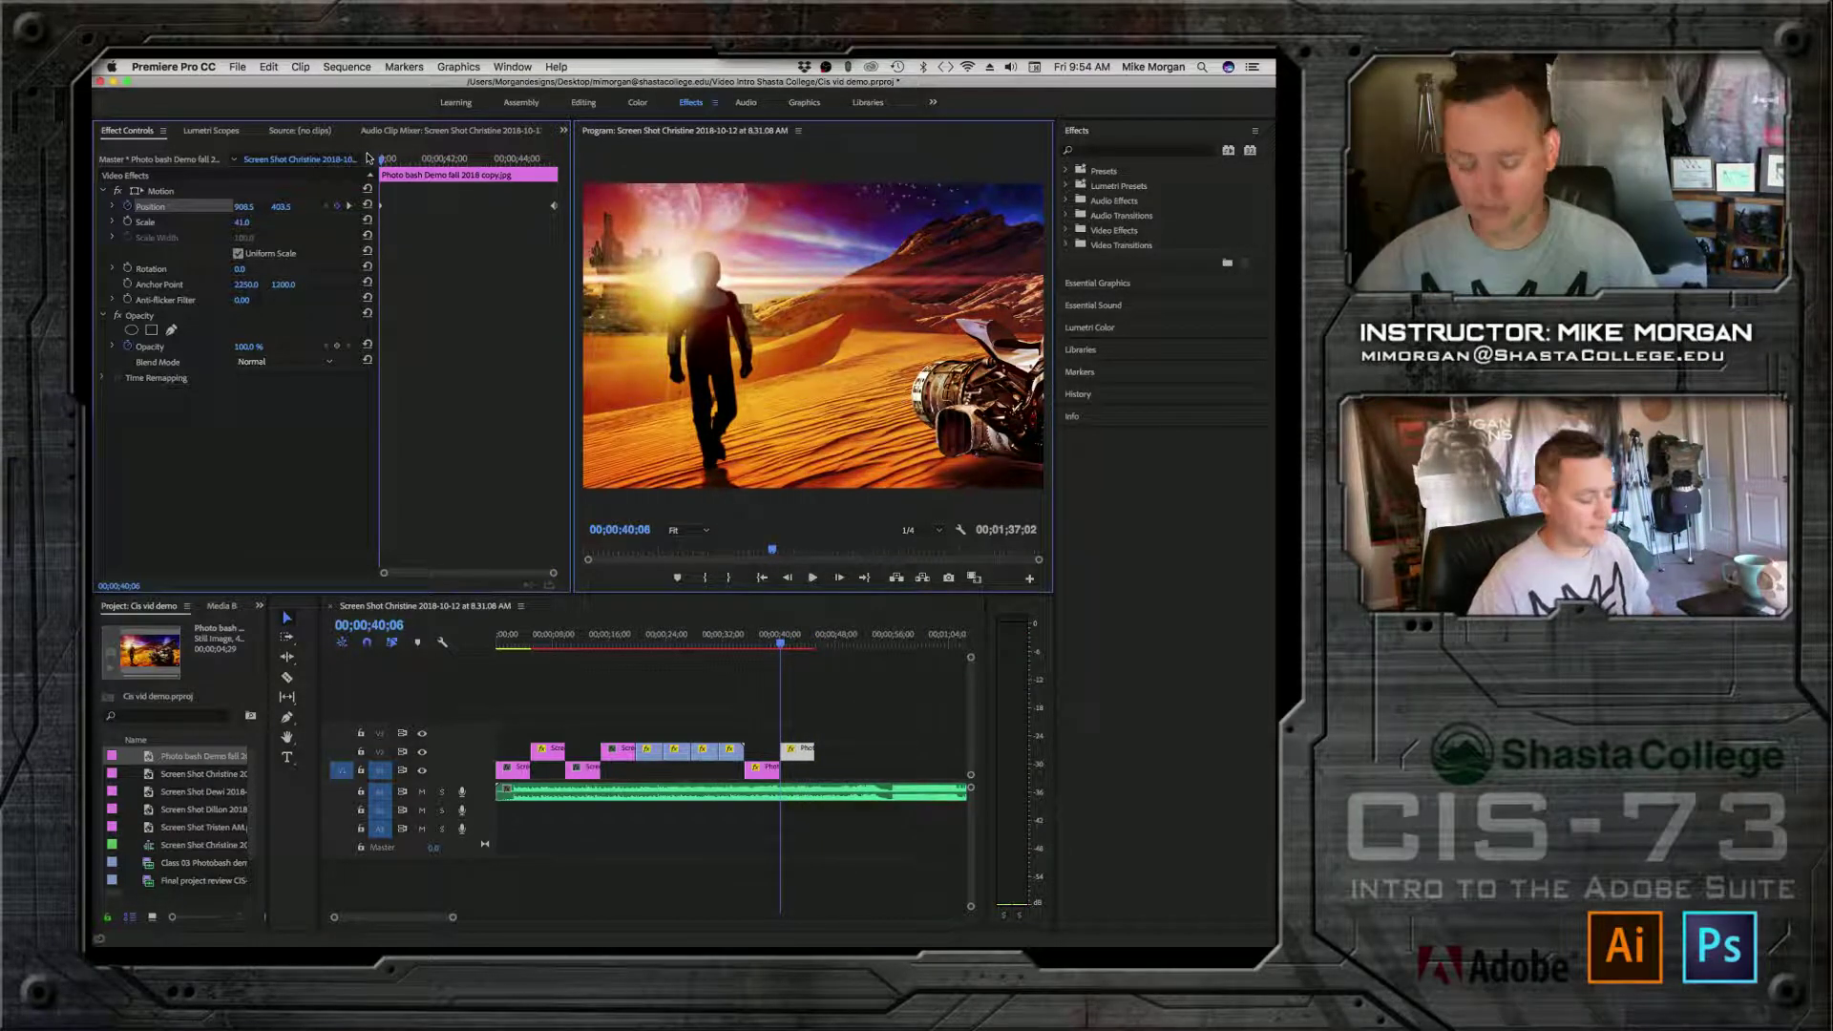
{"action": "key", "text": "space"}
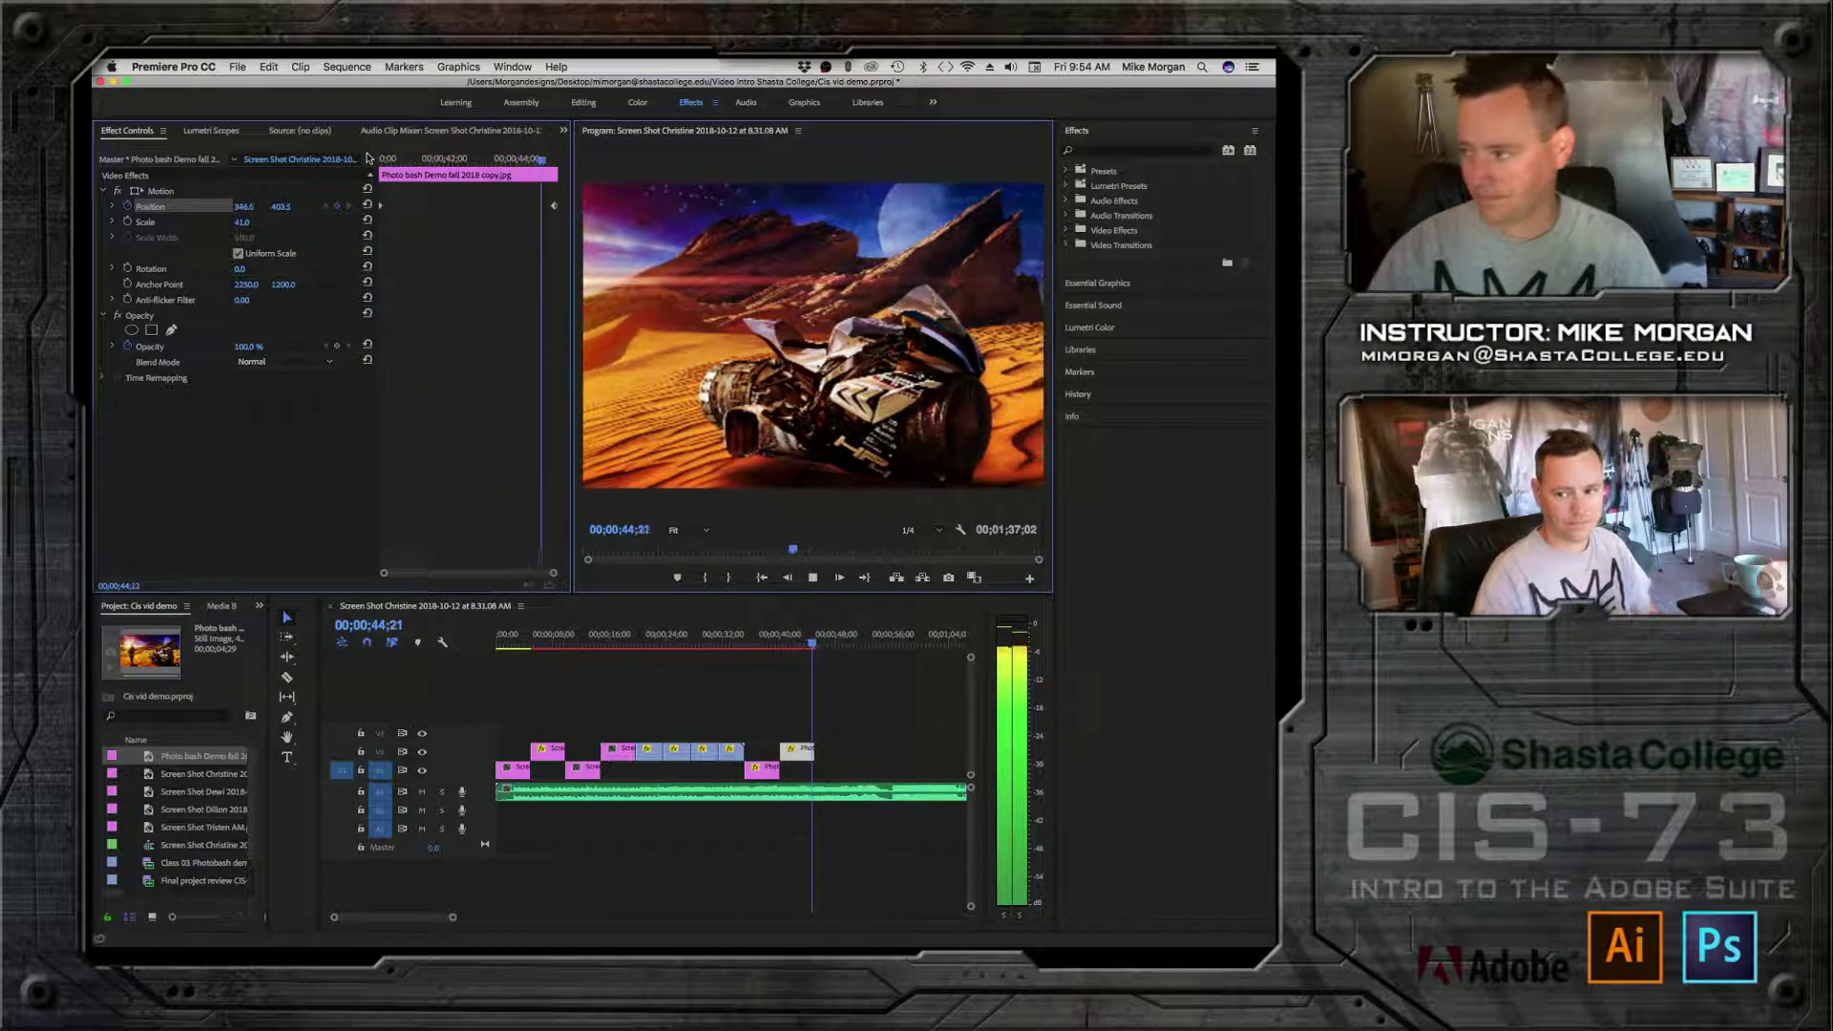
{"action": "key", "text": "space"}
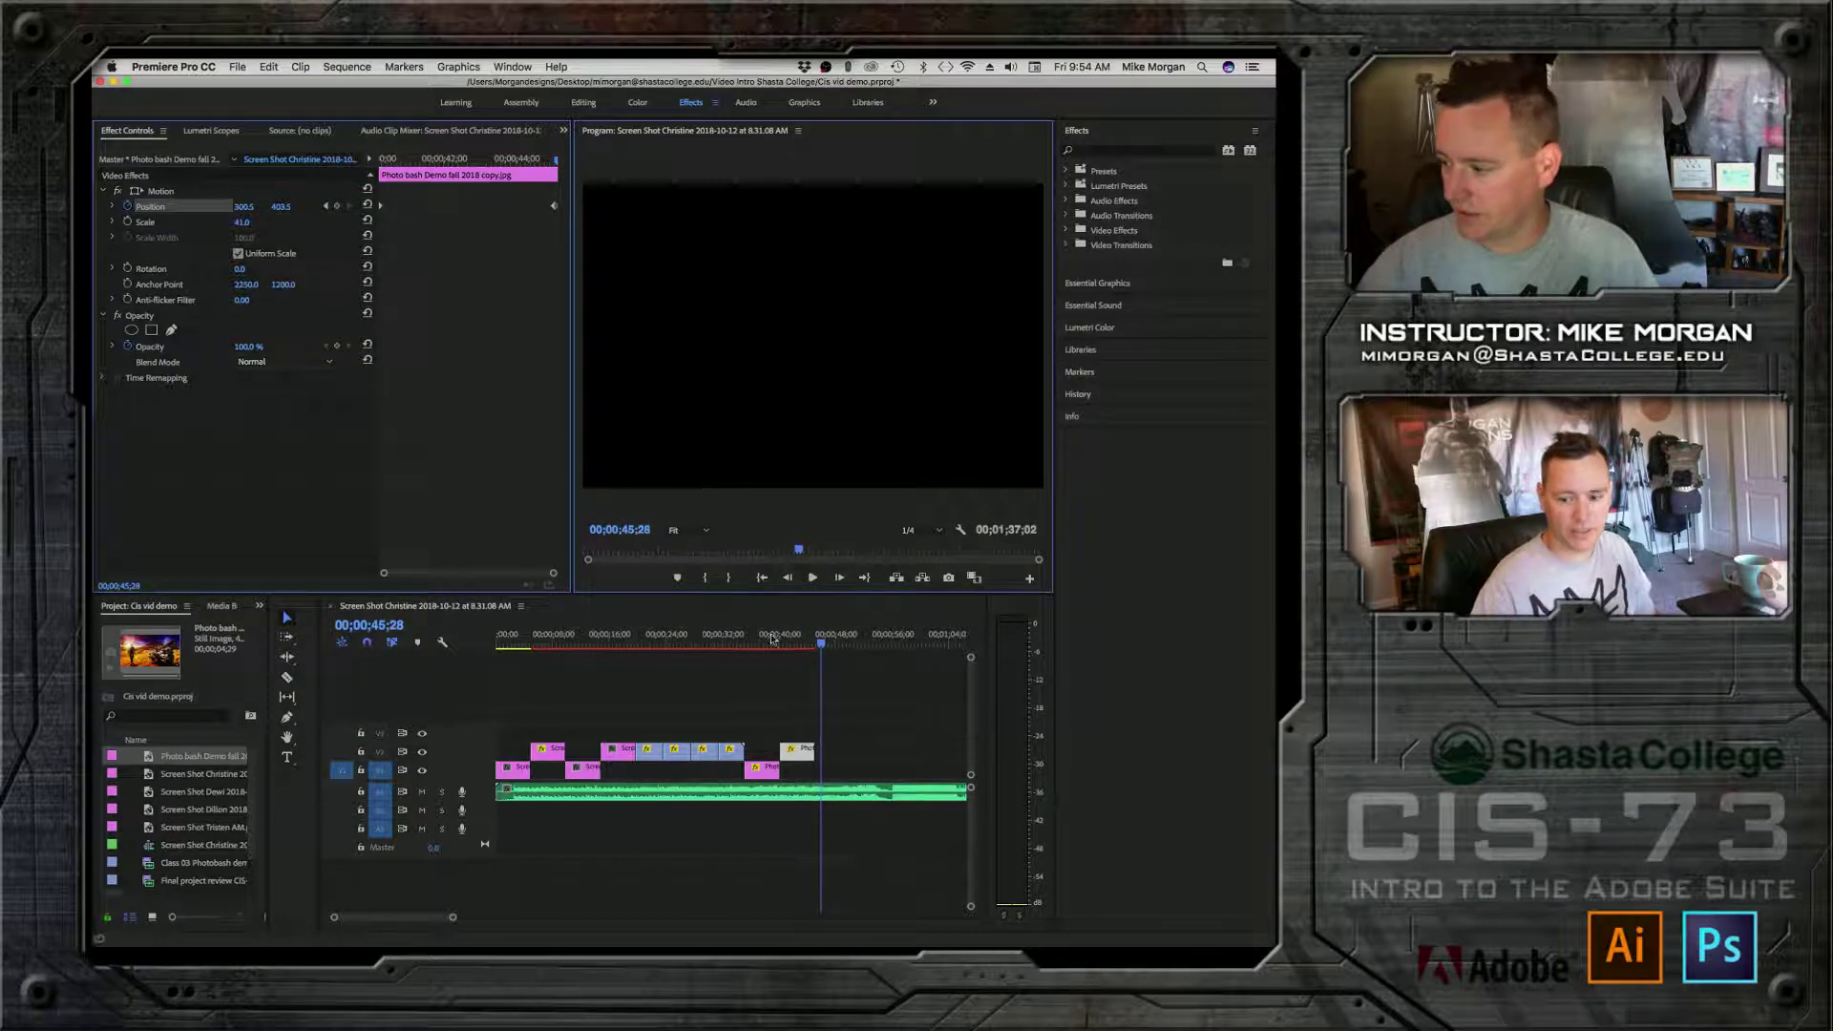
Step: Trim the first still's end, slide the V2 panning copy left to meet it, and preview
{"action": "left_click", "coordinate": [762, 761]}
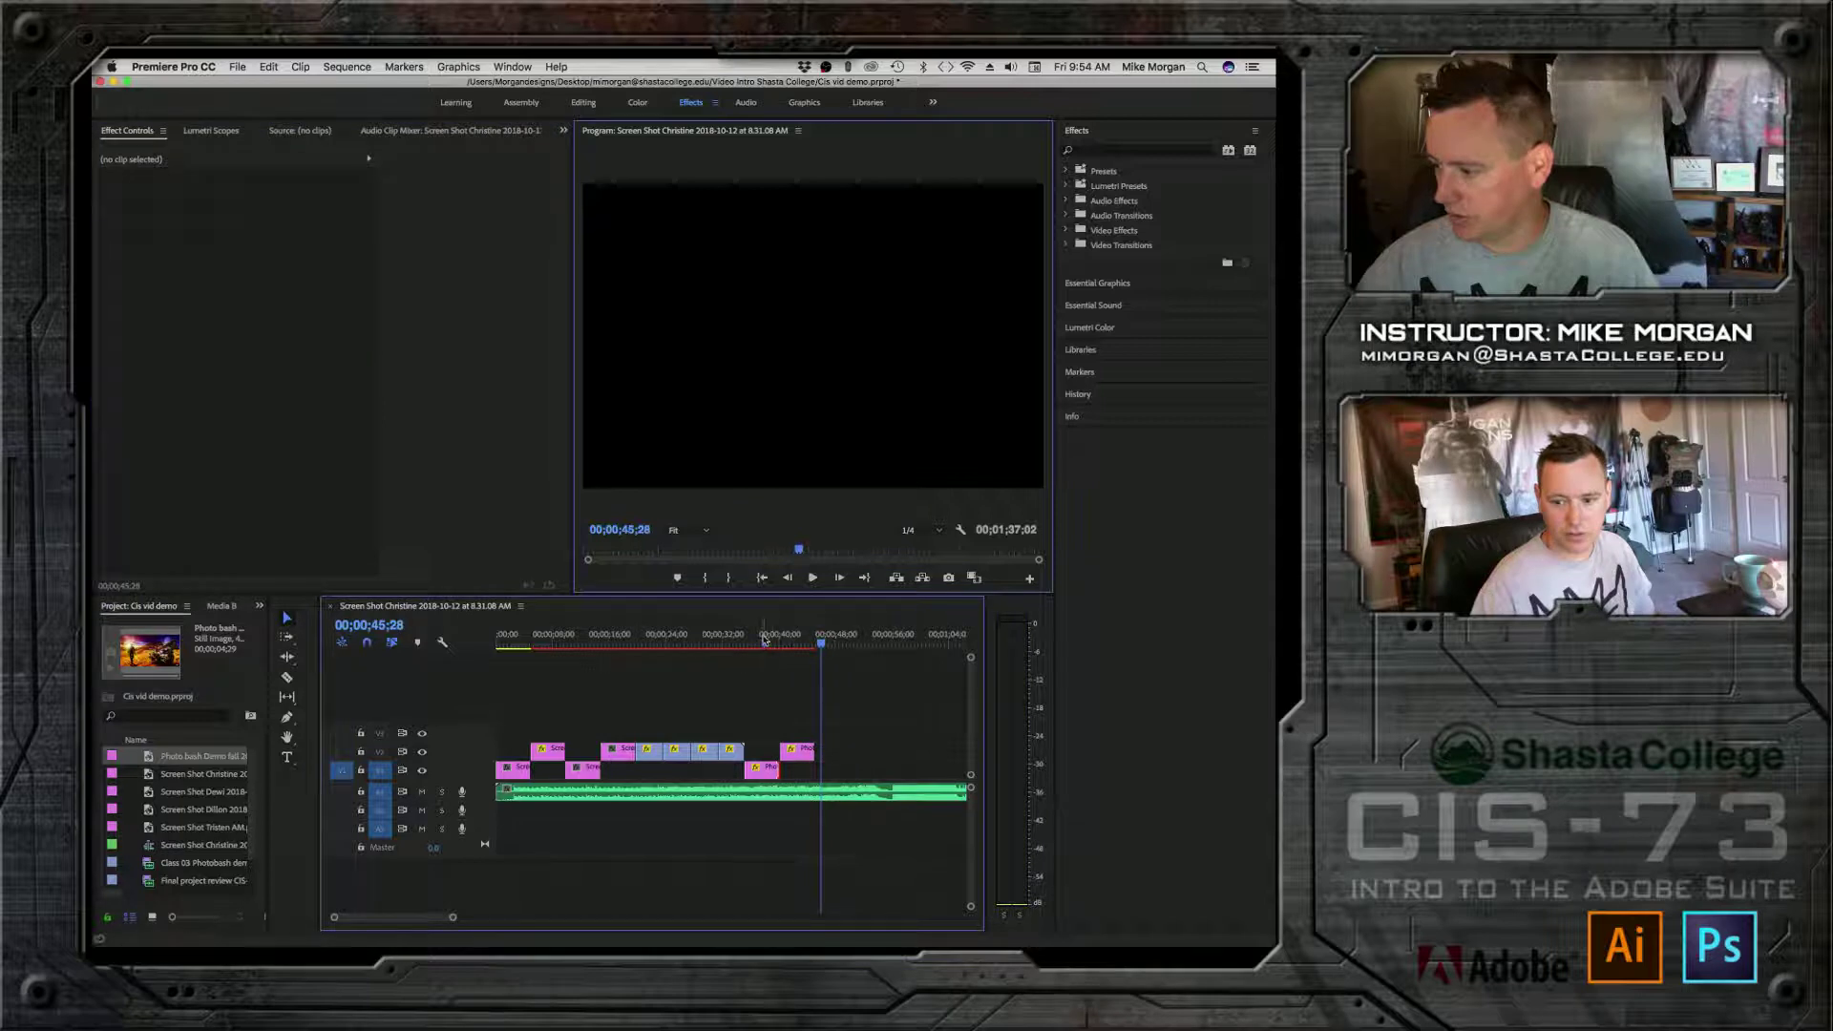
{"action": "left_click_drag", "start_coordinate": [773, 769], "coordinate": [760, 767]}
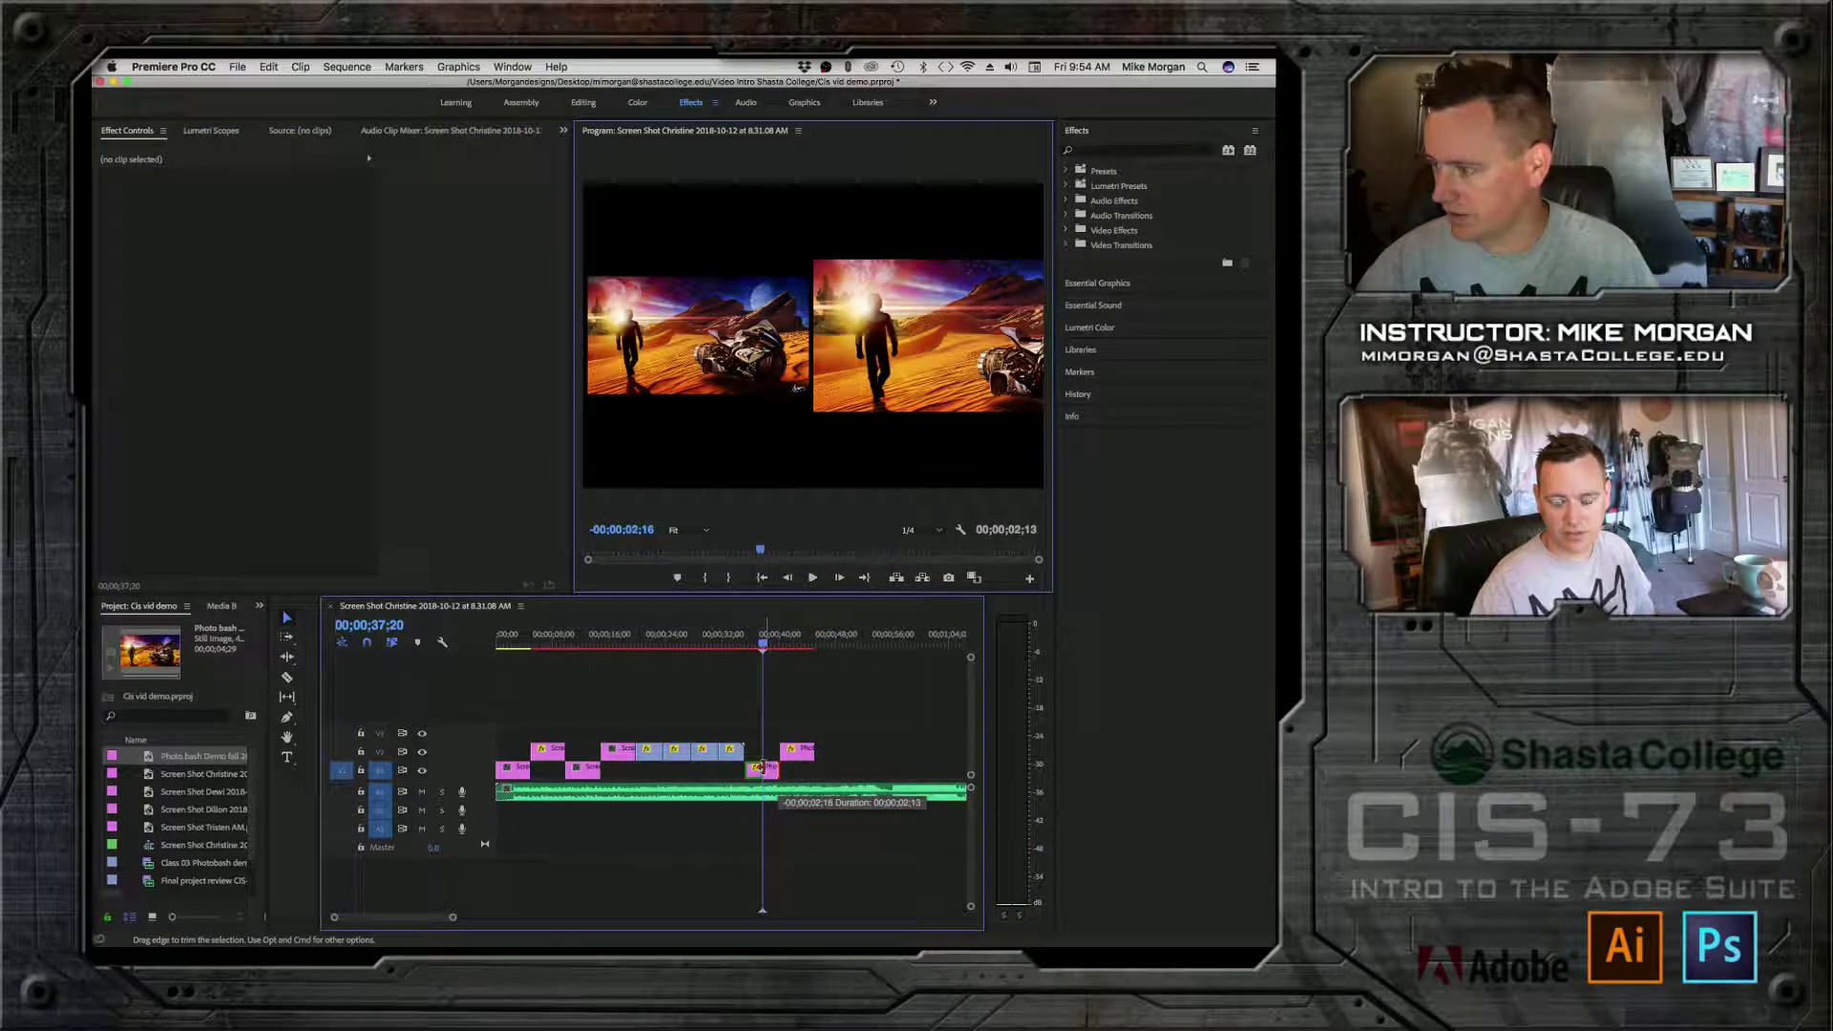
{"action": "left_click_drag", "start_coordinate": [761, 768], "coordinate": [786, 757]}
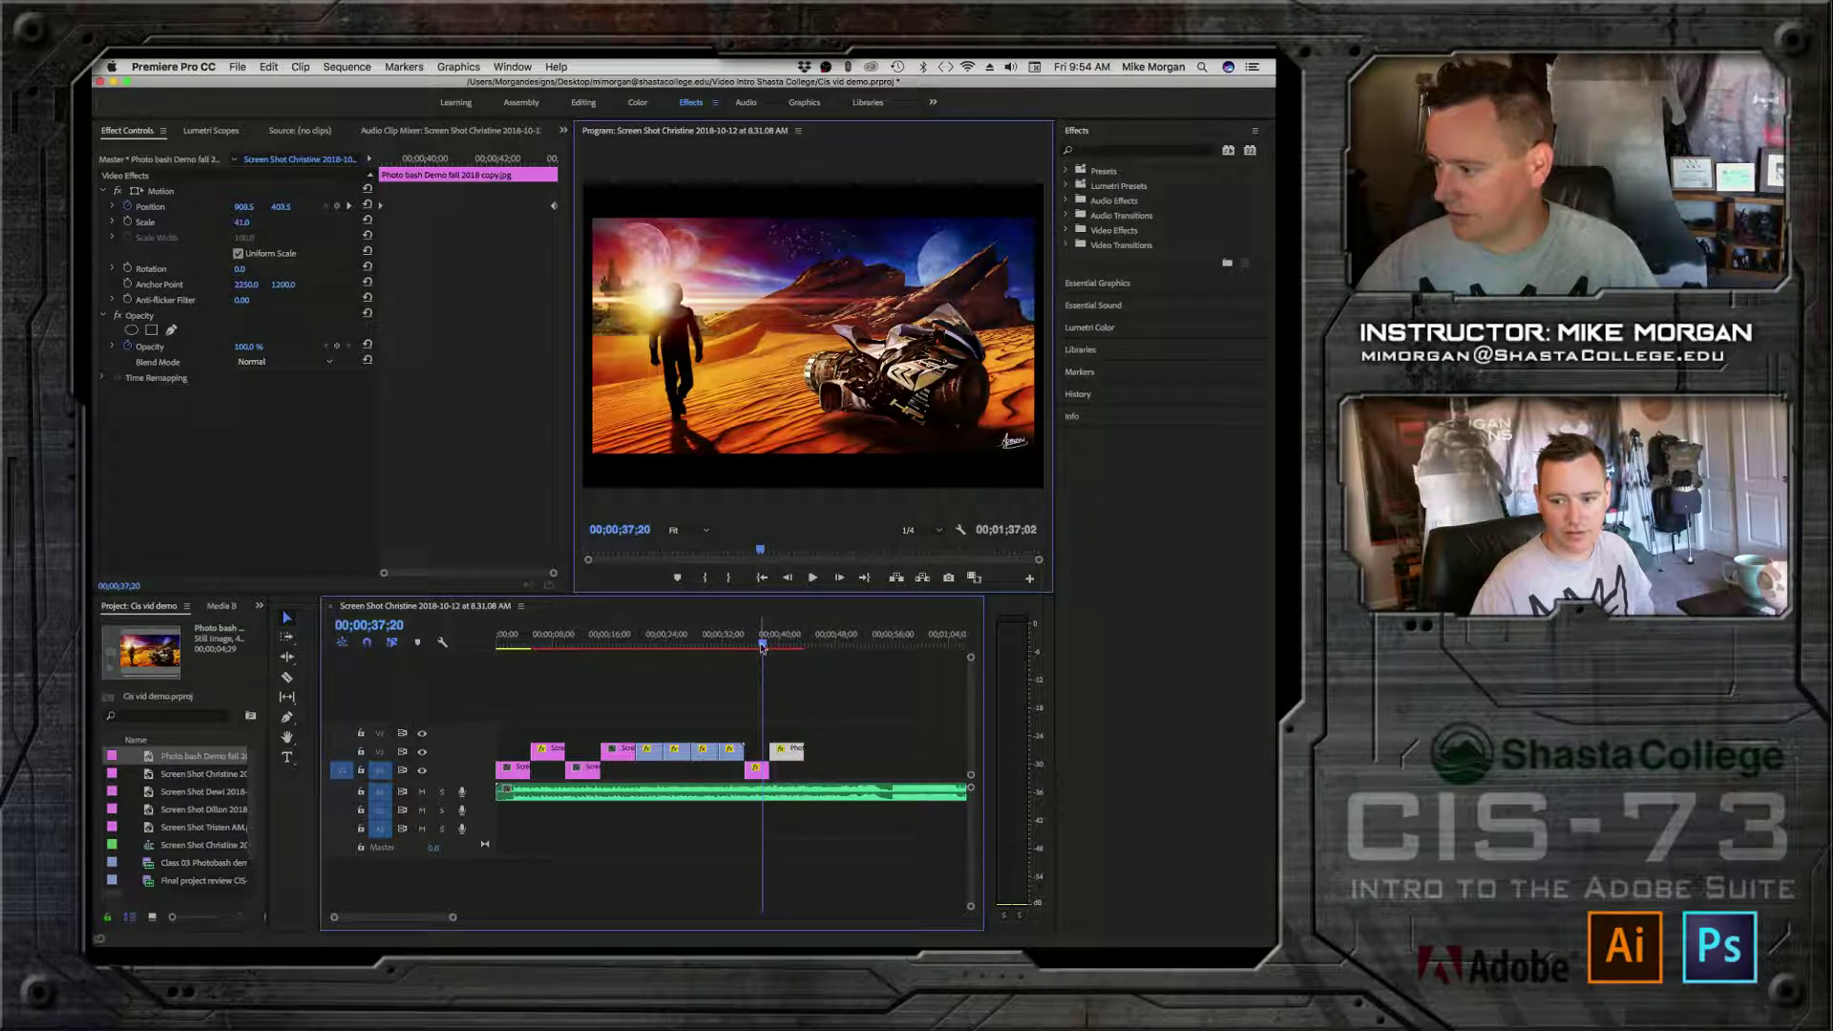
{"action": "left_click", "coordinate": [738, 643]}
{"action": "left_click_drag", "start_coordinate": [738, 643], "coordinate": [732, 641]}
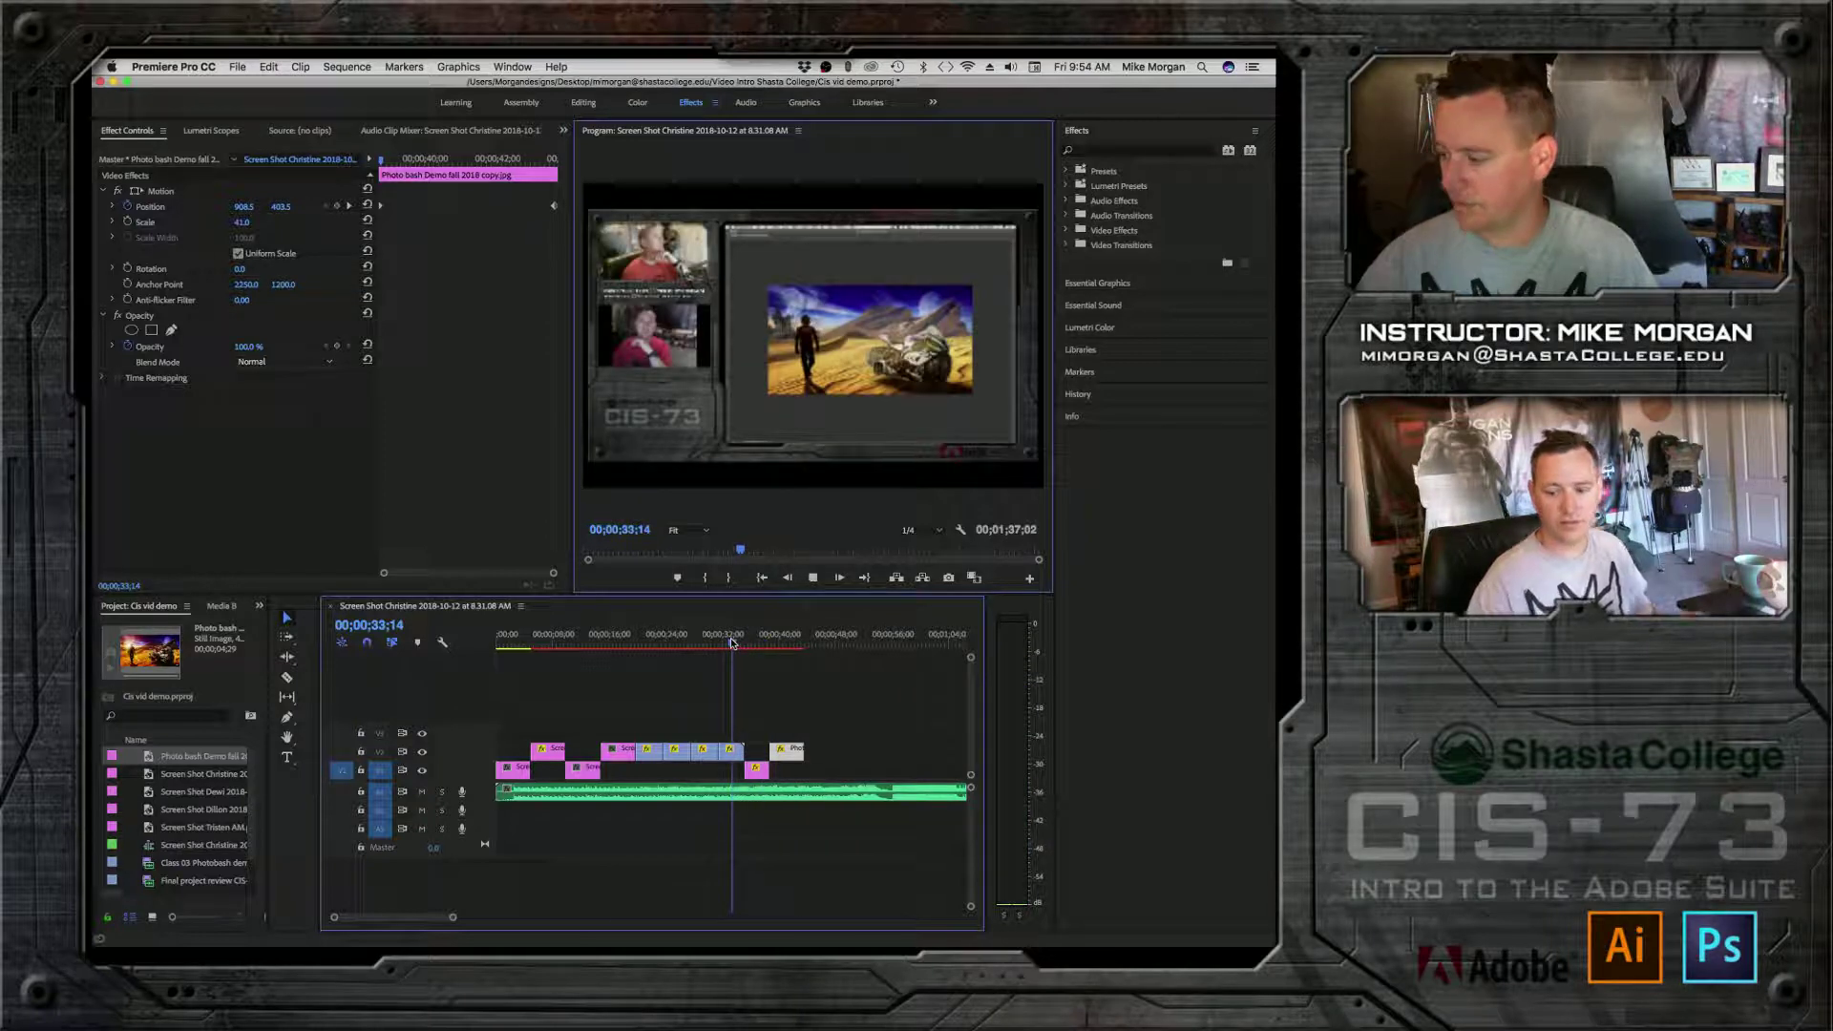
{"action": "key", "text": "space"}
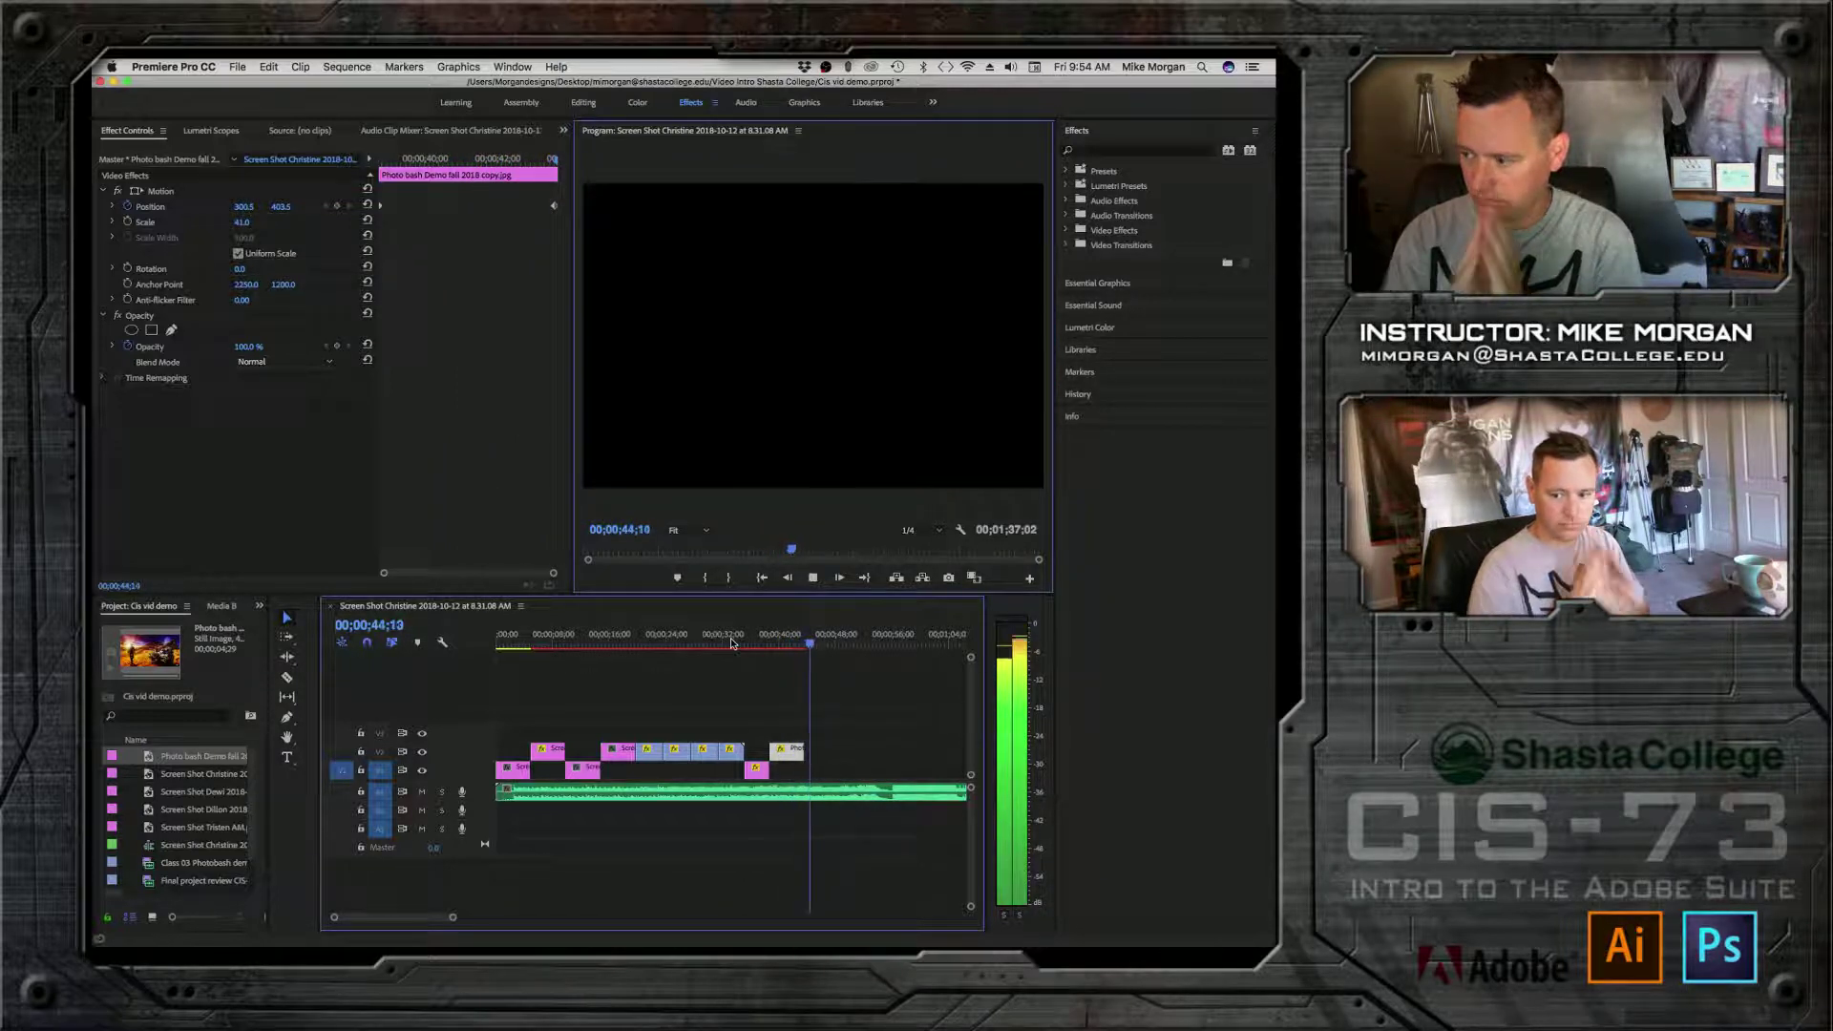
{"action": "left_click_drag", "start_coordinate": [736, 642], "coordinate": [765, 641]}
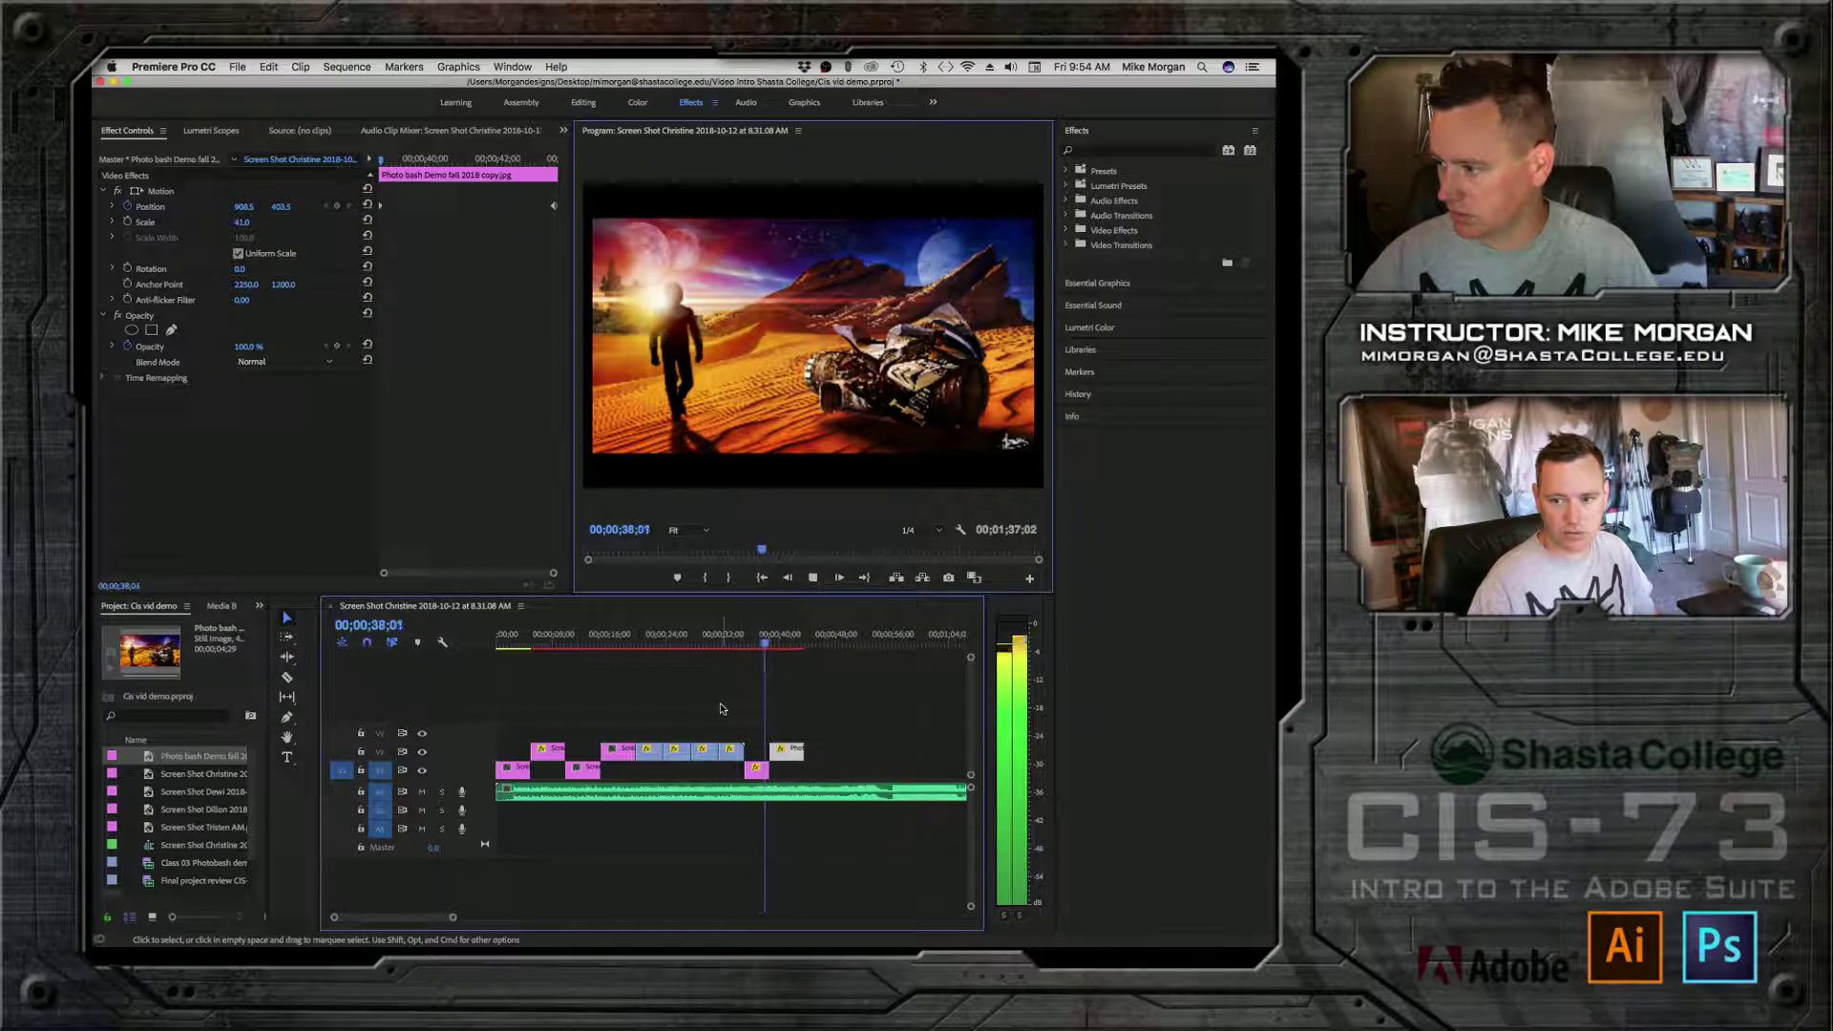
{"action": "key", "text": "space"}
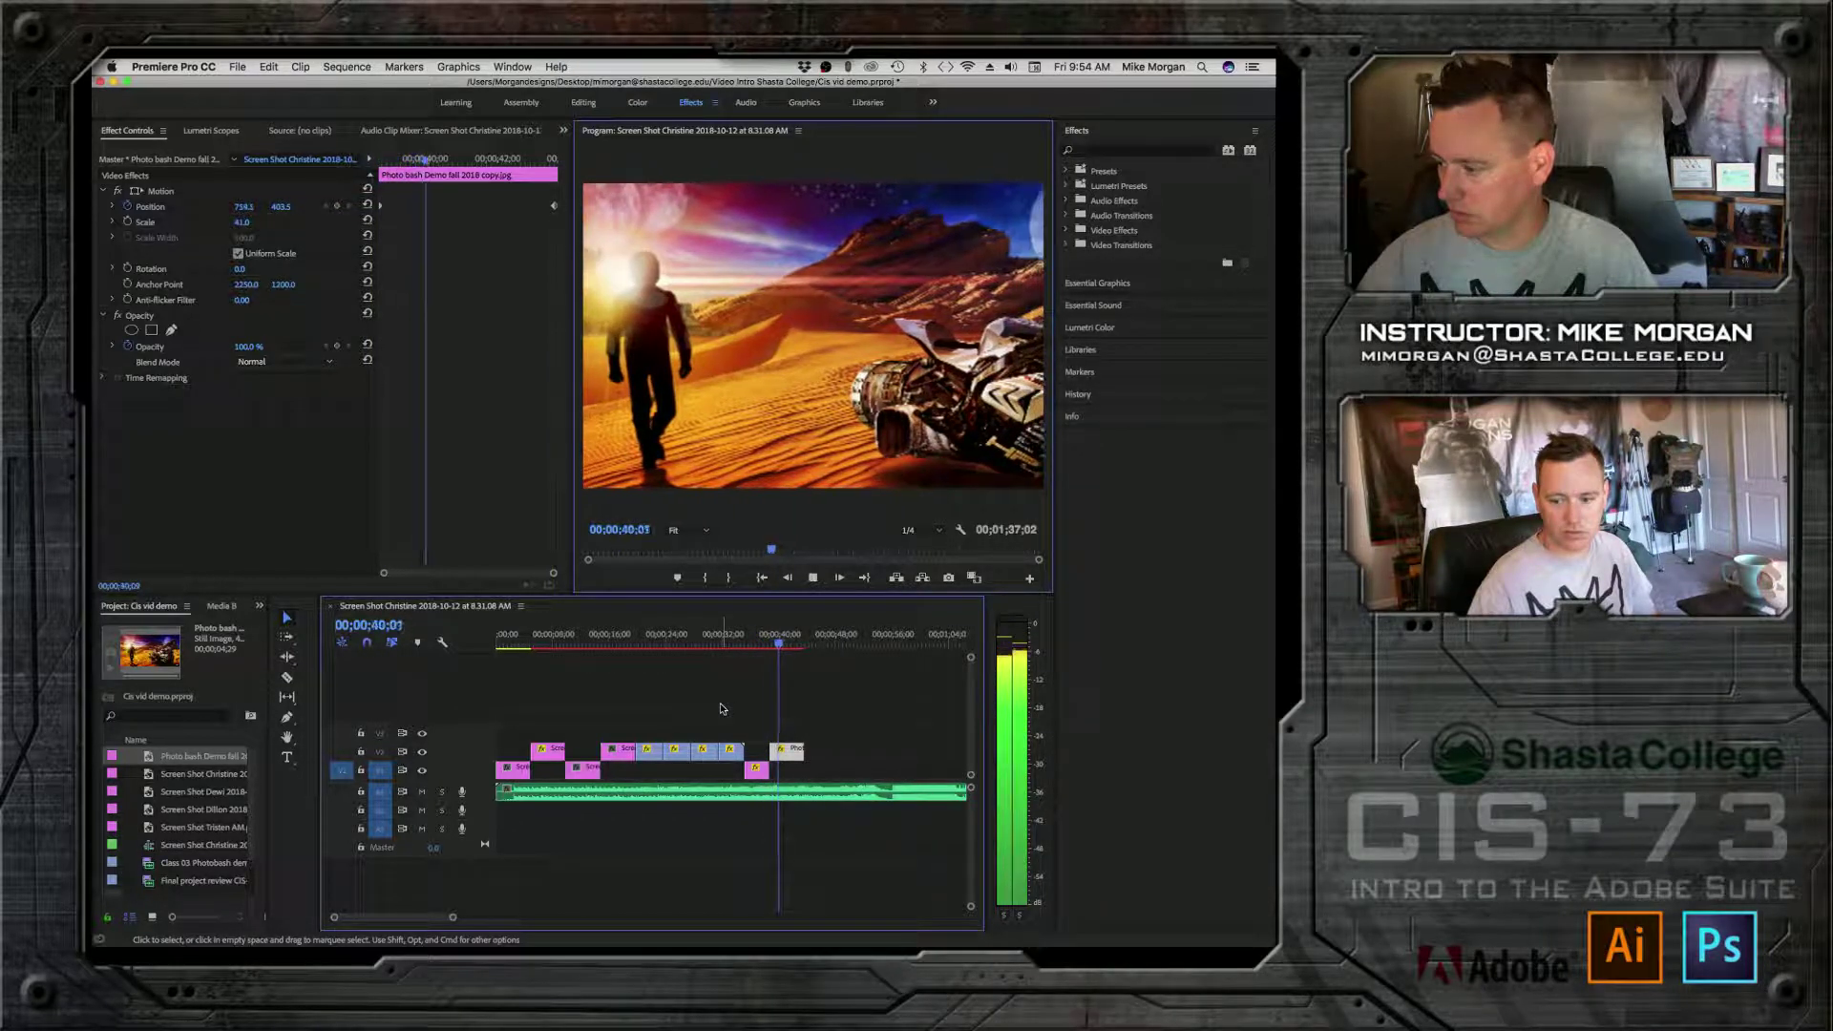
{"action": "key", "text": "space"}
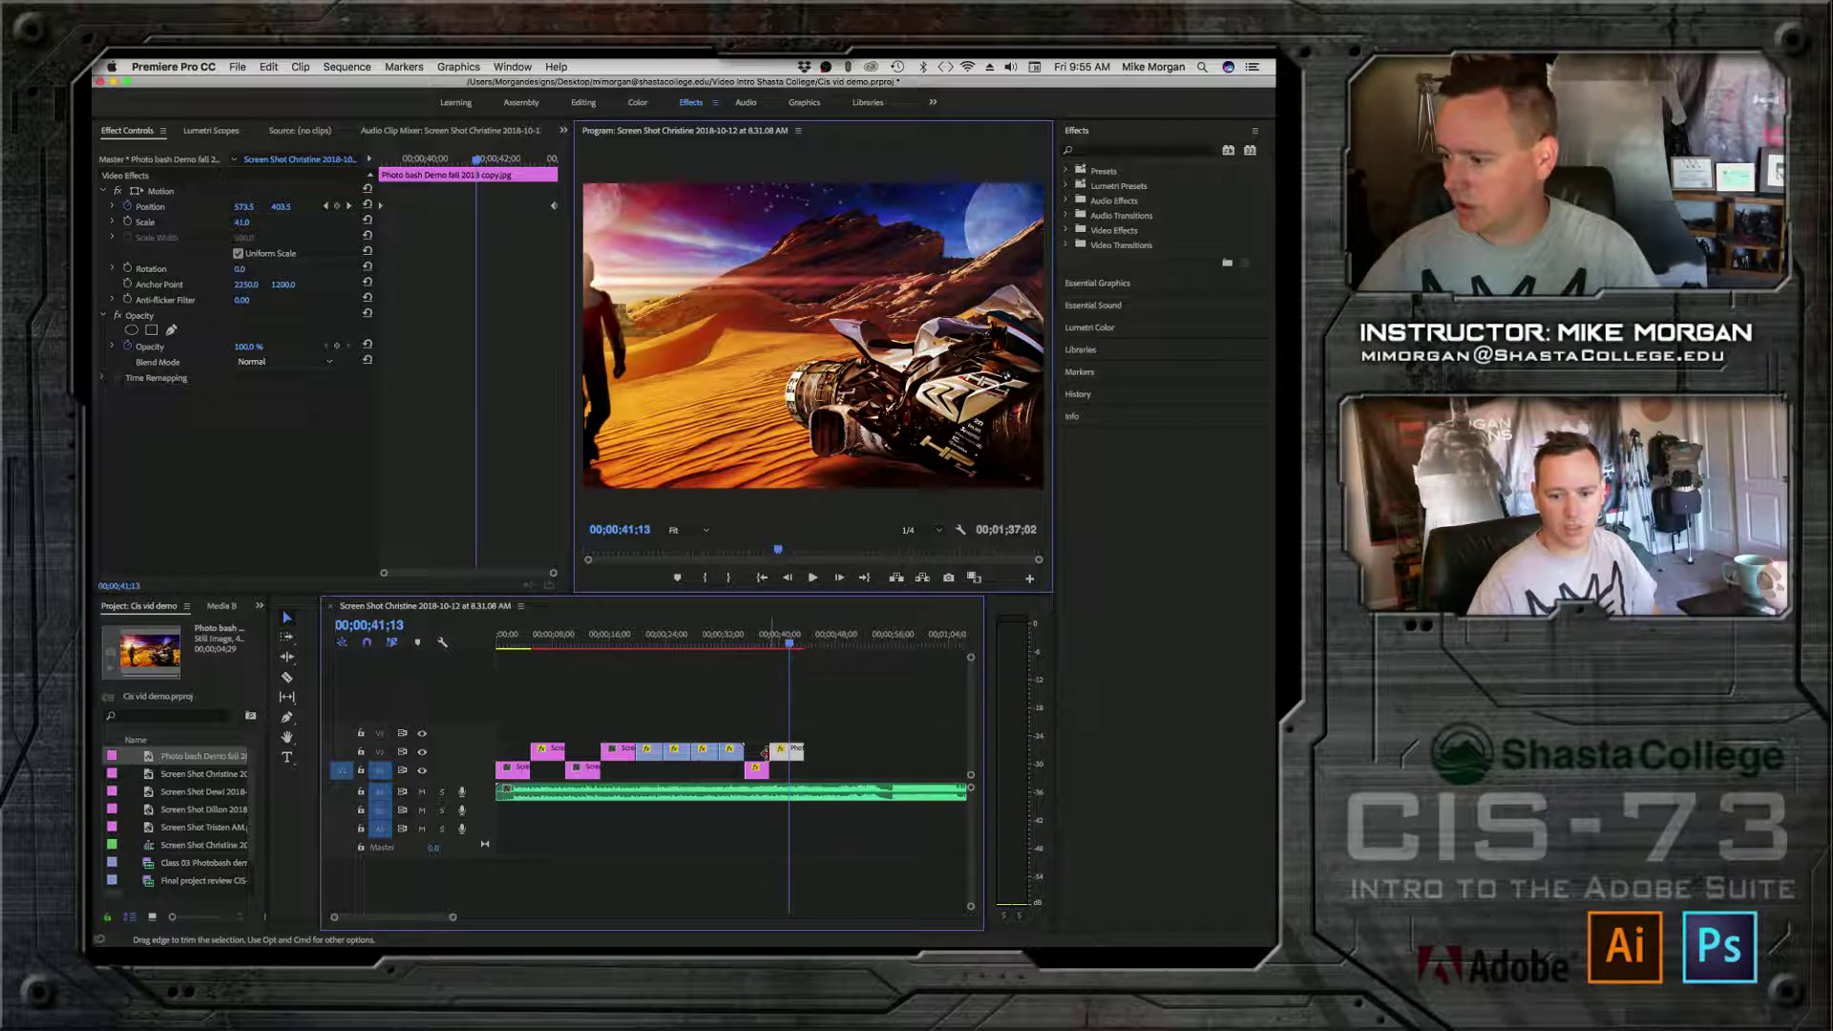
Step: Apply the default transition to the small pink clip's edit points
{"action": "right_click", "coordinate": [766, 754]}
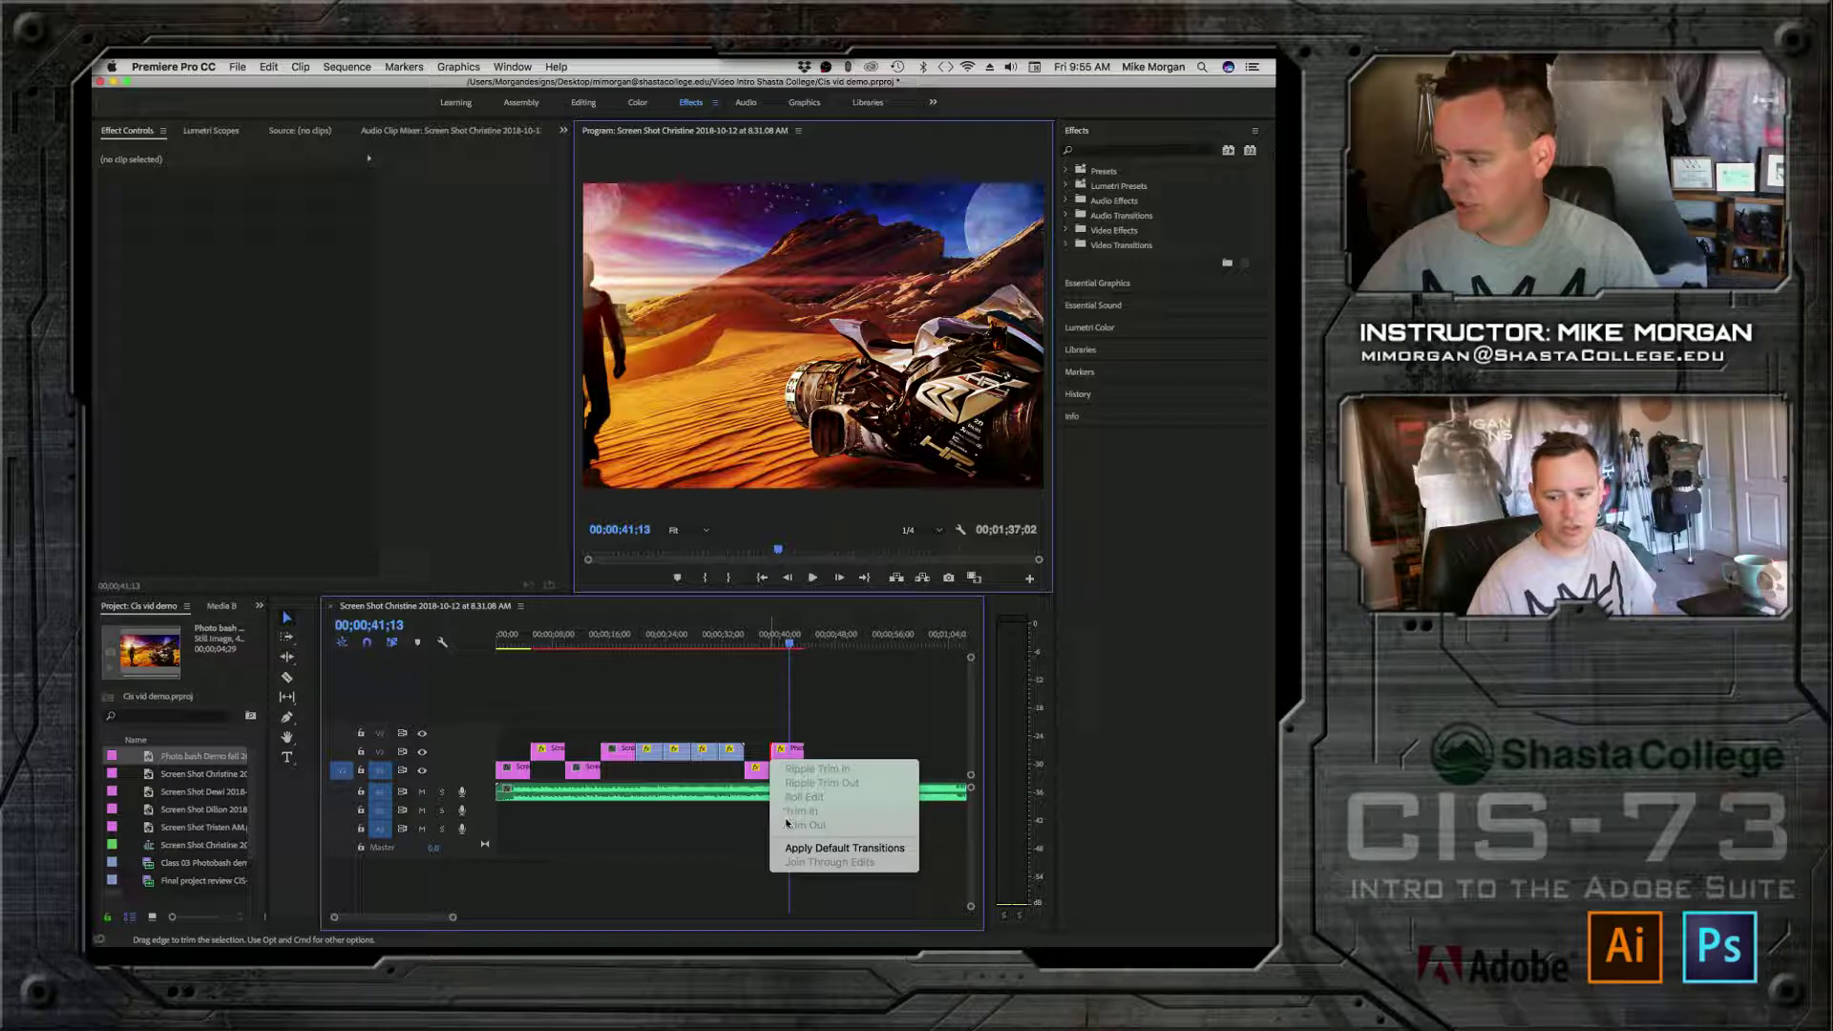
{"action": "left_click", "coordinate": [756, 755]}
{"action": "right_click", "coordinate": [762, 772]}
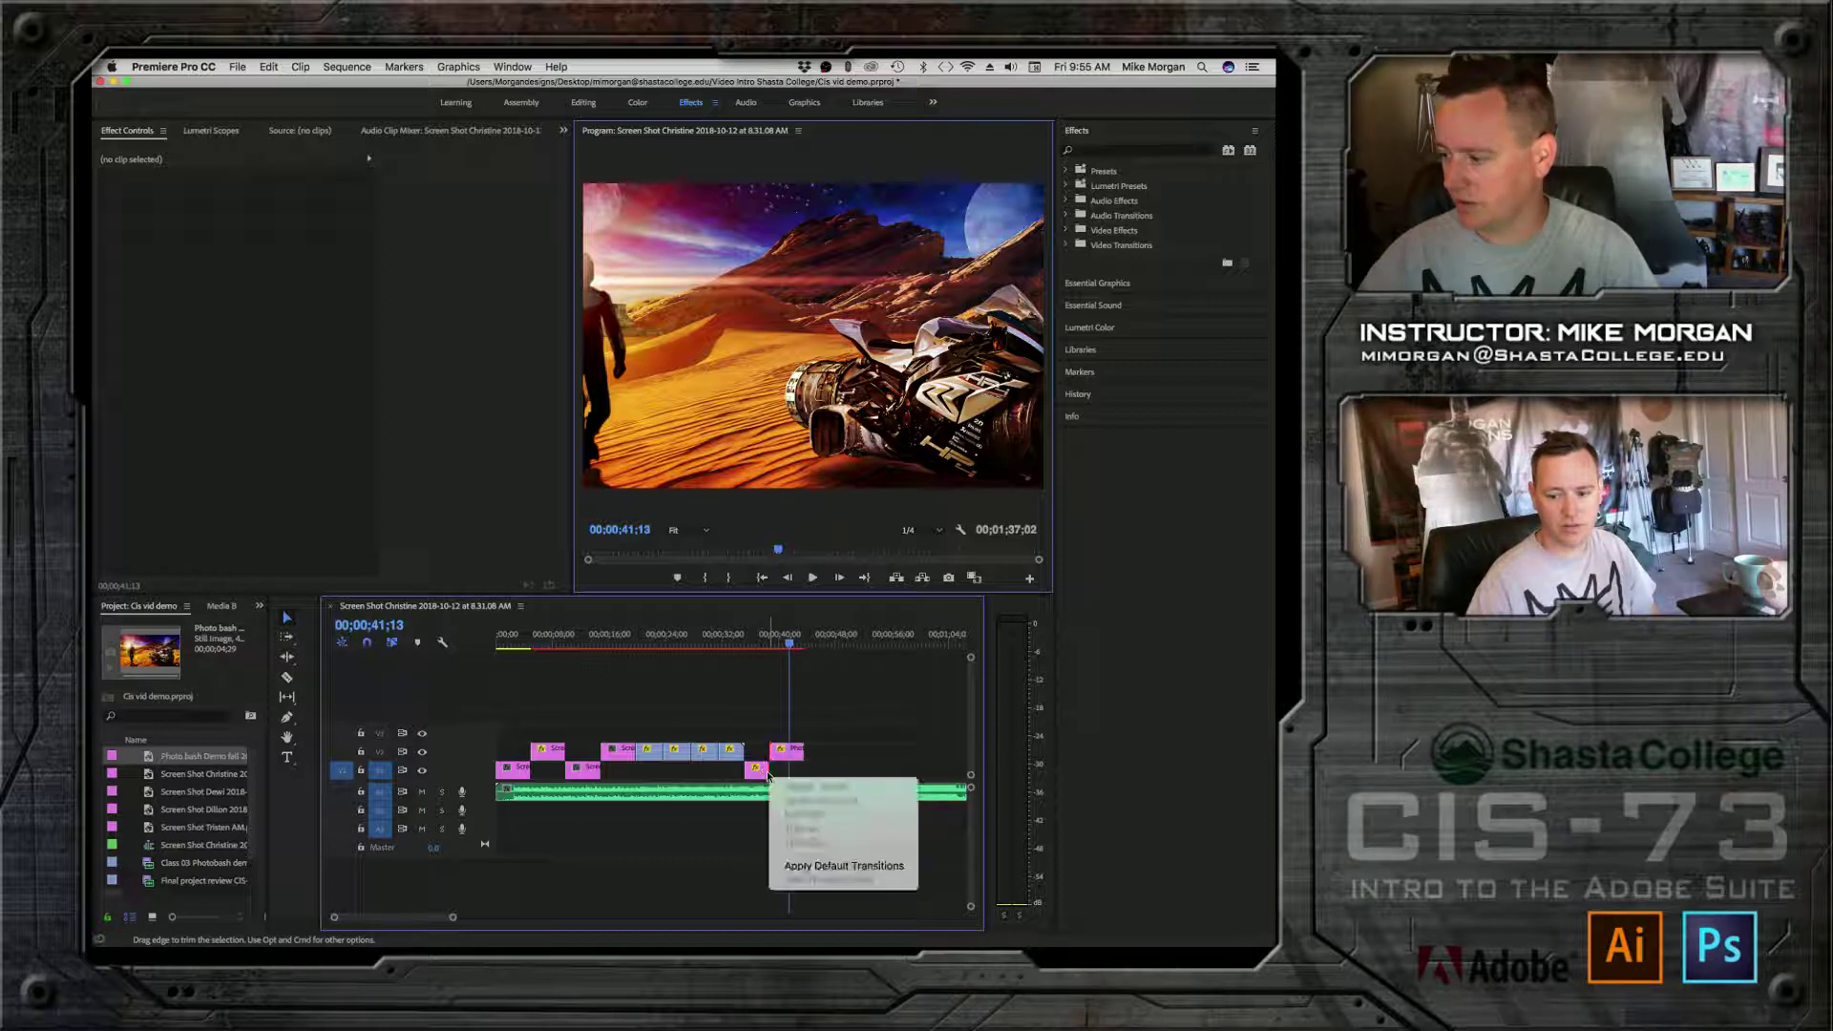
{"action": "left_click", "coordinate": [813, 875]}
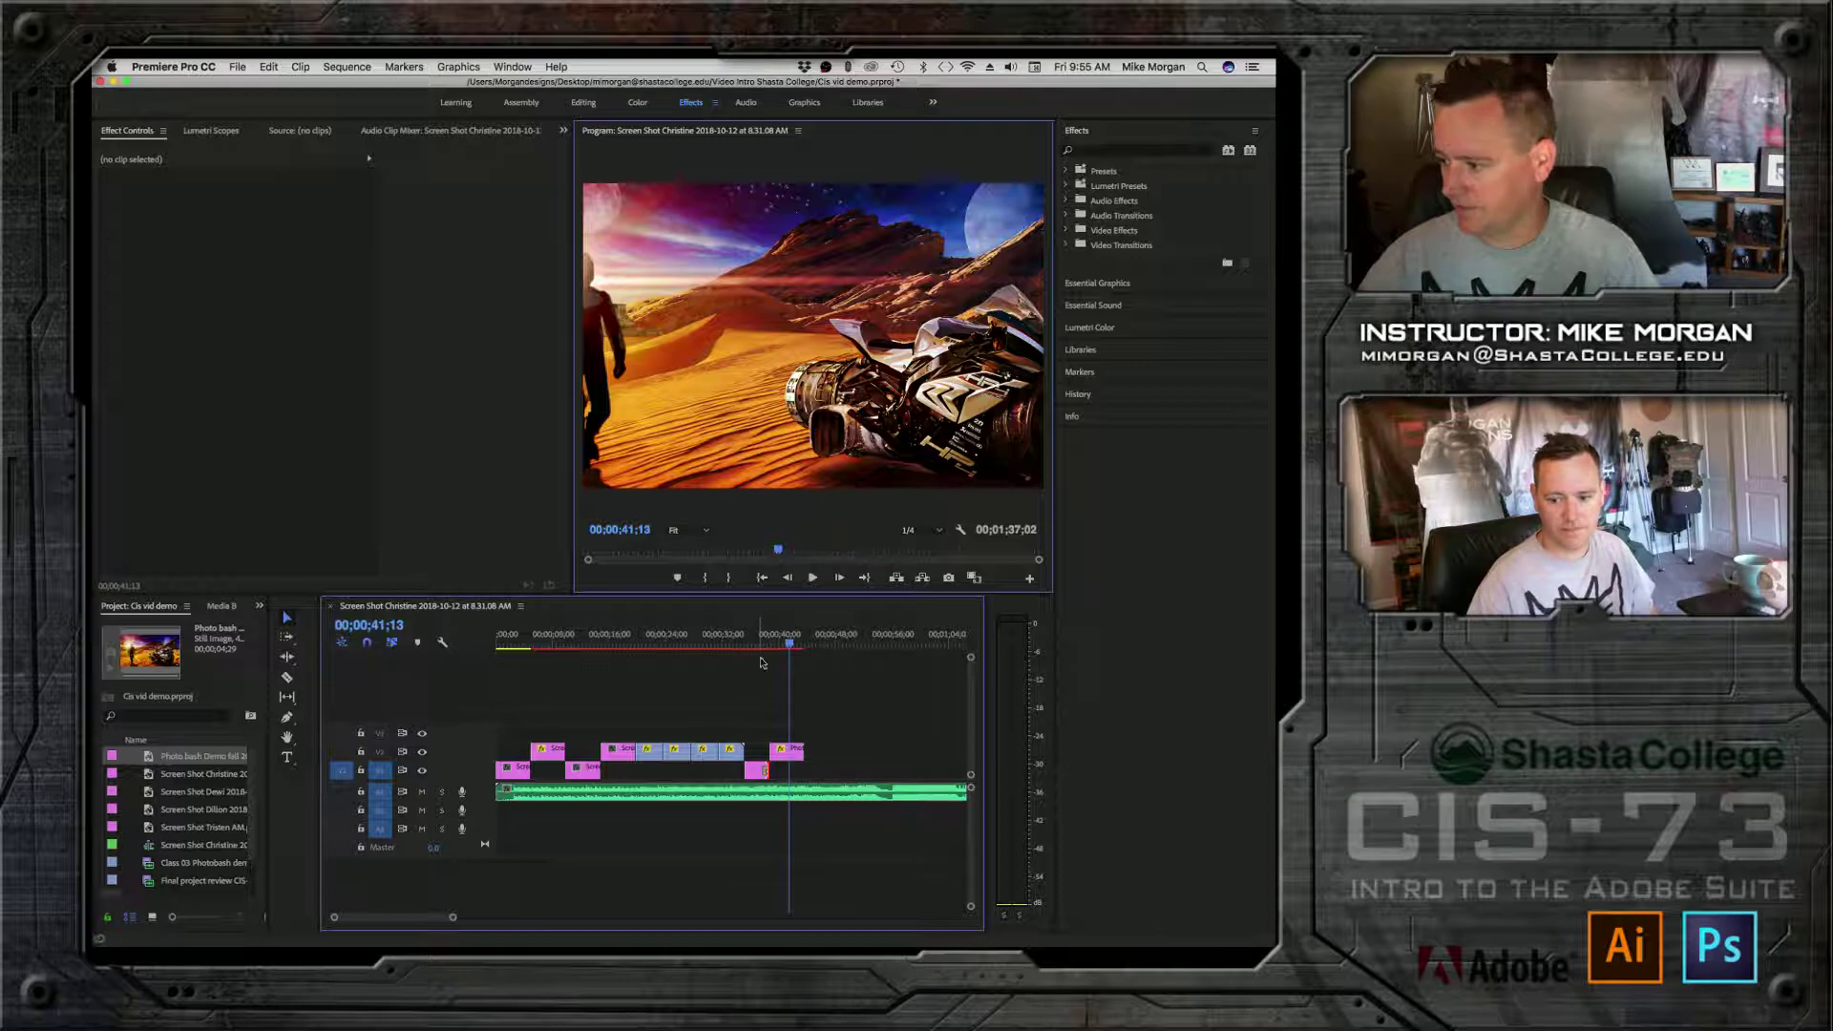
Step: Zoom the timeline in and scrub back through the new dissolve to 37;16
{"action": "key", "text": "equal"}
{"action": "key", "text": "equal"}
{"action": "key", "text": "equal"}
{"action": "key", "text": "equal"}
{"action": "key", "text": "equal"}
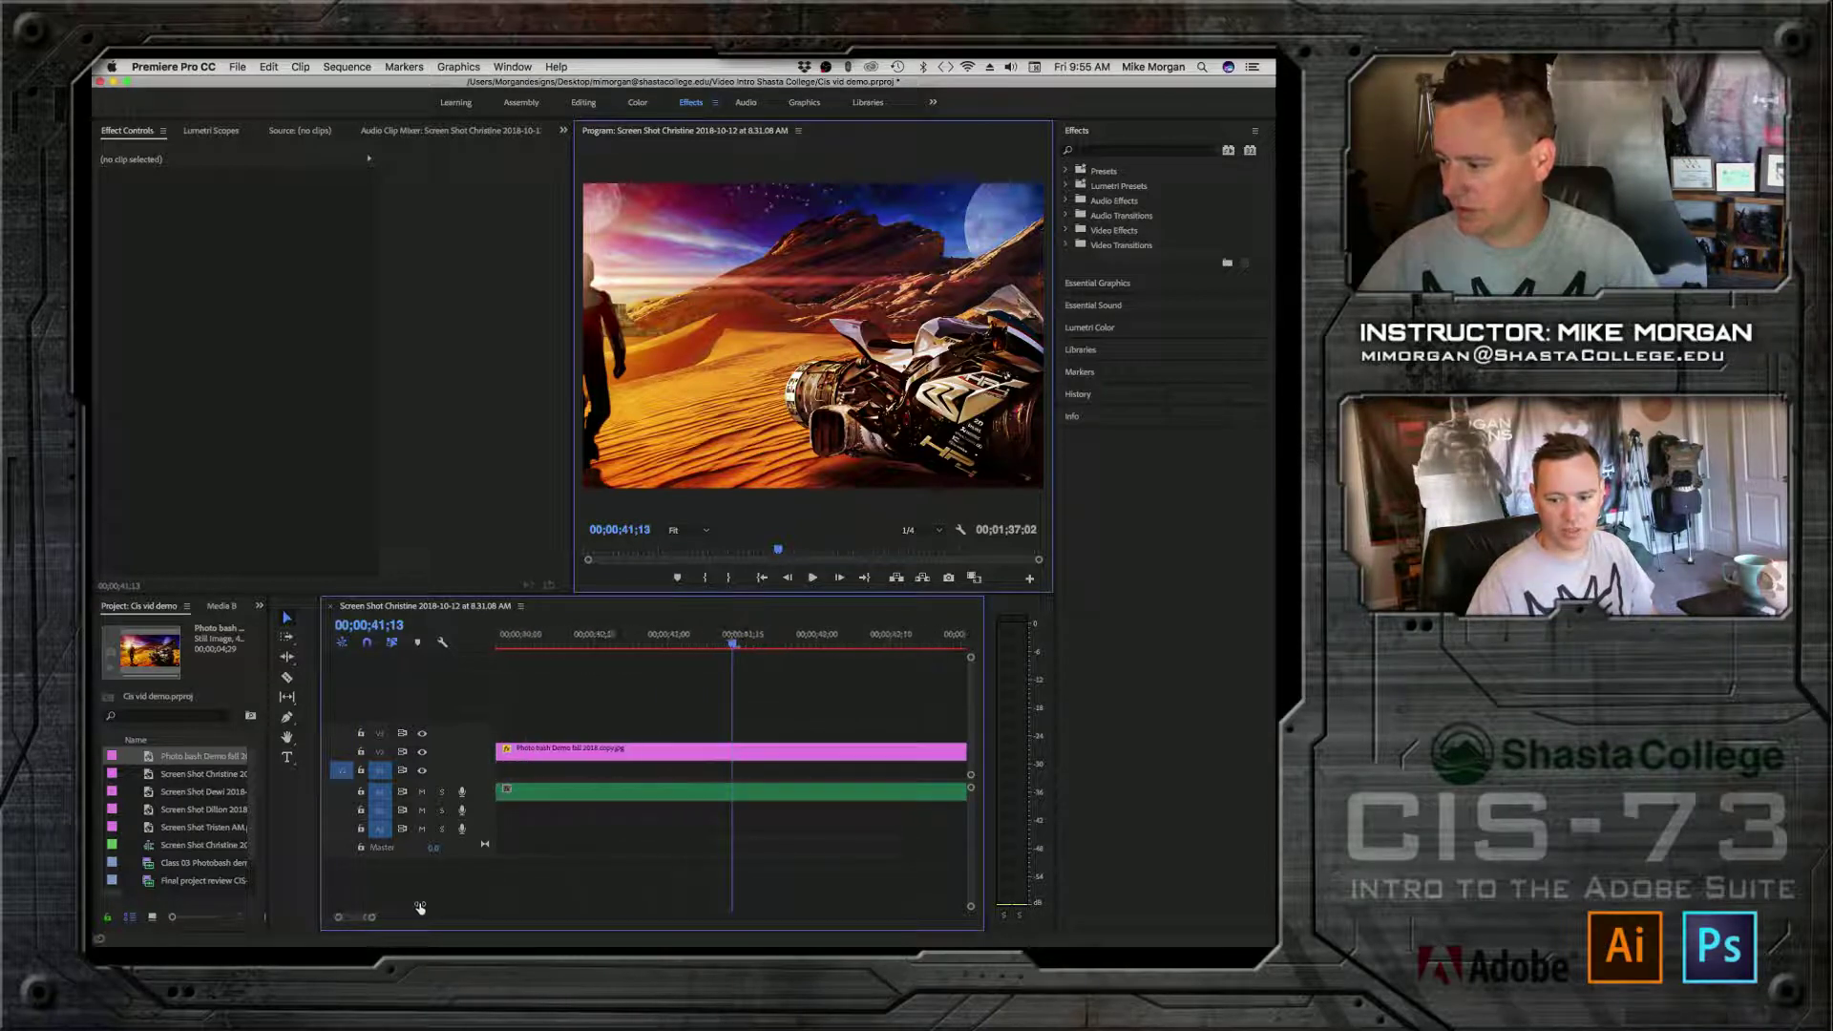
{"action": "key", "text": "j"}
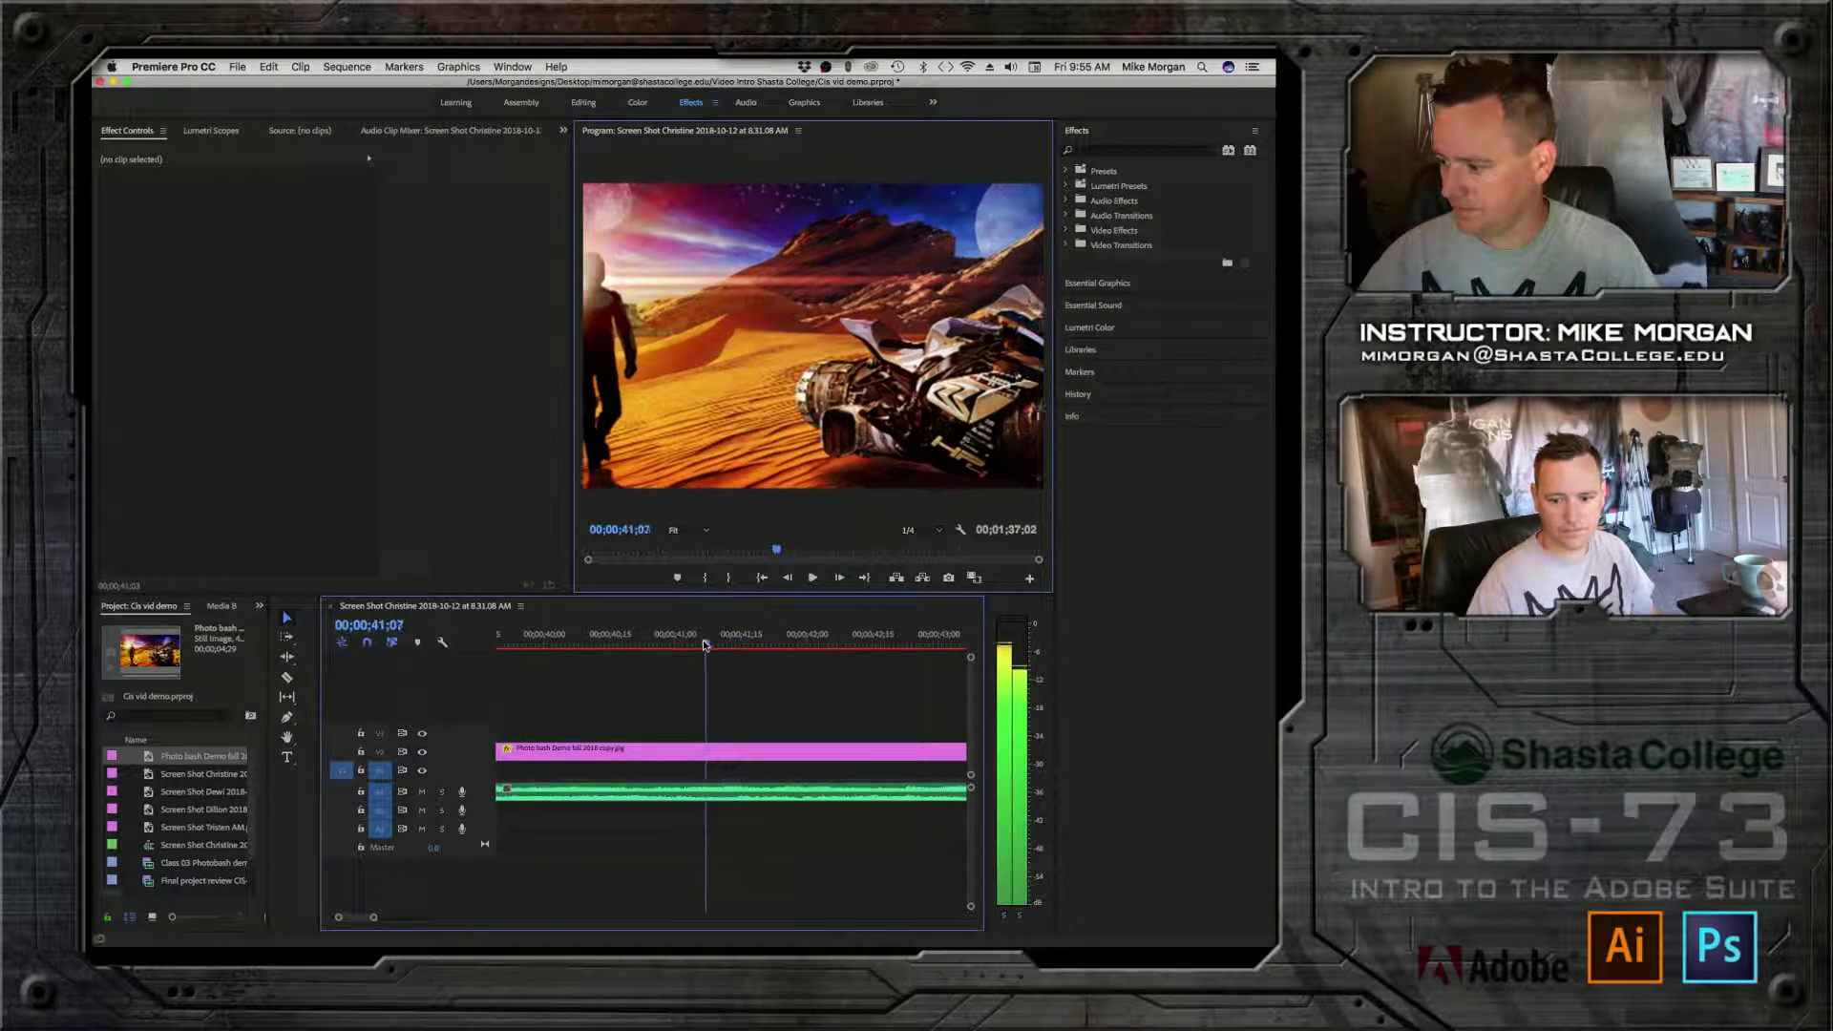
{"action": "key", "text": "k"}
{"action": "scroll", "coordinate": [355, 917], "scroll_direction": "right", "scroll_amount": 5}
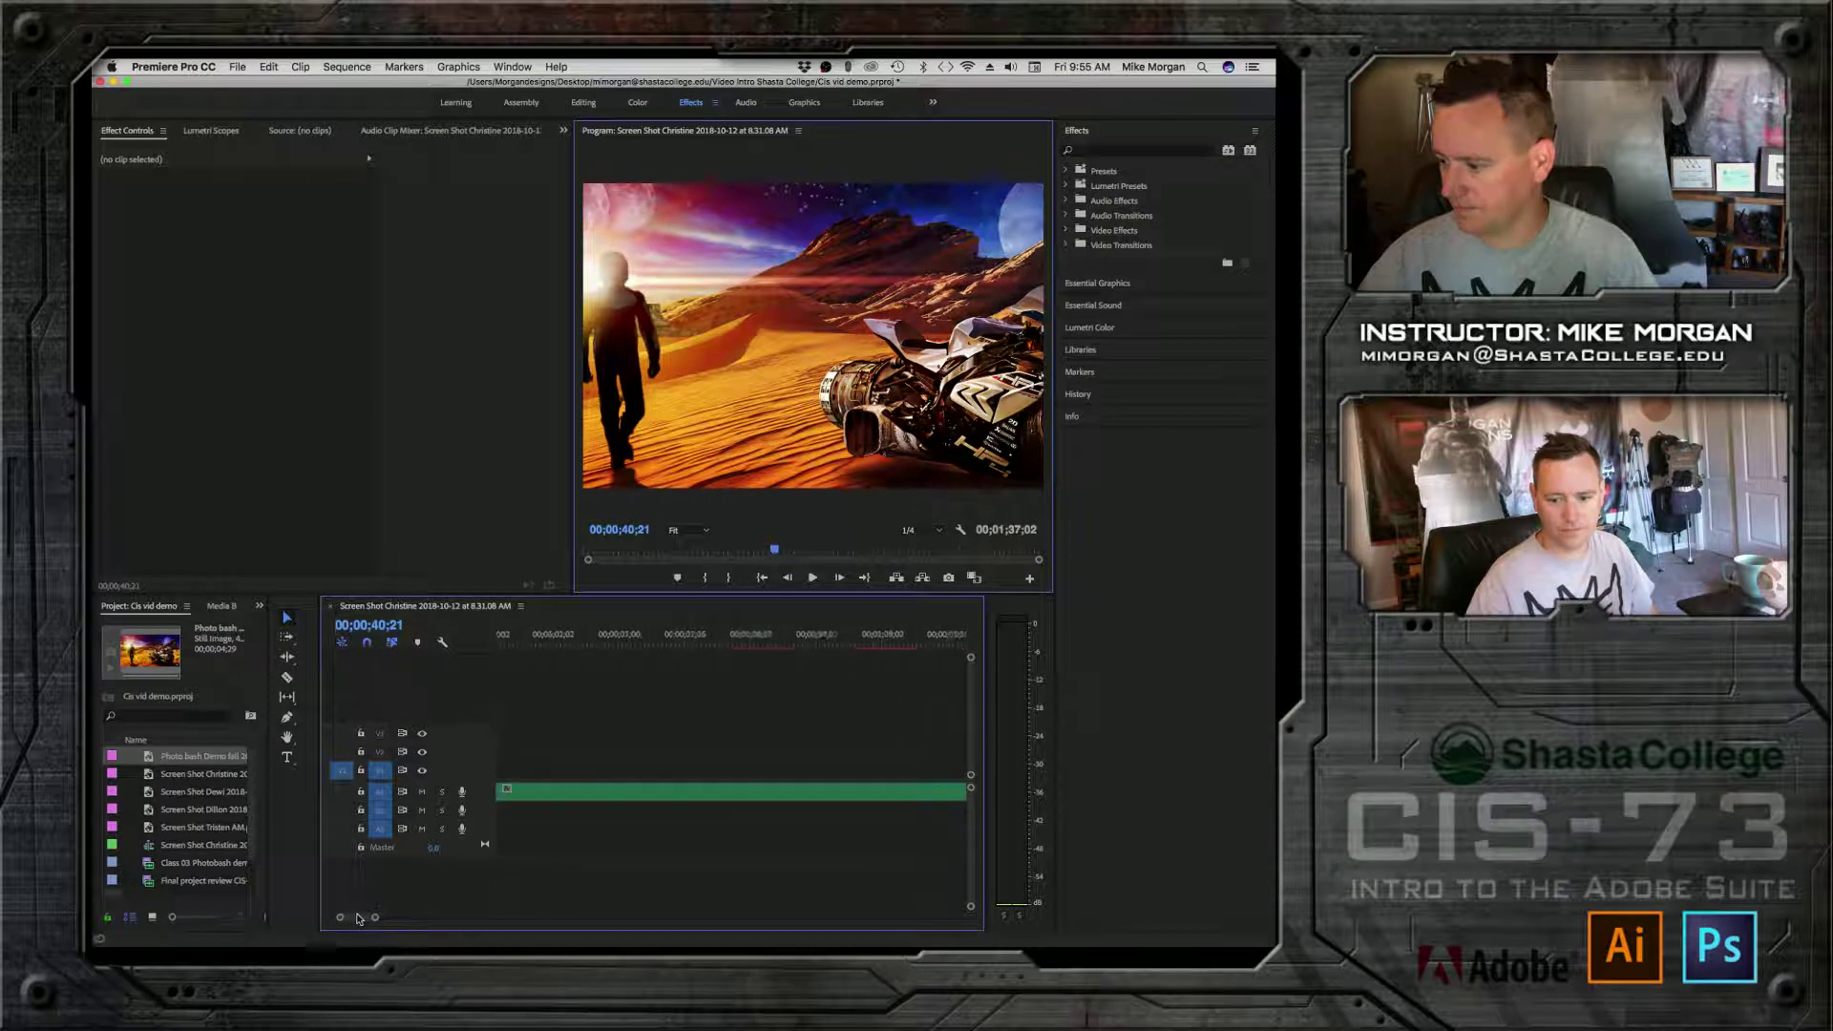
{"action": "scroll", "coordinate": [355, 916], "scroll_direction": "left", "scroll_amount": 10}
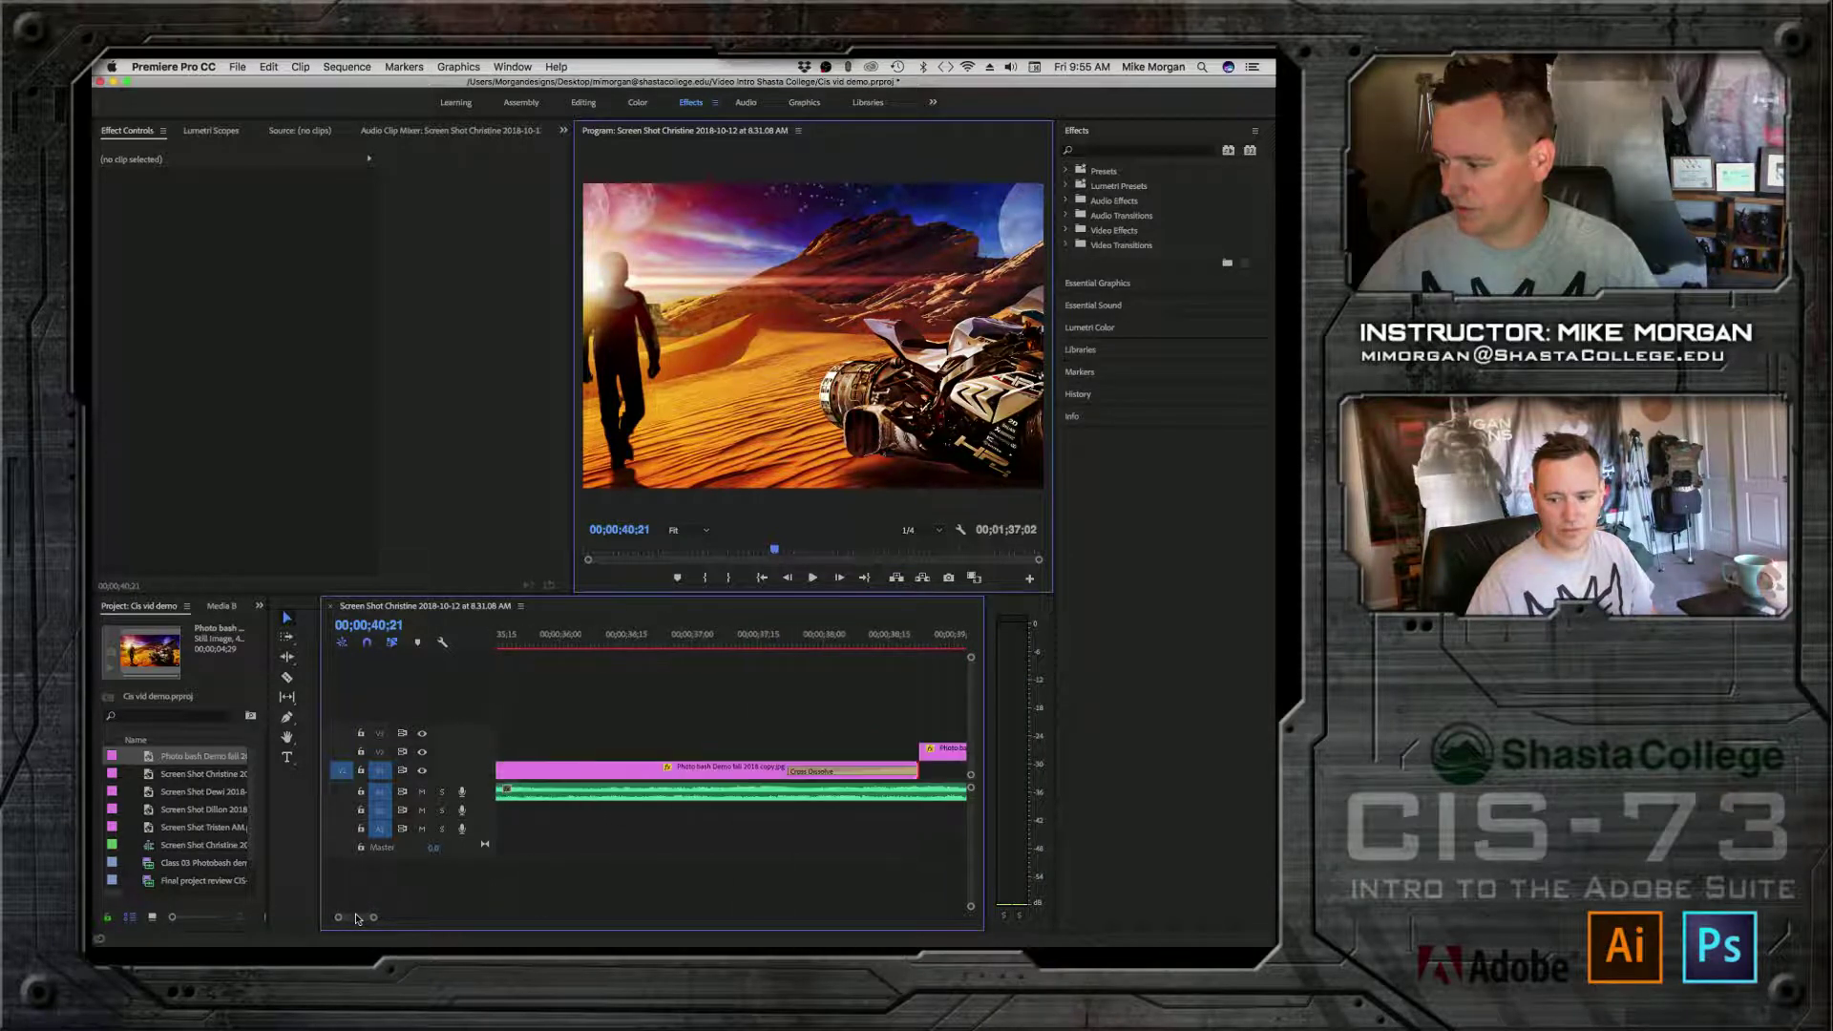
{"action": "scroll", "coordinate": [355, 916], "scroll_direction": "right", "scroll_amount": 3}
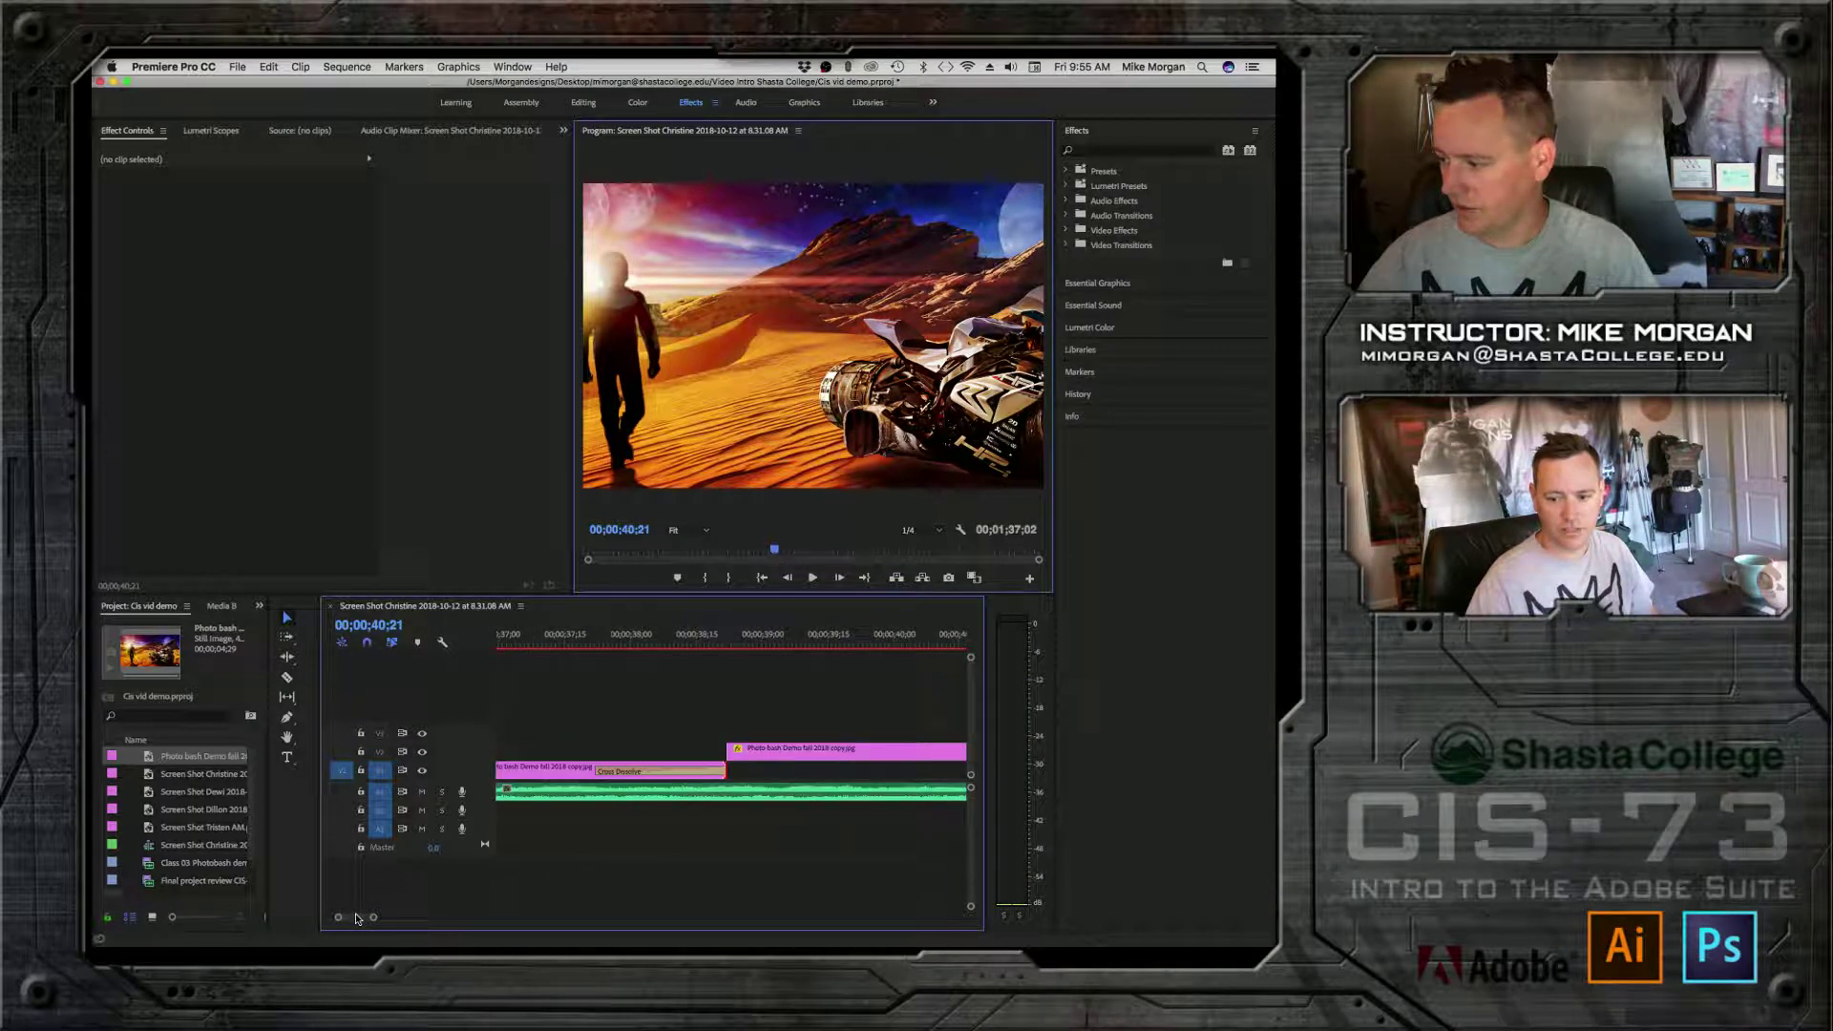
{"action": "left_click", "coordinate": [661, 643]}
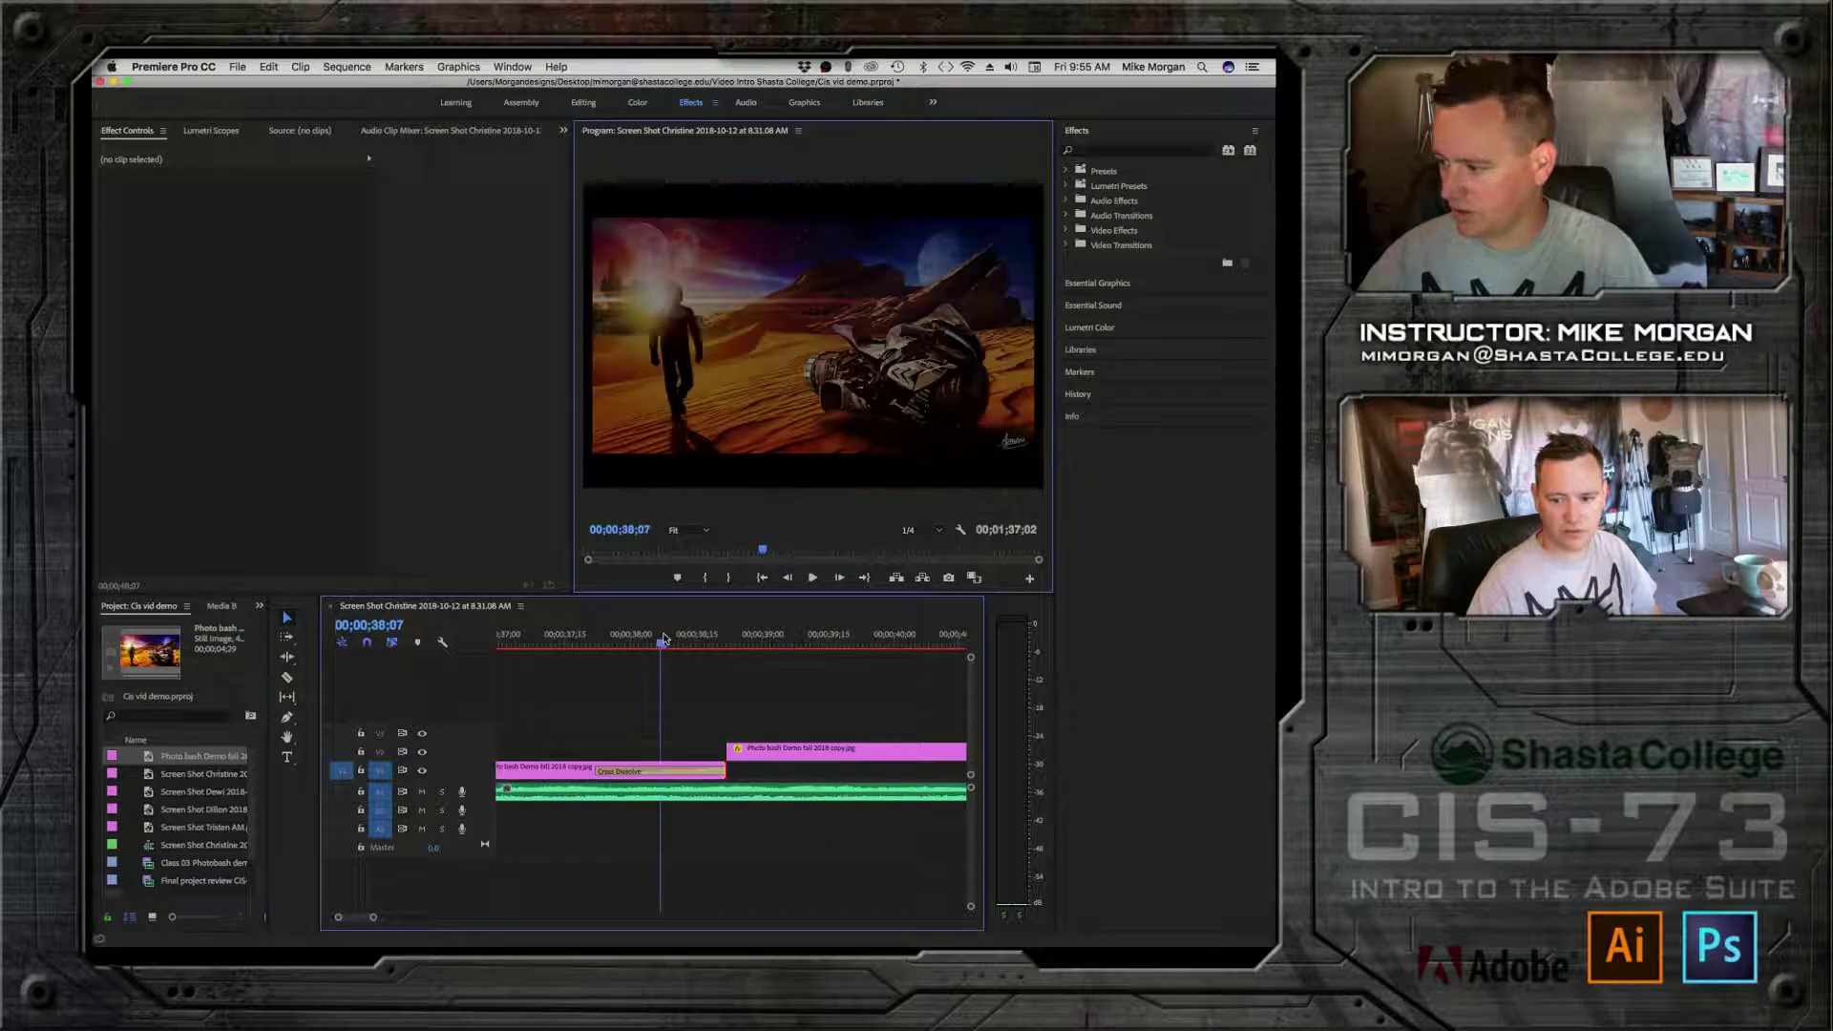
{"action": "left_click_drag", "start_coordinate": [674, 642], "coordinate": [510, 649]}
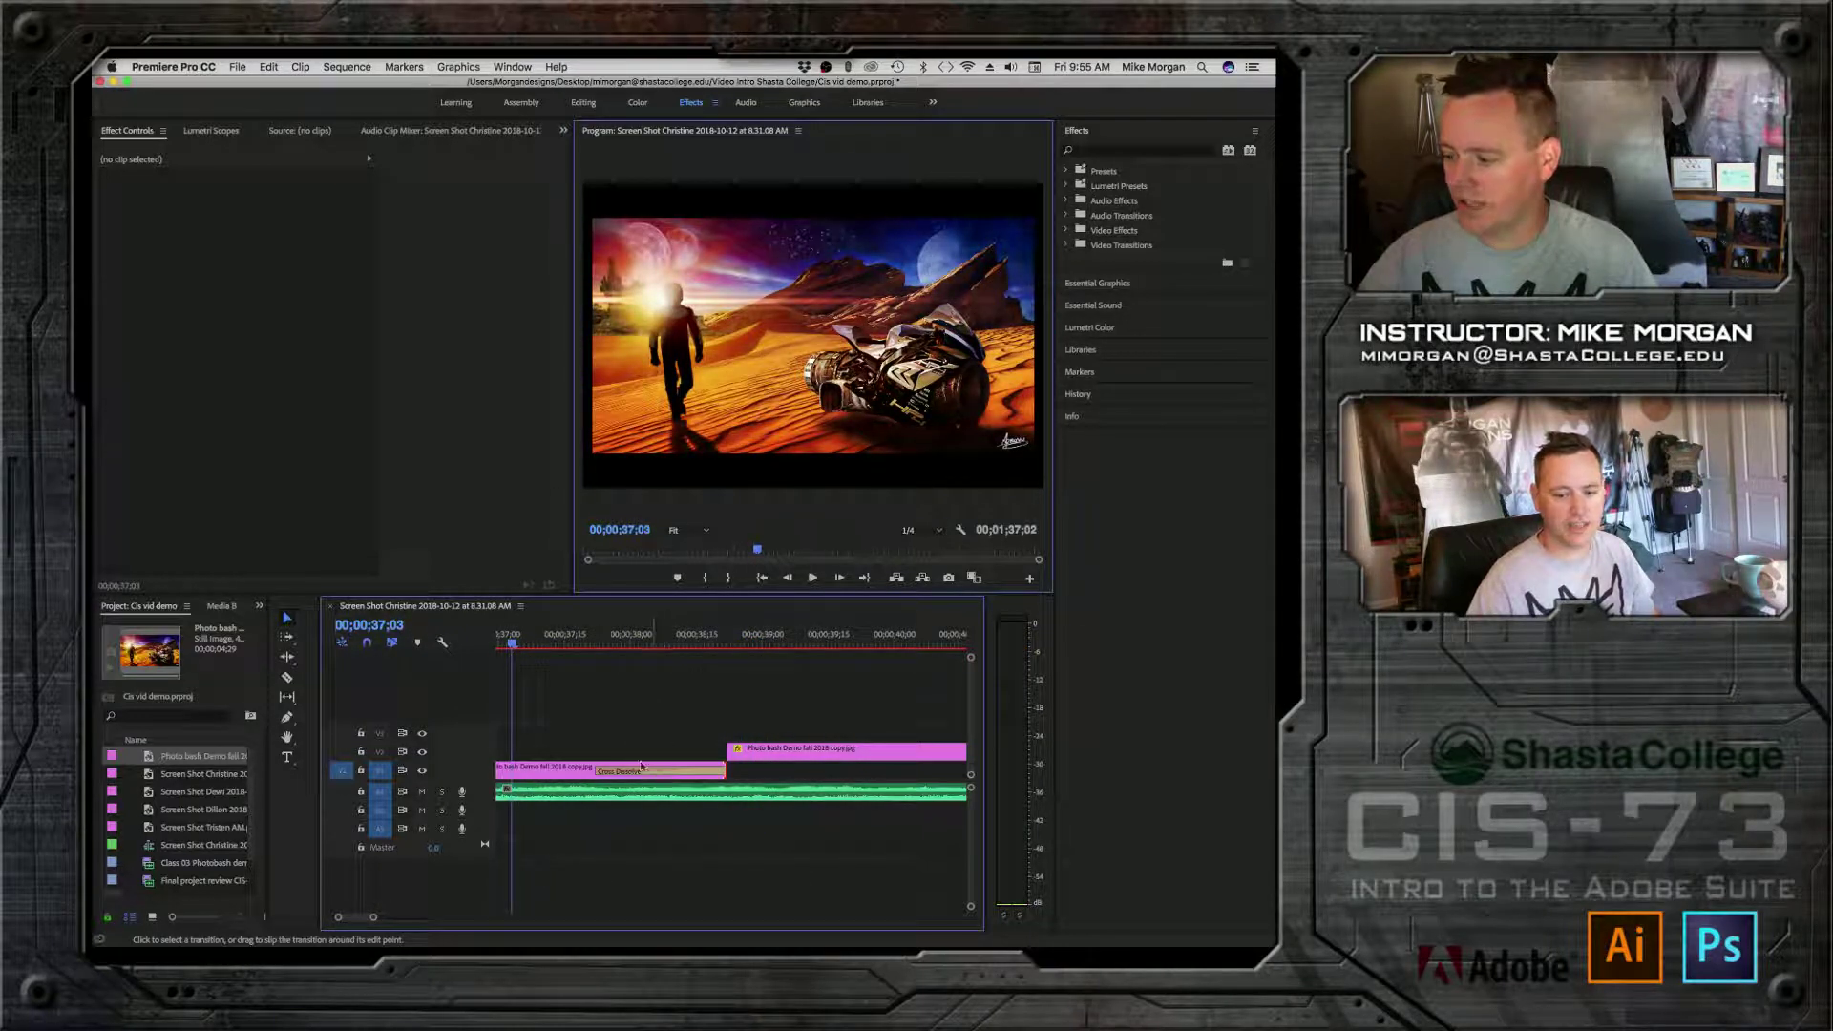
Step: Select the Cross Dissolve and preview playback through to the sequence's end
{"action": "left_click", "coordinate": [631, 775]}
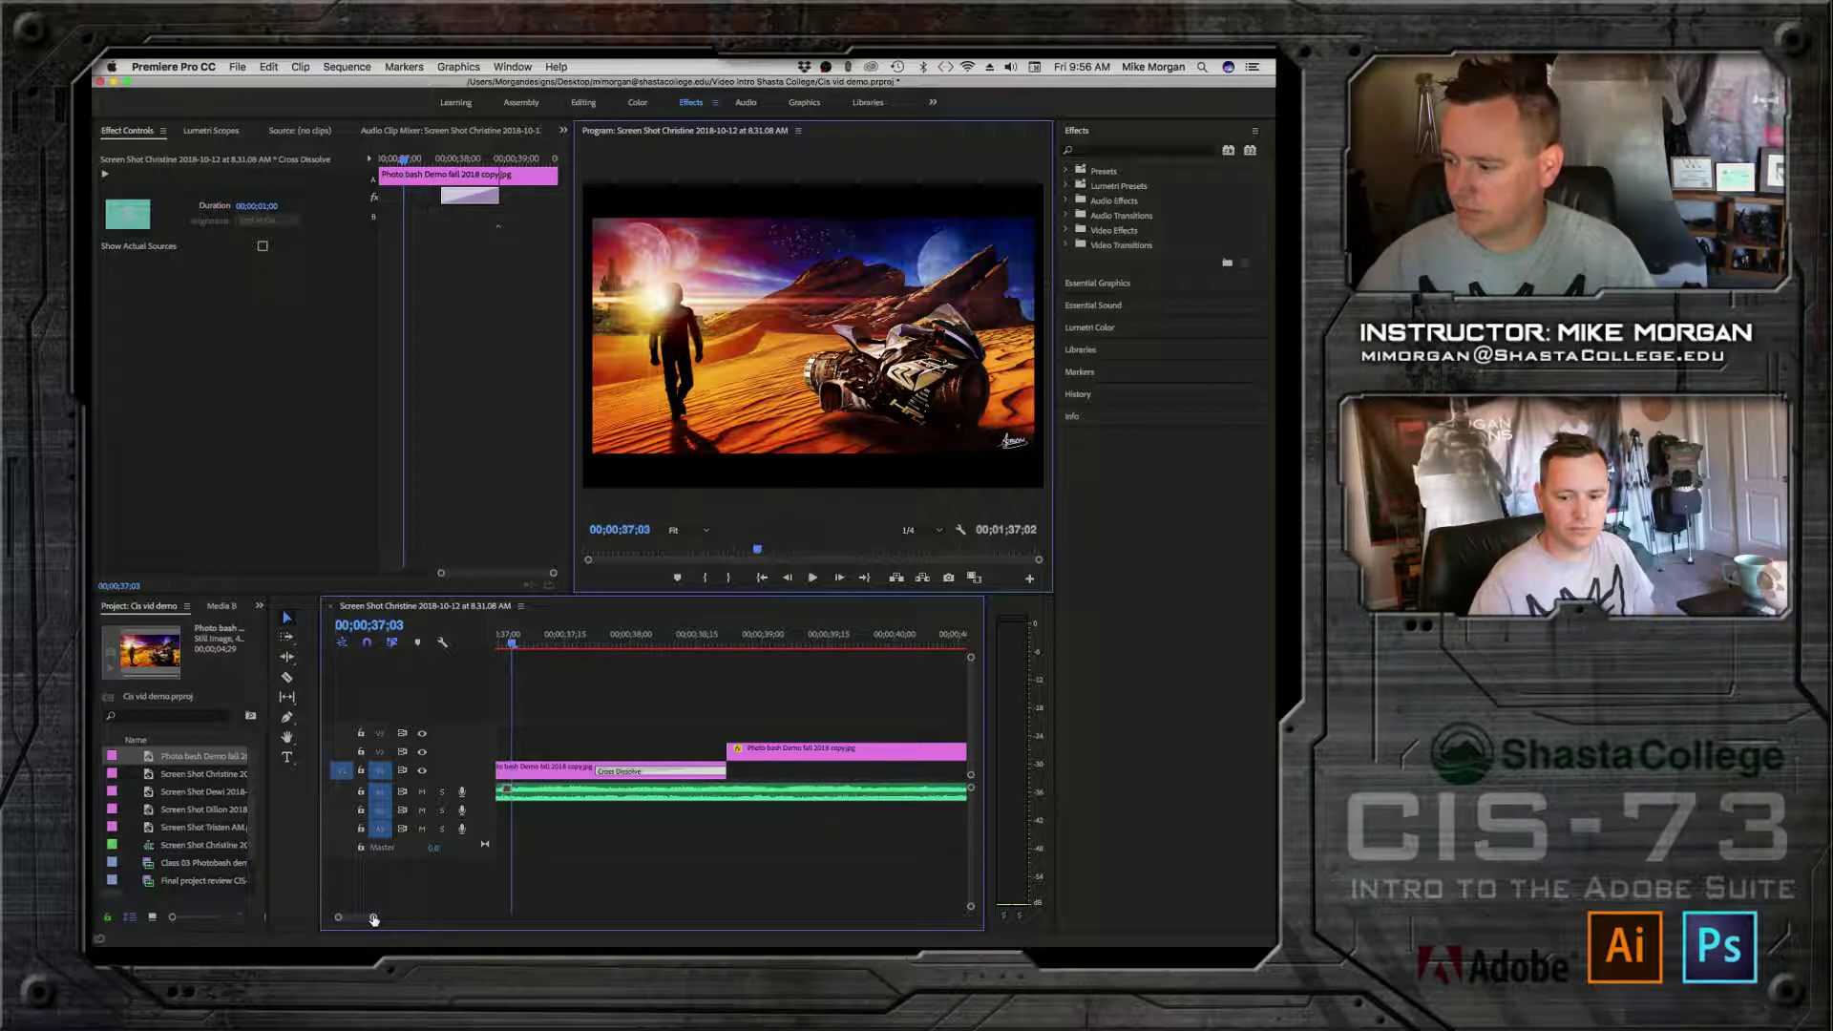
{"action": "left_click_drag", "start_coordinate": [373, 918], "coordinate": [389, 921]}
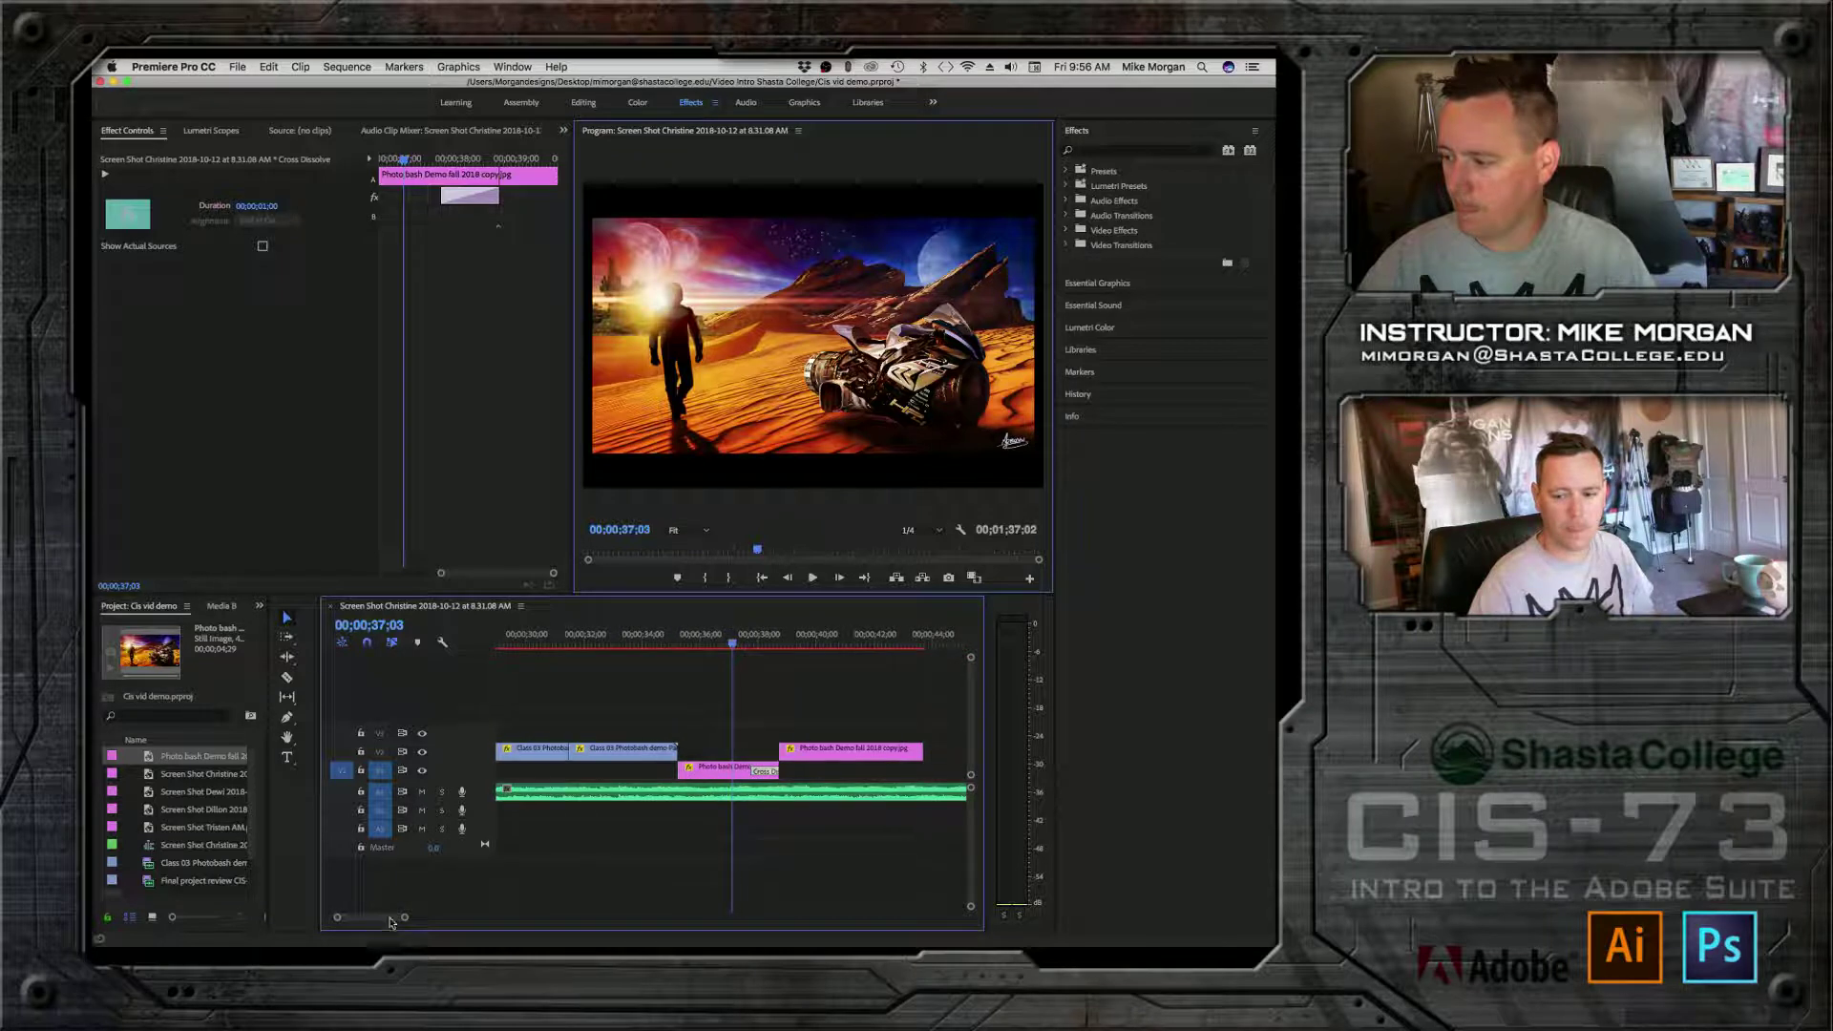
{"action": "left_click", "coordinate": [683, 638]}
{"action": "key", "text": "space"}
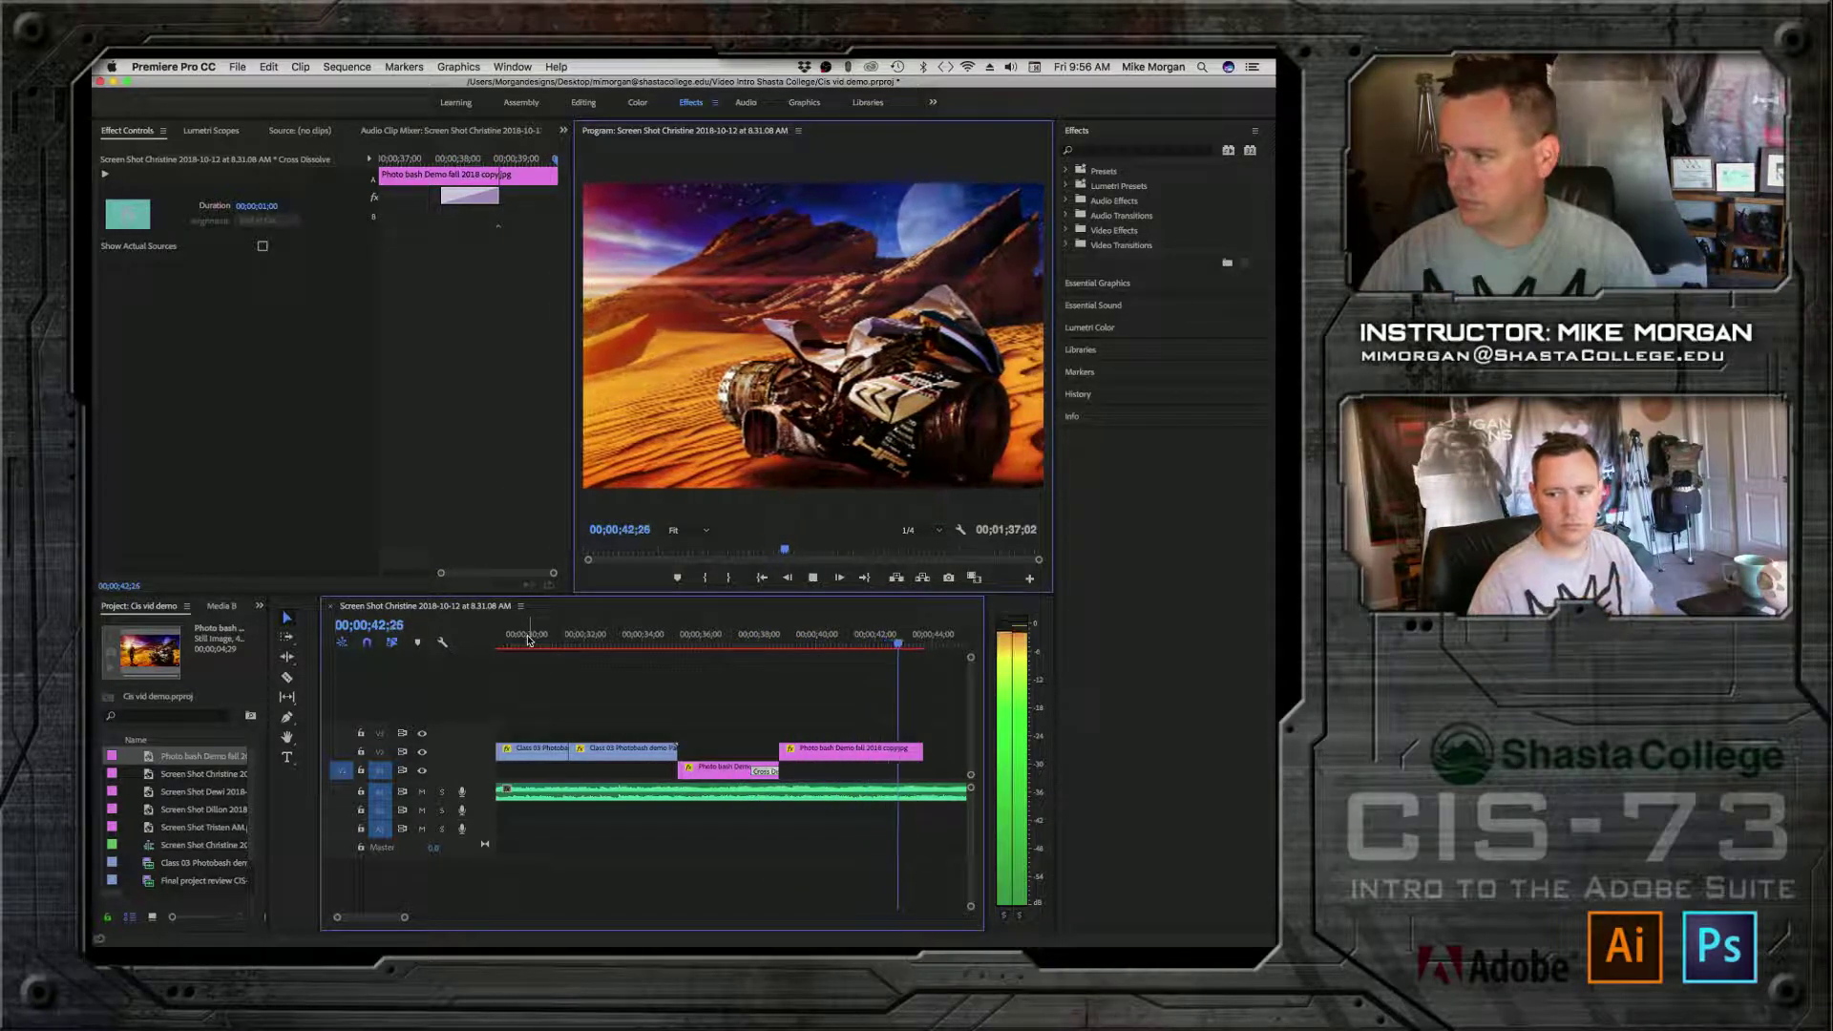
{"action": "key", "text": "space"}
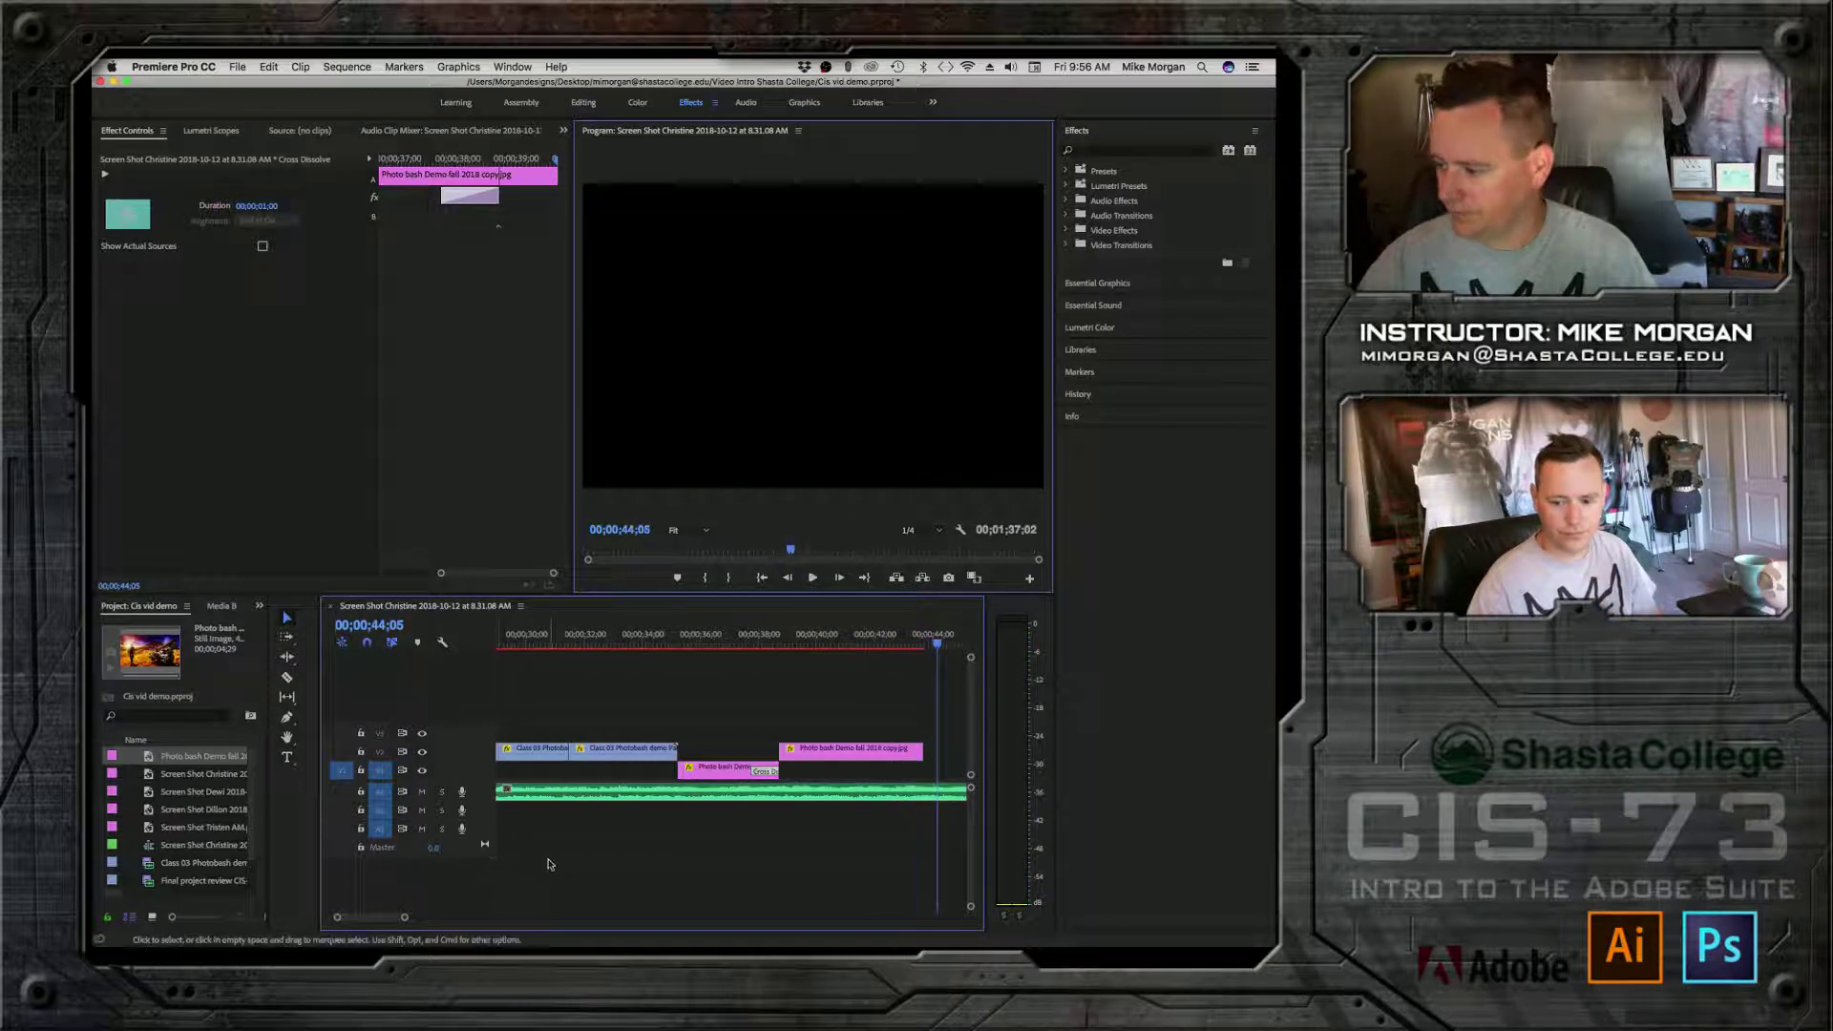
Step: Zoom the timeline out to the whole sequence and import Sequence 01.mp4 into the Project panel
{"action": "left_click_drag", "start_coordinate": [406, 918], "coordinate": [454, 919]}
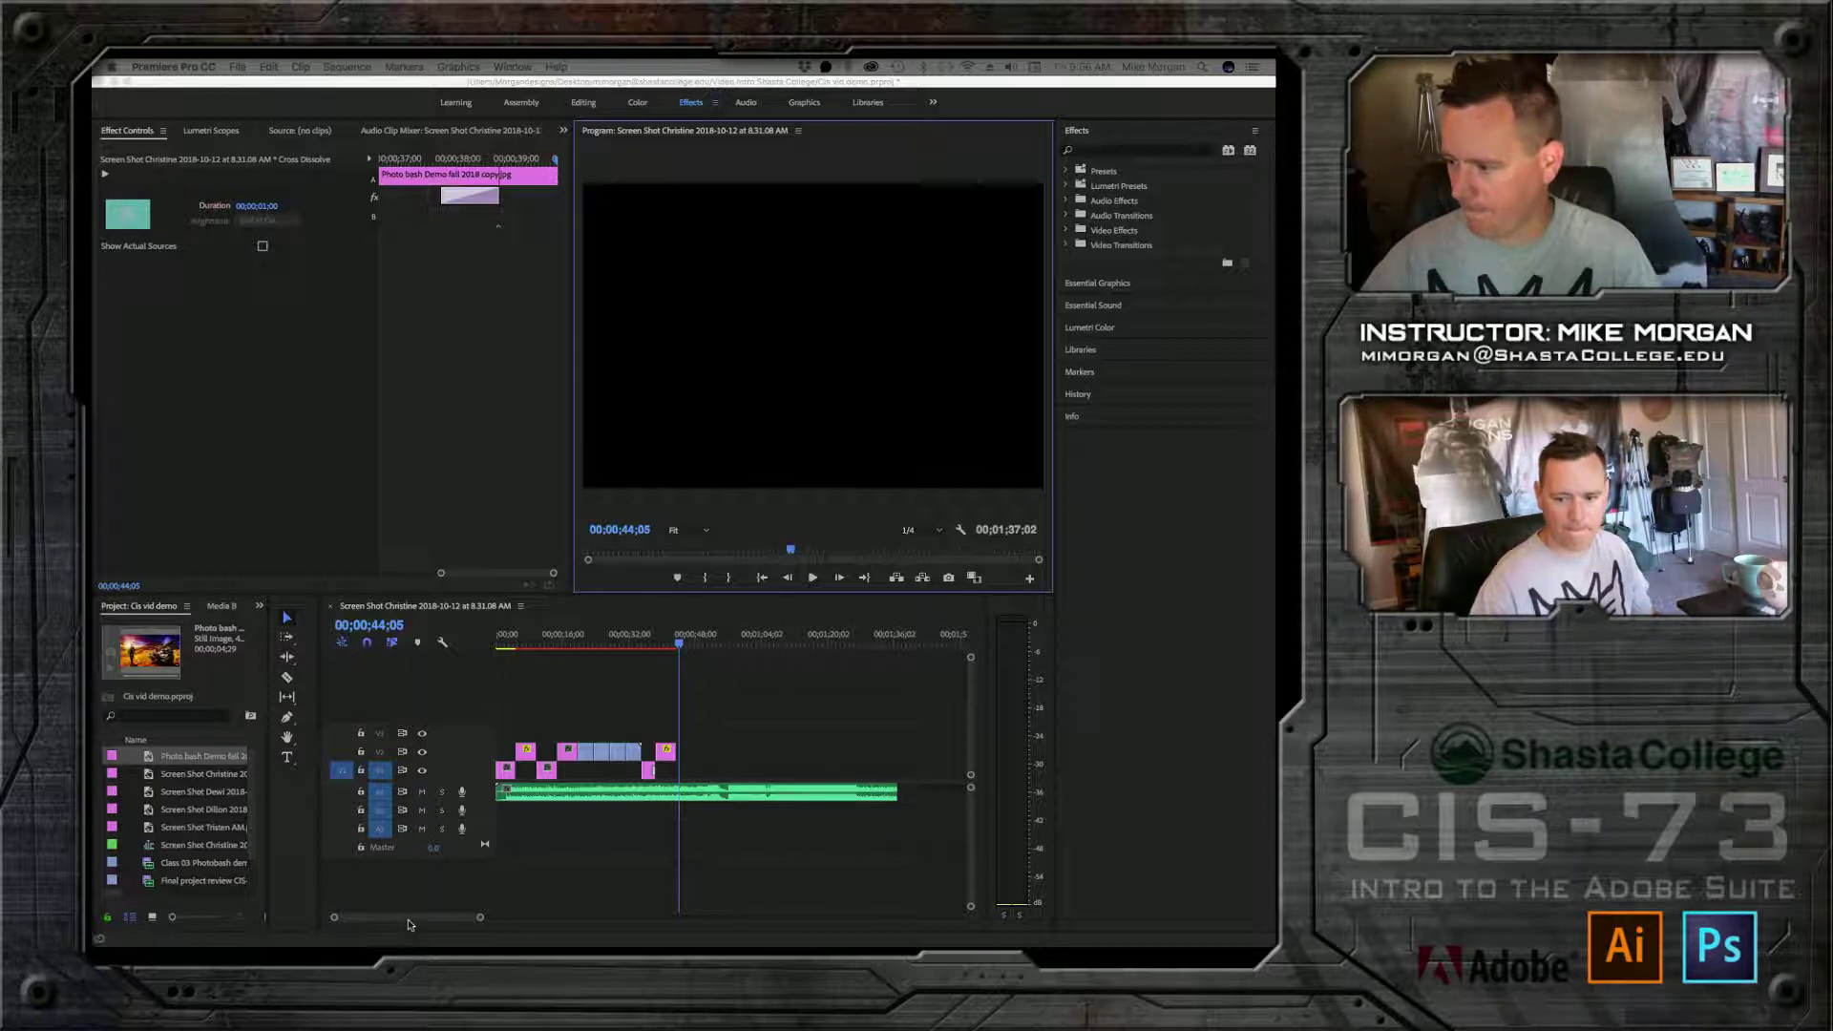
{"action": "left_click", "coordinate": [368, 918]}
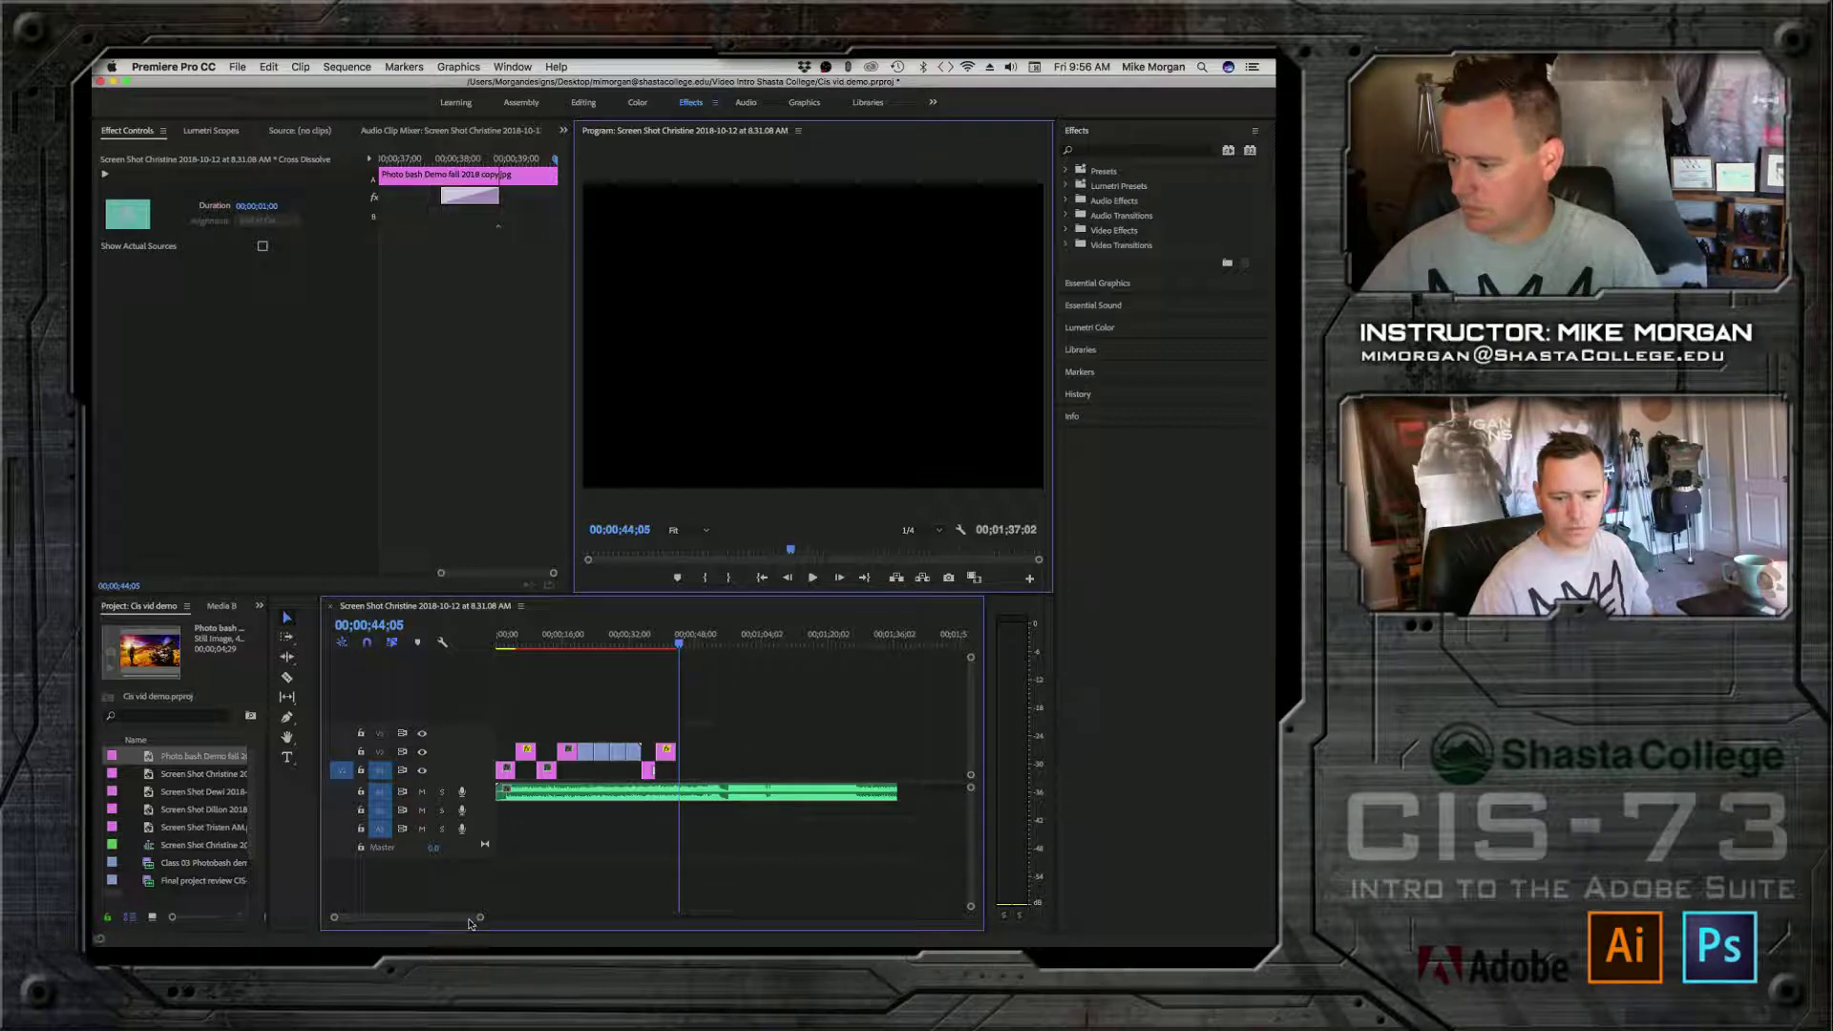
{"action": "left_click_drag", "start_coordinate": [475, 919], "coordinate": [494, 920]}
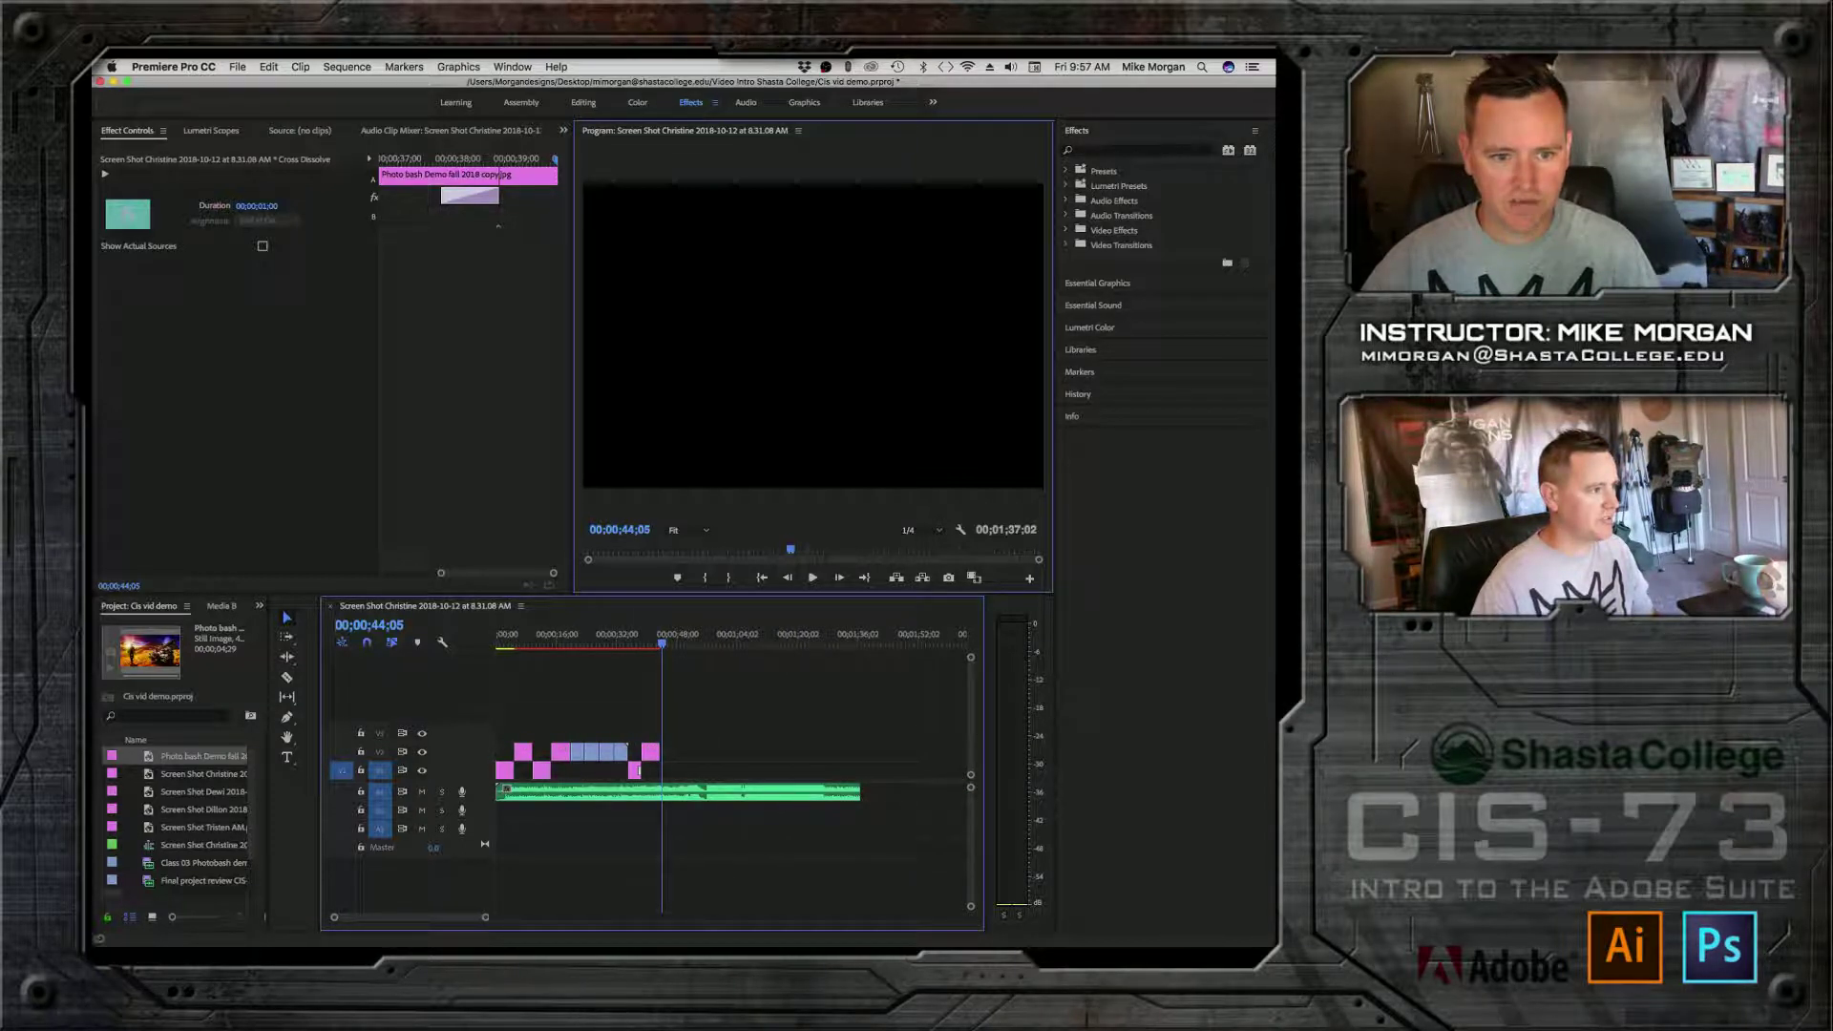
{"action": "left_click_drag", "start_coordinate": [164, 859], "coordinate": [189, 886]}
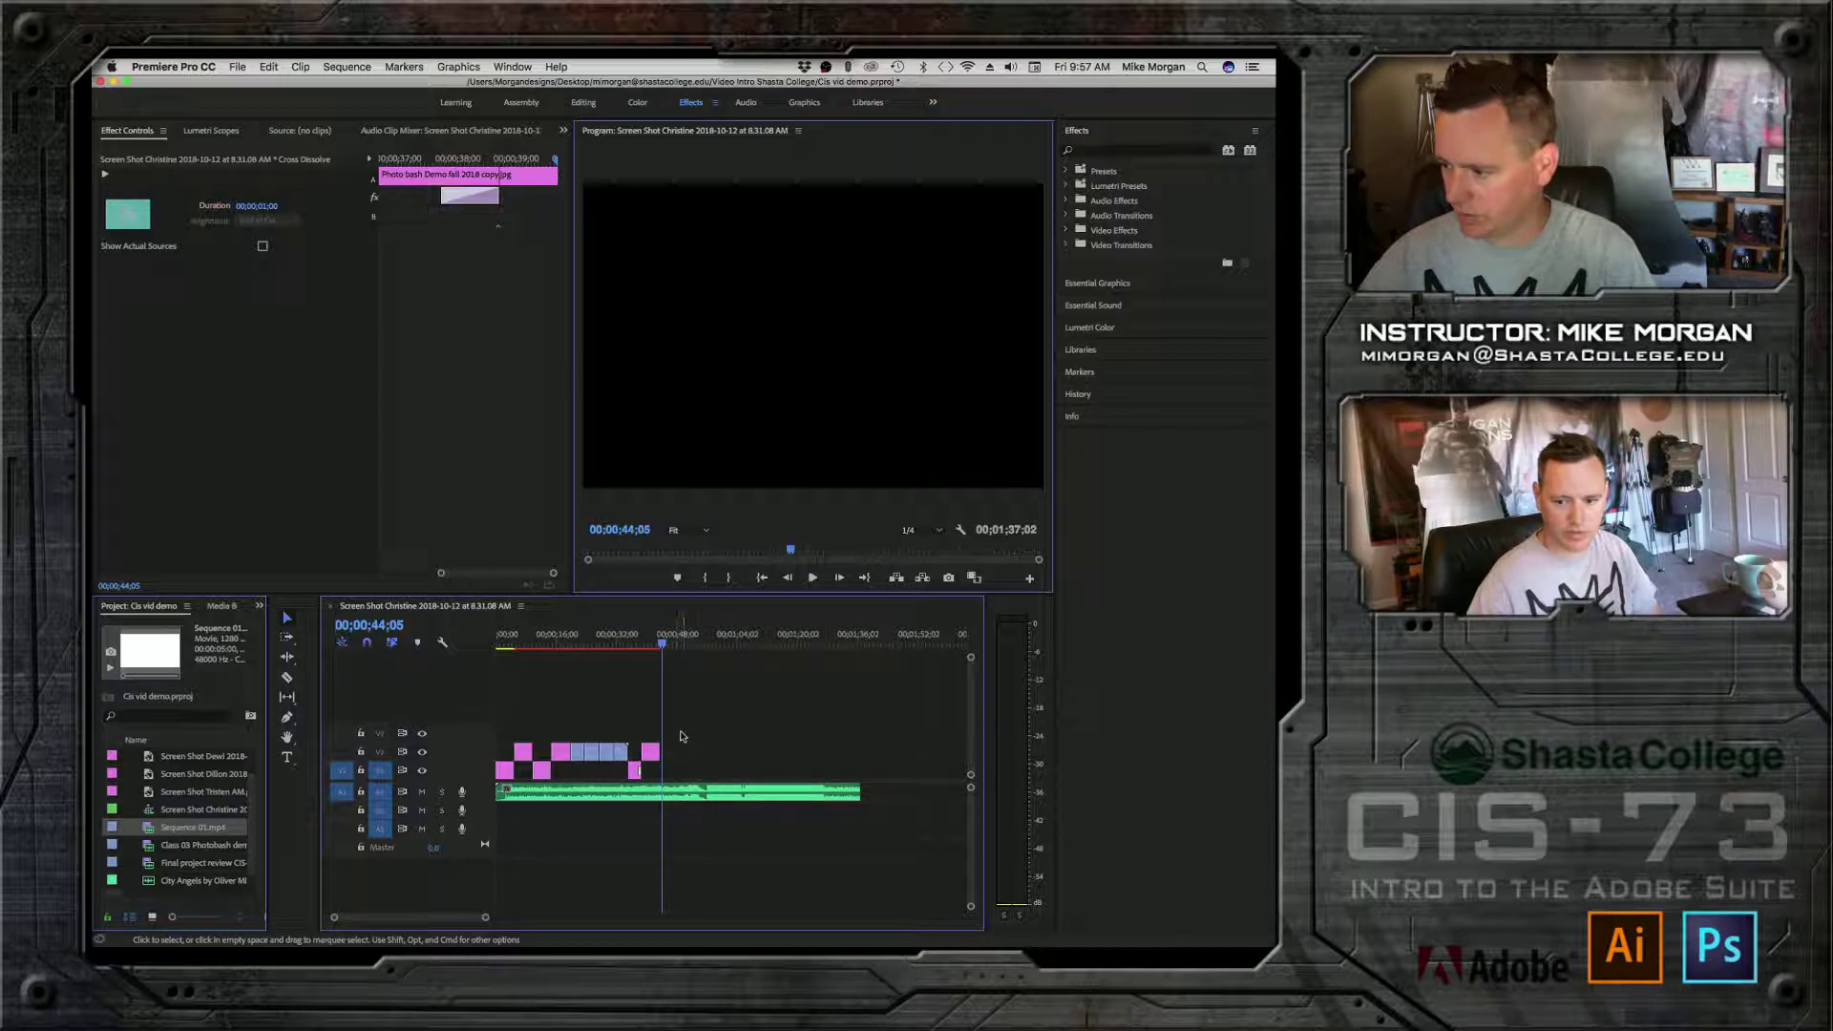
Step: Add Sequence 01.mp4 to V2 and shift the photobash stills 00;00;05;13 later
{"action": "left_click_drag", "start_coordinate": [174, 832], "coordinate": [691, 753]}
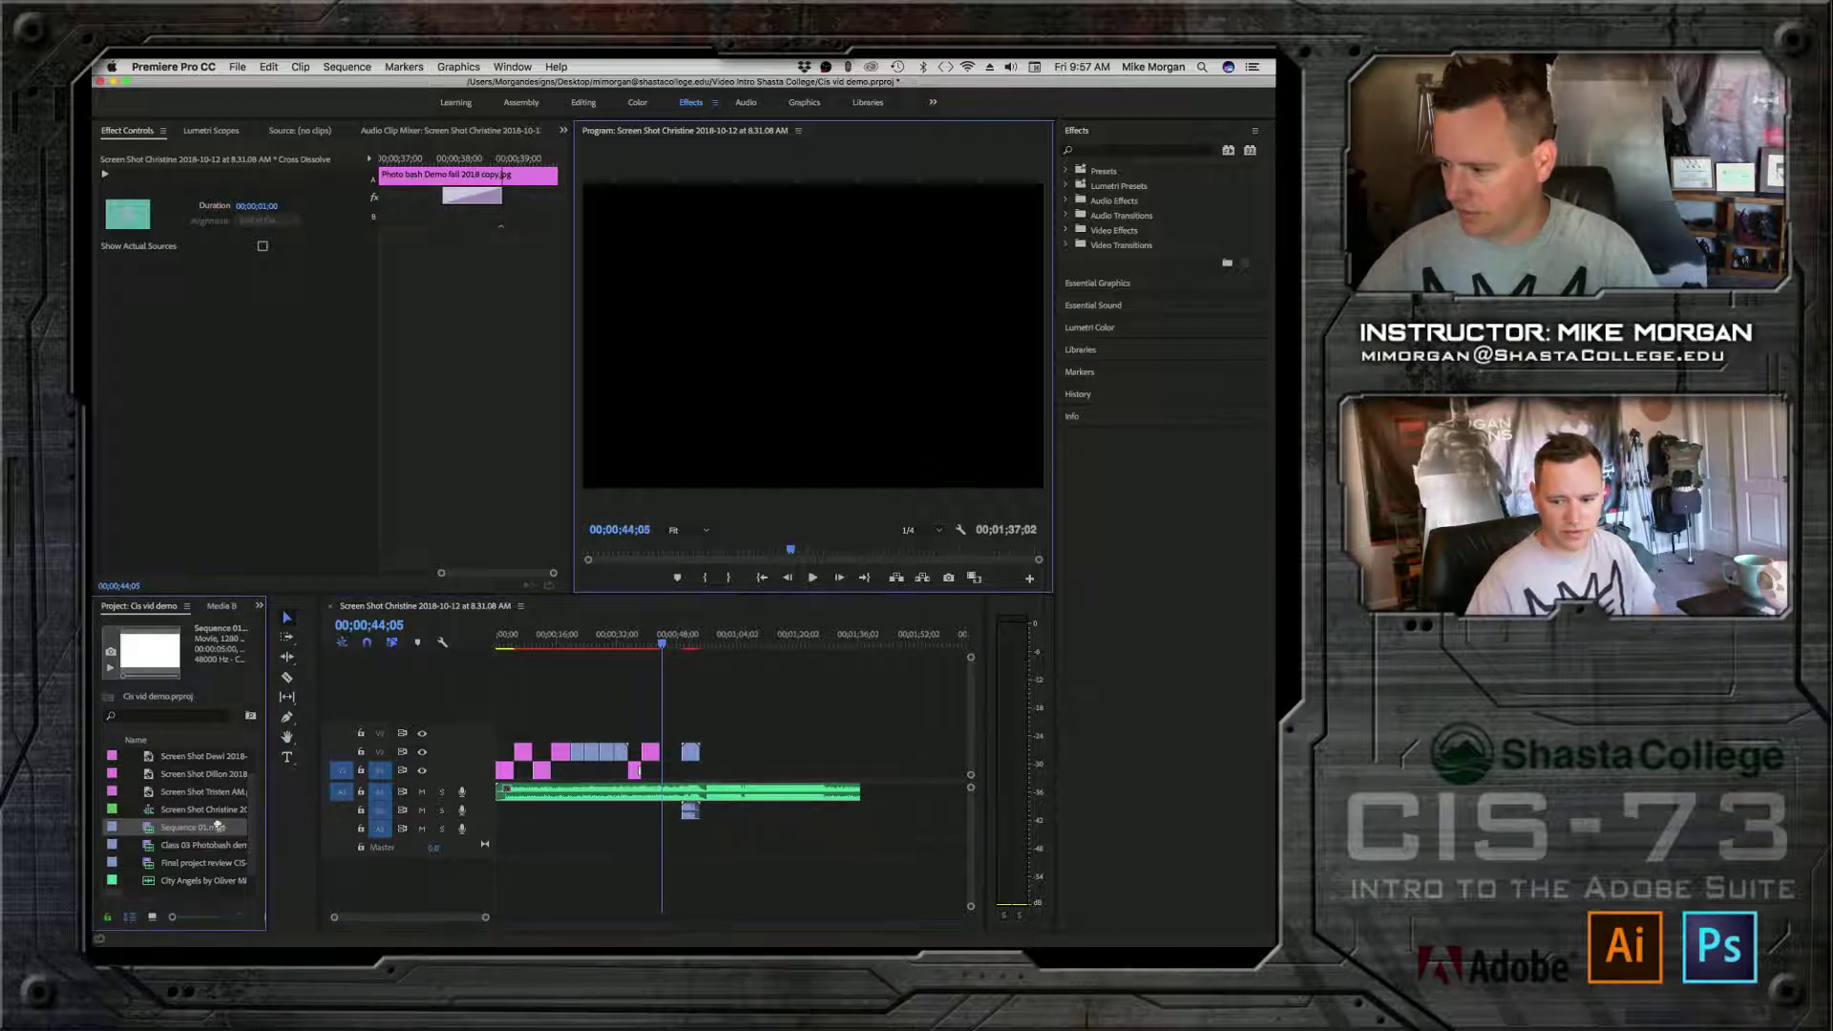
{"action": "left_click_drag", "start_coordinate": [686, 752], "coordinate": [737, 754]}
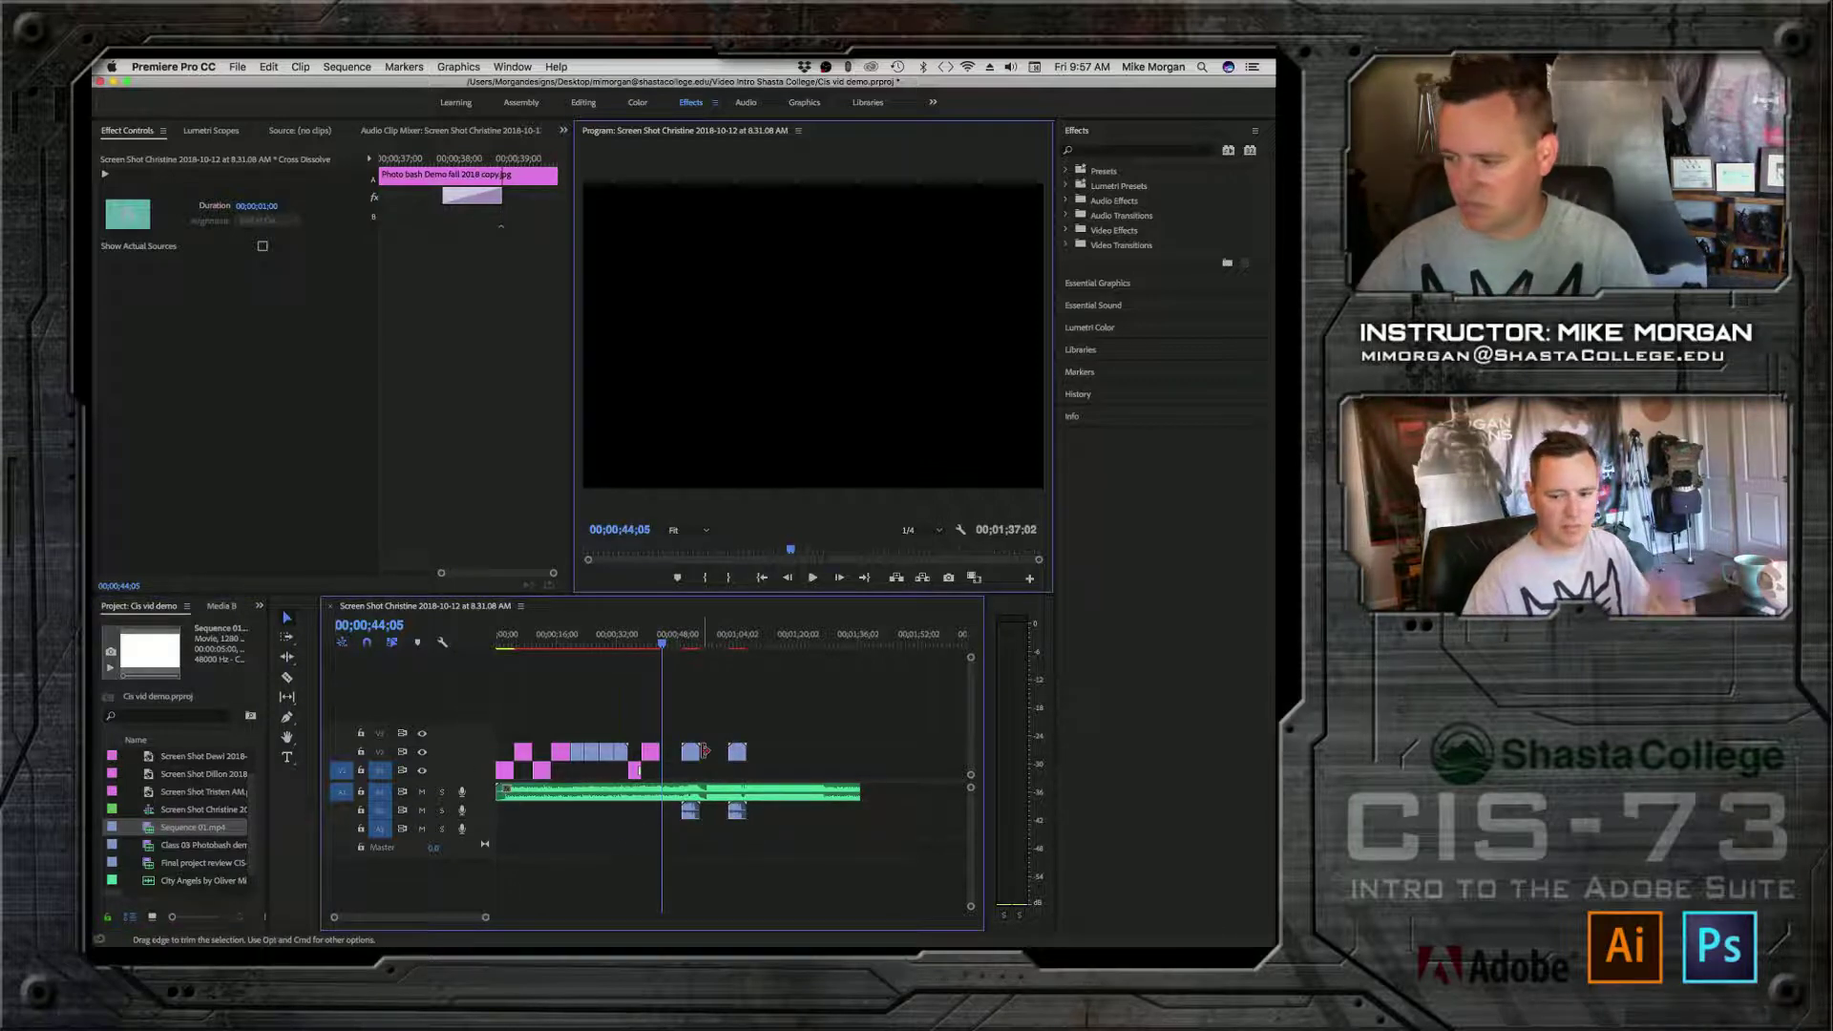
{"action": "left_click", "coordinate": [500, 734]}
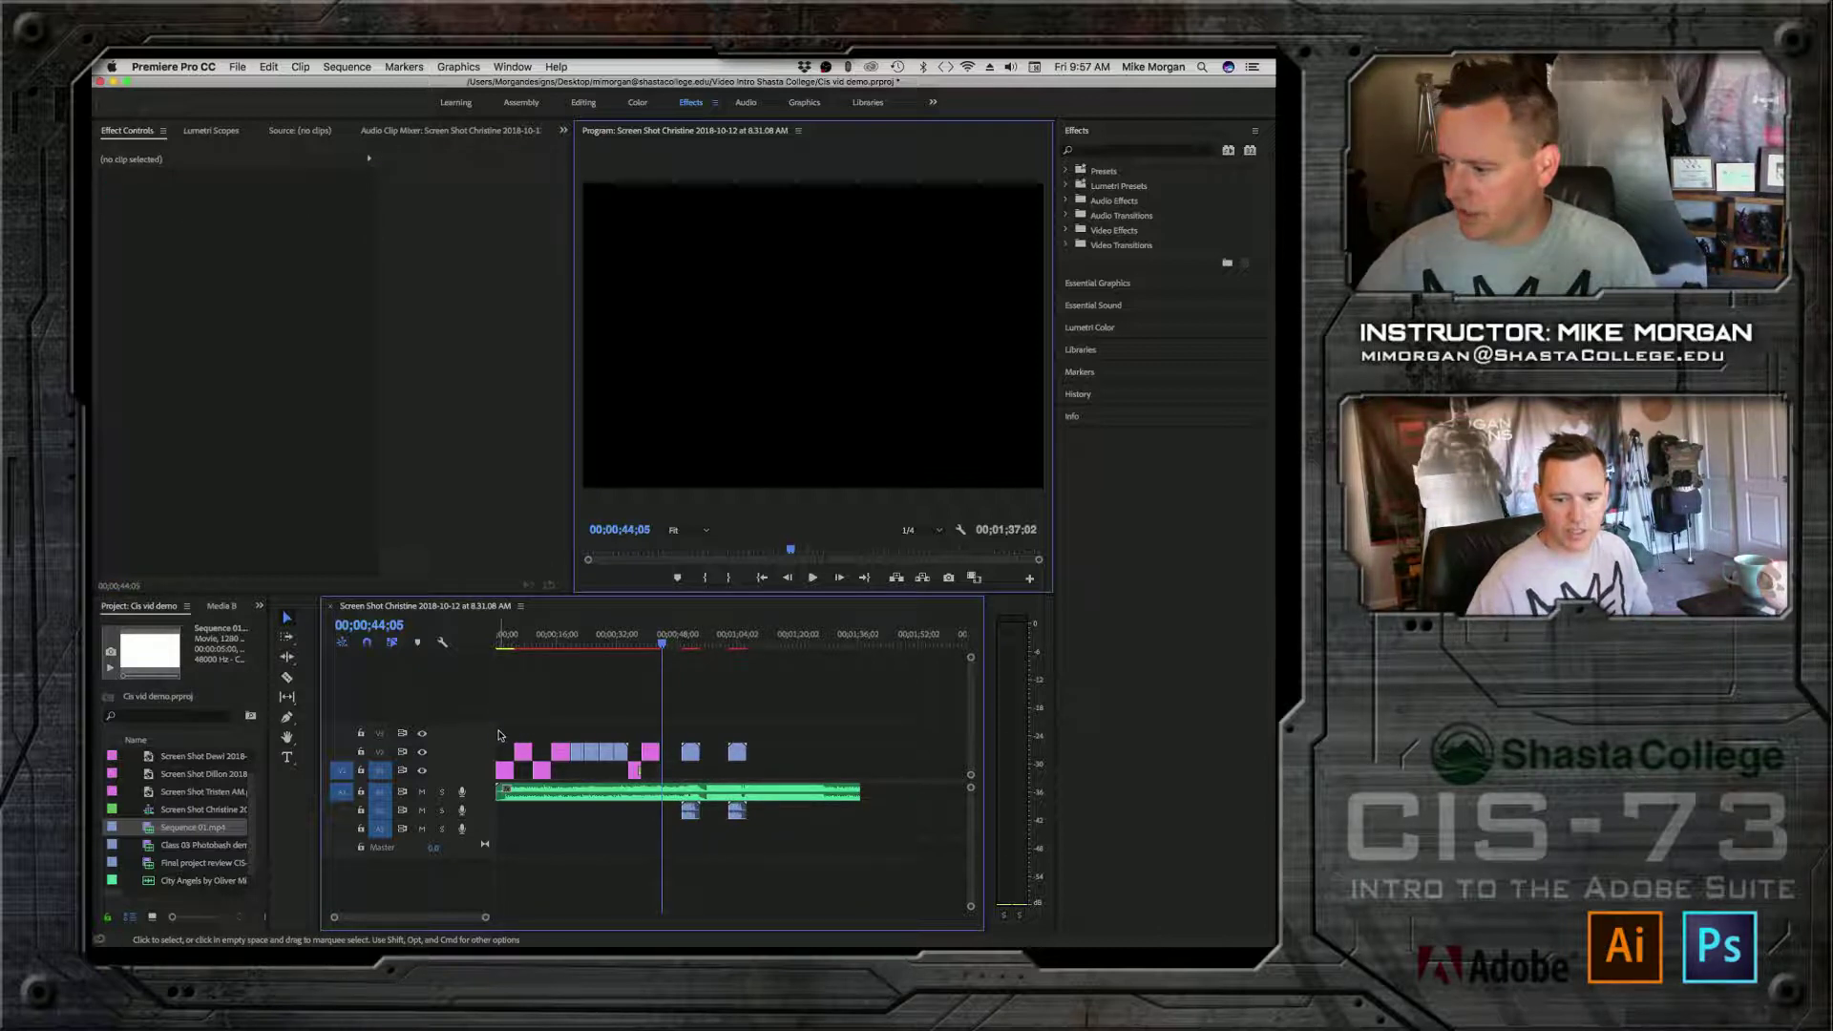
{"action": "left_click_drag", "start_coordinate": [500, 734], "coordinate": [703, 771]}
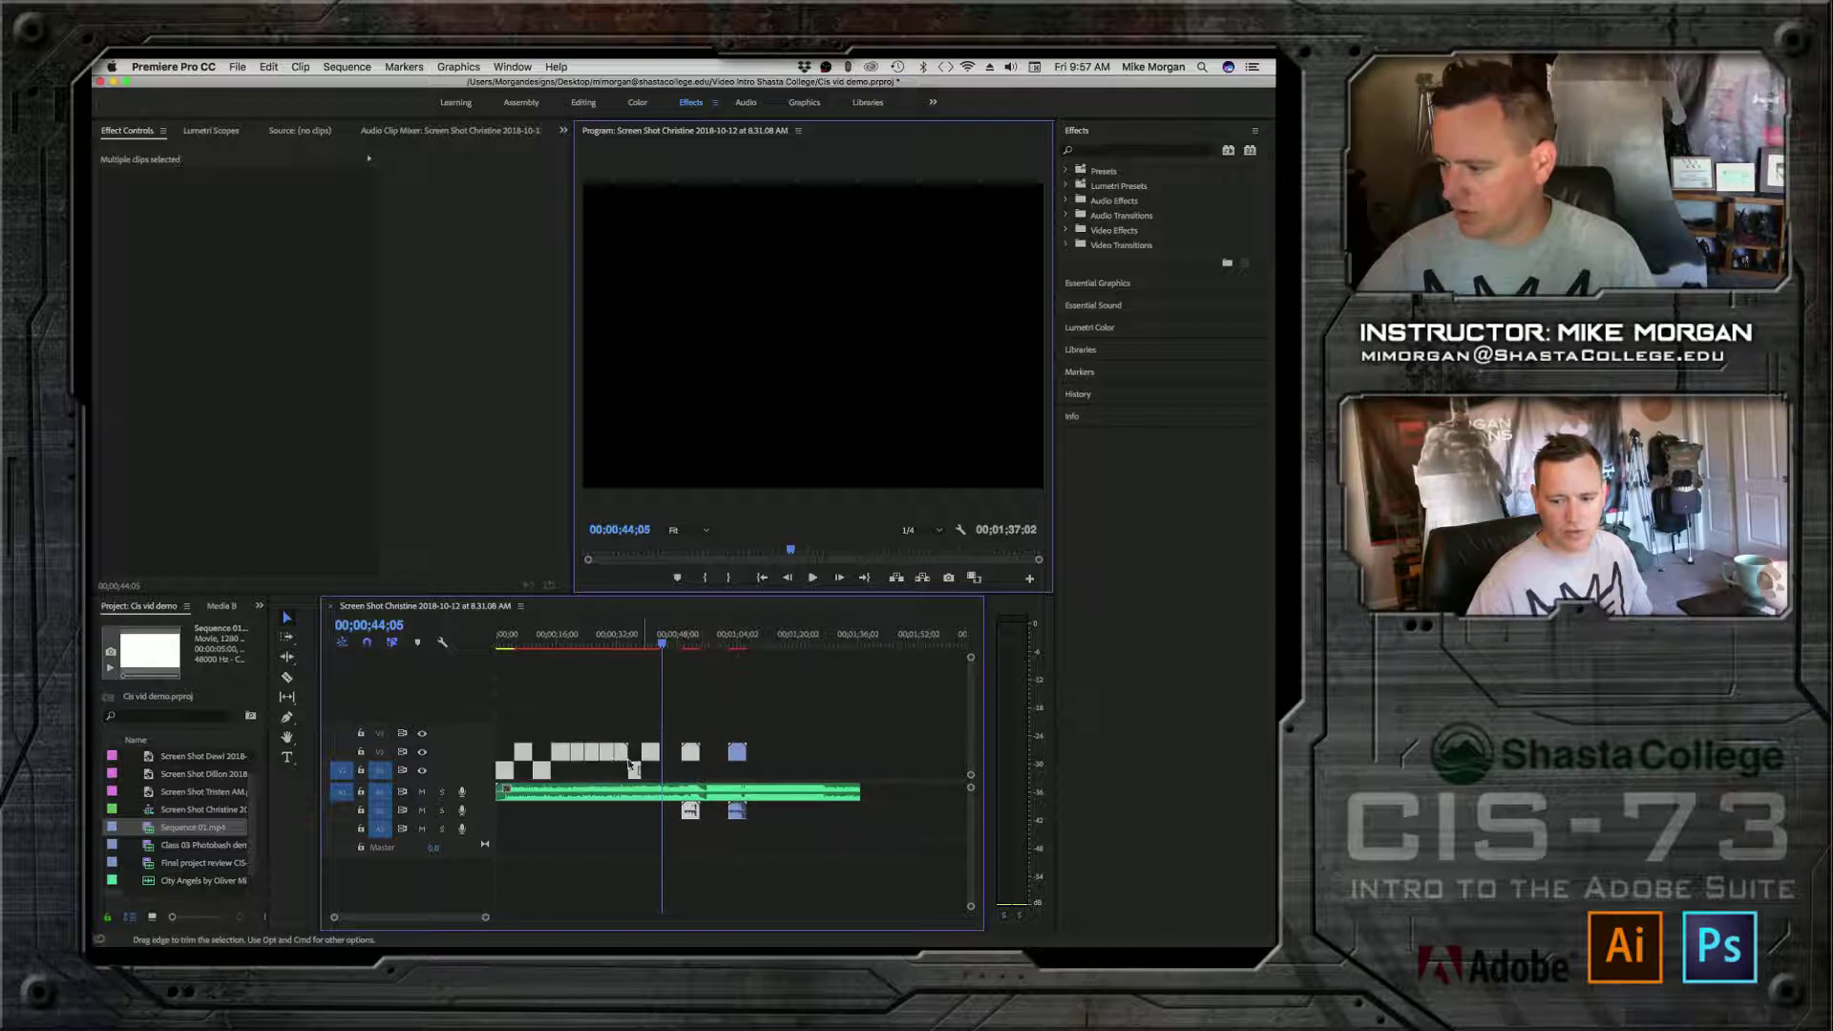
{"action": "left_click_drag", "start_coordinate": [529, 754], "coordinate": [555, 761]}
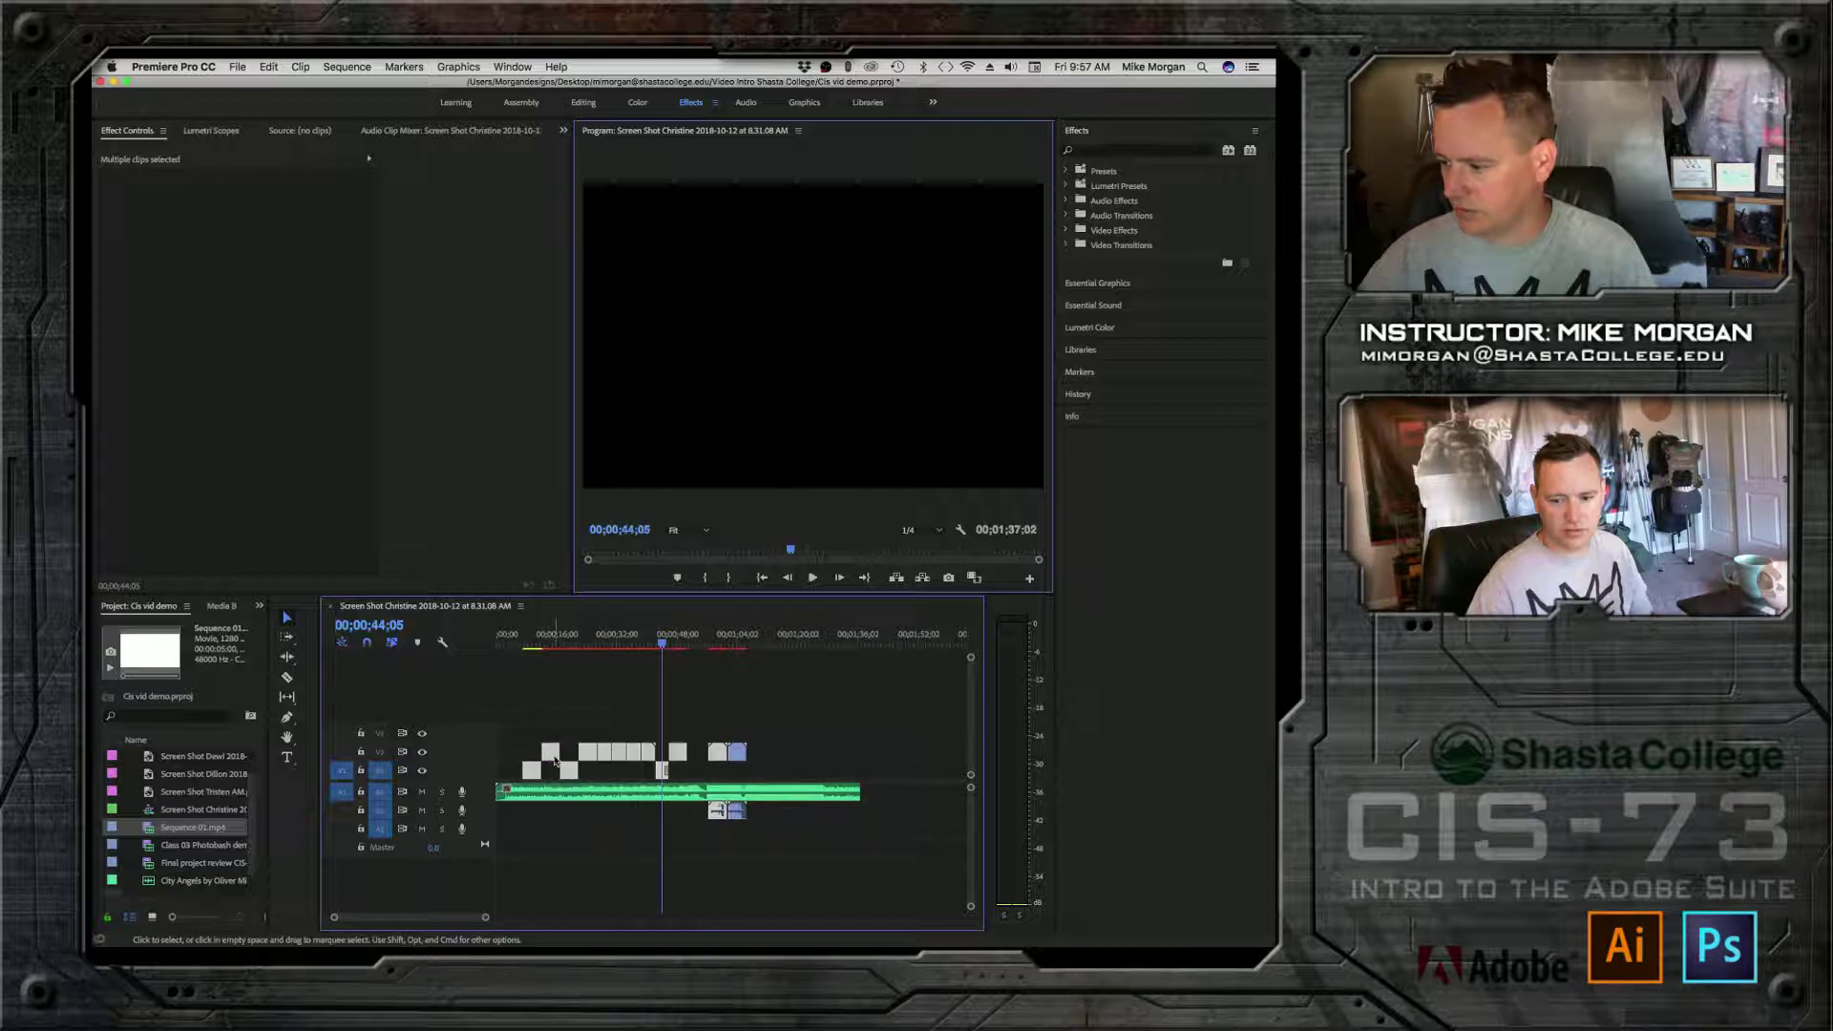
{"action": "left_click", "coordinate": [799, 758]}
{"action": "left_click", "coordinate": [738, 756]}
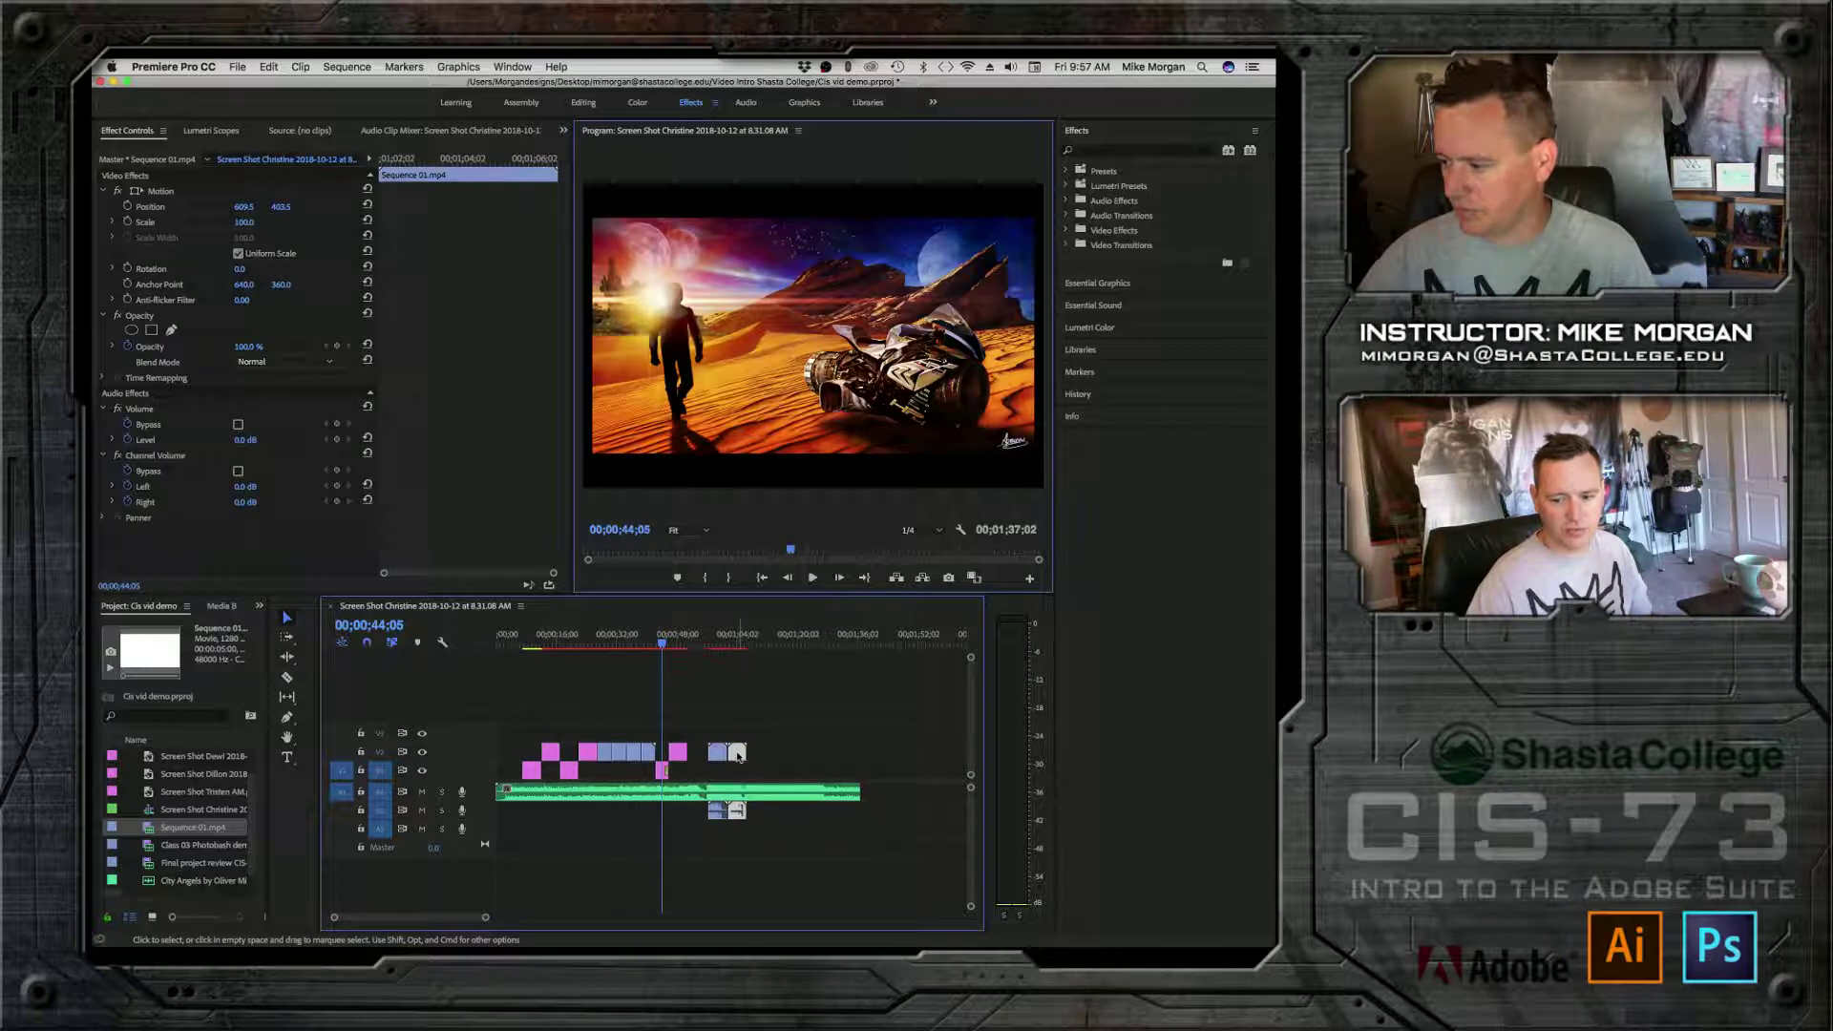
Step: Move the Sequence 01.mp4 clip to 00;00;00;00 and preview the Shasta College title from the start
{"action": "left_click_drag", "start_coordinate": [738, 756], "coordinate": [509, 754]}
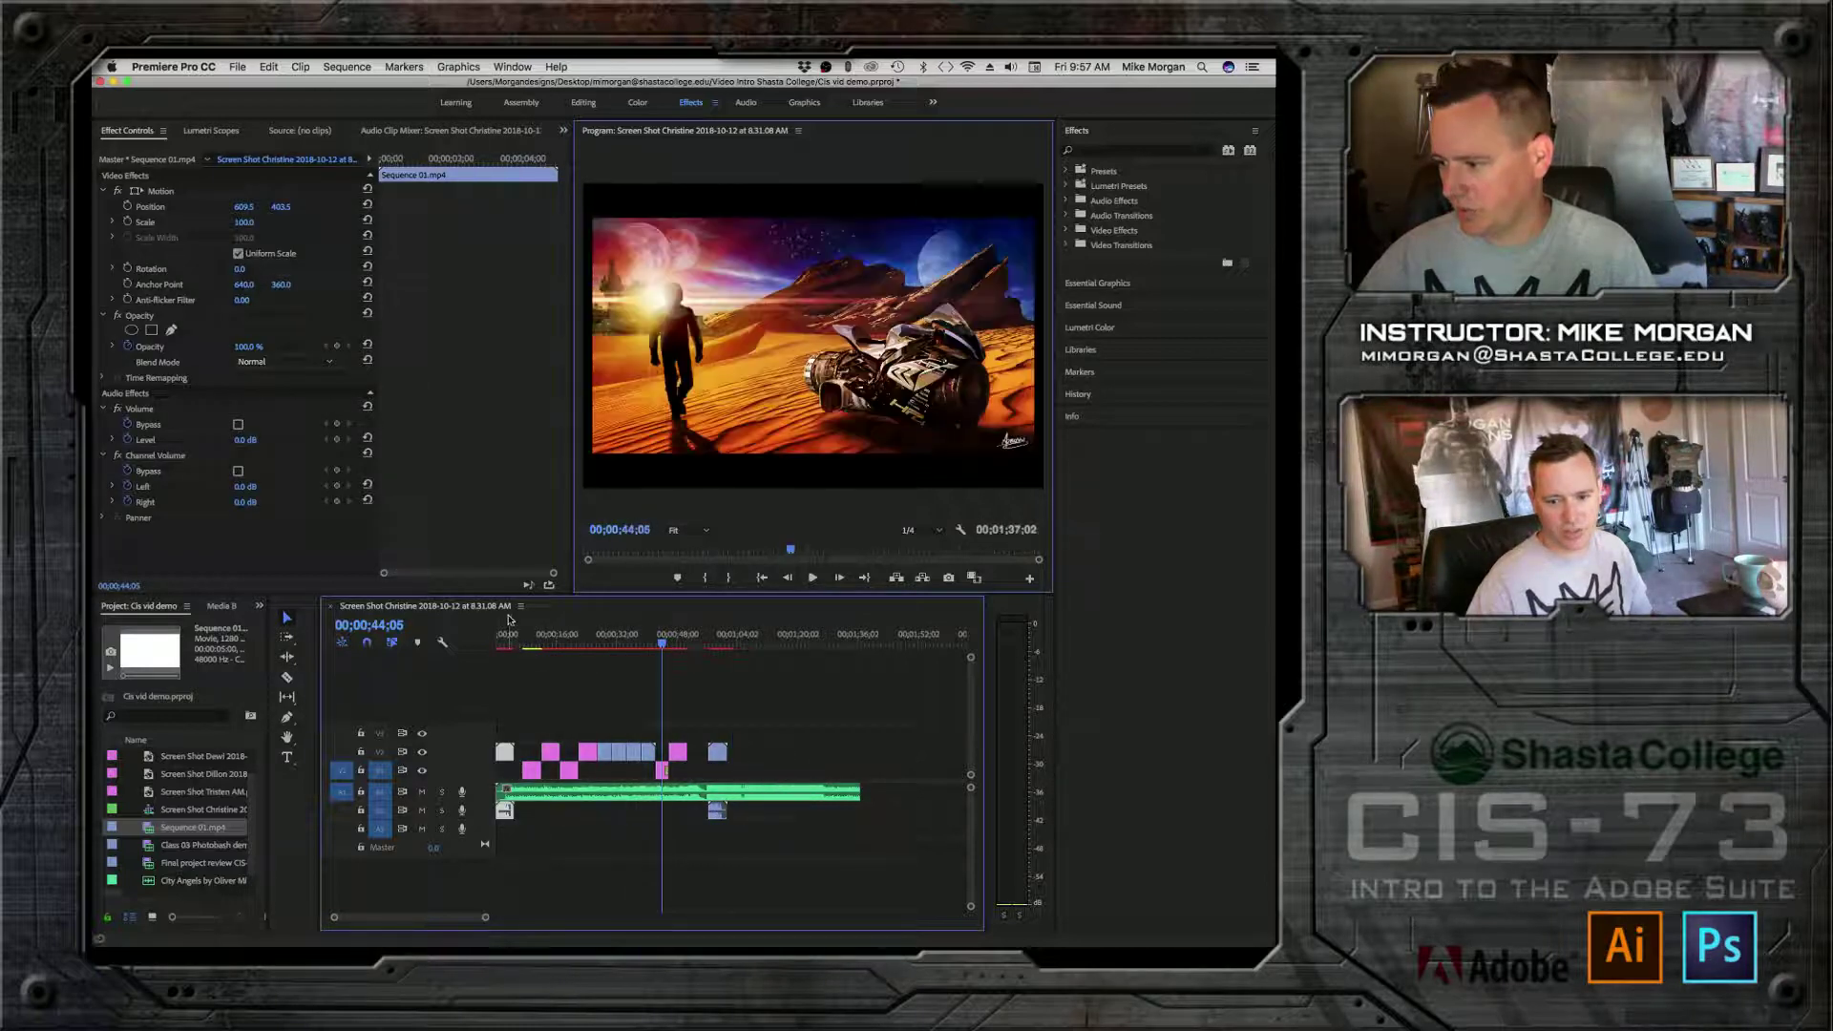
{"action": "key", "text": "space"}
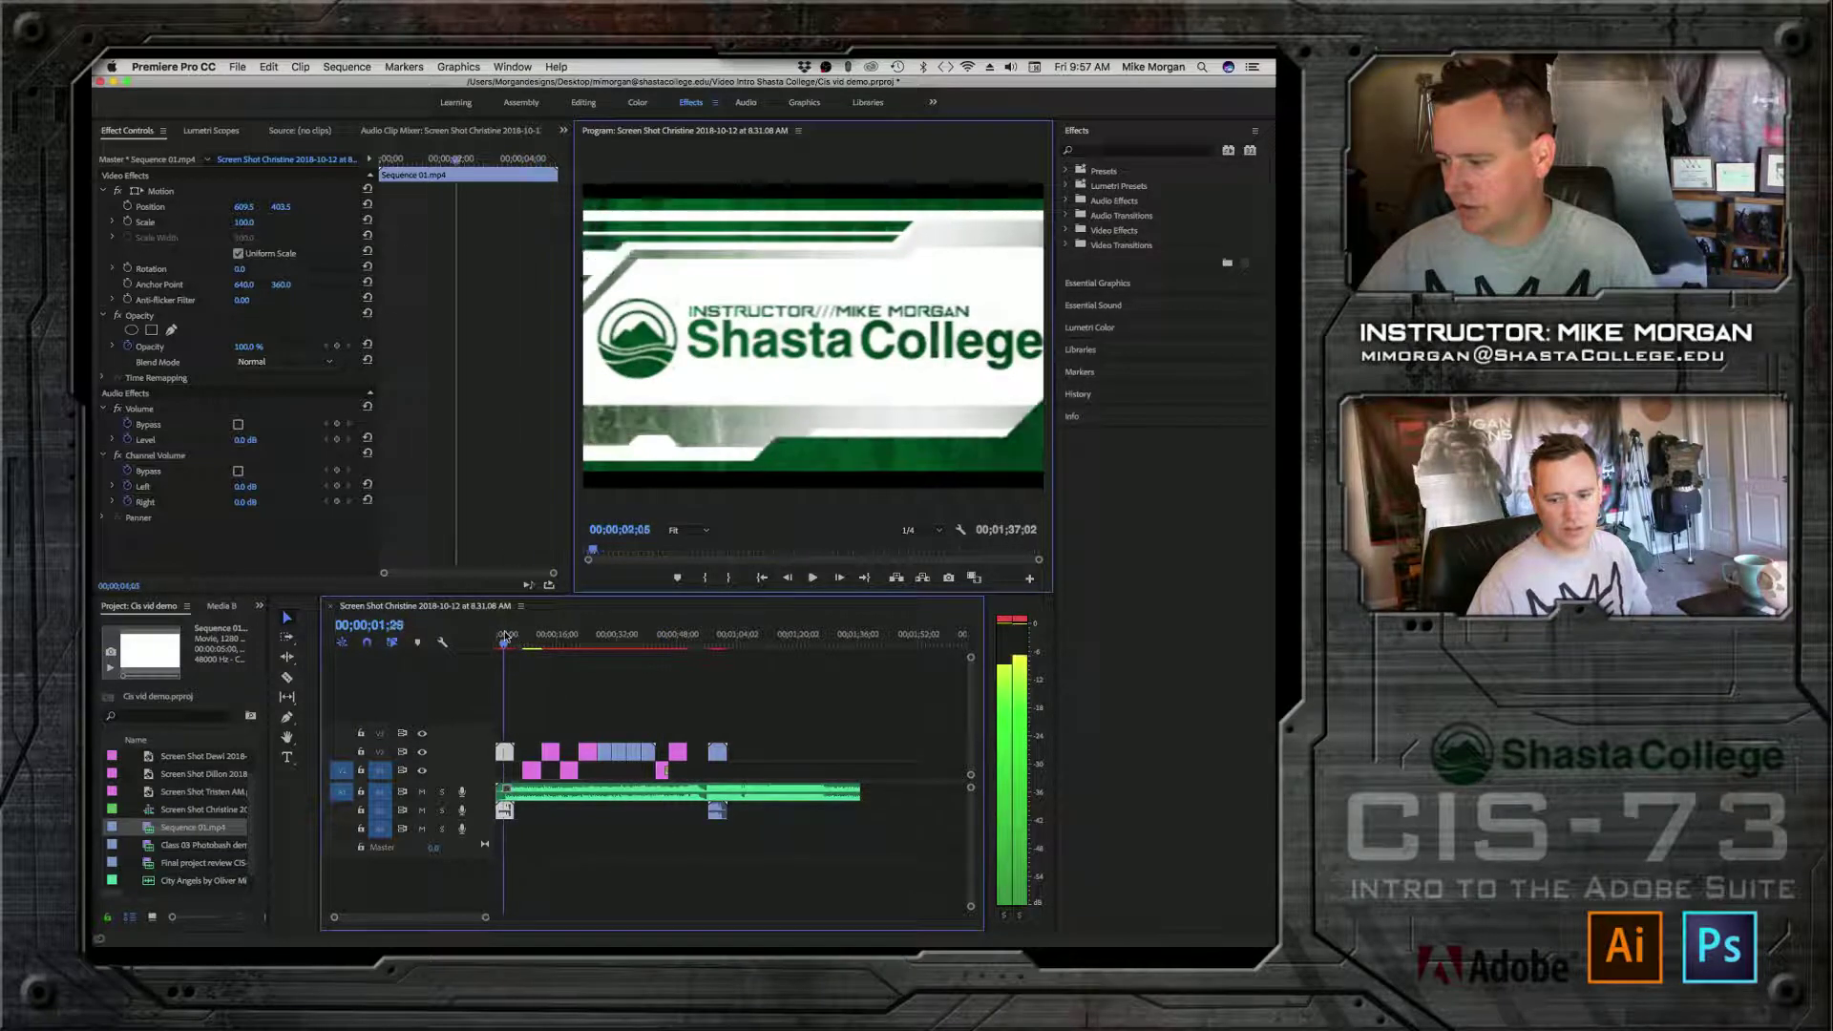
{"action": "left_click", "coordinate": [495, 635]}
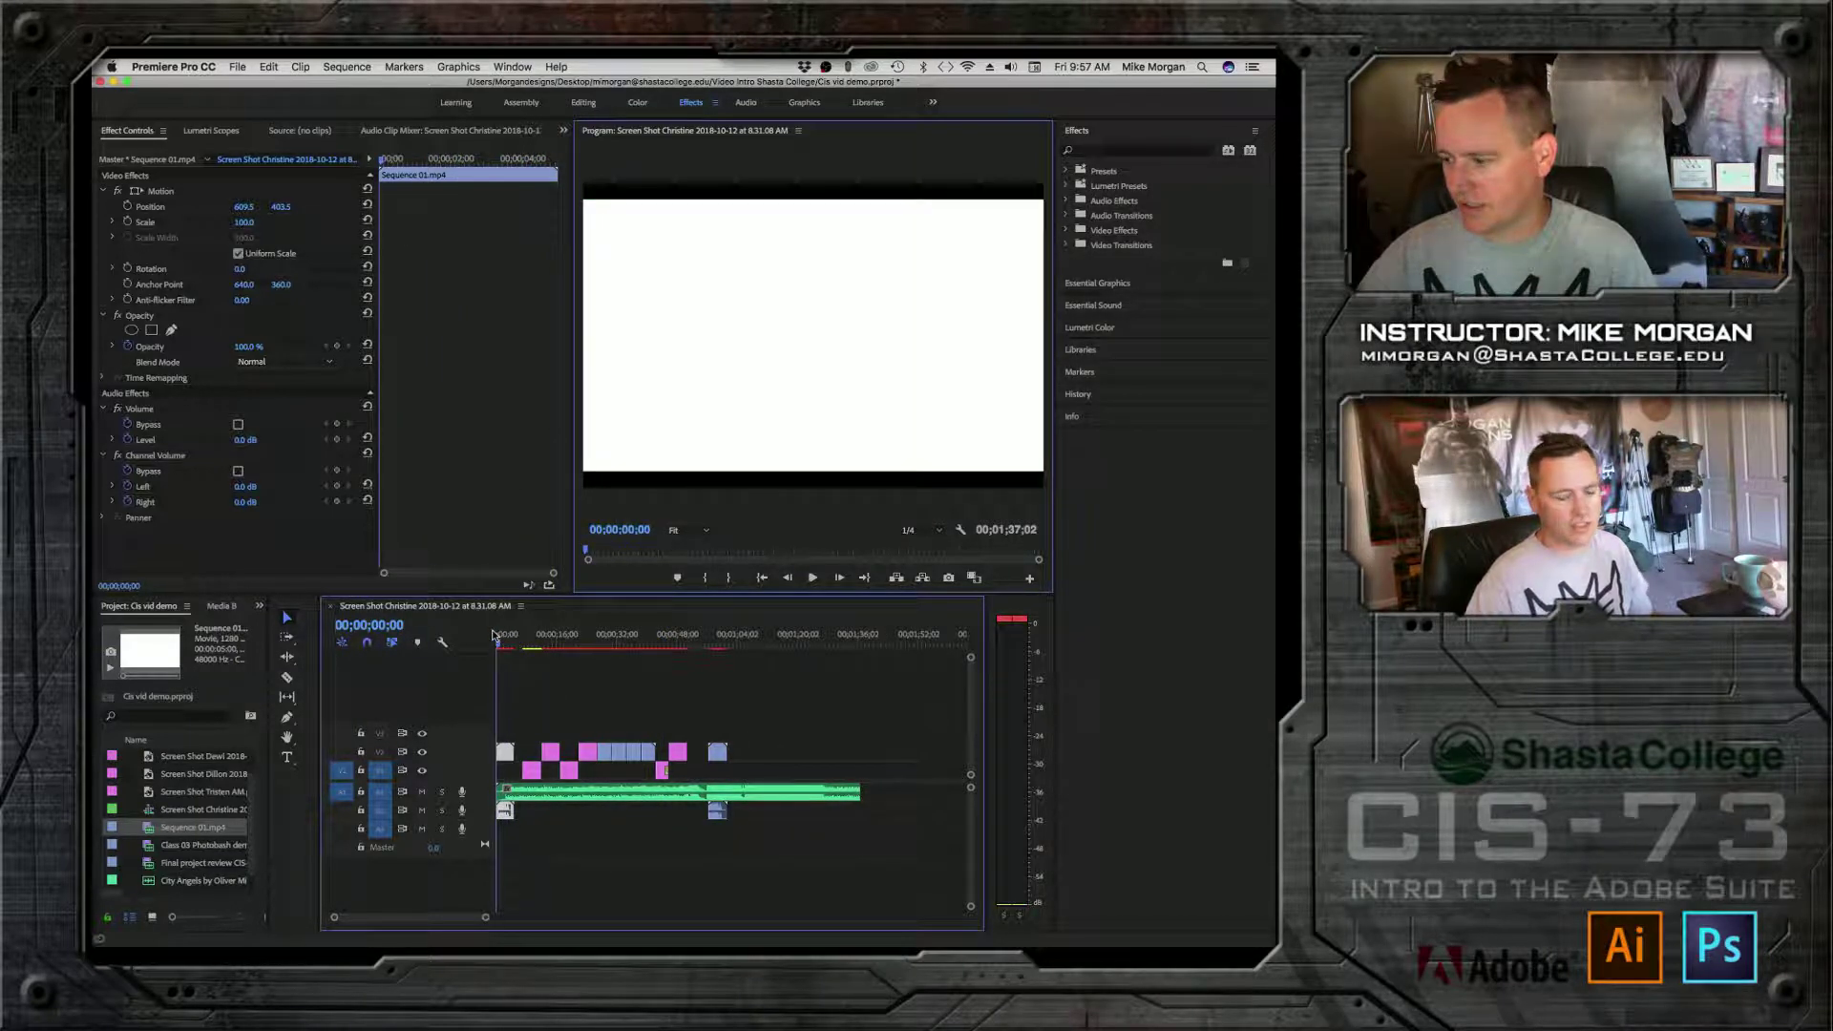
{"action": "key", "text": "space"}
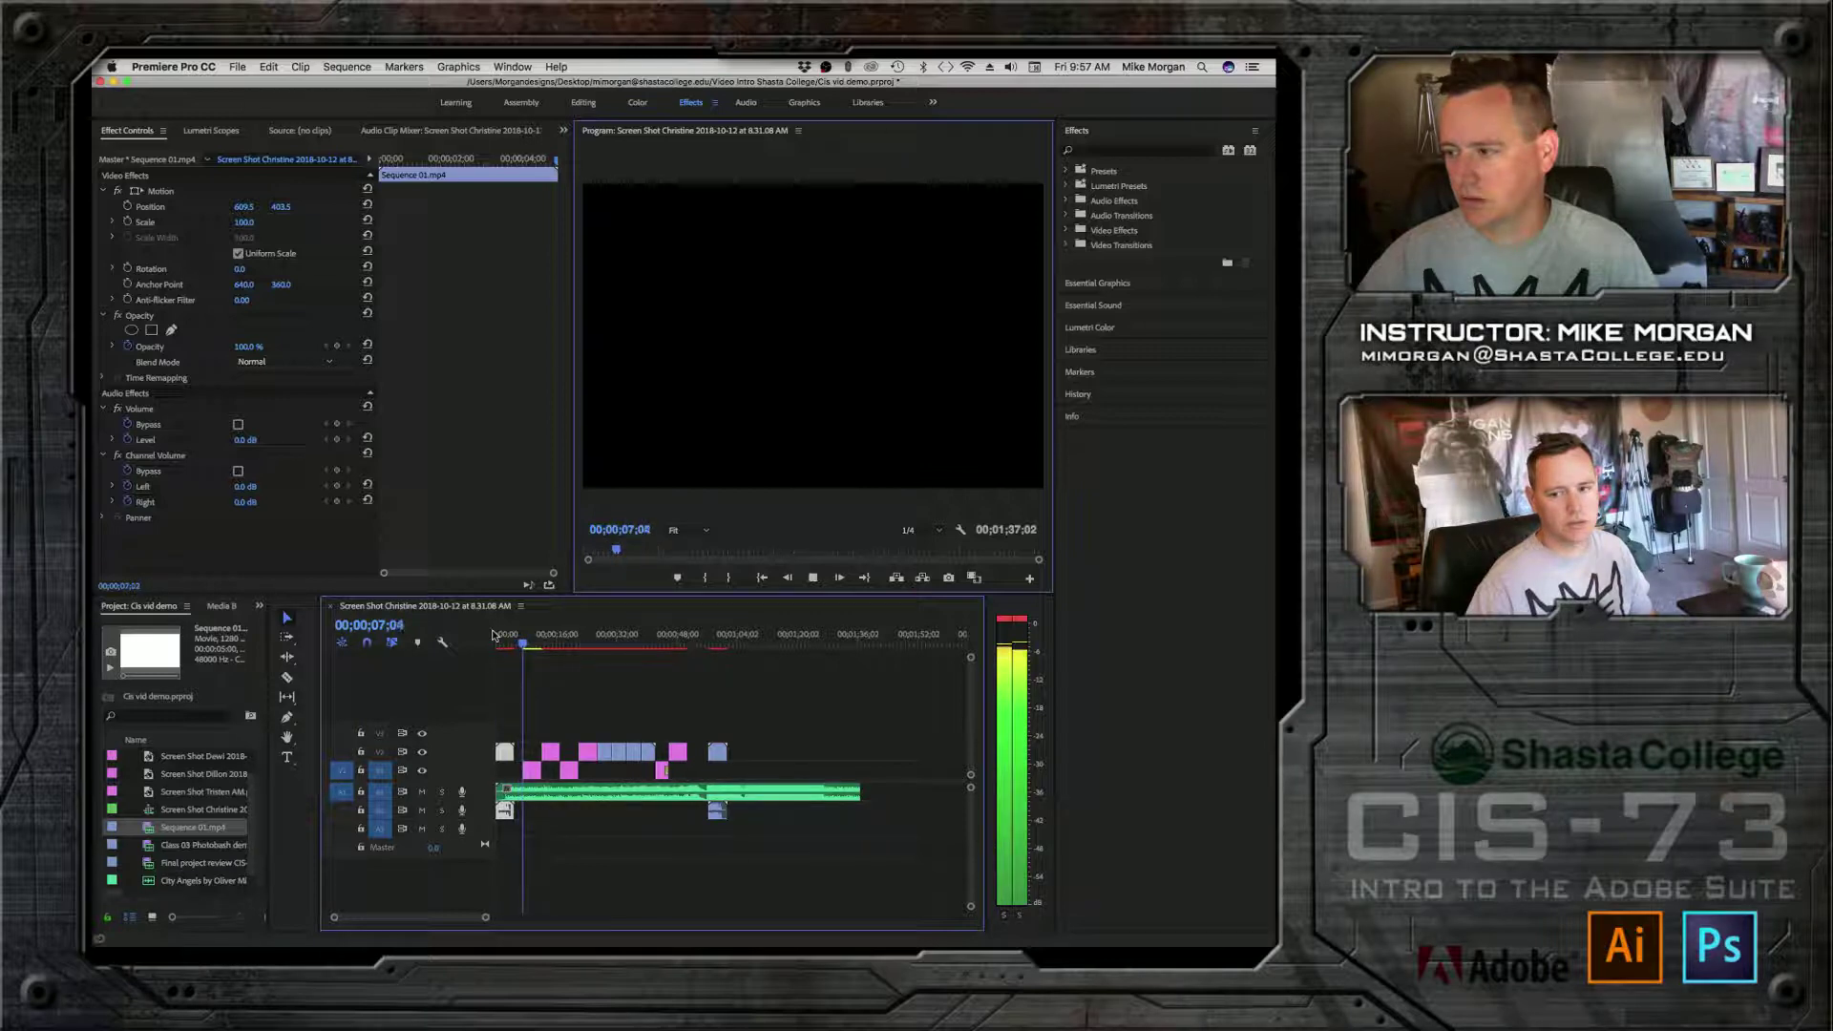
{"action": "key", "text": "space"}
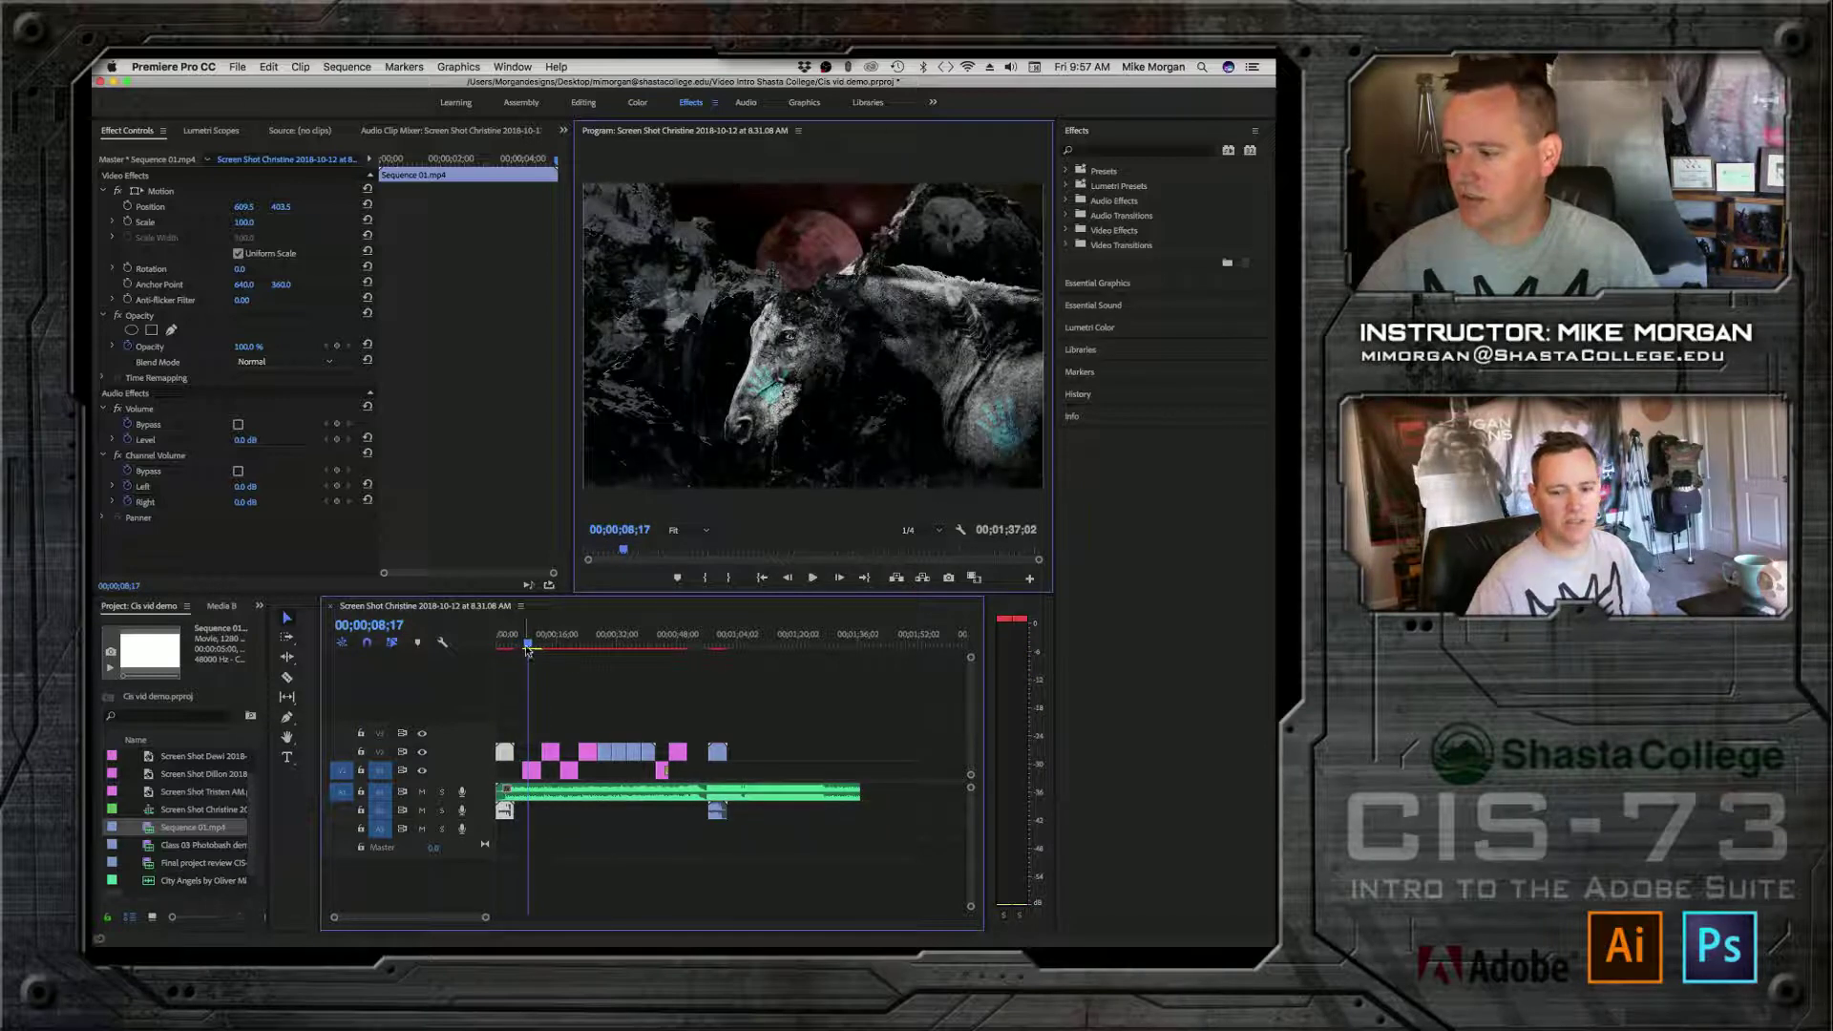
{"action": "left_click_drag", "start_coordinate": [527, 650], "coordinate": [478, 643]}
{"action": "key", "text": "space"}
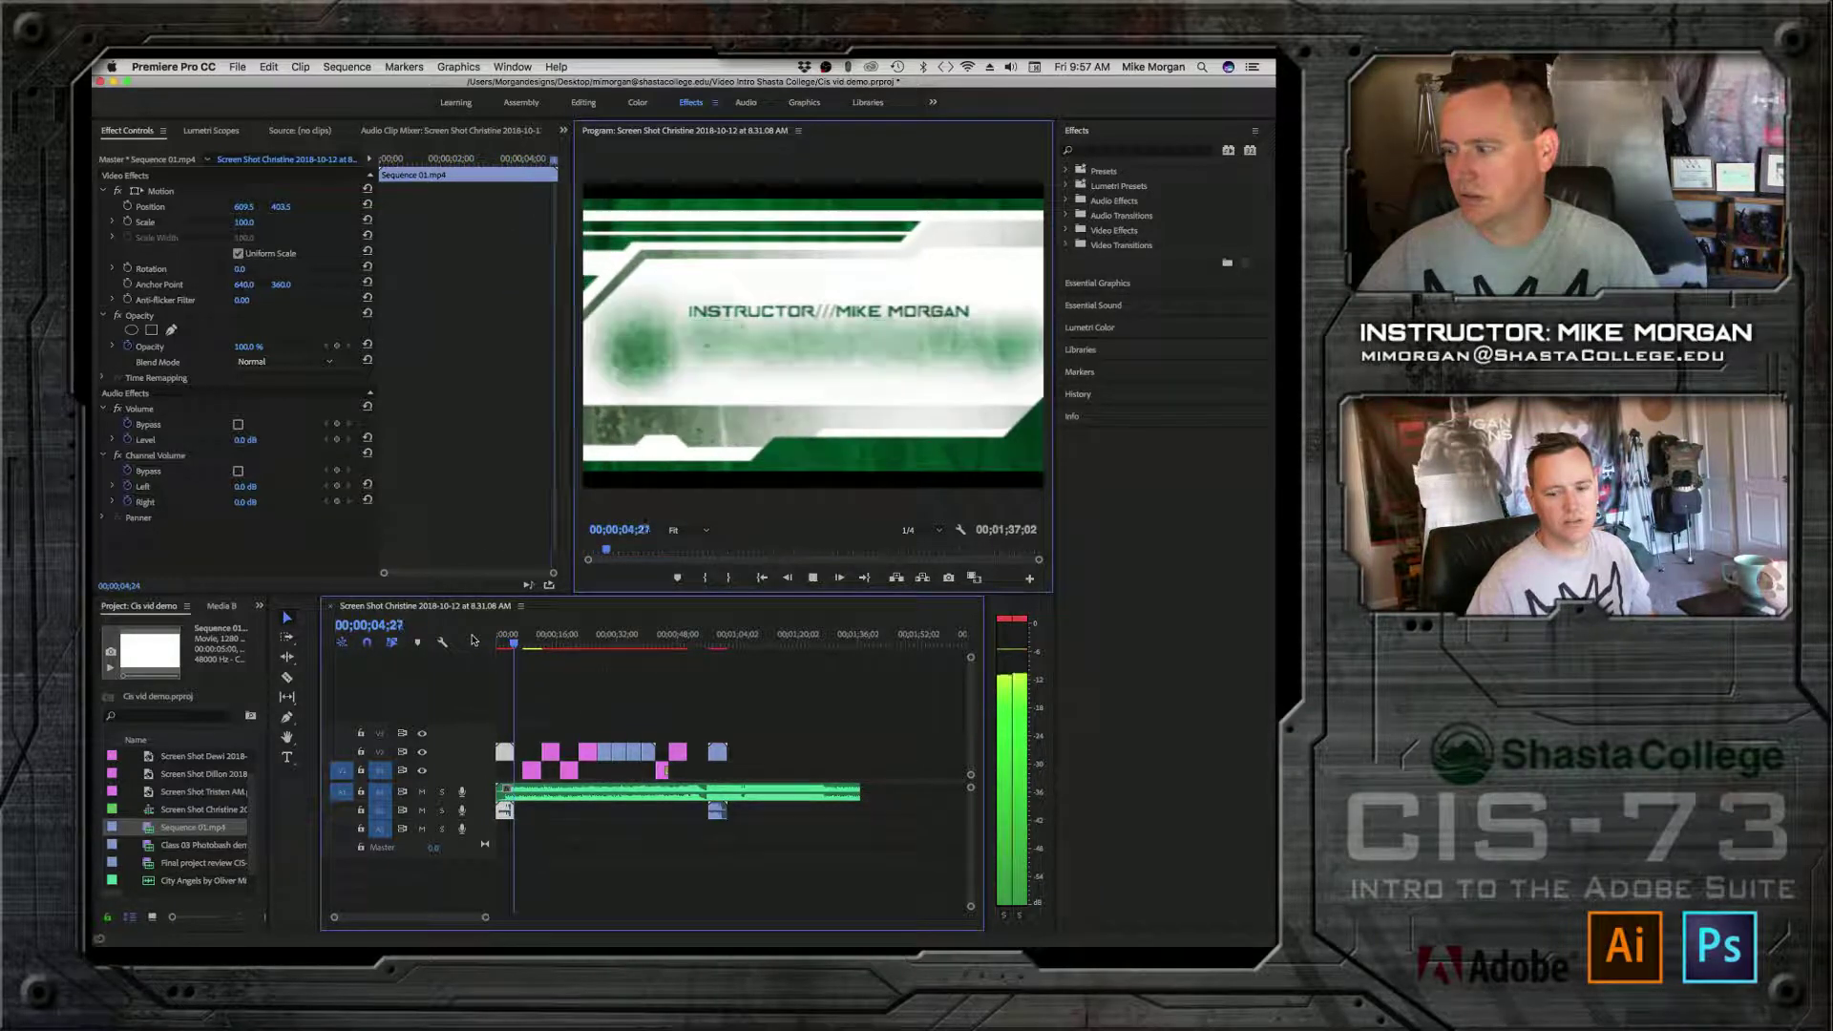
{"action": "key", "text": "space"}
{"action": "left_click", "coordinate": [505, 640]}
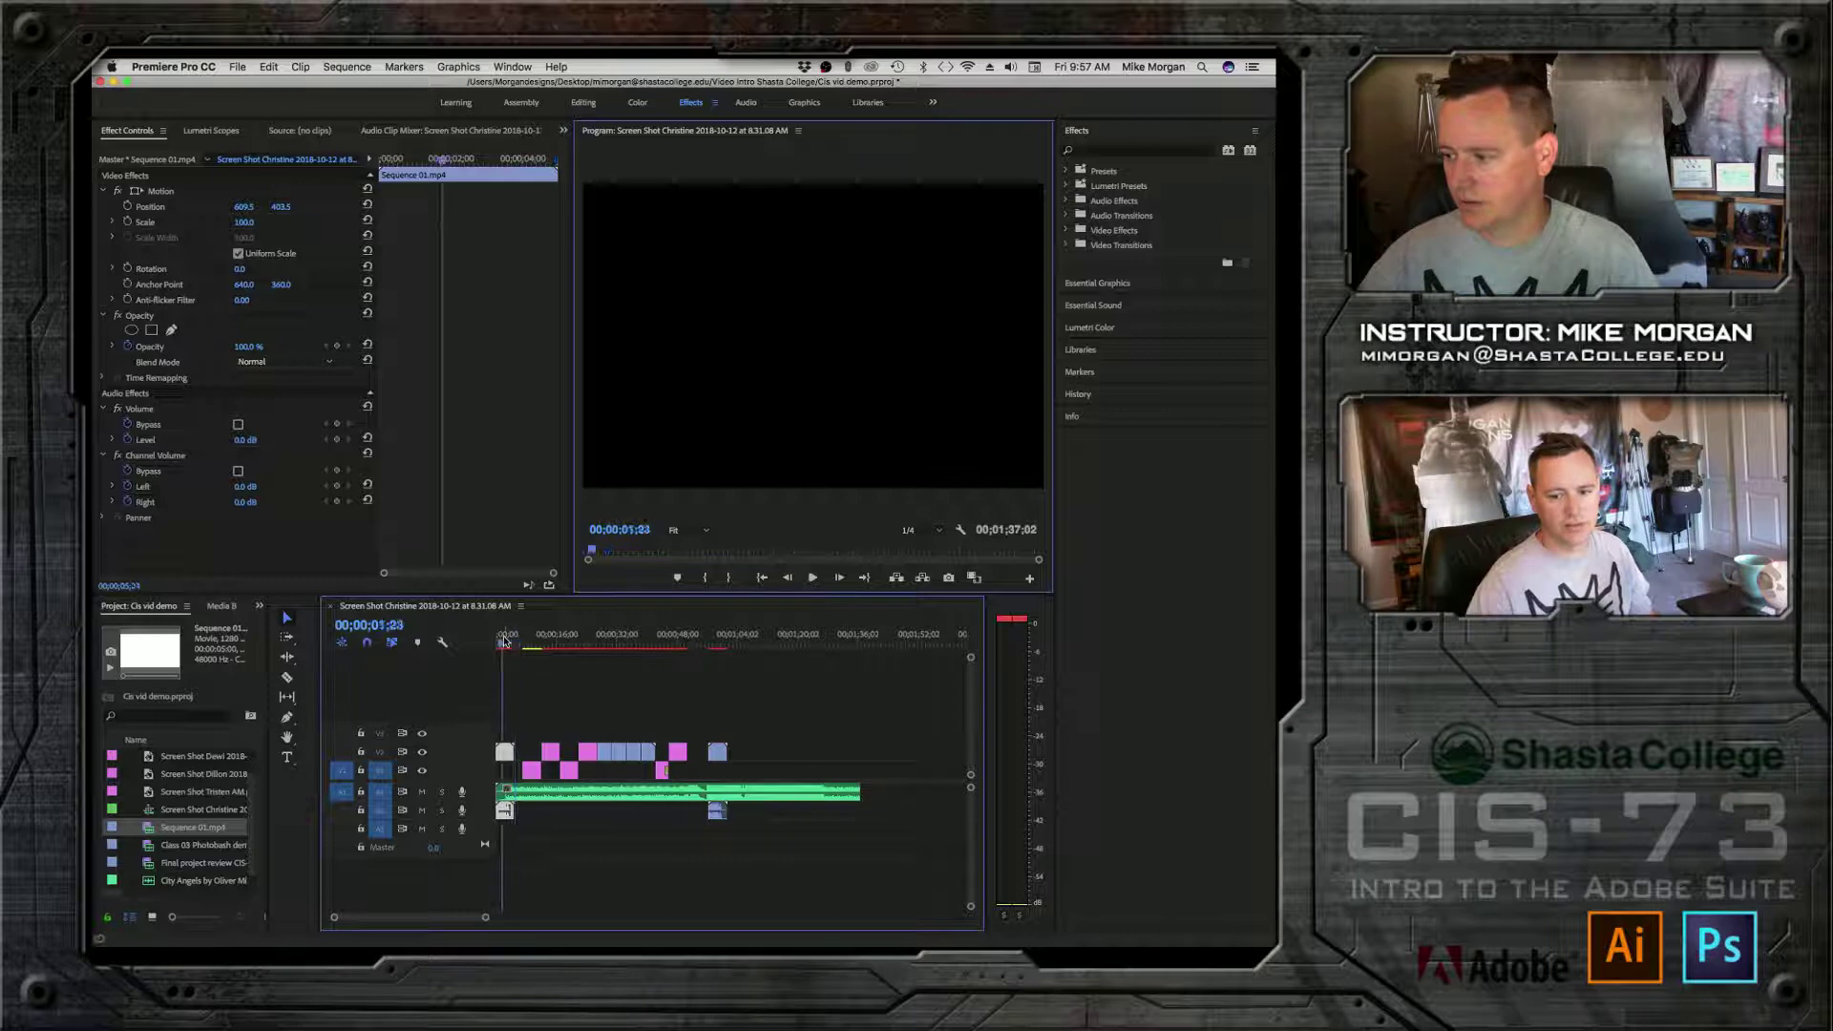
{"action": "left_click_drag", "start_coordinate": [505, 641], "coordinate": [504, 641]}
Step: Preview from the start, then move the V2 and V3 stills about five seconds later
{"action": "right_click", "coordinate": [503, 753]}
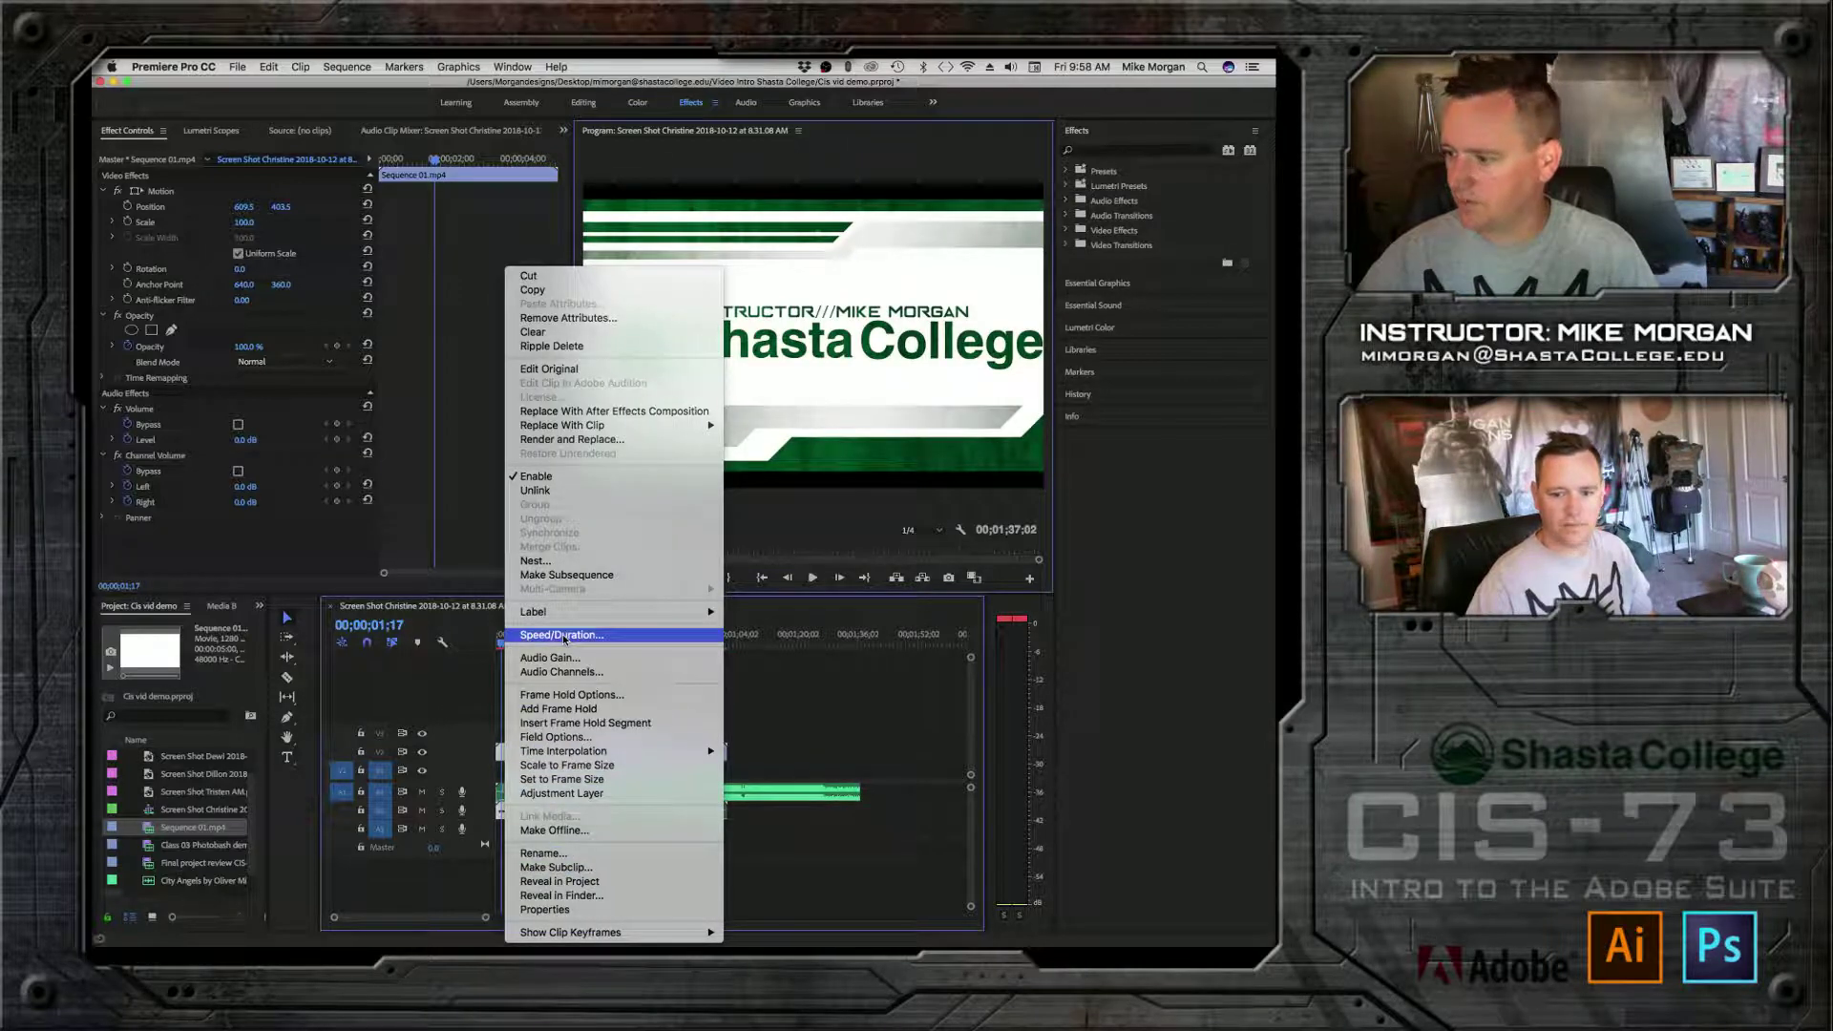
{"action": "left_click", "coordinate": [536, 475]}
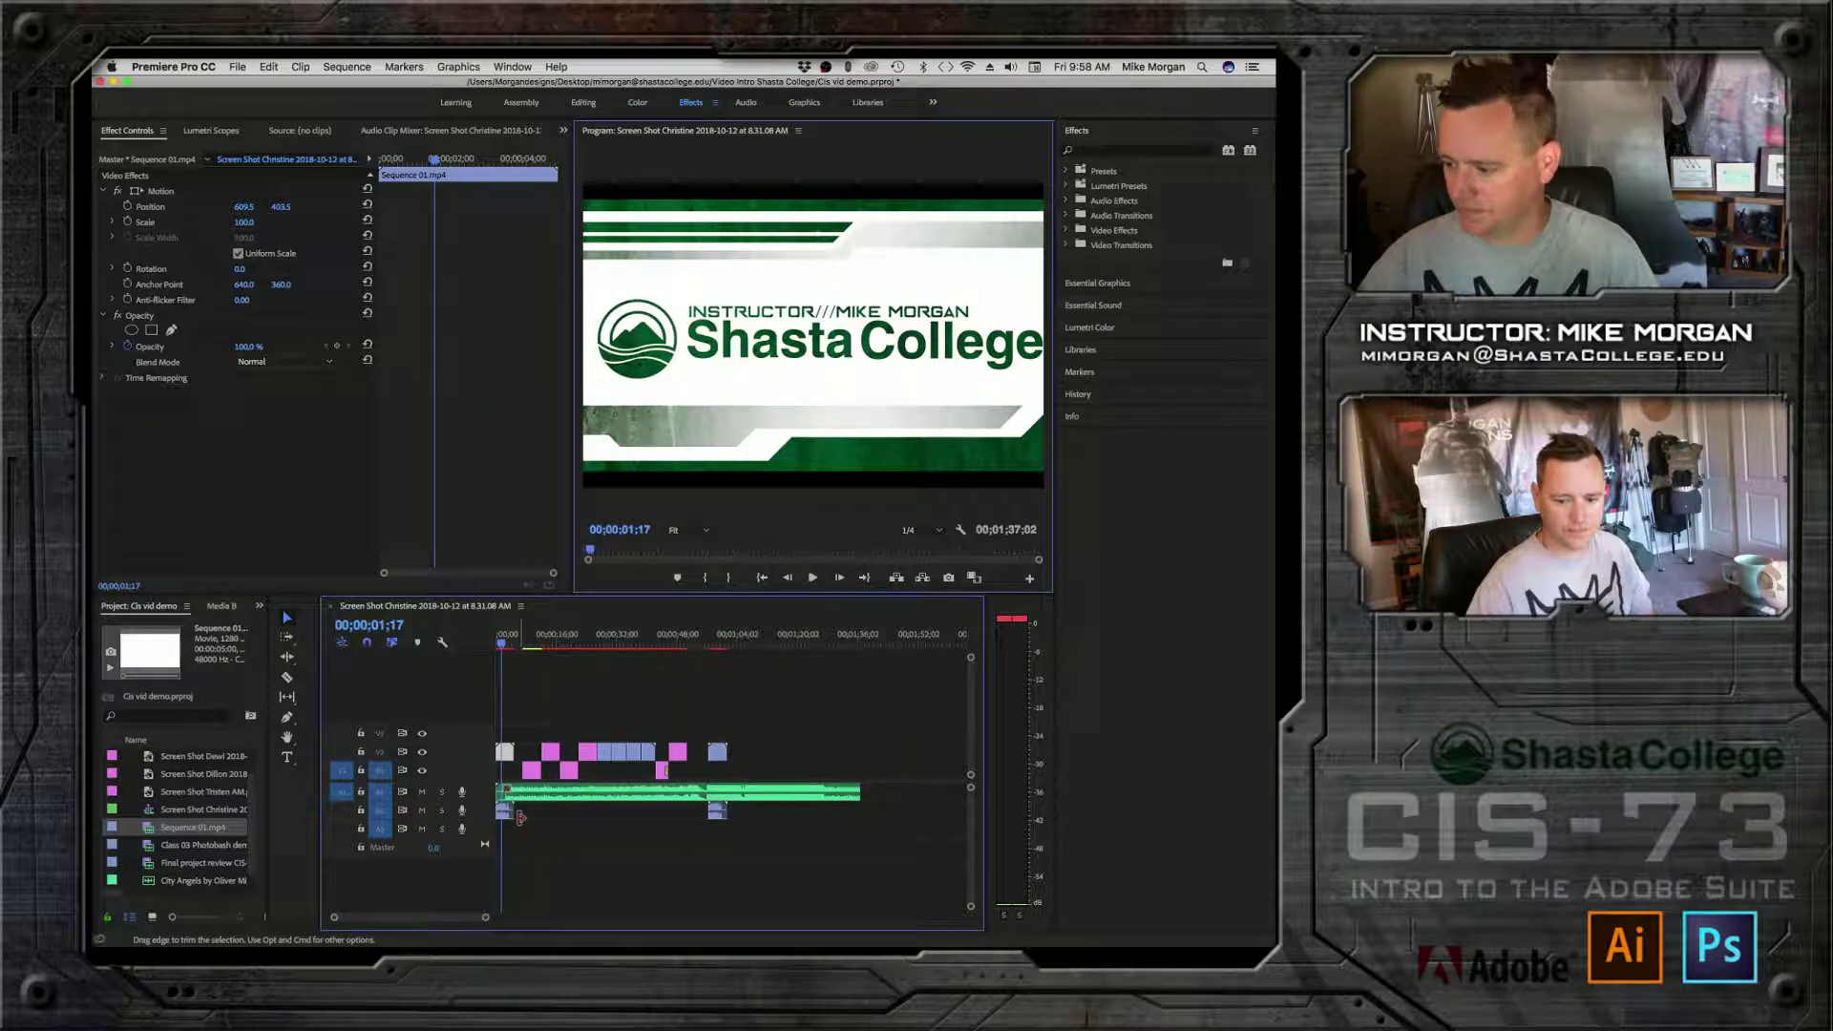
{"action": "left_click", "coordinate": [507, 822]}
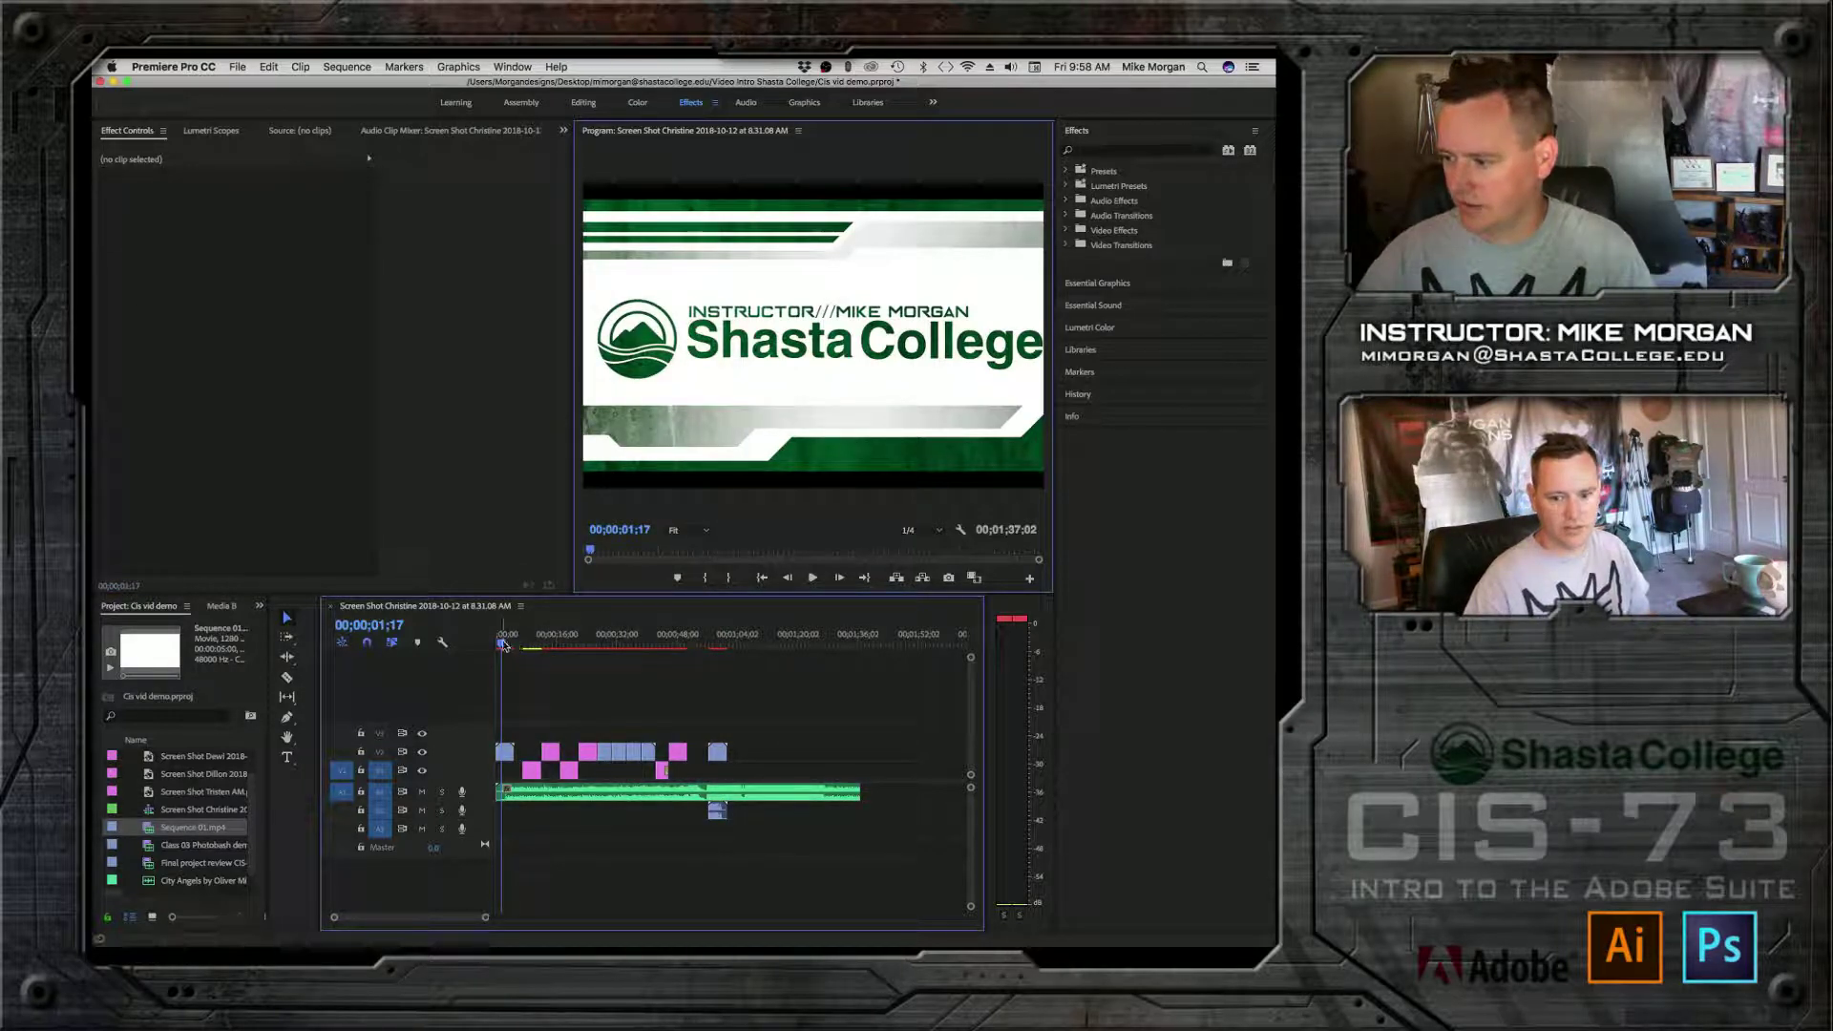
{"action": "left_click_drag", "start_coordinate": [504, 639], "coordinate": [482, 654]}
{"action": "key", "text": "space"}
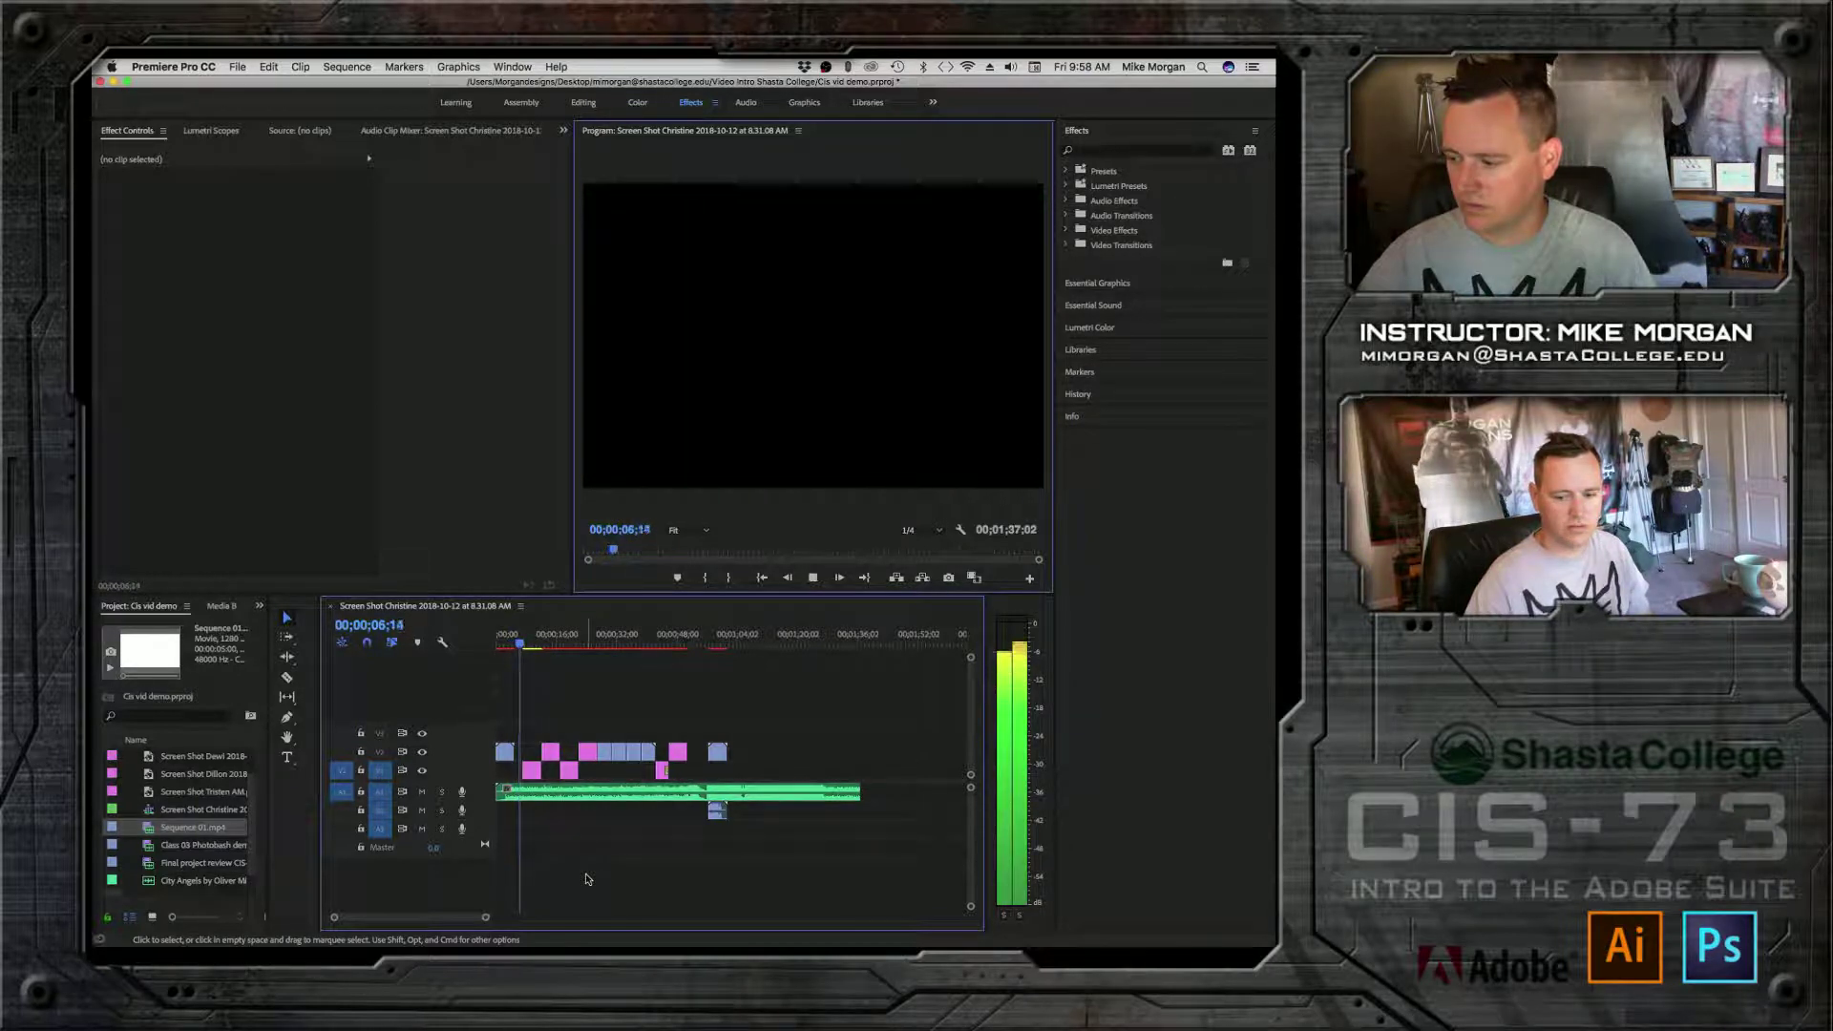
{"action": "key", "text": "space"}
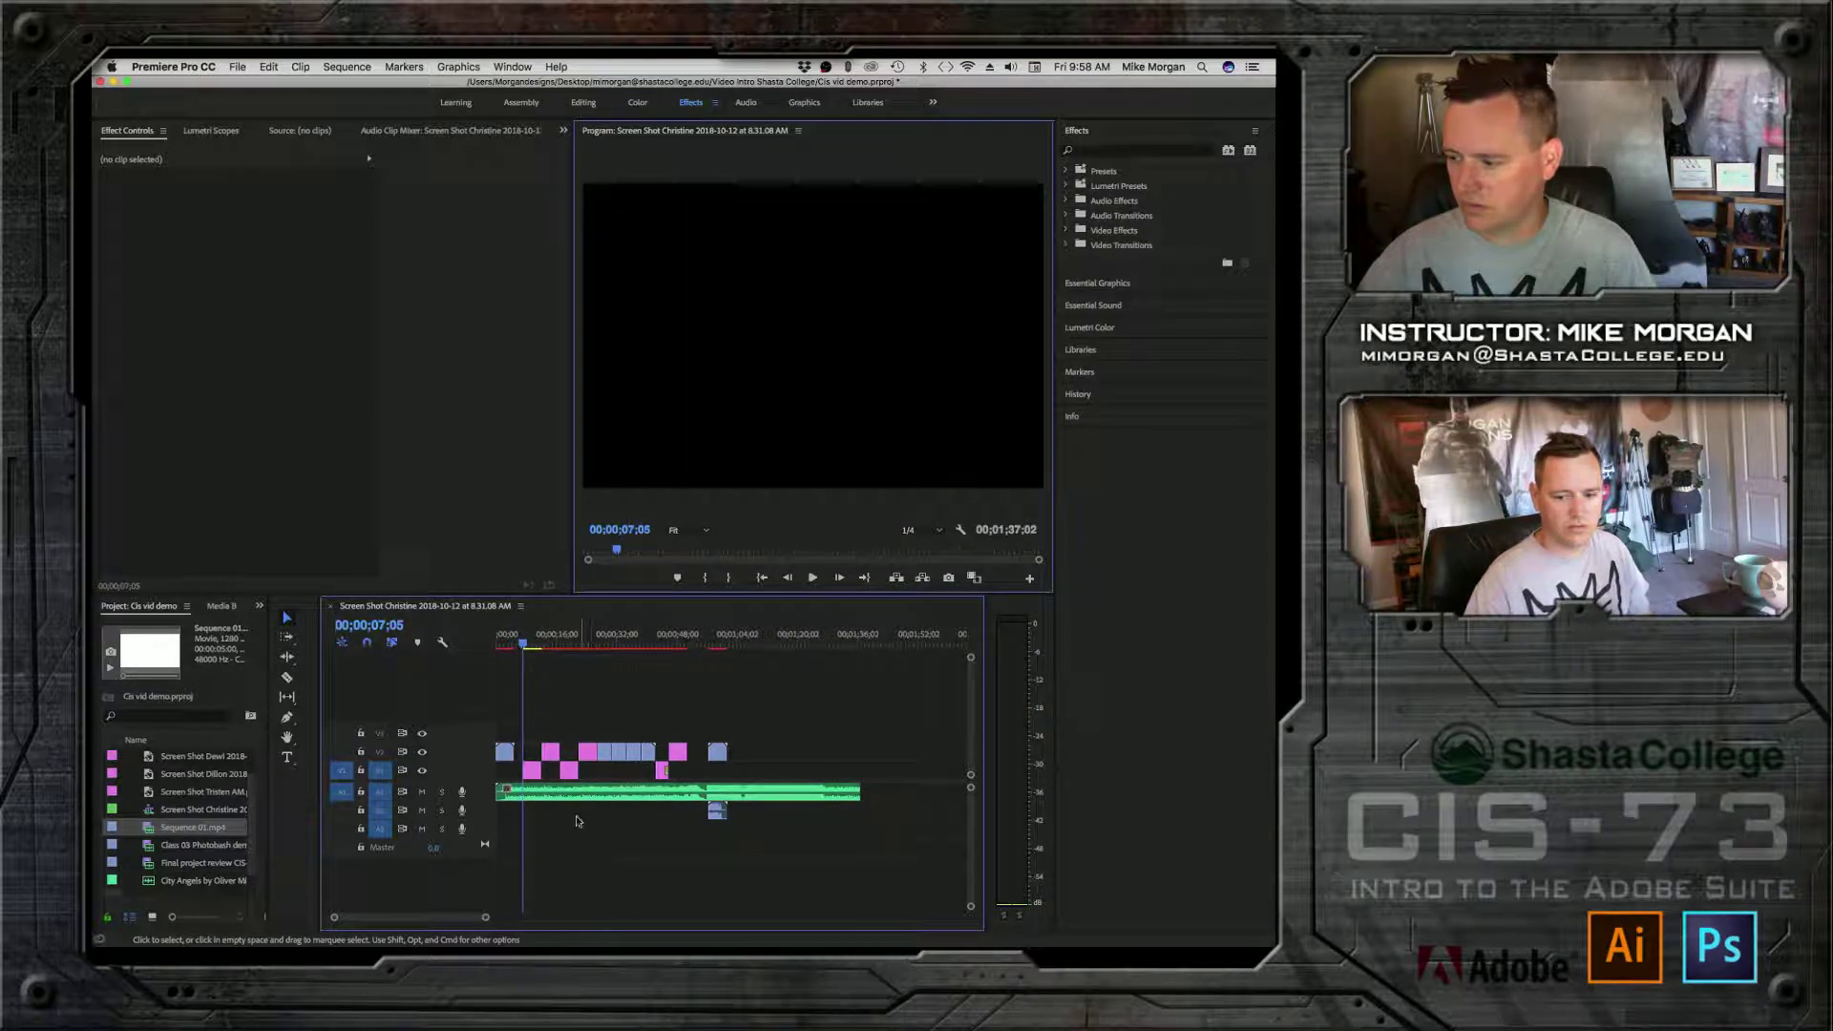
{"action": "left_click_drag", "start_coordinate": [529, 733], "coordinate": [756, 761]}
{"action": "left_click", "coordinate": [535, 707]}
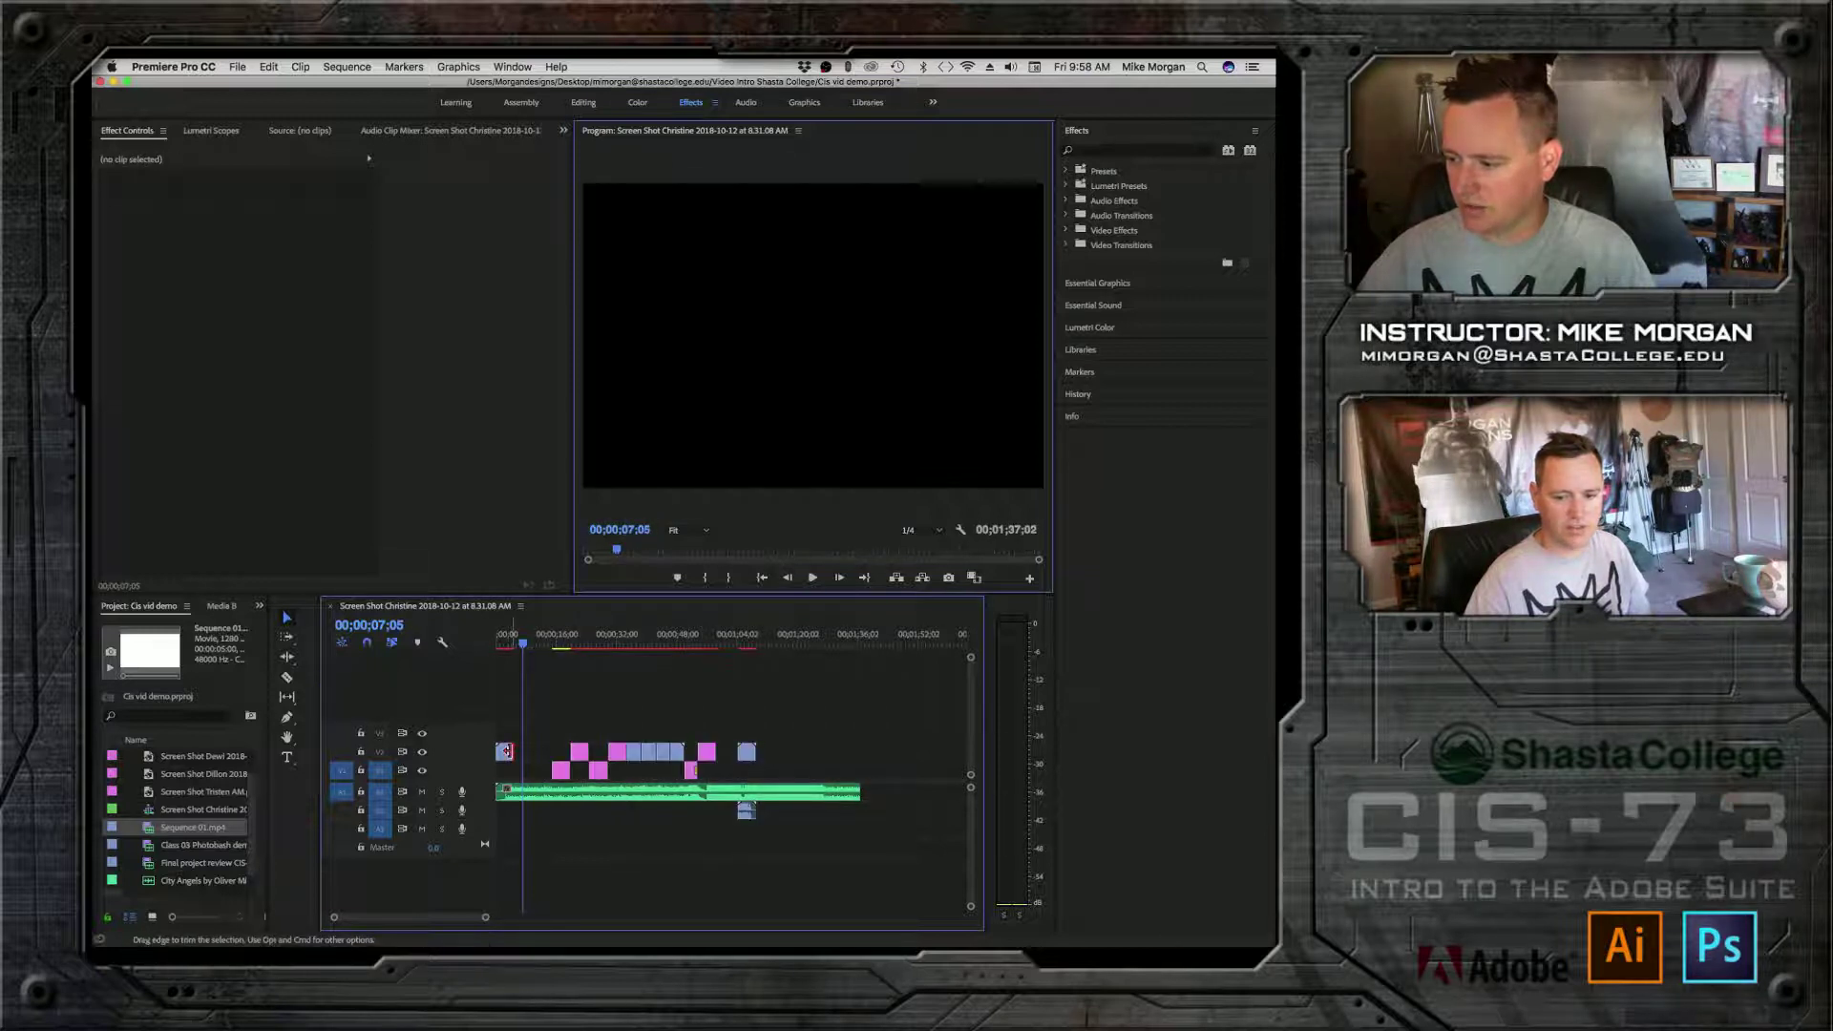
Step: Try a 200% speed on the title clip in Speed/Duration
{"action": "left_click", "coordinate": [506, 752]}
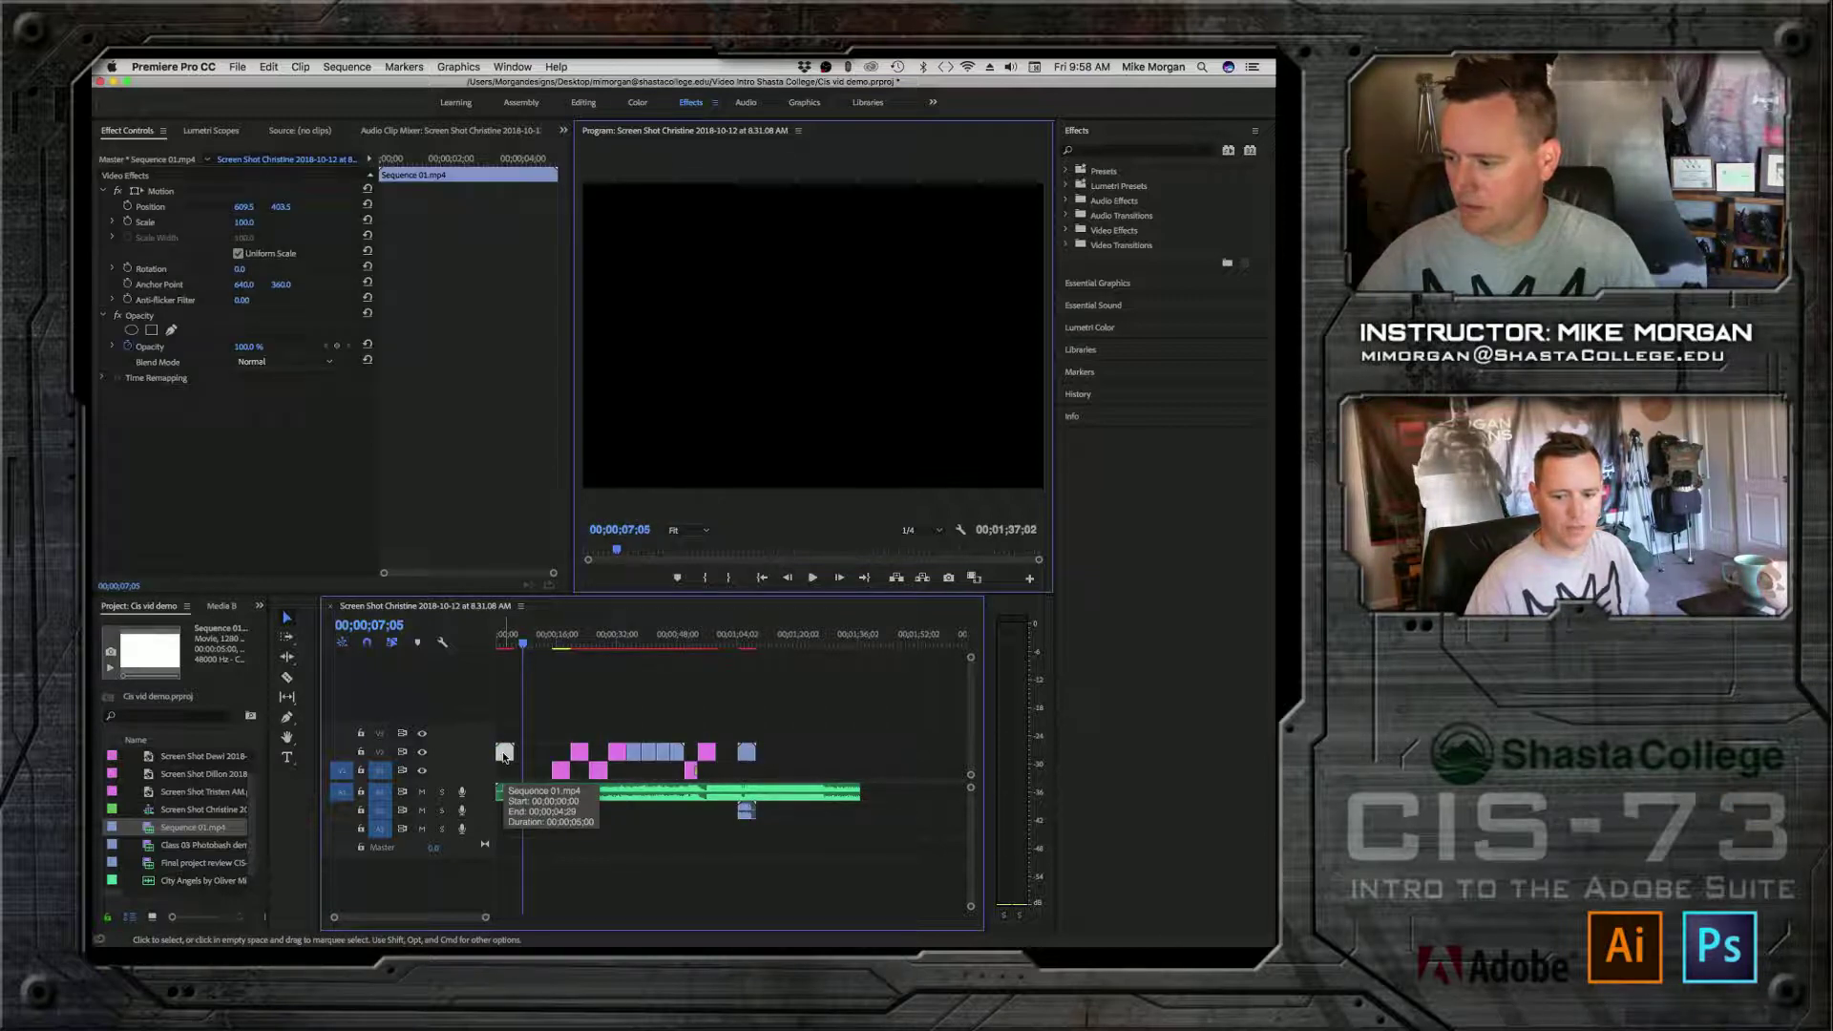
{"action": "right_click", "coordinate": [504, 757]}
{"action": "left_click", "coordinate": [561, 686]}
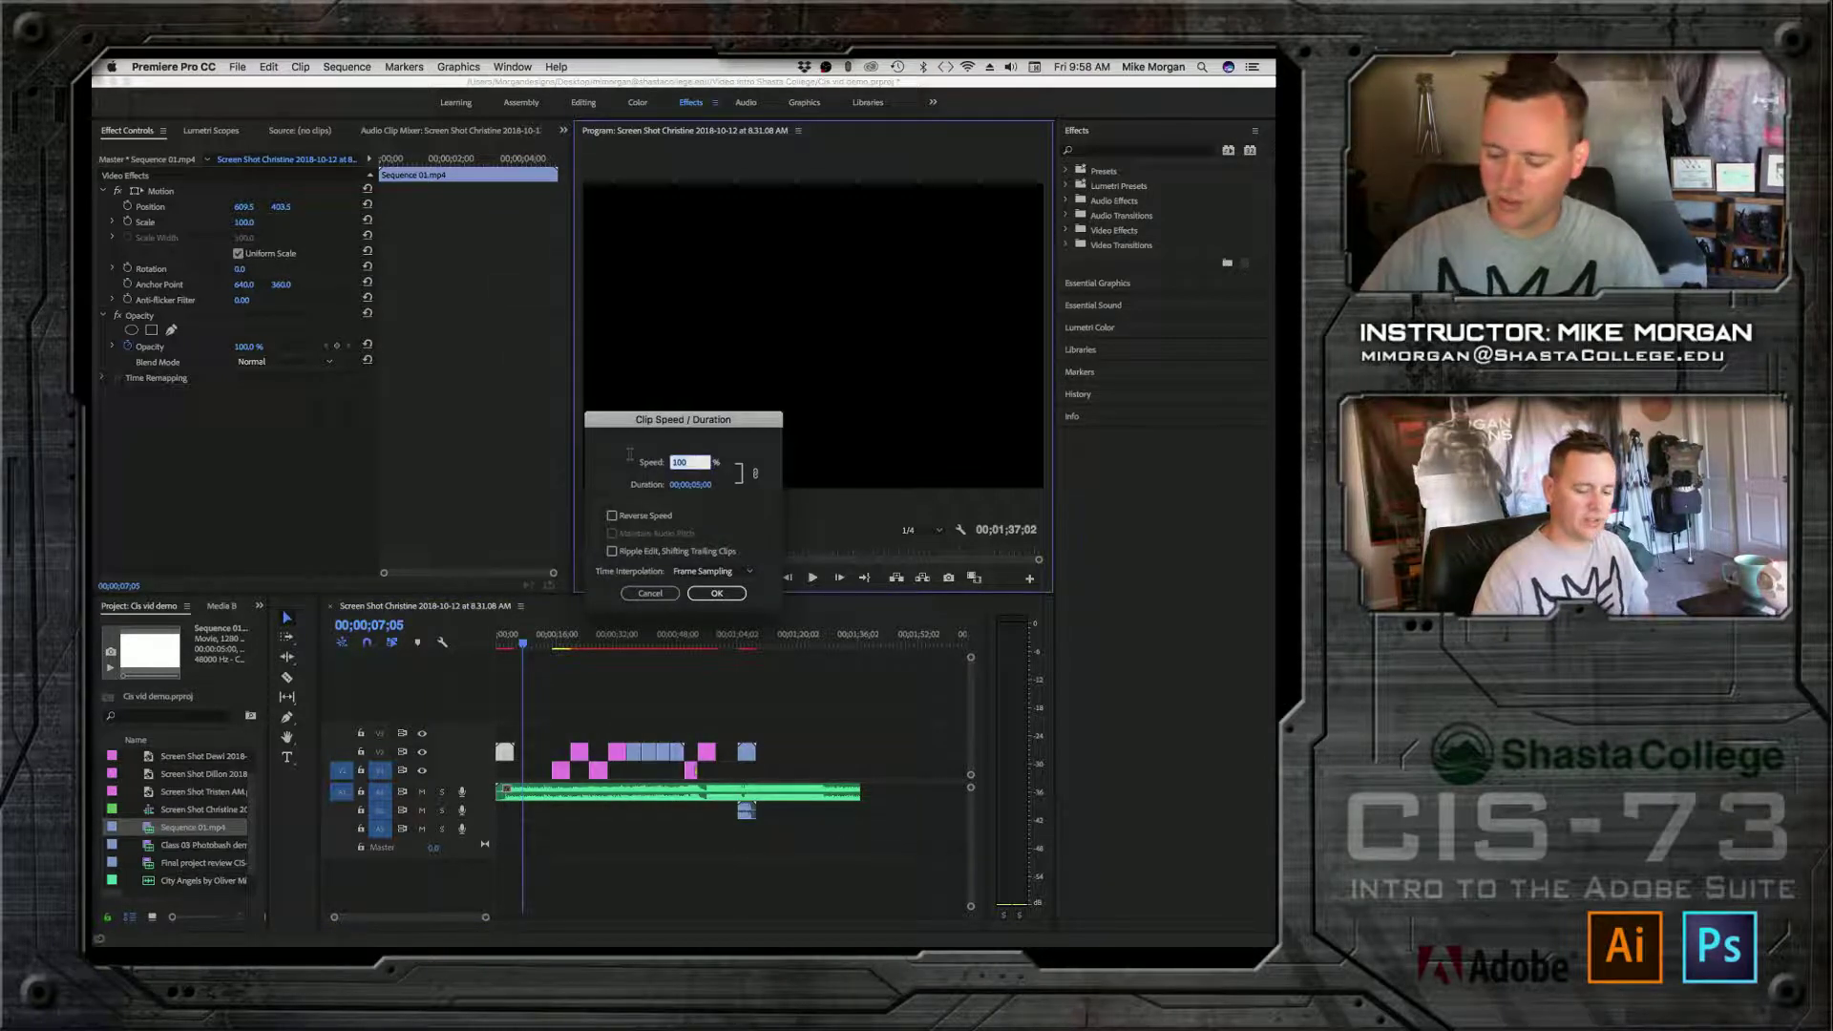
{"action": "type", "text": "200"}
{"action": "left_click", "coordinate": [716, 594]}
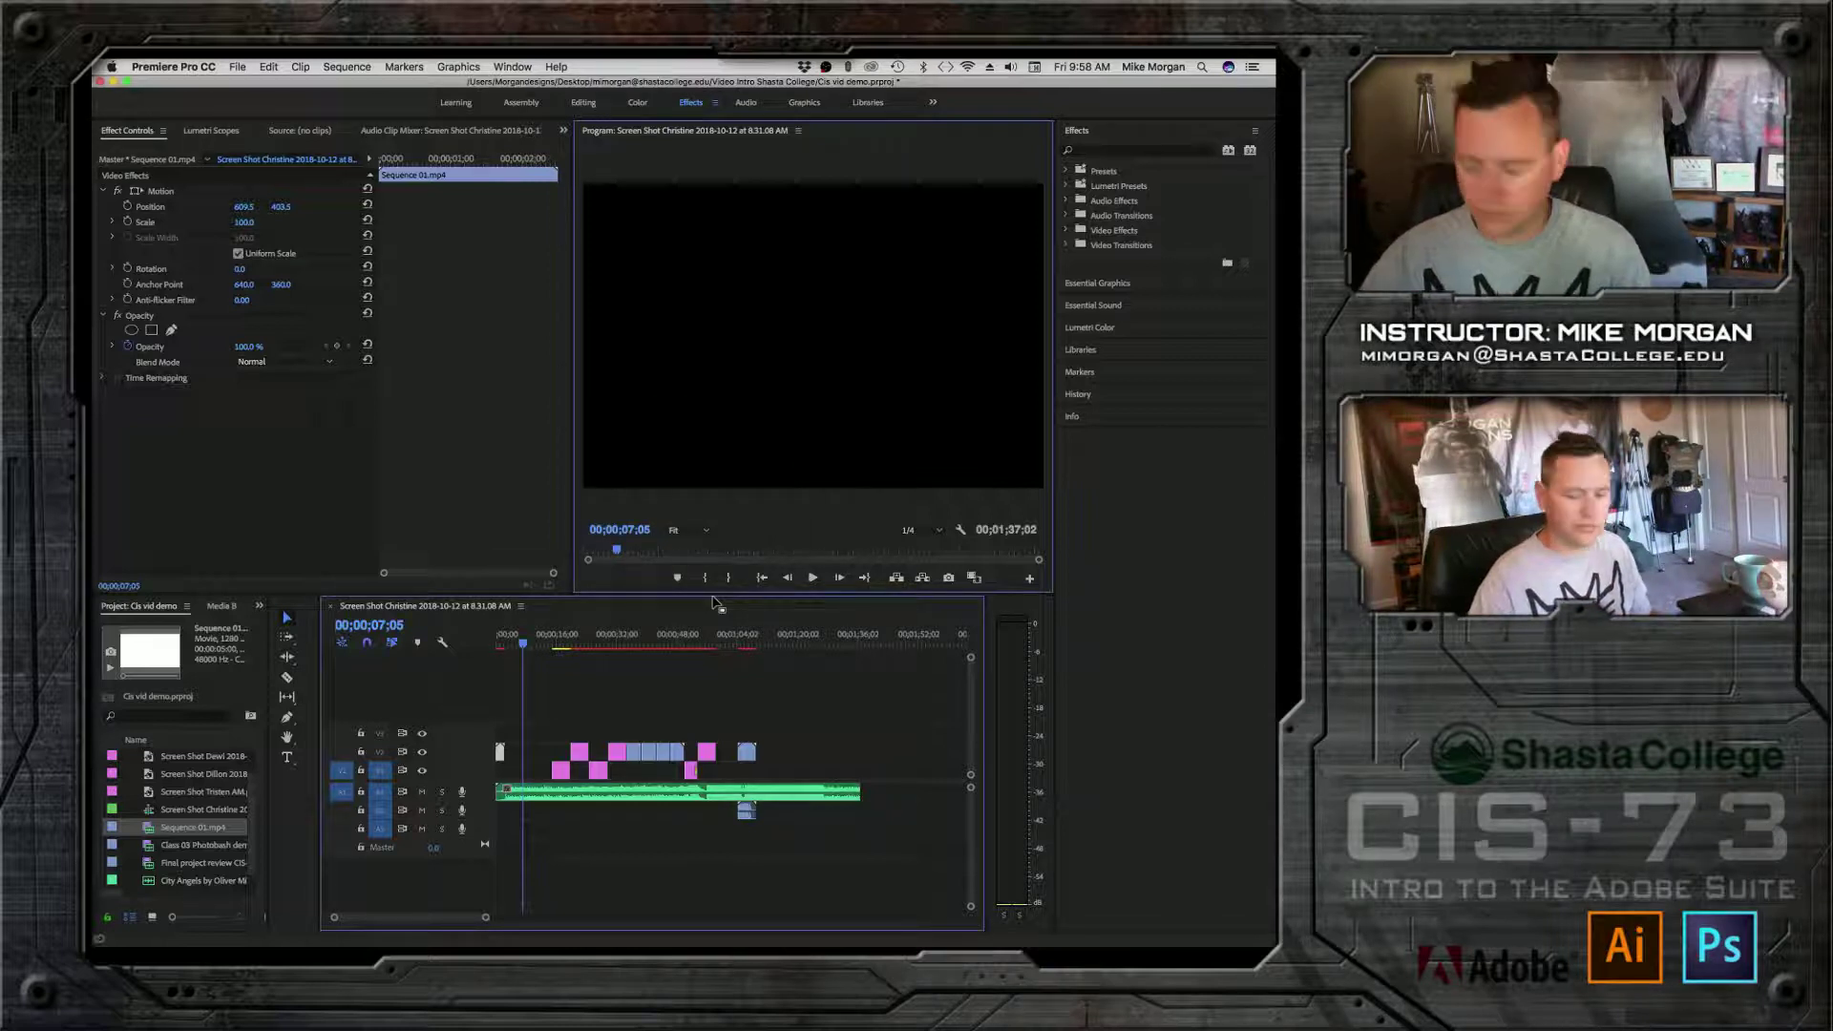
{"action": "right_click", "coordinate": [508, 792]}
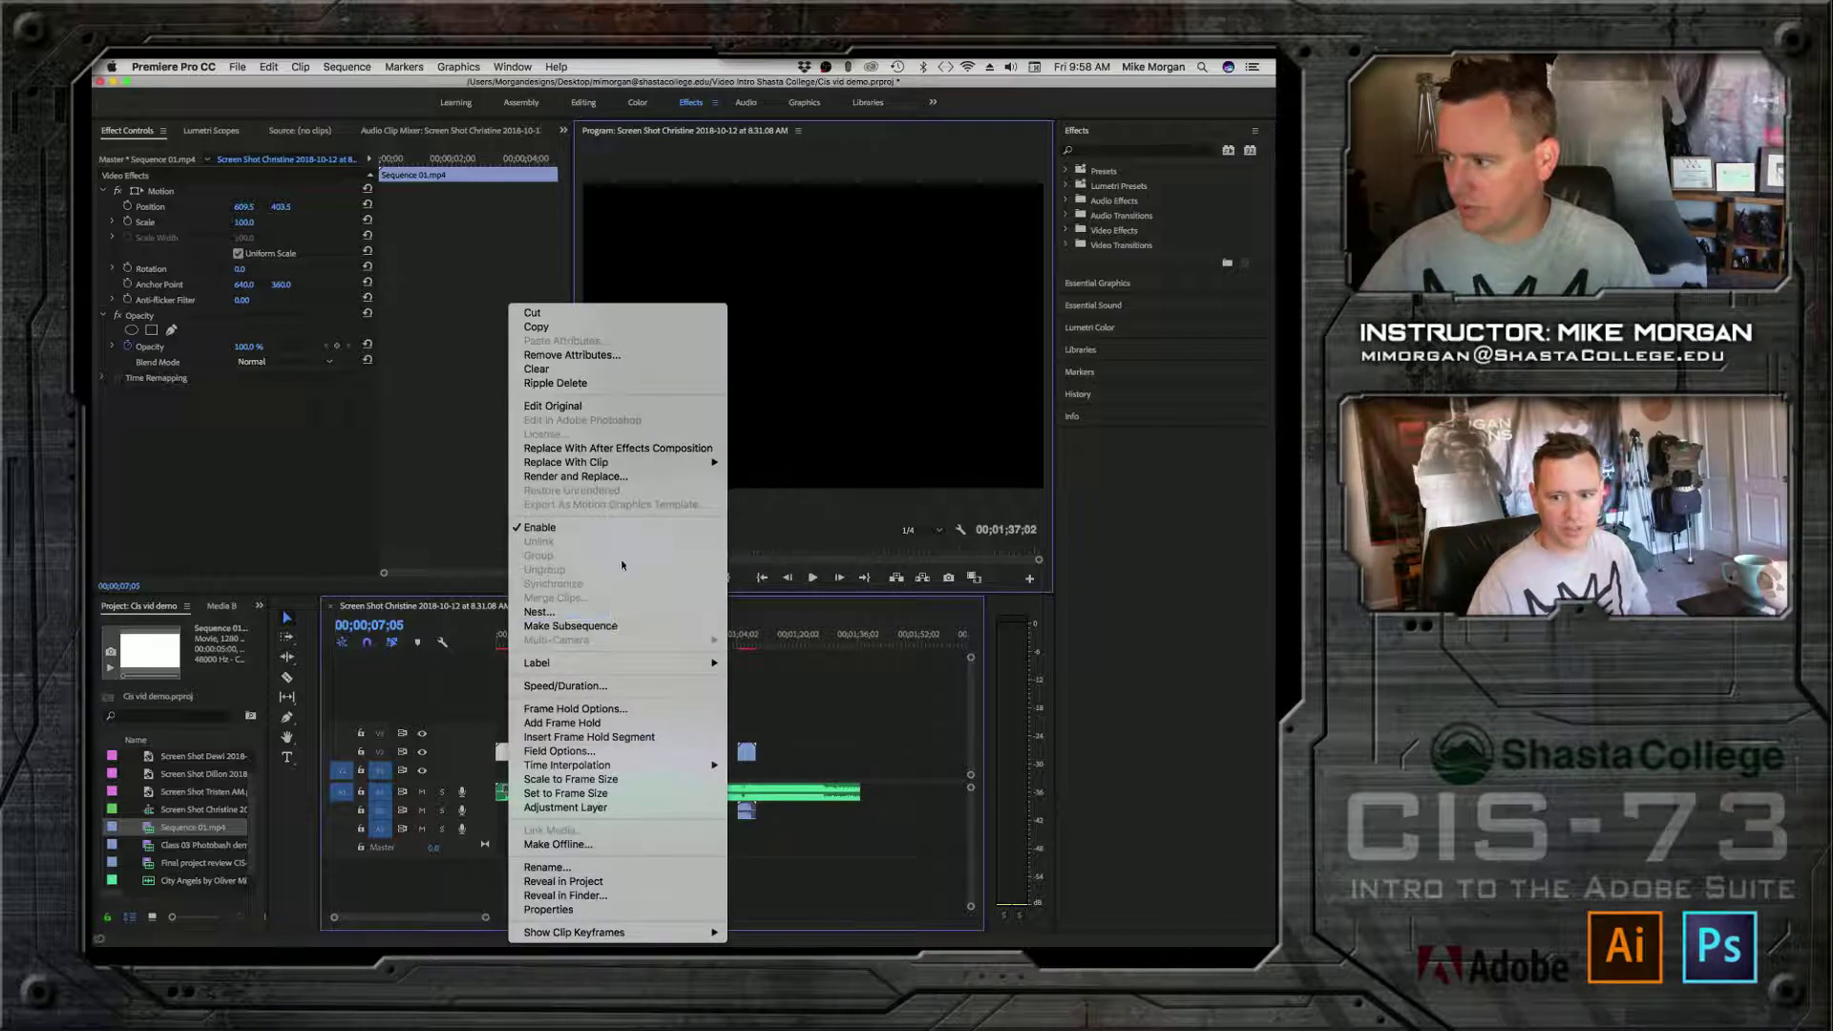
{"action": "left_click", "coordinate": [566, 685]}
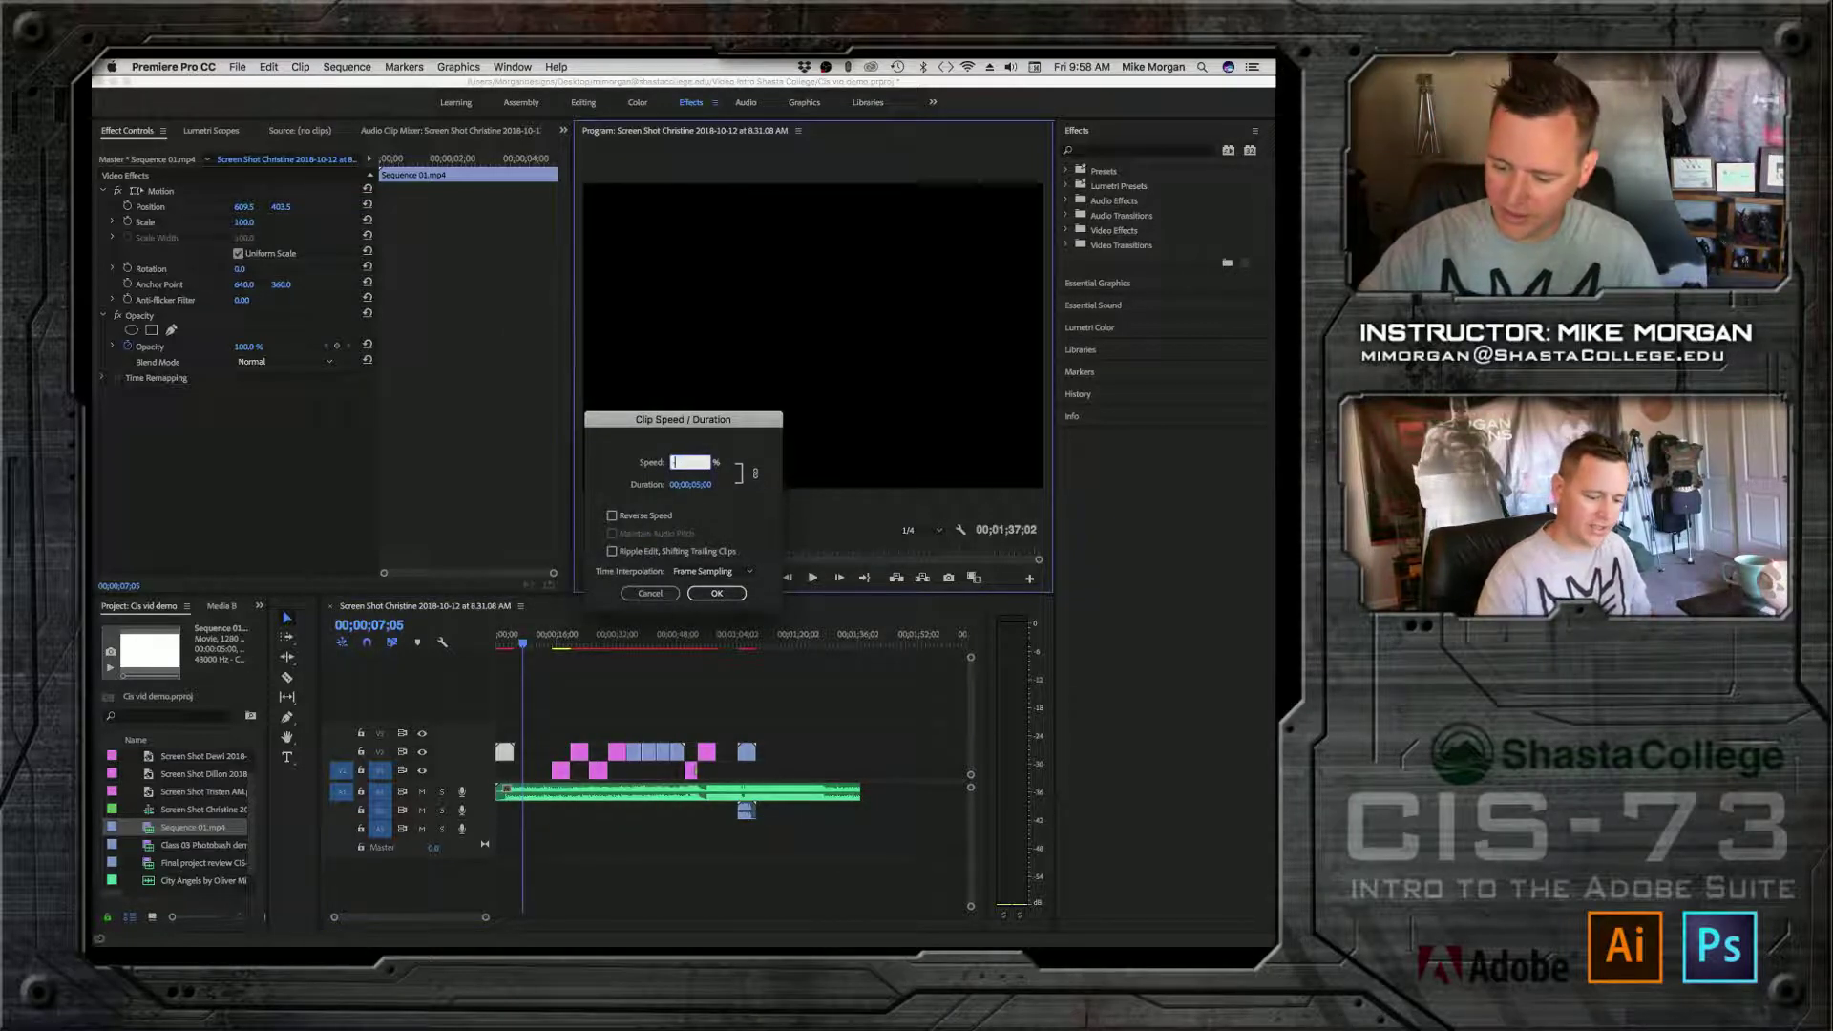
{"action": "key", "text": "Return"}
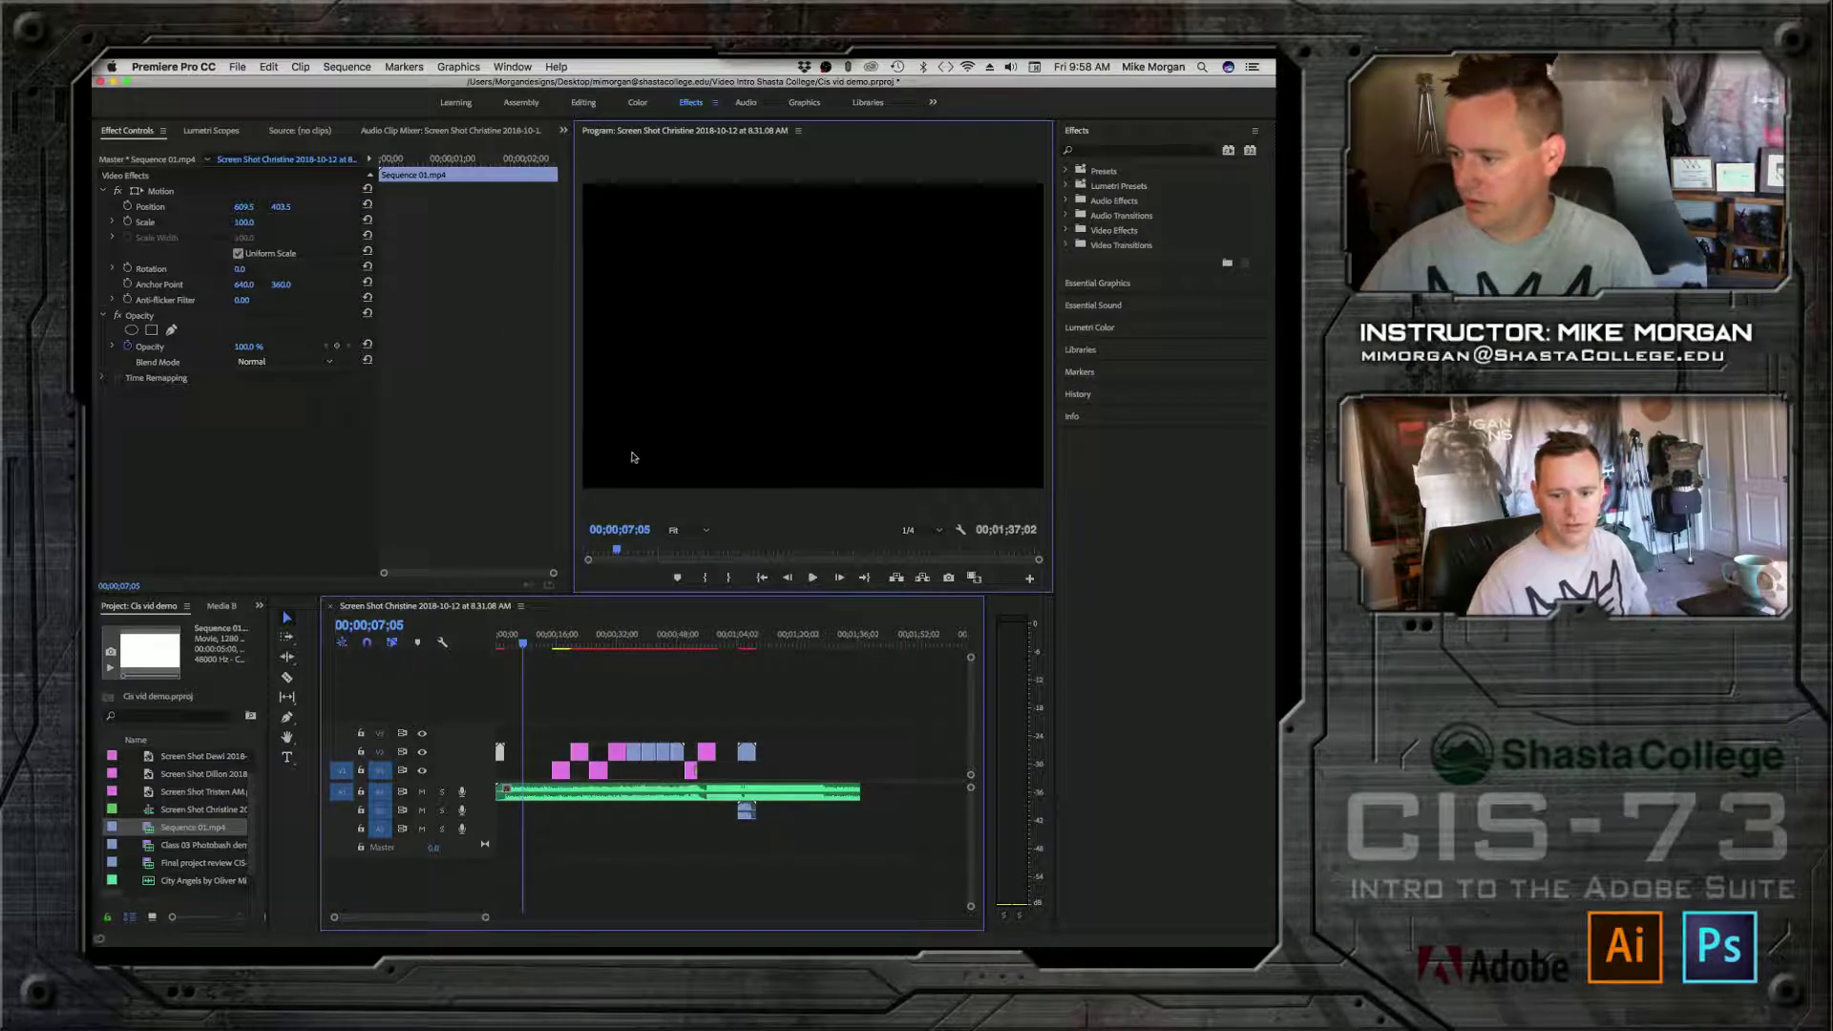
Step: Set the title clip's speed to 50% in Speed/Duration
{"action": "right_click", "coordinate": [505, 761]}
{"action": "mouse_move", "coordinate": [594, 665]}
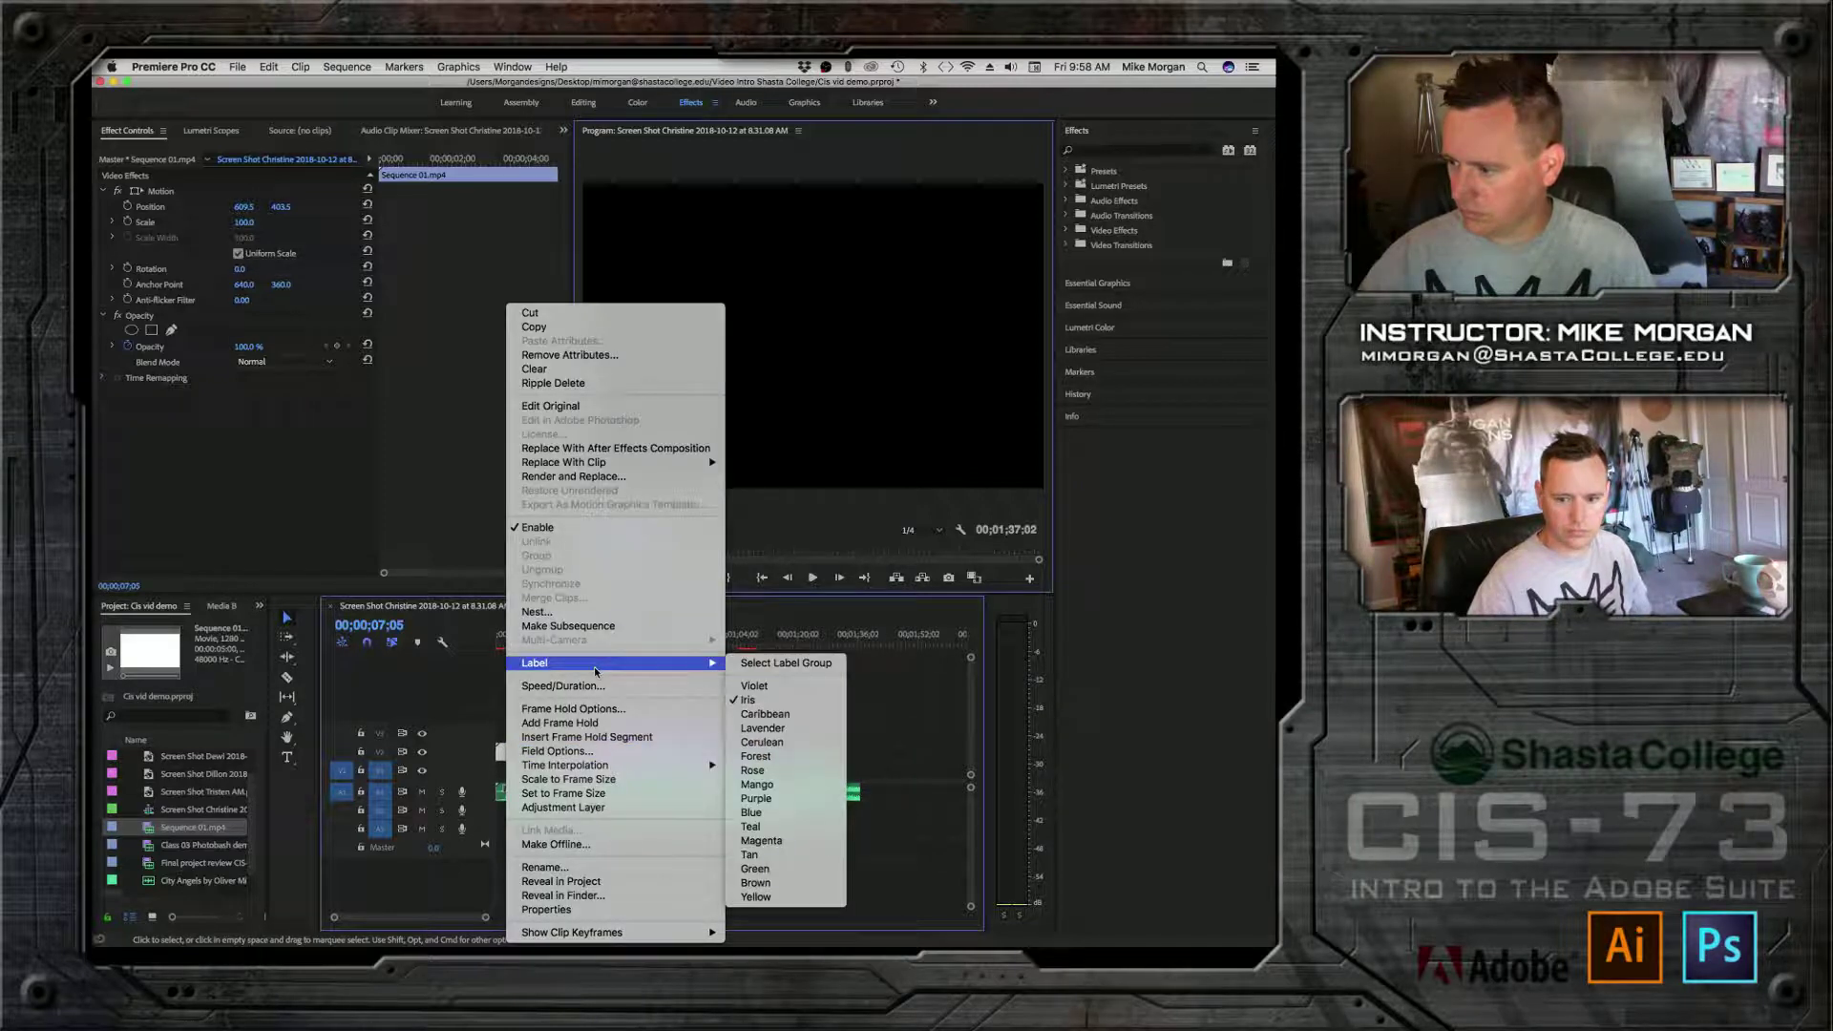
{"action": "left_click", "coordinate": [582, 685]}
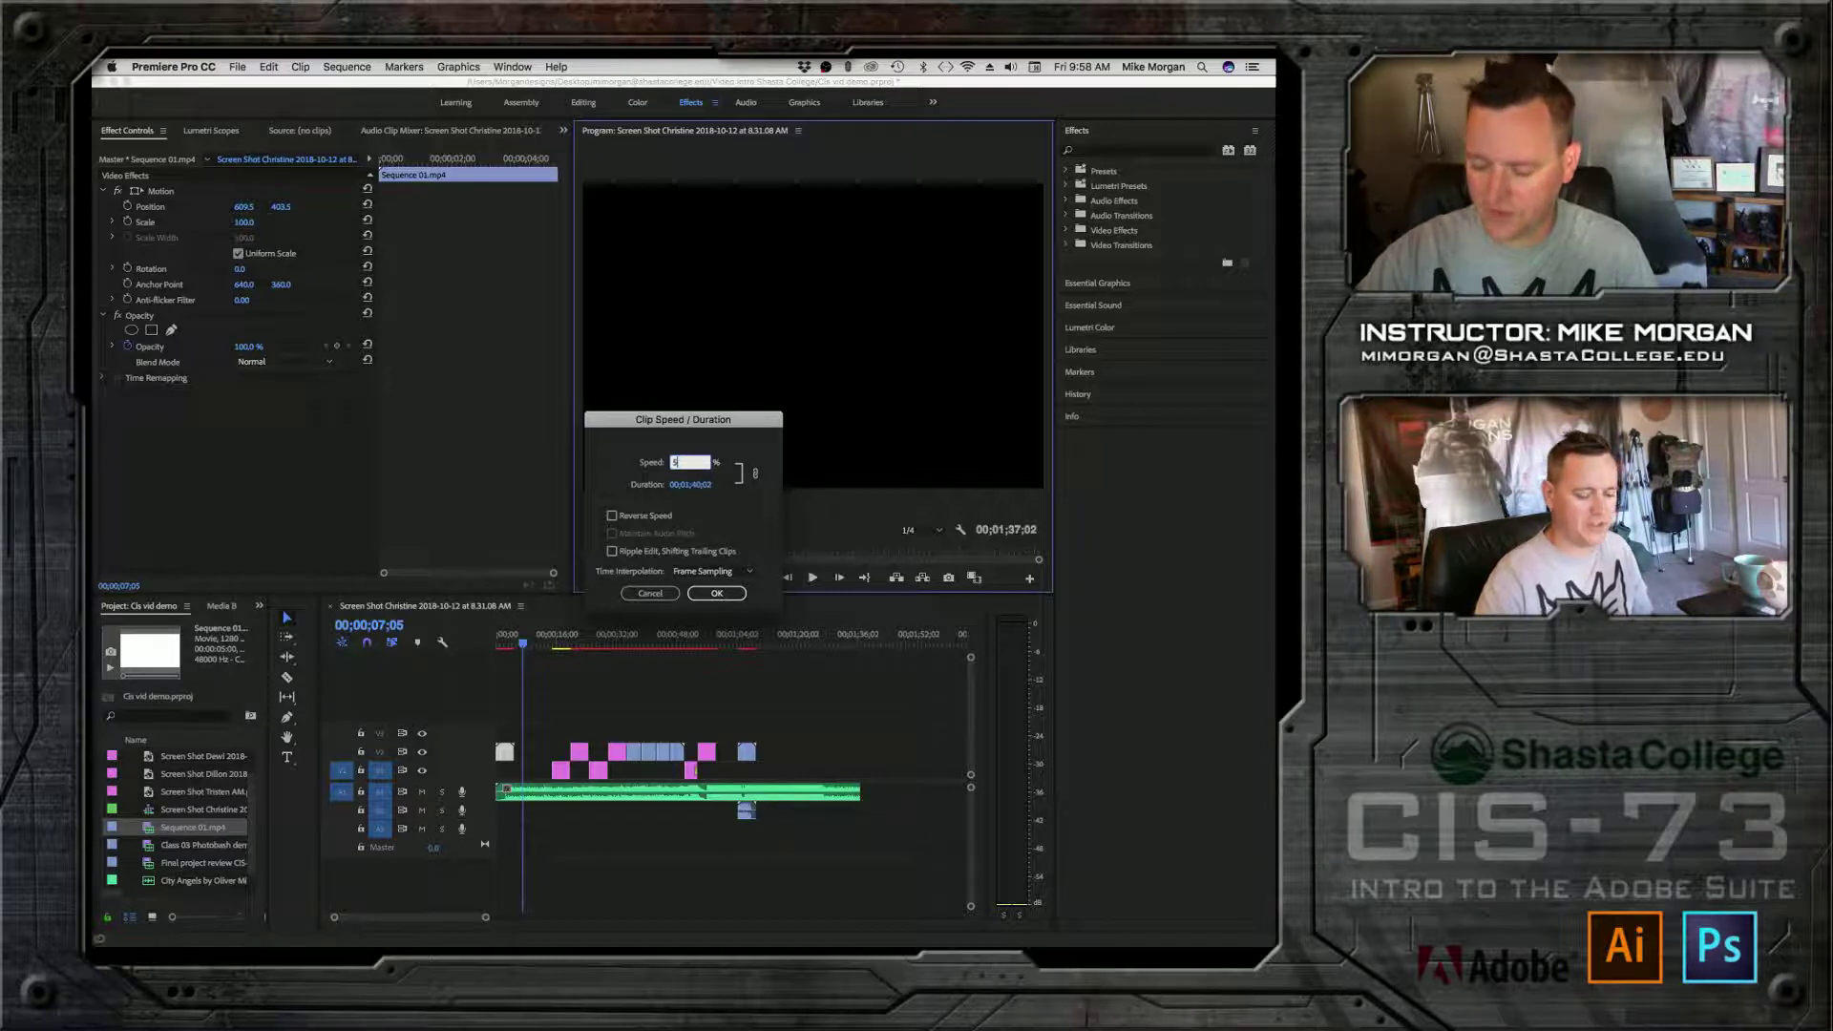
{"action": "left_click", "coordinate": [717, 592]}
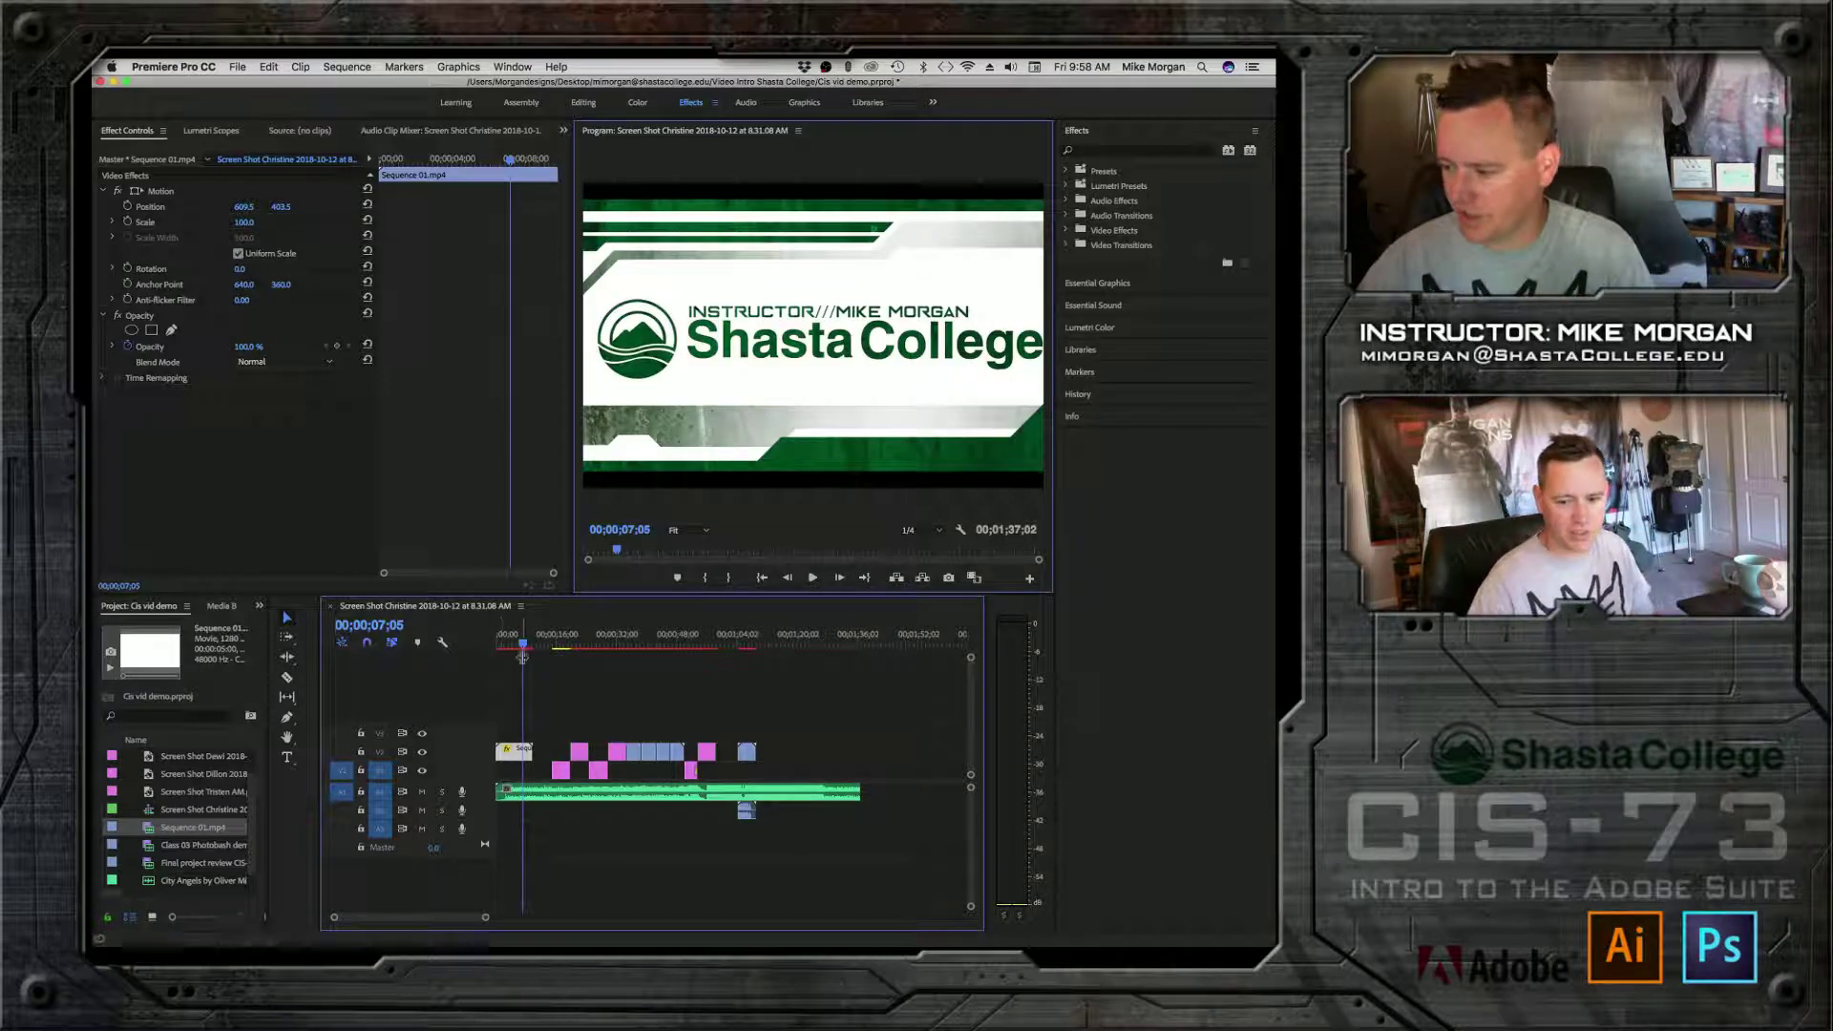
Step: Reduce the title clip's Scale from 100 to 95 and replay the opening from the start
{"action": "left_click_drag", "start_coordinate": [525, 646], "coordinate": [491, 641]}
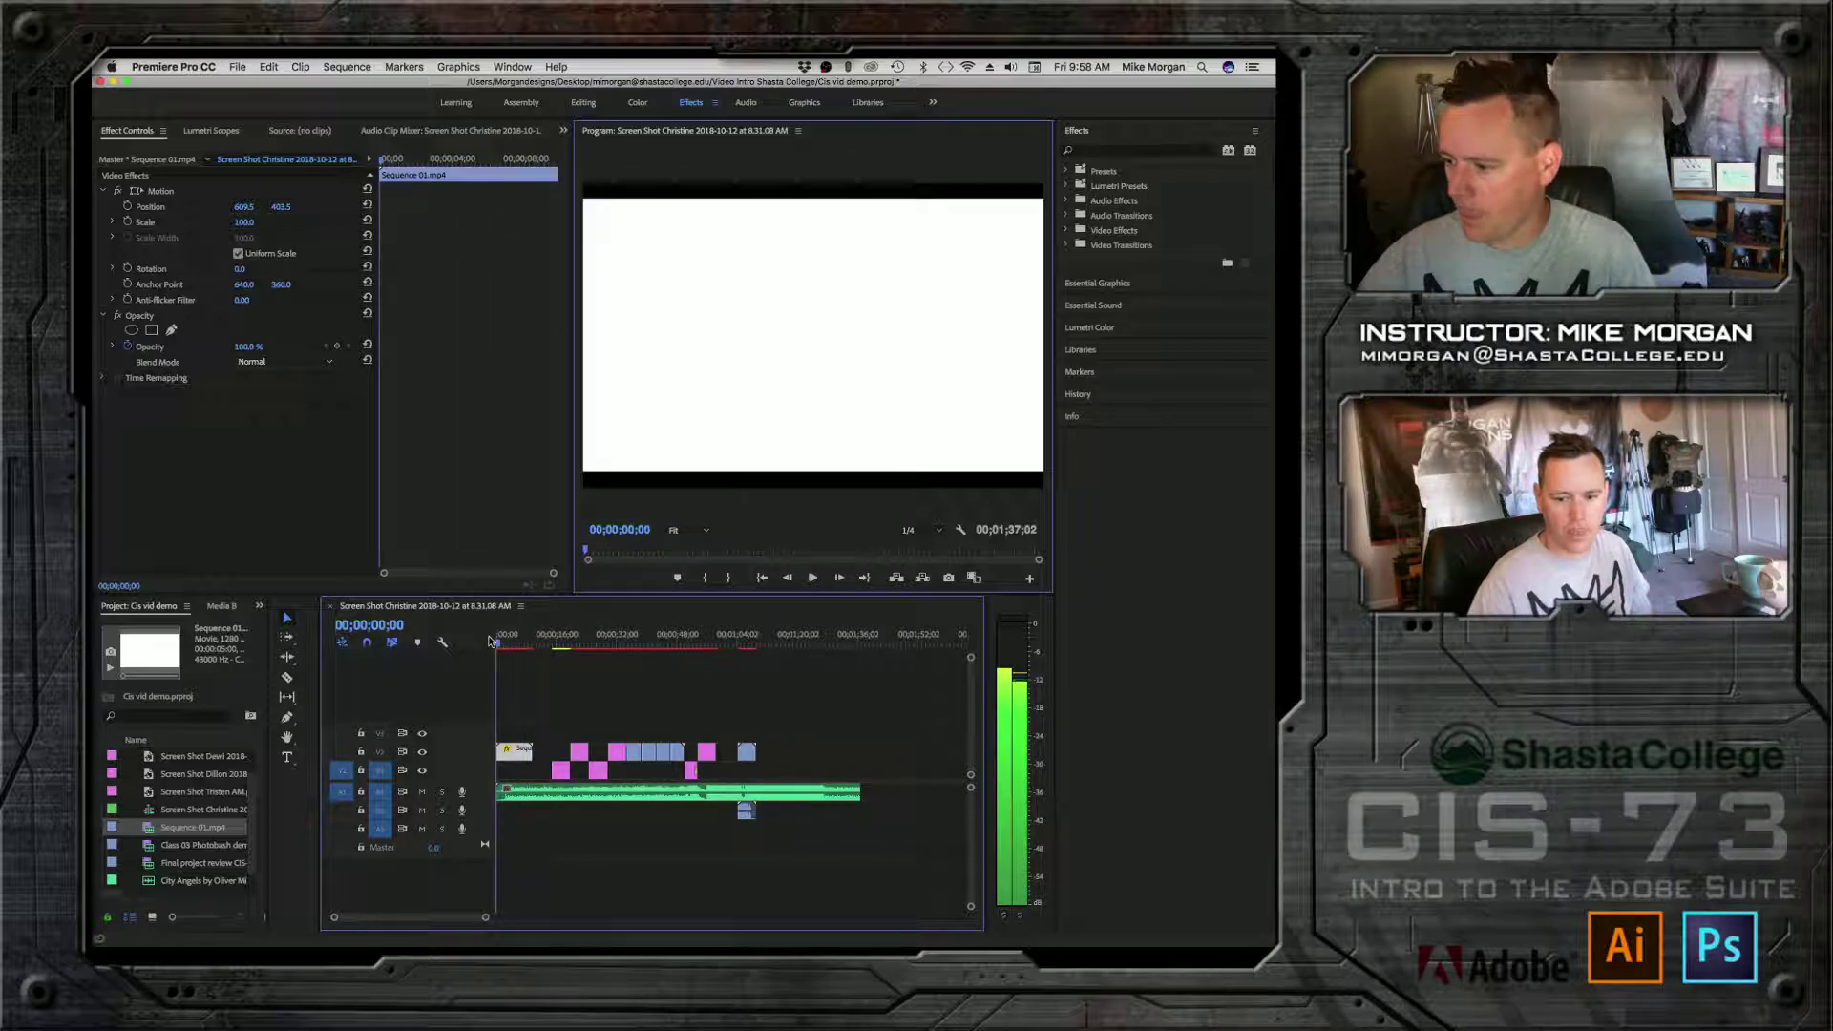
{"action": "key", "text": "space"}
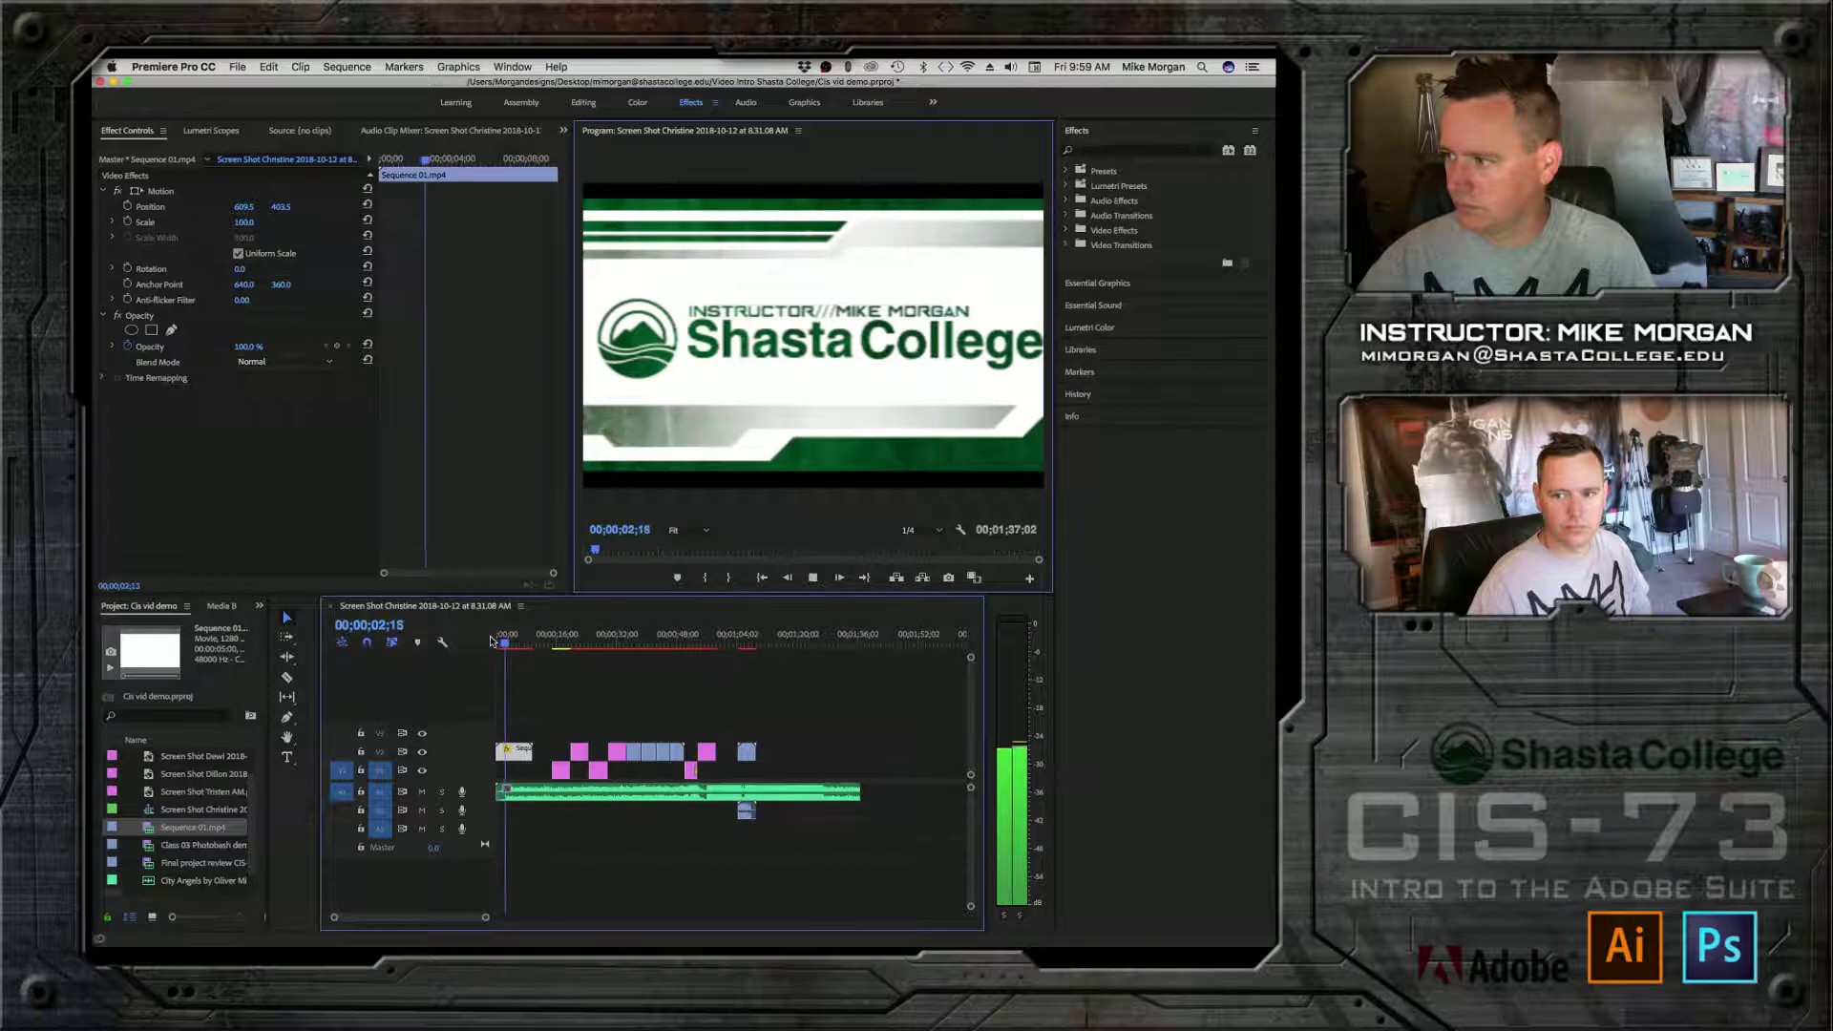
{"action": "key", "text": "space"}
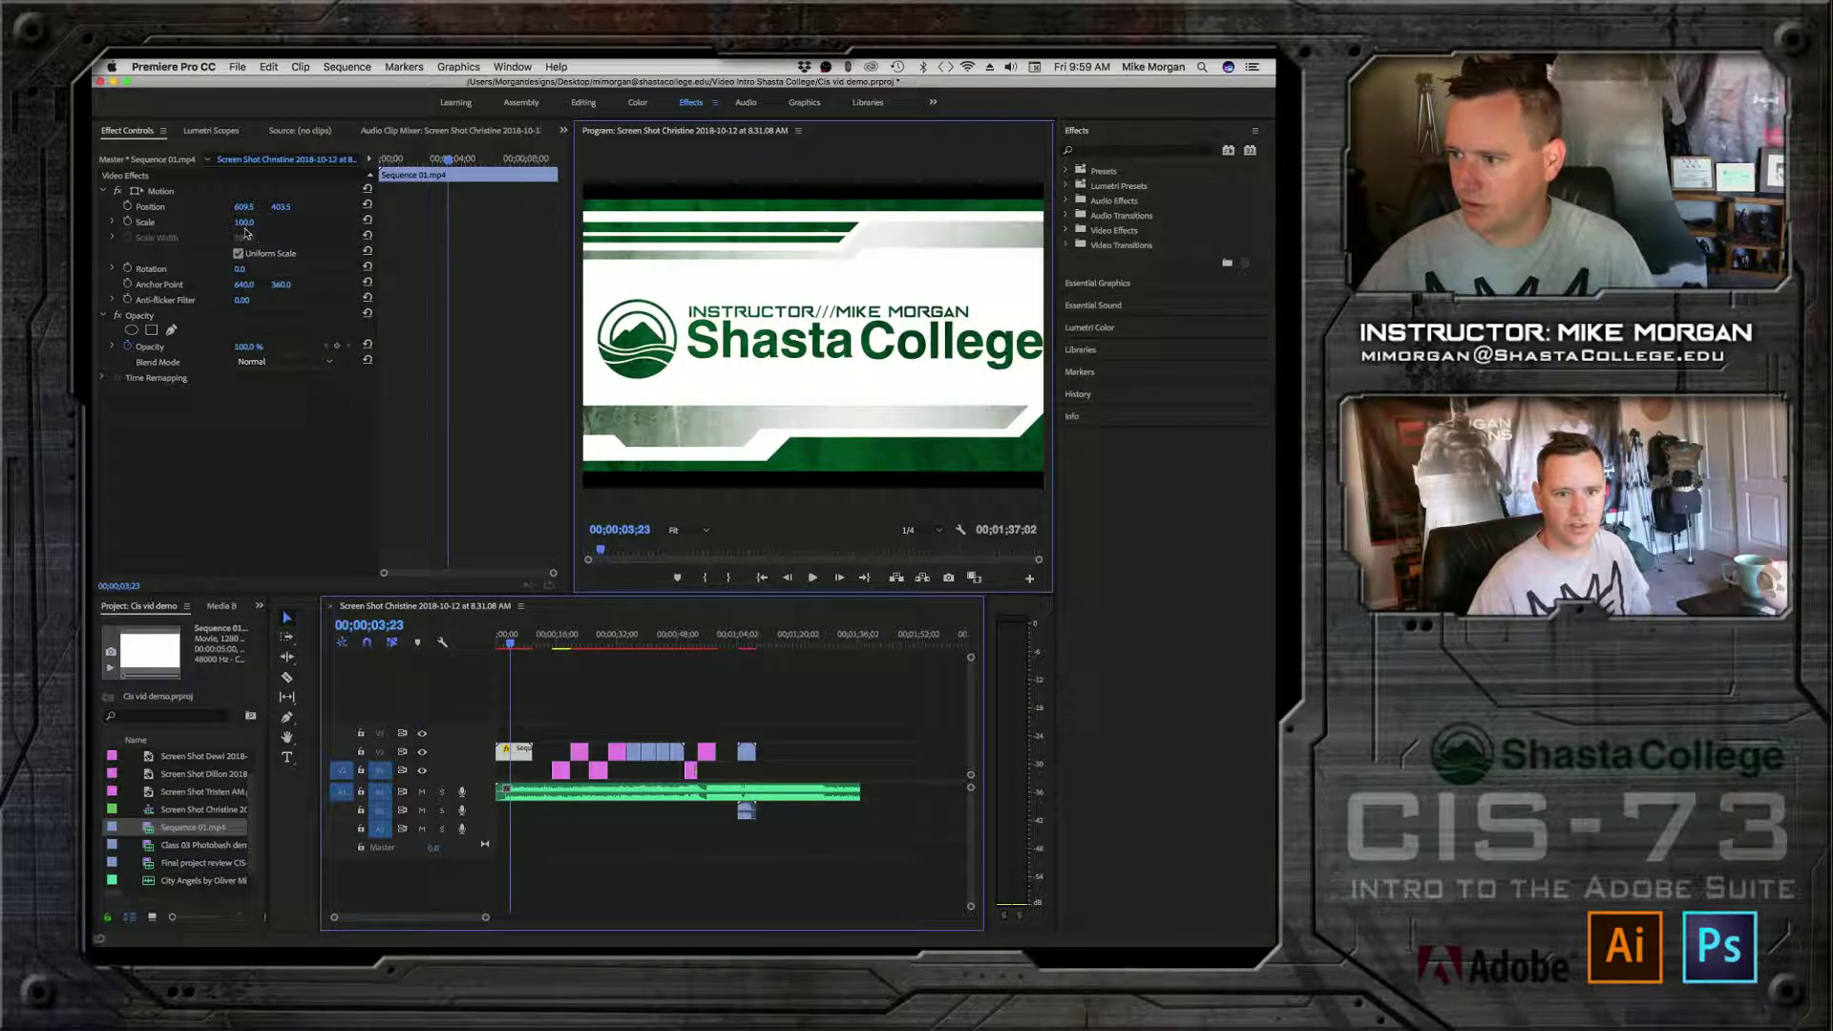
{"action": "left_click", "coordinate": [244, 222]}
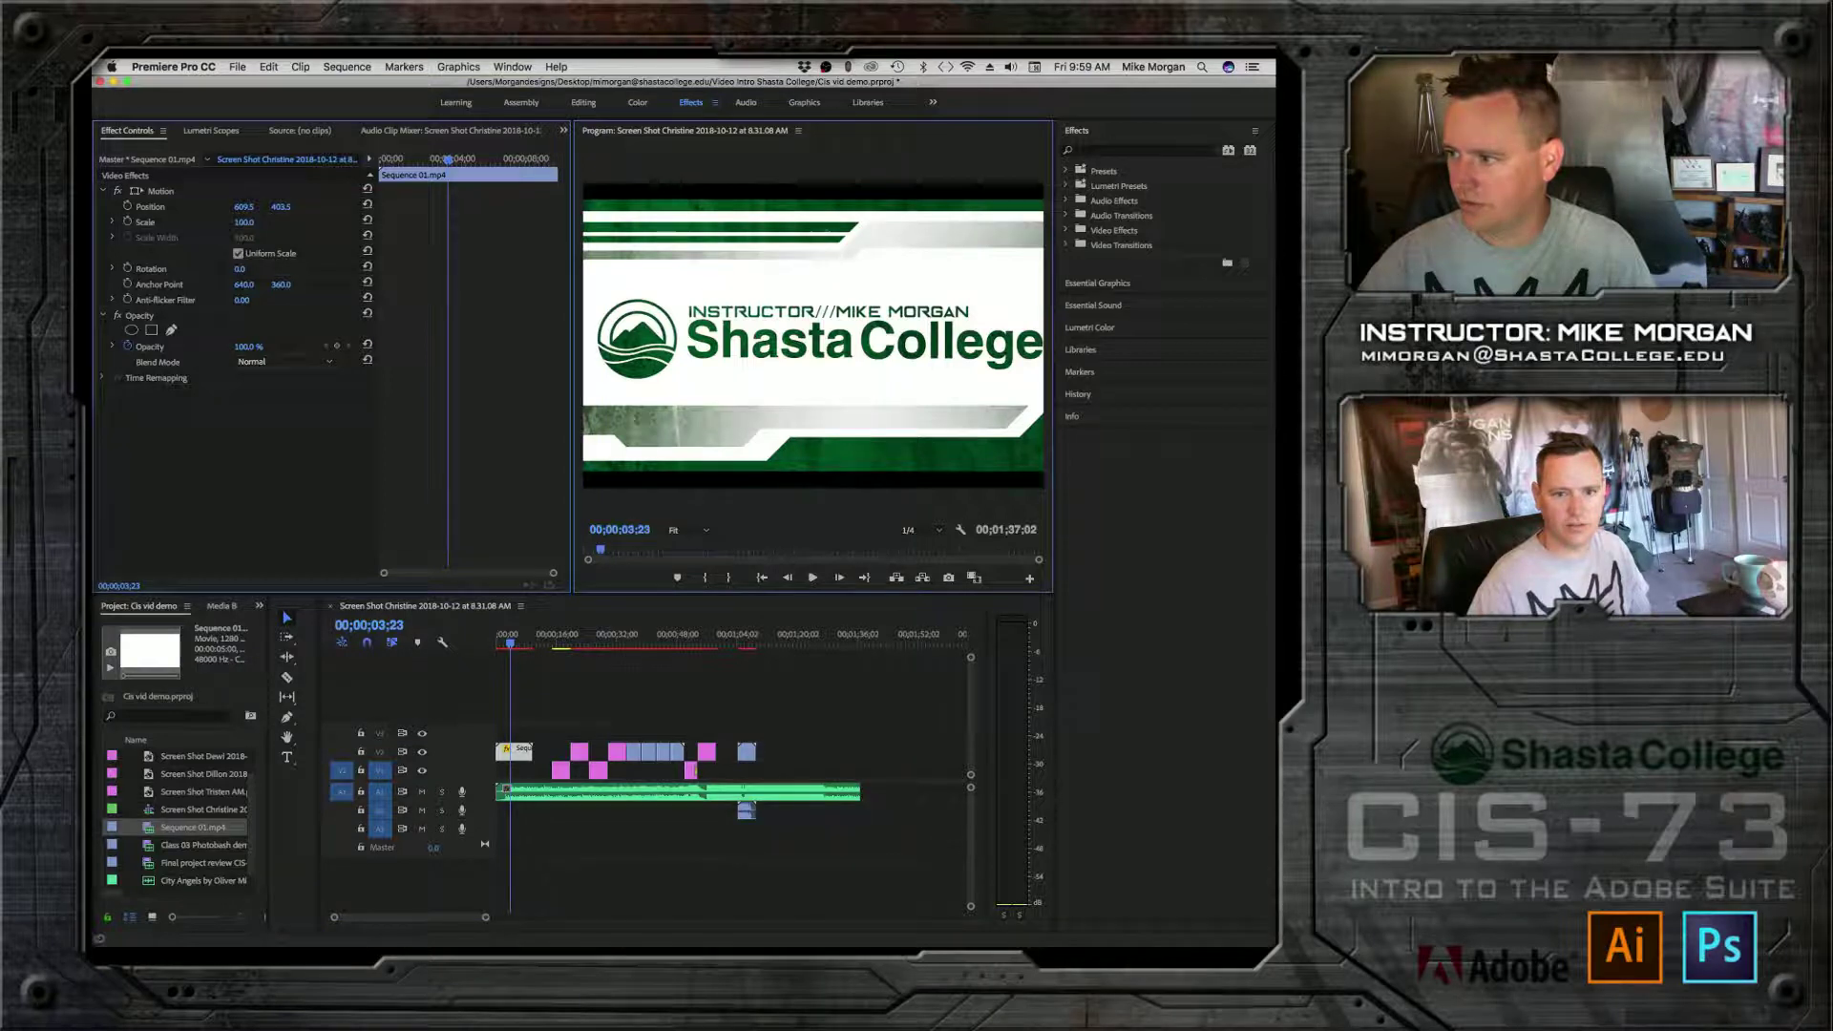
{"action": "left_click_drag", "start_coordinate": [243, 222], "coordinate": [234, 222]}
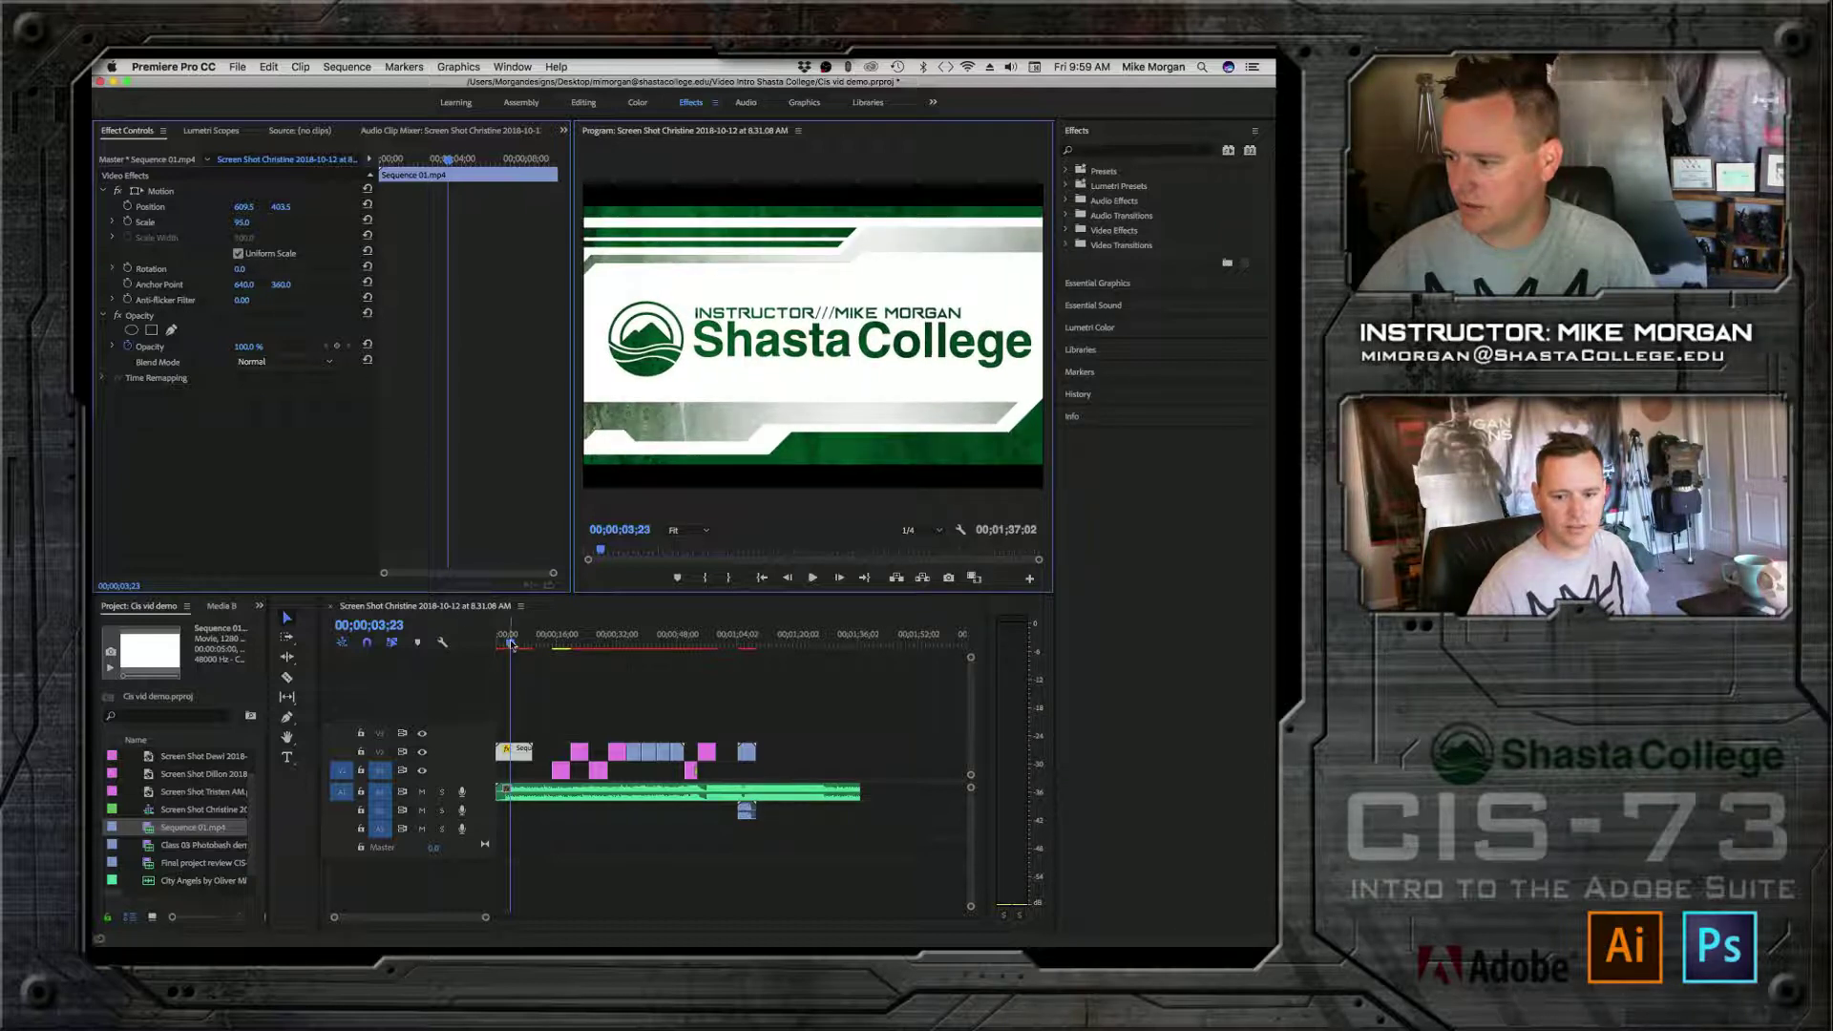
{"action": "left_click_drag", "start_coordinate": [510, 642], "coordinate": [473, 647]}
{"action": "key", "text": "space"}
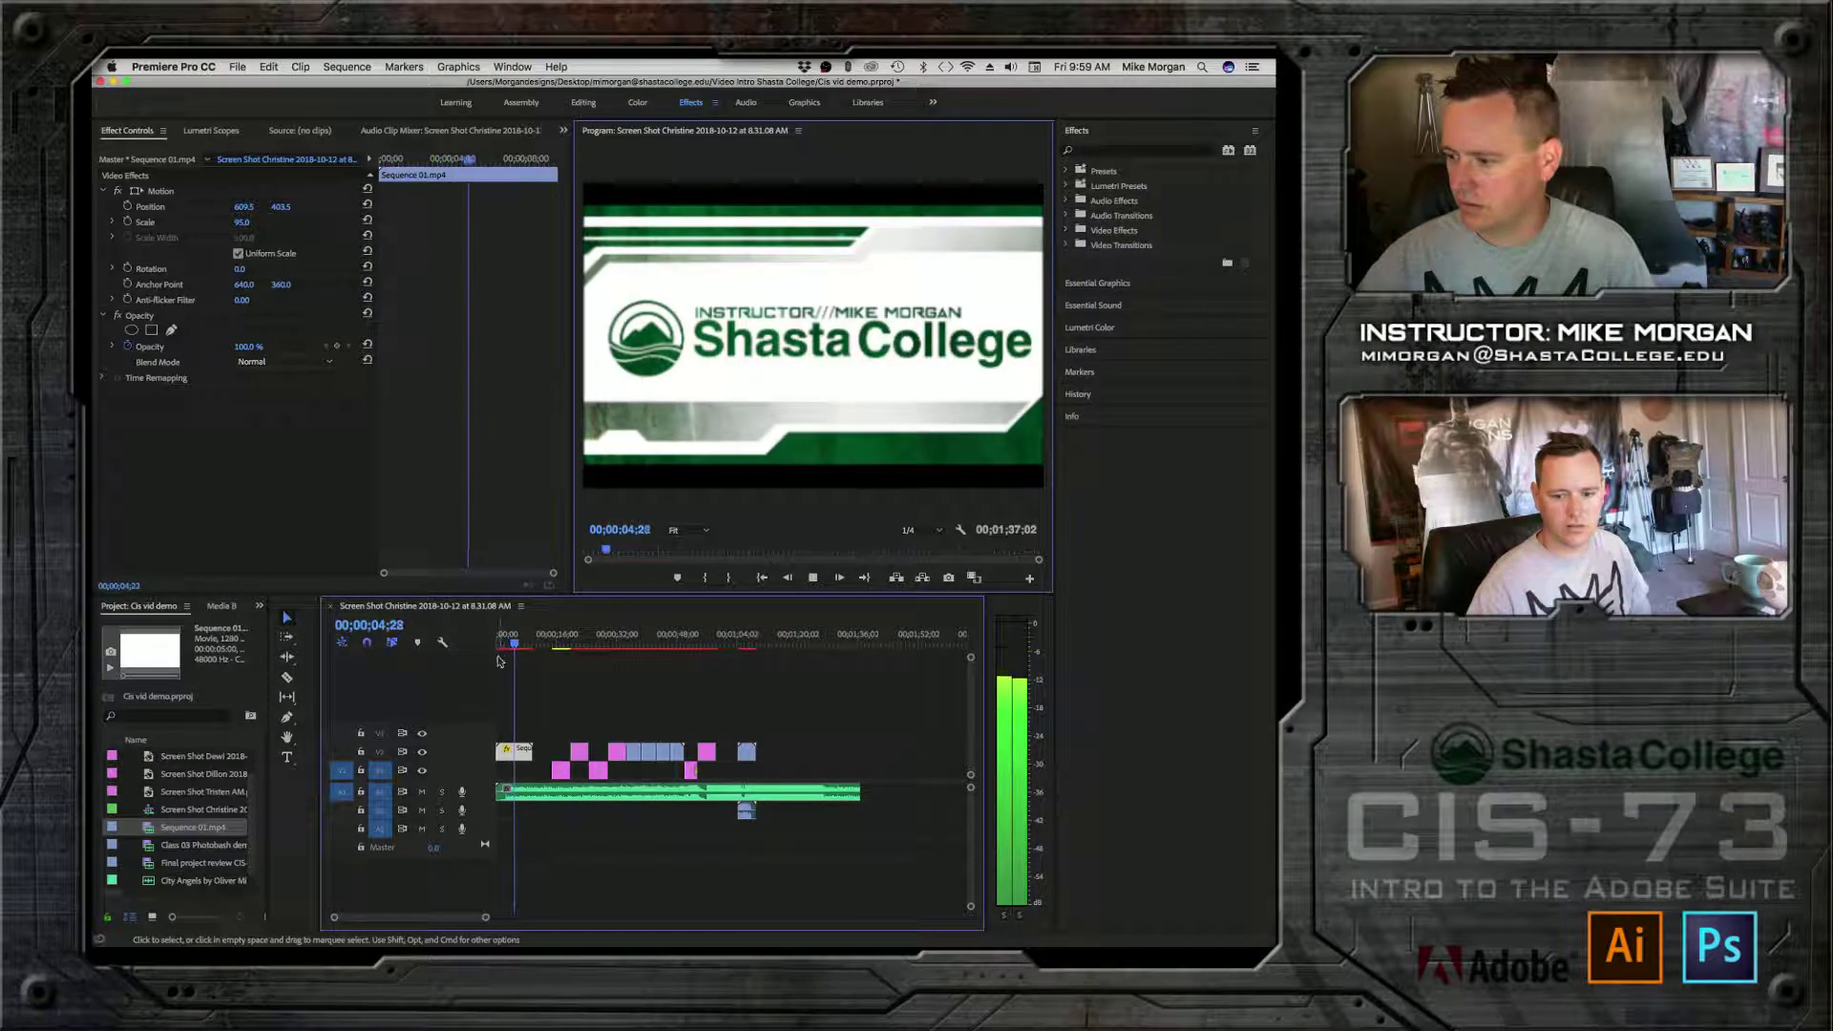
Step: Add the default cross dissolve to the start edge of the title clip
{"action": "key", "text": "space"}
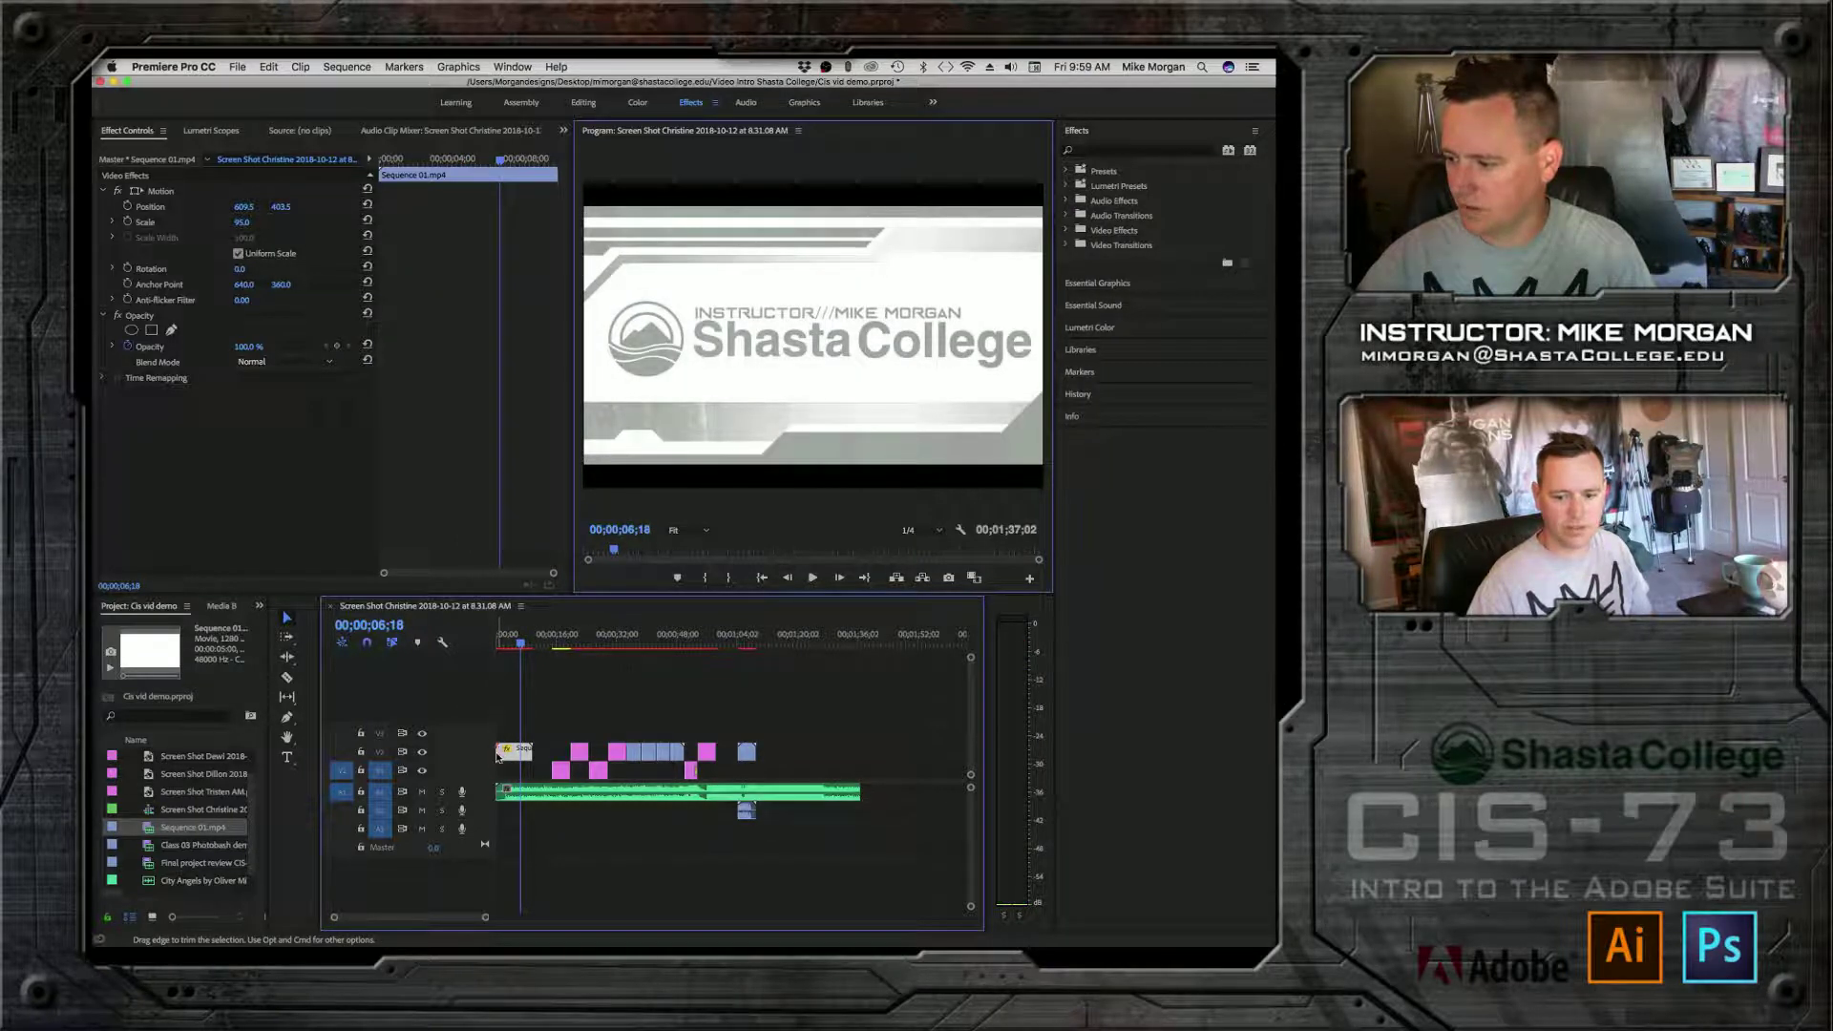
{"action": "right_click", "coordinate": [497, 759]}
{"action": "left_click", "coordinate": [554, 847]}
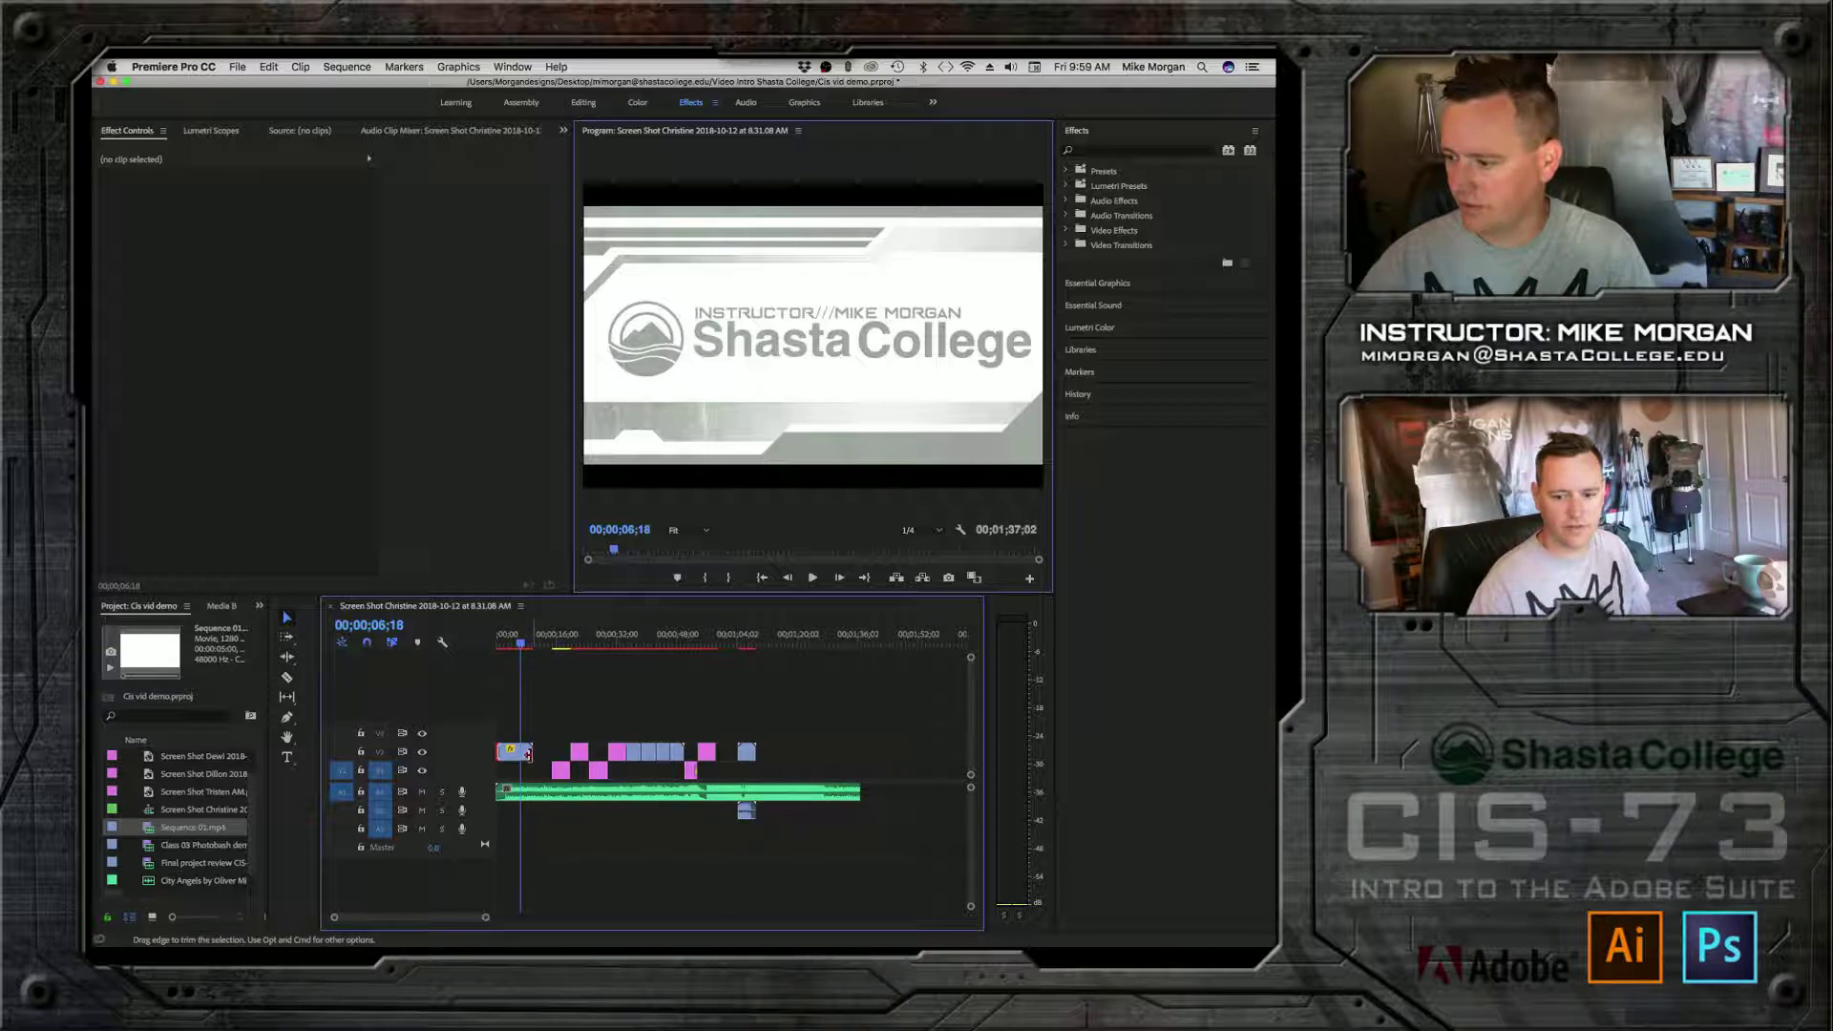
Step: Slow the title clip to 33% speed in Speed/Duration
{"action": "key", "text": "x"}
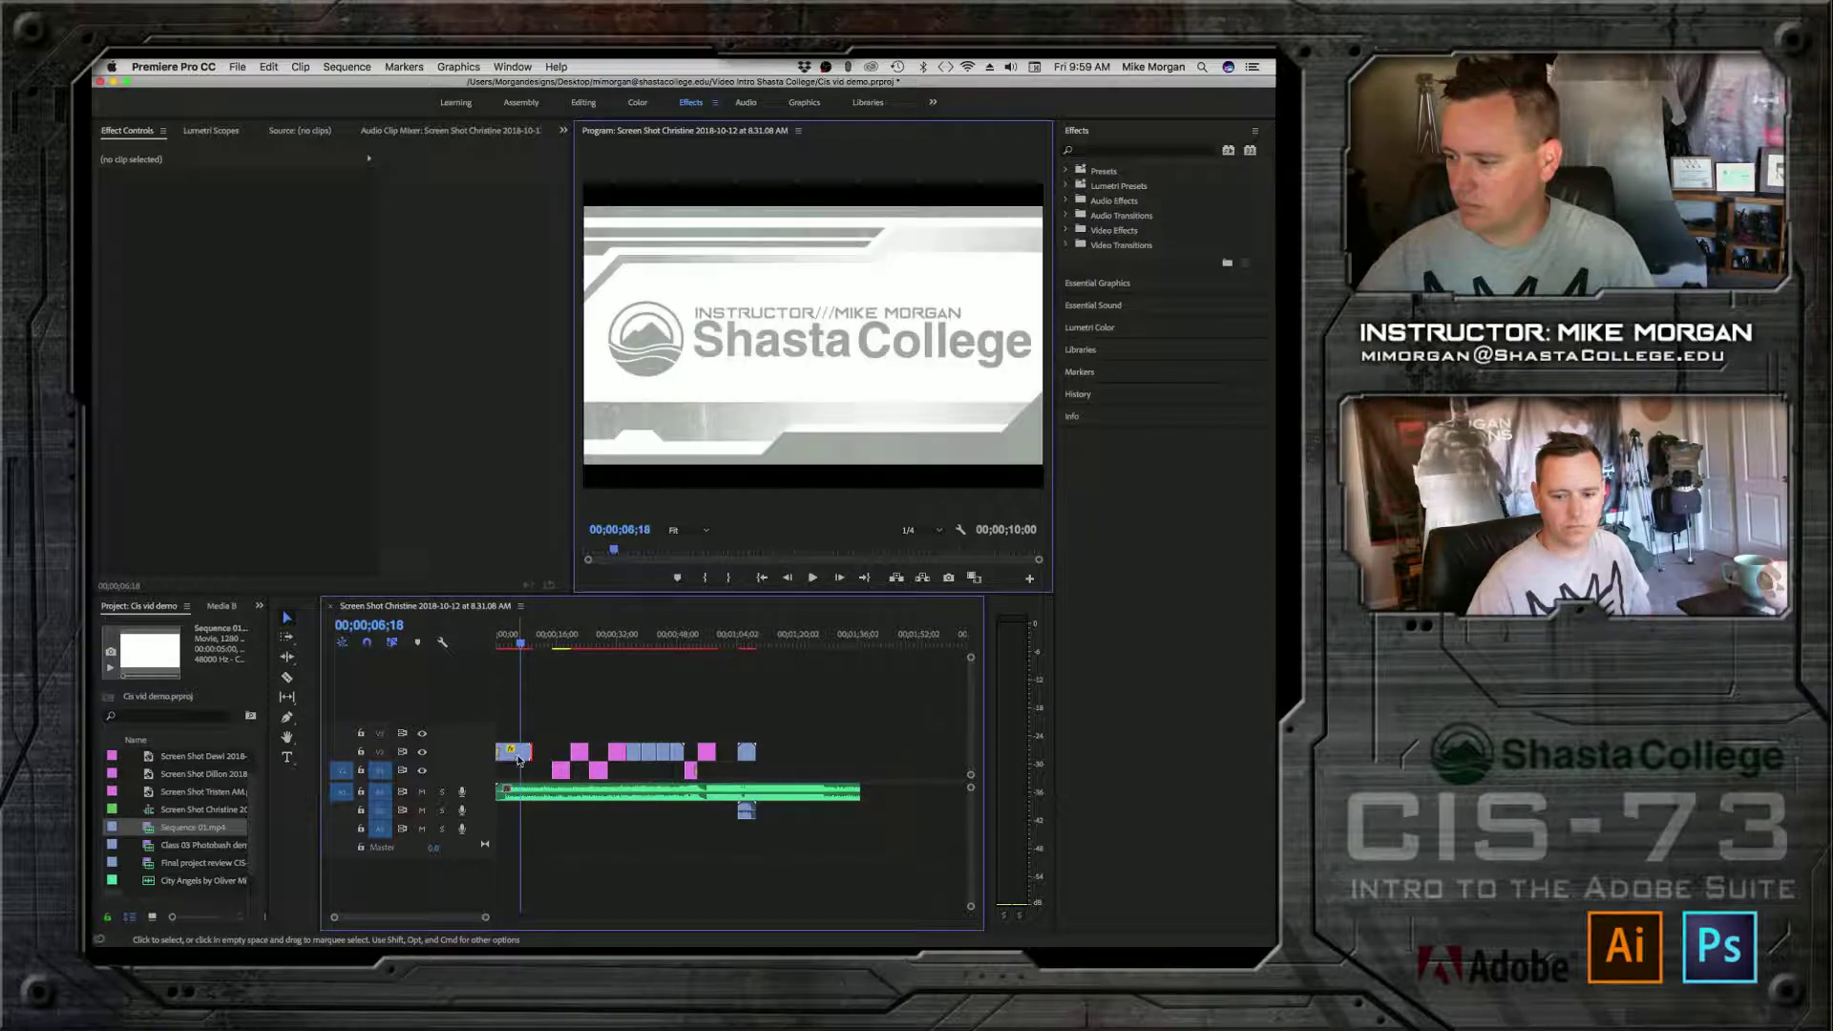
{"action": "right_click", "coordinate": [513, 759]}
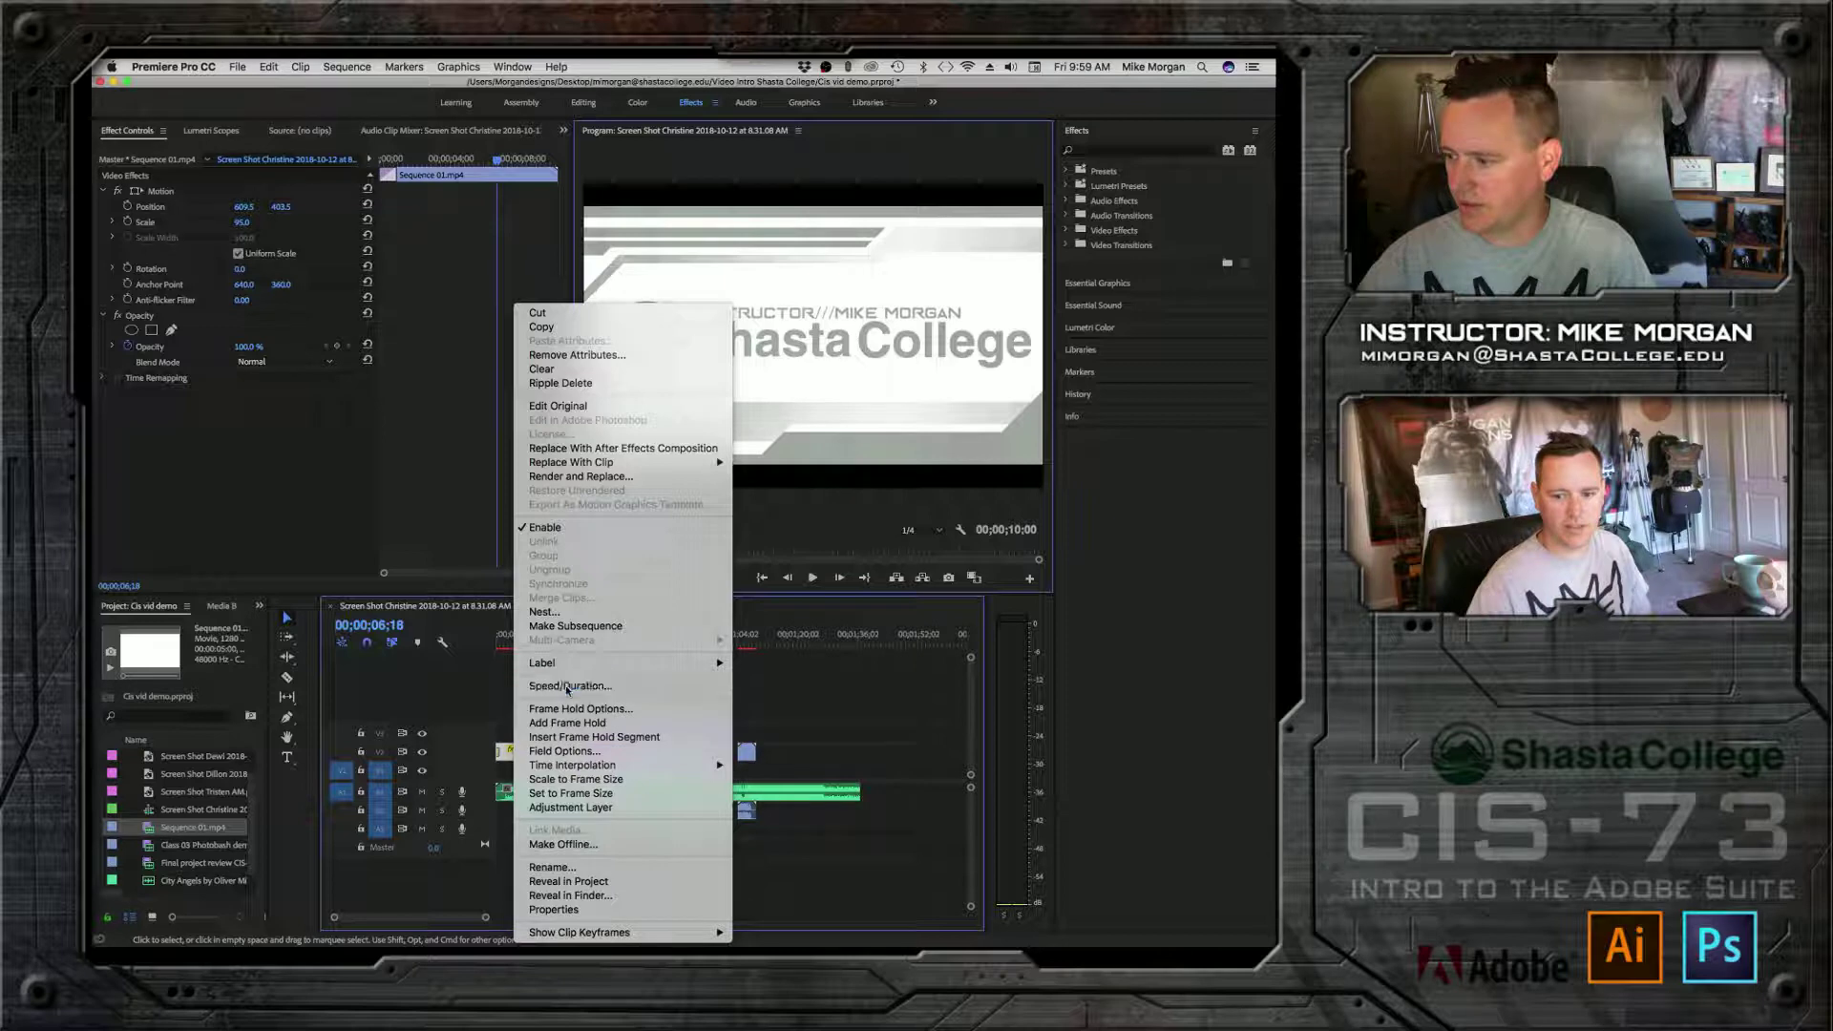
{"action": "left_click", "coordinate": [592, 687]}
{"action": "type", "text": "33"}
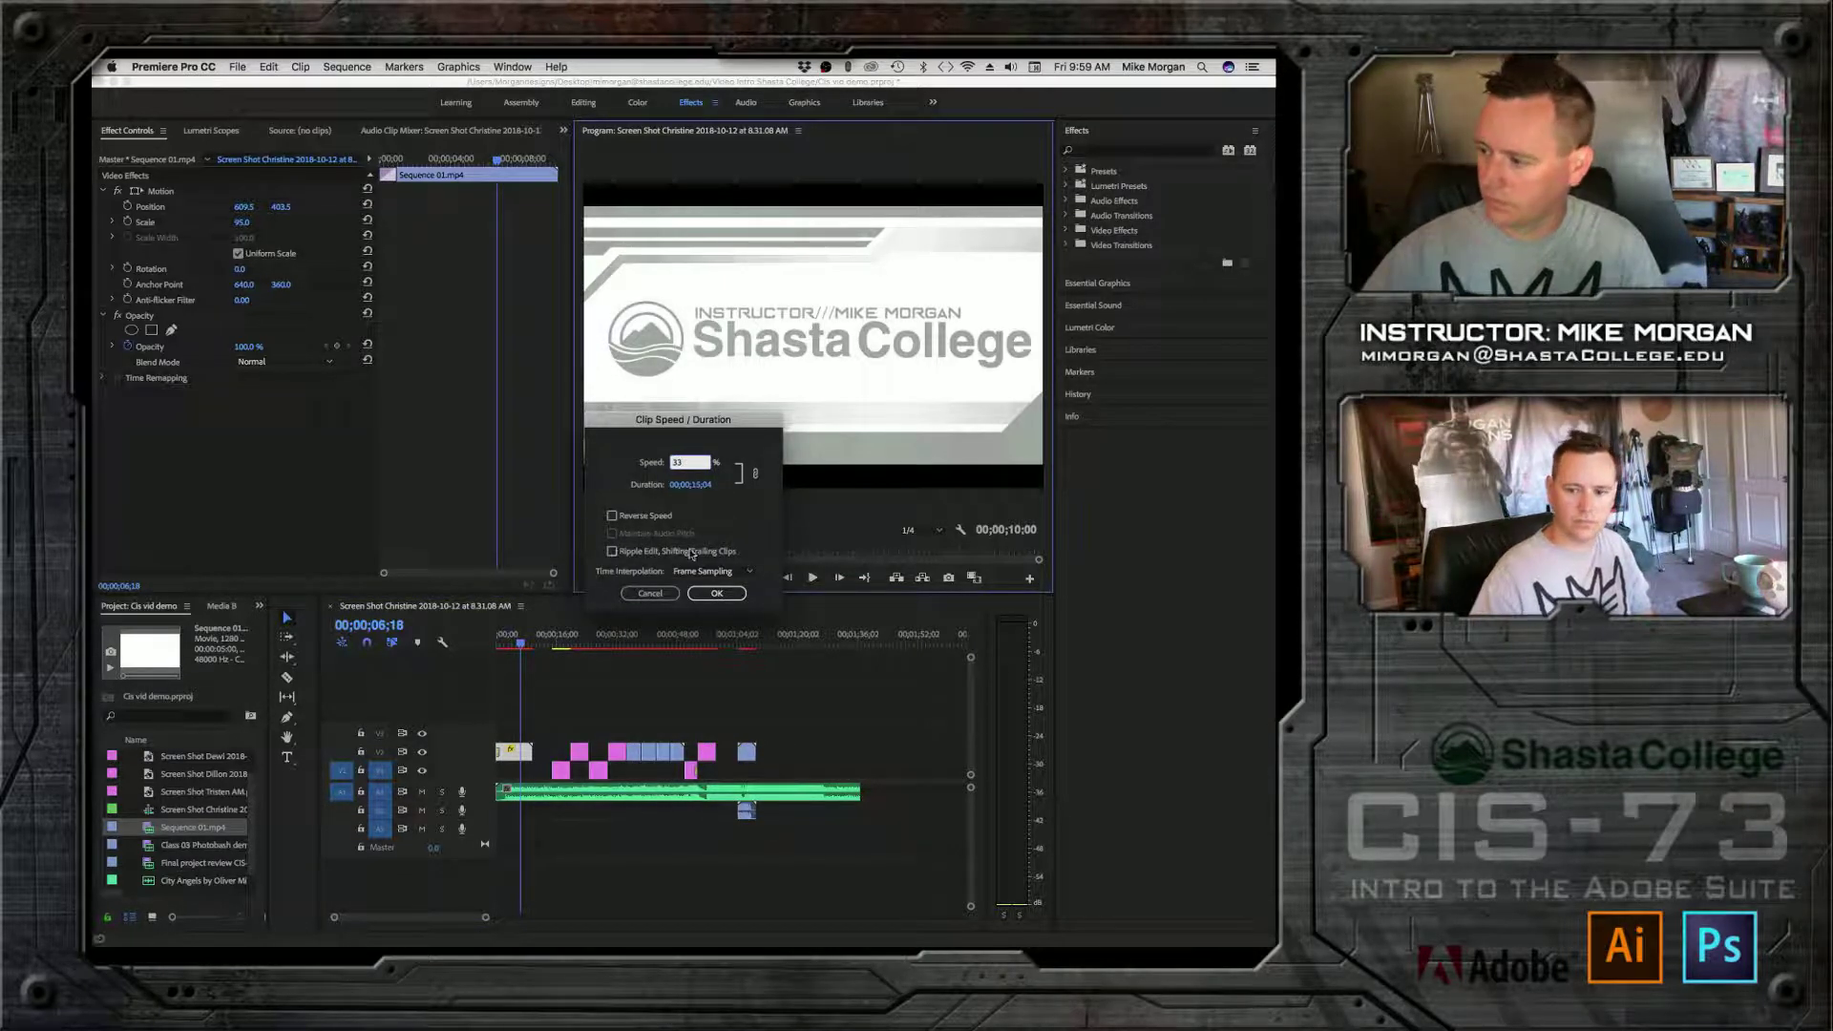
{"action": "left_click", "coordinate": [716, 593]}
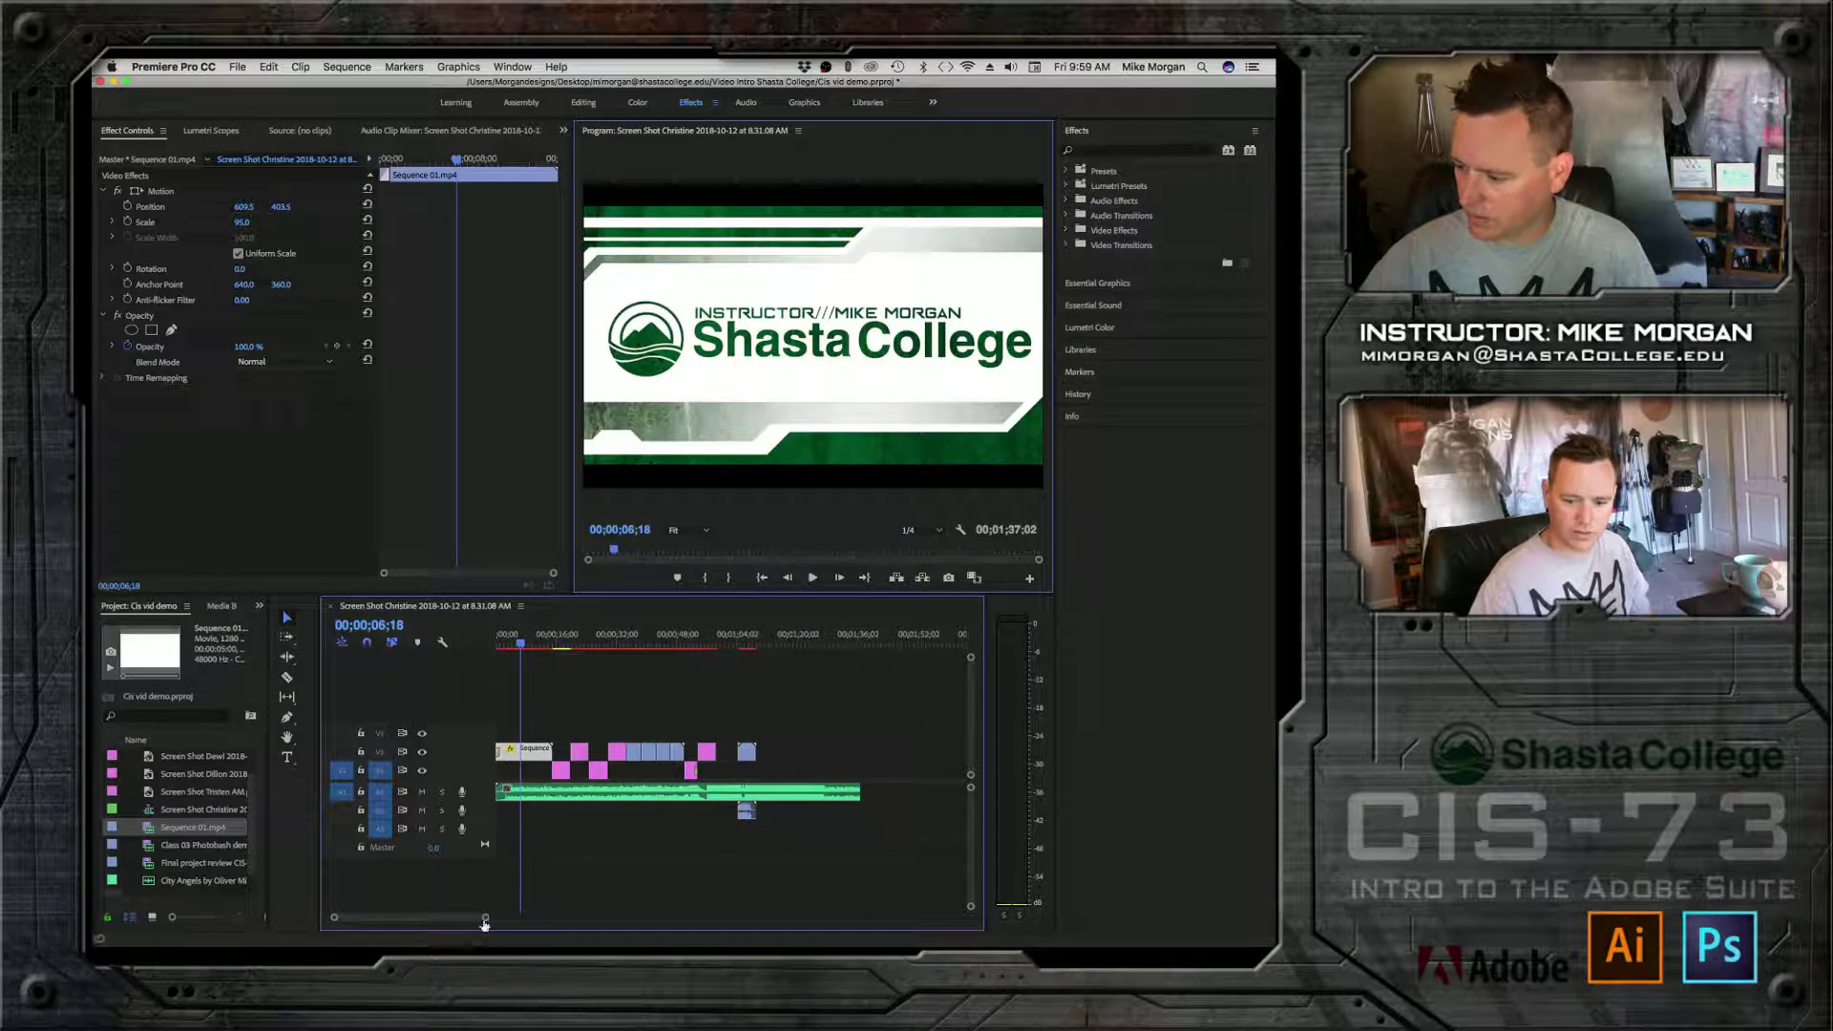
Step: Lengthen the opening cross dissolve and preview the fade-in from the sequence start
{"action": "left_click_drag", "start_coordinate": [484, 922], "coordinate": [399, 919]}
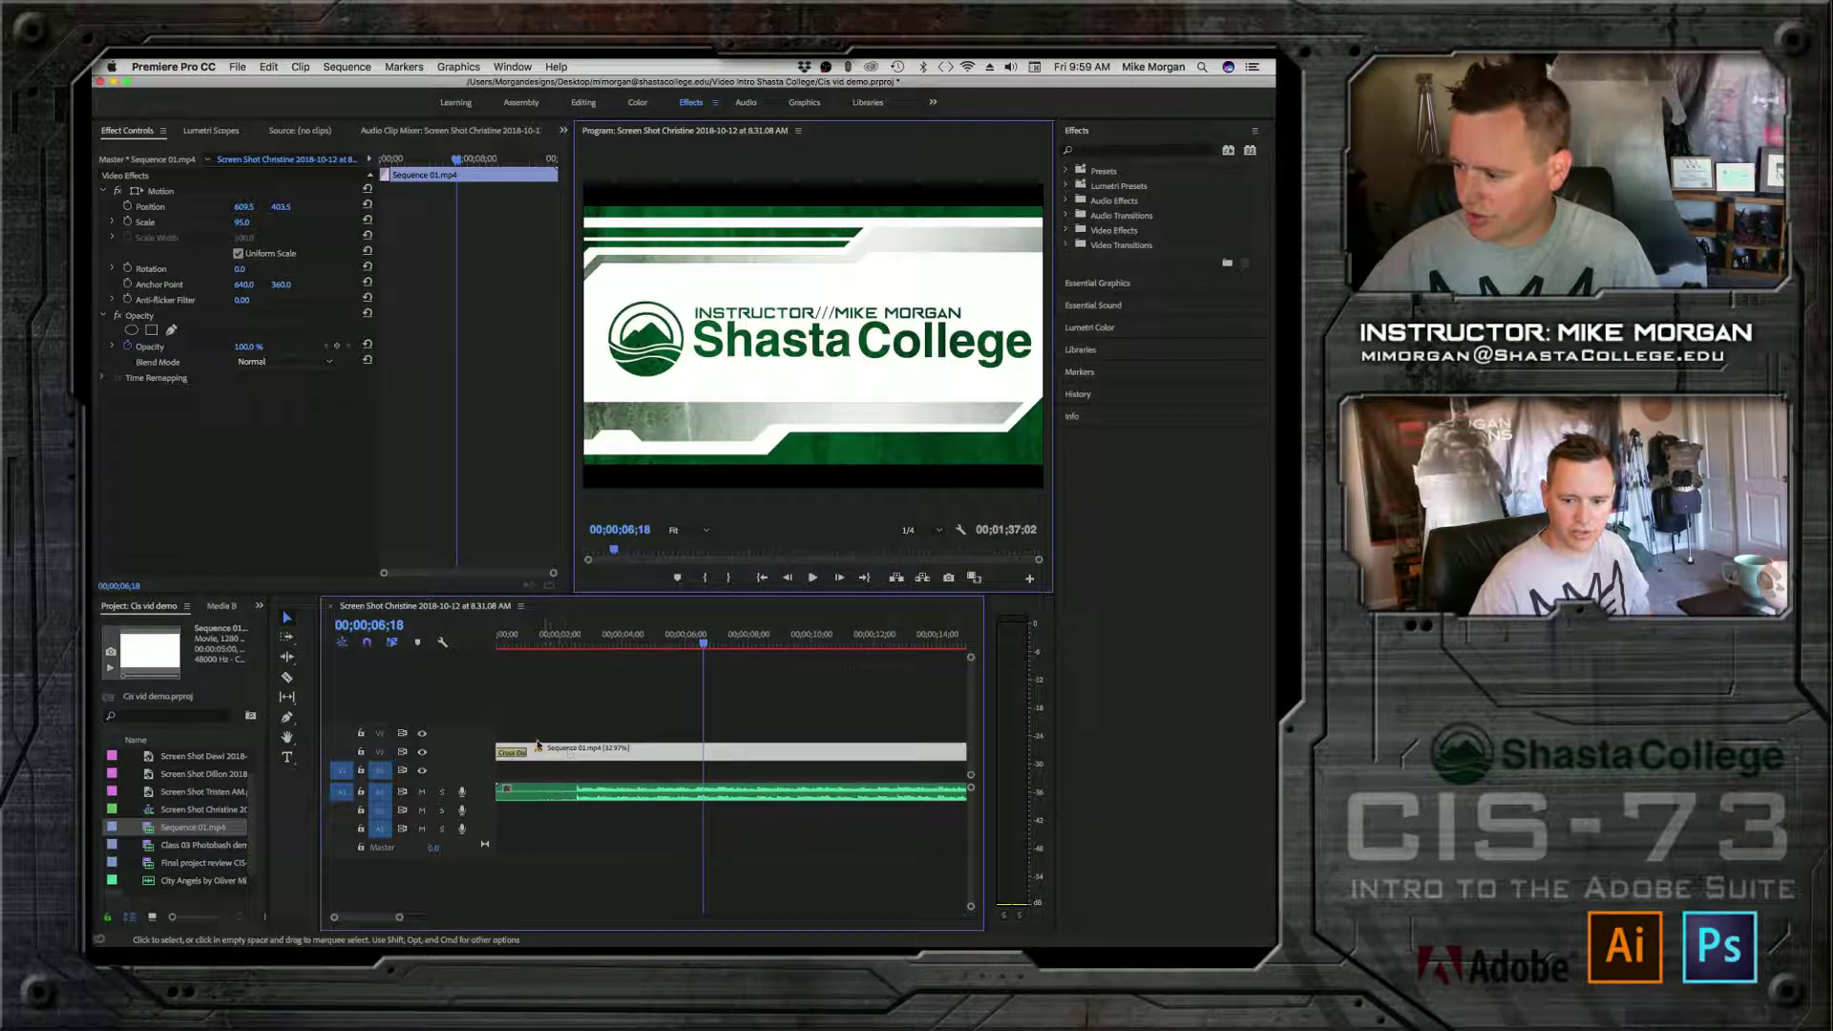
{"action": "left_click_drag", "start_coordinate": [538, 745], "coordinate": [546, 752]}
{"action": "left_click", "coordinate": [507, 643]}
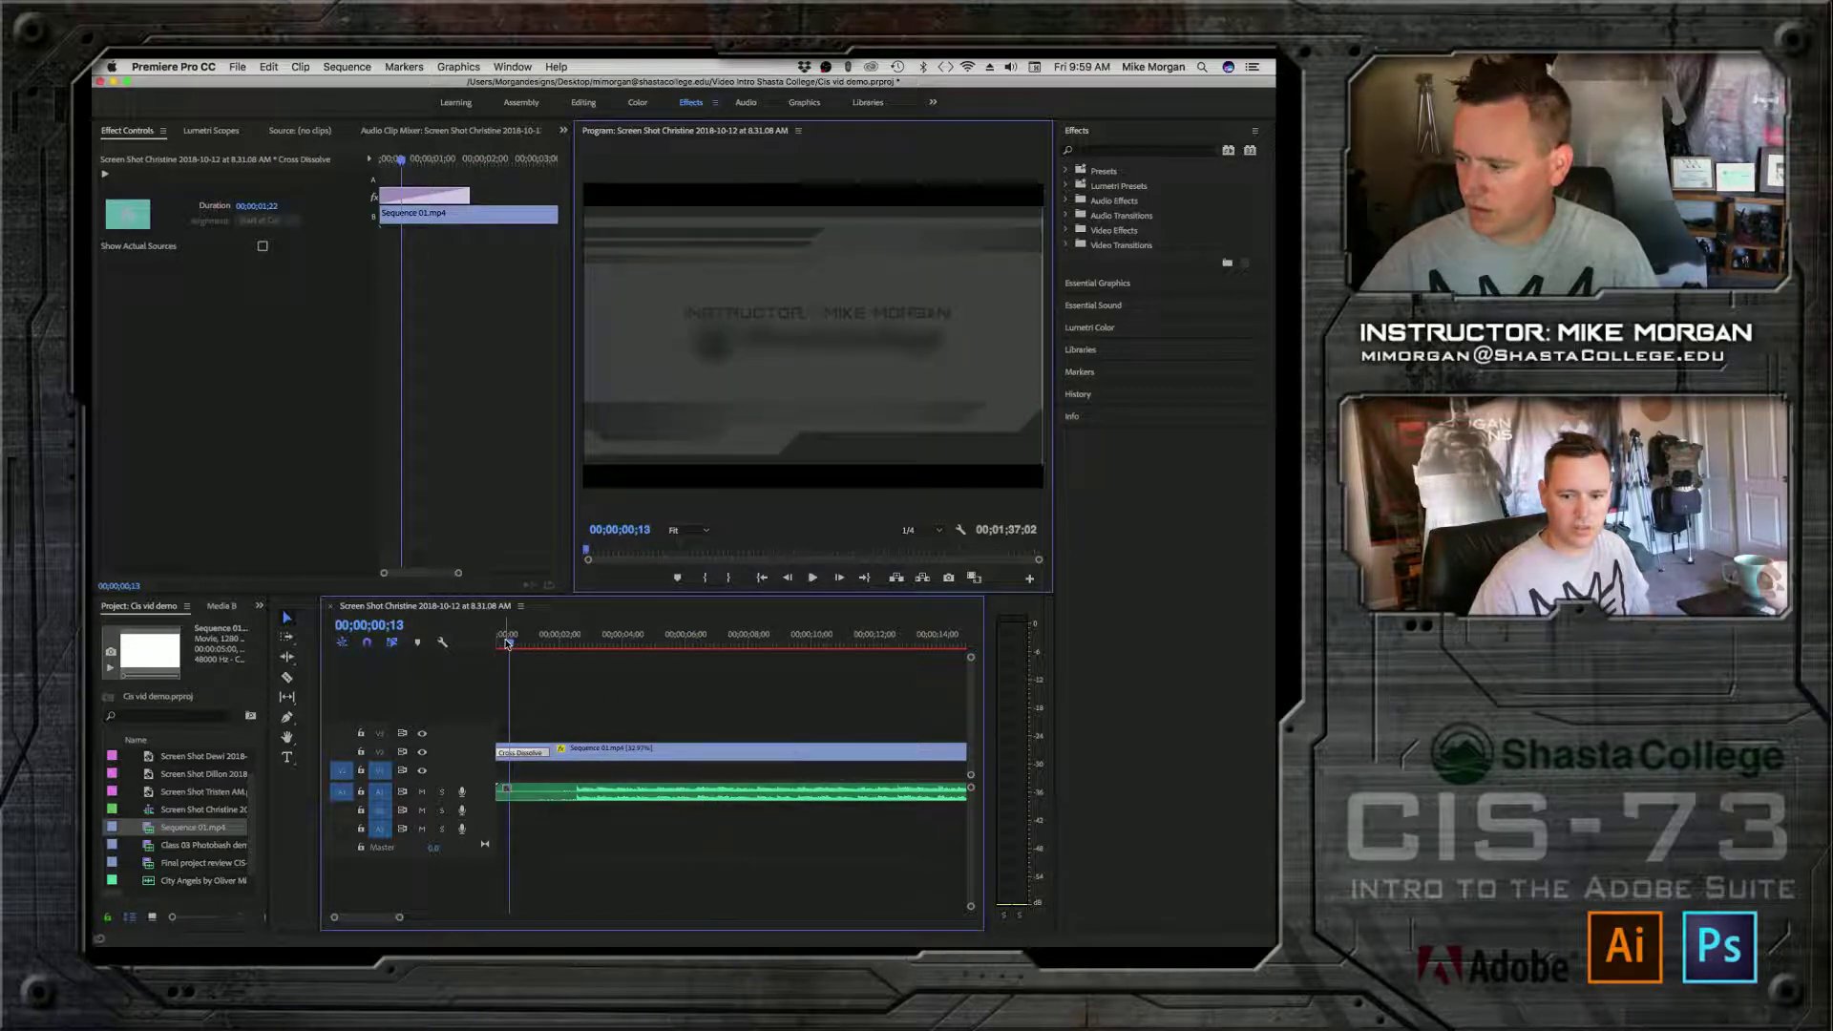
{"action": "left_click_drag", "start_coordinate": [507, 643], "coordinate": [482, 643]}
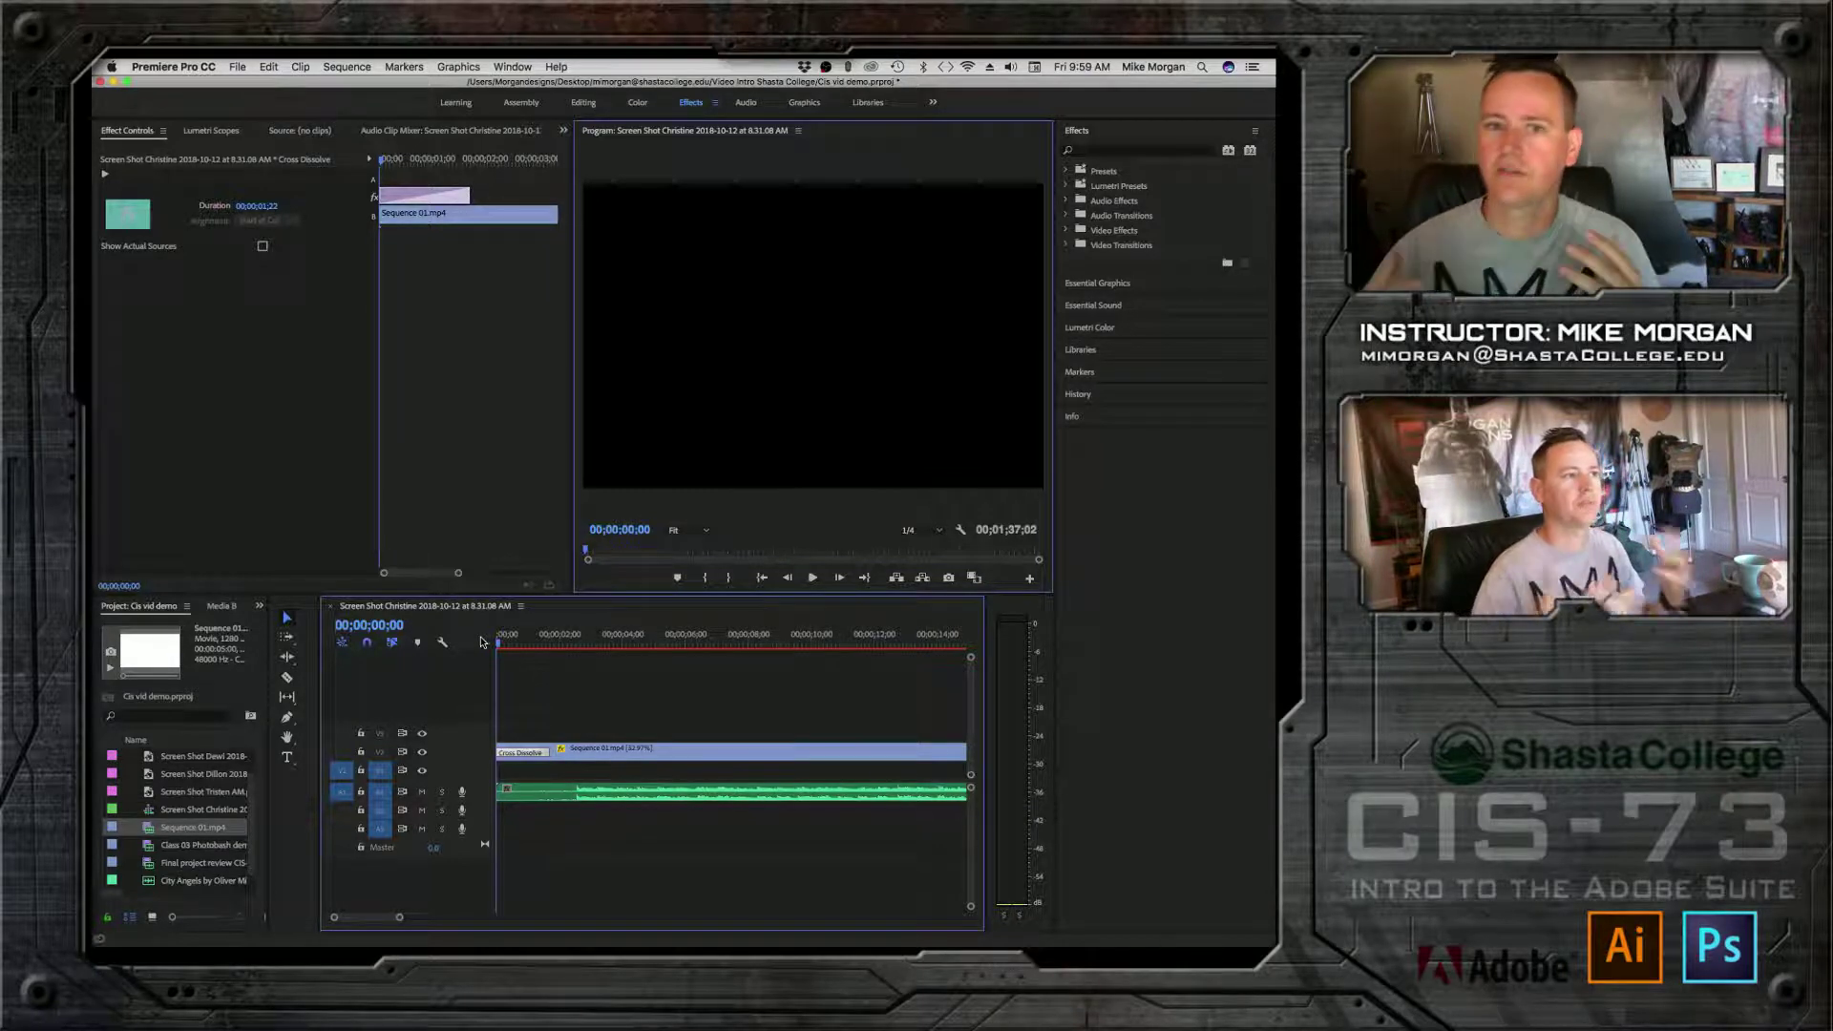
{"action": "key", "text": "space"}
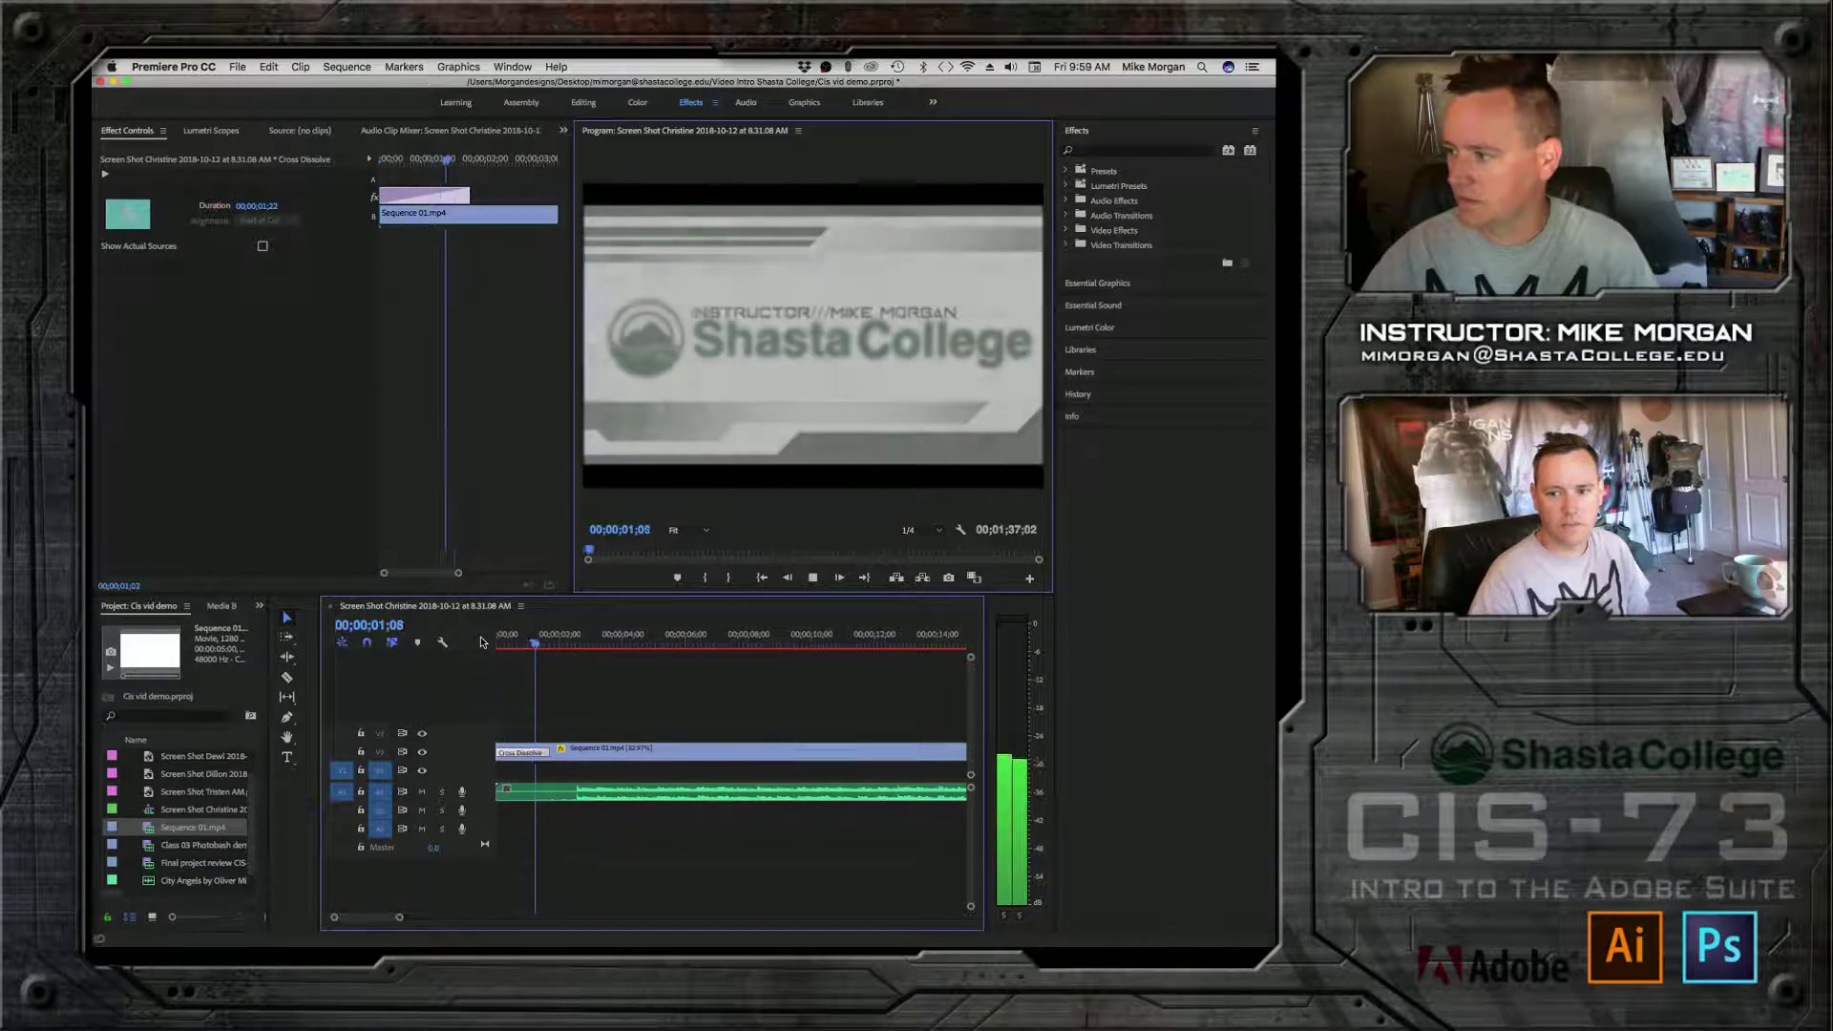
{"action": "key", "text": "space"}
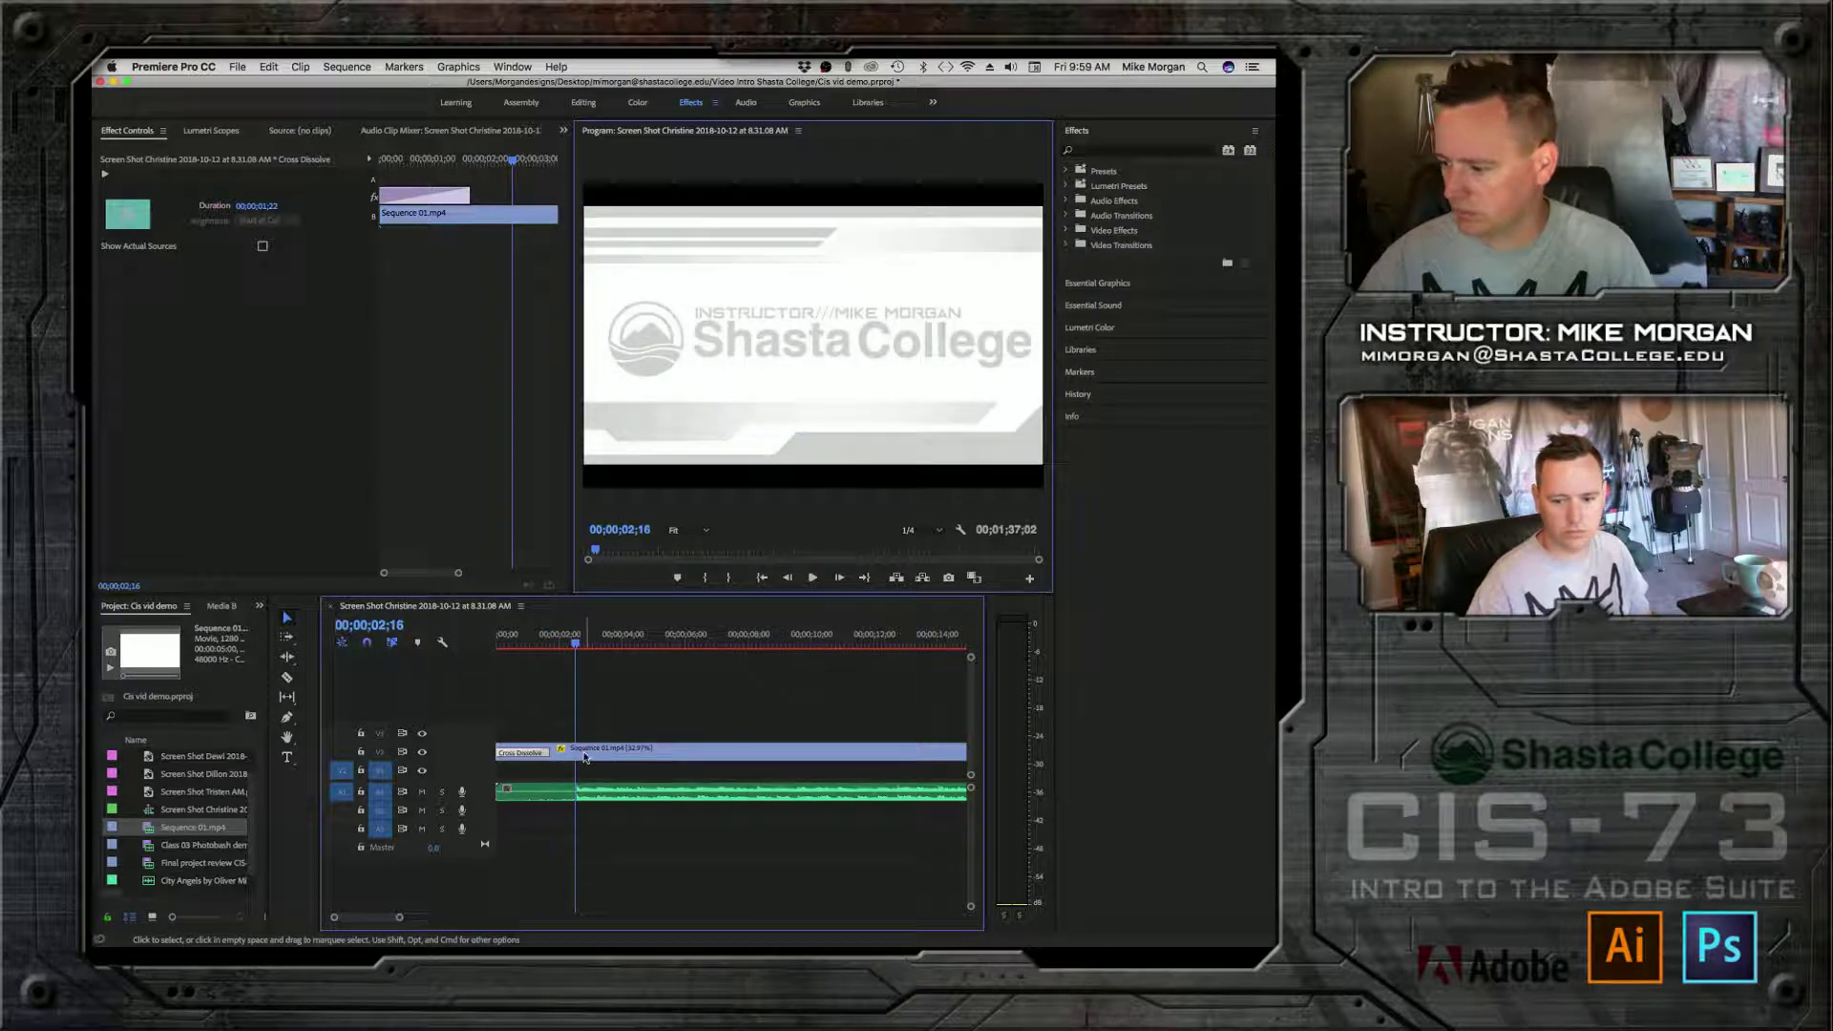
Step: Shift the title clip slightly later, preview it, and shorten its cross dissolve
{"action": "left_click_drag", "start_coordinate": [593, 754], "coordinate": [617, 761]}
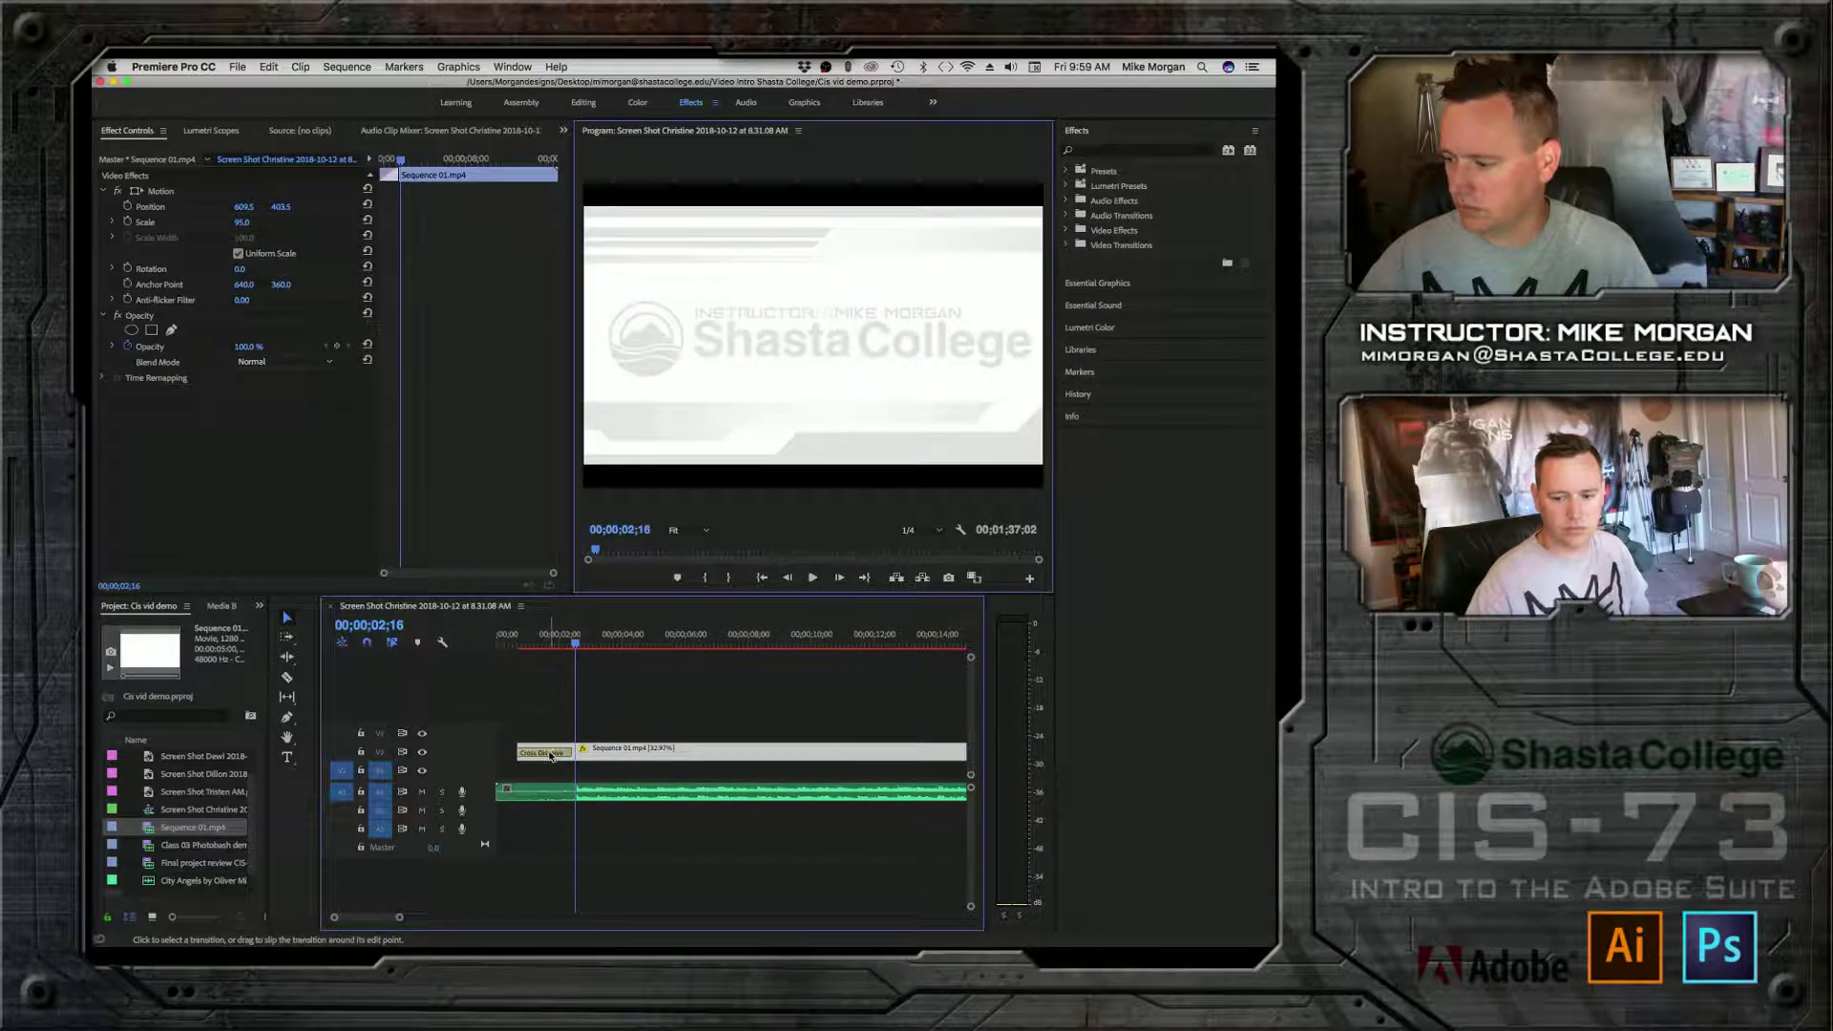
{"action": "left_click", "coordinate": [511, 636]}
{"action": "key", "text": "space"}
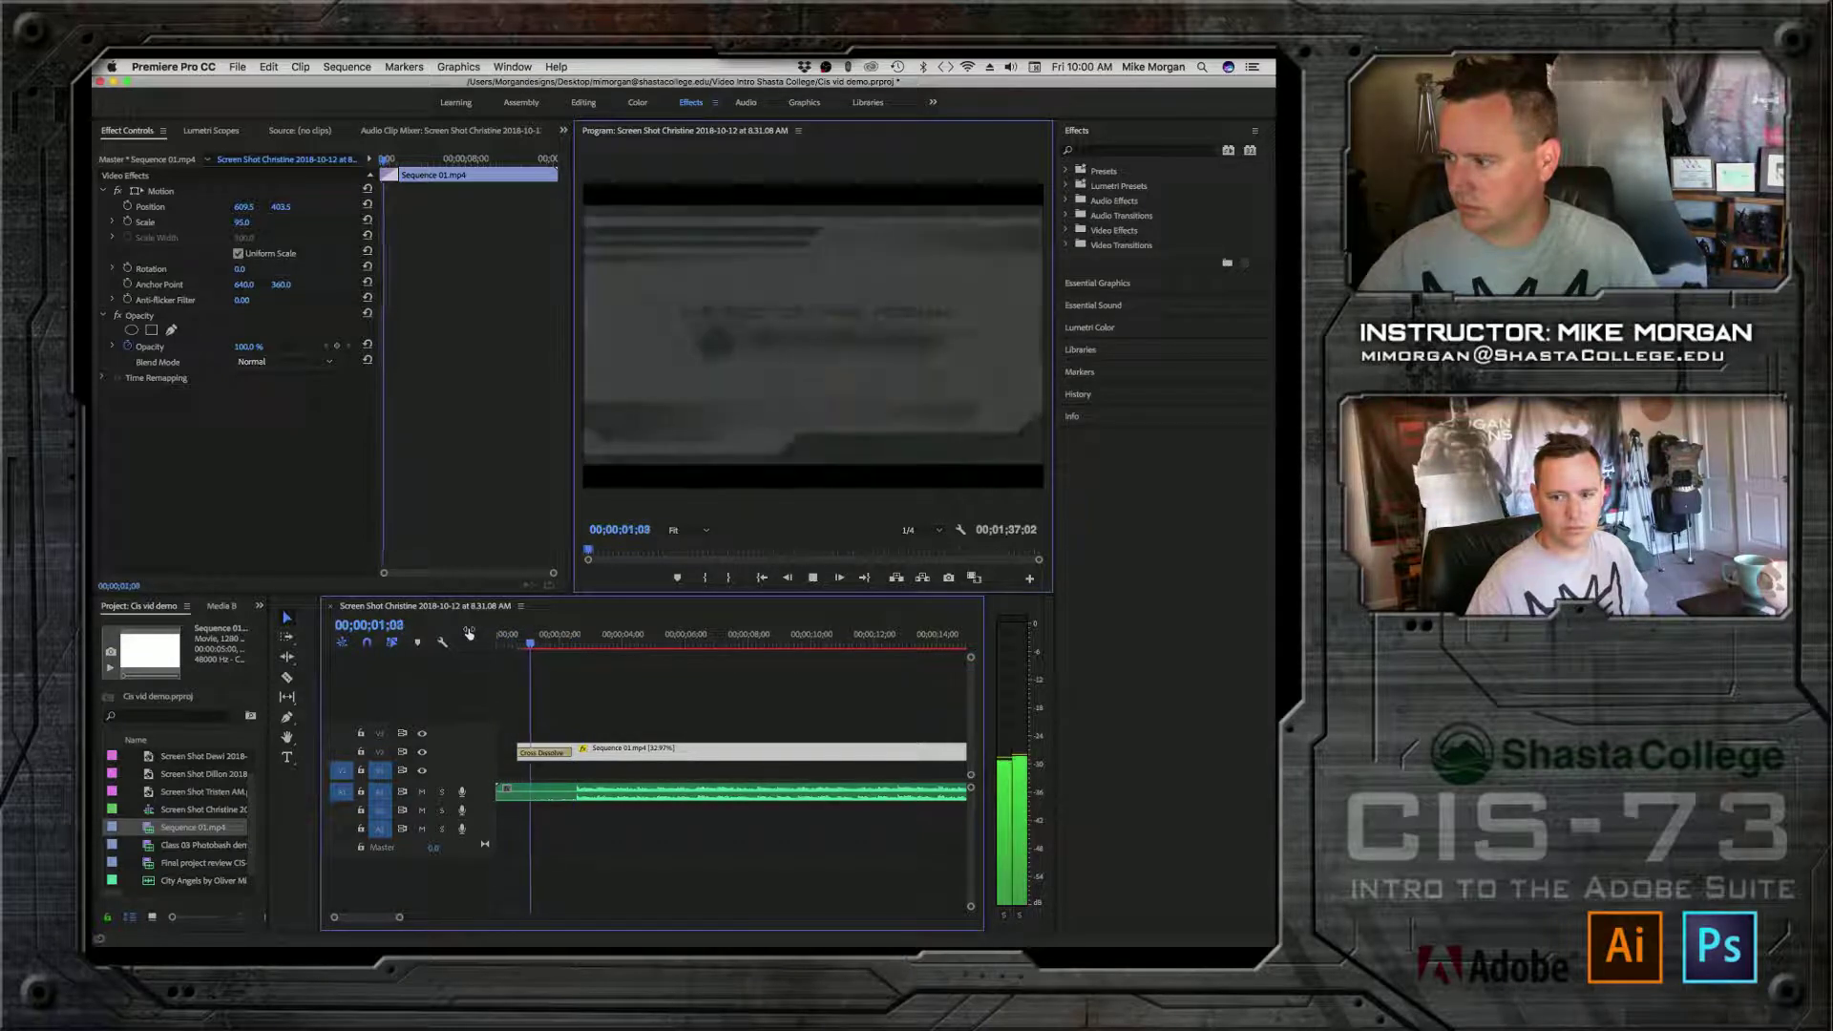
{"action": "key", "text": "space"}
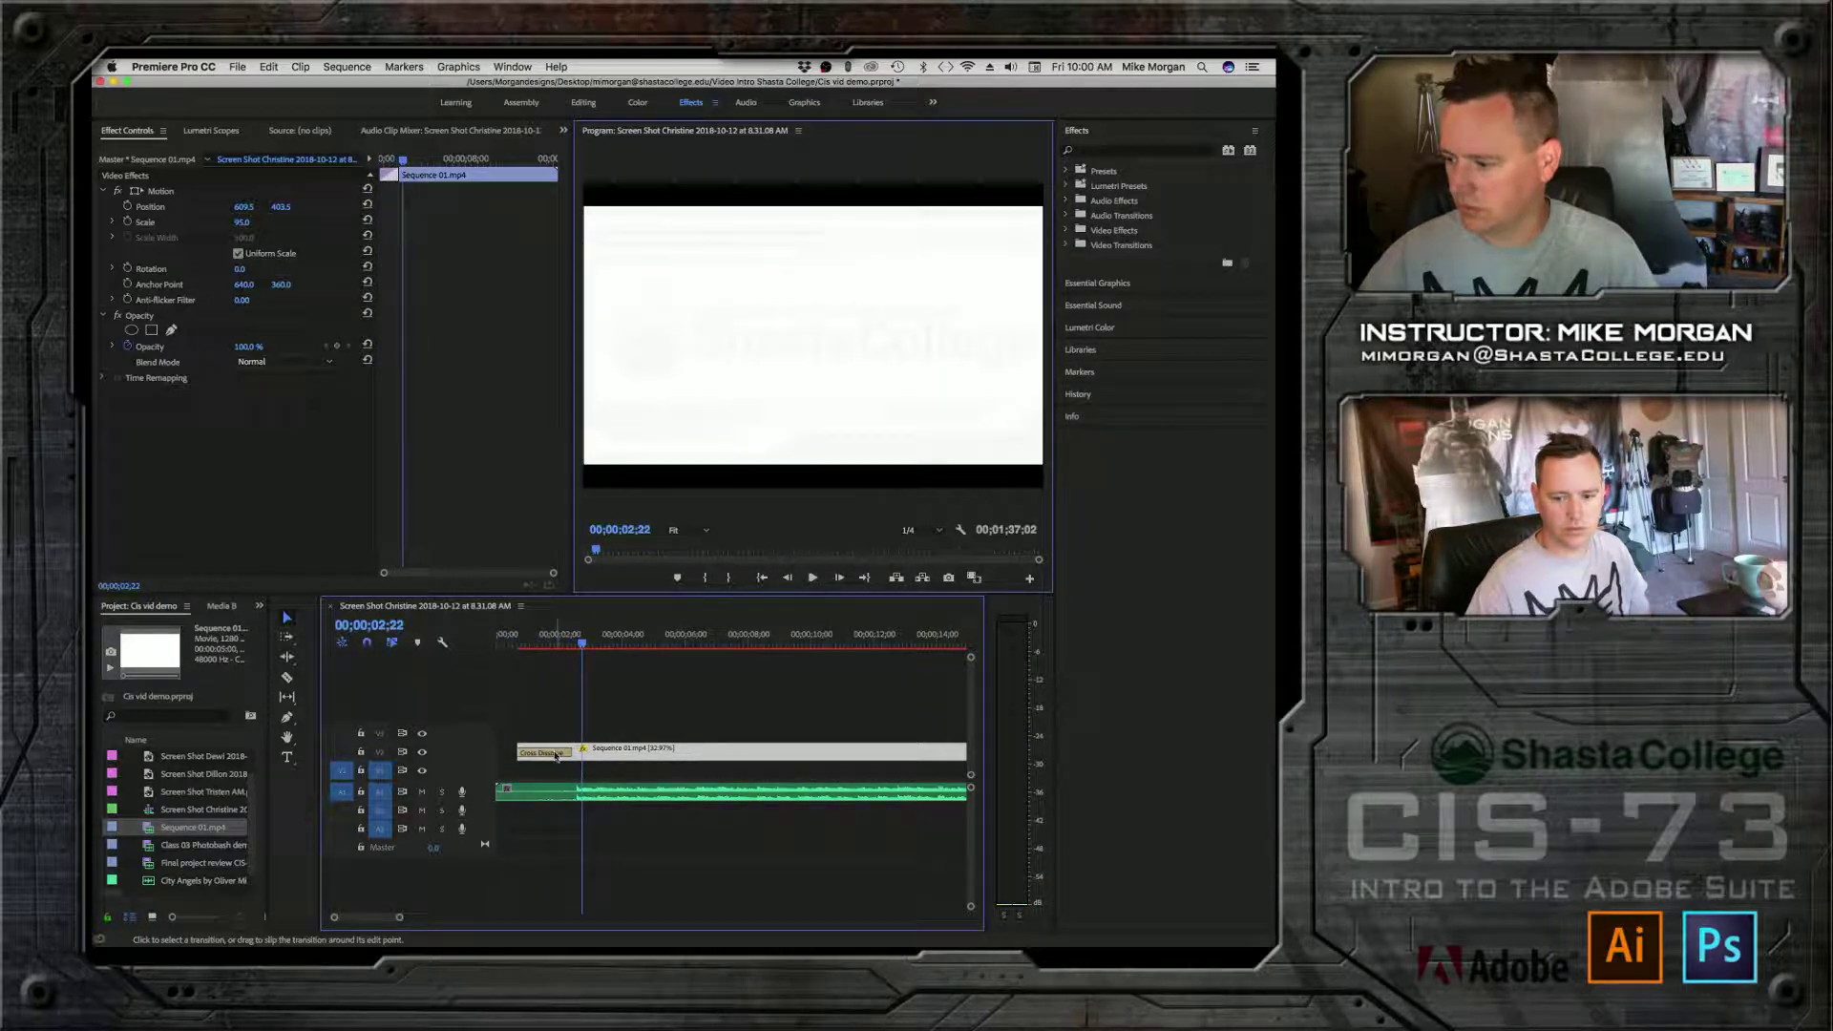
{"action": "left_click_drag", "start_coordinate": [572, 752], "coordinate": [547, 750]}
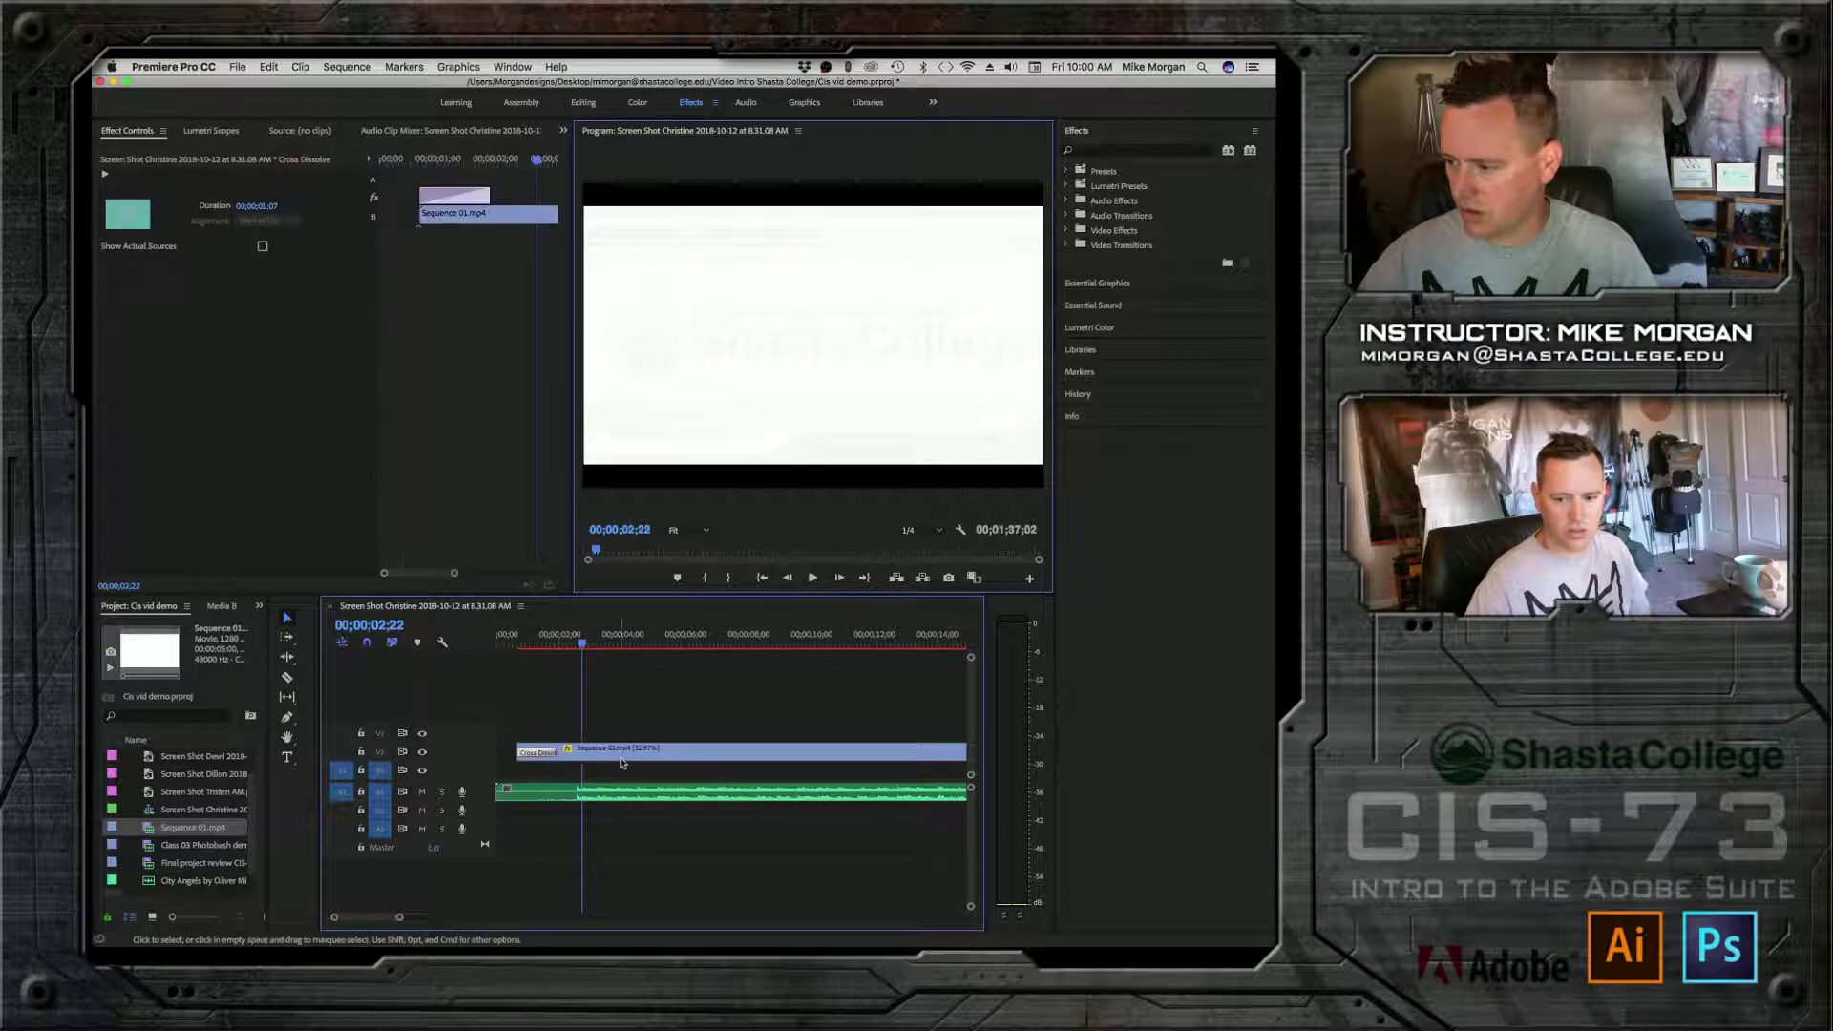
{"action": "left_click", "coordinate": [622, 761]}
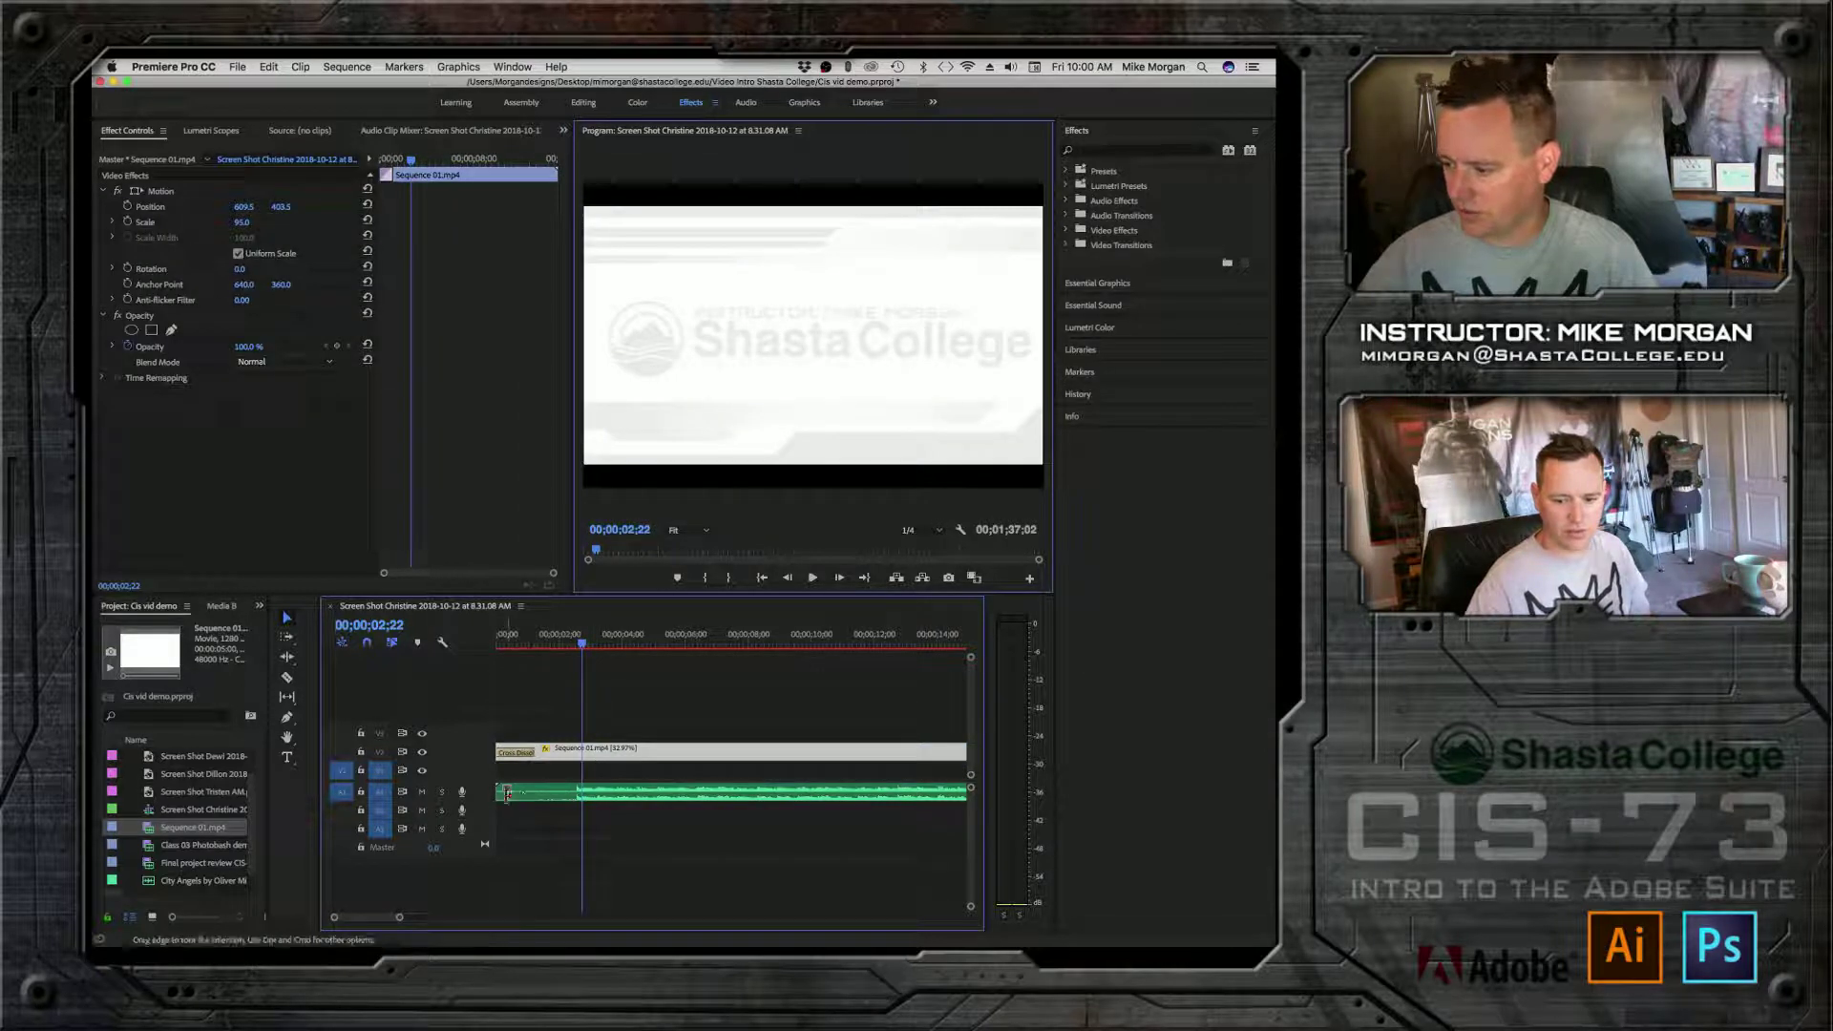
Step: Line the music clip up with the sequence start, preview, then delete the cross dissolve
{"action": "mouse_move", "coordinate": [498, 795]}
{"action": "left_mouse_down"}
{"action": "mouse_move", "coordinate": [599, 800]}
{"action": "mouse_move", "coordinate": [506, 798]}
{"action": "left_mouse_up"}
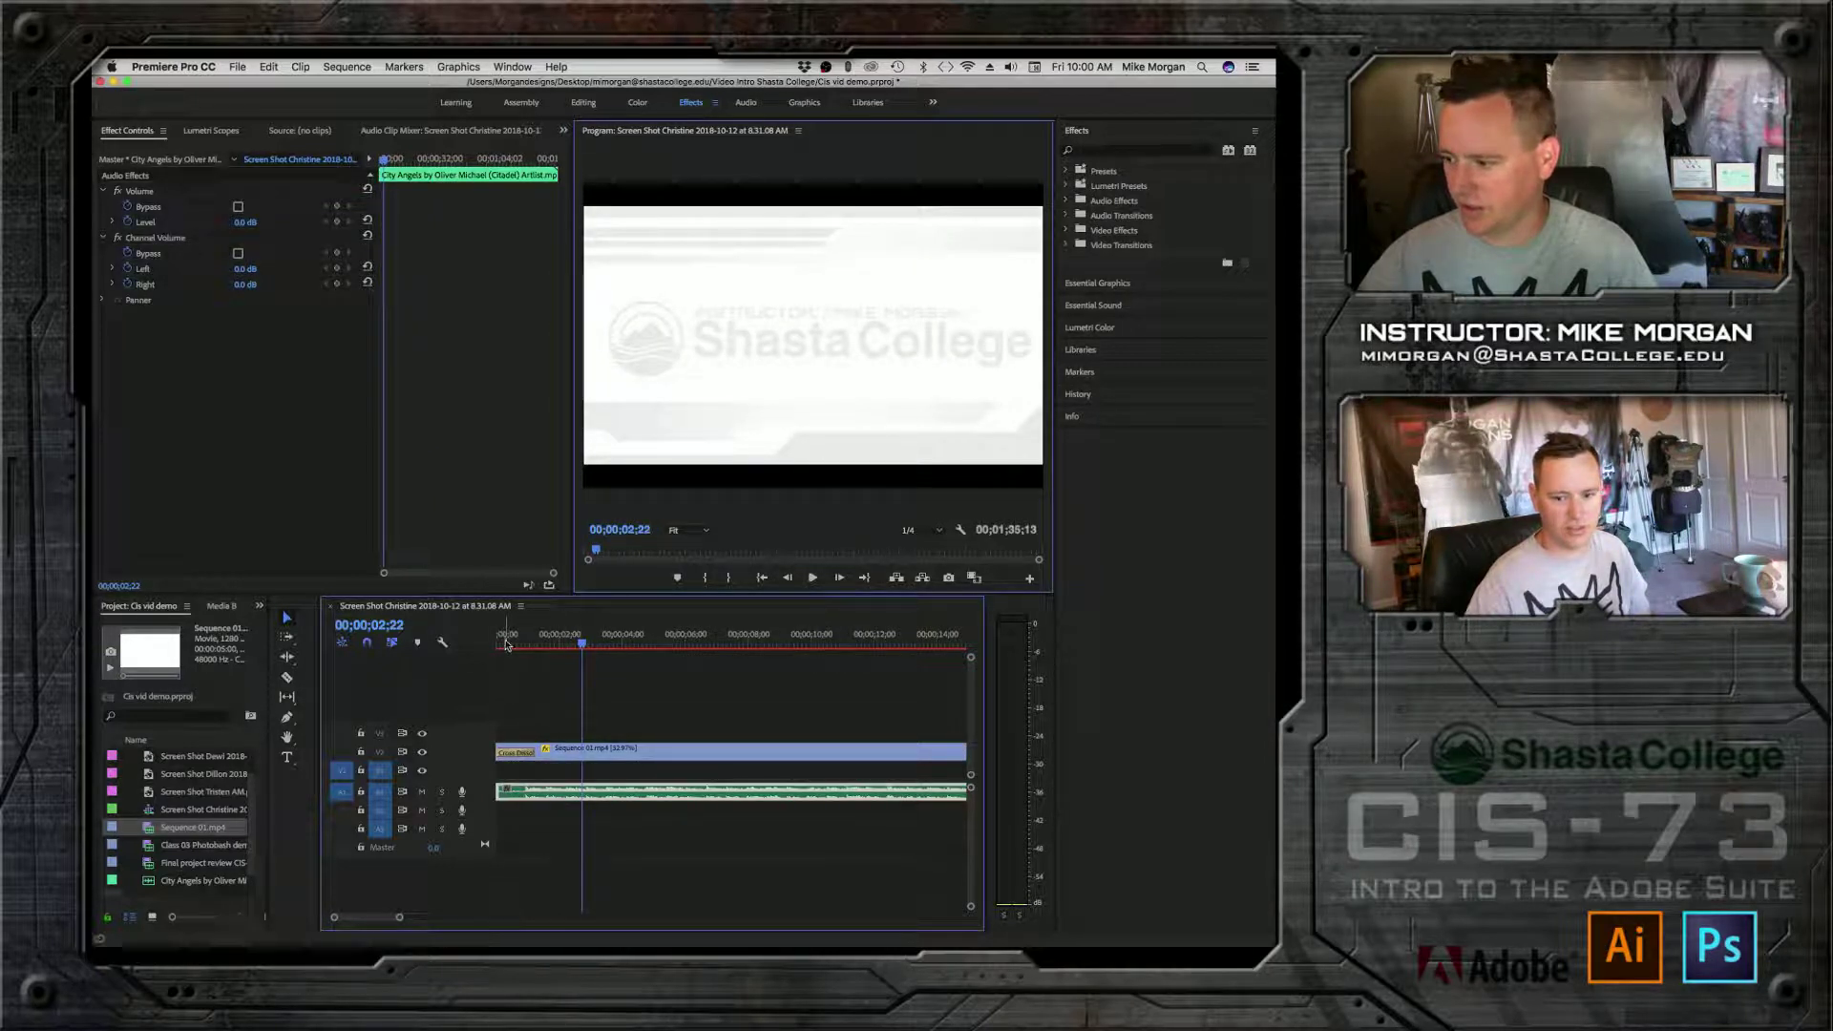
{"action": "left_click_drag", "start_coordinate": [508, 638], "coordinate": [479, 640]}
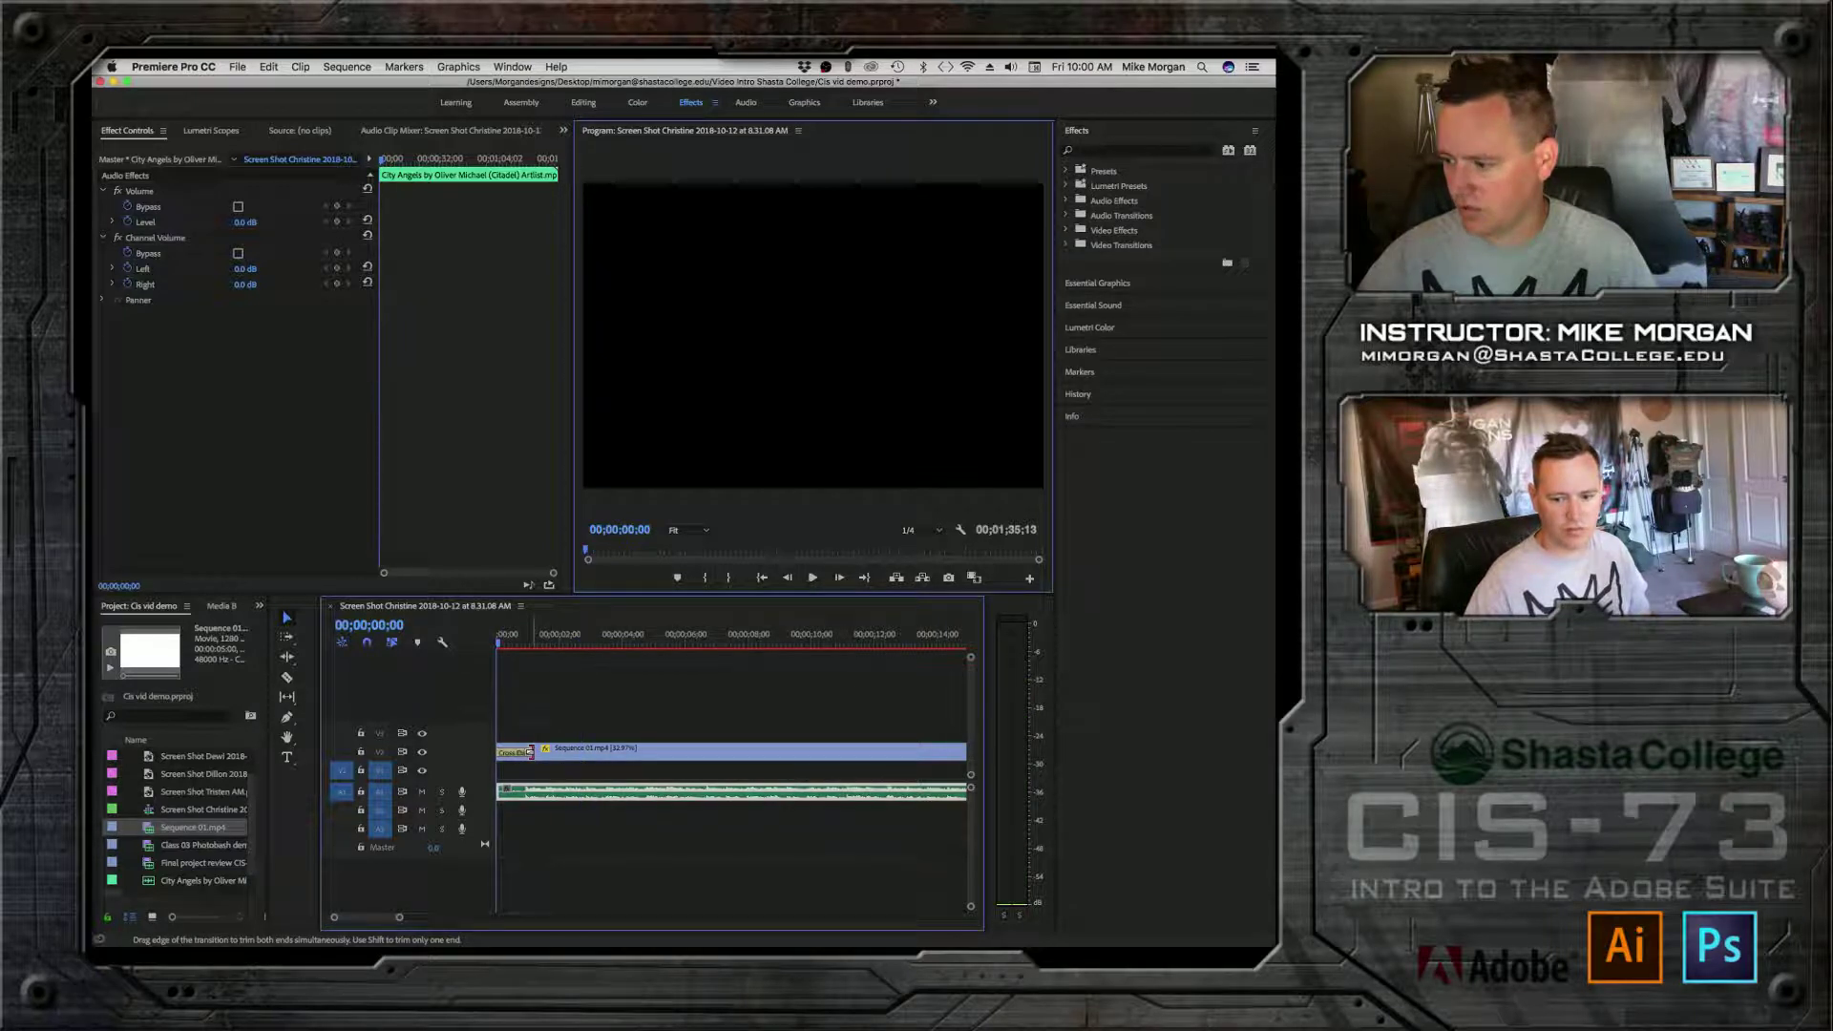
{"action": "left_click_drag", "start_coordinate": [528, 751], "coordinate": [522, 752]}
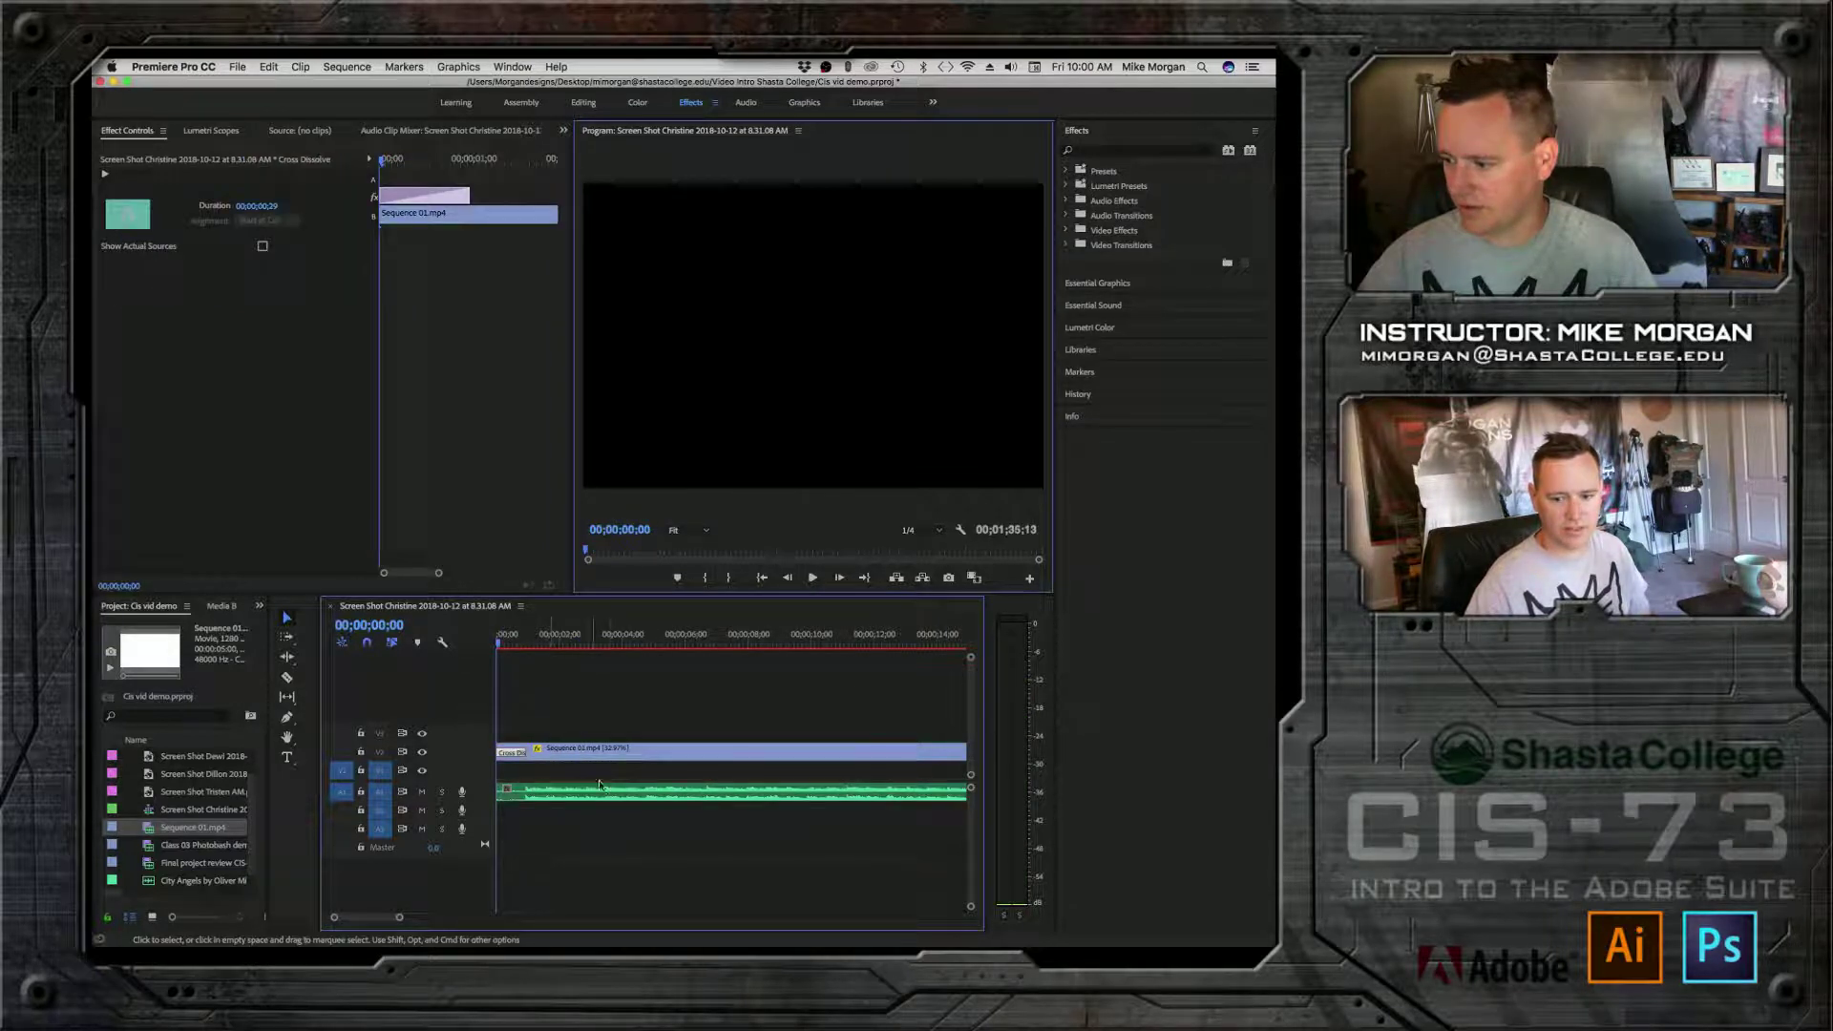
{"action": "key", "text": "space"}
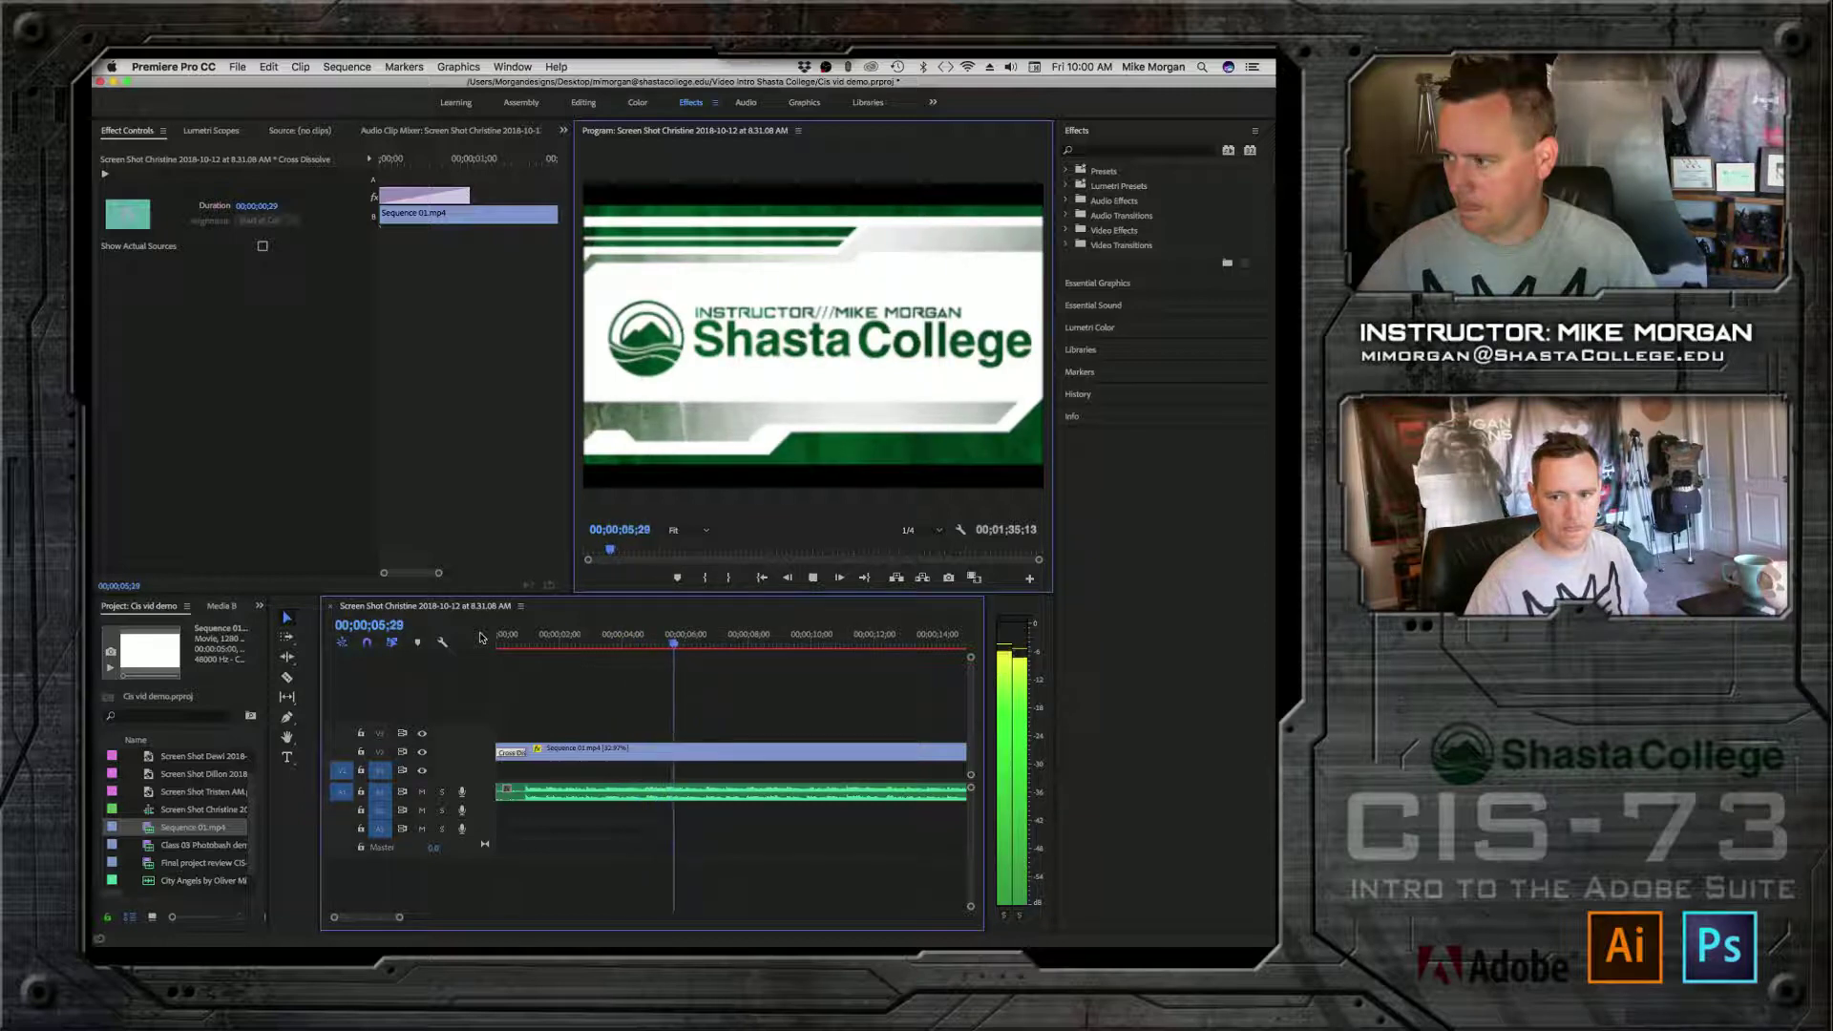
{"action": "key", "text": "space"}
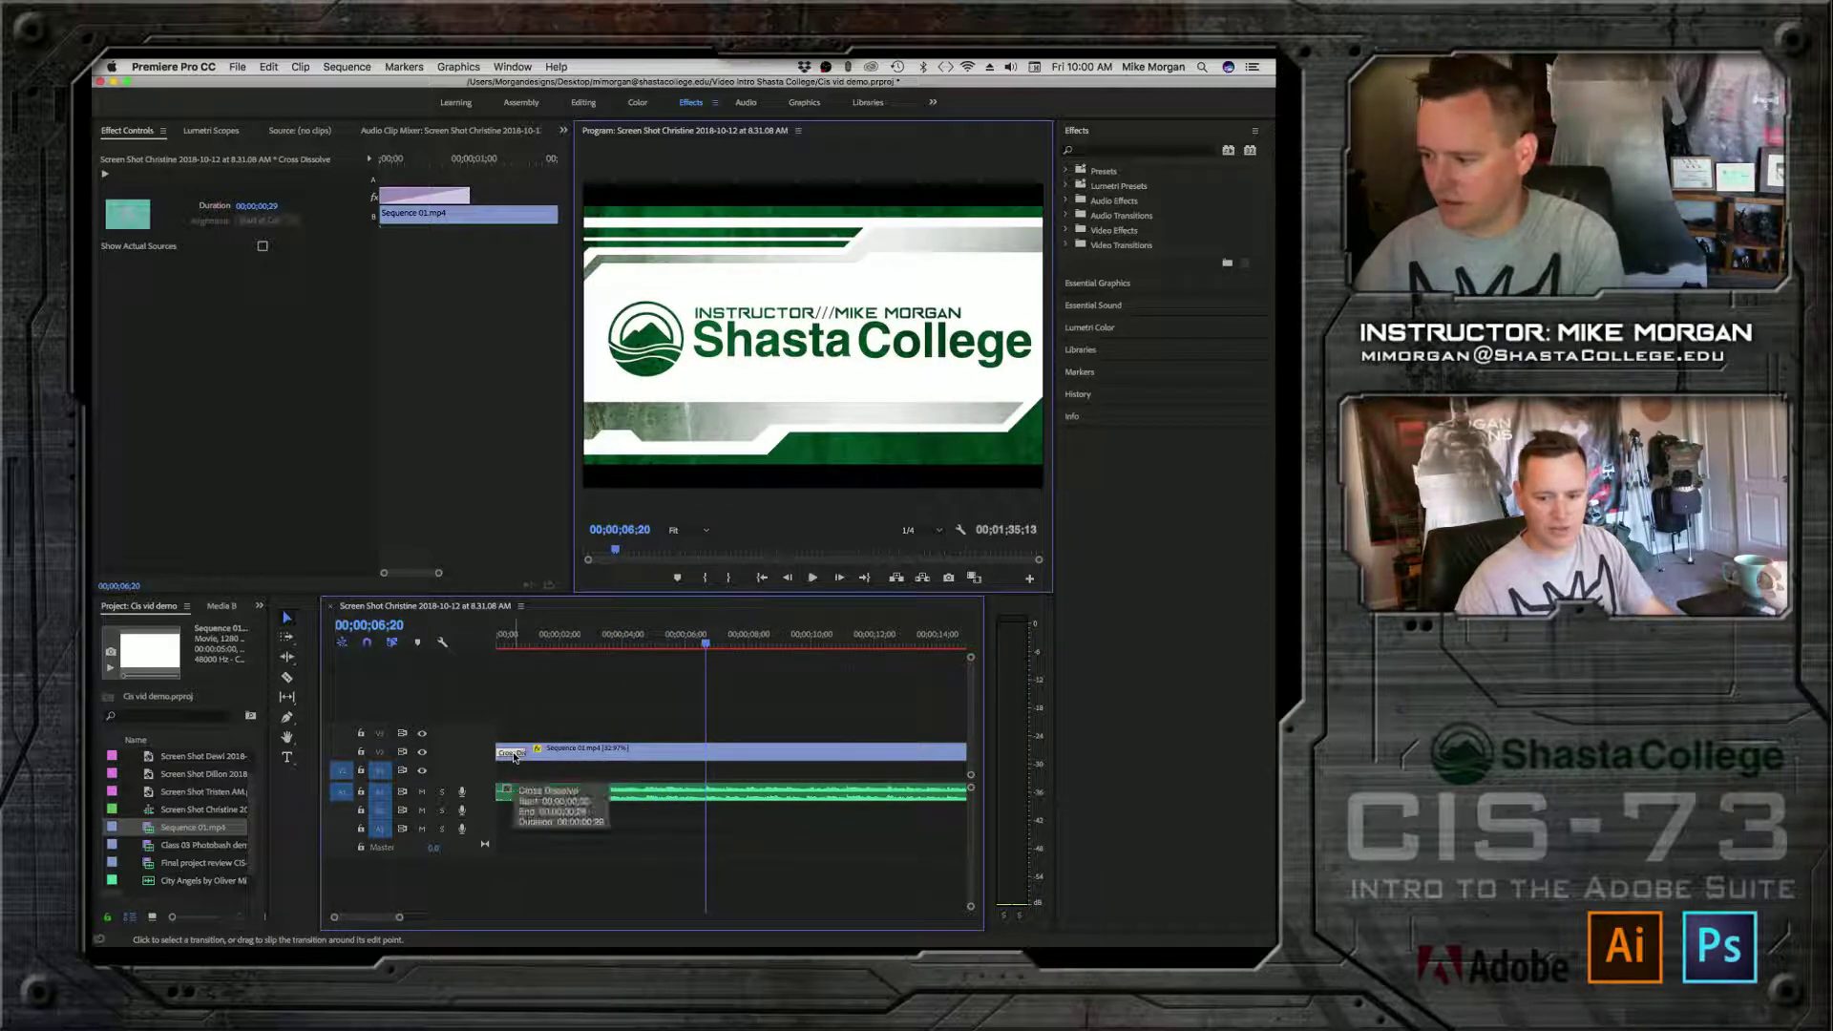
{"action": "key", "text": "Delete"}
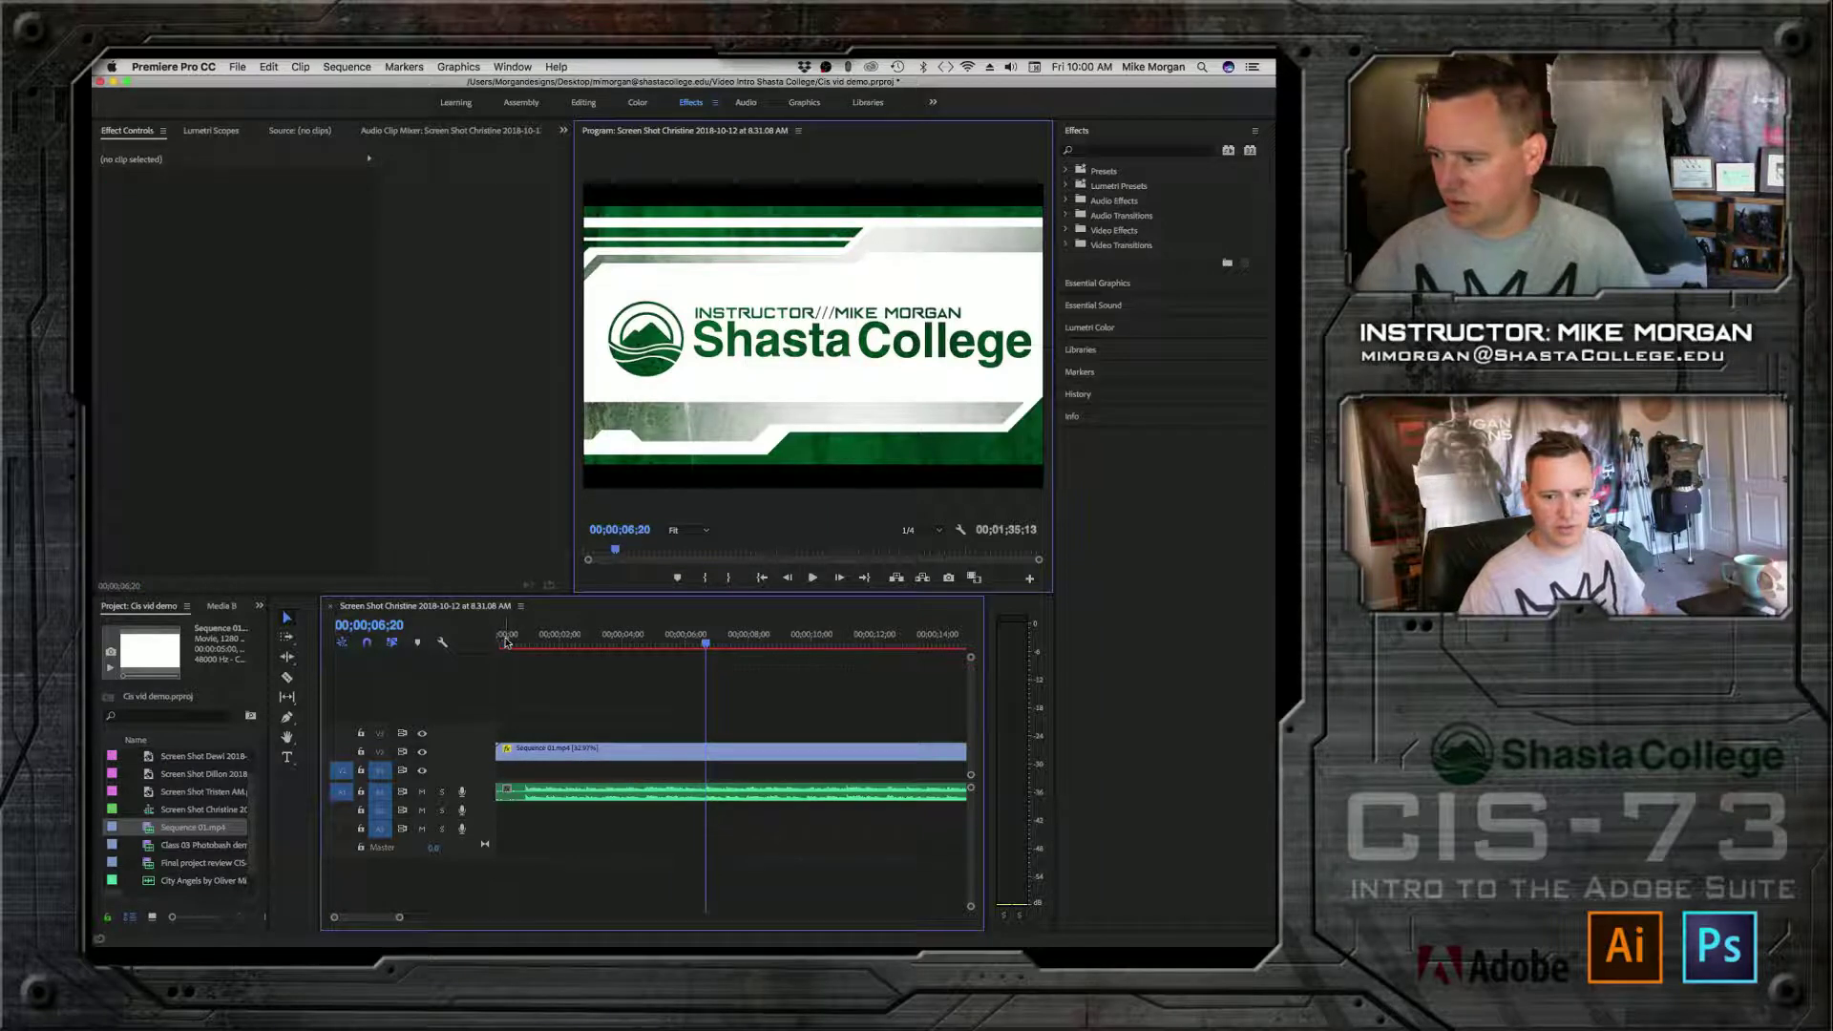
Step: Preview the intro from the sequence start and zoom the timeline out
{"action": "key", "text": "Home"}
{"action": "key", "text": "space"}
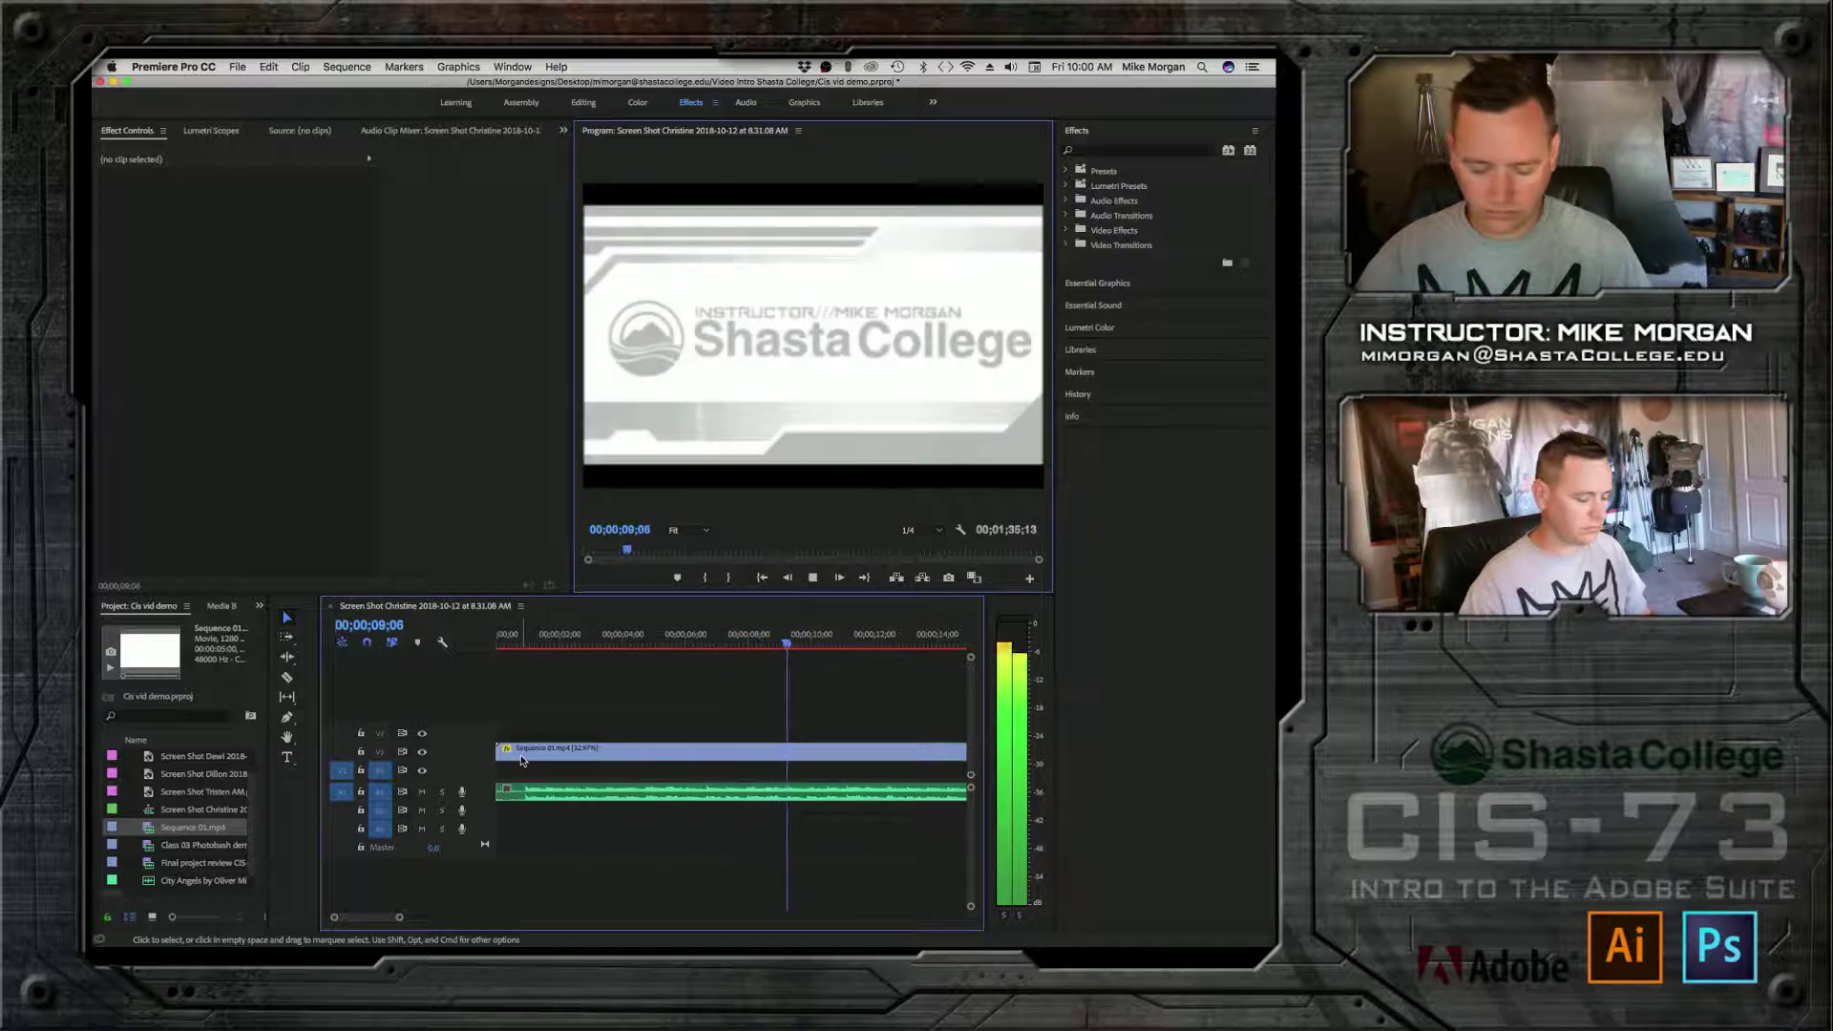
{"action": "key", "text": "space"}
{"action": "left_click_drag", "start_coordinate": [399, 917], "coordinate": [412, 919]}
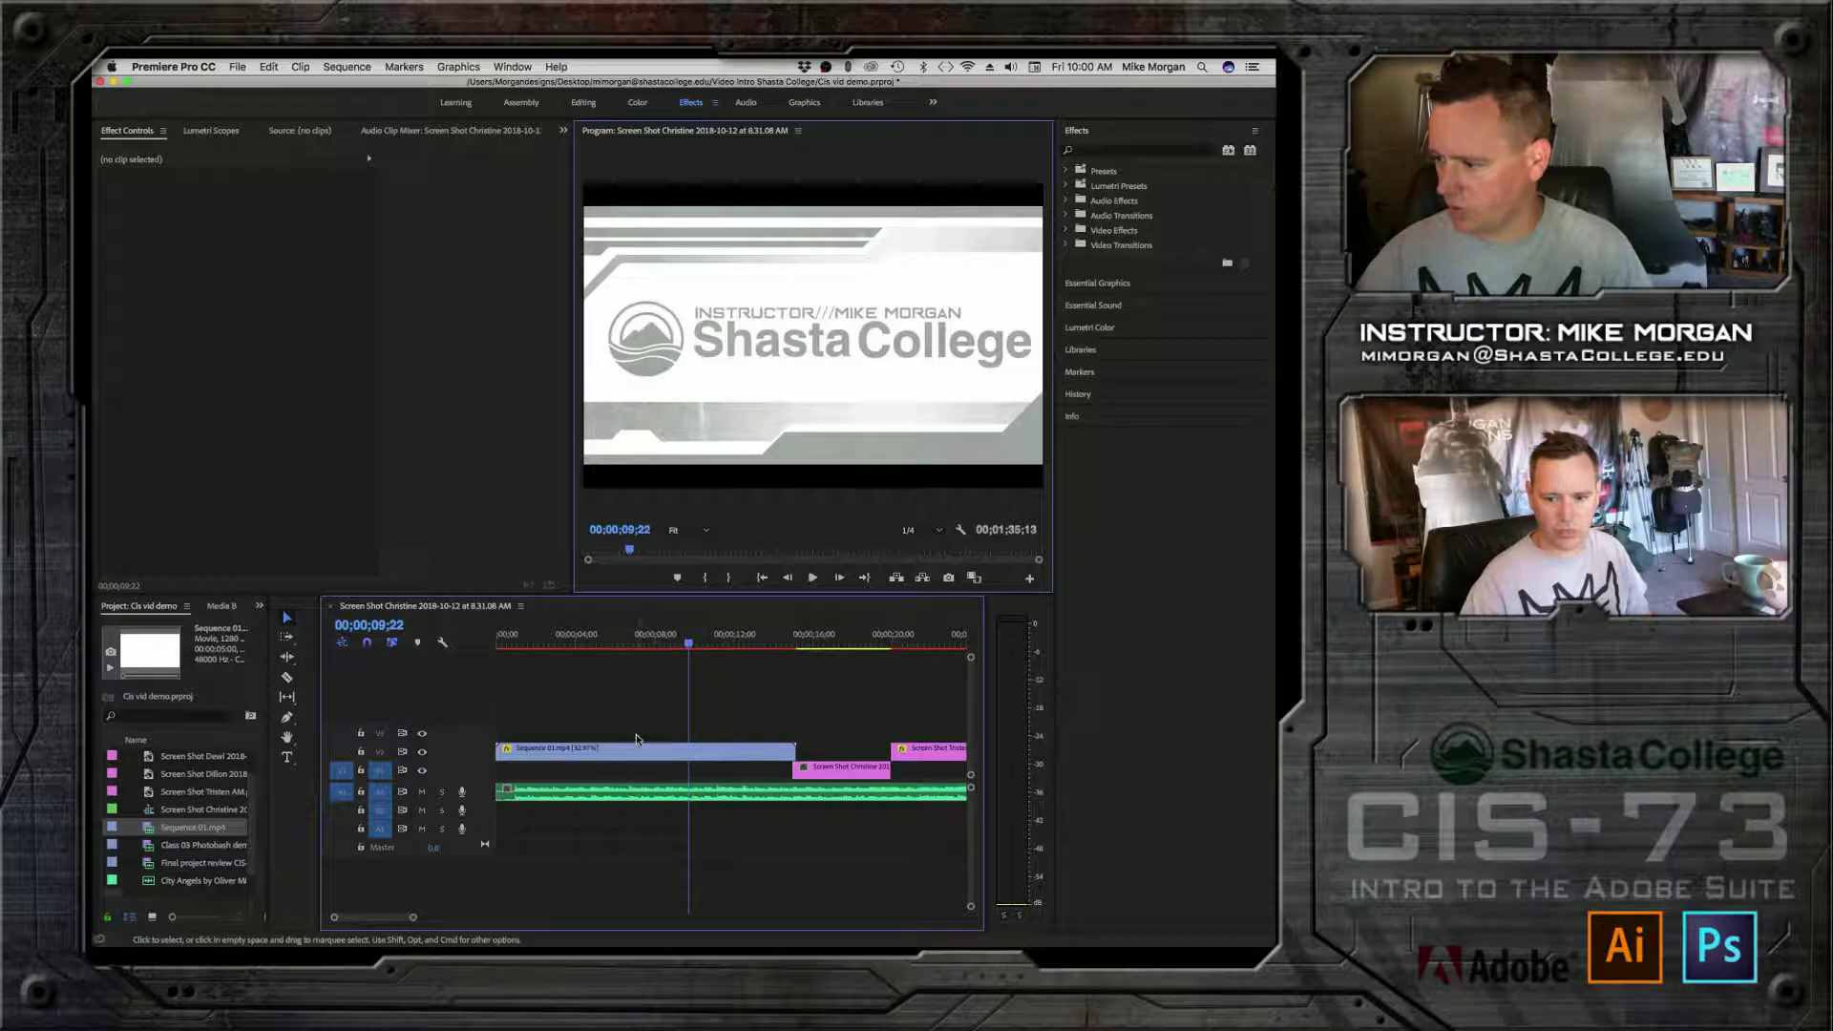
Step: Reset the title clip's speed to 100%
{"action": "right_click", "coordinate": [634, 761]}
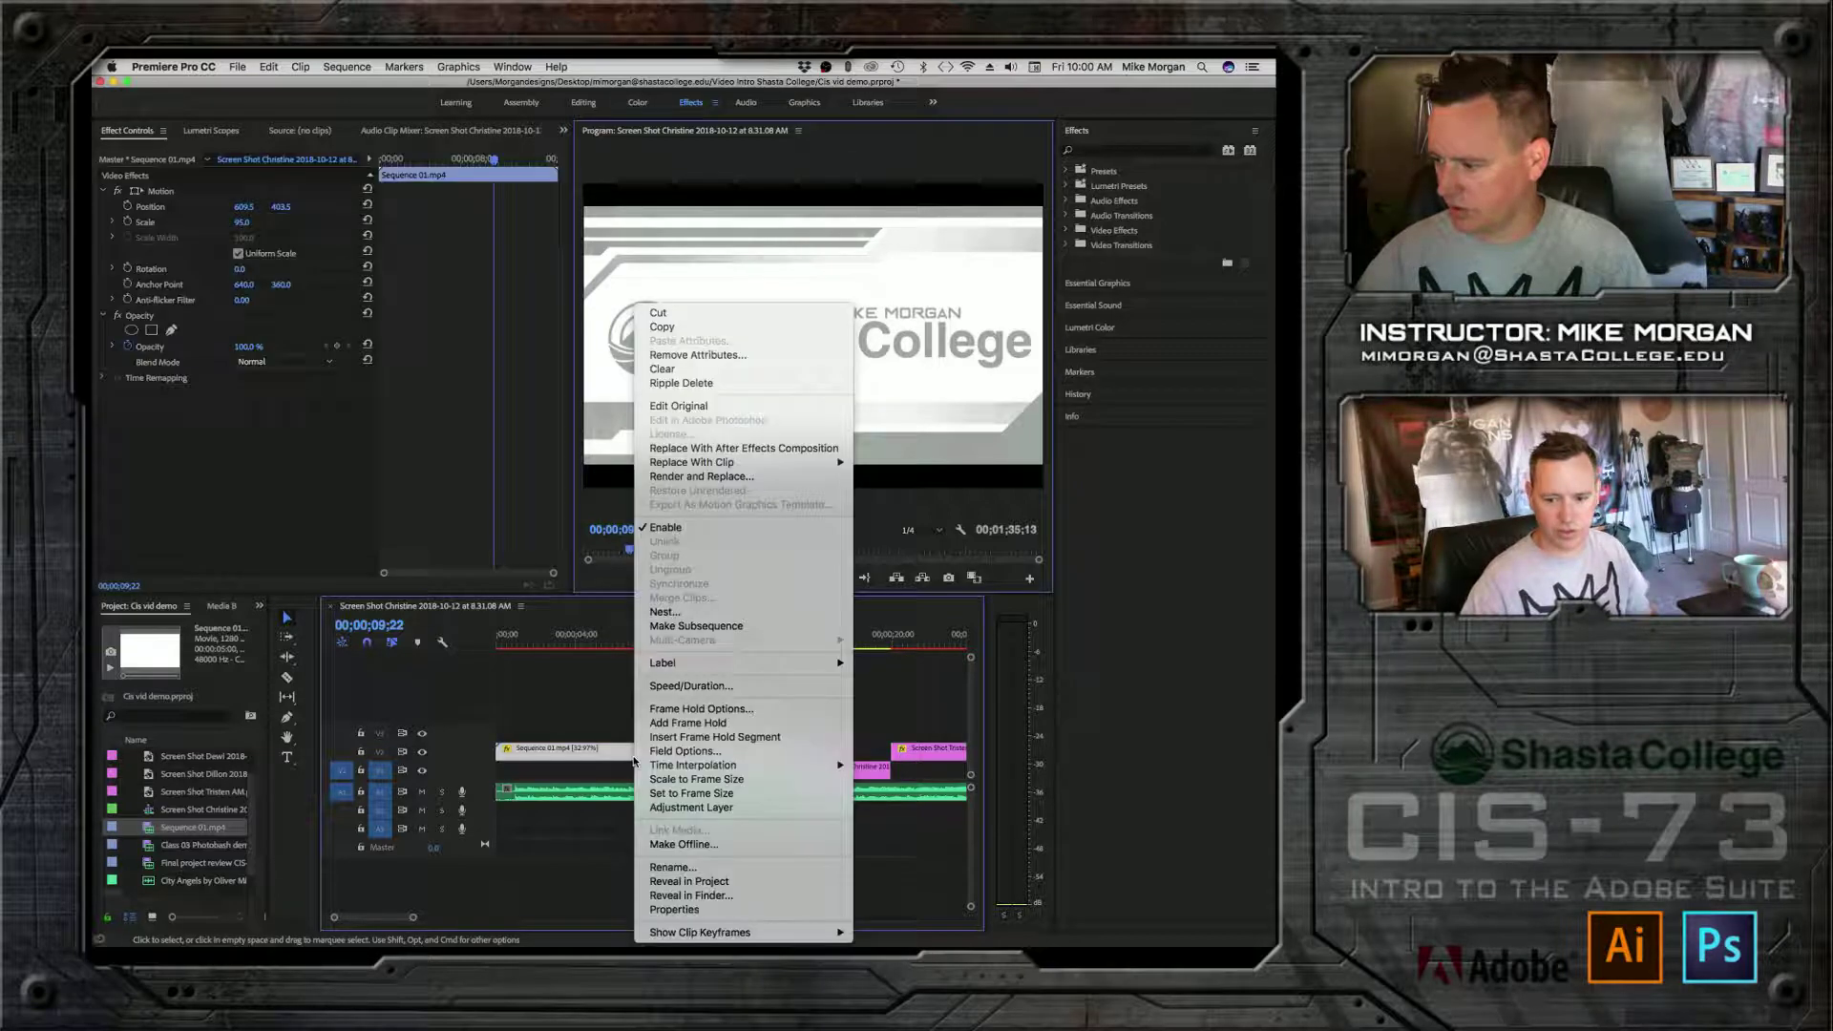
{"action": "left_click", "coordinate": [672, 687]}
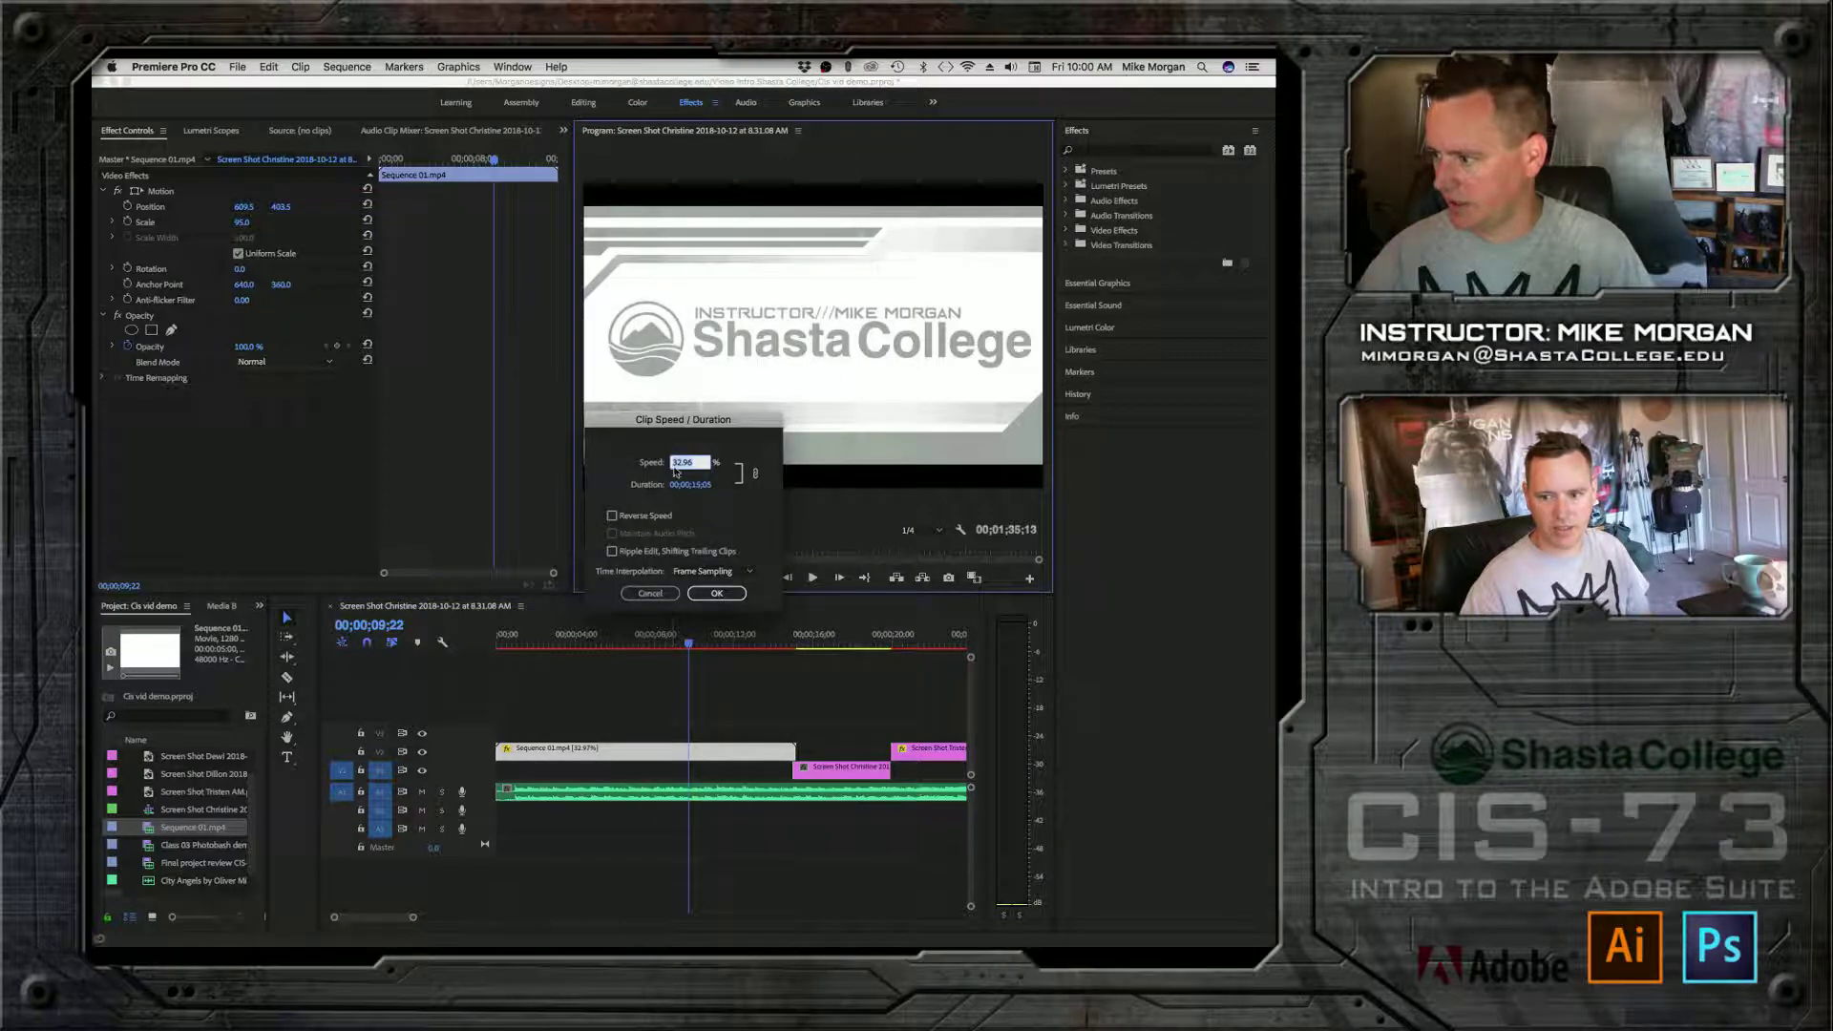
{"action": "type", "text": "100"}
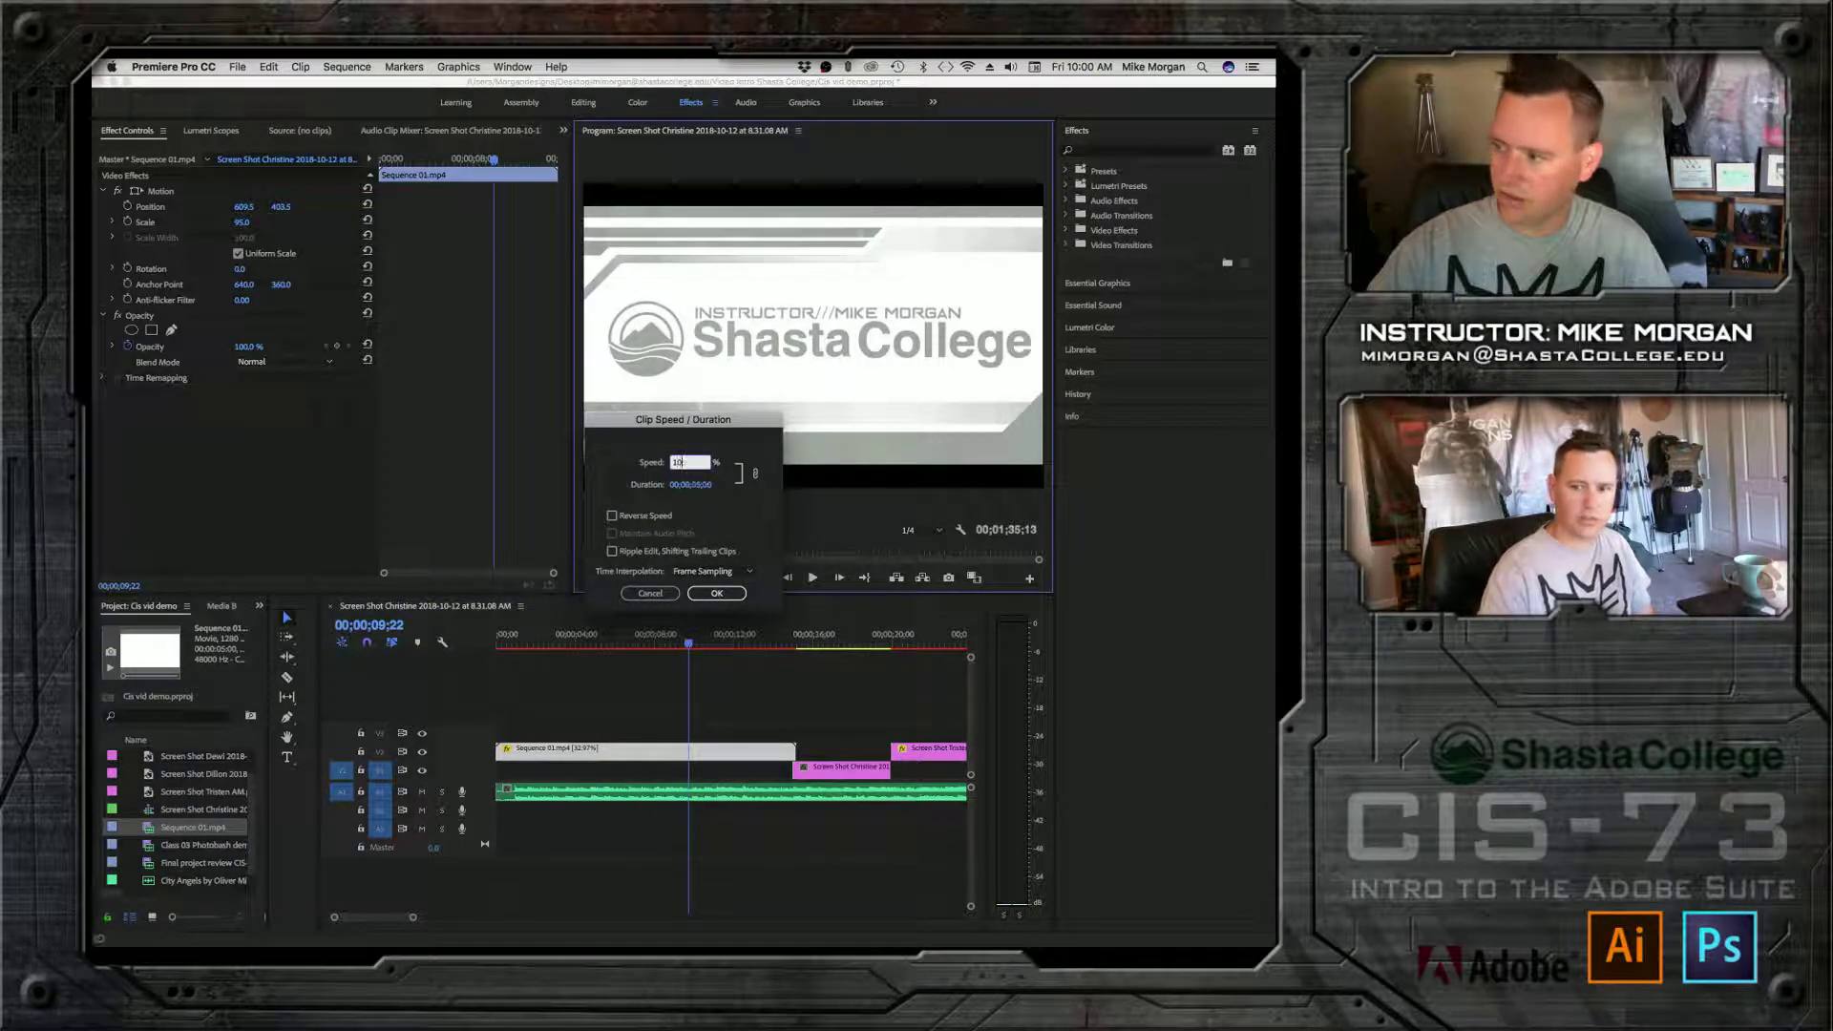
{"action": "left_click", "coordinate": [716, 593]}
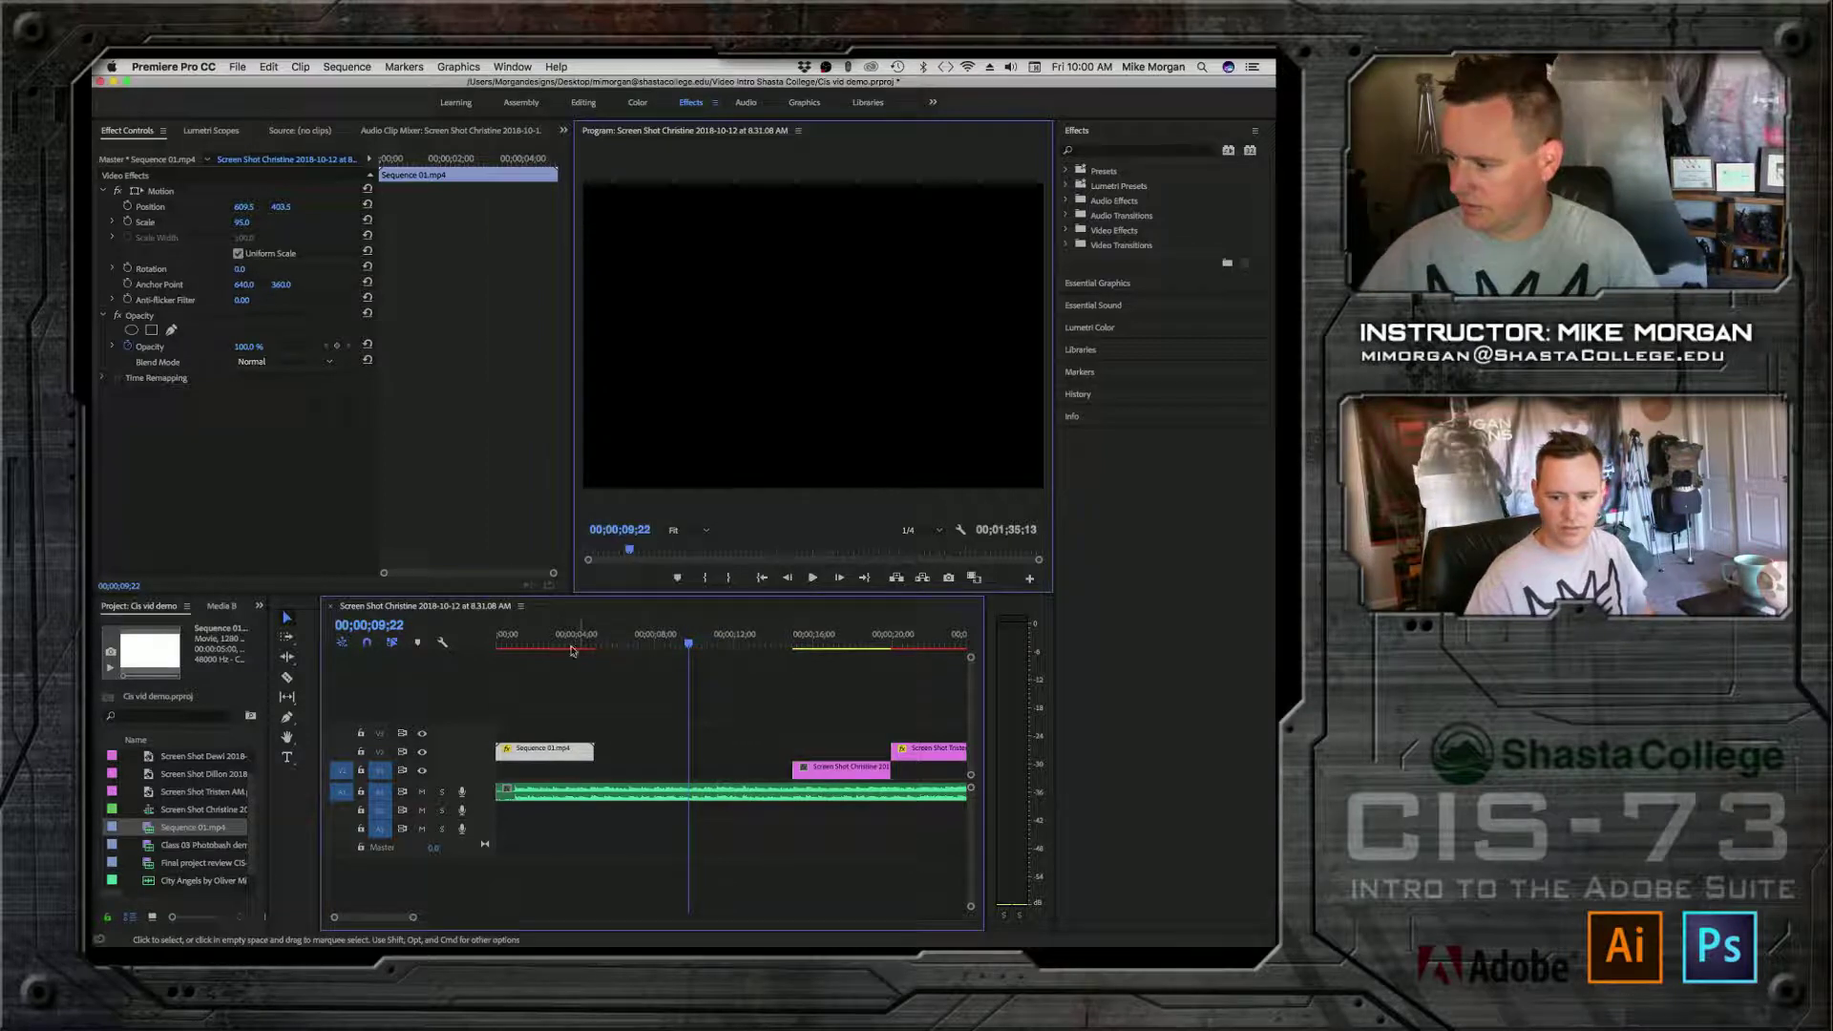
Step: Speed the title clip up to about 130% and play back the shortened intro
{"action": "right_click", "coordinate": [570, 751]}
{"action": "mouse_move", "coordinate": [666, 667]}
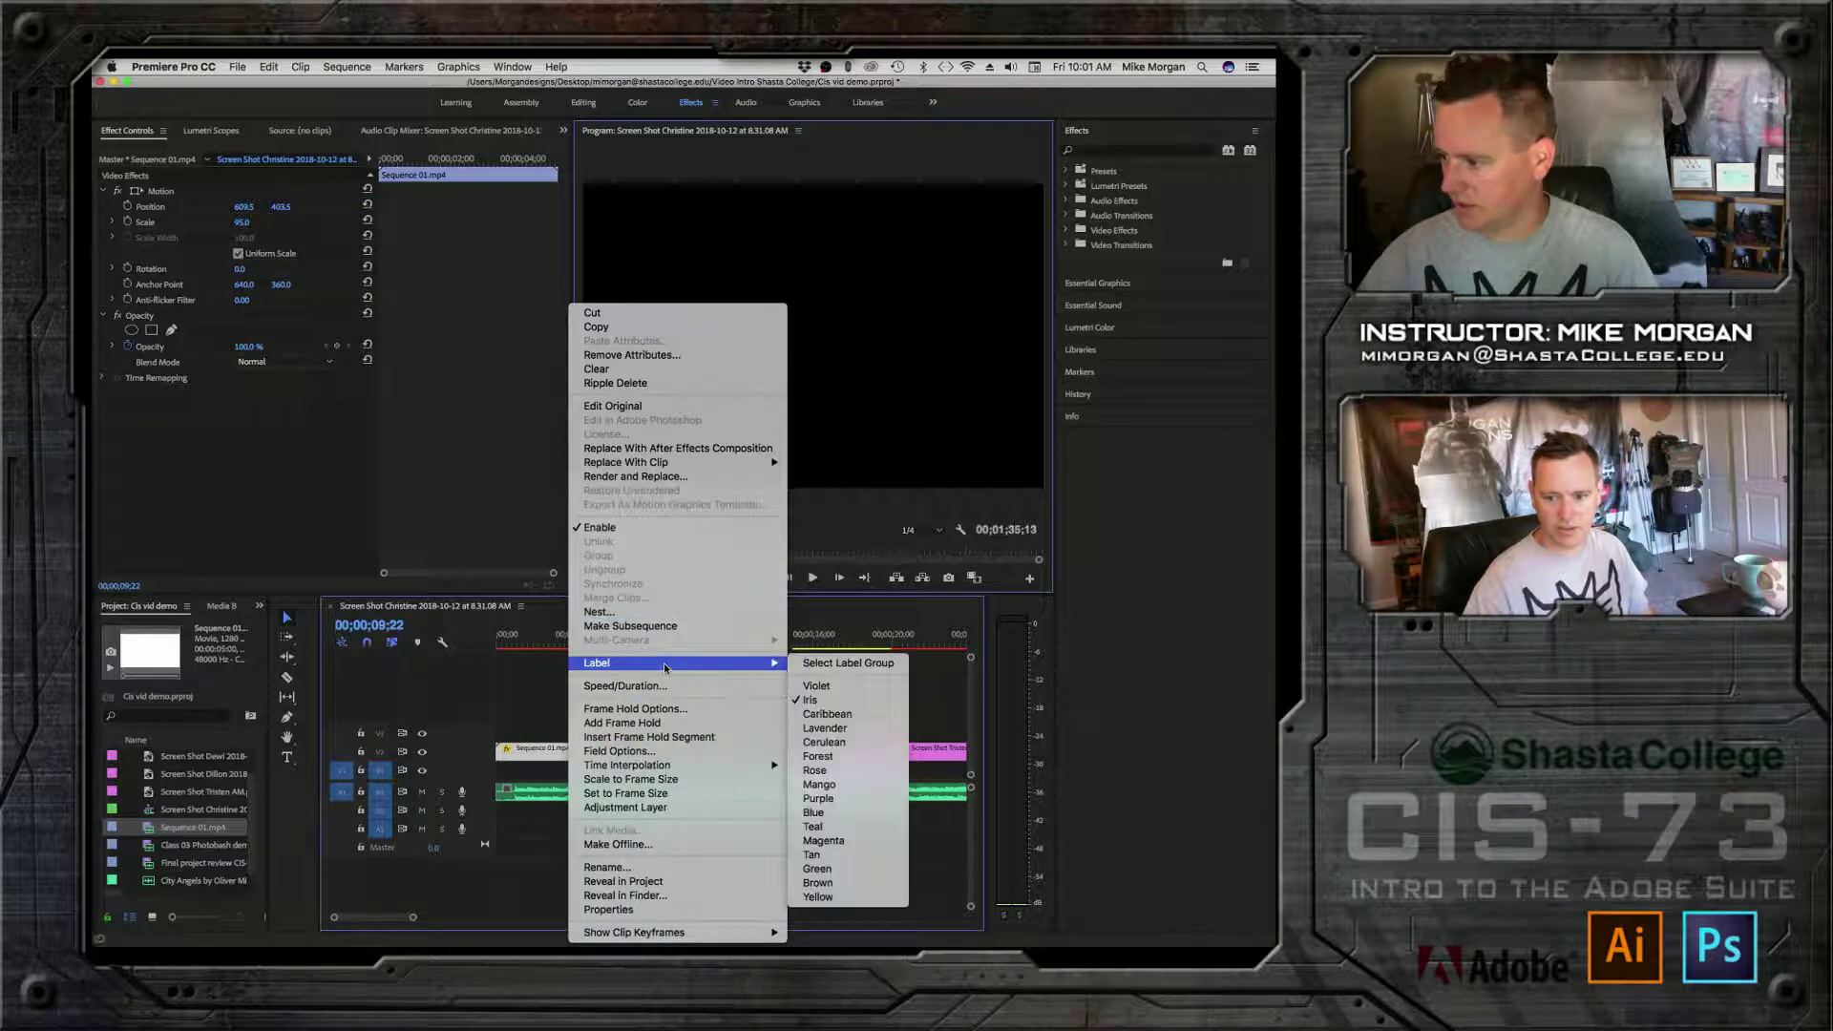
{"action": "left_click", "coordinate": [659, 686]}
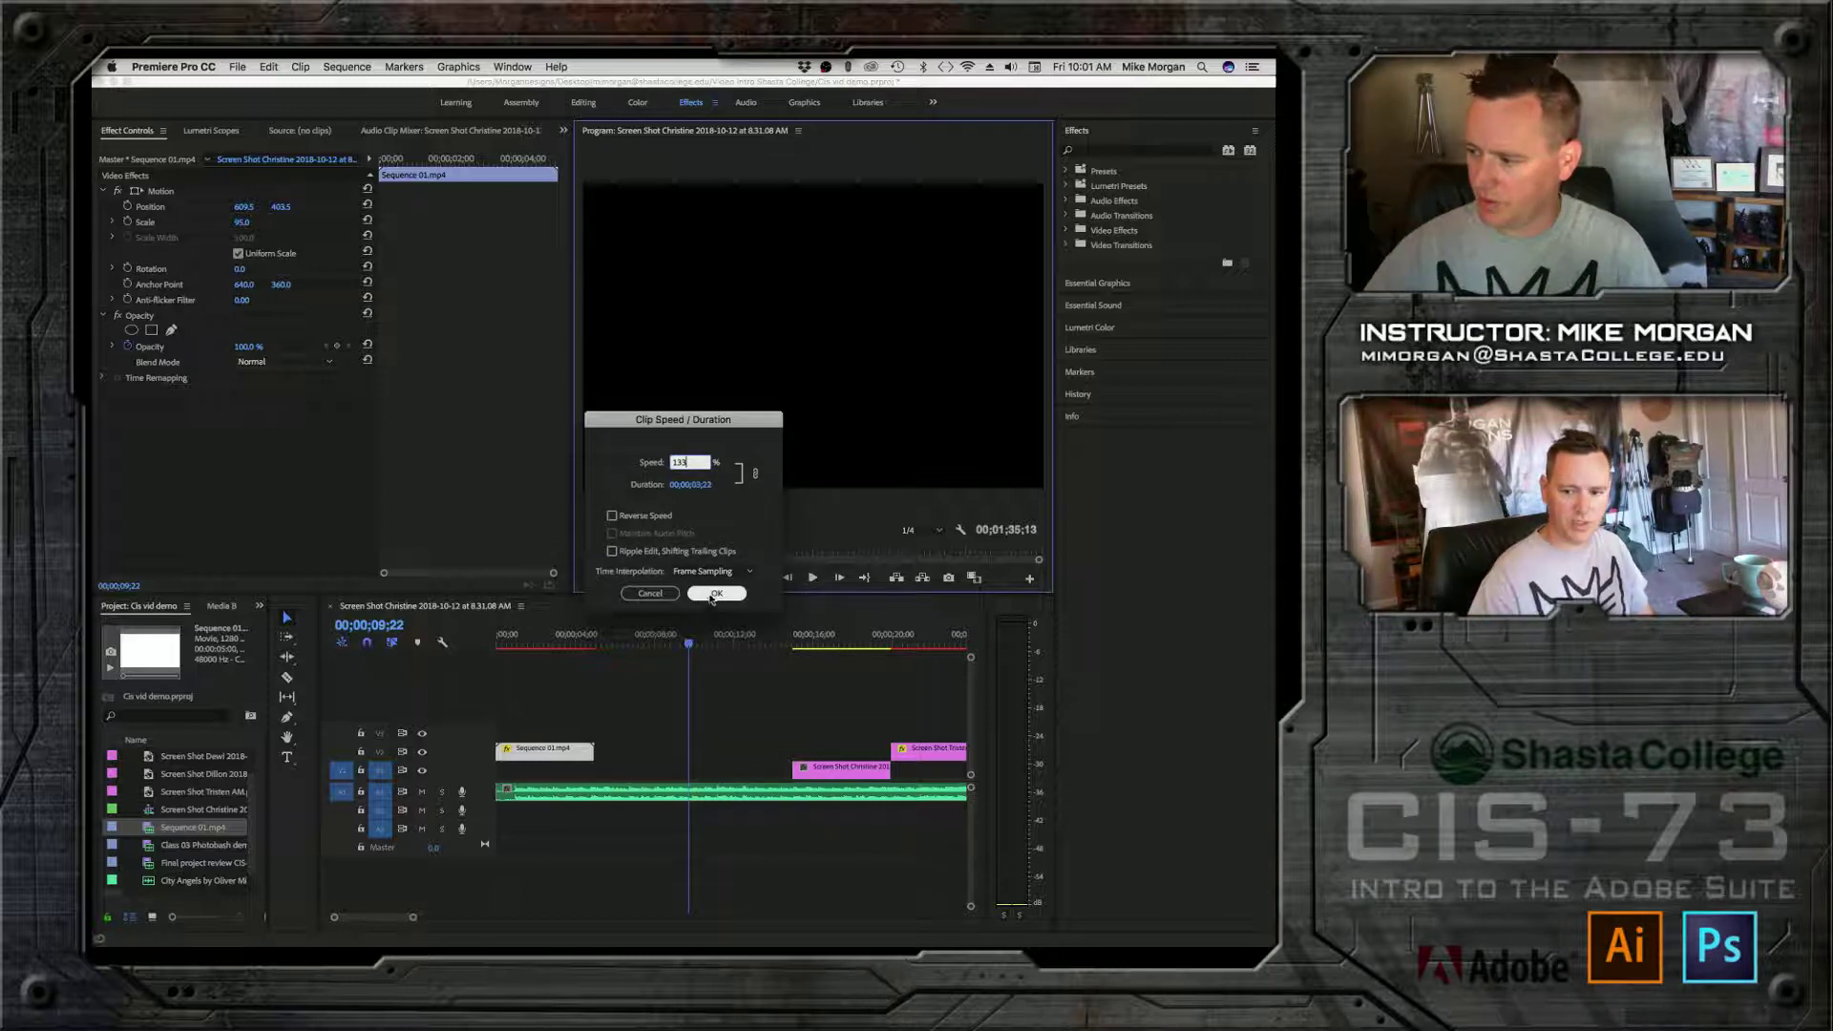
{"action": "left_click", "coordinate": [716, 593]}
{"action": "left_click", "coordinate": [501, 638]}
{"action": "left_click_drag", "start_coordinate": [501, 638], "coordinate": [484, 636]}
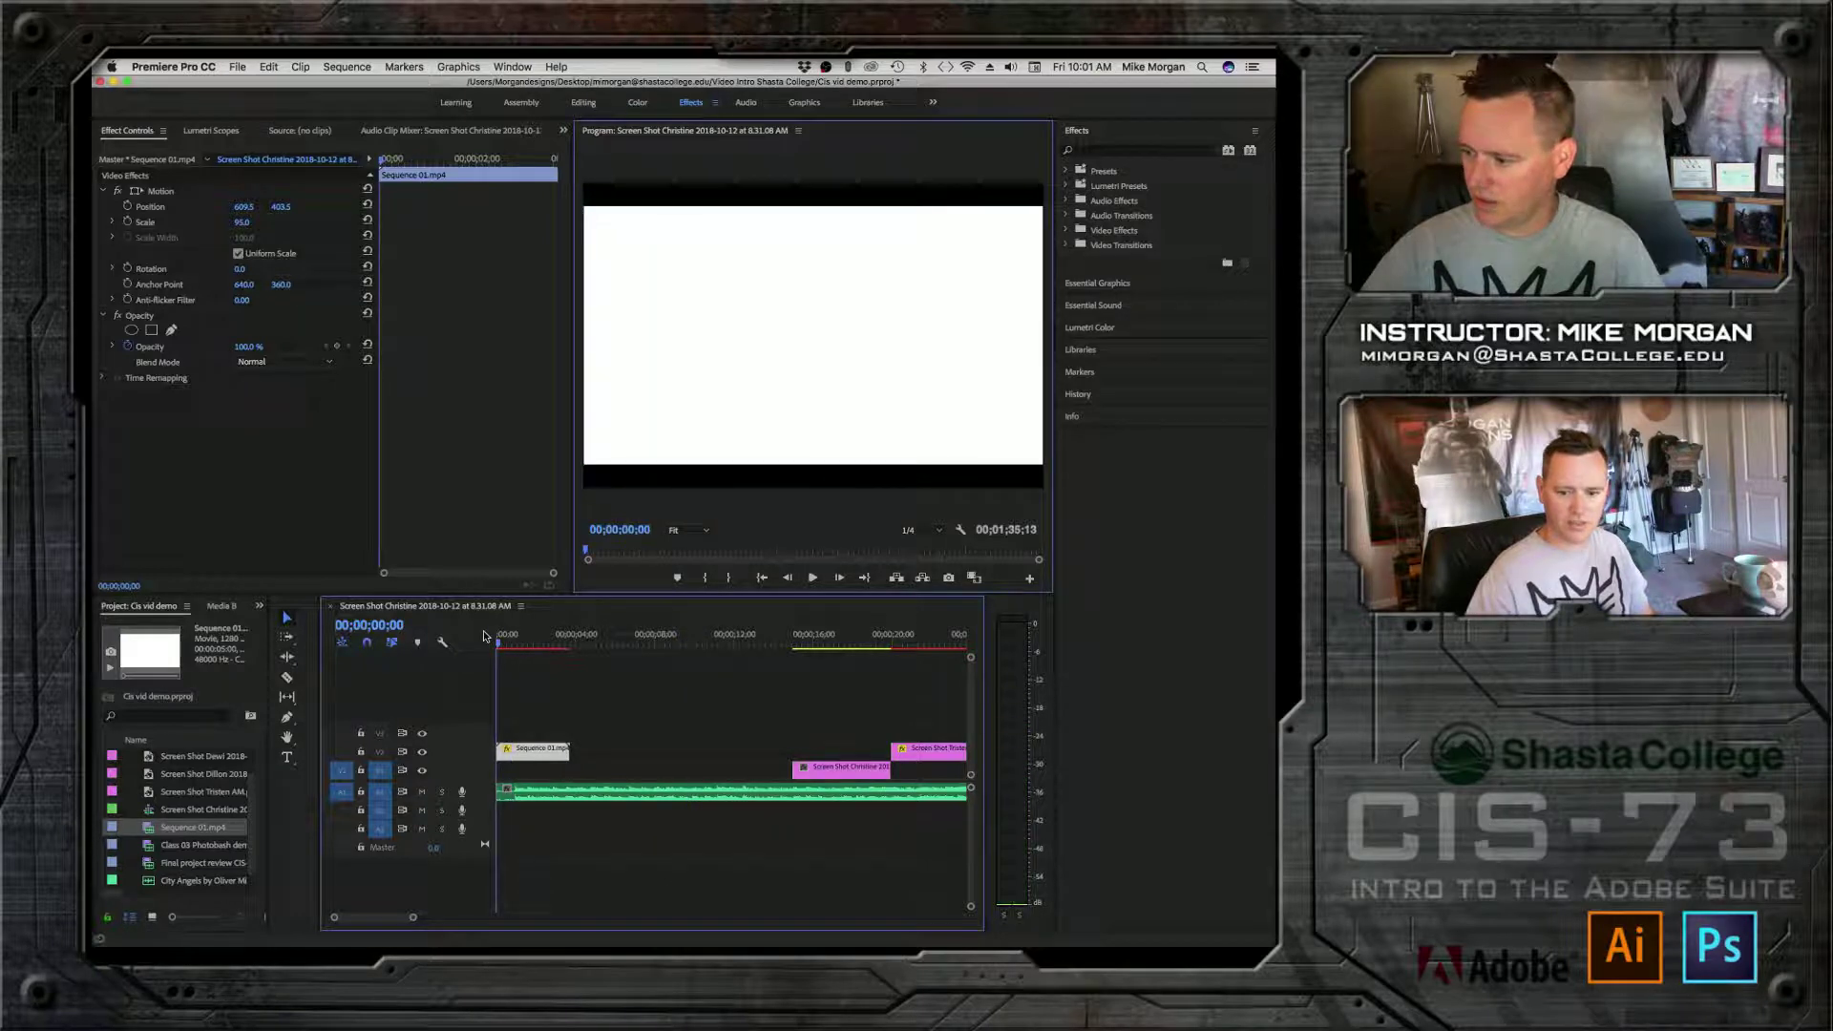
{"action": "key", "text": "space"}
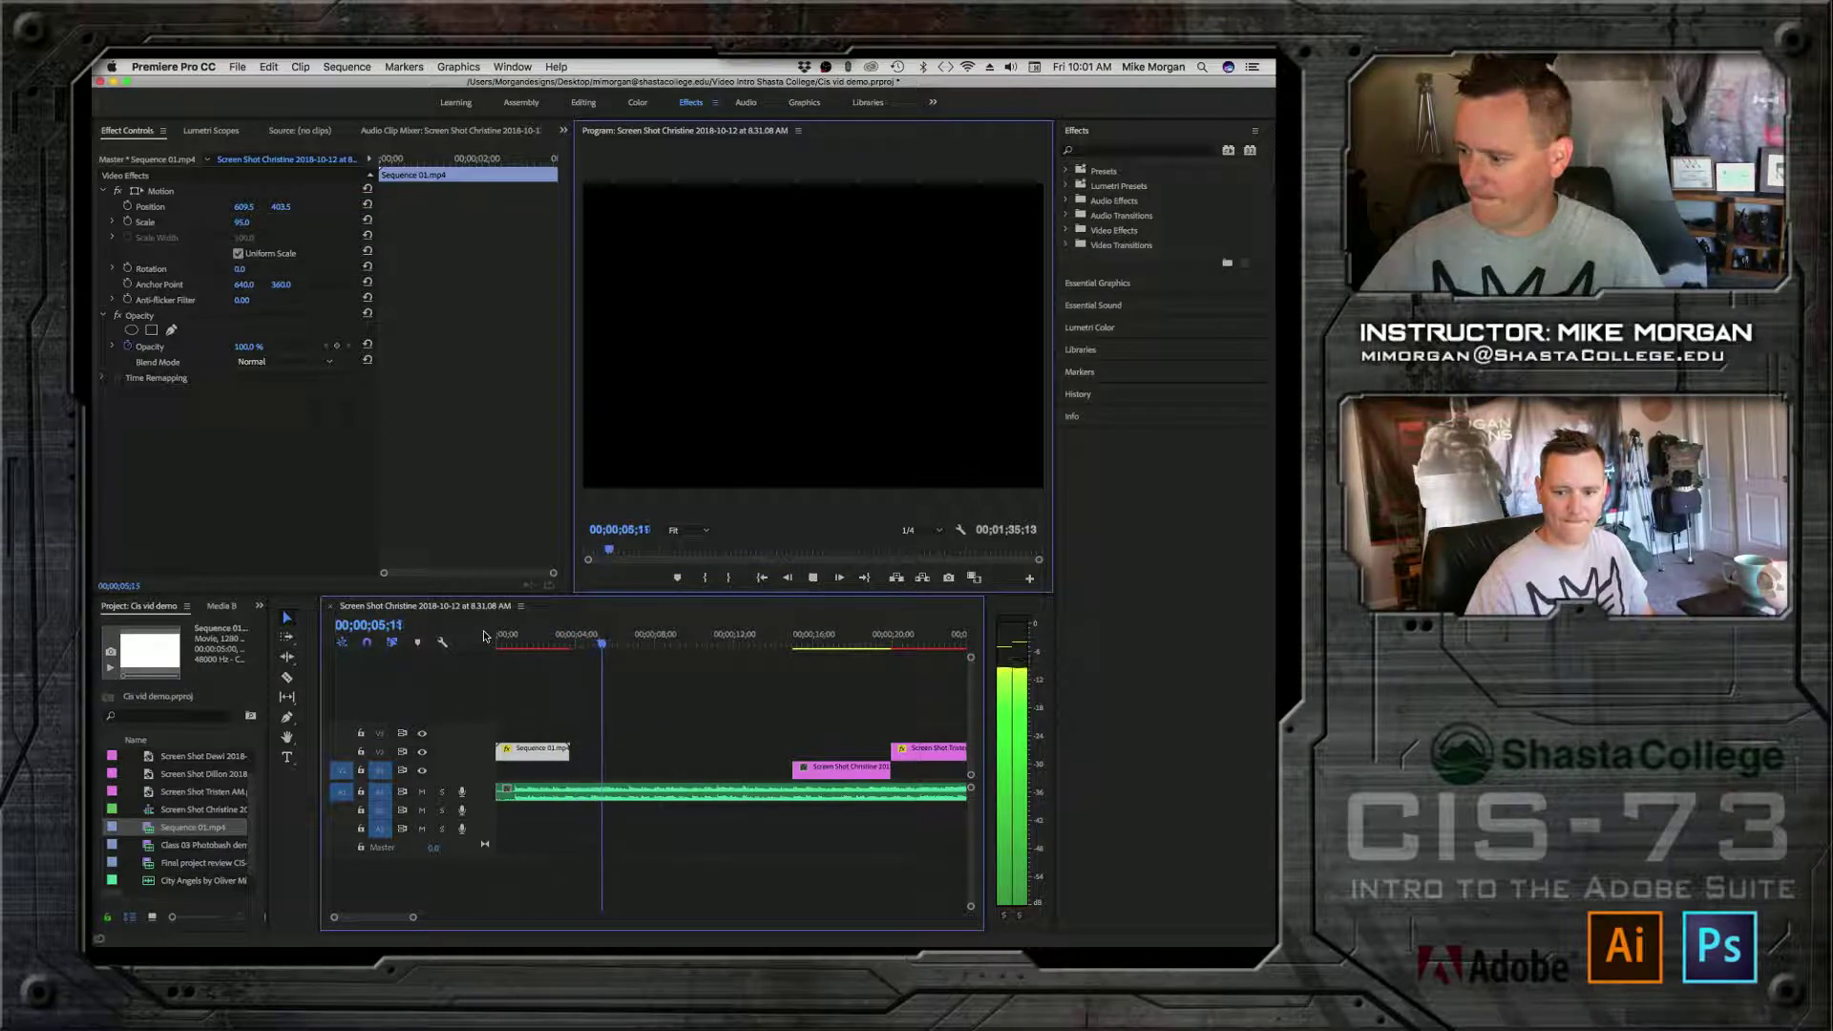
{"action": "left_click", "coordinate": [536, 639]}
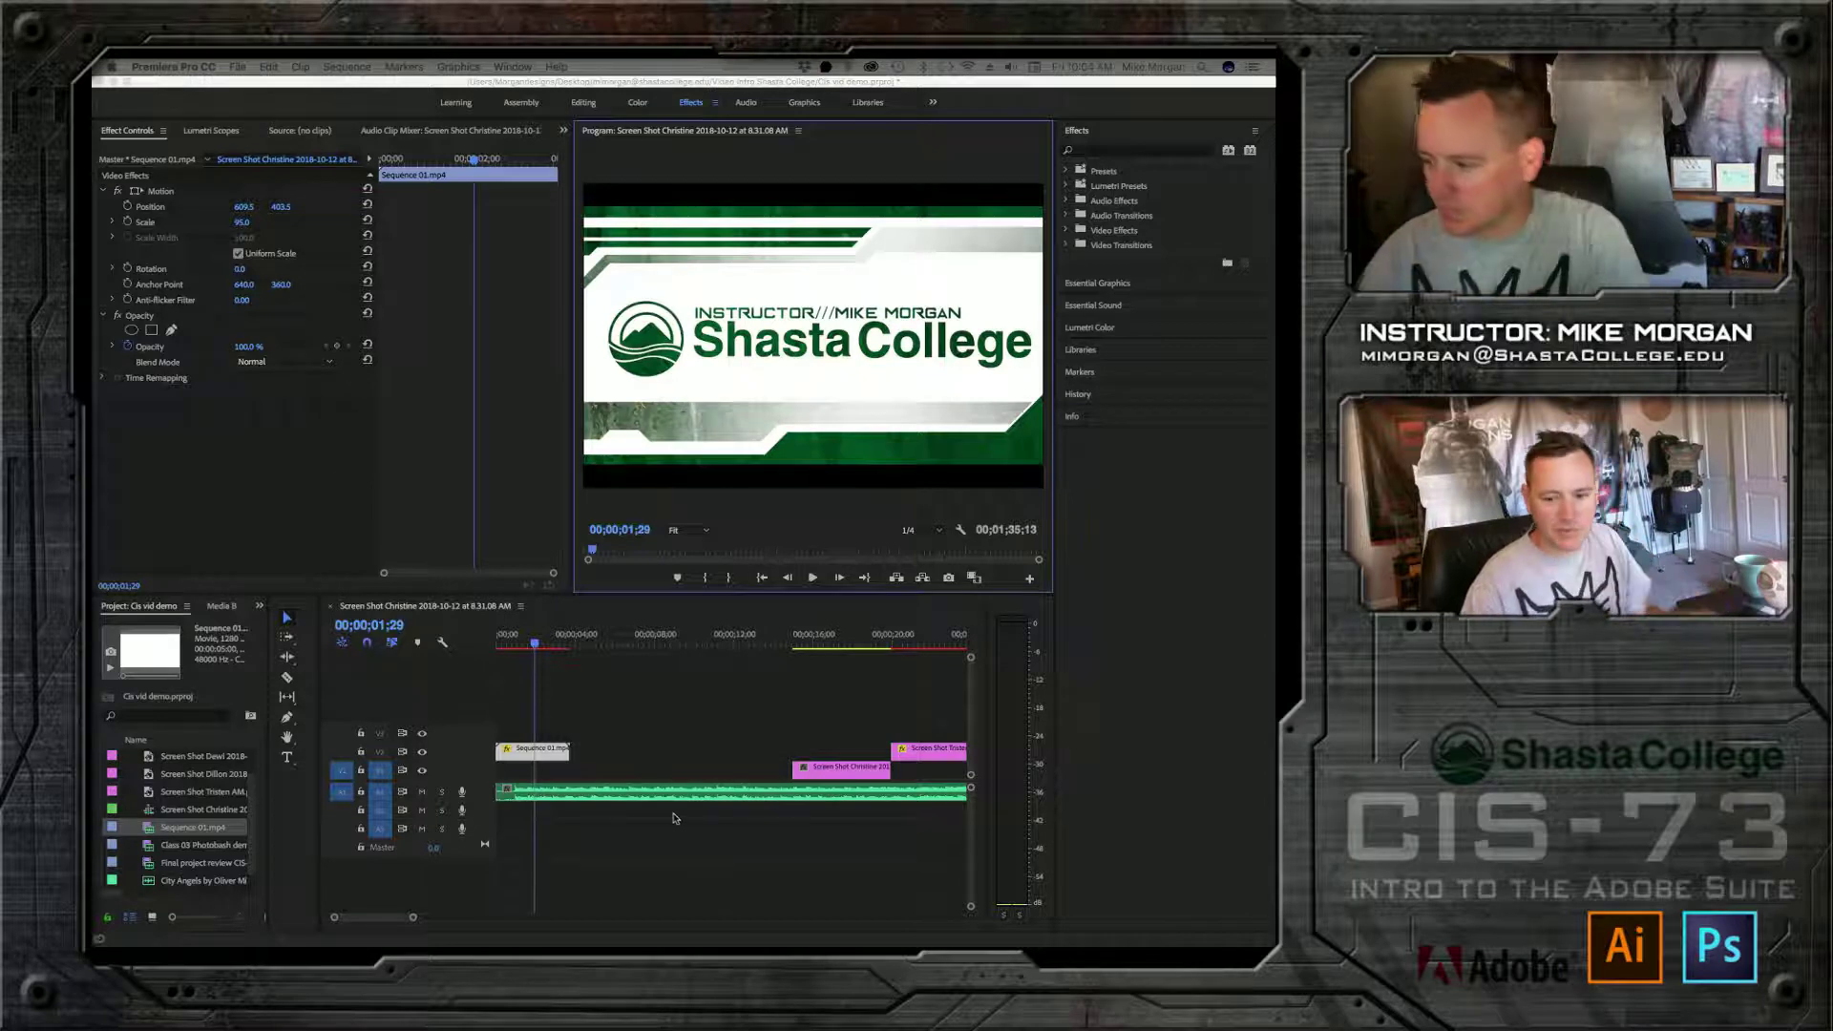
Step: Play and scrub through the title animation on the timeline
{"action": "left_click", "coordinate": [536, 649]}
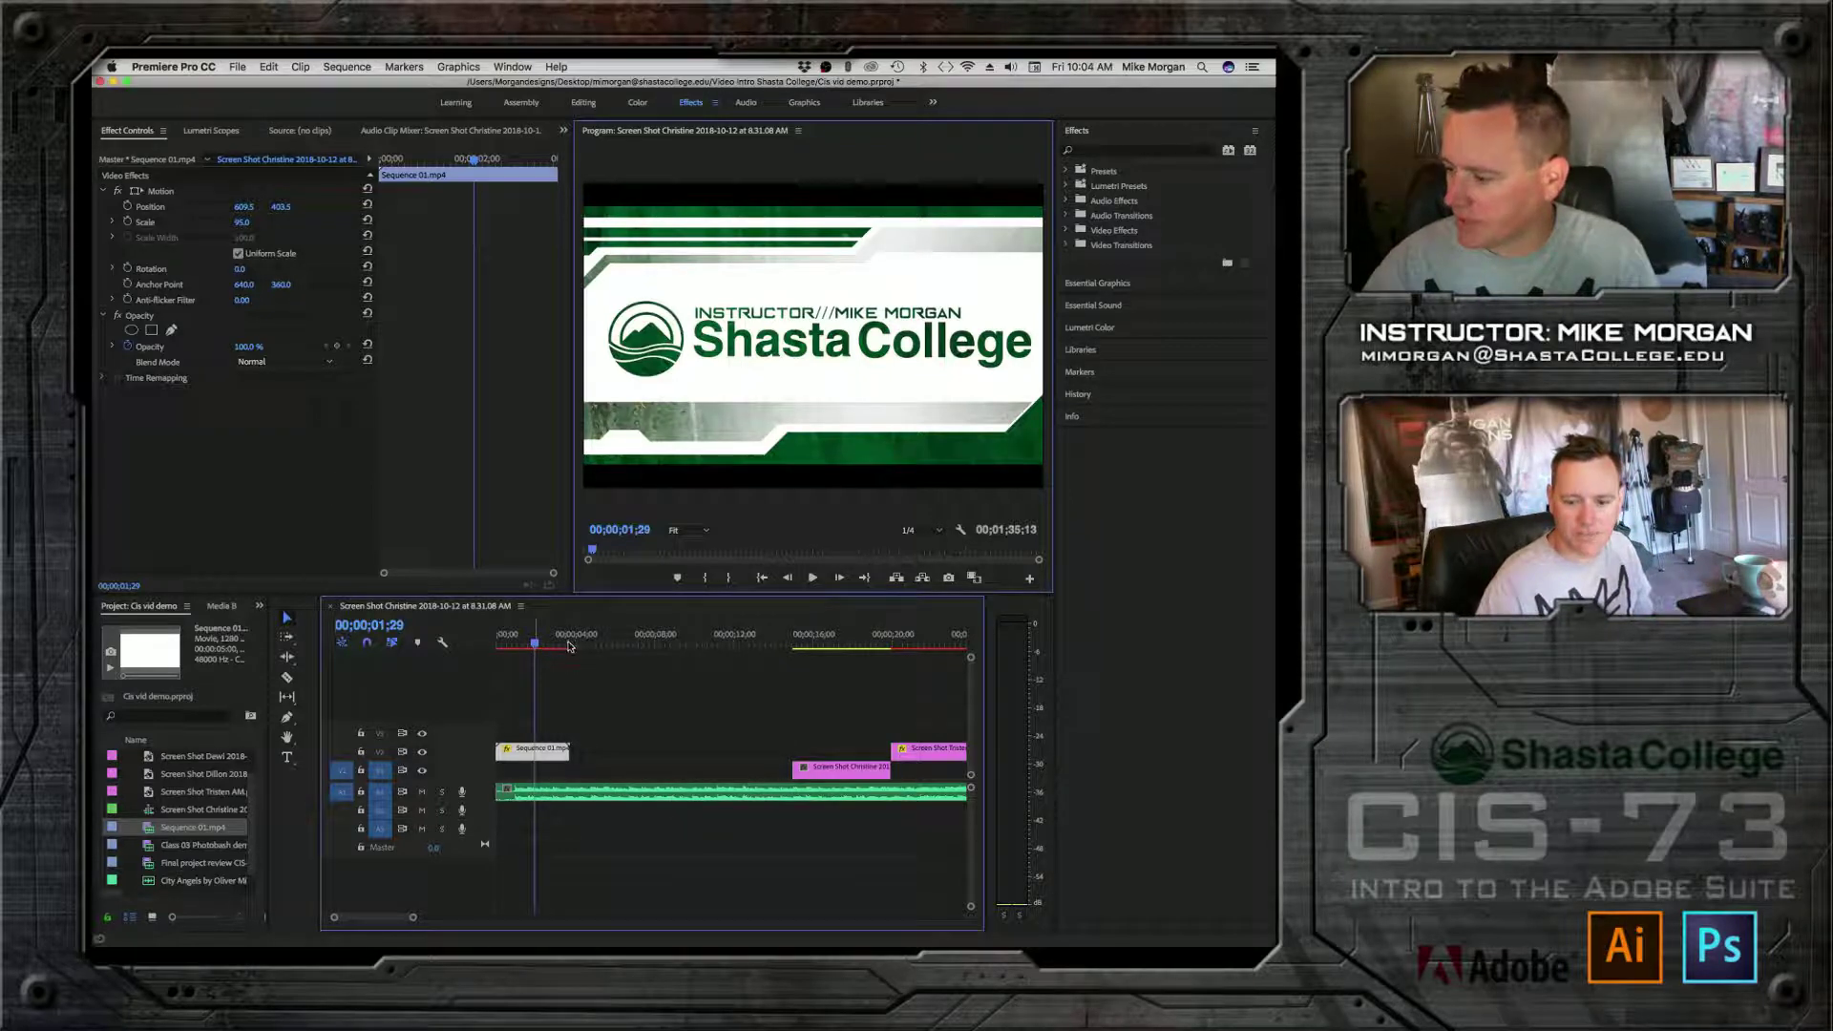
{"action": "key", "text": "space"}
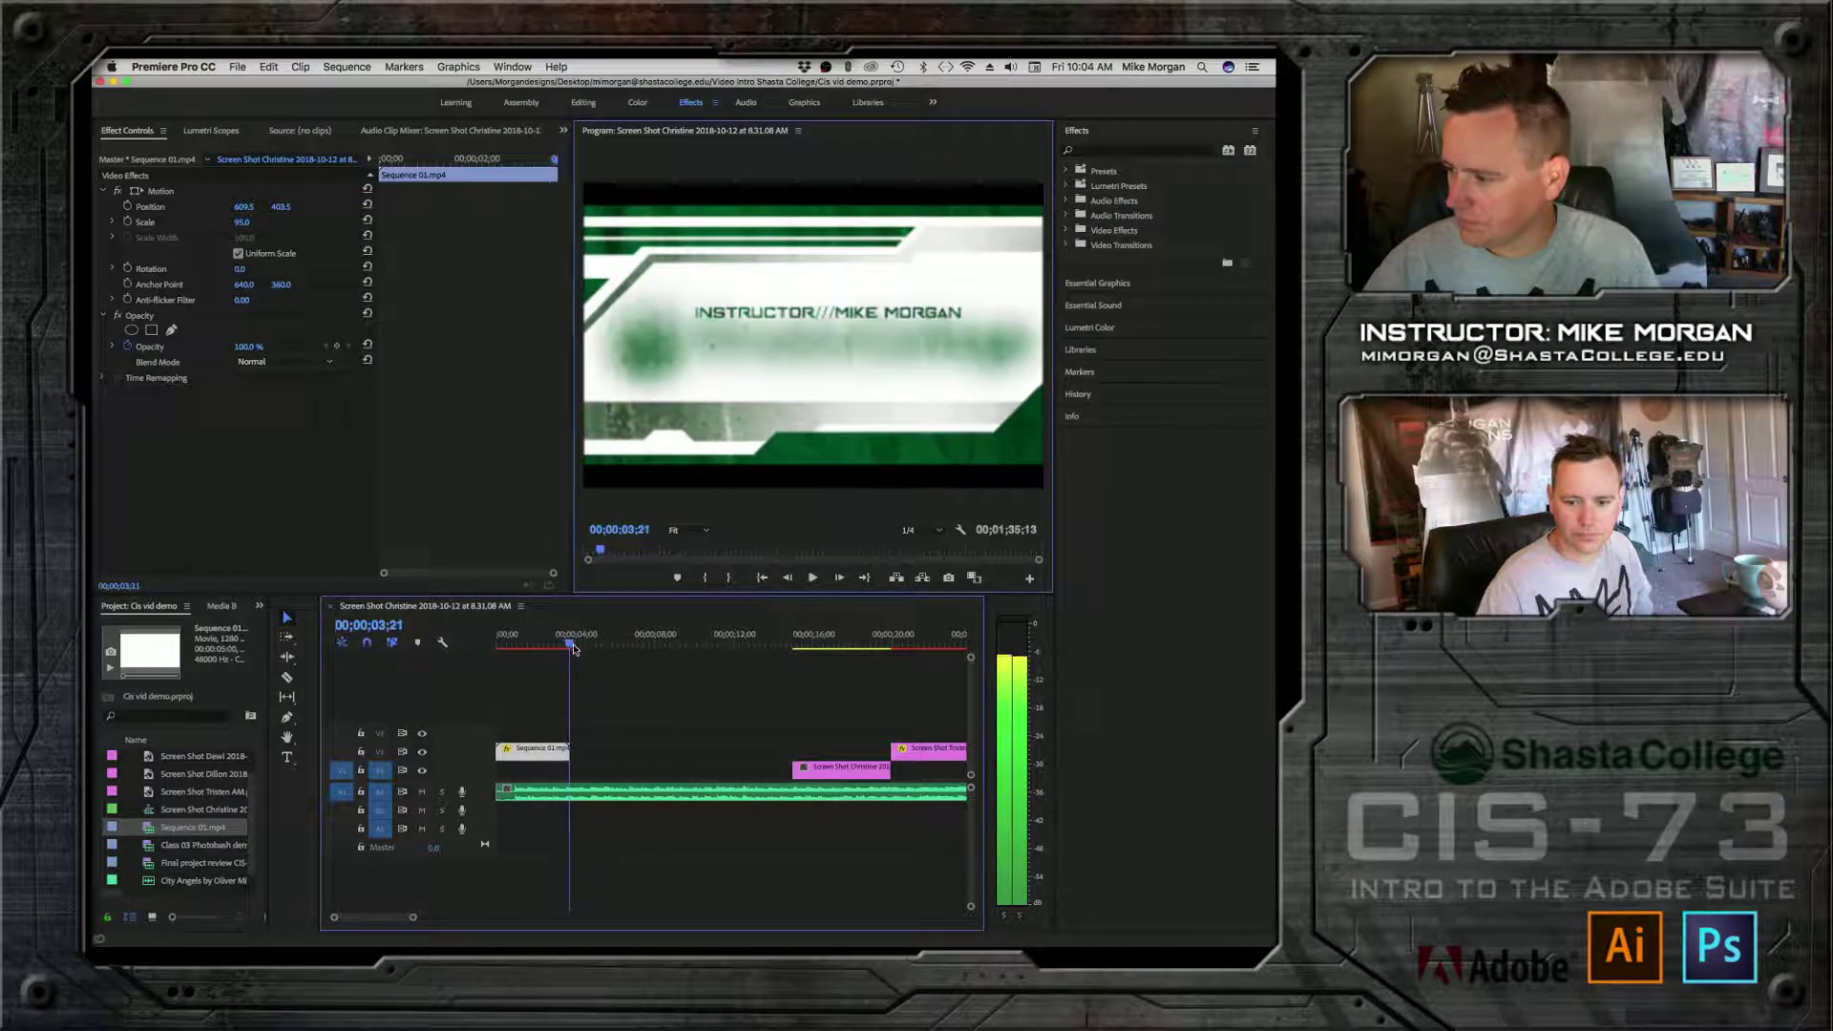
{"action": "left_click_drag", "start_coordinate": [576, 649], "coordinate": [582, 649]}
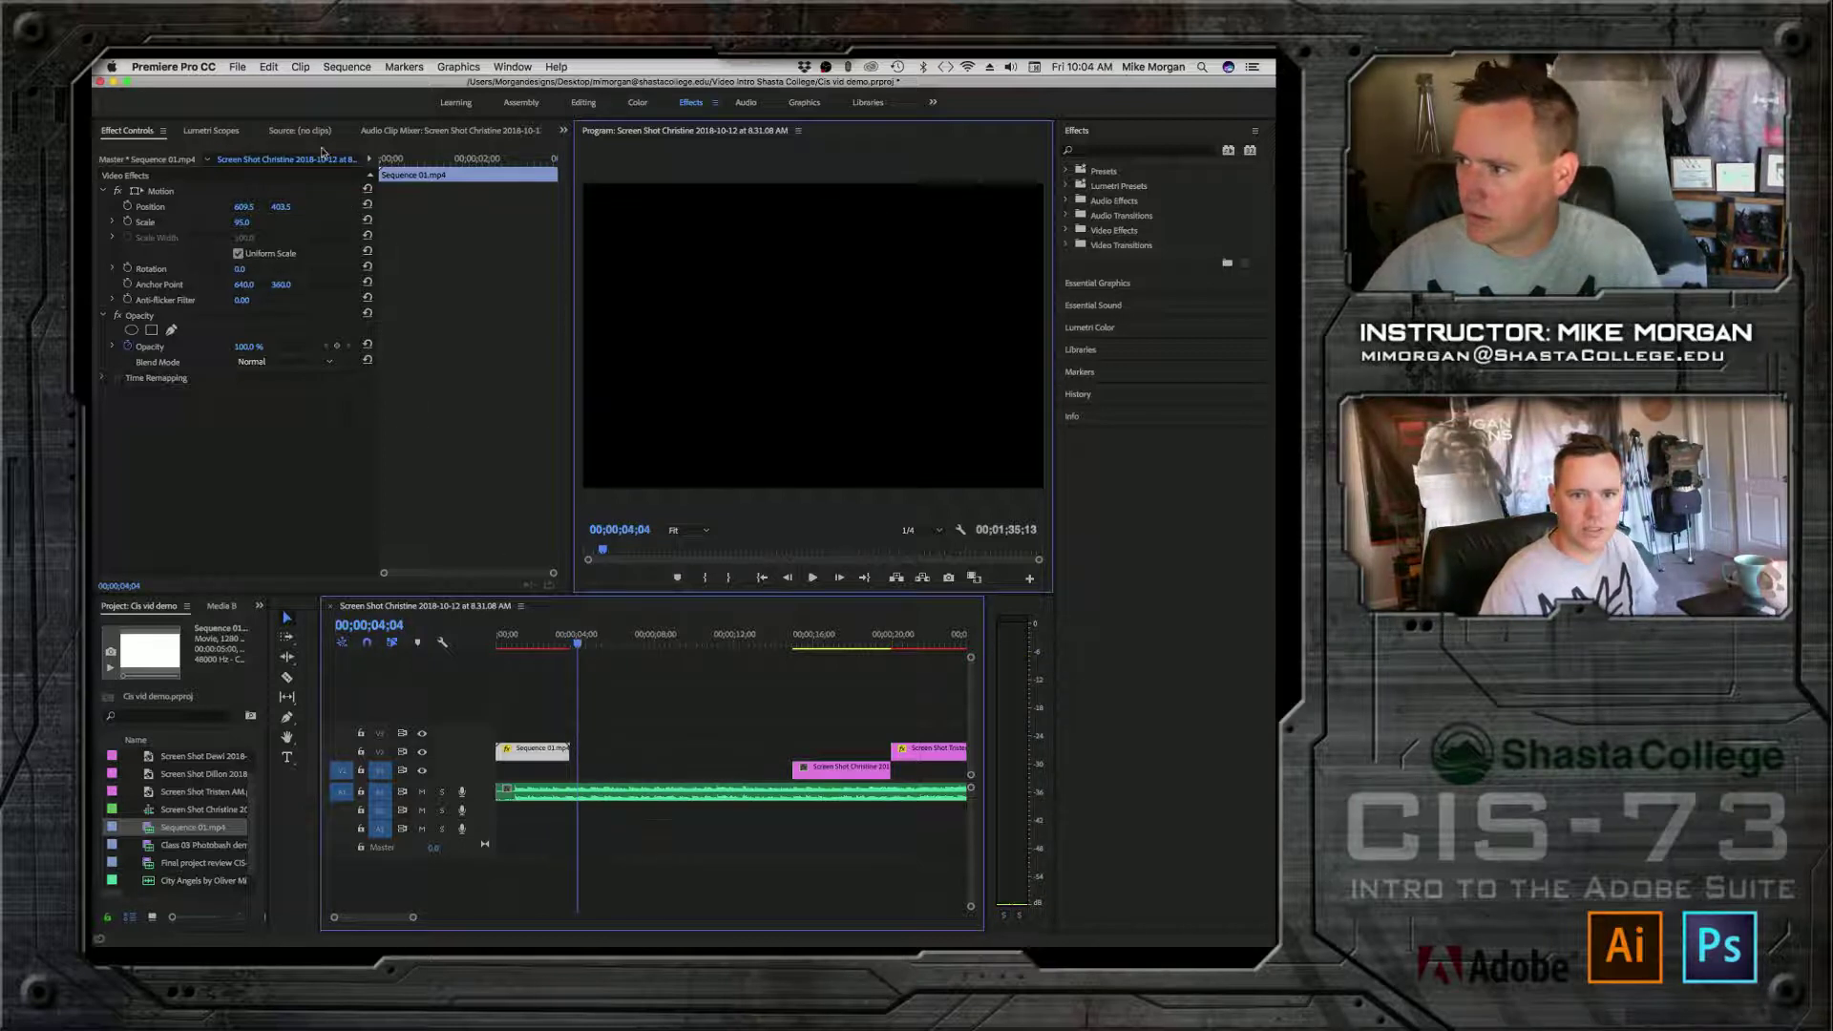
Step: Browse the Sequence and Edit menus without choosing anything, then pick the Type tool
{"action": "left_click", "coordinate": [333, 71]}
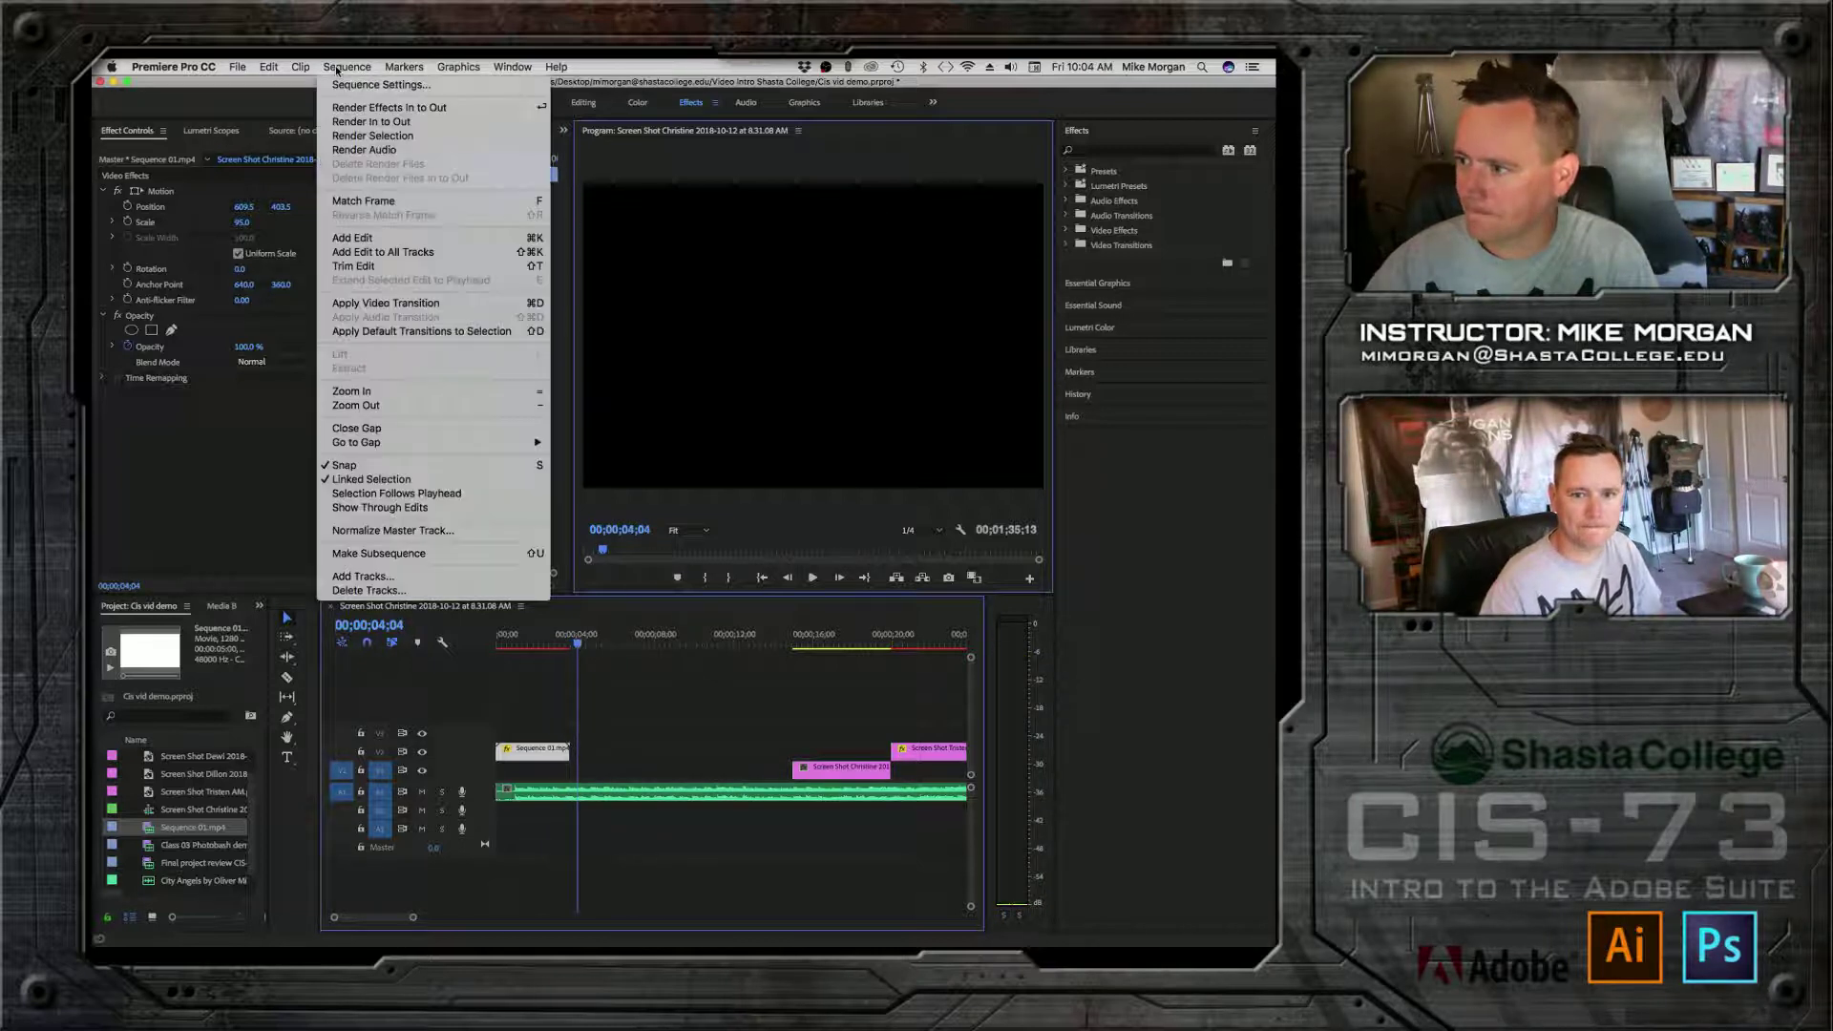
{"action": "mouse_move", "coordinate": [300, 66]}
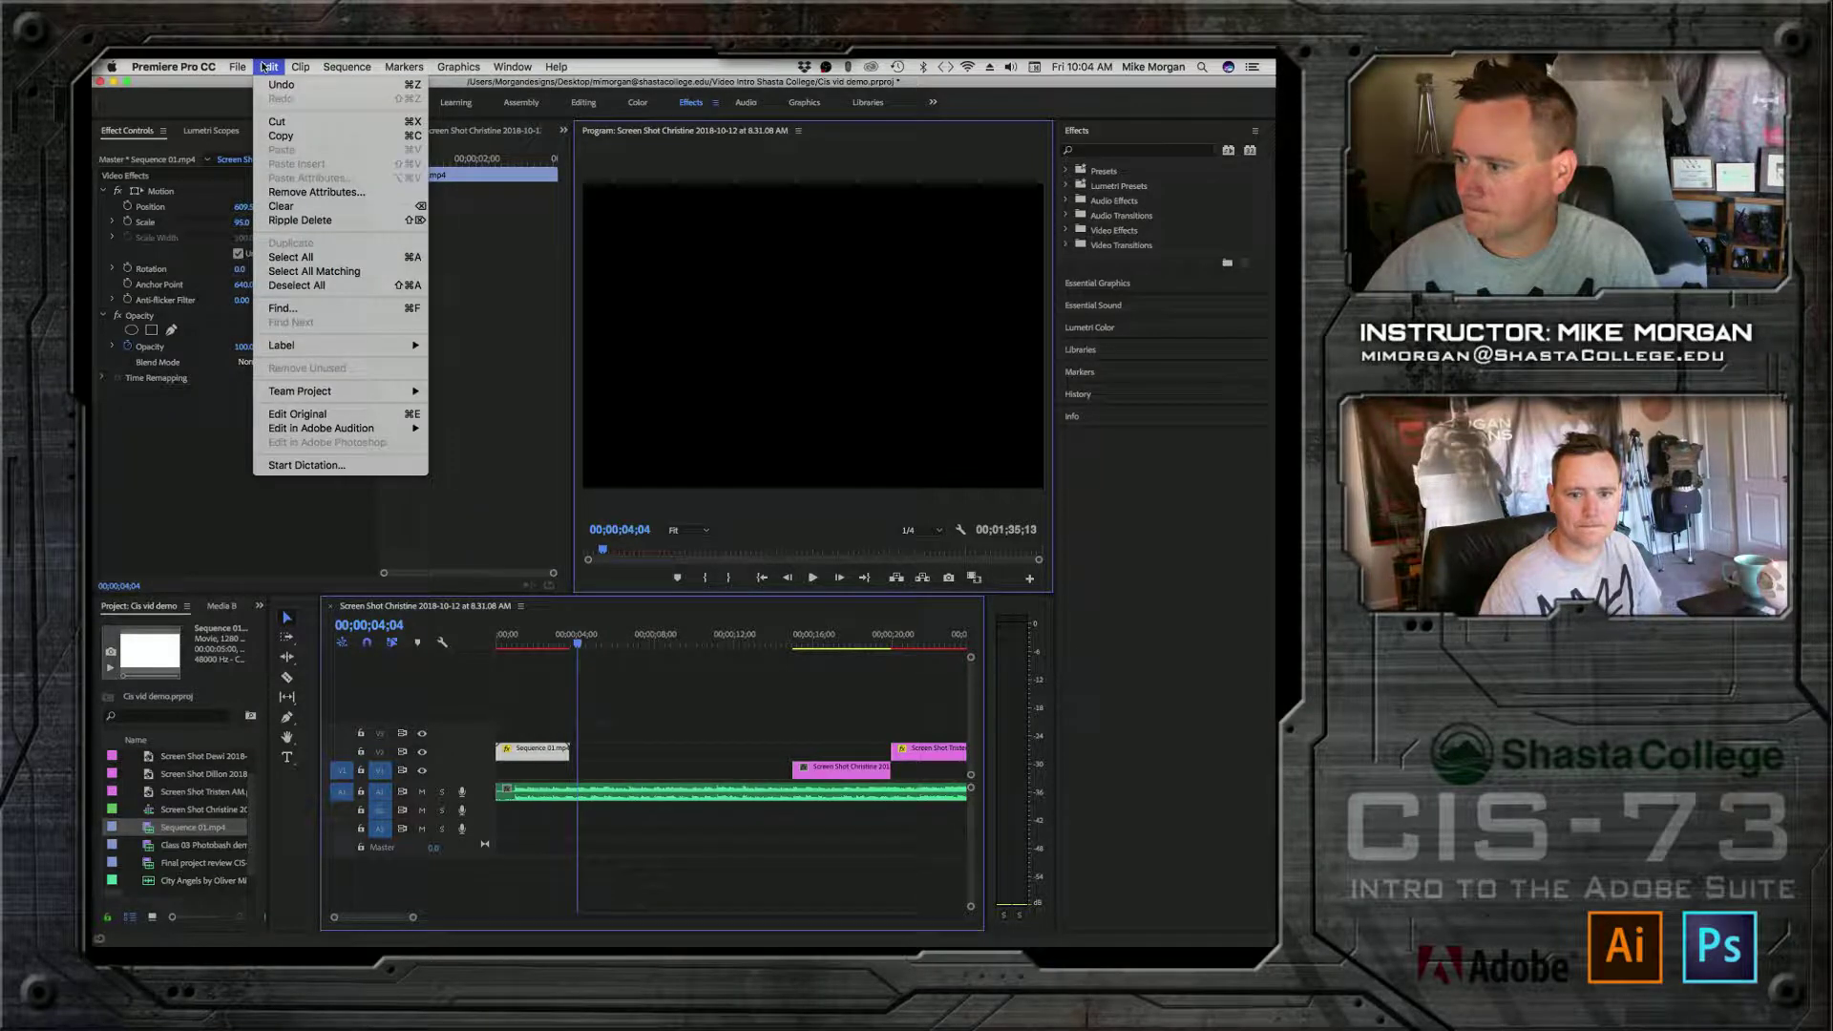
{"action": "mouse_move", "coordinate": [358, 67]}
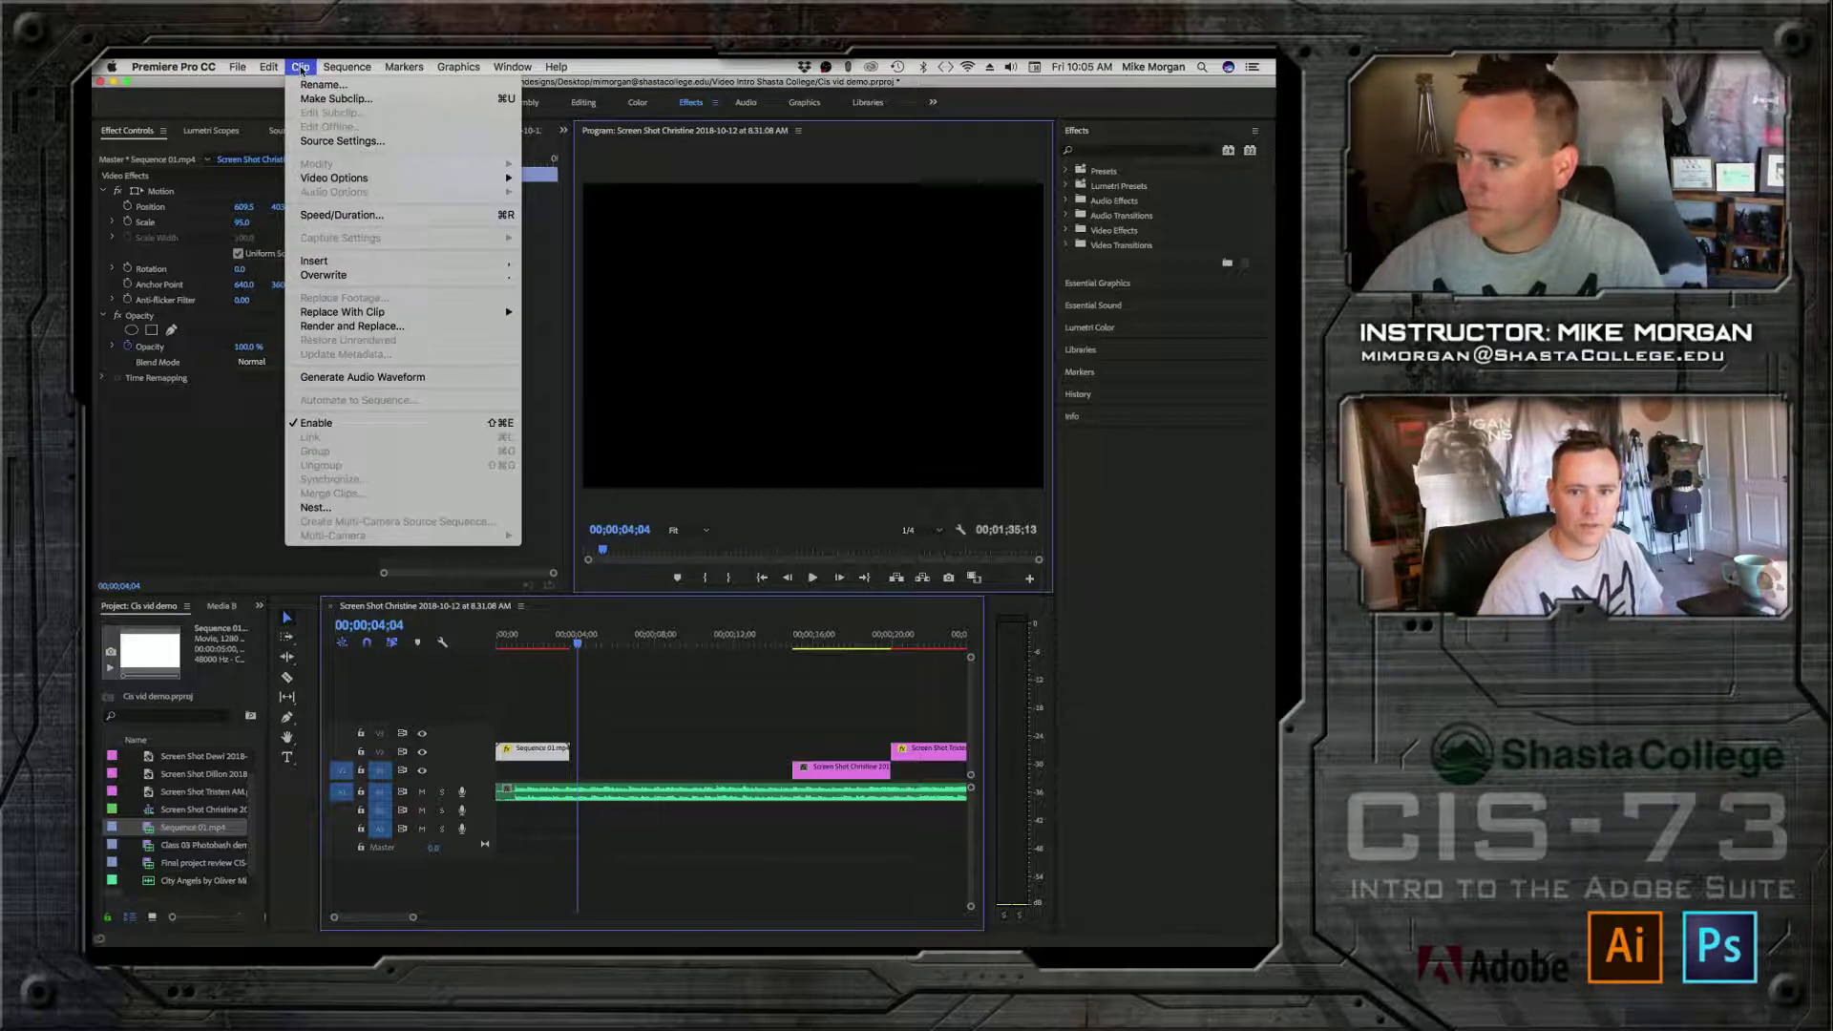
{"action": "mouse_move", "coordinate": [416, 71]}
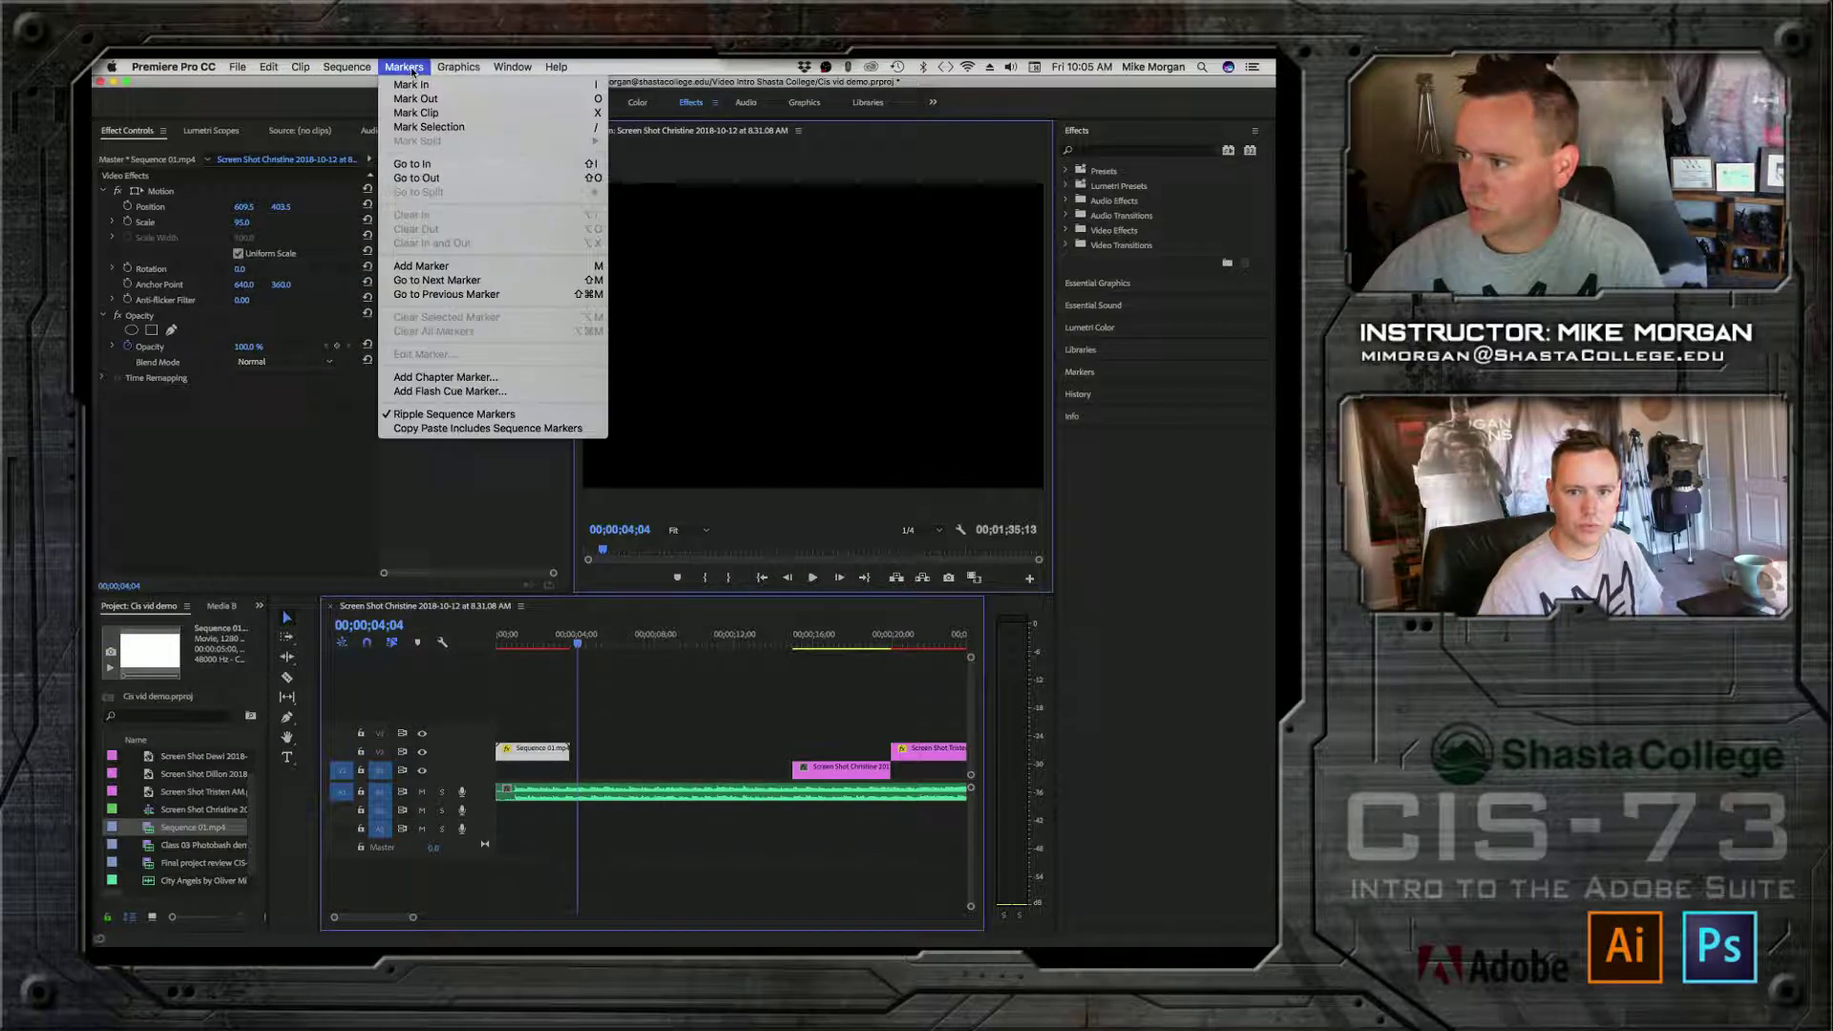
{"action": "mouse_move", "coordinate": [515, 70]}
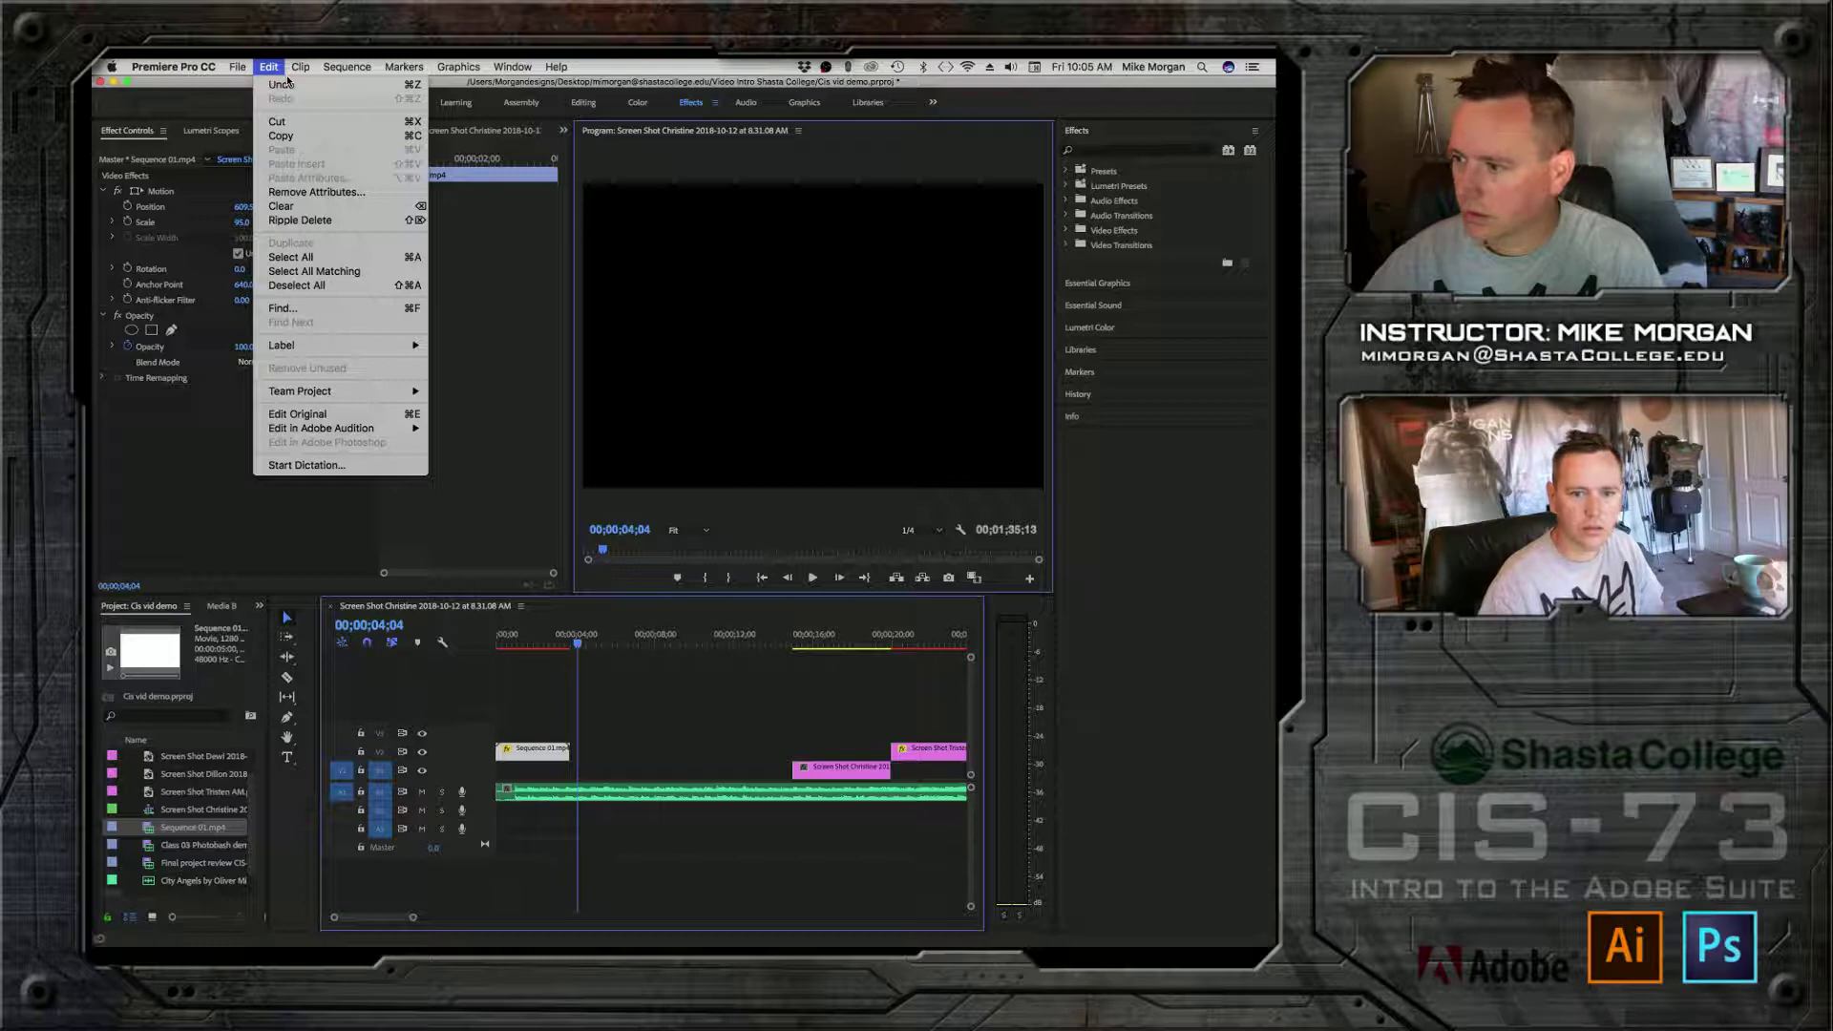
{"action": "left_click", "coordinate": [273, 66]}
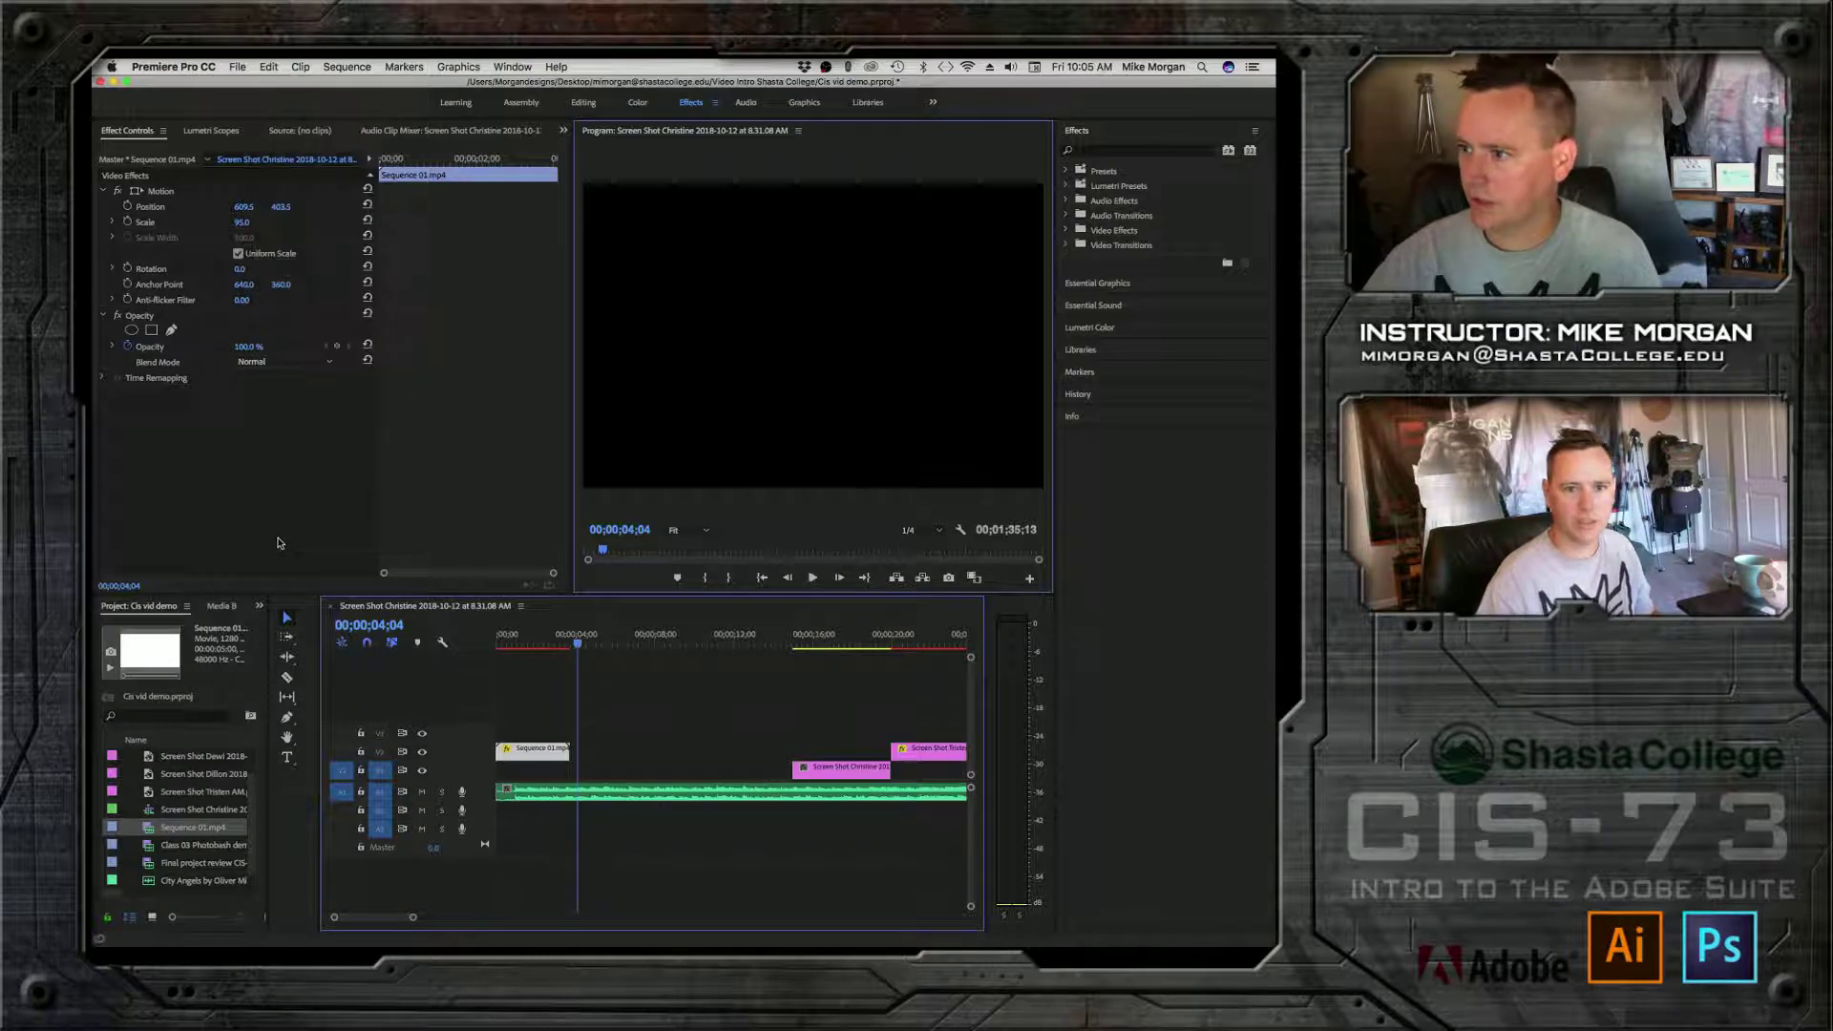
{"action": "left_click", "coordinate": [273, 66]}
{"action": "mouse_move", "coordinate": [296, 66]}
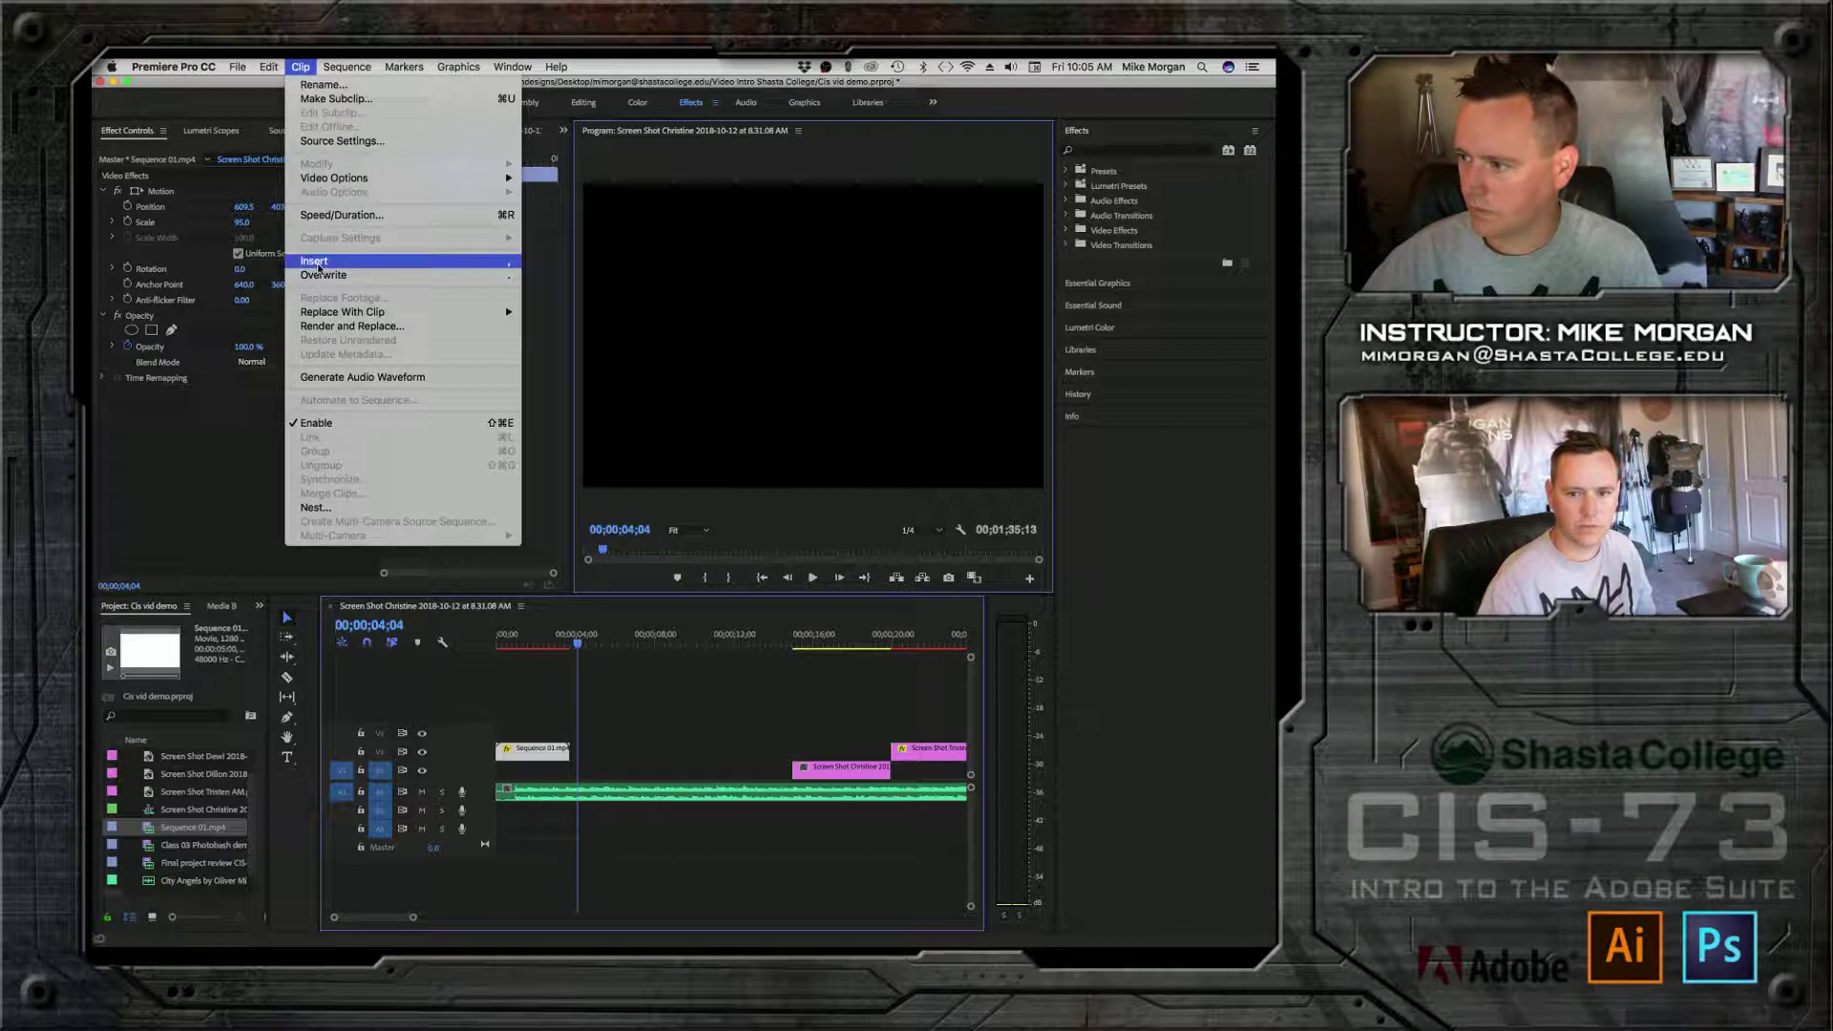
{"action": "mouse_move", "coordinate": [238, 66]}
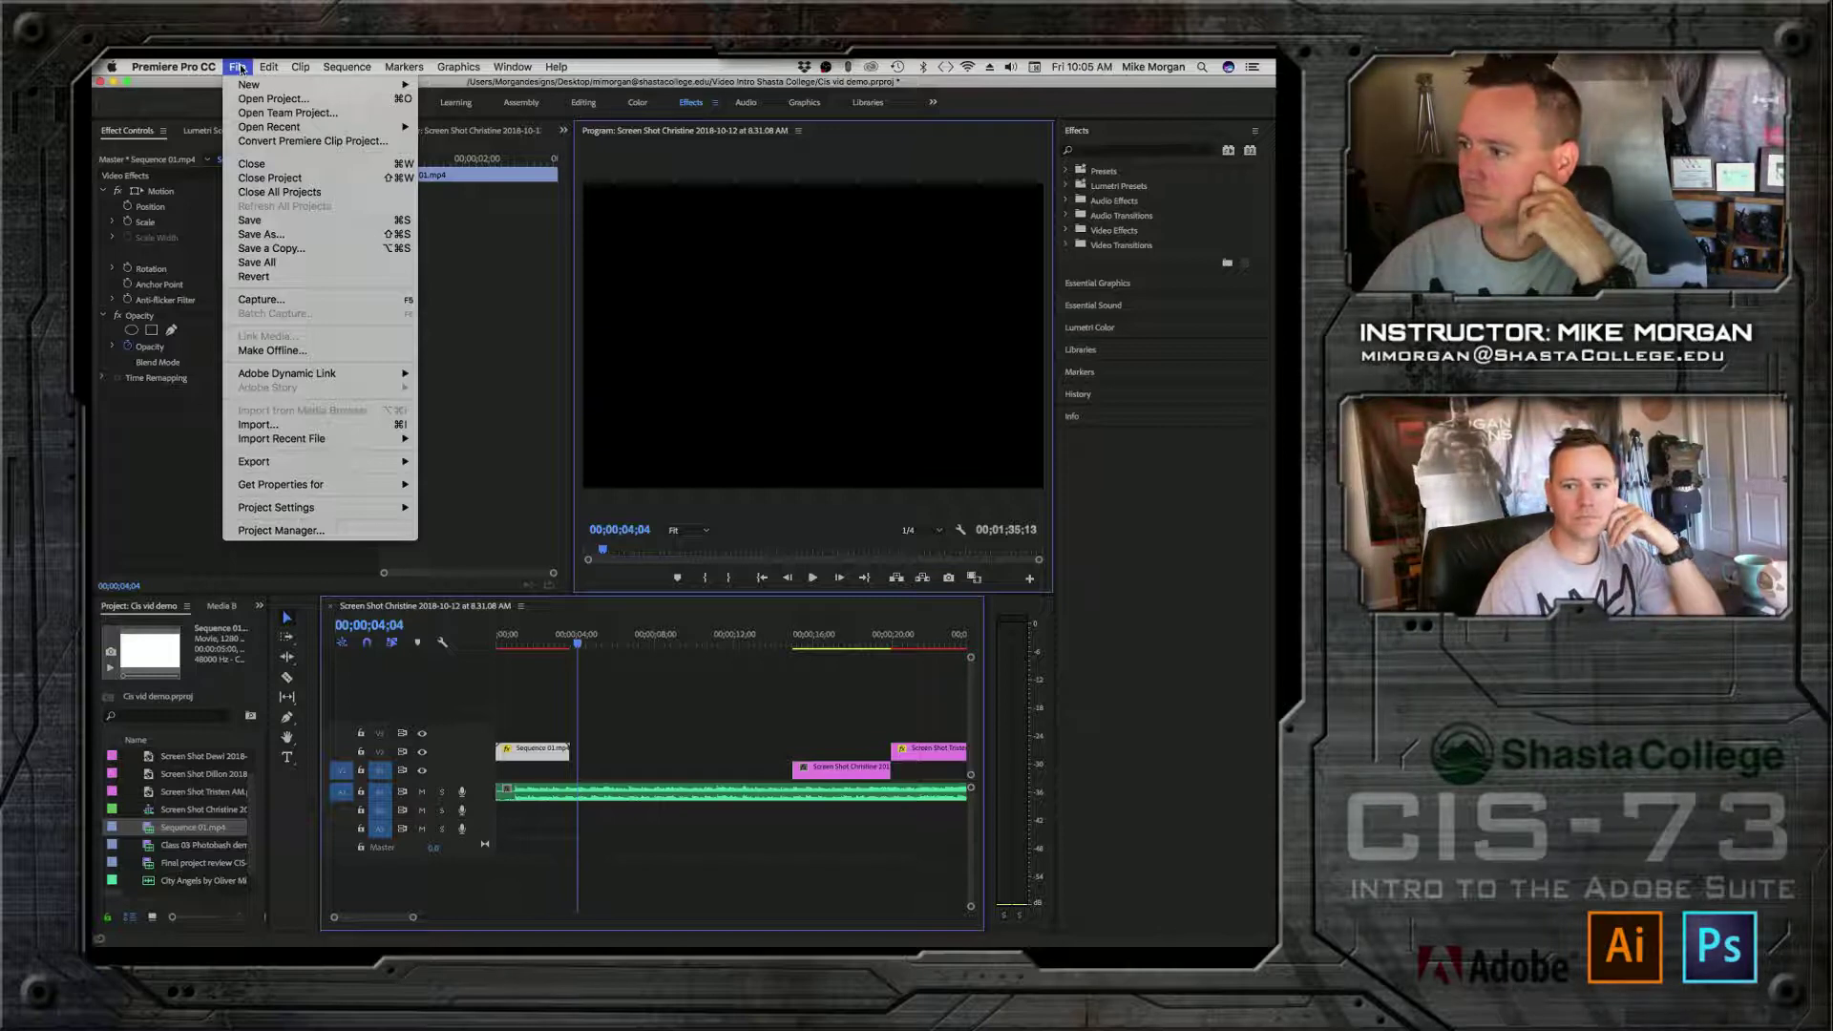
{"action": "key", "text": "Escape"}
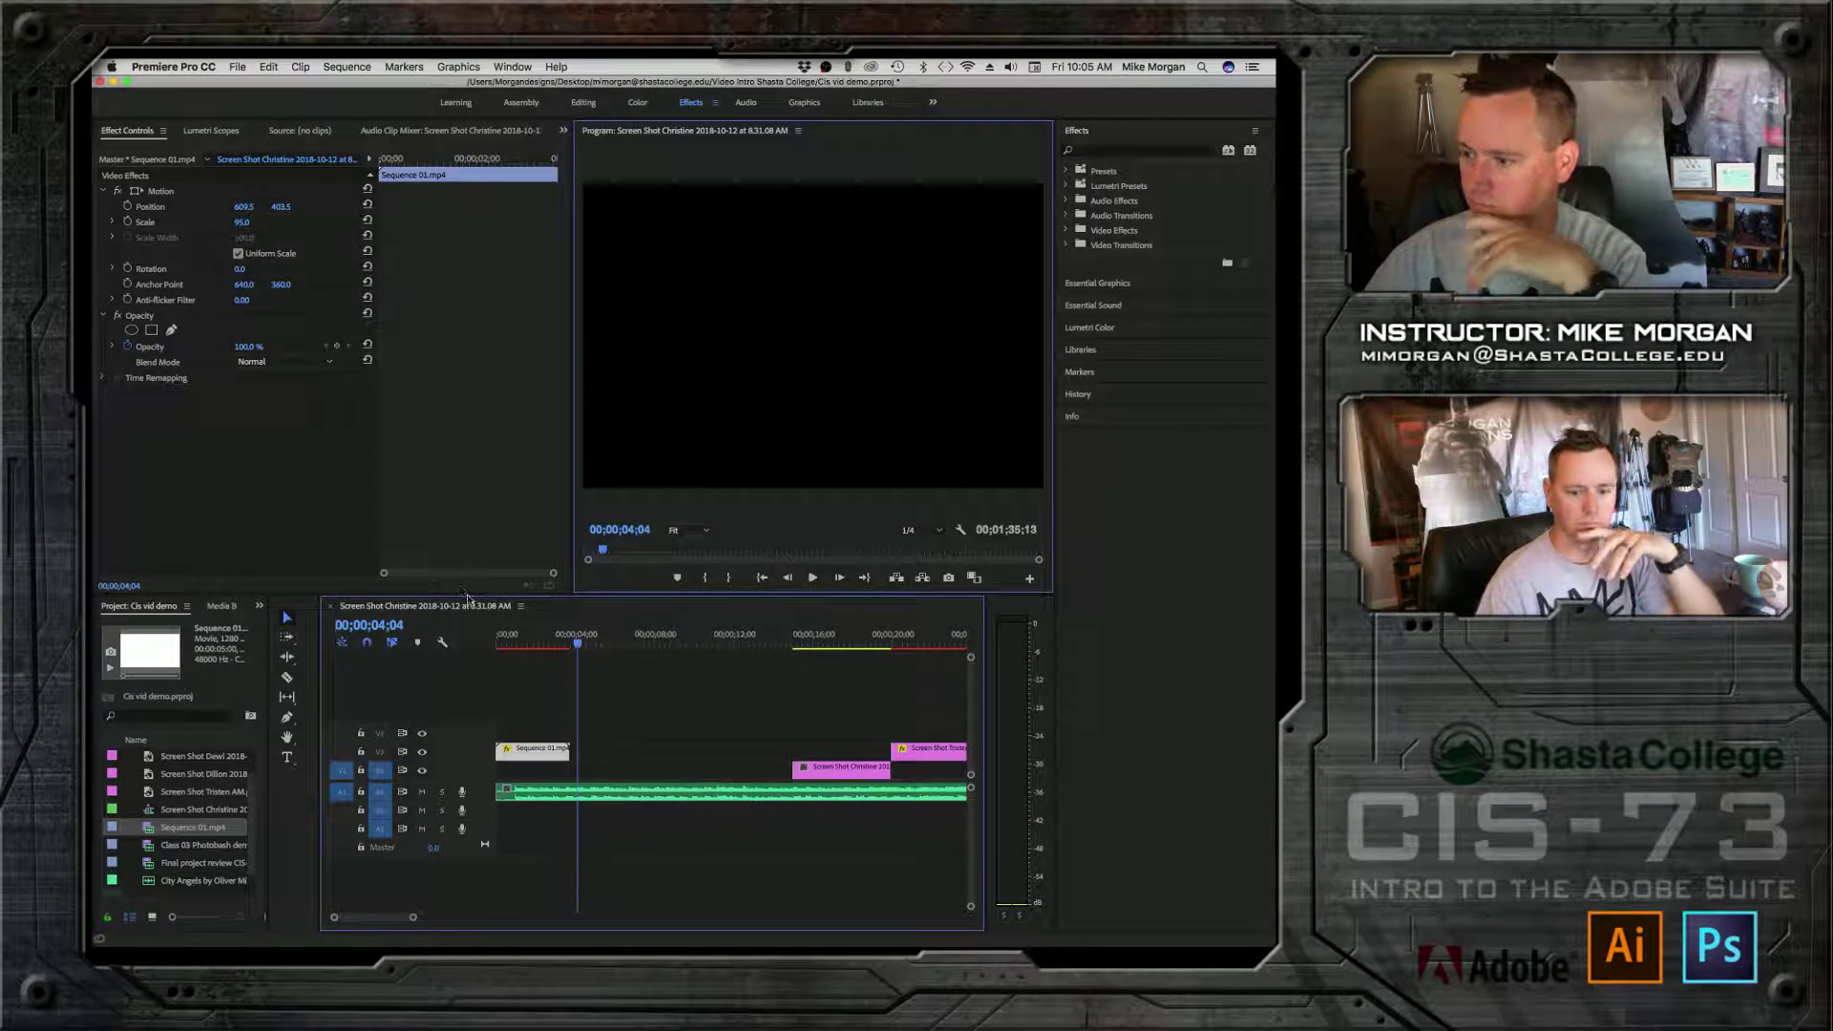
{"action": "left_click", "coordinate": [288, 759]}
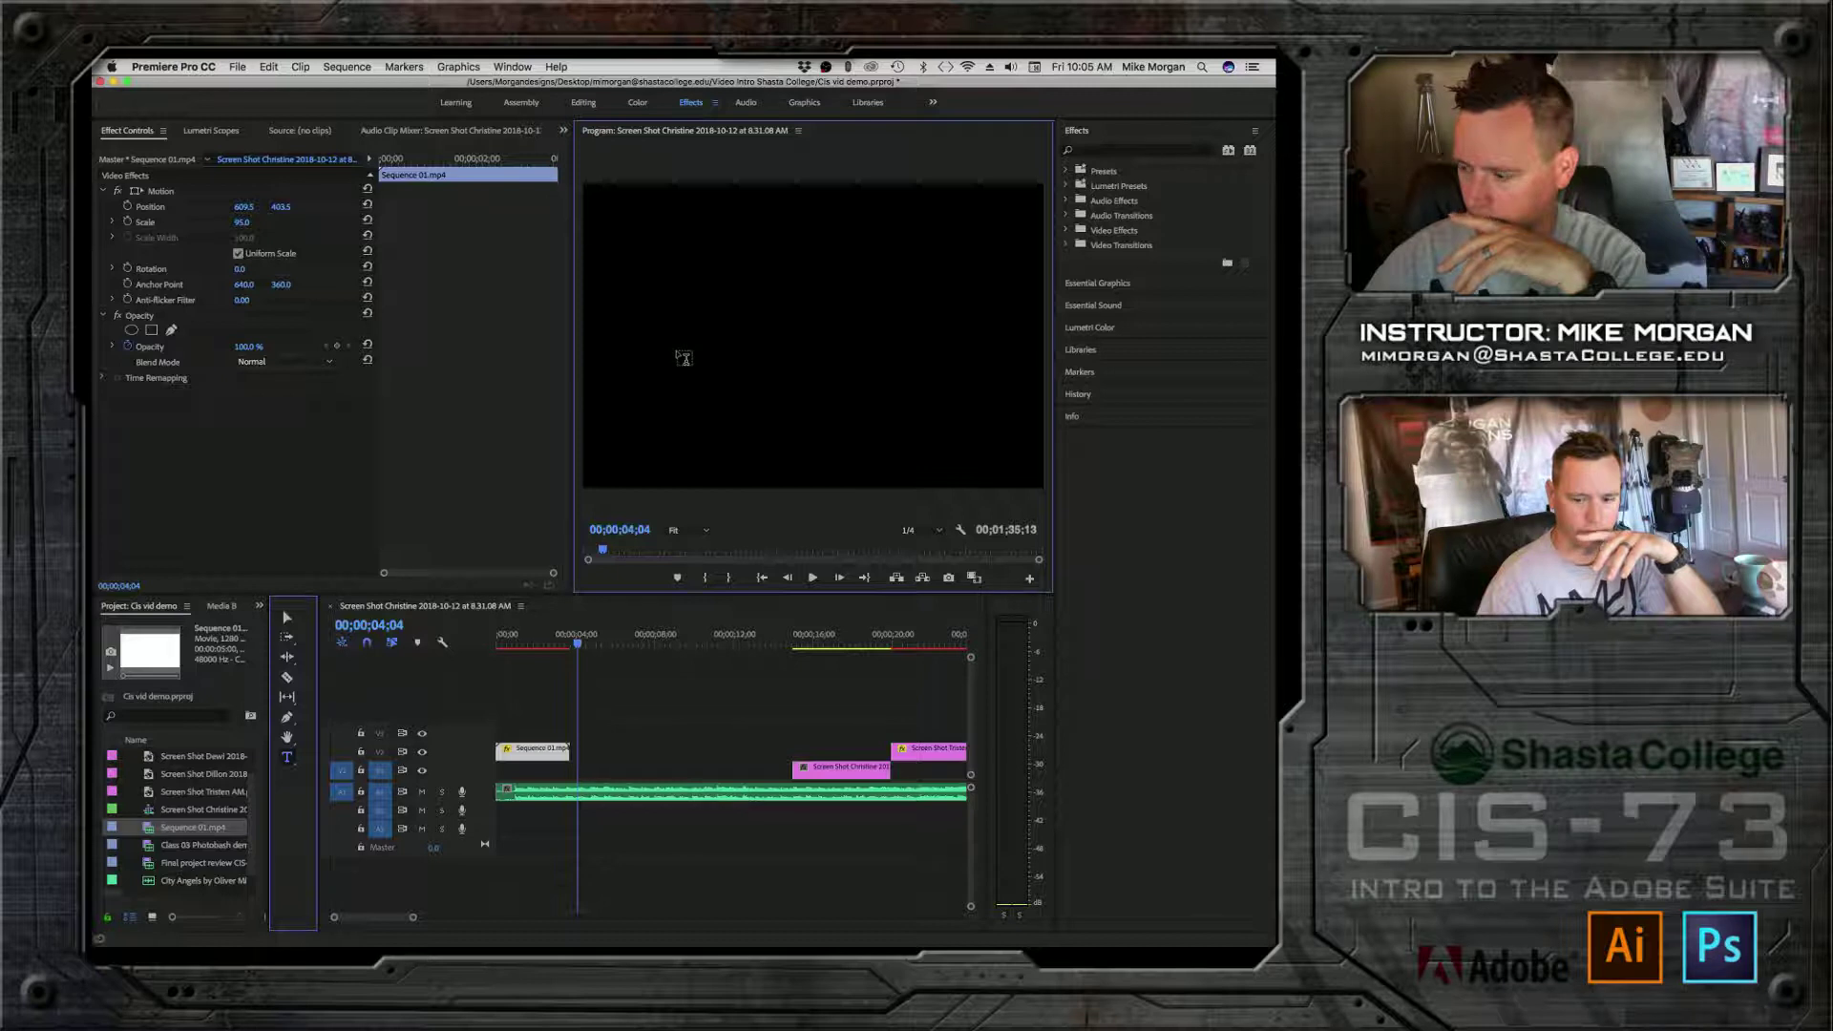
Step: Create a text layer reading 'CIS-73' with 'Intro to the Adobe Suite' on a second line
{"action": "left_click", "coordinate": [683, 358]}
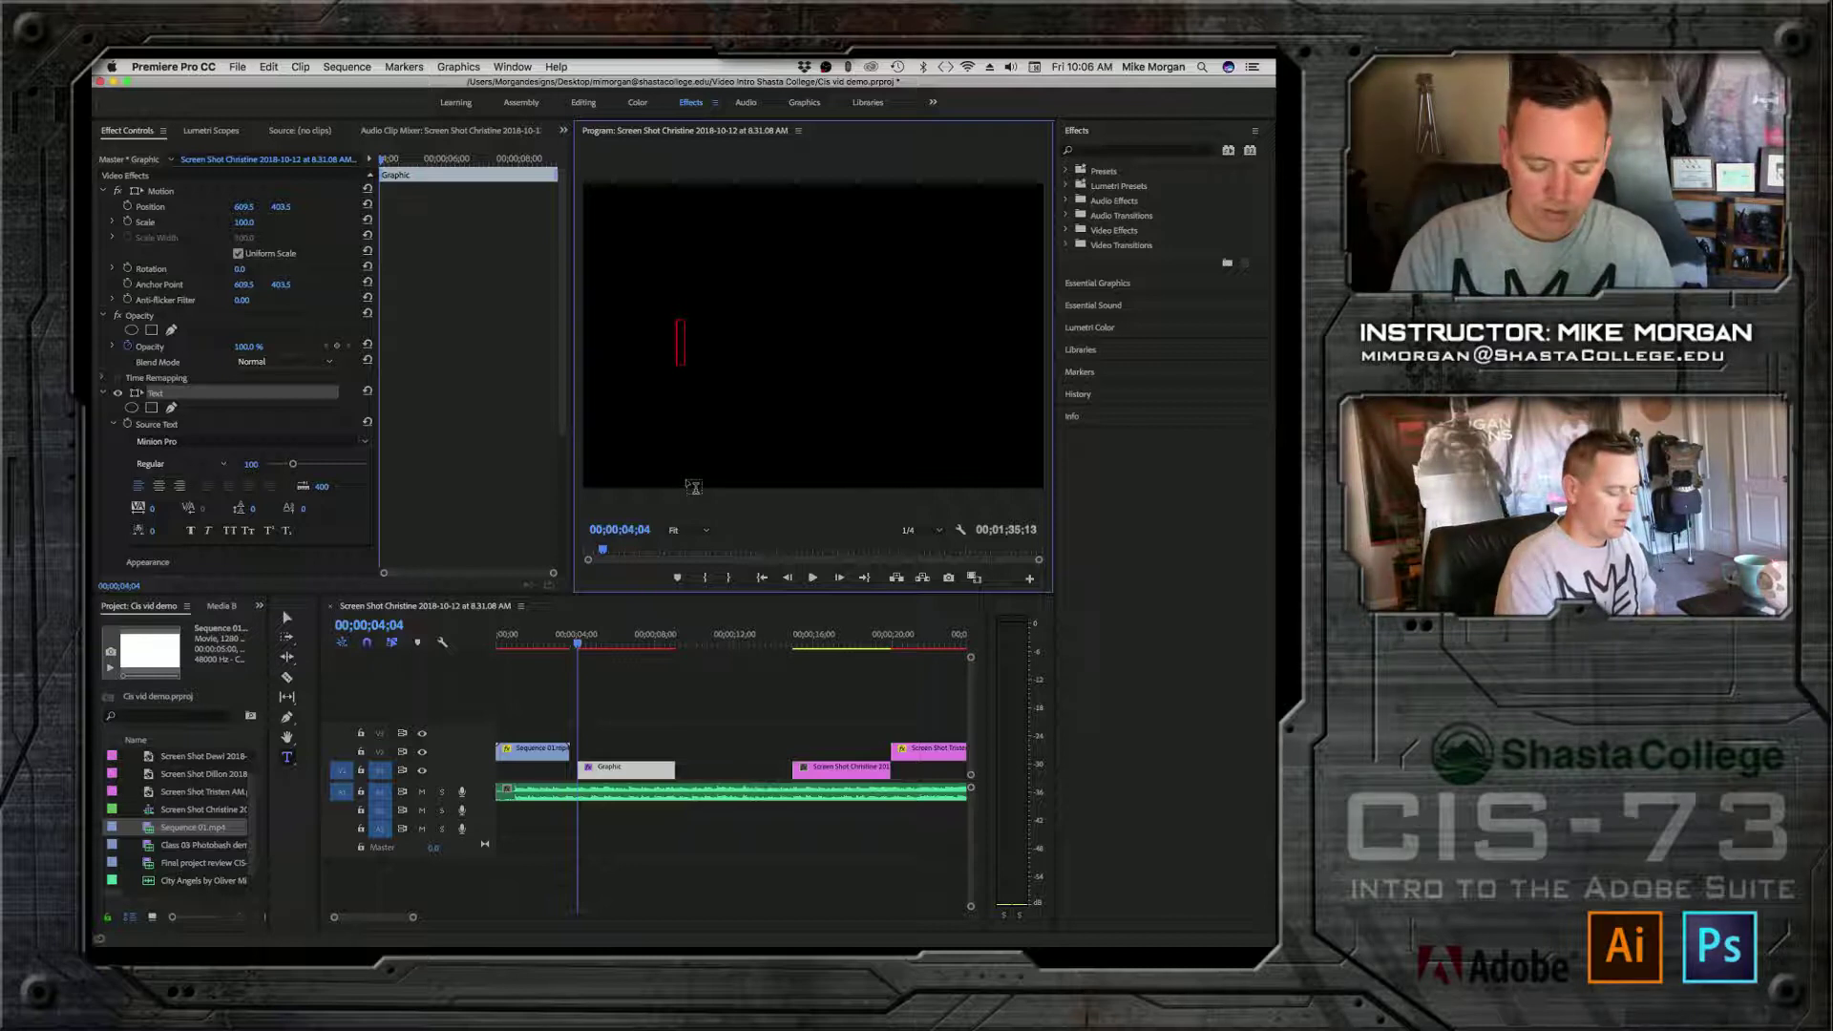
{"action": "type", "text": "cis"}
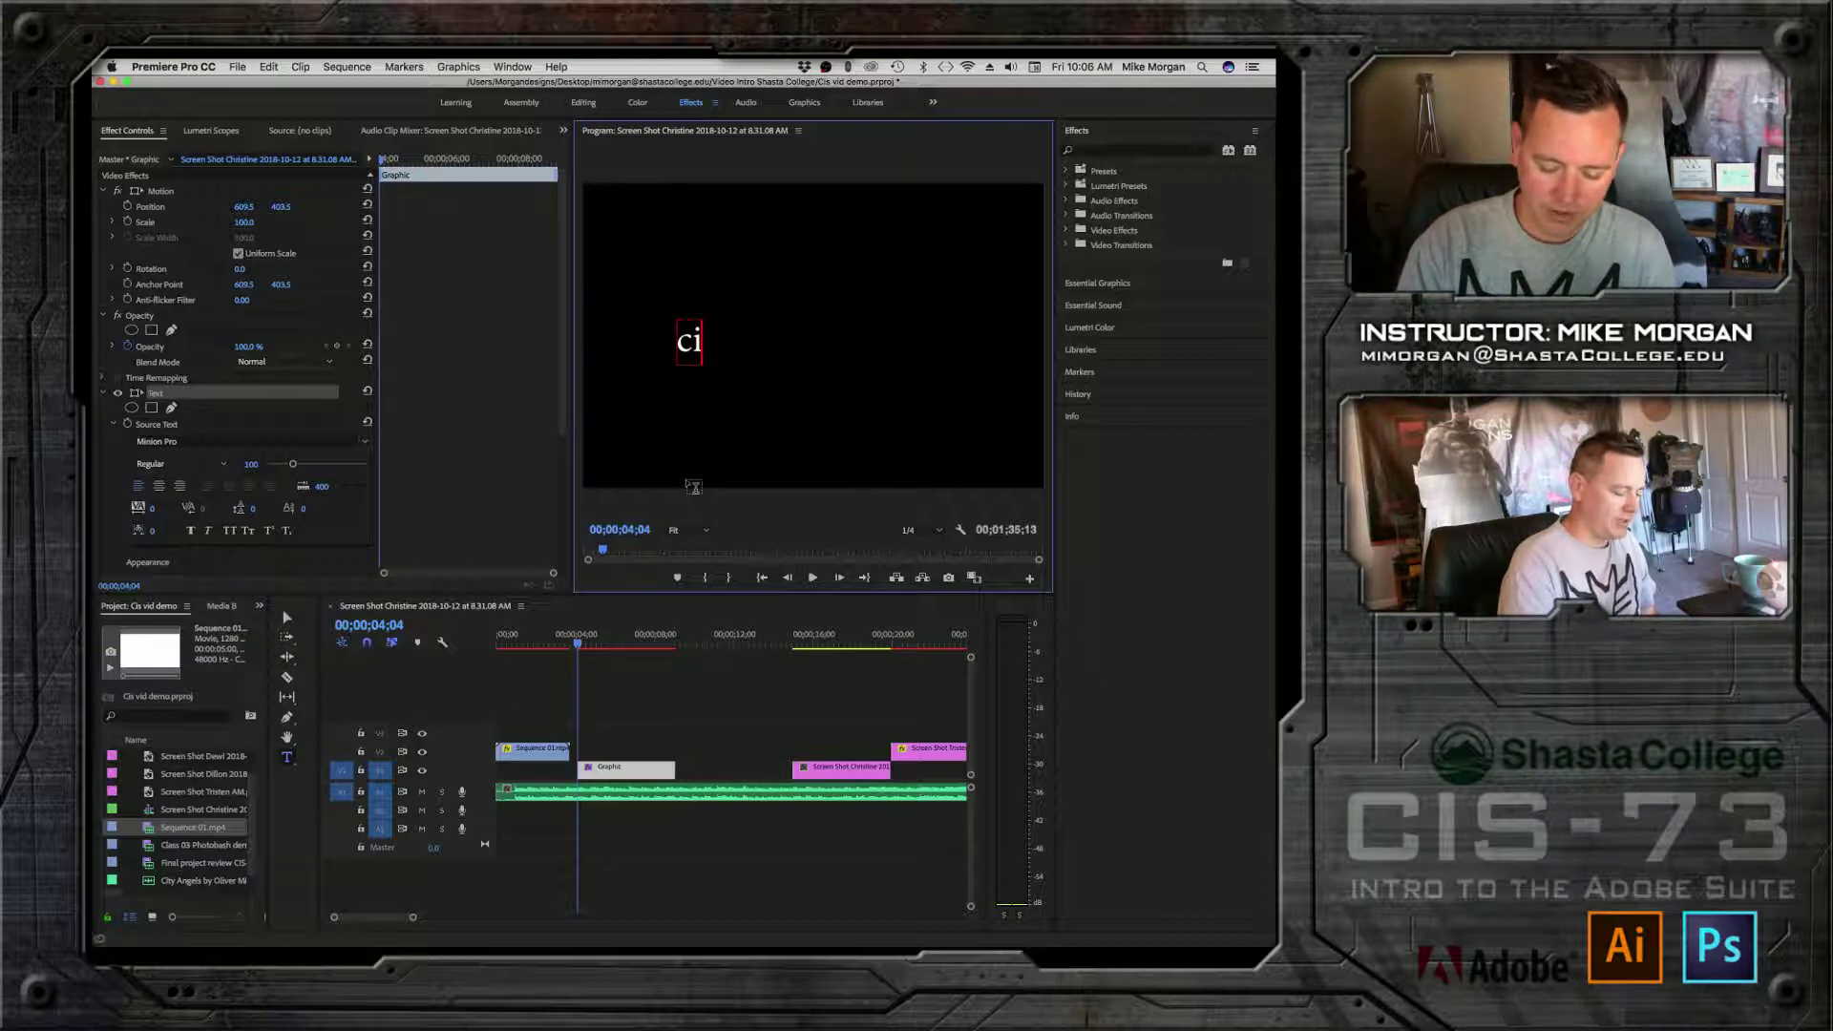
{"action": "key", "text": "BackSpace"}
{"action": "key", "text": "BackSpace"}
{"action": "key", "text": "BackSpace"}
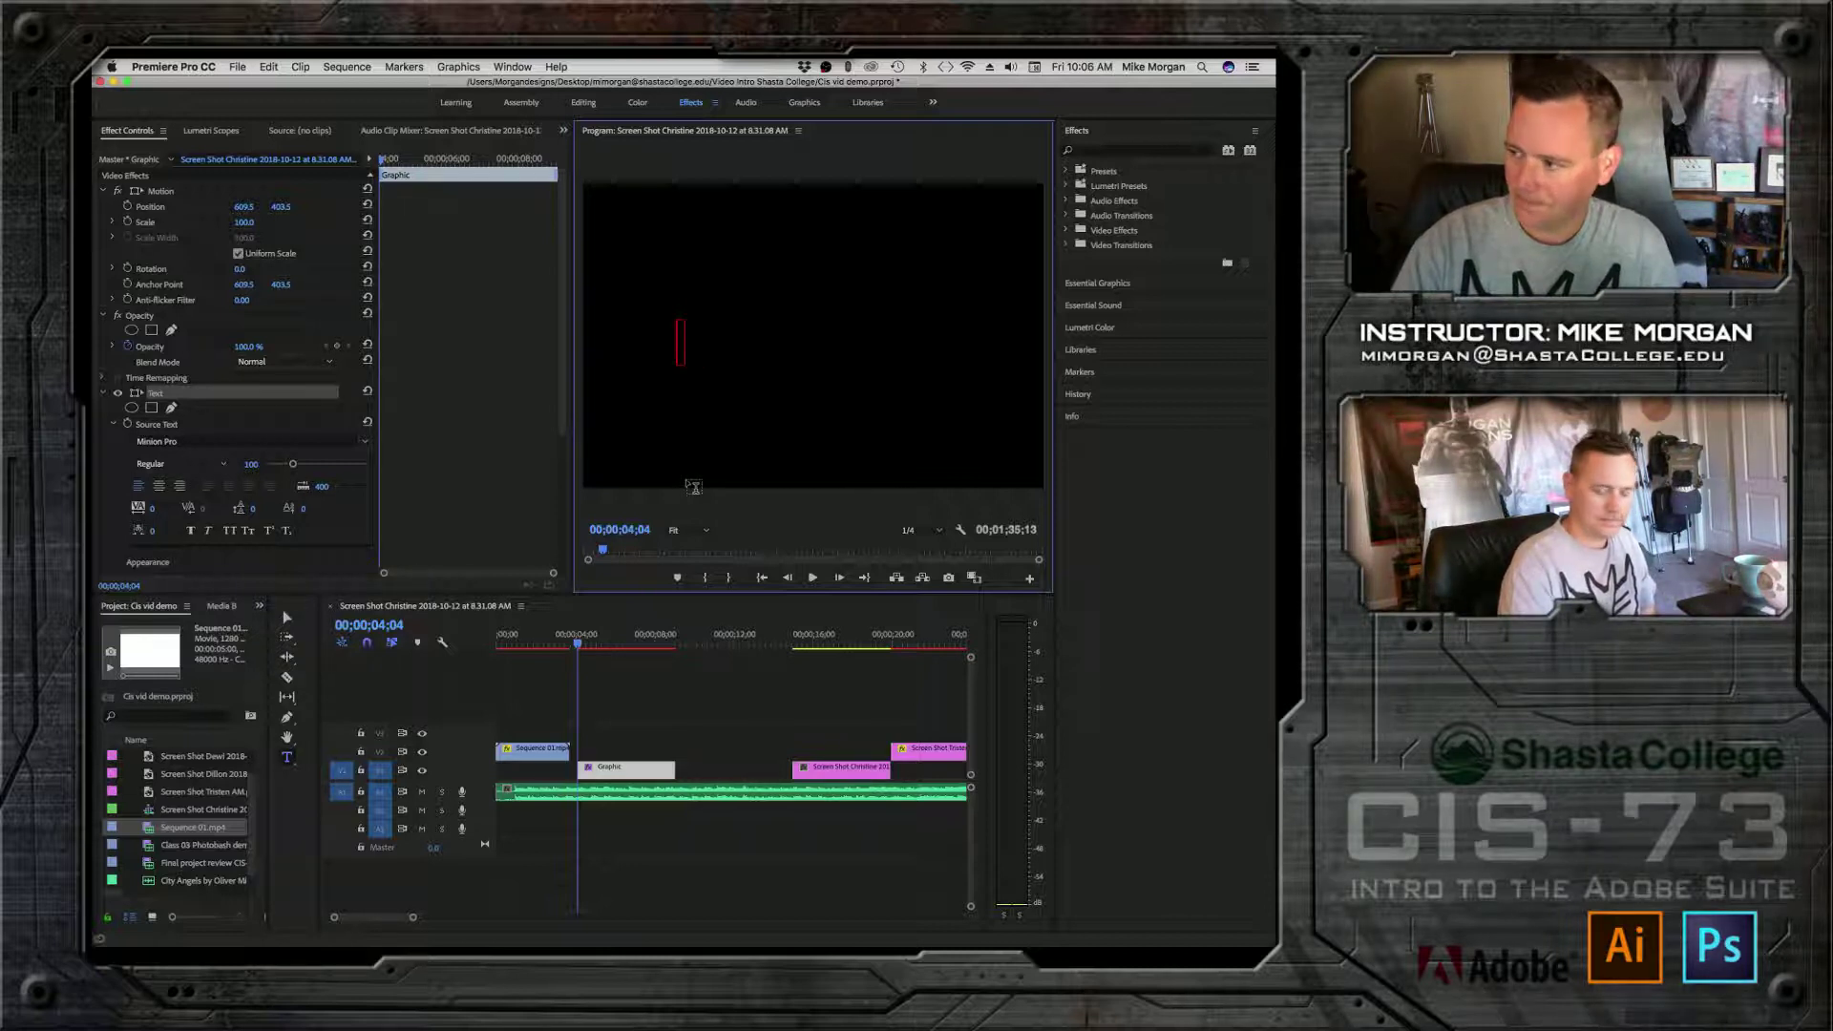
{"action": "type", "text": "CI"}
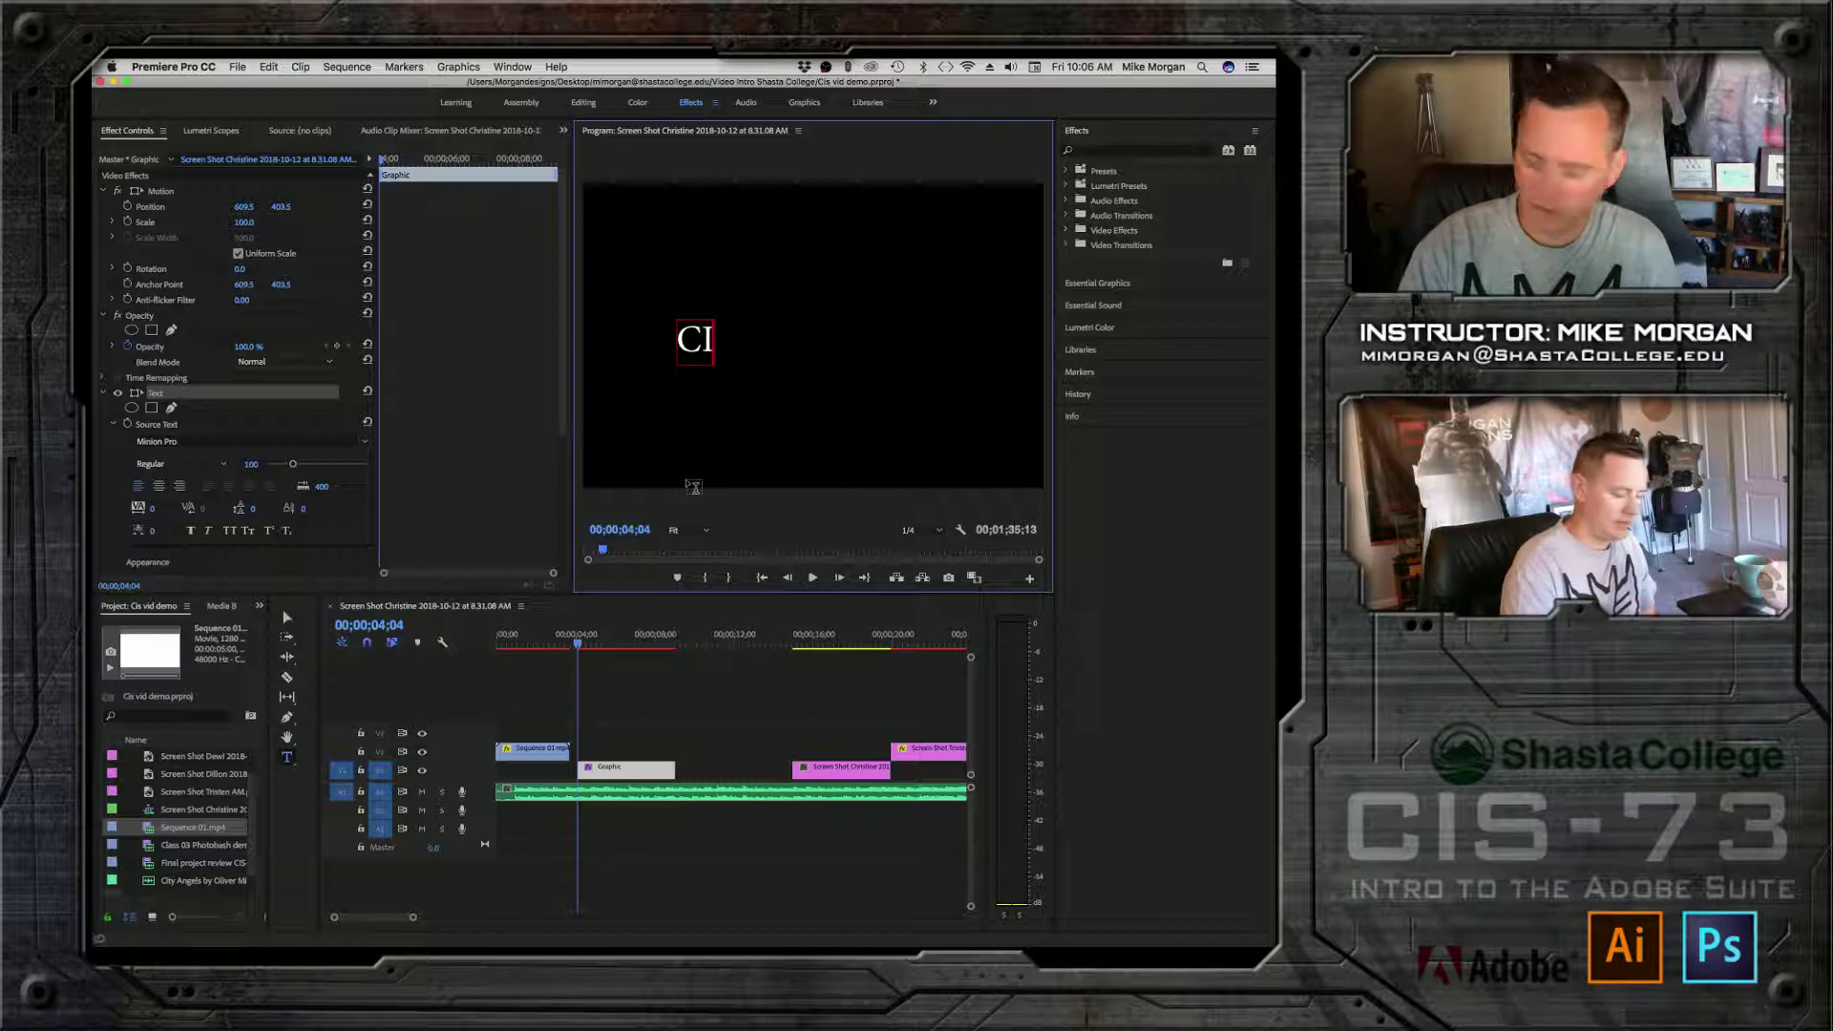
{"action": "type", "text": "S-&"}
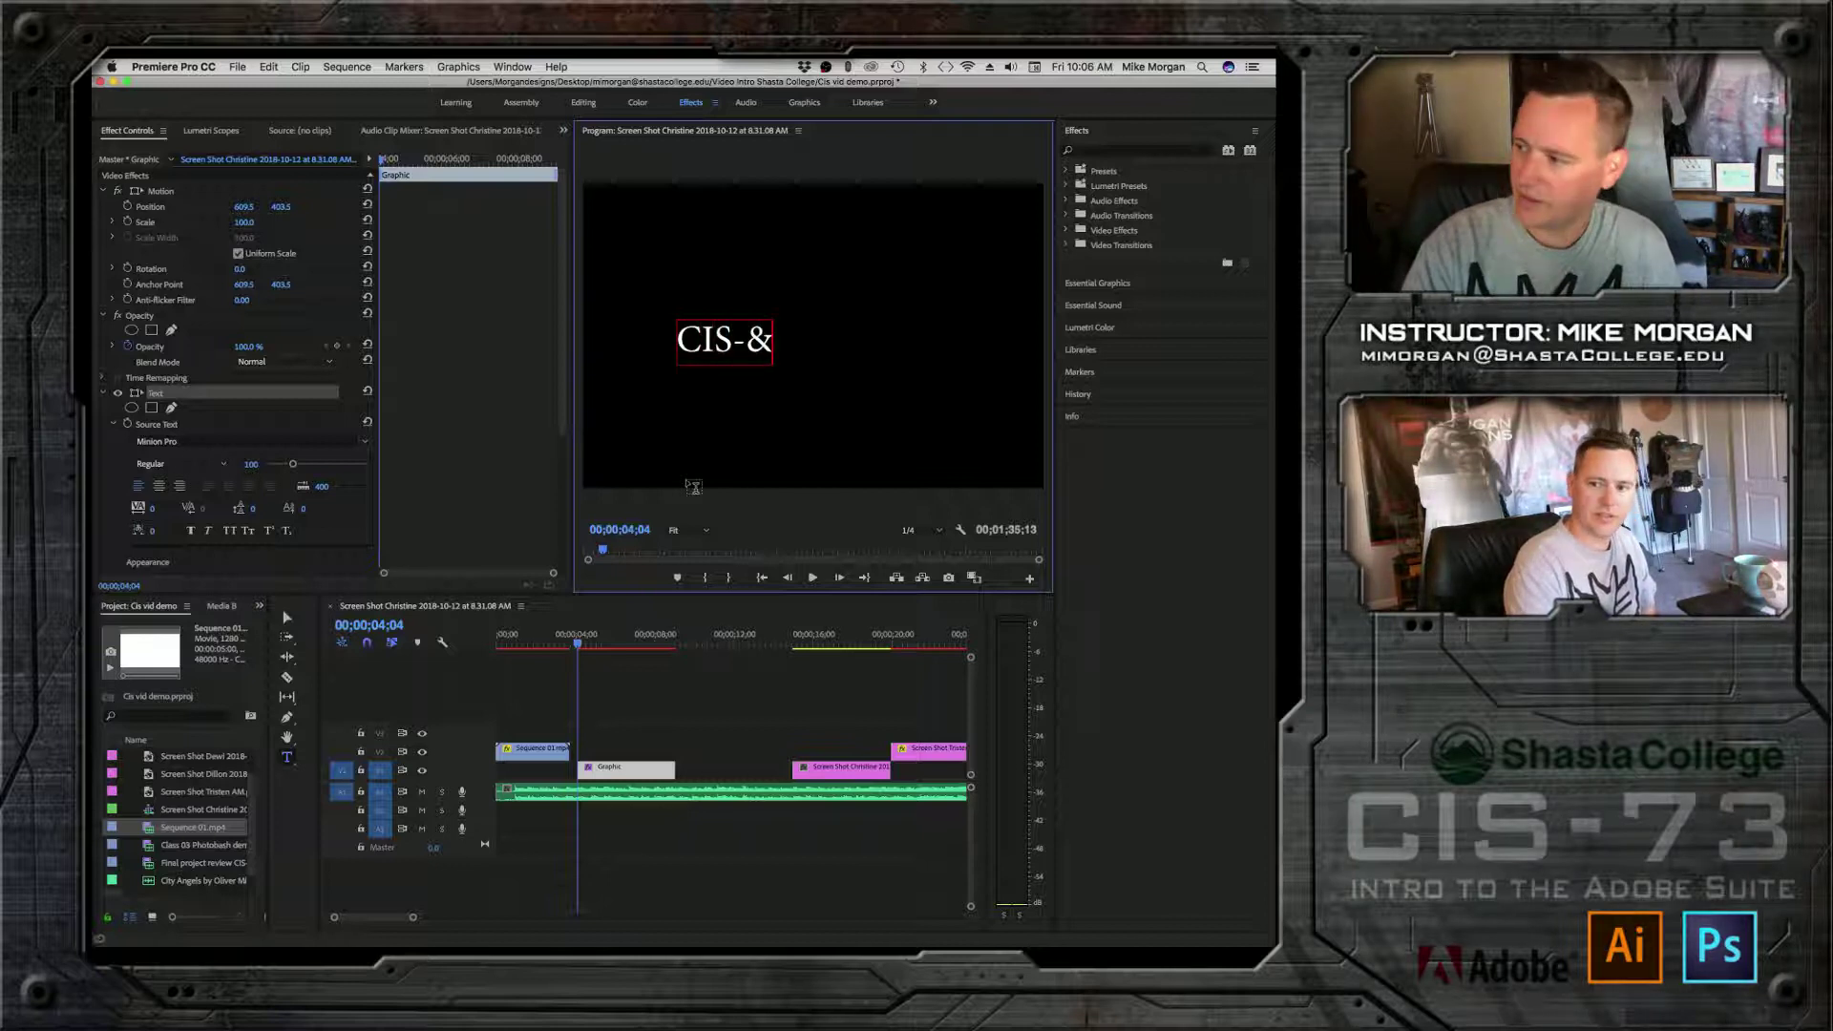
{"action": "key", "text": "BackSpace"}
{"action": "type", "text": "73"}
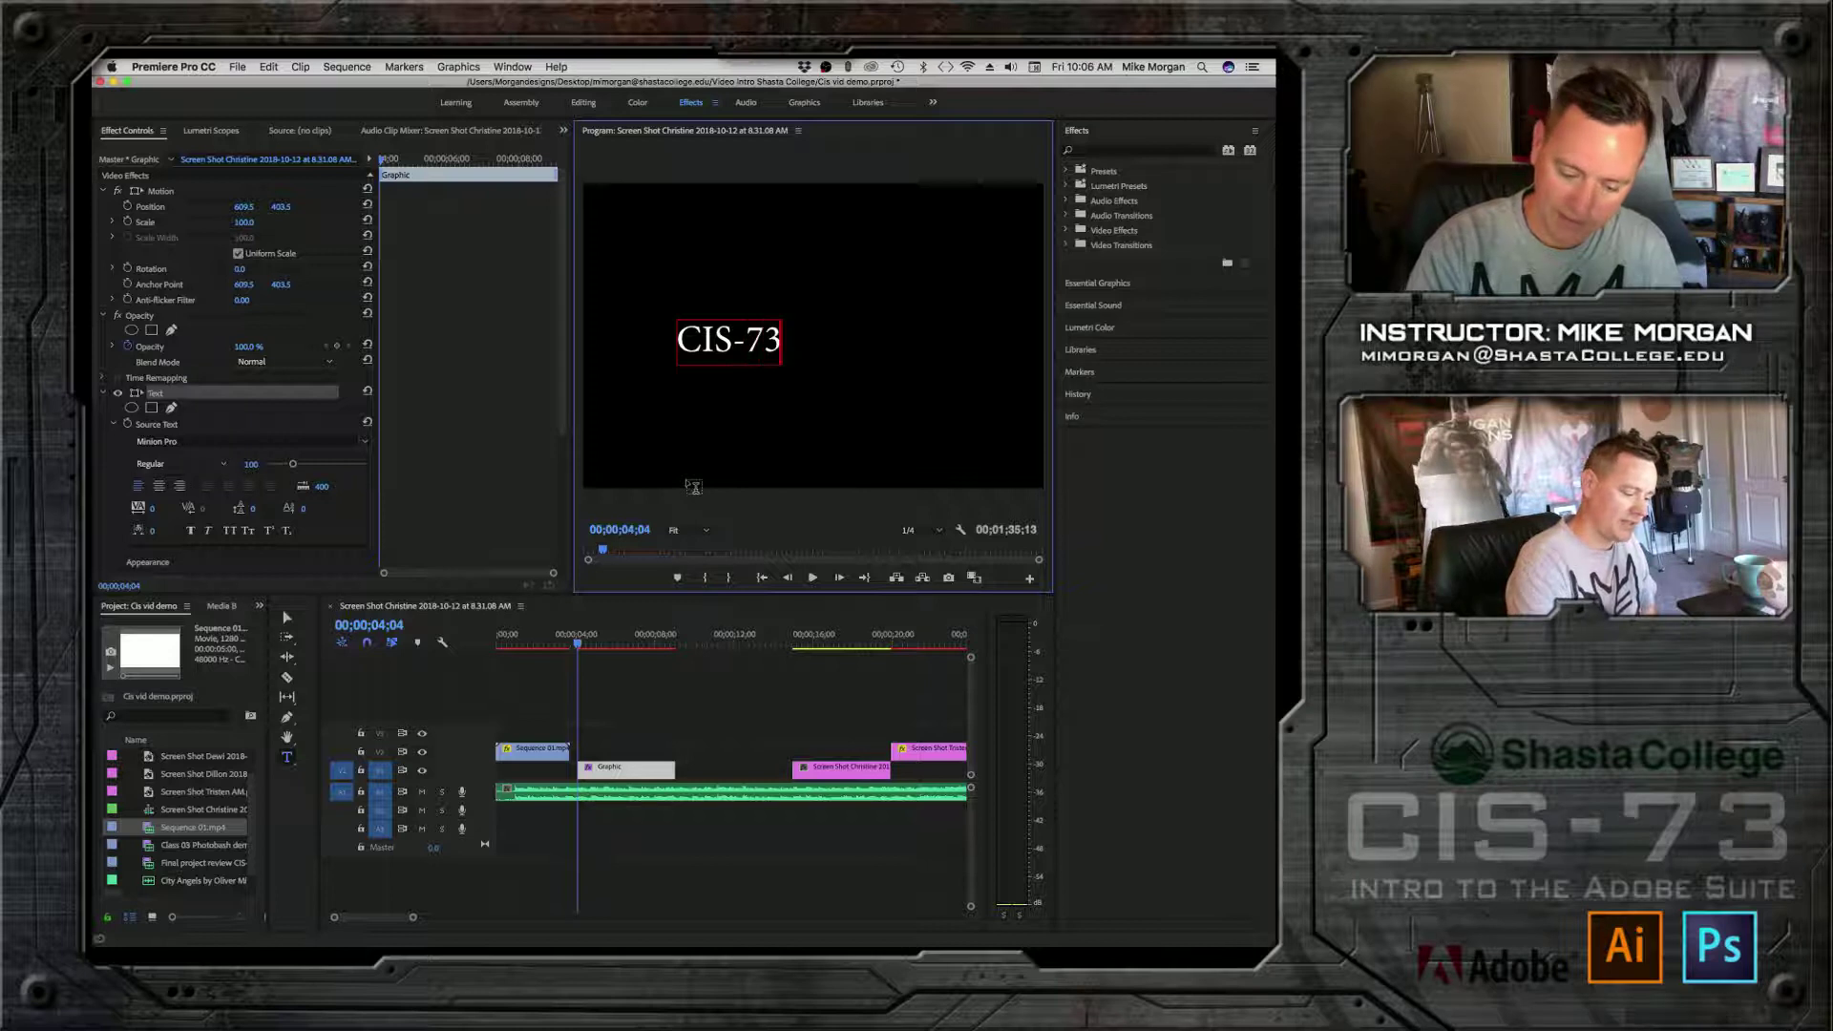
{"action": "key", "text": "Return"}
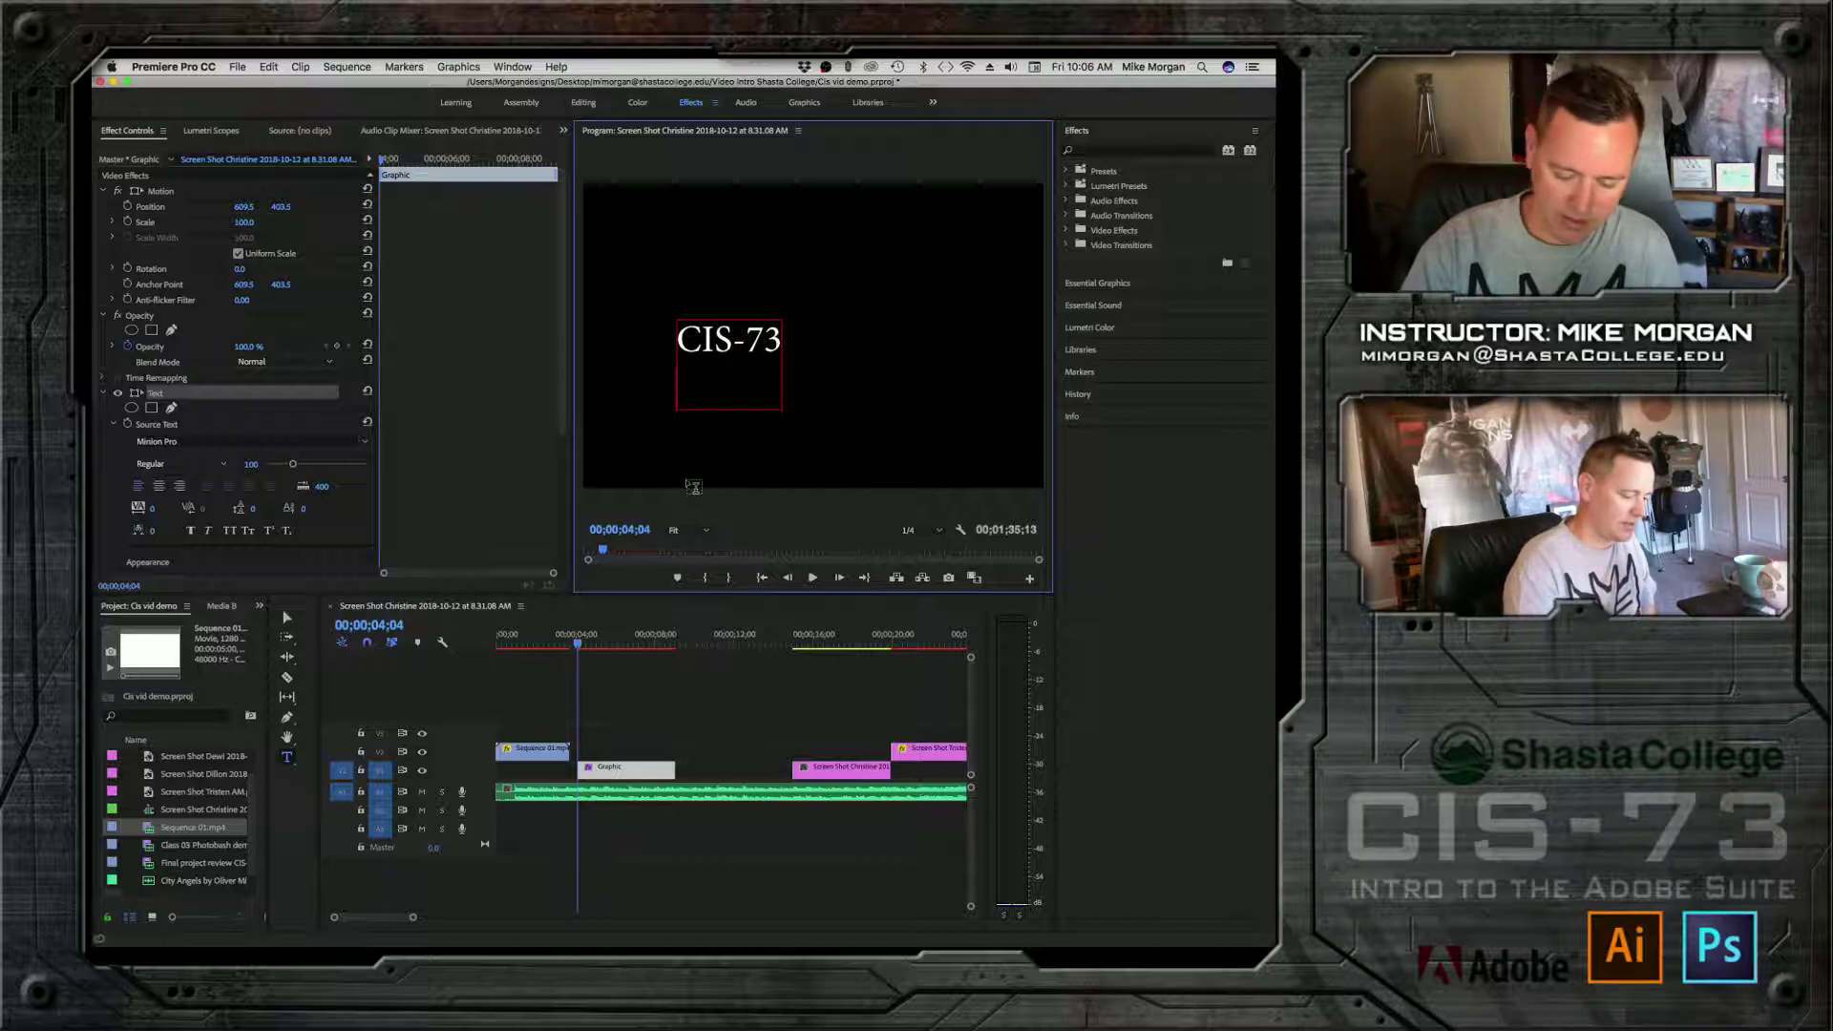
{"action": "type", "text": "Intro"}
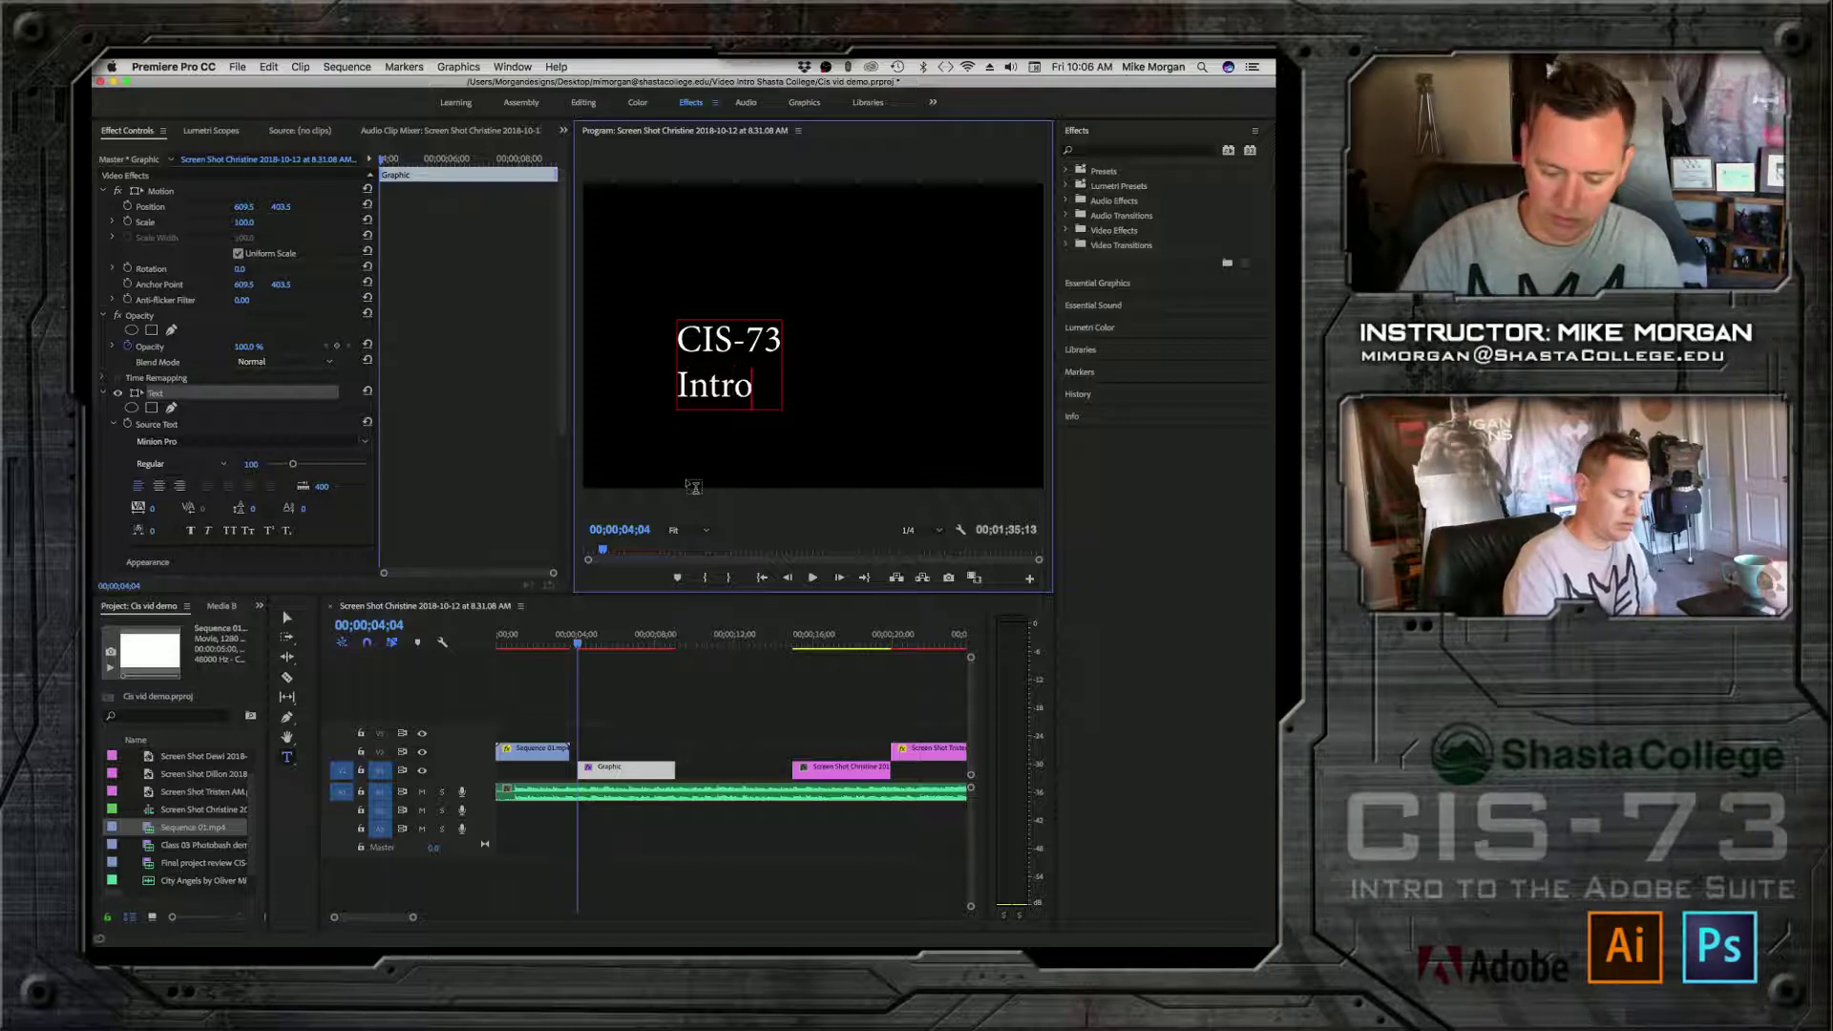
{"action": "type", "text": " to the"}
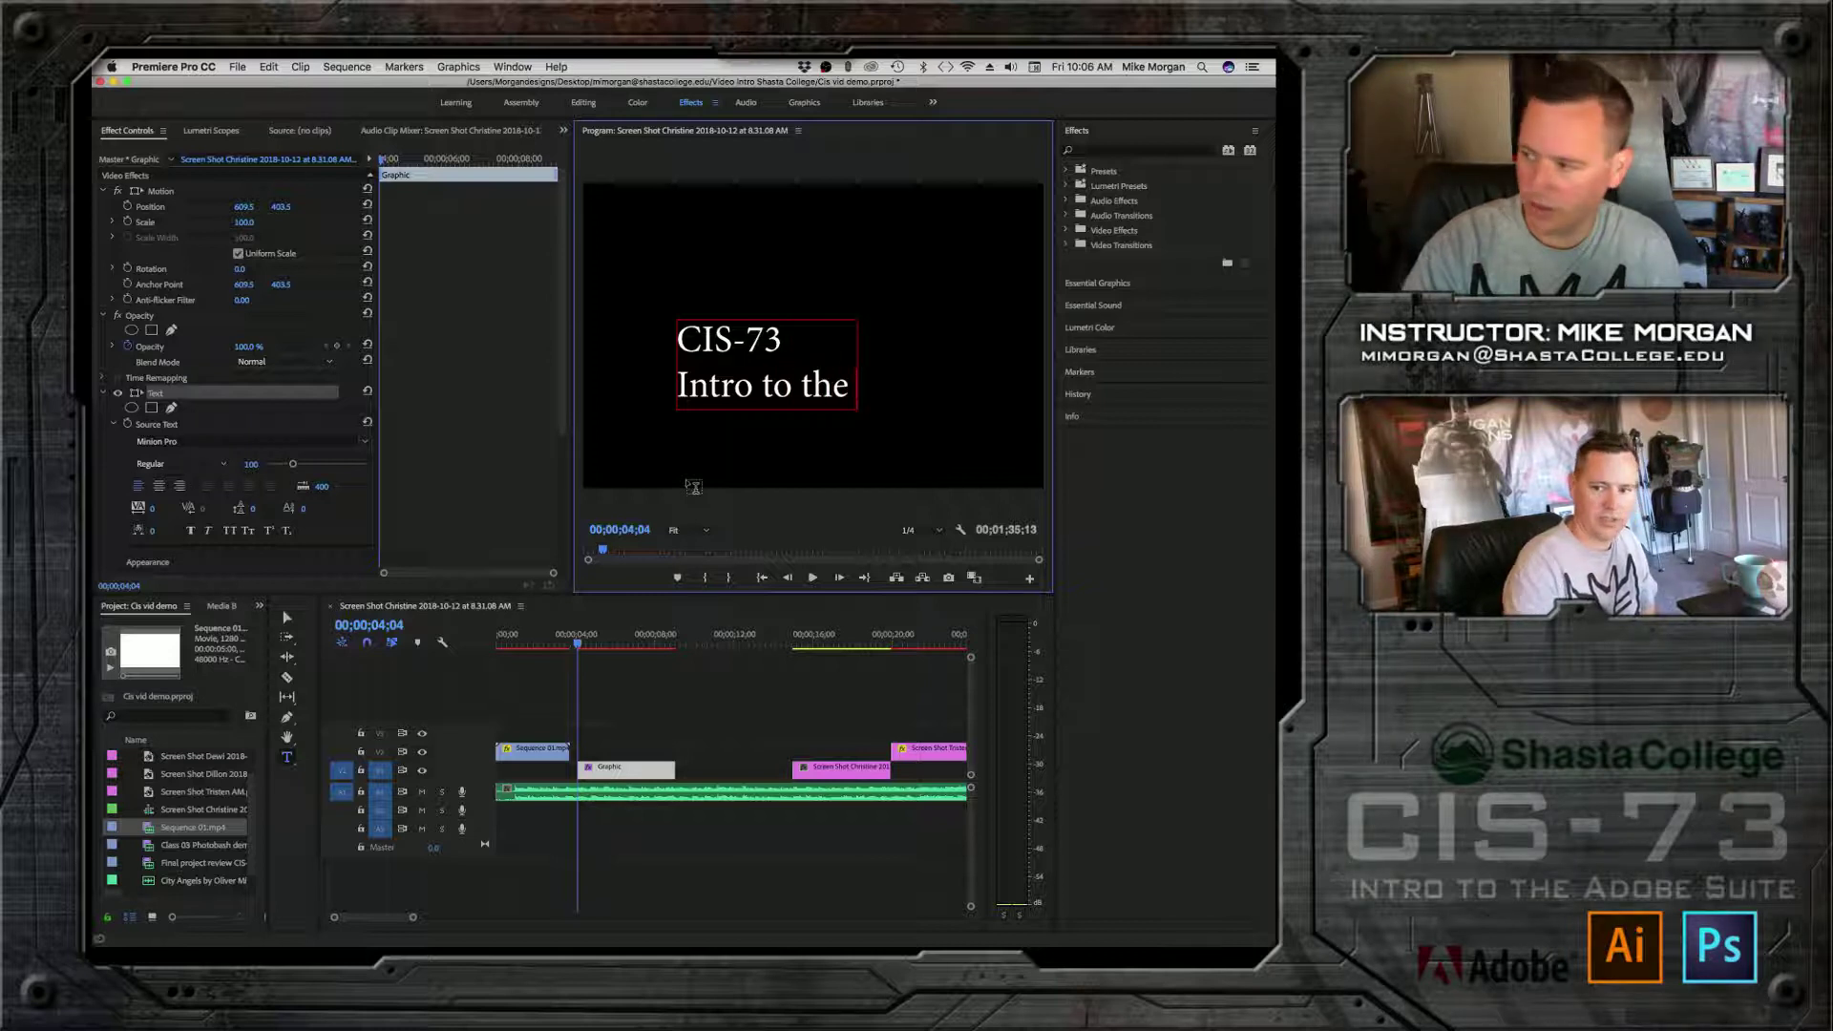
{"action": "type", "text": " A"}
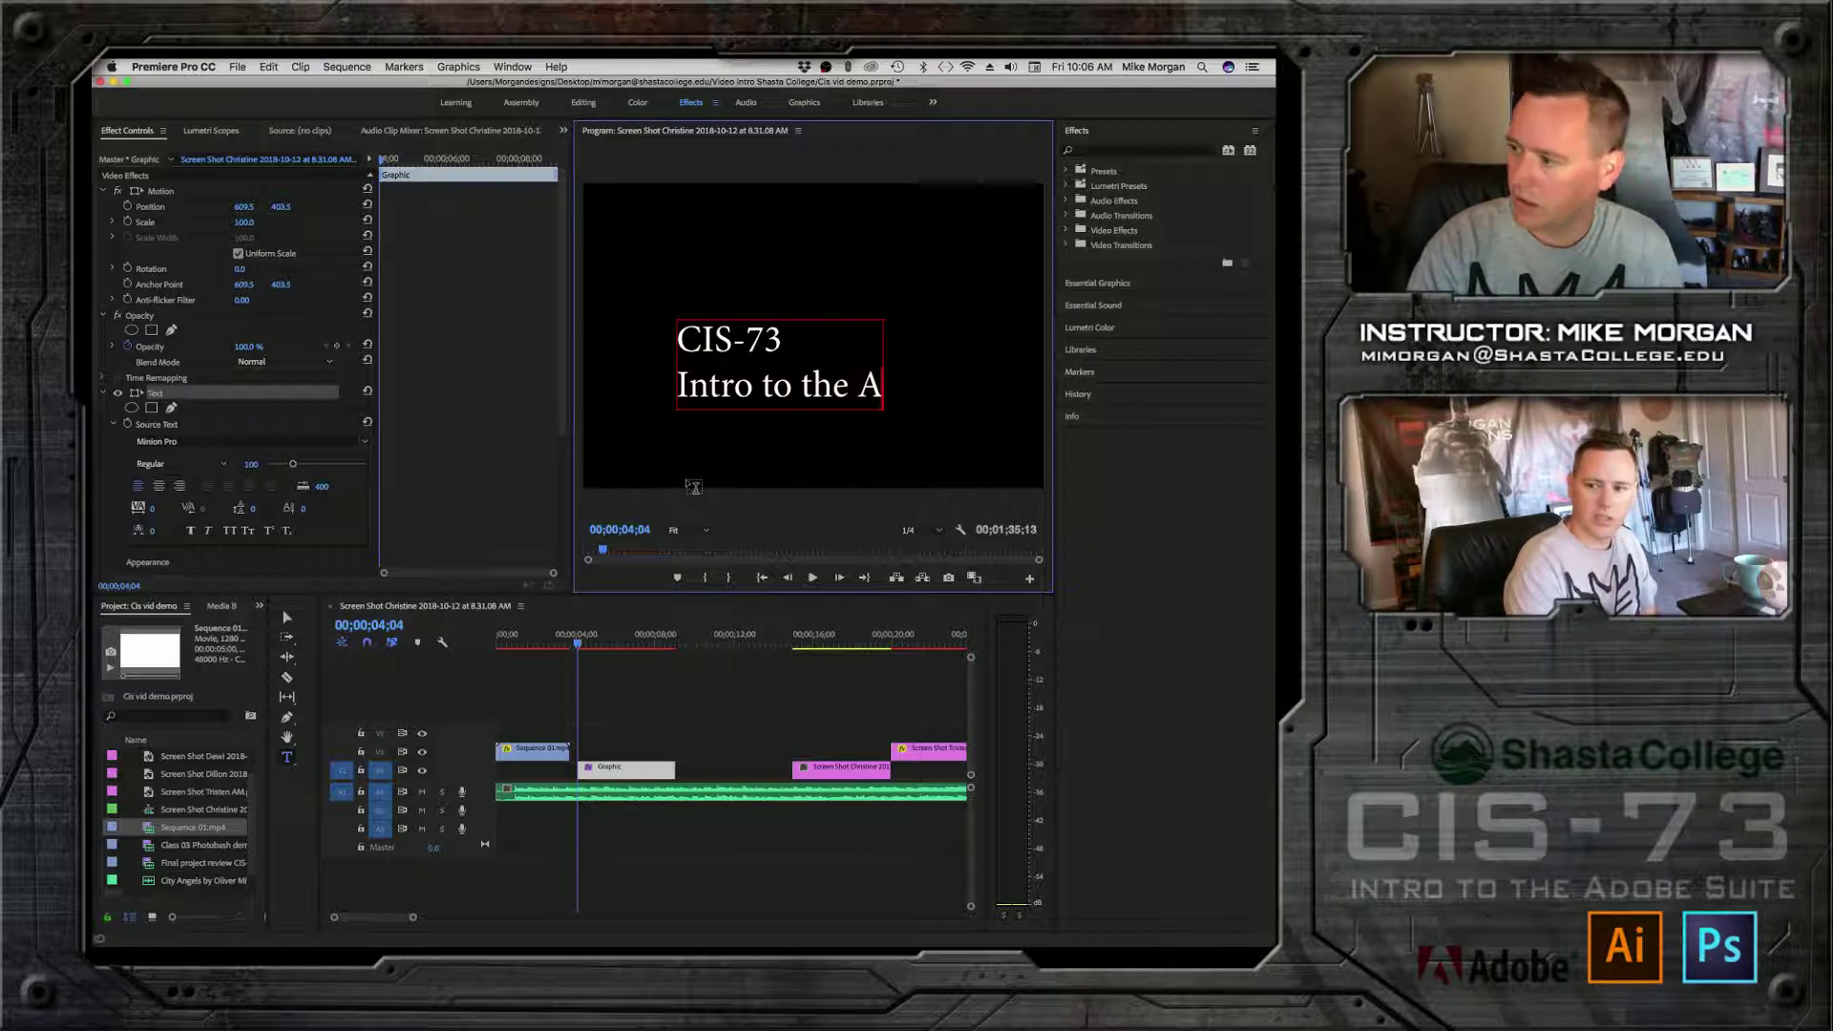
{"action": "type", "text": "do"}
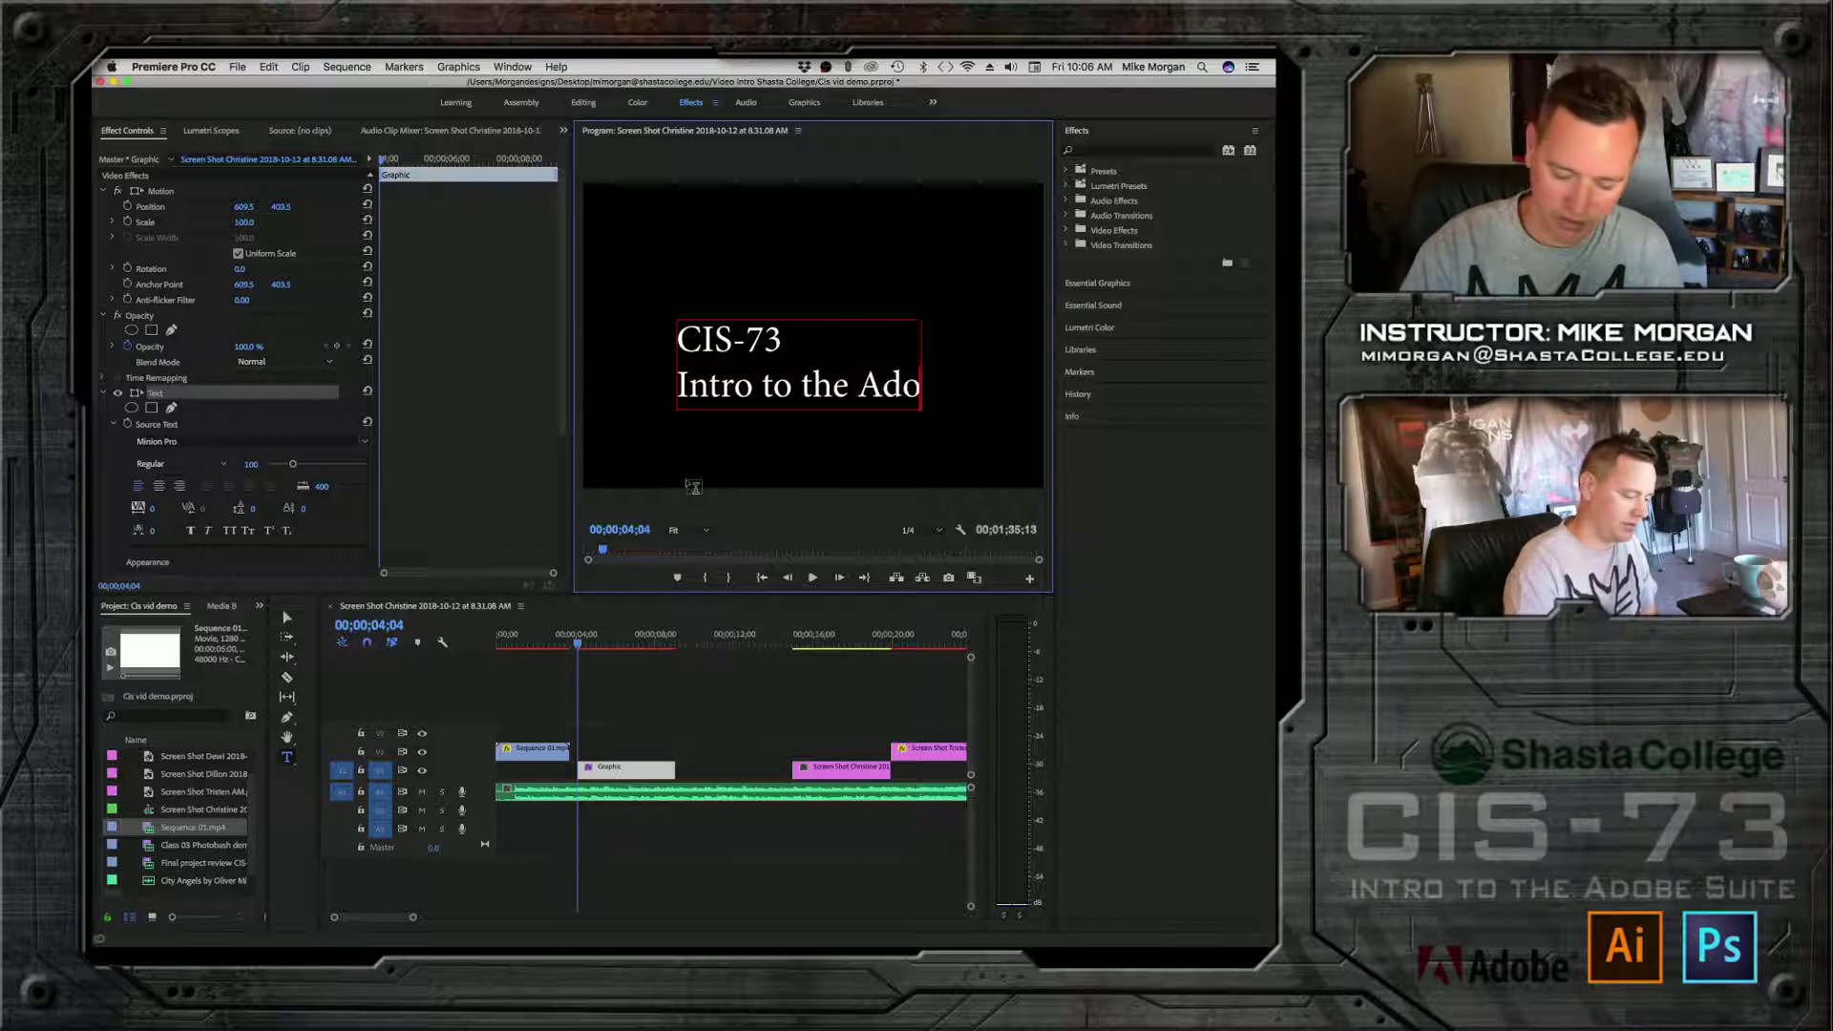
{"action": "type", "text": "be S"}
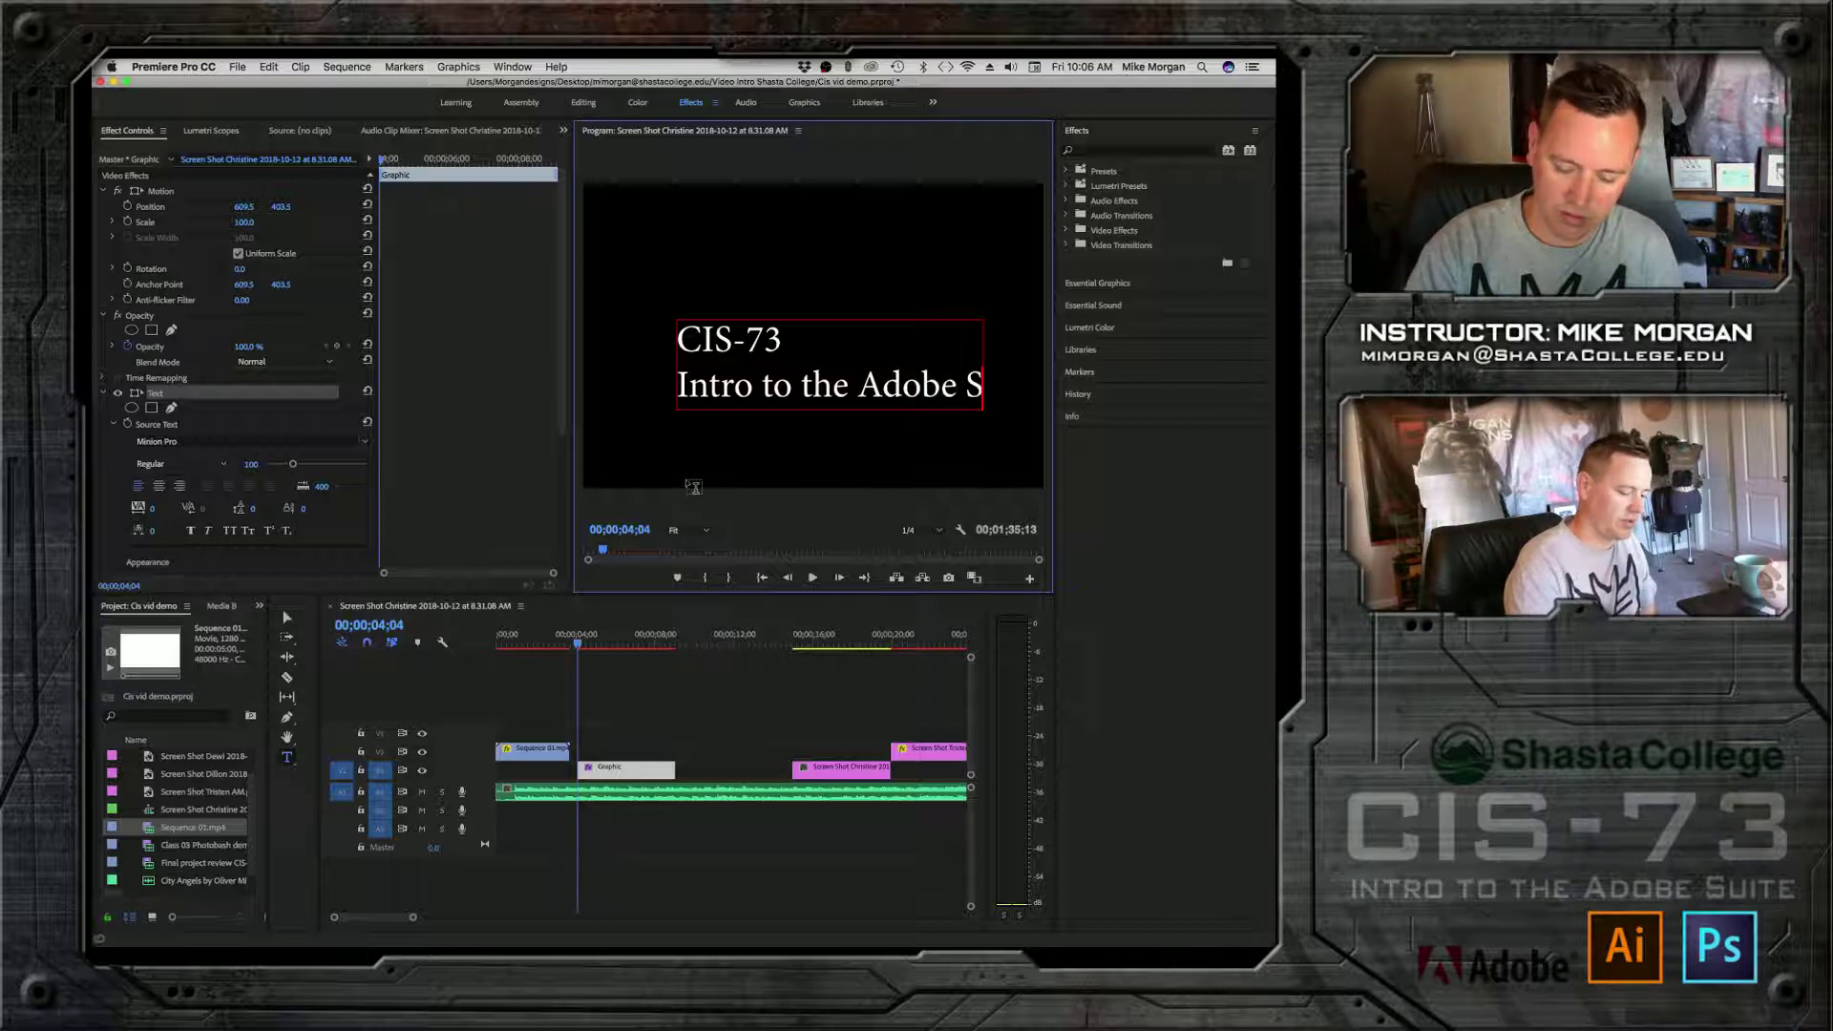
{"action": "type", "text": "uite"}
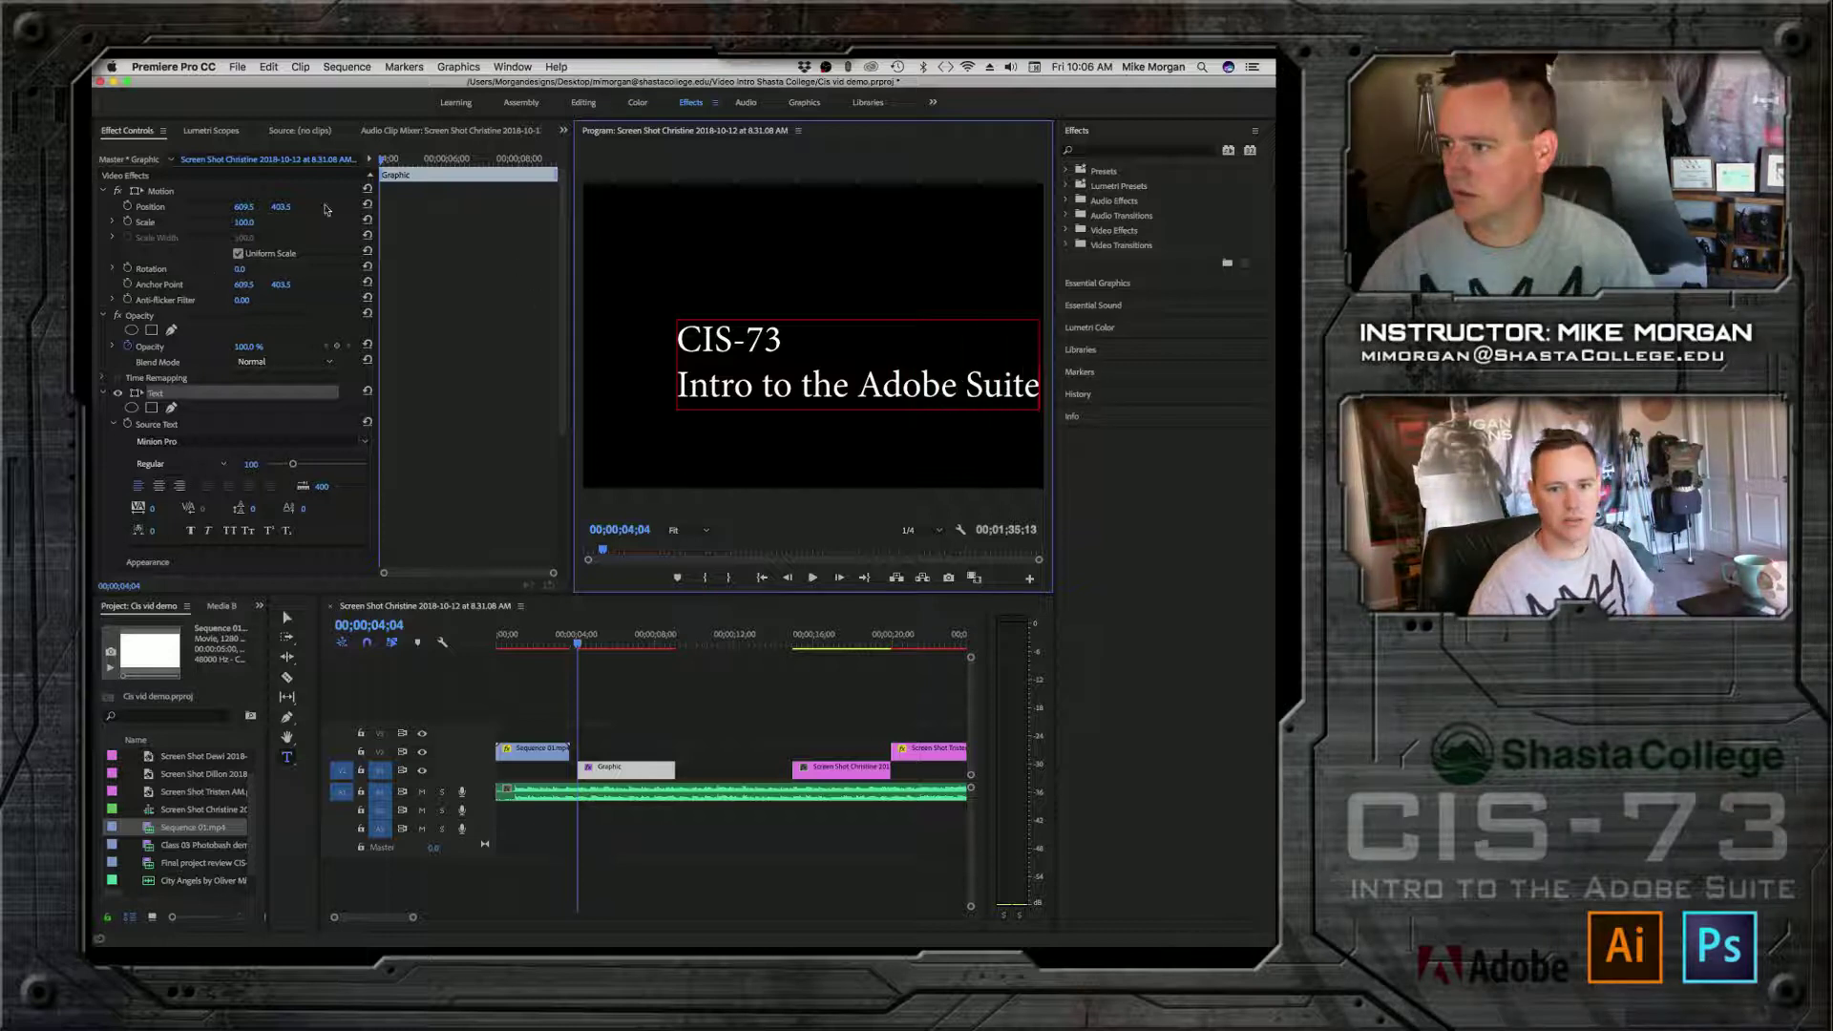
Step: Set the title's Motion Position to 511.5, 325.5, then open the font dropdown
{"action": "left_click", "coordinate": [243, 209]}
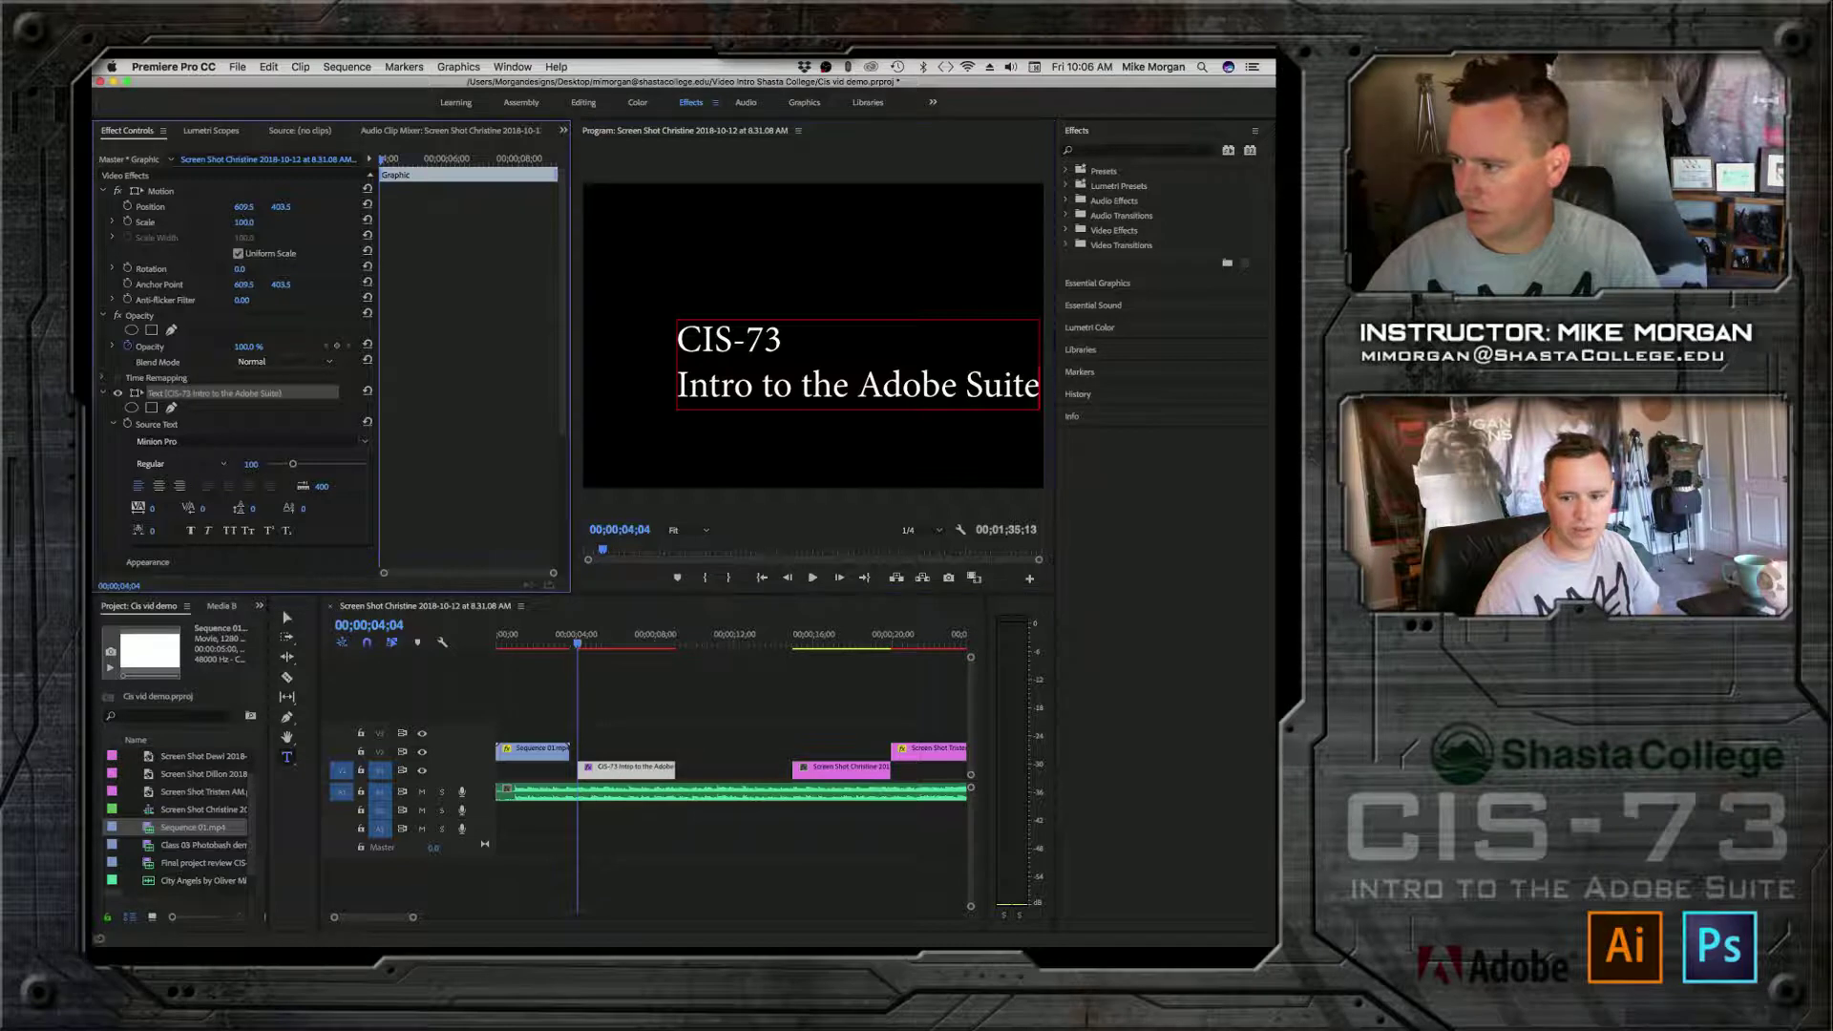
{"action": "left_click_drag", "start_coordinate": [259, 205], "coordinate": [165, 205]}
{"action": "mouse_move", "coordinate": [281, 206]}
{"action": "left_mouse_down"}
{"action": "mouse_move", "coordinate": [264, 207]}
{"action": "mouse_move", "coordinate": [284, 207]}
{"action": "left_mouse_up"}
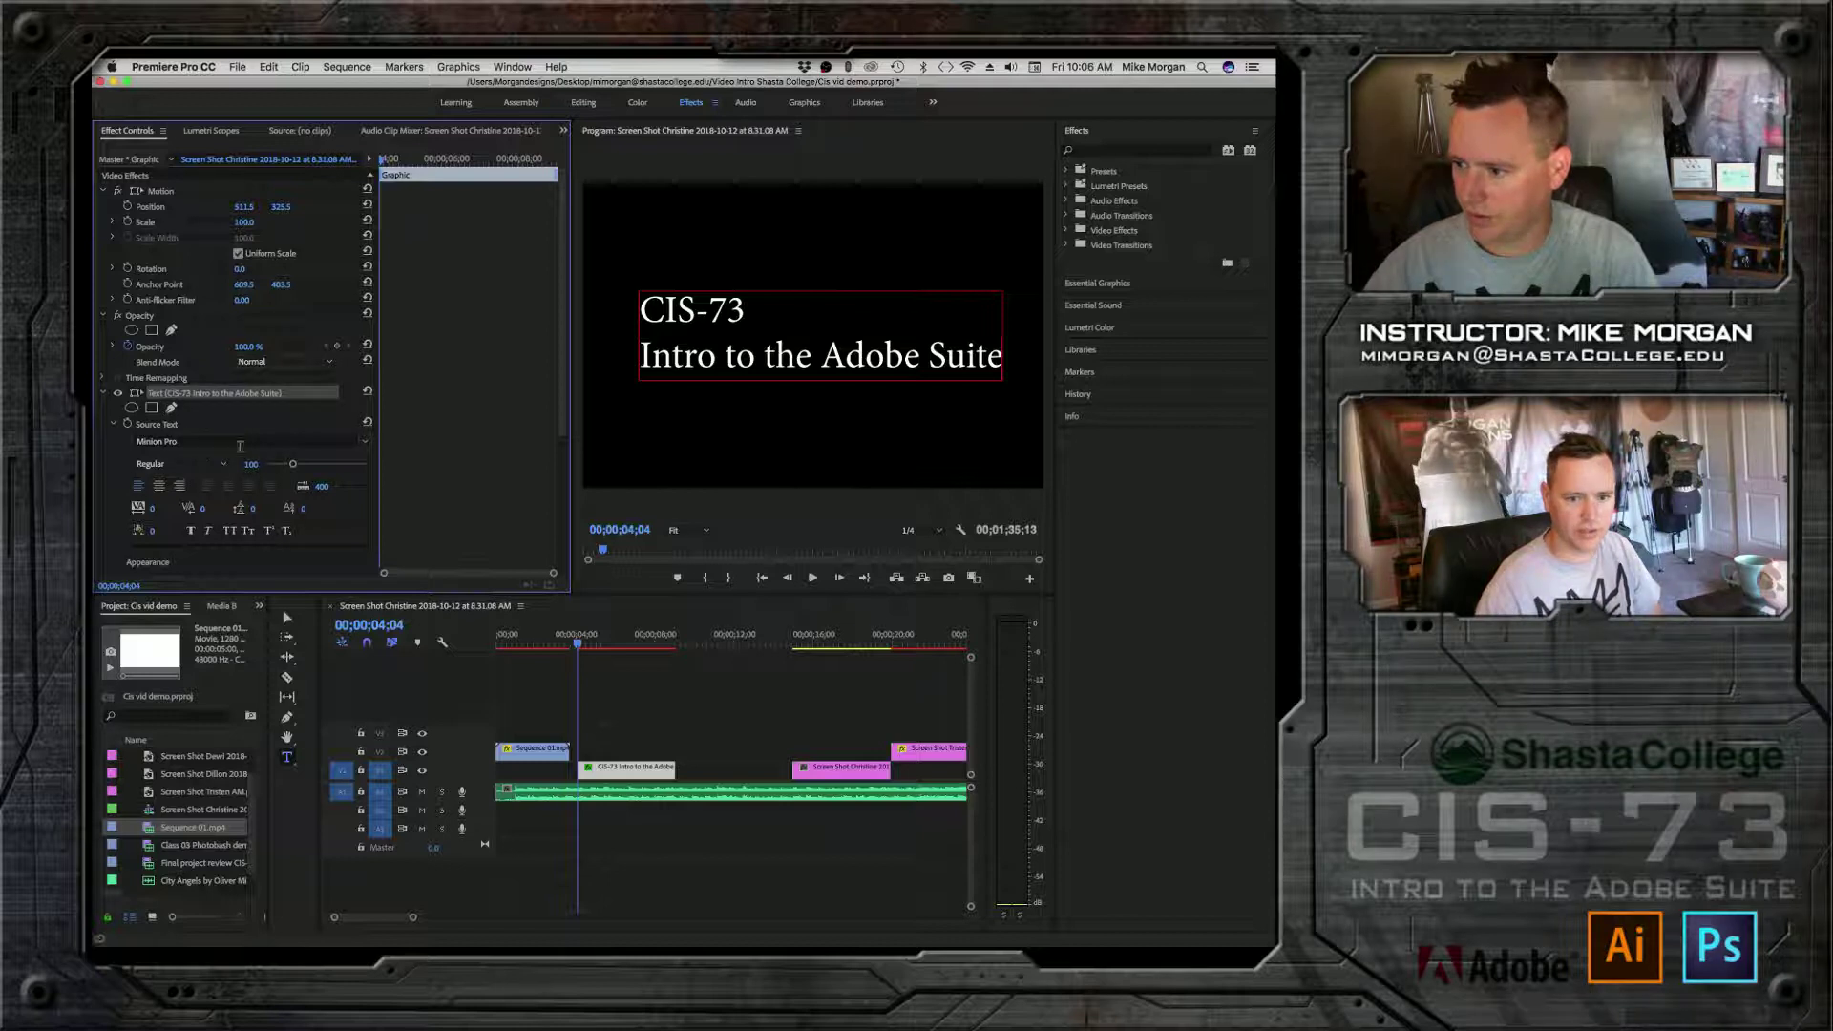
{"action": "left_click", "coordinate": [366, 443]}
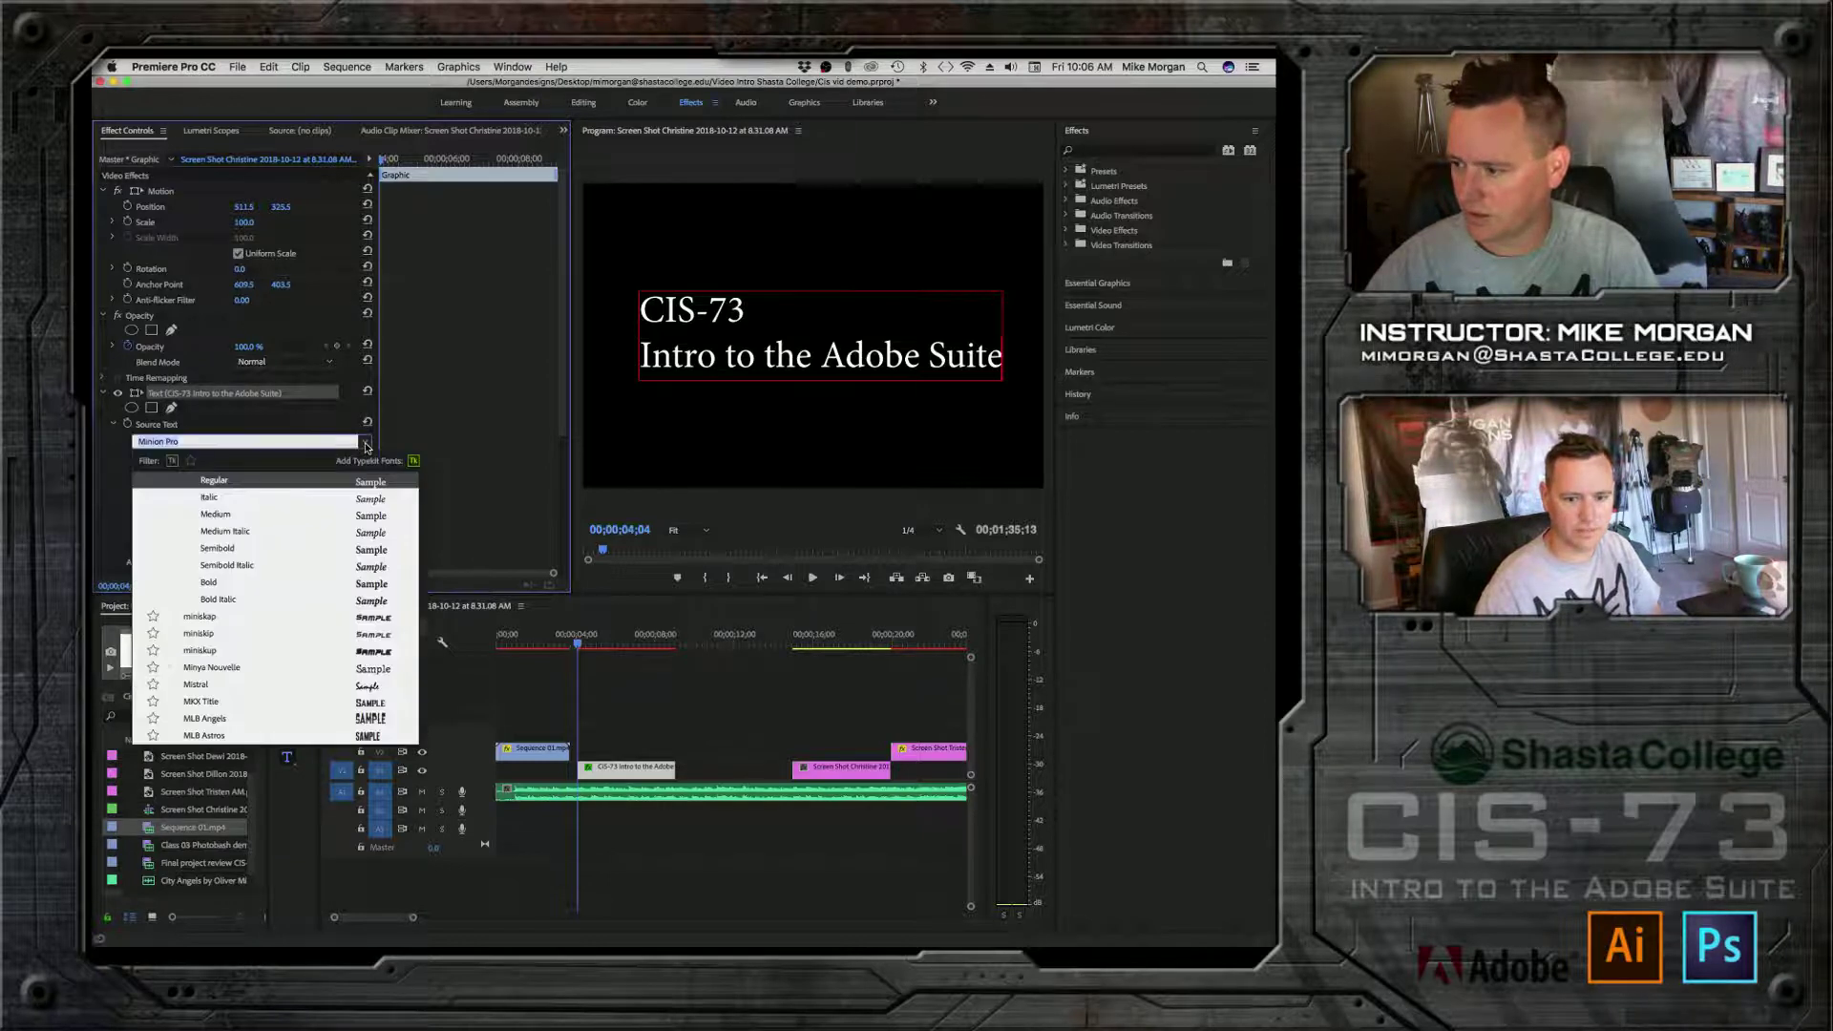
Step: Select all the title text and try the miniskup and MLB Blue Jays Modern fonts
{"action": "left_click", "coordinate": [370, 653]}
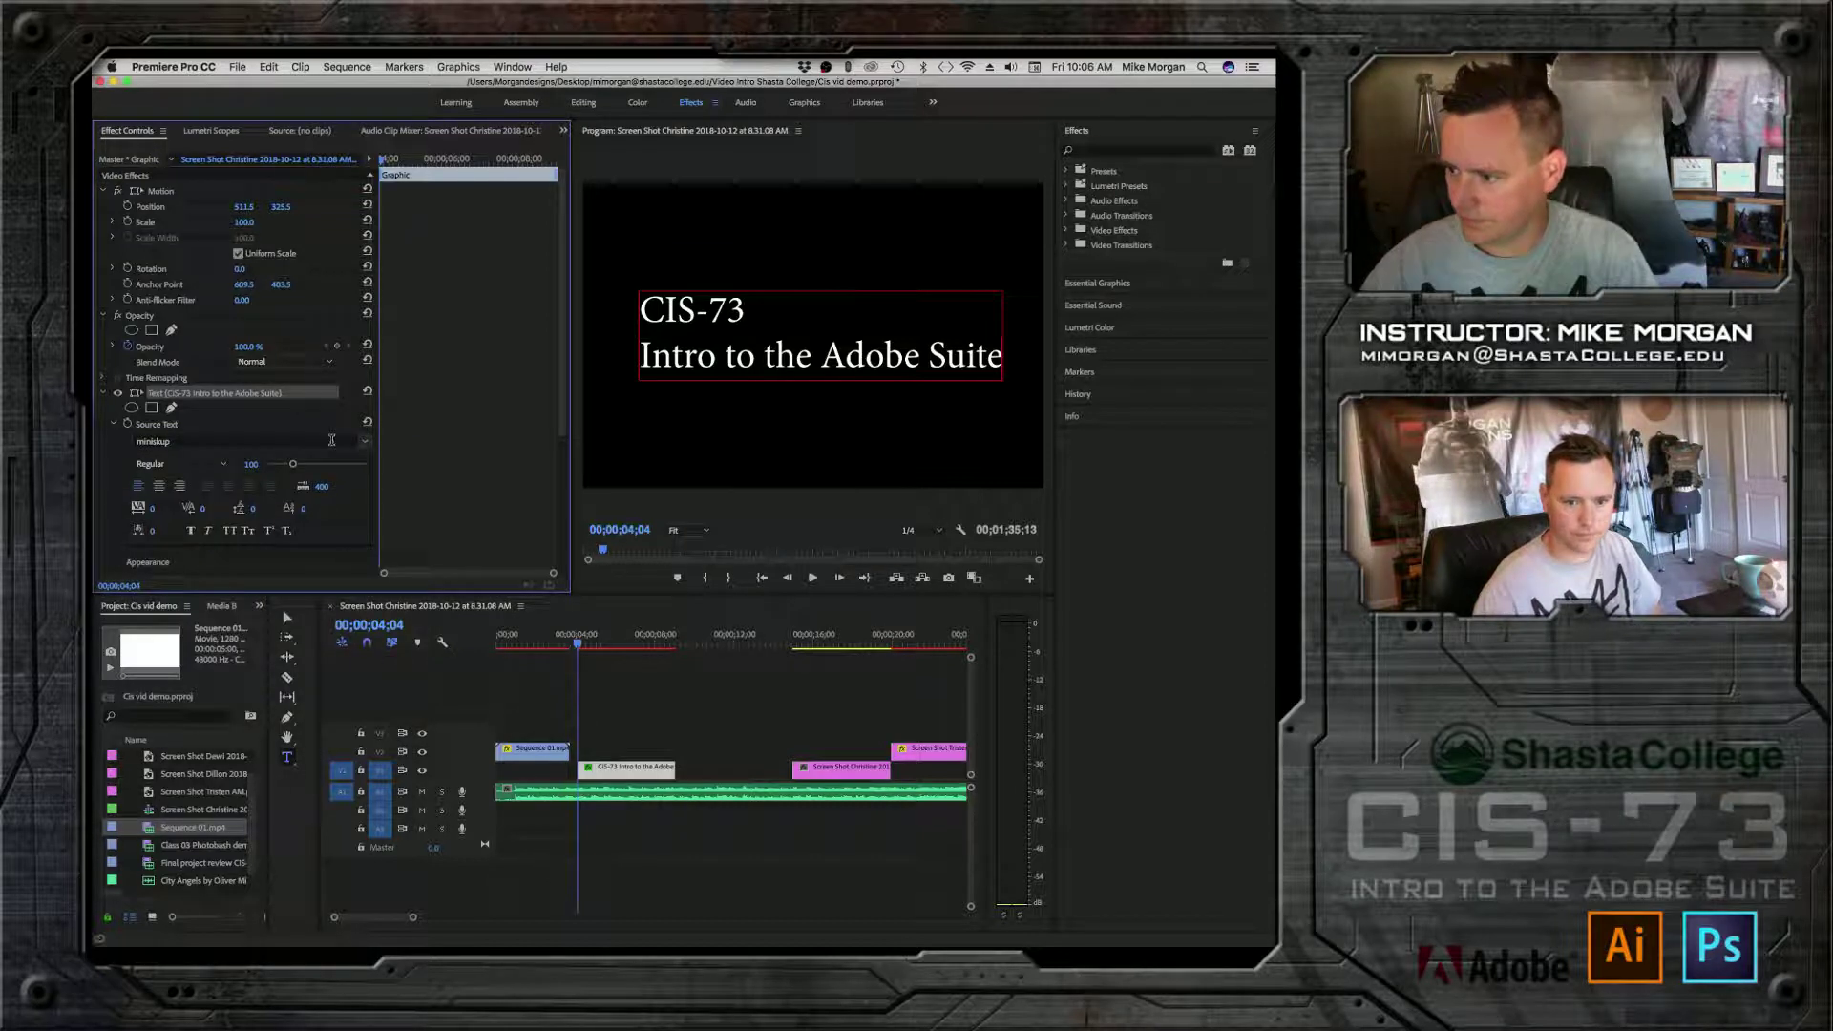
{"action": "left_click_drag", "start_coordinate": [644, 306], "coordinate": [1038, 417]}
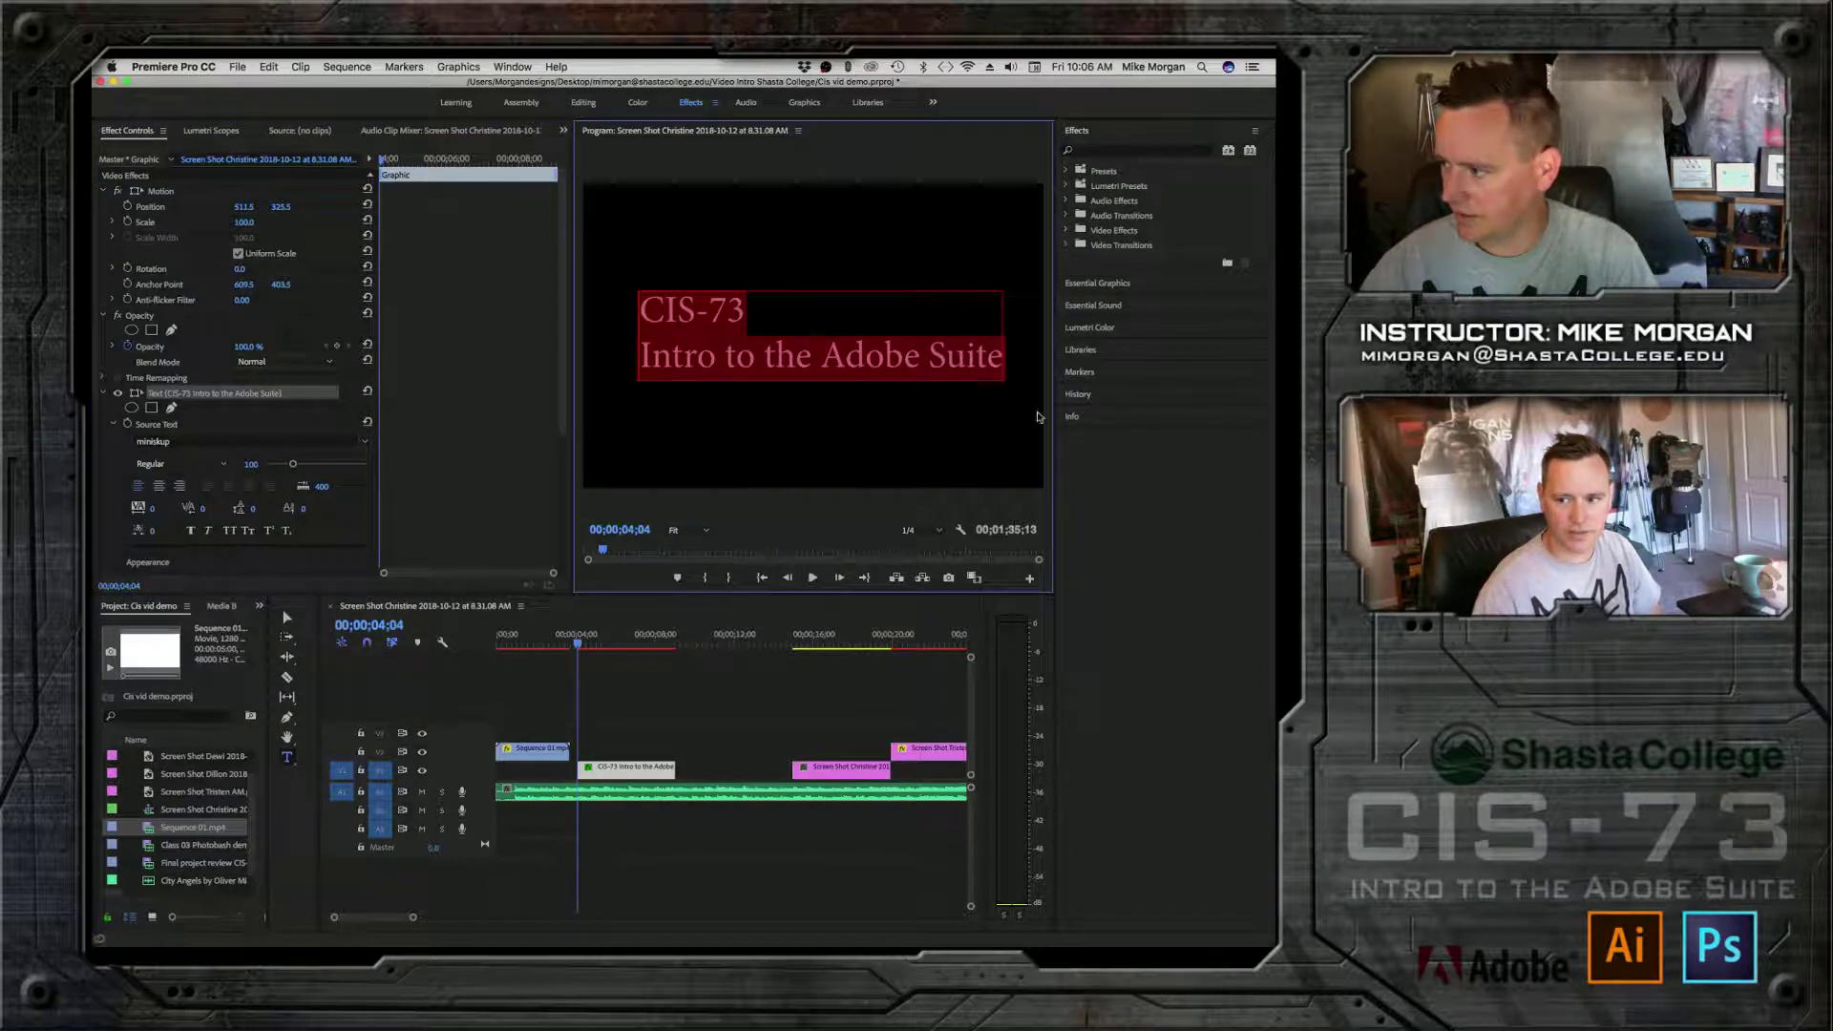
{"action": "left_click", "coordinate": [364, 444]}
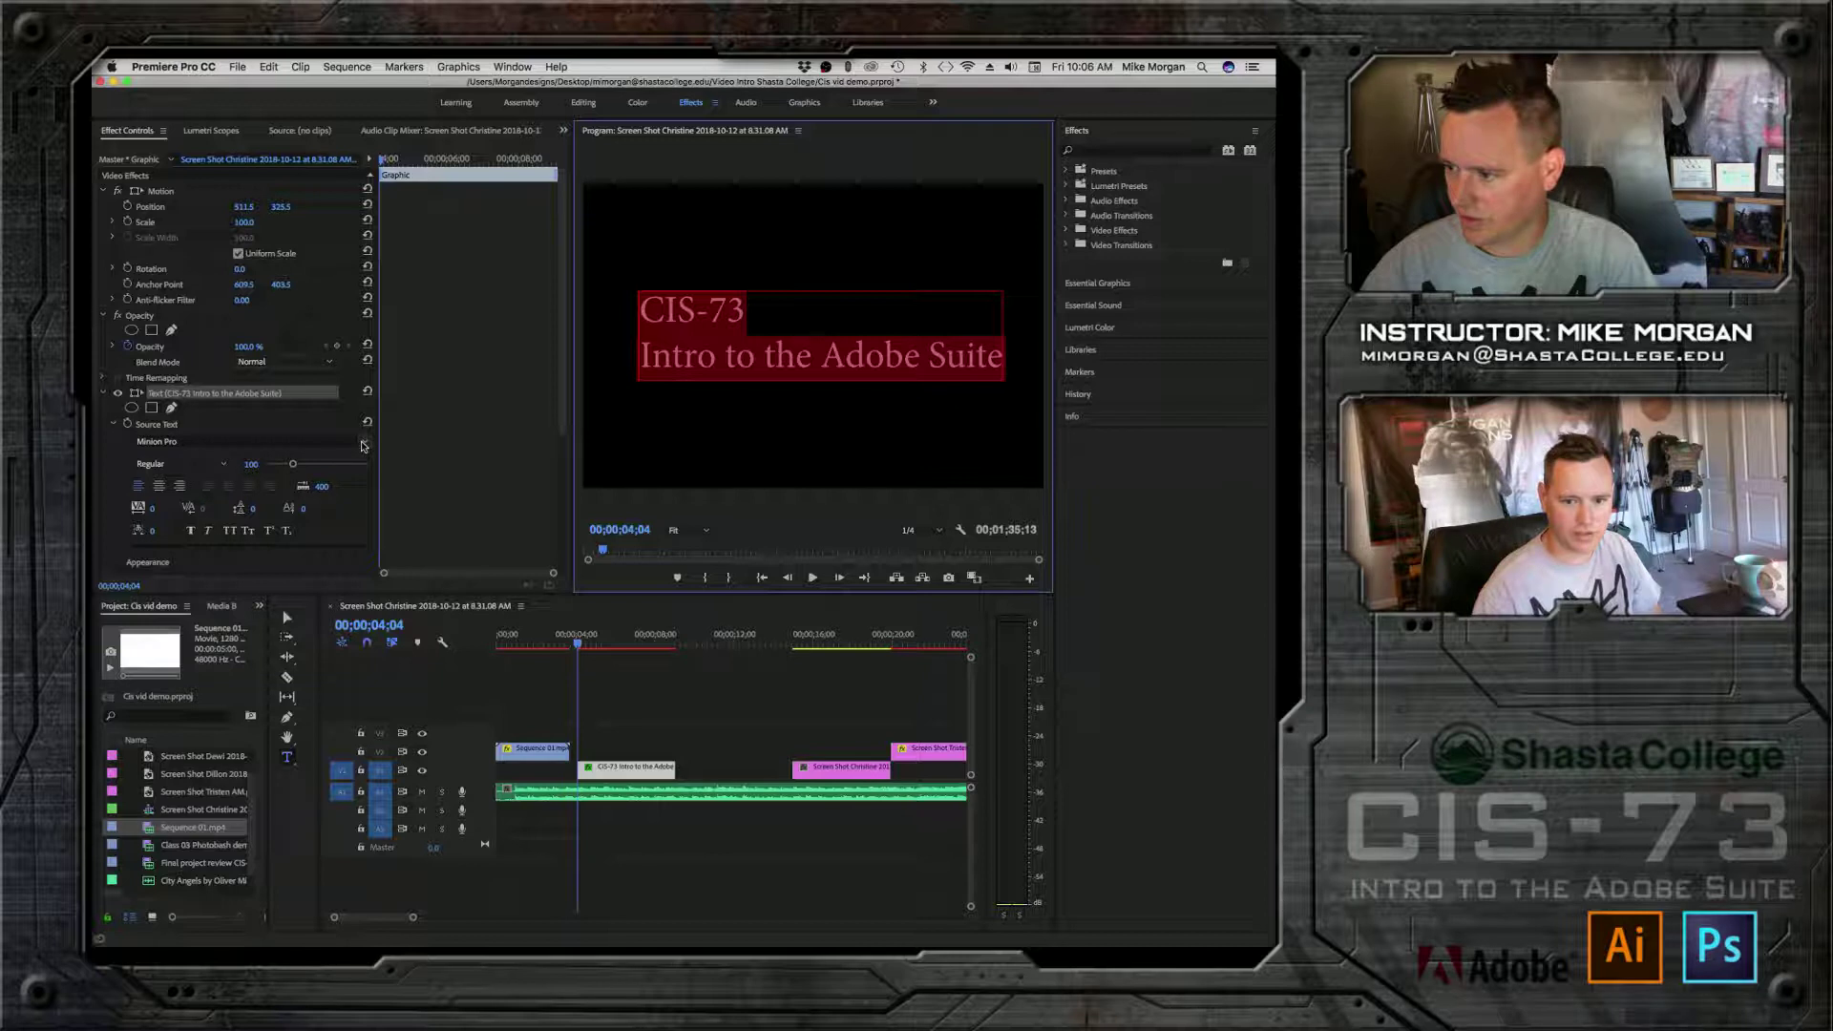
{"action": "left_click", "coordinate": [364, 443]}
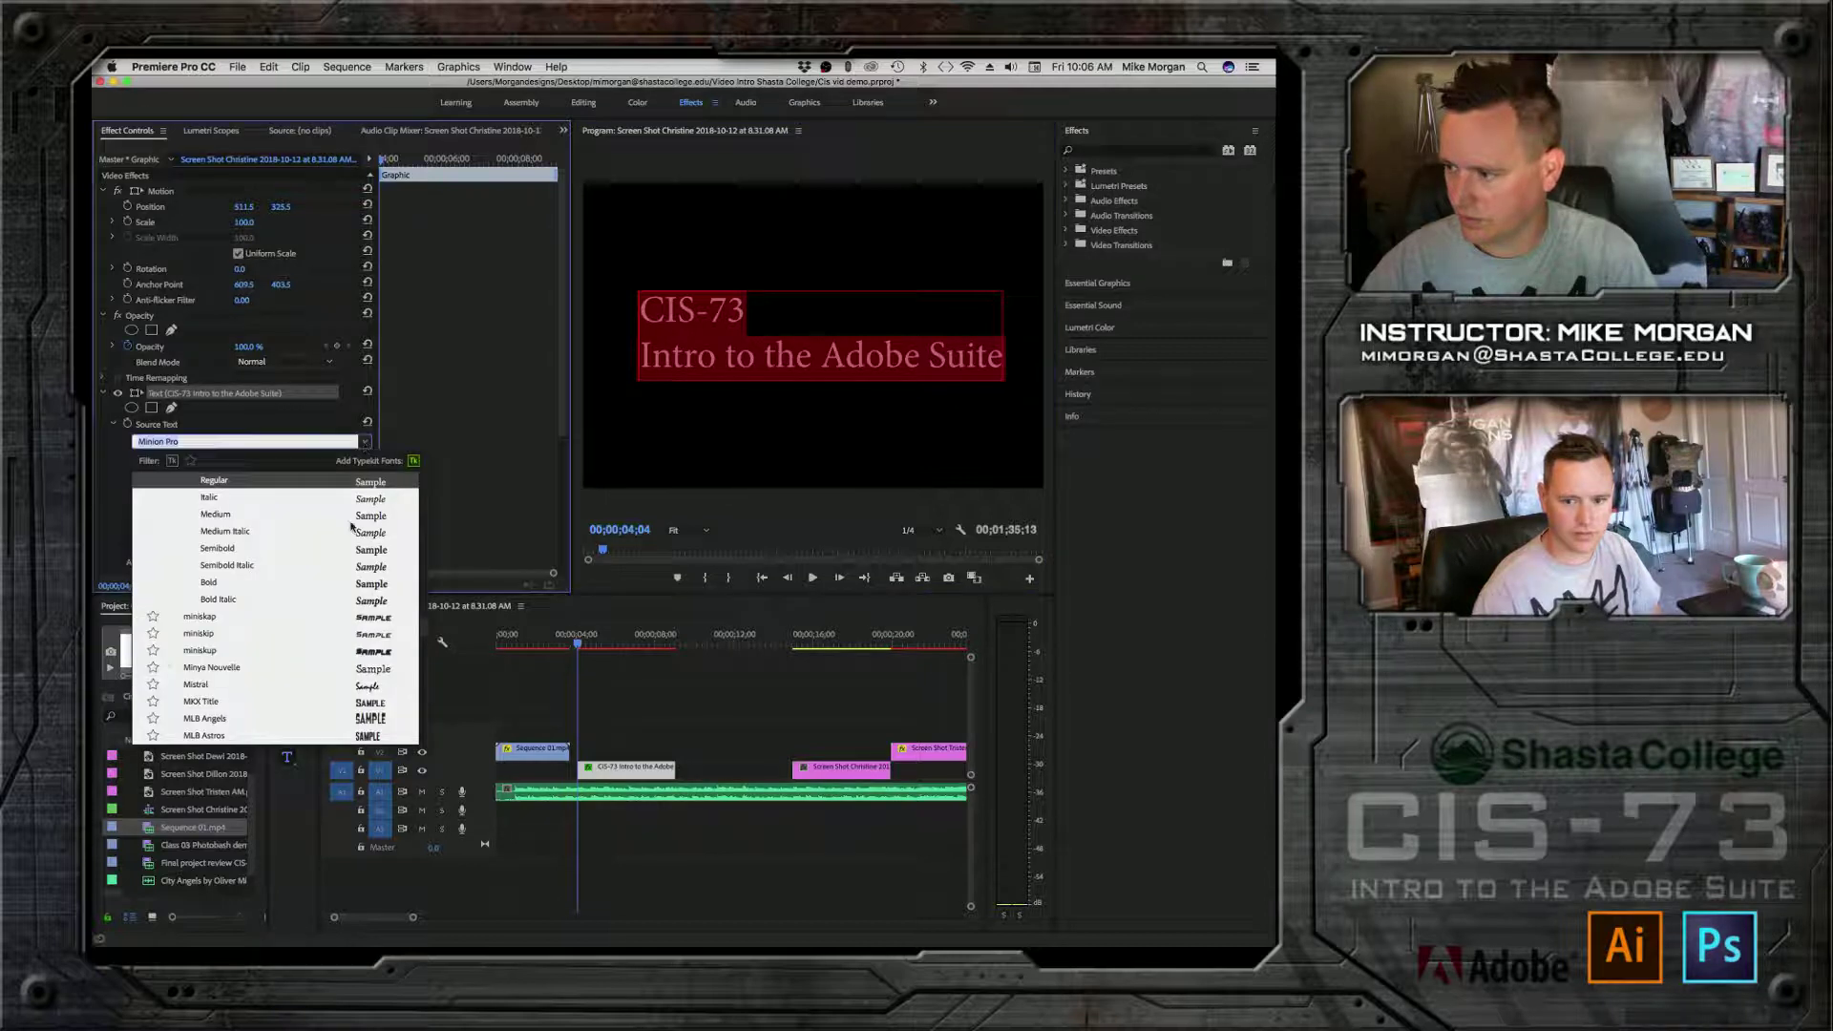
{"action": "left_click", "coordinate": [369, 655]}
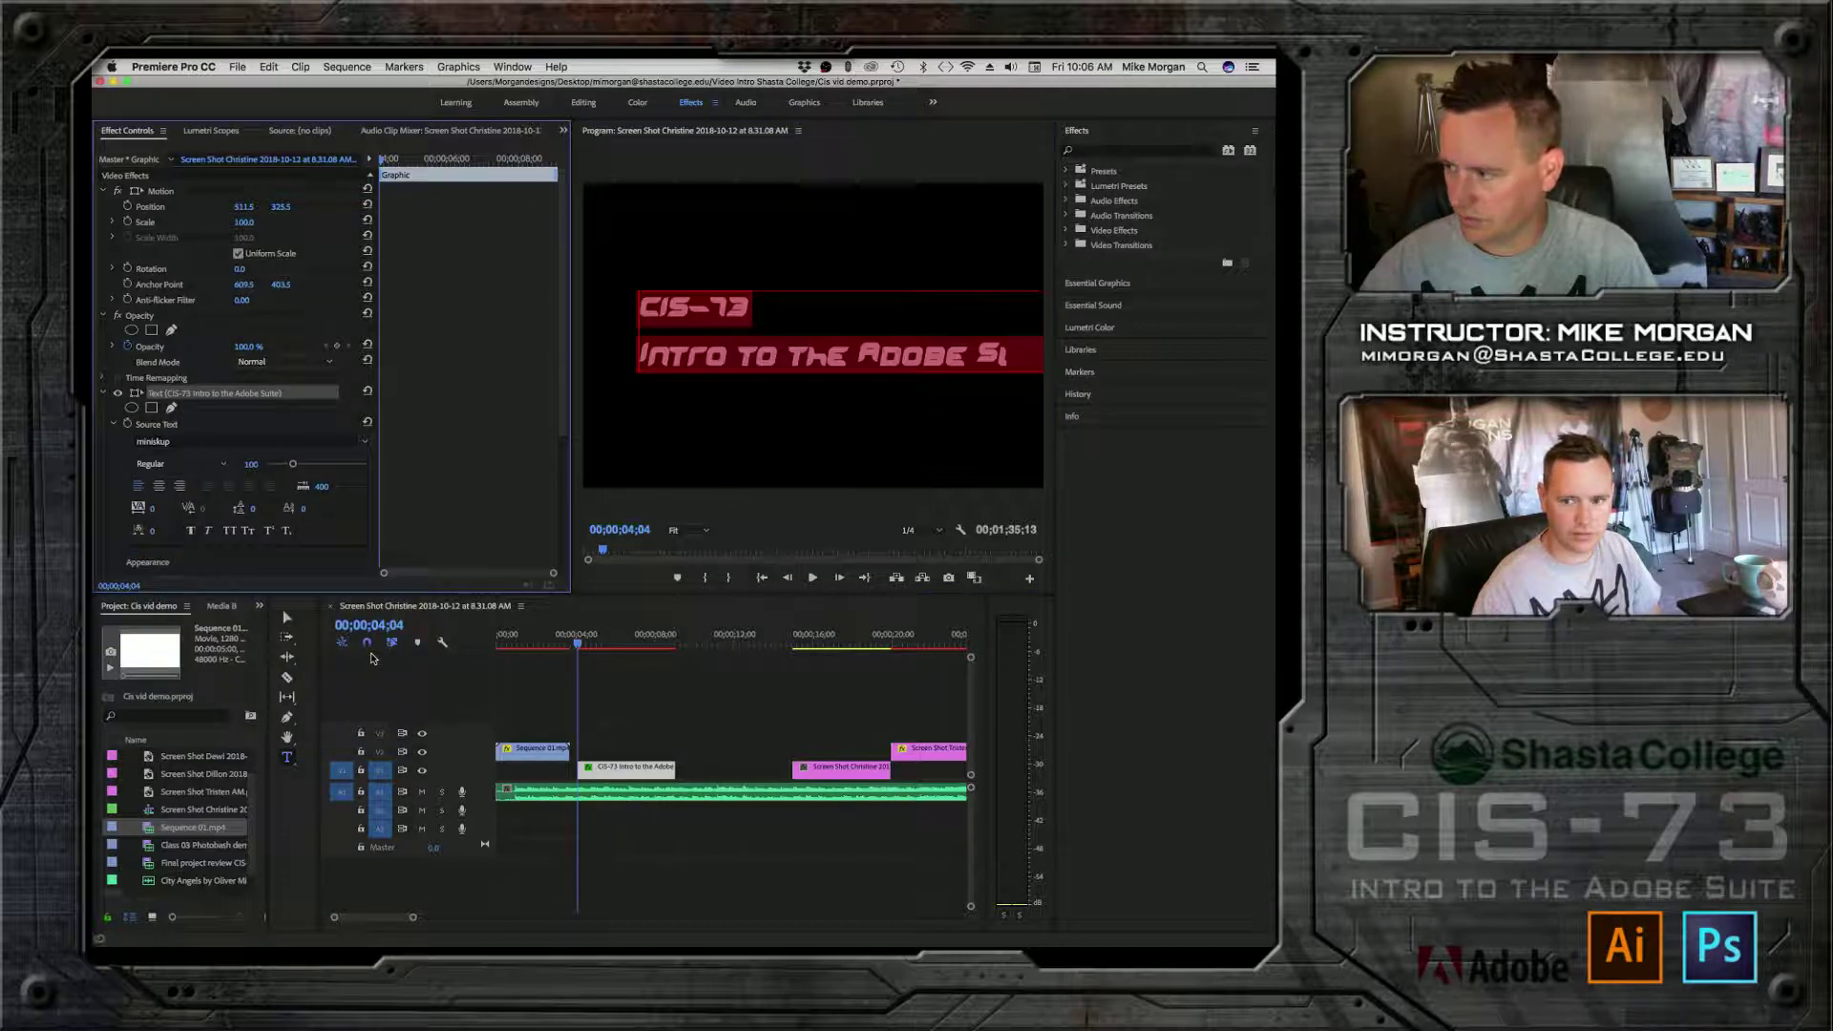
{"action": "left_click", "coordinate": [364, 443]}
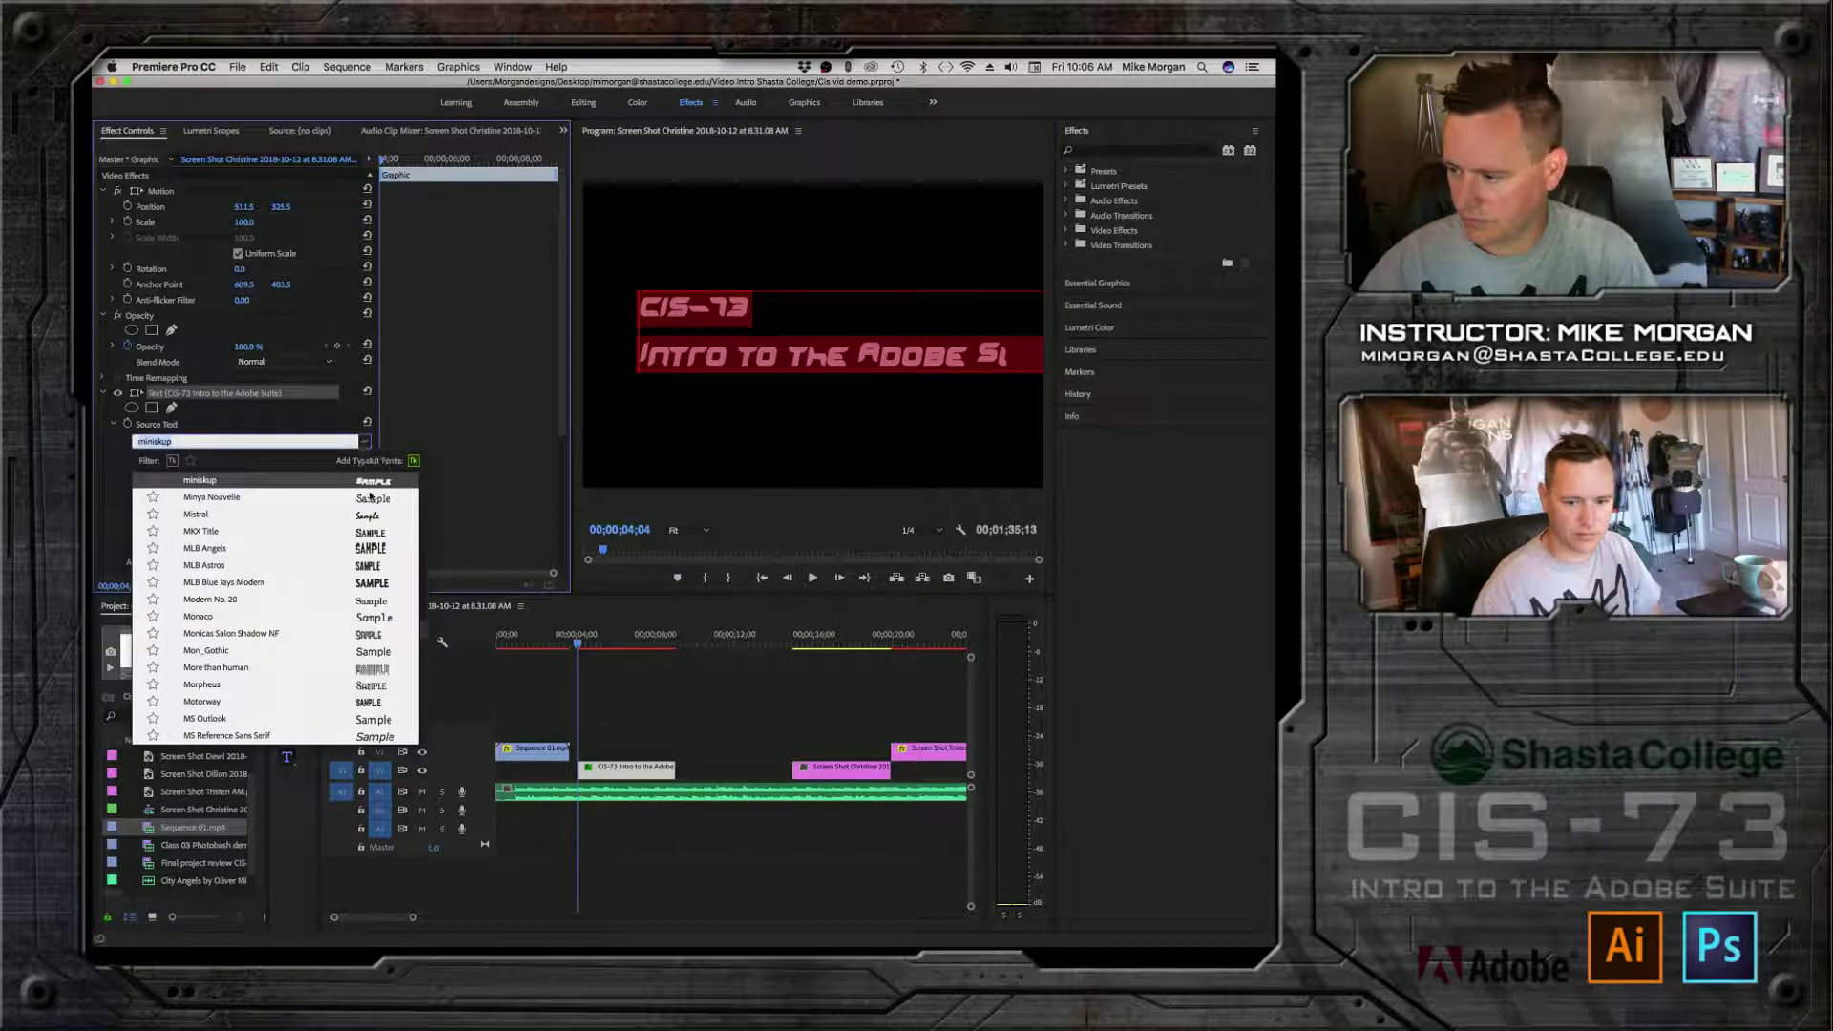
{"action": "left_click", "coordinate": [373, 583]}
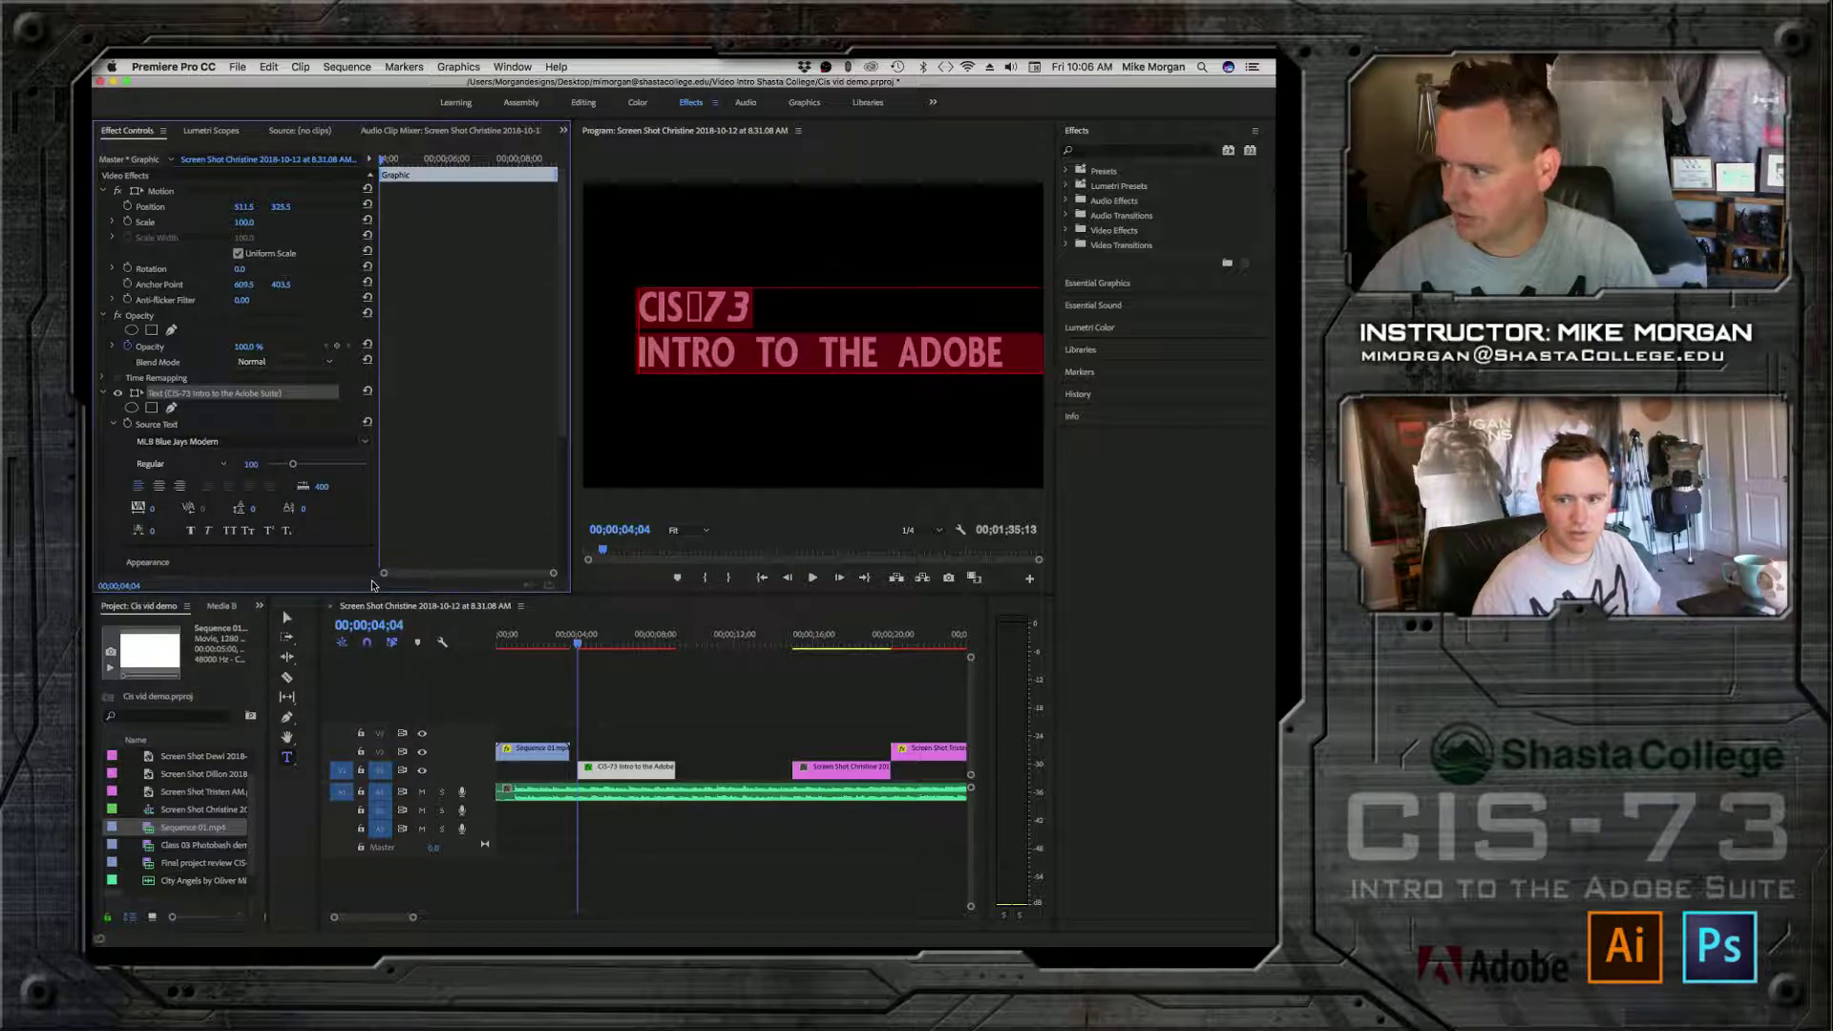
Step: Try the Pioneer BT and PortagoITC TT fonts on the title
{"action": "left_click", "coordinate": [364, 443]}
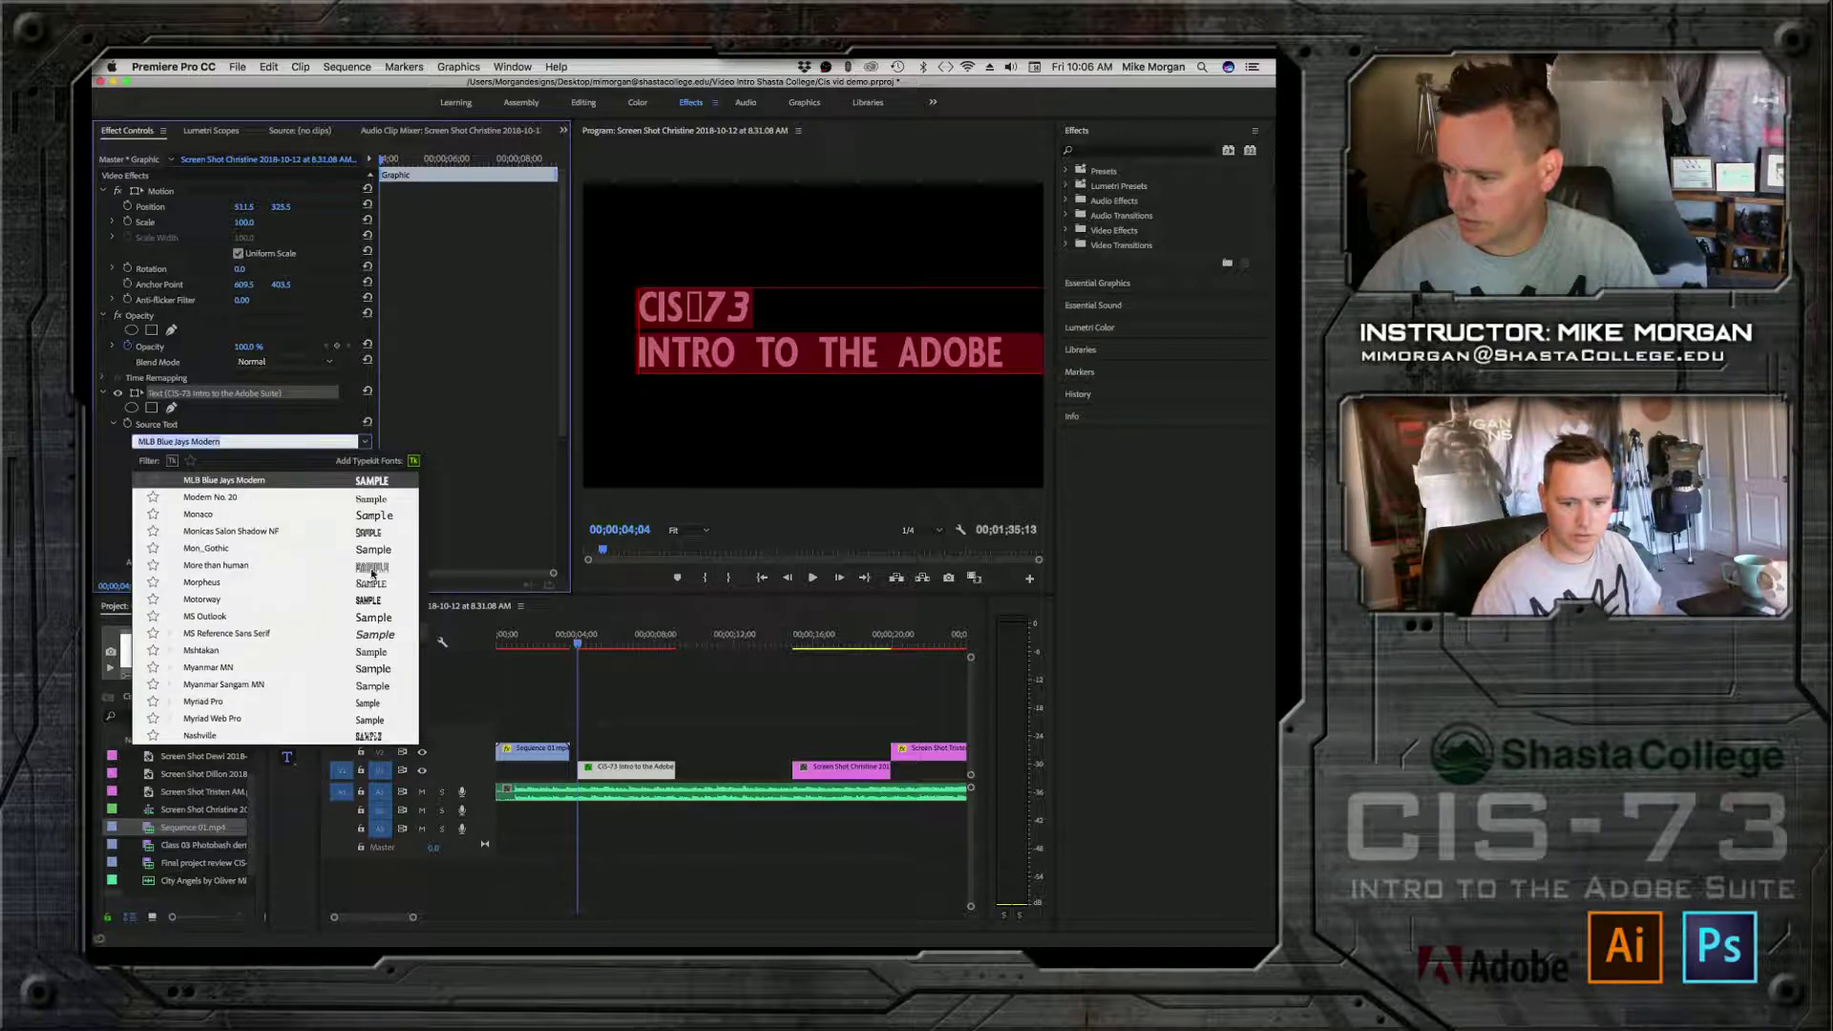
{"action": "scroll", "coordinate": [417, 643], "scroll_direction": "down", "scroll_amount": 10}
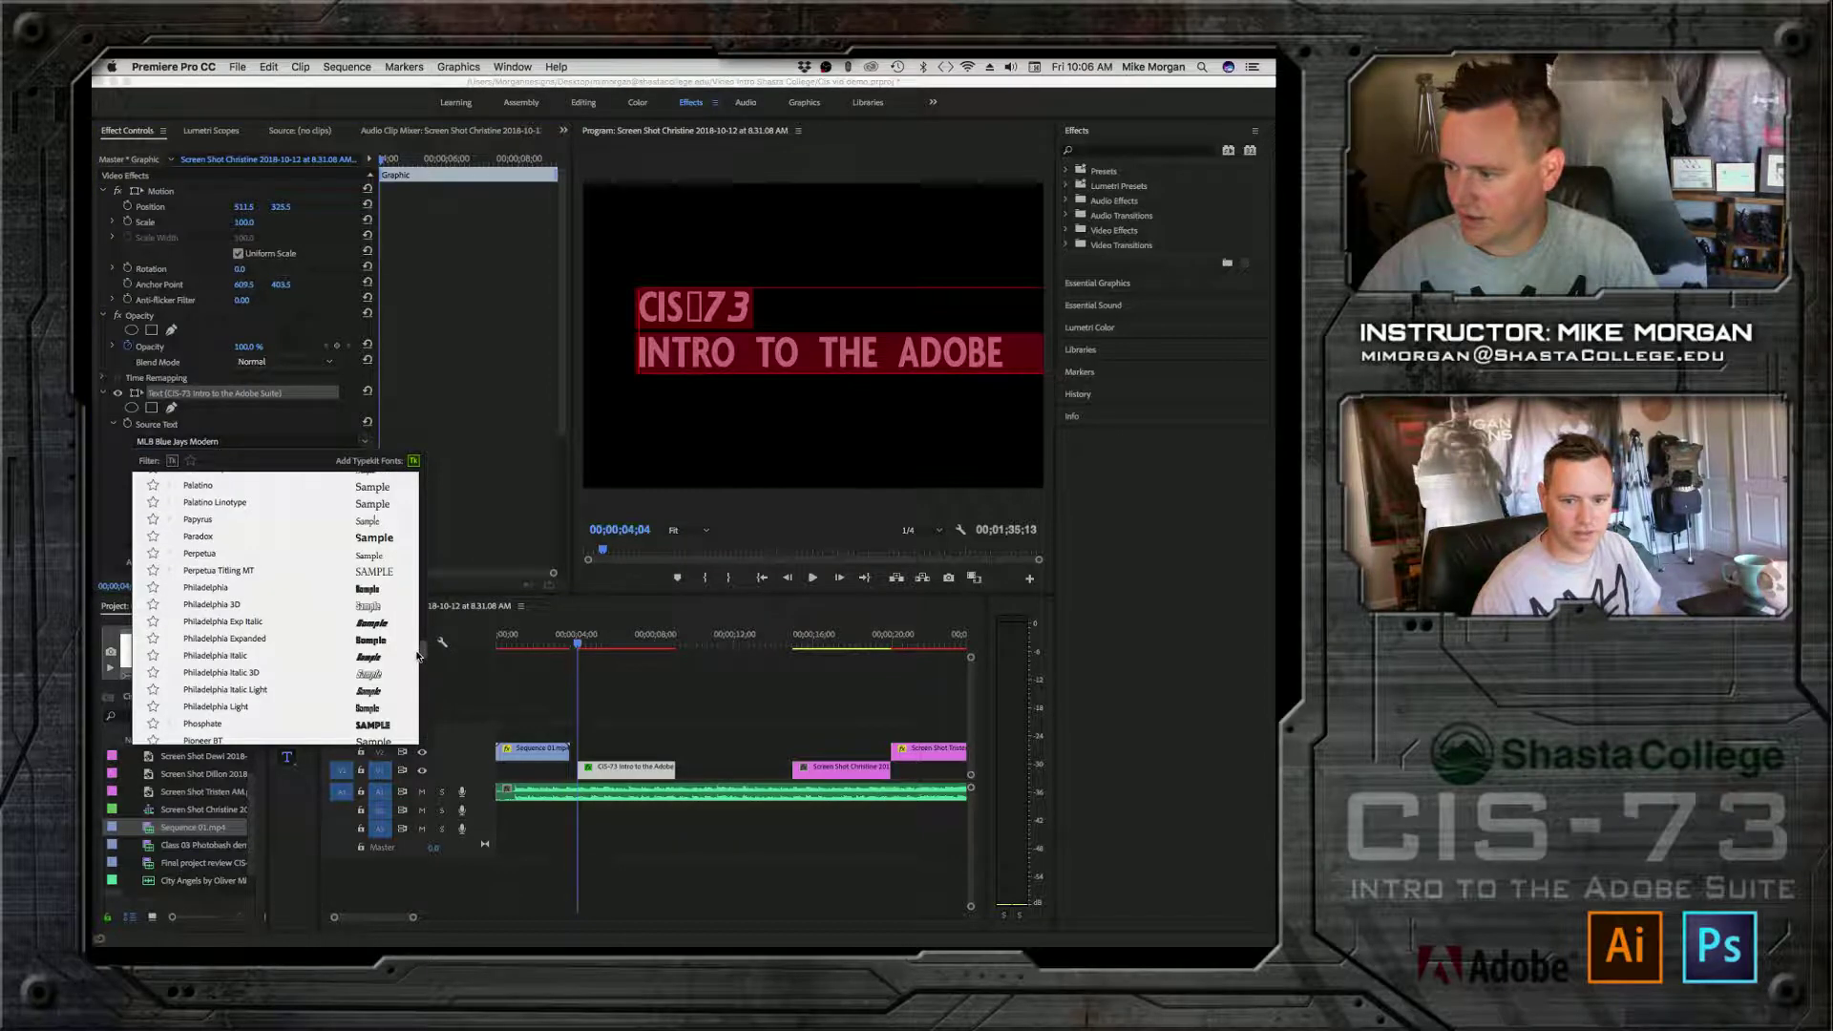
{"action": "scroll", "coordinate": [417, 649], "scroll_direction": "up", "scroll_amount": 5}
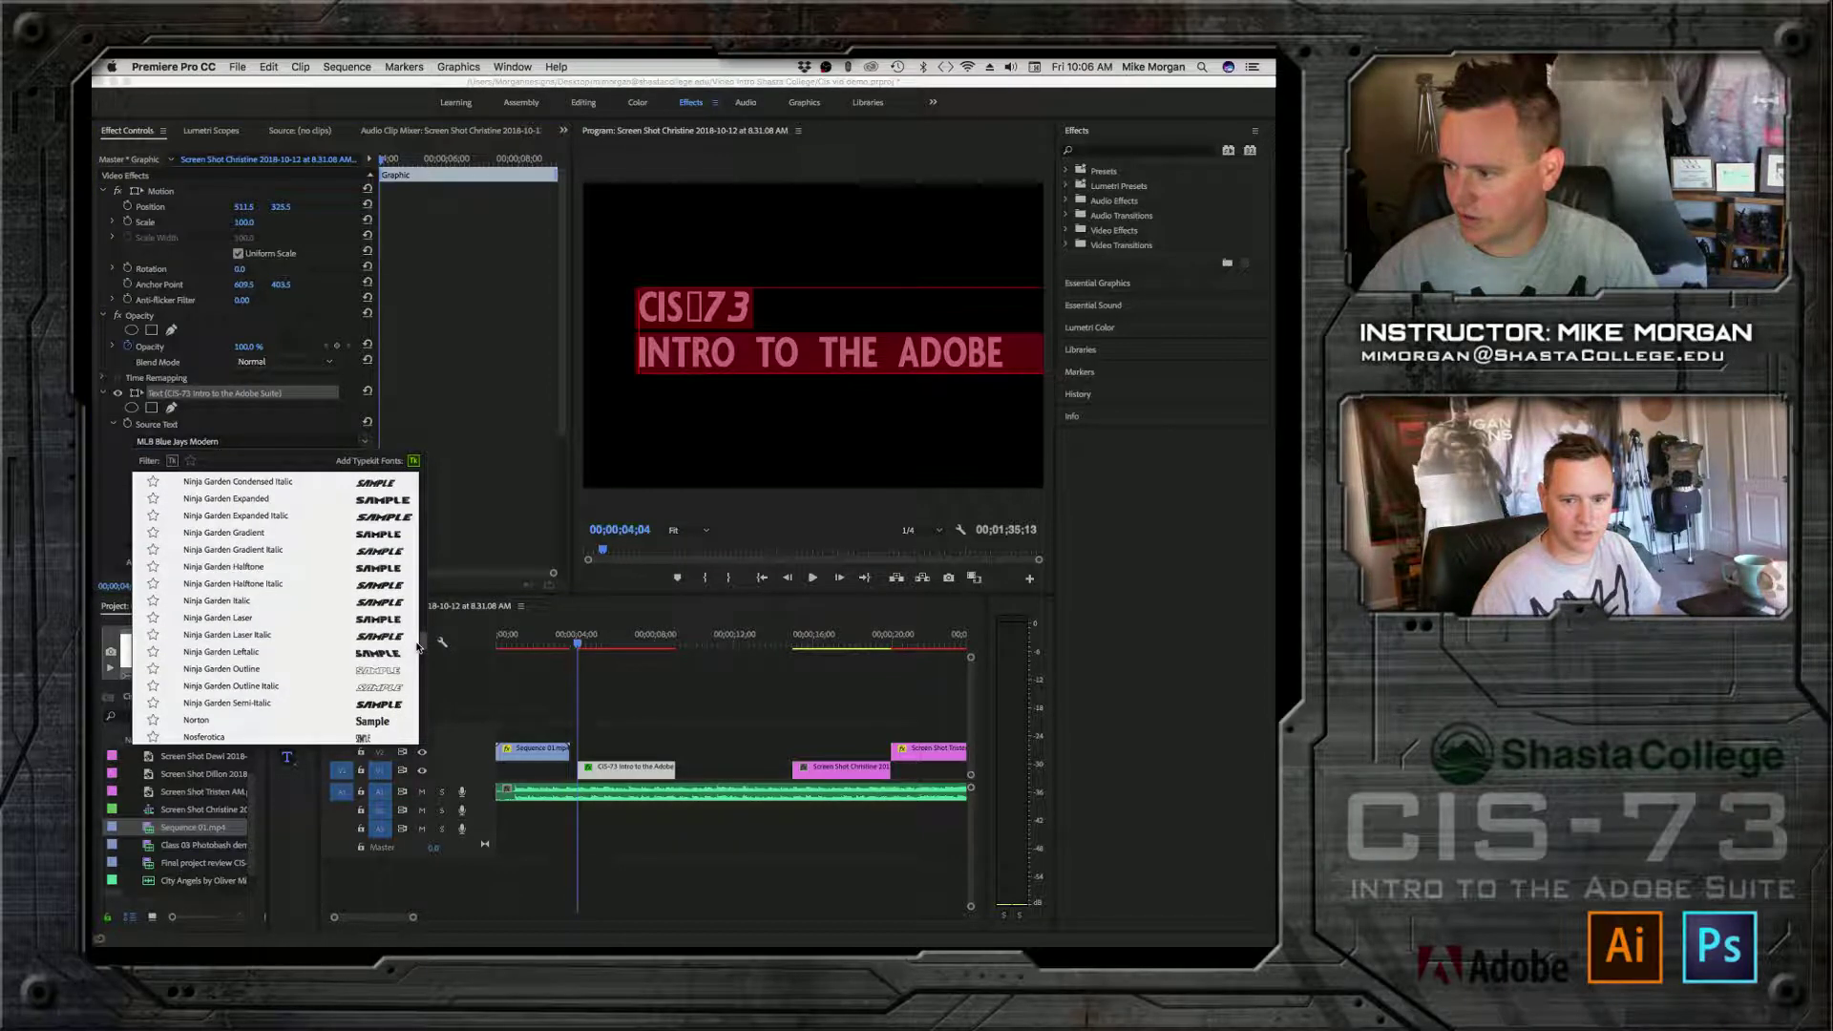
{"action": "scroll", "coordinate": [420, 652], "scroll_direction": "down", "scroll_amount": 10}
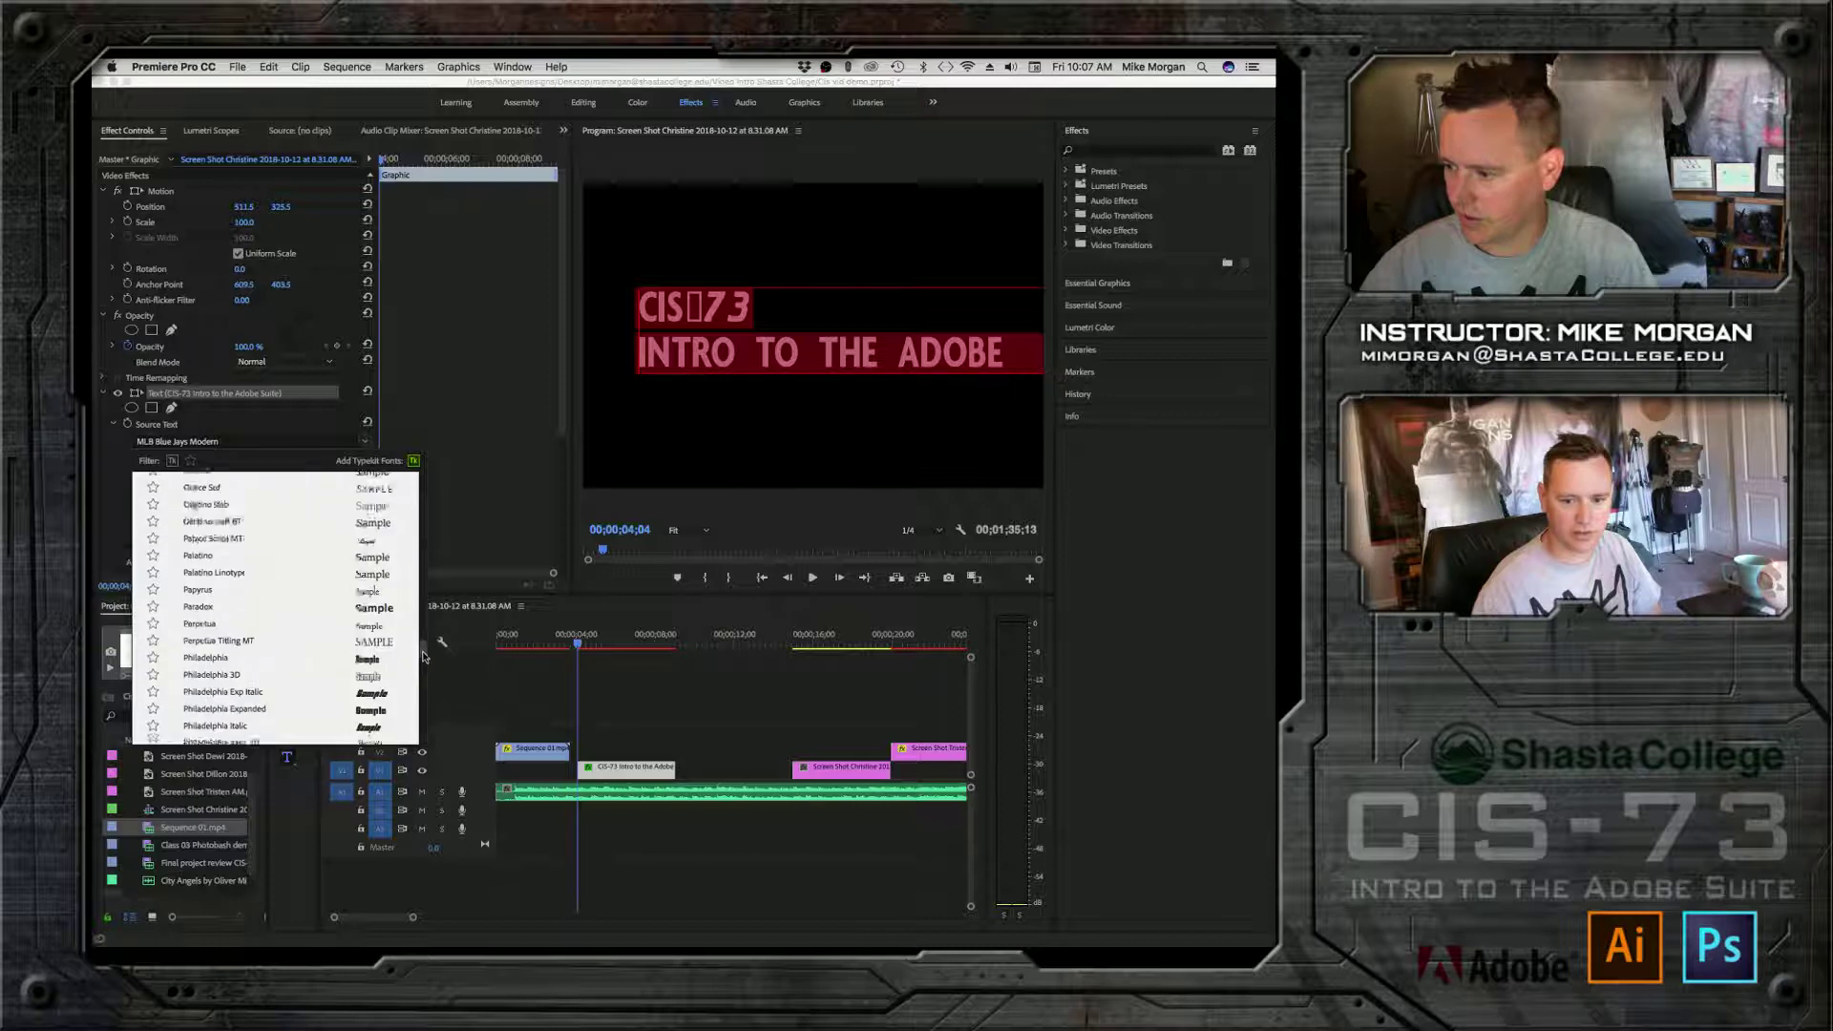
{"action": "scroll", "coordinate": [423, 659], "scroll_direction": "down", "scroll_amount": 5}
{"action": "scroll", "coordinate": [423, 659], "scroll_direction": "up", "scroll_amount": 8}
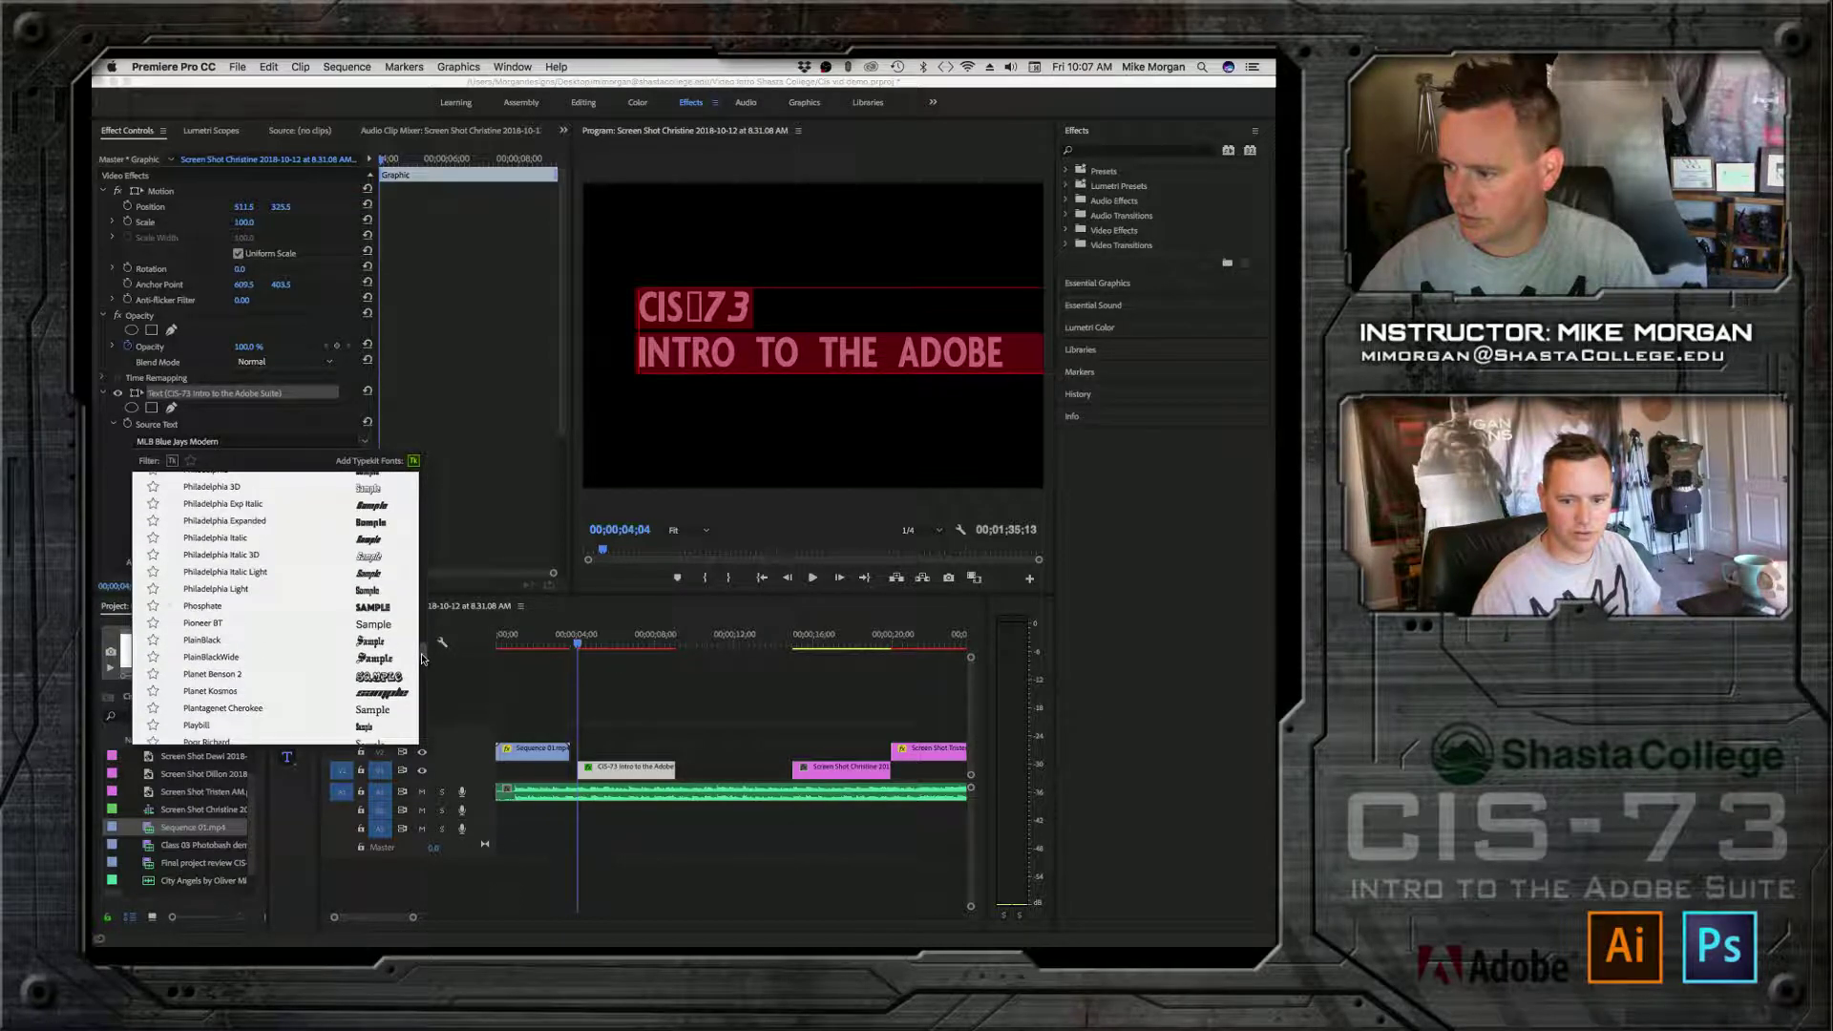
{"action": "left_click", "coordinate": [377, 627]}
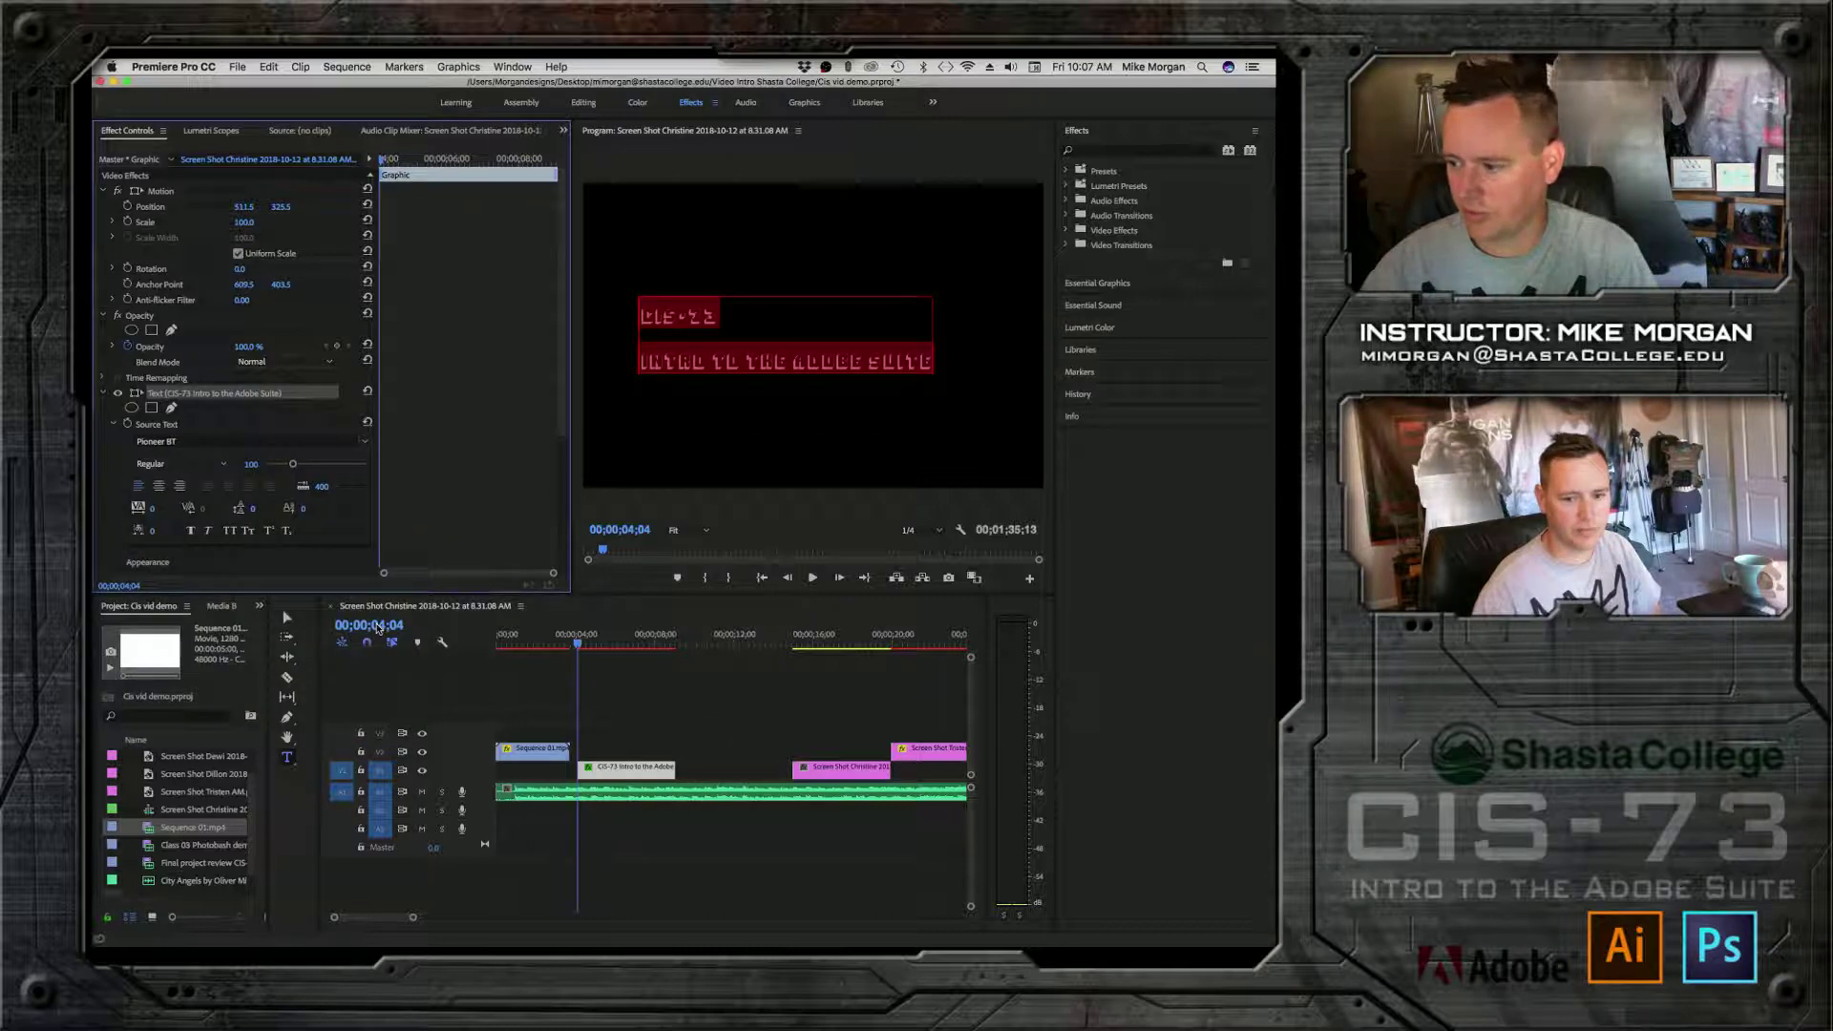
{"action": "left_click", "coordinate": [364, 442]}
{"action": "left_click", "coordinate": [375, 647]}
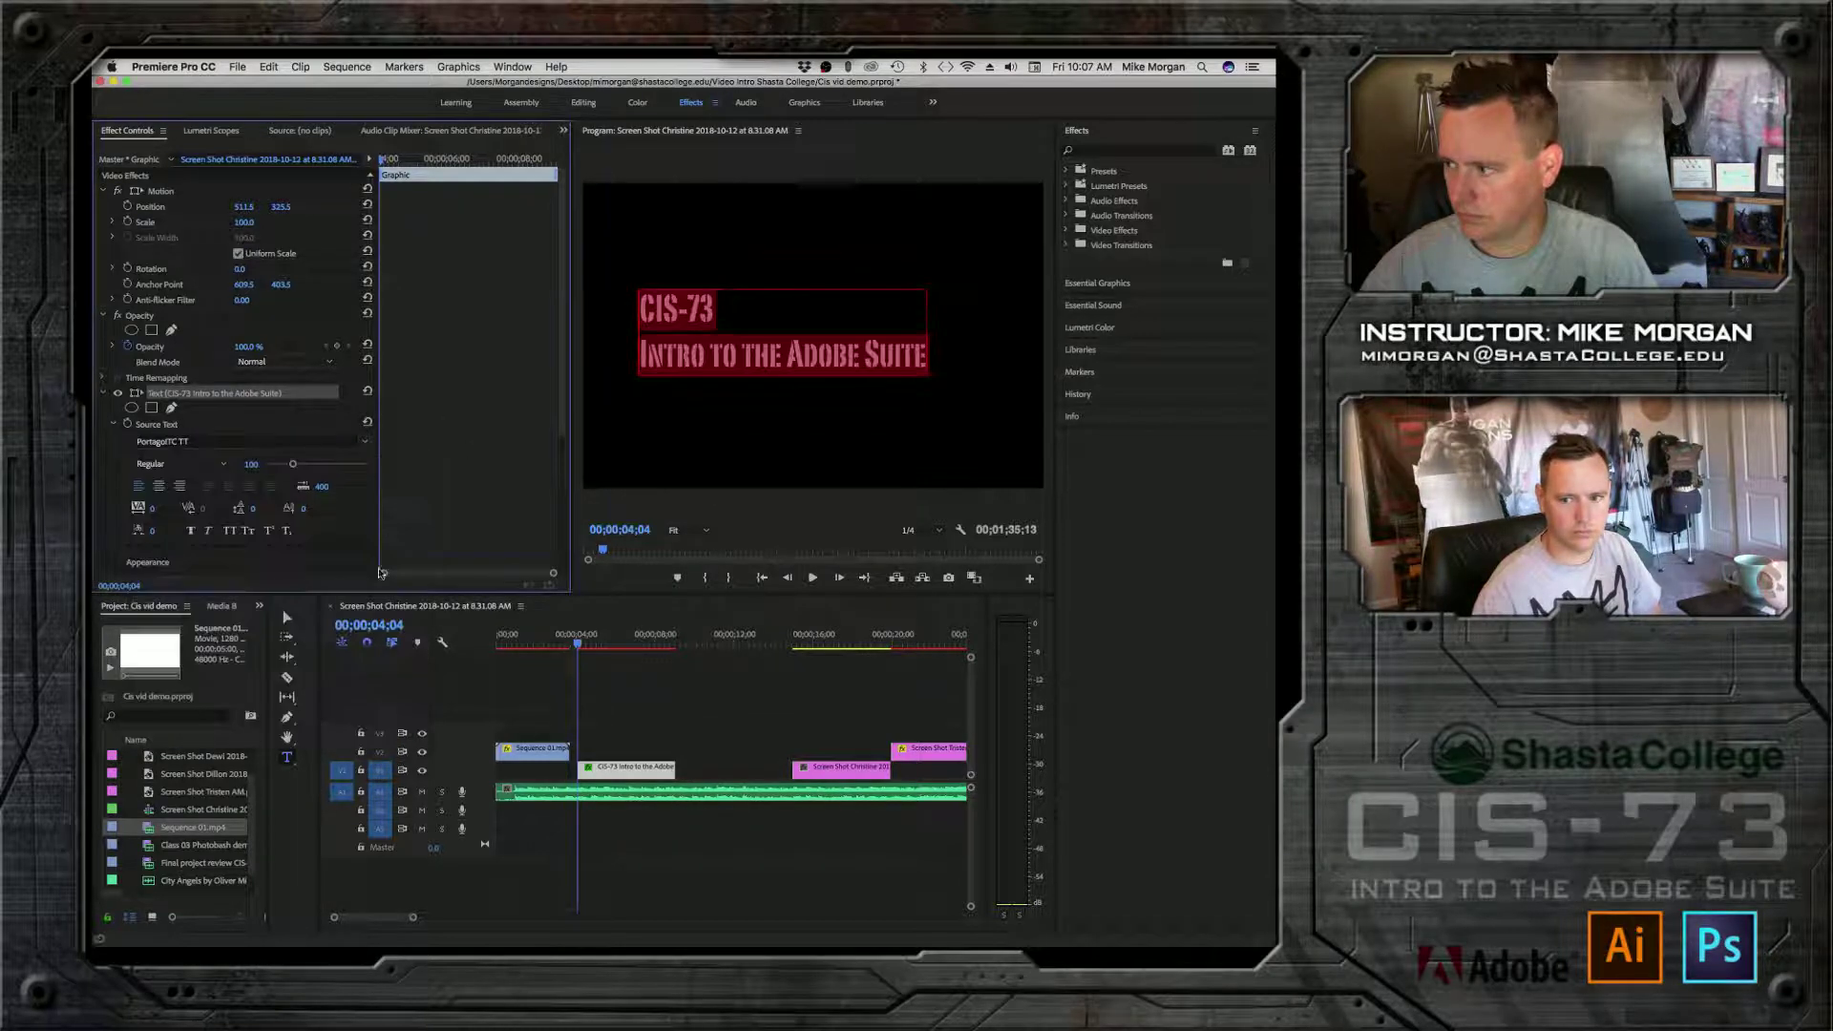
Step: Apply the Code Bold font to the title and keep it
{"action": "left_click", "coordinate": [363, 441]}
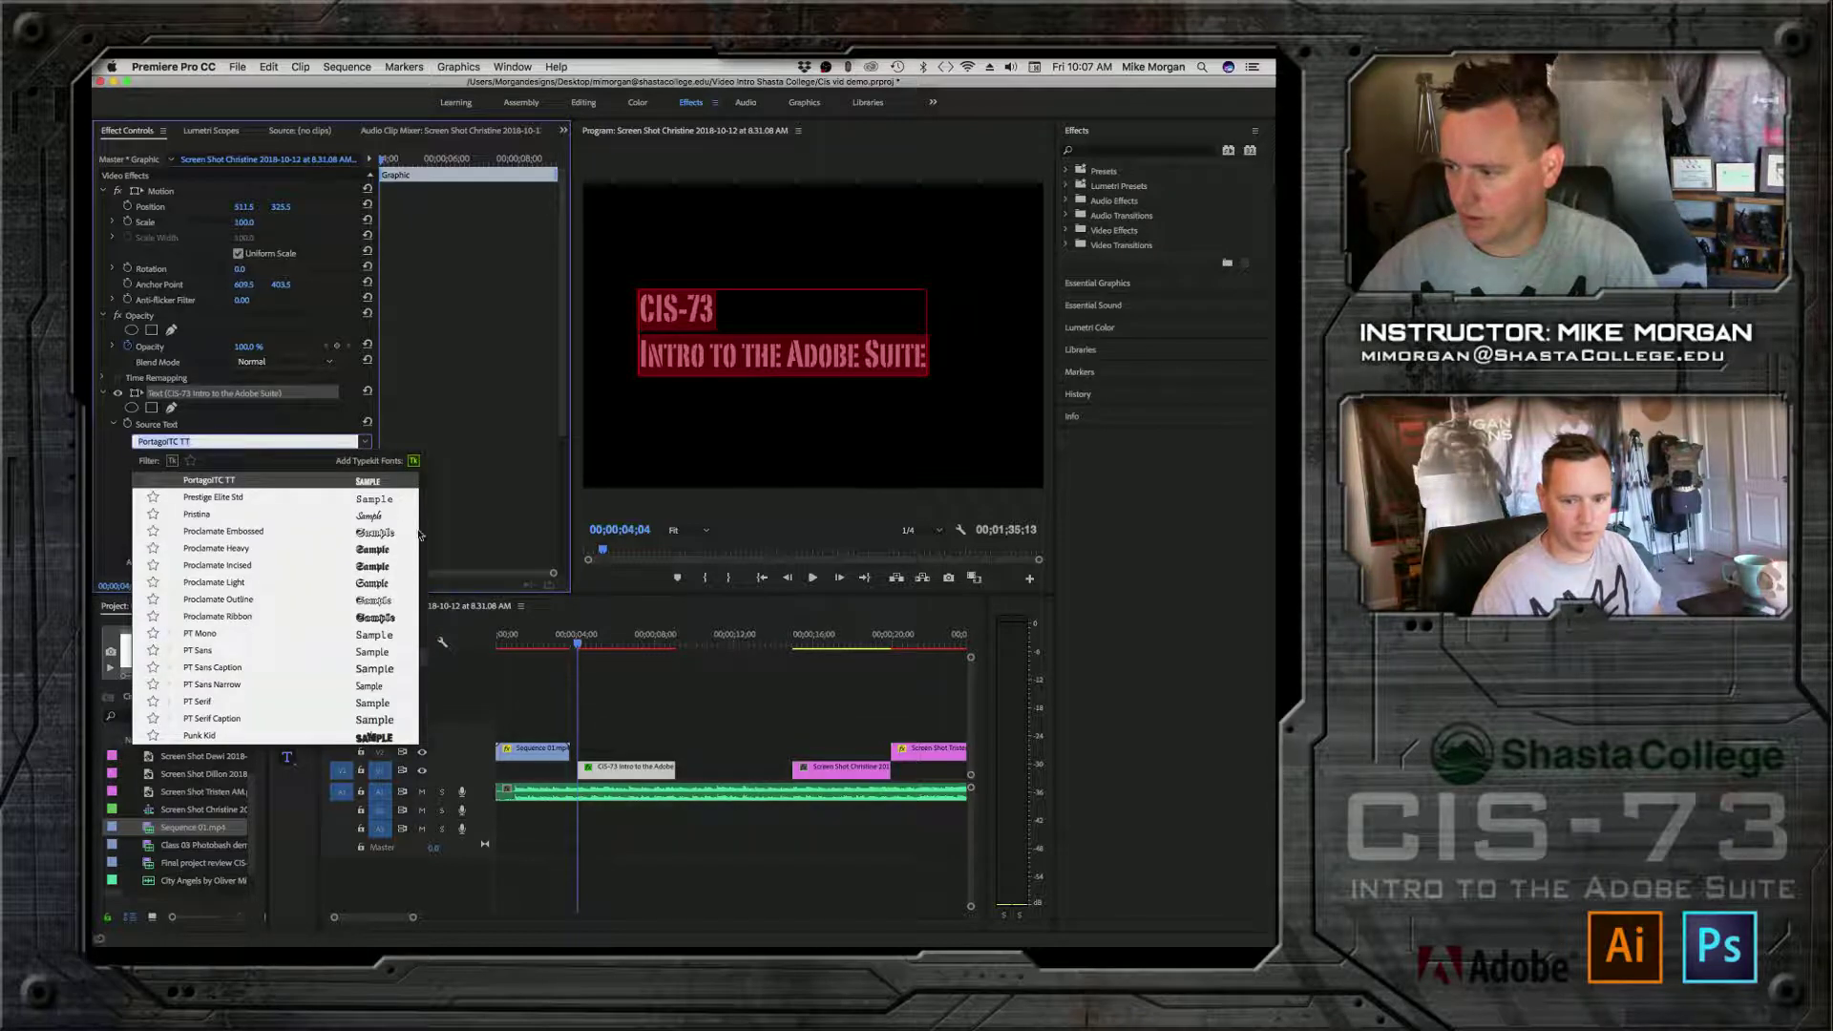
{"action": "scroll", "coordinate": [420, 663], "scroll_direction": "down", "scroll_amount": 10}
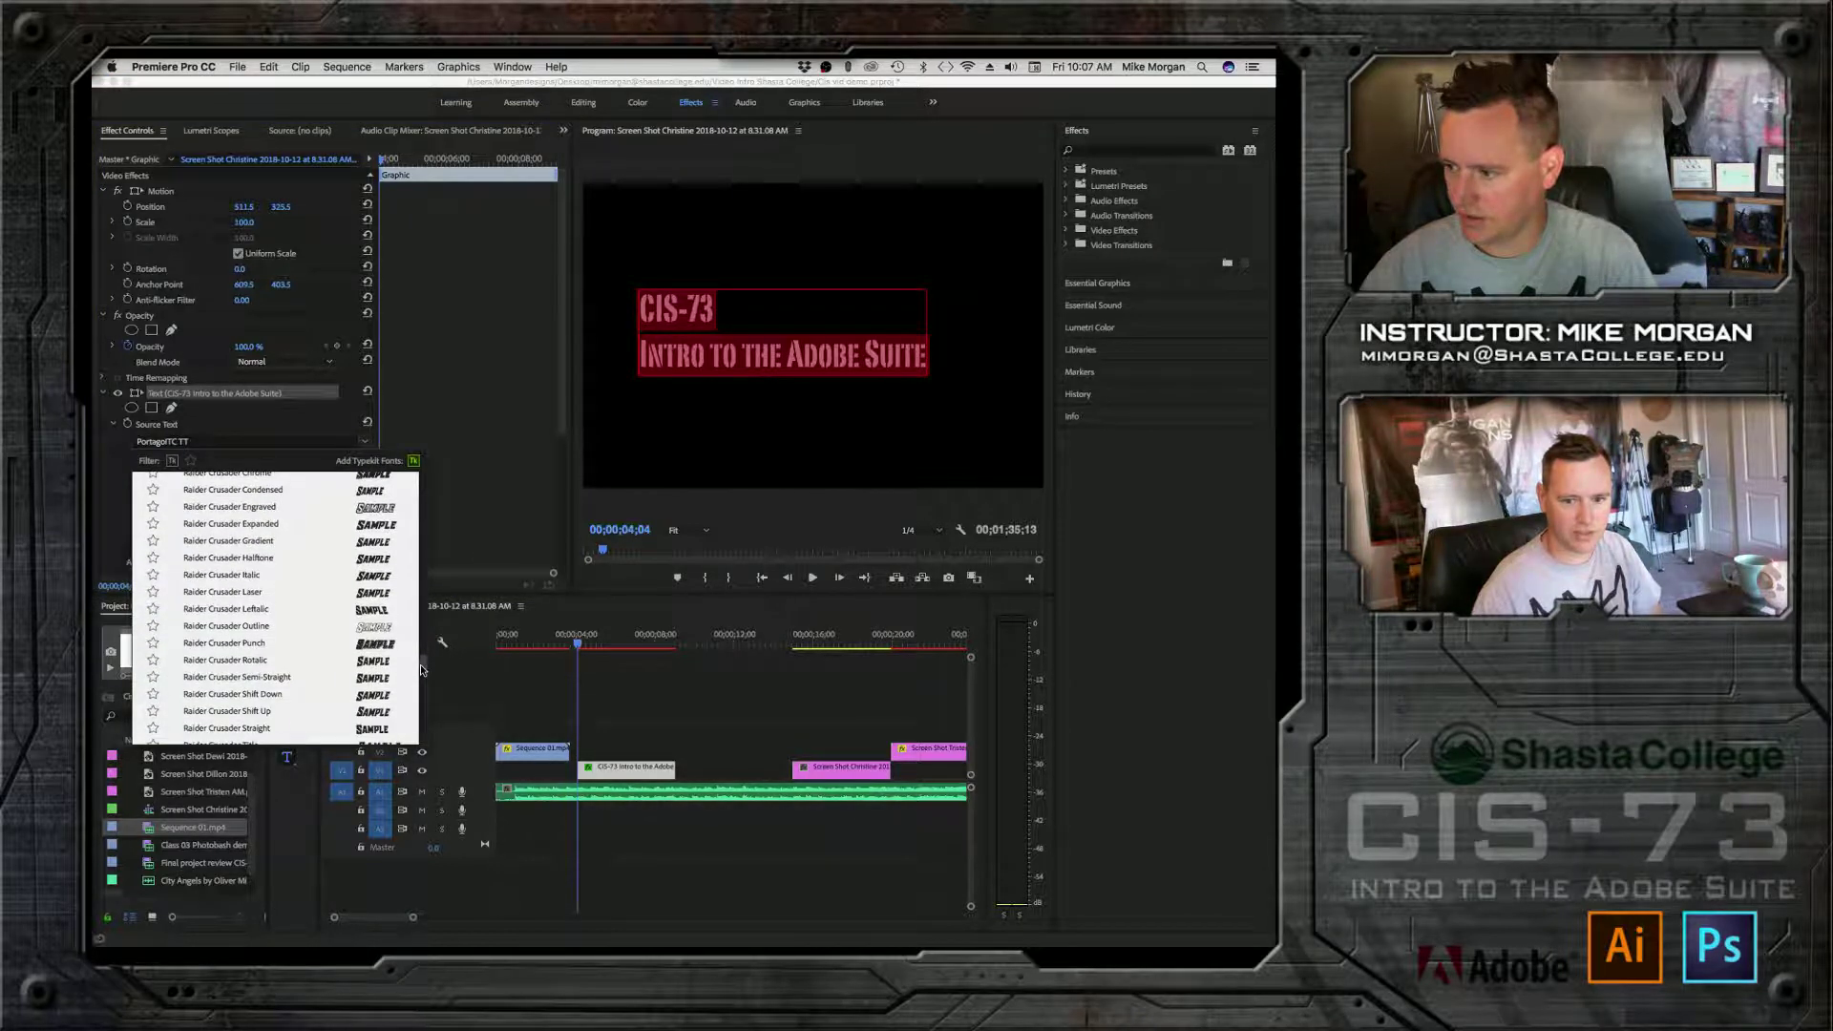
{"action": "scroll", "coordinate": [420, 668], "scroll_direction": "down", "scroll_amount": 2}
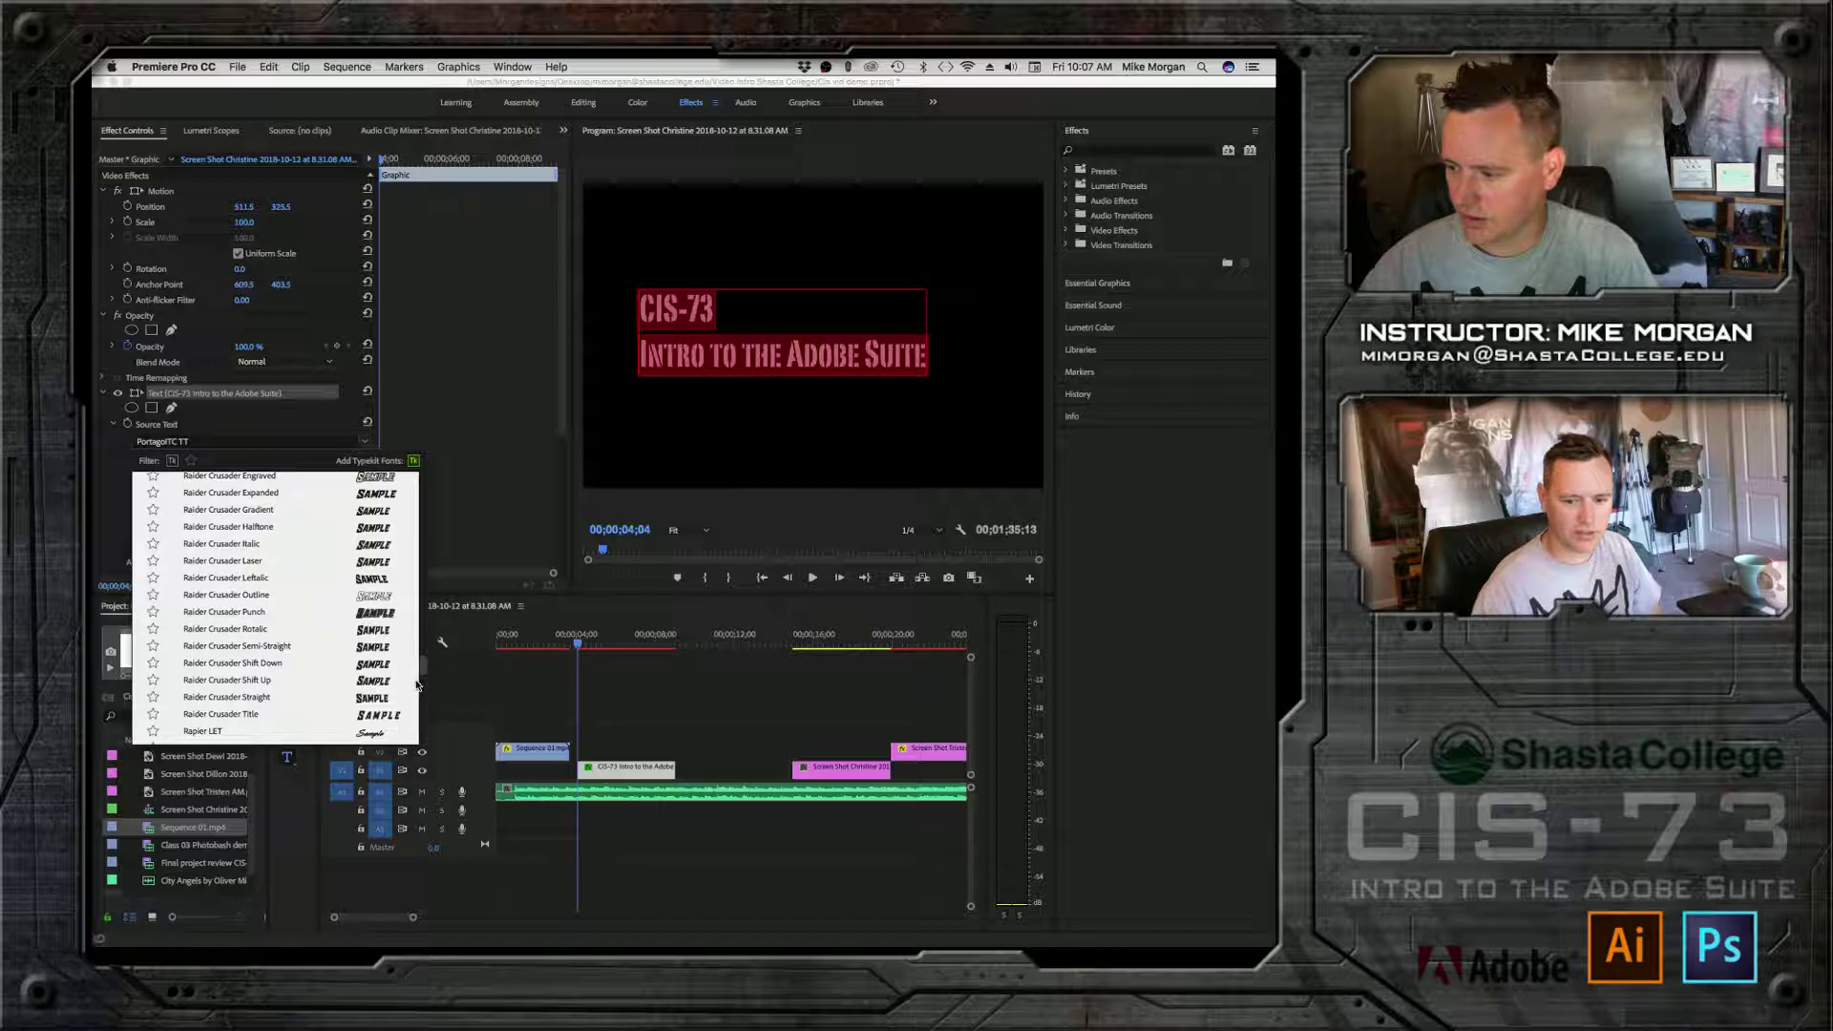
{"action": "left_click_drag", "start_coordinate": [417, 684], "coordinate": [426, 543]}
{"action": "scroll", "coordinate": [380, 506], "scroll_direction": "up", "scroll_amount": 4}
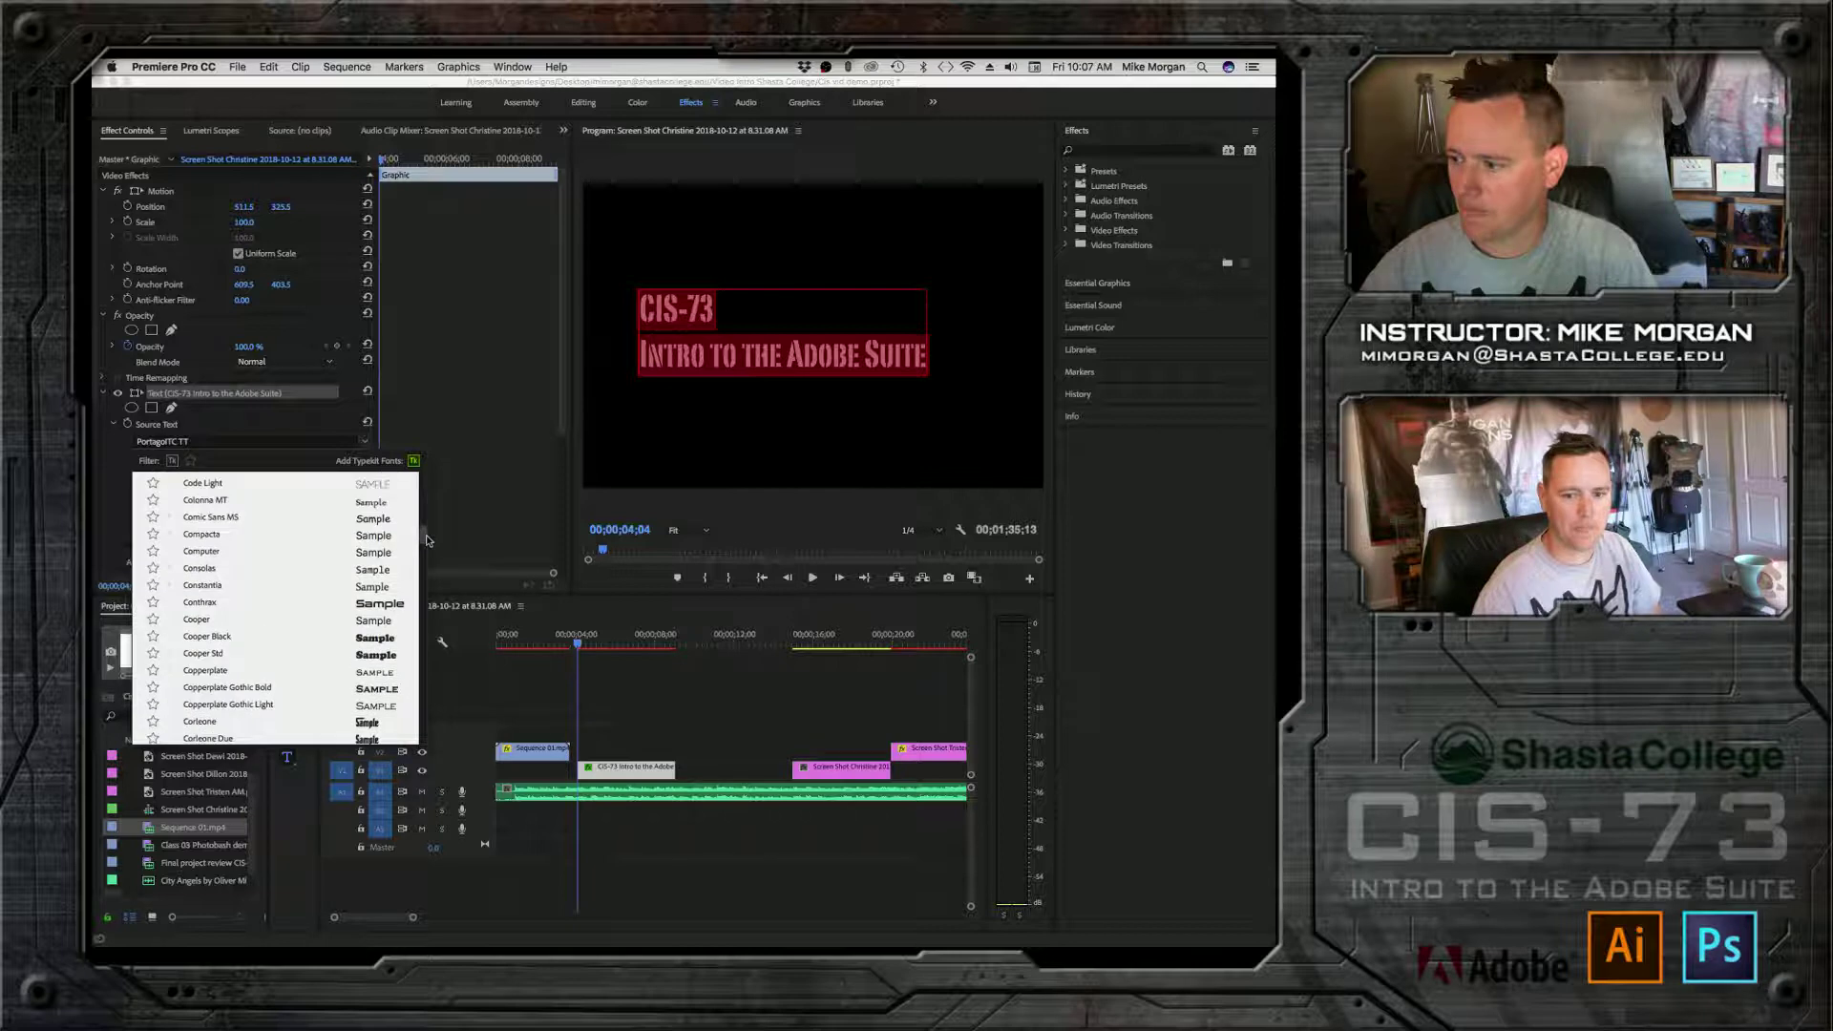
{"action": "left_click", "coordinate": [380, 500]}
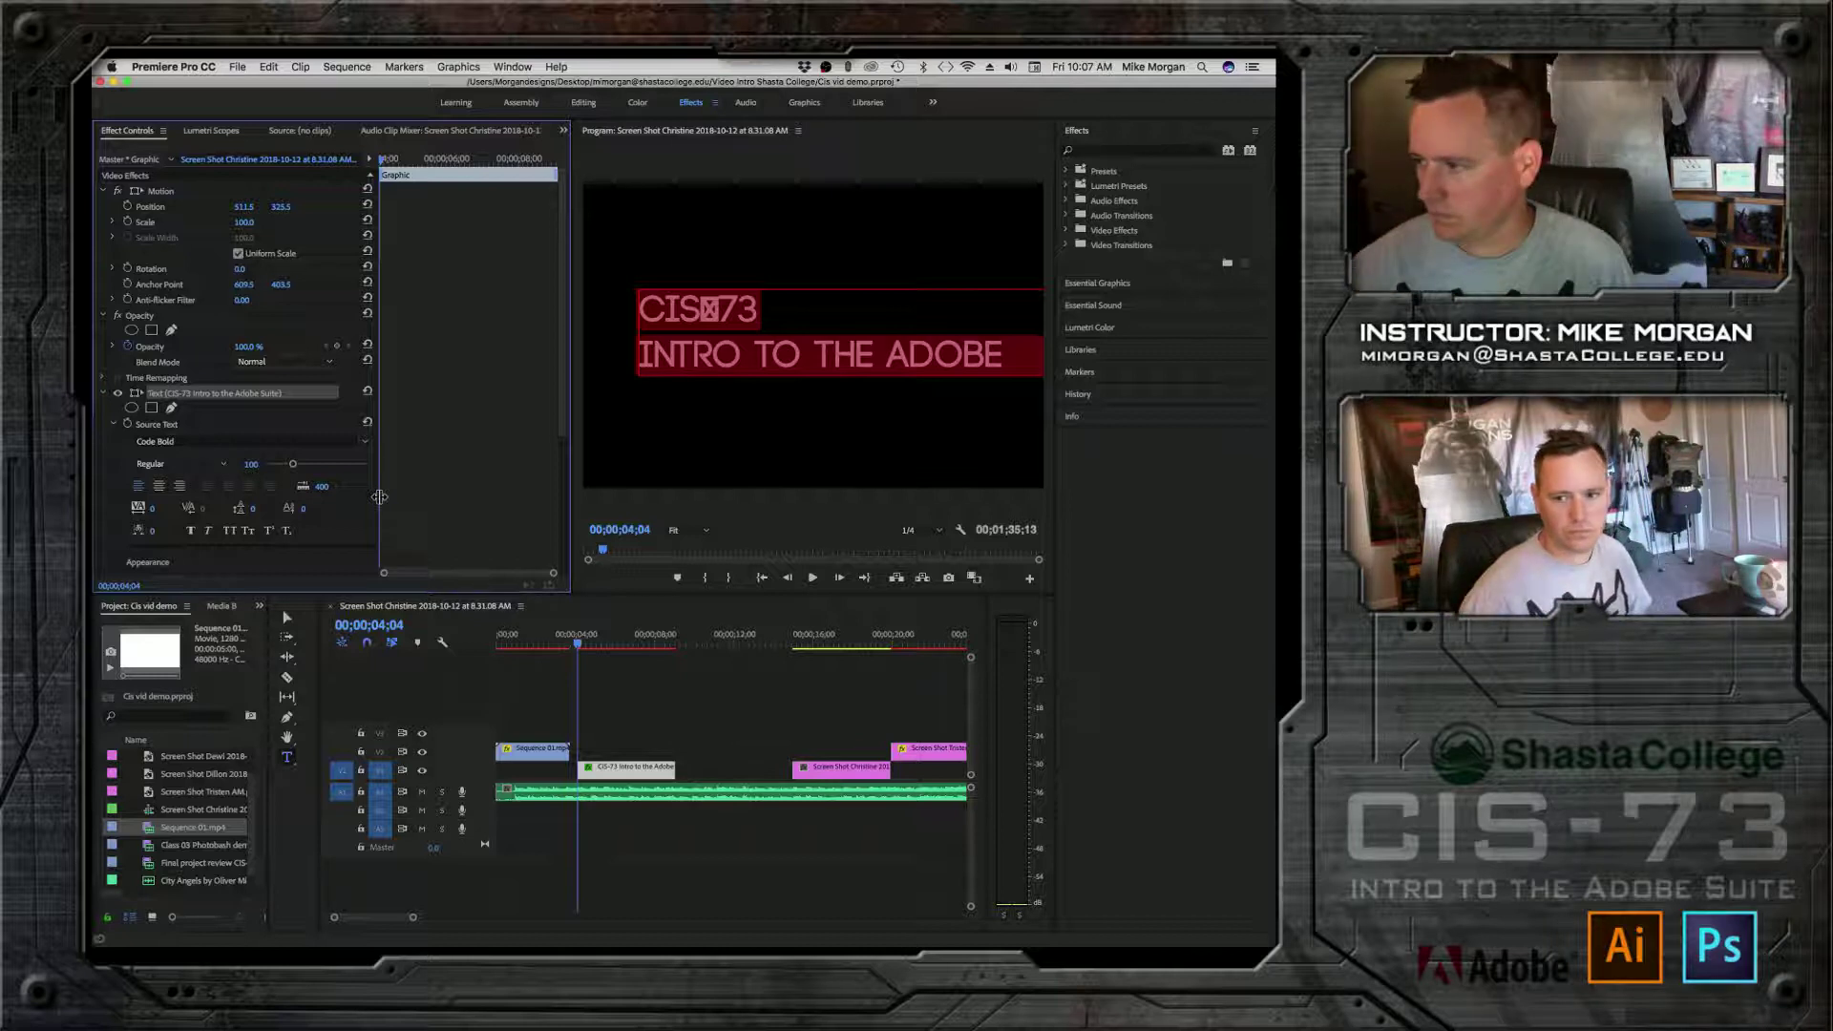
{"action": "left_click", "coordinate": [363, 443]}
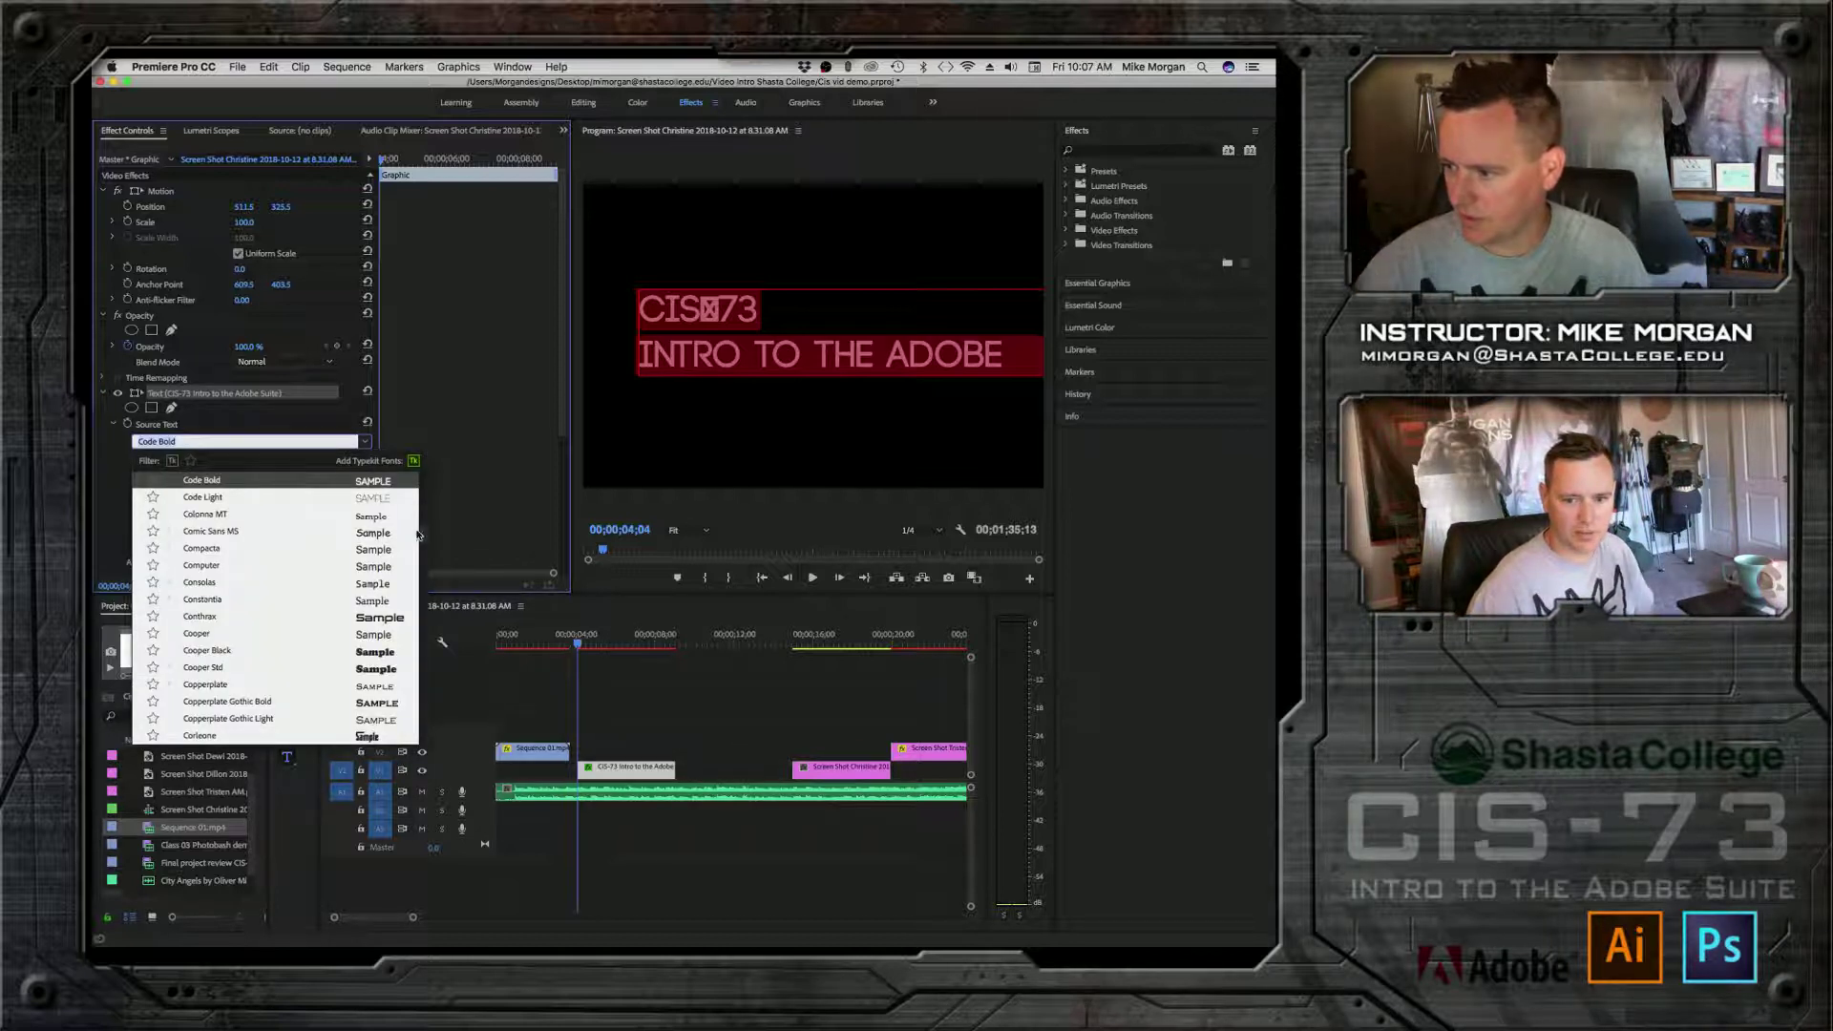
{"action": "scroll", "coordinate": [424, 536], "scroll_direction": "up", "scroll_amount": 1}
{"action": "scroll", "coordinate": [424, 531], "scroll_direction": "up", "scroll_amount": 10}
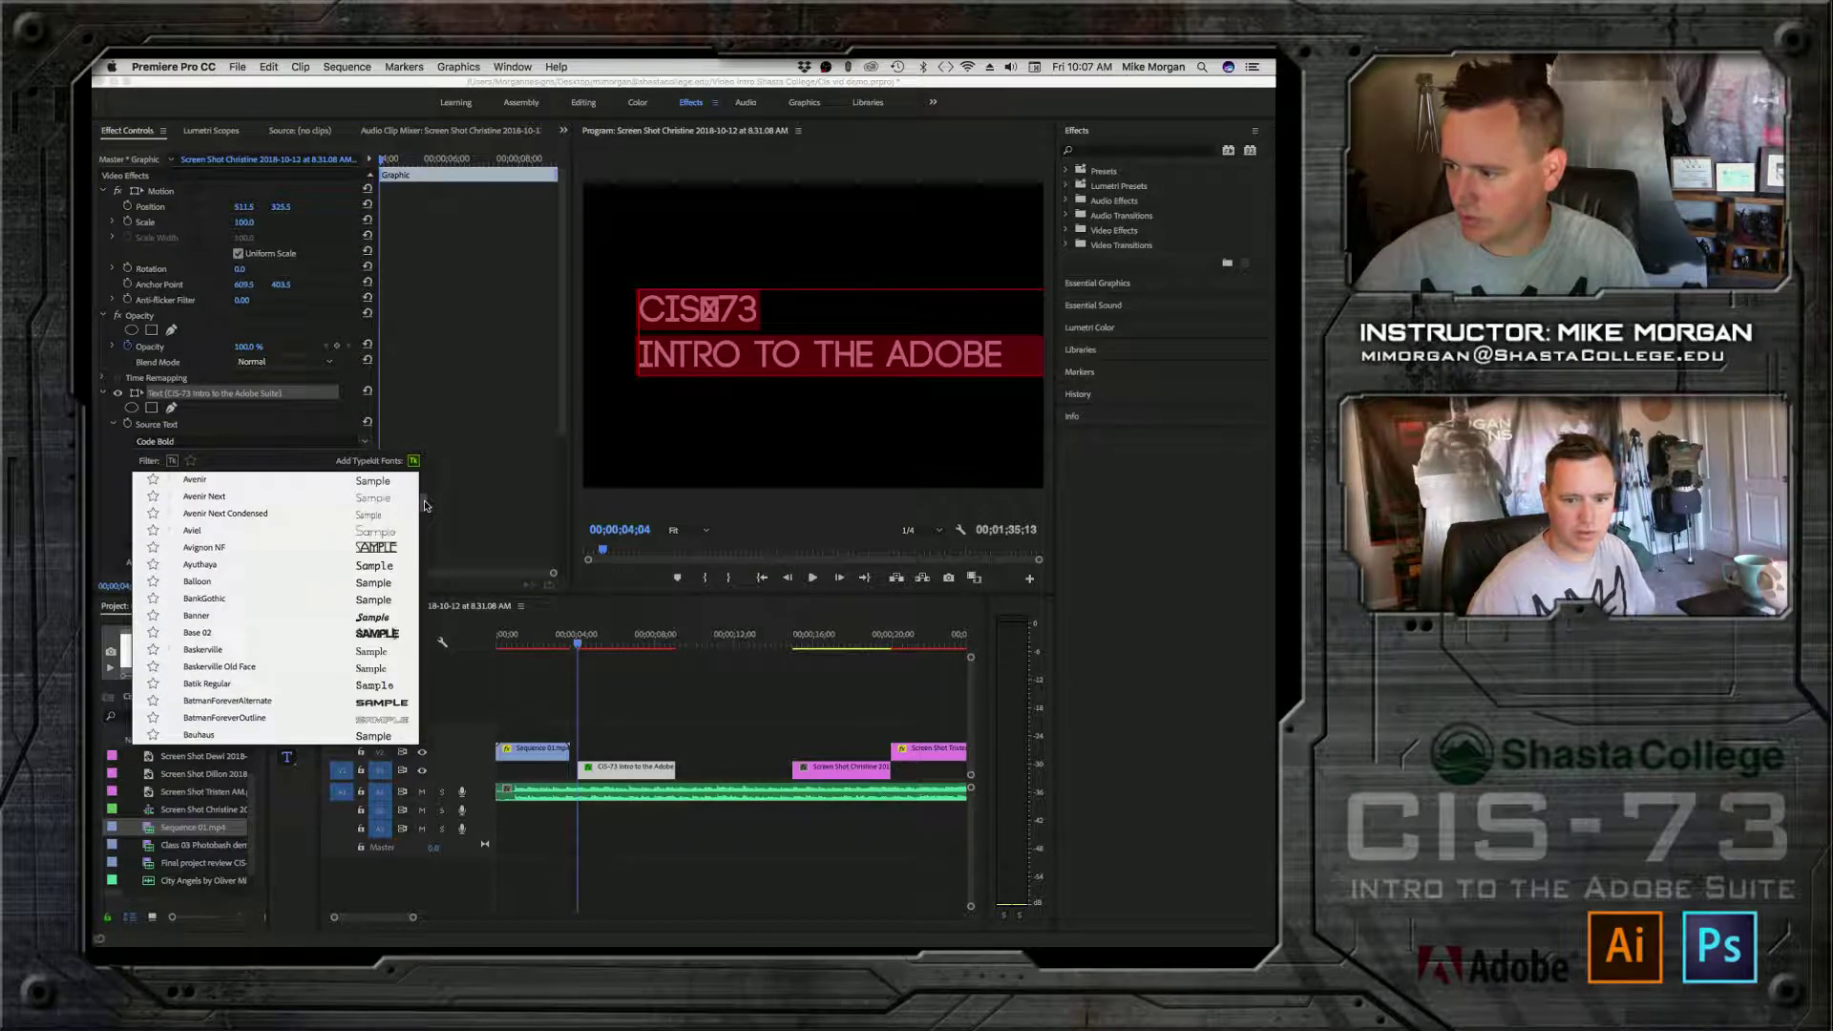
{"action": "left_click_drag", "start_coordinate": [424, 506], "coordinate": [425, 484]}
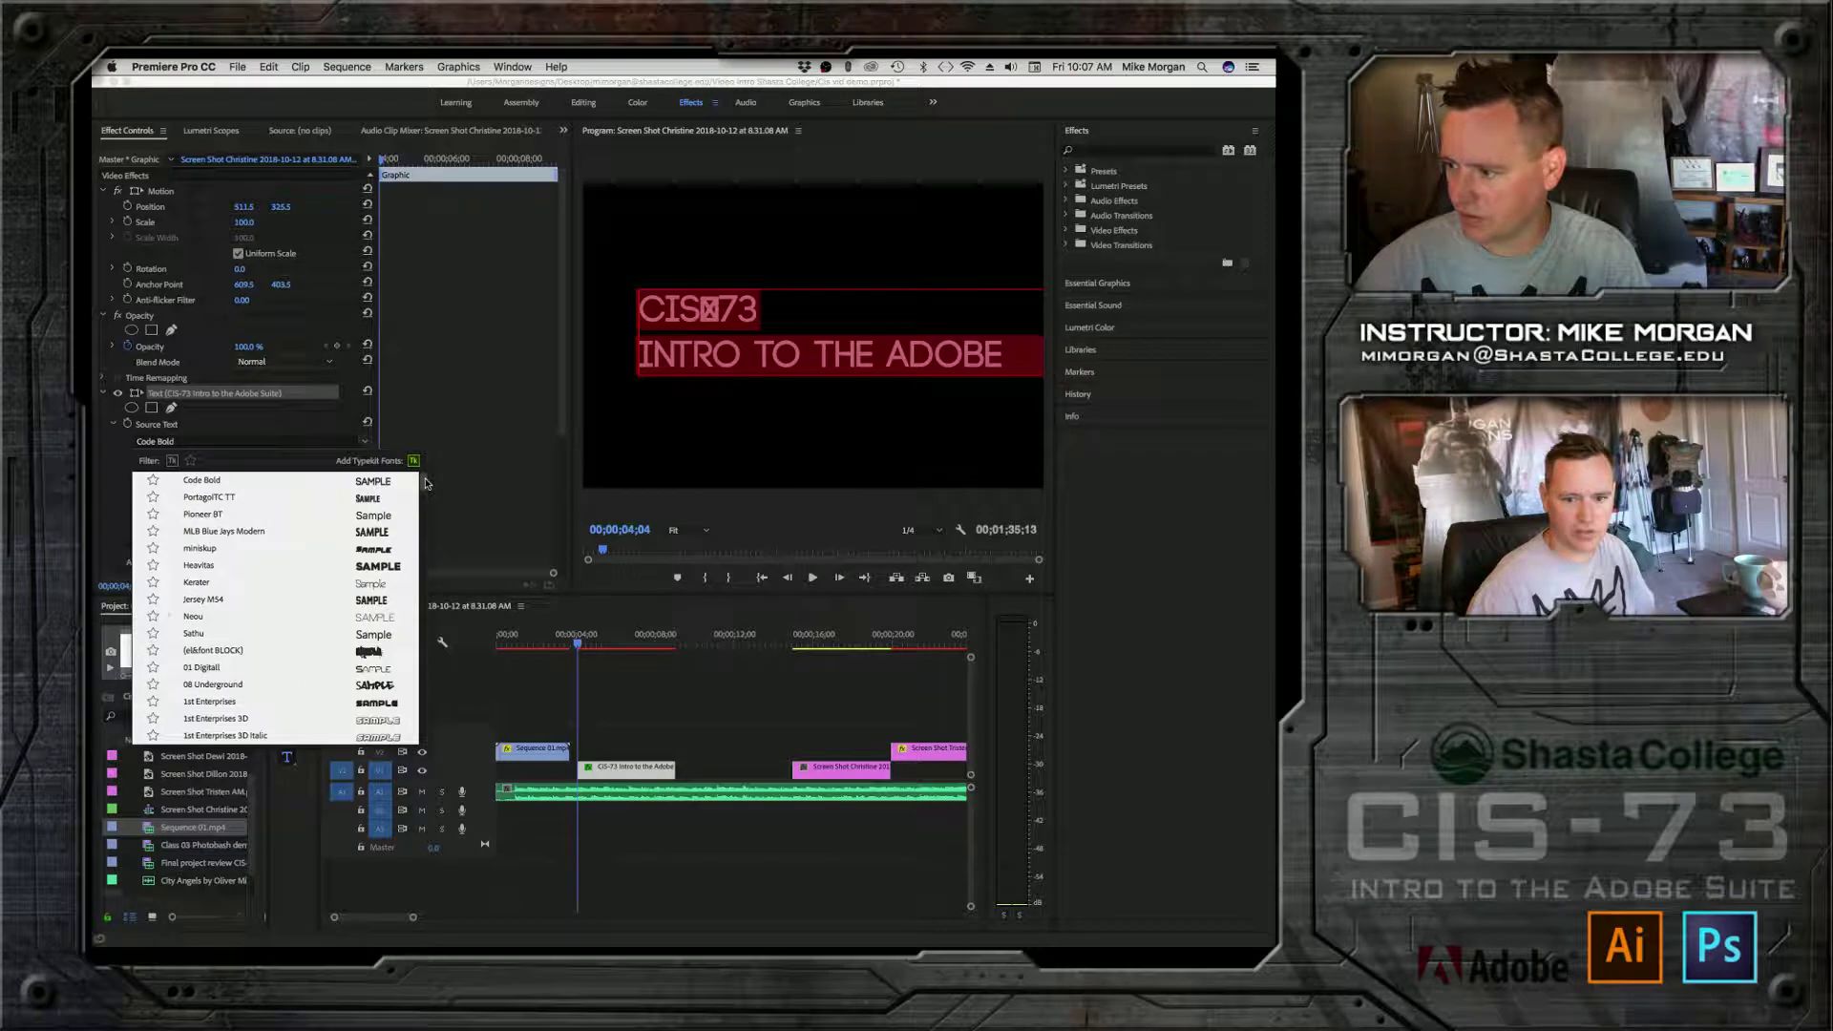
{"action": "left_click", "coordinate": [392, 484]}
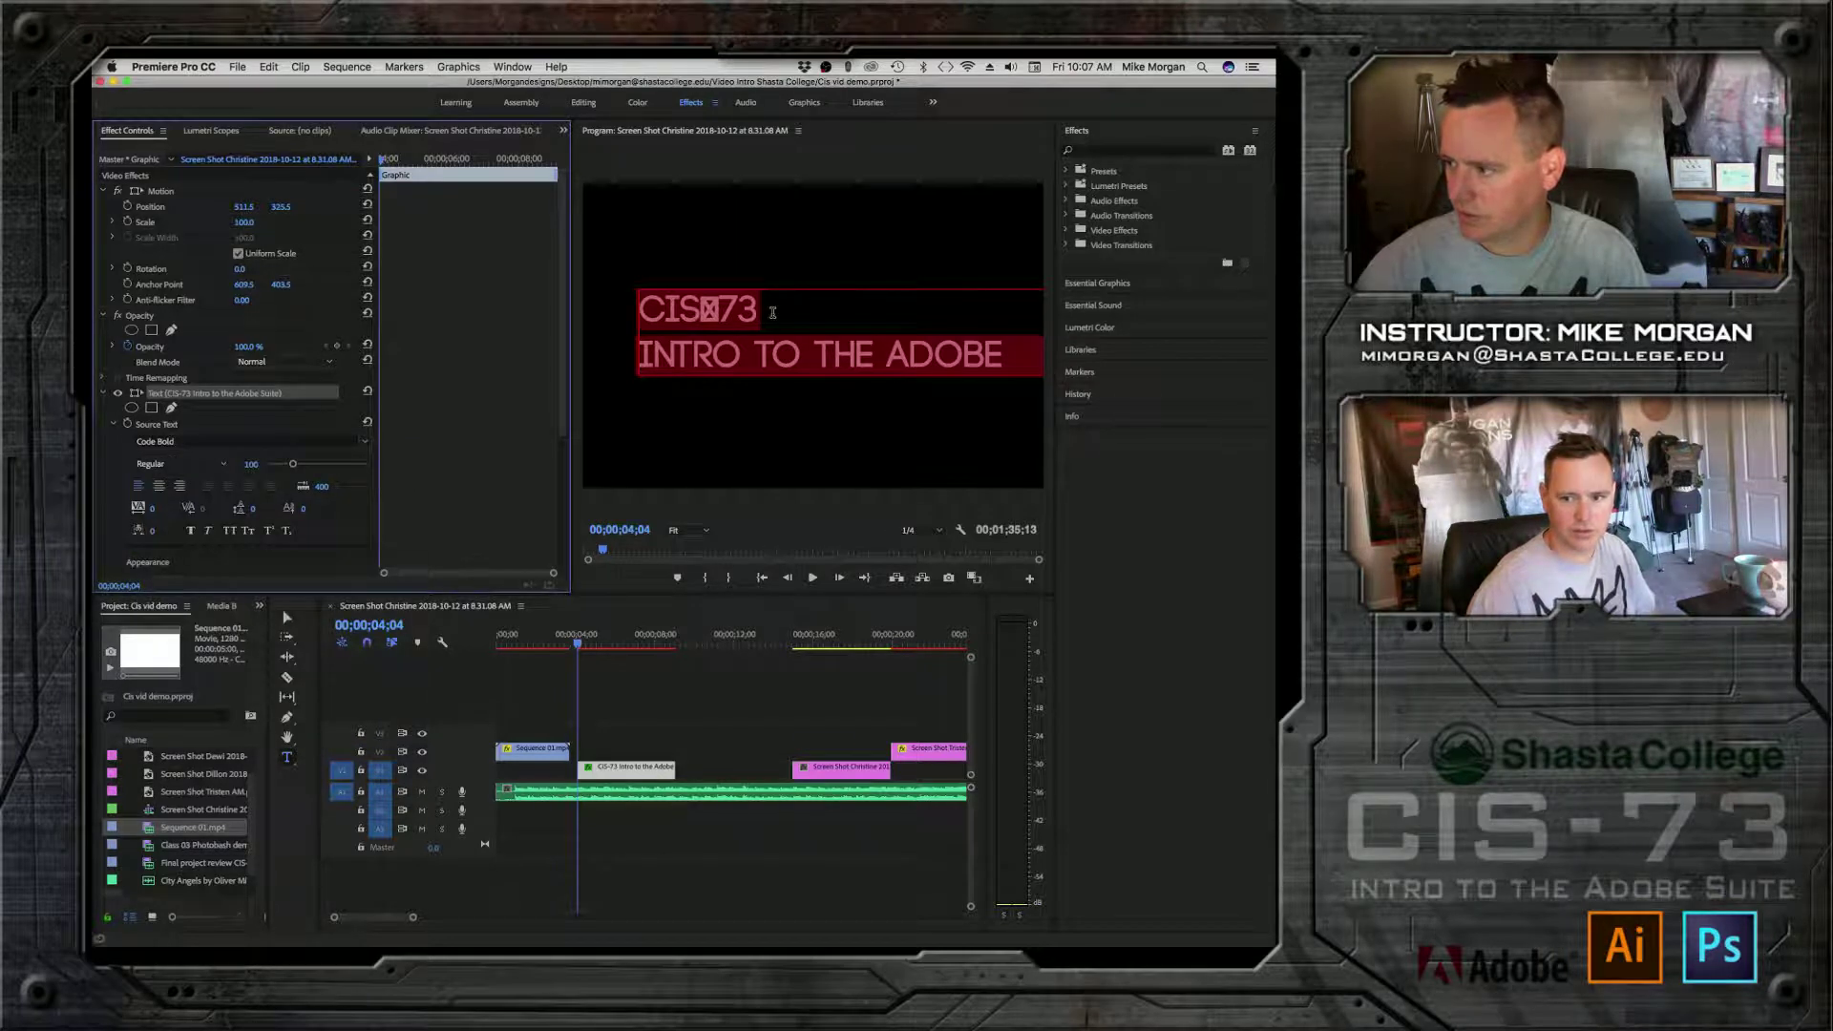
Step: Delete the stray symbol between CIS and 73 and shift Position X to 474.5
{"action": "left_click", "coordinate": [711, 310]}
{"action": "key", "text": "BackSpace"}
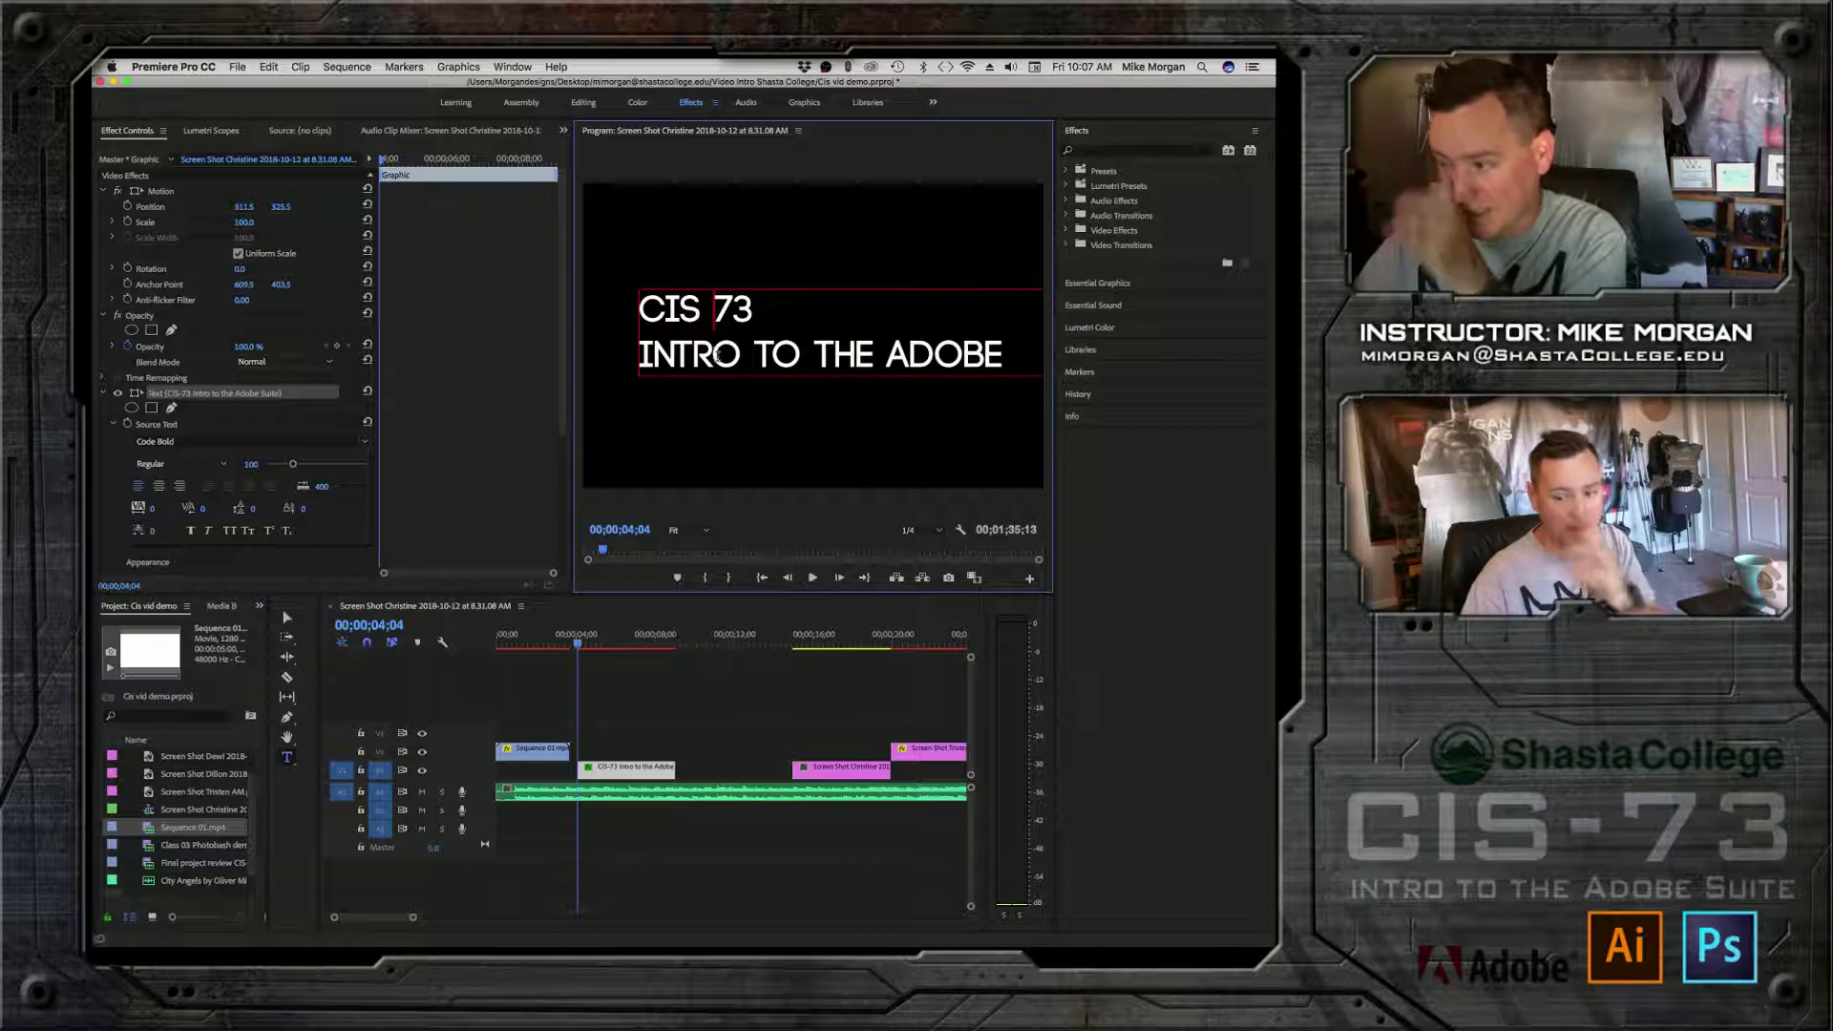
{"action": "left_click", "coordinate": [232, 207]}
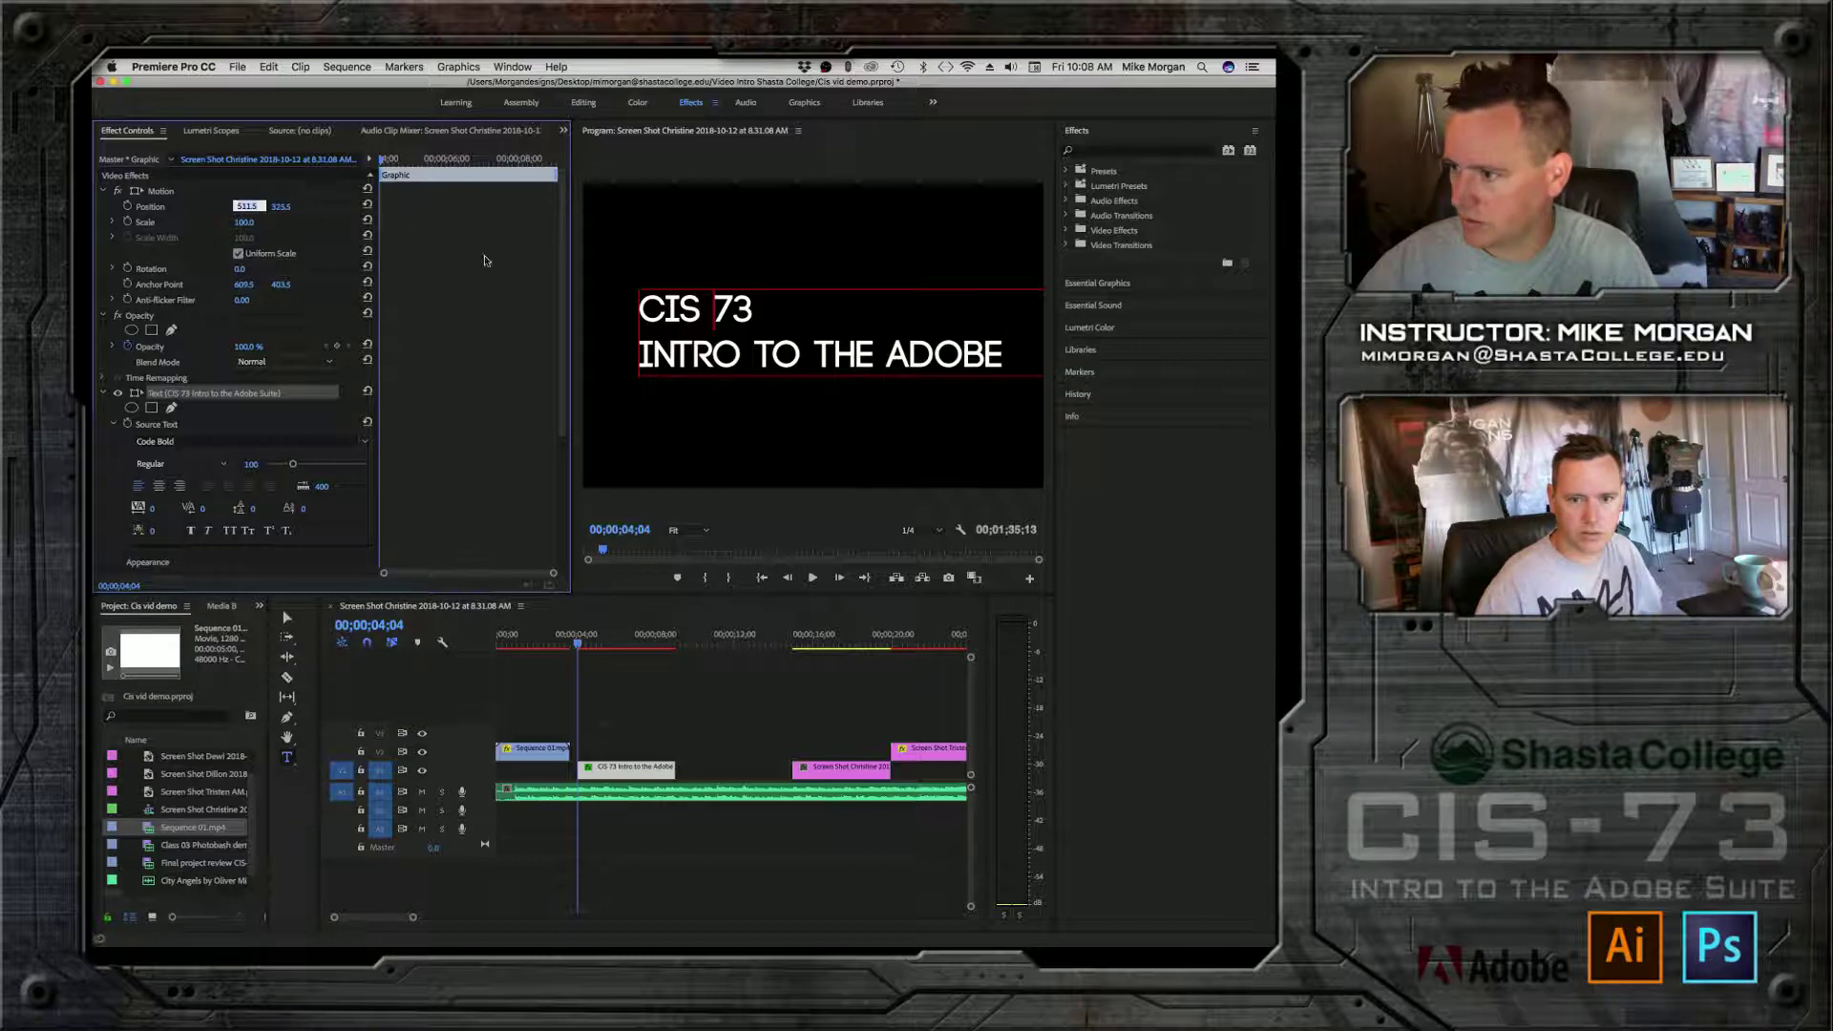
{"action": "left_click", "coordinate": [287, 619]}
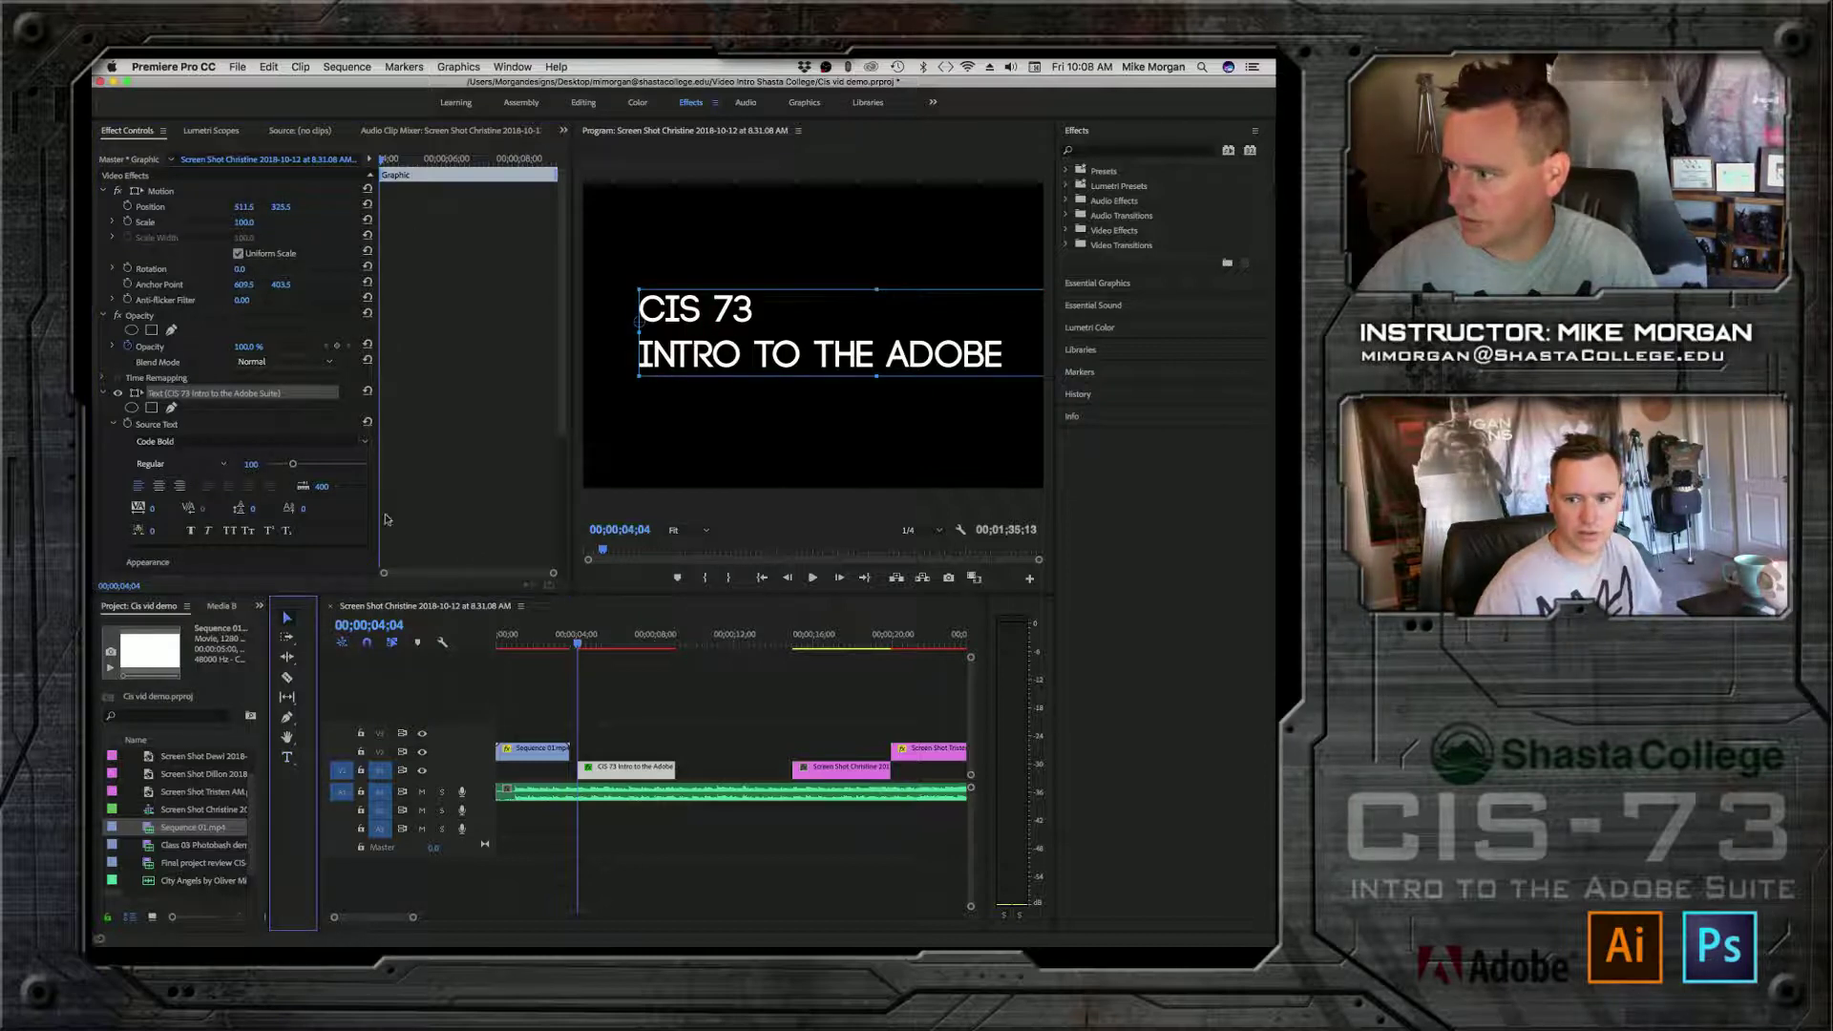
{"action": "left_click_drag", "start_coordinate": [243, 206], "coordinate": [211, 207]}
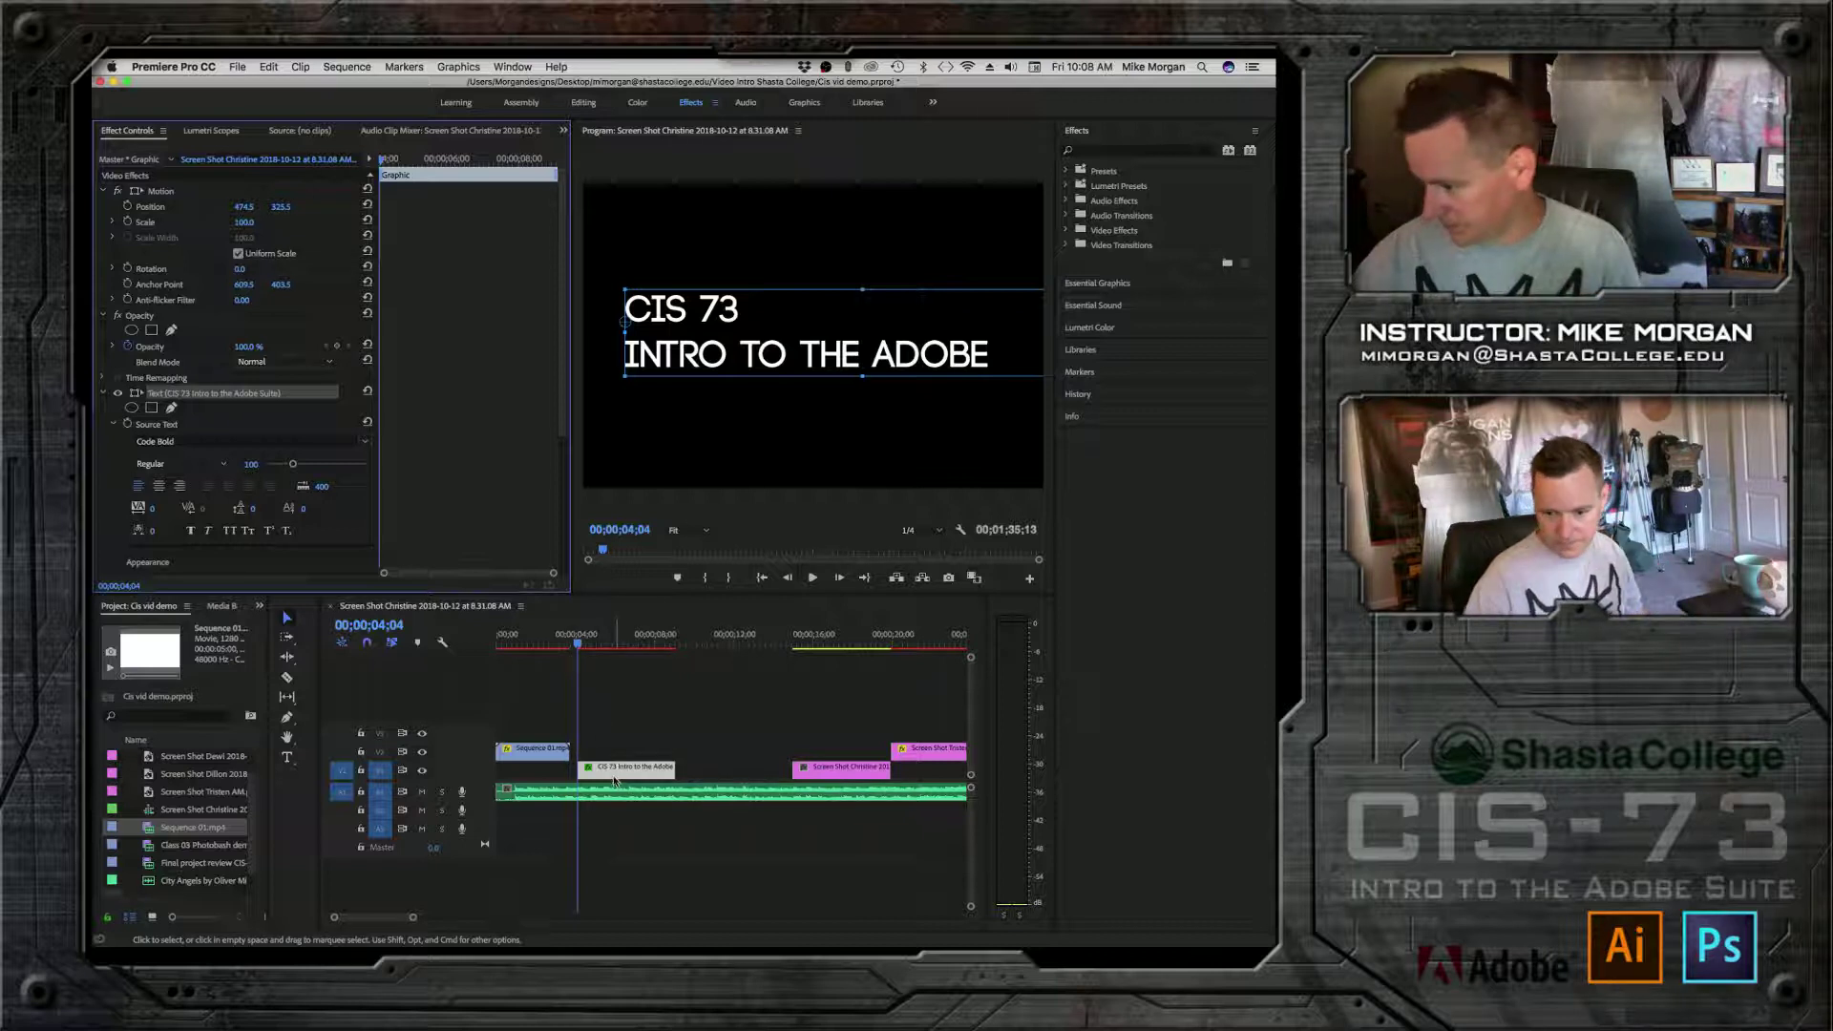
Step: Move the CIS 73 title clip slightly earlier and ripple delete the gap beside it
{"action": "left_click_drag", "start_coordinate": [613, 781], "coordinate": [605, 781]}
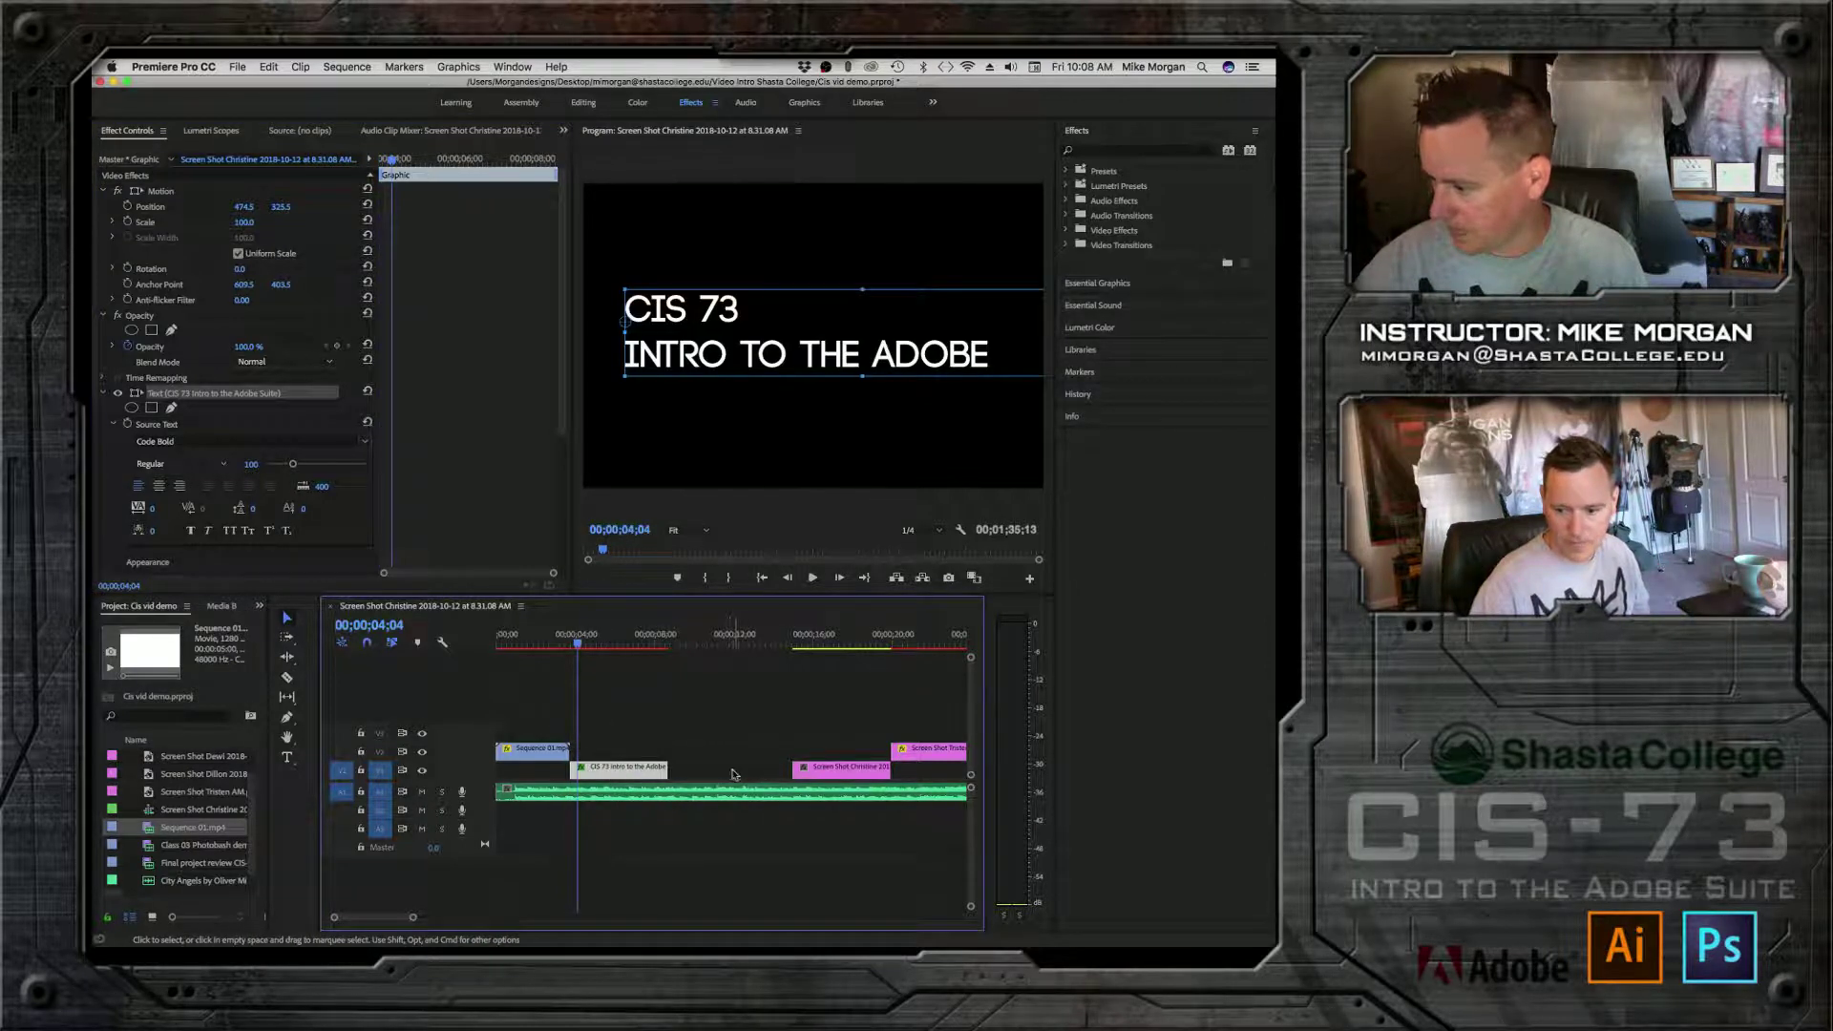
{"action": "right_click", "coordinate": [724, 778]}
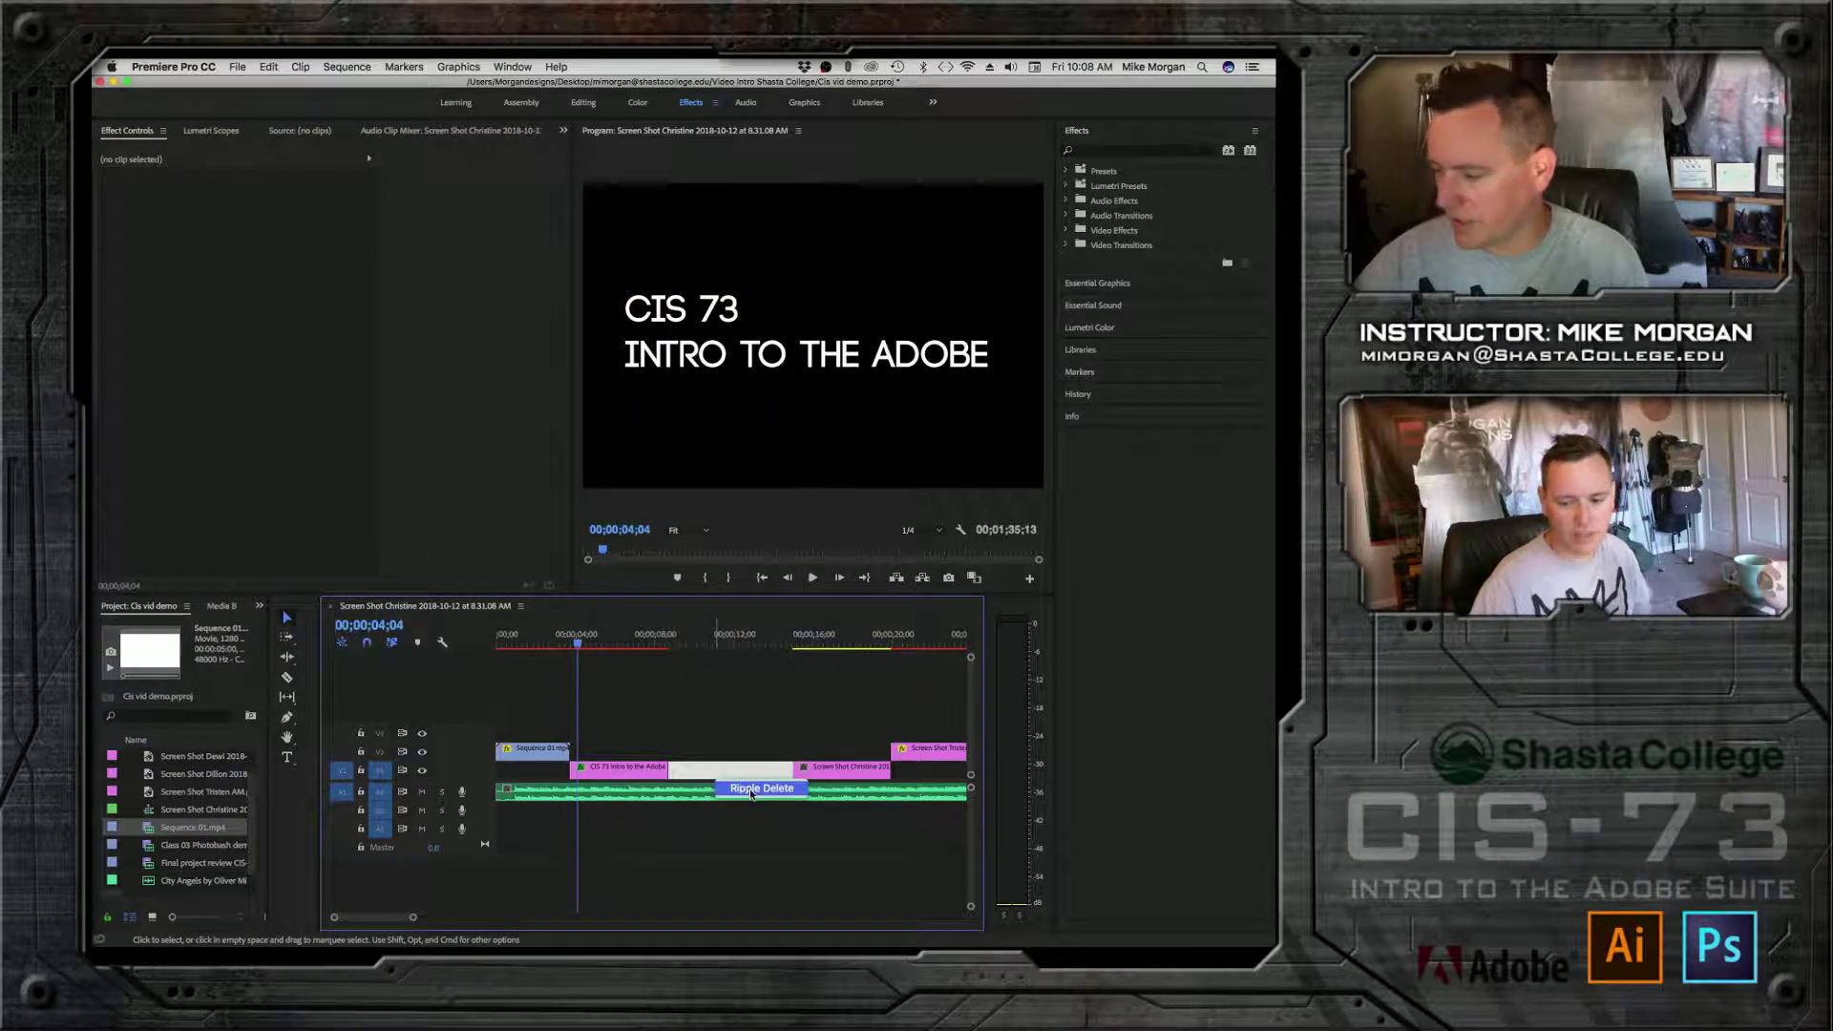
{"action": "left_click", "coordinate": [751, 788]}
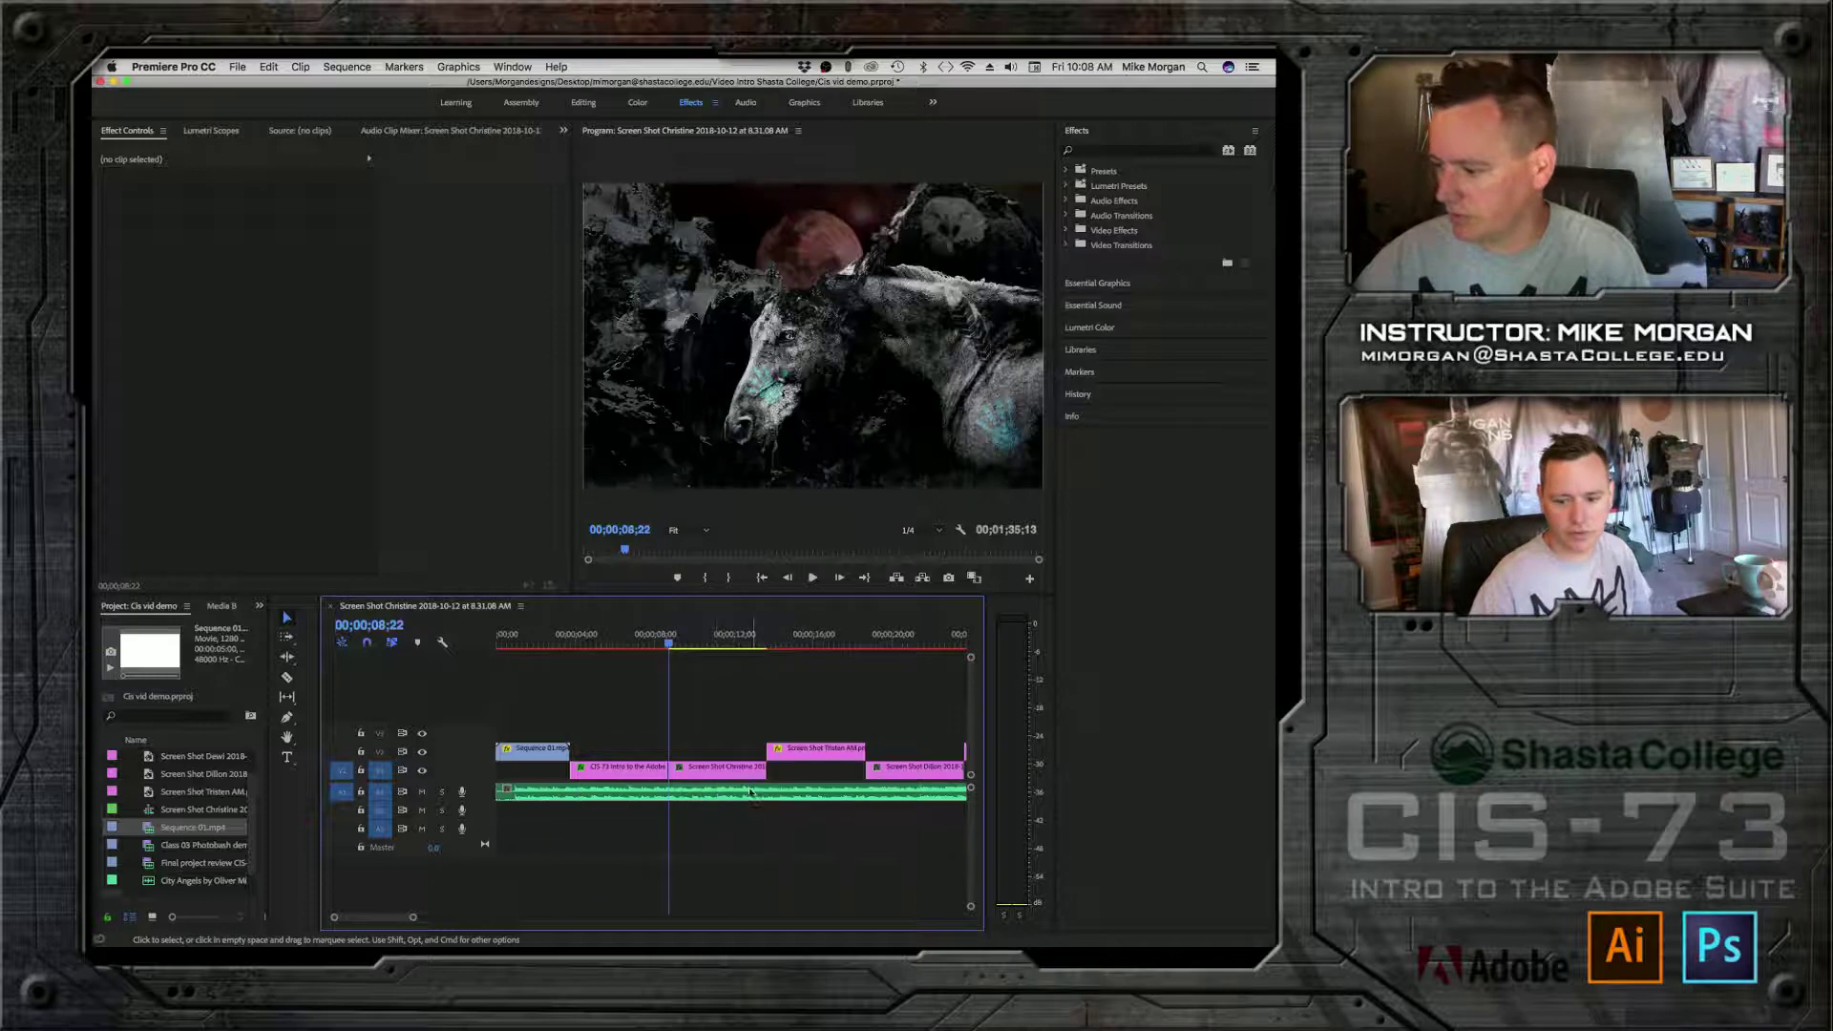
Step: Trim the title clip's end near 3 seconds, ripple delete the new gap, and preview
{"action": "left_click", "coordinate": [560, 644]}
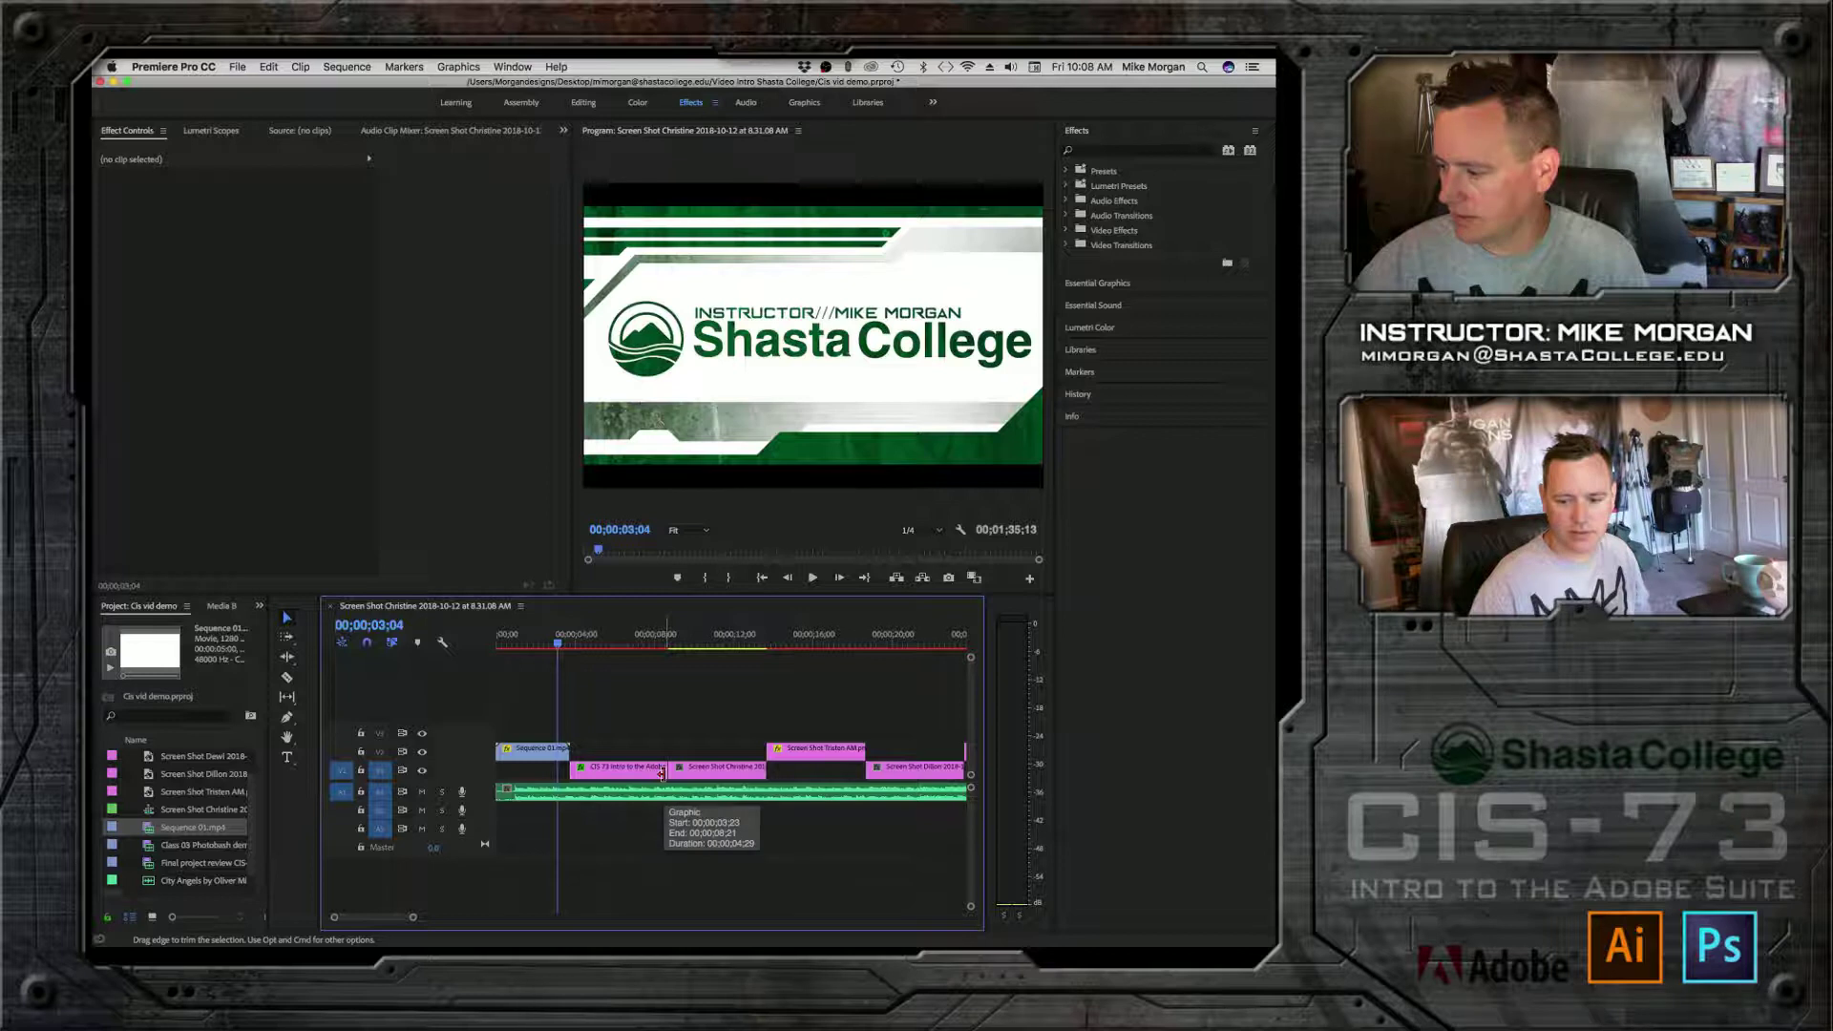
{"action": "left_click_drag", "start_coordinate": [662, 774], "coordinate": [649, 770]}
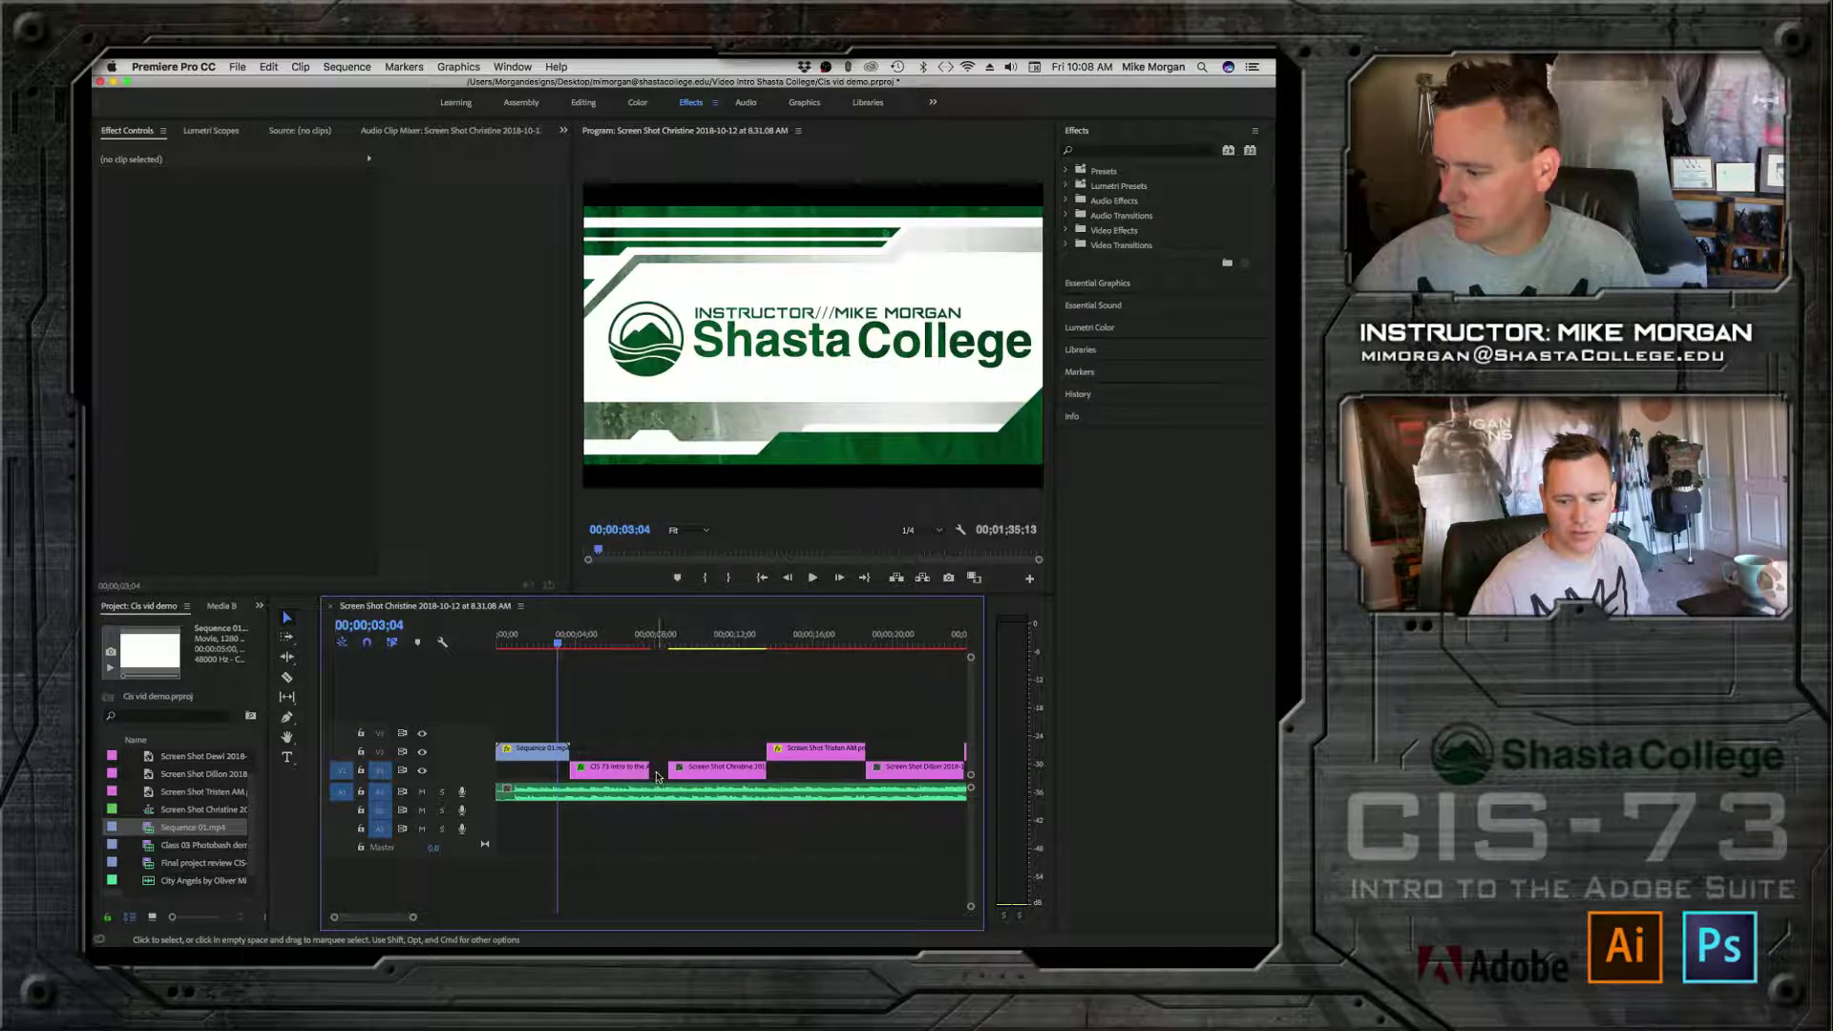
{"action": "right_click", "coordinate": [657, 775]}
{"action": "left_click", "coordinate": [705, 787]}
{"action": "left_click", "coordinate": [650, 641]}
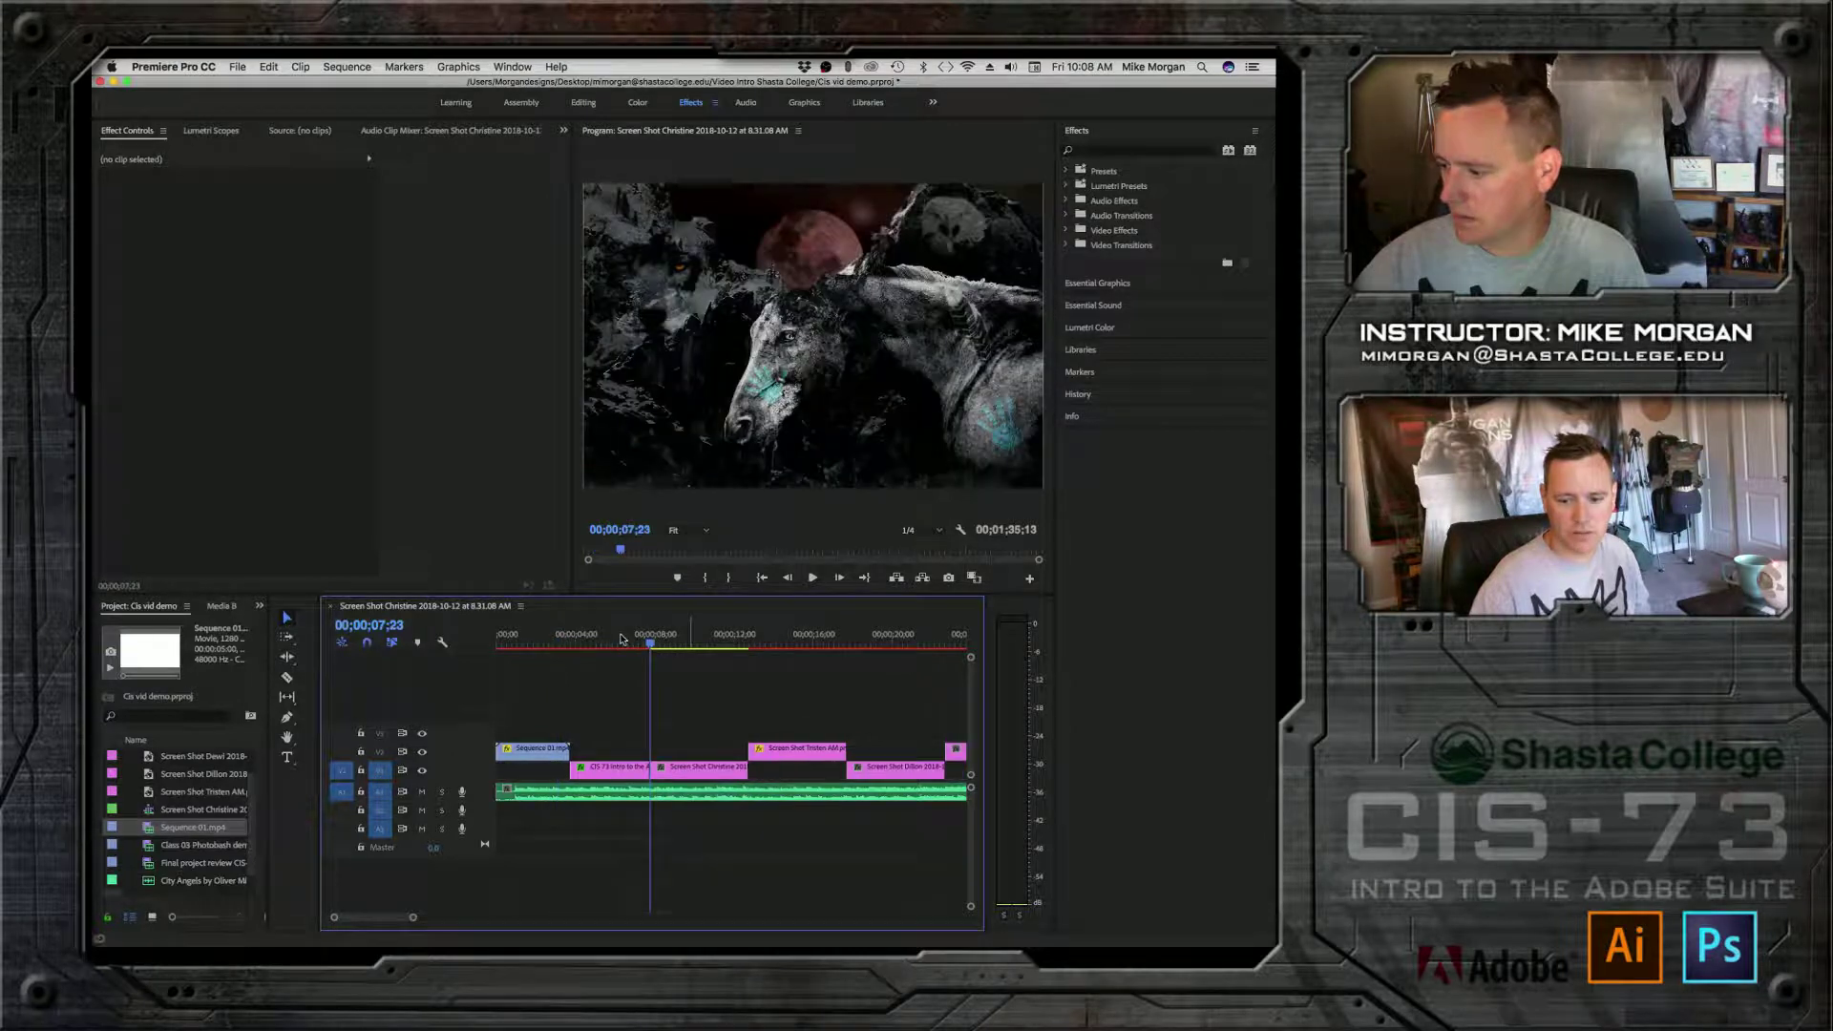
{"action": "left_click_drag", "start_coordinate": [607, 641], "coordinate": [563, 641]}
{"action": "key", "text": "space"}
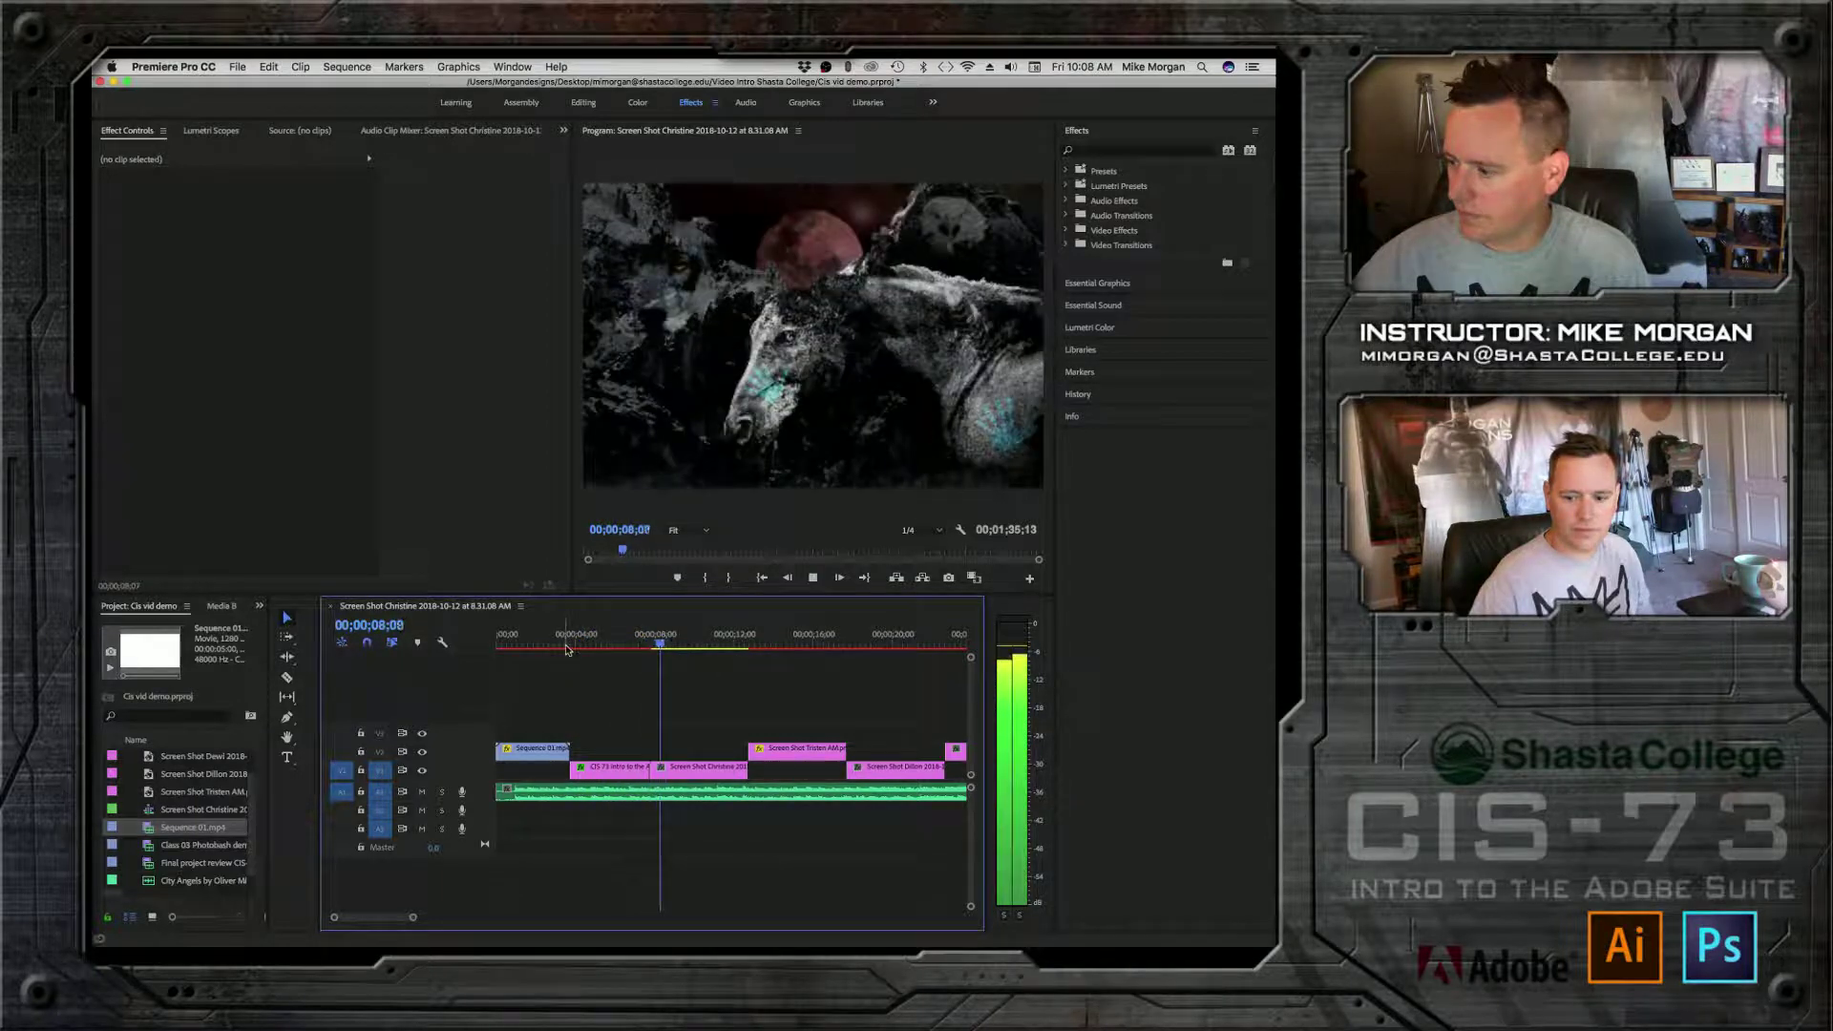
{"action": "key", "text": "space"}
Step: Break the title text so SUITE starts a new line and remove its leading space
{"action": "left_click", "coordinate": [601, 767]}
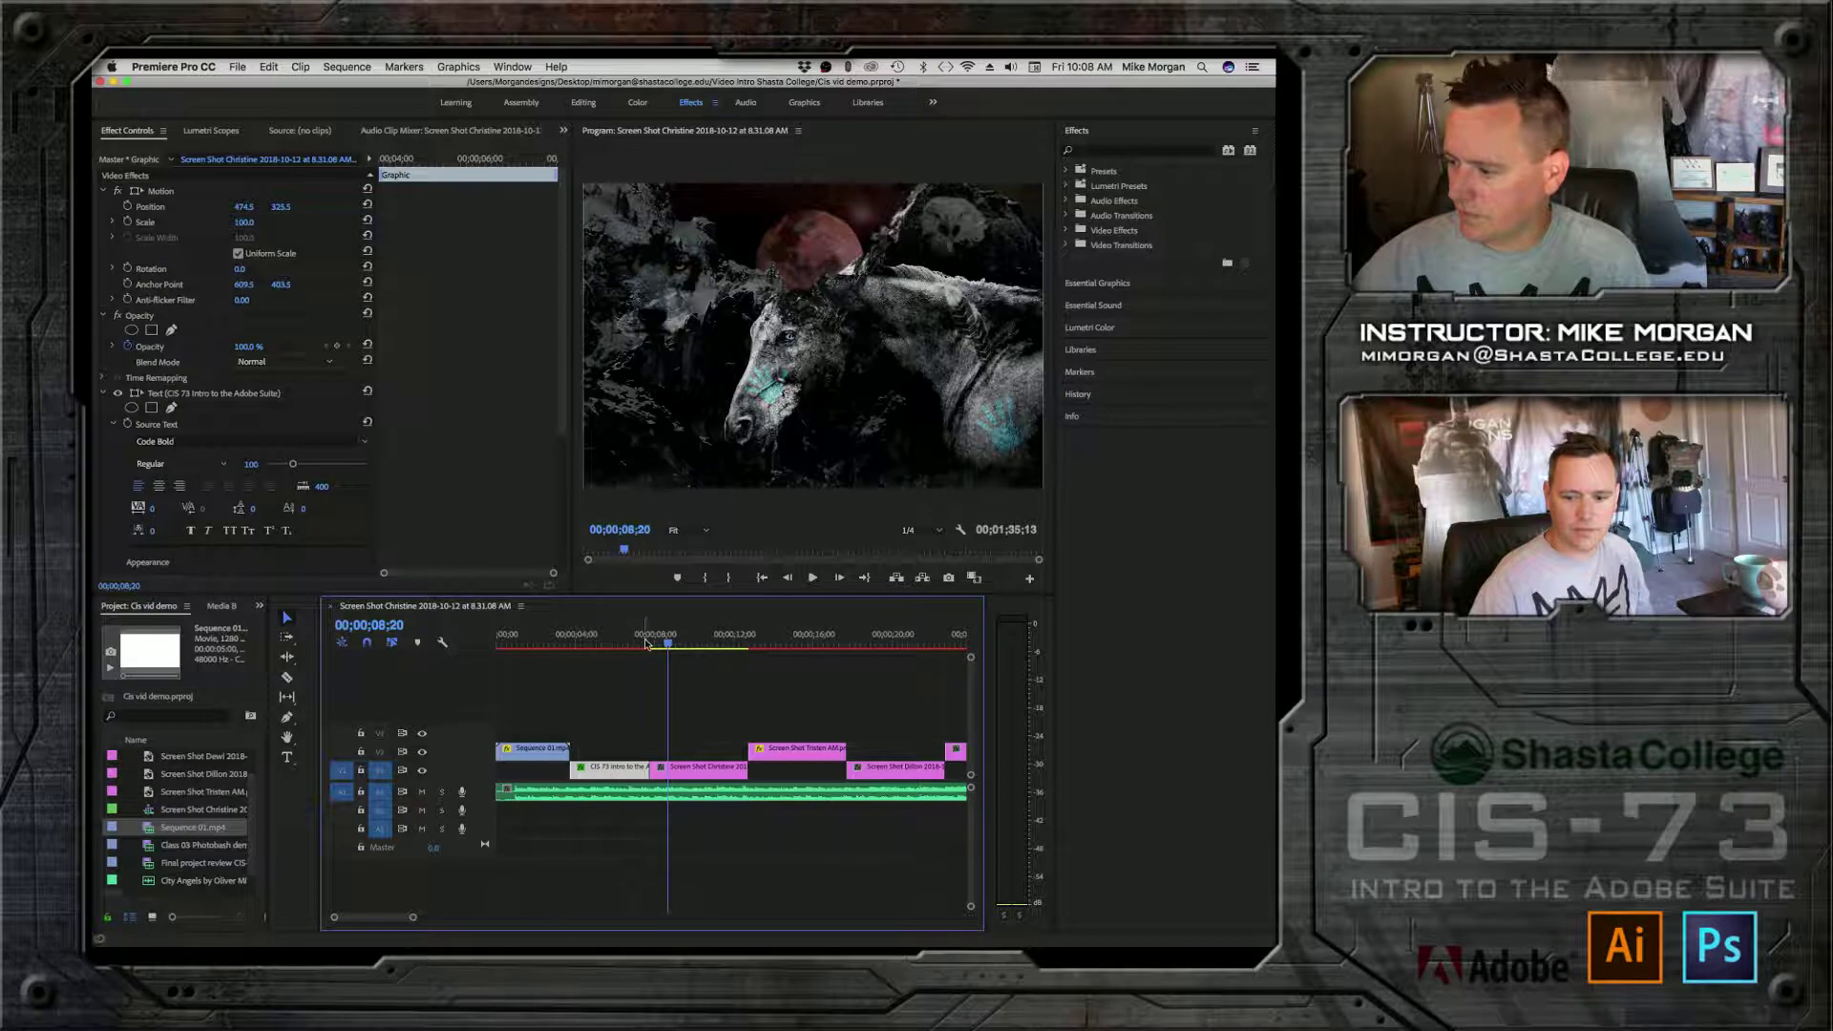
{"action": "left_click_drag", "start_coordinate": [667, 646], "coordinate": [615, 644]}
{"action": "left_click", "coordinate": [683, 358]}
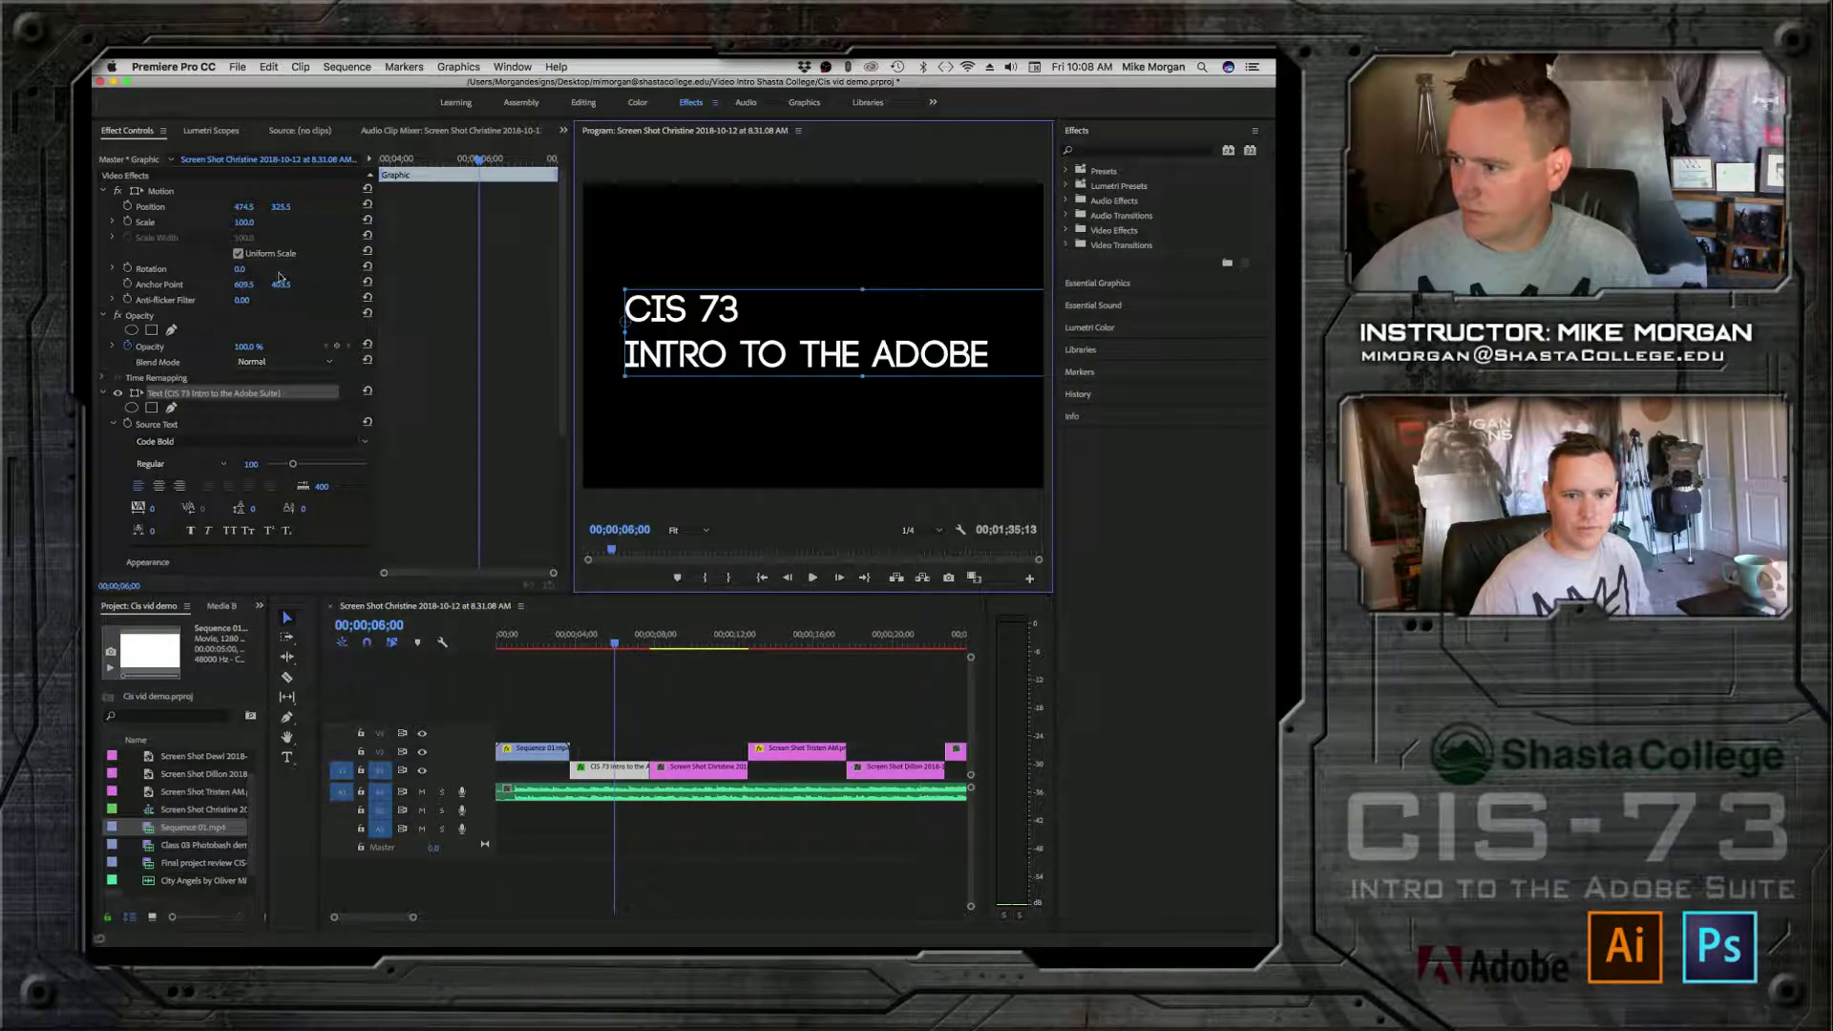
{"action": "left_click", "coordinate": [295, 756]}
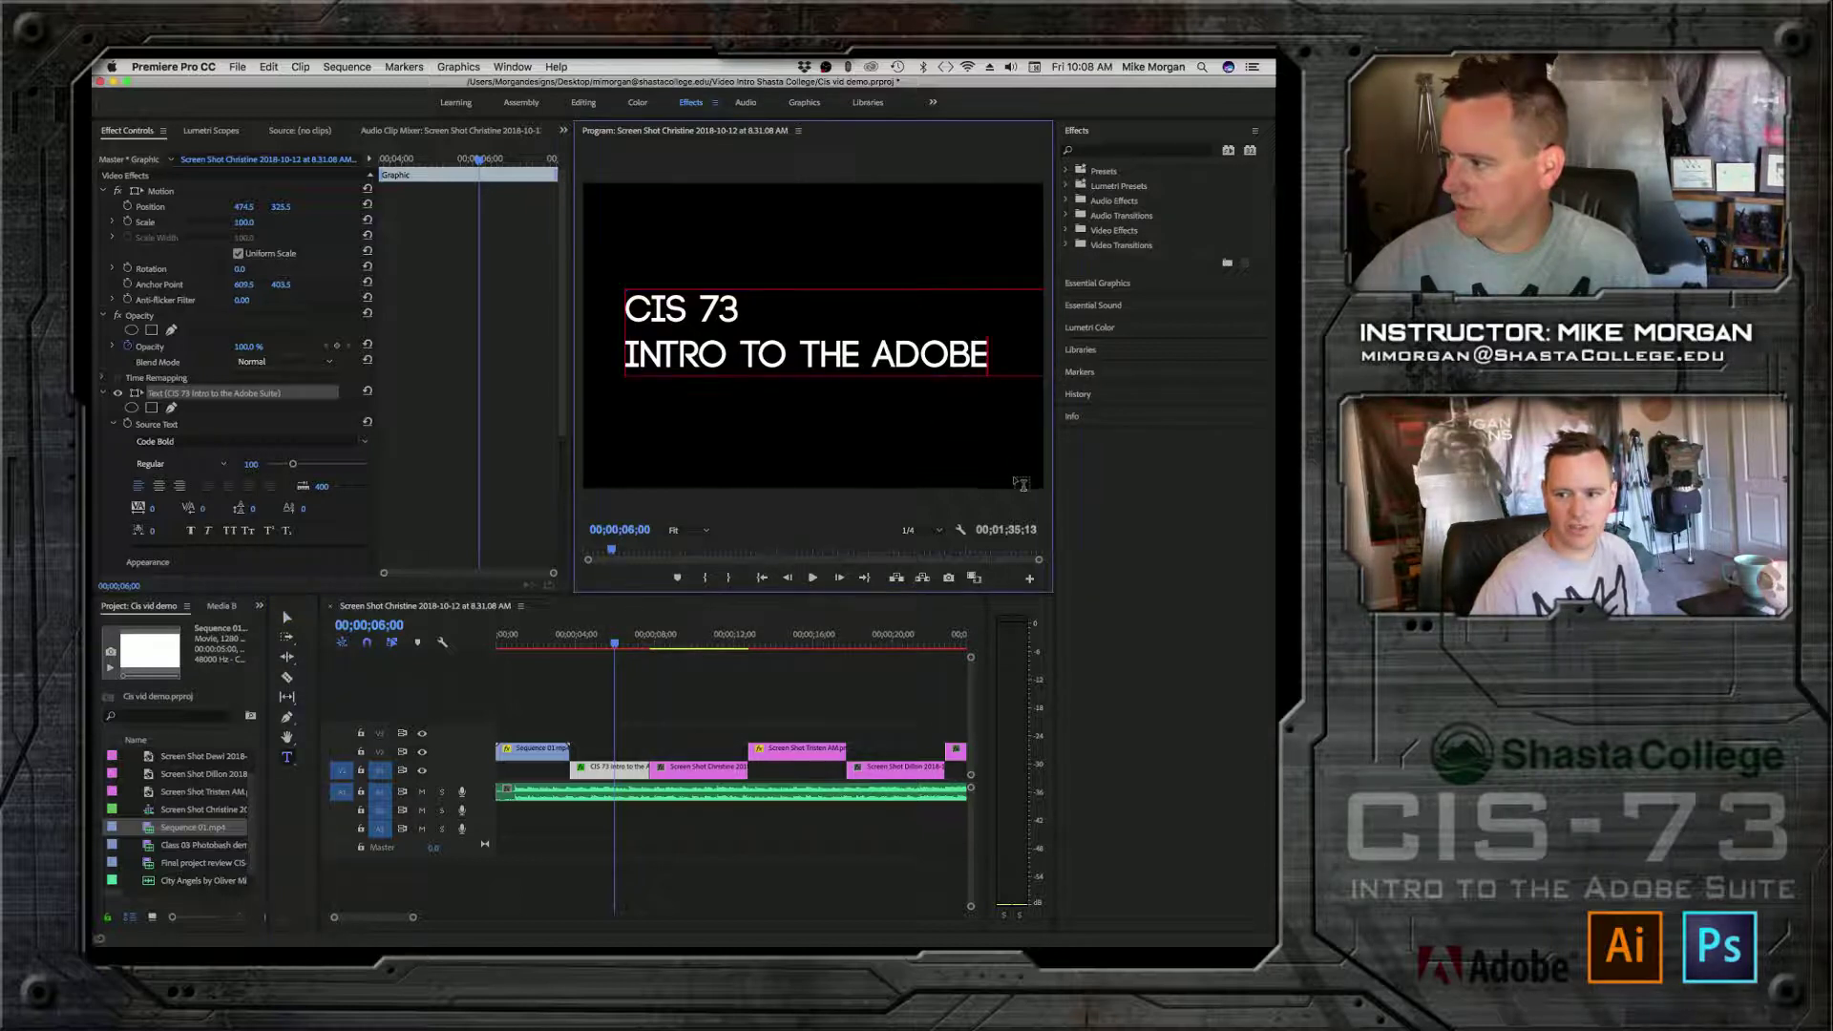
{"action": "key", "text": "Return"}
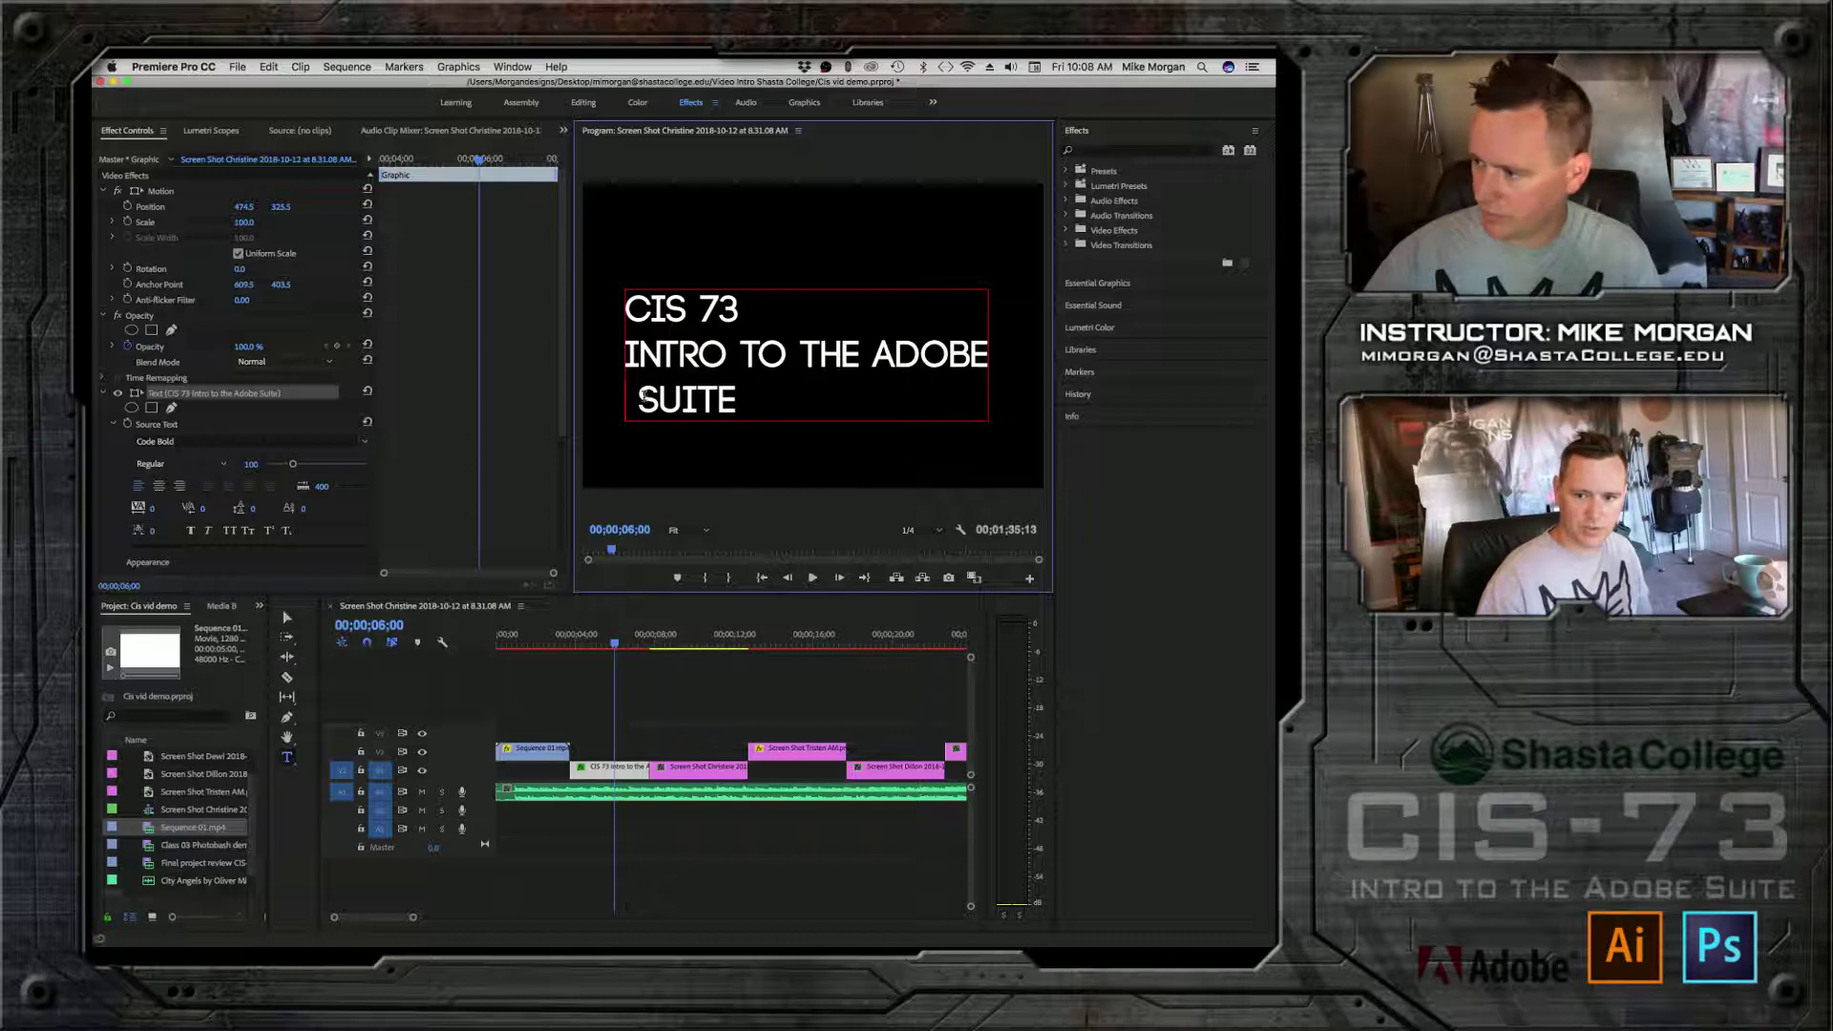
{"action": "left_click_drag", "start_coordinate": [641, 399], "coordinate": [627, 401]}
{"action": "key", "text": "BackSpace"}
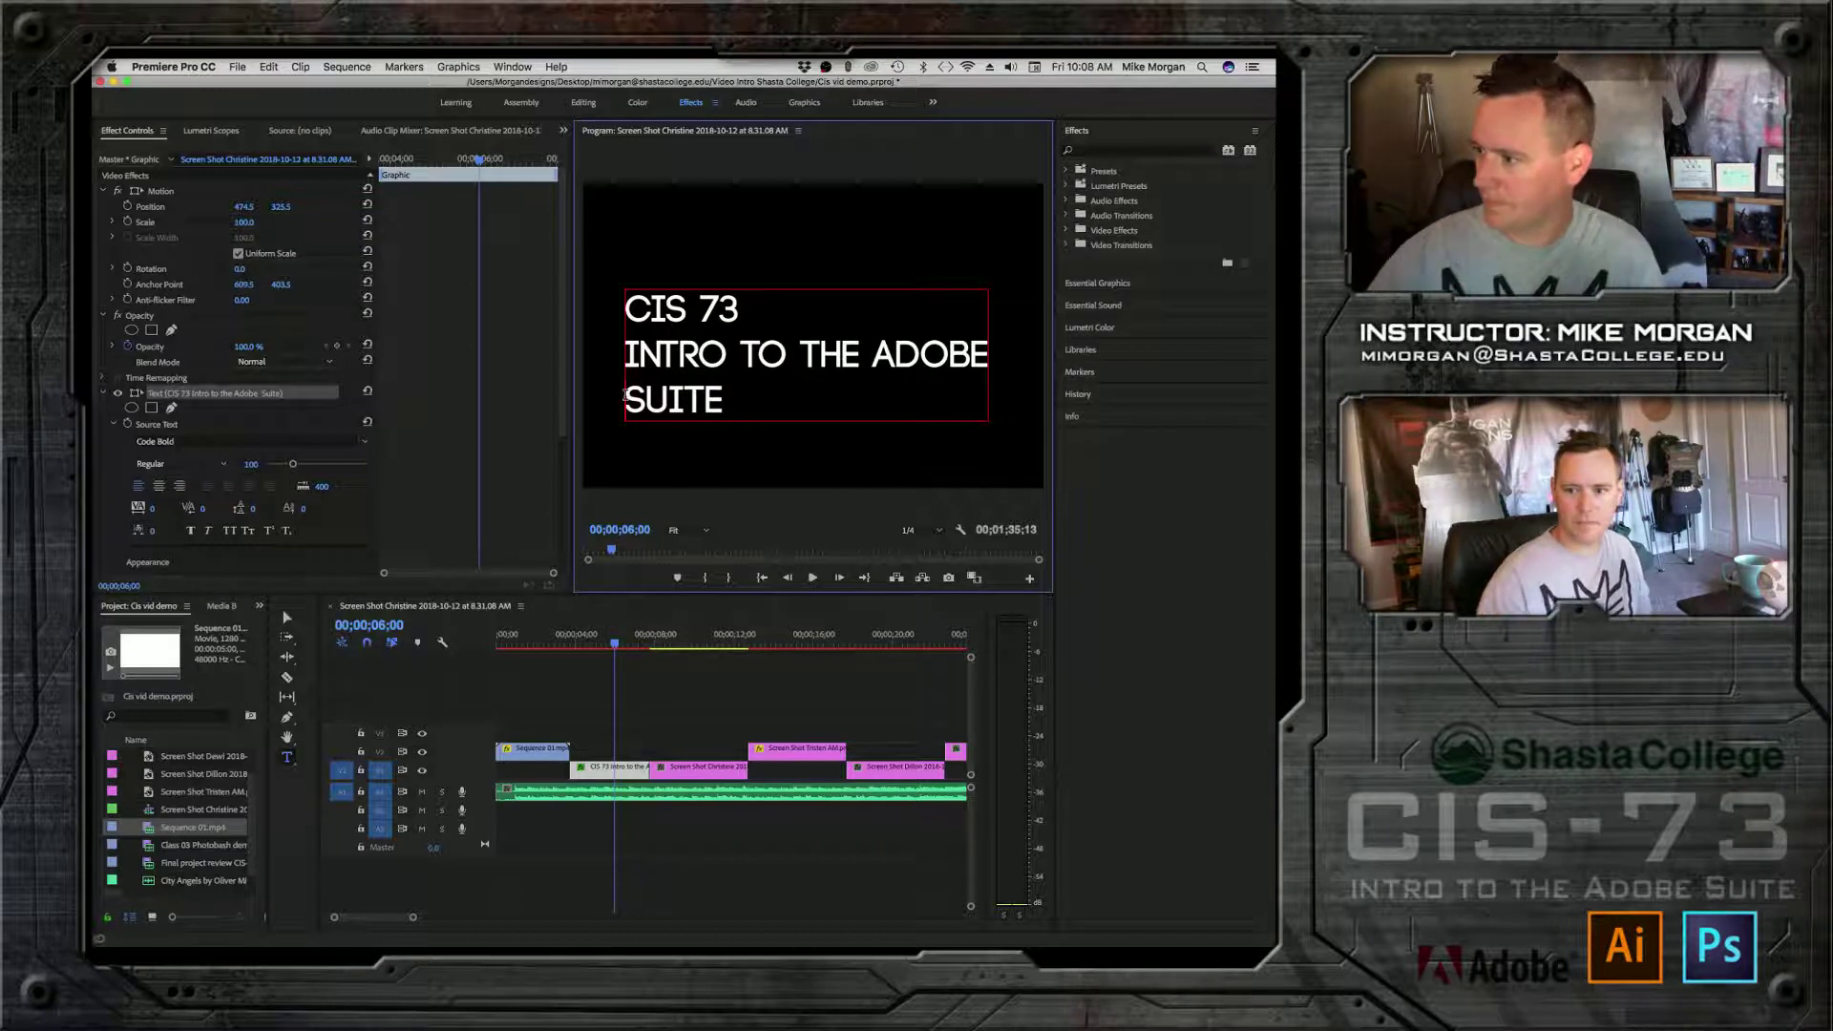
Step: Put ADOBE SUITE on its own line and shrink those lines to size 81
{"action": "left_click", "coordinate": [871, 356]}
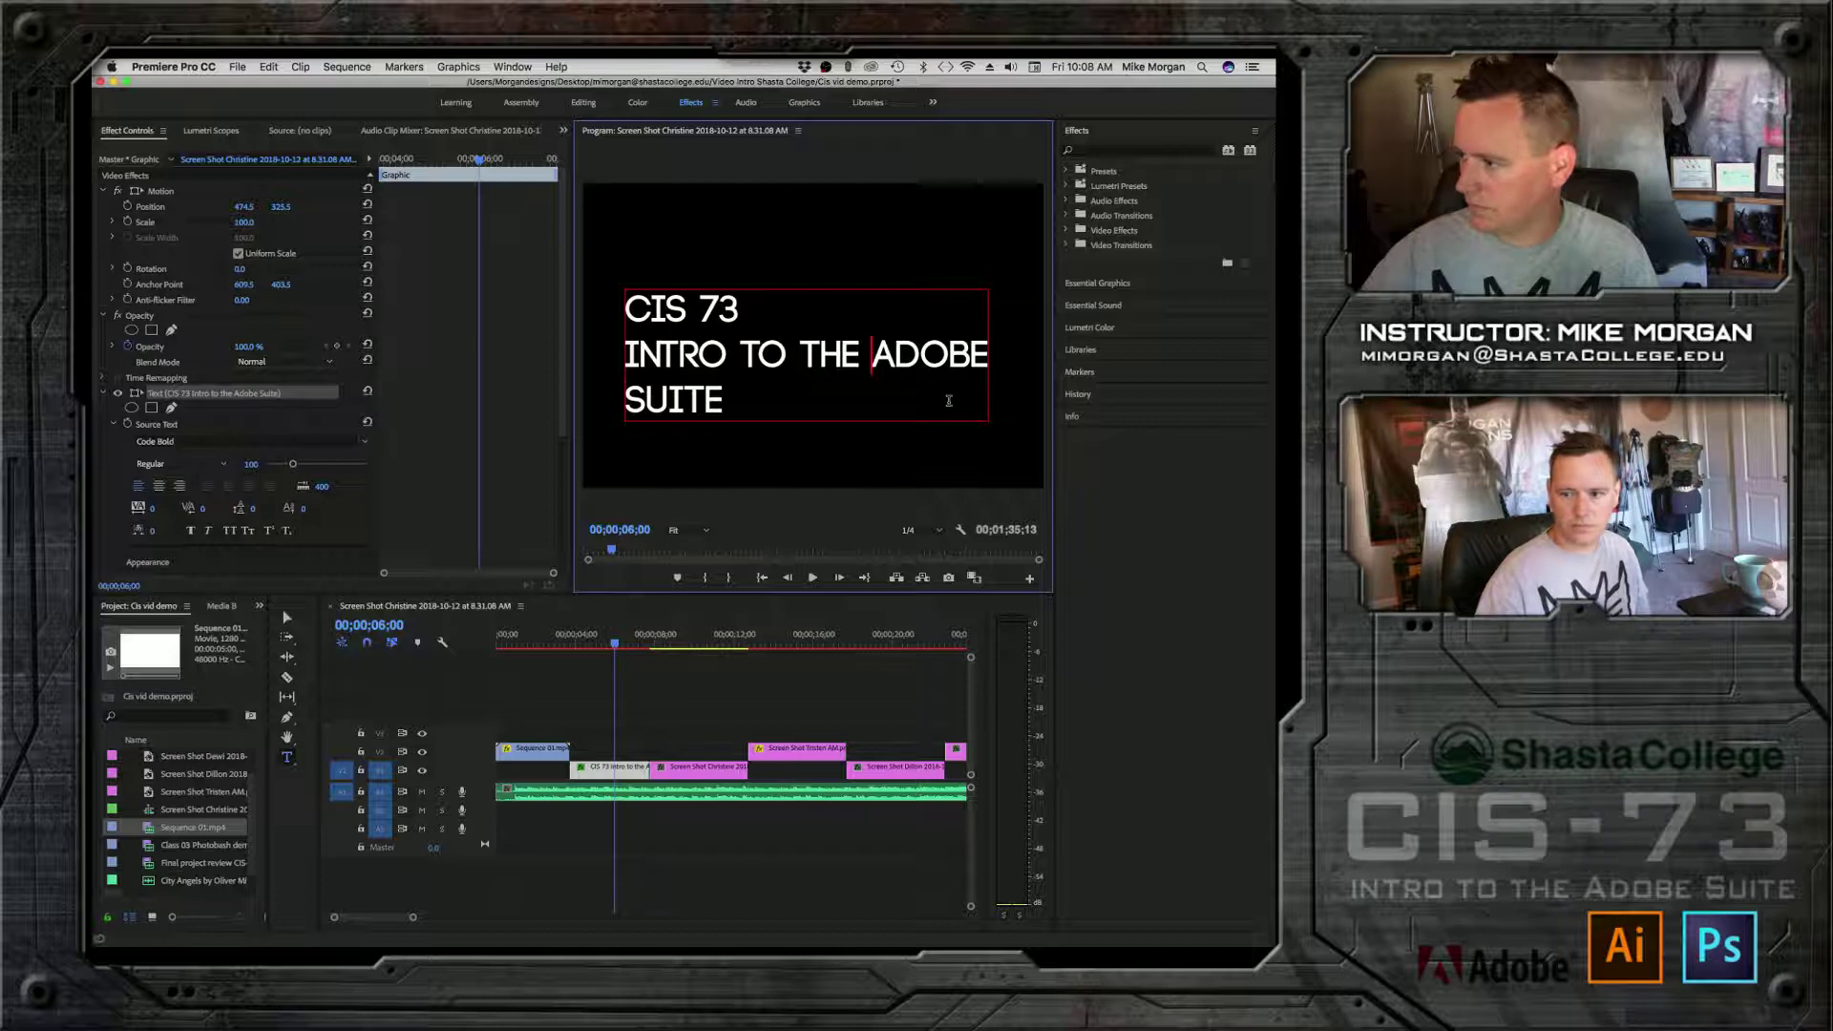
{"action": "key", "text": "Return"}
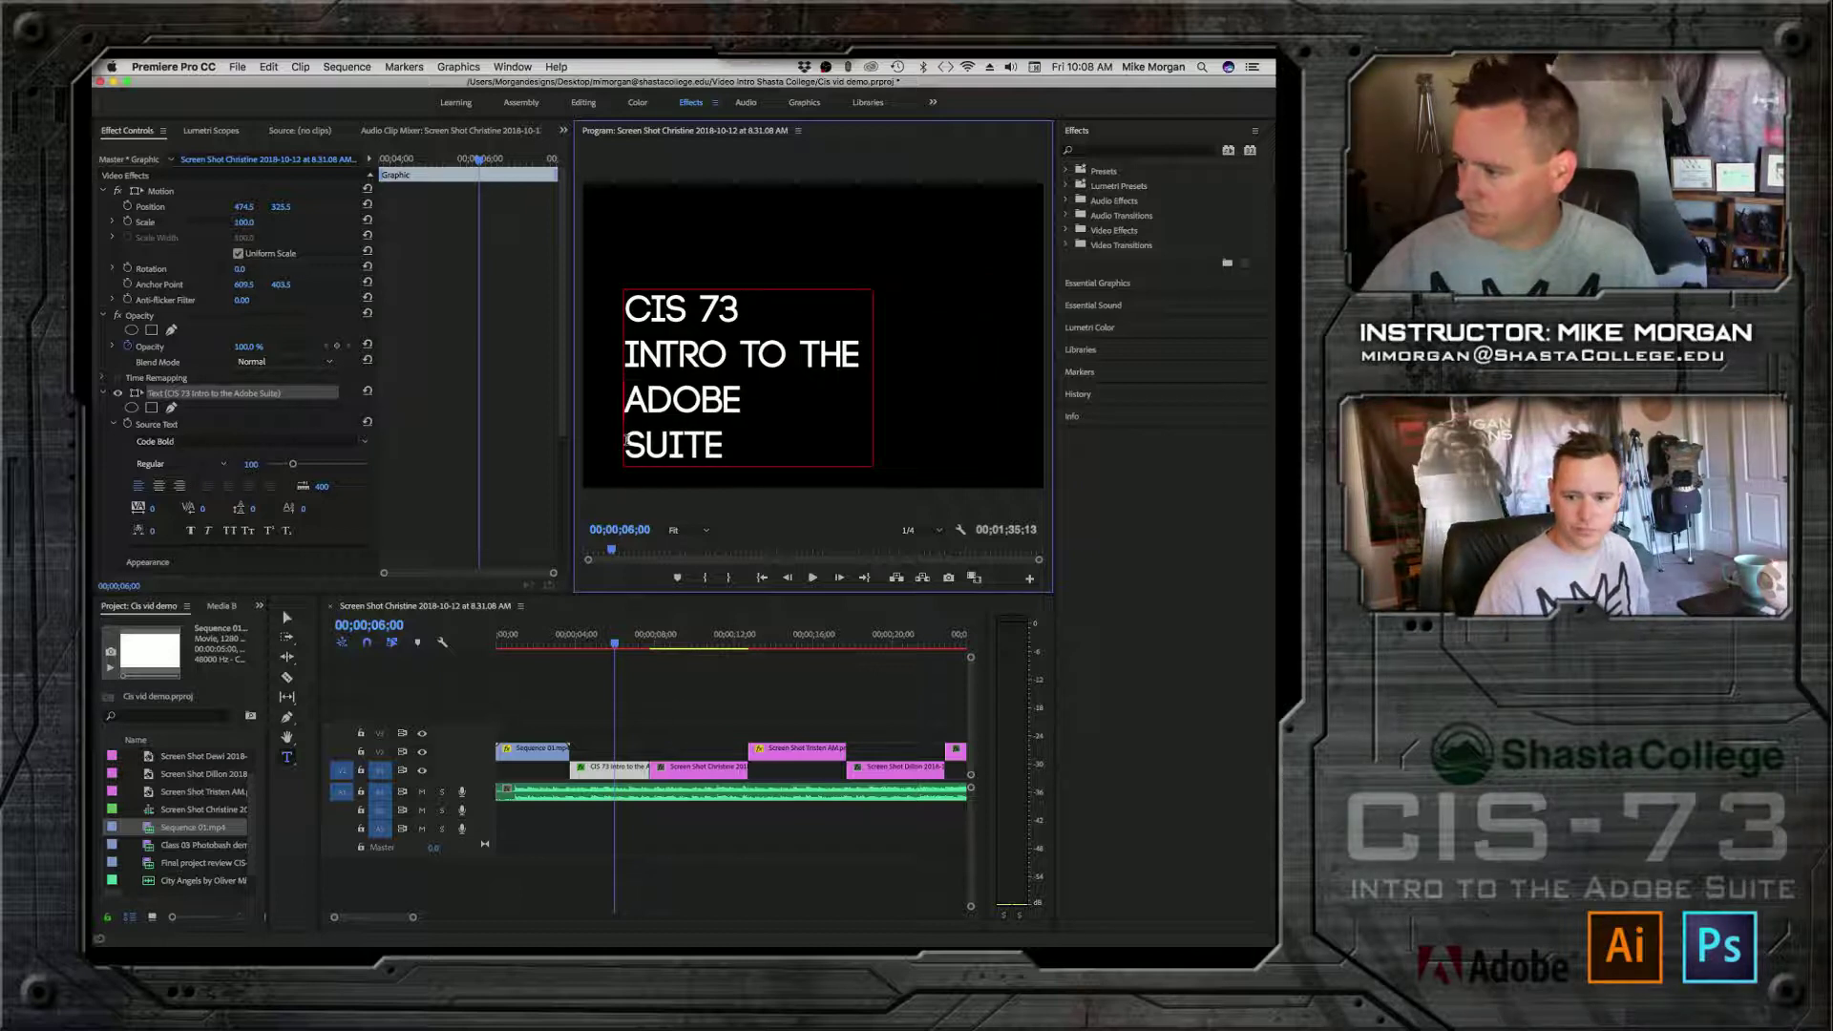
{"action": "key", "text": "BackSpace"}
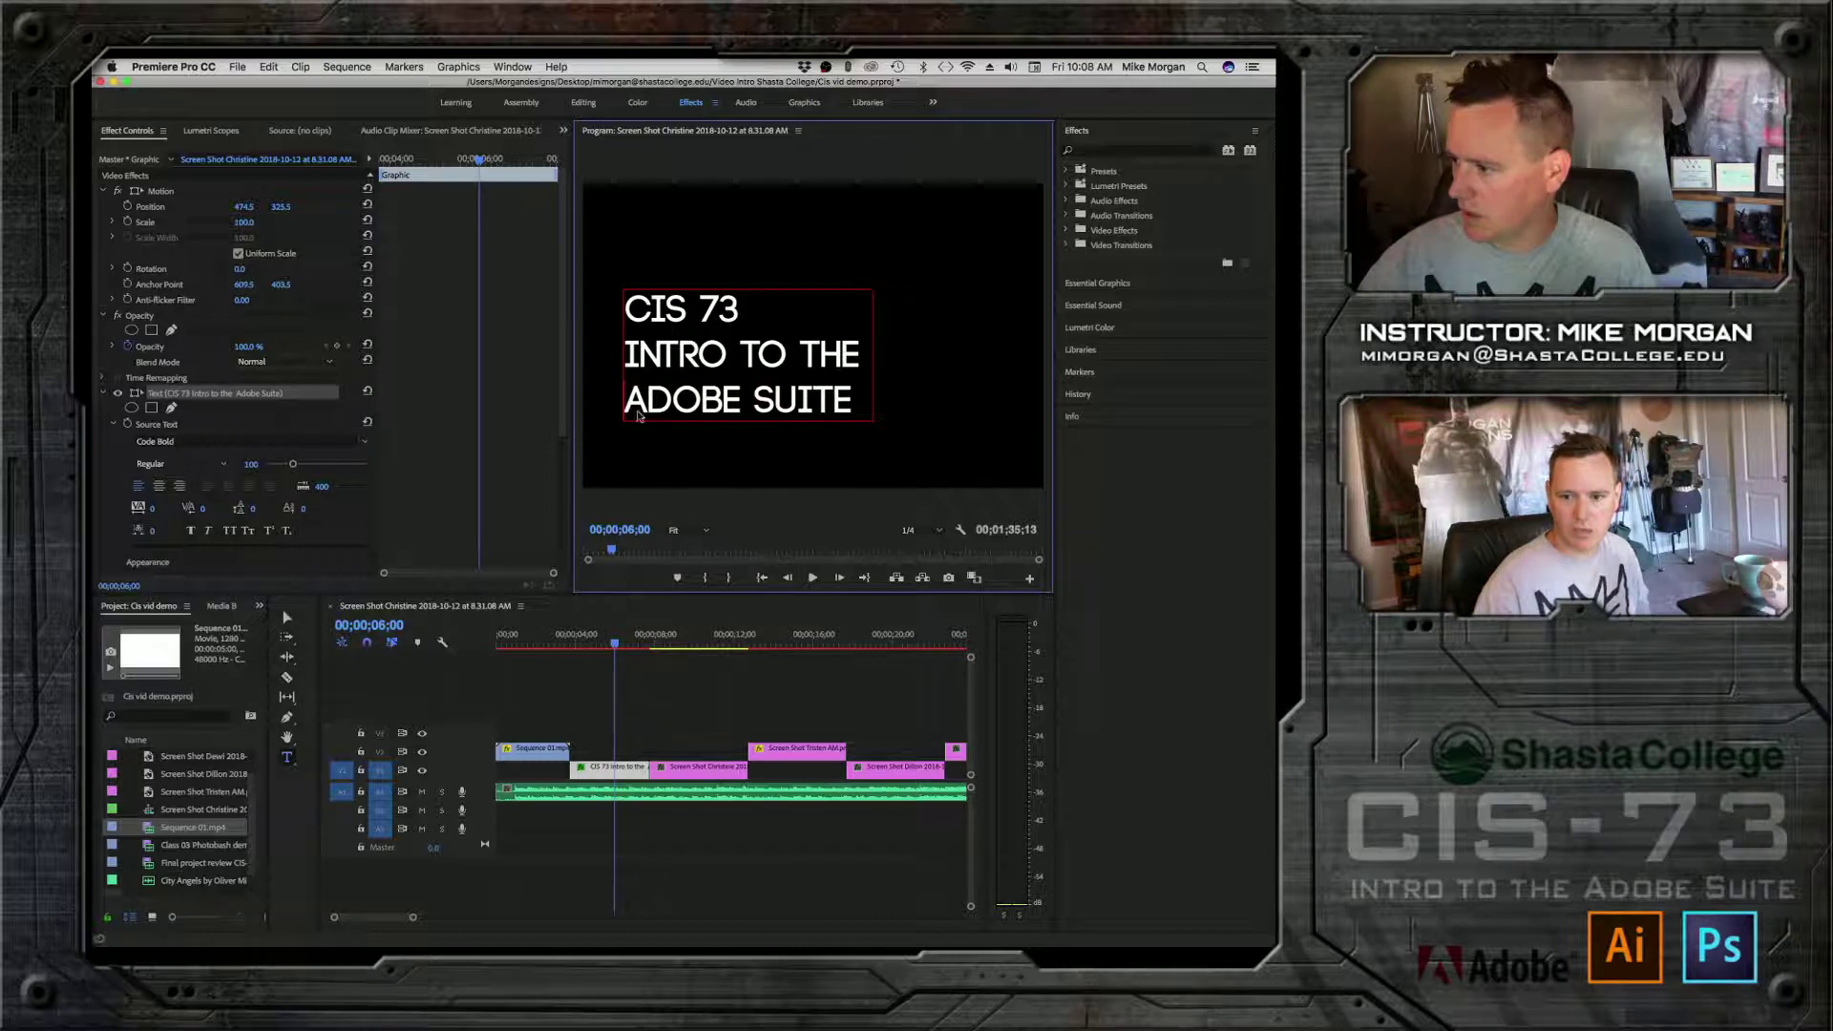
{"action": "key", "text": "BackSpace"}
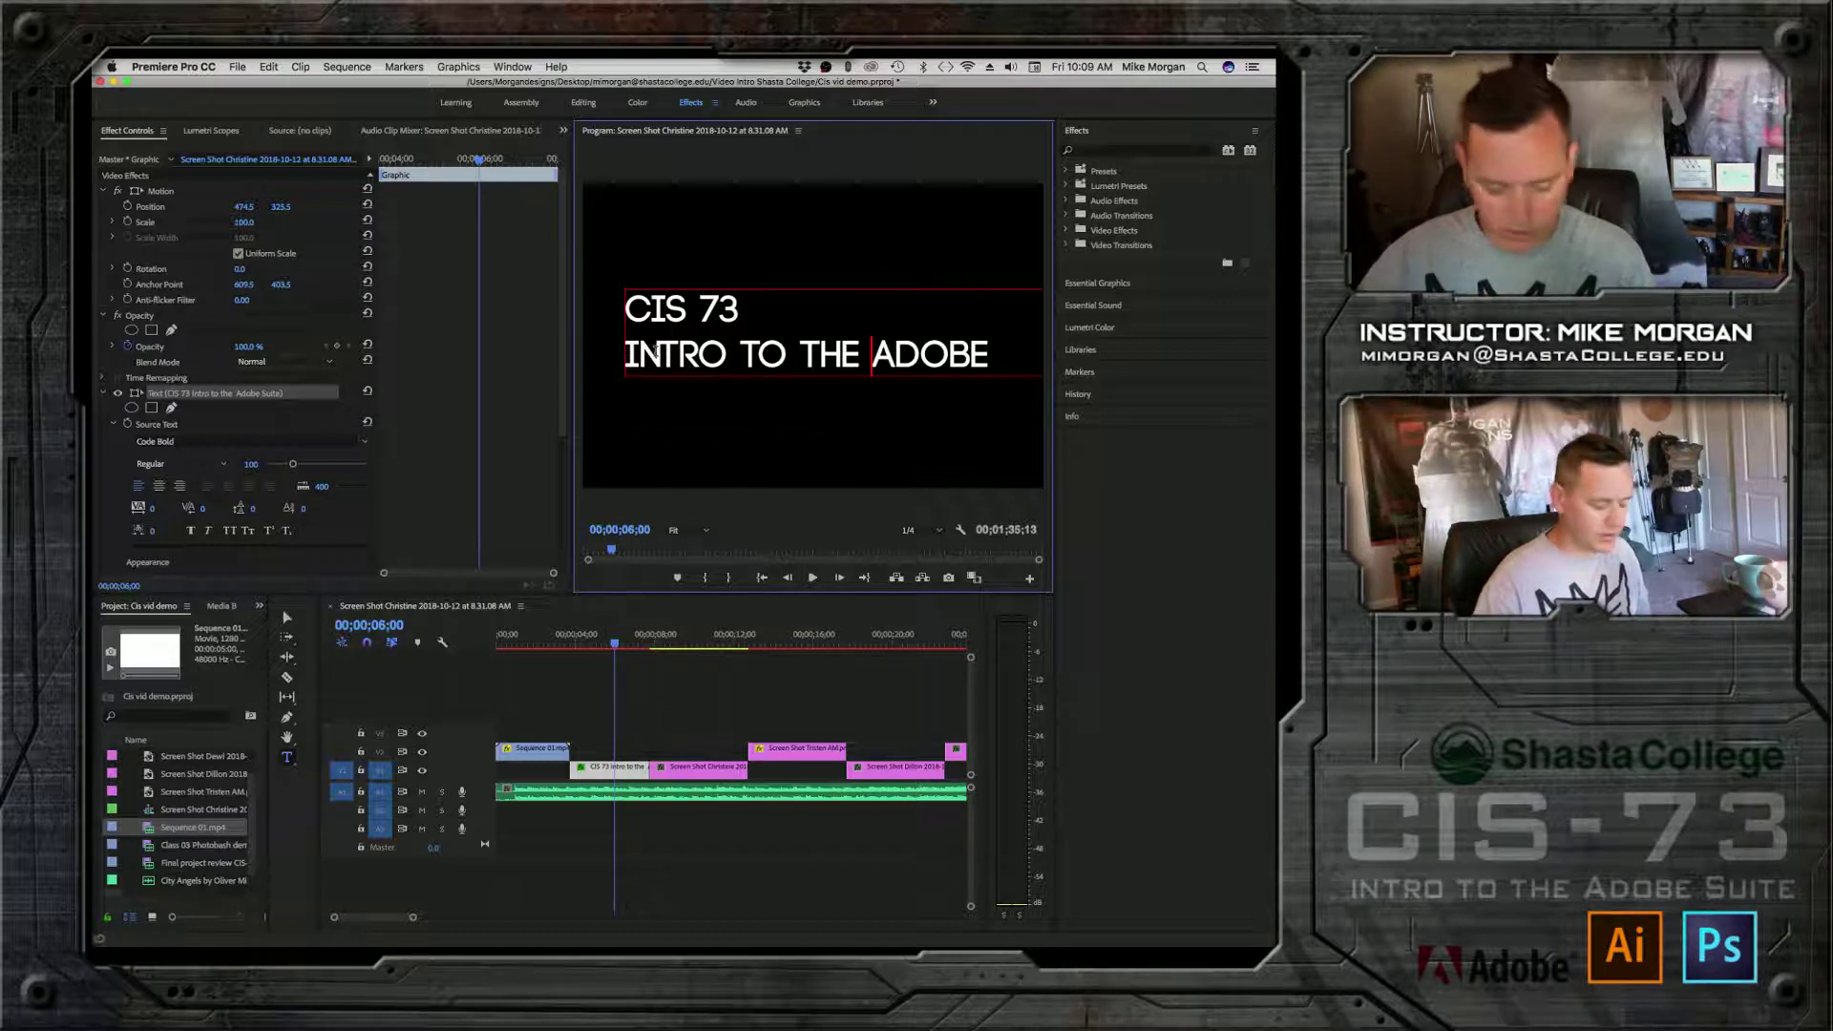
{"action": "key", "text": "Return"}
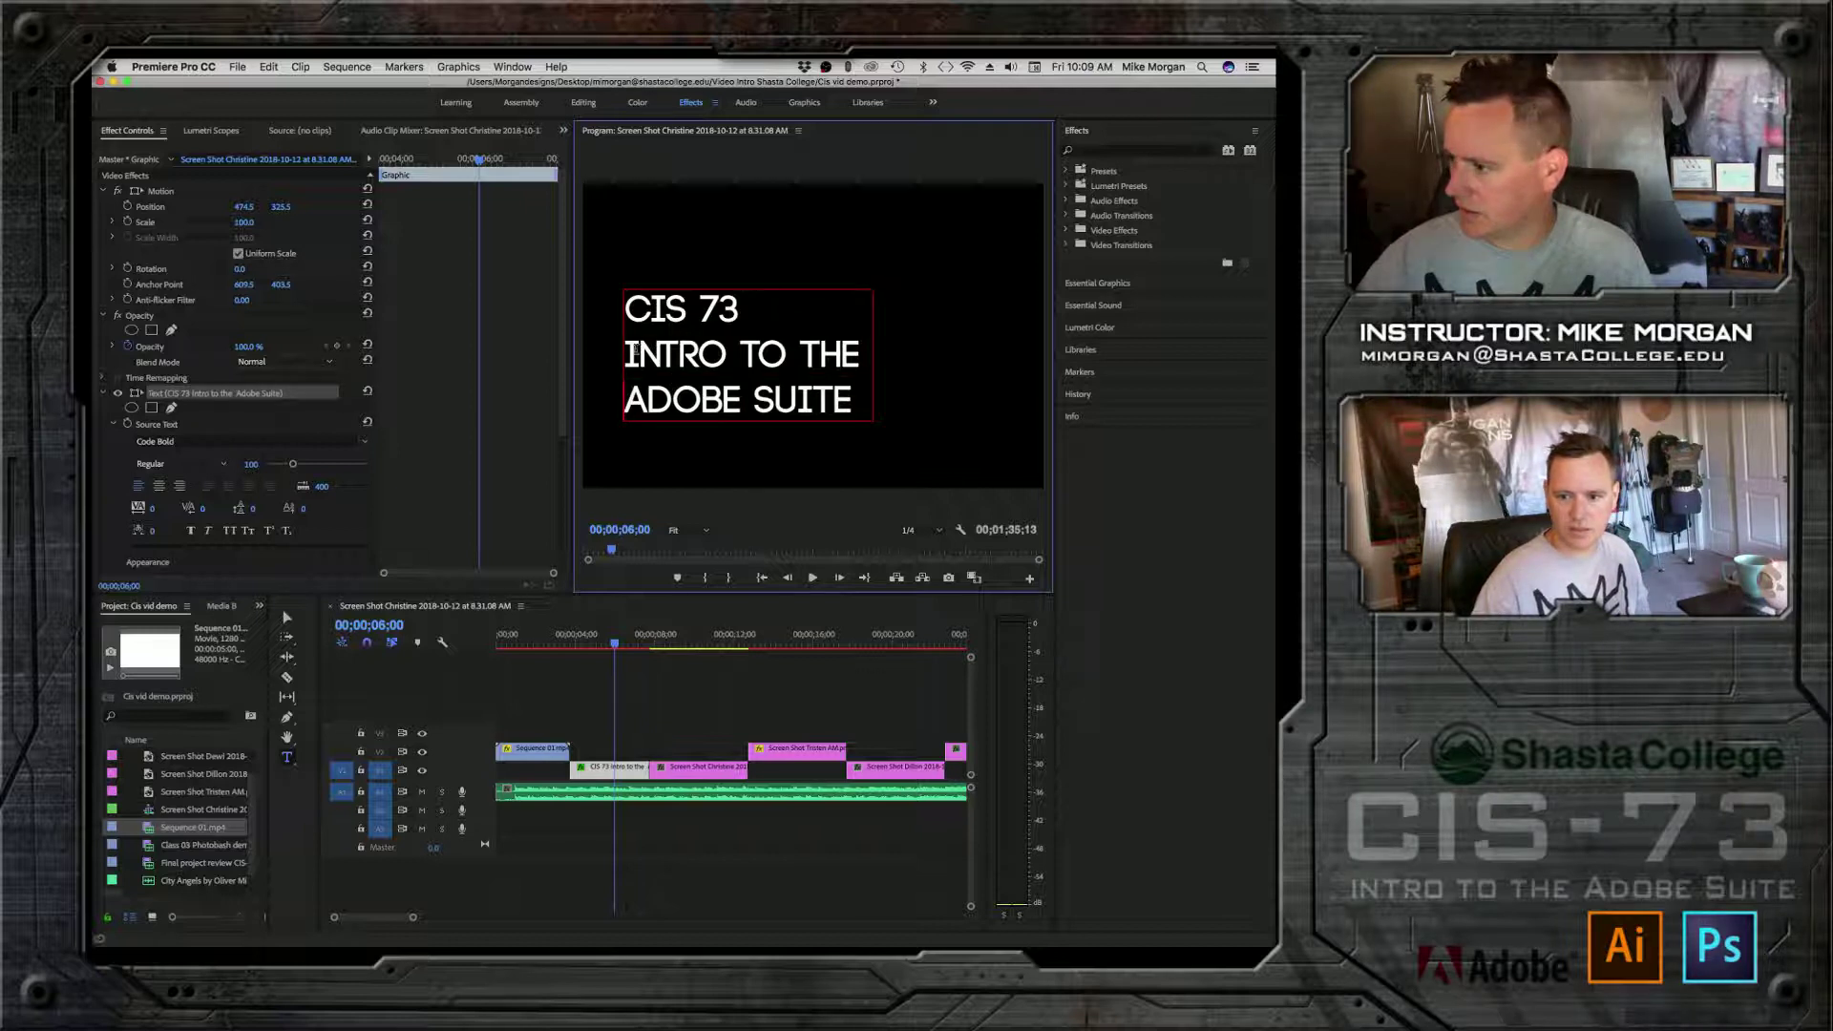
{"action": "left_click_drag", "start_coordinate": [626, 357], "coordinate": [868, 480]}
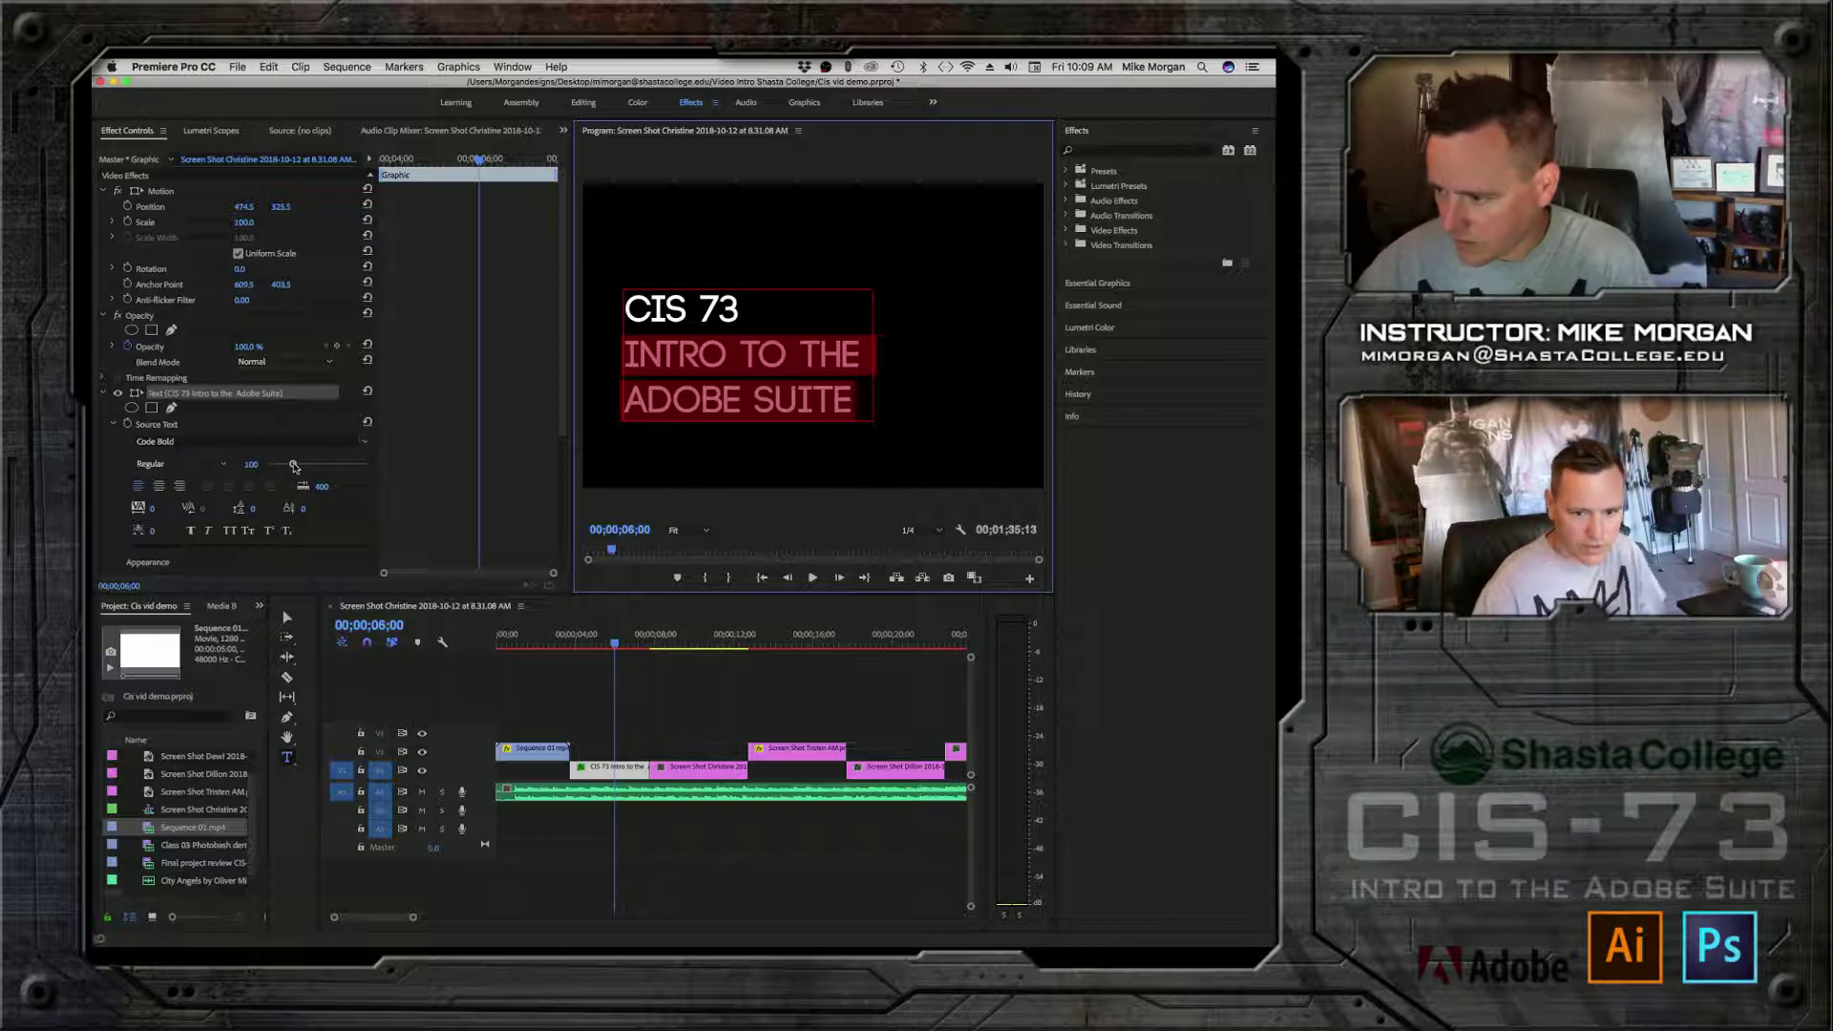
{"action": "left_click_drag", "start_coordinate": [293, 466], "coordinate": [288, 468]}
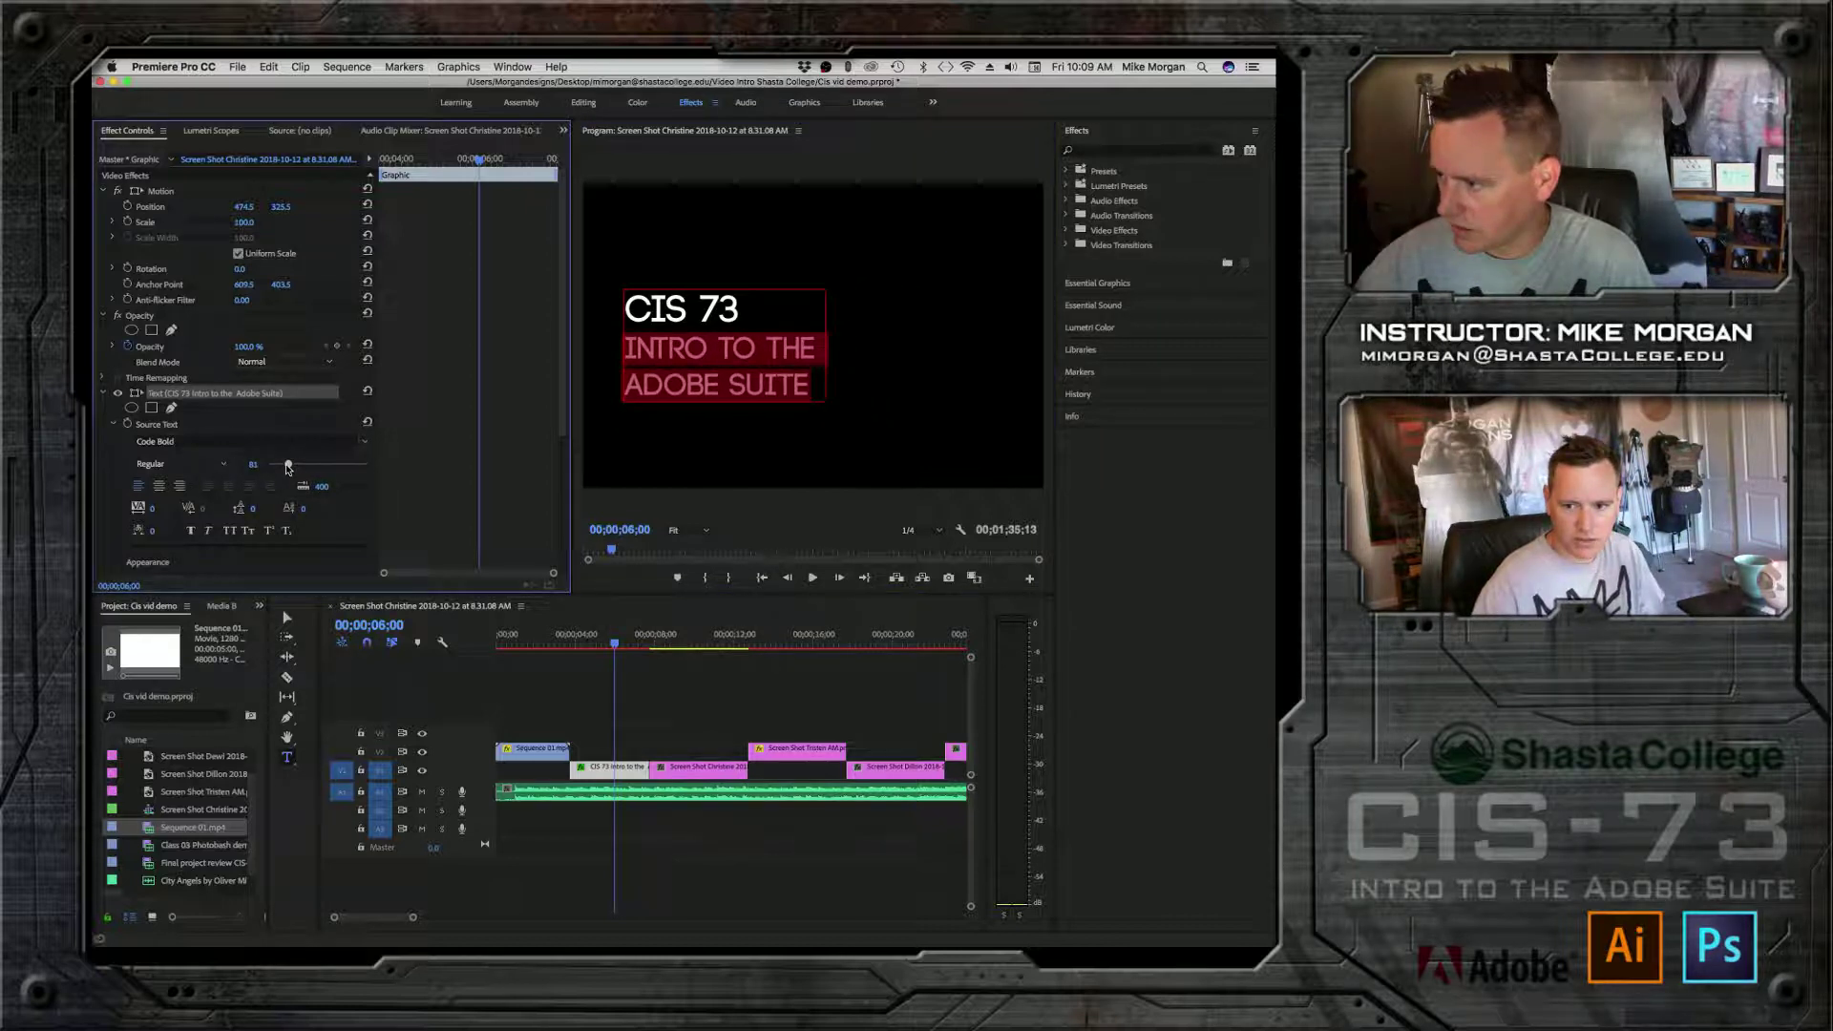
Step: Join INTRO TO THE ADOBE SUITE onto one line, drop the trailing space, and shrink it to 72
{"action": "left_click", "coordinate": [632, 388]}
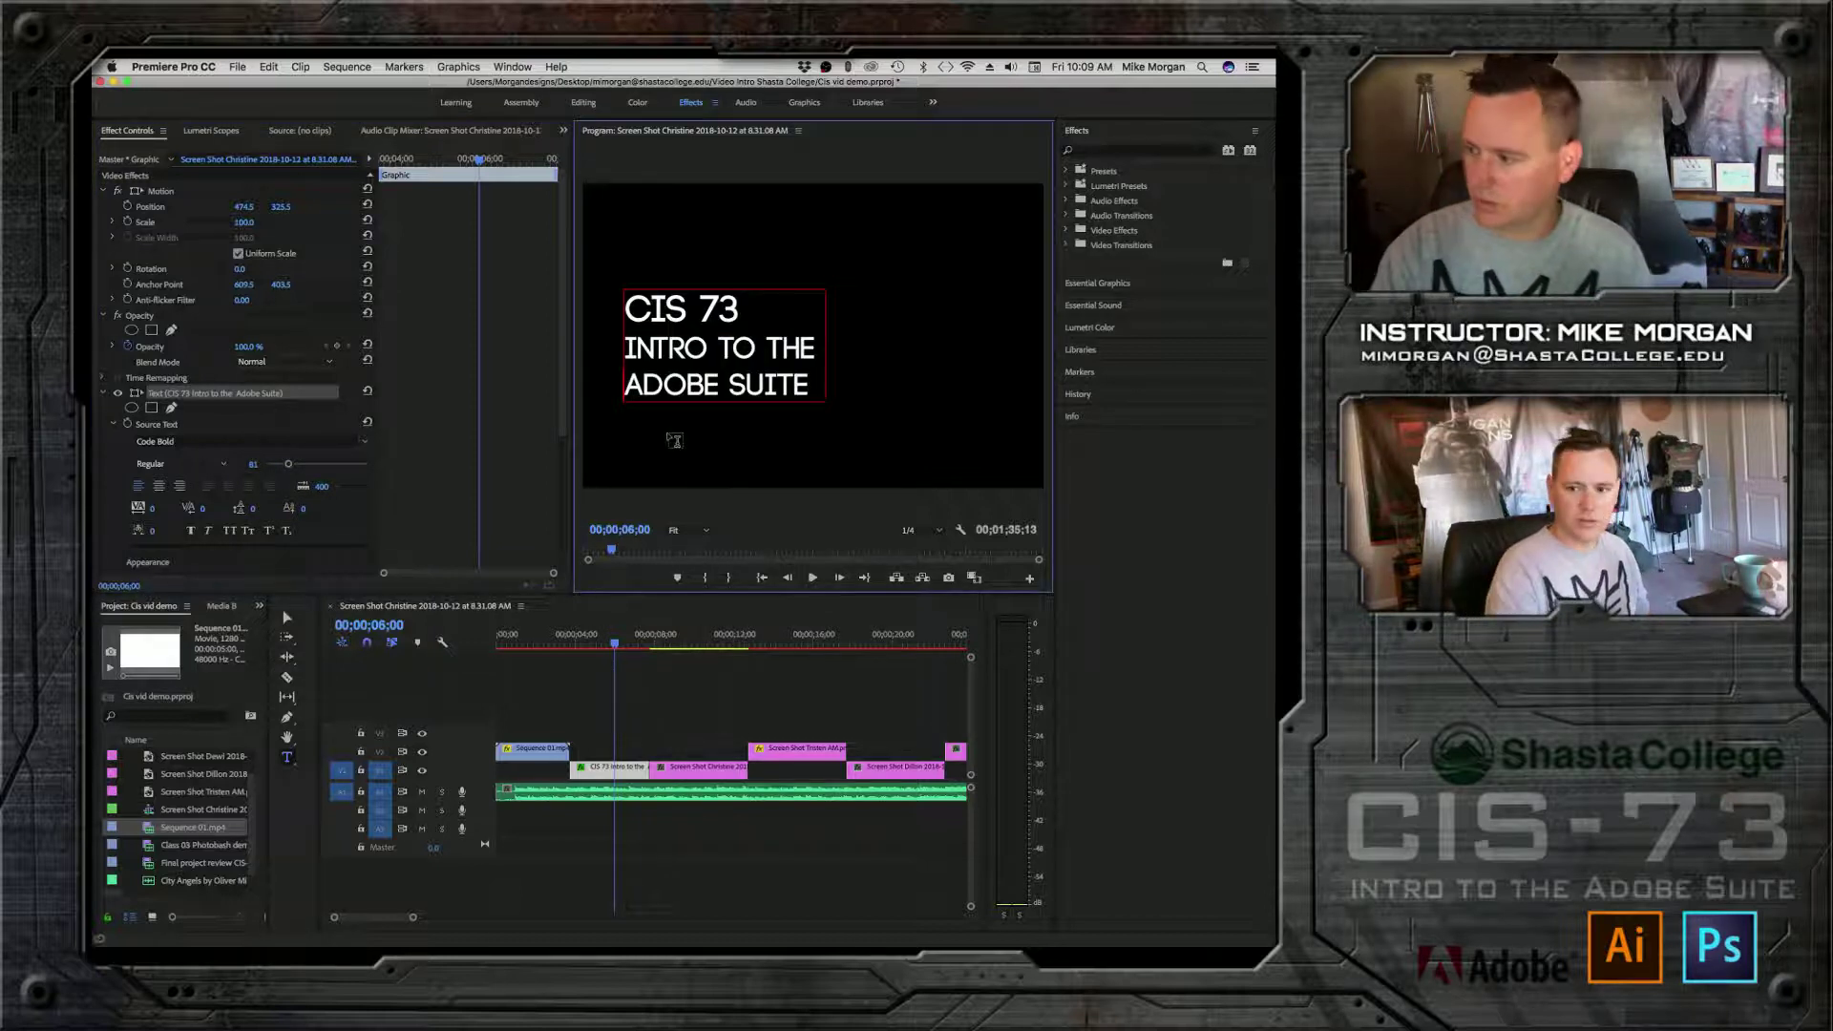
{"action": "key", "text": "BackSpace"}
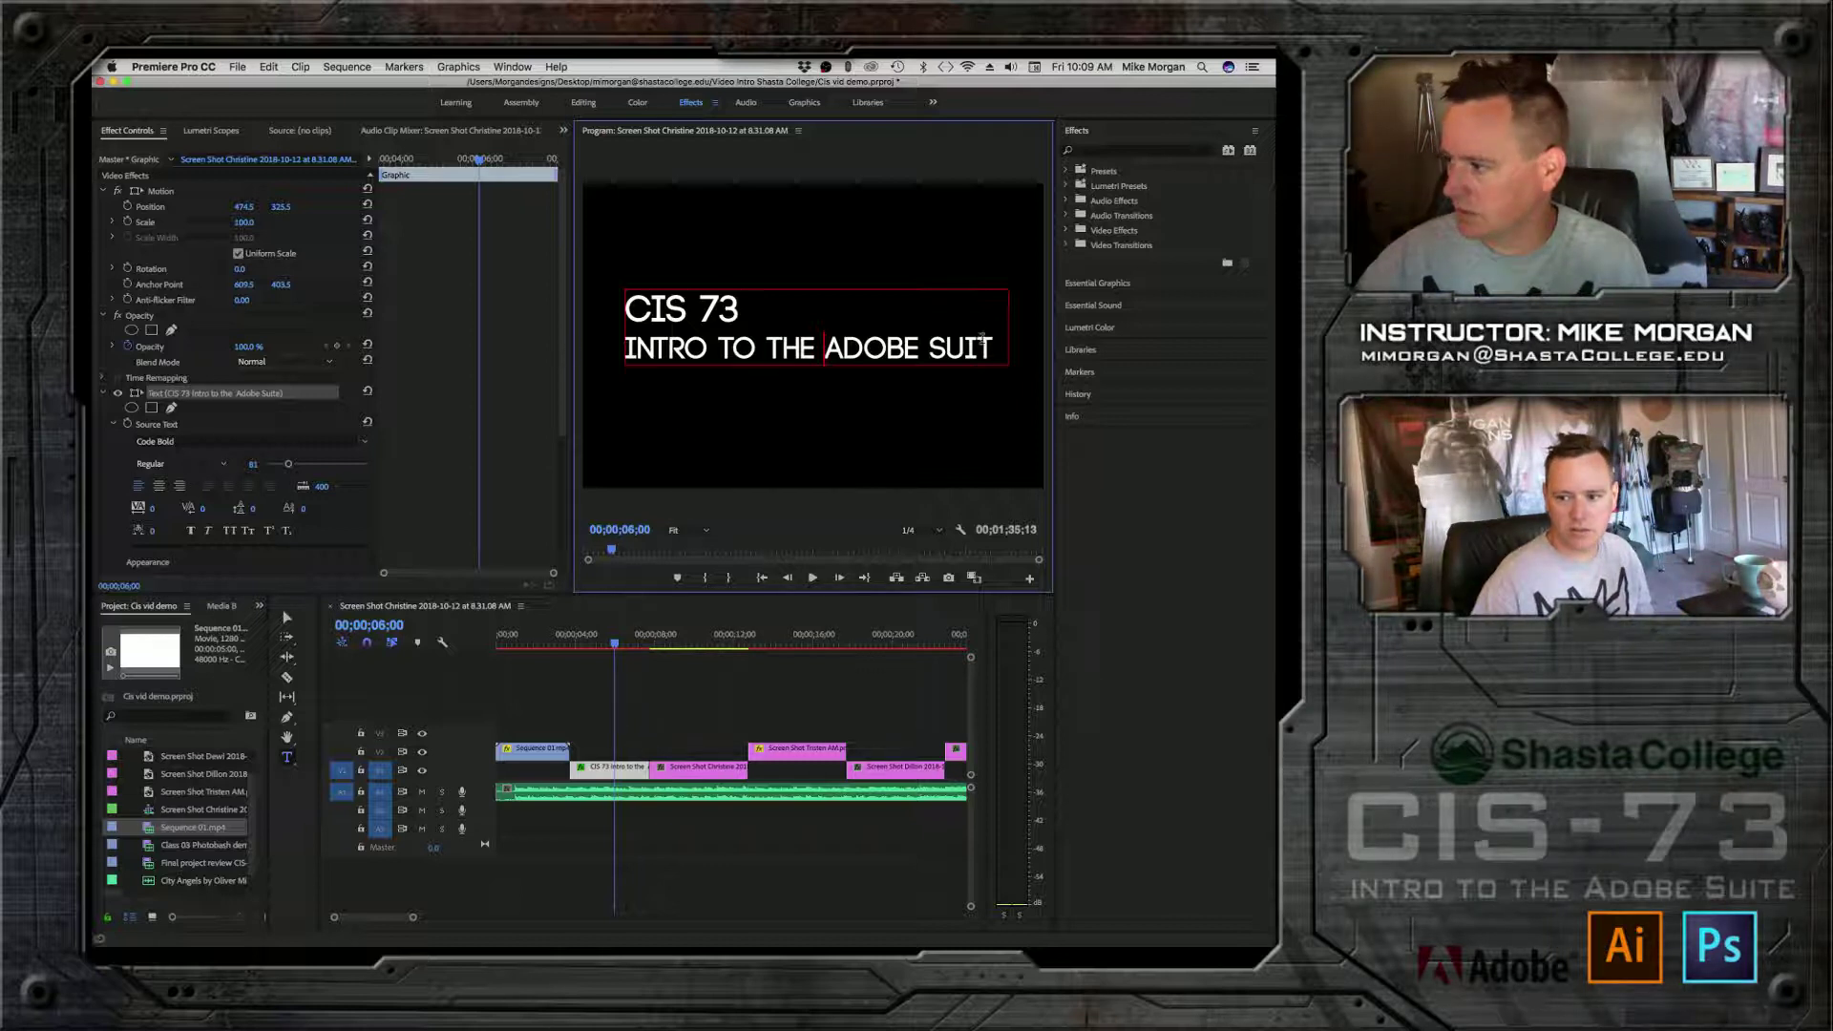
{"action": "key", "text": "Down"}
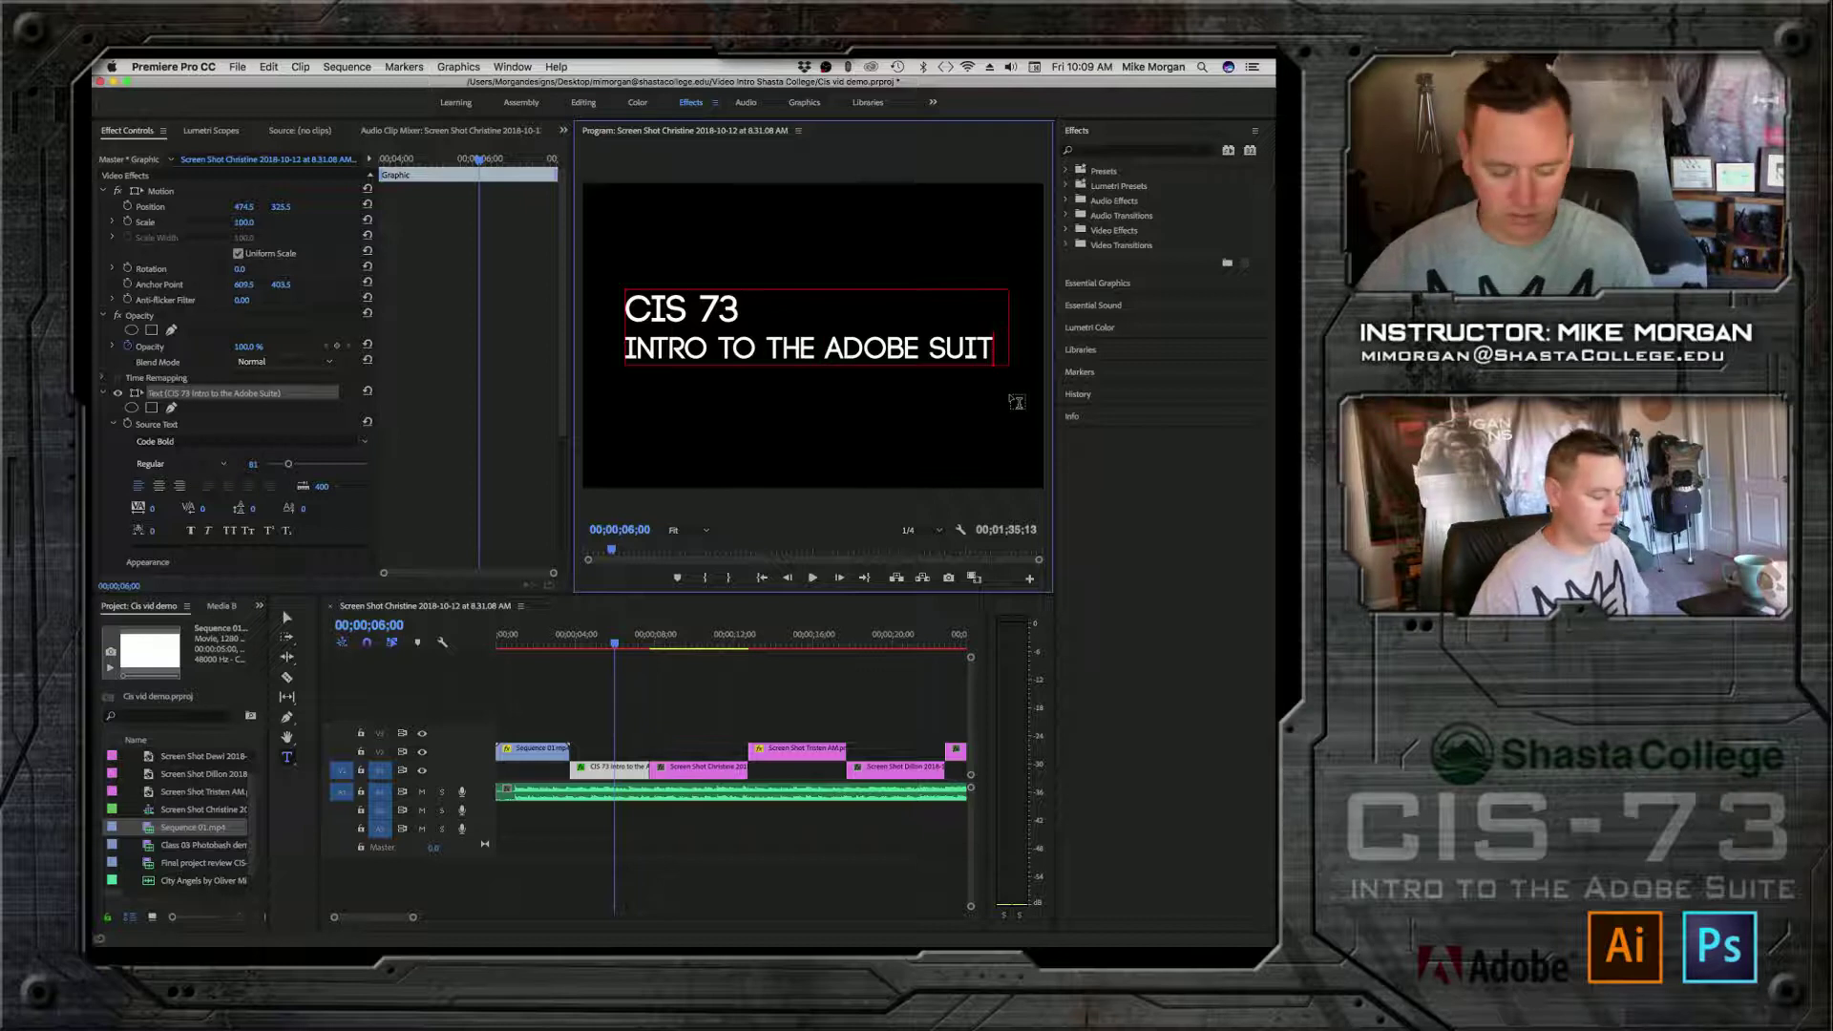
{"action": "key", "text": "BackSpace"}
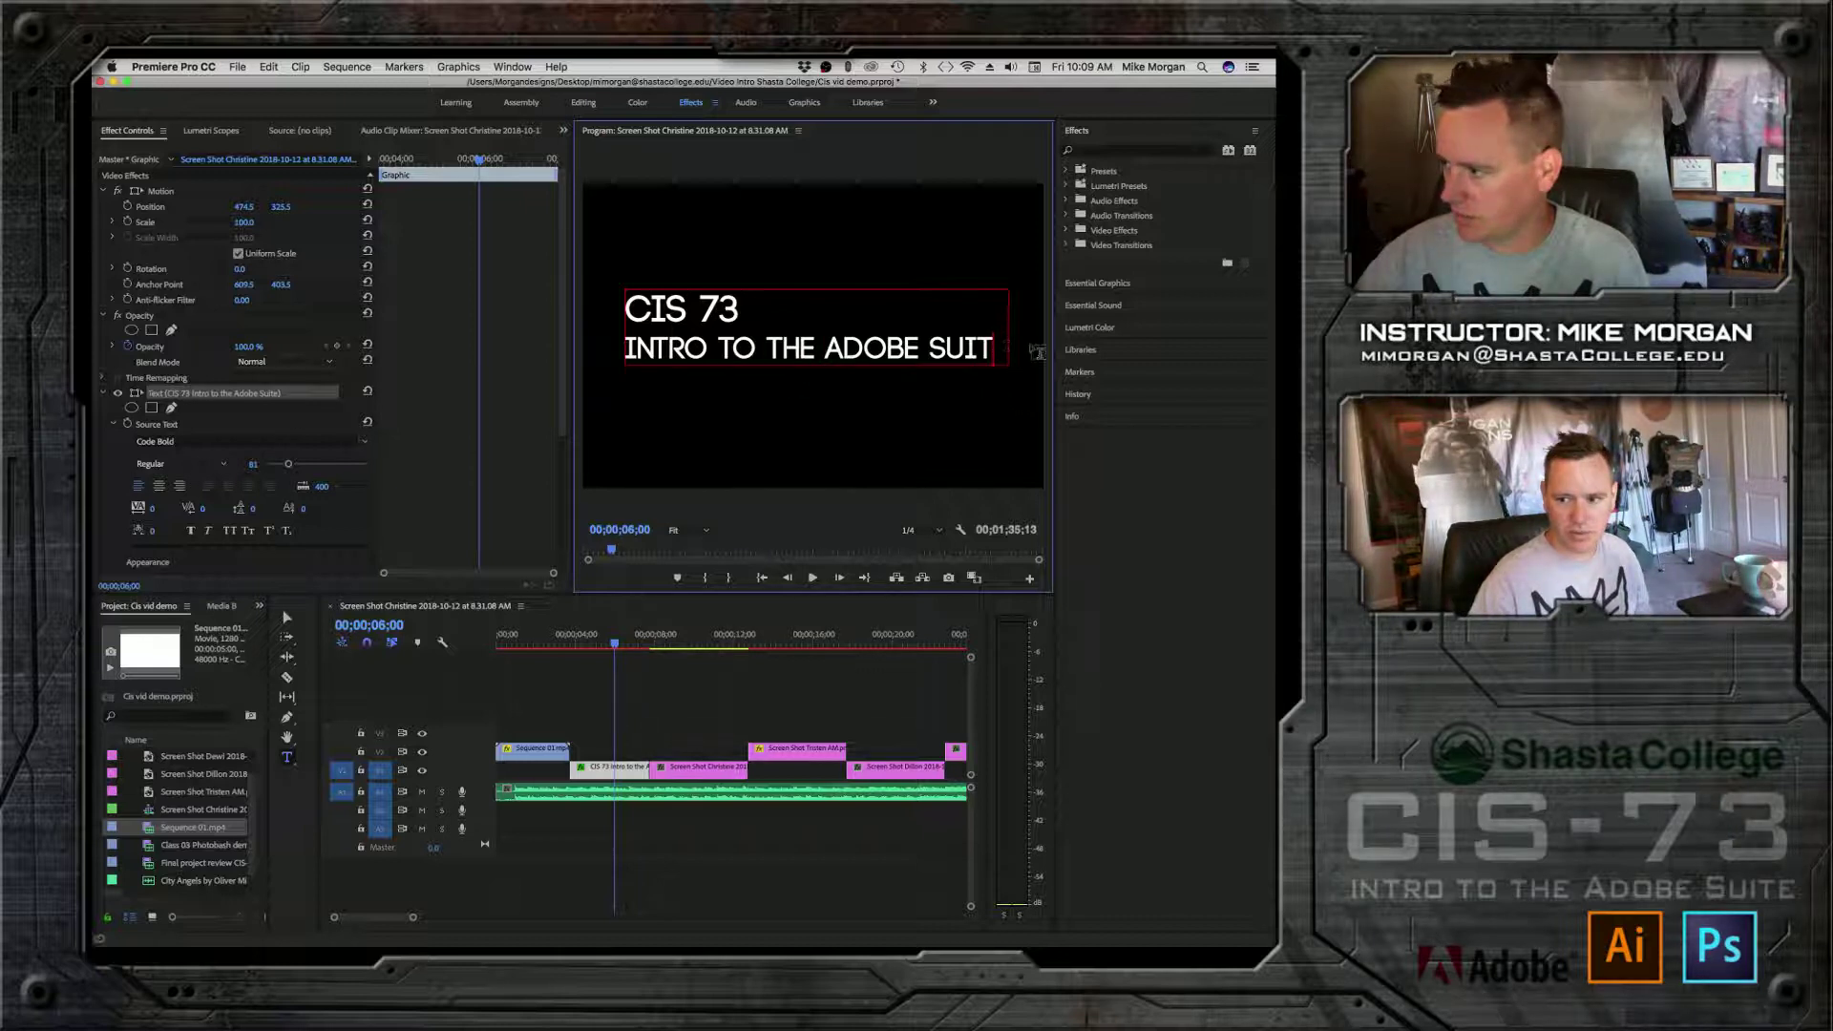
{"action": "left_click_drag", "start_coordinate": [627, 348], "coordinate": [1034, 397]}
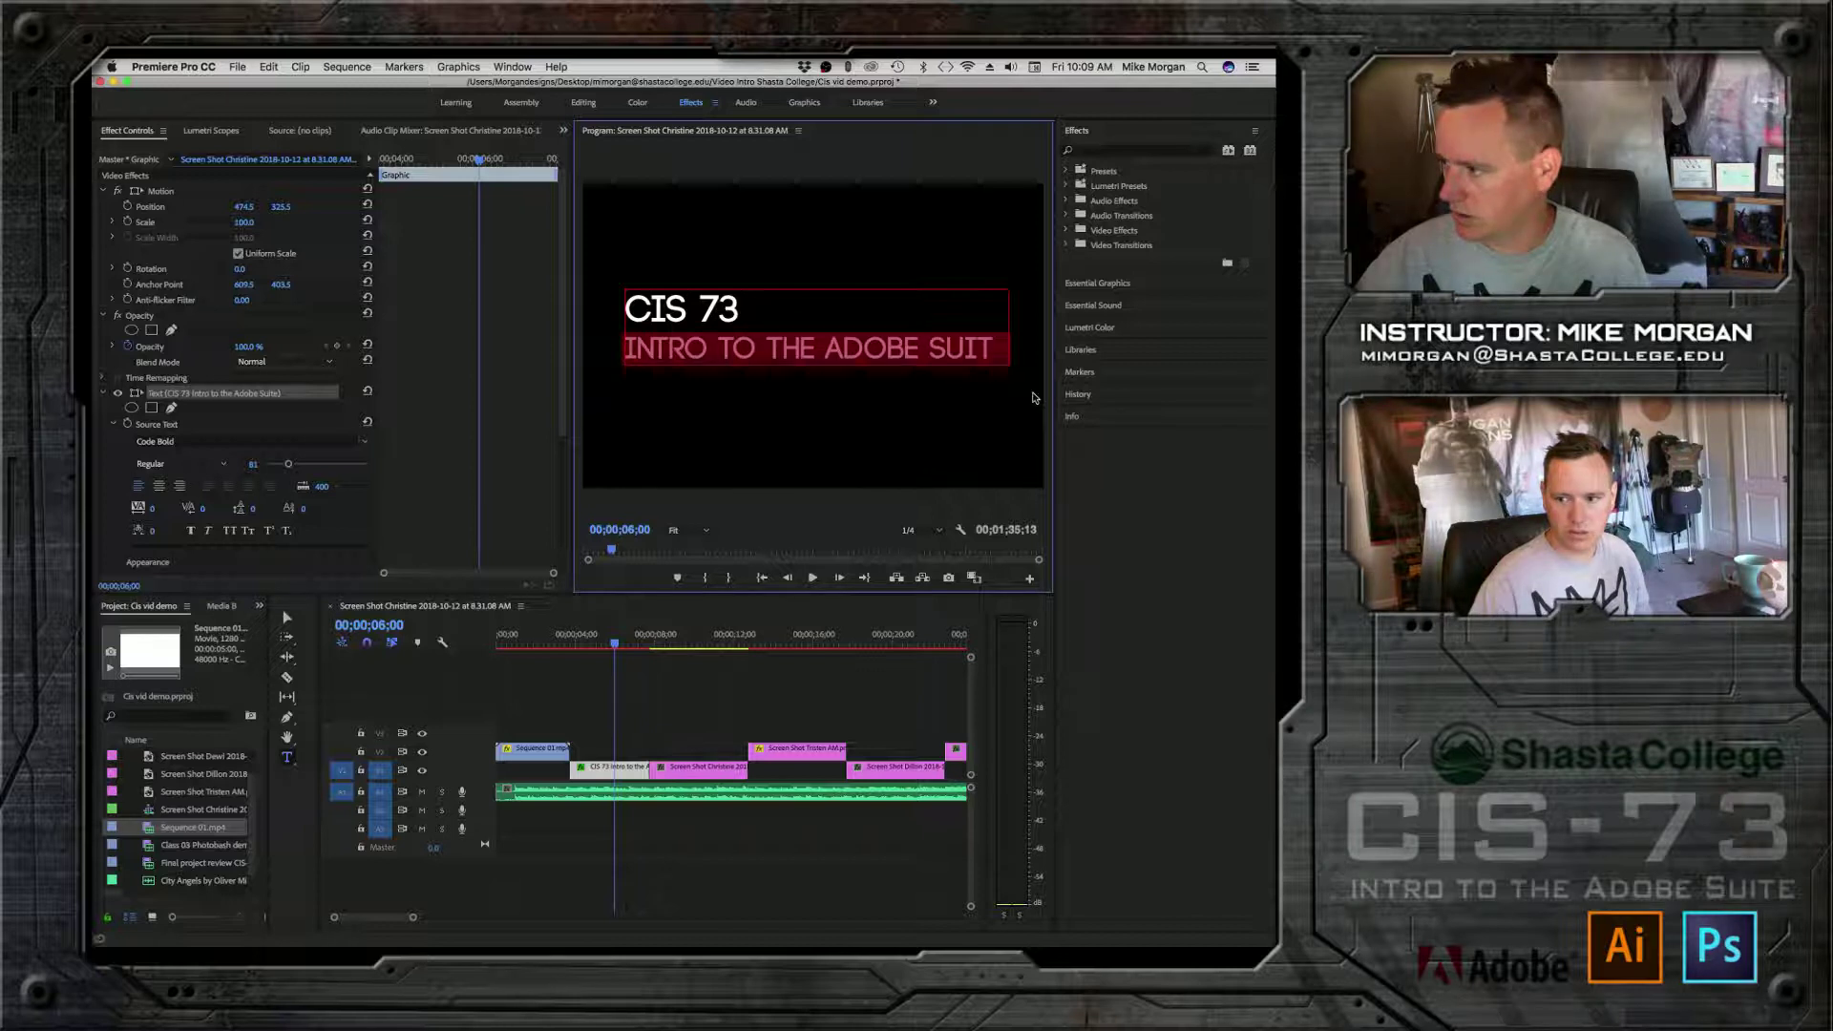
{"action": "left_click_drag", "start_coordinate": [287, 464], "coordinate": [282, 462]}
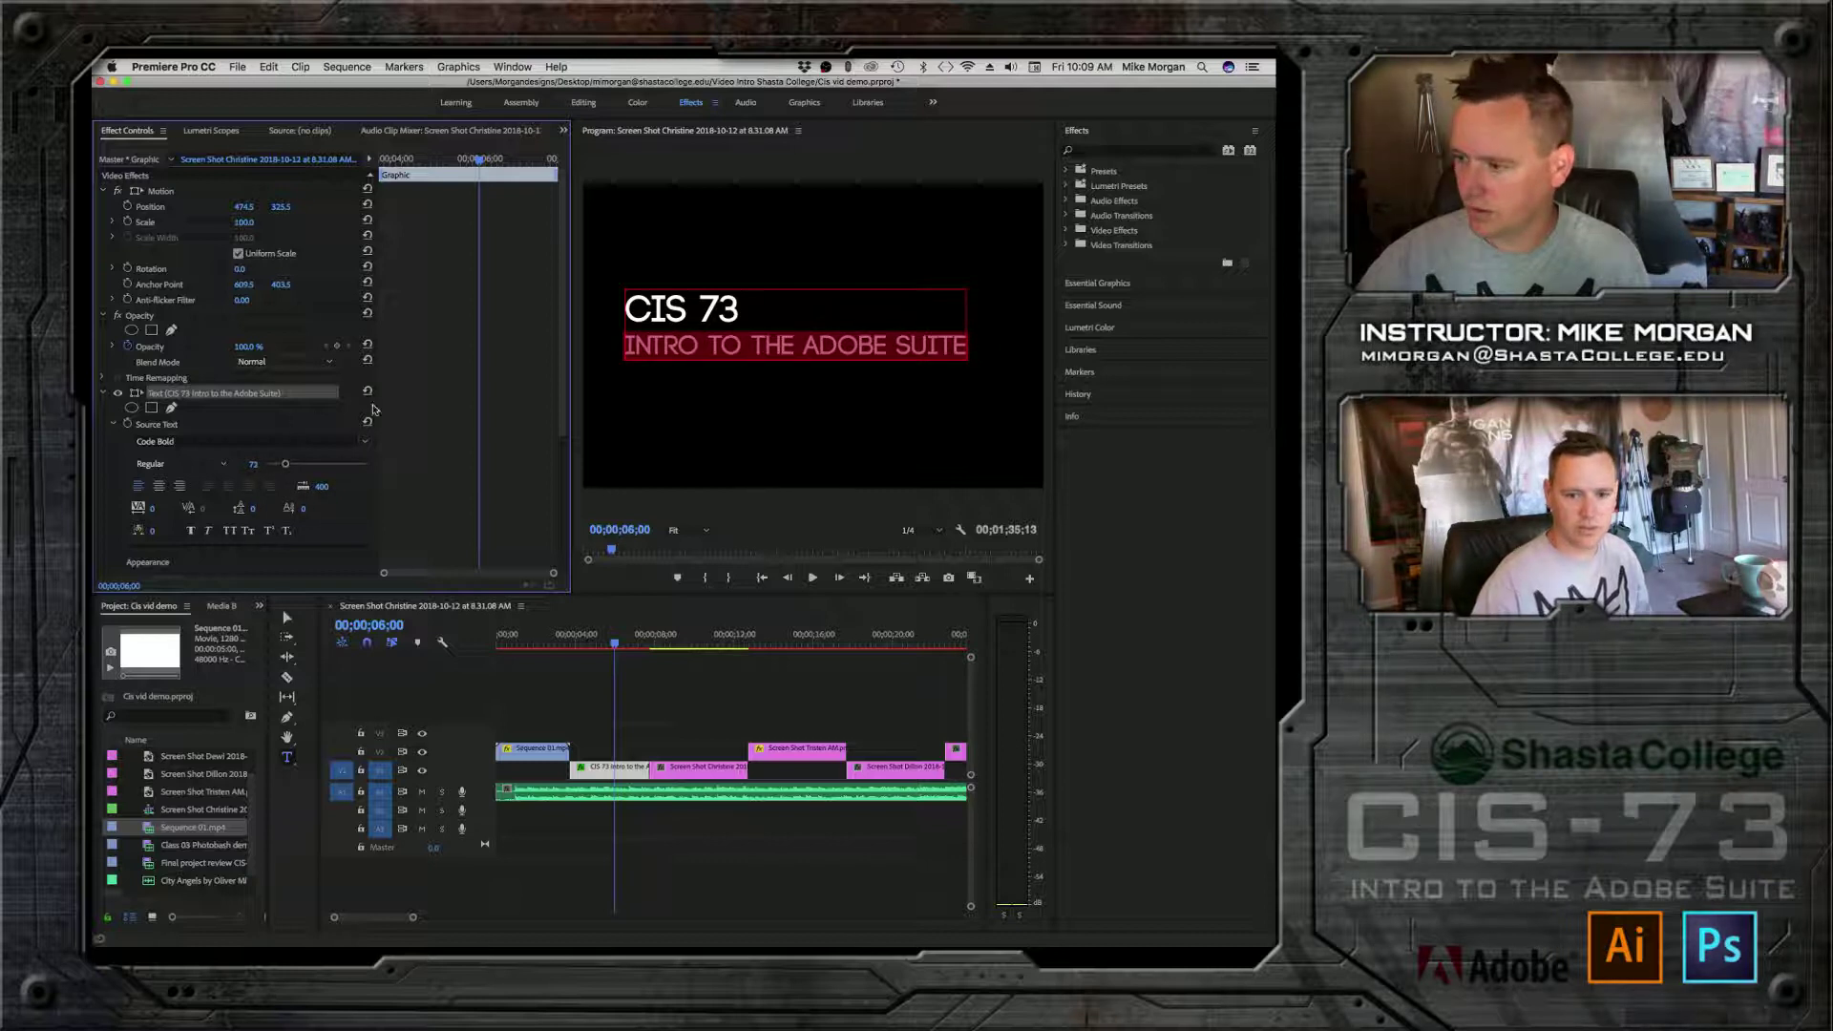
Step: Drag the title block right and down, then preview it from about 3 seconds
{"action": "left_click", "coordinate": [286, 616]}
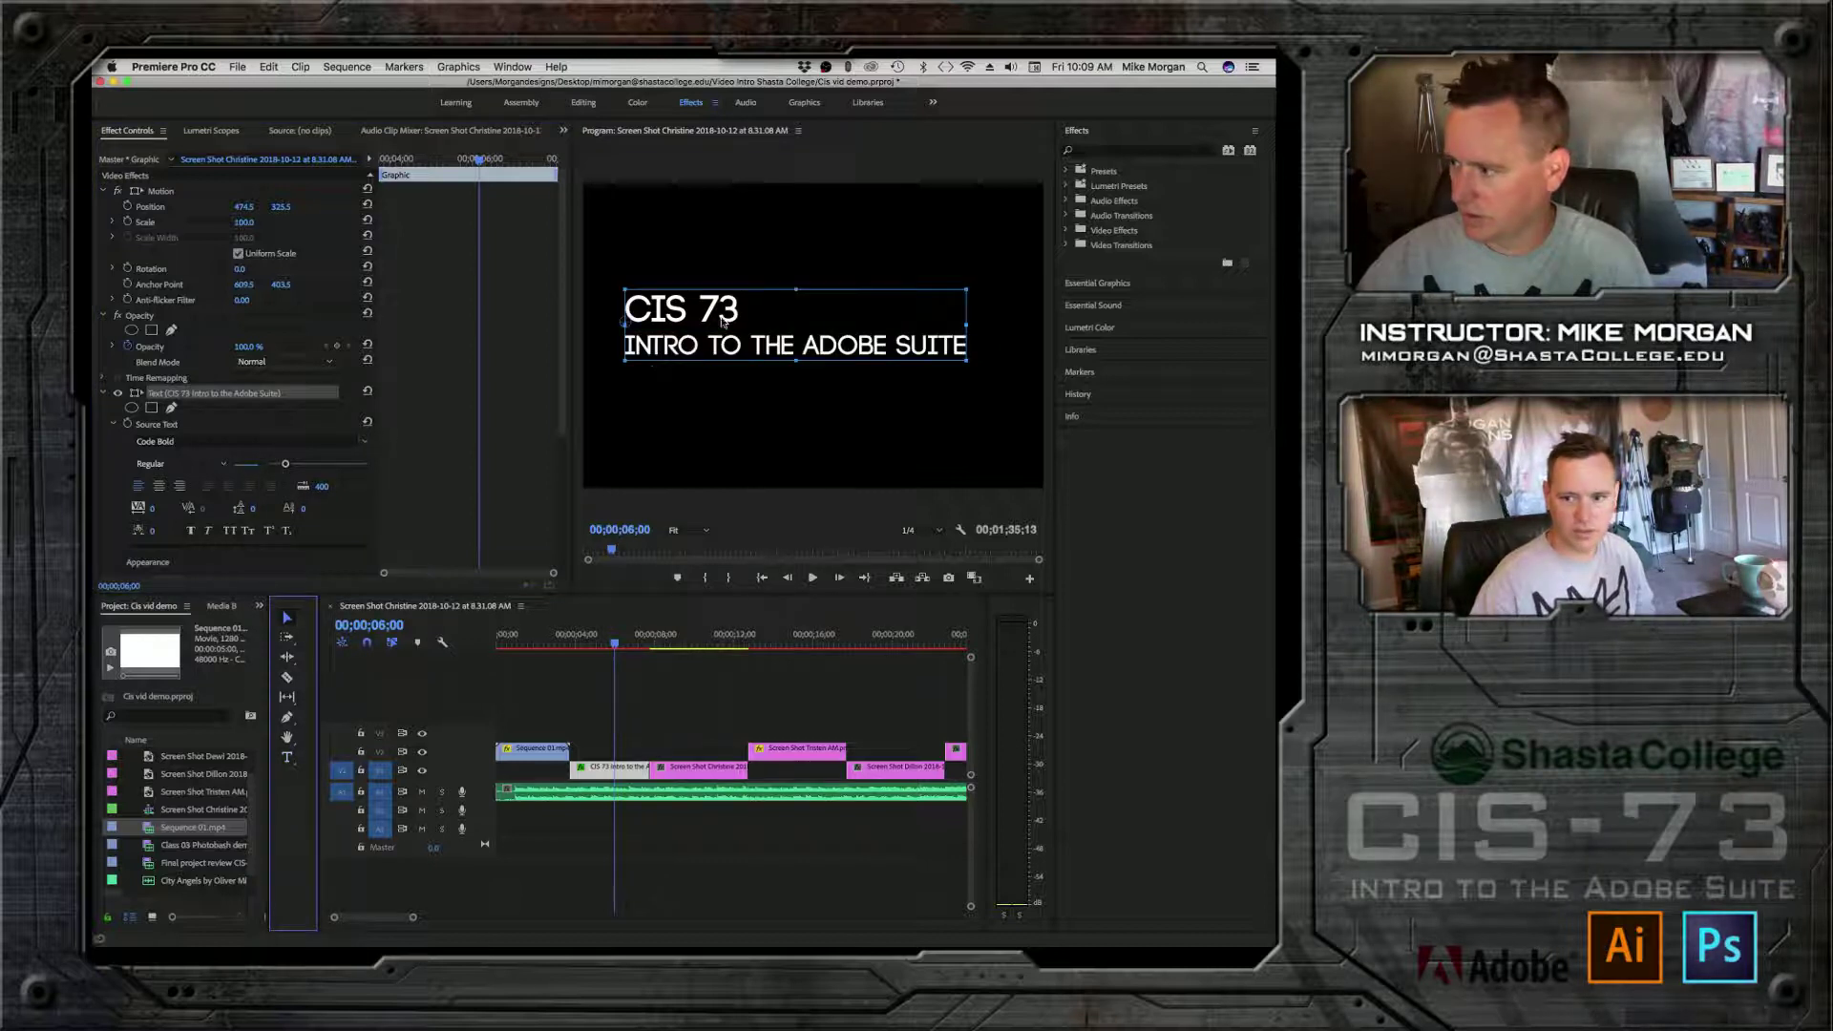
{"action": "left_click_drag", "start_coordinate": [705, 316], "coordinate": [732, 322]}
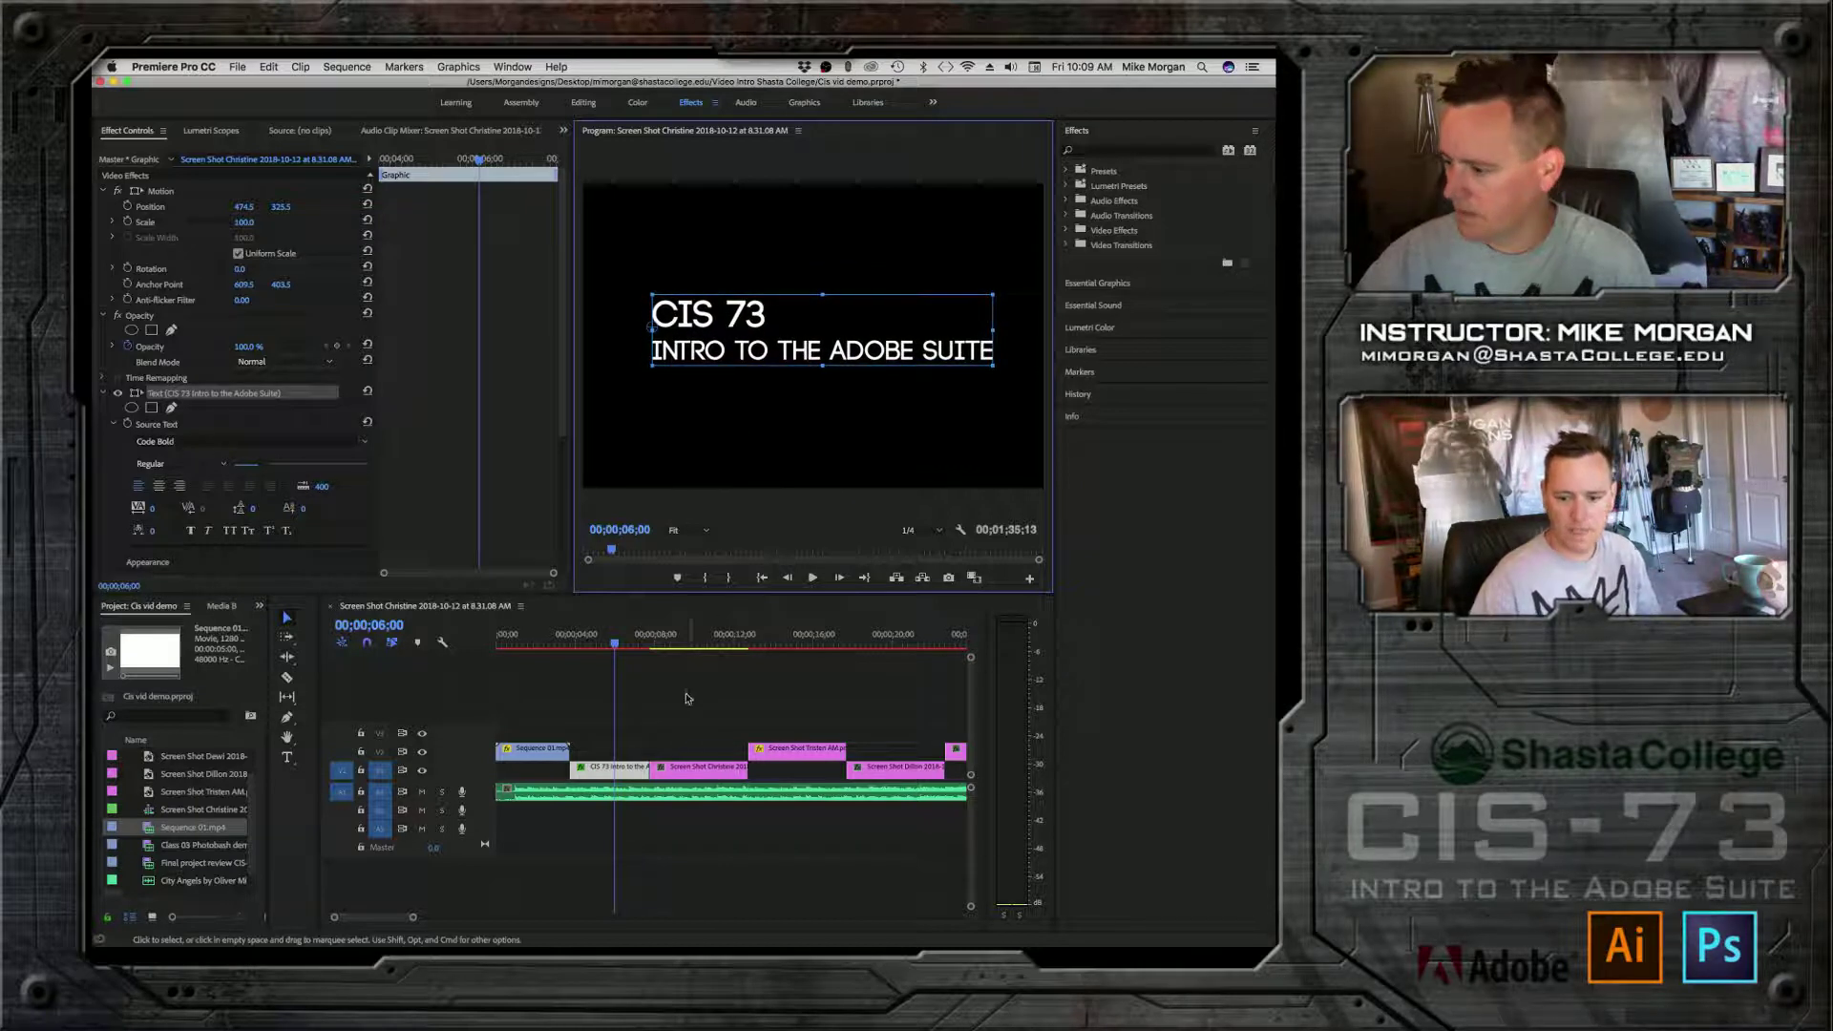
{"action": "left_click", "coordinate": [563, 643]}
{"action": "key", "text": "space"}
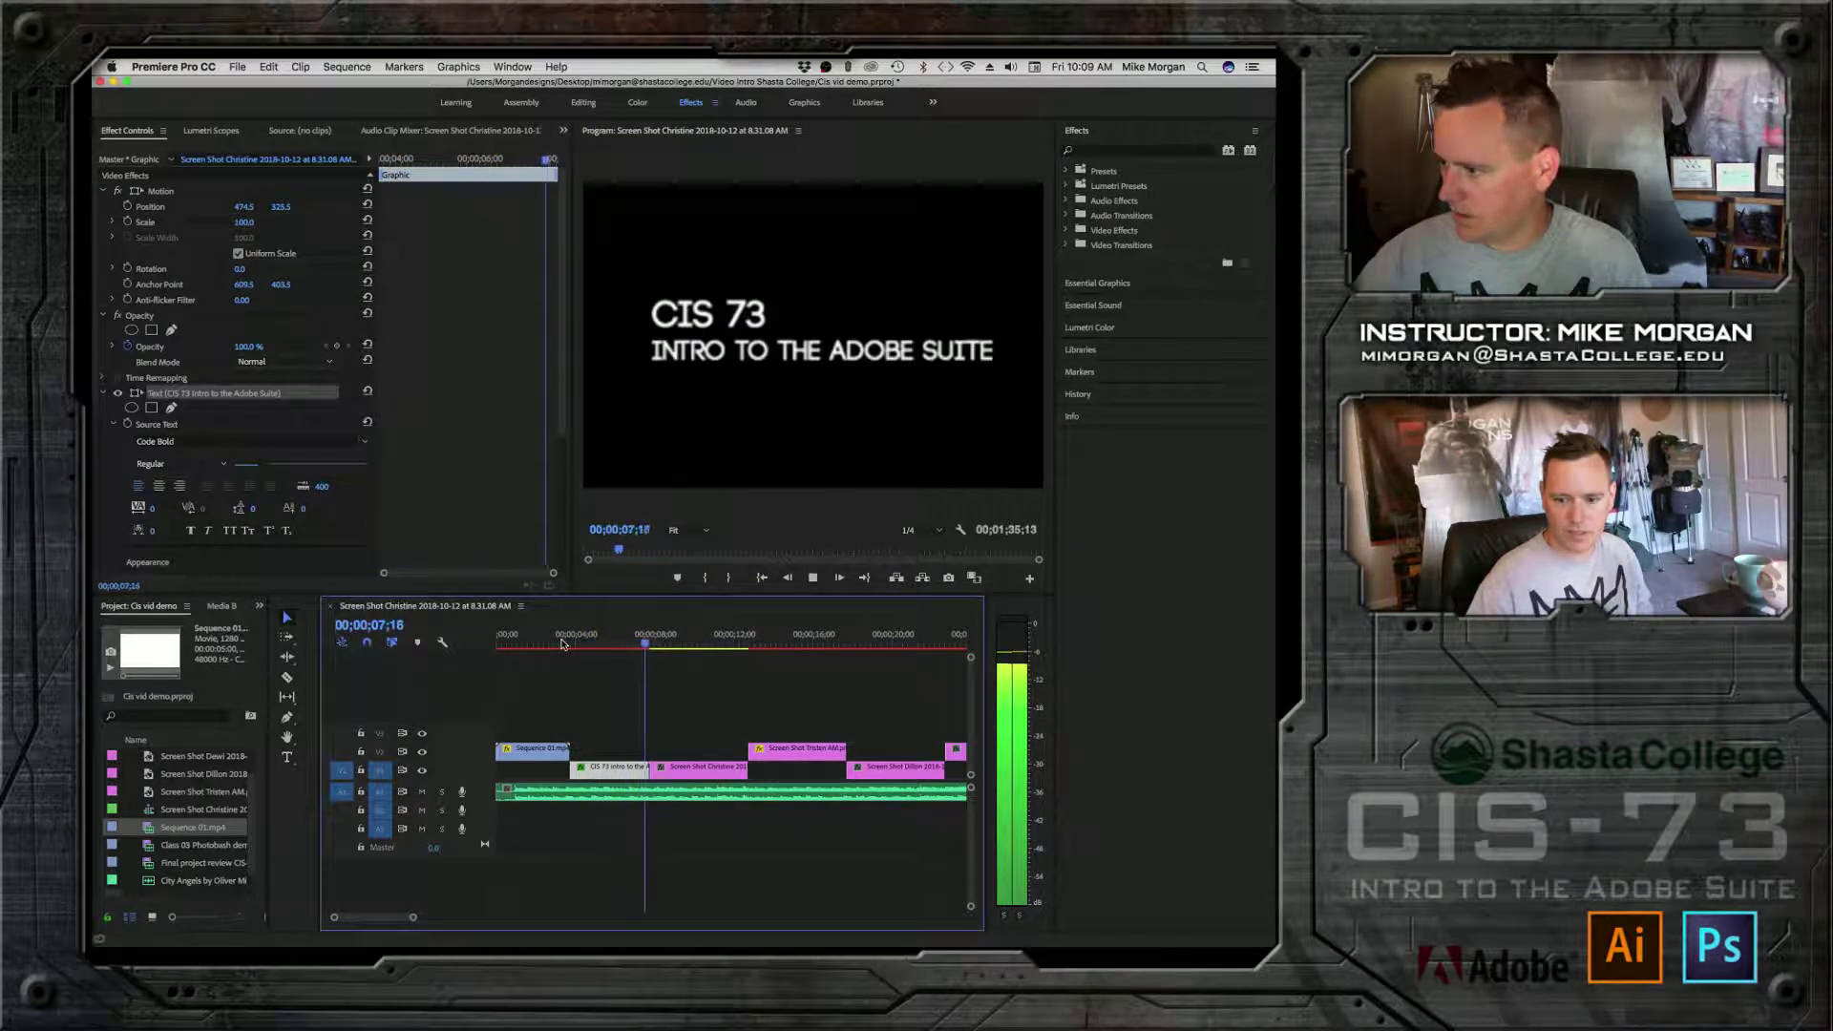
{"action": "key", "text": "space"}
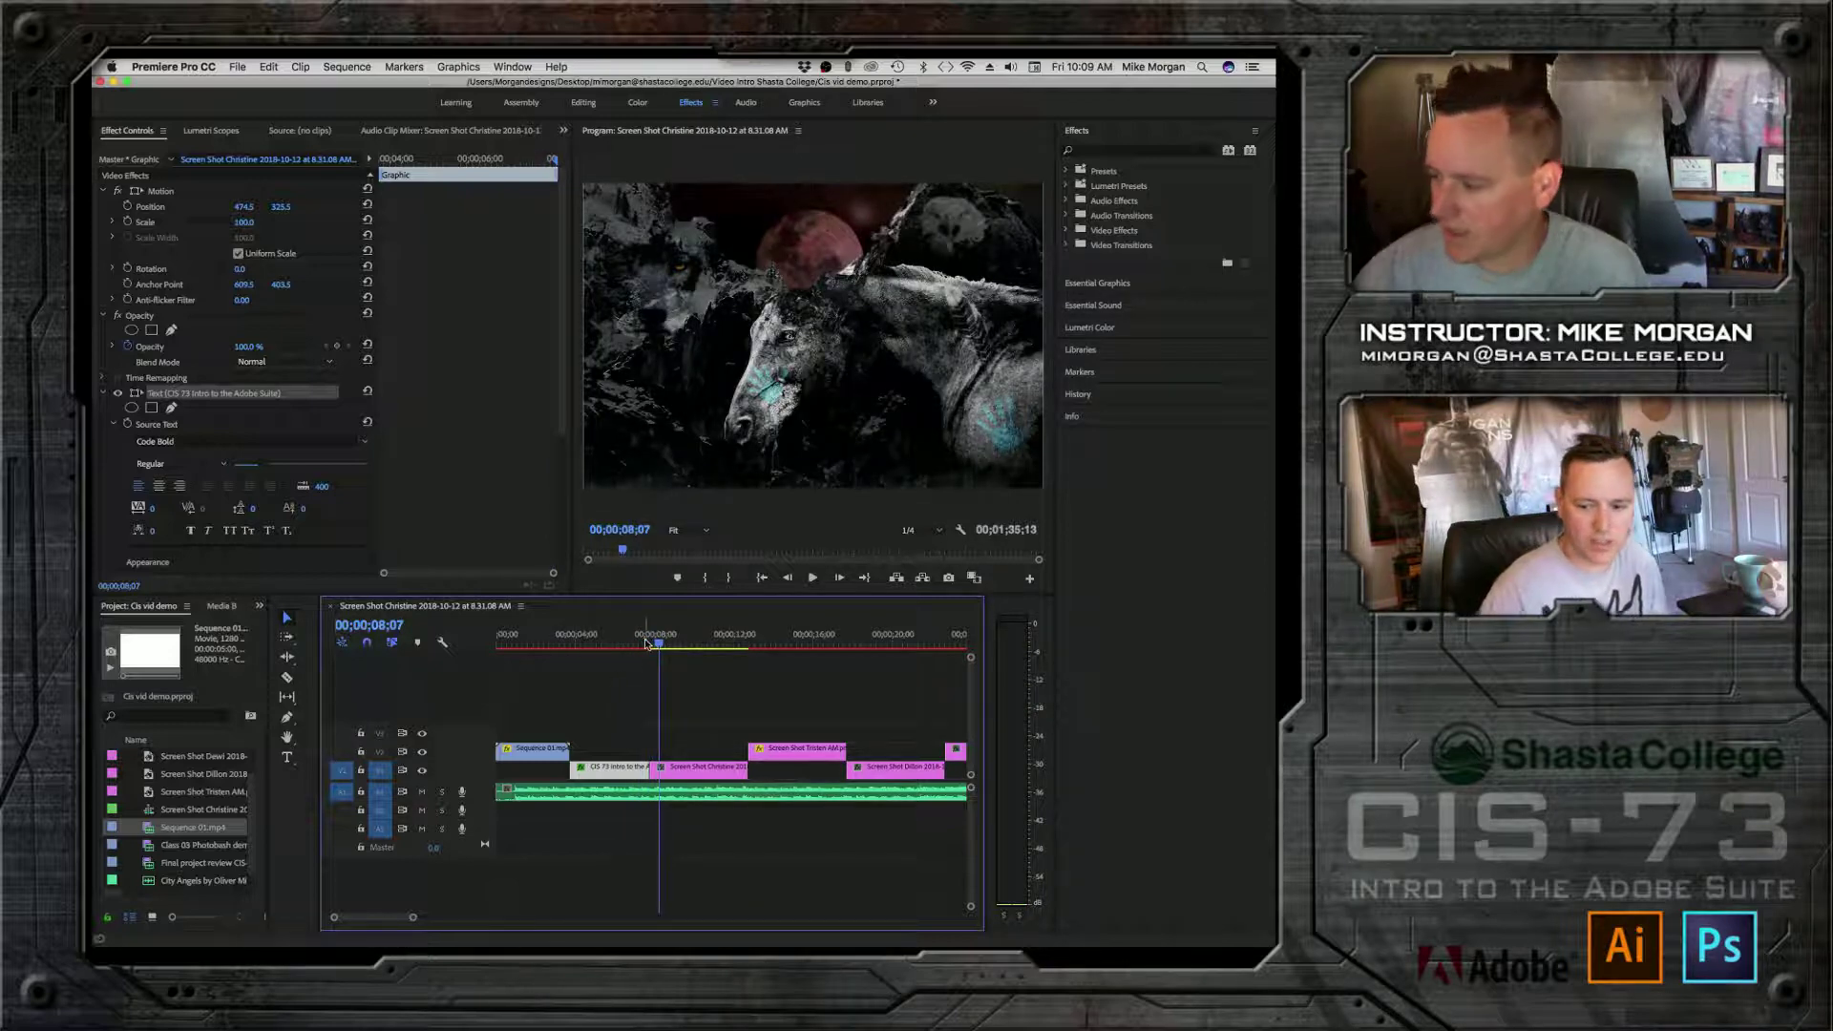
{"action": "left_click", "coordinate": [576, 646]}
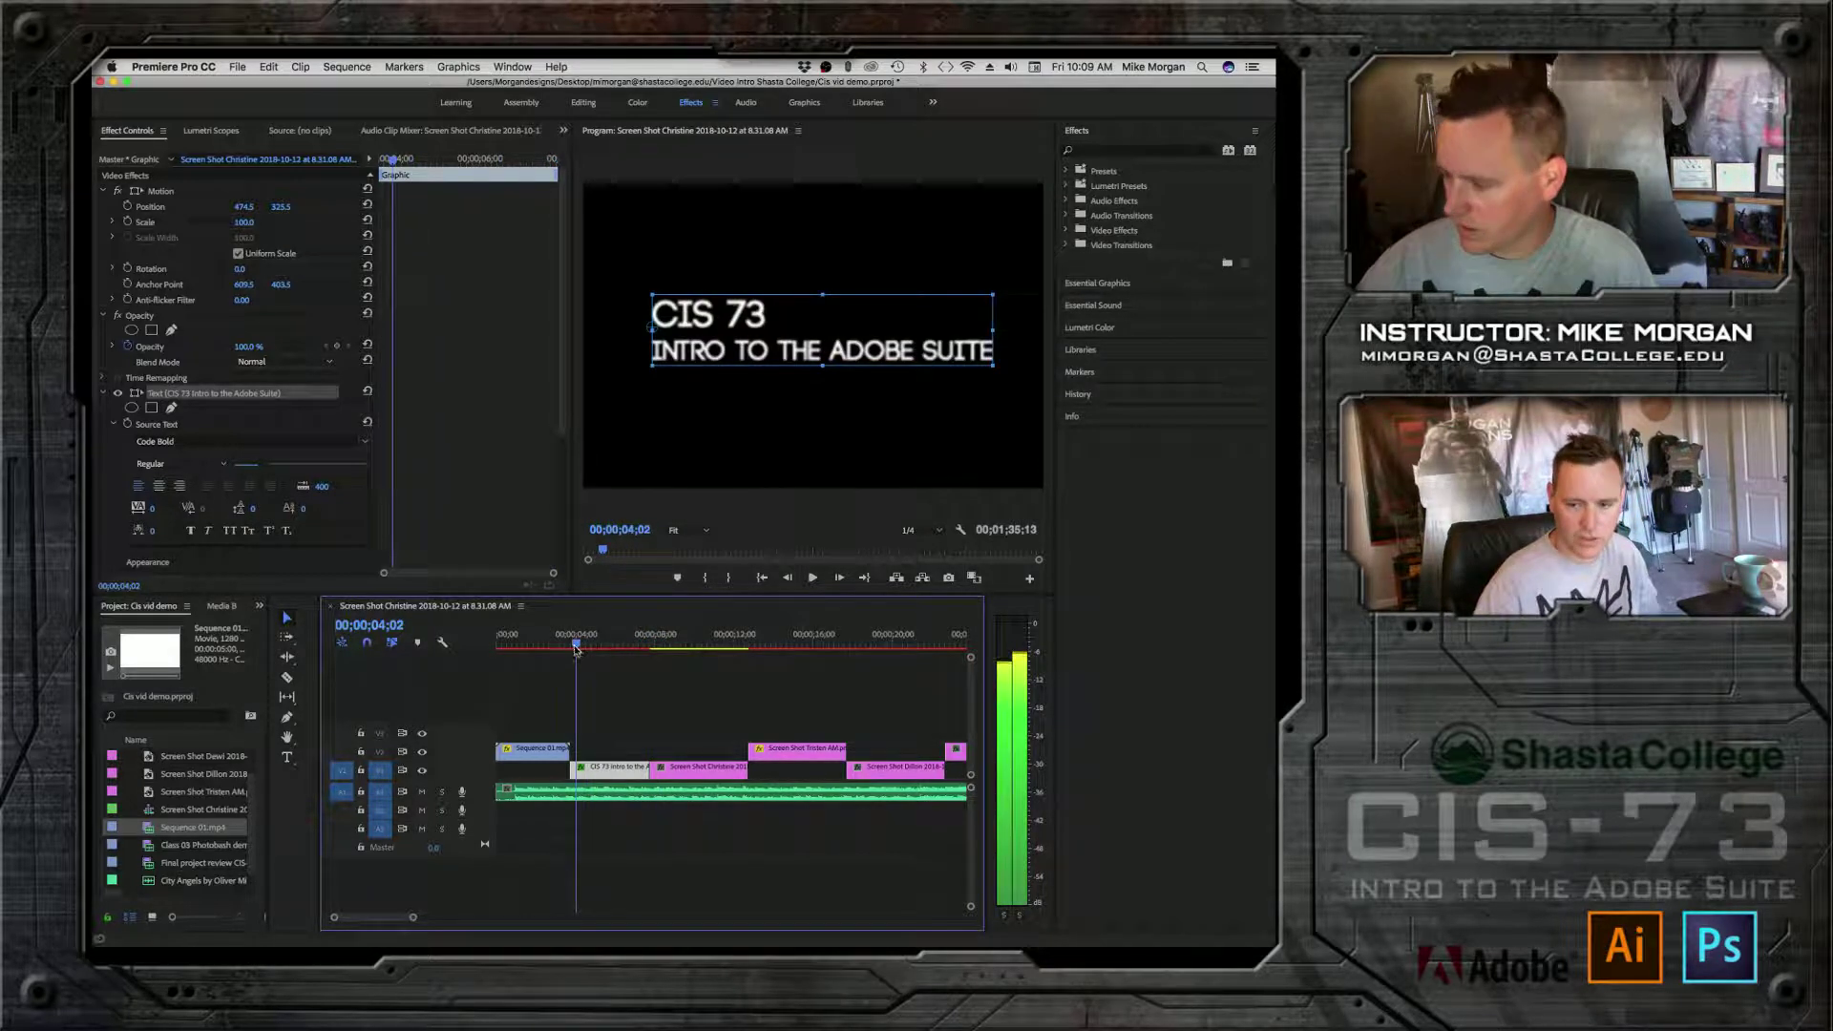
{"action": "left_click_drag", "start_coordinate": [577, 648], "coordinate": [579, 649]}
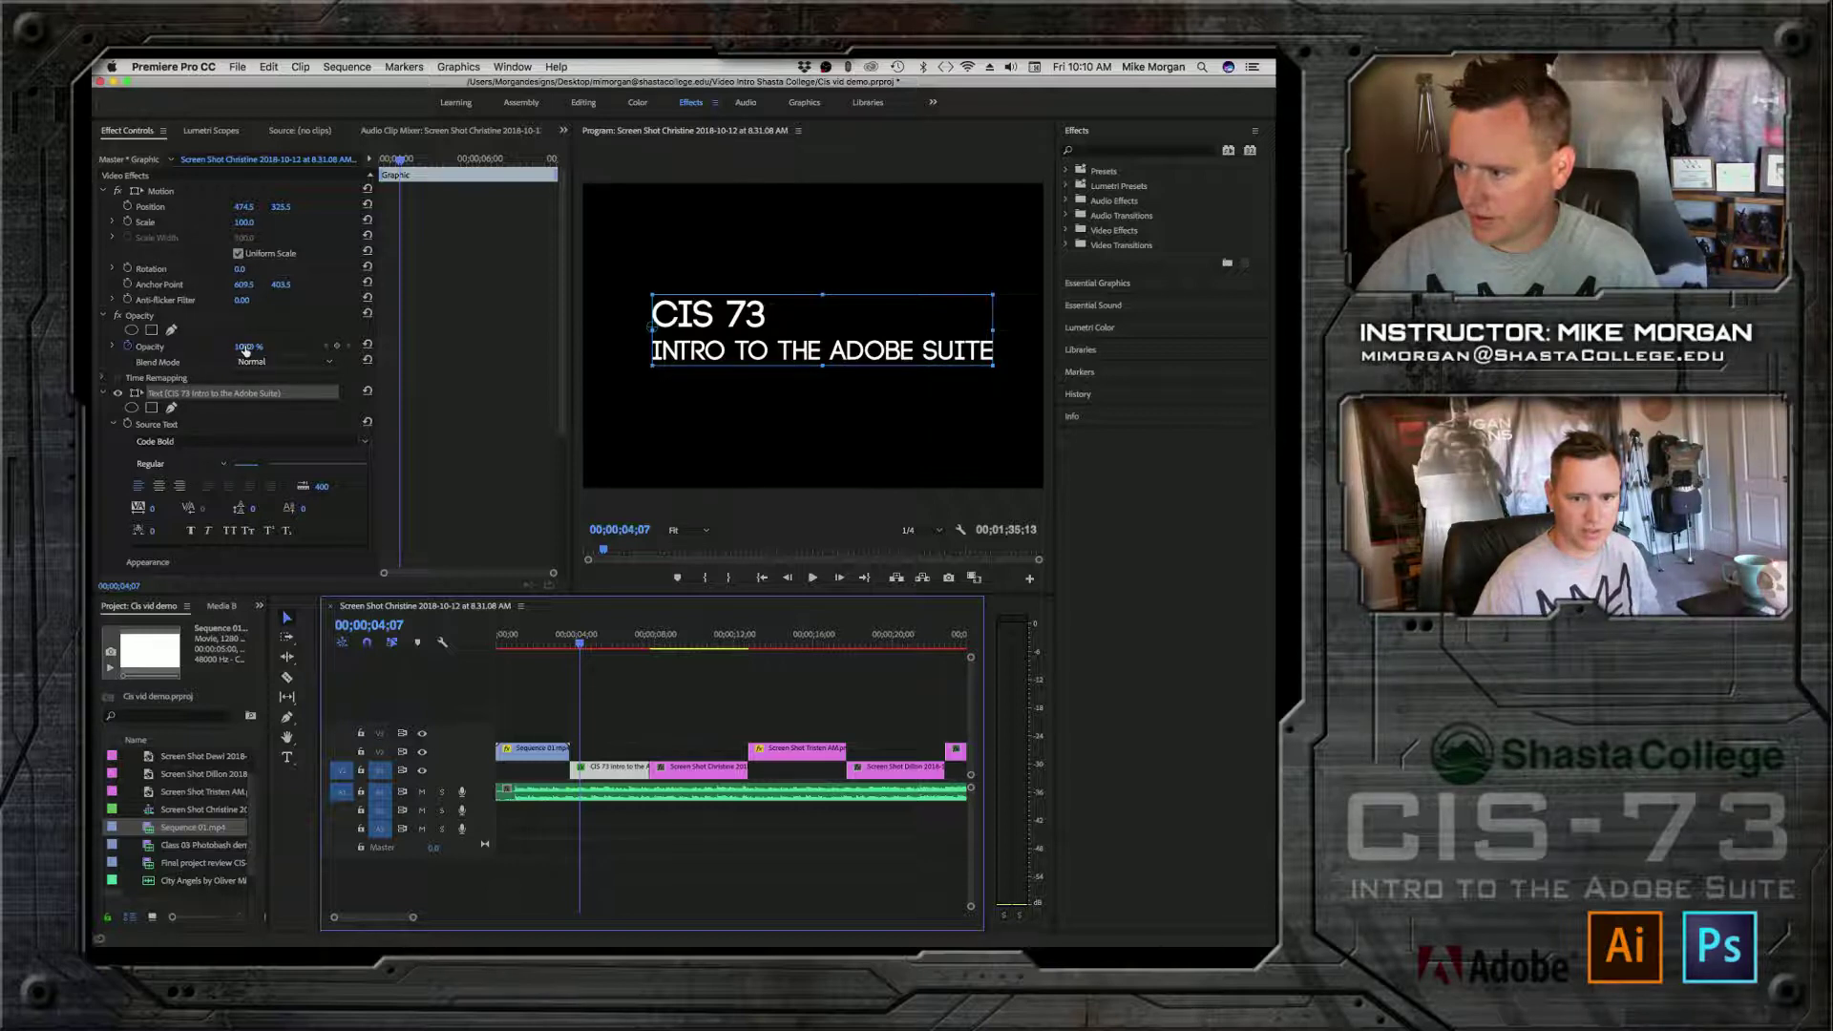
Step: Keyframe the title's Opacity to fade in from 0% at 3;23 up to 100%
{"action": "left_click", "coordinate": [113, 348]}
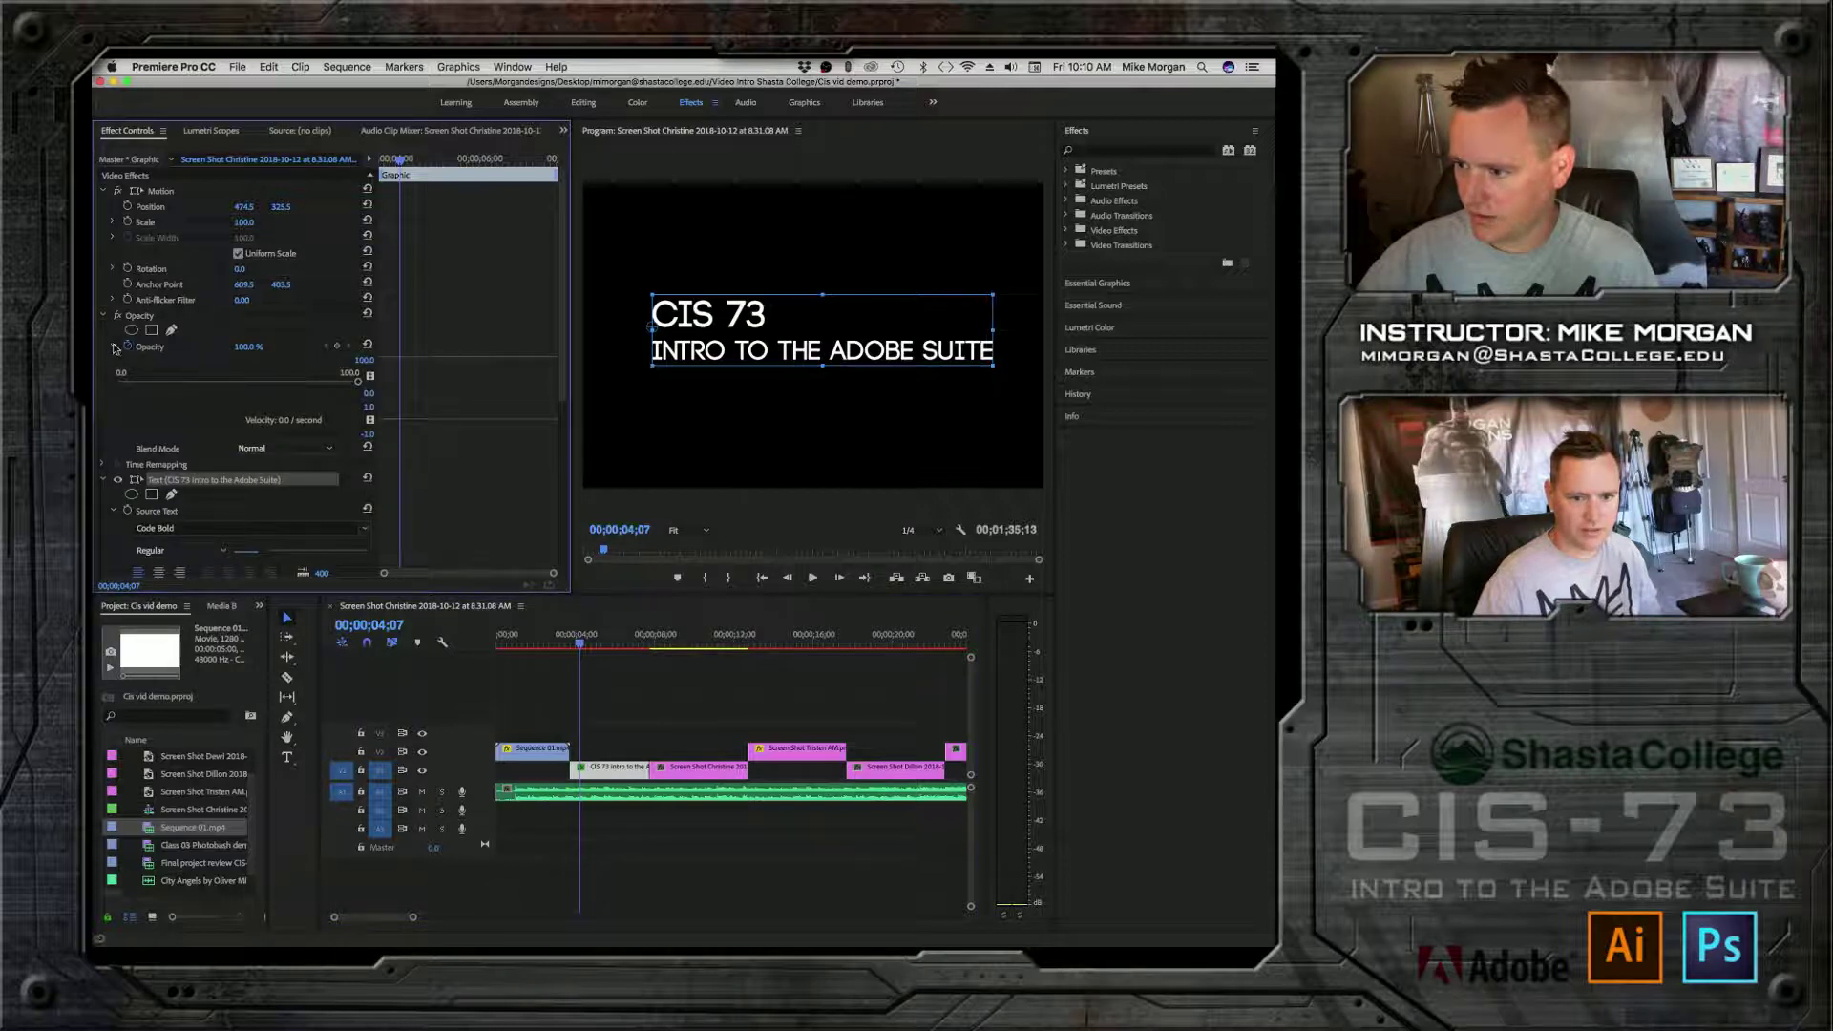
{"action": "left_click", "coordinate": [129, 347]}
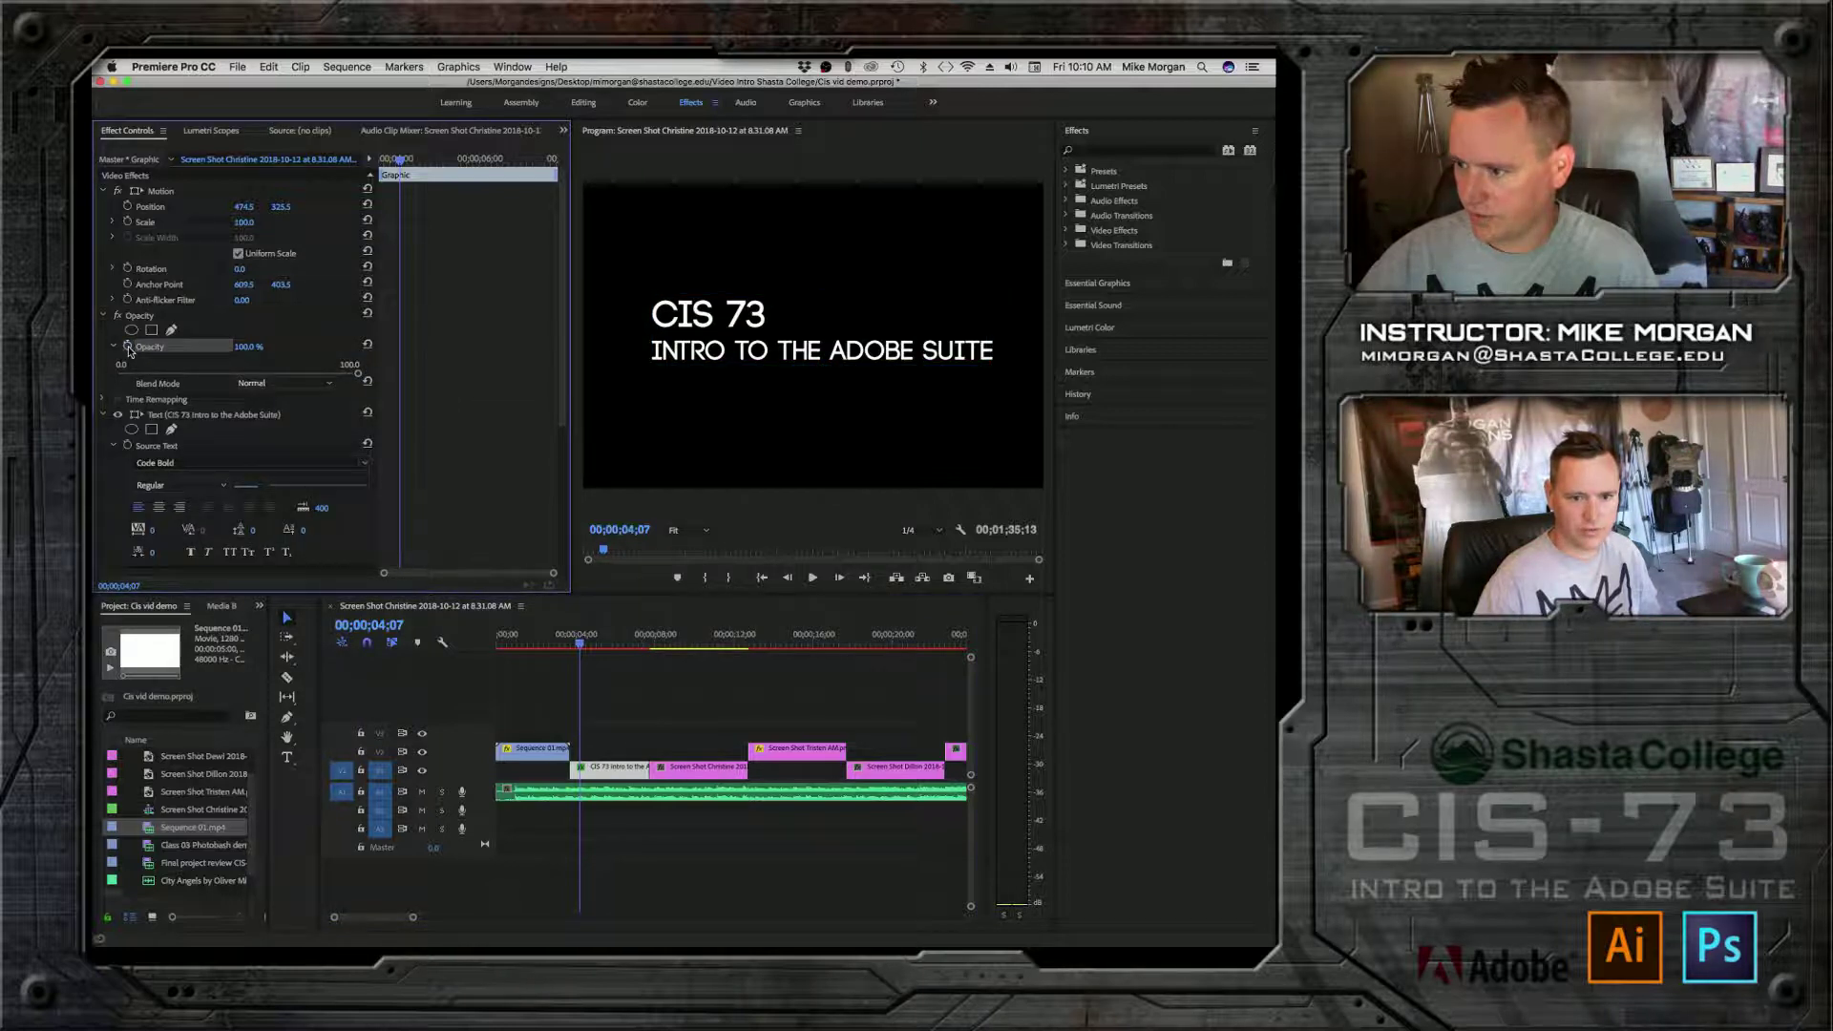
{"action": "left_click", "coordinate": [129, 348]}
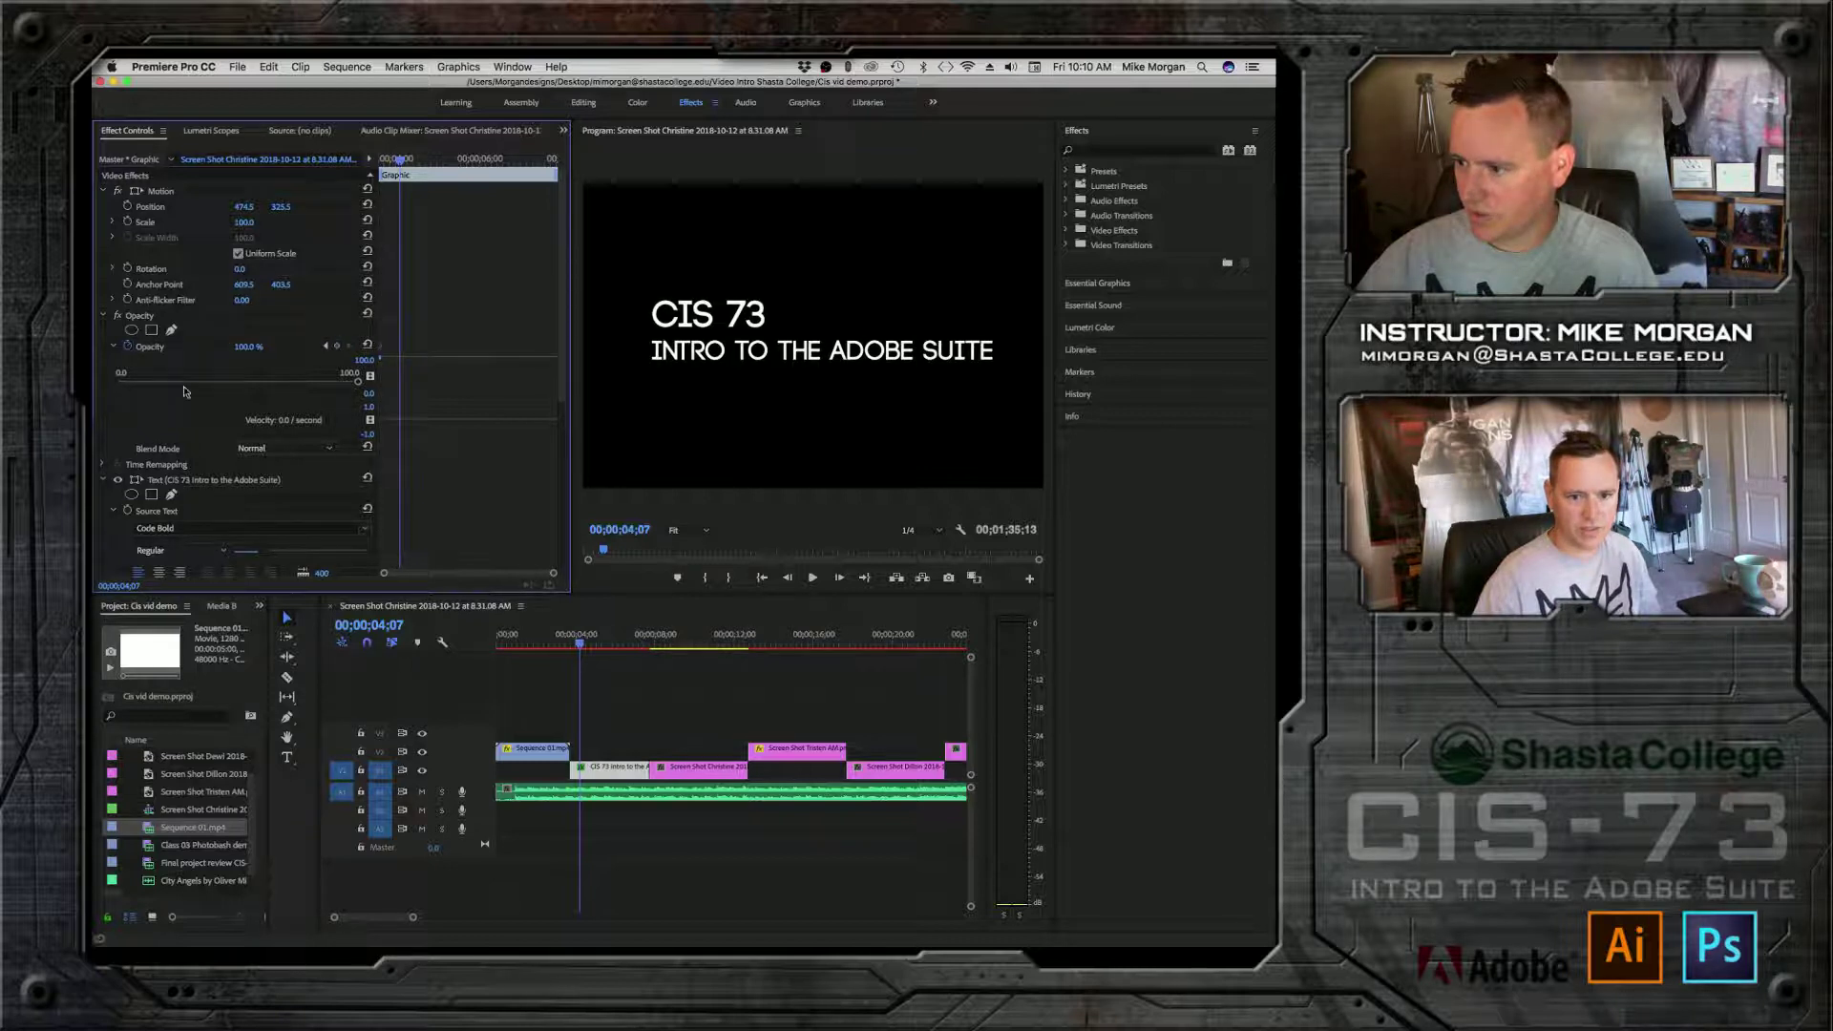
{"action": "left_click_drag", "start_coordinate": [185, 390], "coordinate": [361, 380]}
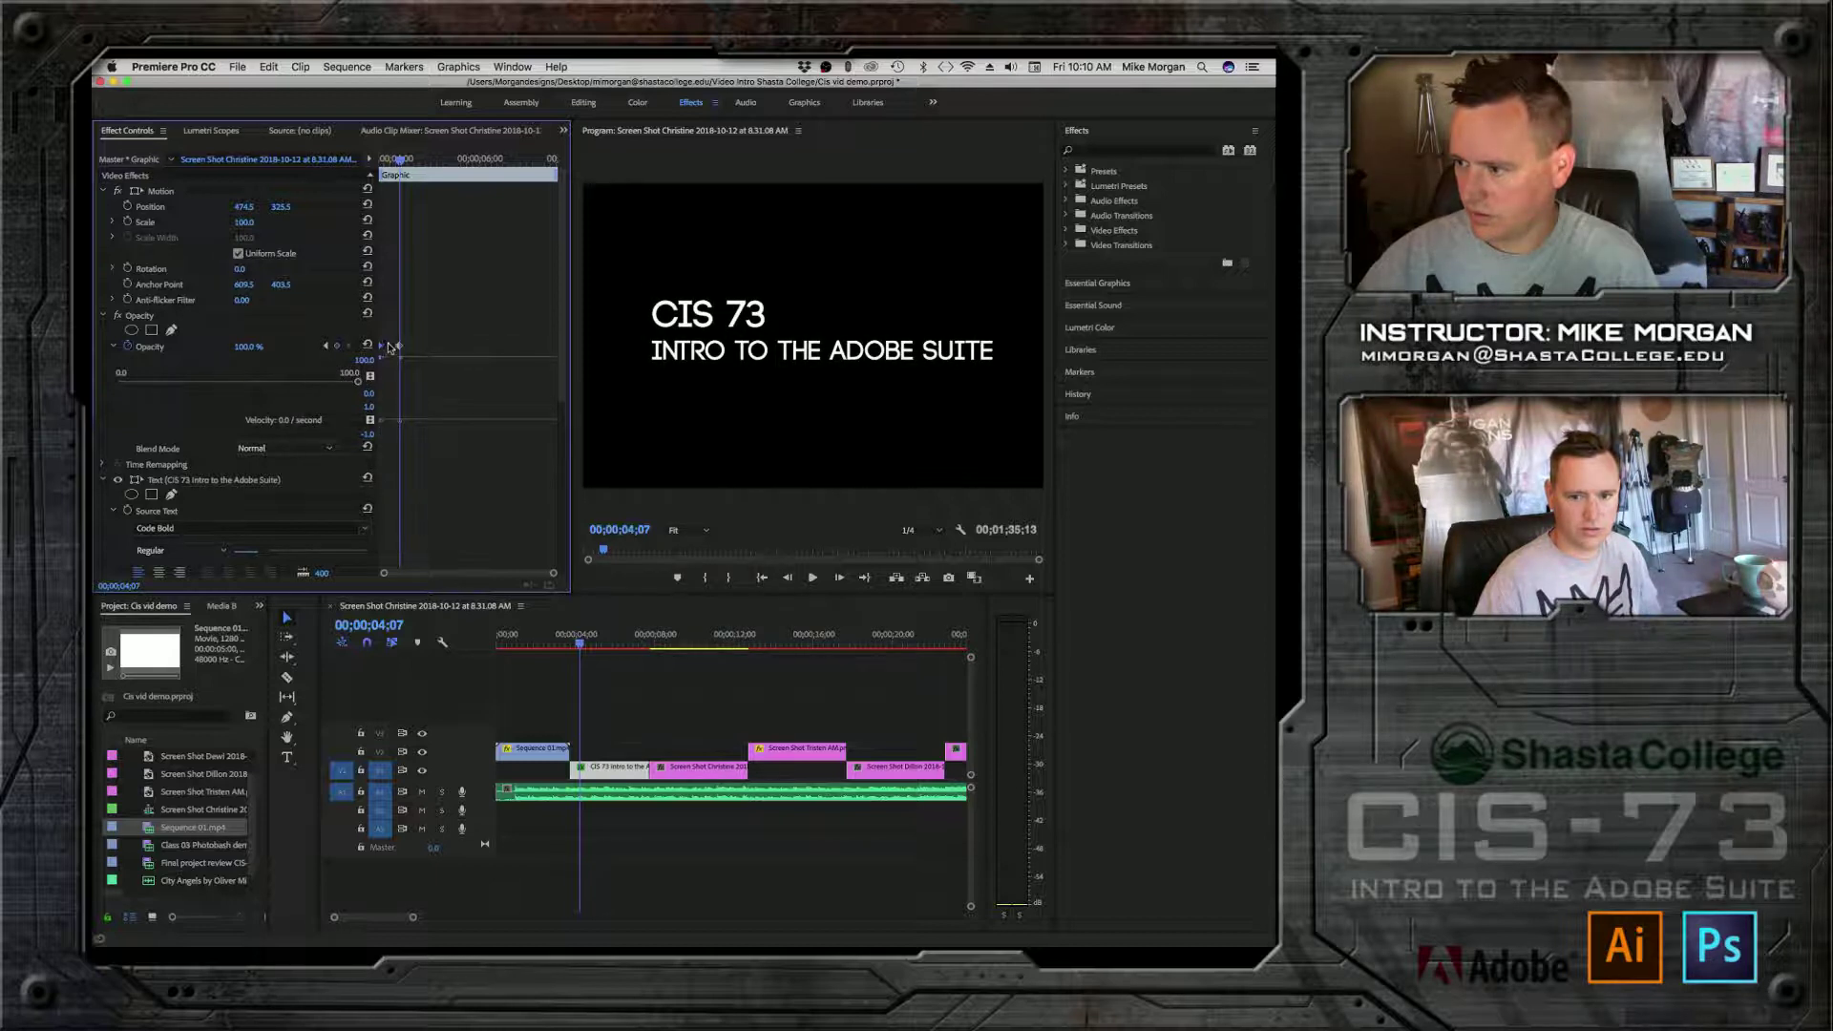
{"action": "left_click", "coordinate": [382, 162]}
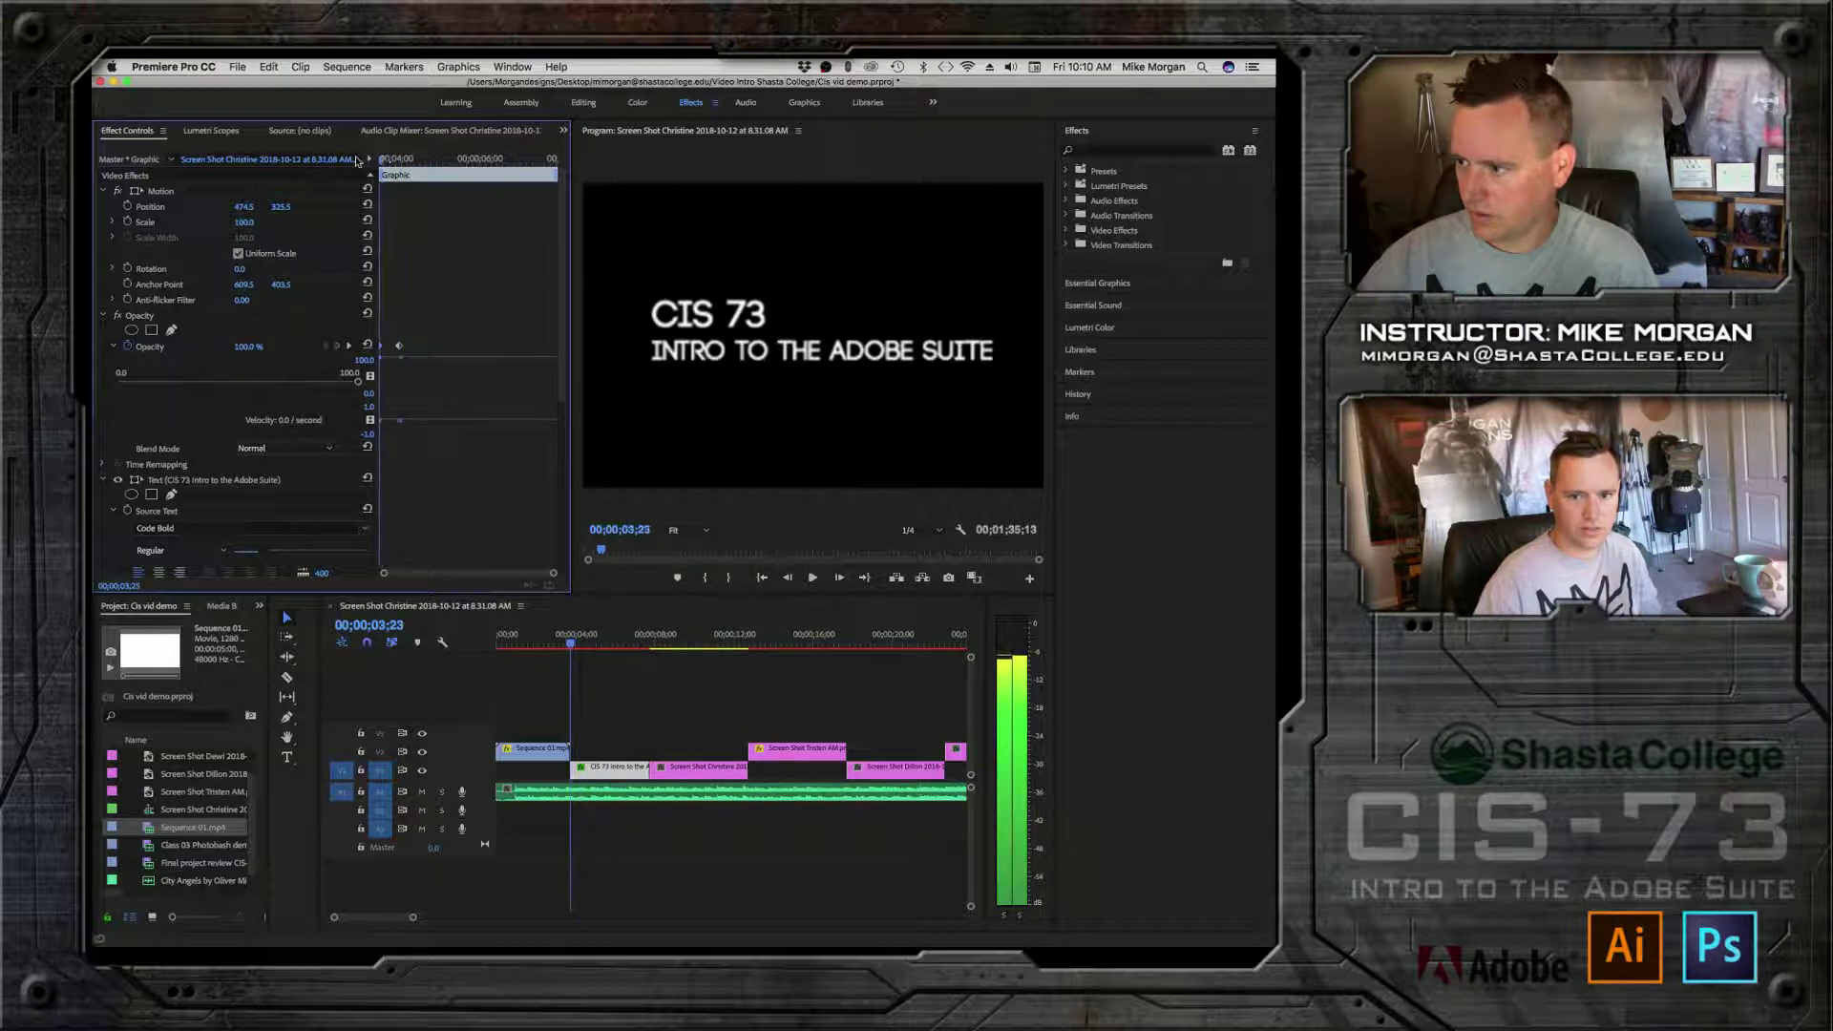
{"action": "left_click_drag", "start_coordinate": [358, 382], "coordinate": [117, 382]}
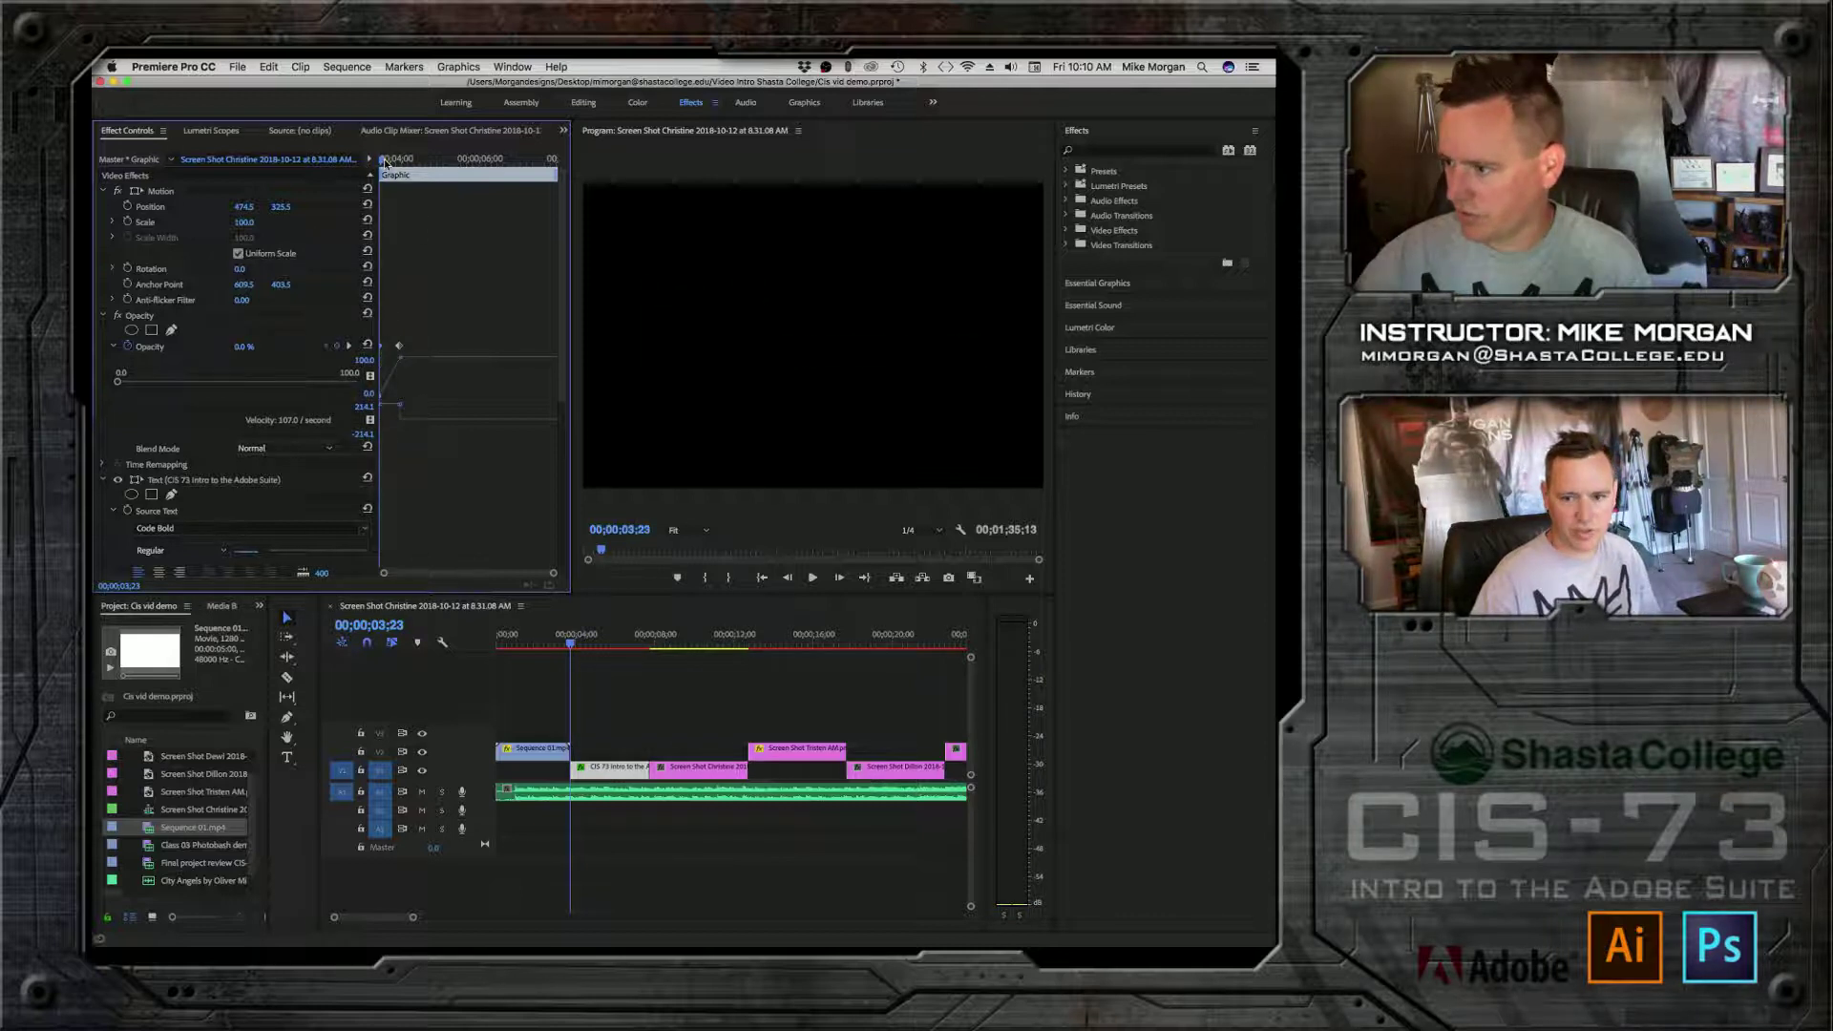
Step: Nudge the 100% opacity keyframe slightly later and replay the fade-in
{"action": "key", "text": "space"}
{"action": "key", "text": "space"}
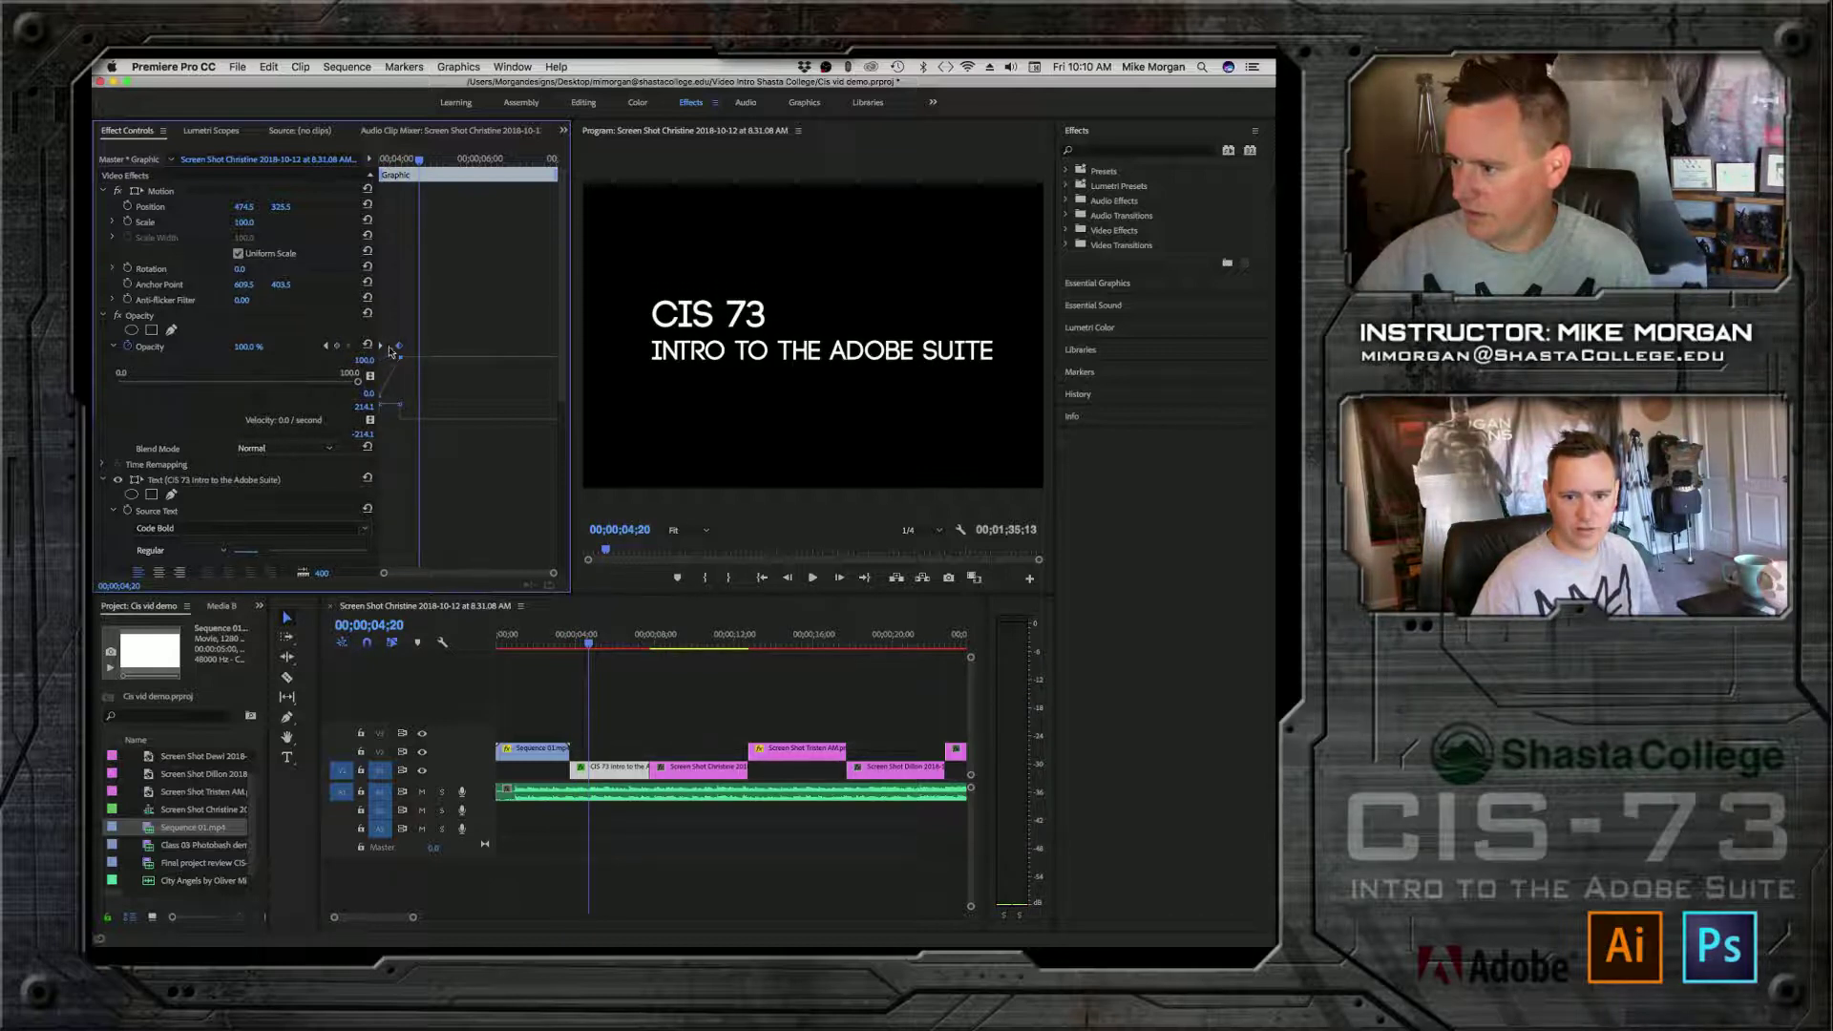
{"action": "left_click_drag", "start_coordinate": [399, 349], "coordinate": [412, 350]}
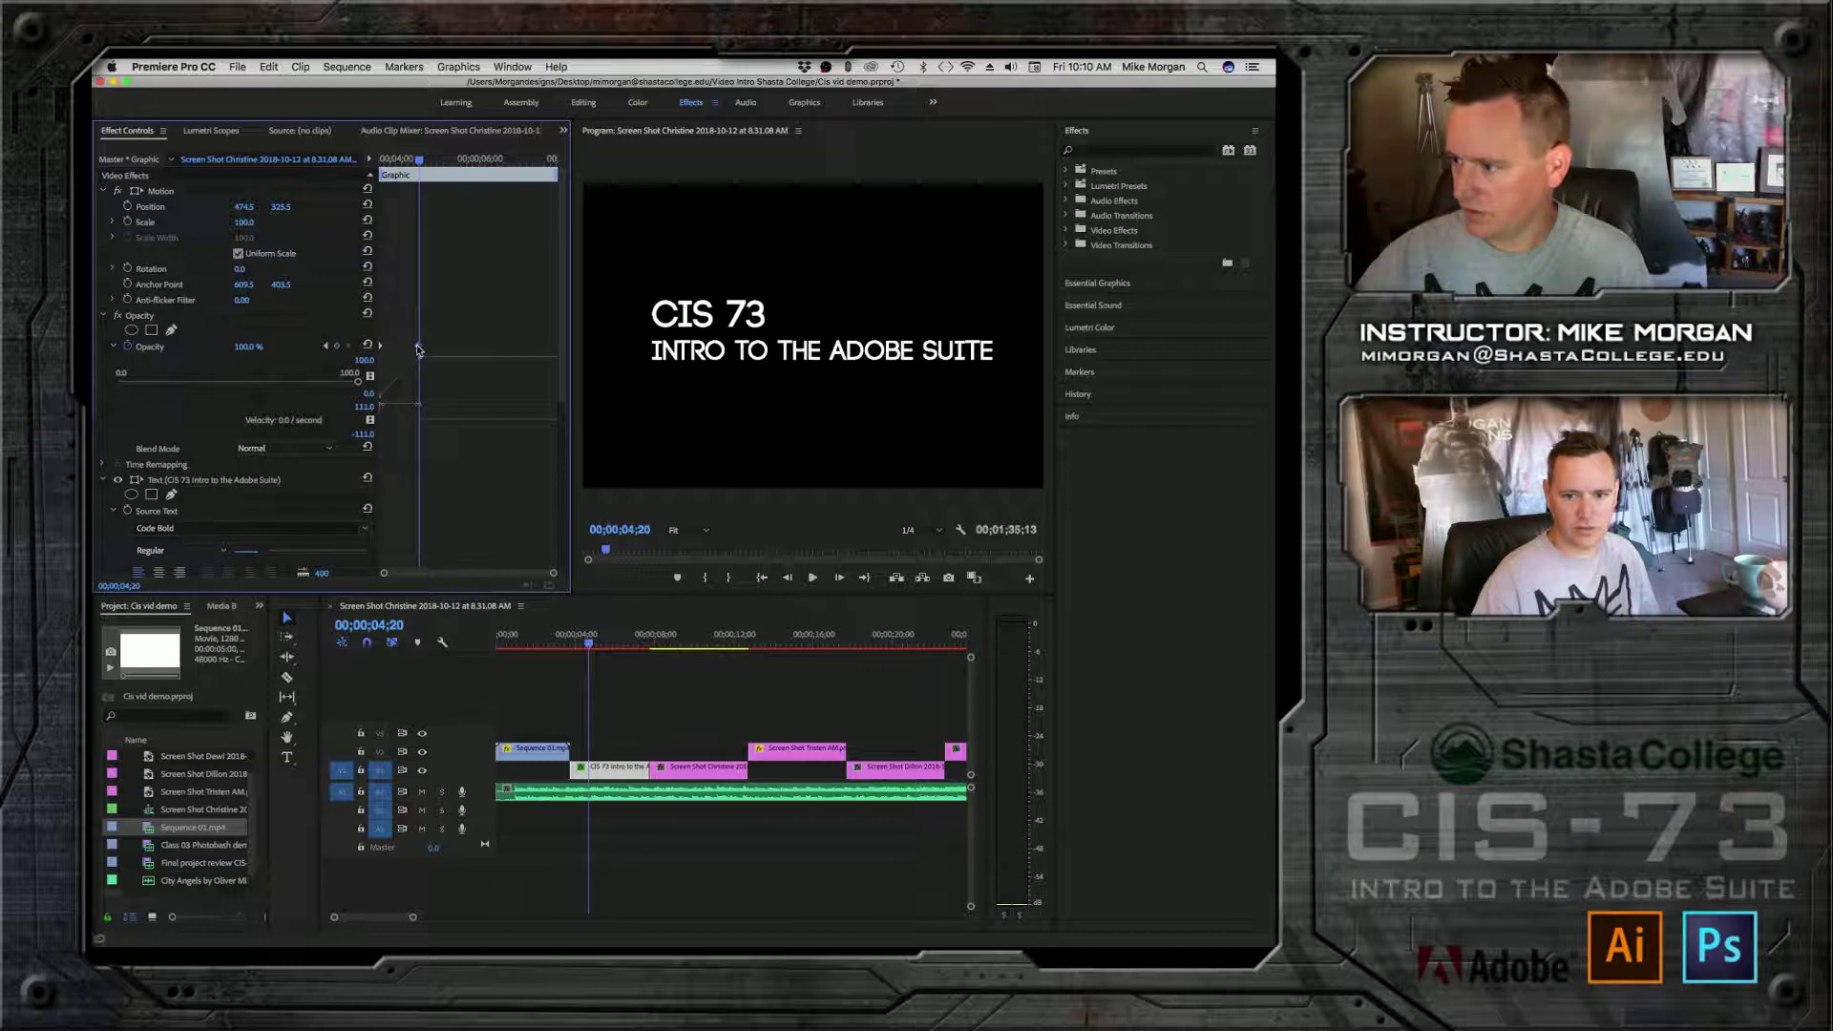
{"action": "left_click", "coordinate": [398, 159]}
{"action": "key", "text": "space"}
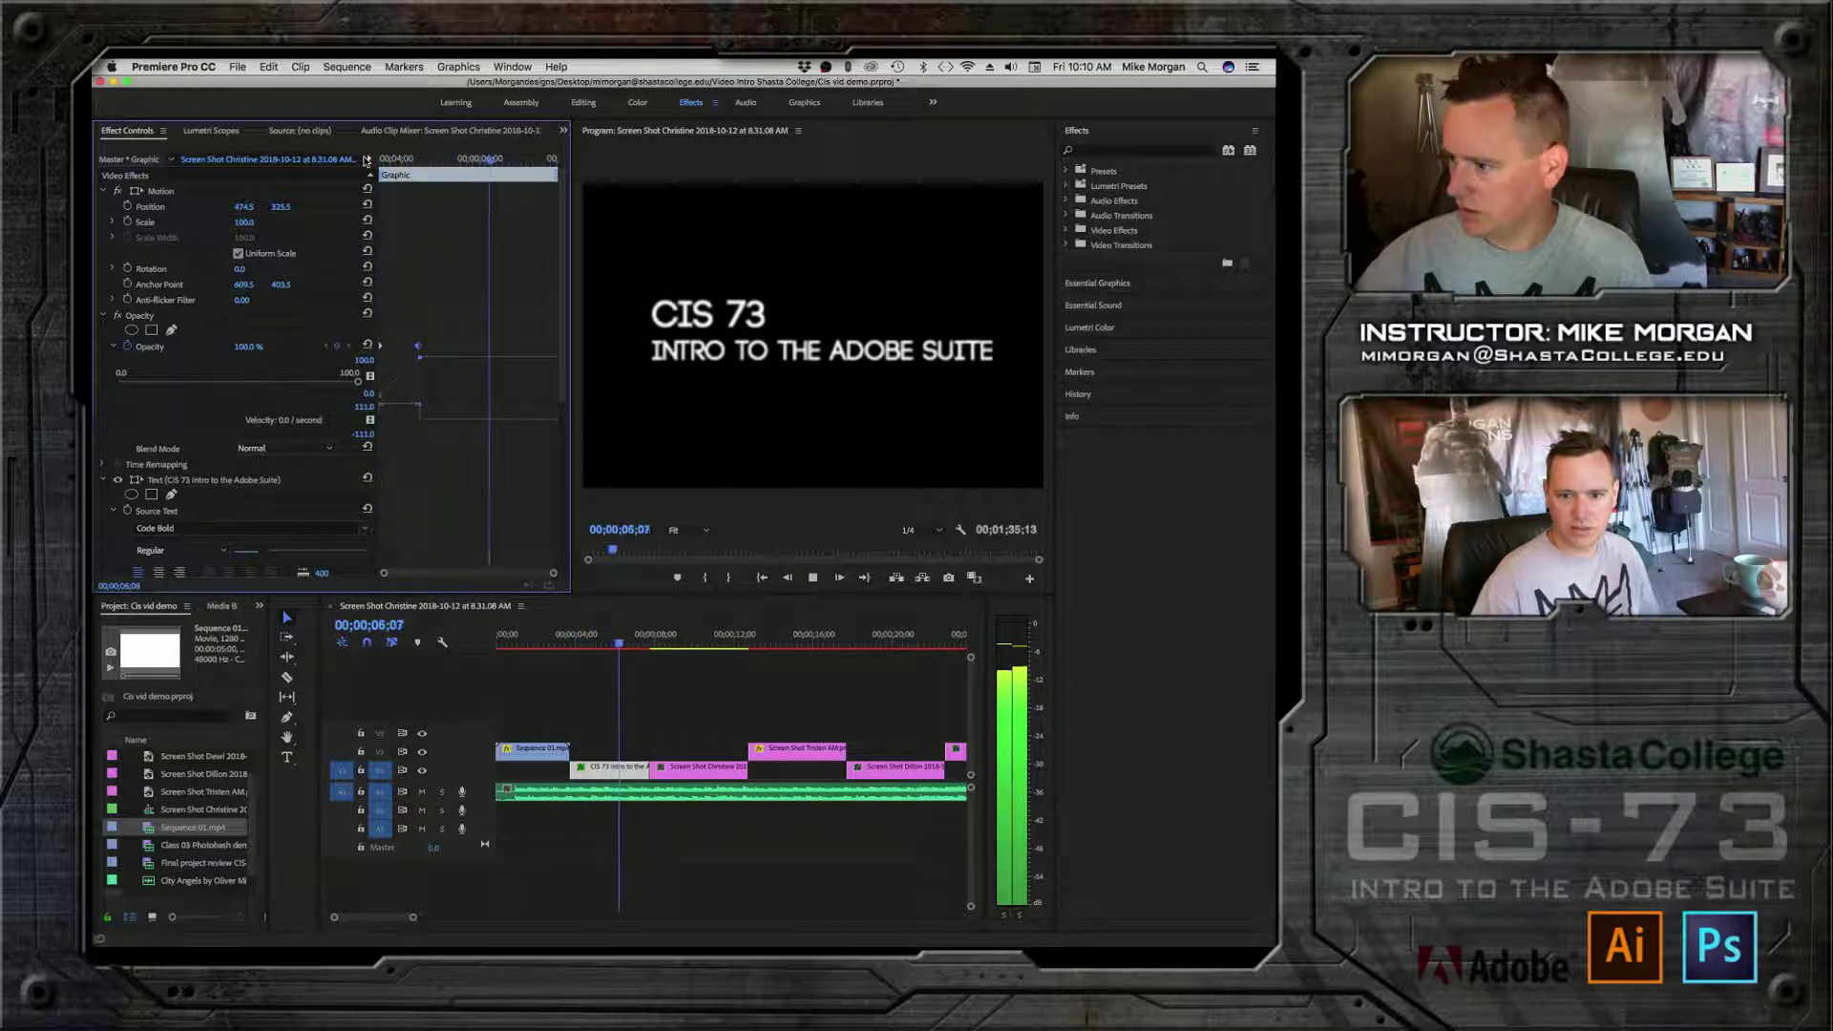
{"action": "key", "text": "space"}
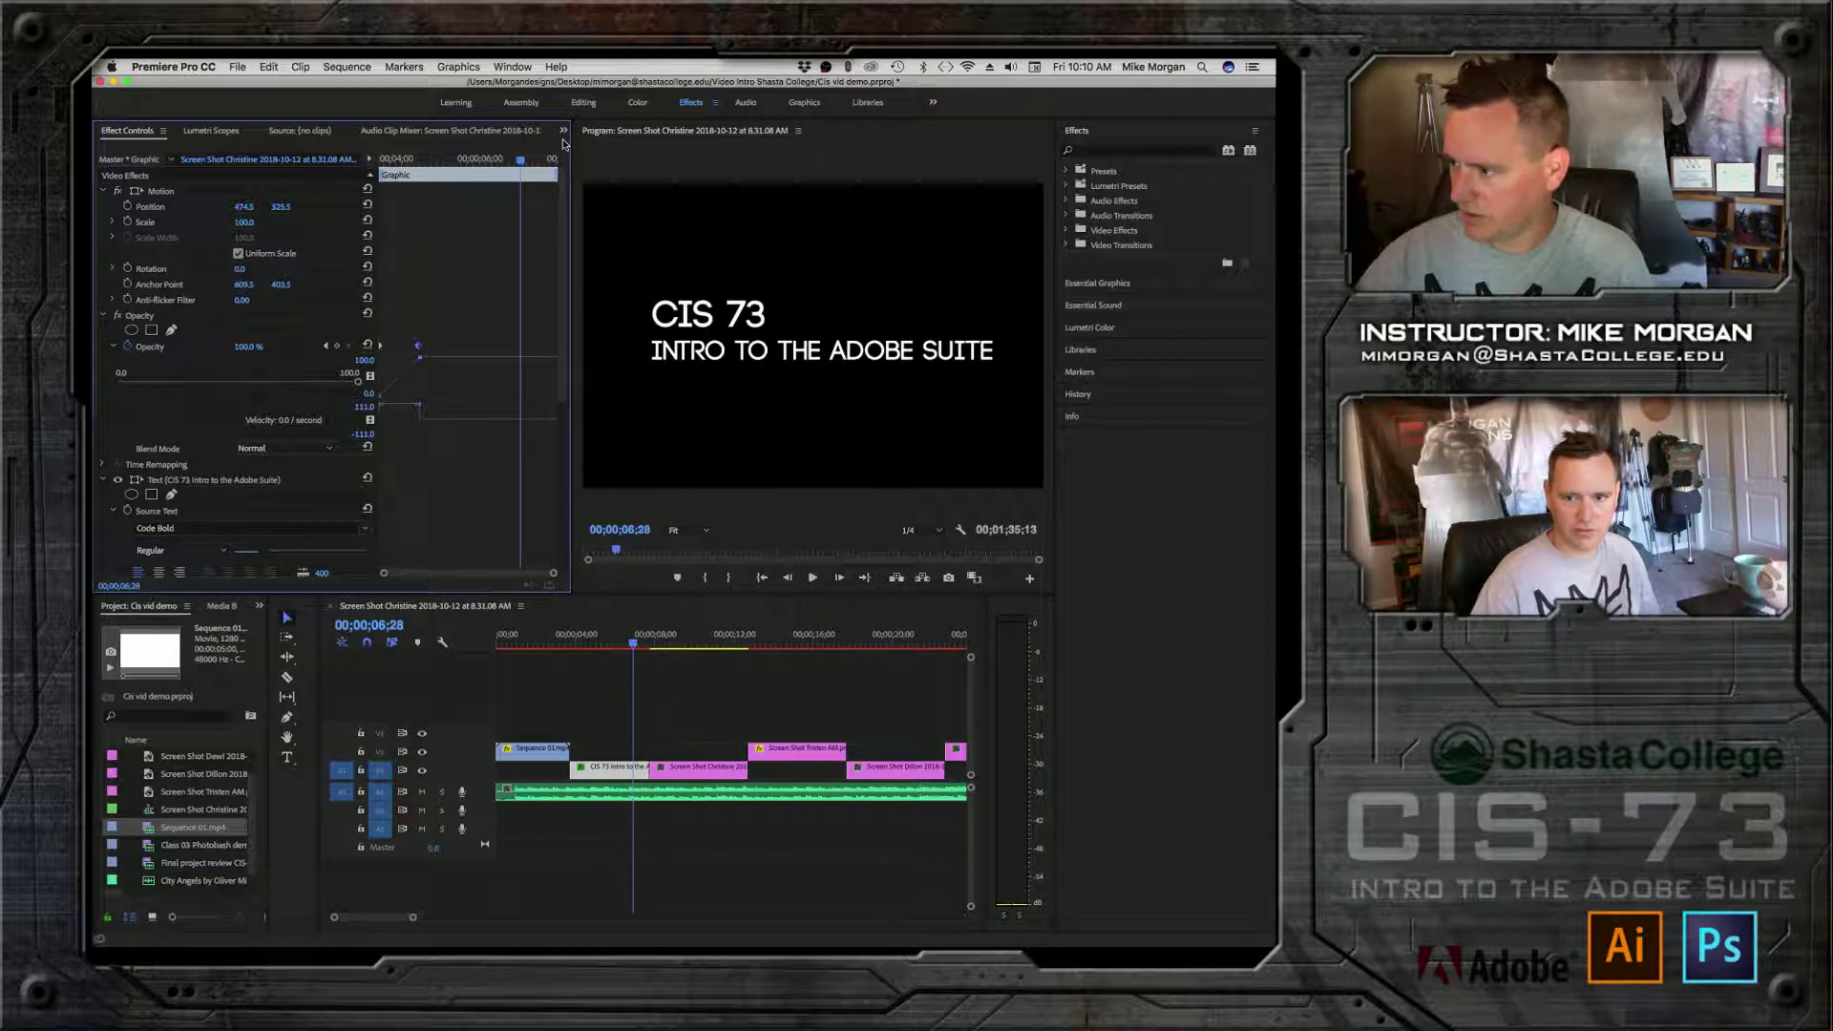
{"action": "mouse_move", "coordinate": [521, 163]}
{"action": "left_mouse_down"}
{"action": "mouse_move", "coordinate": [569, 172]}
{"action": "mouse_move", "coordinate": [536, 164]}
{"action": "left_mouse_up"}
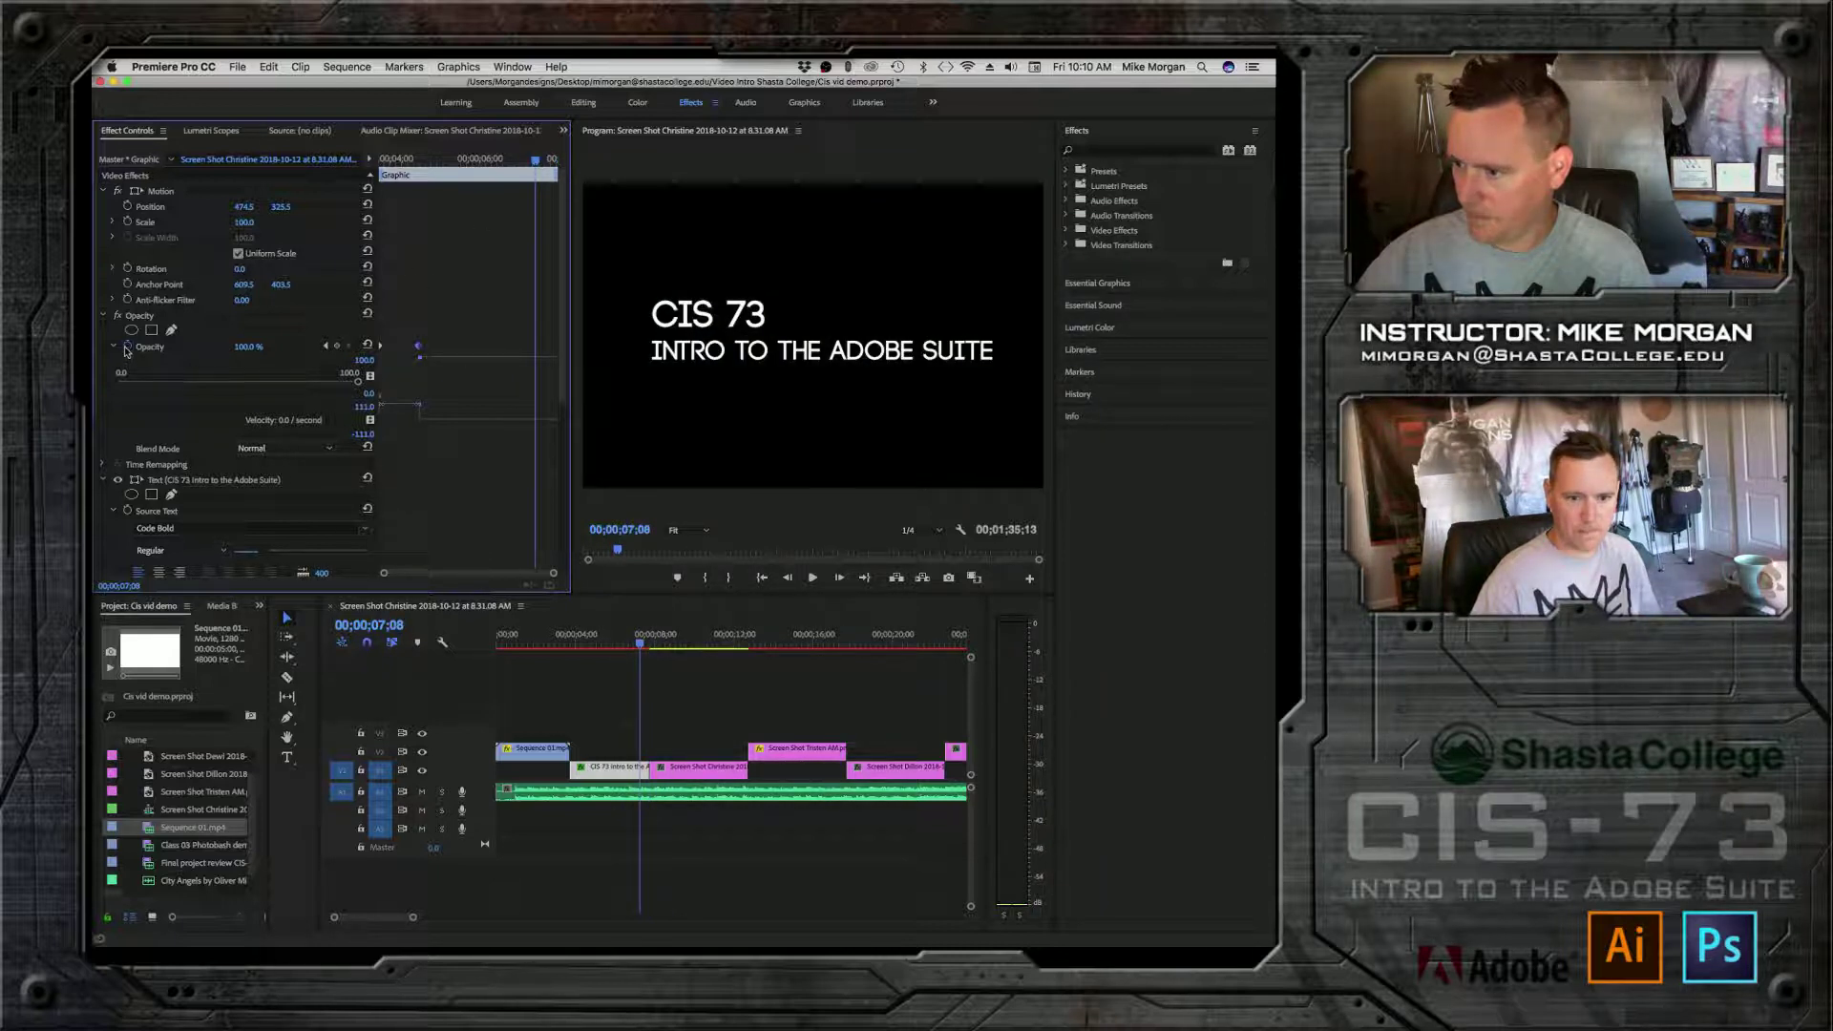
Step: Hold full opacity with a keyframe, then drop Opacity to 0% around 7;20
{"action": "left_click", "coordinate": [338, 350]}
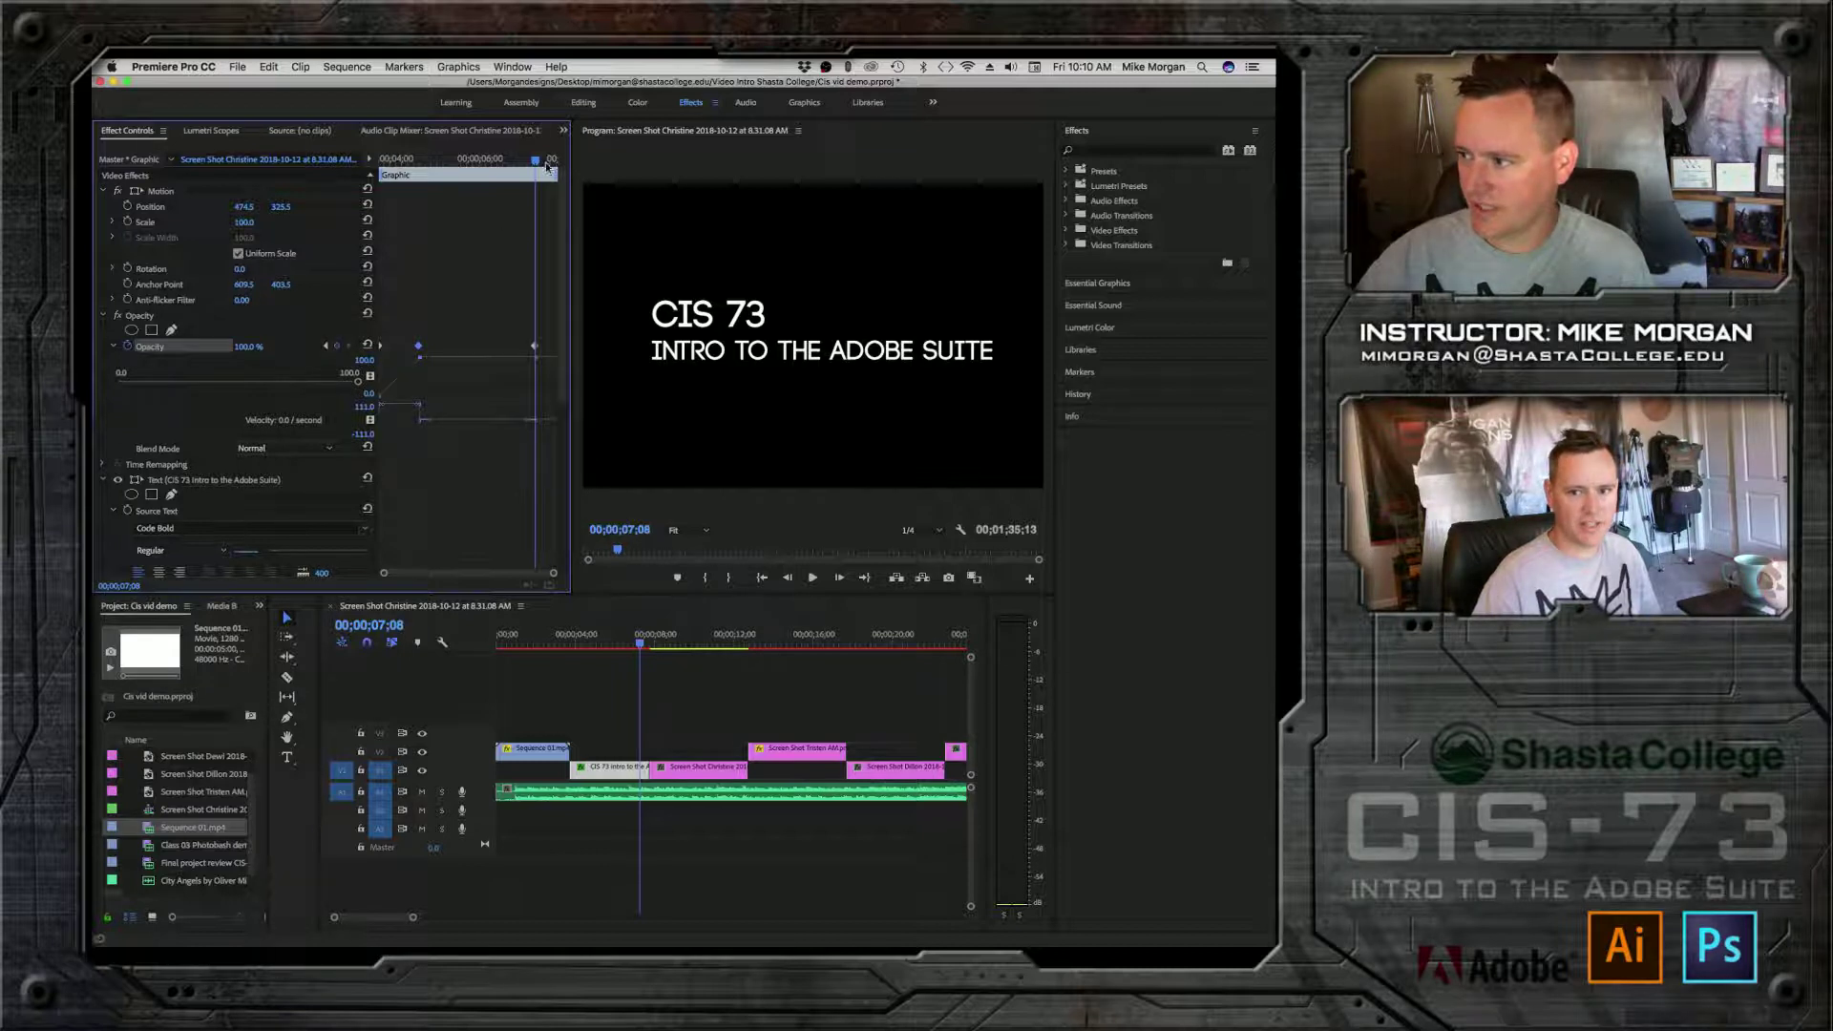
{"action": "left_click_drag", "start_coordinate": [535, 164], "coordinate": [551, 168]}
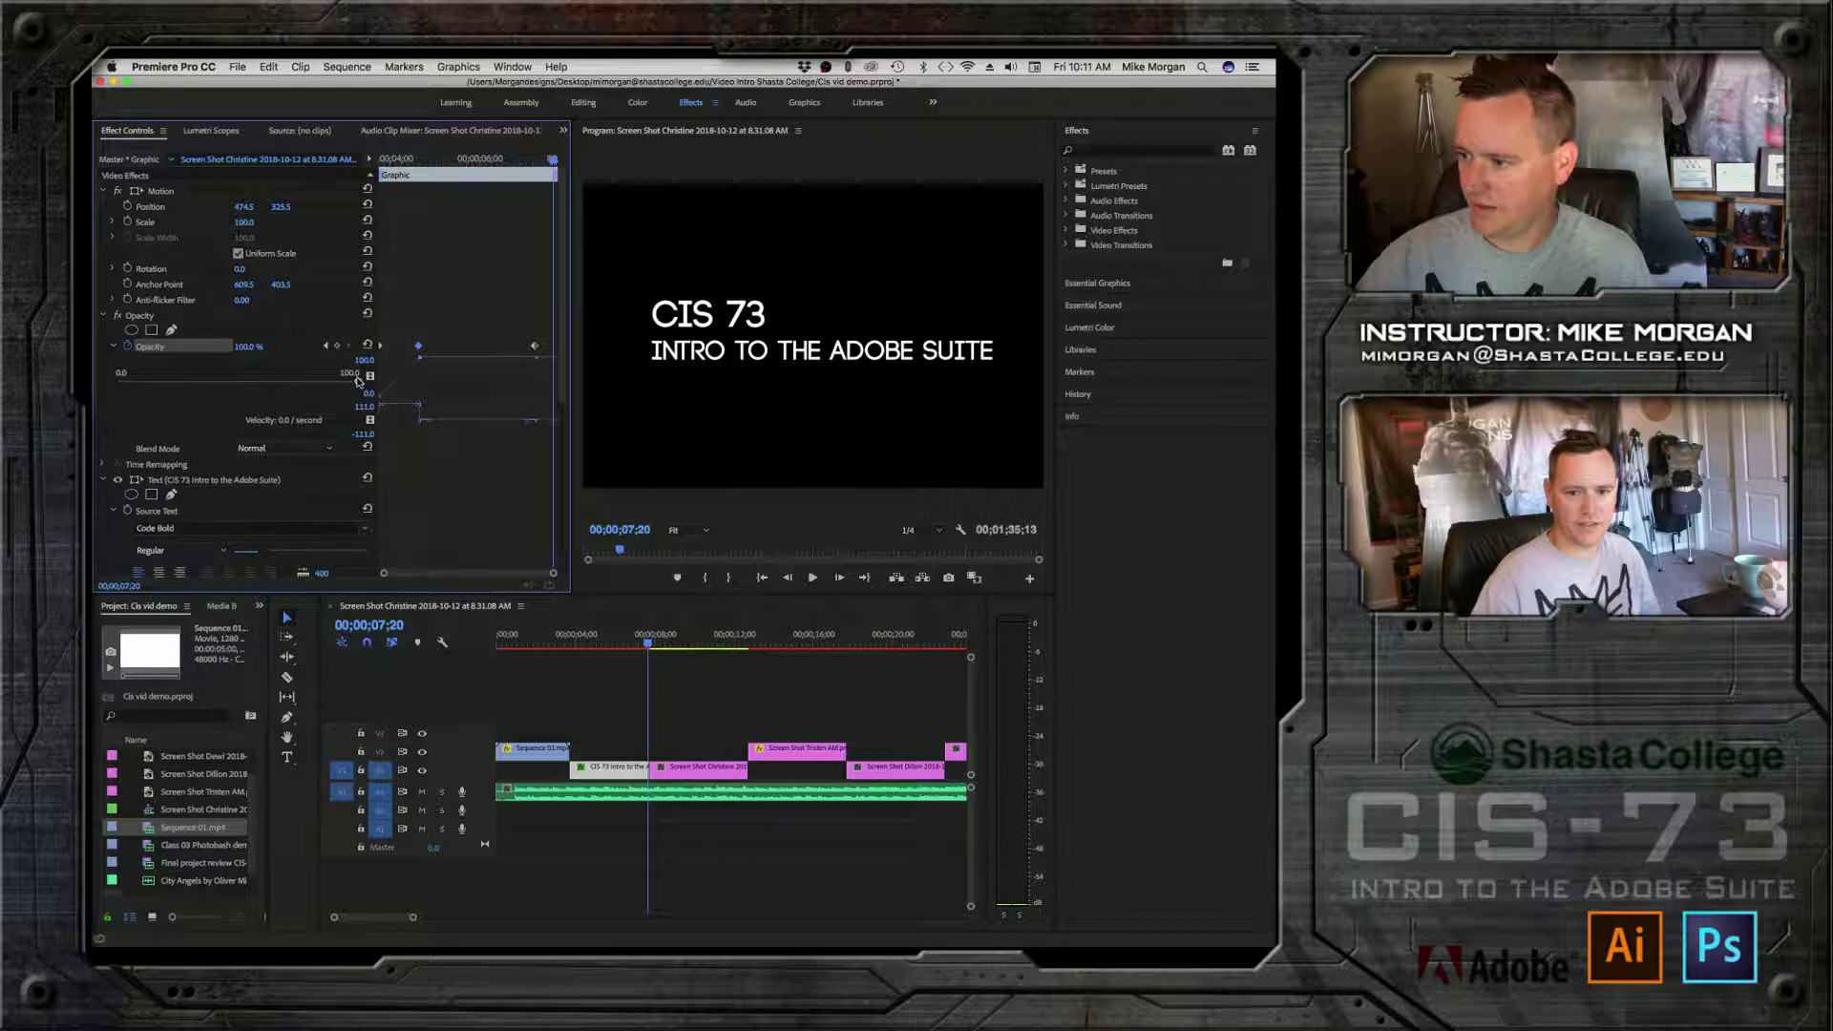
{"action": "left_click_drag", "start_coordinate": [358, 381], "coordinate": [117, 382]}
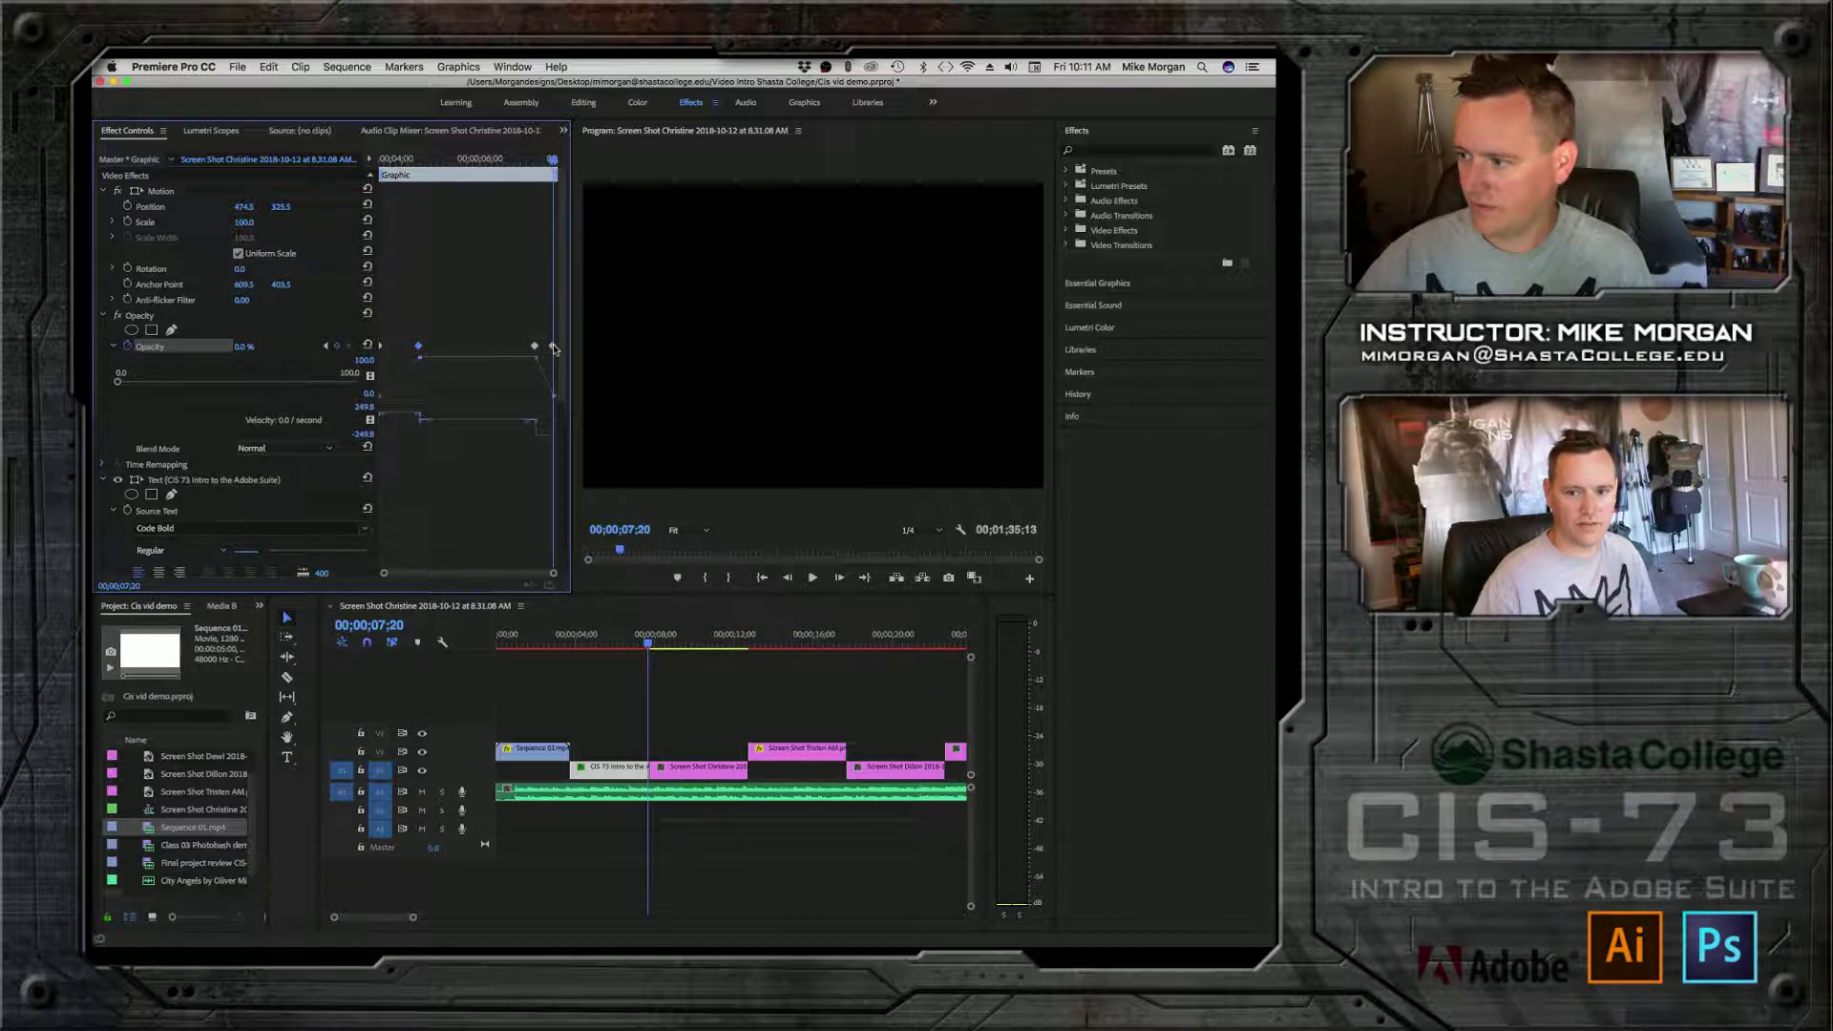
{"action": "left_click_drag", "start_coordinate": [554, 349], "coordinate": [567, 350]}
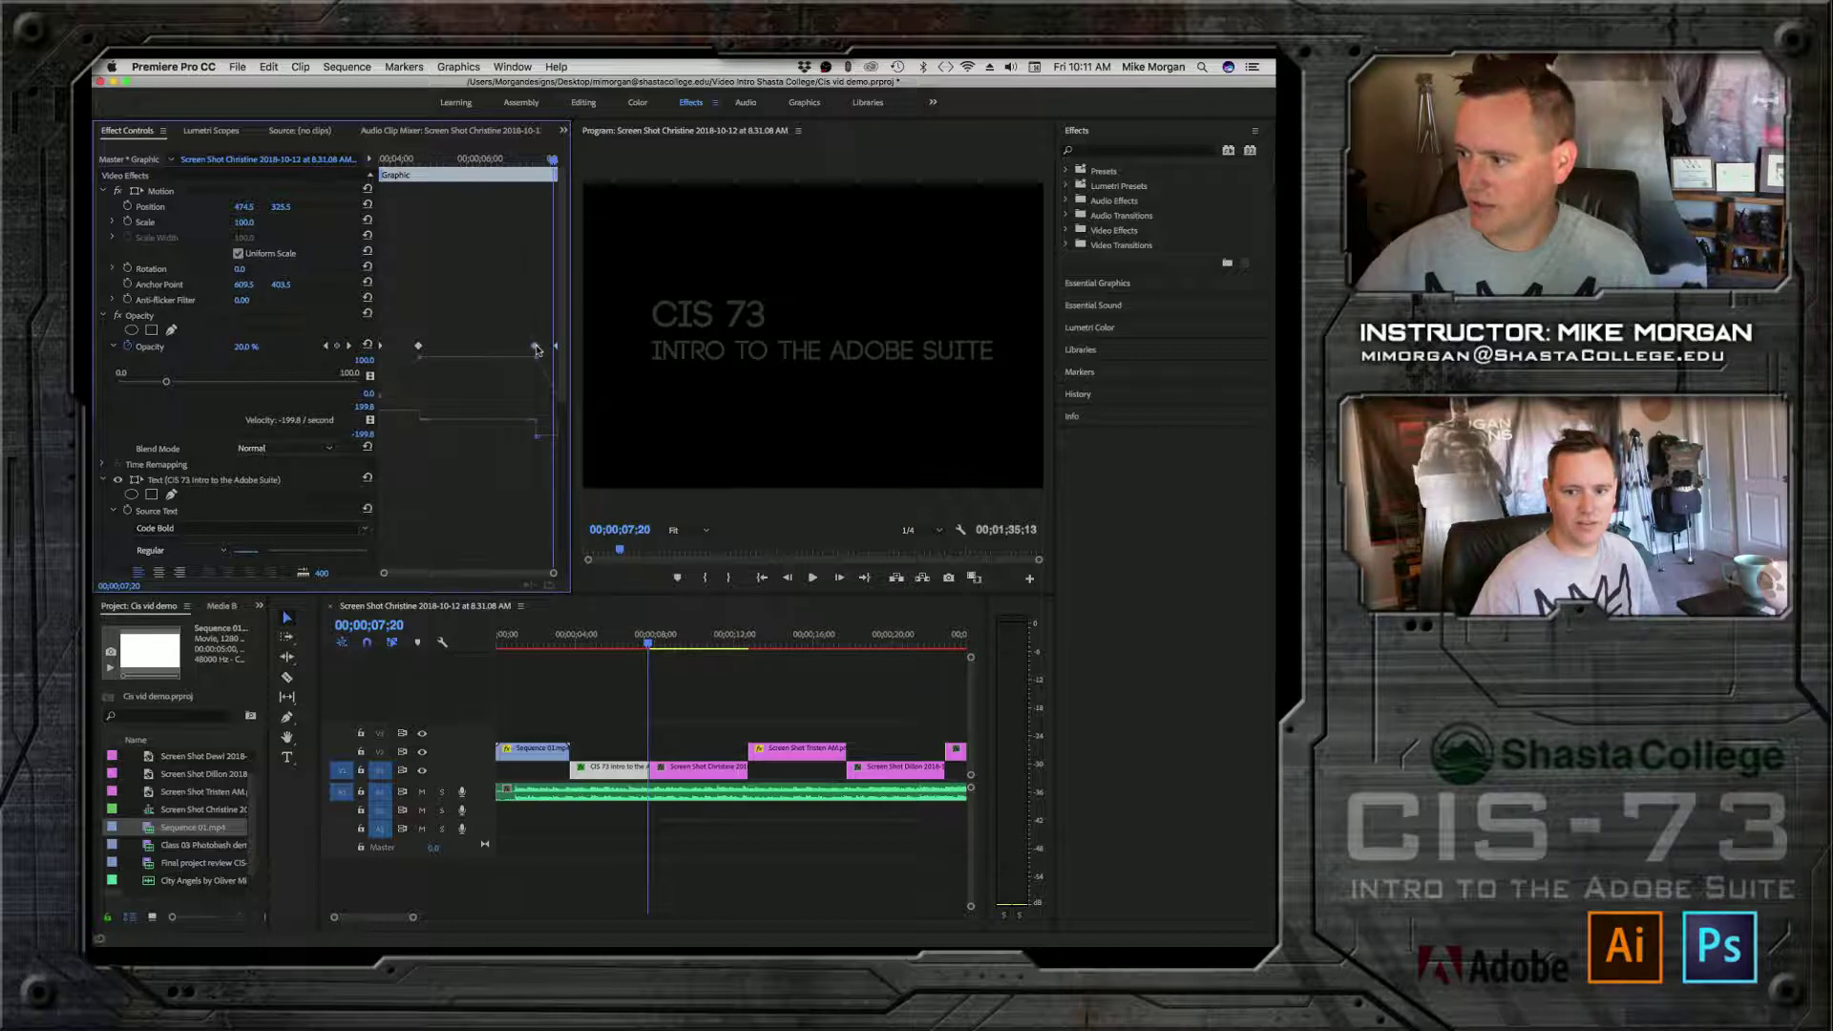
Step: Play back from before the title to preview the fade in and out, stopping at 6;07
{"action": "left_click", "coordinate": [524, 347]}
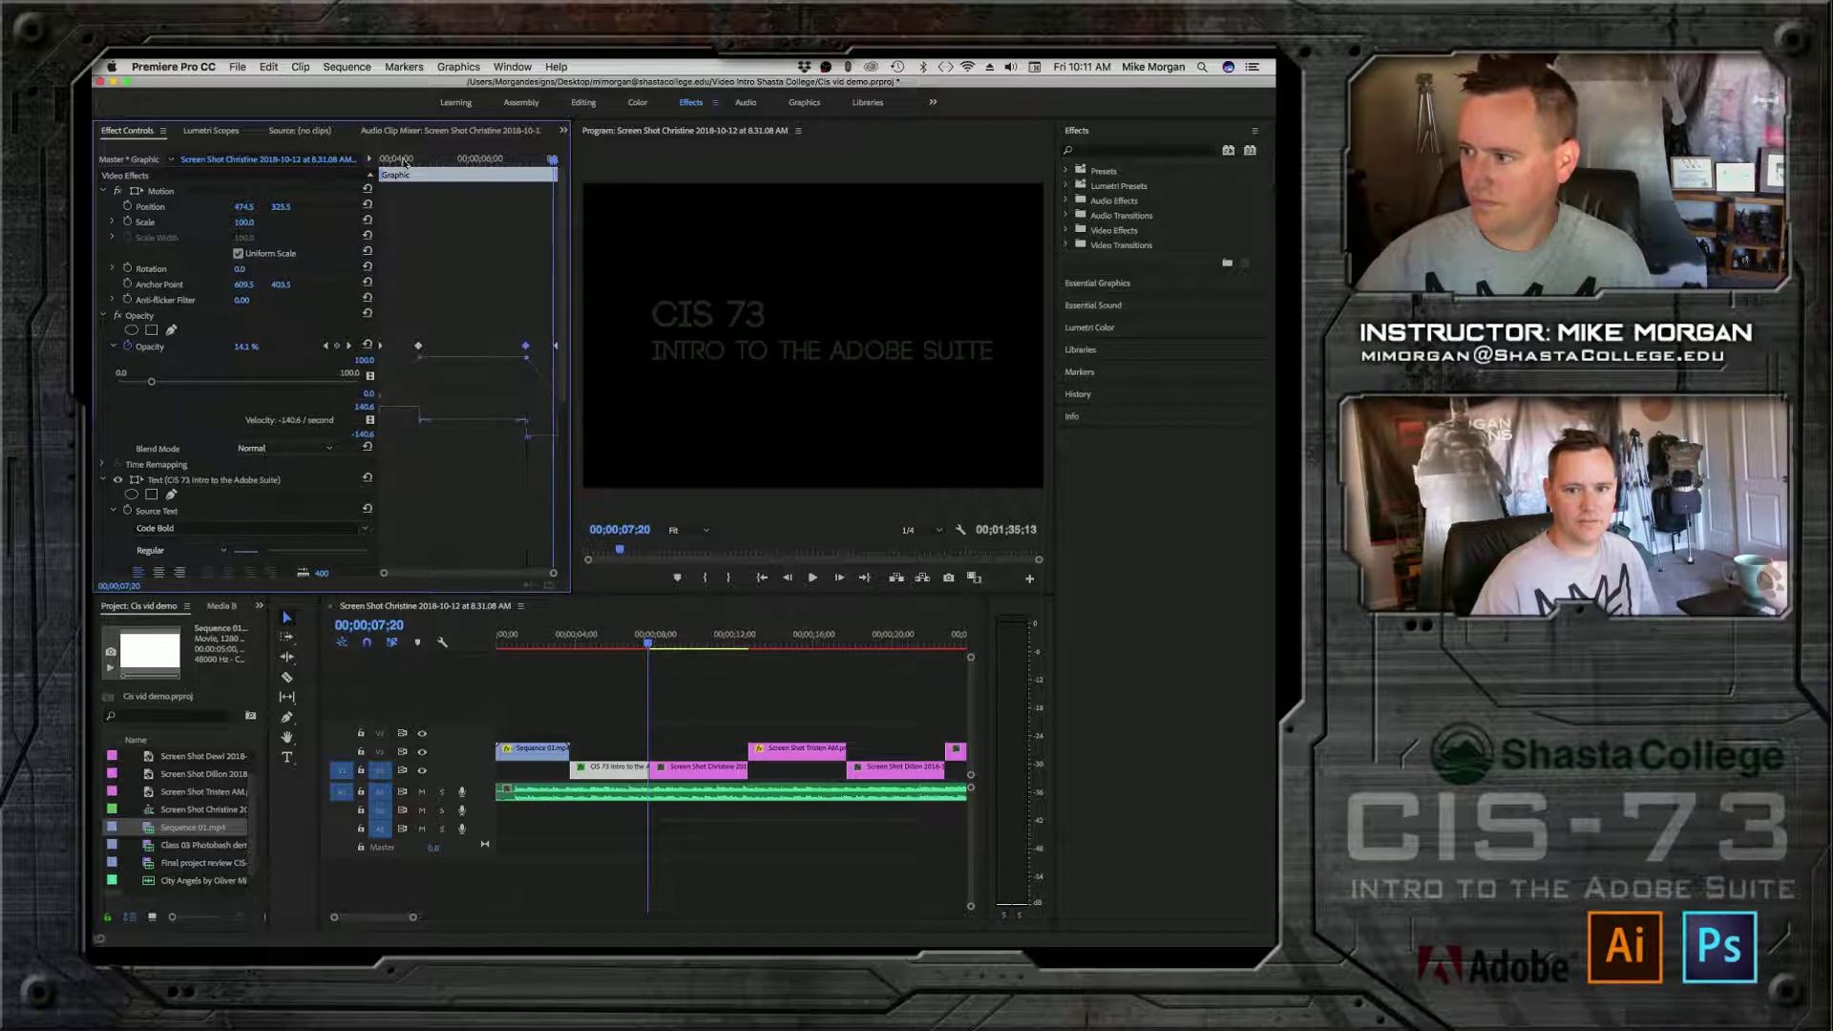
{"action": "left_click_drag", "start_coordinate": [392, 158], "coordinate": [362, 158]}
{"action": "key", "text": "space"}
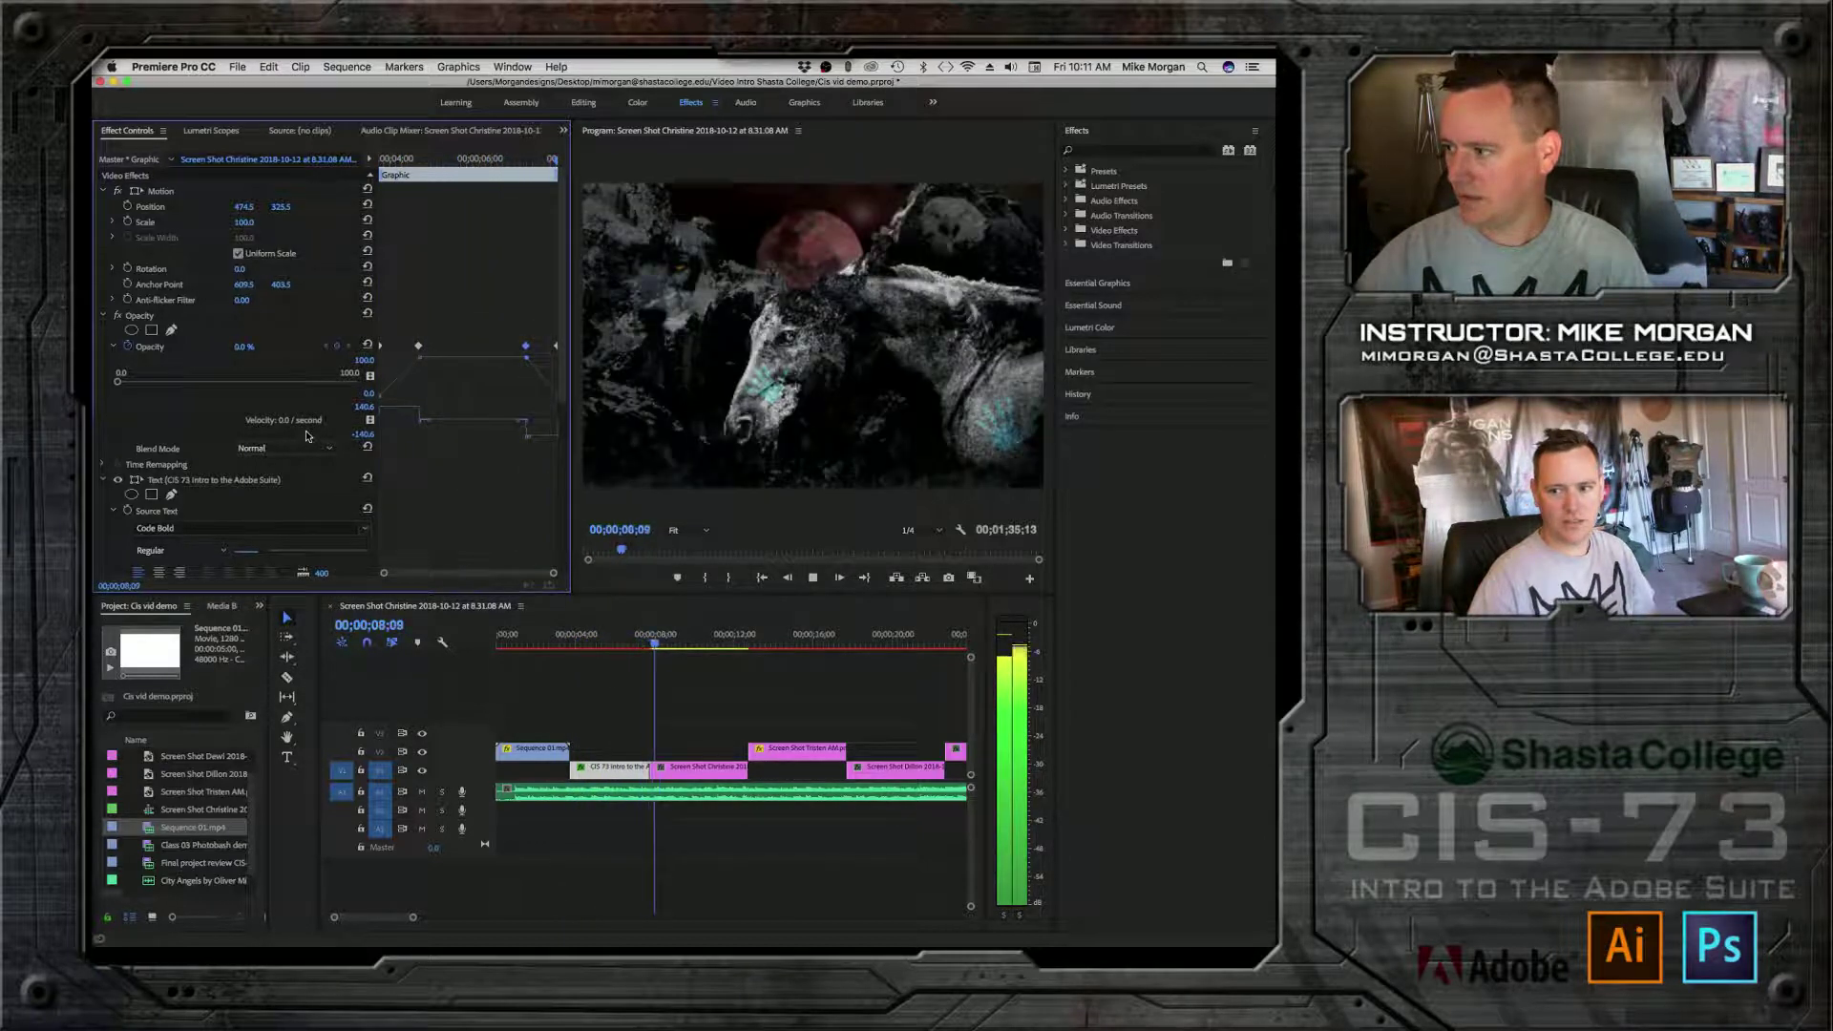
{"action": "key", "text": "space"}
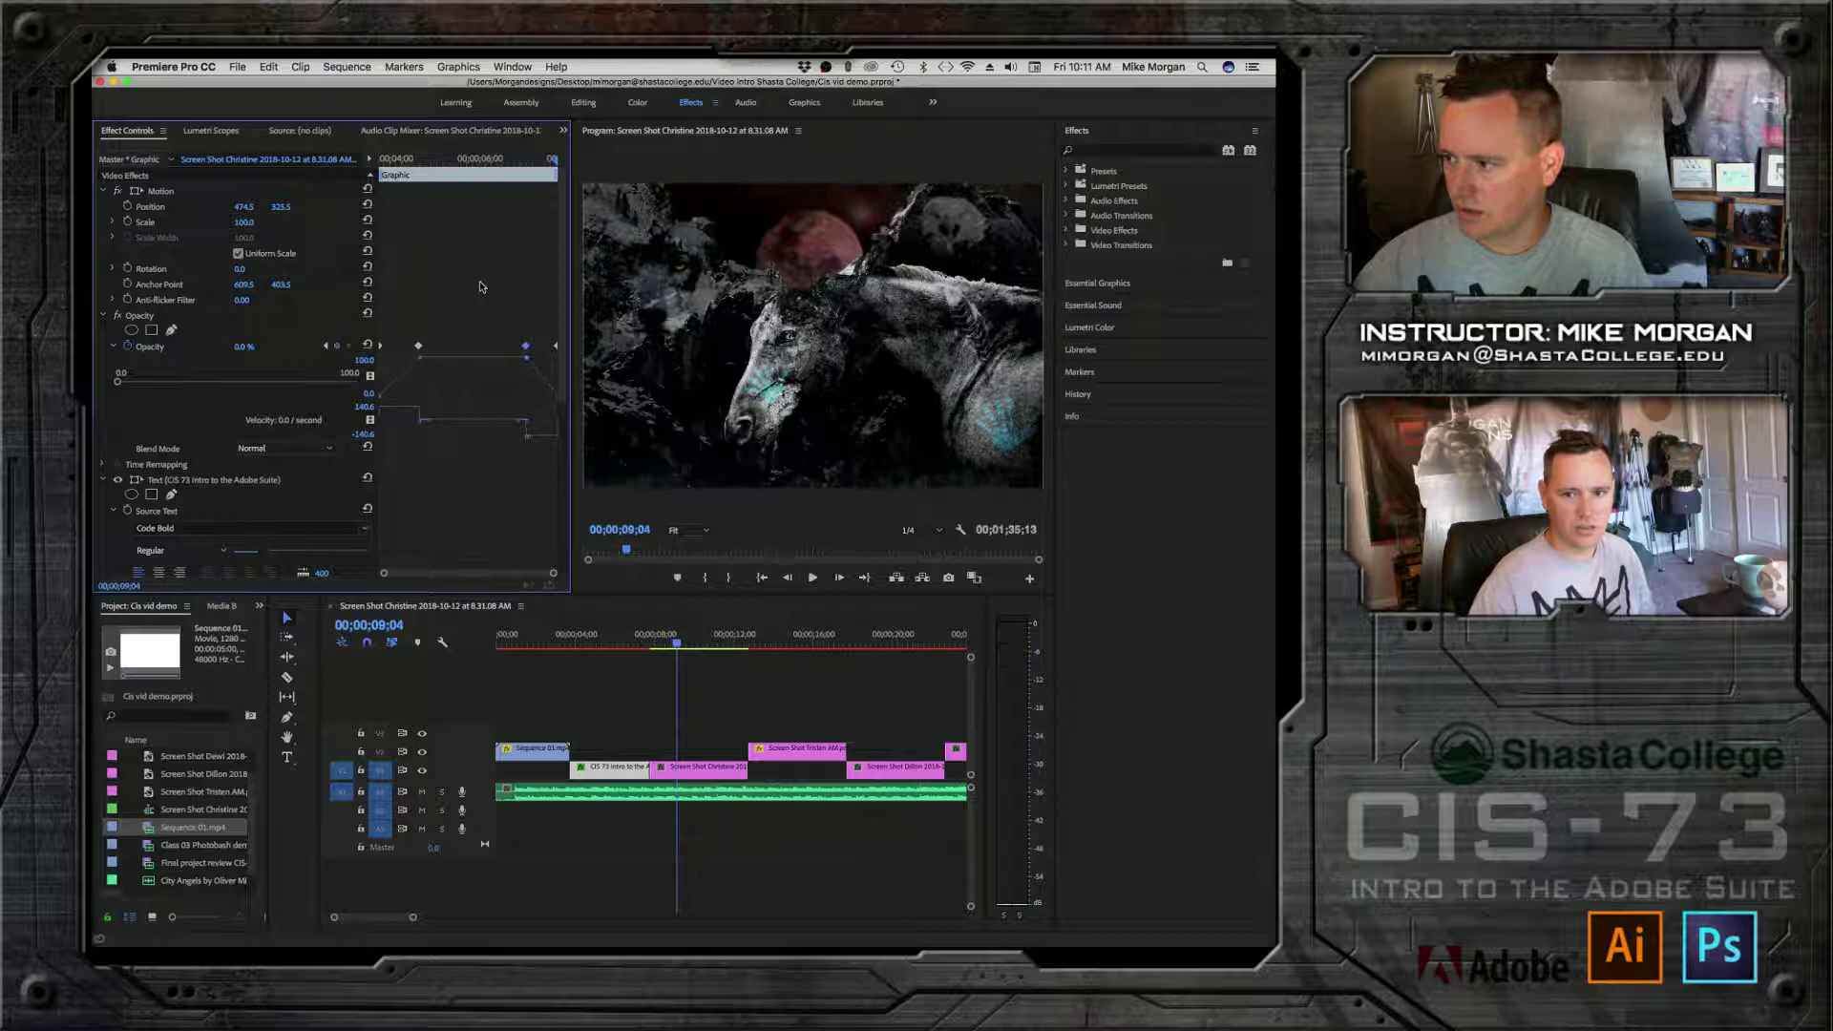
{"action": "left_click", "coordinate": [489, 160]}
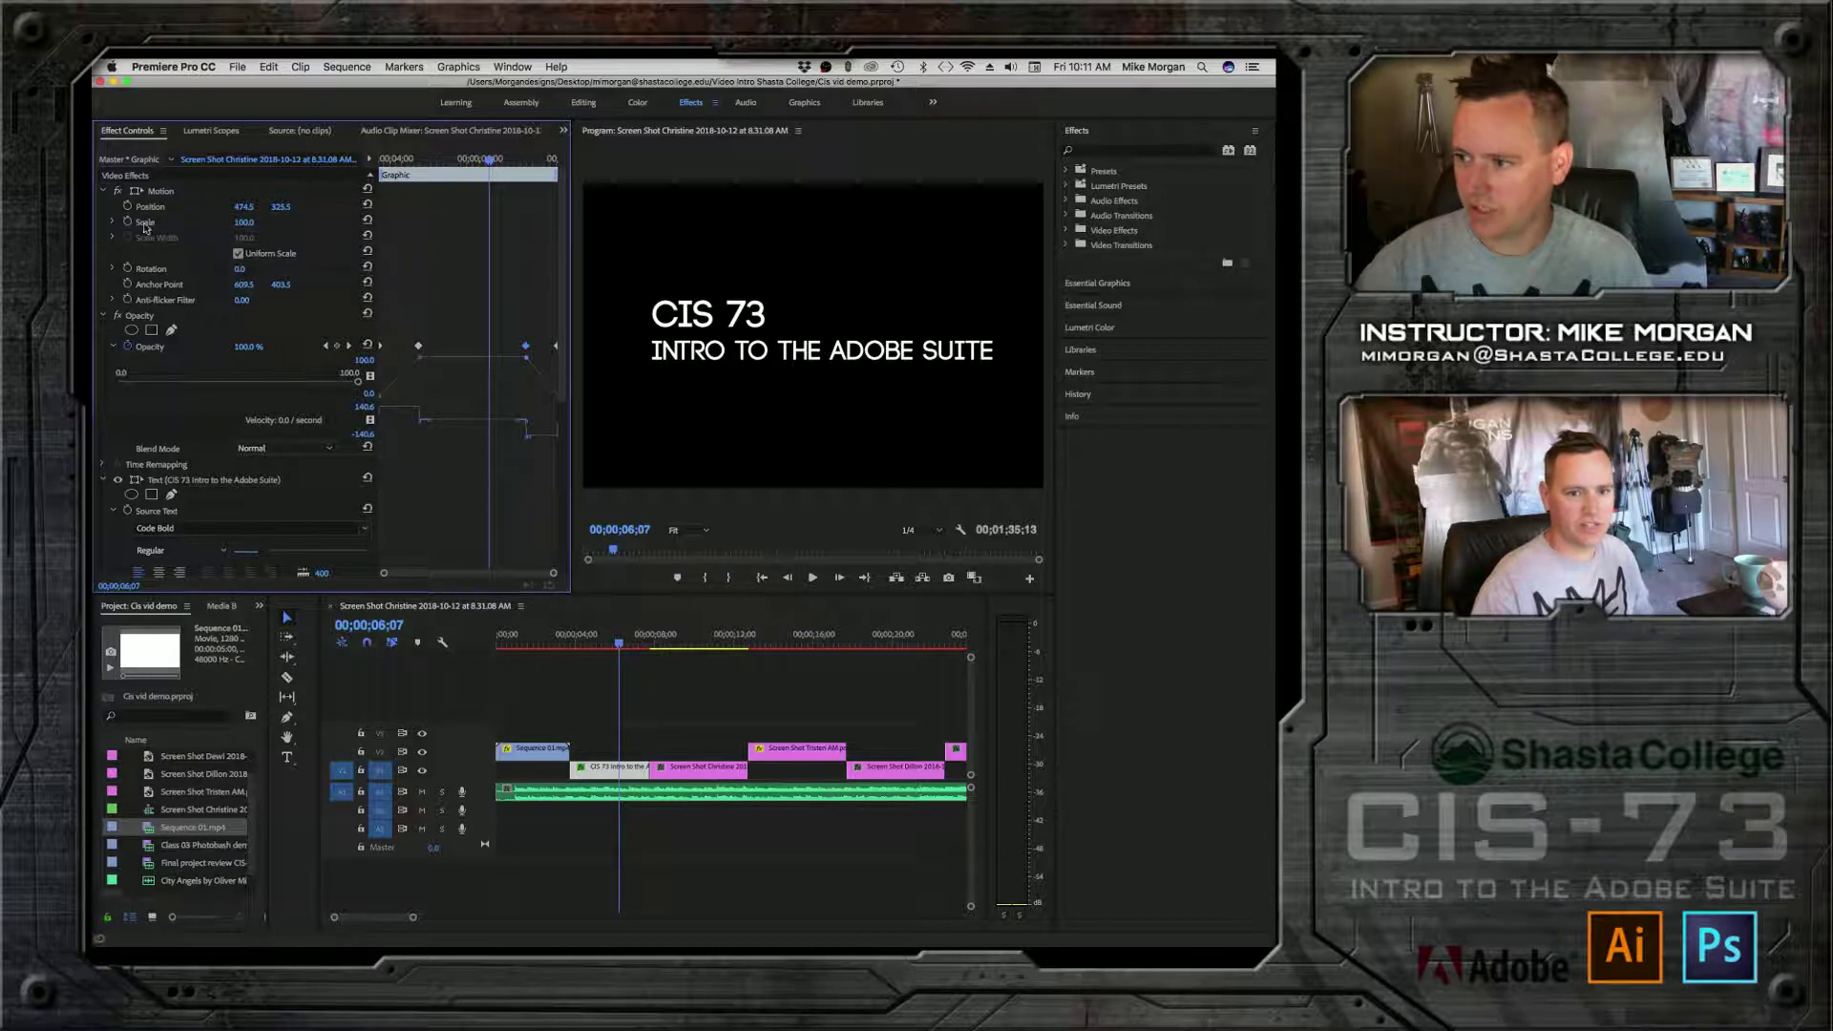
Step: Enable Scale keyframing and try title sizes: larger, about half, then about 81%
{"action": "left_click", "coordinate": [128, 222]}
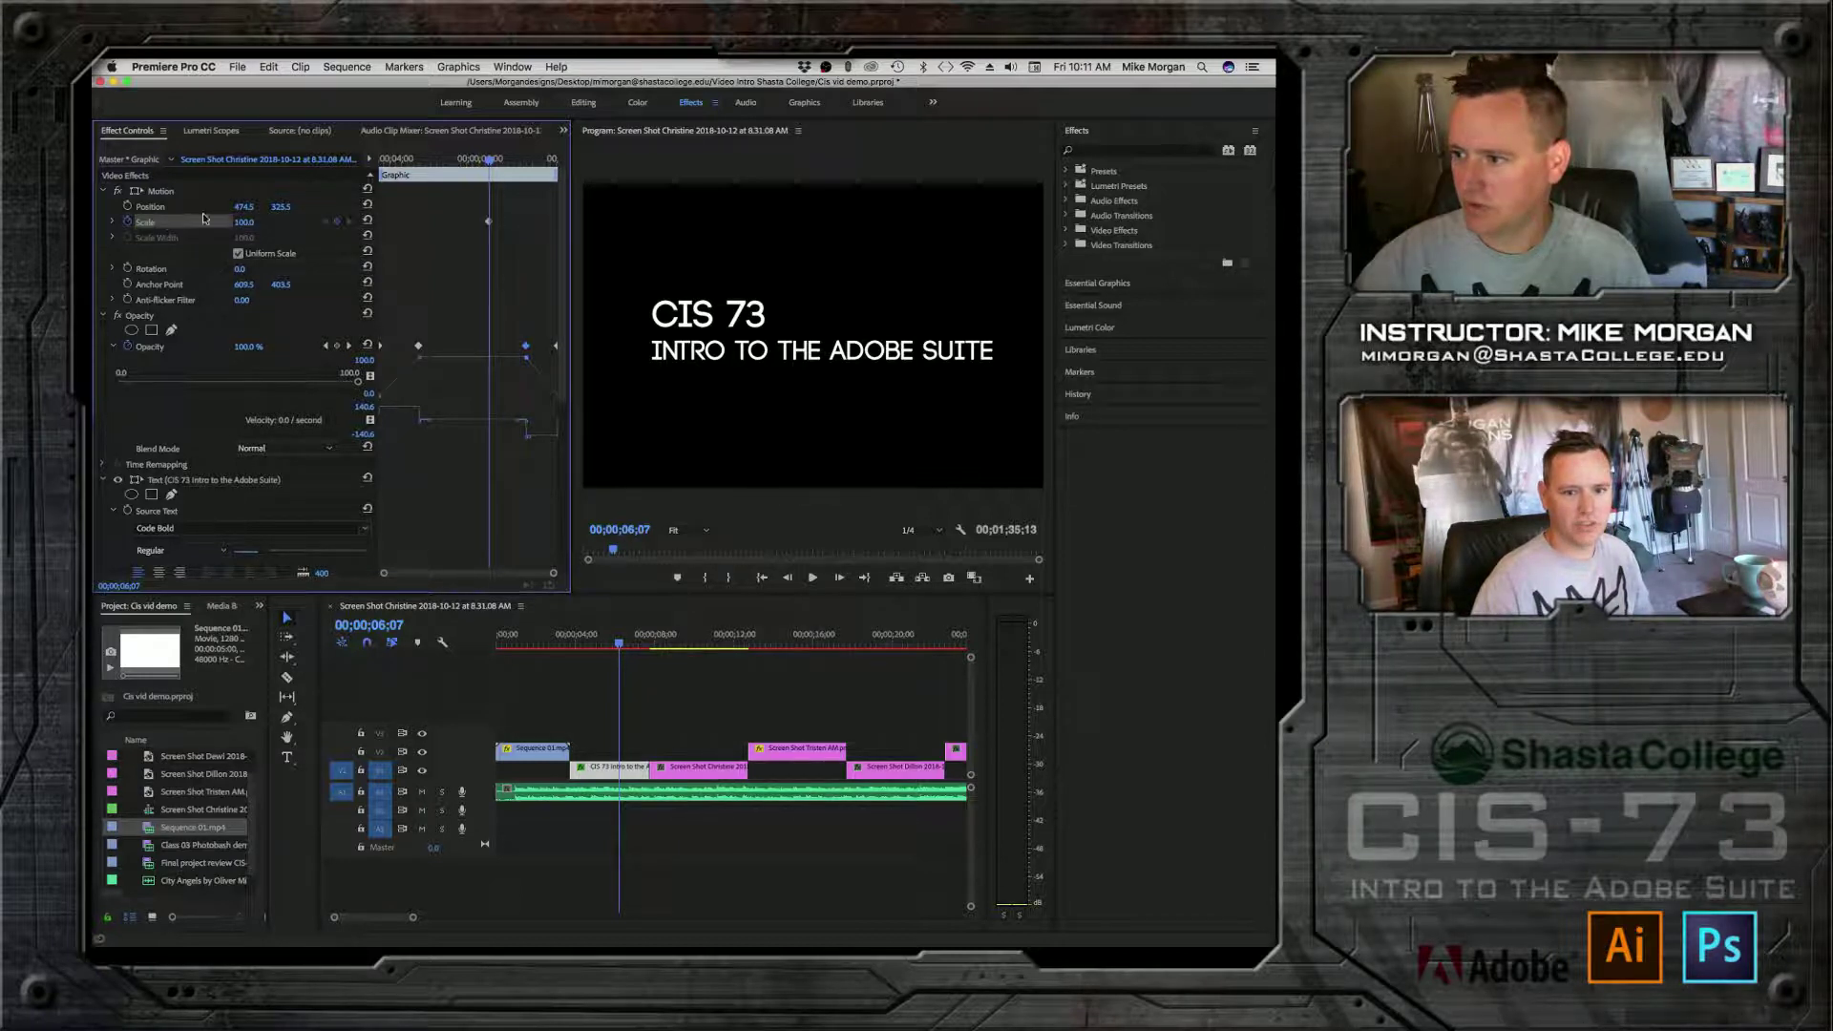
{"action": "left_click", "coordinate": [113, 222]}
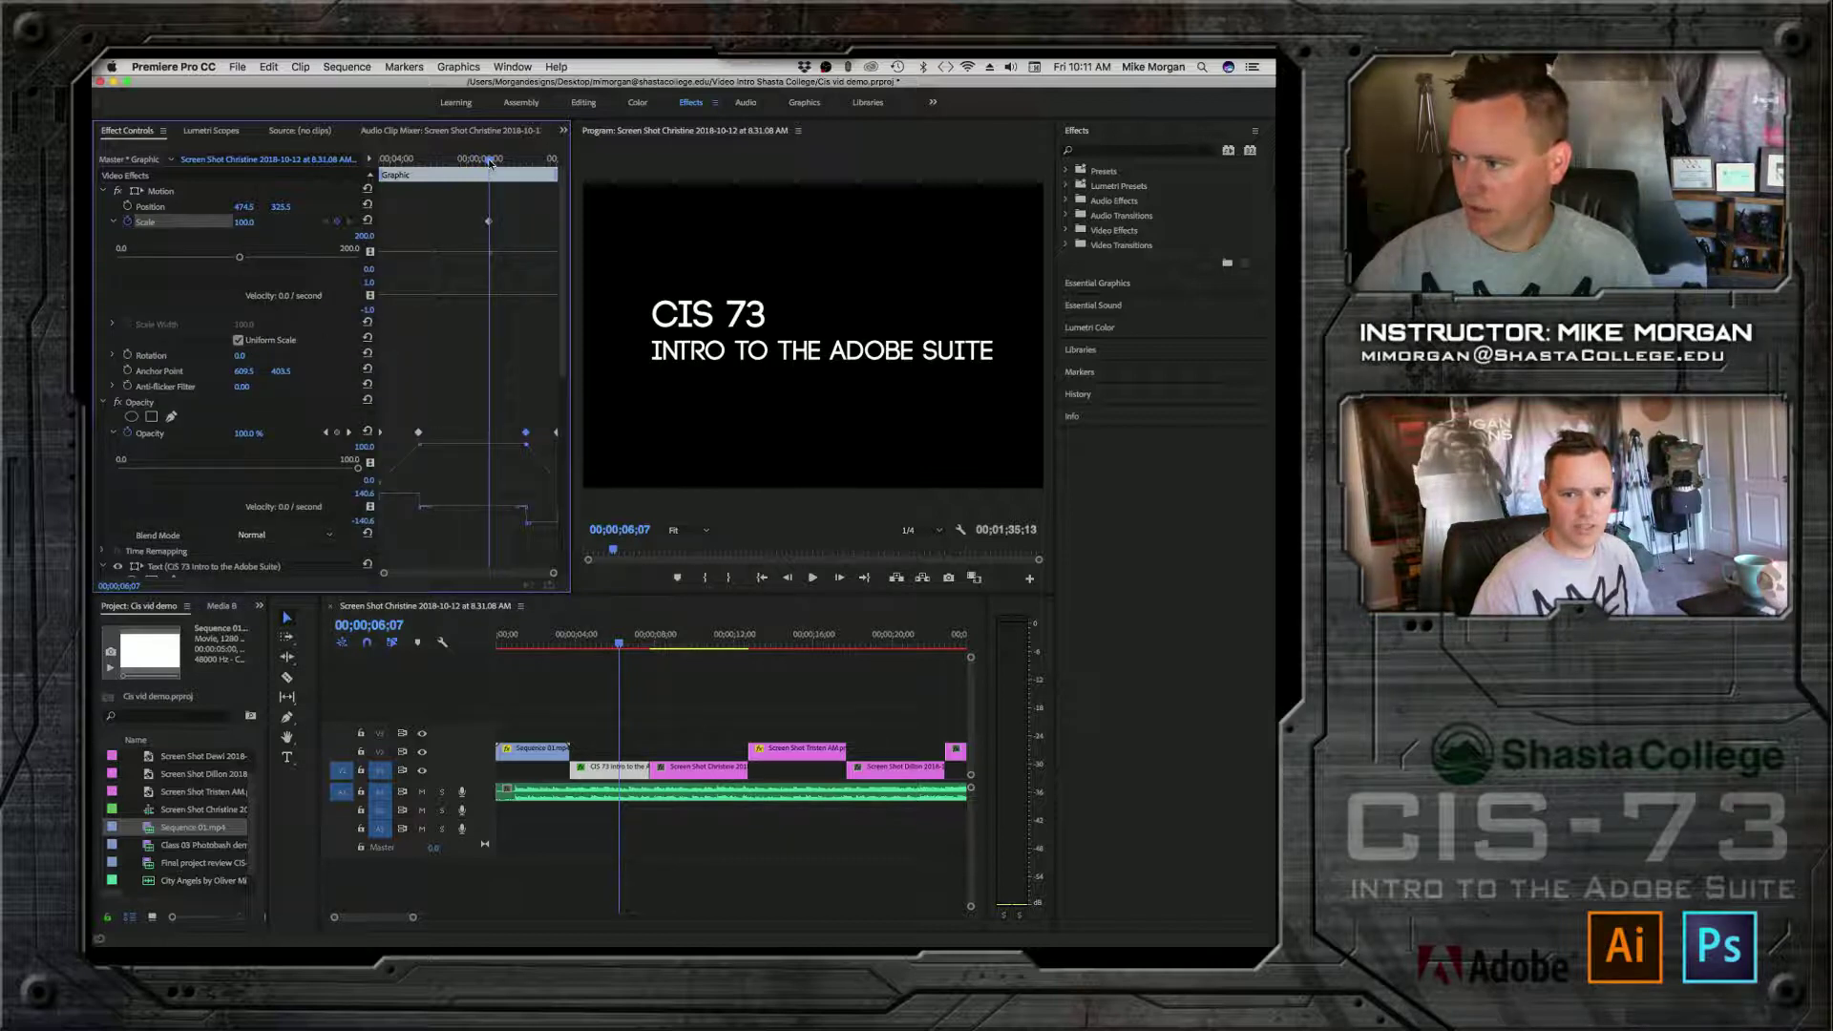
{"action": "left_click_drag", "start_coordinate": [489, 159], "coordinate": [491, 163]}
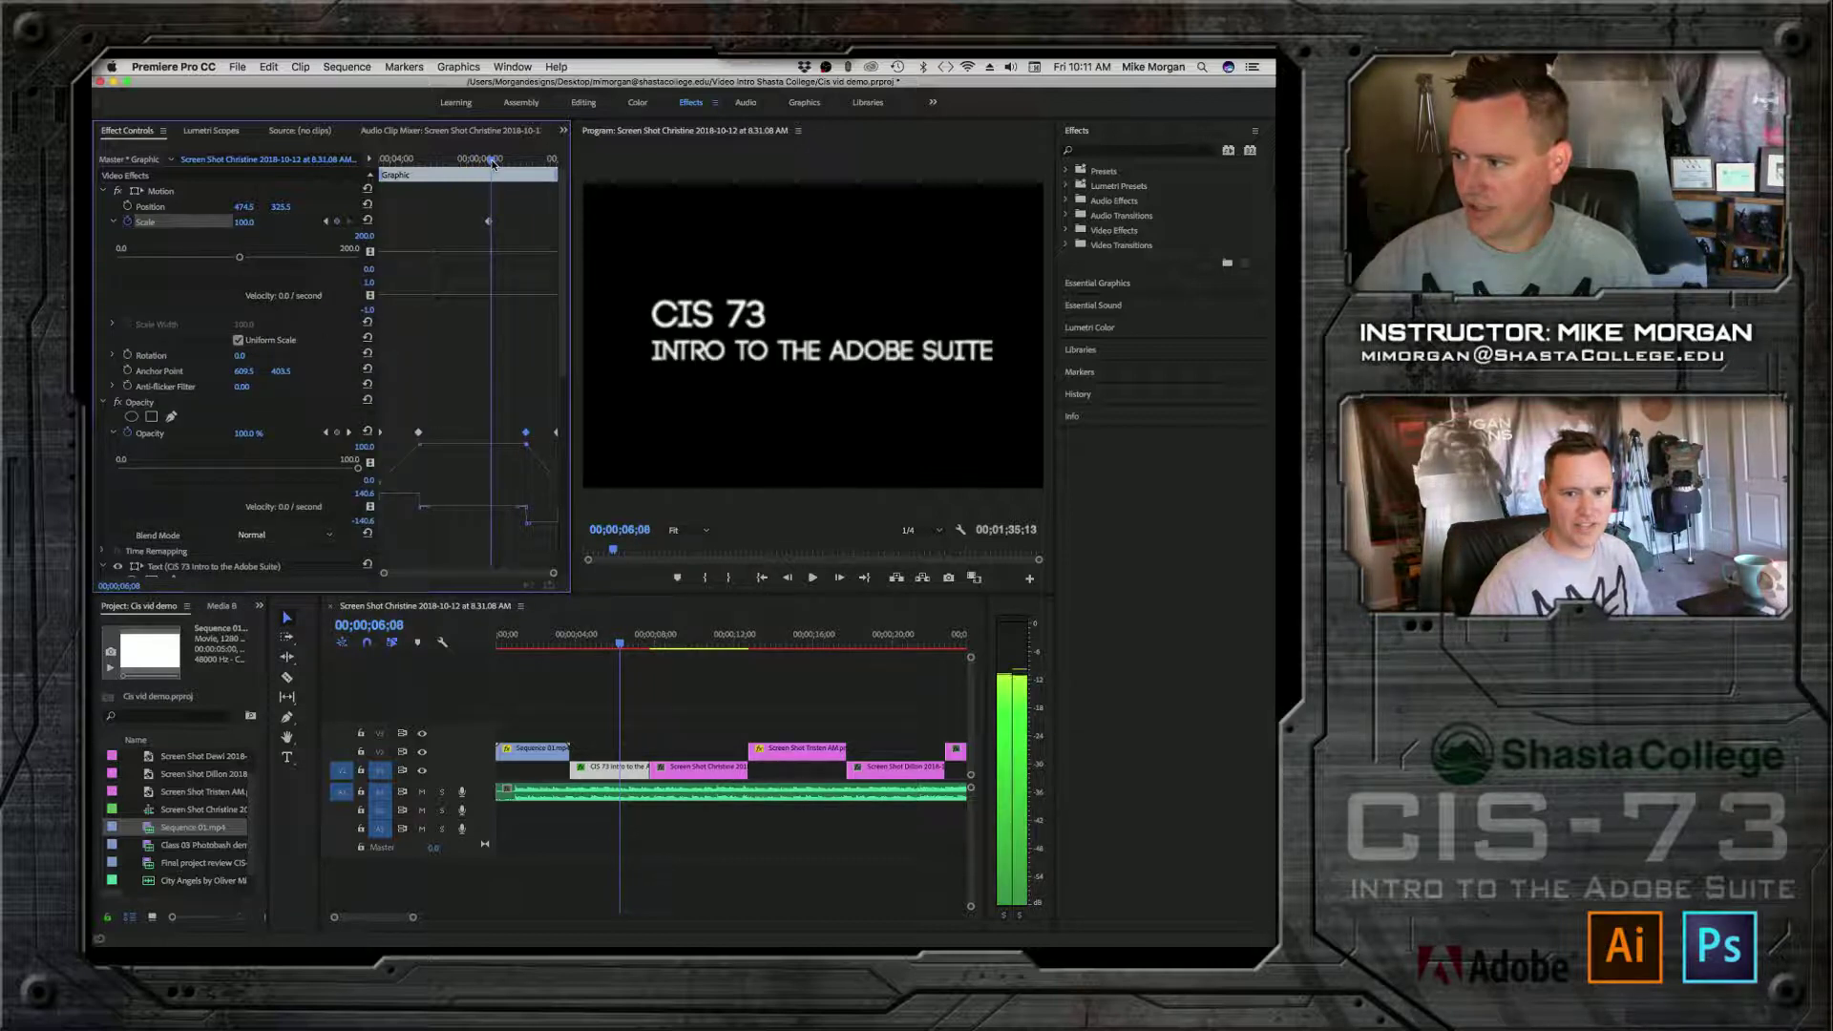
{"action": "left_click_drag", "start_coordinate": [240, 259], "coordinate": [347, 270]}
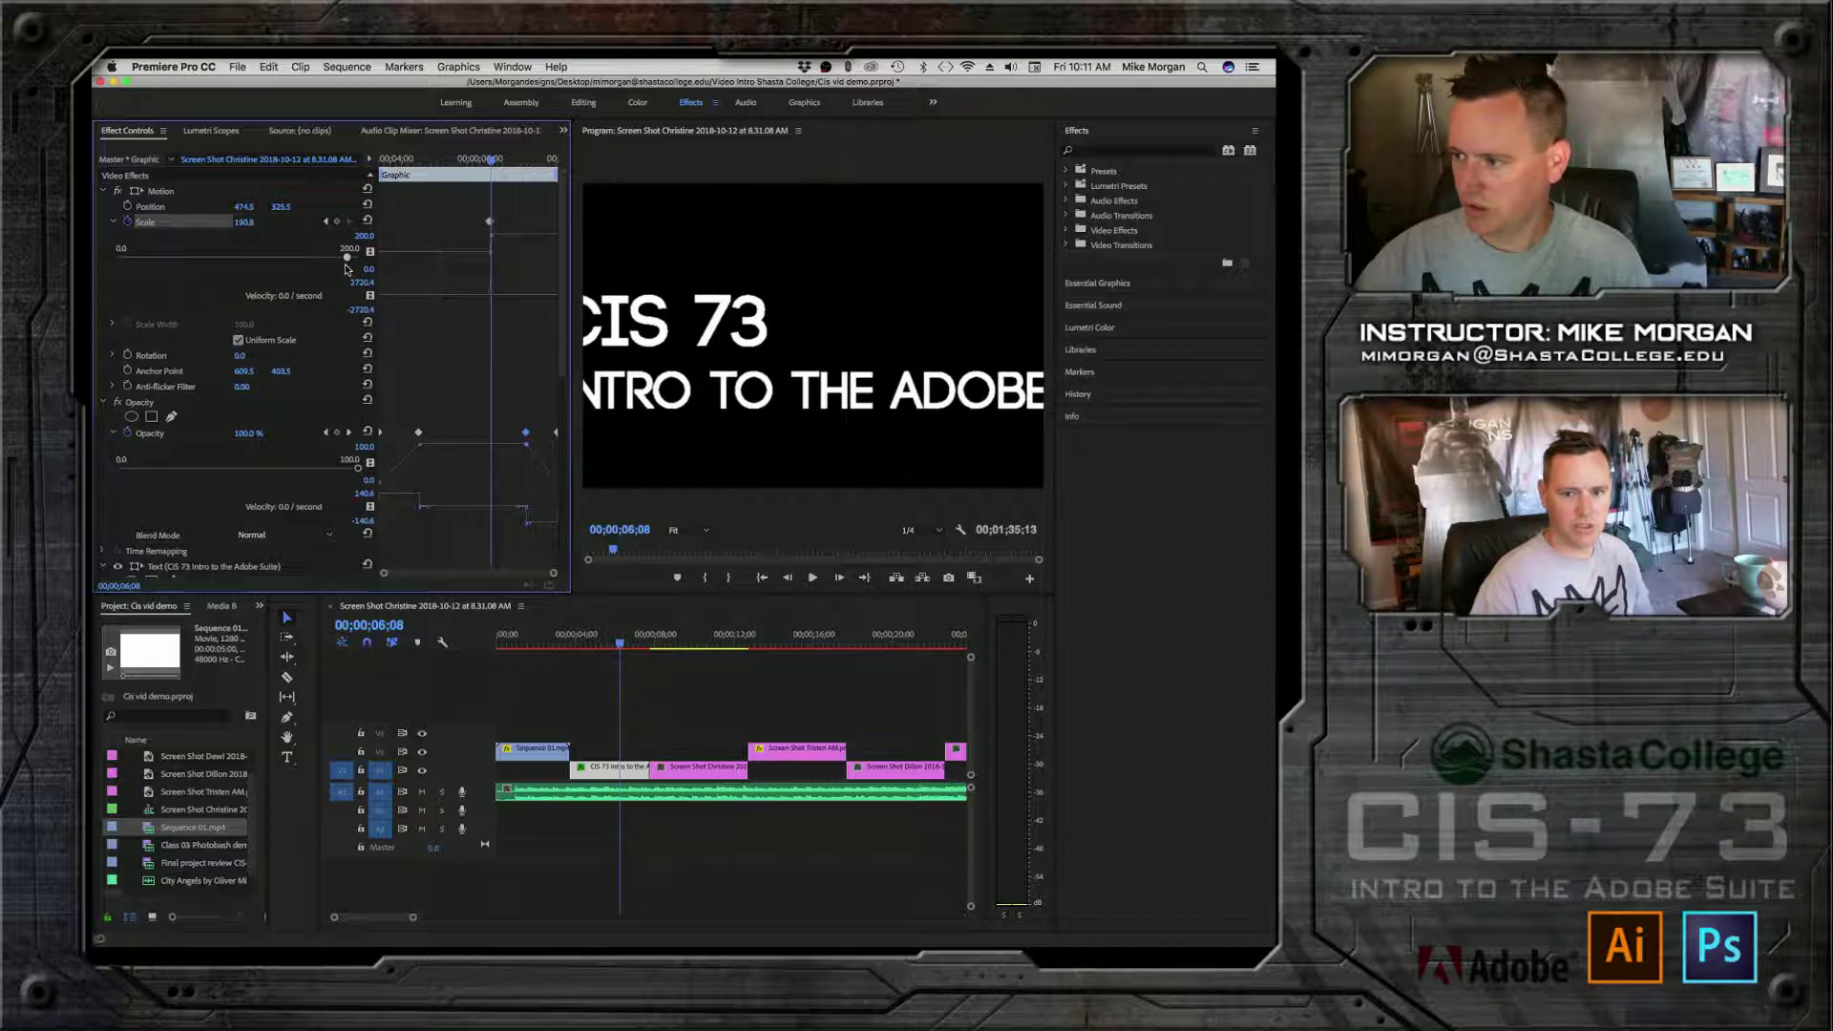
{"action": "left_click", "coordinate": [494, 161]}
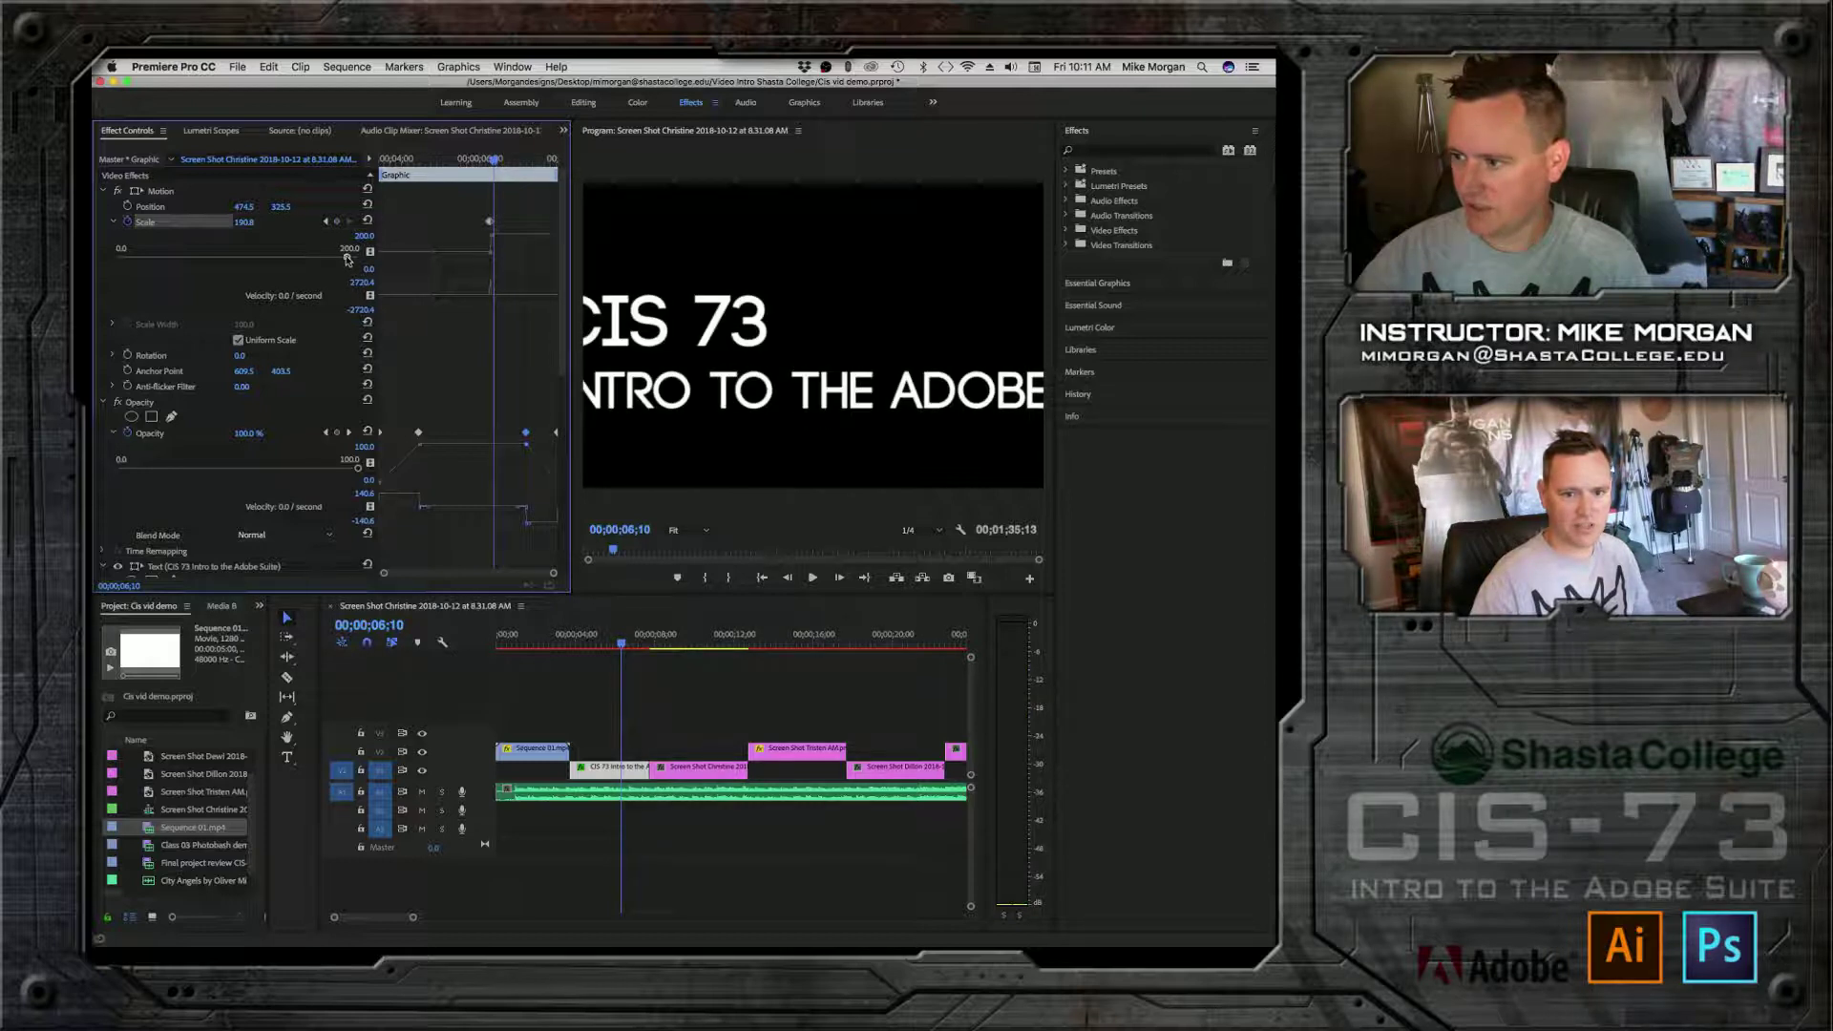
{"action": "left_click_drag", "start_coordinate": [347, 259], "coordinate": [178, 259]}
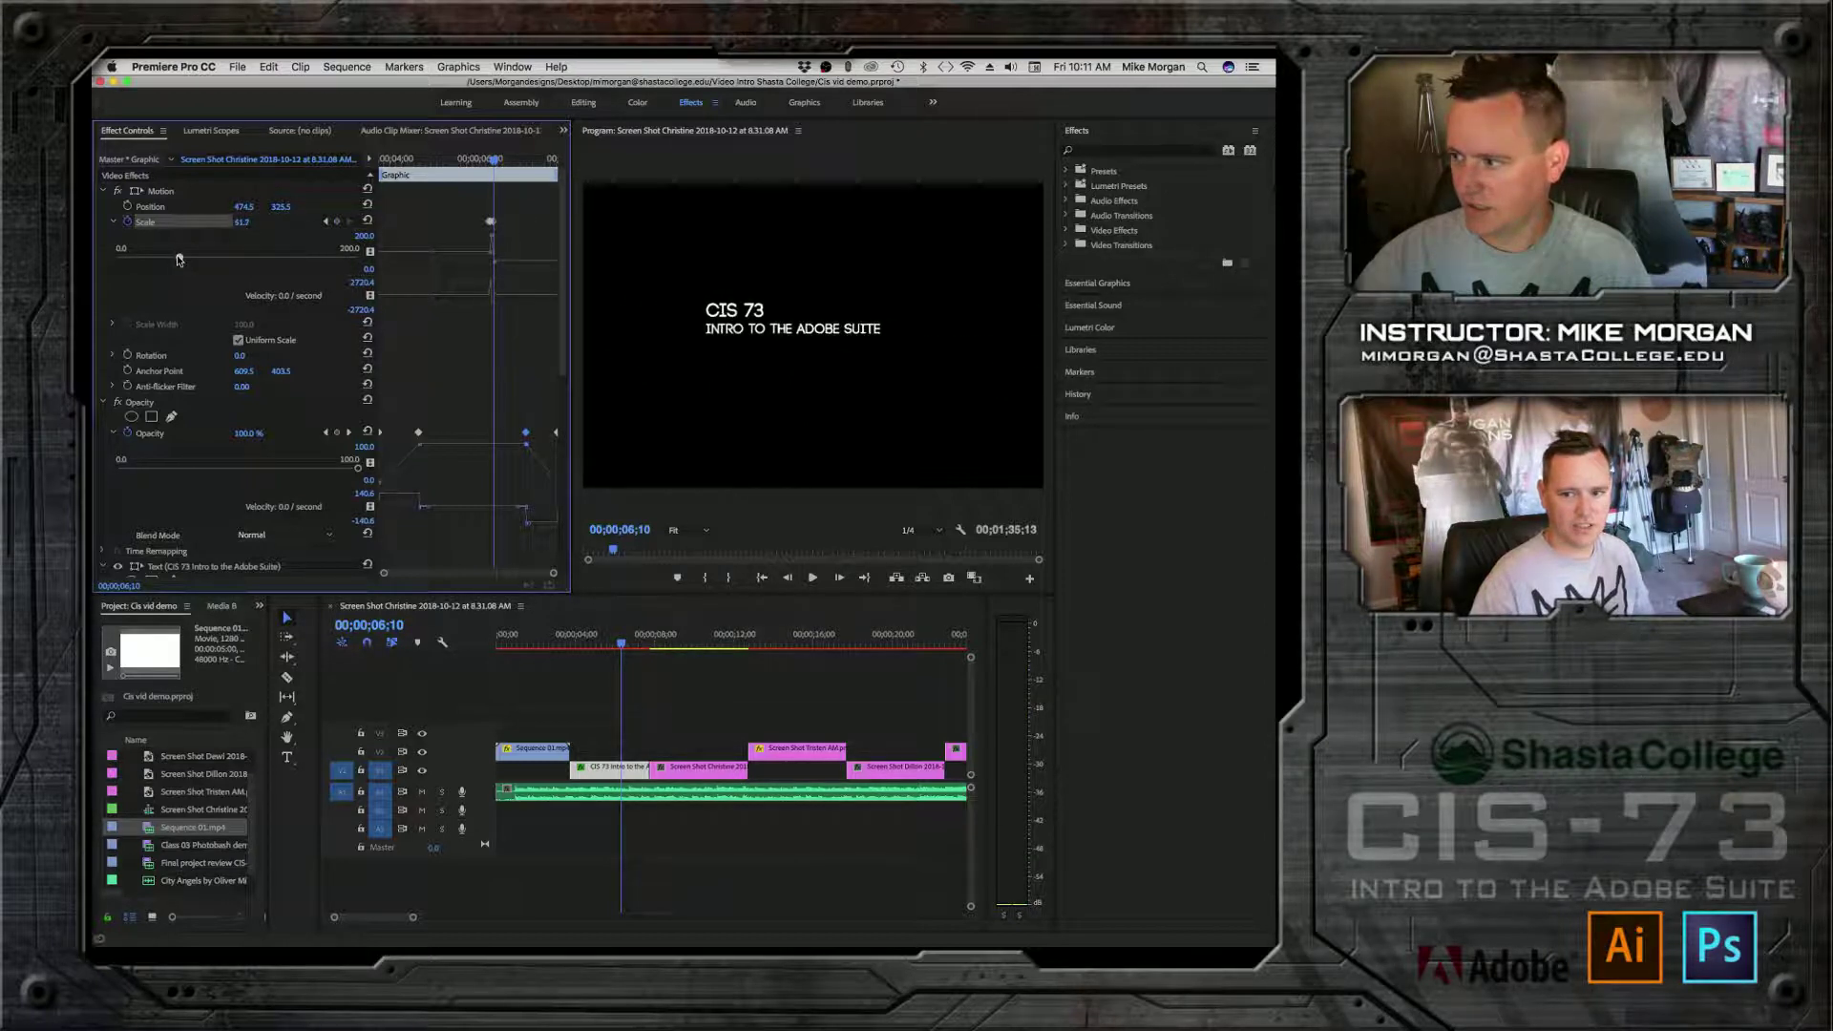
{"action": "left_click", "coordinate": [496, 160]}
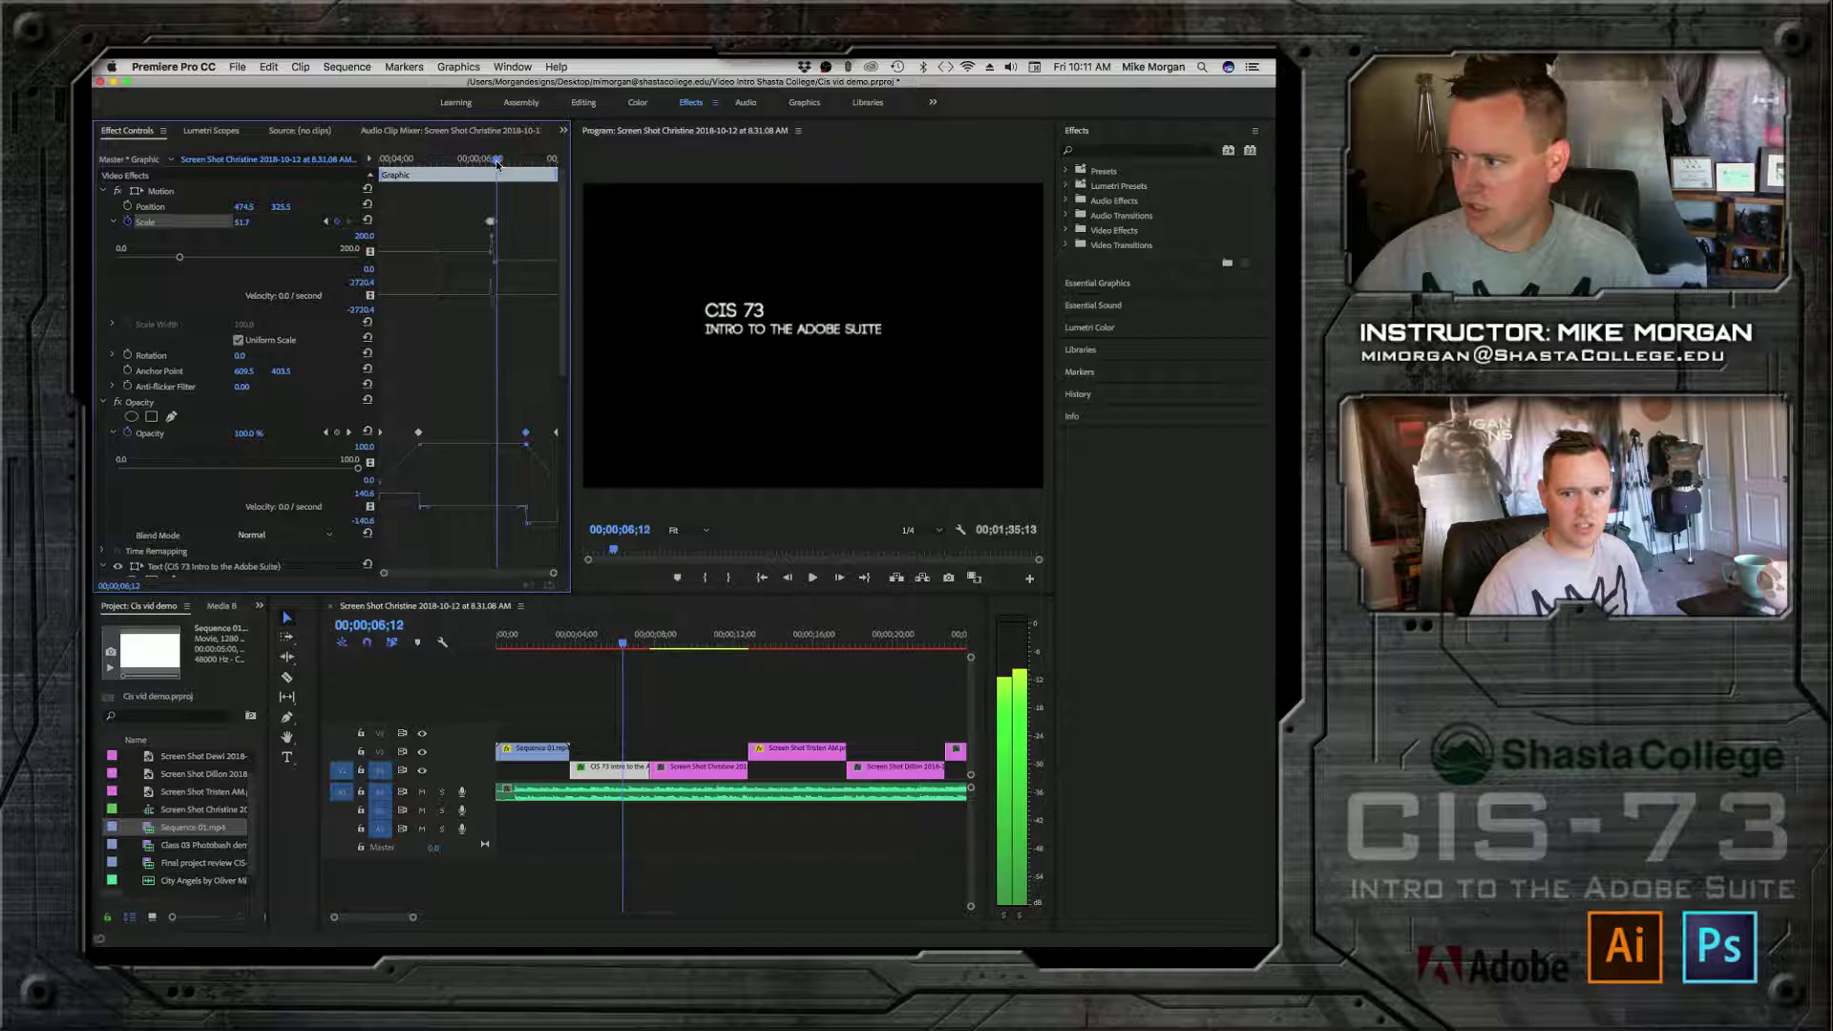
{"action": "left_click", "coordinate": [494, 160]}
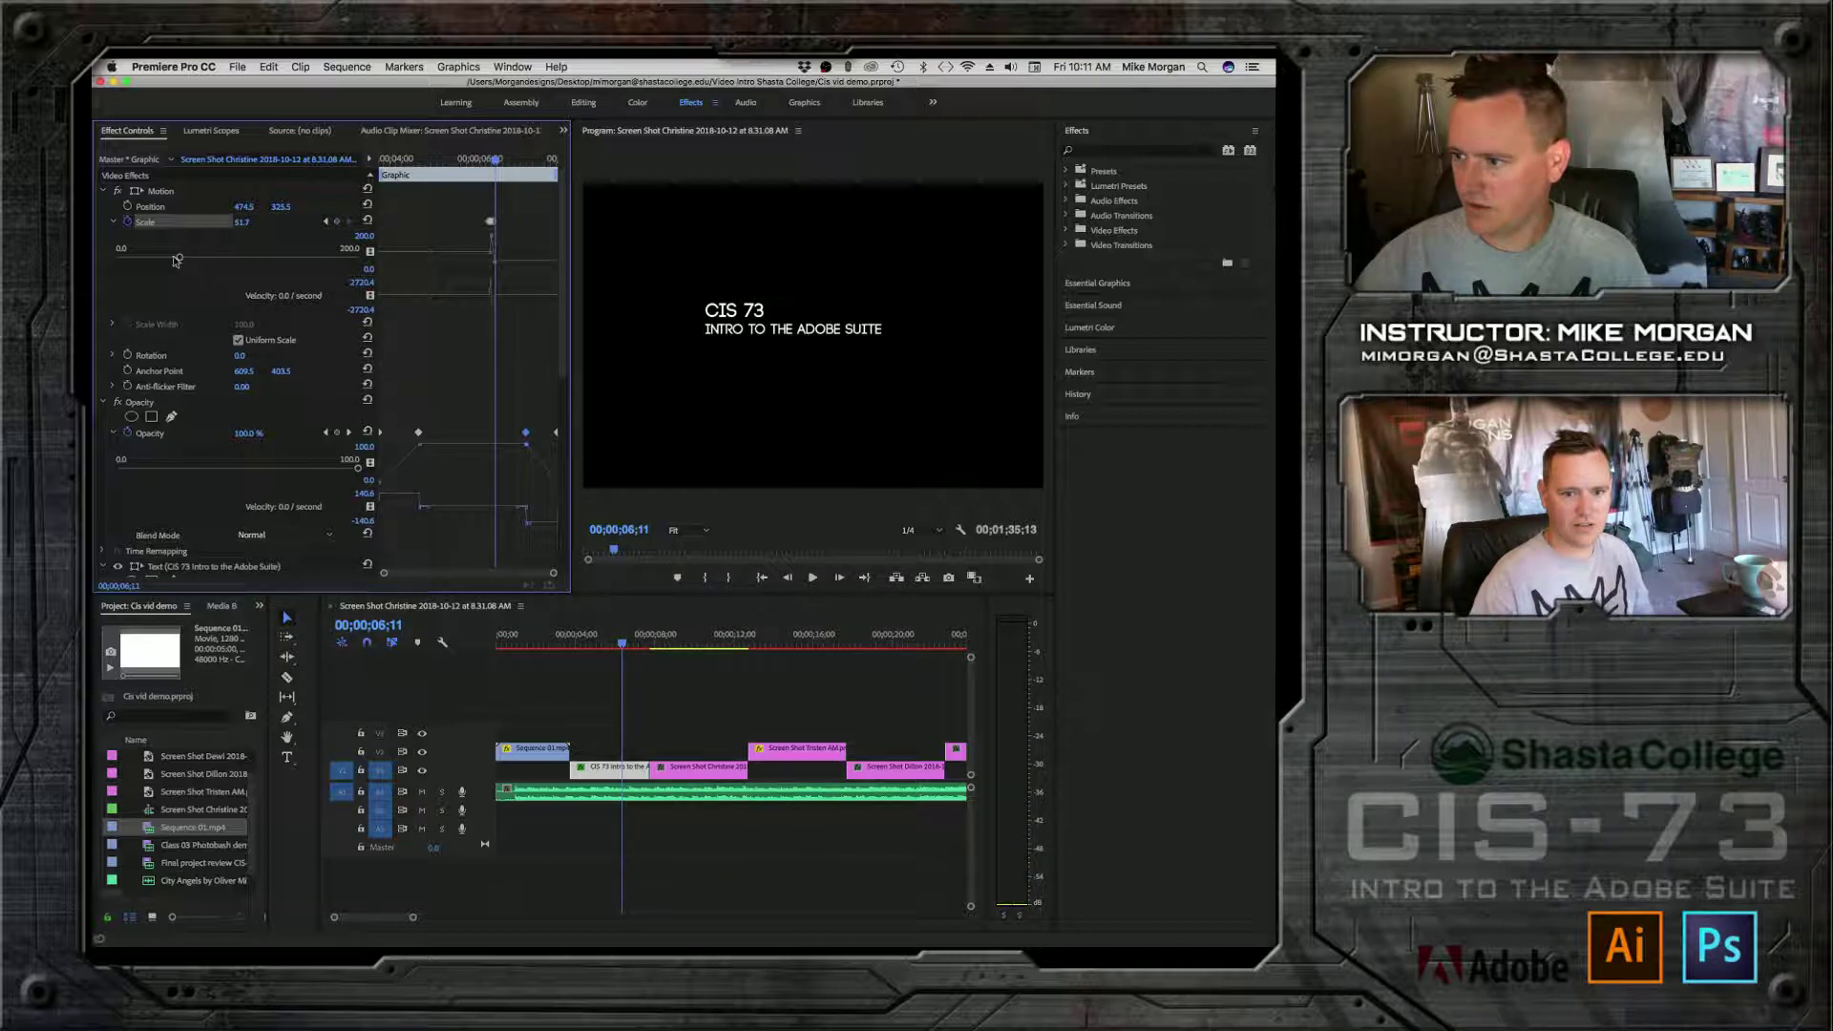
{"action": "left_click_drag", "start_coordinate": [176, 260], "coordinate": [230, 262]}
Step: Keyframe Scale at 100.0, shrink it to 45.5 a few frames earlier, and play the animation
{"action": "left_click", "coordinate": [443, 159]}
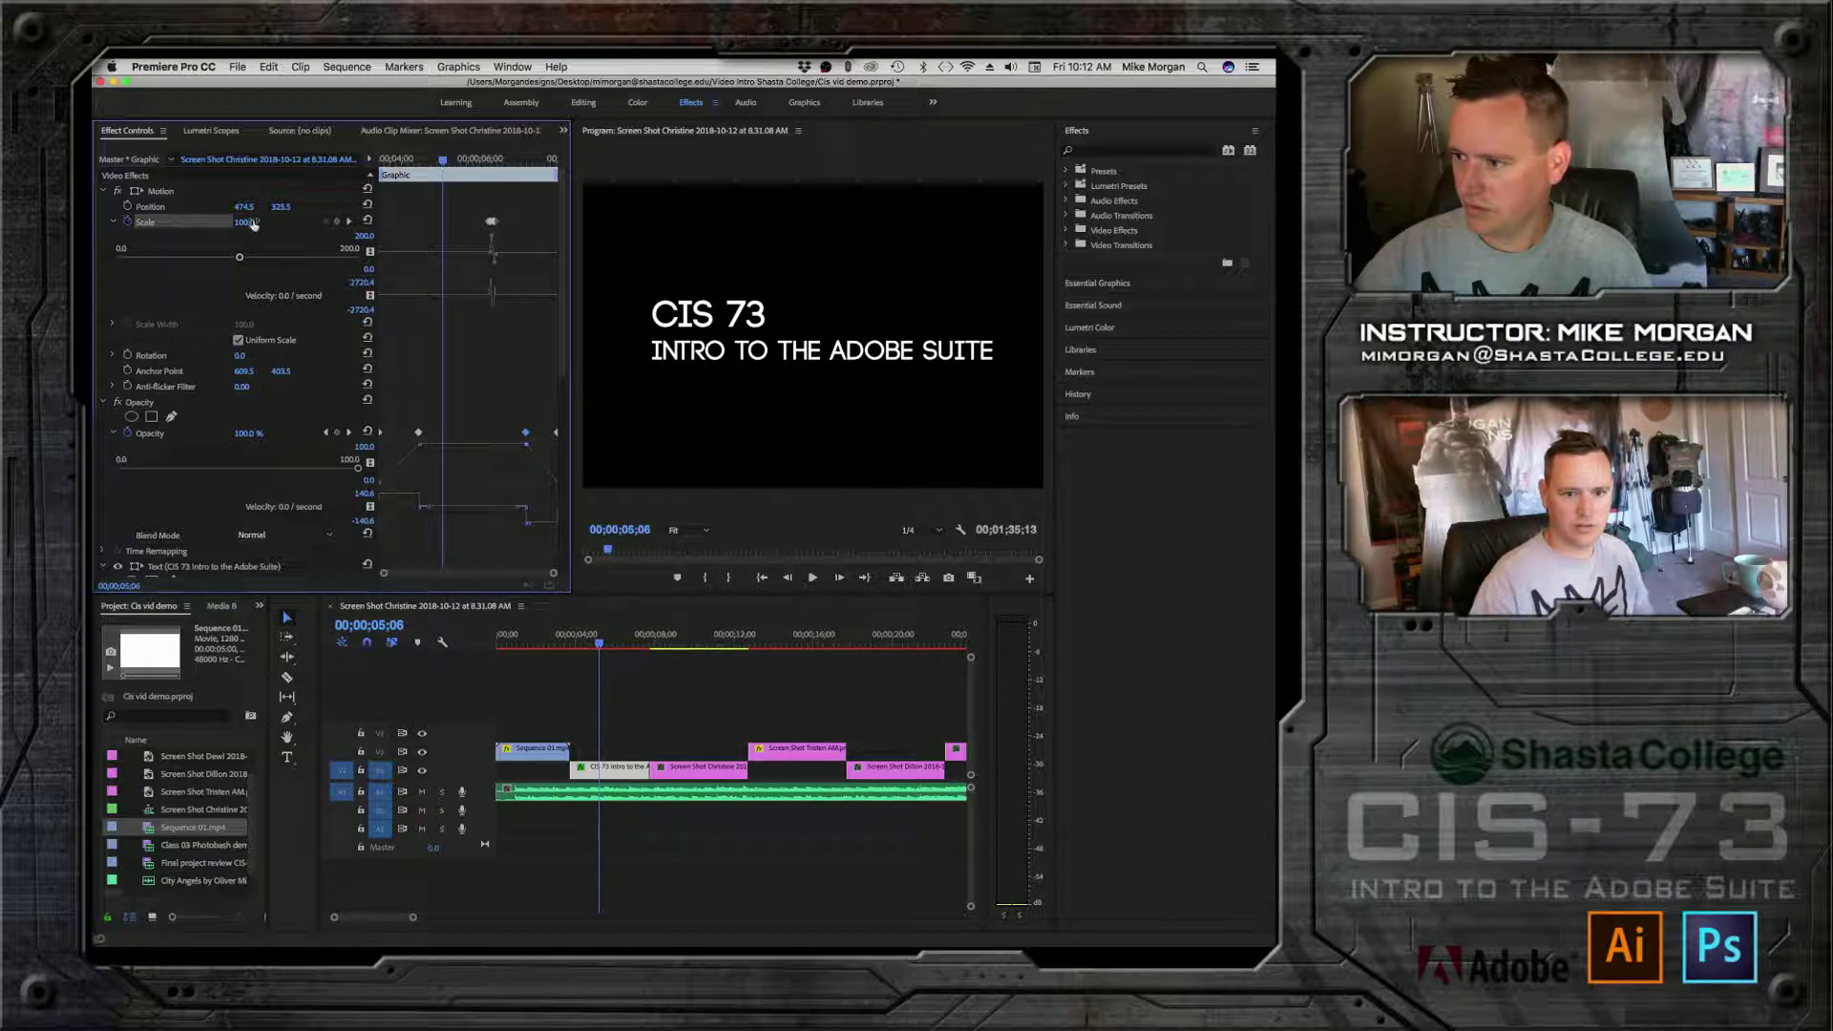
{"action": "left_click_drag", "start_coordinate": [459, 160], "coordinate": [500, 172]}
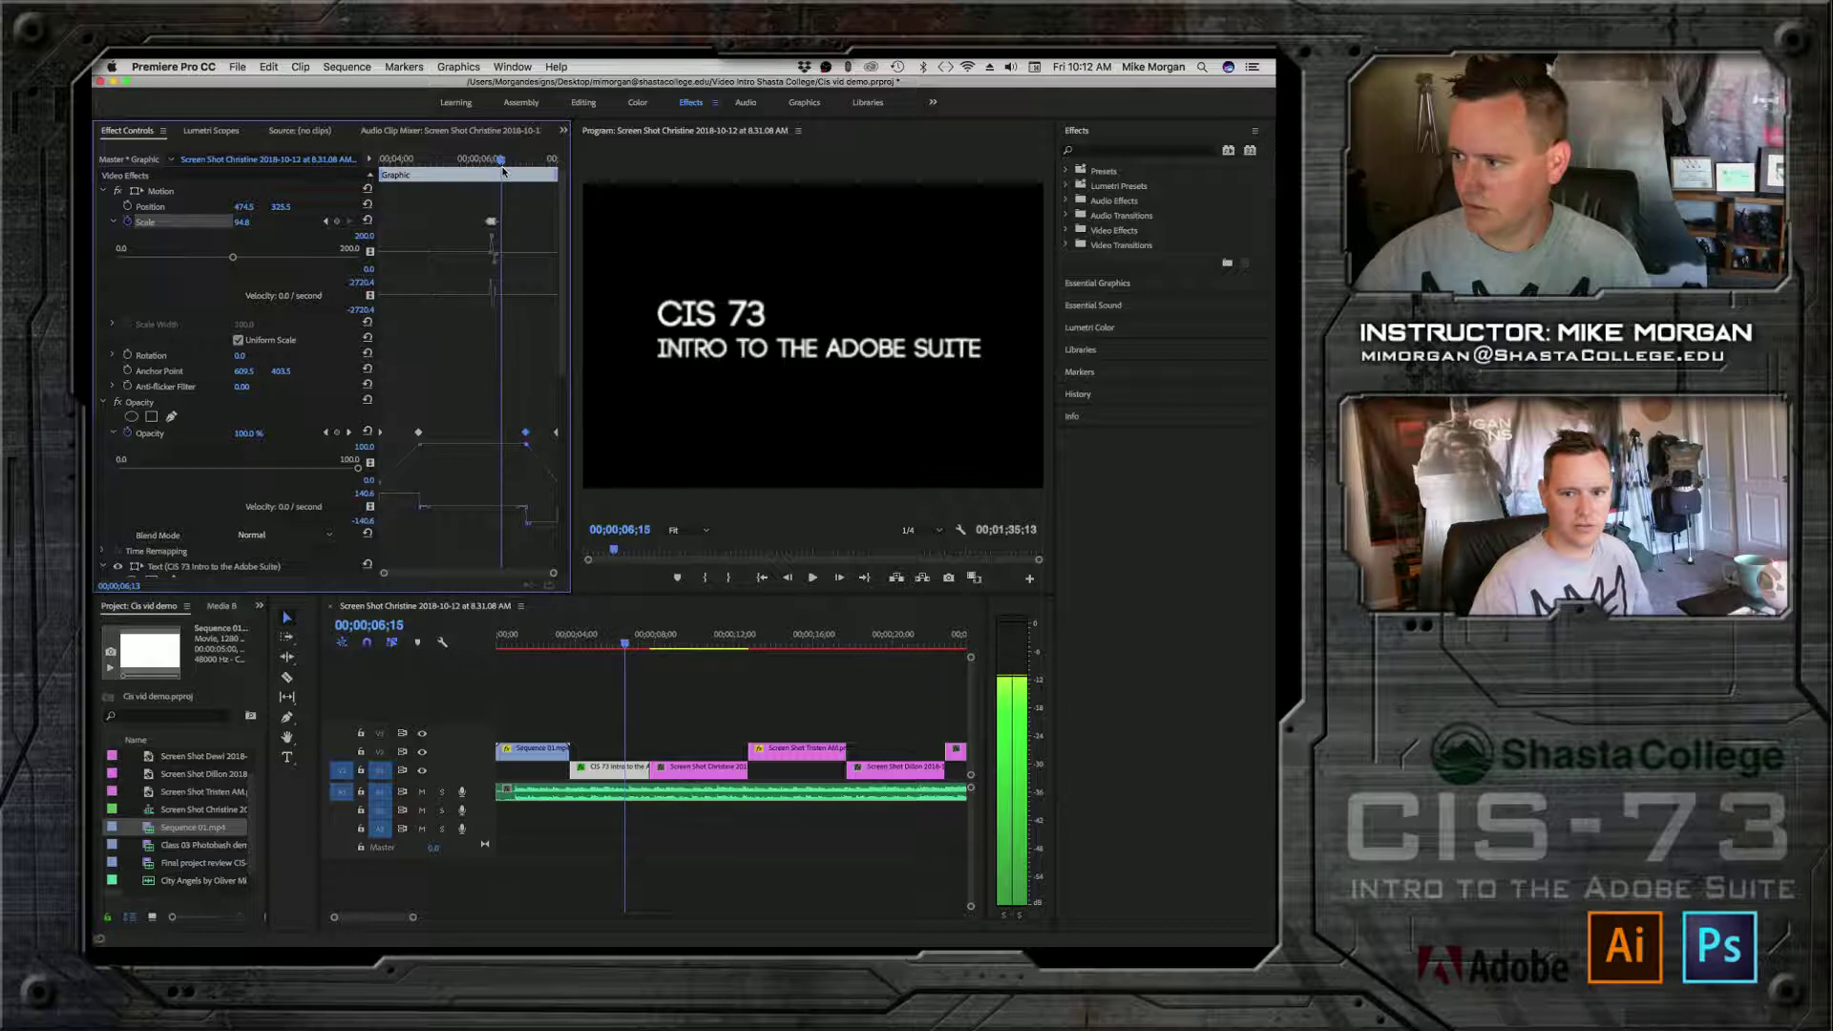
{"action": "type", "text": "100"}
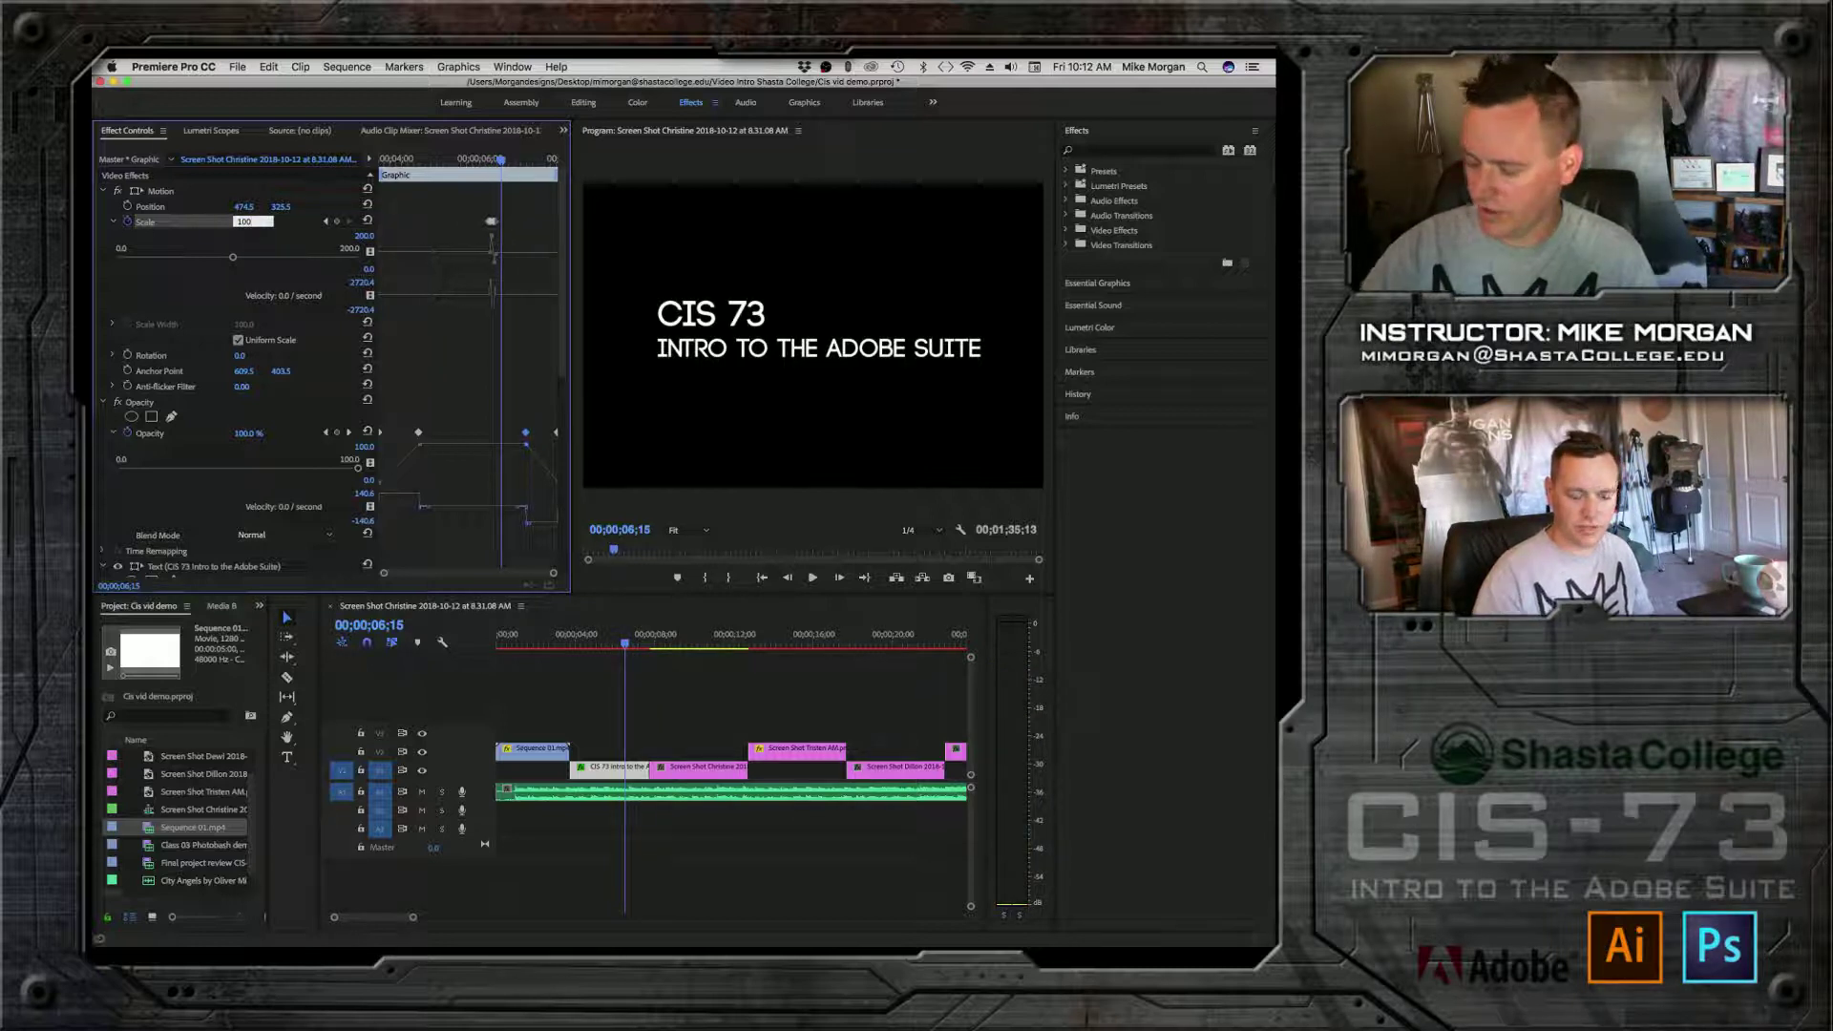
{"action": "key", "text": "Return"}
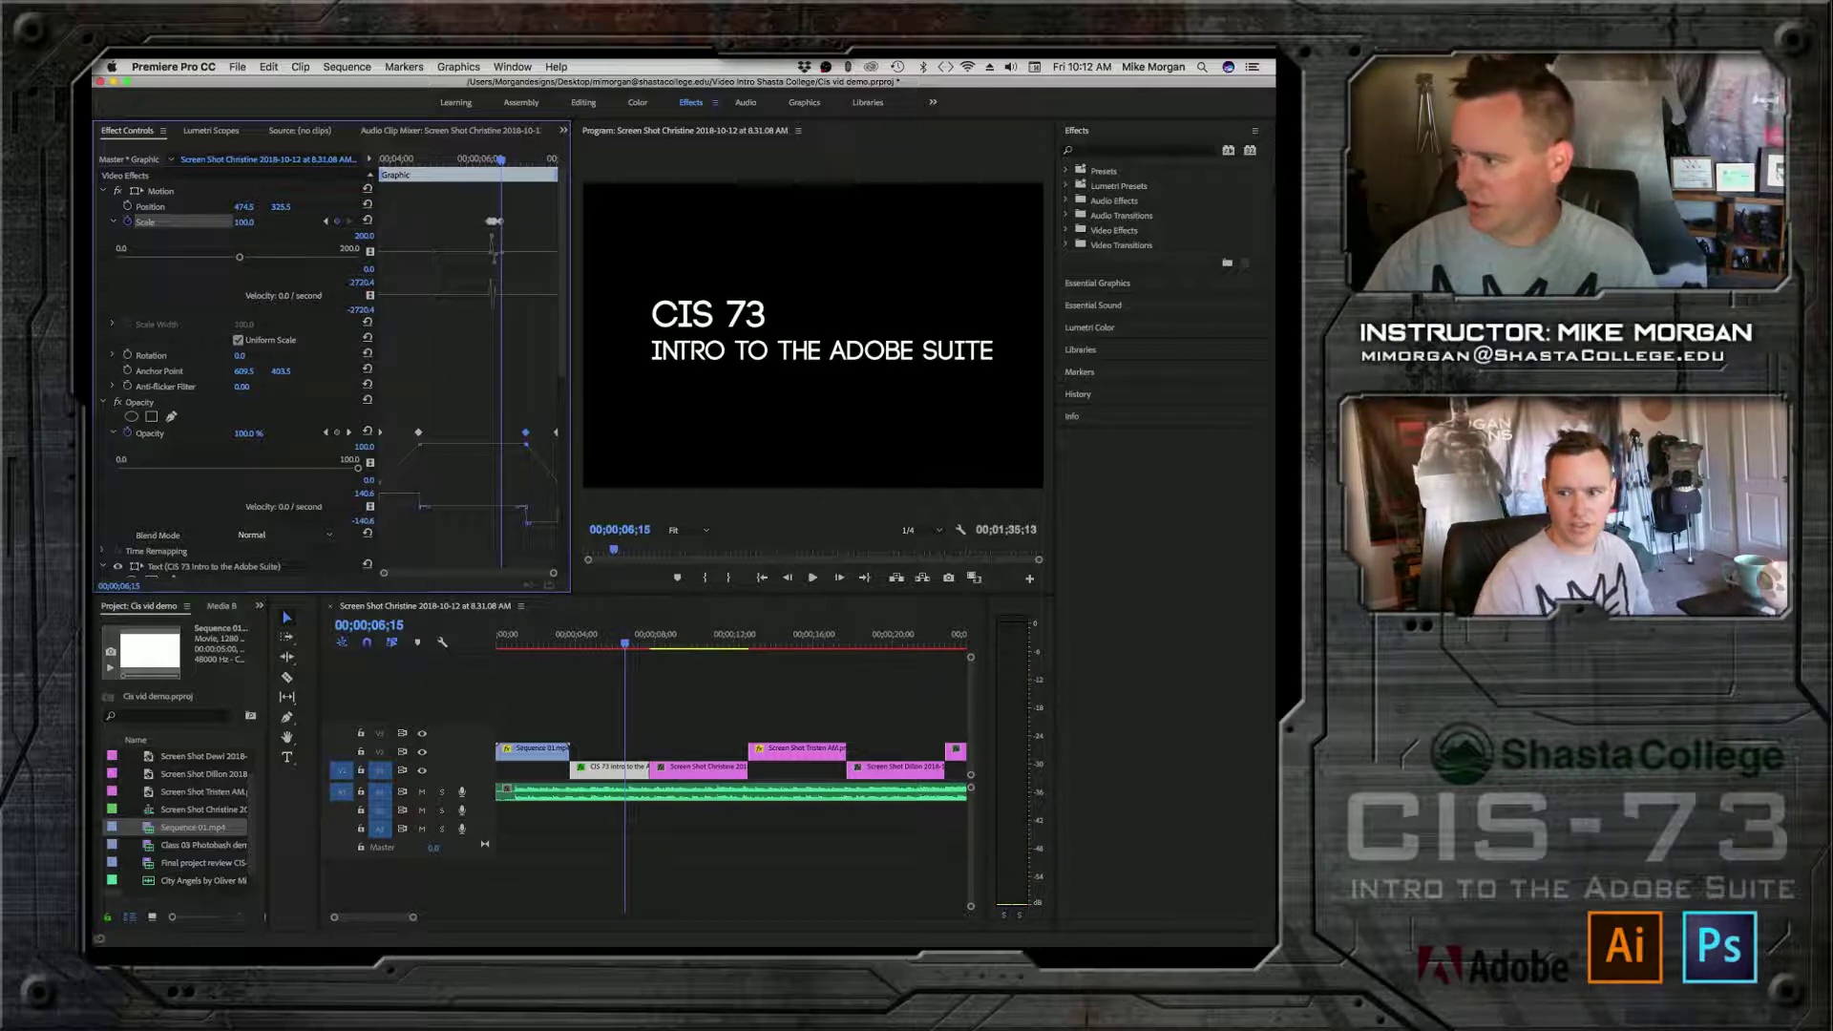
{"action": "left_click_drag", "start_coordinate": [499, 164], "coordinate": [497, 164]}
{"action": "left_click_drag", "start_coordinate": [234, 260], "coordinate": [173, 267]}
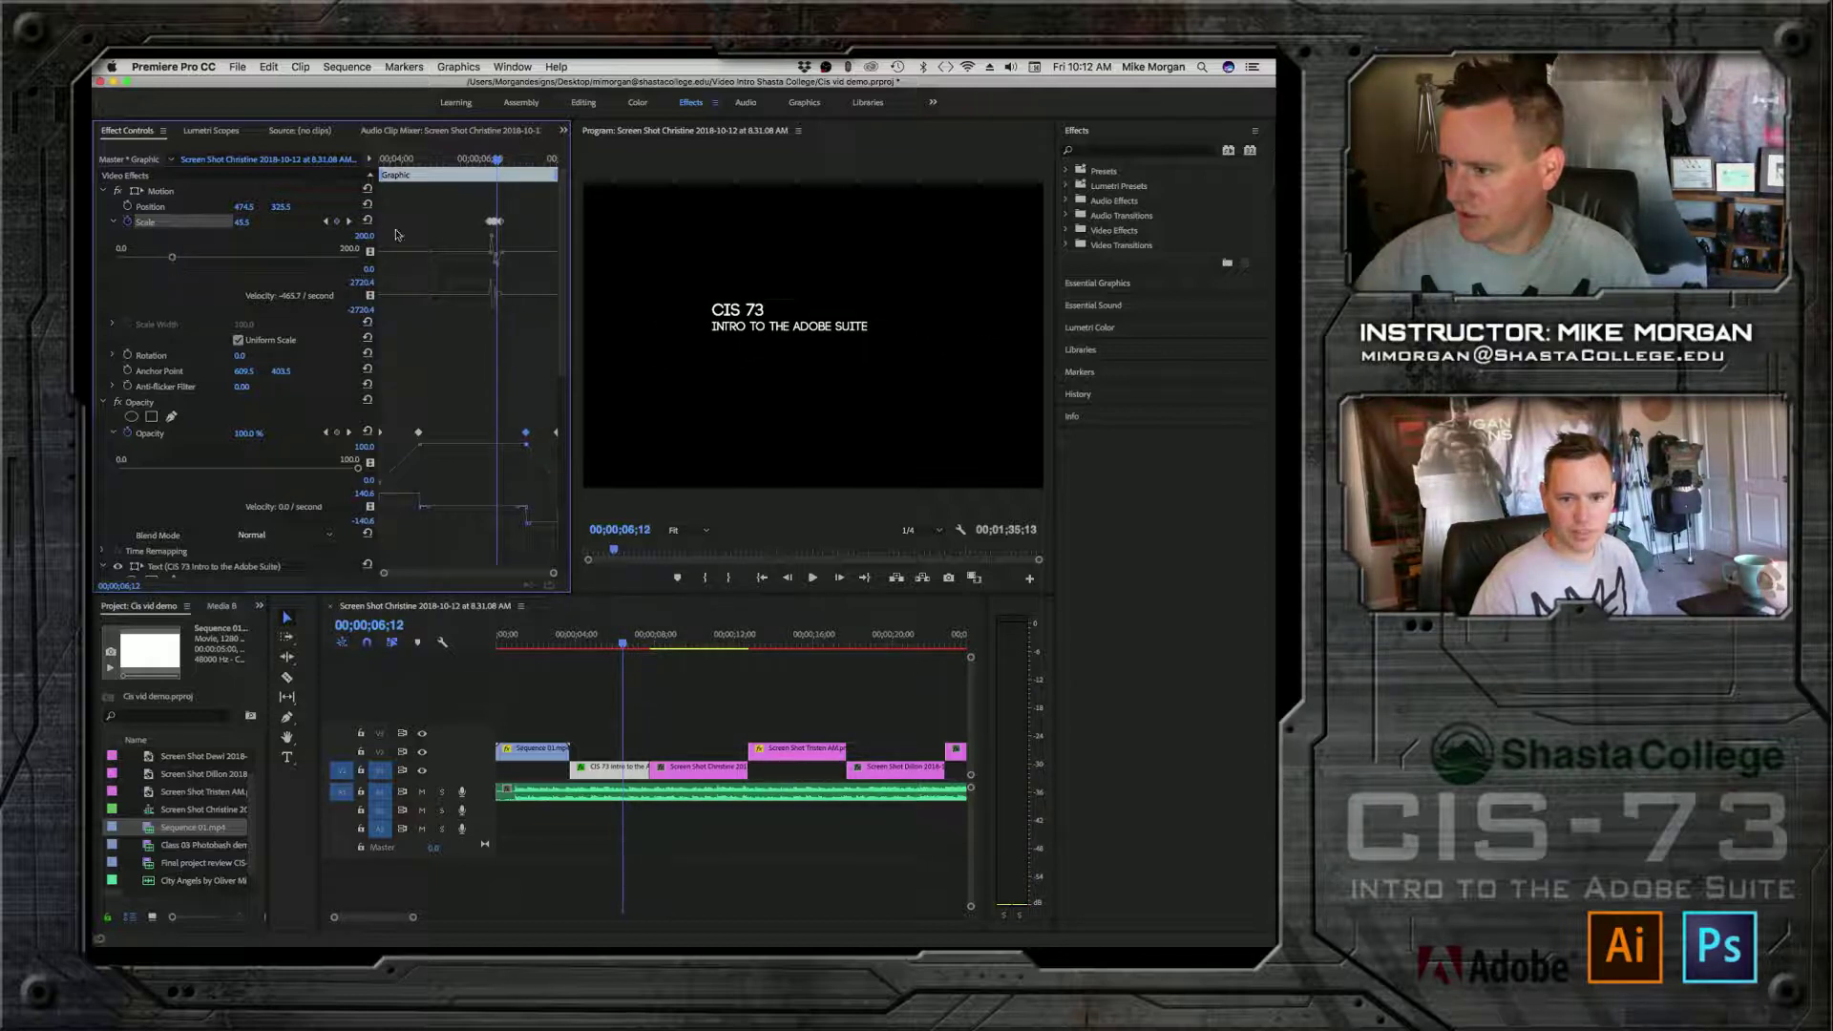
{"action": "left_click_drag", "start_coordinate": [496, 160], "coordinate": [360, 164]}
{"action": "key", "text": "space"}
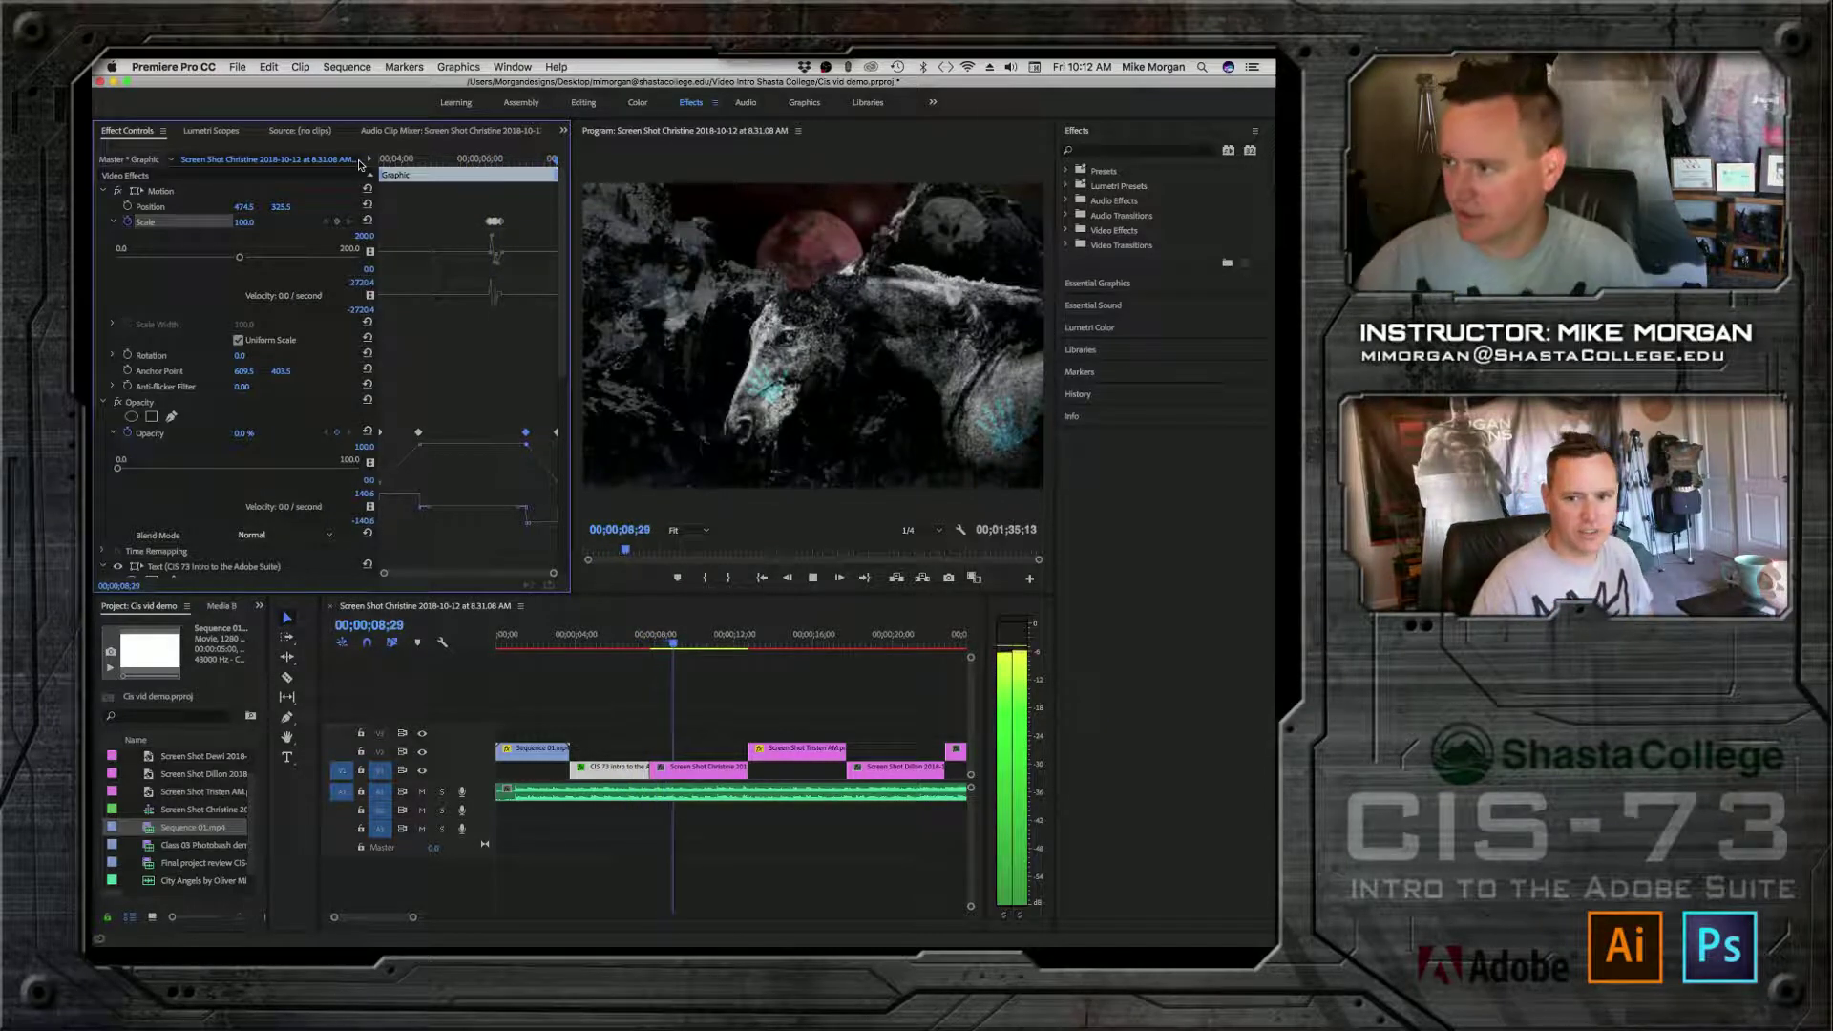
{"action": "key", "text": "space"}
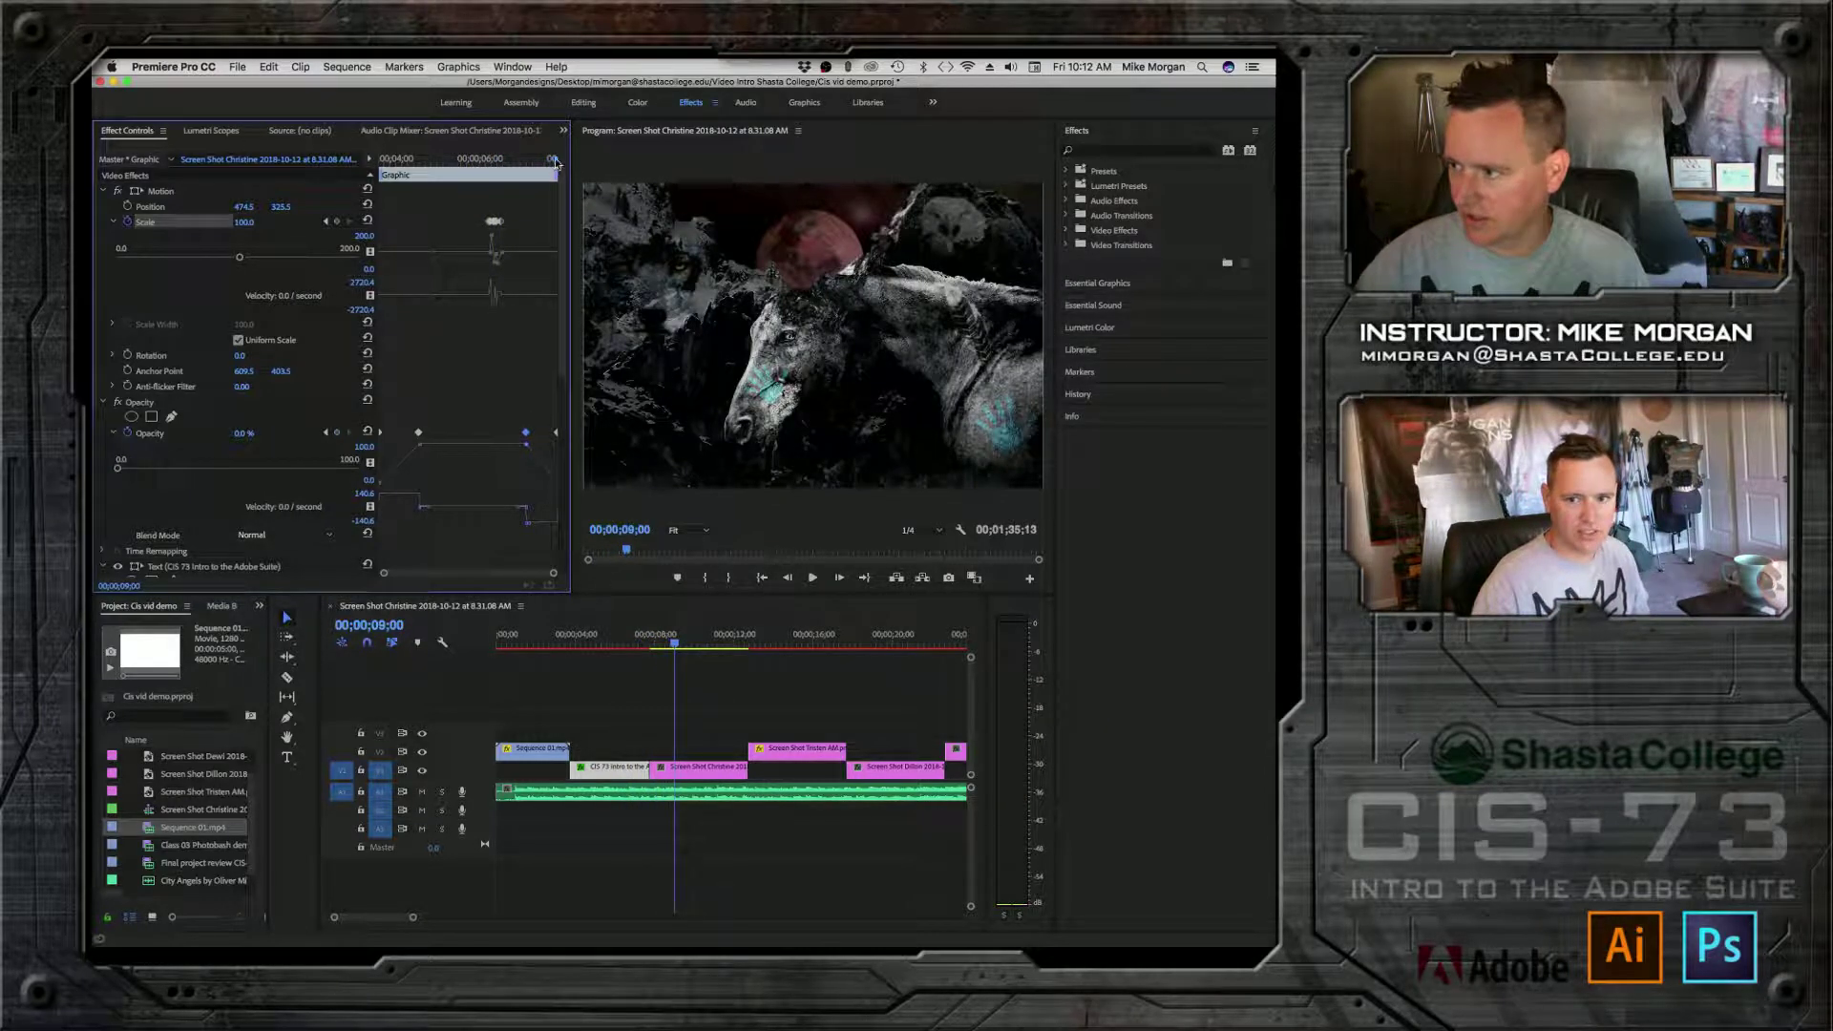
{"action": "left_click_drag", "start_coordinate": [555, 160], "coordinate": [455, 160]}
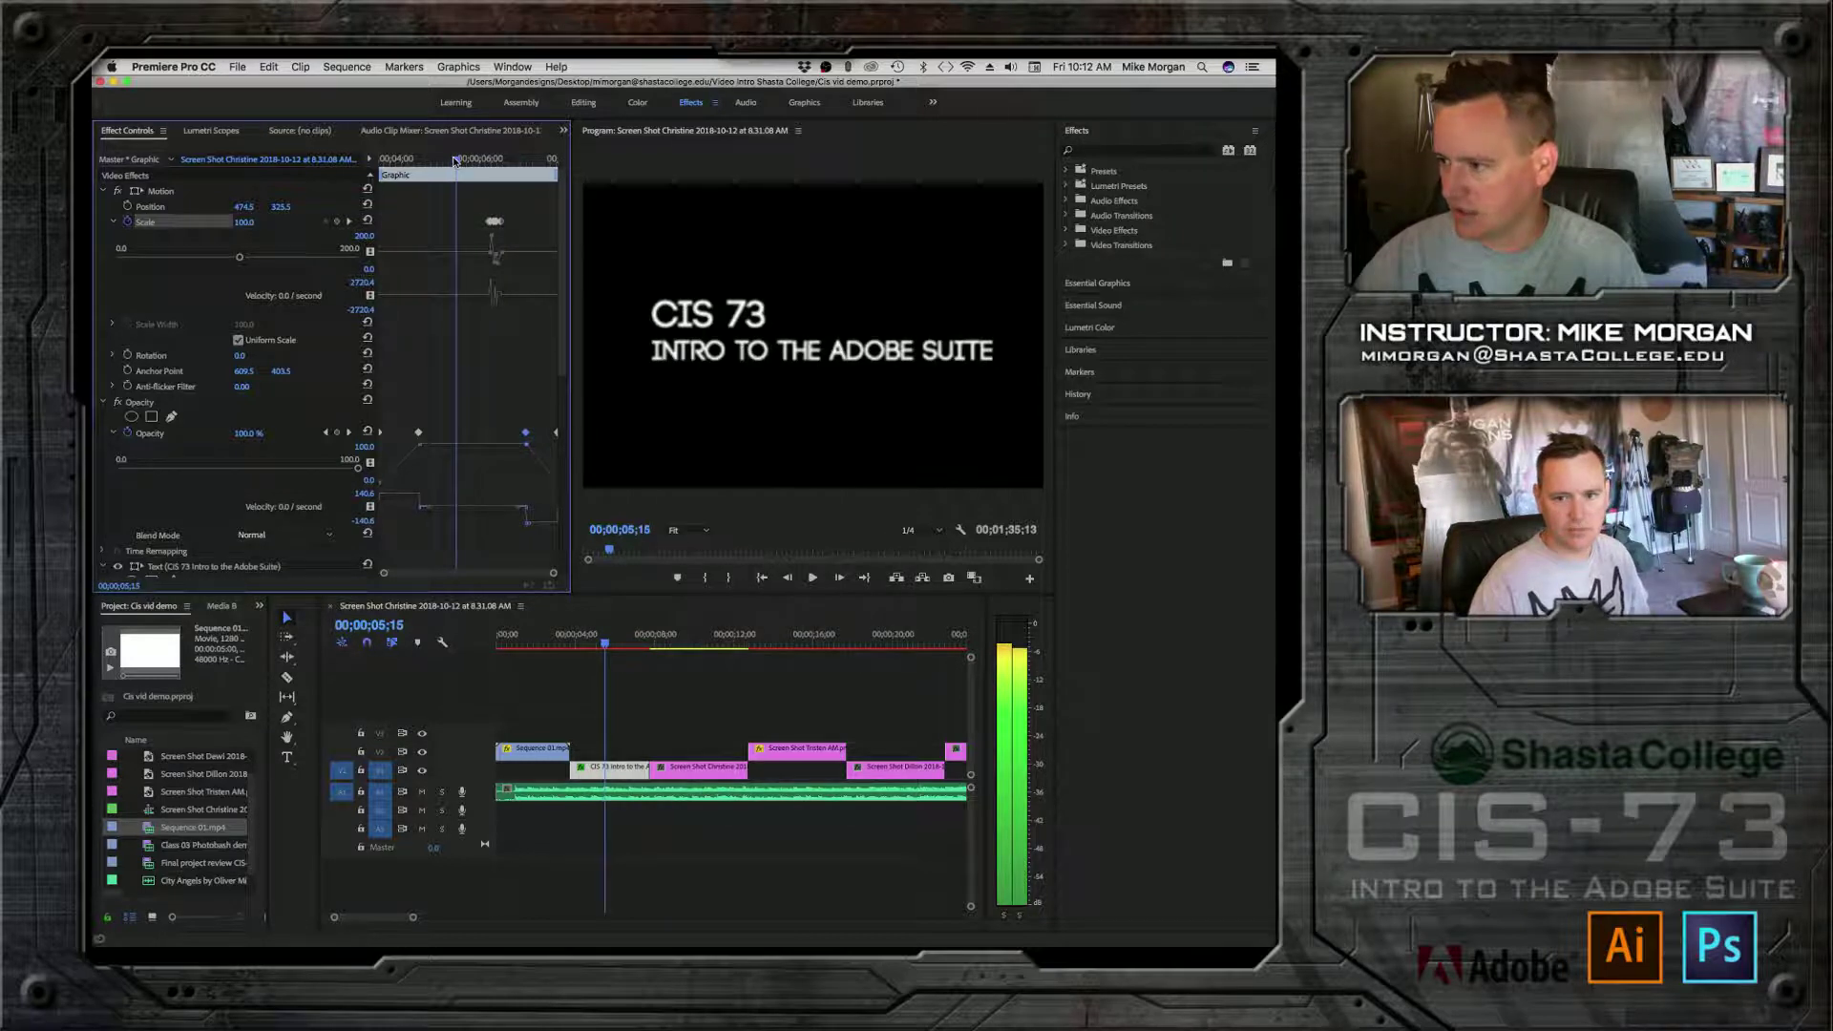
{"action": "key", "text": "space"}
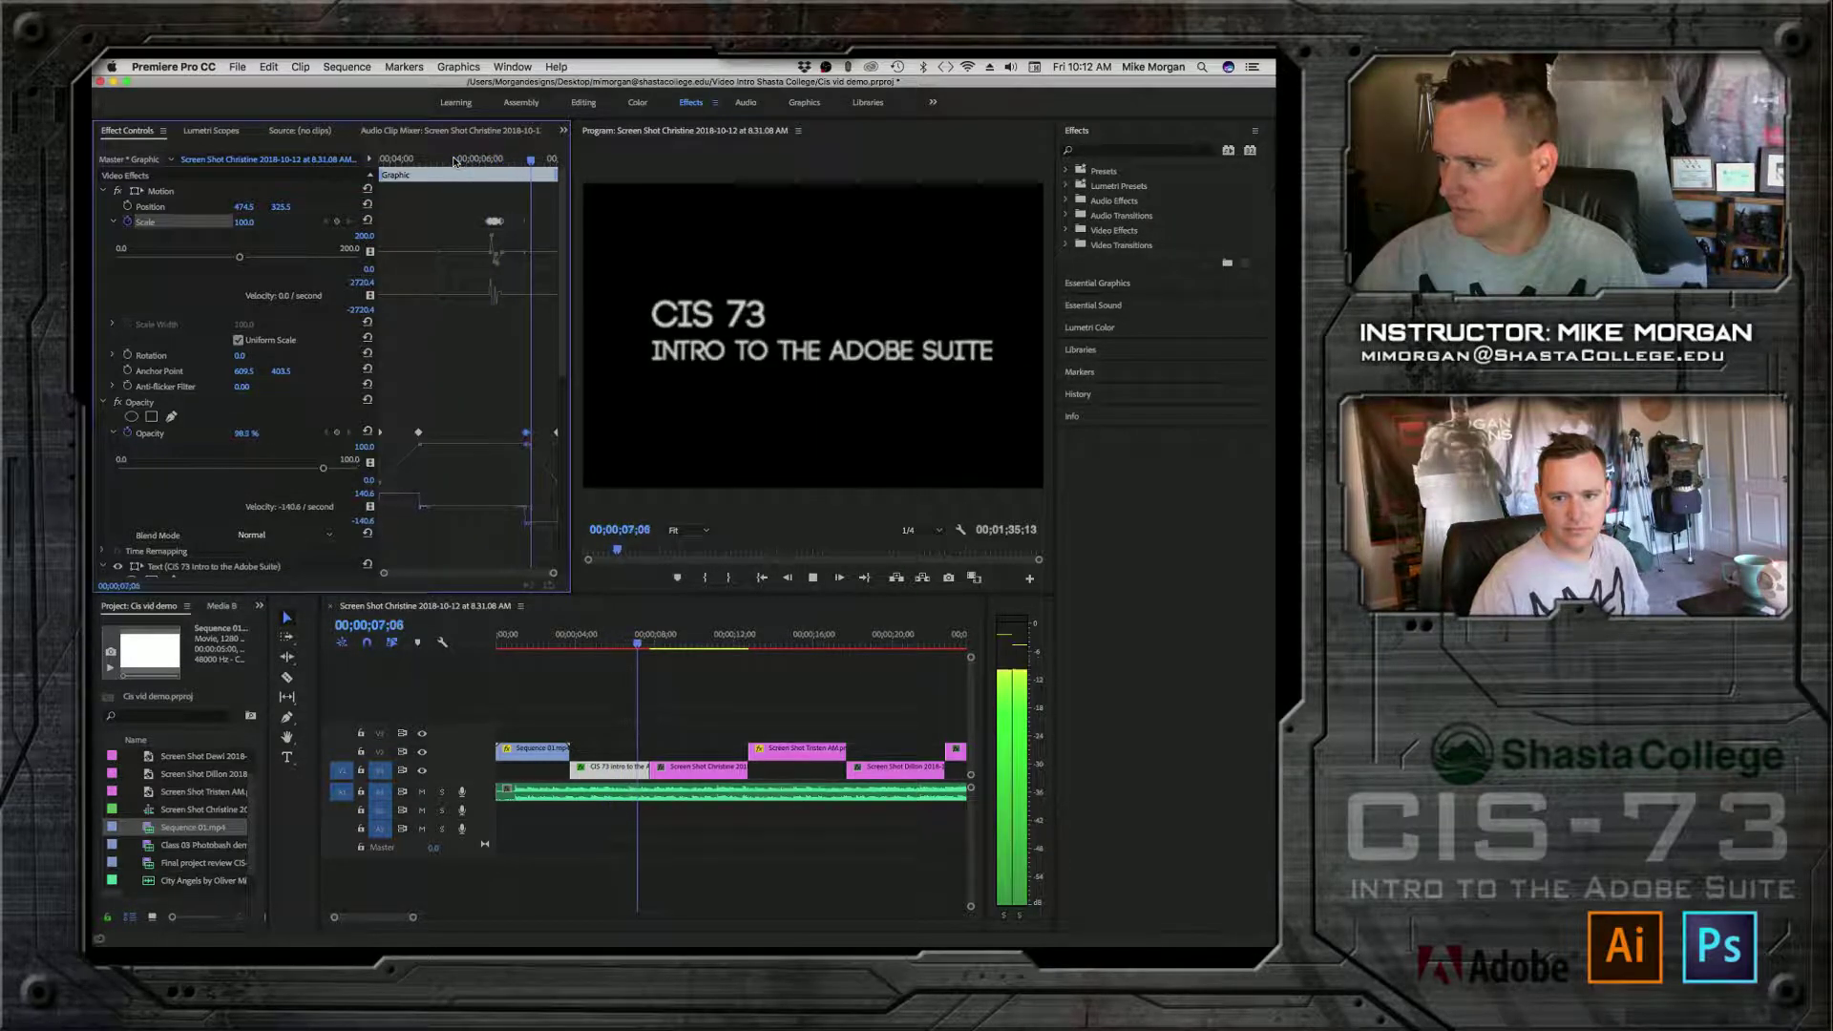
{"action": "key", "text": "space"}
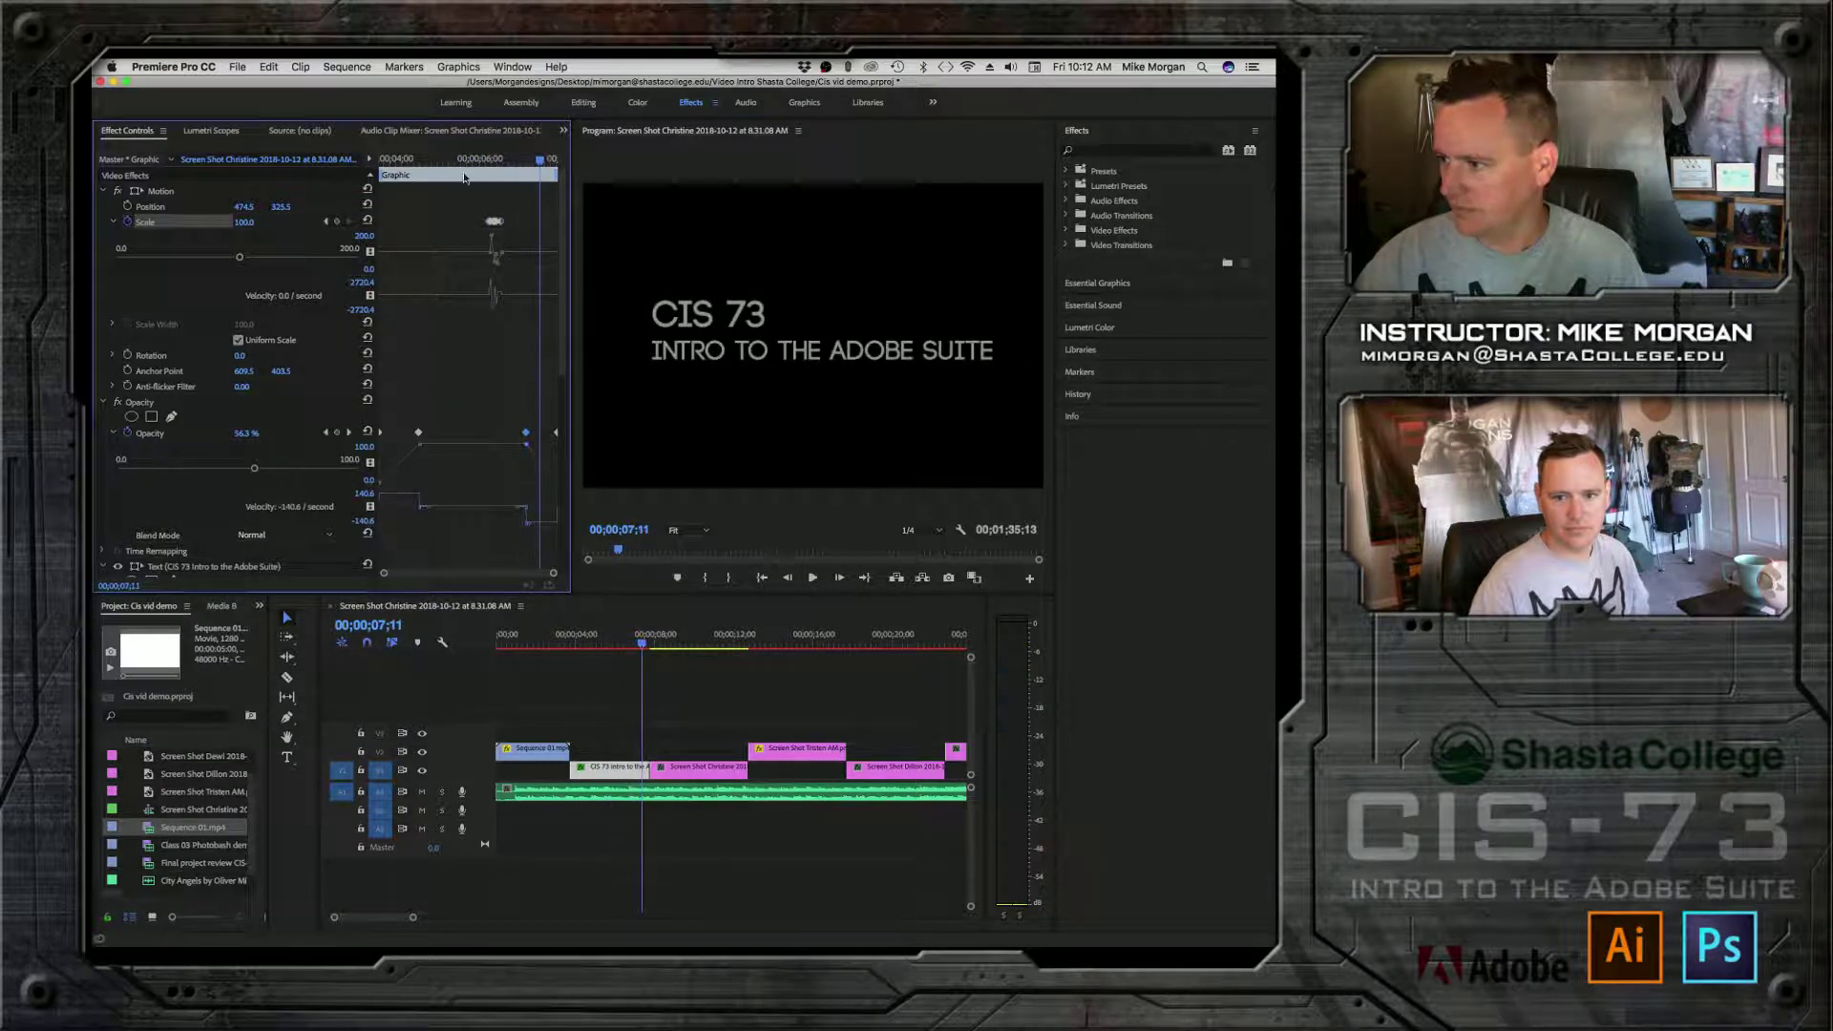
{"action": "left_click", "coordinate": [495, 222]}
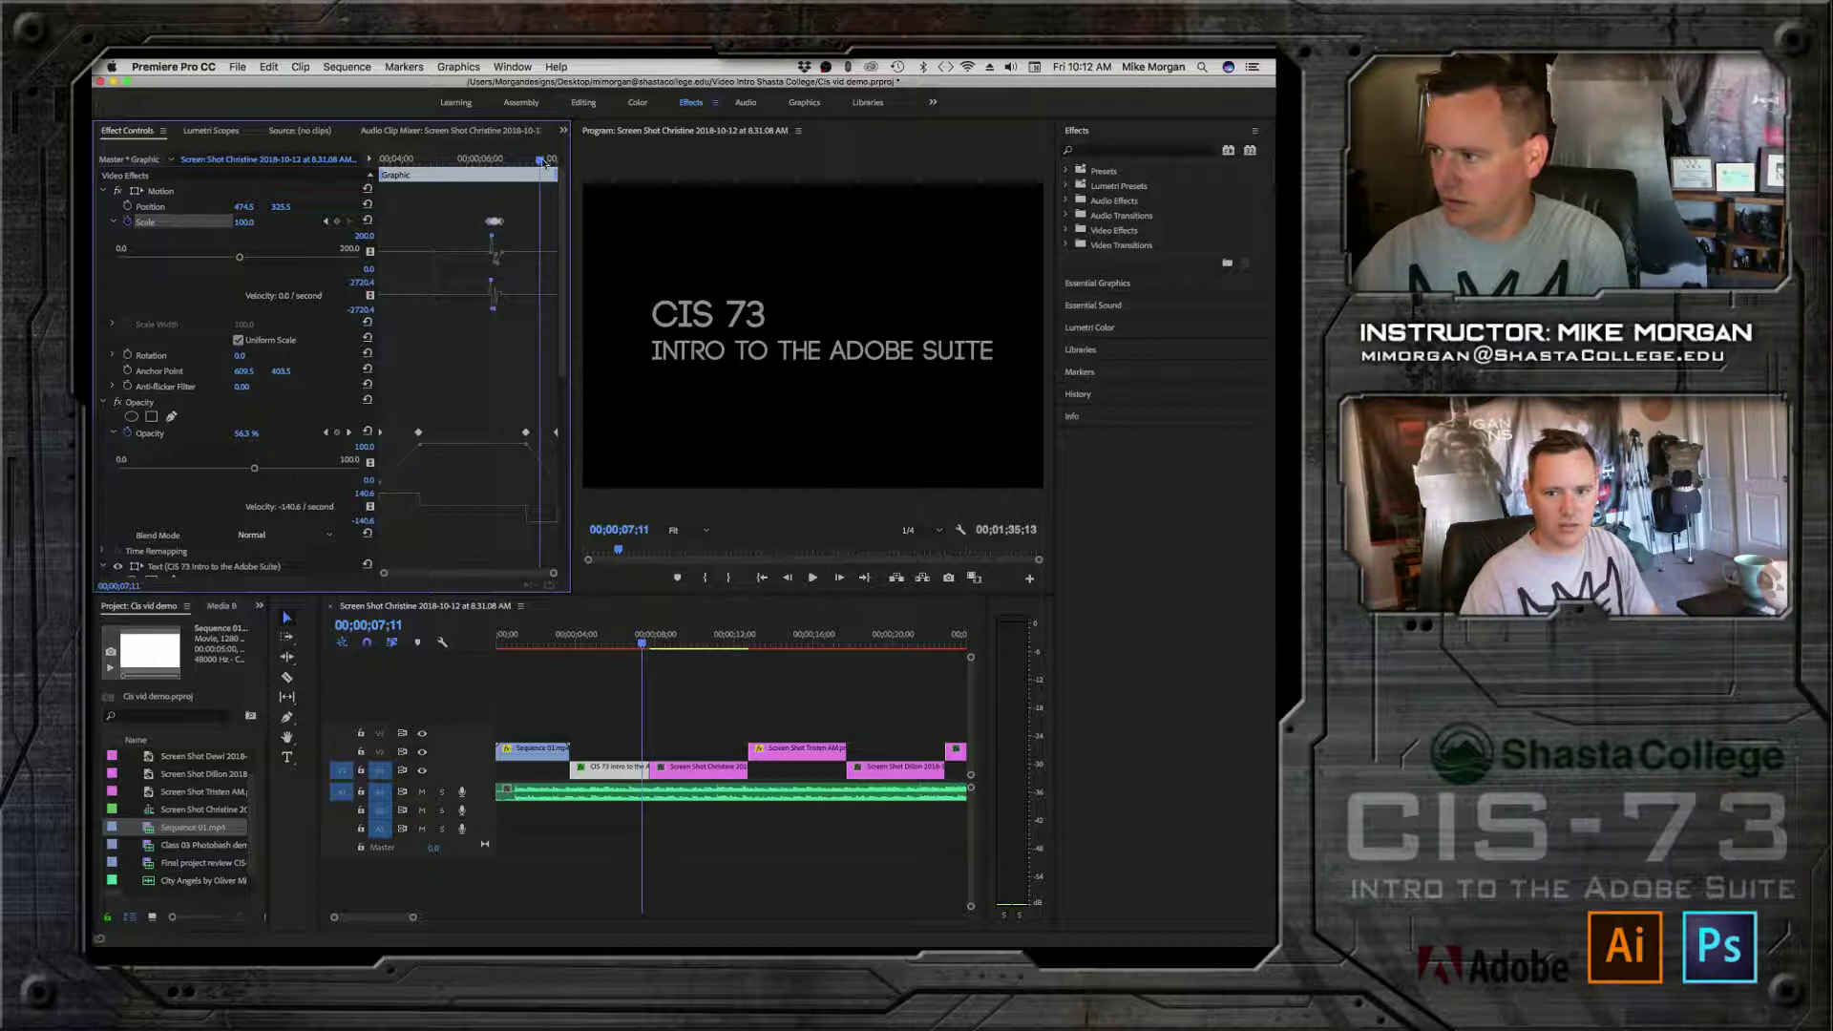
Step: Slide the Scale keyframe later to 06;15 and play back the retimed animation
{"action": "left_click_drag", "start_coordinate": [544, 161], "coordinate": [472, 160]}
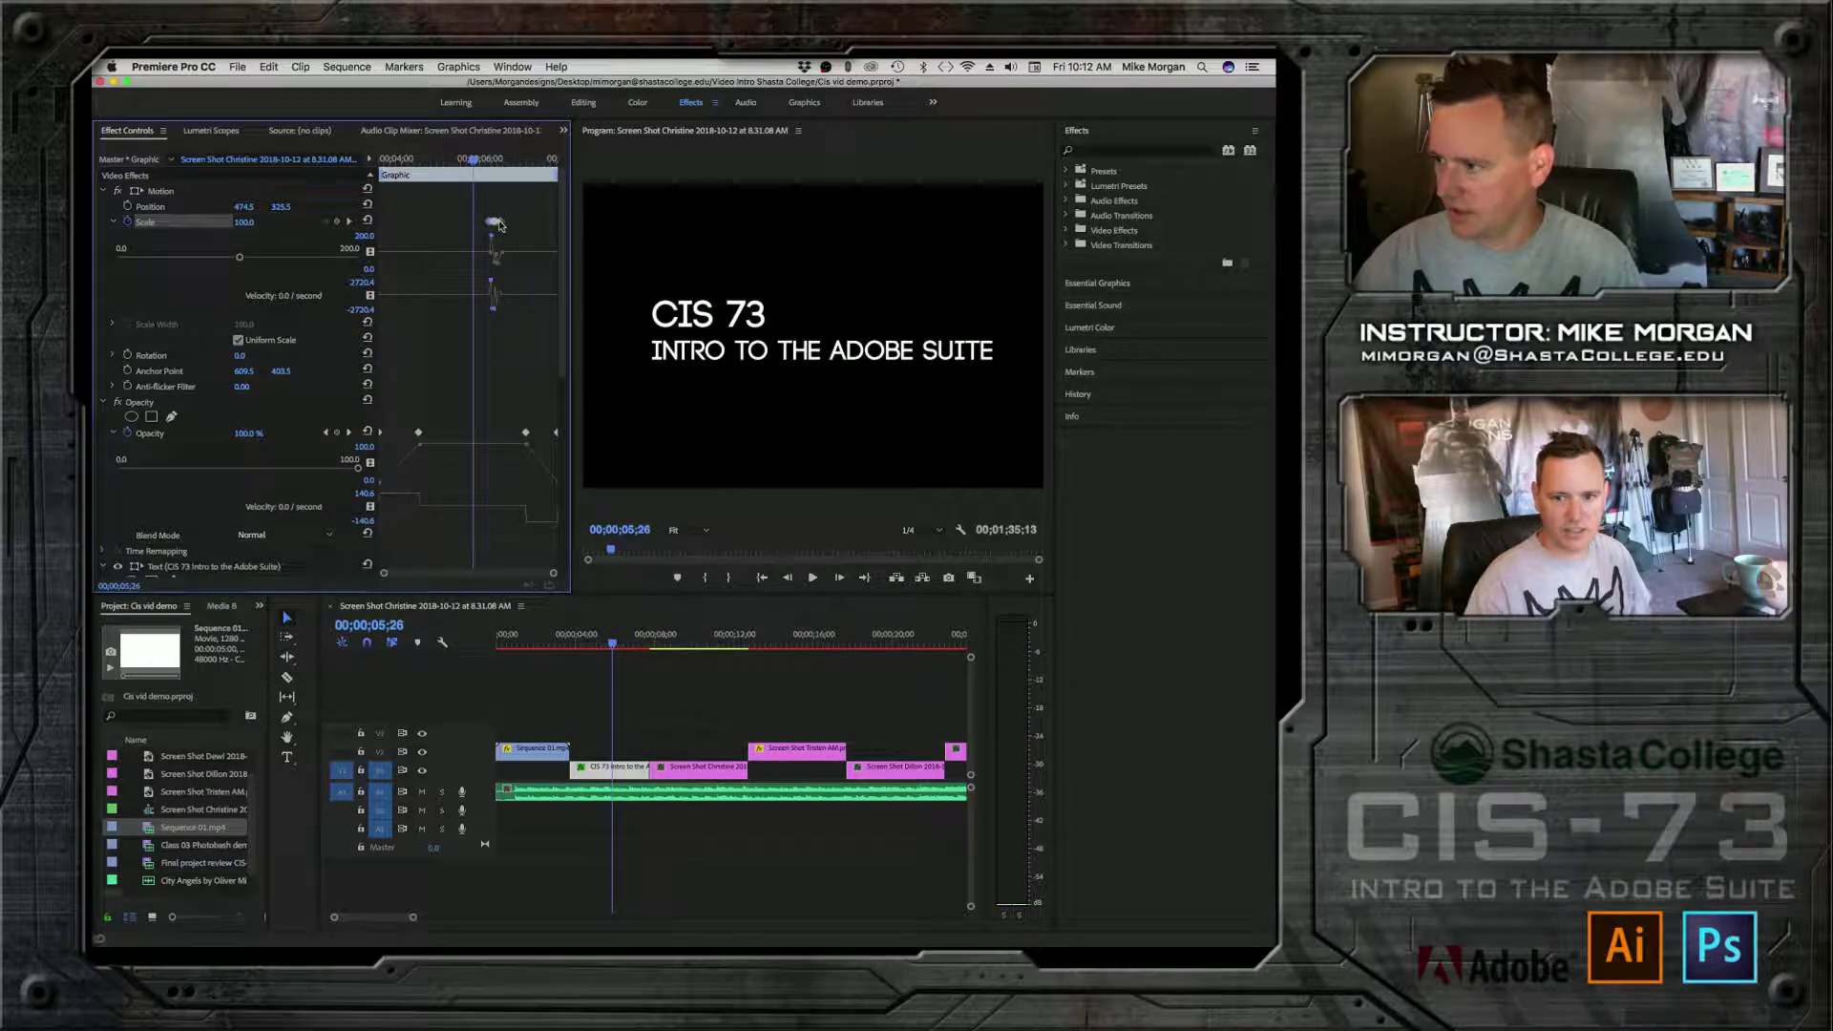
{"action": "left_click_drag", "start_coordinate": [498, 225], "coordinate": [506, 224]}
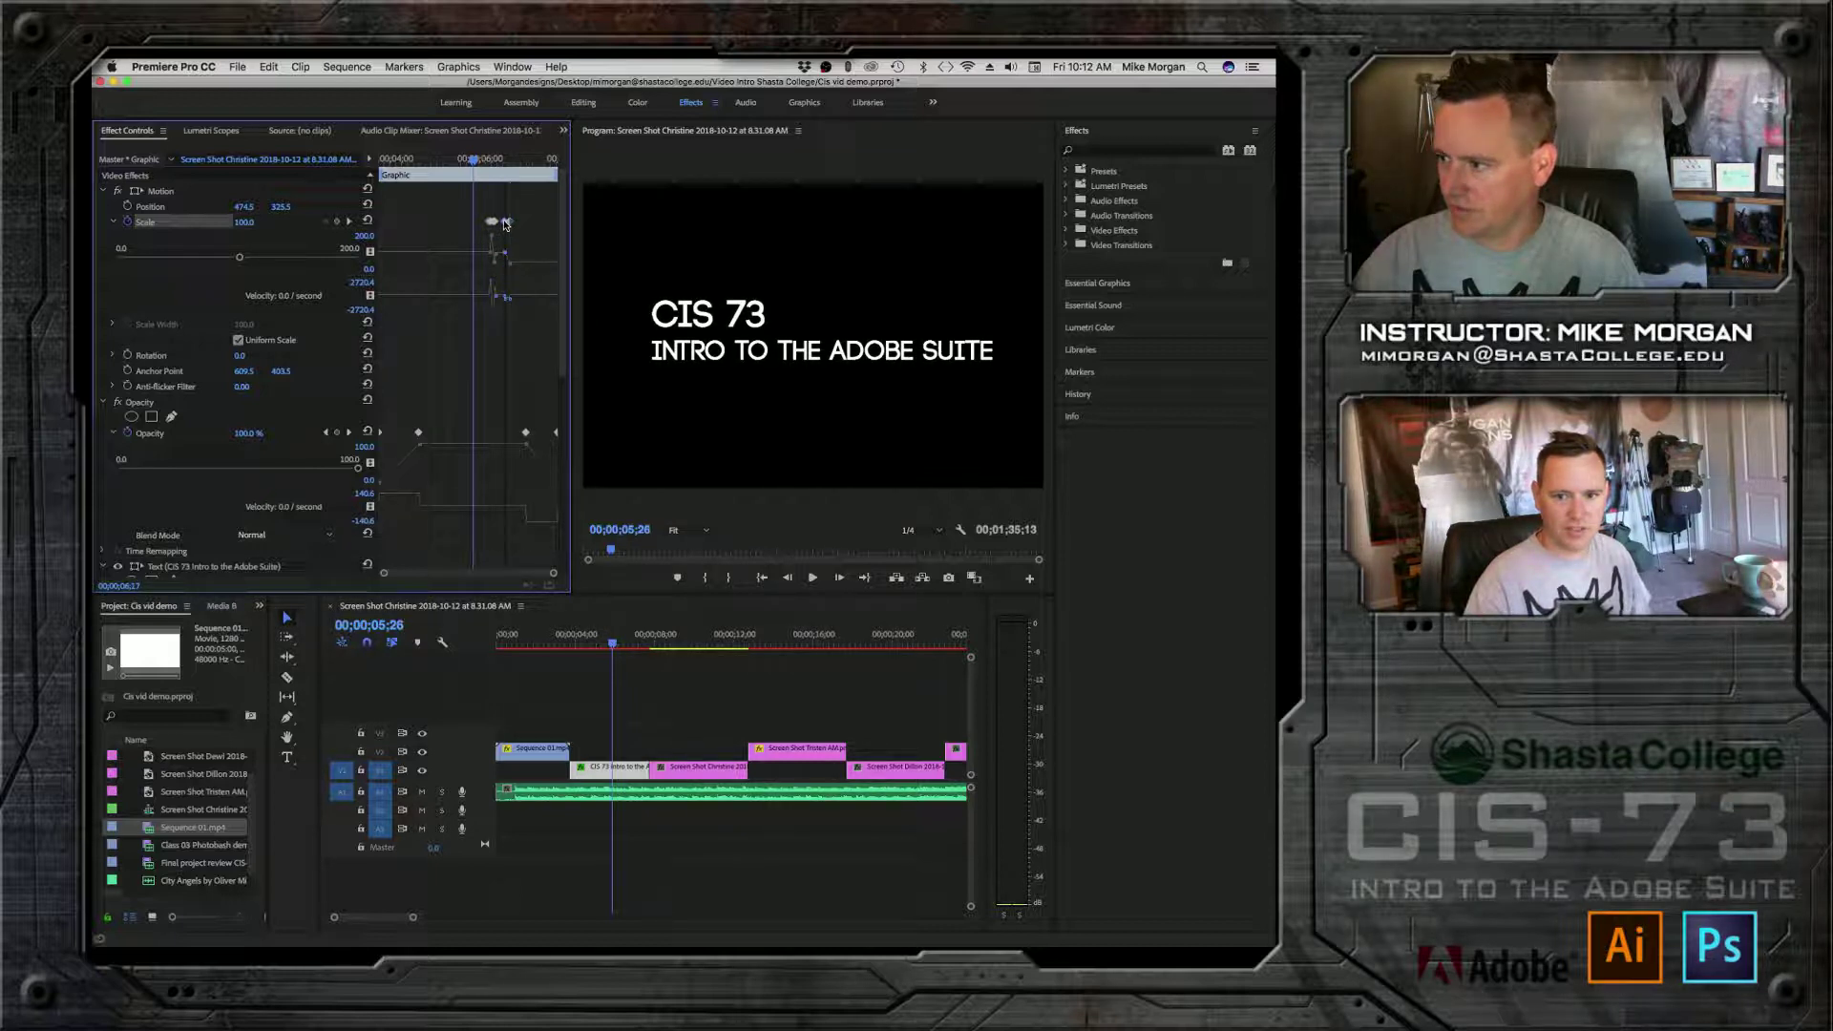
{"action": "key", "text": "space"}
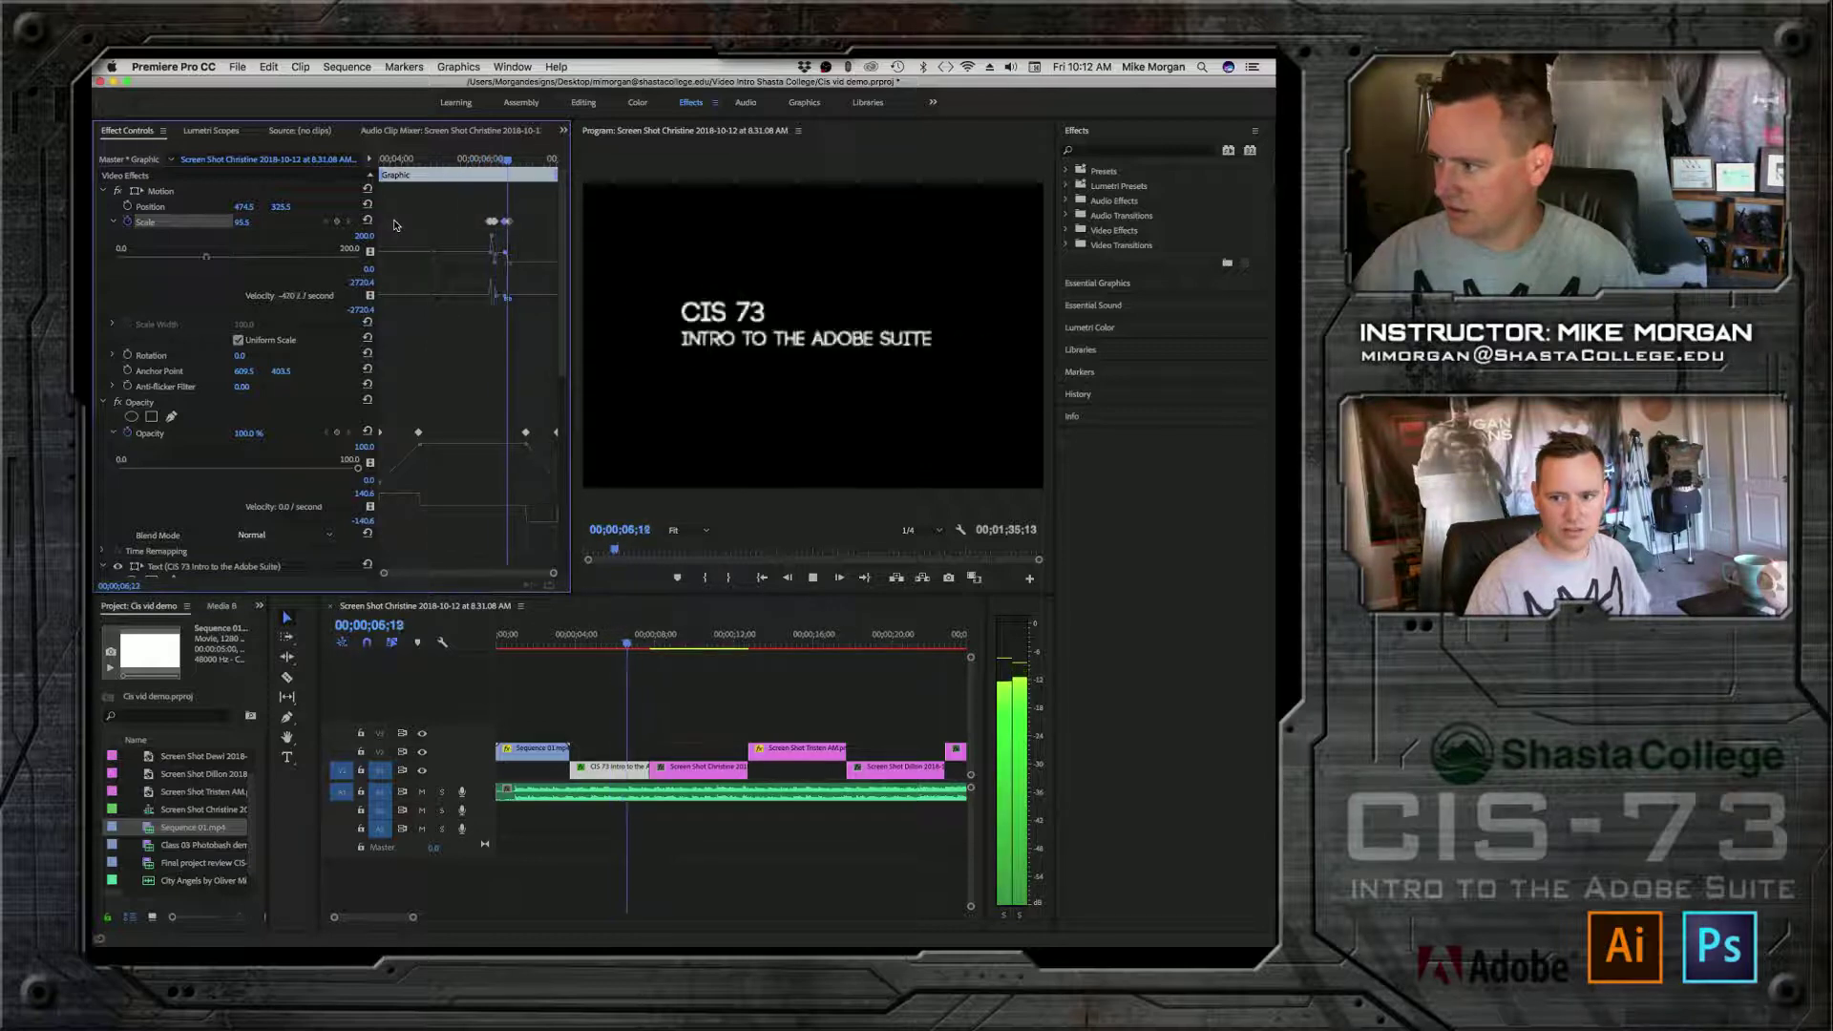
{"action": "key", "text": "space"}
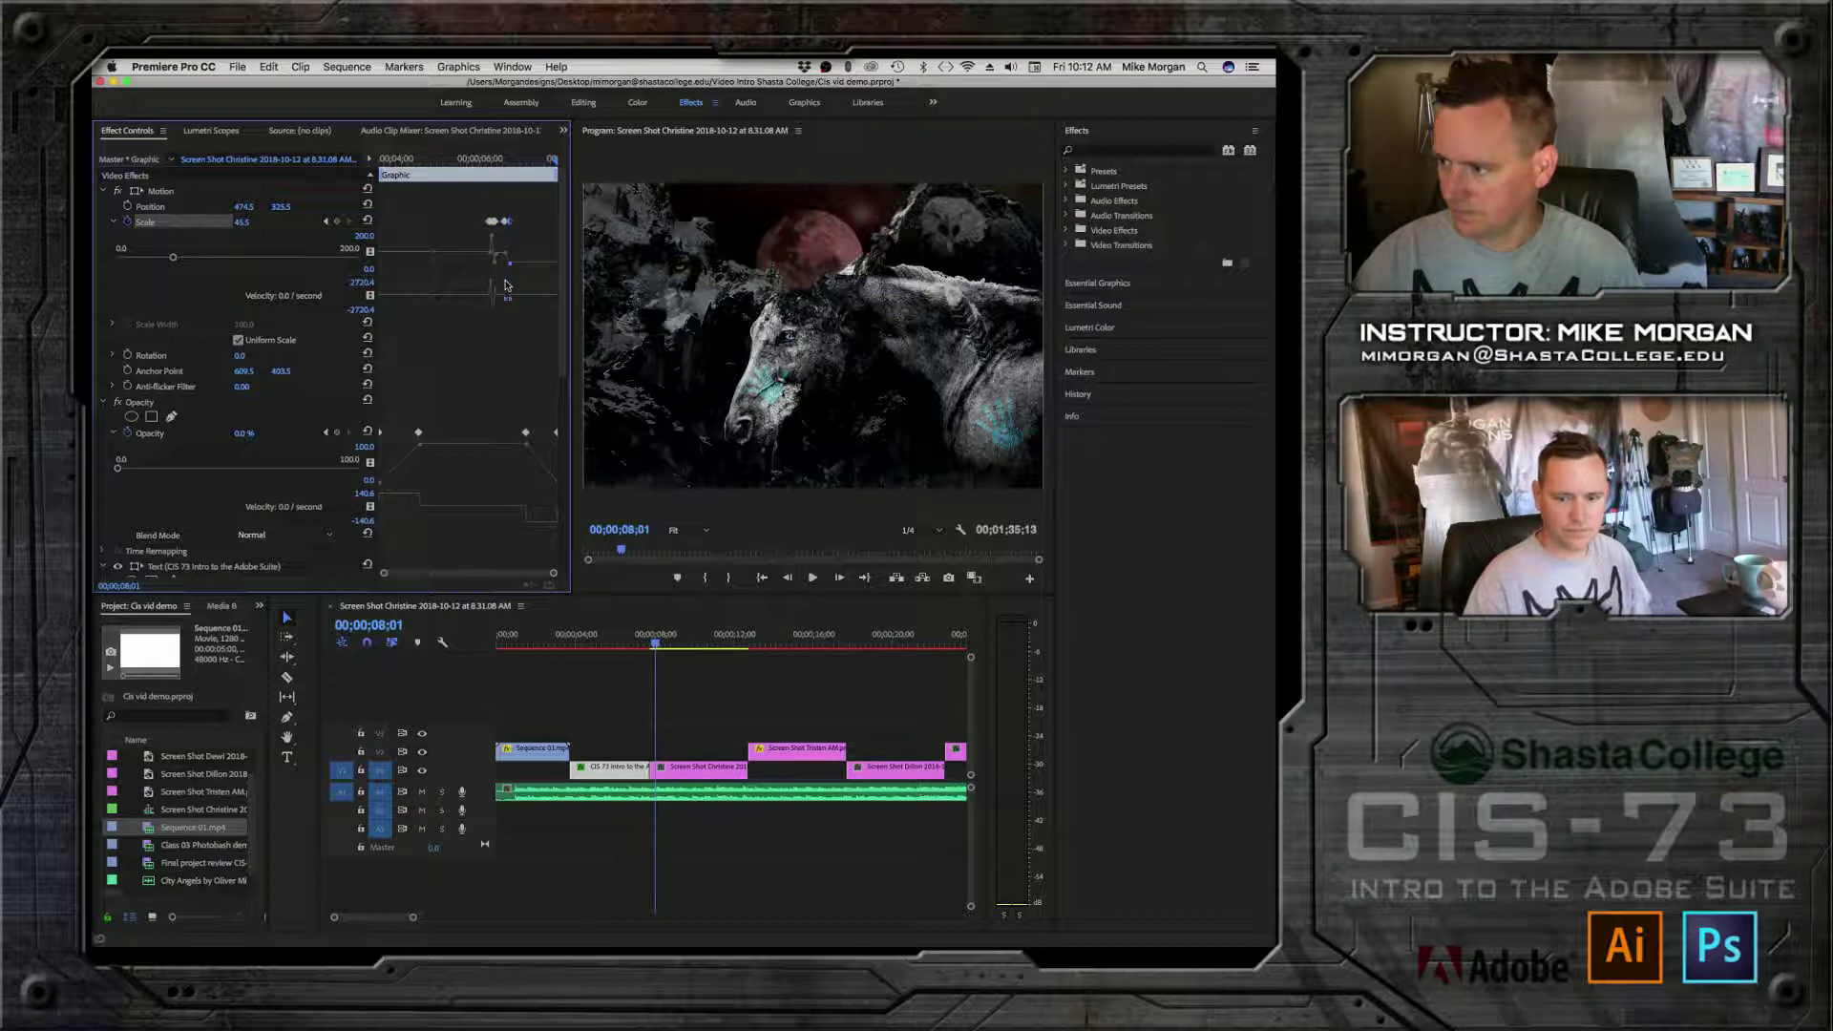
Step: Set Scale back to 100.0, review playback near six seconds, and select both Scale keyframes
{"action": "left_click_drag", "start_coordinate": [506, 284], "coordinate": [503, 285]}
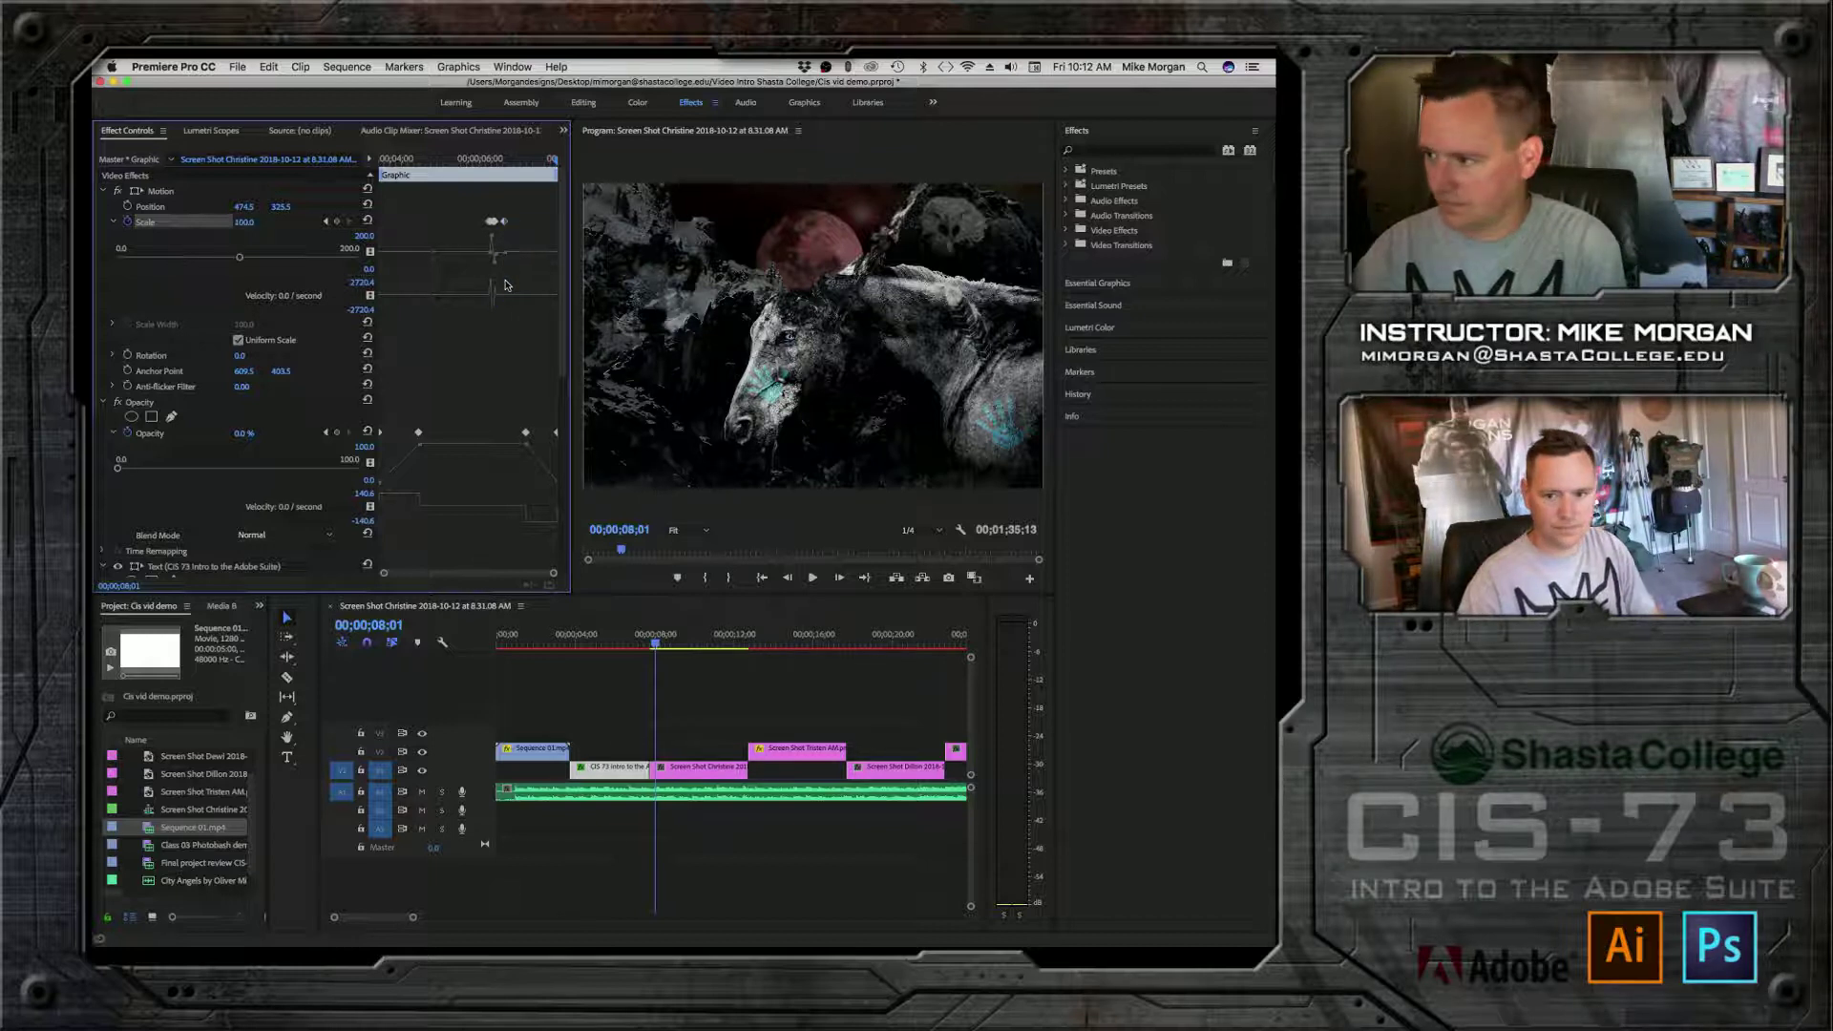
{"action": "left_click", "coordinate": [477, 159]}
{"action": "key", "text": "space"}
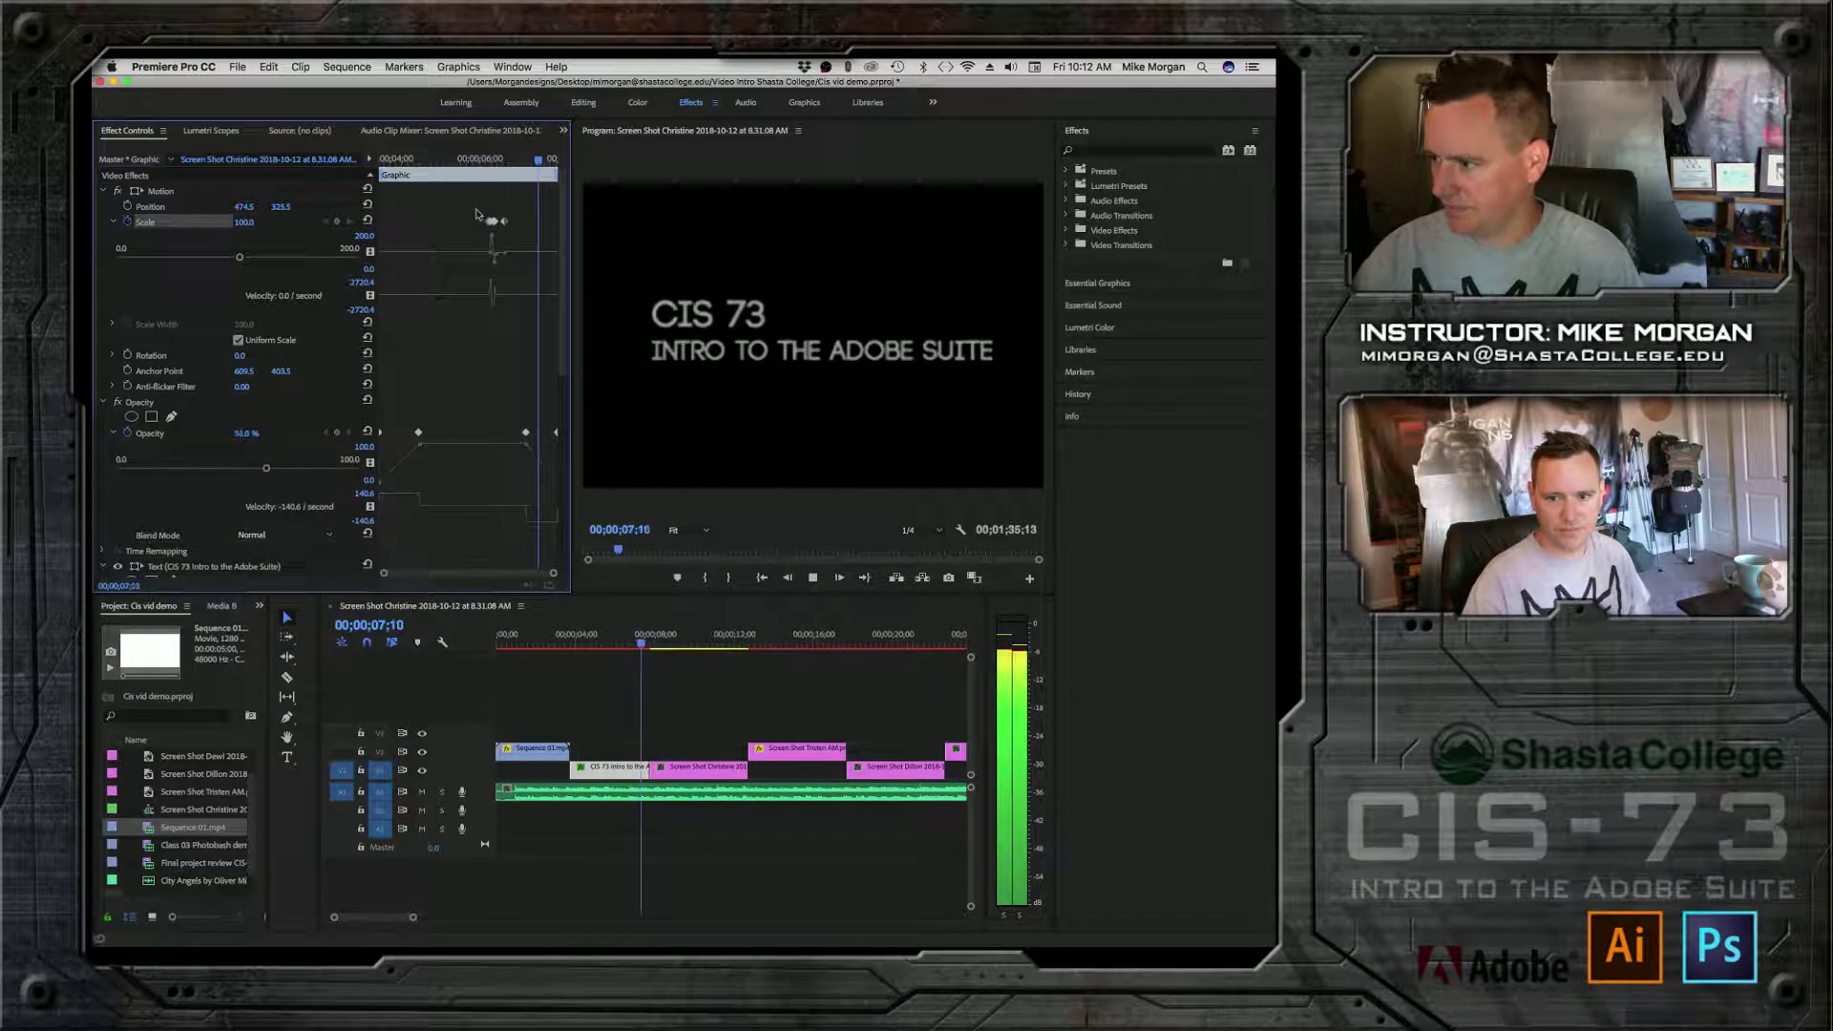
{"action": "key", "text": "space"}
{"action": "left_click", "coordinate": [452, 161]}
{"action": "key", "text": "space"}
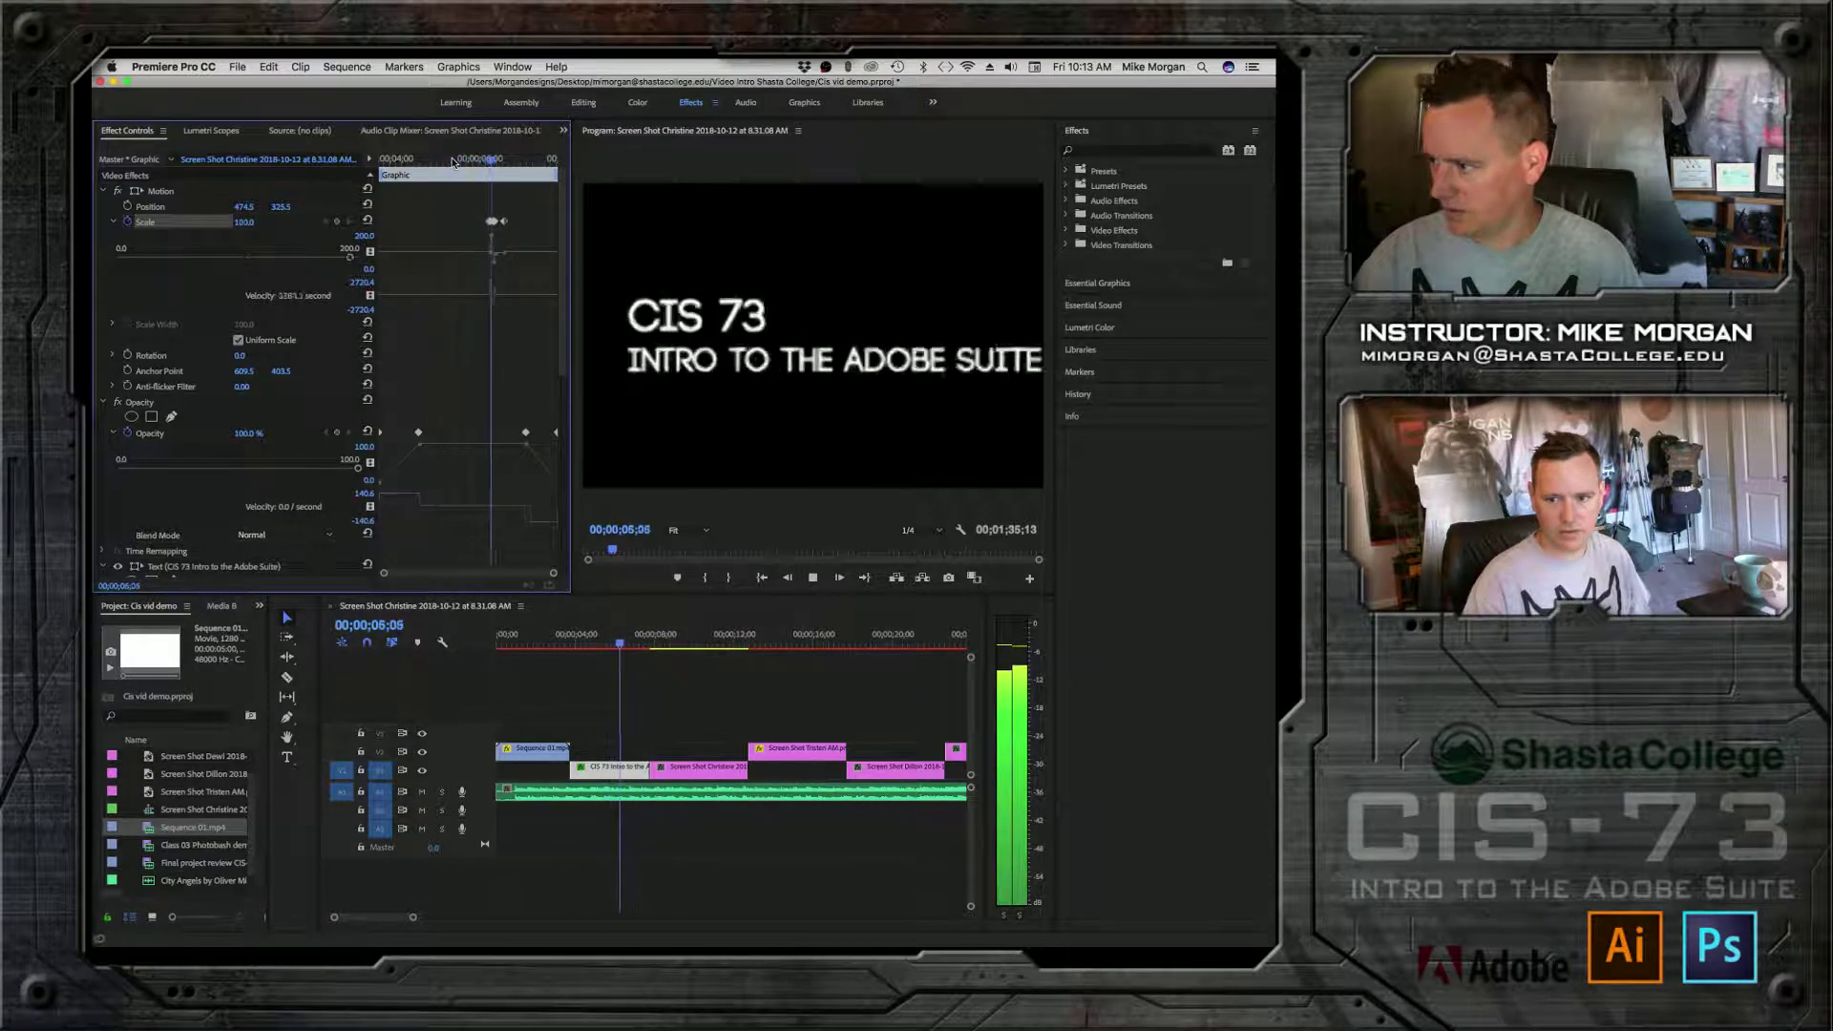
{"action": "key", "text": "space"}
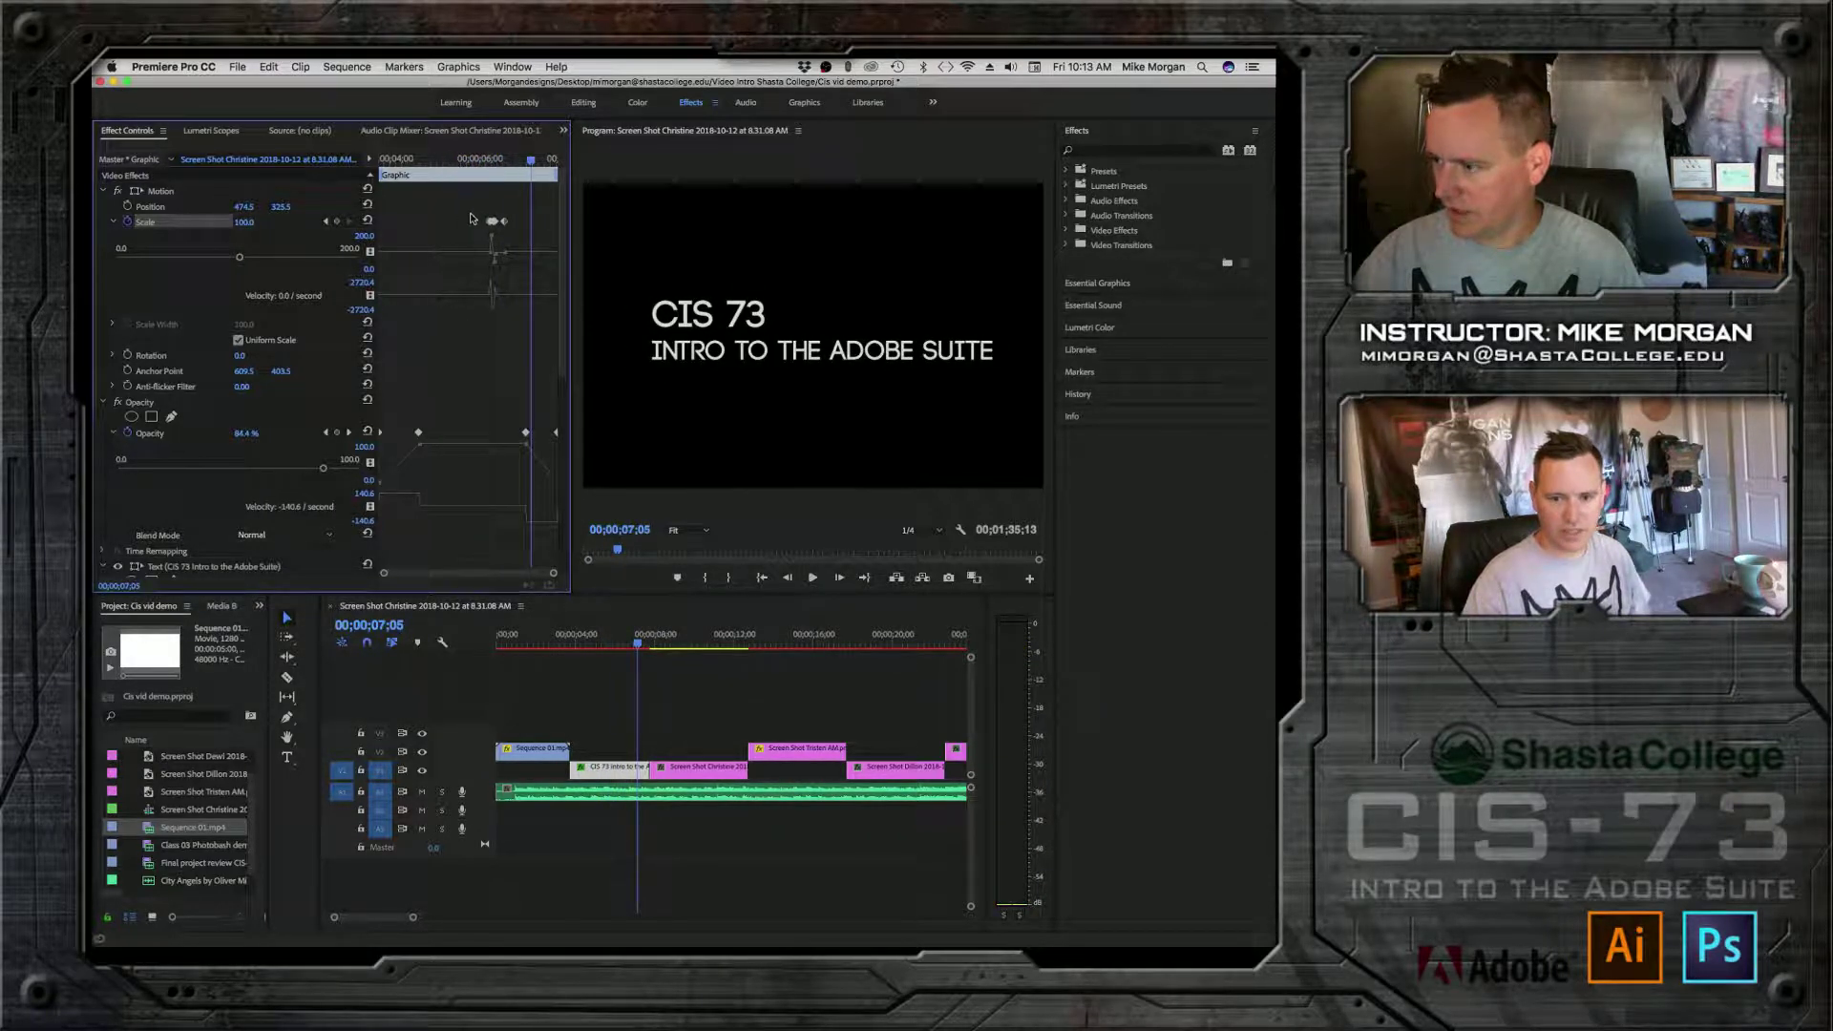
{"action": "left_click_drag", "start_coordinate": [466, 208], "coordinate": [516, 237]}
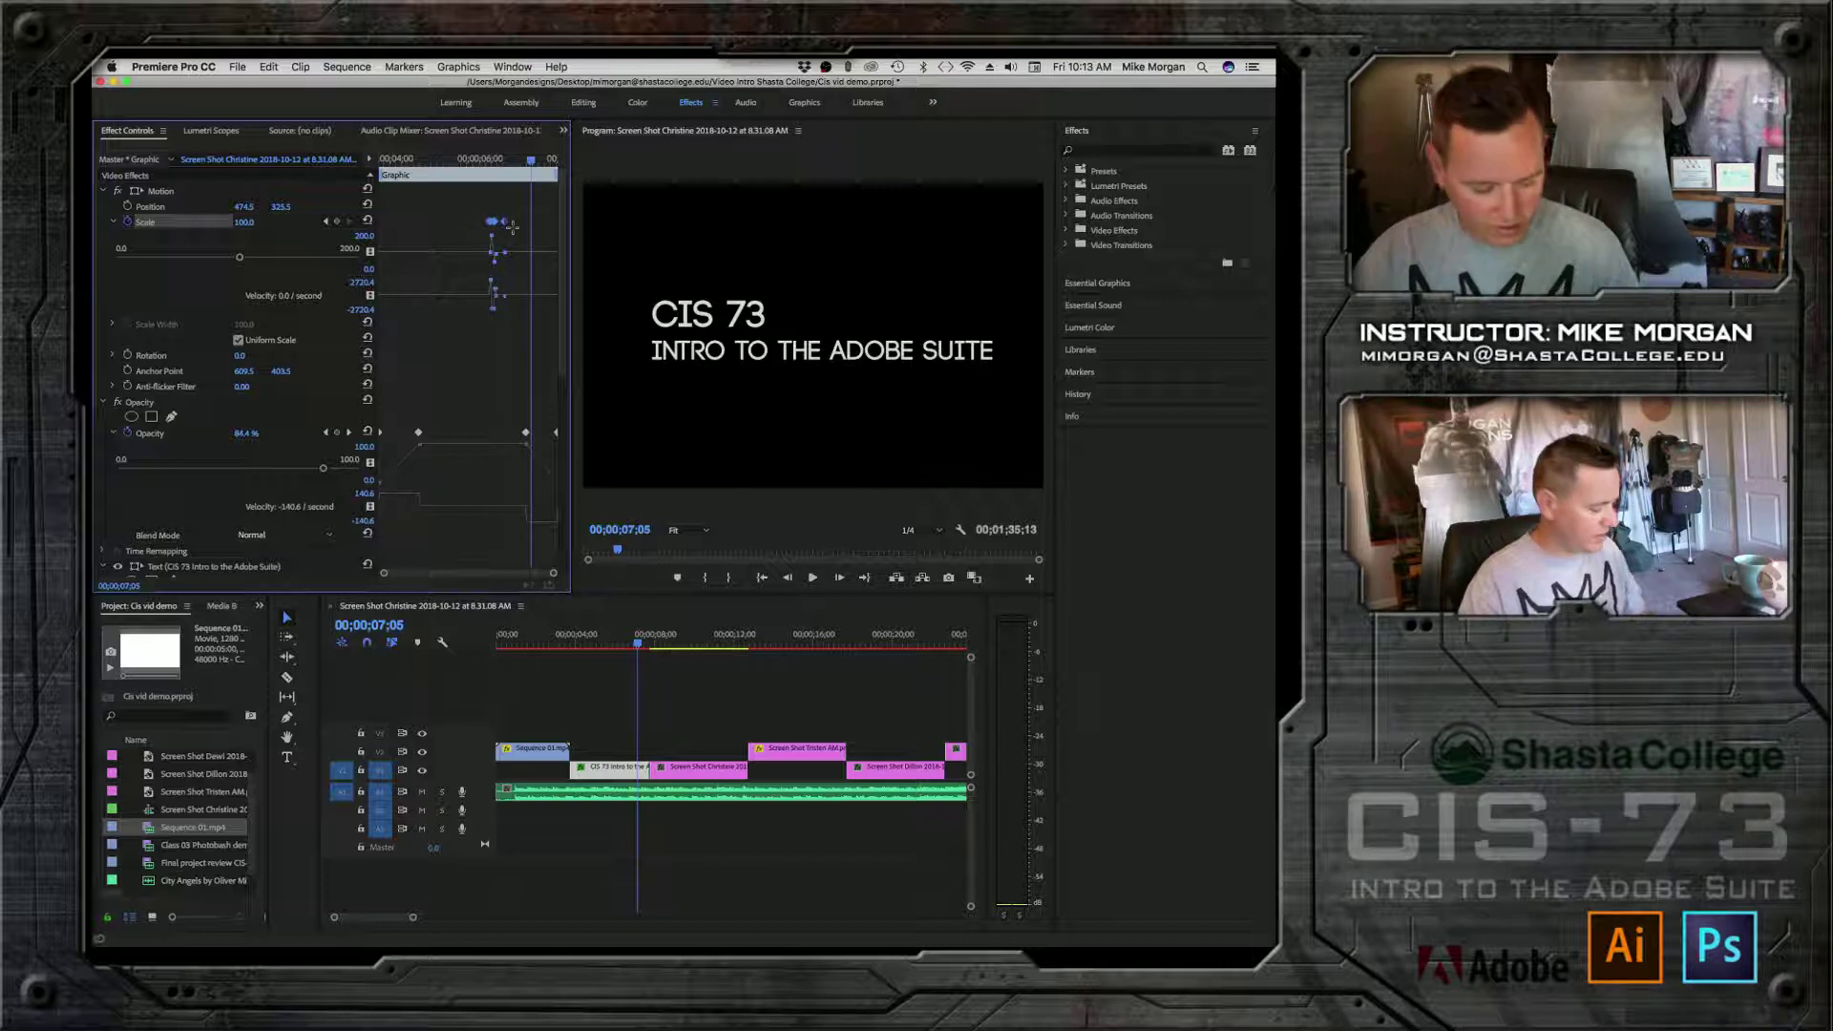
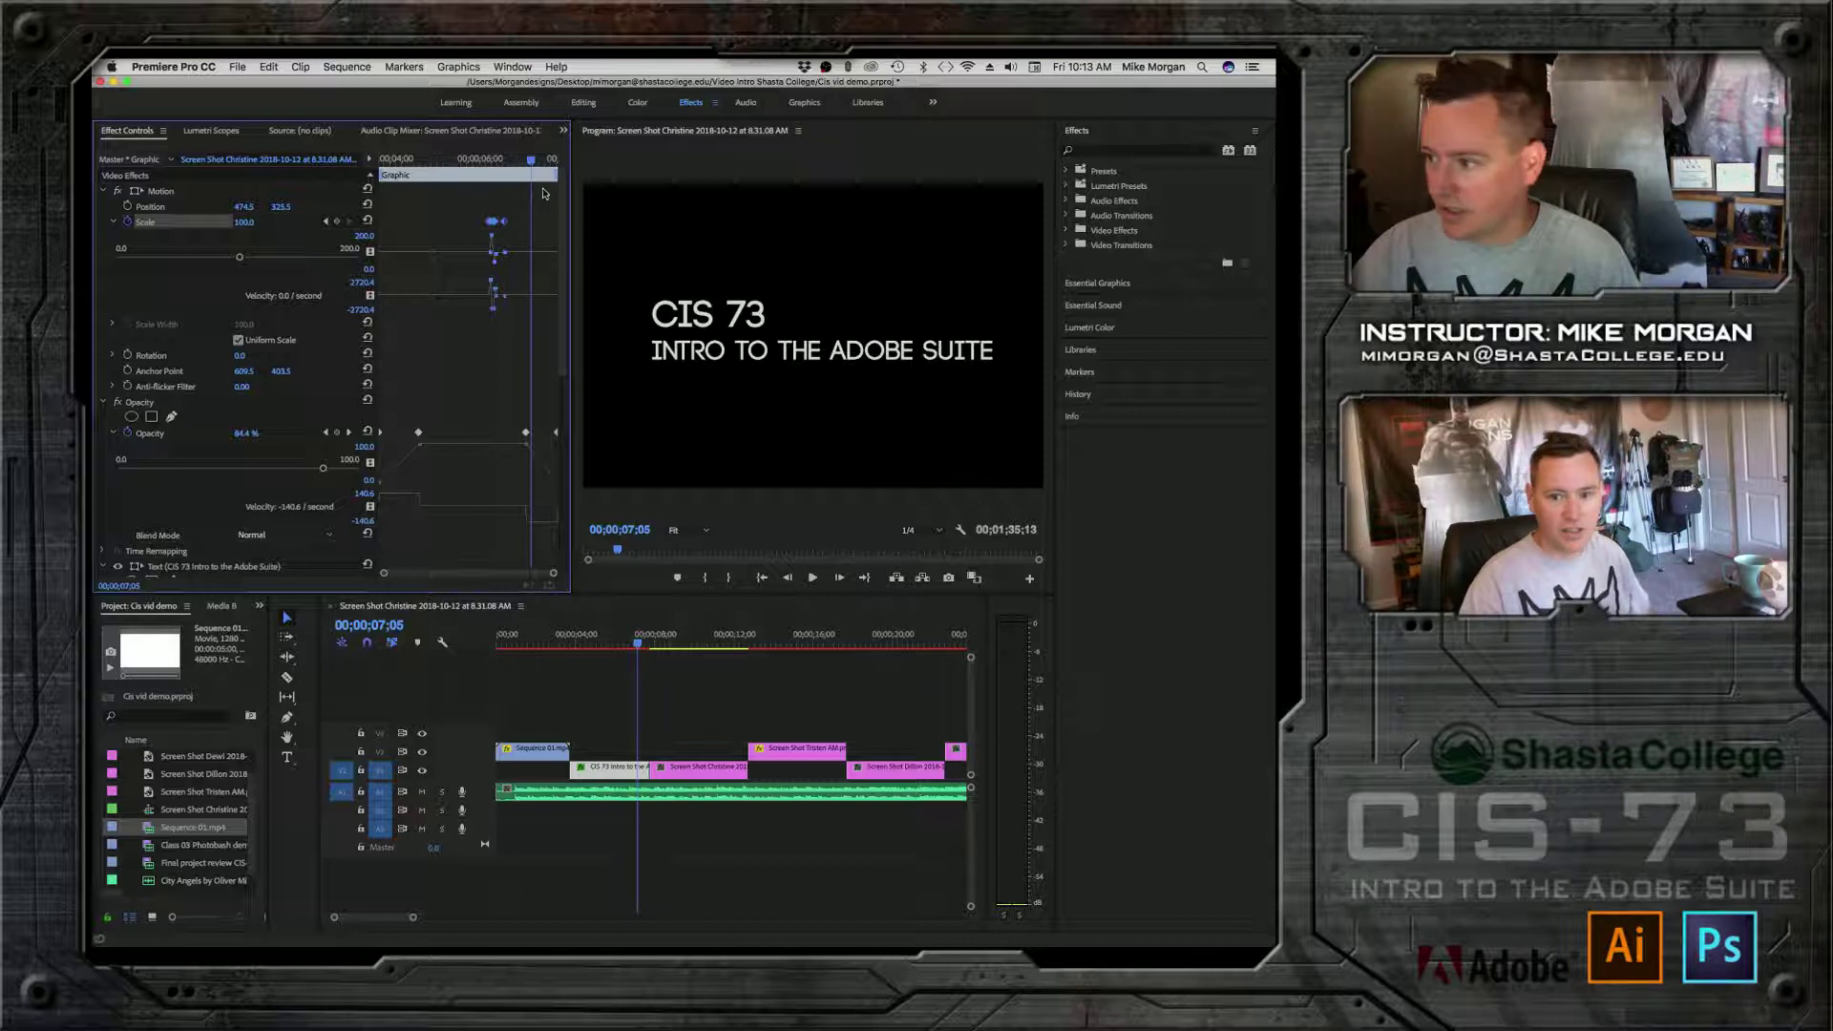
Step: Add Scale keyframes near 05;14 where the title is fully opaque, then preview the animation
{"action": "left_click_drag", "start_coordinate": [529, 158], "coordinate": [453, 160]}
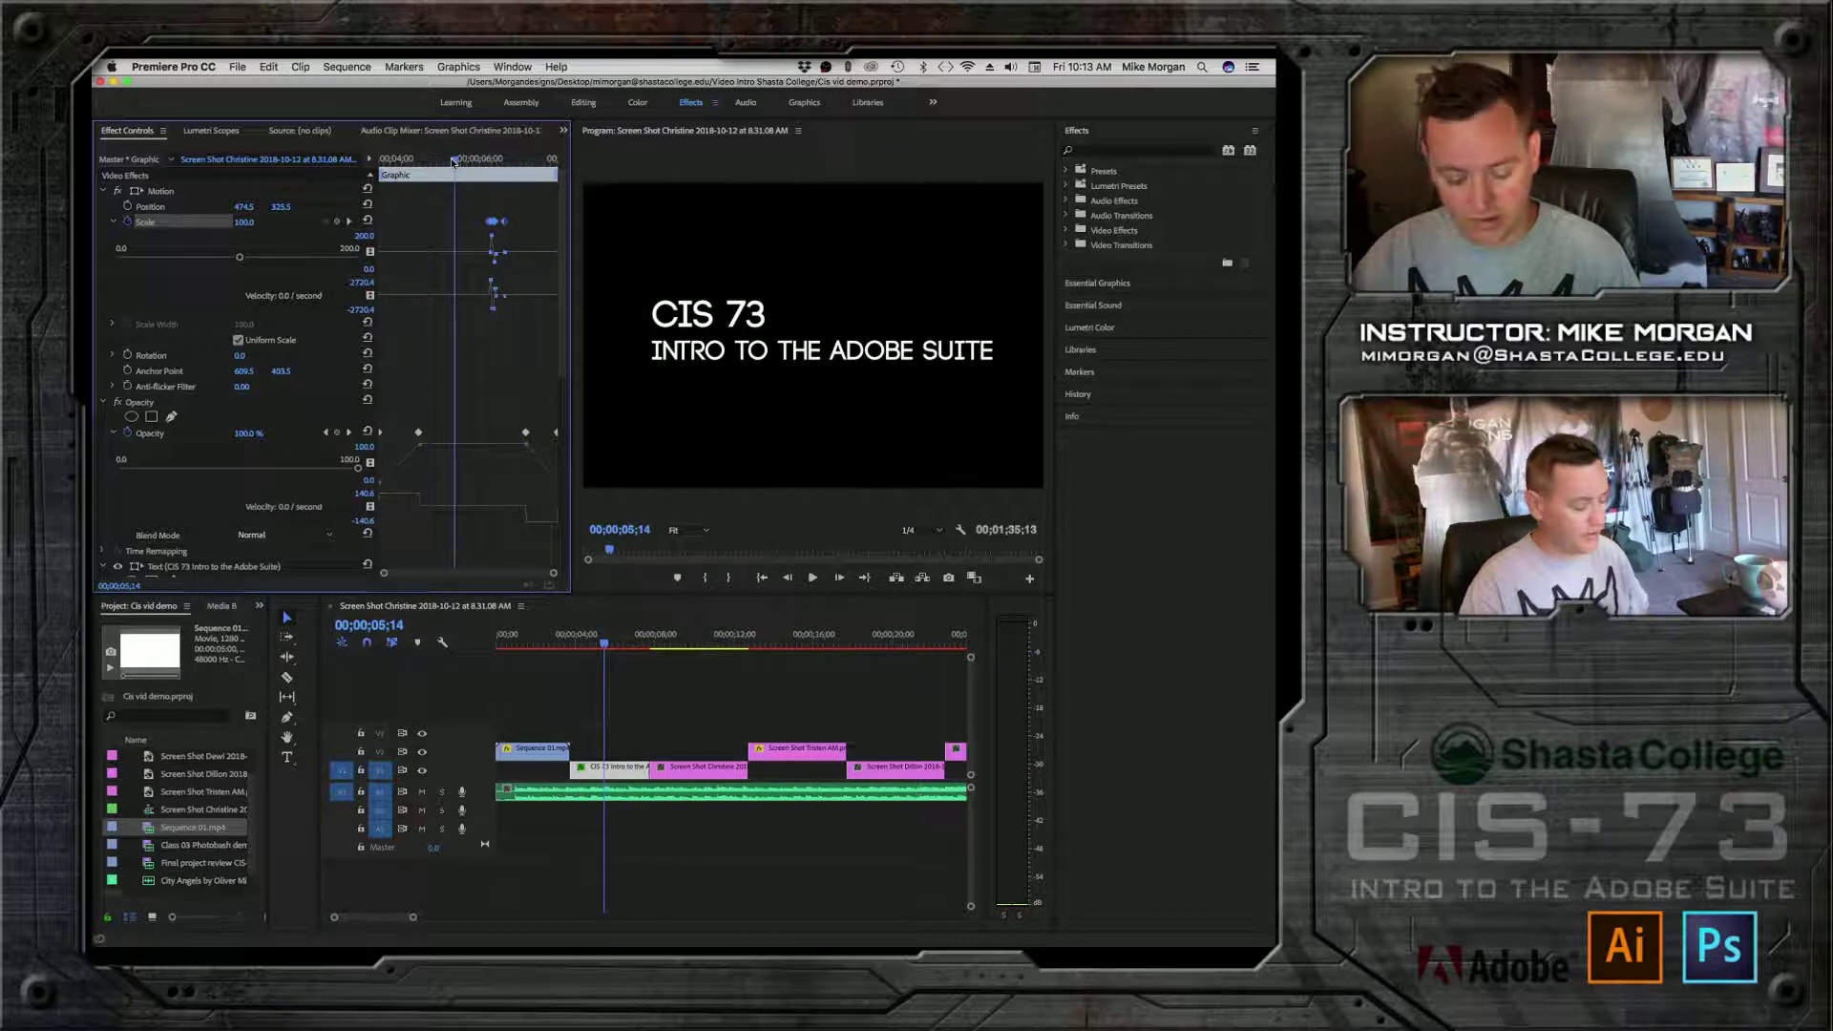
{"action": "key", "text": "super+v"}
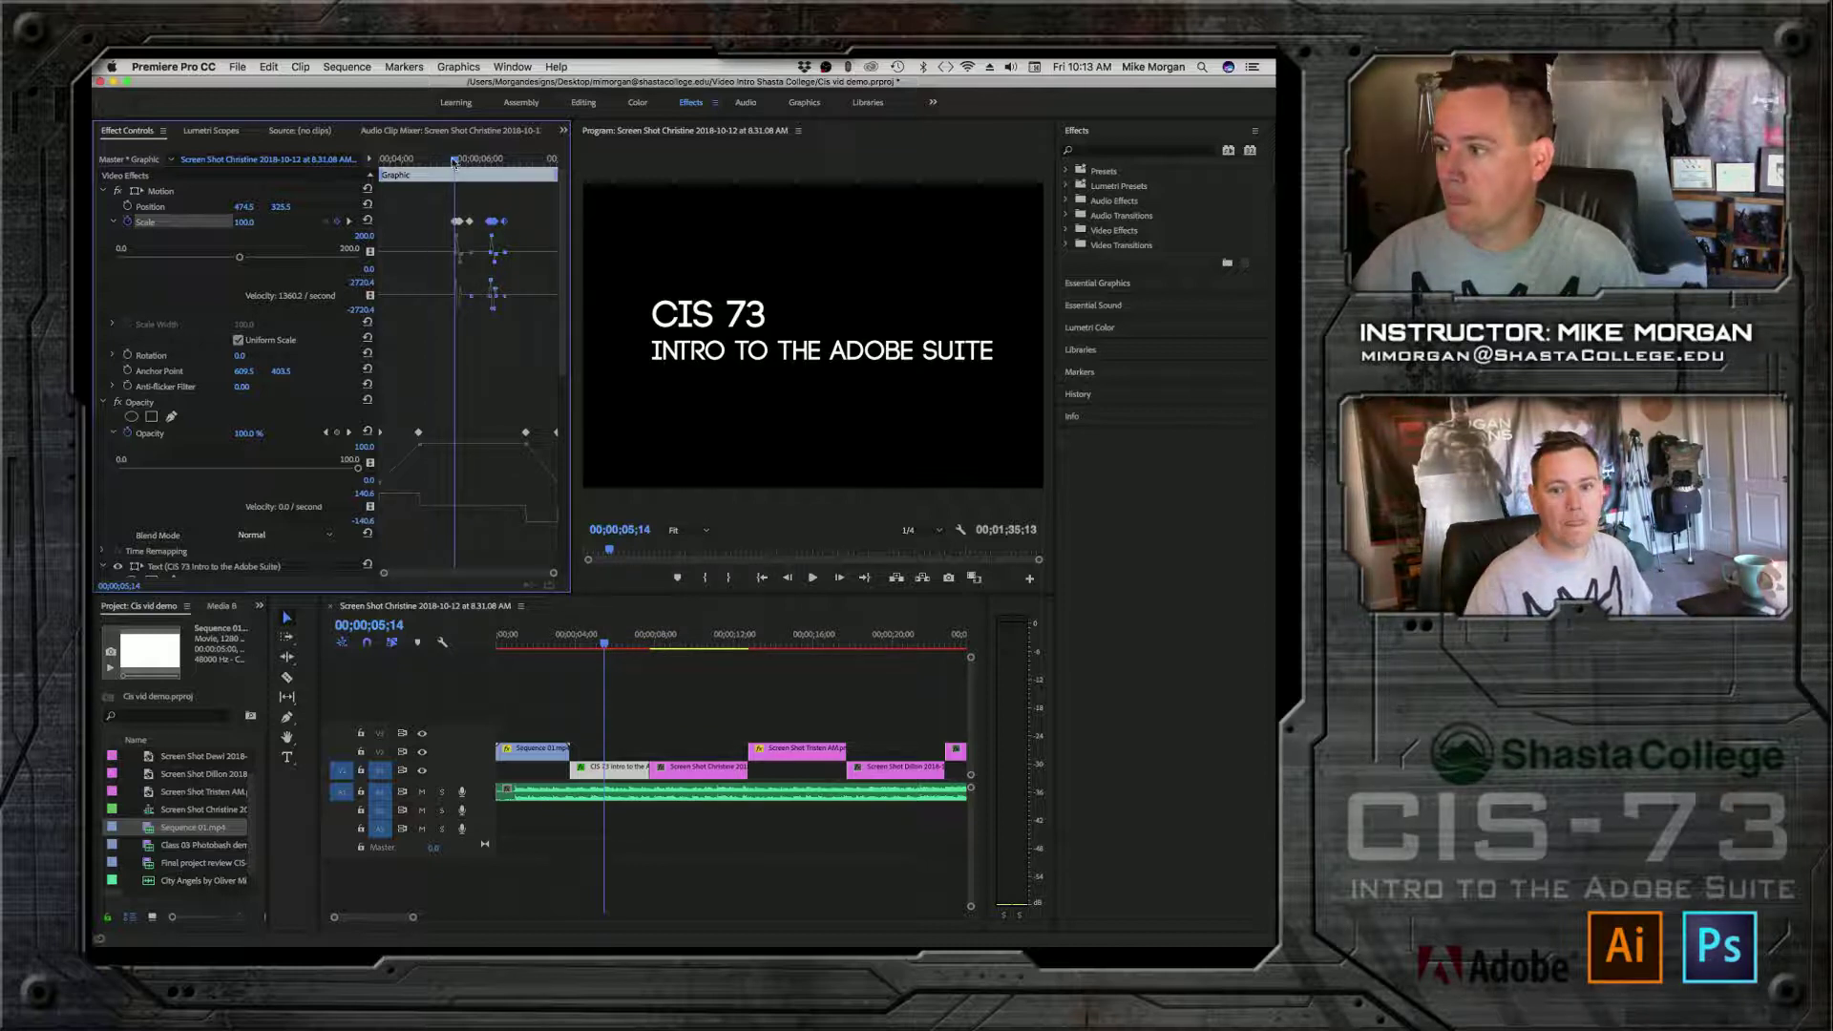
{"action": "left_click_drag", "start_coordinate": [454, 162], "coordinate": [374, 159]}
{"action": "key", "text": "space"}
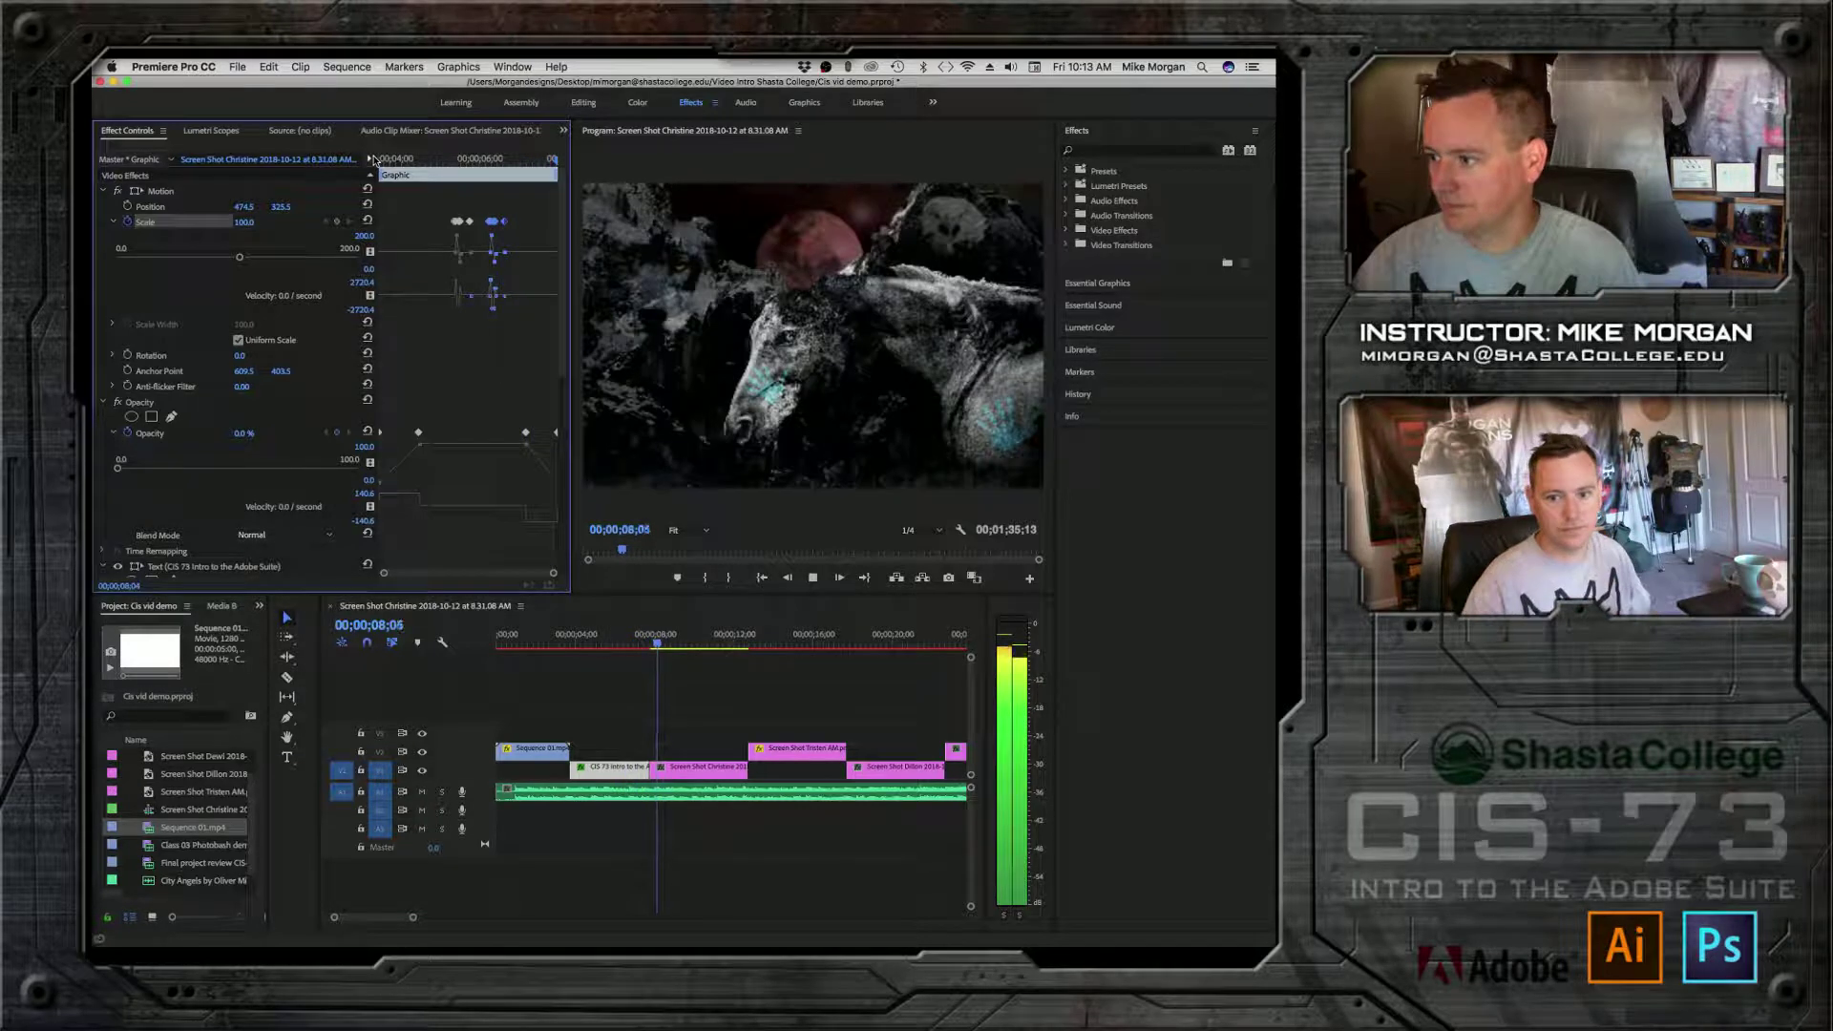
{"action": "key", "text": "space"}
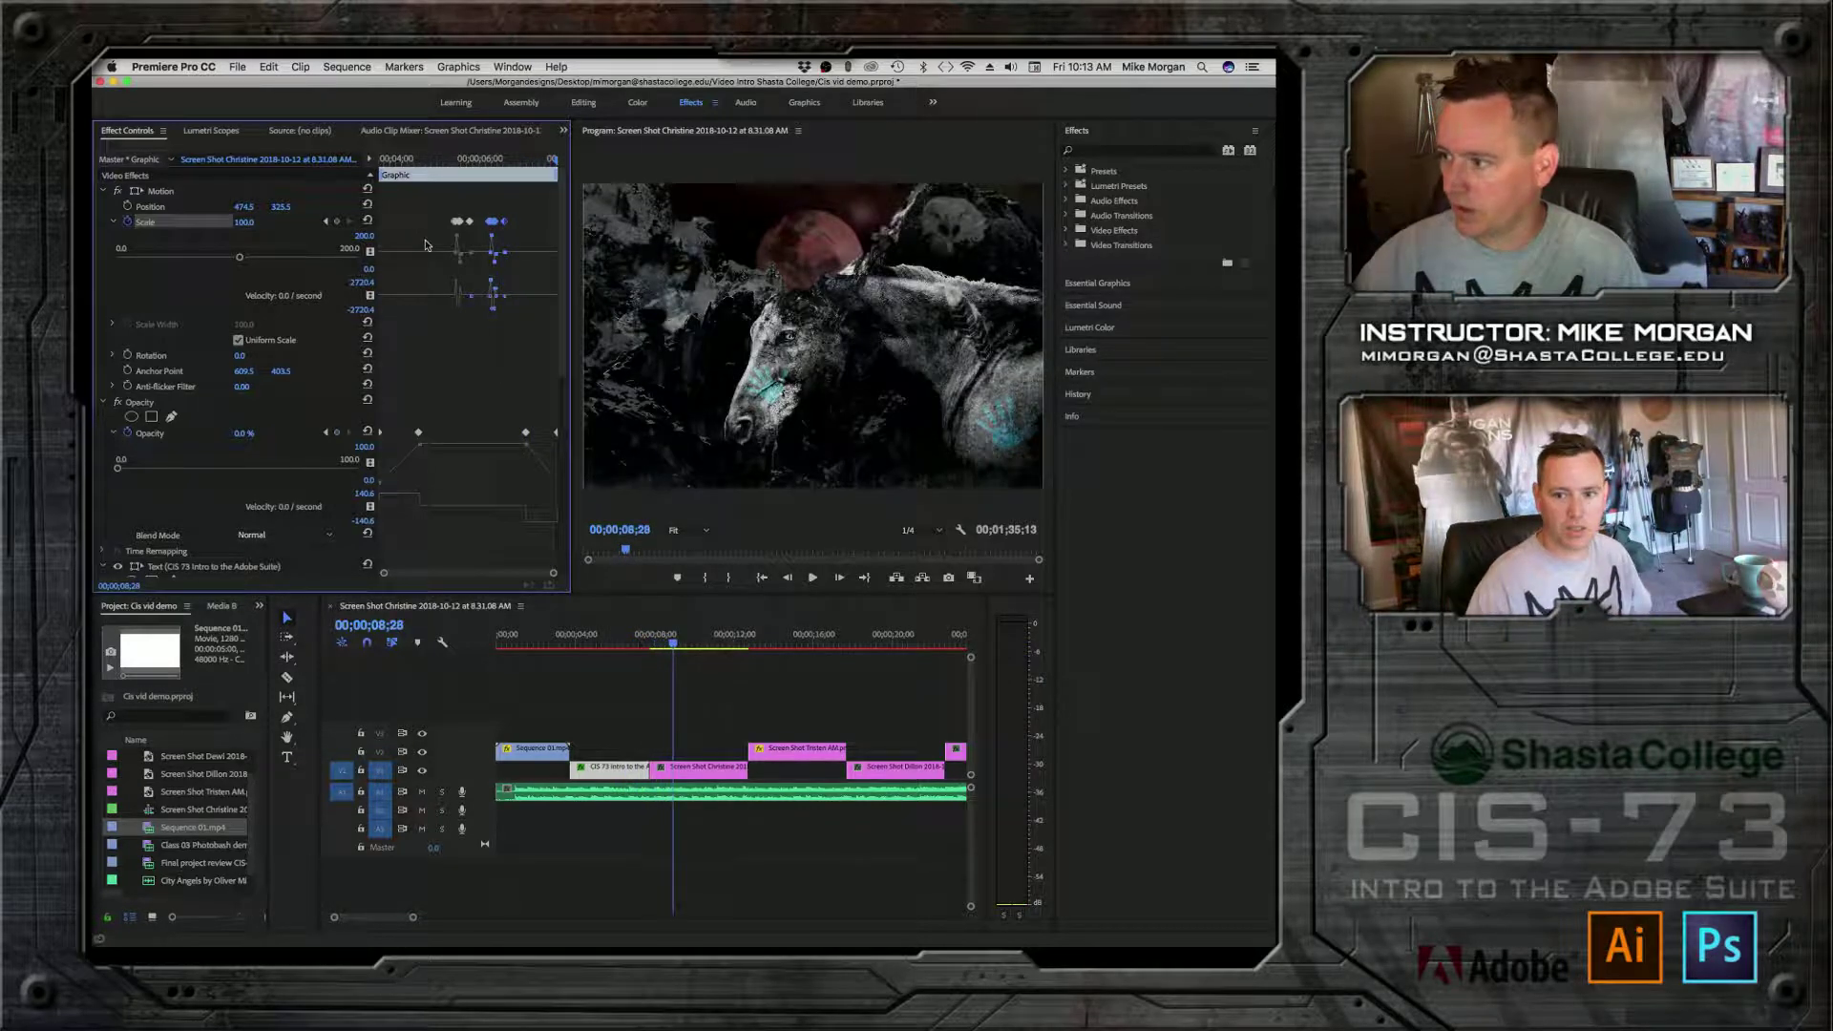
Step: Check the title's scale change and set a starting Rotation keyframe at 0° near 06;27
{"action": "left_click", "coordinate": [520, 162]}
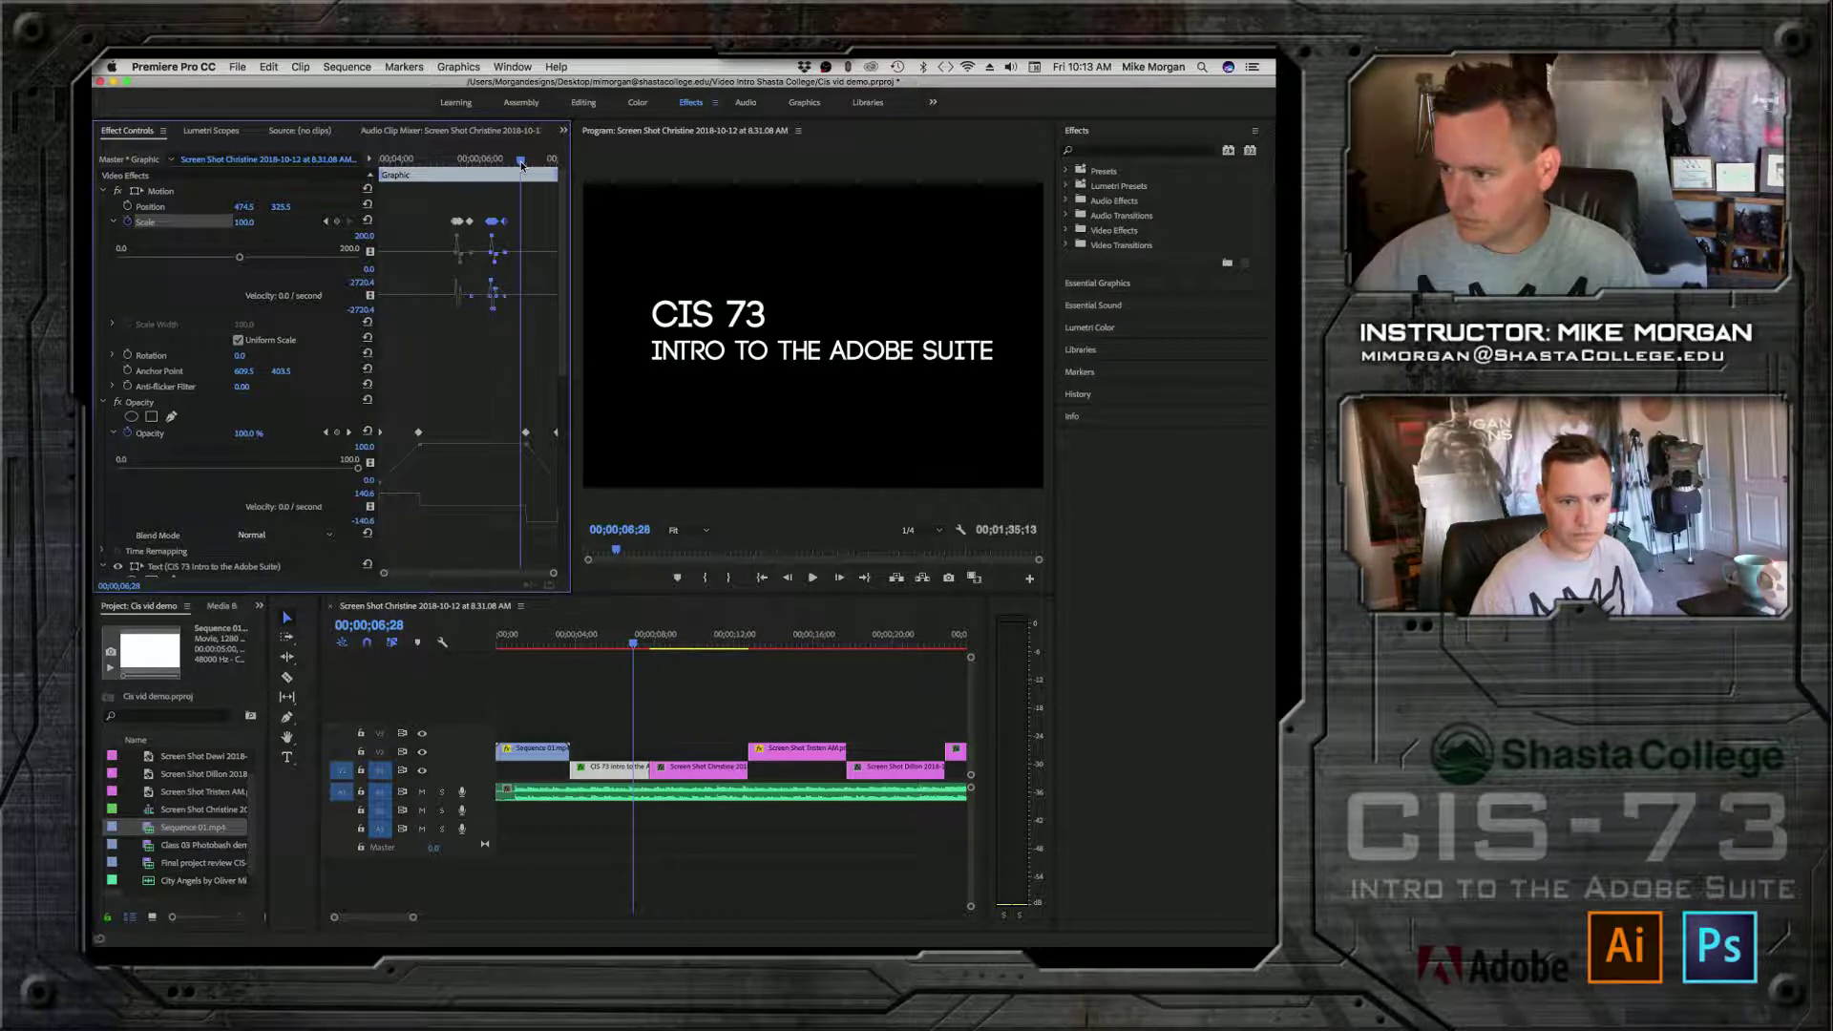
{"action": "mouse_move", "coordinate": [520, 164]}
{"action": "left_mouse_down"}
{"action": "mouse_move", "coordinate": [463, 164]}
{"action": "mouse_move", "coordinate": [511, 165]}
{"action": "left_mouse_up"}
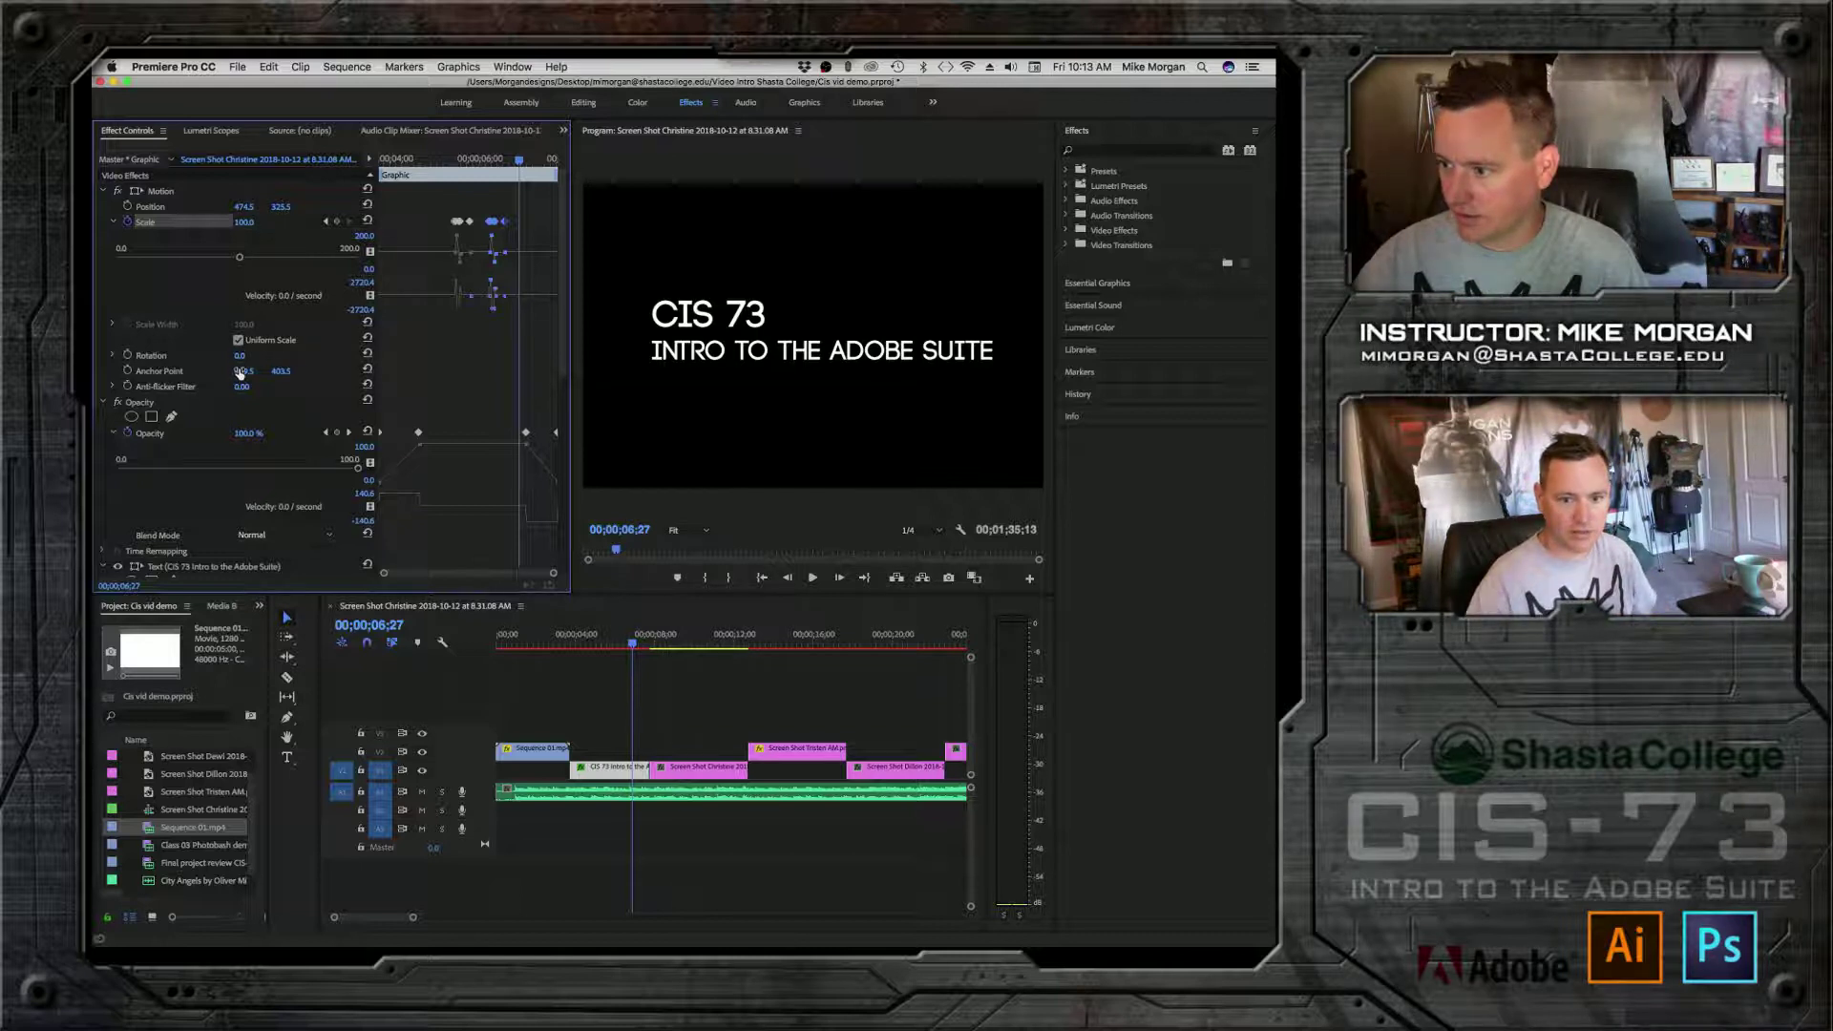
{"action": "left_click", "coordinate": [127, 354]}
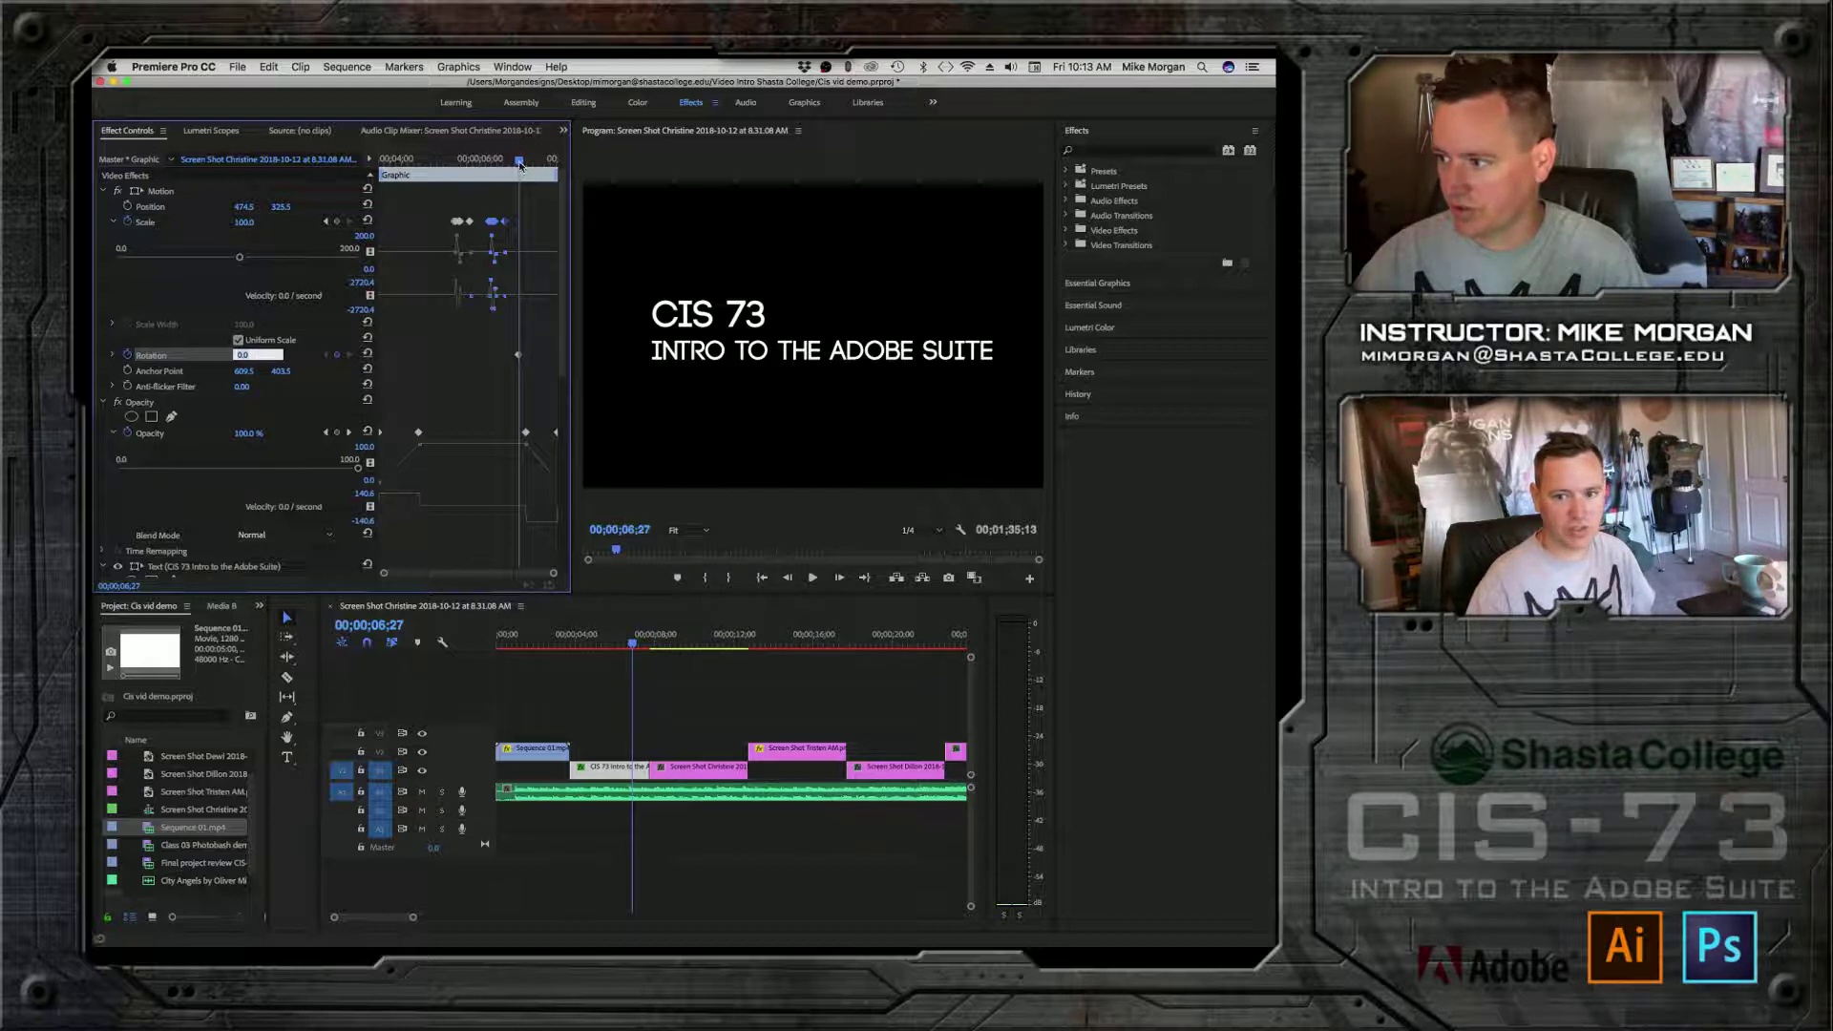
Step: Tilt the title to about 9° two frames later, then return Rotation to 0° two frames after
{"action": "left_click_drag", "start_coordinate": [519, 162], "coordinate": [523, 163]}
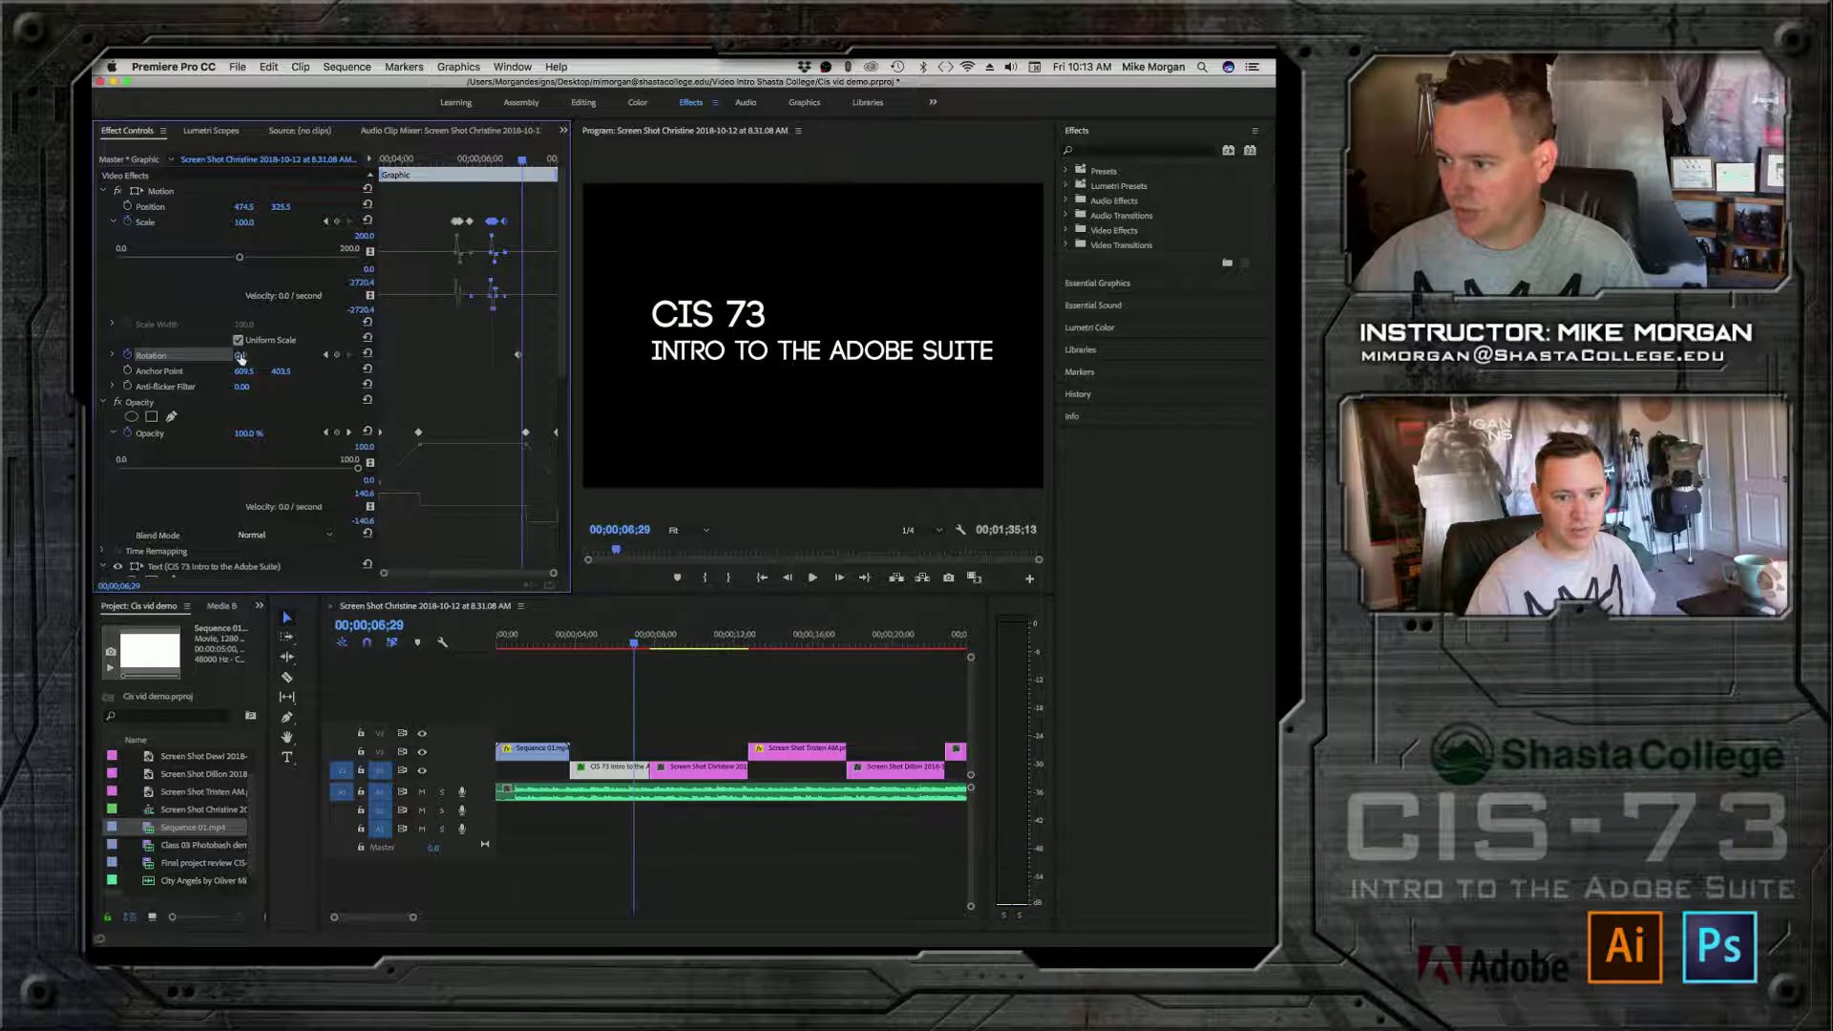
{"action": "mouse_move", "coordinate": [241, 355]}
{"action": "left_mouse_down"}
{"action": "mouse_move", "coordinate": [226, 355]}
{"action": "mouse_move", "coordinate": [264, 356]}
{"action": "left_mouse_up"}
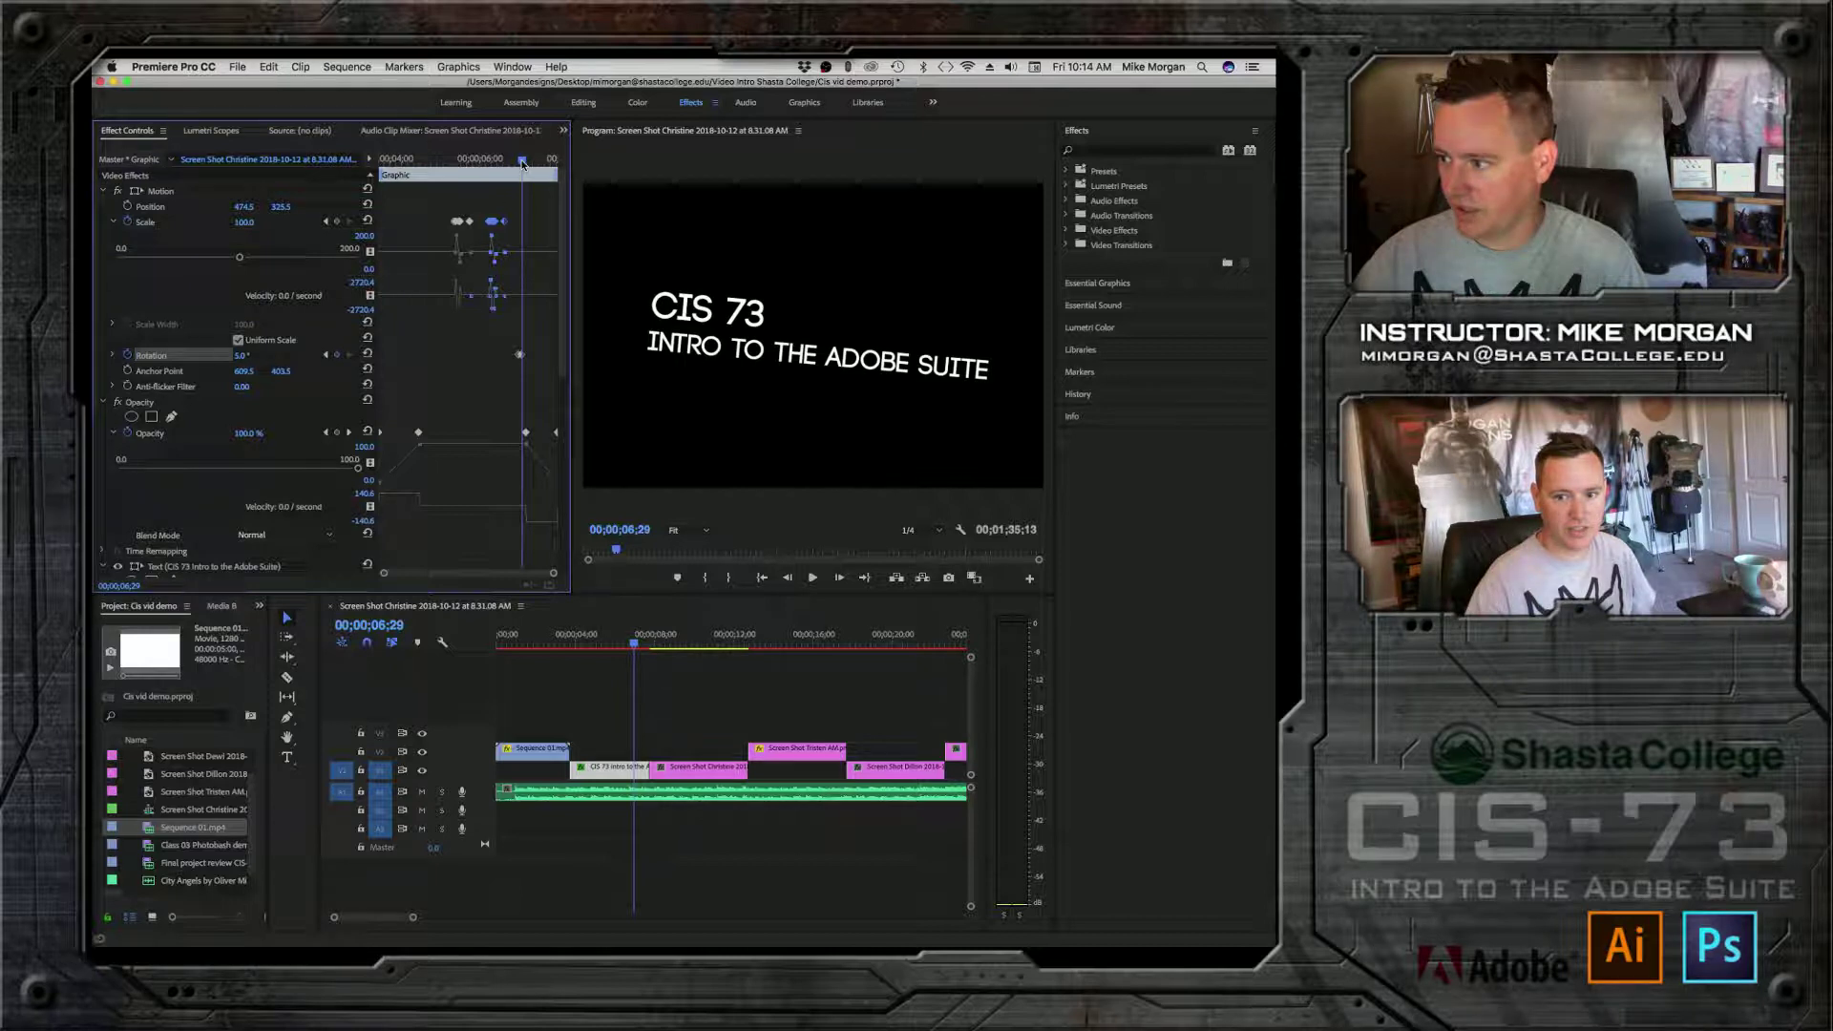
{"action": "left_click_drag", "start_coordinate": [523, 162], "coordinate": [525, 162]}
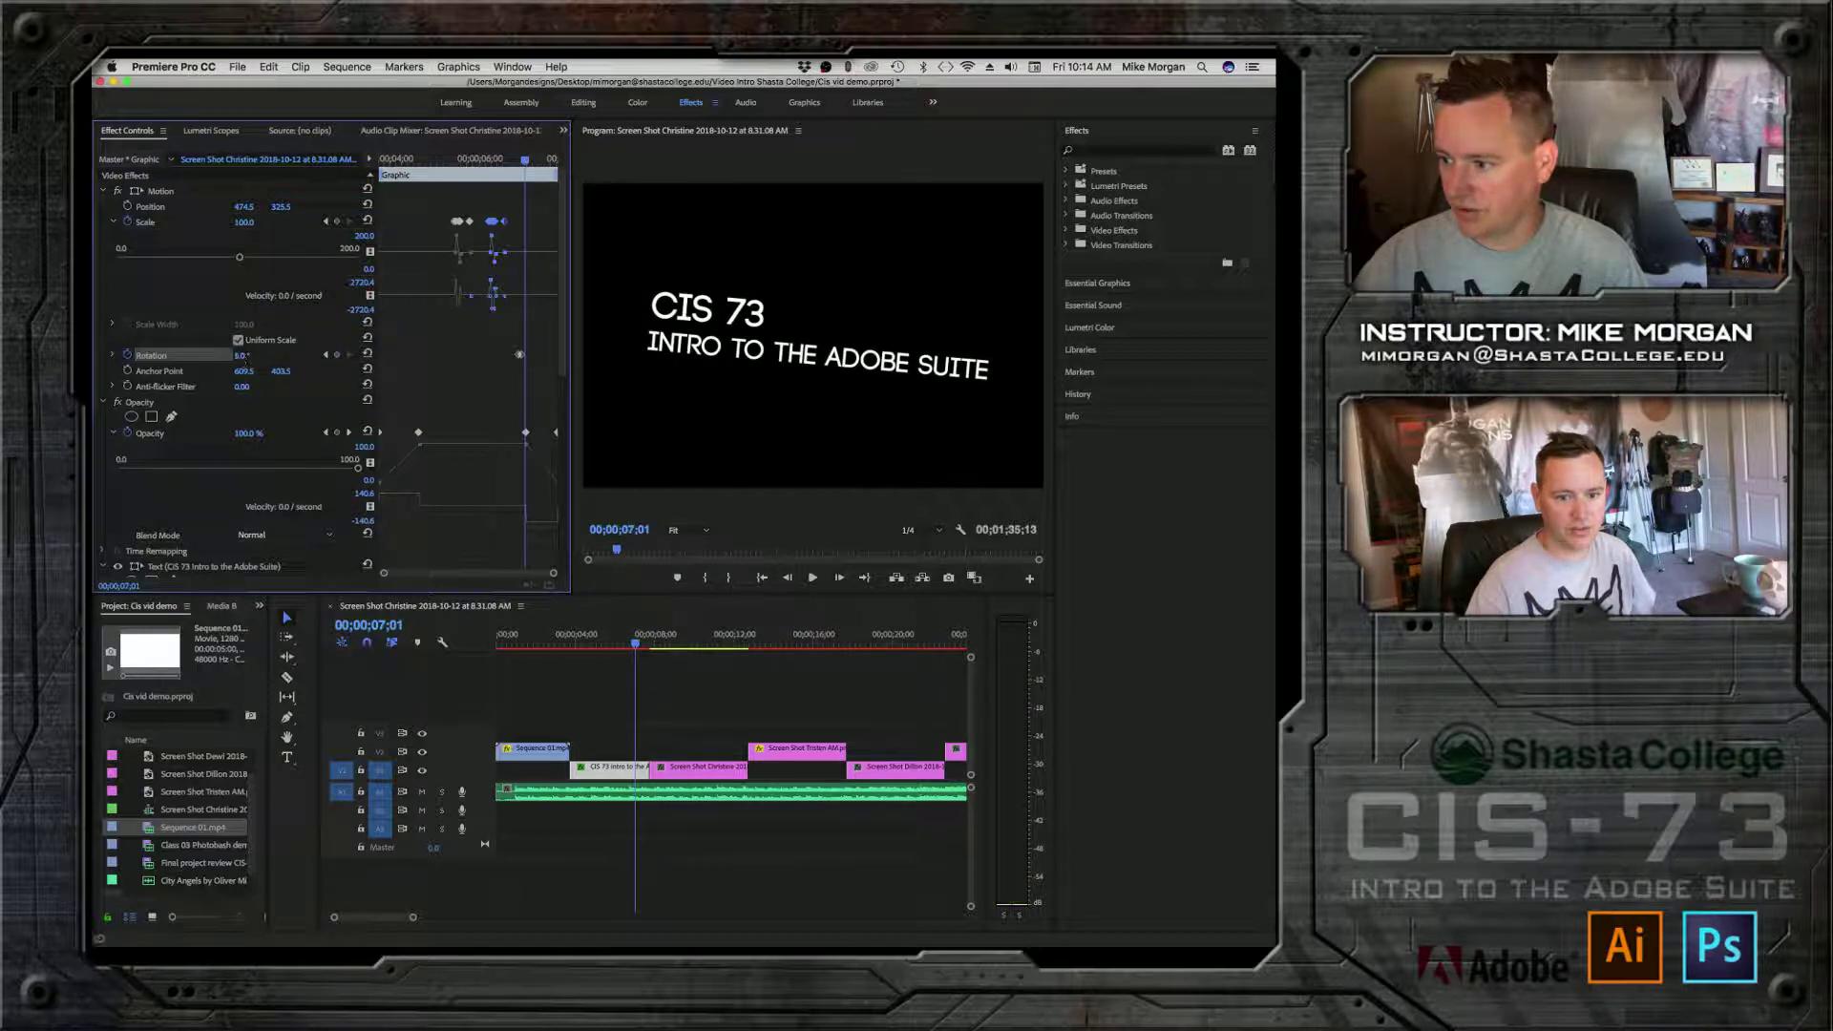
{"action": "type", "text": "0"}
{"action": "key", "text": "Return"}
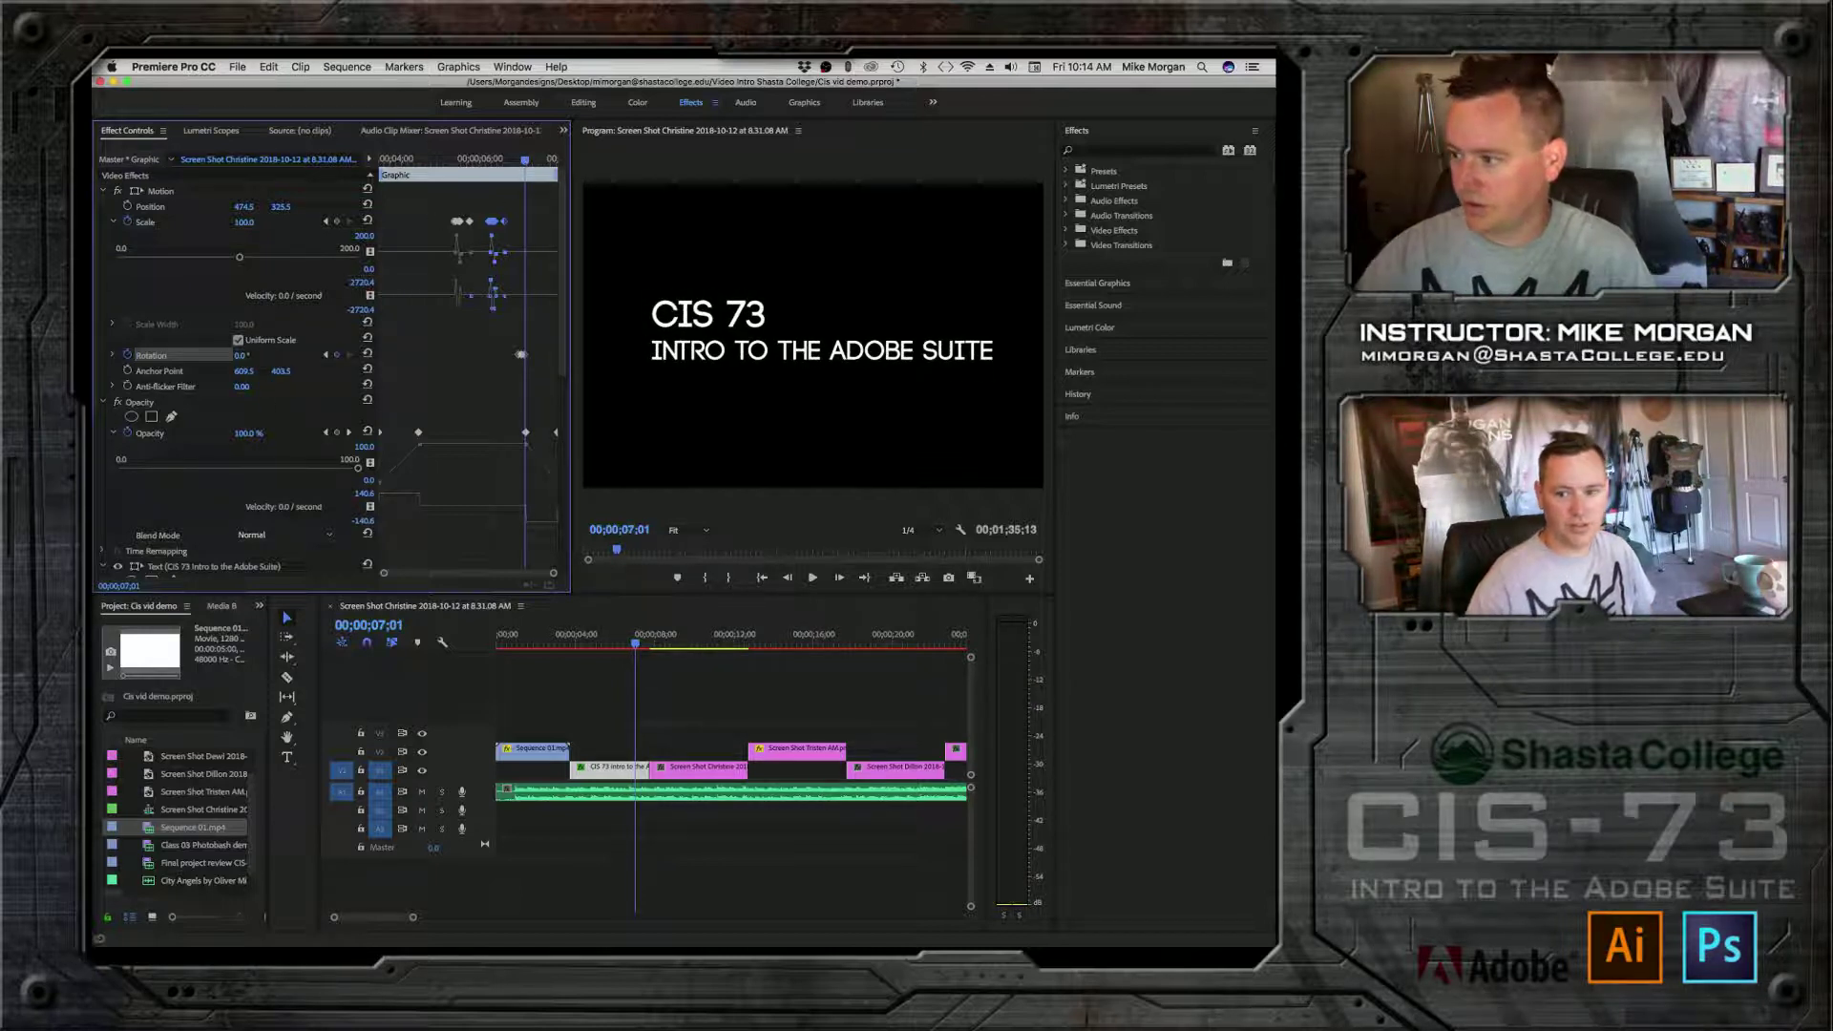
Step: Play back the title's rotation wobble to check it
{"action": "left_click_drag", "start_coordinate": [526, 162], "coordinate": [470, 164]}
{"action": "key", "text": "space"}
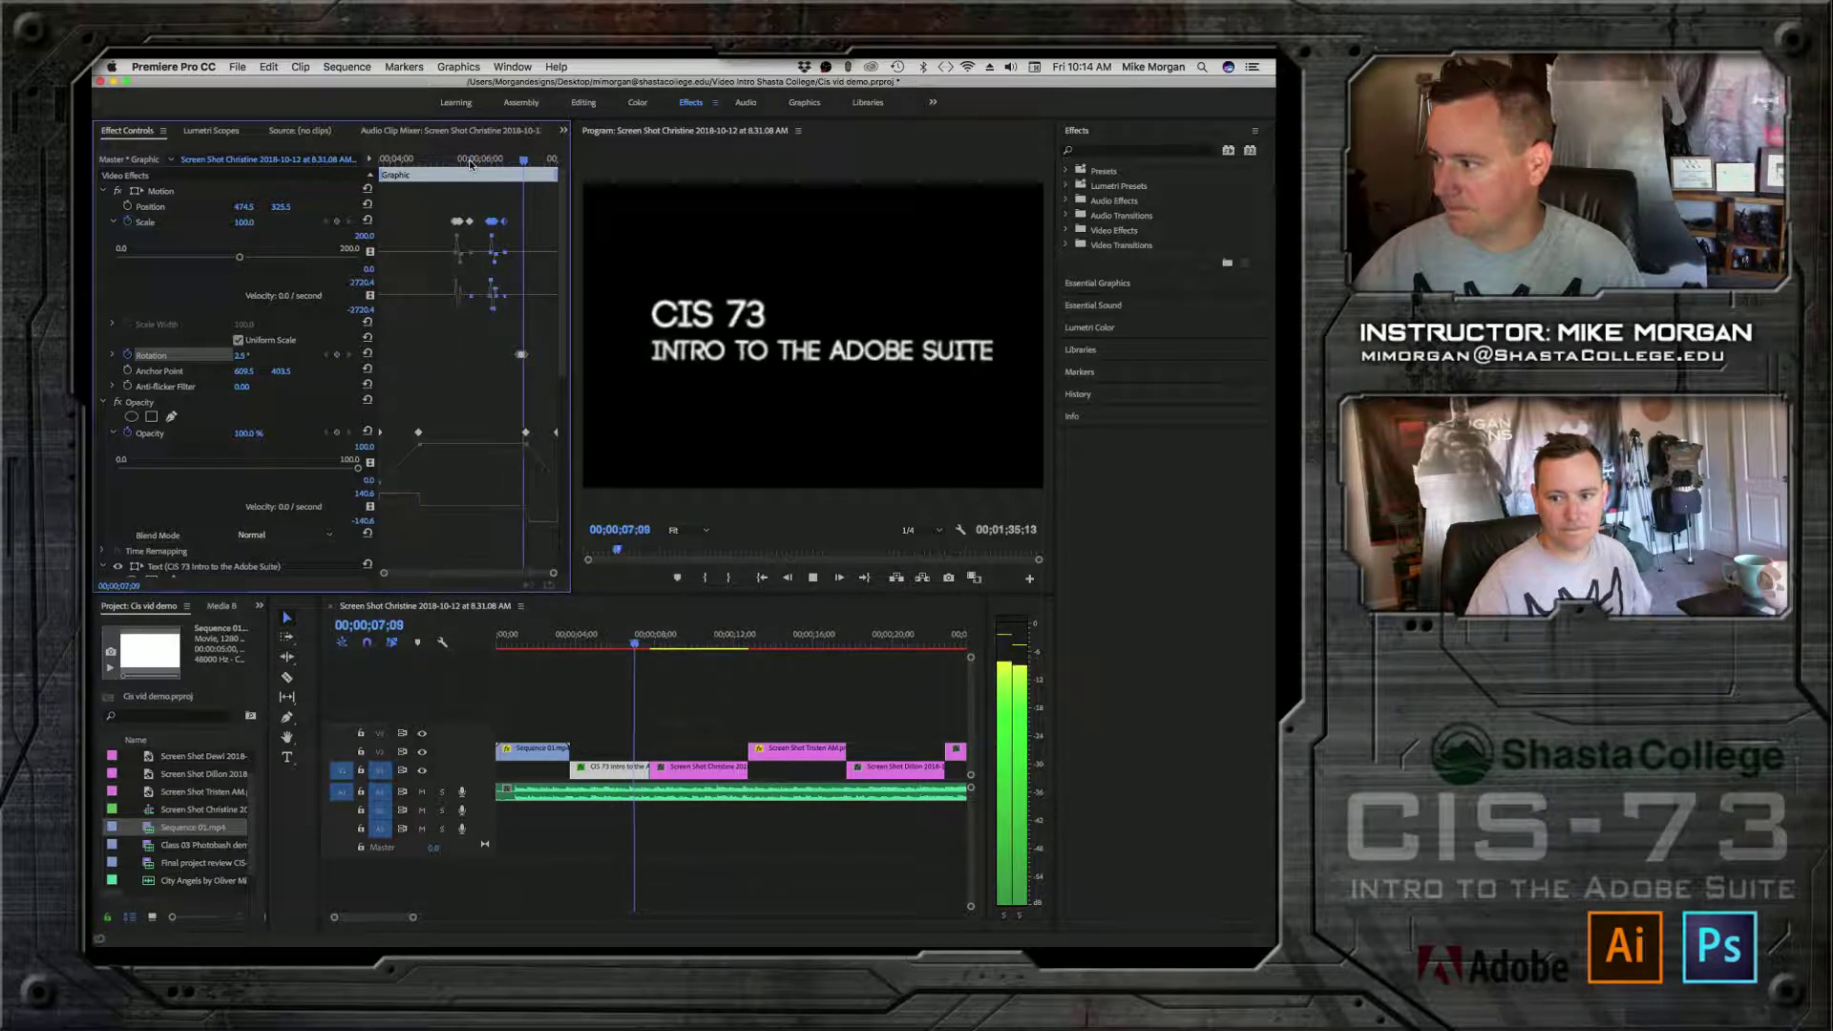
{"action": "key", "text": "space"}
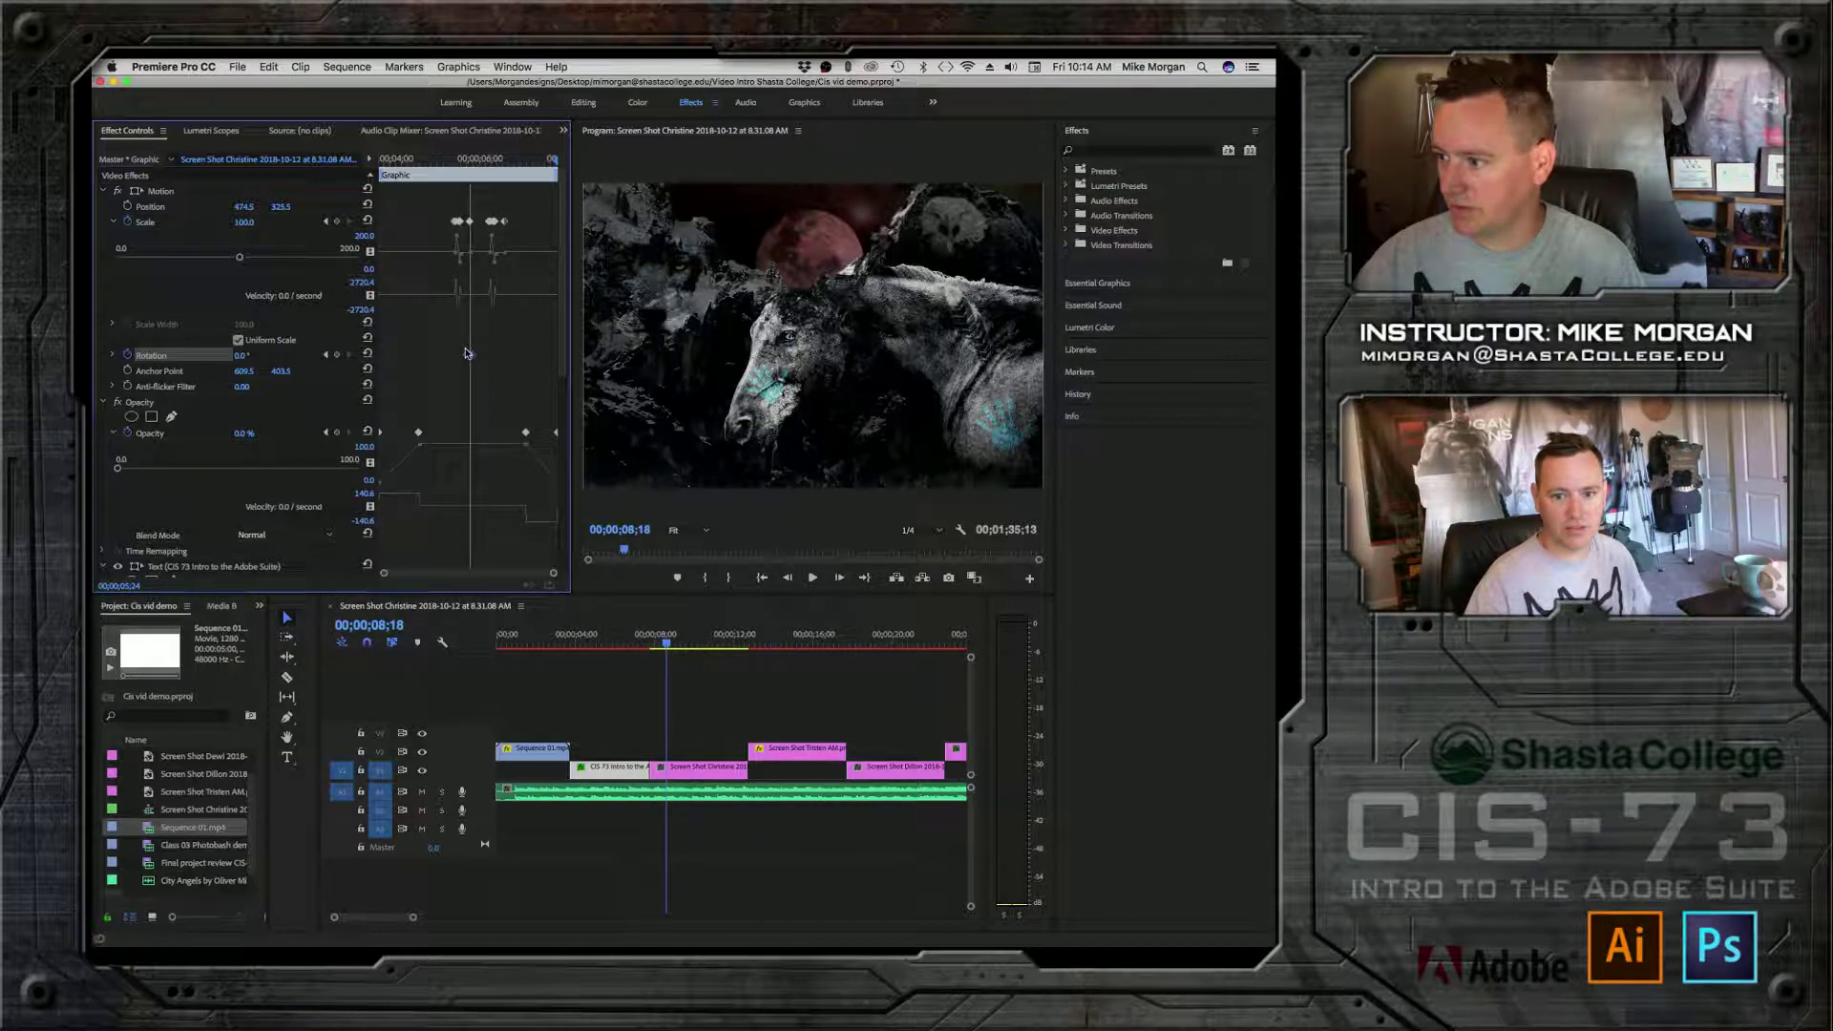
{"action": "left_click", "coordinate": [432, 160]}
{"action": "key", "text": "space"}
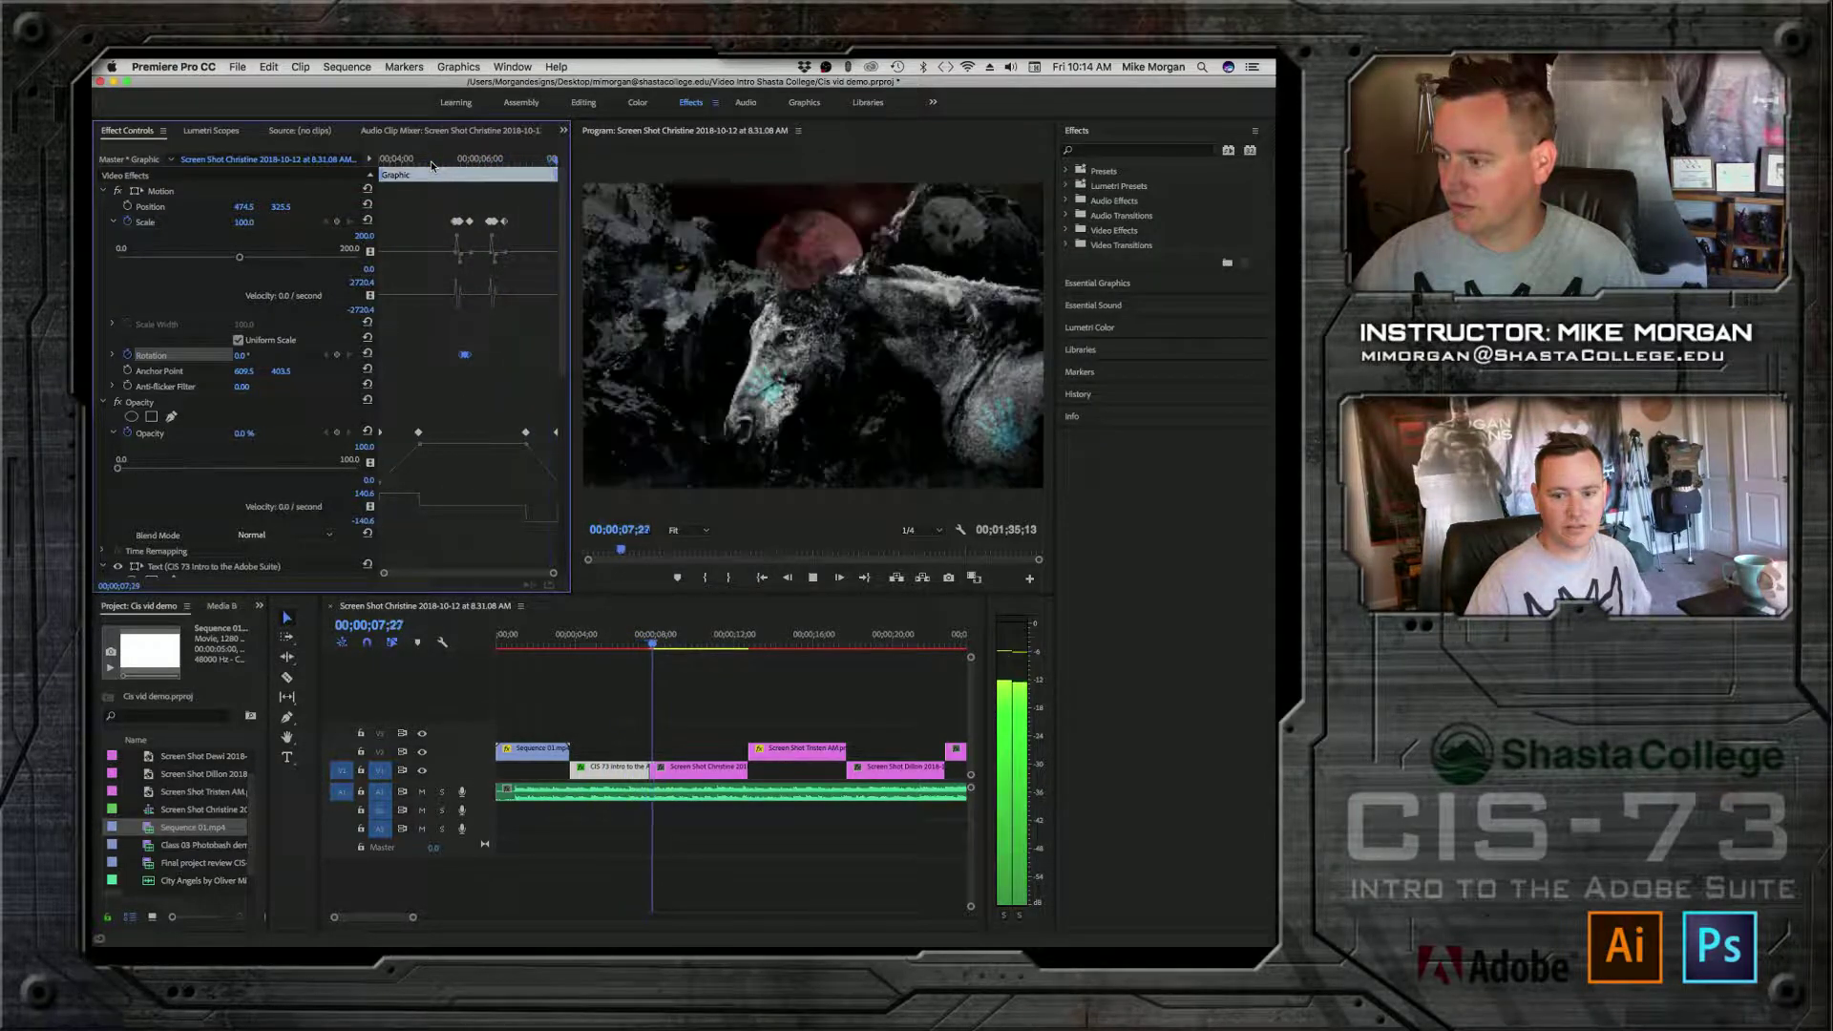
{"action": "key", "text": "space"}
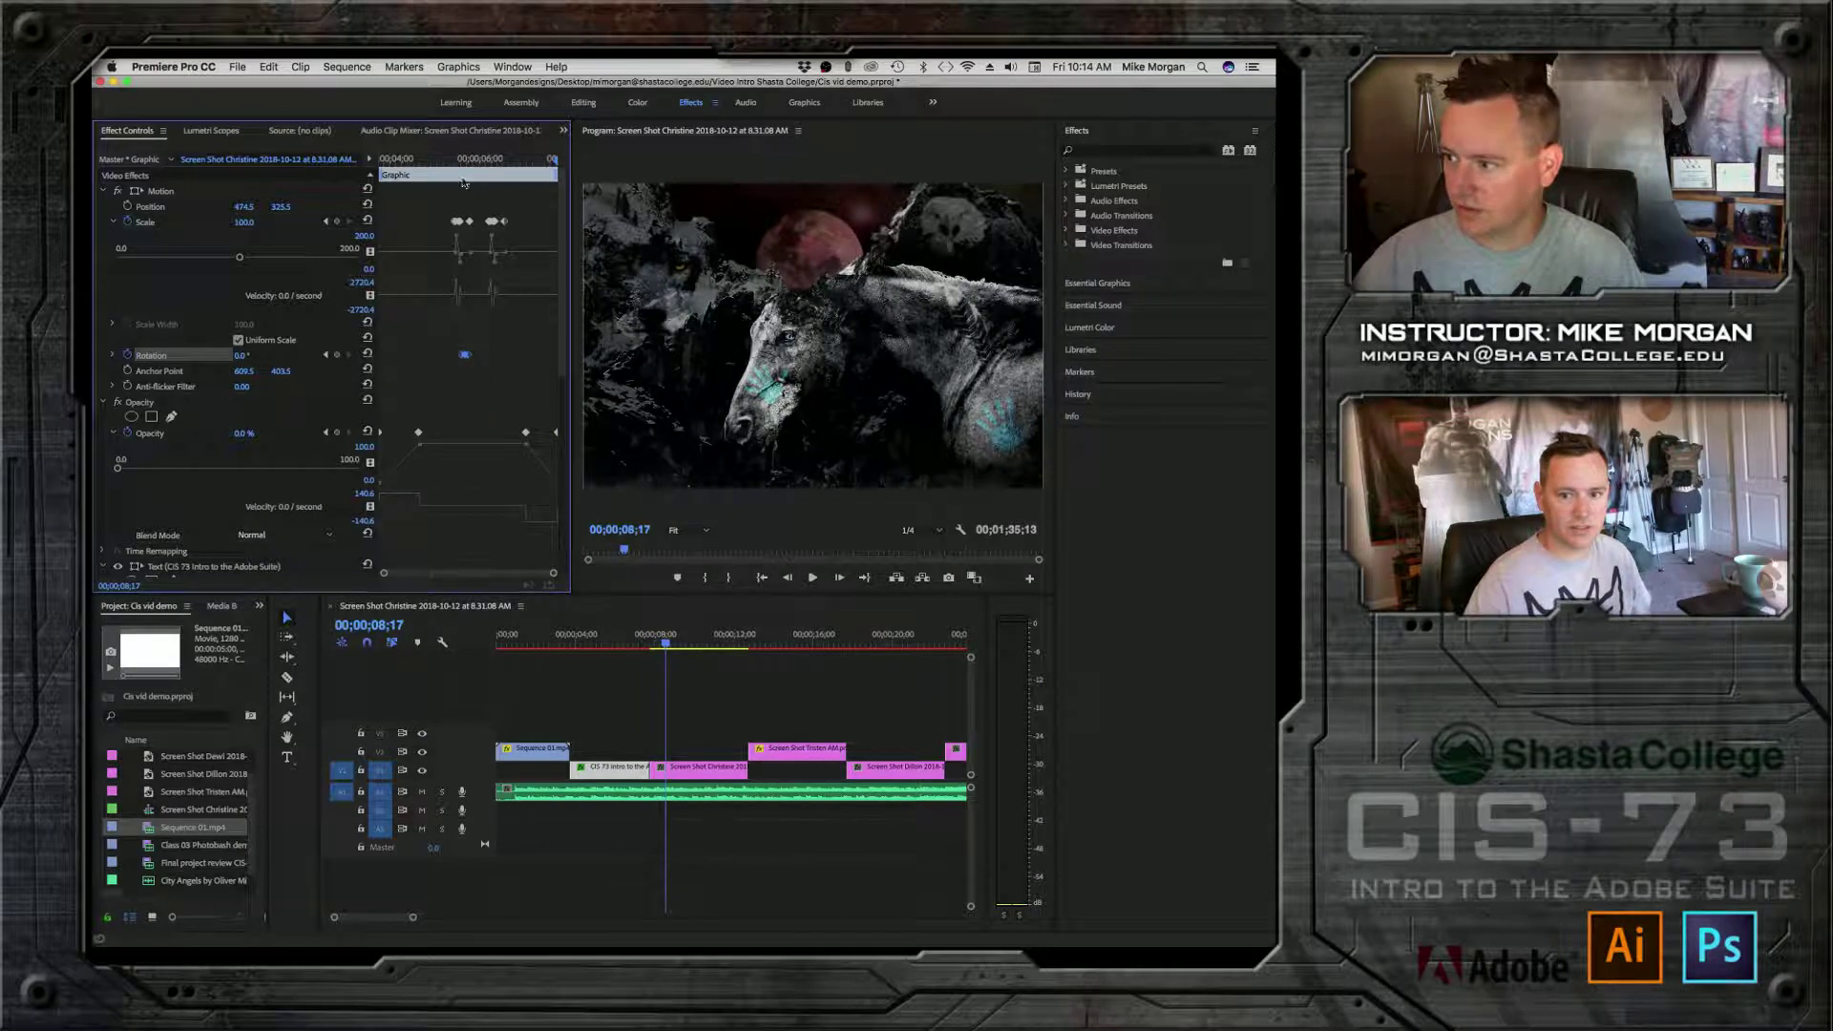
{"action": "left_click", "coordinate": [462, 160]}
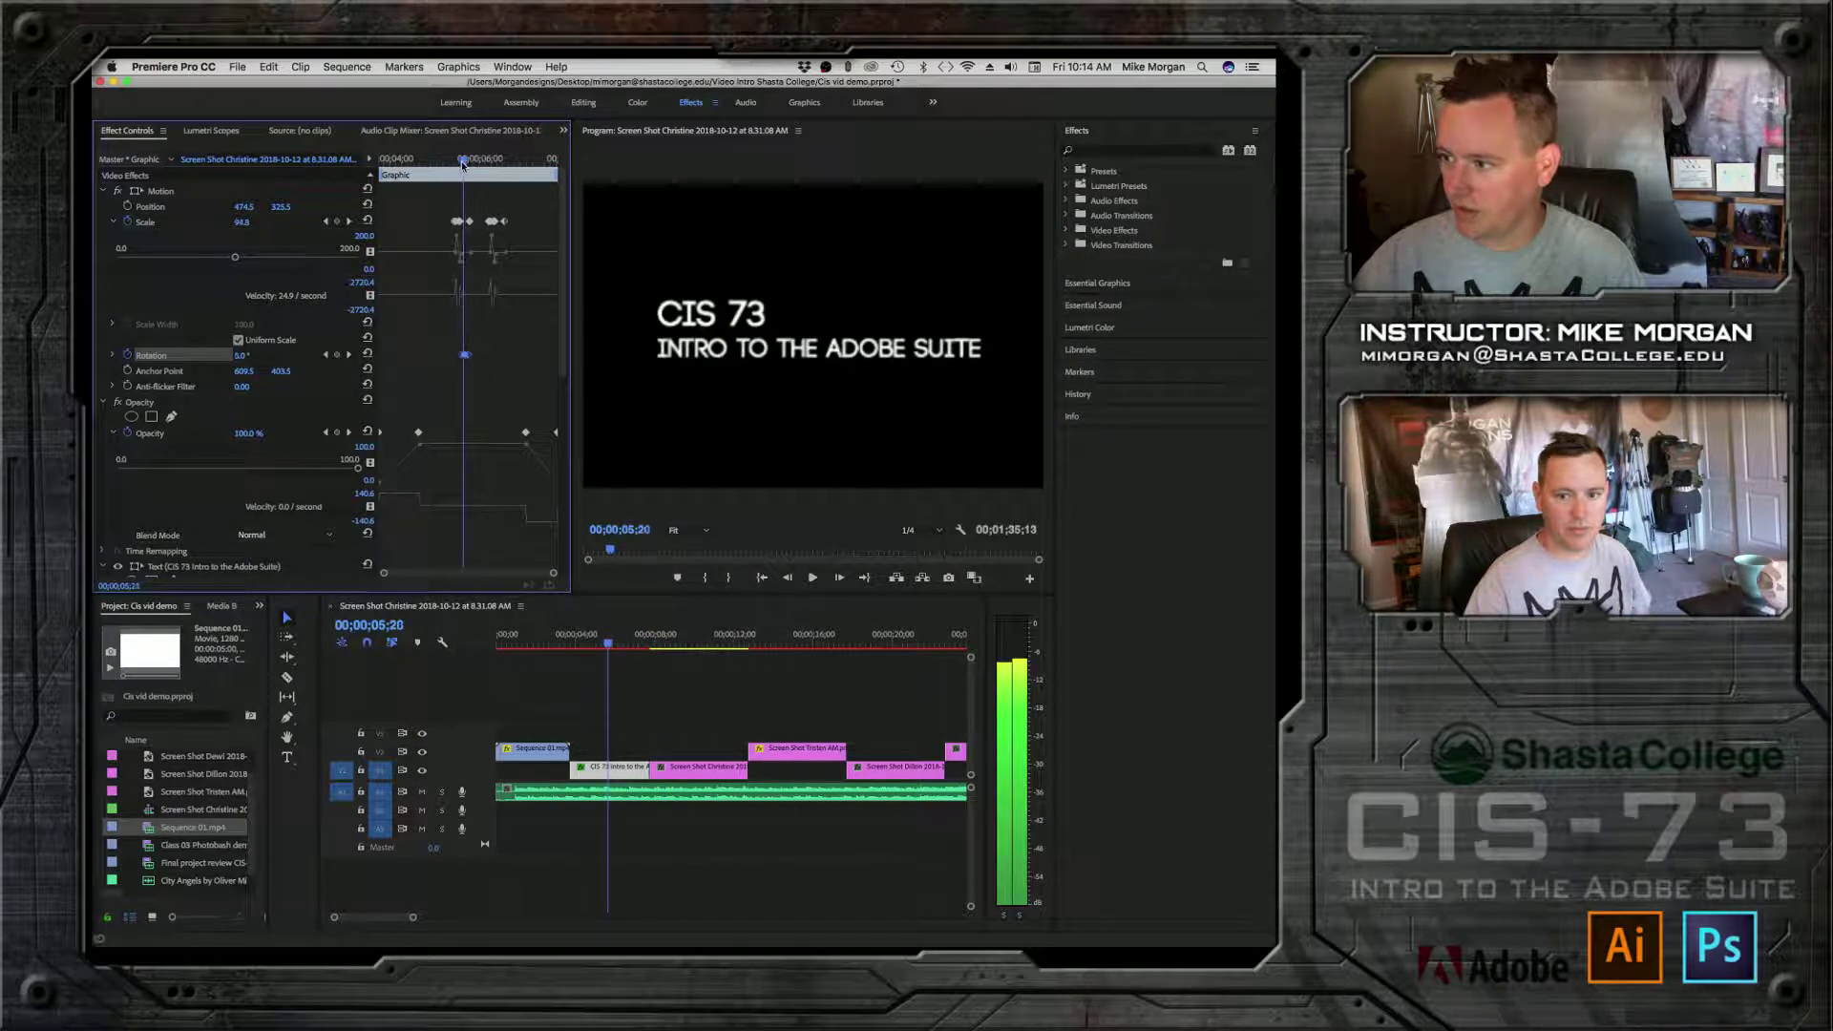
{"action": "left_click_drag", "start_coordinate": [462, 164], "coordinate": [462, 164]}
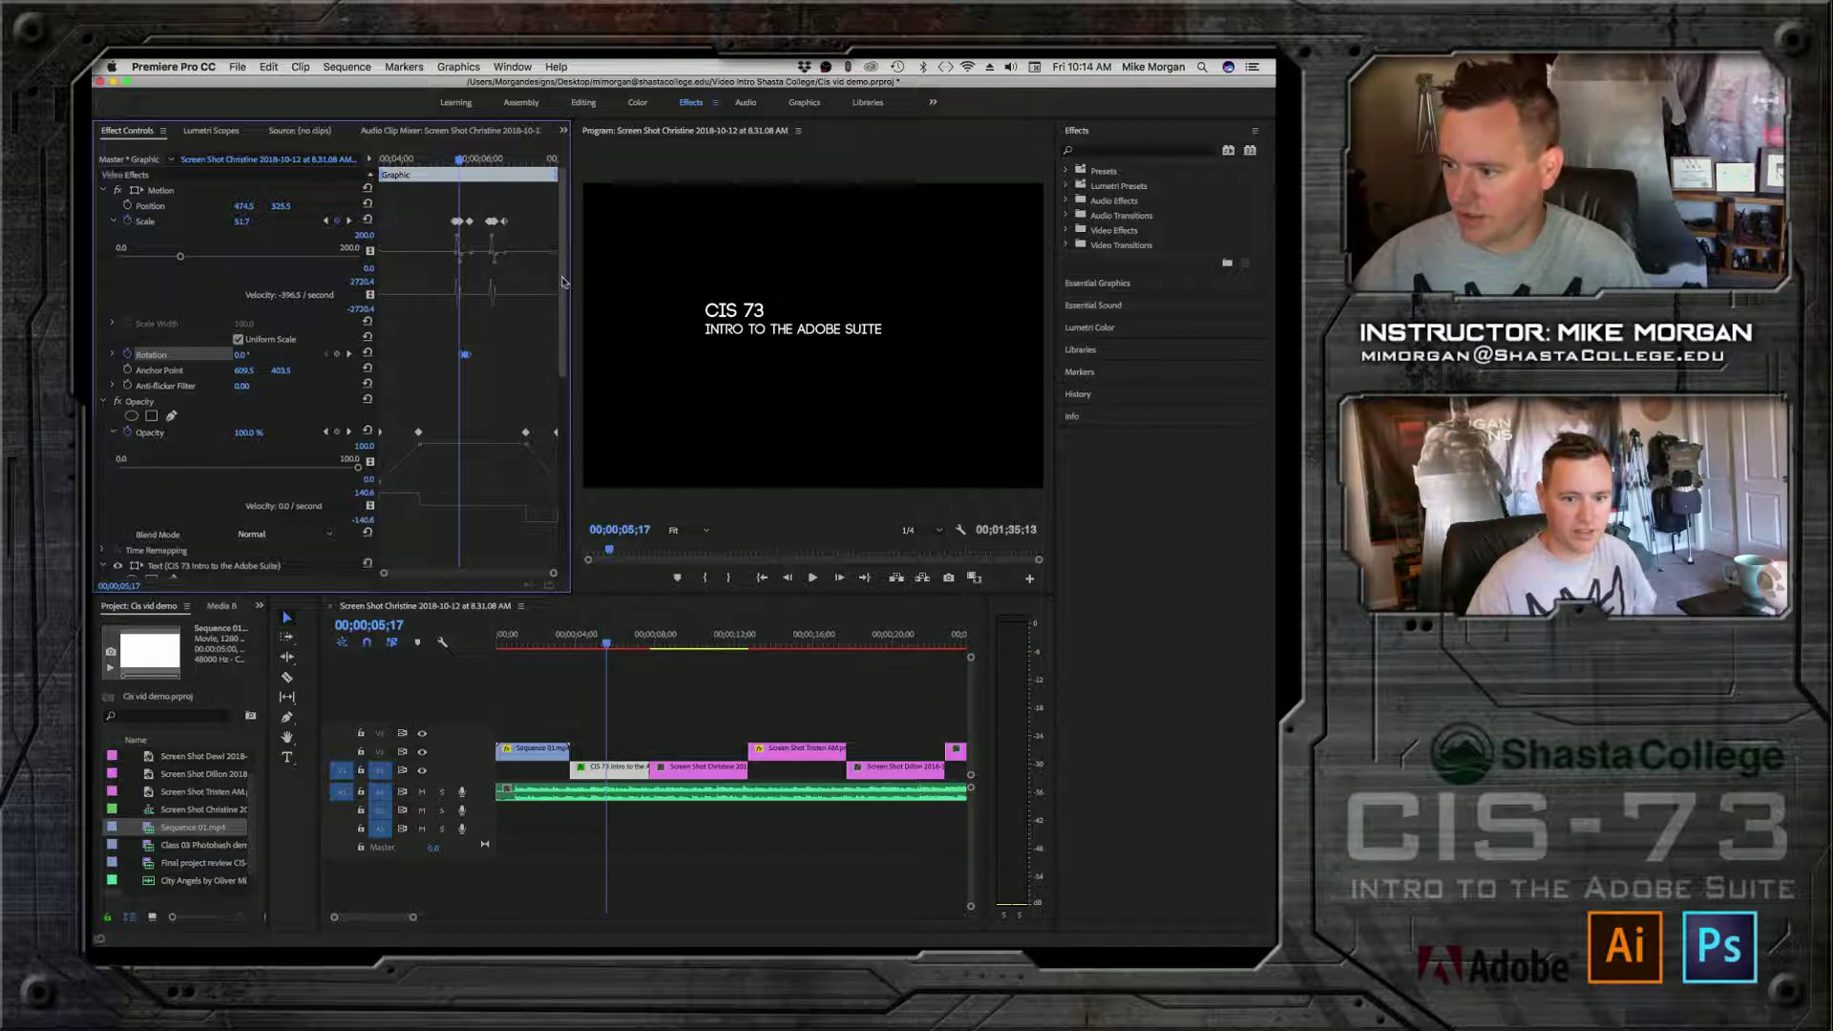
{"action": "scroll", "coordinate": [555, 316], "scroll_direction": "down", "scroll_amount": 3}
{"action": "scroll", "coordinate": [549, 277], "scroll_direction": "up", "scroll_amount": 5}
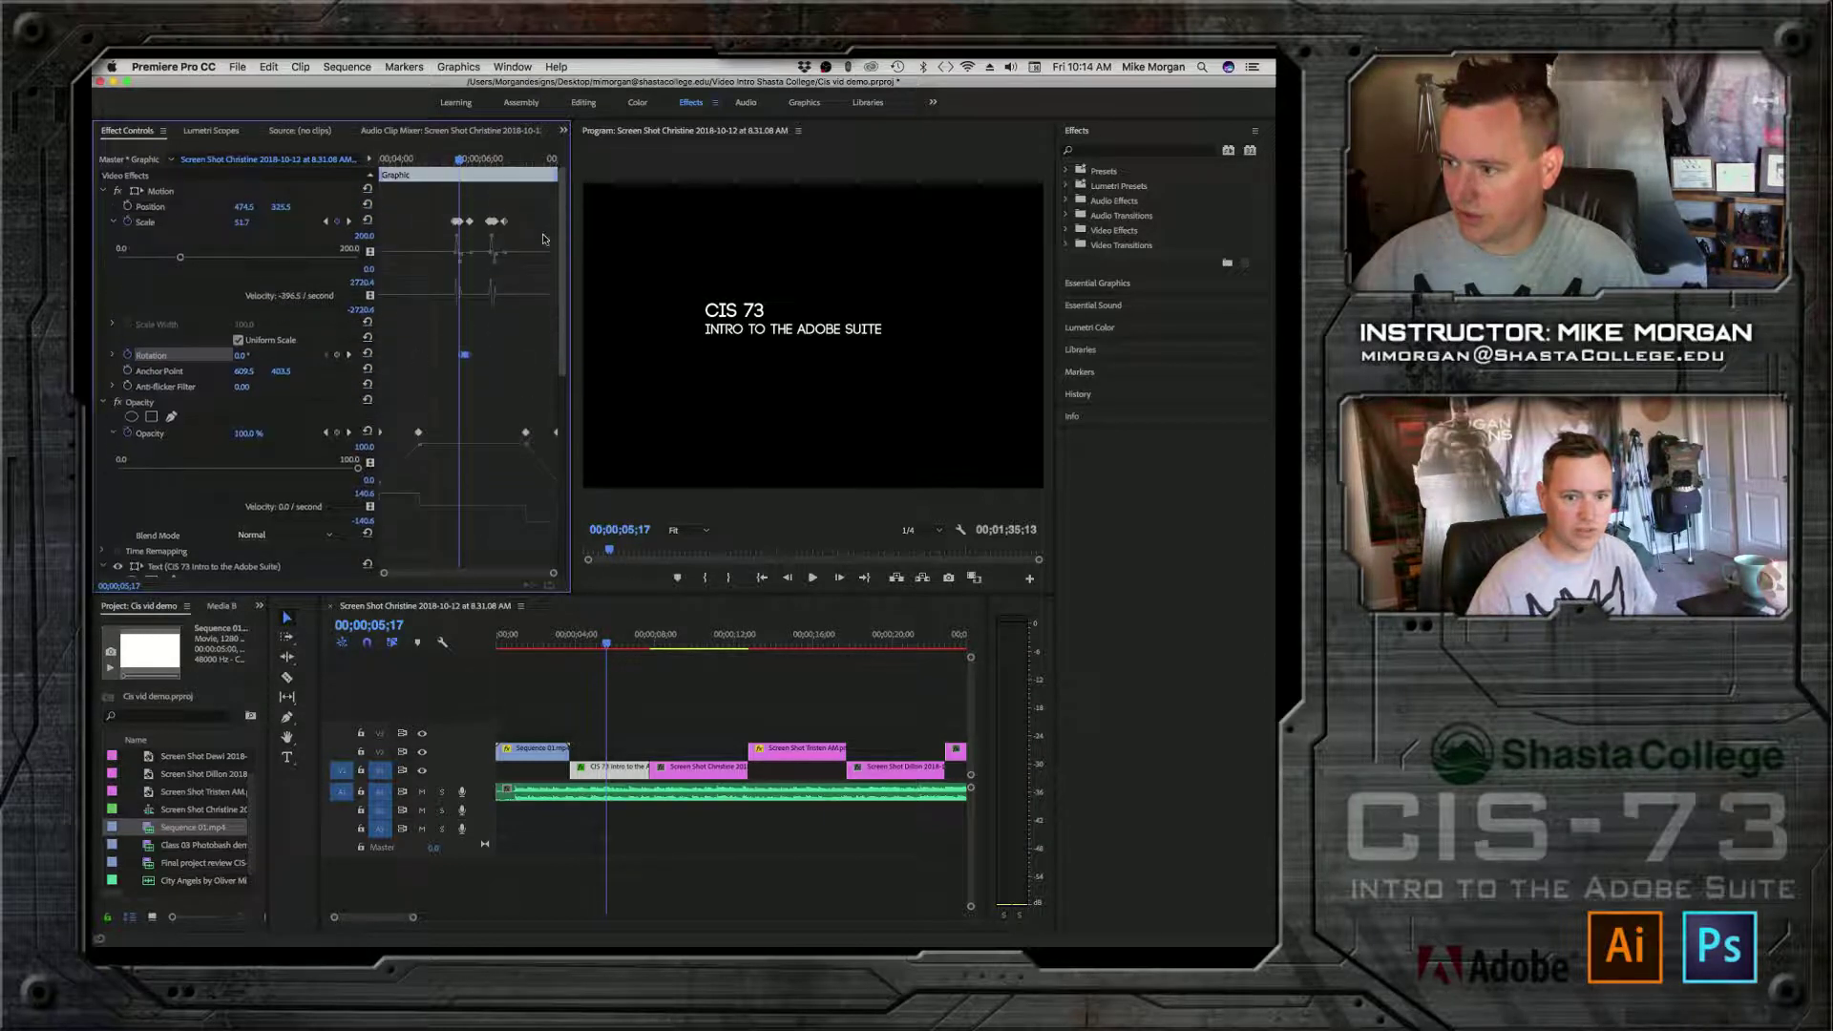
Step: Add Opacity keyframes fading the title from about 58% to 100% at 05;20
{"action": "left_click", "coordinate": [337, 435]}
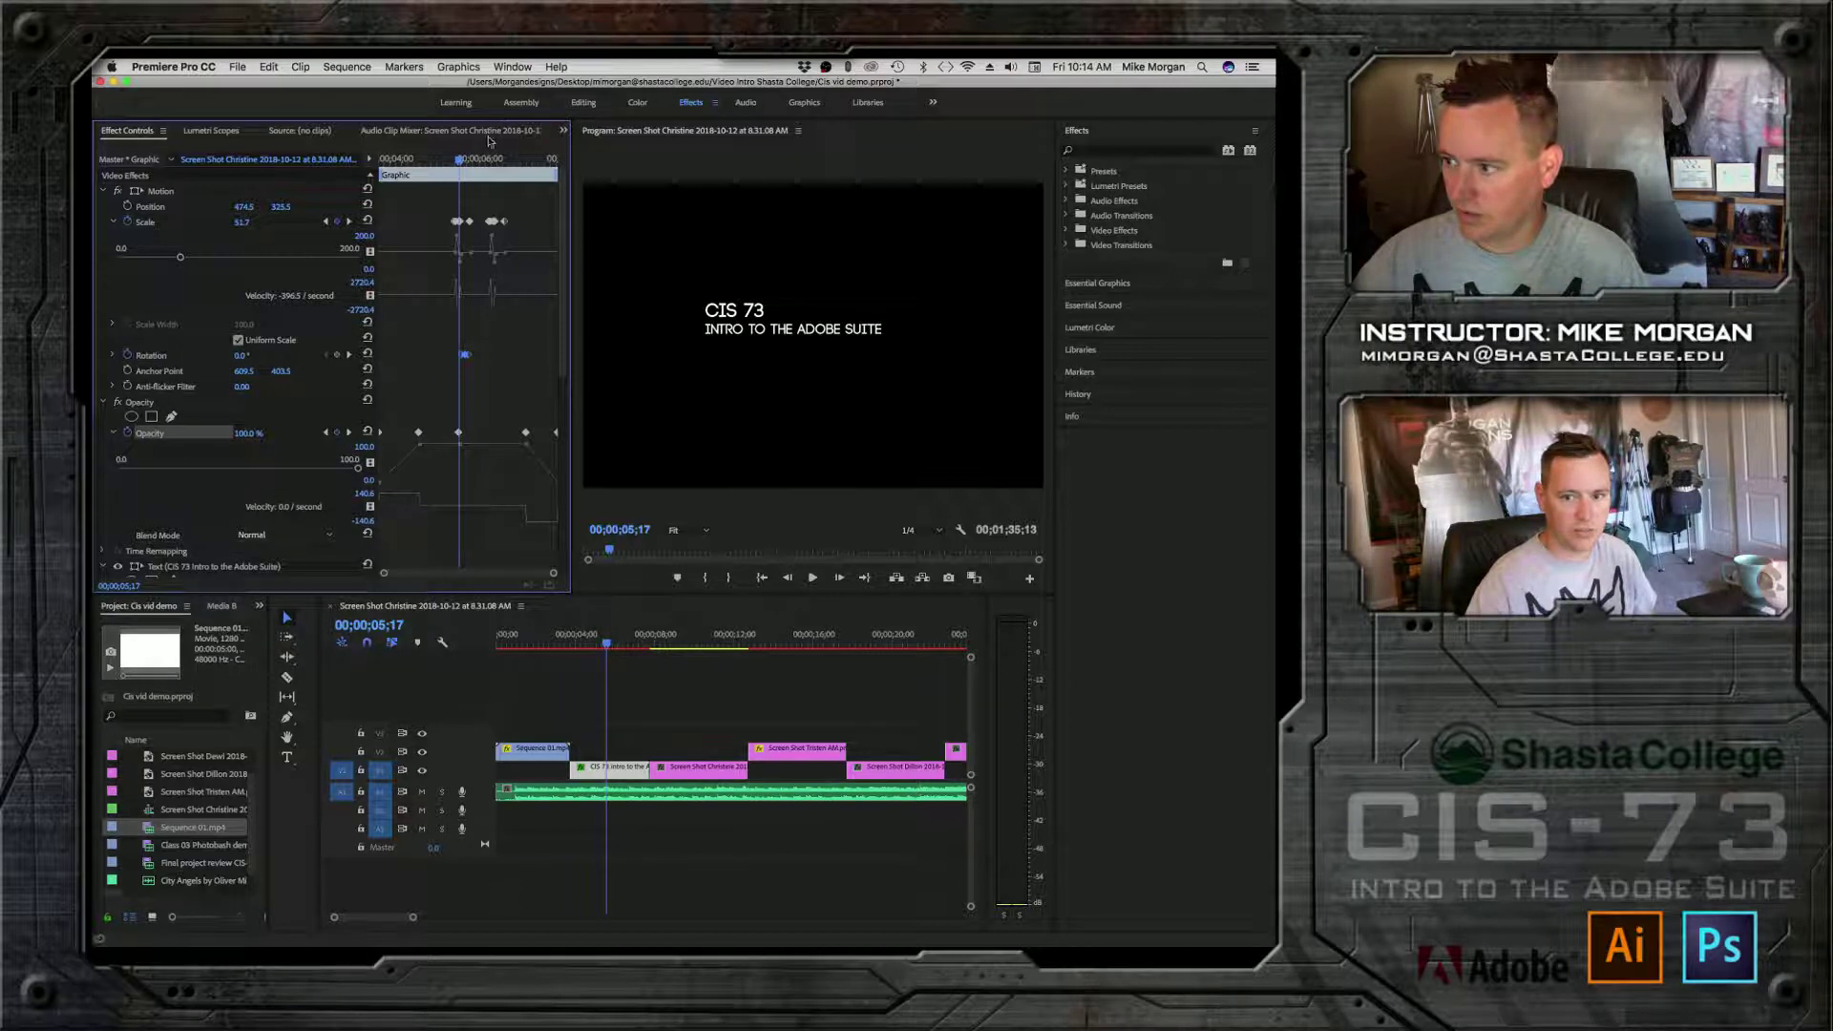
{"action": "left_click", "coordinate": [462, 163]}
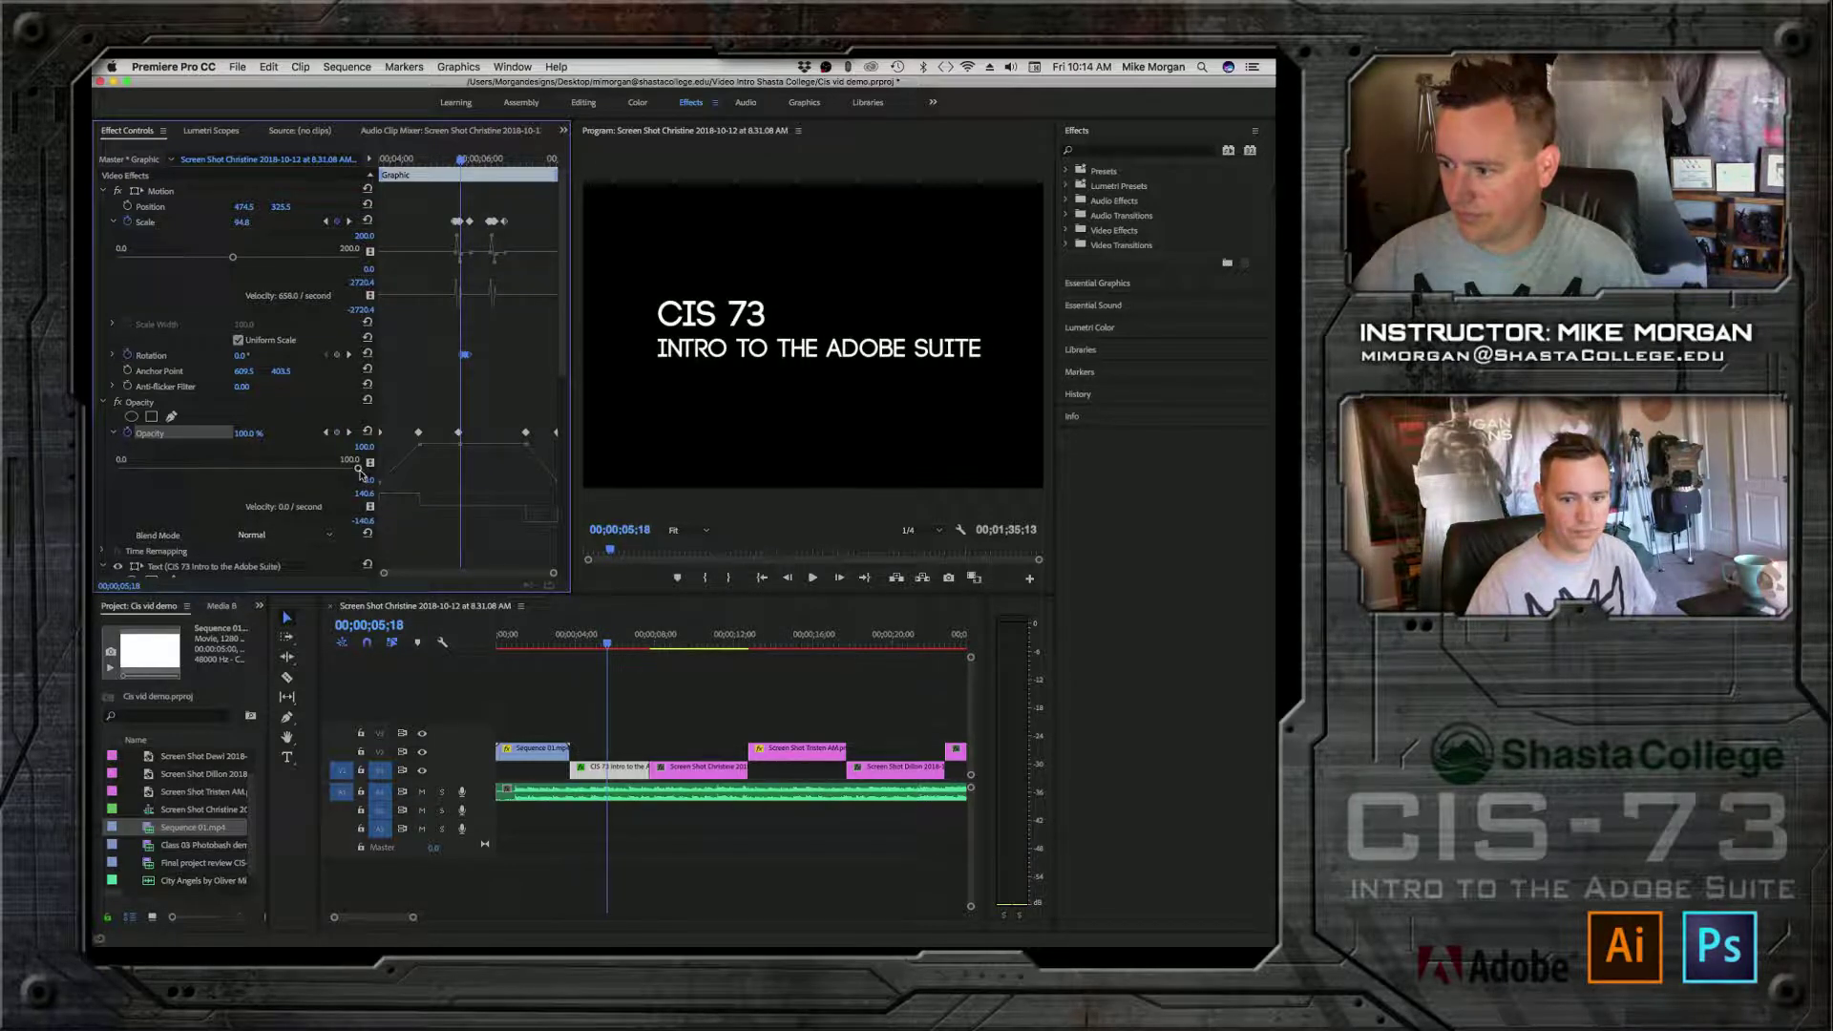
{"action": "left_click_drag", "start_coordinate": [358, 468], "coordinate": [164, 468]}
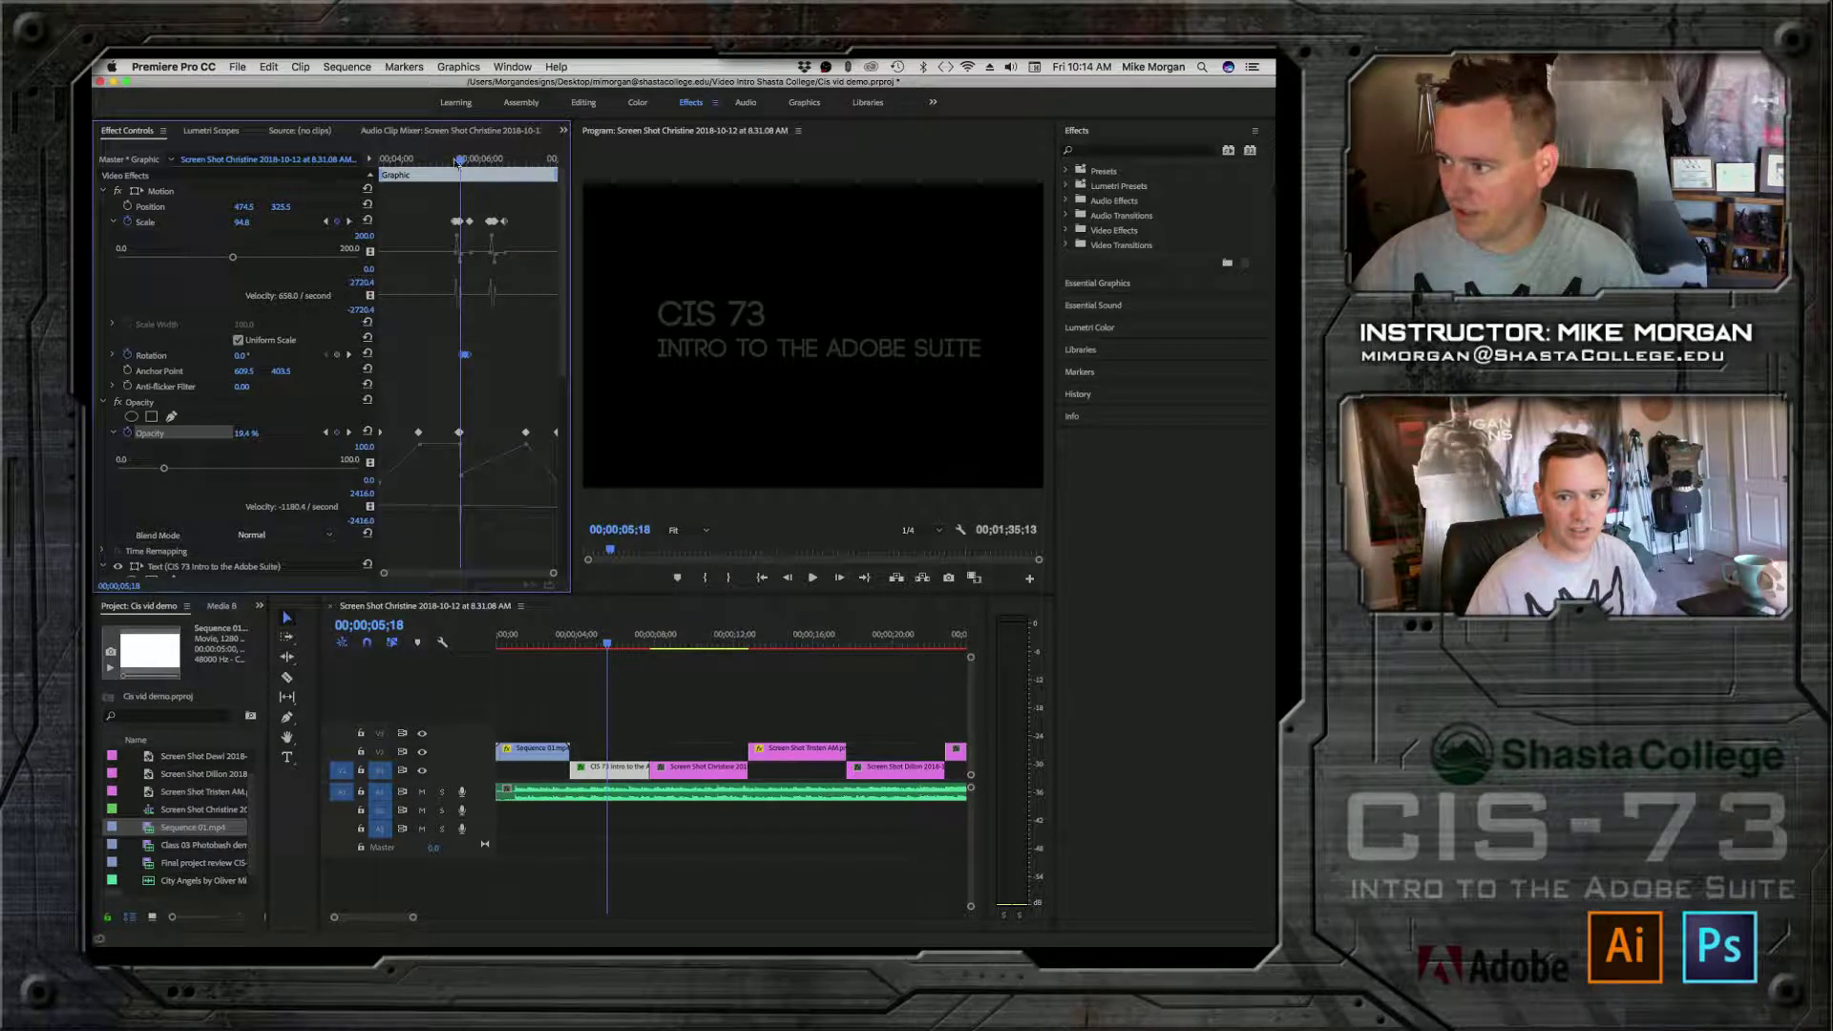
{"action": "left_click_drag", "start_coordinate": [464, 163], "coordinate": [464, 162]}
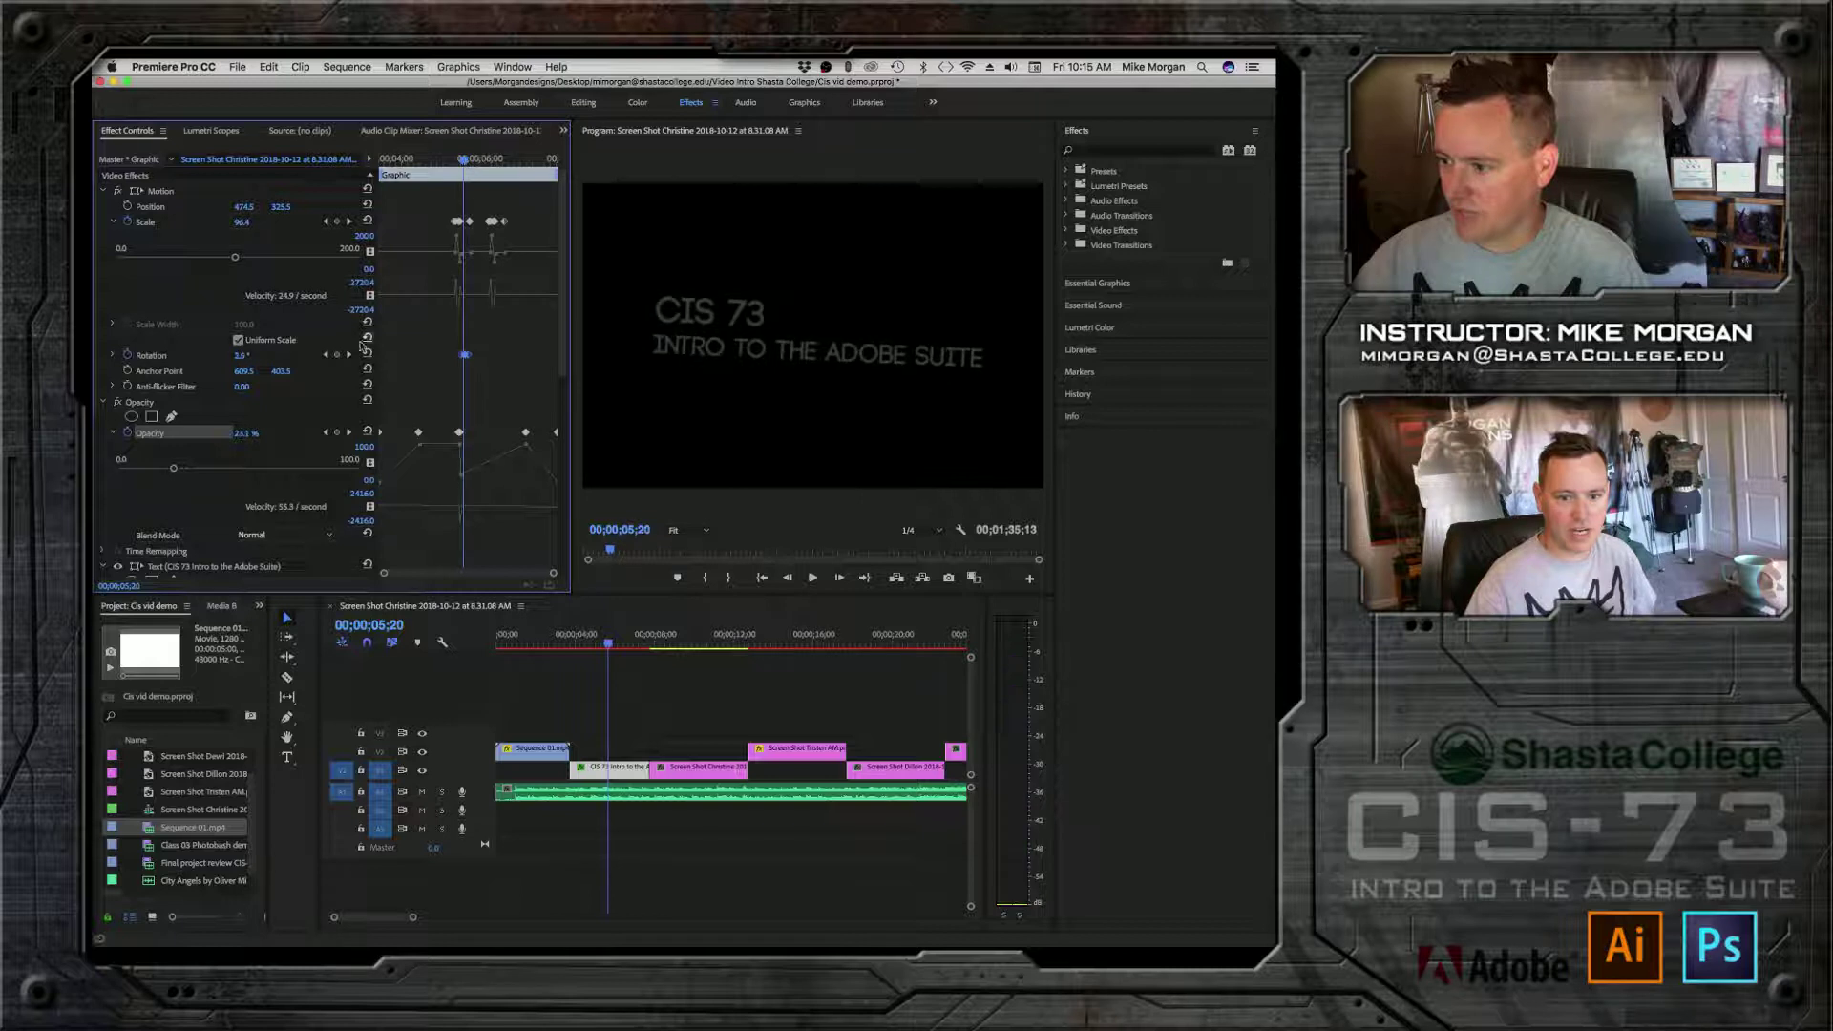
{"action": "left_click", "coordinate": [245, 433]}
{"action": "type", "text": "1"}
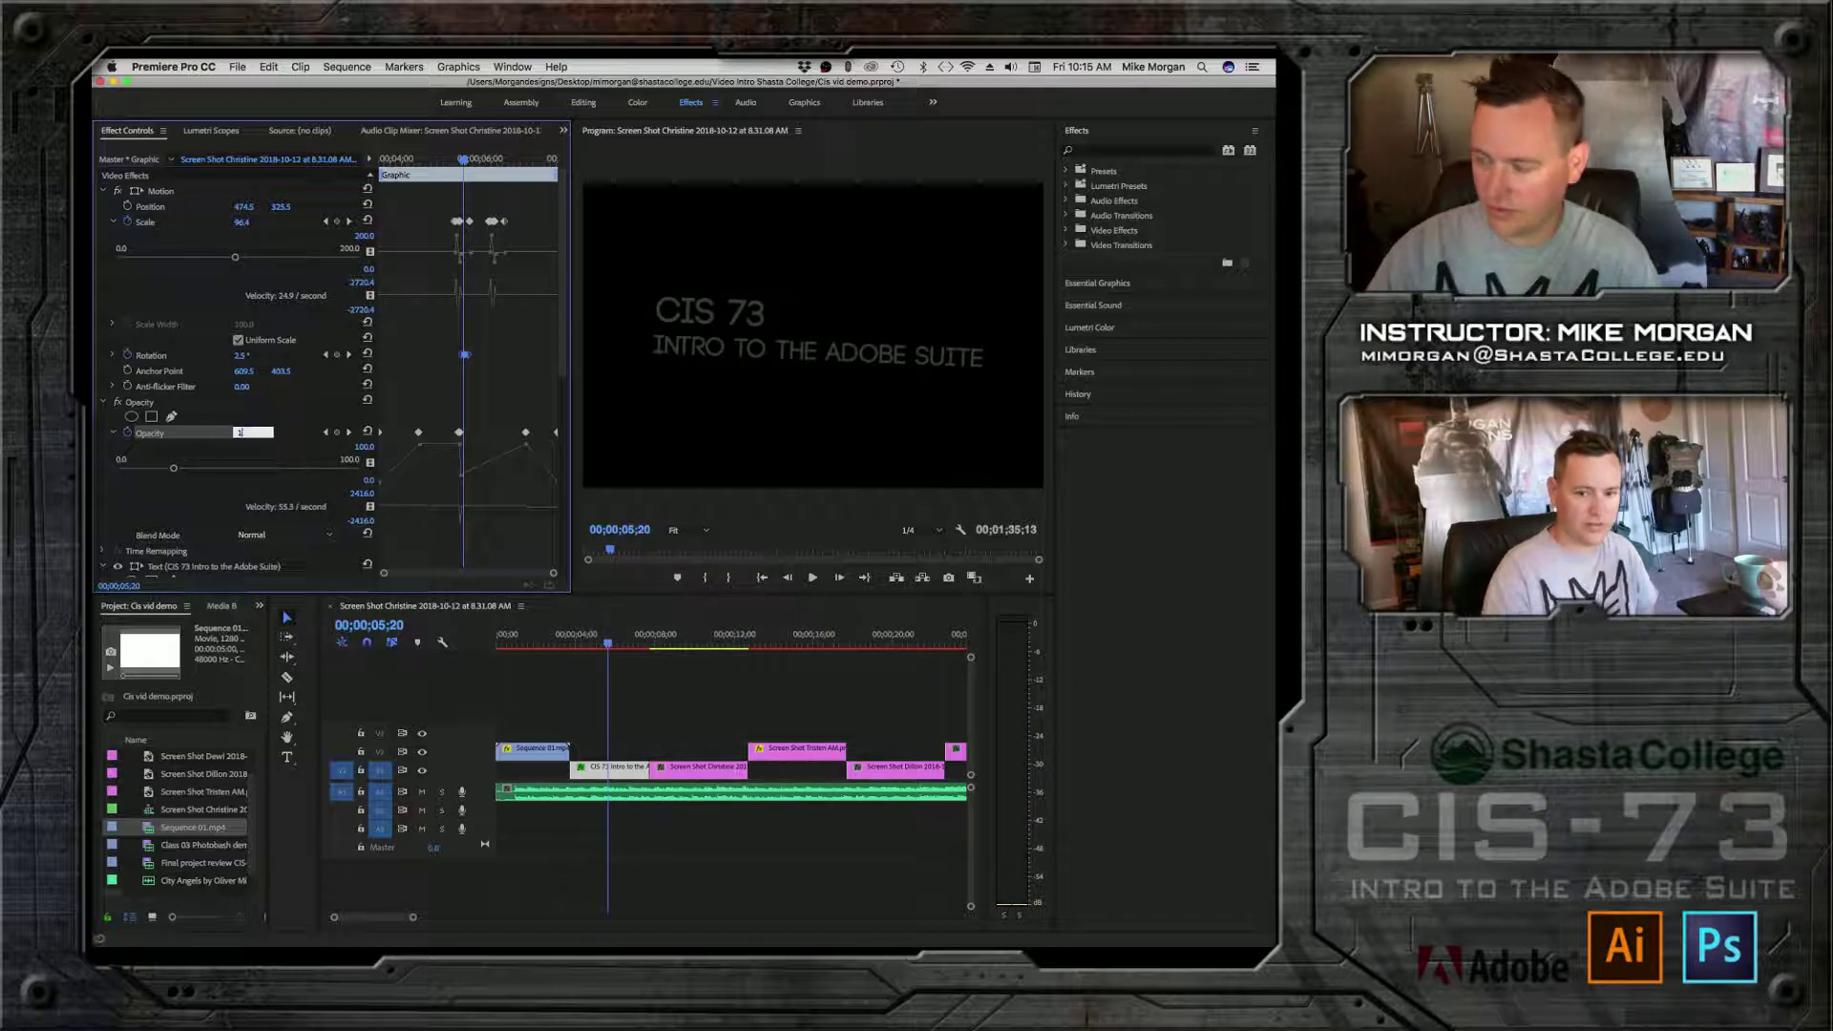
{"action": "type", "text": "00"}
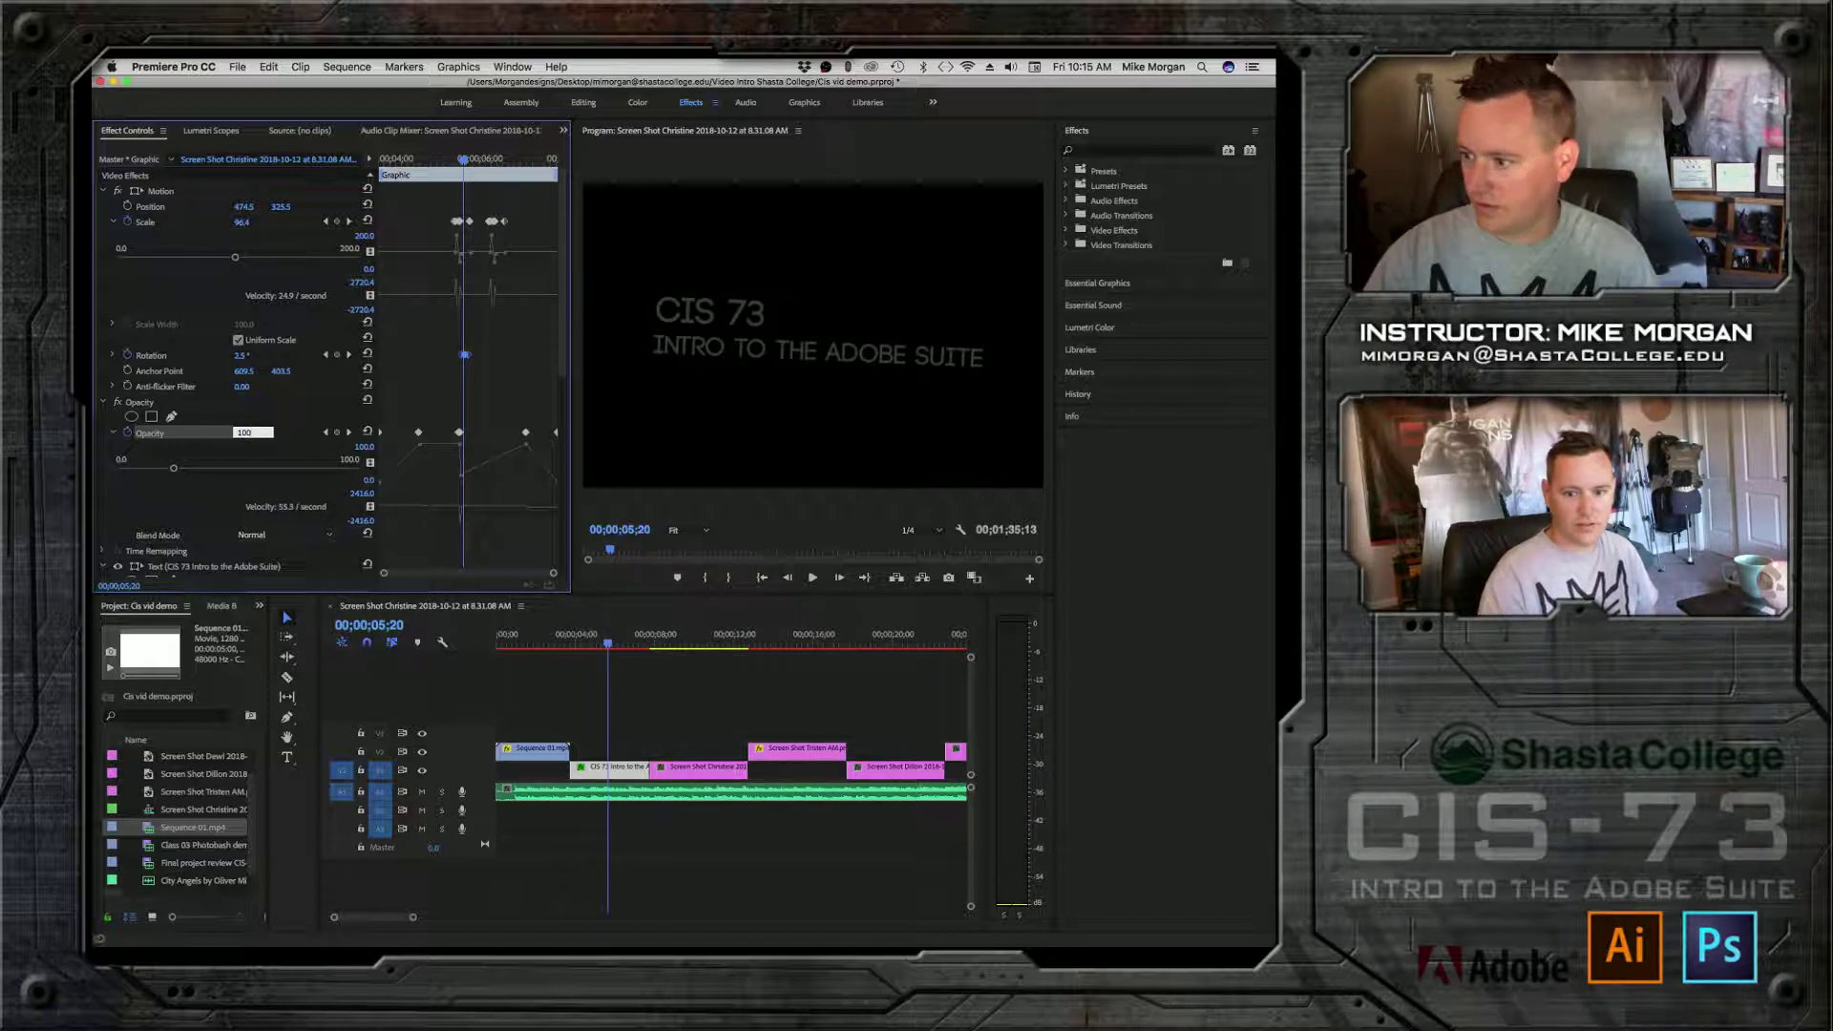
{"action": "key", "text": "Return"}
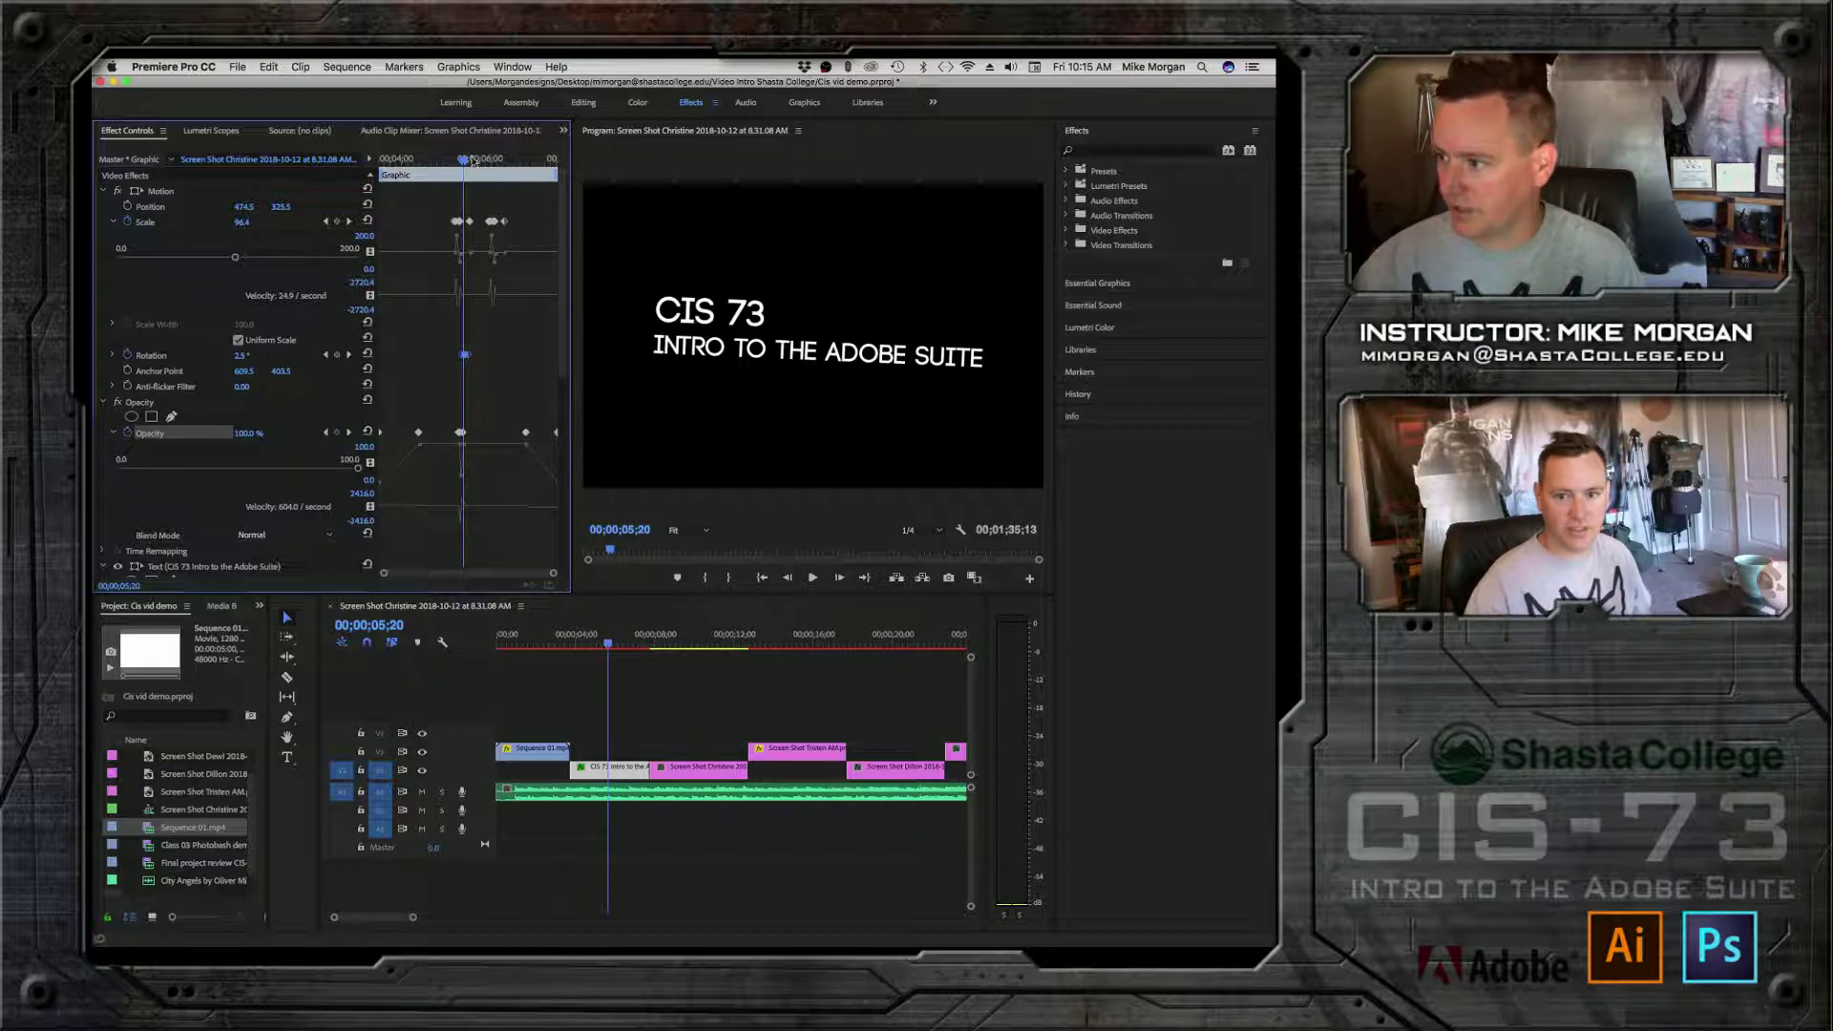
Step: Preview the title fade-in and shift the Opacity keyframe slightly later
{"action": "key", "text": "space"}
{"action": "left_click", "coordinate": [380, 158]}
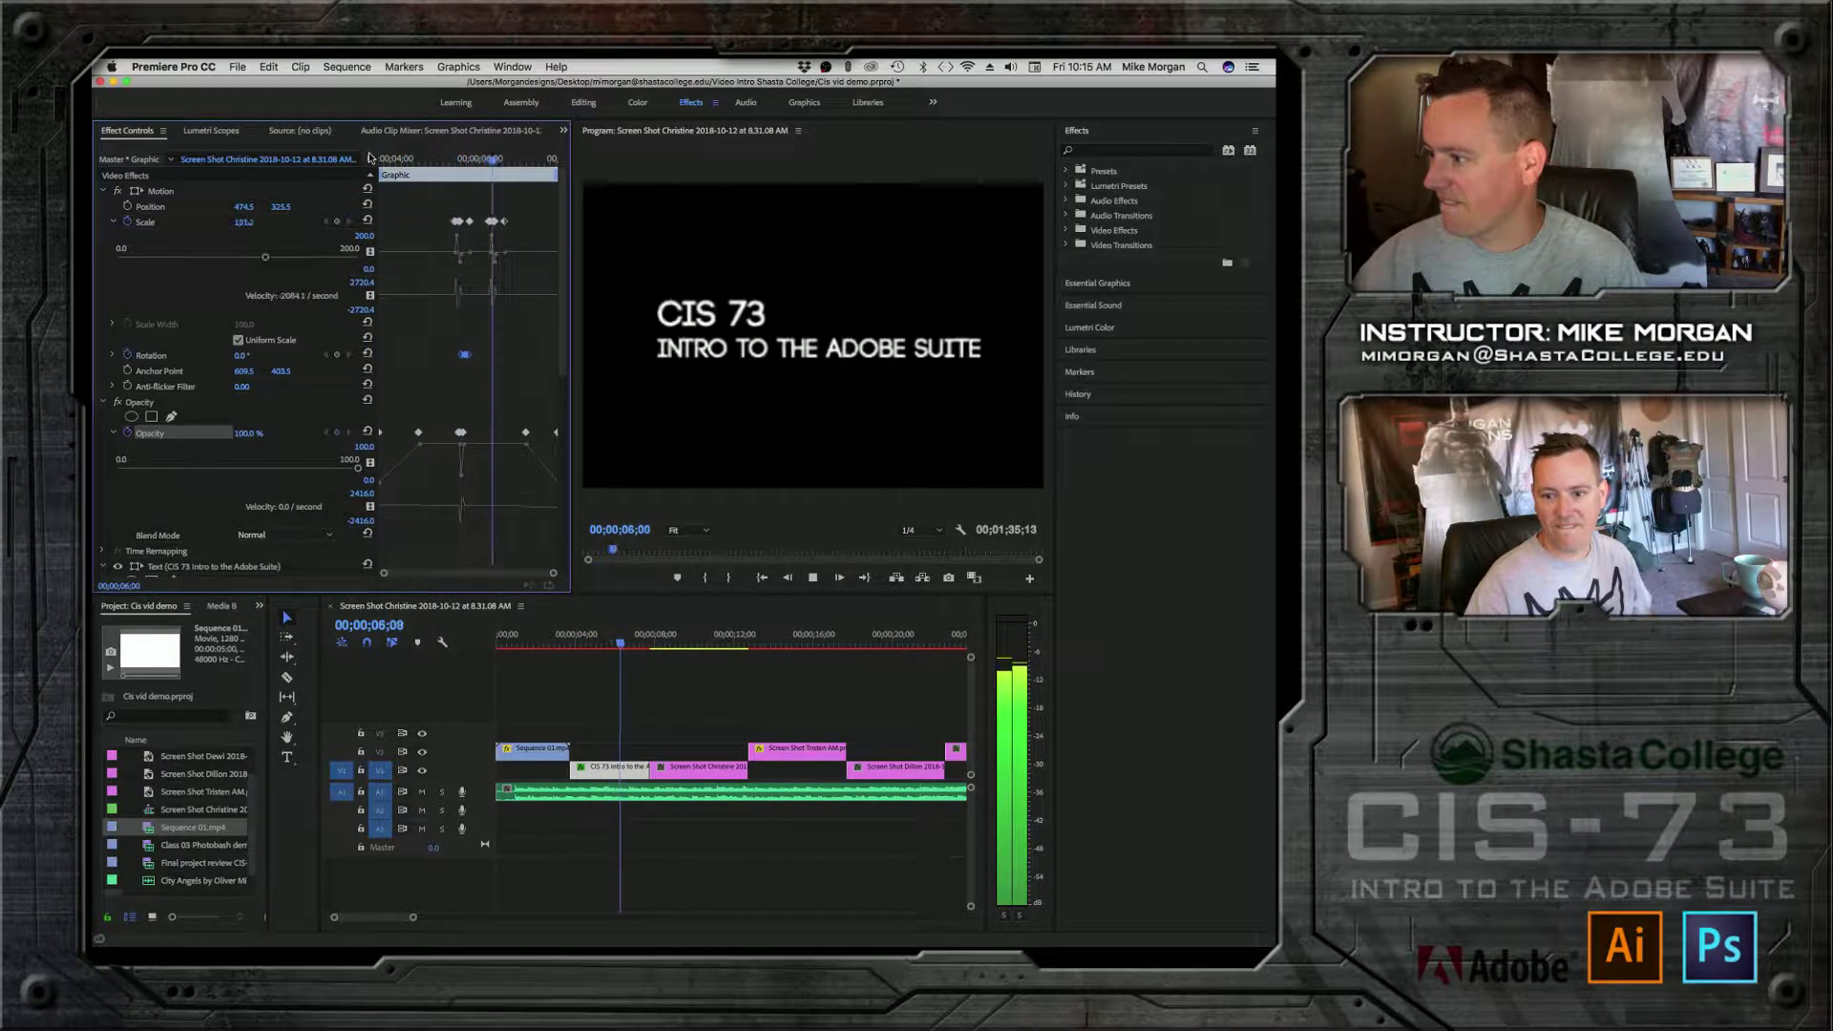
{"action": "key", "text": "space"}
{"action": "left_click", "coordinate": [468, 434]}
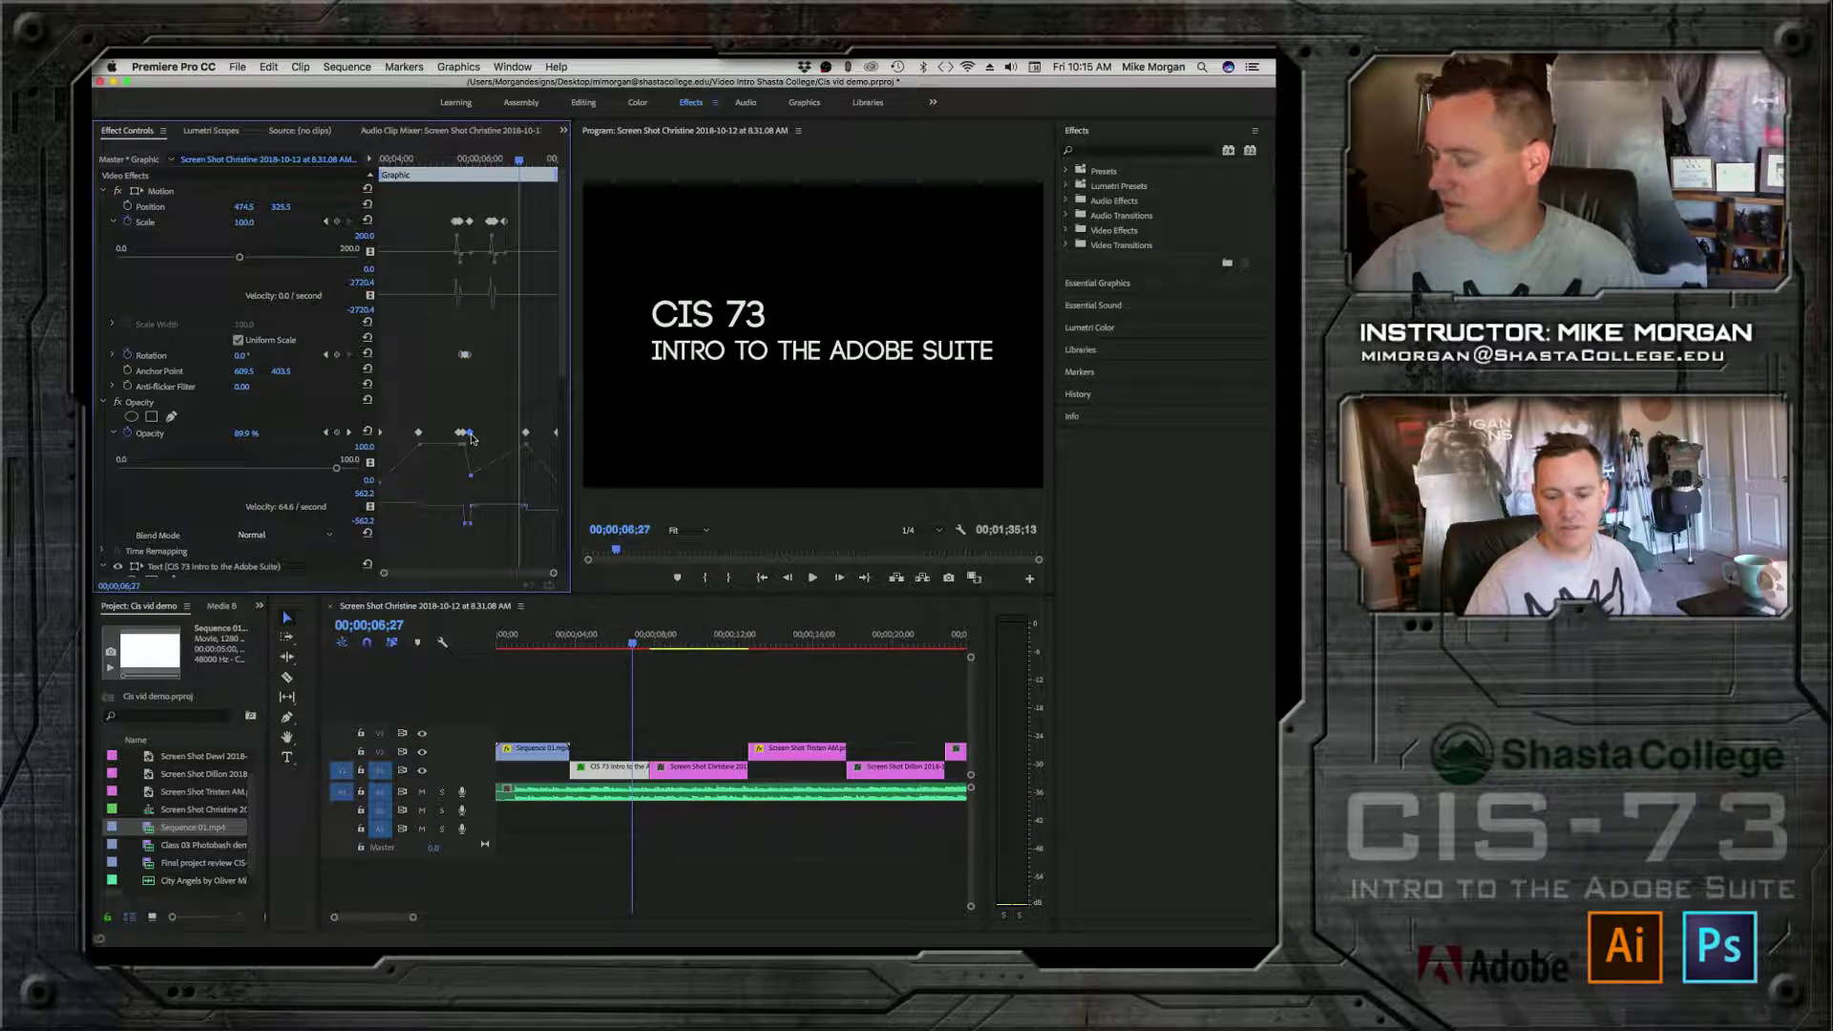
{"action": "left_click_drag", "start_coordinate": [472, 438], "coordinate": [483, 437]}
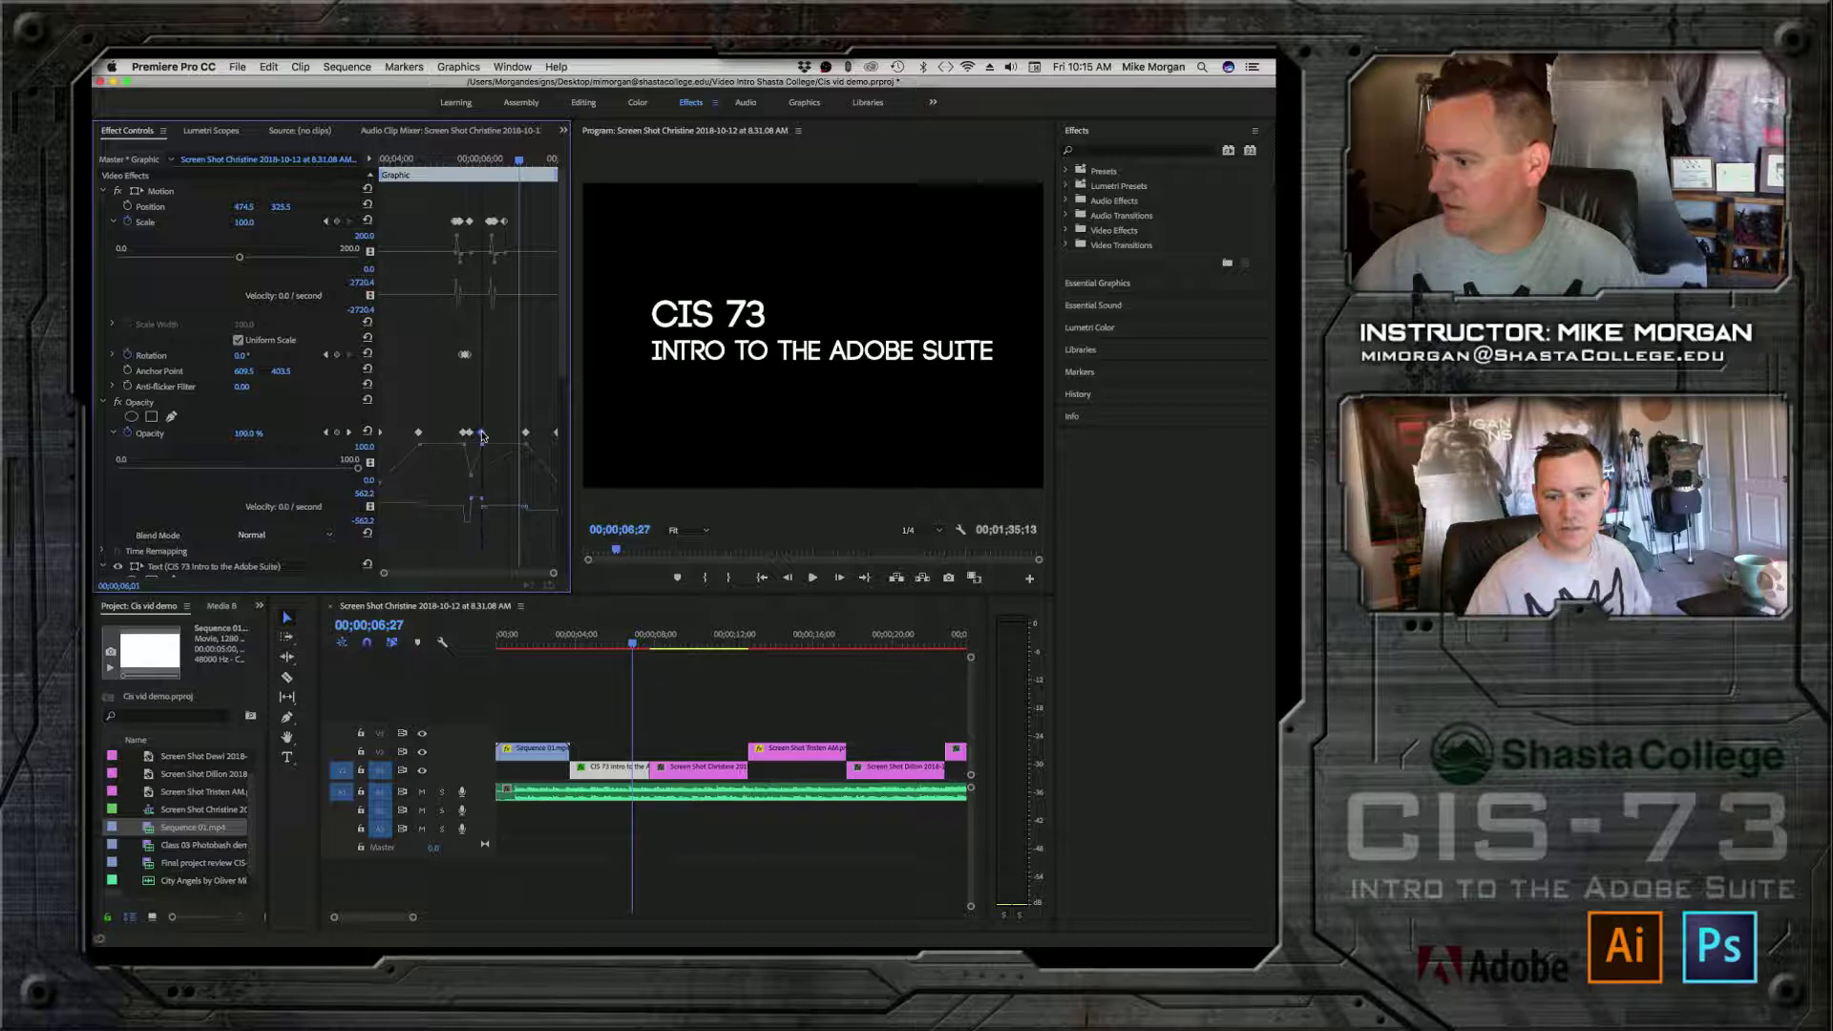
{"action": "left_click", "coordinate": [423, 160]}
{"action": "key", "text": "space"}
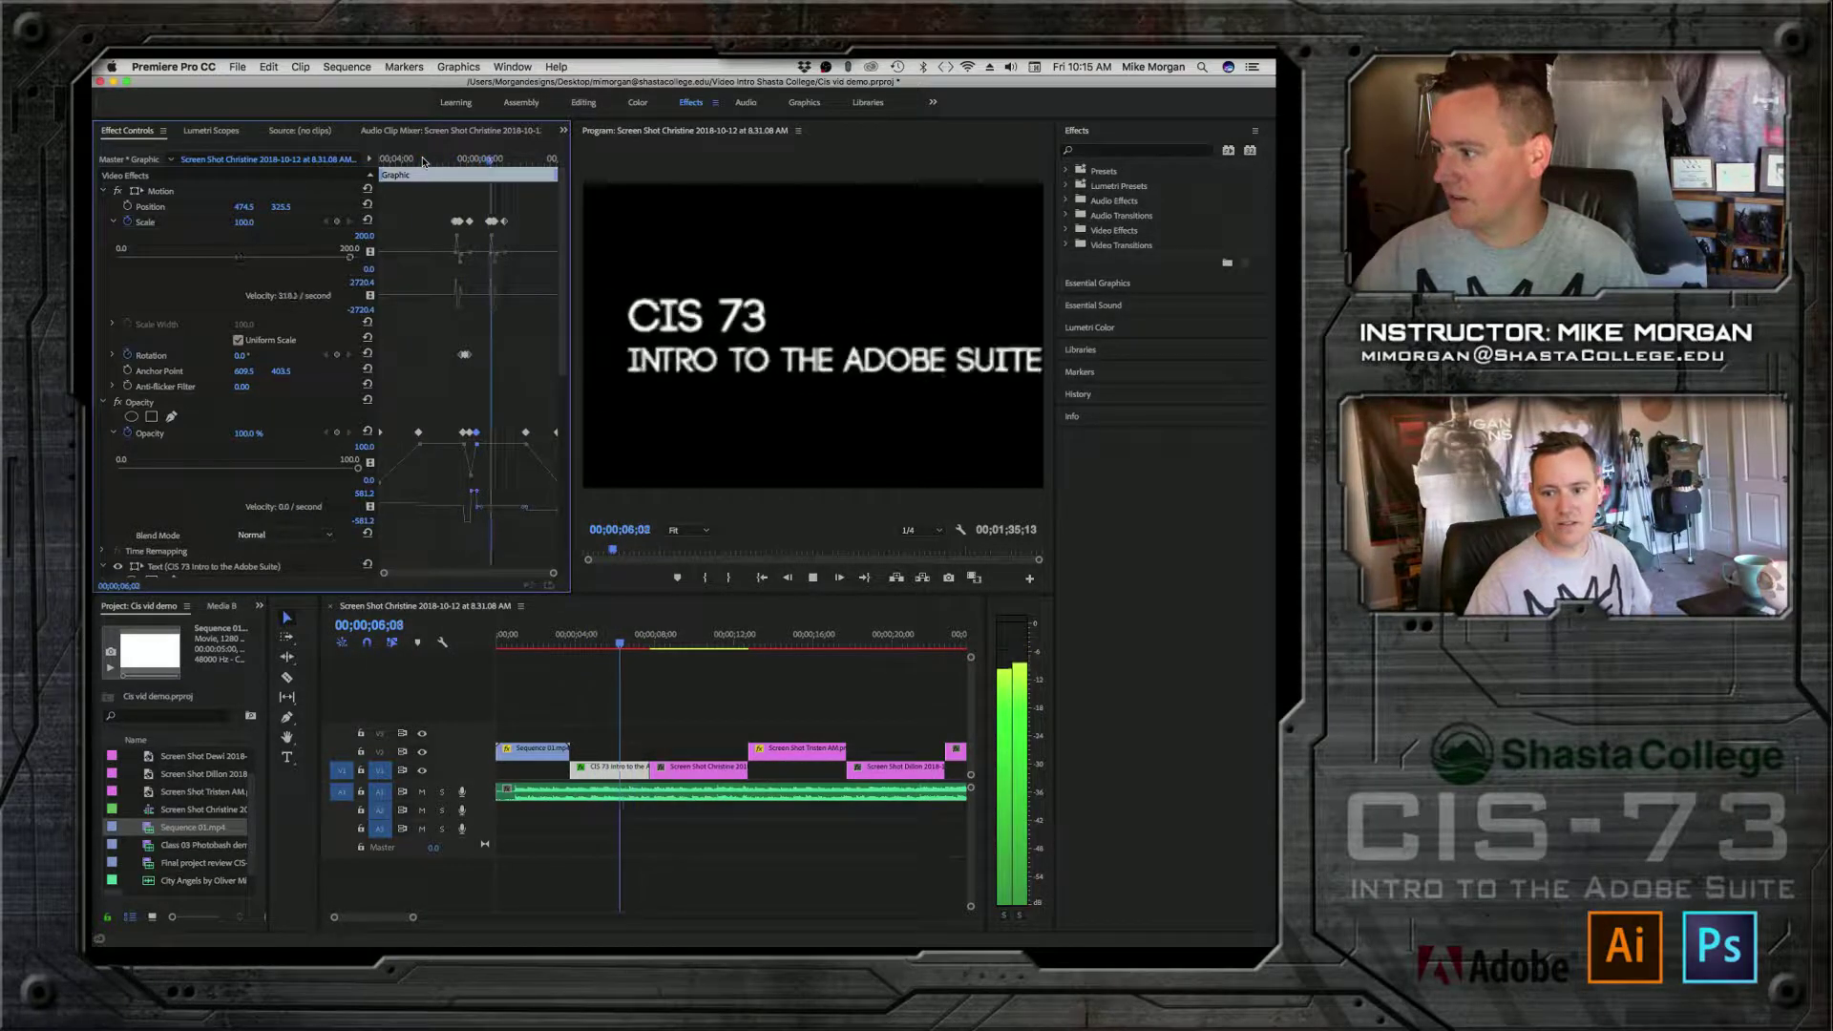
{"action": "key", "text": "space"}
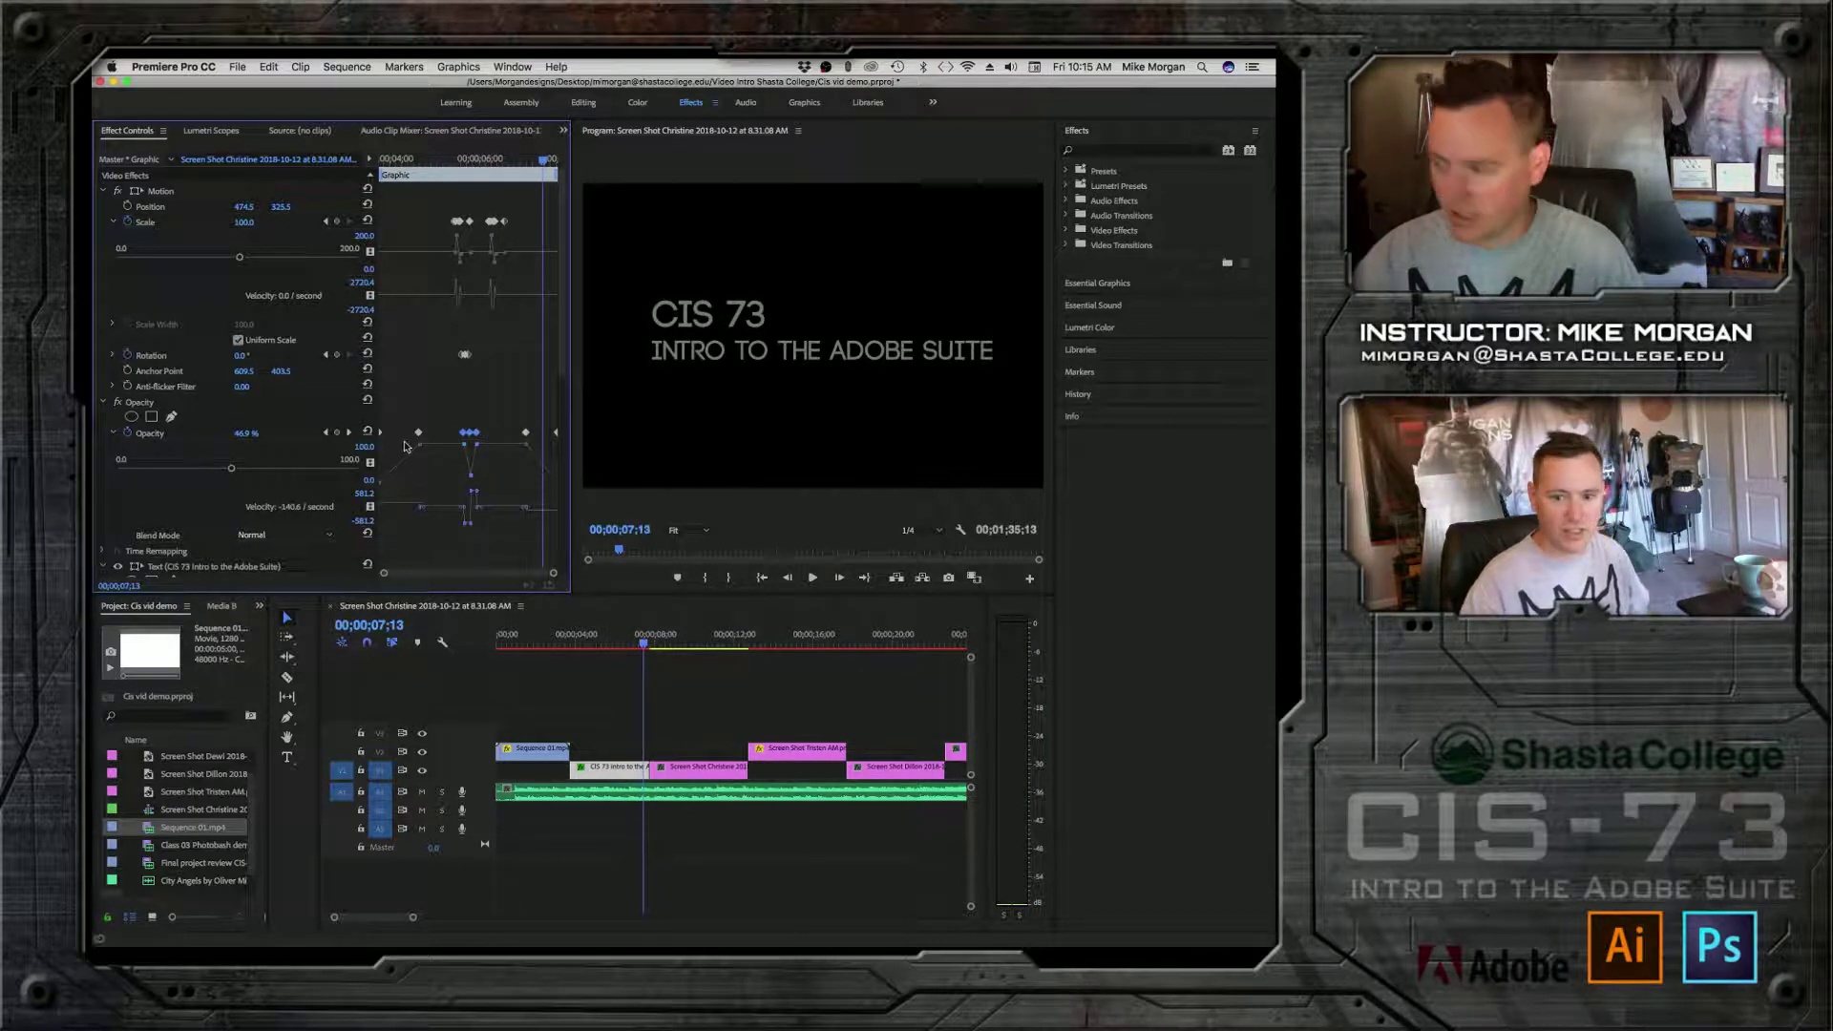
Step: Play the title from 05;08 through its fade, stopping on the horse artwork
{"action": "left_click", "coordinate": [446, 160]}
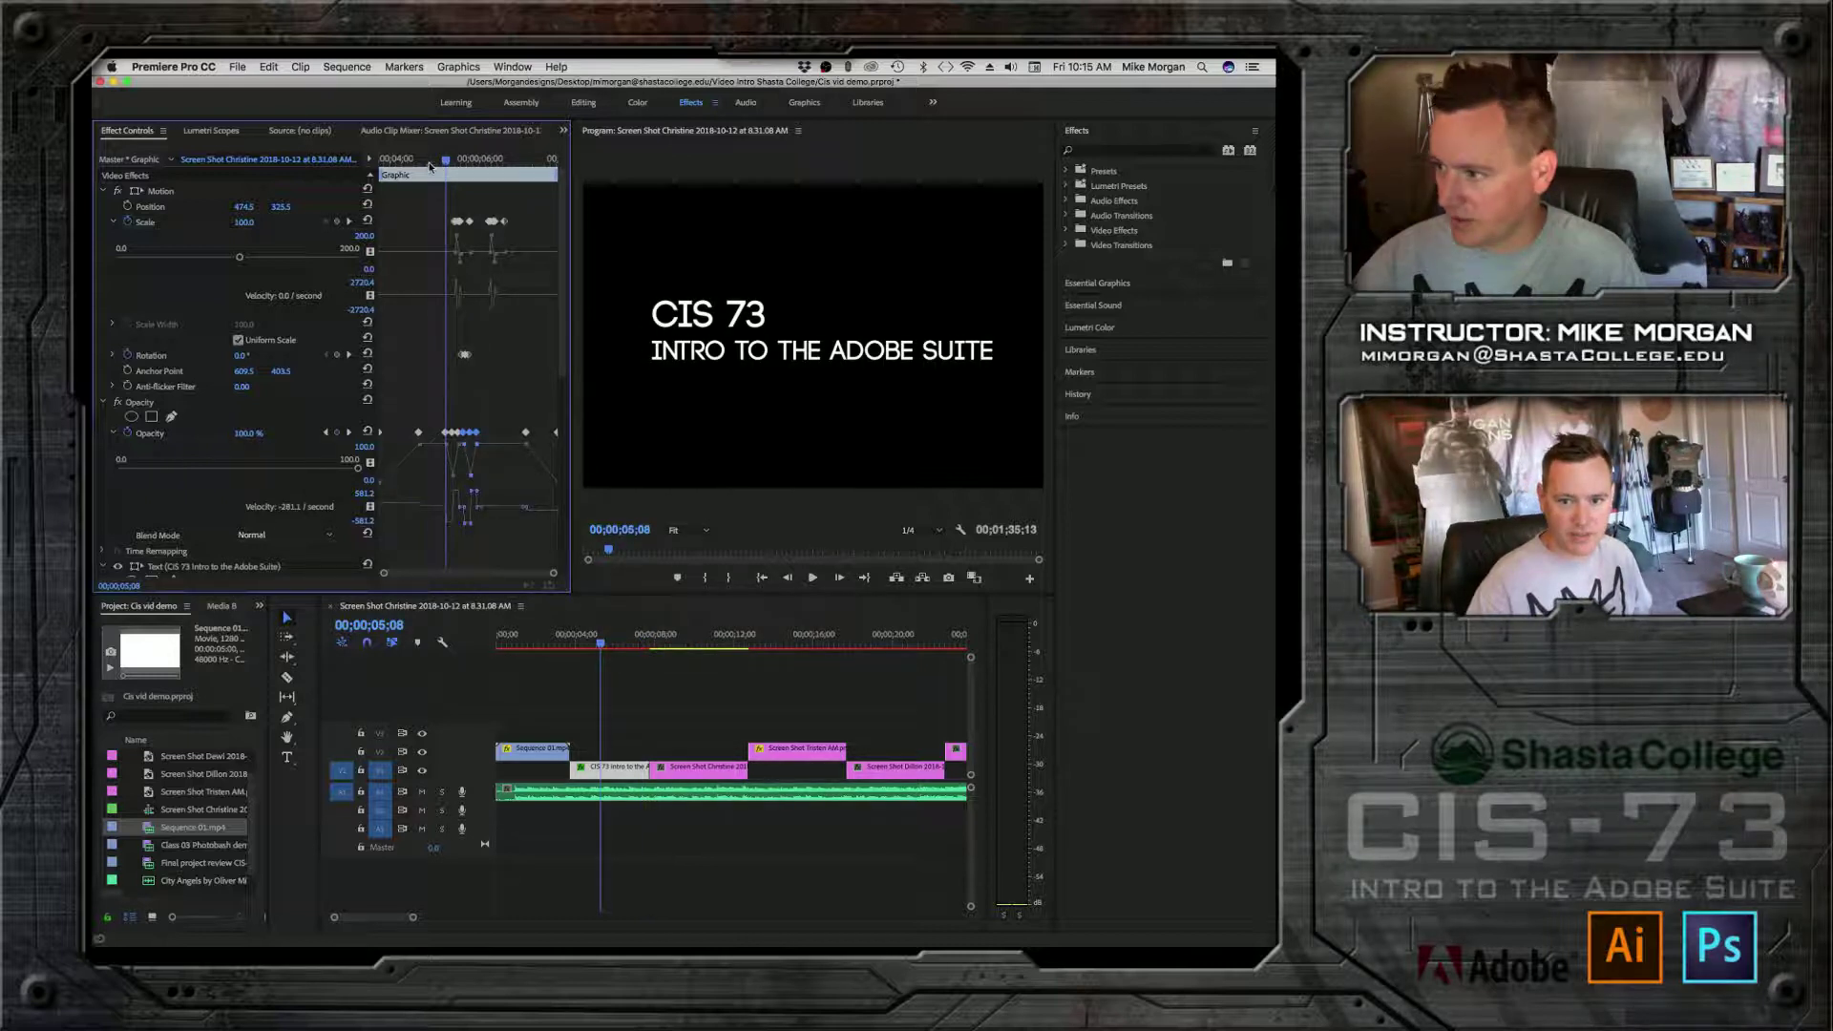
{"action": "key", "text": "space"}
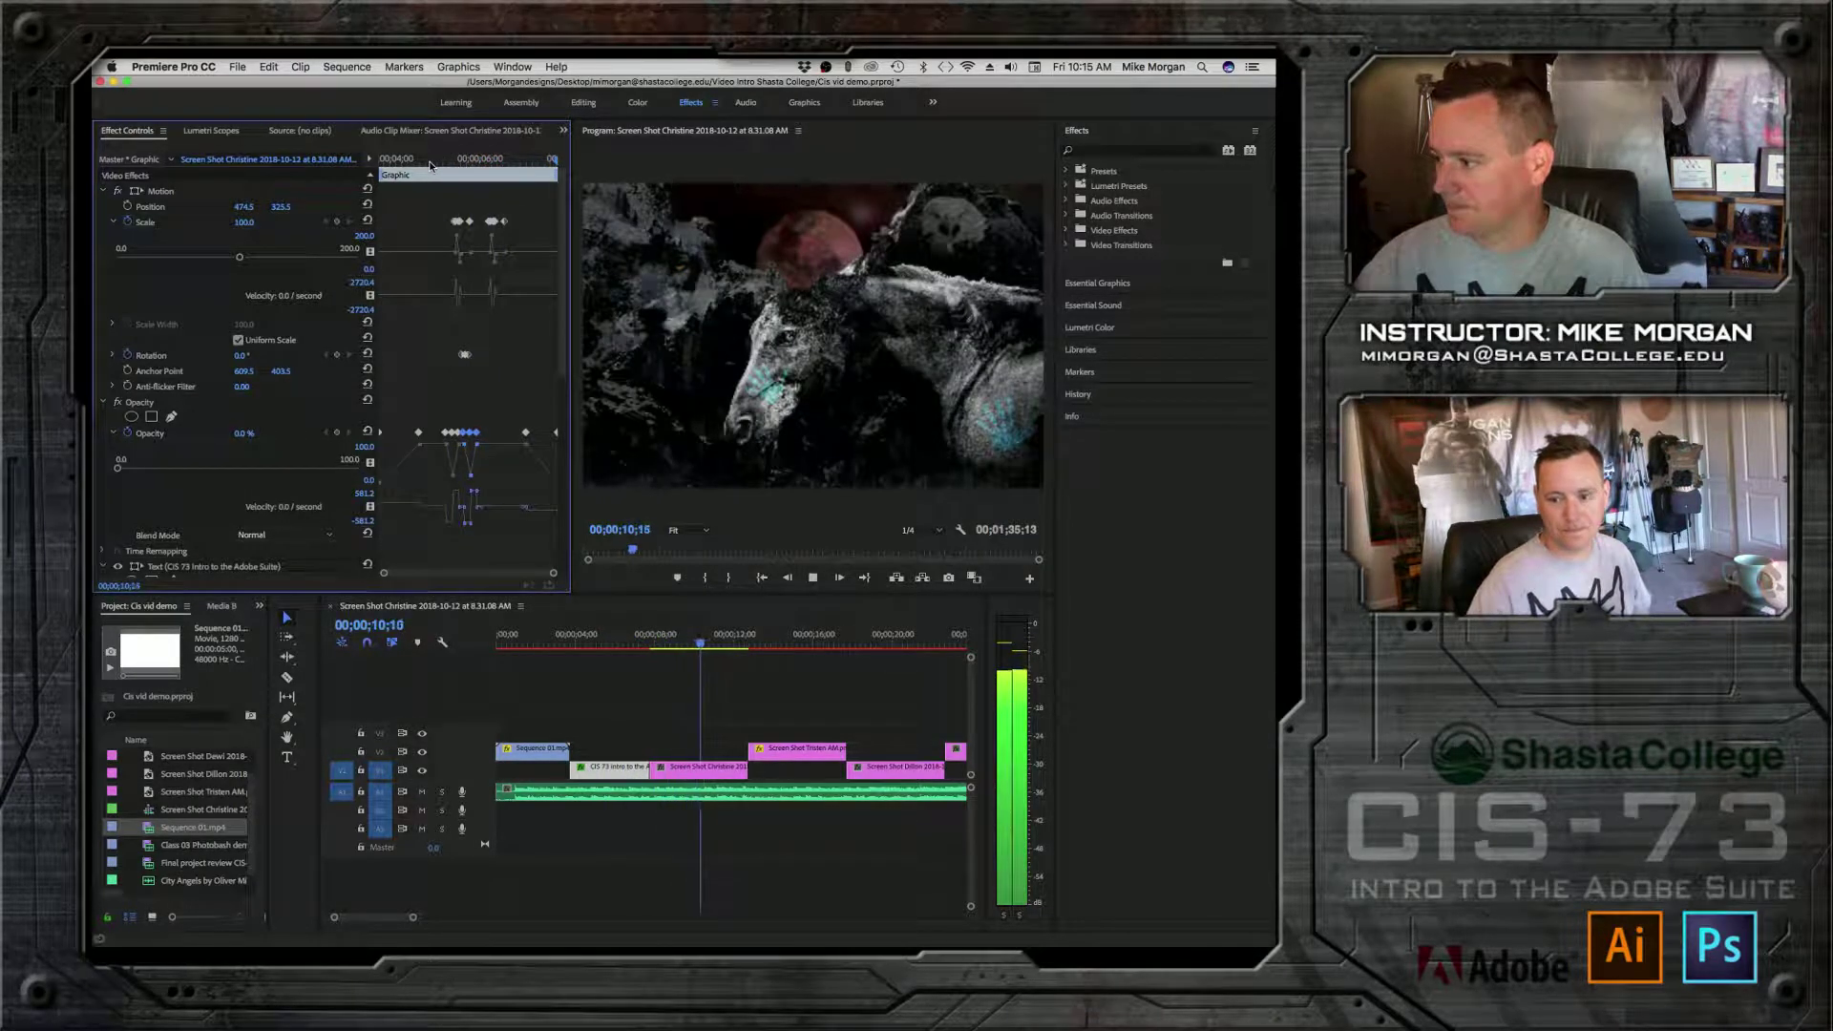
{"action": "key", "text": "space"}
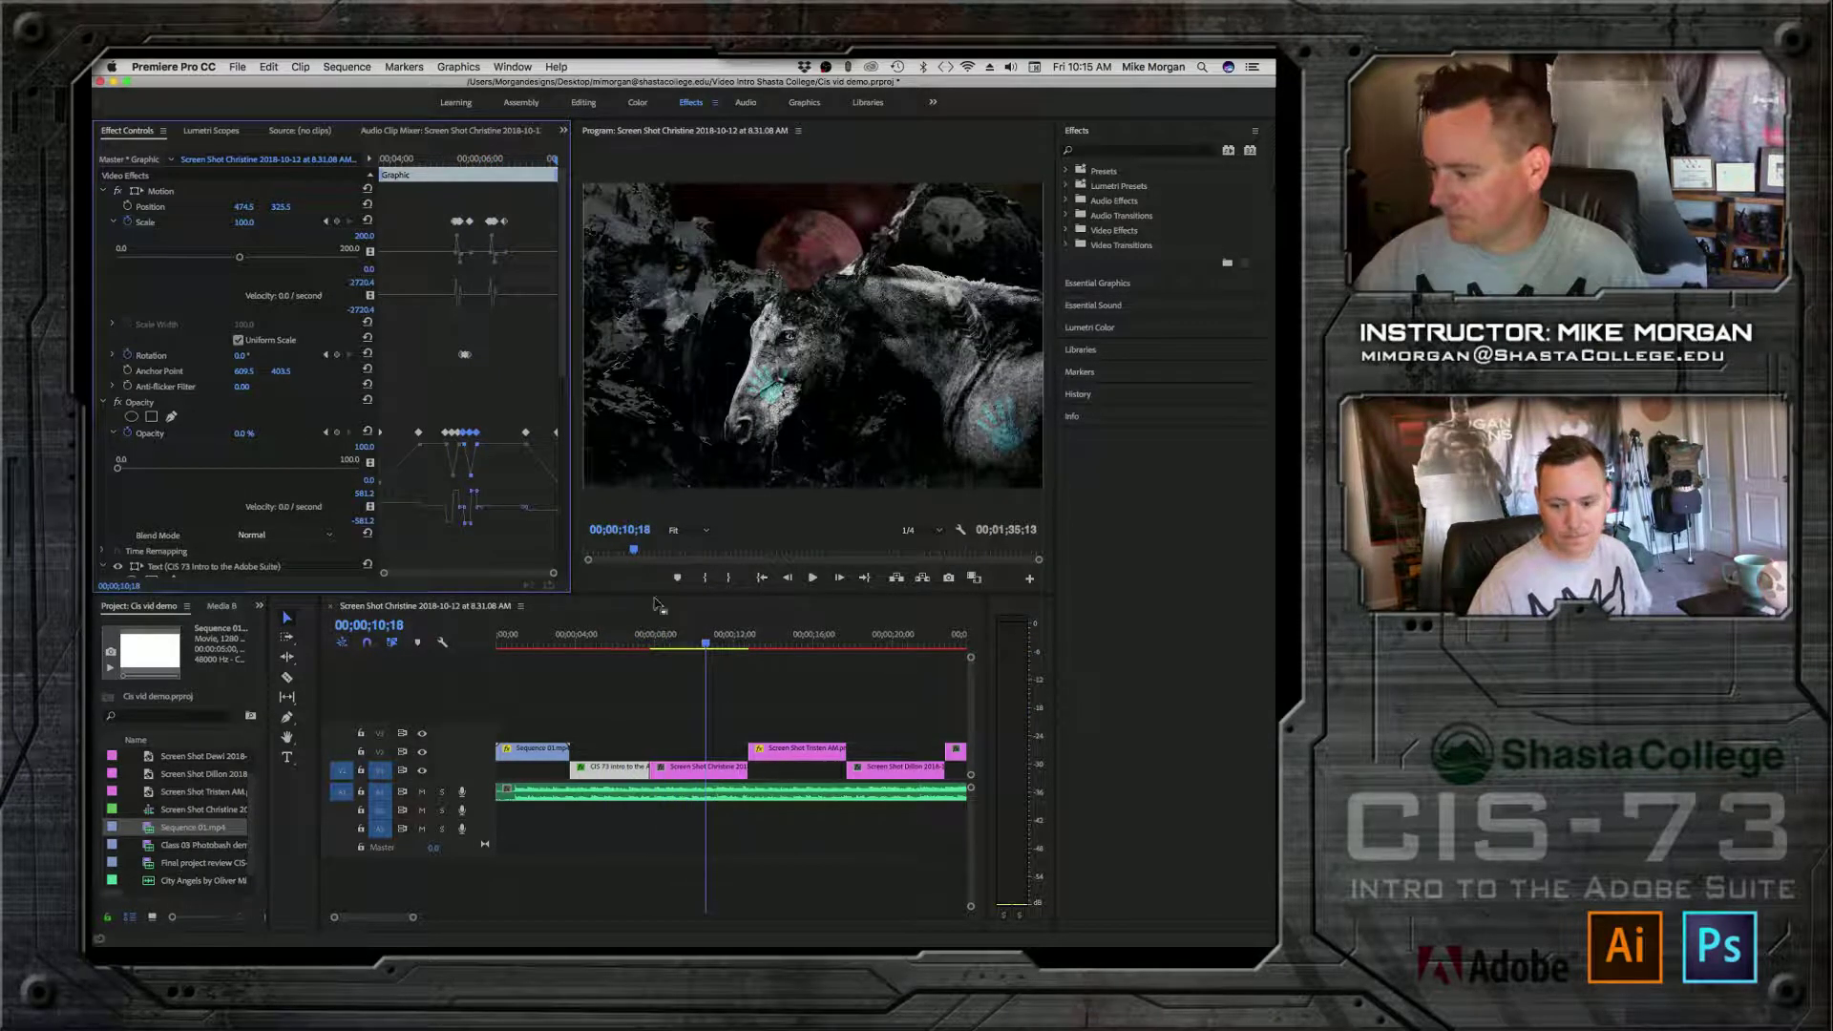
Step: Apply the default Cross Dissolve at the cut between the CIS 73 title and horse artwork
{"action": "right_click", "coordinate": [654, 773]}
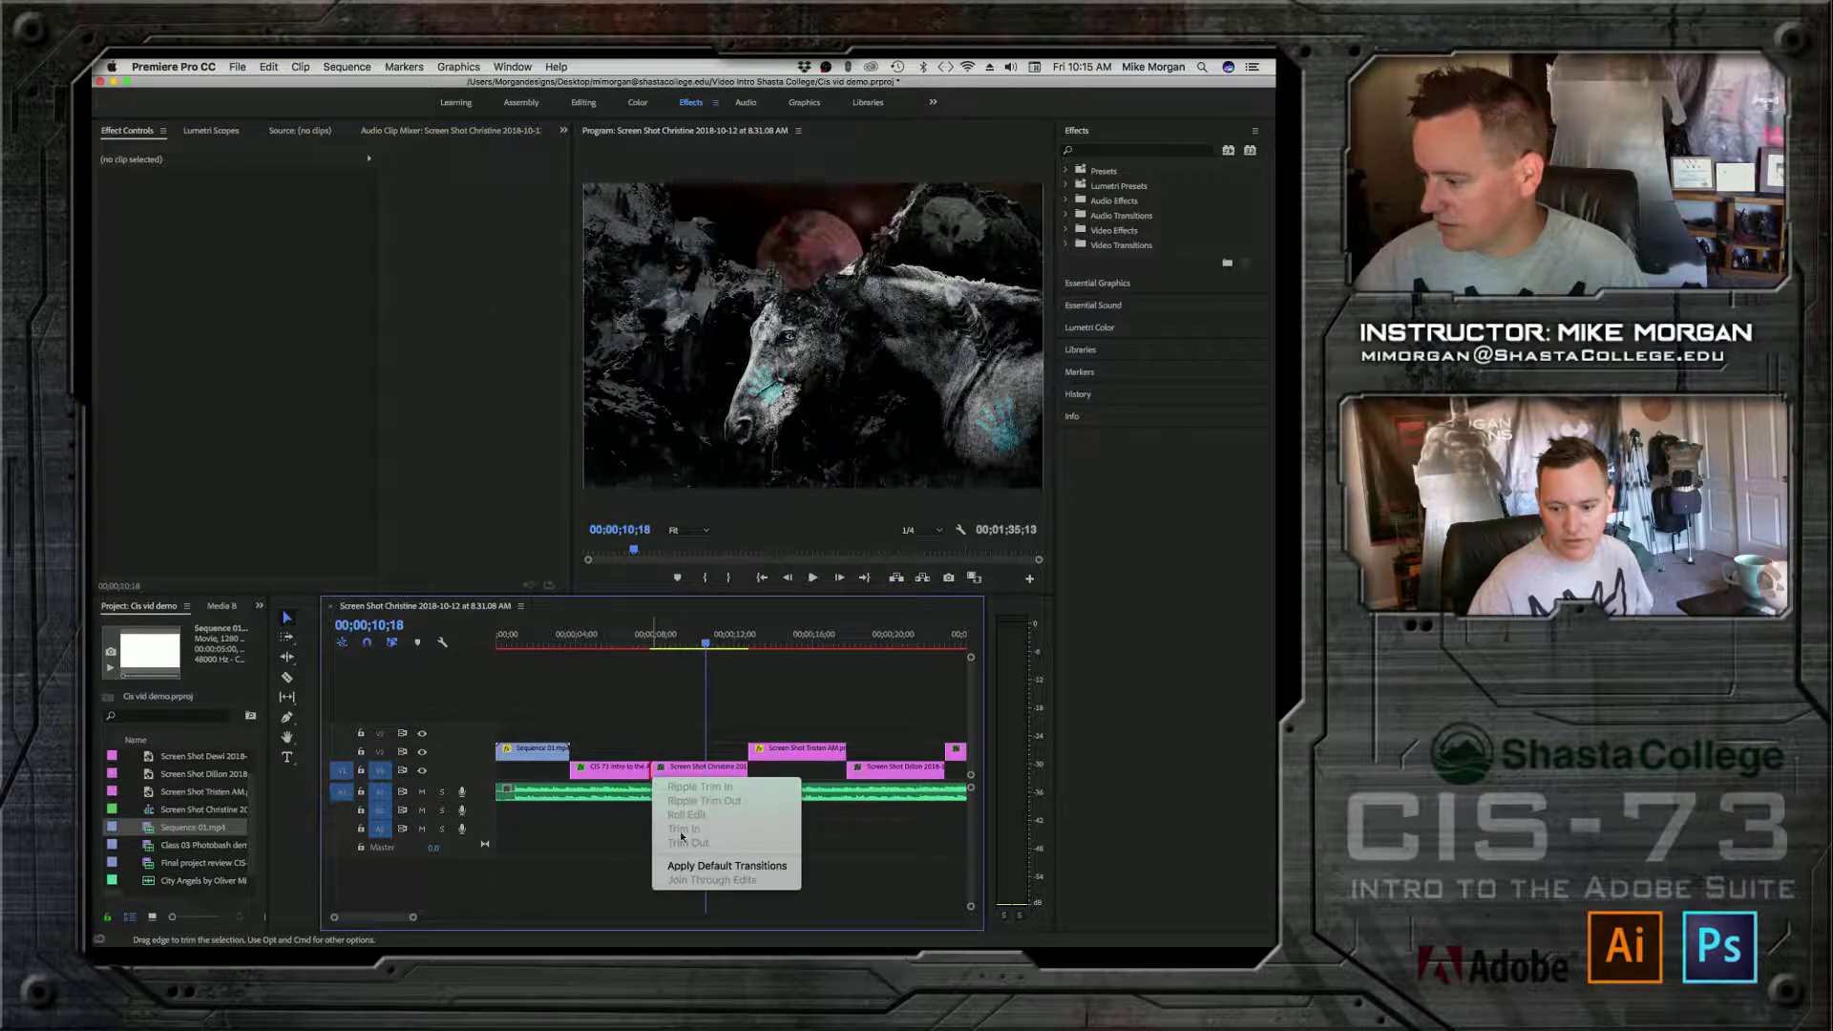
{"action": "left_click", "coordinate": [687, 866]}
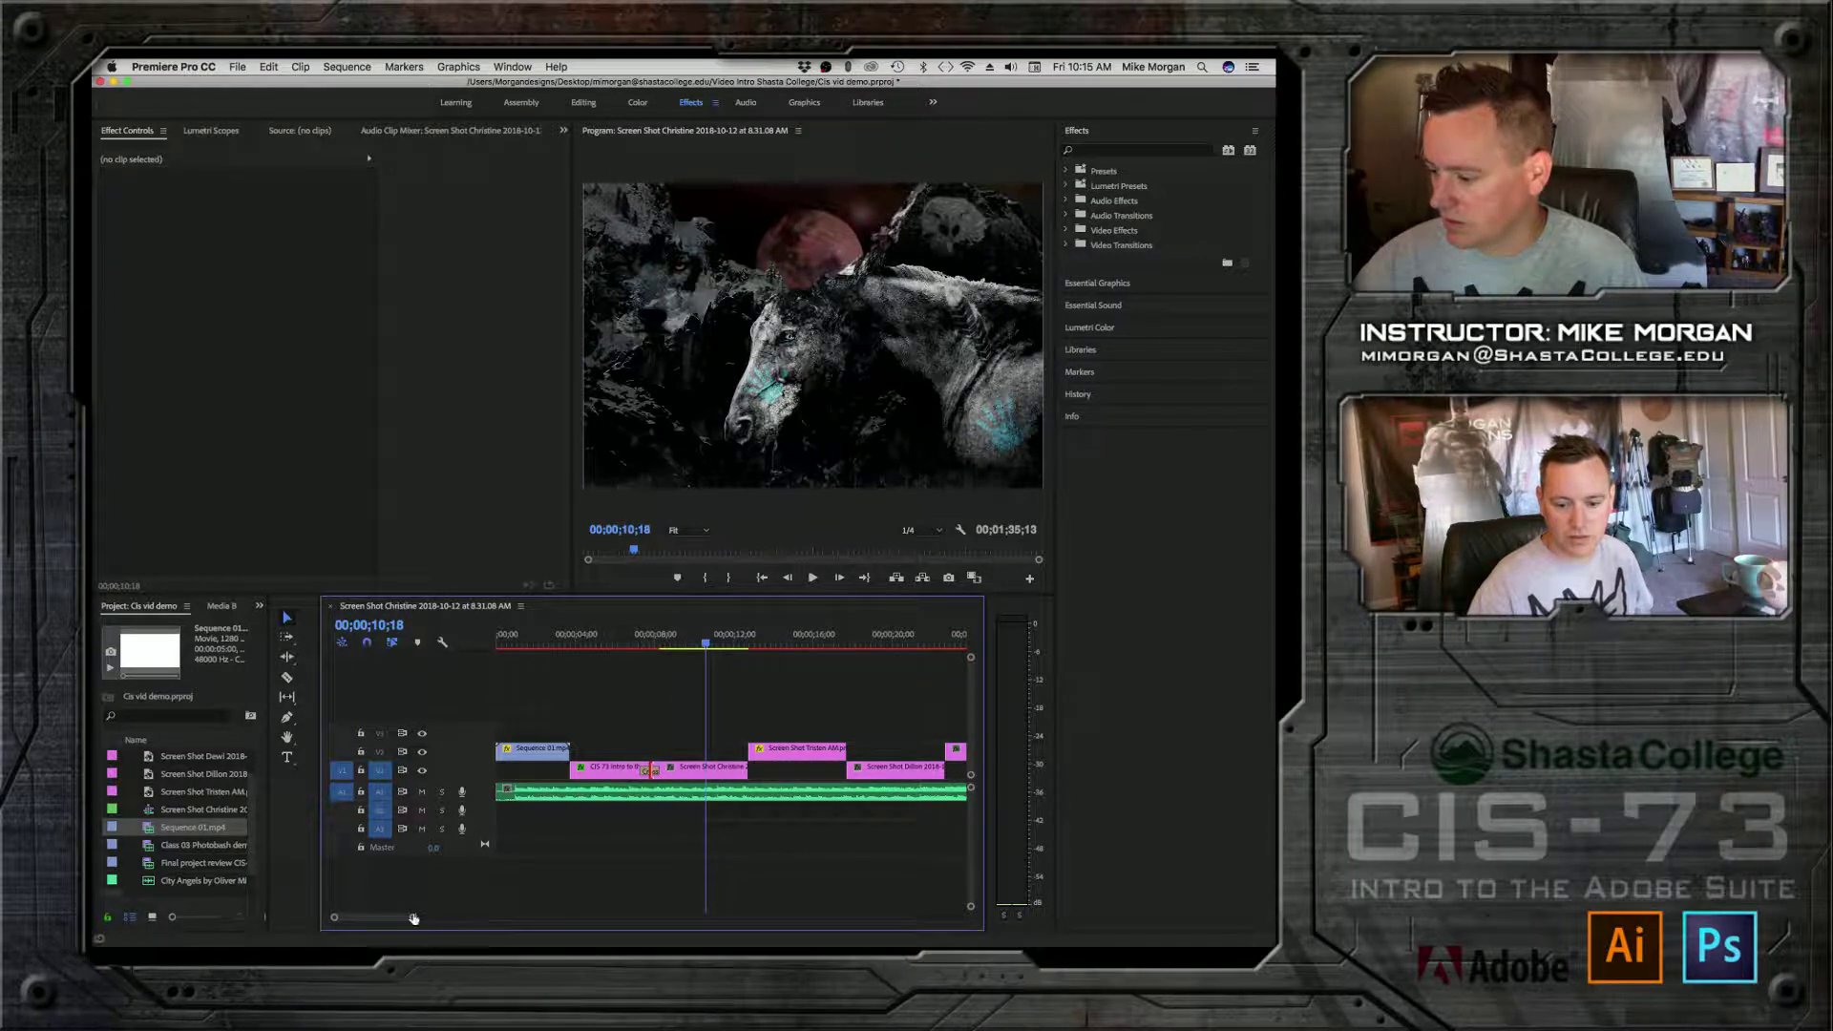
{"action": "left_click_drag", "start_coordinate": [412, 916], "coordinate": [400, 915]}
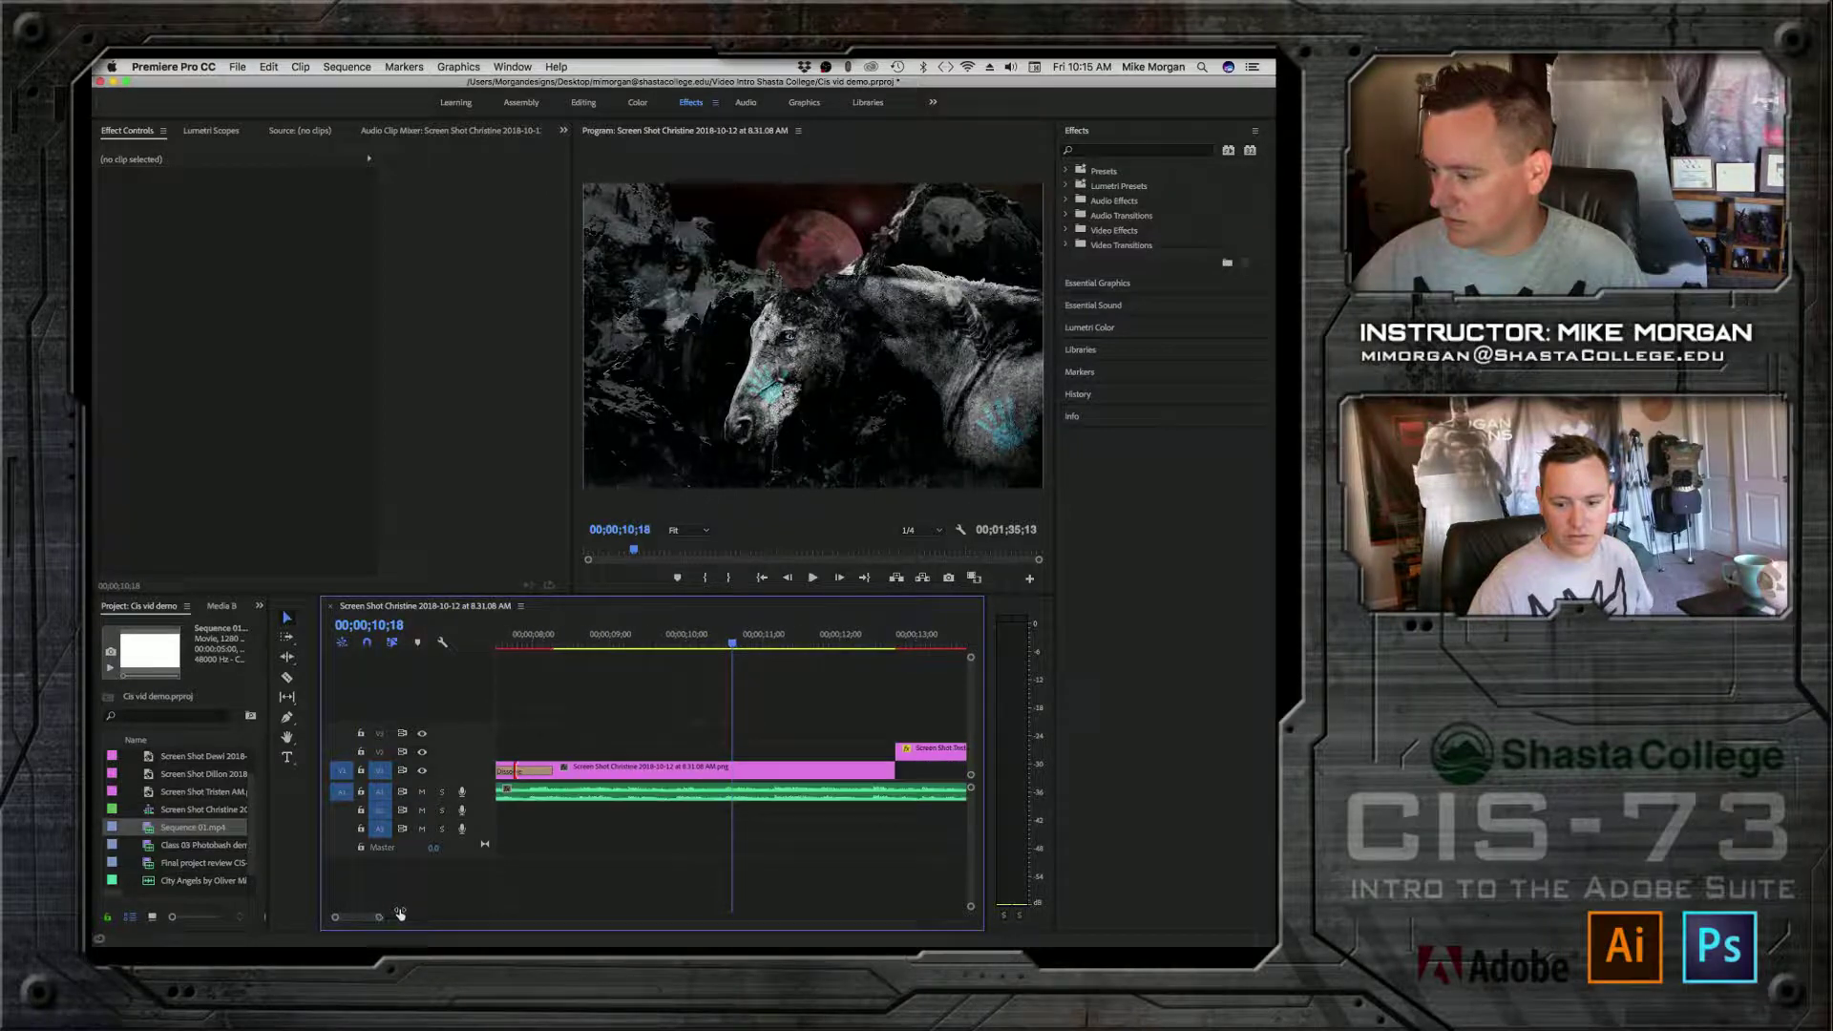
{"action": "scroll", "coordinate": [372, 916], "scroll_direction": "down", "scroll_amount": 5}
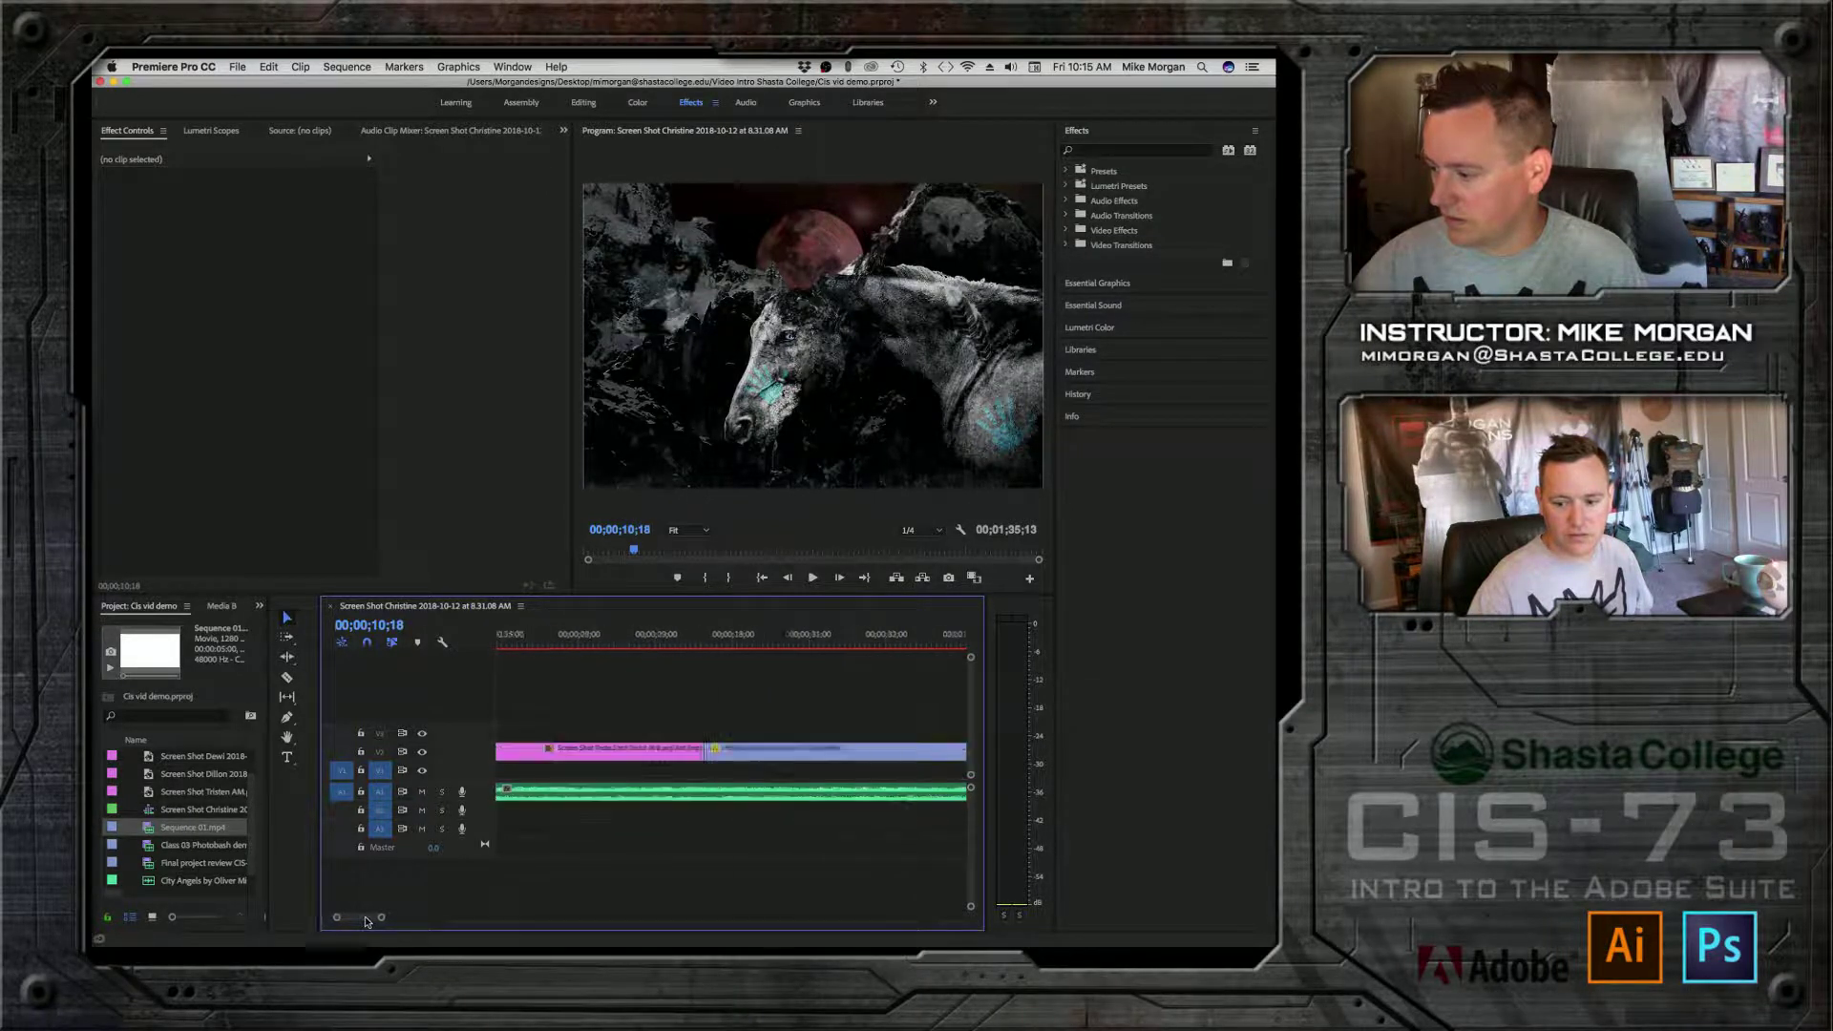
{"action": "scroll", "coordinate": [366, 916], "scroll_direction": "up", "scroll_amount": 6}
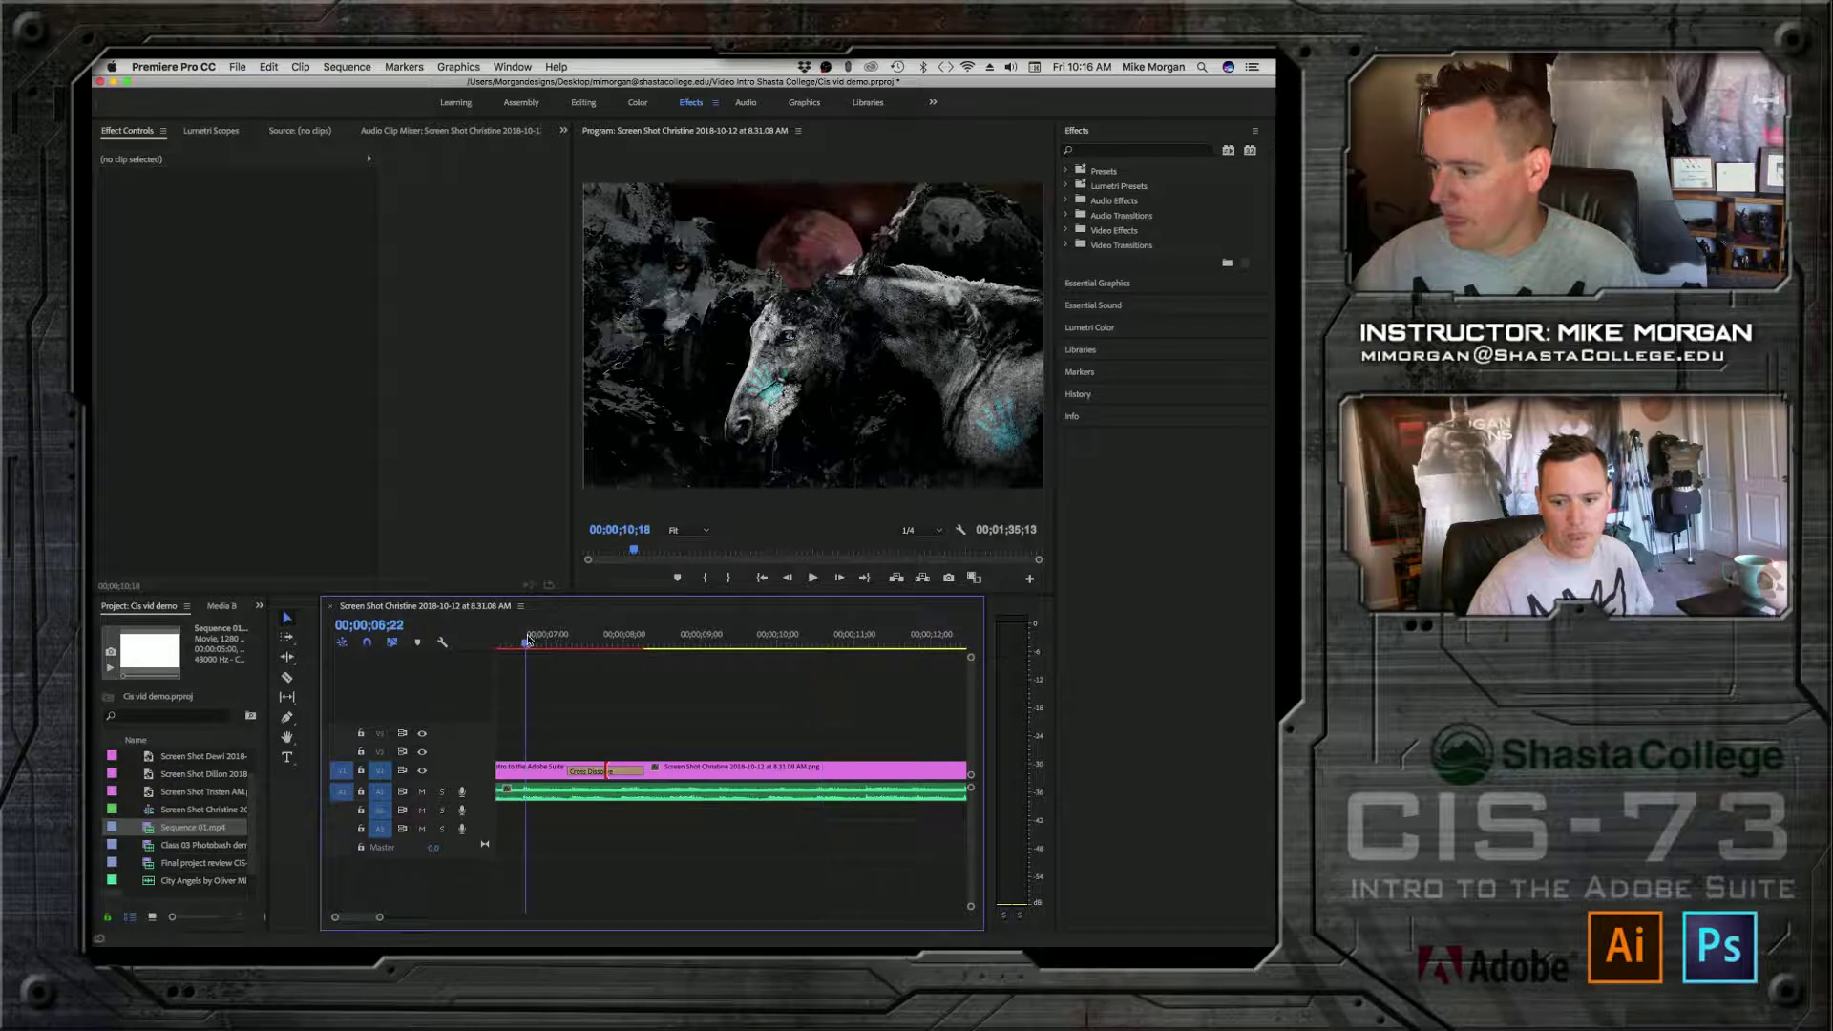
{"action": "key", "text": "space"}
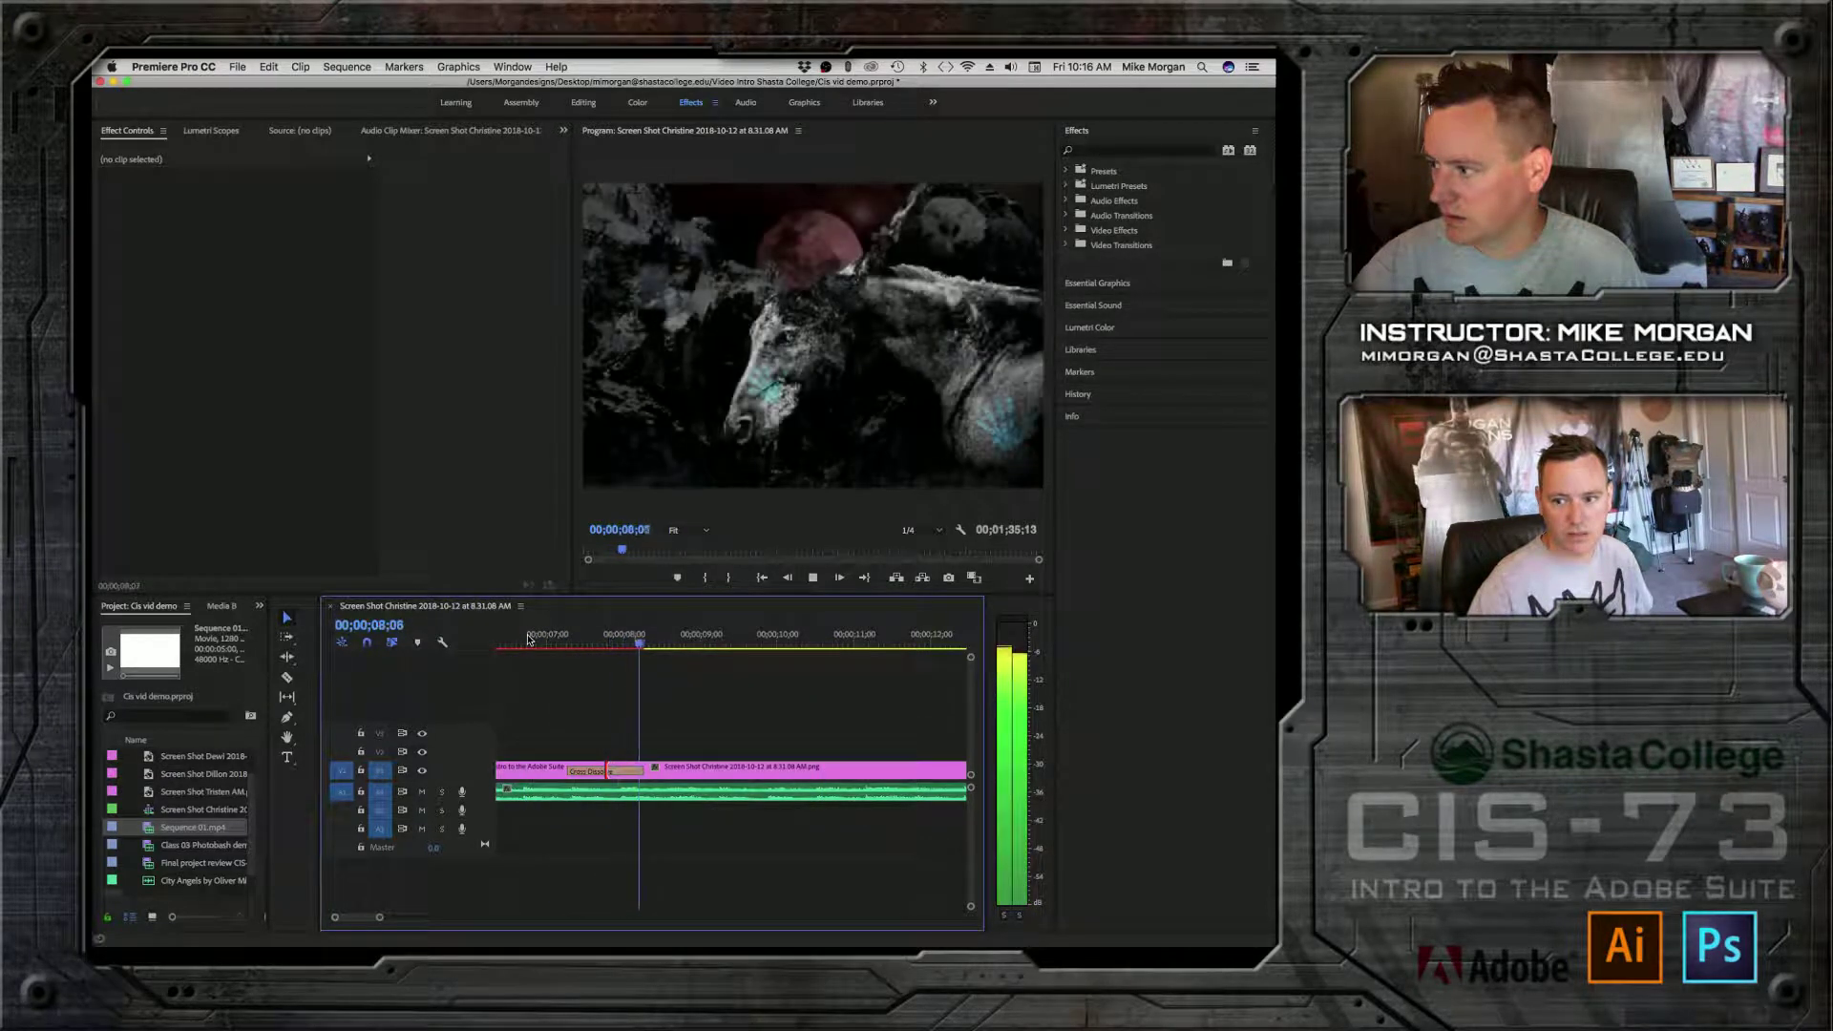
{"action": "key", "text": "space"}
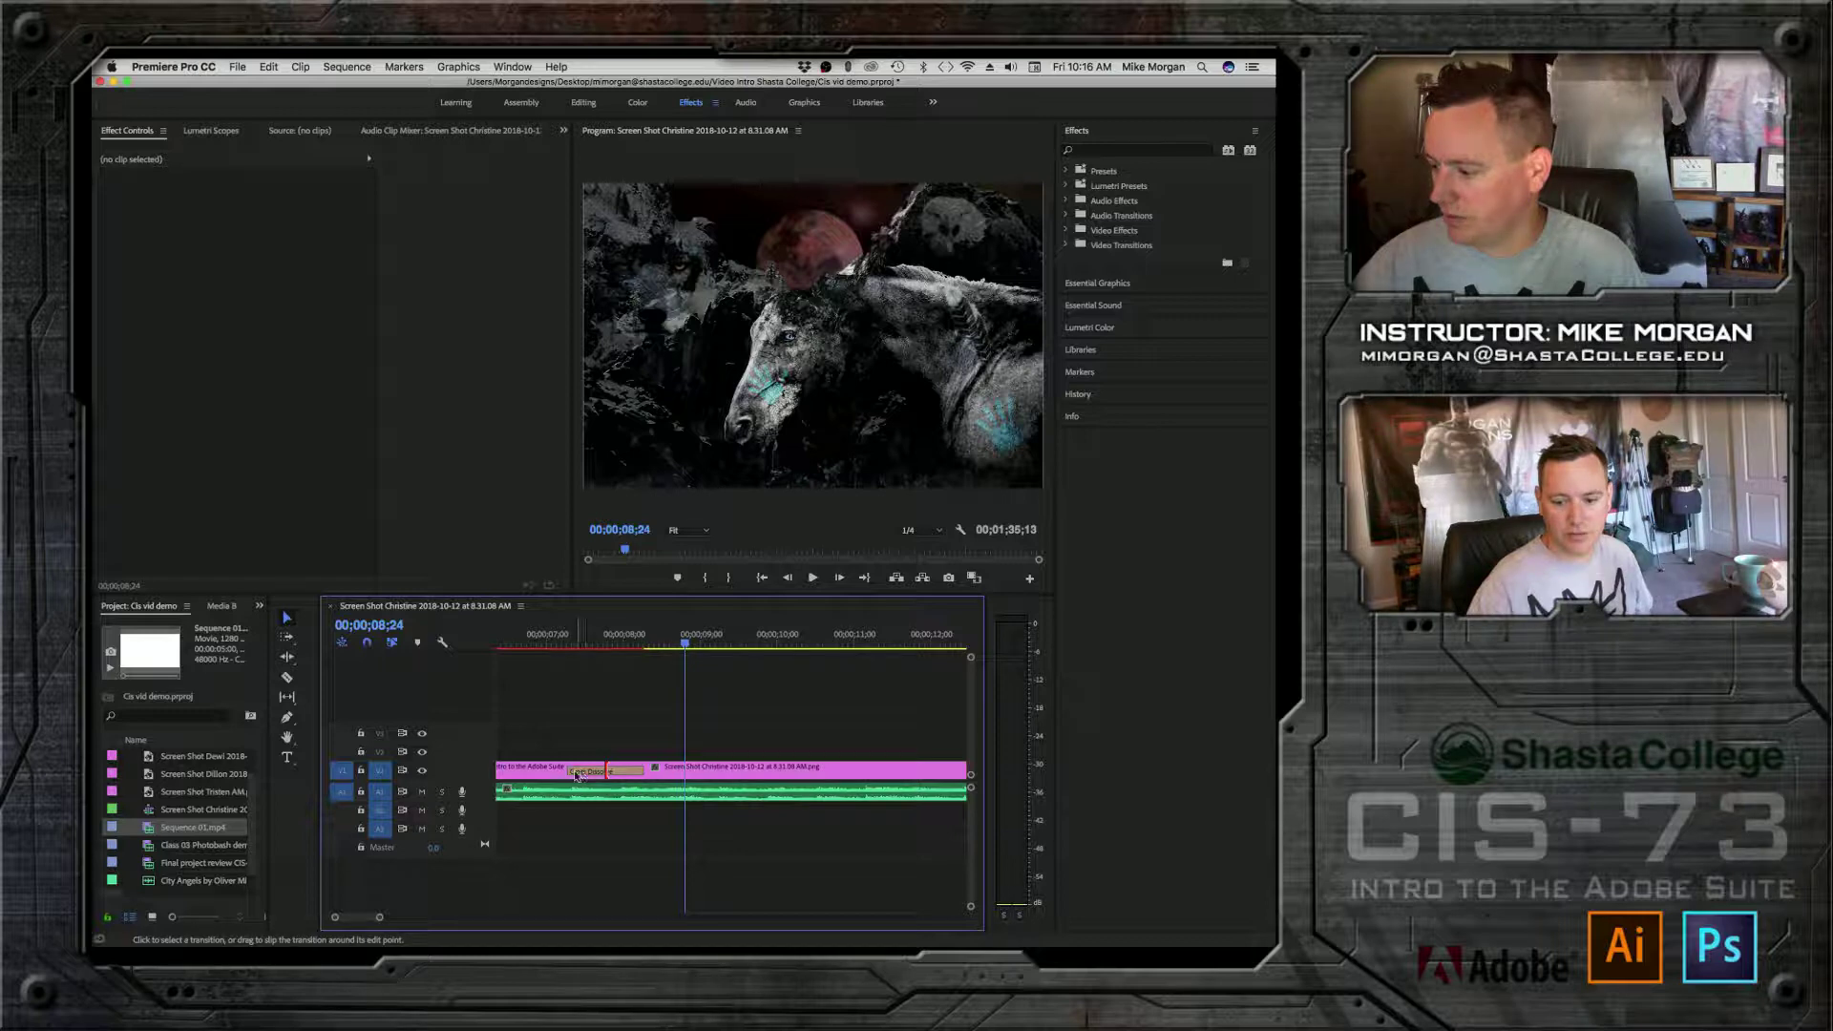
Step: Slide the Cross Dissolve 14 frames later and replay it to check the blend
{"action": "left_click_drag", "start_coordinate": [575, 773], "coordinate": [616, 777]}
{"action": "left_click", "coordinate": [582, 646]}
{"action": "key", "text": "space"}
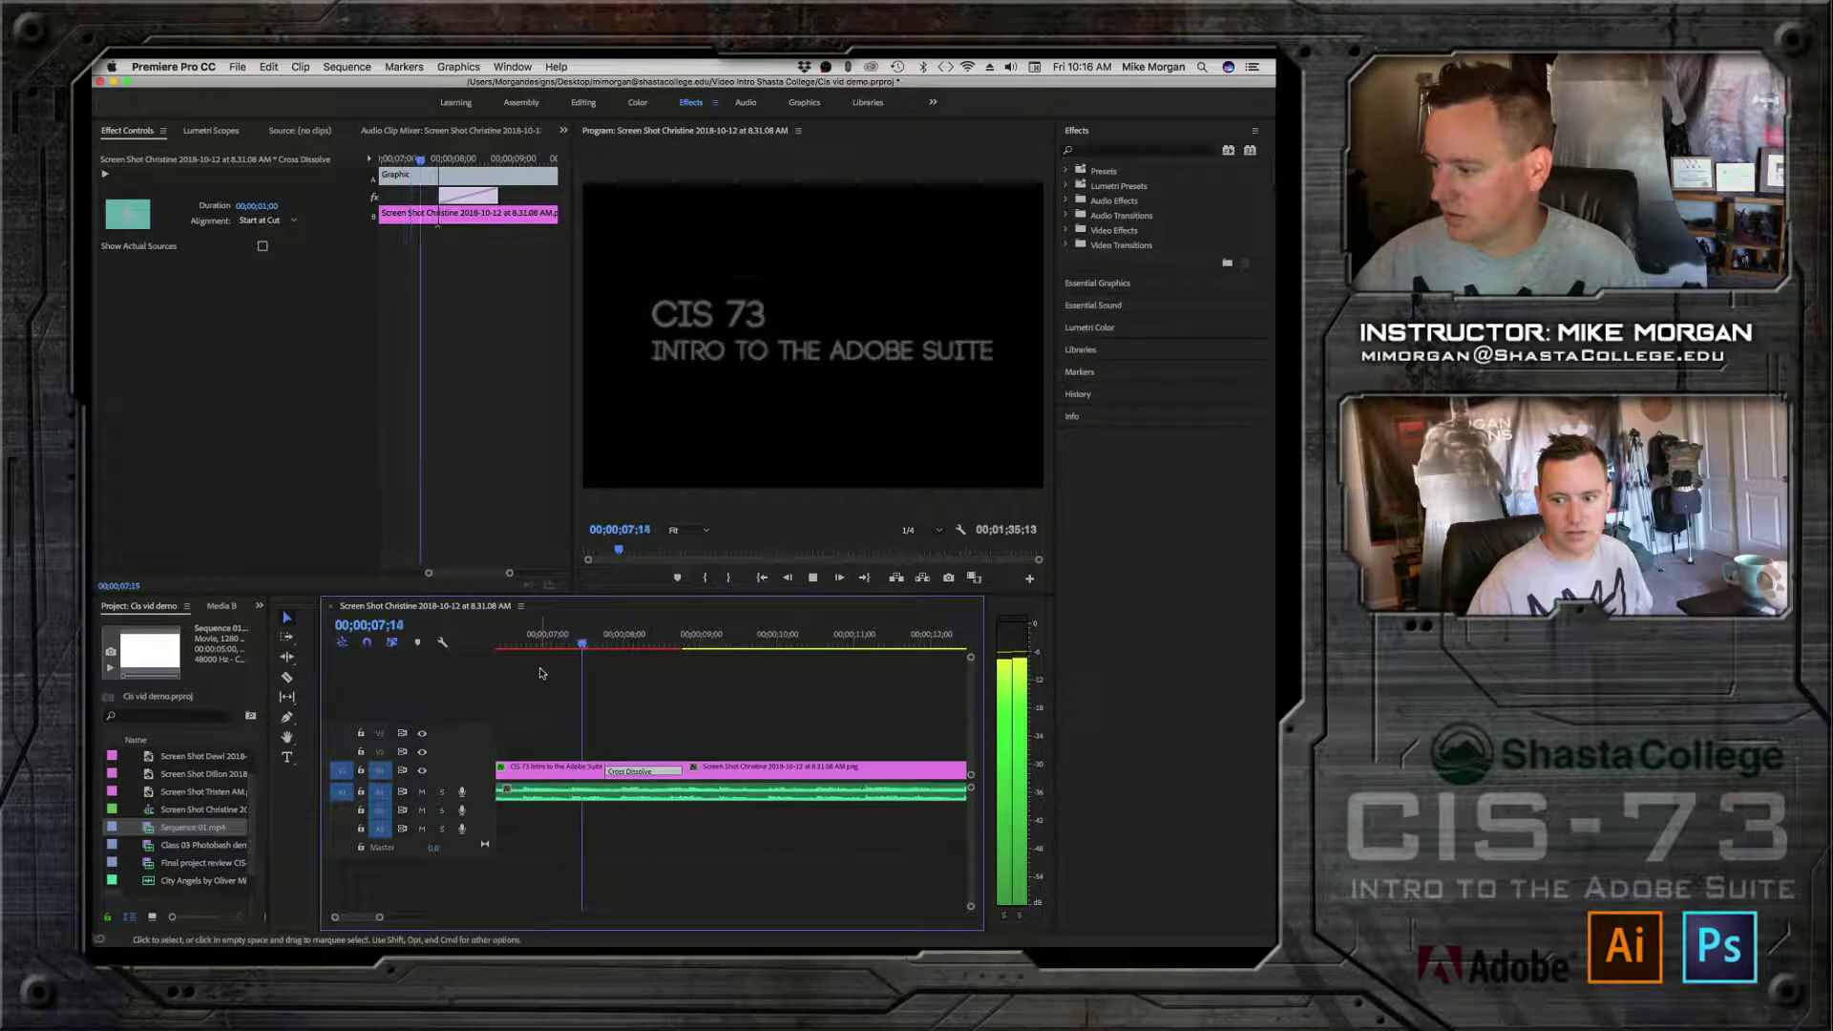
{"action": "key", "text": "space"}
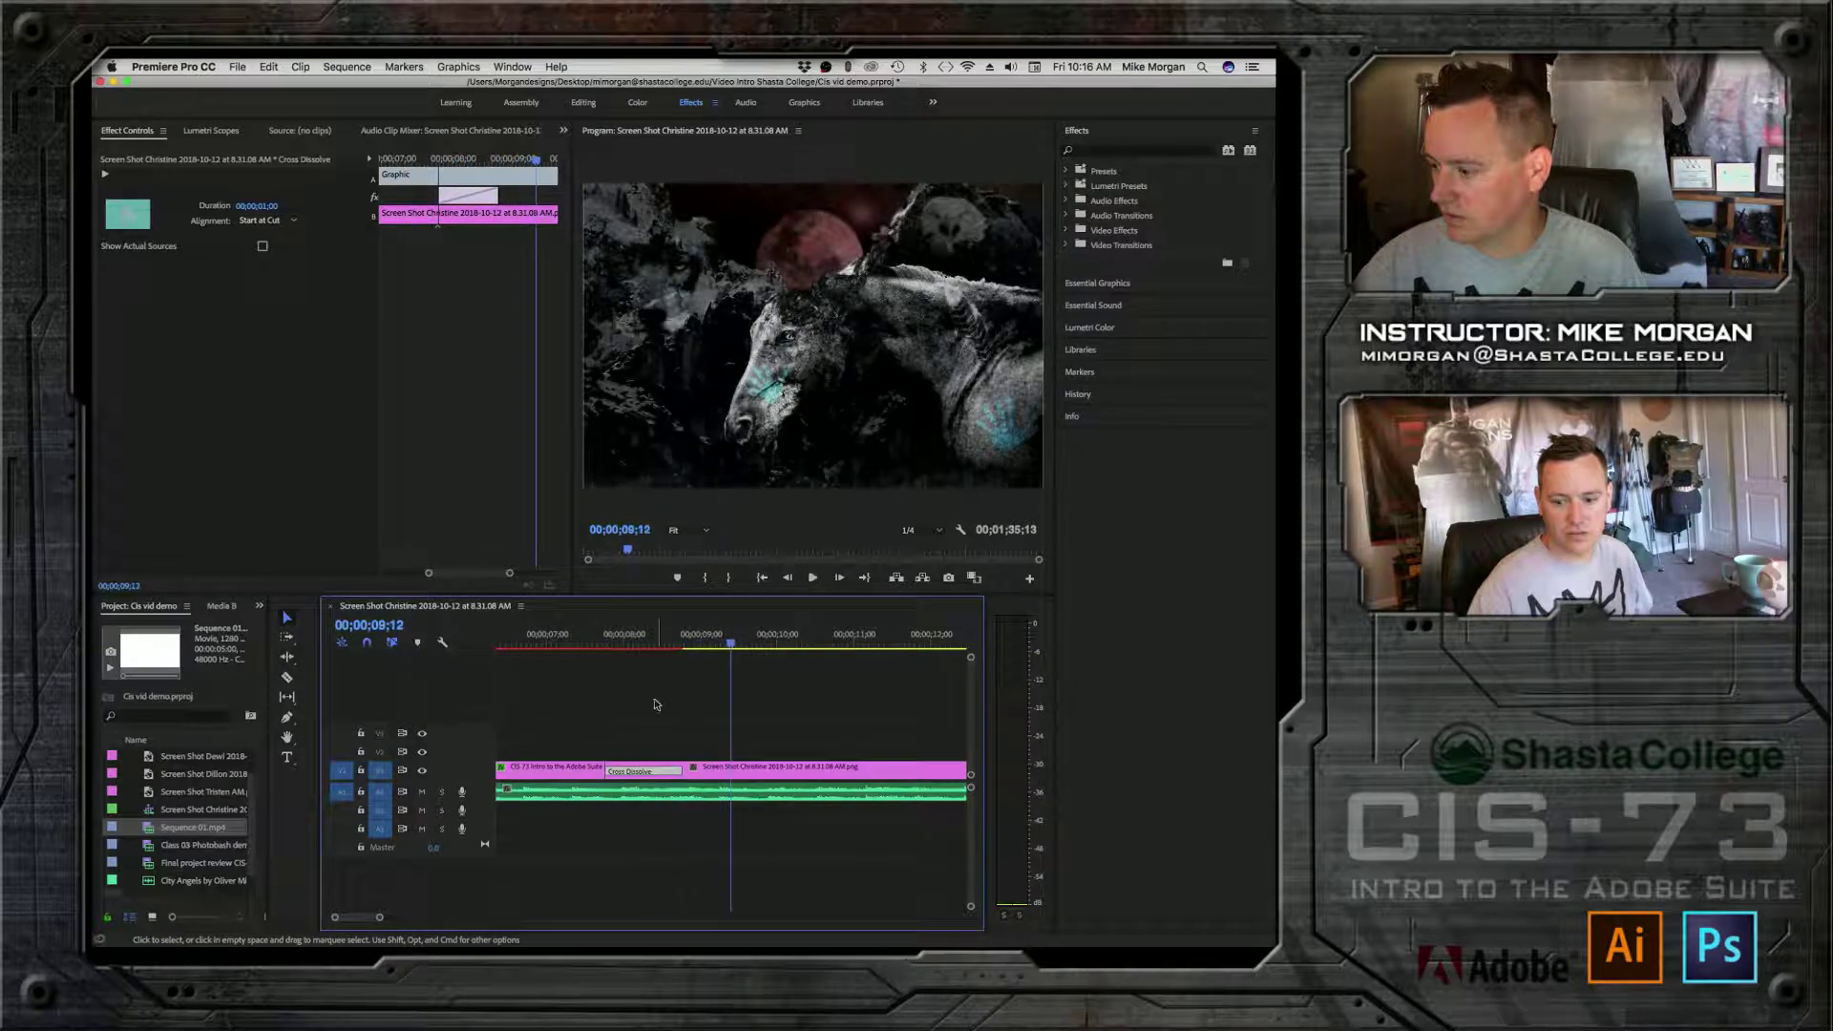
{"action": "left_click", "coordinate": [549, 648]}
{"action": "key", "text": "space"}
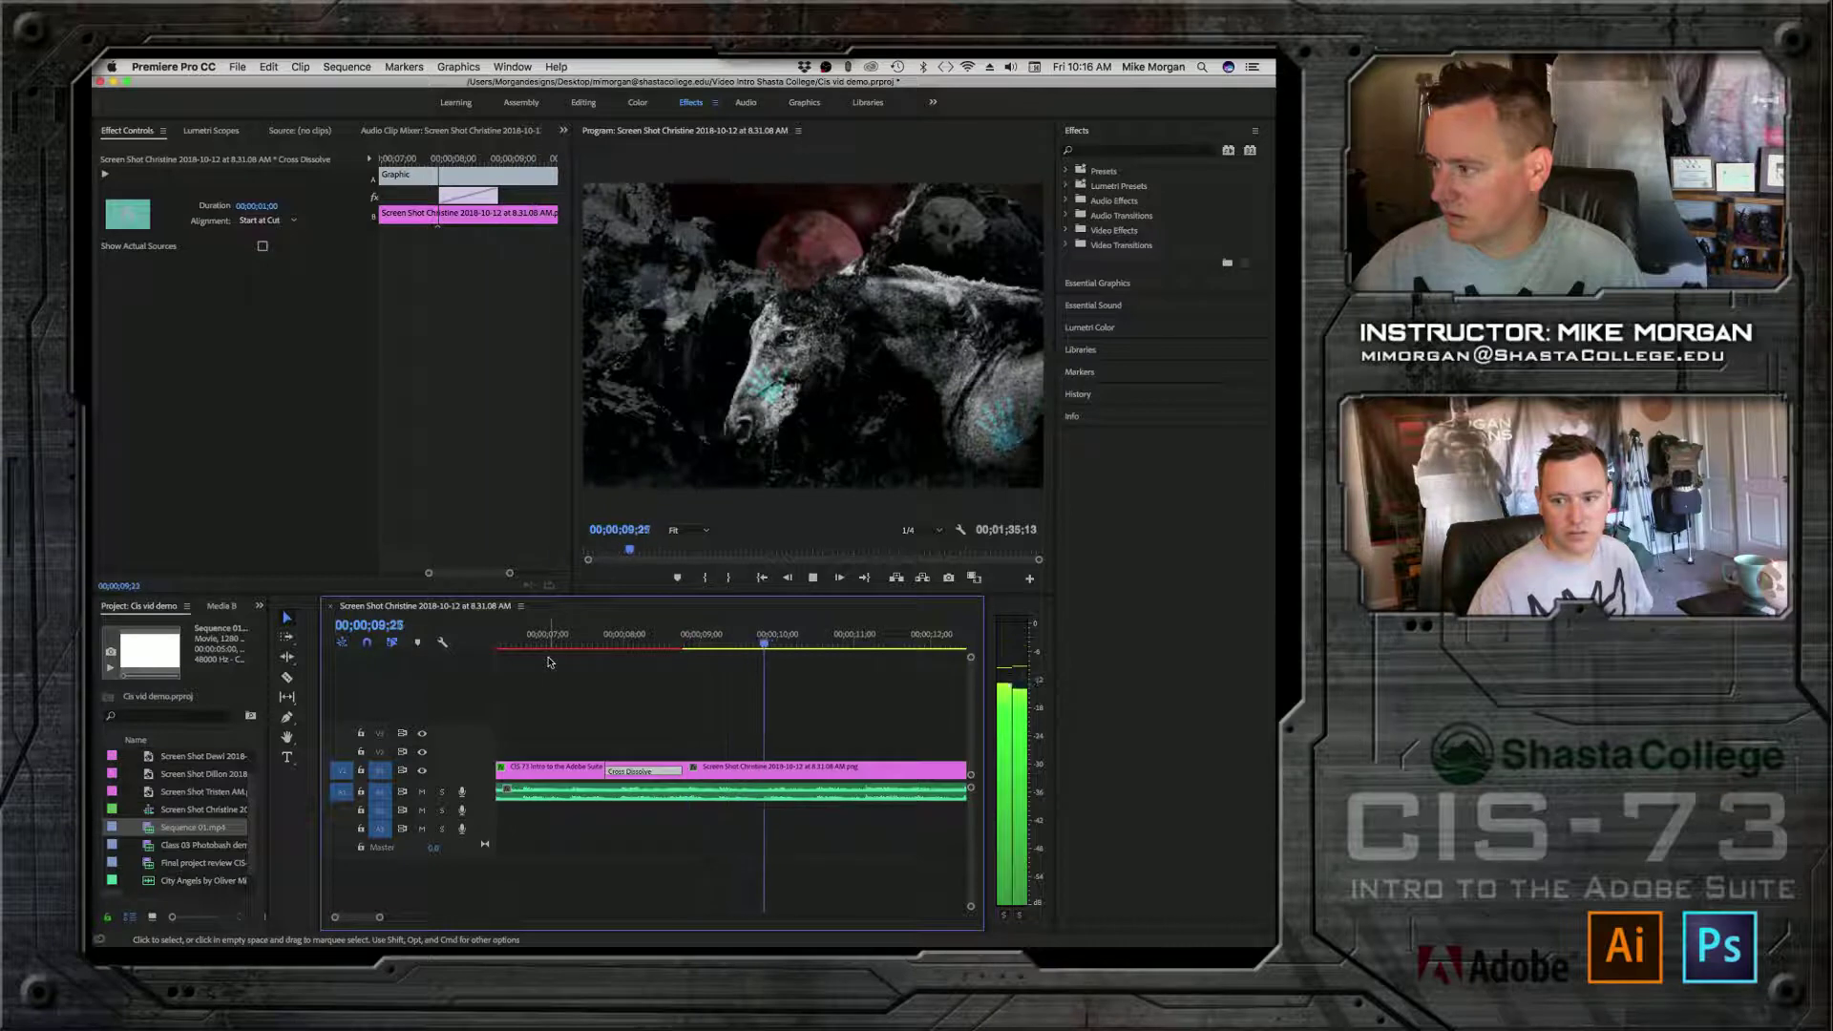
{"action": "key", "text": "space"}
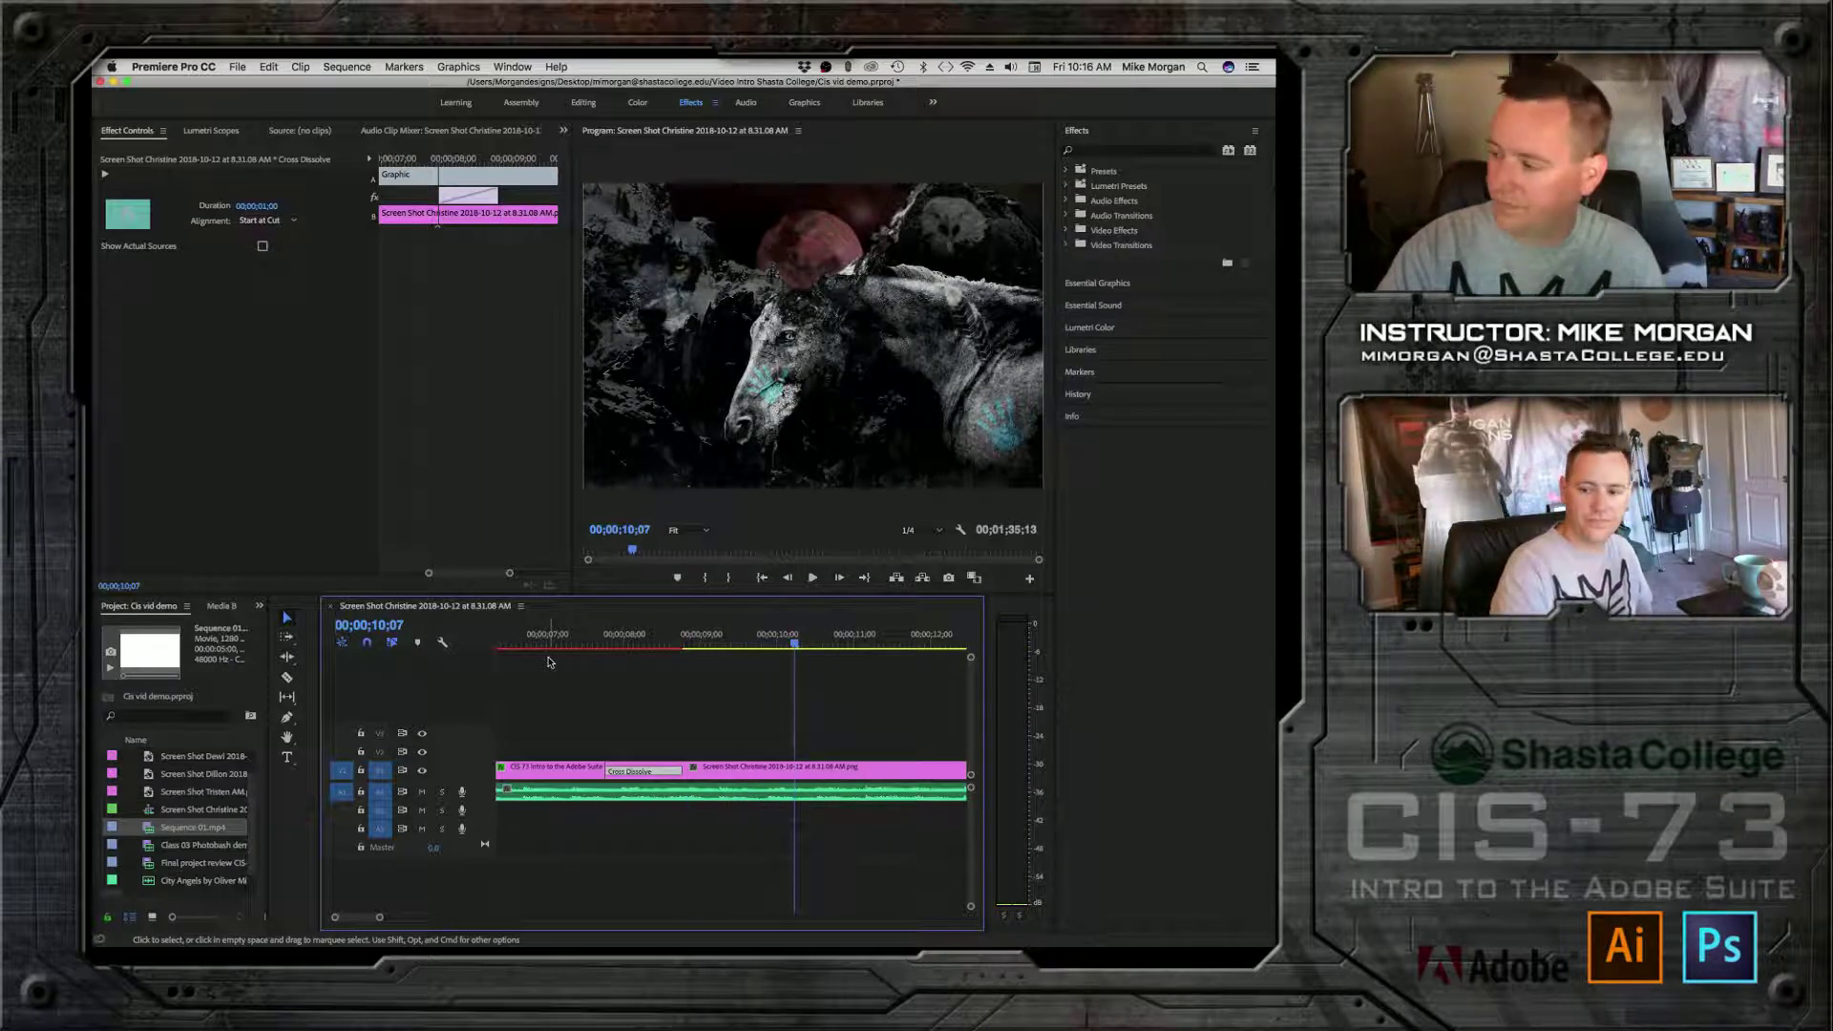
{"action": "left_click_drag", "start_coordinate": [379, 917], "coordinate": [458, 917]}
{"action": "left_click_drag", "start_coordinate": [456, 916], "coordinate": [454, 916]}
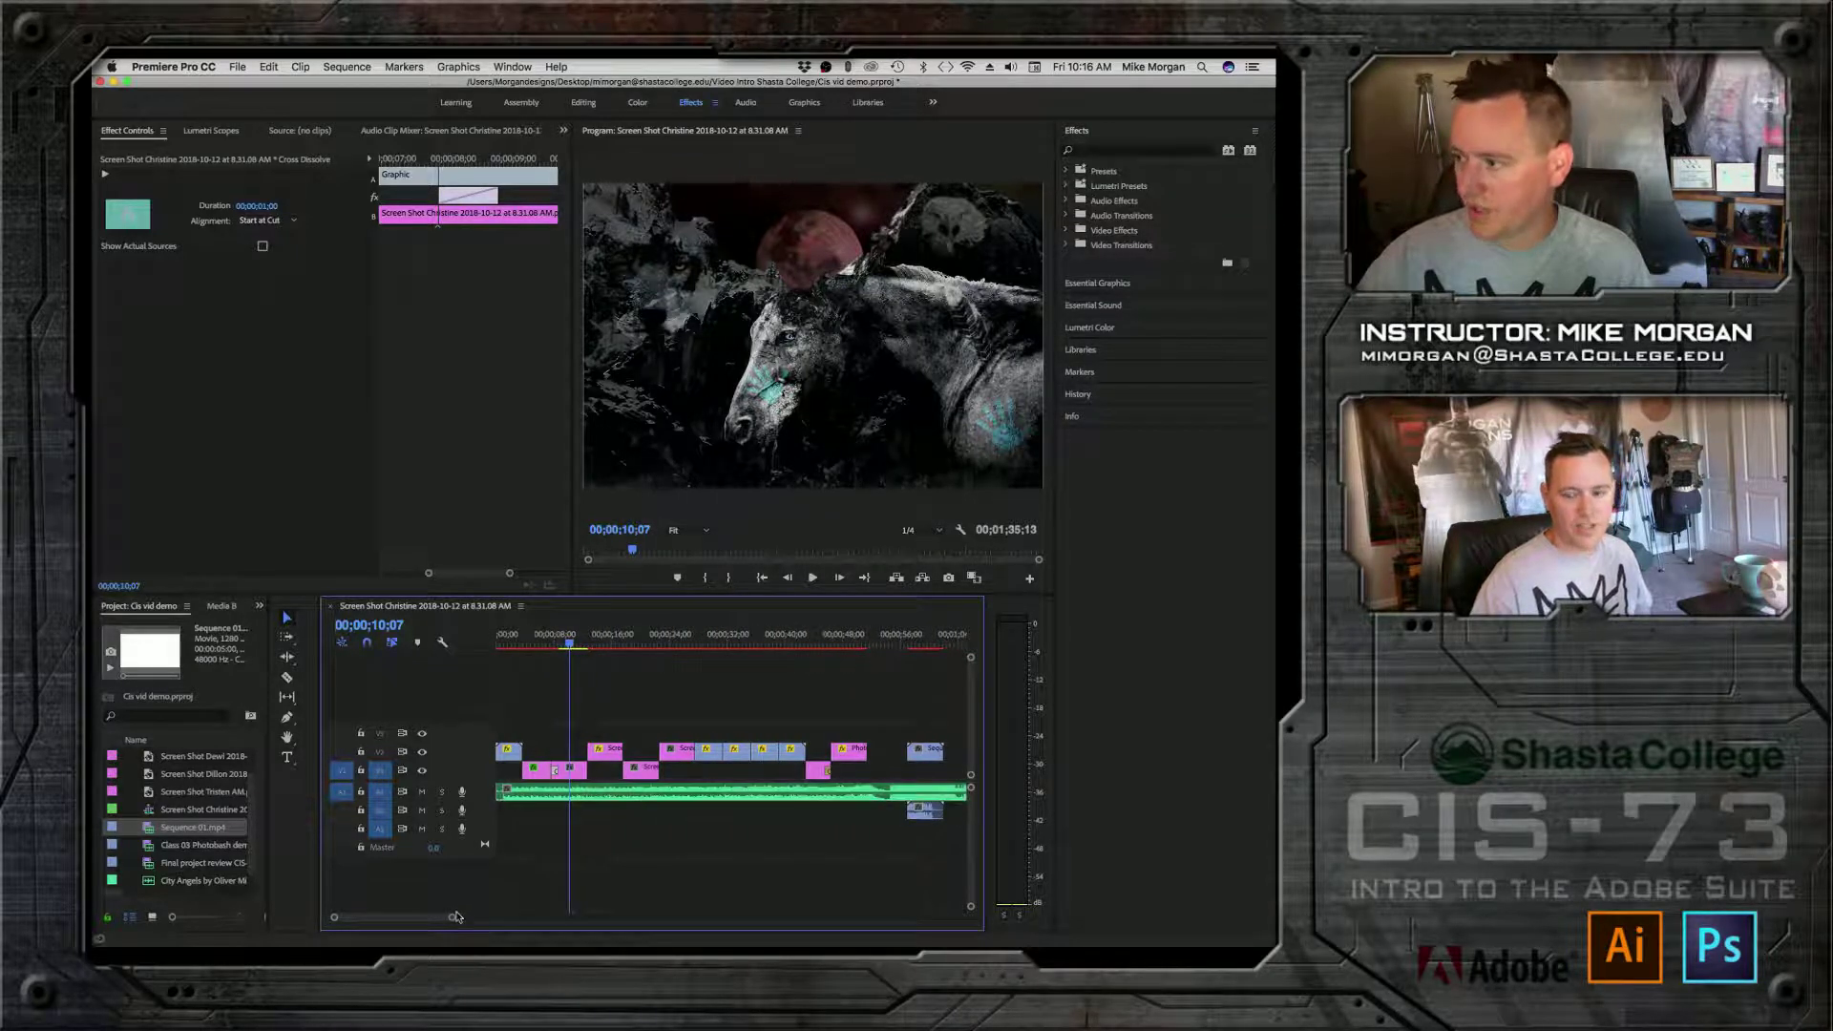
Step: Play the Shasta College intro from the sequence start
{"action": "left_click", "coordinate": [498, 637]}
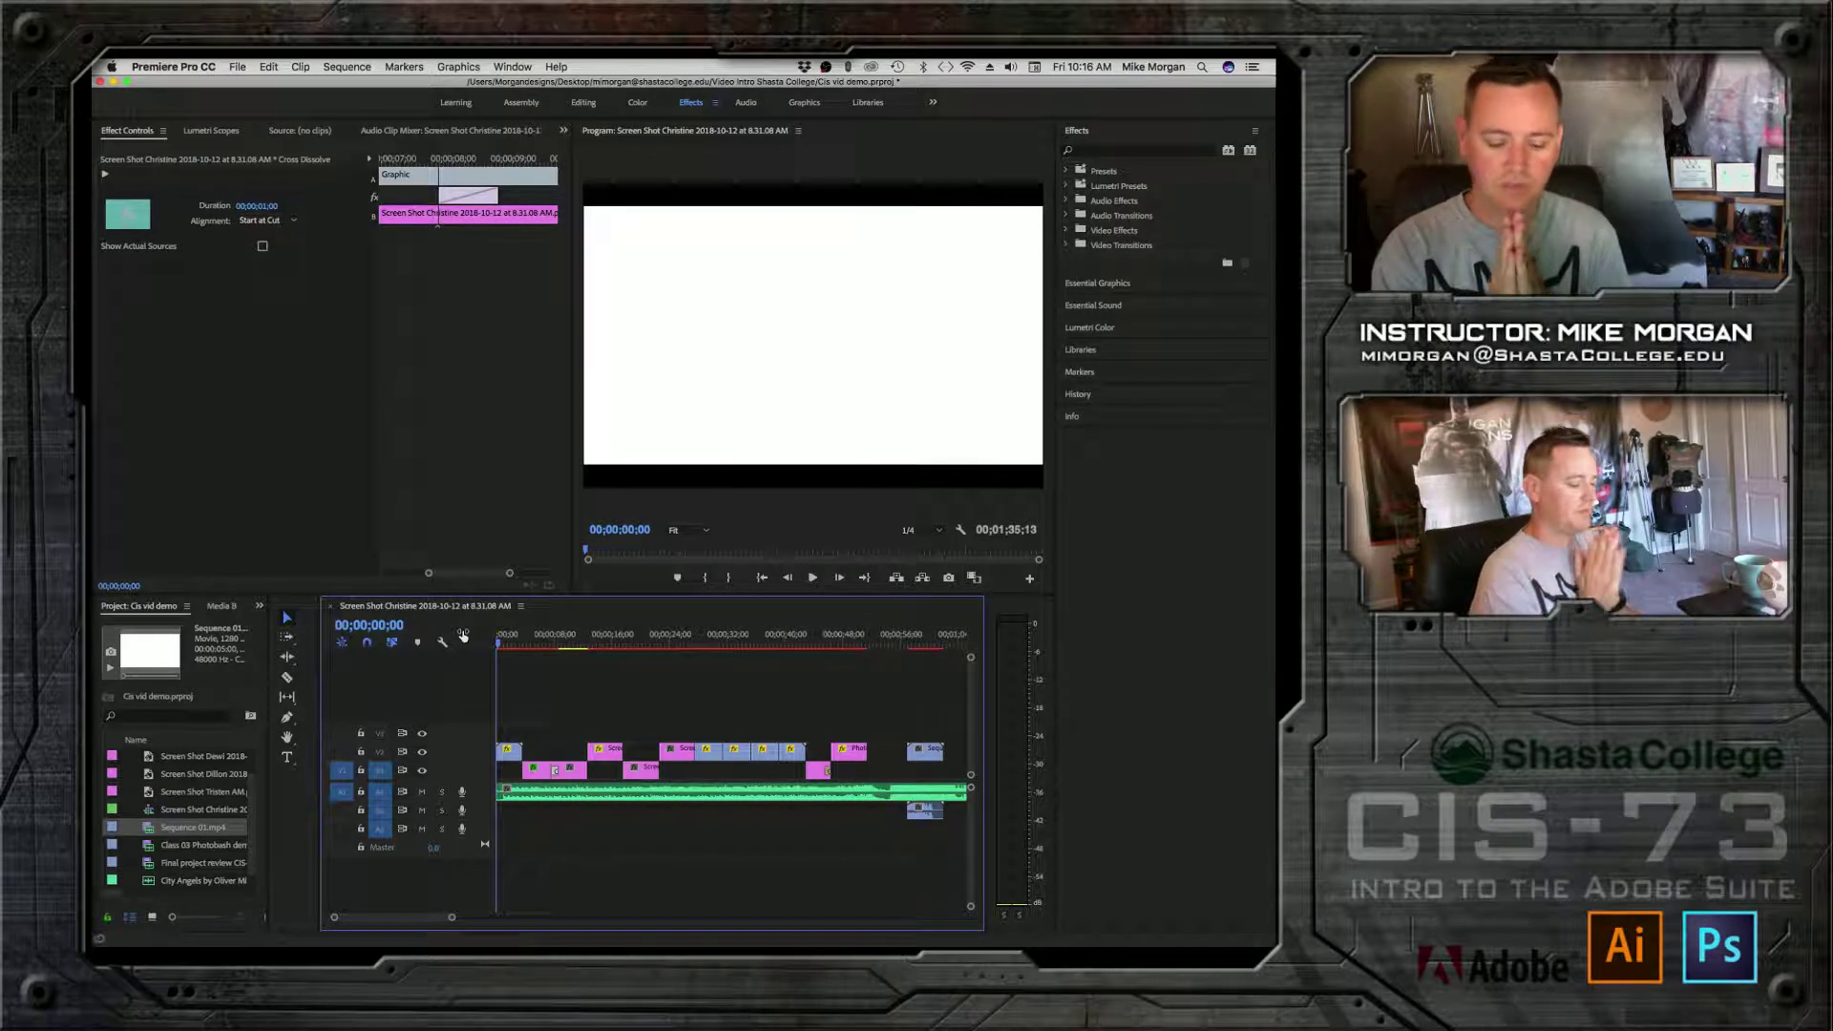
{"action": "key", "text": "space"}
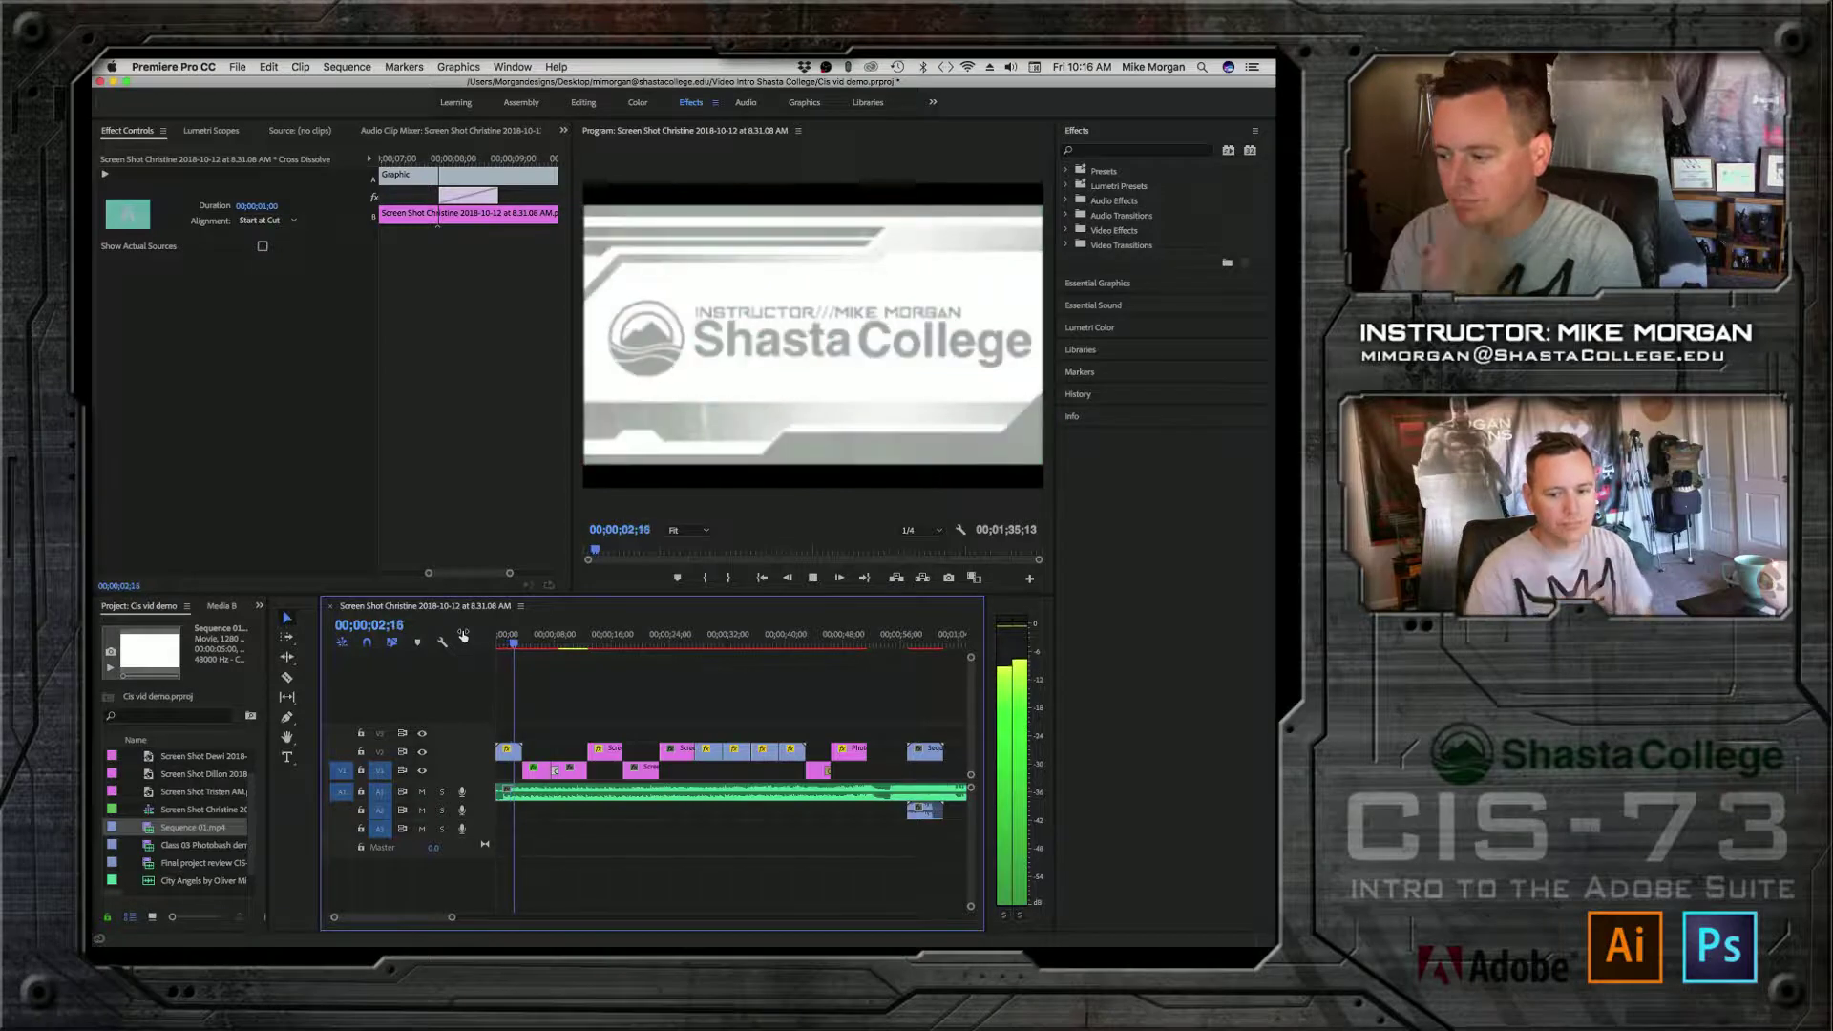
{"action": "left_click", "coordinate": [517, 642]}
{"action": "left_click", "coordinate": [499, 640]}
{"action": "key", "text": "space"}
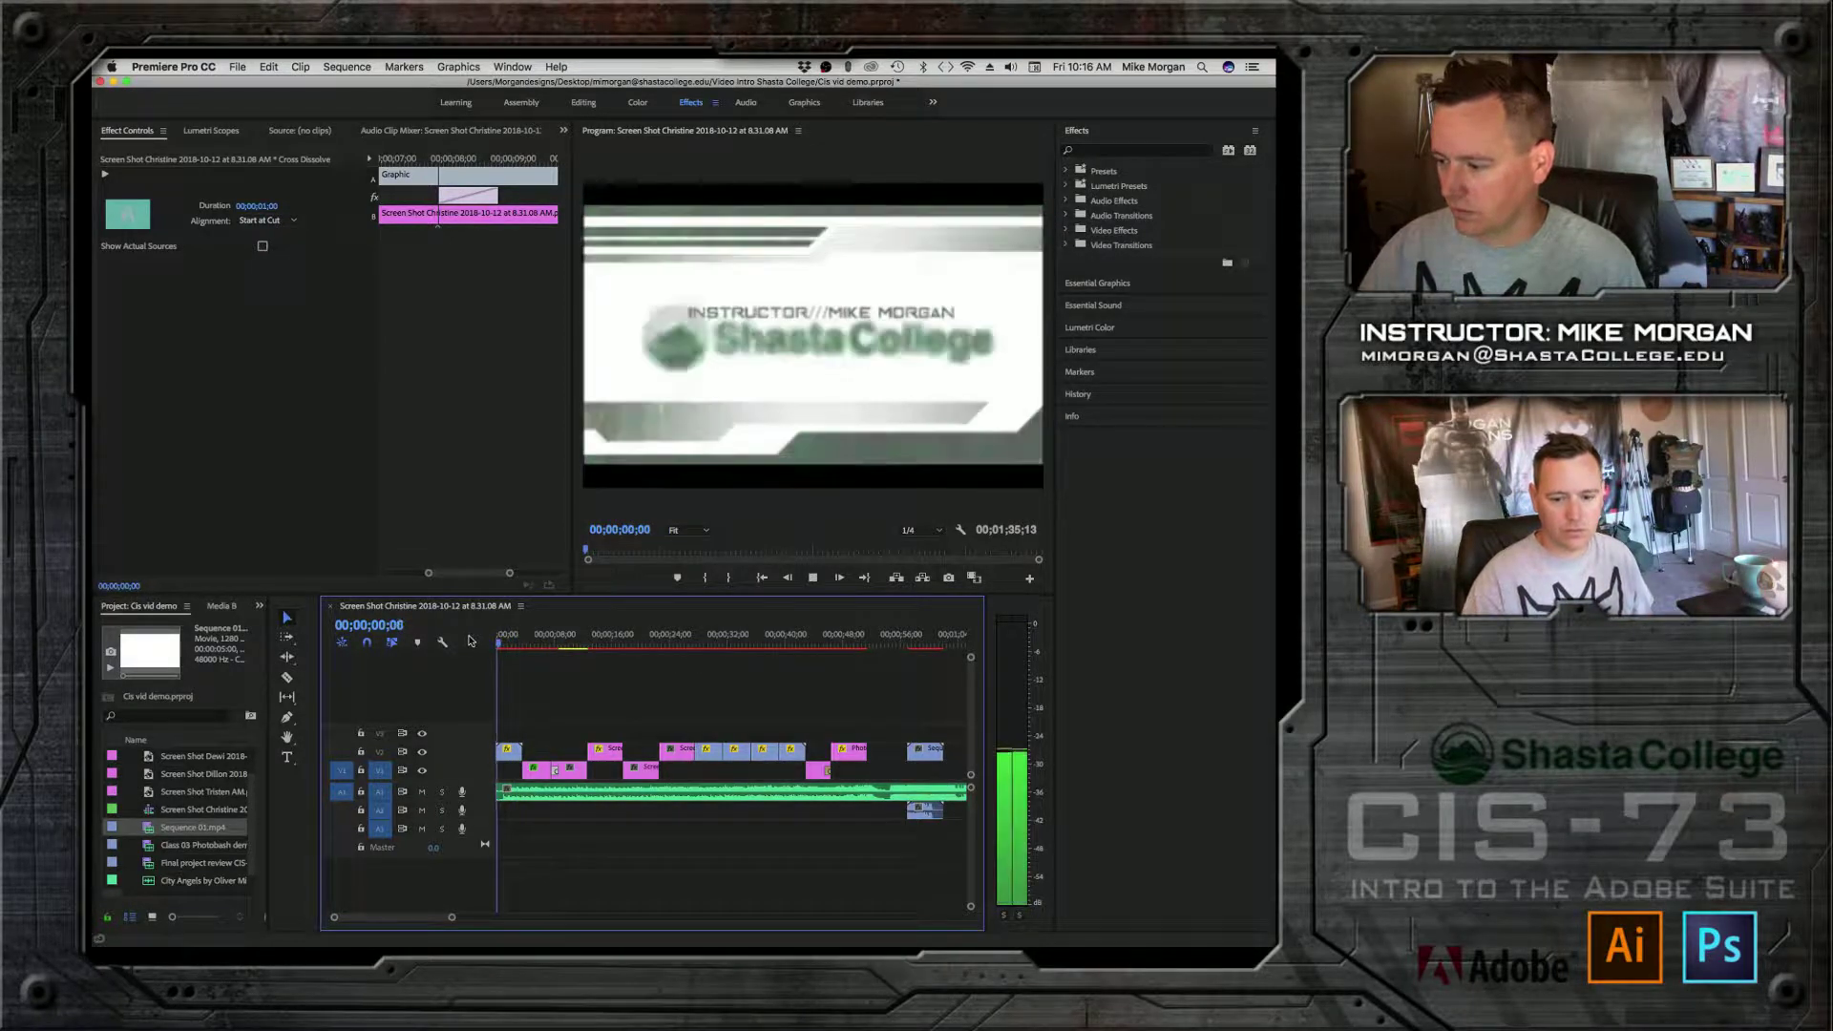
{"action": "key", "text": "space"}
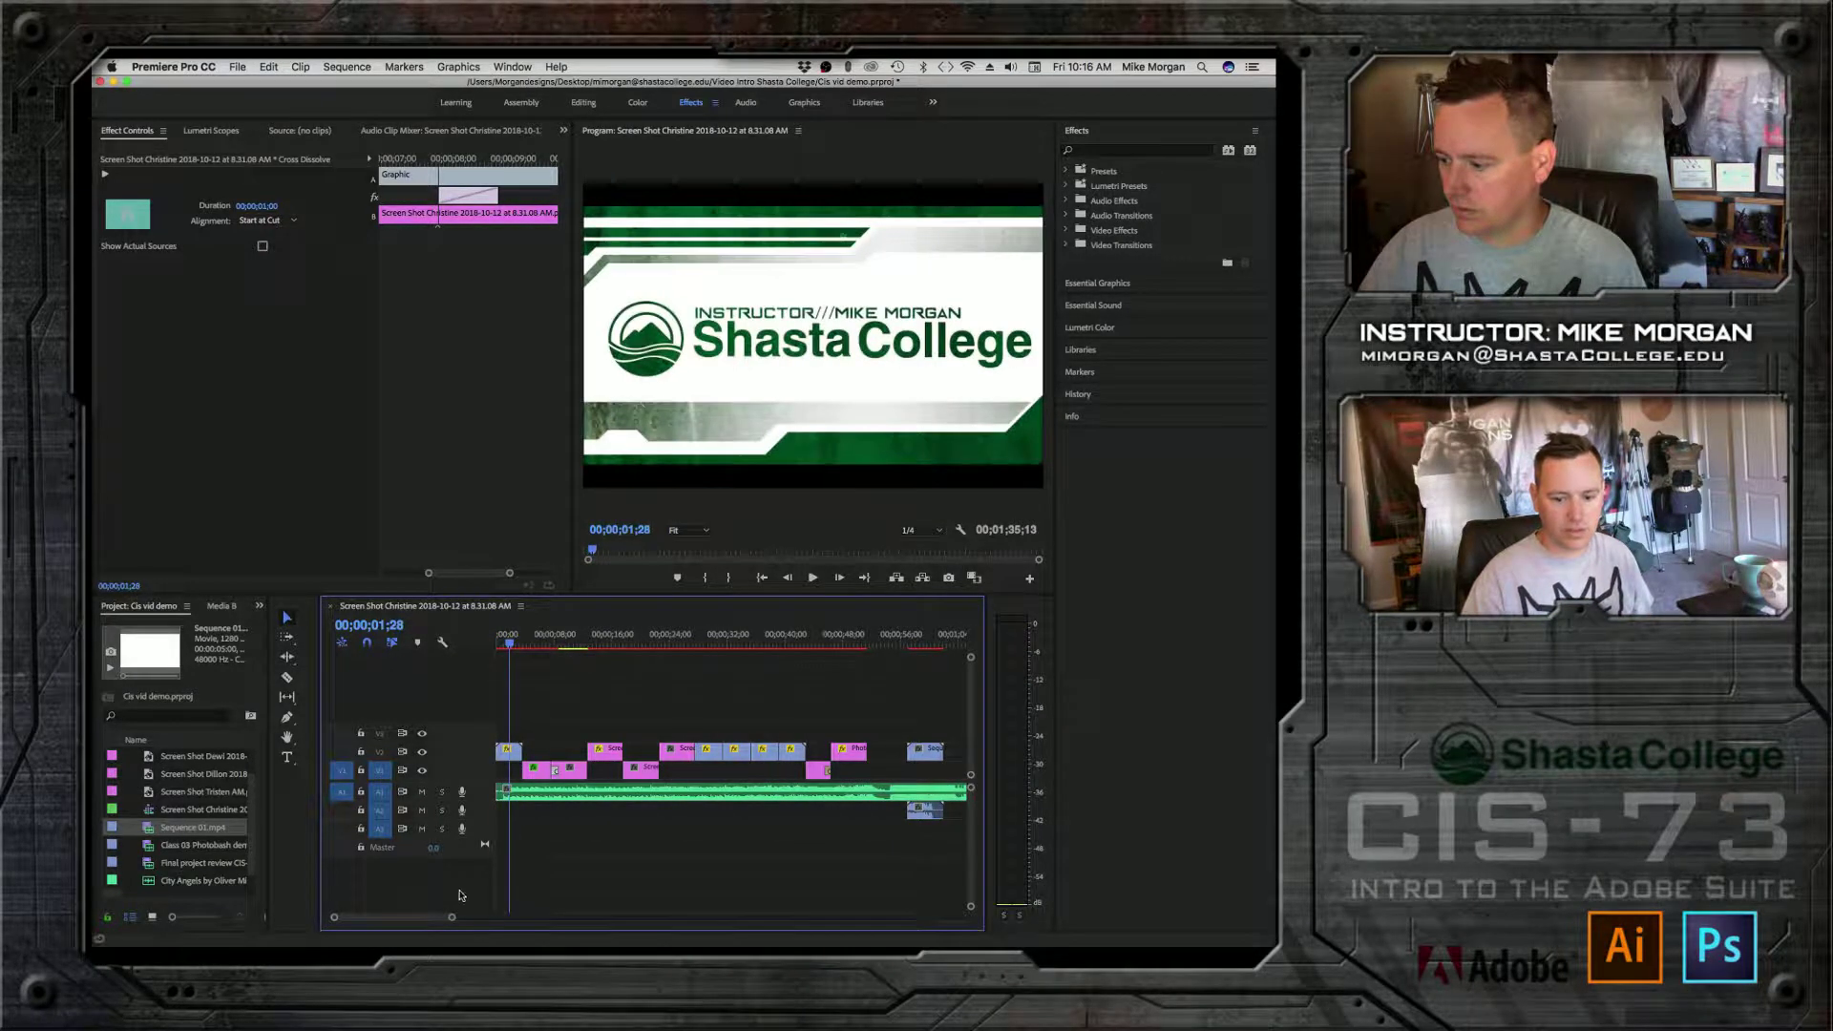
Step: Trim the head of the City Angels music clip and move it to 00;00;00;00
{"action": "left_click_drag", "start_coordinate": [452, 918], "coordinate": [385, 917]}
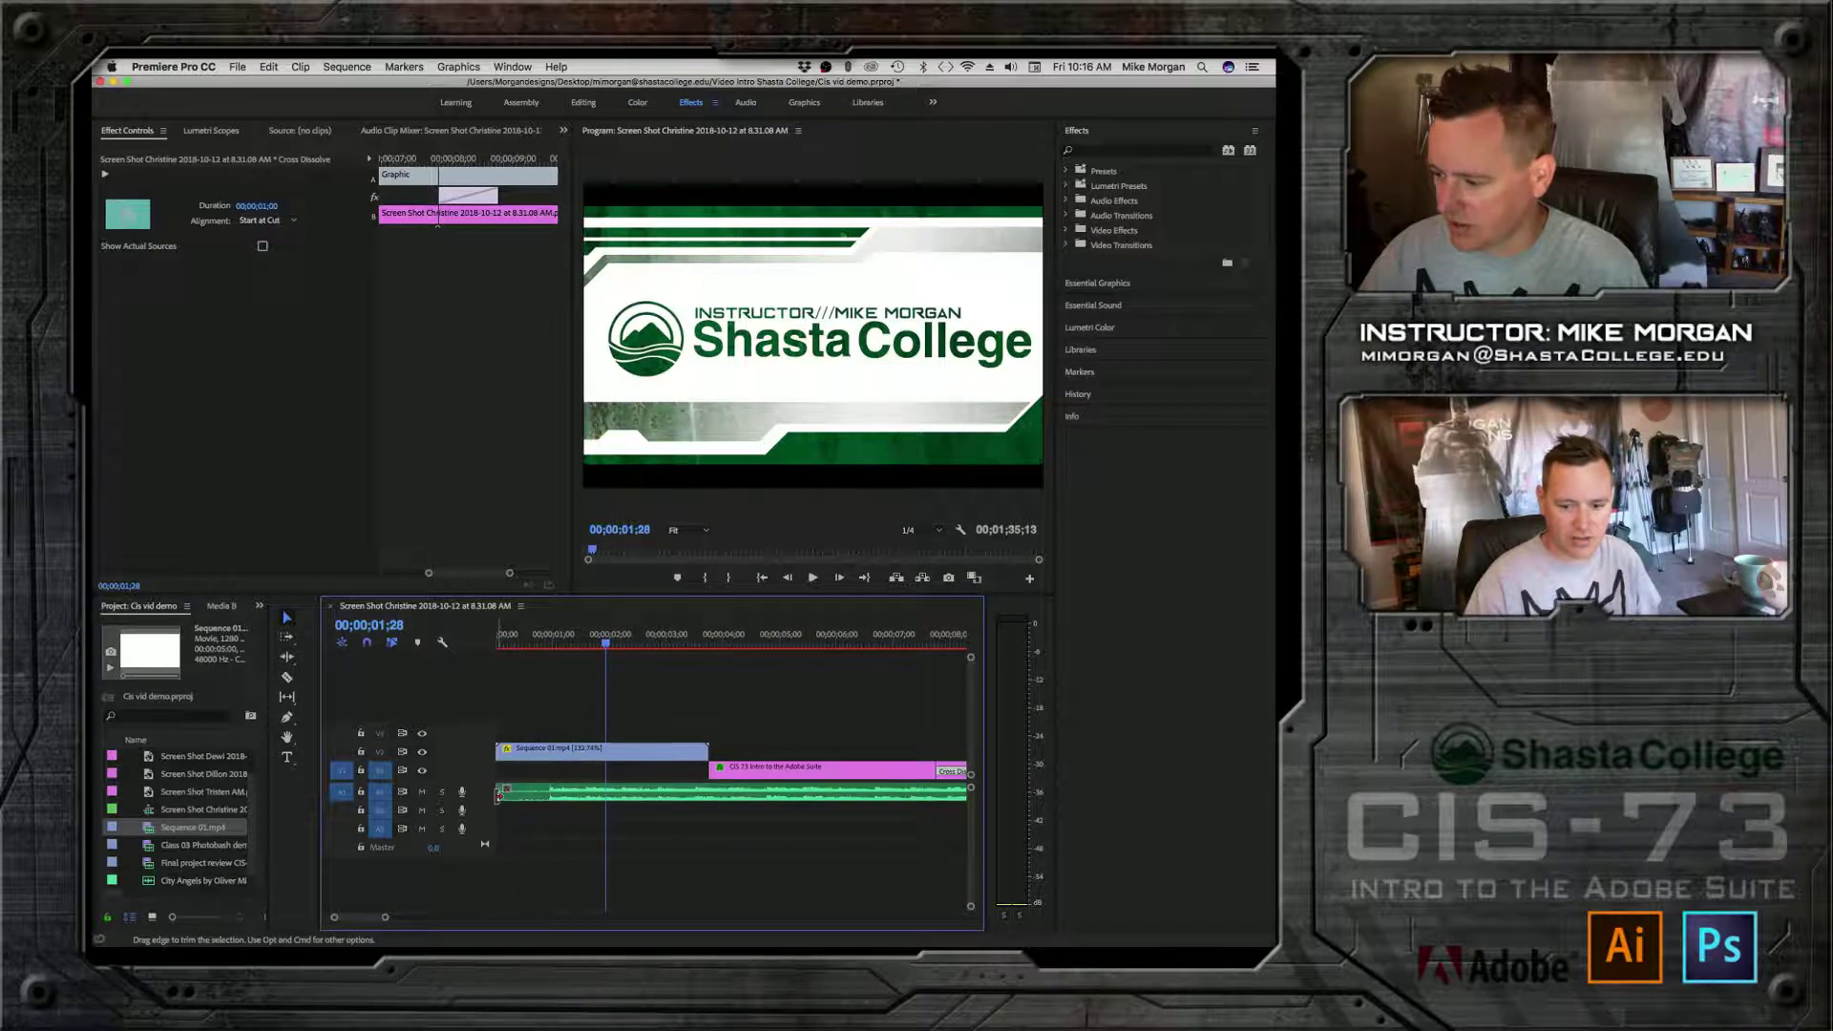
{"action": "mouse_move", "coordinate": [497, 791]}
{"action": "left_mouse_down"}
{"action": "mouse_move", "coordinate": [547, 806]}
{"action": "mouse_move", "coordinate": [531, 800]}
{"action": "left_mouse_up"}
{"action": "left_click_drag", "start_coordinate": [516, 642], "coordinate": [465, 640]}
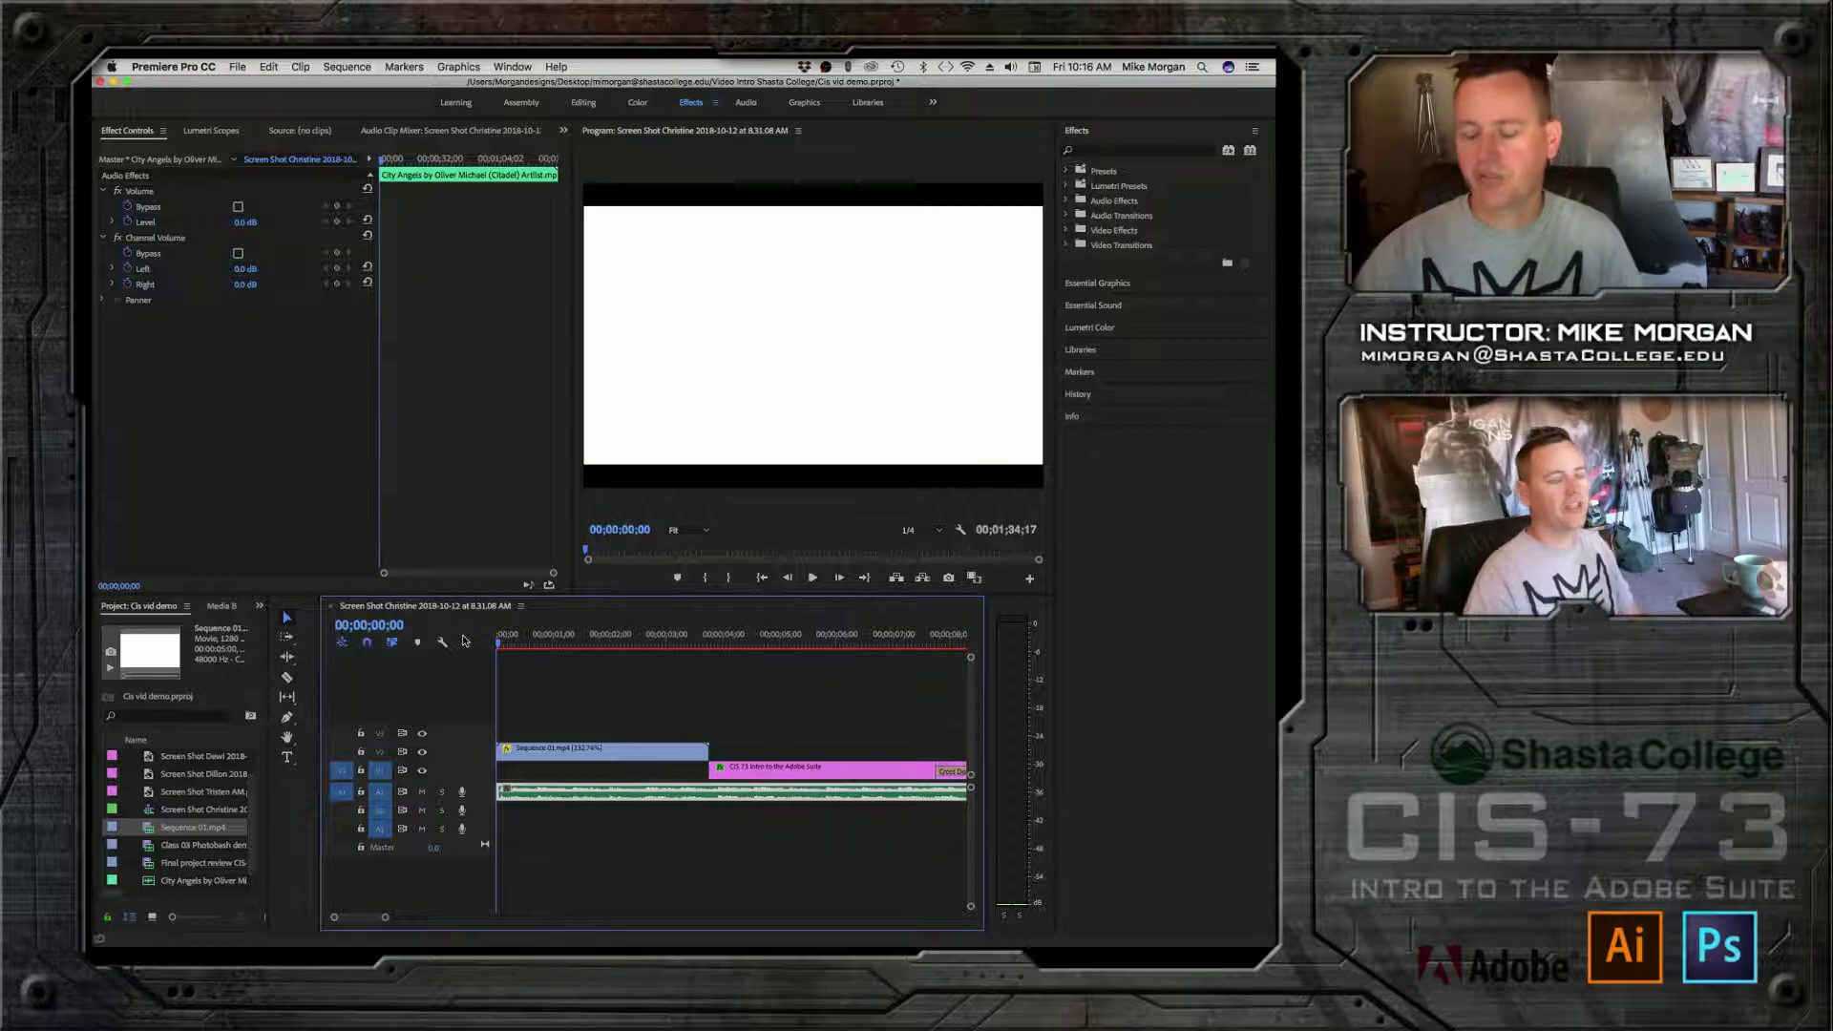
{"action": "key", "text": "space"}
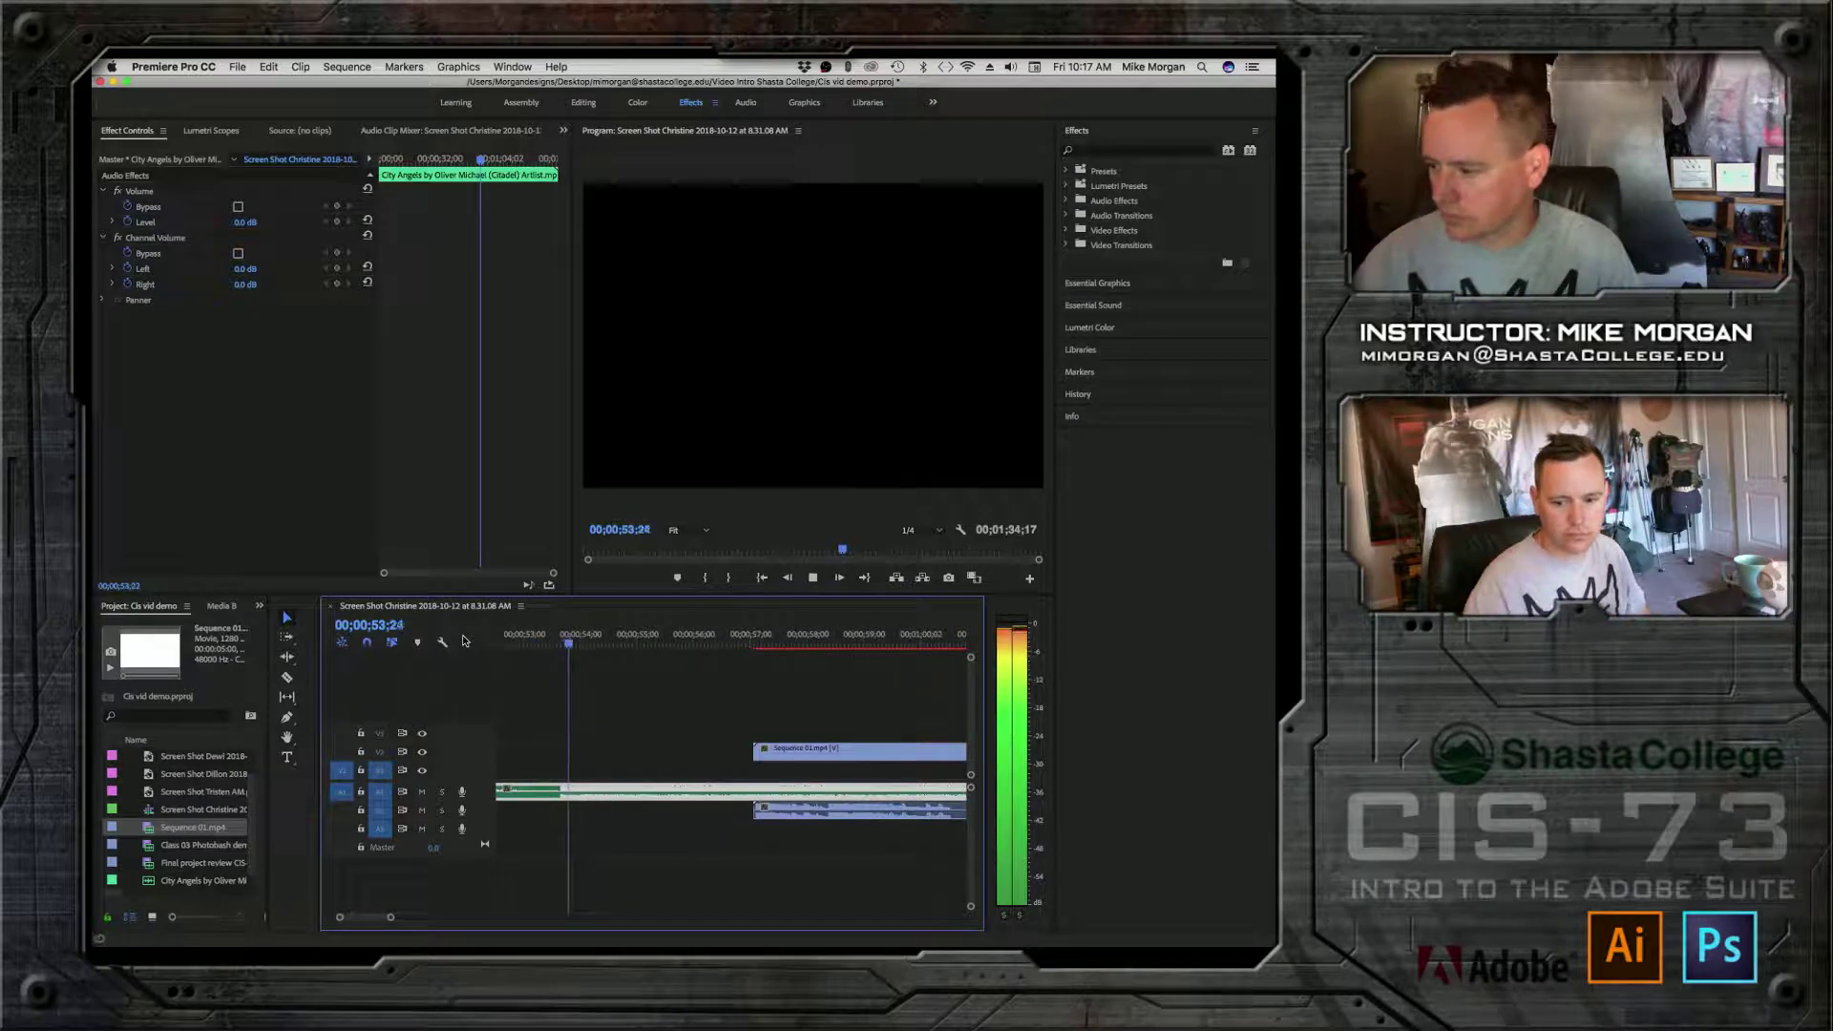
{"action": "key", "text": "space"}
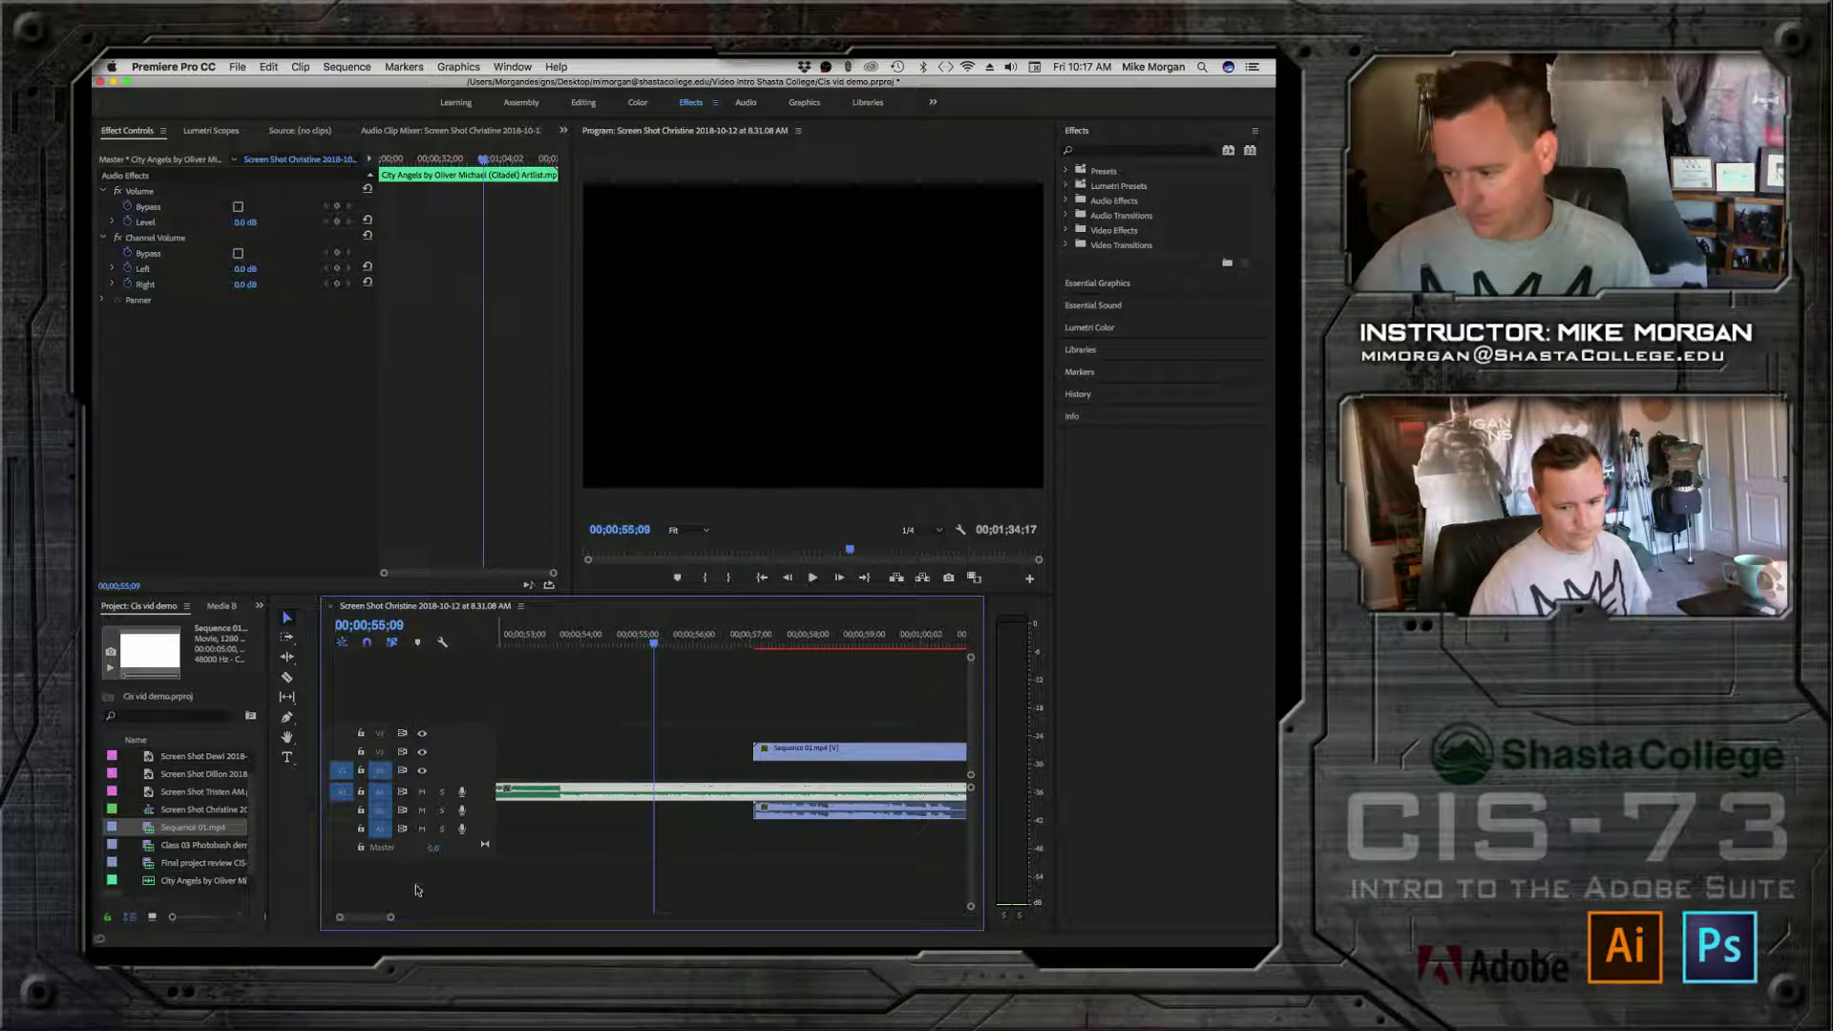
{"action": "left_click_drag", "start_coordinate": [391, 918], "coordinate": [433, 921]}
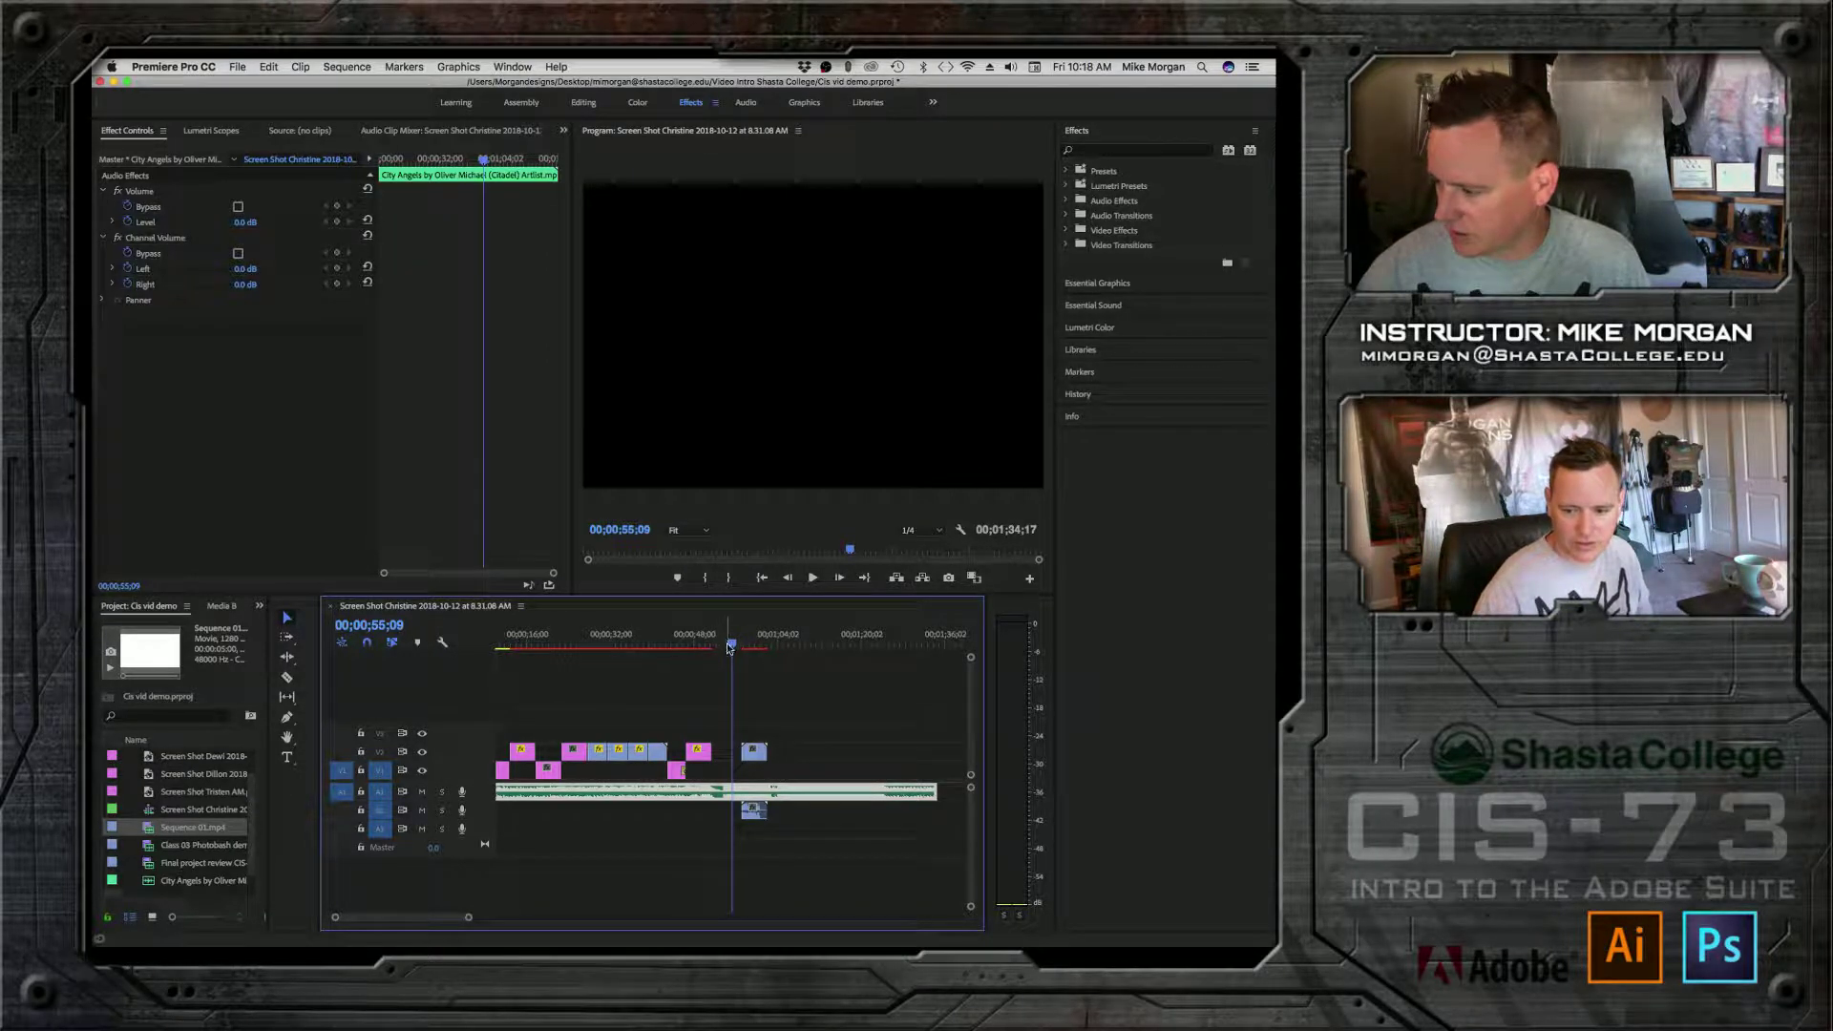
Step: Delete the small trailing clip and its audio at the end of the sequence
{"action": "left_click", "coordinate": [757, 761]}
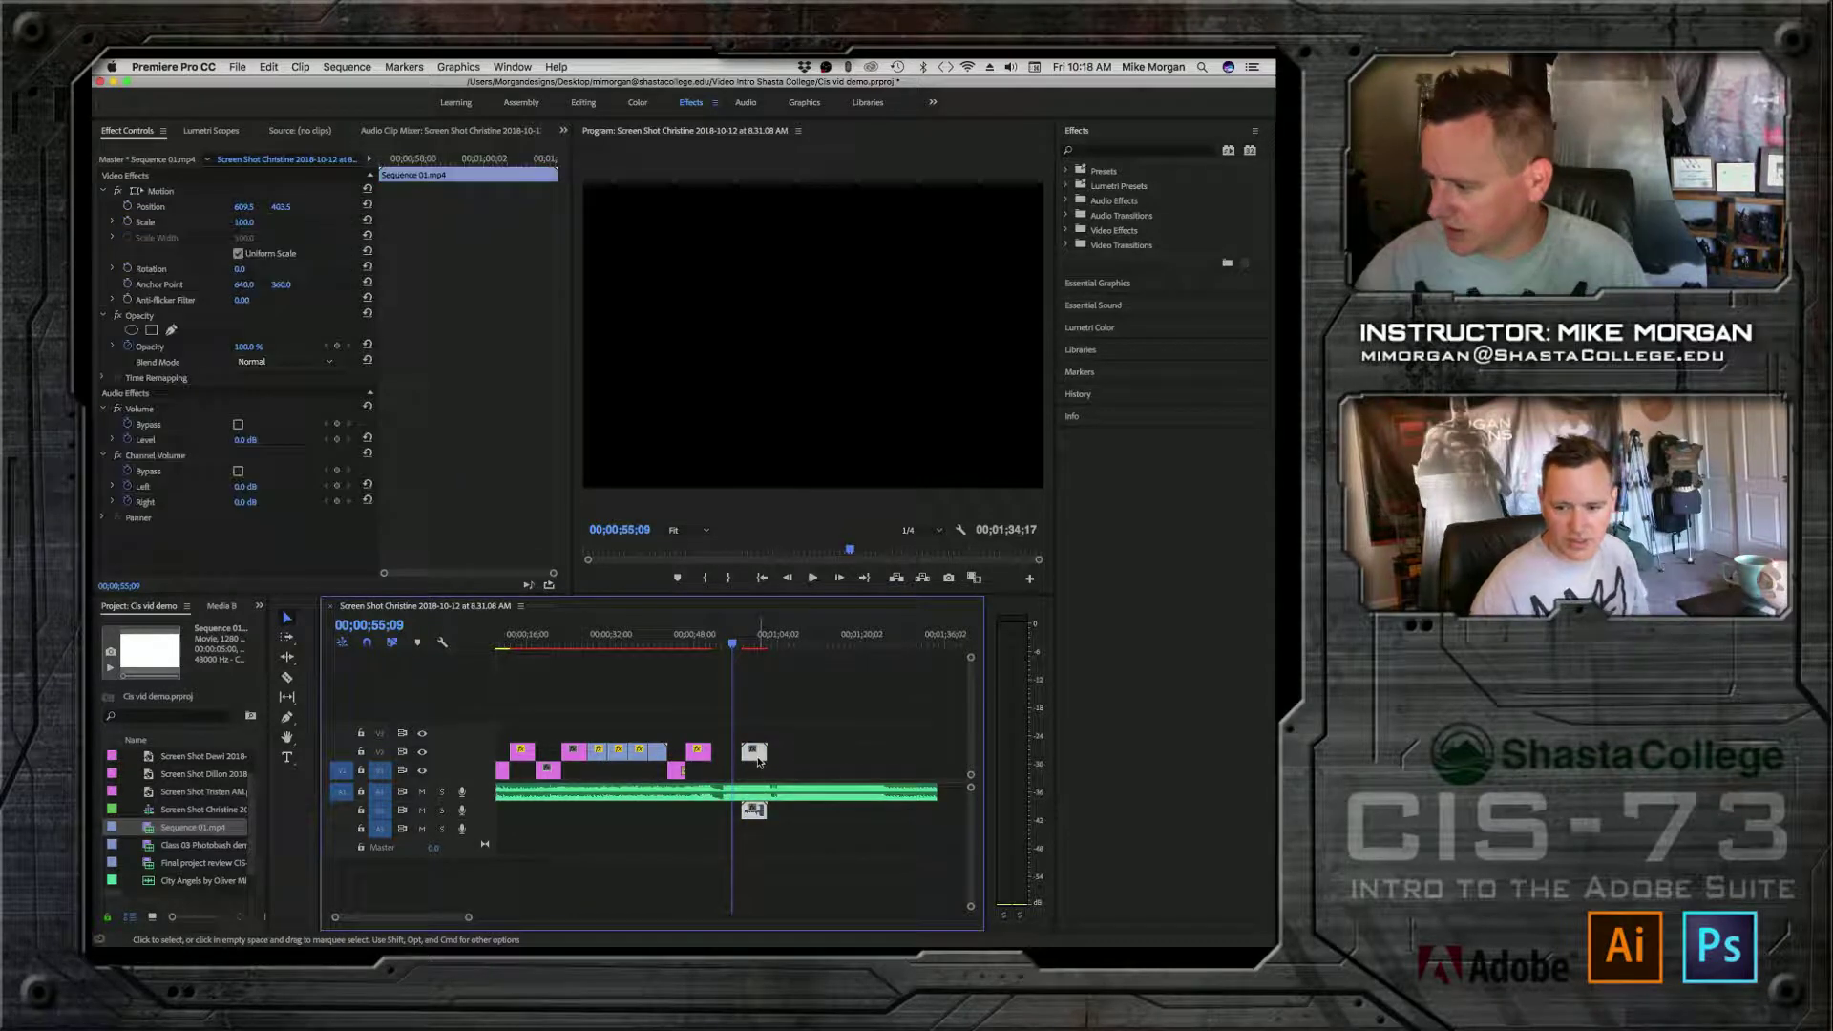
{"action": "left_click", "coordinate": [751, 638]}
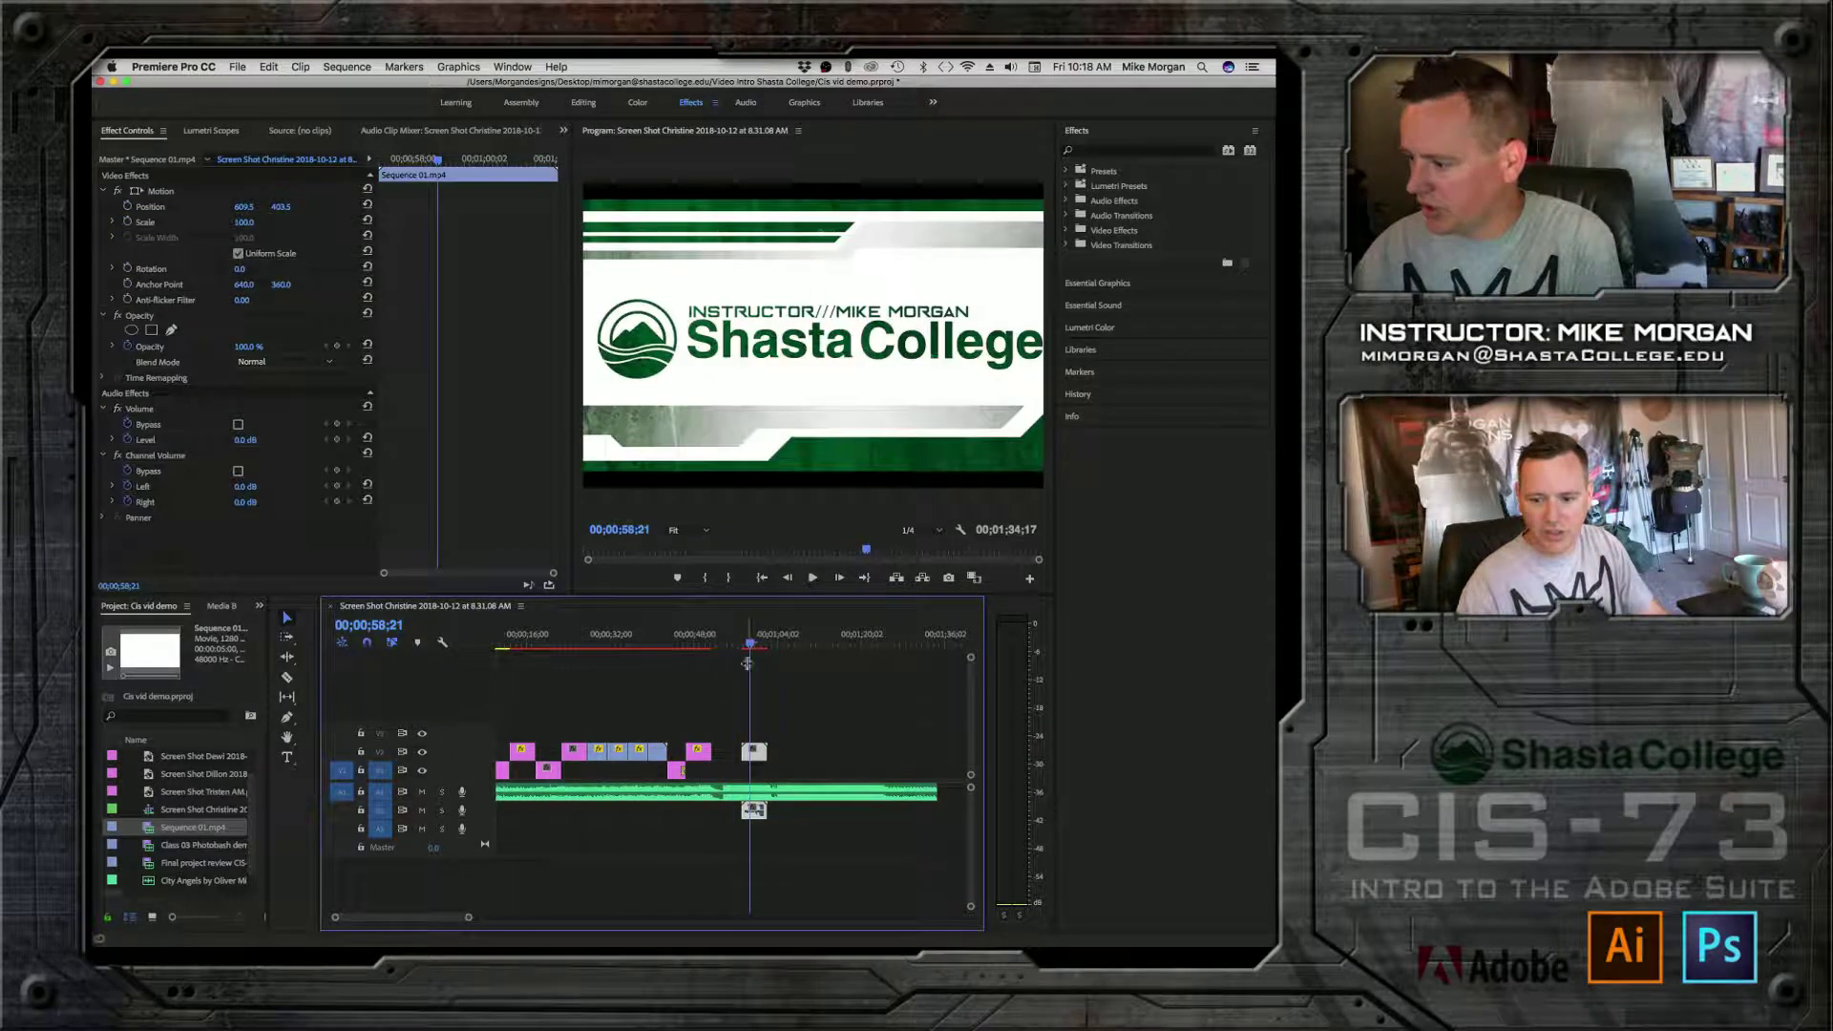
{"action": "key", "text": "Delete"}
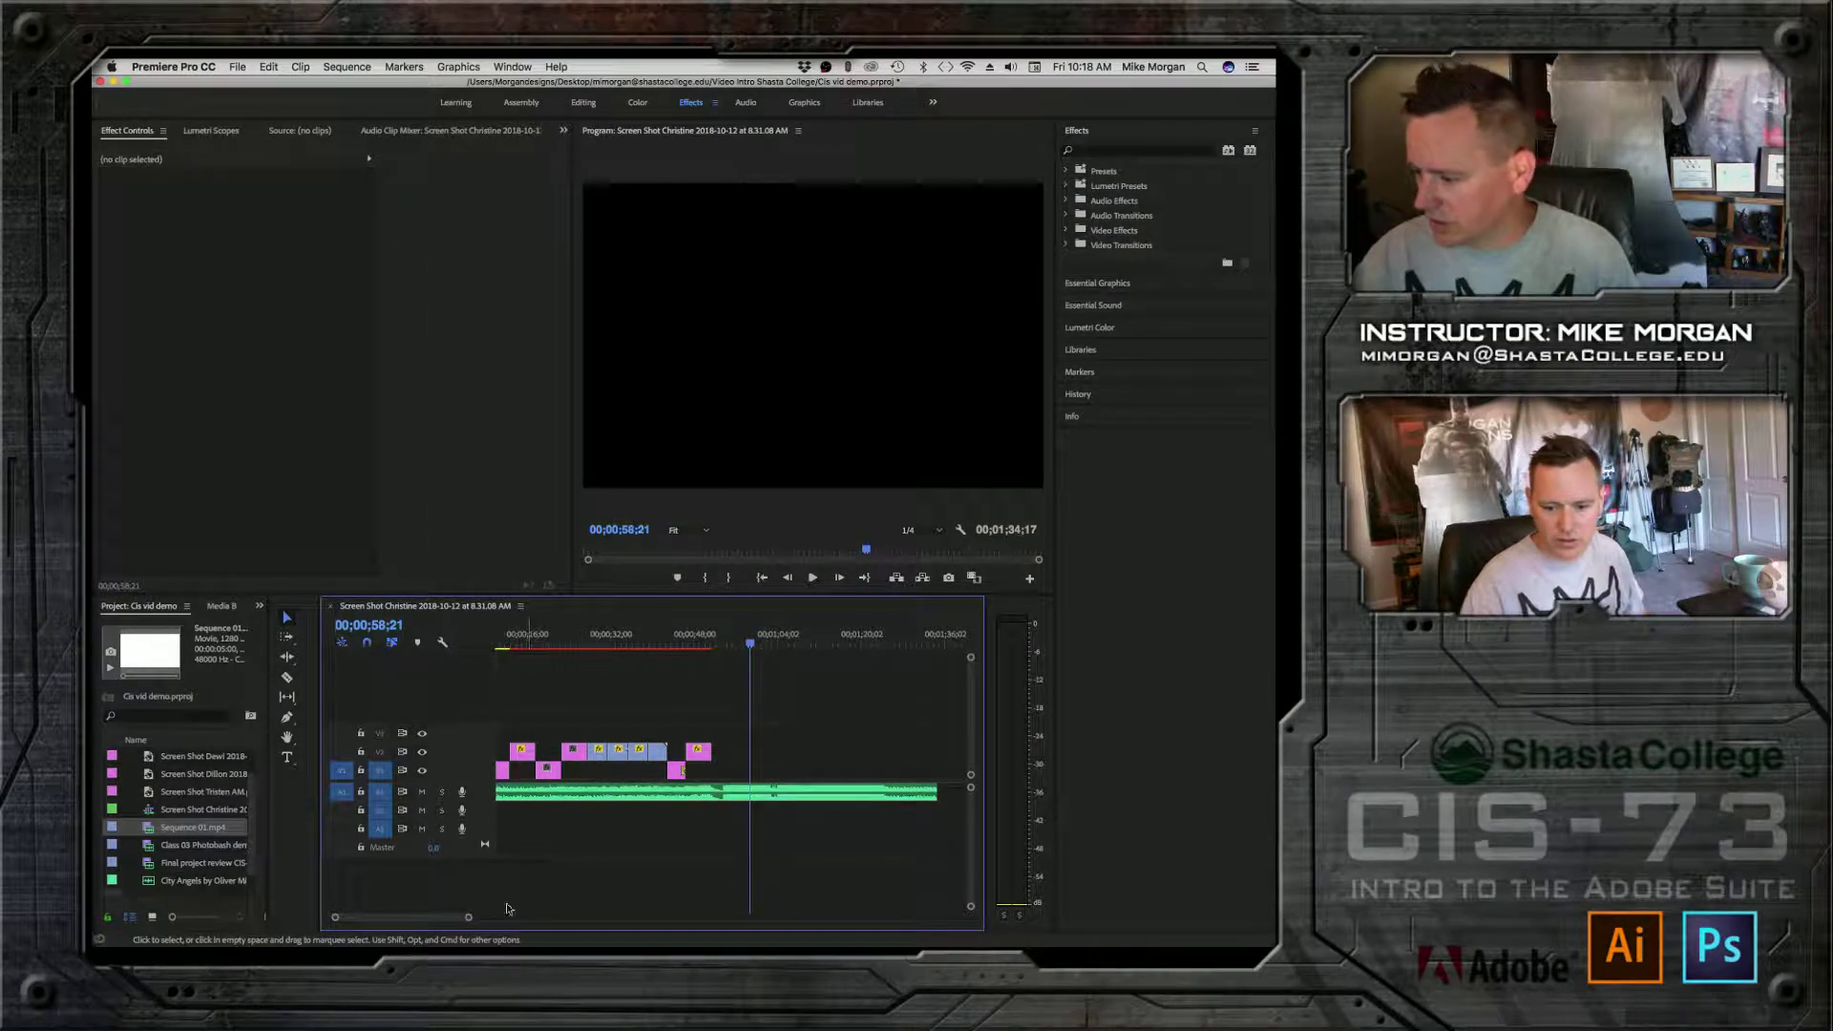
{"action": "left_click_drag", "start_coordinate": [468, 917], "coordinate": [501, 919]}
Step: Move the Sequence 01.mp4 logo clip 00;00;04;25 earlier to follow the last artwork, then preview
{"action": "left_click", "coordinate": [500, 752]}
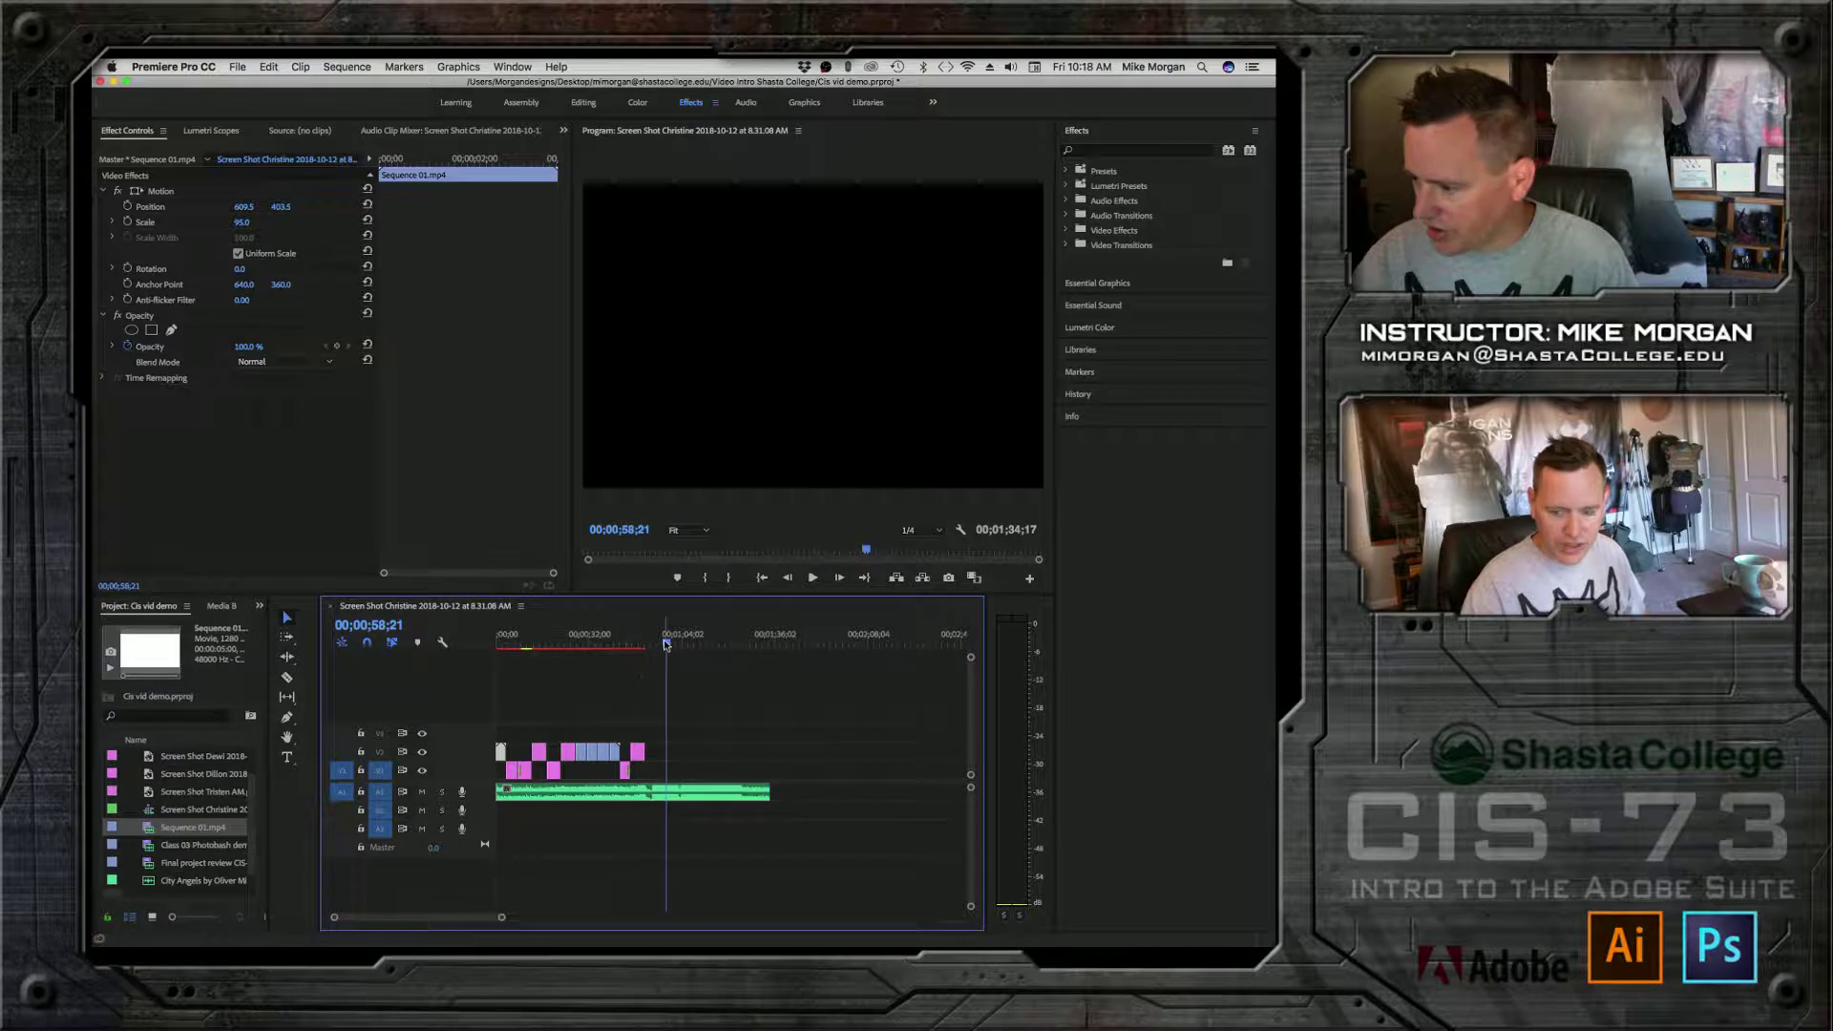
{"action": "left_click_drag", "start_coordinate": [665, 645], "coordinate": [677, 646]}
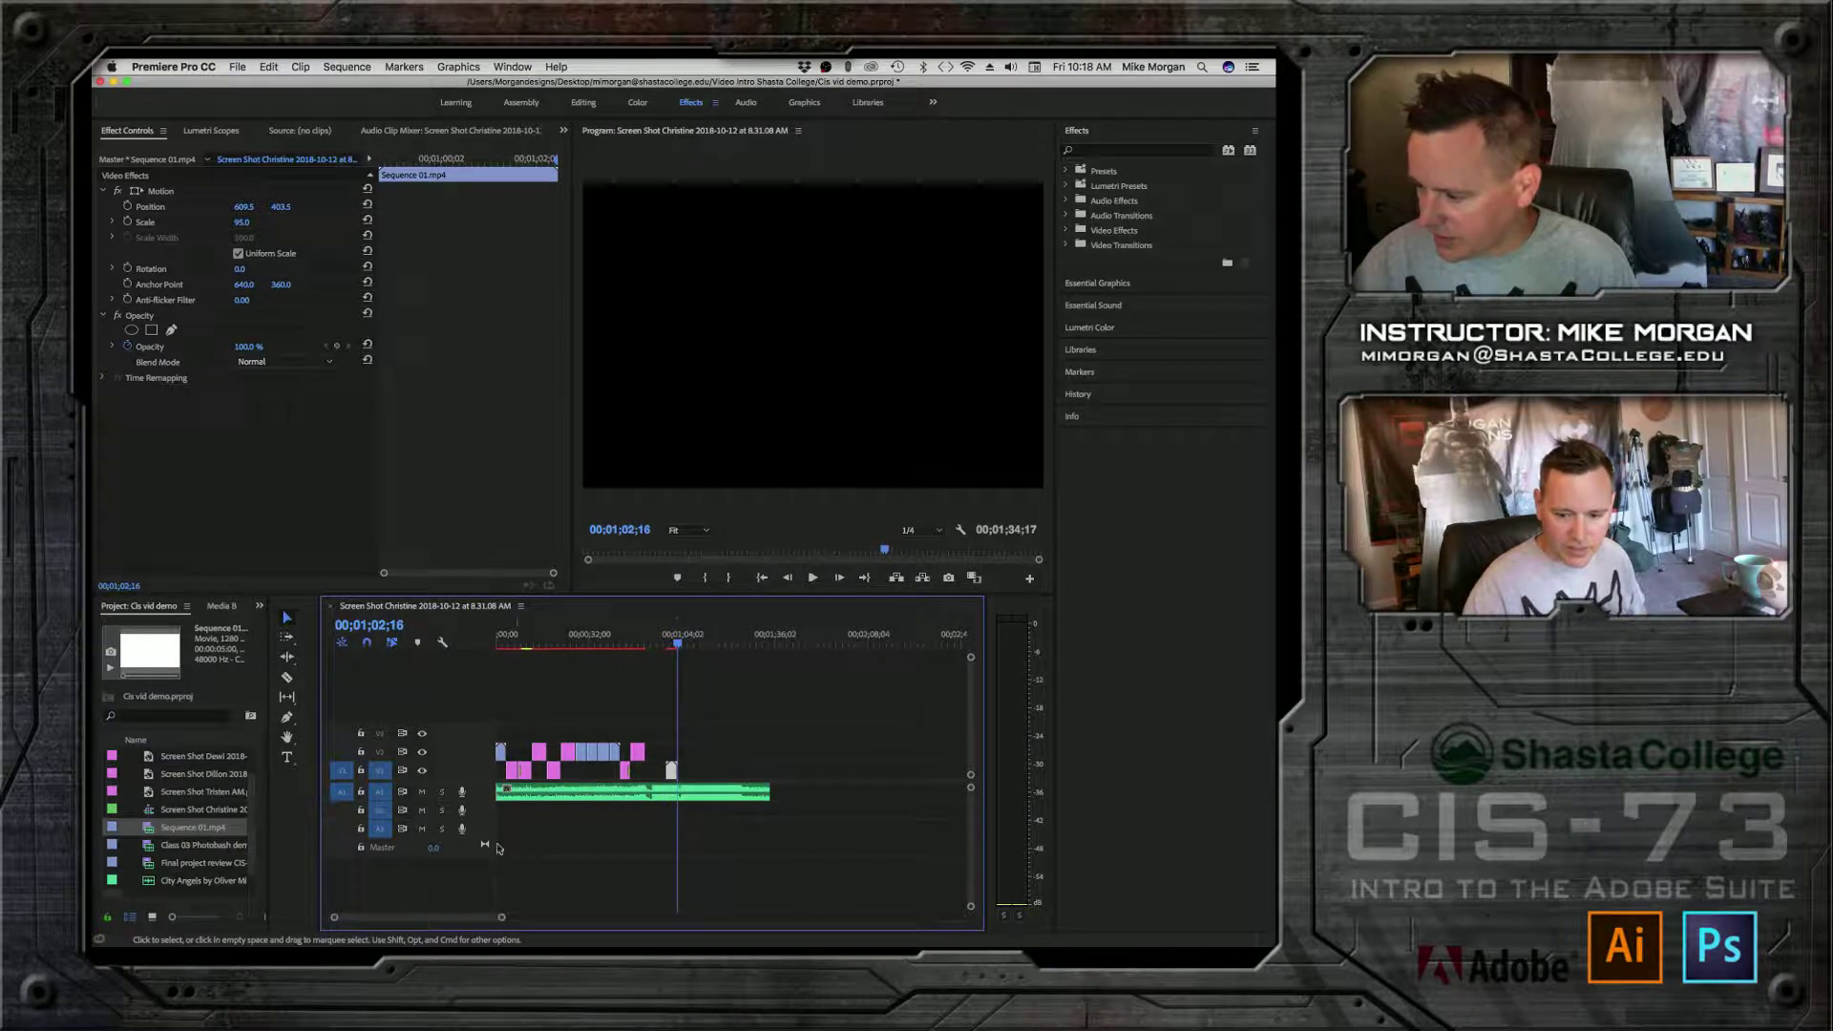
{"action": "left_click_drag", "start_coordinate": [502, 917], "coordinate": [470, 917]}
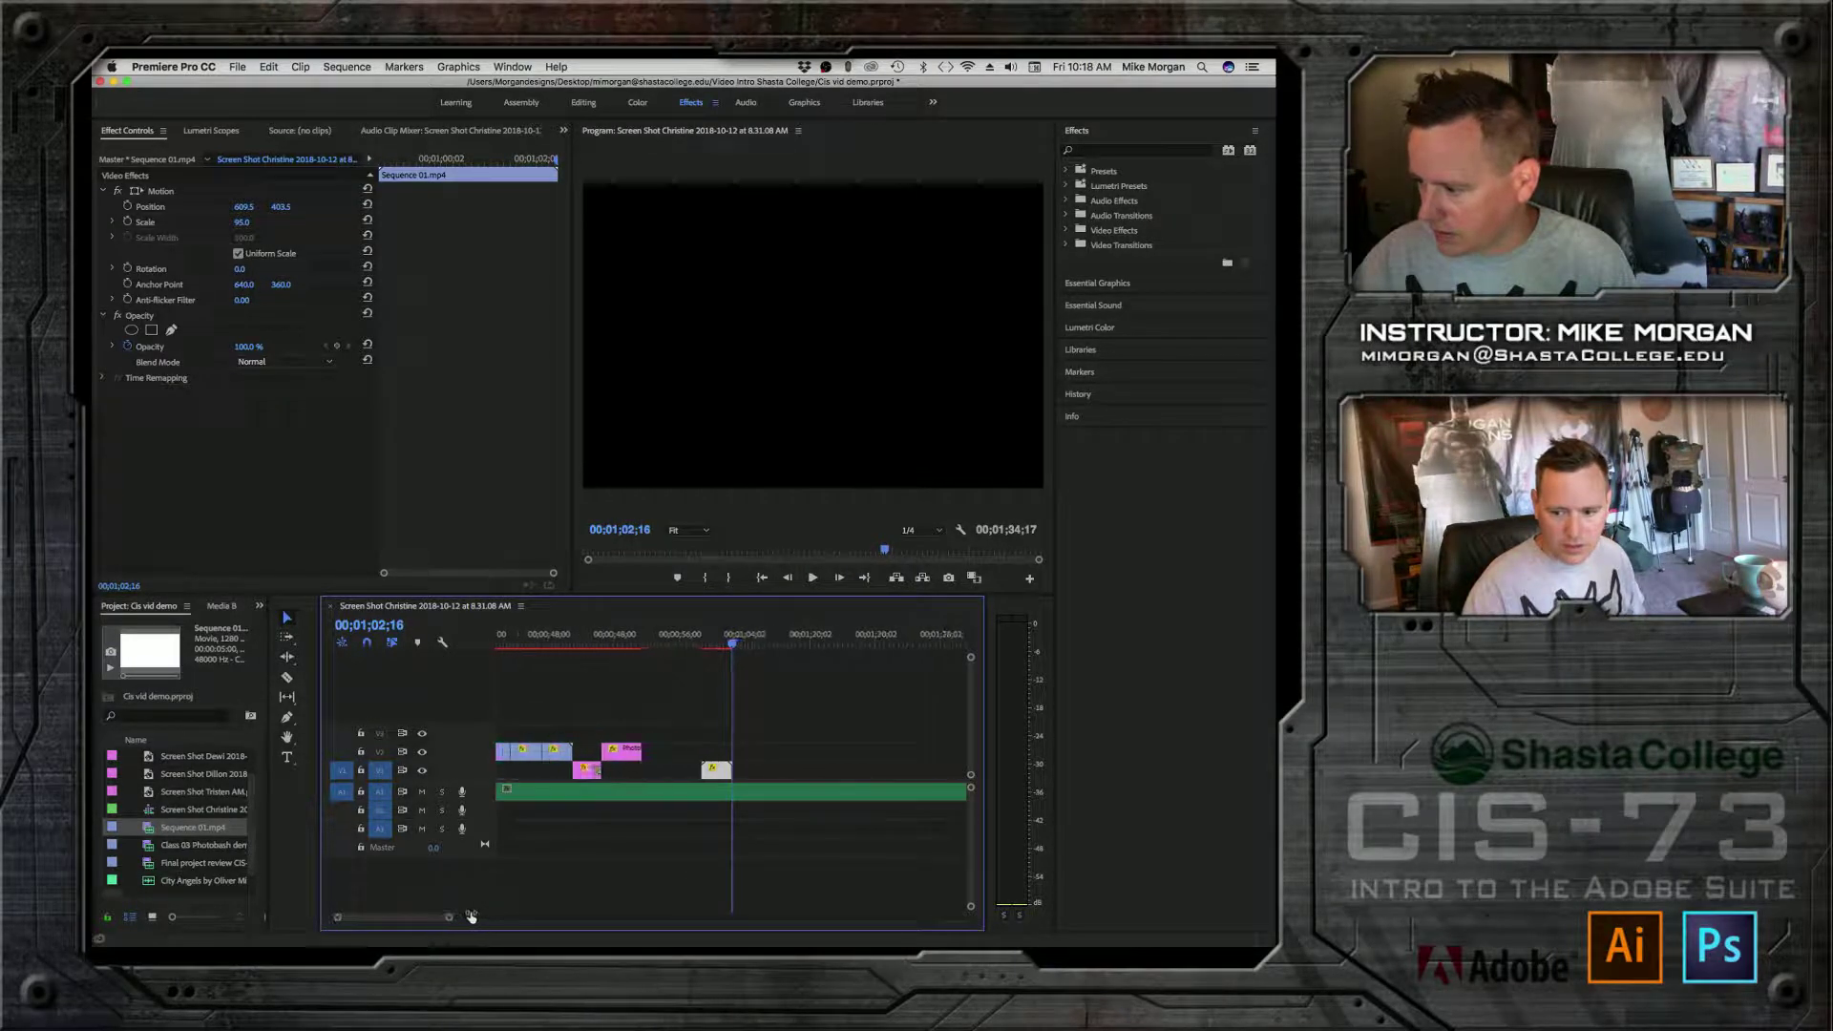
{"action": "key", "text": "="}
{"action": "left_click_drag", "start_coordinate": [678, 775], "coordinate": [557, 789]}
{"action": "key", "text": "space"}
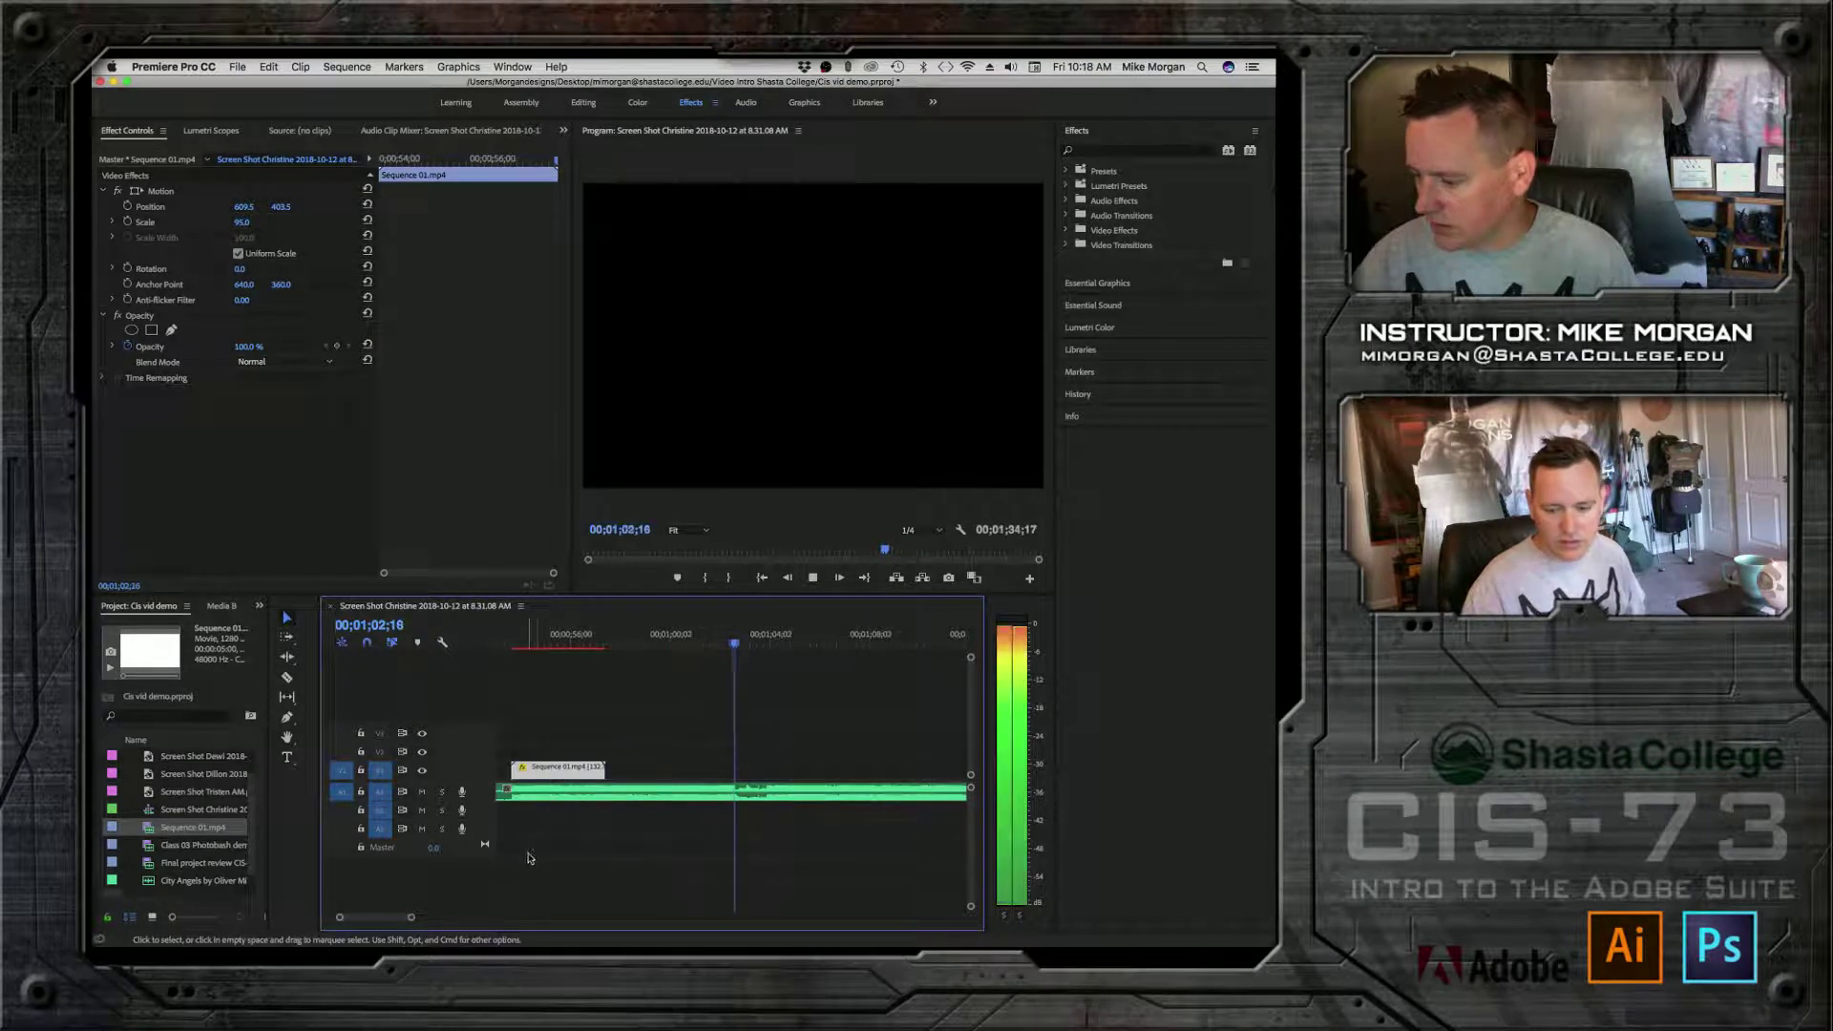
{"action": "left_click", "coordinate": [574, 718]}
{"action": "key", "text": "Up"}
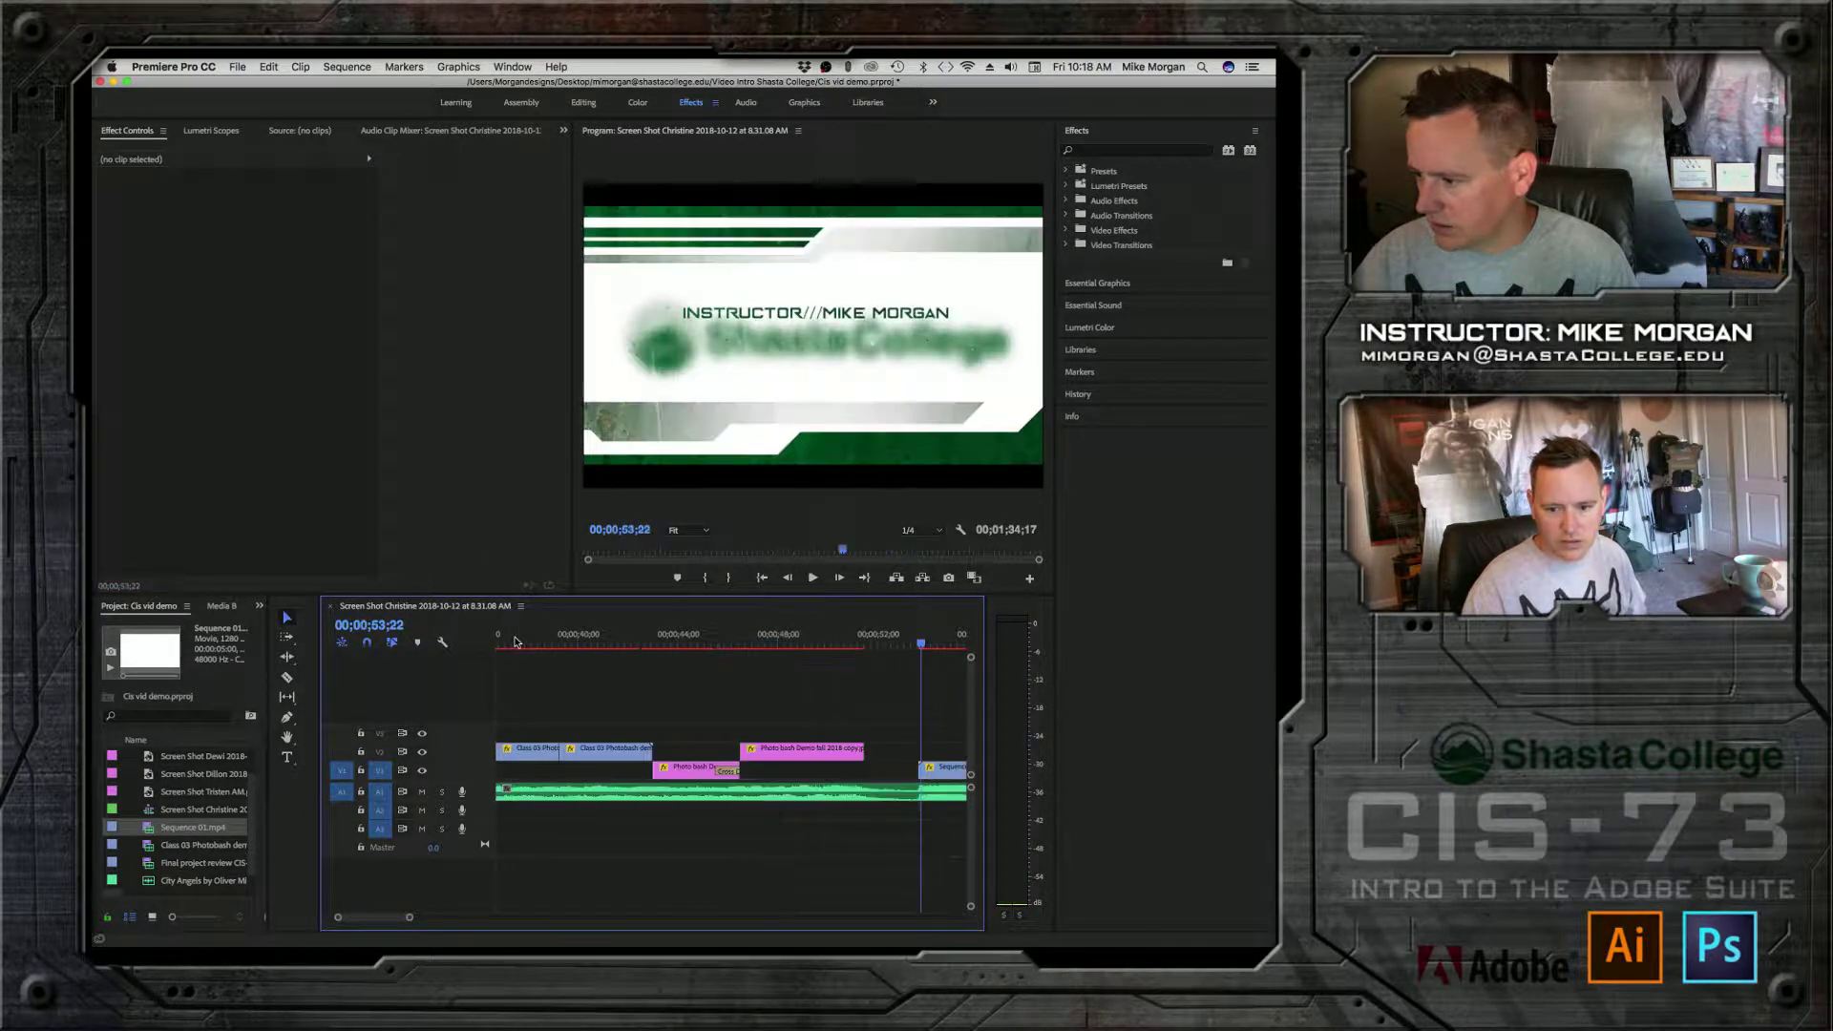
Step: Slide the Photo bash Demo clip 20 frames later
{"action": "left_click", "coordinate": [902, 645]}
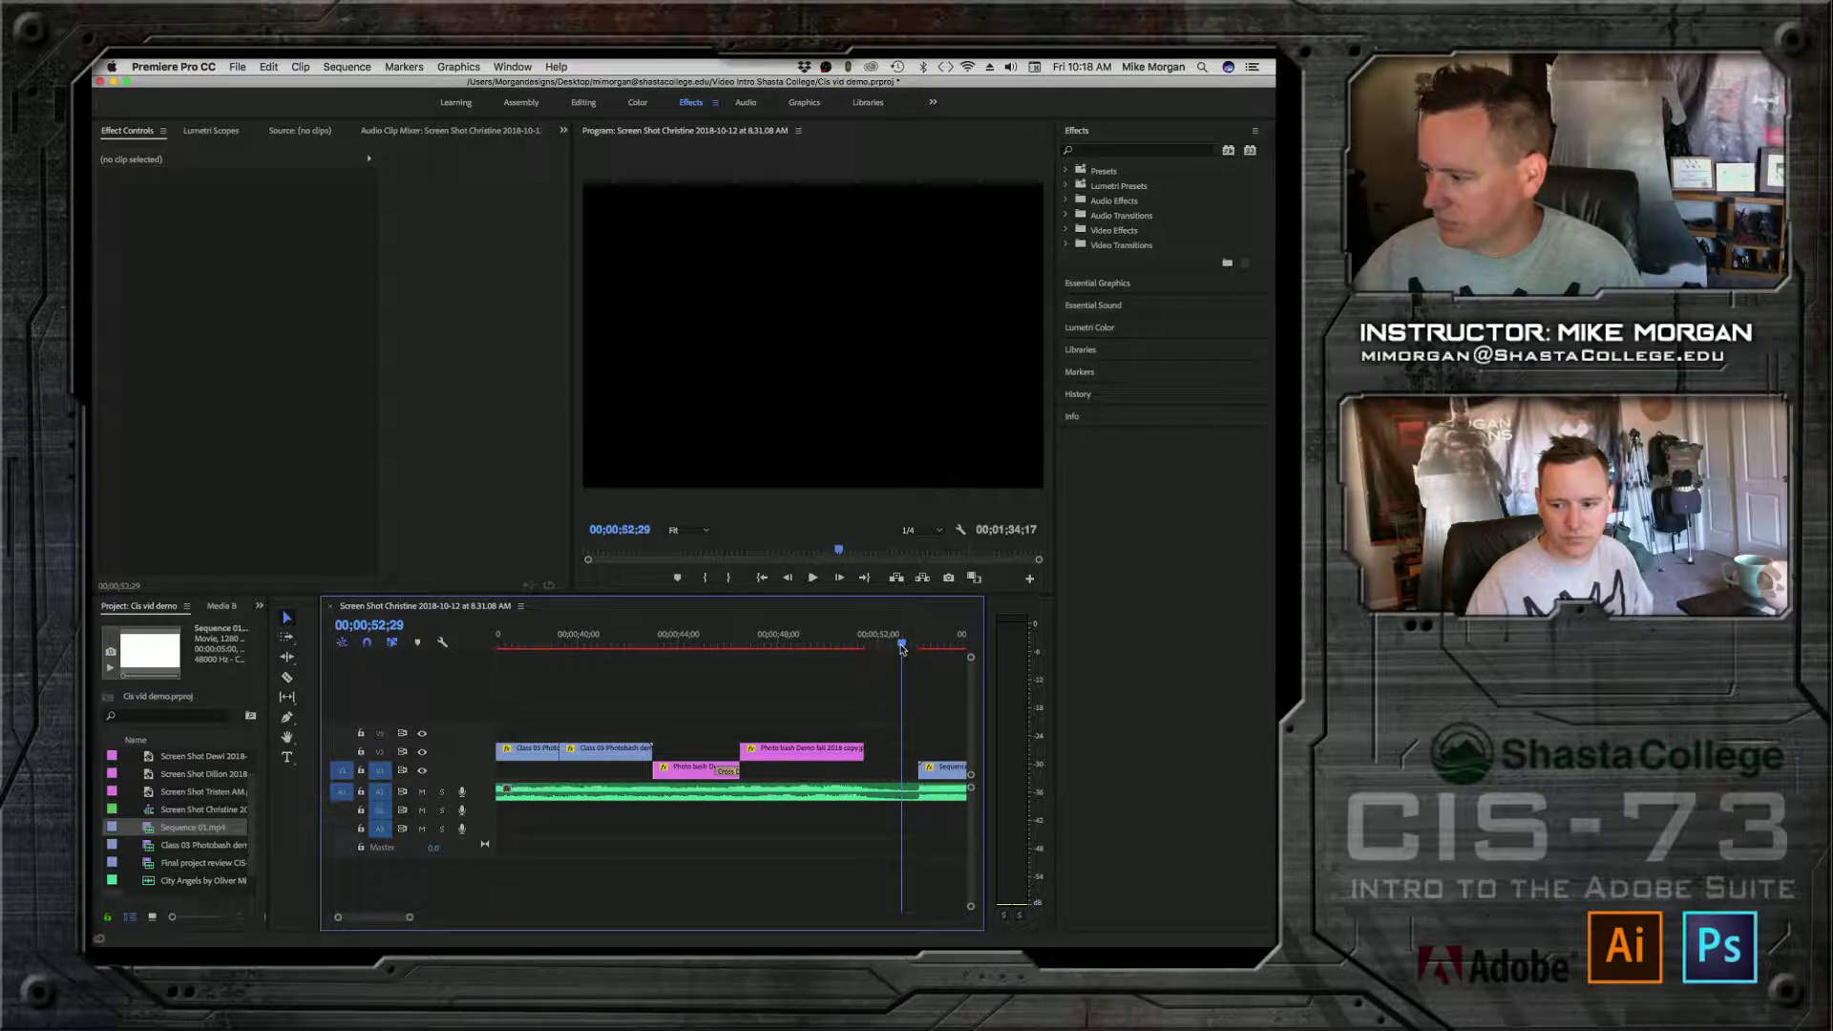
{"action": "left_click_drag", "start_coordinate": [901, 648], "coordinate": [810, 647]}
{"action": "left_click_drag", "start_coordinate": [851, 755], "coordinate": [895, 759]}
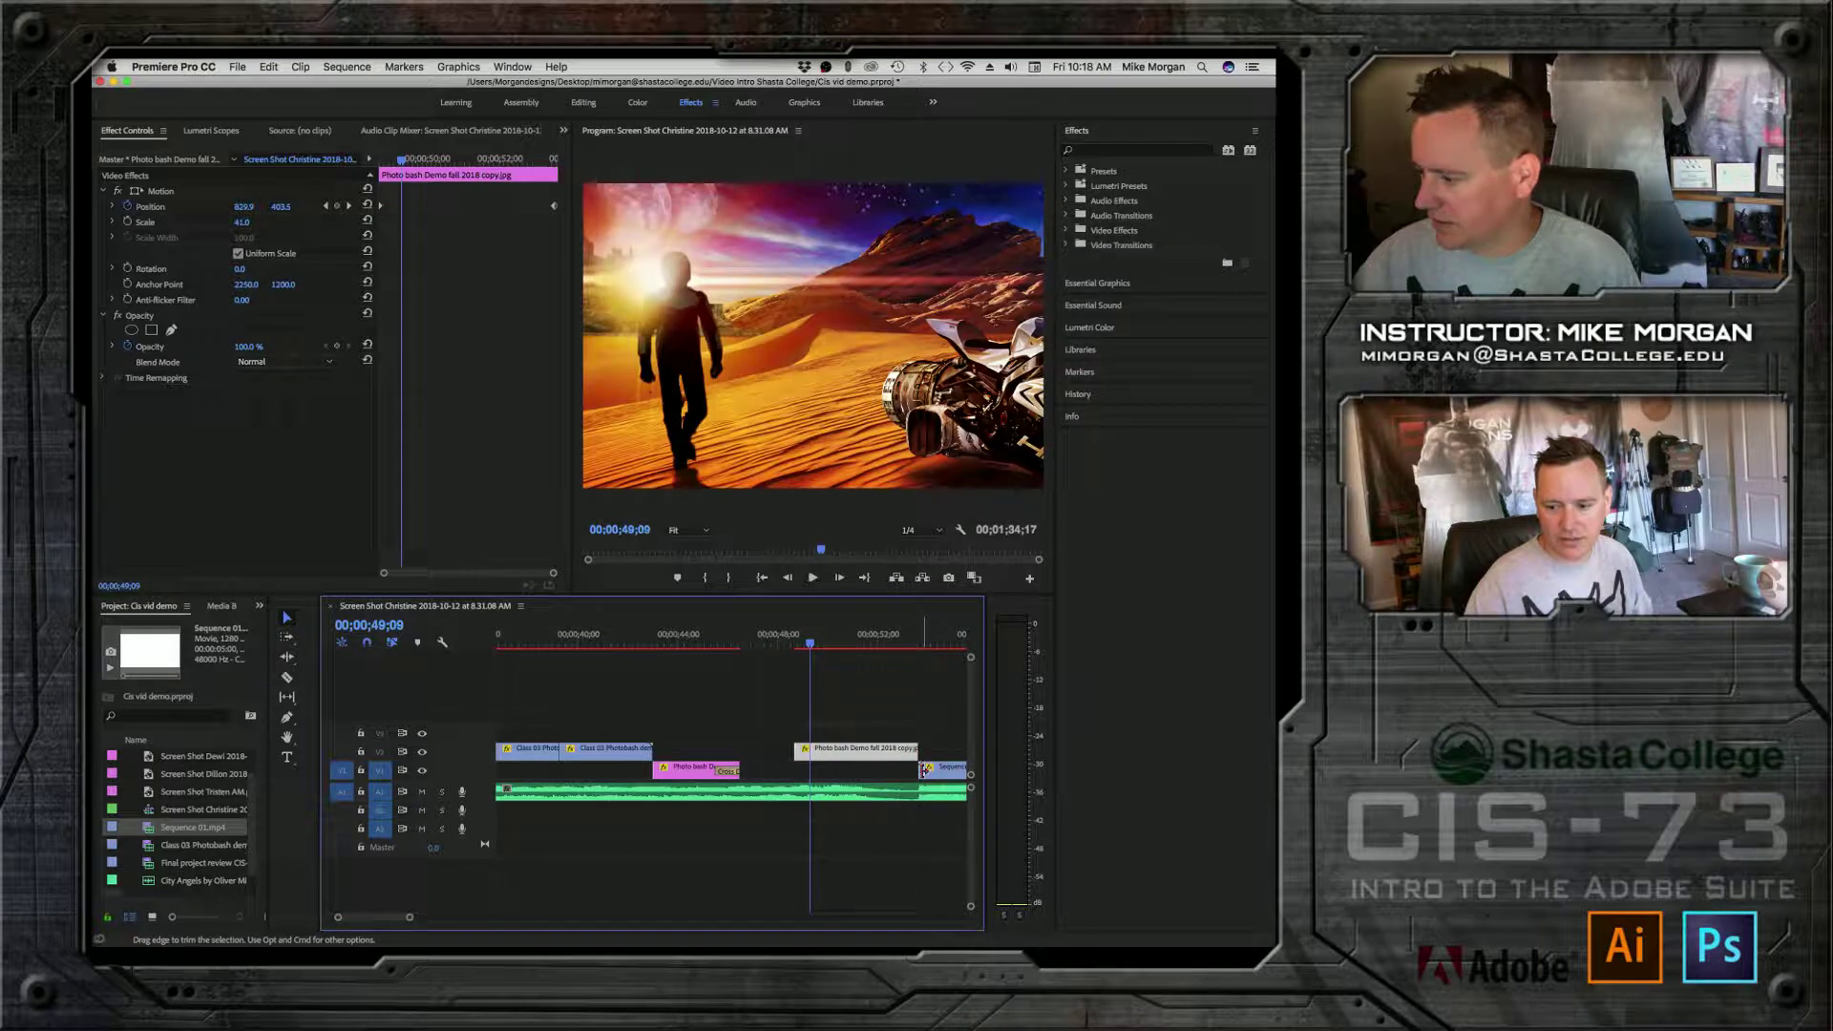
Step: Add the default Cross transition at the Photo bash Demo clip's edge and play it back
{"action": "right_click", "coordinate": [913, 752]}
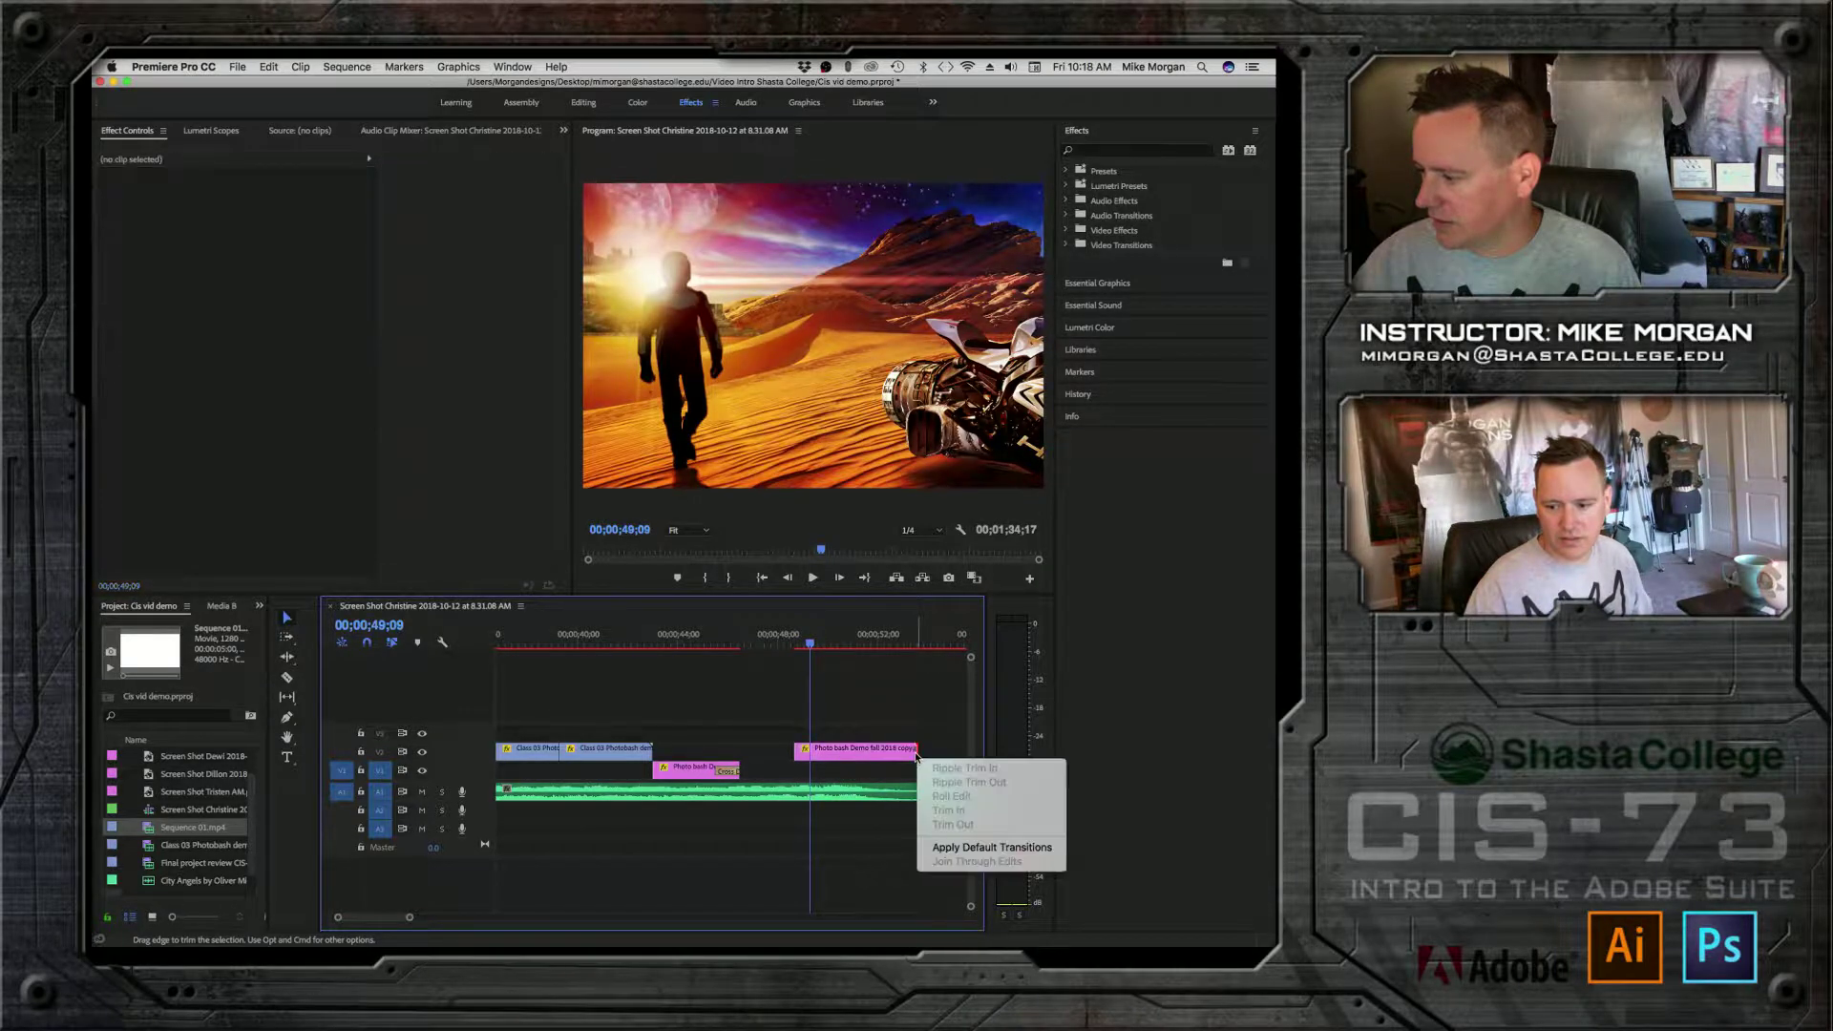
{"action": "left_click", "coordinate": [948, 848]}
{"action": "mouse_move", "coordinate": [810, 635]}
{"action": "left_mouse_down"}
{"action": "mouse_move", "coordinate": [793, 639]}
{"action": "mouse_move", "coordinate": [922, 646]}
{"action": "mouse_move", "coordinate": [785, 643]}
{"action": "left_mouse_up"}
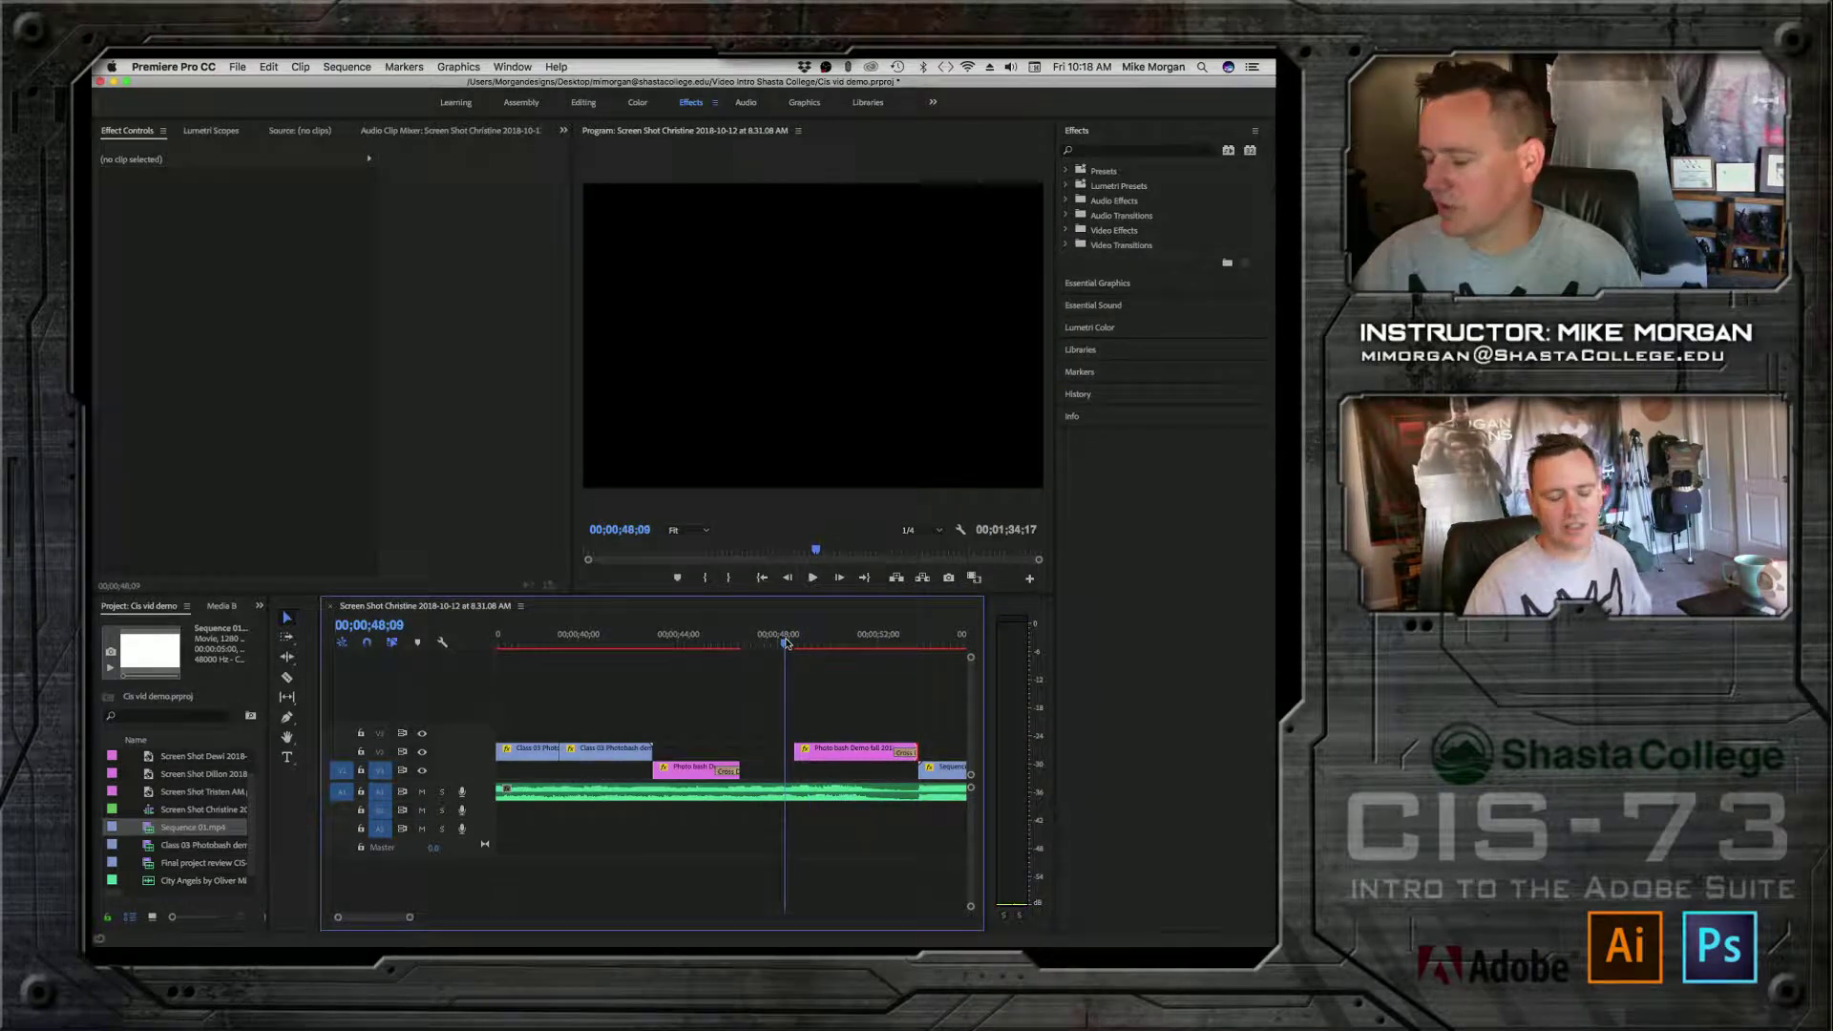
{"action": "key", "text": "space"}
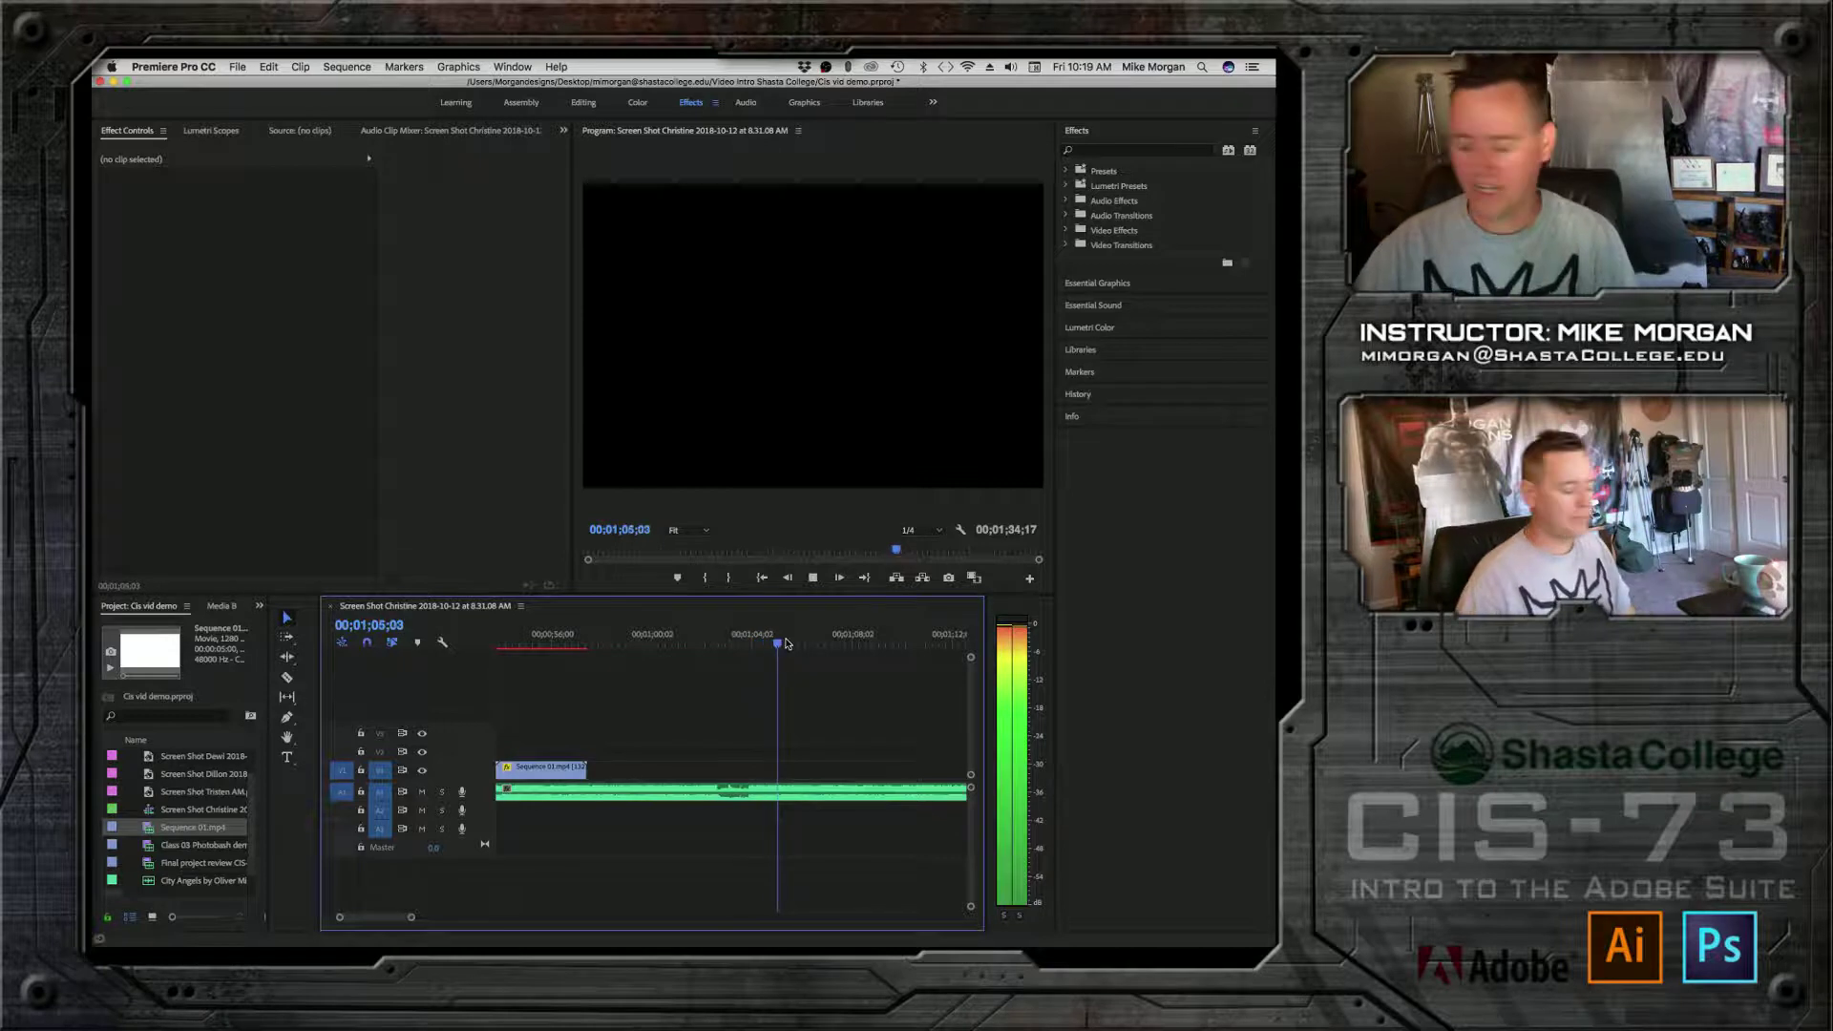
Step: Stop playback, scroll back to the earlier clips, and widen the zoom bar to show the whole montage
{"action": "left_click", "coordinate": [785, 643]}
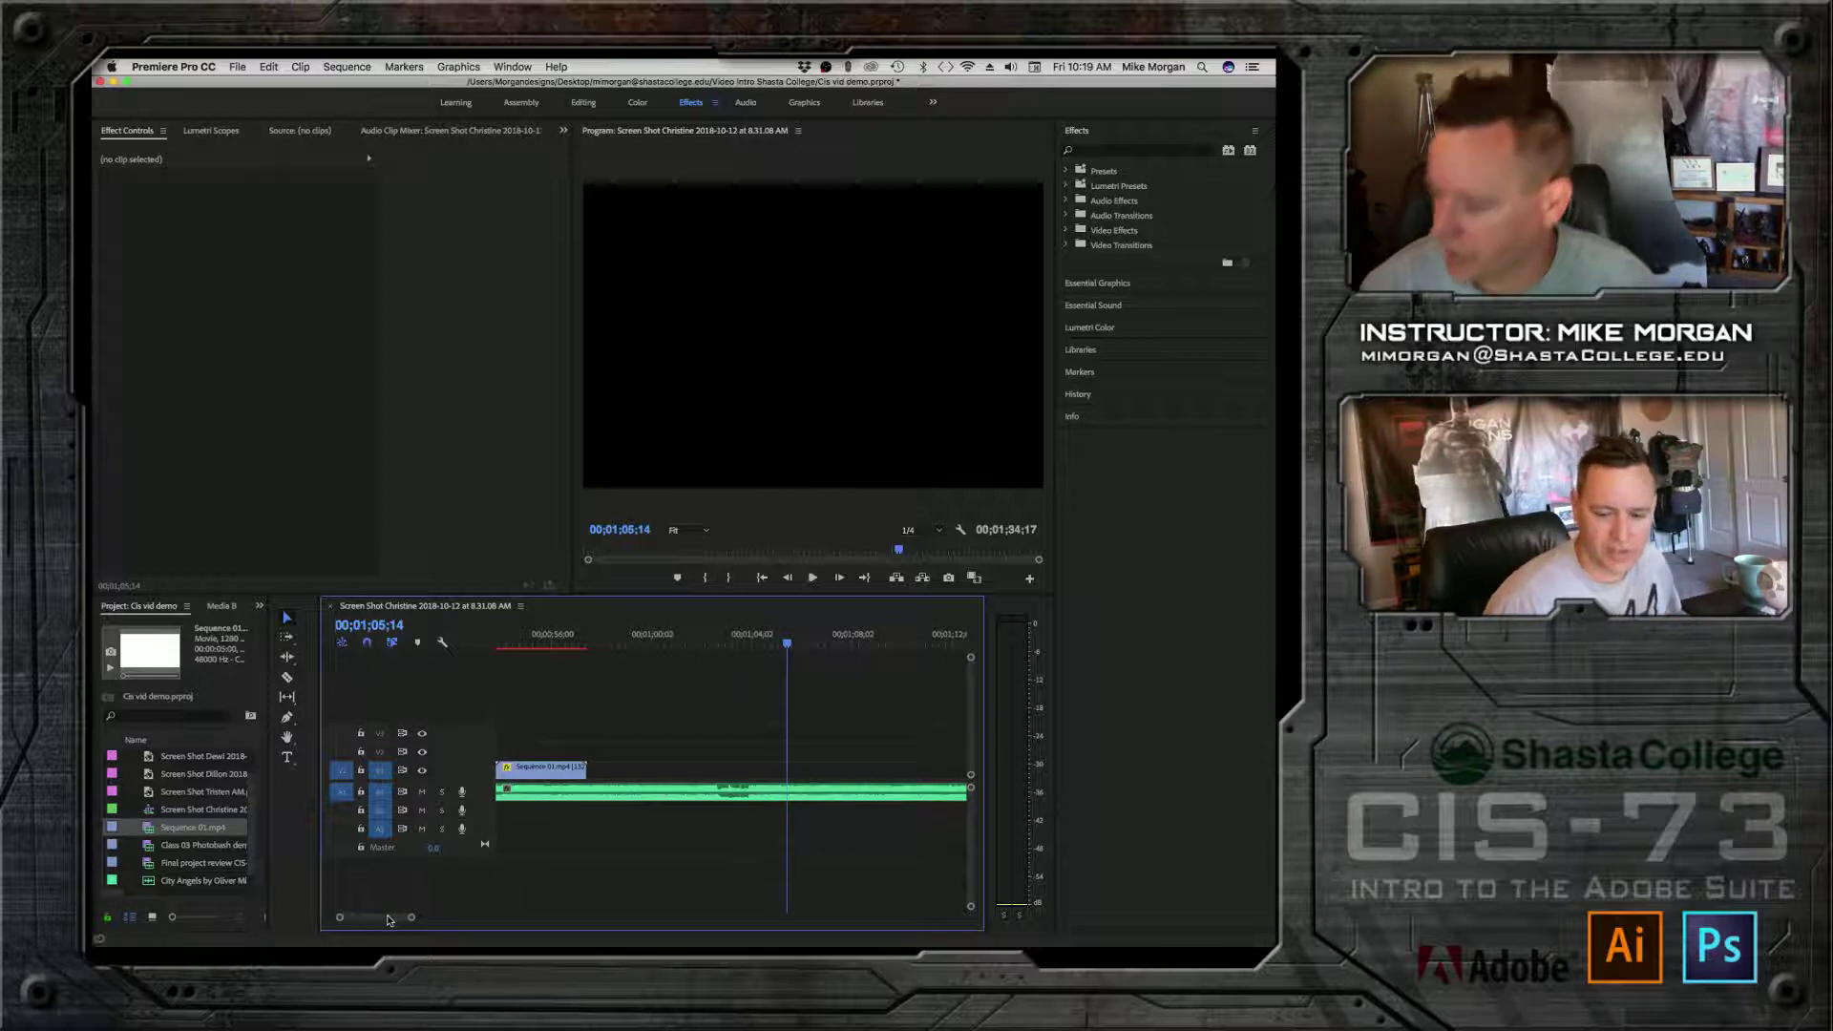
{"action": "scroll", "coordinate": [386, 920], "scroll_direction": "up", "scroll_amount": 5}
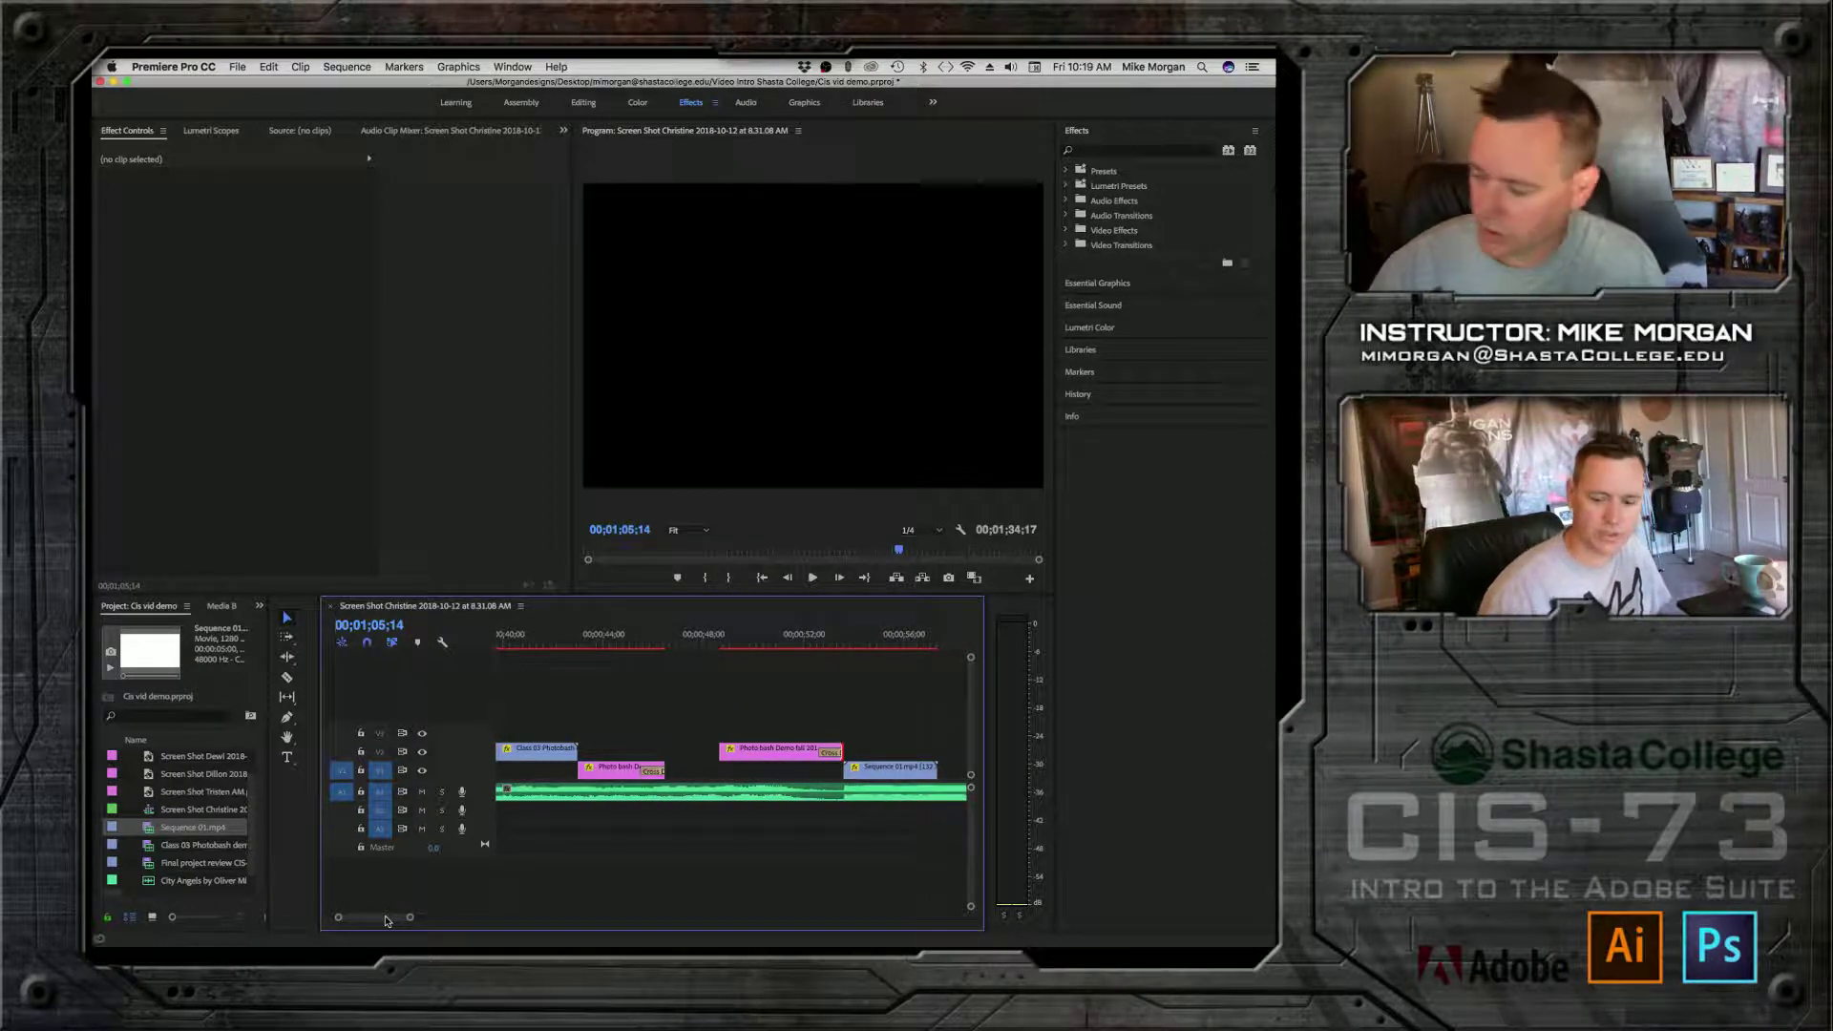
{"action": "left_click_drag", "start_coordinate": [410, 917], "coordinate": [463, 914]}
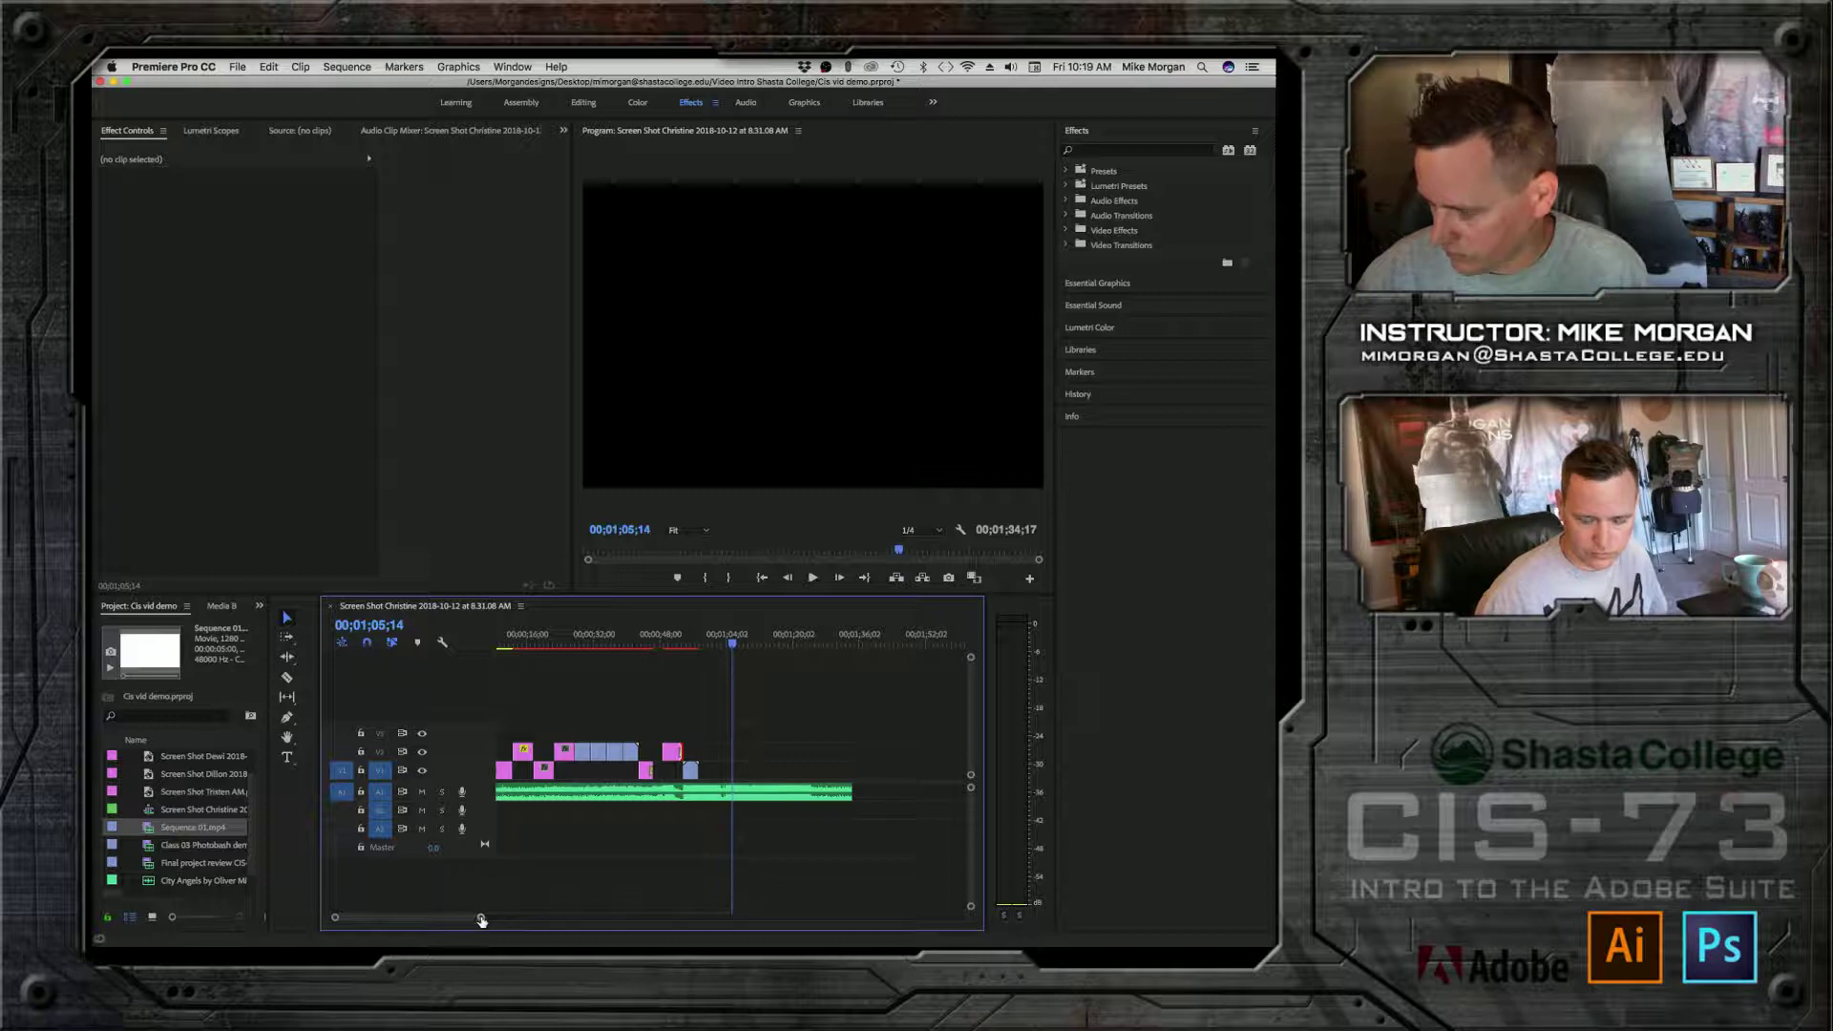
Step: Shift the Photo bash Demo clip and the following V2 clips about two seconds right
{"action": "left_click", "coordinate": [524, 643]}
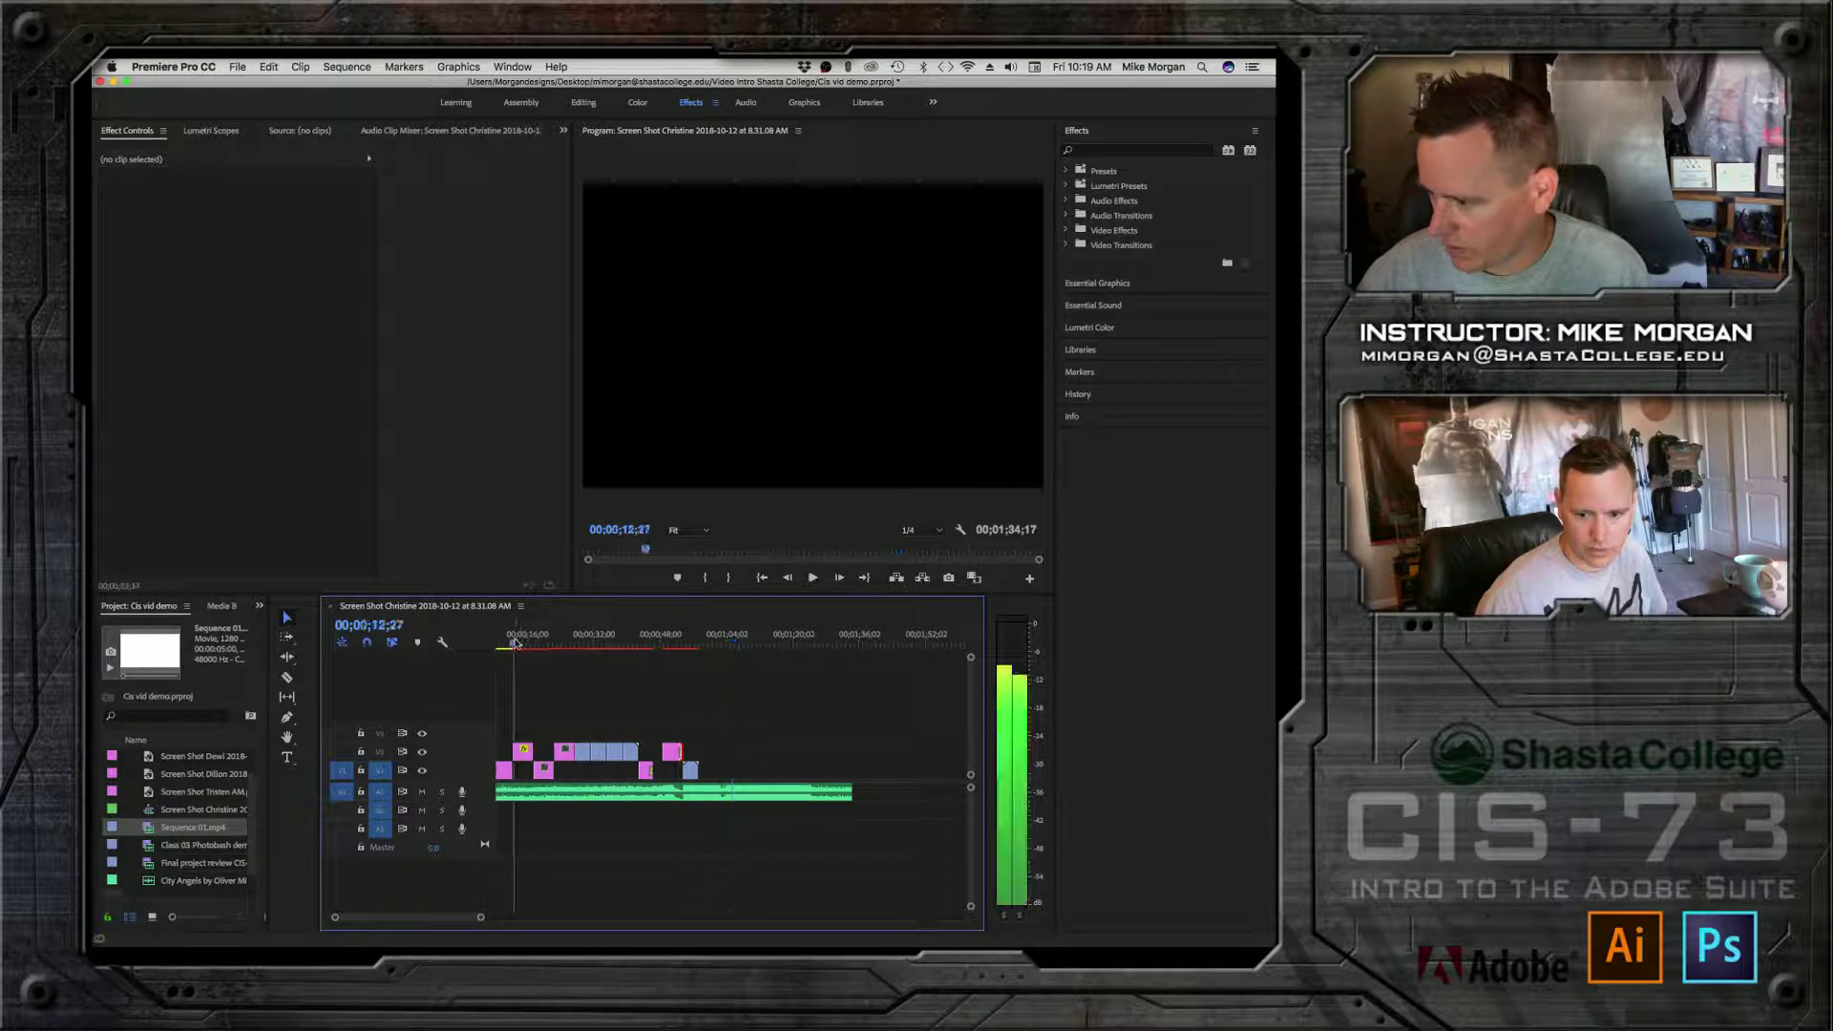
{"action": "left_click_drag", "start_coordinate": [524, 644], "coordinate": [660, 648]}
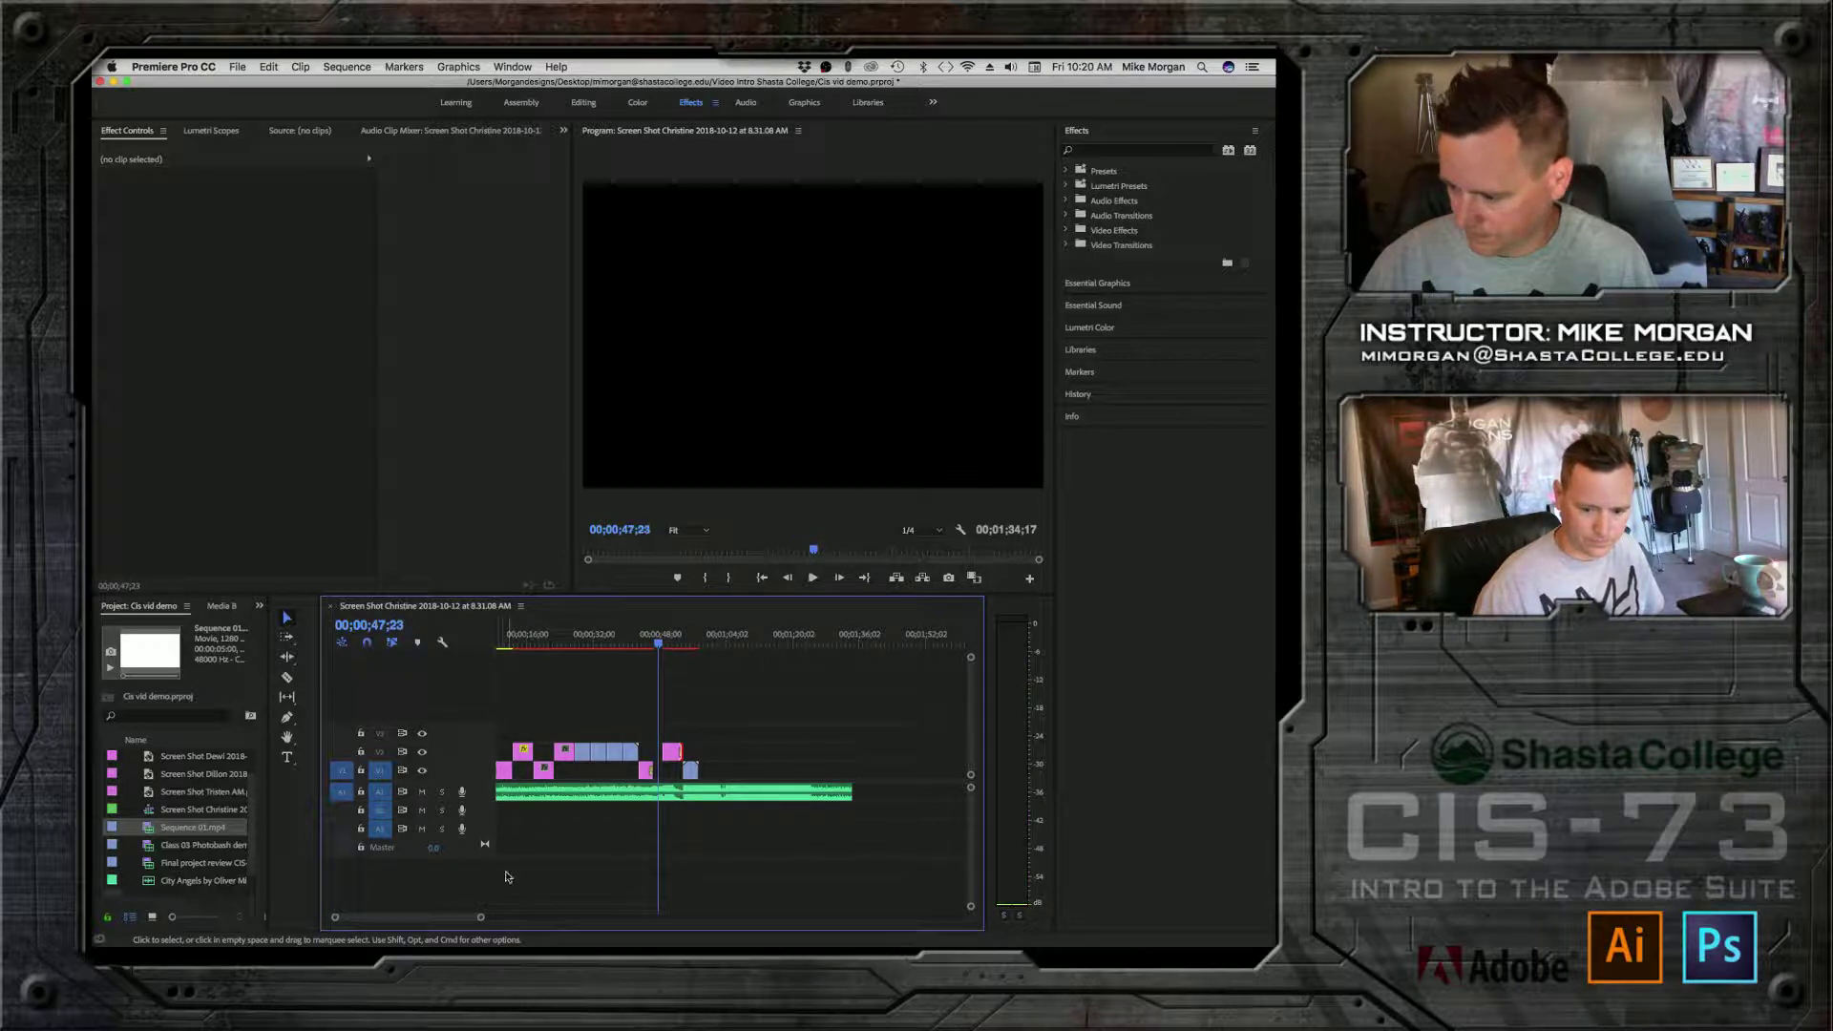
{"action": "left_click_drag", "start_coordinate": [481, 918], "coordinate": [410, 917]}
{"action": "left_click_drag", "start_coordinate": [635, 769], "coordinate": [688, 775]}
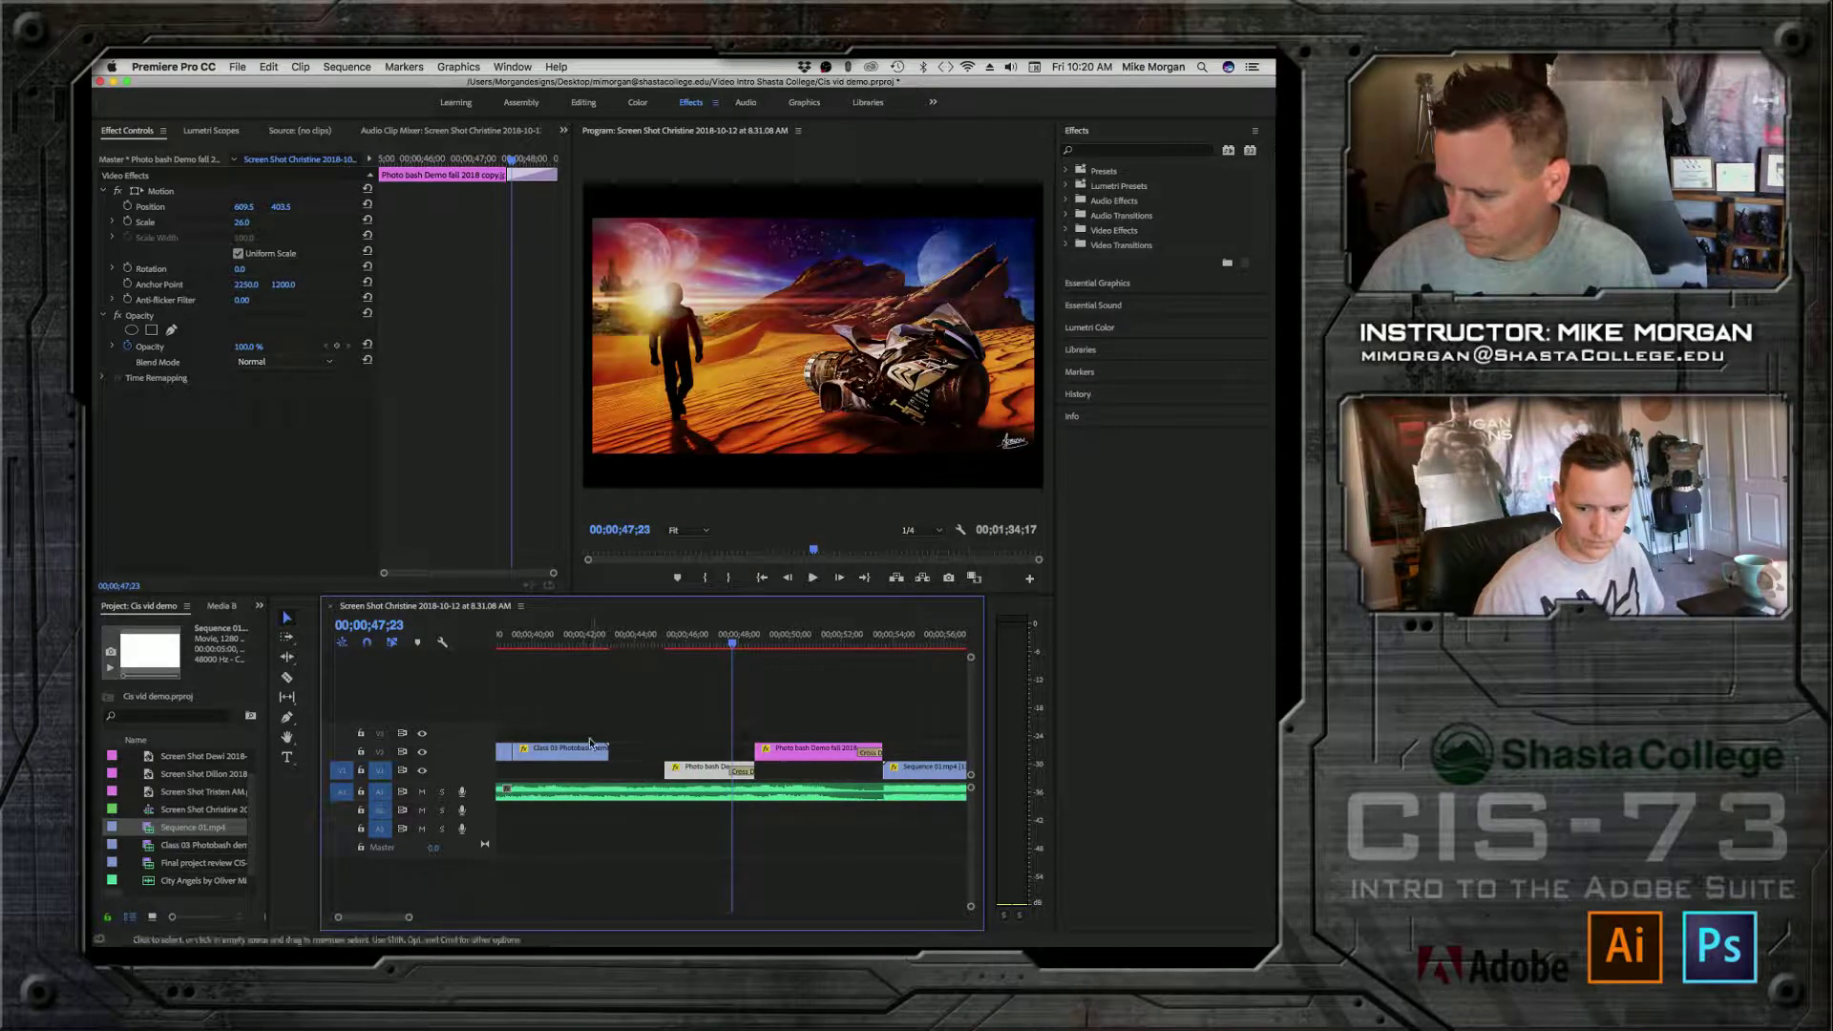
{"action": "left_click_drag", "start_coordinate": [407, 920], "coordinate": [451, 919]}
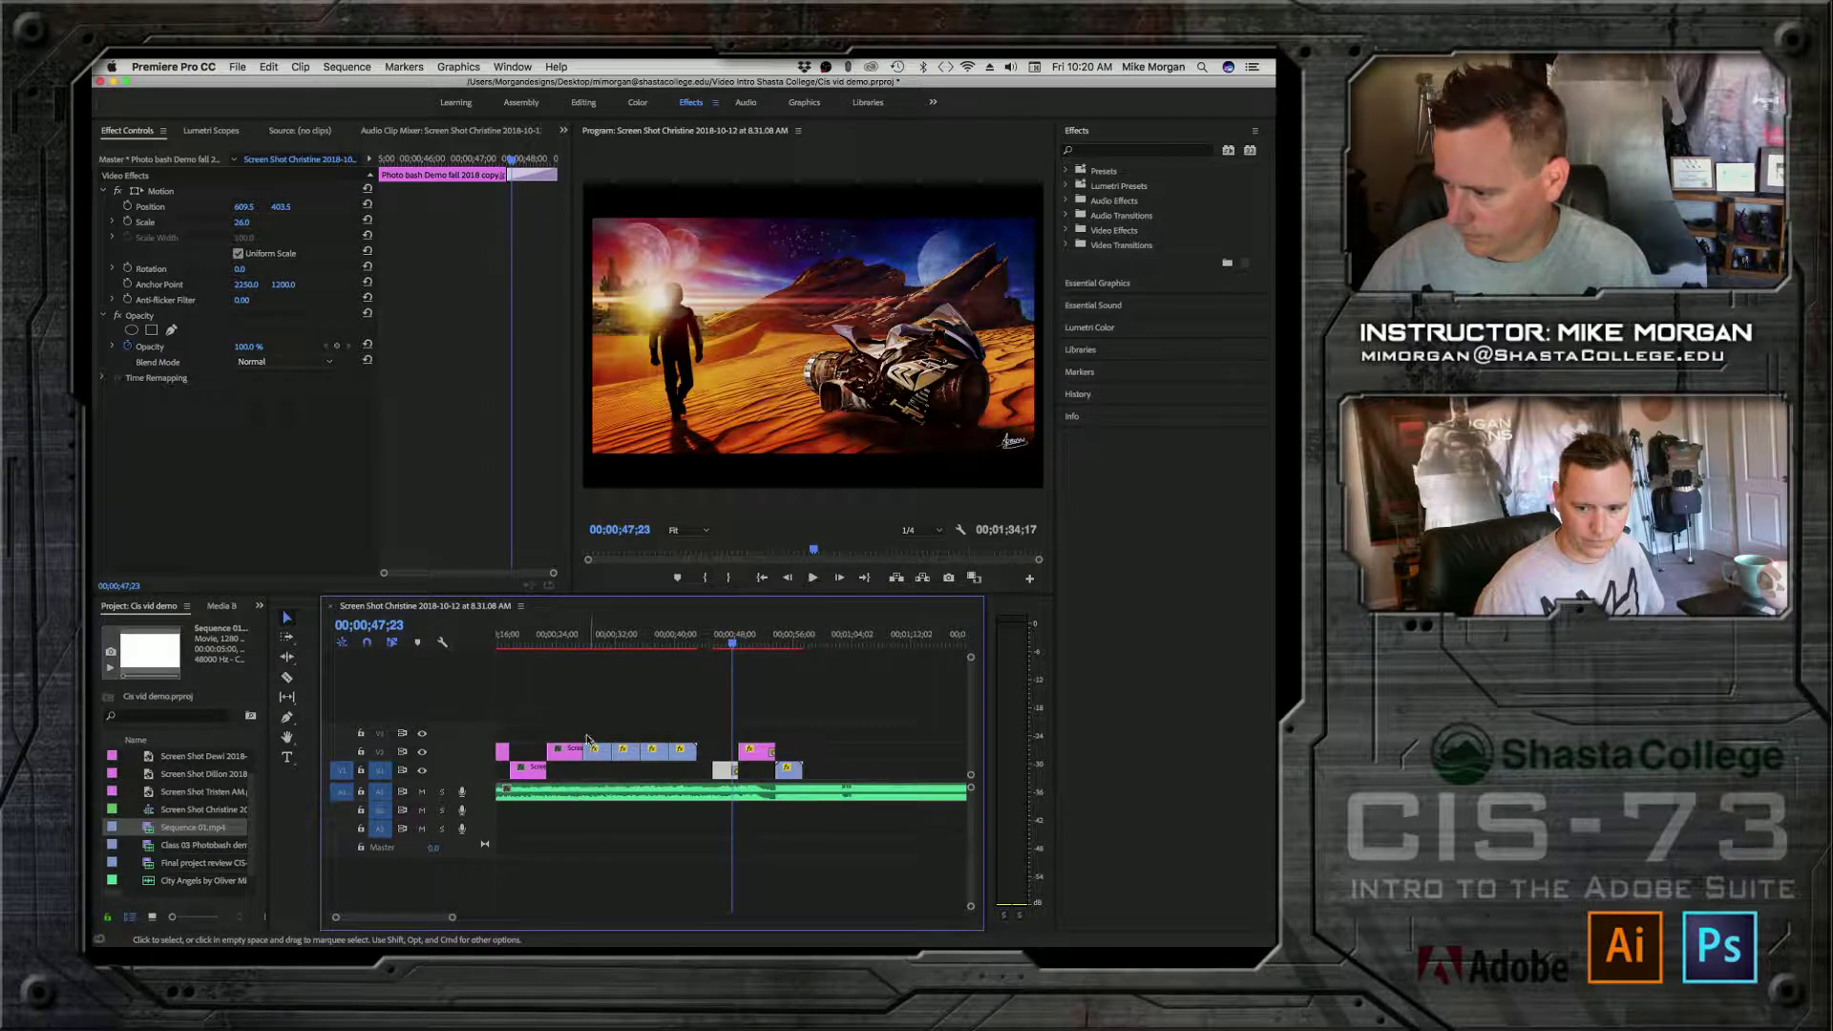
{"action": "left_click_drag", "start_coordinate": [587, 740], "coordinate": [614, 766]}
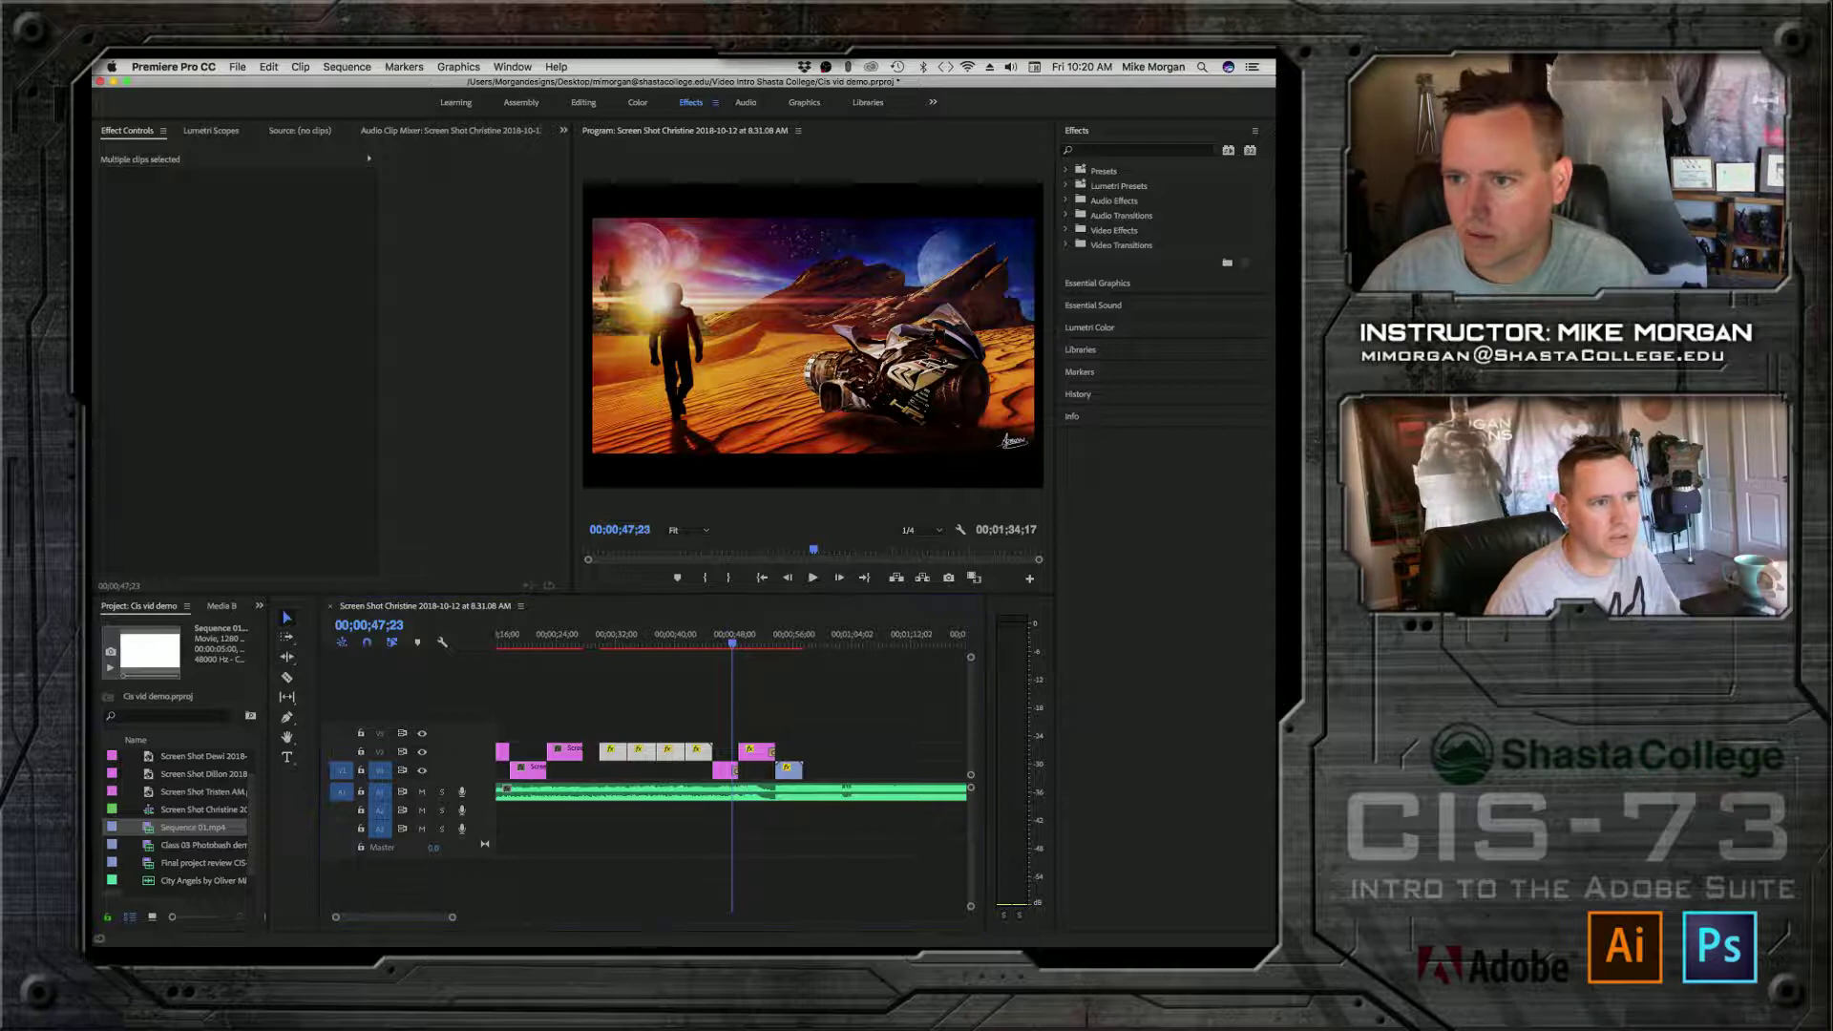
Step: Import new artwork images into the Project panel and place a screenshot on V1
{"action": "left_click_drag", "start_coordinate": [250, 657], "coordinate": [237, 809]}
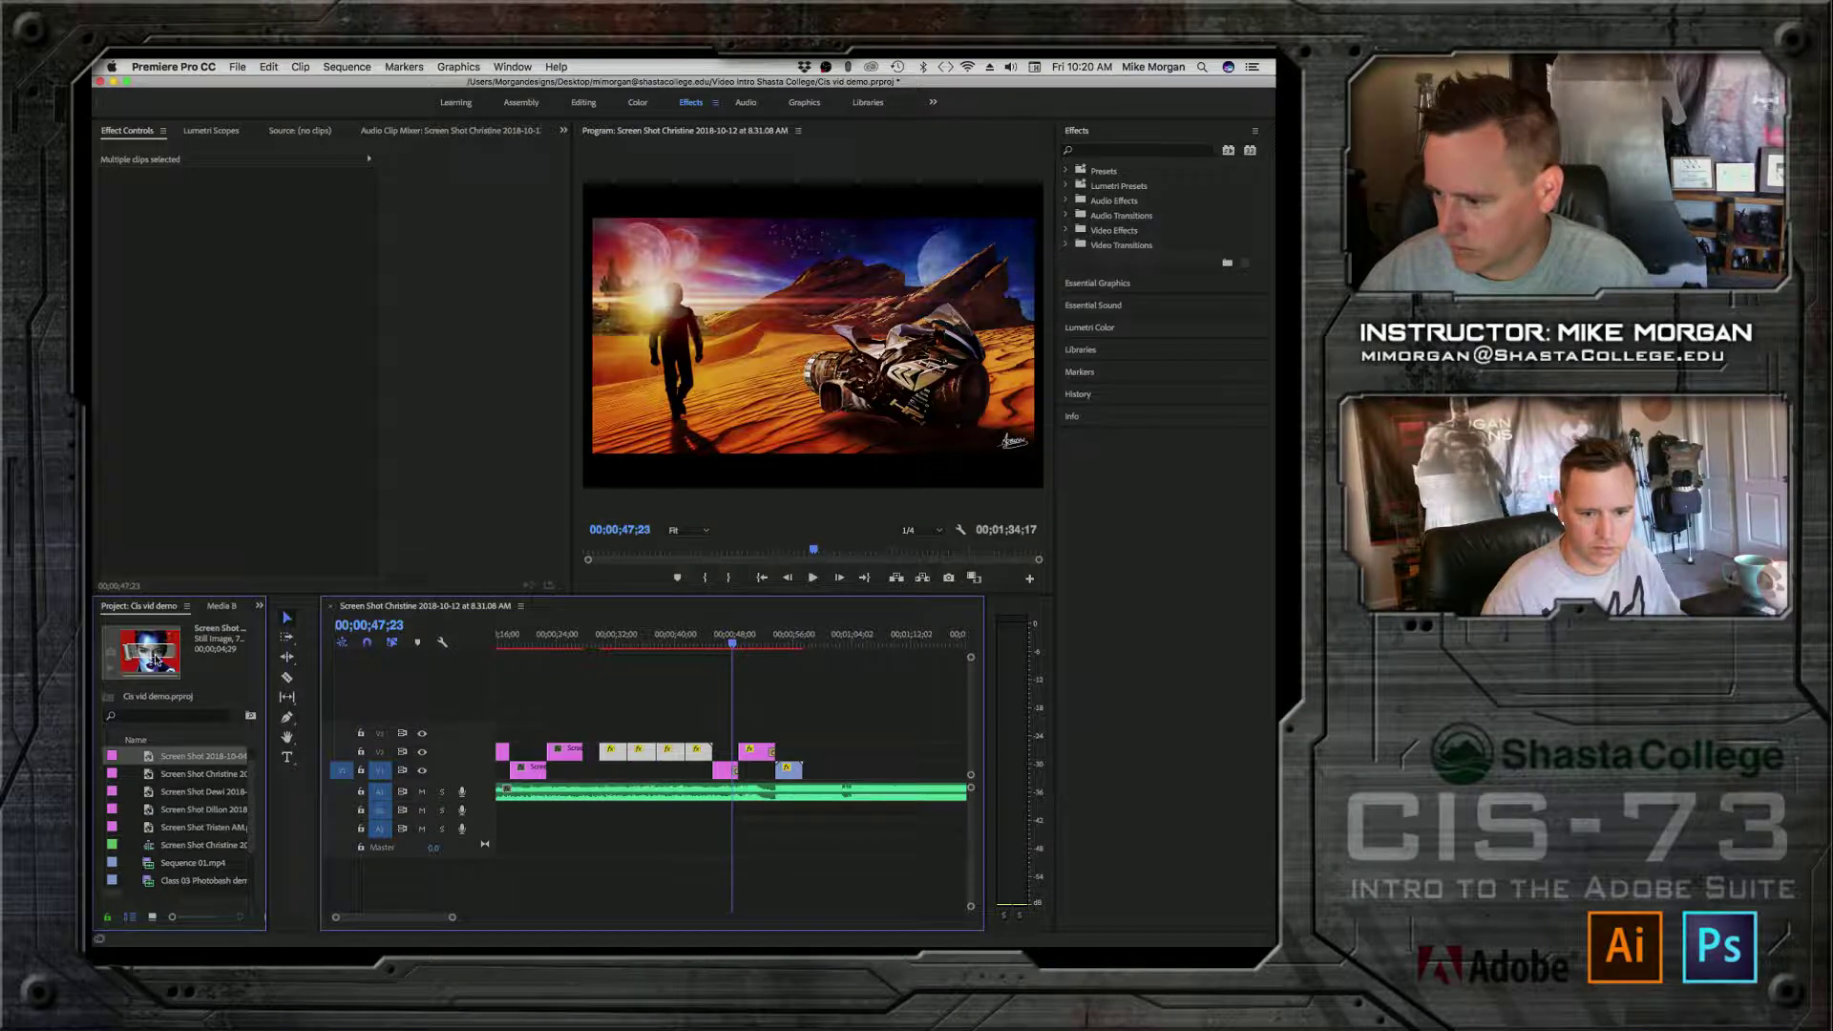
{"action": "left_click_drag", "start_coordinate": [156, 661], "coordinate": [588, 789]}
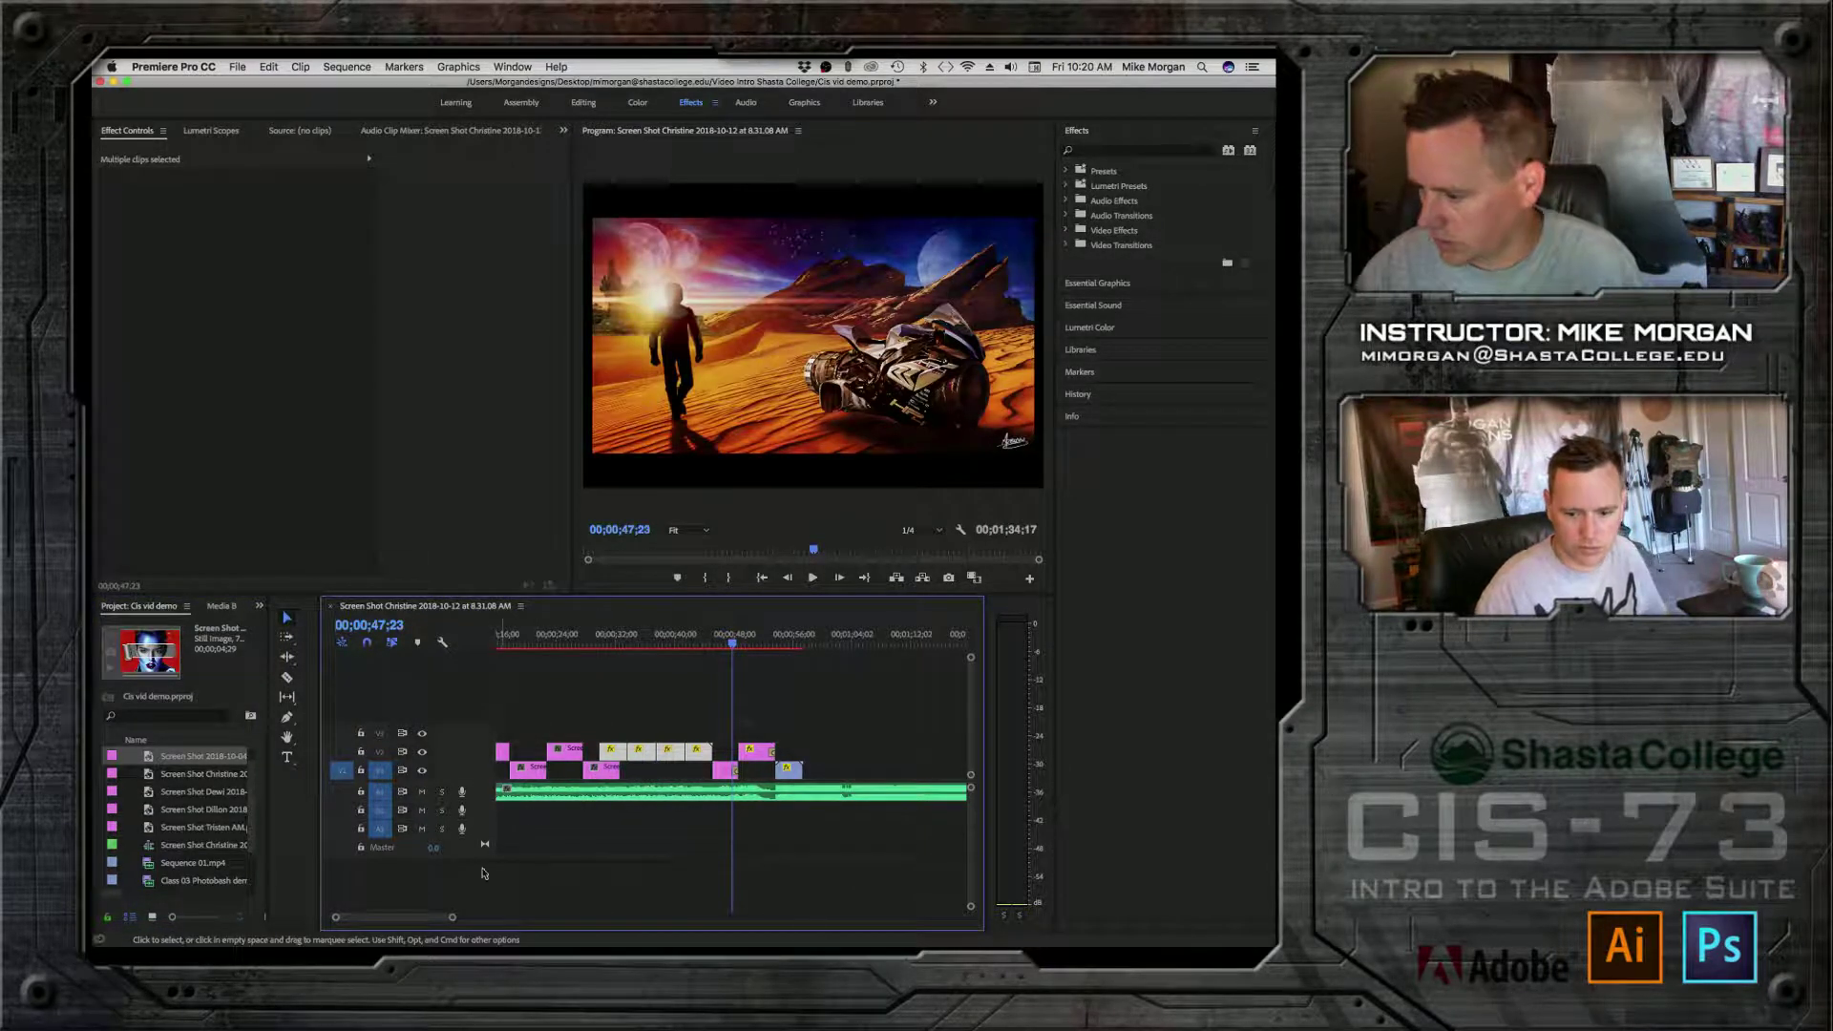
{"action": "left_click_drag", "start_coordinate": [451, 917], "coordinate": [479, 925]}
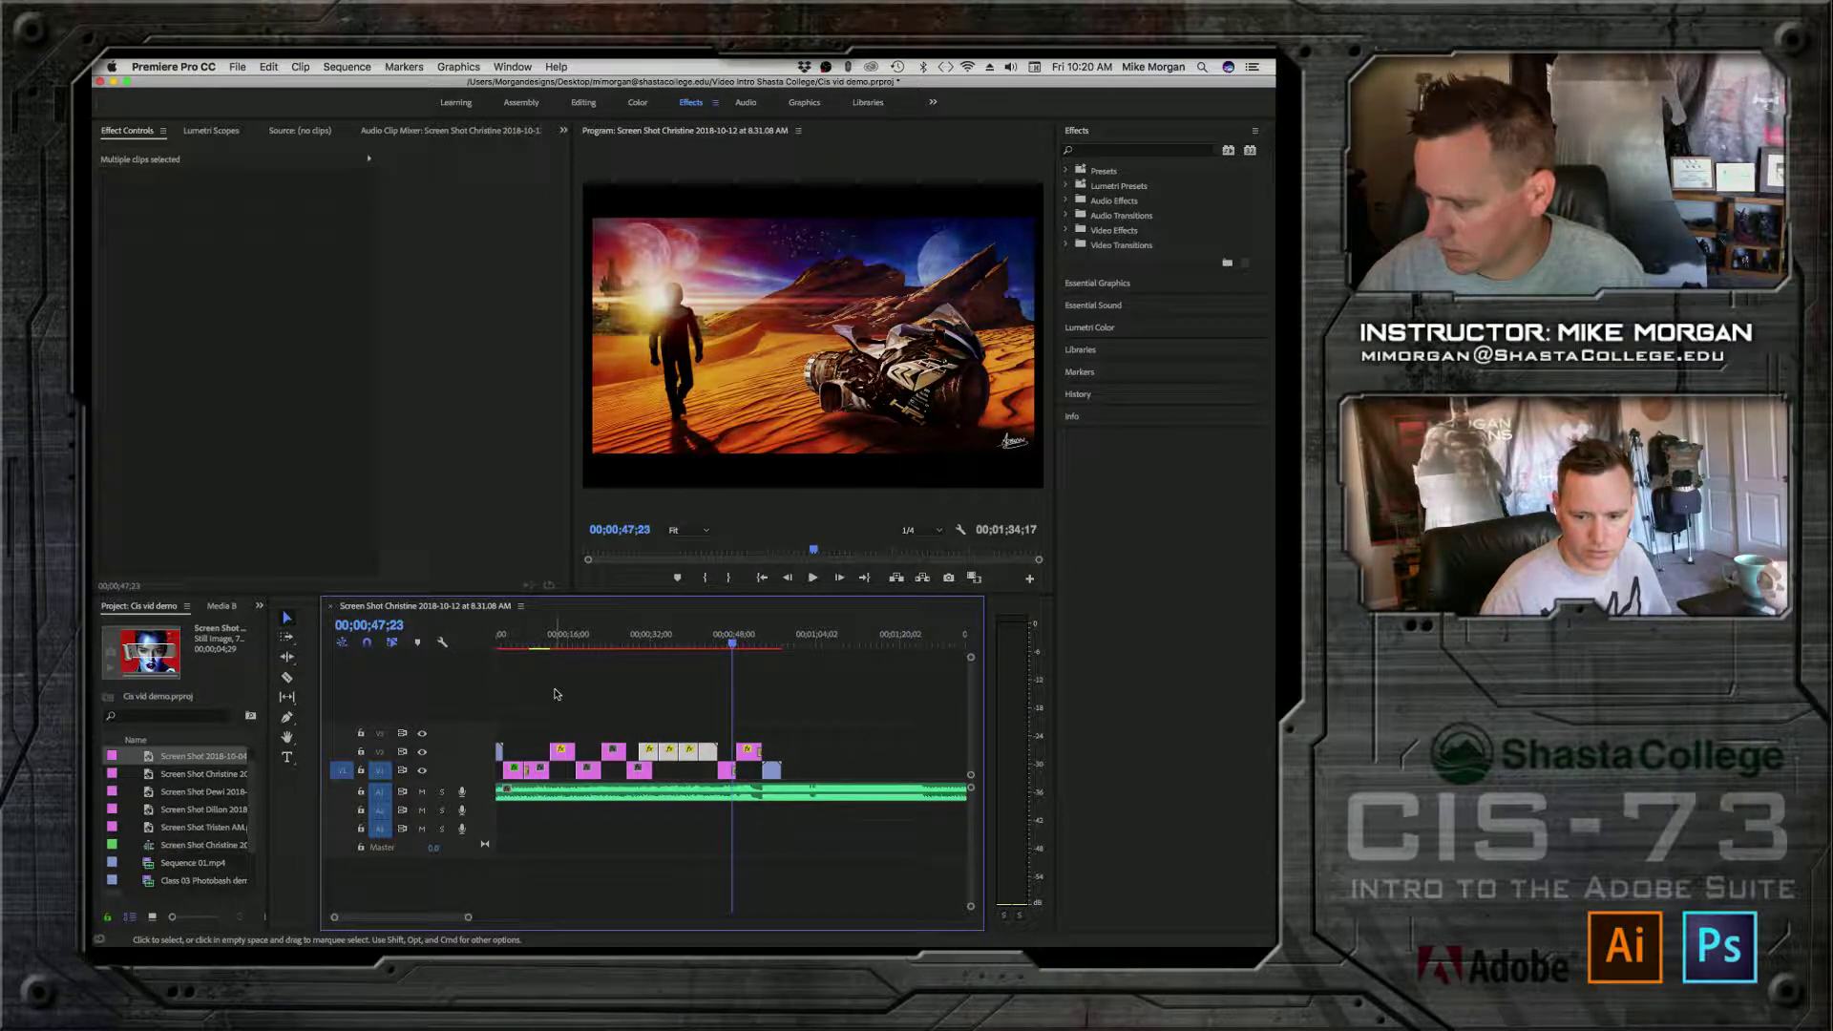
Step: Slide a V1 artwork clip after the CIS 73 title about three seconds earlier
{"action": "left_click", "coordinate": [508, 643]}
{"action": "left_click_drag", "start_coordinate": [508, 642], "coordinate": [534, 640]}
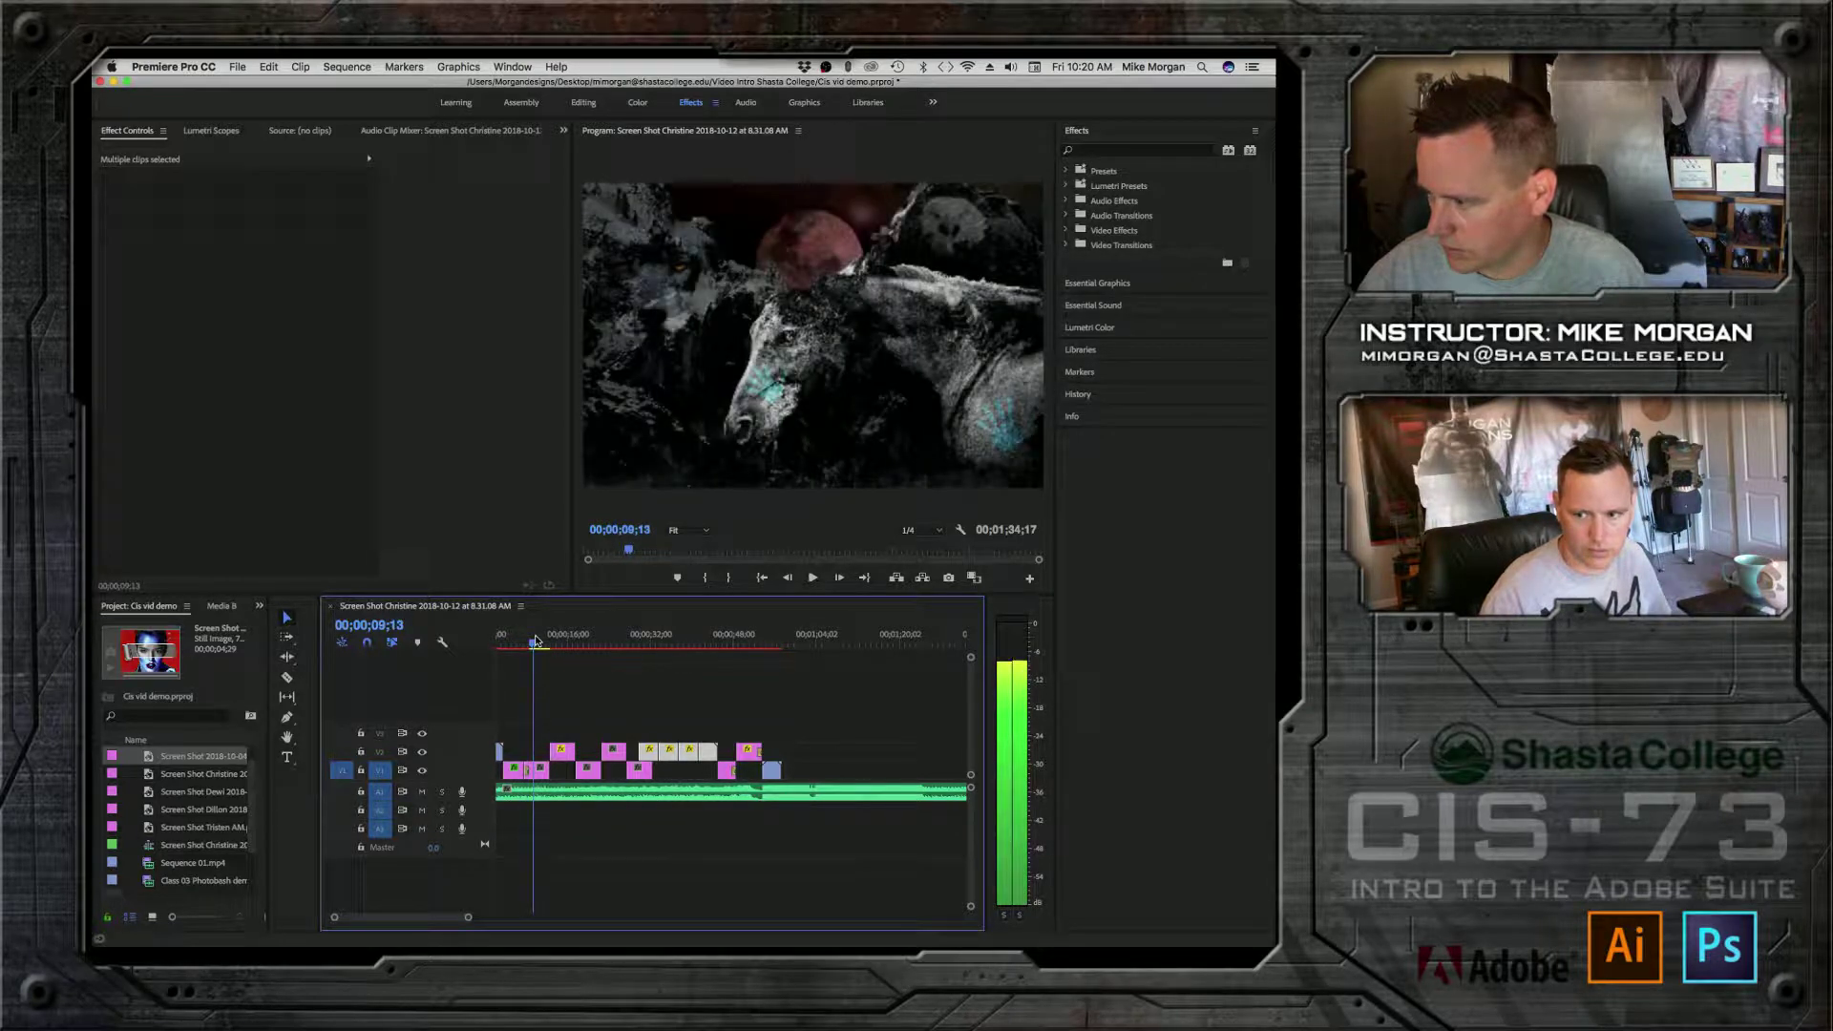
{"action": "left_click_drag", "start_coordinate": [540, 733], "coordinate": [638, 775]}
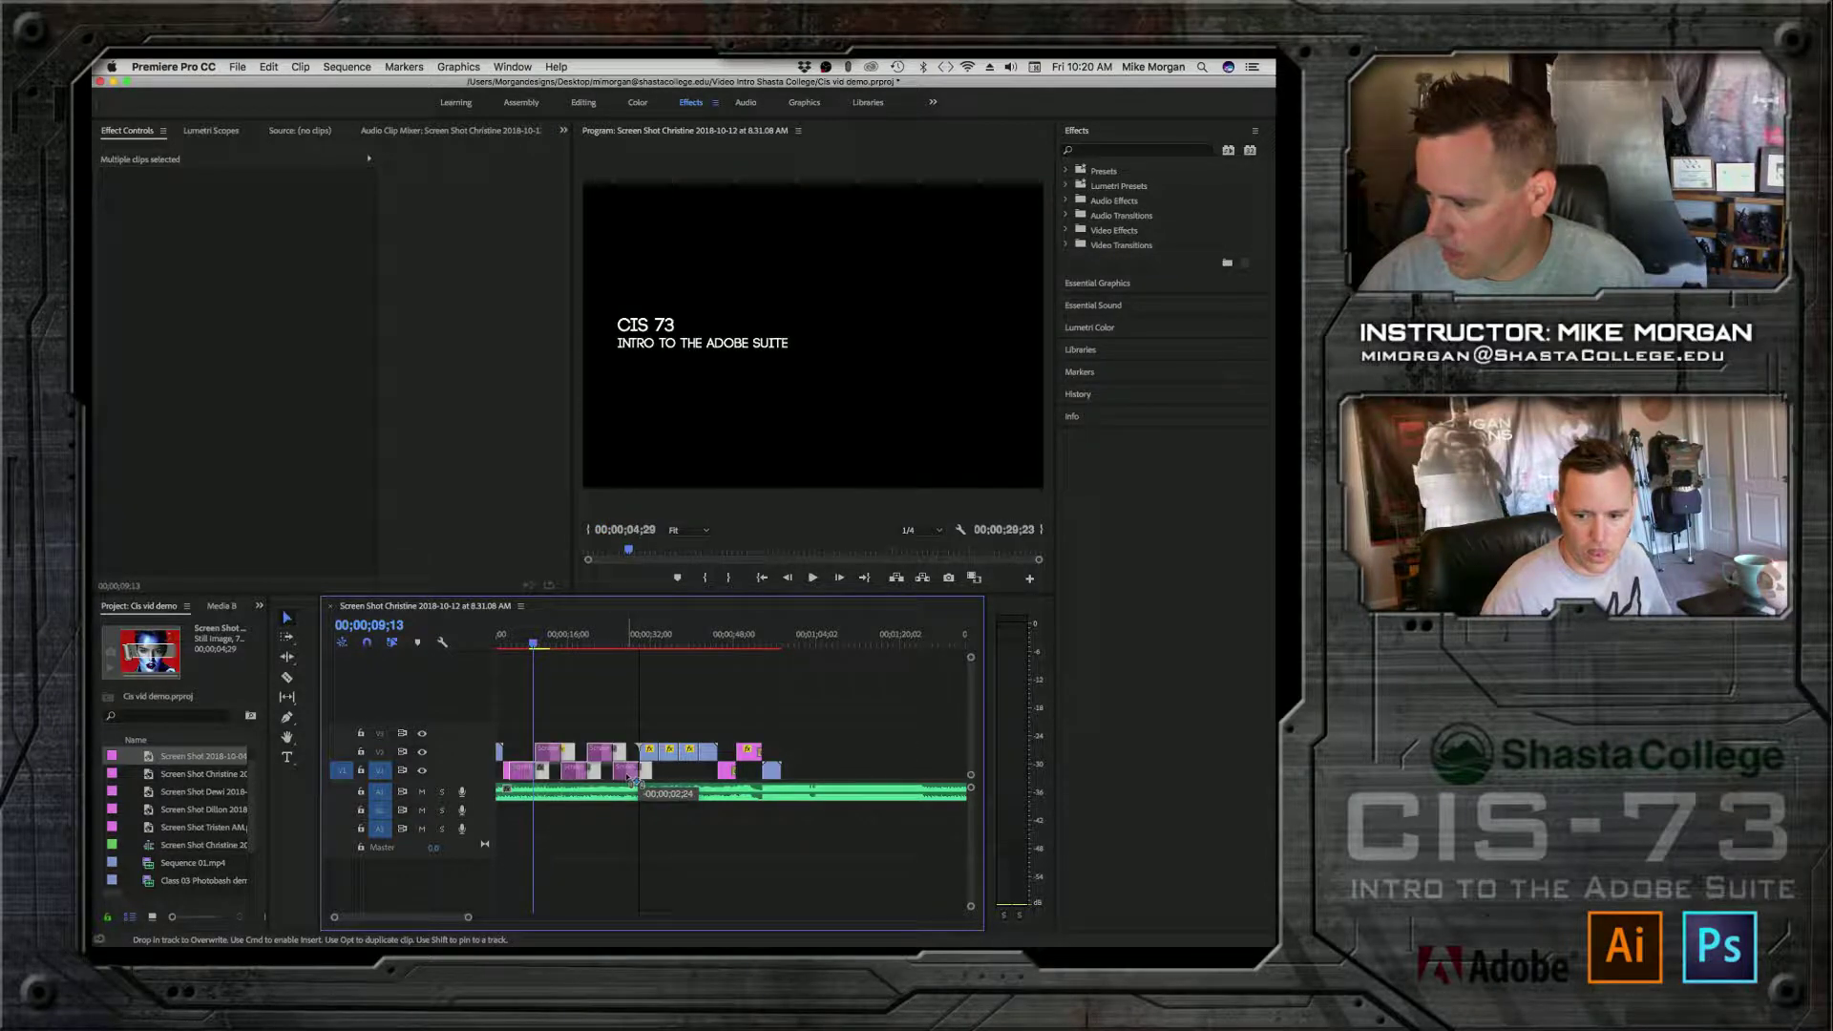
{"action": "left_click", "coordinate": [591, 757]}
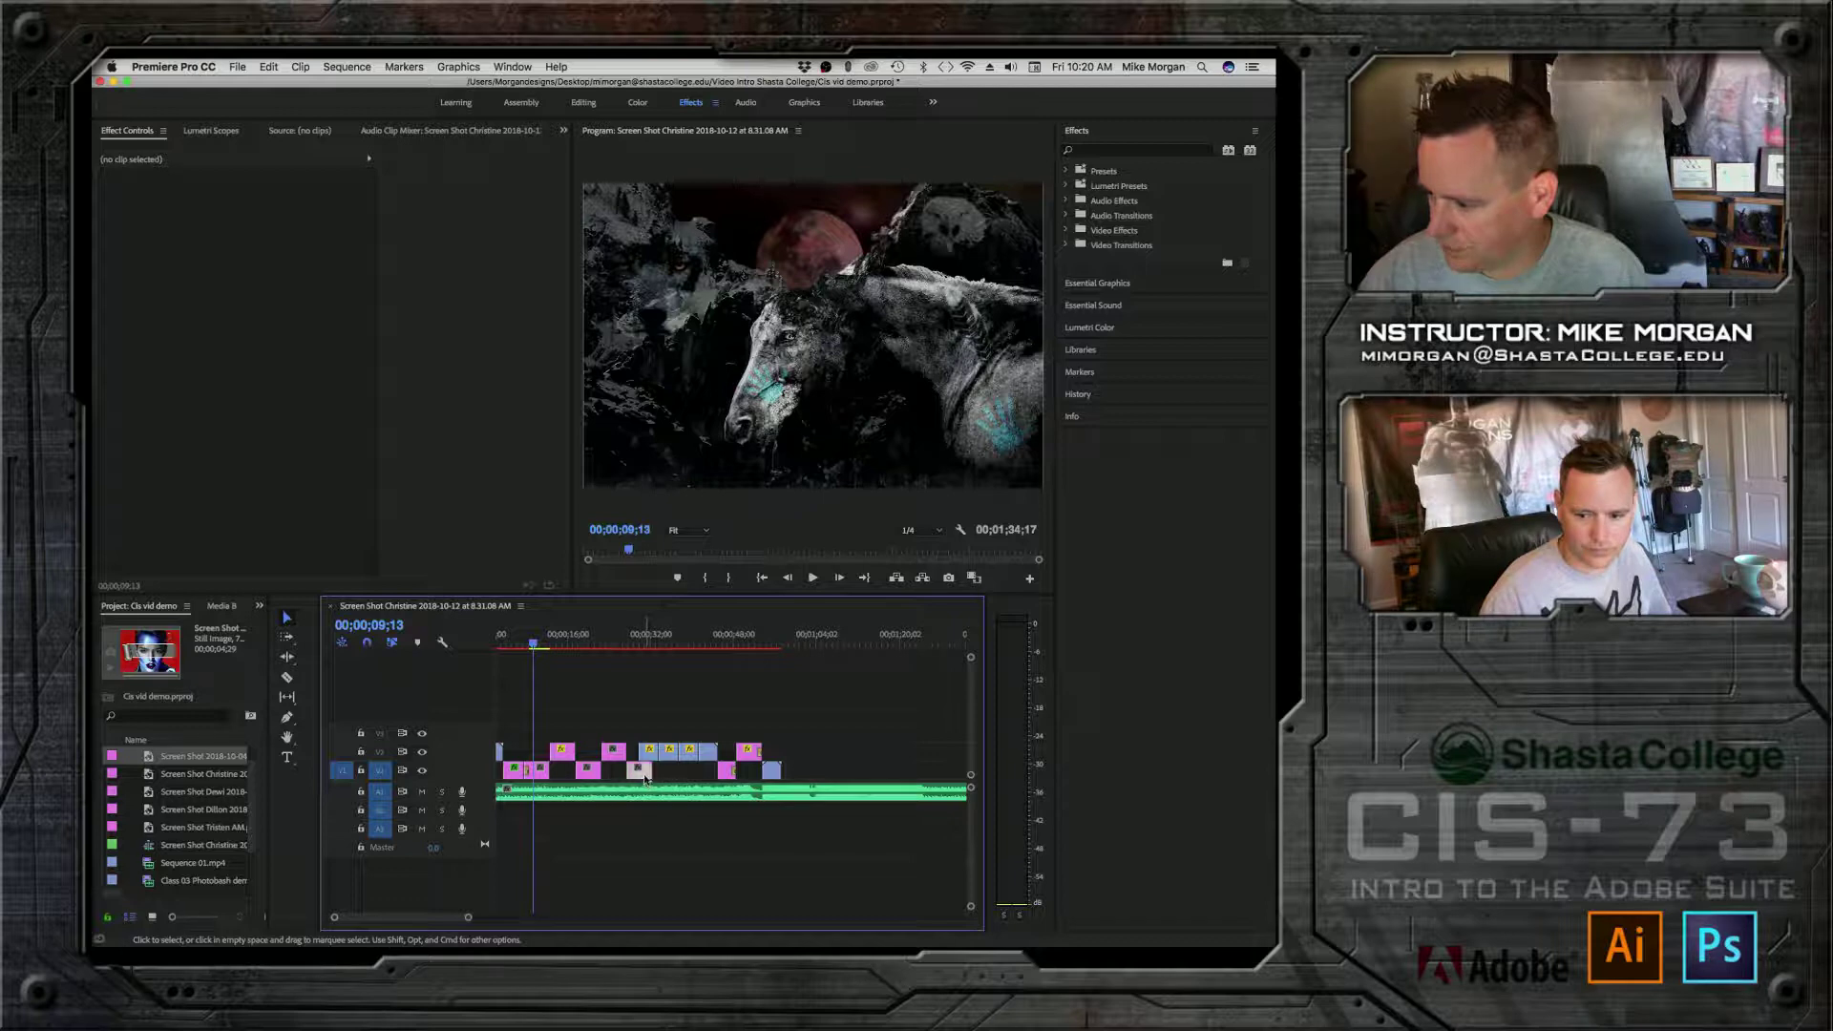
{"action": "left_click_drag", "start_coordinate": [645, 778], "coordinate": [638, 781]}
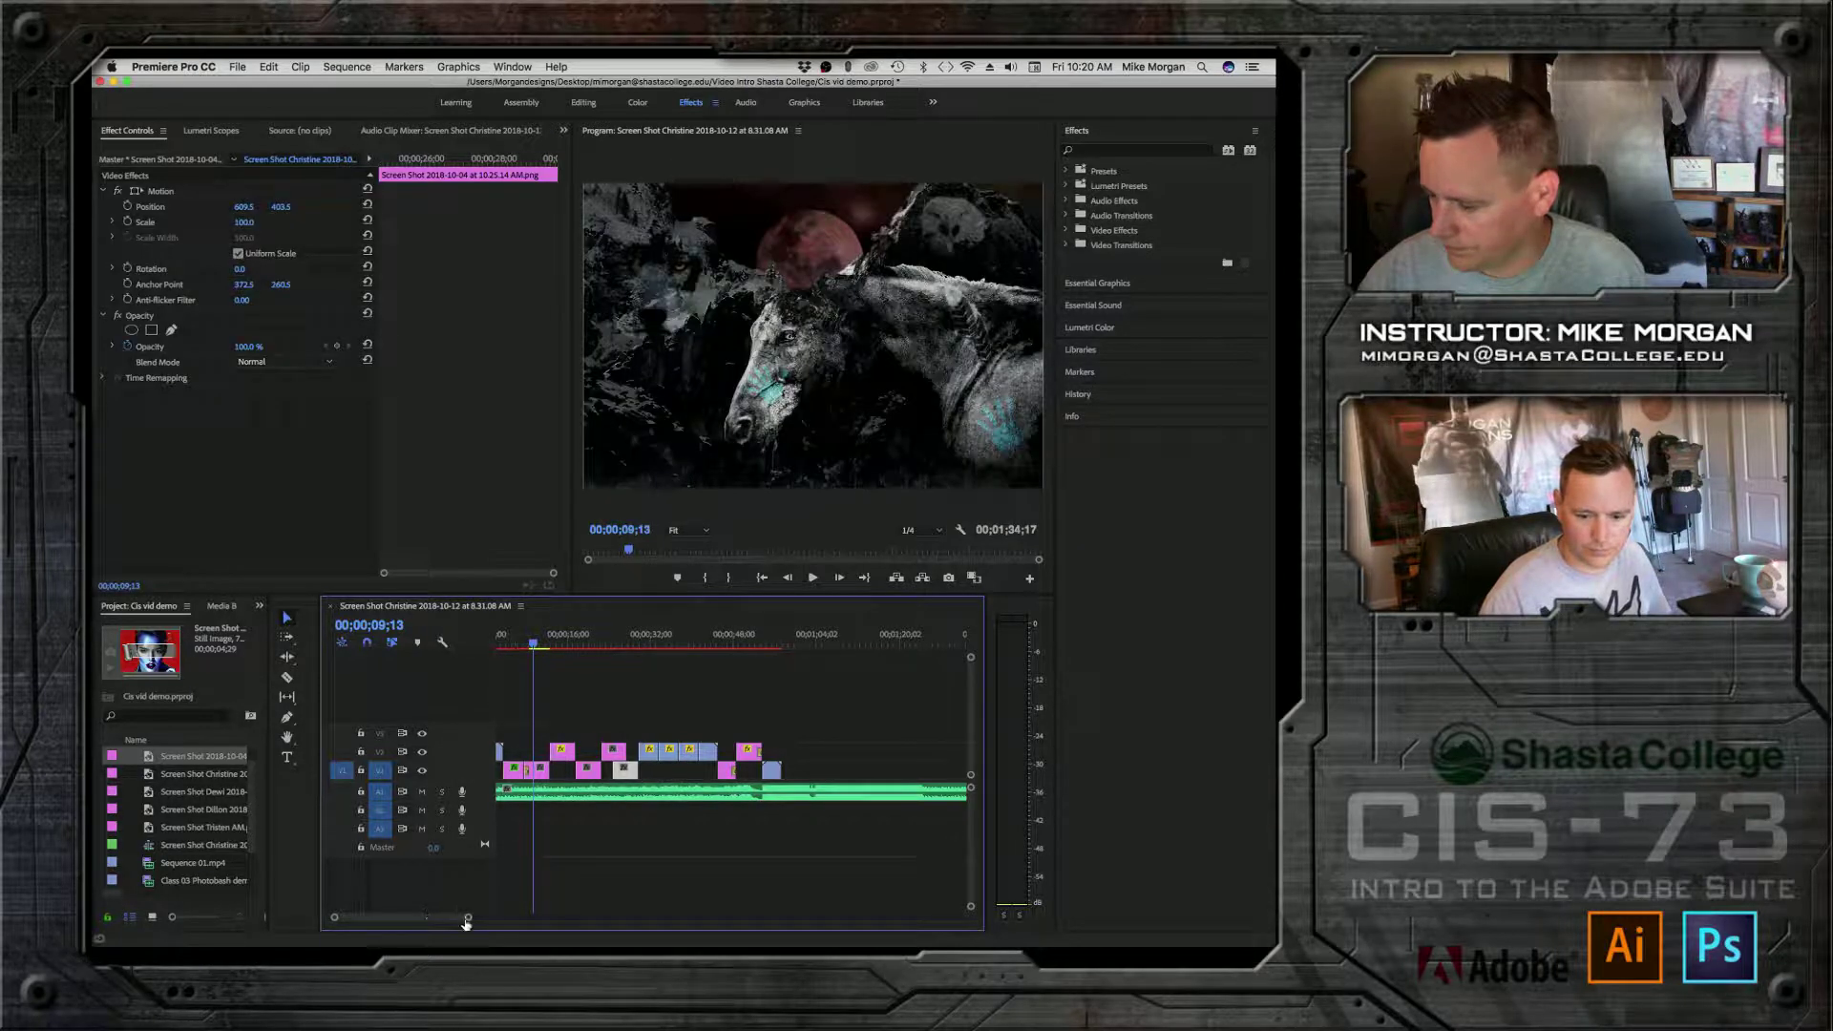
Step: Move a V2 screenshot clip about a second earlier, then select the horse clip on V1
{"action": "left_click_drag", "start_coordinate": [465, 922], "coordinate": [420, 919]}
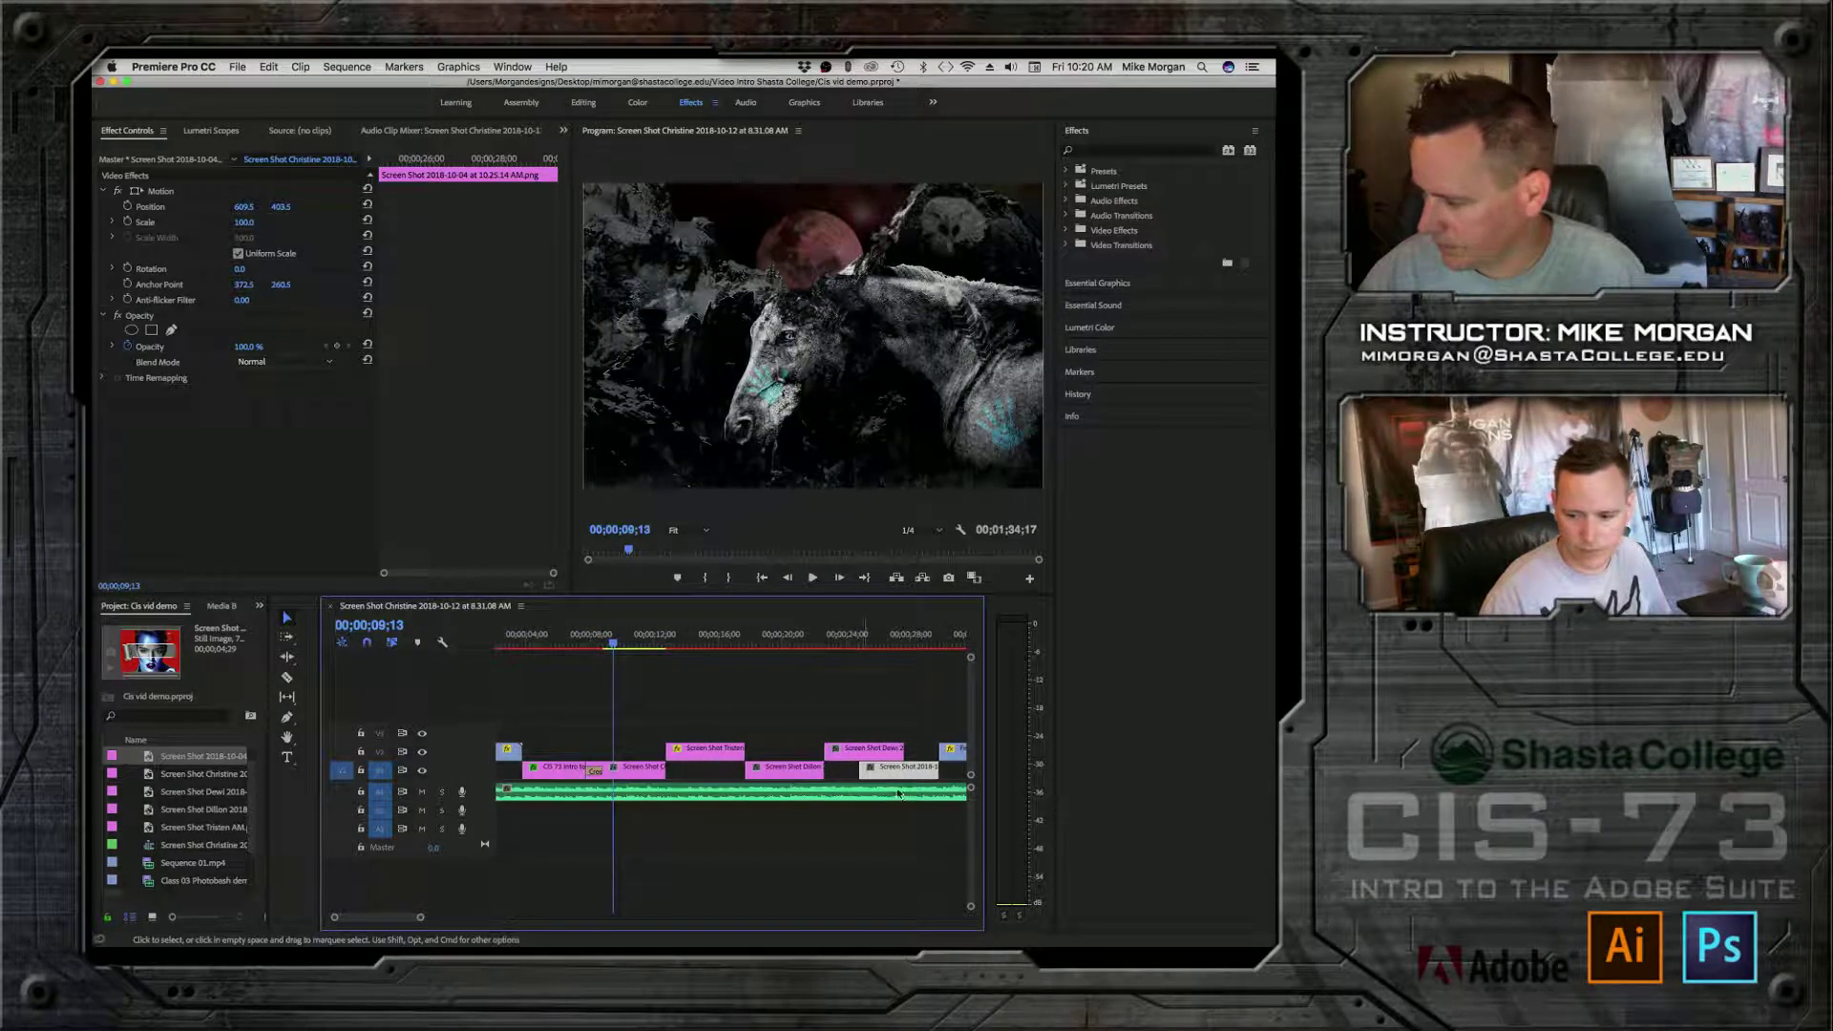
{"action": "left_click_drag", "start_coordinate": [852, 761], "coordinate": [781, 781]}
{"action": "left_click", "coordinate": [850, 760]}
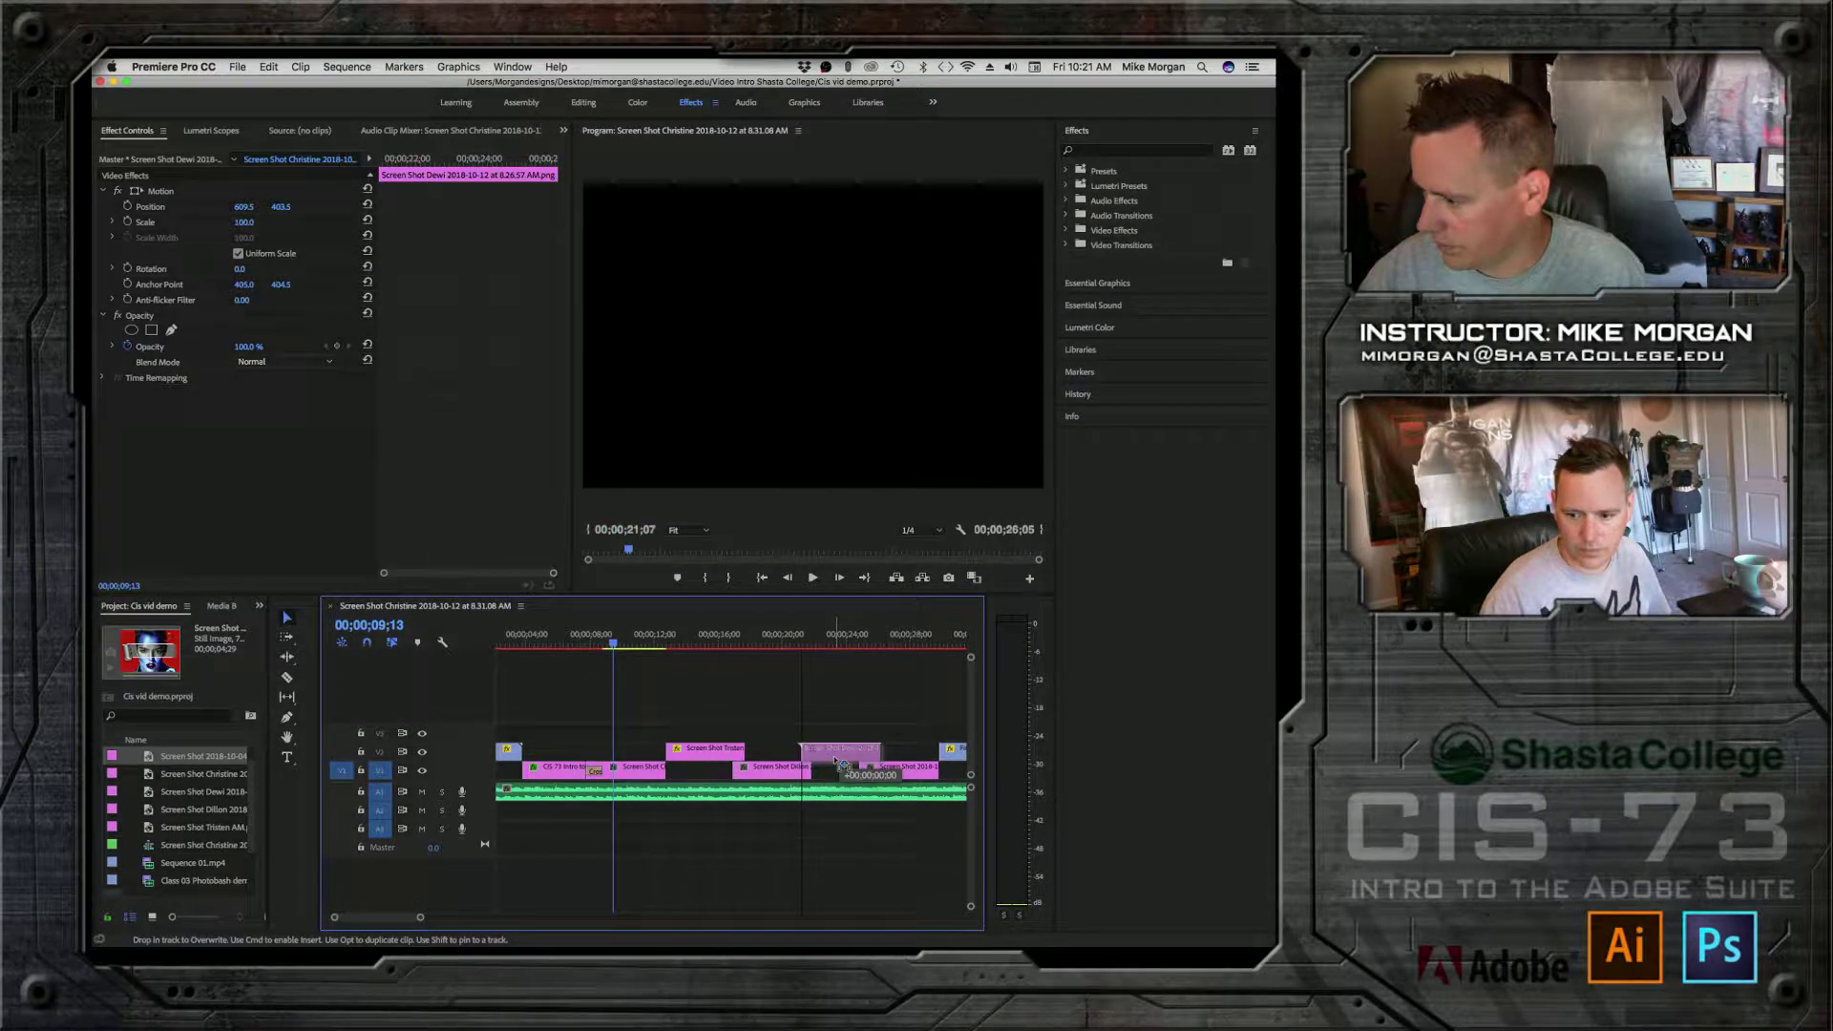
{"action": "left_click_drag", "start_coordinate": [828, 761], "coordinate": [829, 763]}
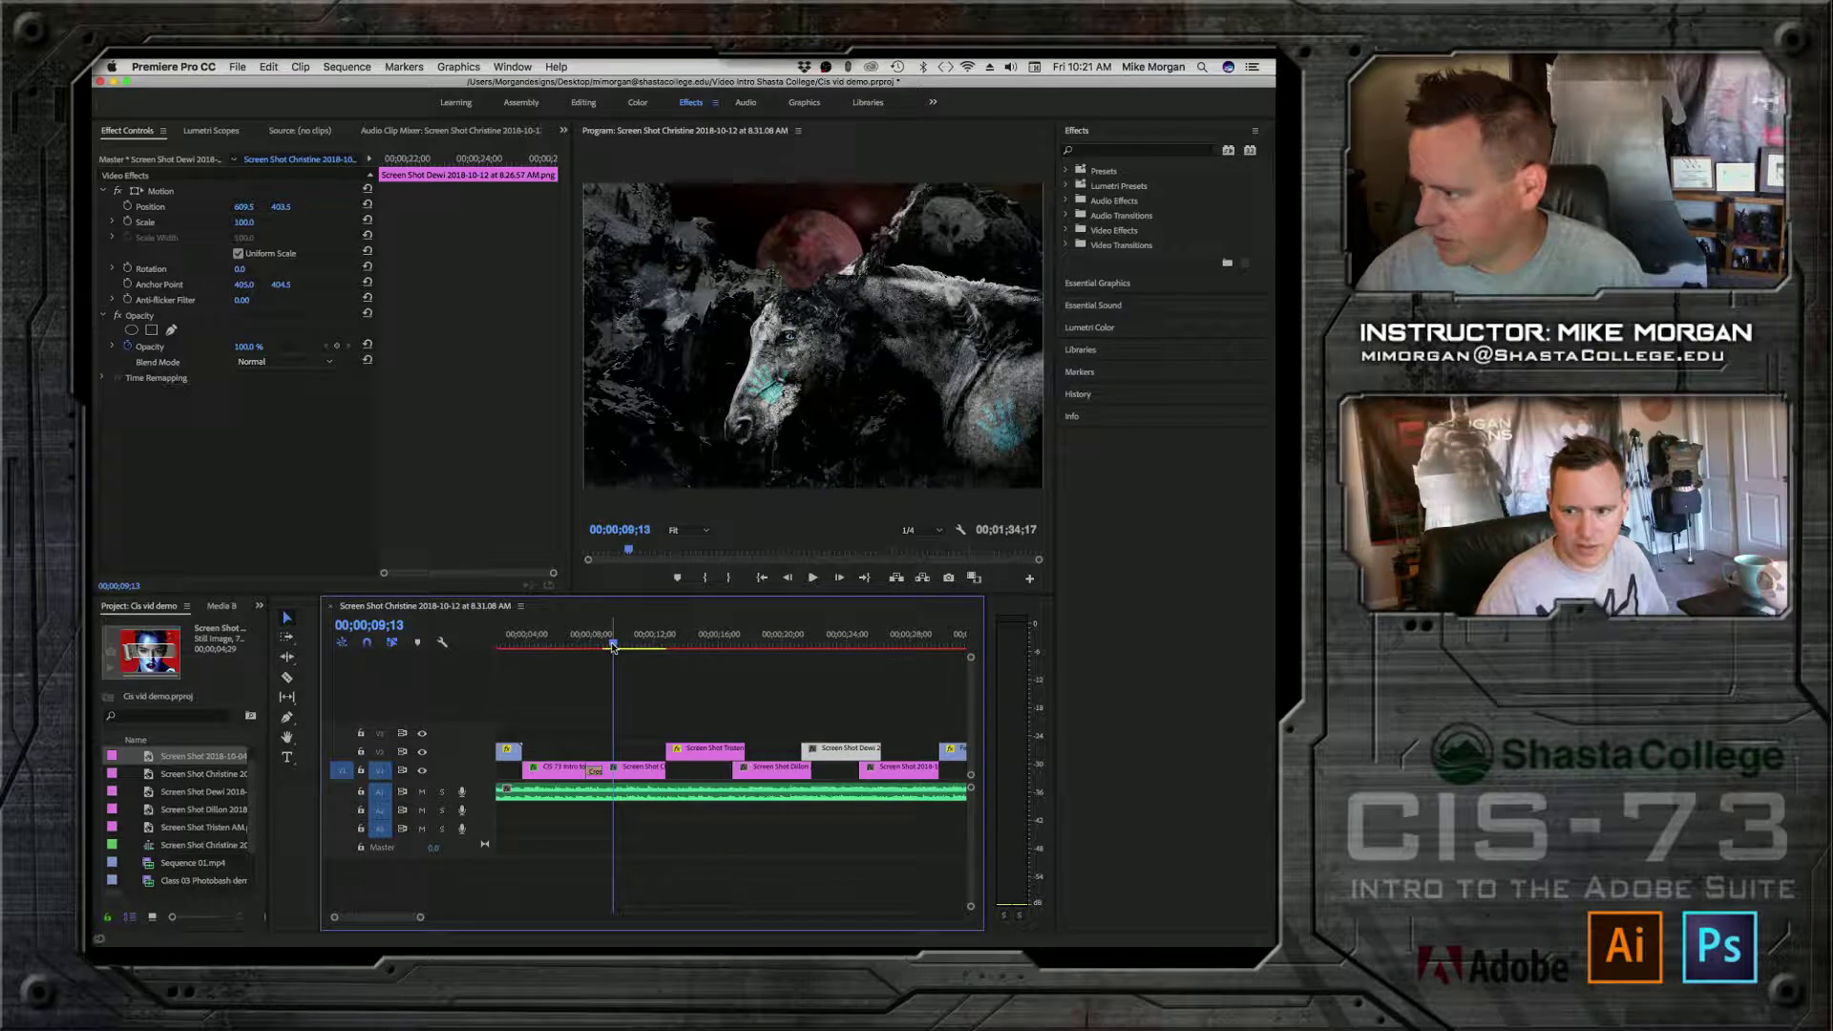
{"action": "left_click_drag", "start_coordinate": [613, 646], "coordinate": [627, 647]}
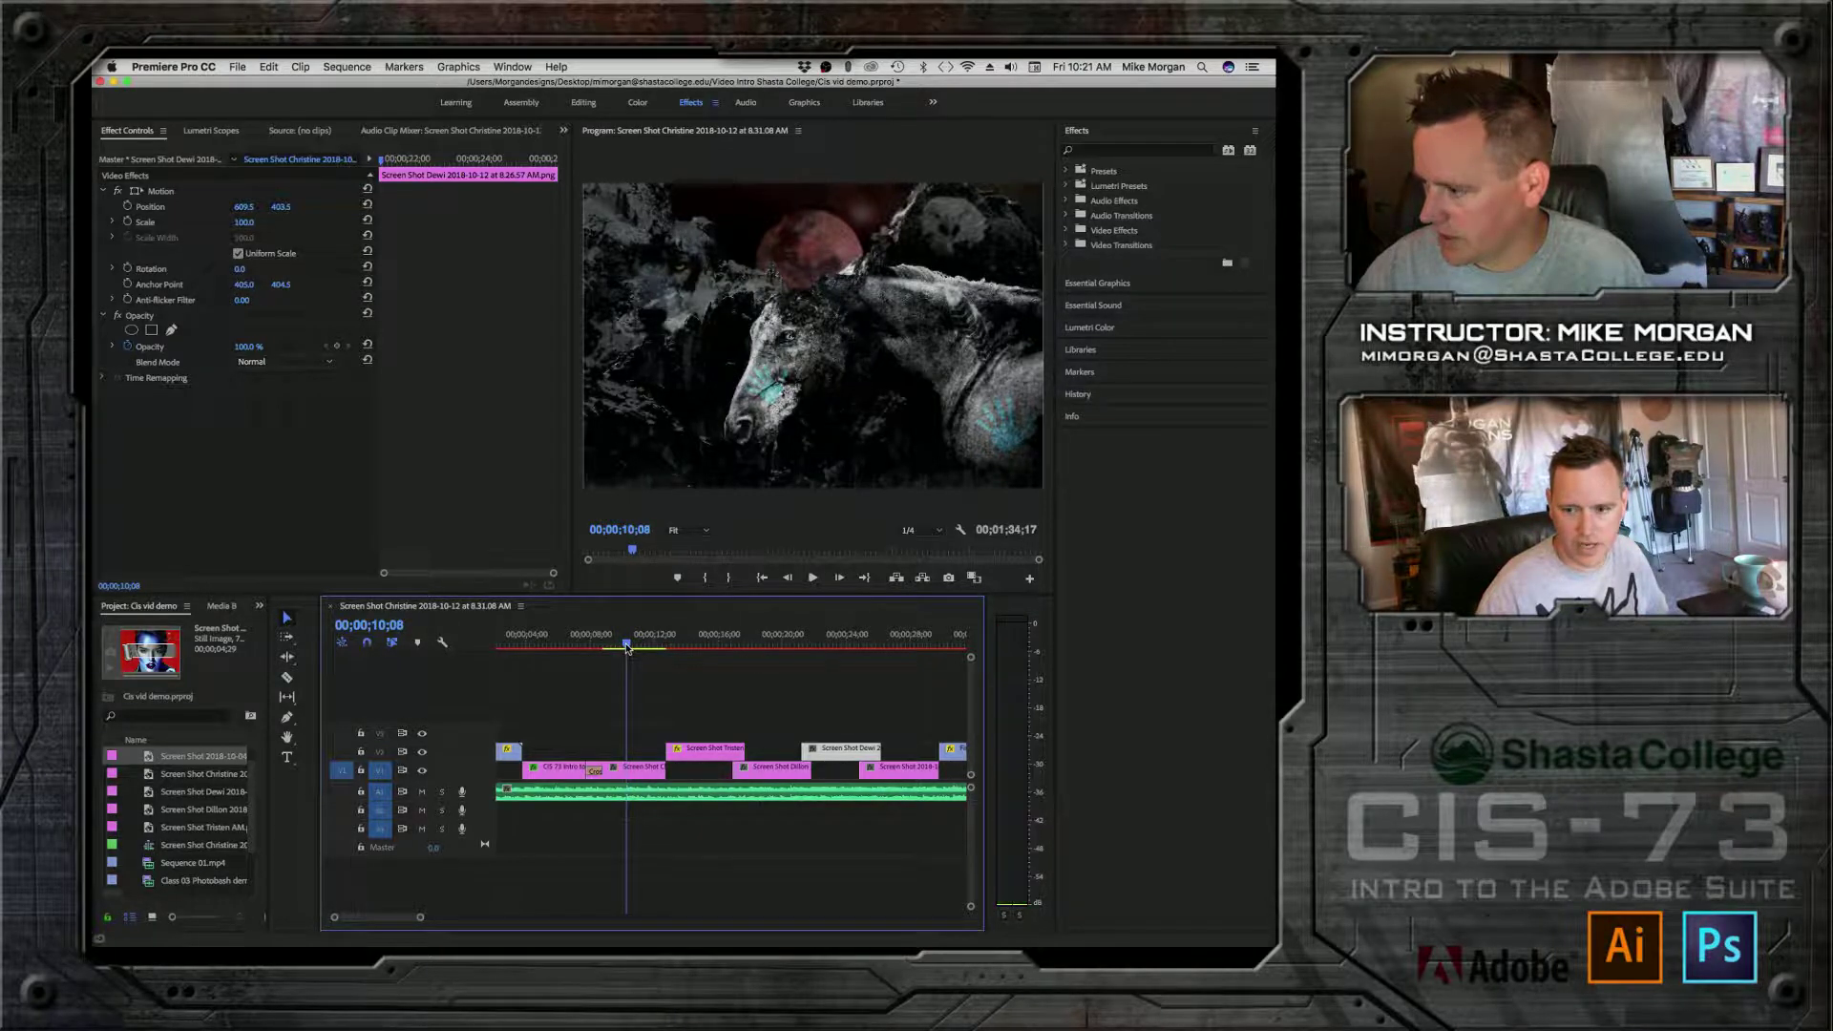
{"action": "left_click", "coordinate": [647, 775]}
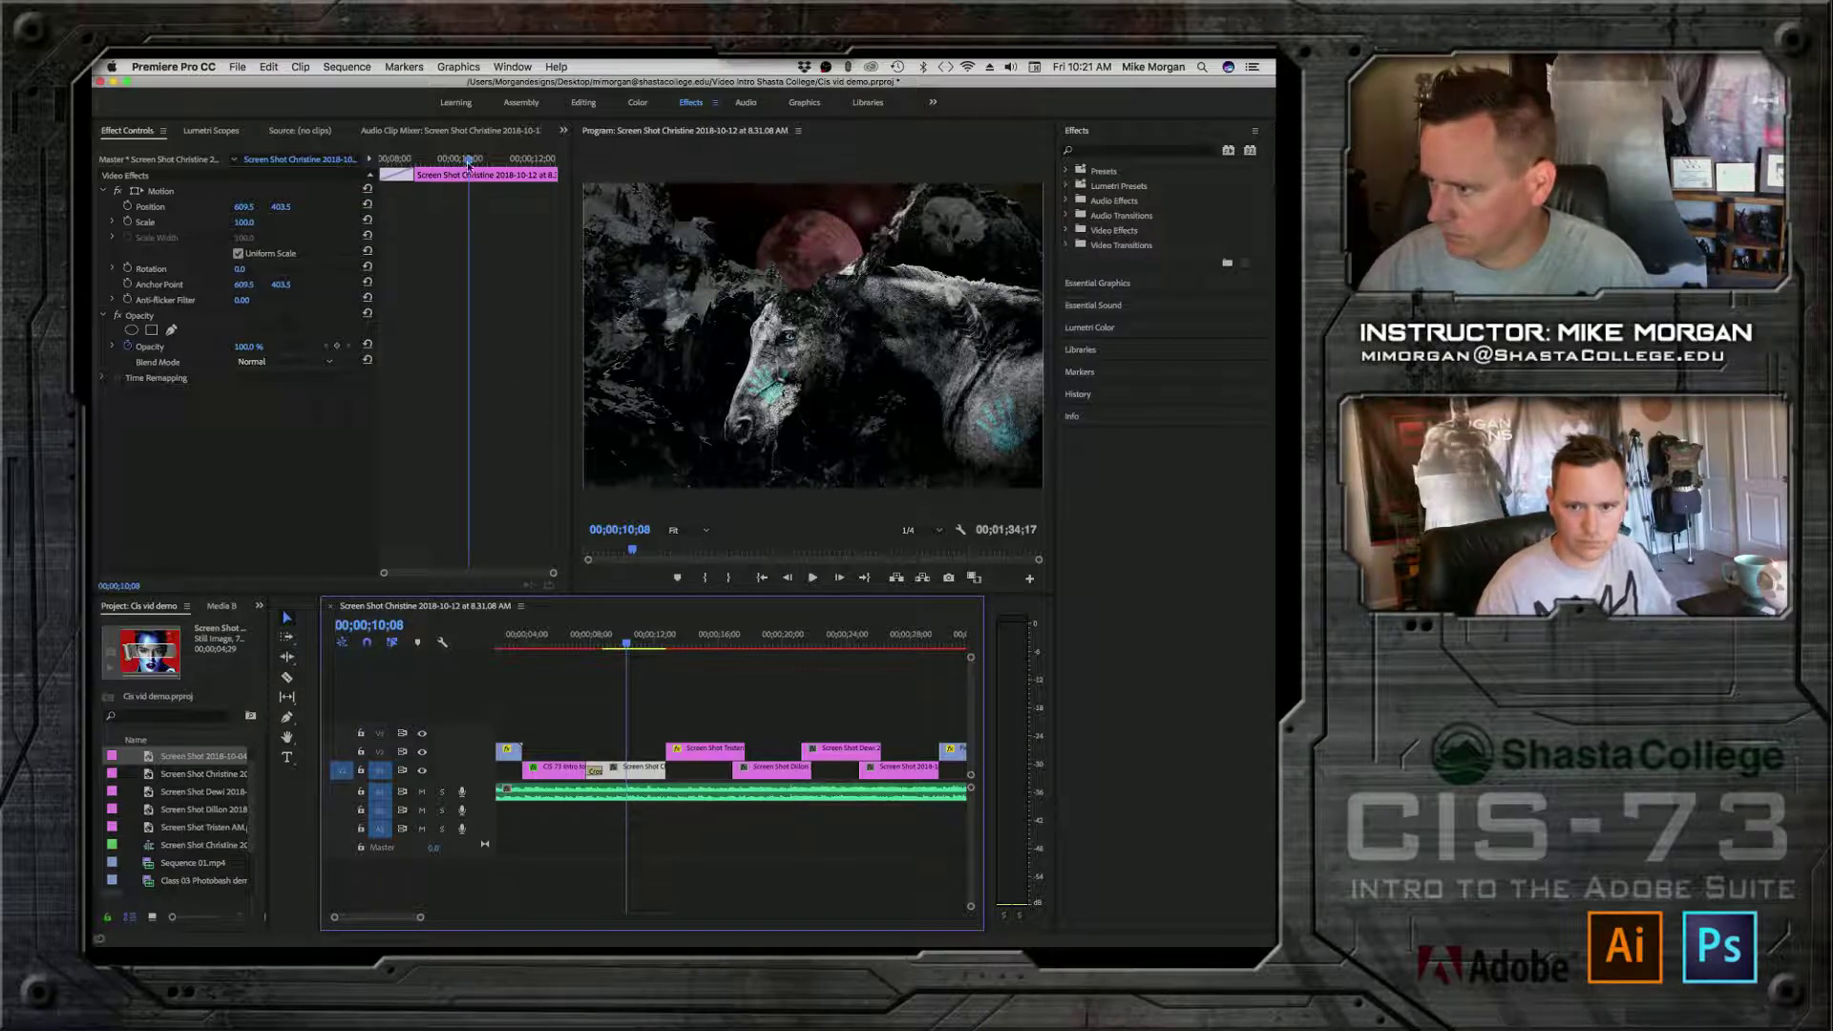
Step: Keyframe the horse artwork's Position and its Scale at 110% at 00;00;10;04, then preview the montage
{"action": "left_click_drag", "start_coordinate": [468, 164], "coordinate": [382, 164]}
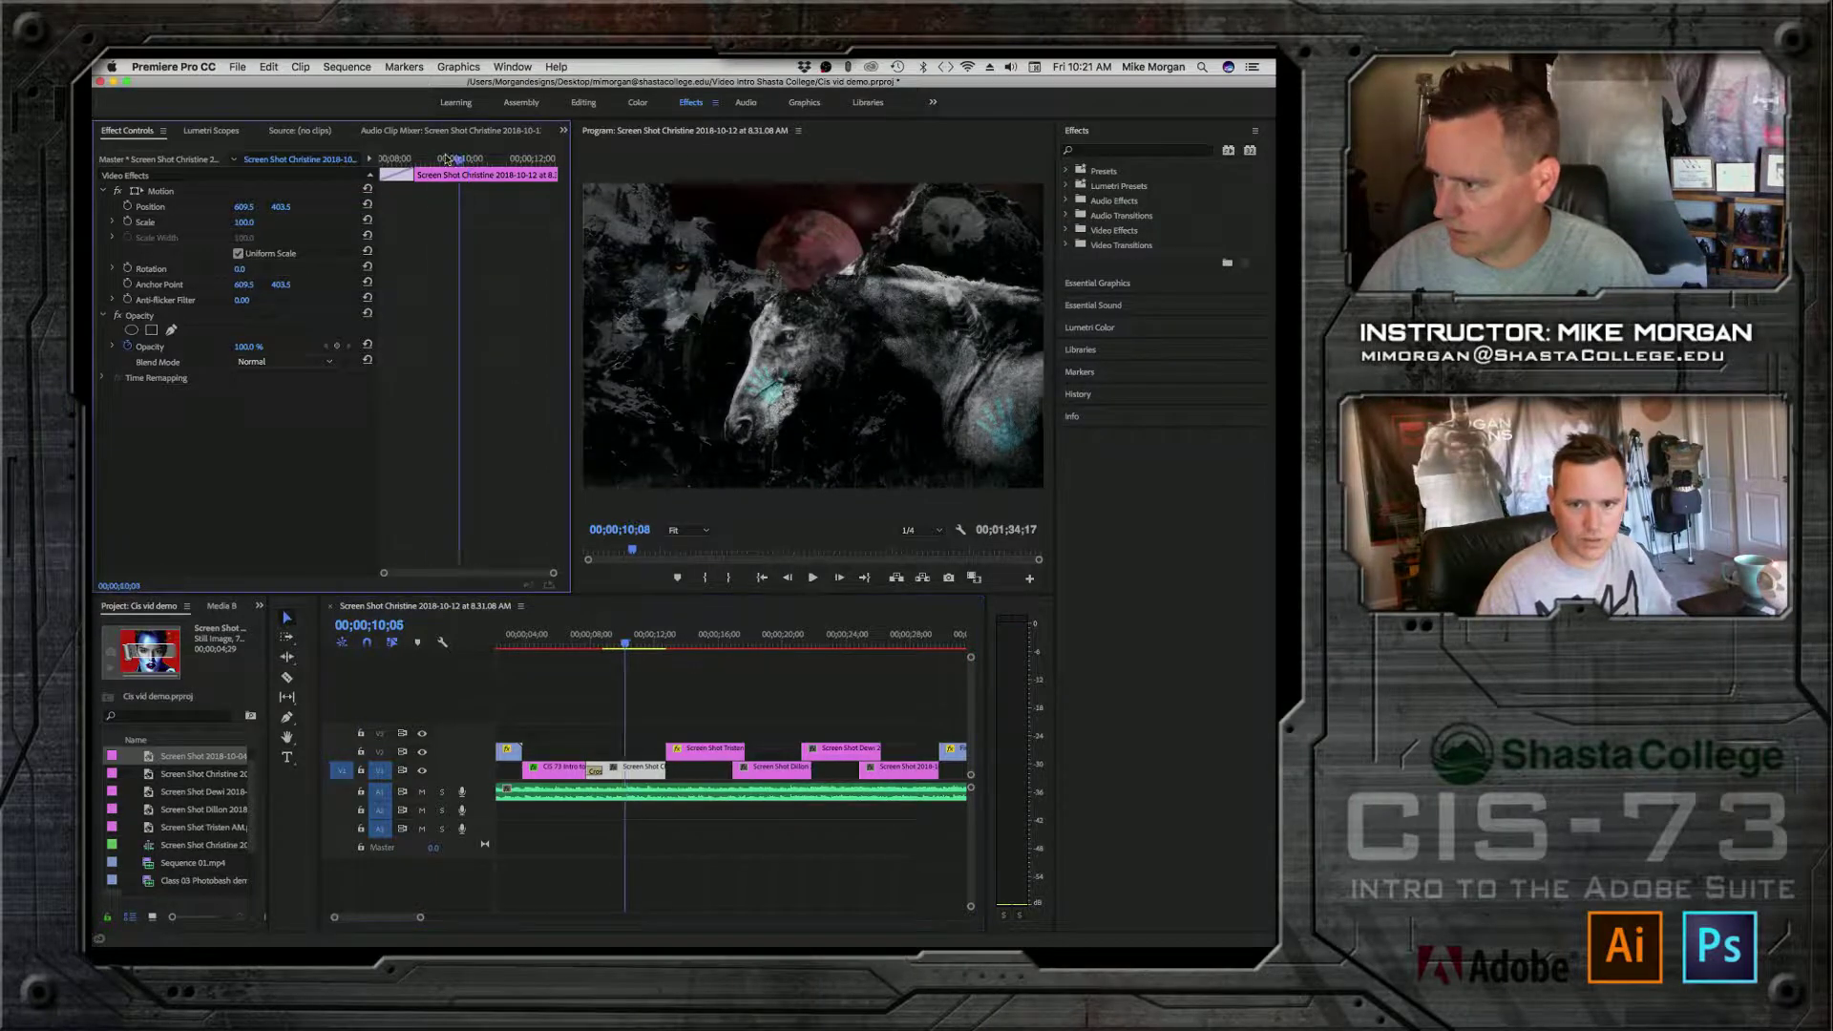
{"action": "left_click", "coordinate": [130, 209]}
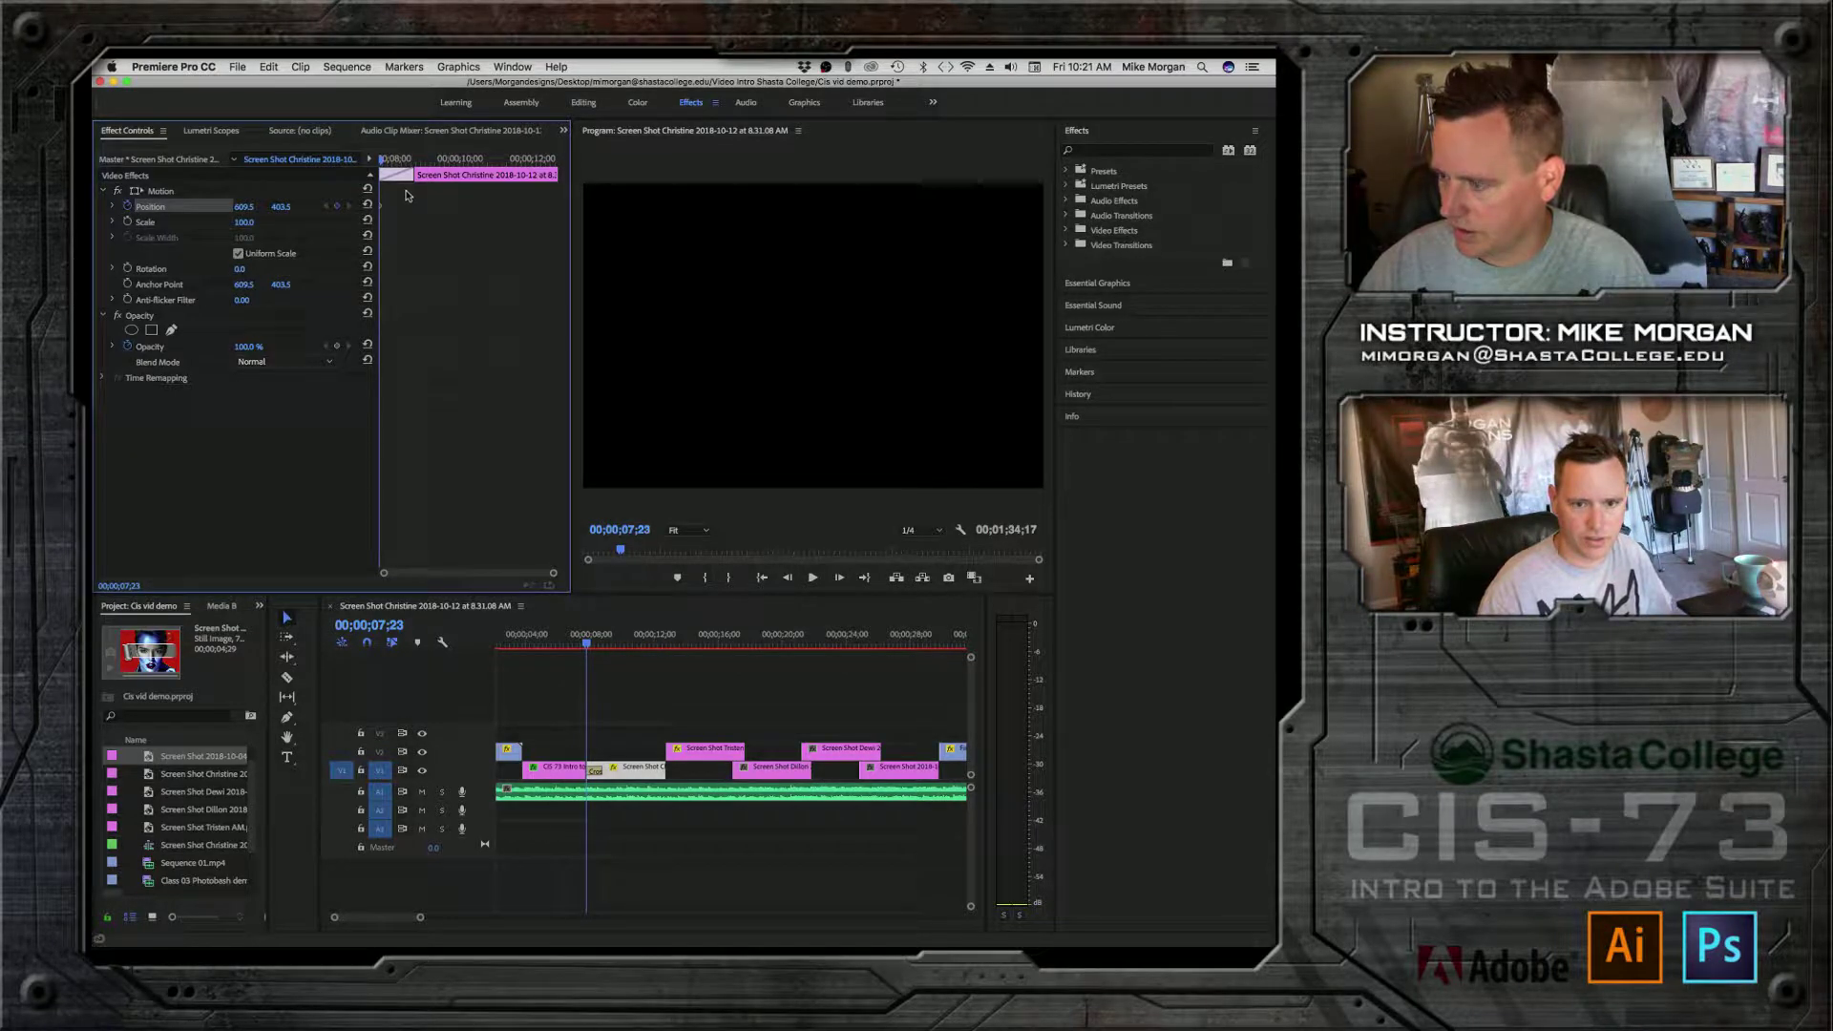
{"action": "left_click", "coordinate": [465, 160]}
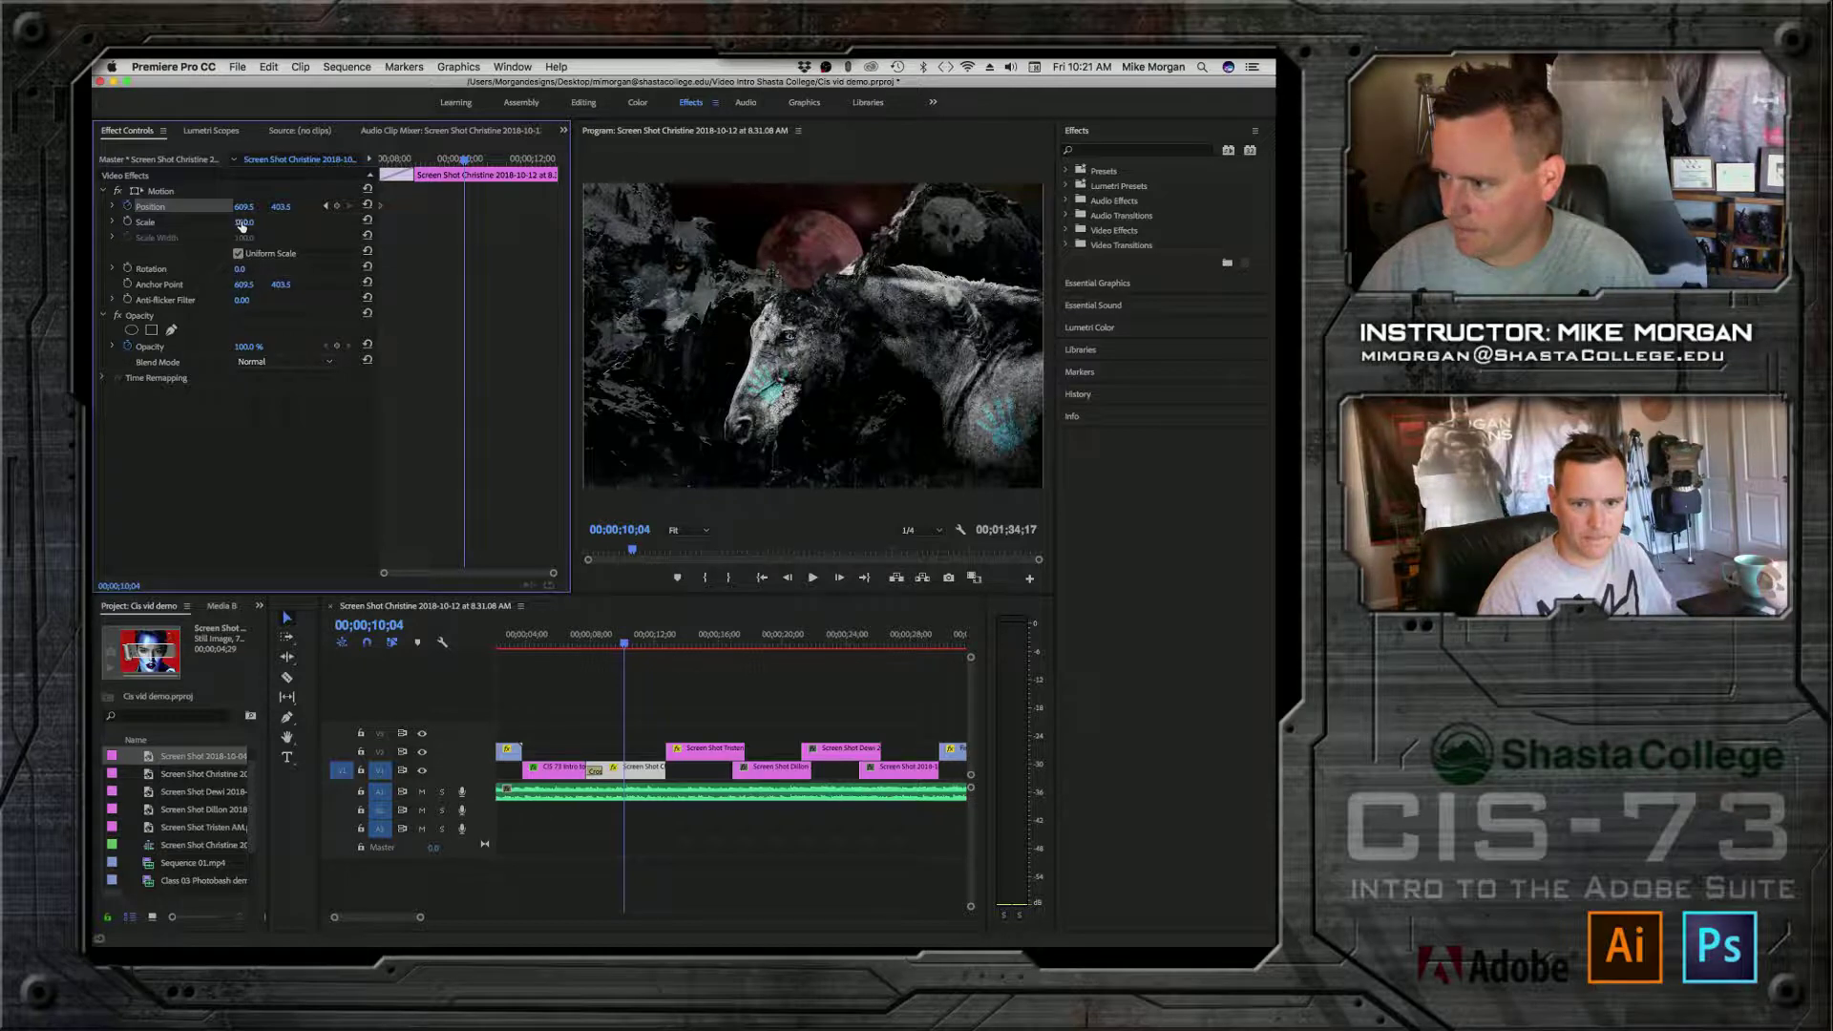
{"action": "left_click_drag", "start_coordinate": [242, 223], "coordinate": [251, 223]}
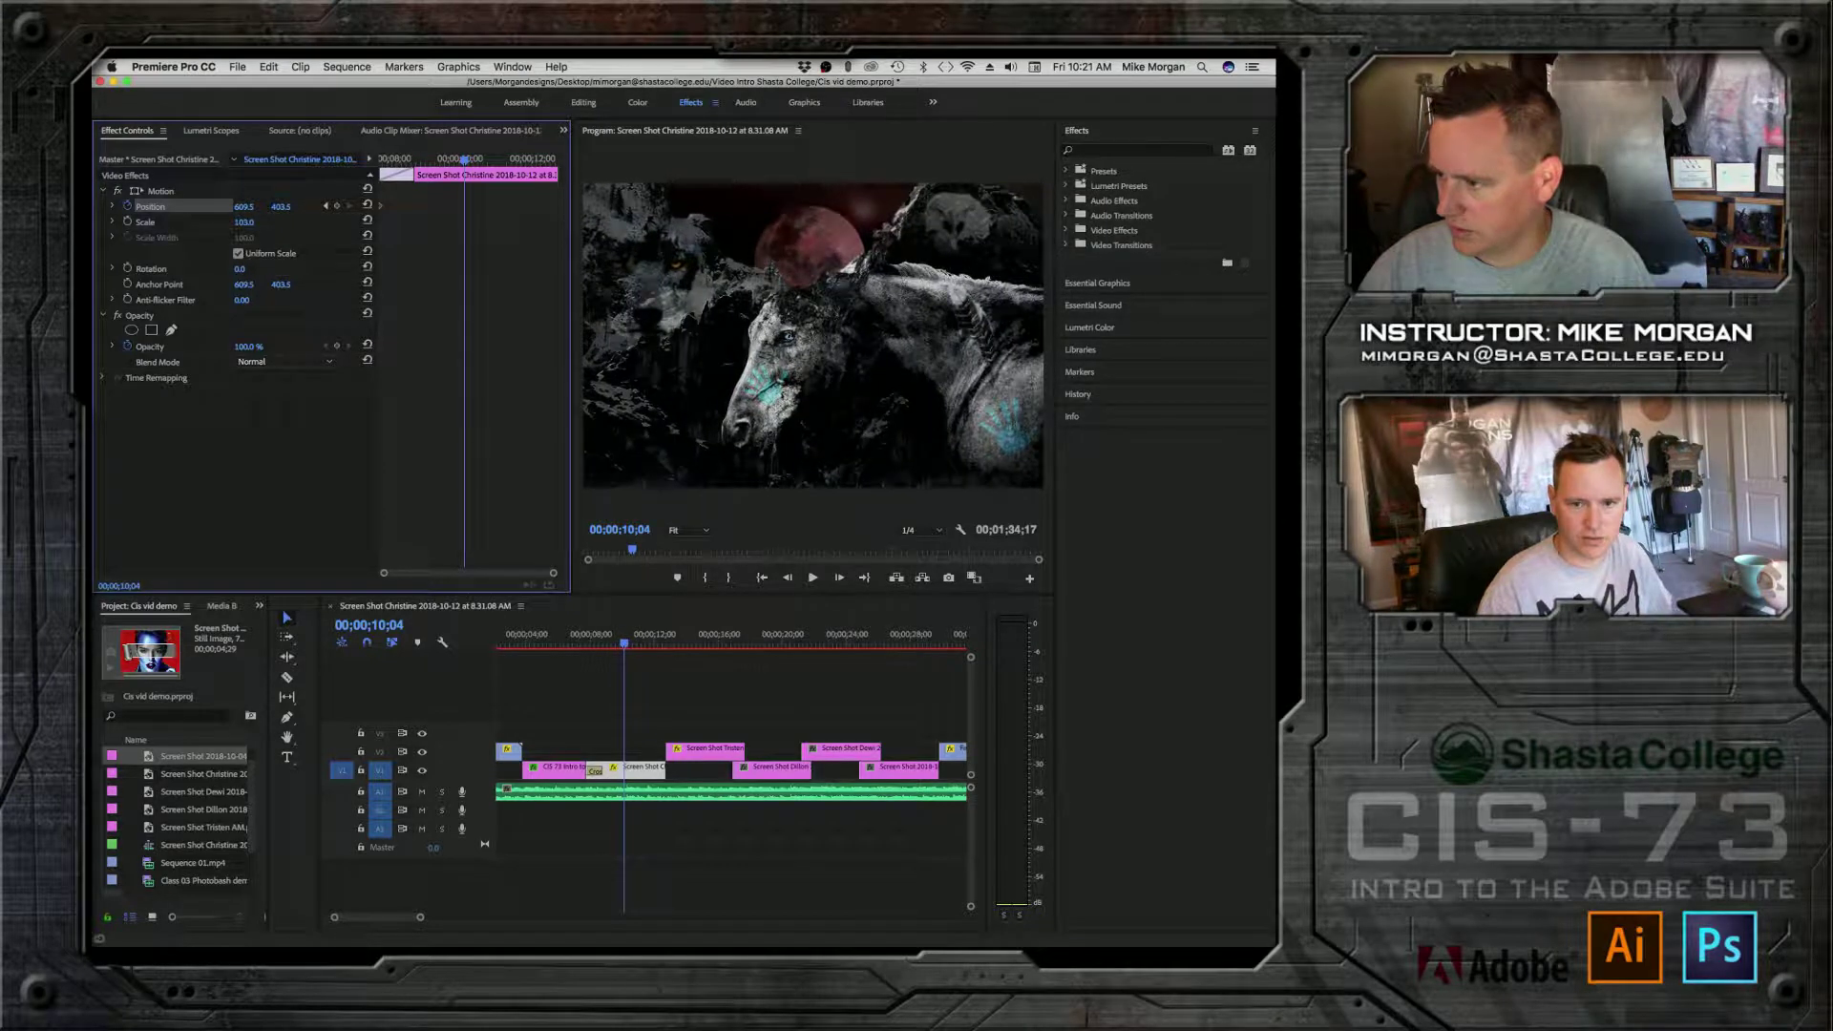
{"action": "left_click", "coordinate": [128, 223]}
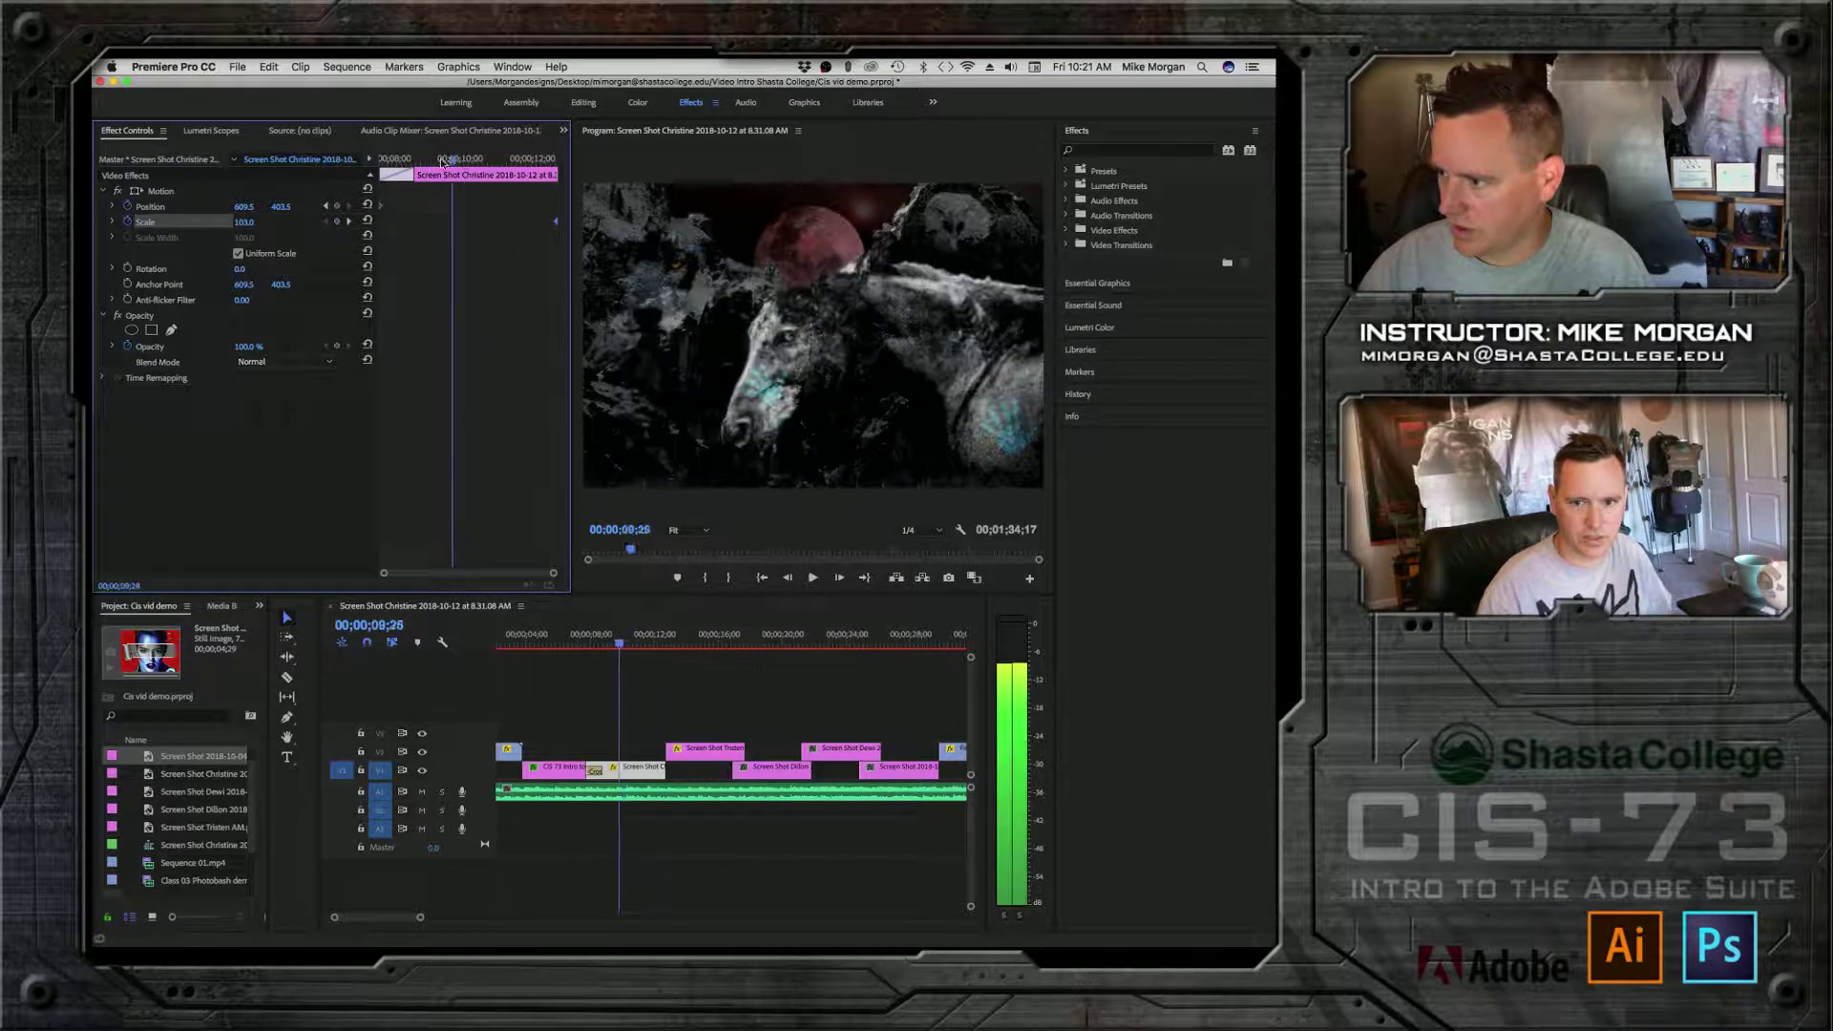
{"action": "left_click_drag", "start_coordinate": [461, 160], "coordinate": [381, 161]}
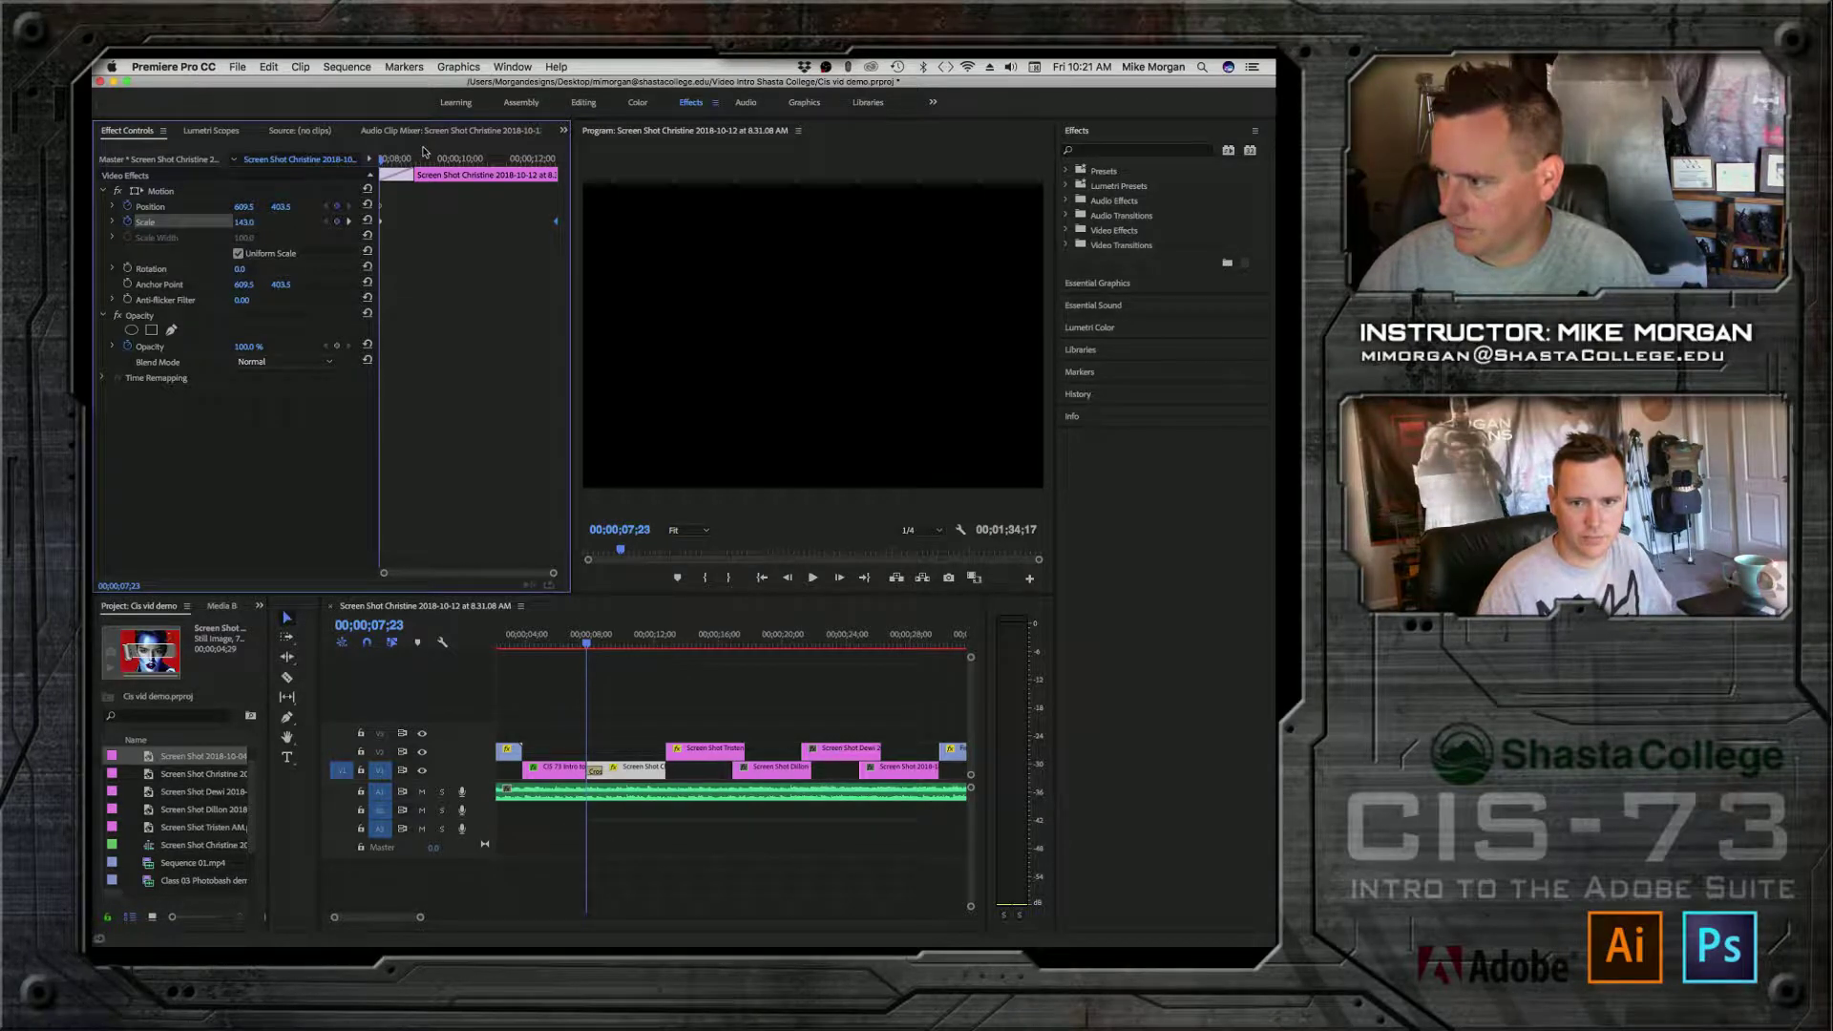
{"action": "key", "text": "space"}
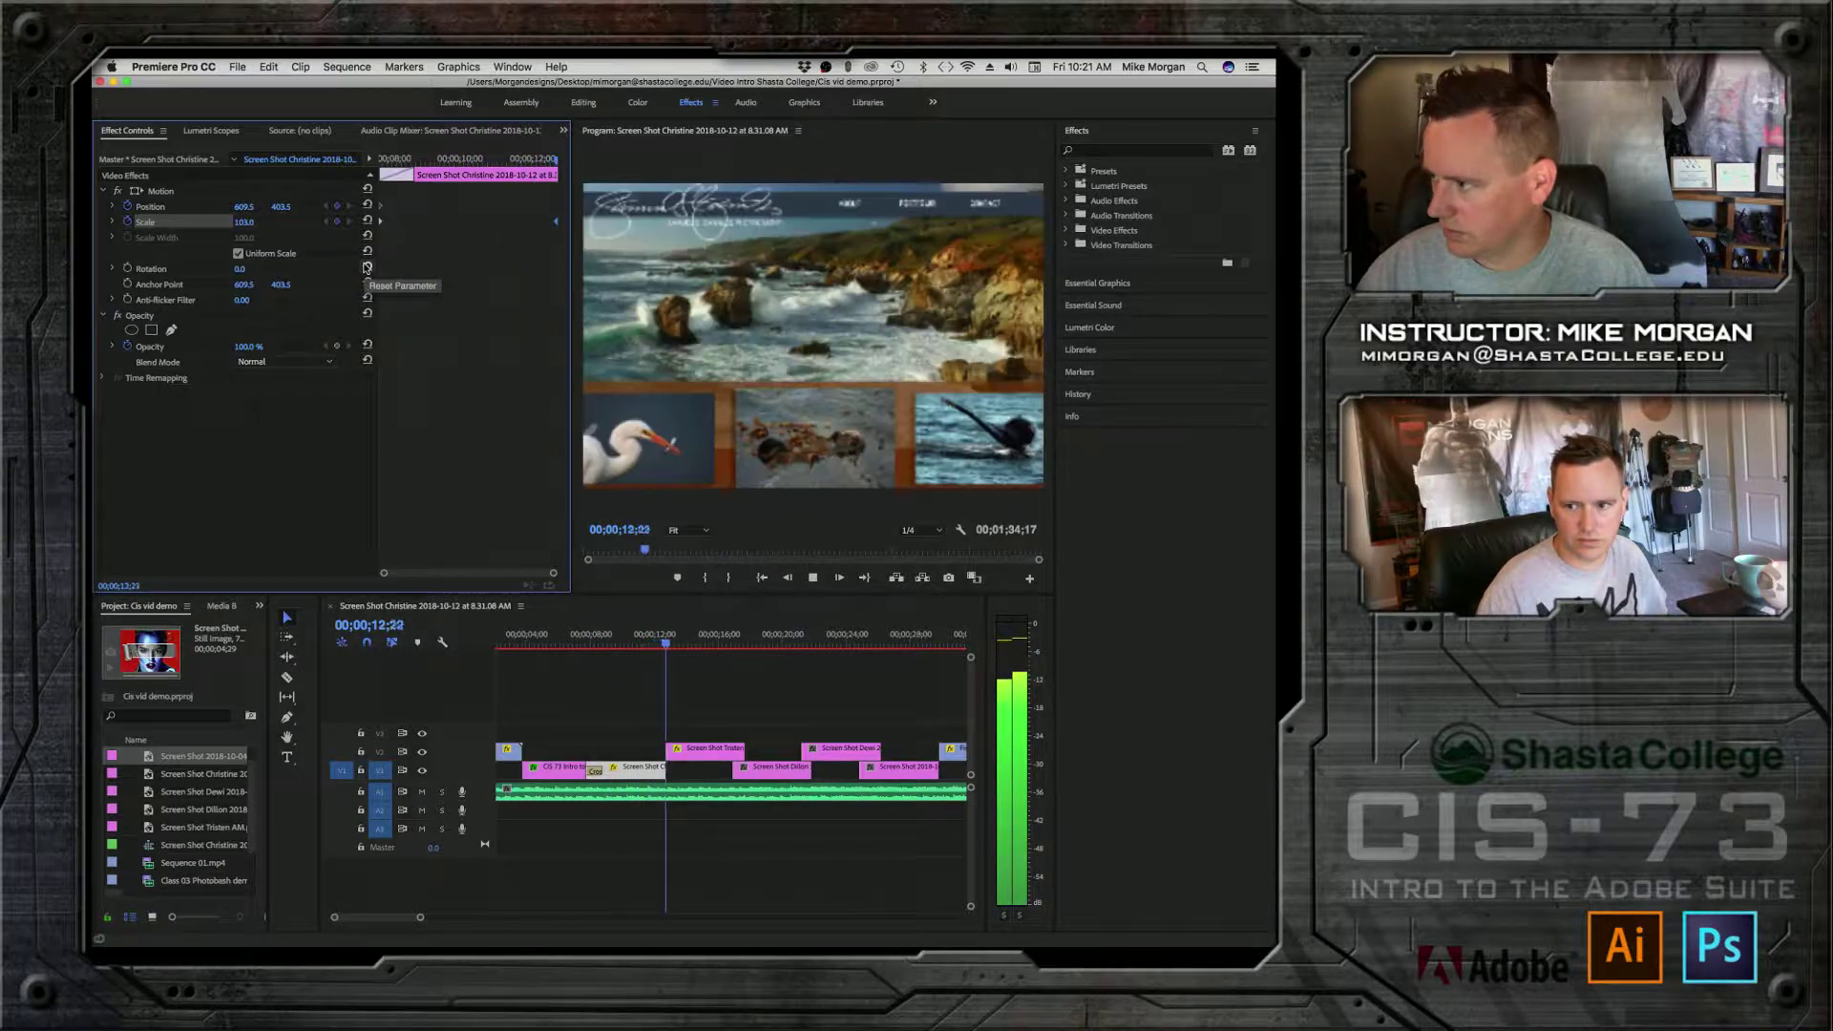
{"action": "key", "text": "space"}
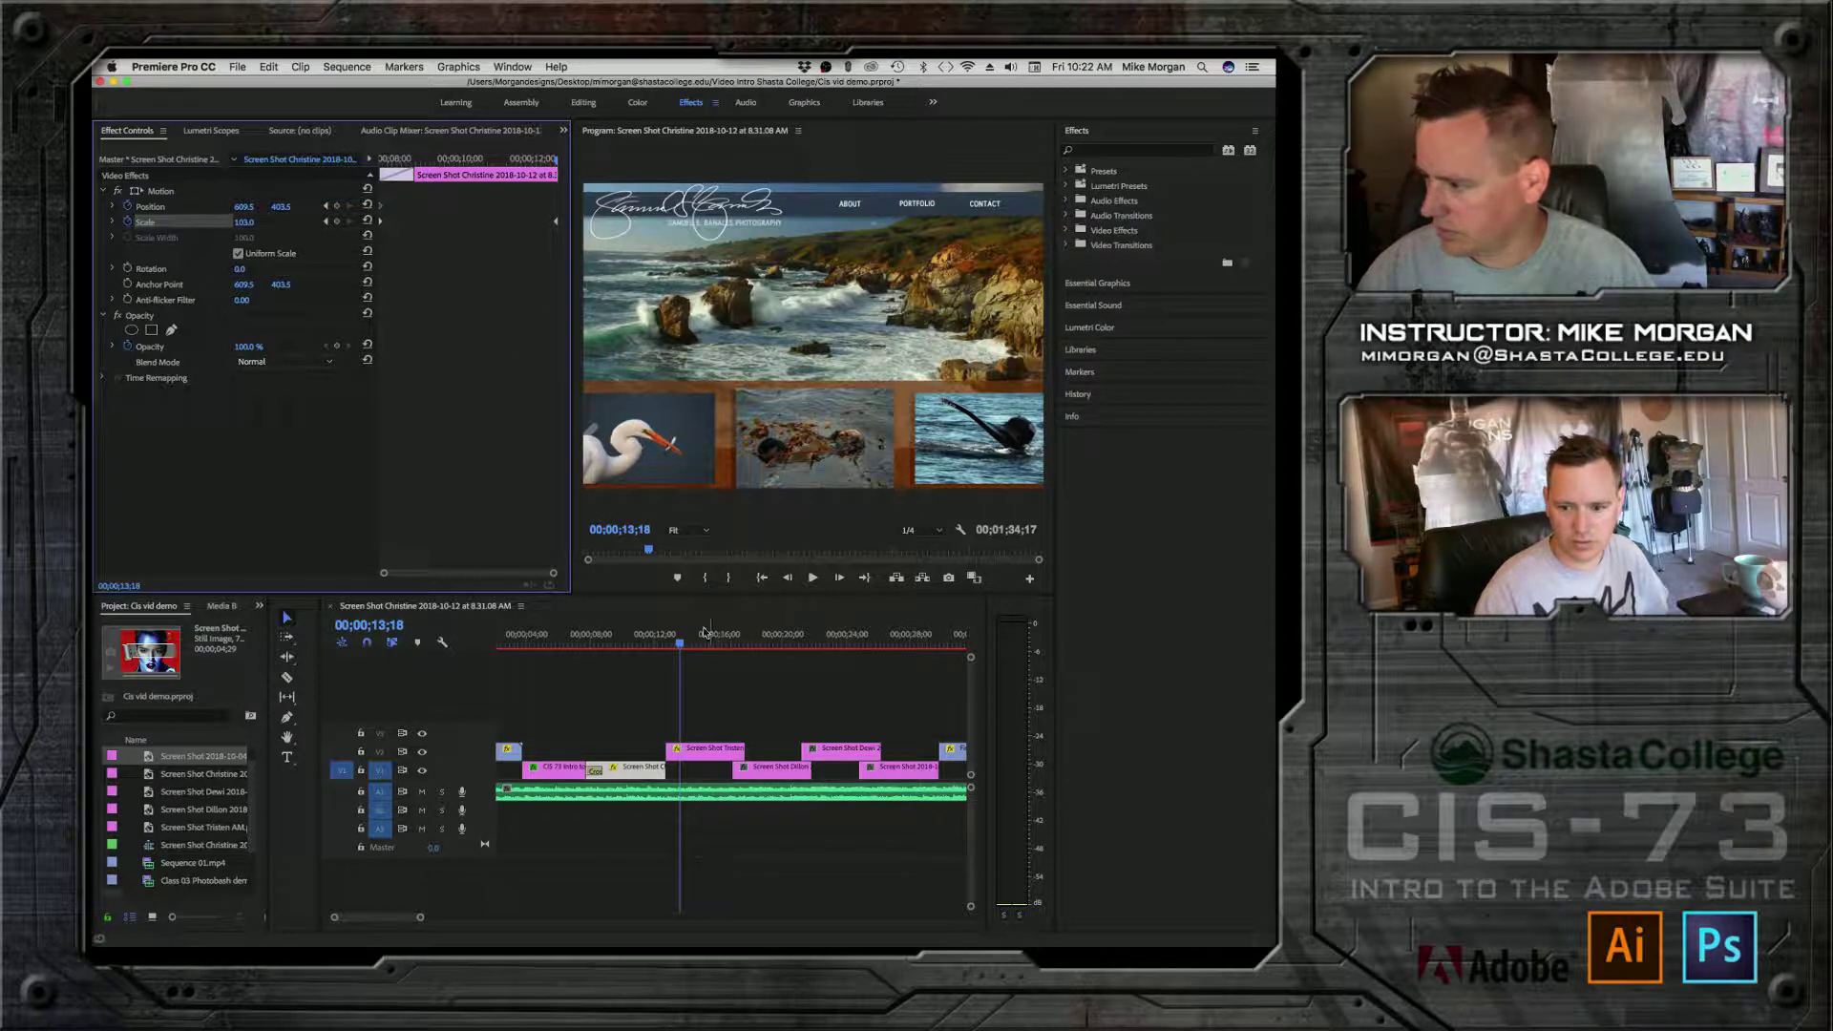
Step: Enlarge the coastal website screenshot, key Scale down to about 106% near its end, and move the keyframes to the clip edges
{"action": "left_click", "coordinate": [701, 752]}
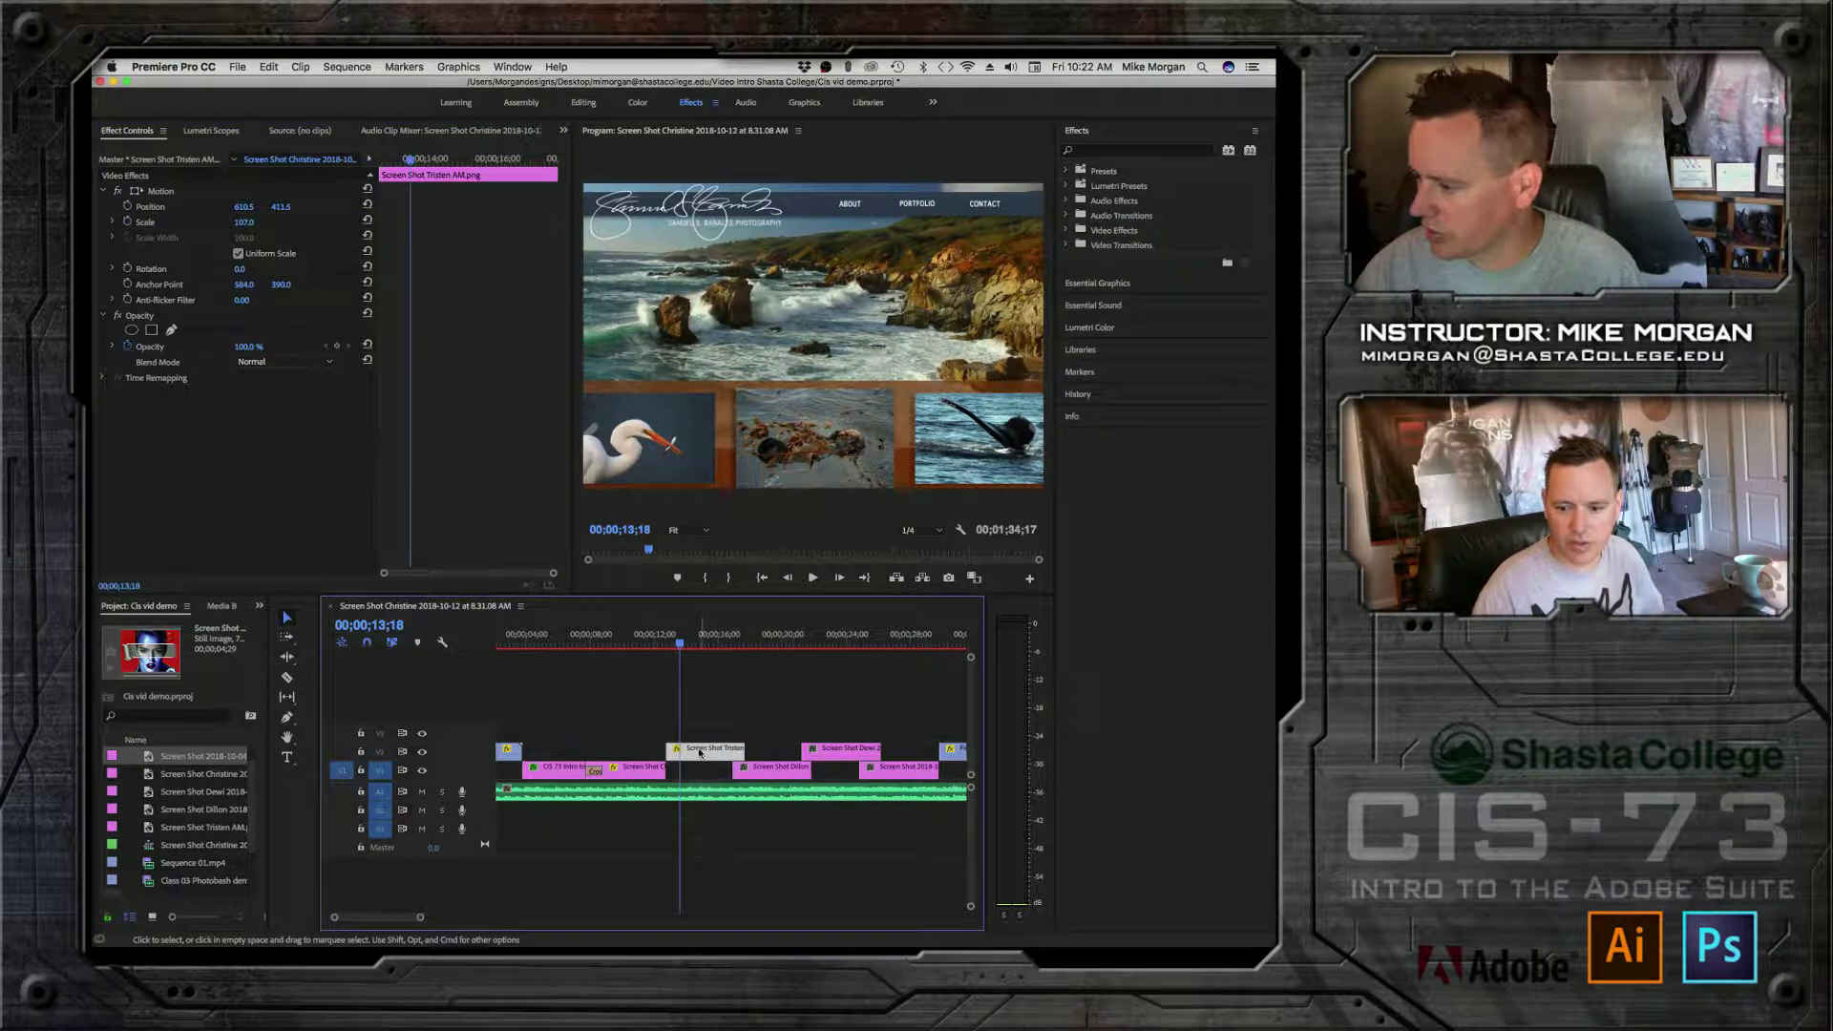
{"action": "left_click", "coordinate": [148, 223]}
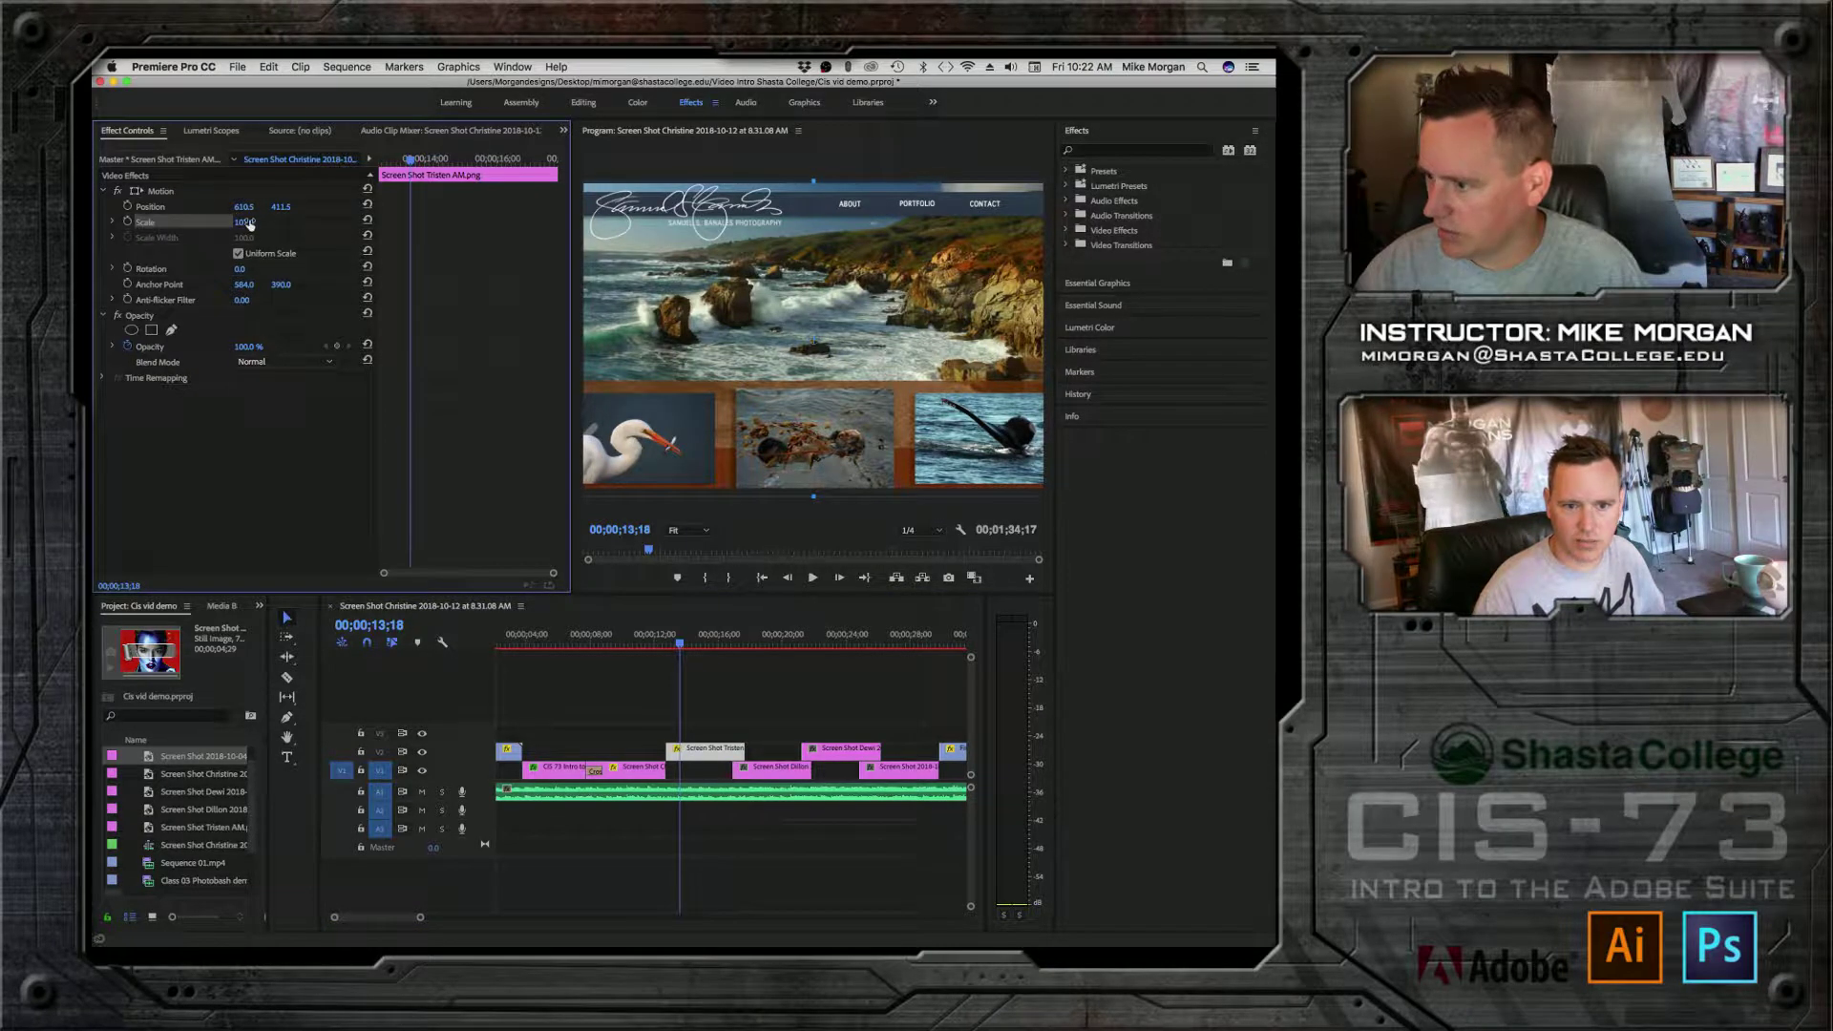
{"action": "left_click_drag", "start_coordinate": [246, 222], "coordinate": [268, 223]}
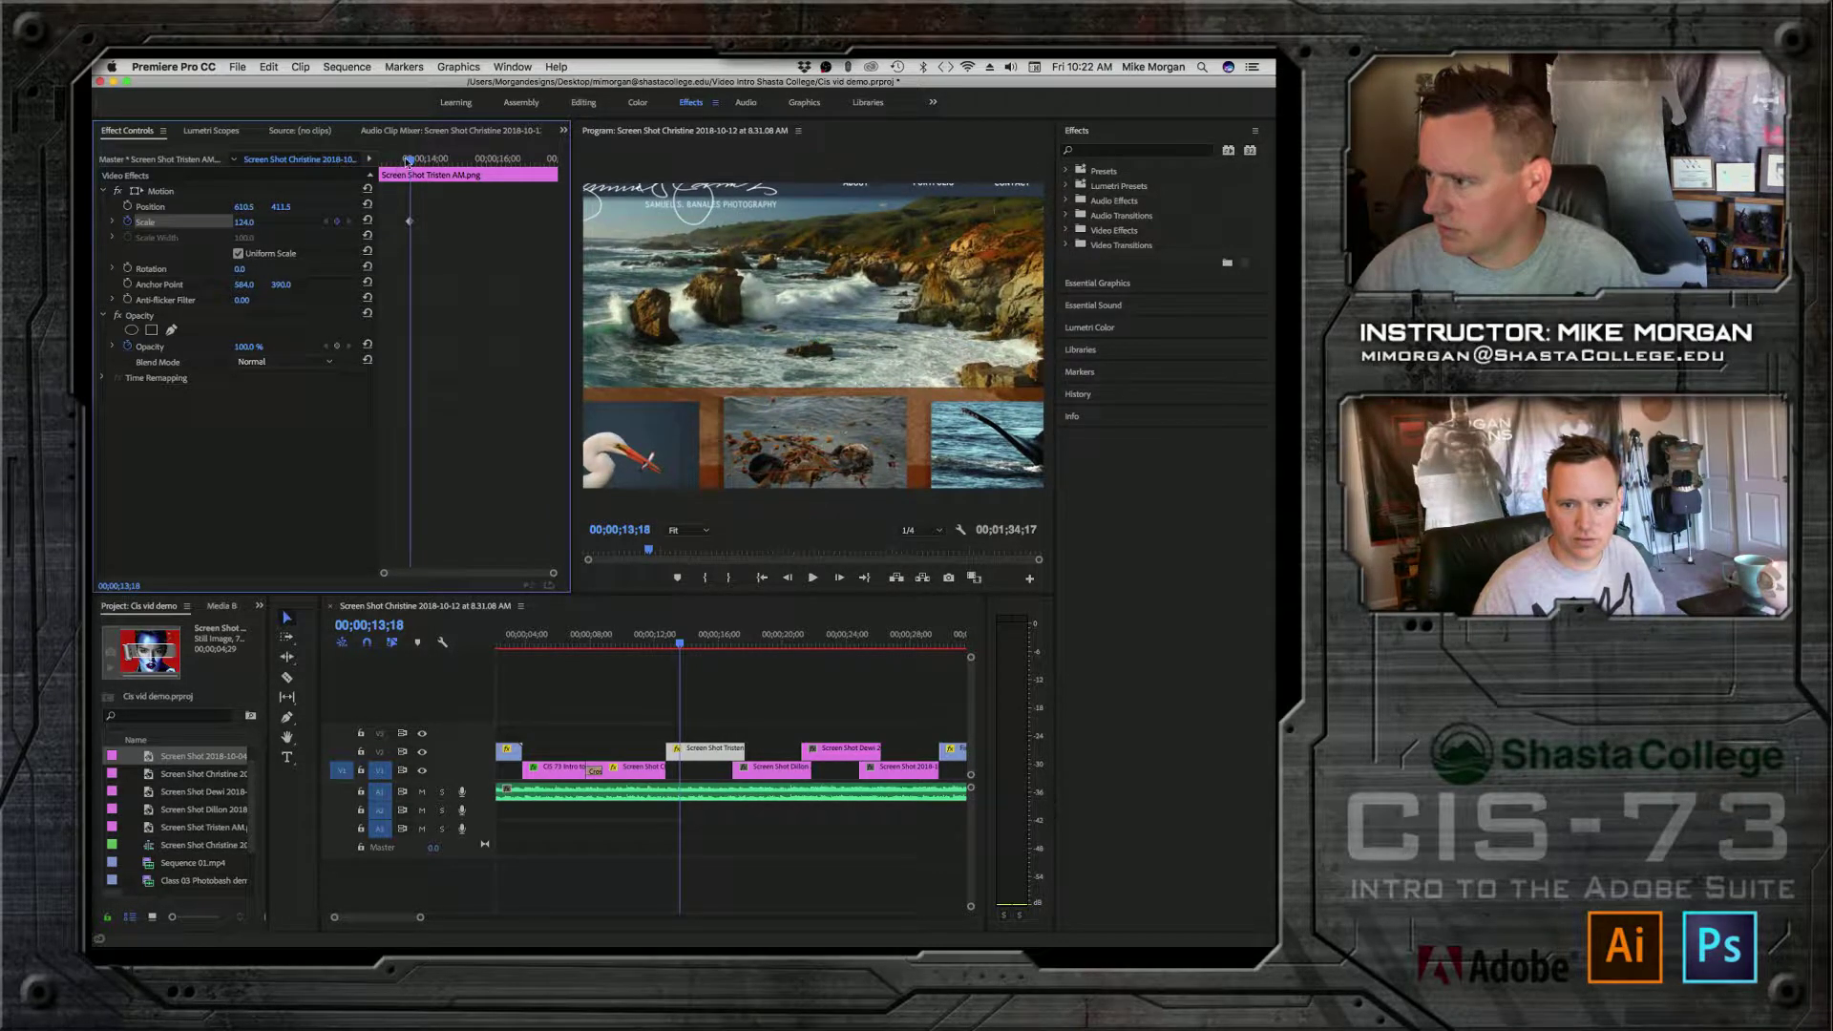
{"action": "left_click_drag", "start_coordinate": [412, 161], "coordinate": [556, 160]}
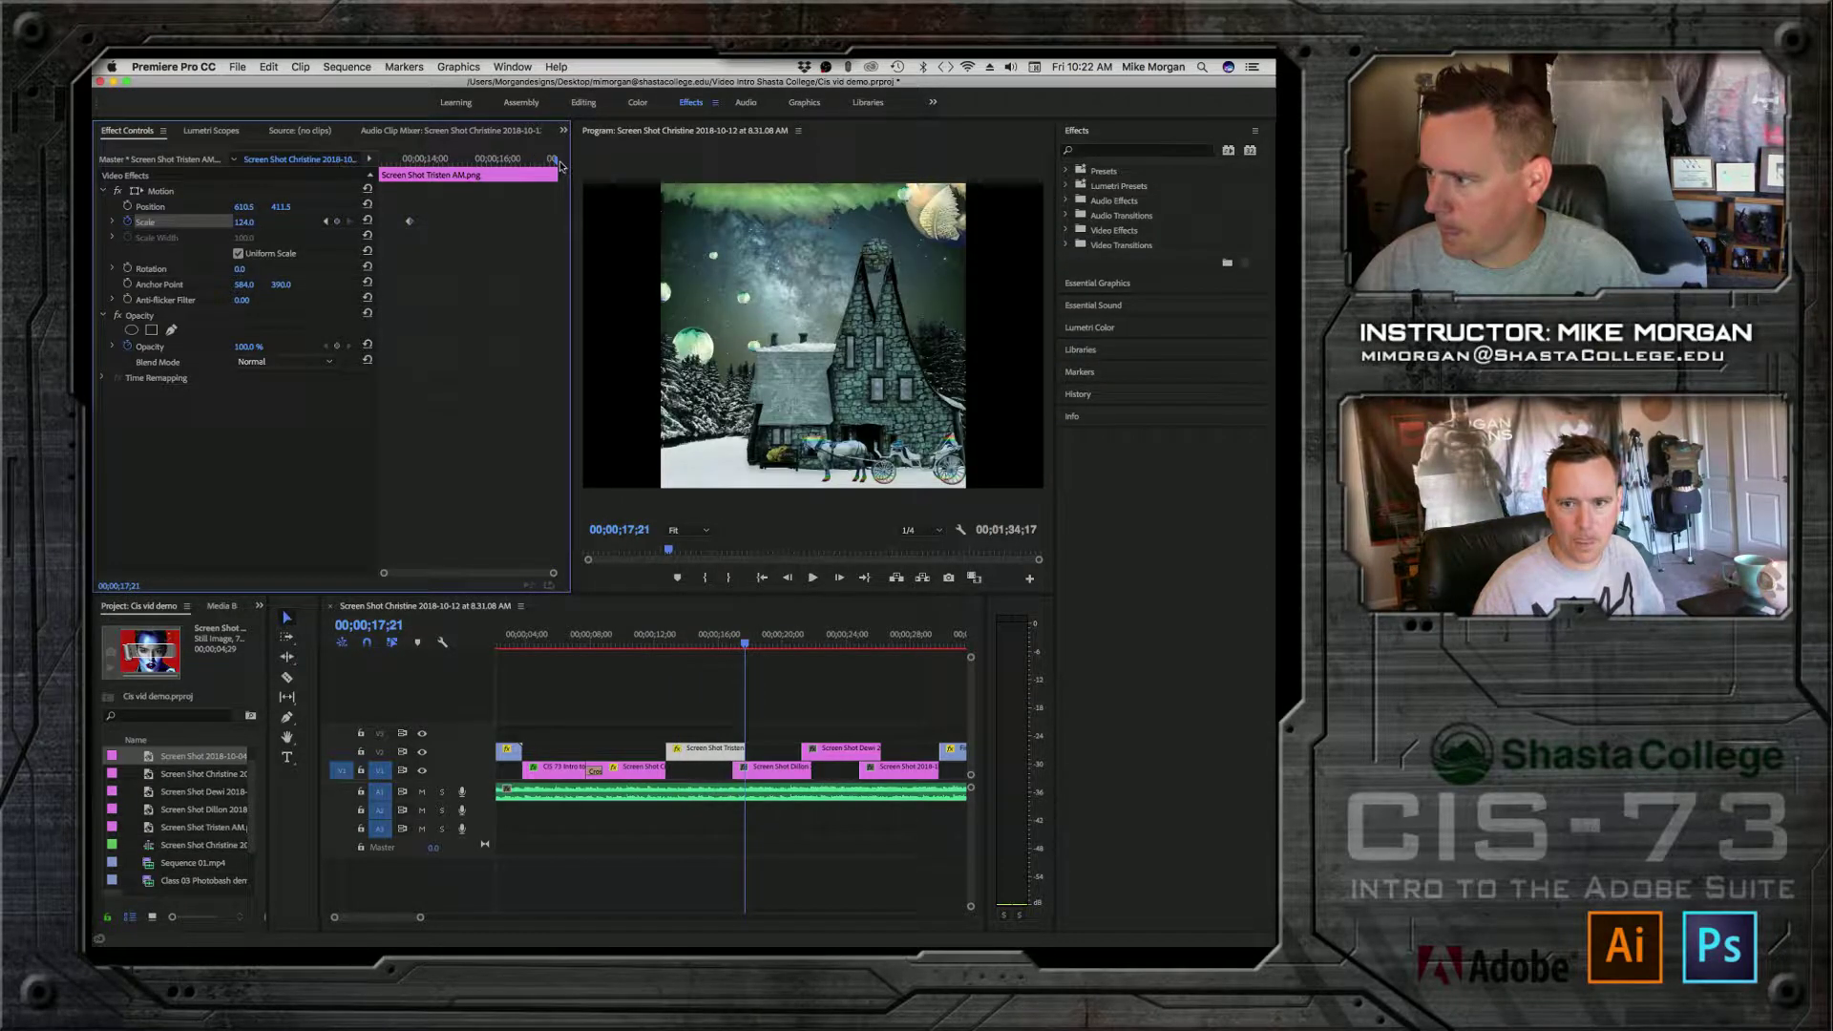
{"action": "left_click_drag", "start_coordinate": [555, 164], "coordinate": [544, 160]}
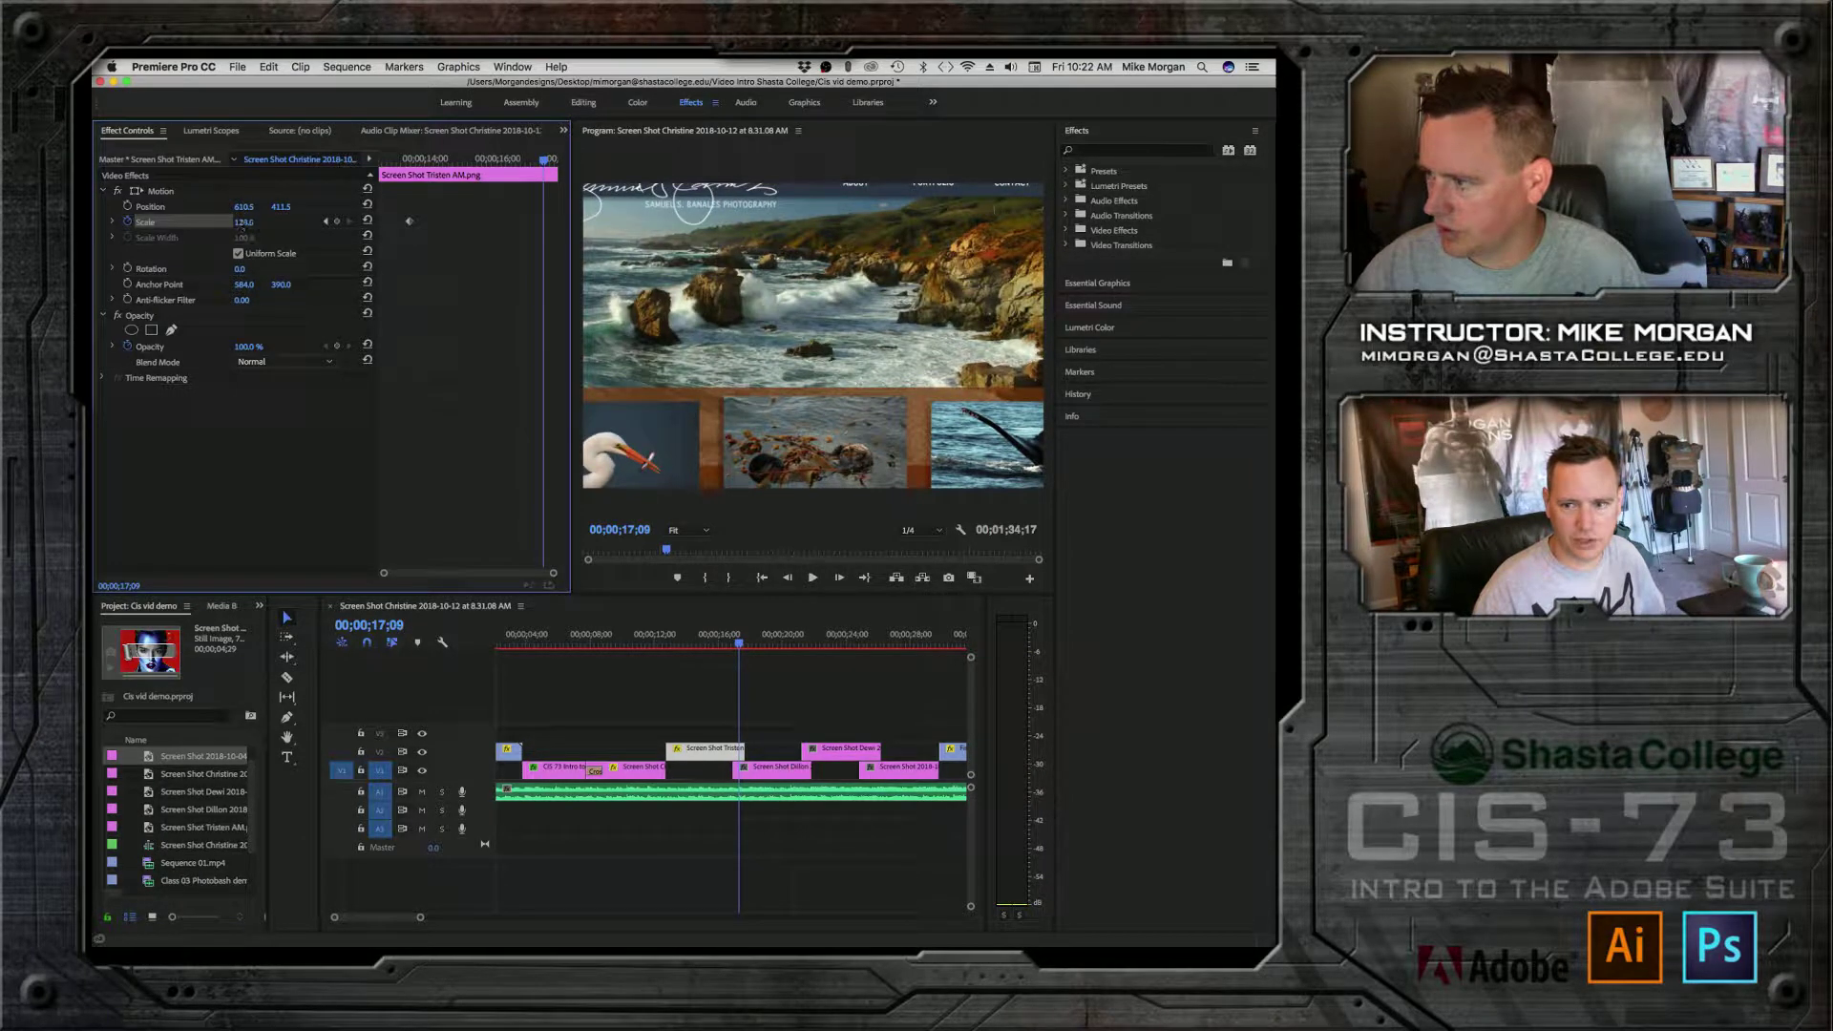
{"action": "left_click_drag", "start_coordinate": [244, 221], "coordinate": [227, 222]}
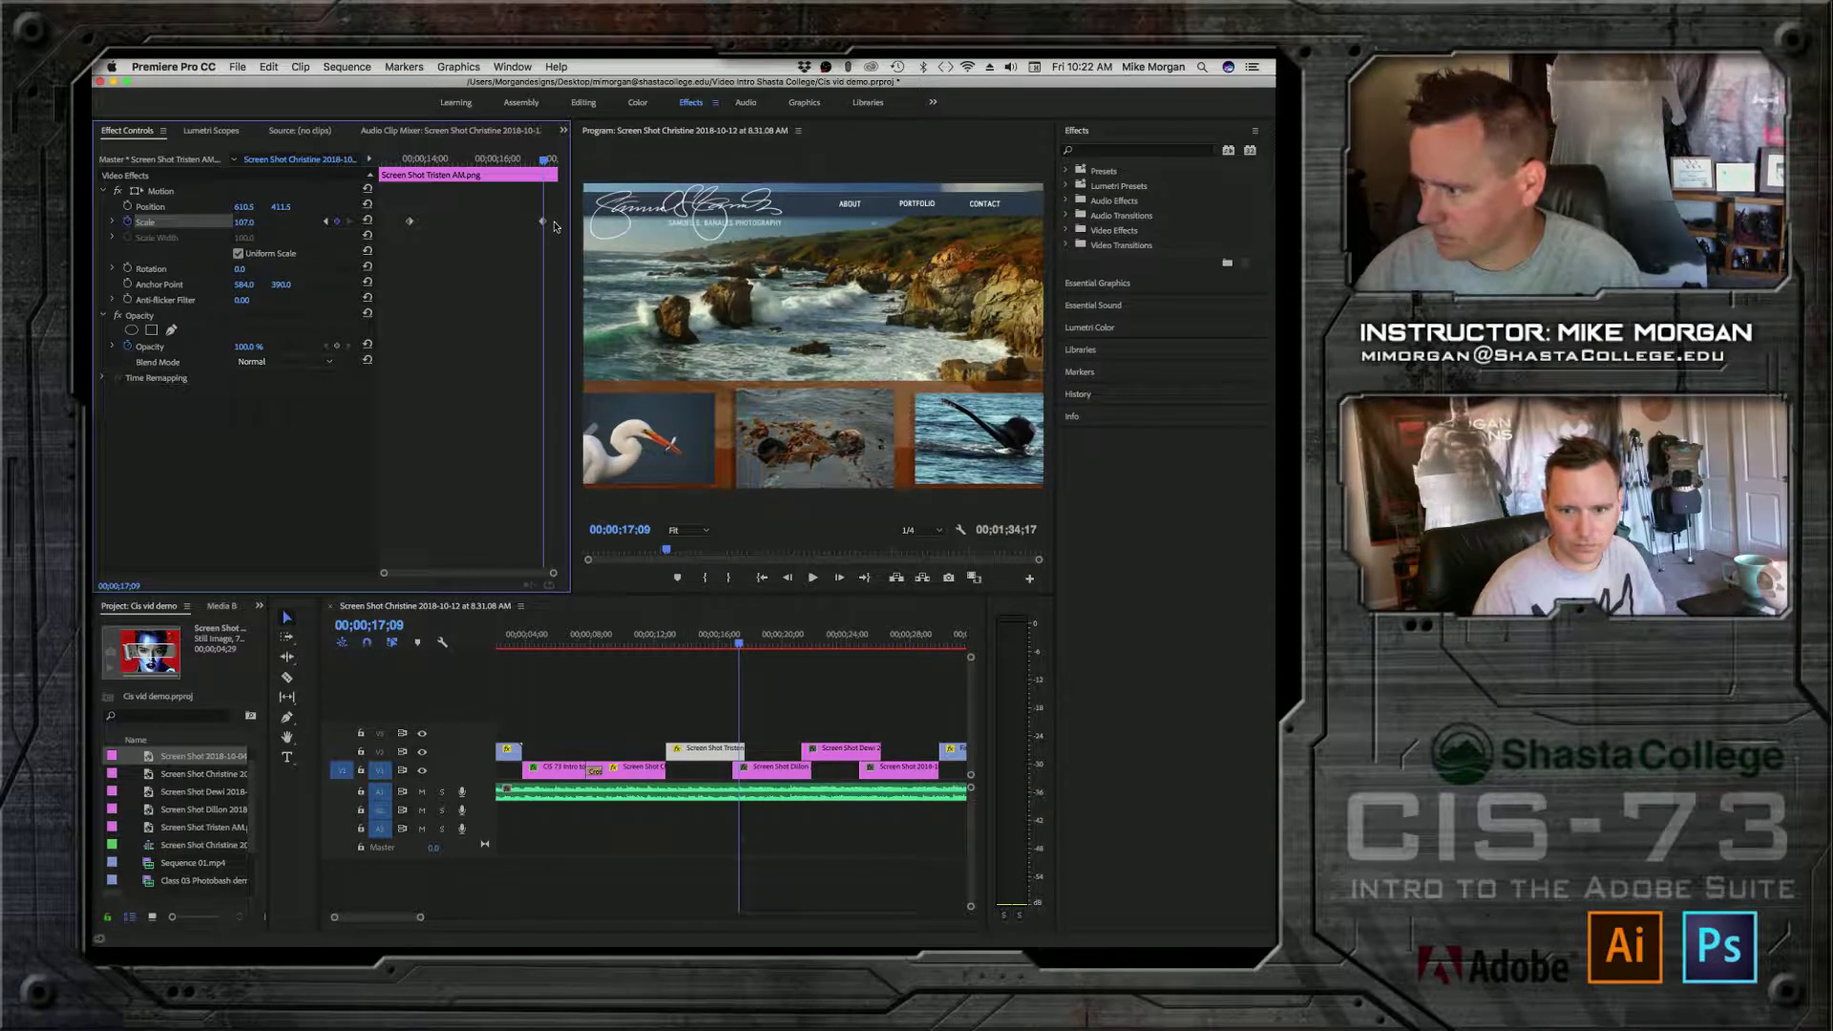
{"action": "left_click_drag", "start_coordinate": [543, 225], "coordinate": [555, 226]}
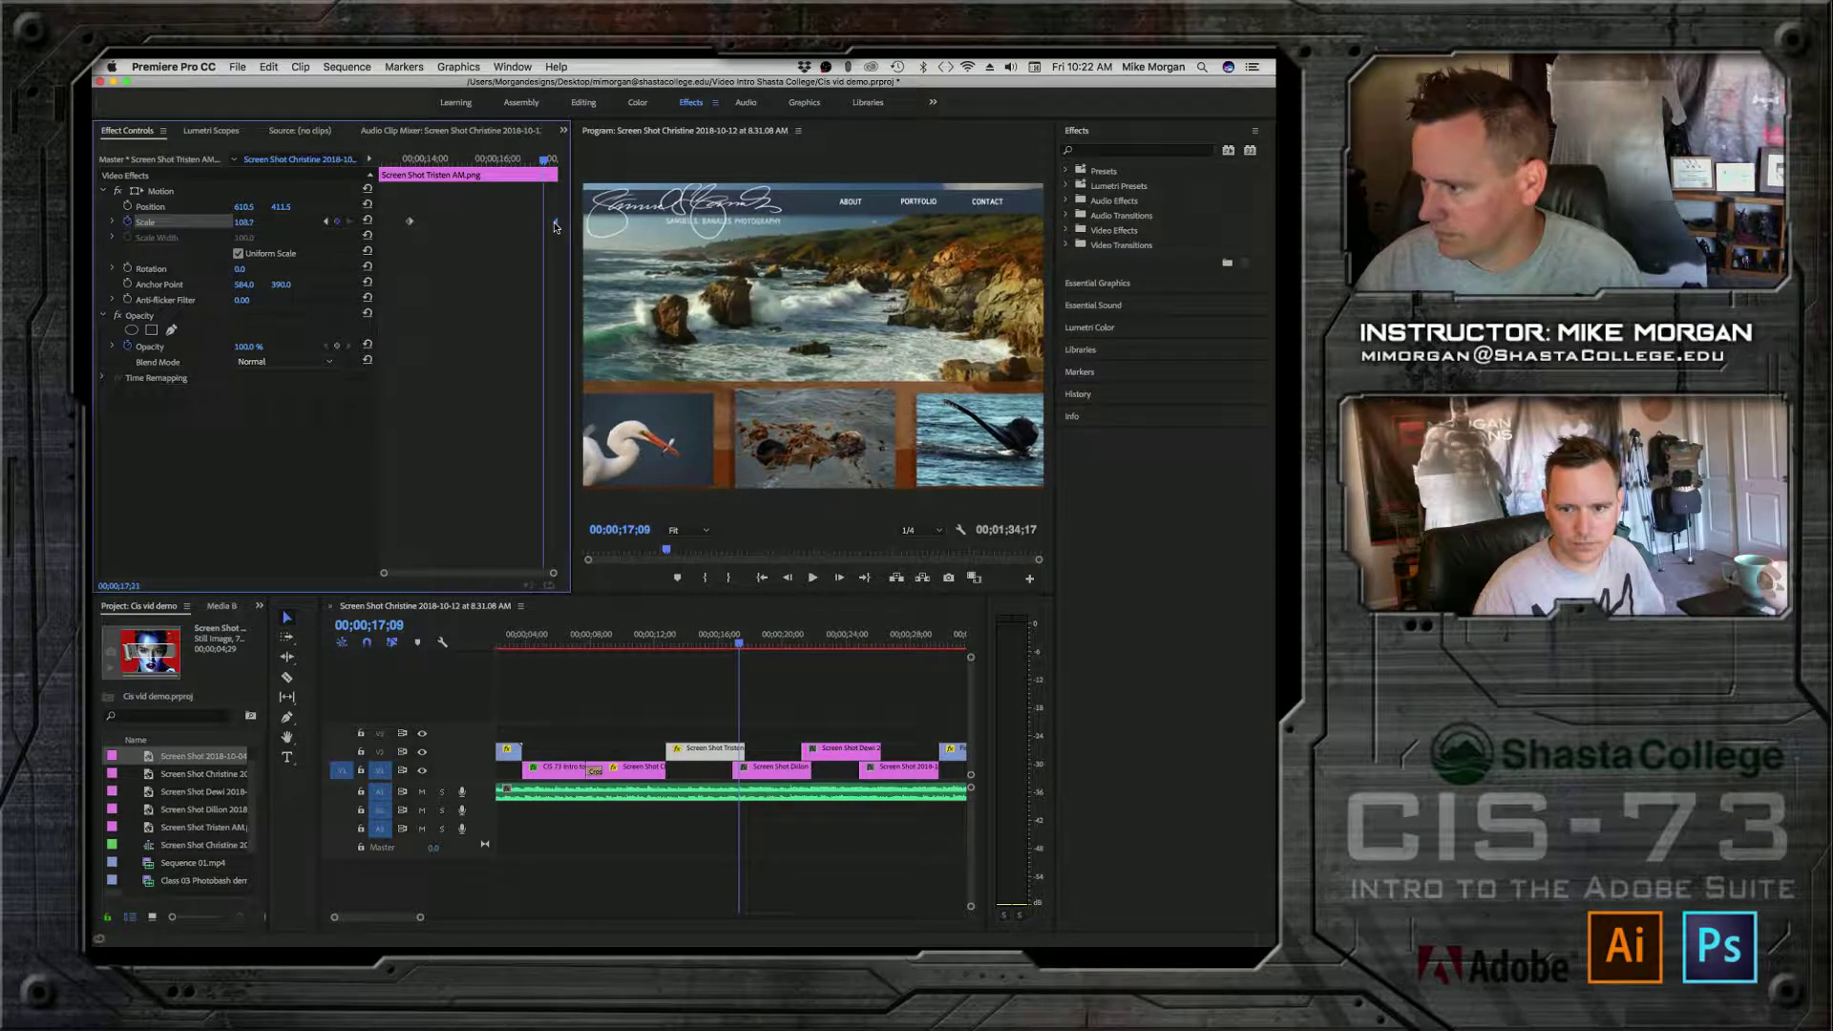
{"action": "left_click_drag", "start_coordinate": [411, 224], "coordinate": [375, 222]}
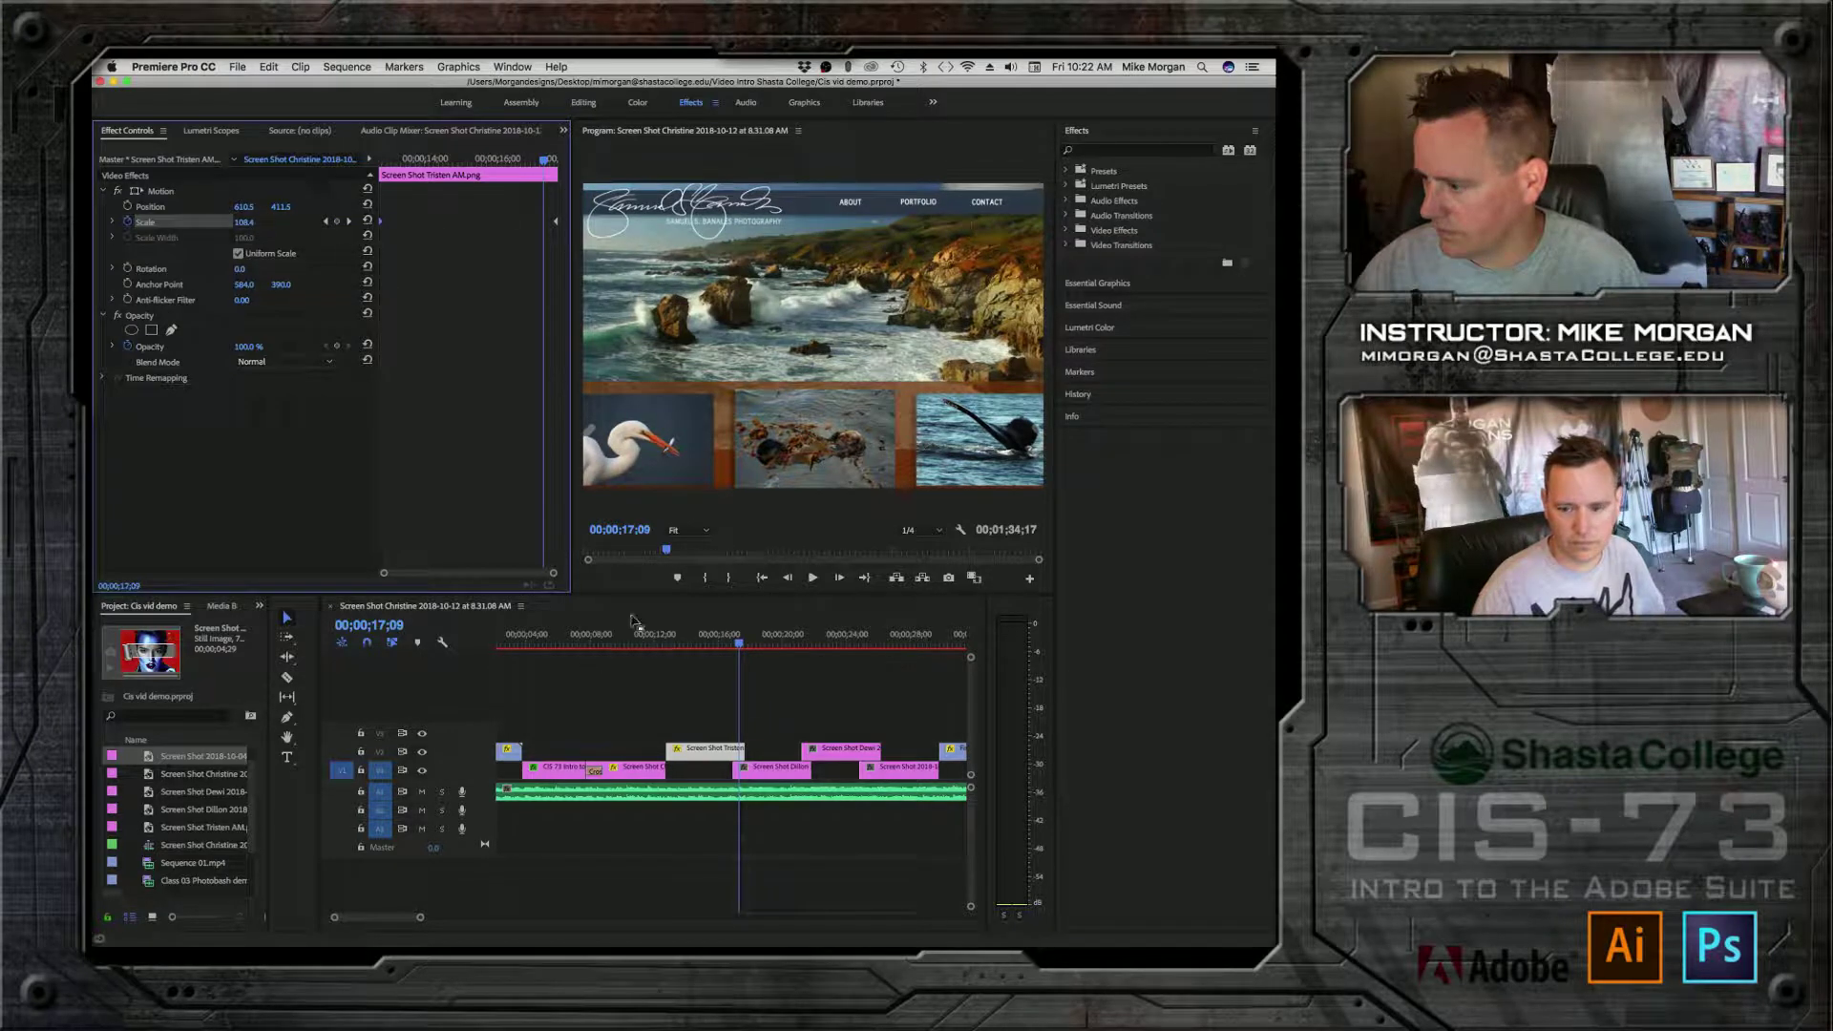
{"action": "left_click", "coordinate": [649, 639]}
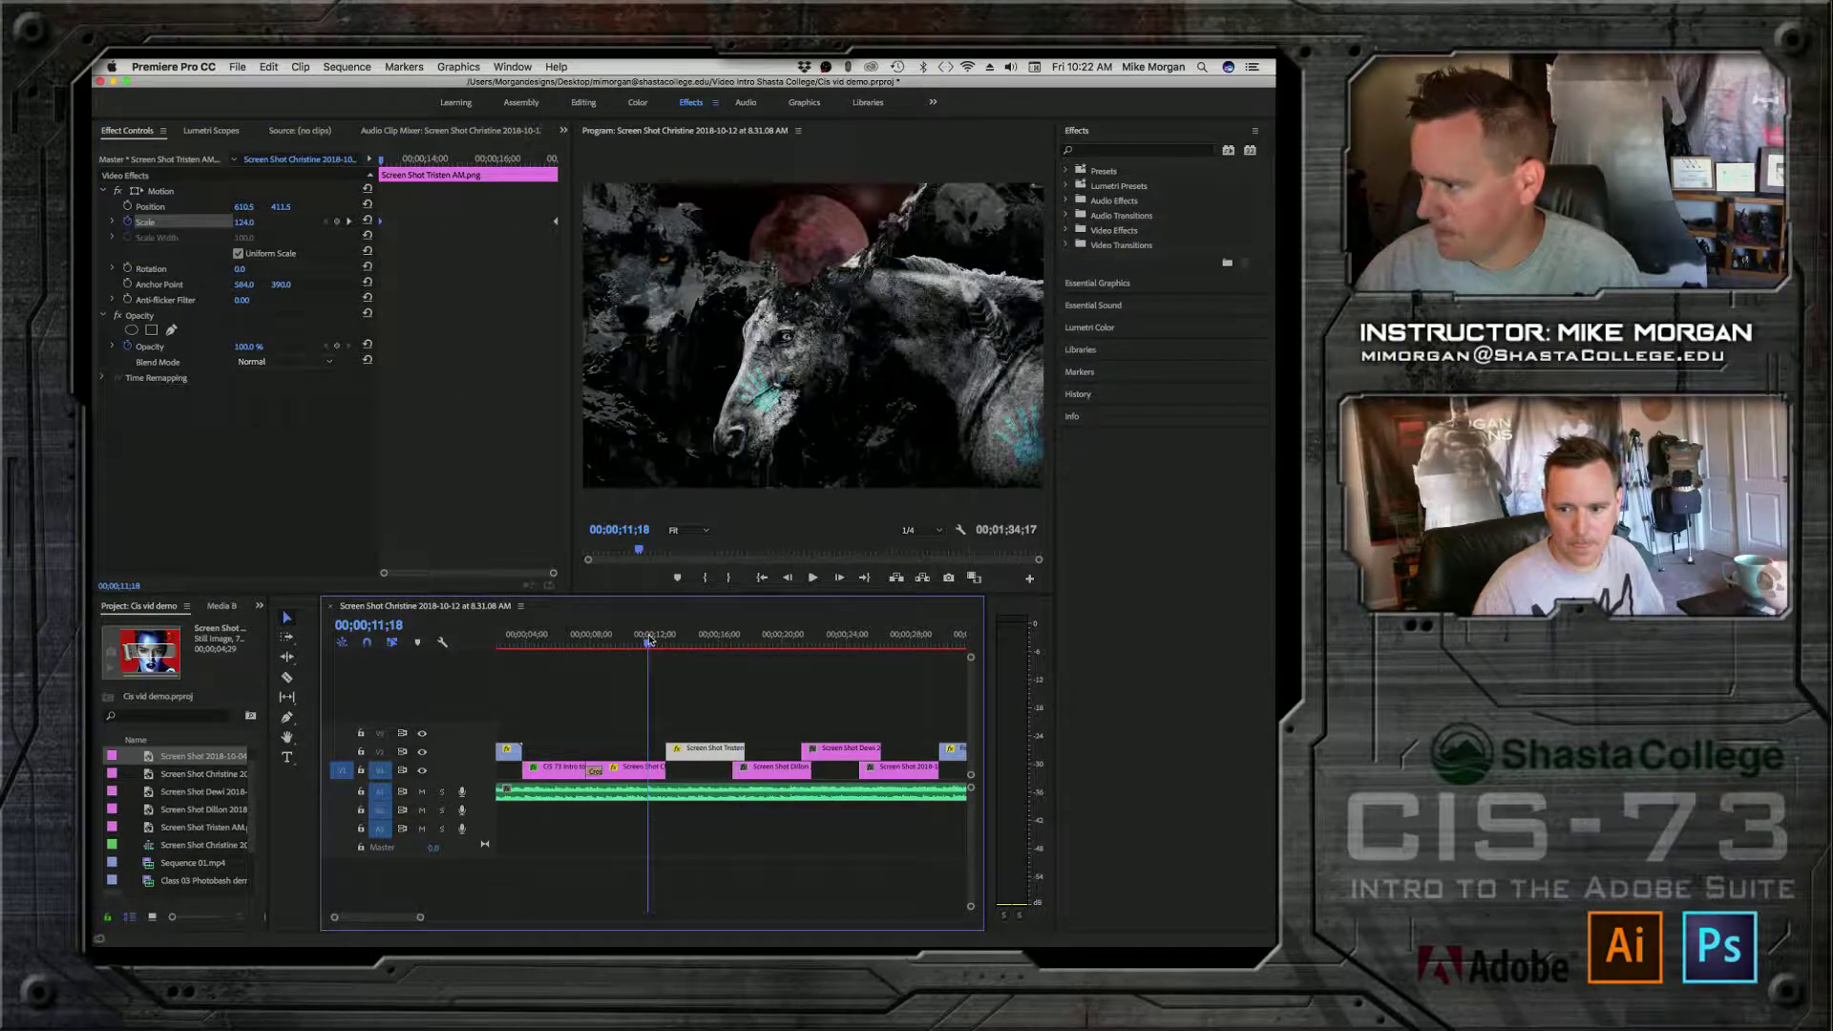
Step: Apply a default cross dissolve at the coastal website clip's start and preview it through to the cottage clip
{"action": "right_click", "coordinate": [671, 749]}
{"action": "left_click", "coordinate": [712, 775]}
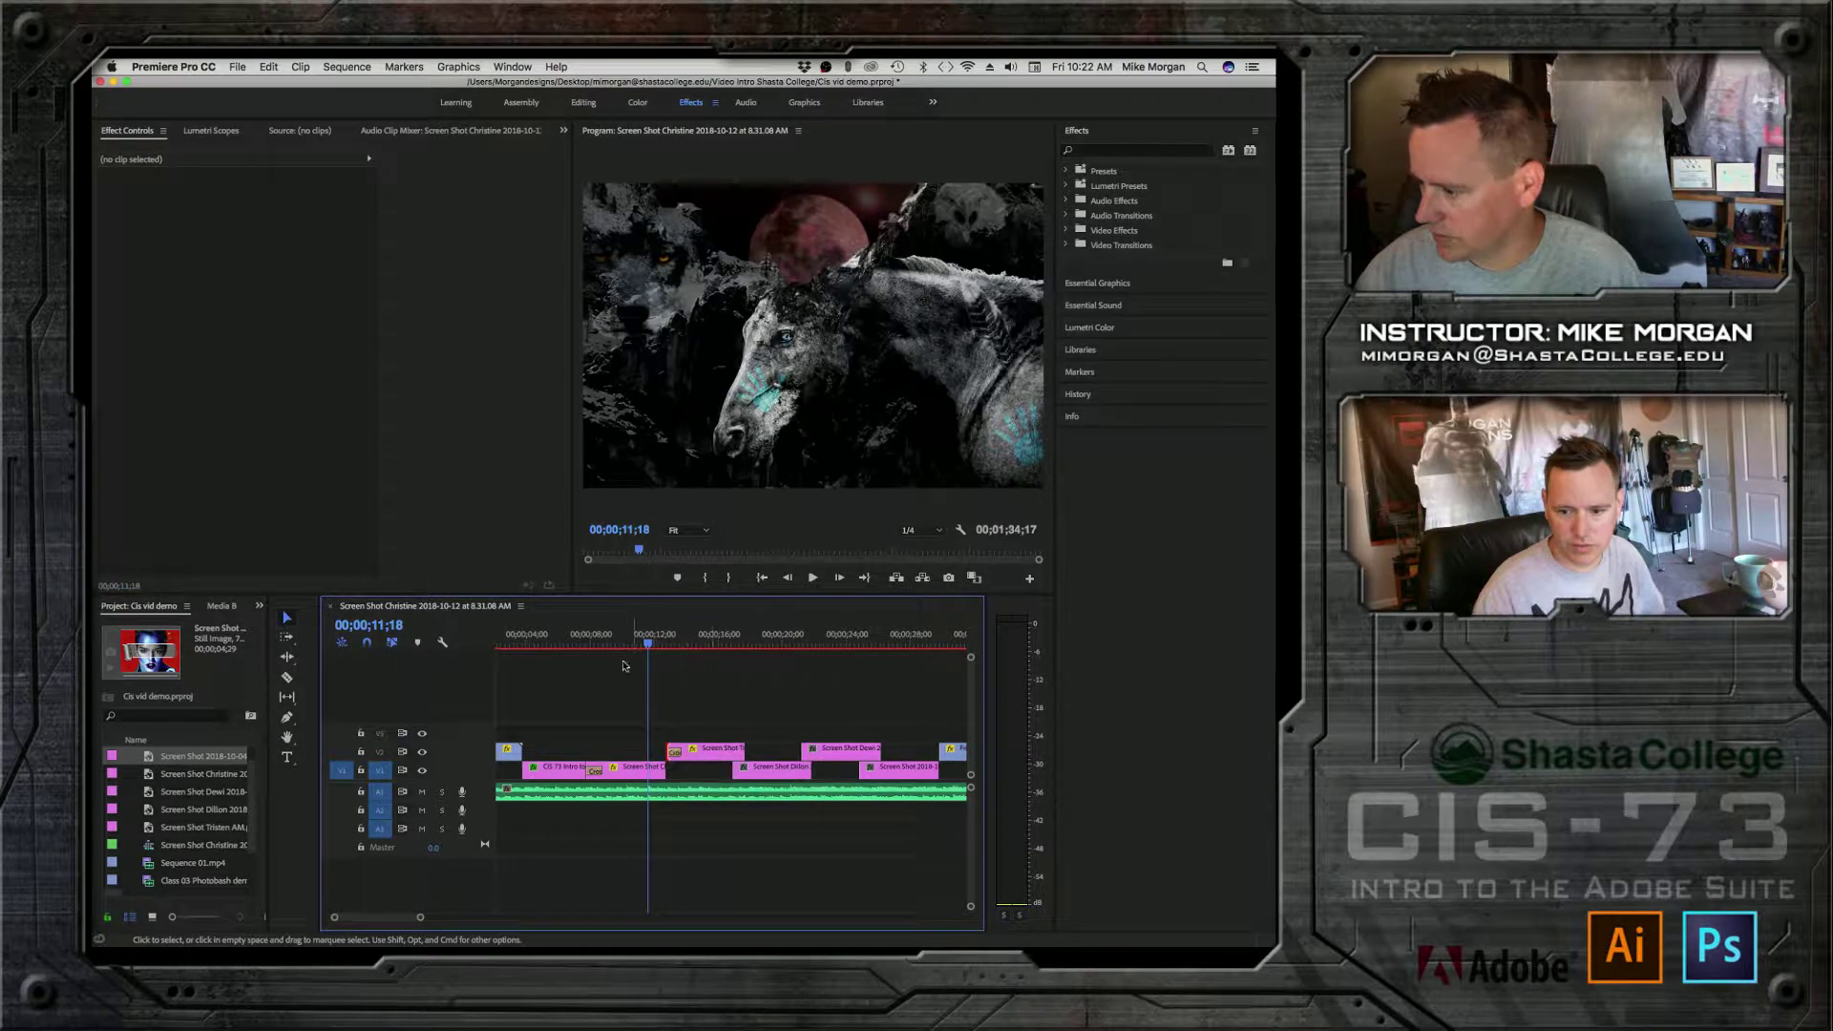
{"action": "left_click", "coordinate": [580, 647]}
{"action": "key", "text": "space"}
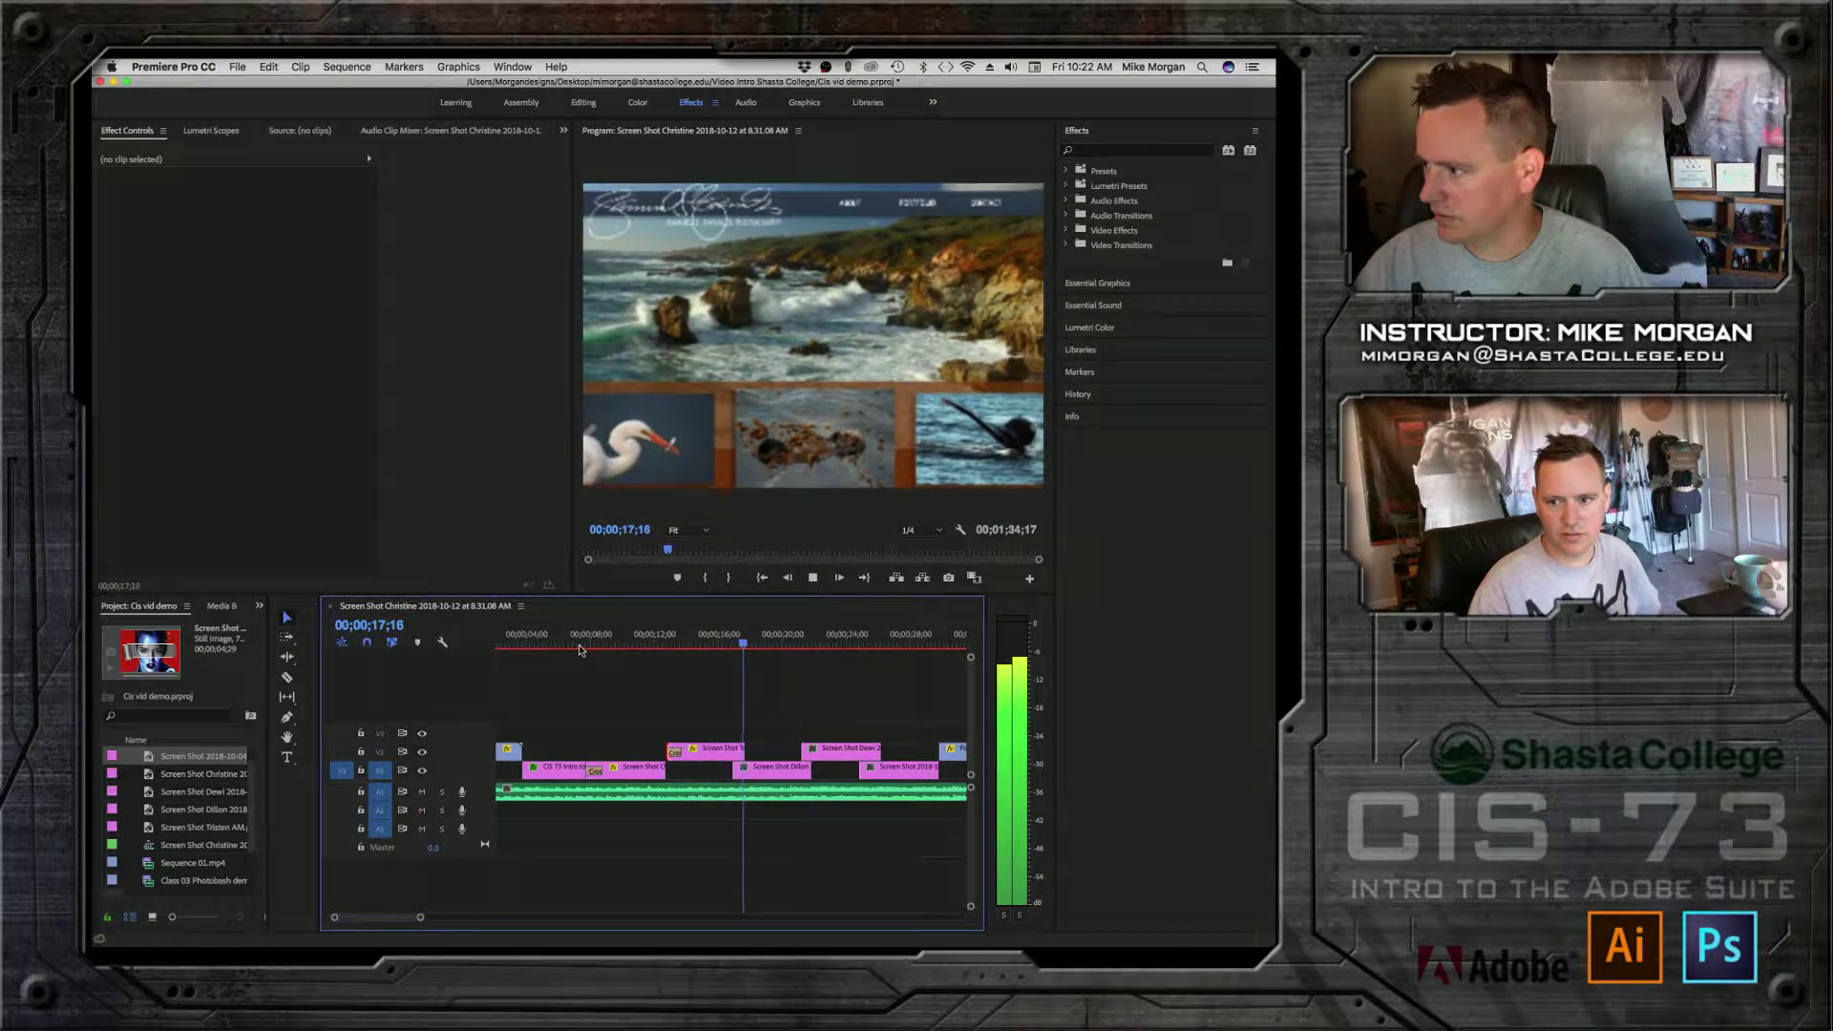
{"action": "key", "text": "space"}
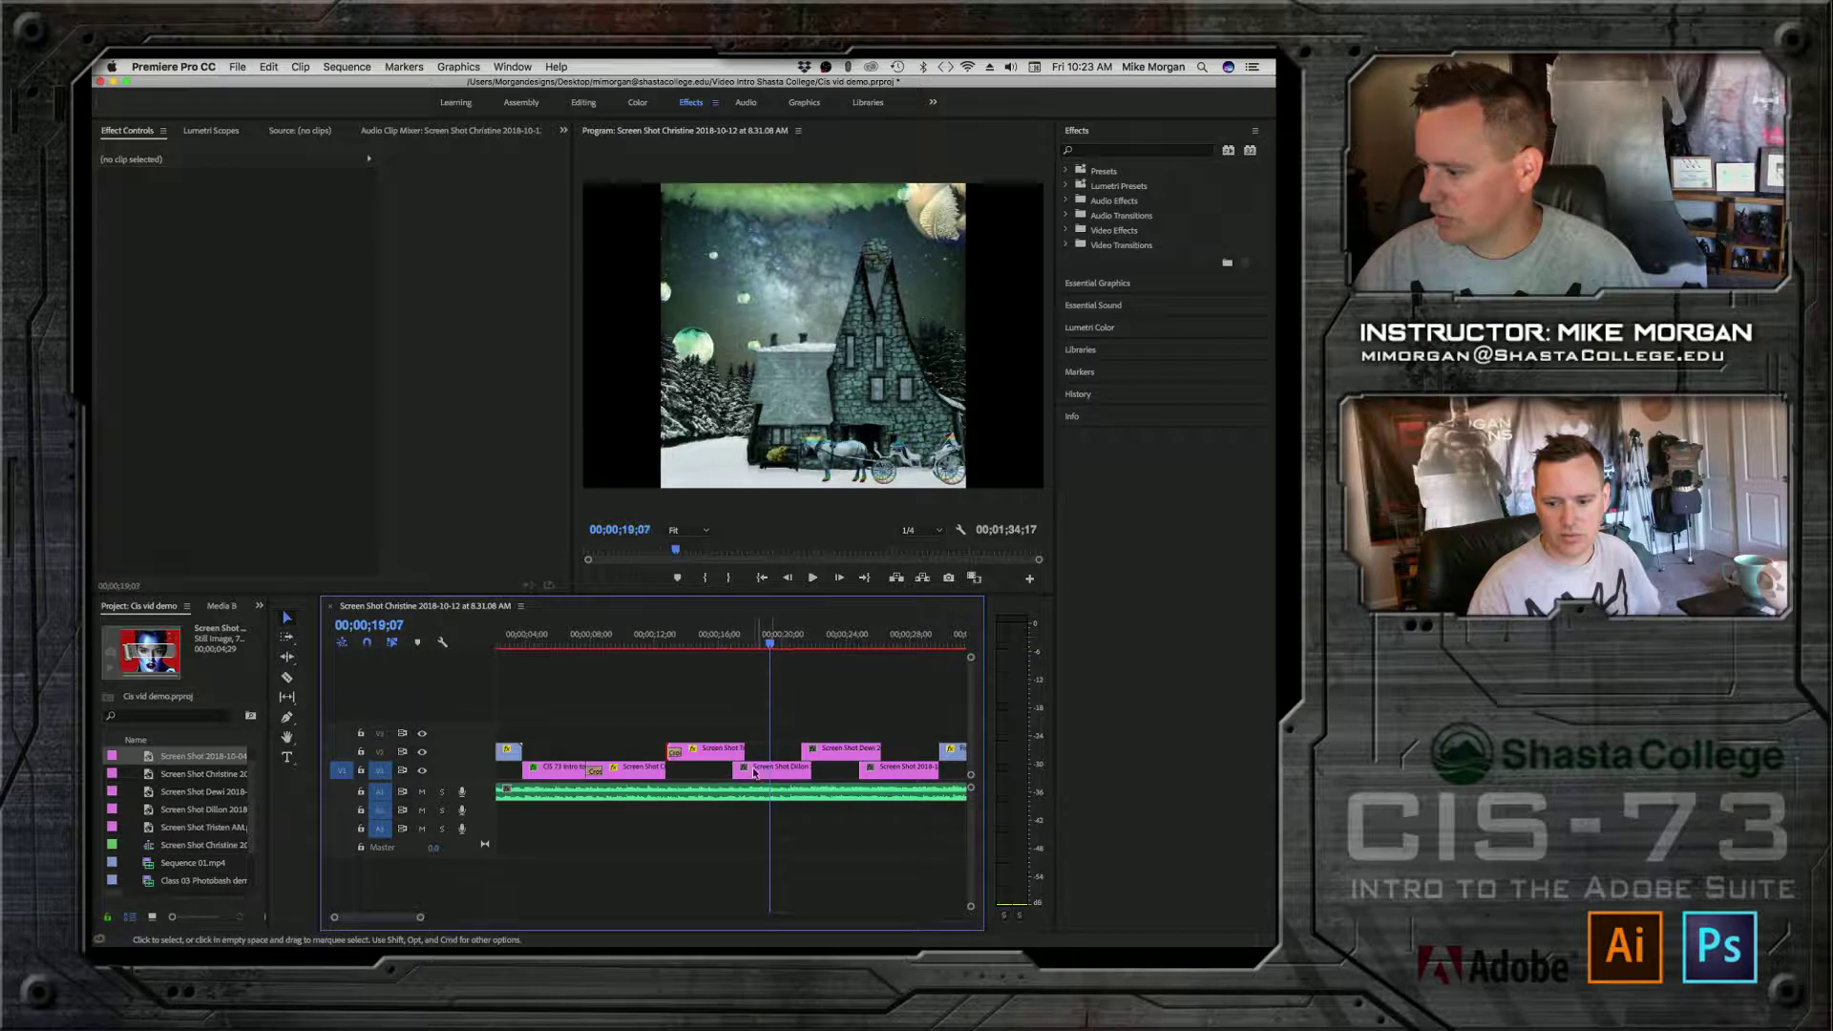
{"action": "left_click", "coordinate": [754, 774]}
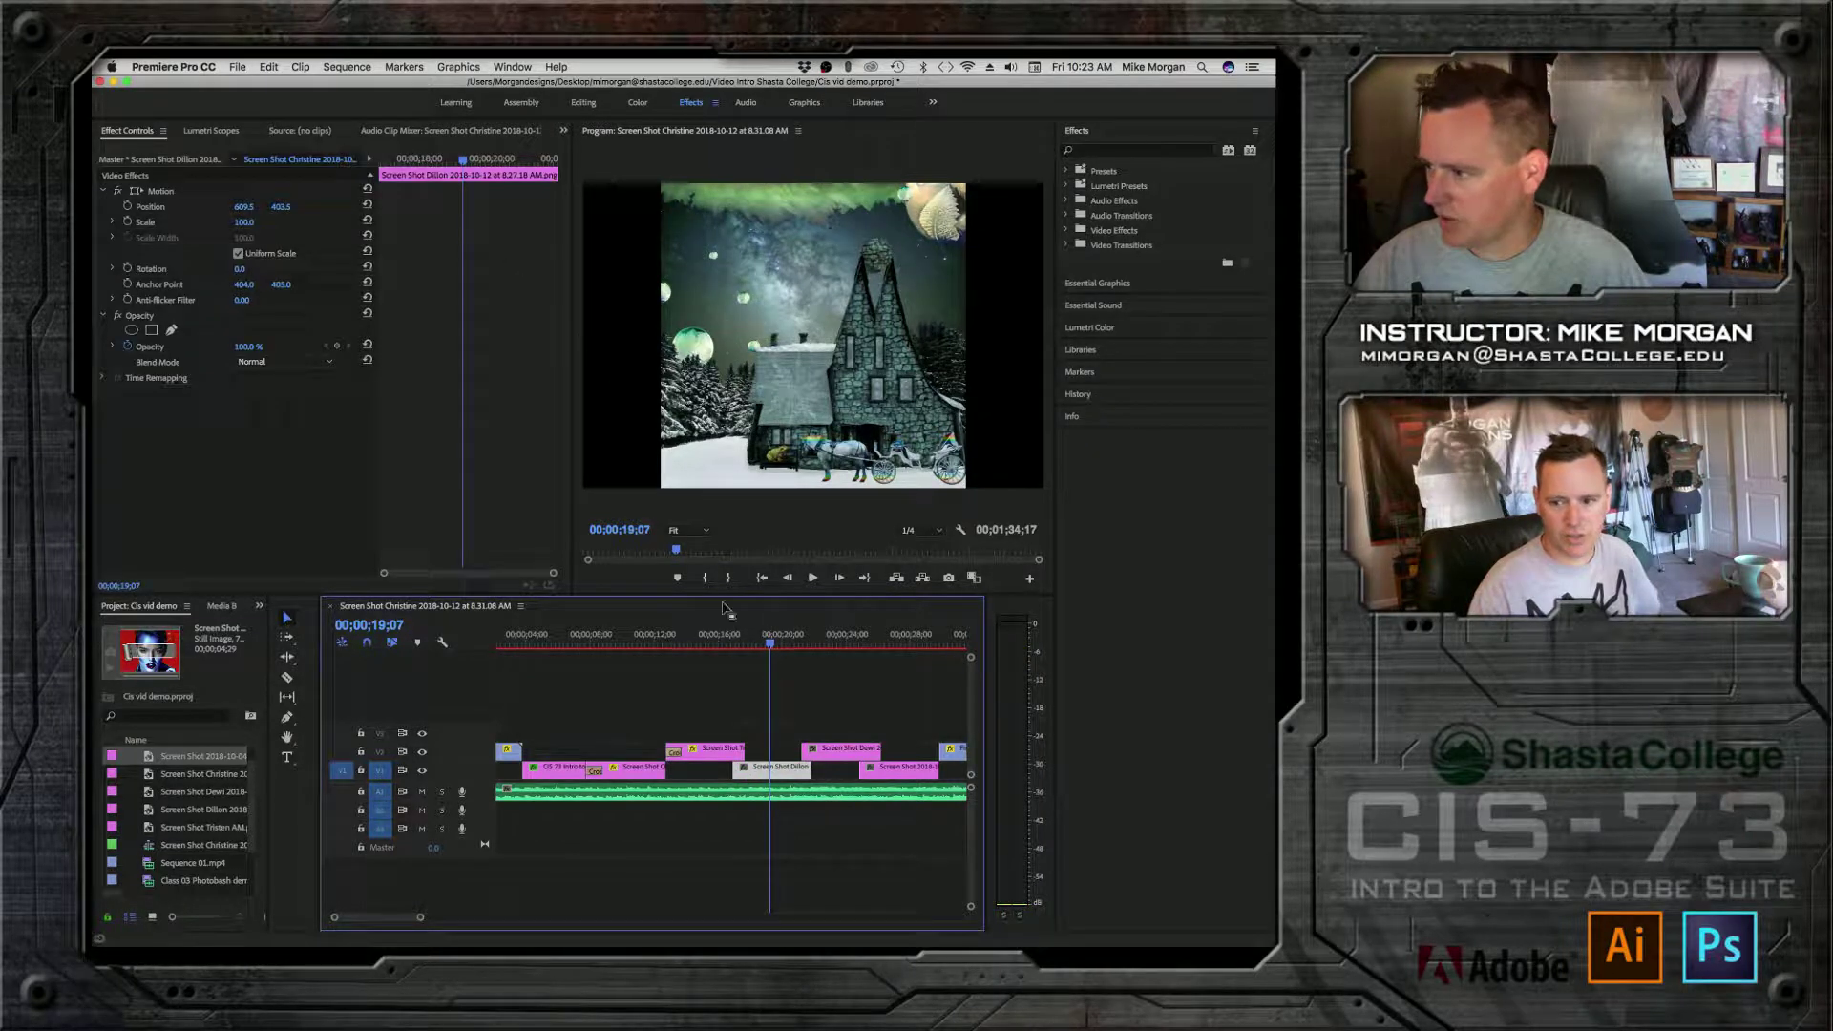
Step: Keyframe the cottage clip's Scale and Position to zoom and raise the image, spread the keyframes to the clip ends, and preview
{"action": "mouse_move", "coordinate": [778, 645]}
{"action": "left_mouse_down"}
{"action": "mouse_move", "coordinate": [762, 645]}
{"action": "mouse_move", "coordinate": [788, 645]}
{"action": "left_mouse_up"}
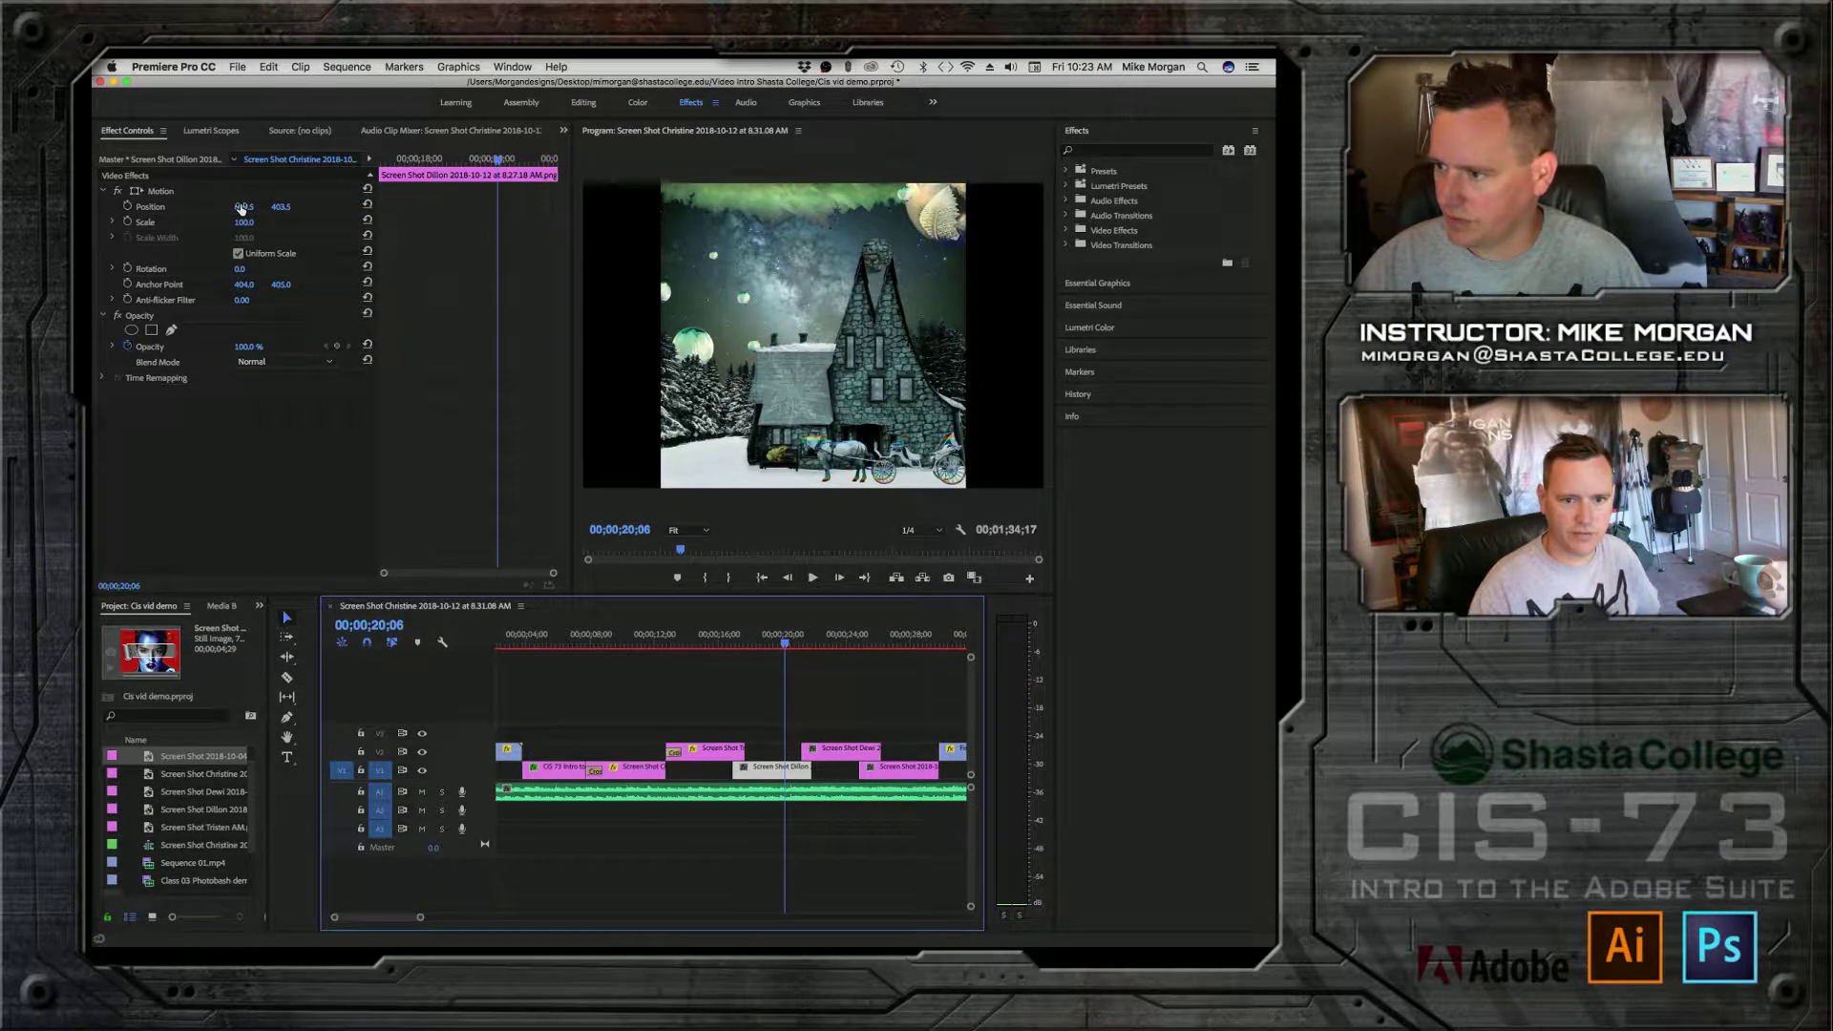
{"action": "left_click_drag", "start_coordinate": [243, 223], "coordinate": [122, 207]}
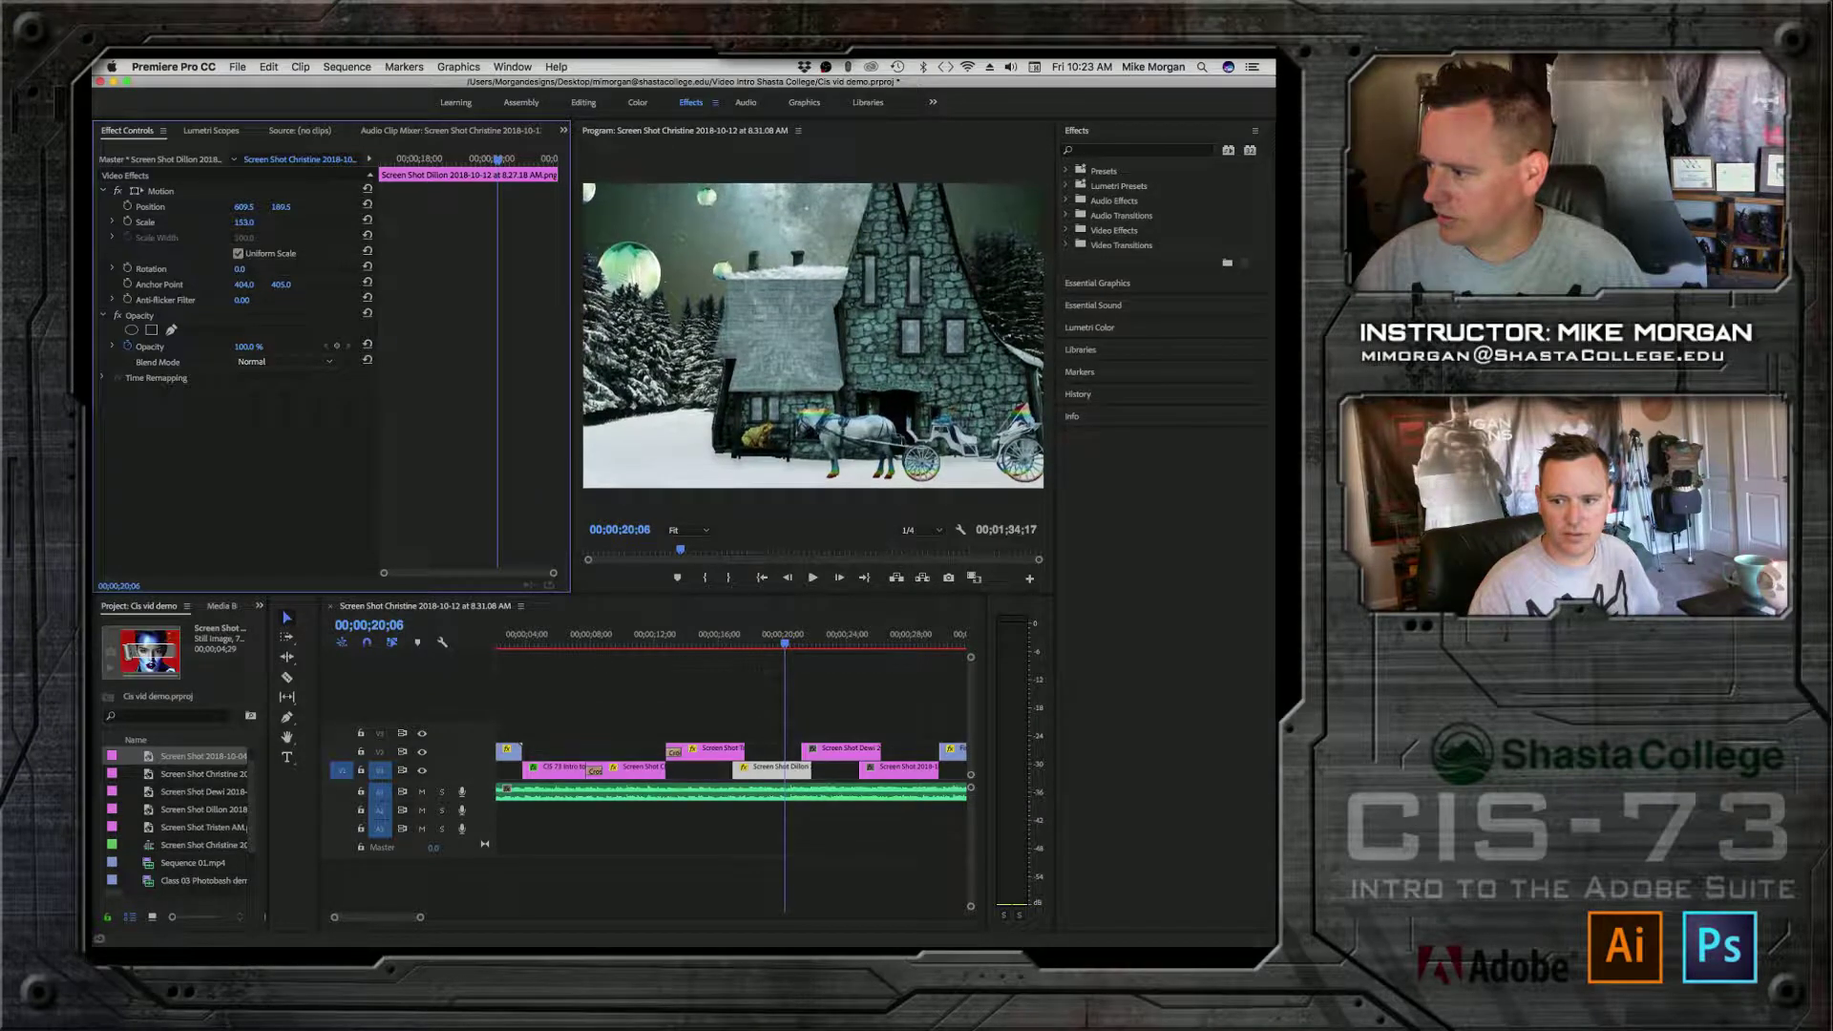
{"action": "left_click", "coordinate": [127, 221]}
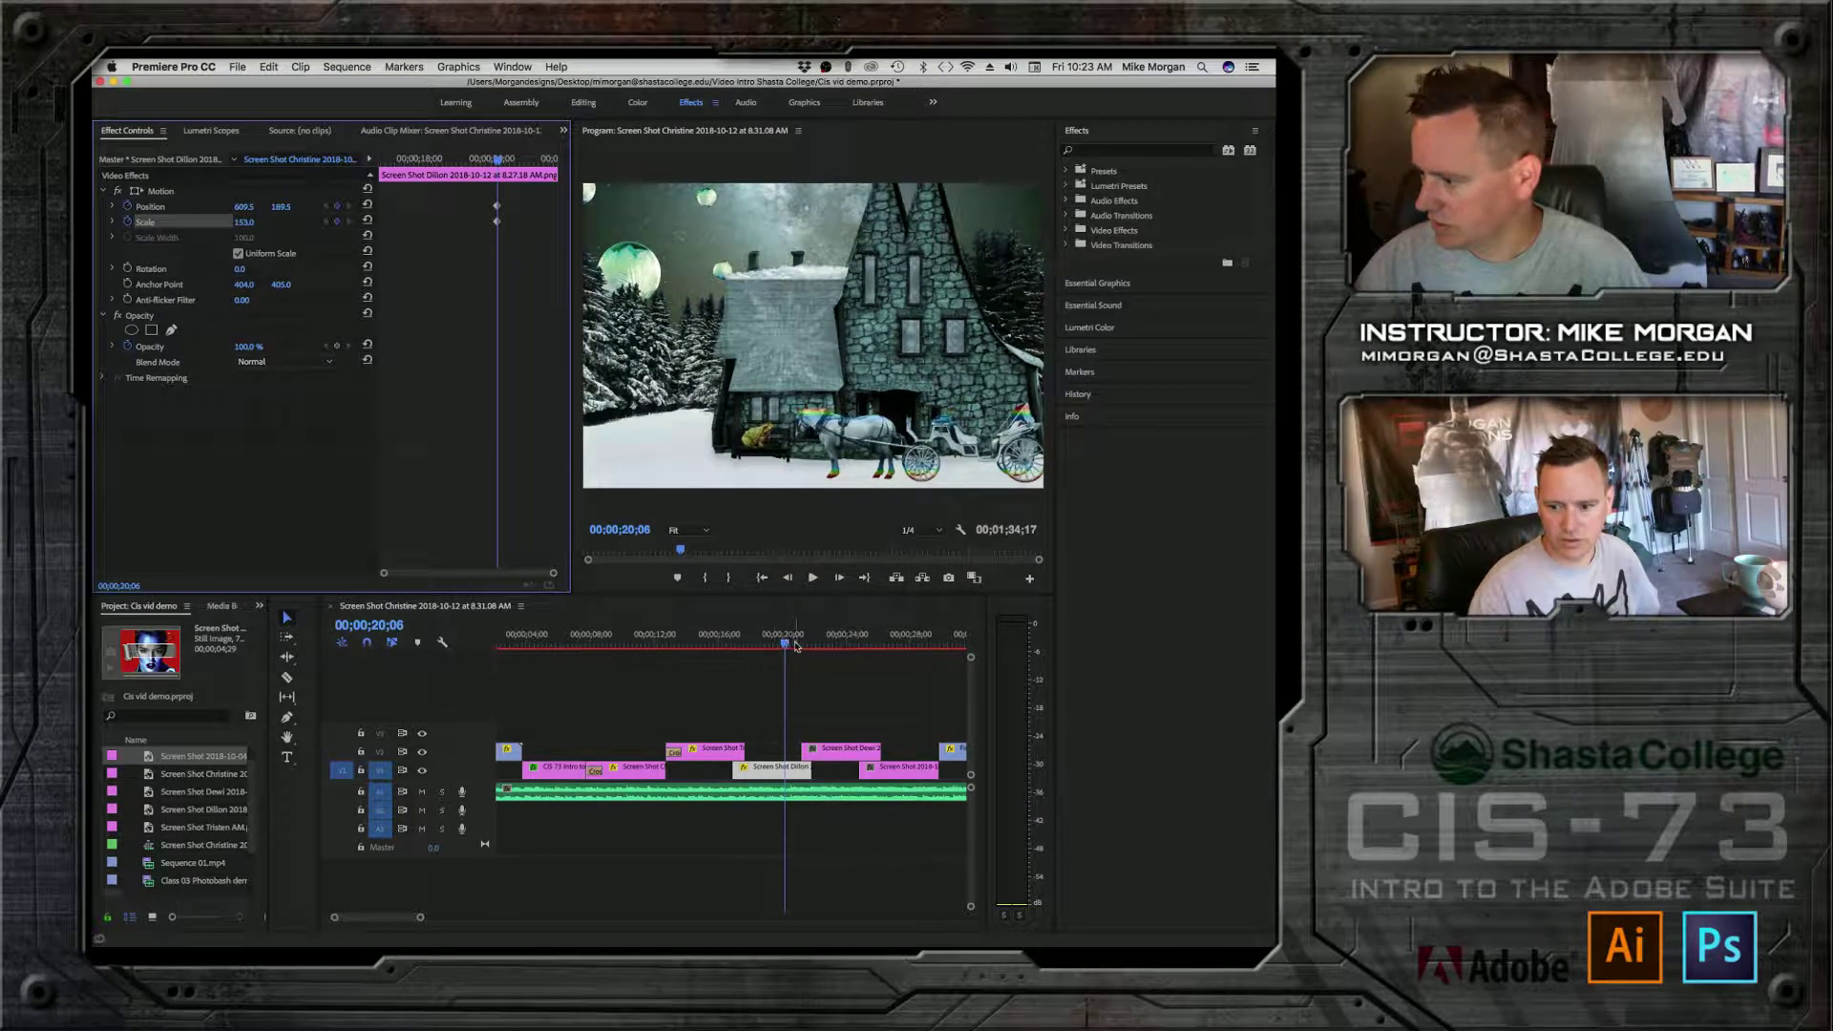
{"action": "left_click_drag", "start_coordinate": [786, 645], "coordinate": [750, 646]}
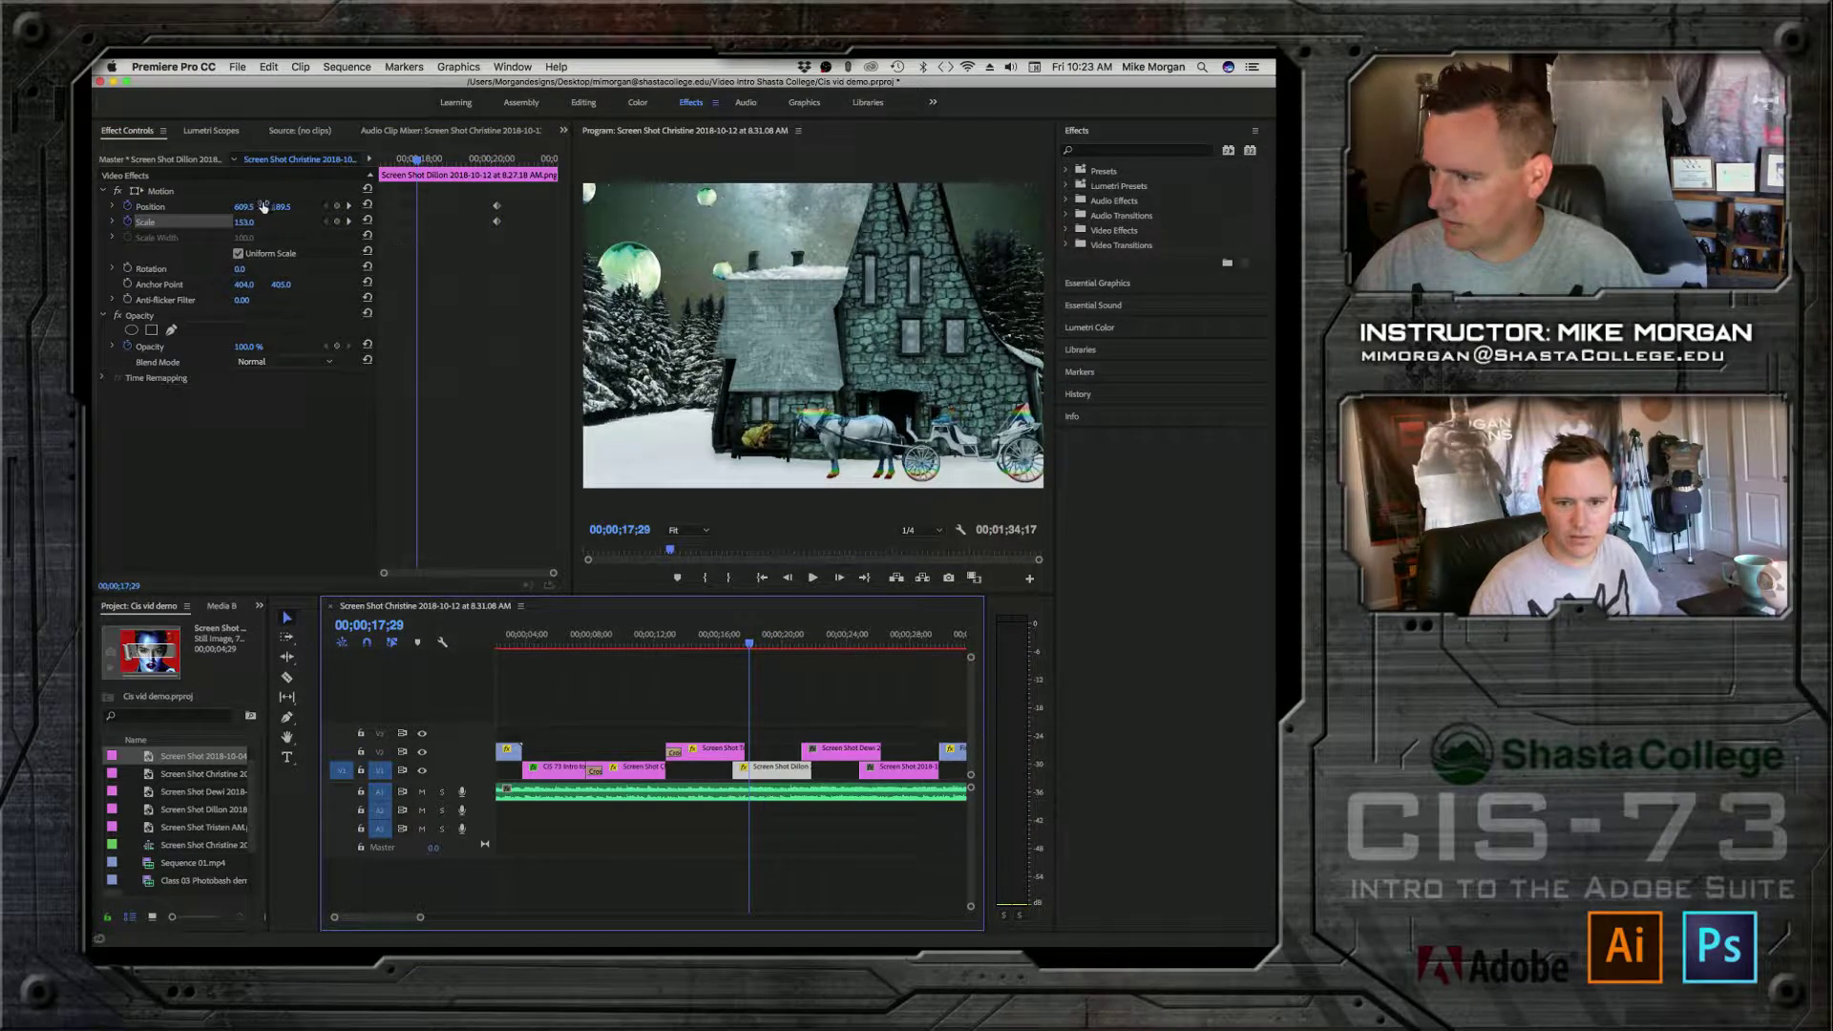
{"action": "left_click_drag", "start_coordinate": [279, 212], "coordinate": [525, 212]}
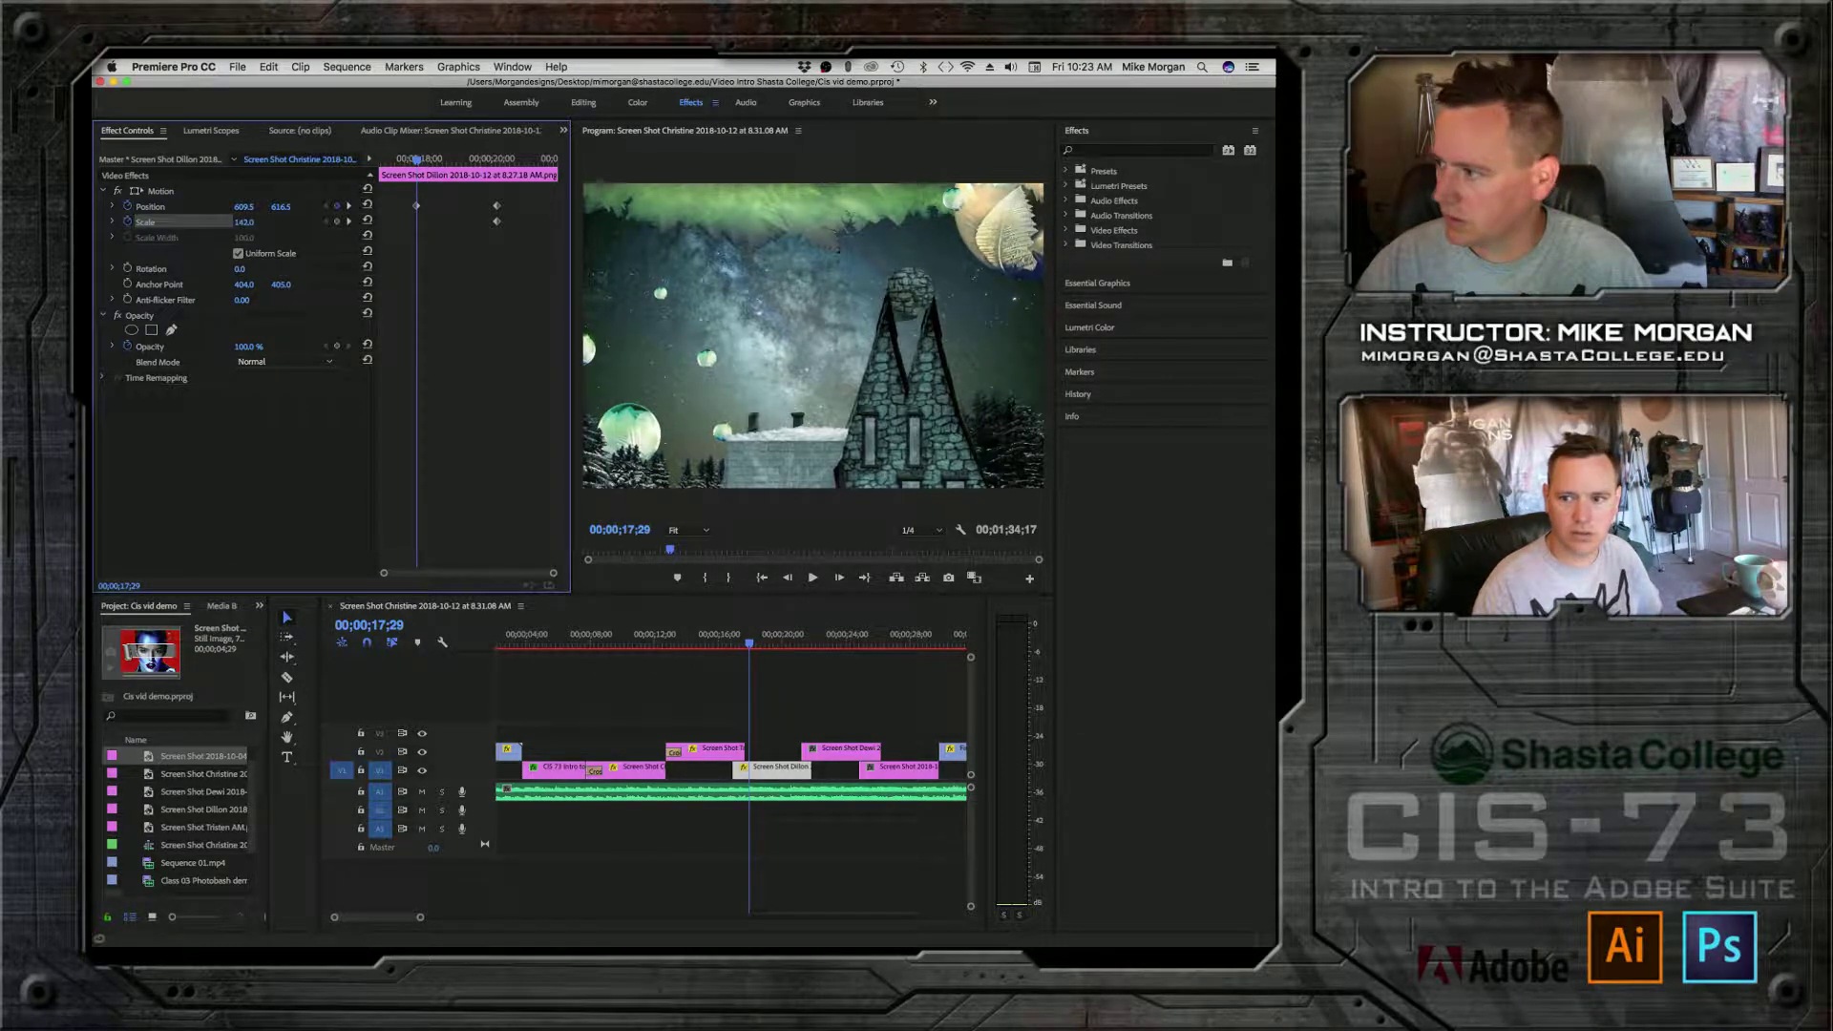
{"action": "left_click_drag", "start_coordinate": [243, 222], "coordinate": [272, 222]}
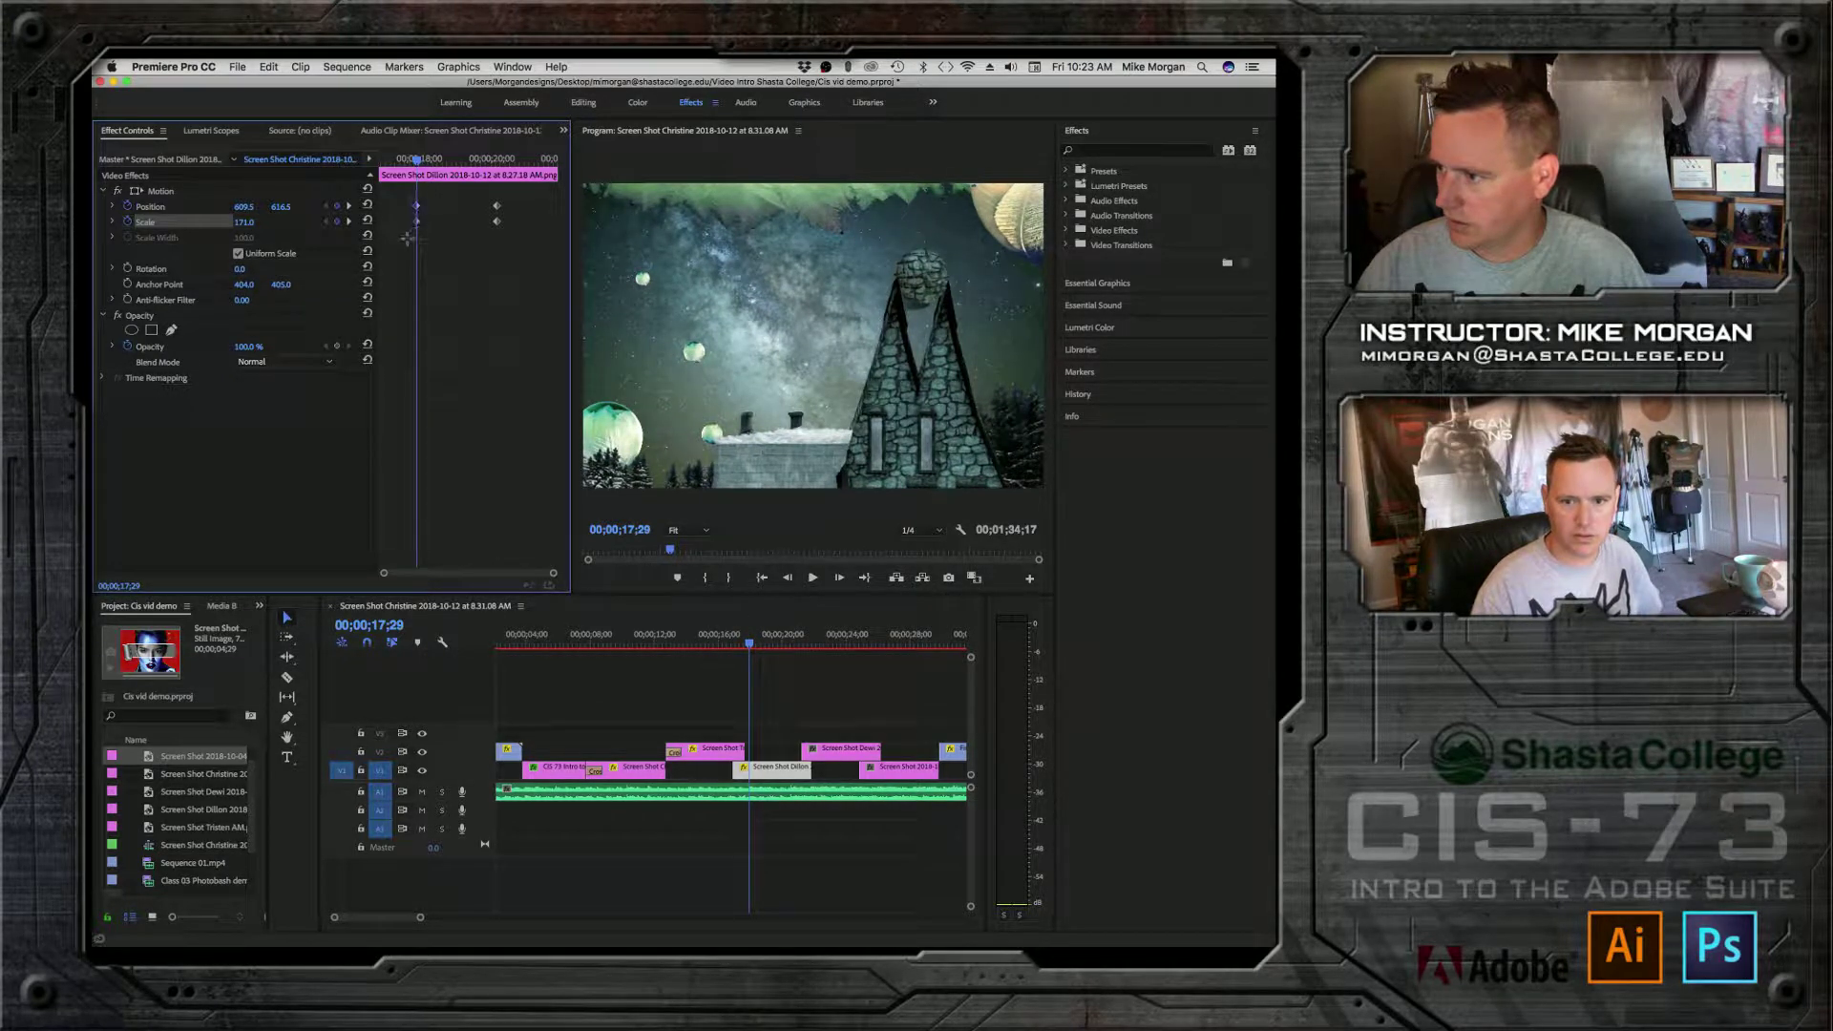
{"action": "left_click_drag", "start_coordinate": [417, 225], "coordinate": [381, 223]}
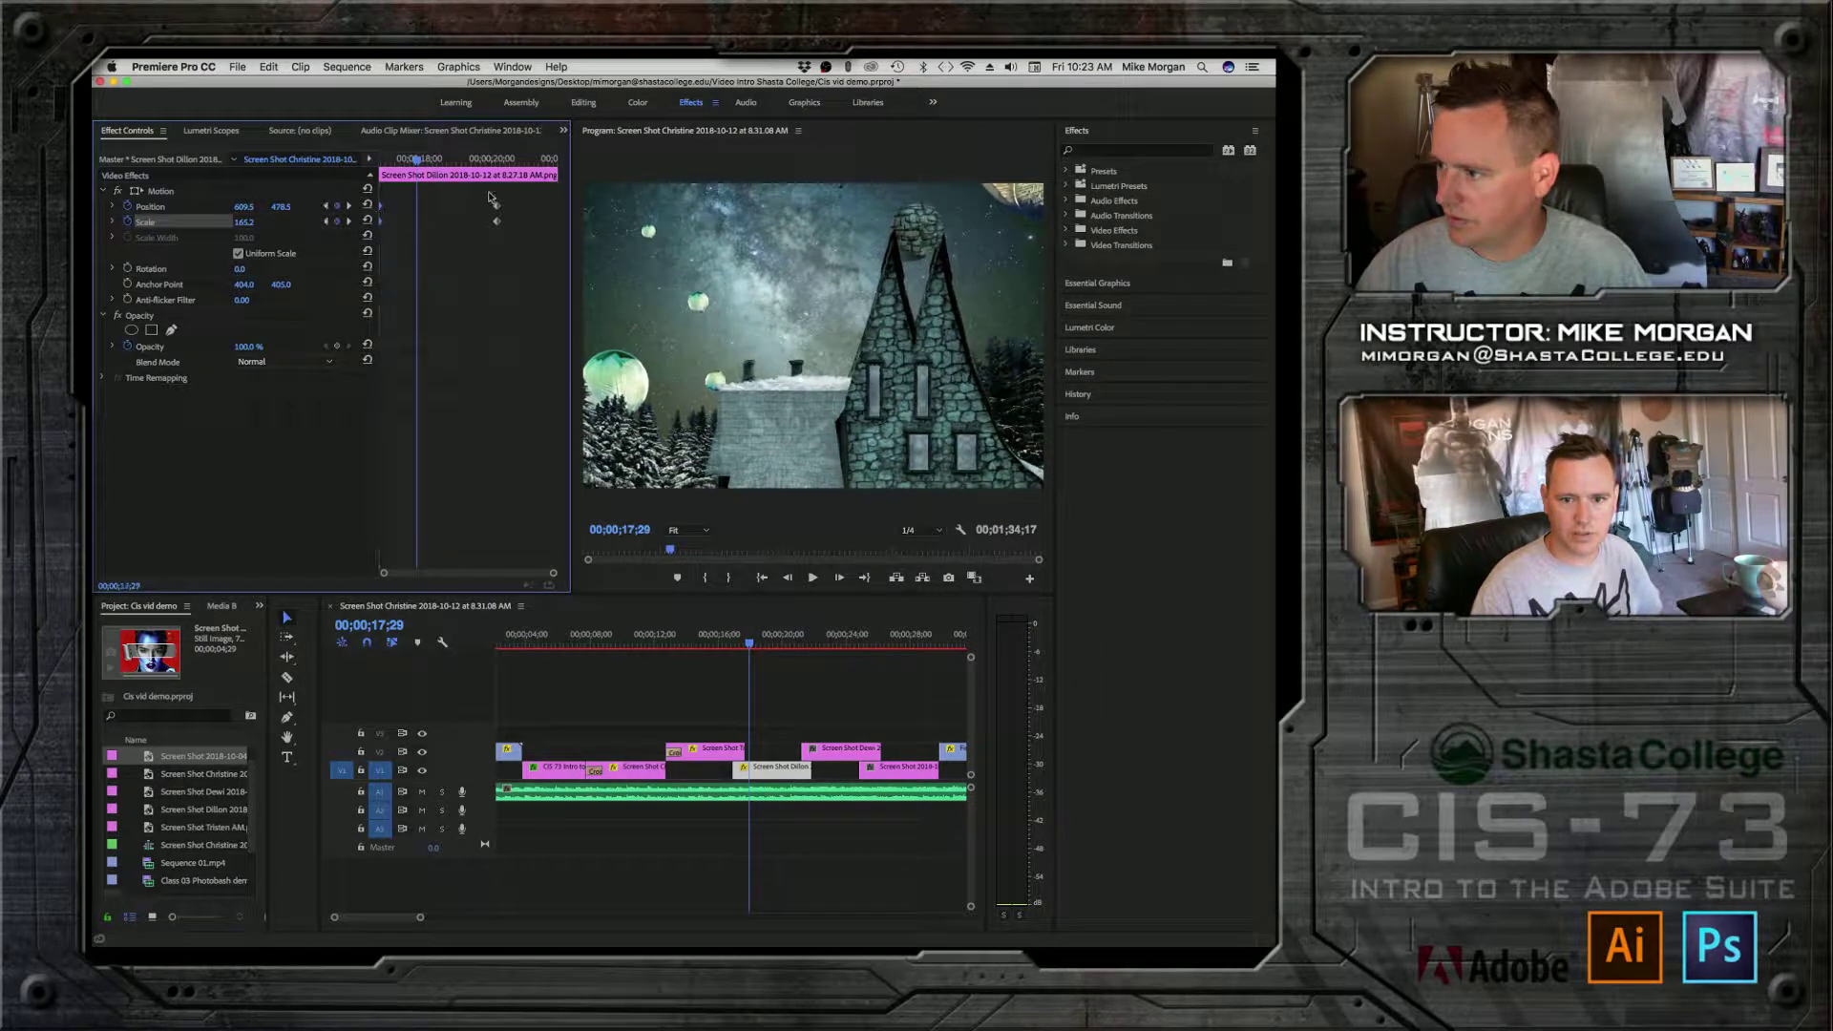
{"action": "left_click_drag", "start_coordinate": [498, 225], "coordinate": [563, 229]}
{"action": "left_click", "coordinate": [715, 647]}
{"action": "key", "text": "space"}
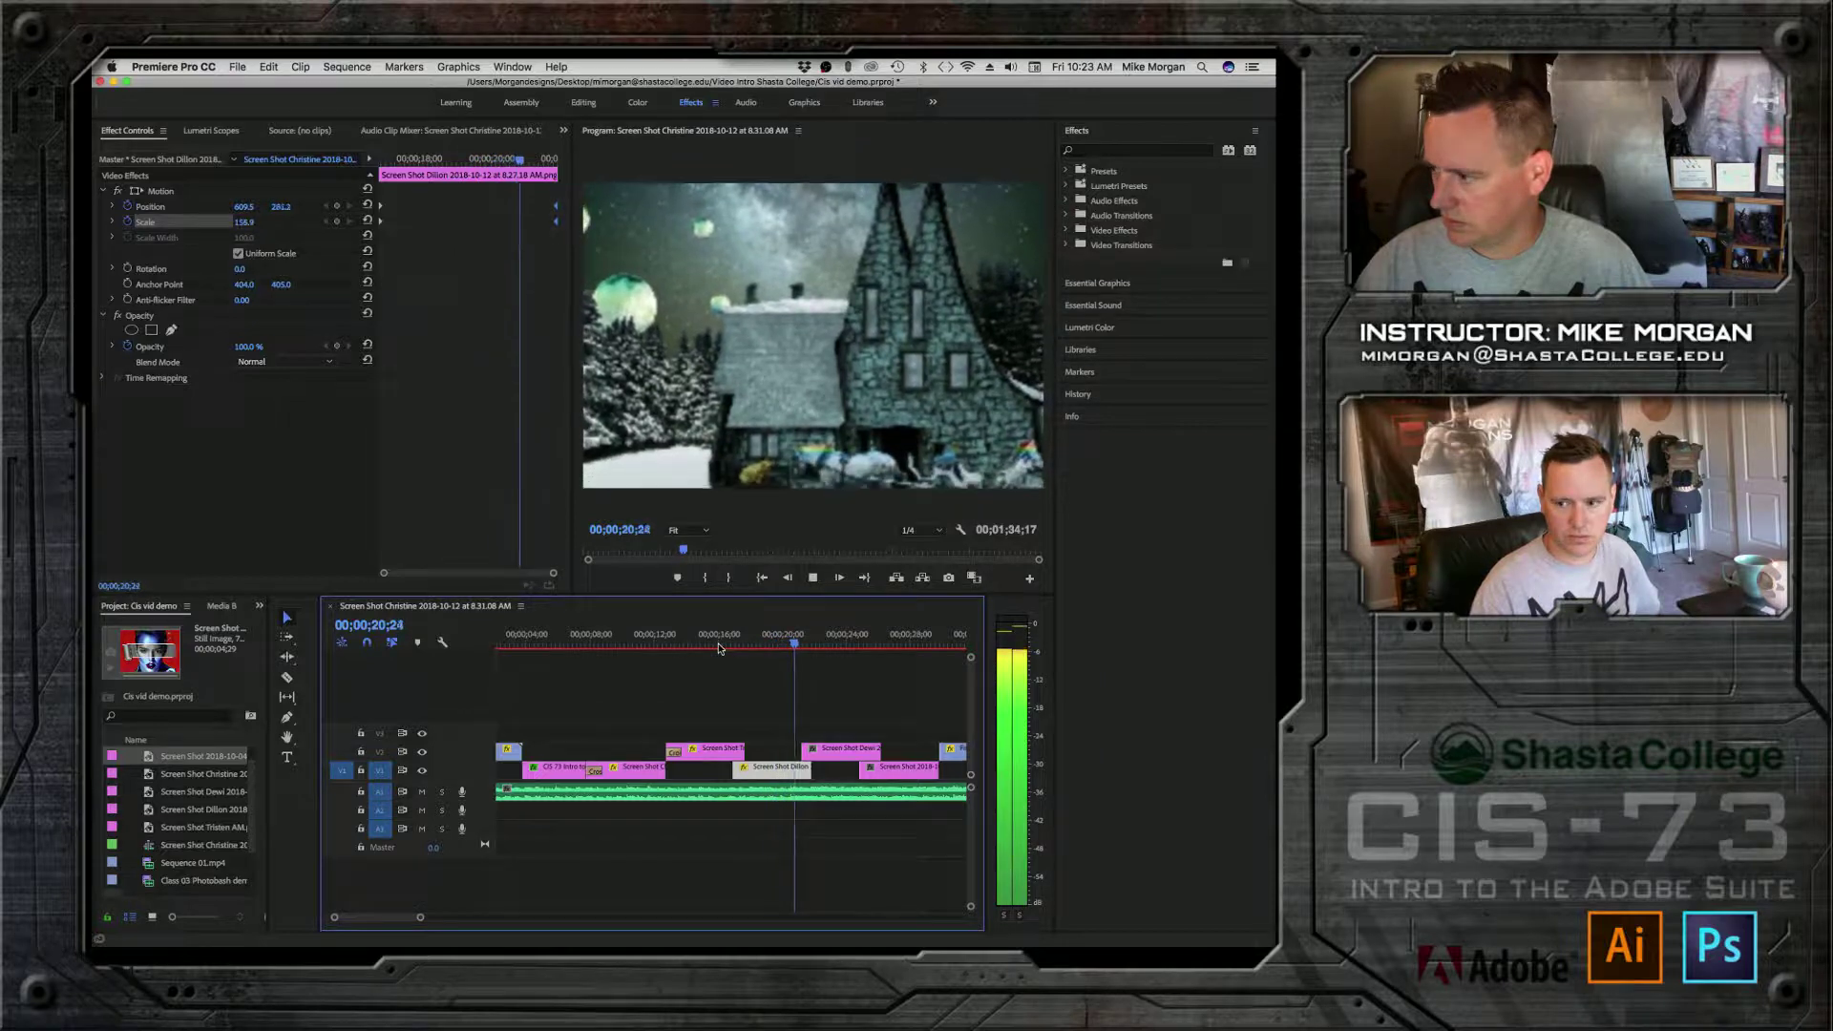
{"action": "key", "text": "space"}
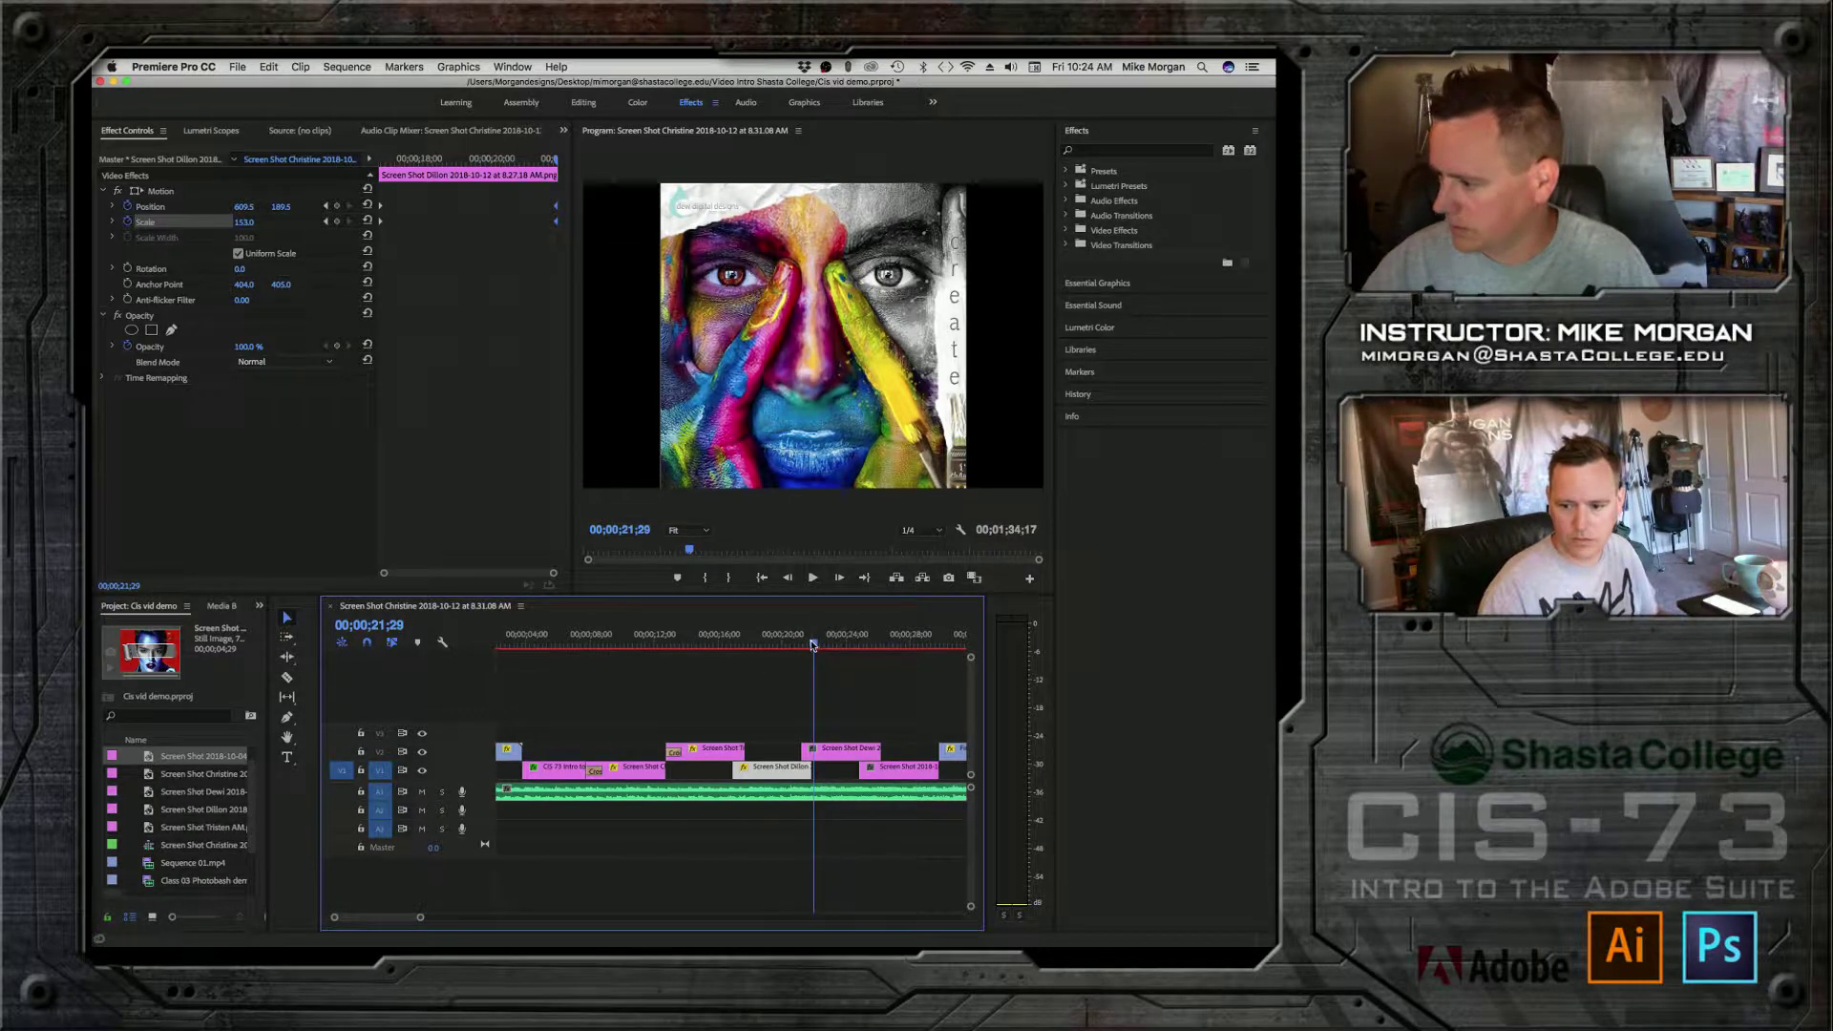
Step: Shift the painted face clip on V2 slightly later
{"action": "mouse_move", "coordinate": [812, 645]}
{"action": "left_mouse_down"}
{"action": "mouse_move", "coordinate": [733, 641]}
{"action": "mouse_move", "coordinate": [813, 639]}
{"action": "mouse_move", "coordinate": [786, 640]}
{"action": "left_mouse_up"}
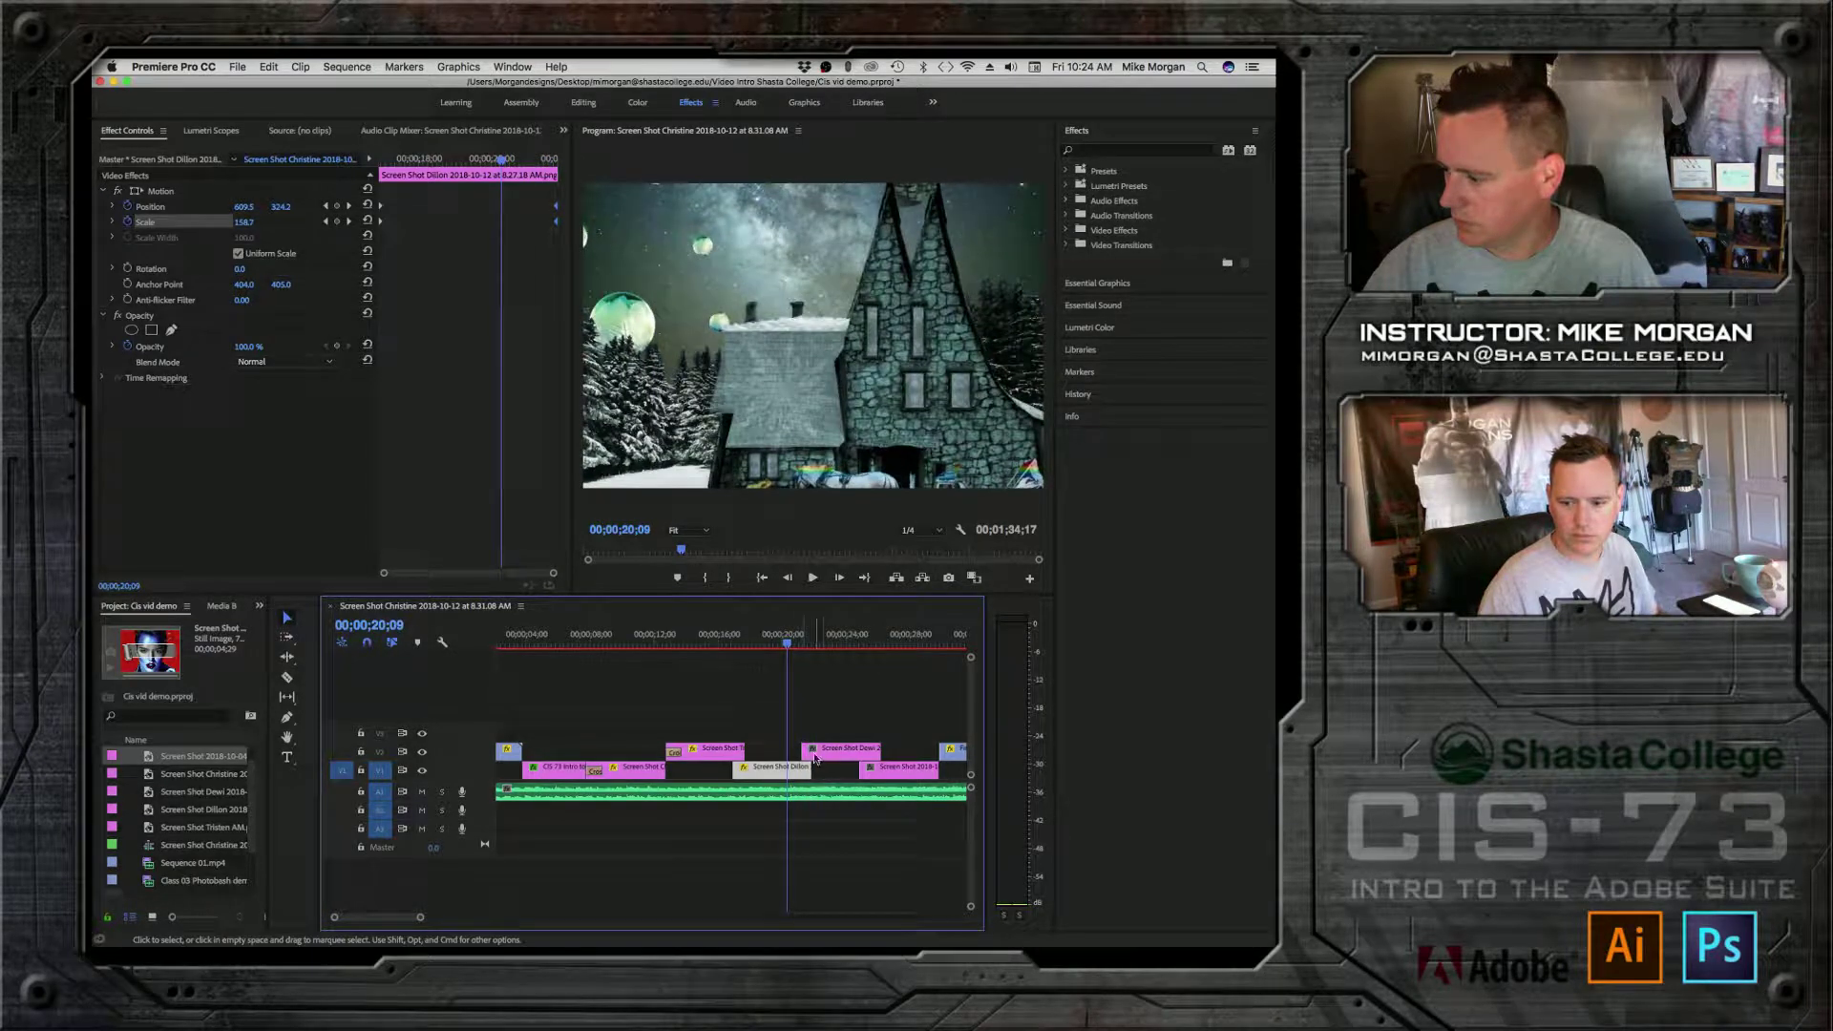
{"action": "left_click_drag", "start_coordinate": [828, 760], "coordinate": [771, 768]}
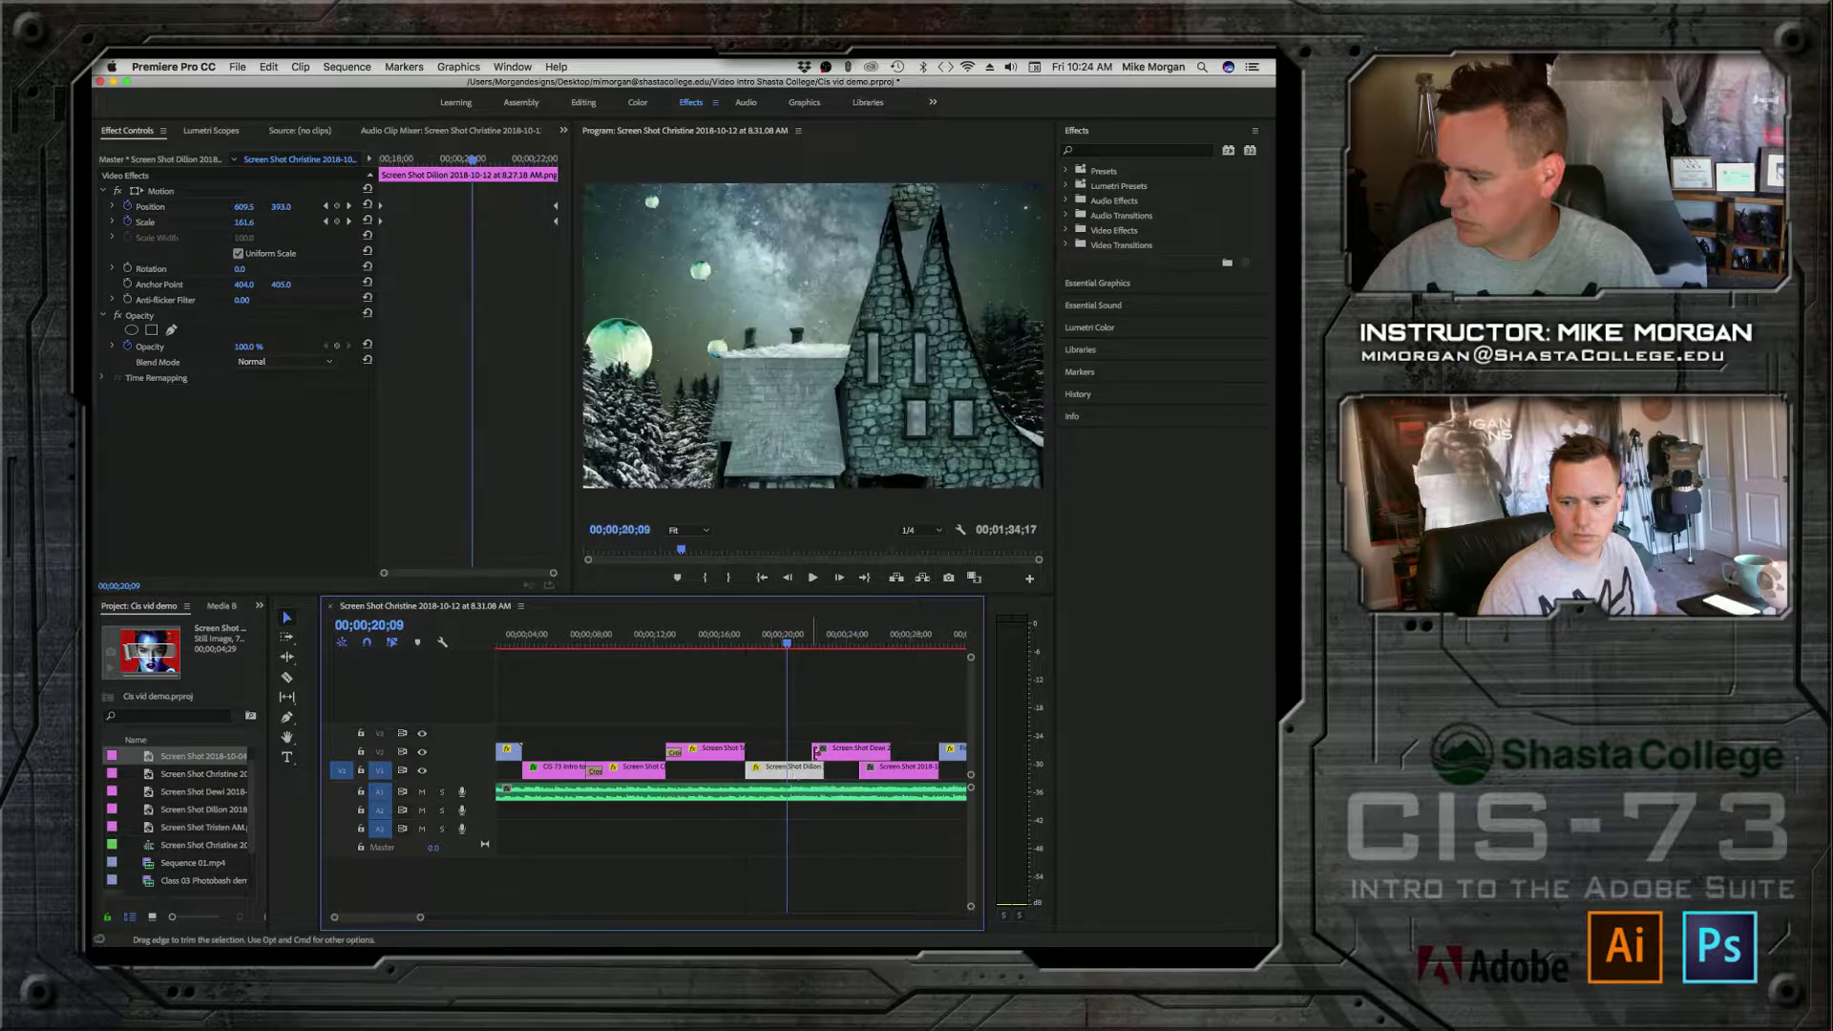
{"action": "left_click_drag", "start_coordinate": [786, 636], "coordinate": [735, 642]}
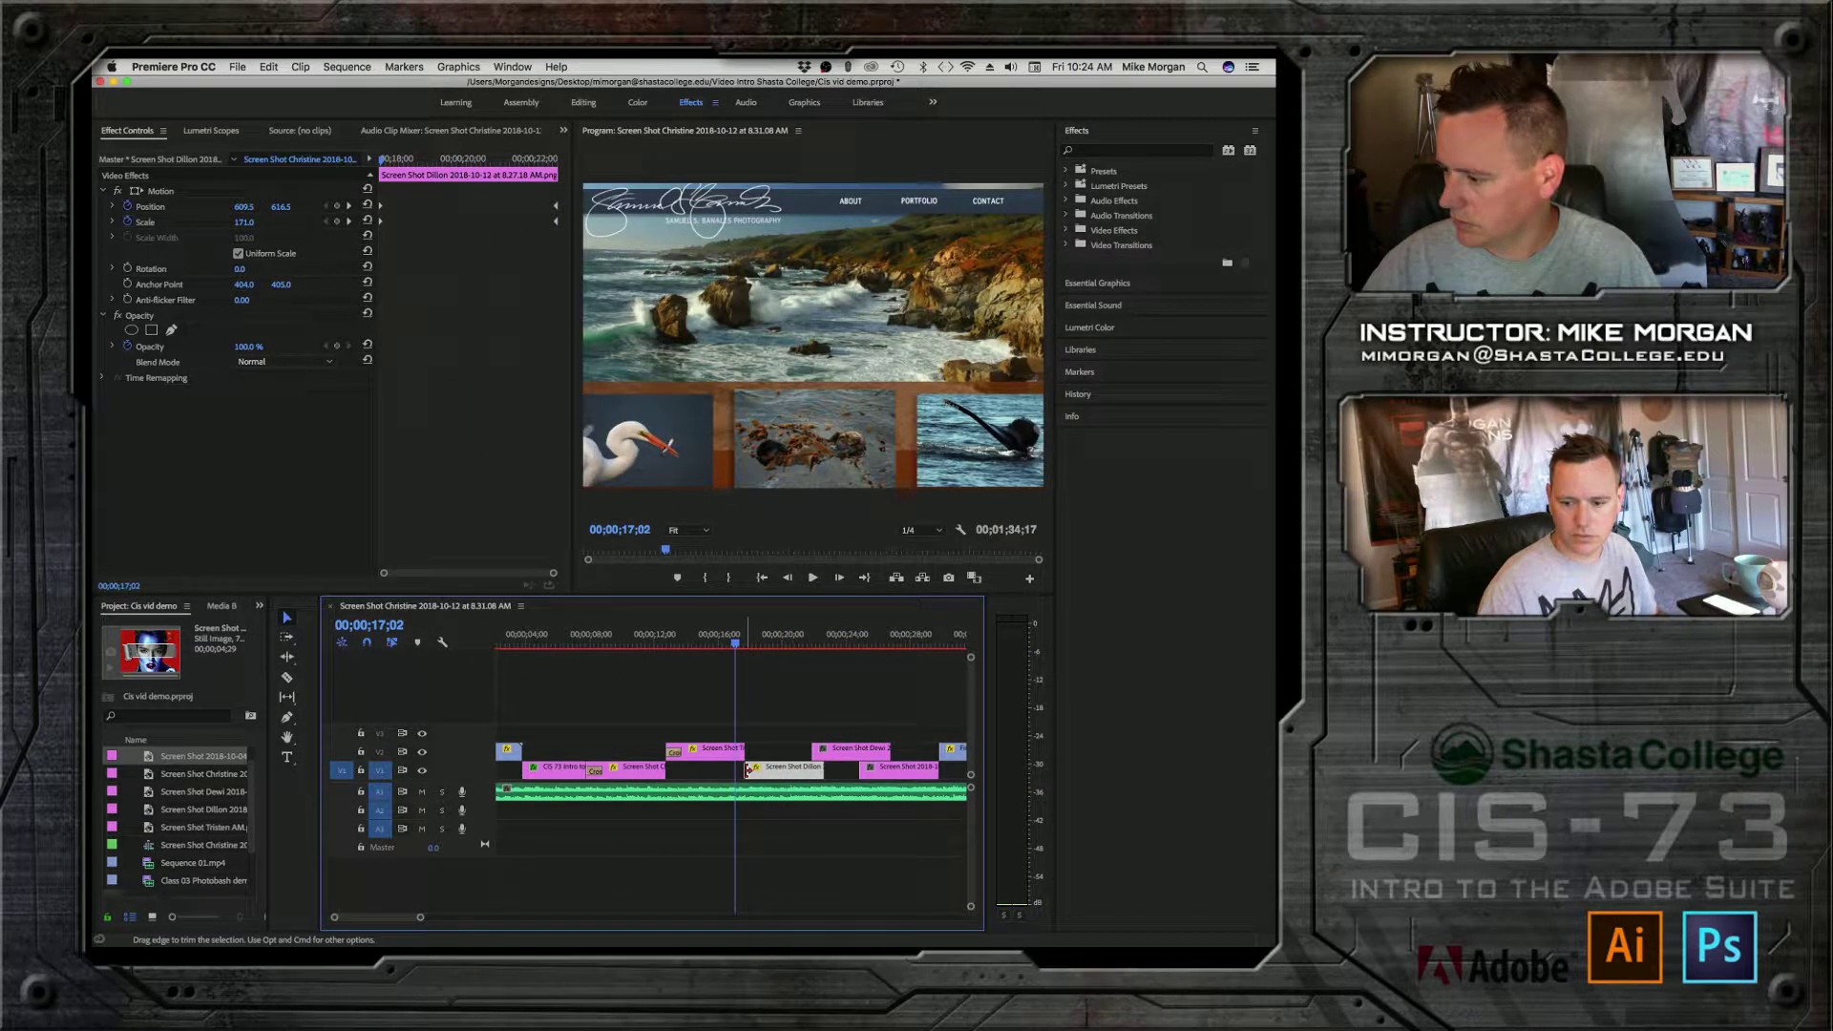
Step: Add a default cross dissolve at the cottage clip's start edge and preview it
{"action": "right_click", "coordinate": [748, 770]}
{"action": "left_click", "coordinate": [792, 773]}
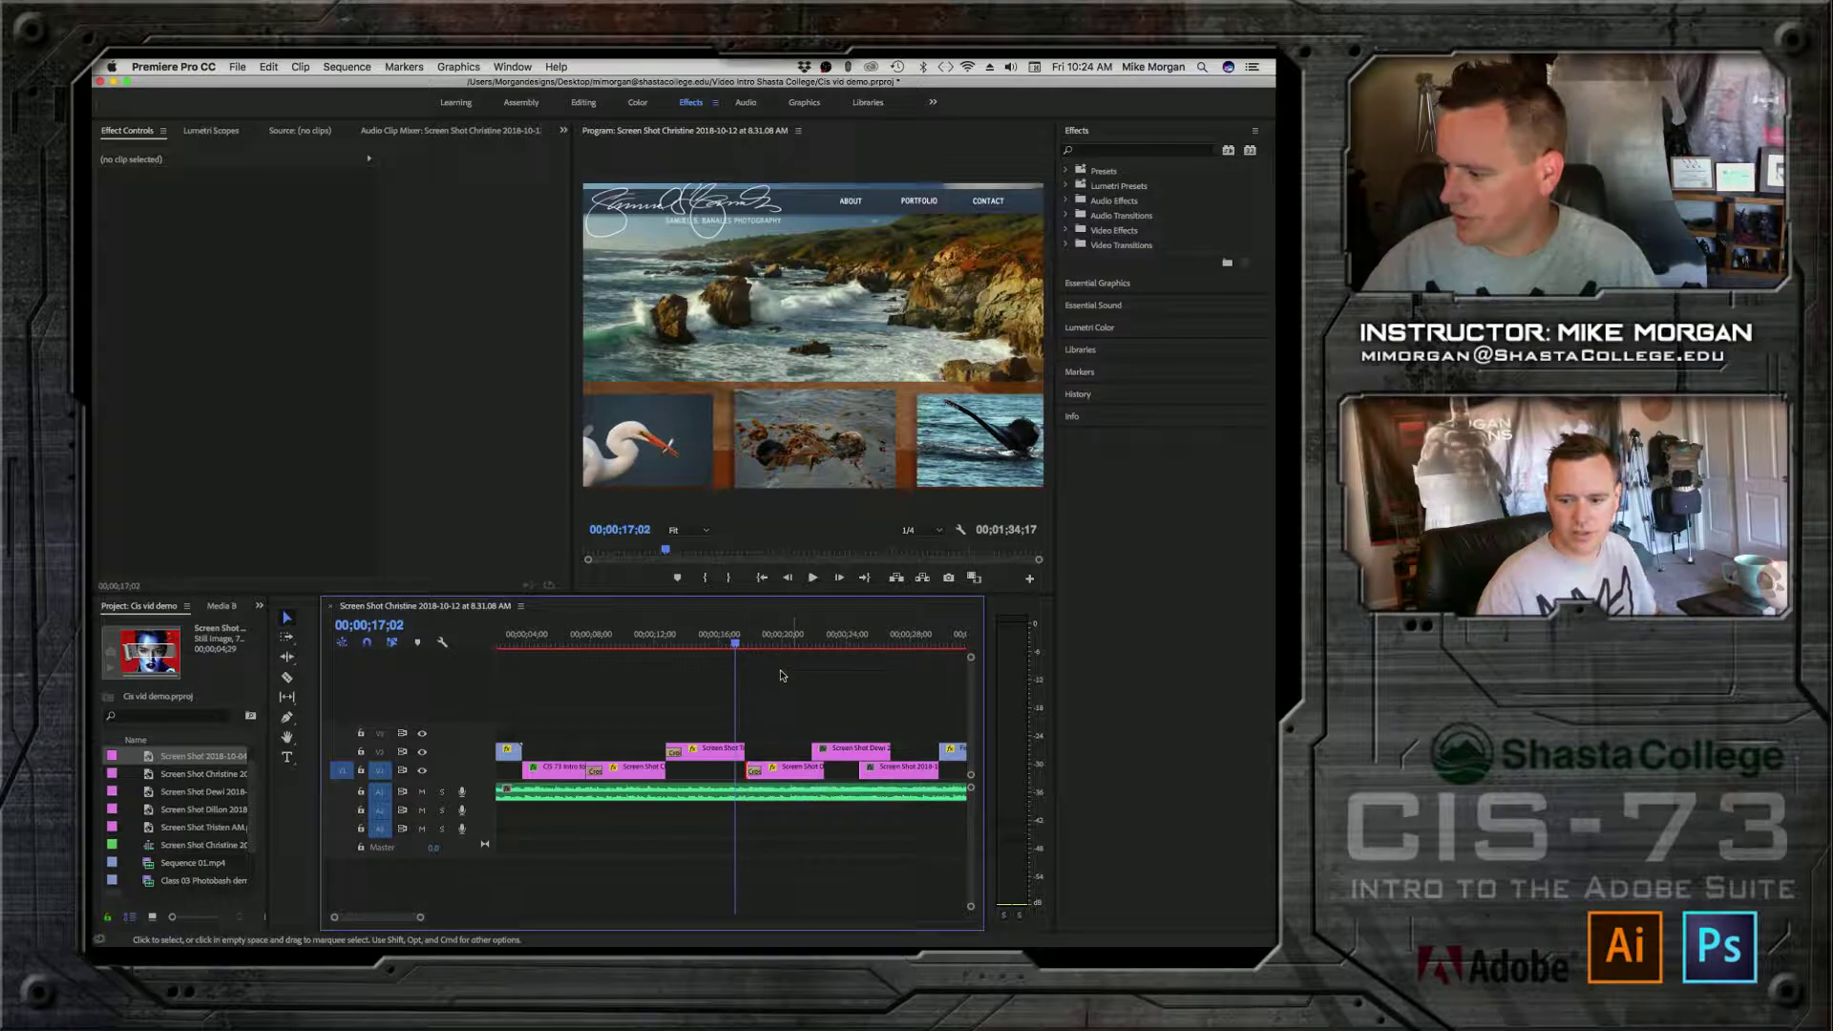
{"action": "key", "text": "space"}
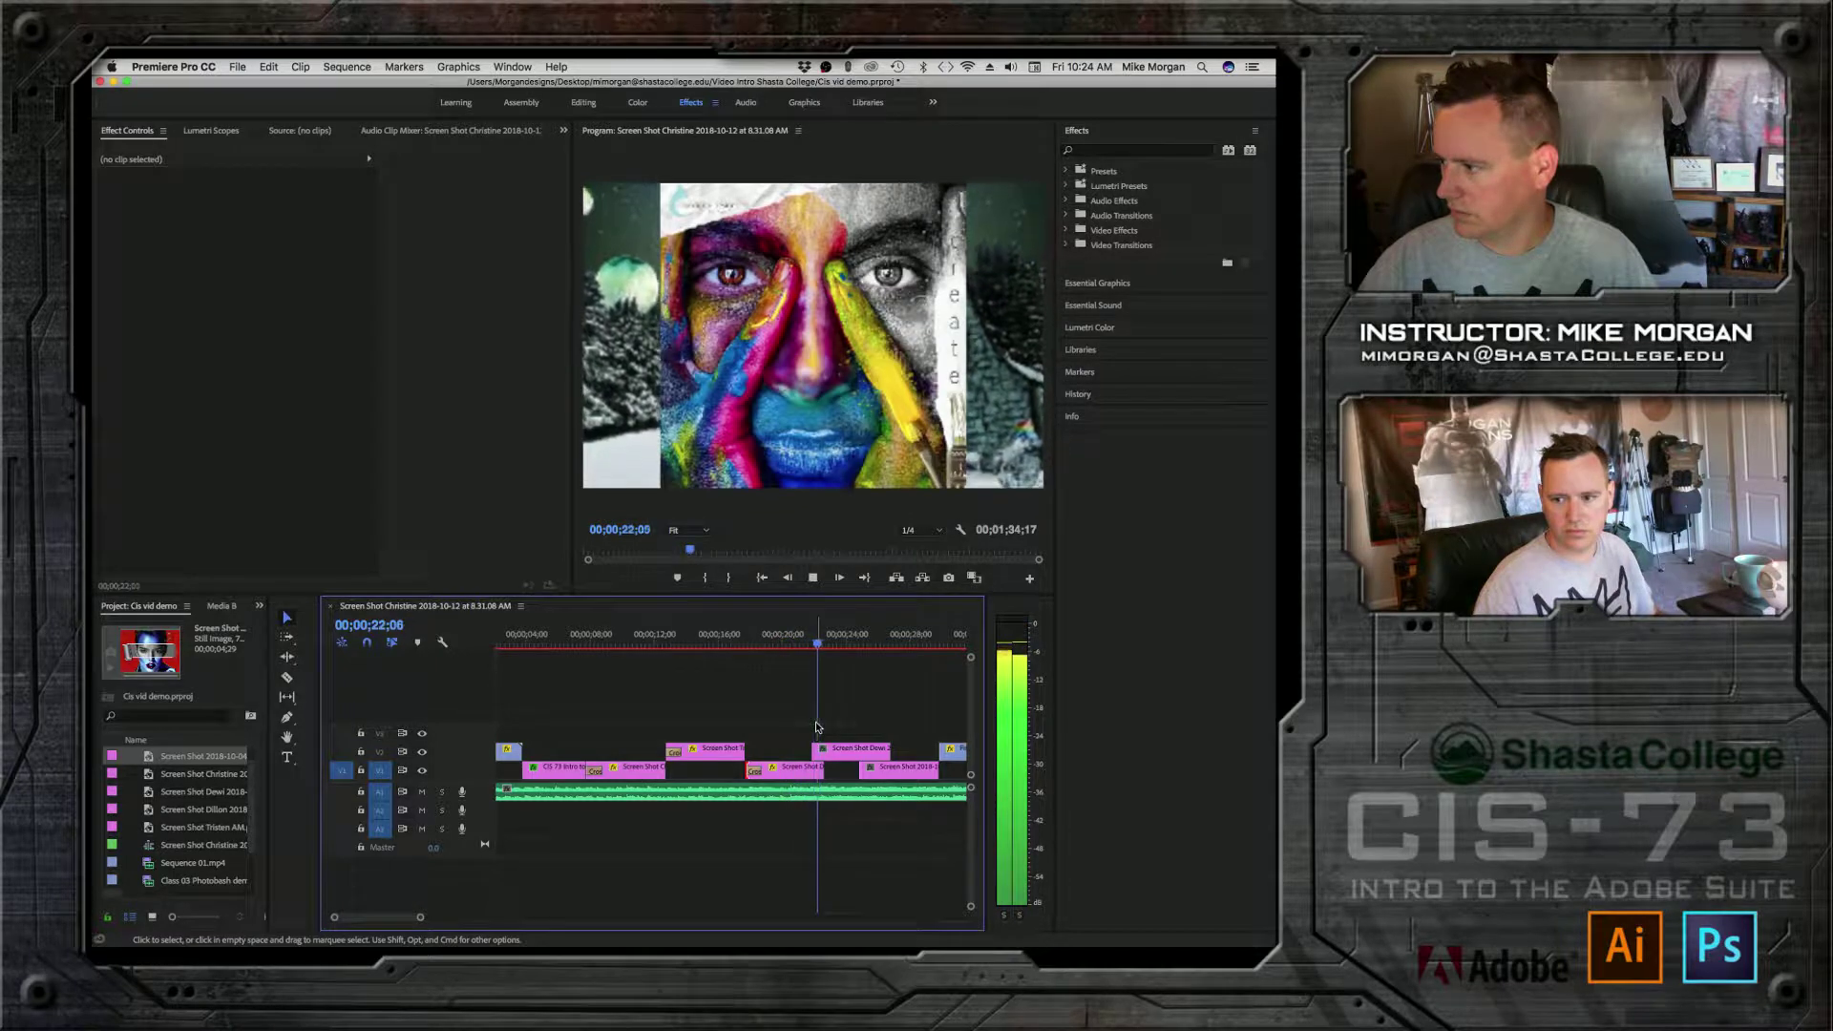
{"action": "key", "text": "space"}
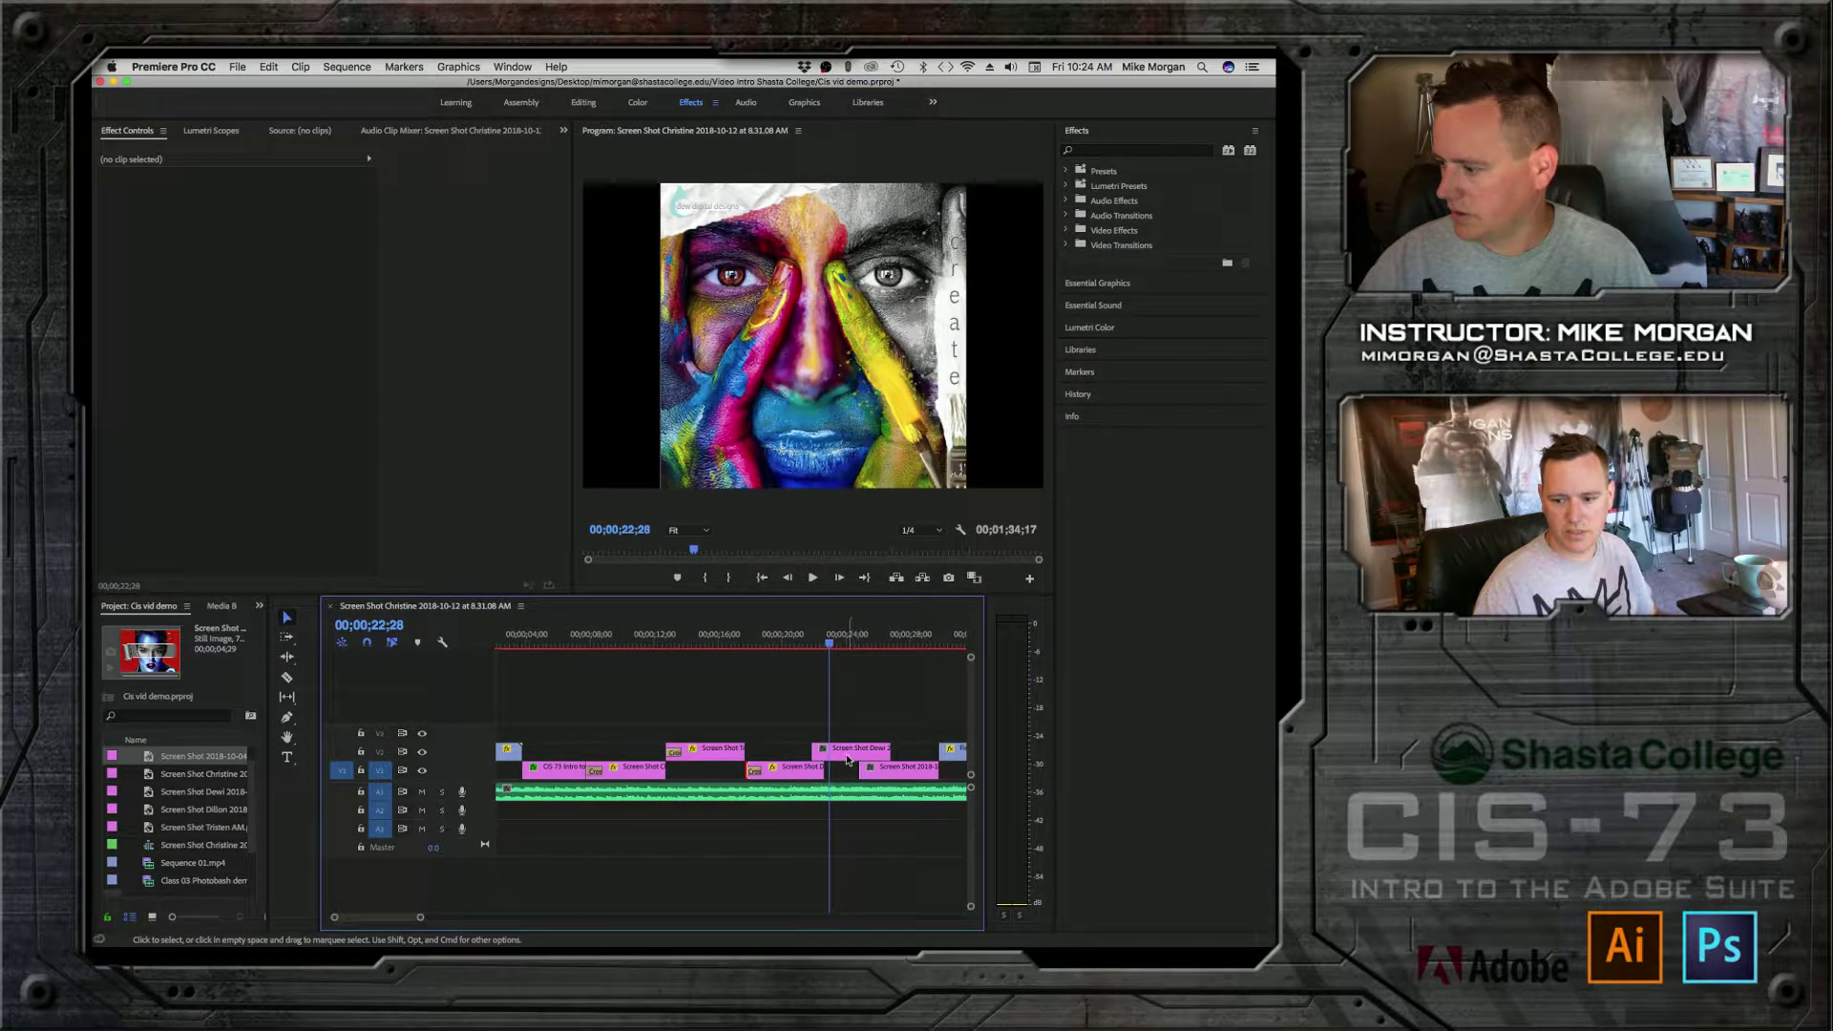
Step: Nudge the painted face clip later and add a default dissolve at its new cut
{"action": "left_click_drag", "start_coordinate": [846, 760], "coordinate": [859, 758]}
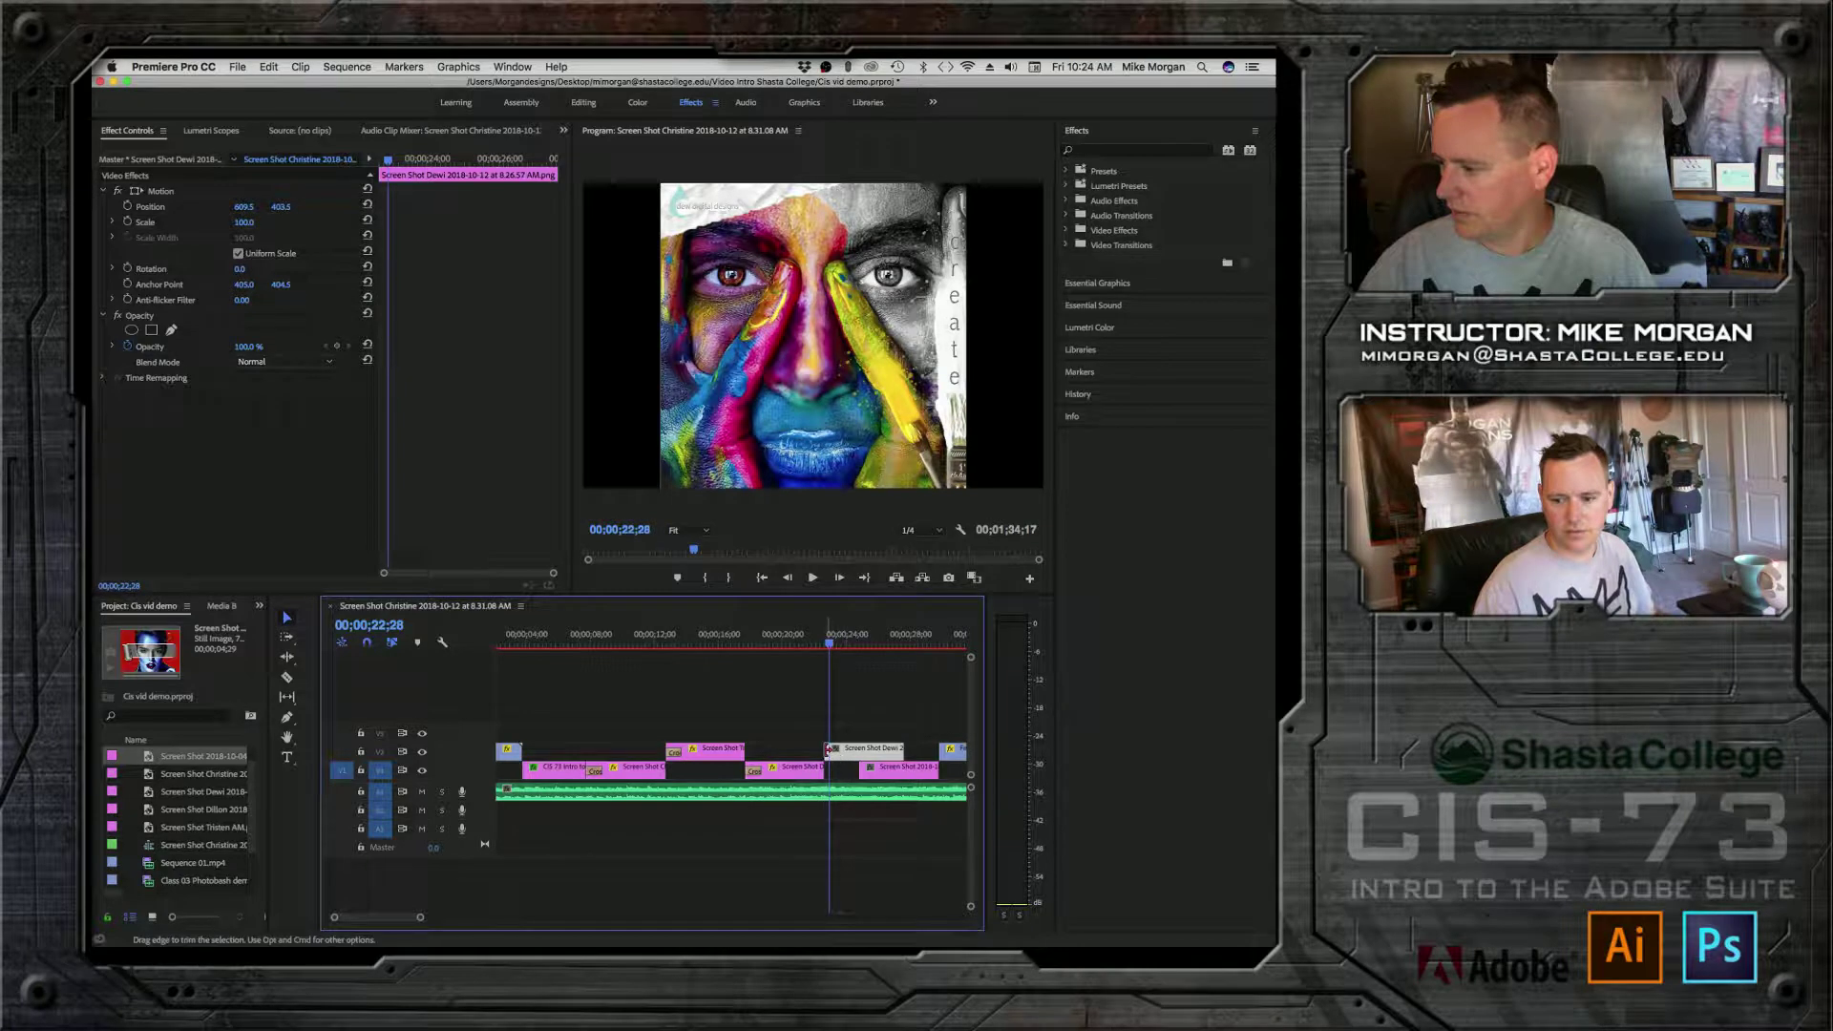
{"action": "right_click", "coordinate": [828, 751]}
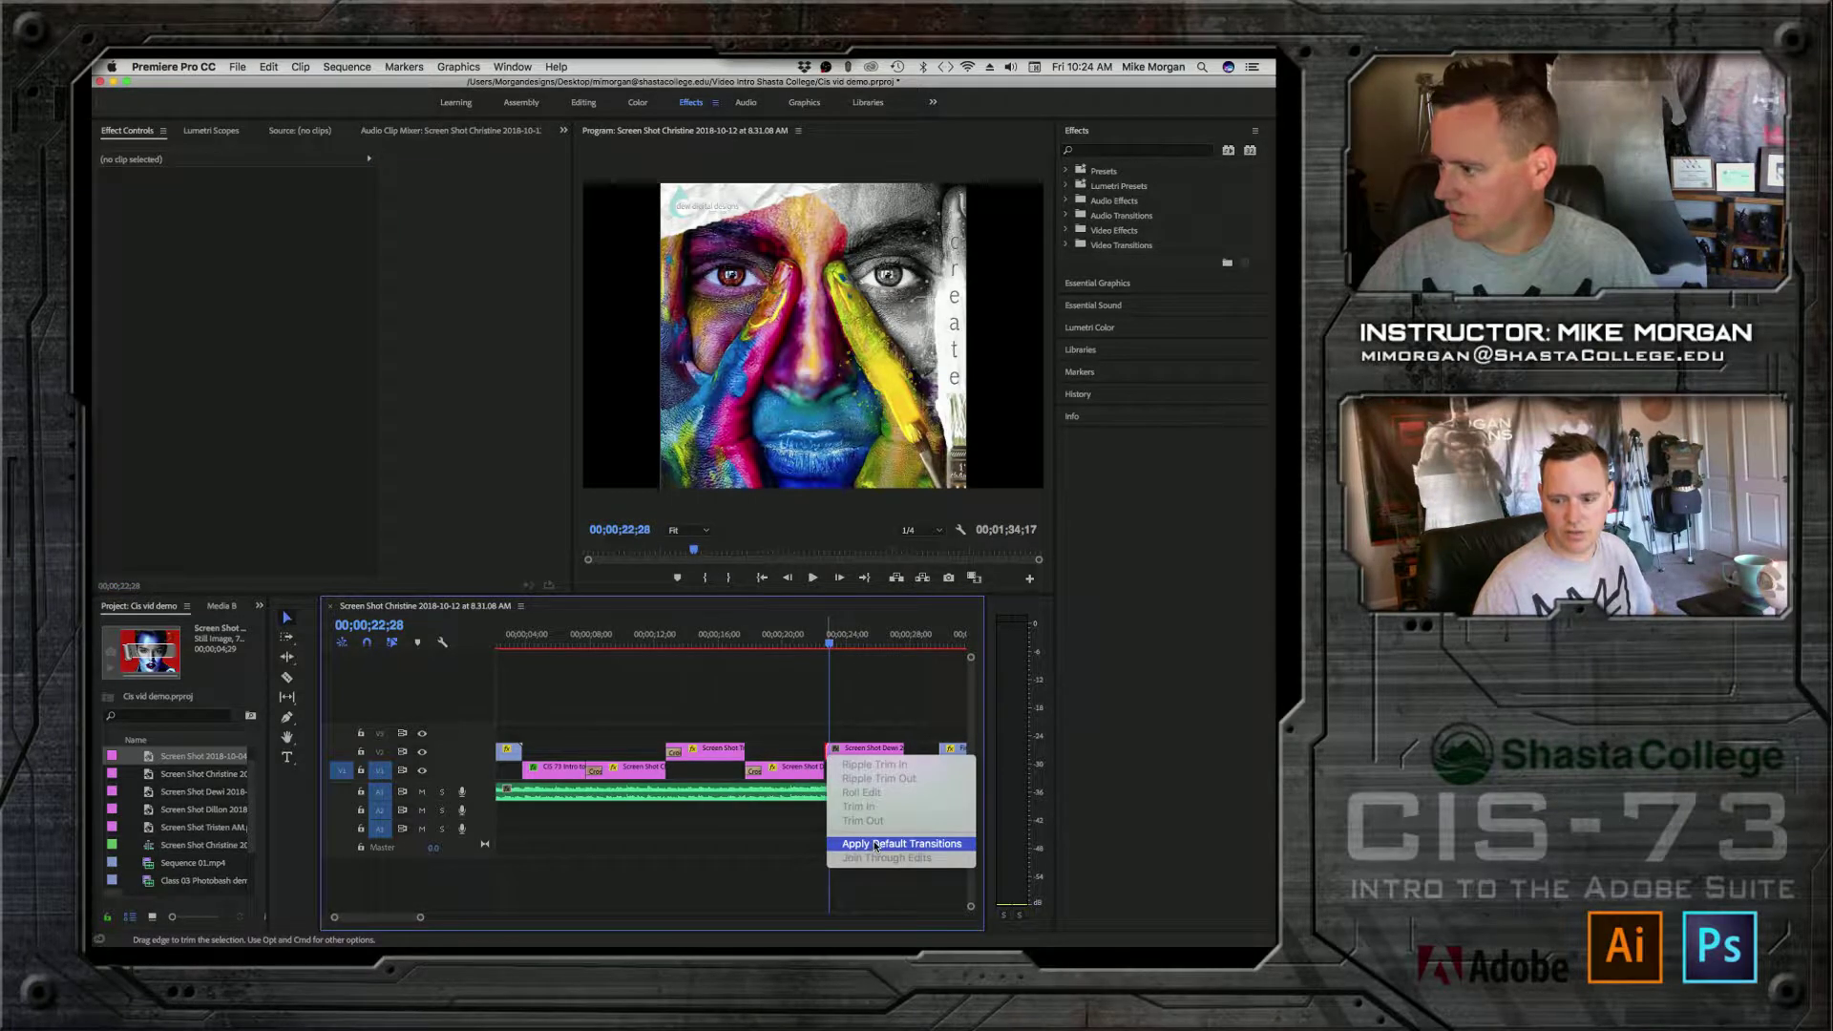
{"action": "left_click", "coordinate": [875, 844]}
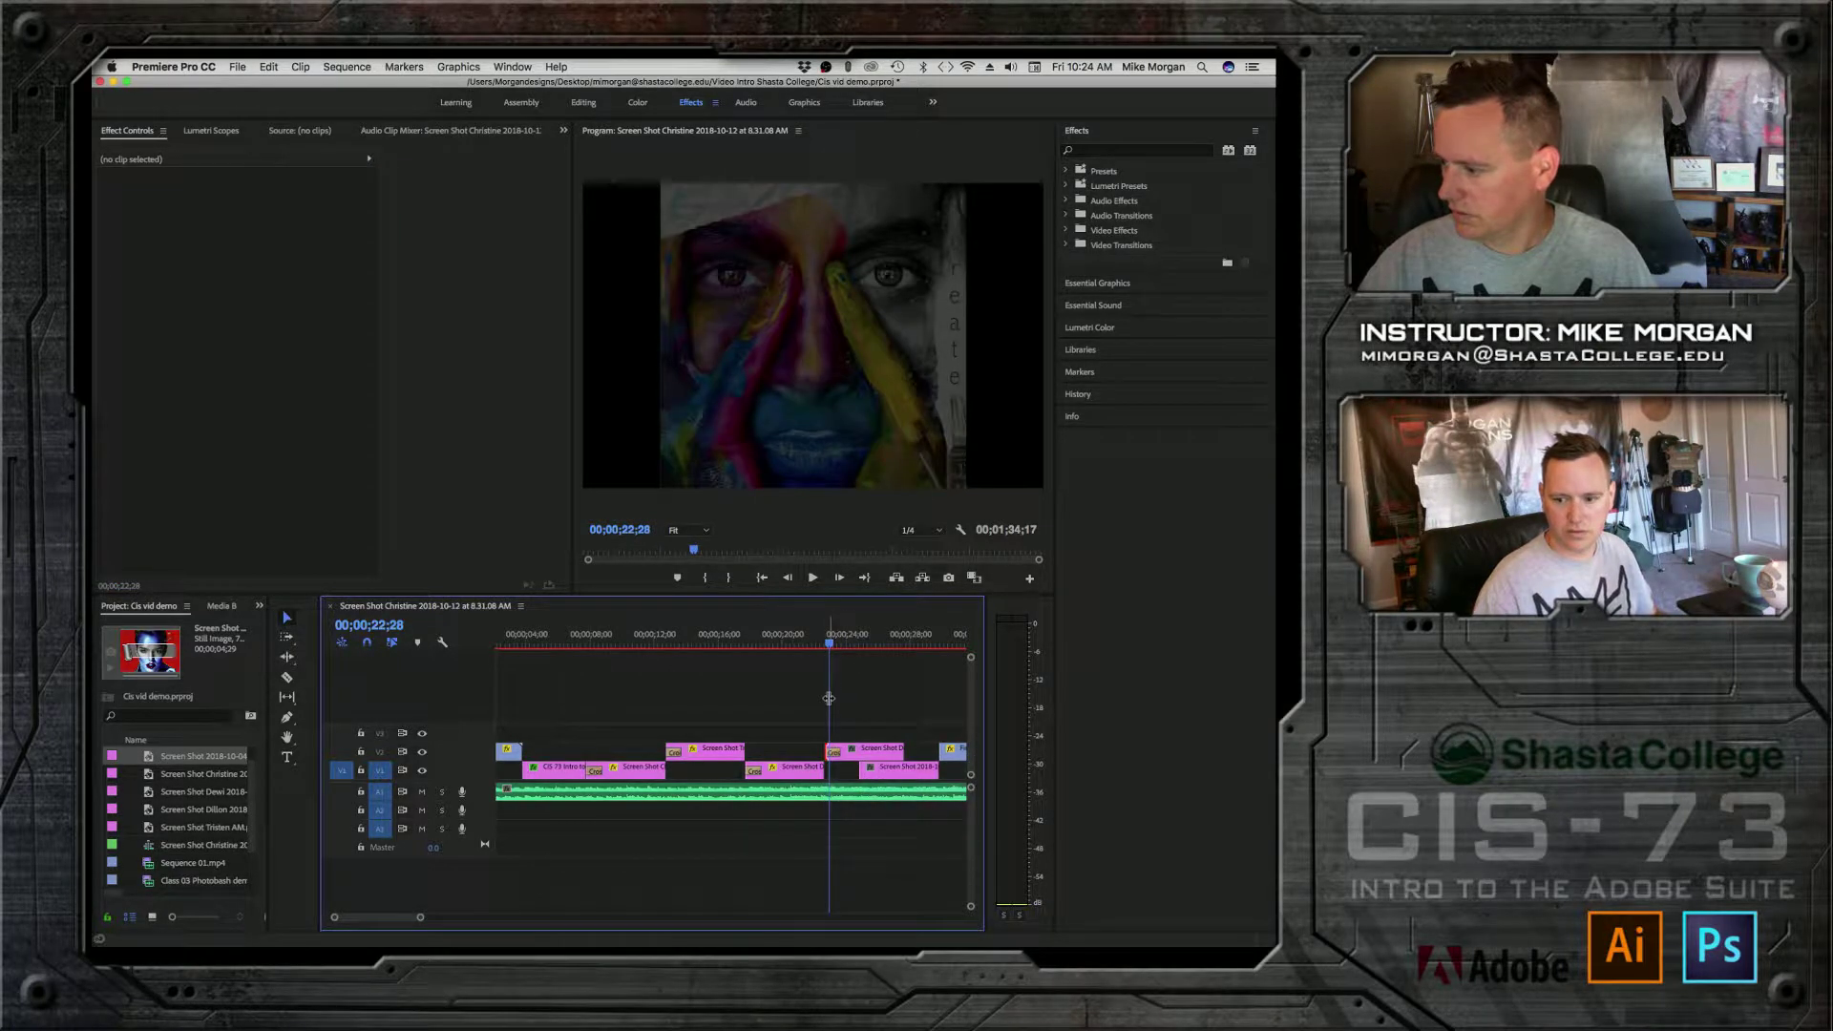
Step: Set the painted-face clip's Scale to 133% and start Scale and Position keyframes with the image slid left
{"action": "left_click", "coordinate": [872, 757]}
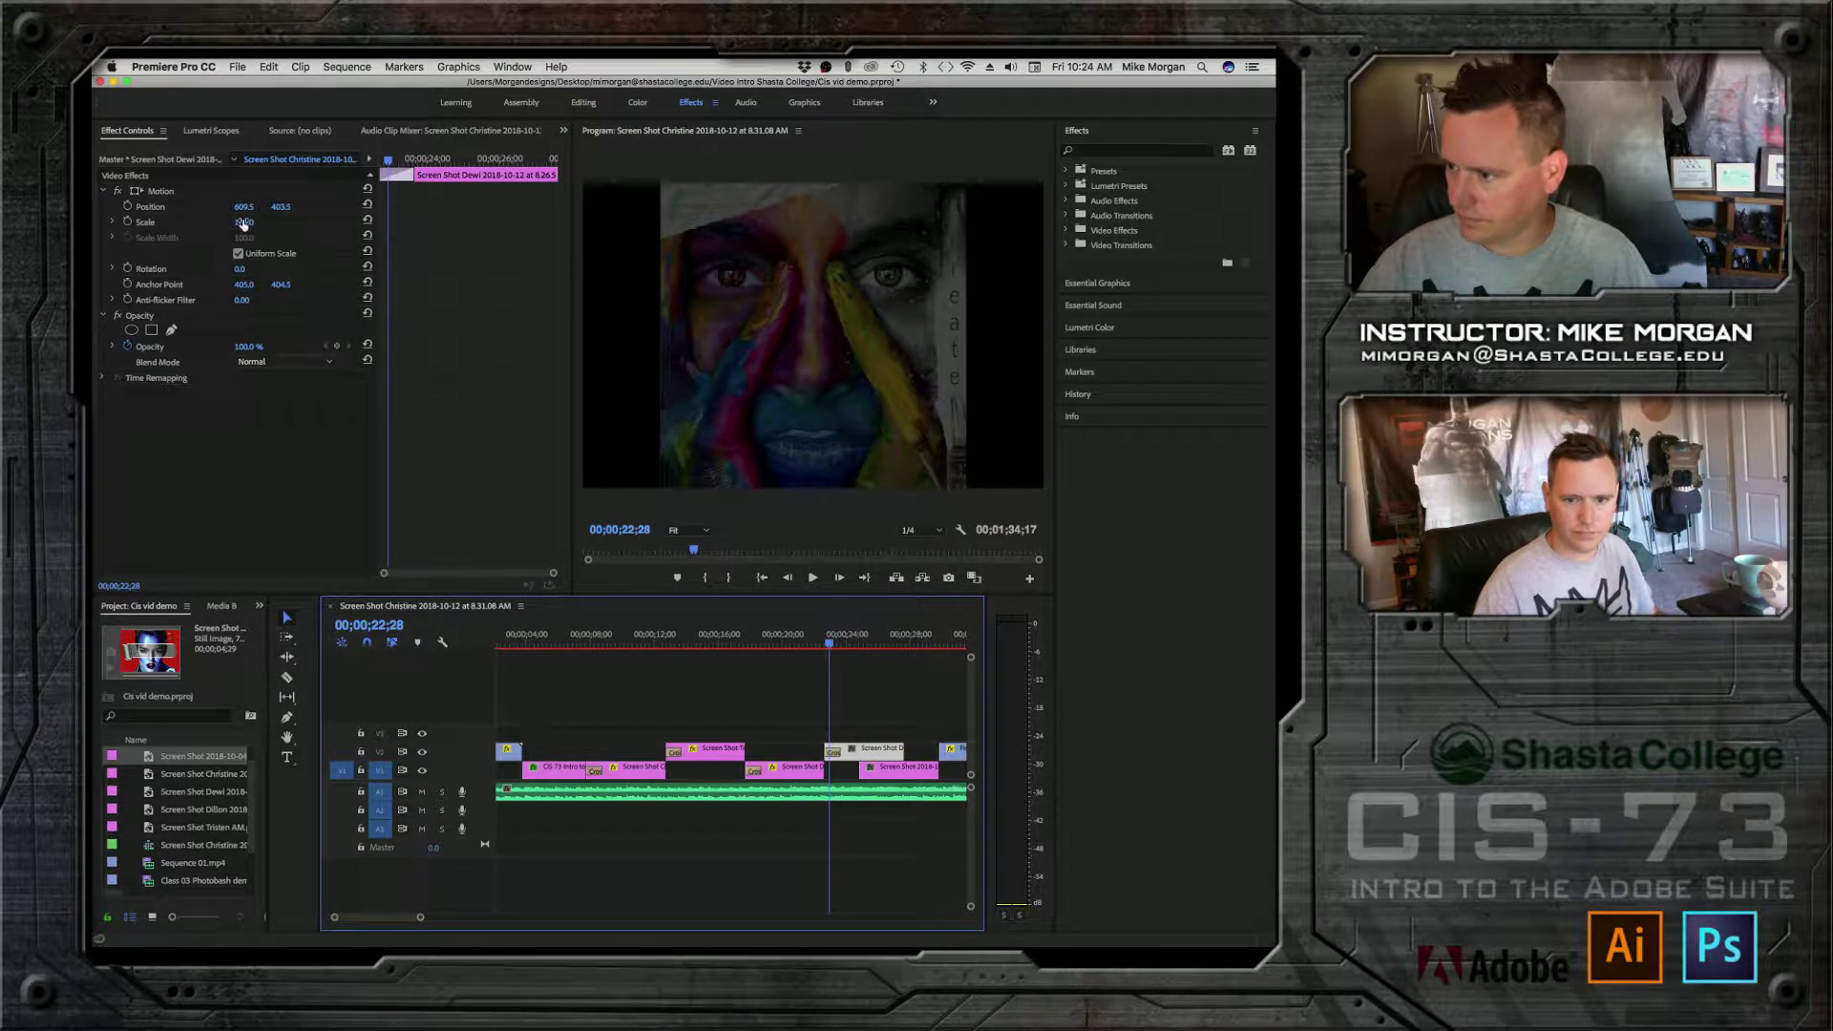
{"action": "left_click_drag", "start_coordinate": [243, 224], "coordinate": [291, 224]}
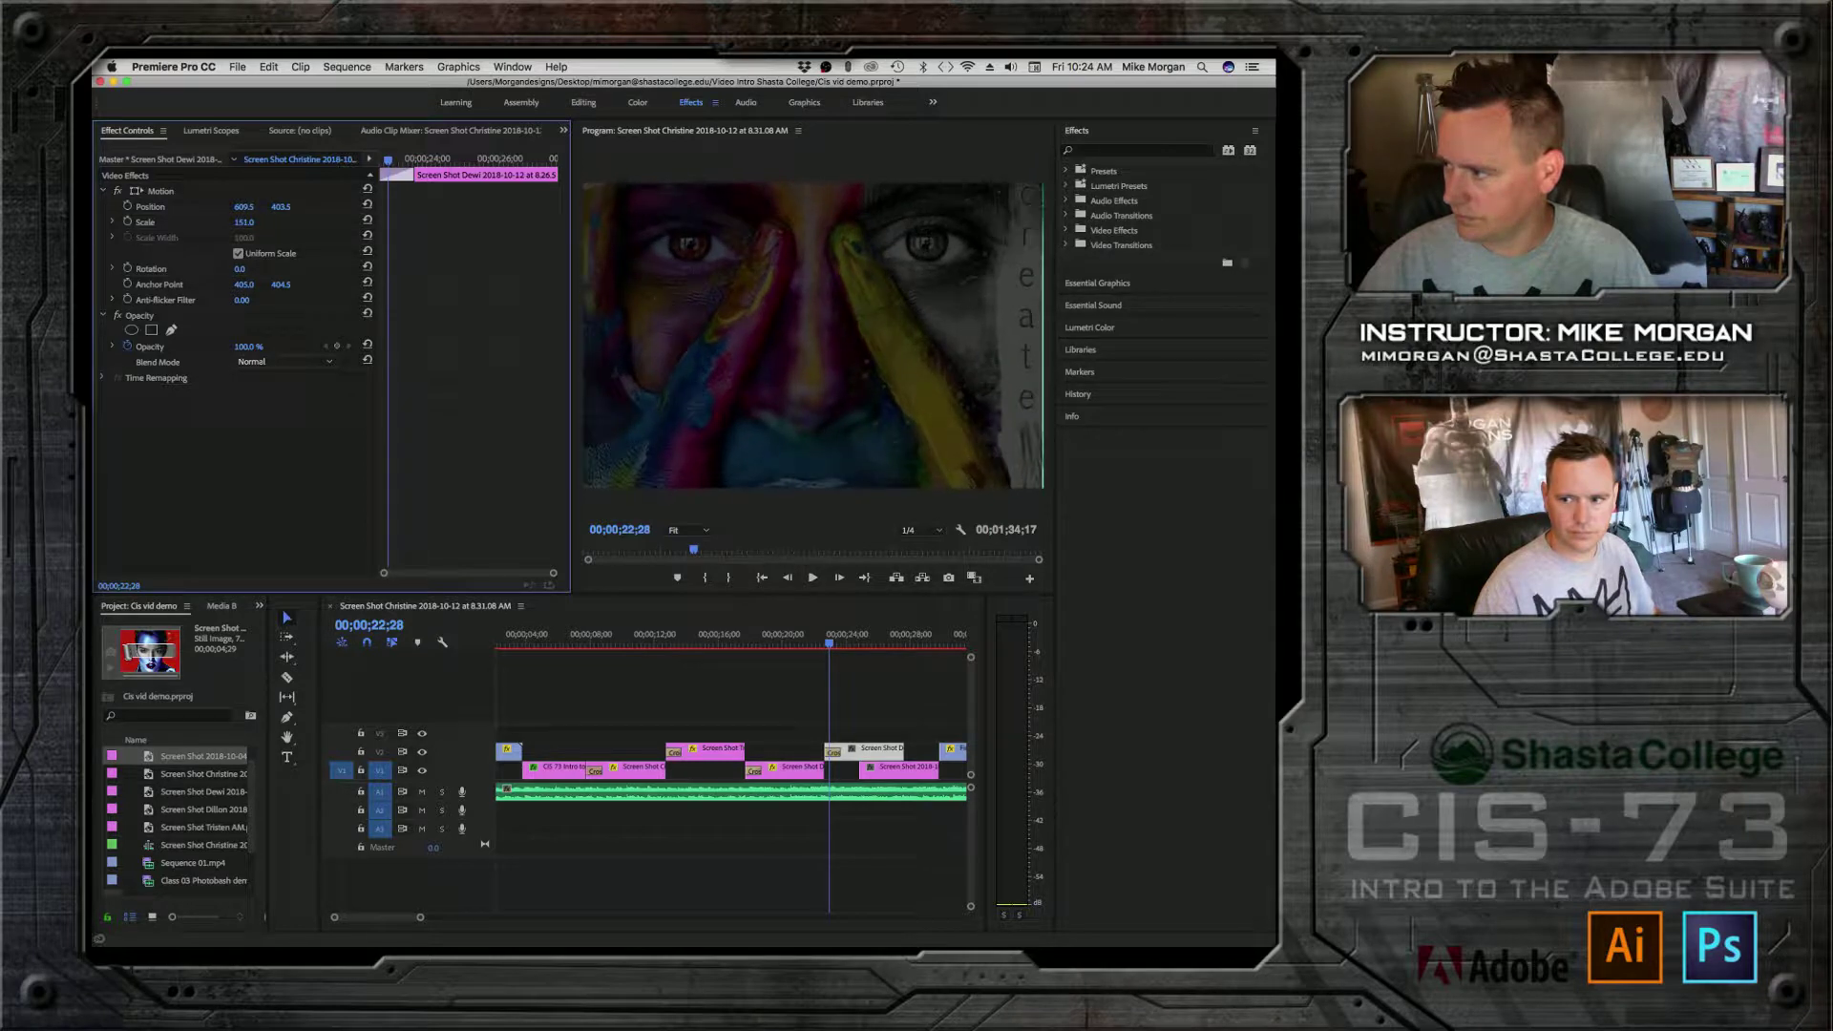
{"action": "left_click", "coordinate": [128, 222]}
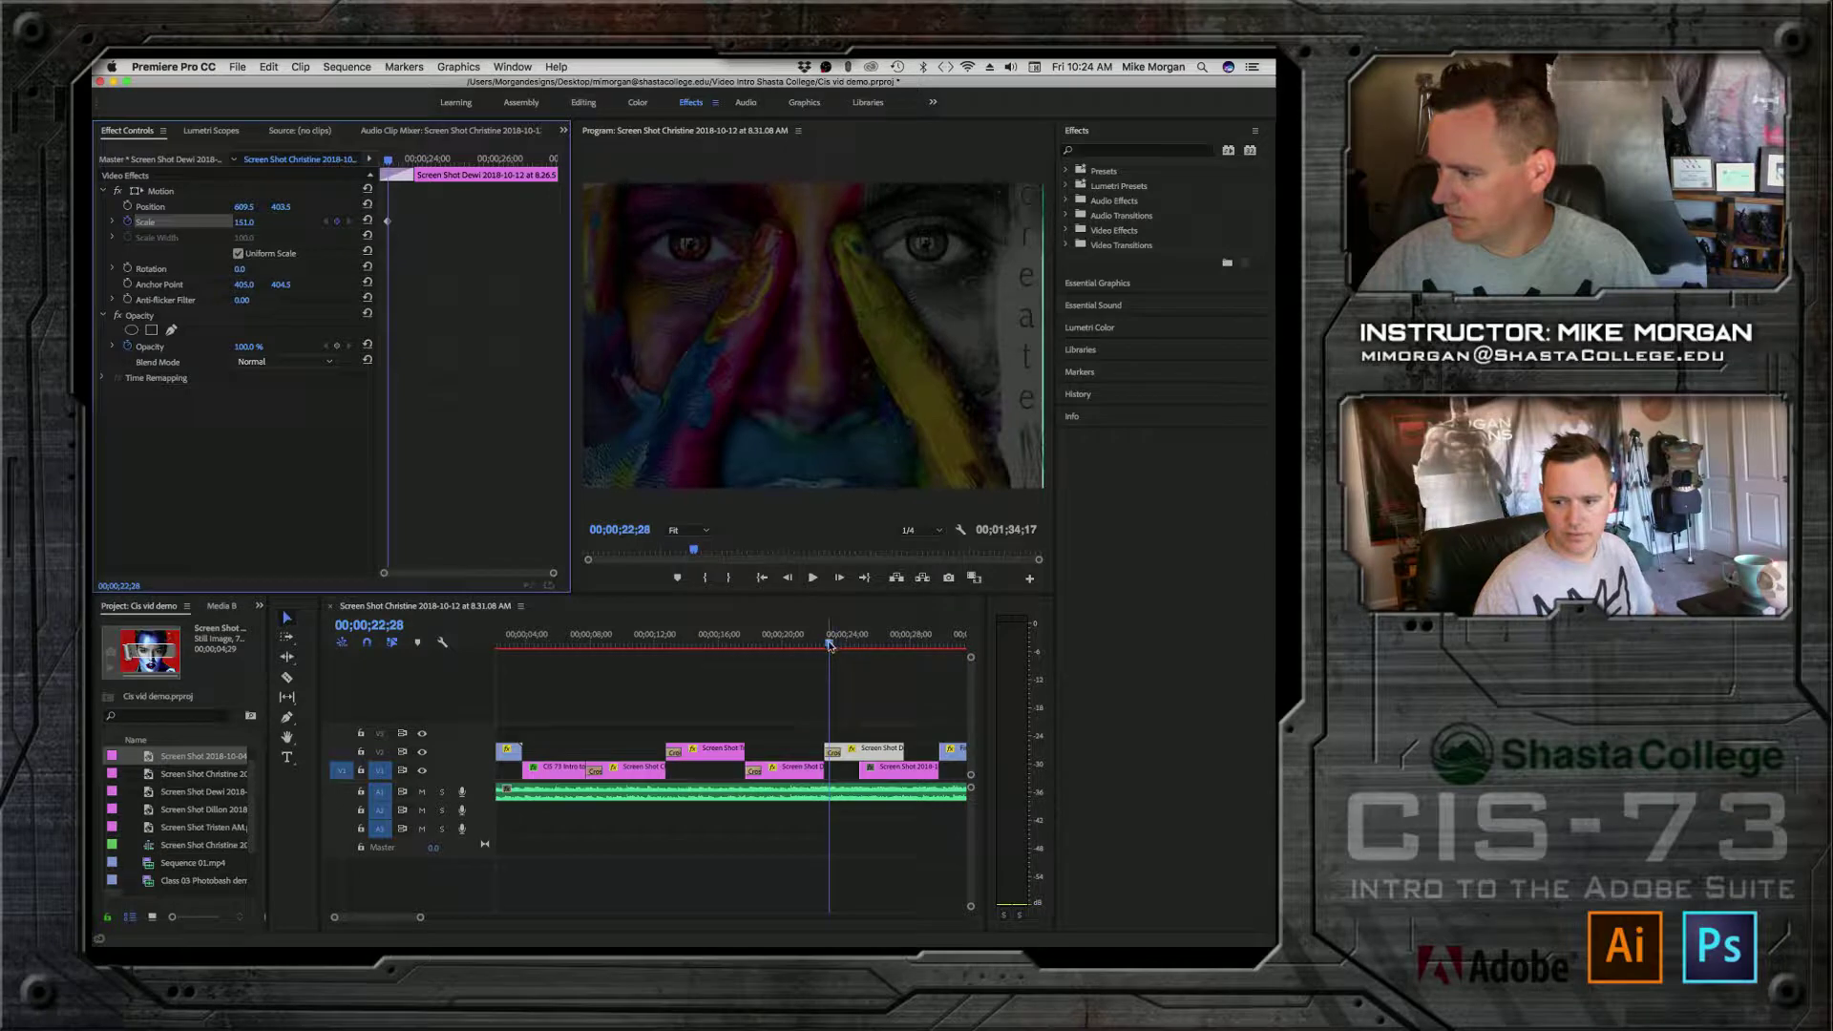
{"action": "mouse_move", "coordinate": [830, 646]}
{"action": "left_mouse_down"}
{"action": "mouse_move", "coordinate": [880, 647]}
{"action": "mouse_move", "coordinate": [834, 647]}
{"action": "left_mouse_up"}
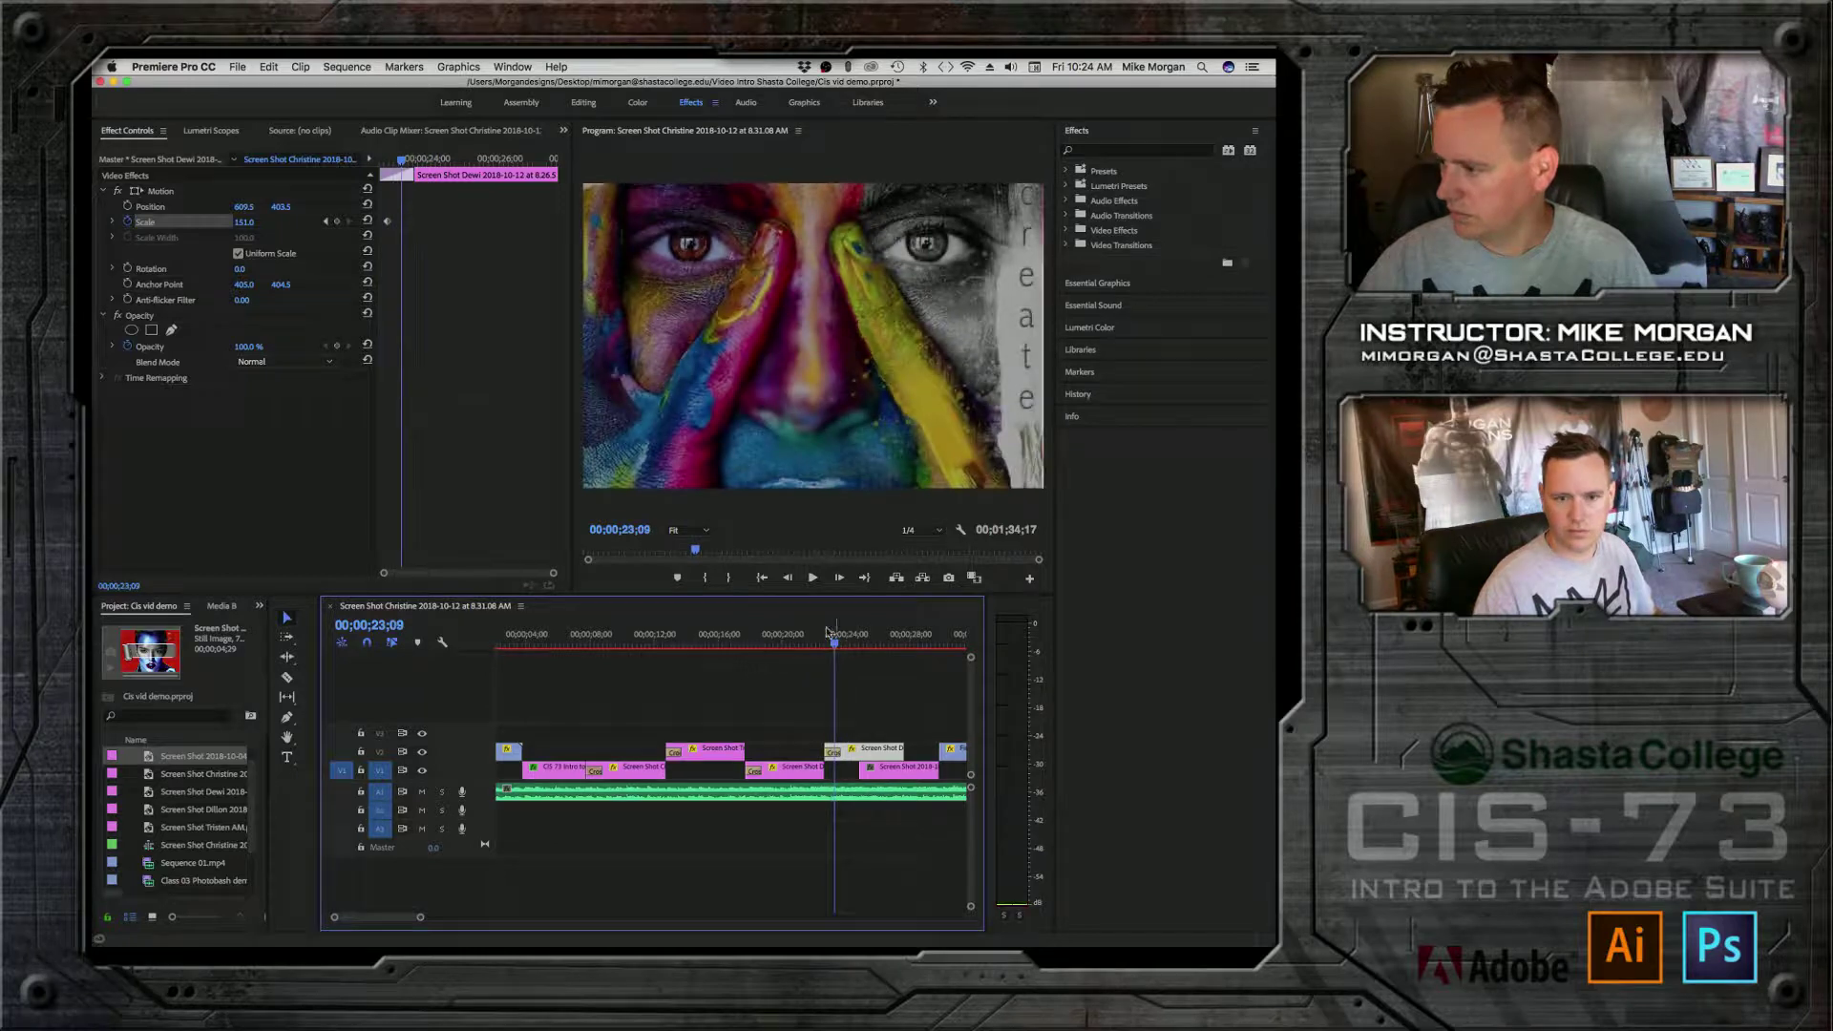
{"action": "left_click", "coordinate": [128, 206]}
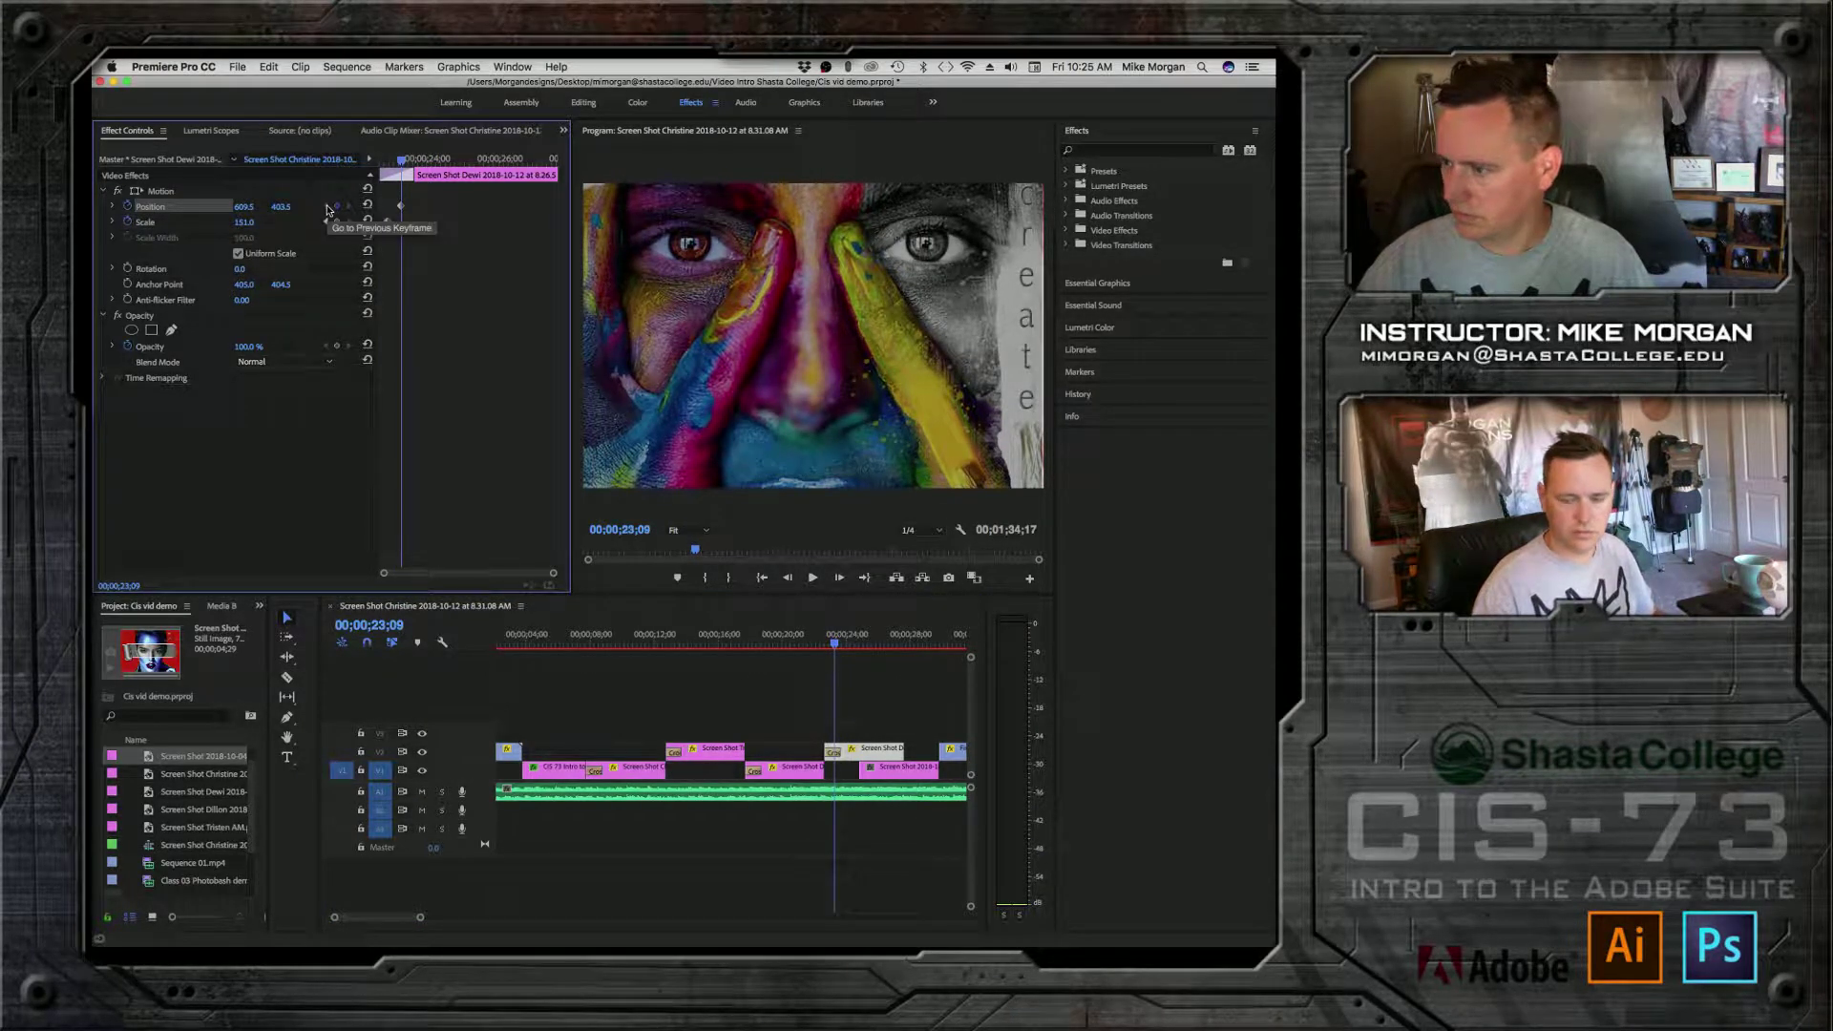
{"action": "left_click_drag", "start_coordinate": [243, 206], "coordinate": [479, 207]}
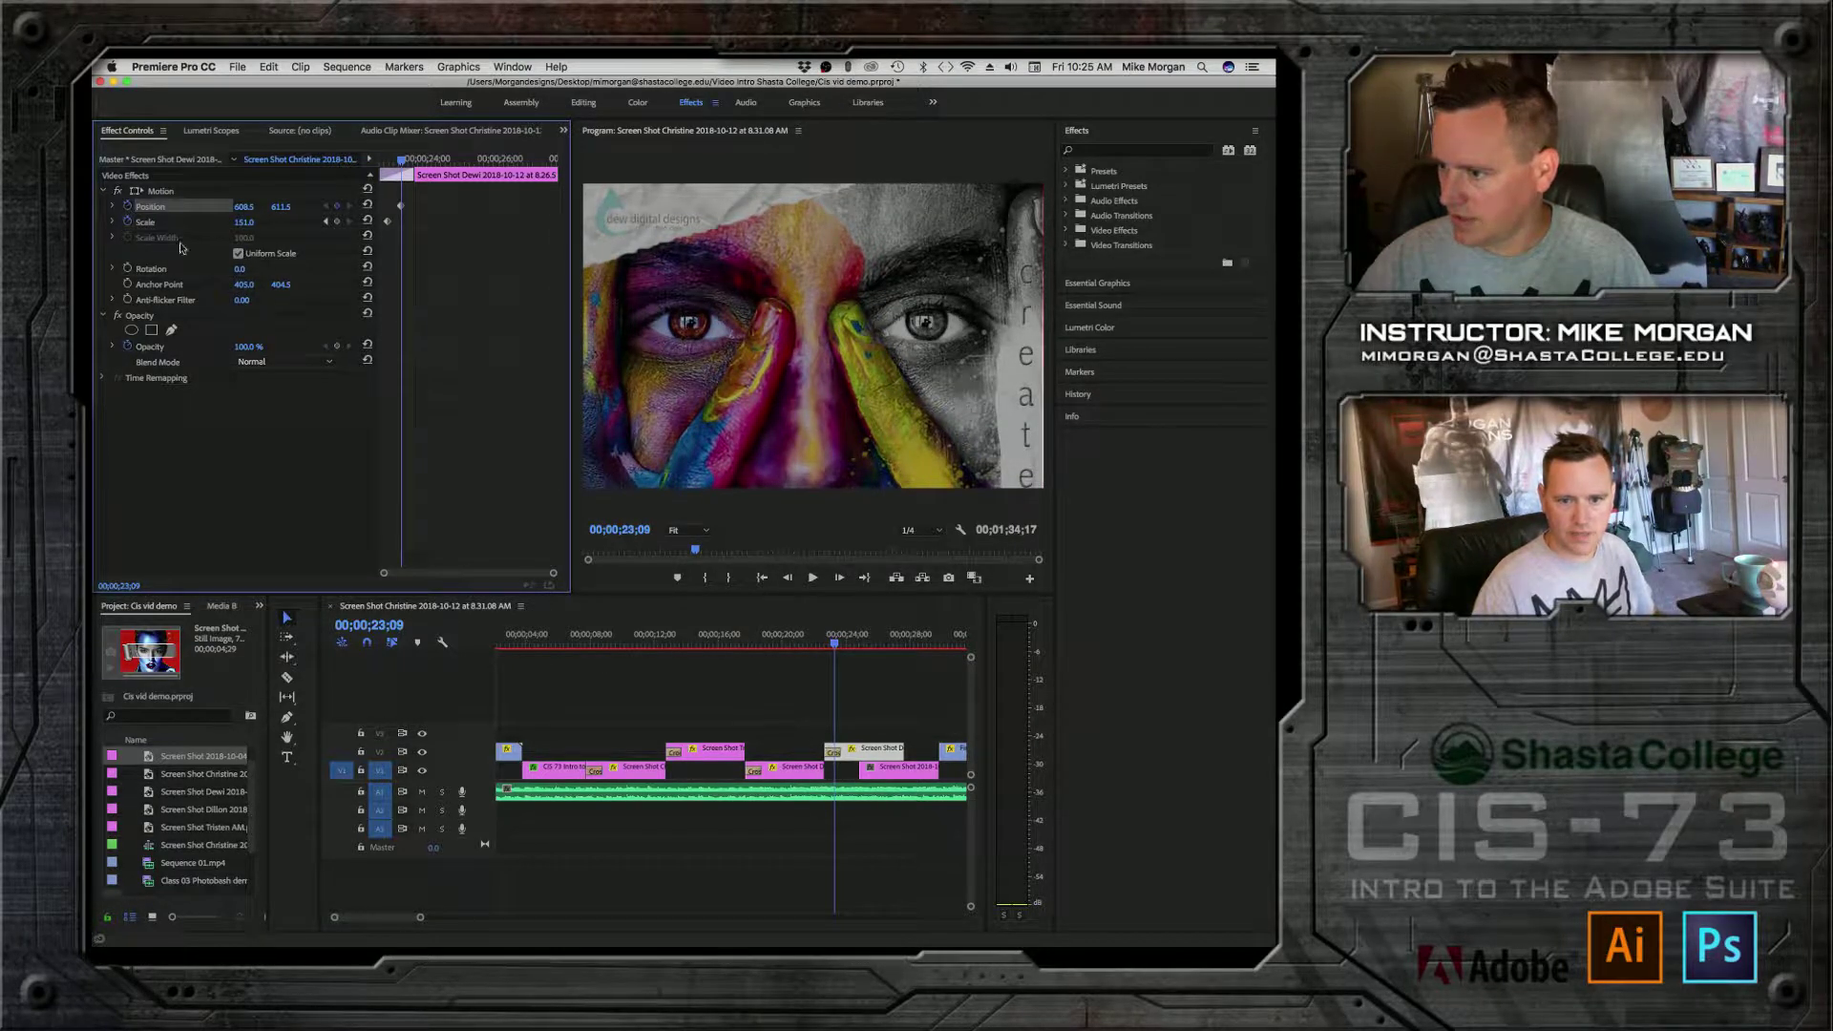
Step: At 27;11 raise the image and enlarge it to about 160, retime the ending keyframes, and preview
{"action": "left_click_drag", "start_coordinate": [836, 646], "coordinate": [899, 646]}
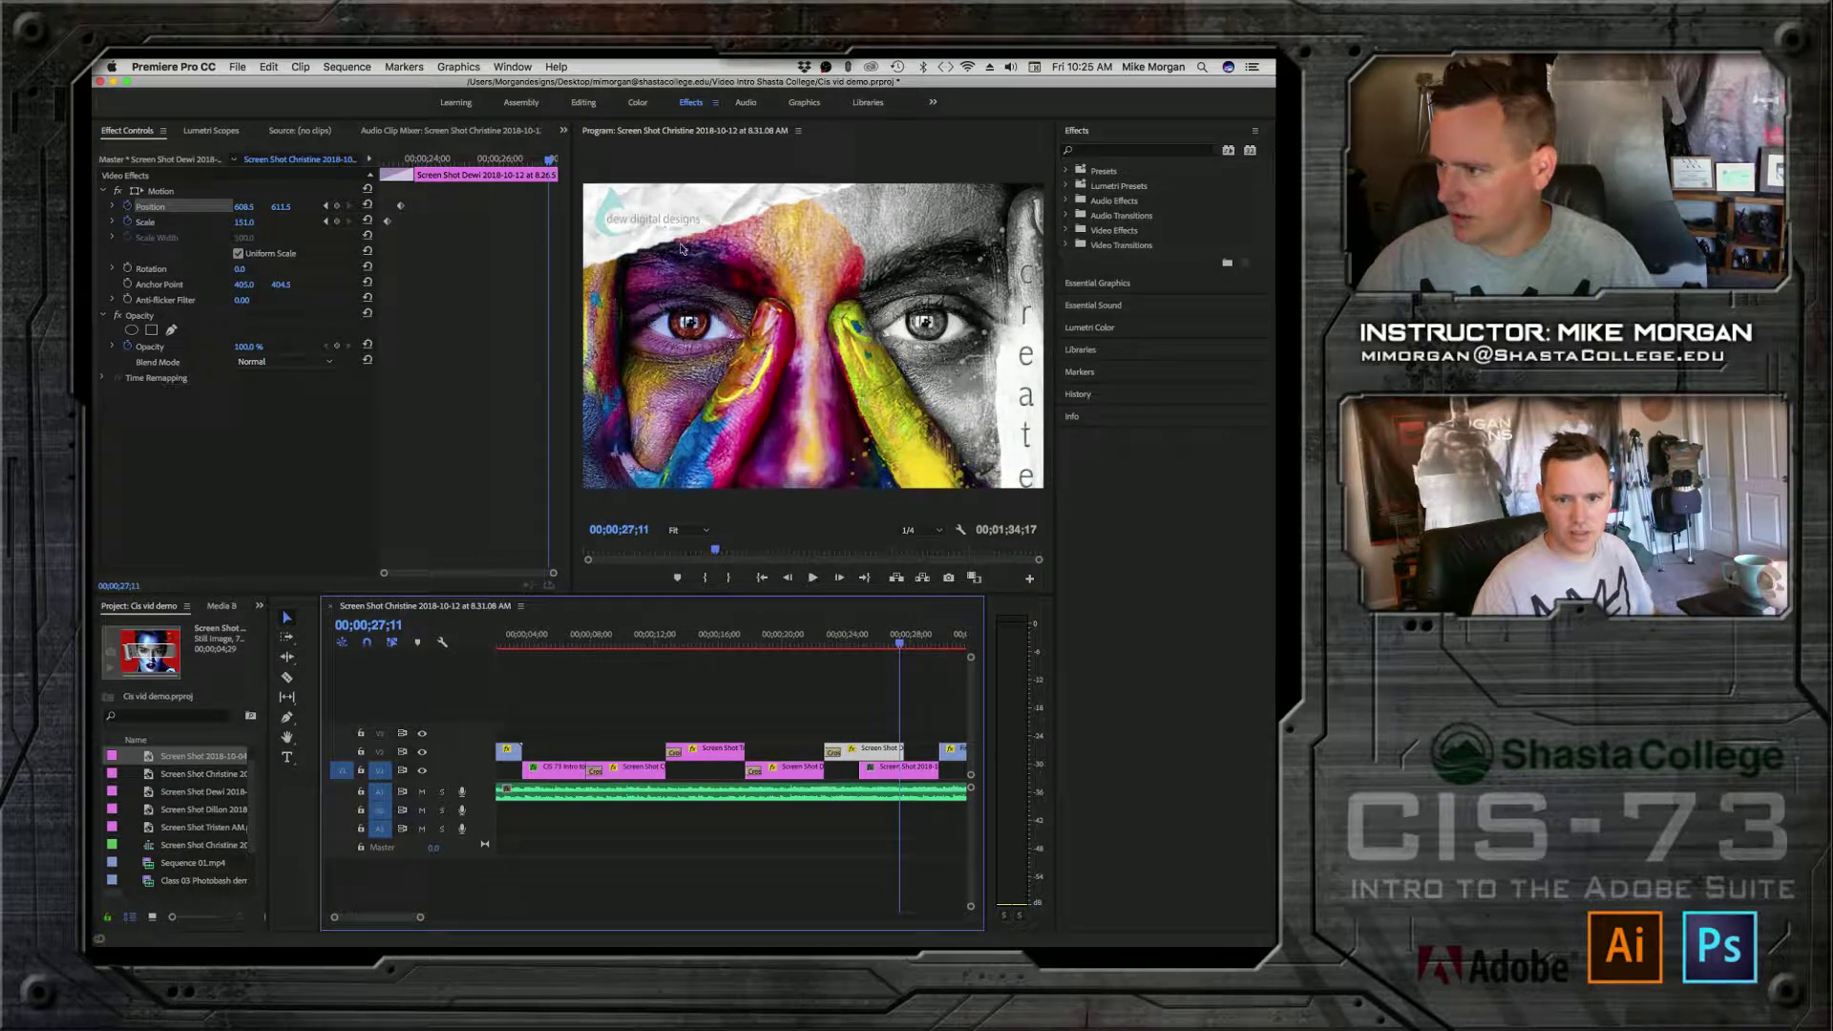
{"action": "left_click_drag", "start_coordinate": [278, 210], "coordinate": [176, 210]}
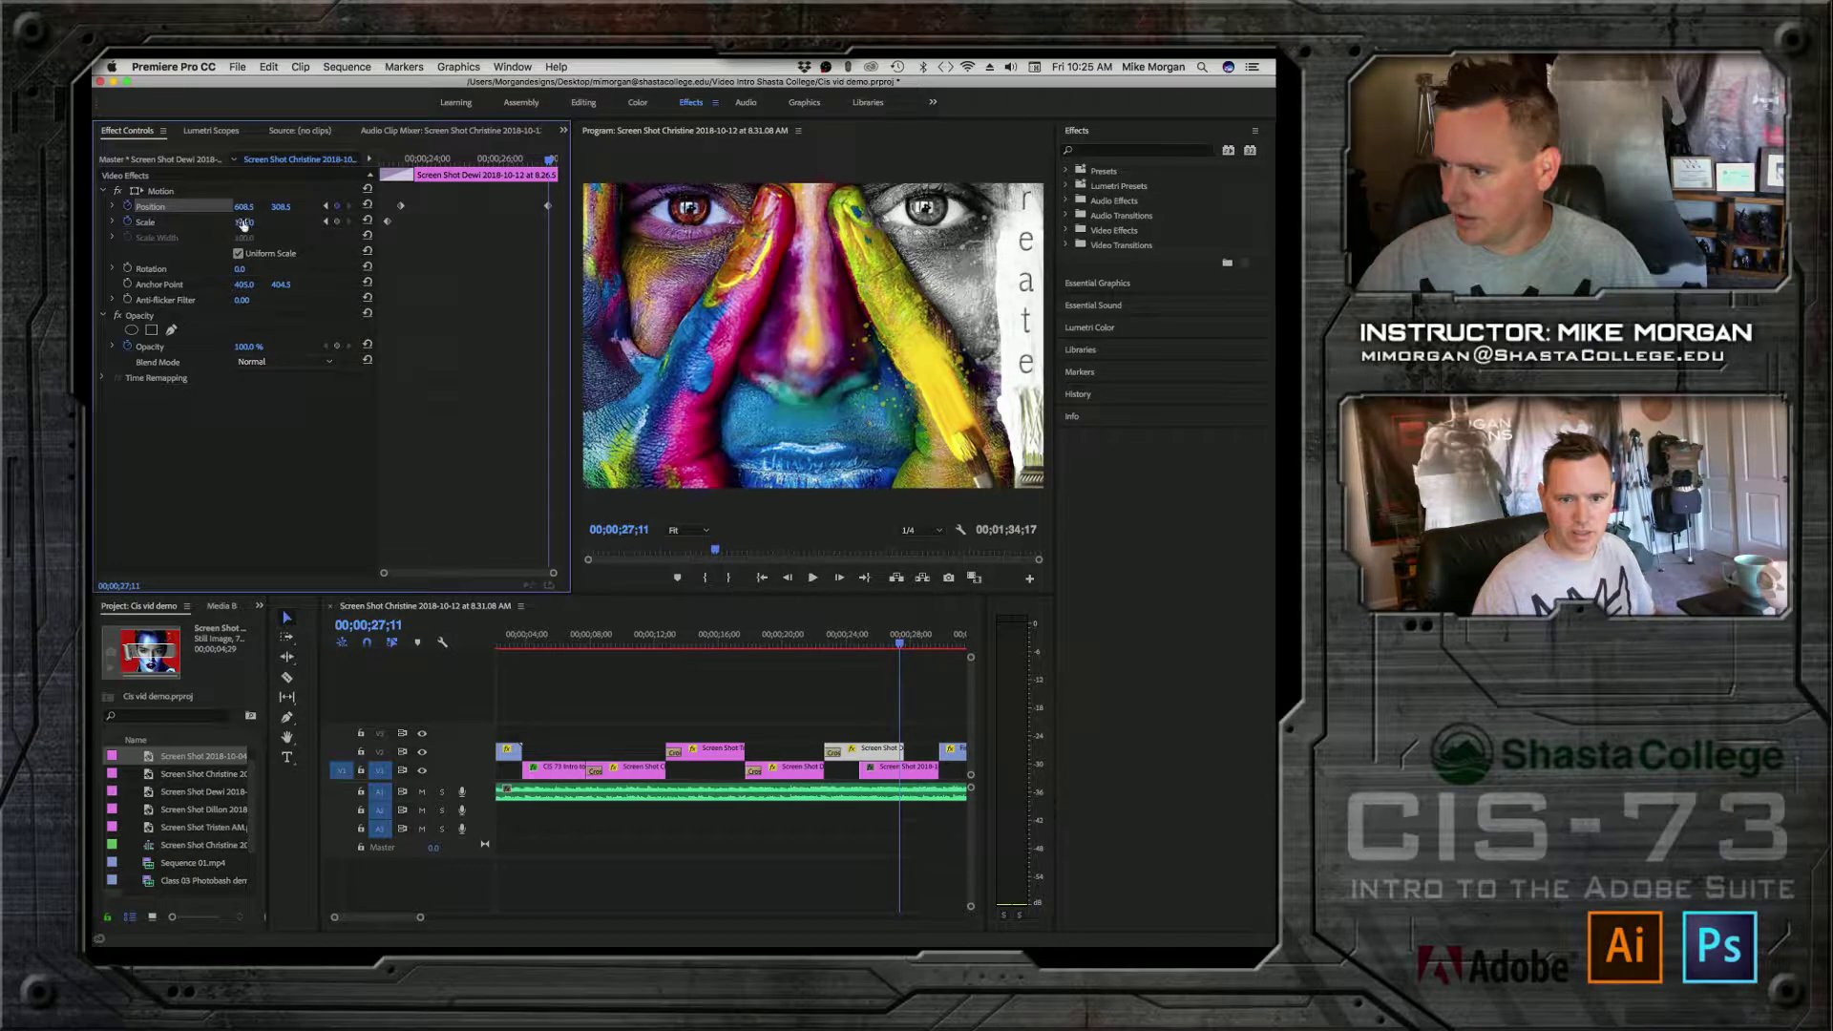
{"action": "left_click_drag", "start_coordinate": [244, 222], "coordinate": [291, 222]}
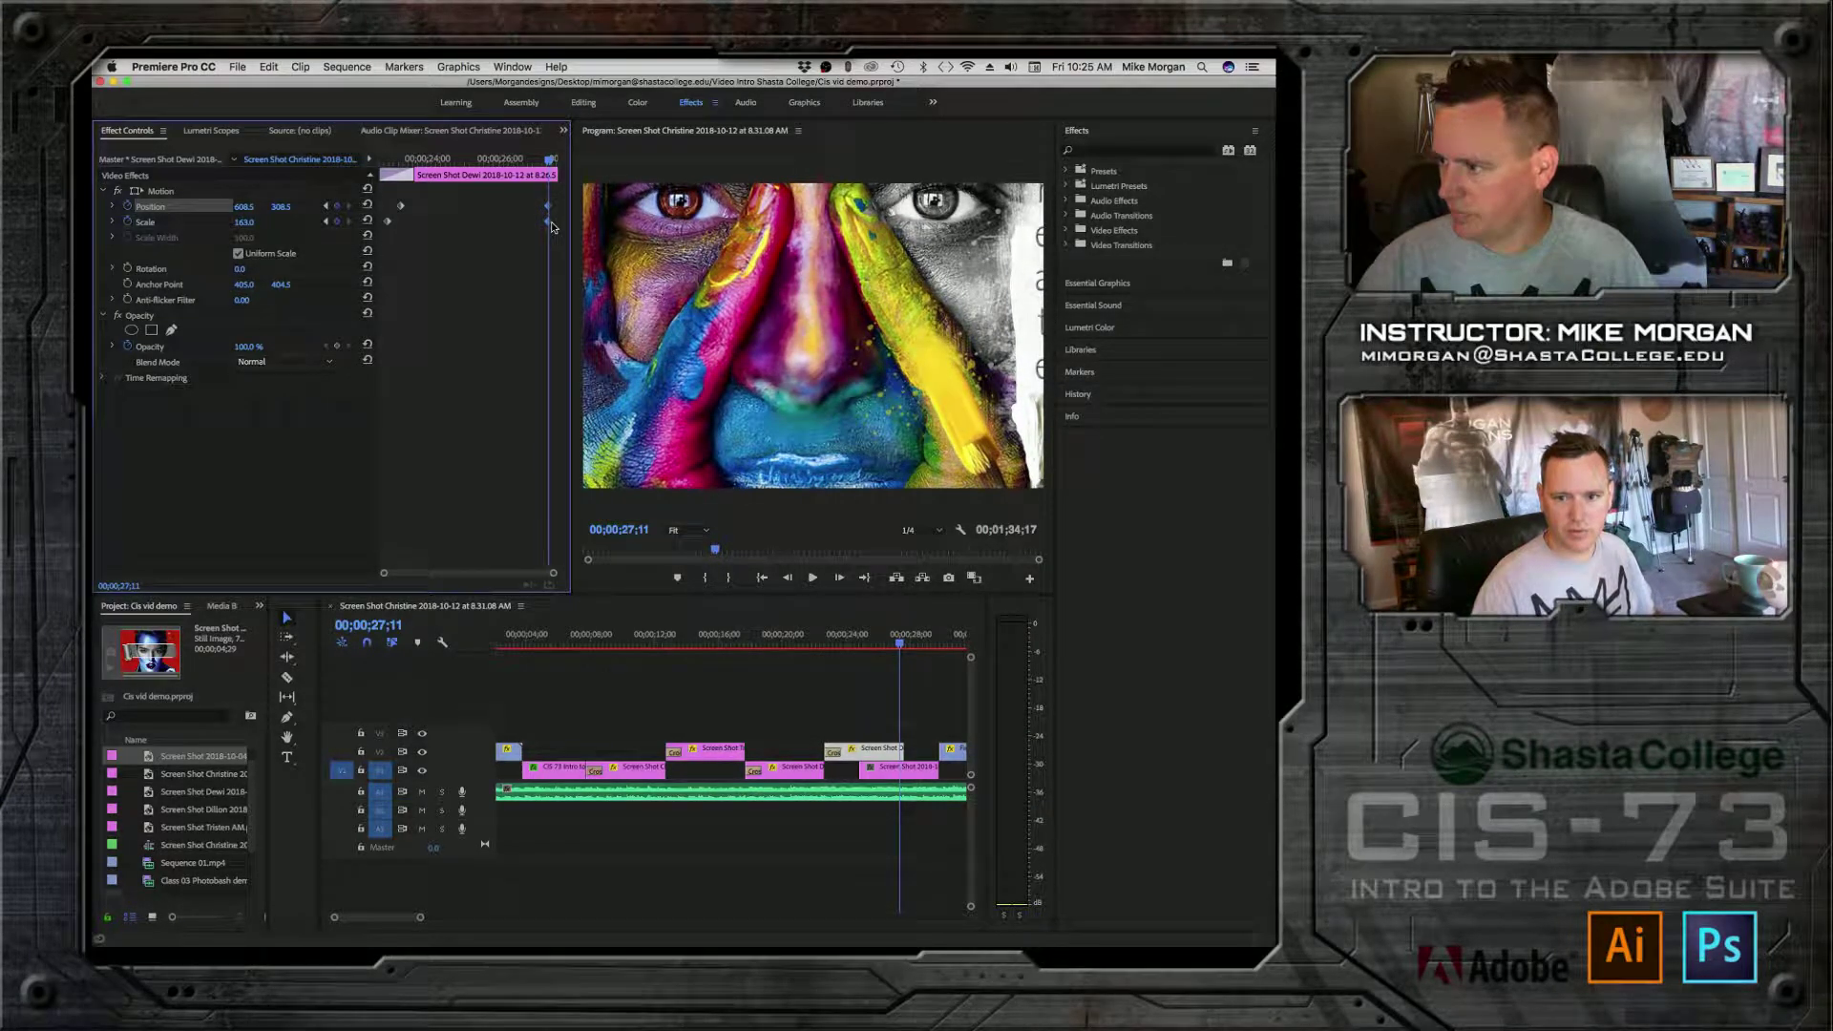
{"action": "left_click_drag", "start_coordinate": [552, 226], "coordinate": [573, 225]}
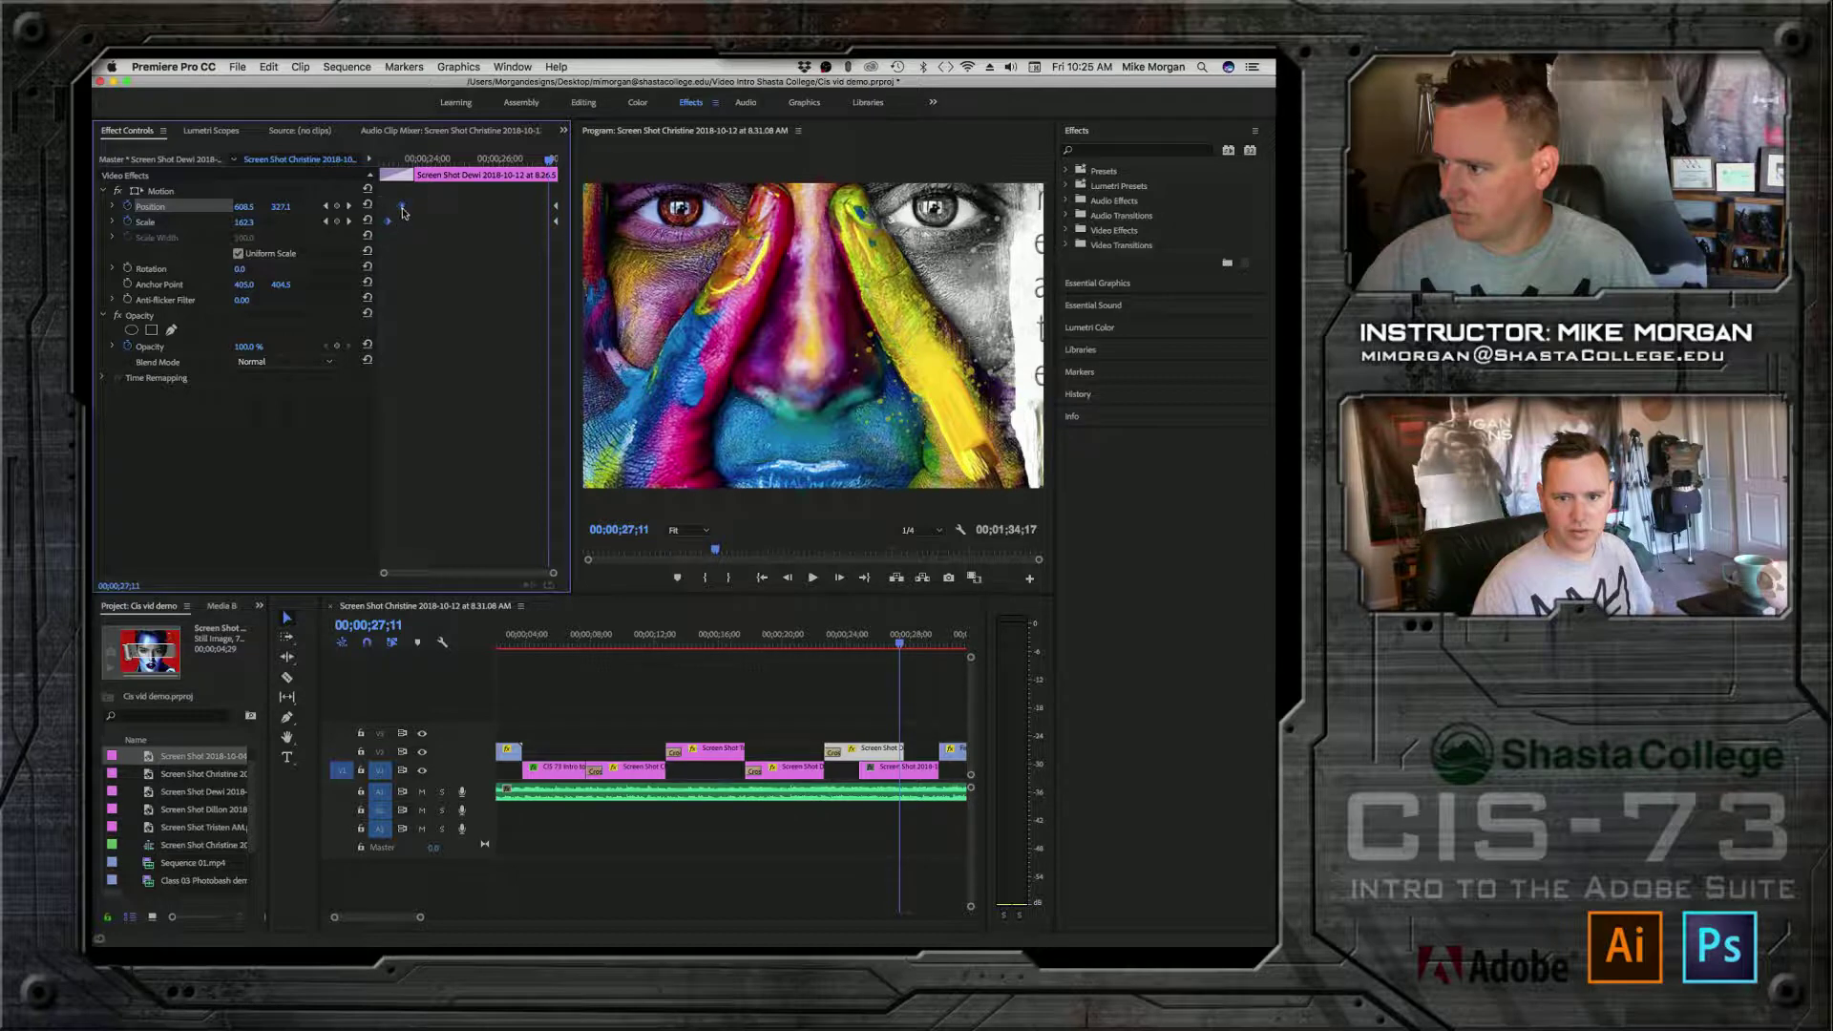
{"action": "left_click_drag", "start_coordinate": [389, 210], "coordinate": [382, 208]}
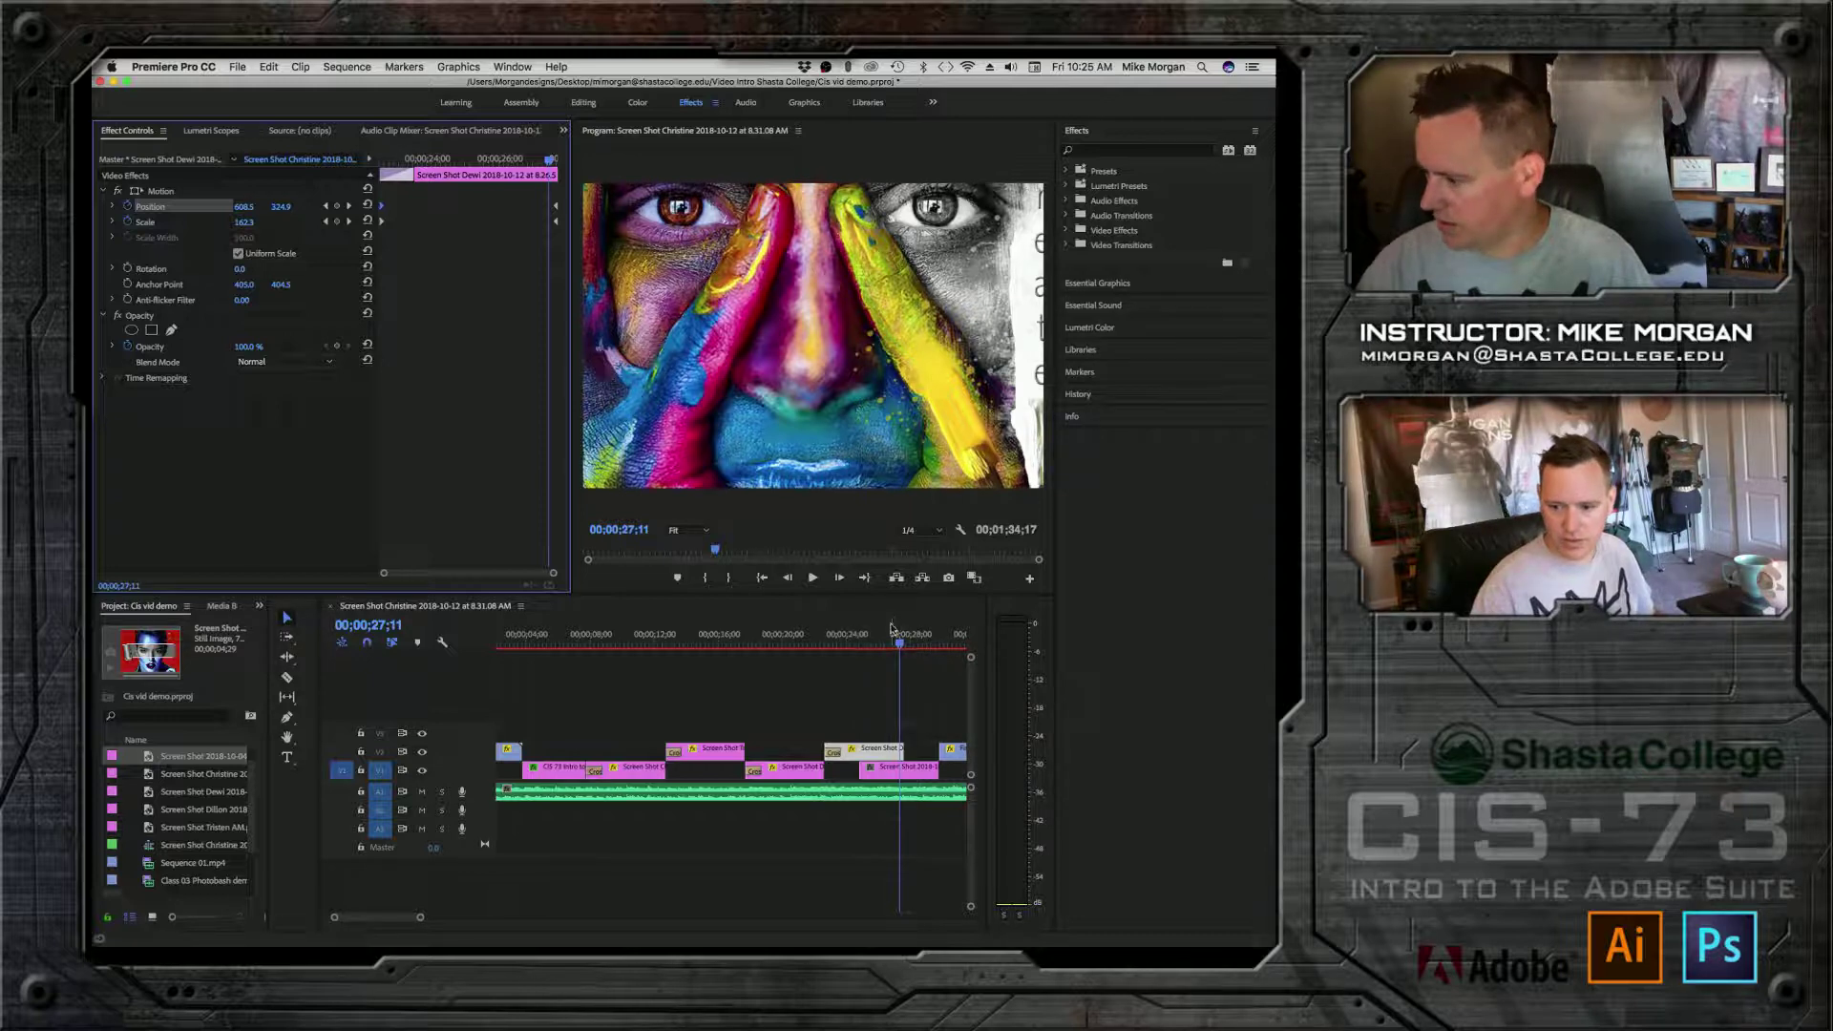
{"action": "left_click_drag", "start_coordinate": [901, 653], "coordinate": [783, 649]}
{"action": "key", "text": "space"}
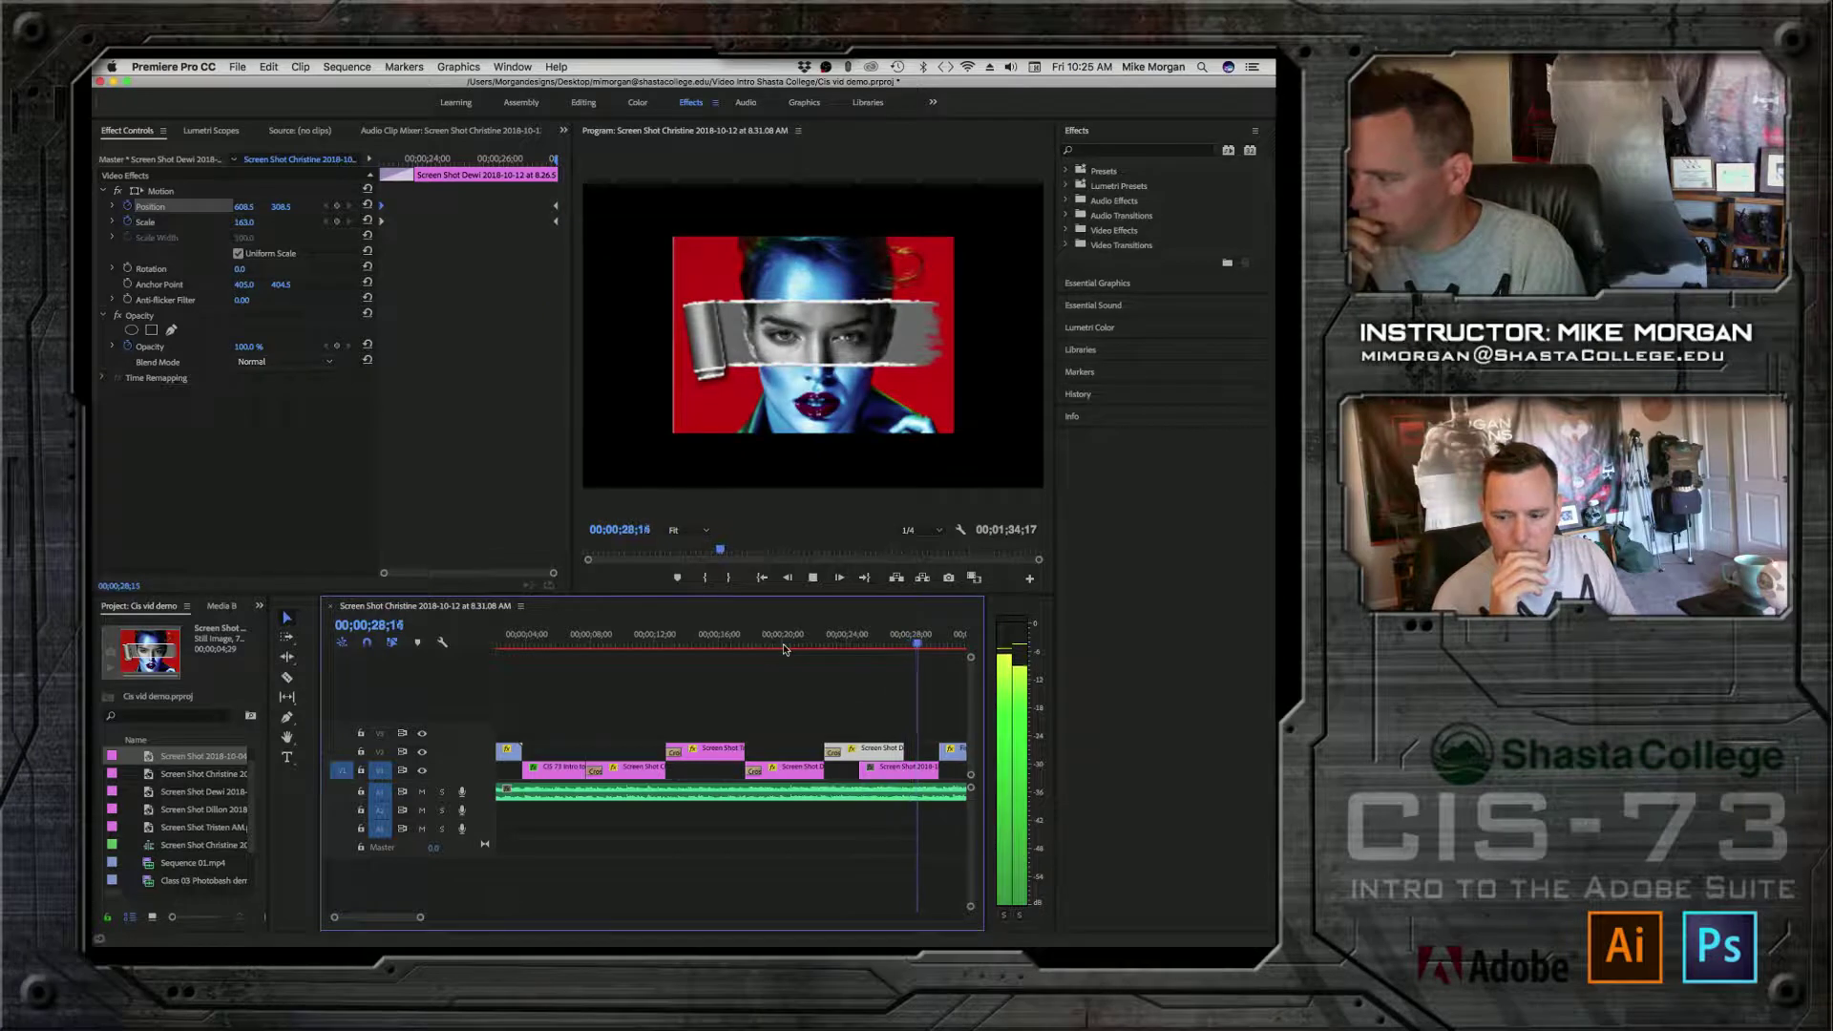
{"action": "key", "text": "space"}
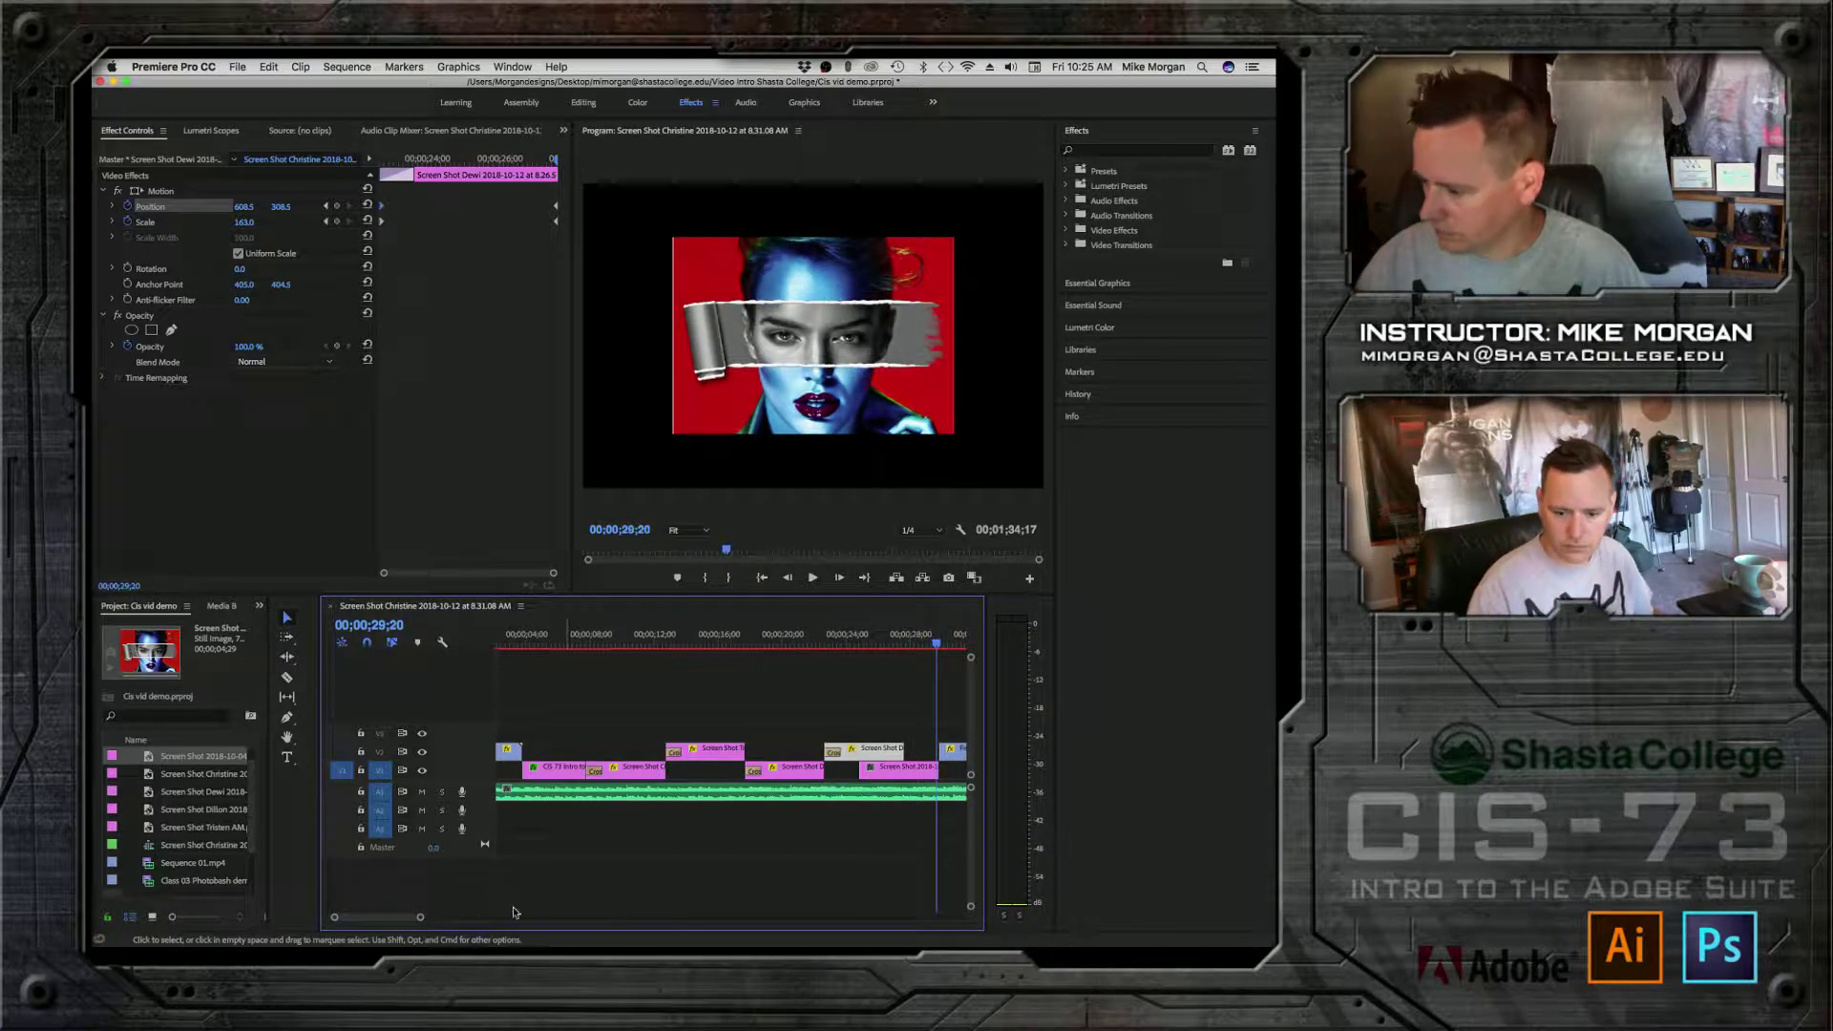
Step: Shift the torn-paper portrait clip slightly later
{"action": "scroll", "coordinate": [407, 919], "scroll_direction": "down", "scroll_amount": 6}
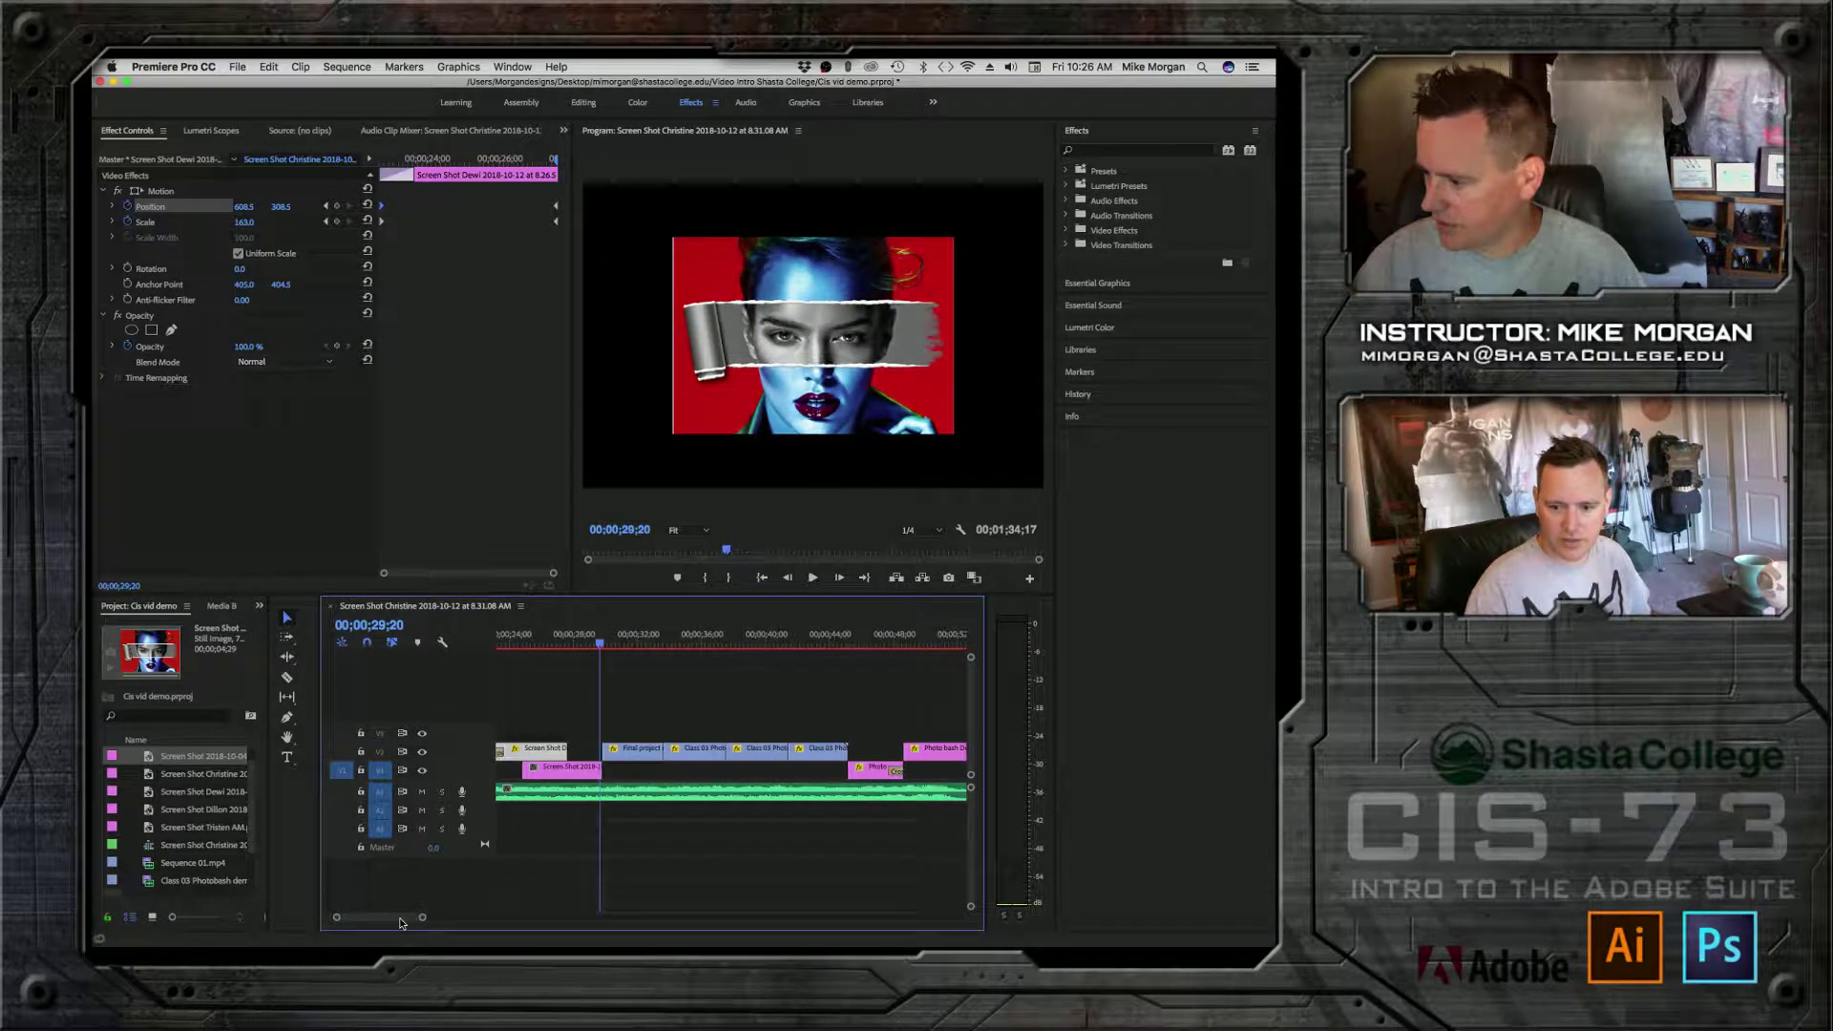
{"action": "left_click", "coordinate": [576, 771]}
{"action": "left_click_drag", "start_coordinate": [576, 778], "coordinate": [622, 779]}
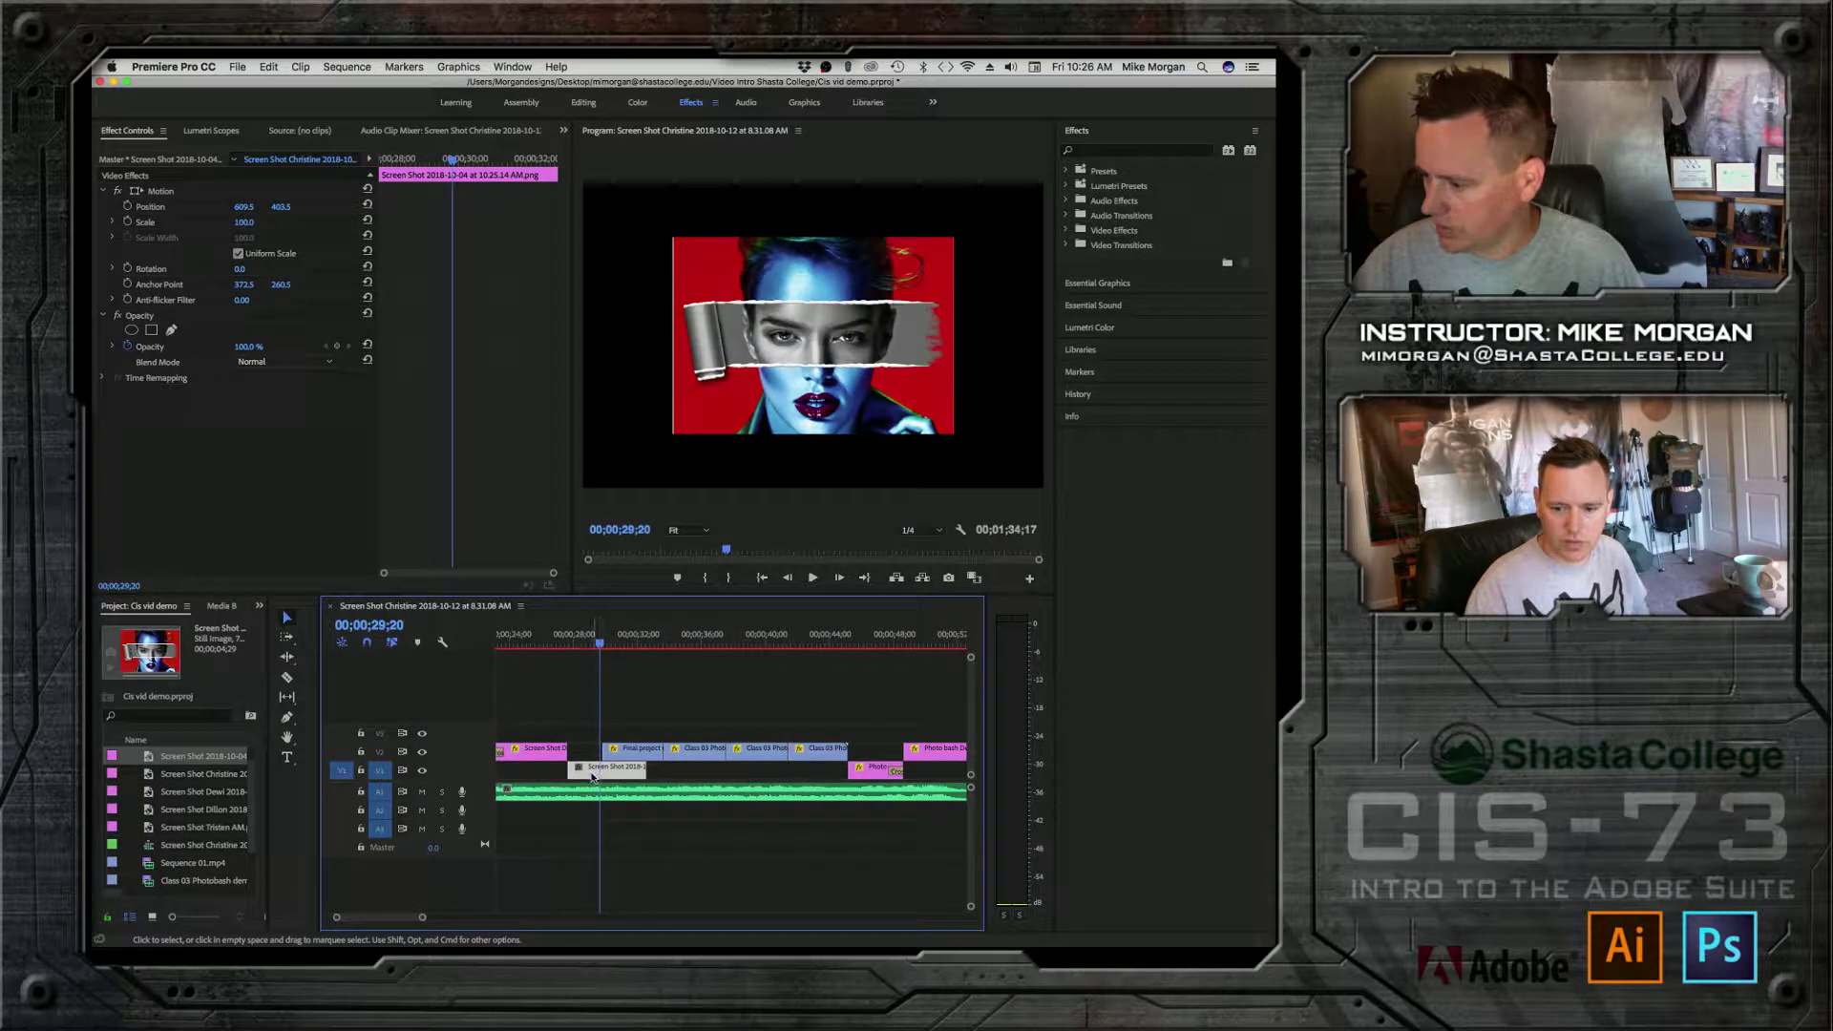
Step: At 28;06 enlarge the torn-paper portrait to Scale 243 and set a Scale keyframe
{"action": "left_click", "coordinate": [578, 642]}
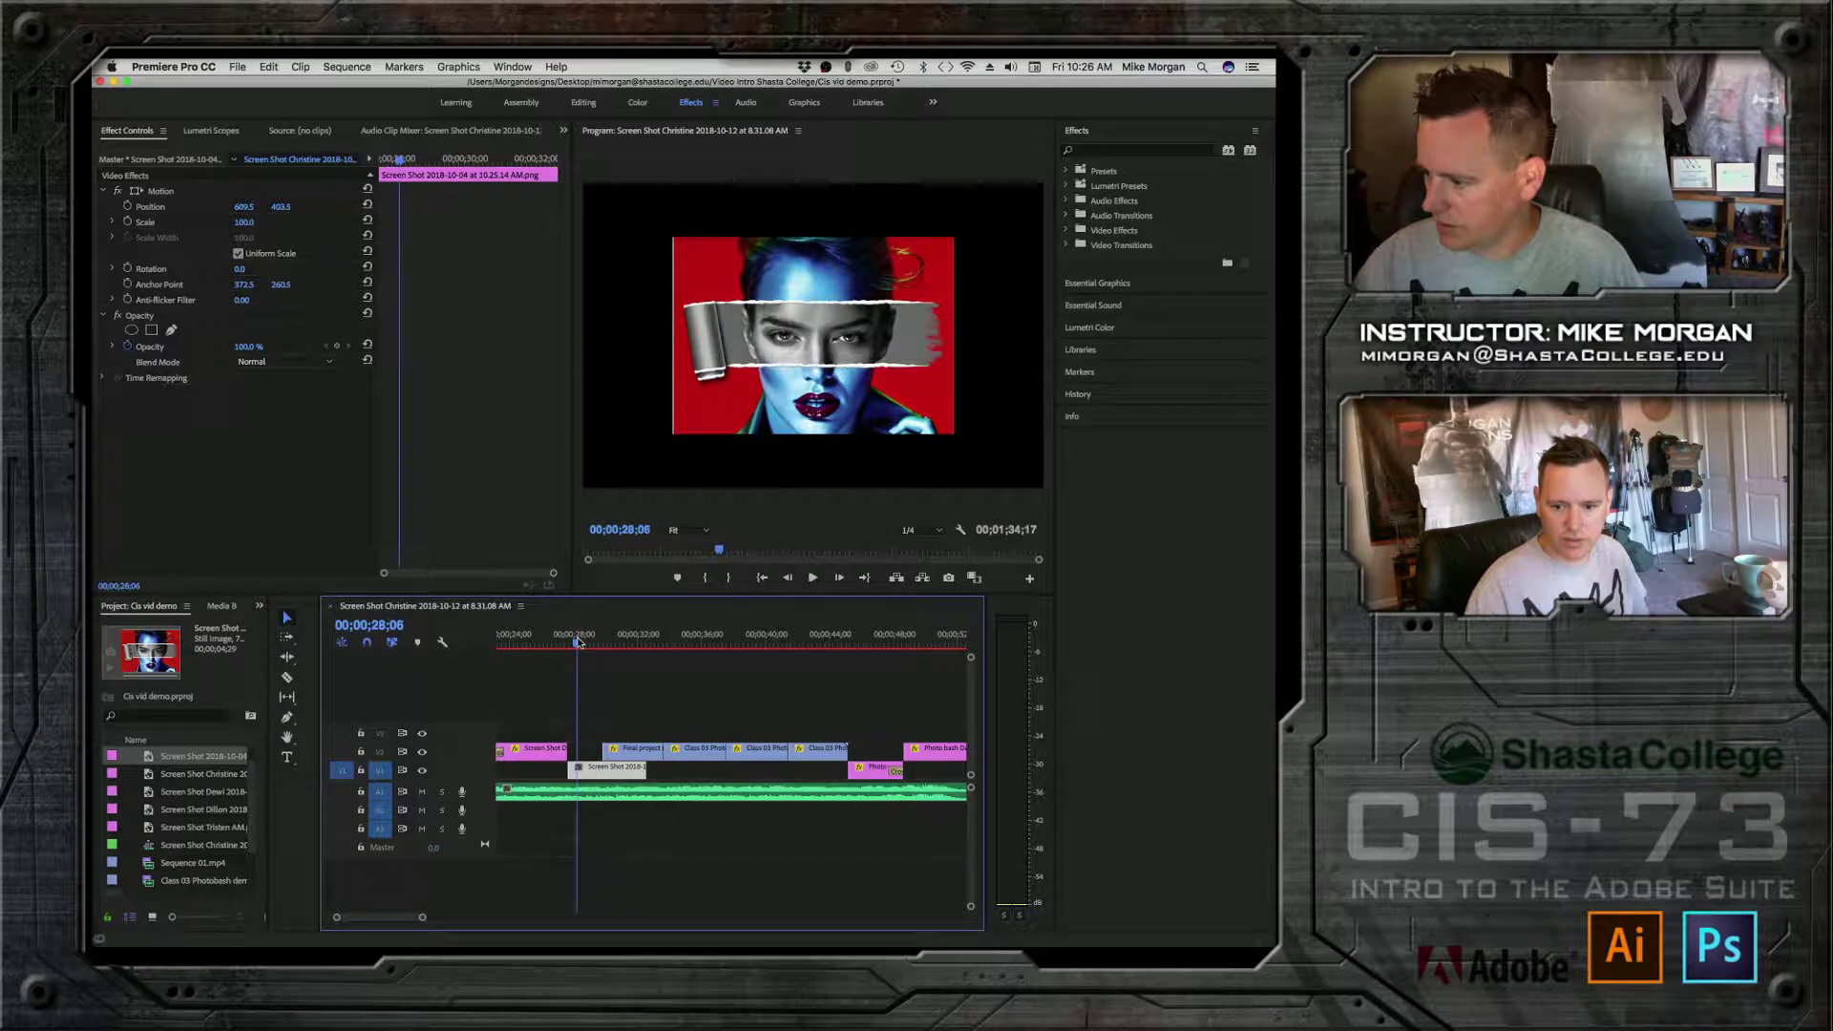
{"action": "left_click", "coordinate": [245, 221]}
{"action": "left_click_drag", "start_coordinate": [245, 221], "coordinate": [312, 220]}
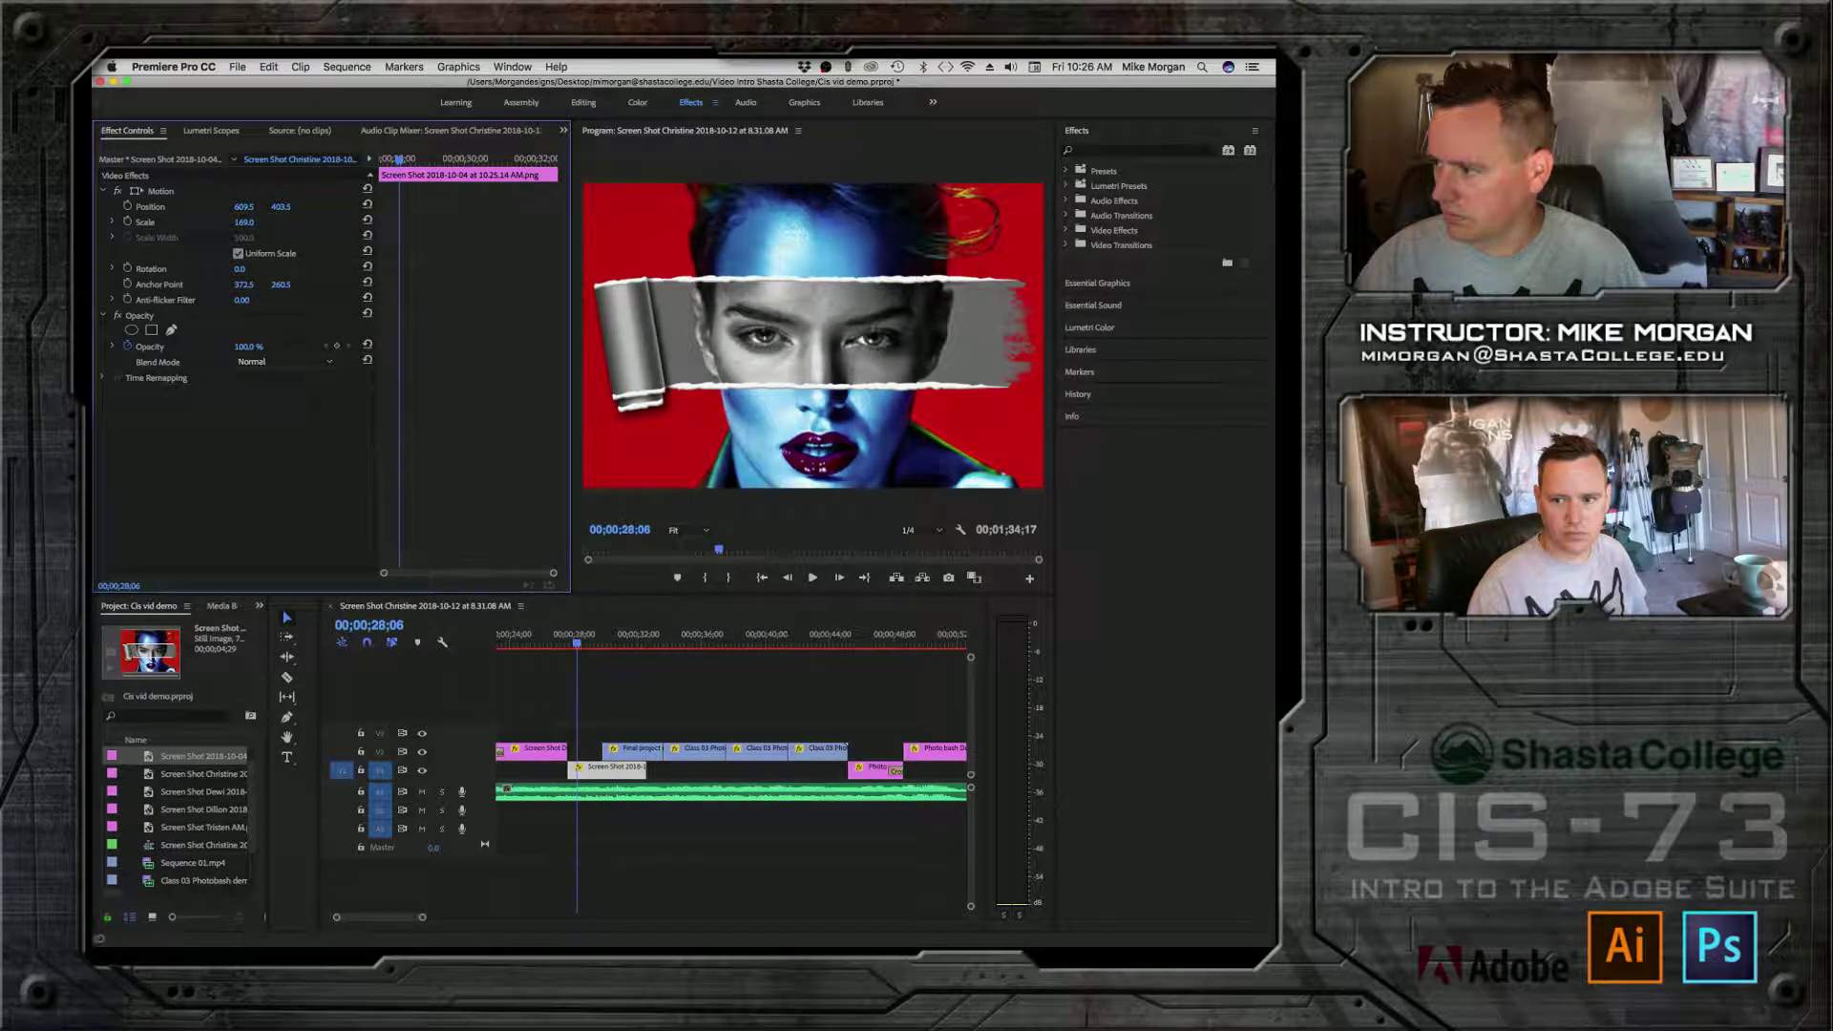
{"action": "left_click_drag", "start_coordinate": [312, 221], "coordinate": [382, 220]}
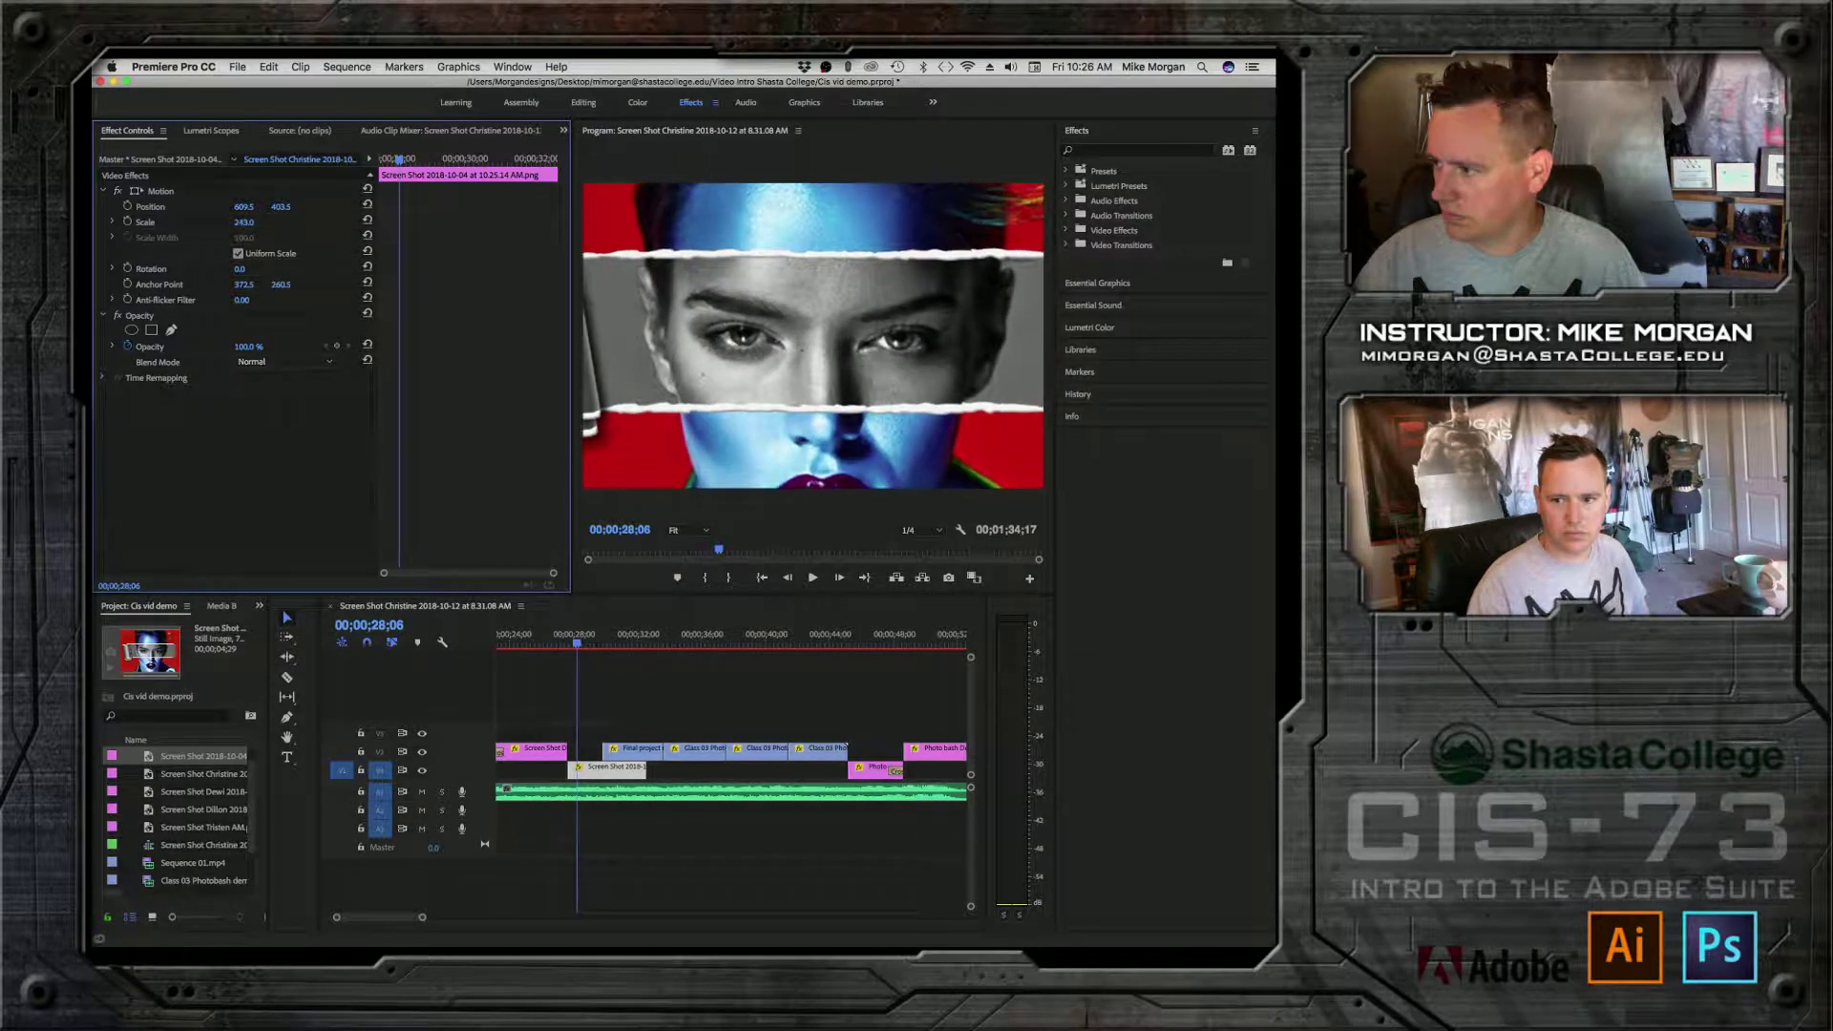
{"action": "left_click", "coordinate": [126, 222]}
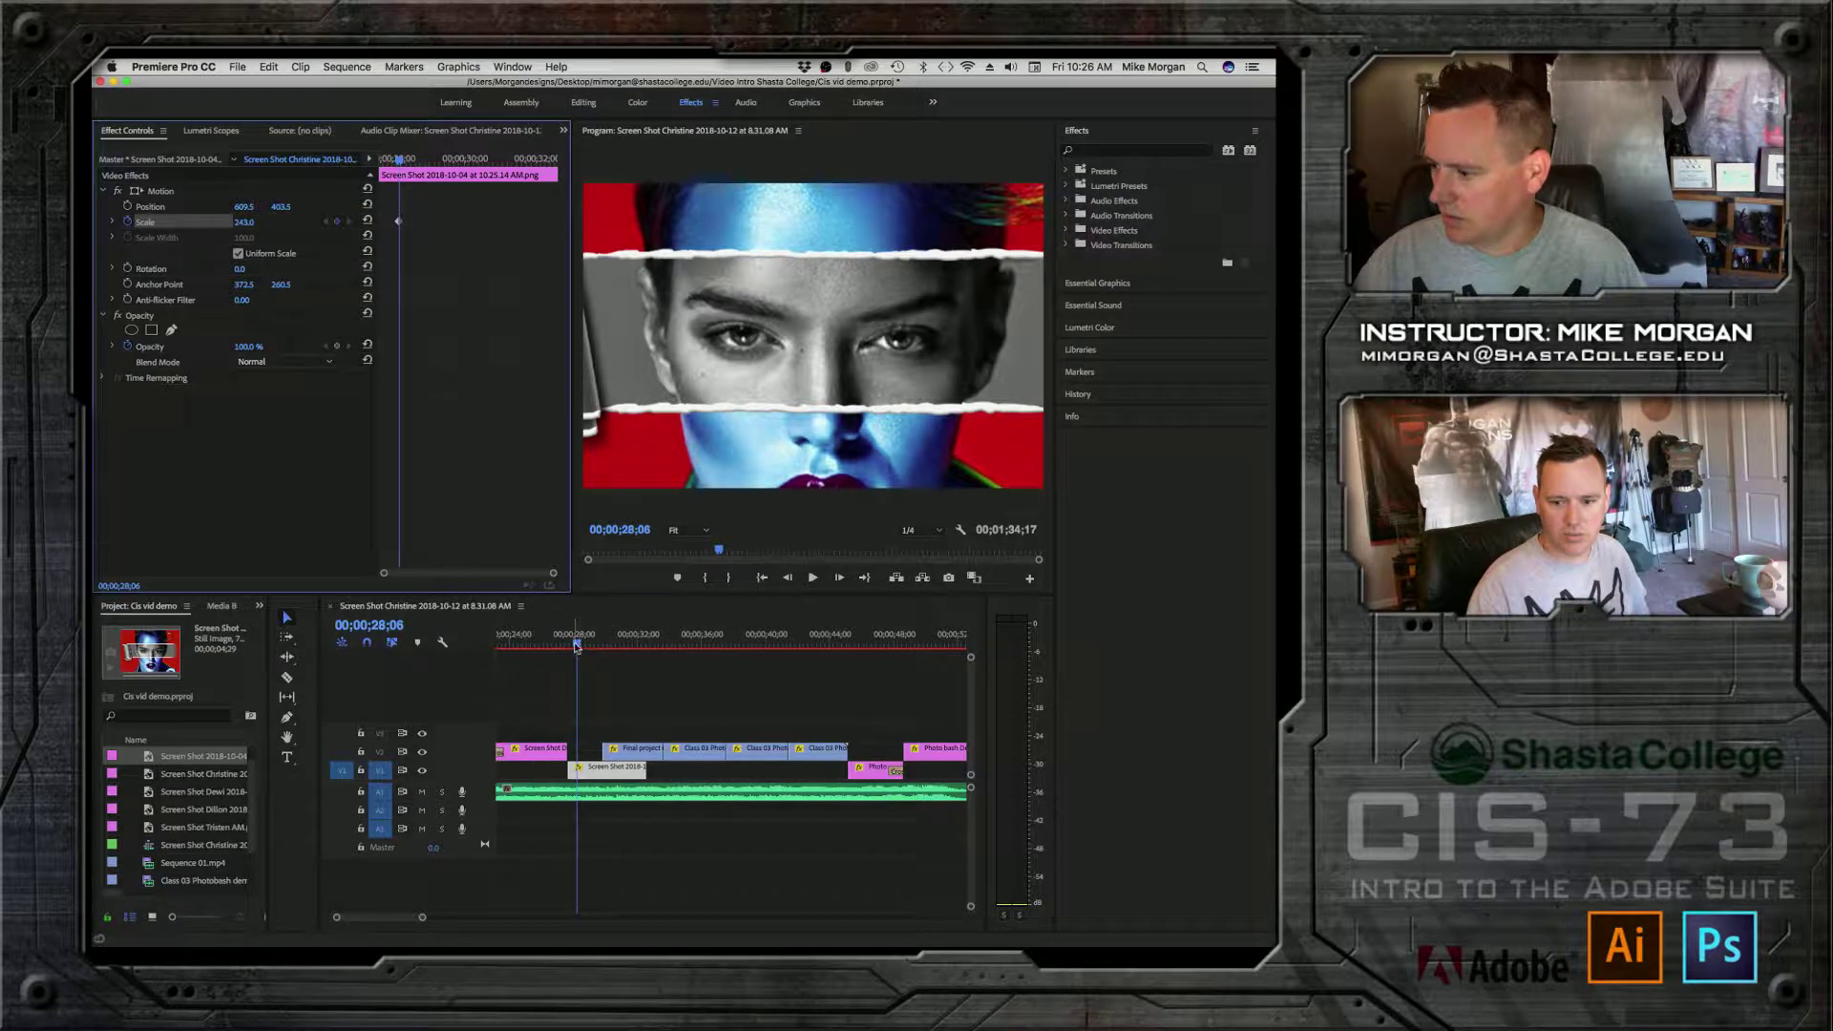
Step: Hide the V2 overlay track and, at 32;02, zoom the portrait to Scale 292
{"action": "left_click_drag", "start_coordinate": [630, 646], "coordinate": [626, 654]}
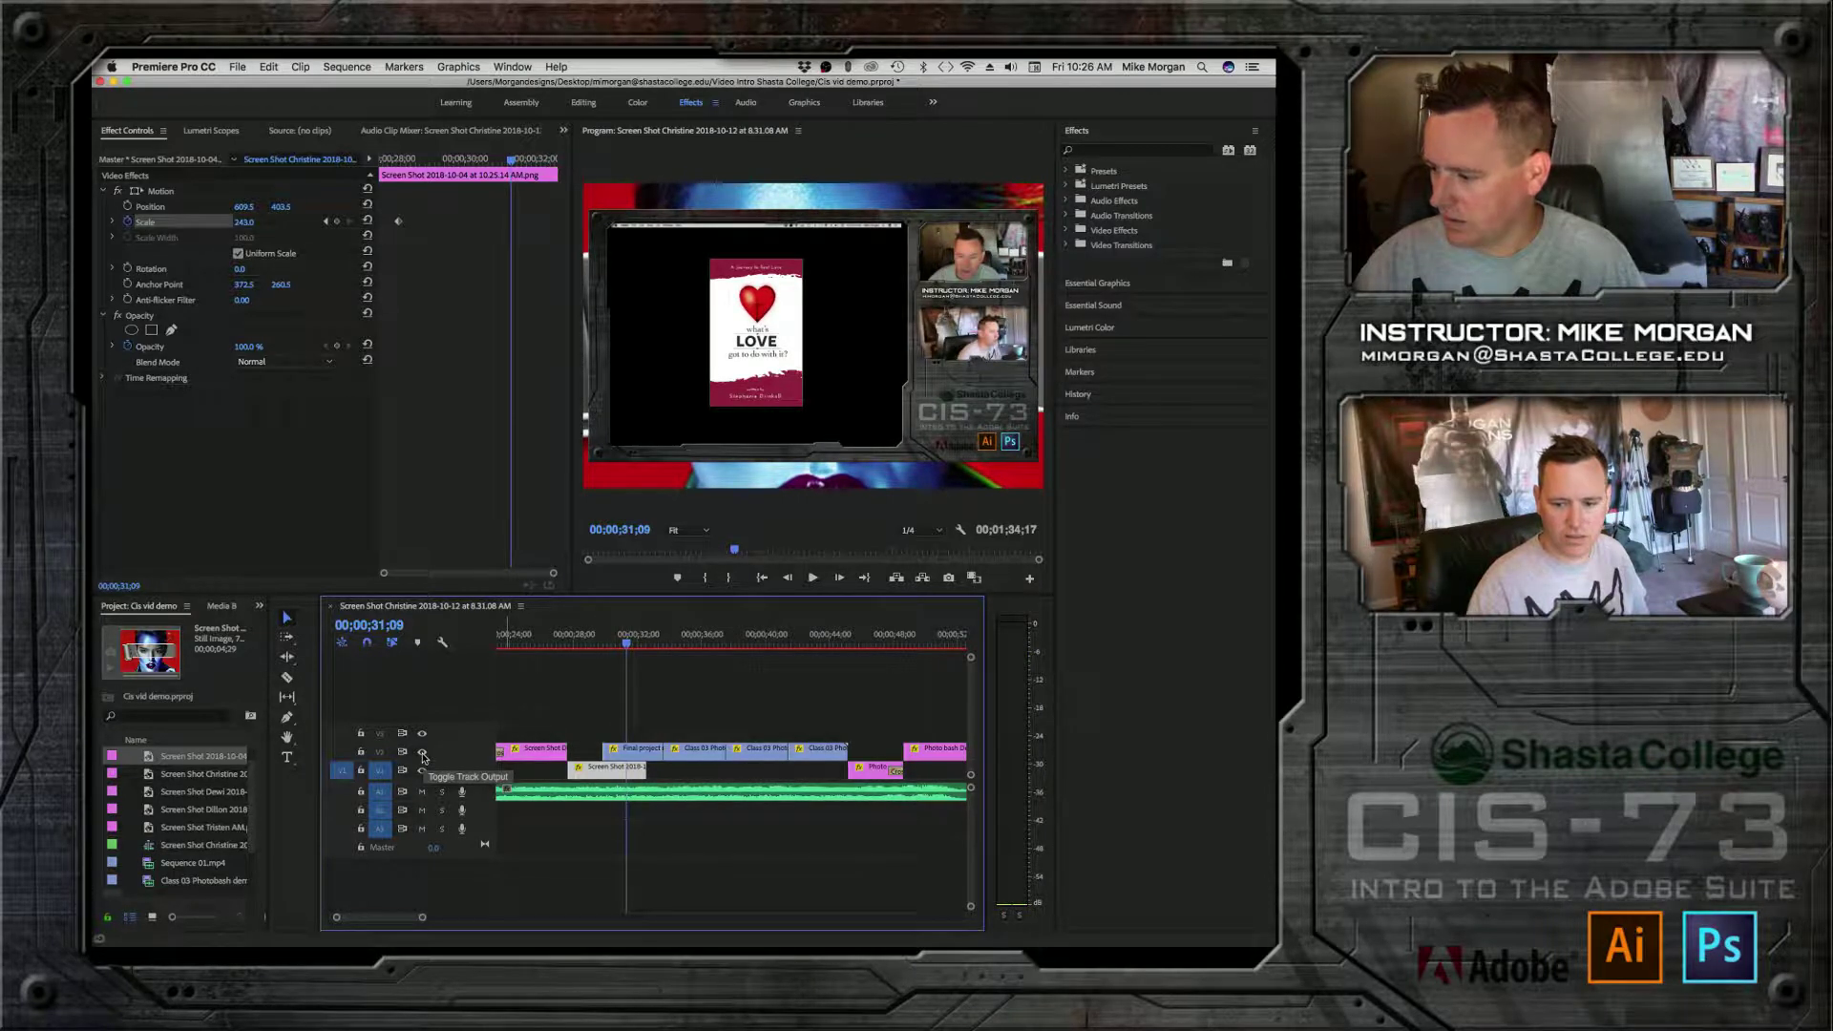
{"action": "left_click", "coordinate": [423, 754]}
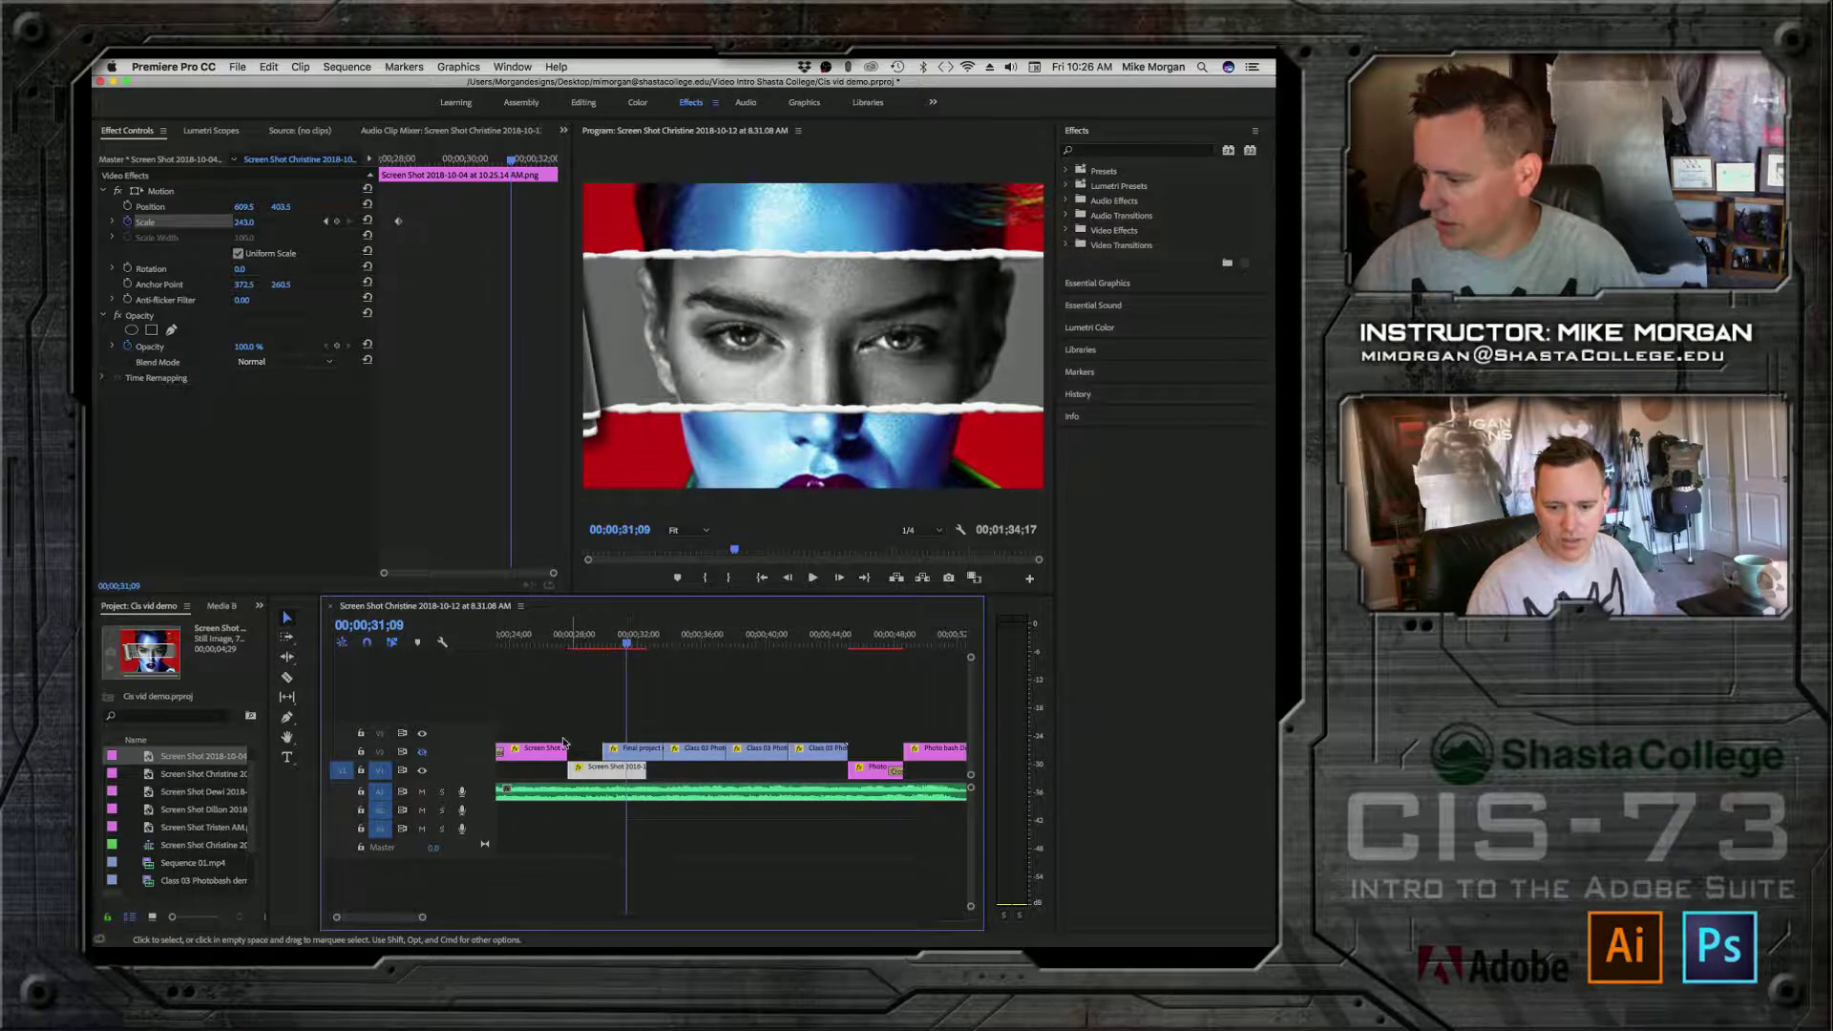
{"action": "left_click", "coordinate": [422, 755]}
{"action": "left_click", "coordinate": [422, 755]}
{"action": "left_click", "coordinate": [422, 754]}
{"action": "left_click", "coordinate": [422, 754]}
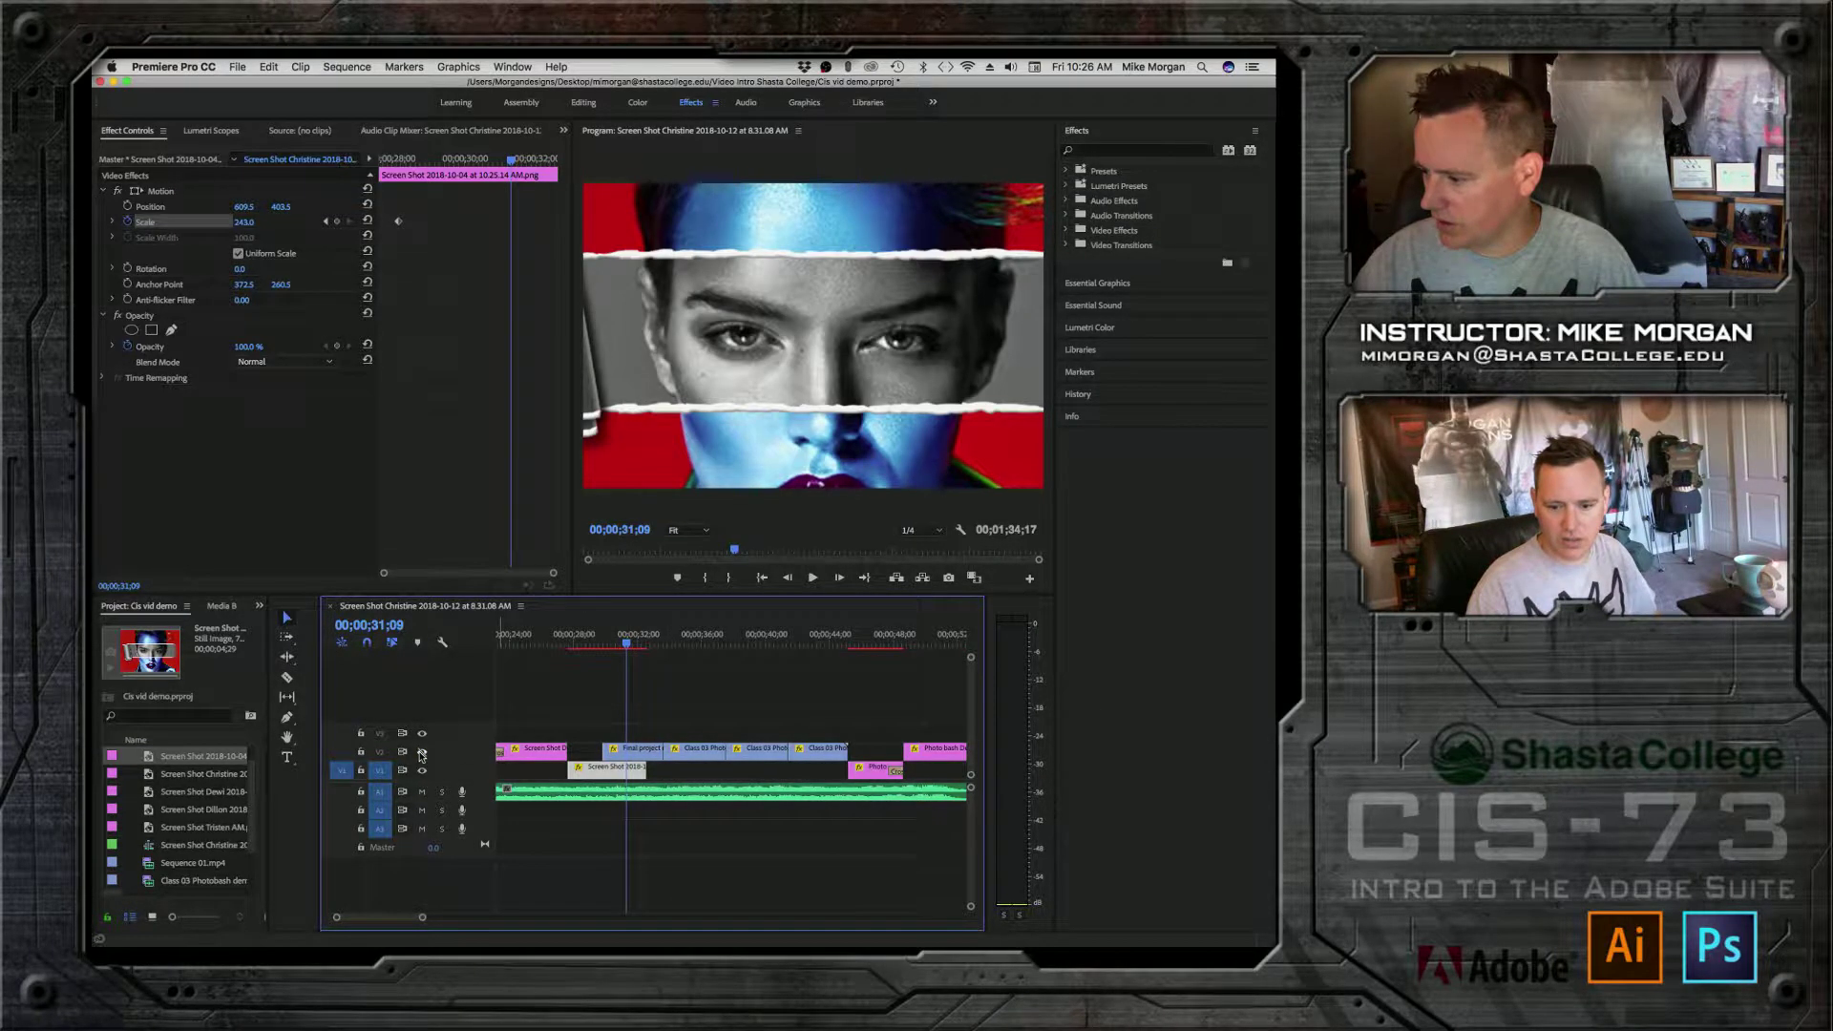
{"action": "left_click", "coordinate": [421, 755]}
{"action": "left_click", "coordinate": [422, 754]}
{"action": "left_click", "coordinate": [422, 754]}
{"action": "left_click", "coordinate": [422, 755]}
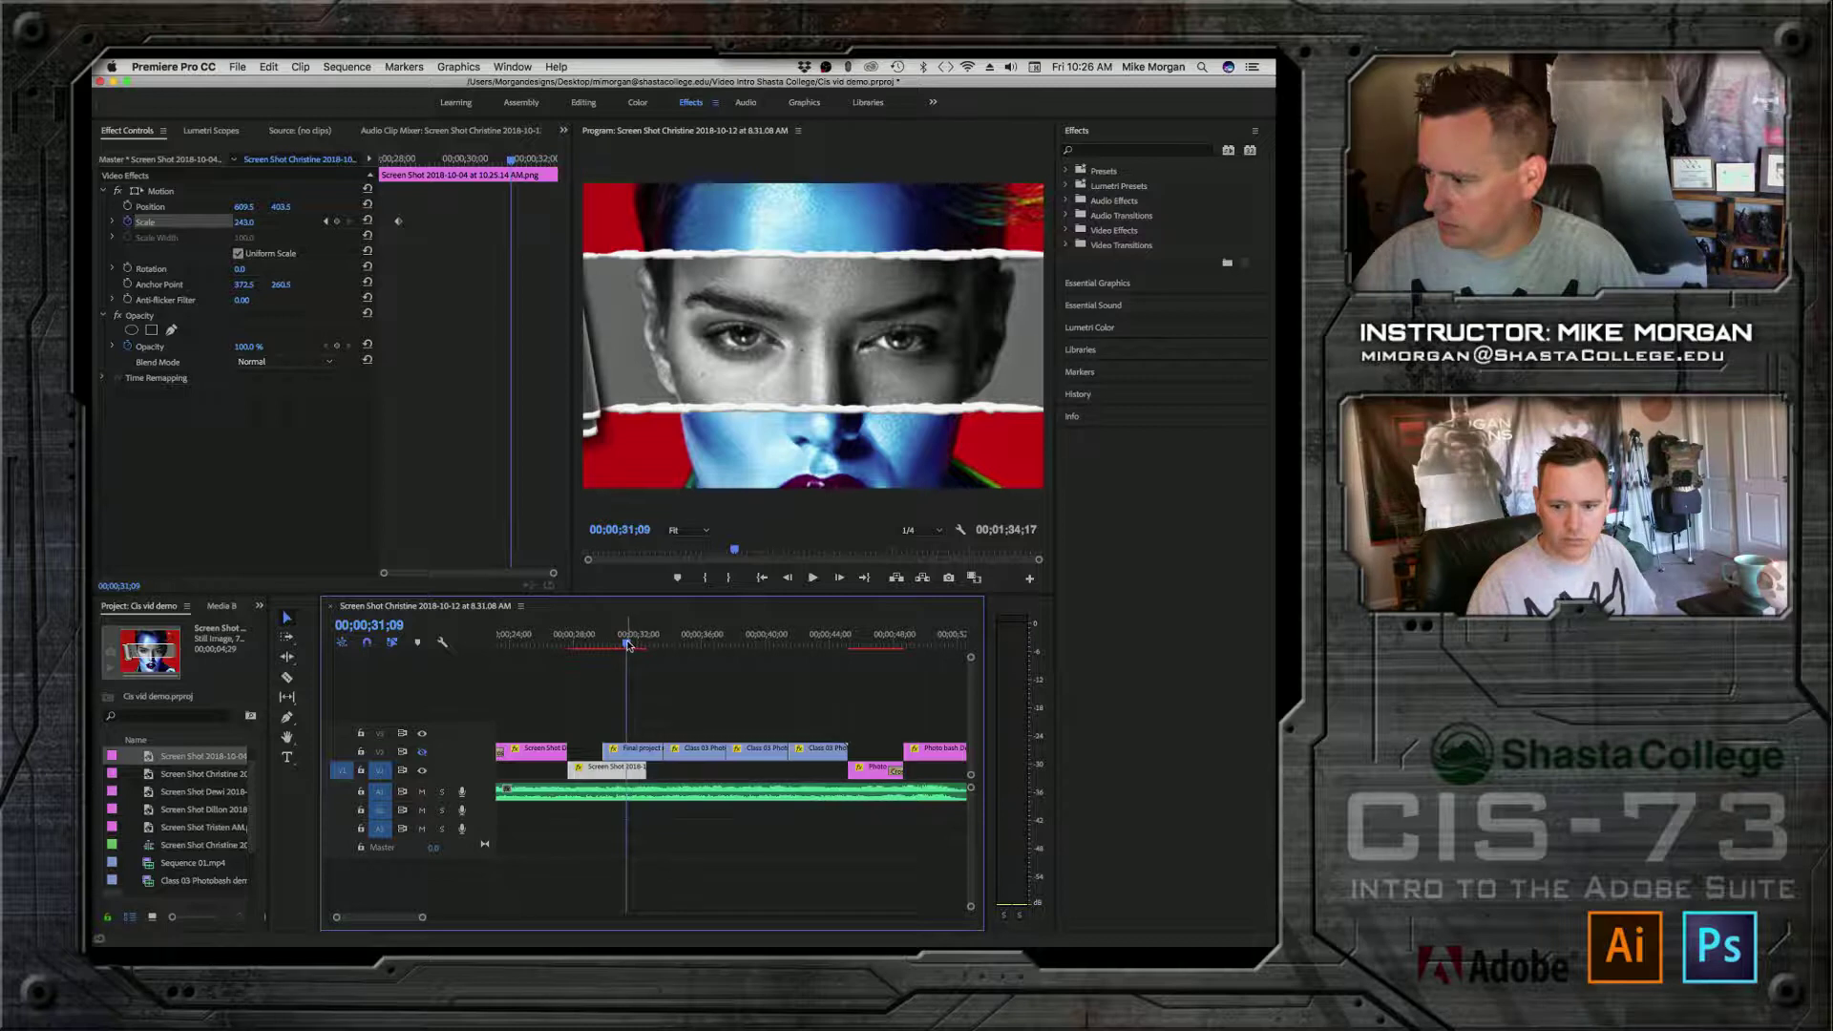
{"action": "left_click_drag", "start_coordinate": [628, 645], "coordinate": [640, 647]}
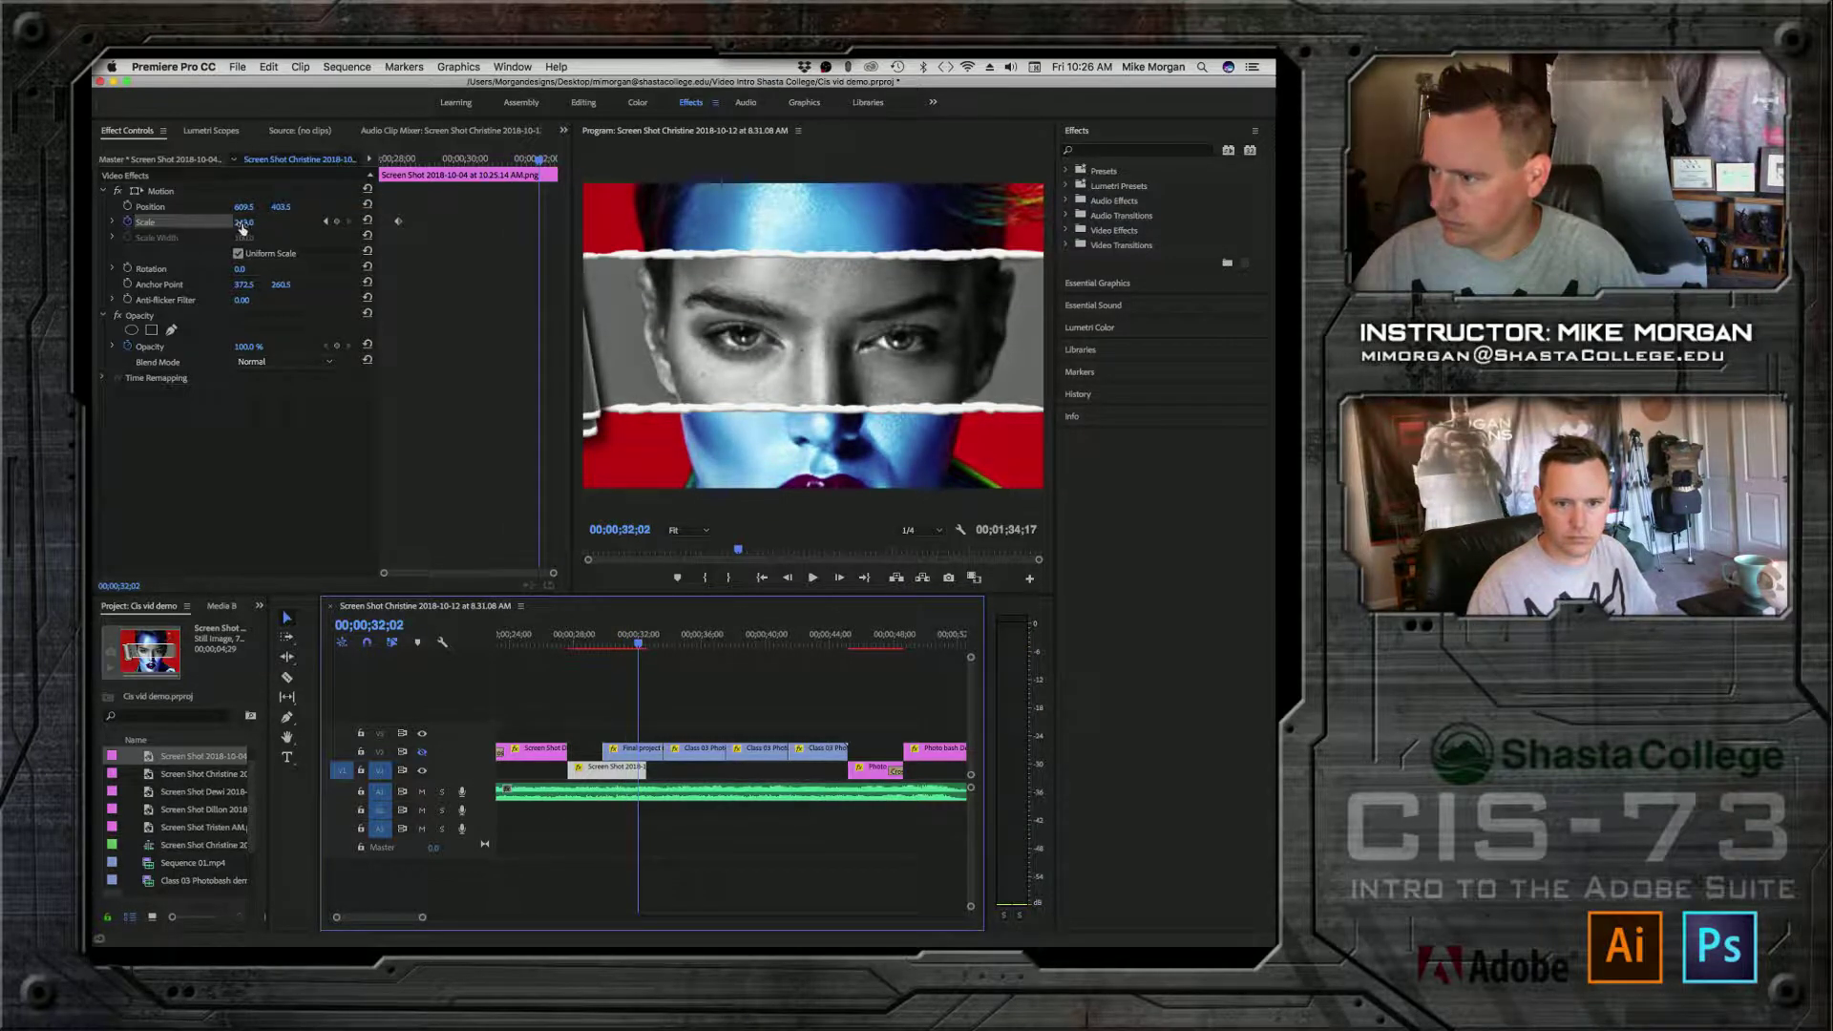
{"action": "mouse_move", "coordinate": [243, 227]}
{"action": "left_mouse_down"}
{"action": "mouse_move", "coordinate": [284, 227]}
{"action": "mouse_move", "coordinate": [246, 227]}
{"action": "left_mouse_up"}
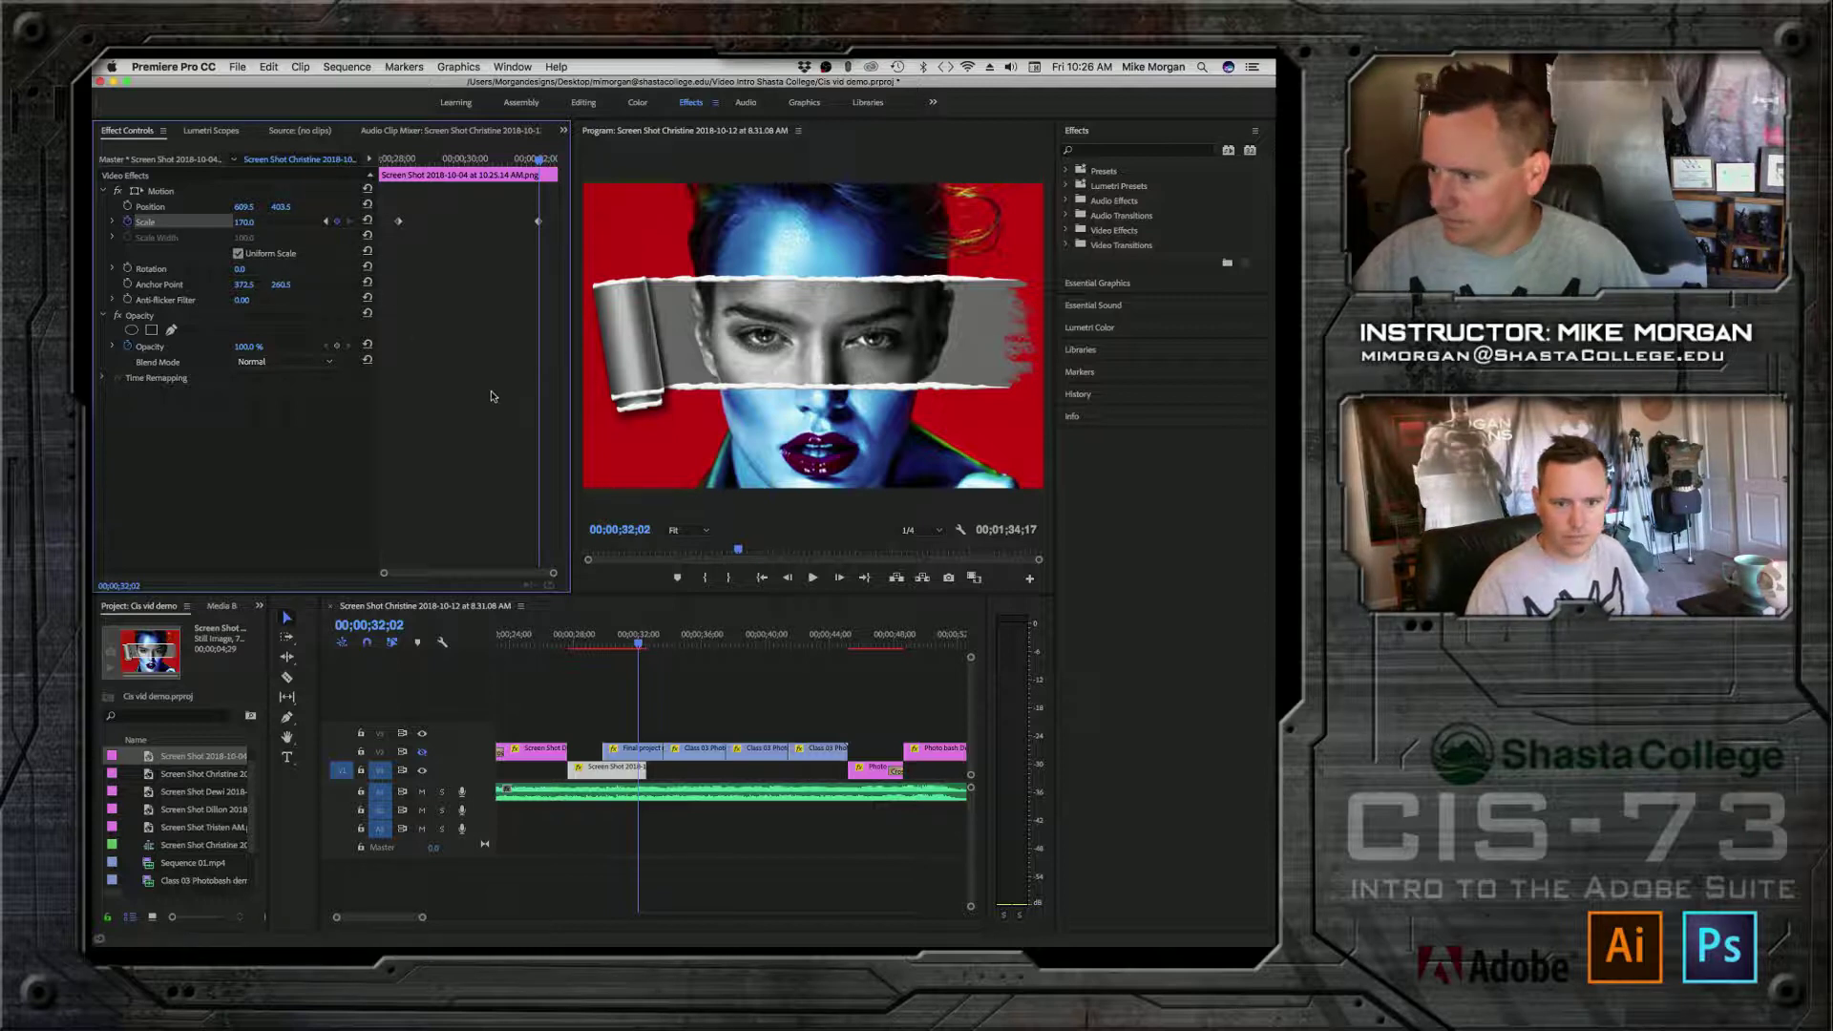
Step: Keyframe the portrait's Position, raising it at 28;02 and lowering it around 31;22, then preview
{"action": "left_click", "coordinate": [397, 161]}
{"action": "left_click_drag", "start_coordinate": [279, 206], "coordinate": [200, 206]}
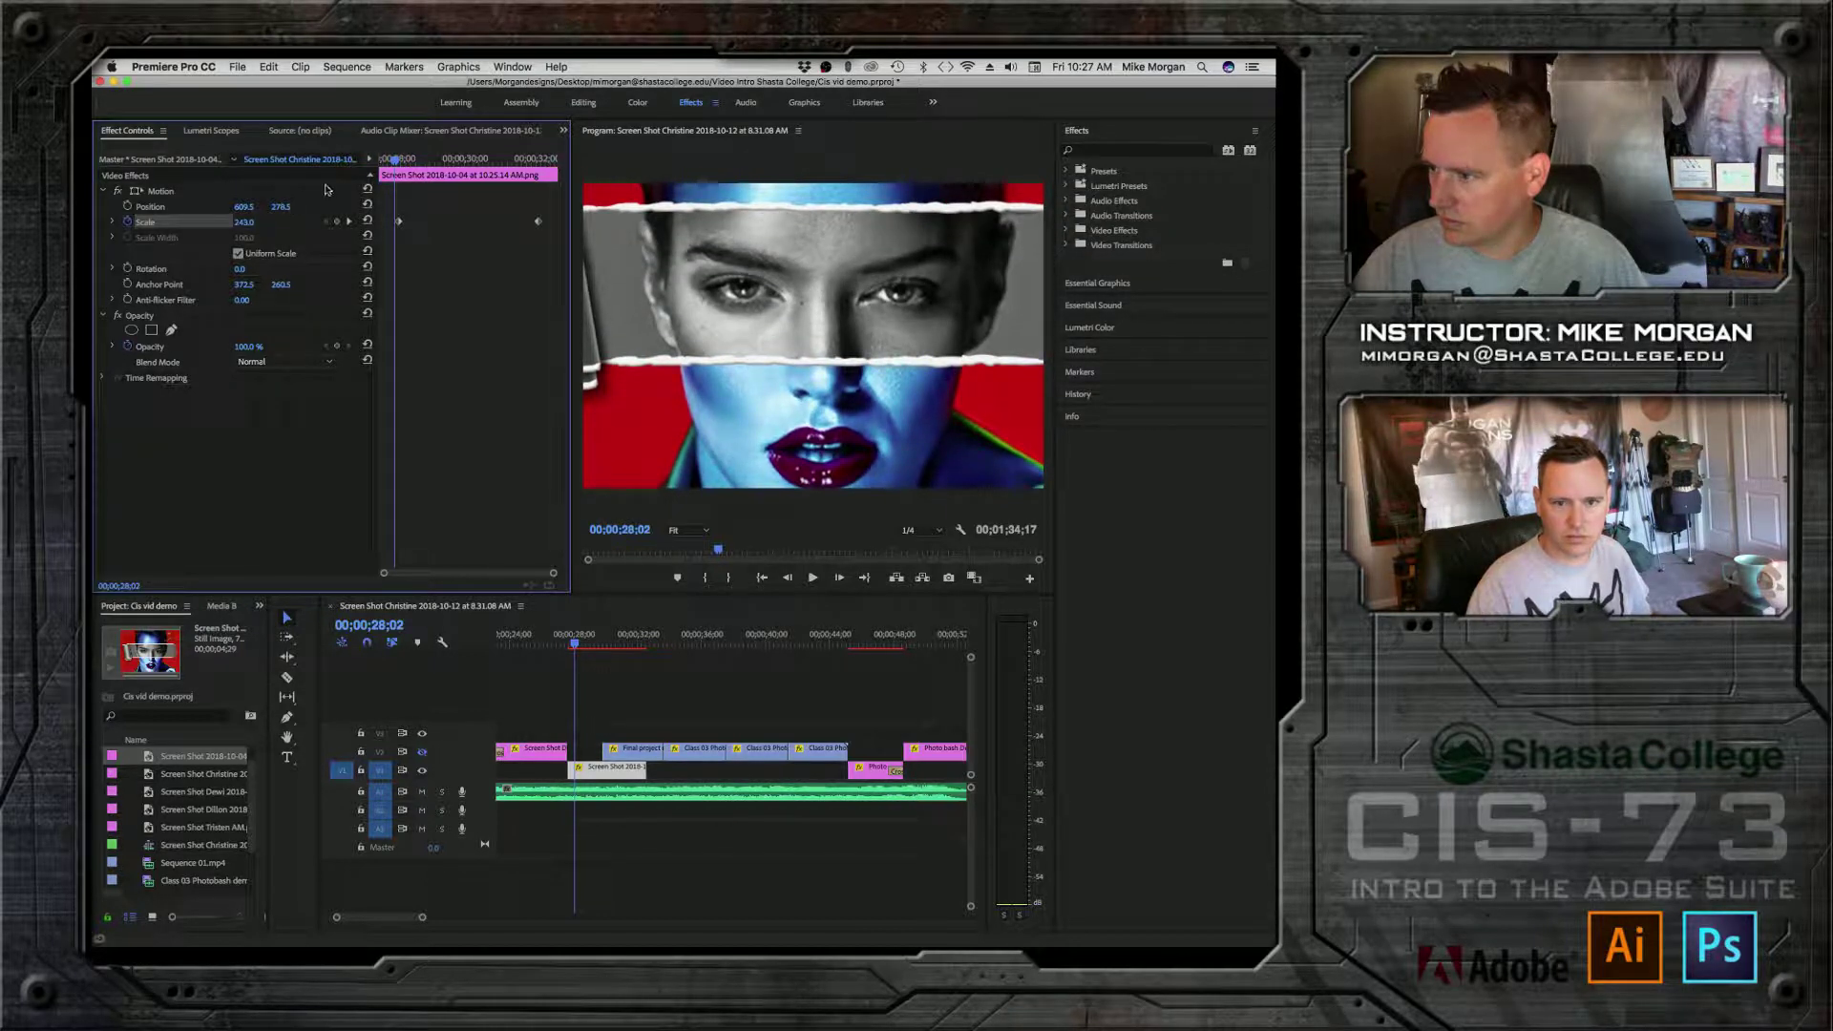
{"action": "left_click", "coordinate": [128, 206]}
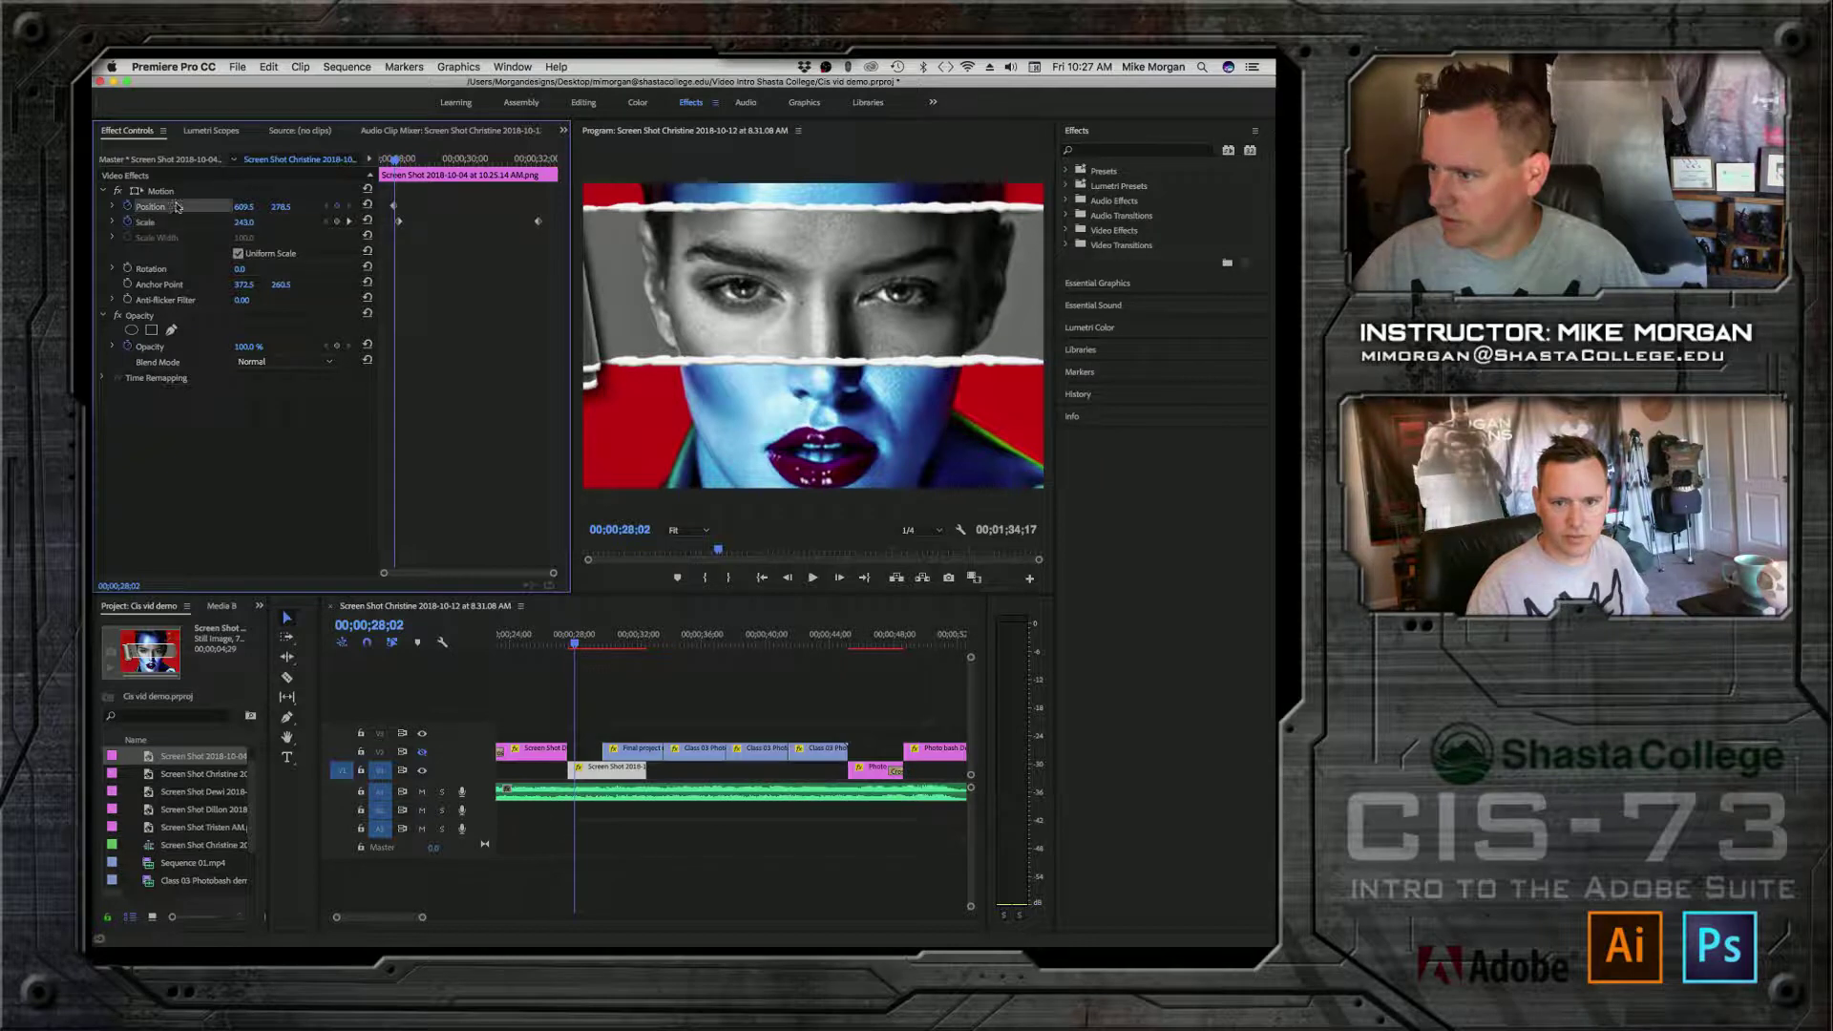
{"action": "left_click_drag", "start_coordinate": [418, 170], "coordinate": [534, 162]}
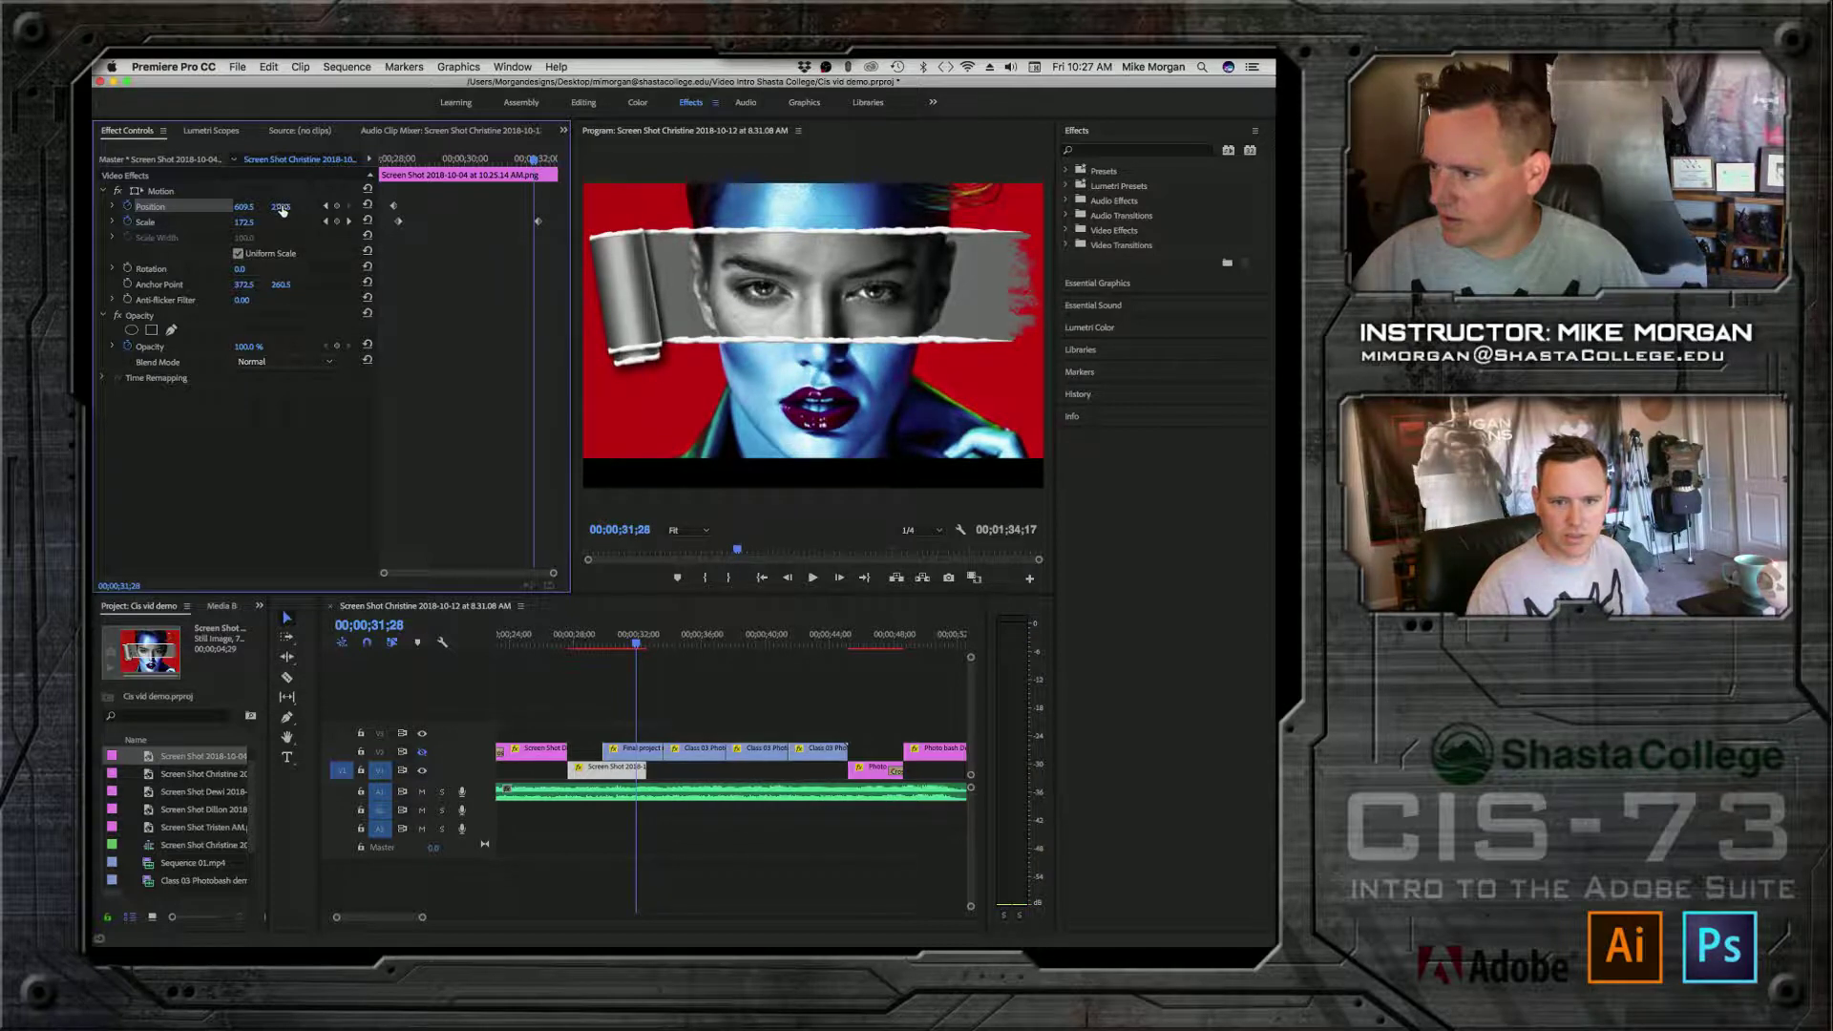
{"action": "left_click_drag", "start_coordinate": [280, 206], "coordinate": [353, 206]}
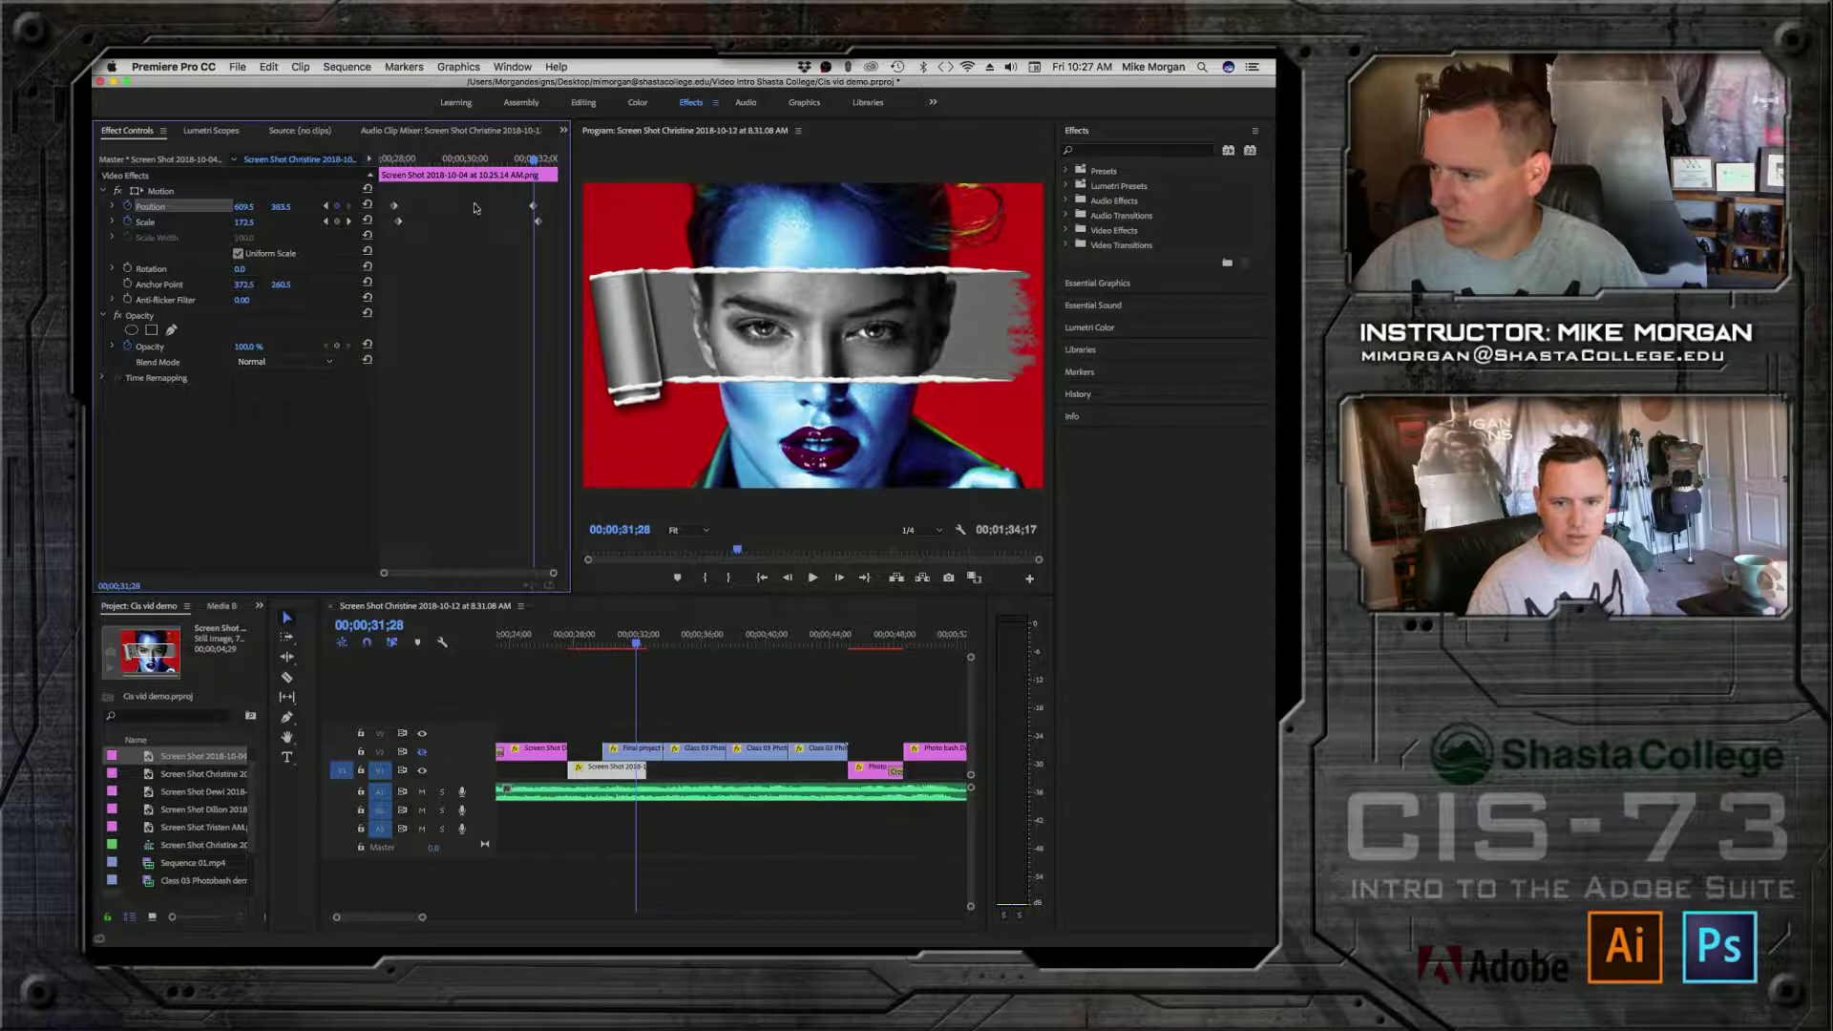
{"action": "left_click_drag", "start_coordinate": [539, 160], "coordinate": [368, 162]}
{"action": "key", "text": "space"}
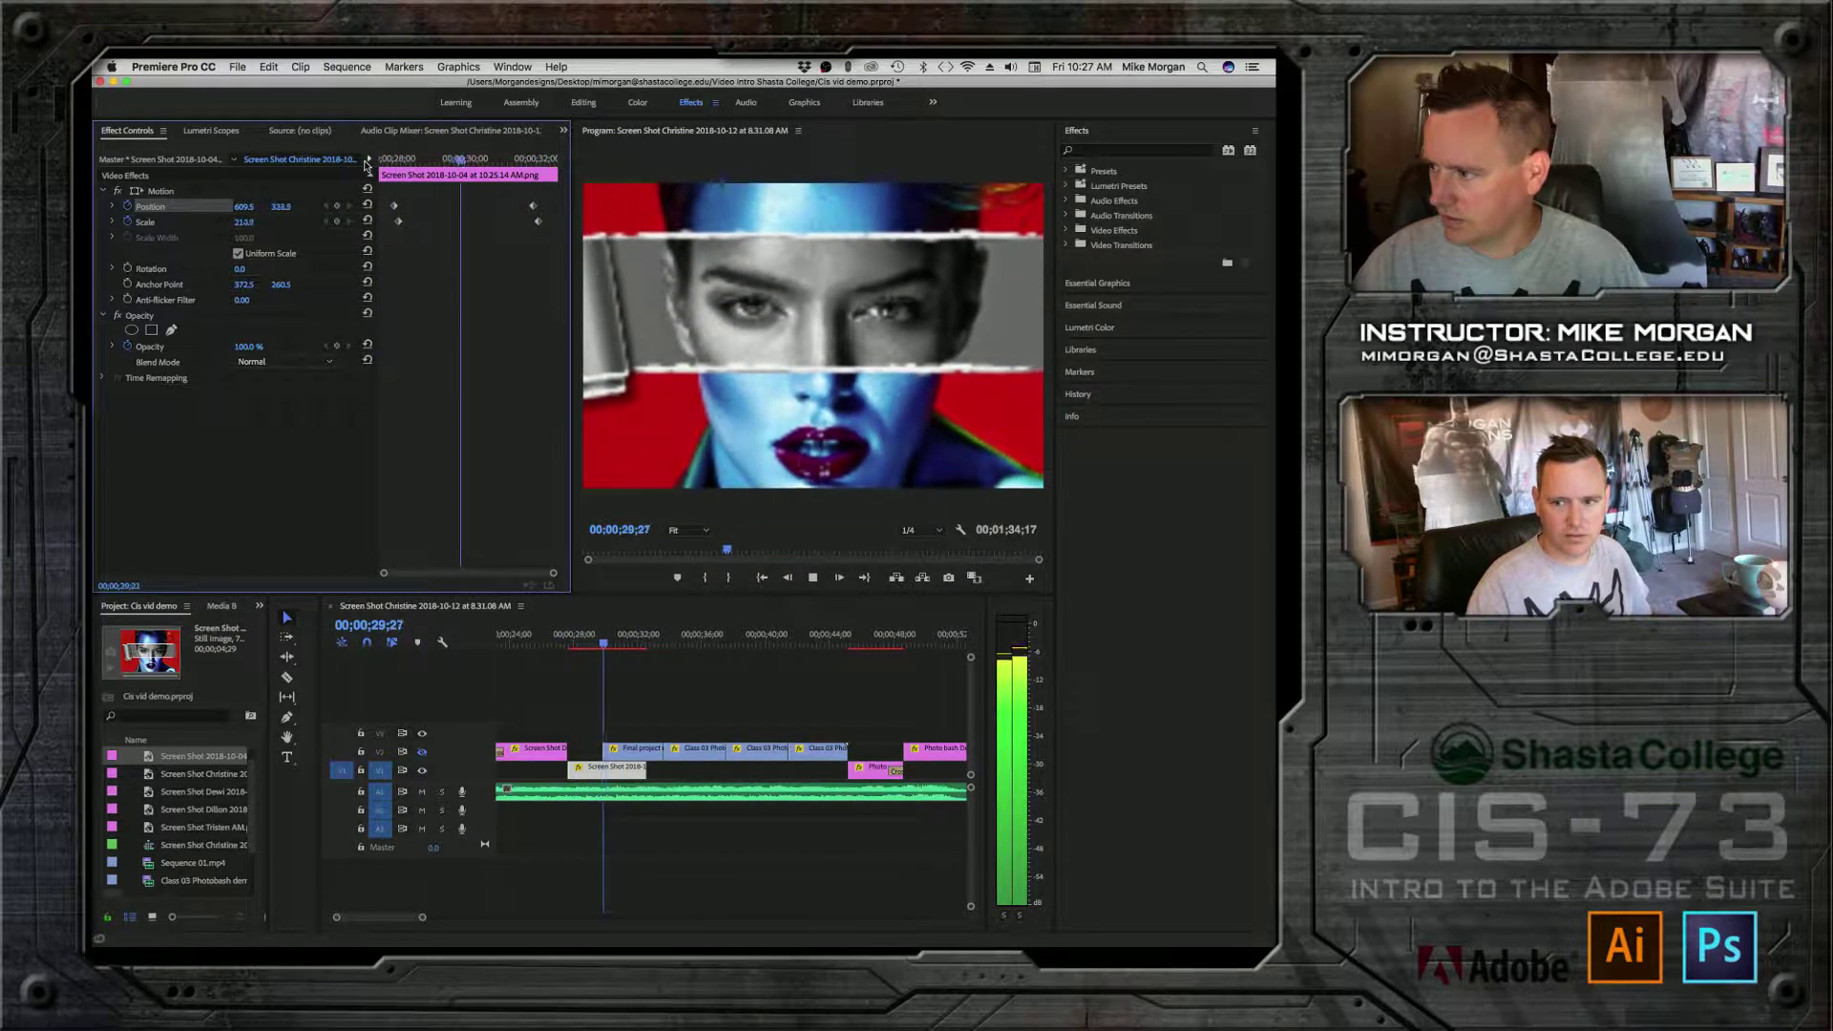
{"action": "key", "text": "space"}
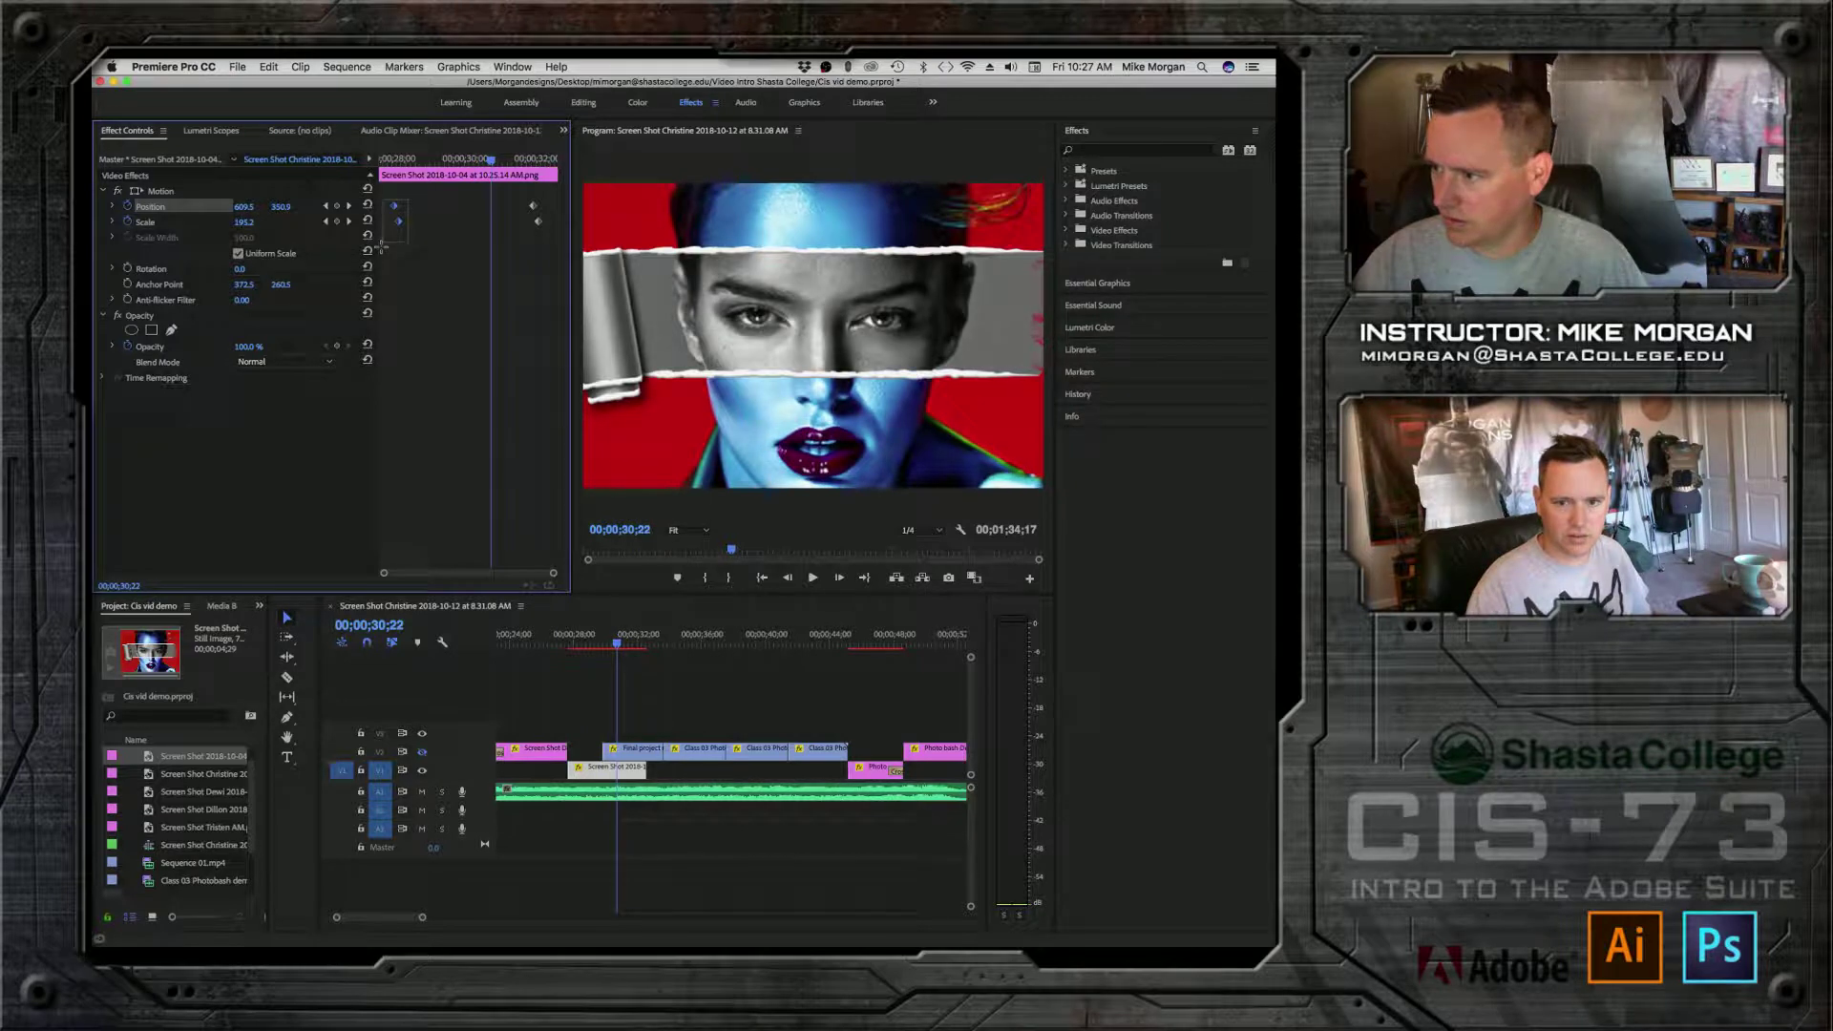
Step: Move the start keyframes to the clip's beginning, push the Position end keyframe later, and replay
{"action": "left_click_drag", "start_coordinate": [394, 209], "coordinate": [382, 225]}
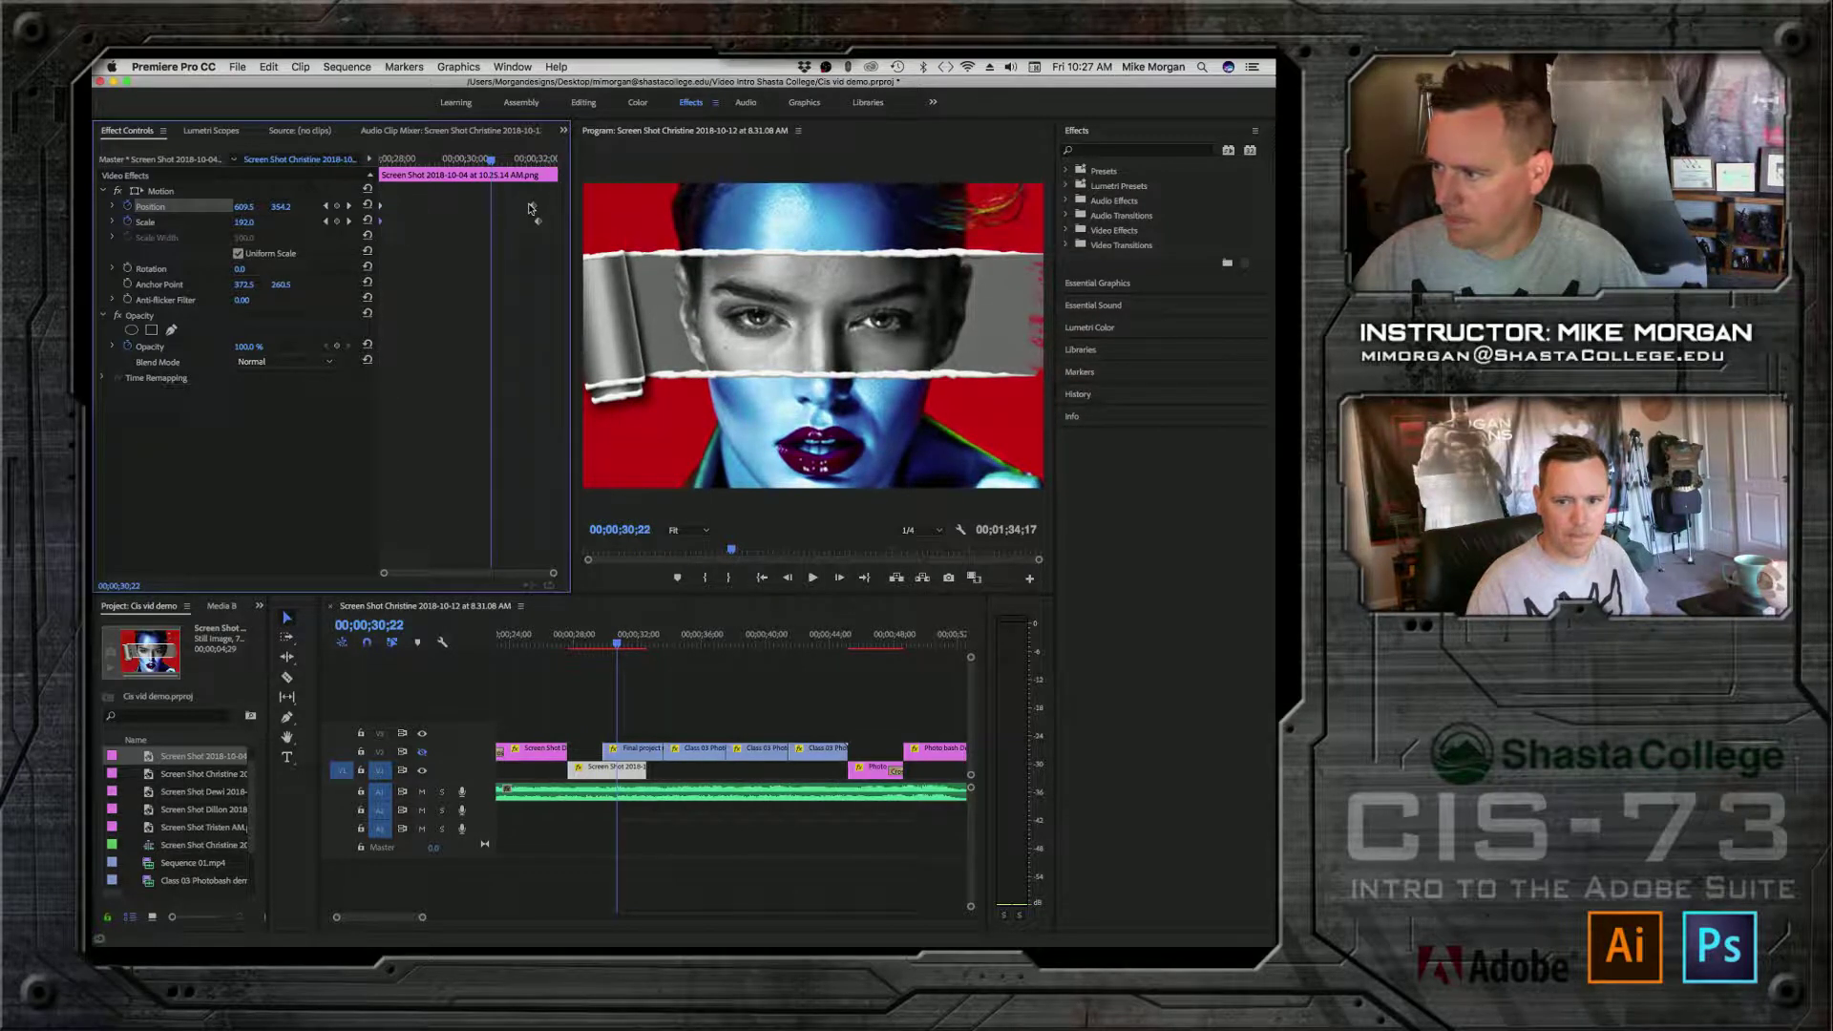
{"action": "left_click_drag", "start_coordinate": [534, 208], "coordinate": [557, 225]}
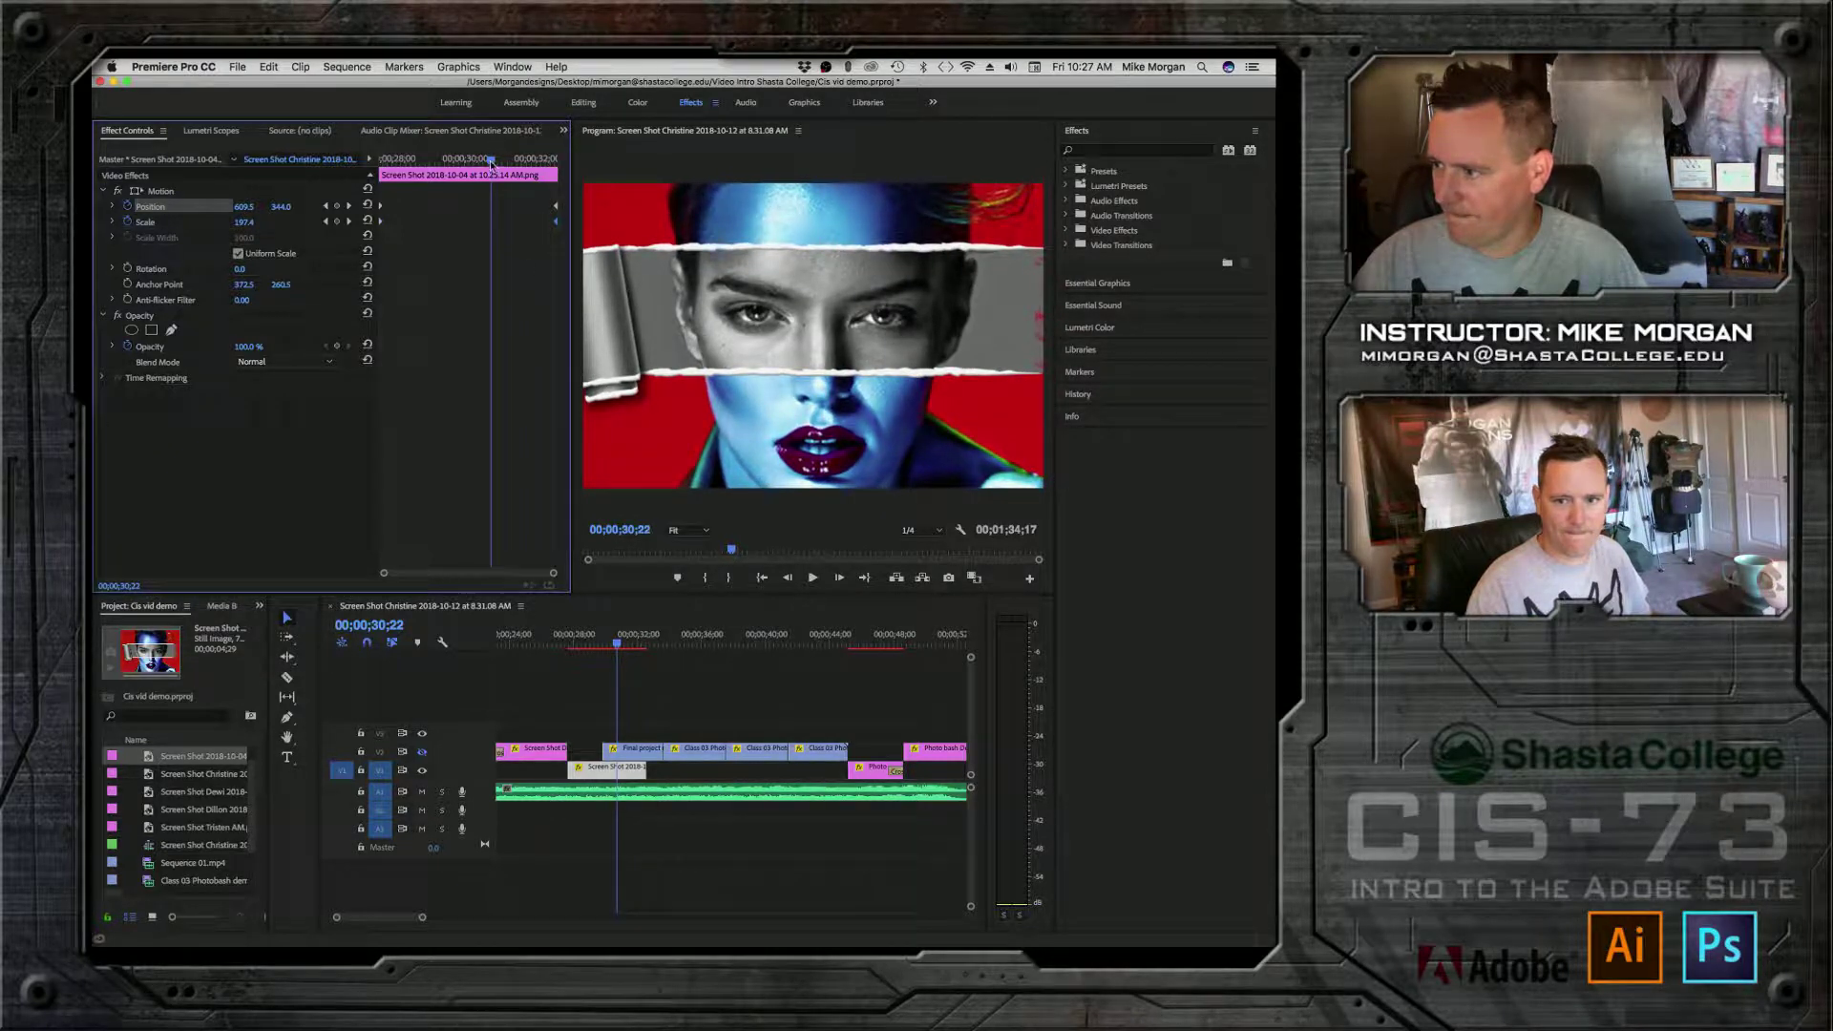
{"action": "left_click_drag", "start_coordinate": [490, 161], "coordinate": [381, 161]}
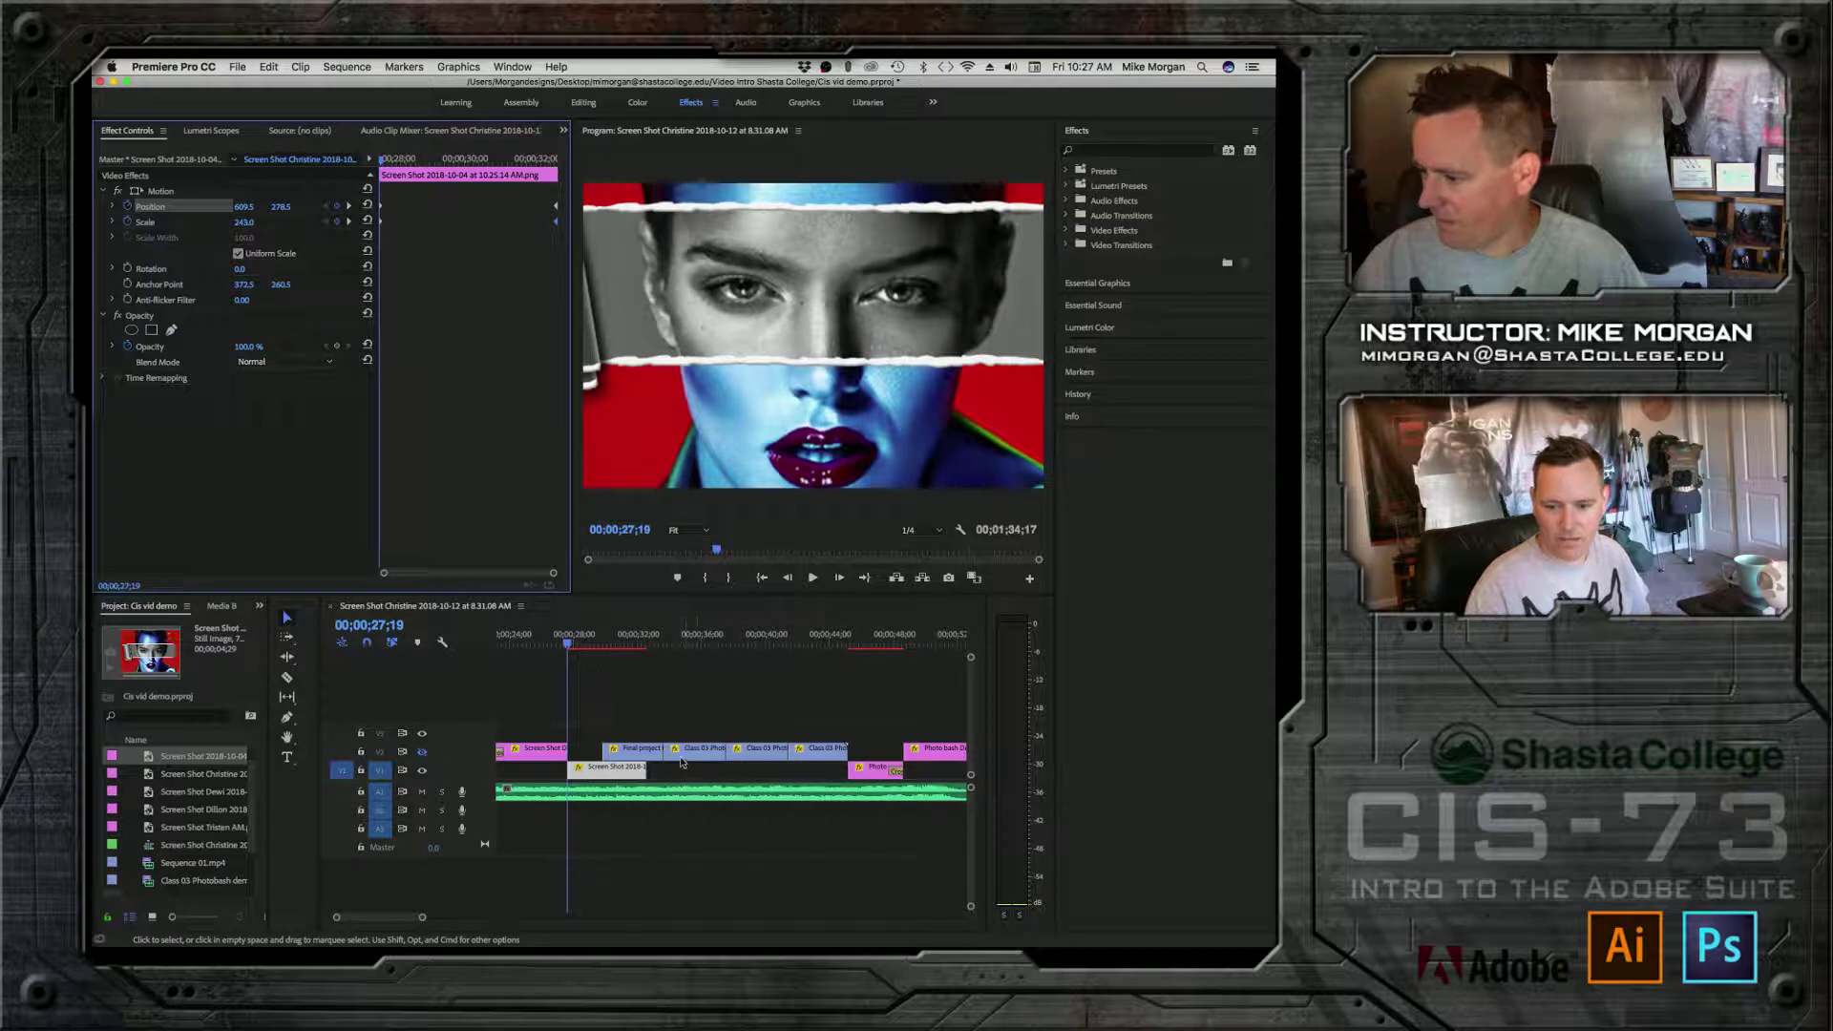
{"action": "key", "text": "space"}
{"action": "key", "text": "space"}
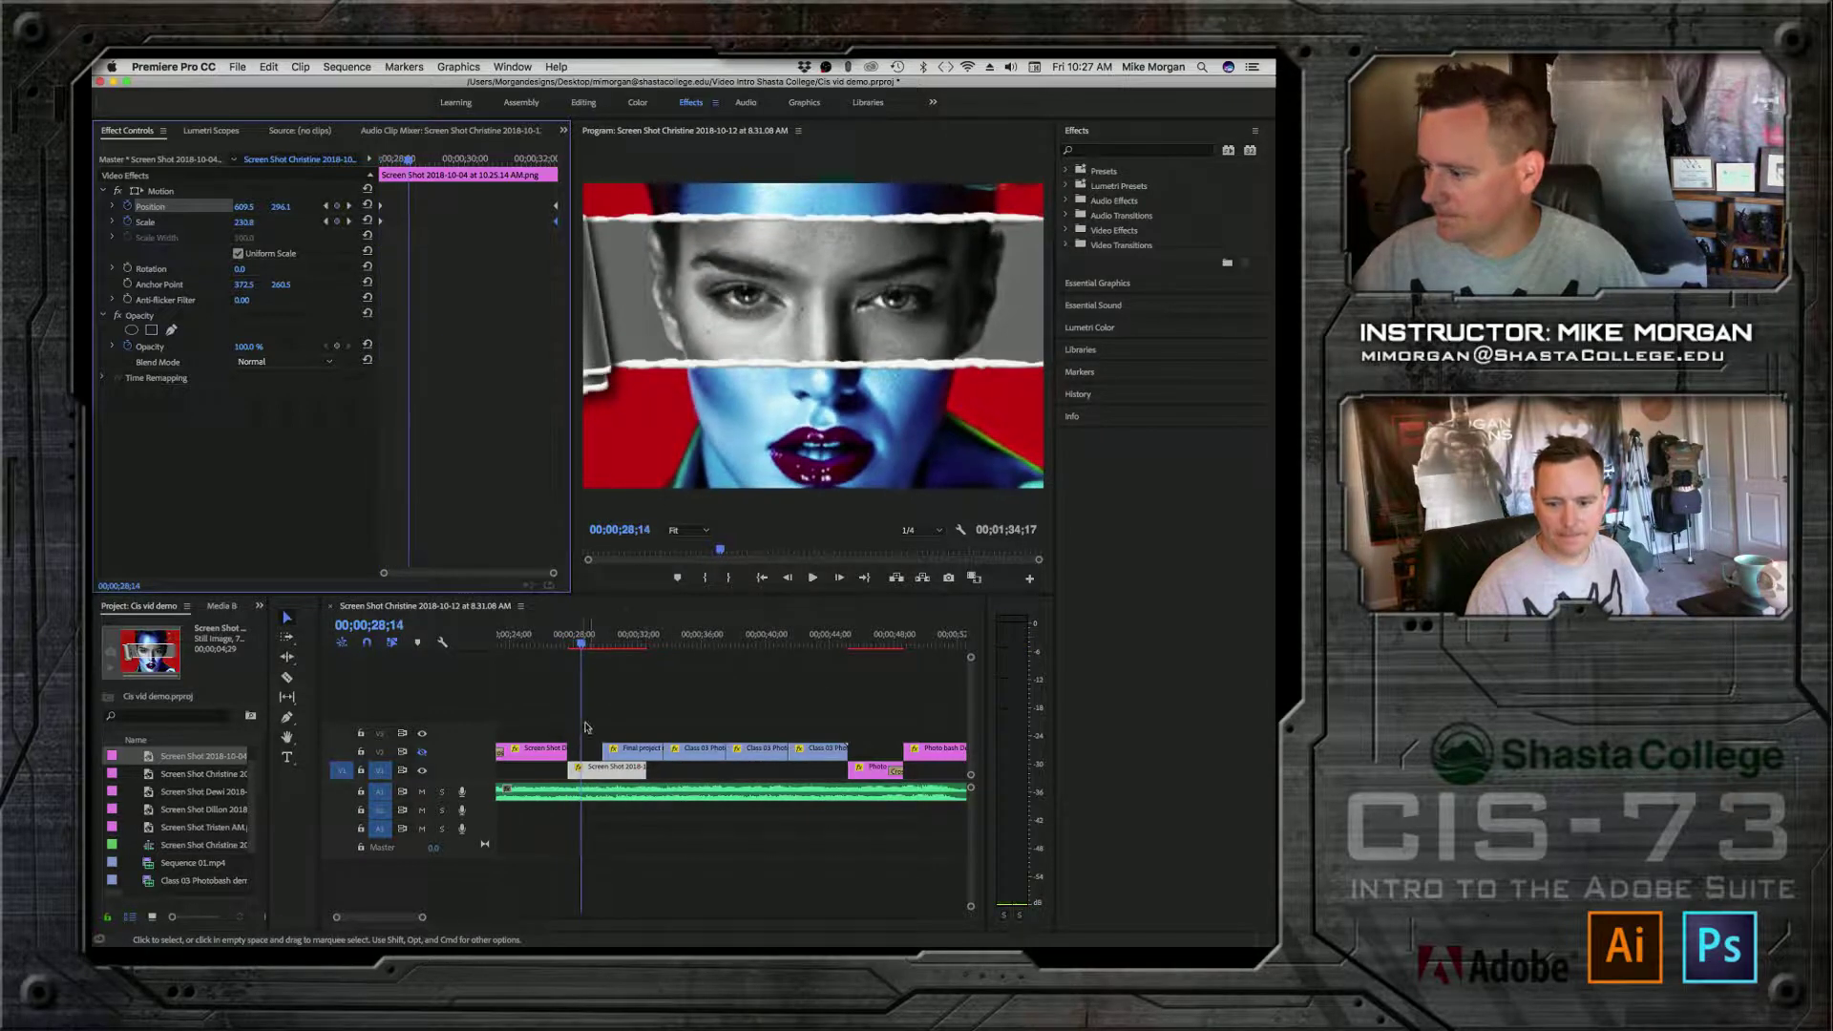
Step: Apply default transitions at the portrait clip's edit points, preview, and move the Final project clip up to V3, later
{"action": "right_click", "coordinate": [570, 779]}
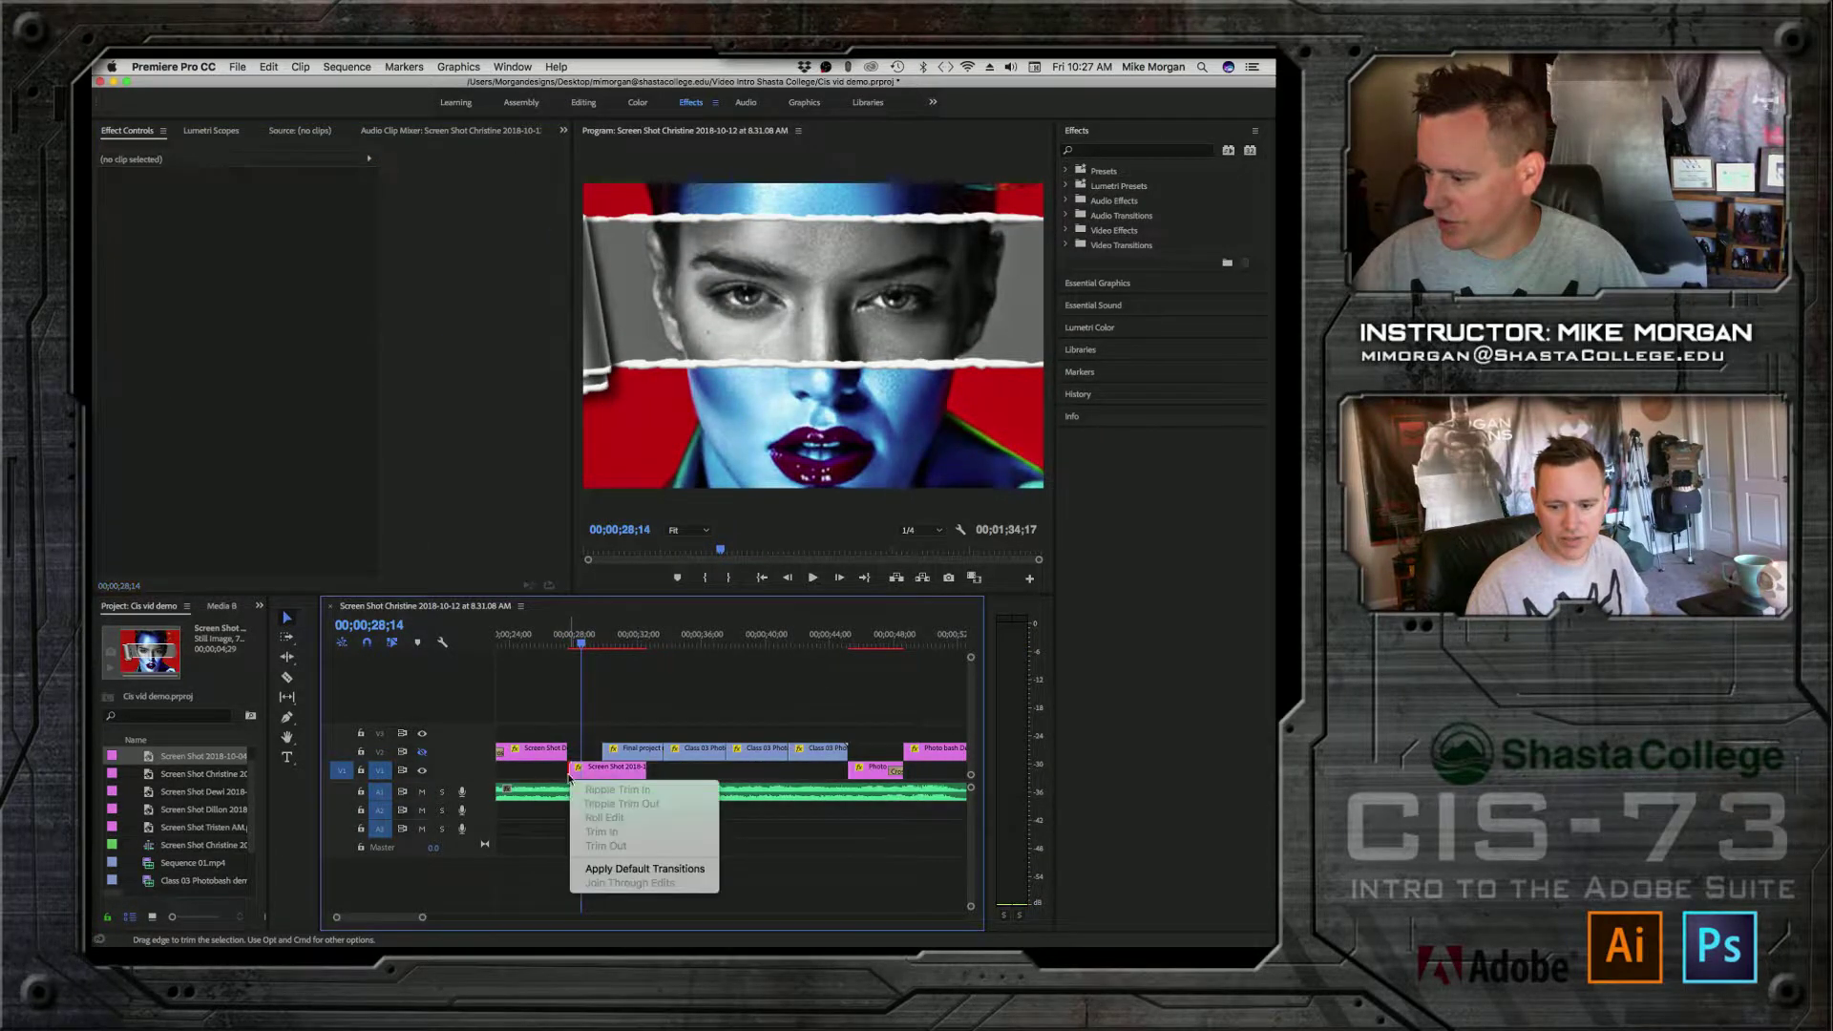
{"action": "left_click", "coordinate": [614, 868]}
{"action": "left_click", "coordinate": [537, 638]}
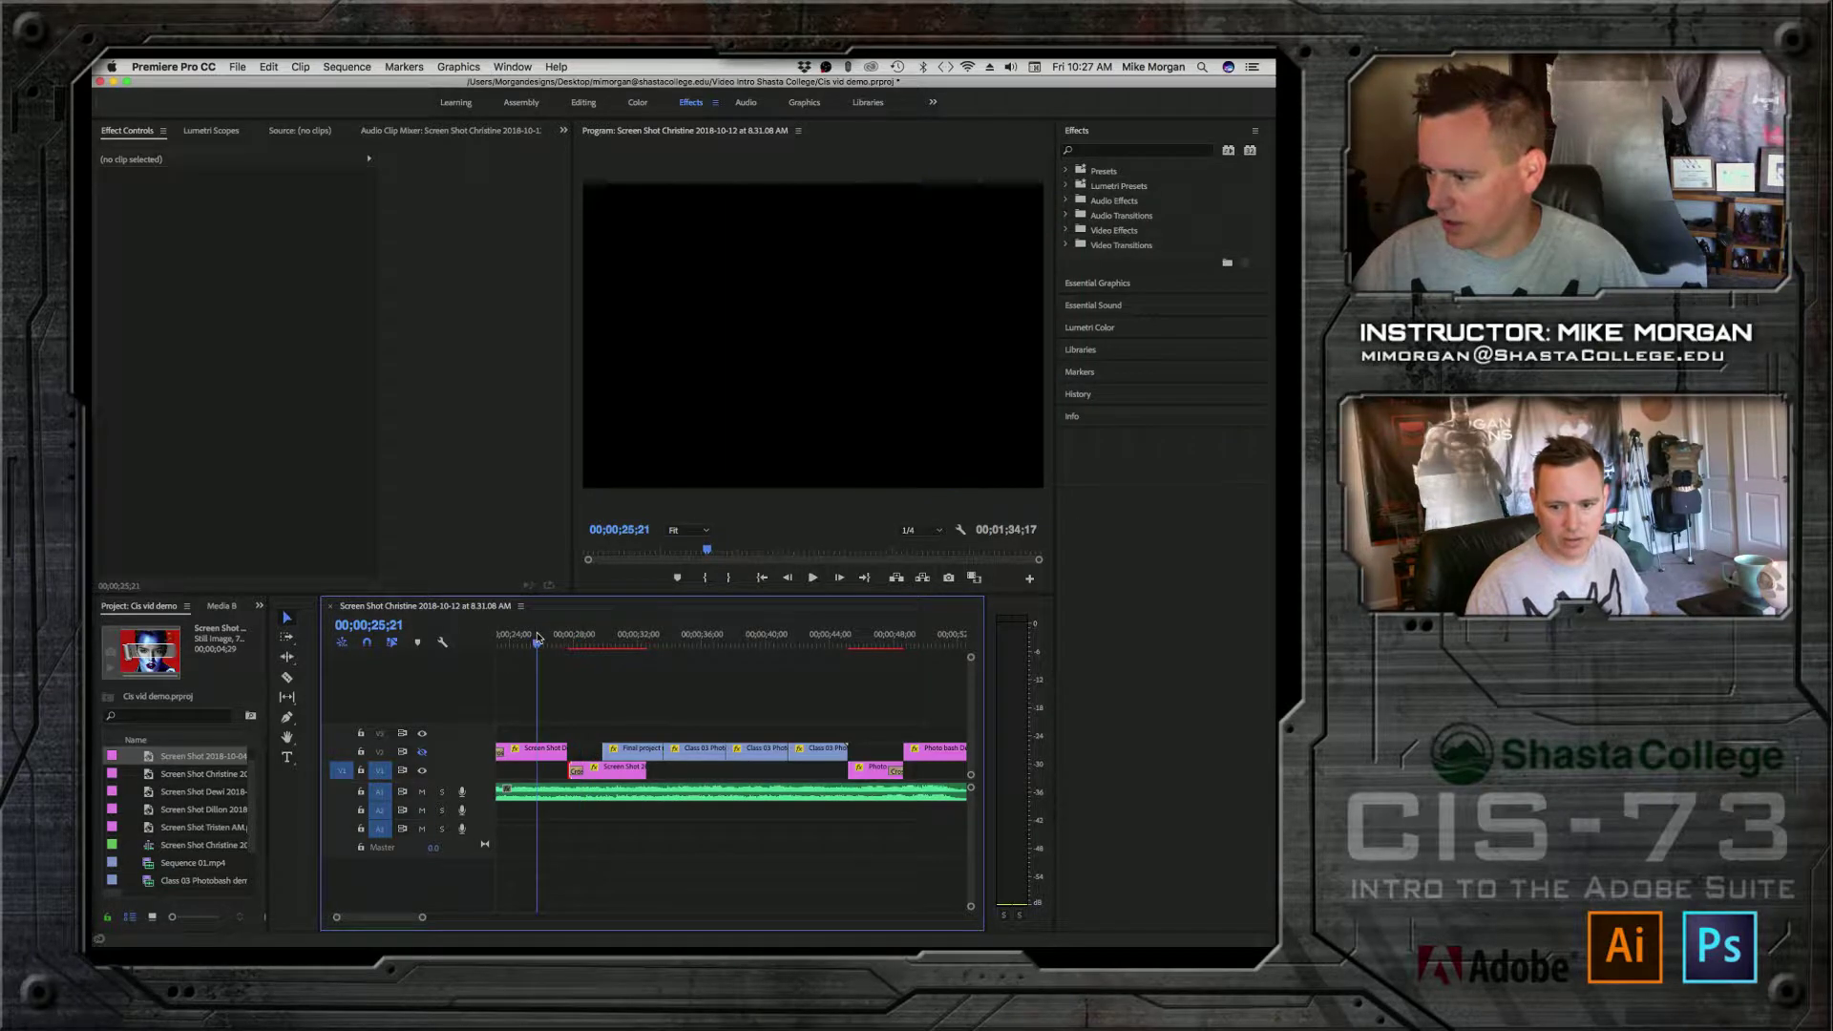
{"action": "key", "text": "space"}
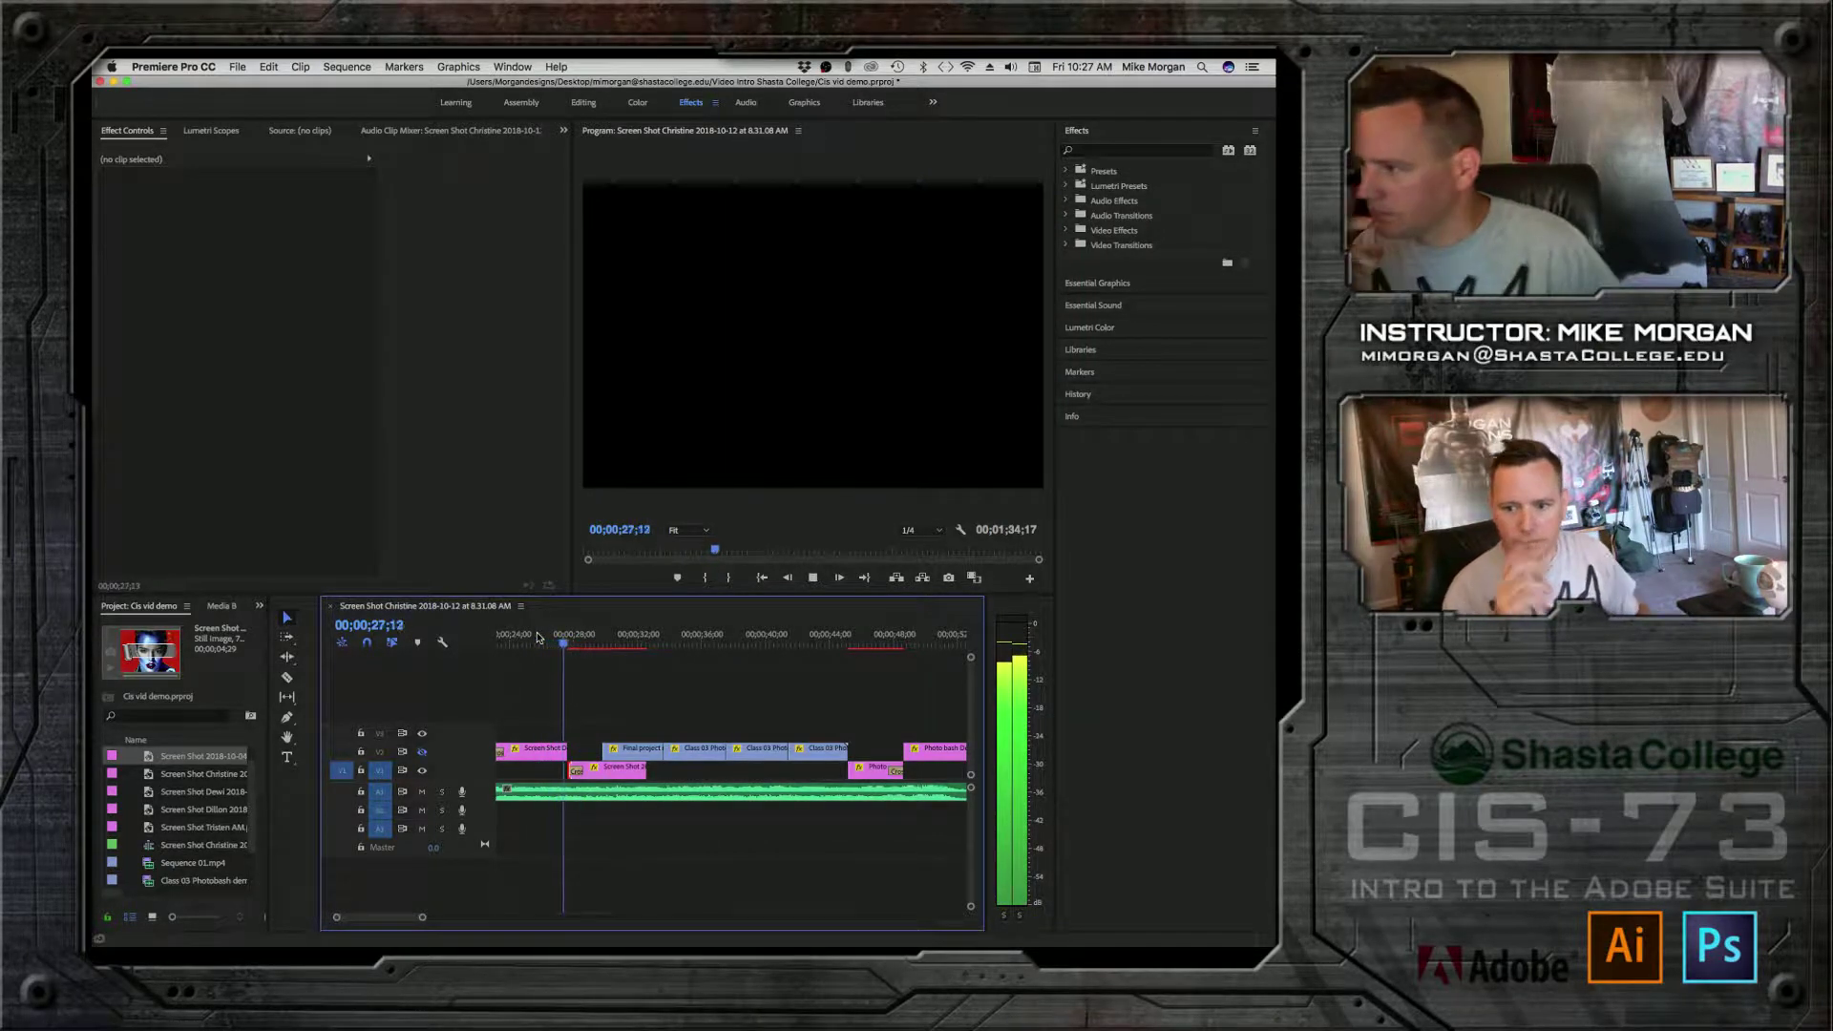
{"action": "key", "text": "space"}
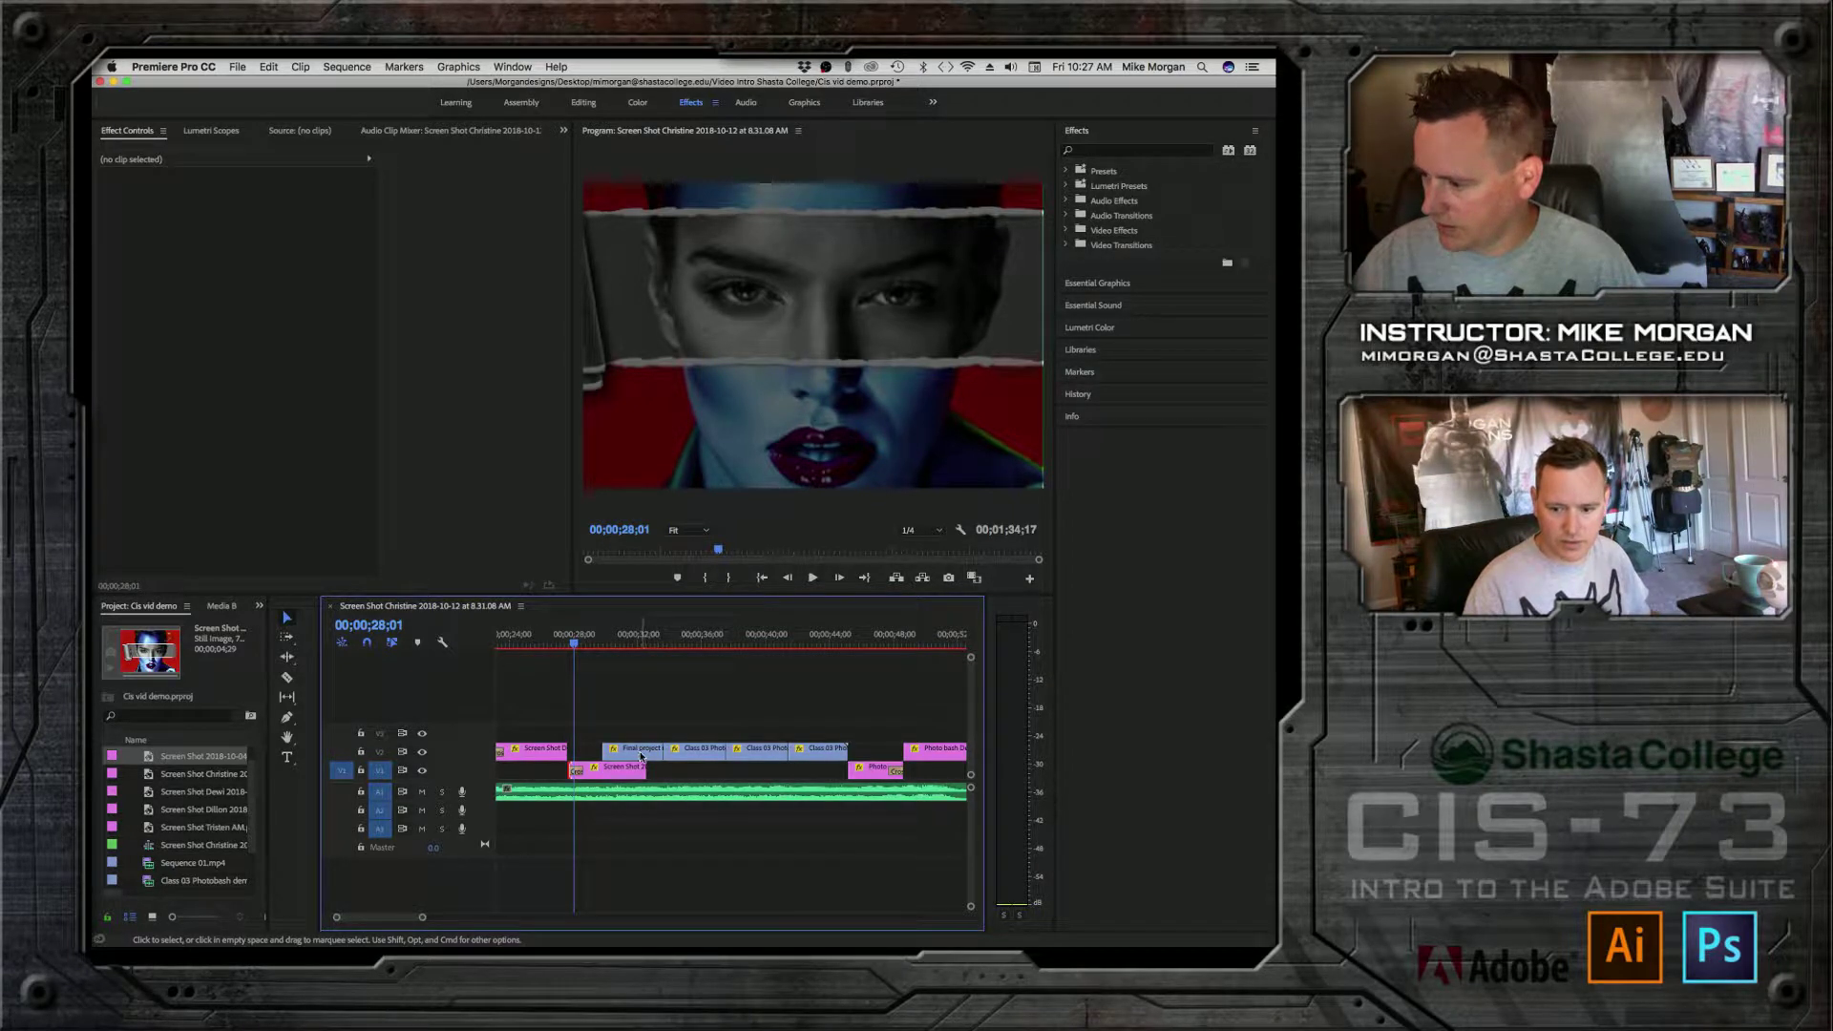
{"action": "left_click_drag", "start_coordinate": [647, 757], "coordinate": [703, 733]}
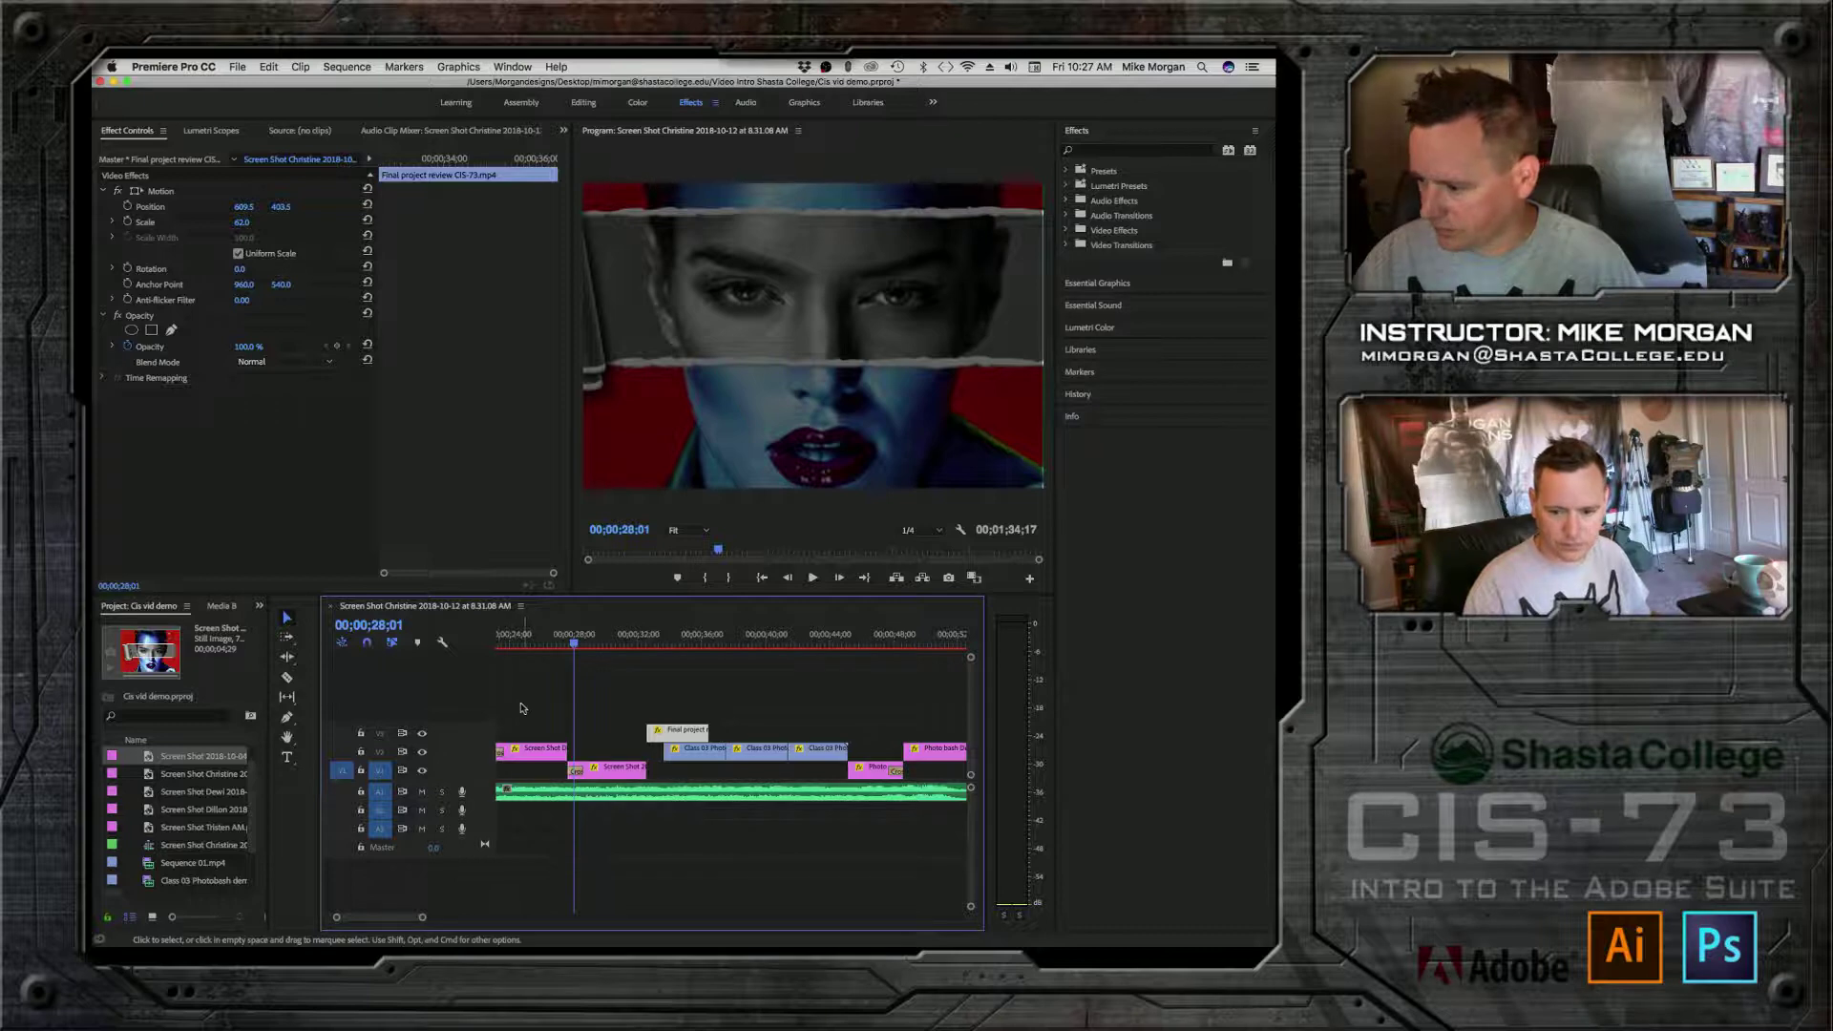
Step: Play the sequence from about 25 seconds to 00;00;43;22
{"action": "left_click_drag", "start_coordinate": [536, 639], "coordinate": [527, 640]}
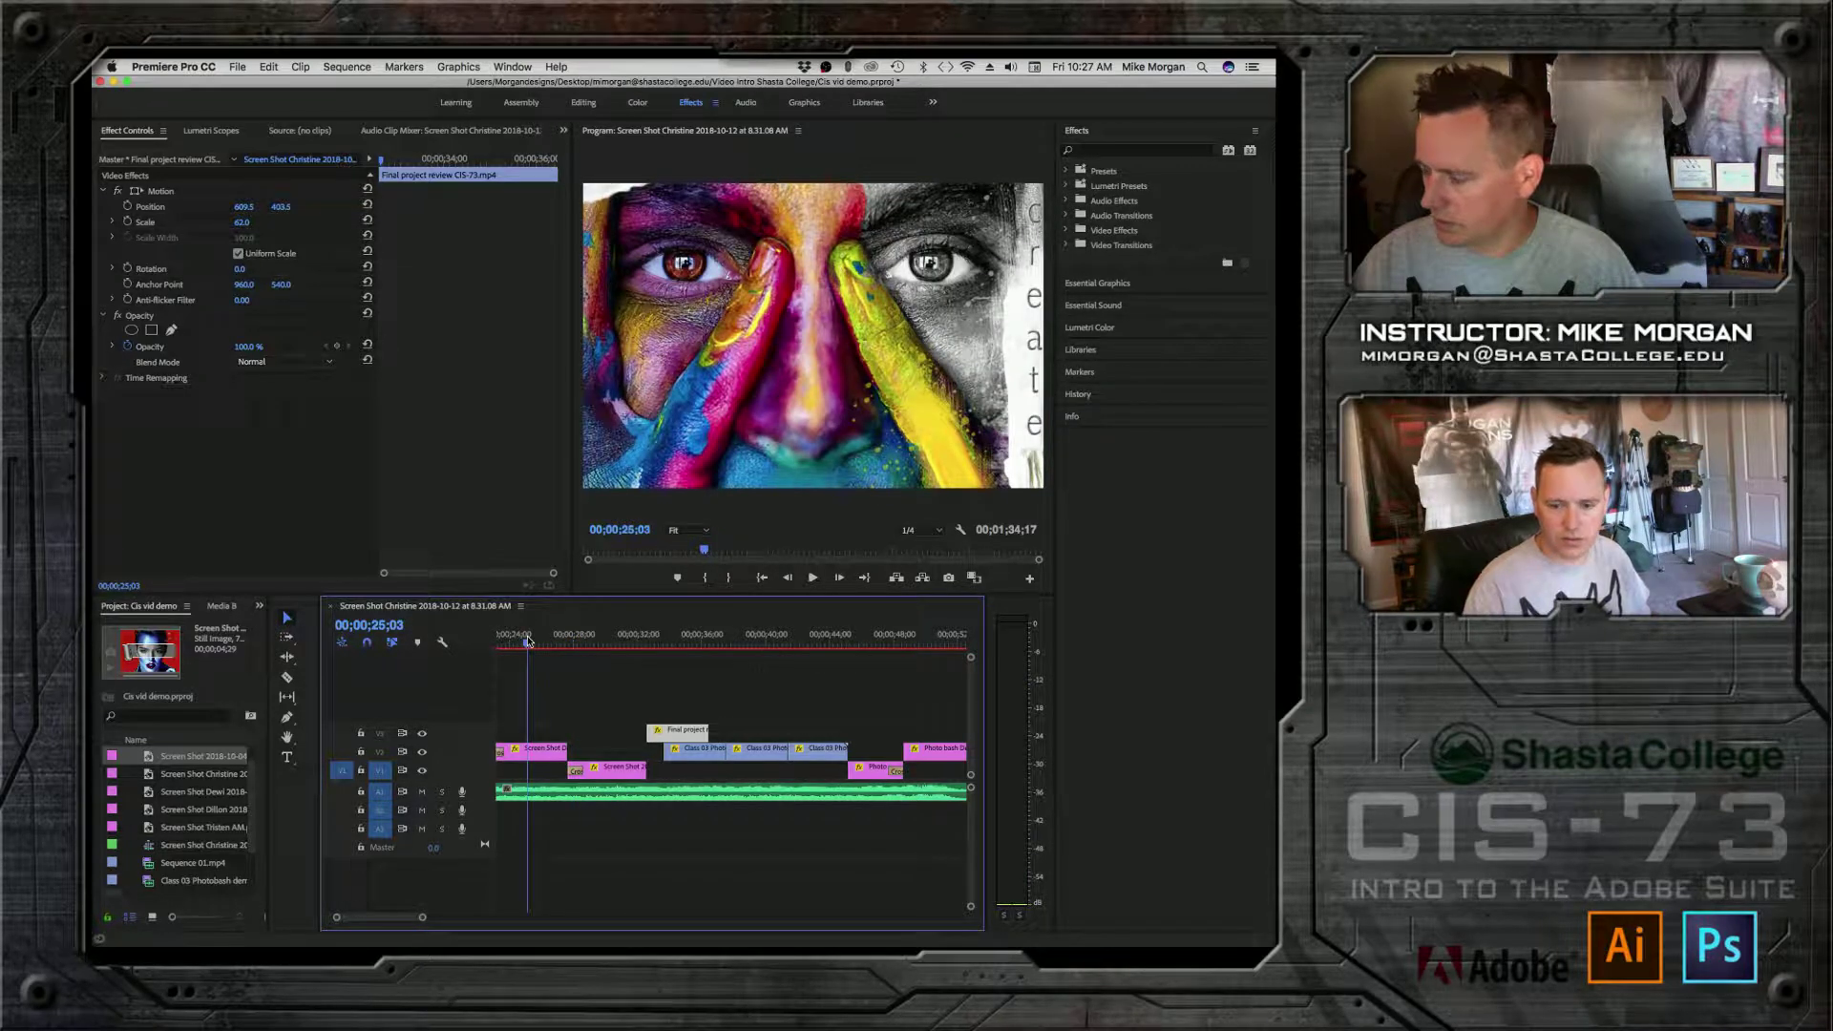
{"action": "key", "text": "space"}
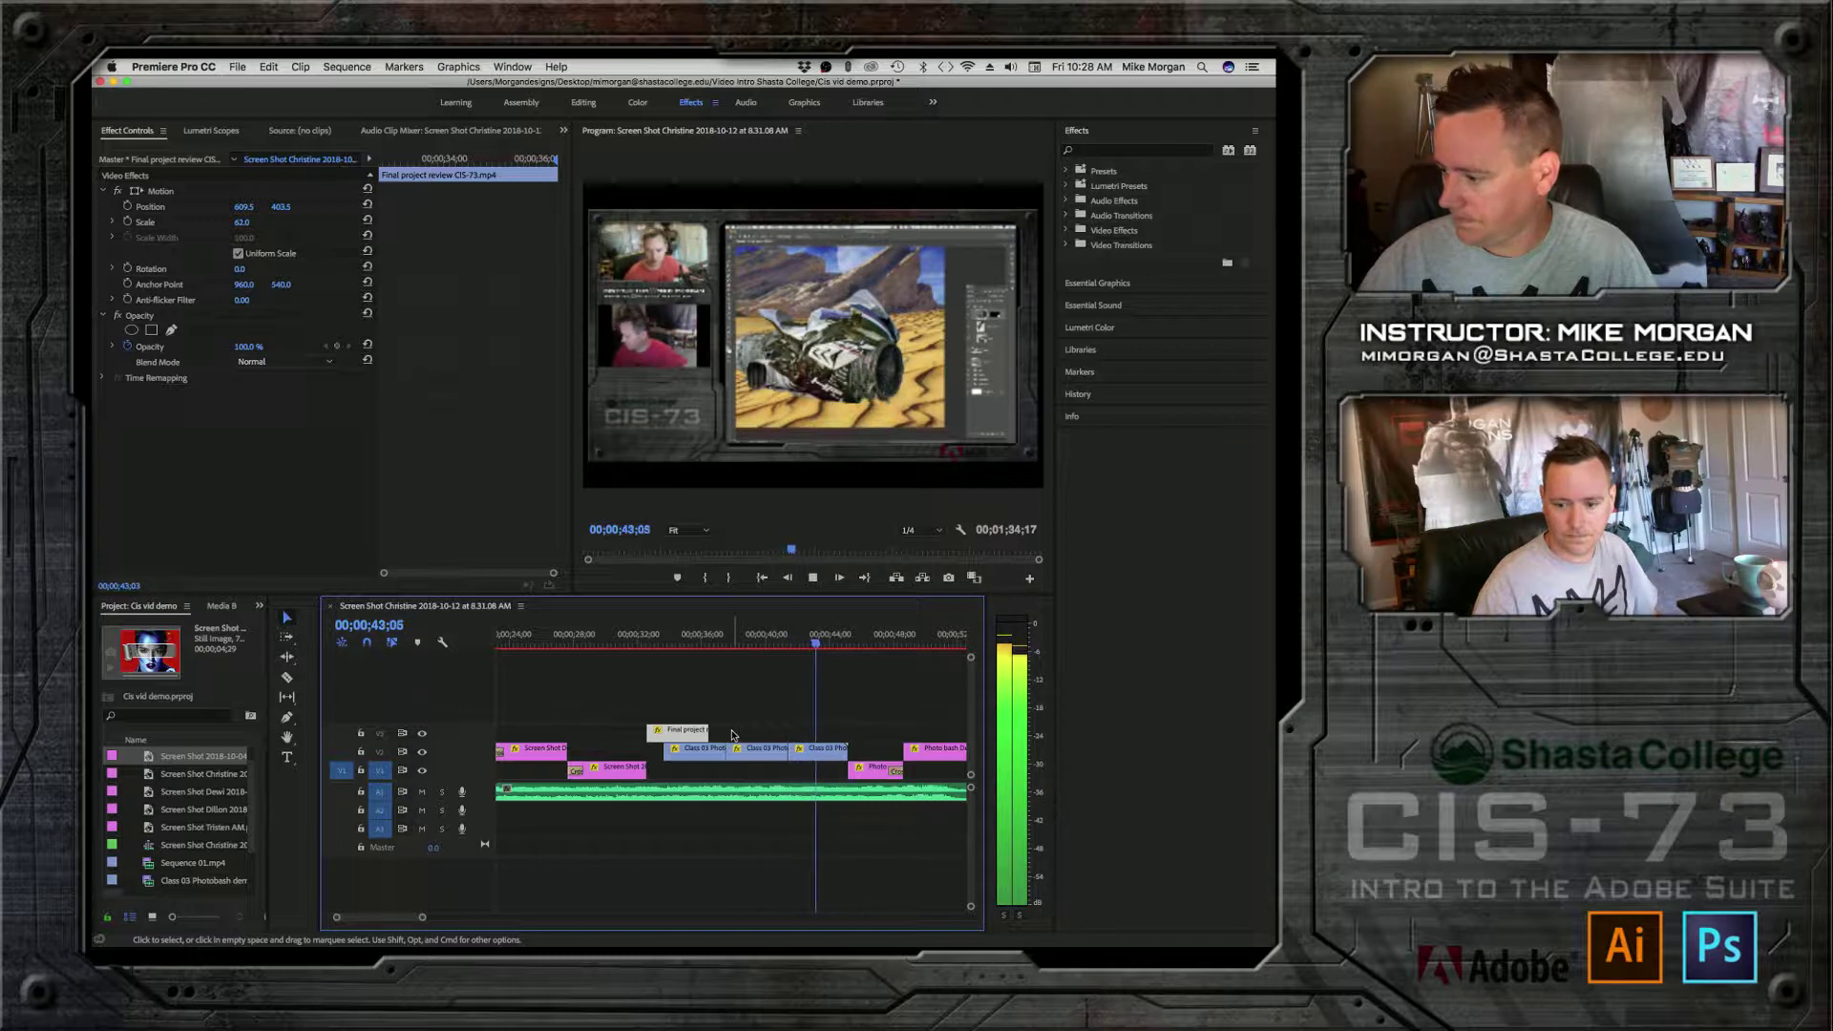
{"action": "key", "text": "space"}
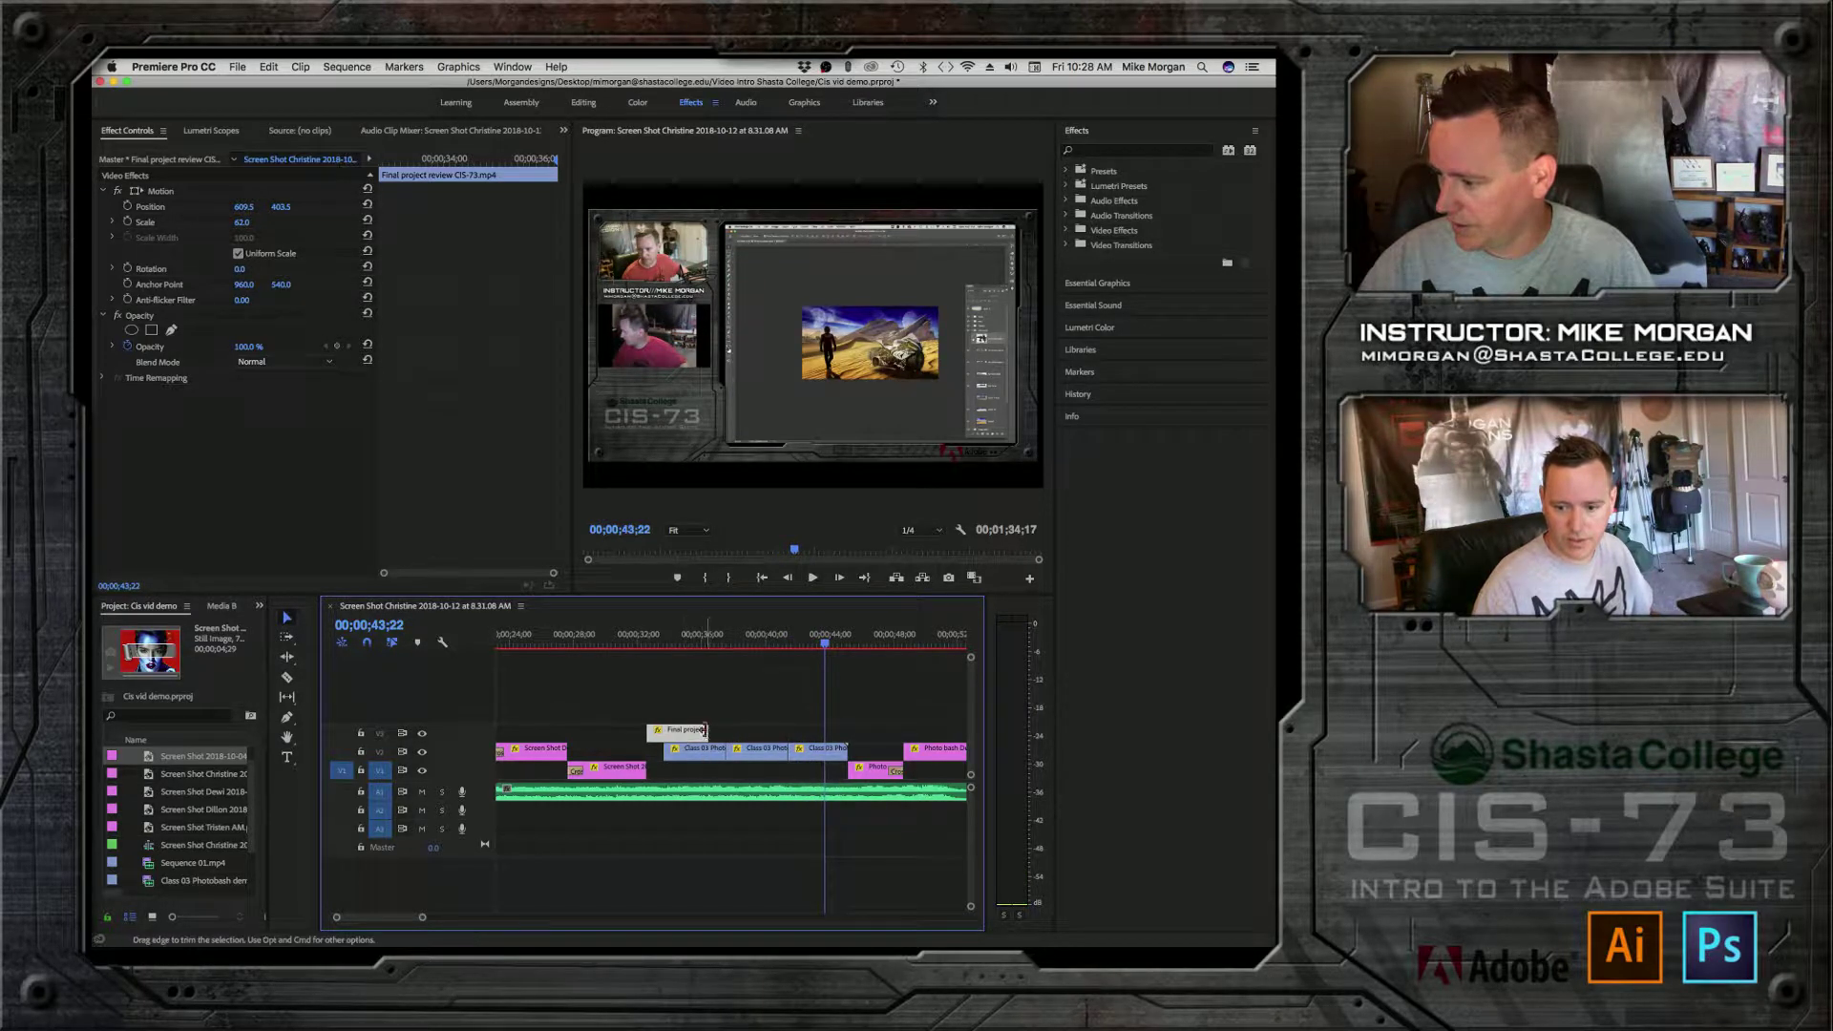
Step: Razor the Final project clip on V3, delete its trailing piece, and nudge the Class 03 clip later
{"action": "left_click", "coordinate": [696, 761]}
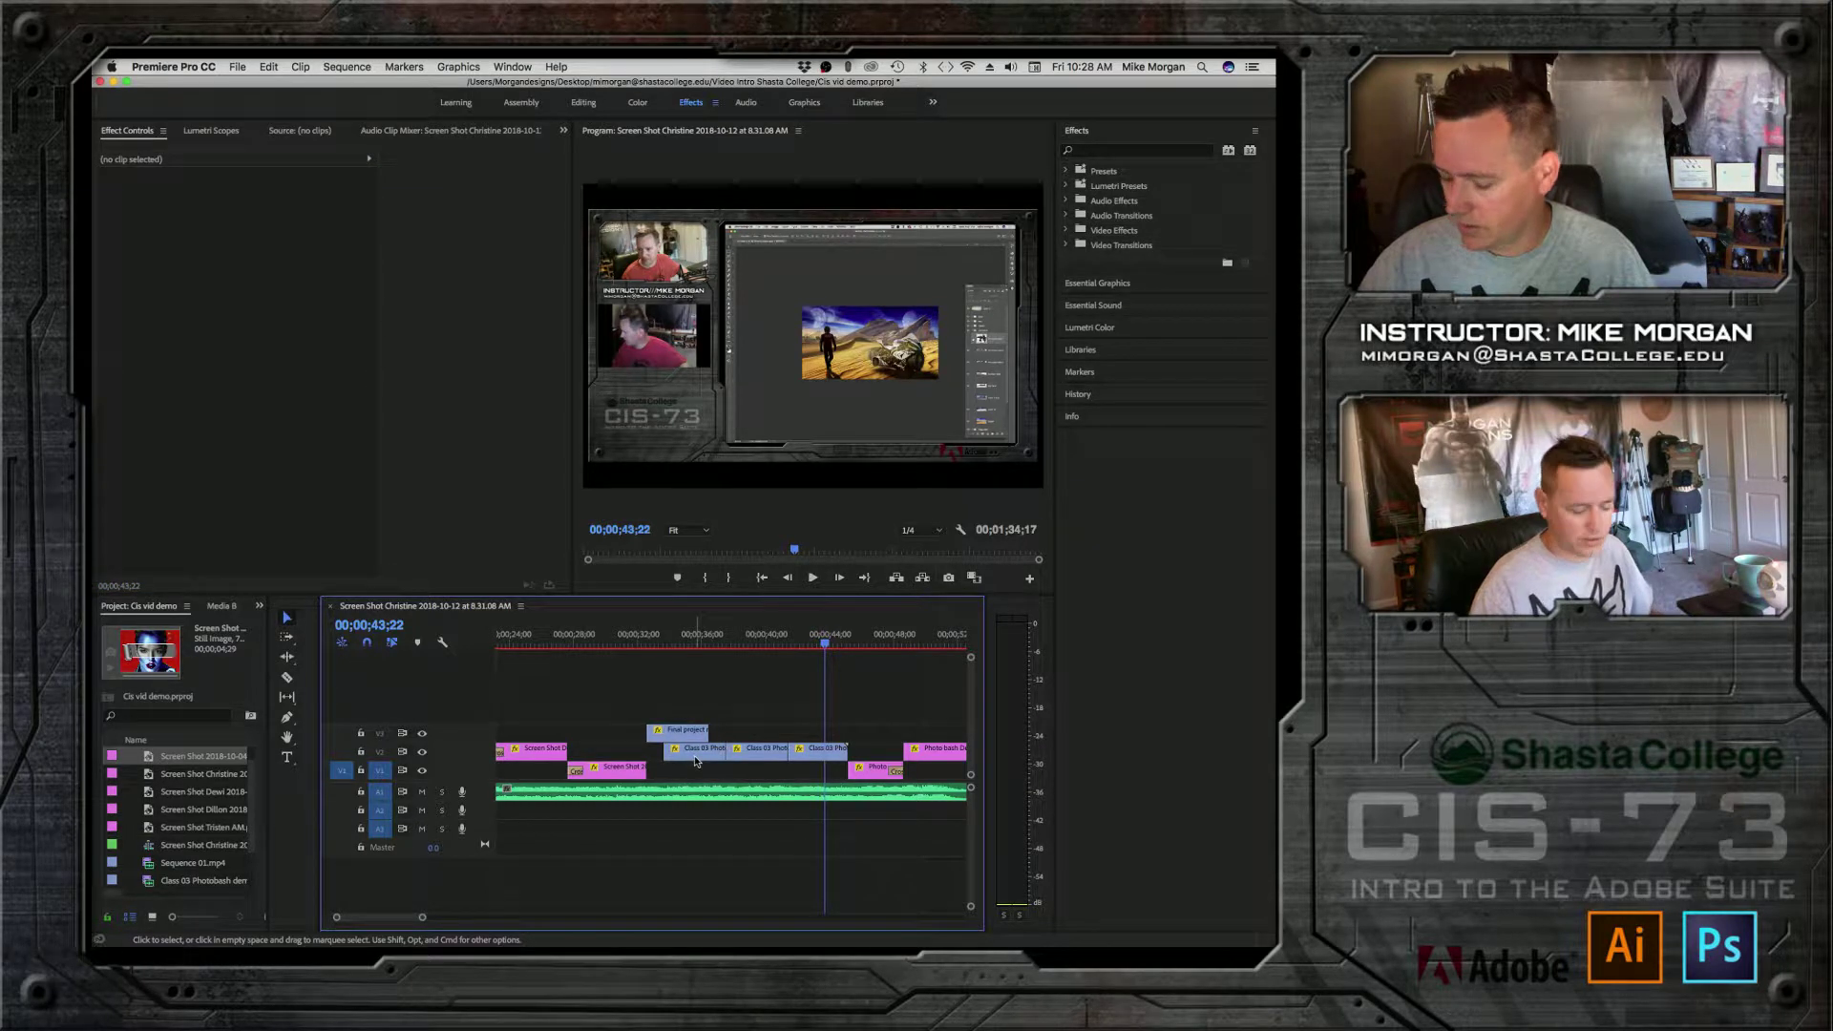
{"action": "key", "text": "c"}
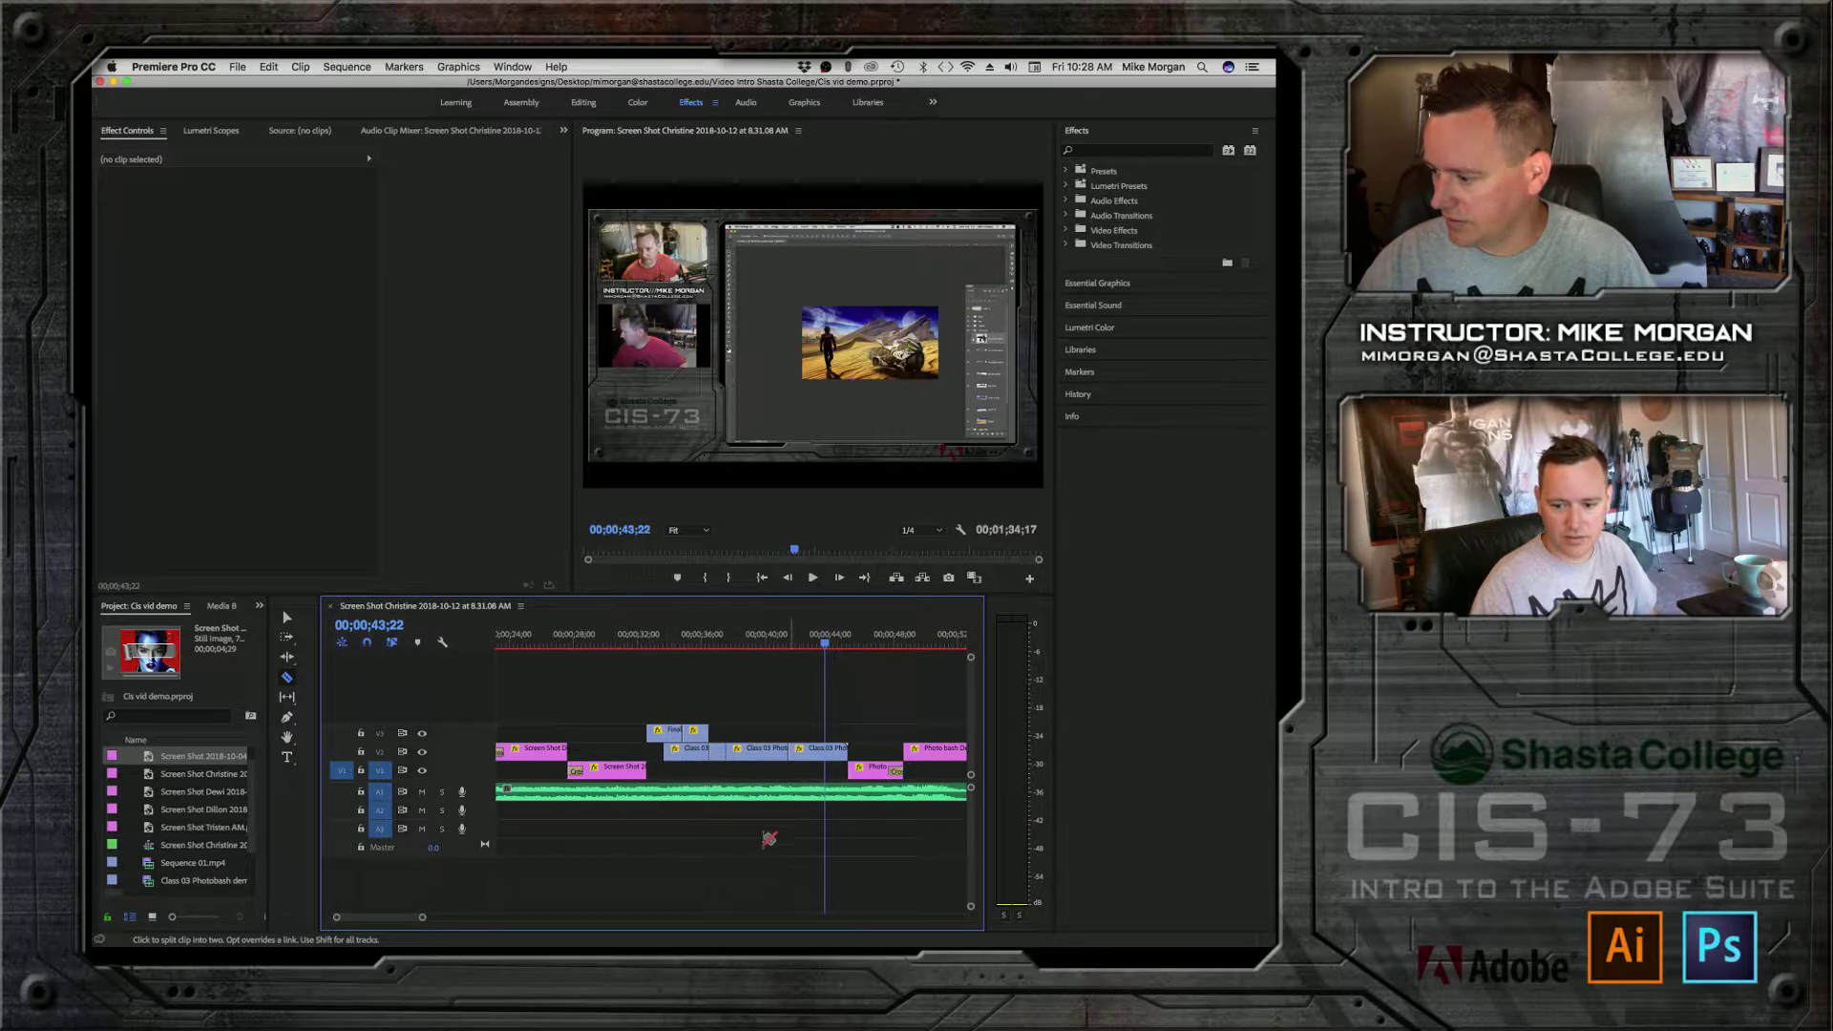
{"action": "key", "text": "v"}
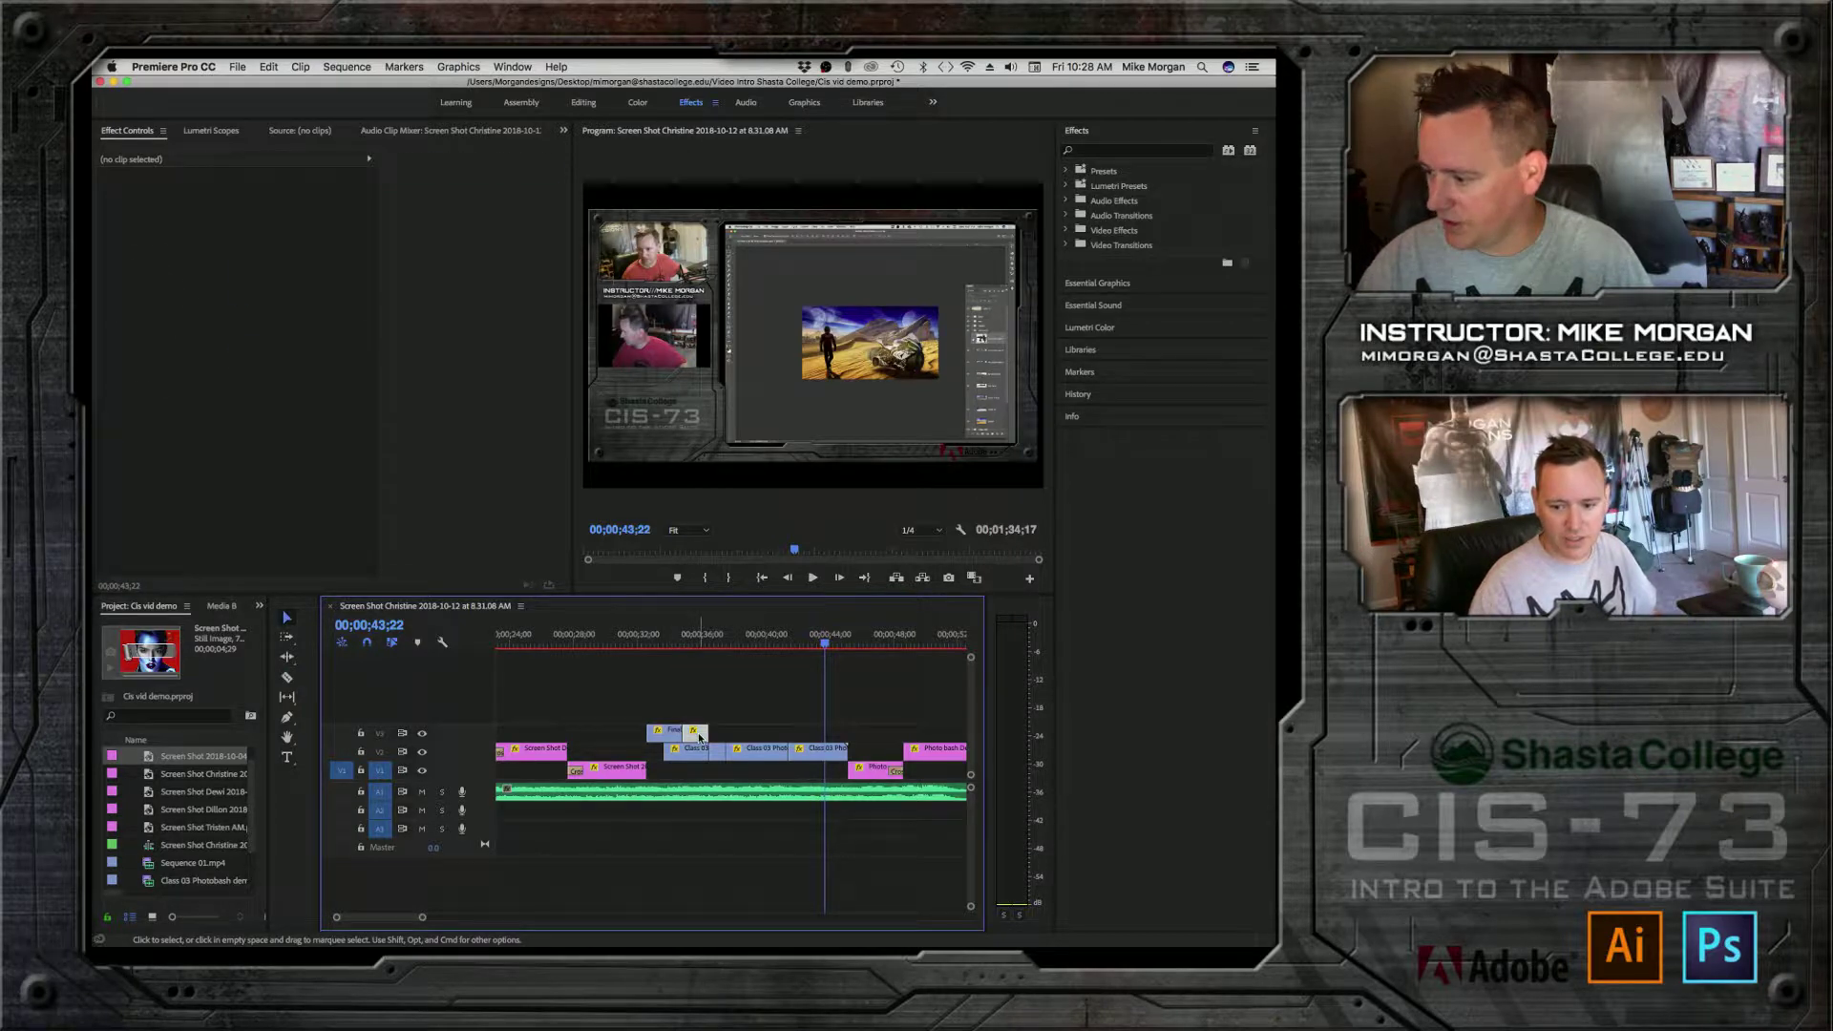
{"action": "left_click", "coordinate": [699, 737]}
{"action": "key", "text": "Delete"}
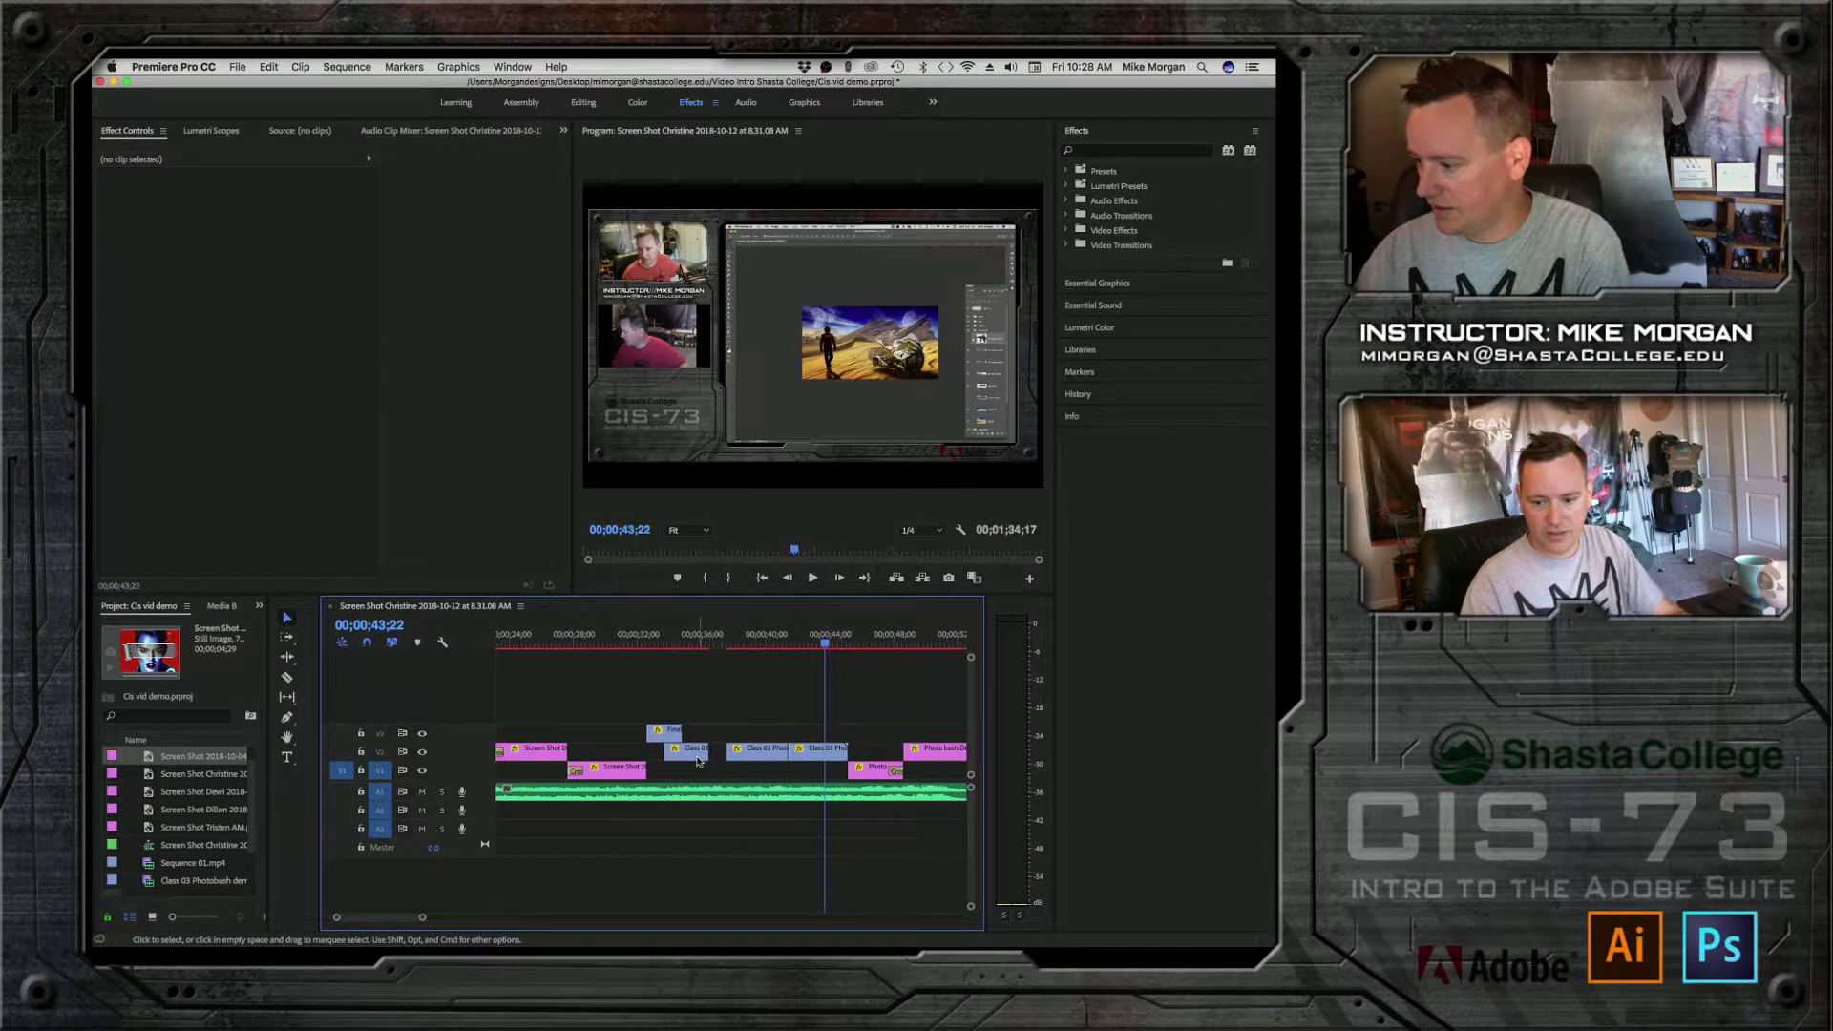
{"action": "left_click_drag", "start_coordinate": [698, 761], "coordinate": [716, 760]}
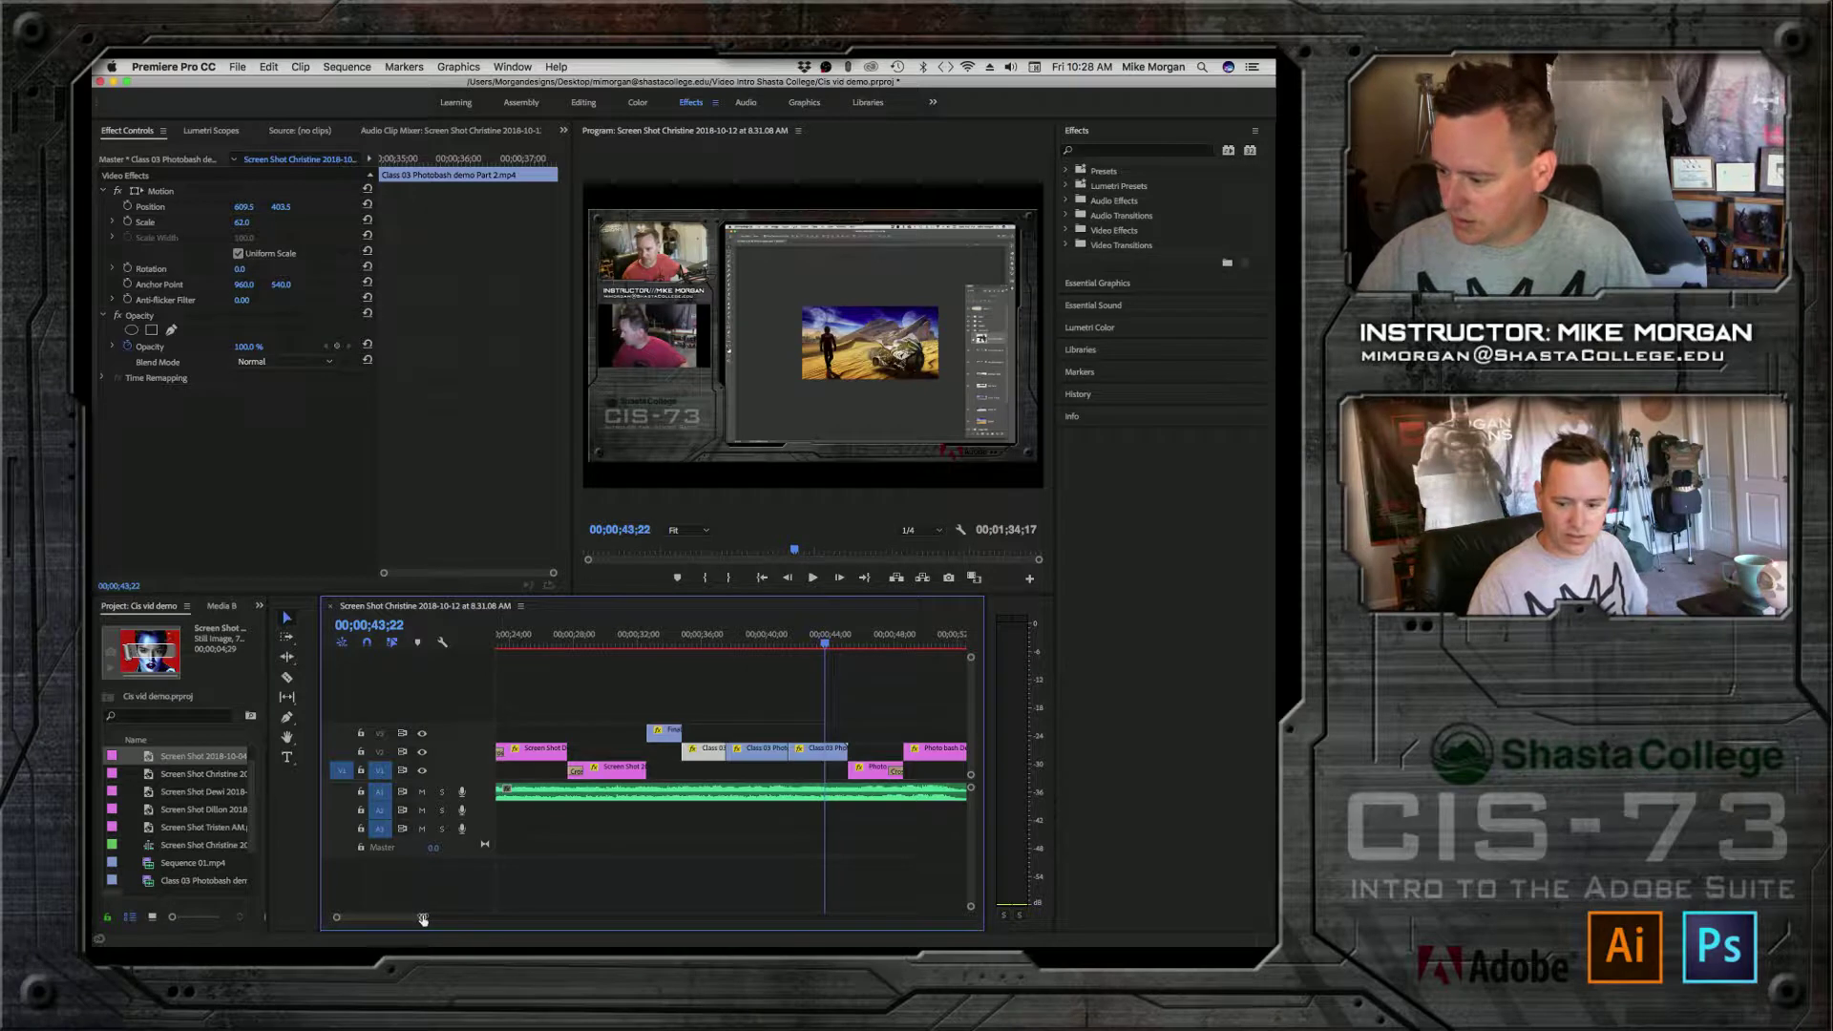
{"action": "left_click_drag", "start_coordinate": [422, 919], "coordinate": [440, 923]}
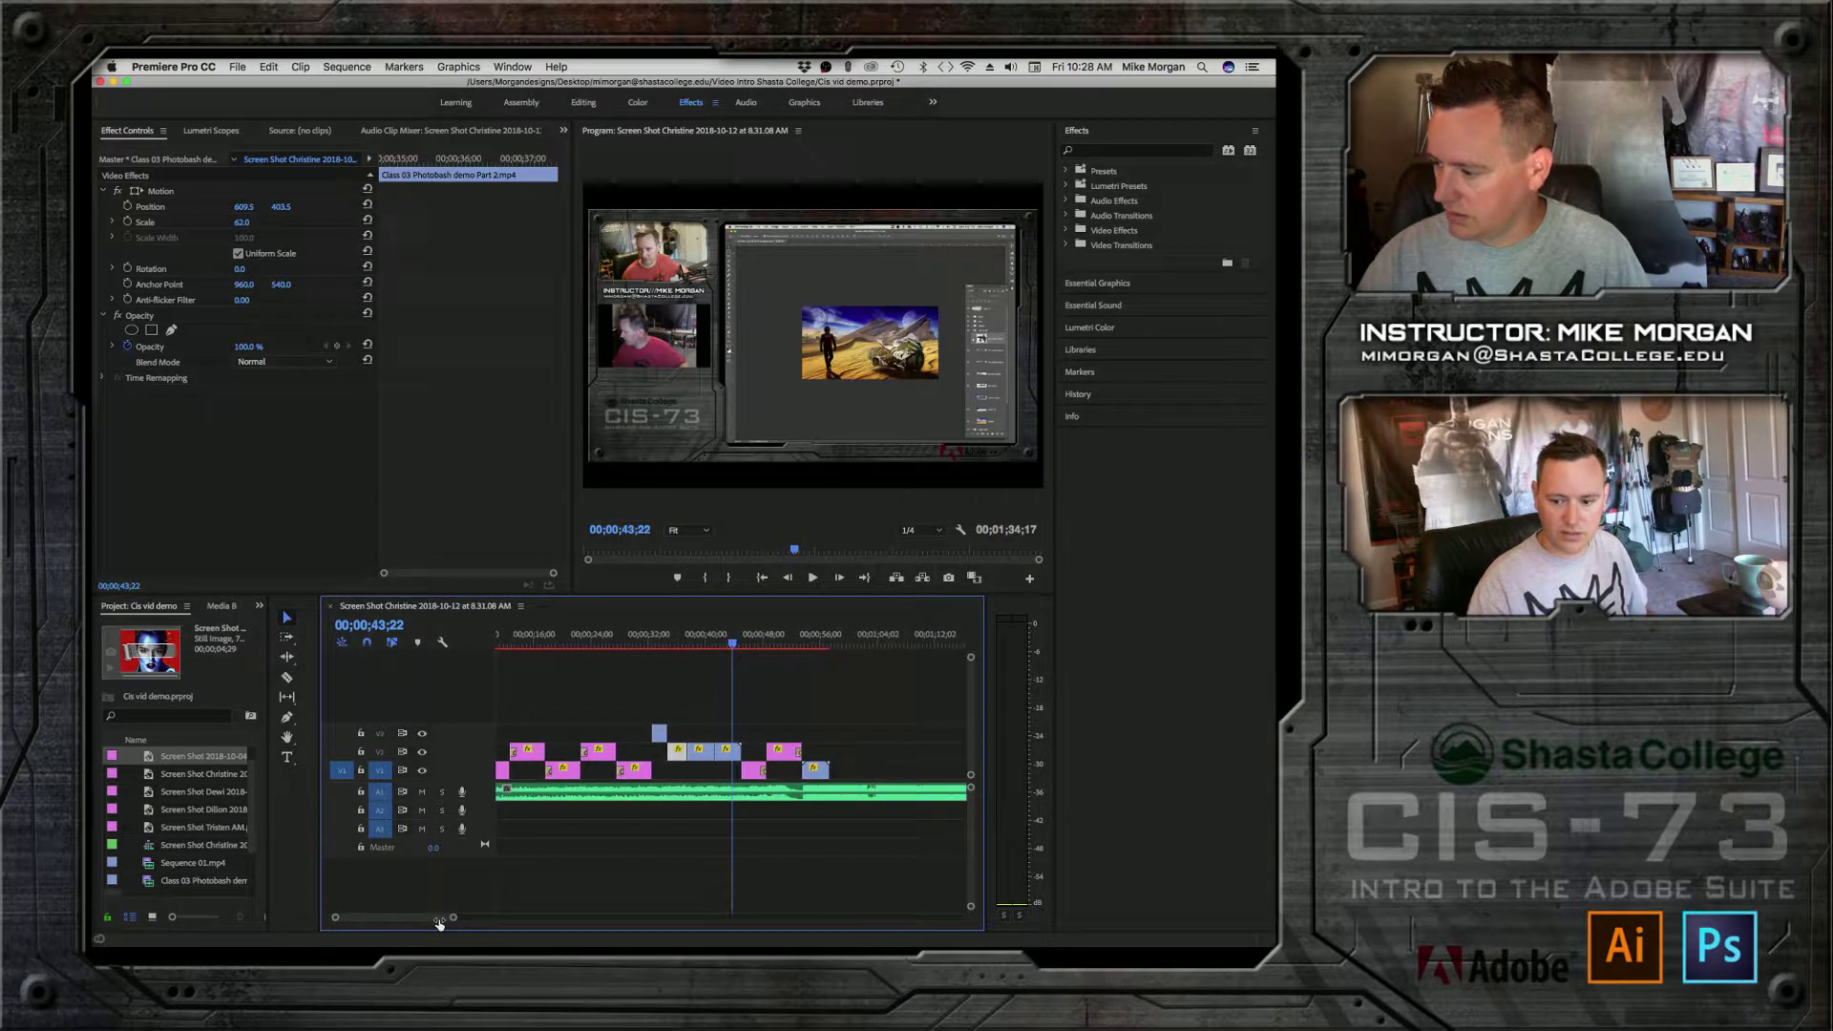
{"action": "left_click", "coordinate": [640, 640]}
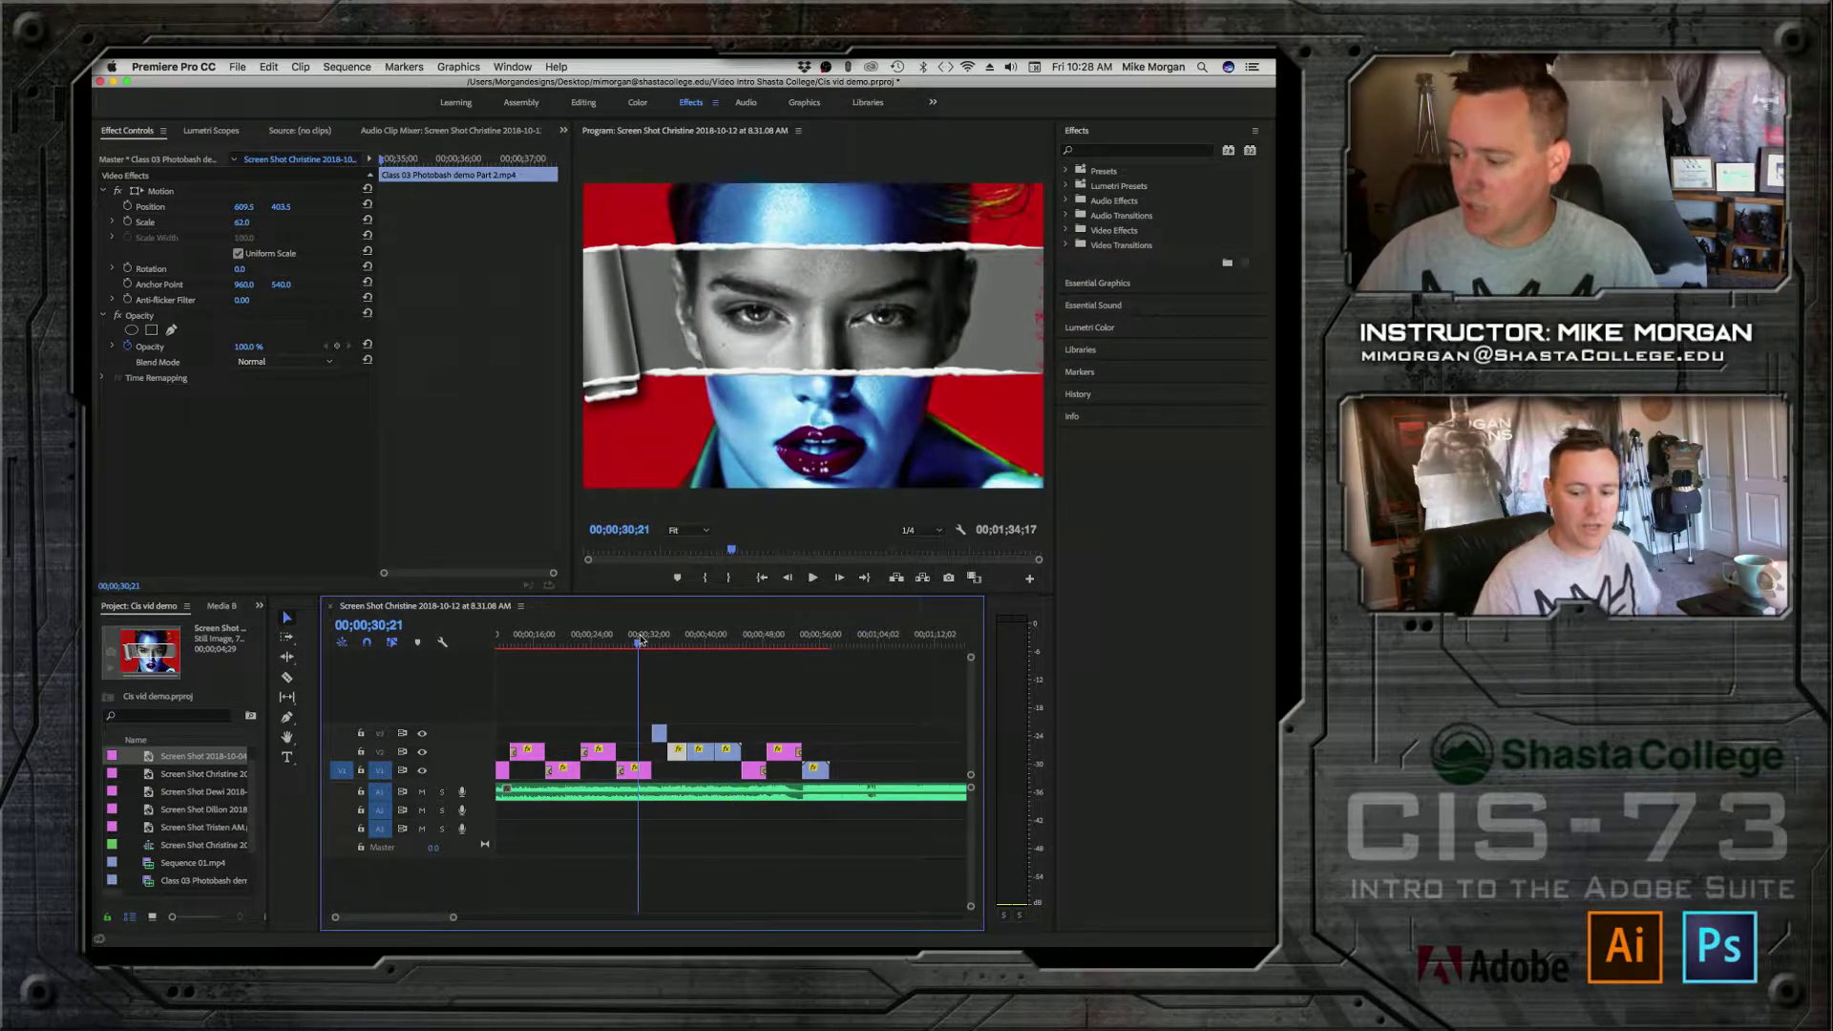
{"action": "key", "text": "space"}
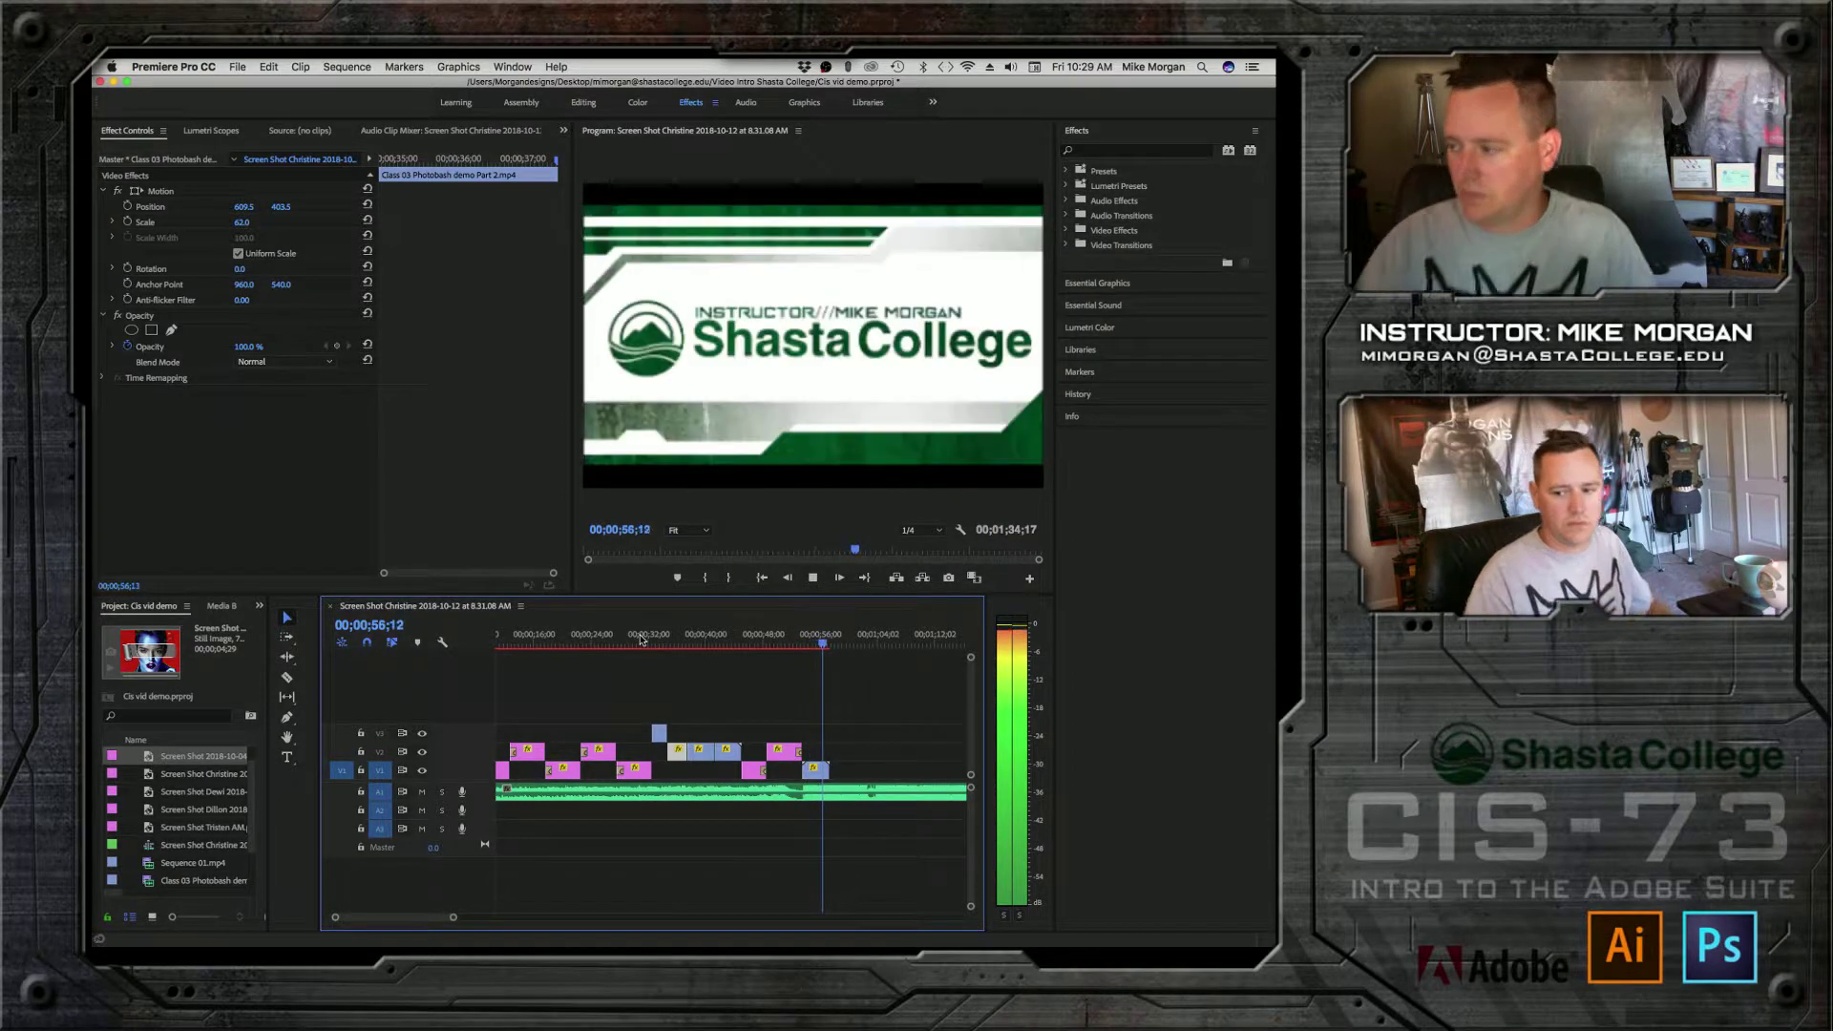
{"action": "key", "text": "space"}
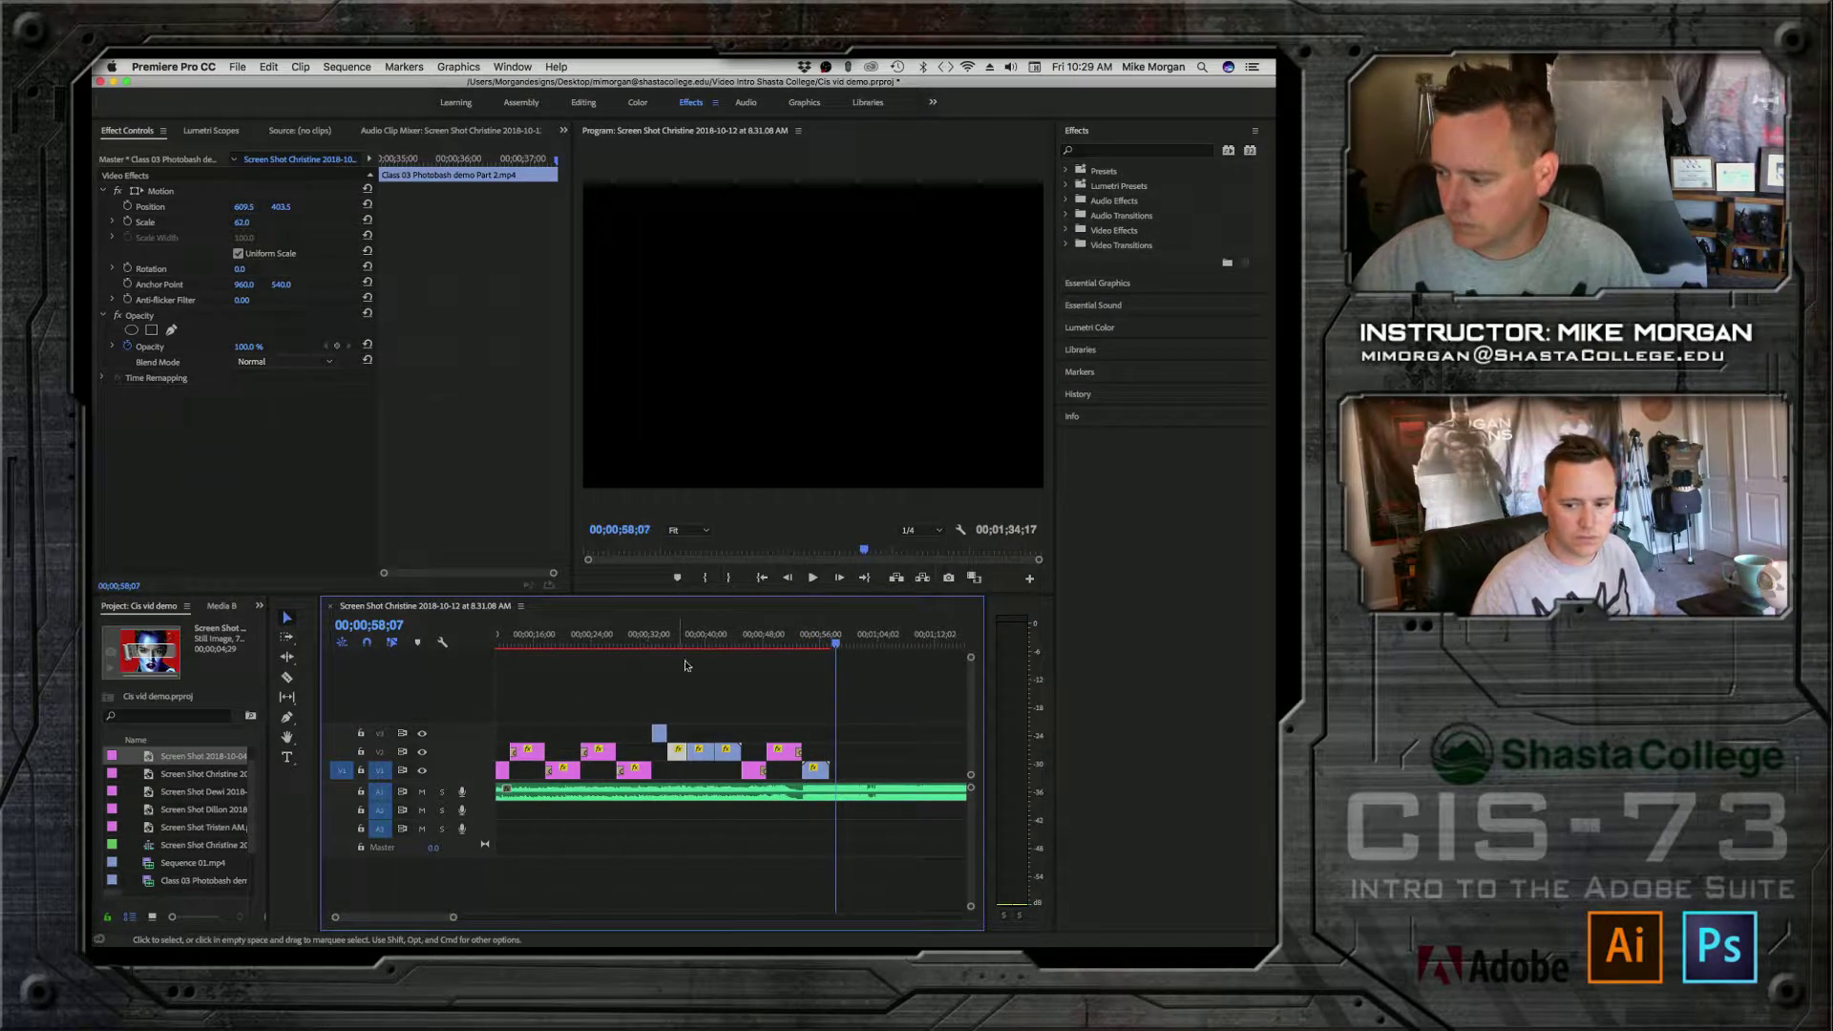
{"action": "left_click", "coordinate": [789, 639]}
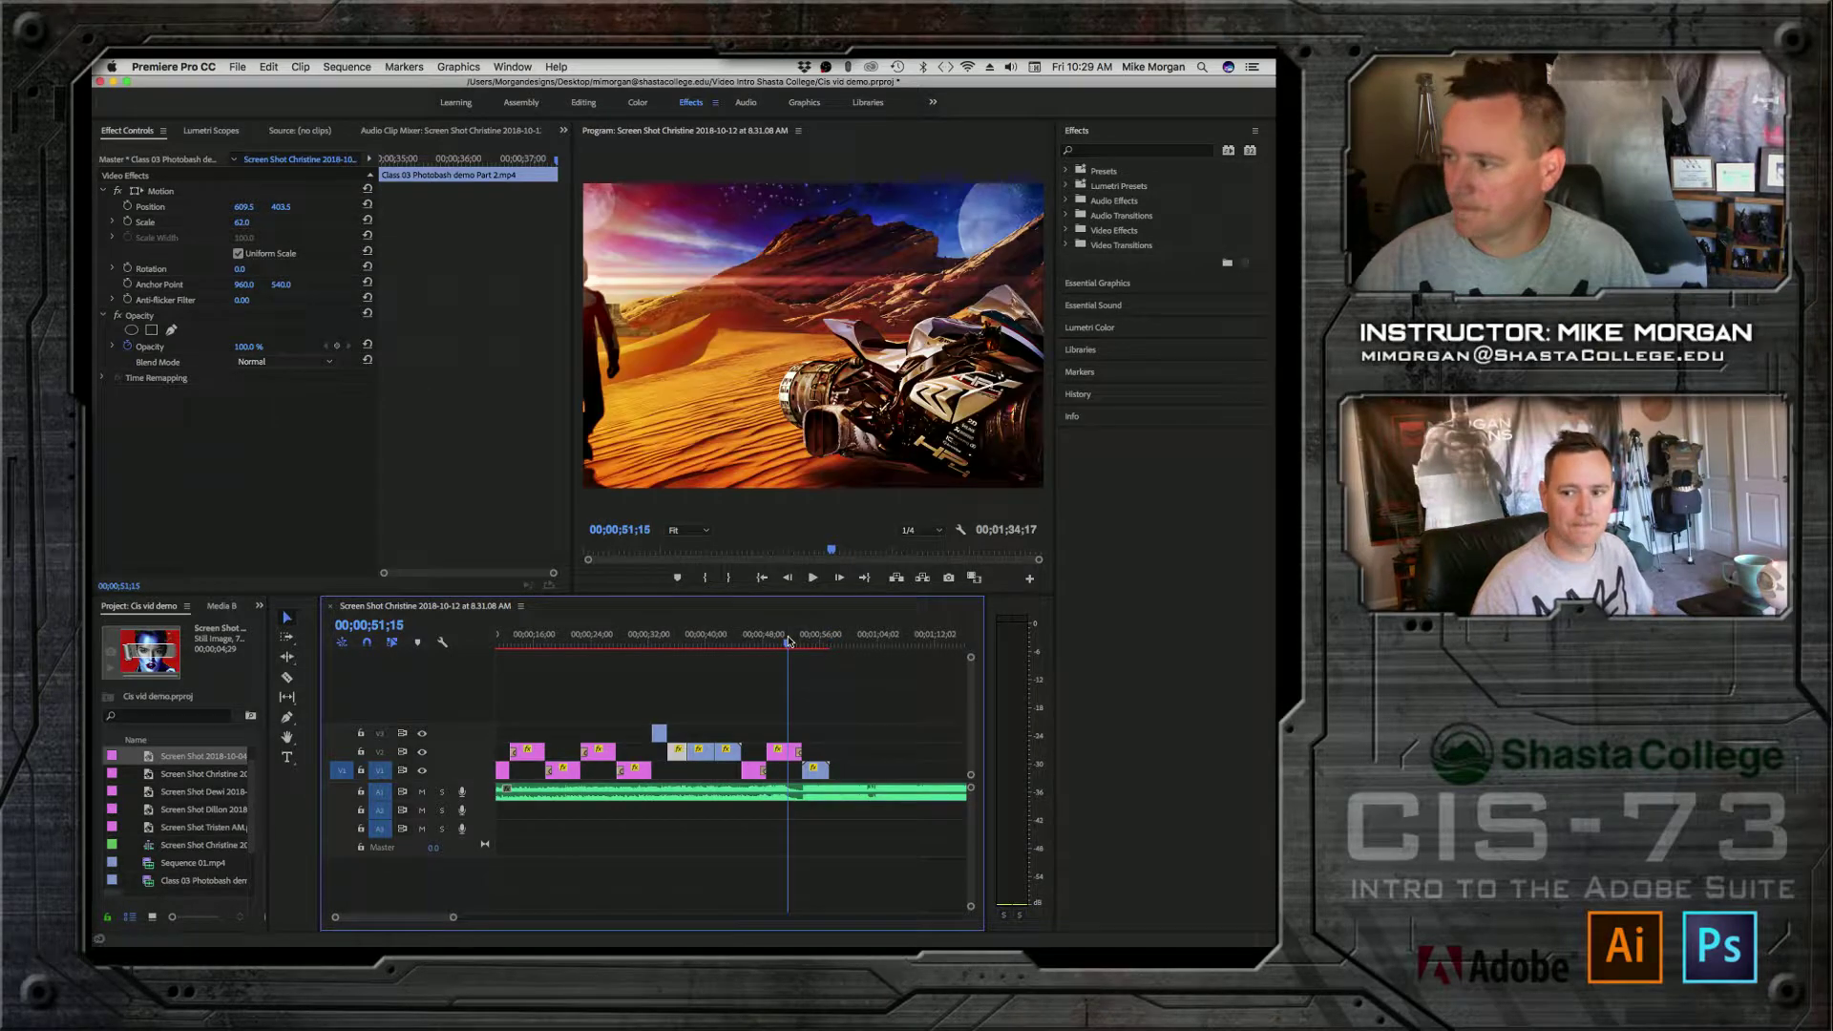
{"action": "key", "text": "space"}
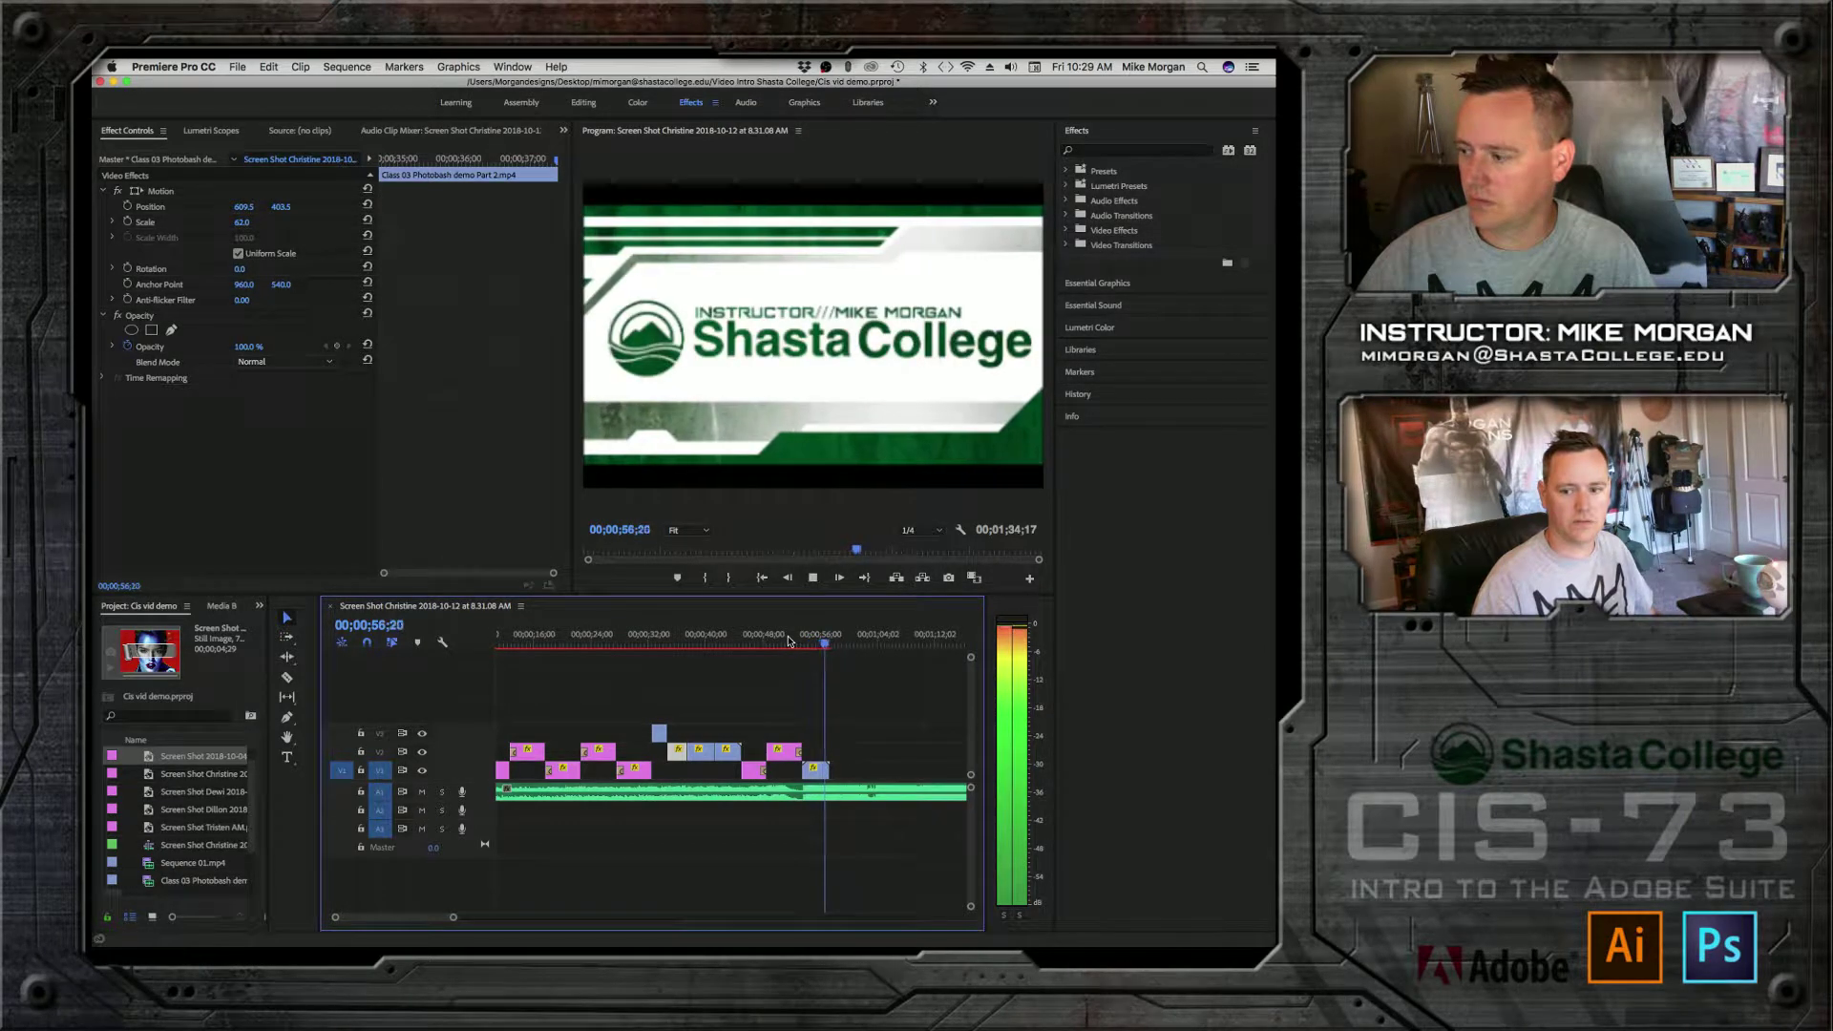
{"action": "key", "text": "space"}
{"action": "left_click", "coordinate": [777, 641]}
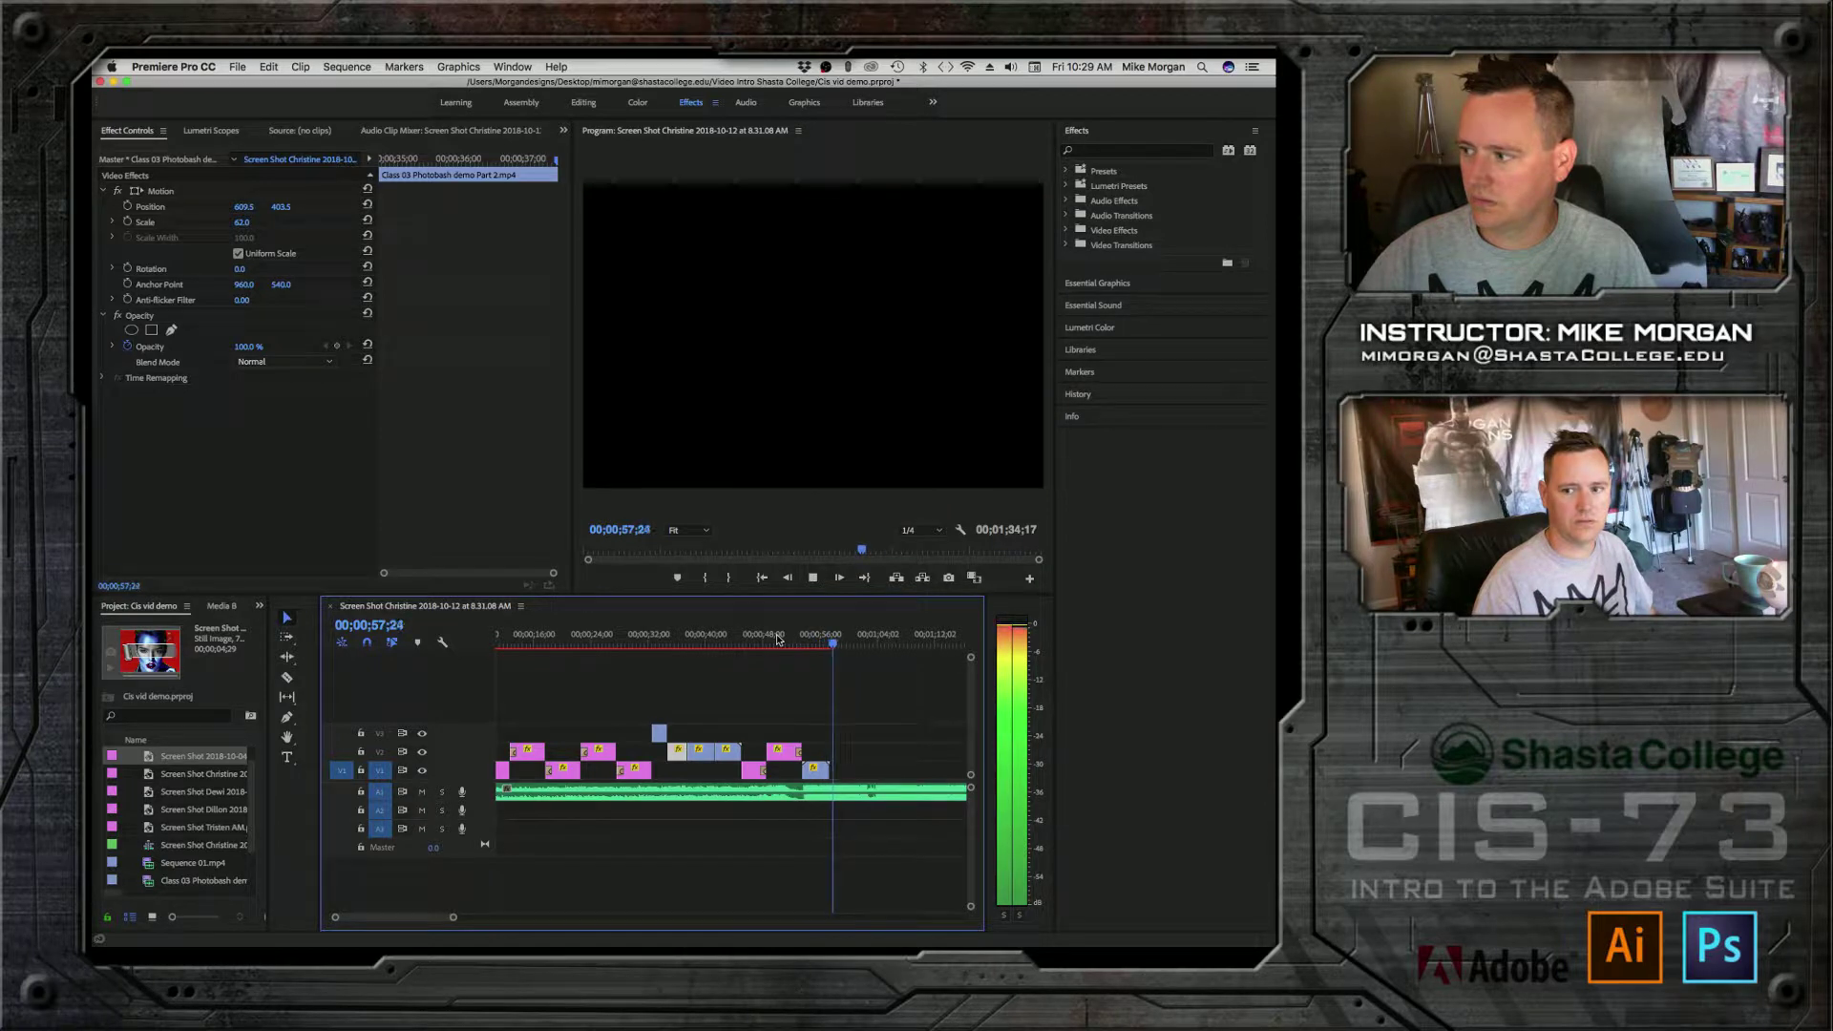
{"action": "key", "text": "space"}
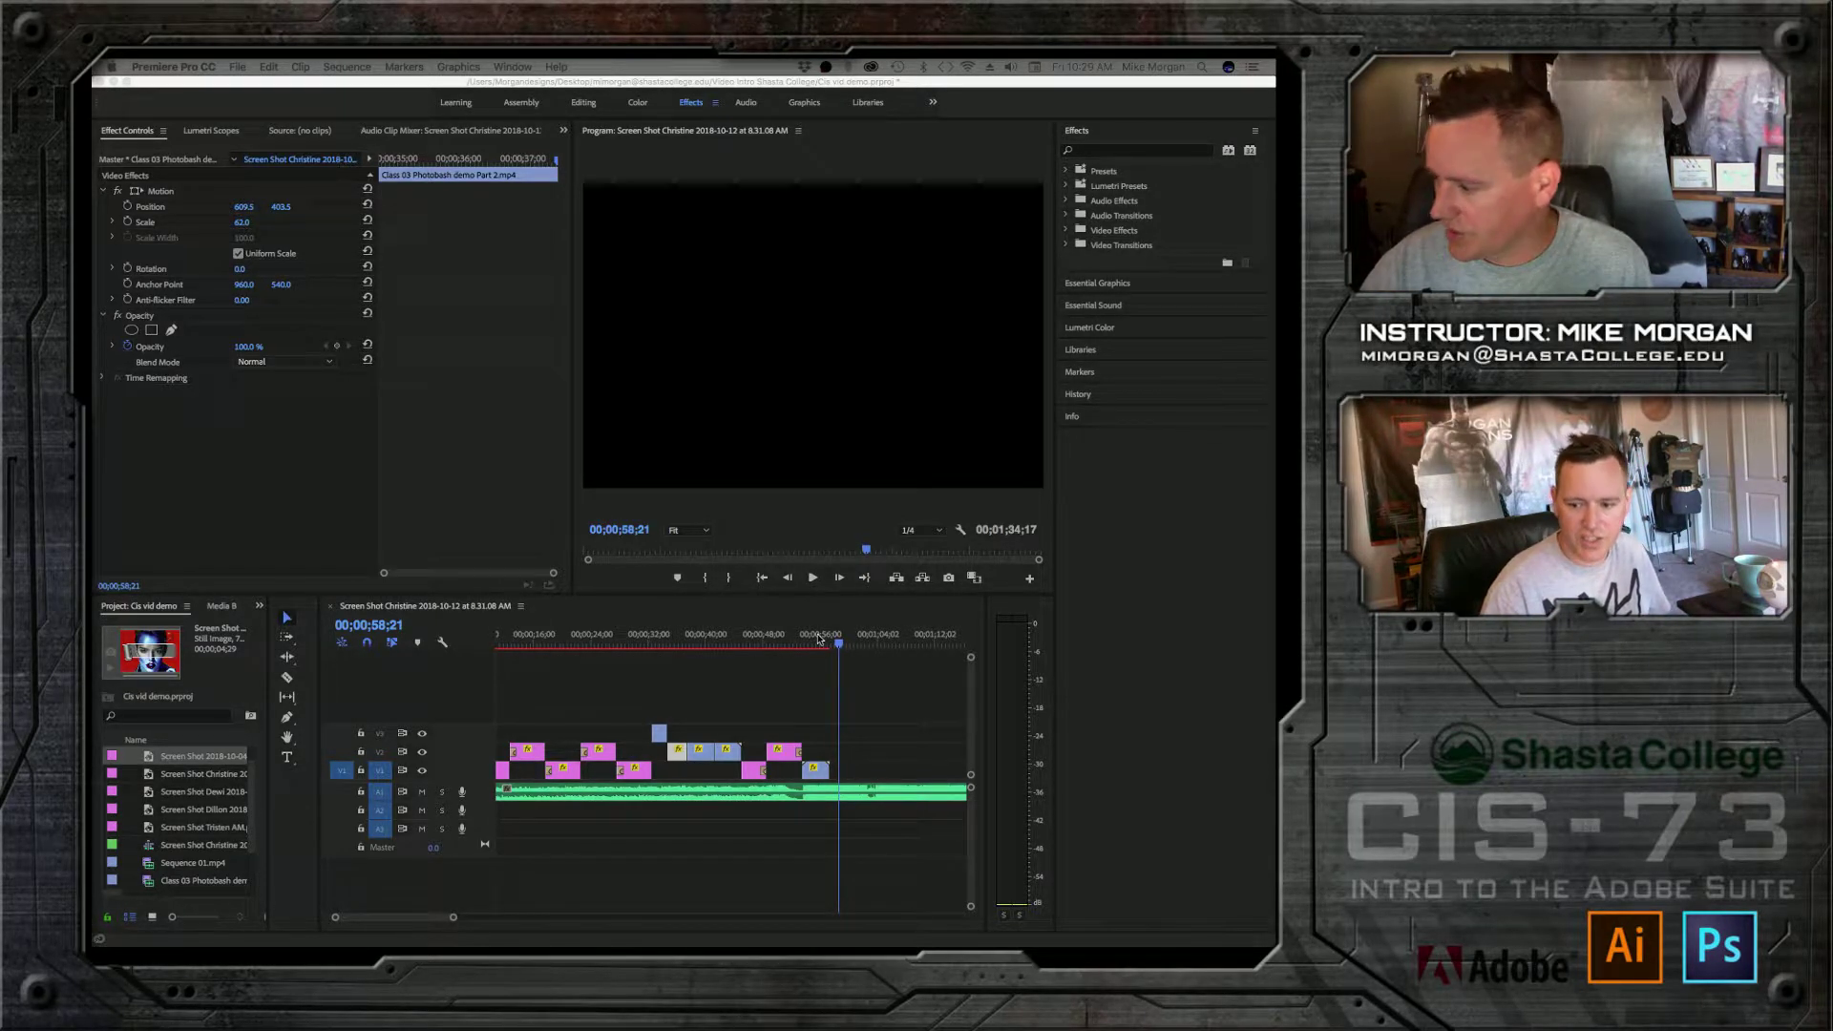
{"action": "left_click", "coordinate": [864, 651]}
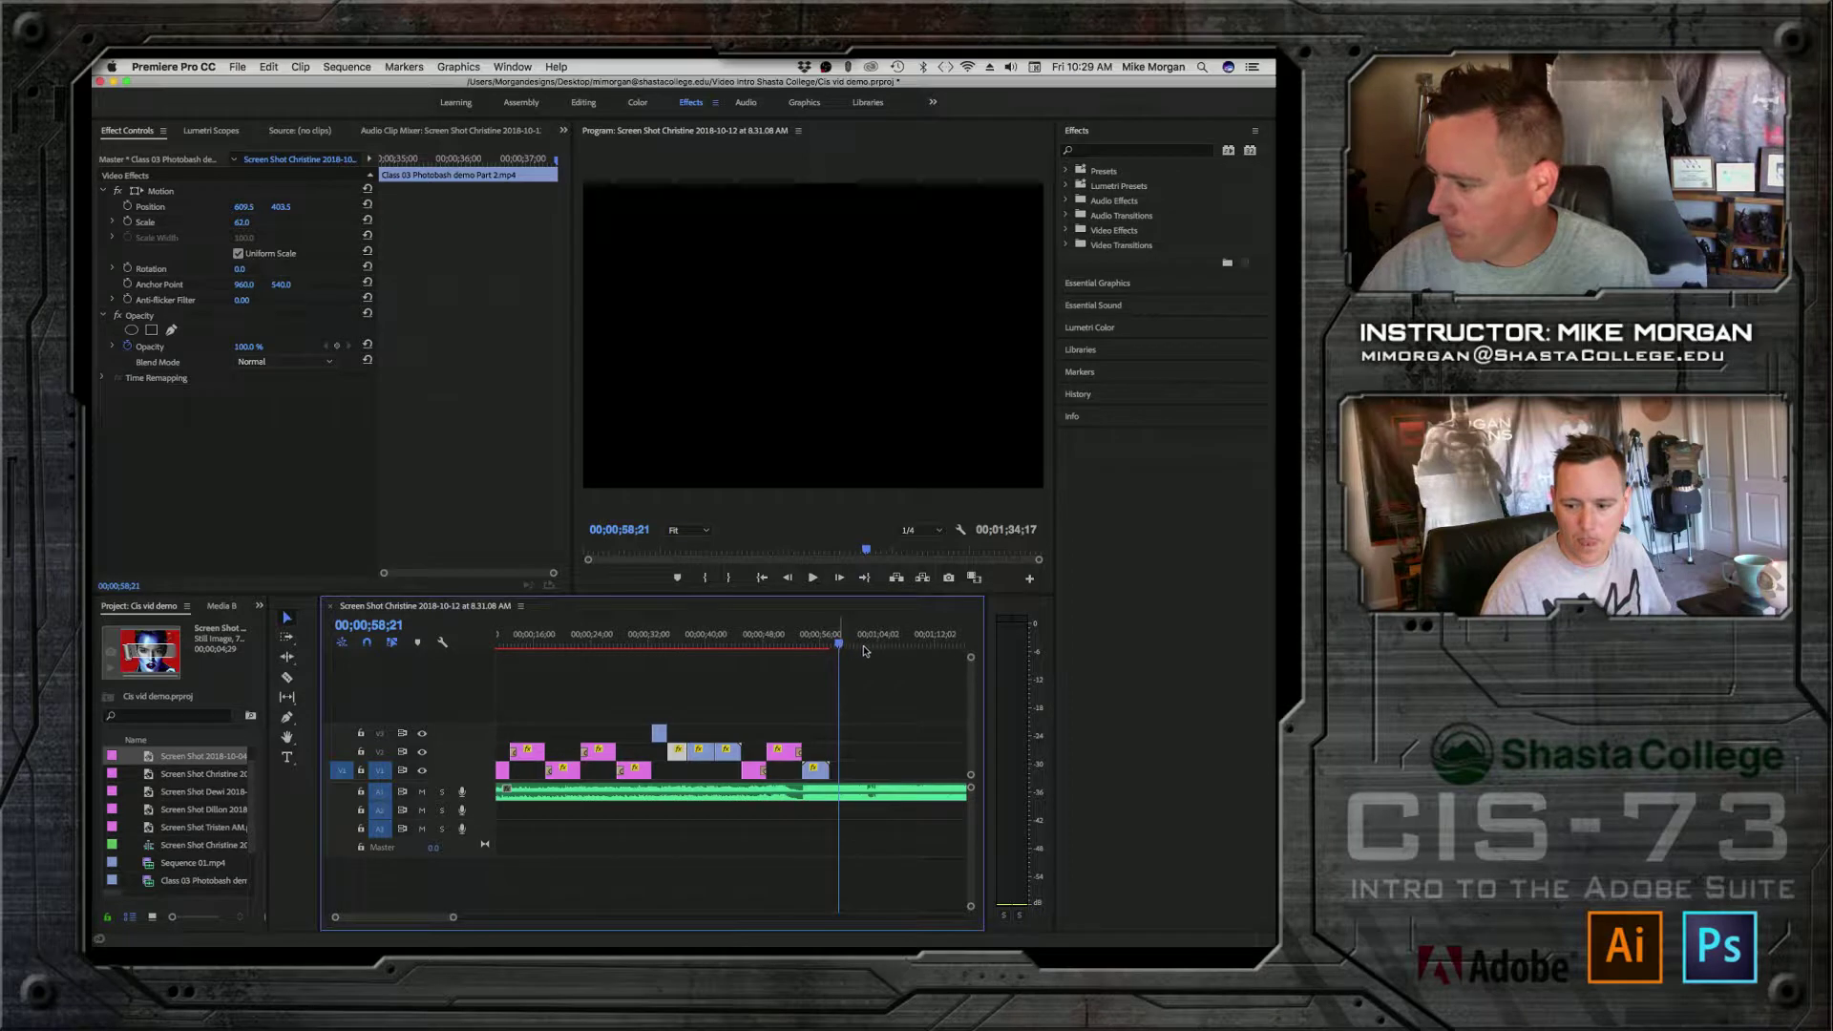
{"action": "key", "text": "space"}
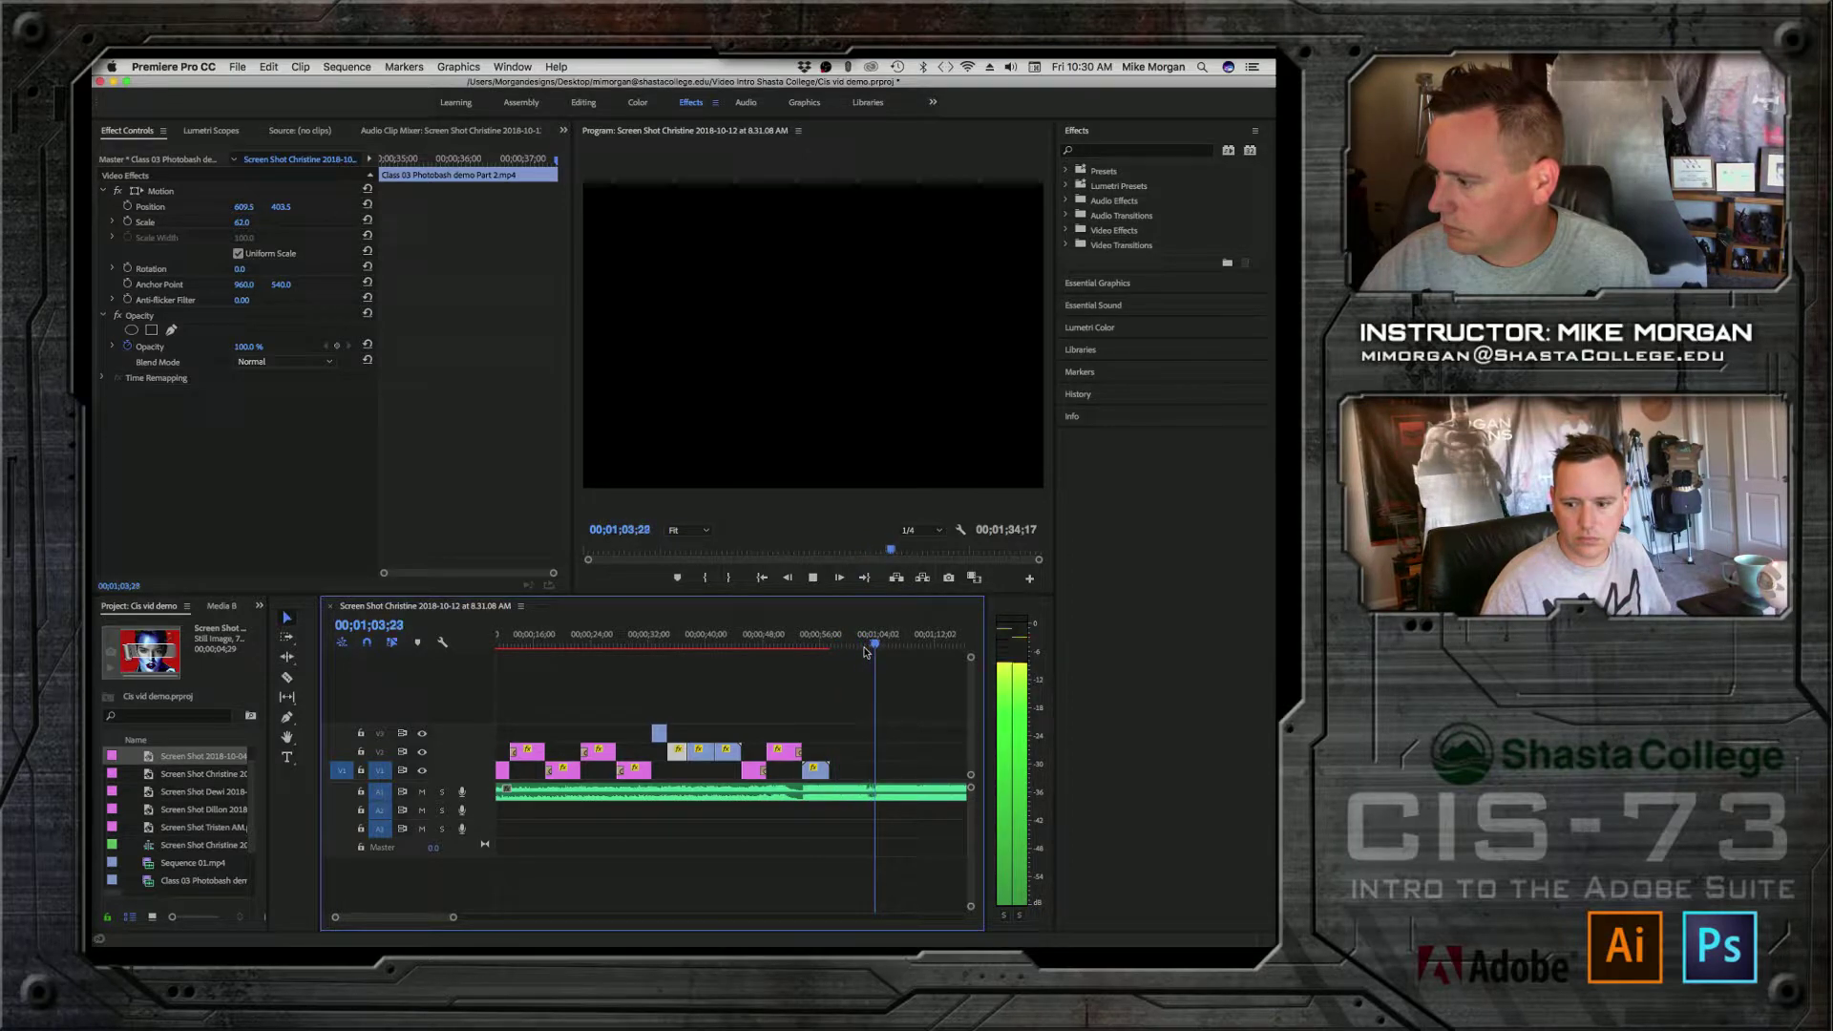
Step: Play back the music past the end of the last video clips
{"action": "left_click", "coordinate": [880, 645]}
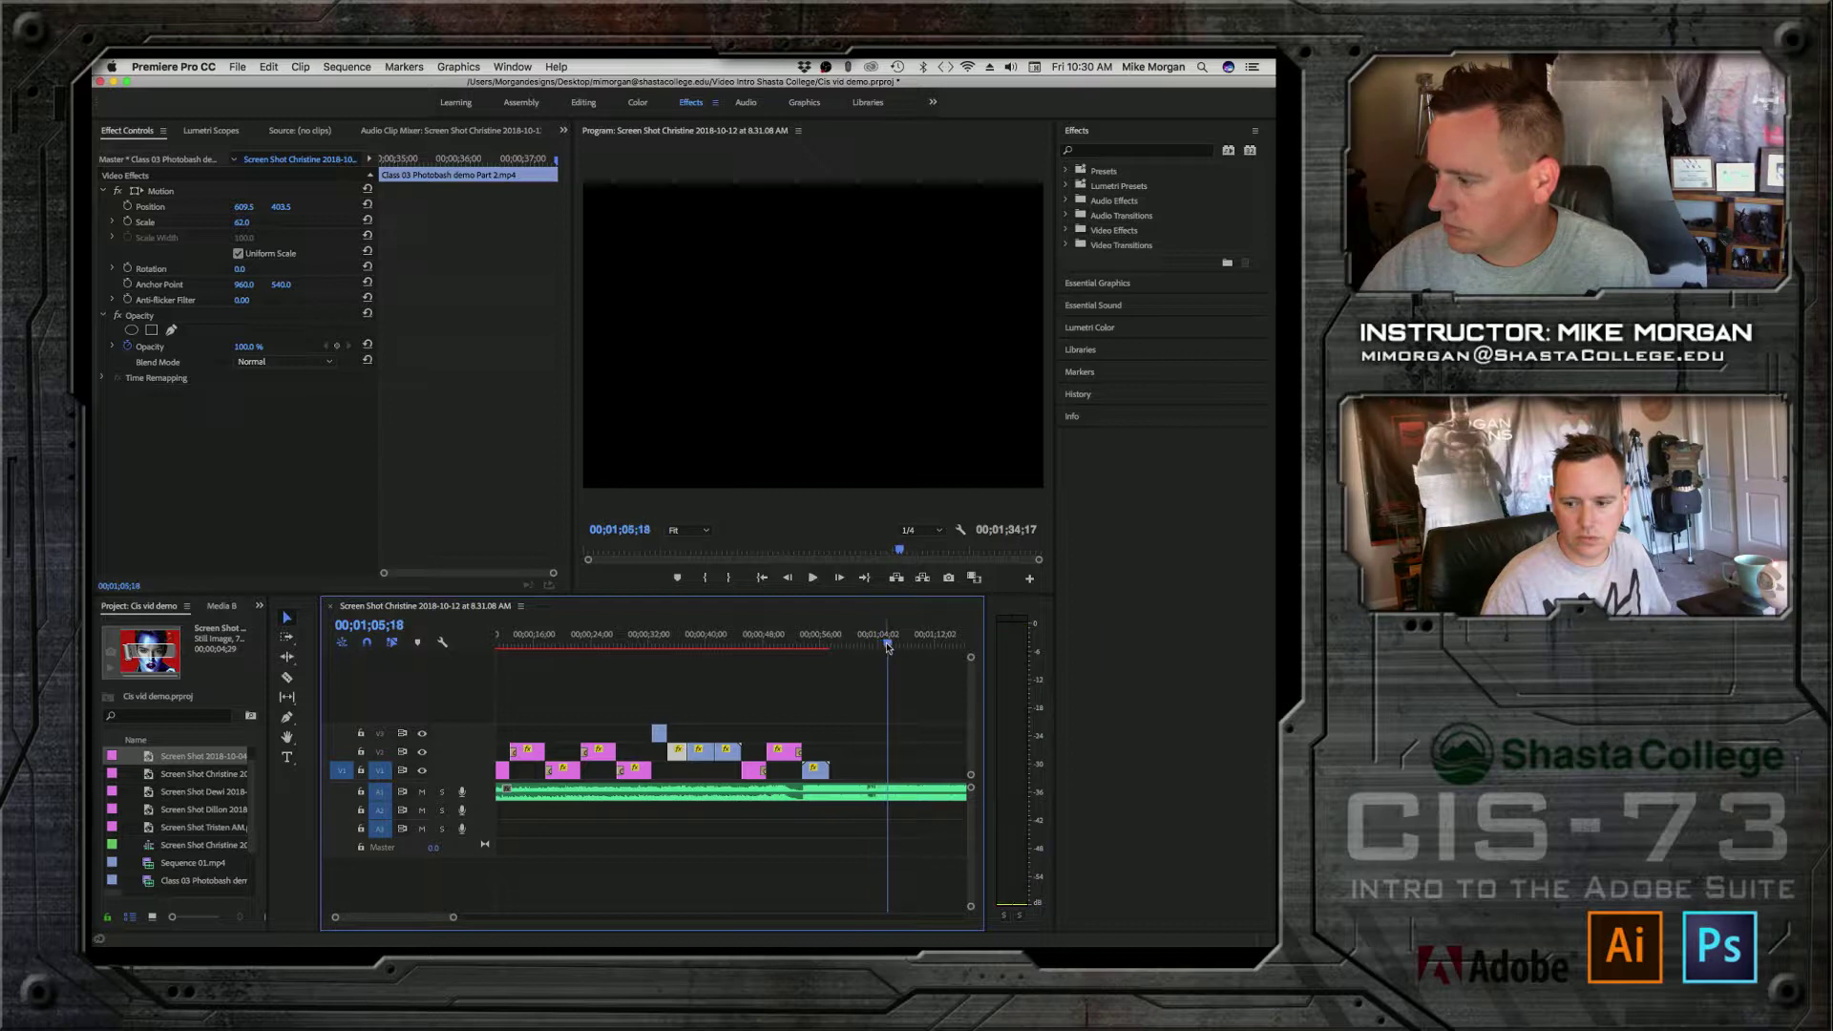
{"action": "left_click_drag", "start_coordinate": [880, 645], "coordinate": [866, 645]}
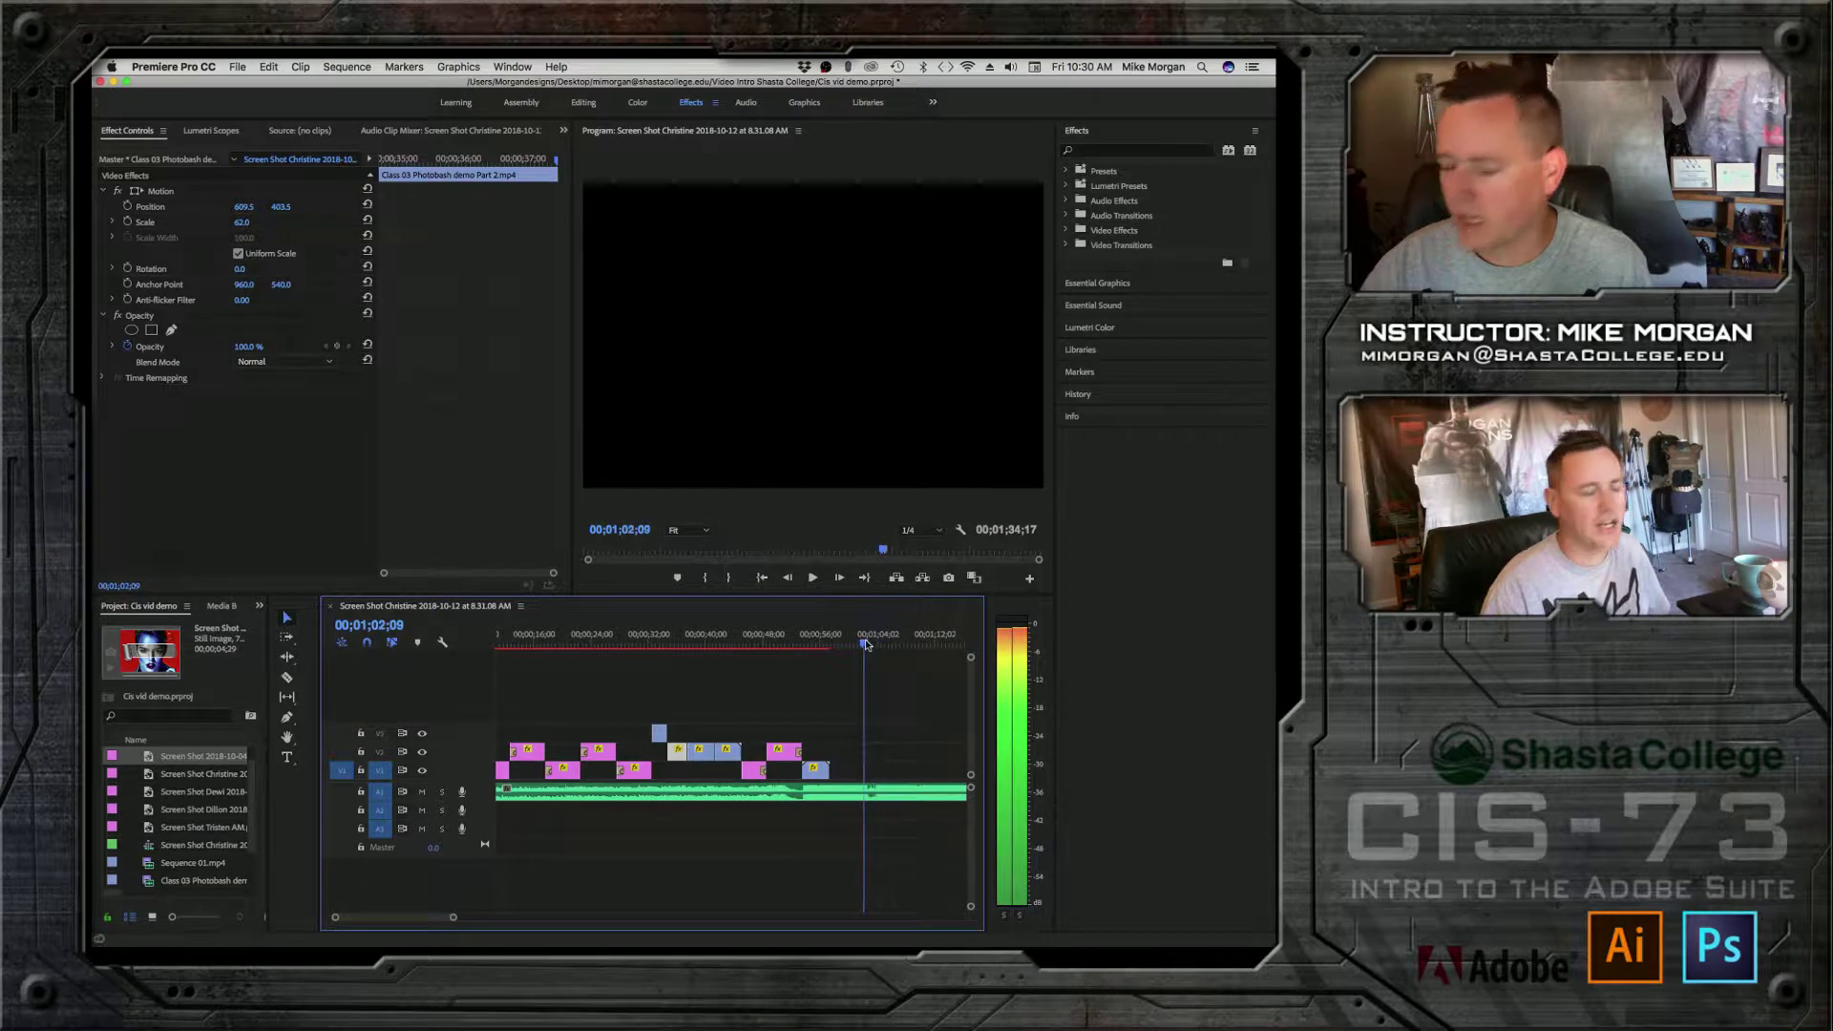
{"action": "key", "text": "space"}
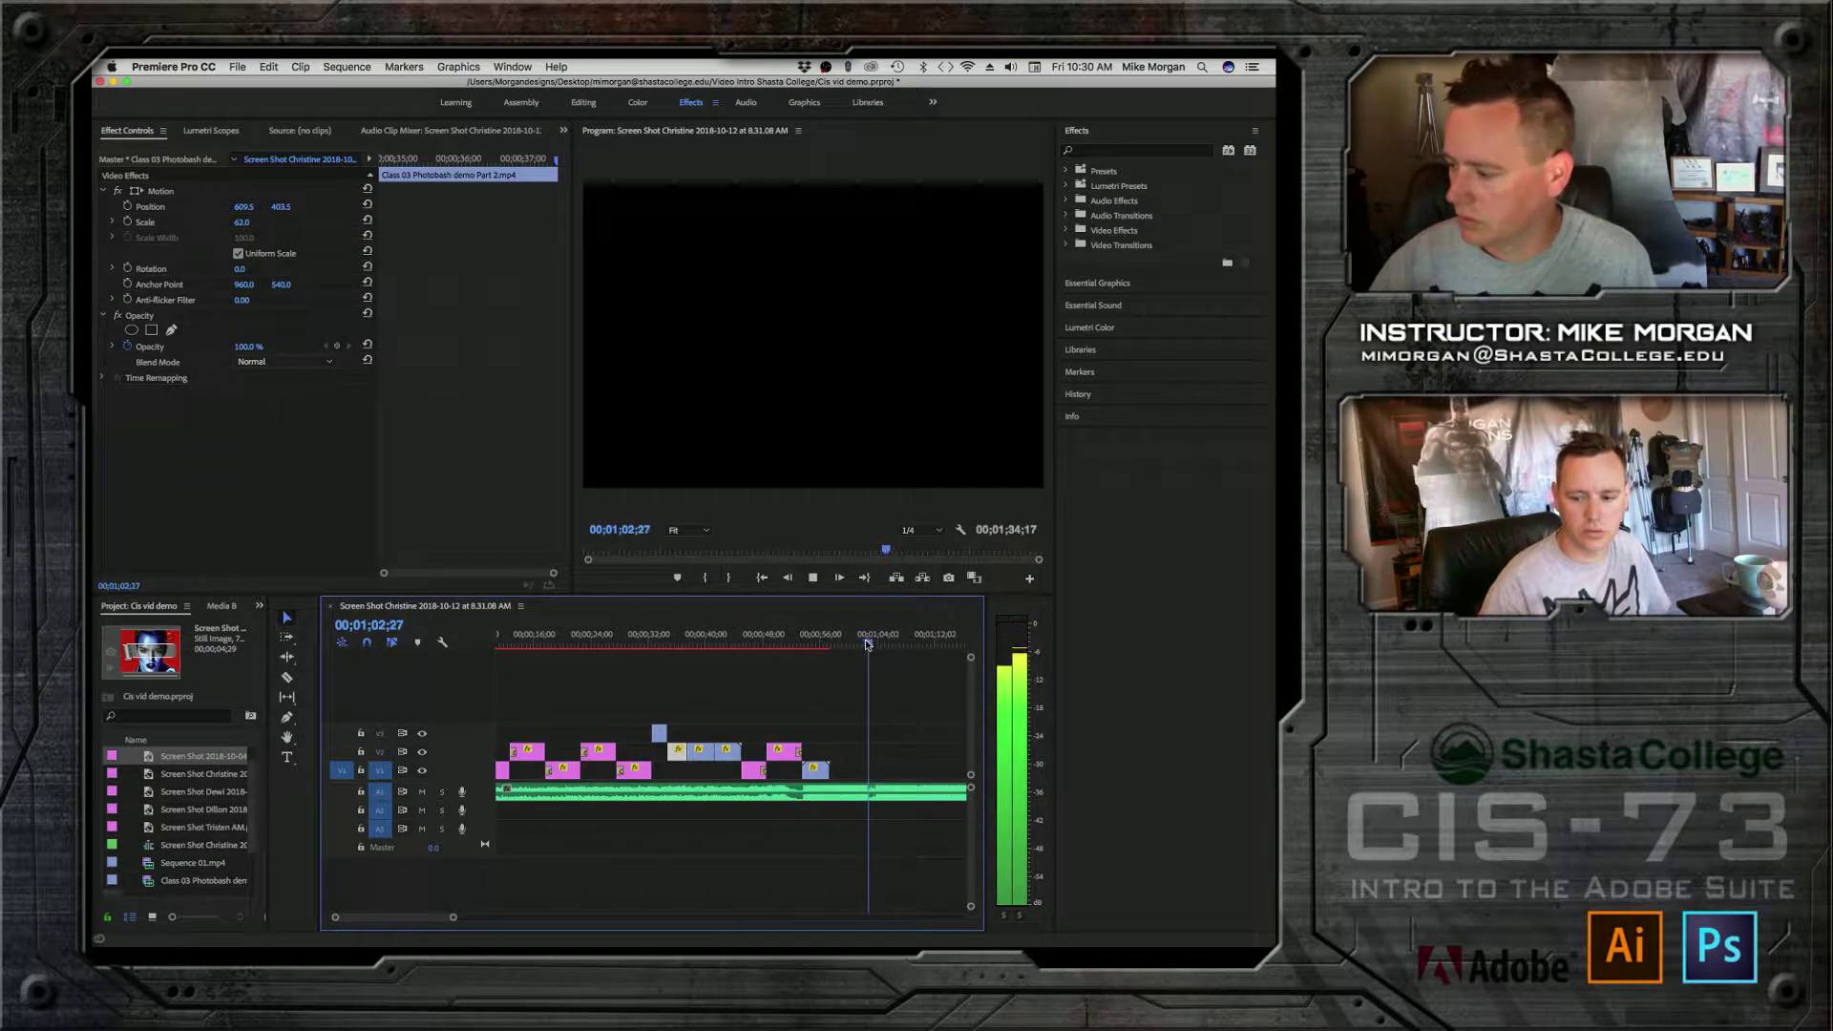
{"action": "key", "text": "space"}
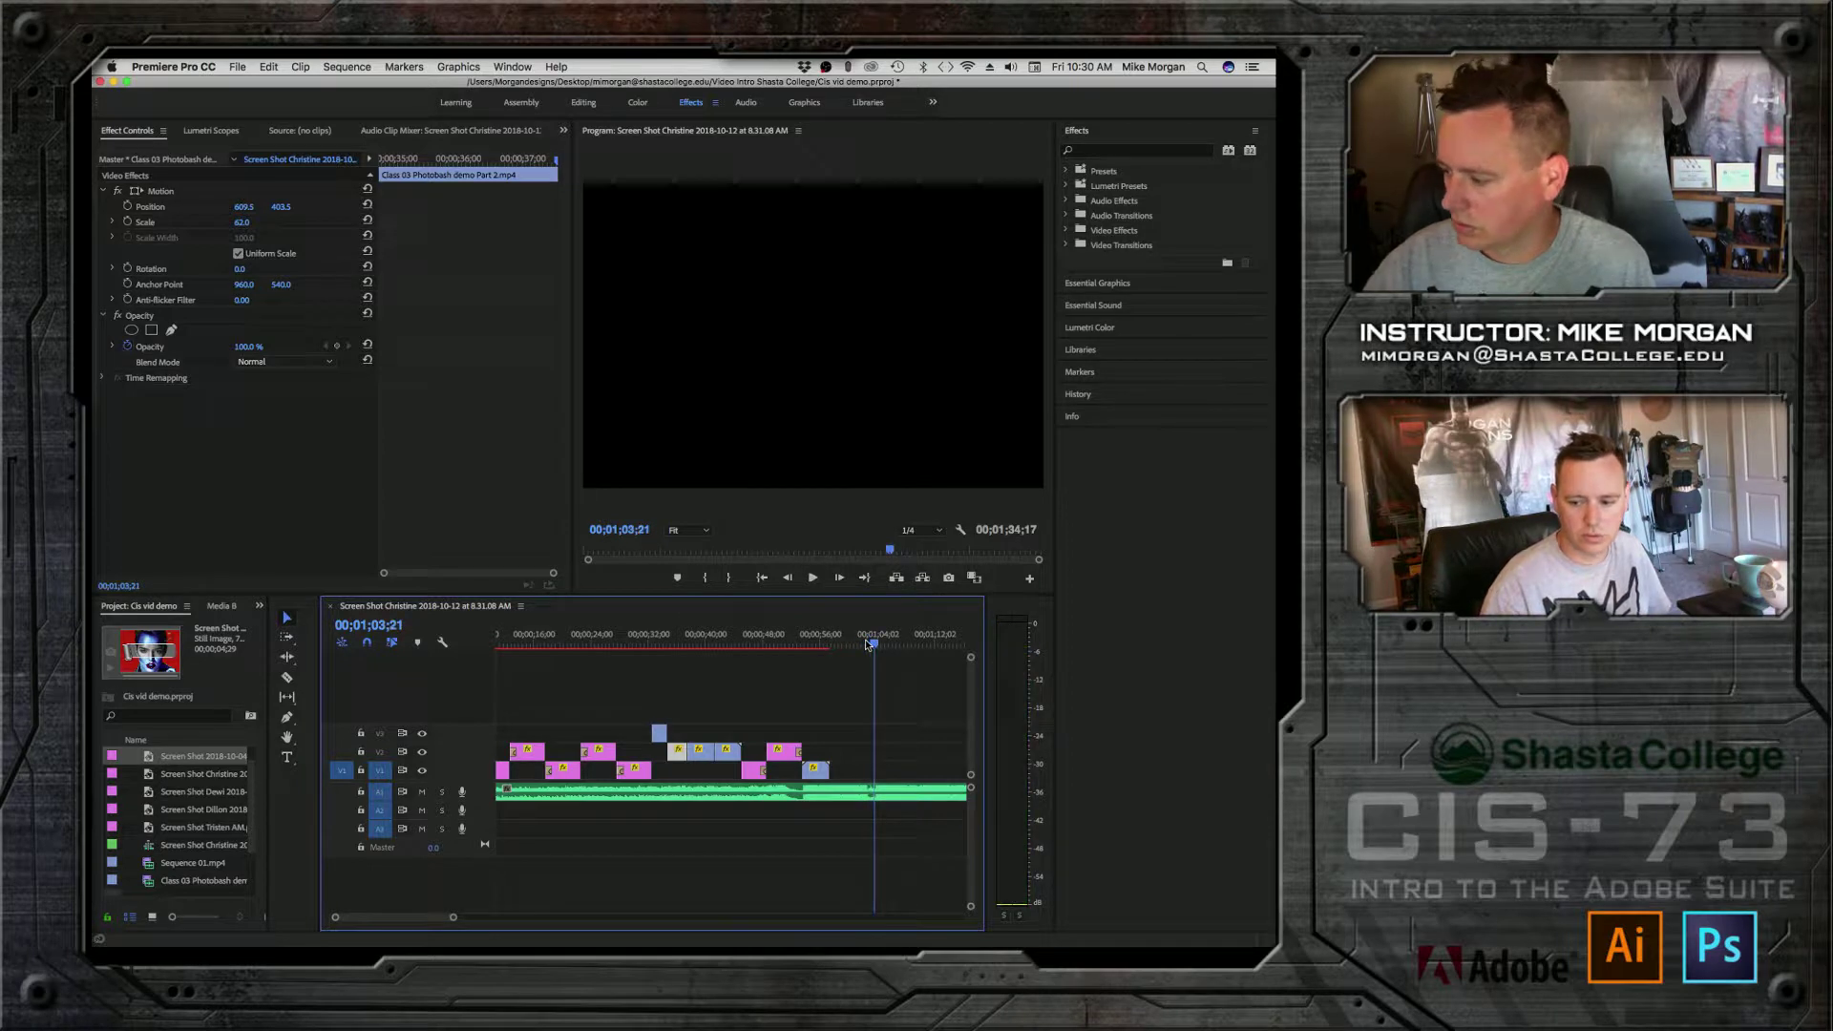
Step: Trim the end of the A1 music clip about 25 seconds shorter
{"action": "left_click_drag", "start_coordinate": [454, 918], "coordinate": [481, 917]}
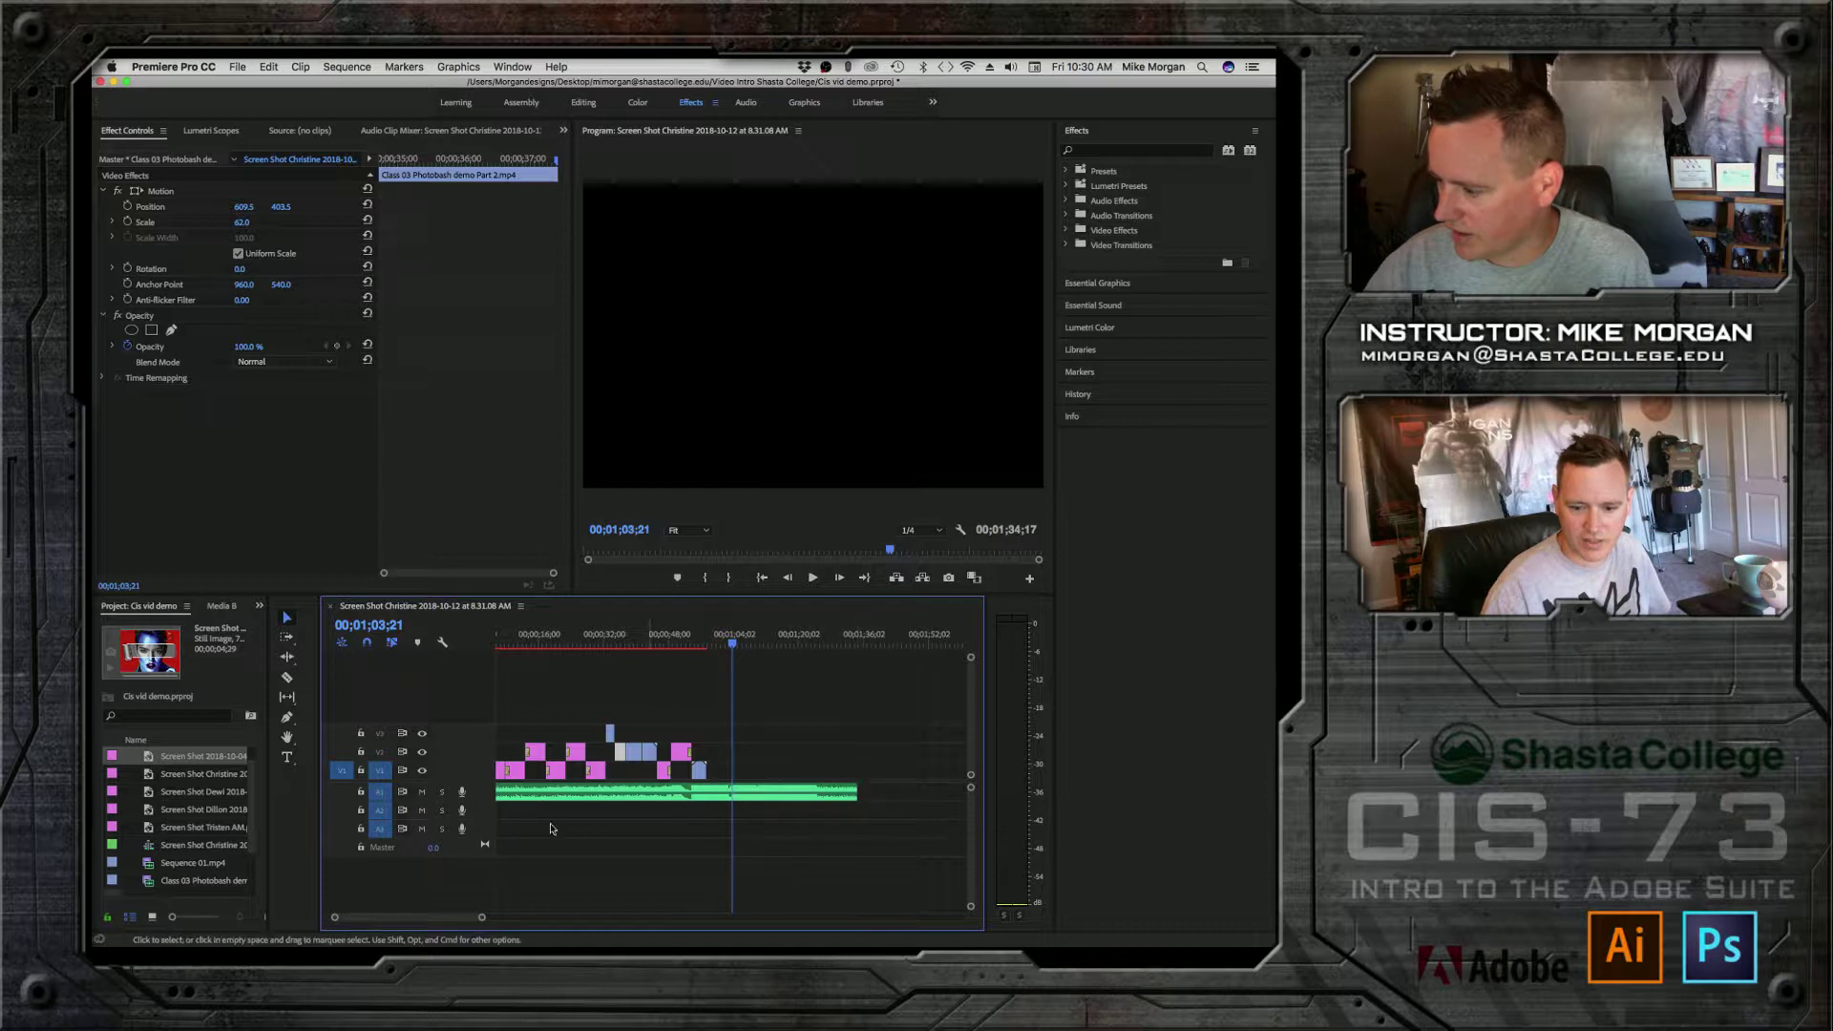
{"action": "left_click_drag", "start_coordinate": [857, 792], "coordinate": [741, 792]}
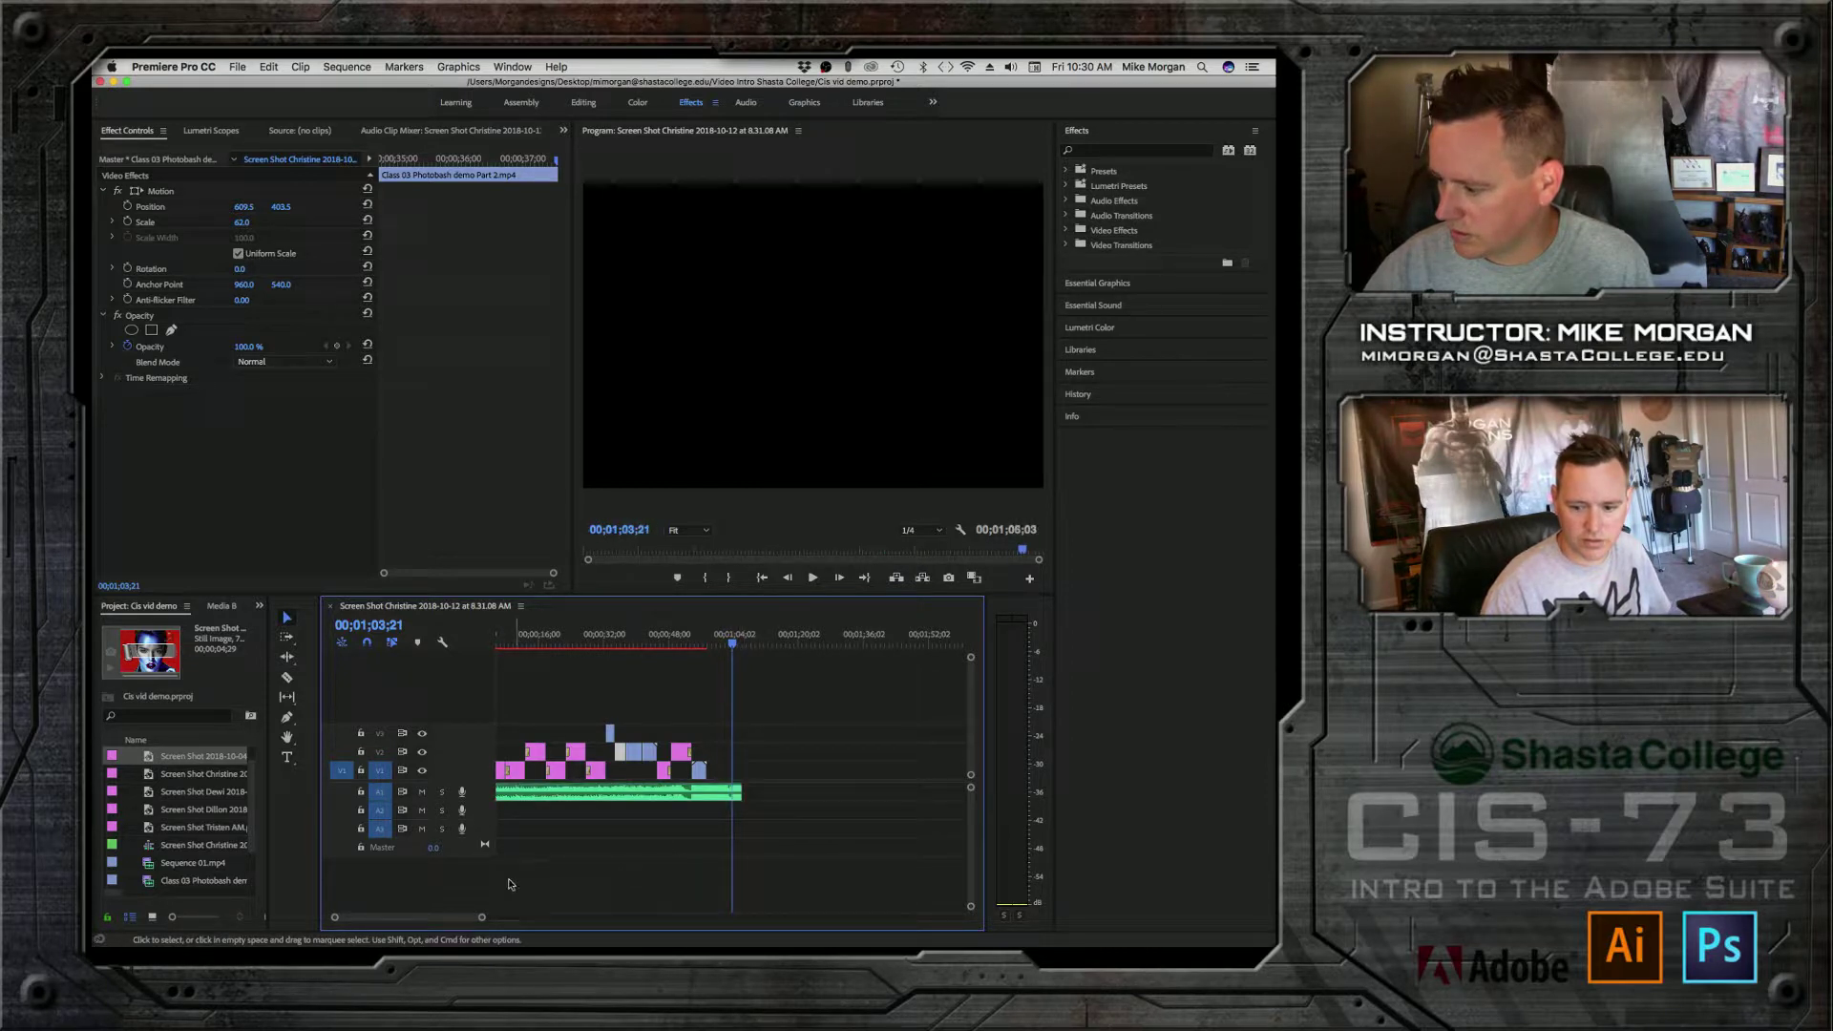
{"action": "left_click_drag", "start_coordinate": [482, 920], "coordinate": [416, 908]}
Step: Preview the ending and park the playhead at 00;01;03;24, where the video ends
{"action": "left_click", "coordinate": [535, 638]}
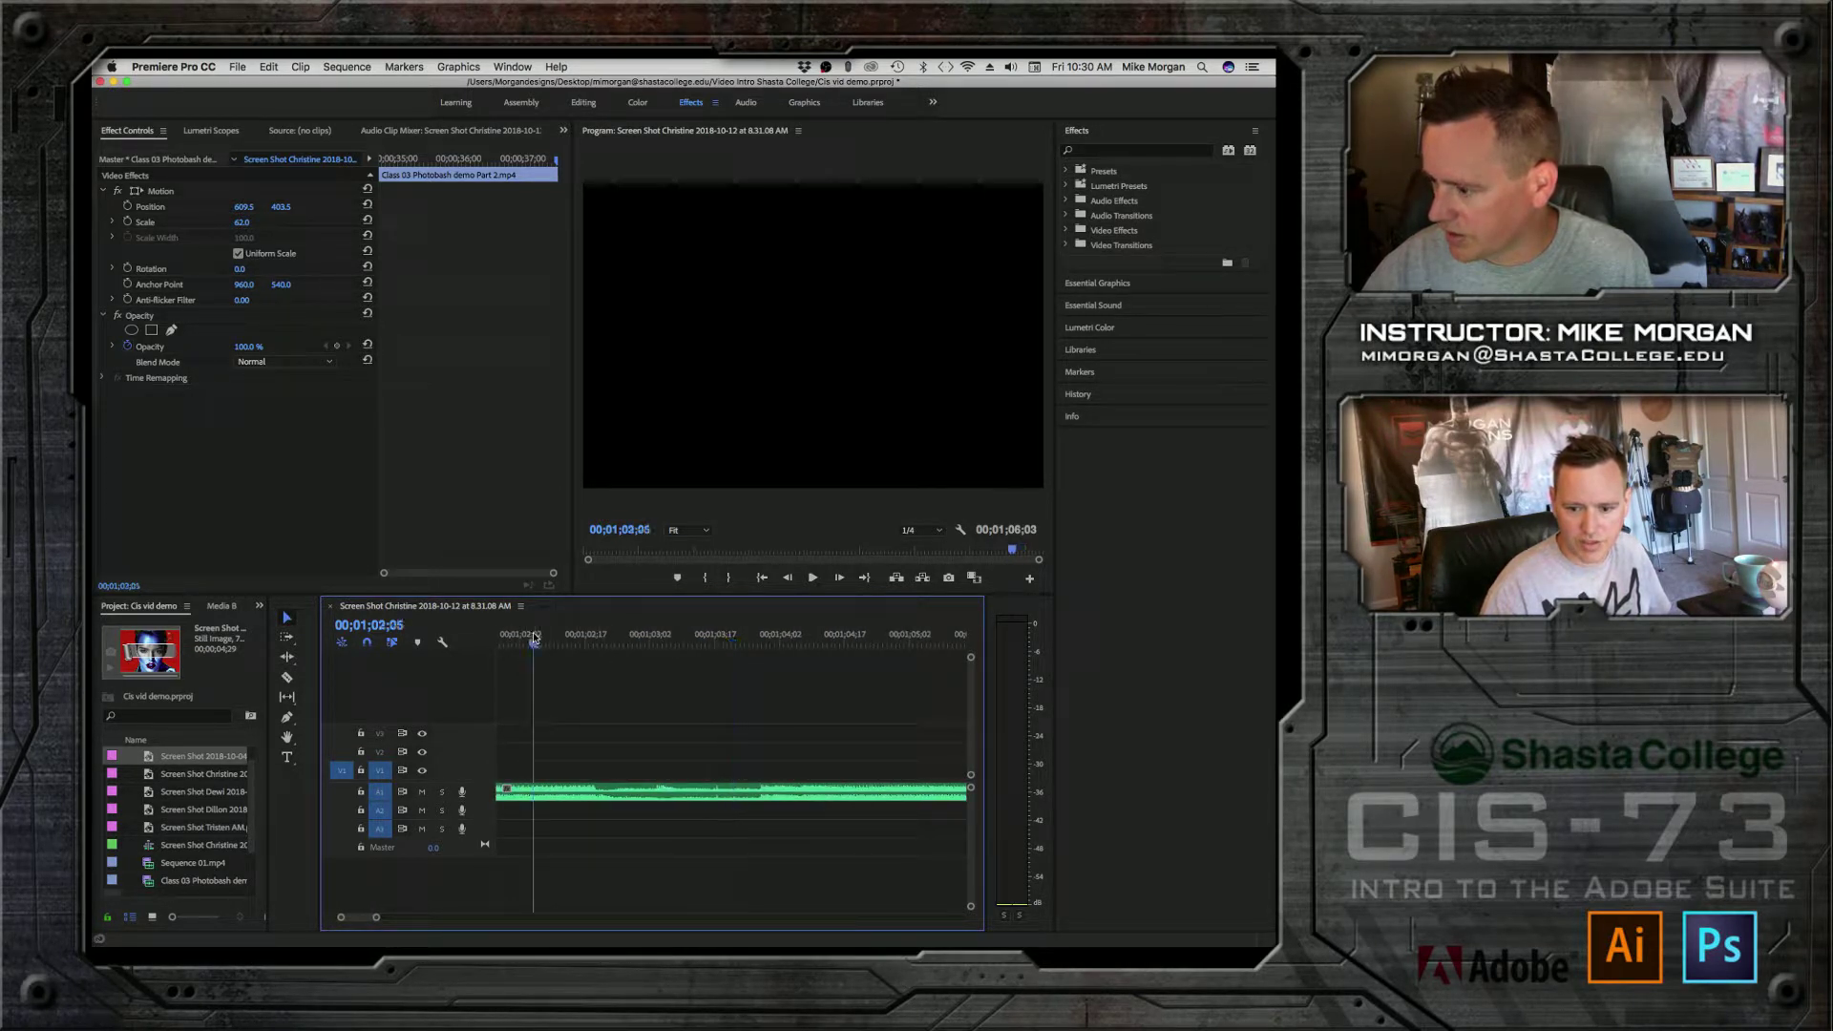
{"action": "key", "text": "space"}
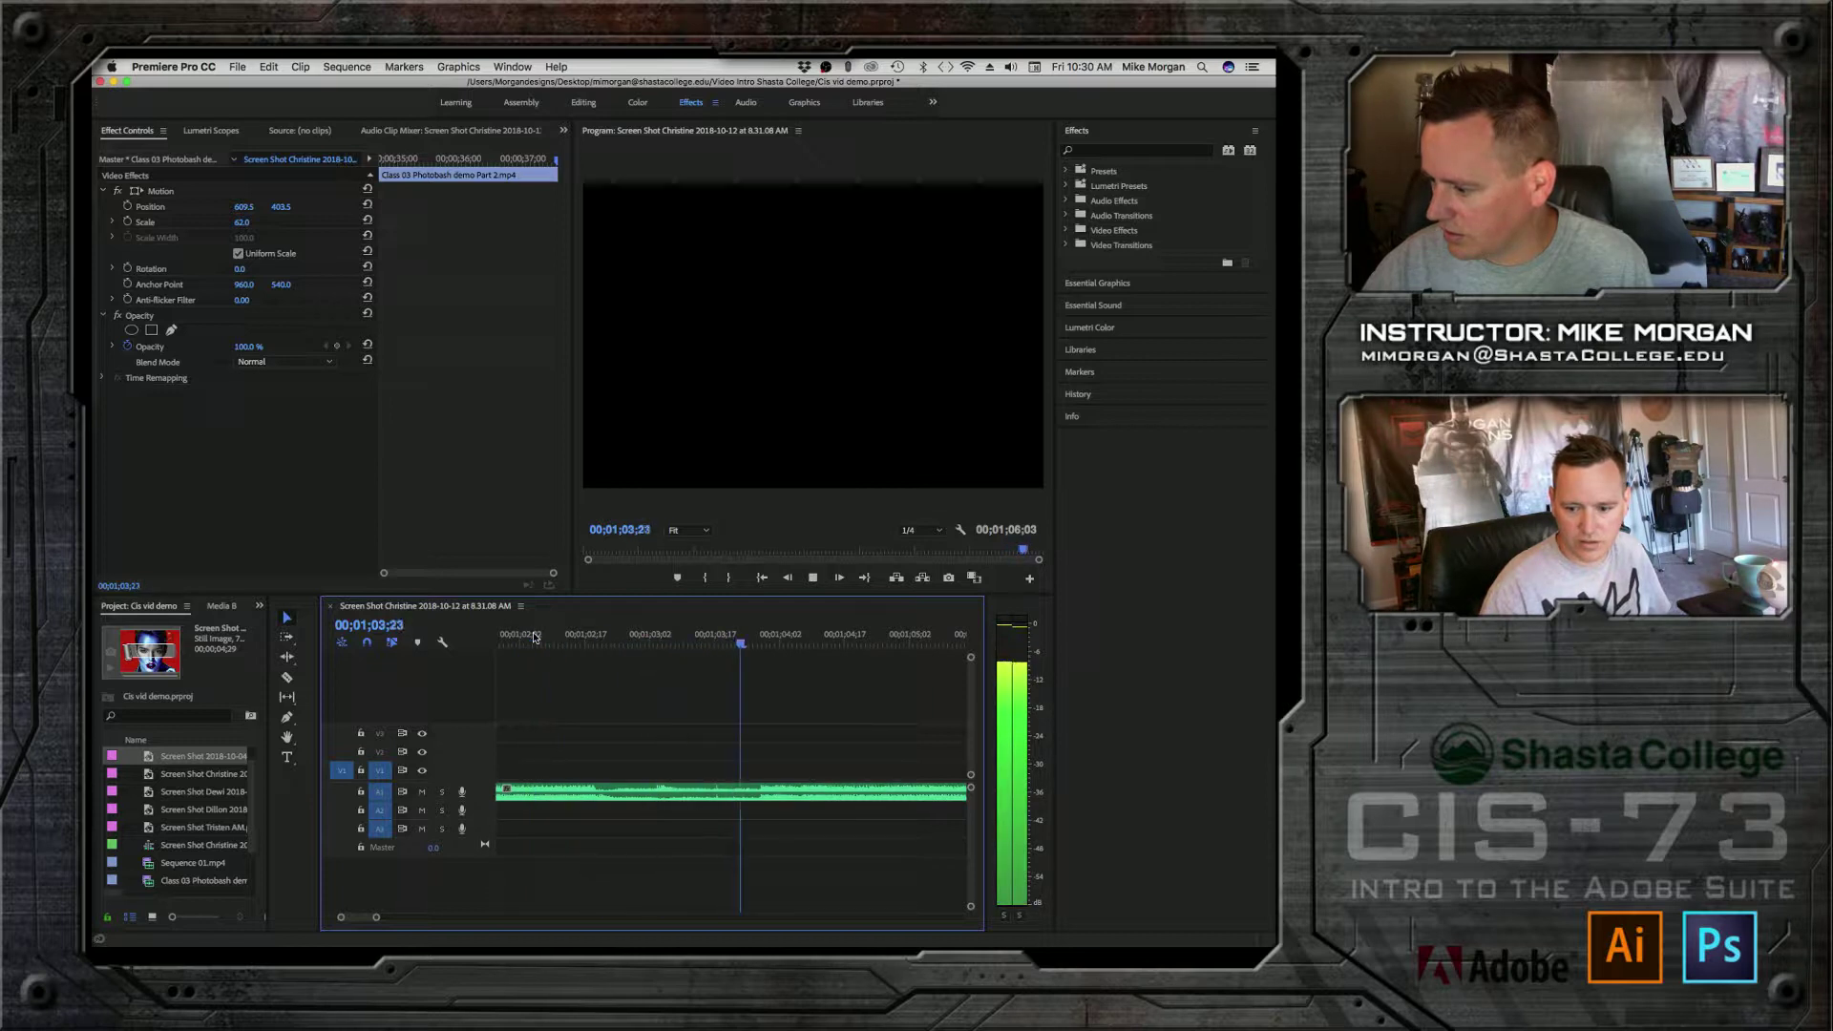
{"action": "key", "text": "space"}
{"action": "left_click_drag", "start_coordinate": [767, 641], "coordinate": [708, 646]}
{"action": "key", "text": "space"}
{"action": "key", "text": "space"}
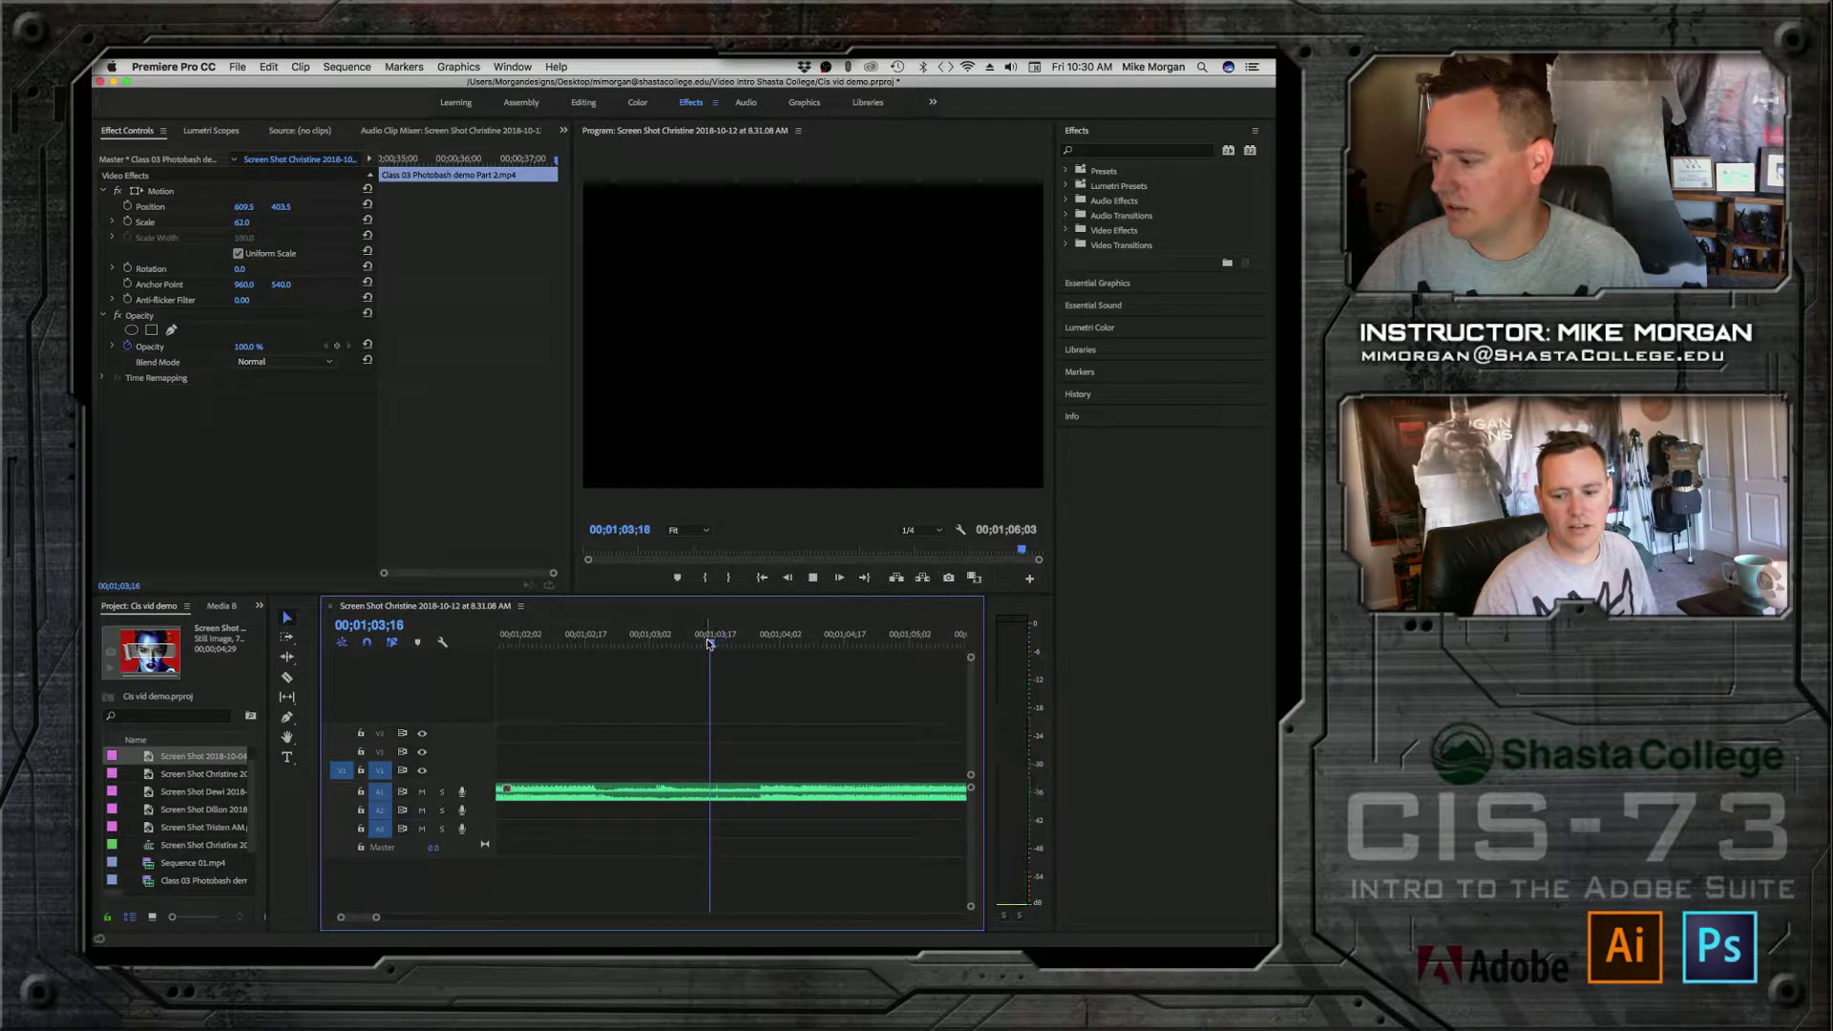
{"action": "key", "text": "space"}
{"action": "key", "text": "space"}
{"action": "left_click", "coordinate": [754, 646]}
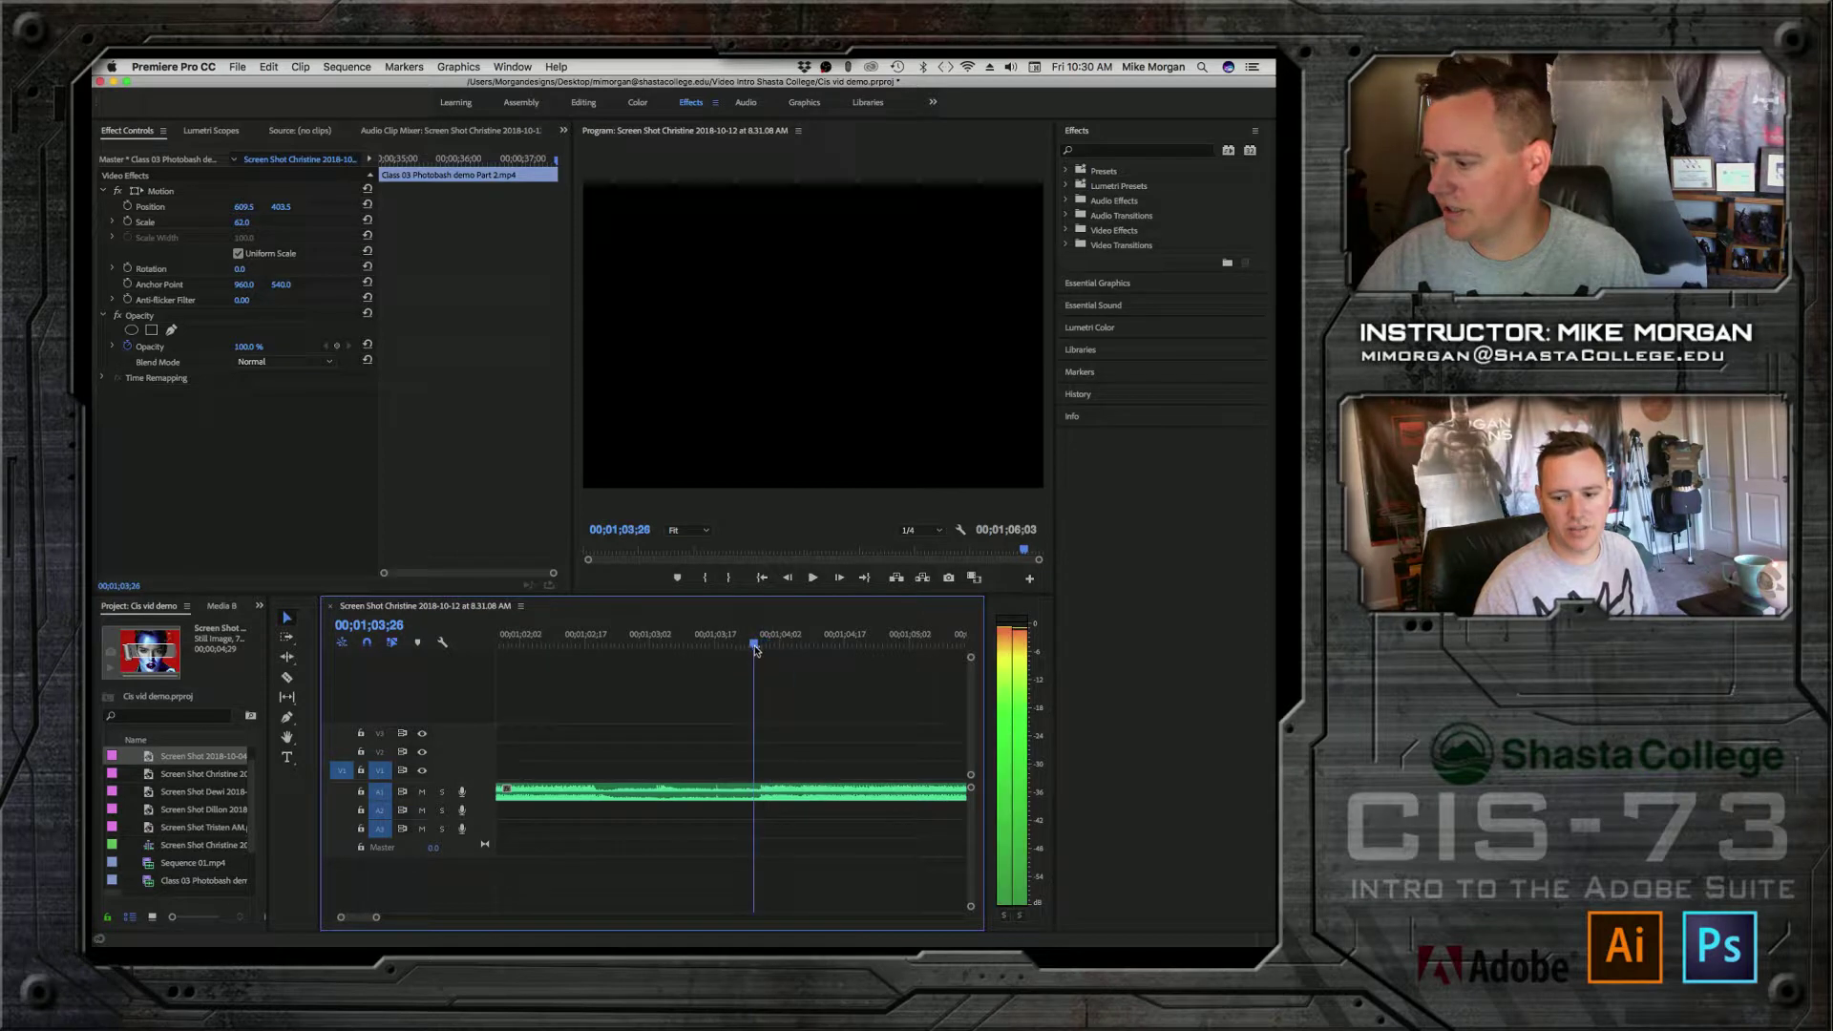
{"action": "left_click_drag", "start_coordinate": [759, 651], "coordinate": [746, 651]}
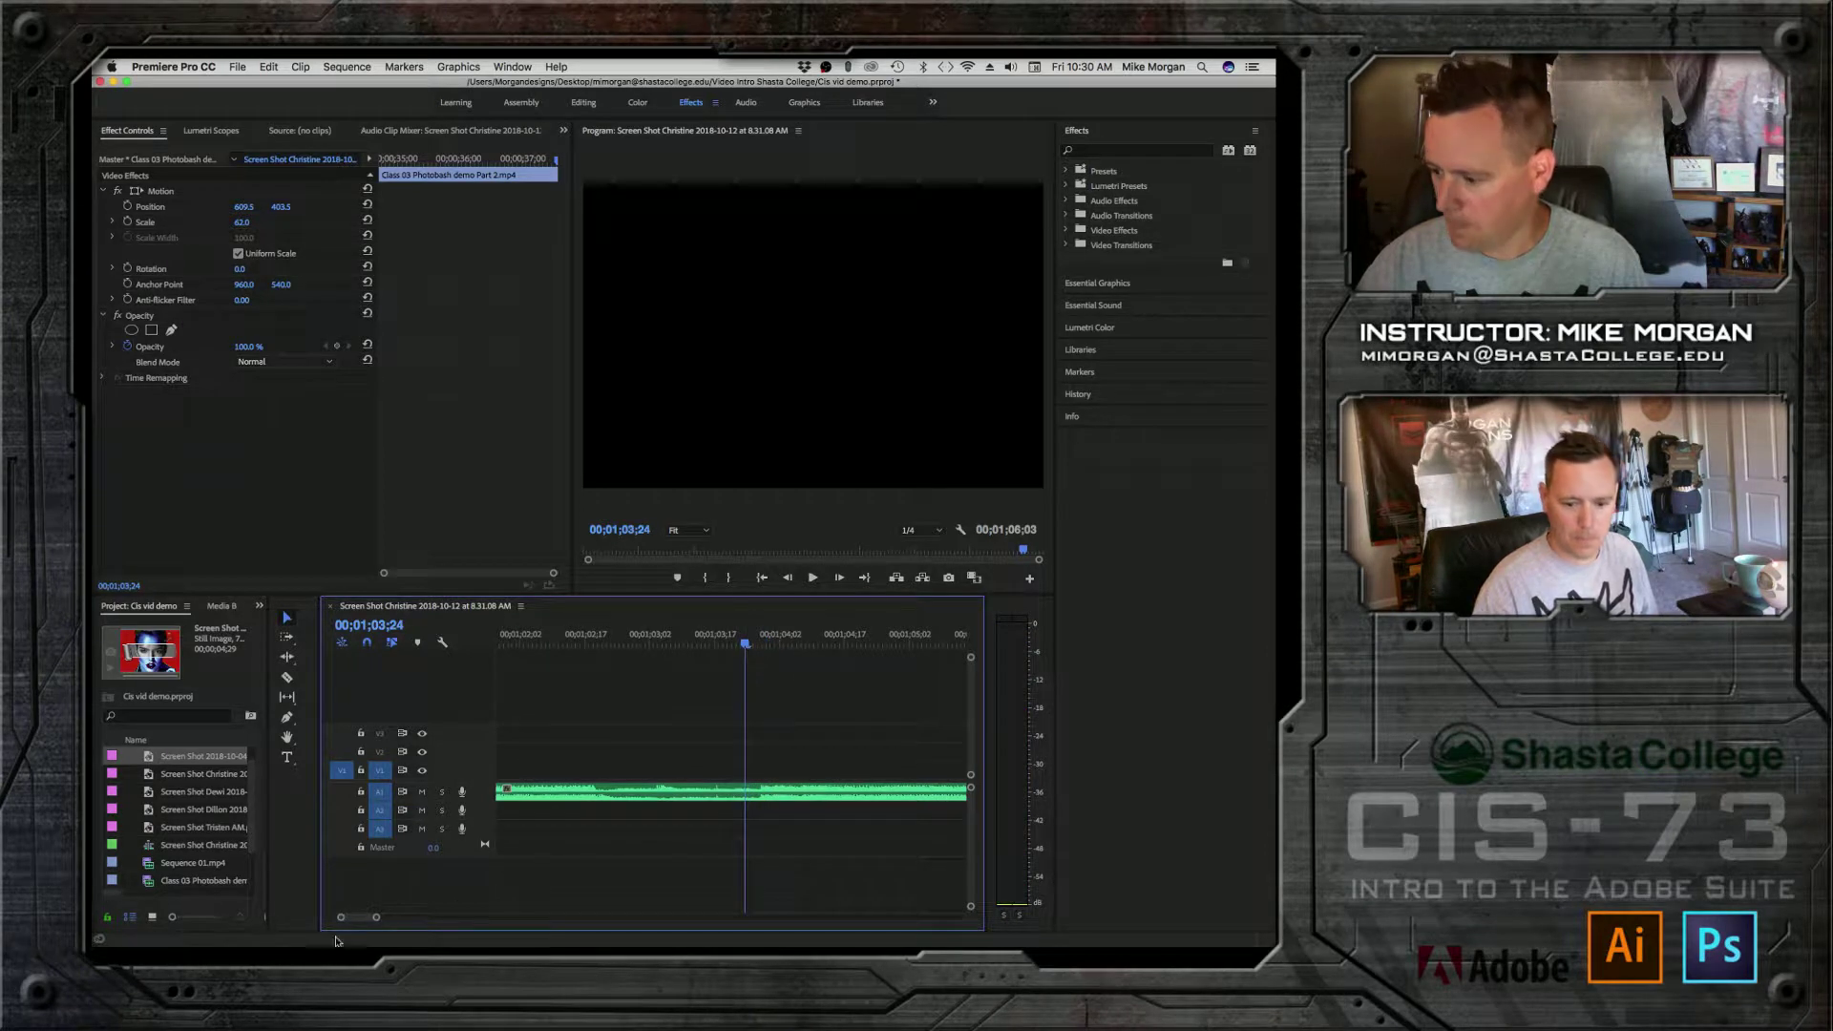
{"action": "scroll", "coordinate": [370, 919], "scroll_direction": "down", "scroll_amount": 4}
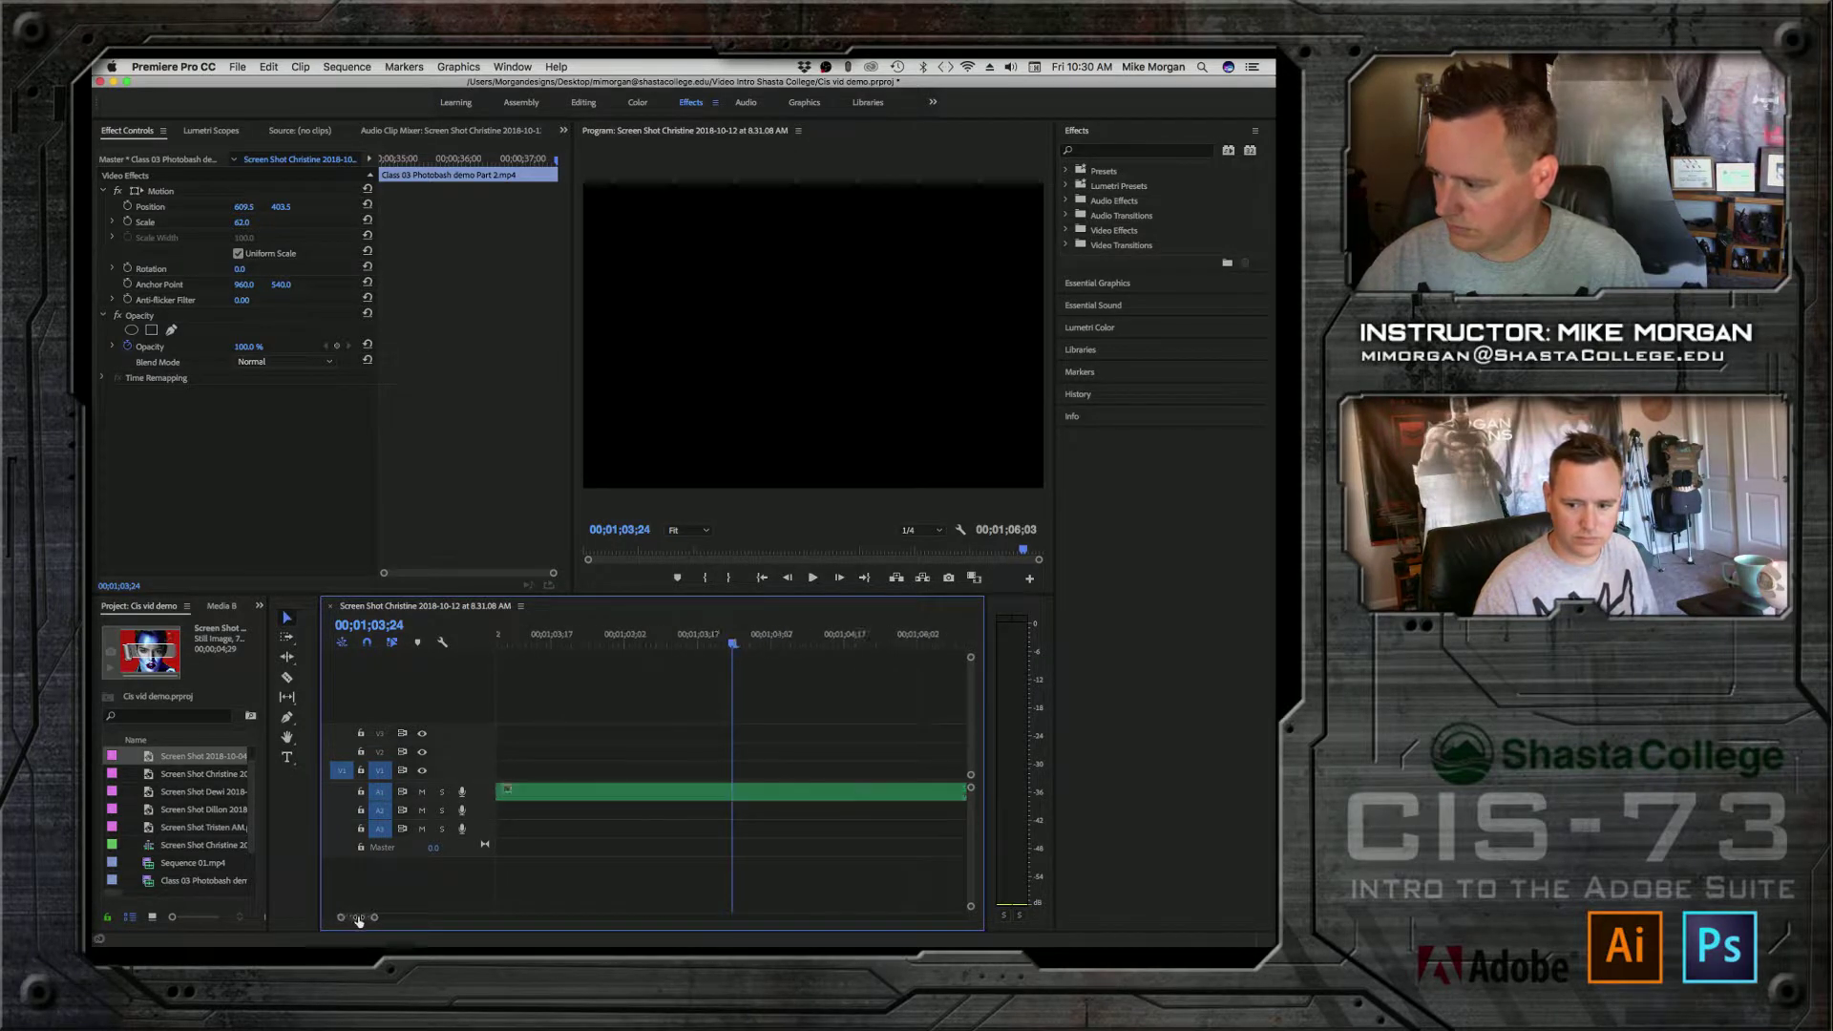
Step: Trim the music to end at the 00;01;03;24 playhead and import another artwork screenshot
{"action": "left_click_drag", "start_coordinate": [801, 790], "coordinate": [731, 791]}
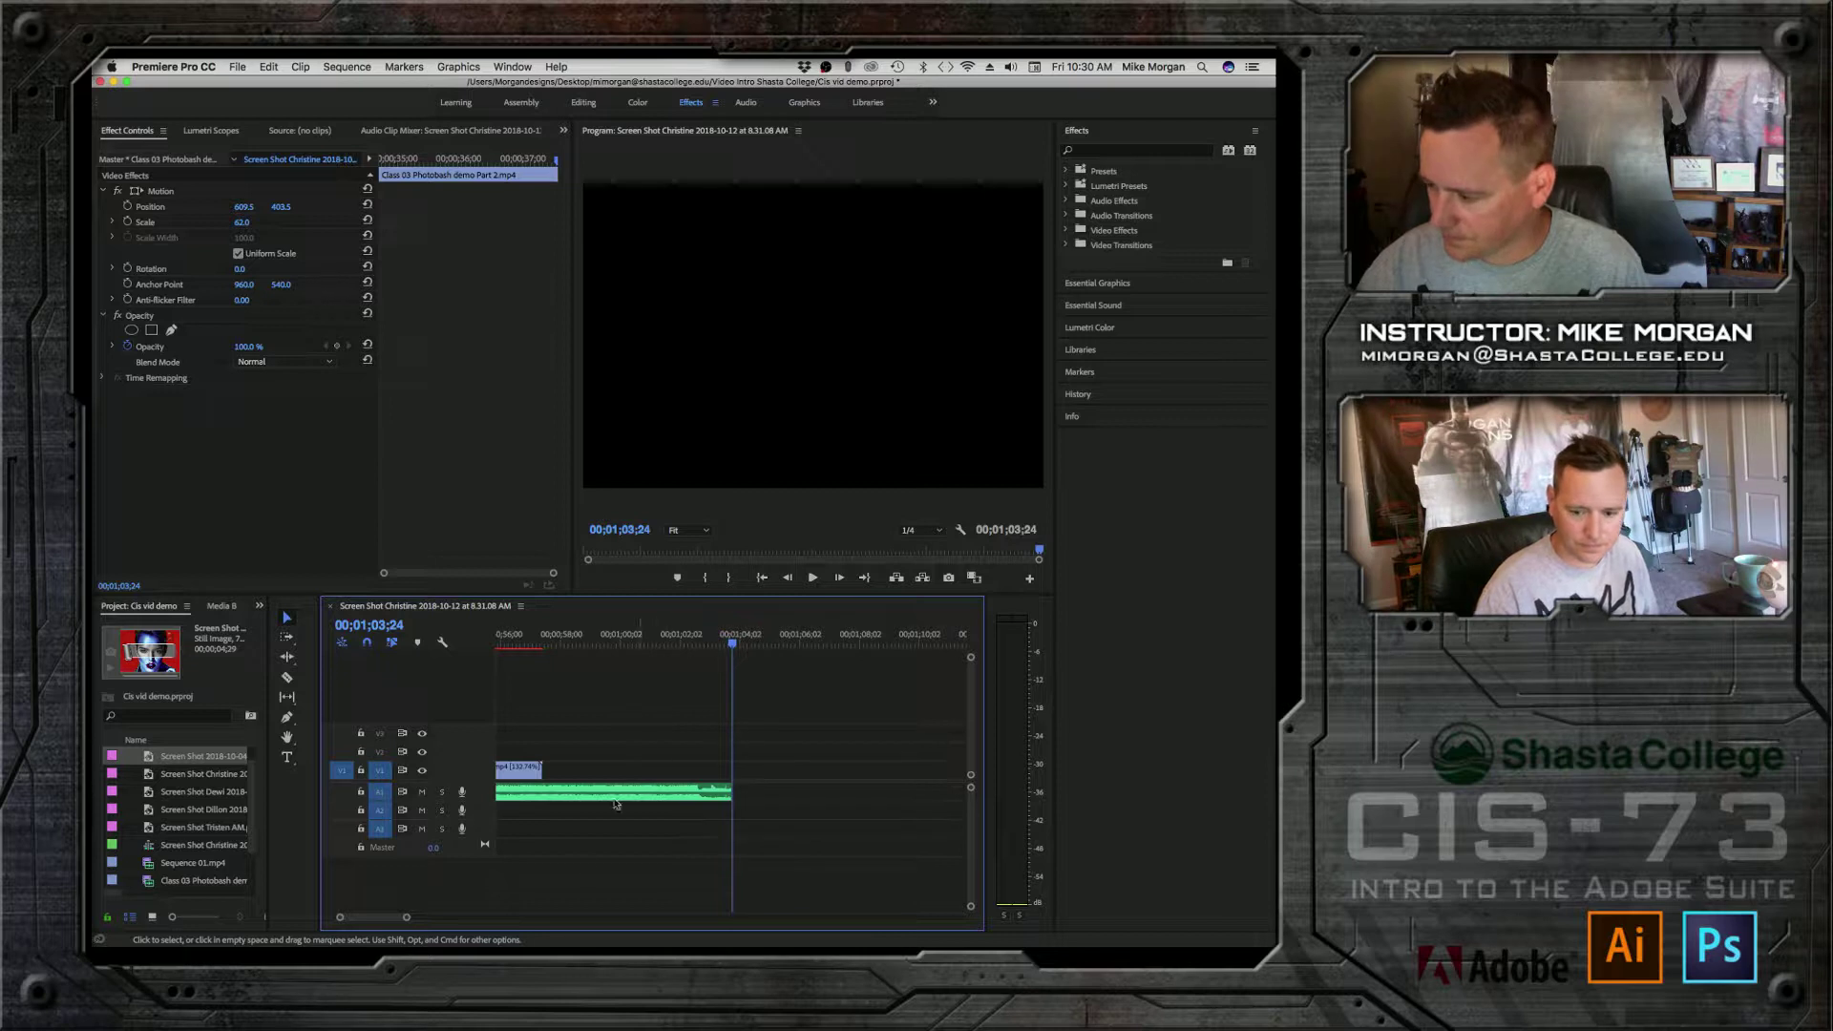
{"action": "scroll", "coordinate": [389, 923], "scroll_direction": "left", "scroll_amount": 6}
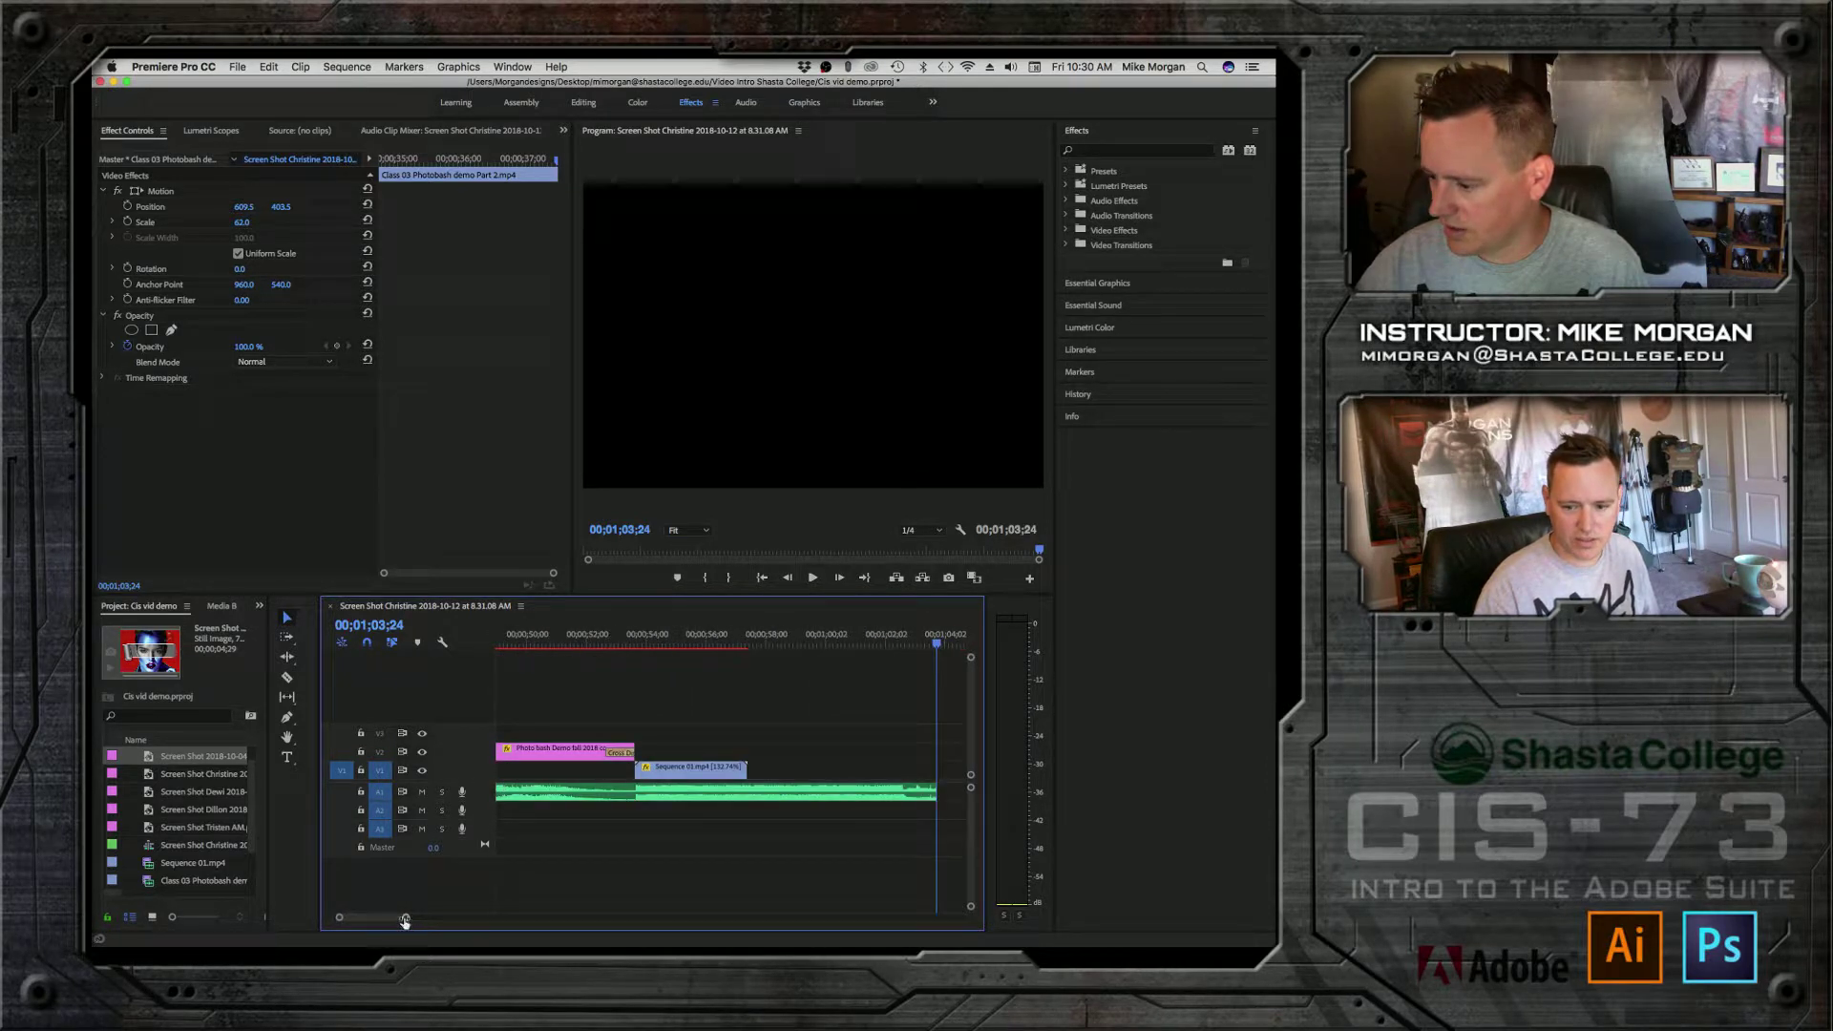
{"action": "left_click_drag", "start_coordinate": [404, 920], "coordinate": [418, 922]}
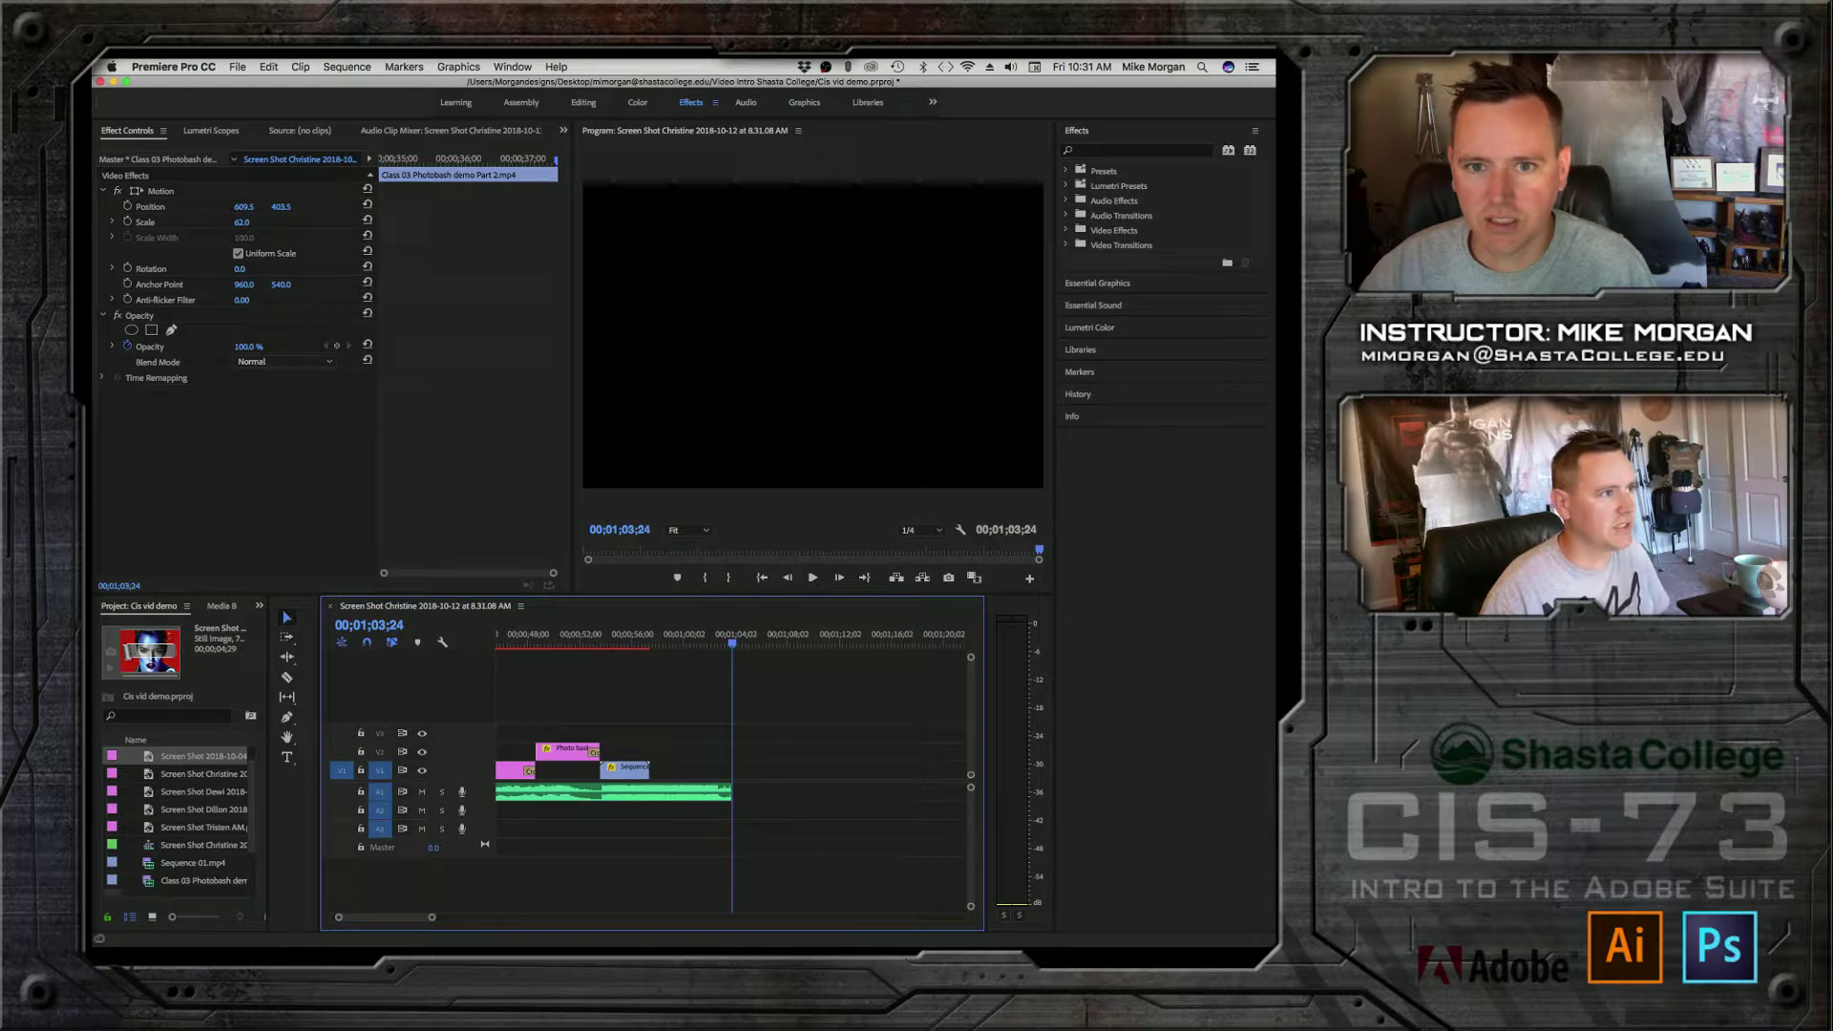
{"action": "left_click_drag", "start_coordinate": [267, 573], "coordinate": [662, 756]}
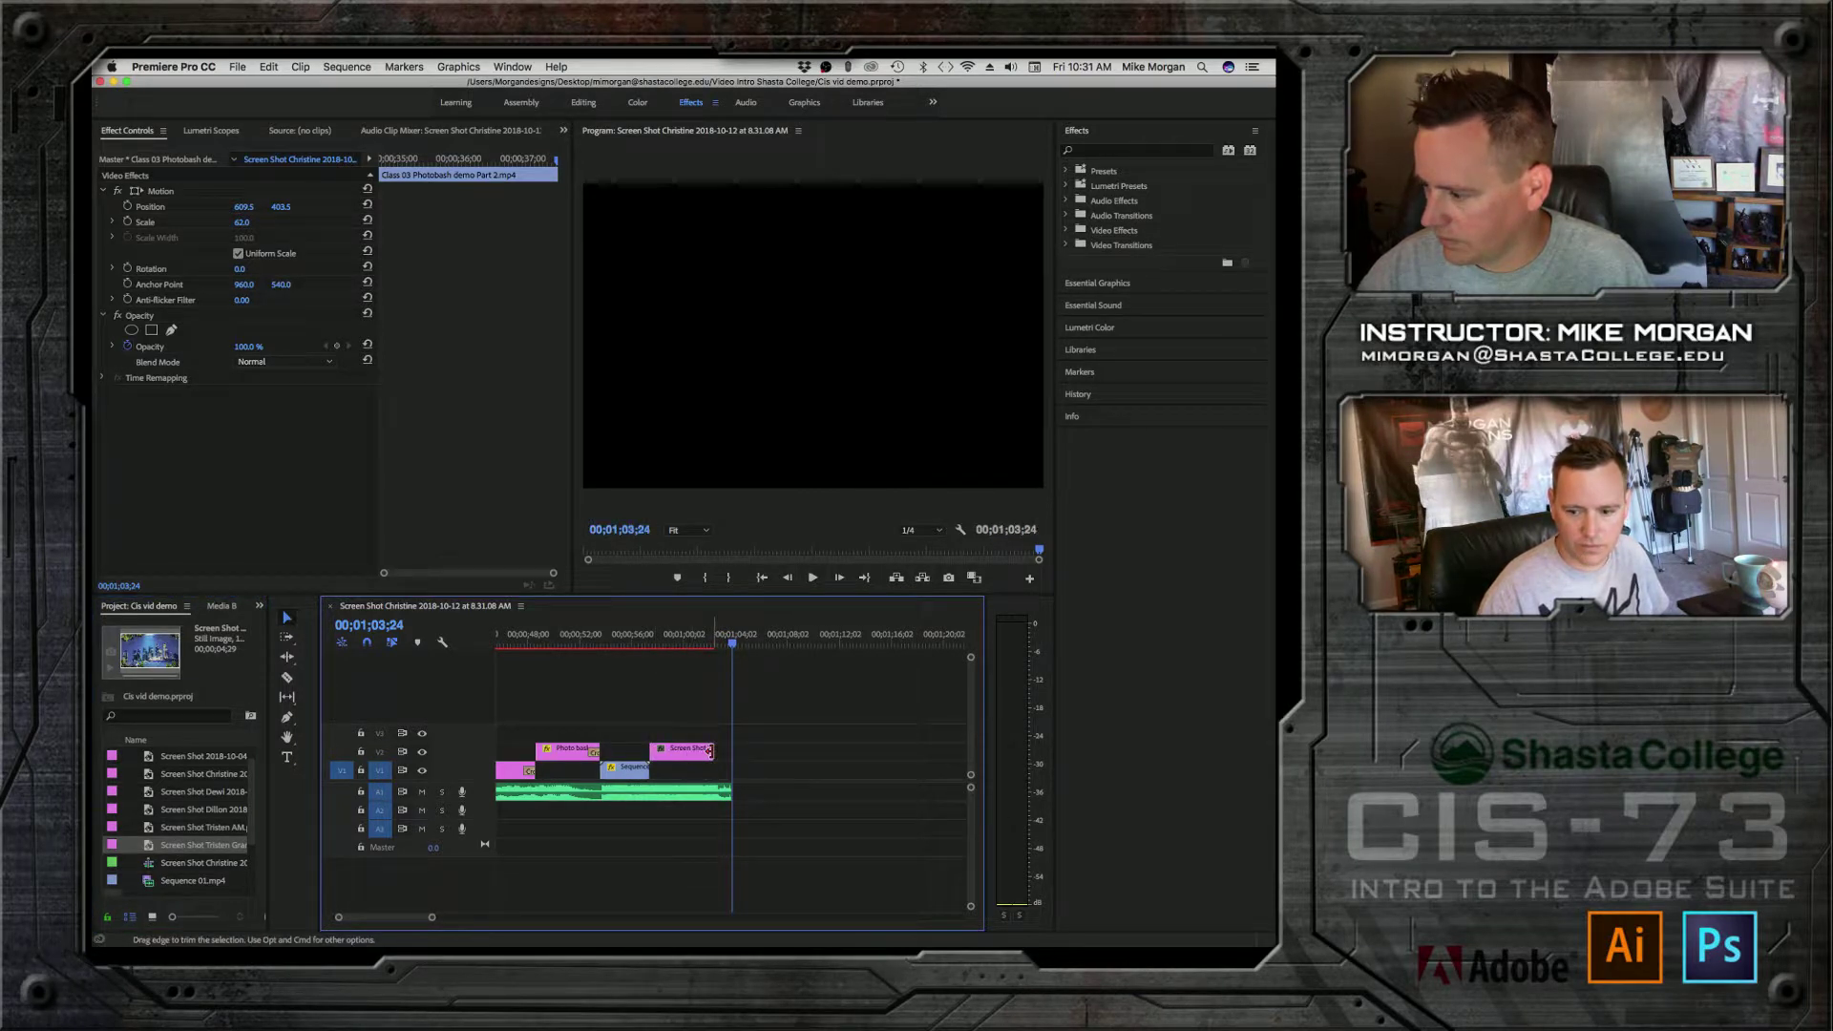
Step: Trim the screenshot clip on V2 to about two seconds
{"action": "left_click_drag", "start_coordinate": [708, 751], "coordinate": [679, 750]}
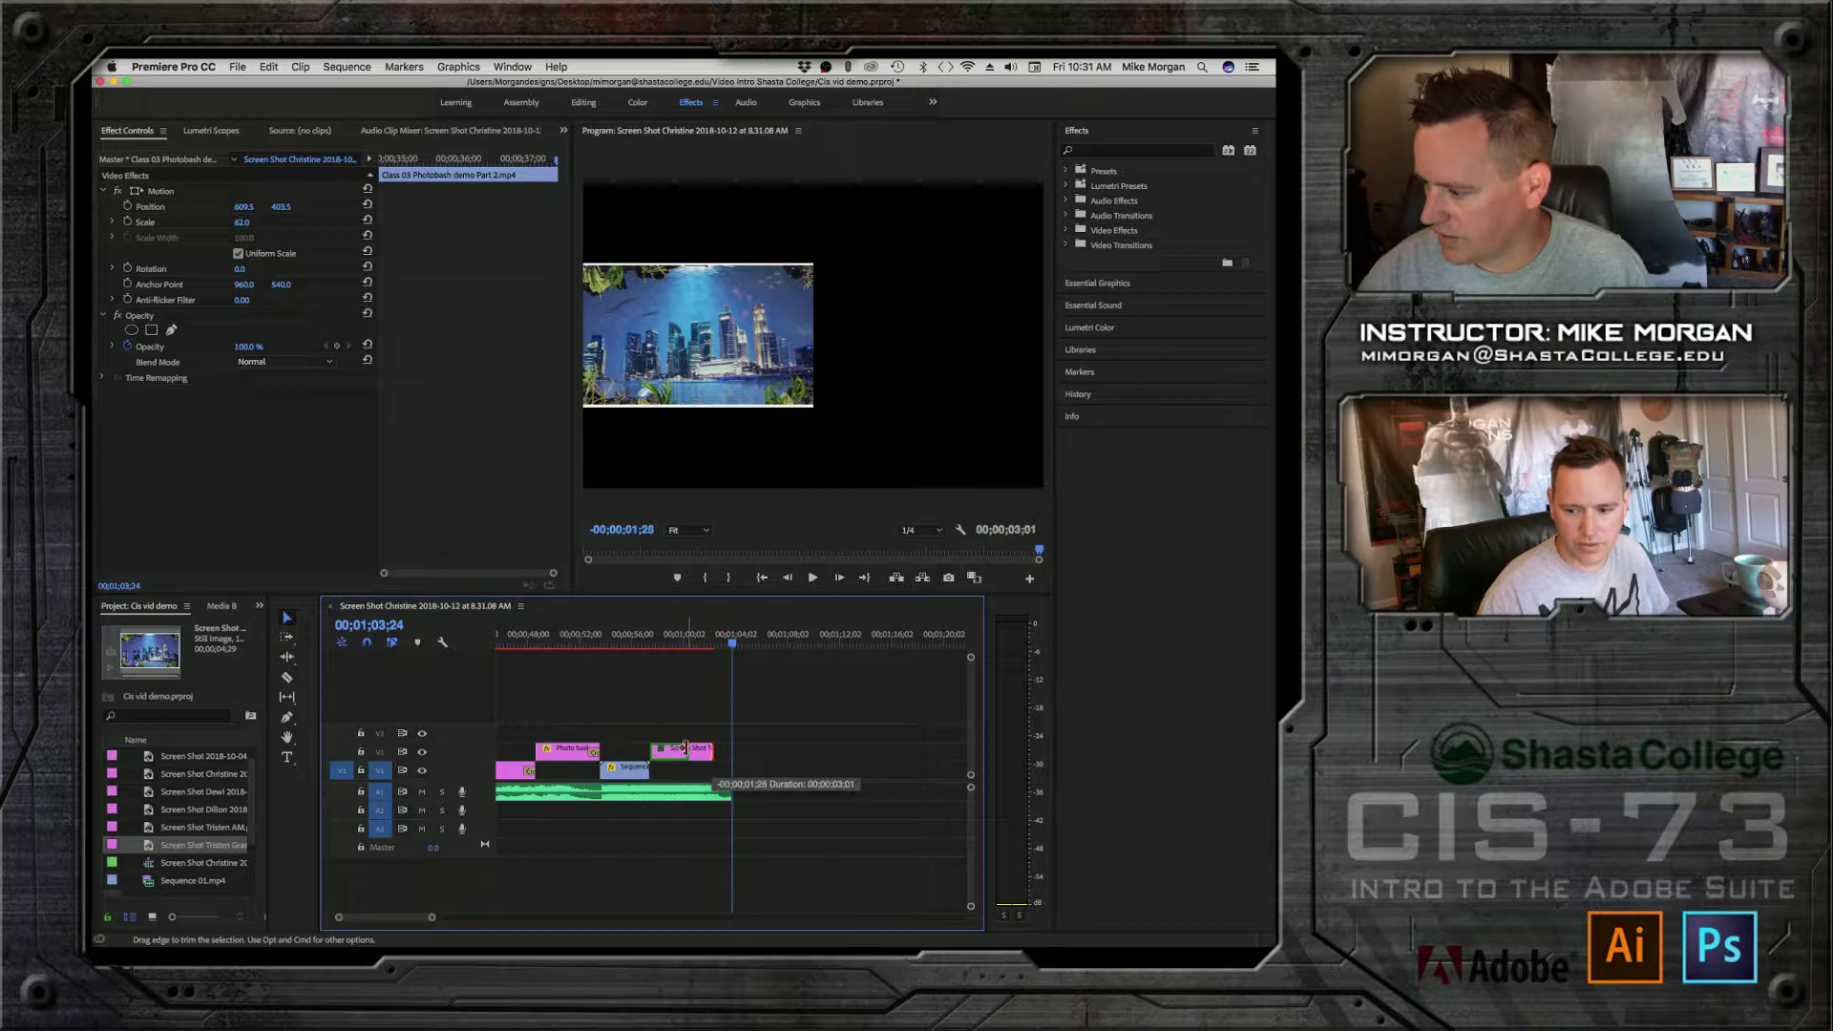
{"action": "left_click_drag", "start_coordinate": [684, 748], "coordinate": [685, 749]}
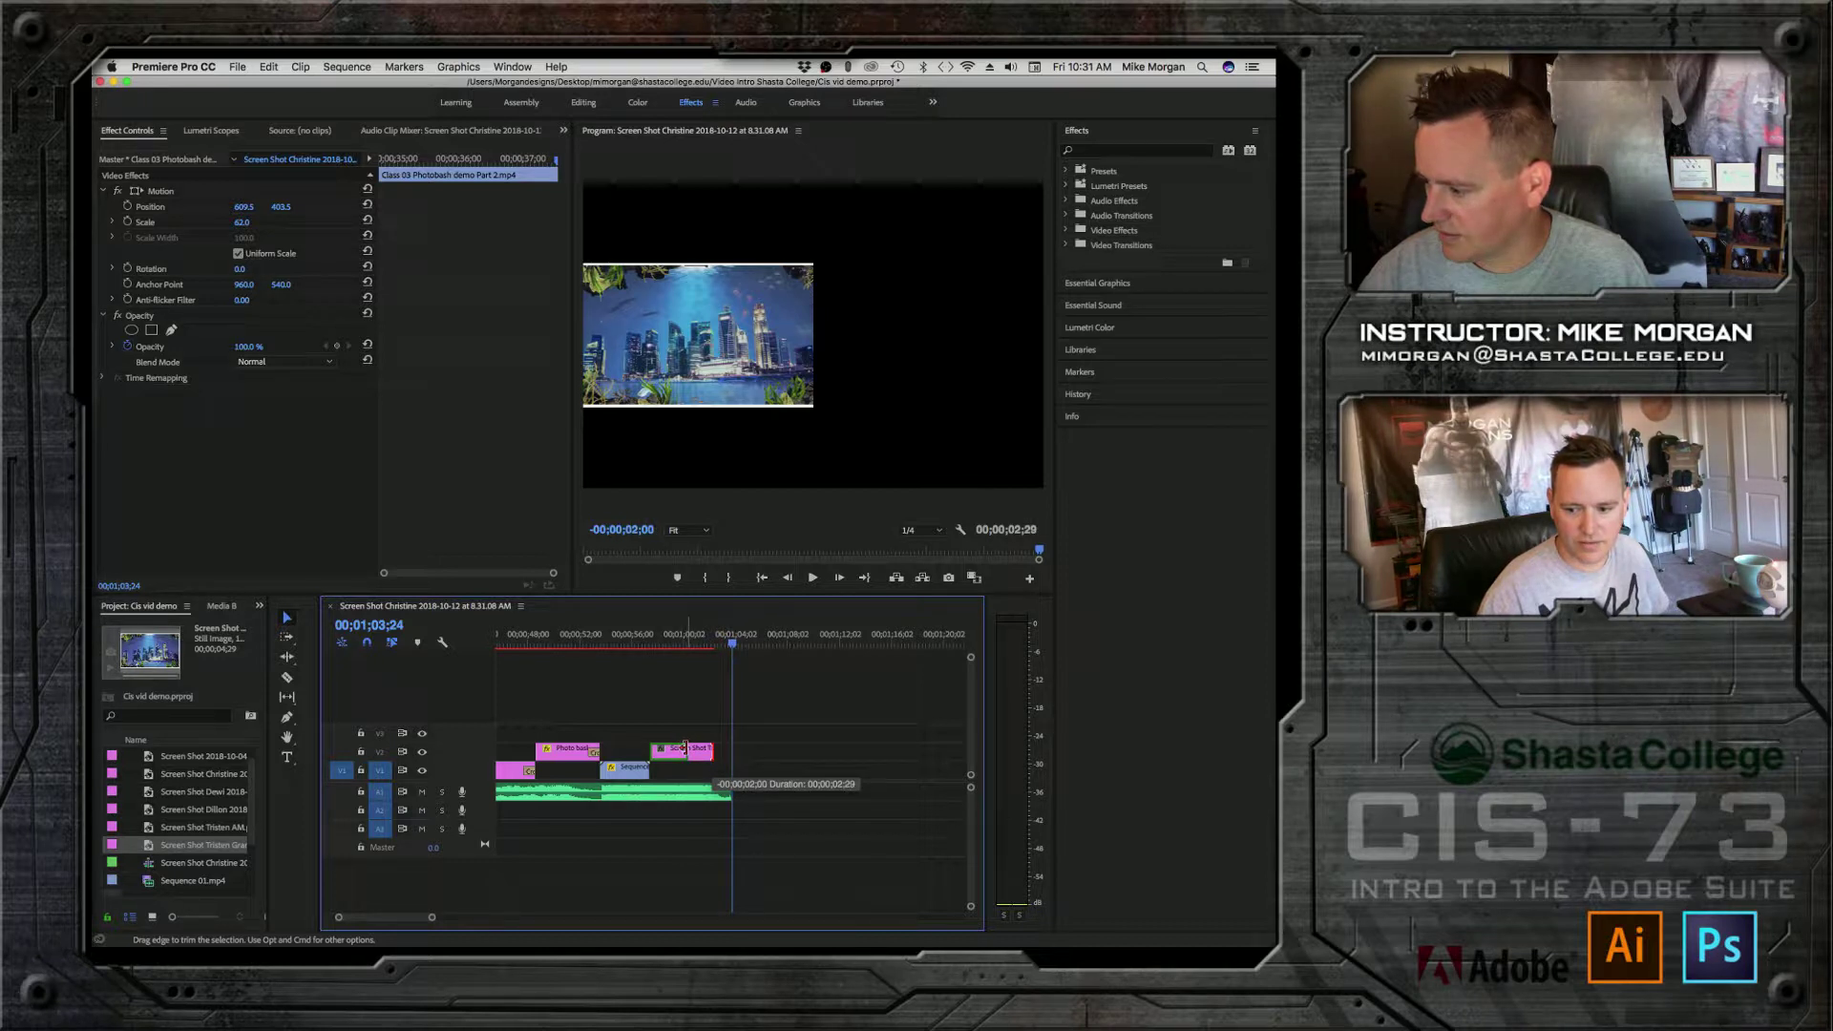
{"action": "left_click_drag", "start_coordinate": [685, 749], "coordinate": [688, 749]}
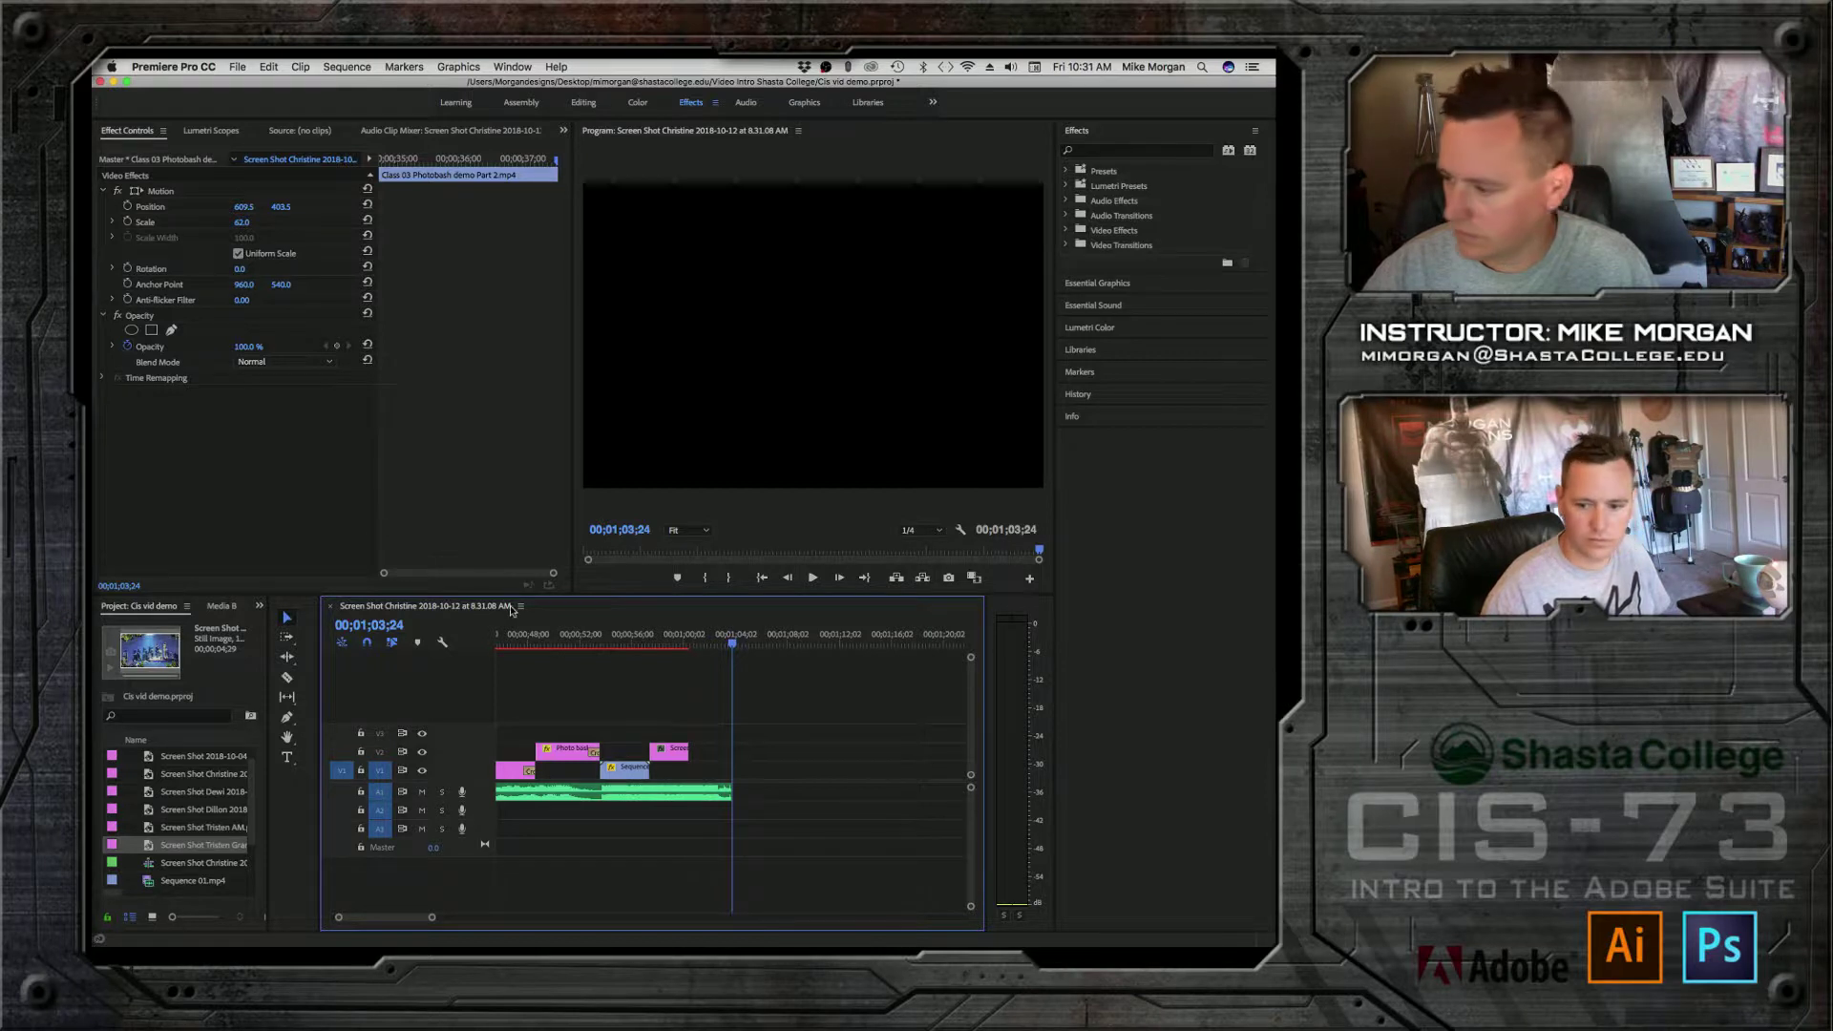
{"action": "left_click", "coordinate": [668, 646]}
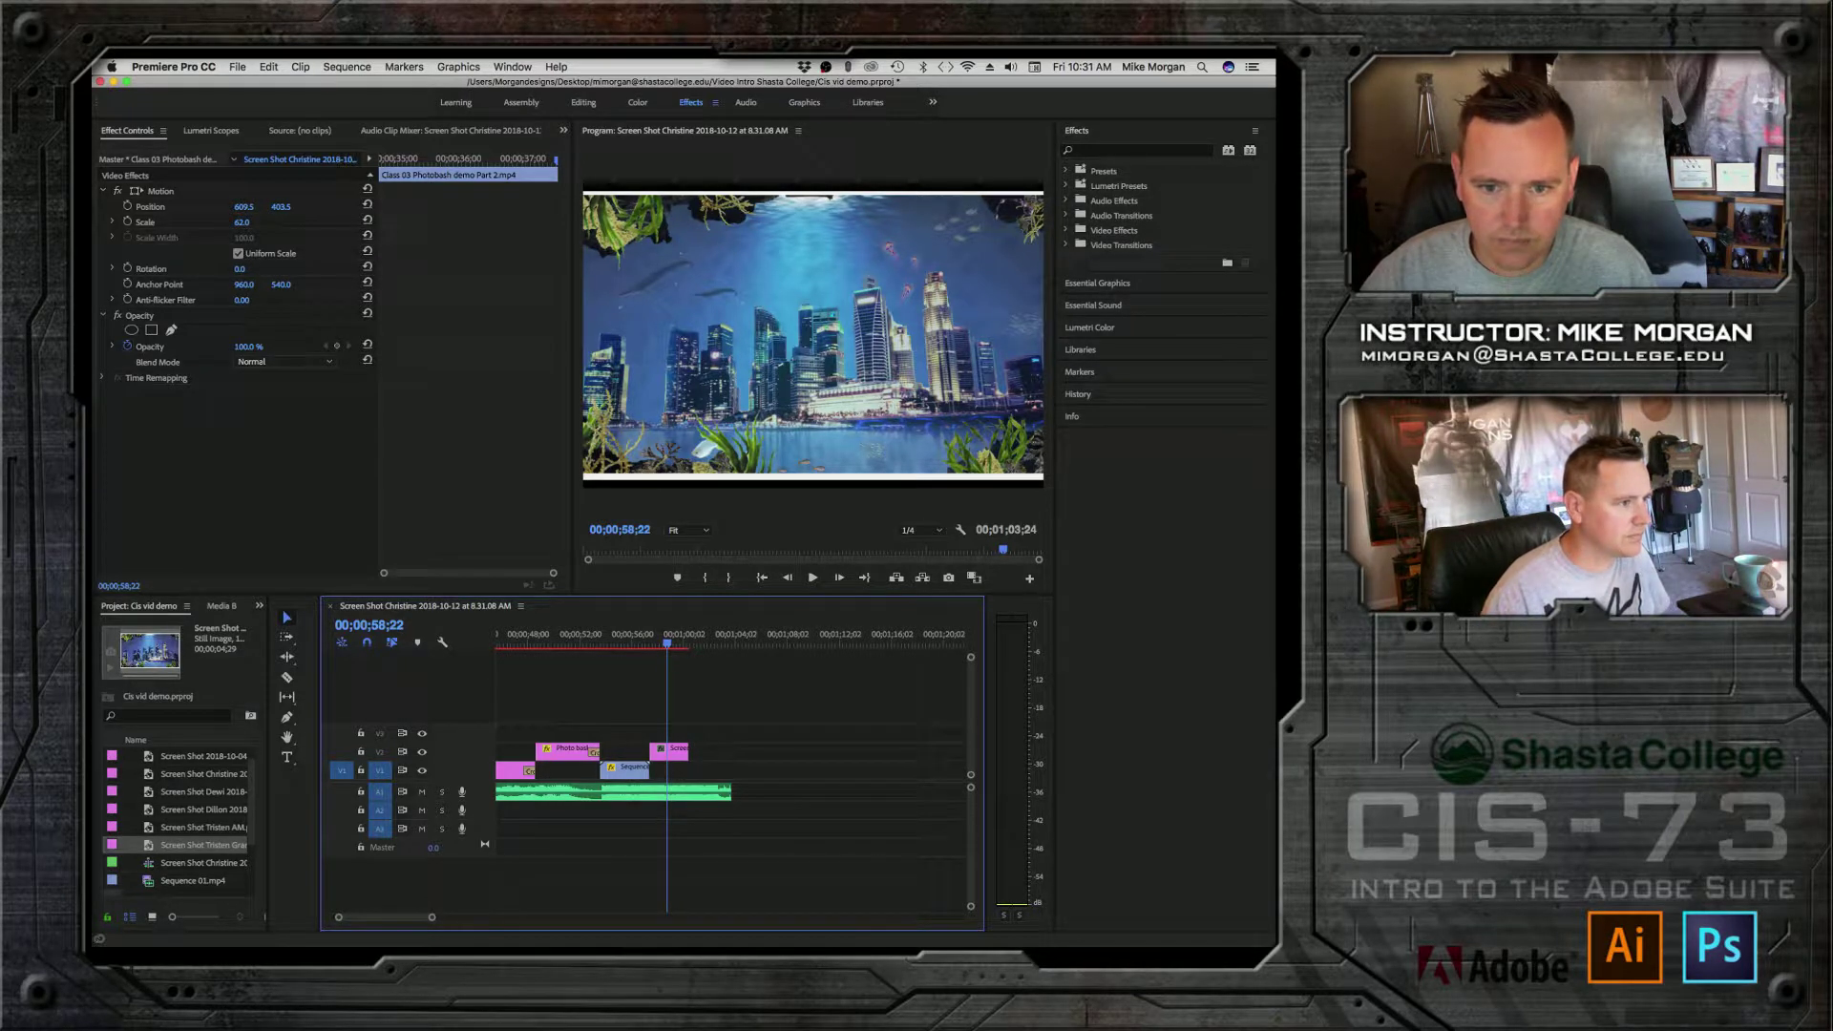
Step: Add the dinosaur on V1, tiger-shark on V2 and winged-woman on V3 after the city image
{"action": "left_click_drag", "start_coordinate": [327, 928], "coordinate": [203, 813]}
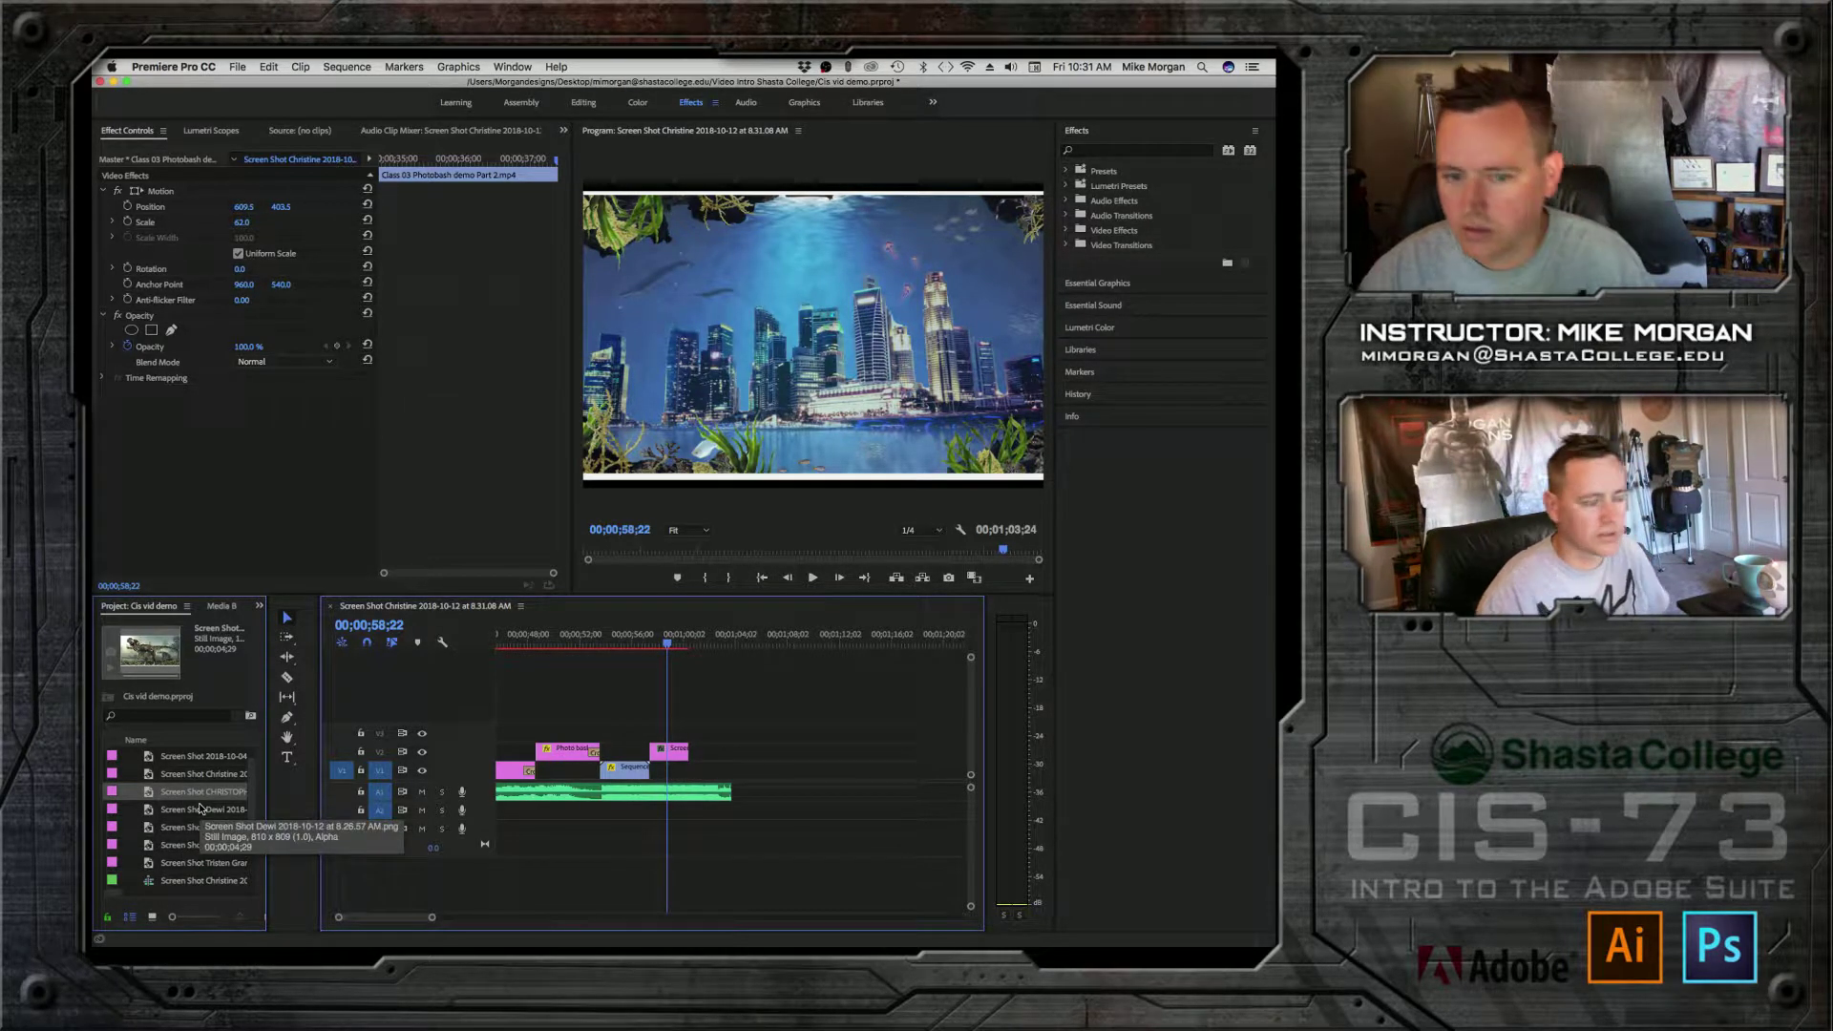
{"action": "left_click_drag", "start_coordinate": [173, 798], "coordinate": [704, 767]}
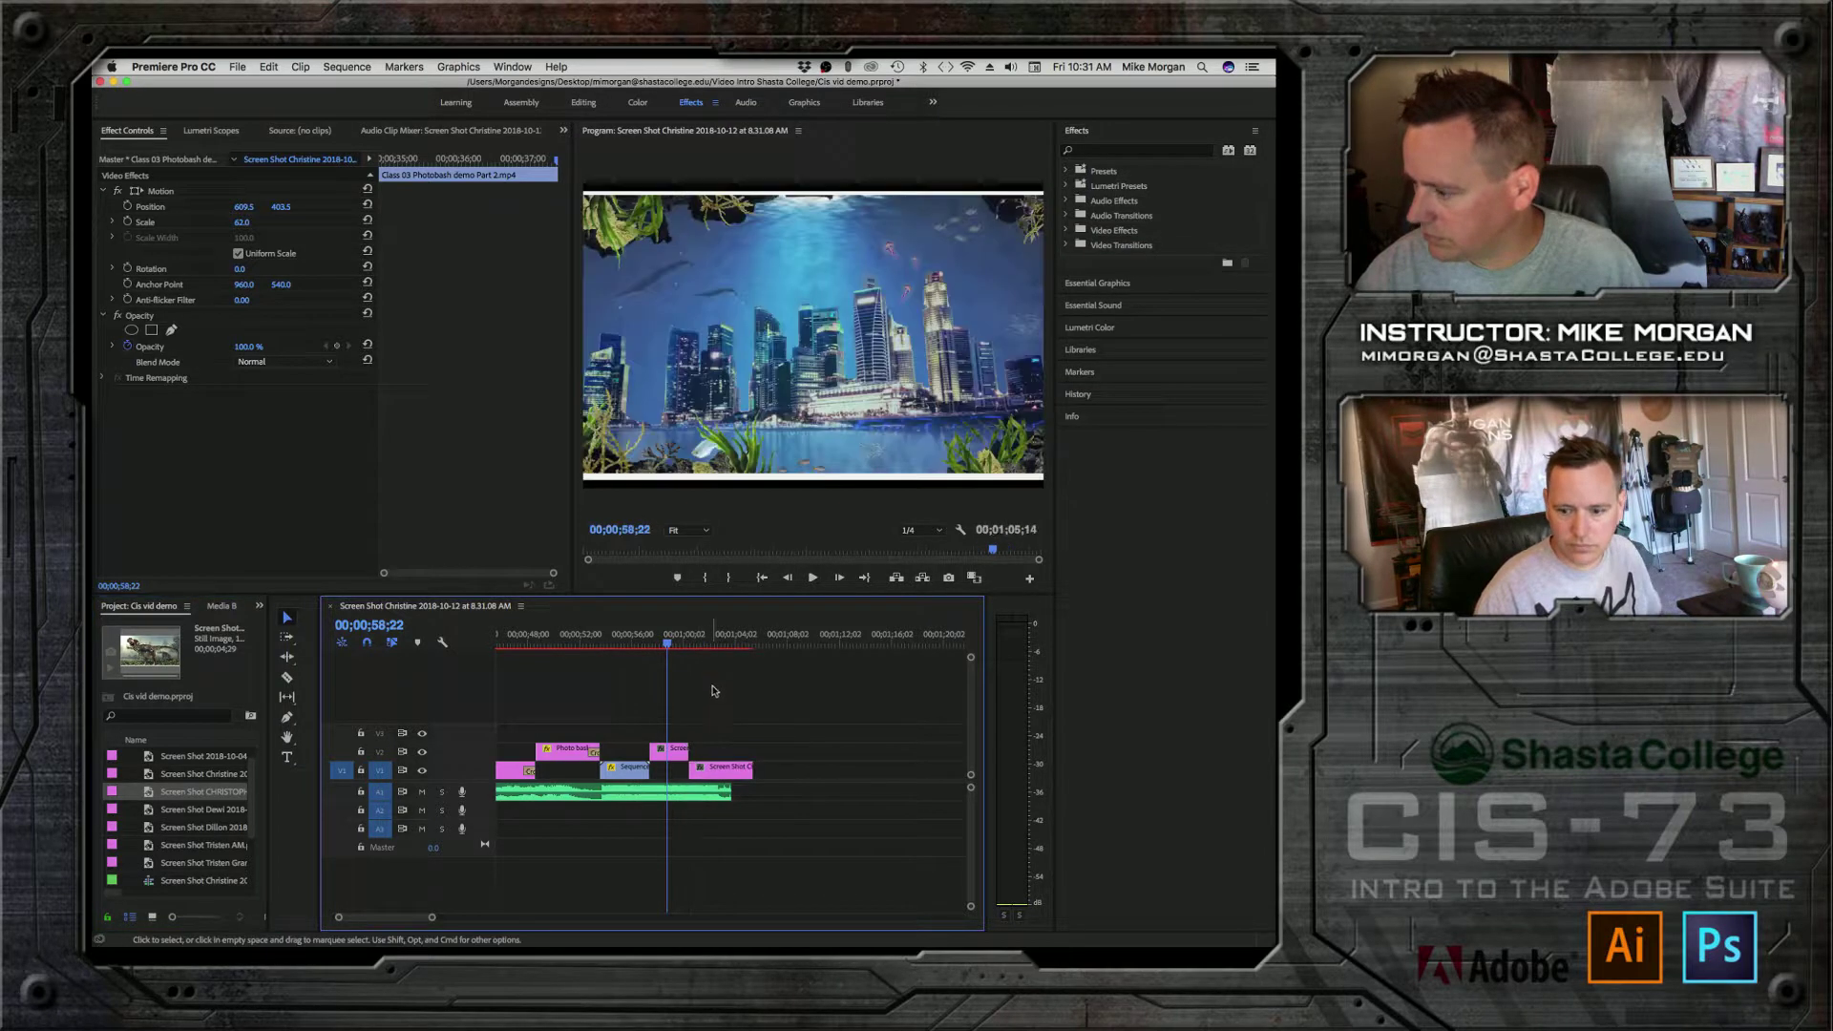
{"action": "left_click", "coordinate": [699, 640]}
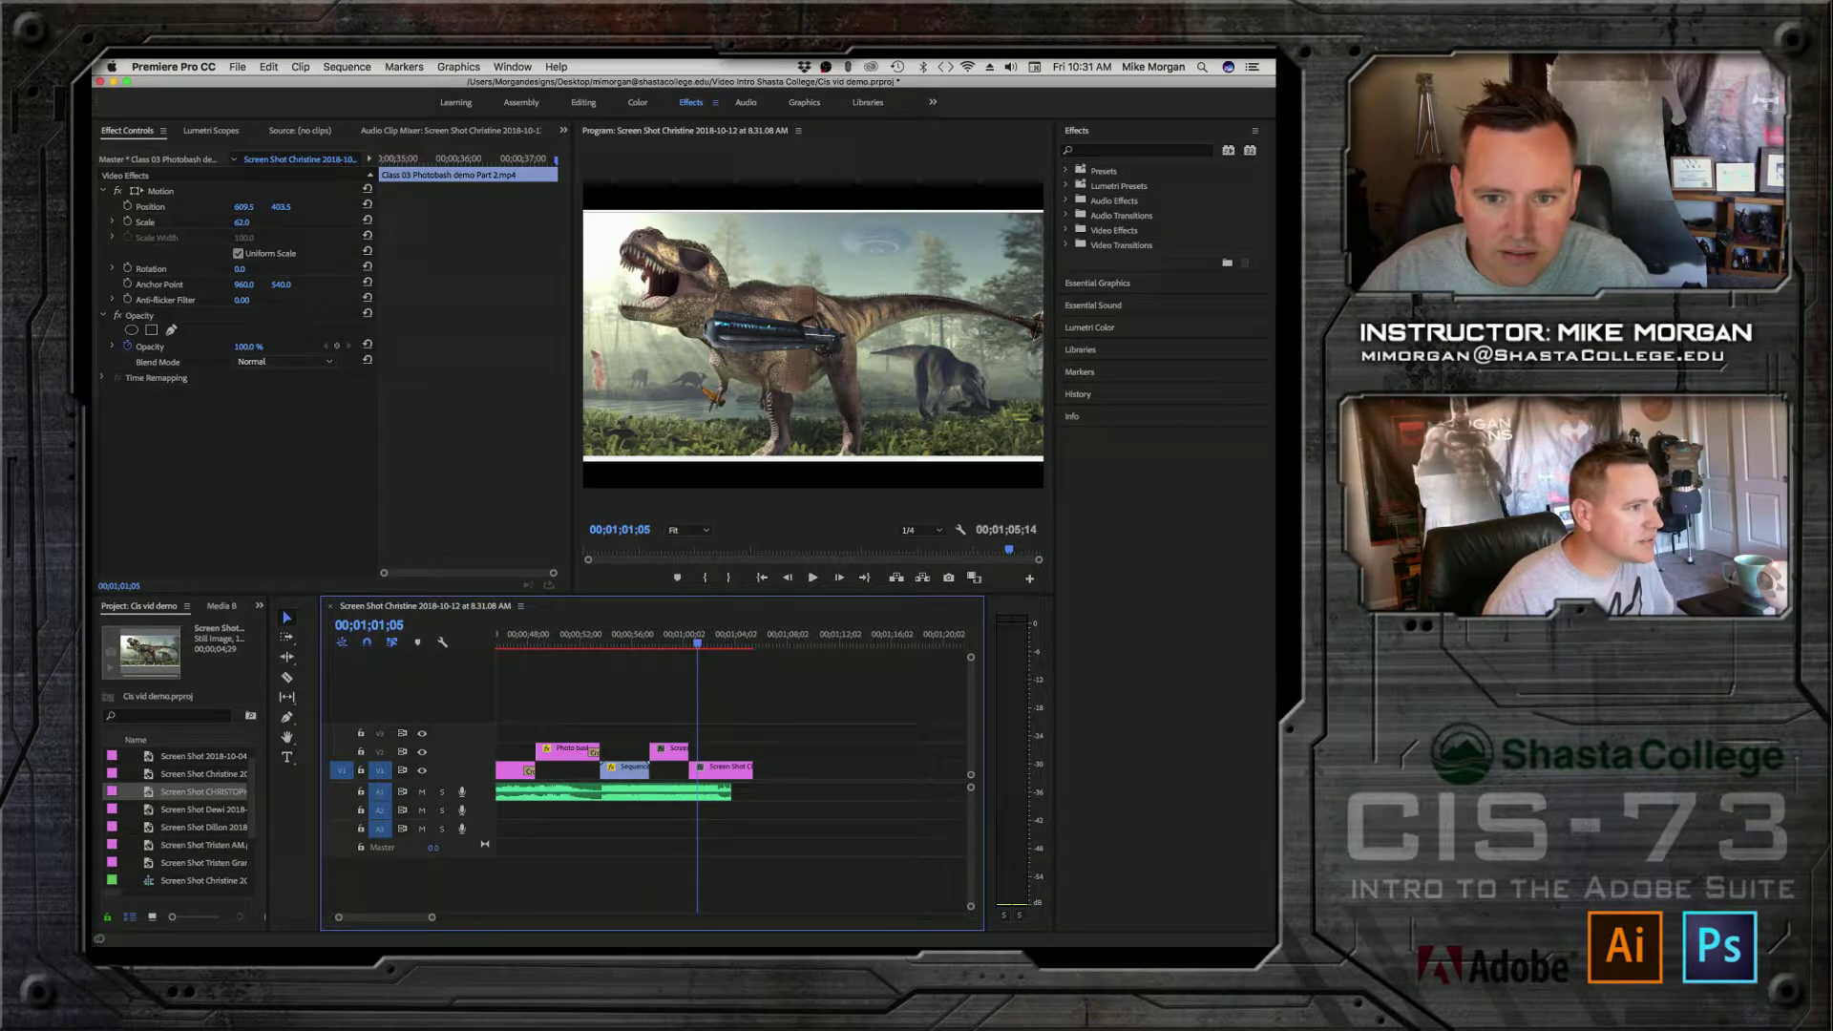
{"action": "left_click_drag", "start_coordinate": [114, 659], "coordinate": [198, 847]}
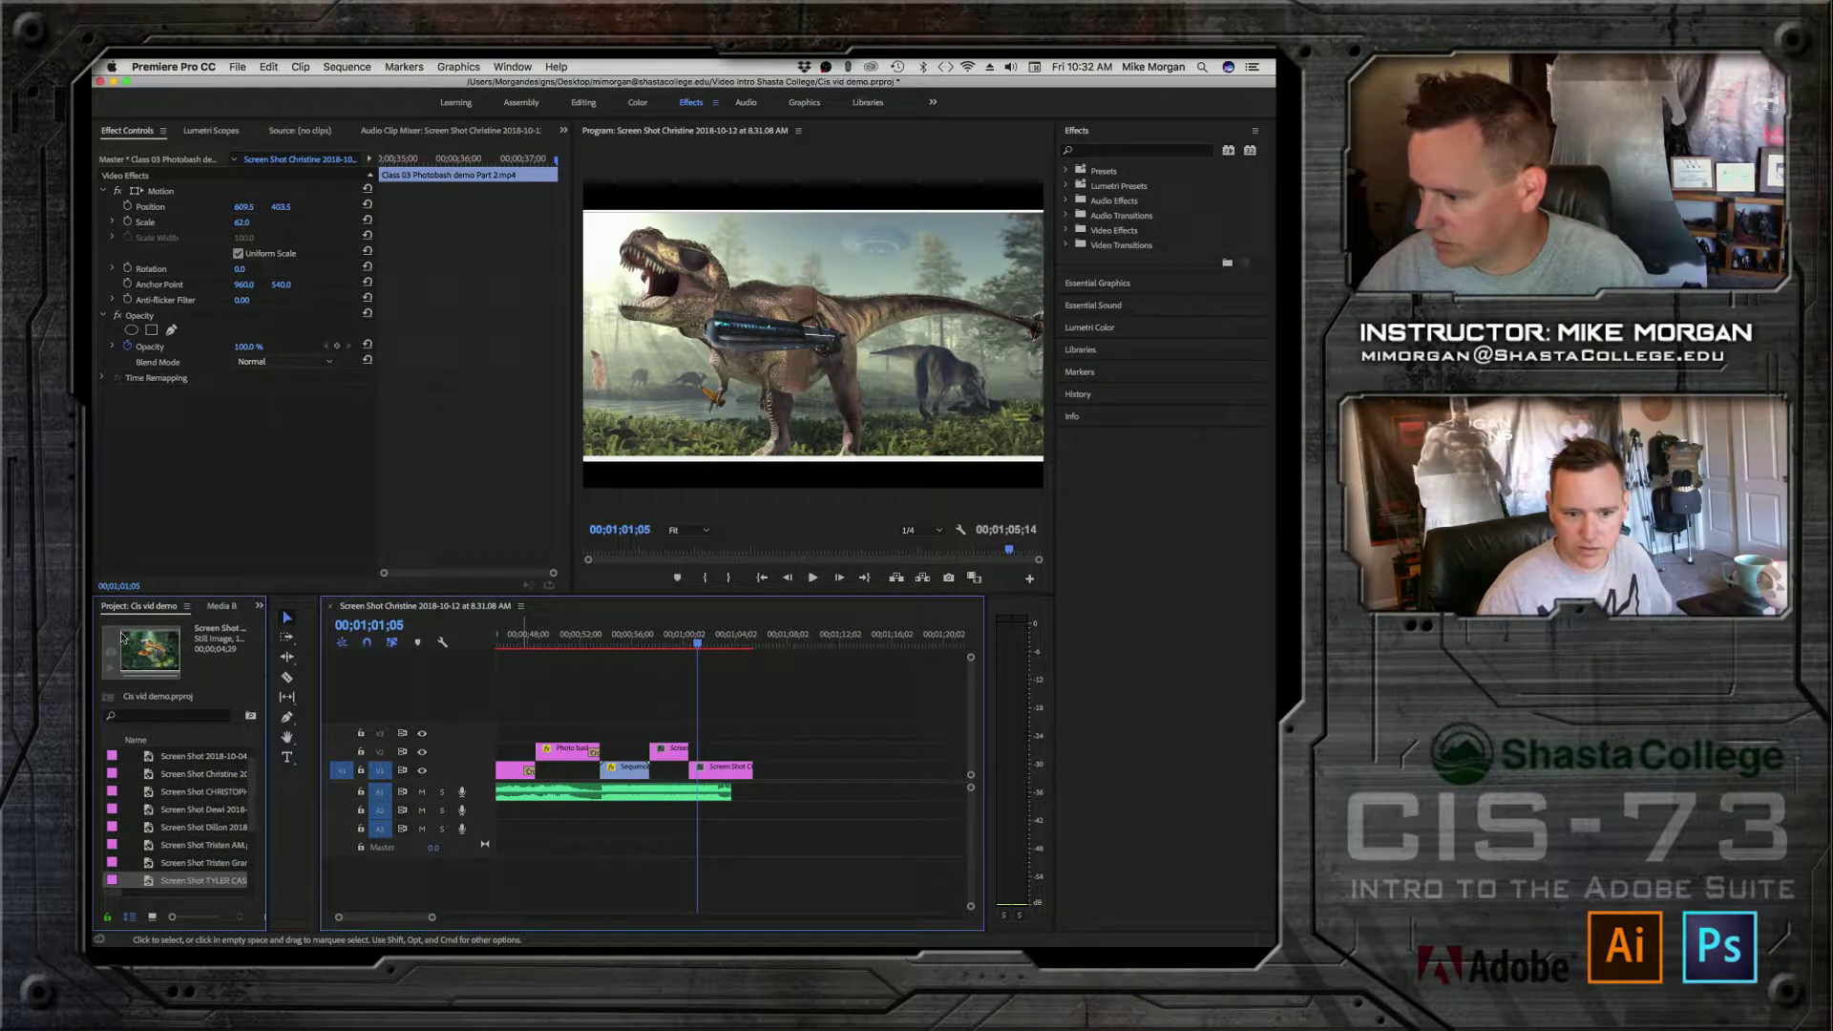
{"action": "left_click_drag", "start_coordinate": [214, 890], "coordinate": [756, 747]}
{"action": "left_click", "coordinate": [778, 637]}
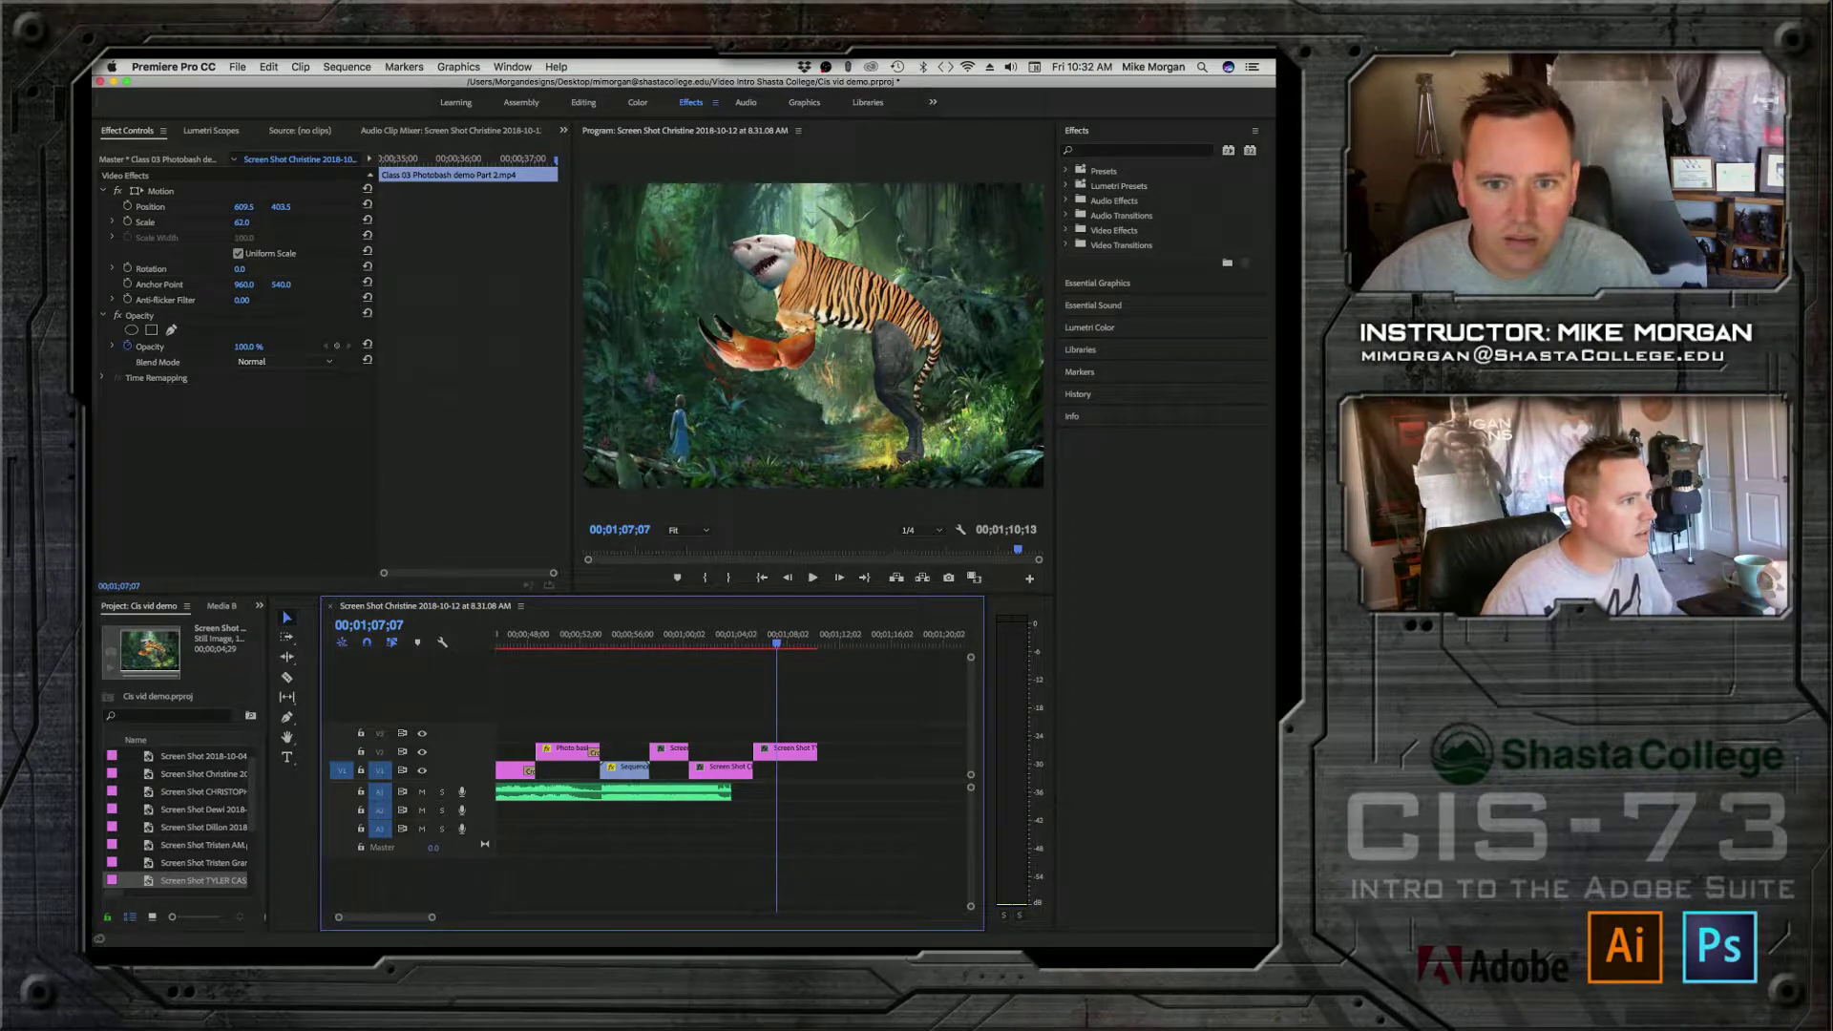
{"action": "left_click_drag", "start_coordinate": [246, 859], "coordinate": [845, 733]}
{"action": "left_click", "coordinate": [836, 637]}
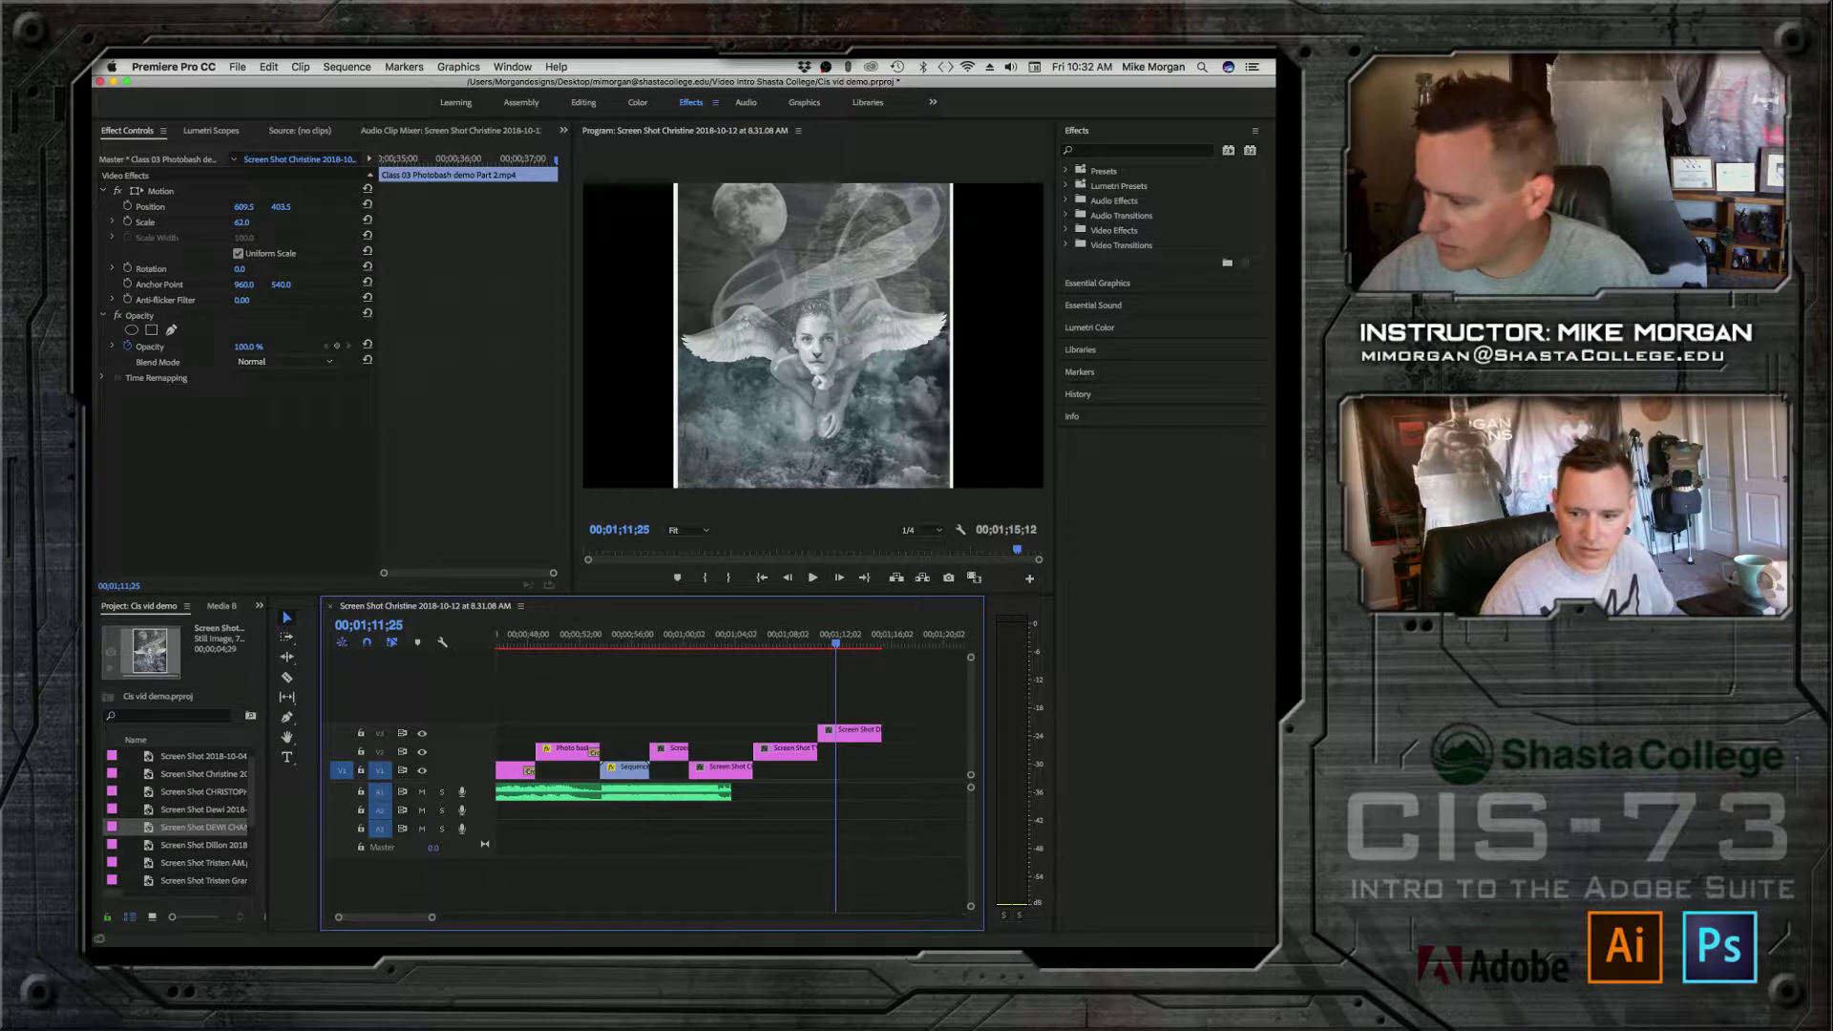
Step: Review the new stills, add the steampunk room artwork on V2, and preview the montage
{"action": "left_click", "coordinate": [669, 637]}
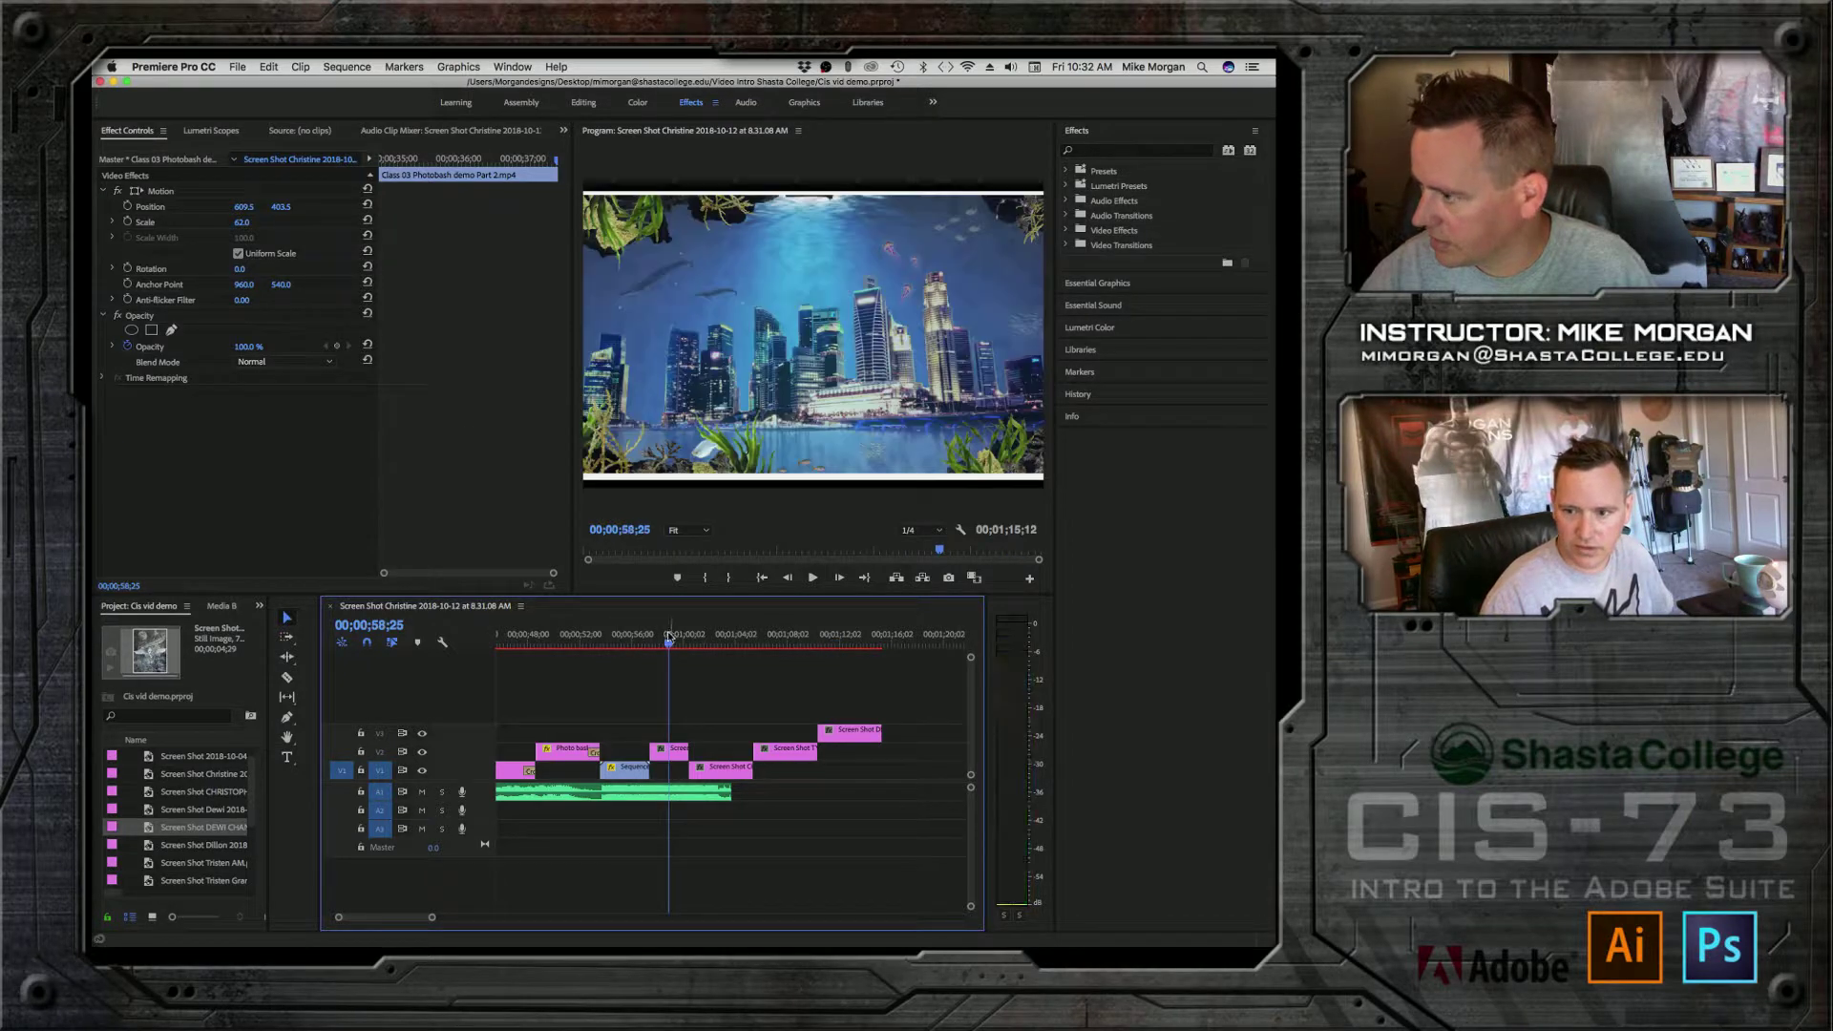
{"action": "left_click", "coordinate": [722, 642]}
{"action": "left_click", "coordinate": [776, 640]}
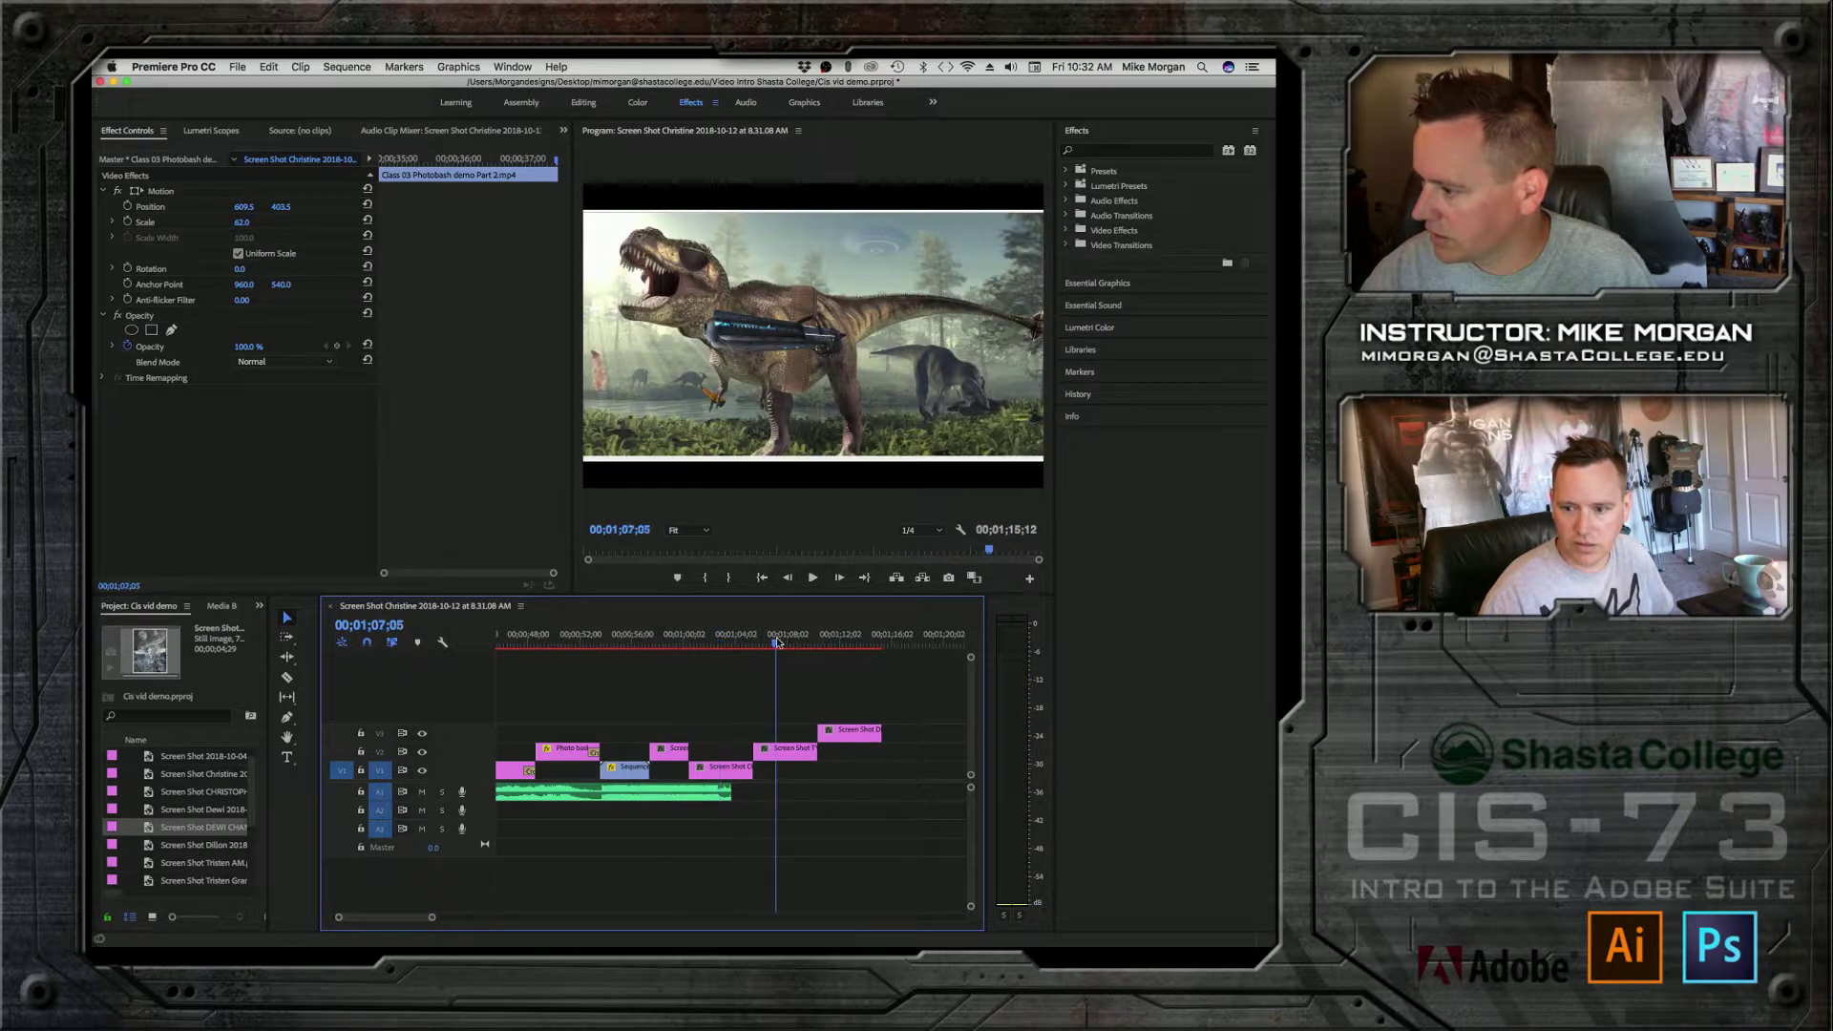
{"action": "left_click", "coordinate": [846, 640]}
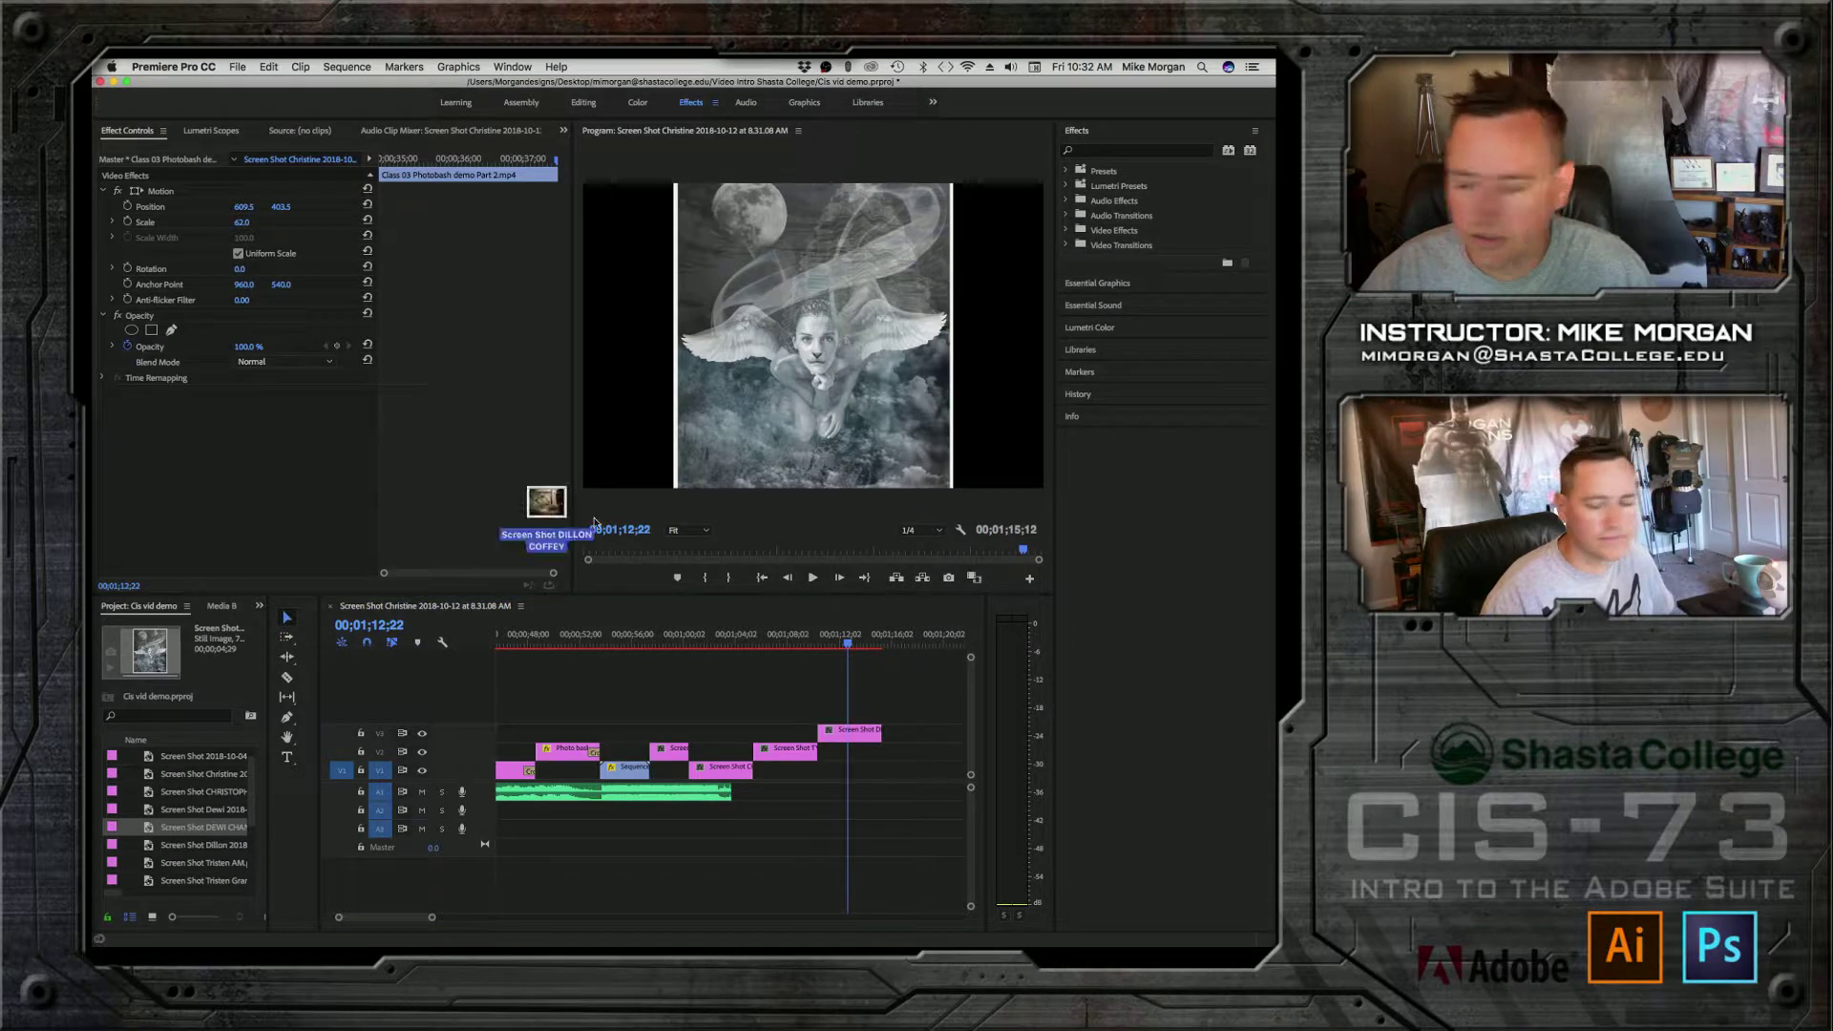
{"action": "left_click_drag", "start_coordinate": [544, 503], "coordinate": [903, 754]}
{"action": "left_click", "coordinate": [884, 640]}
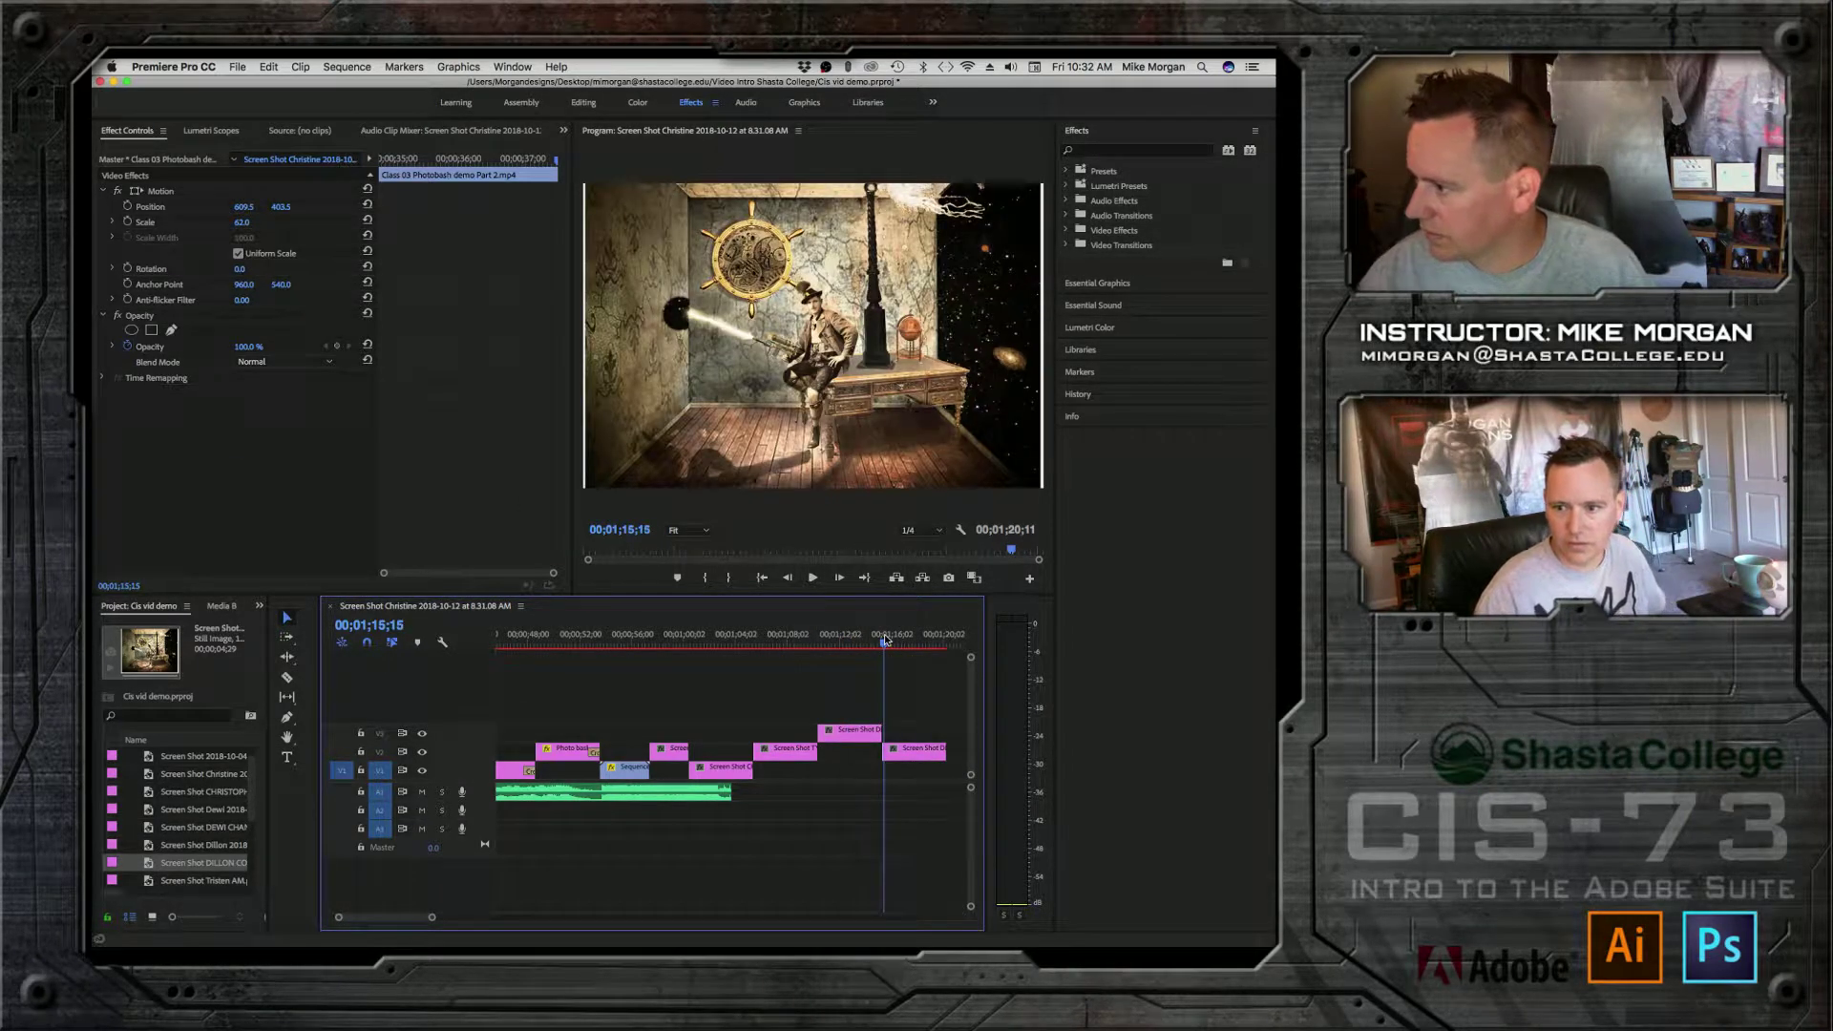
{"action": "key", "text": "space"}
{"action": "key", "text": "space"}
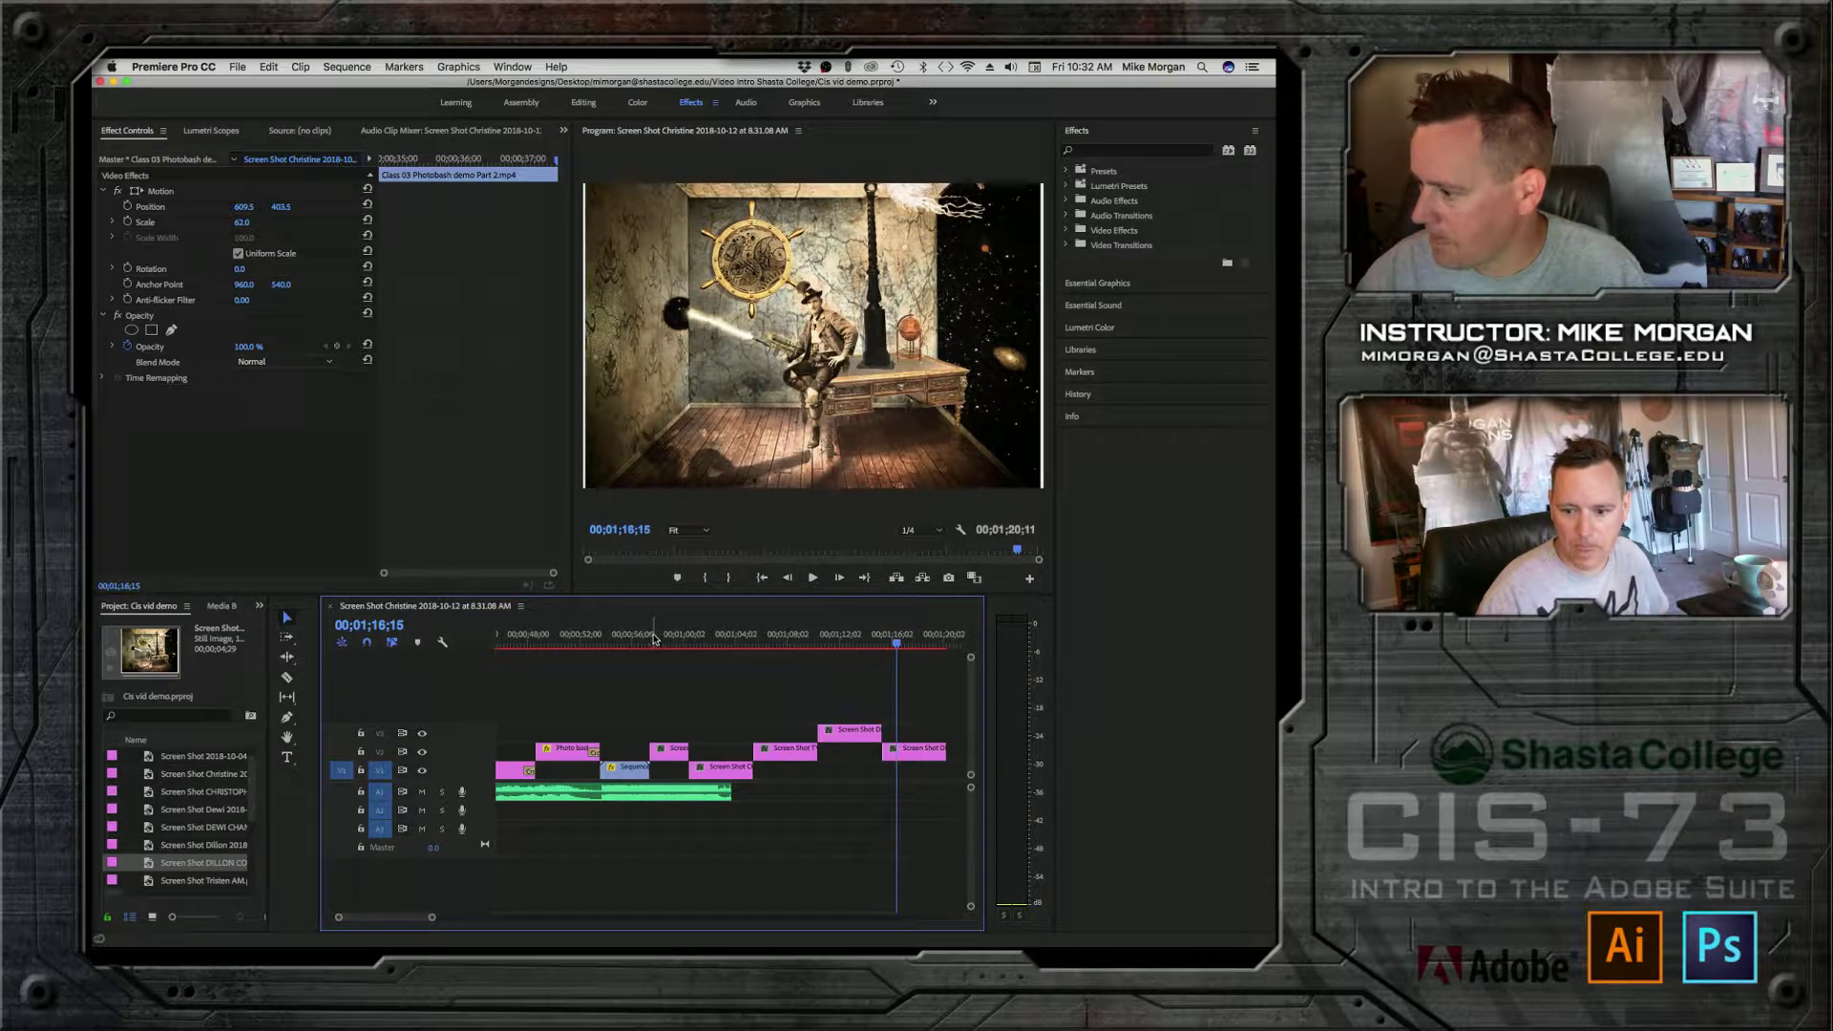
{"action": "mouse_move", "coordinate": [654, 638]}
{"action": "left_mouse_down"}
{"action": "mouse_move", "coordinate": [638, 637]}
{"action": "mouse_move", "coordinate": [664, 635]}
{"action": "left_mouse_up"}
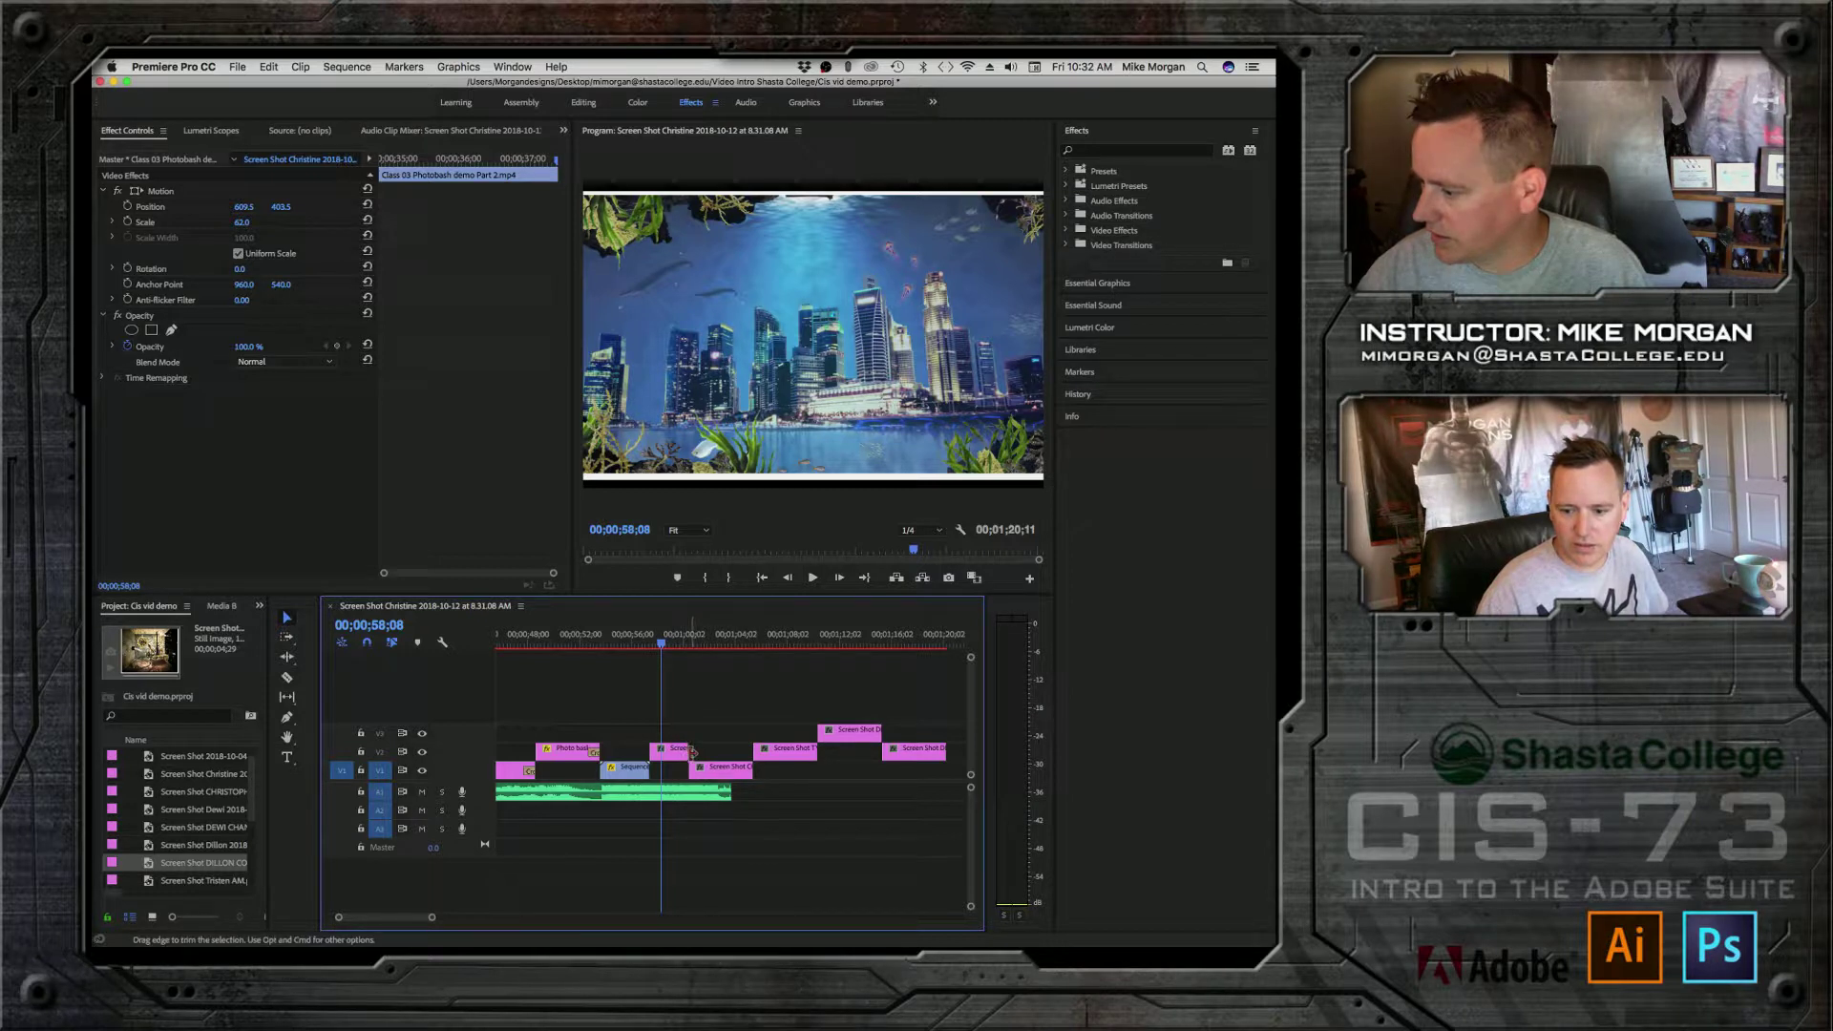
Step: Marquee-select the V2–V3 artwork clips and trim them to about two seconds each
{"action": "left_click_drag", "start_coordinate": [683, 753], "coordinate": [702, 753]}
{"action": "left_click", "coordinate": [943, 737]}
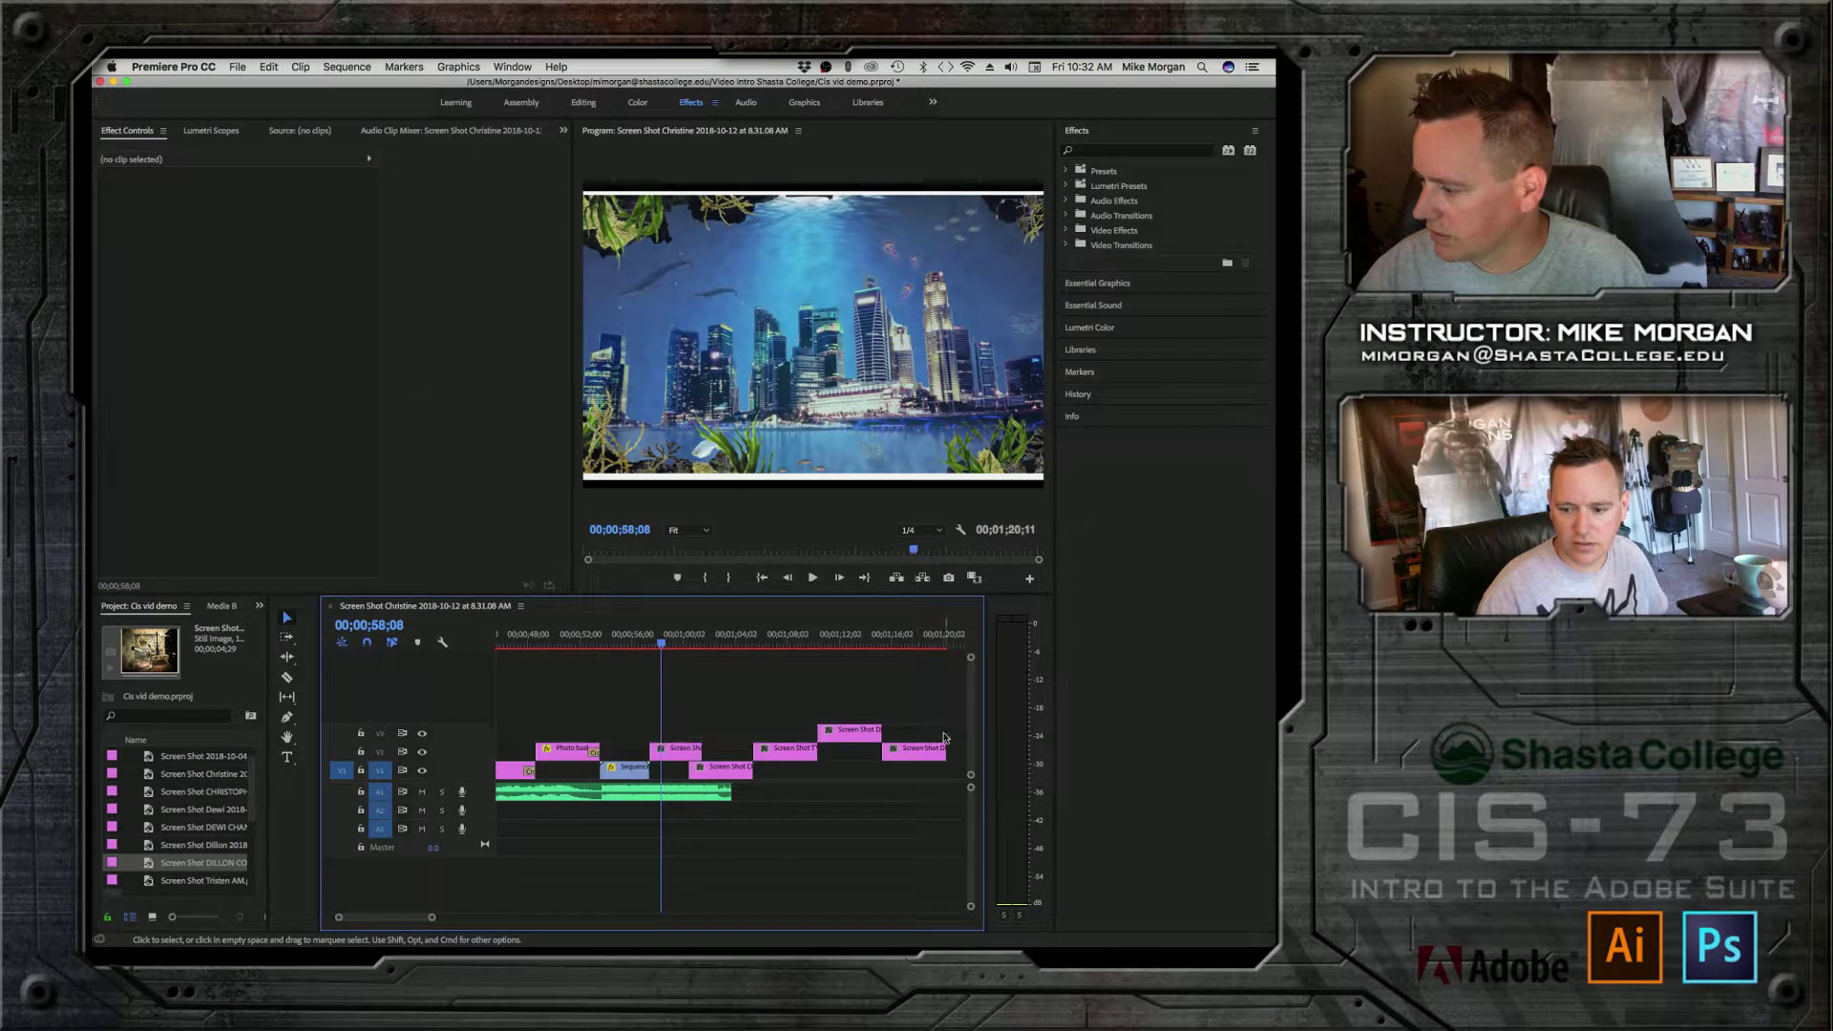
{"action": "left_click_drag", "start_coordinate": [956, 727], "coordinate": [675, 775]}
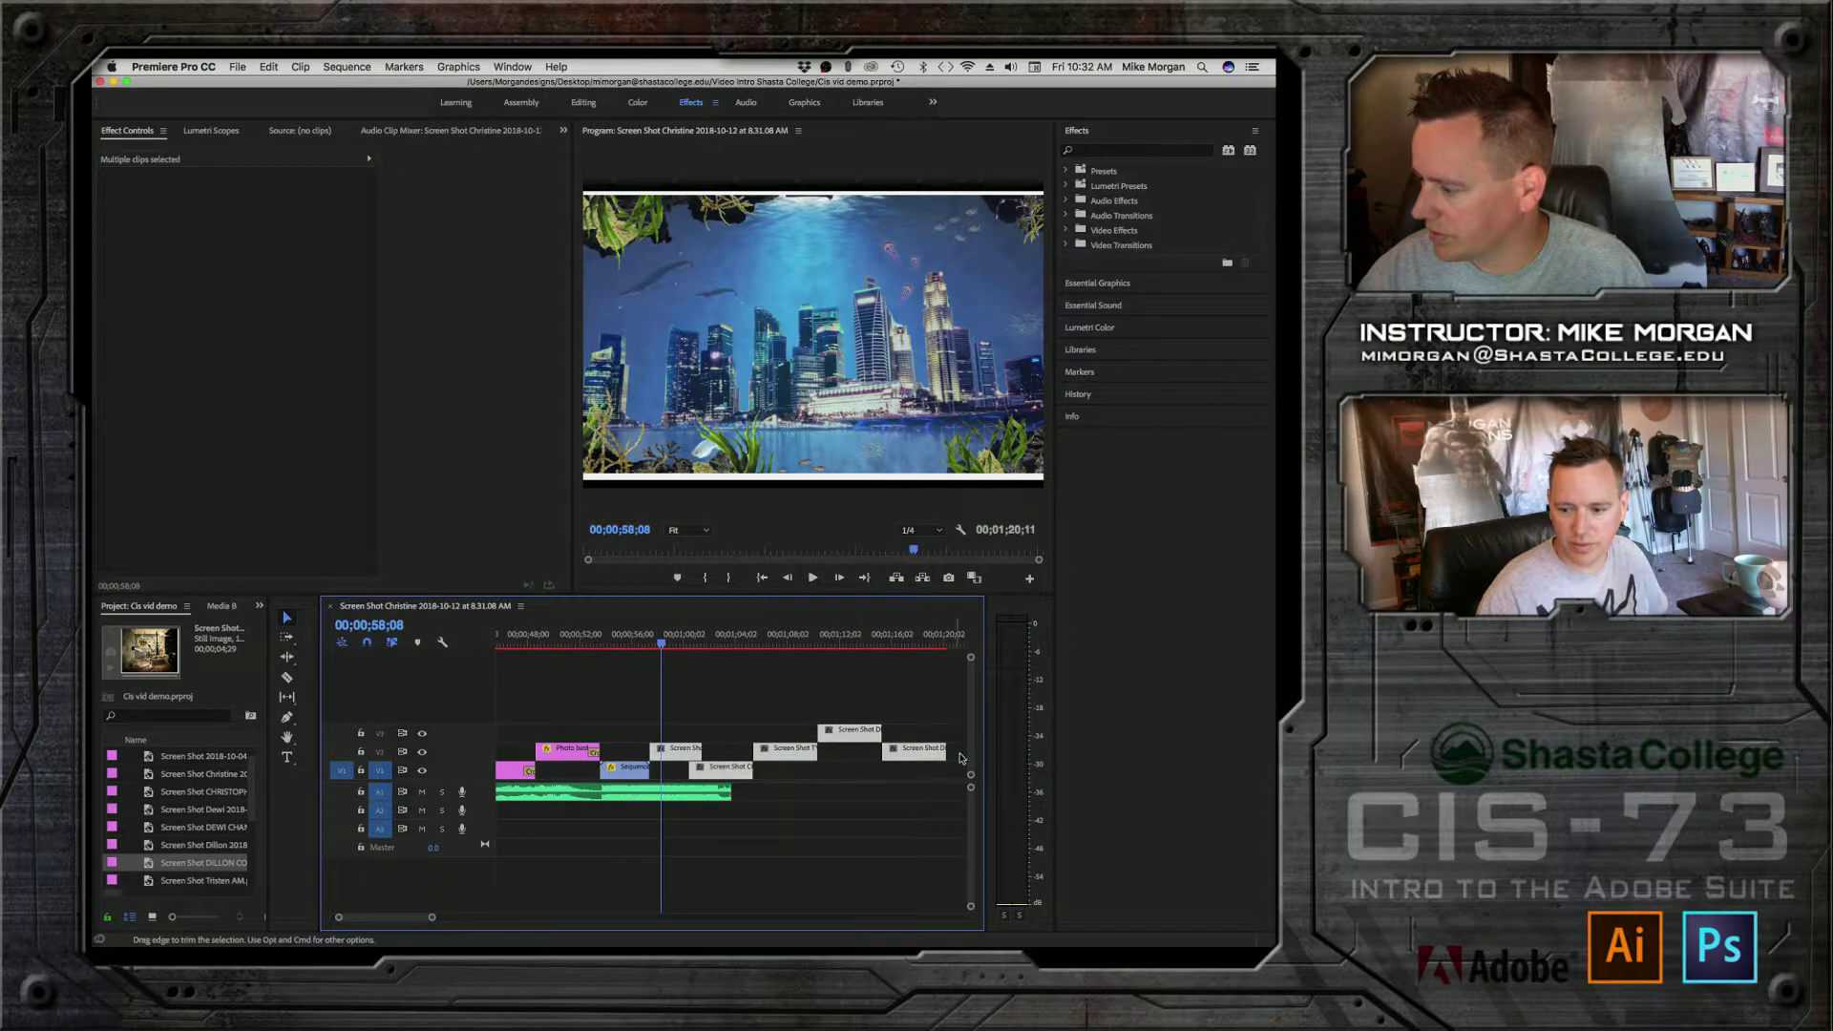
{"action": "left_click_drag", "start_coordinate": [941, 752], "coordinate": [700, 751]}
{"action": "left_click", "coordinate": [819, 750]}
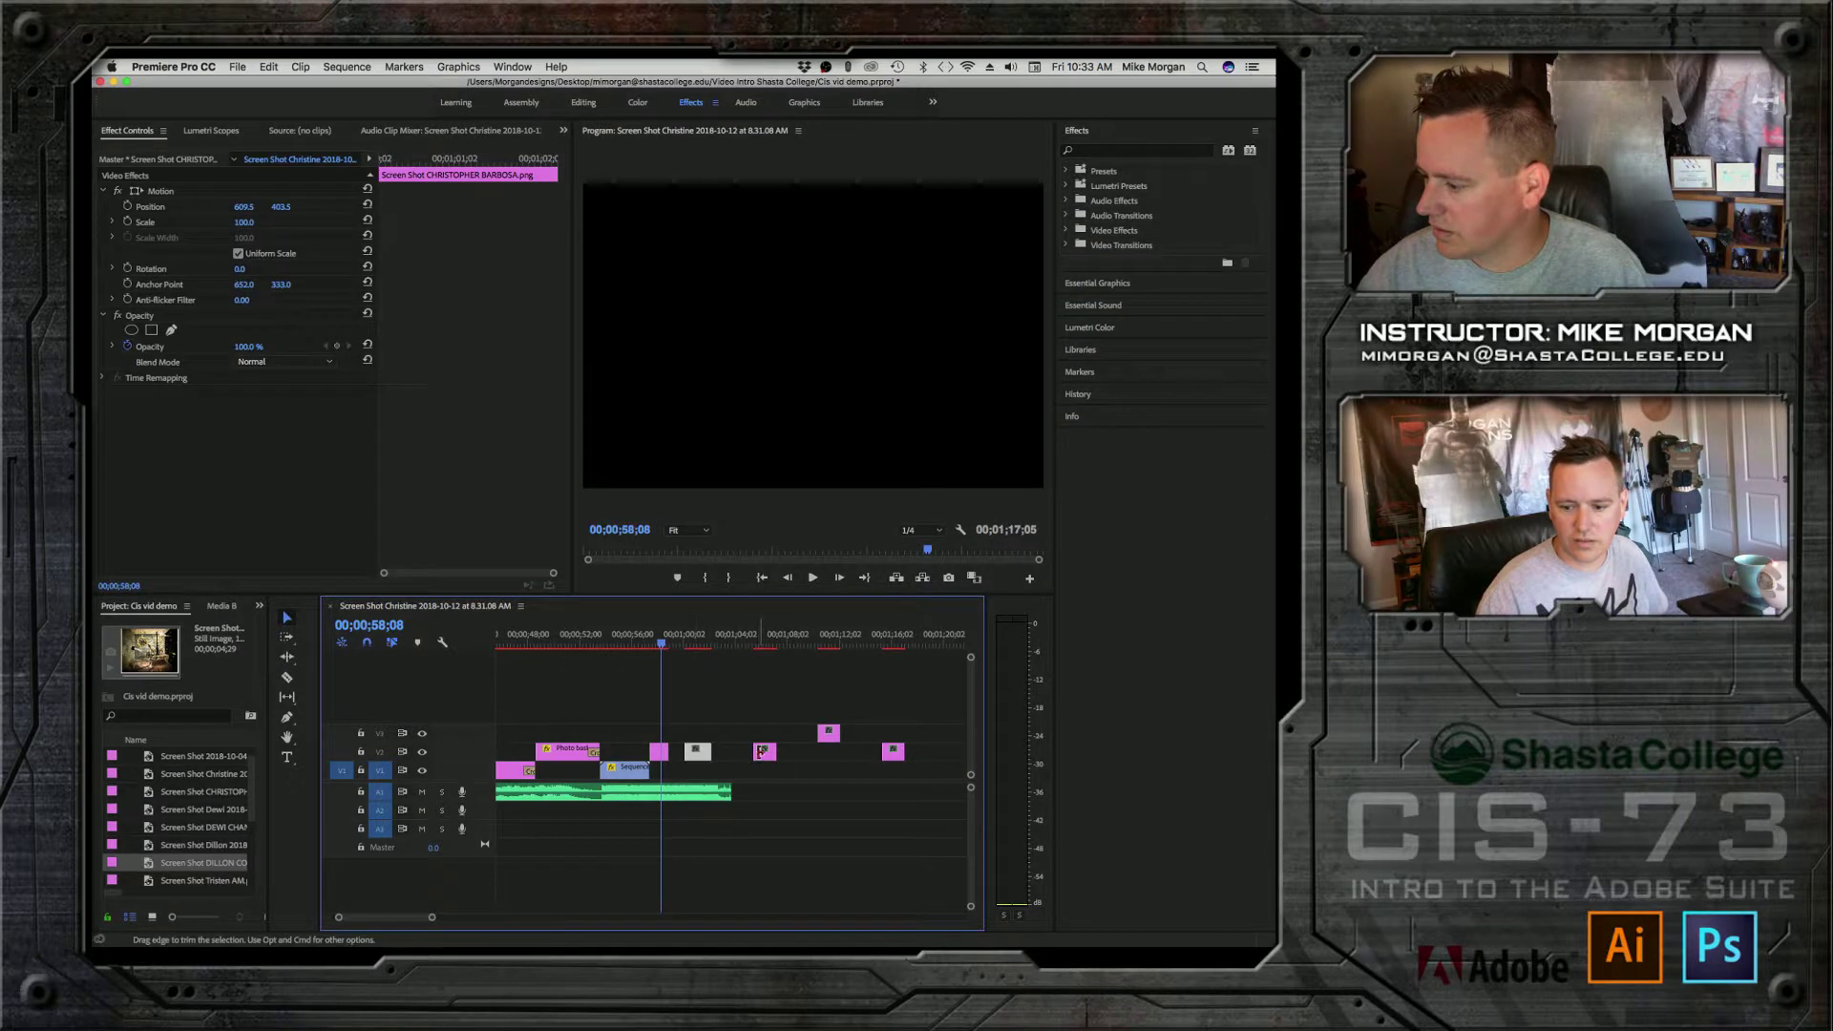
{"action": "left_click", "coordinate": [764, 766]}
Step: Ripple Delete the empty gap between artwork clips on V2
{"action": "left_click", "coordinate": [768, 757]}
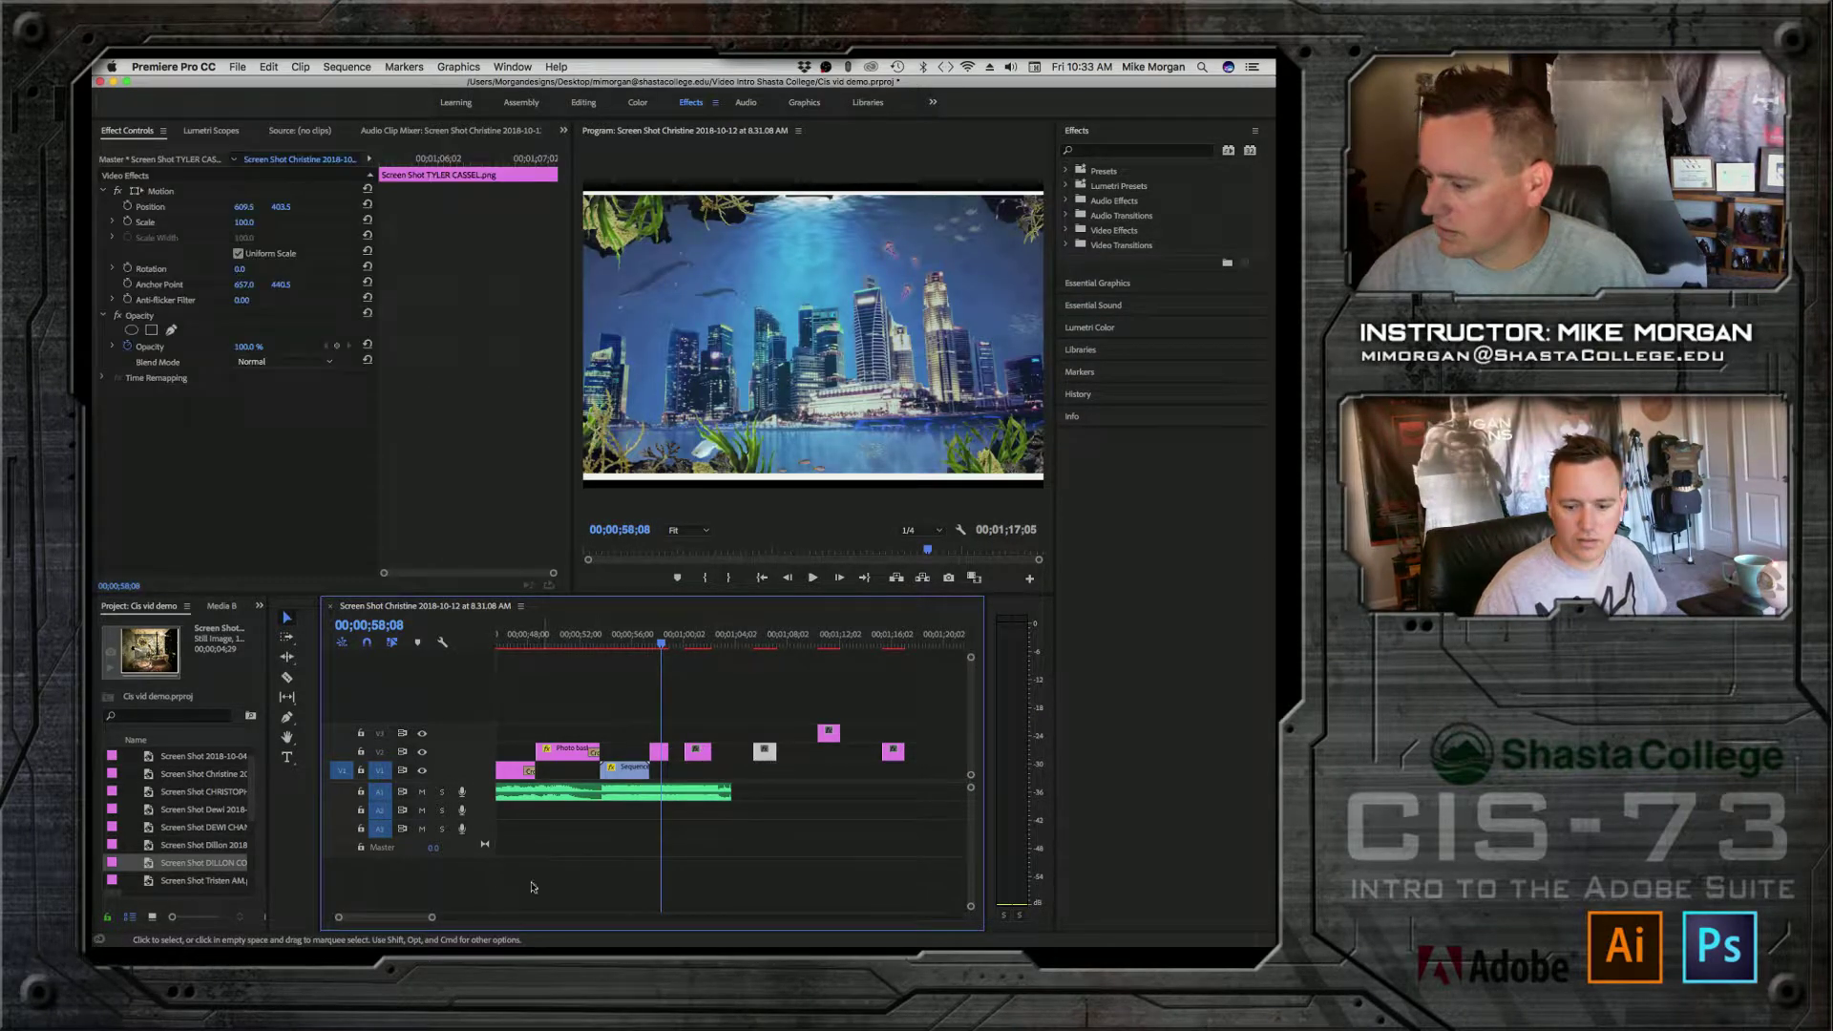
{"action": "left_click_drag", "start_coordinate": [432, 918], "coordinate": [437, 918]}
{"action": "left_click_drag", "start_coordinate": [439, 918], "coordinate": [433, 918]}
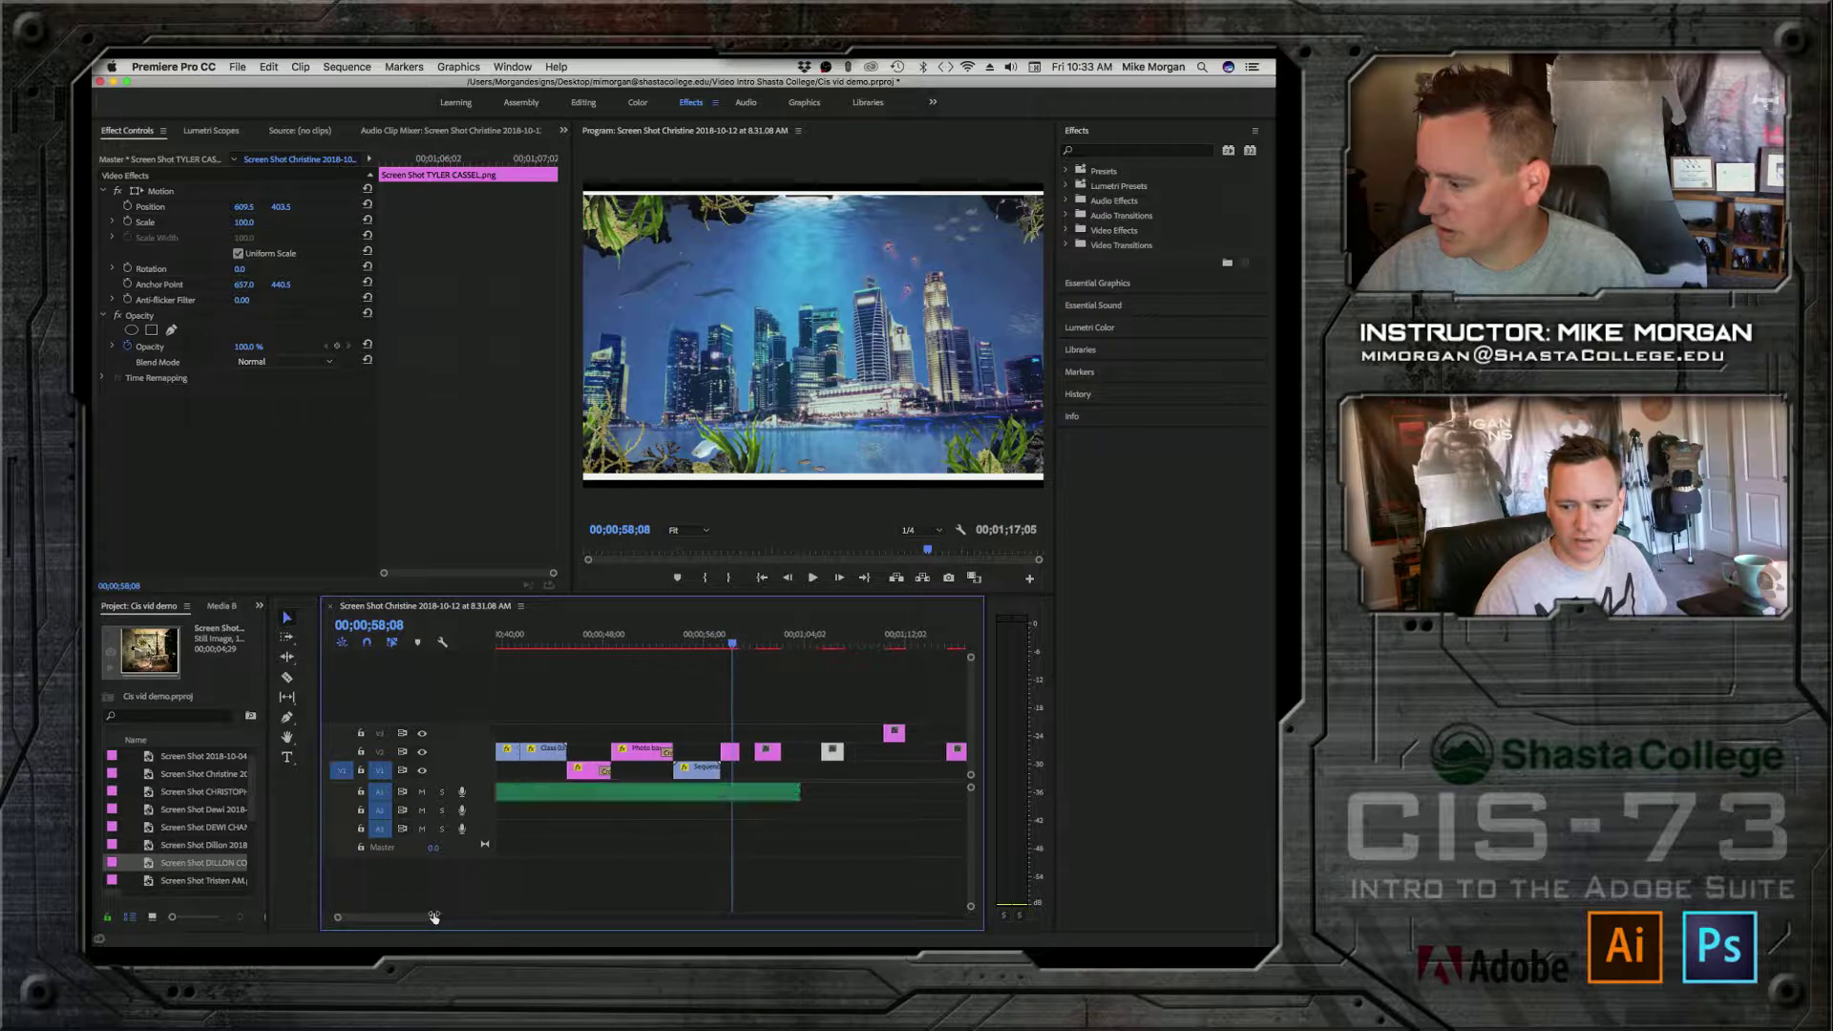
{"action": "right_click", "coordinate": [910, 757]}
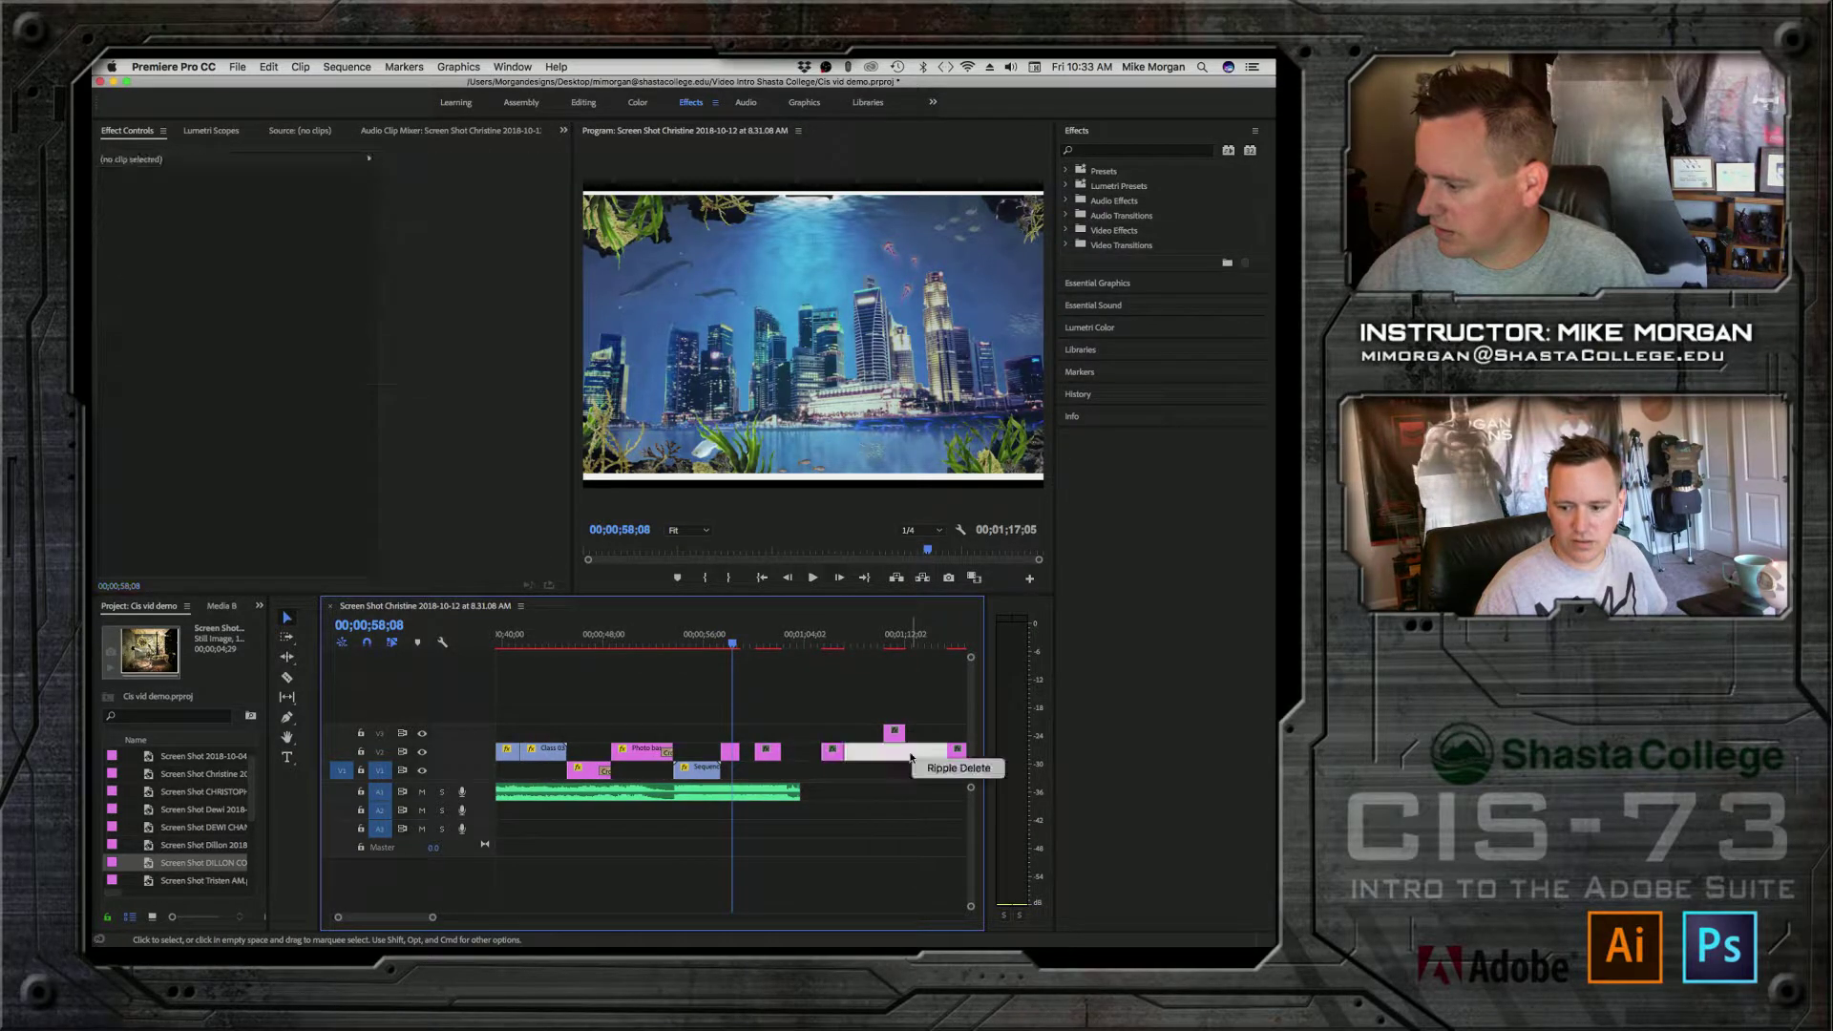
{"action": "right_click", "coordinate": [800, 757]}
{"action": "left_click", "coordinate": [845, 769]}
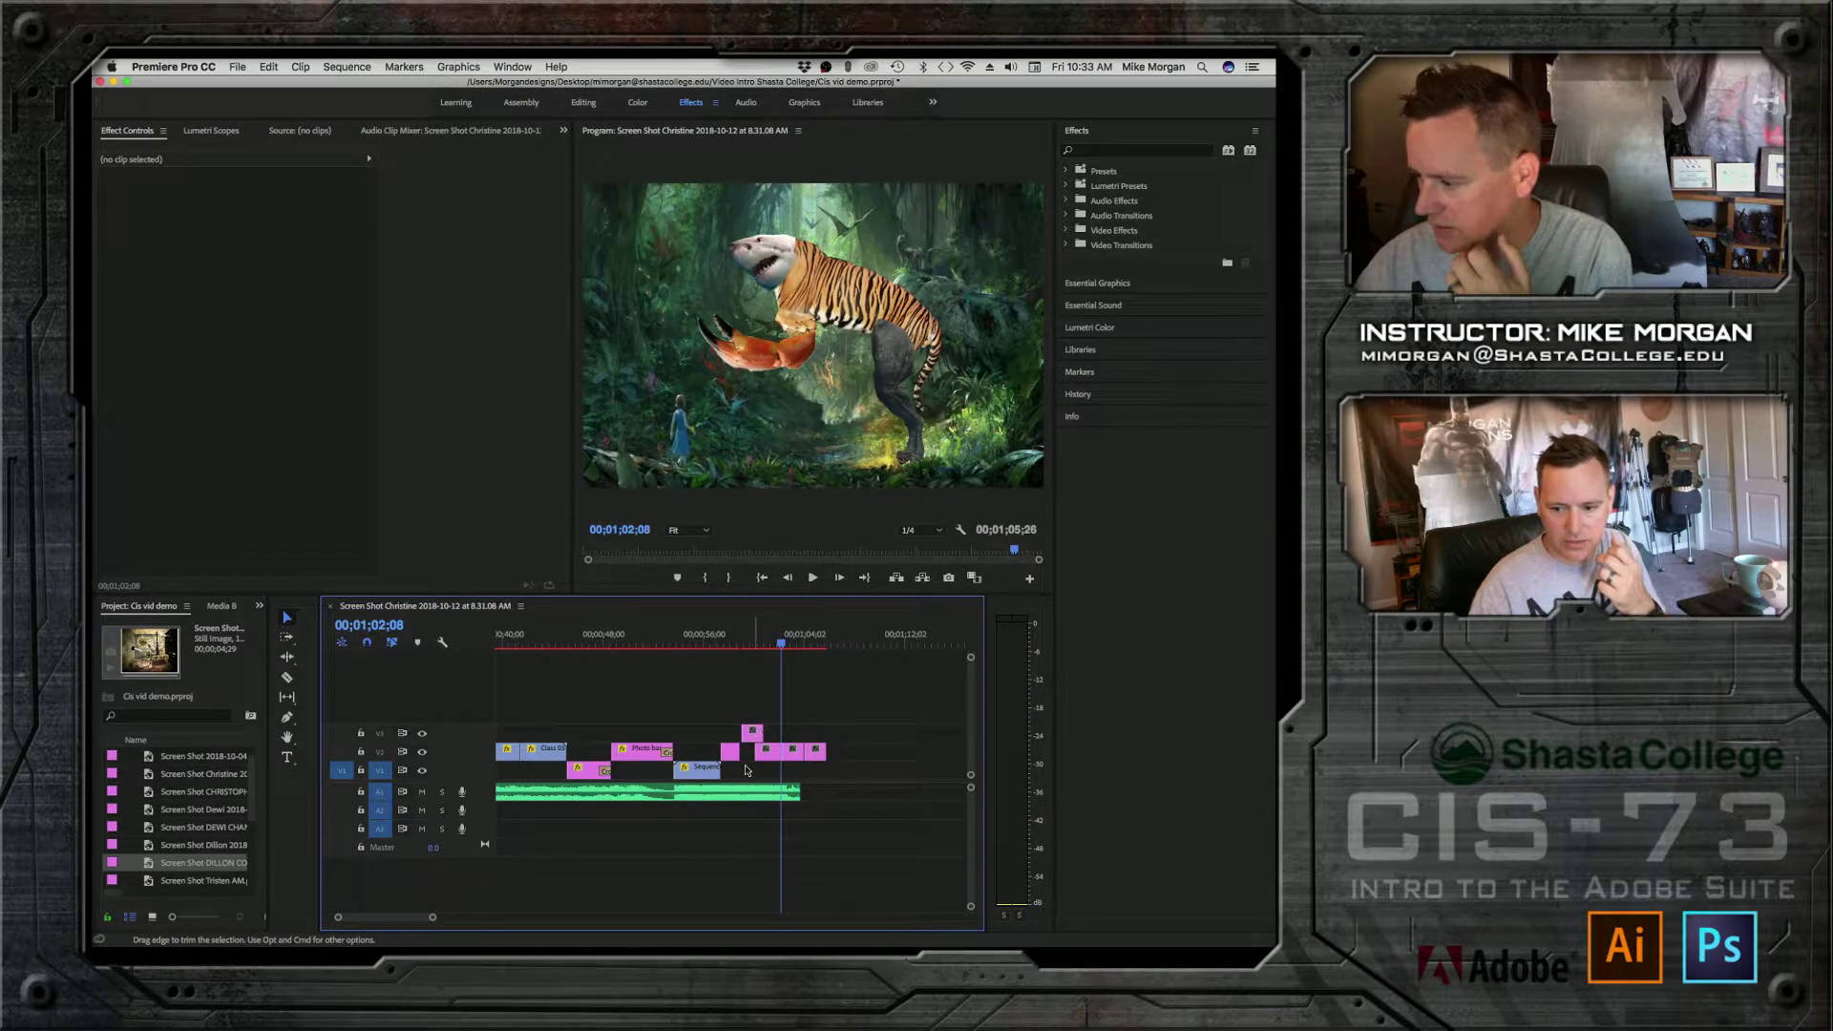
Step: Move the V3 artwork clip later and delete the remaining V2 gap
{"action": "key", "text": "="}
{"action": "key", "text": "="}
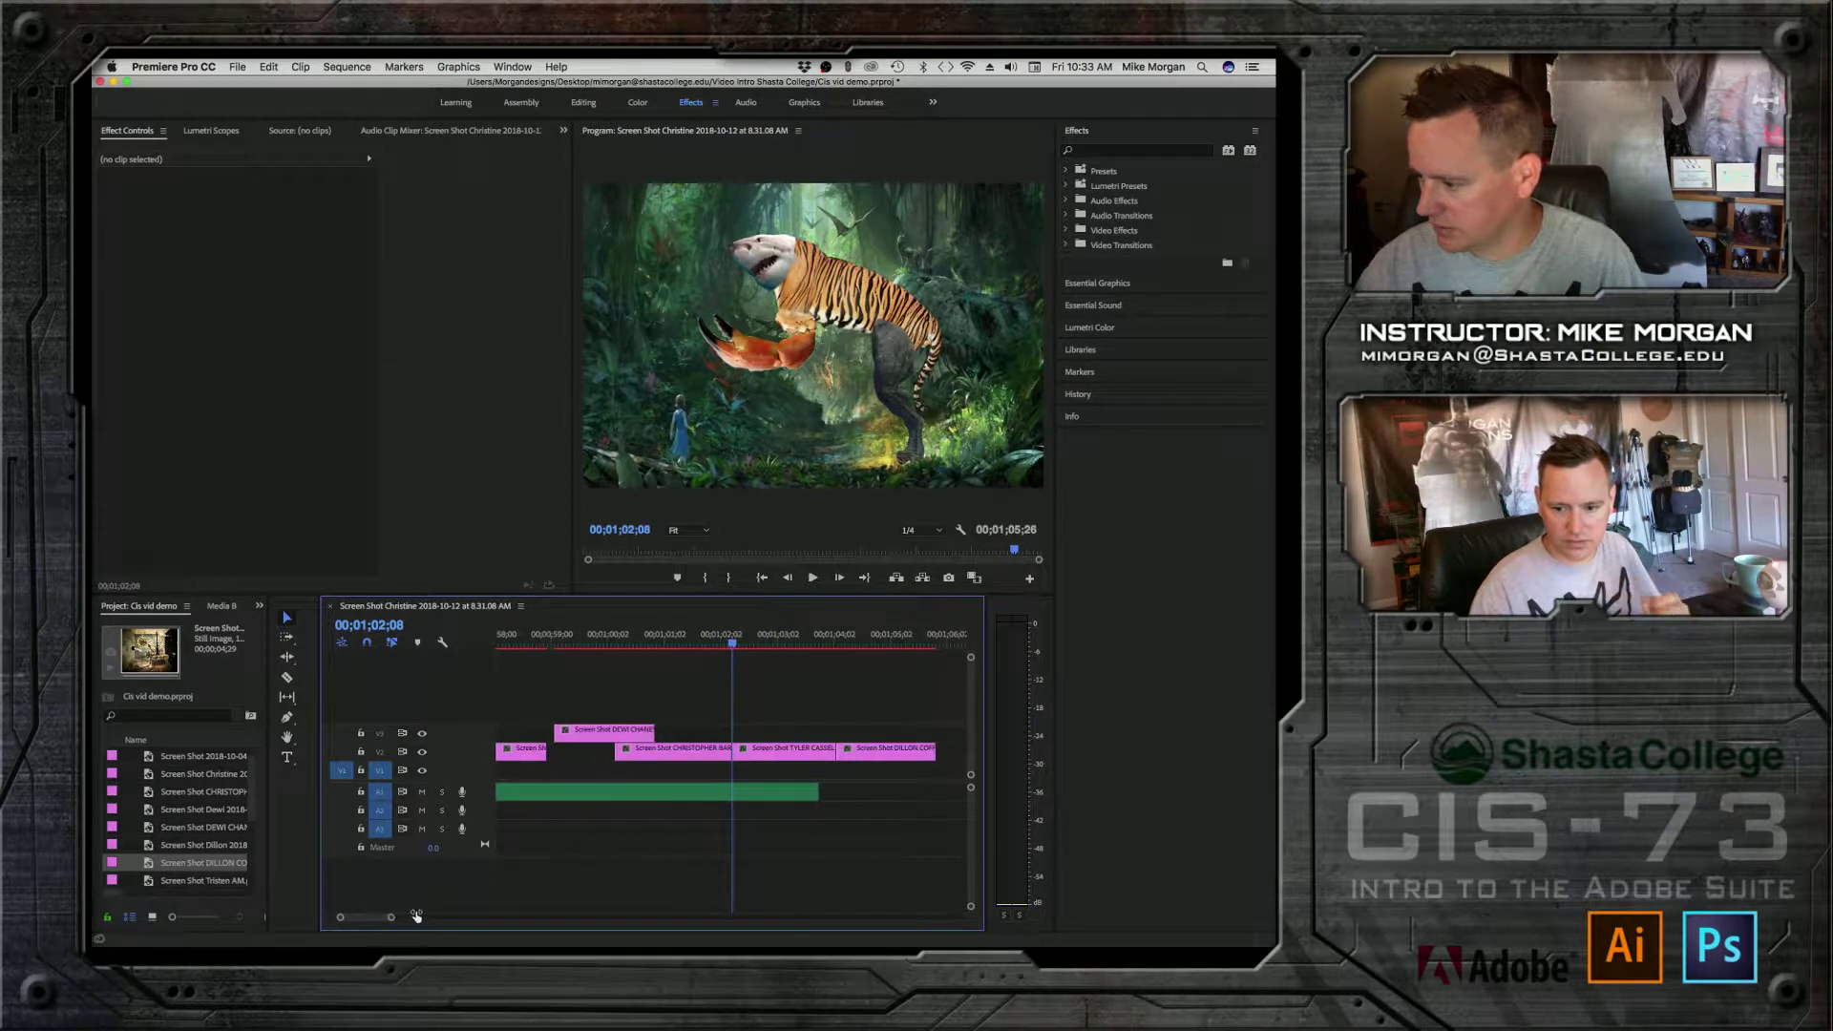
{"action": "key", "text": "minus"}
{"action": "left_click_drag", "start_coordinate": [660, 732], "coordinate": [841, 747]}
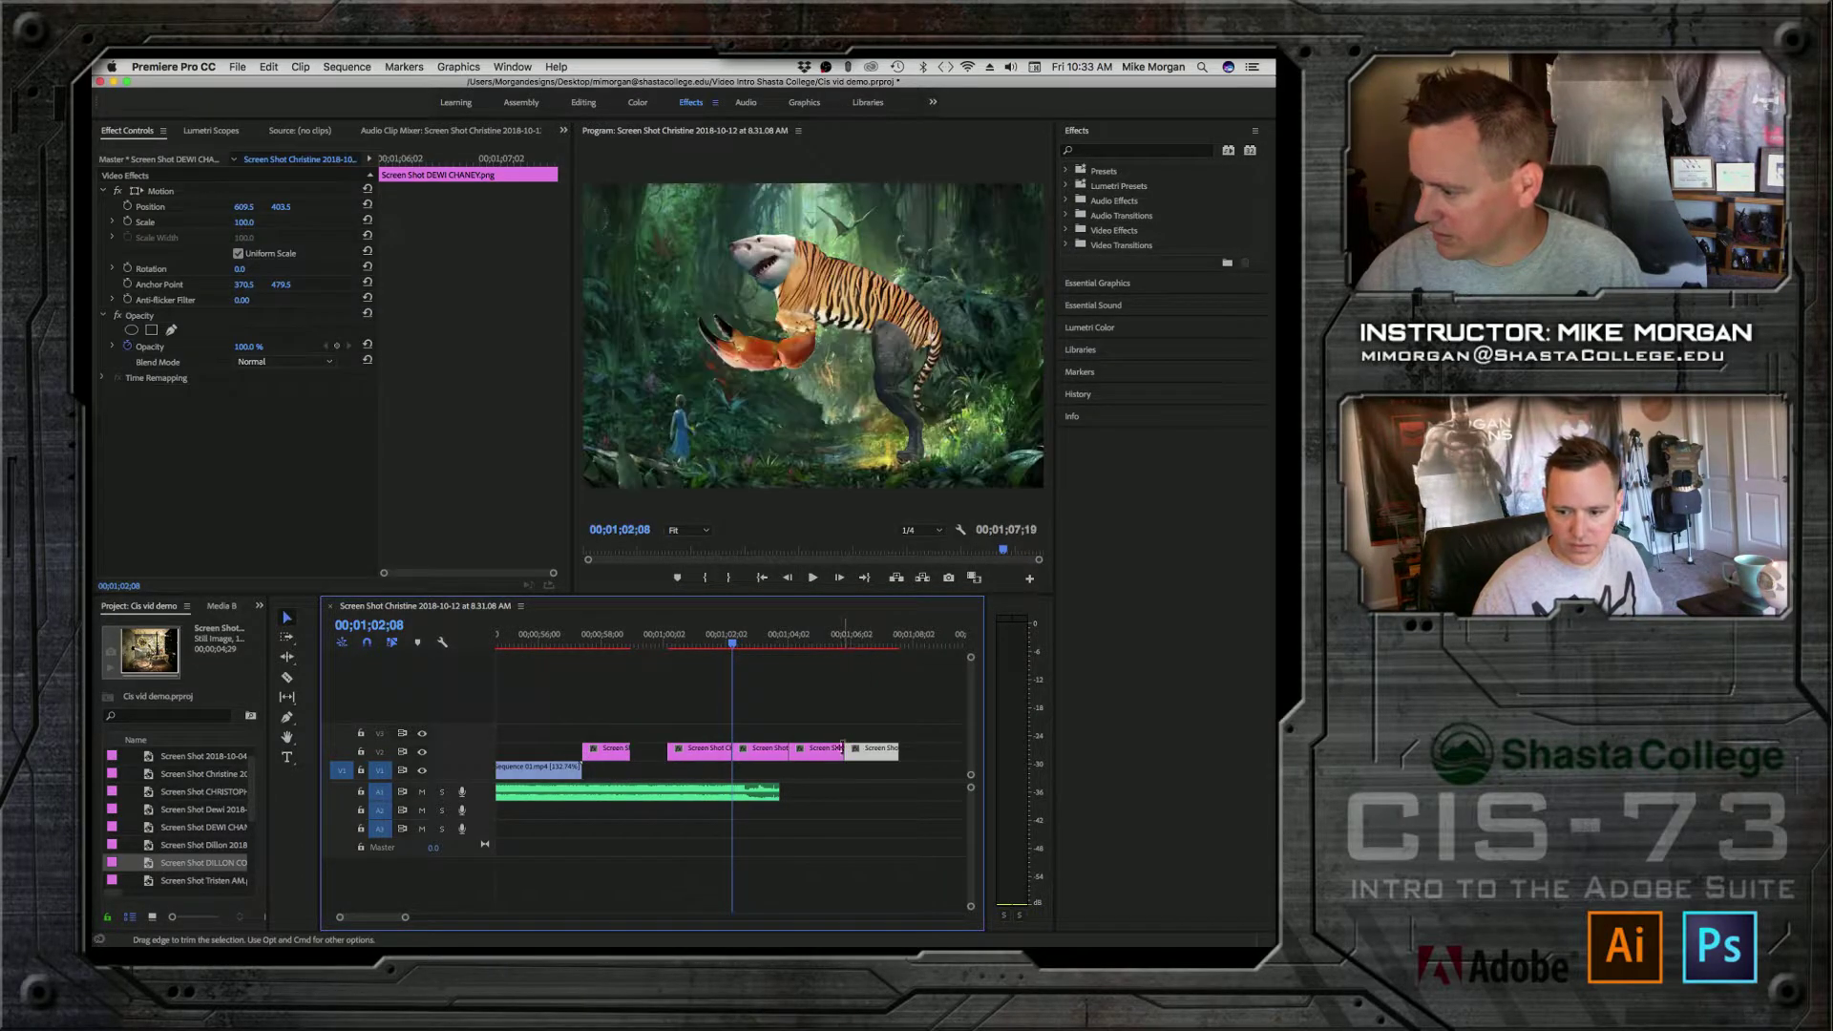
{"action": "left_click", "coordinate": [646, 754]}
{"action": "key", "text": "Delete"}
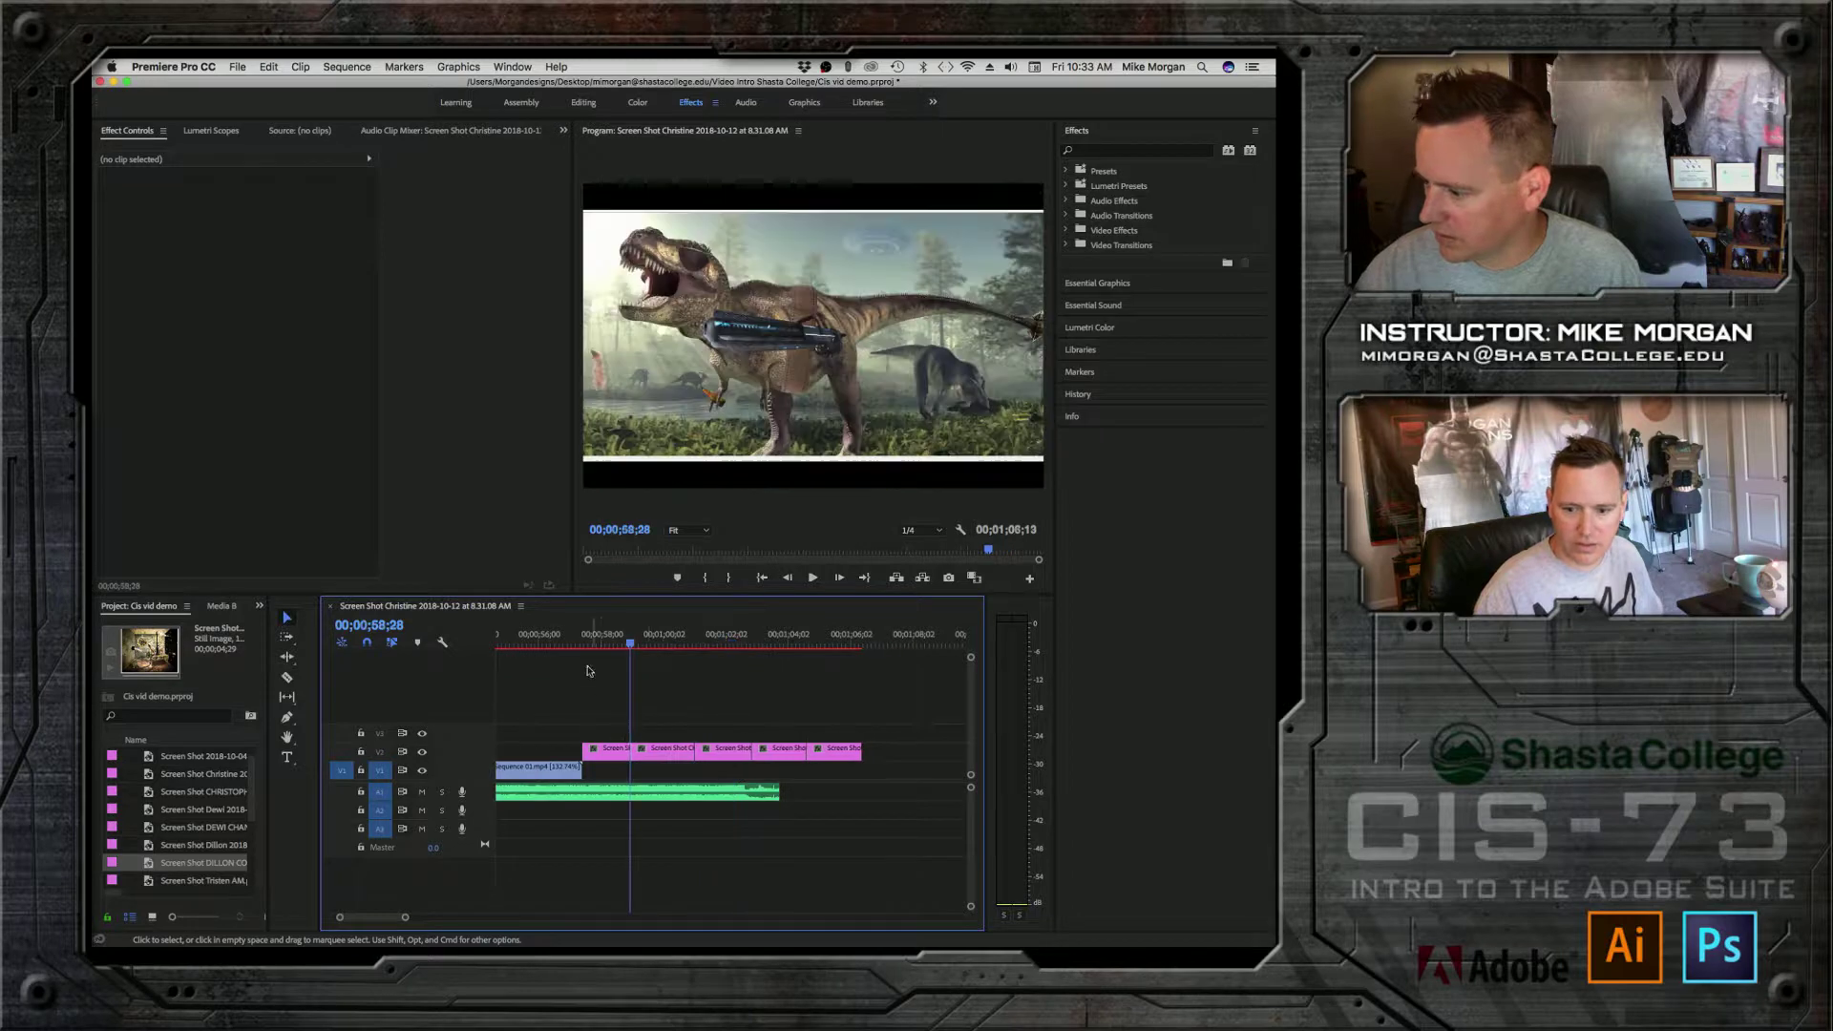
Step: Preview the back-to-back artwork clips from 00;00;57;11
{"action": "left_click_drag", "start_coordinate": [584, 633], "coordinate": [864, 643]}
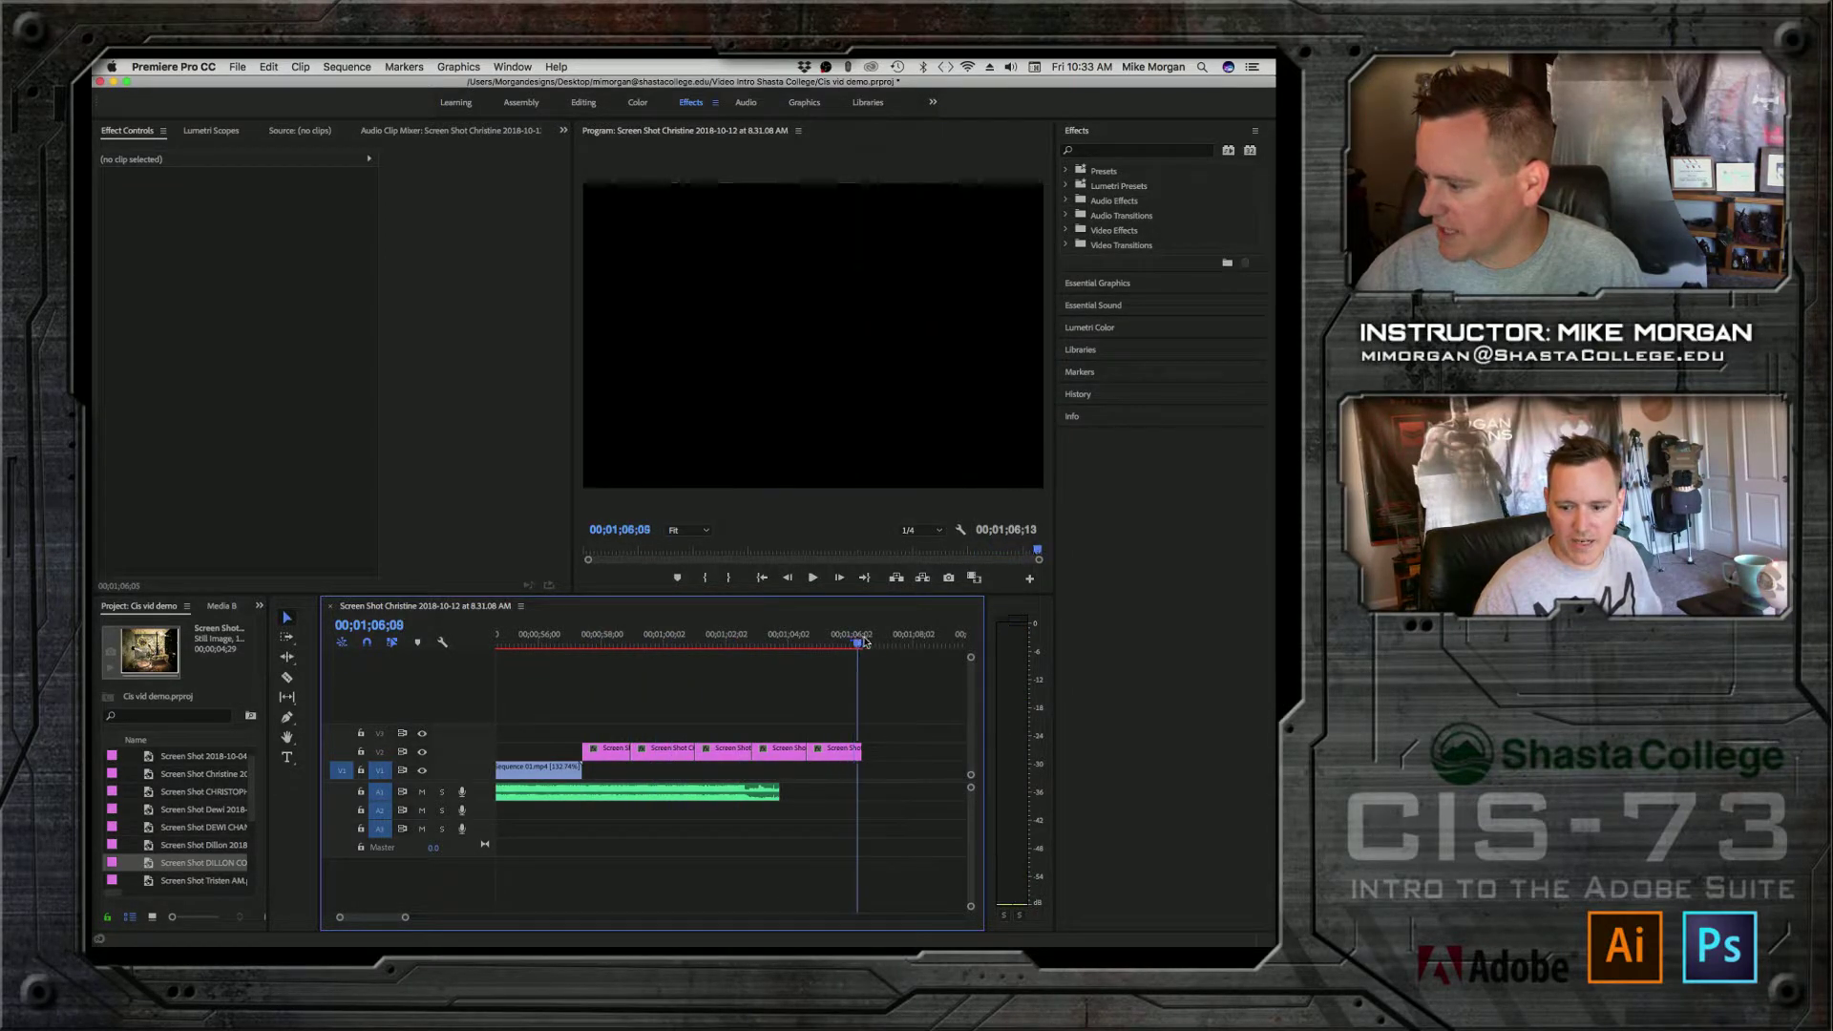
{"action": "right_click", "coordinate": [625, 759]}
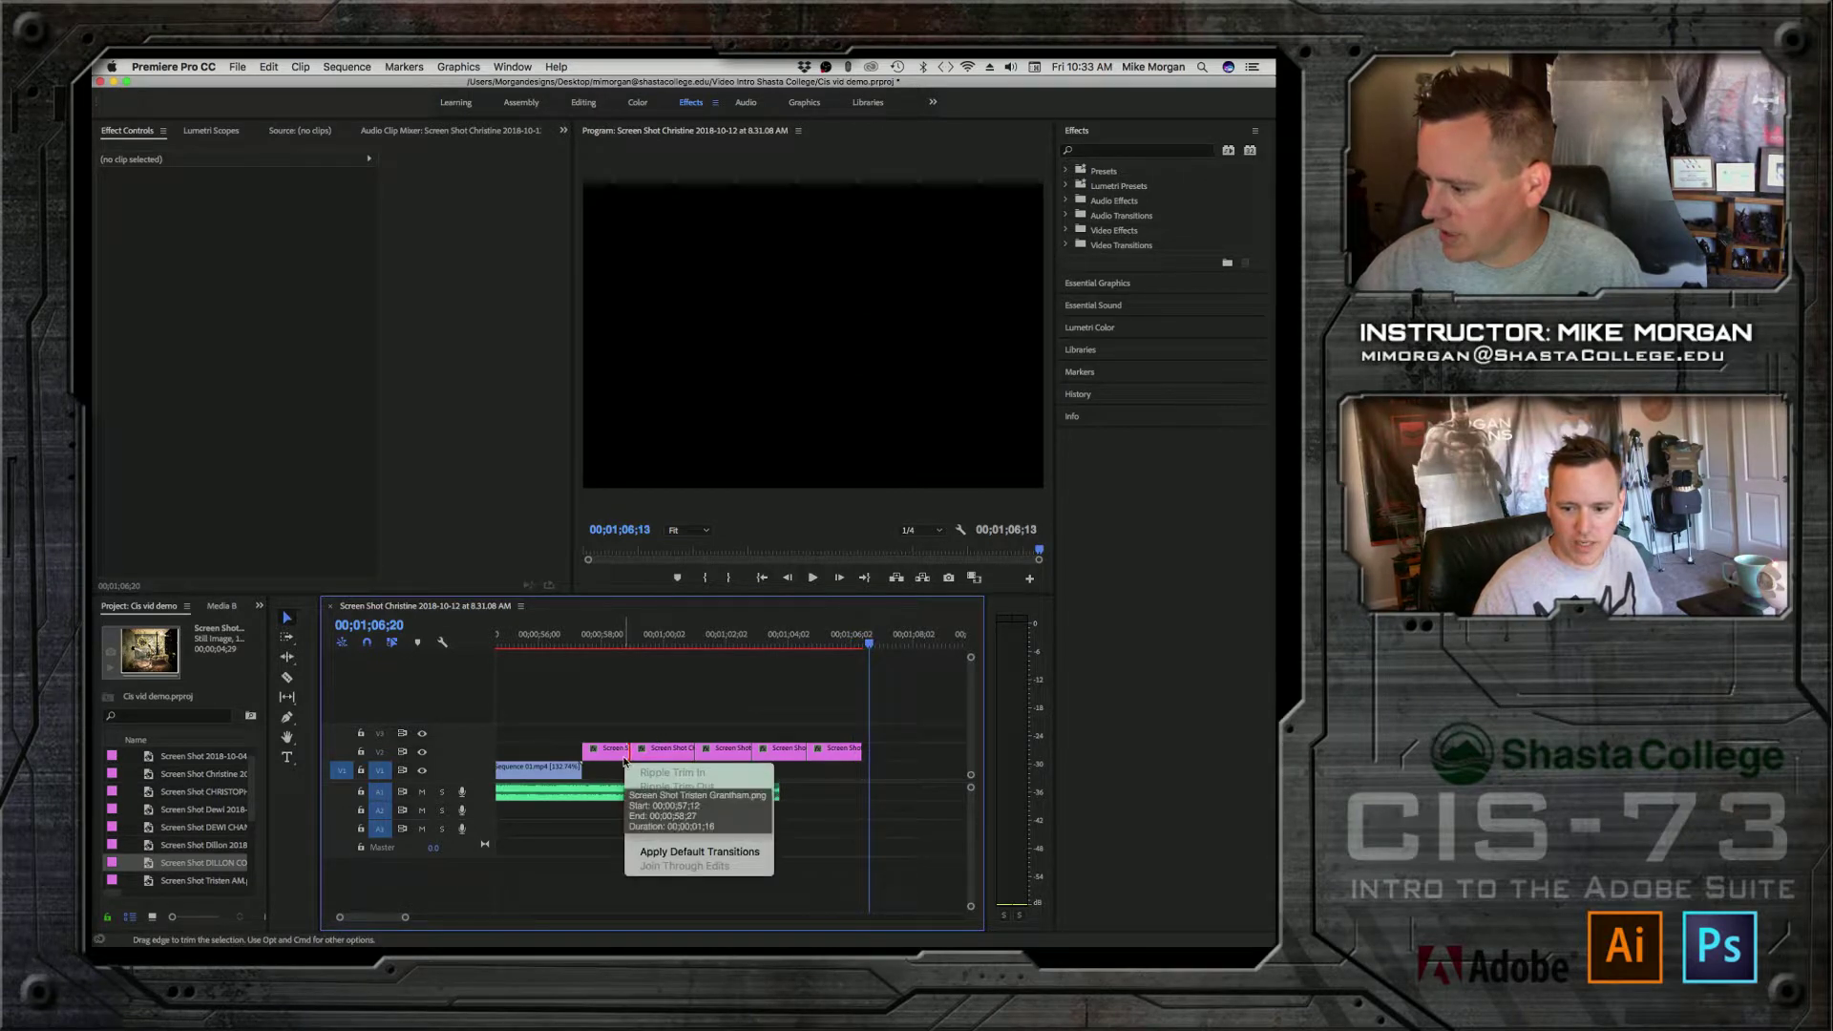
{"action": "left_click", "coordinate": [625, 709]}
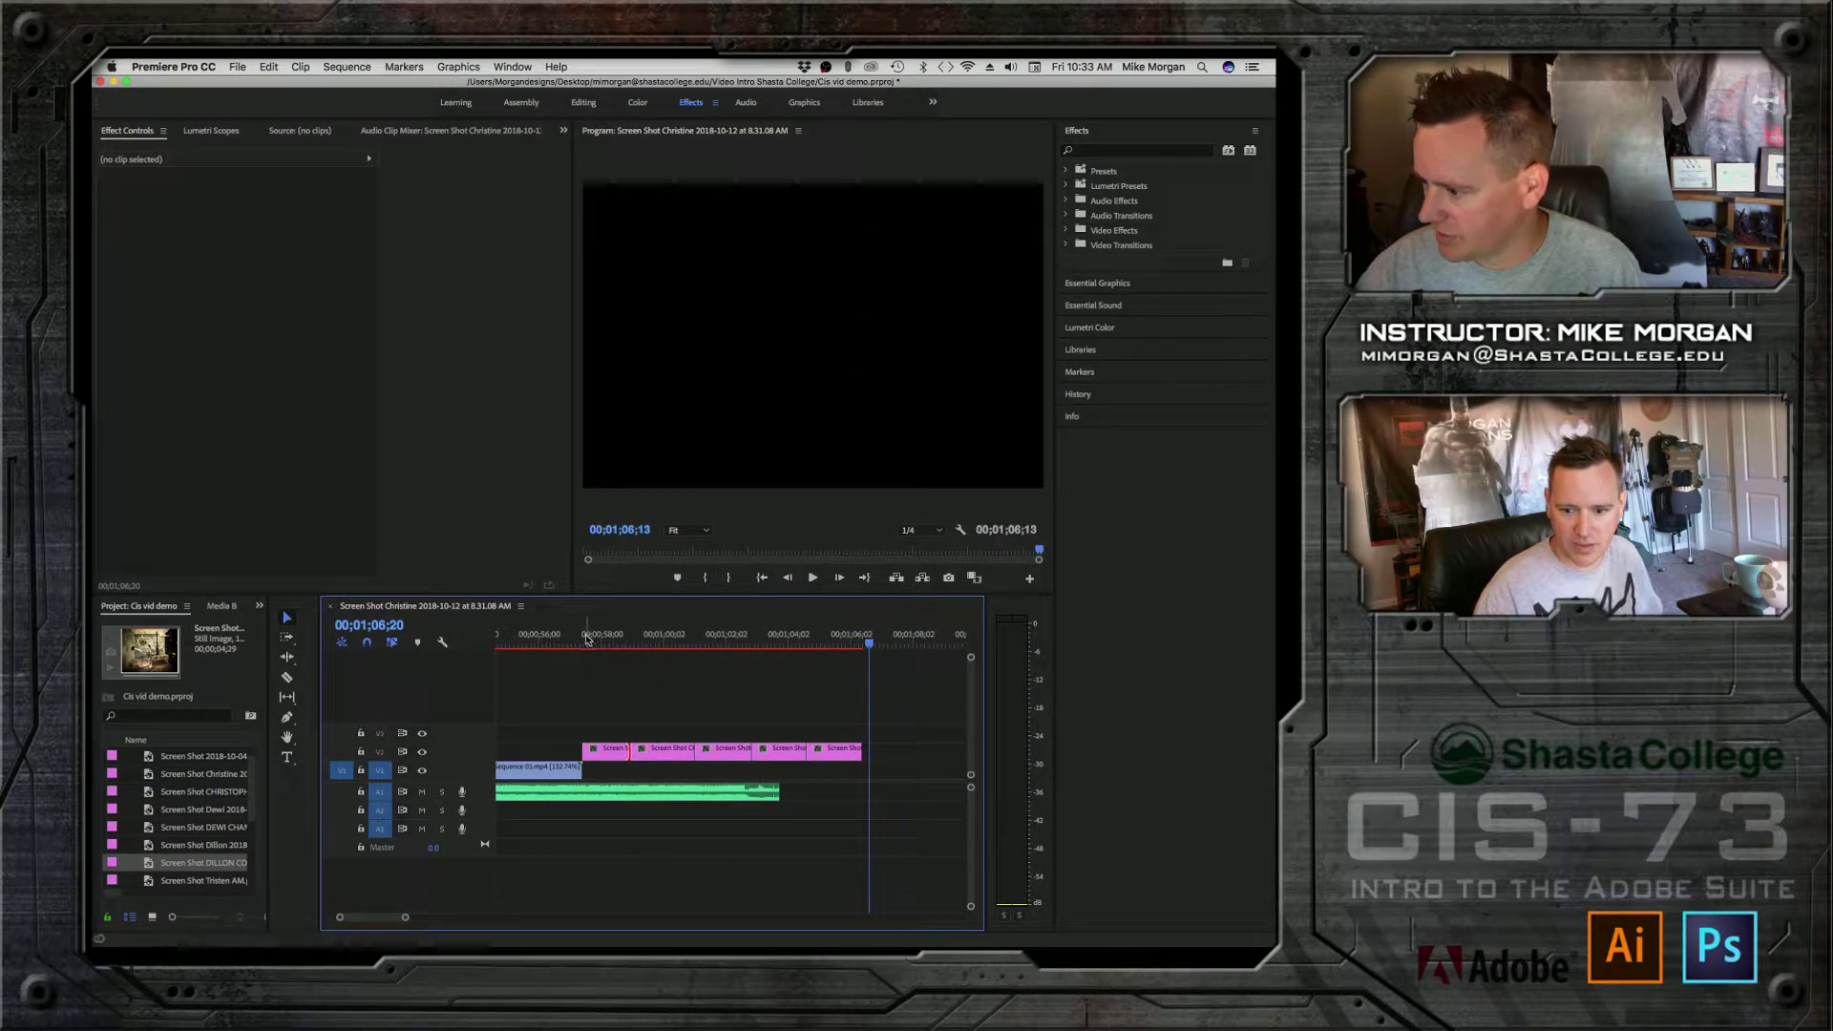
{"action": "left_click", "coordinate": [584, 643]}
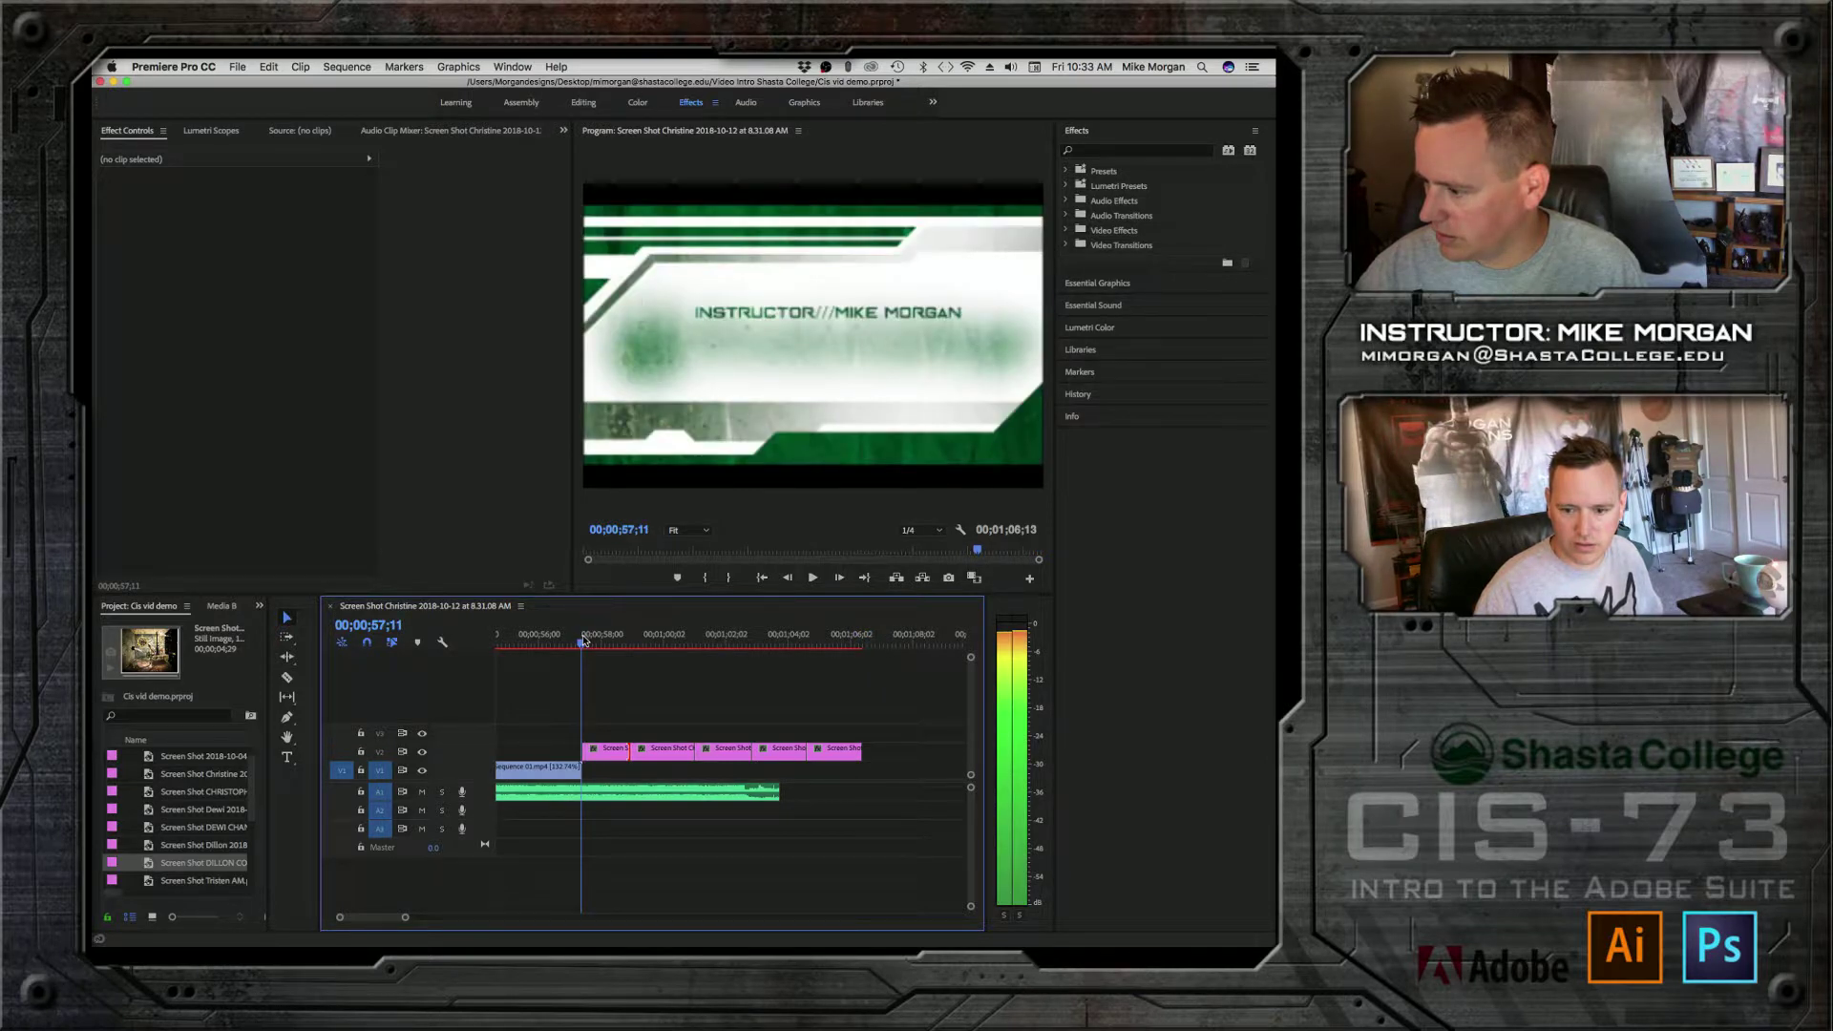
{"action": "left_click_drag", "start_coordinate": [584, 644], "coordinate": [777, 646]}
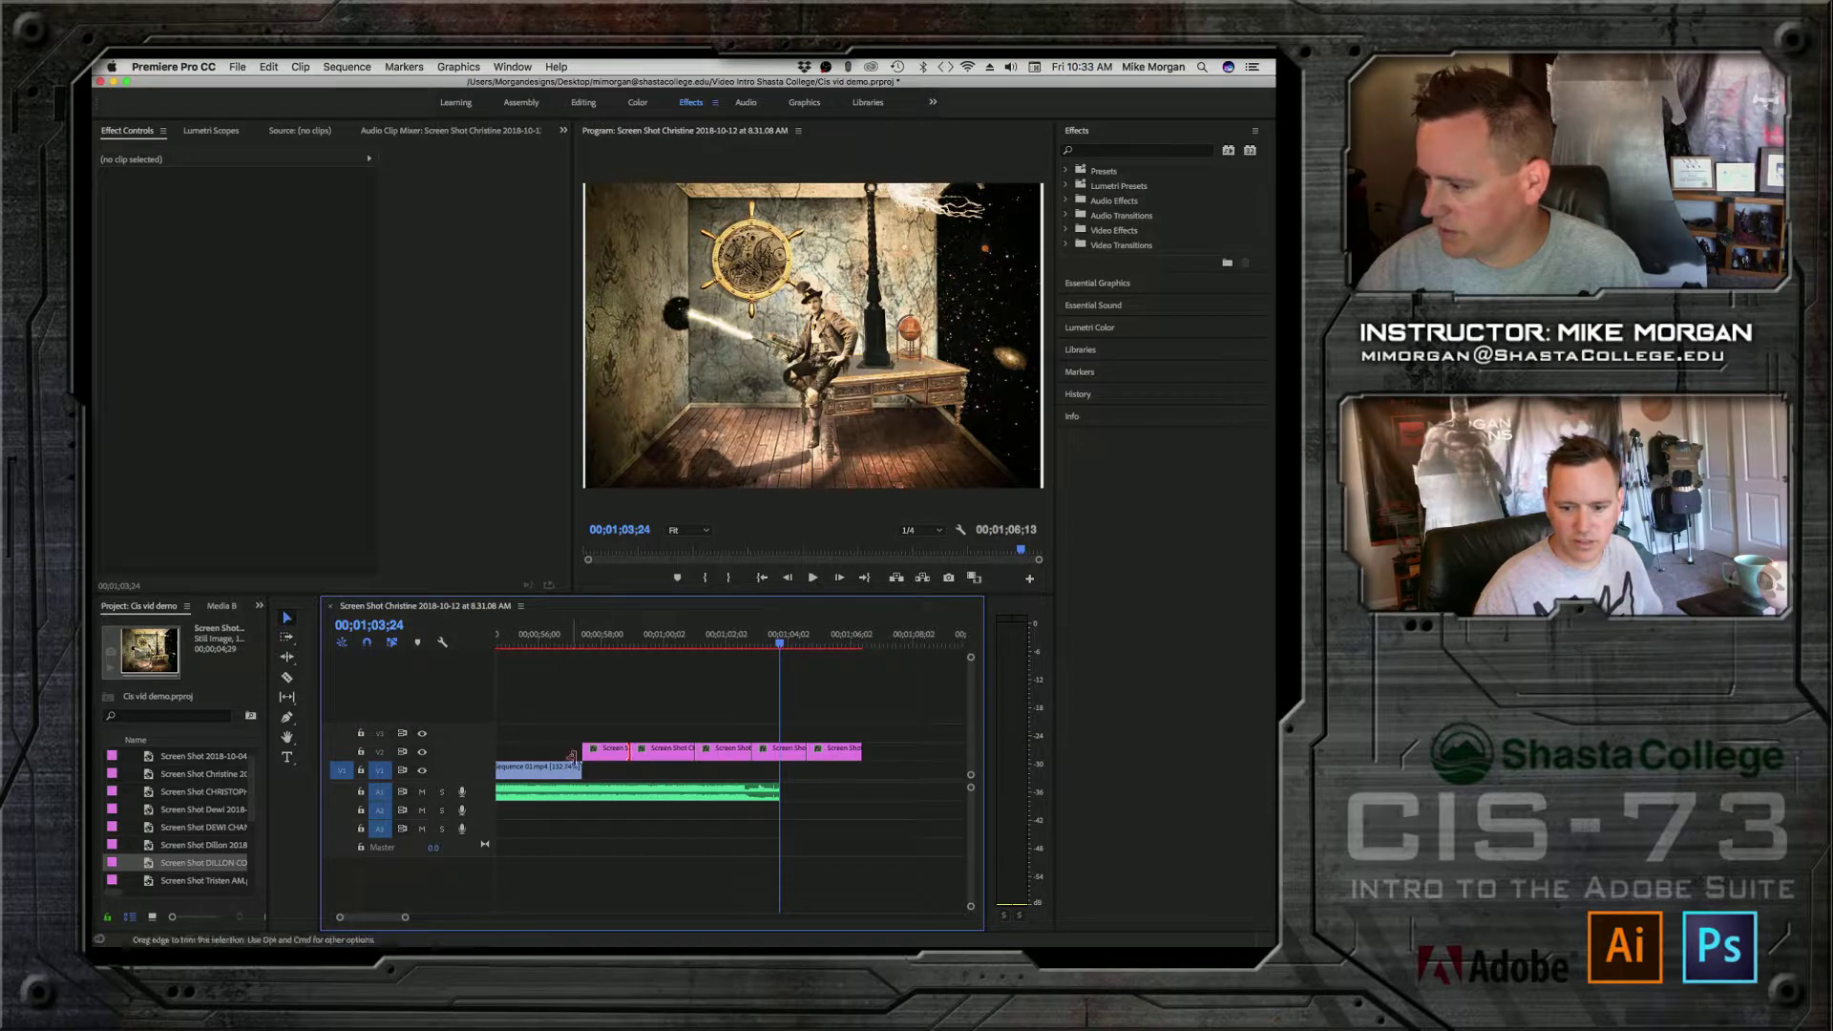
Step: Set all selected V2 artwork clips to a duration of 00;00;01;00 with Speed/Duration
{"action": "right_click", "coordinate": [618, 761]}
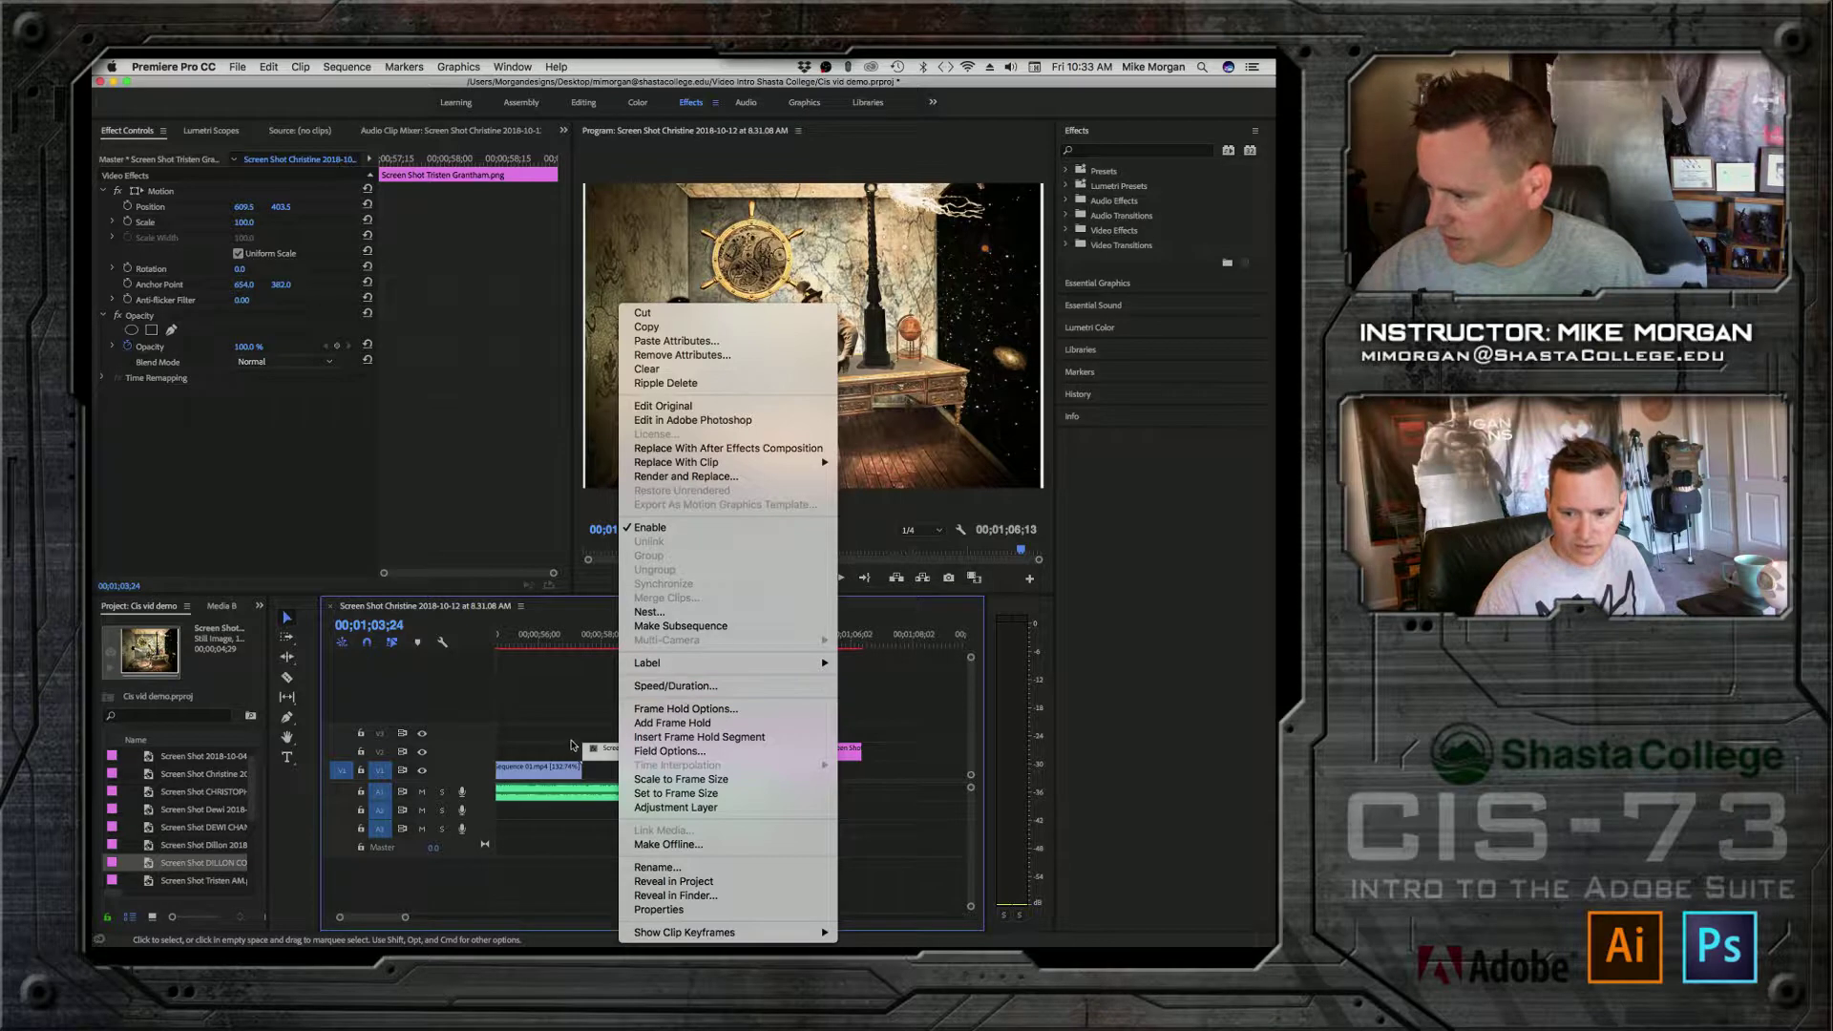
{"action": "left_click", "coordinate": [603, 728]}
{"action": "left_click_drag", "start_coordinate": [602, 729], "coordinate": [700, 756]}
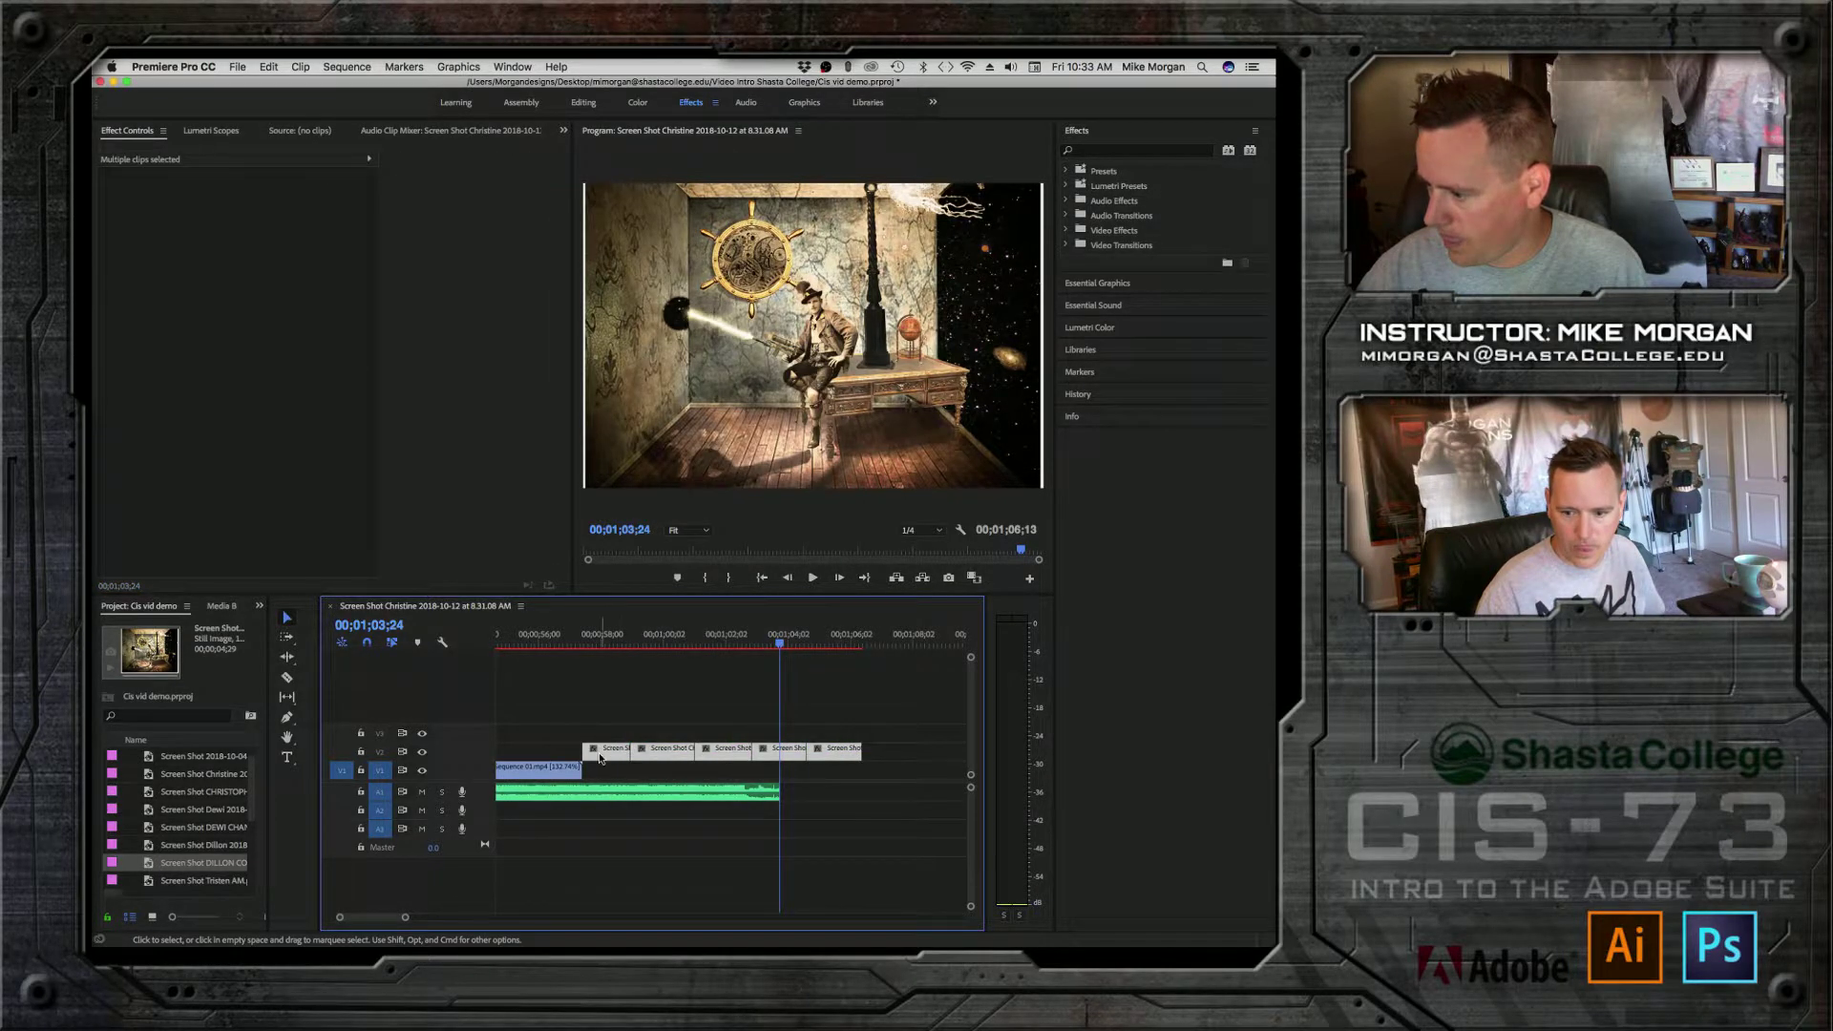
{"action": "right_click", "coordinate": [599, 759]}
{"action": "left_click", "coordinate": [655, 709]}
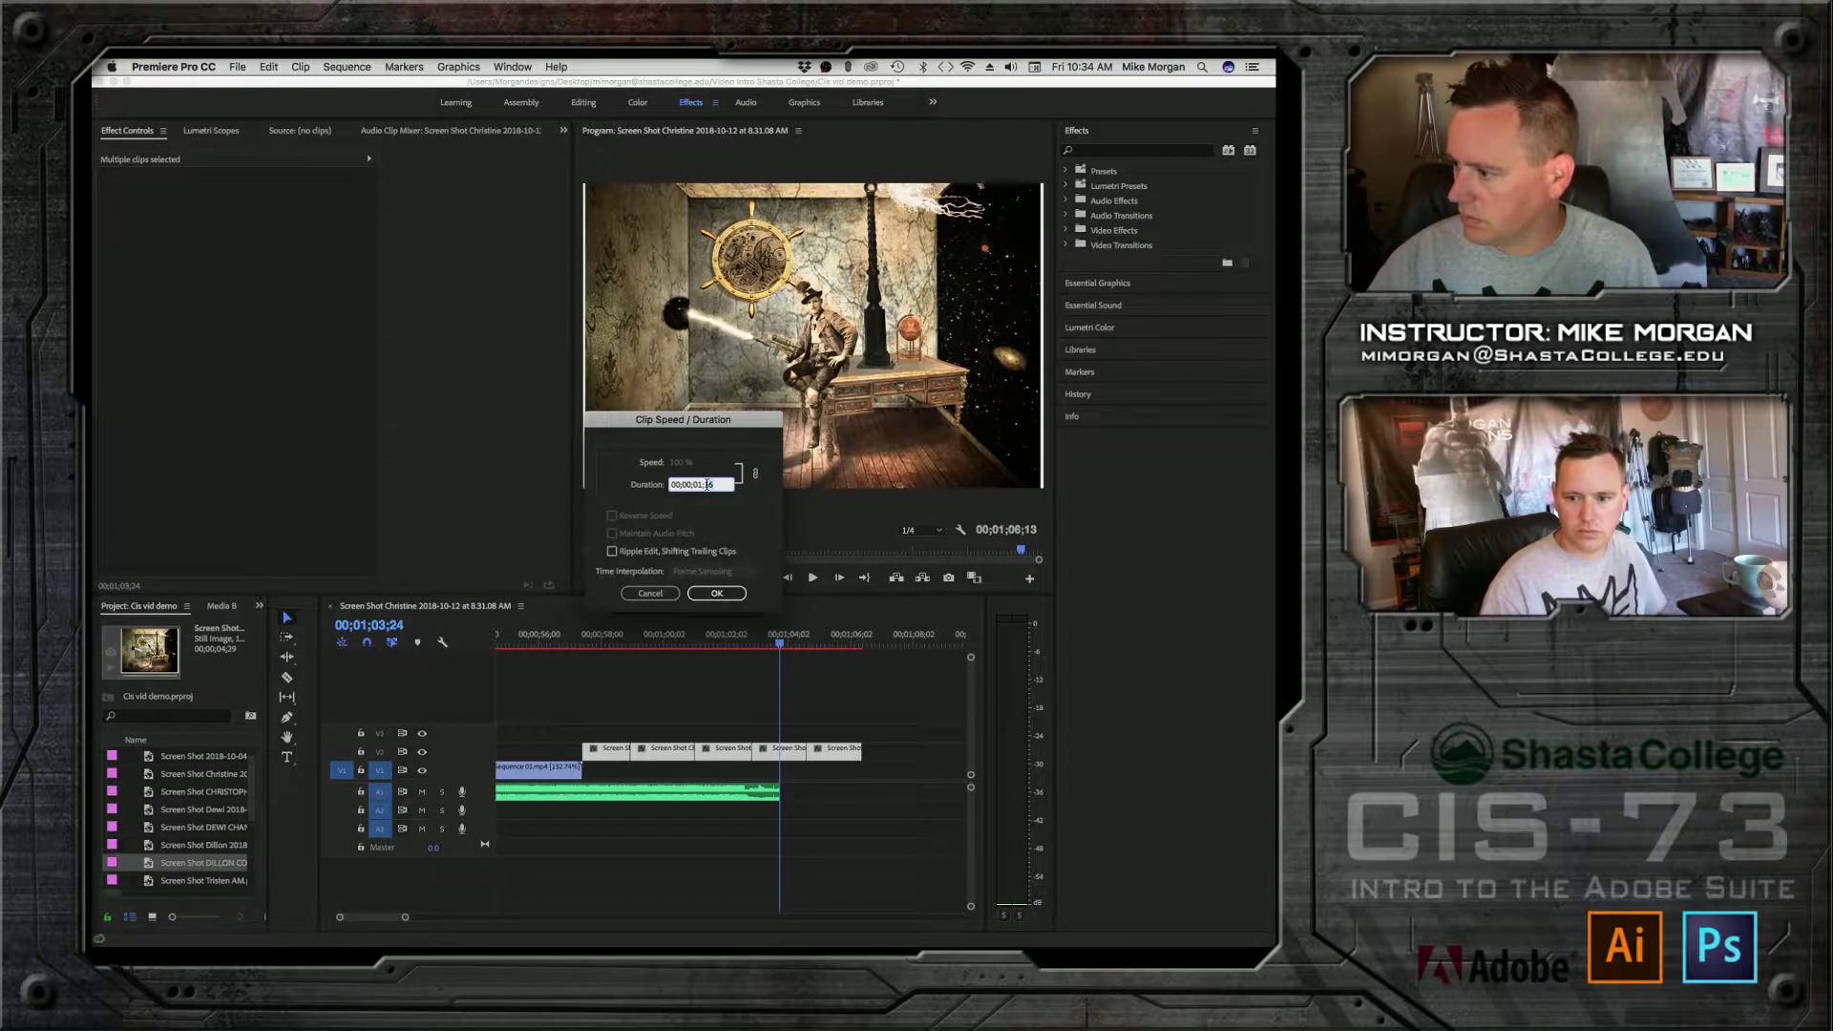
{"action": "type", "text": "00;00;01;00"}
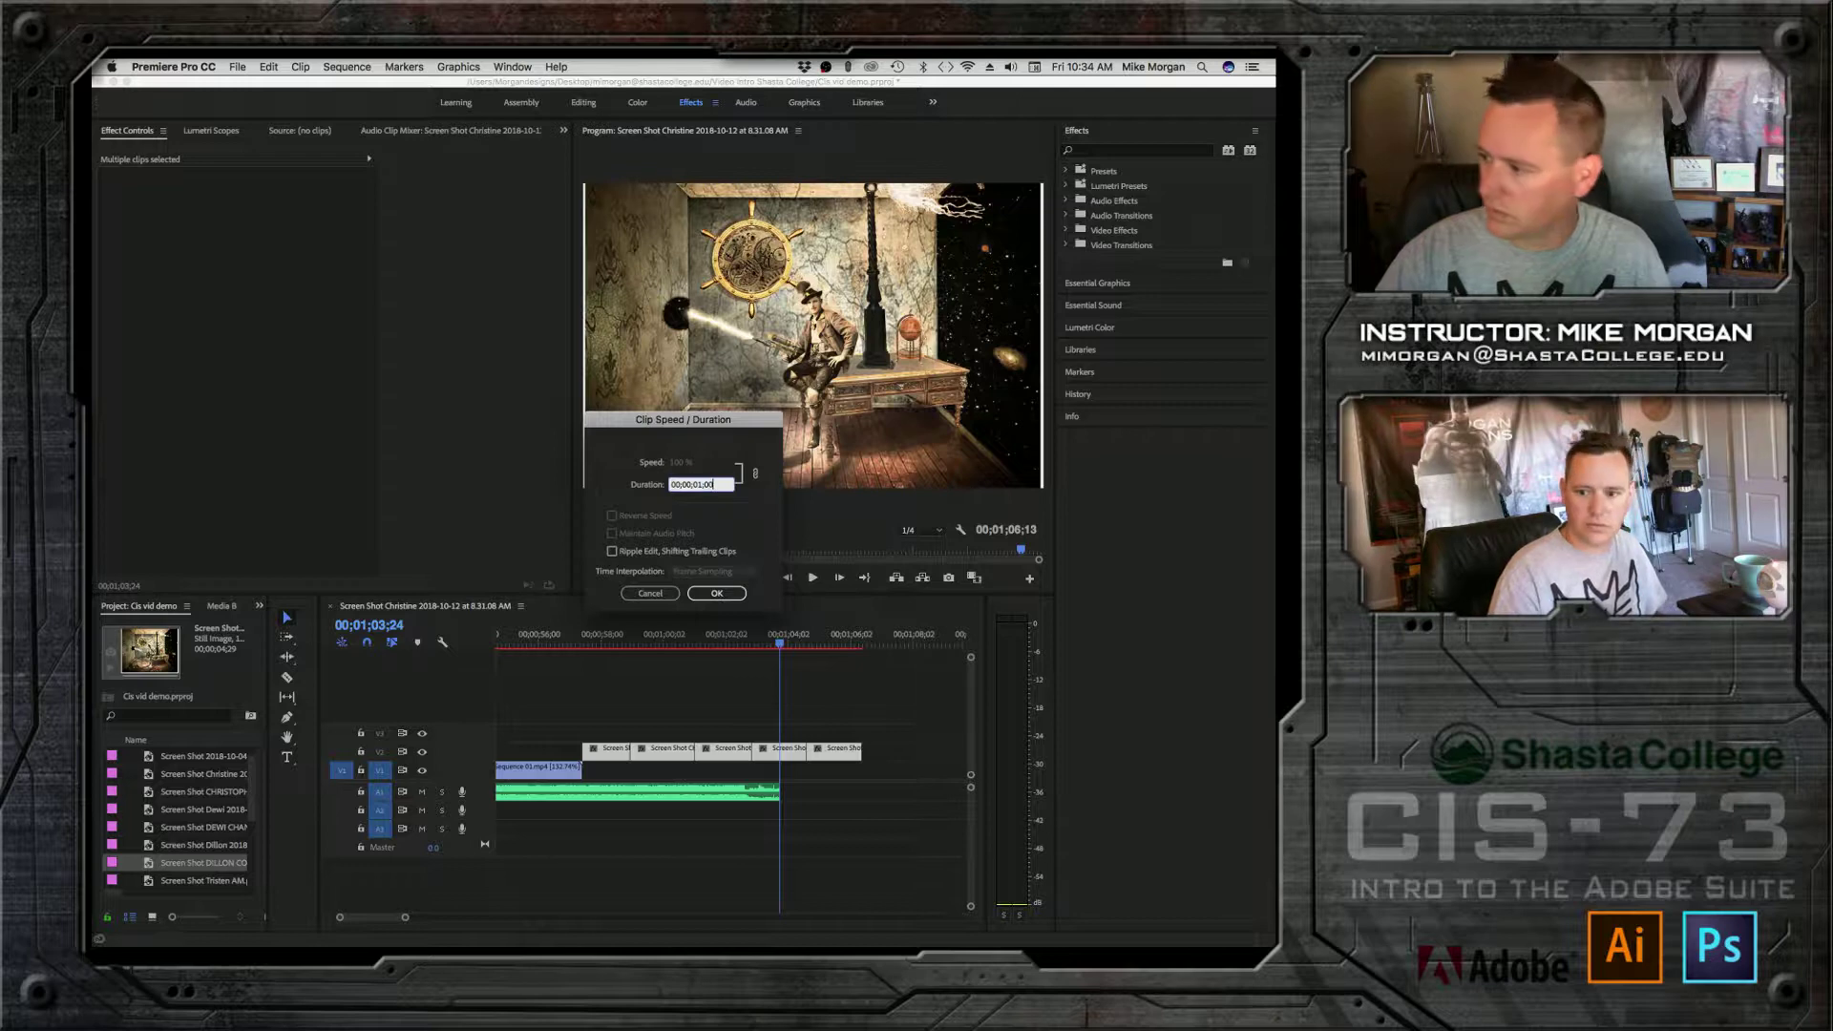
{"action": "key", "text": "Return"}
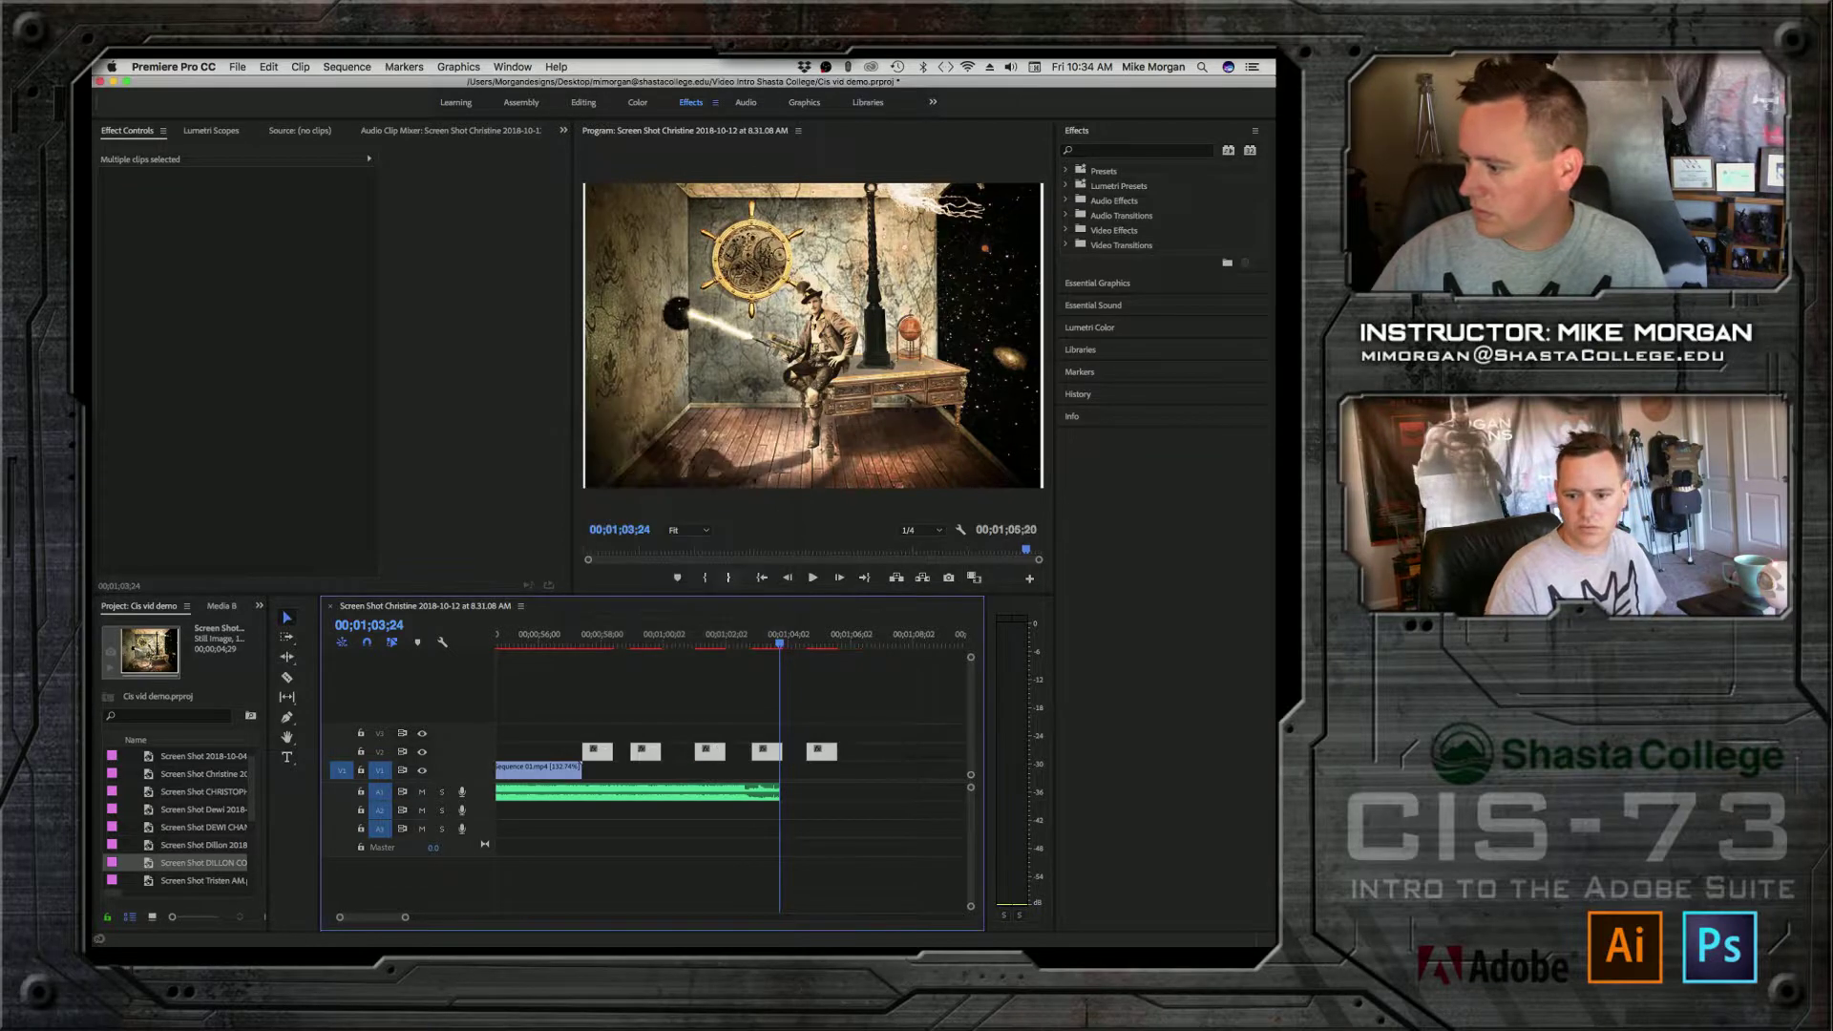
Step: Ripple Delete the four gaps left between the one-second artwork clips
{"action": "right_click", "coordinate": [621, 755]}
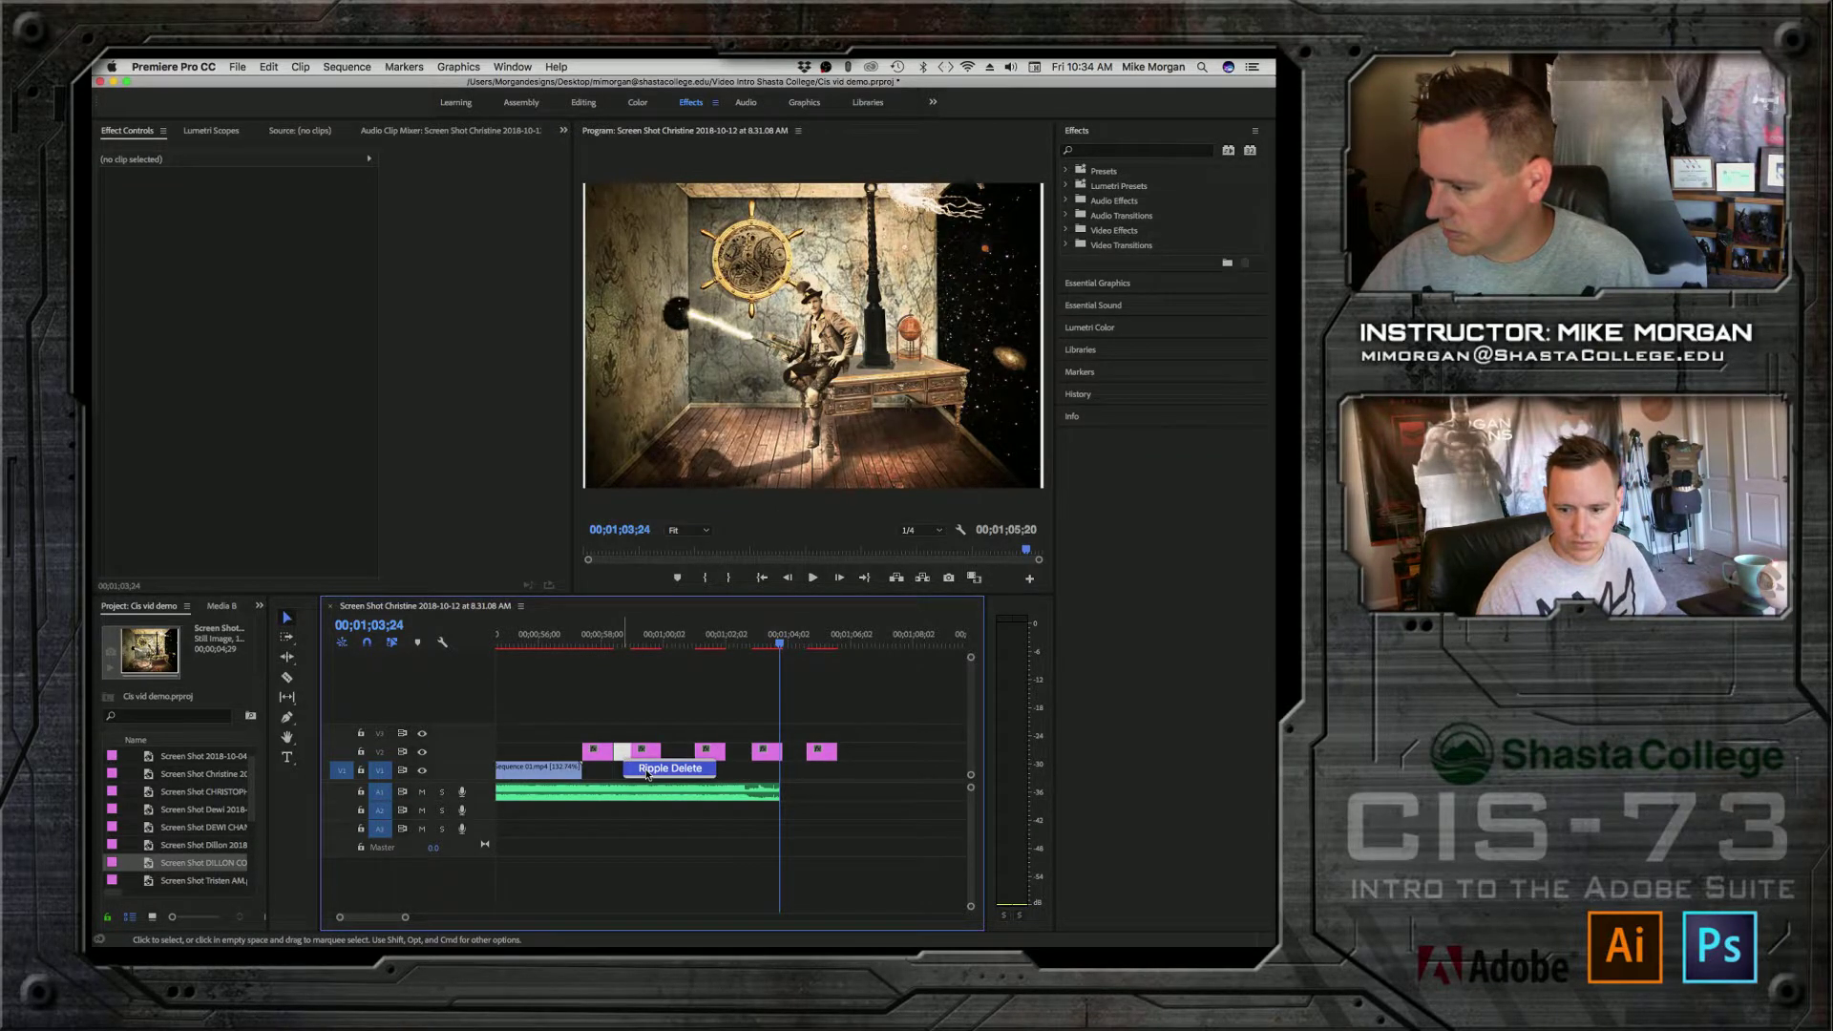
{"action": "left_click", "coordinate": [647, 774]}
{"action": "right_click", "coordinate": [658, 756]}
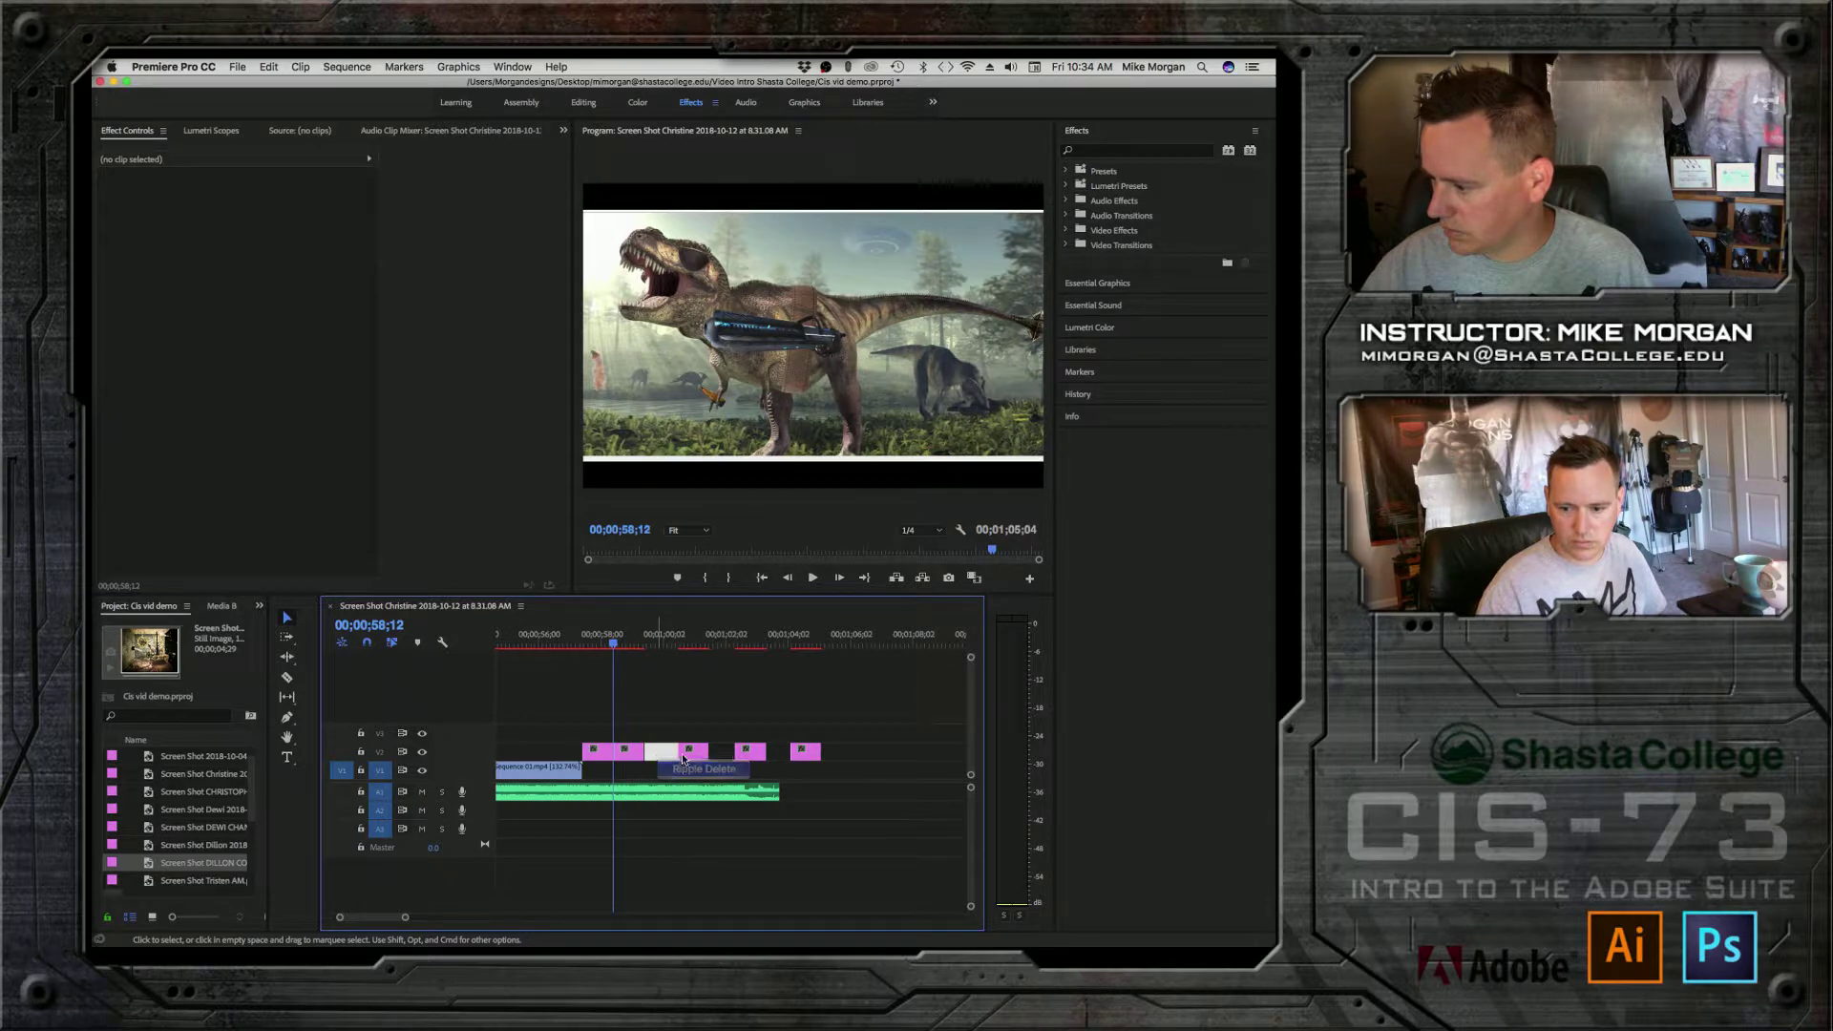
{"action": "left_click", "coordinate": [689, 770]}
{"action": "right_click", "coordinate": [690, 760]}
{"action": "left_click", "coordinate": [725, 768]}
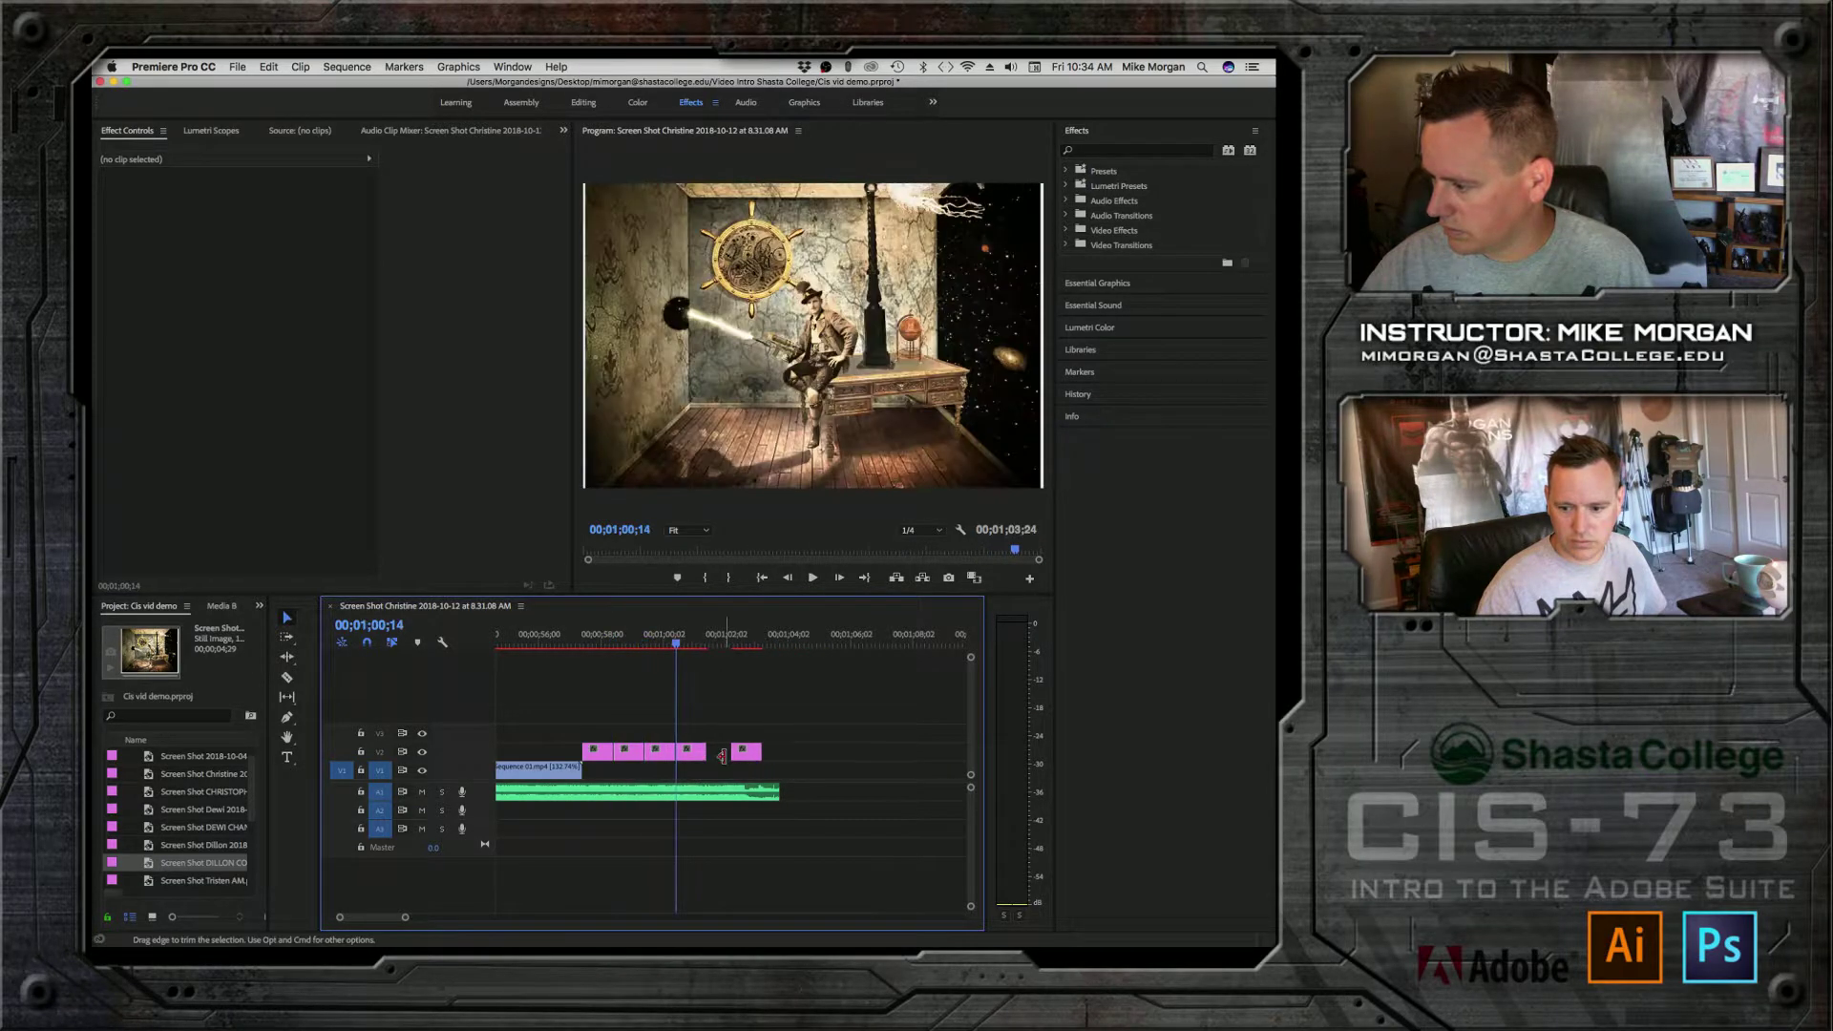
{"action": "right_click", "coordinate": [724, 761]}
{"action": "left_click", "coordinate": [748, 770]}
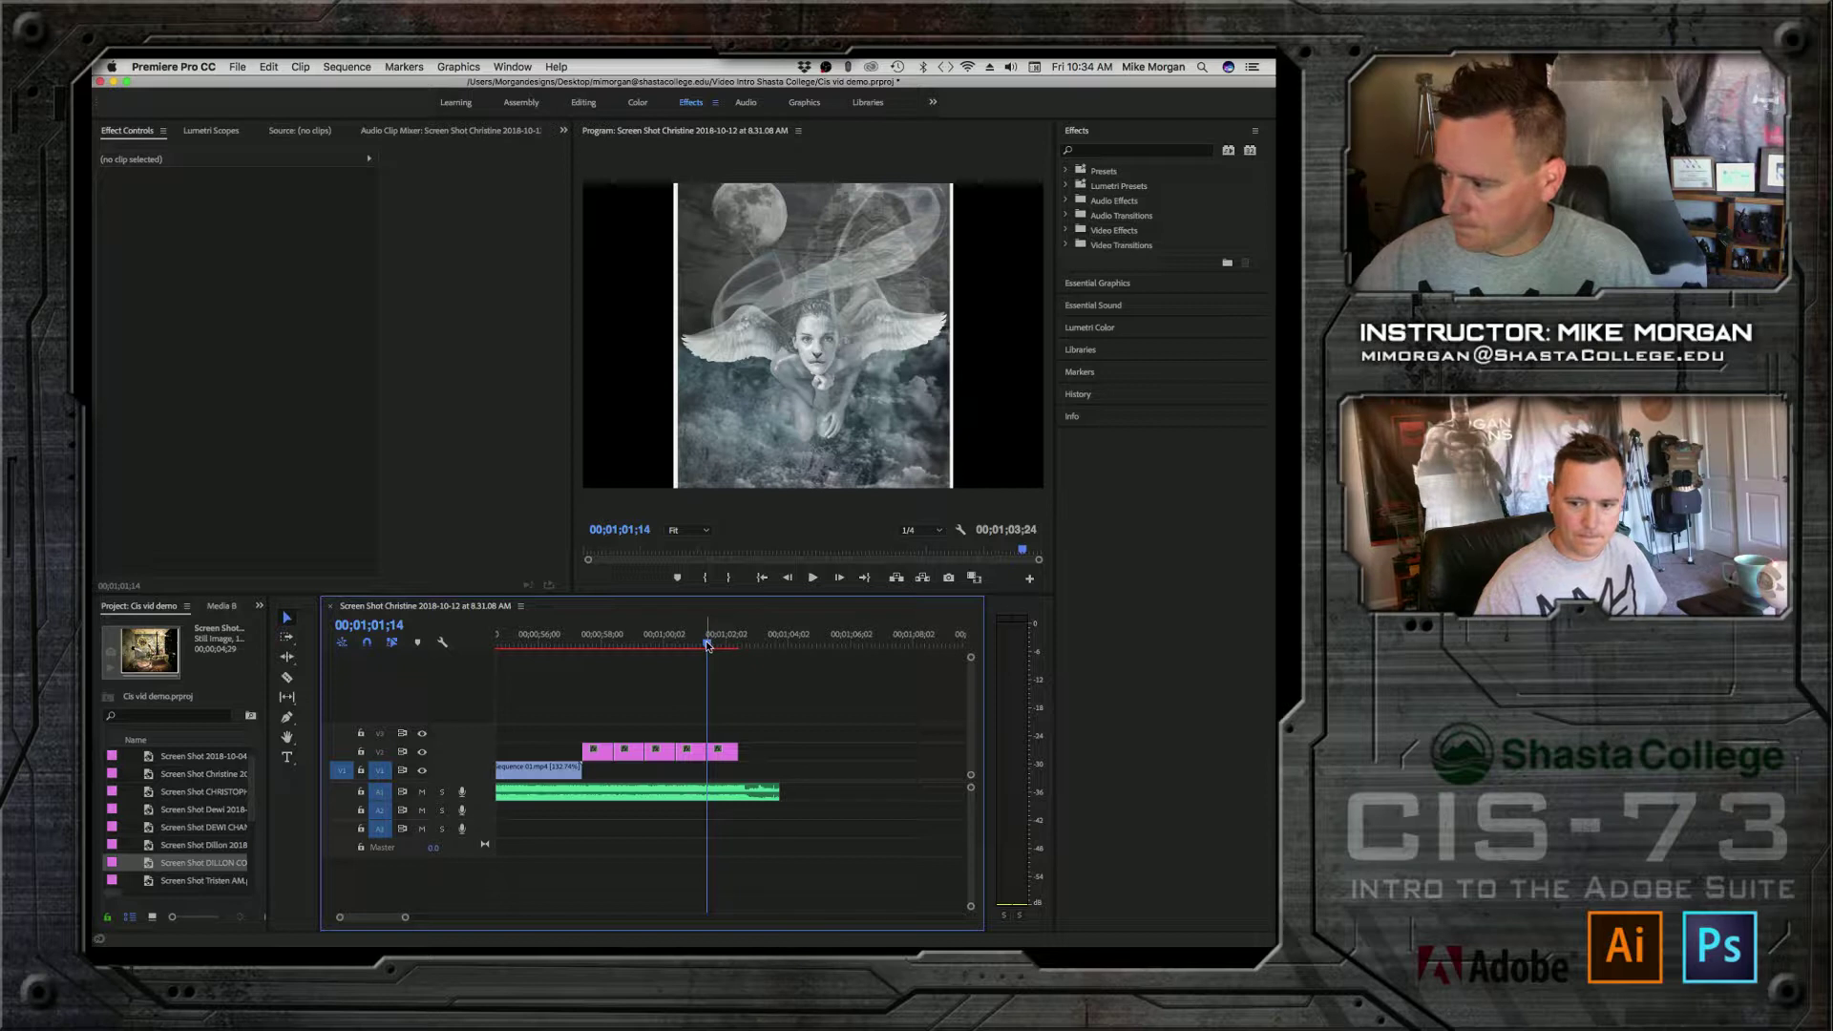
Step: Preview the frame at 00;01;00;20 and copy the CIS 73 title clip
{"action": "left_click_drag", "start_coordinate": [707, 644], "coordinate": [683, 650]}
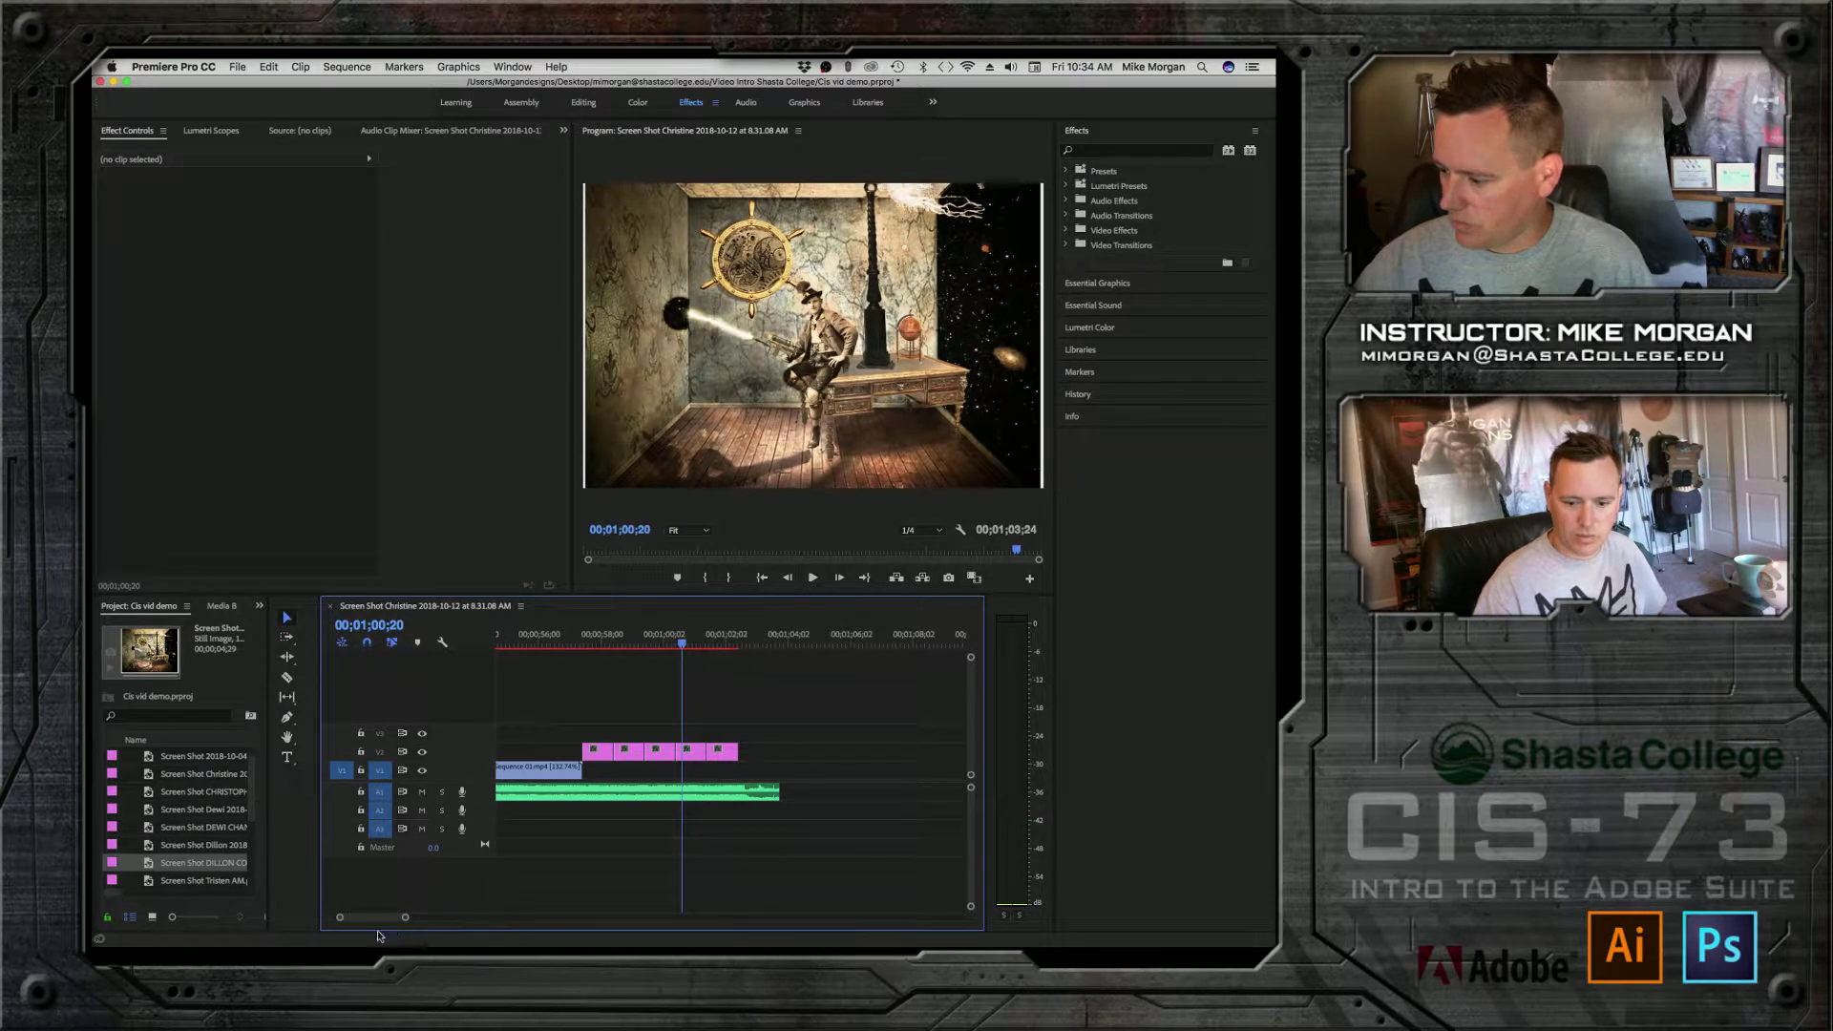
{"action": "mouse_move", "coordinate": [386, 923]}
{"action": "left_mouse_down"}
{"action": "mouse_move", "coordinate": [478, 923]}
{"action": "mouse_move", "coordinate": [374, 919]}
{"action": "left_mouse_up"}
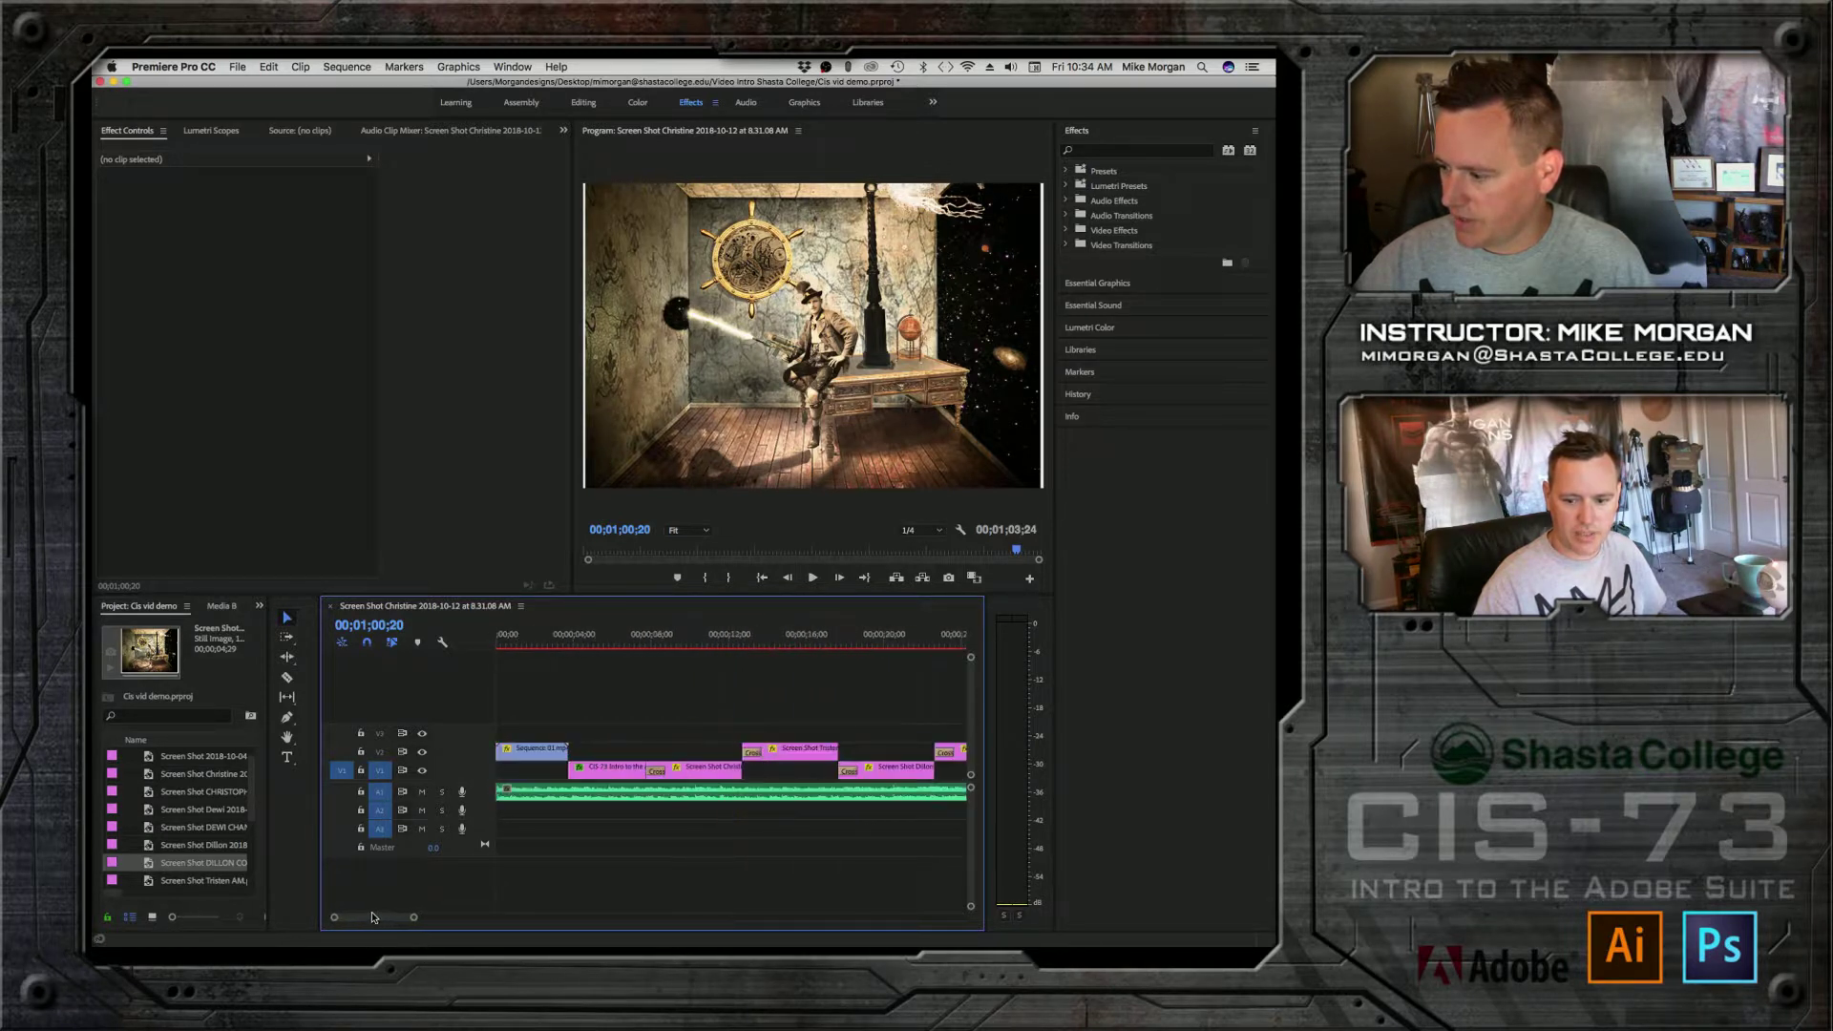
{"action": "right_click", "coordinate": [618, 775]}
{"action": "key", "text": "Escape"}
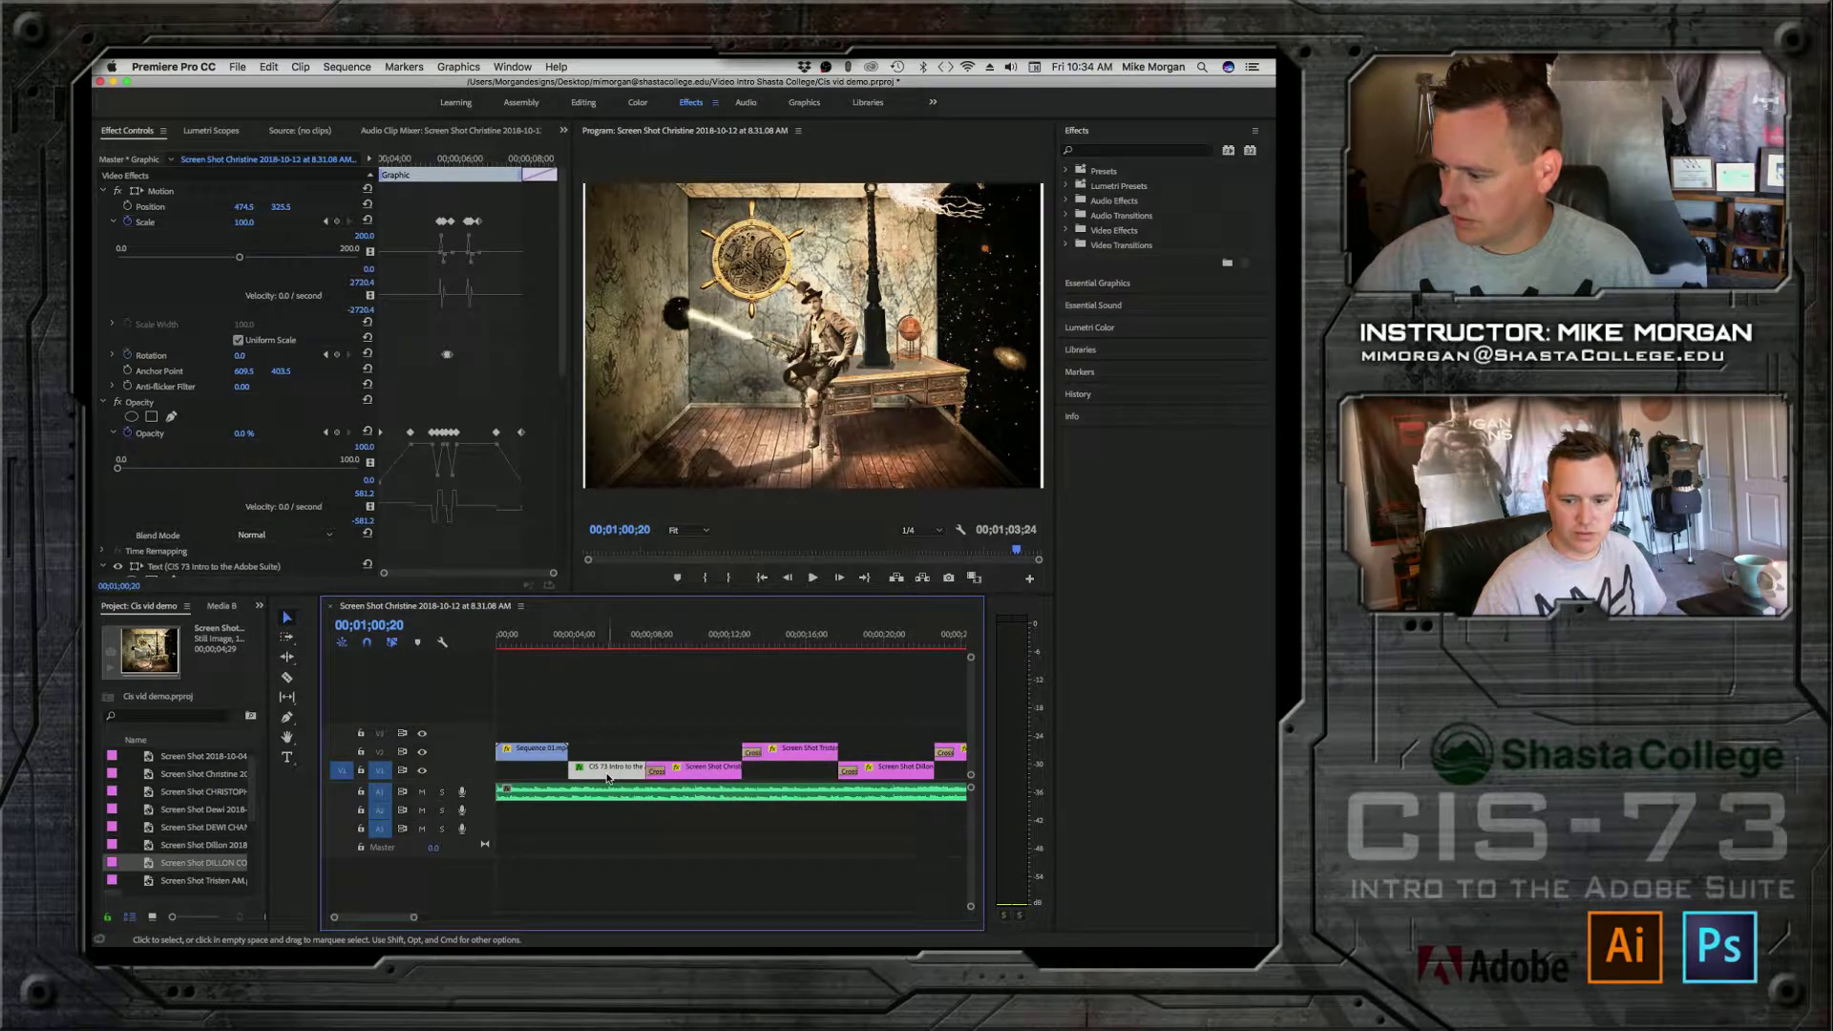
Step: Paste the CIS 73 title after the artwork stills and nudge it slightly earlier
{"action": "left_click_drag", "start_coordinate": [396, 922], "coordinate": [401, 922]}
{"action": "key", "text": "="}
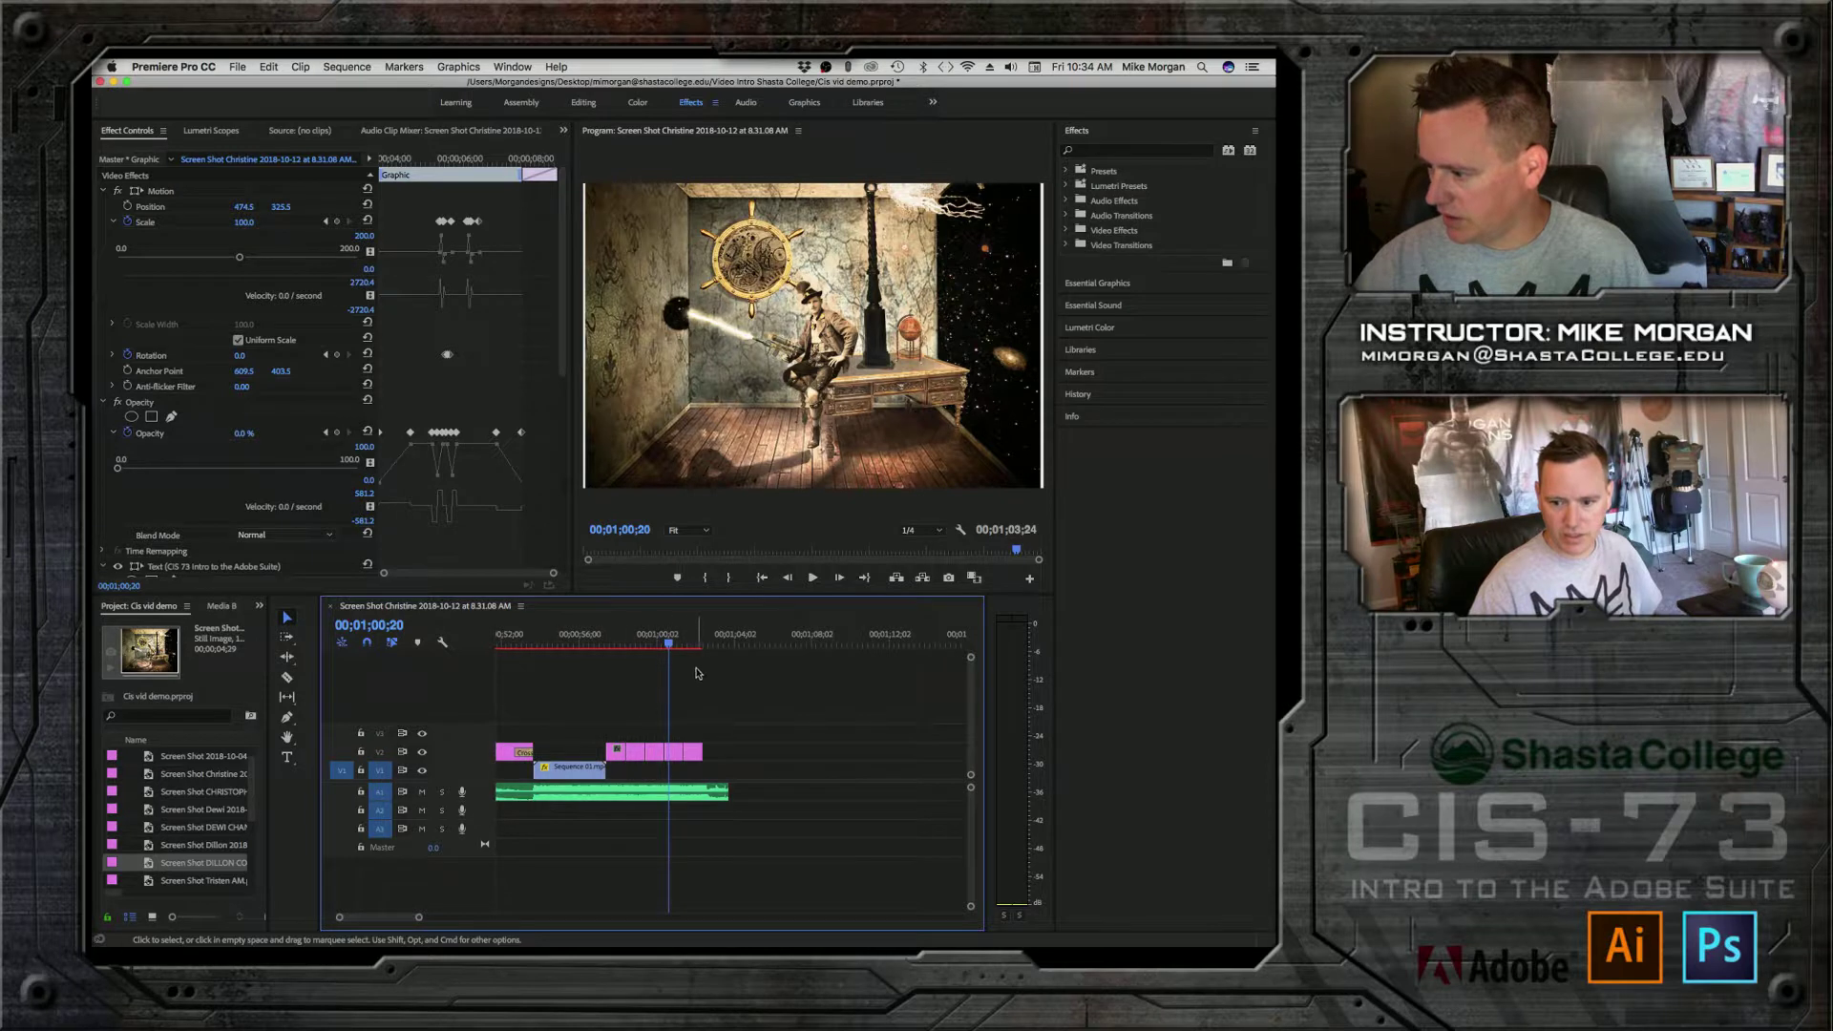
{"action": "left_click", "coordinate": [709, 637]}
{"action": "key", "text": "space"}
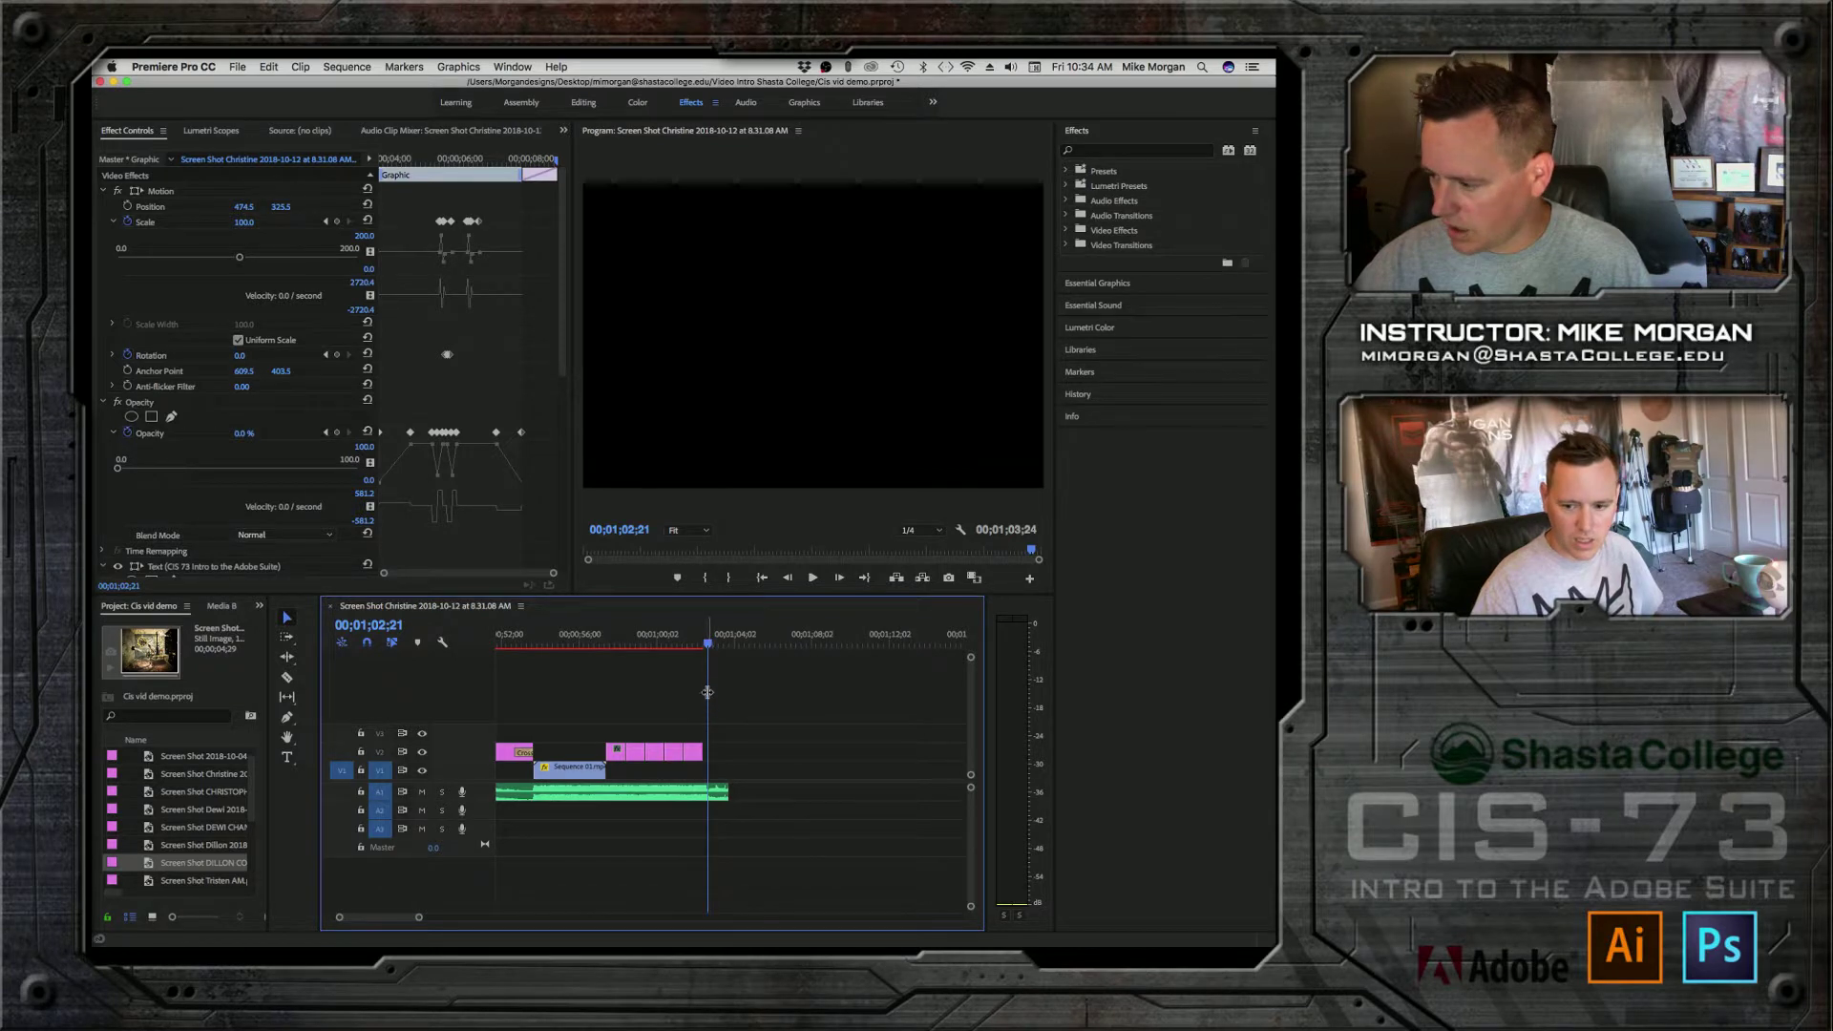
{"action": "key", "text": "super+v"}
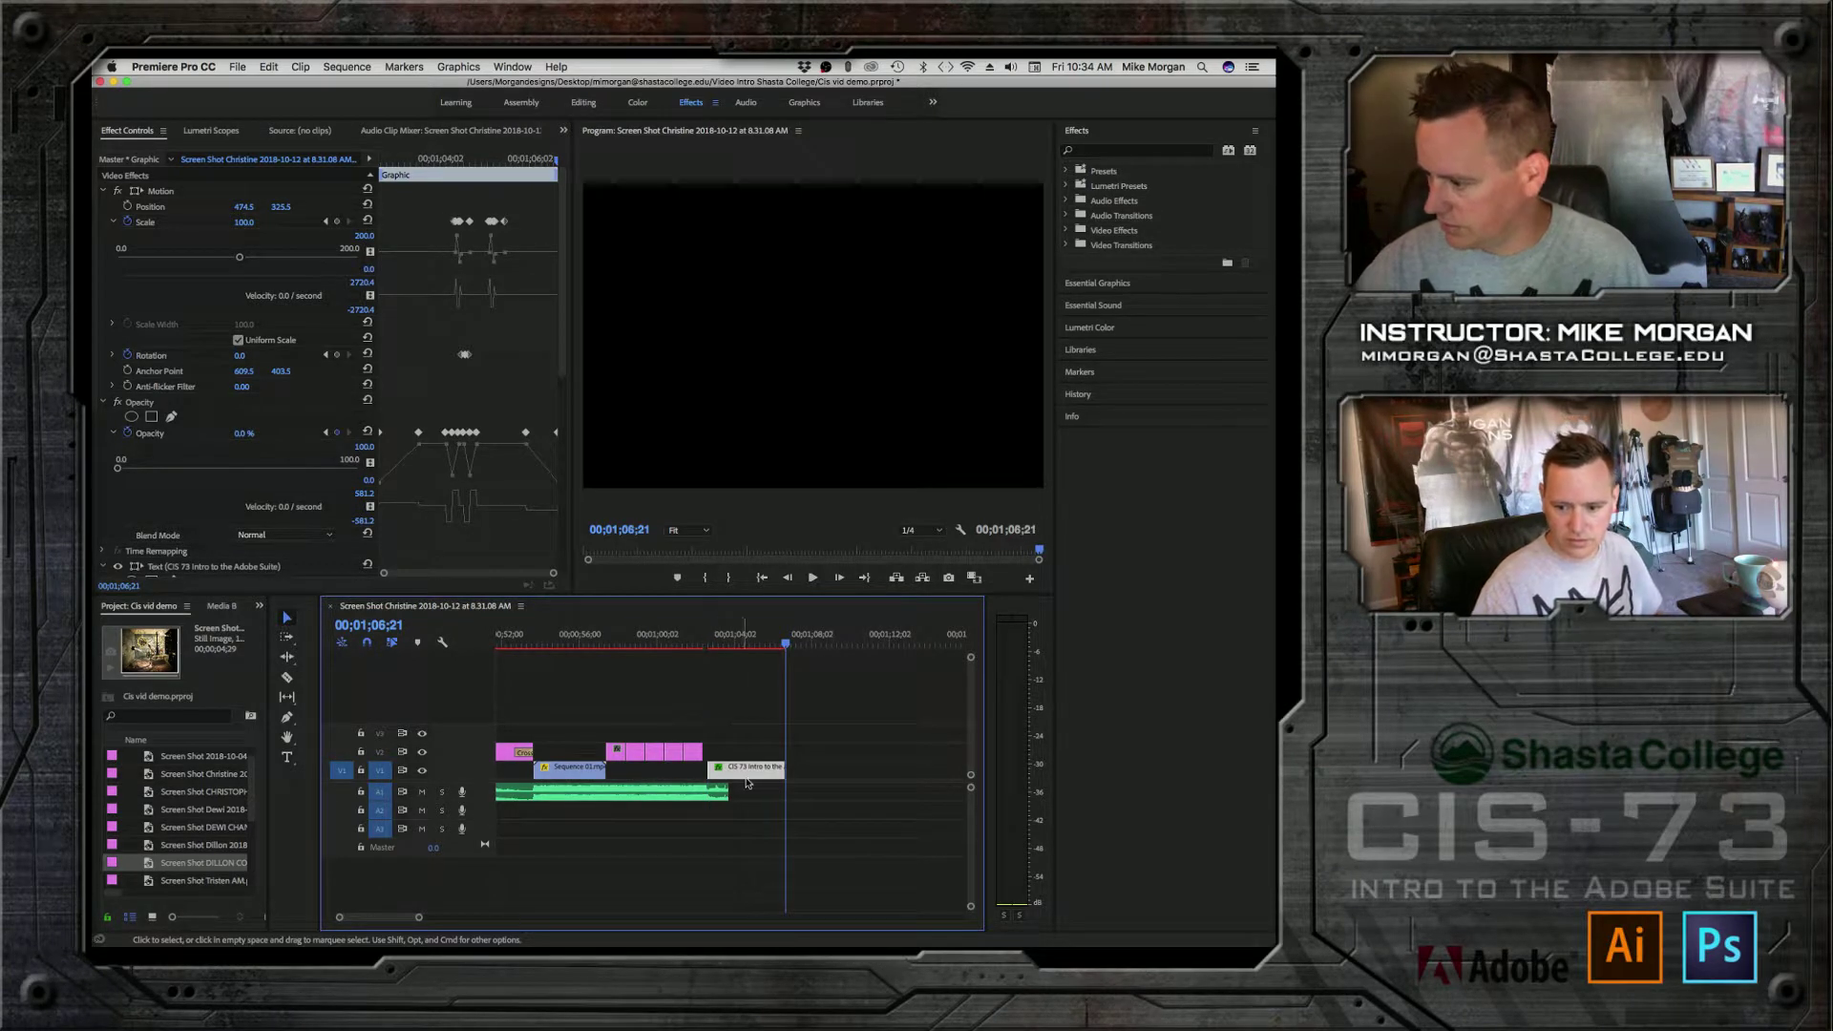
{"action": "left_click_drag", "start_coordinate": [747, 778], "coordinate": [741, 778]}
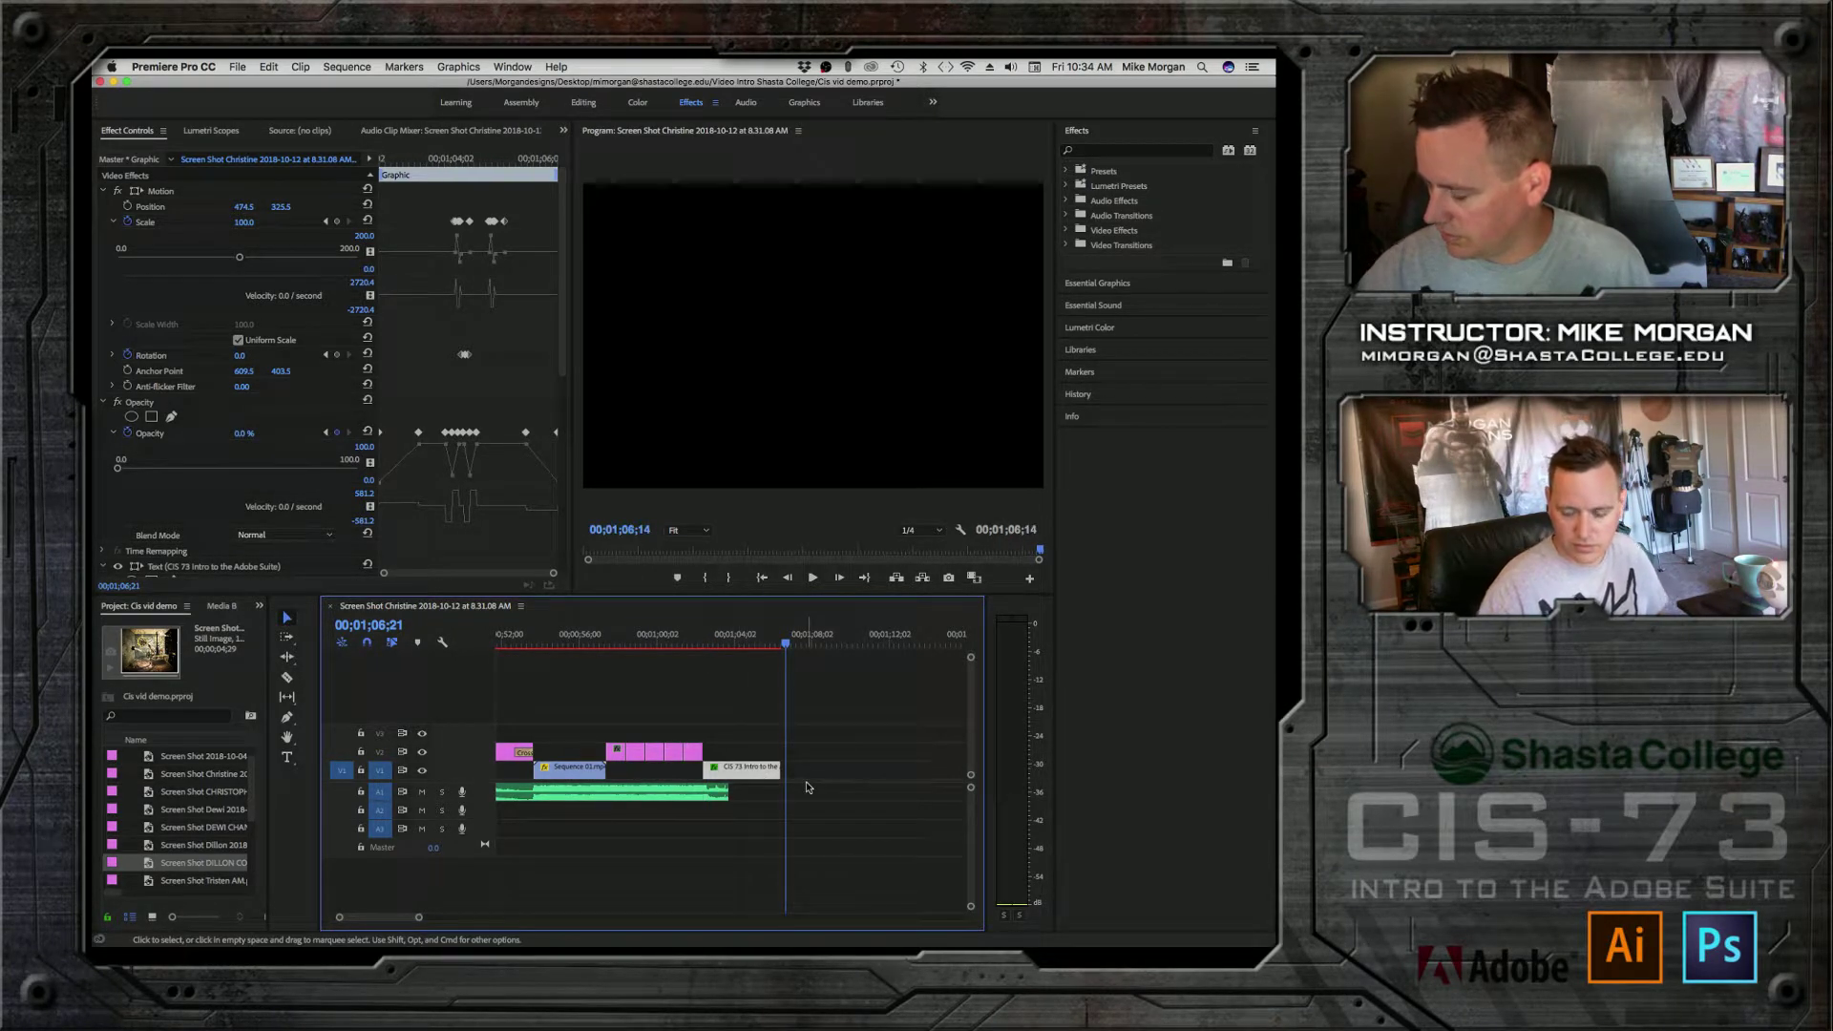
{"action": "left_click_drag", "start_coordinate": [781, 638], "coordinate": [738, 630]}
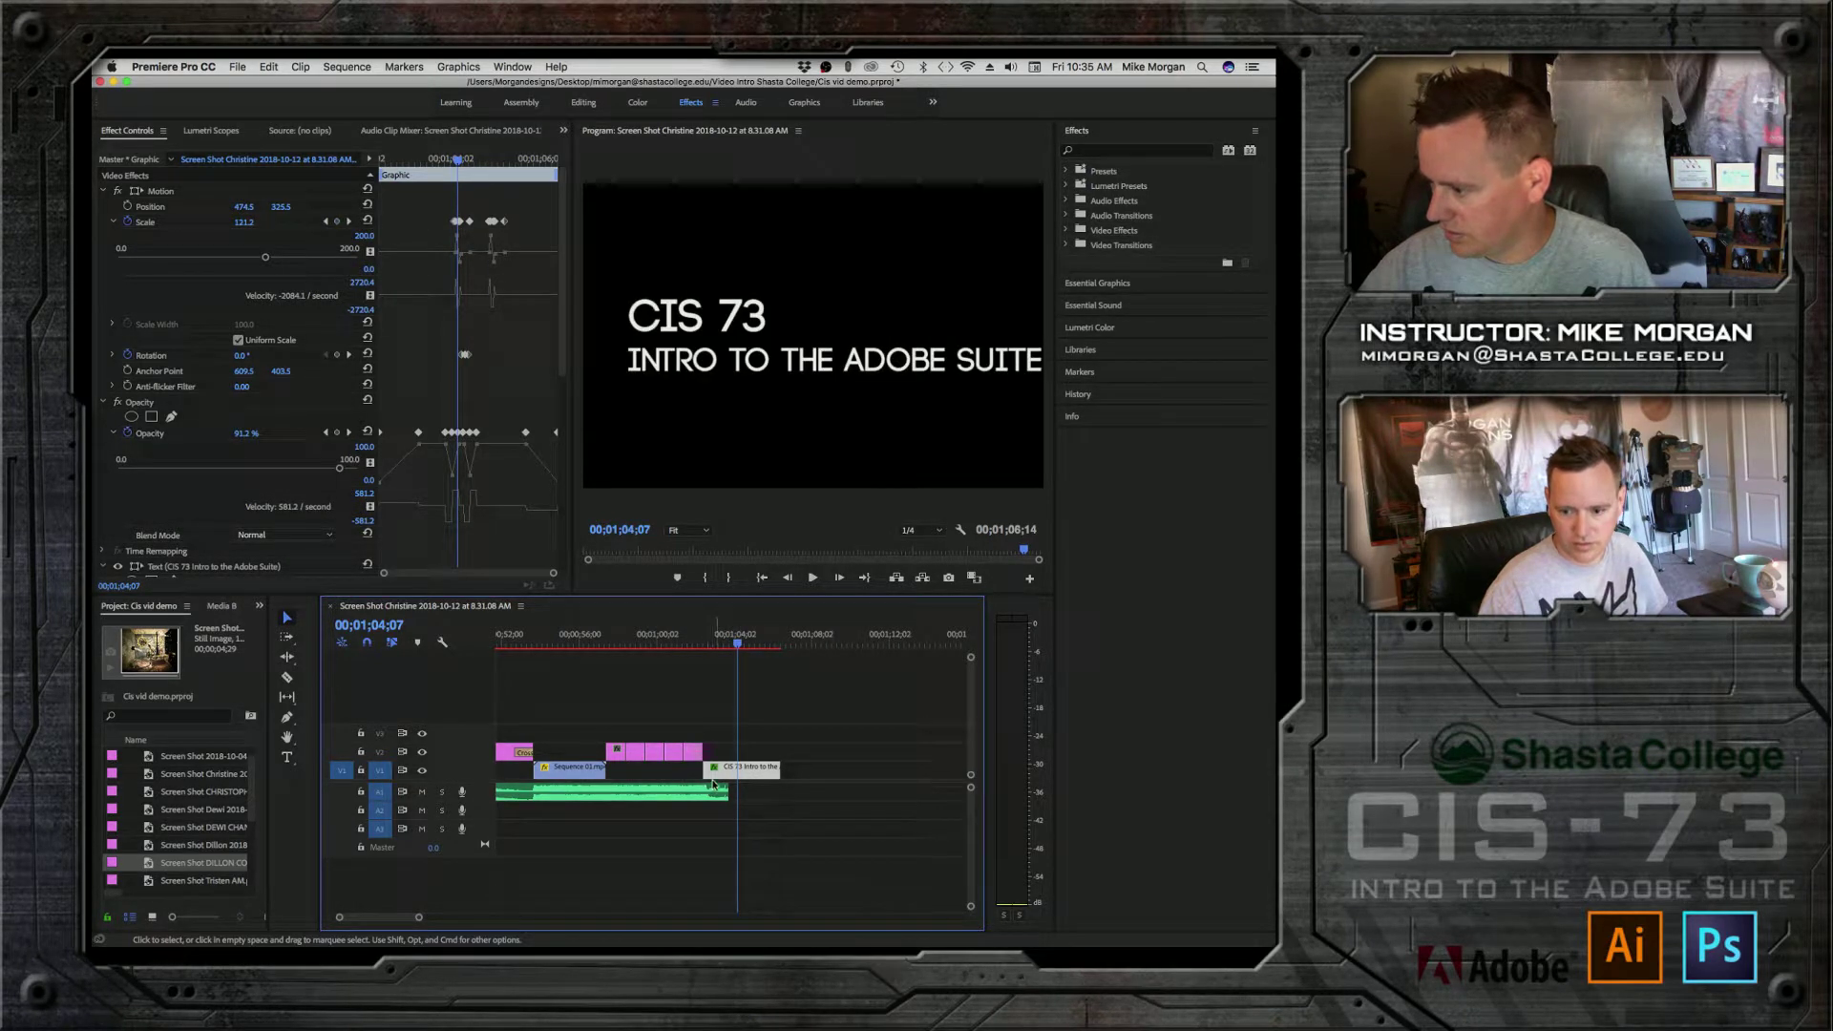
Step: Trim the CIS 73 title's start later and play back the title section
{"action": "left_click_drag", "start_coordinate": [707, 771], "coordinate": [728, 770]}
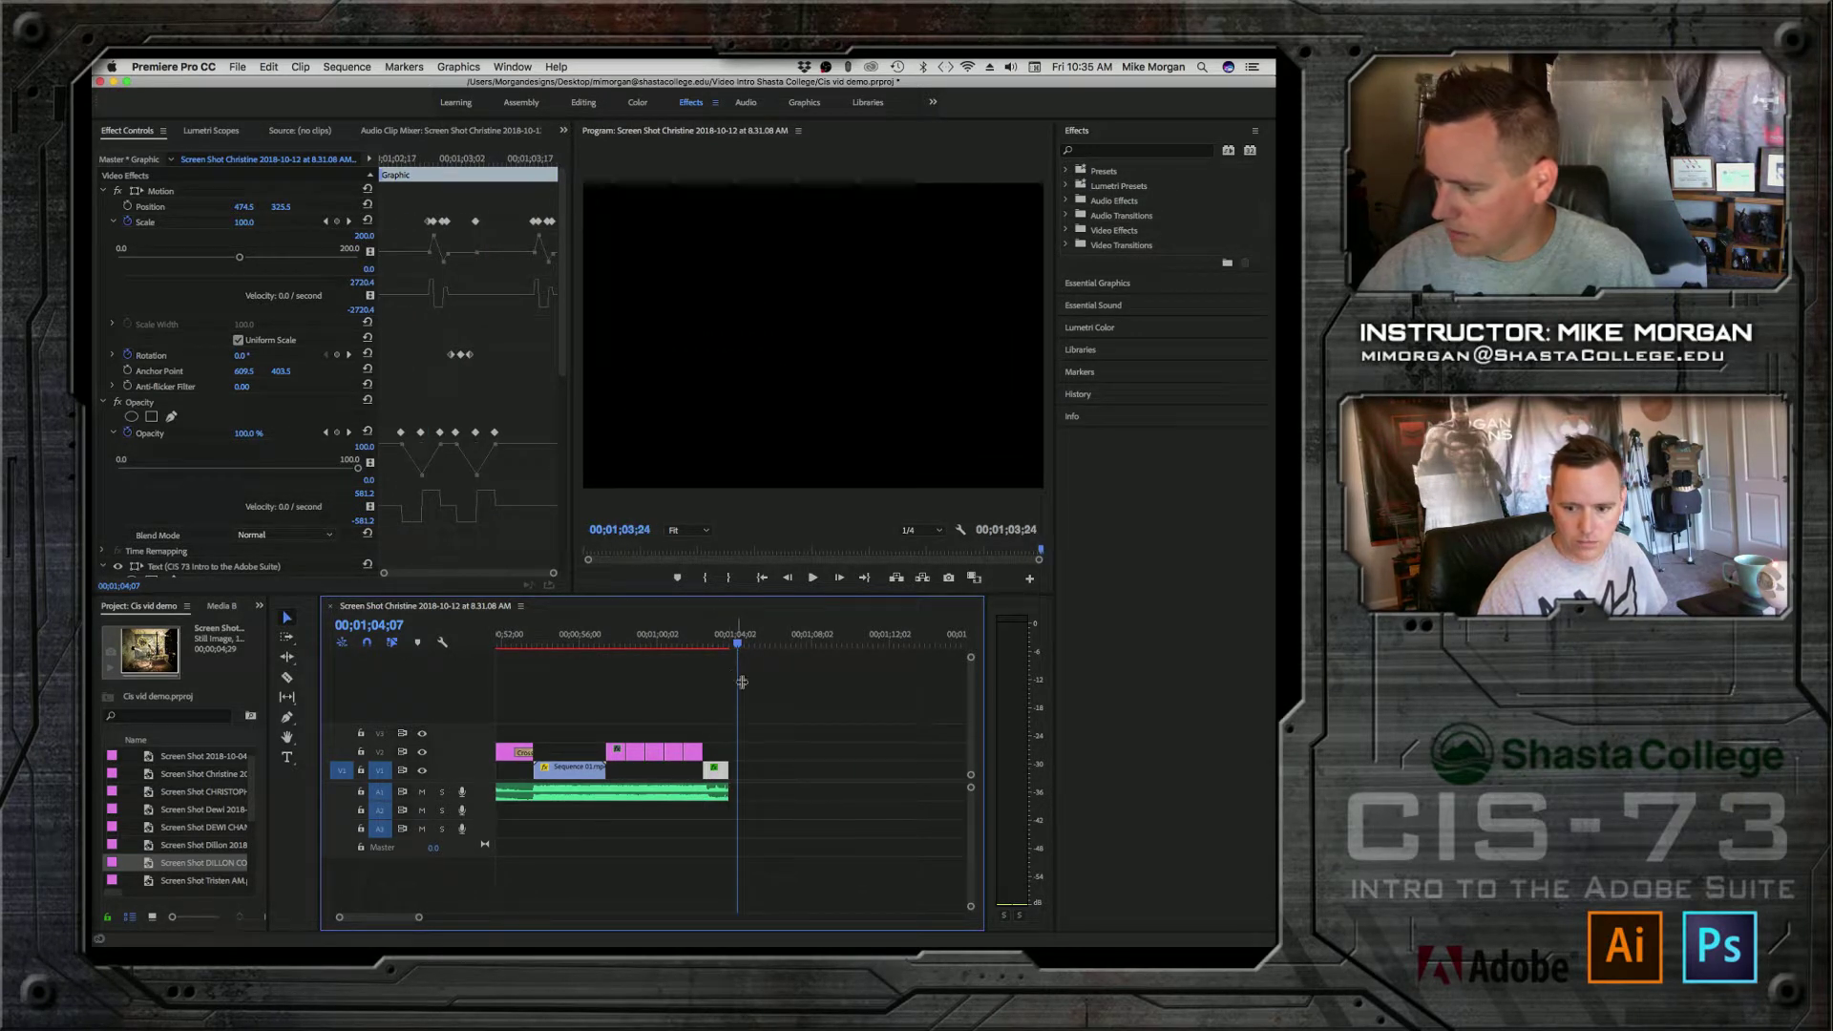
{"action": "left_click", "coordinate": [709, 636]}
{"action": "left_click", "coordinate": [701, 639]}
{"action": "key", "text": "space"}
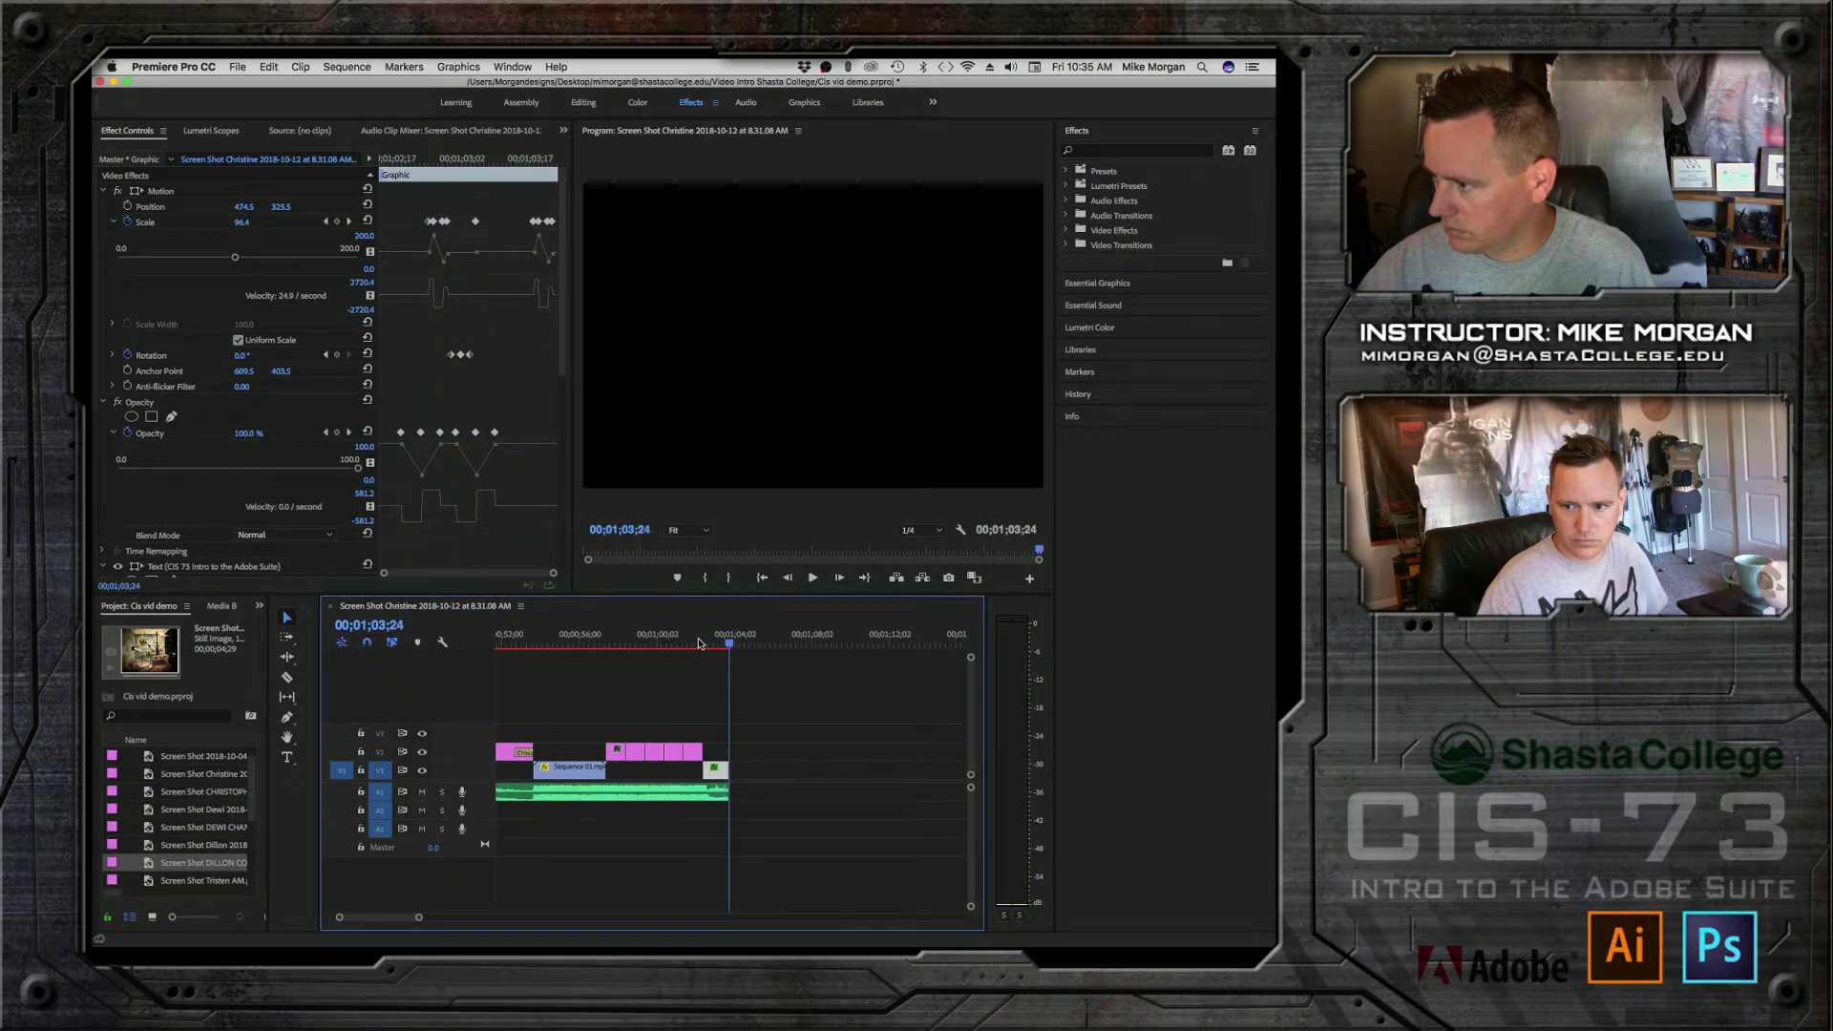
{"action": "key", "text": "Home"}
{"action": "key", "text": "space"}
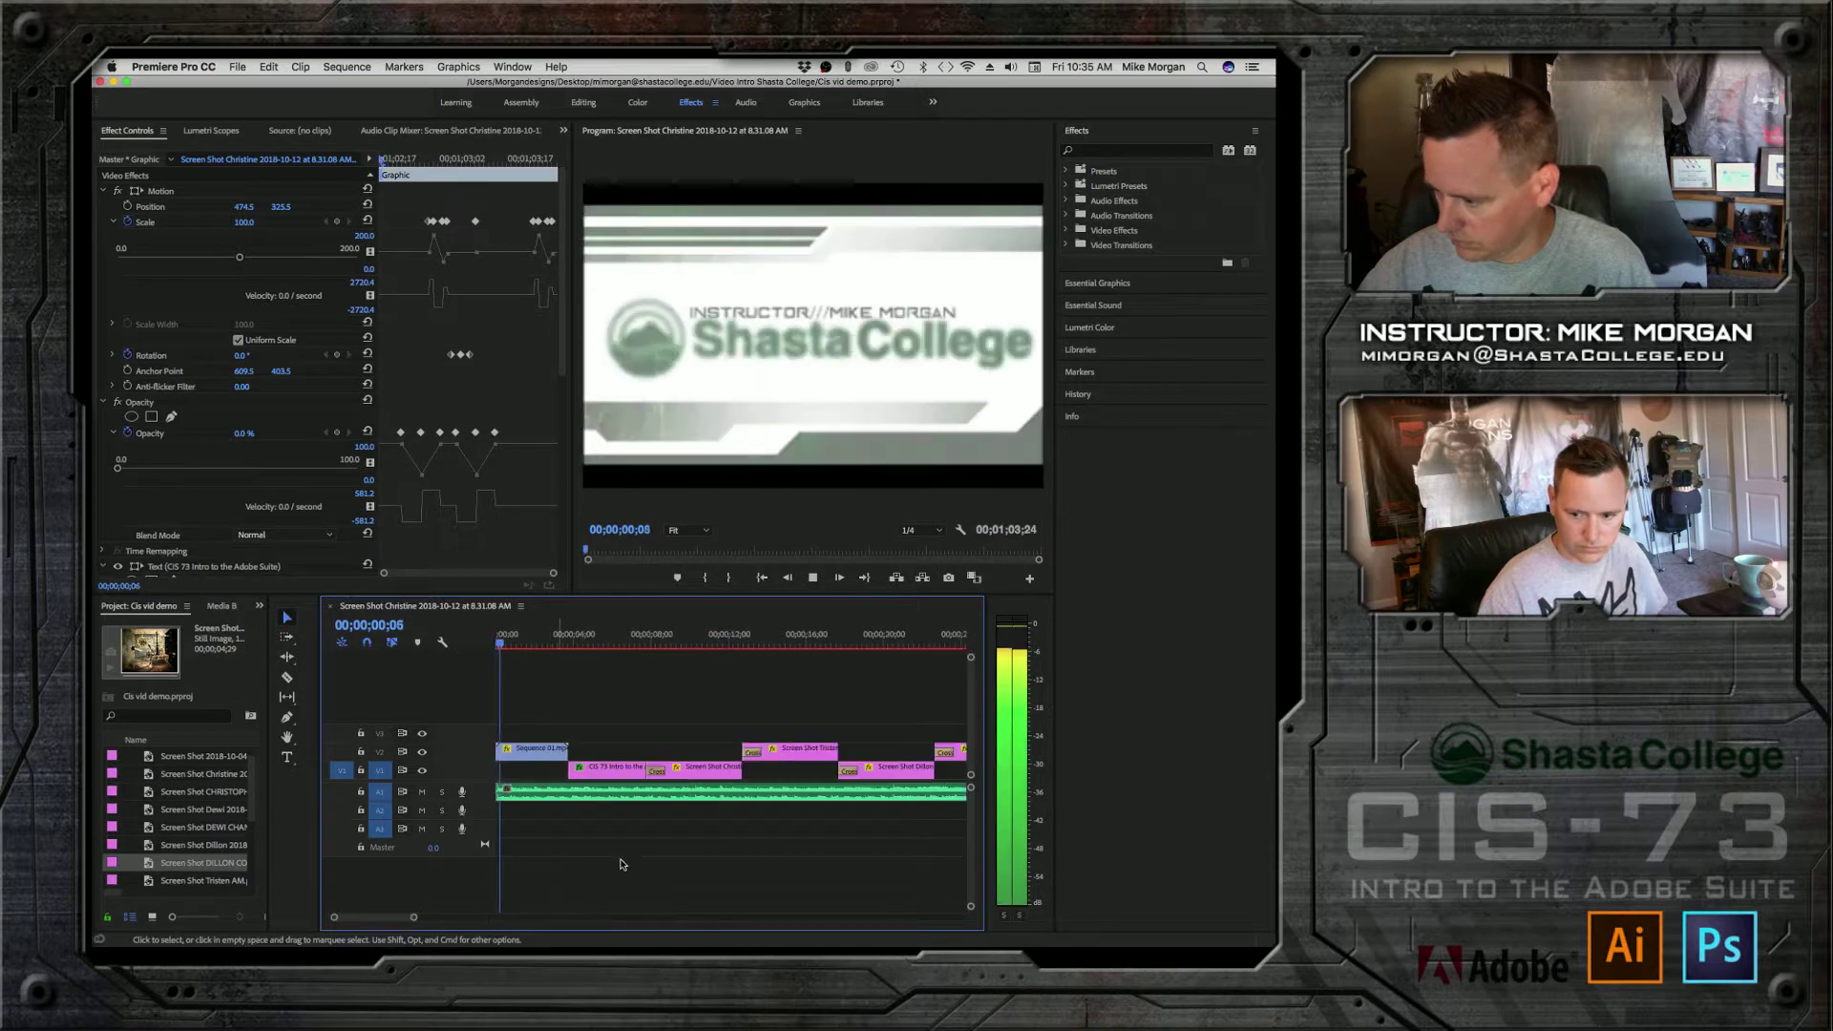
{"action": "left_click_drag", "start_coordinate": [396, 919], "coordinate": [480, 919]}
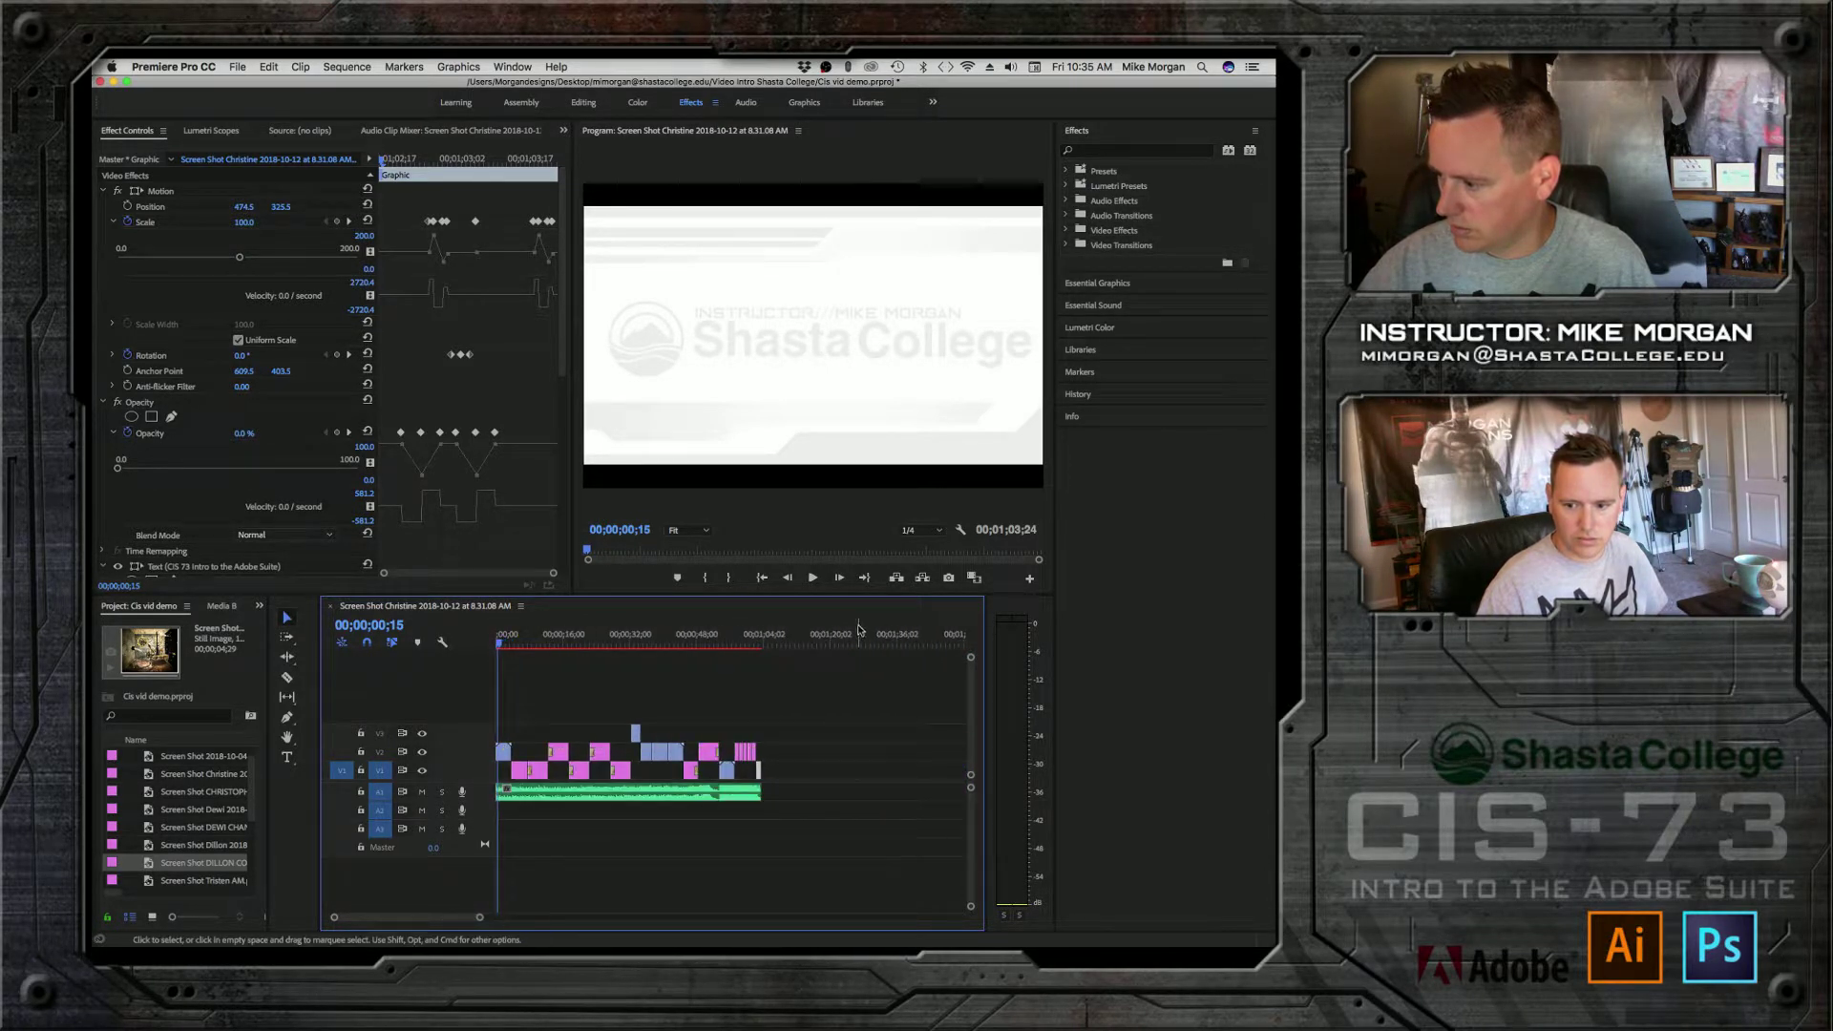
{"action": "left_click", "coordinate": [768, 636]}
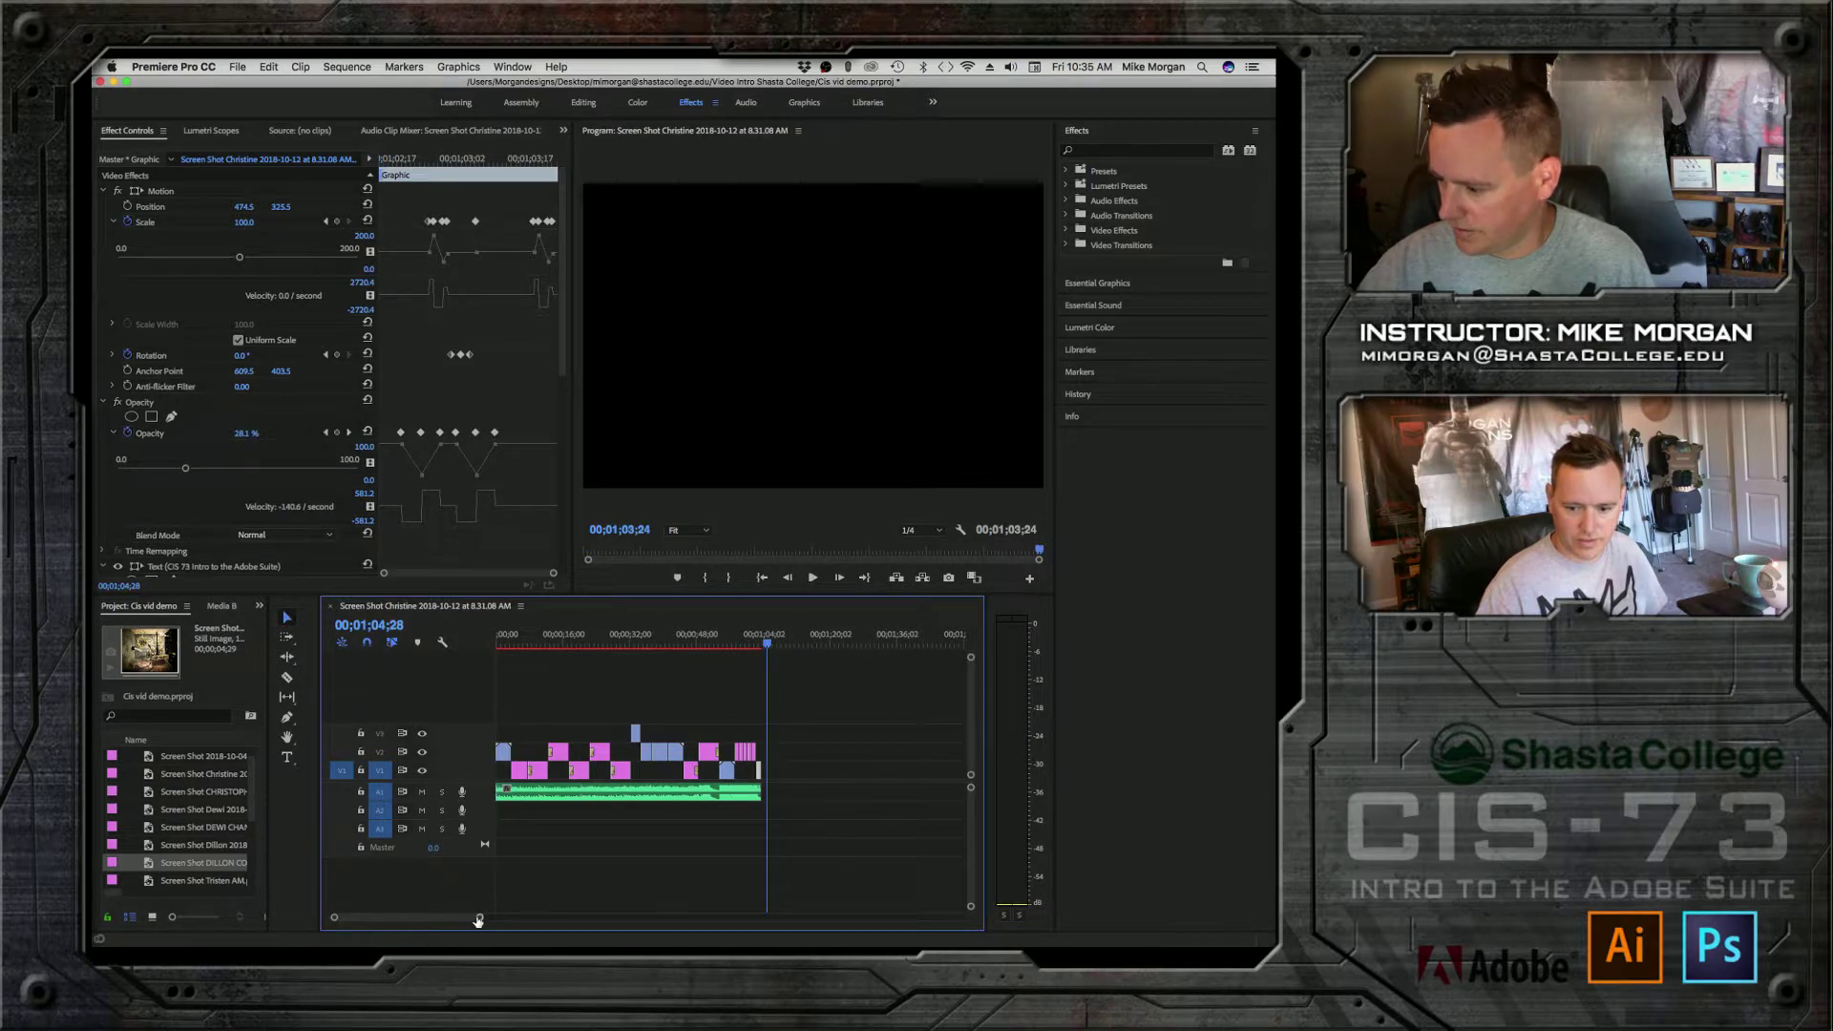
{"action": "left_click_drag", "start_coordinate": [478, 920], "coordinate": [407, 916]}
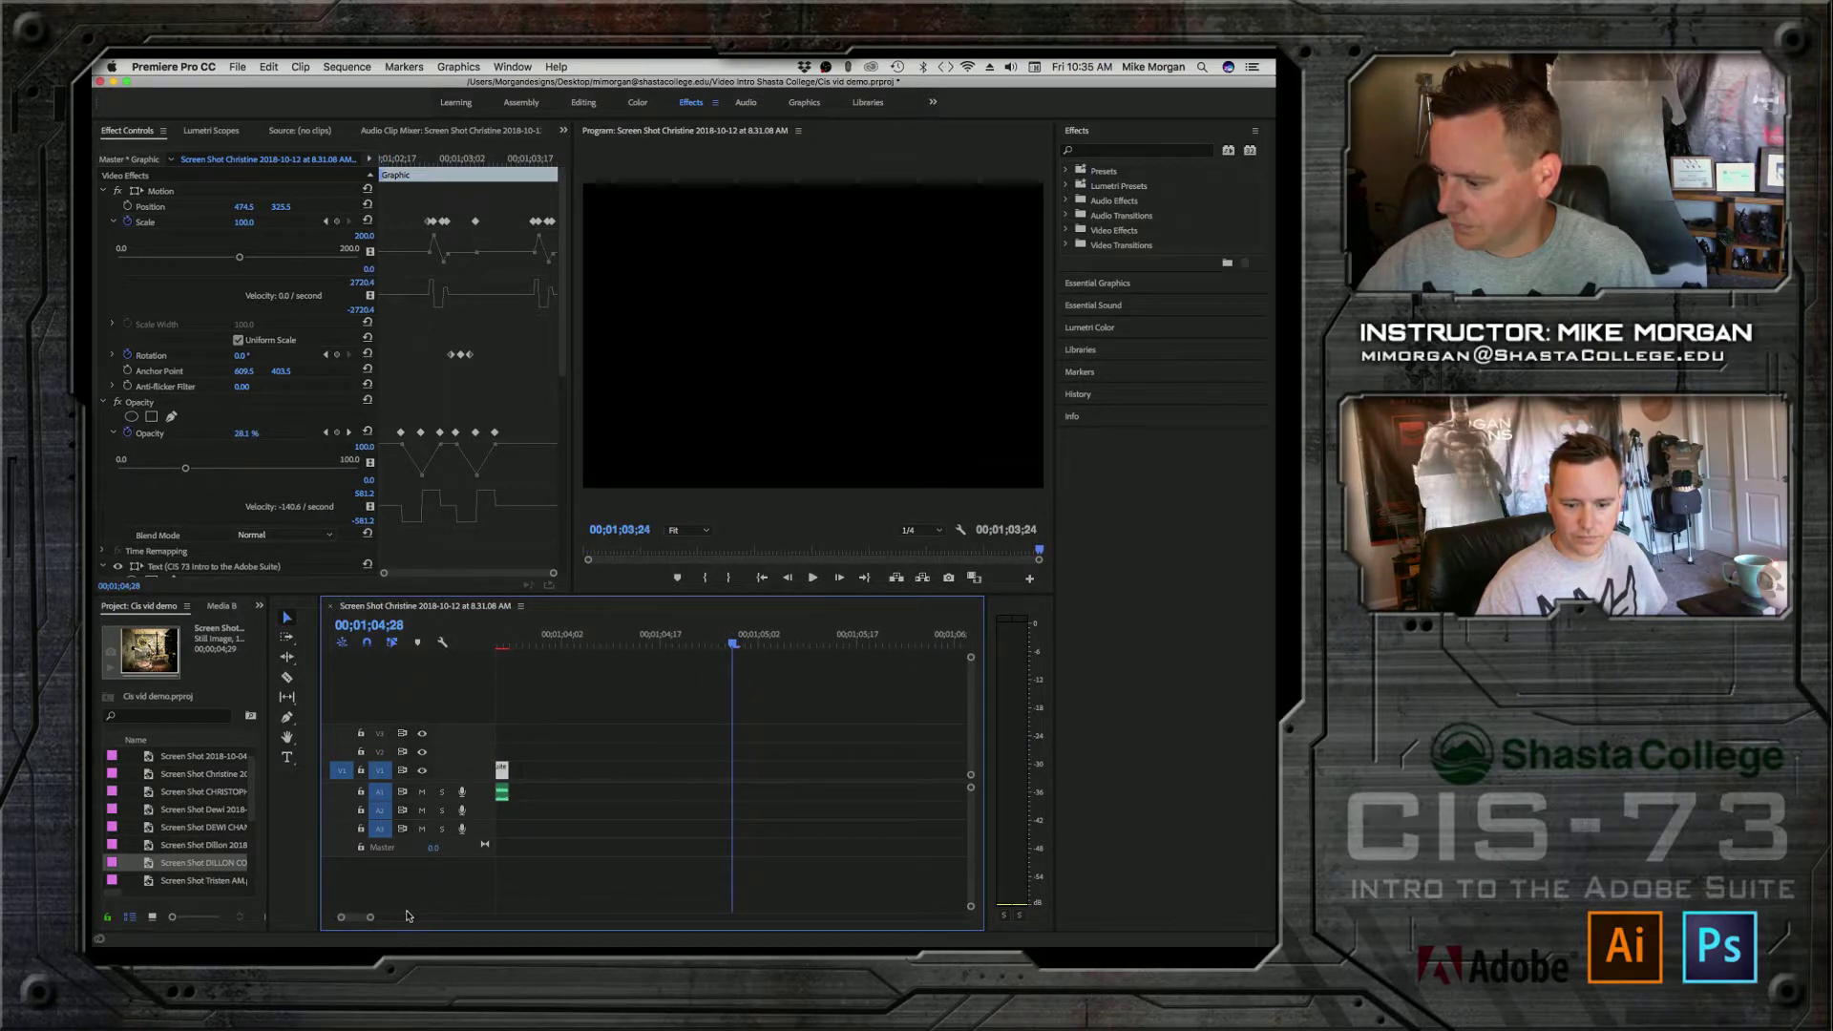
{"action": "scroll", "coordinate": [357, 920], "scroll_direction": "up", "scroll_amount": 5}
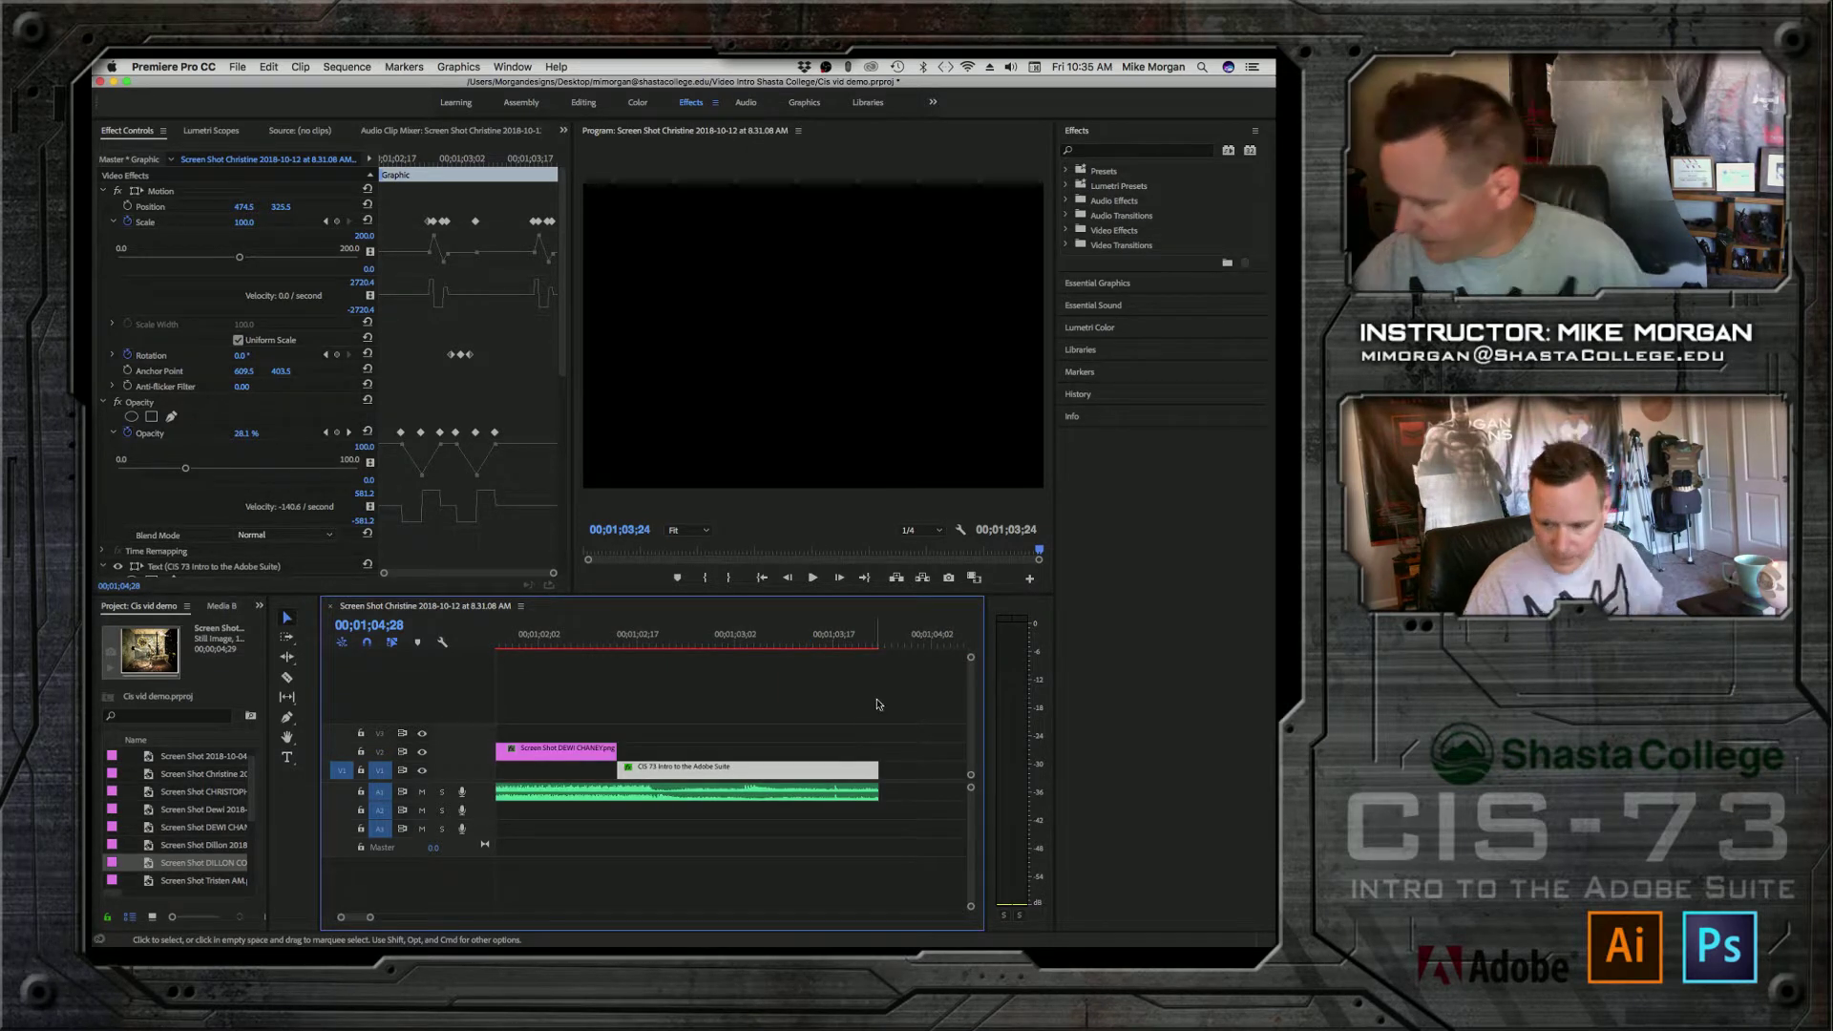
{"action": "left_click", "coordinate": [576, 635]}
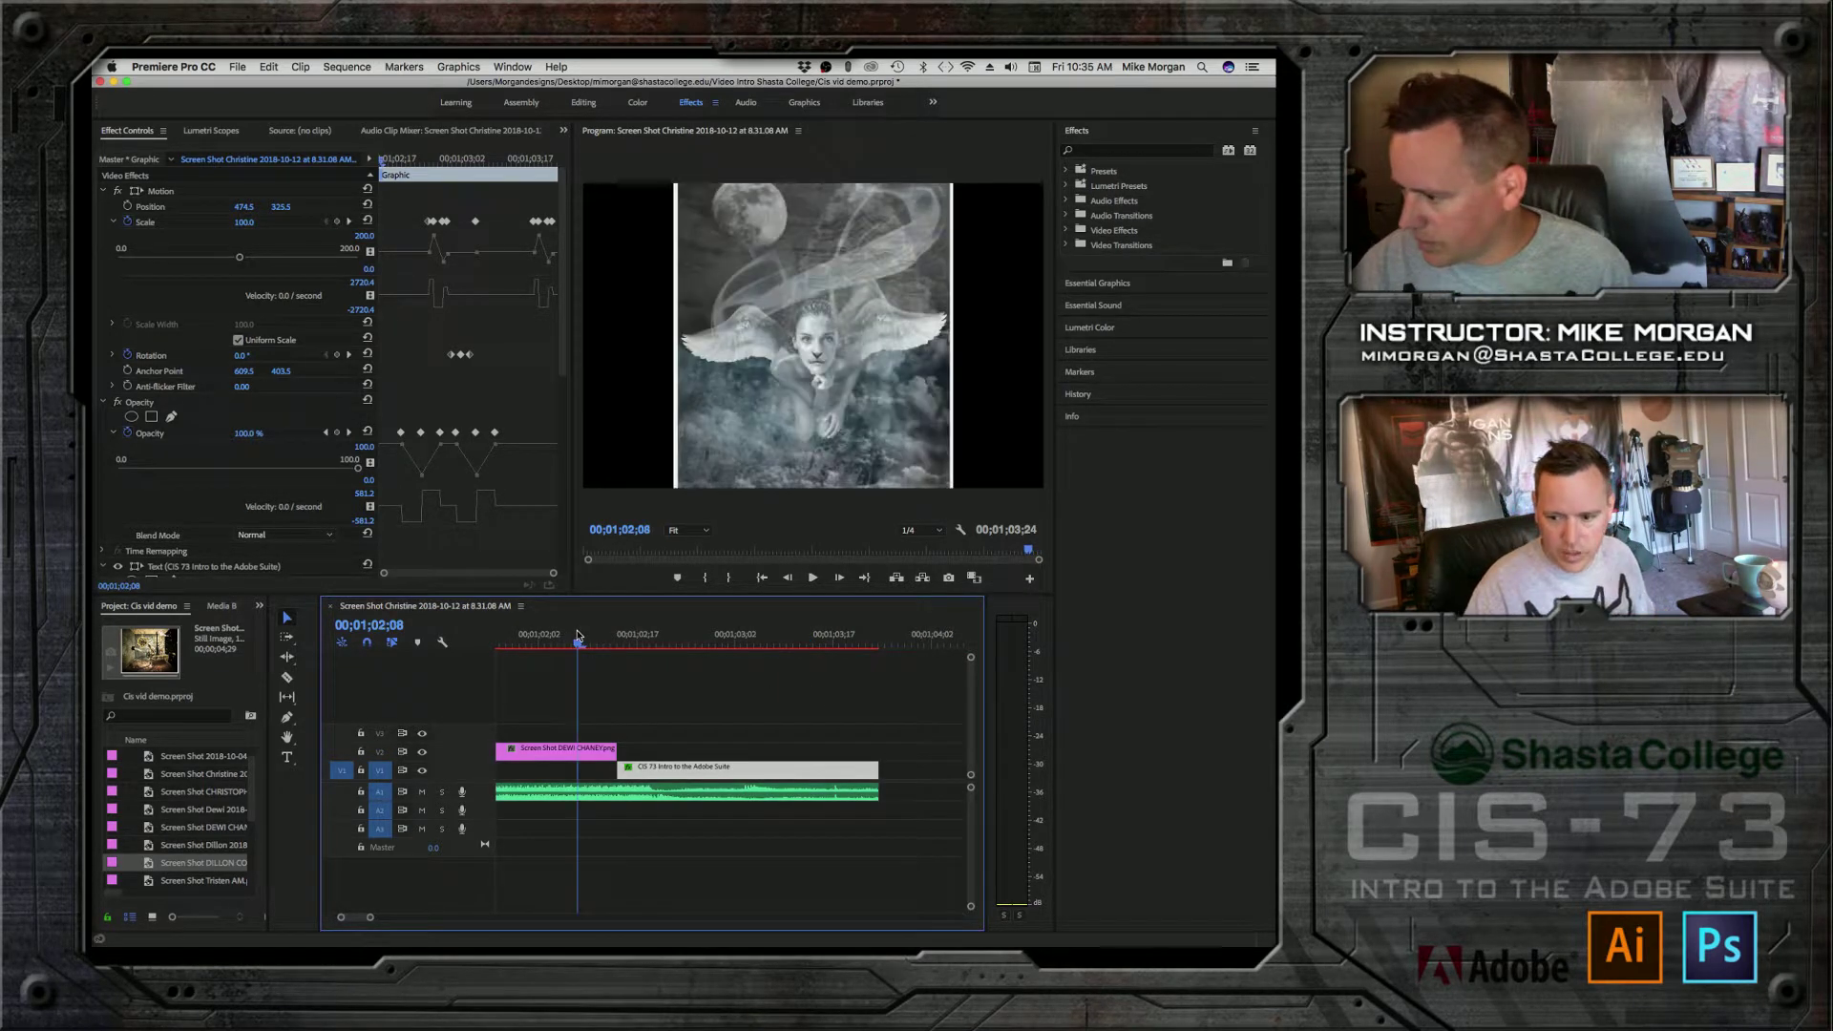
{"action": "key", "text": "space"}
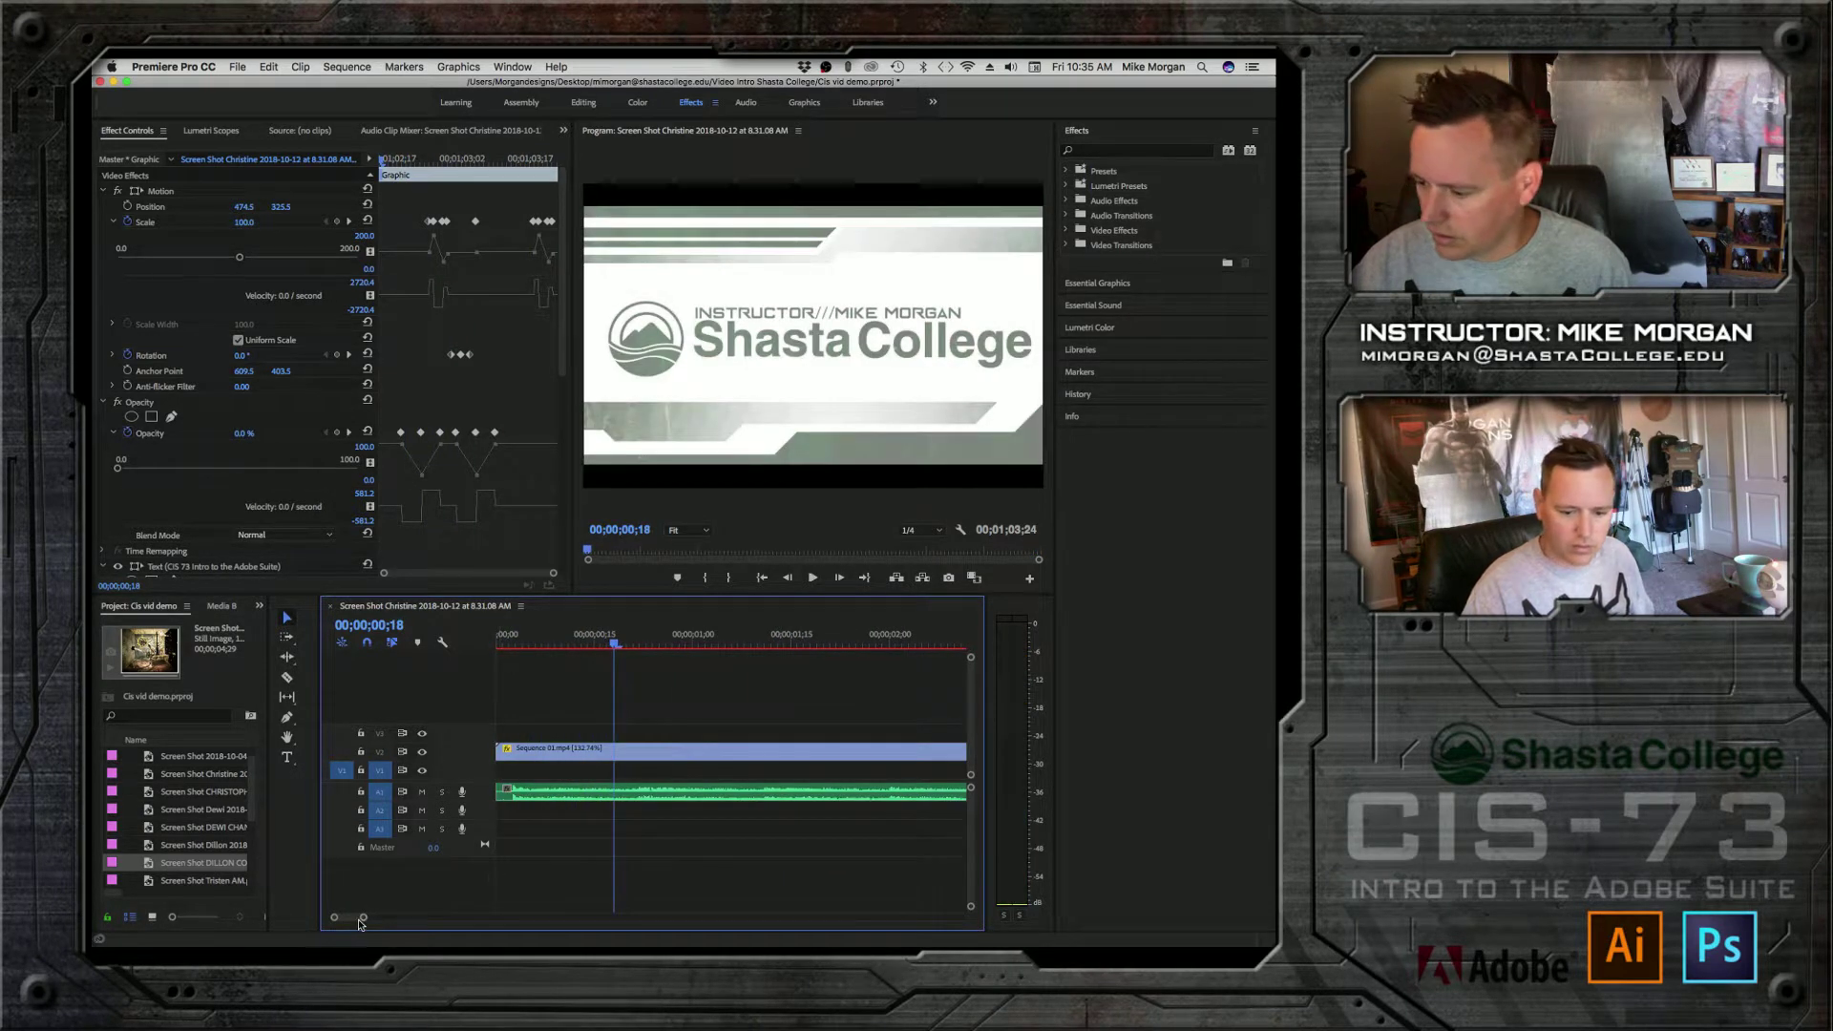
{"action": "left_click_drag", "start_coordinate": [363, 918], "coordinate": [470, 923]}
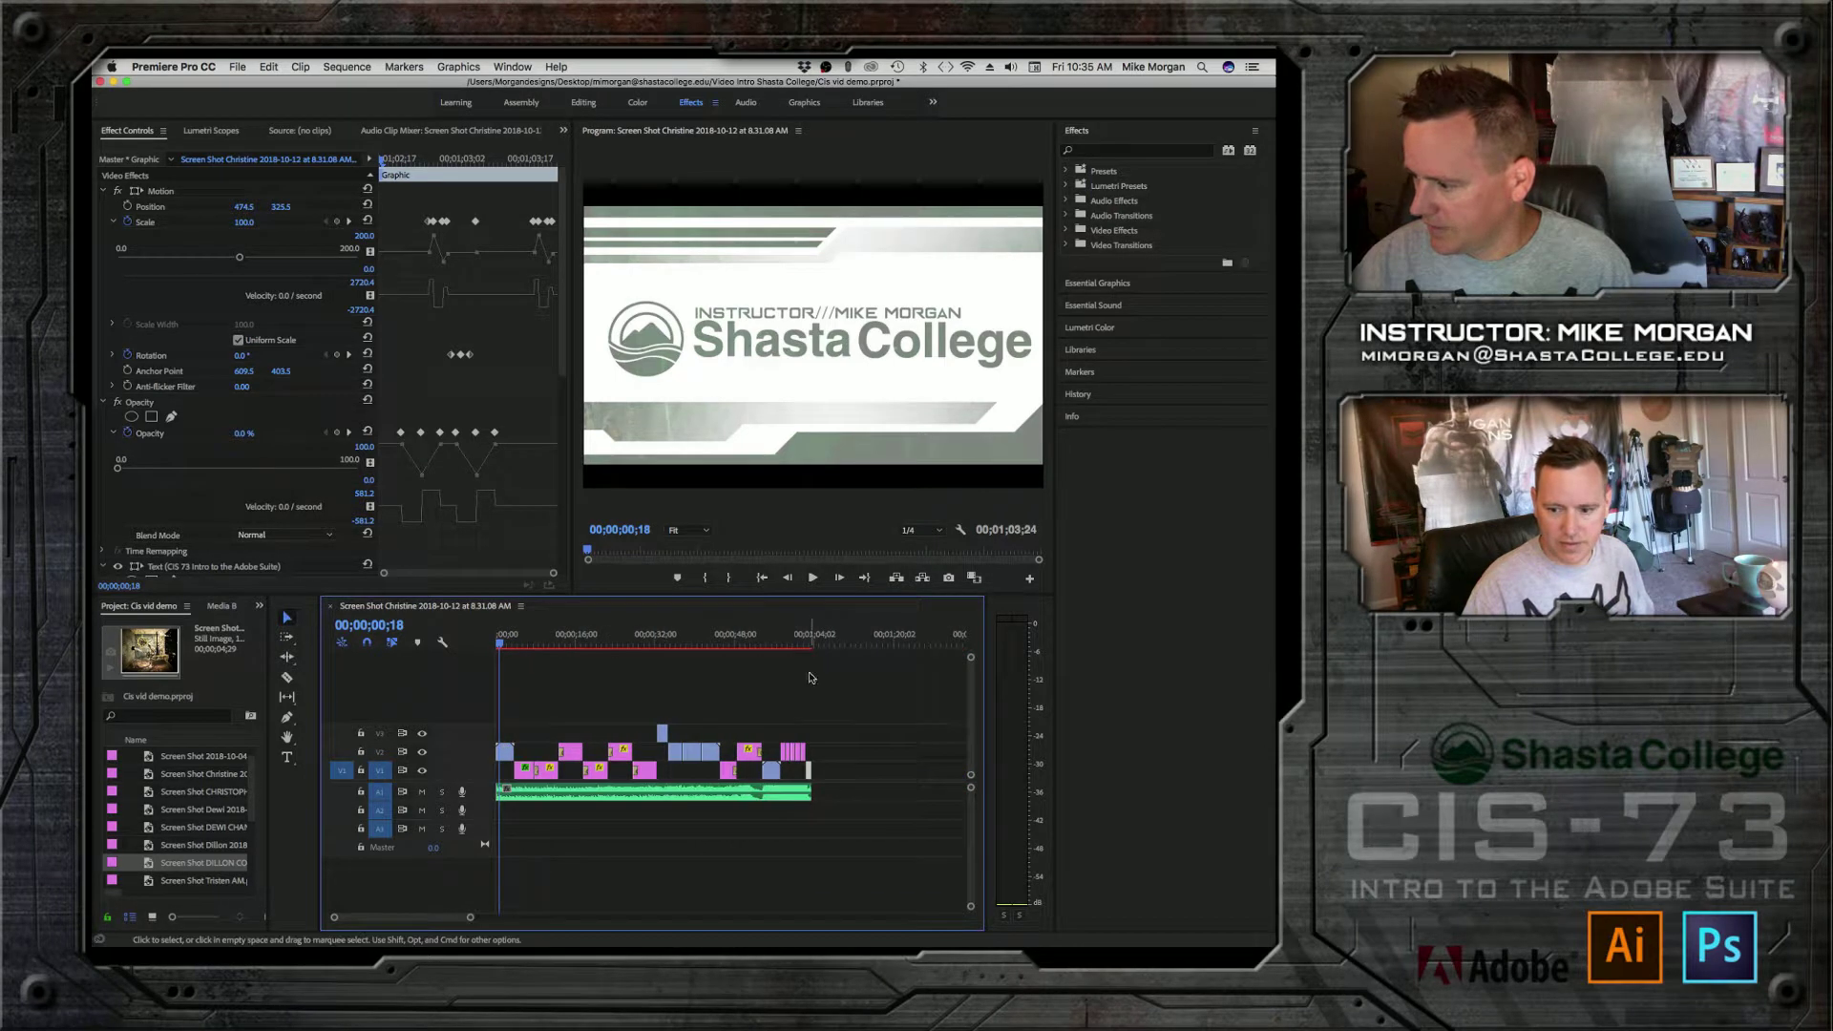
{"action": "left_click", "coordinate": [811, 641]}
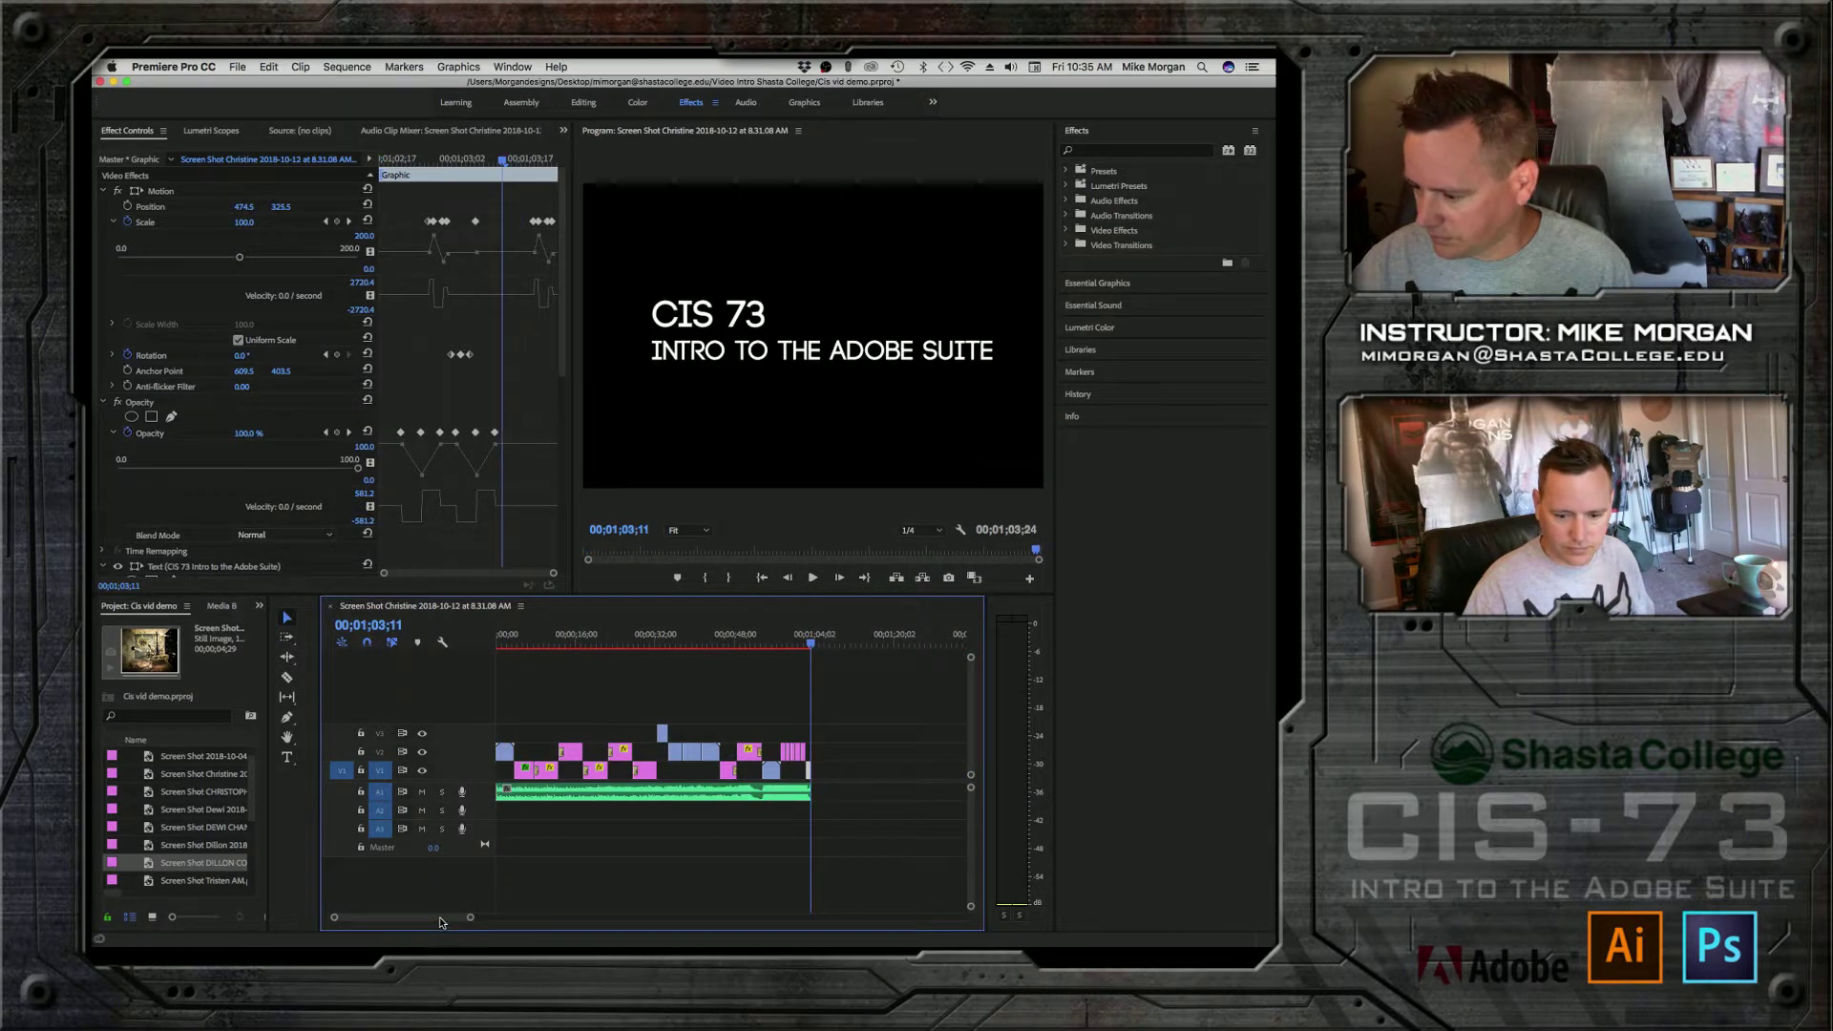
{"action": "left_click_drag", "start_coordinate": [468, 922], "coordinate": [406, 913]}
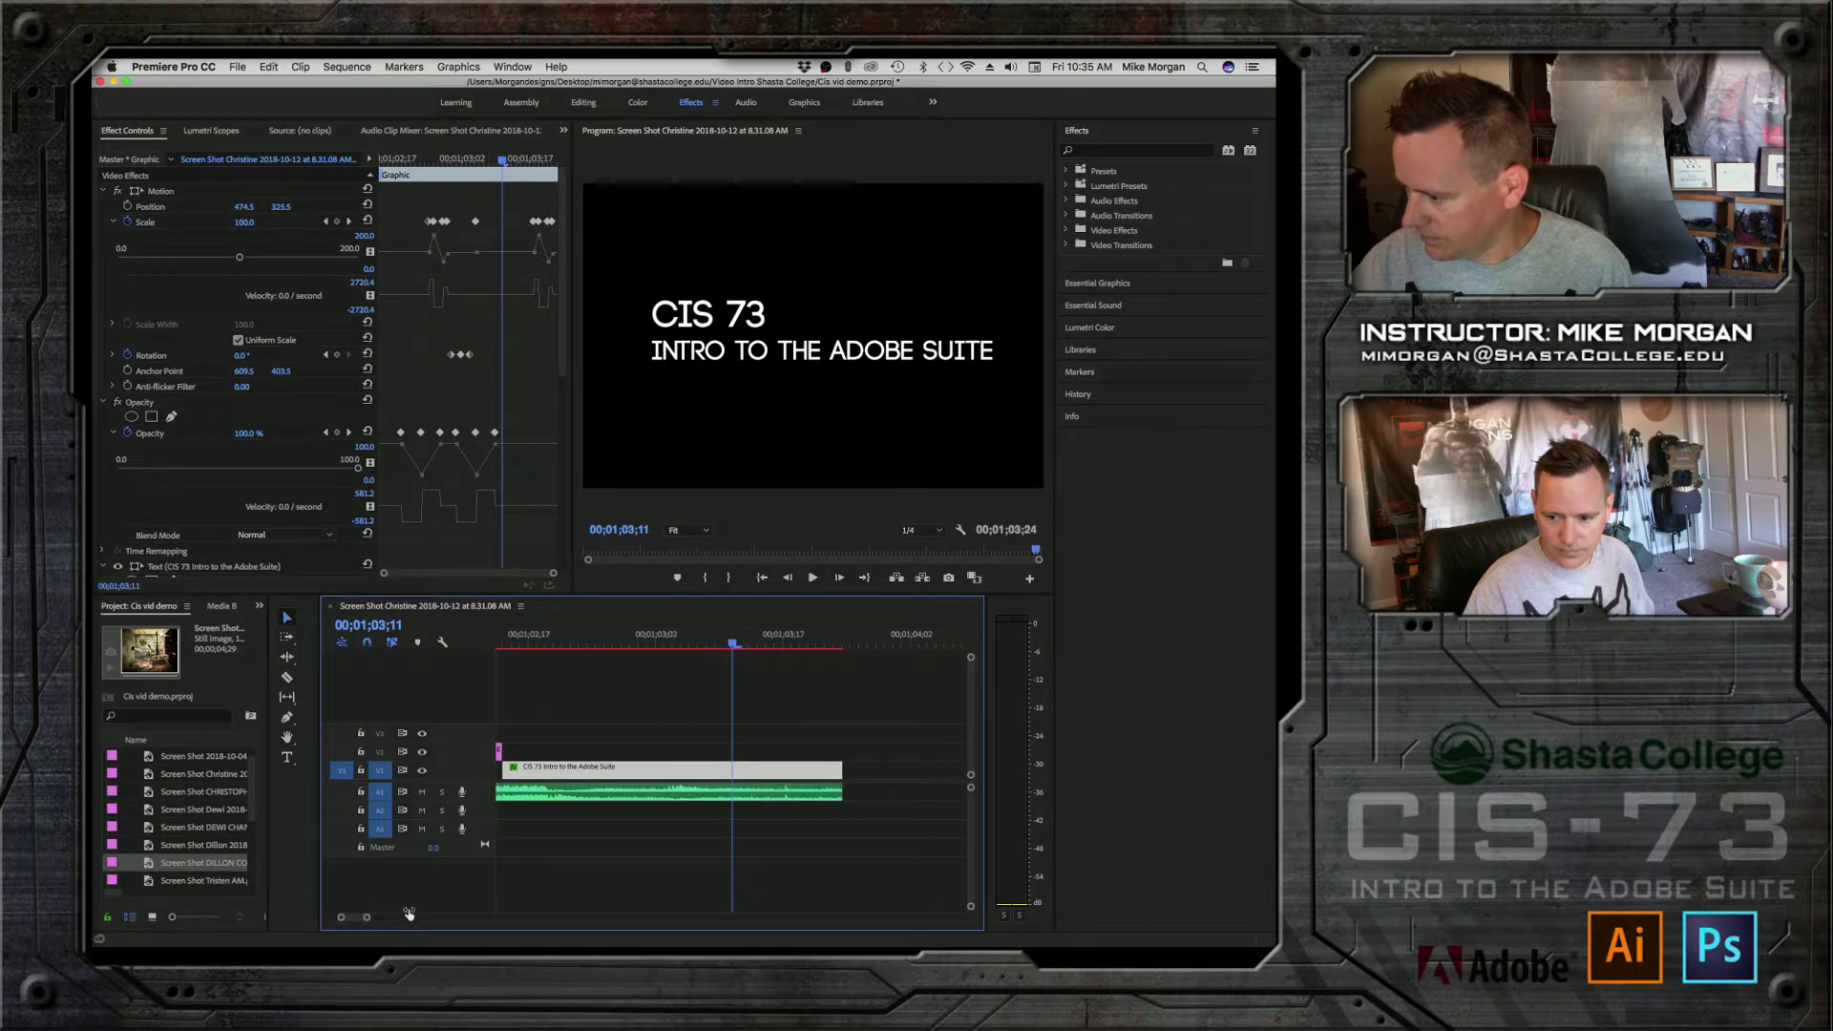
Step: Apply the default Constant Power transition to the music's end and shorten it
{"action": "left_click", "coordinate": [826, 795]}
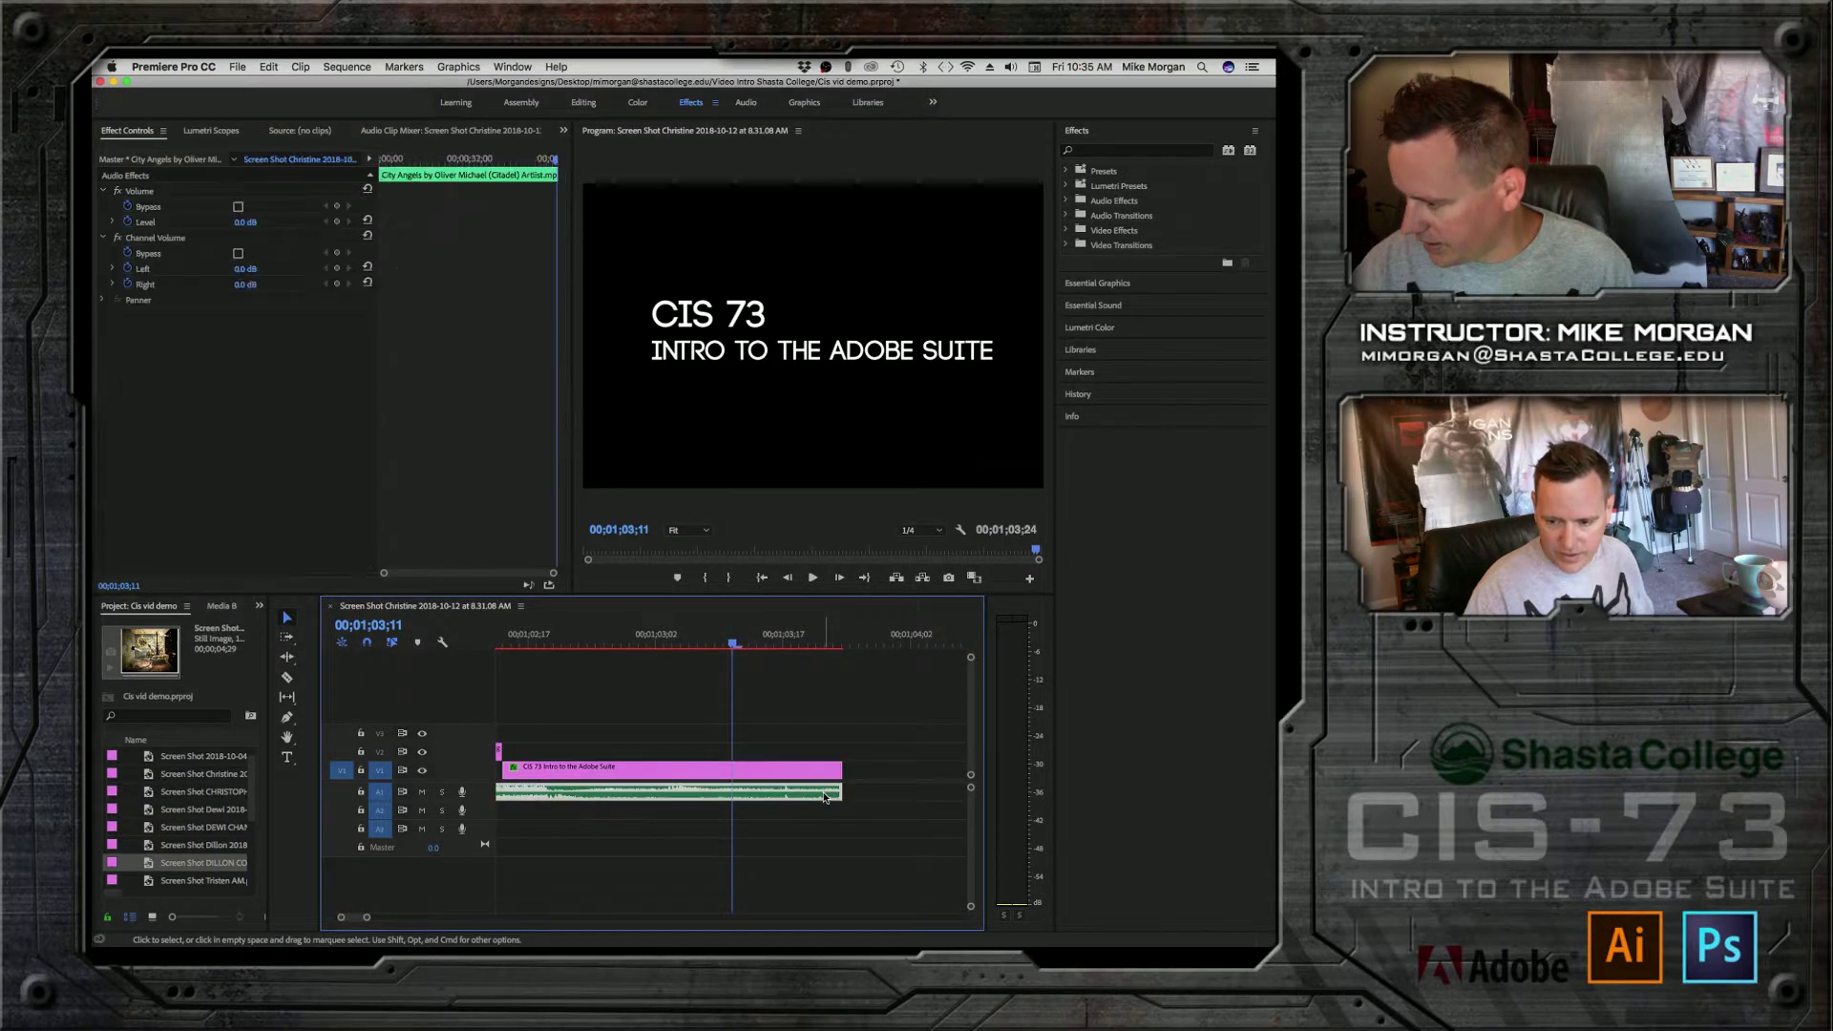
{"action": "right_click", "coordinate": [819, 798]}
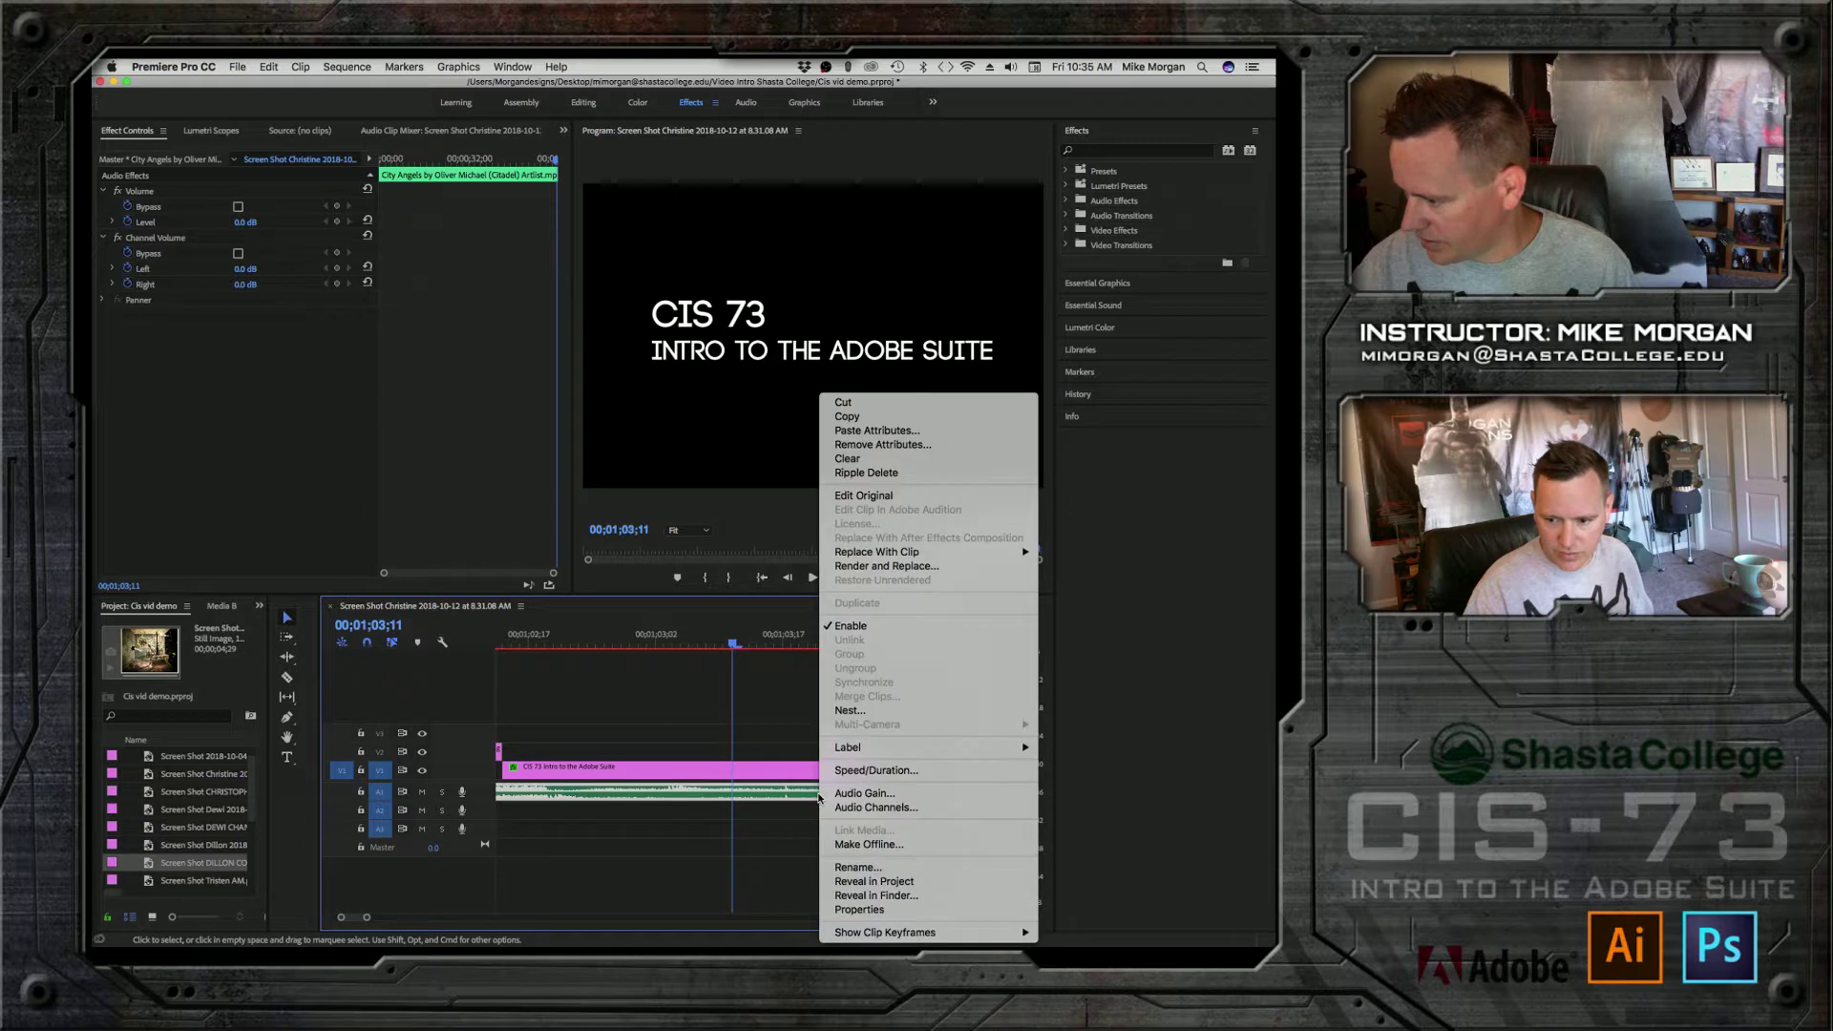
{"action": "key", "text": "Escape"}
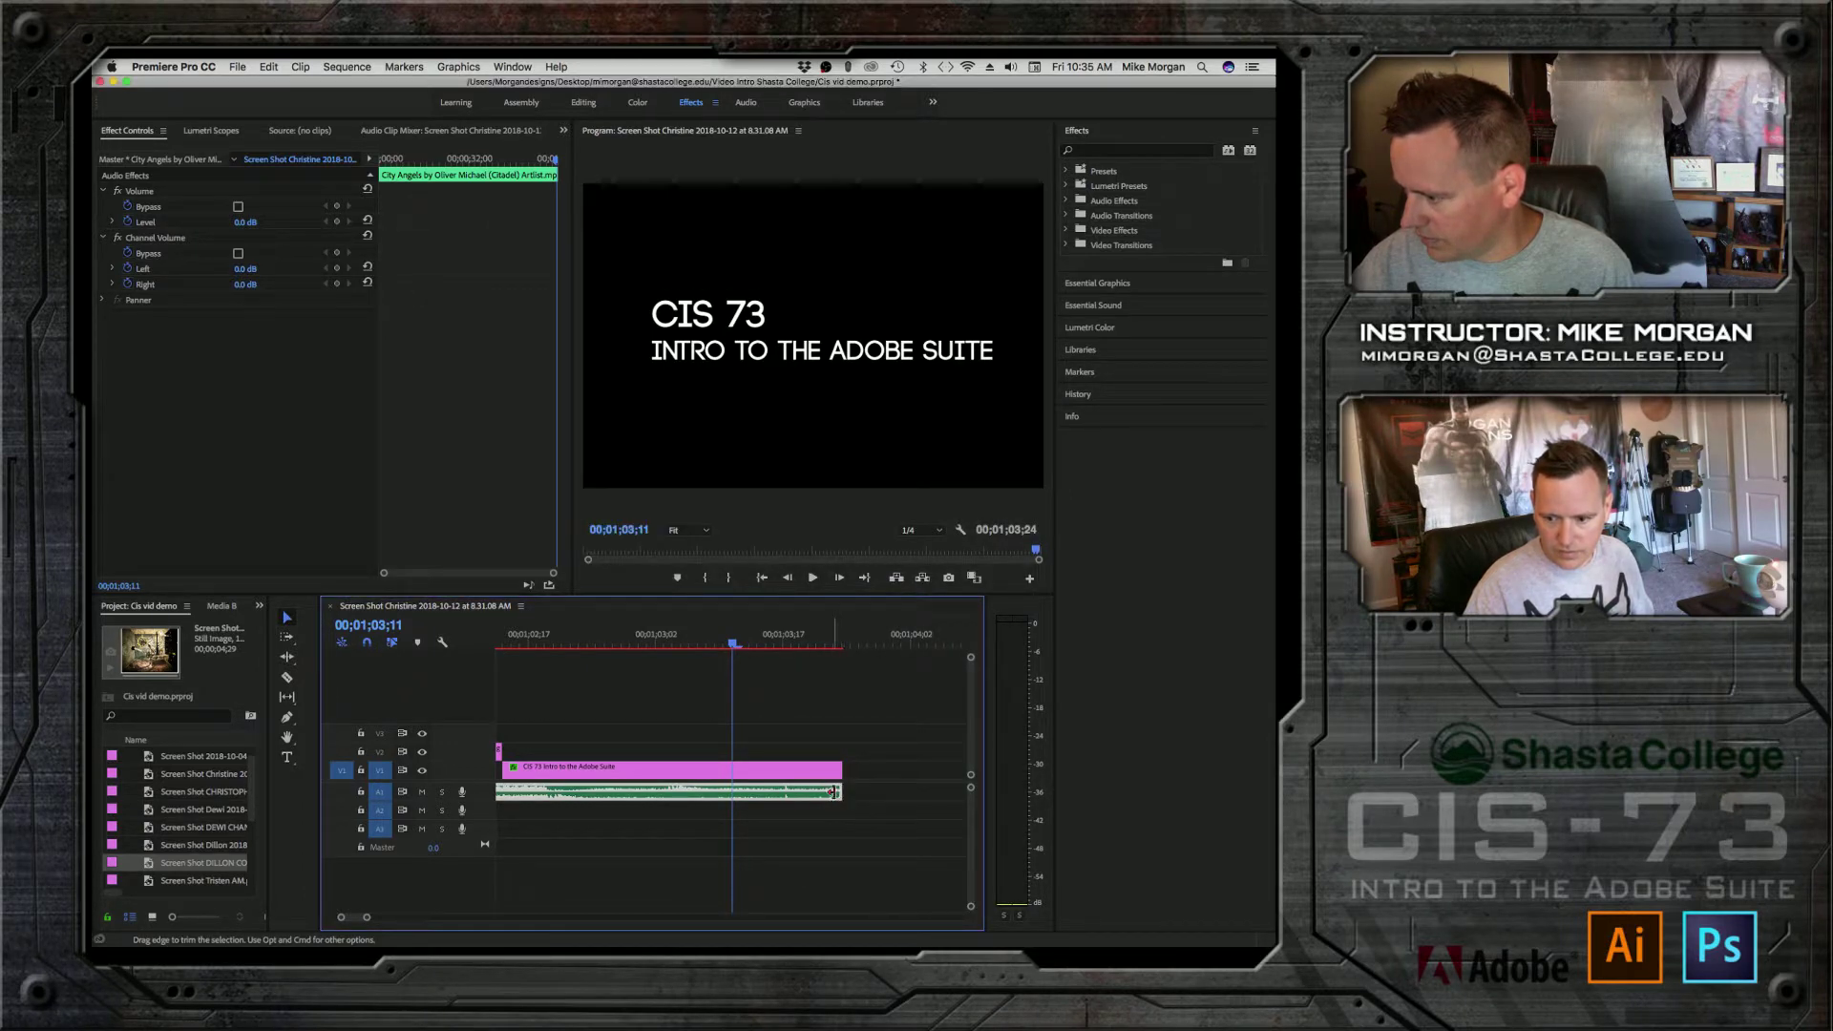
{"action": "right_click", "coordinate": [839, 793]}
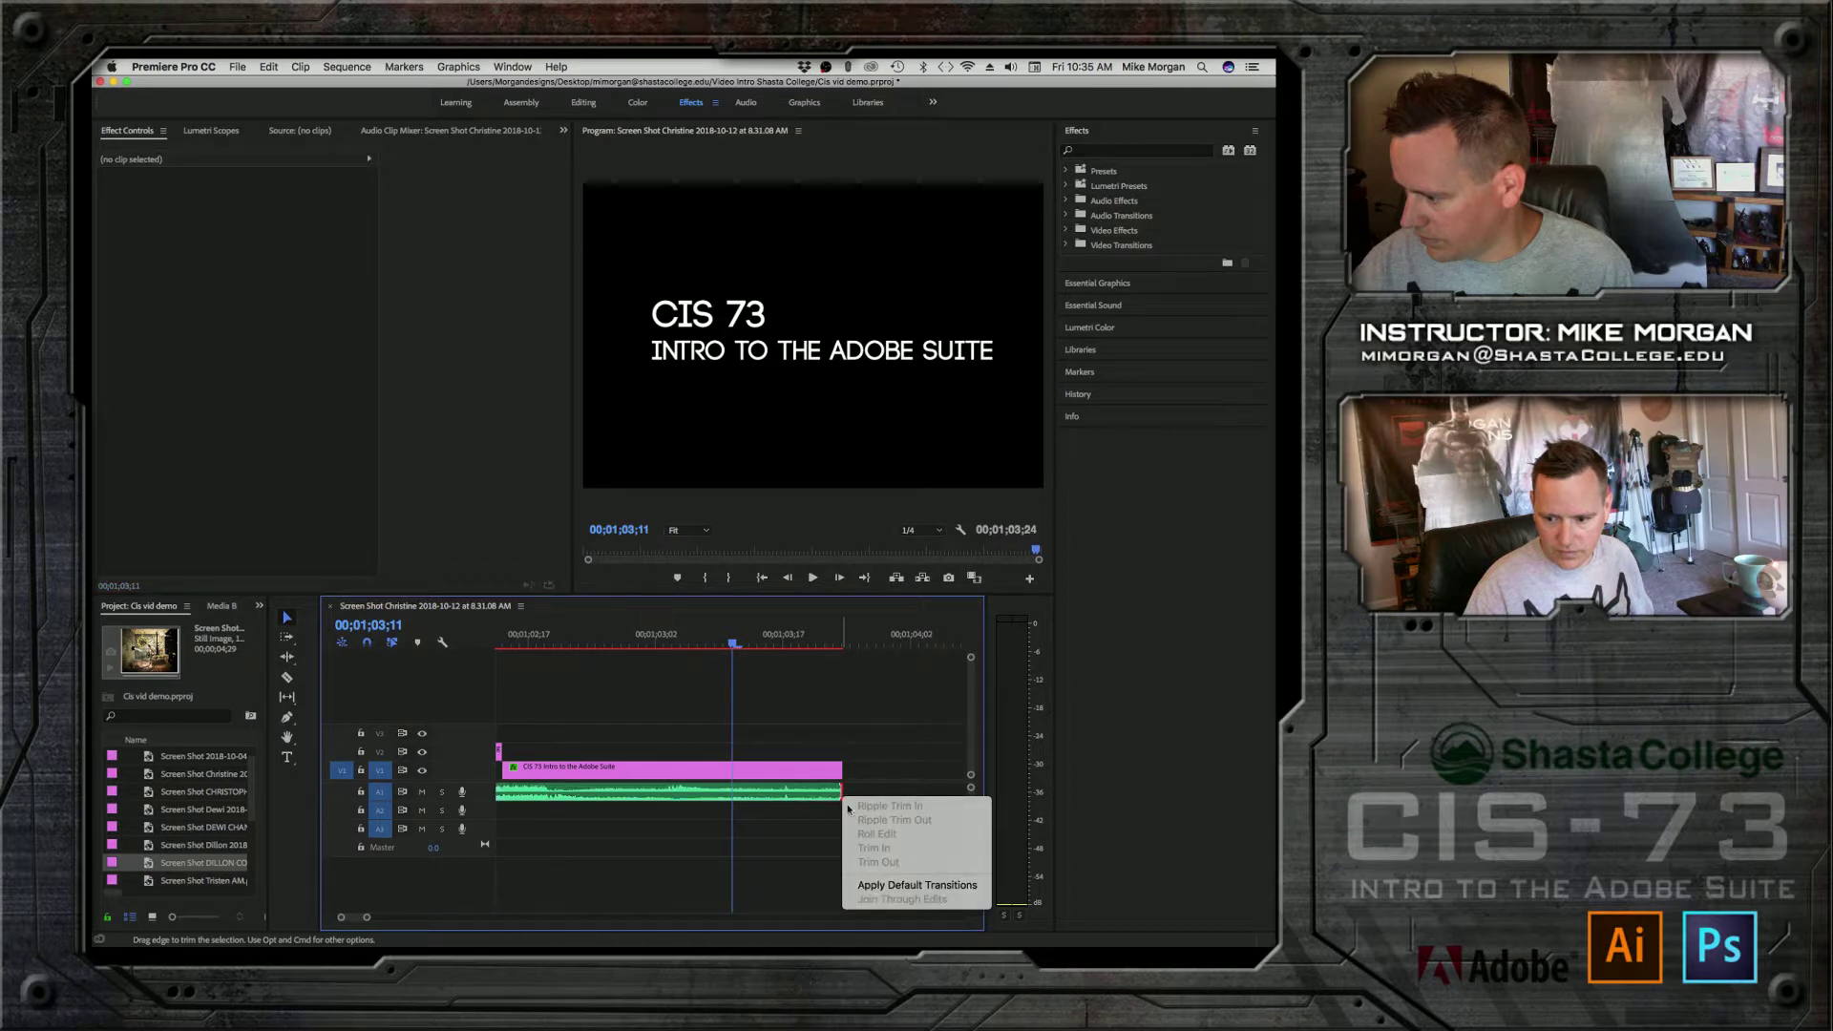
{"action": "left_click", "coordinate": [870, 886]}
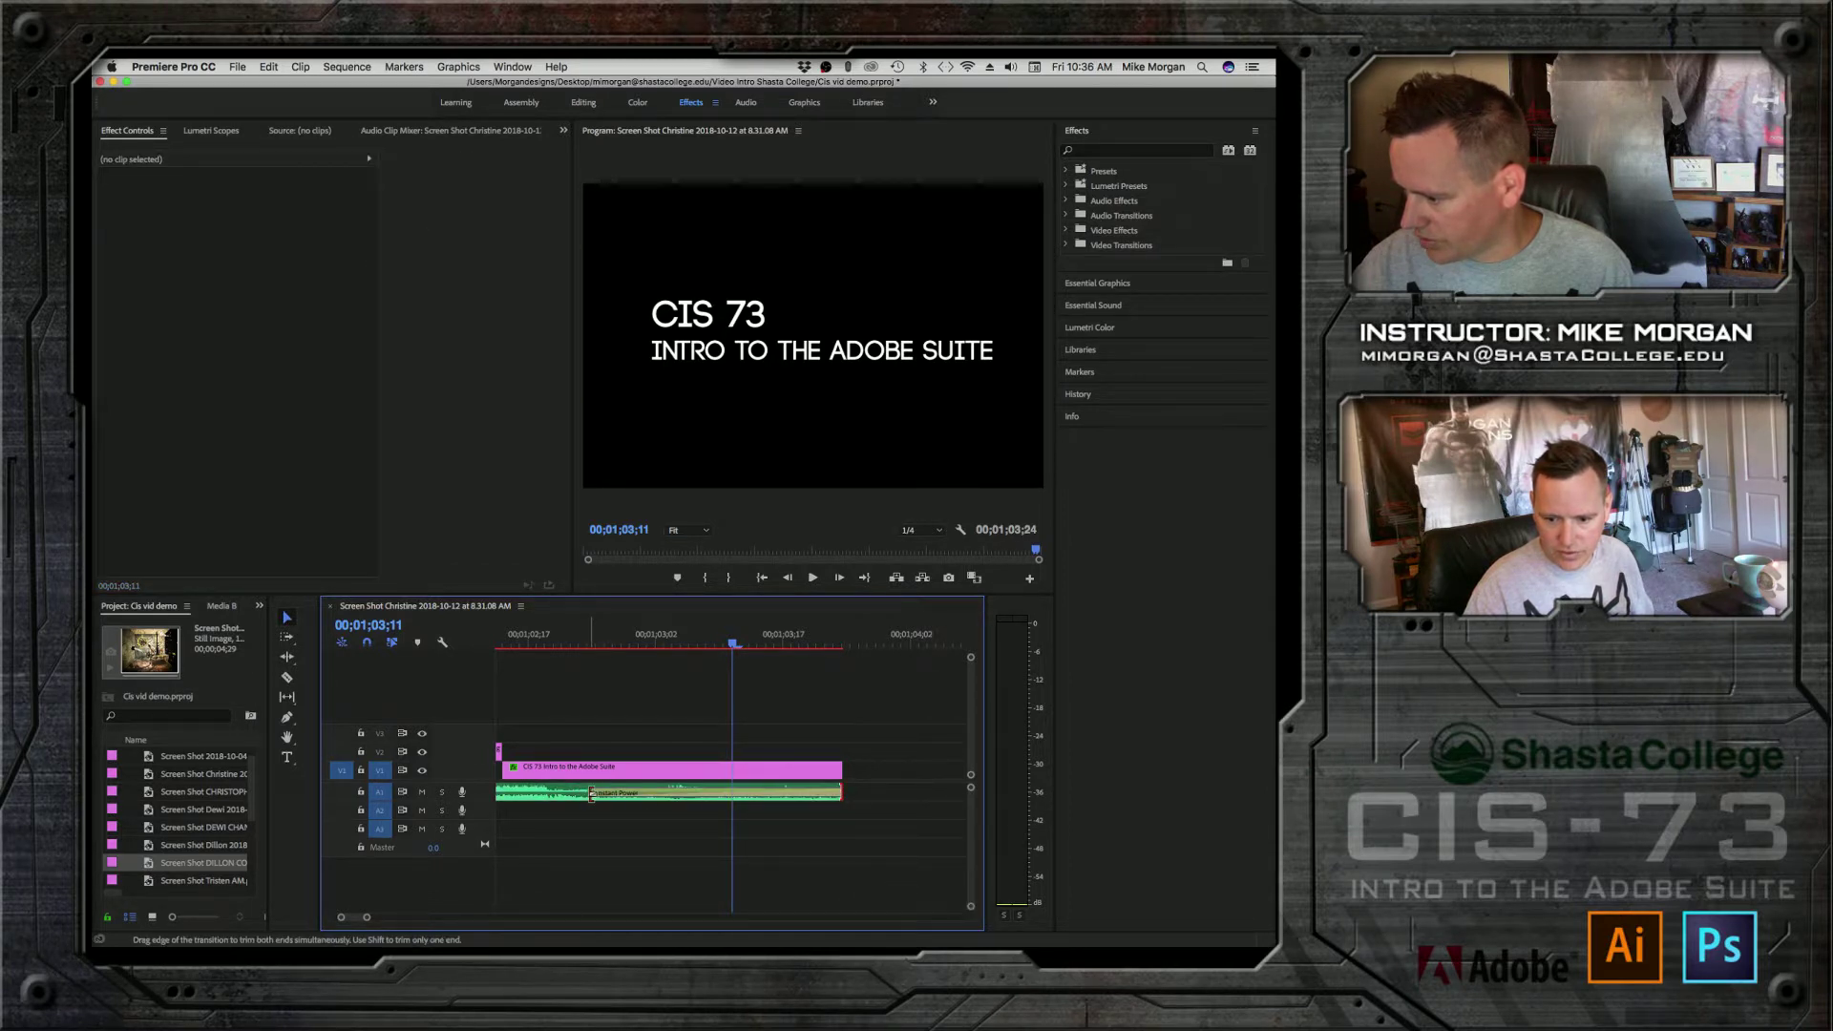
{"action": "left_click_drag", "start_coordinate": [588, 801], "coordinate": [794, 797]}
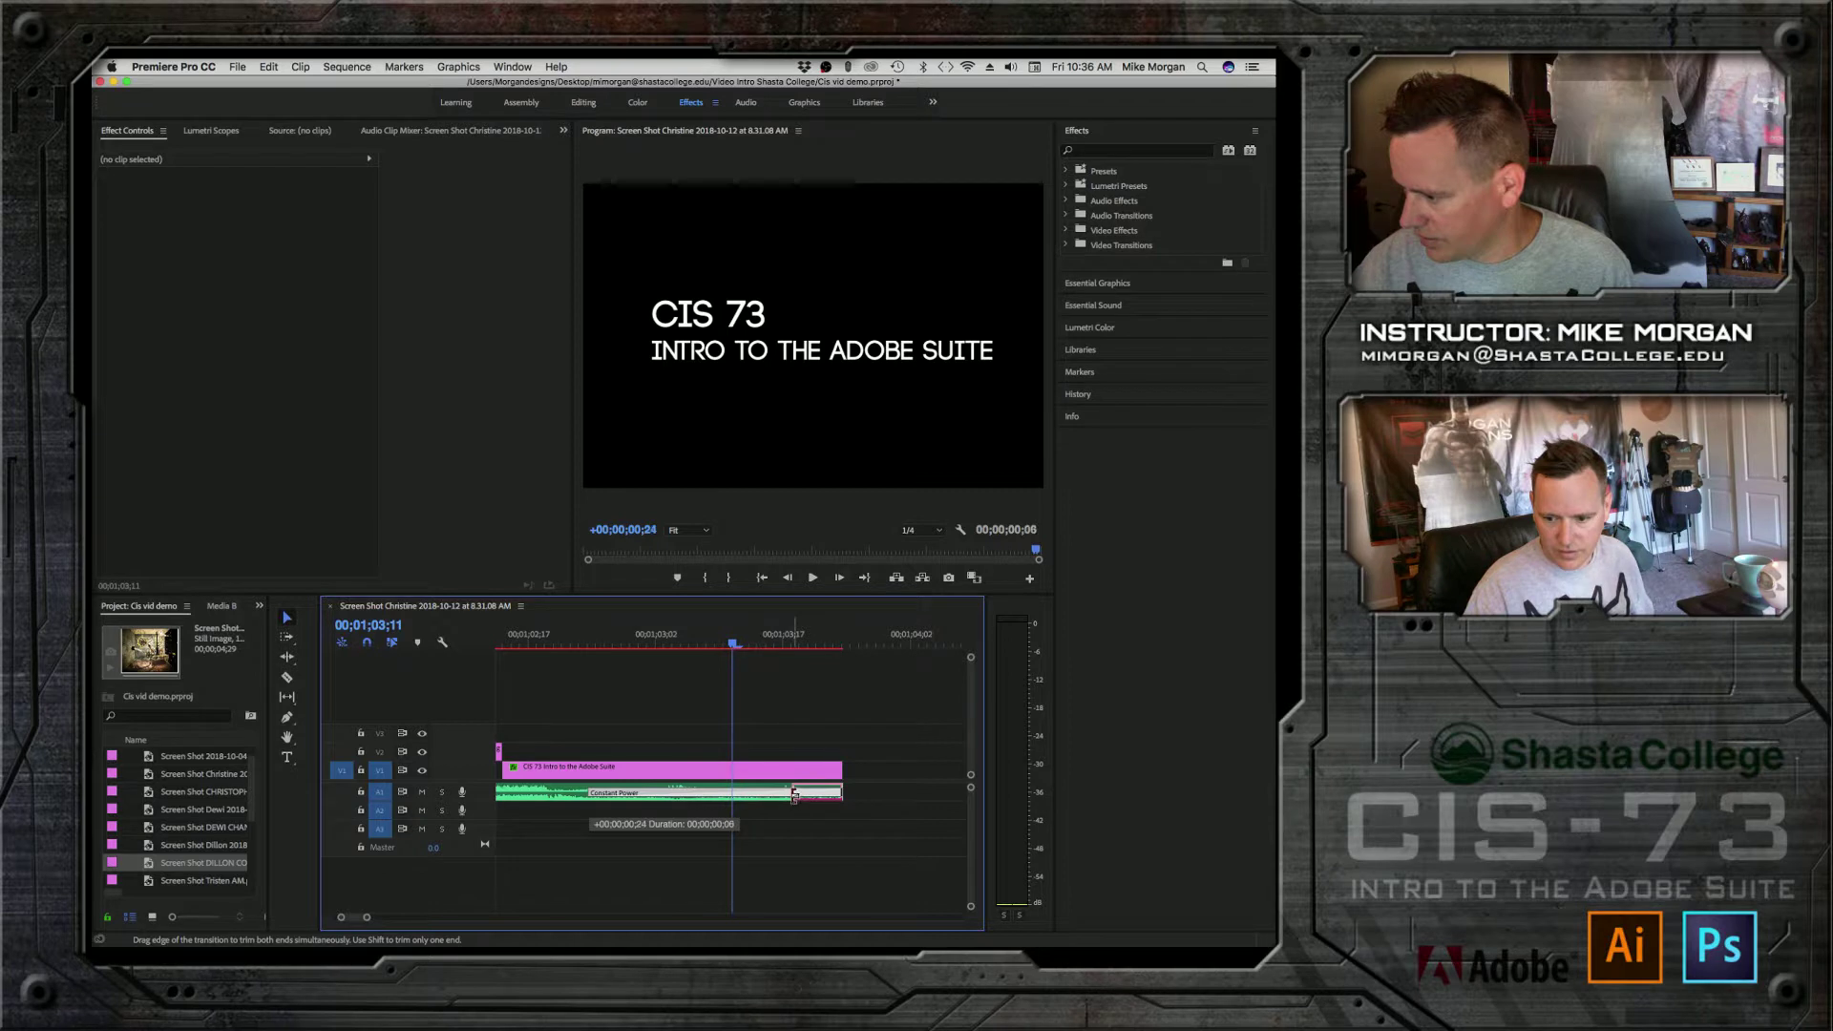
{"action": "left_click_drag", "start_coordinate": [832, 855], "coordinate": [832, 855]}
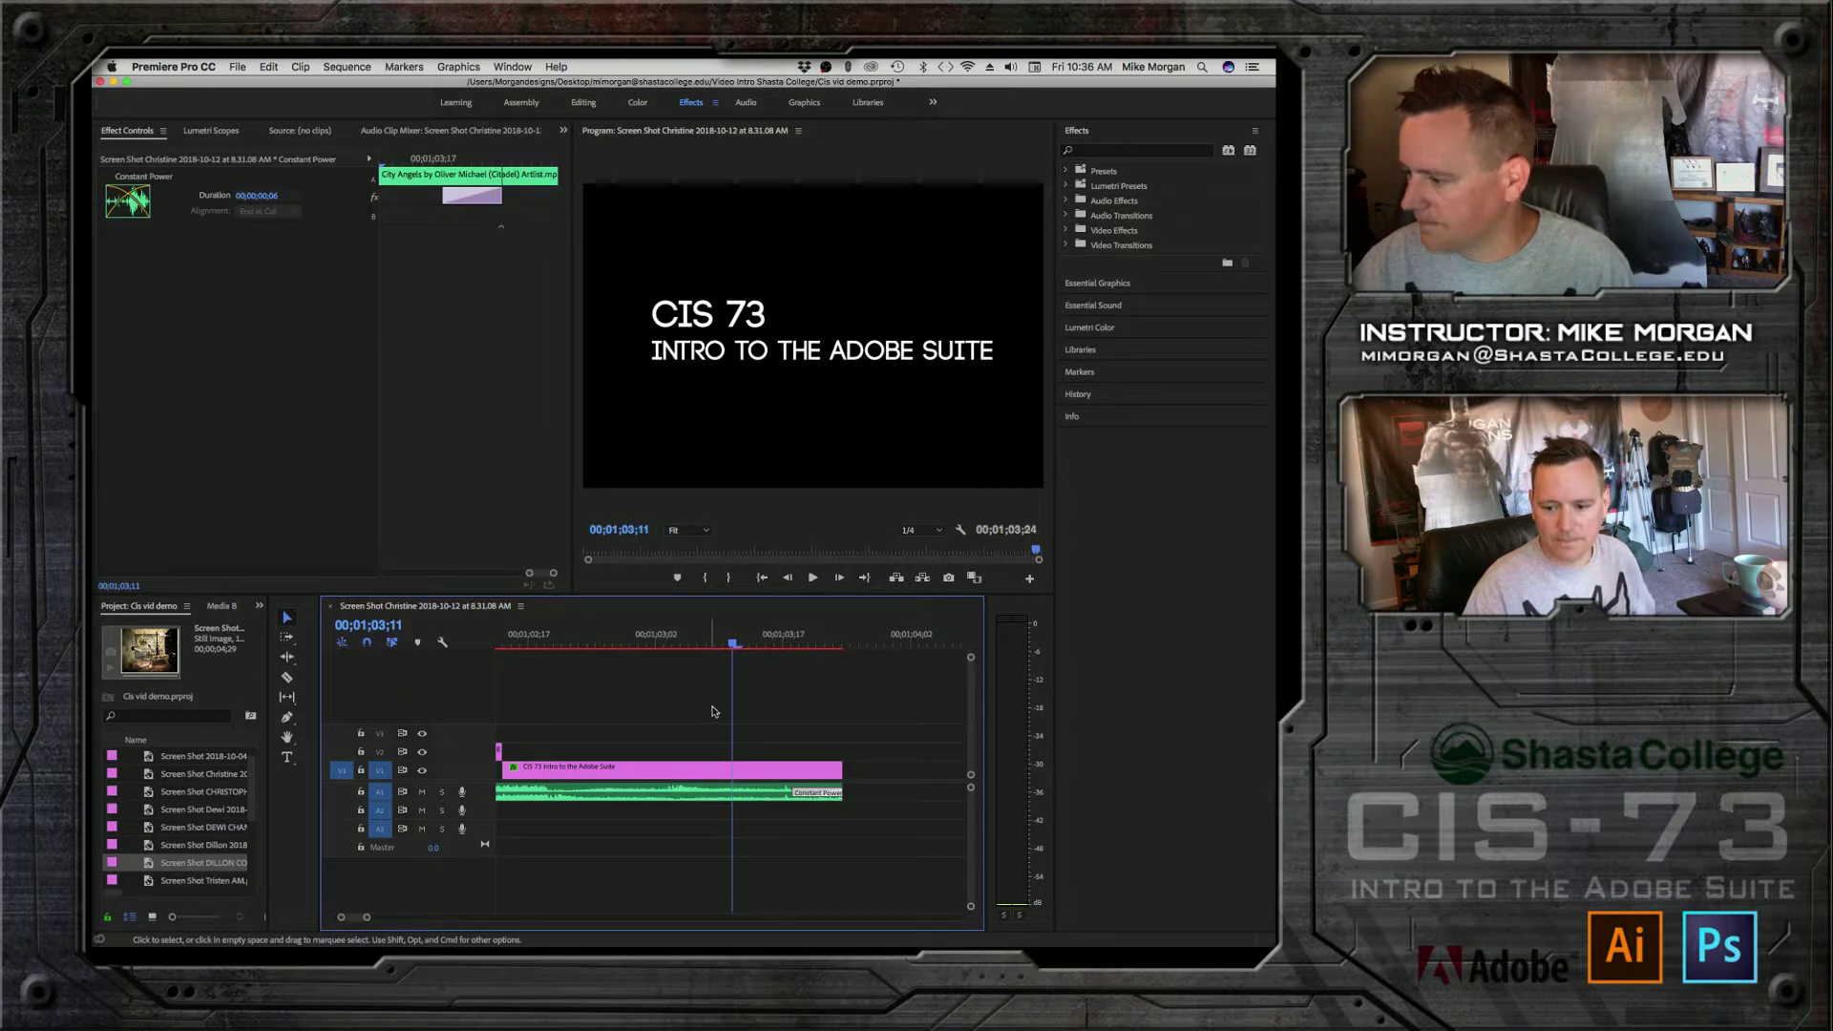
Step: Play back the montage ending from the last artwork onto the CIS 73 title
{"action": "key", "text": "space"}
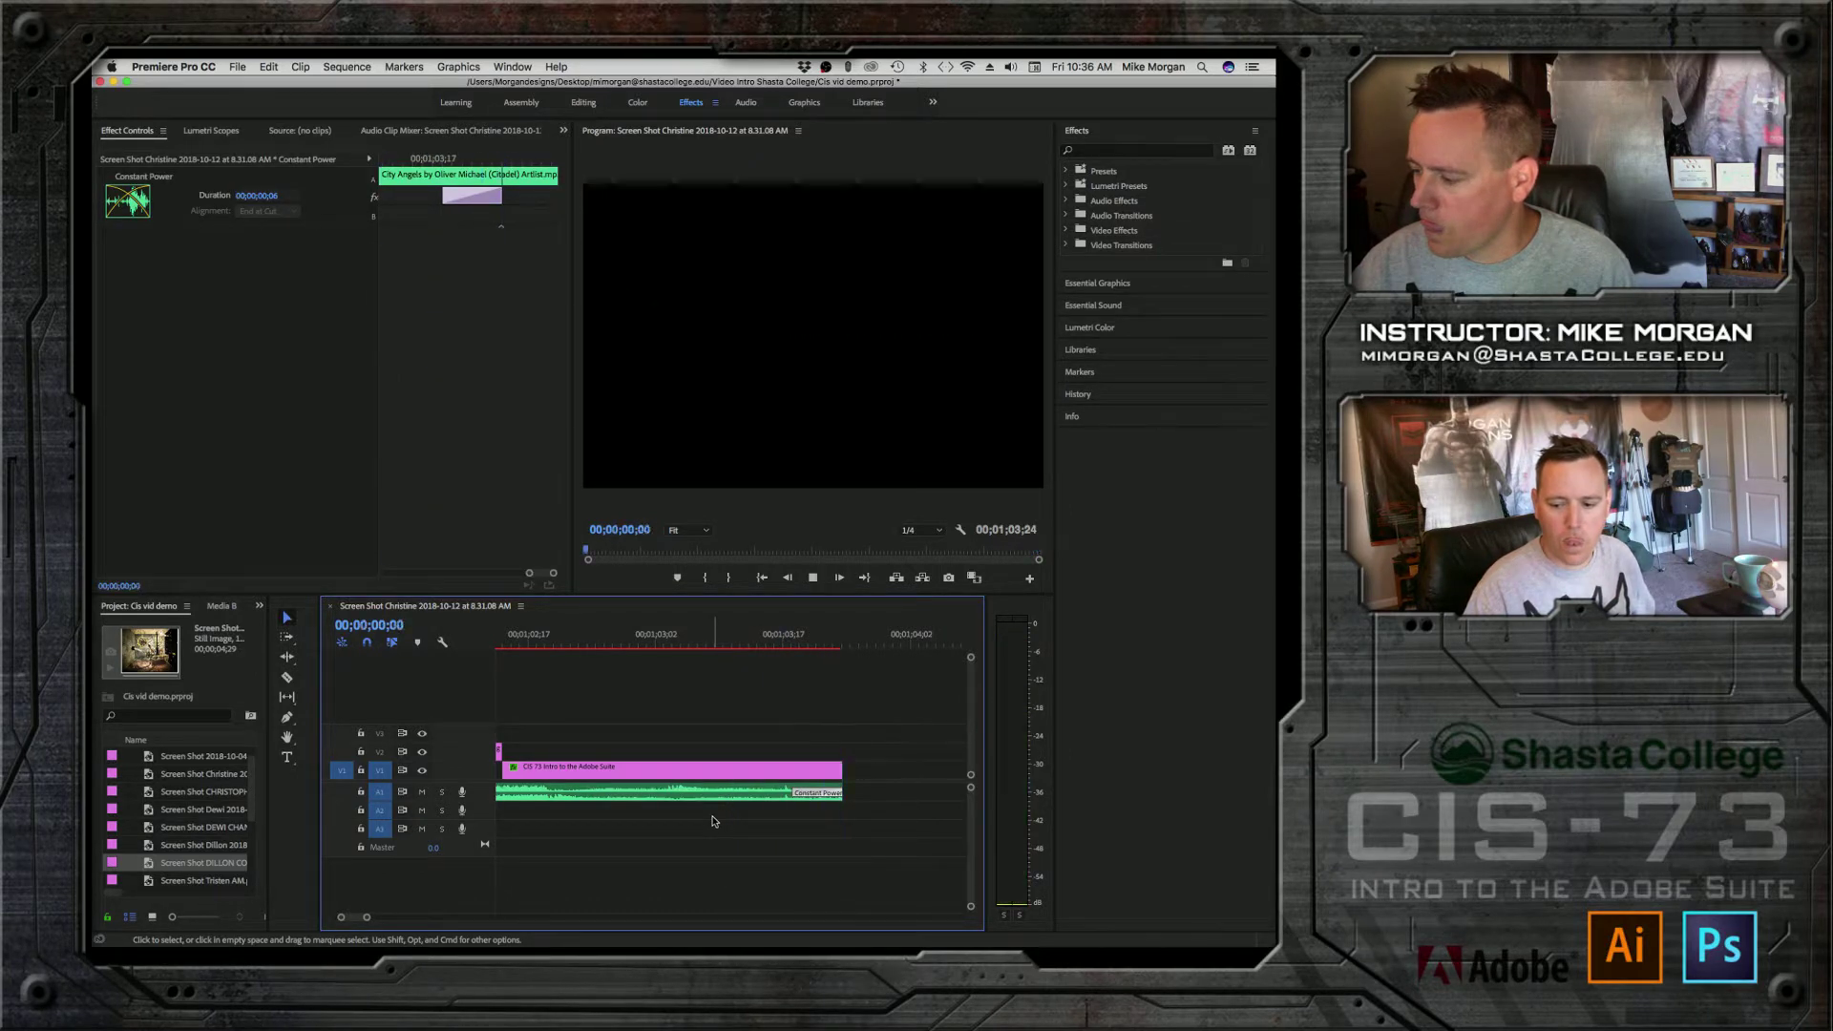
{"action": "key", "text": "space"}
{"action": "key", "text": "space"}
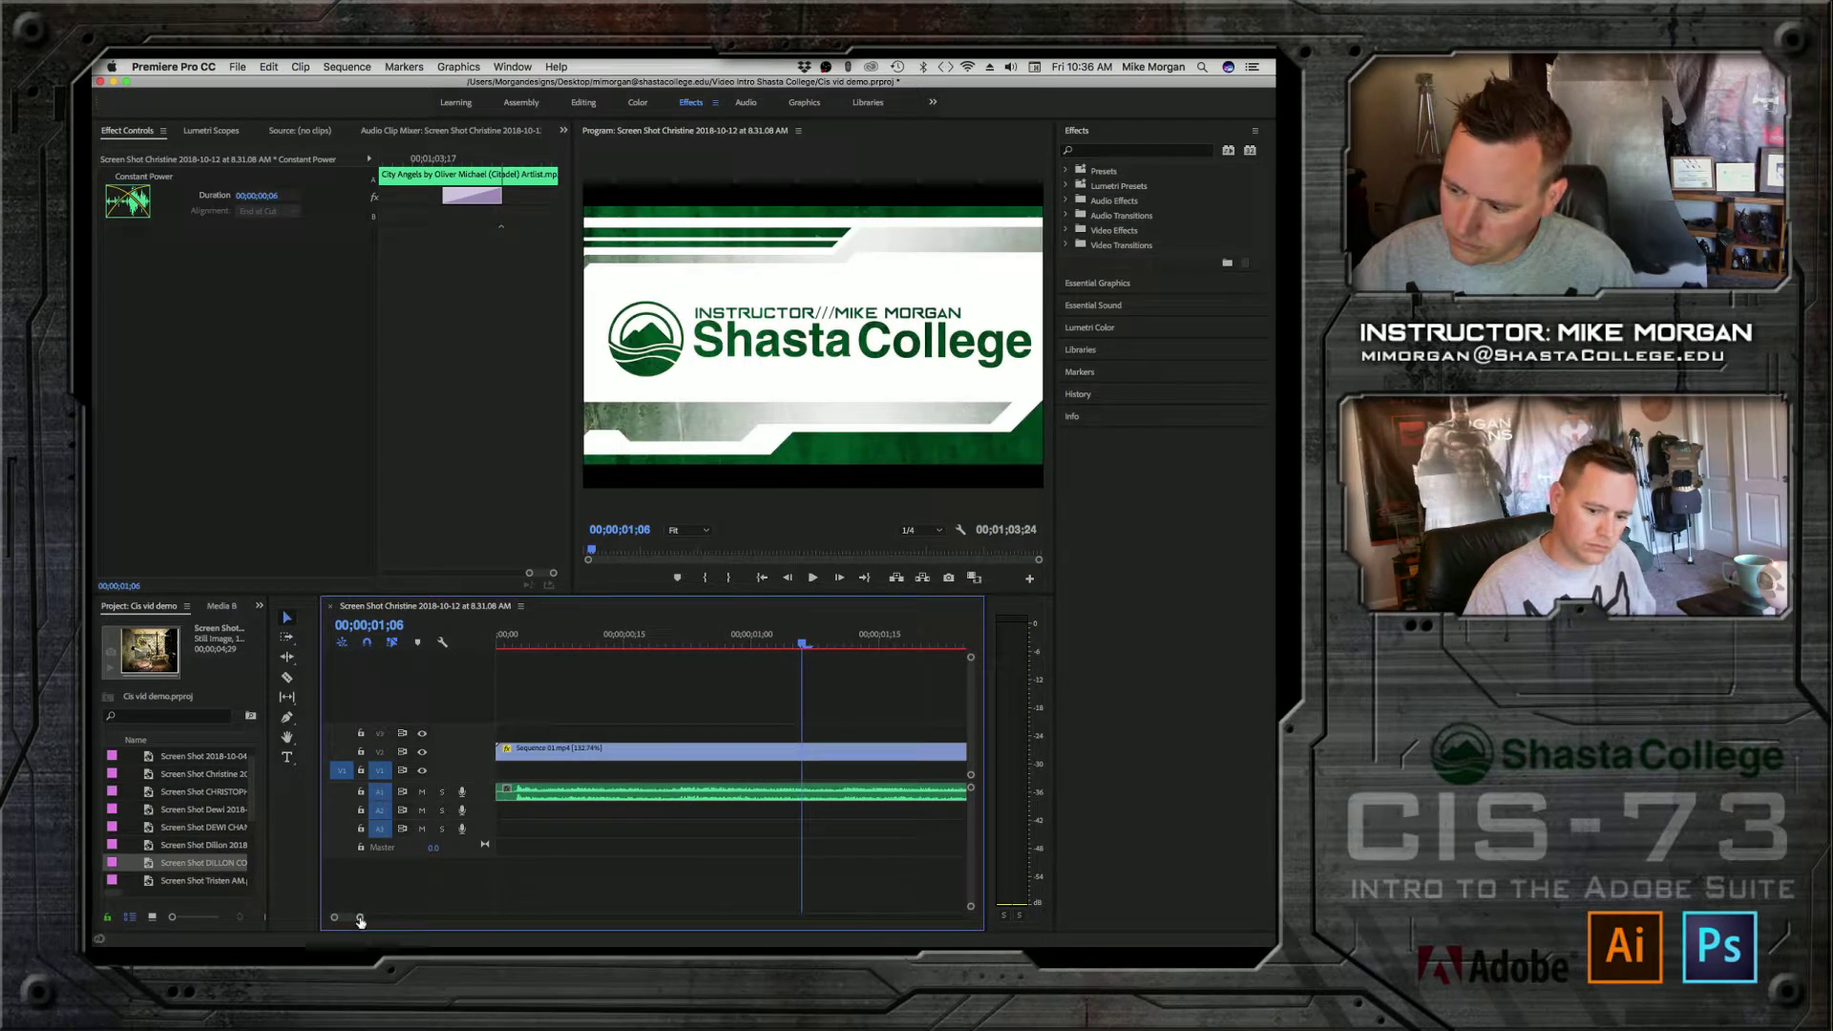
{"action": "left_click_drag", "start_coordinate": [360, 918], "coordinate": [483, 918]}
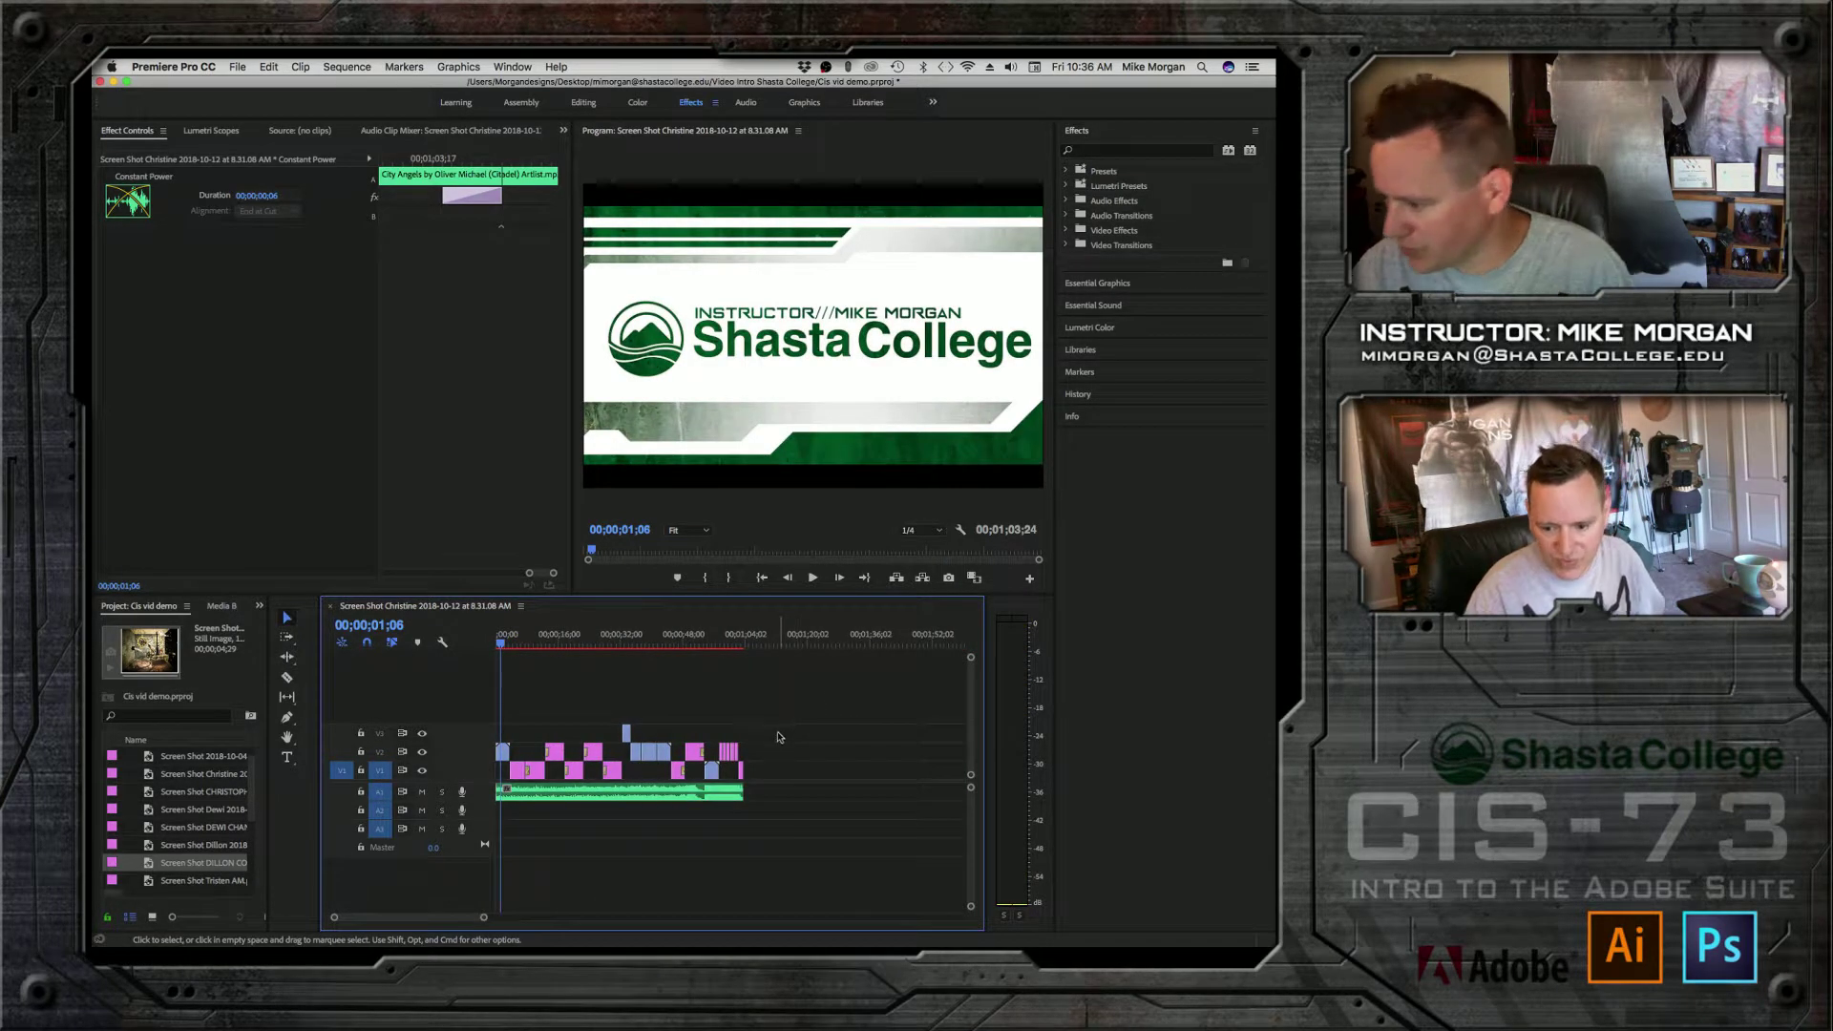
{"action": "left_click", "coordinate": [737, 638]}
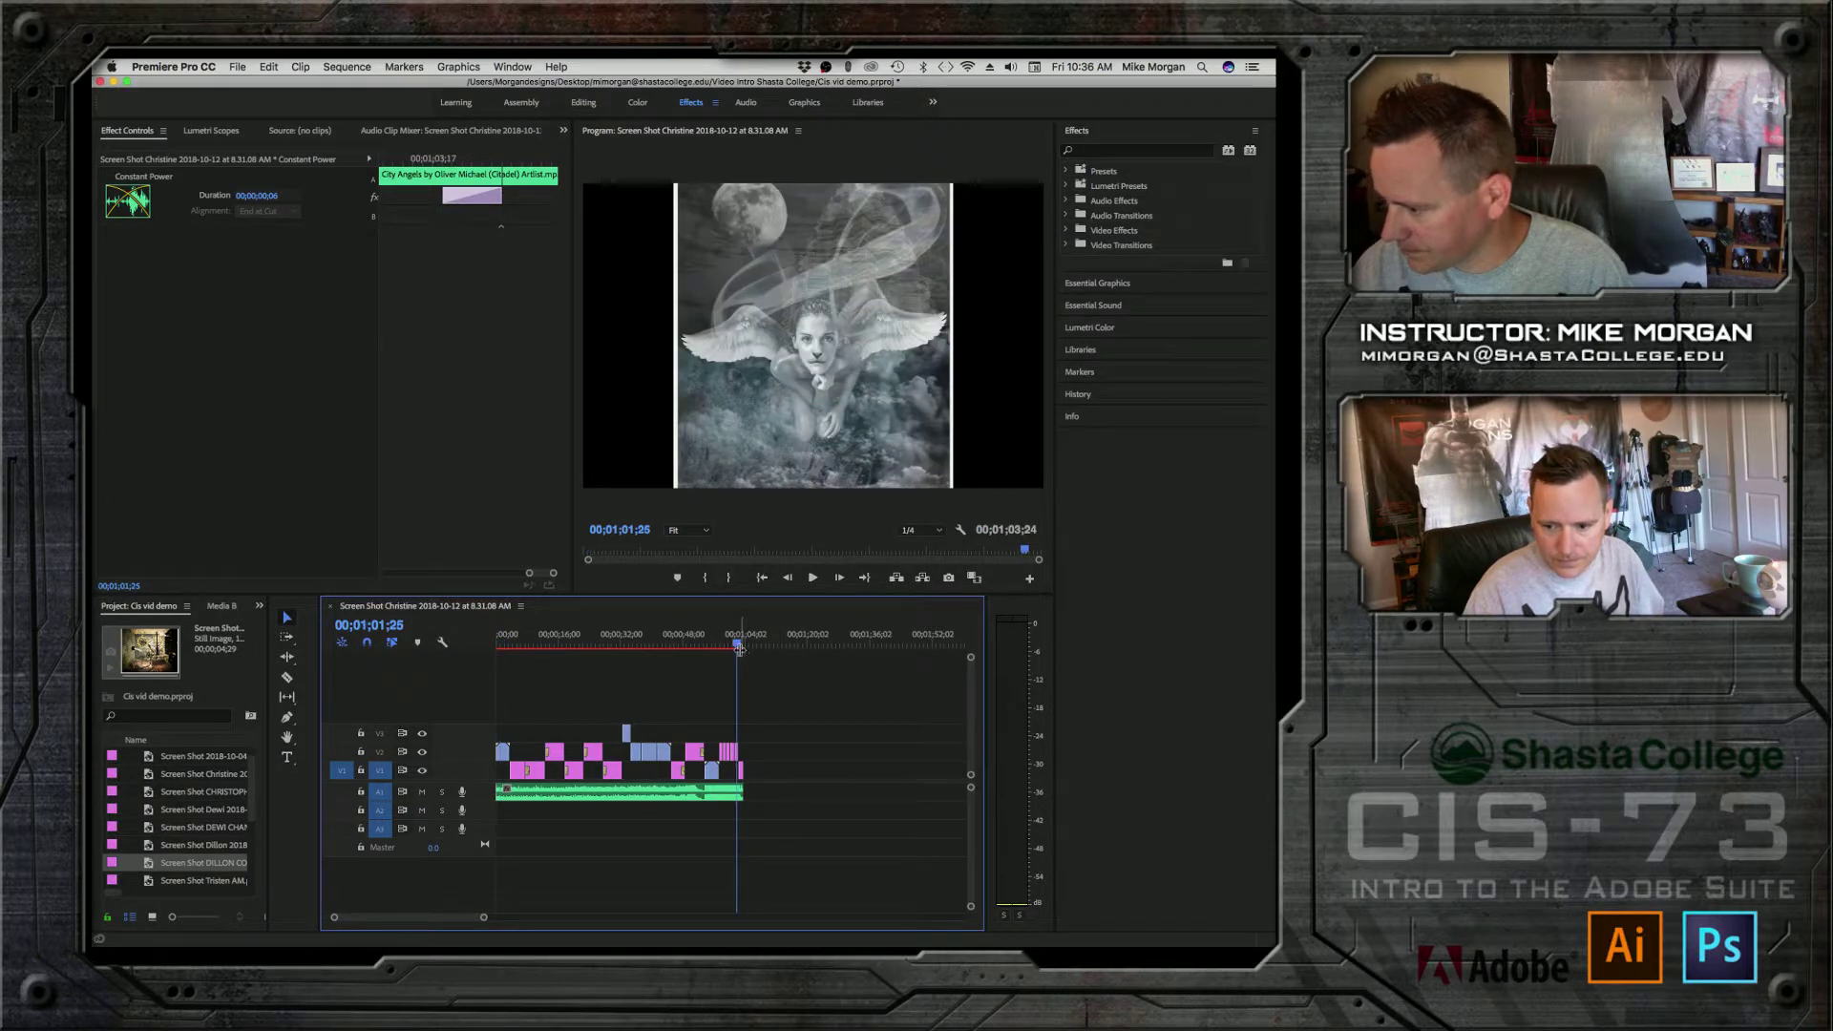
{"action": "left_click_drag", "start_coordinate": [738, 646], "coordinate": [741, 647]}
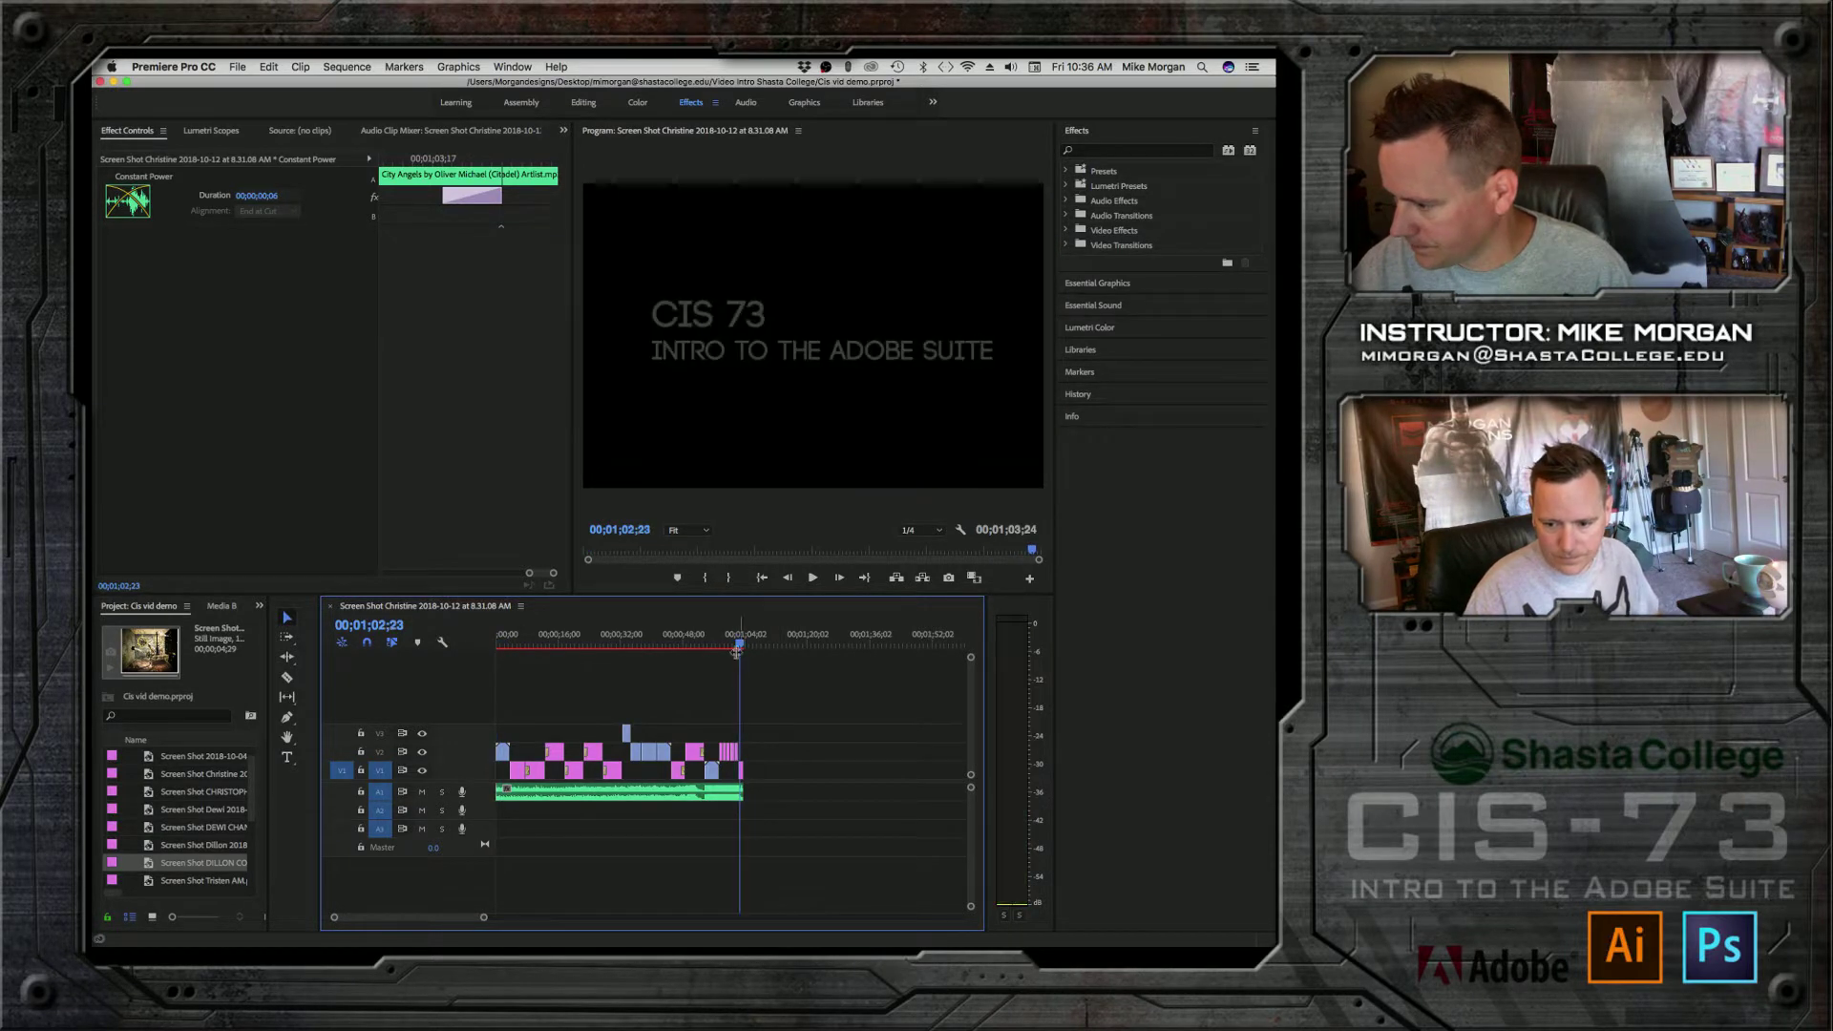
Step: Lengthen the music fade-out to 00;00;01;05 and play the ending
{"action": "left_click_drag", "start_coordinate": [483, 919], "coordinate": [411, 907]}
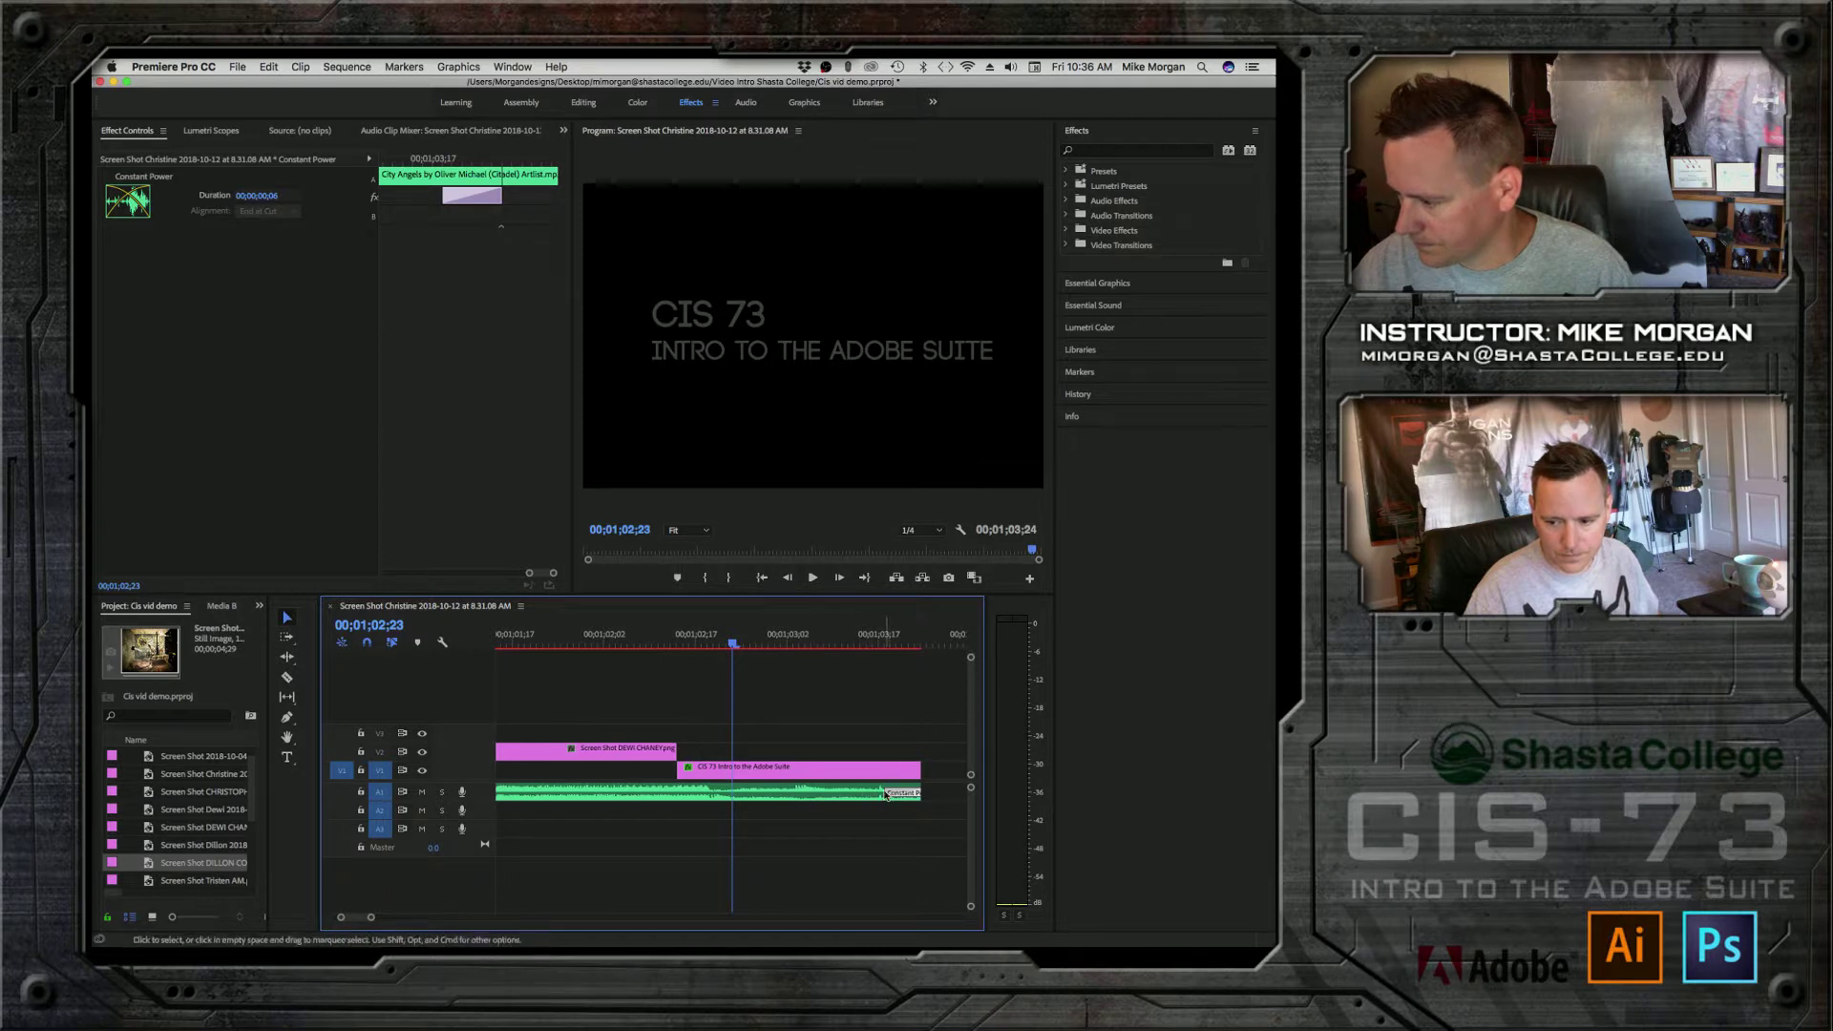
{"action": "left_click_drag", "start_coordinate": [889, 793], "coordinate": [710, 789]}
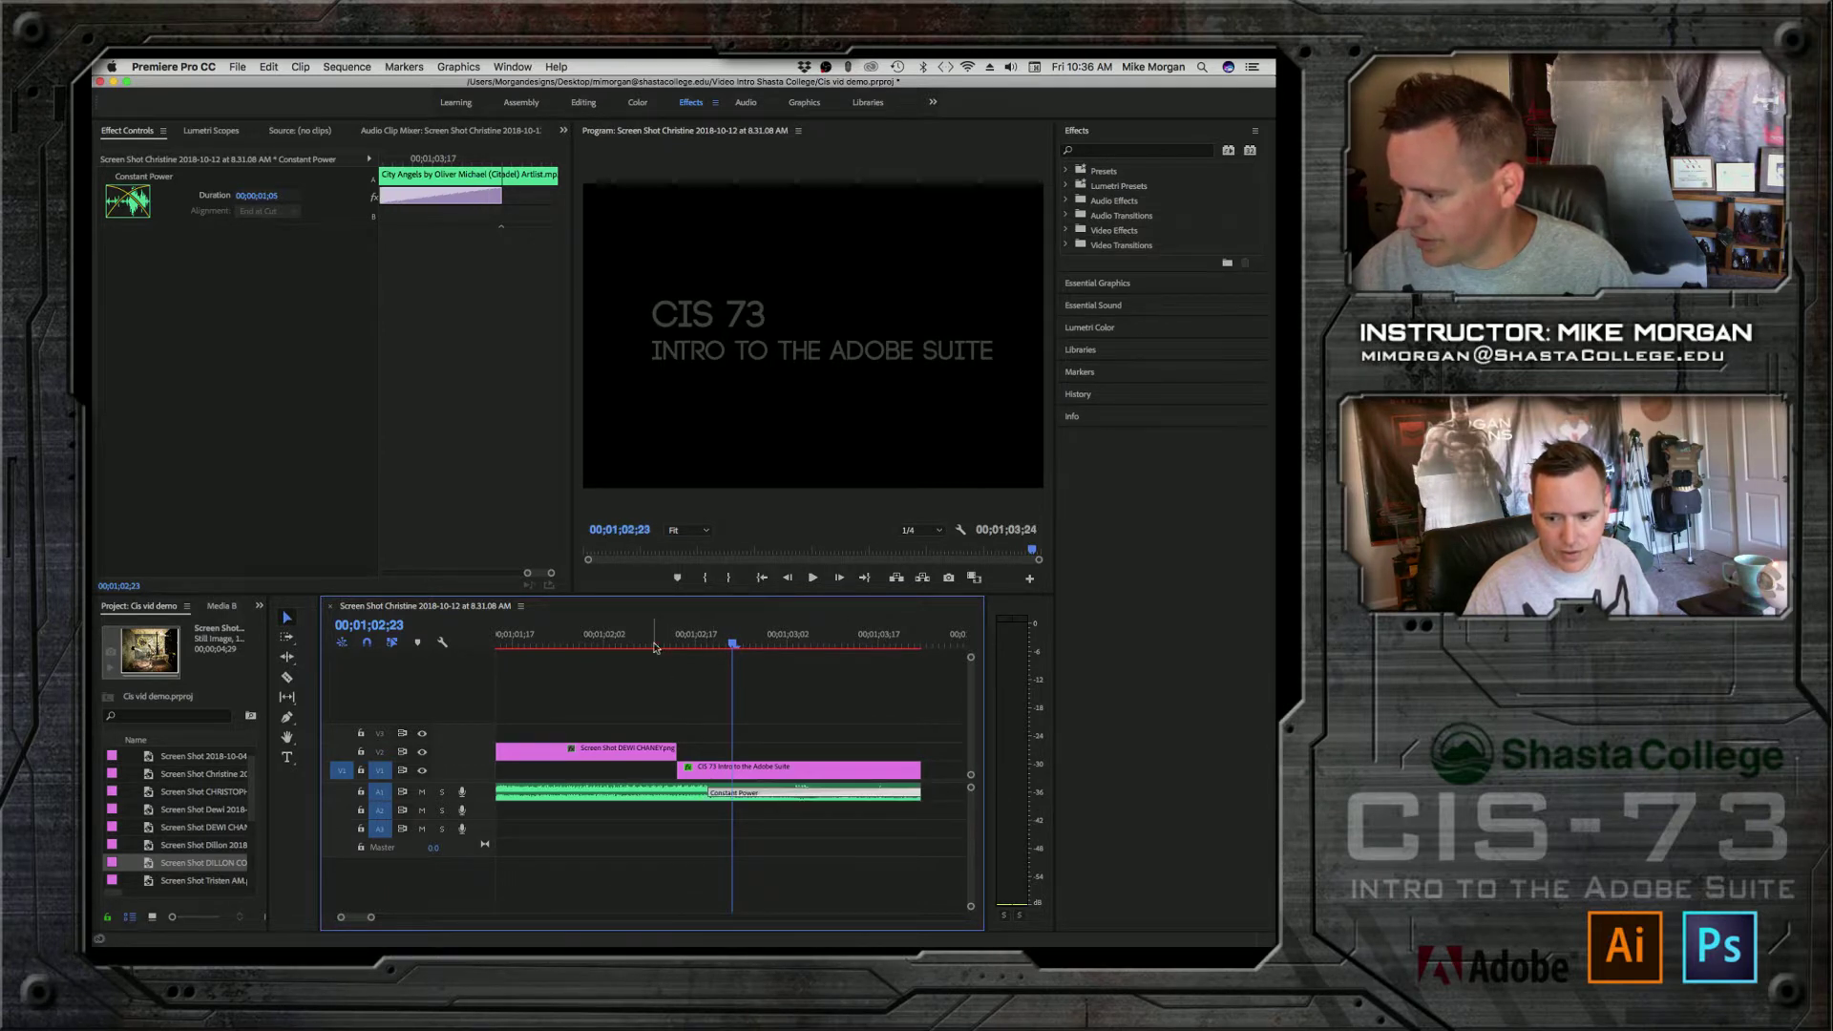
{"action": "left_click", "coordinate": [657, 640]}
{"action": "key", "text": "space"}
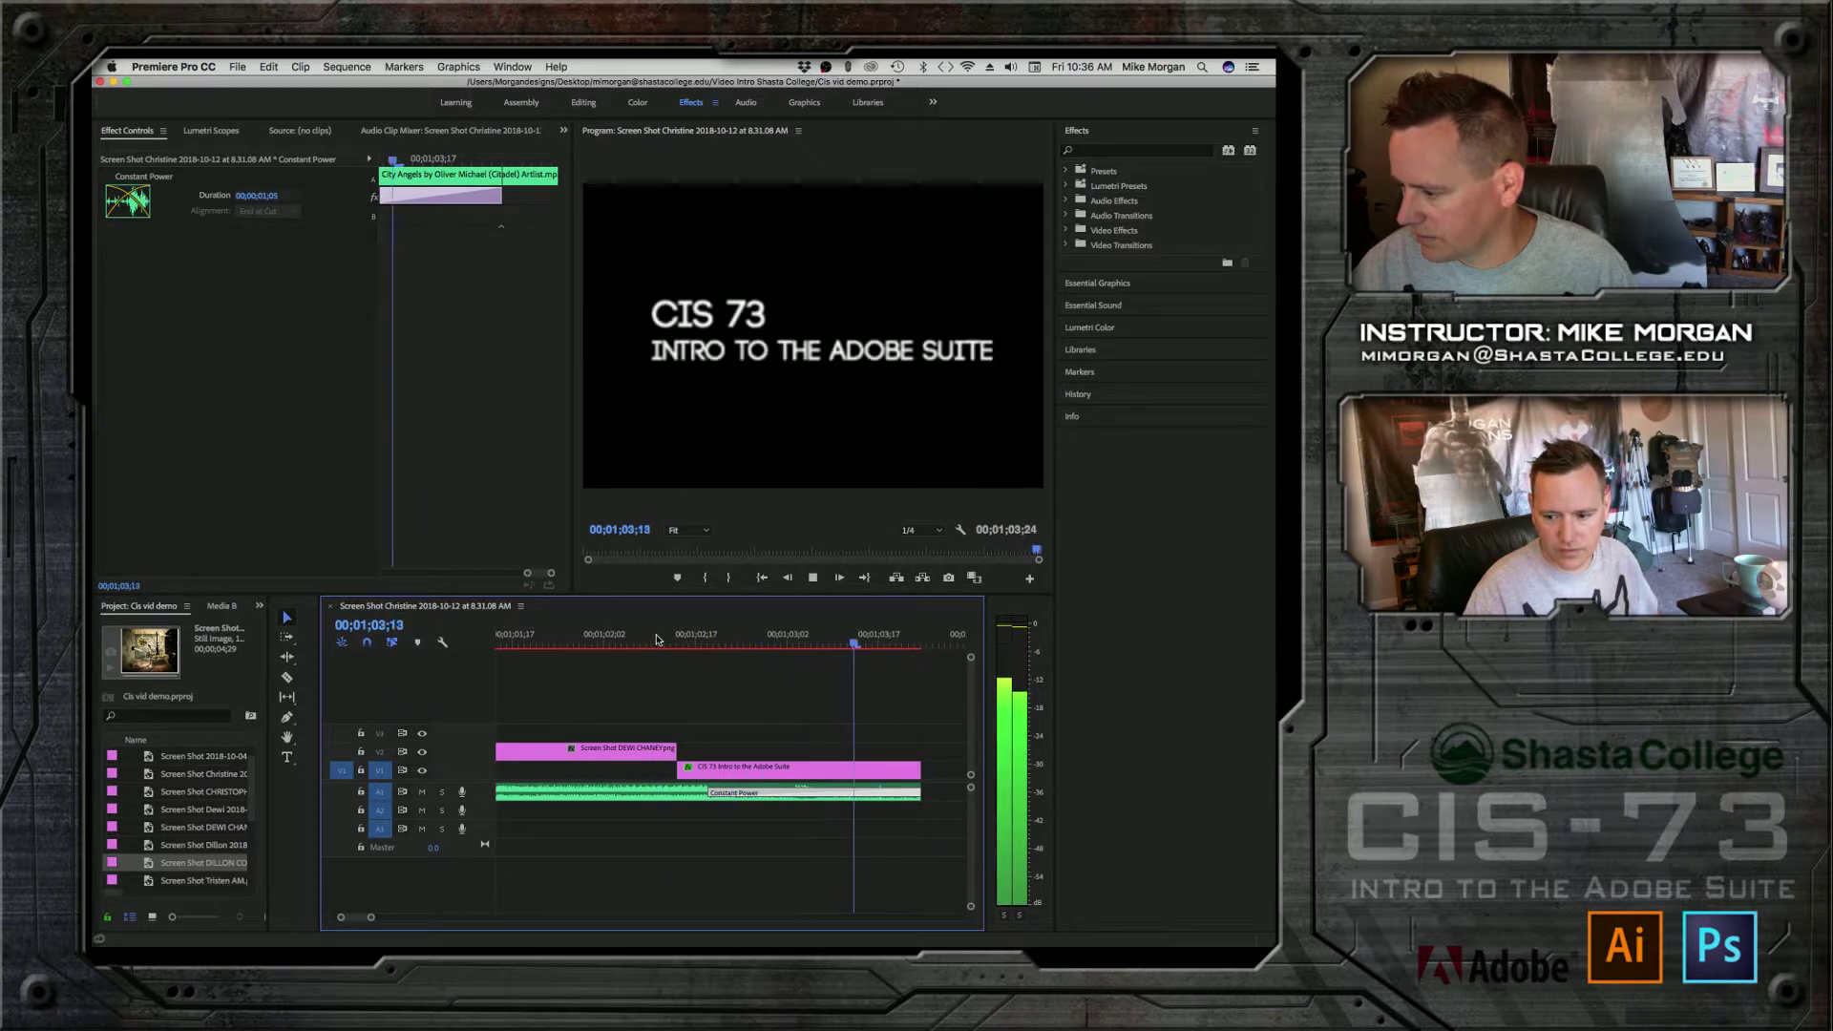
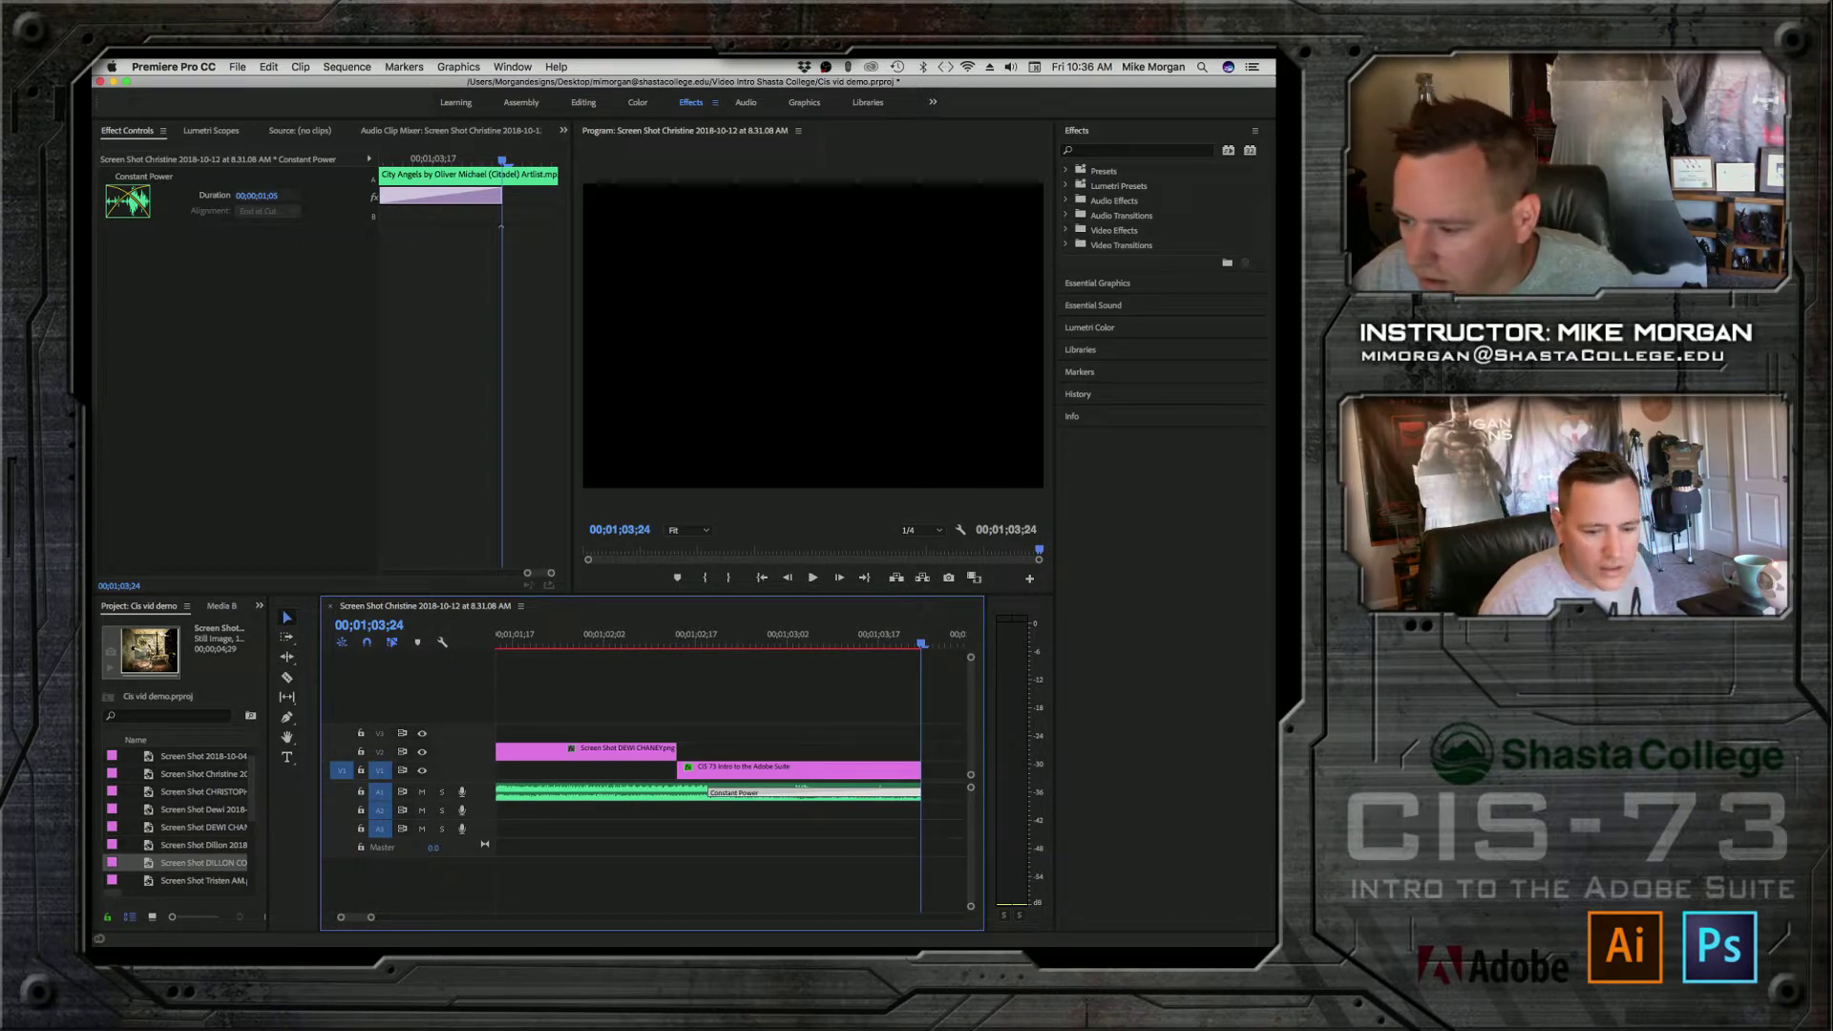
Step: Add the Christine screenshot to the end of V1 after the CIS 73 title, then select it
{"action": "left_click", "coordinate": [195, 756]}
{"action": "left_click", "coordinate": [202, 776]}
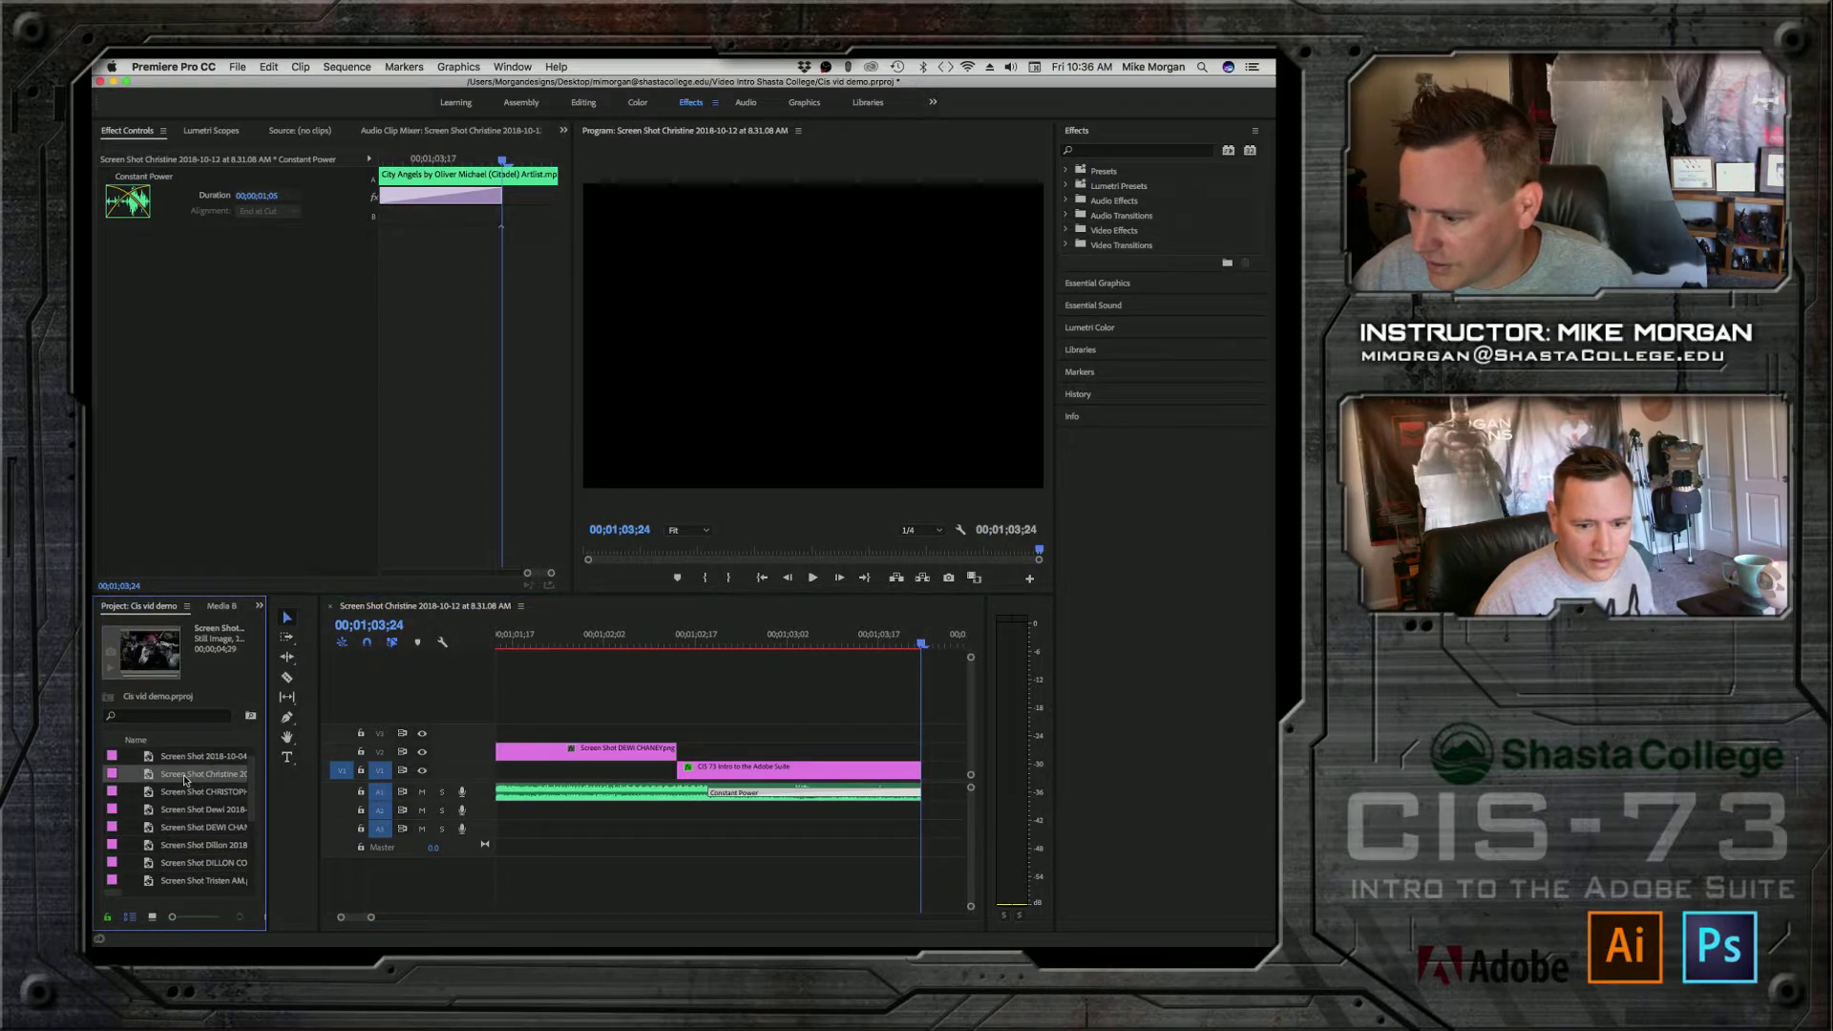
{"action": "left_click_drag", "start_coordinate": [188, 778], "coordinate": [936, 784]}
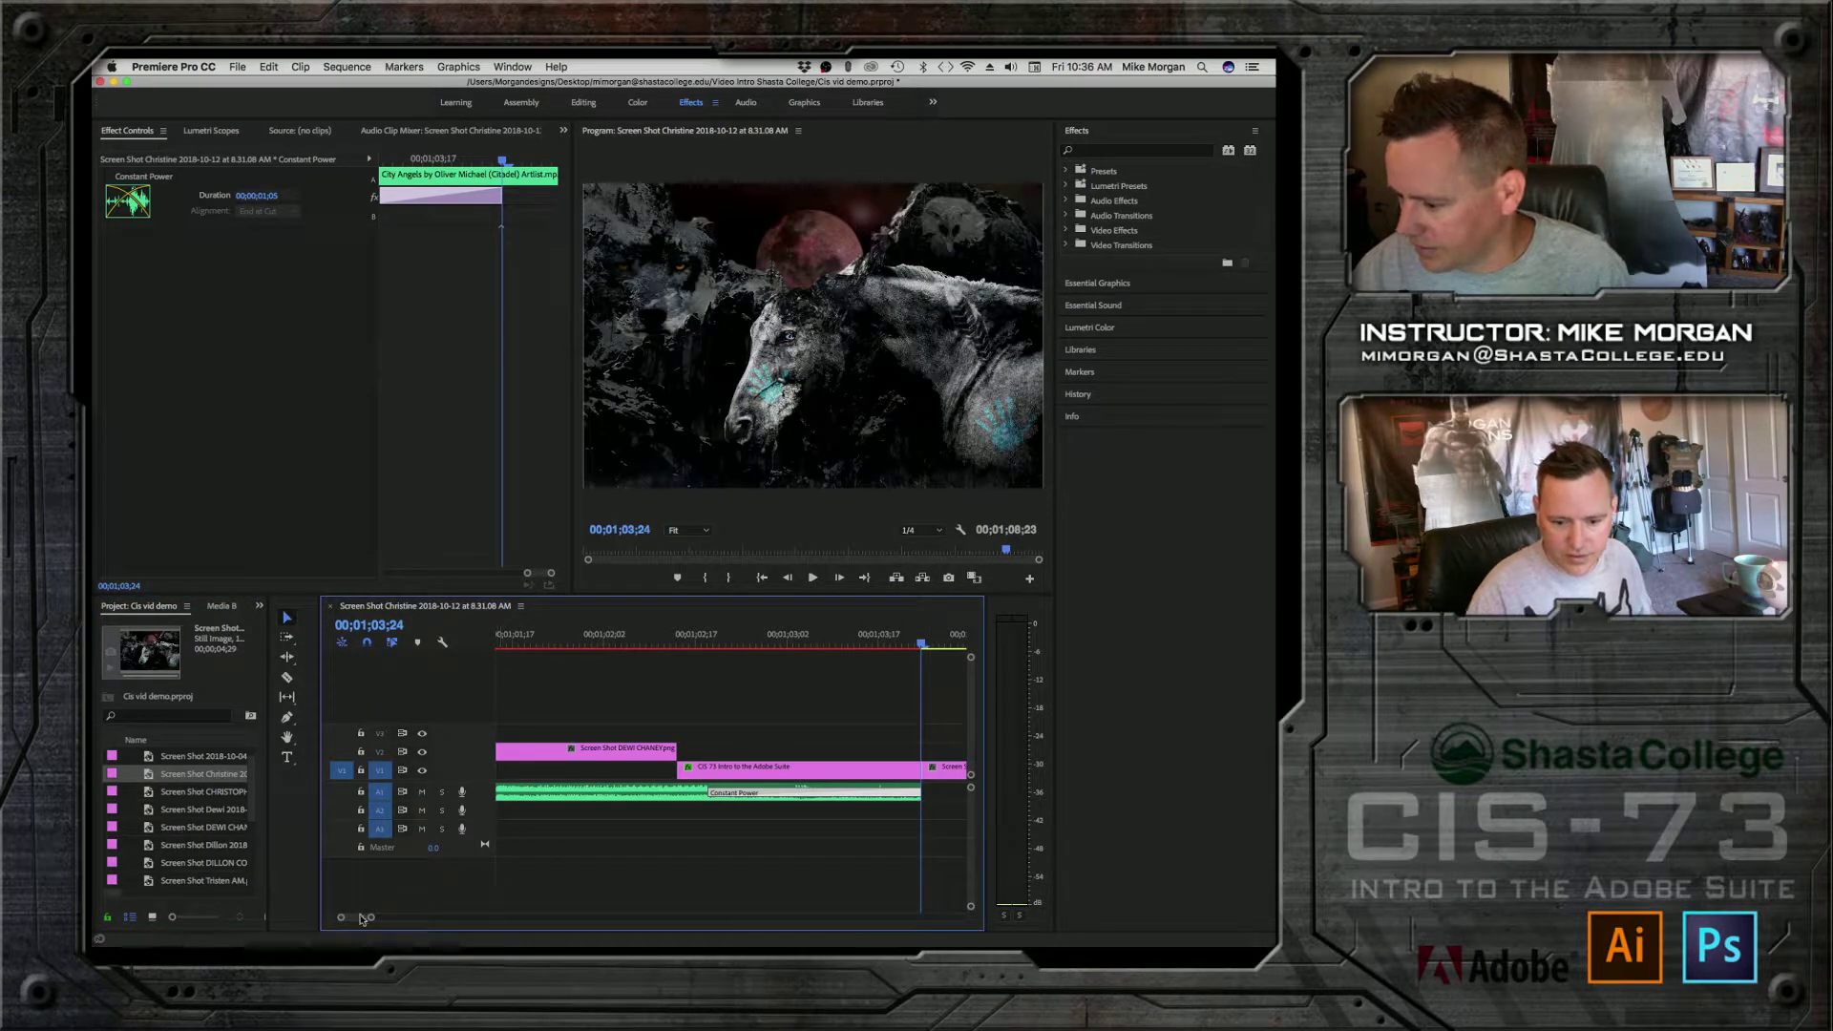
{"action": "left_click_drag", "start_coordinate": [376, 920], "coordinate": [396, 917]}
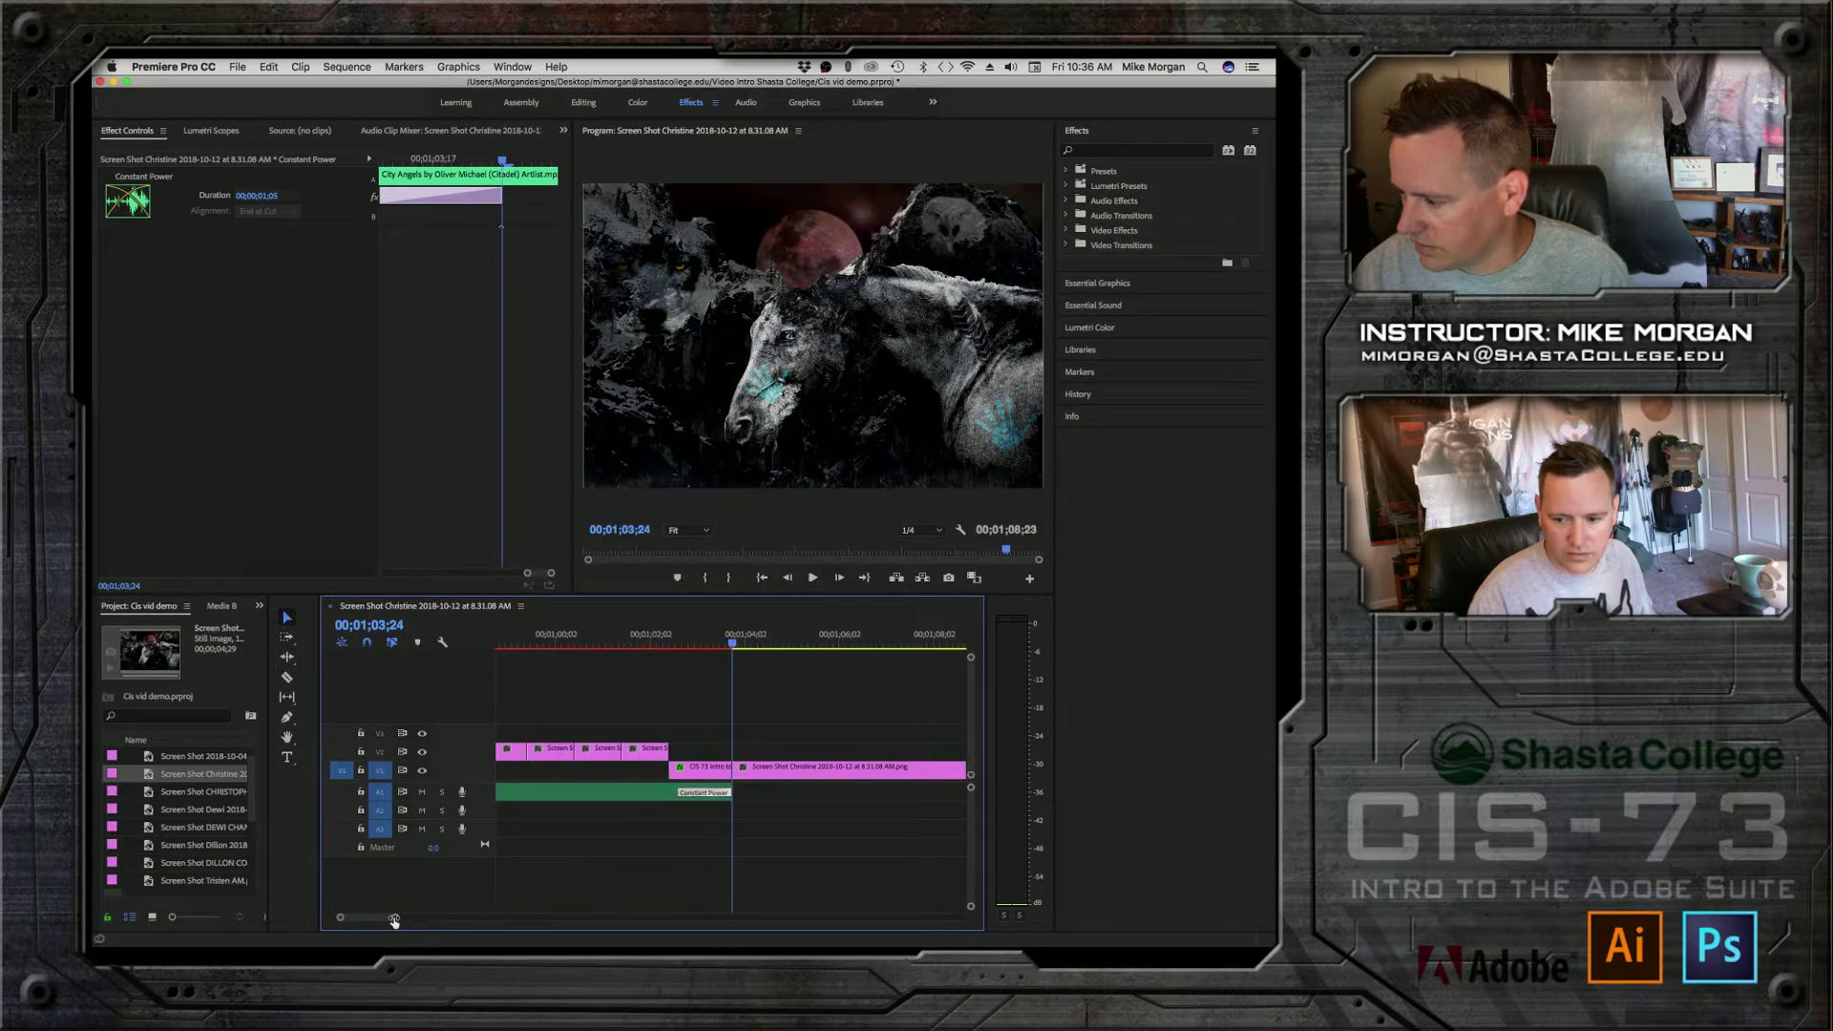
{"action": "left_click", "coordinate": [887, 779]}
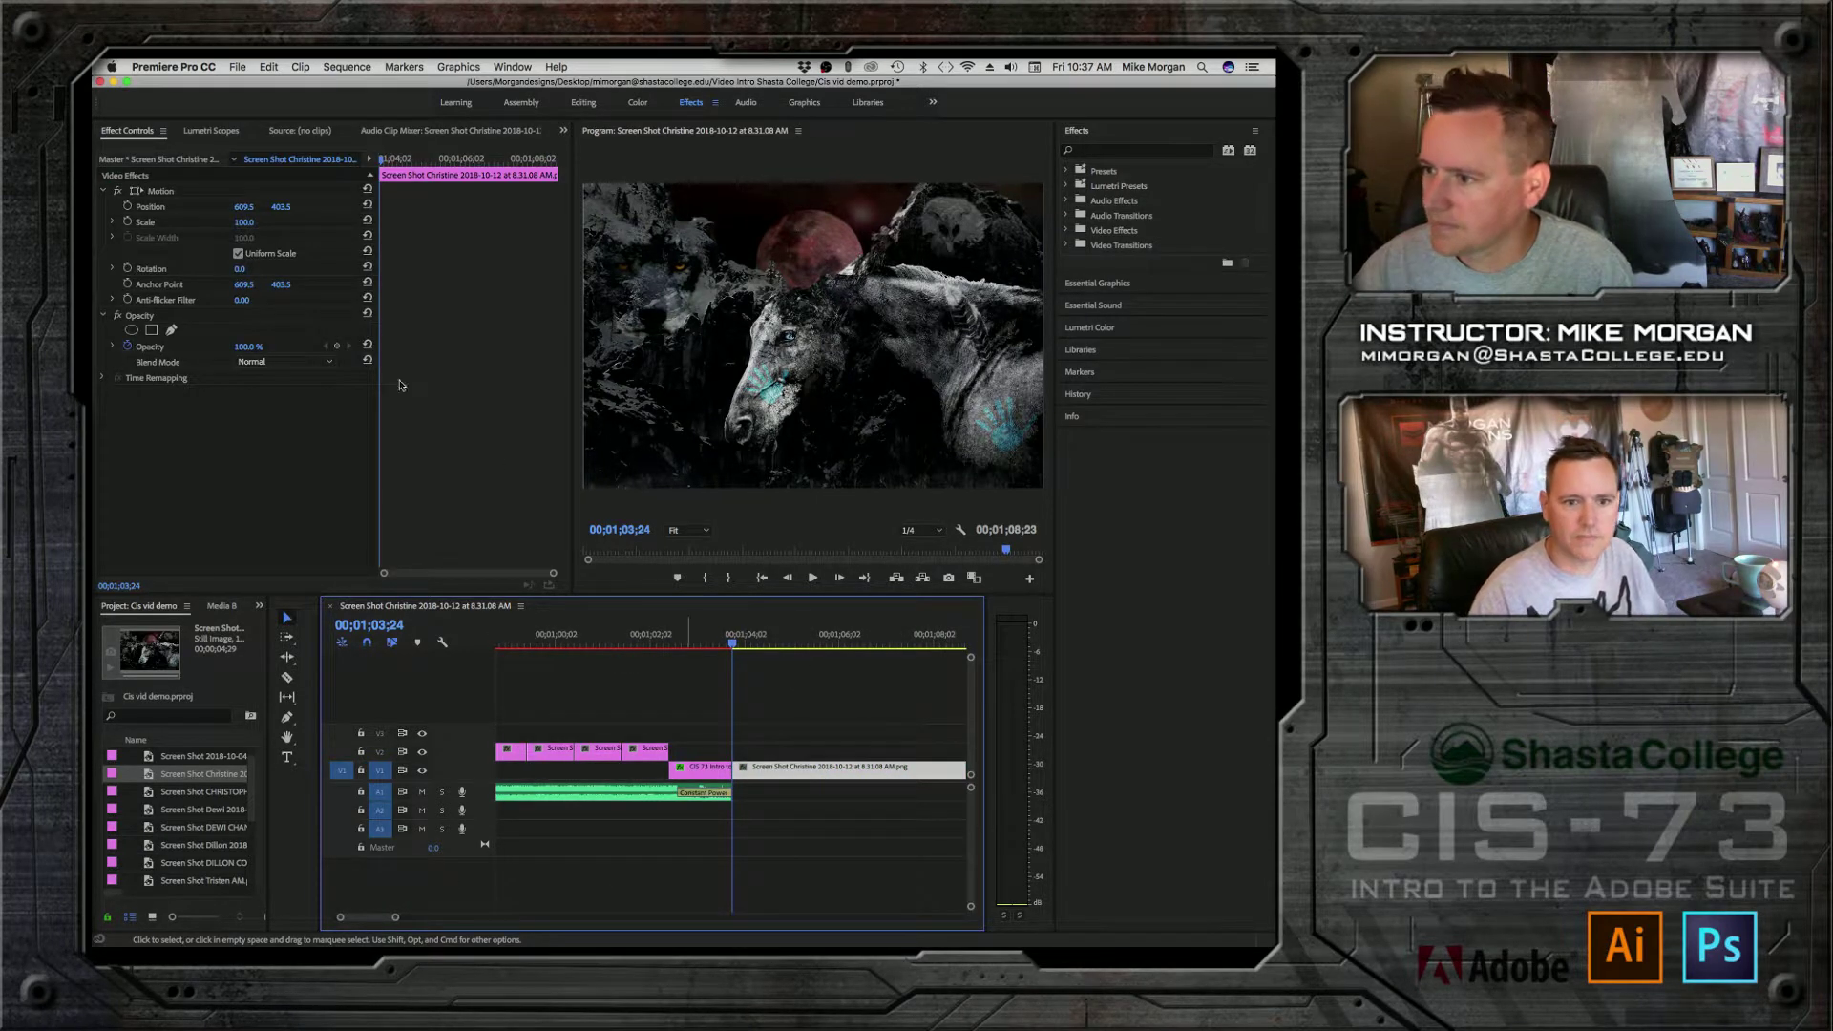
Step: Try the Multiply blend mode on the Christine screenshot clip
{"action": "left_click", "coordinate": [309, 366]}
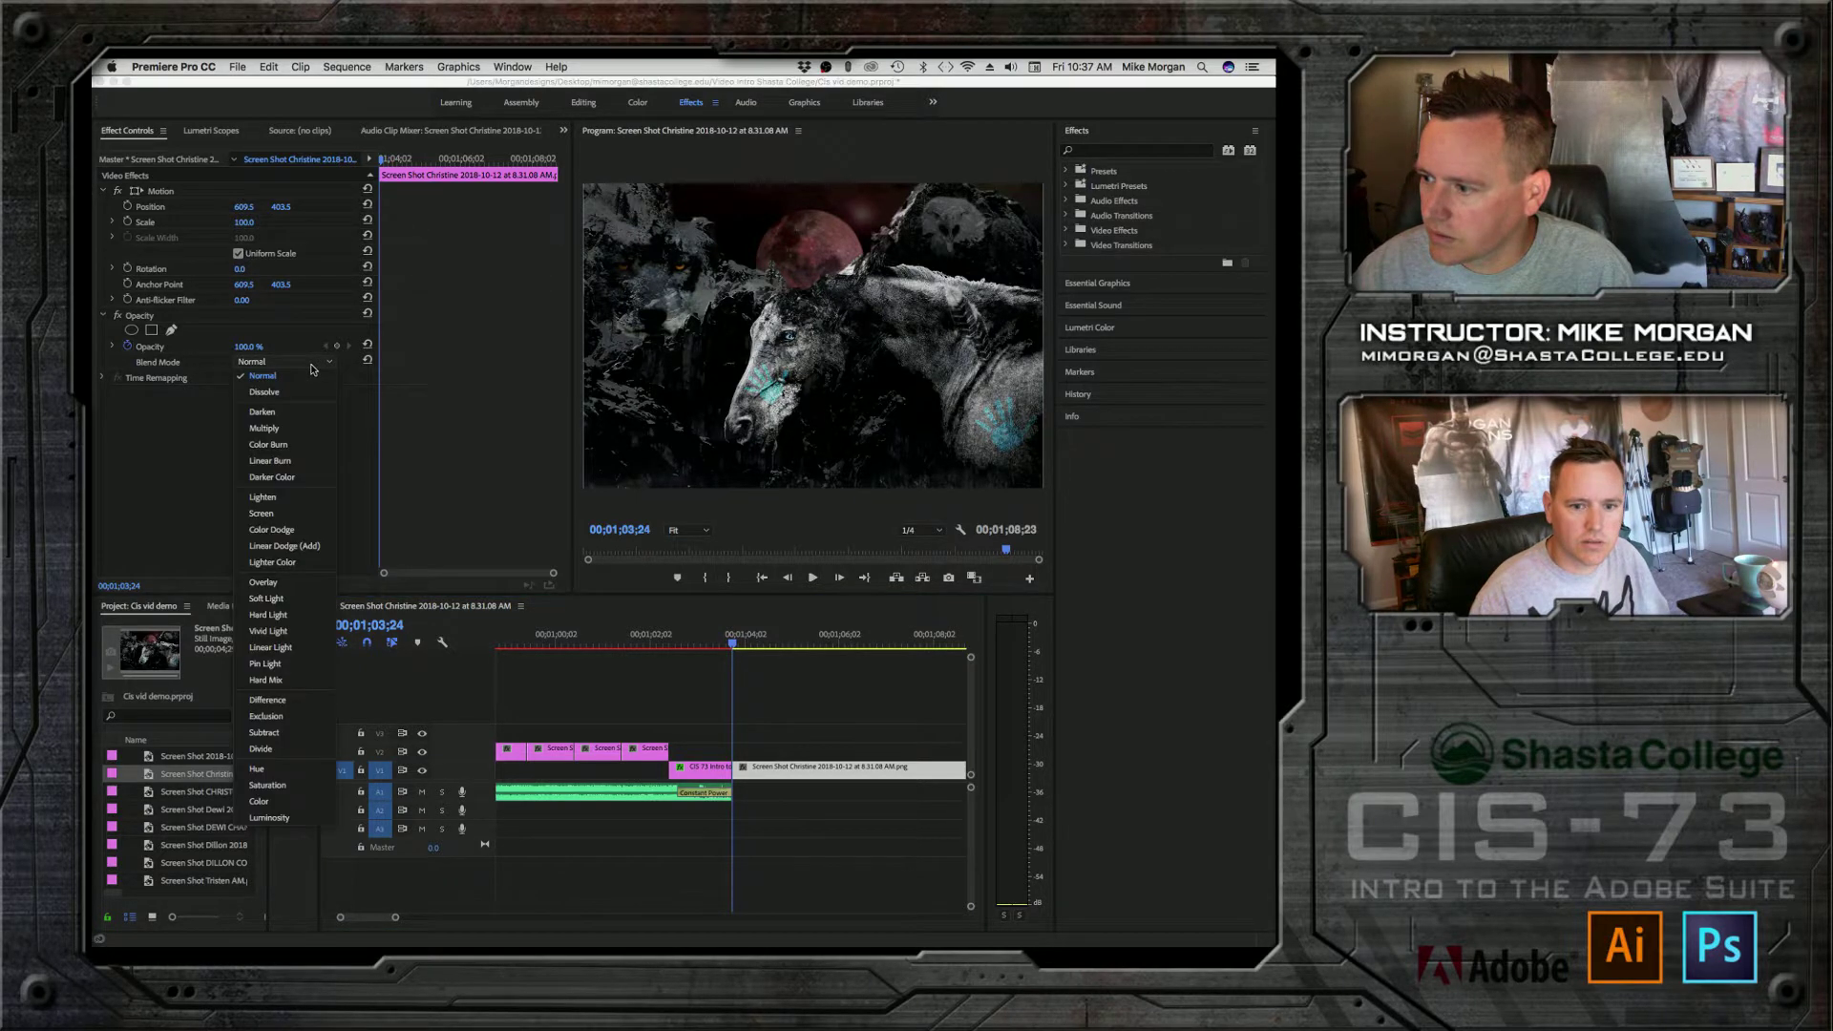
{"action": "left_click", "coordinate": [264, 428]}
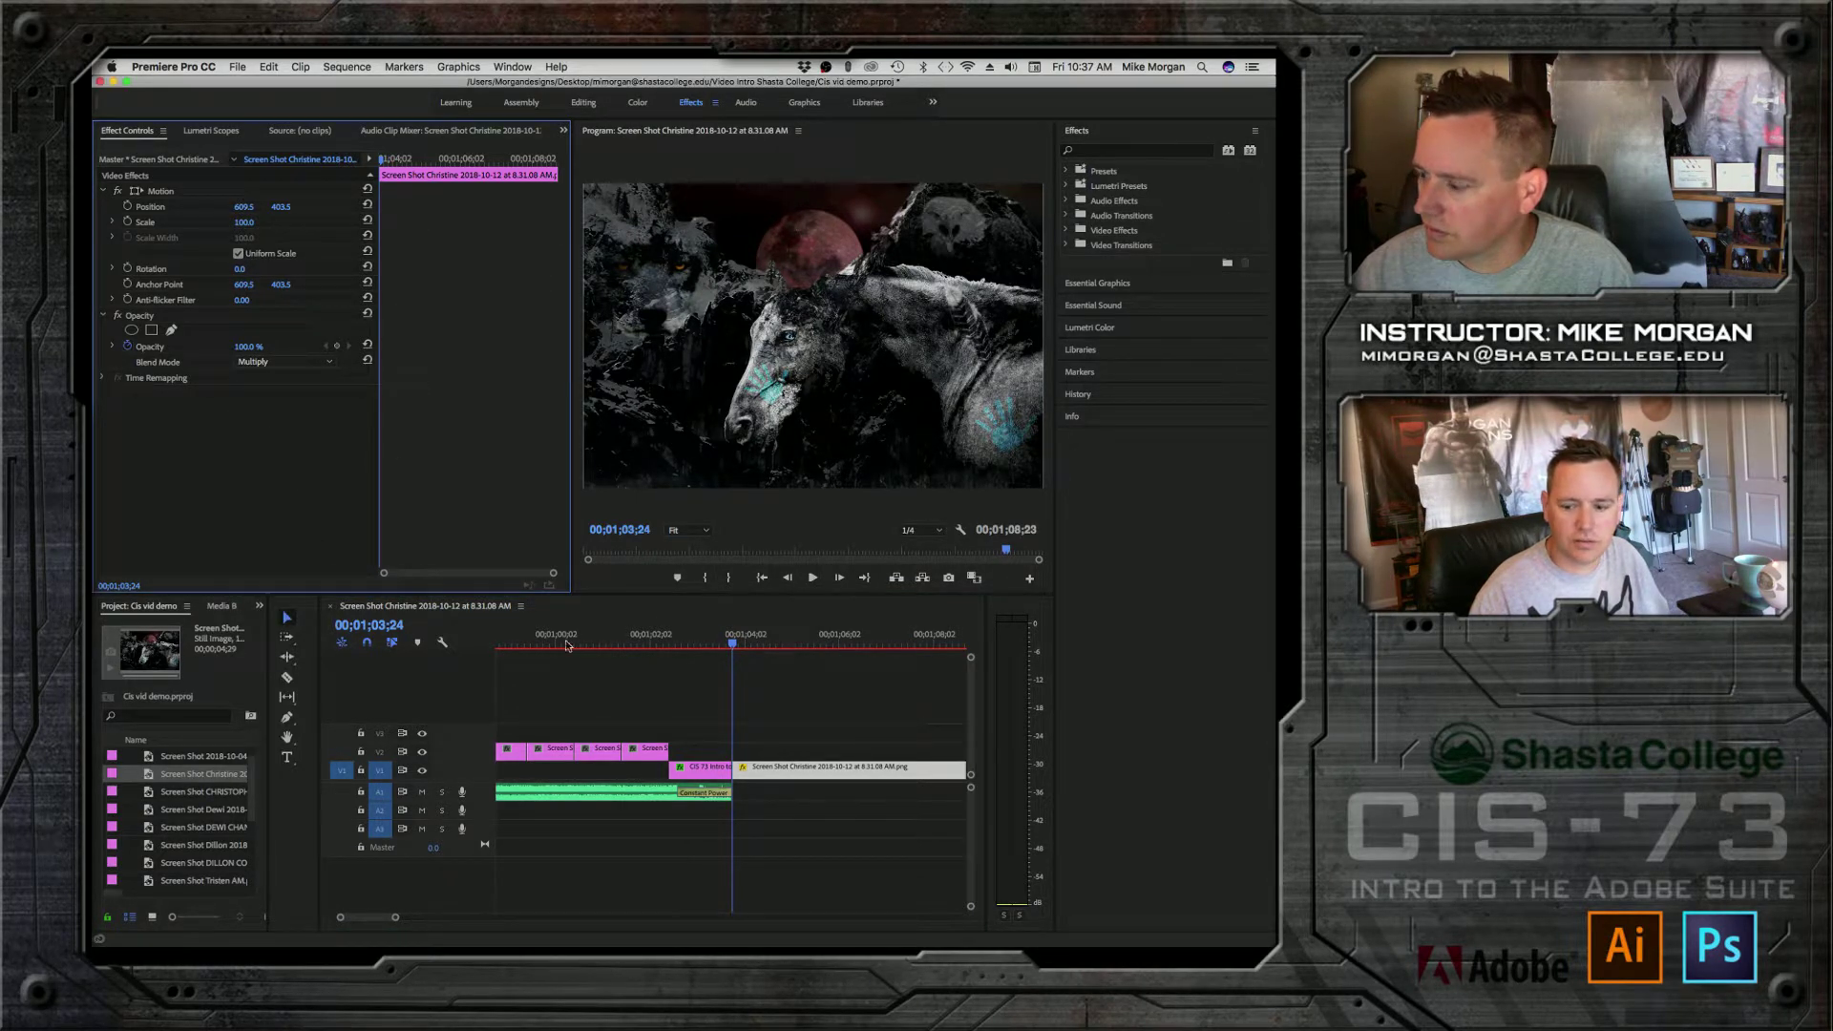
{"action": "left_click", "coordinate": [776, 620]}
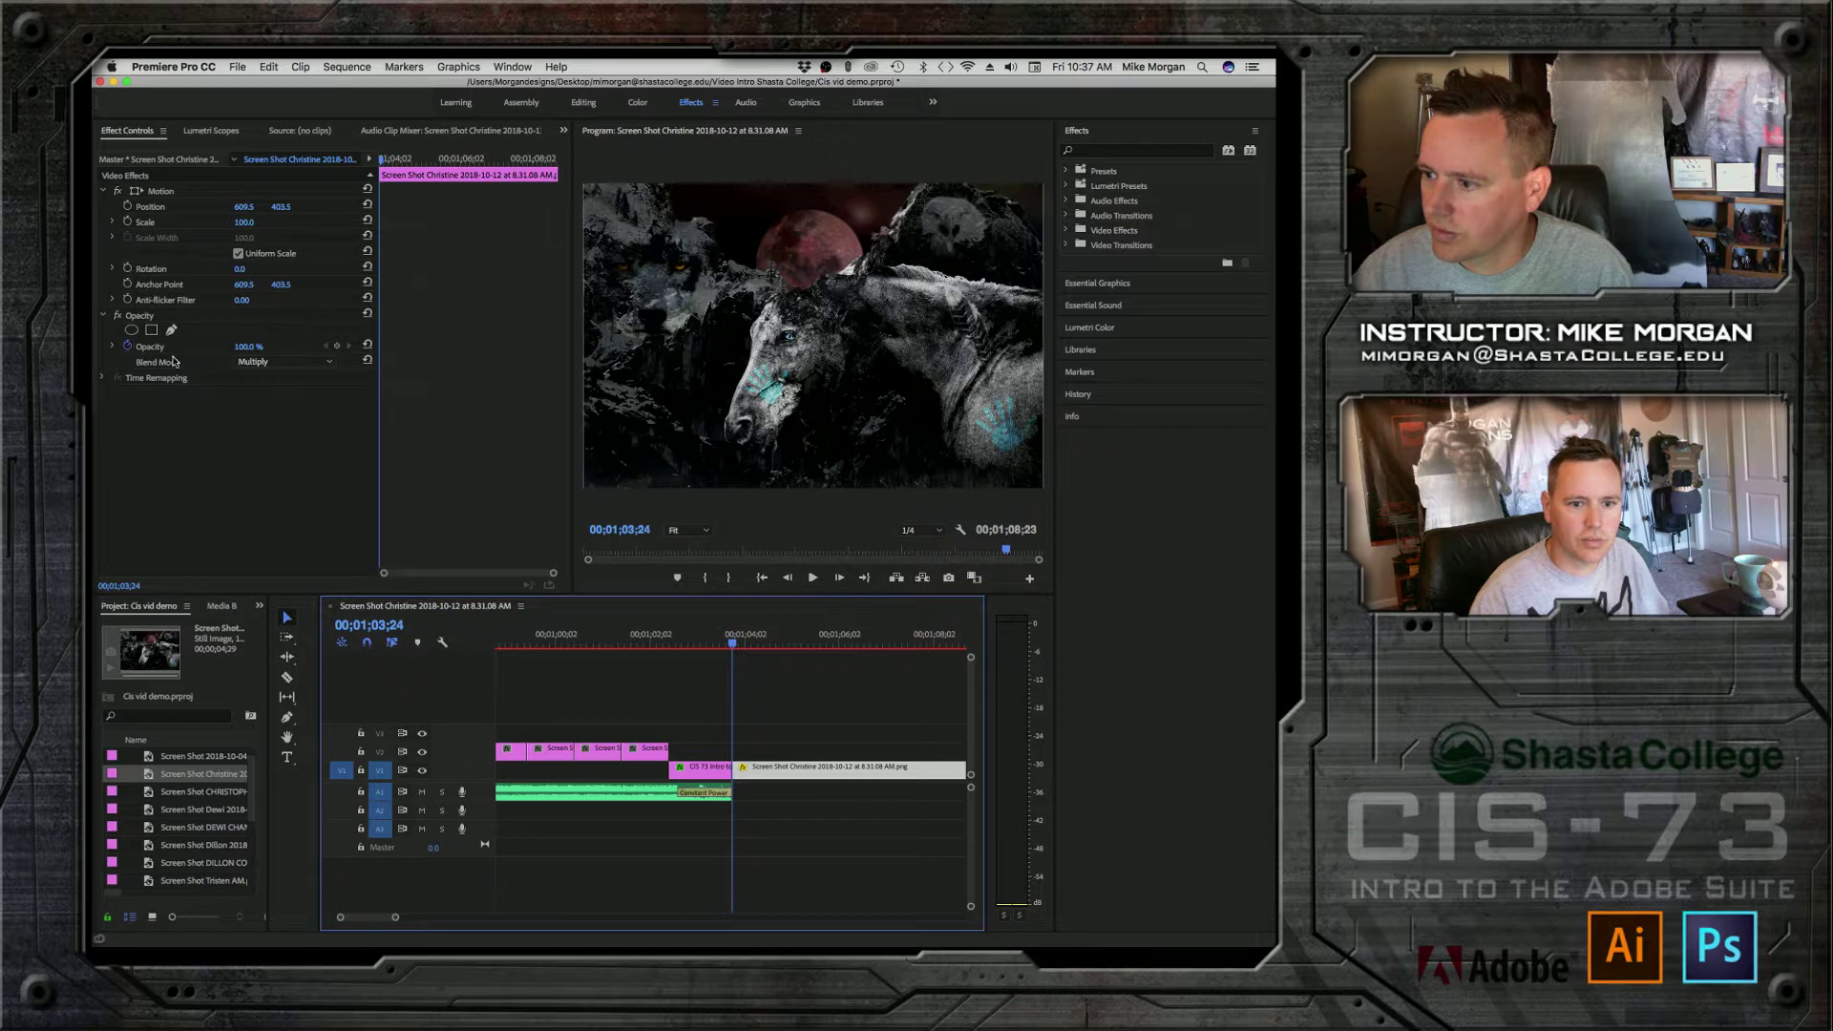
Step: Set the Christine clip's opacity to 0% and scrub the playhead to preview it
{"action": "left_click", "coordinate": [245, 347]}
{"action": "type", "text": "0"}
{"action": "key", "text": "Return"}
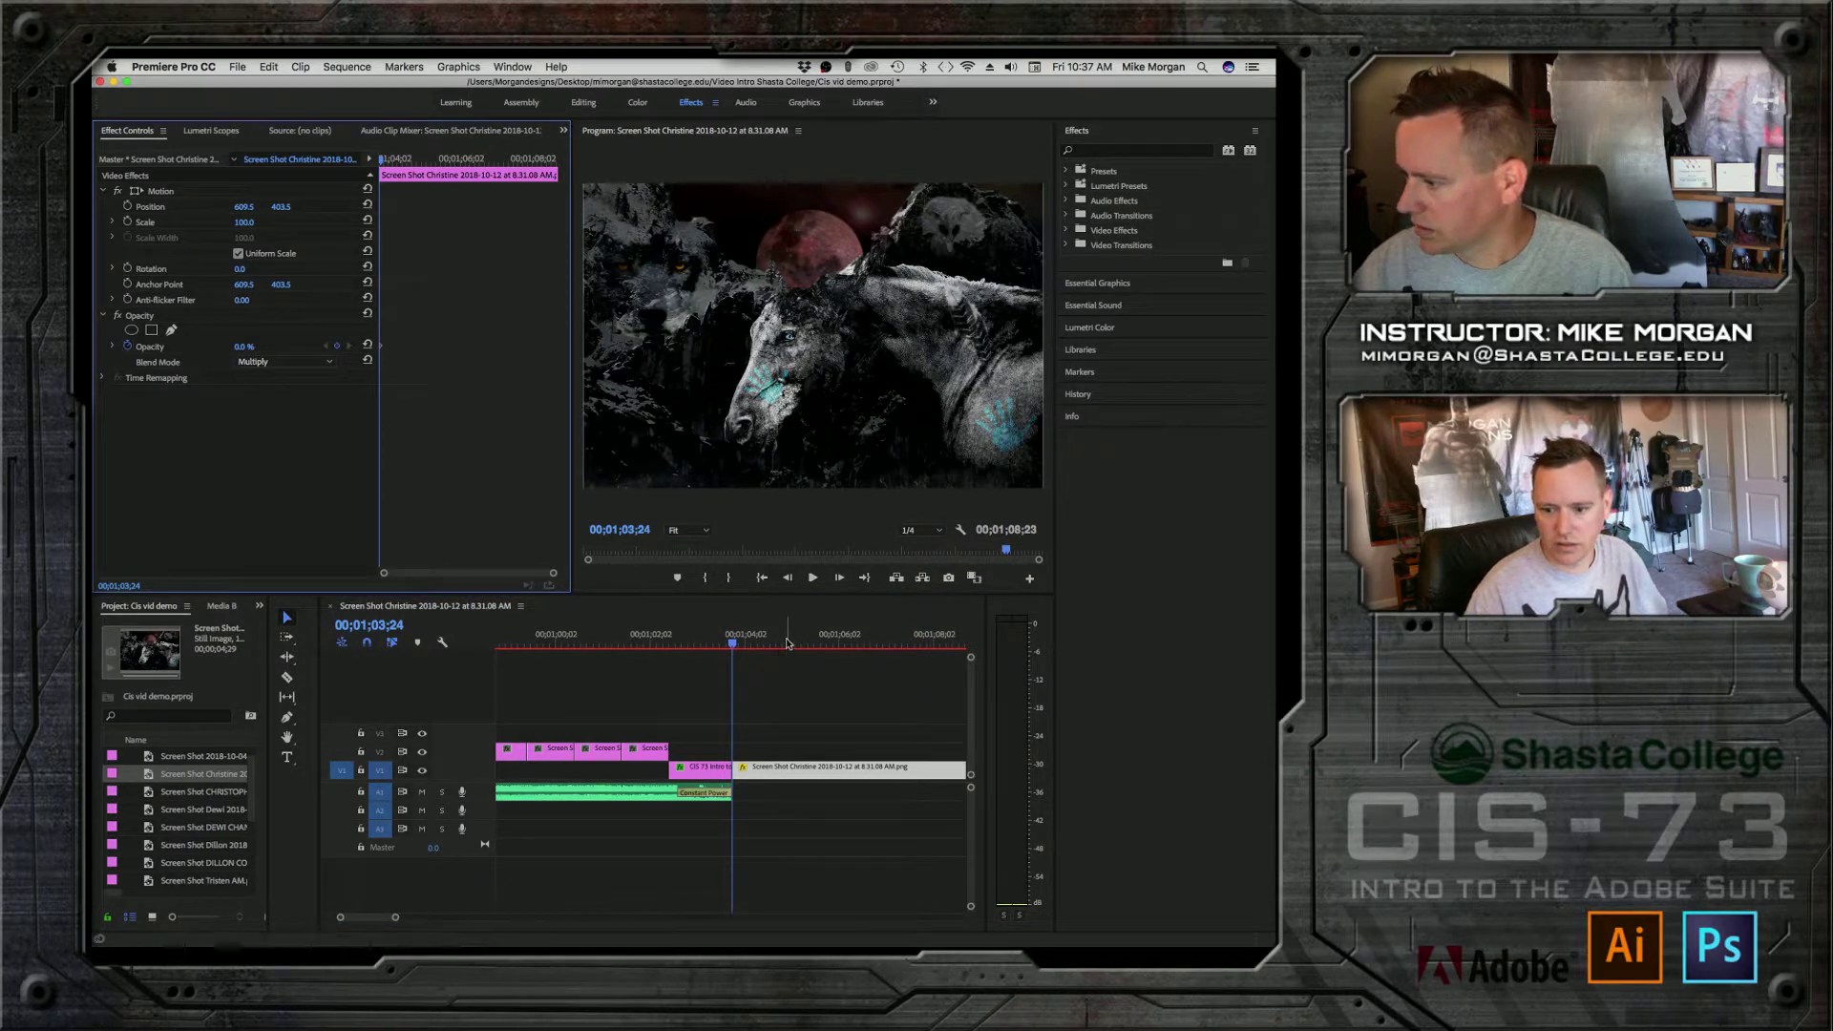
{"action": "left_click", "coordinate": [788, 641]}
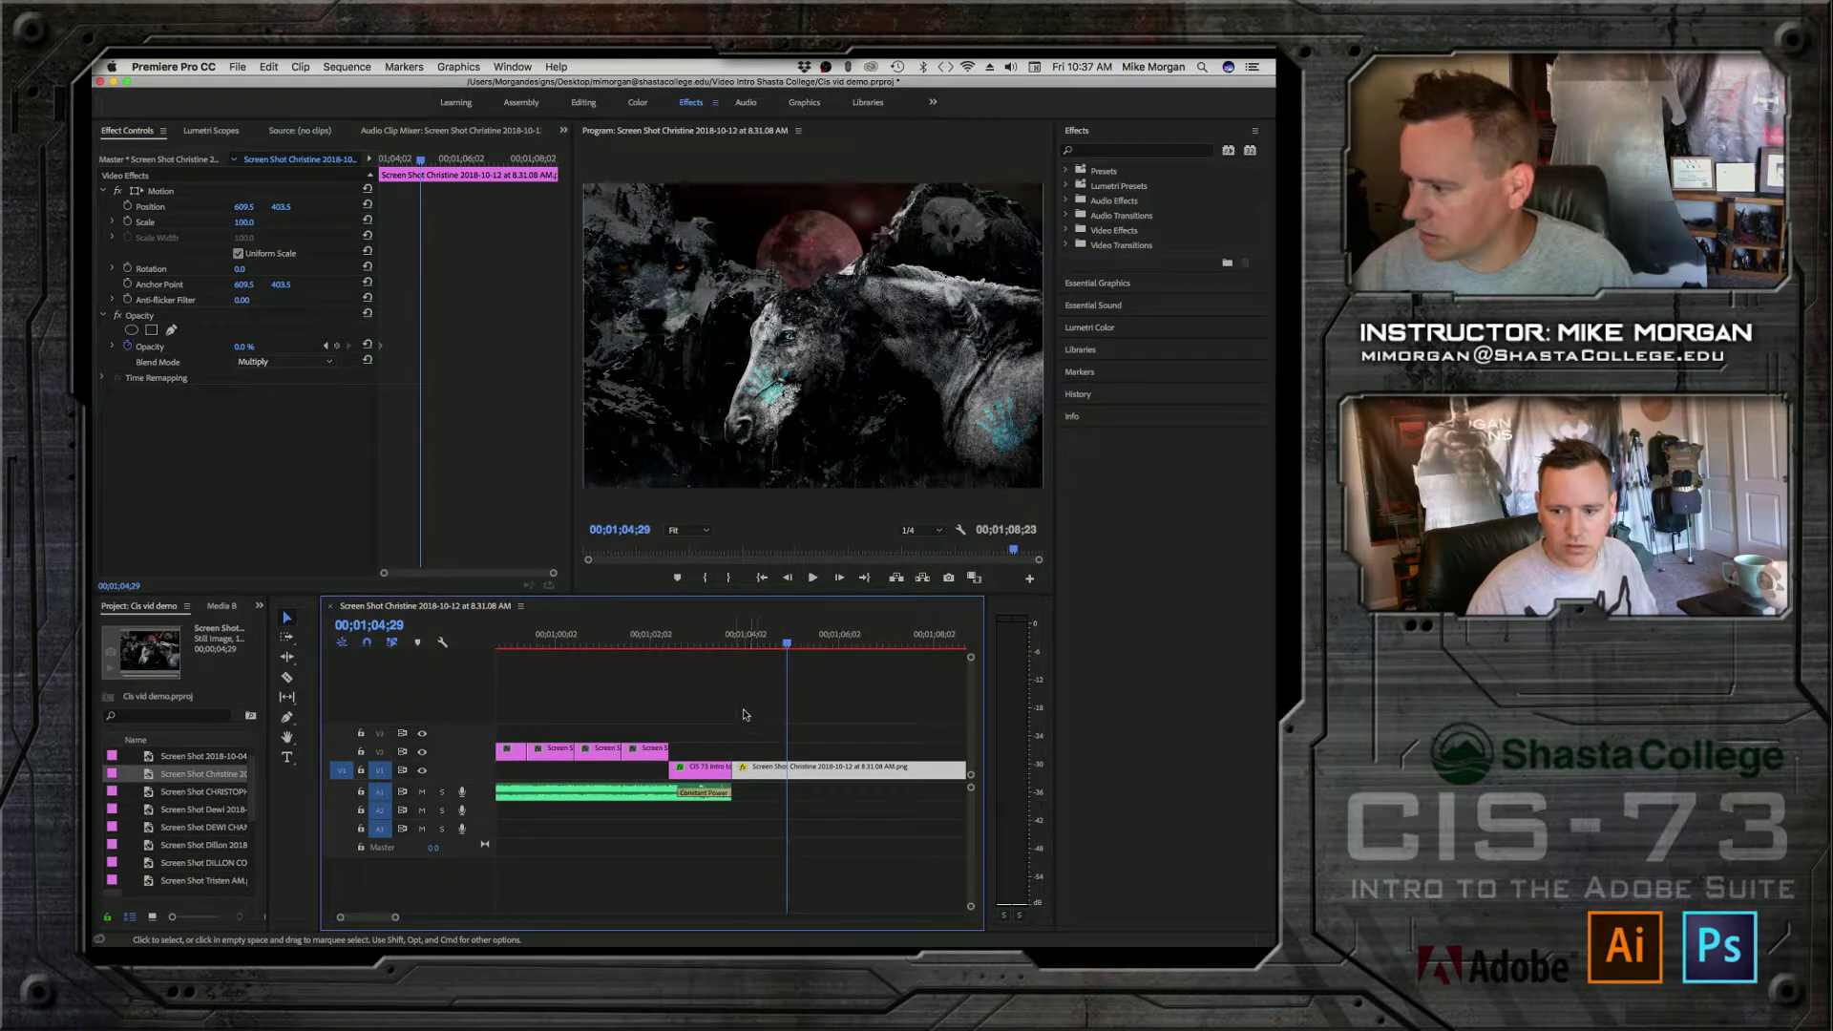
{"action": "left_click_drag", "start_coordinate": [775, 646], "coordinate": [784, 647]}
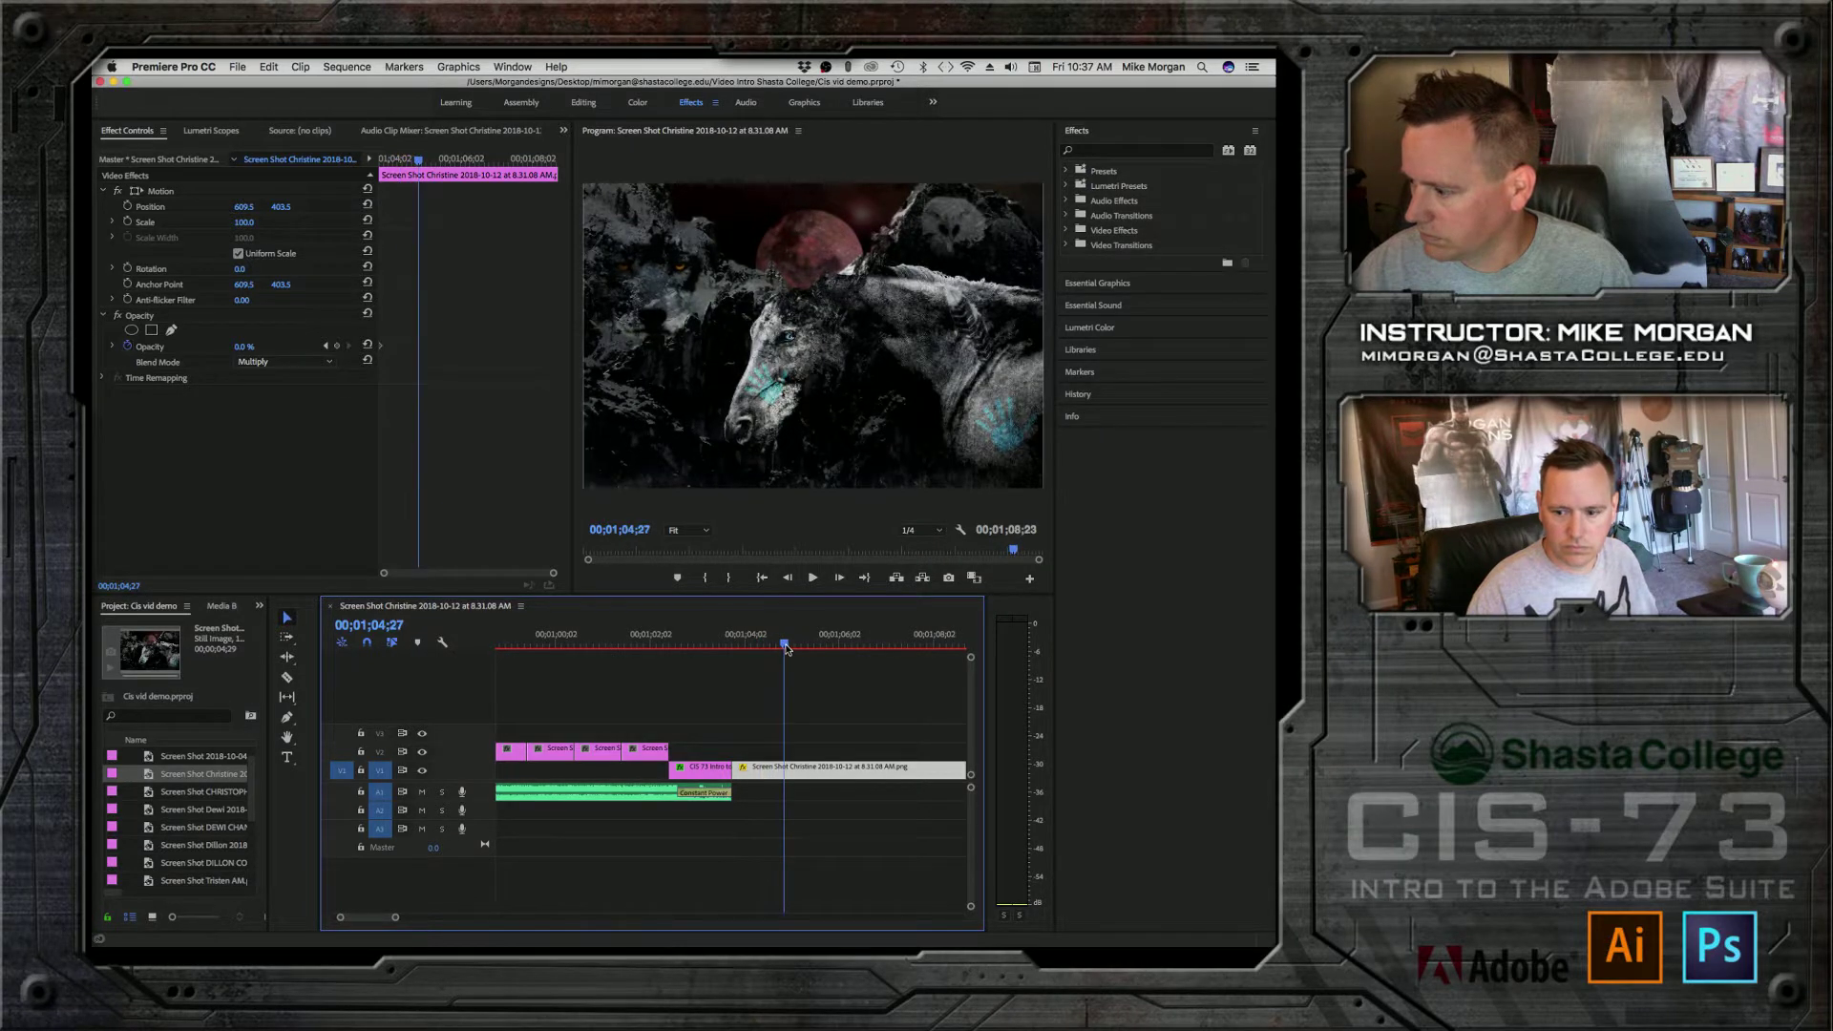
{"action": "left_click", "coordinate": [271, 363]}
Step: Return the Christine clip's blend mode to Normal and play back the CIS 73 title section
{"action": "left_click", "coordinate": [262, 375]}
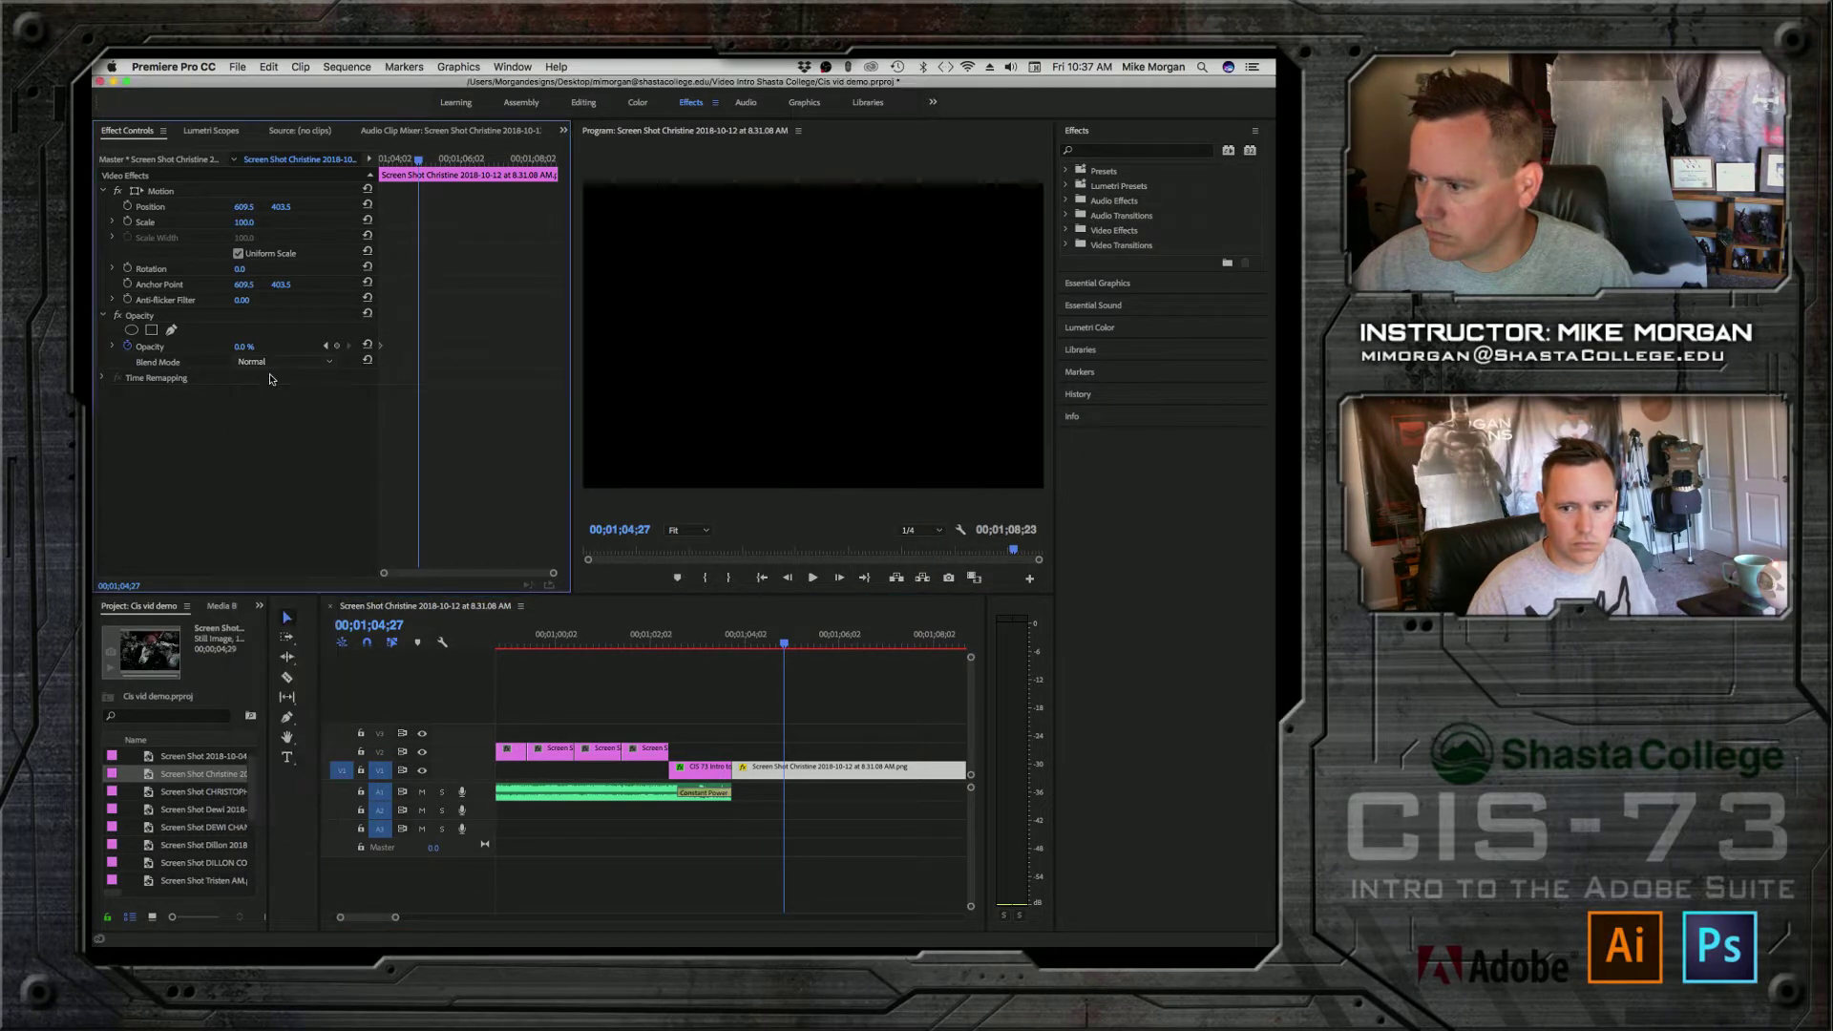
{"action": "left_click", "coordinate": [775, 645]}
{"action": "left_click_drag", "start_coordinate": [774, 645], "coordinate": [719, 635]}
{"action": "left_click", "coordinate": [655, 634]}
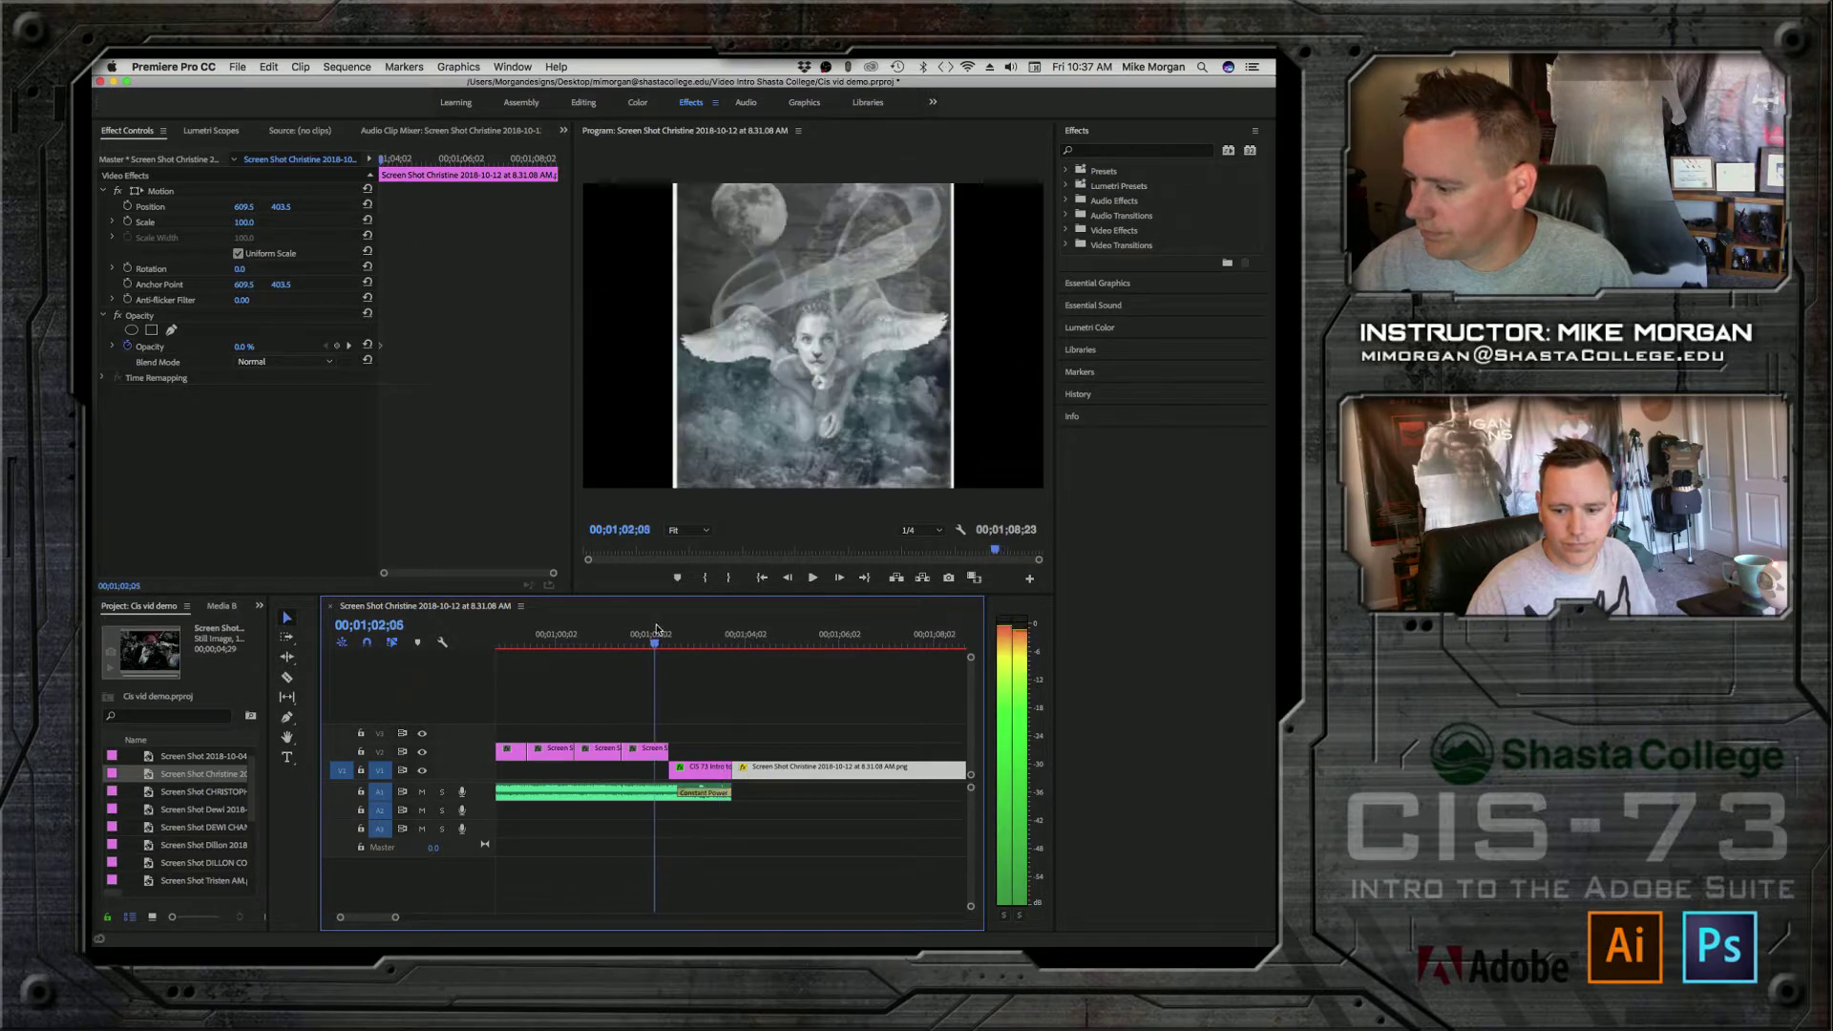
{"action": "key", "text": "space"}
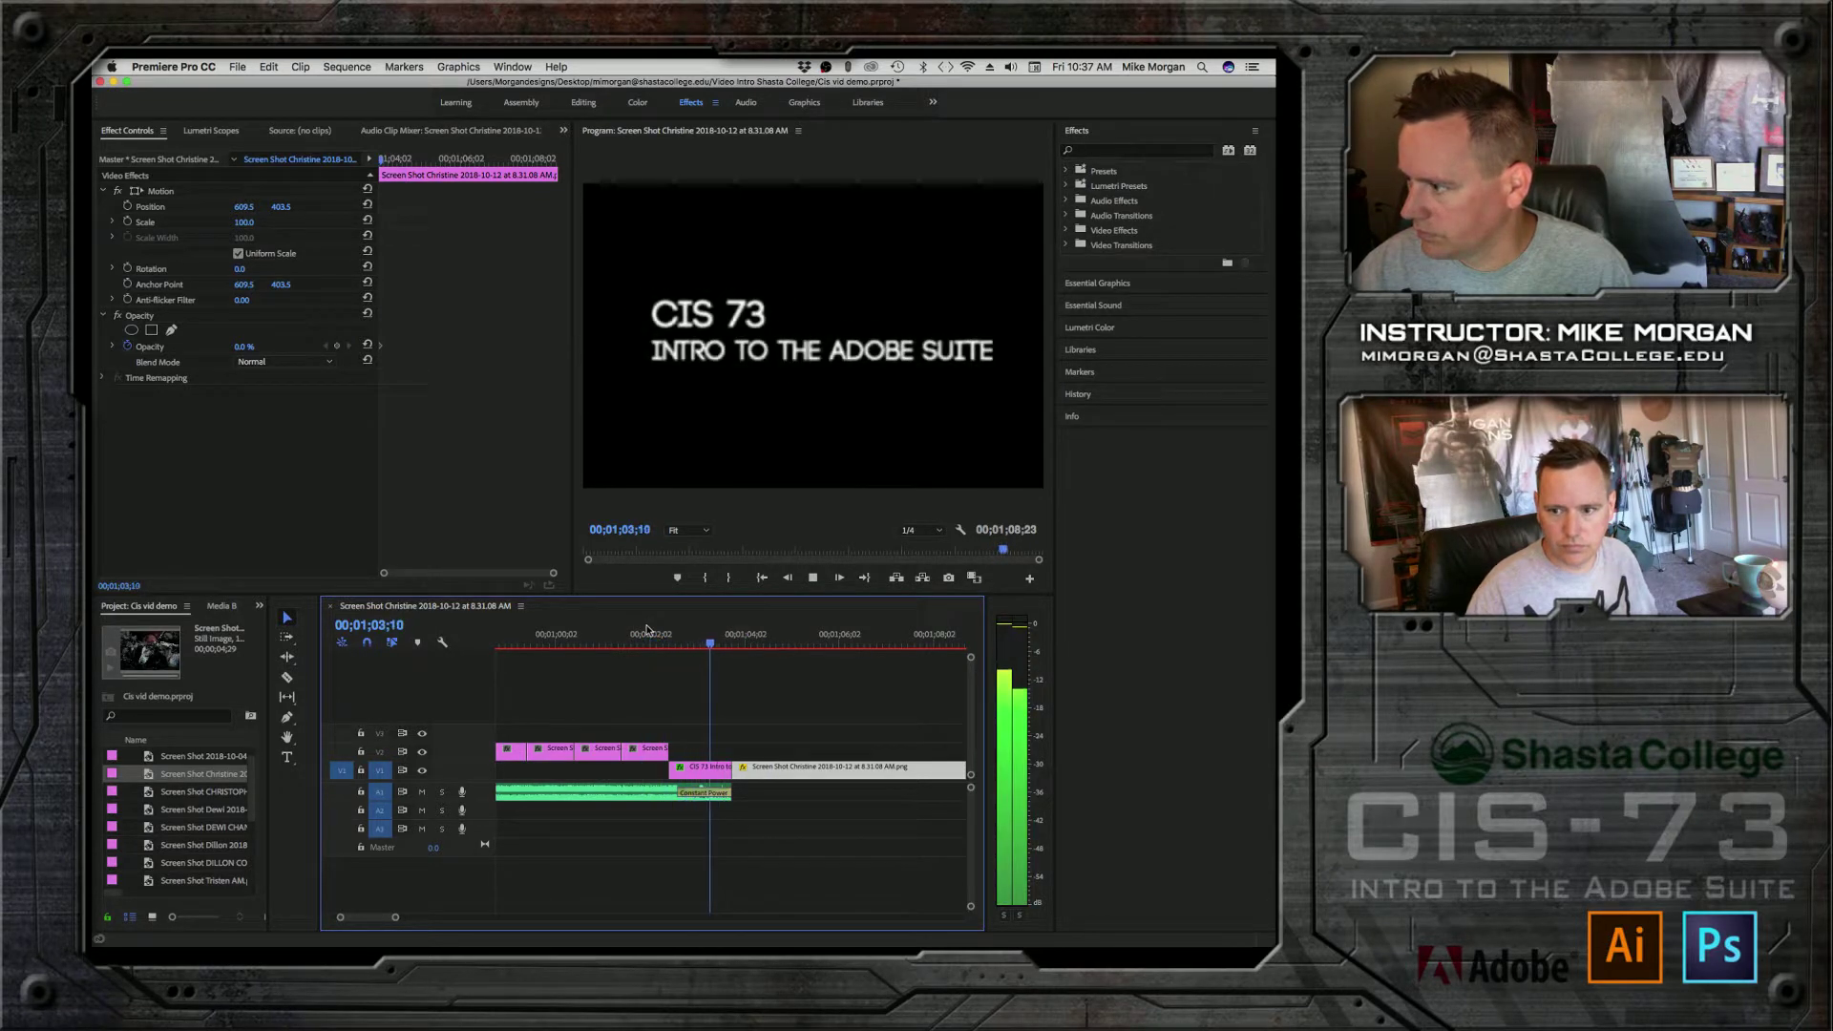
{"action": "key", "text": "space"}
Step: Lengthen the A1 music clip's end twice, previewing the title section after each trim
{"action": "left_click_drag", "start_coordinate": [729, 793], "coordinate": [770, 792]}
{"action": "left_click", "coordinate": [657, 634]}
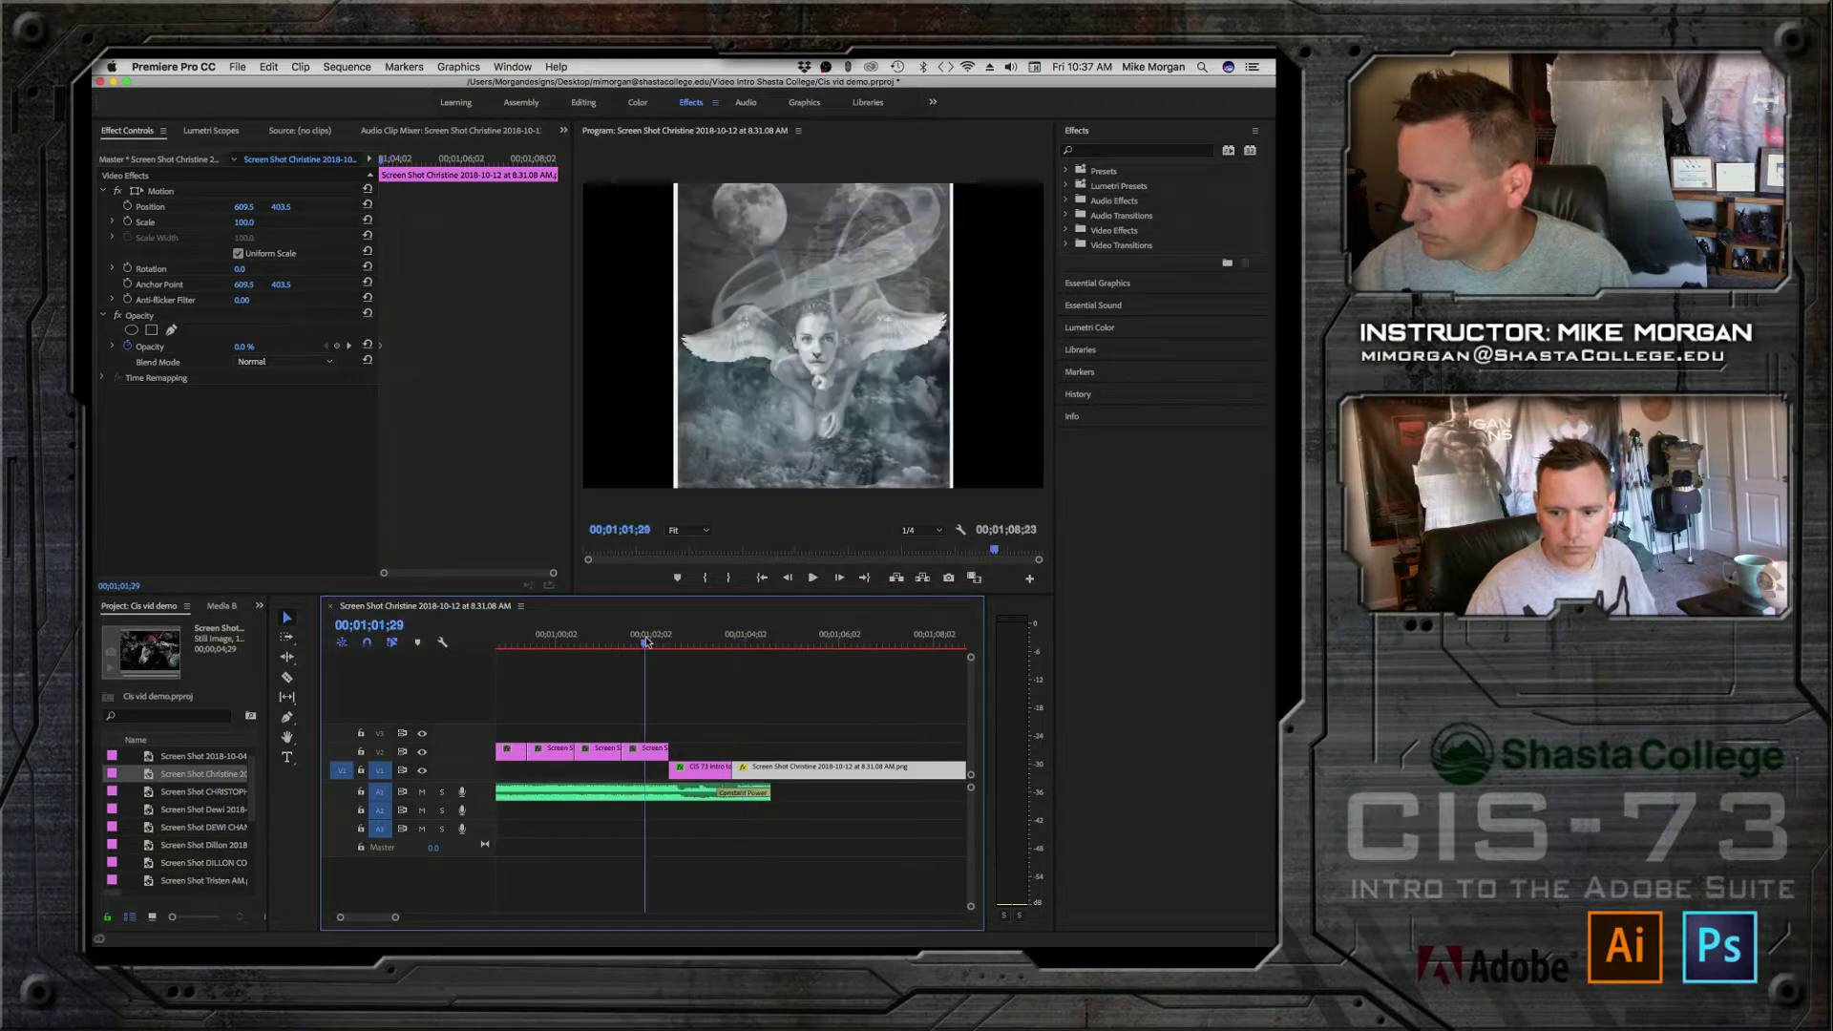
{"action": "key", "text": "space"}
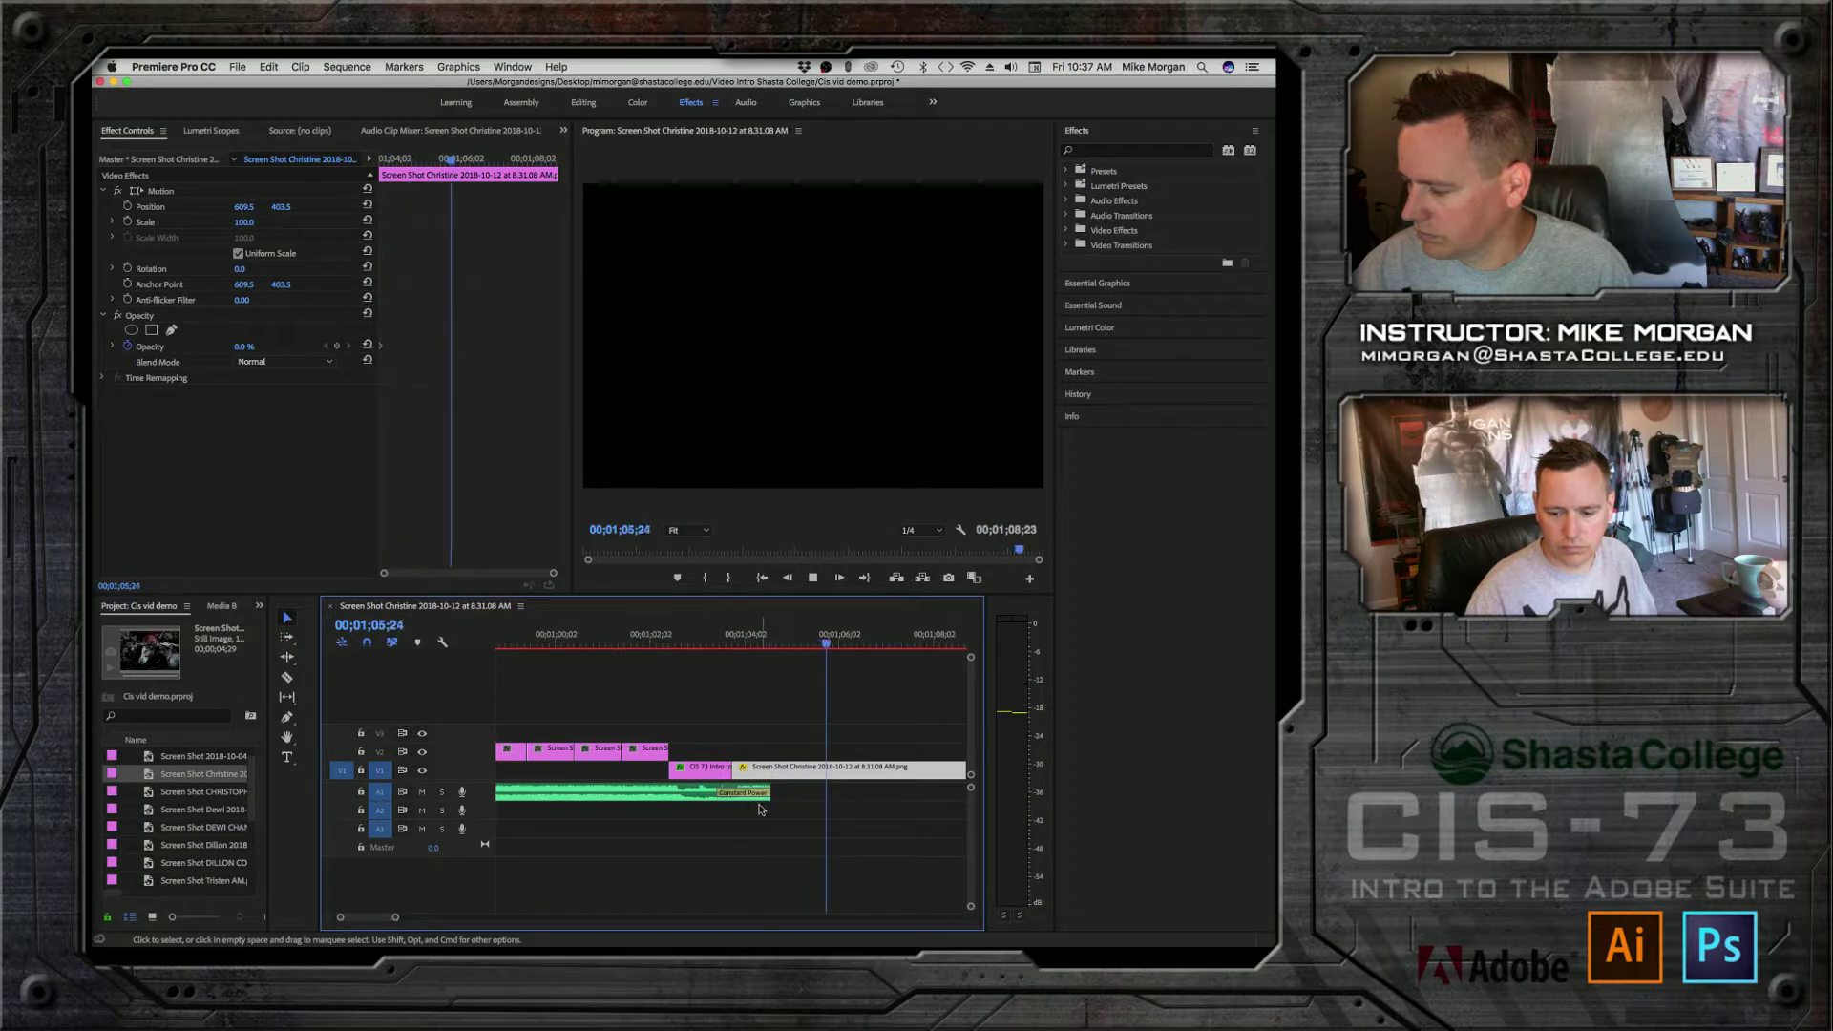
{"action": "key", "text": "space"}
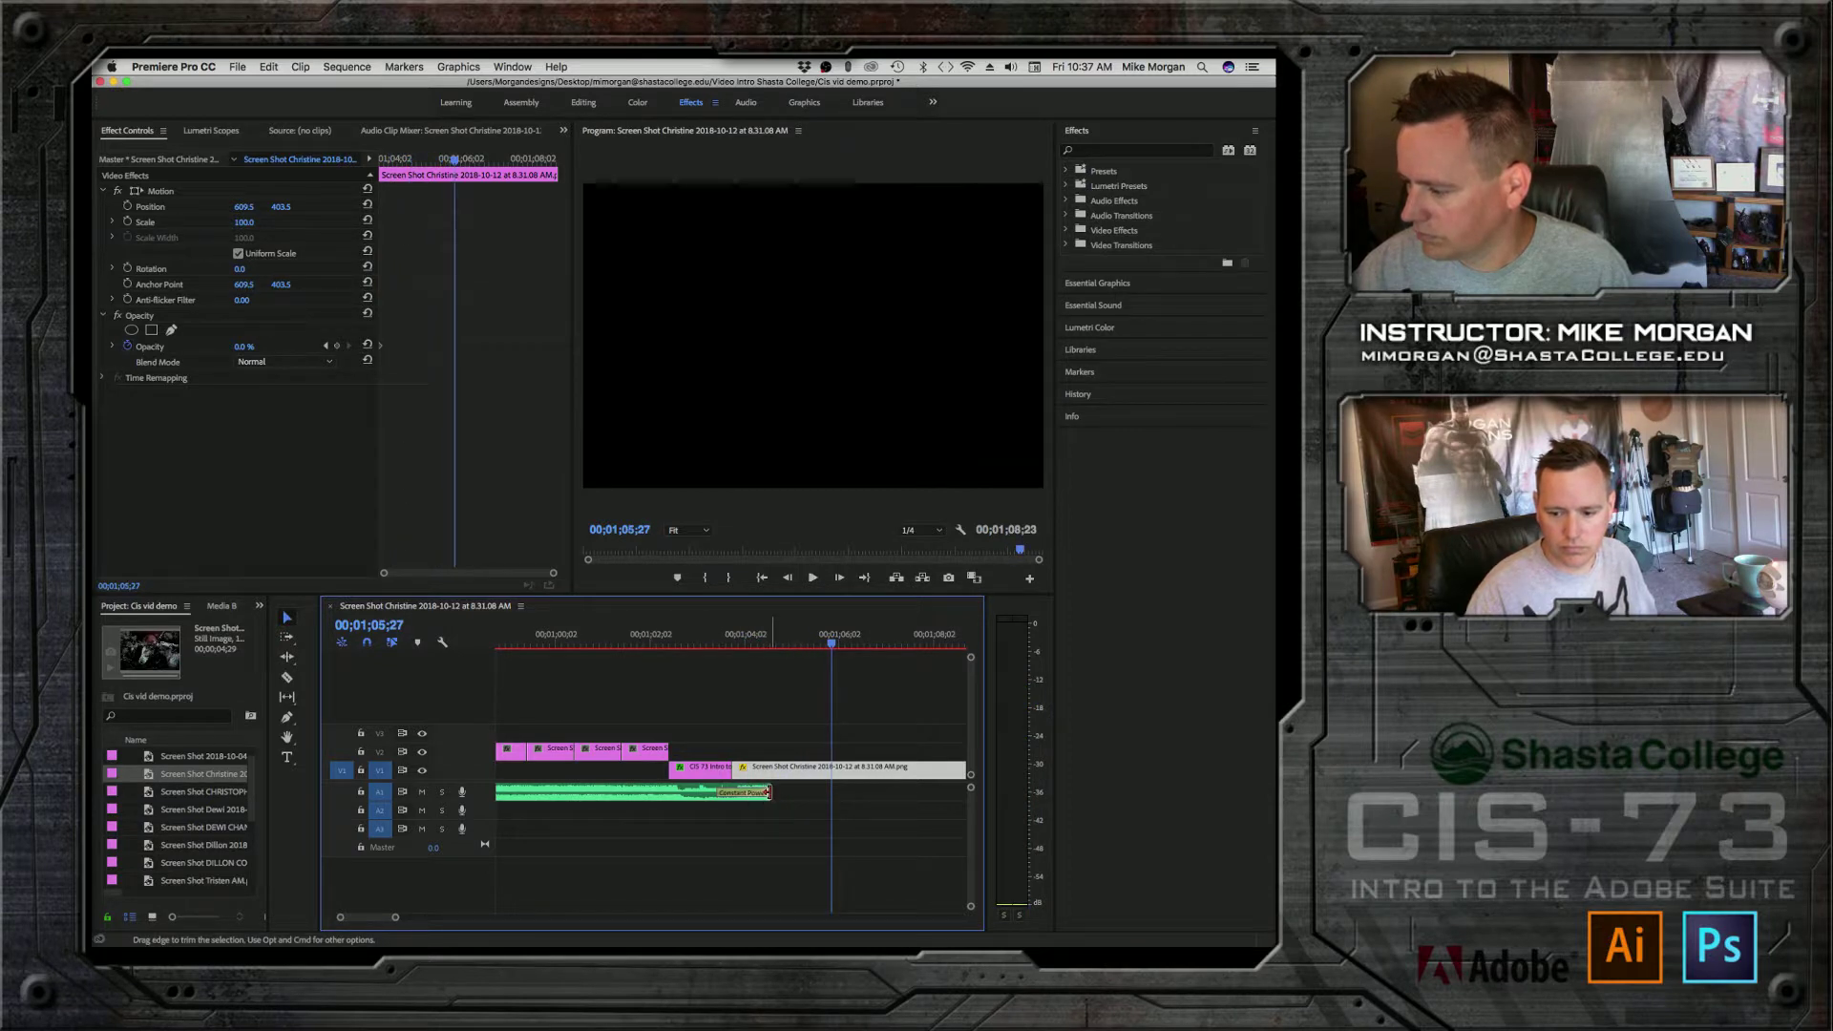
{"action": "left_click_drag", "start_coordinate": [774, 790], "coordinate": [789, 791]}
{"action": "left_click", "coordinate": [640, 643]}
{"action": "key", "text": "space"}
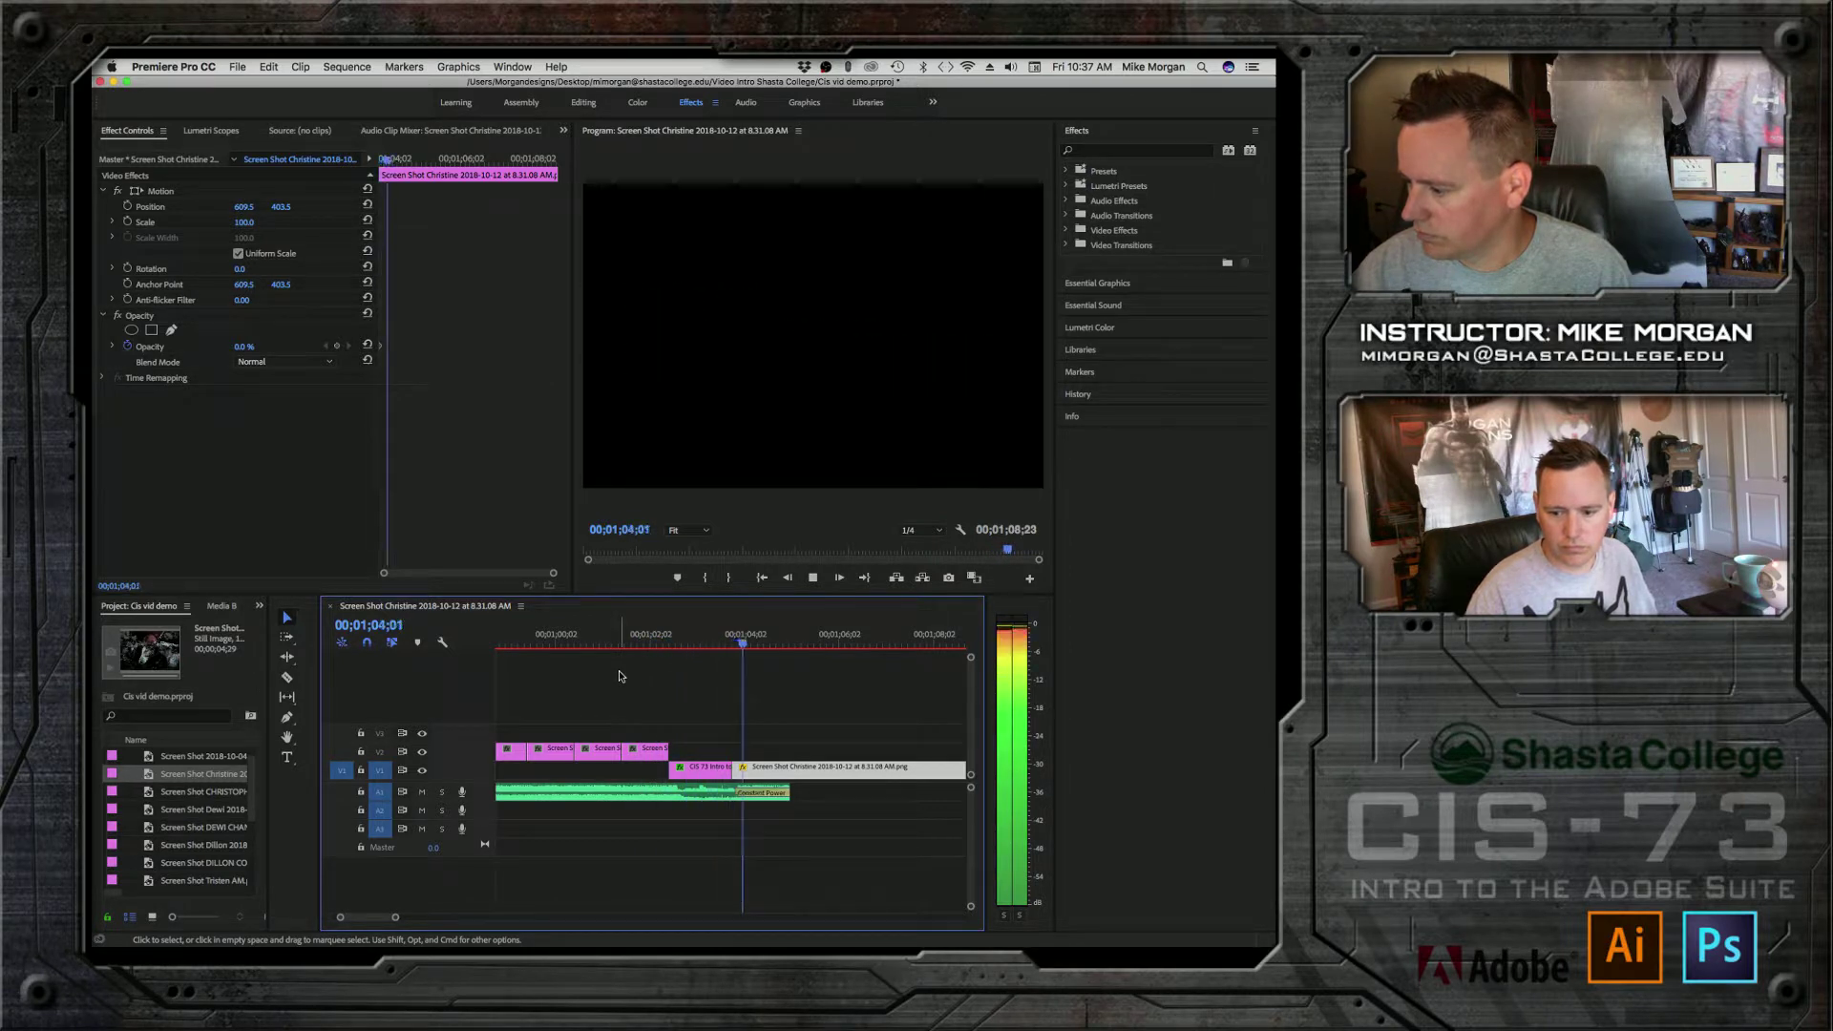
{"action": "key", "text": "space"}
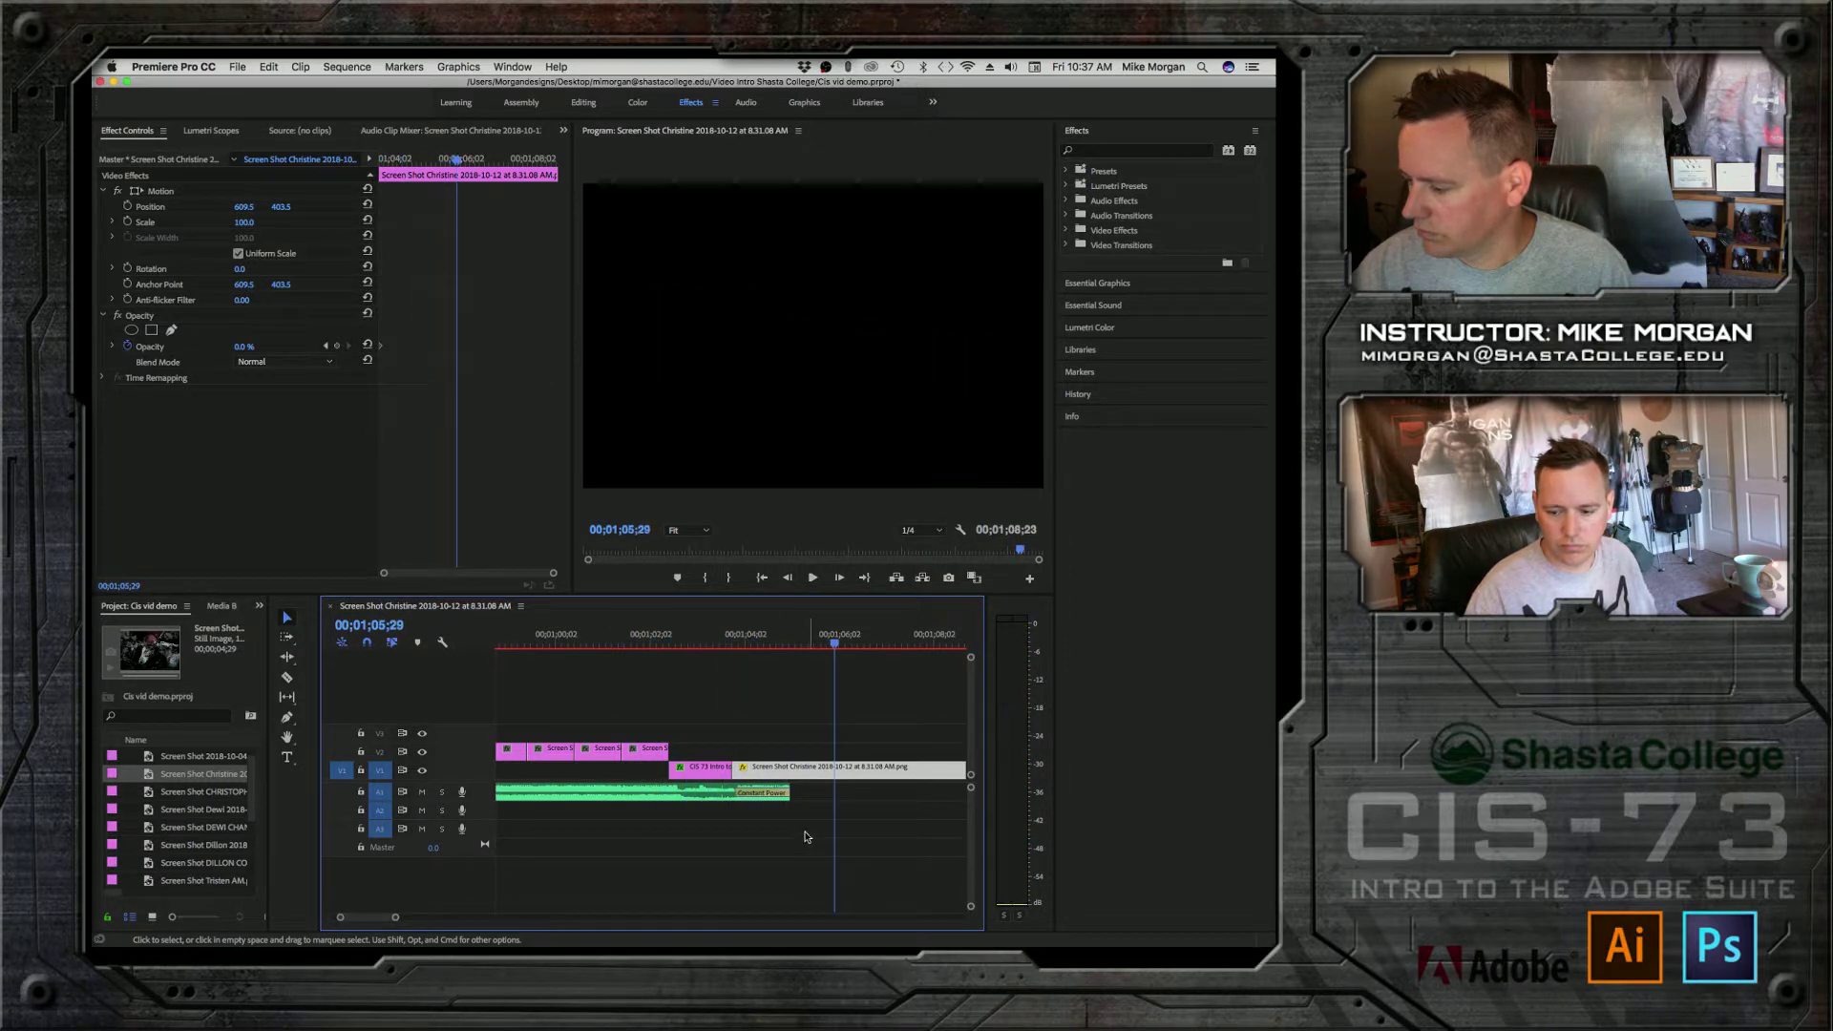
Step: Extend the music clip's end to the playhead and play back from the angel screenshot
{"action": "left_click_drag", "start_coordinate": [787, 794], "coordinate": [746, 789]}
{"action": "left_click", "coordinate": [632, 648]}
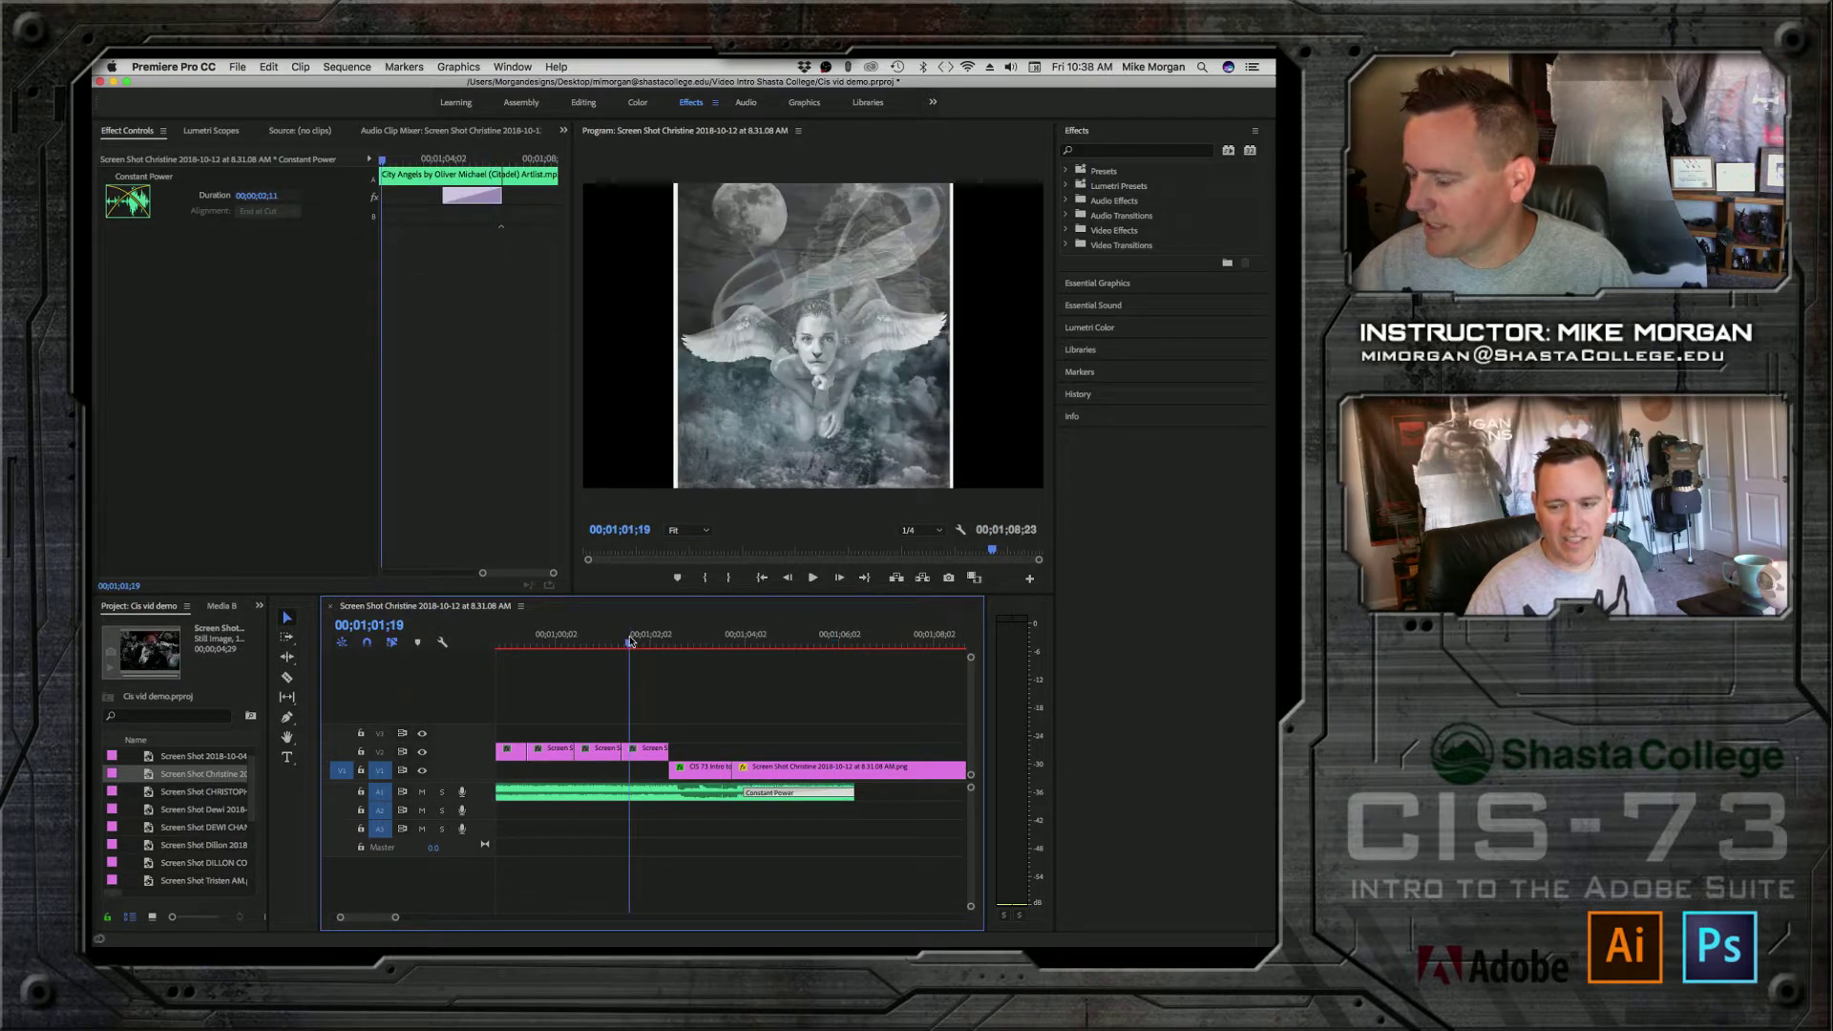
{"action": "key", "text": "space"}
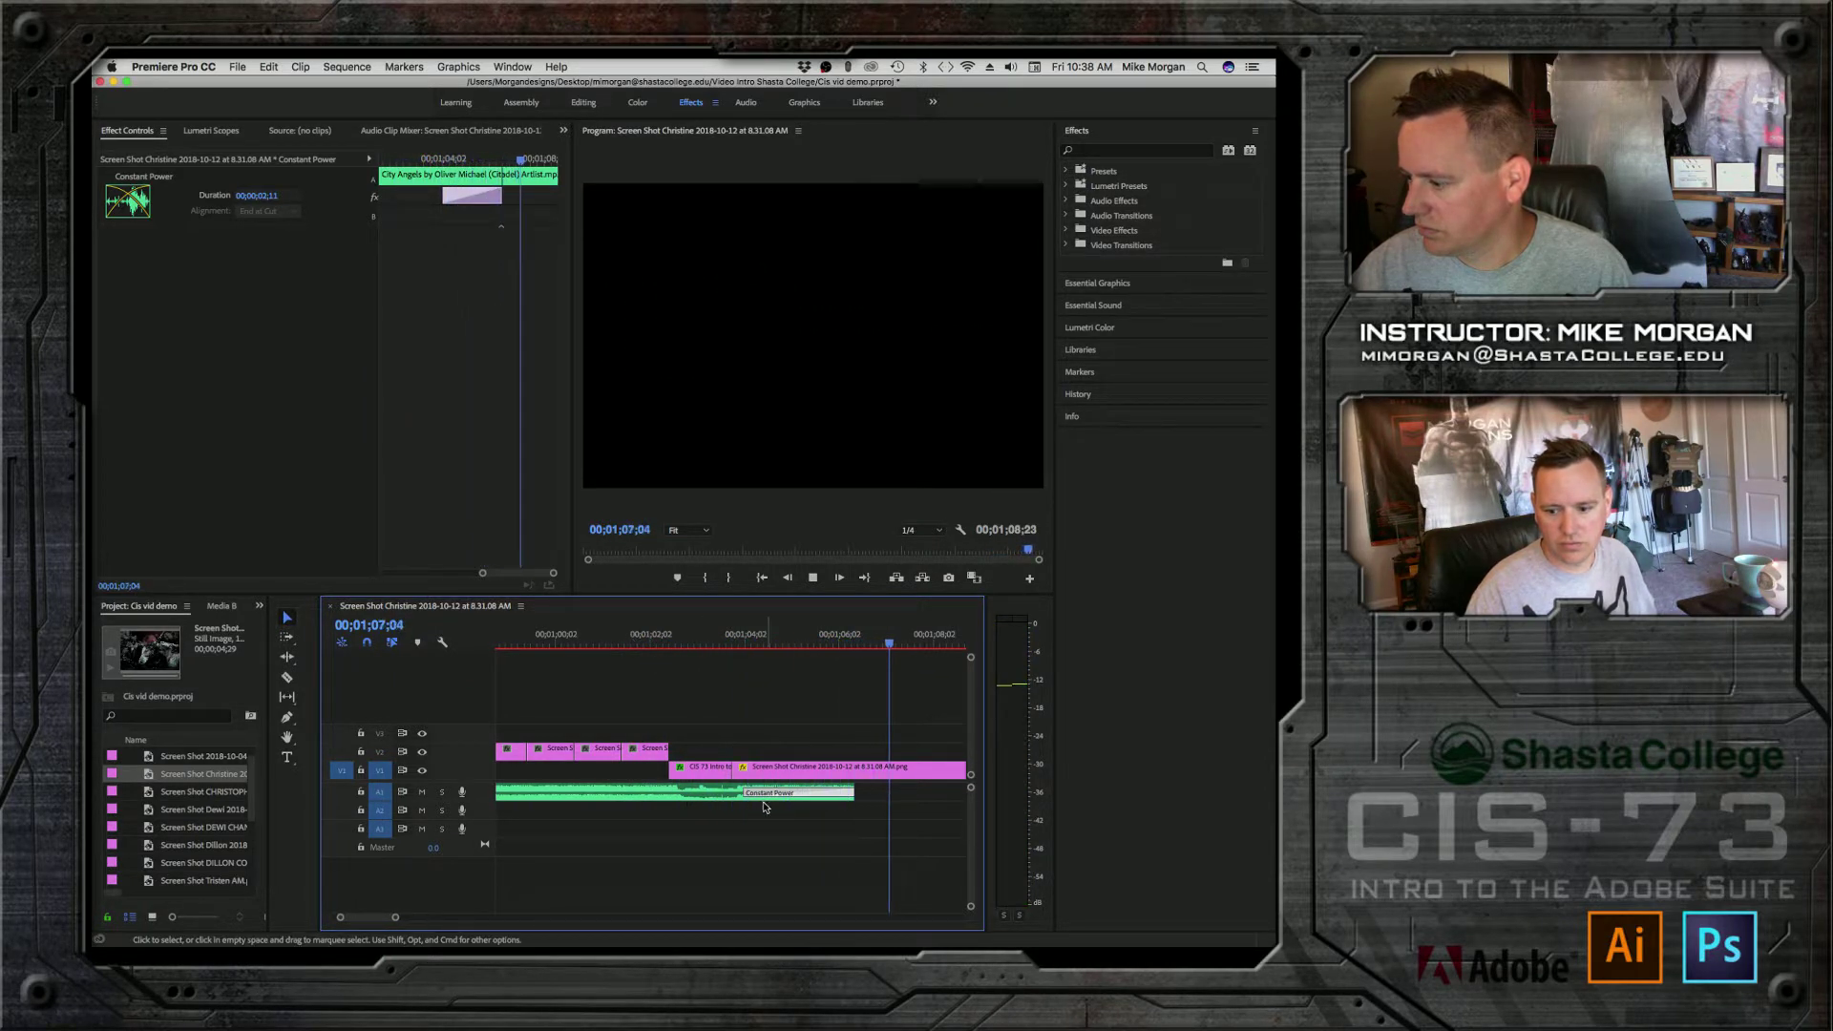
{"action": "left_click", "coordinate": [727, 767]}
{"action": "key", "text": "space"}
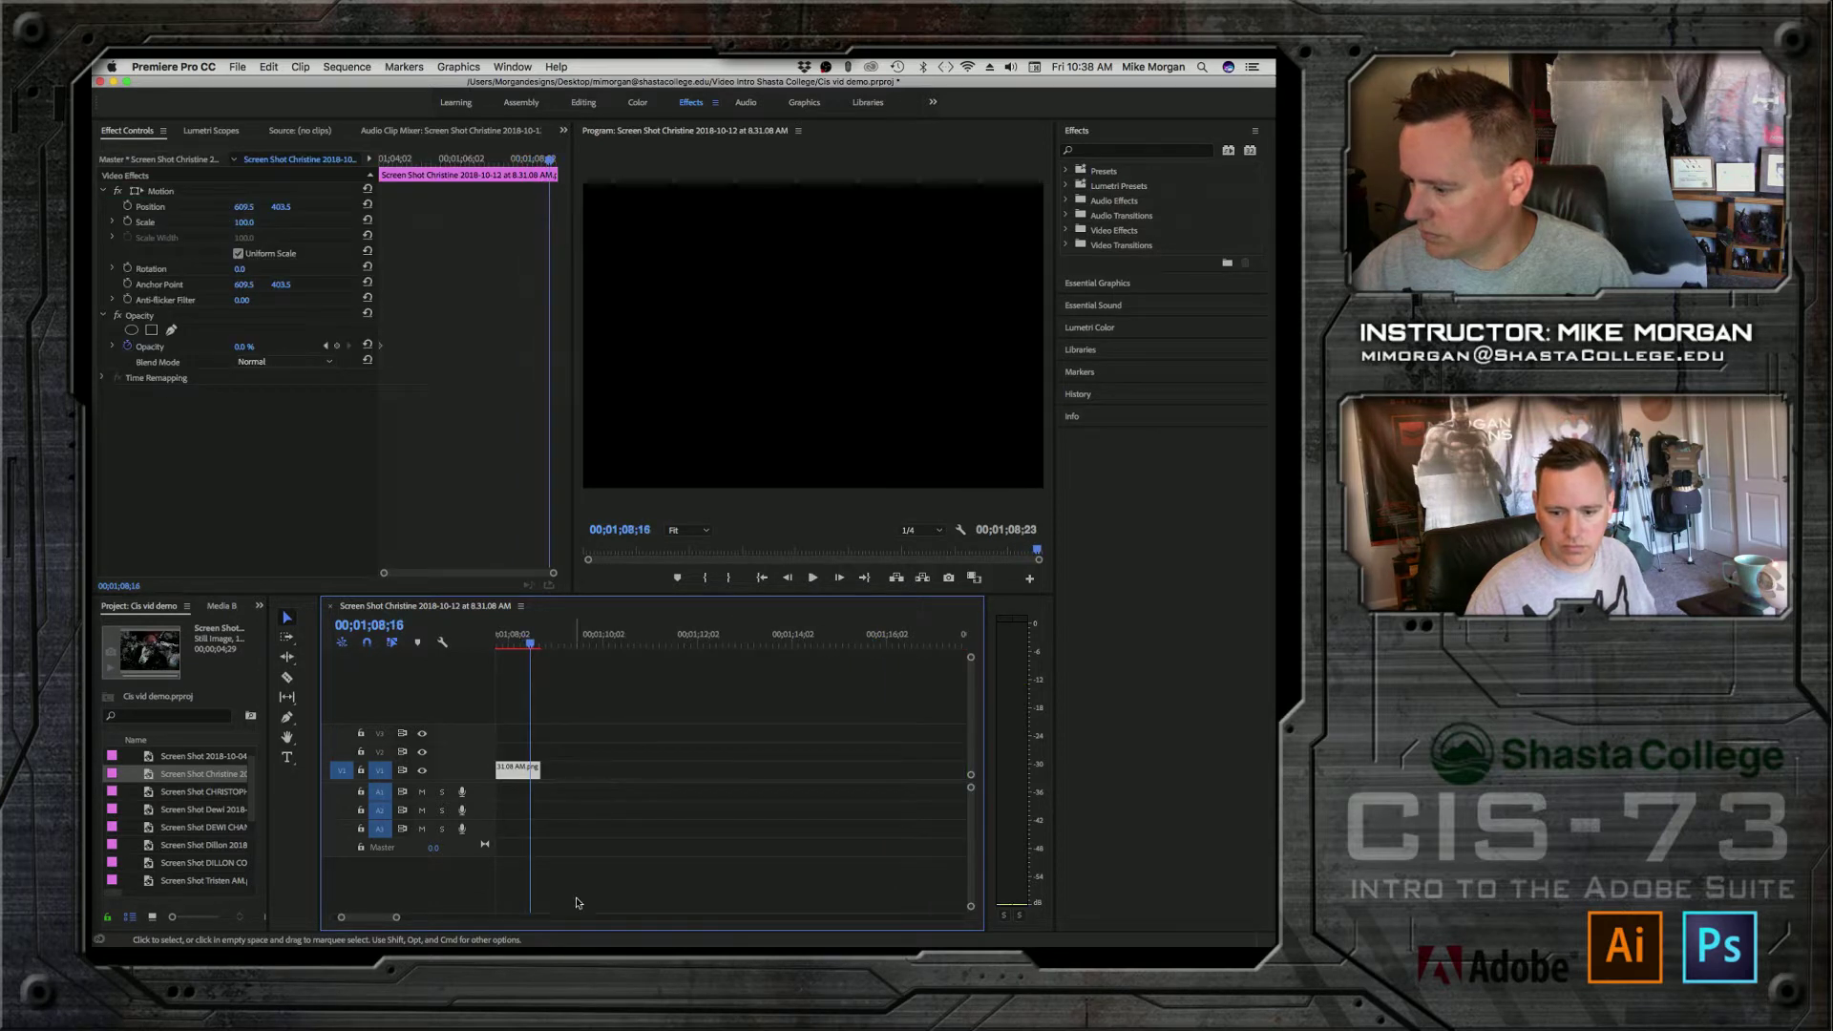
Step: Trim the Christine clip's start later so the CIS 73 title holds longer, then play it back
{"action": "scroll", "coordinate": [378, 917], "scroll_direction": "up", "scroll_amount": 5}
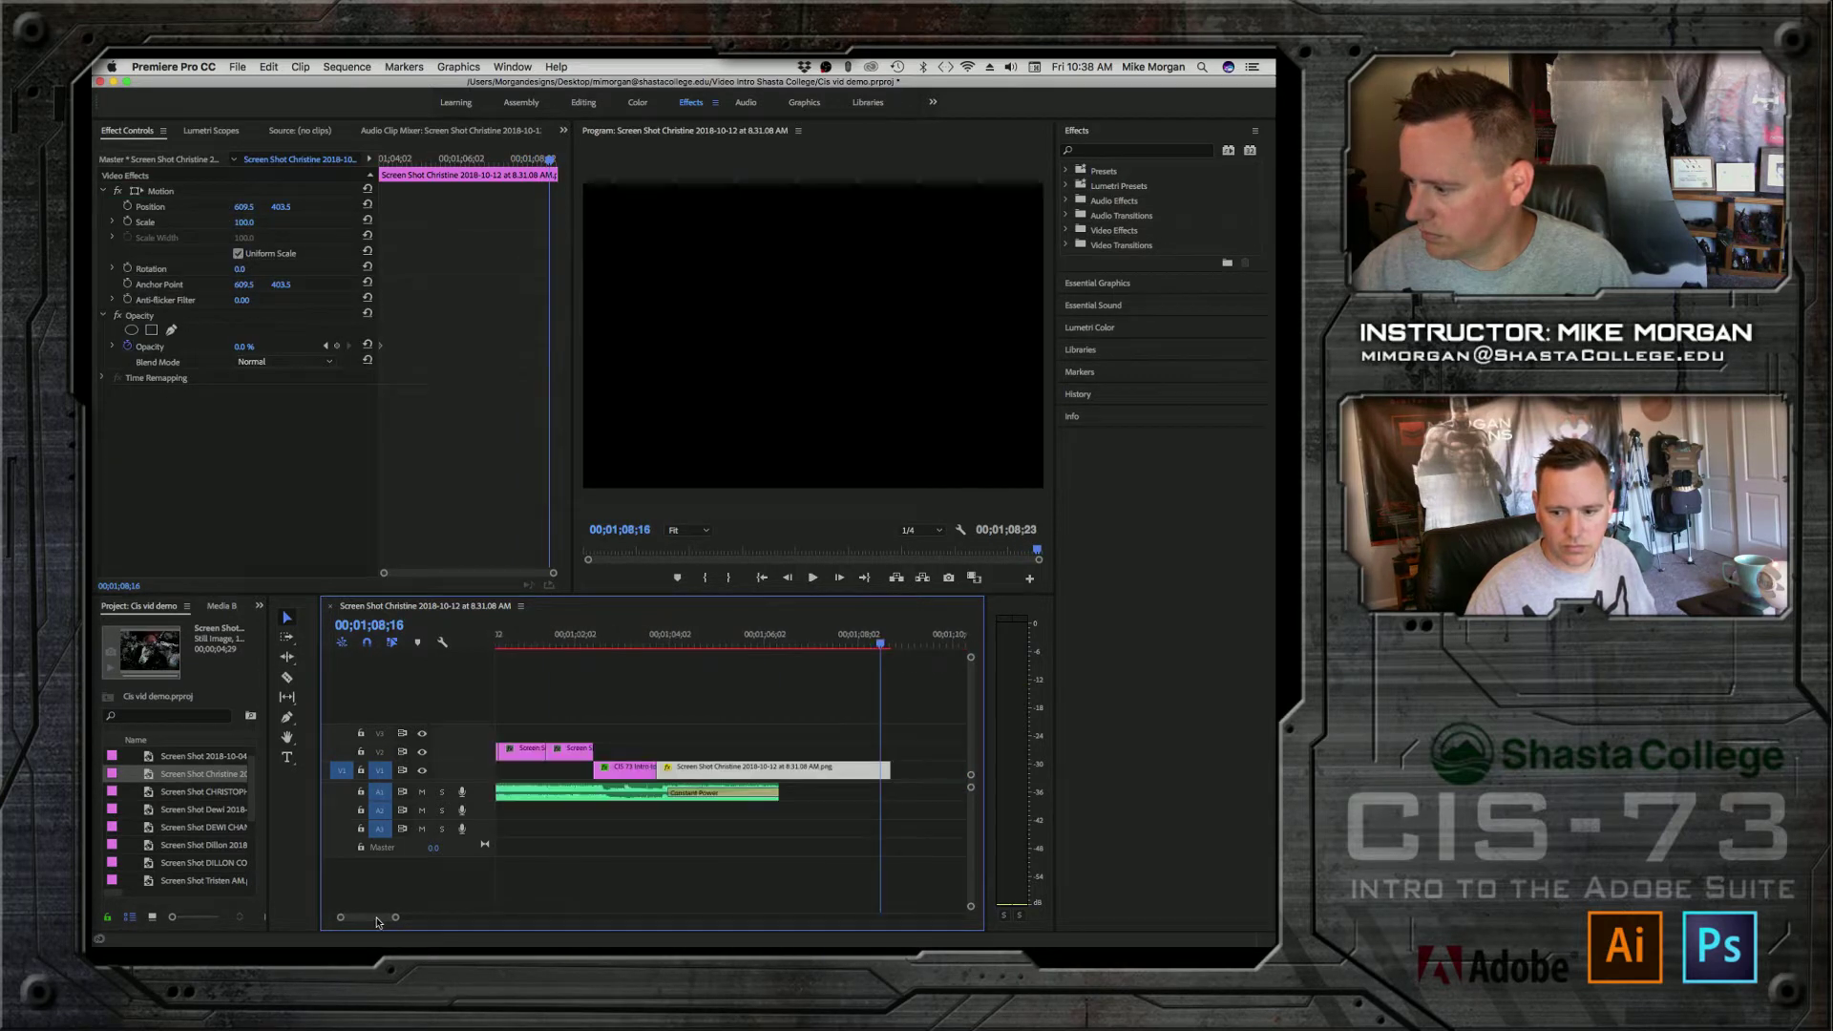
{"action": "left_click", "coordinate": [656, 767]}
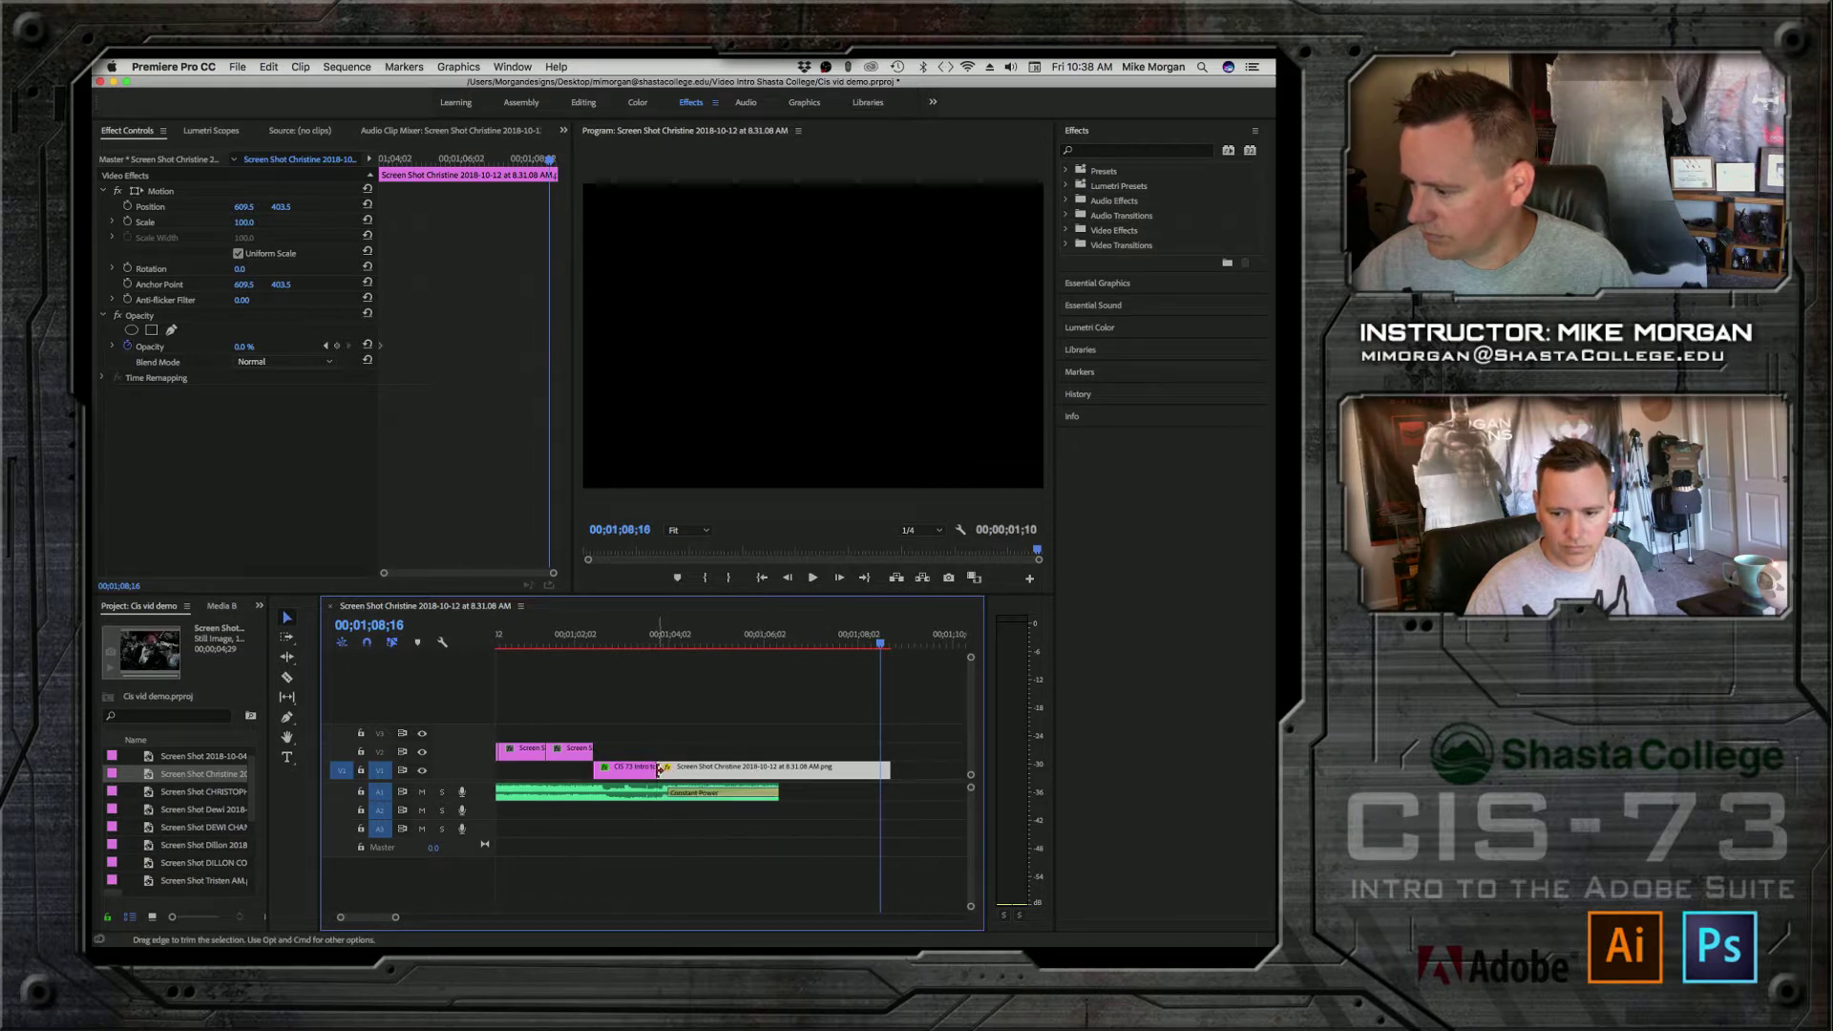
{"action": "left_click_drag", "start_coordinate": [658, 770], "coordinate": [751, 770]}
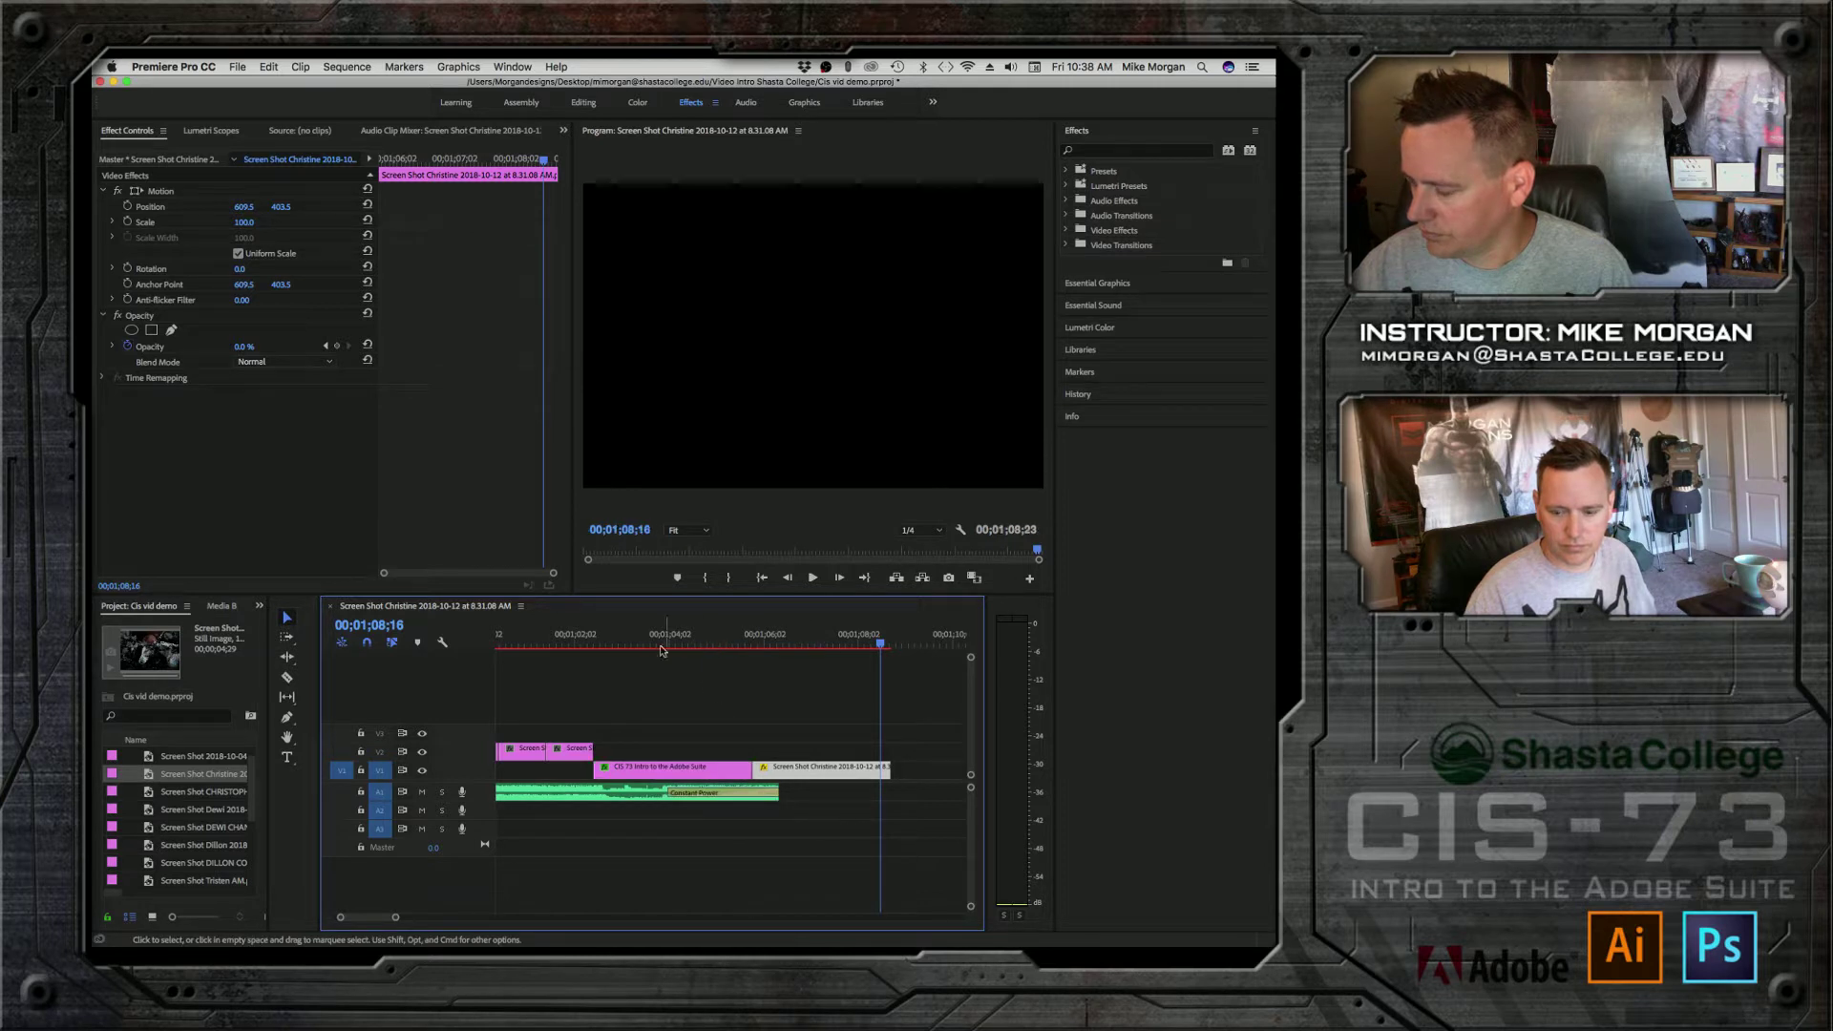
{"action": "left_click", "coordinate": [624, 641]}
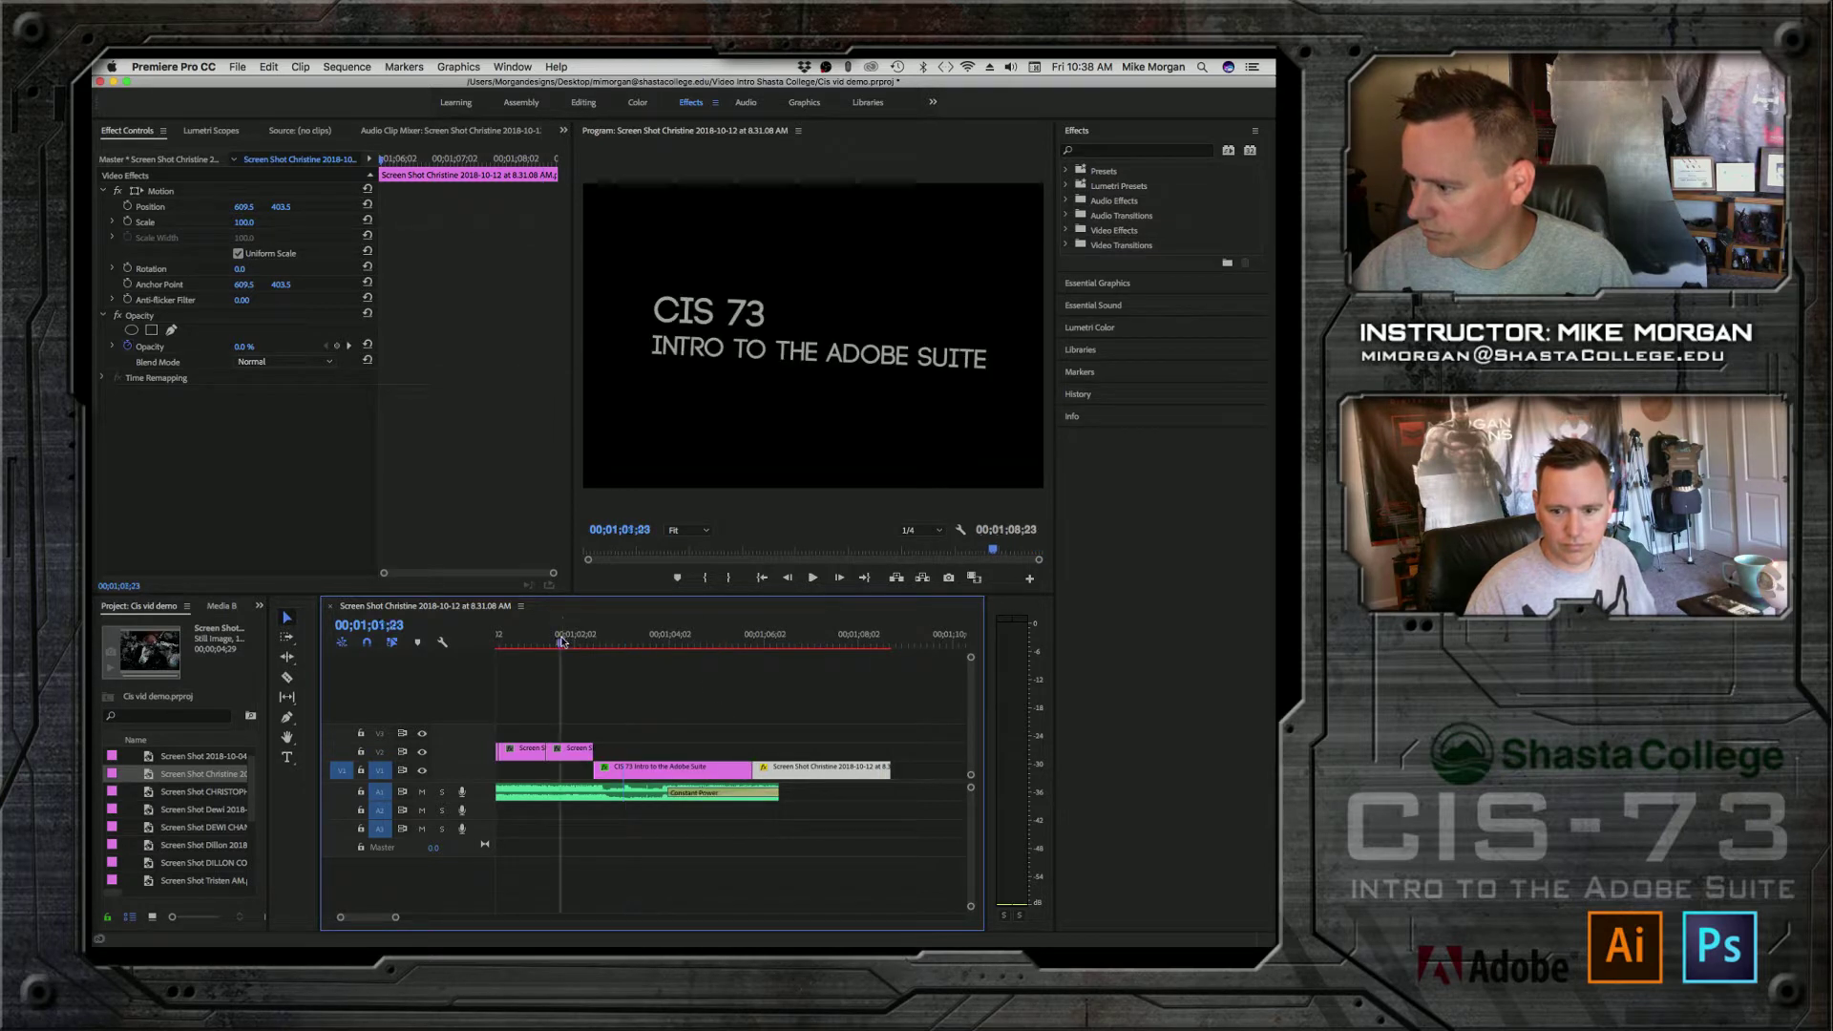
{"action": "key", "text": "space"}
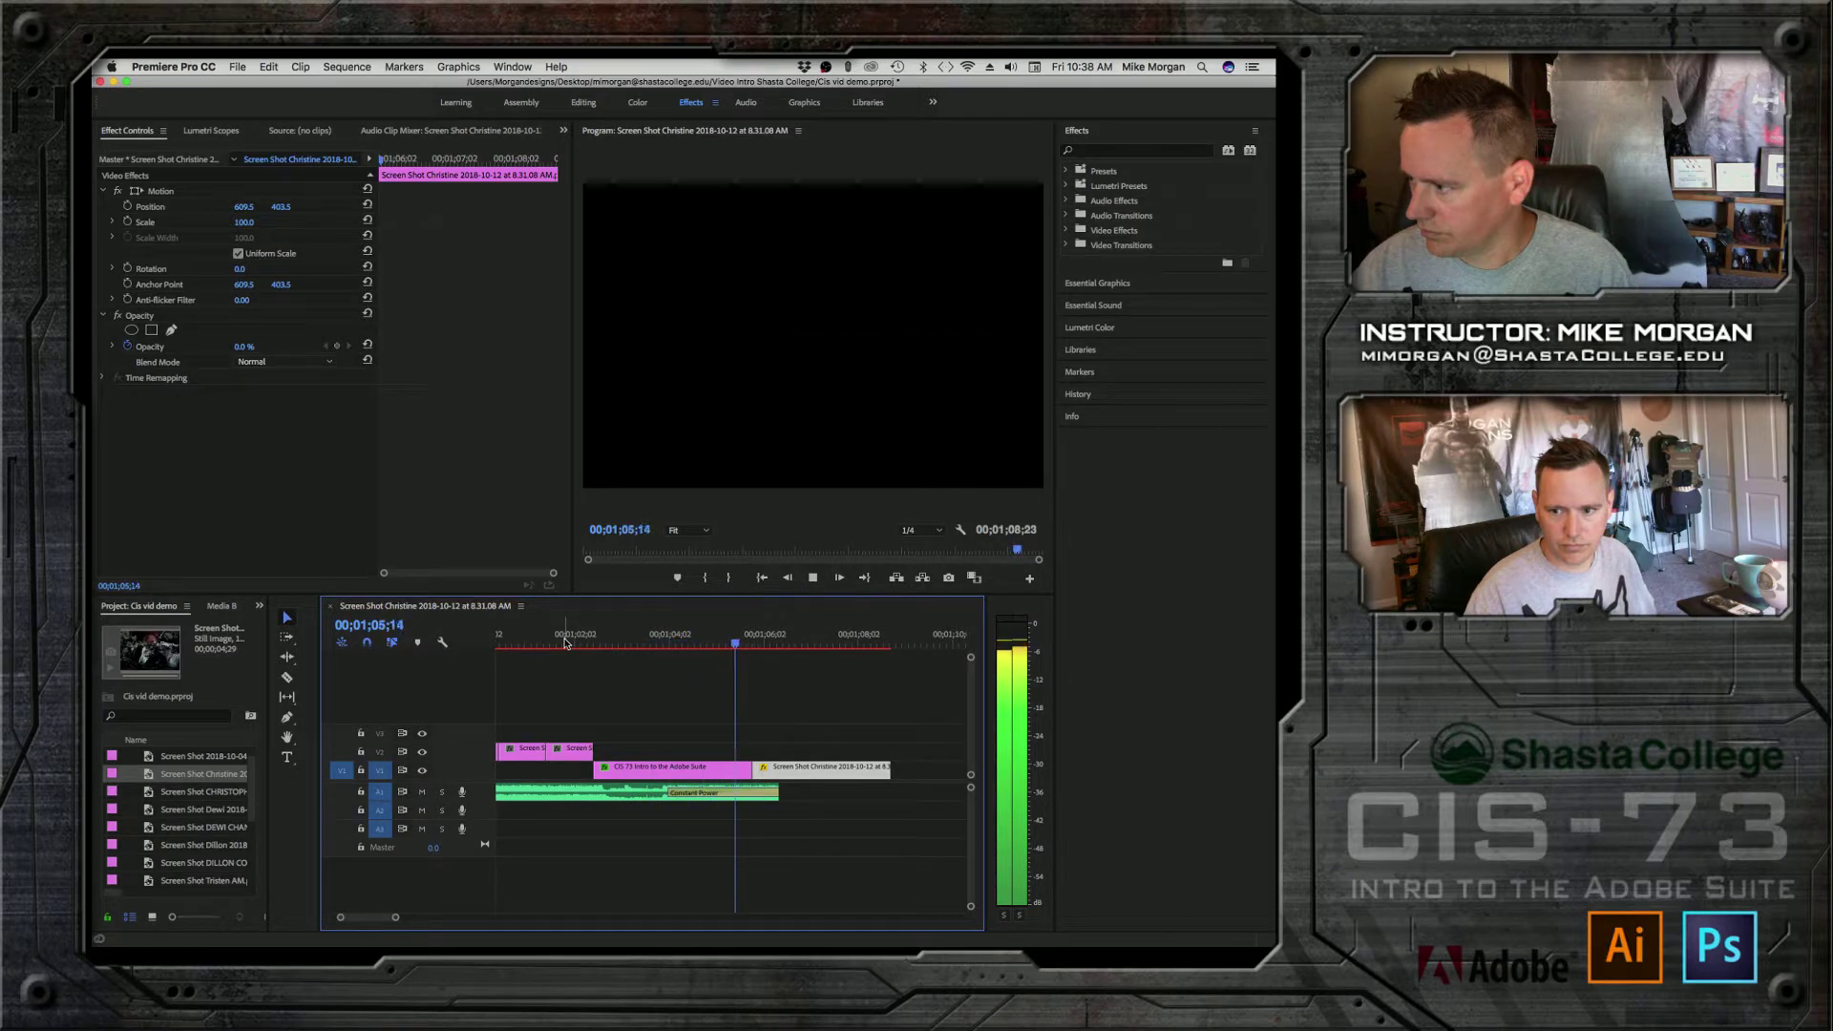
{"action": "key", "text": "space"}
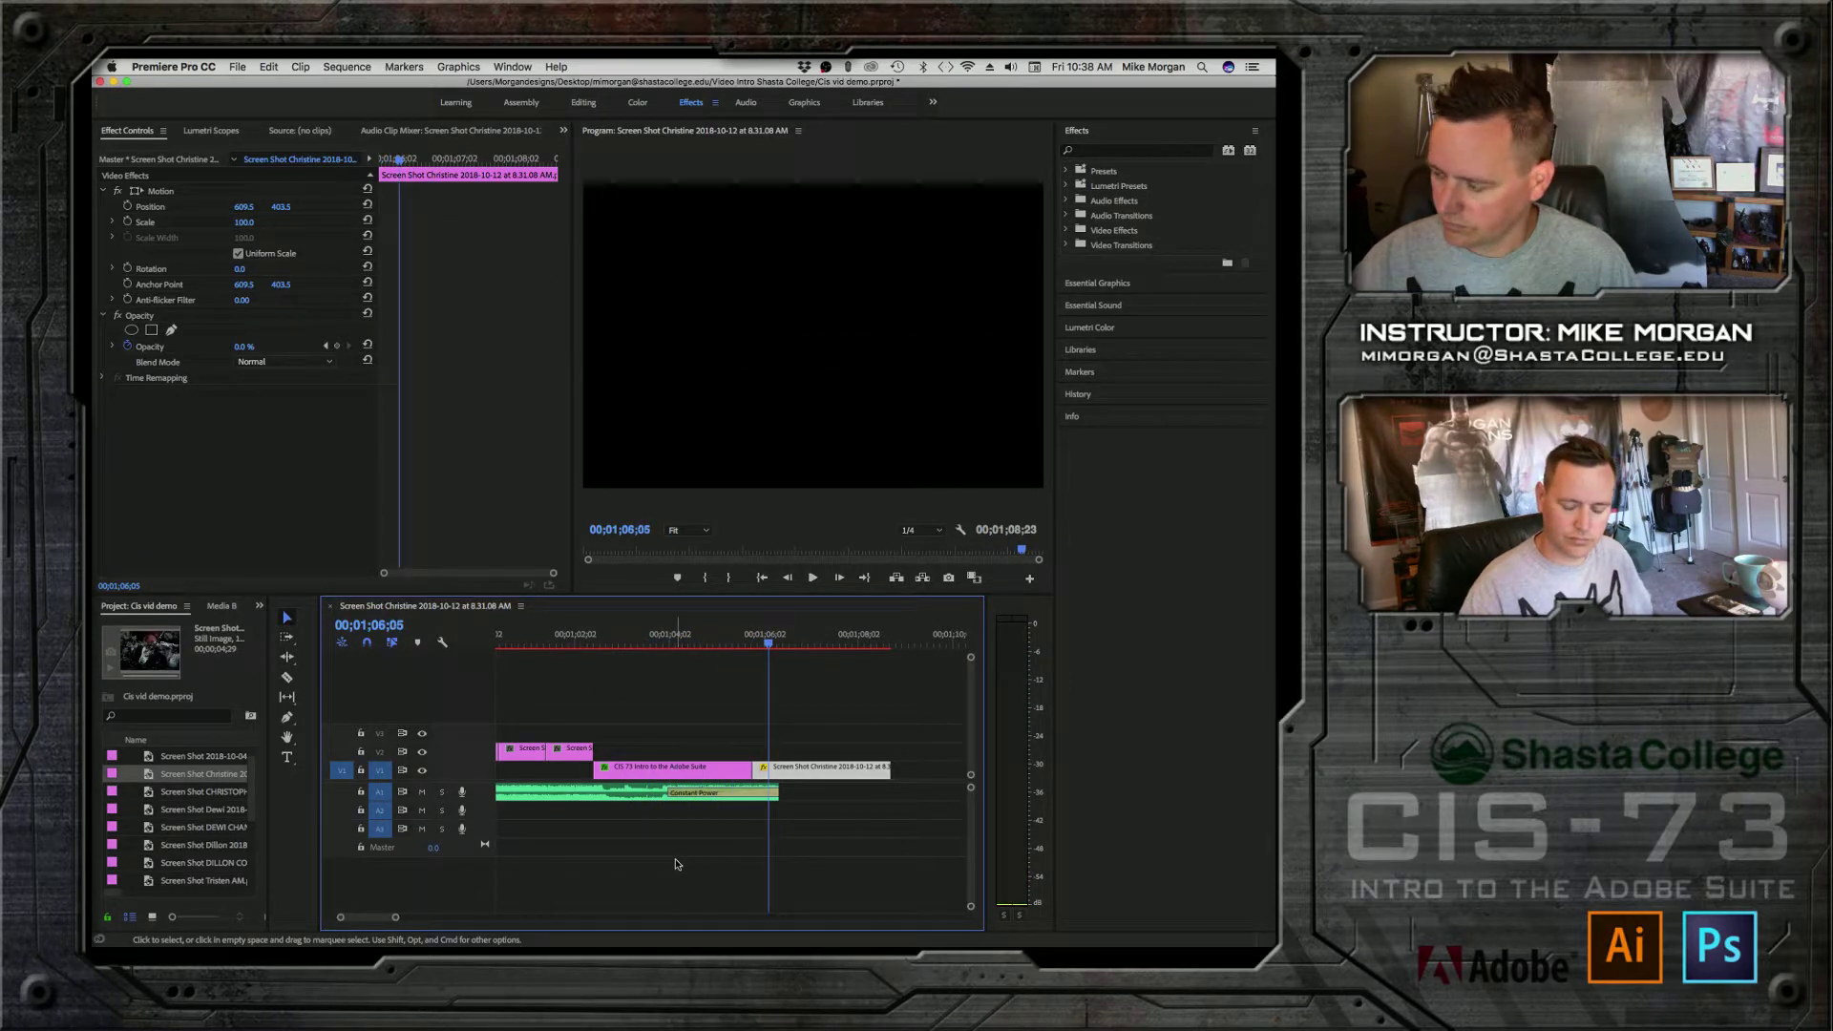
Step: Extend the music clip's end to the sequence end, reviewing from the steampunk screenshot
{"action": "left_click", "coordinate": [526, 645]}
{"action": "key", "text": "space"}
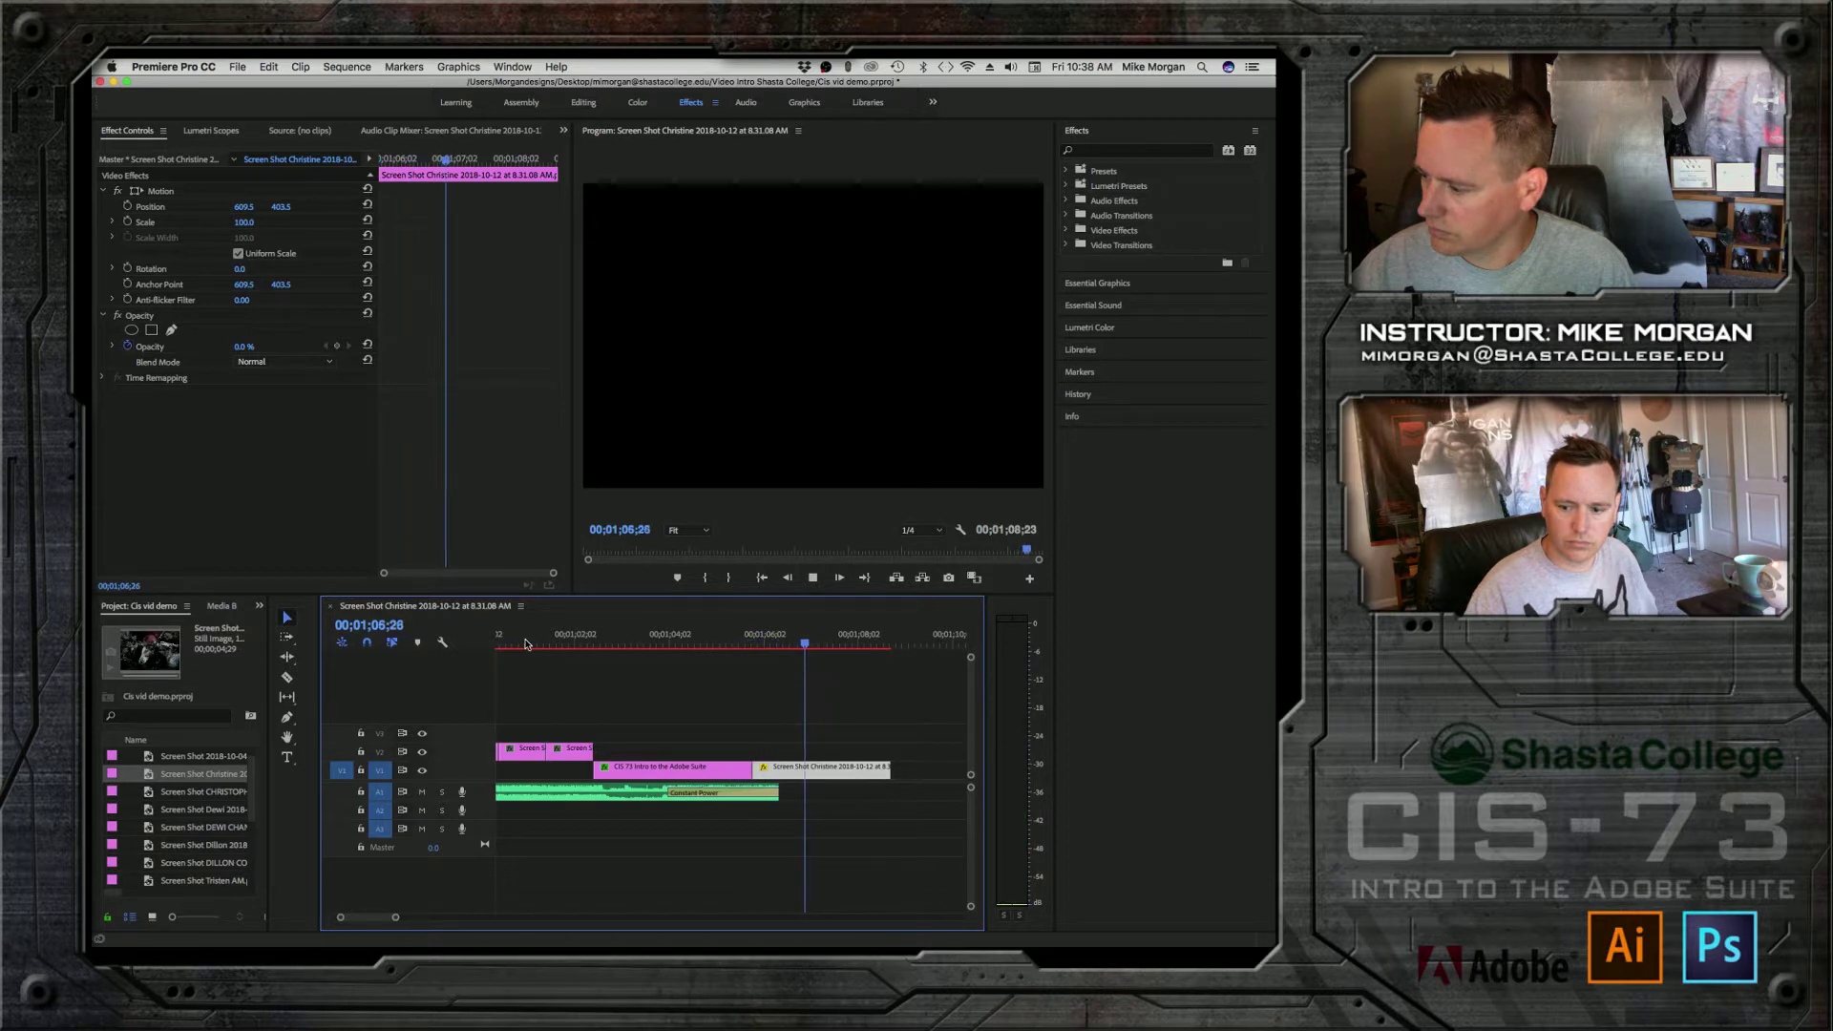
{"action": "key", "text": "space"}
{"action": "left_click_drag", "start_coordinate": [778, 793], "coordinate": [690, 785]}
{"action": "left_click", "coordinate": [561, 638]}
{"action": "key", "text": "space"}
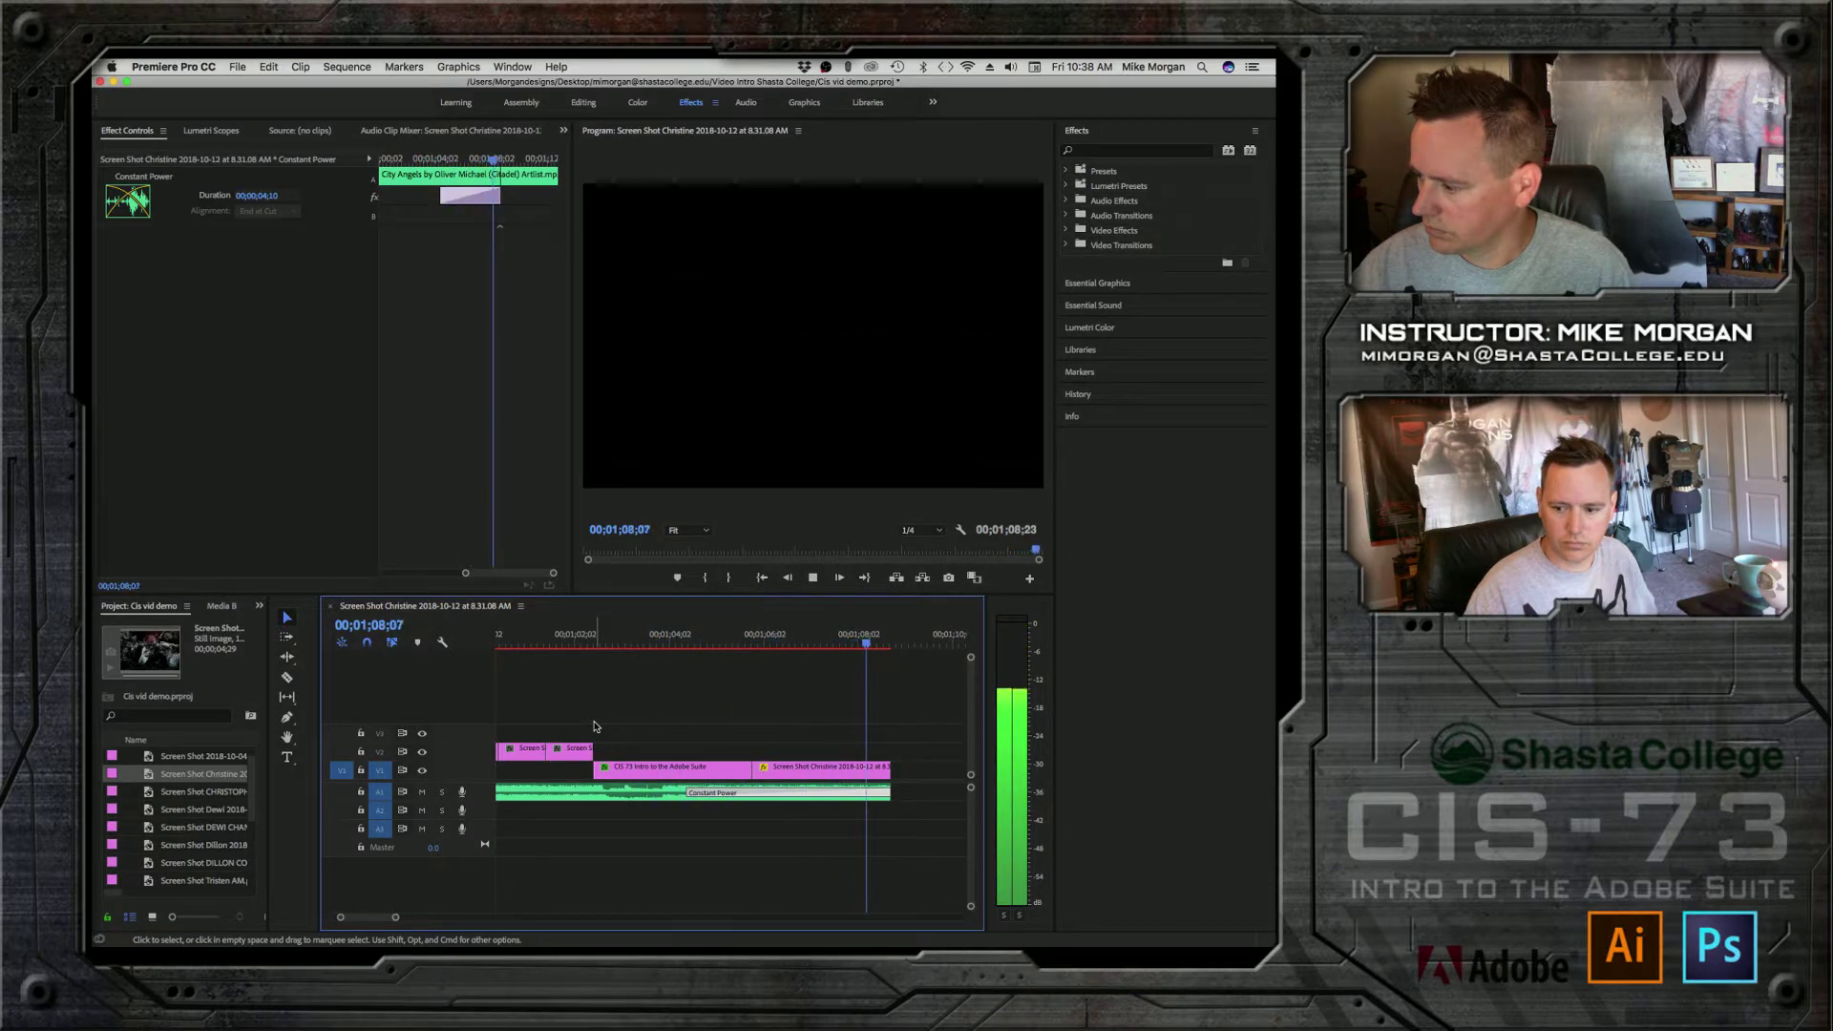
{"action": "key", "text": "space"}
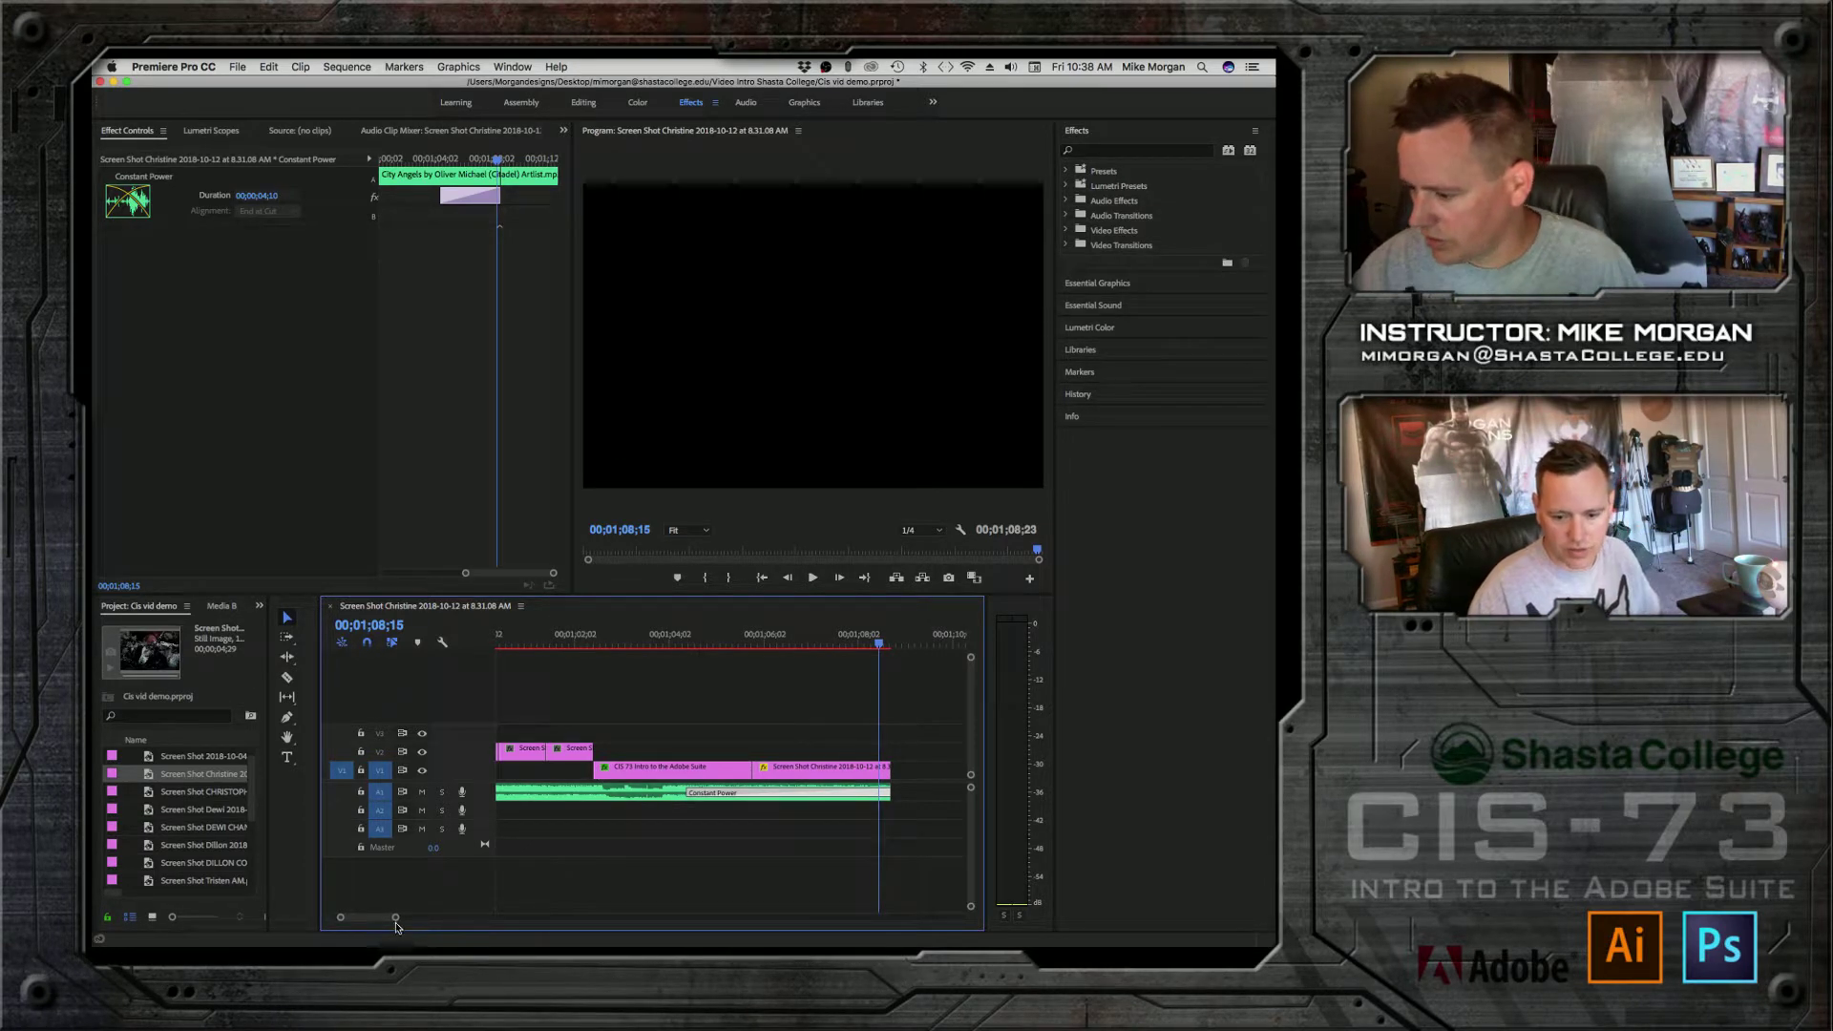
Step: Scale the underwater city screenshot on V2 up to 112%
{"action": "scroll", "coordinate": [366, 921], "scroll_direction": "right", "scroll_amount": 2}
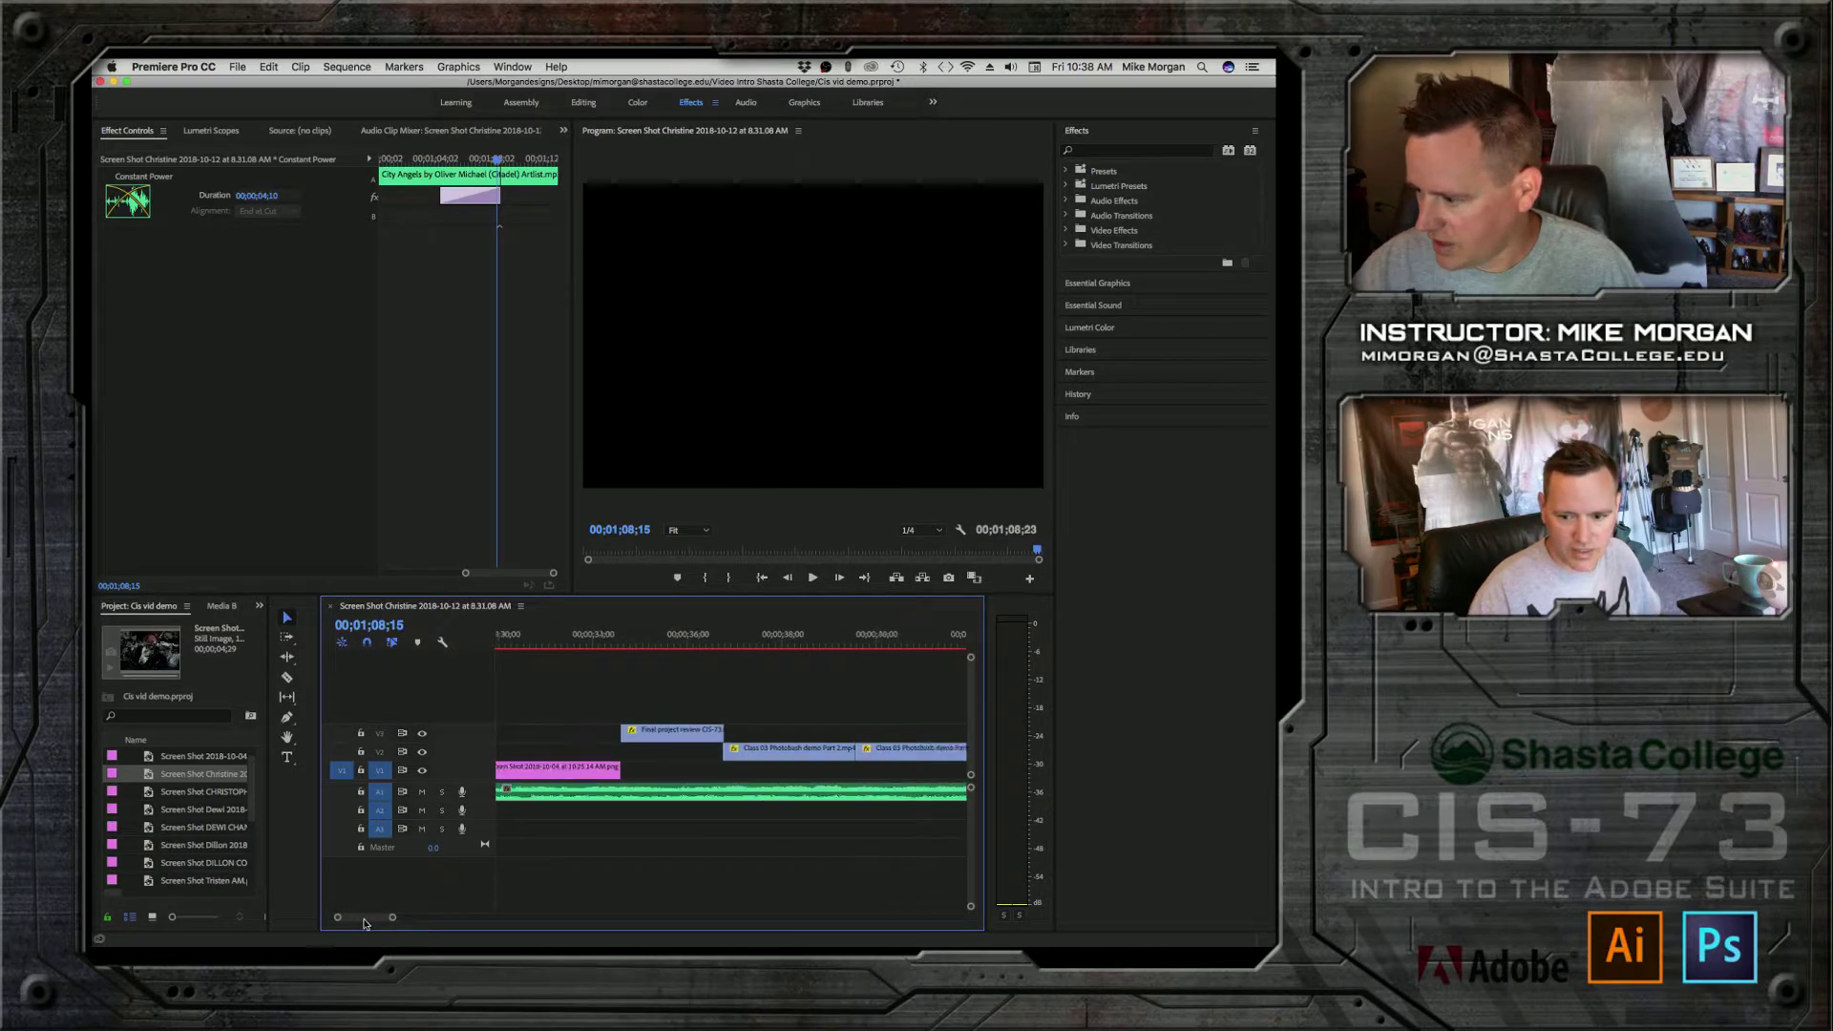
{"action": "scroll", "coordinate": [367, 921], "scroll_direction": "left", "scroll_amount": 10}
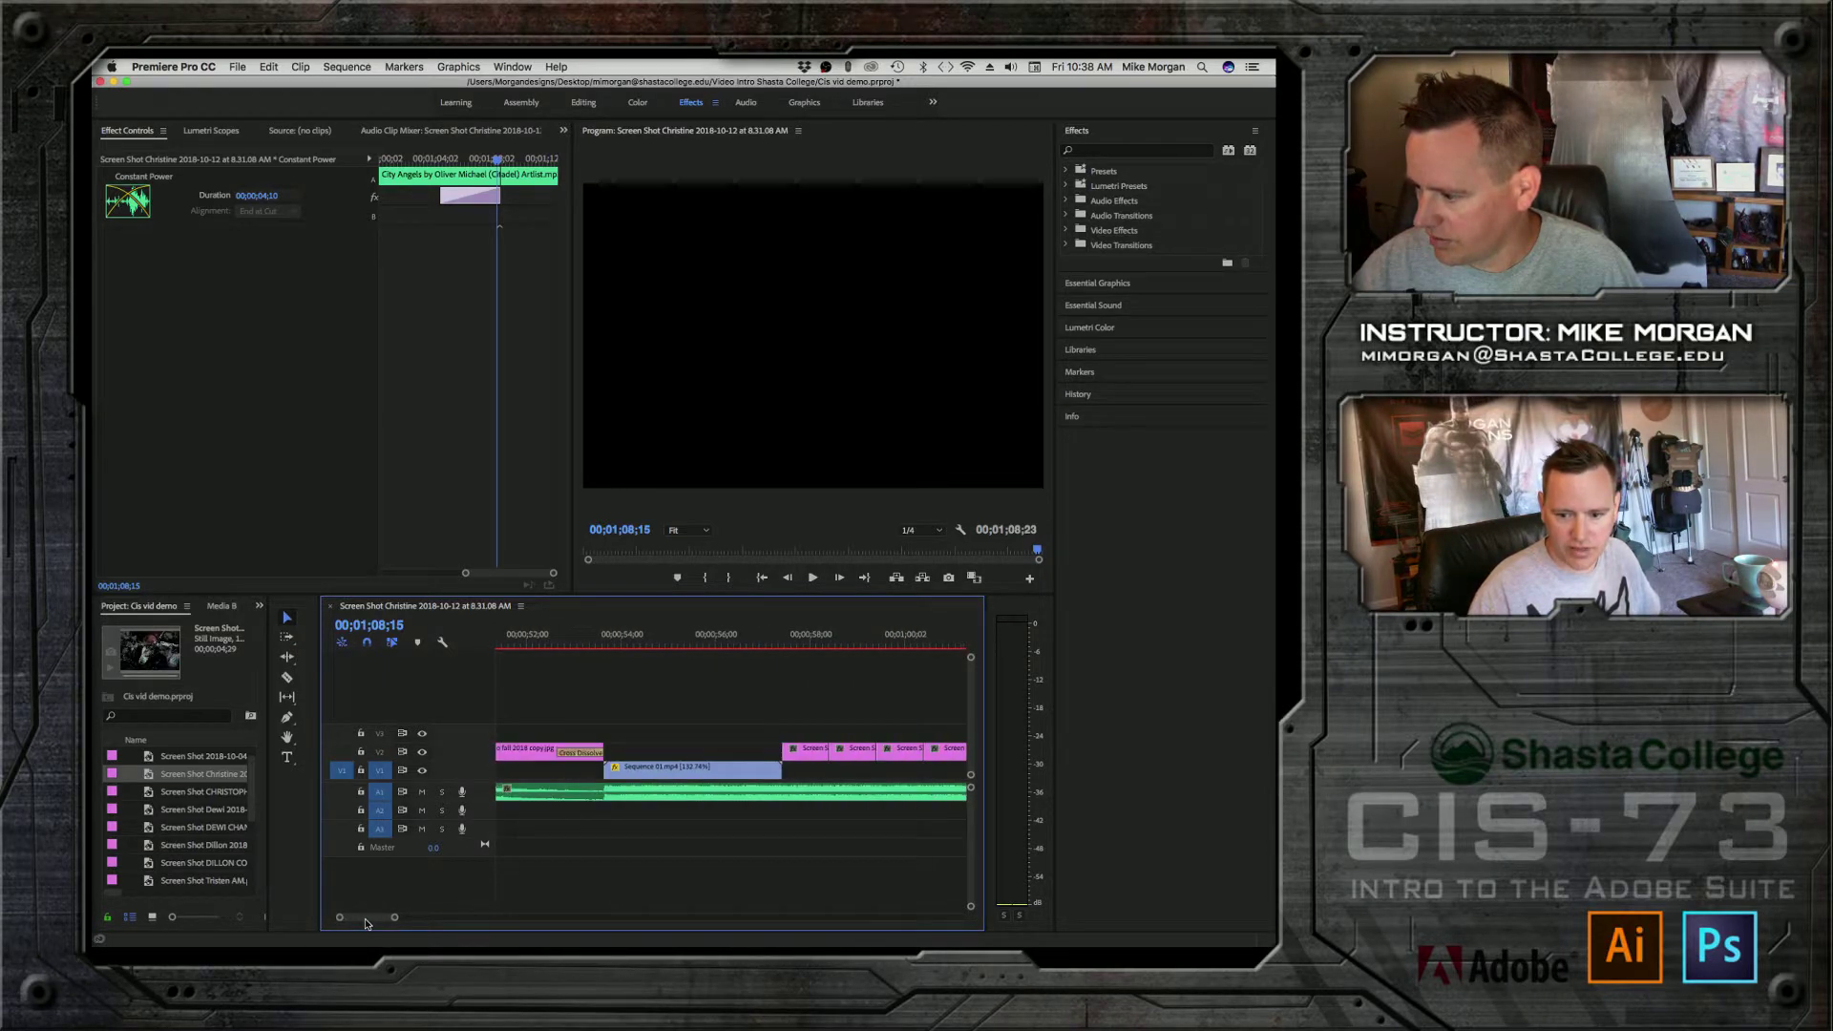
{"action": "left_click", "coordinate": [570, 639]}
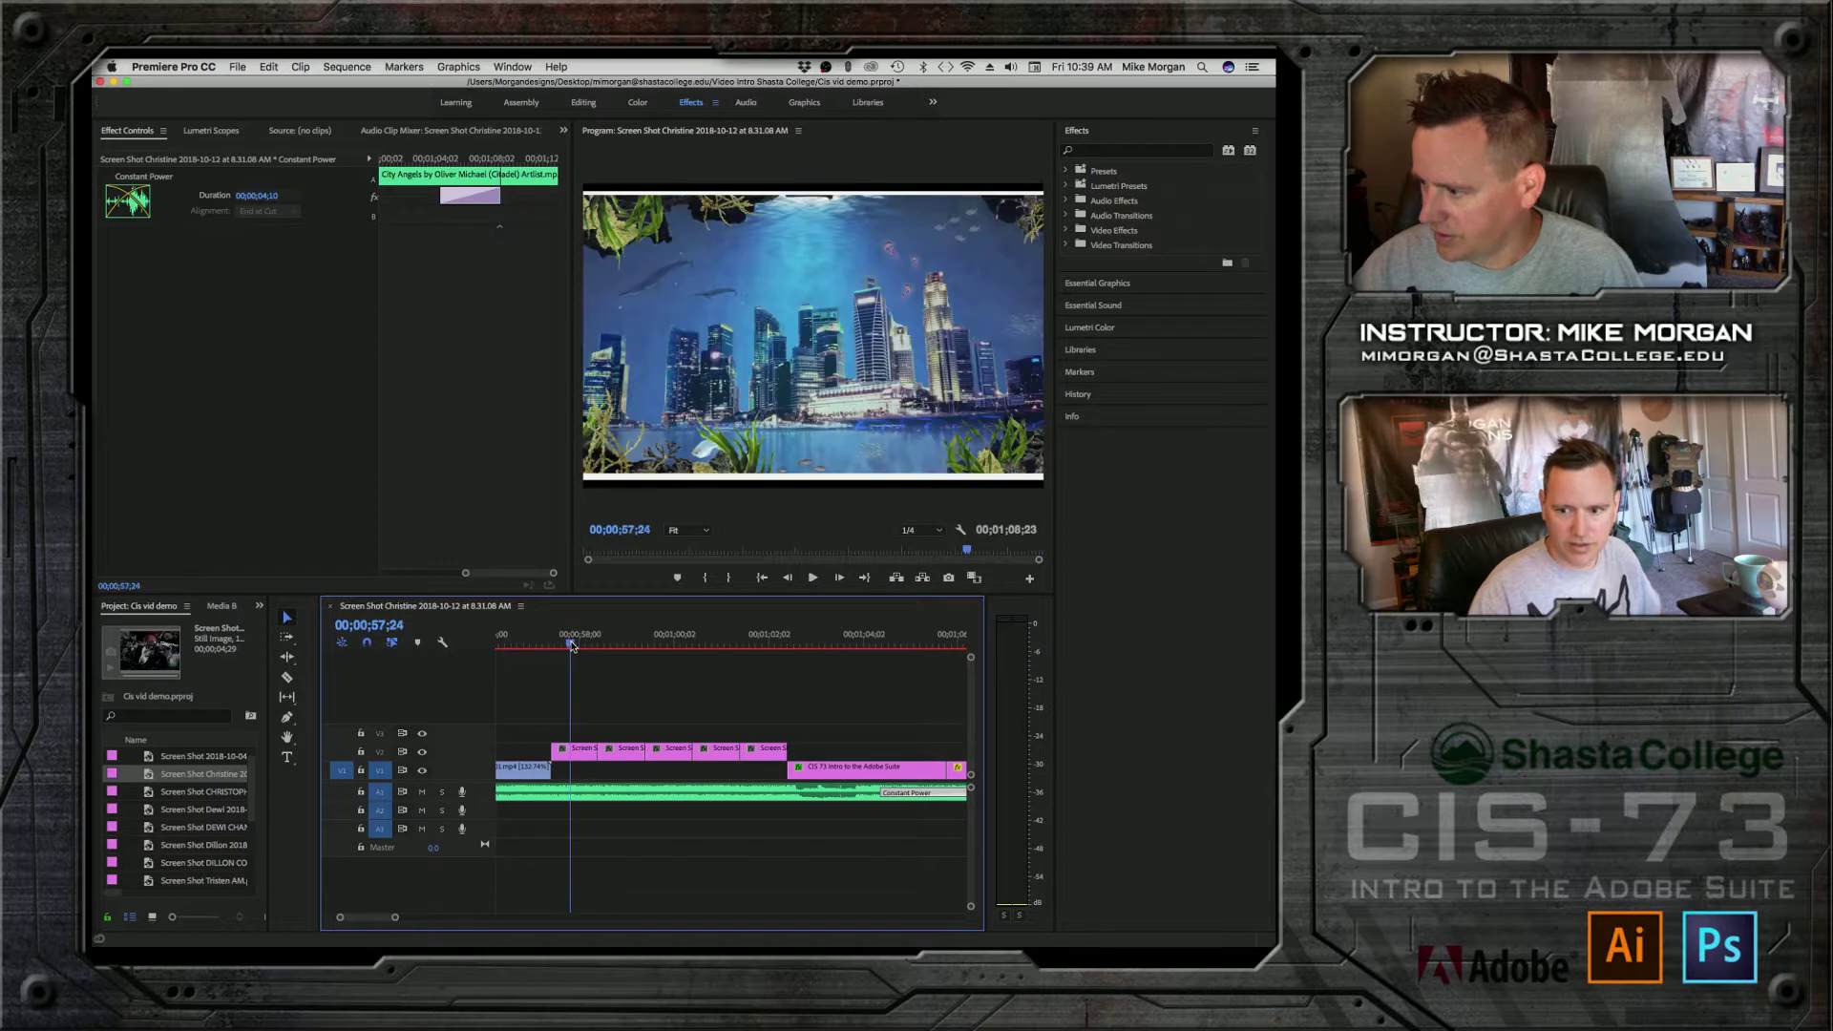
{"action": "left_click", "coordinate": [558, 754]}
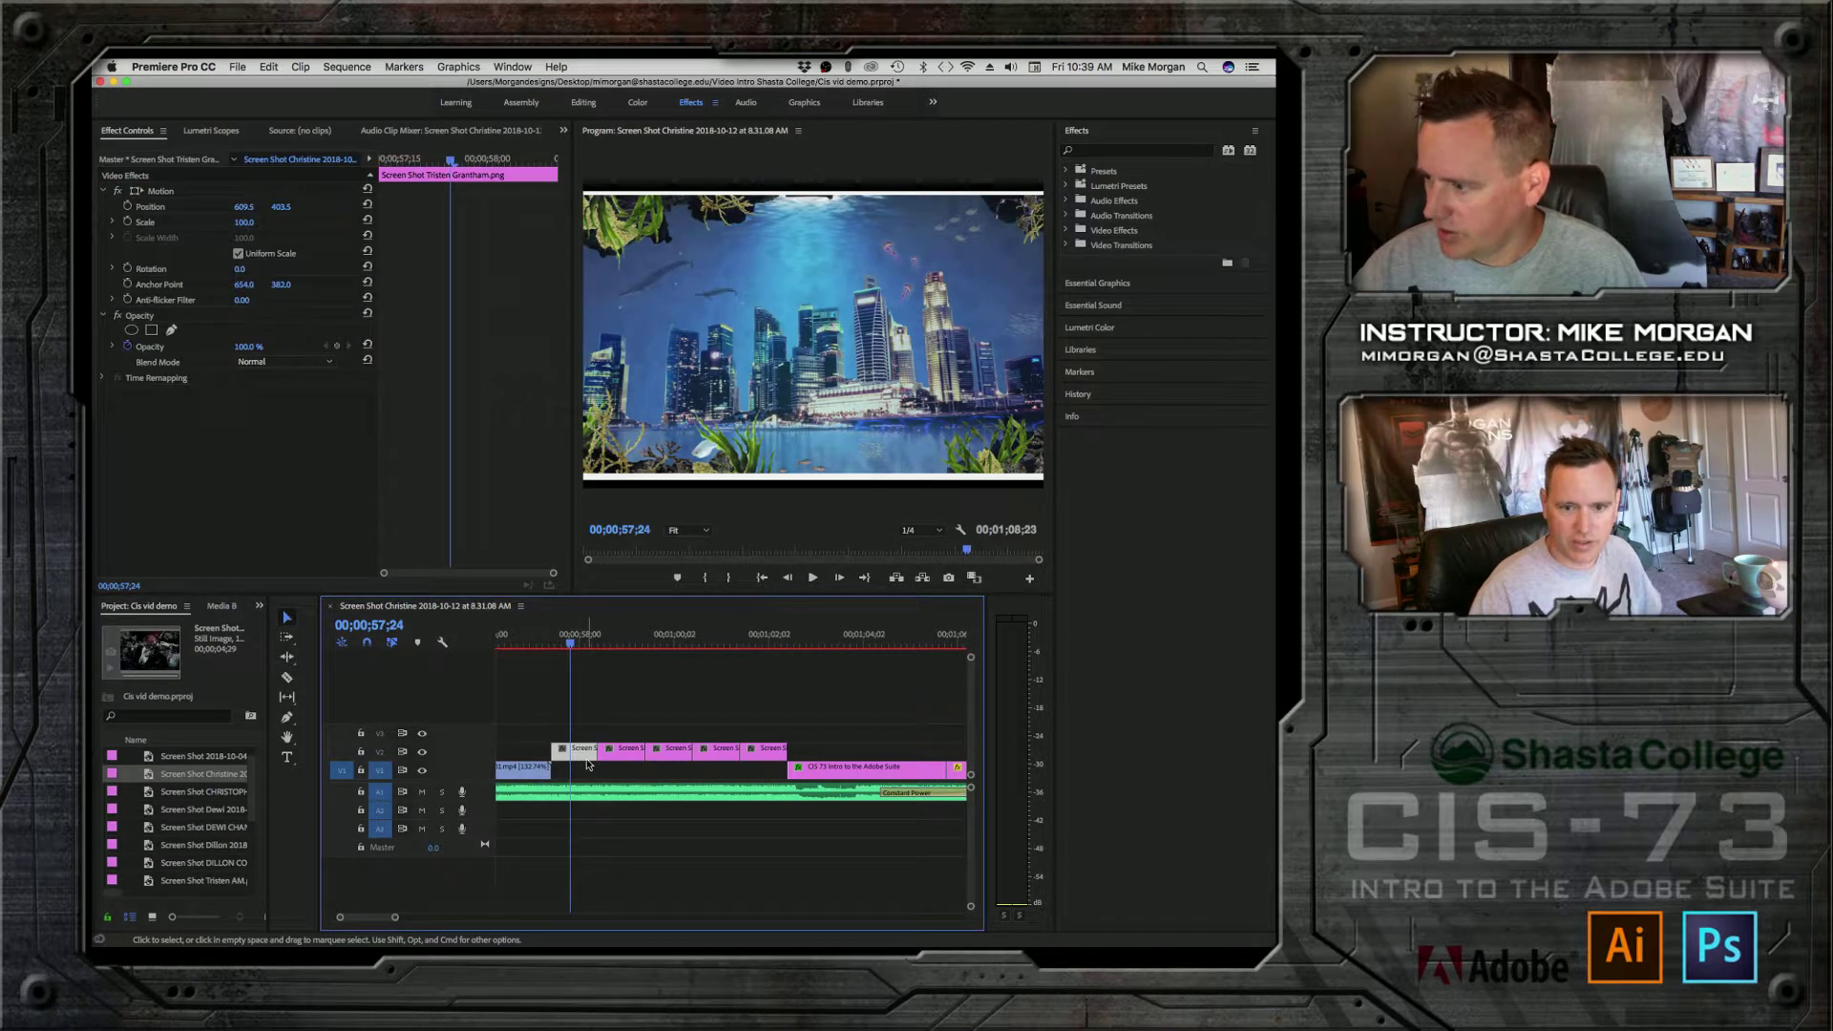
{"action": "left_click", "coordinate": [244, 223]}
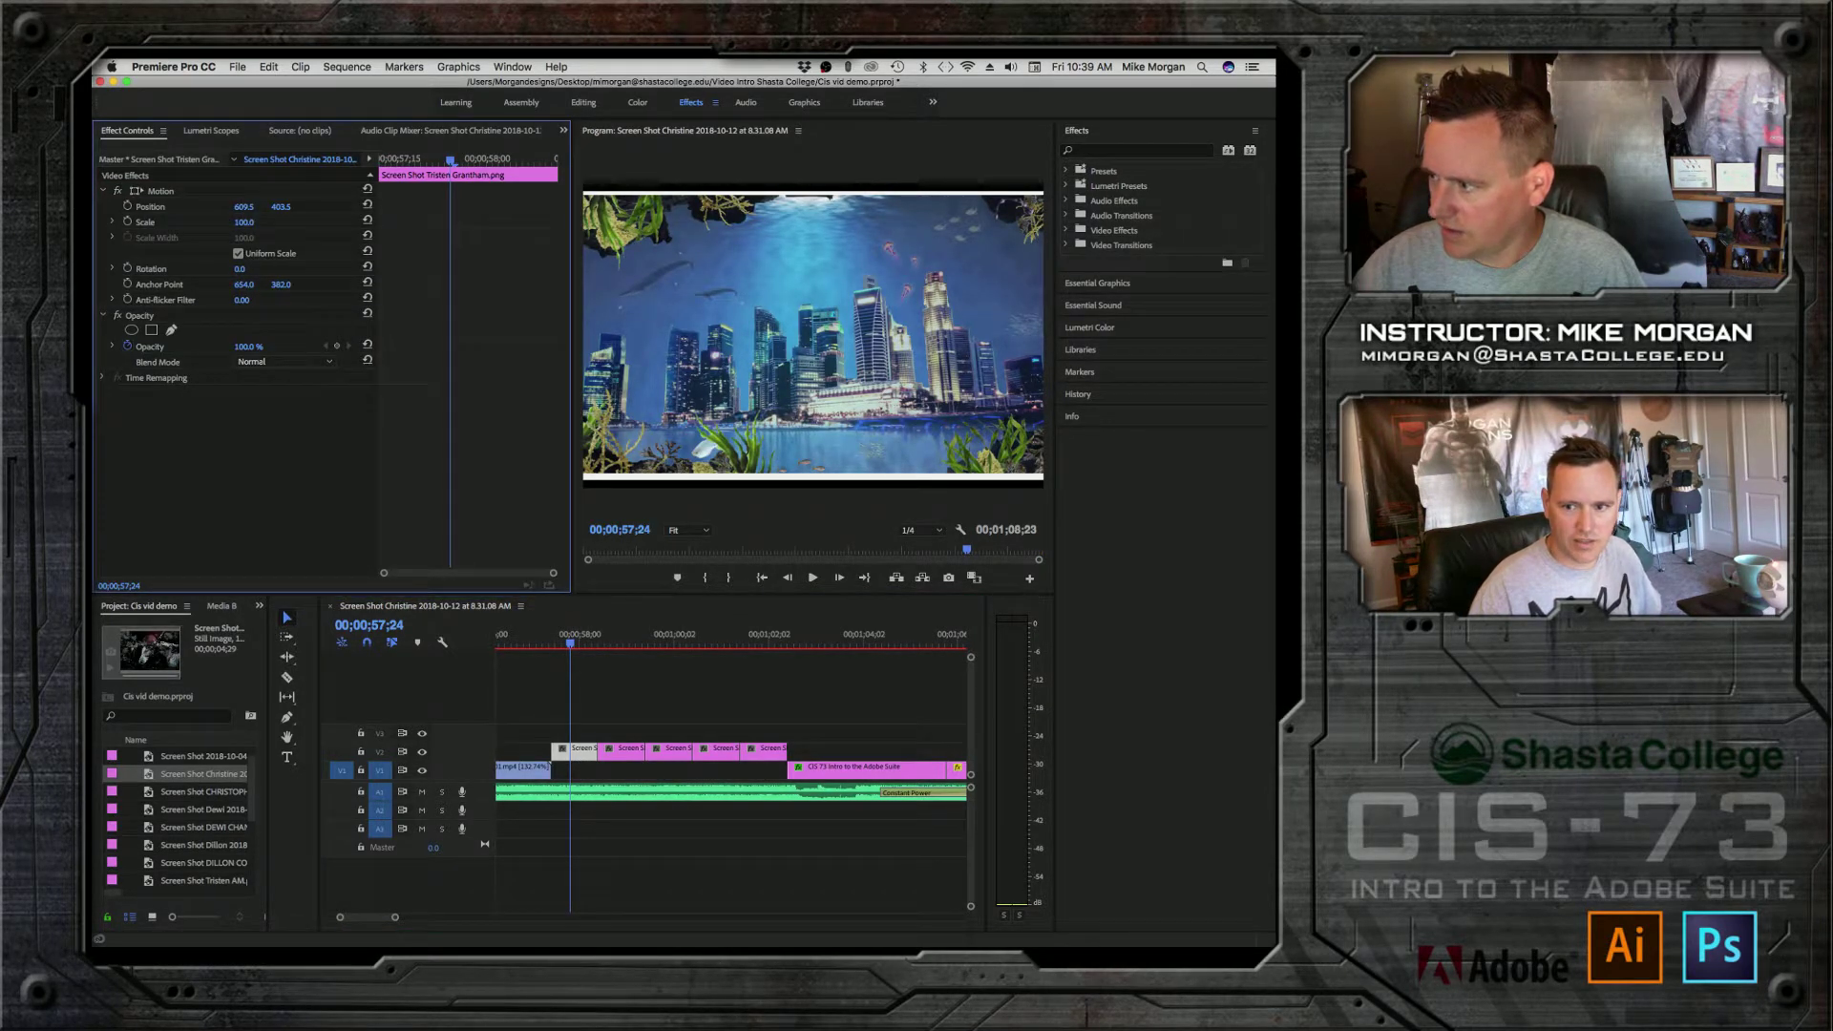
{"action": "left_click", "coordinate": [247, 222]}
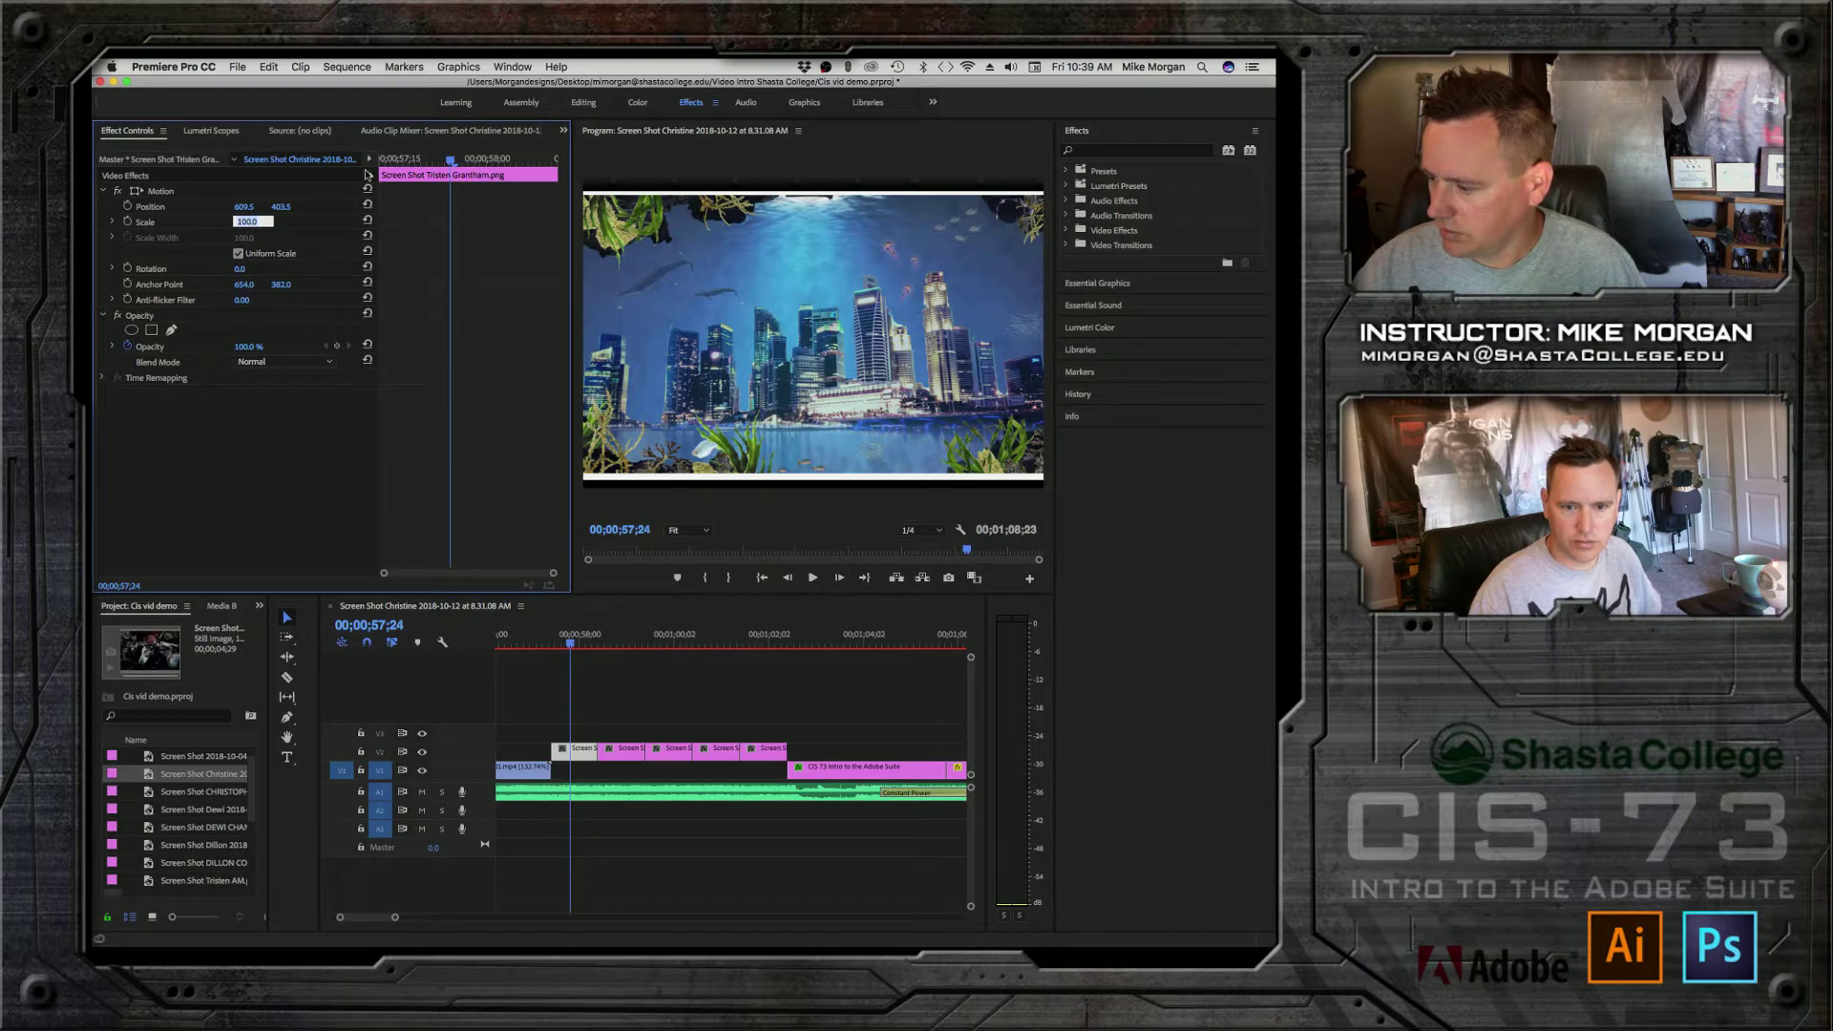
{"action": "left_click", "coordinate": [215, 226]}
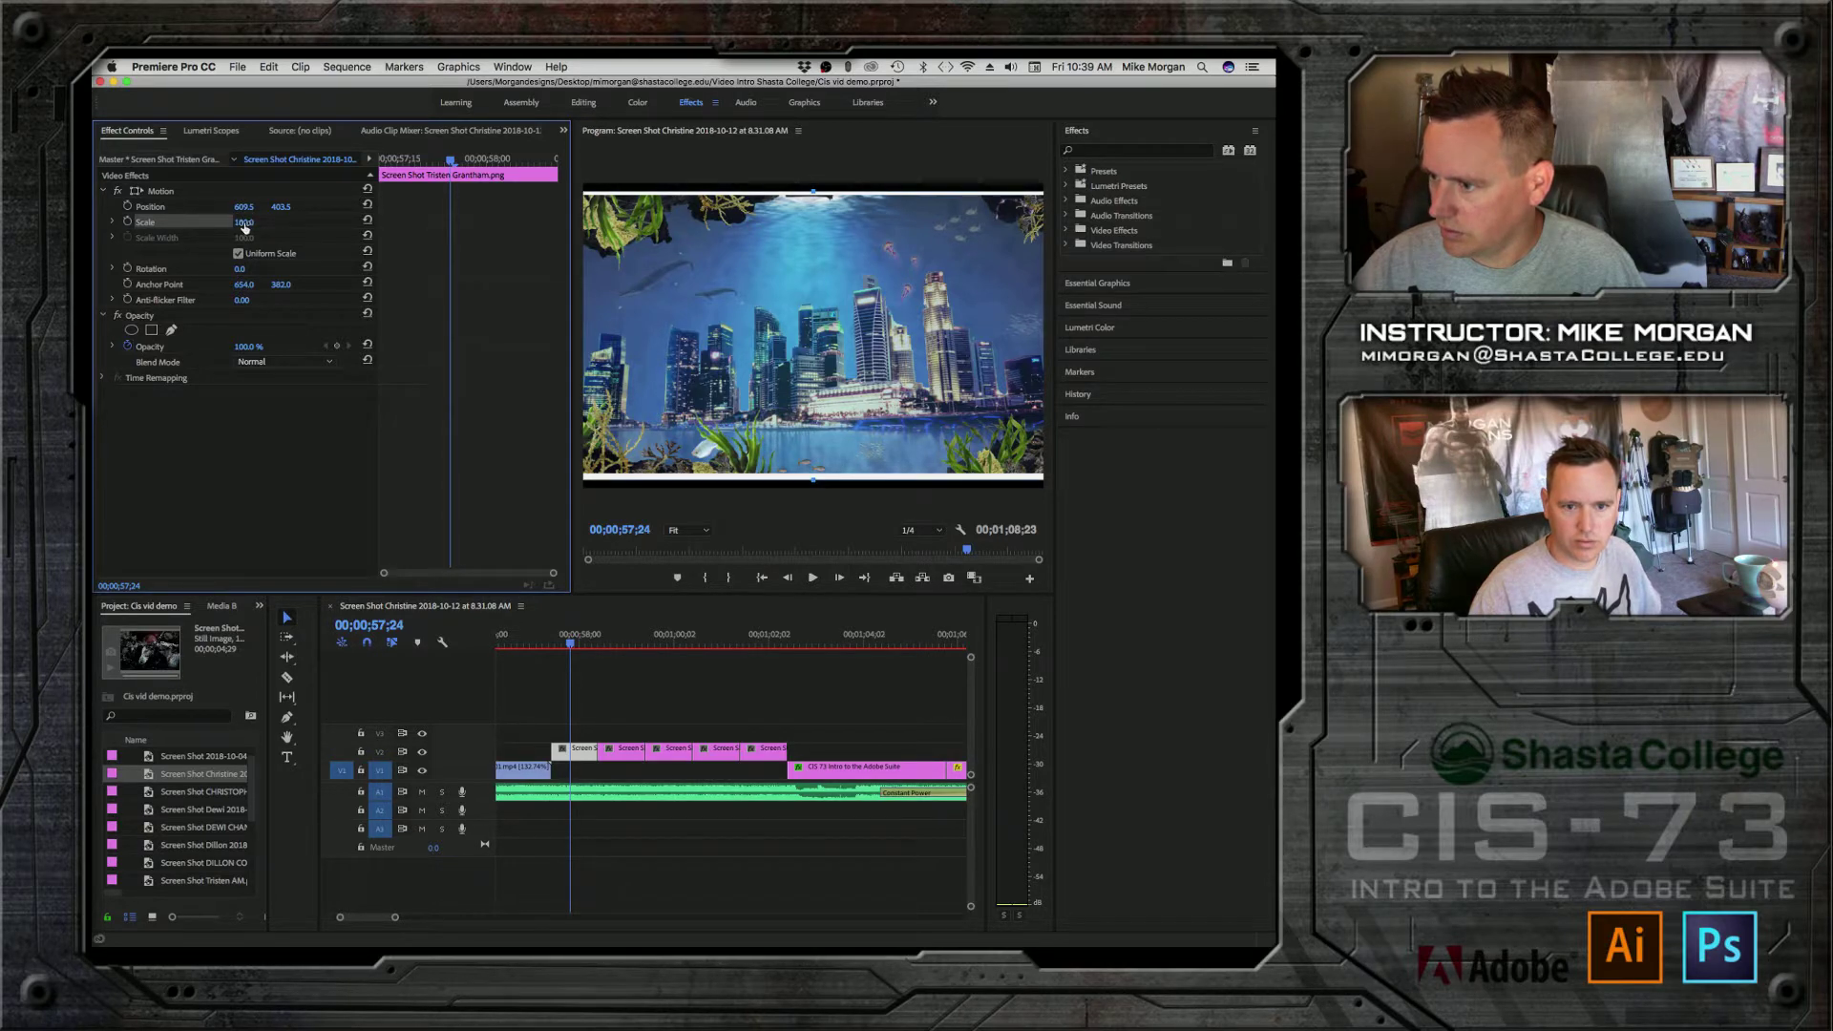
{"action": "left_click_drag", "start_coordinate": [243, 221], "coordinate": [255, 222]}
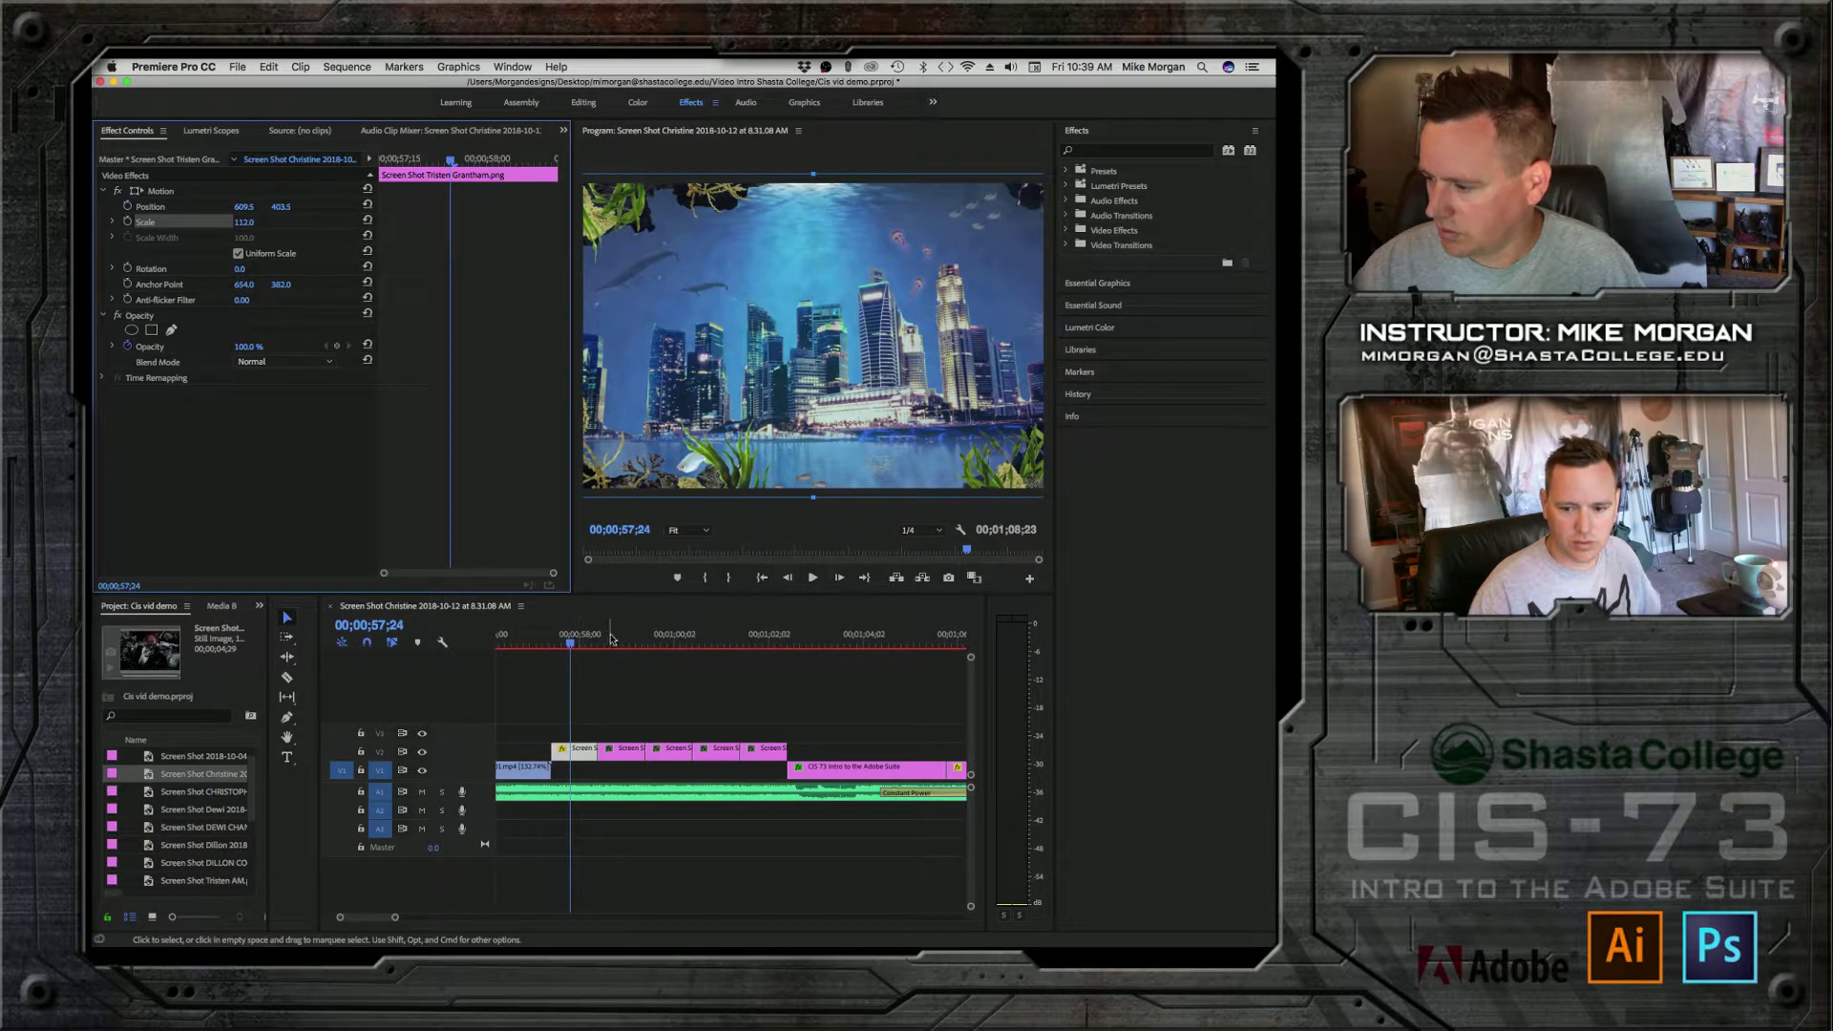
Step: Enlarge the T-rex screenshot to fill the frame and the steampunk screenshot to 104%
{"action": "left_click", "coordinate": [611, 640]}
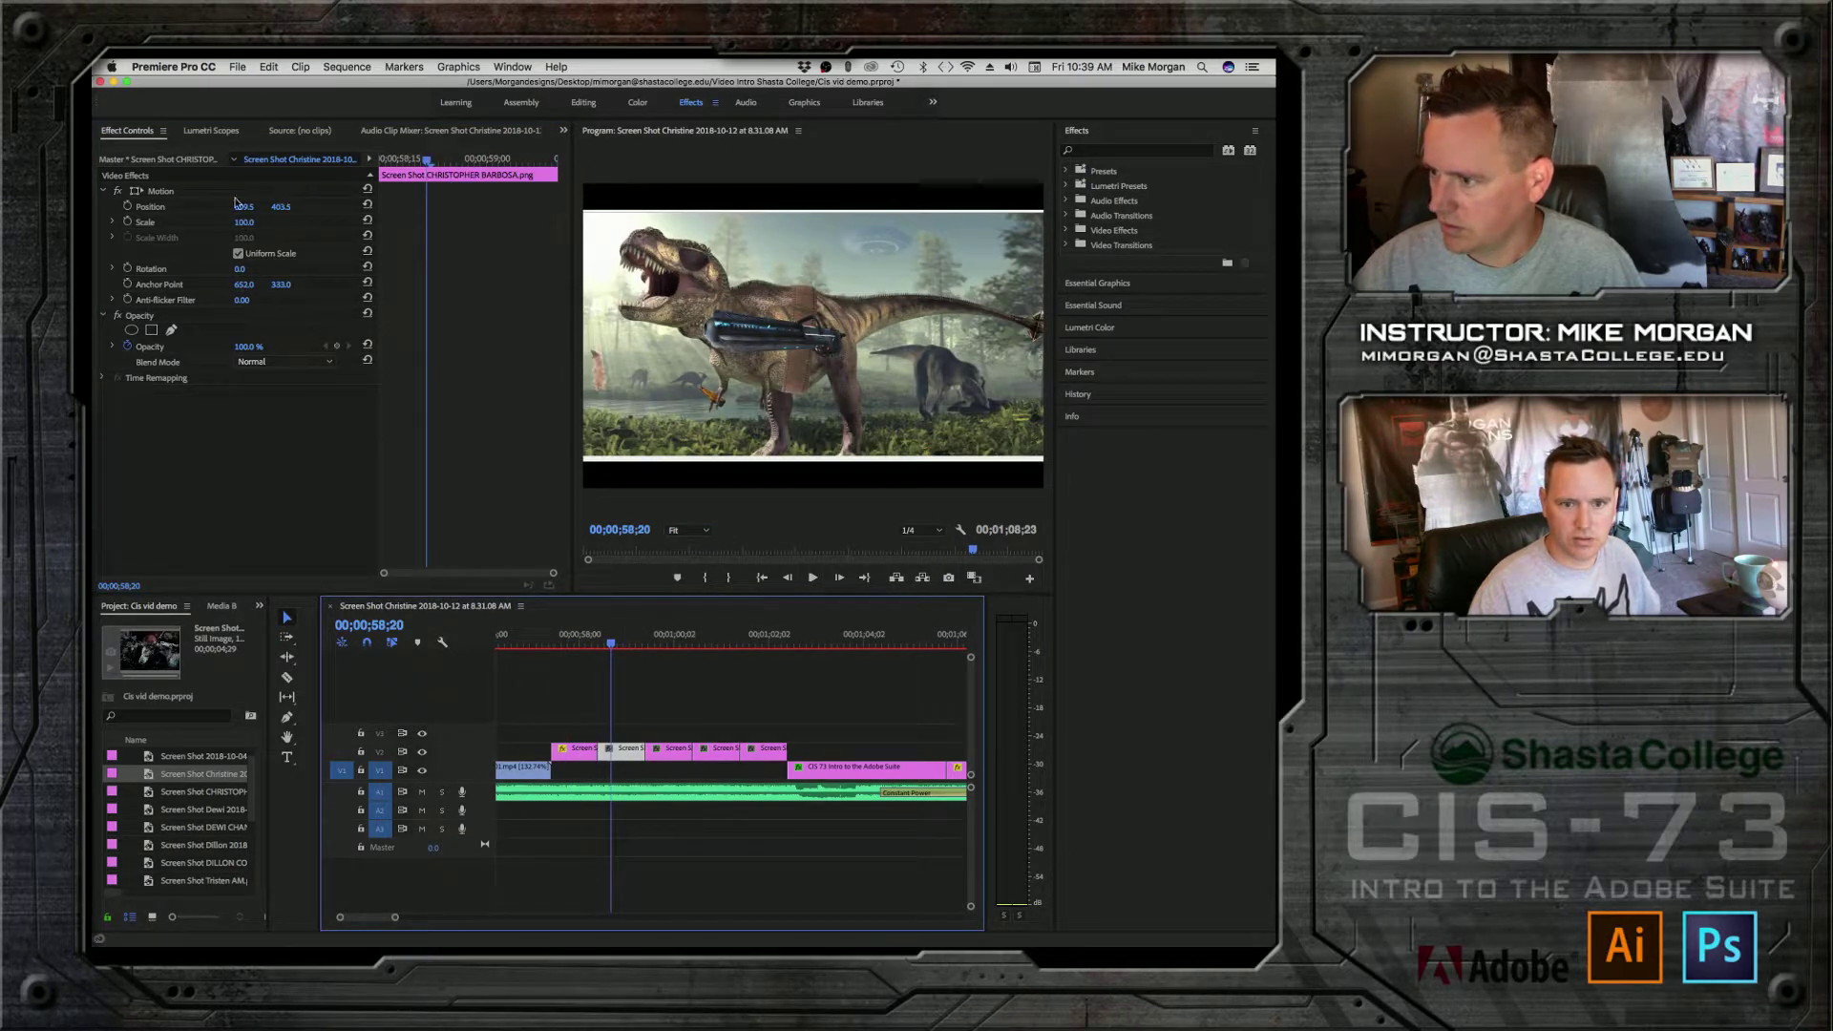
{"action": "left_click_drag", "start_coordinate": [246, 222], "coordinate": [342, 206]}
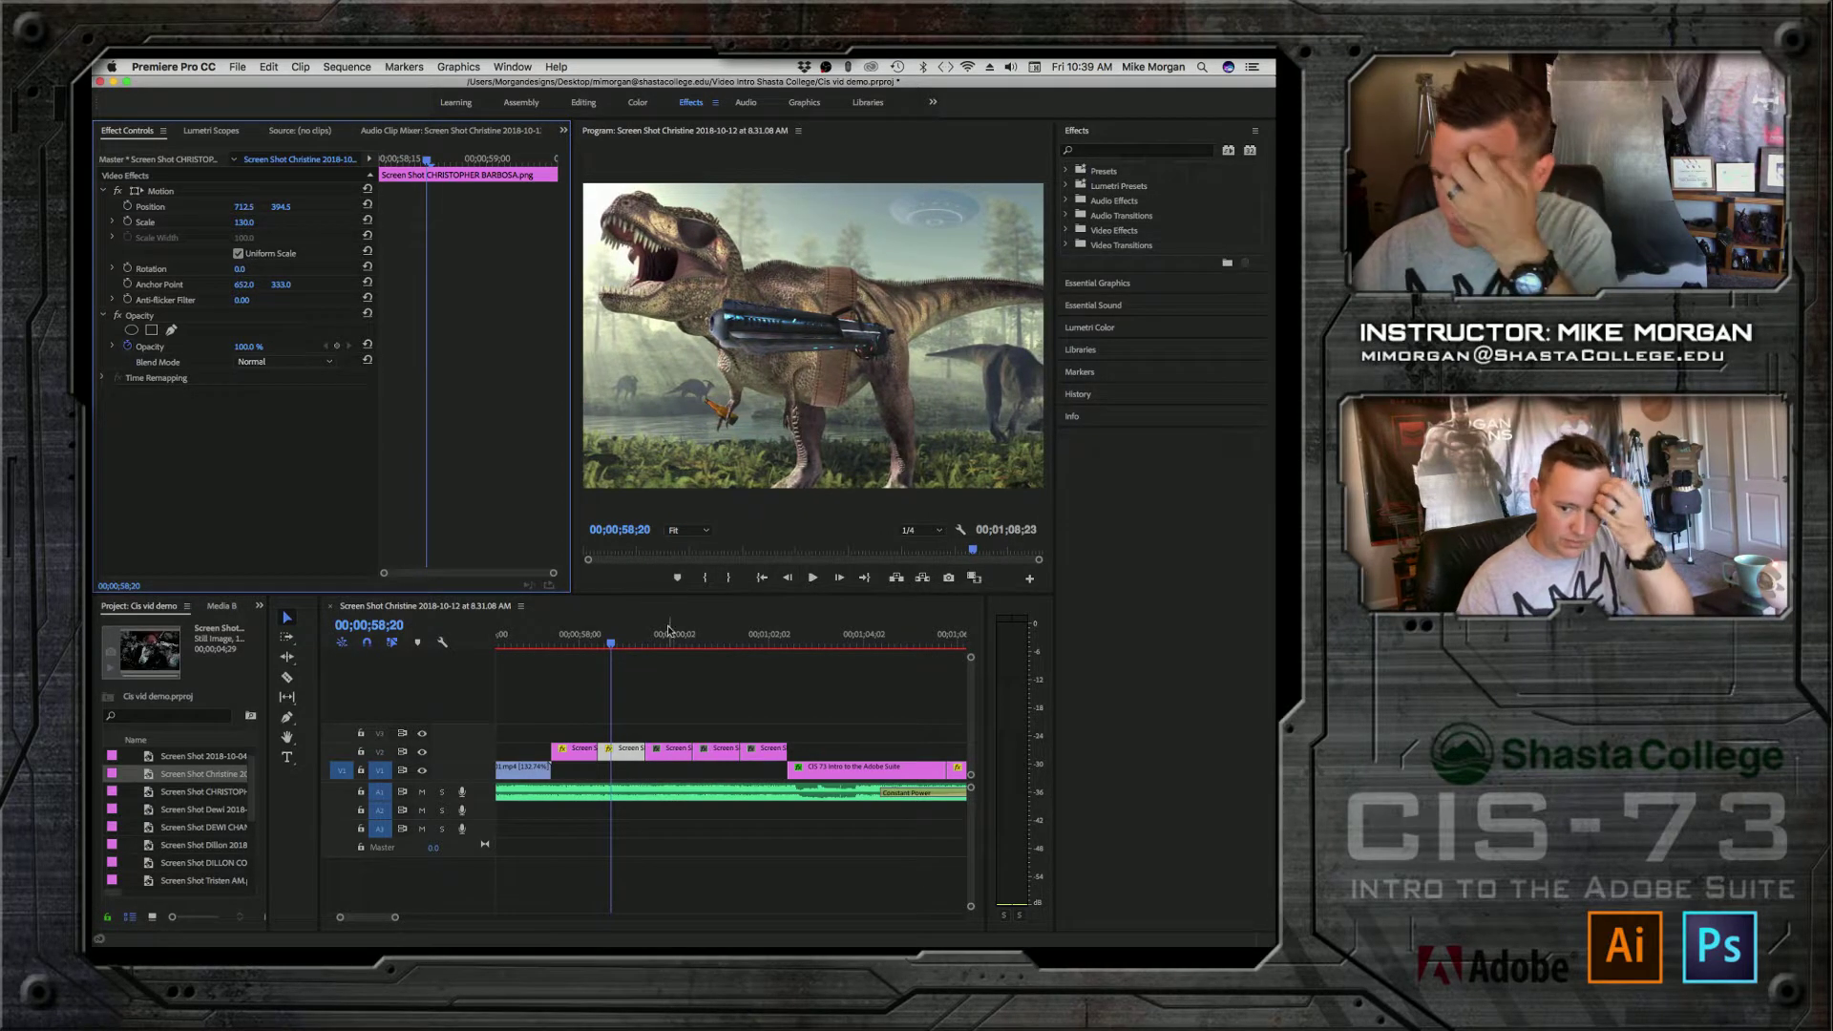
{"action": "key", "text": "space"}
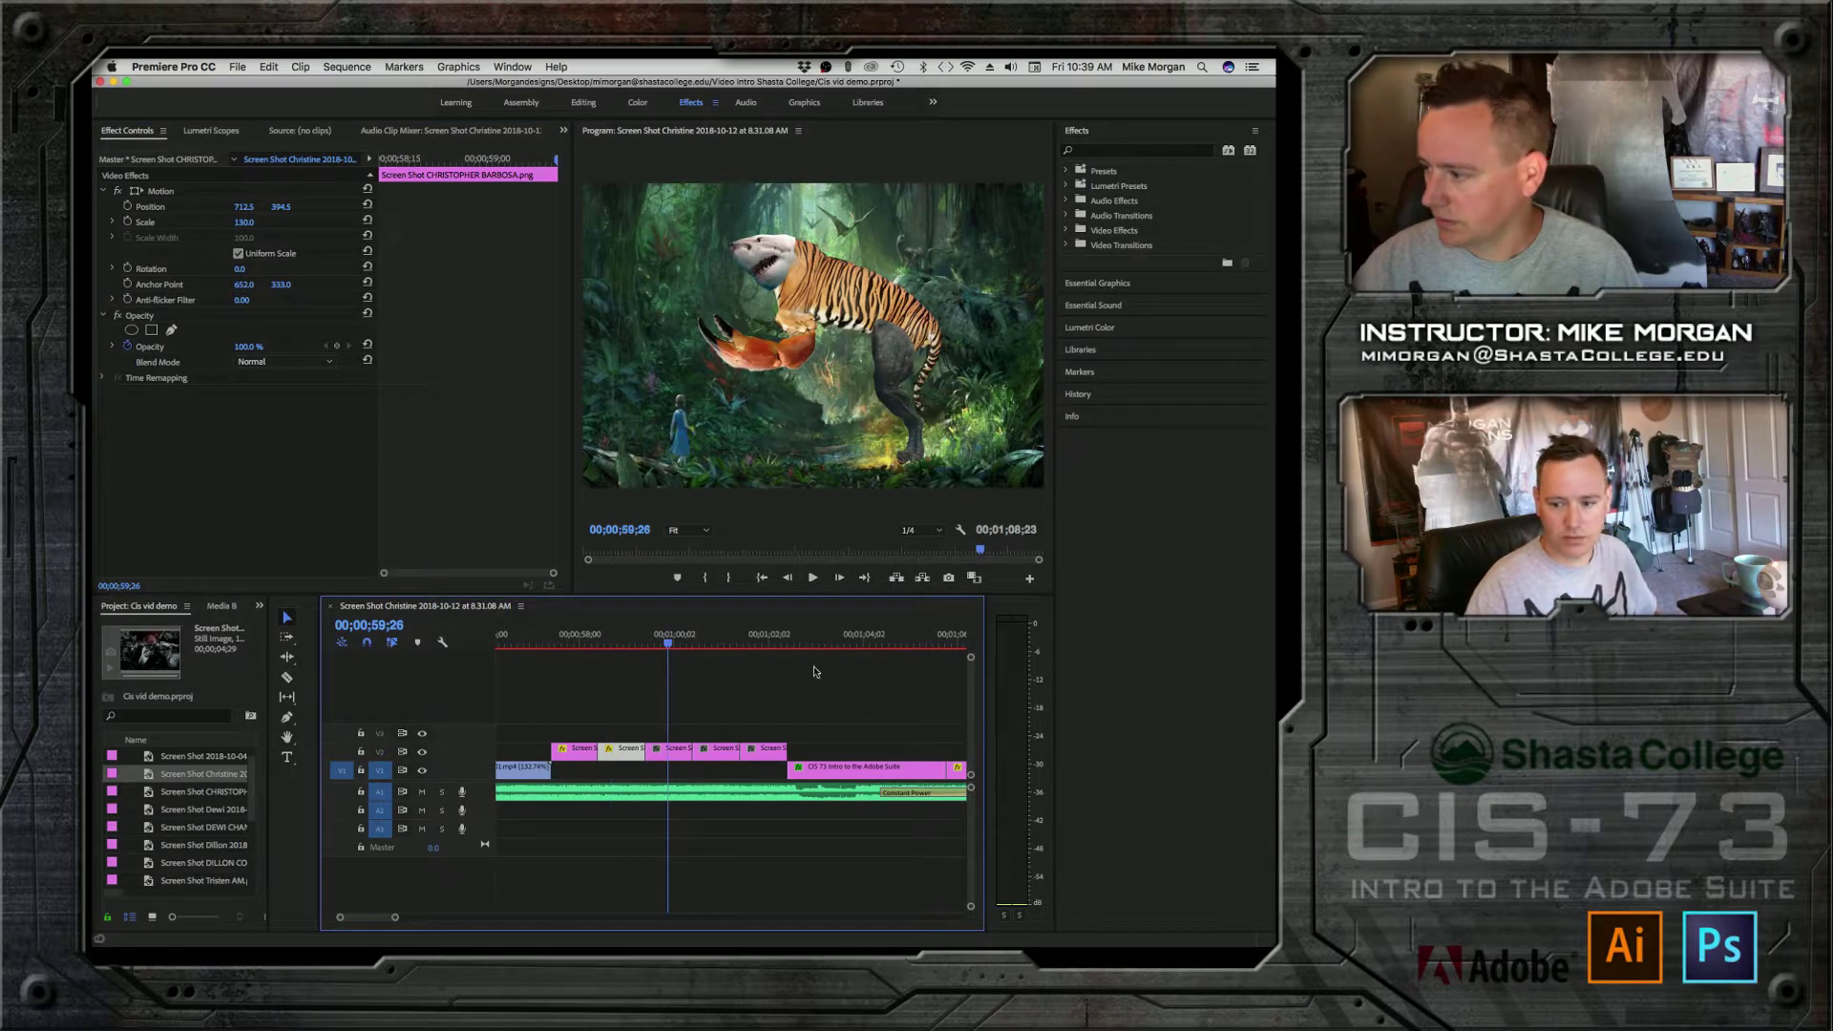
{"action": "left_click", "coordinate": [680, 753]}
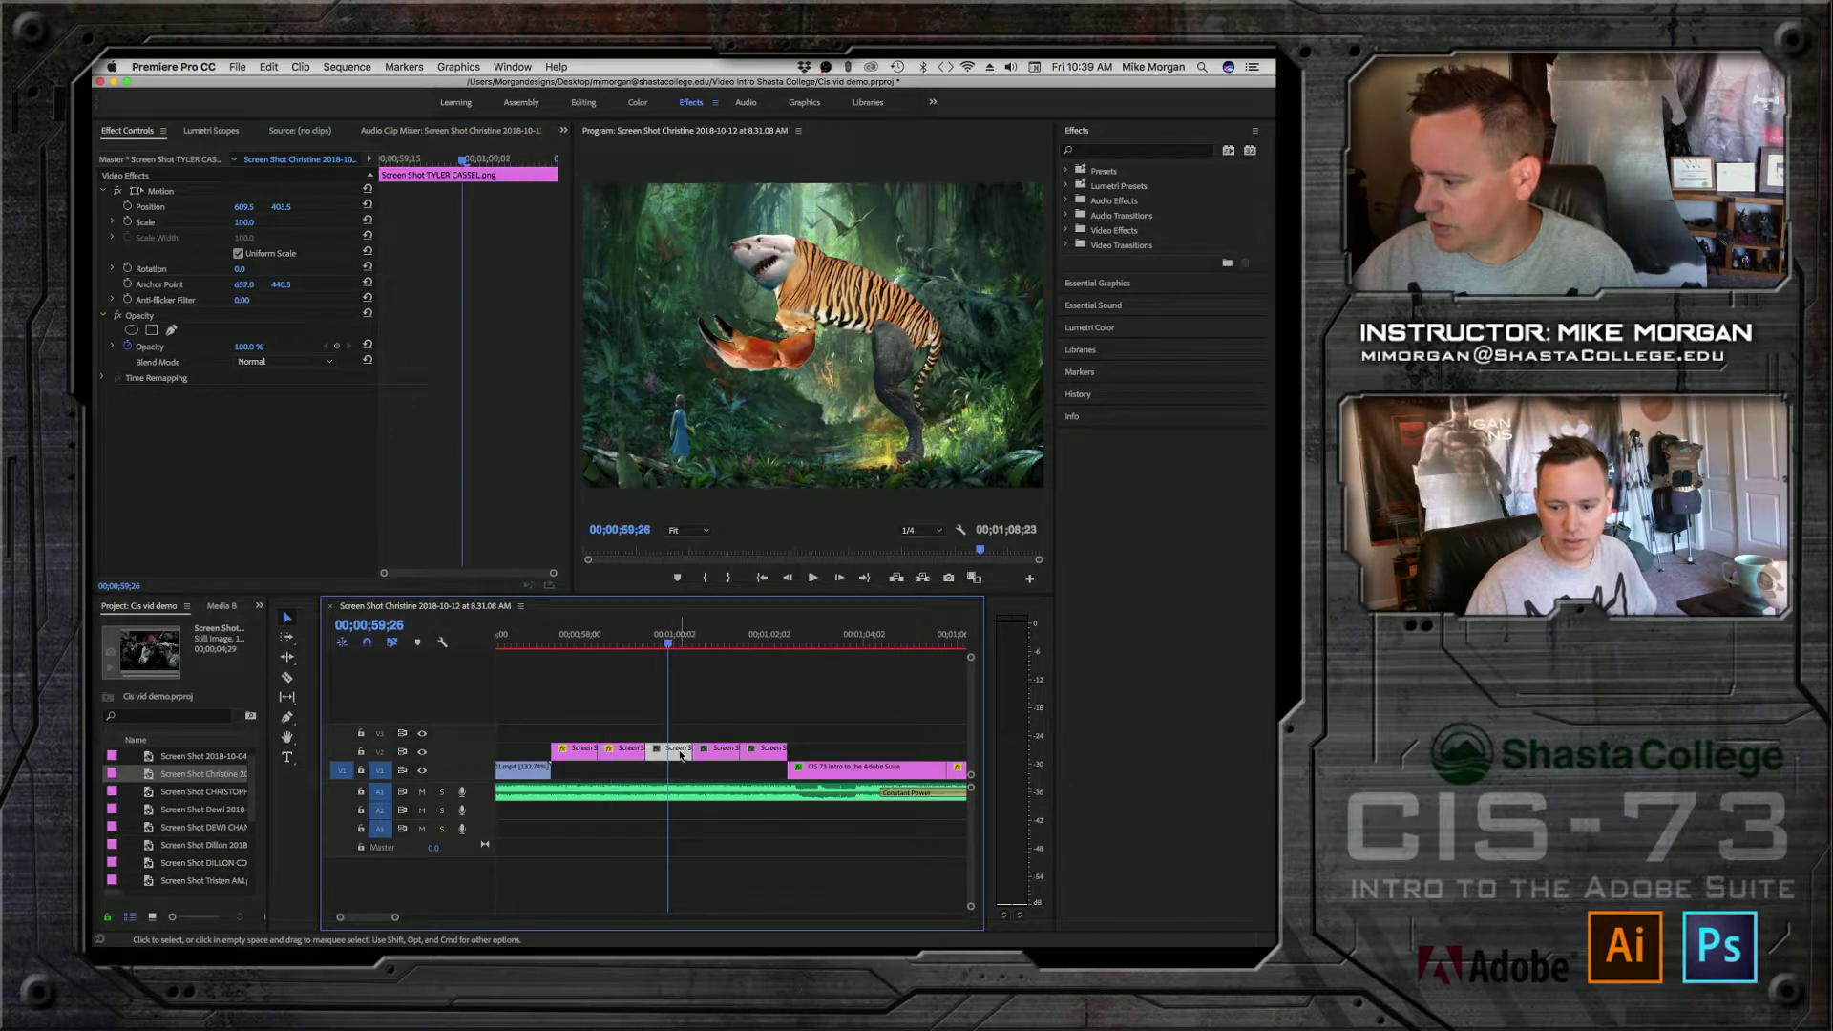
{"action": "left_click", "coordinate": [718, 638]}
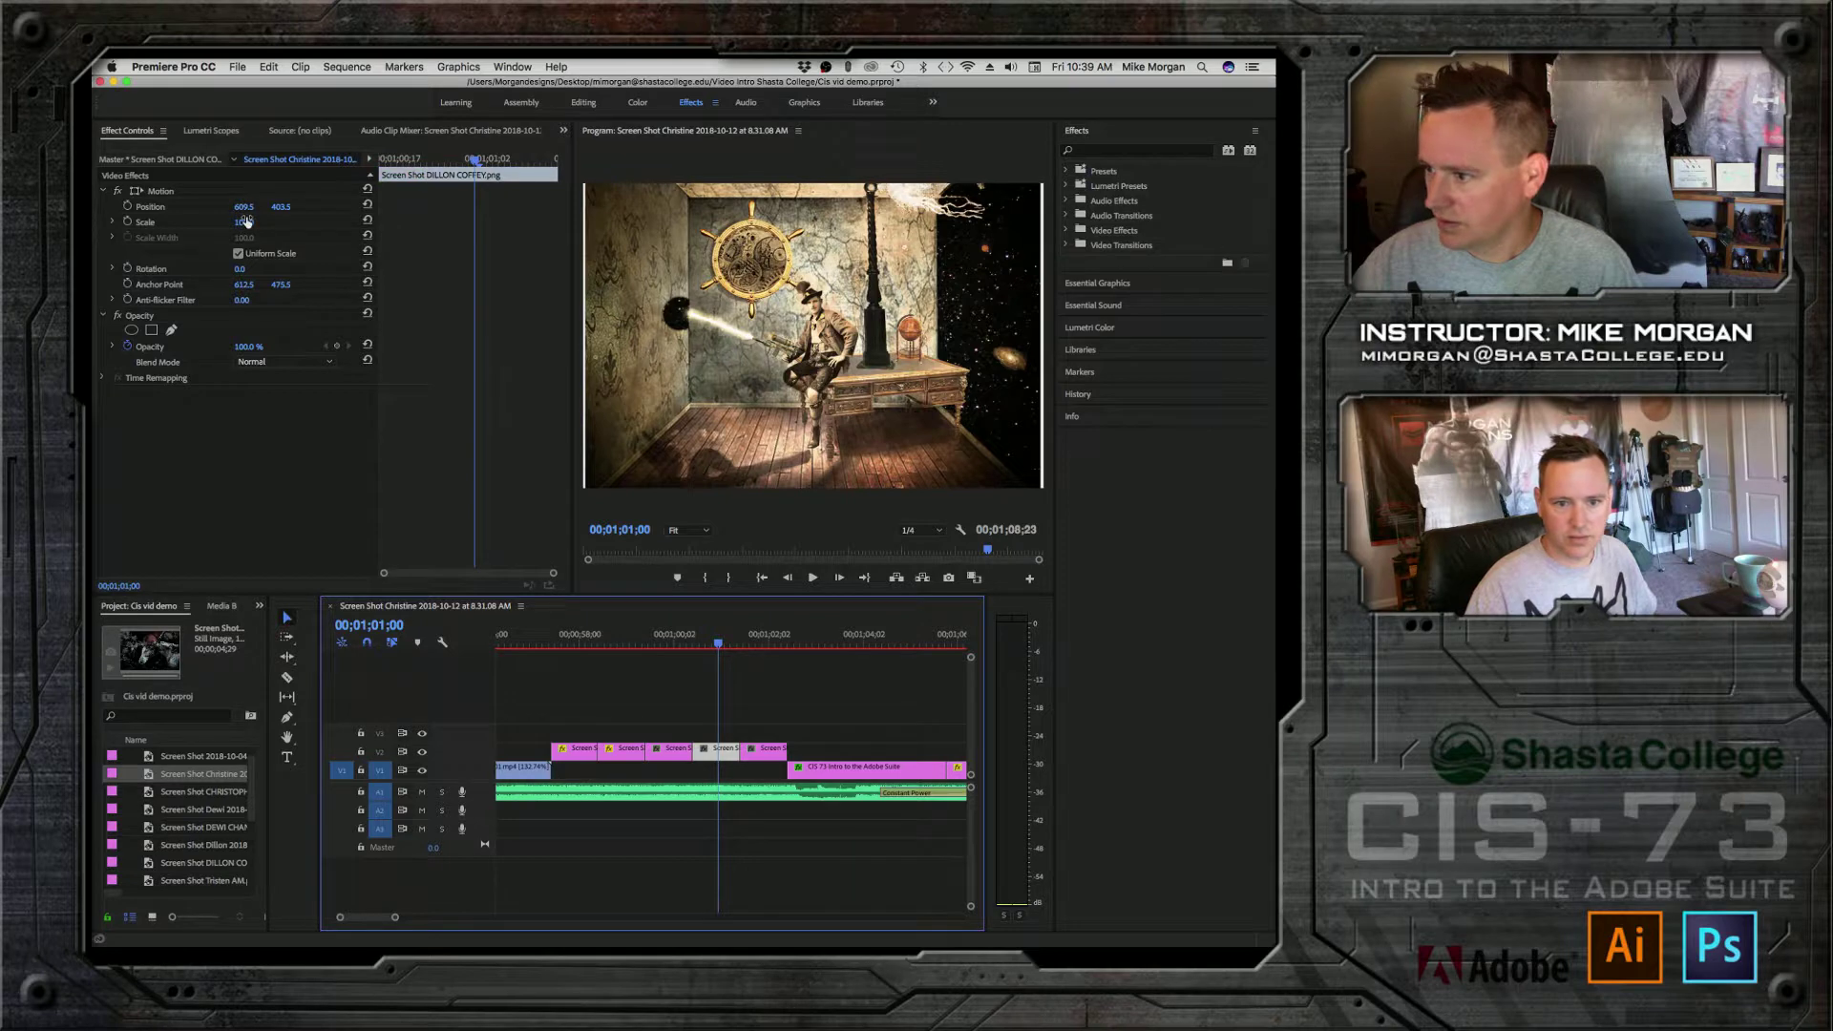
{"action": "left_click_drag", "start_coordinate": [241, 225], "coordinate": [245, 225]}
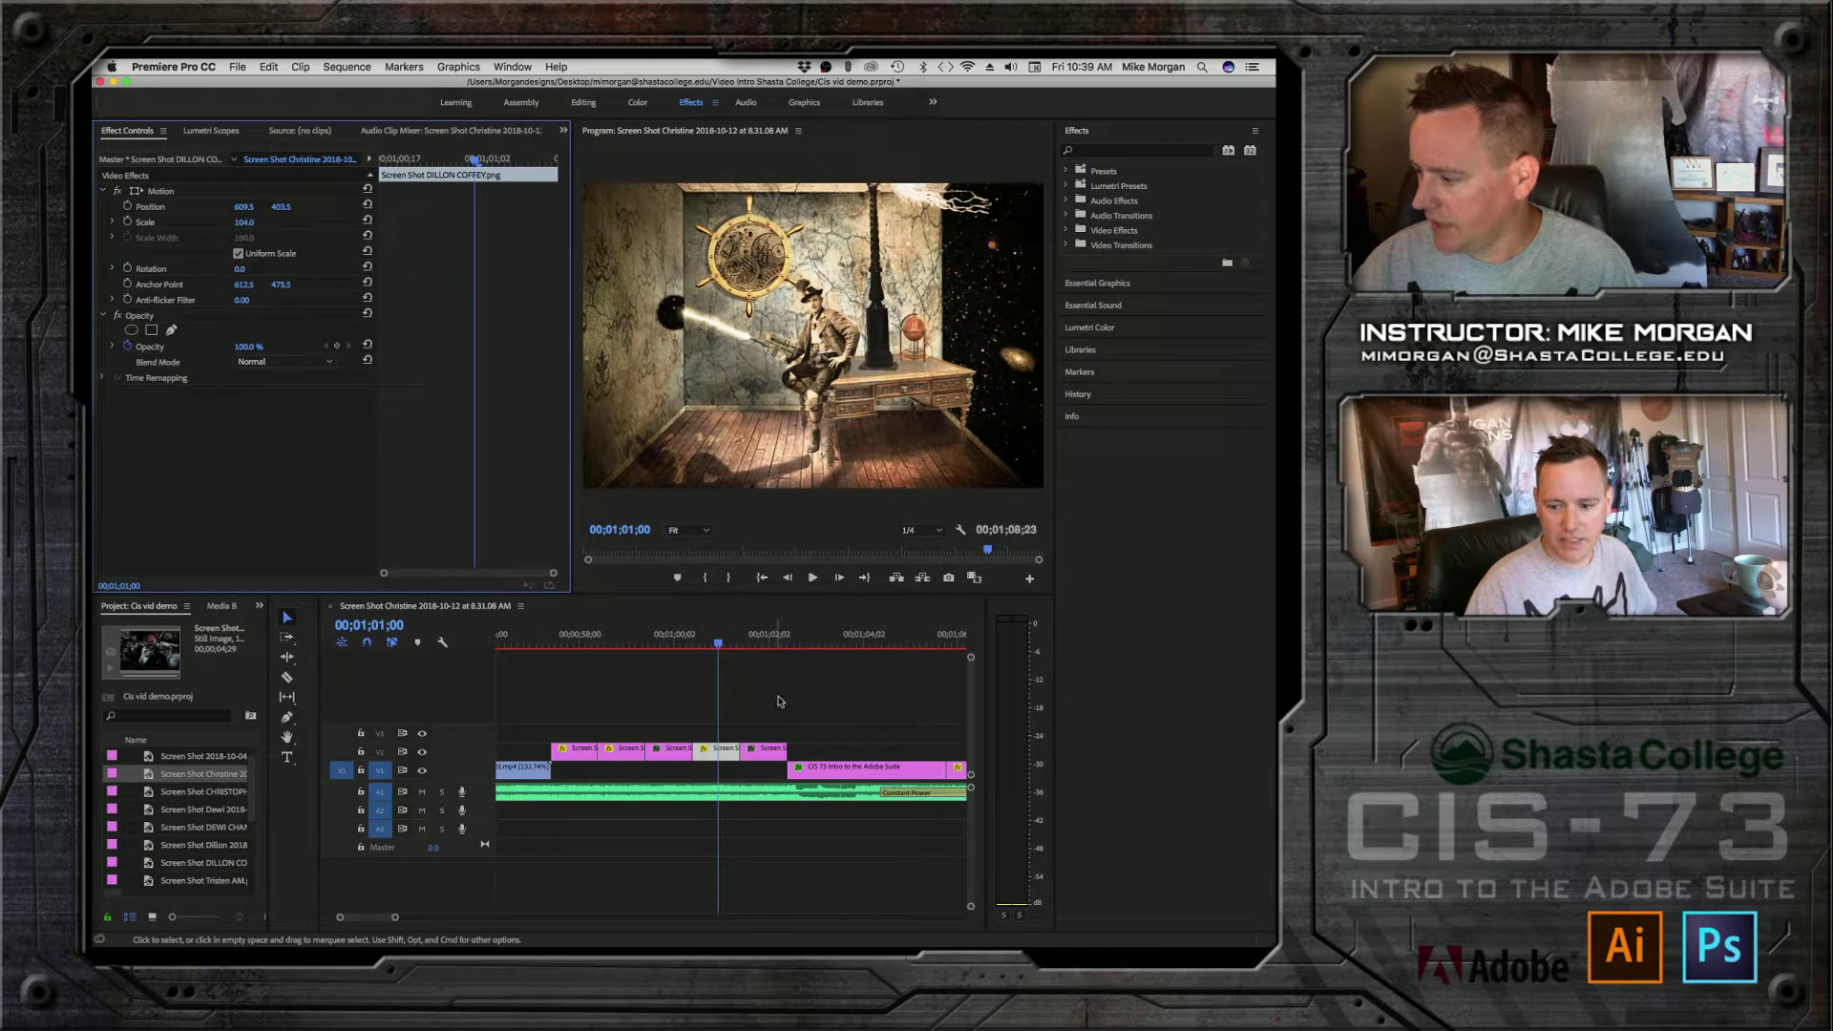
Step: Scale the winged portrait to 172 and move it to position 601.5, 313.5
{"action": "left_click", "coordinate": [762, 638]}
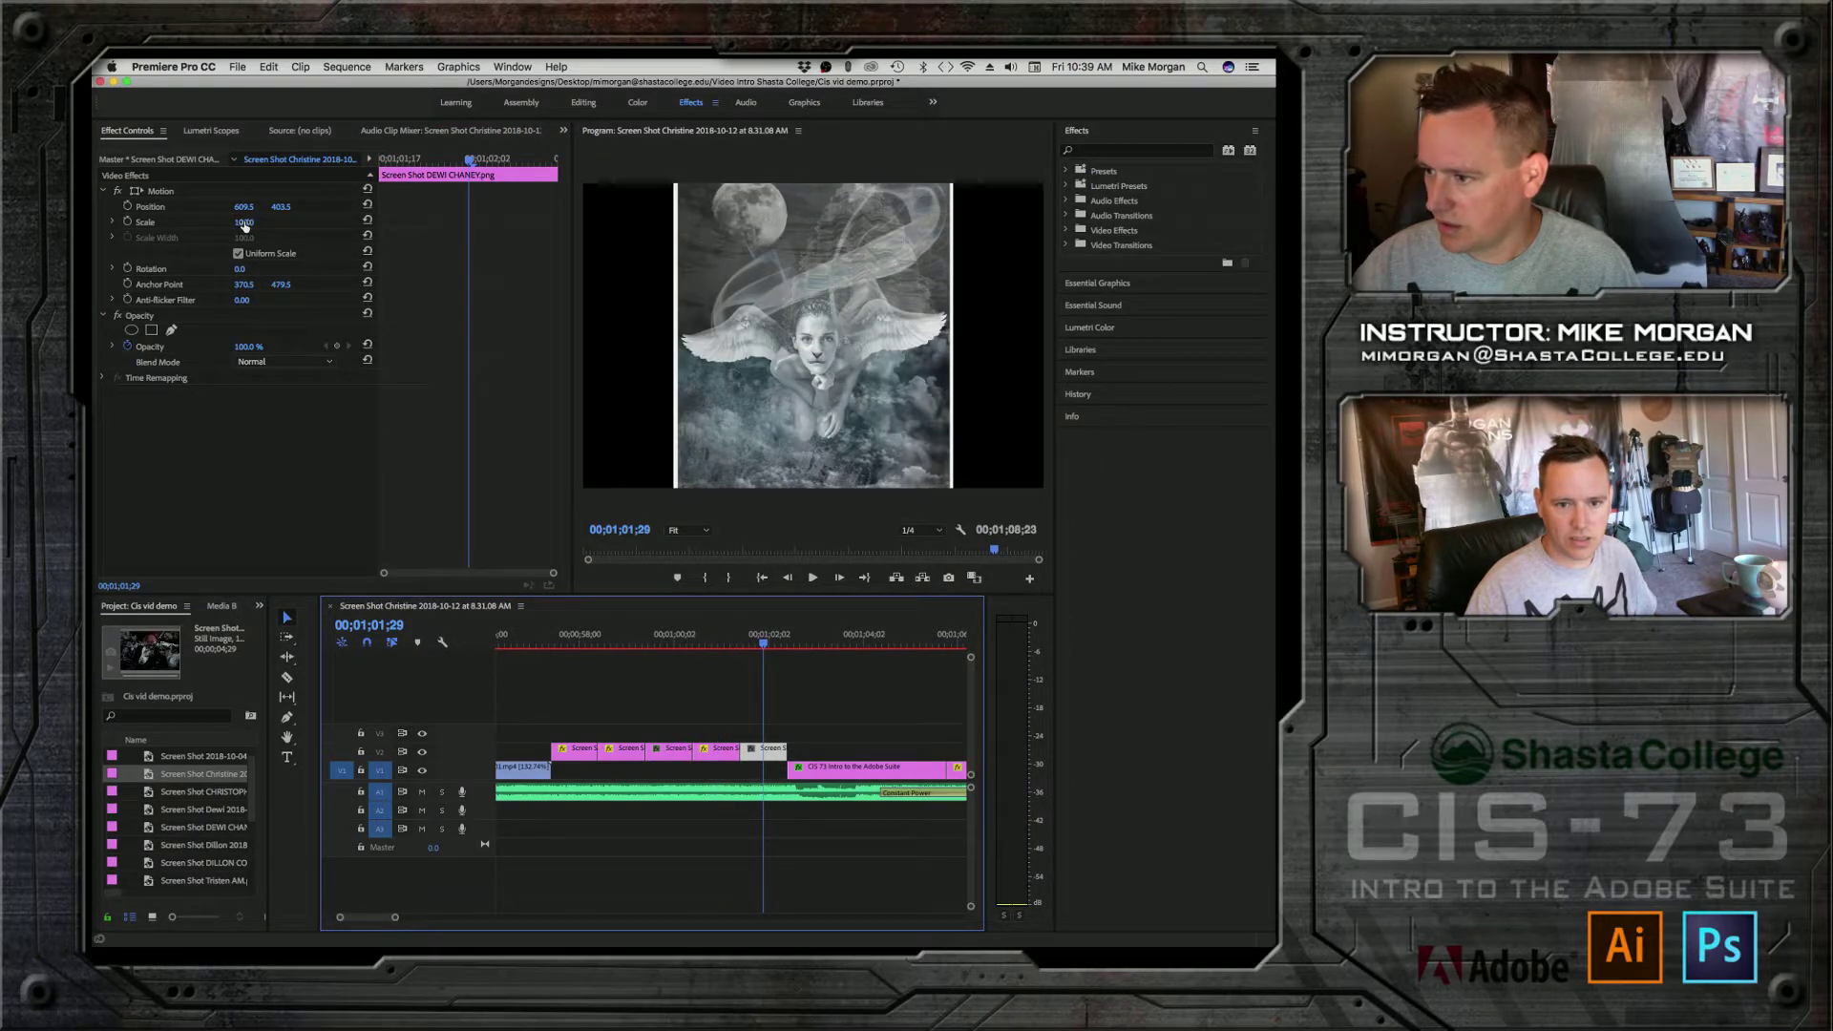
{"action": "left_click_drag", "start_coordinate": [244, 225], "coordinate": [313, 225]}
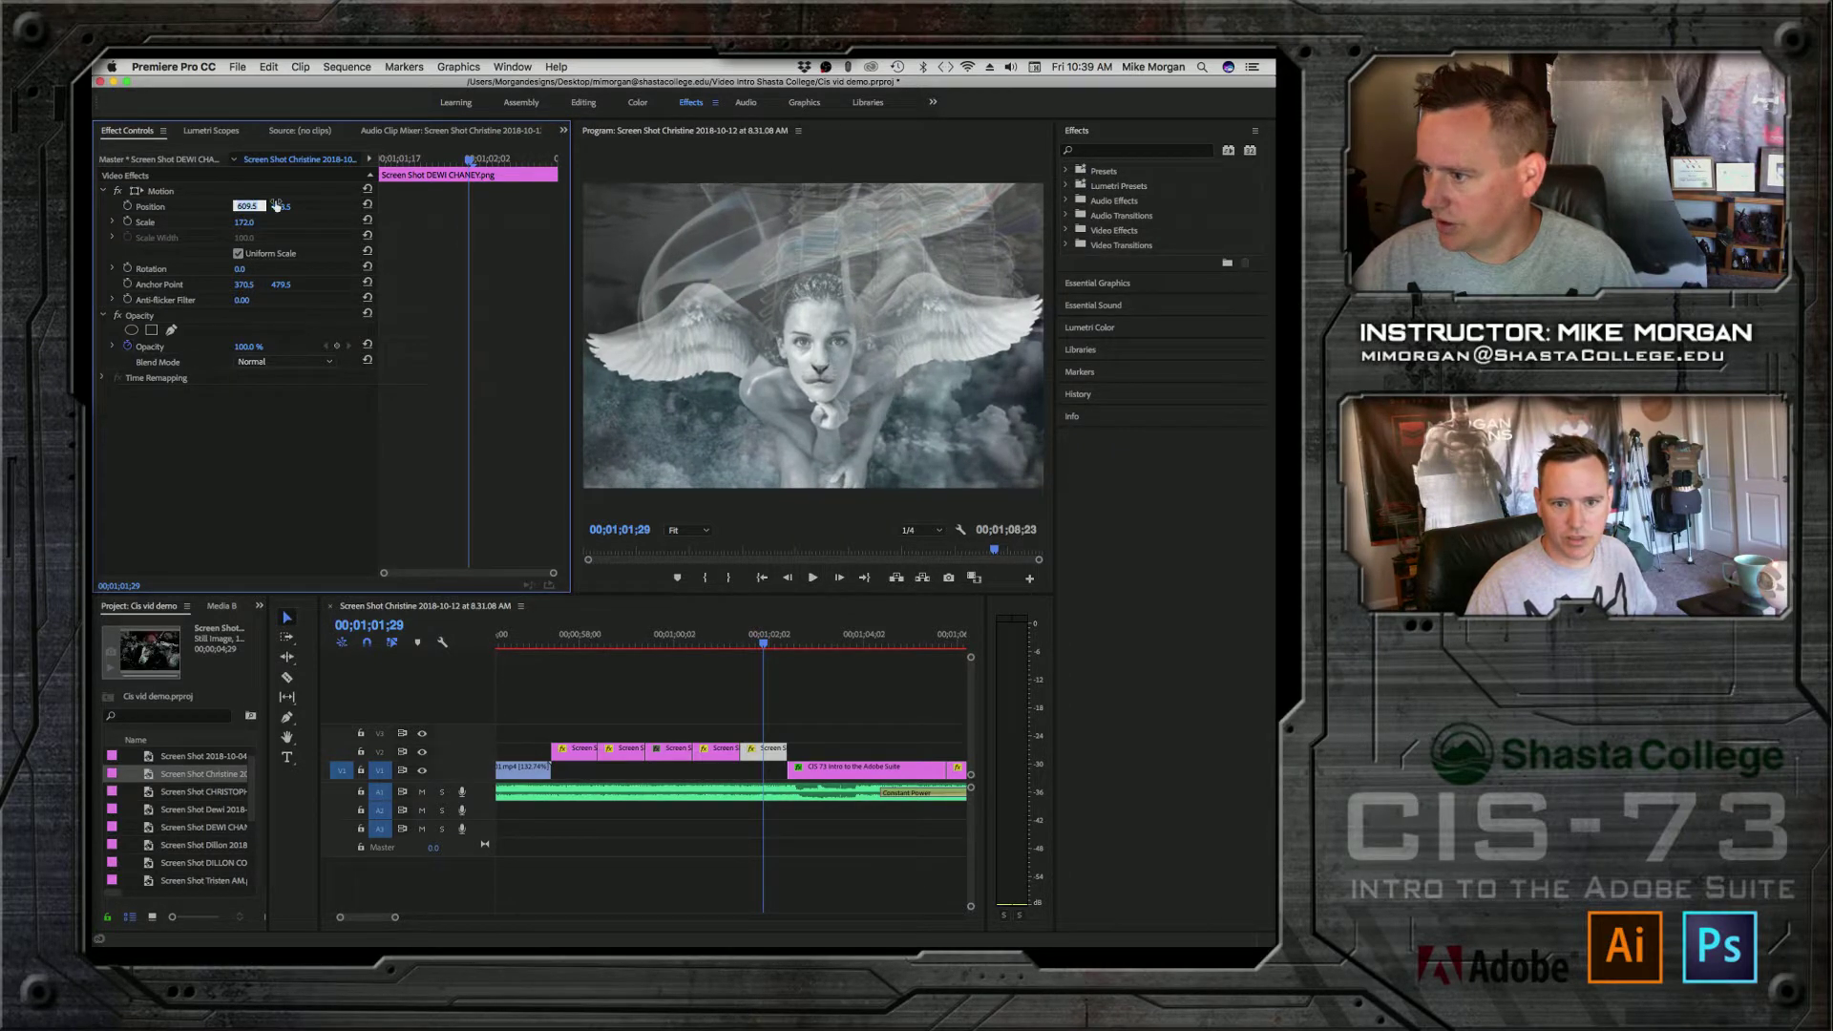
{"action": "left_click_drag", "start_coordinate": [283, 208], "coordinate": [172, 208]}
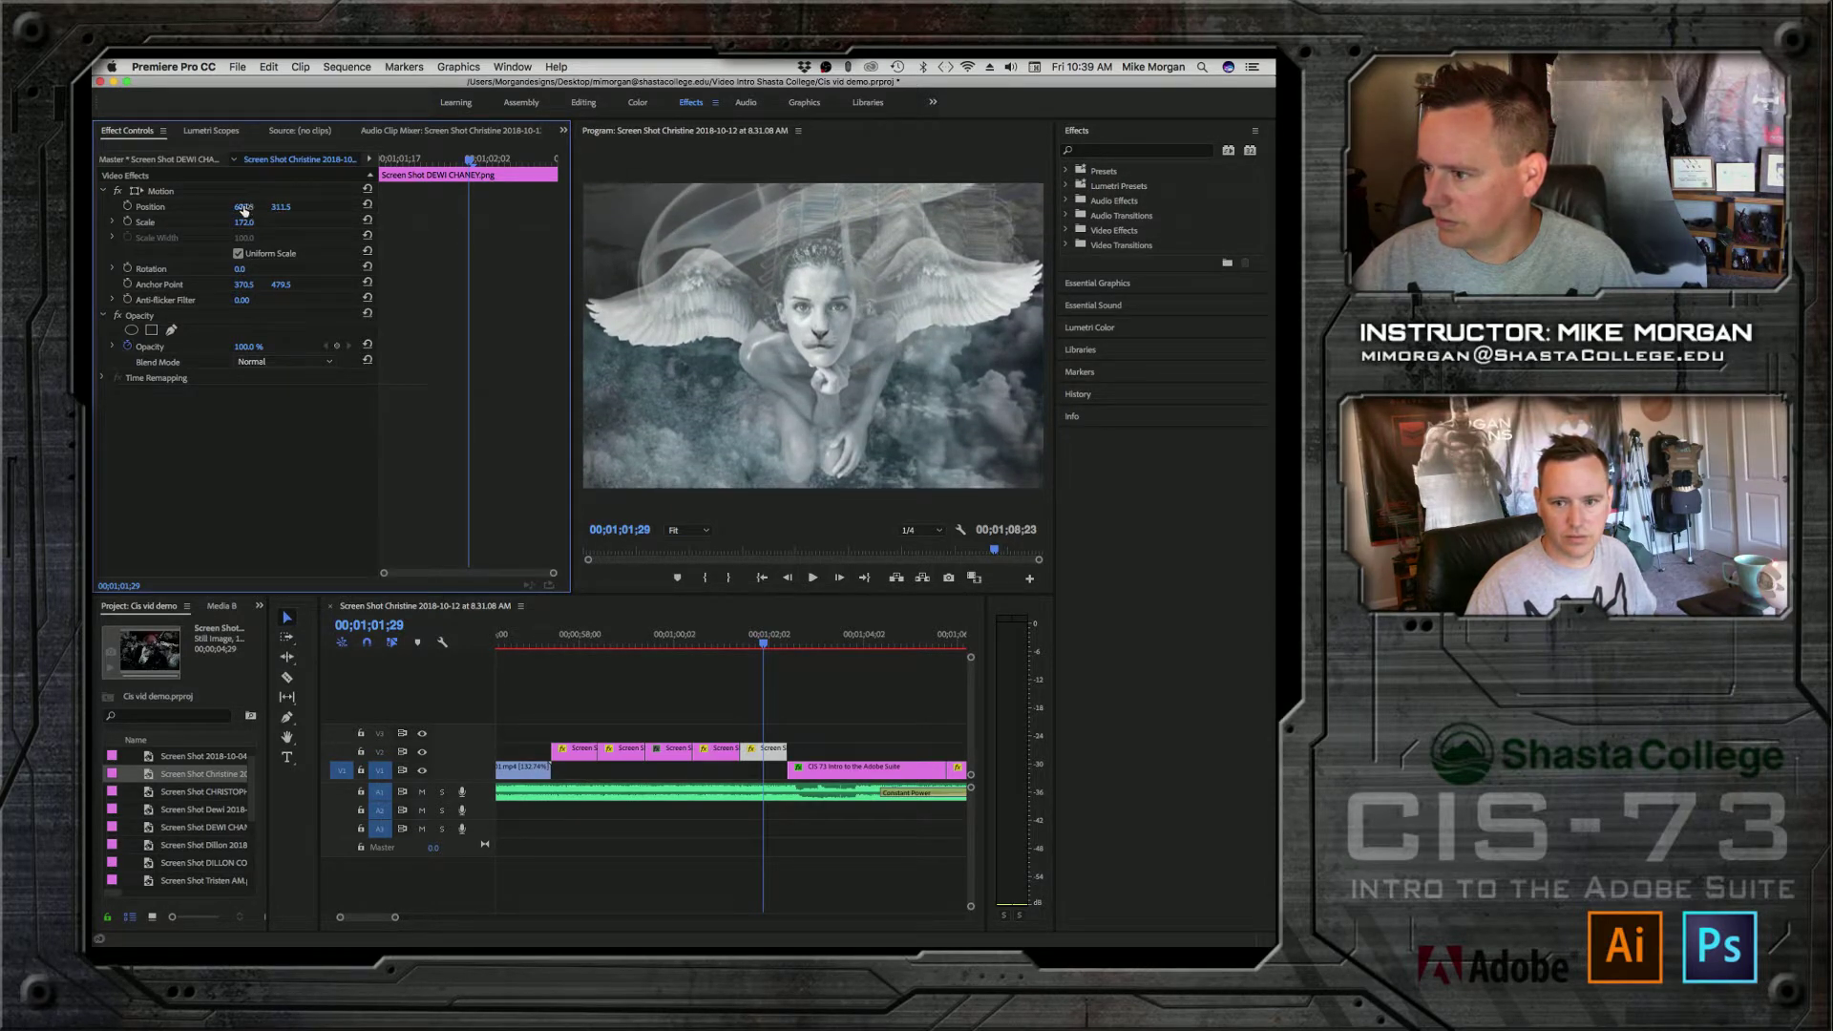
{"action": "left_click_drag", "start_coordinate": [244, 207], "coordinate": [230, 206]}
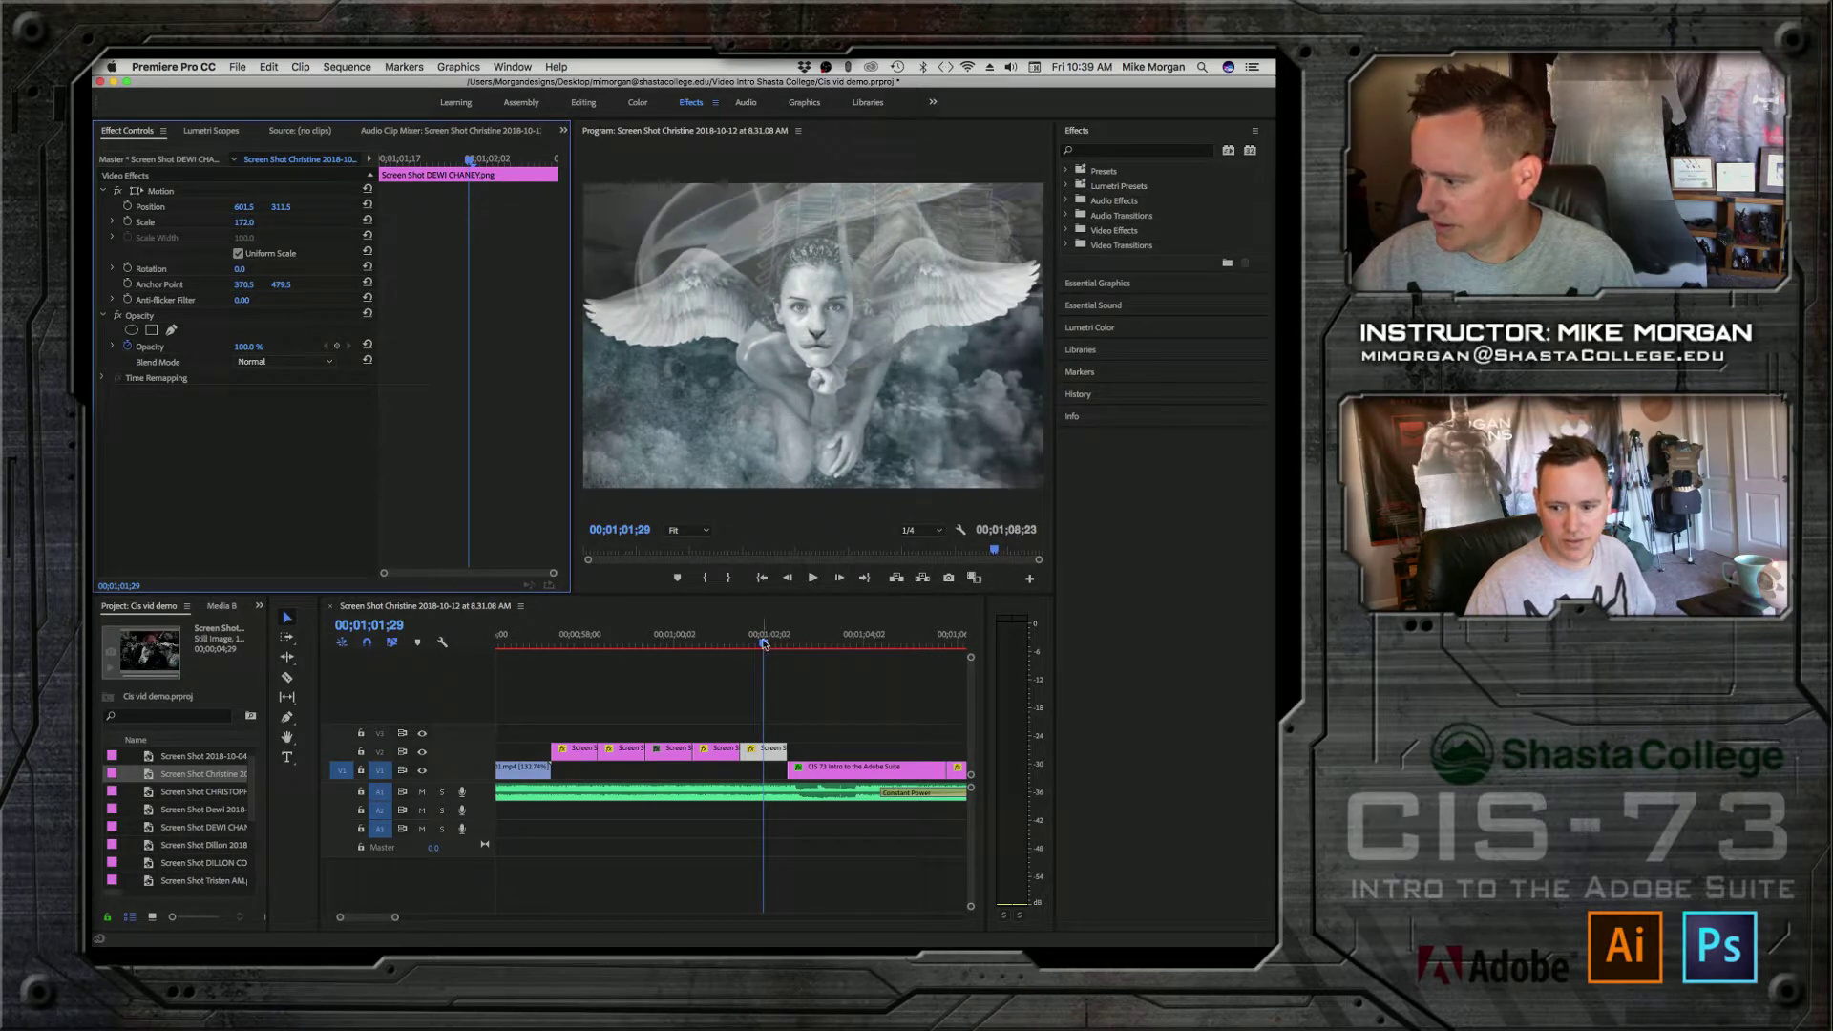
Step: Add a default transition at a V2 edit point, preview it, then delete it as misplaced
{"action": "right_click", "coordinate": [595, 753]}
{"action": "left_click", "coordinate": [655, 847]}
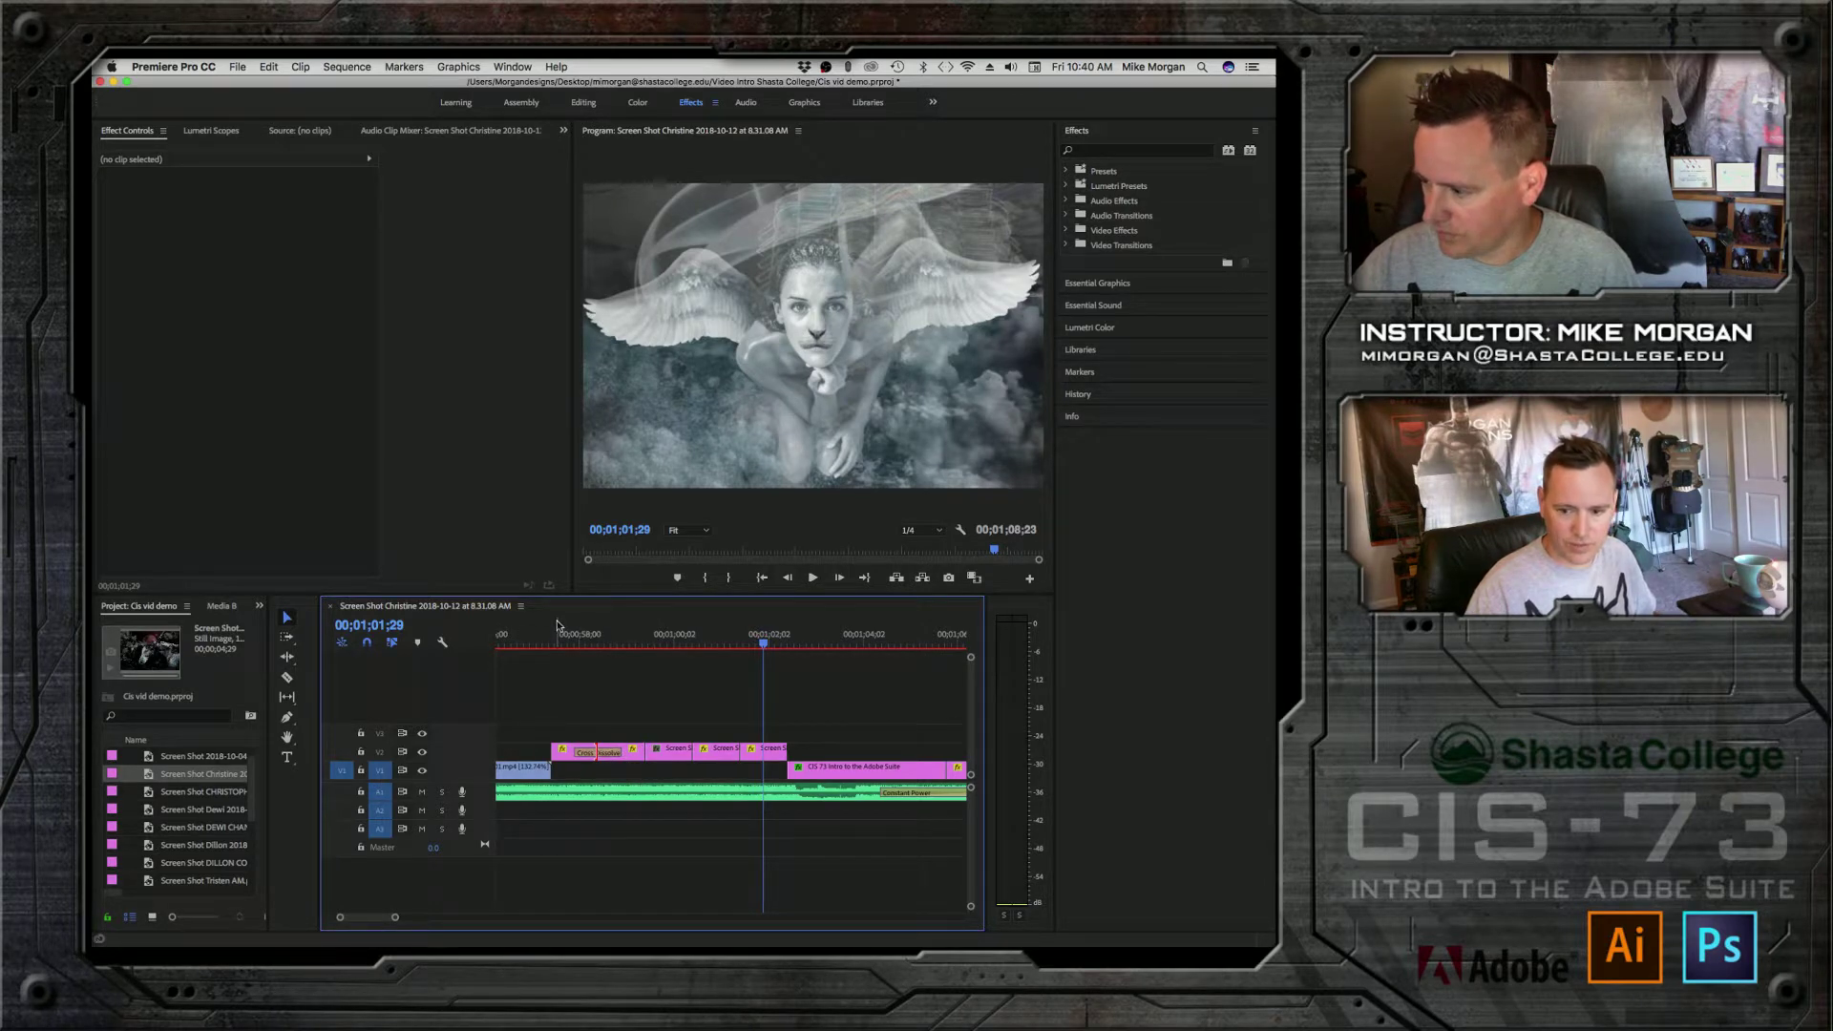
{"action": "left_click", "coordinate": [557, 645]}
{"action": "key", "text": "space"}
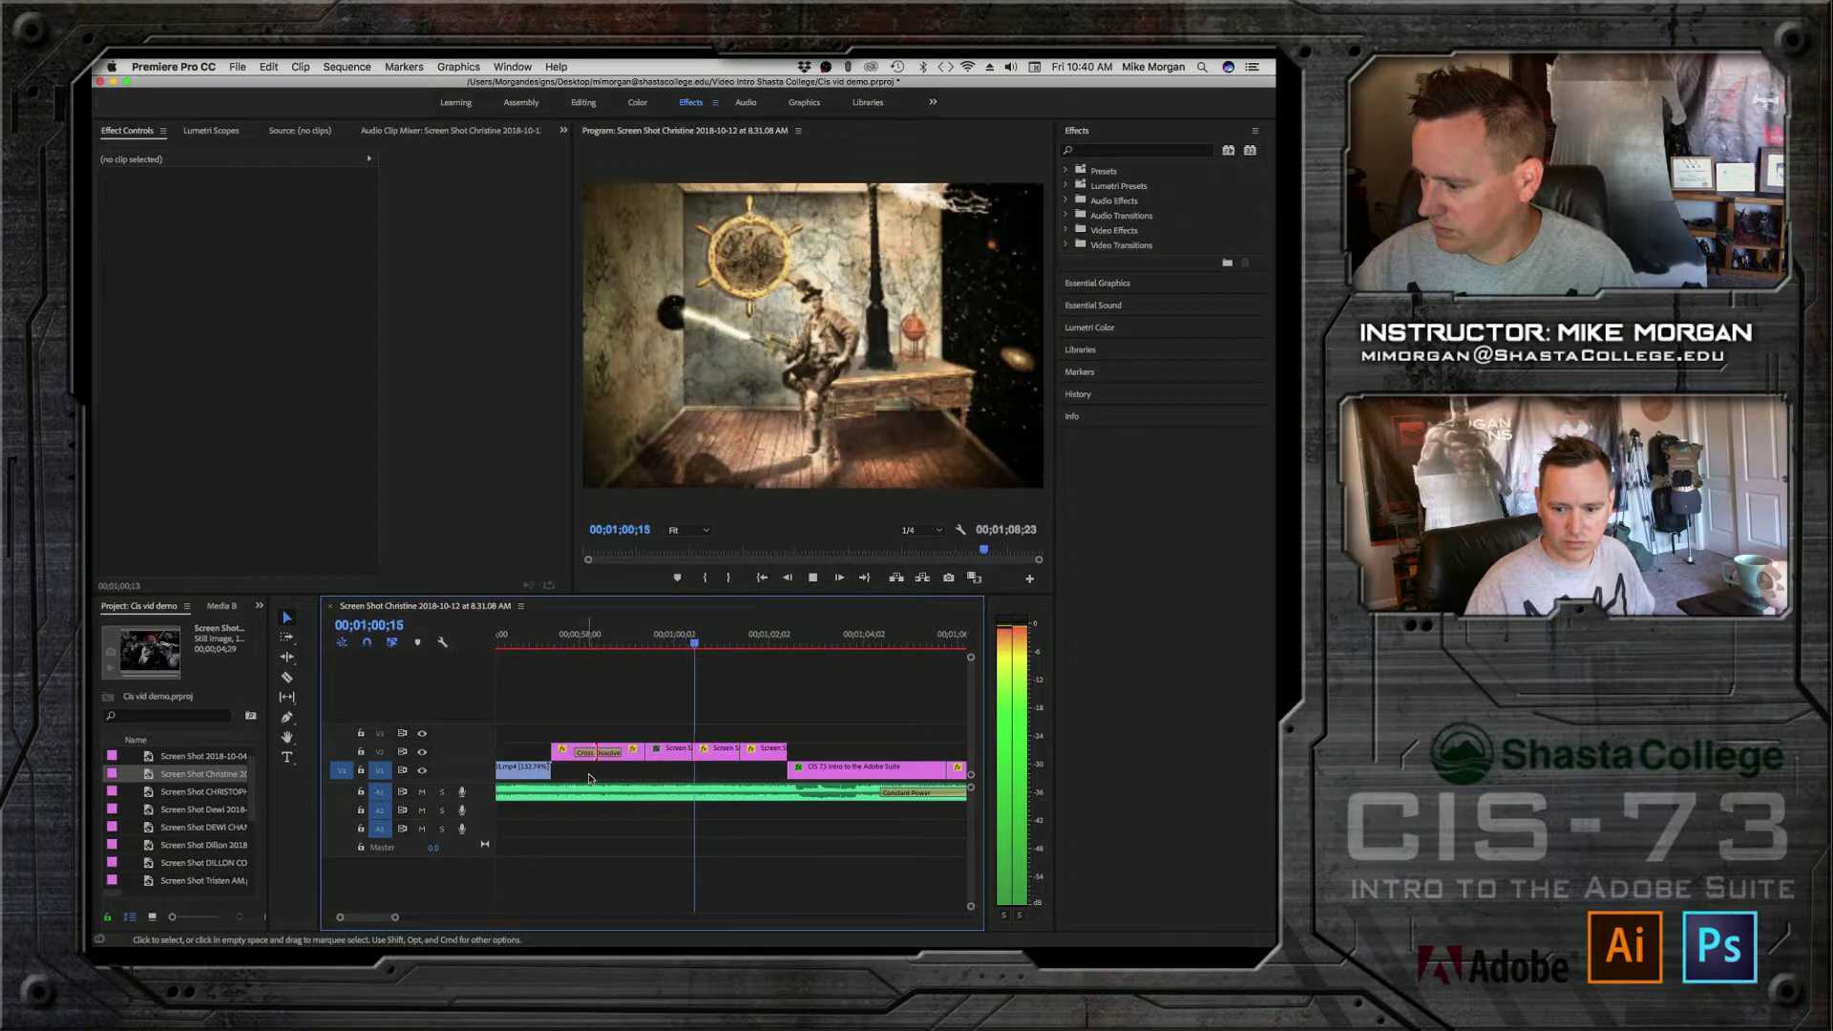
{"action": "key", "text": "space"}
{"action": "left_click", "coordinate": [601, 757]}
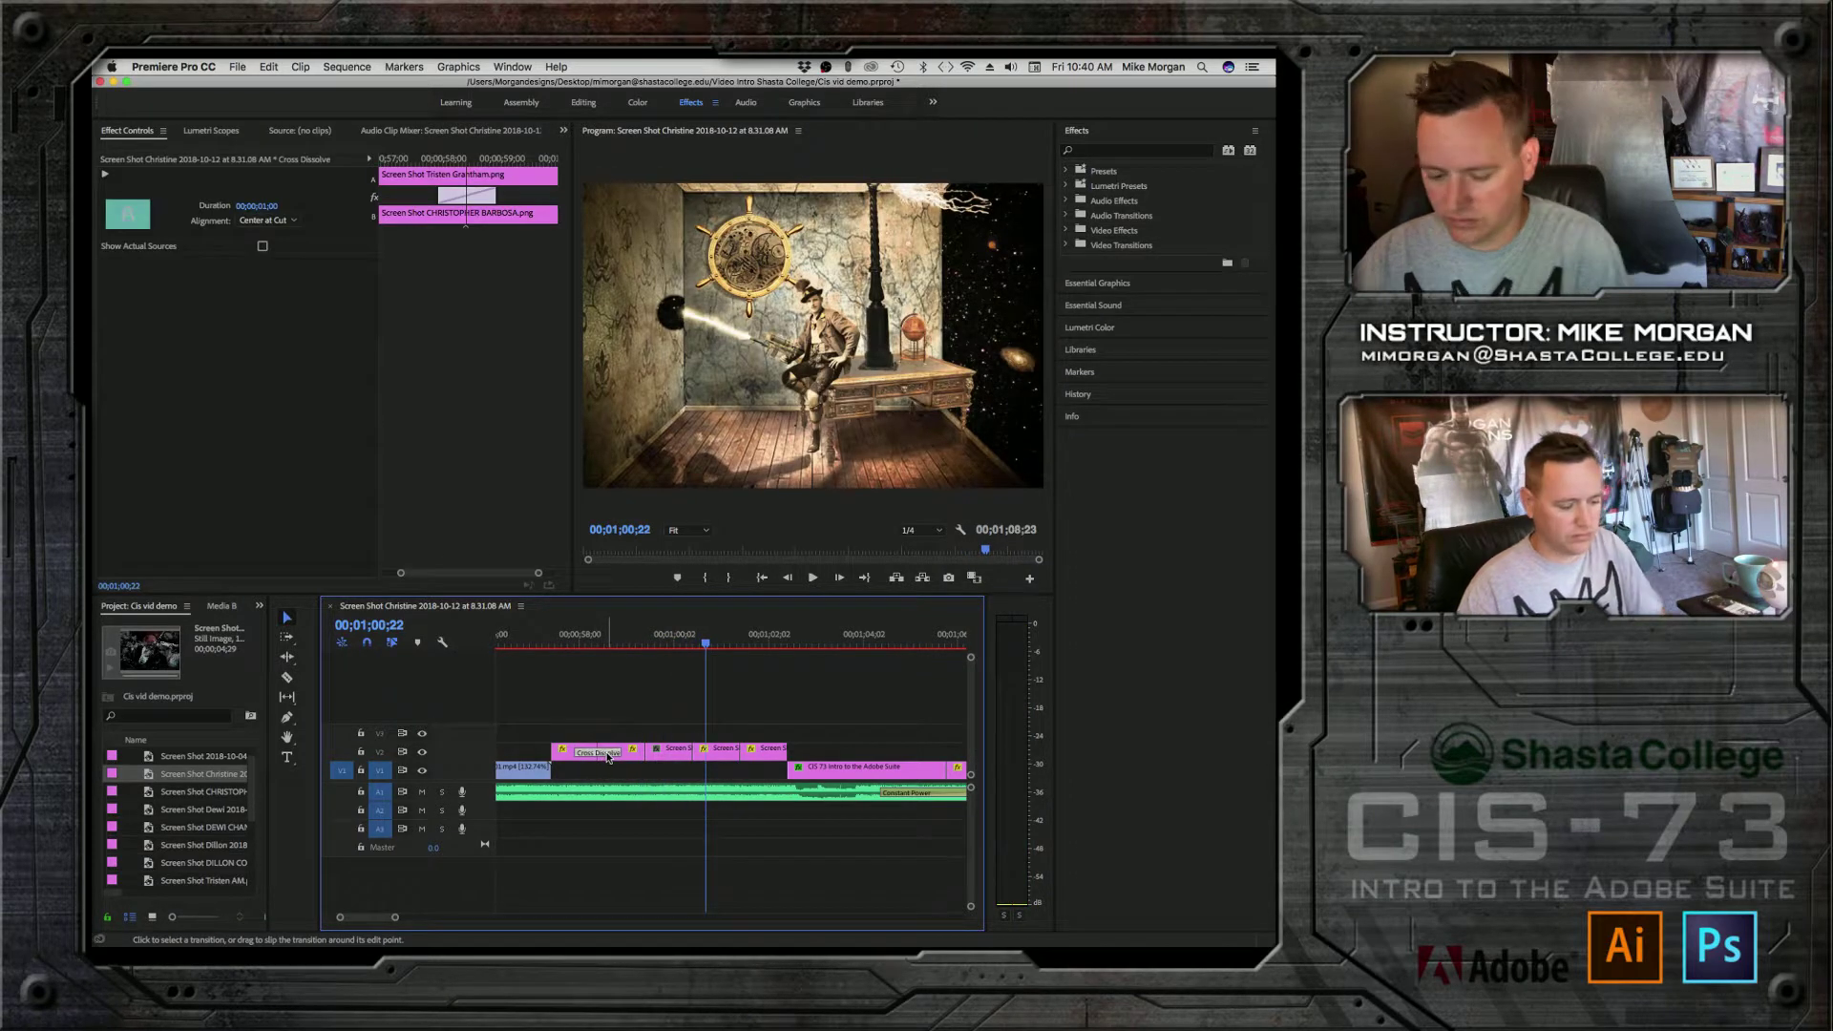
{"action": "key", "text": "Delete"}
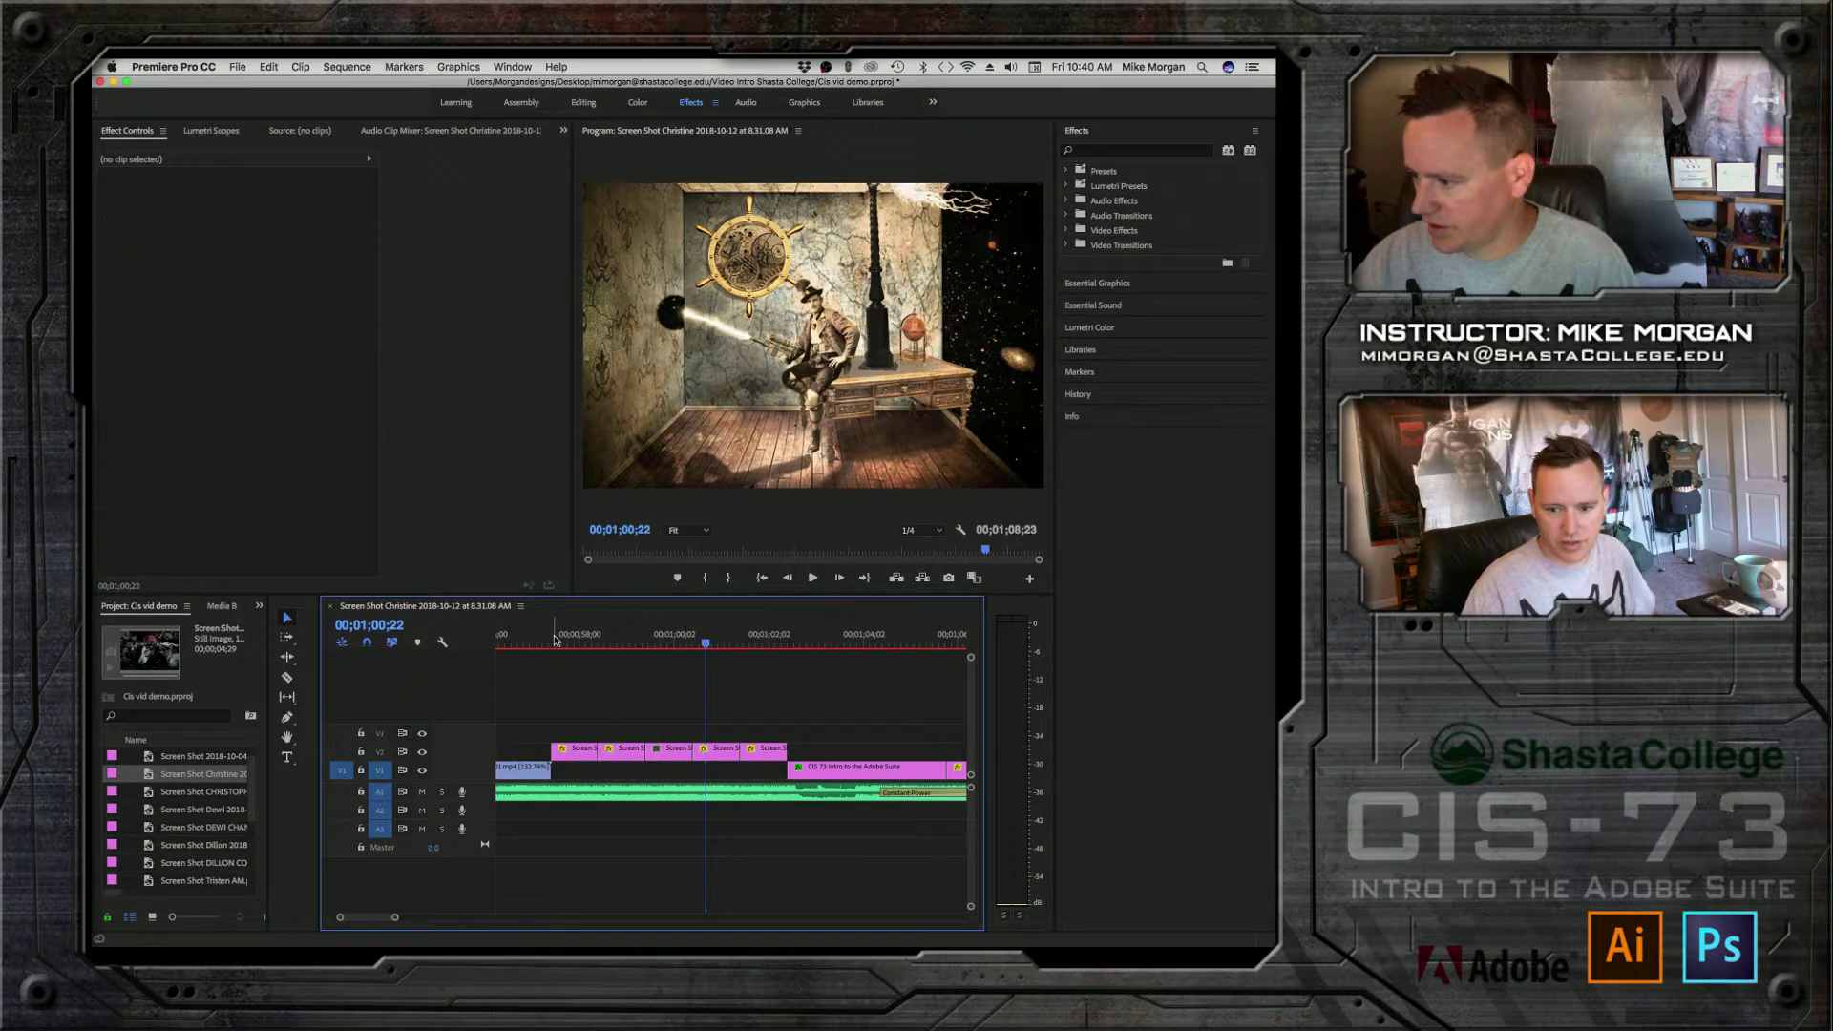
{"action": "left_click", "coordinate": [554, 640]}
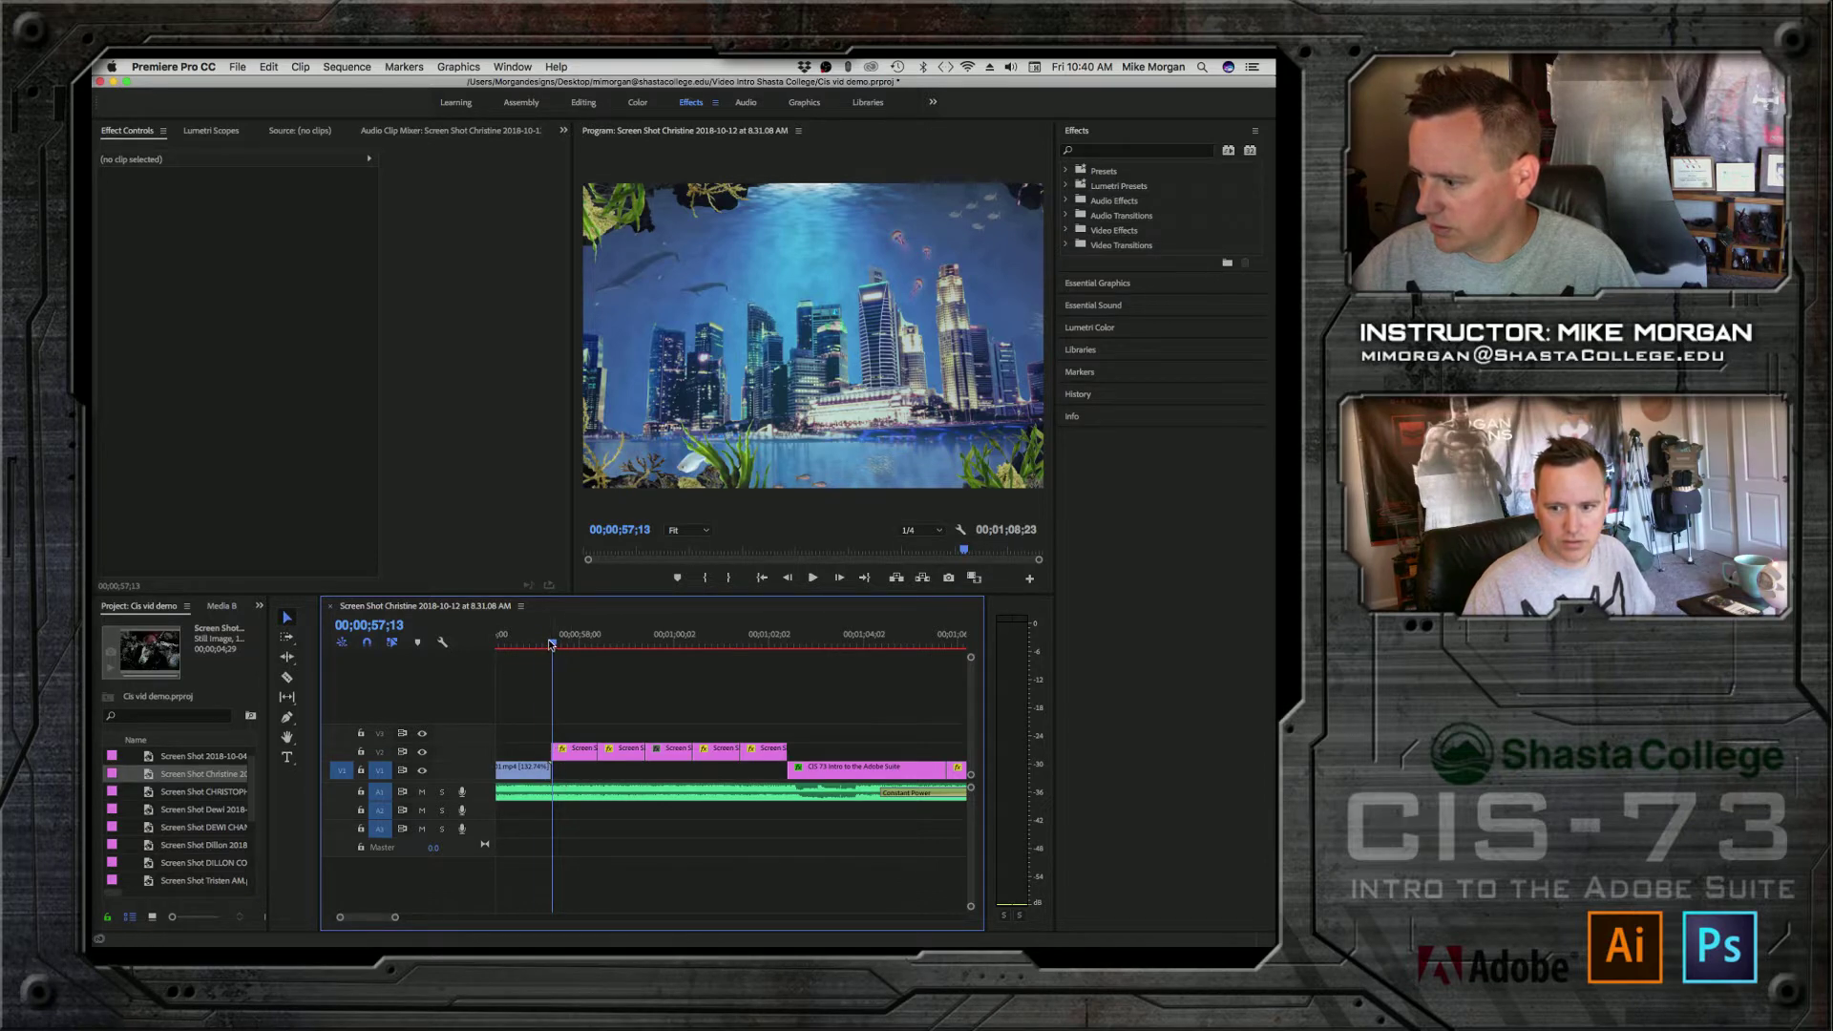
{"action": "key", "text": "space"}
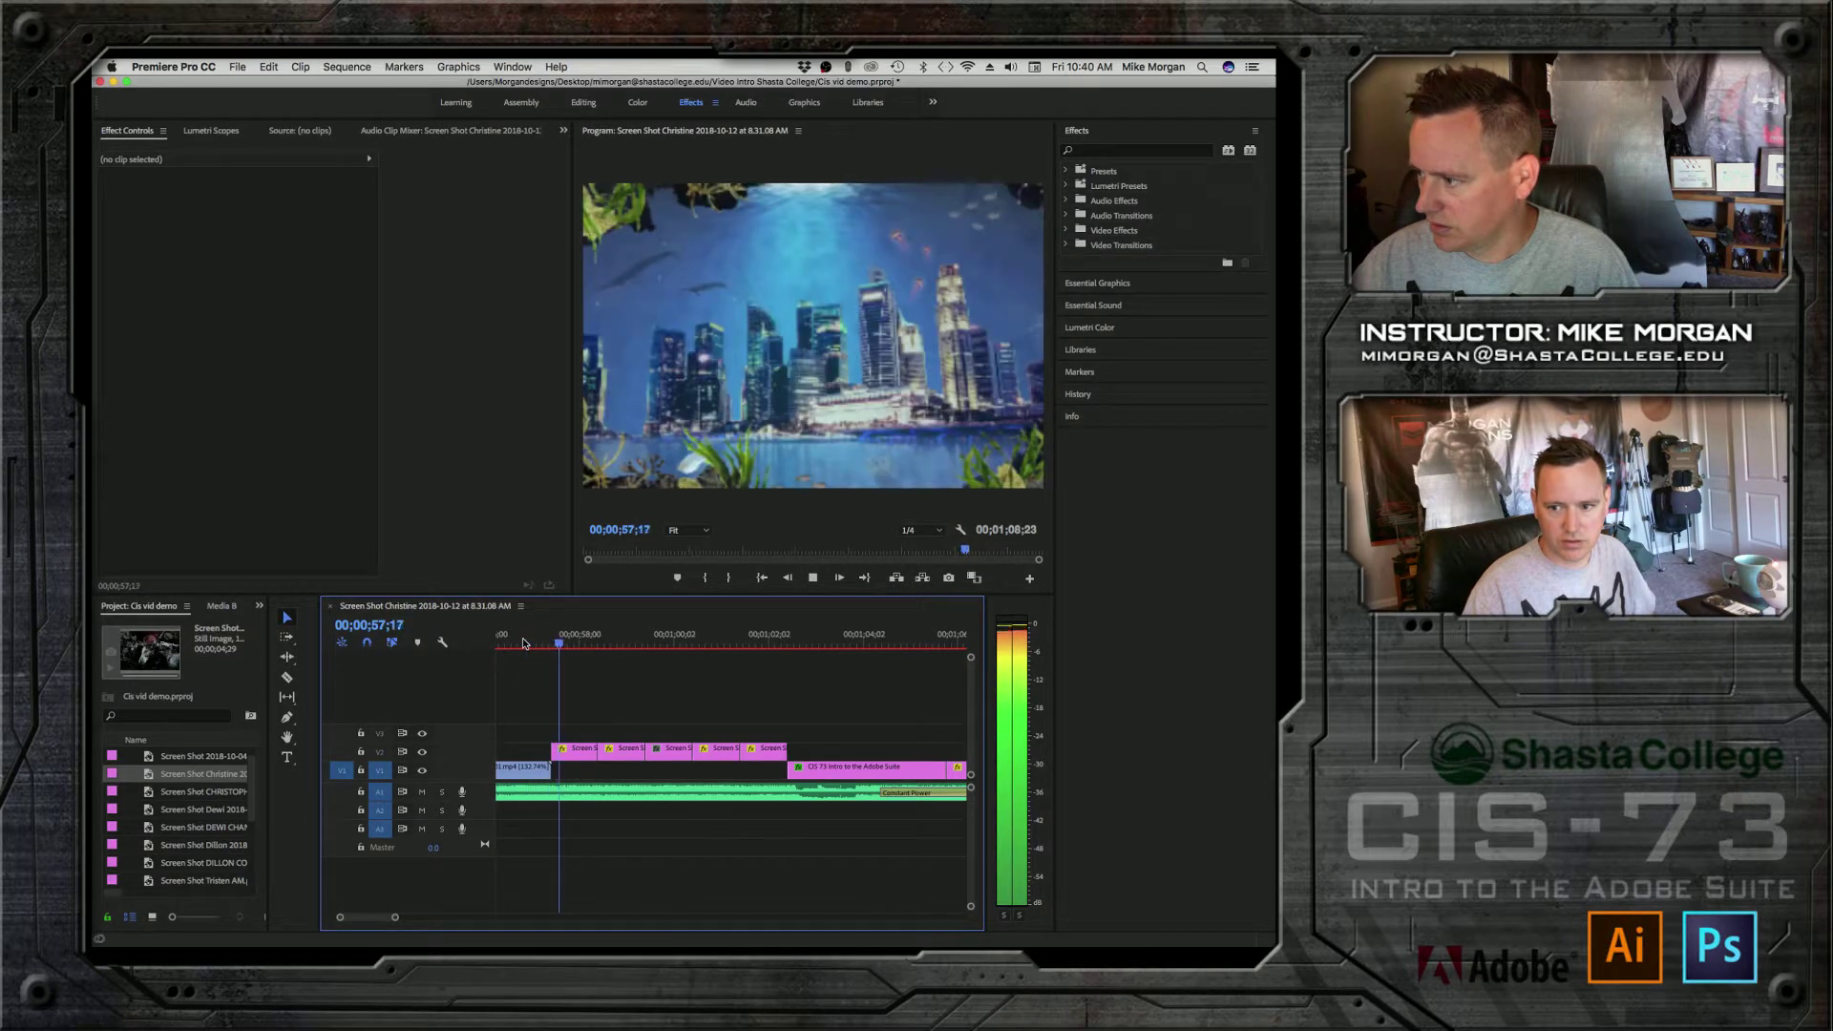
{"action": "key", "text": "space"}
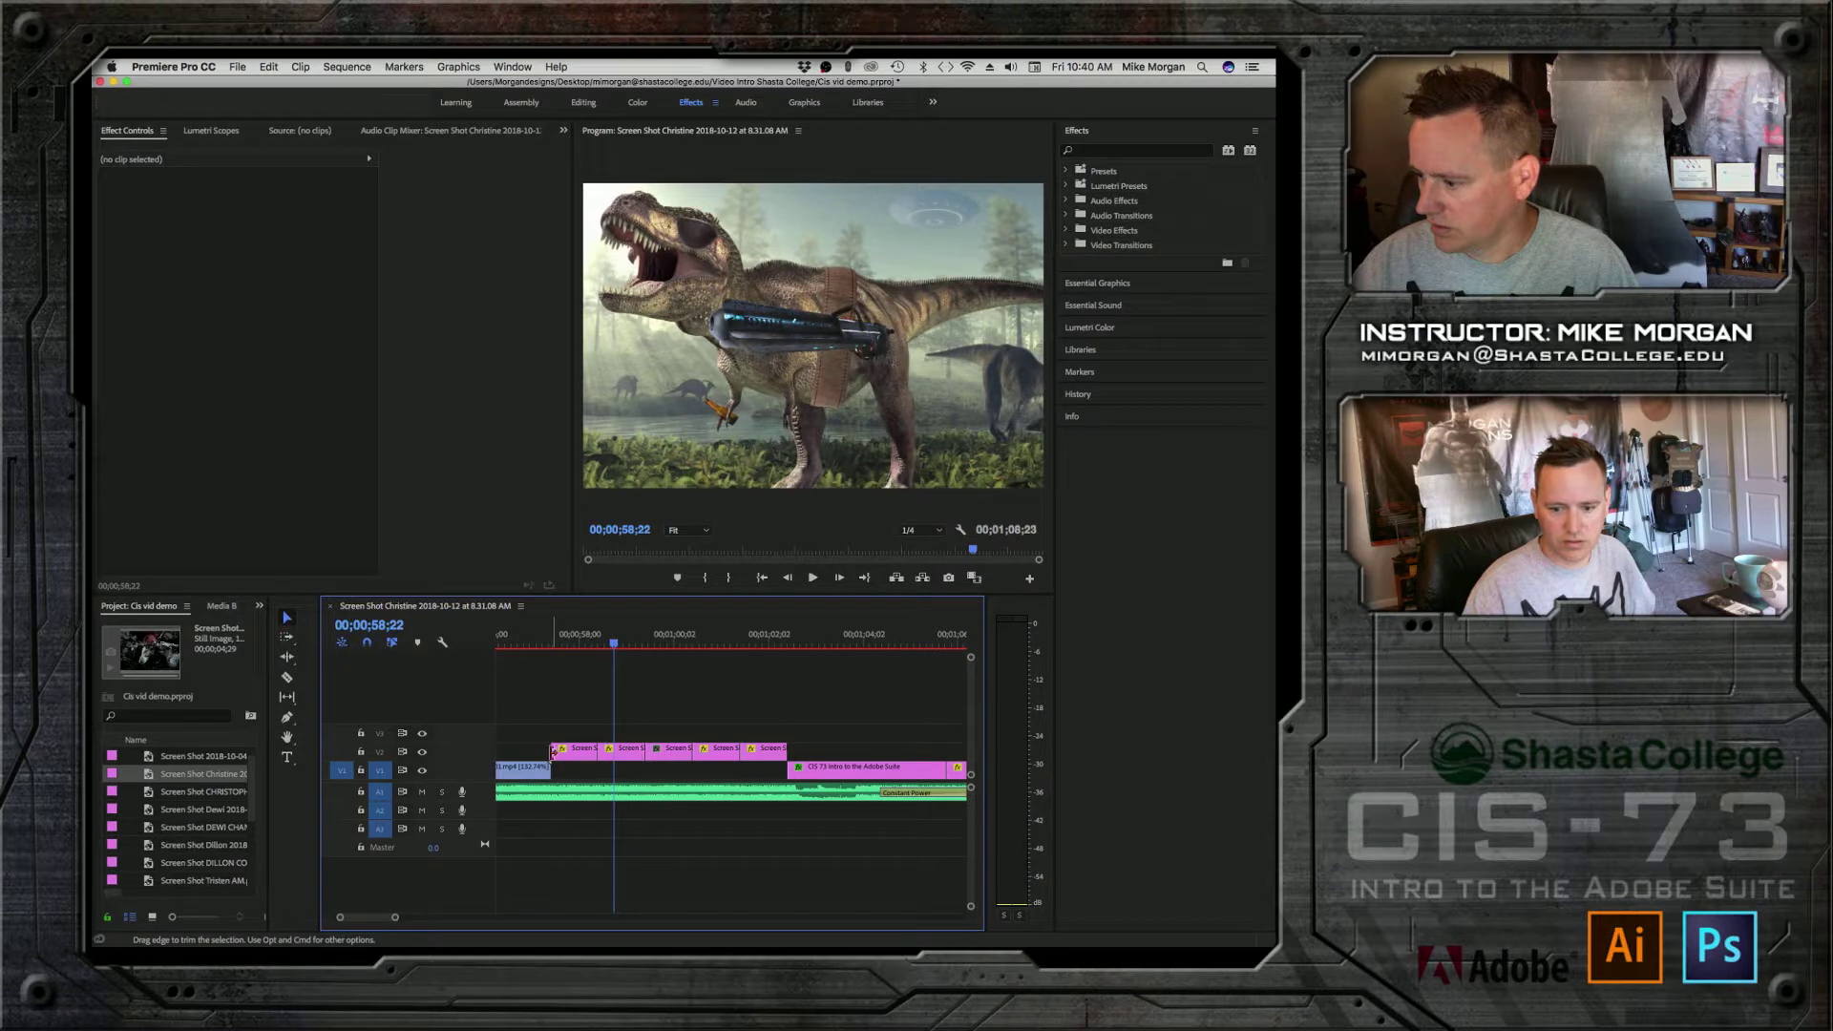
Step: Apply a Cross Dissolve at the start of the first V2 screenshot and preview it
{"action": "right_click", "coordinate": [552, 752]}
{"action": "left_click", "coordinate": [611, 860]}
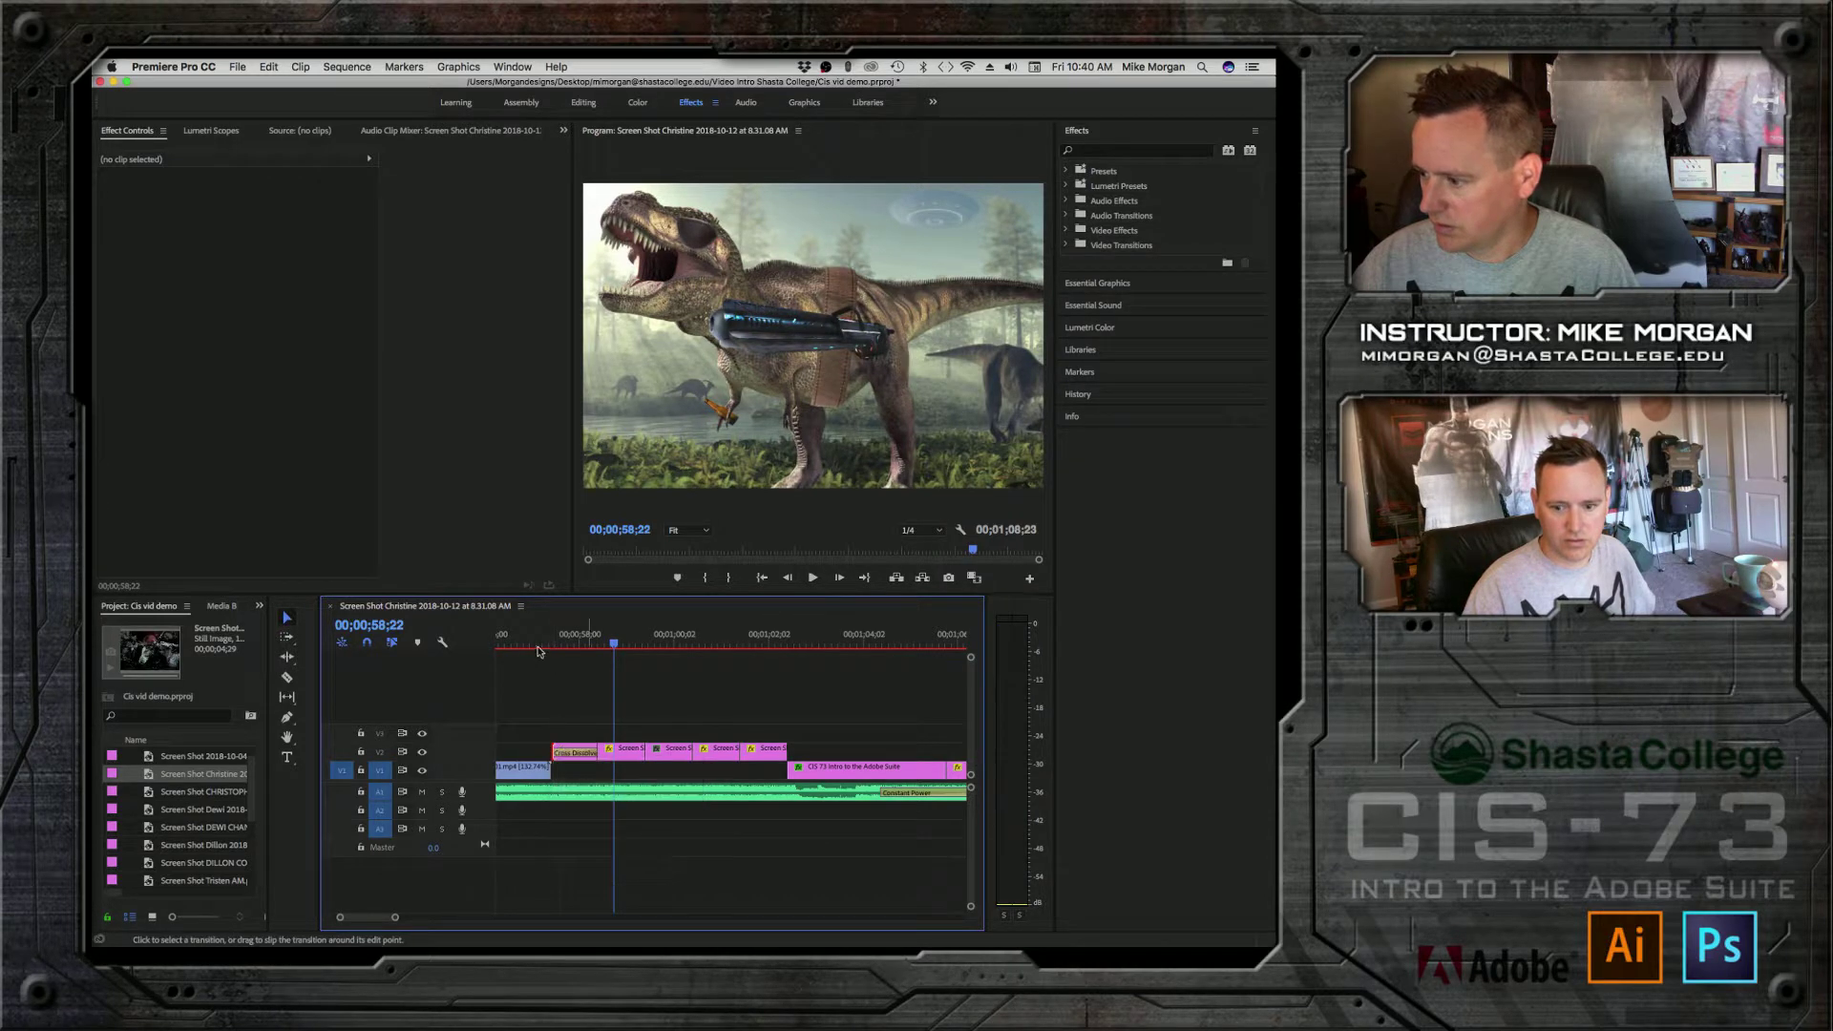
{"action": "left_click", "coordinate": [524, 647]}
{"action": "key", "text": "space"}
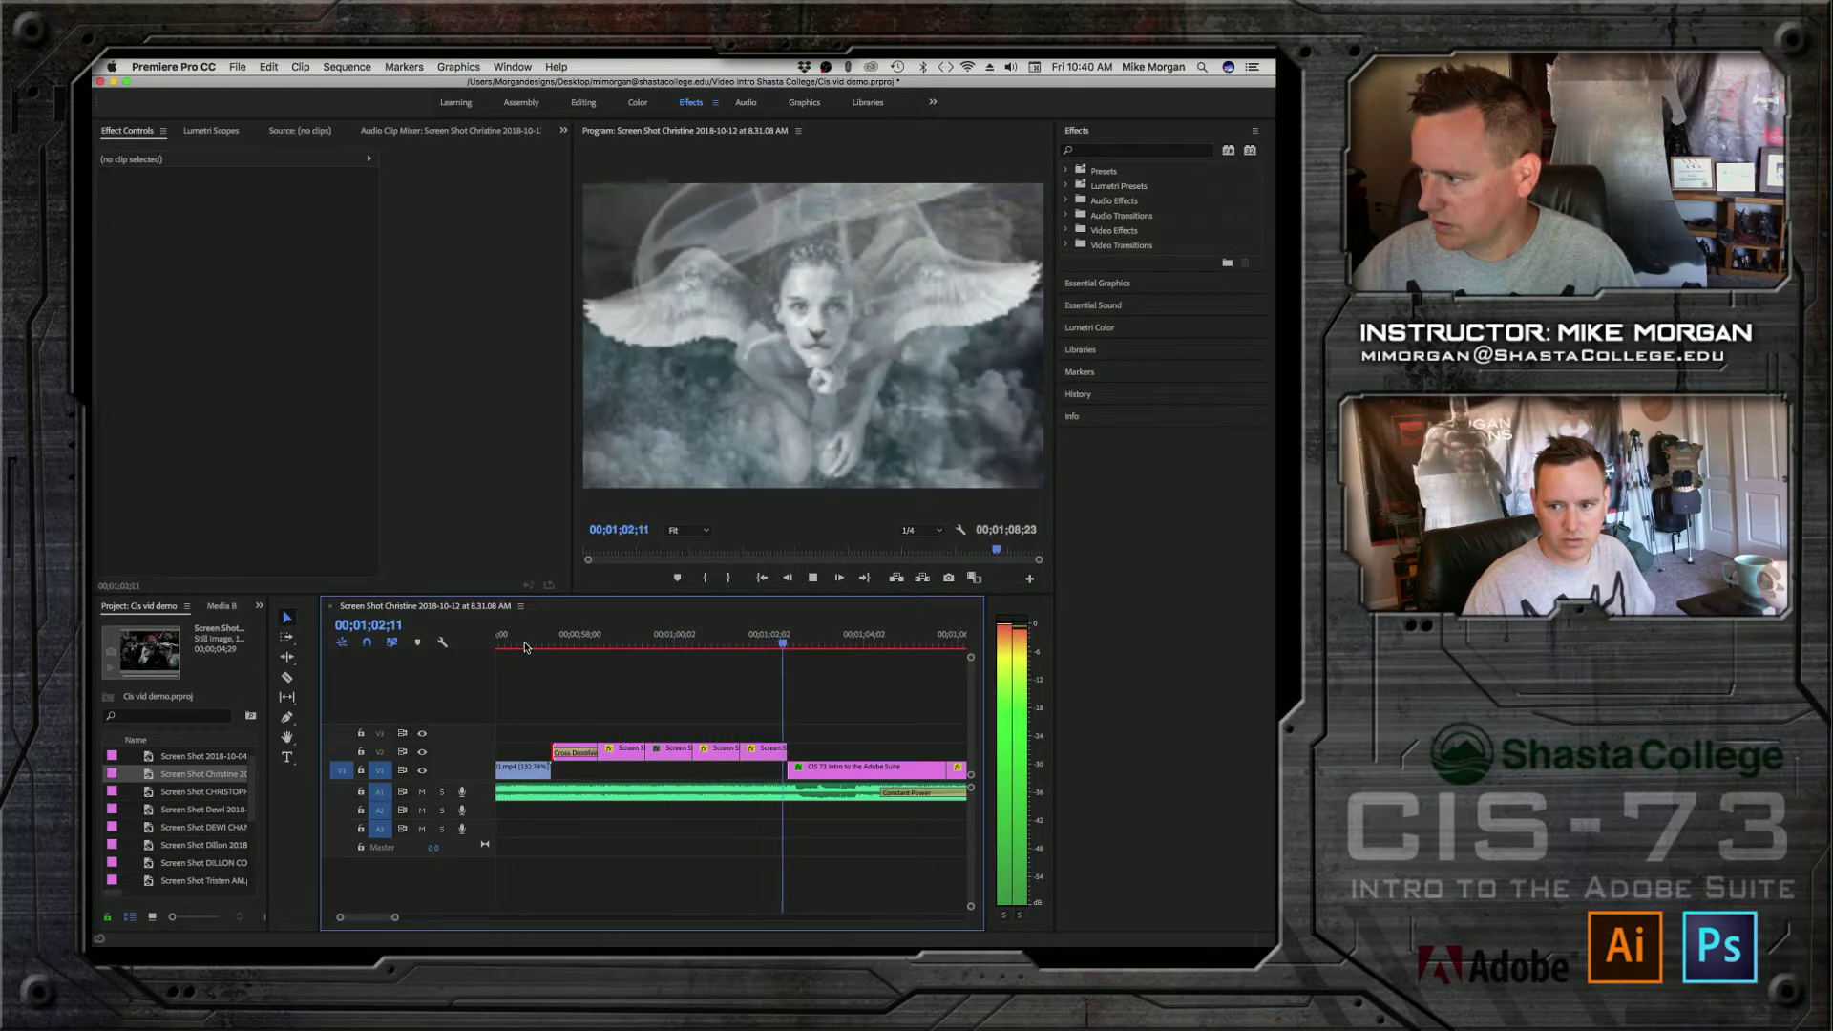
{"action": "key", "text": "space"}
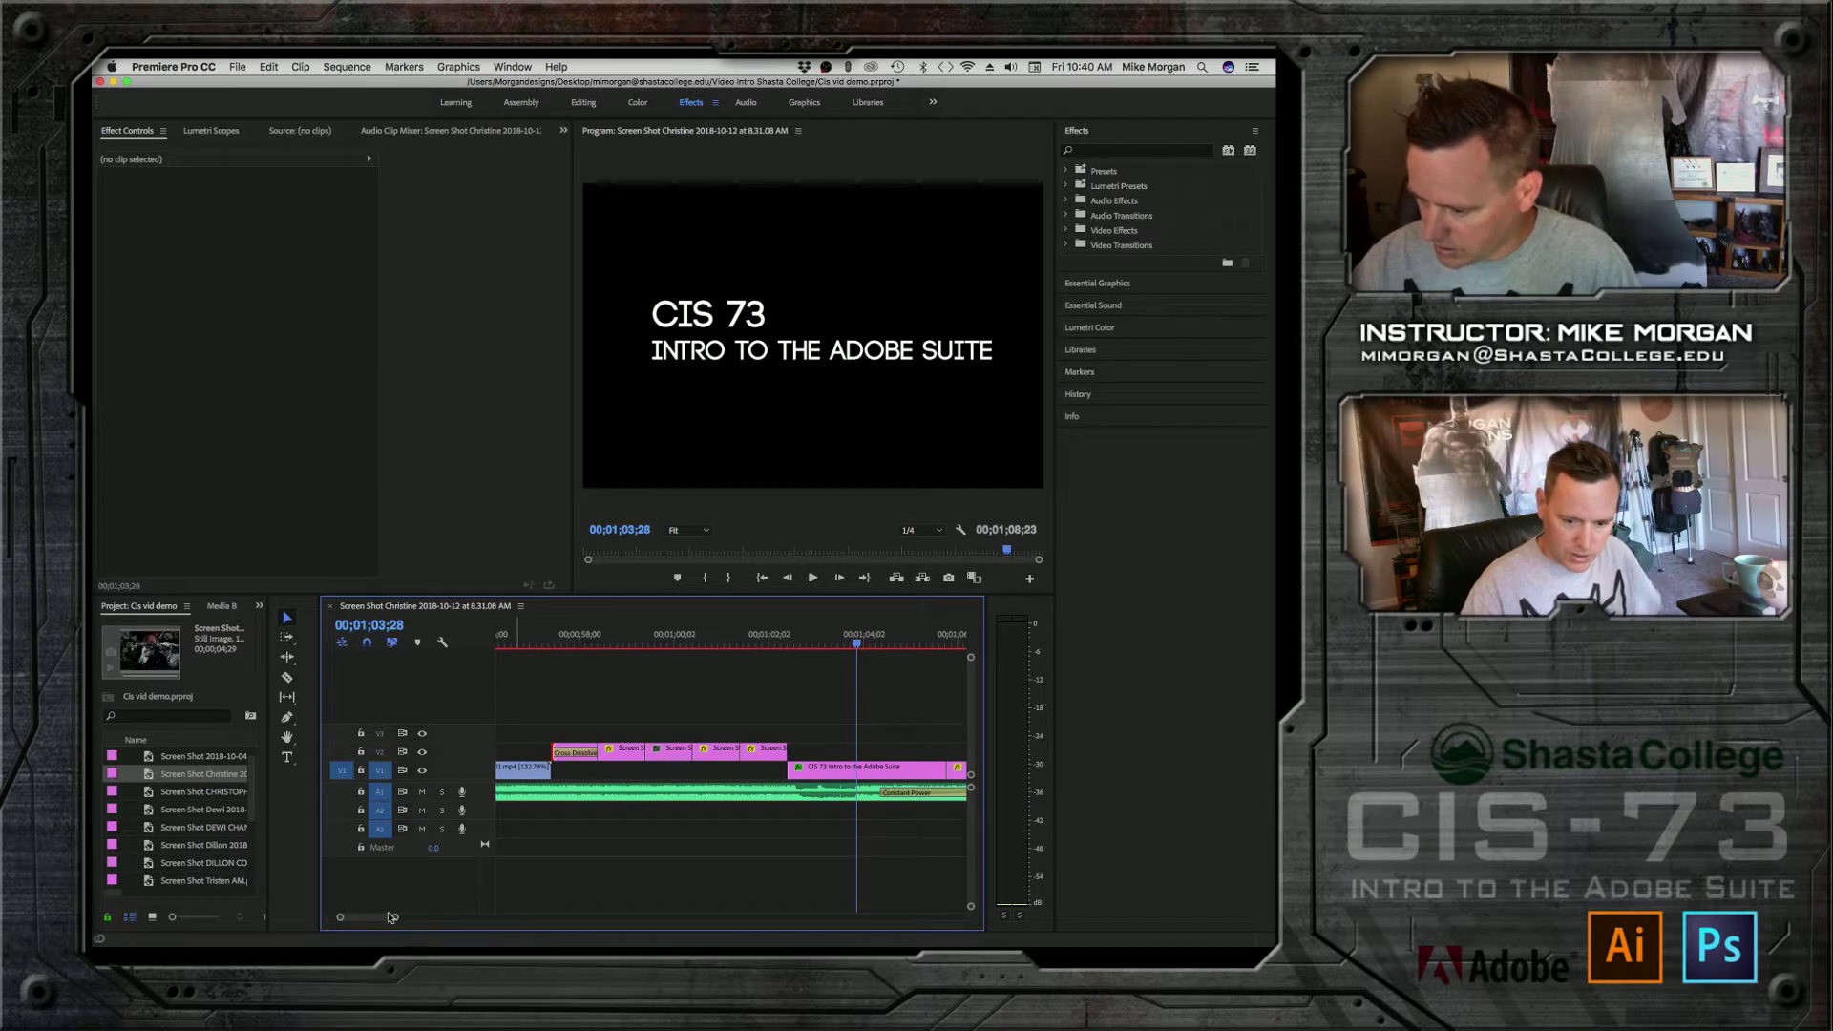
{"action": "mouse_move", "coordinate": [391, 916]}
{"action": "left_mouse_down"}
{"action": "mouse_move", "coordinate": [420, 922]}
{"action": "mouse_move", "coordinate": [356, 918]}
{"action": "mouse_move", "coordinate": [451, 934]}
{"action": "mouse_move", "coordinate": [394, 919]}
{"action": "left_mouse_up"}
{"action": "left_click", "coordinate": [631, 646]}
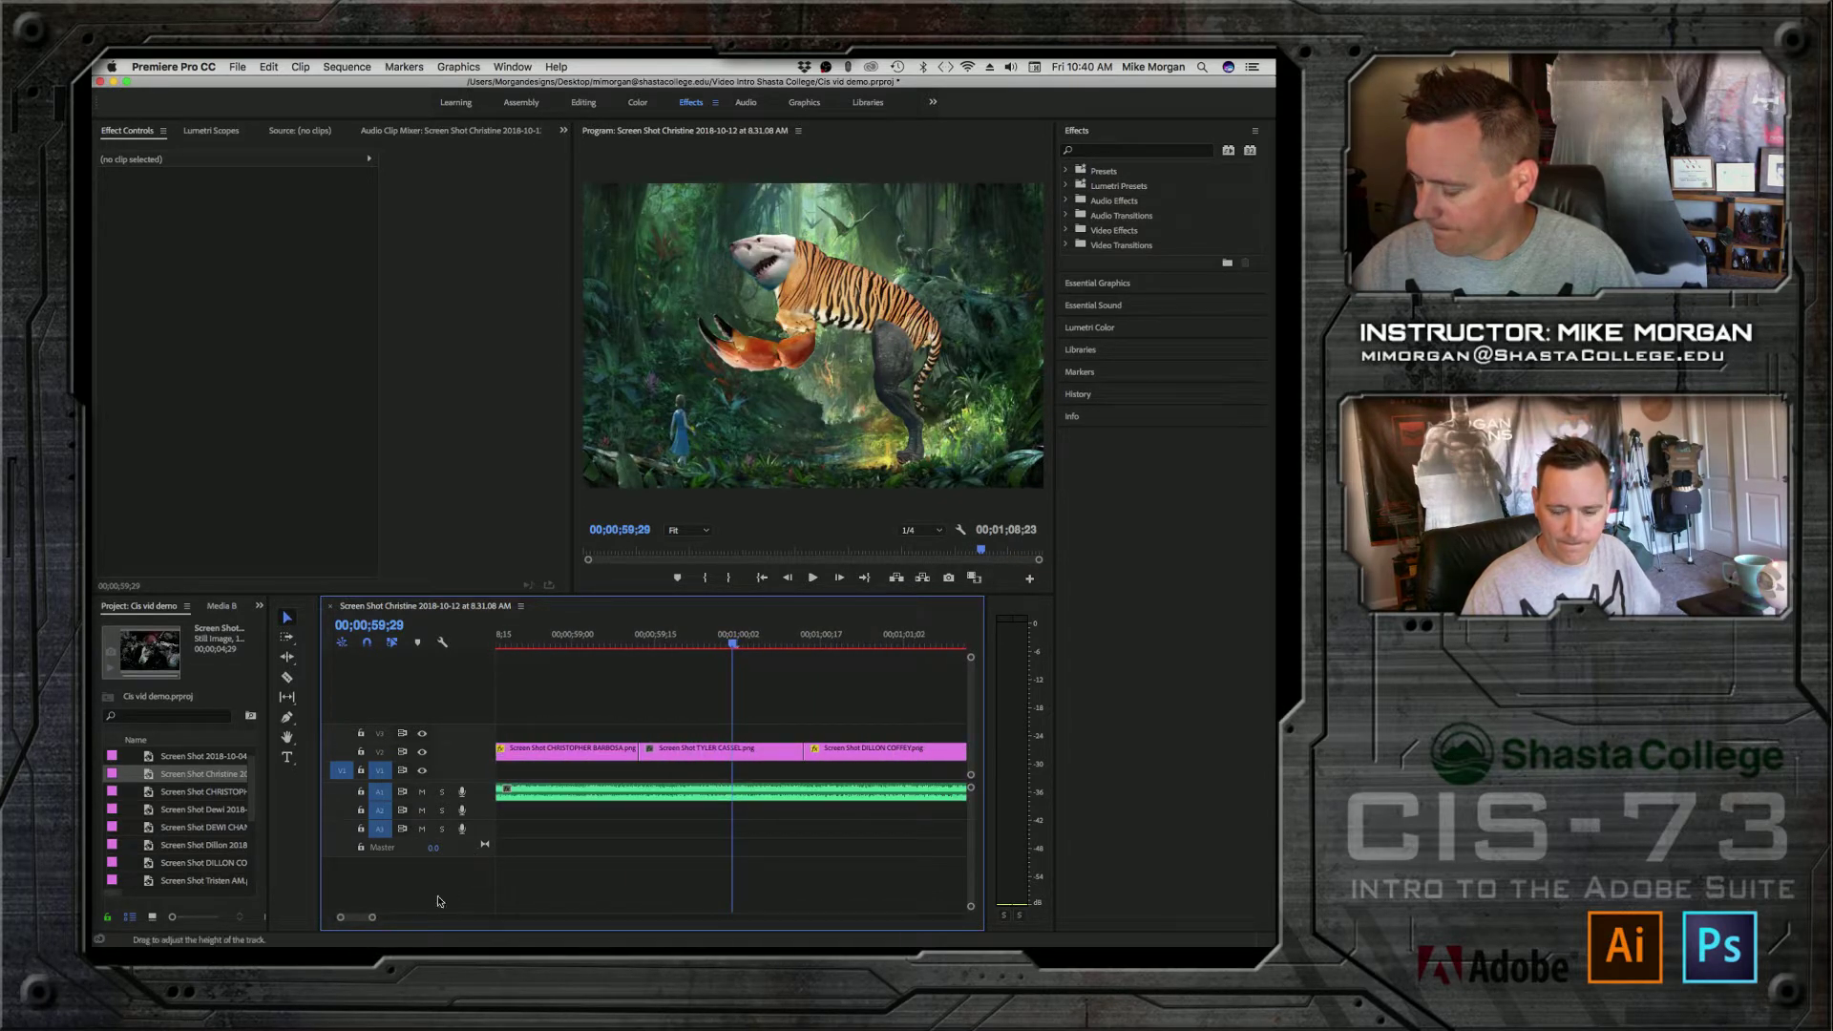
{"action": "scroll", "coordinate": [363, 918], "scroll_direction": "down", "scroll_amount": 5}
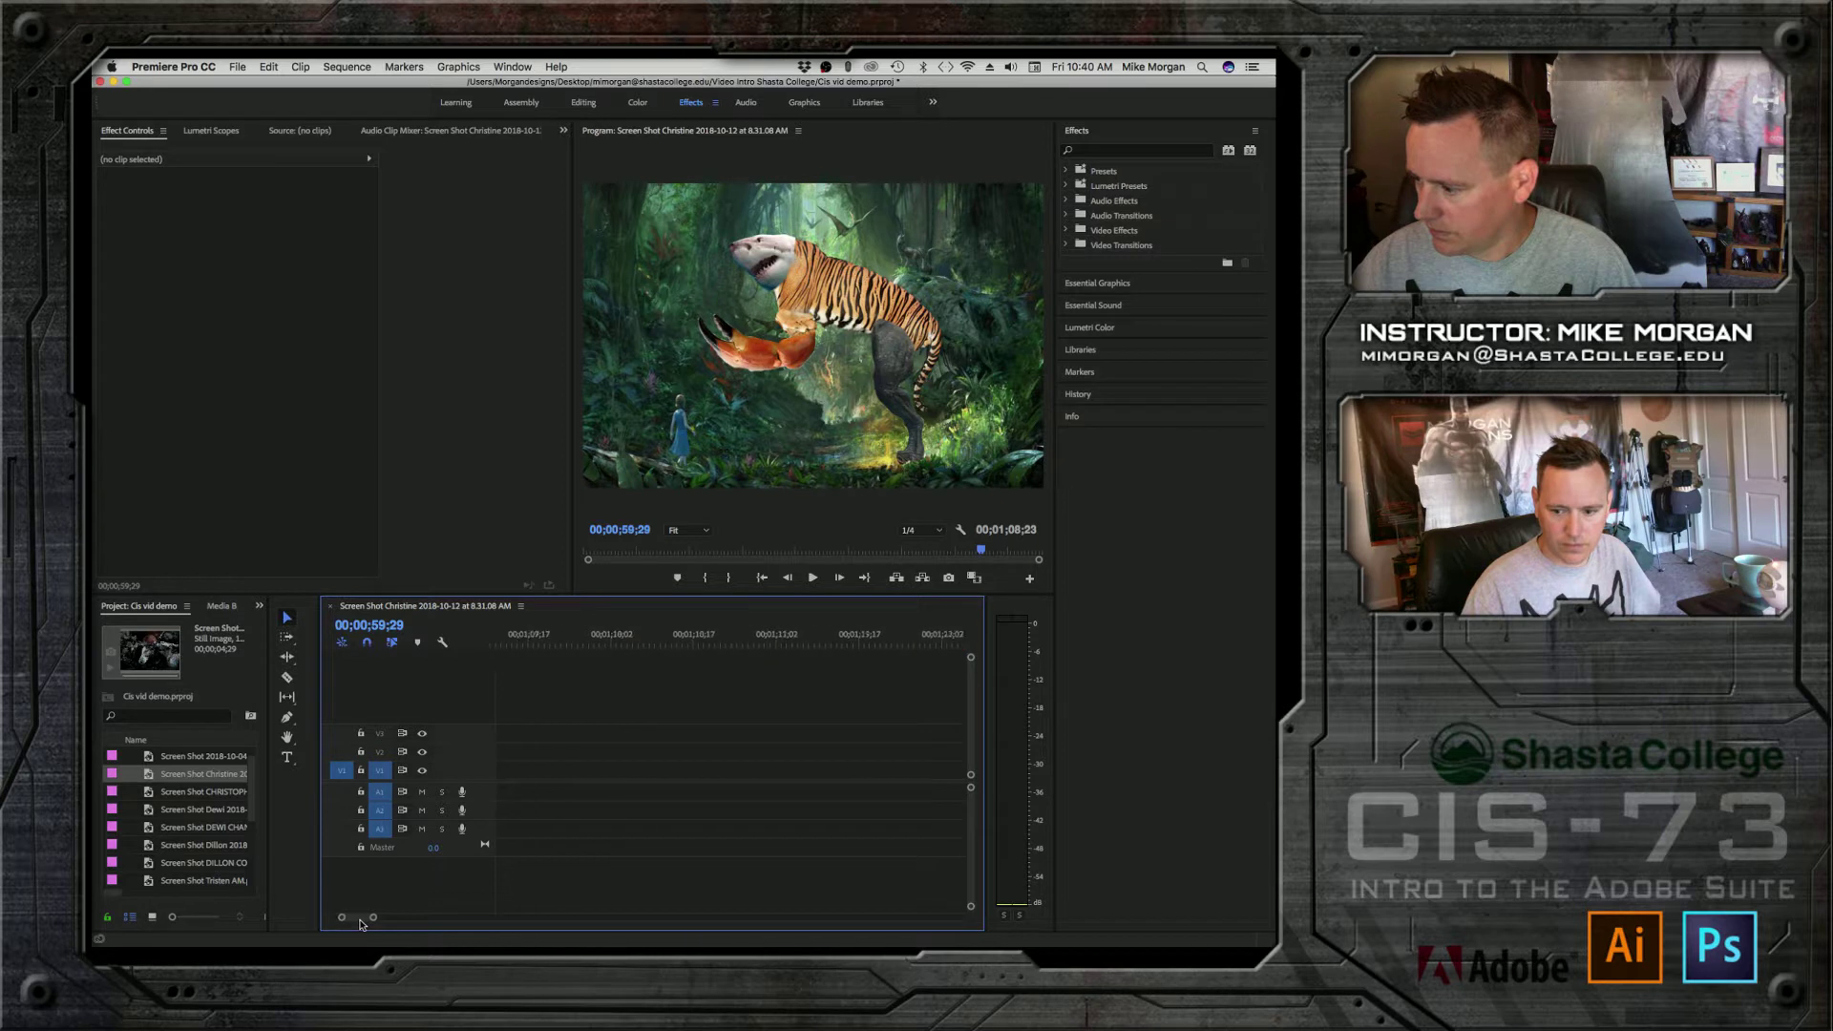
{"action": "scroll", "coordinate": [361, 924], "scroll_direction": "up", "scroll_amount": 5}
{"action": "scroll", "coordinate": [361, 923], "scroll_direction": "down", "scroll_amount": 2}
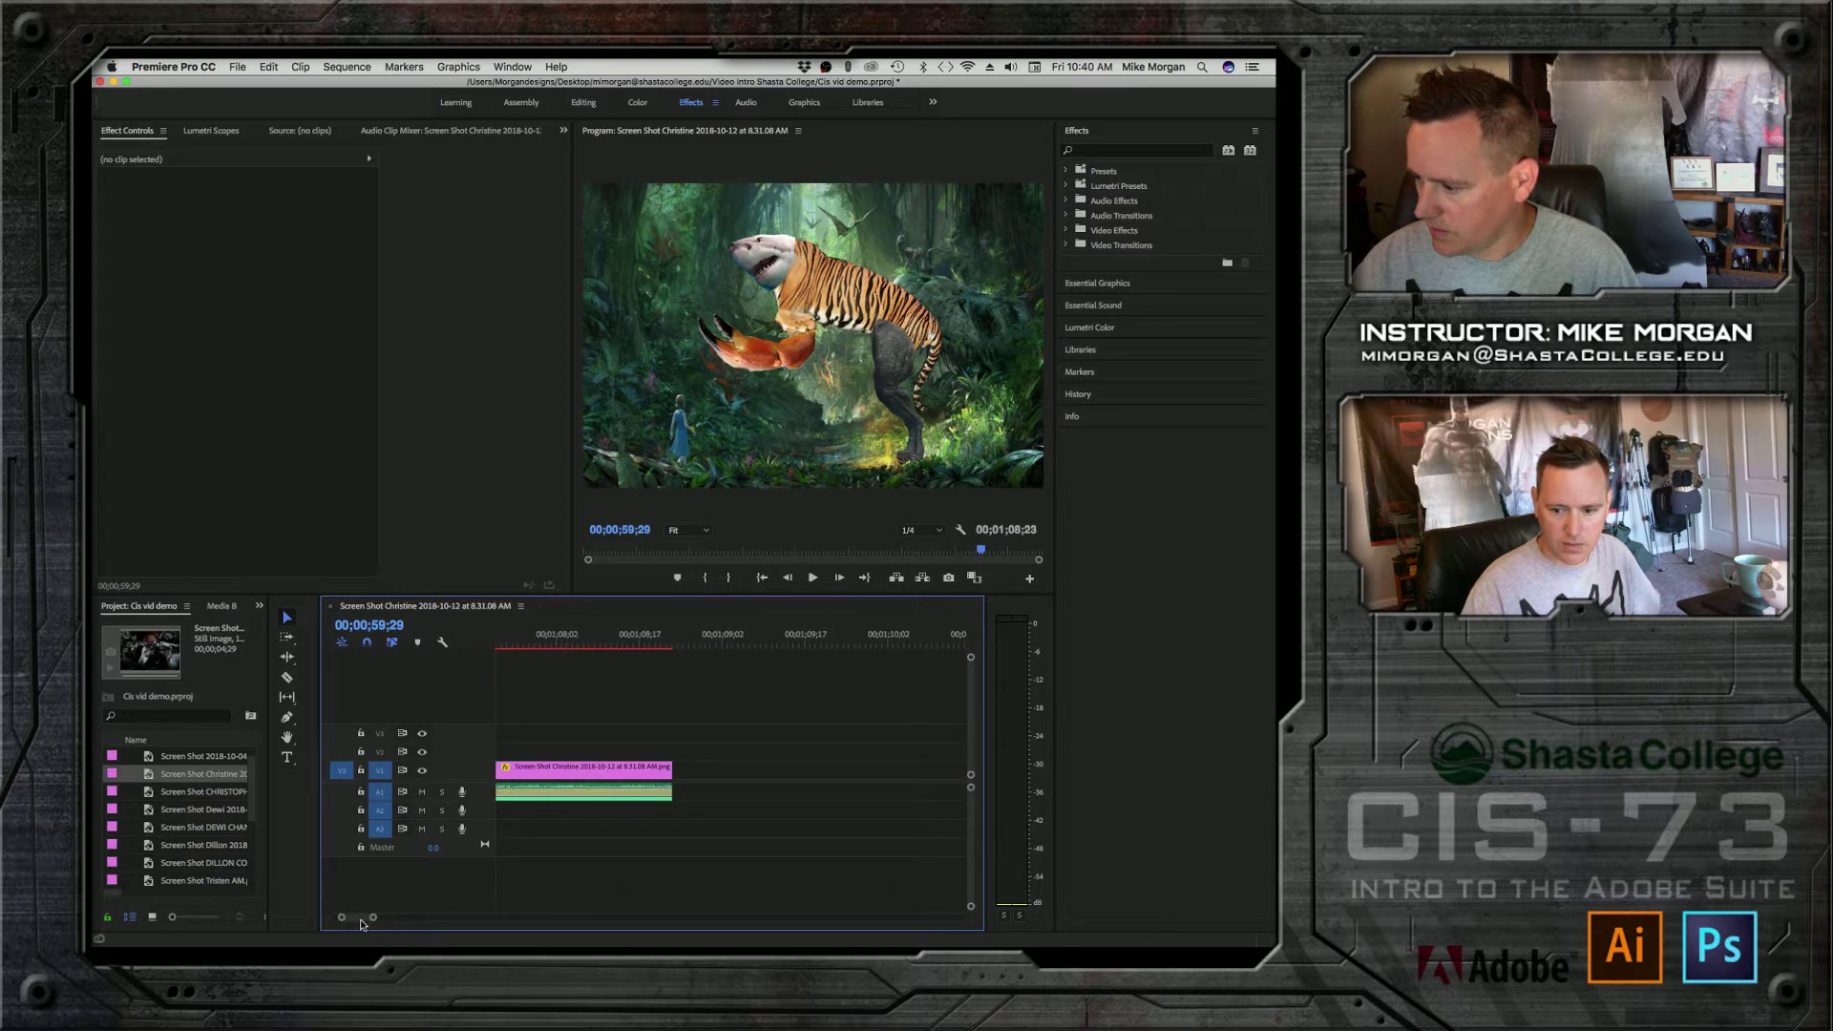
{"action": "scroll", "coordinate": [374, 920], "scroll_direction": "up", "scroll_amount": 5}
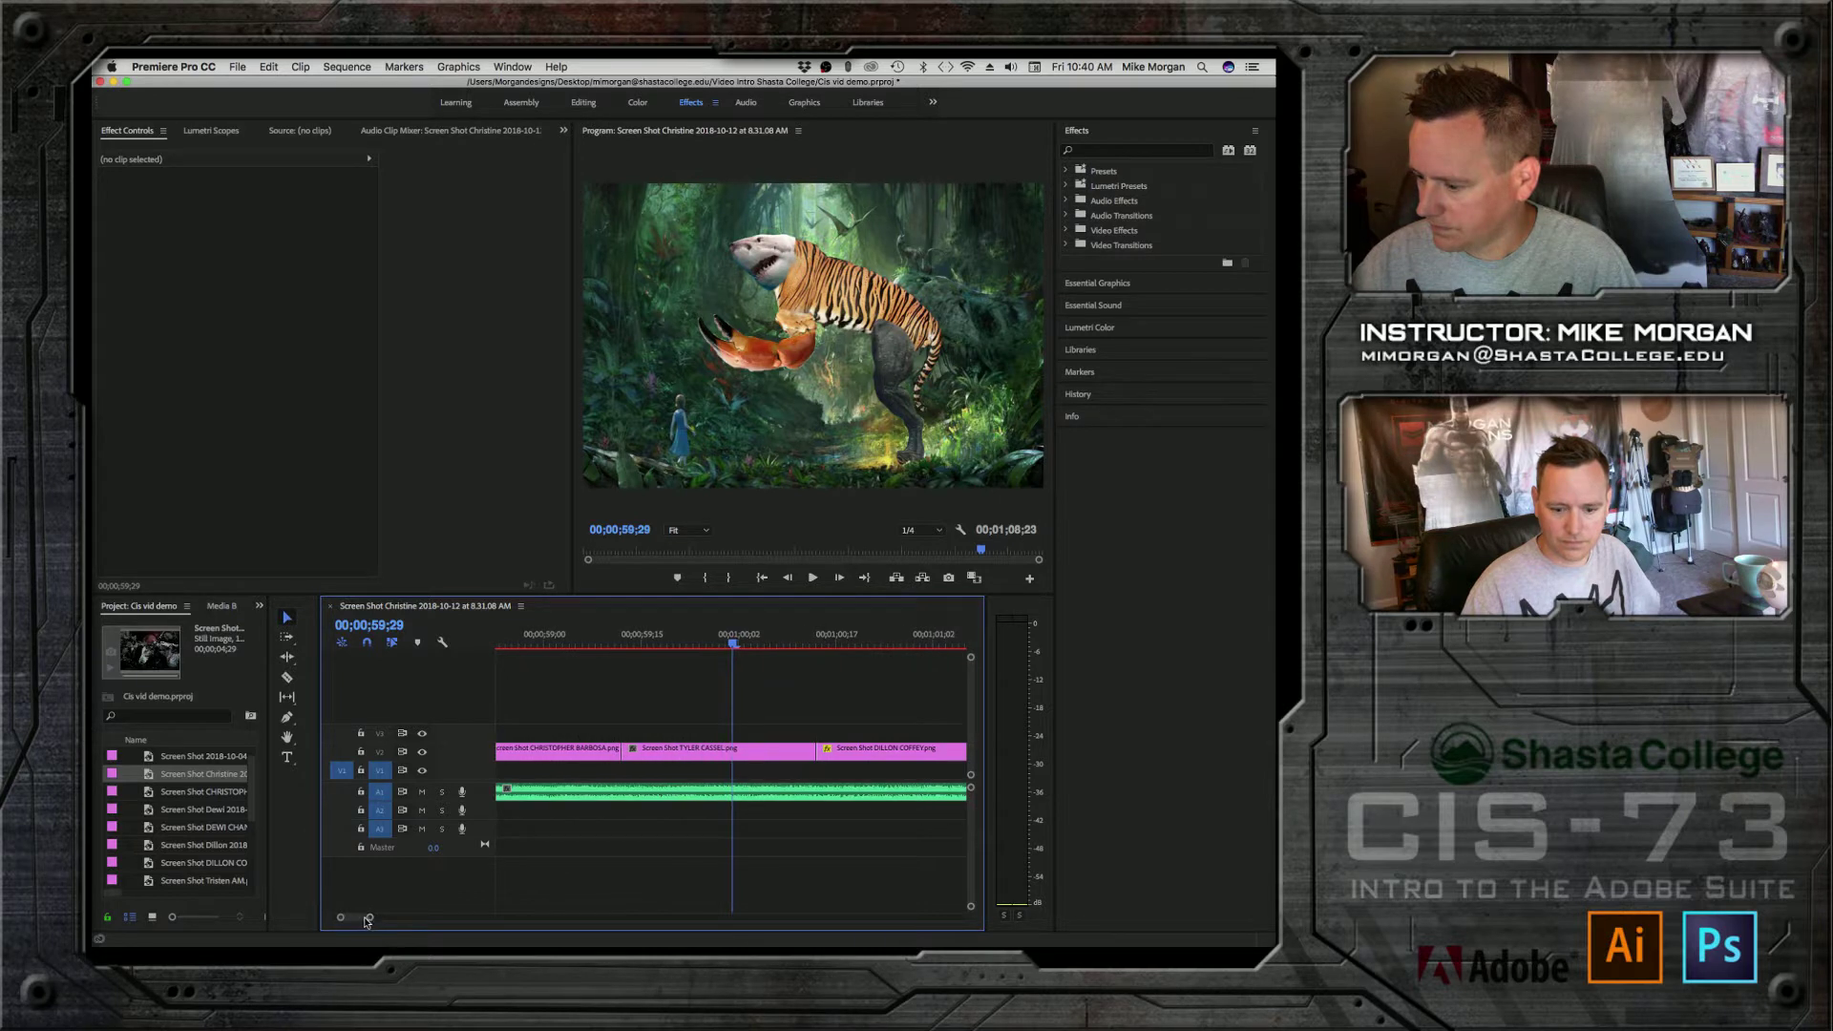
{"action": "scroll", "coordinate": [361, 921], "scroll_direction": "up", "scroll_amount": 5}
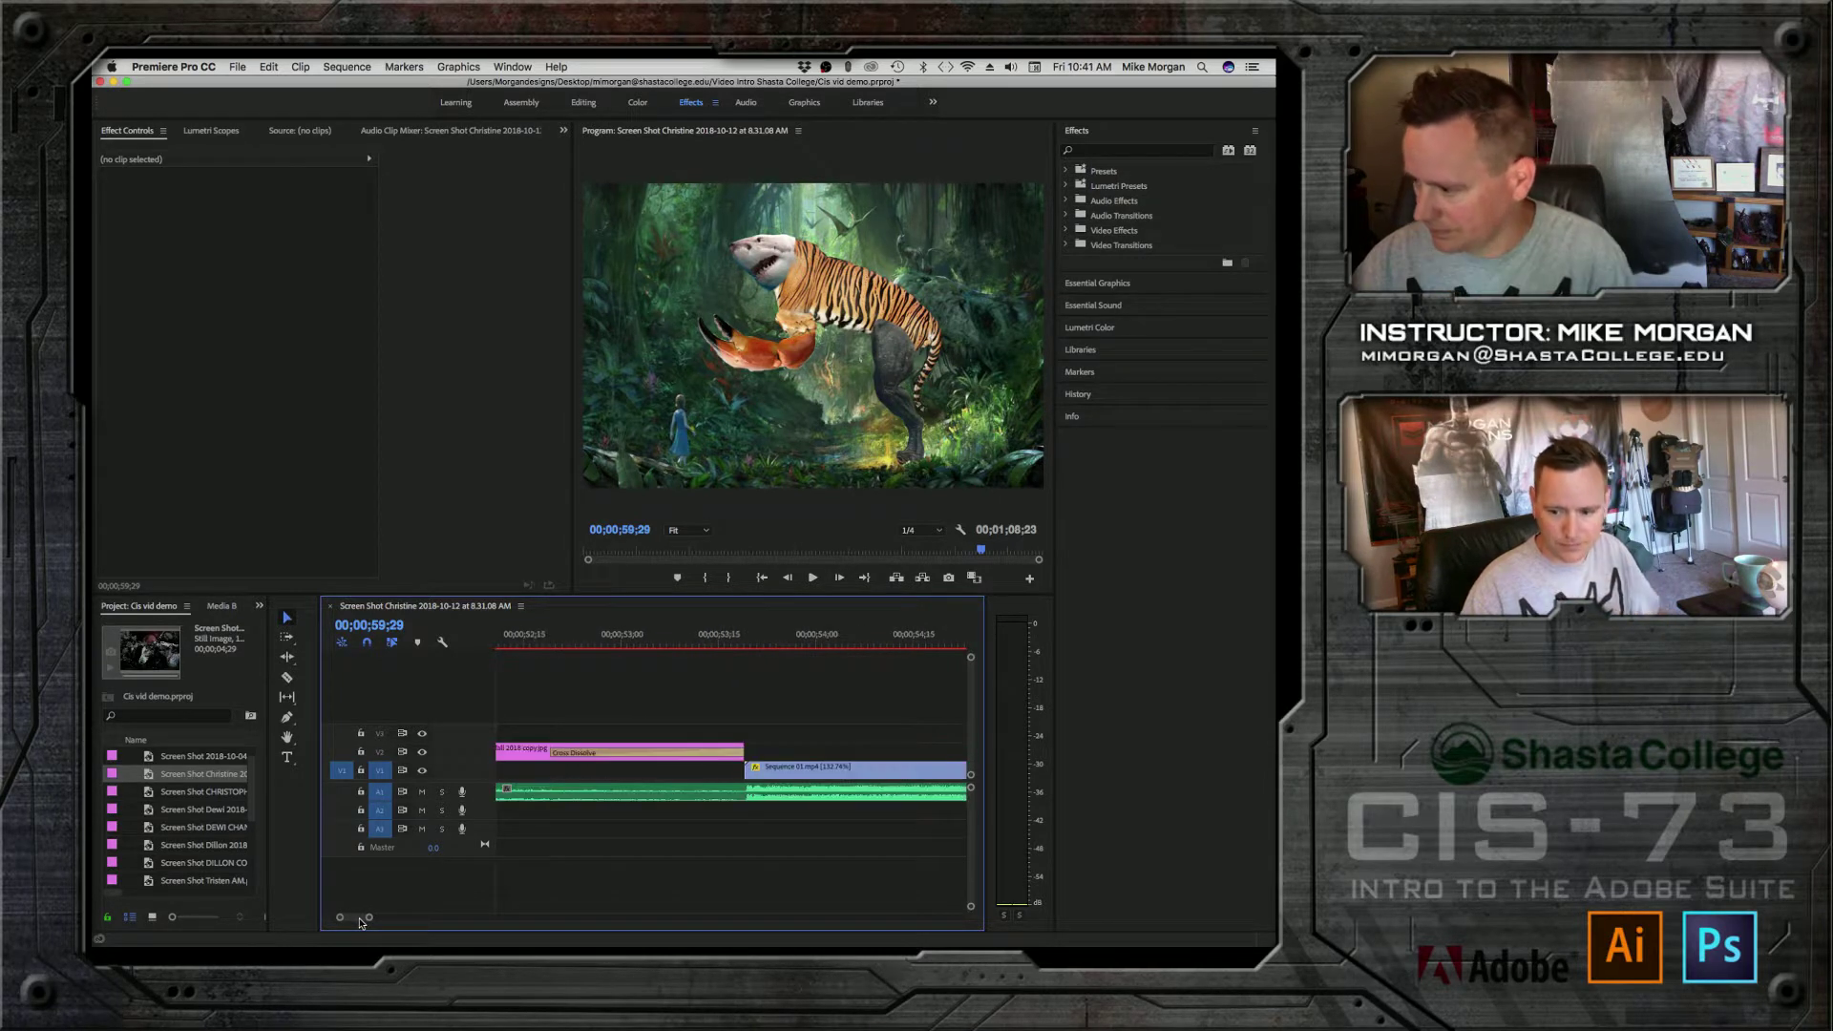
{"action": "scroll", "coordinate": [368, 920], "scroll_direction": "up", "scroll_amount": 10}
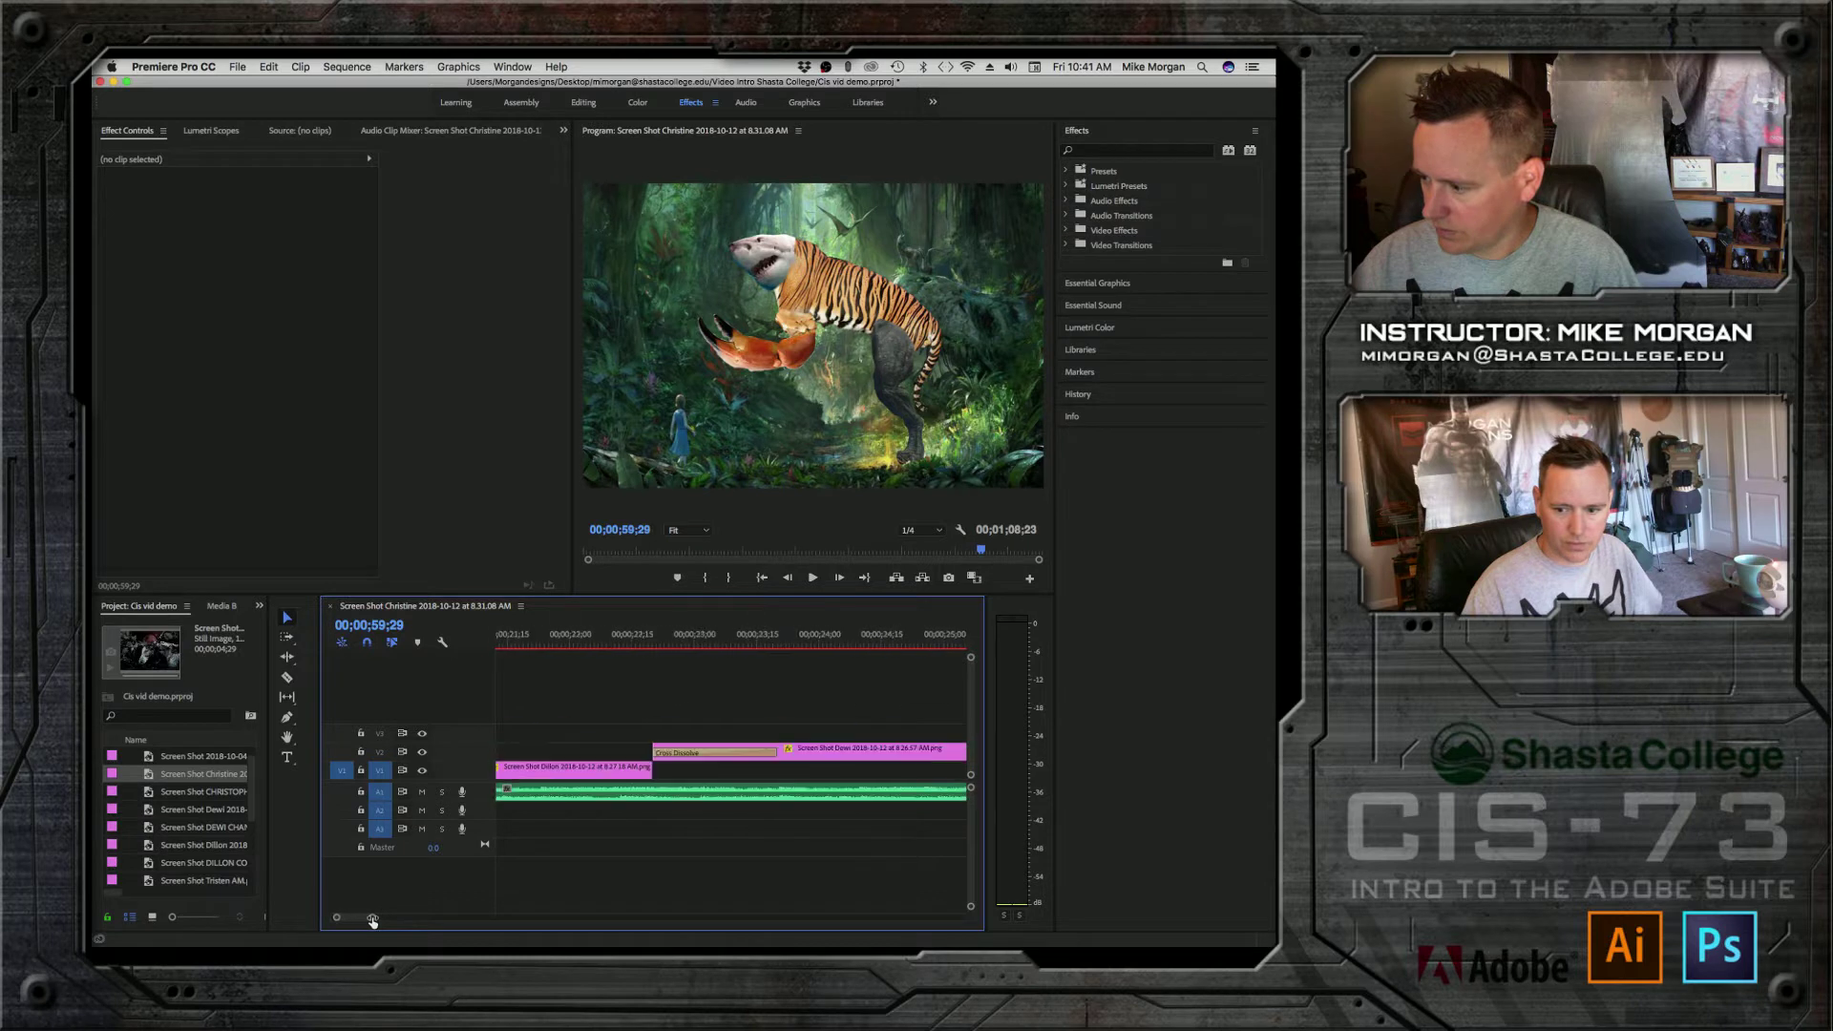
{"action": "left_click_drag", "start_coordinate": [372, 920], "coordinate": [466, 922]}
Step: Shorten the Cross Dissolve into the first screenshot to 6 frames, checking it in Set Transition Duration
{"action": "key", "text": "Up"}
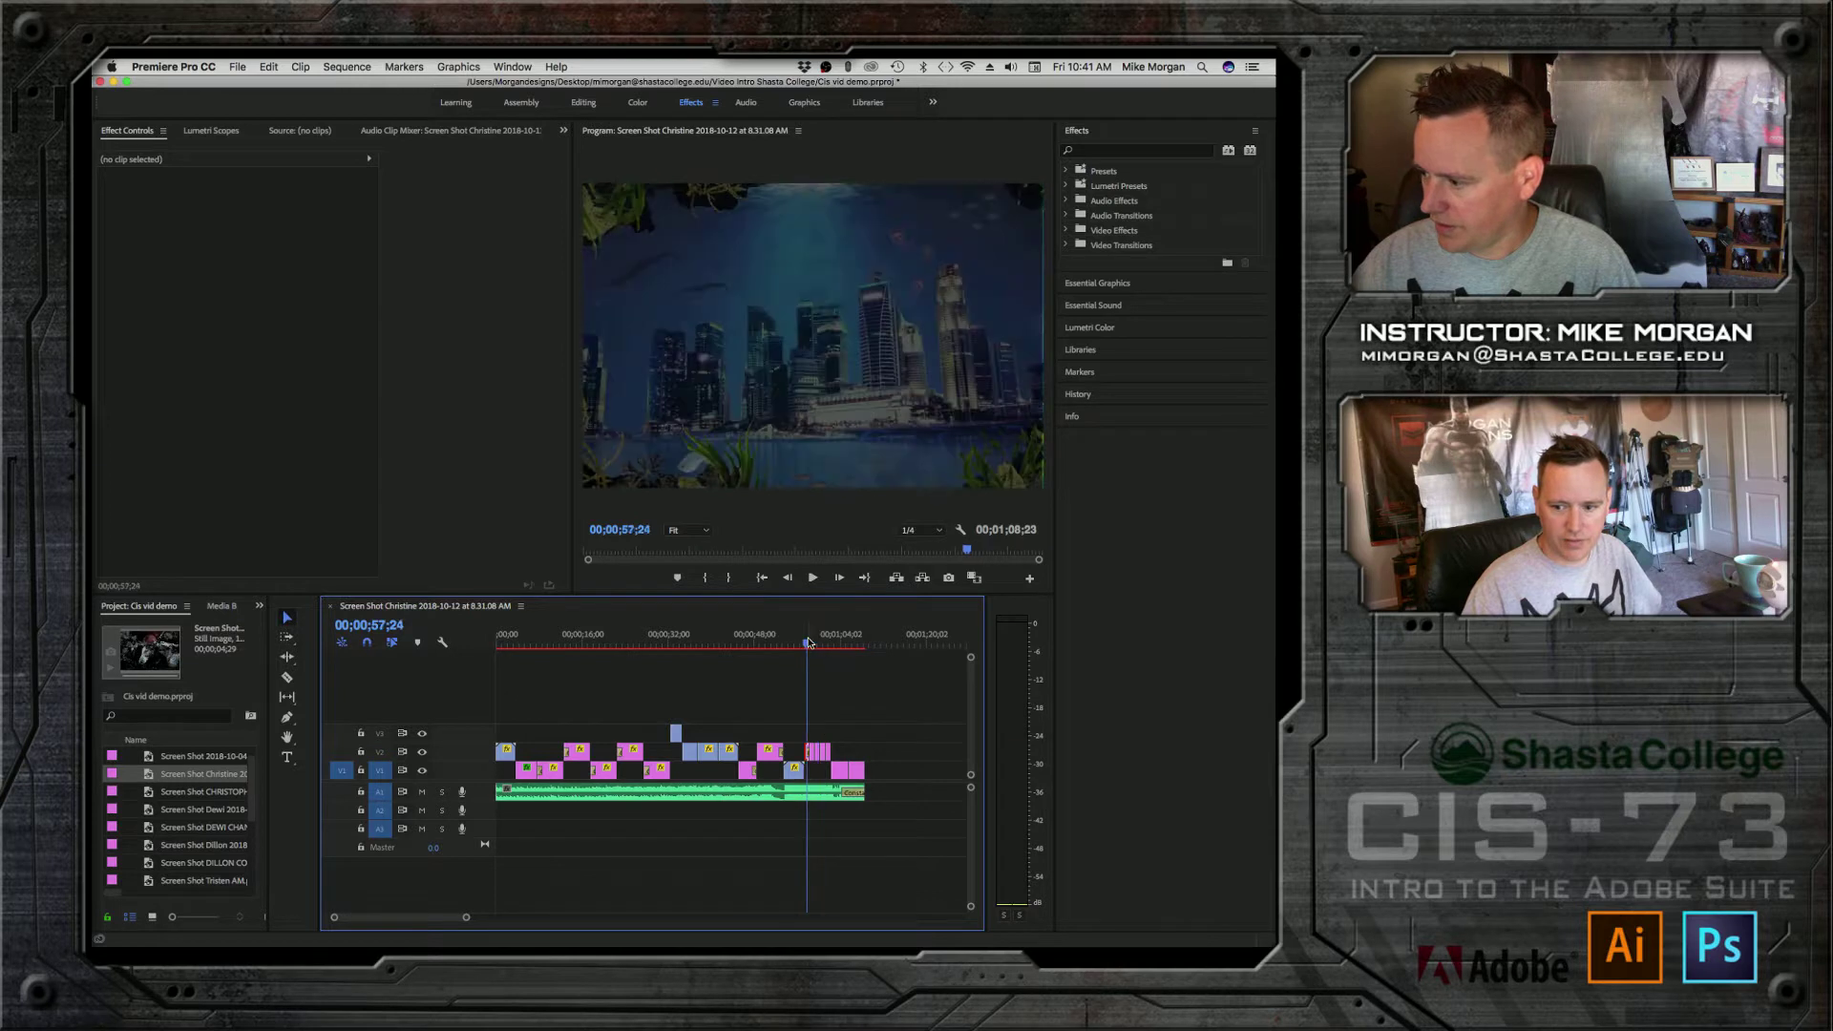
{"action": "left_click_drag", "start_coordinate": [464, 921], "coordinate": [365, 920]}
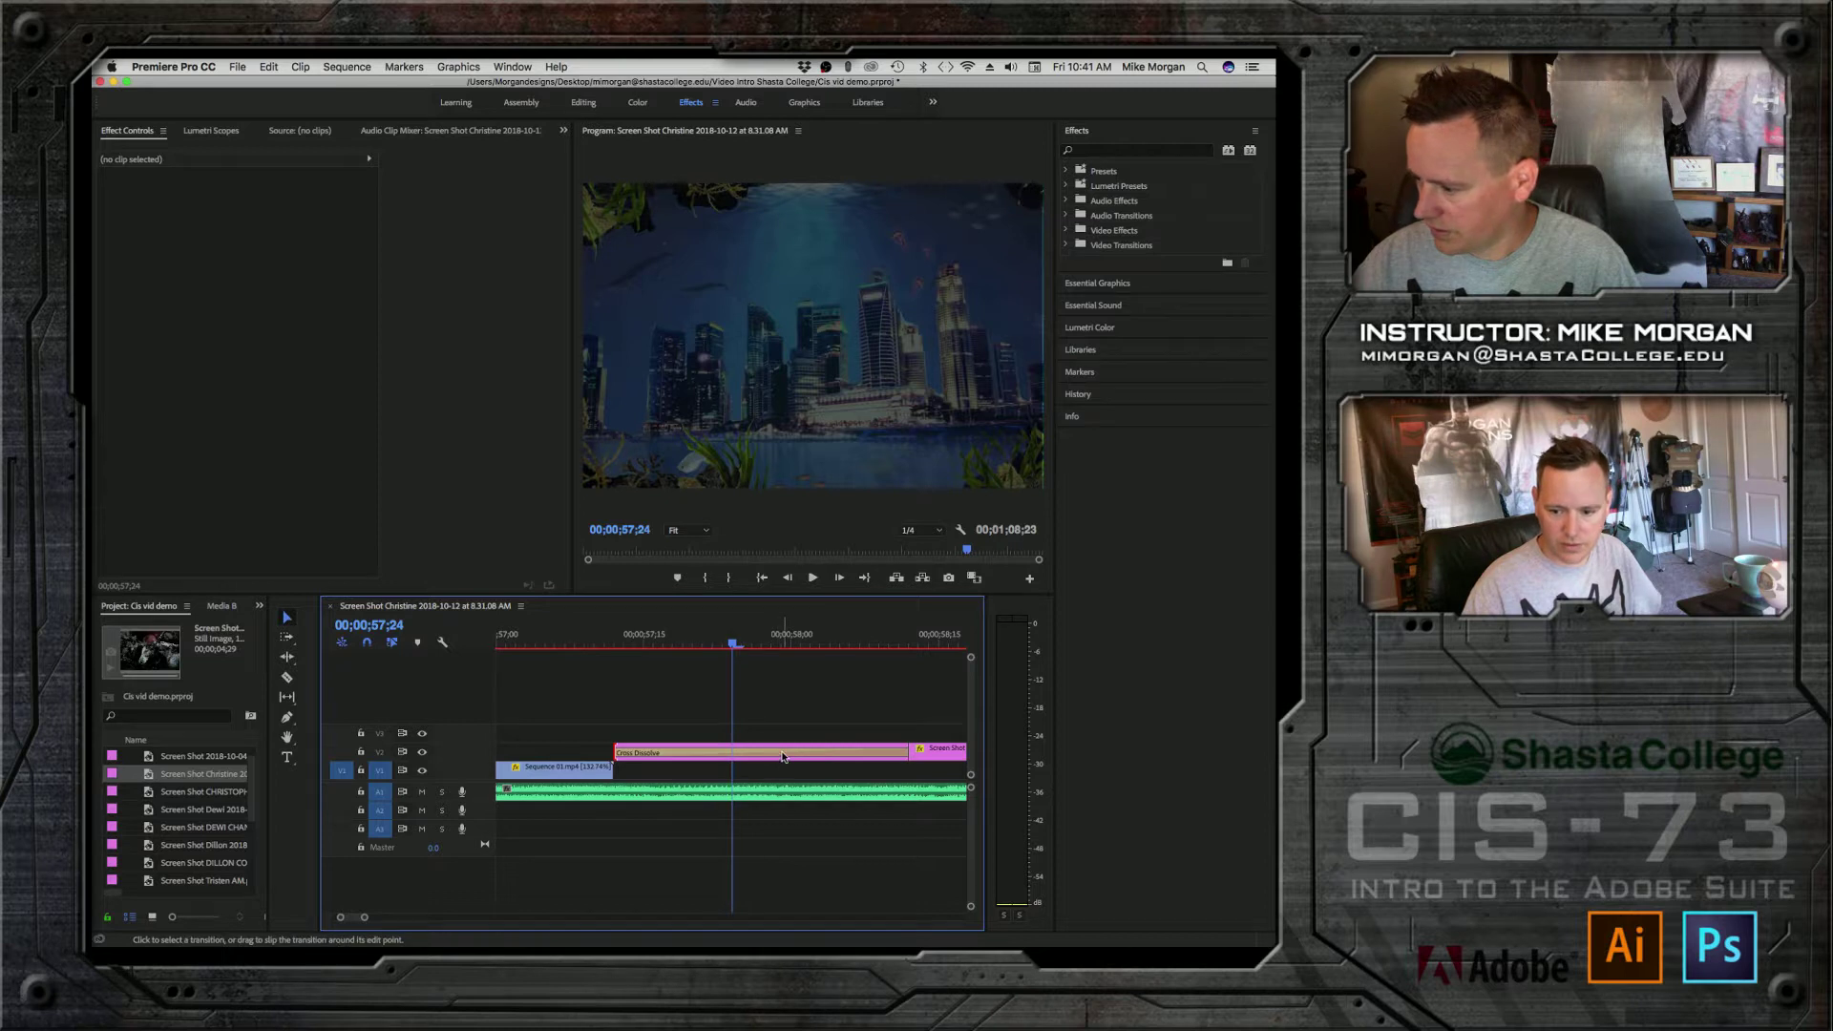
{"action": "left_click", "coordinate": [782, 757]}
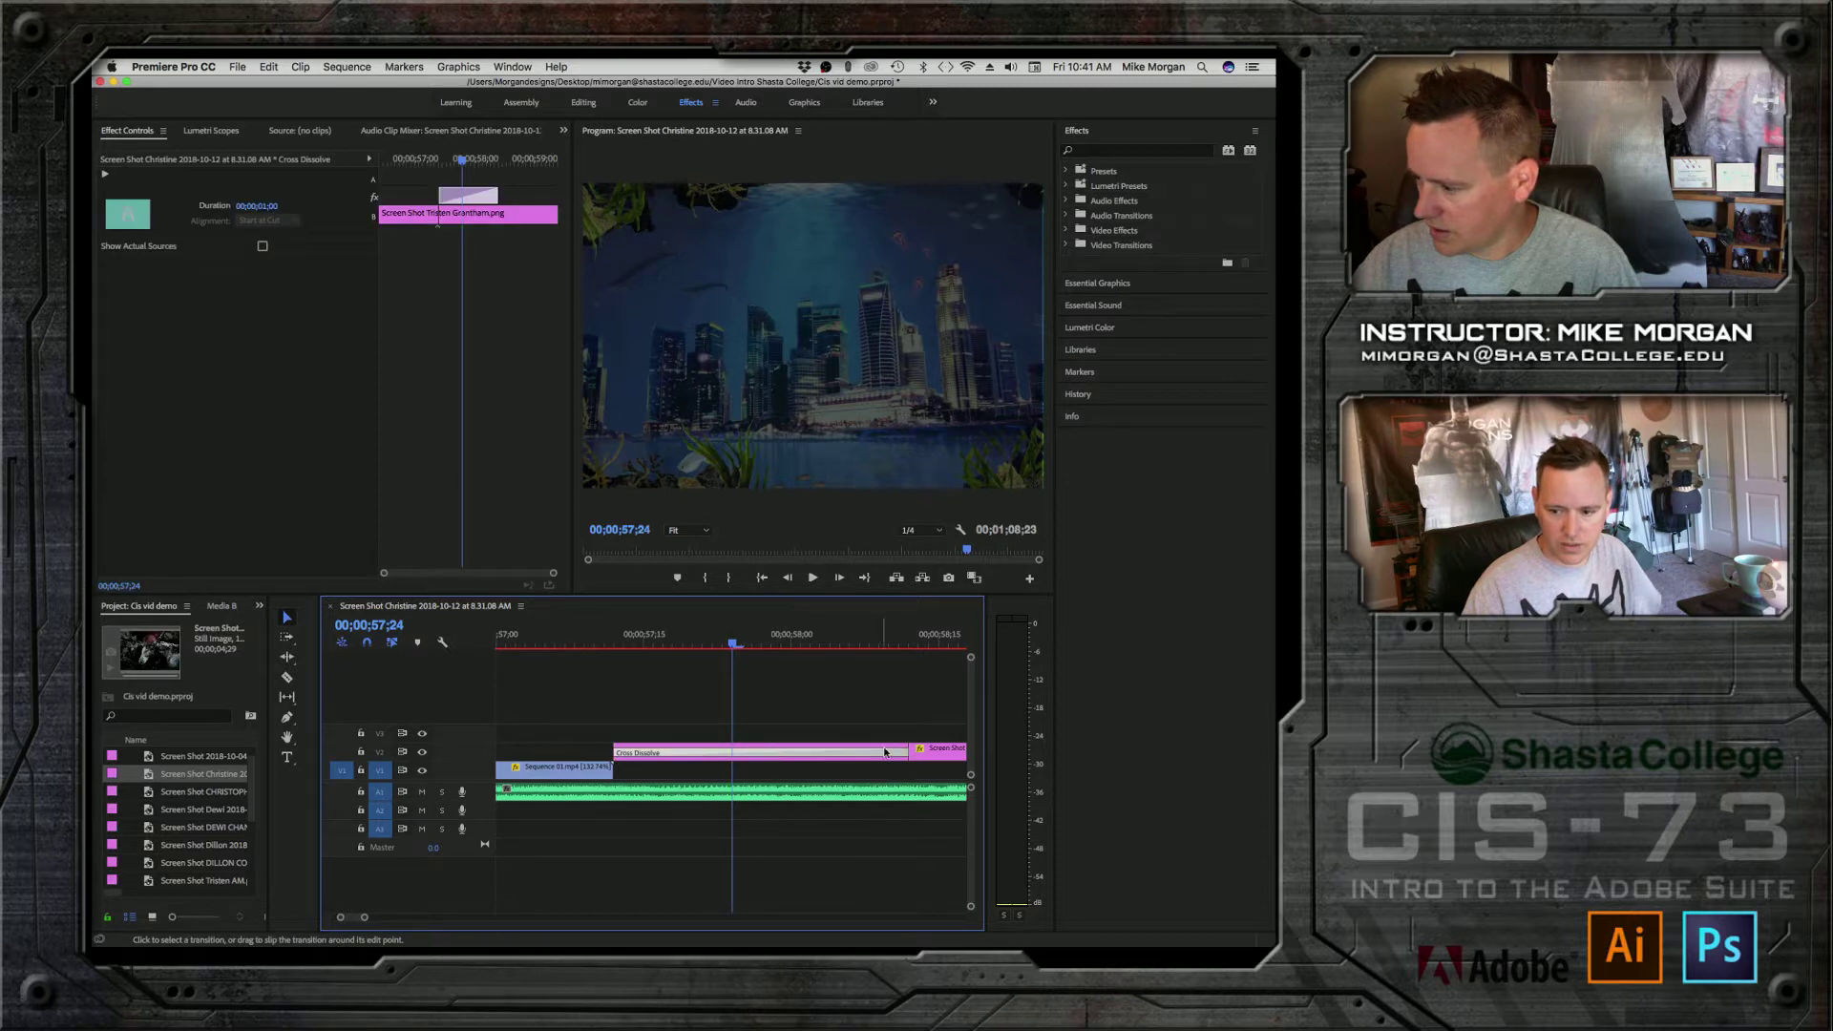
{"action": "left_click_drag", "start_coordinate": [908, 752], "coordinate": [670, 750]}
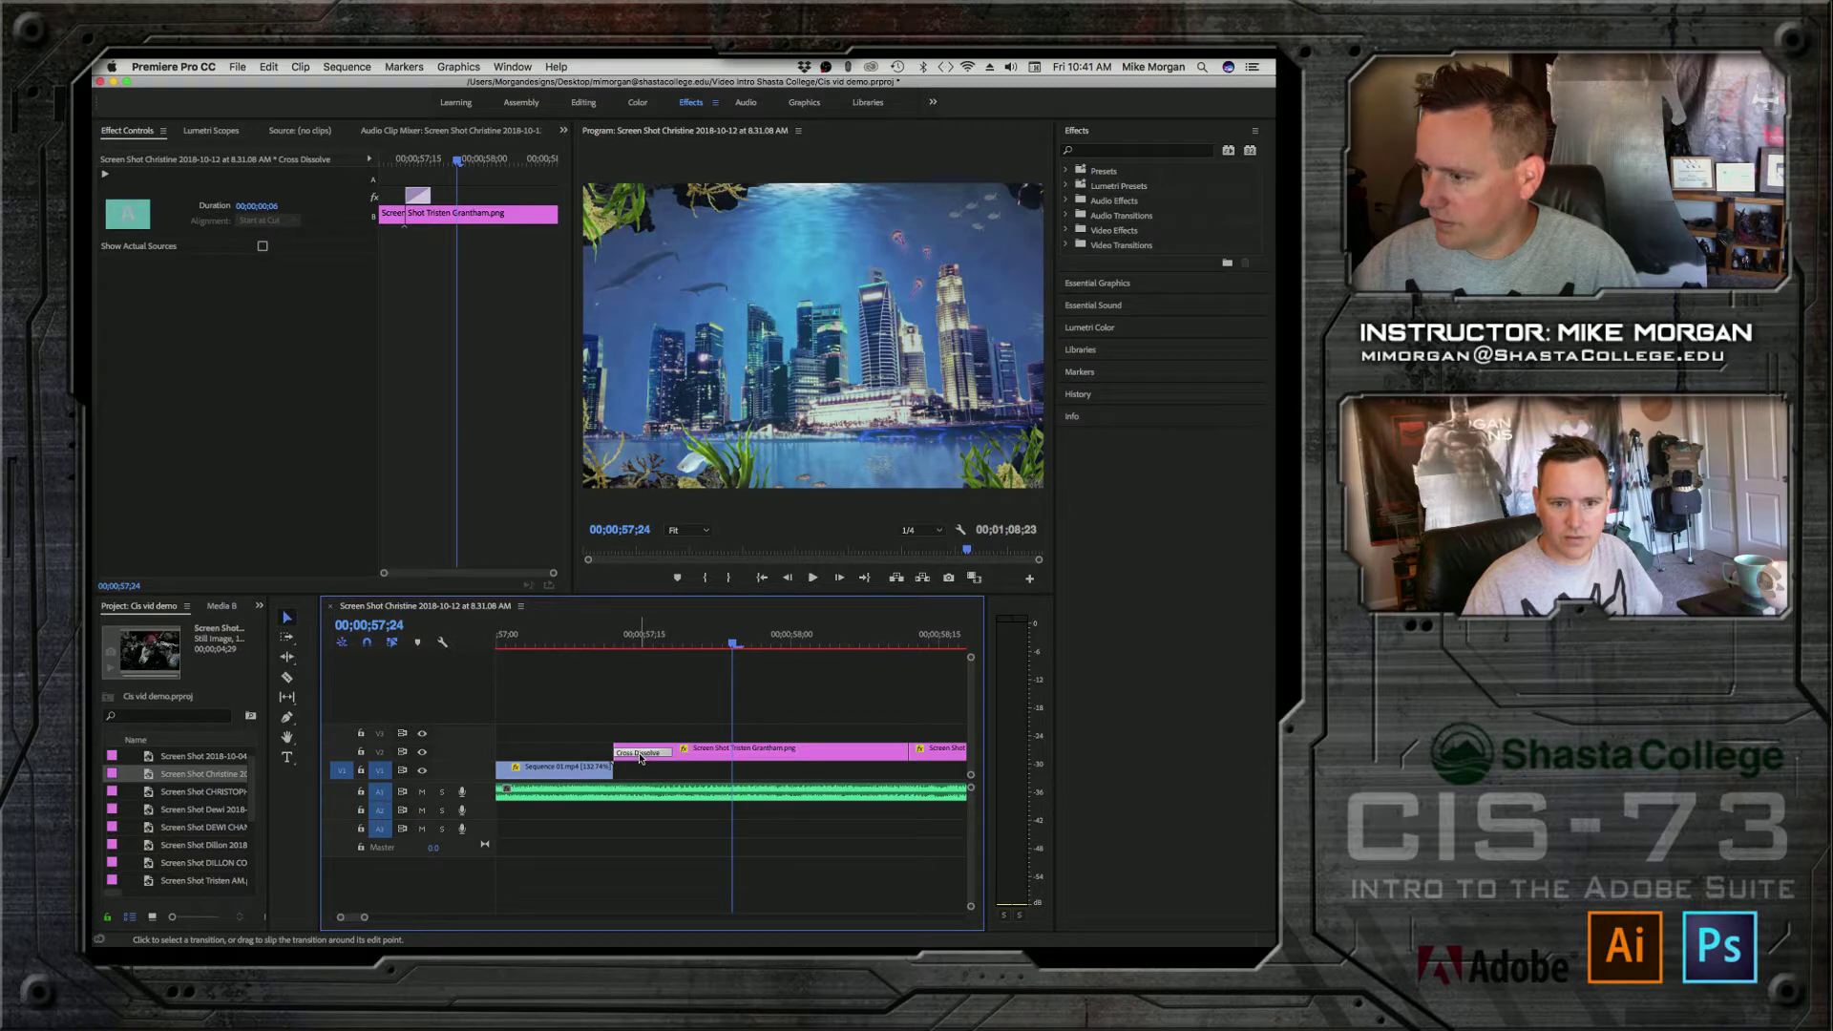
{"action": "double_click", "coordinate": [640, 757]}
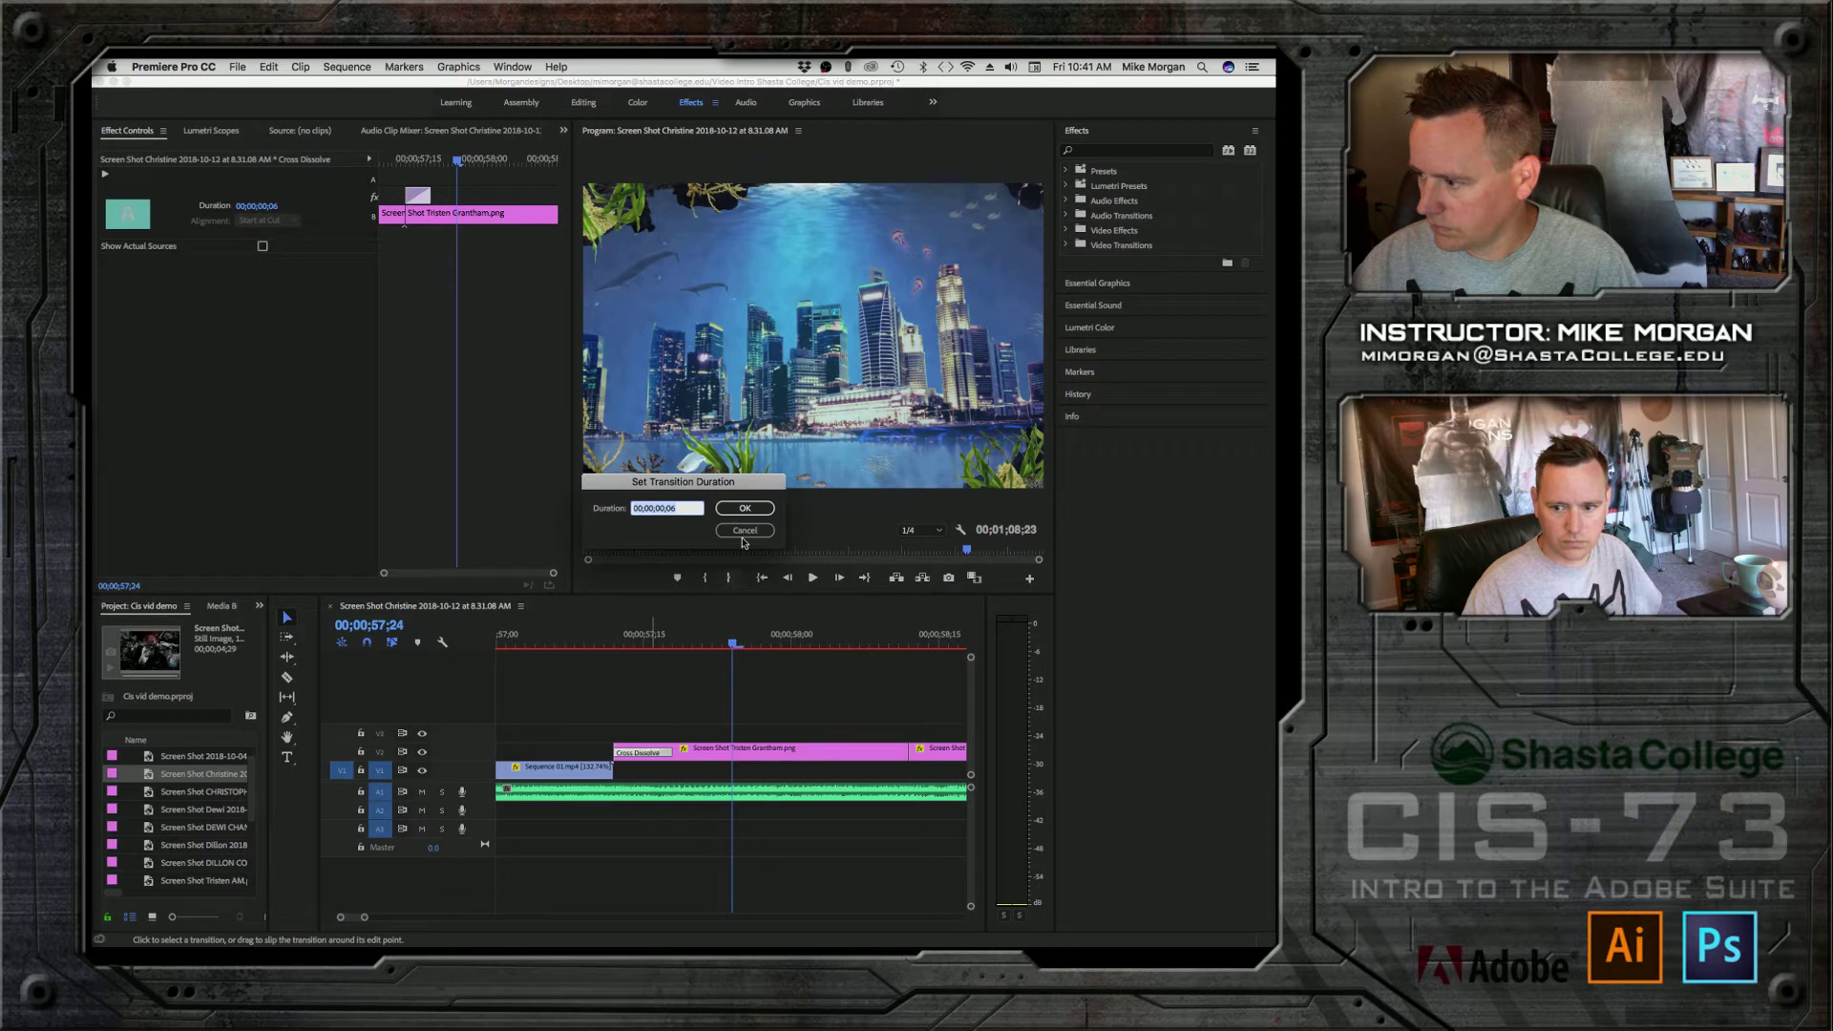
{"action": "left_click", "coordinate": [743, 534]}
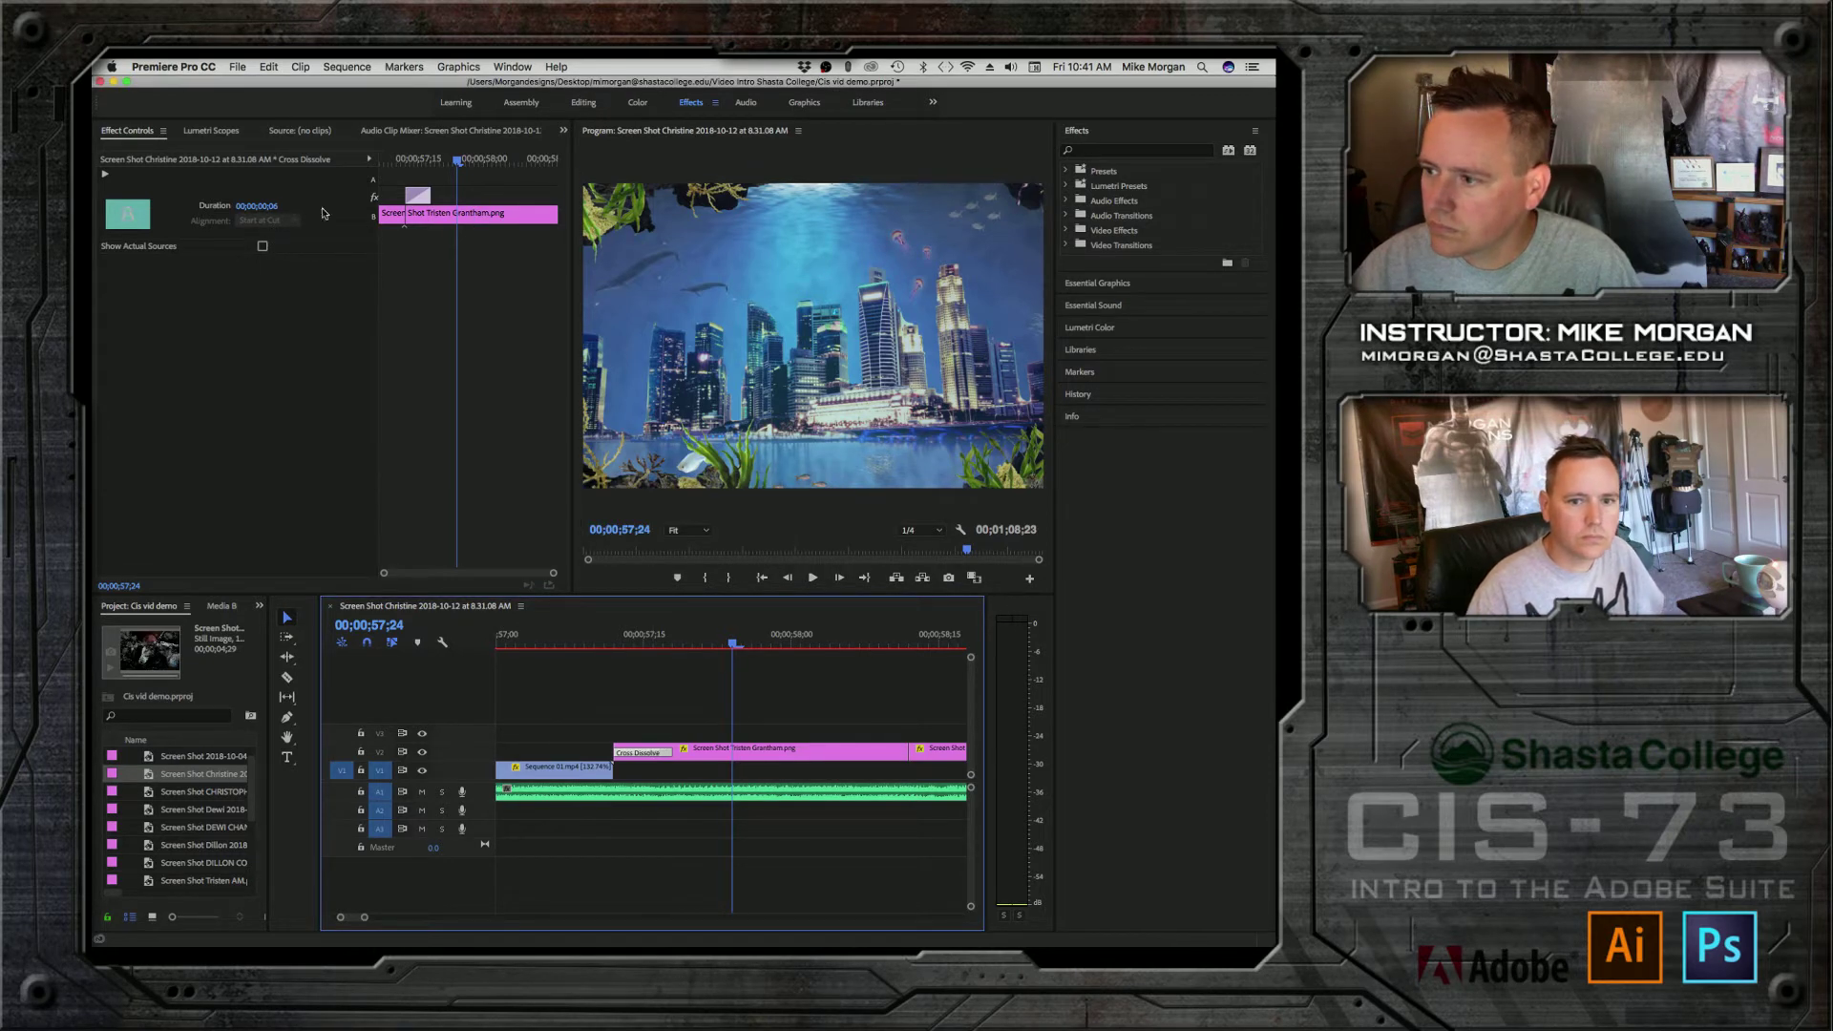
{"action": "left_click", "coordinate": [421, 206]}
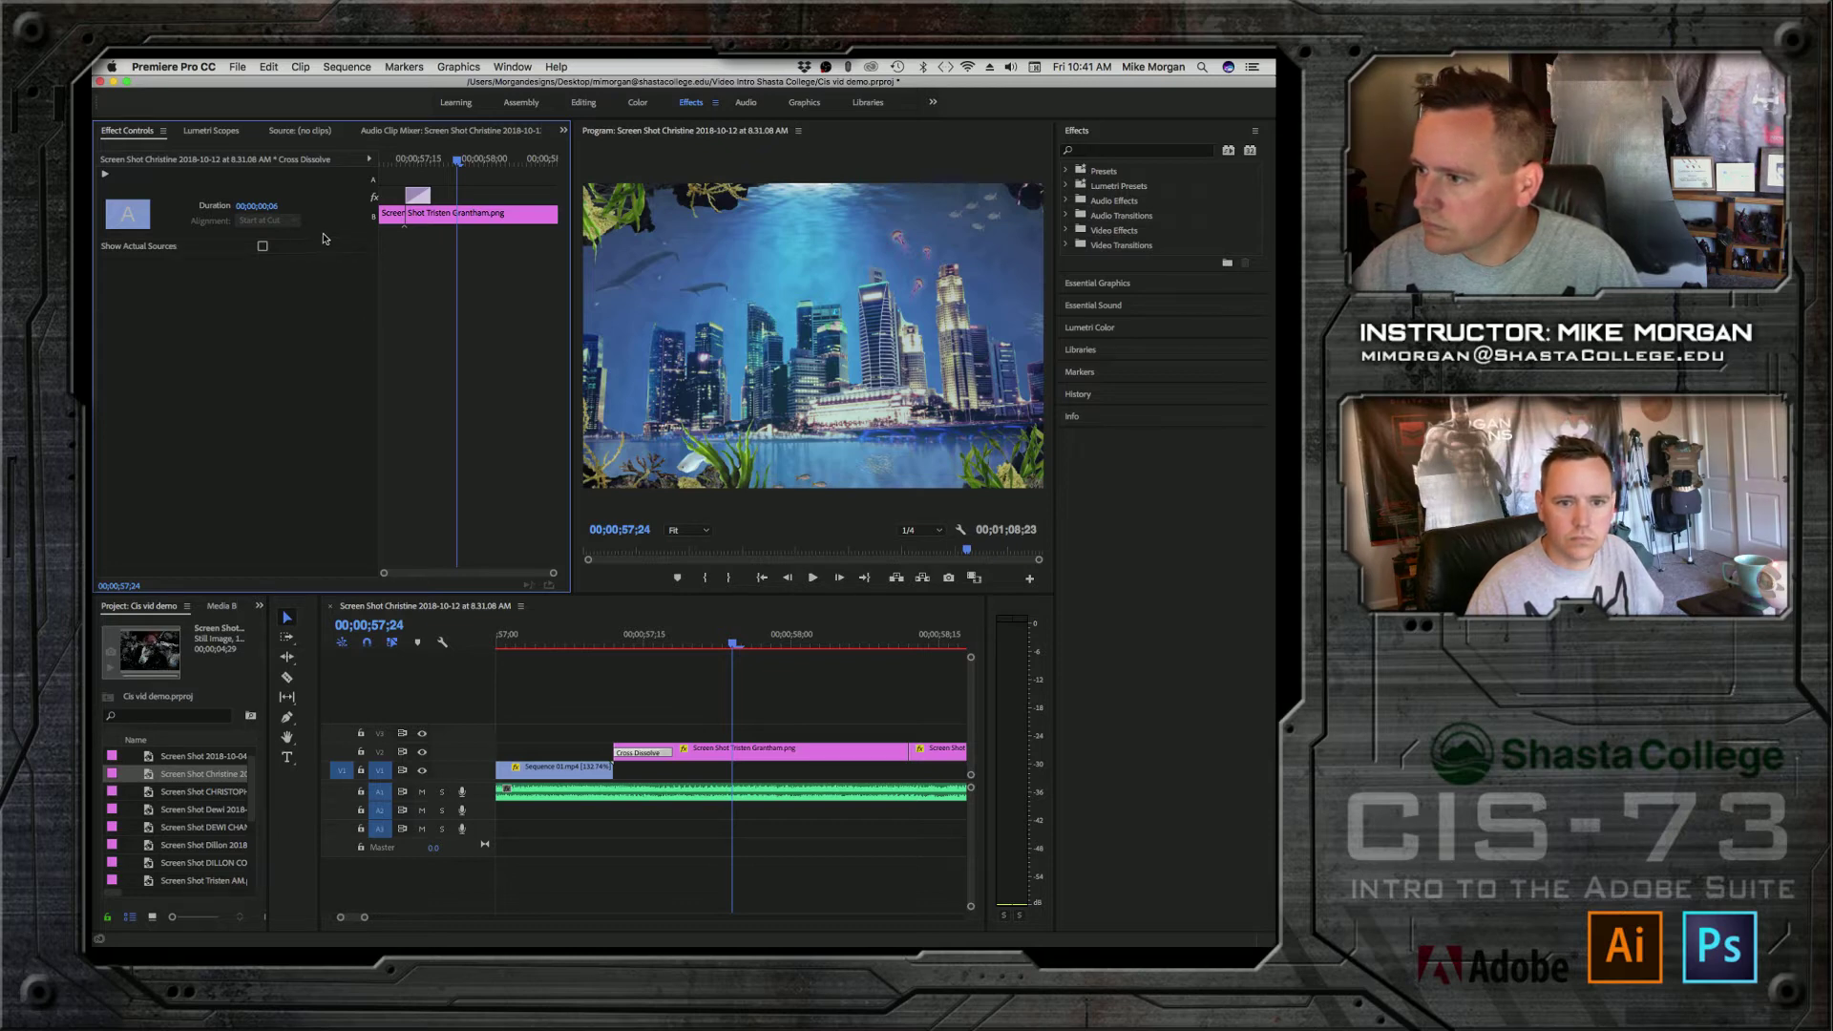
{"action": "right_click", "coordinate": [644, 754]}
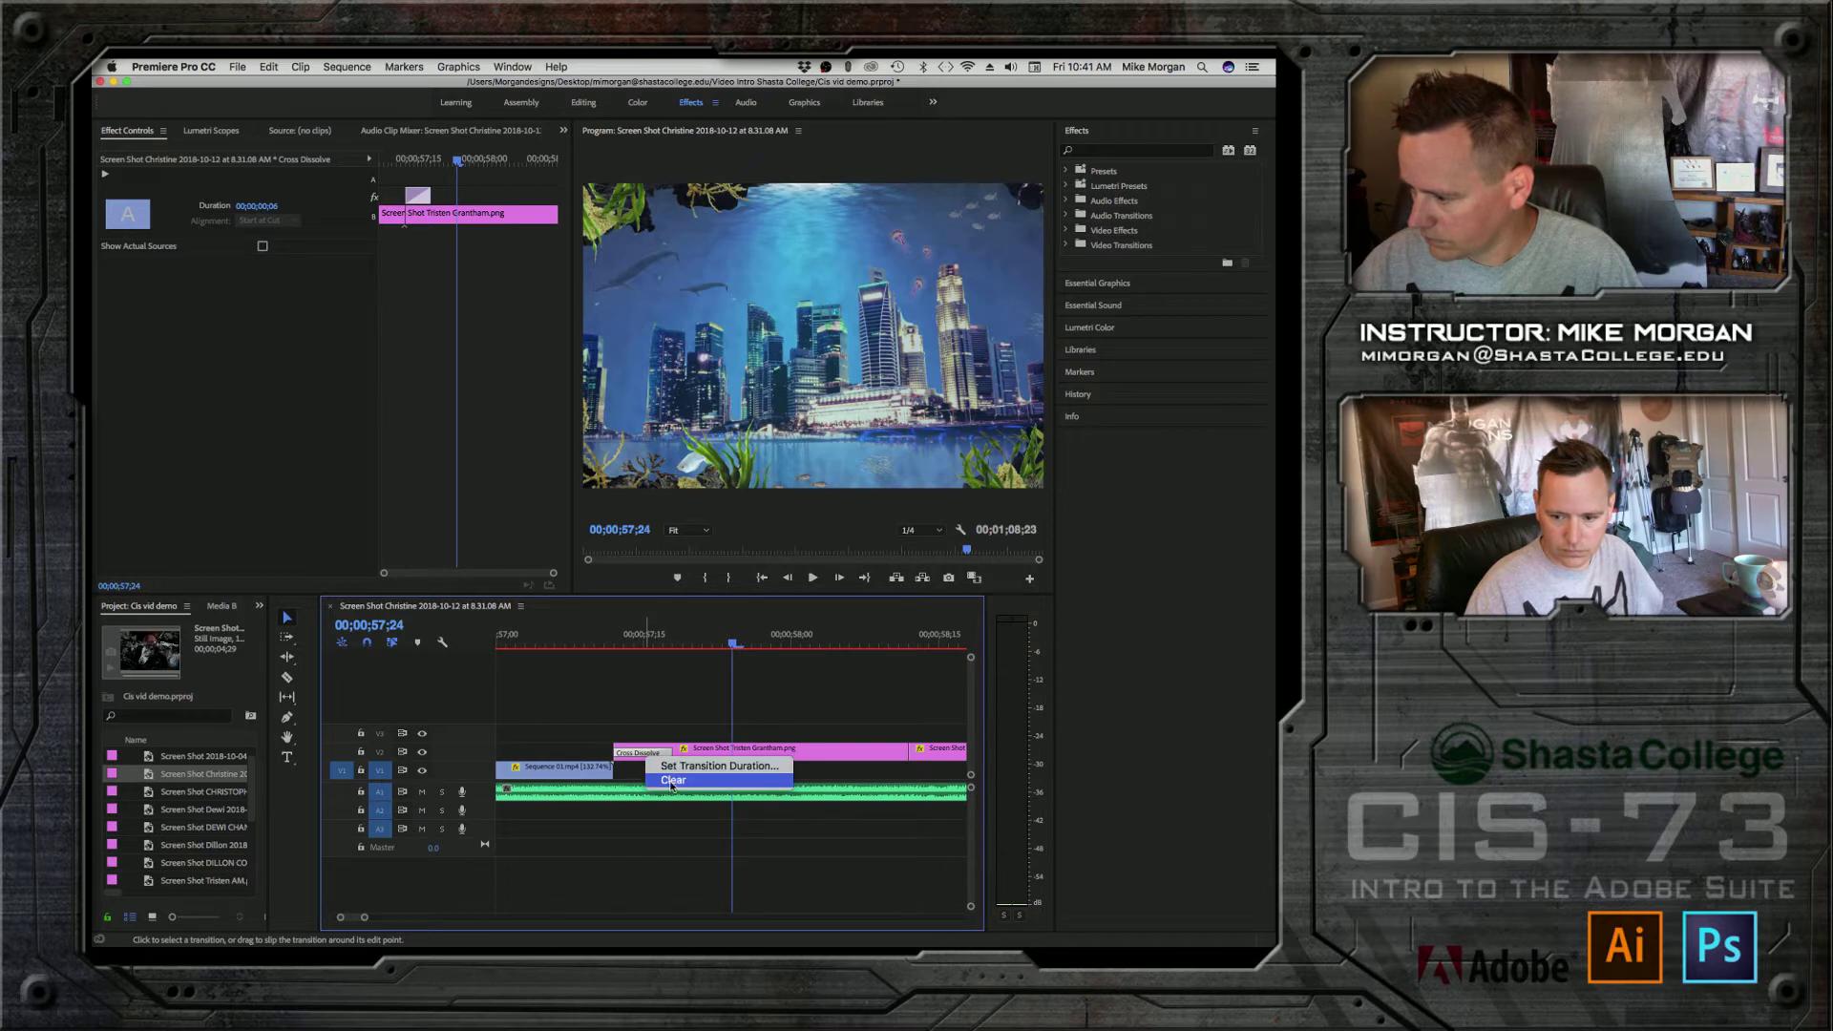
{"action": "left_click", "coordinate": [719, 766]}
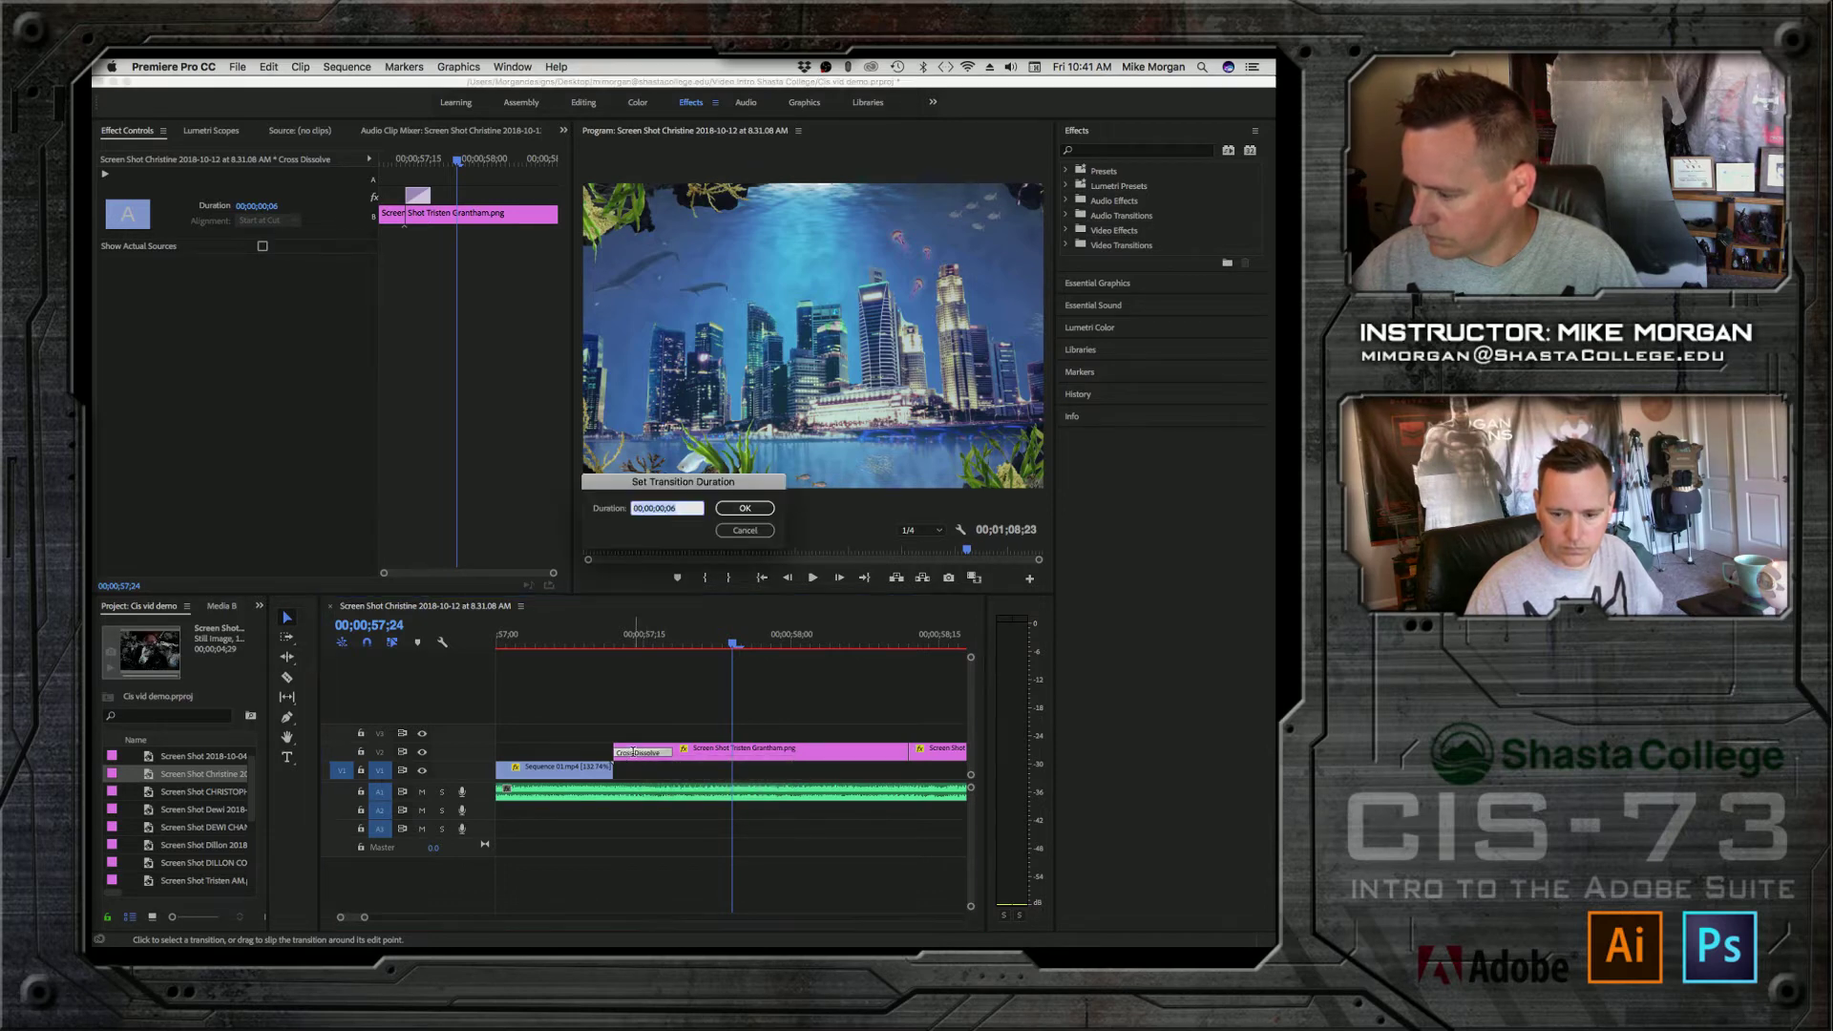
{"action": "left_click", "coordinate": [748, 532]}
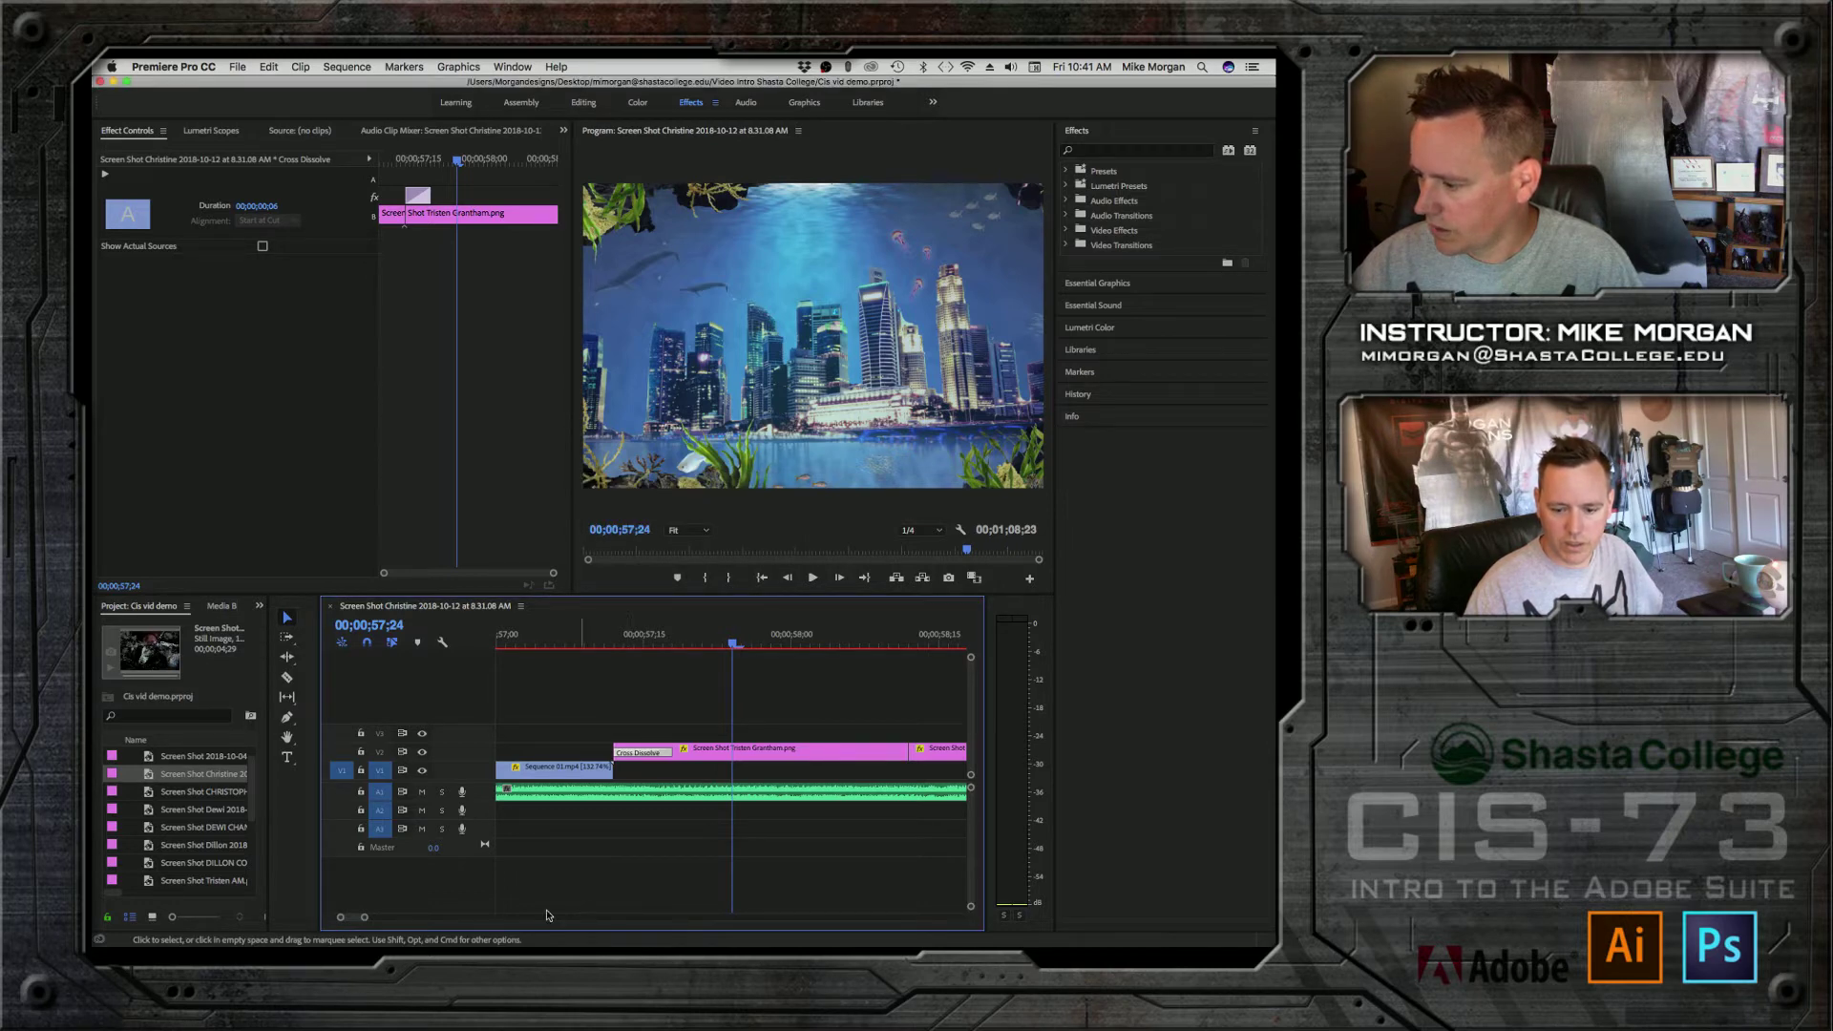
Step: Add a default Cross Dissolve at the next screenshot cut and trim its length
{"action": "left_click", "coordinate": [906, 753]}
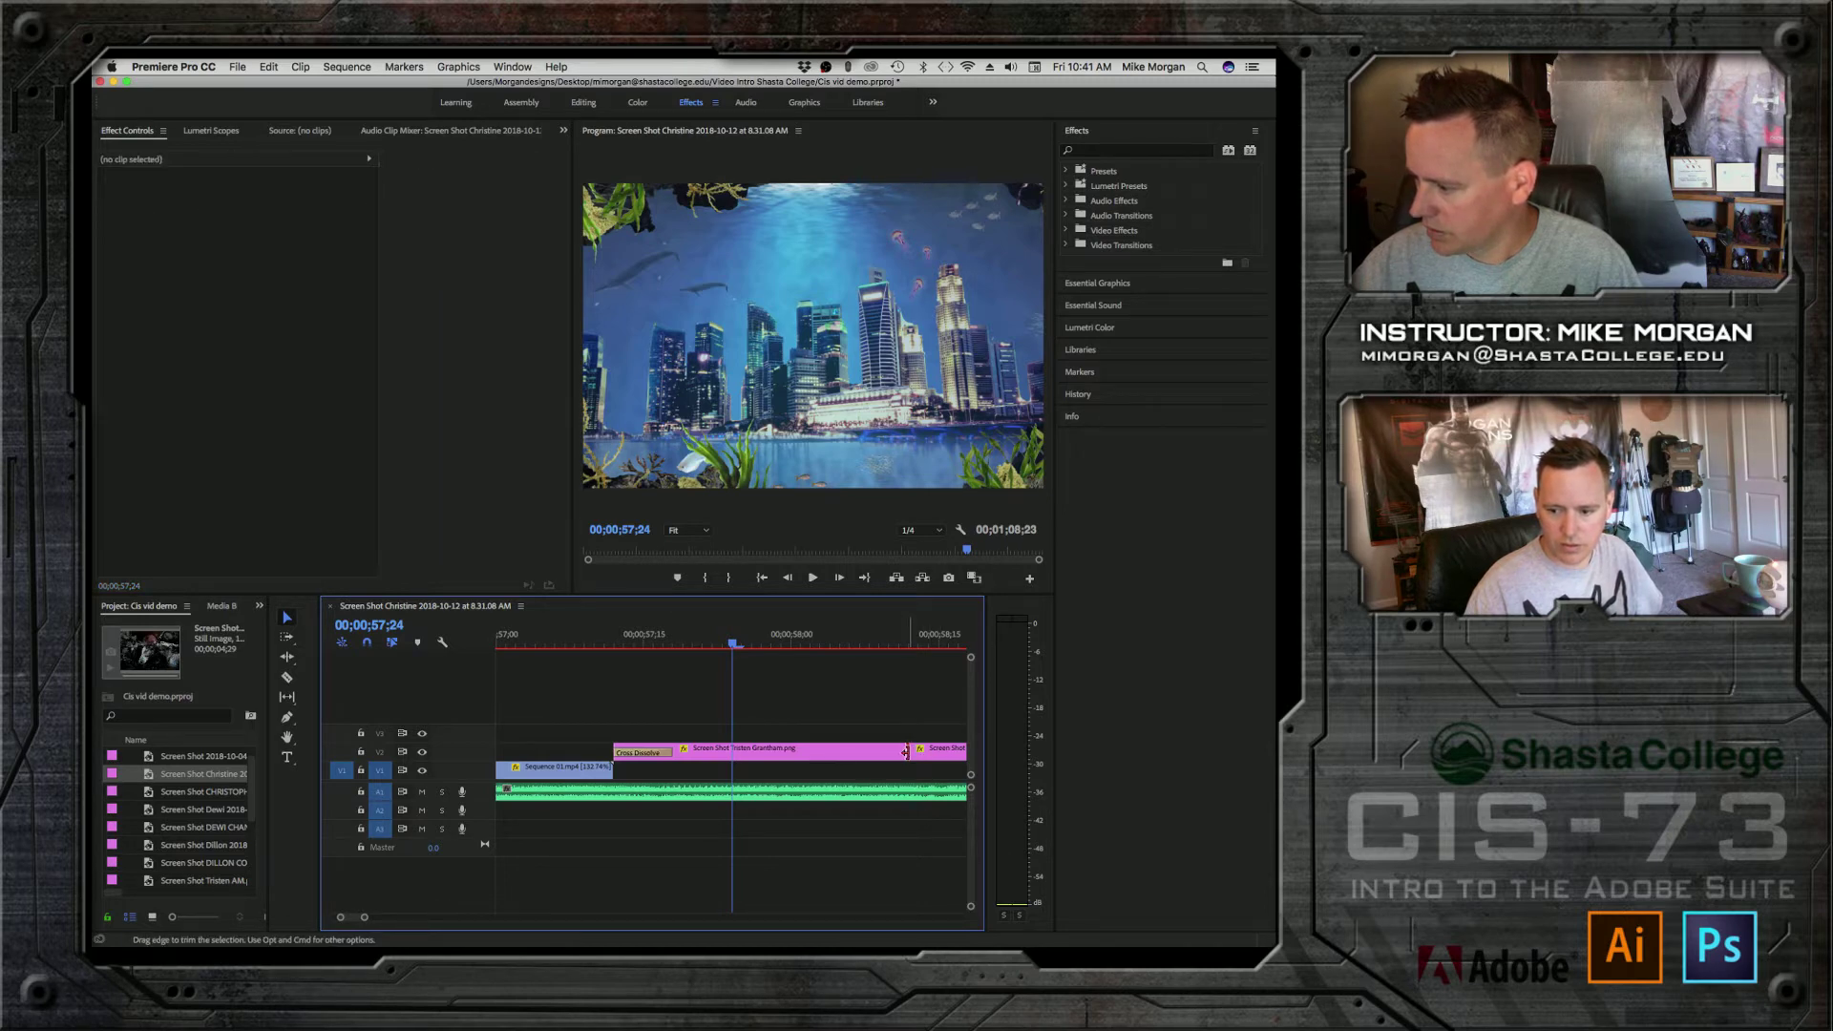
{"action": "right_click", "coordinate": [906, 753]}
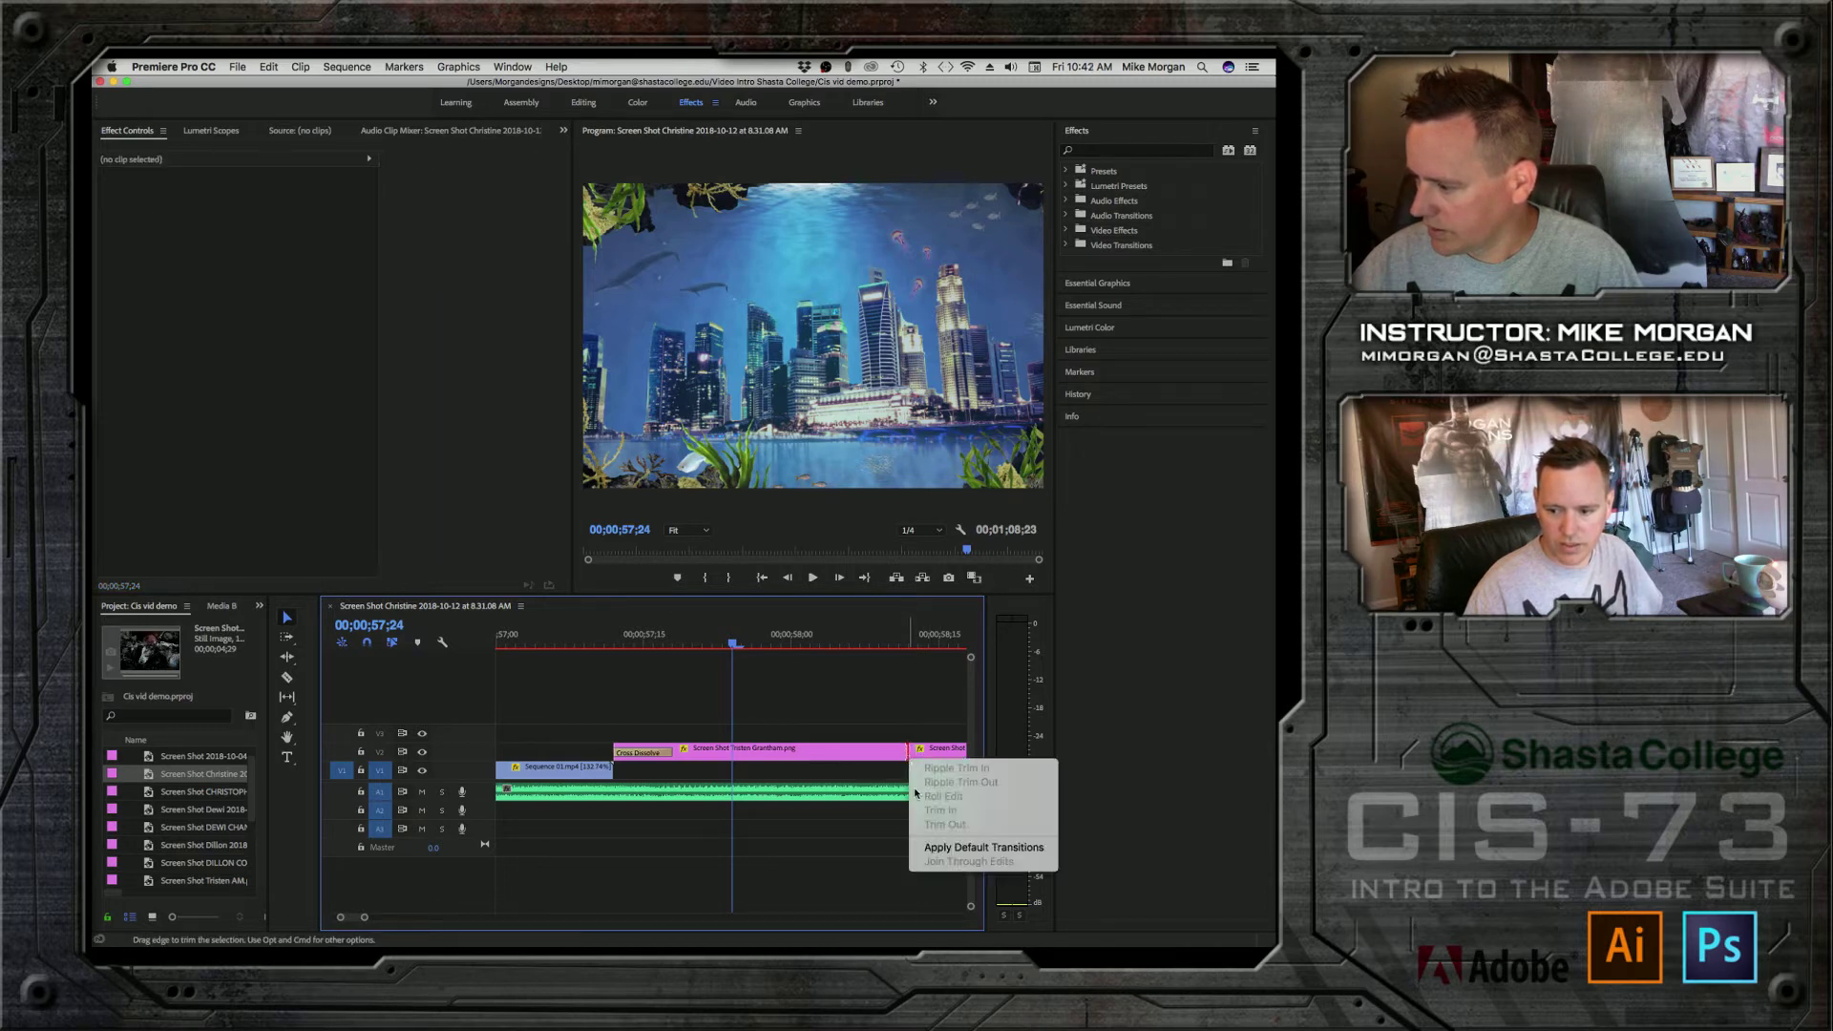
{"action": "left_click", "coordinate": [946, 848]}
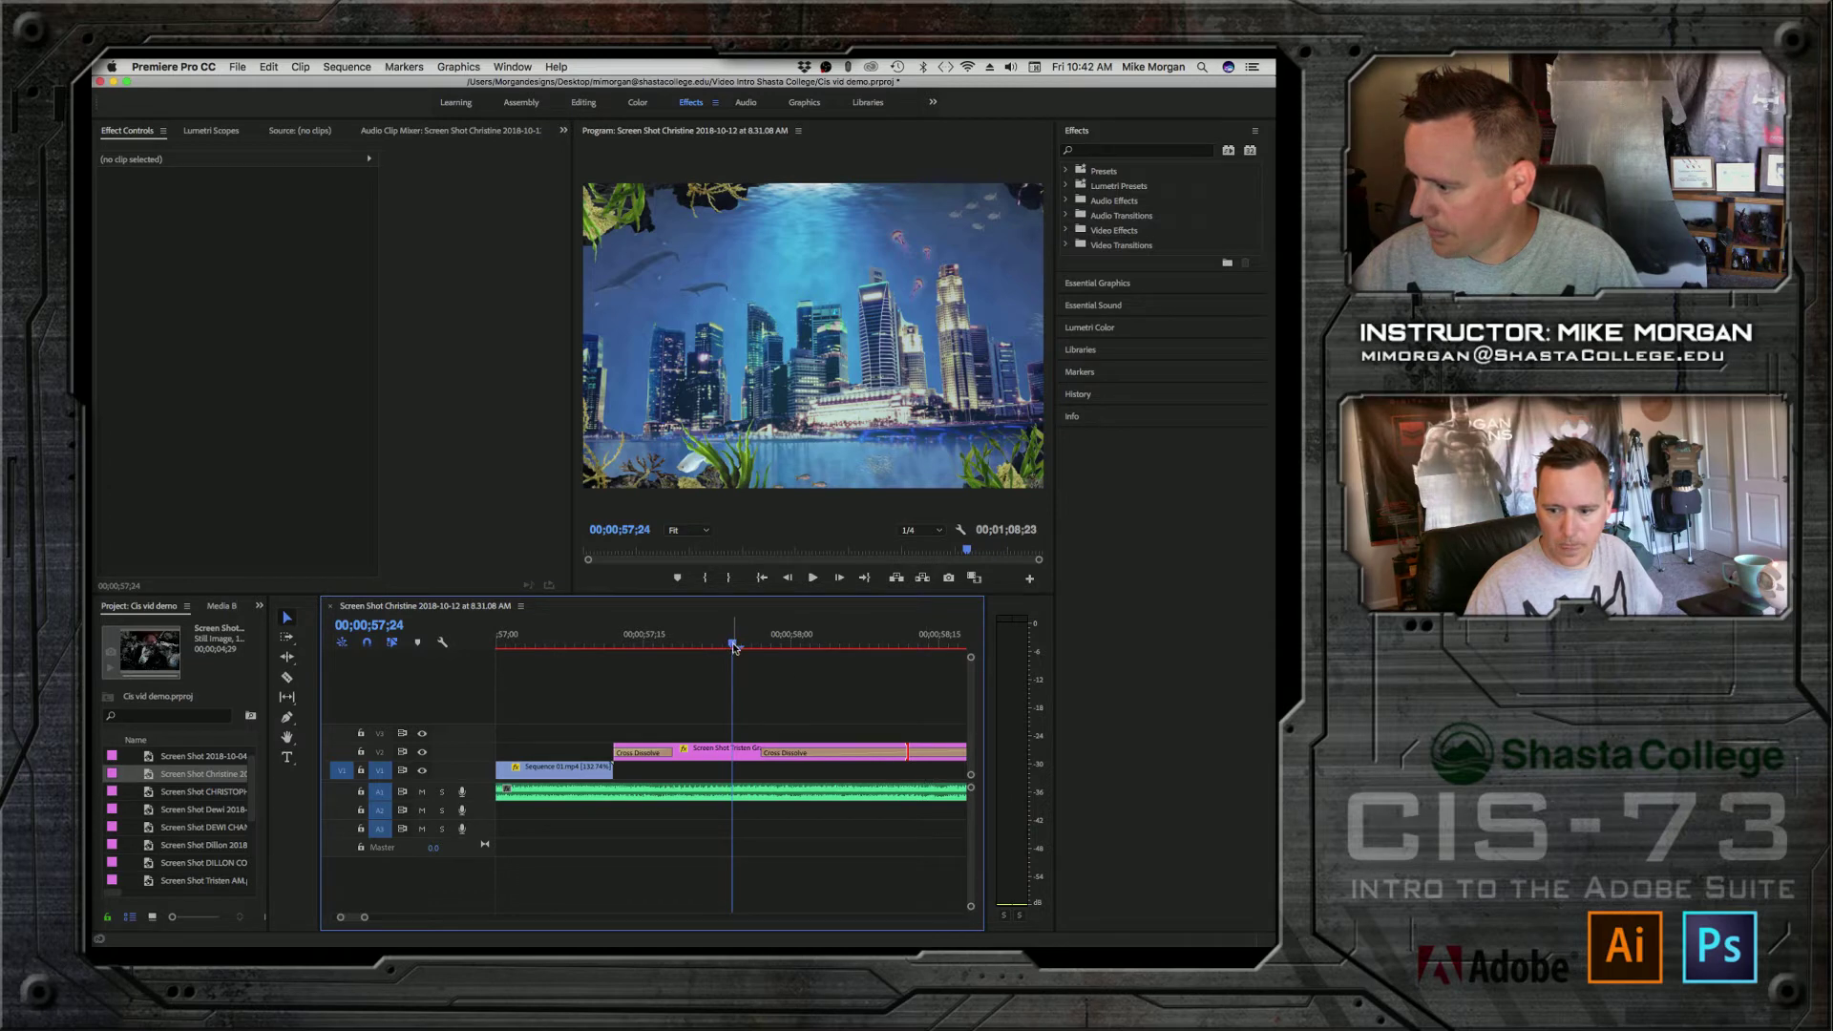
{"action": "left_click_drag", "start_coordinate": [734, 647], "coordinate": [539, 644]}
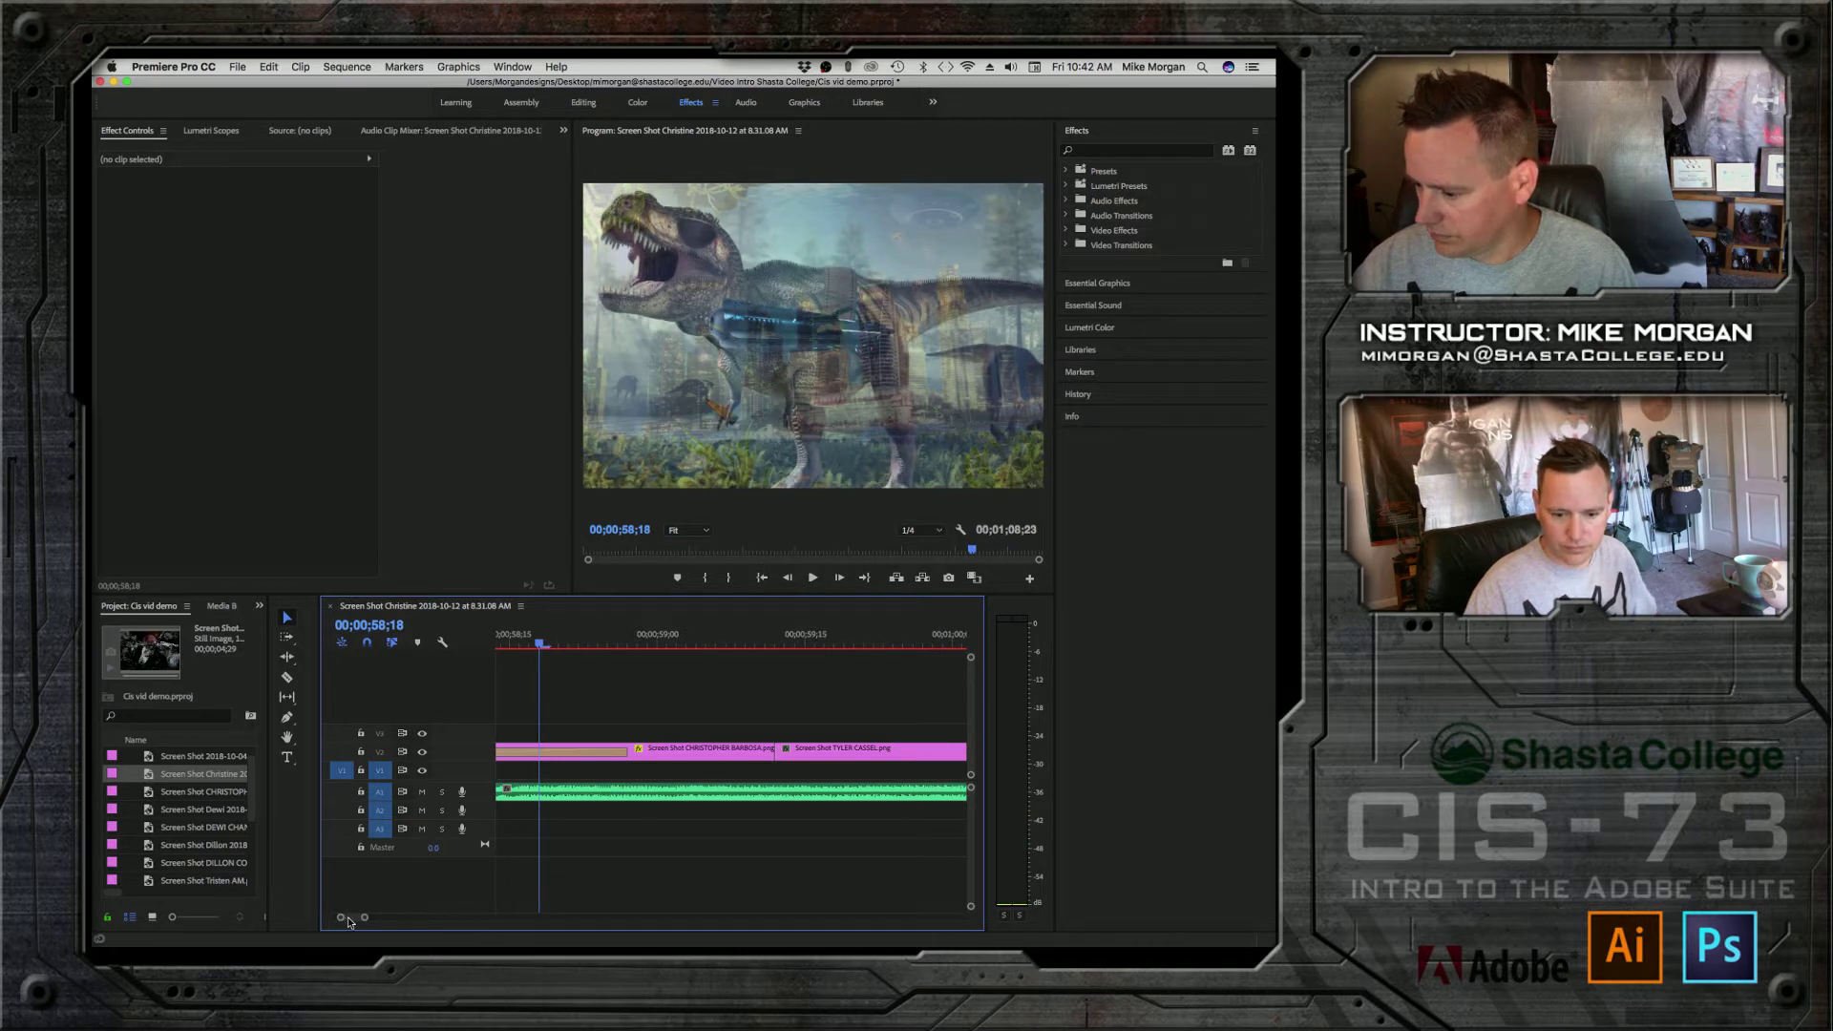
{"action": "left_click_drag", "start_coordinate": [363, 920], "coordinate": [372, 919]}
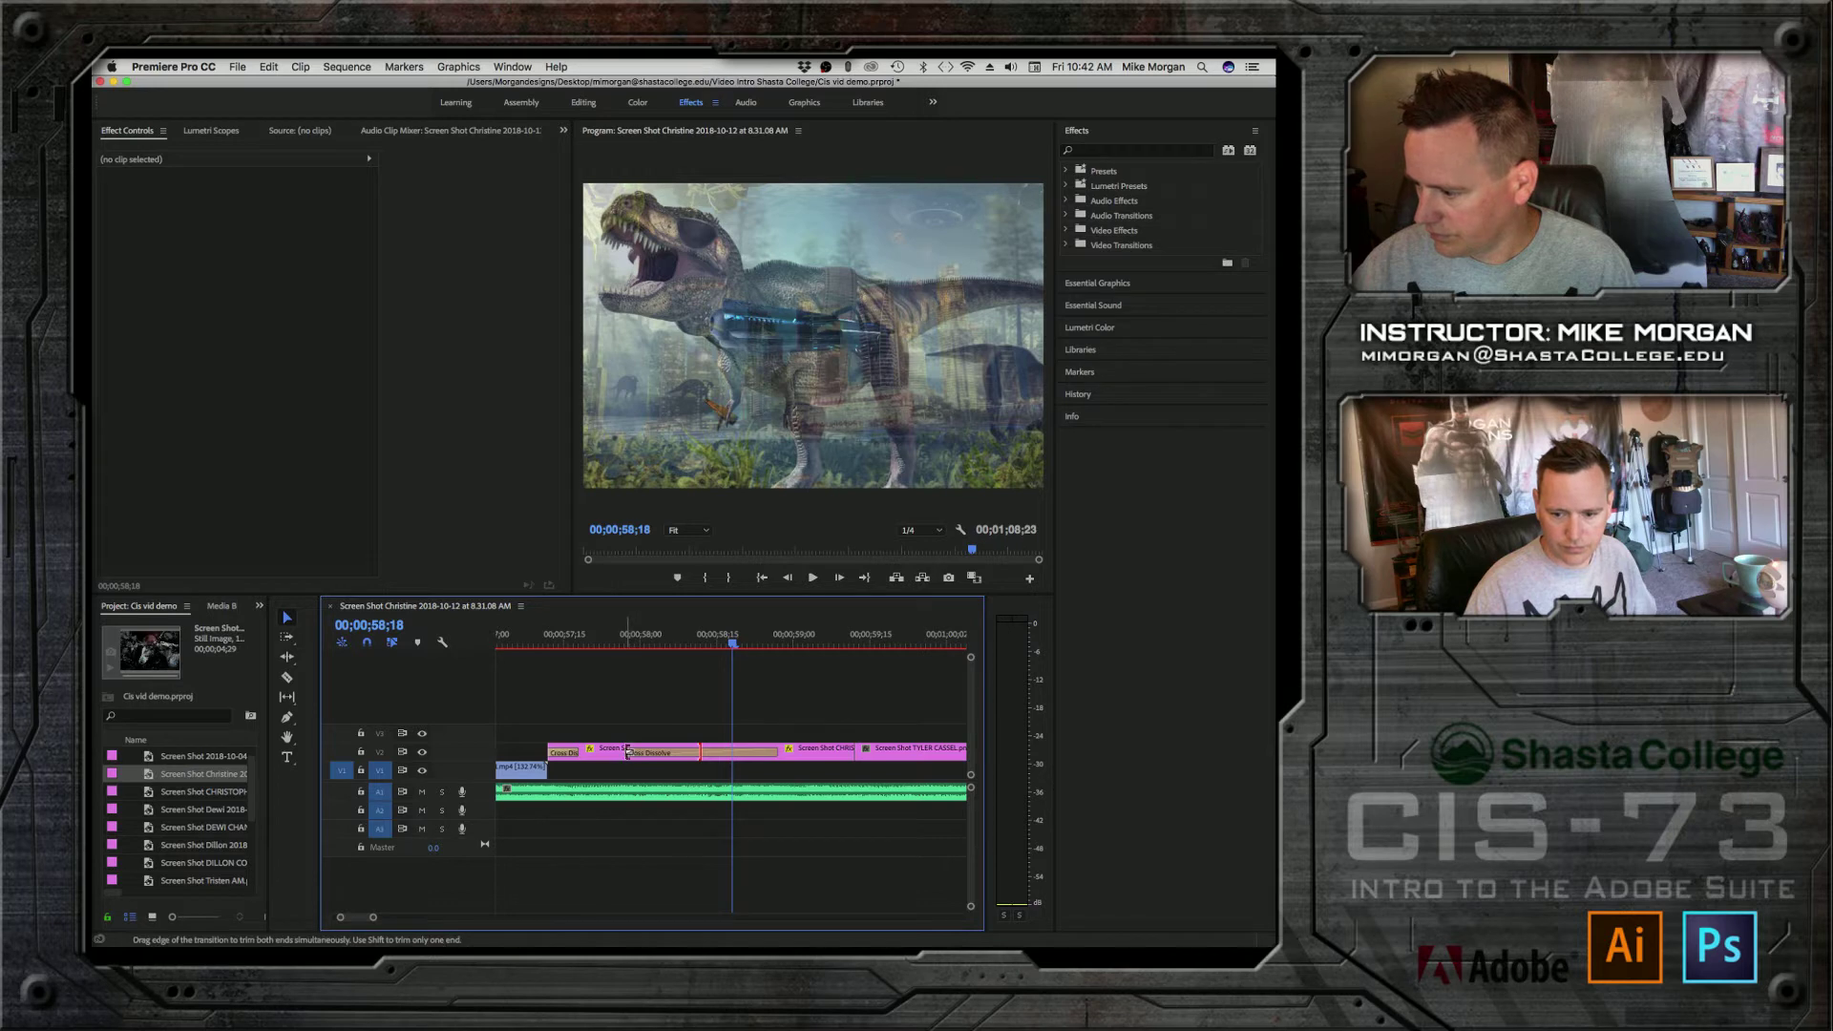
{"action": "left_click_drag", "start_coordinate": [629, 752], "coordinate": [736, 754]}
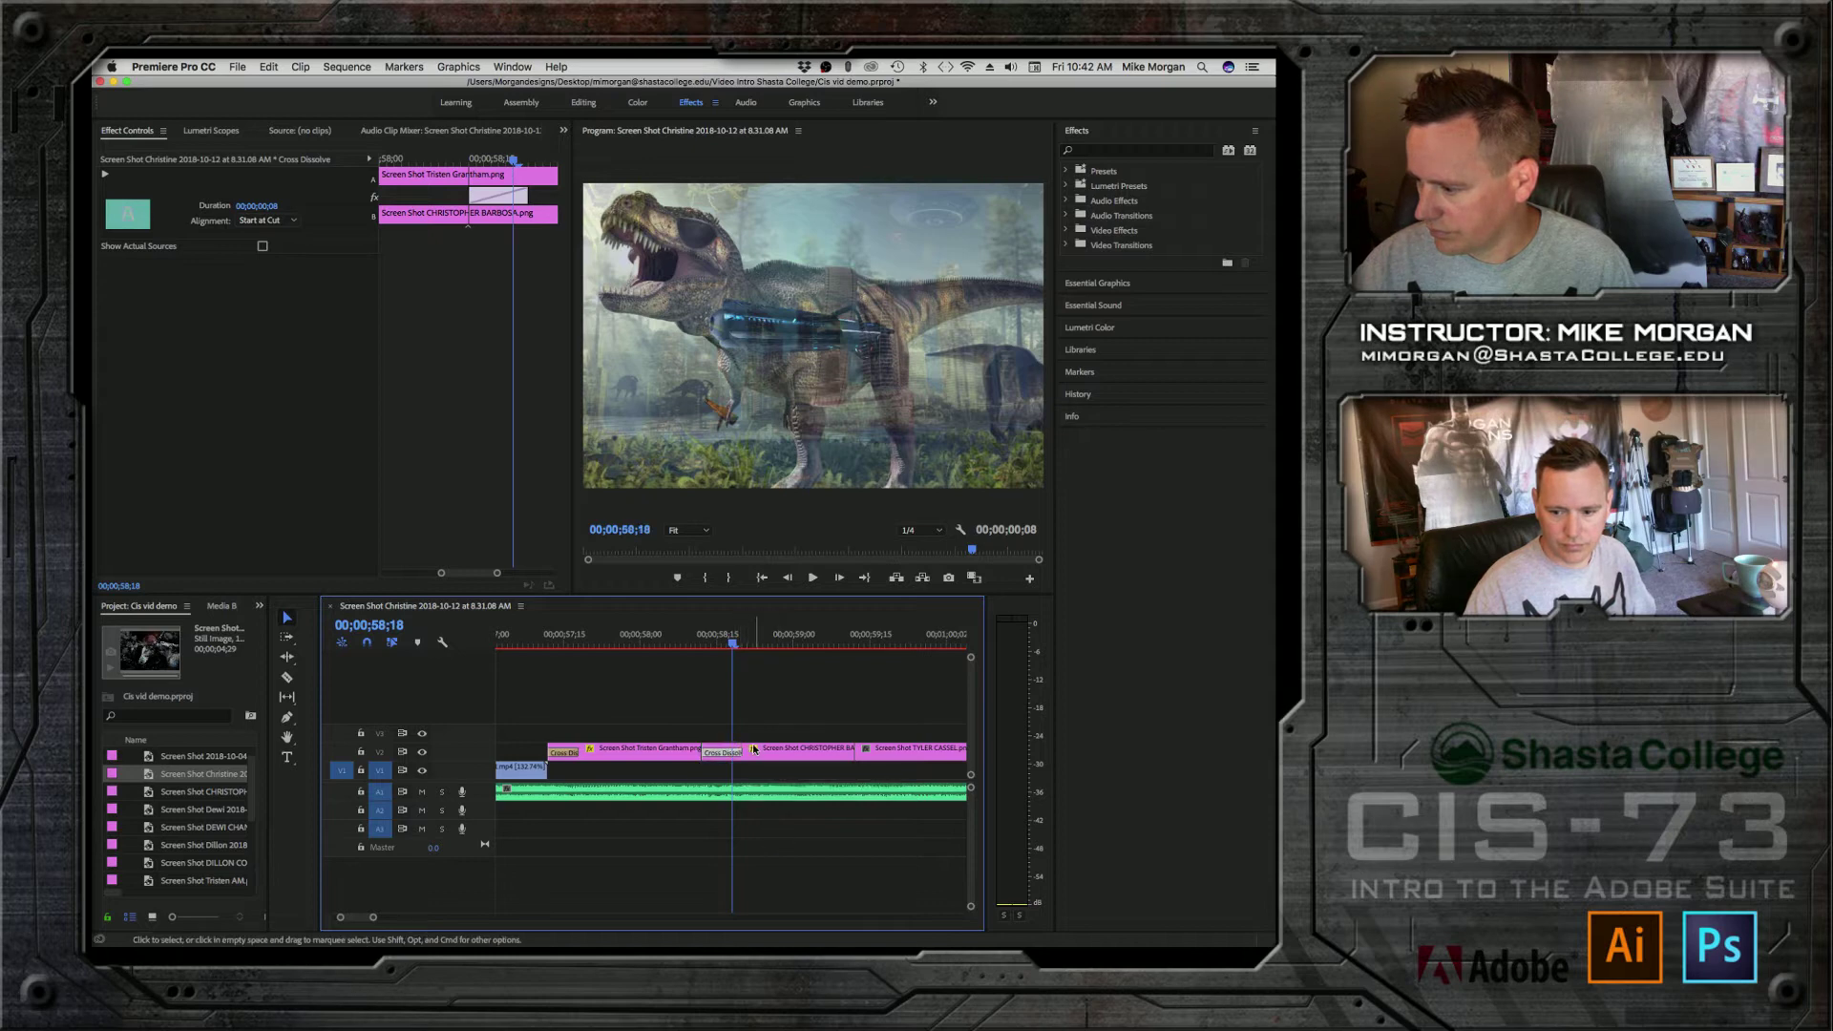
Step: Add a Cross Dissolve at the following cut and shorten it to 4 frames
{"action": "right_click", "coordinate": [858, 754]}
{"action": "left_click", "coordinate": [894, 848]}
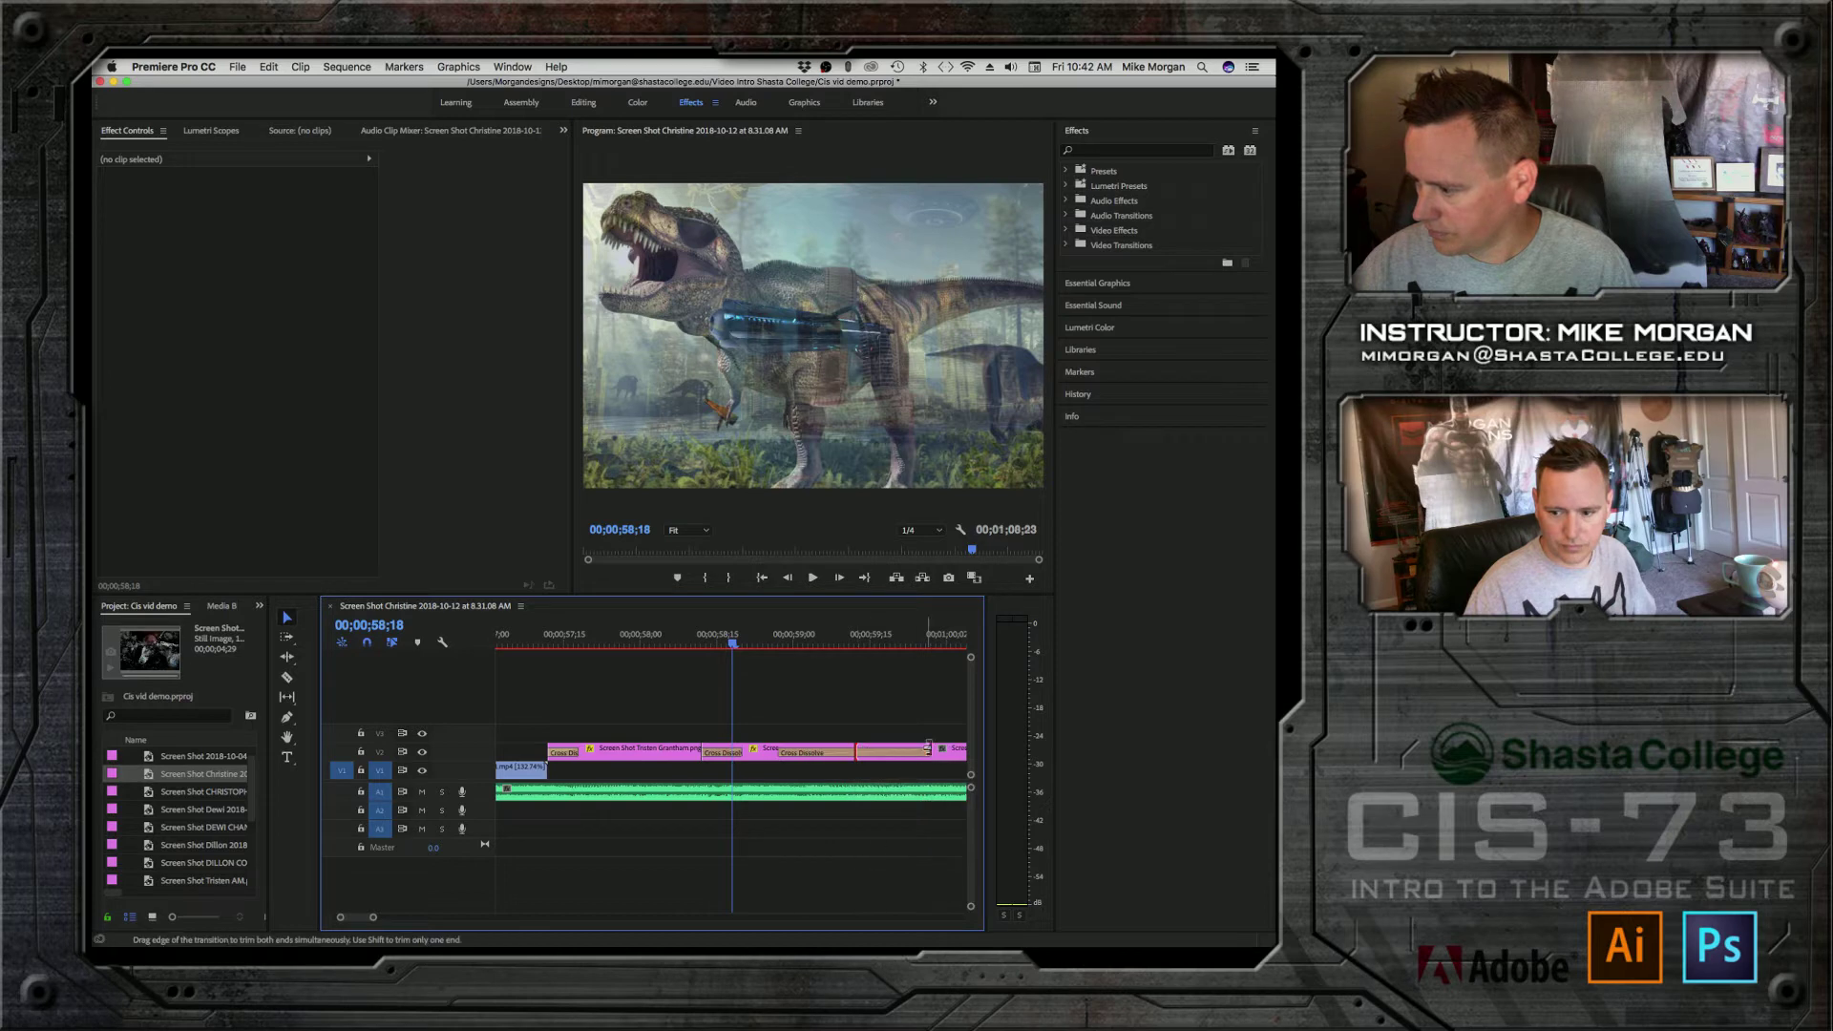
{"action": "left_click_drag", "start_coordinate": [778, 755], "coordinate": [866, 756]}
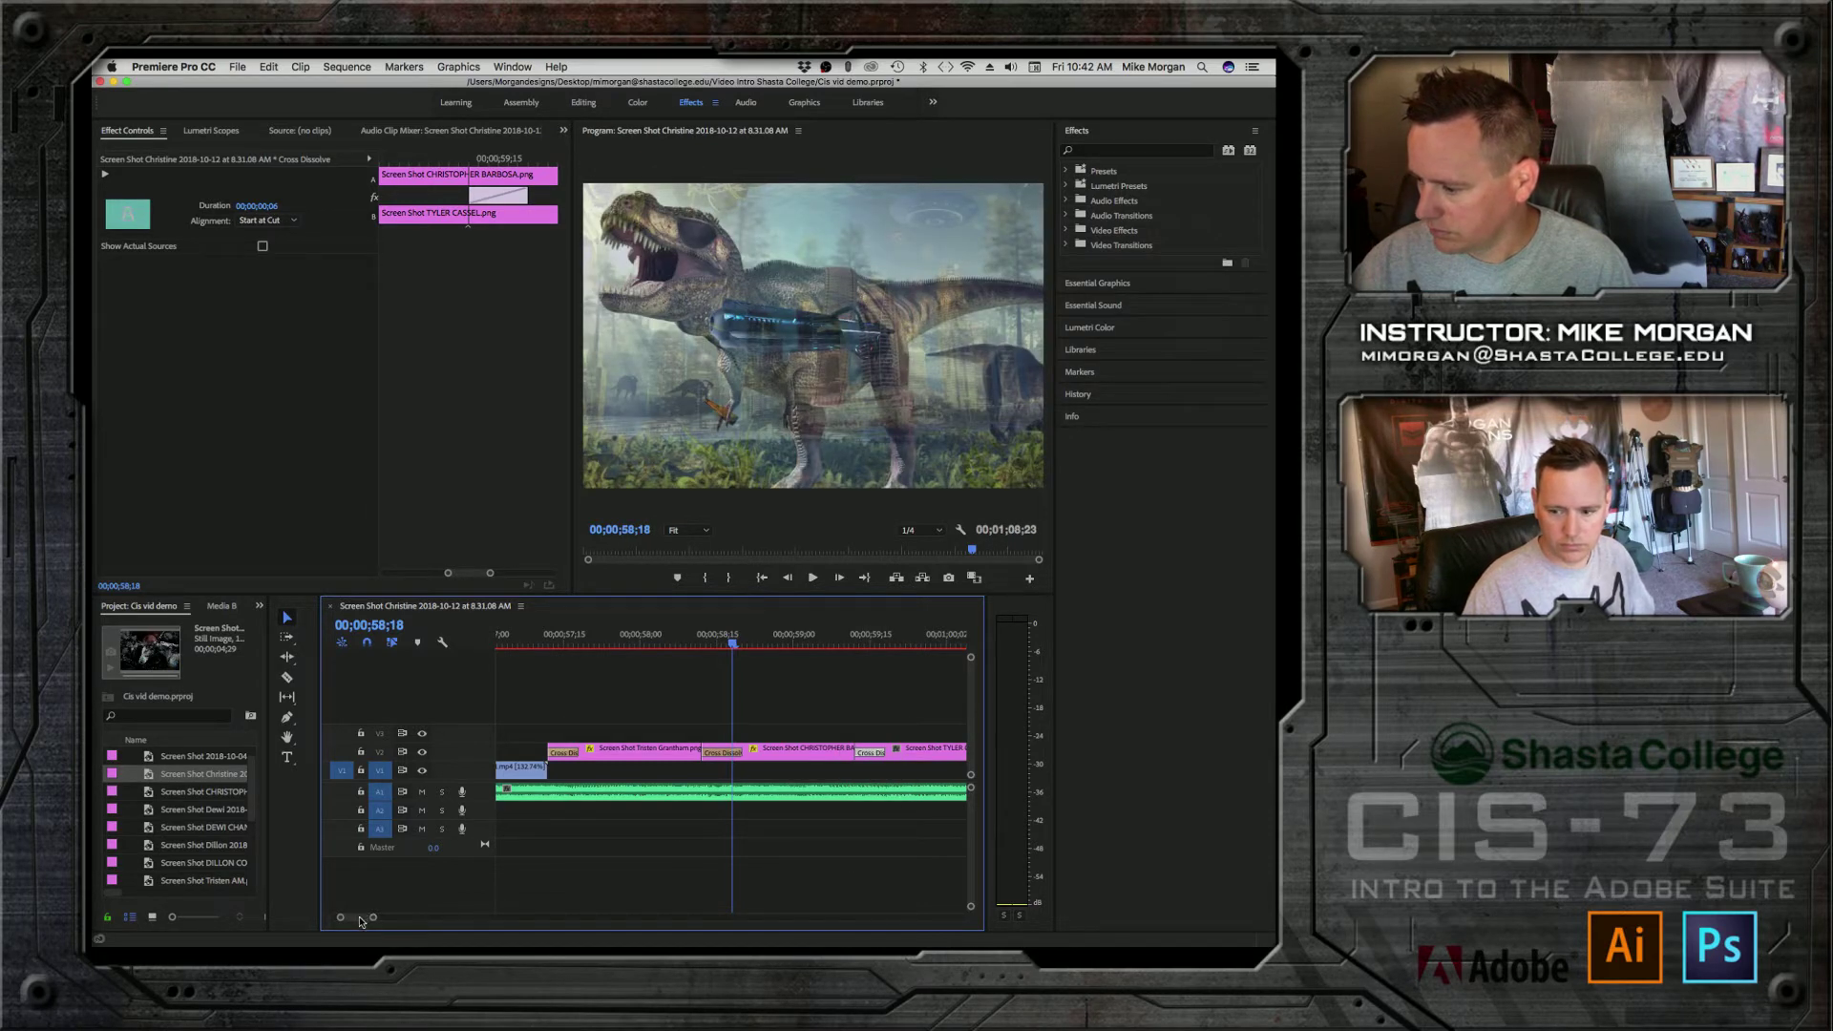
{"action": "scroll", "coordinate": [361, 920], "scroll_direction": "down", "scroll_amount": 5}
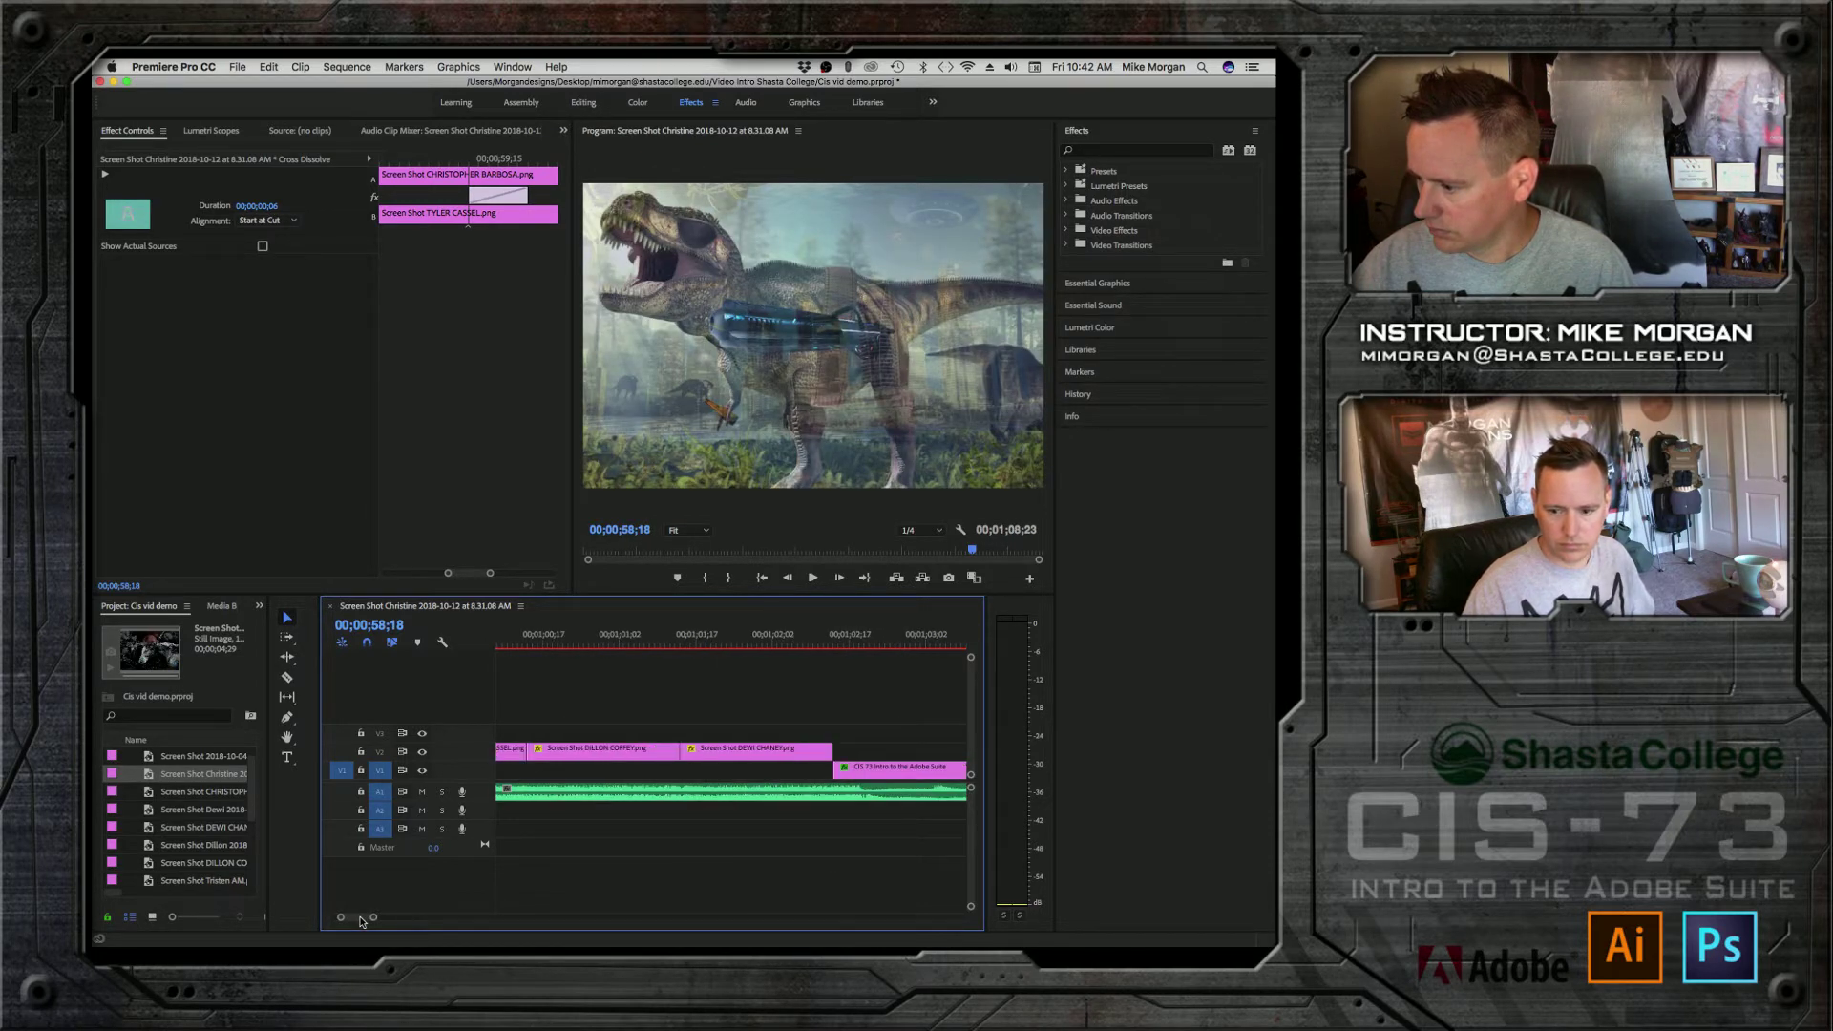
{"action": "scroll", "coordinate": [367, 921], "scroll_direction": "up", "scroll_amount": 8}
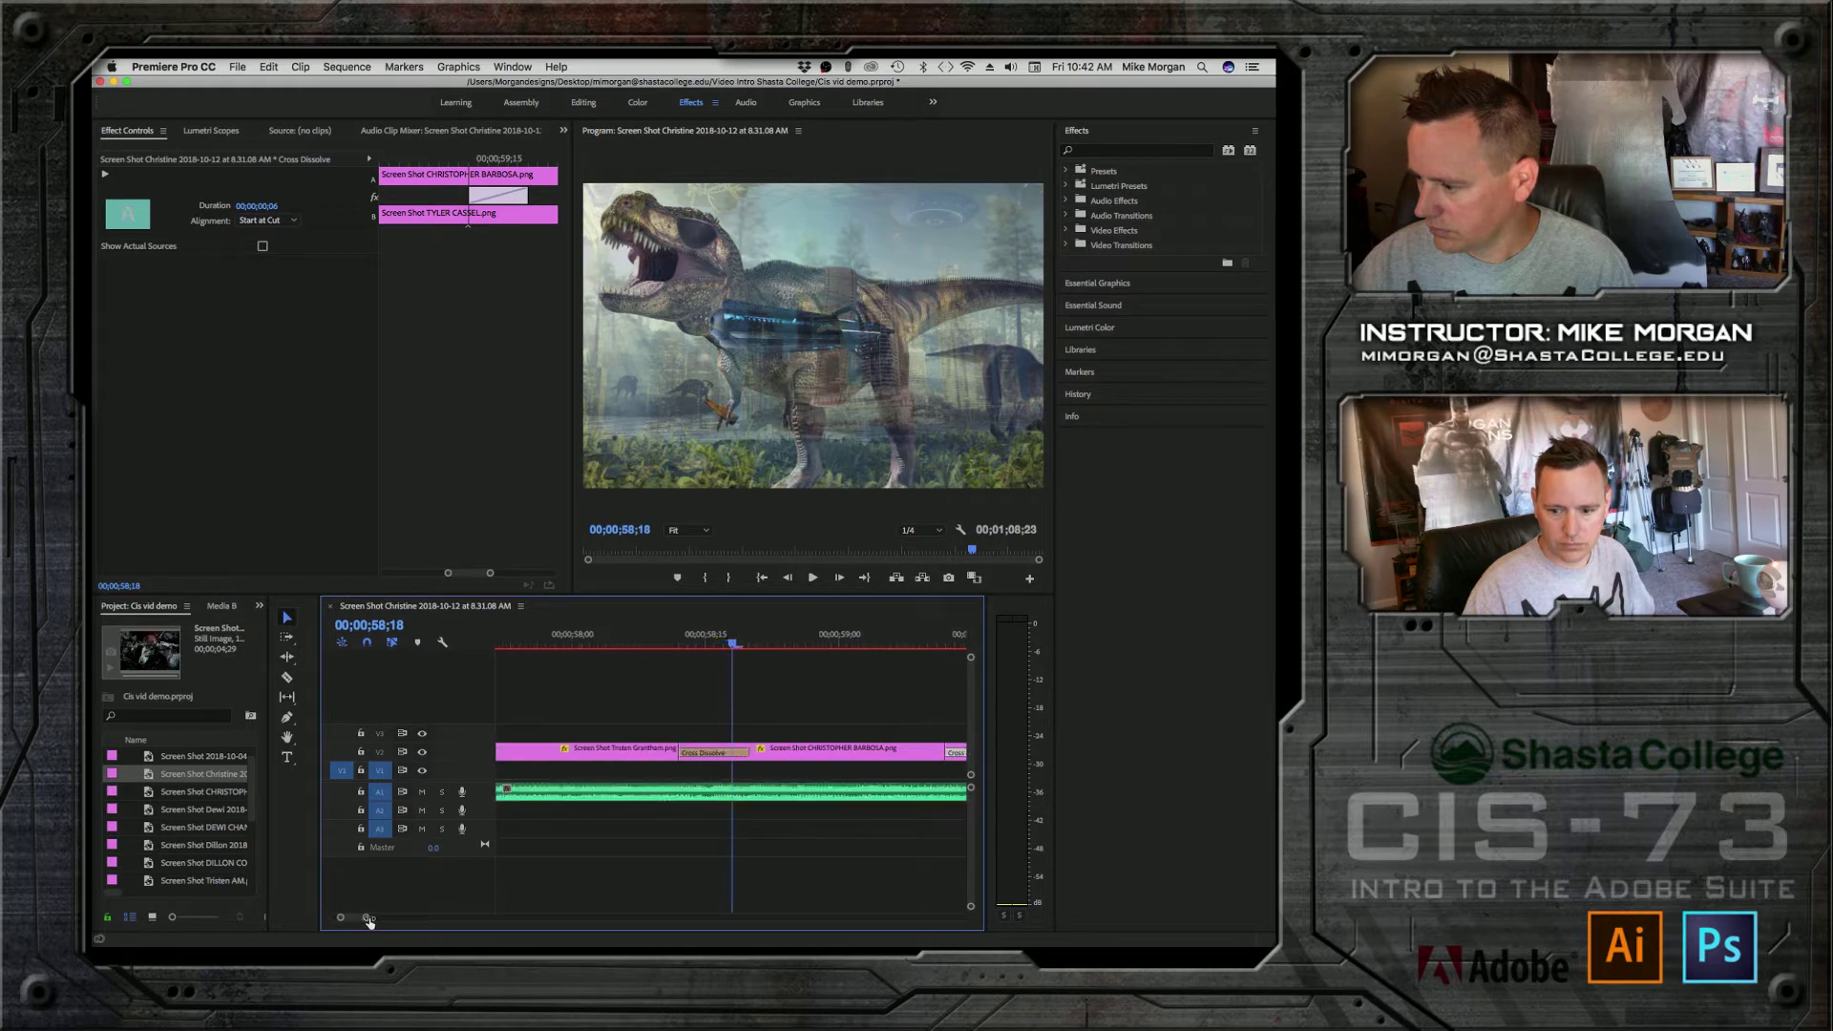
{"action": "left_click_drag", "start_coordinate": [374, 920], "coordinate": [391, 919]}
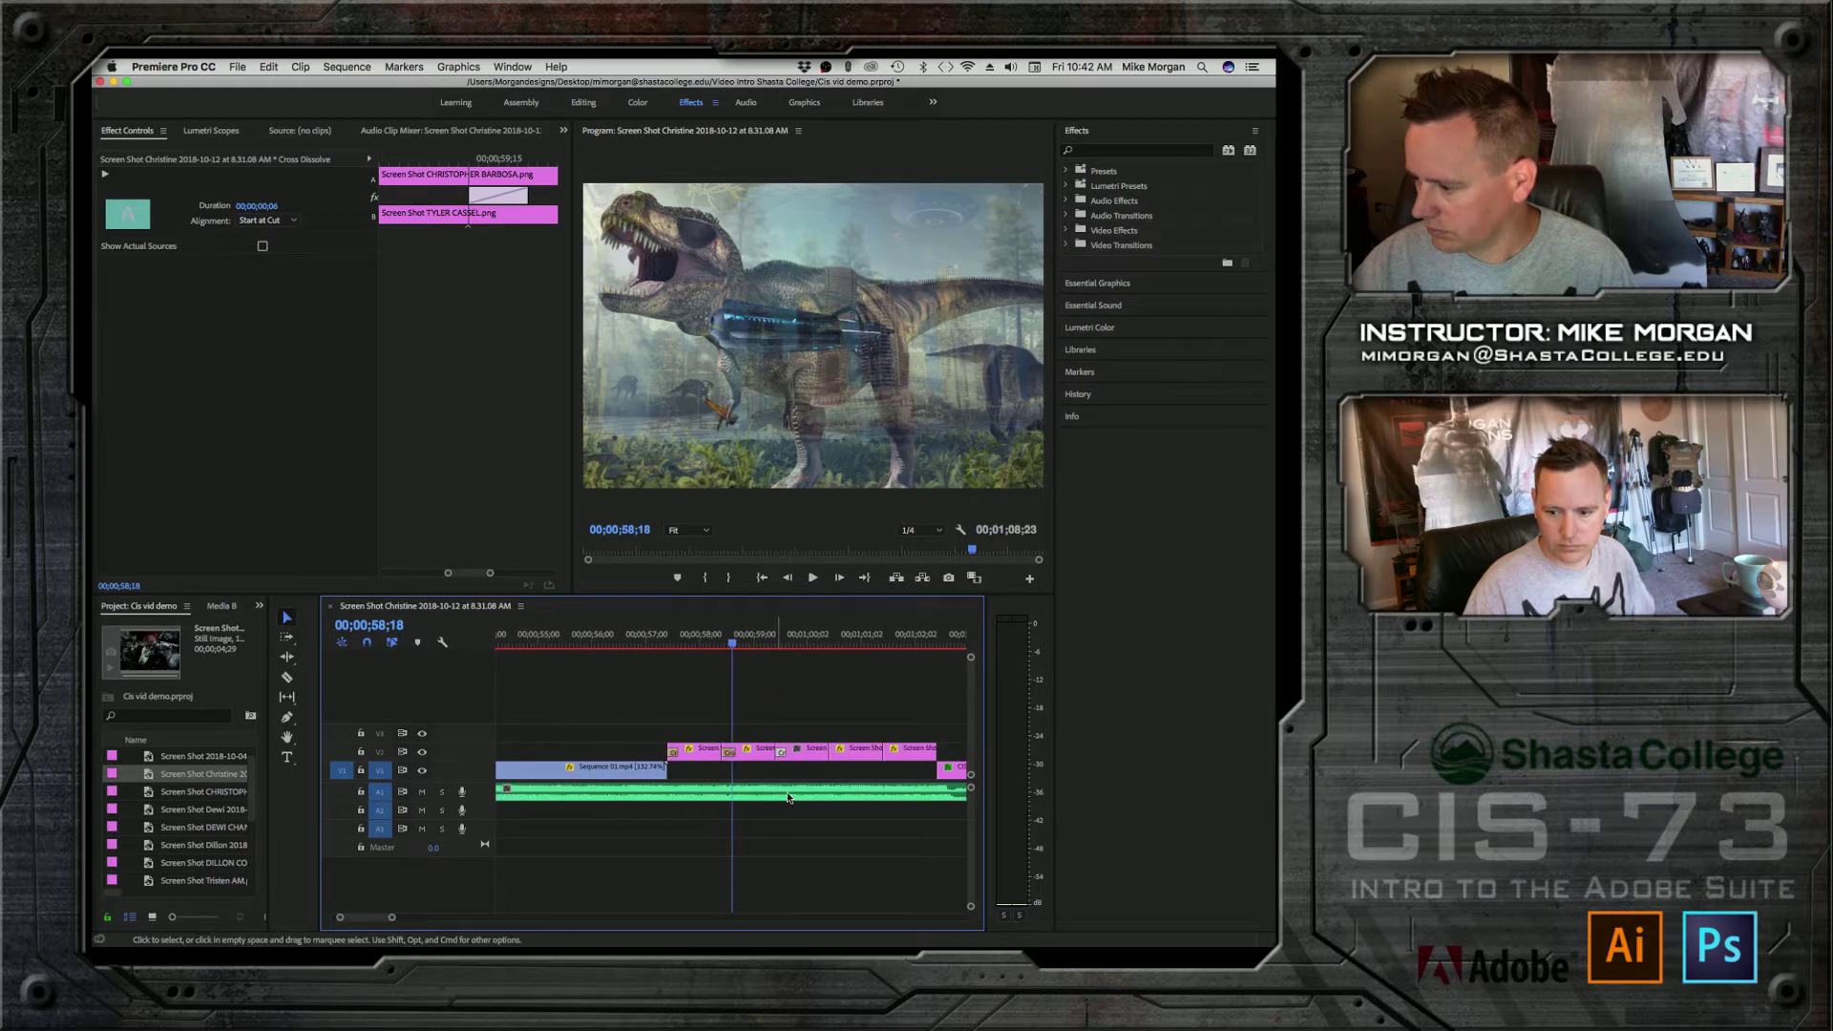
Step: Add a 10-frame Cross Dissolve at the next cut, shifting it across the cut
{"action": "right_click", "coordinate": [832, 753]}
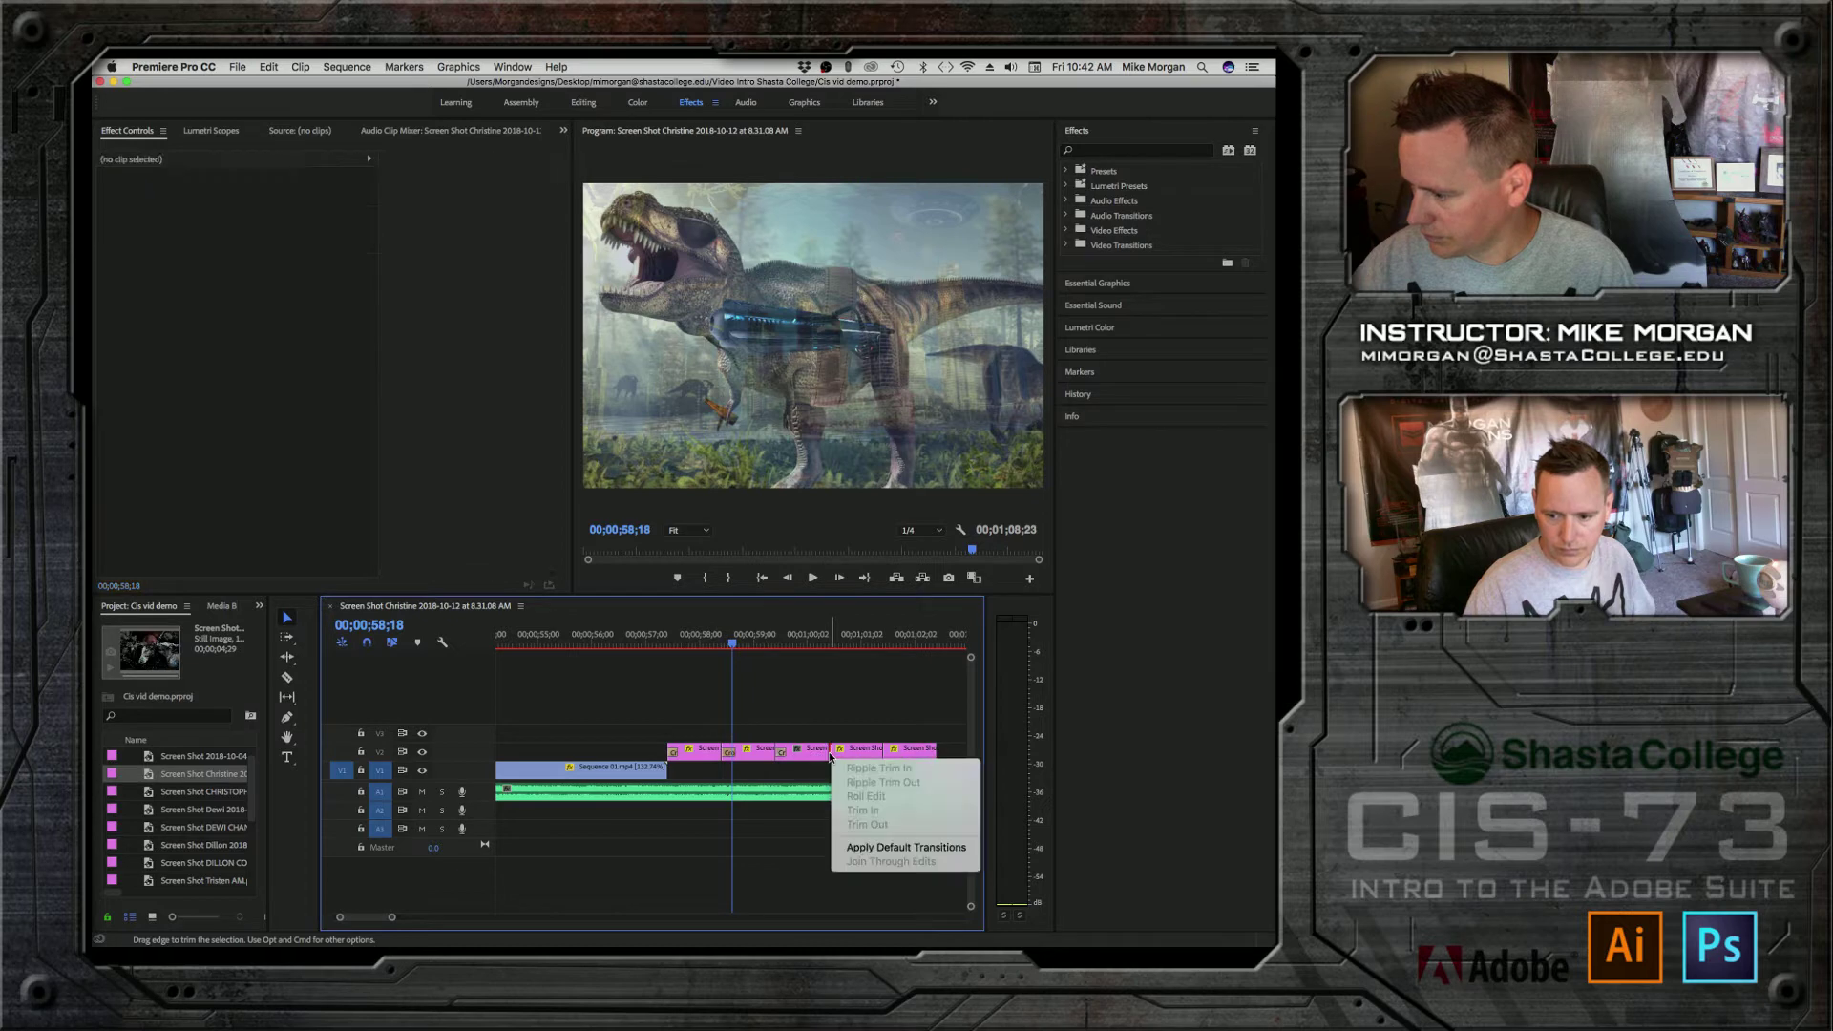
{"action": "left_click", "coordinate": [873, 849]}
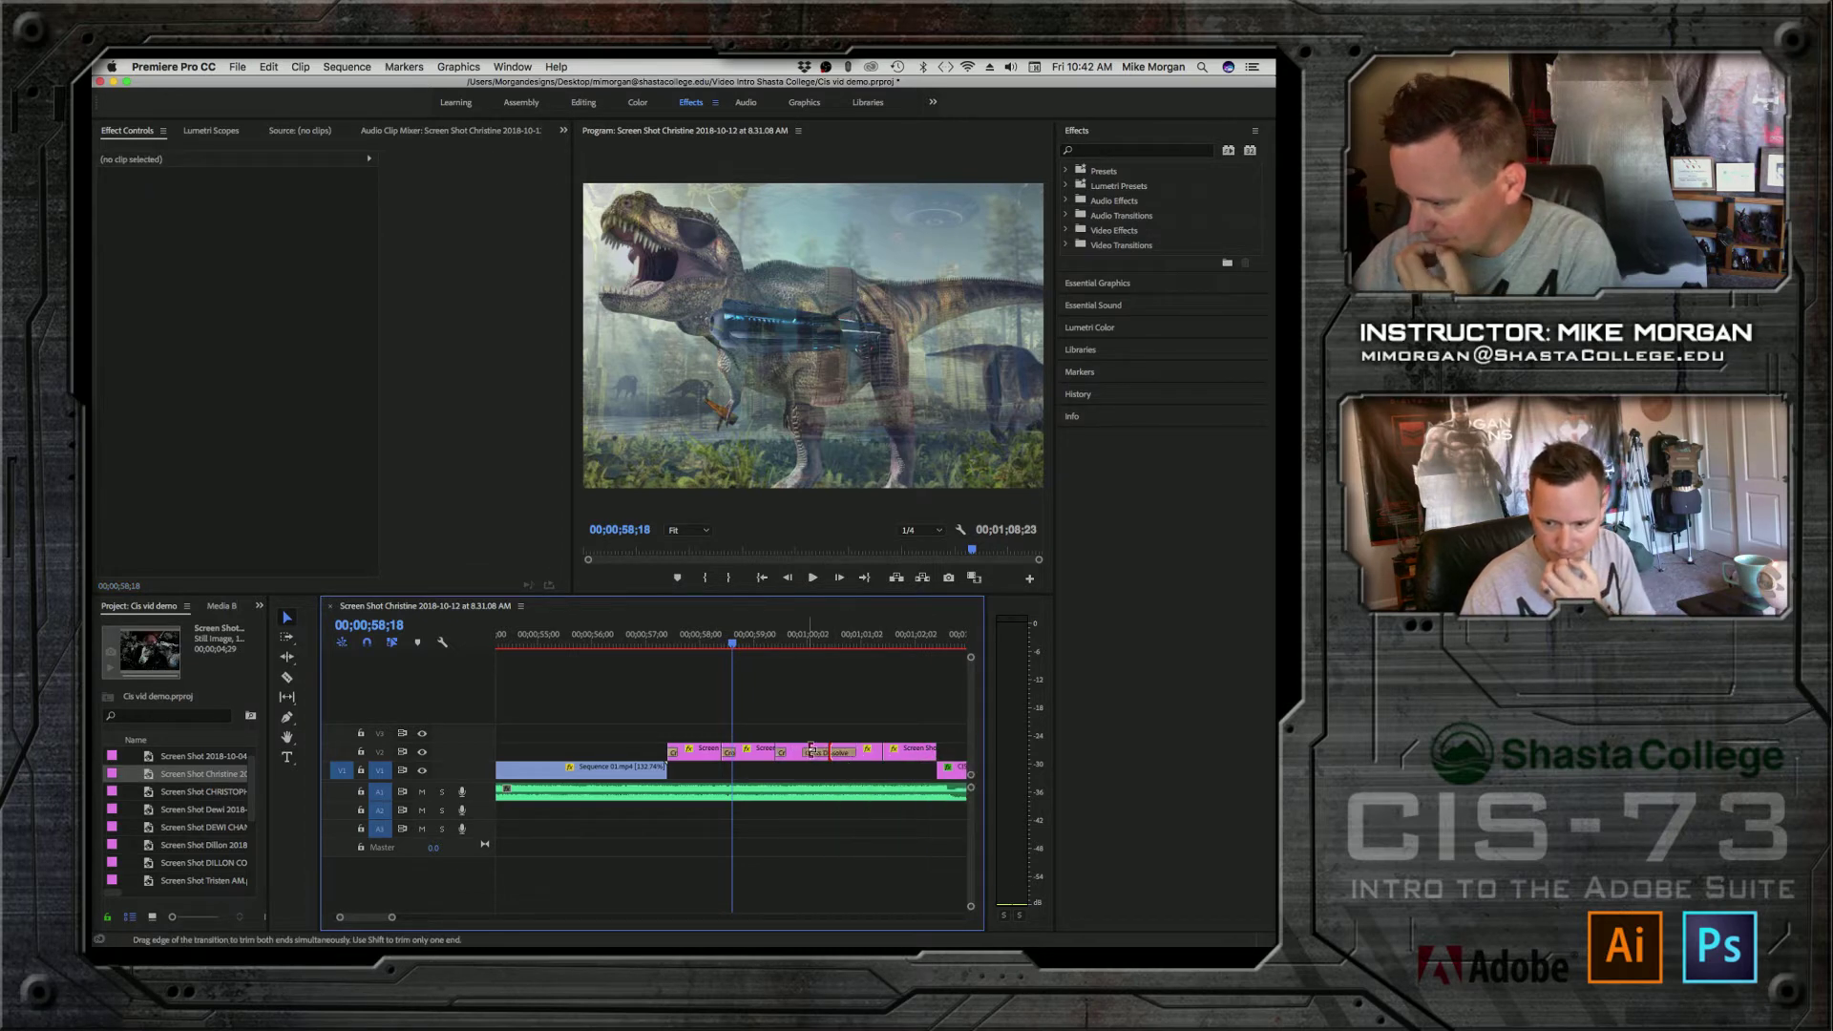
{"action": "left_click_drag", "start_coordinate": [854, 754], "coordinate": [831, 753]}
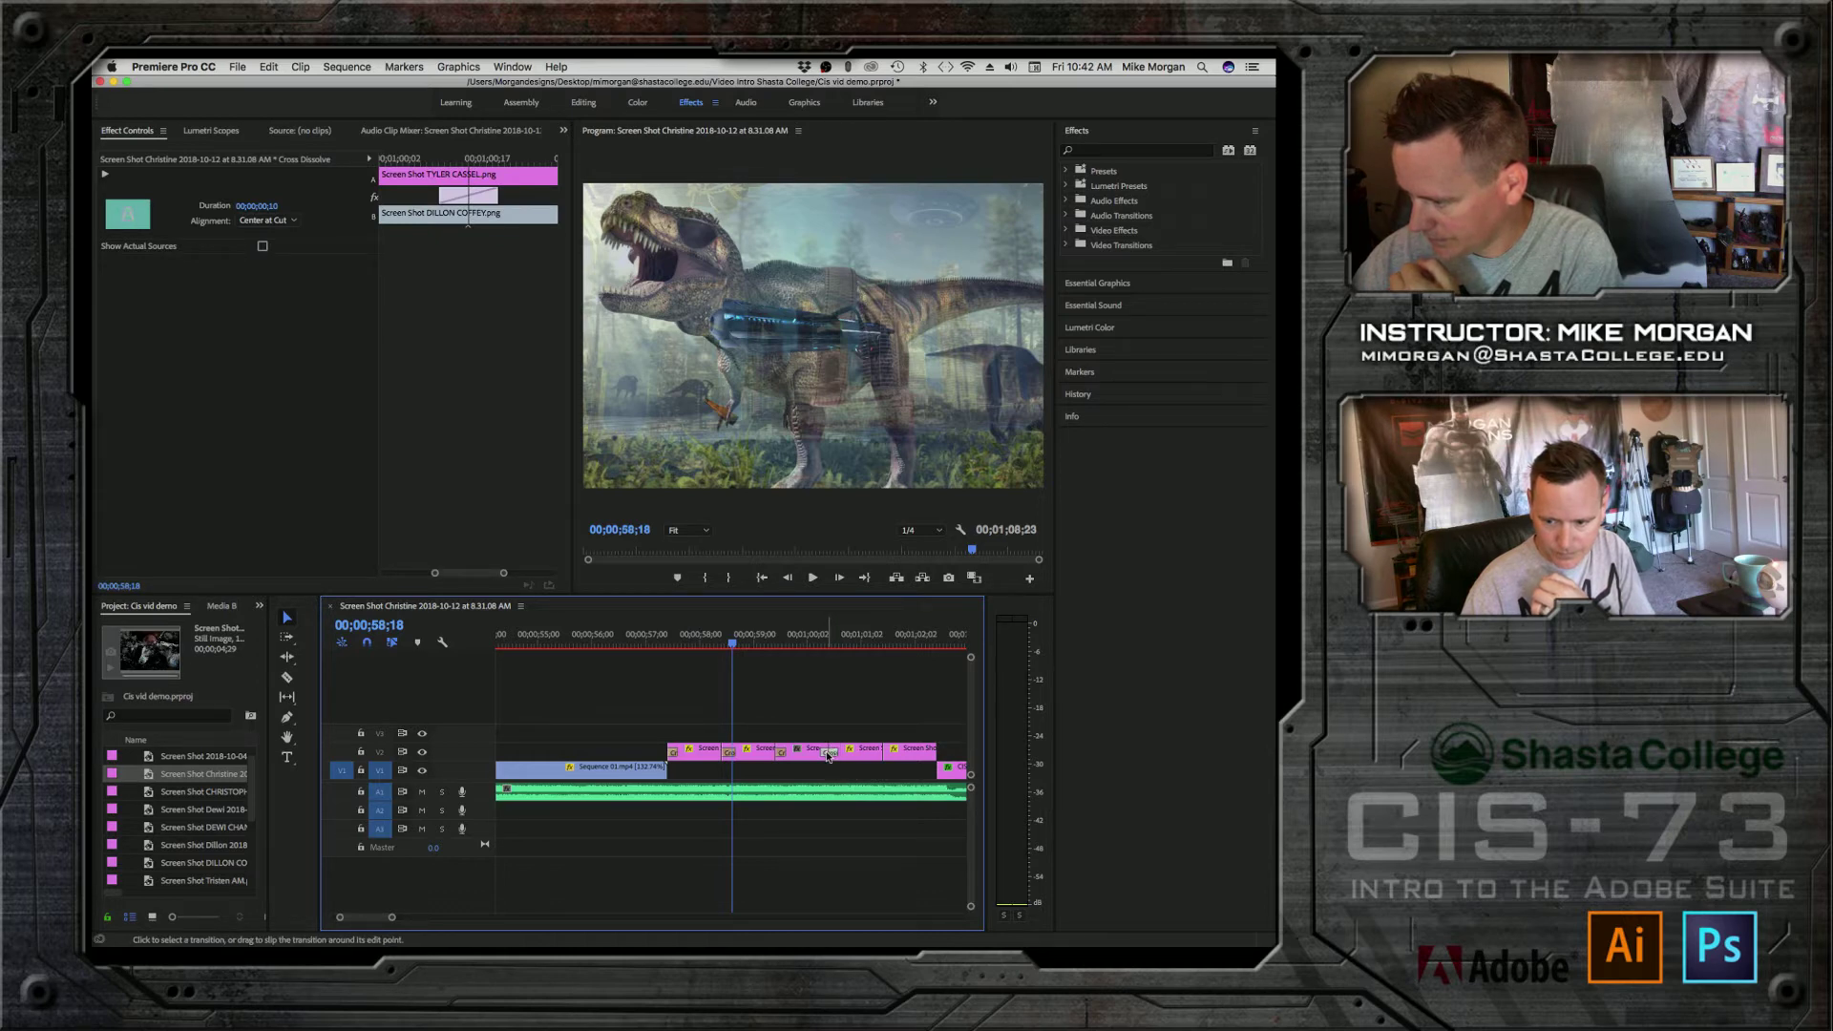
{"action": "left_click_drag", "start_coordinate": [828, 755], "coordinate": [836, 755]}
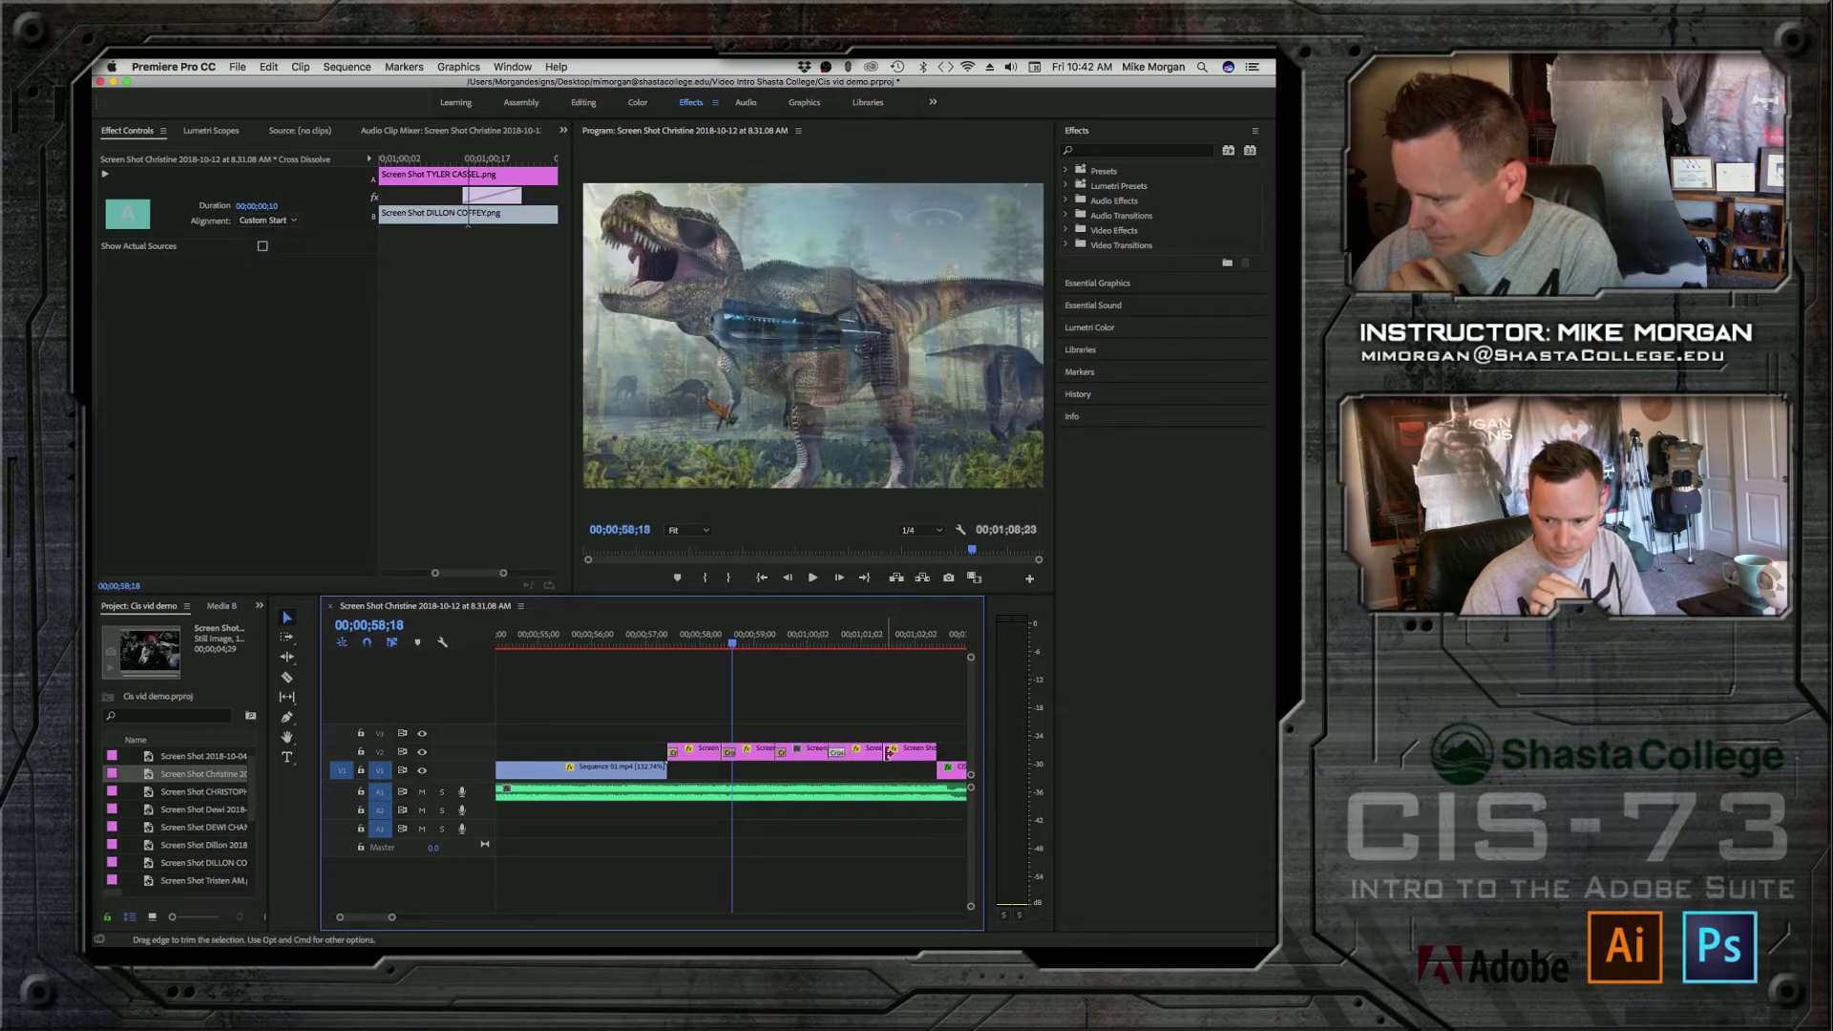
Step: Add a Cross Dissolve at the following cut and trim it from 12 to 10 frames
{"action": "right_click", "coordinate": [888, 753]}
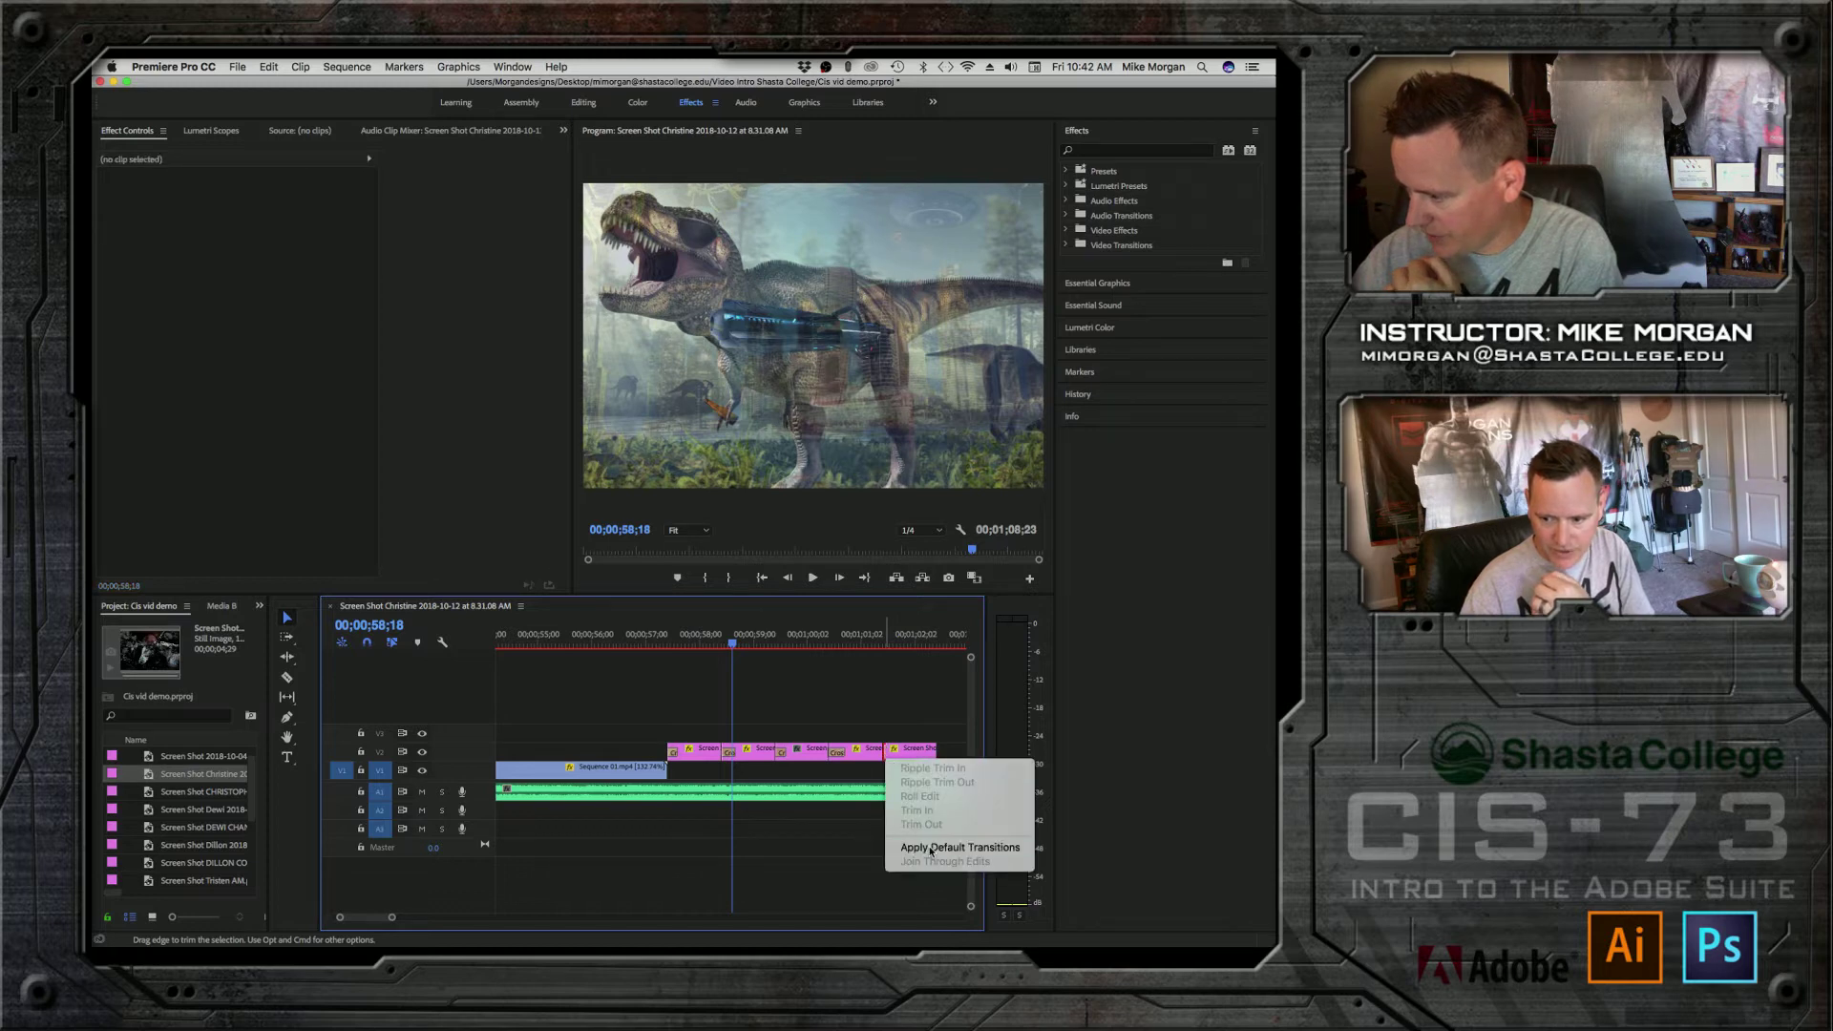
{"action": "left_click", "coordinate": [917, 849]}
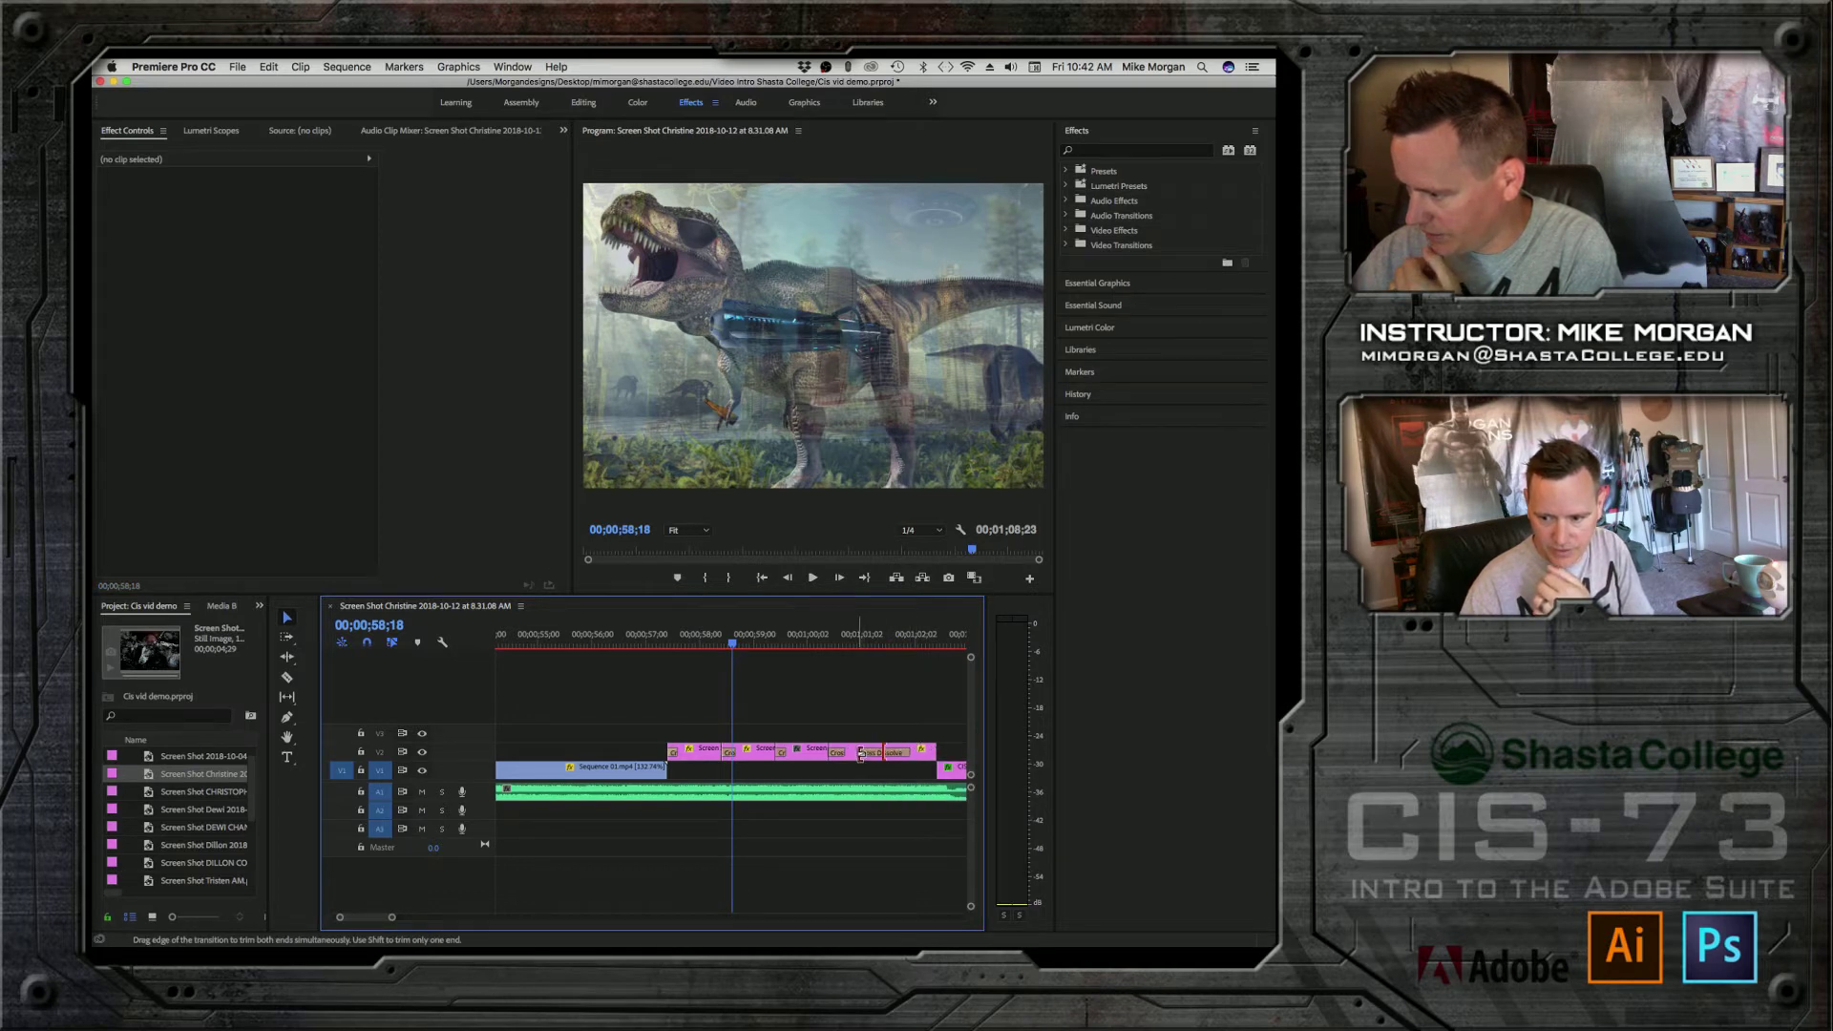
{"action": "left_click_drag", "start_coordinate": [861, 755], "coordinate": [901, 757]}
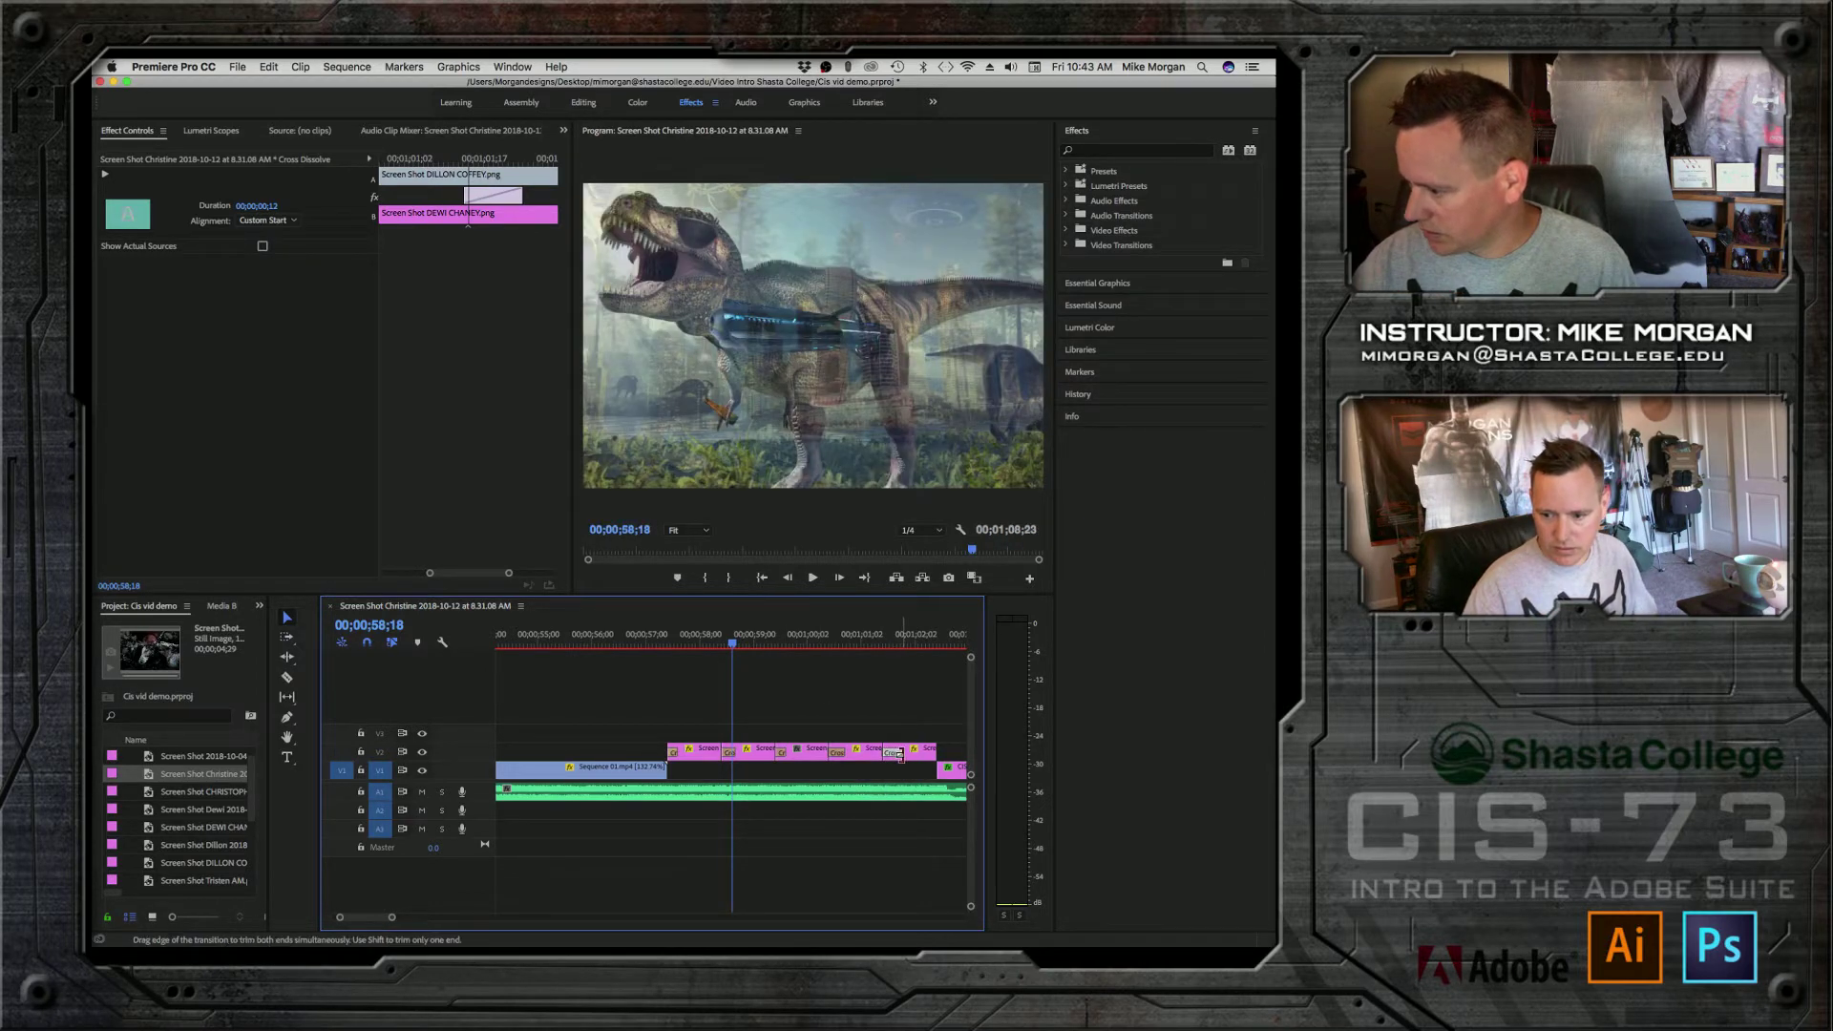
{"action": "left_click_drag", "start_coordinate": [899, 753], "coordinate": [896, 753]}
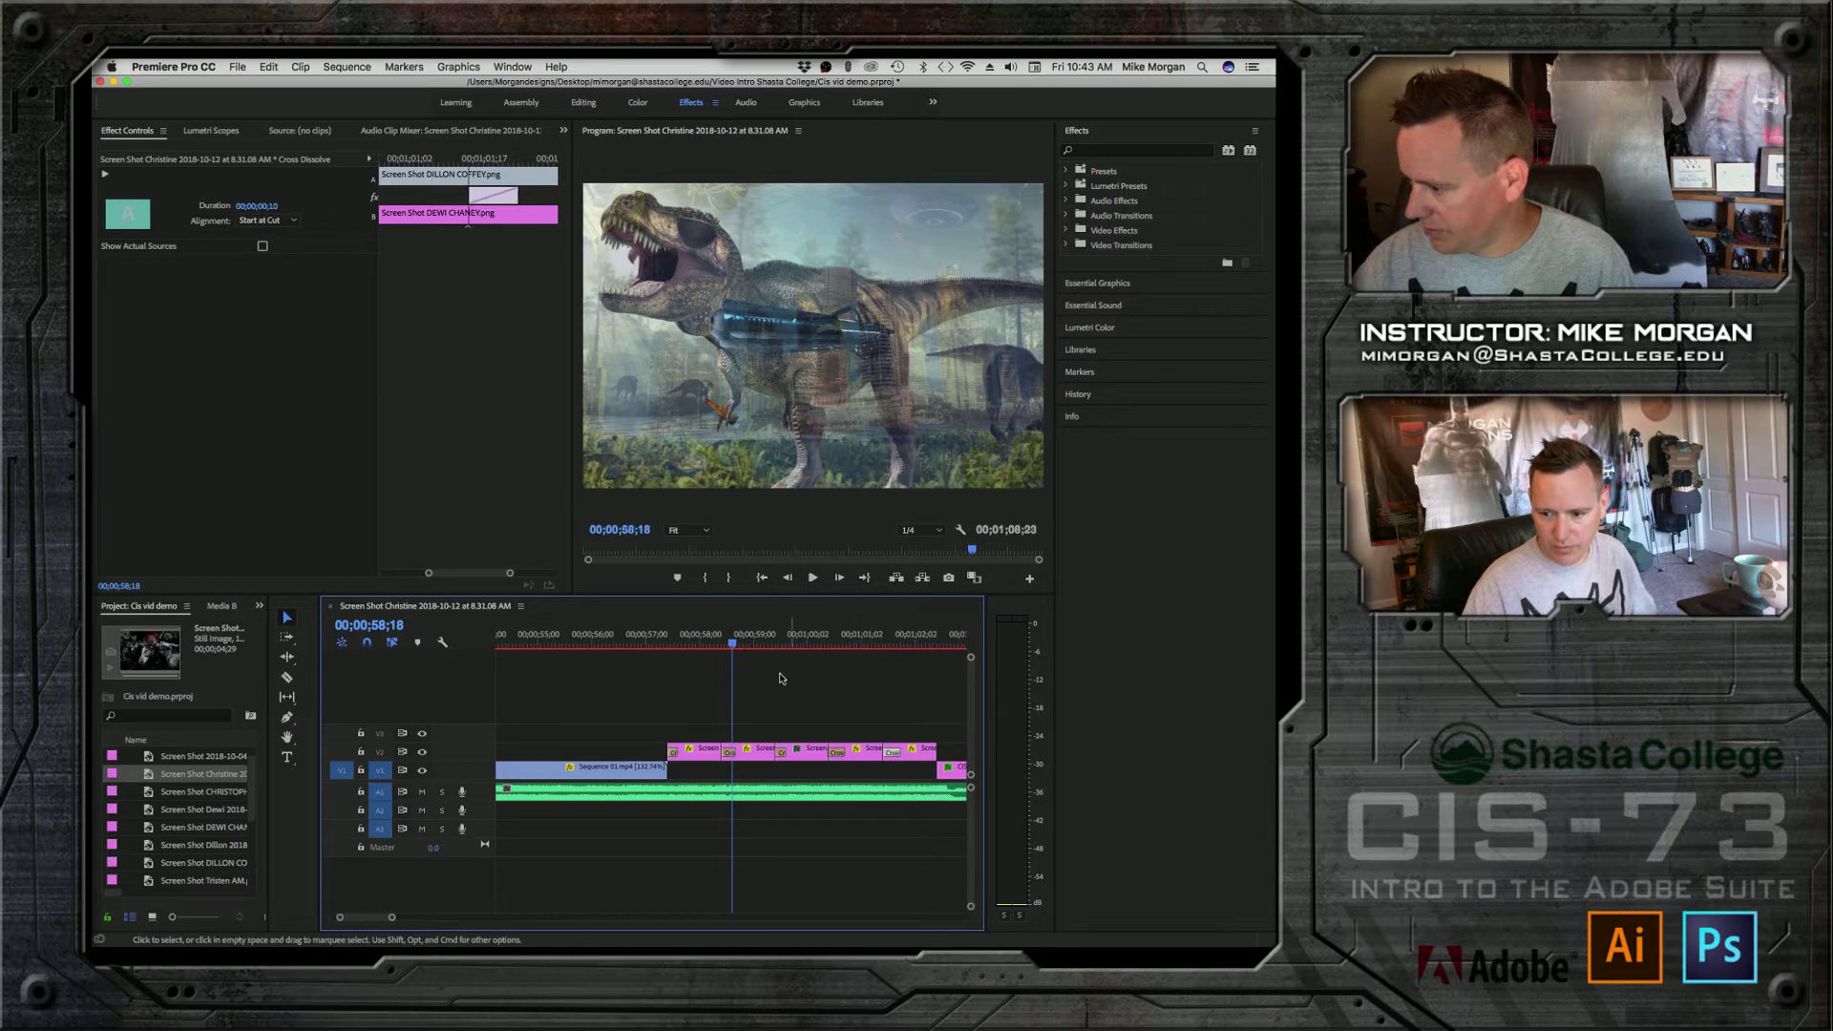
{"action": "left_click_drag", "start_coordinate": [732, 642], "coordinate": [659, 641]}
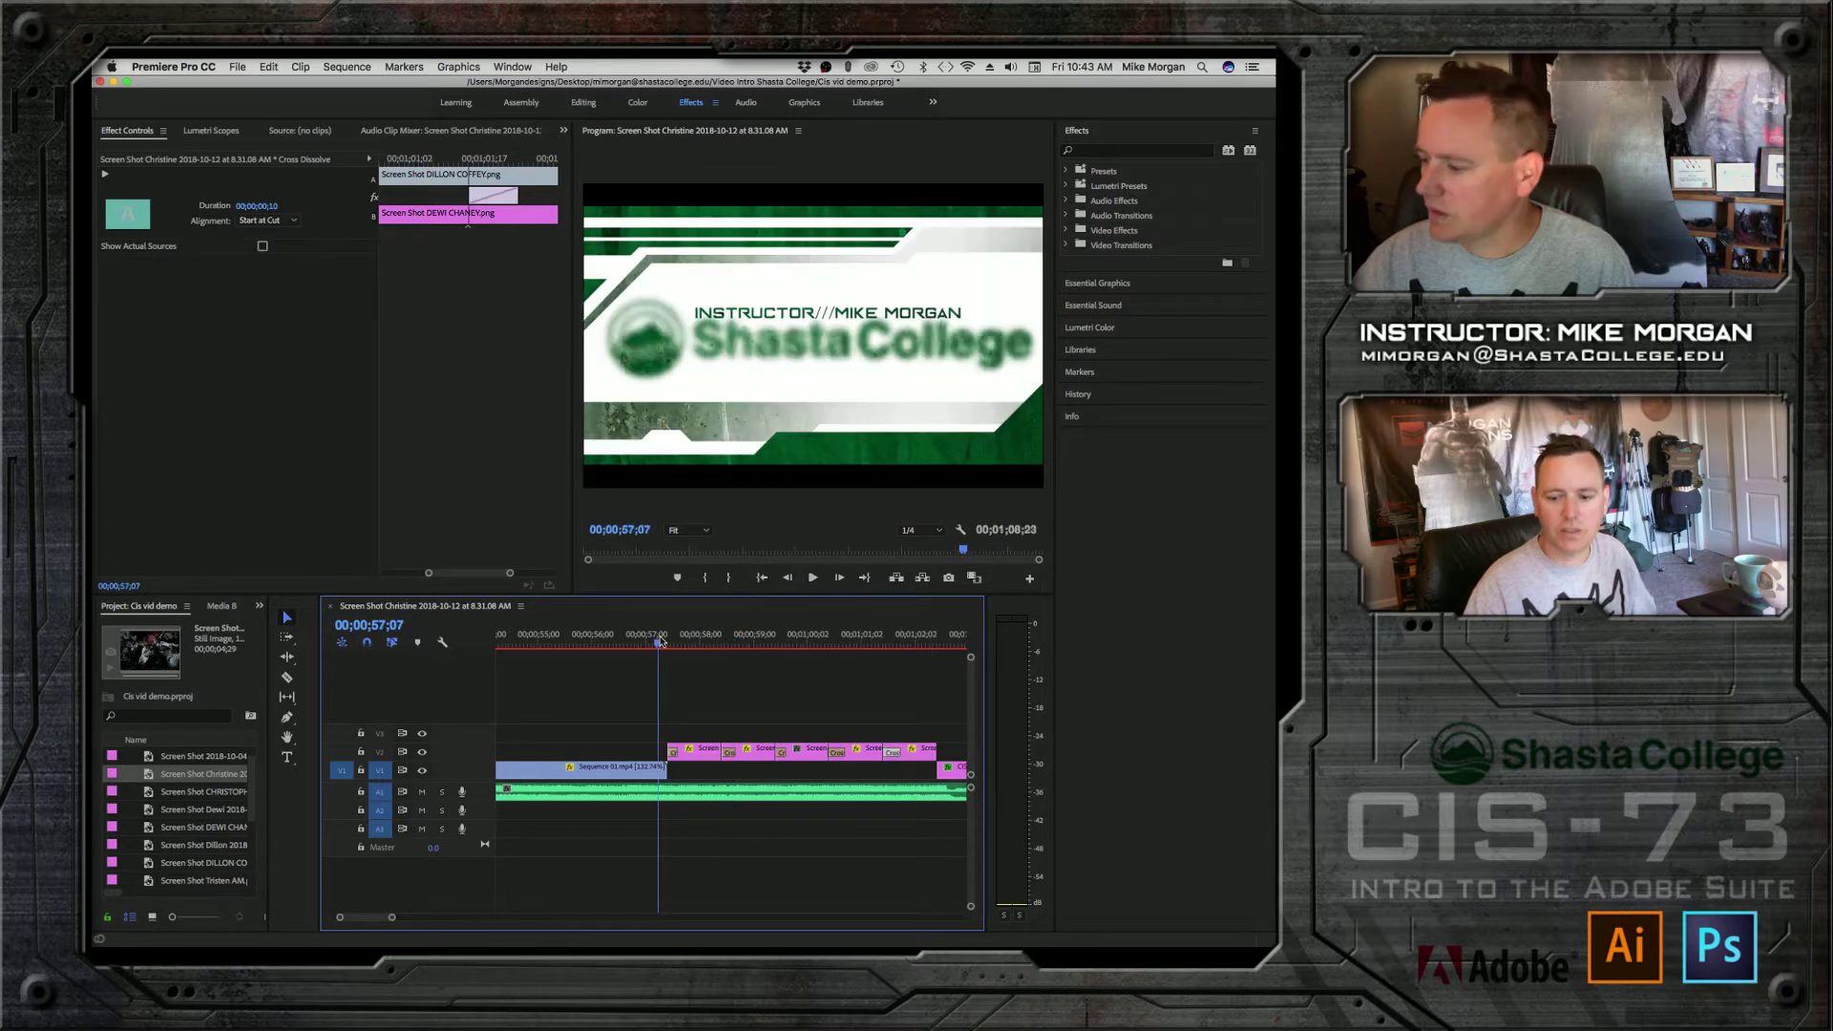
Step: Play the edit from the college logo to the CIS 73 title, then zoom the timeline out
{"action": "left_click_drag", "start_coordinate": [659, 643], "coordinate": [545, 643]}
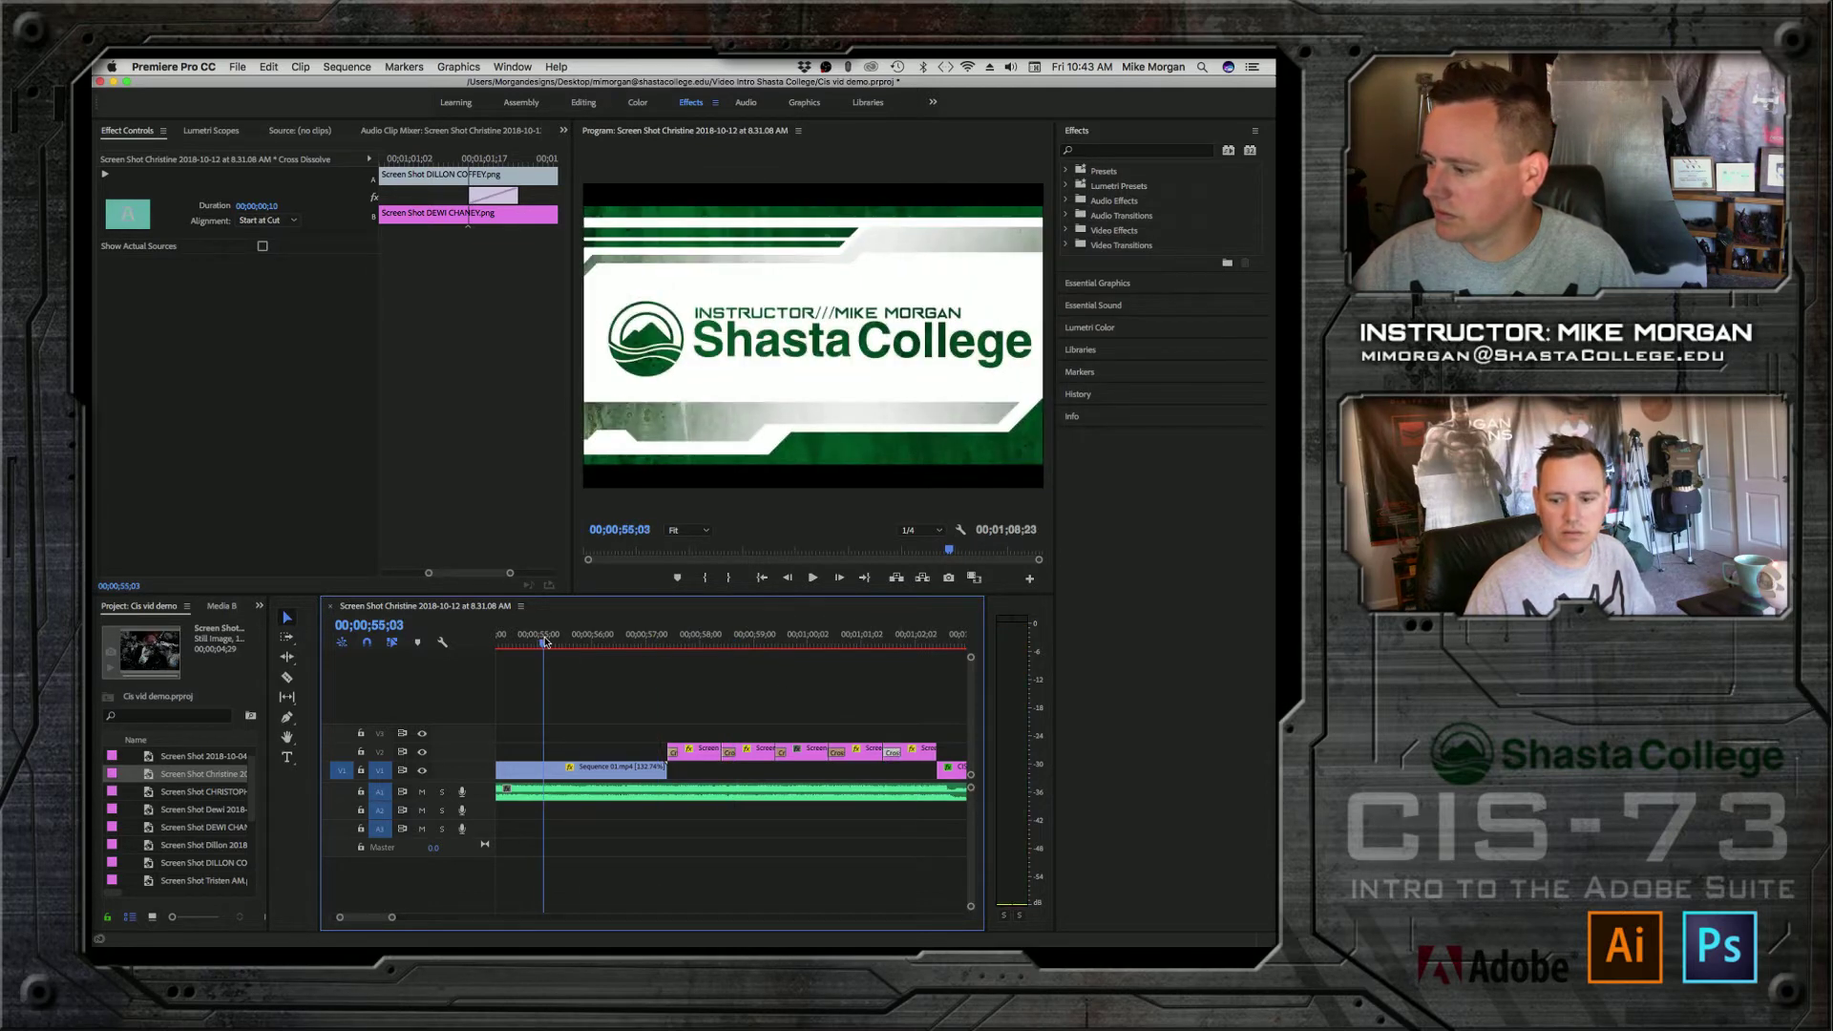
{"action": "key", "text": "space"}
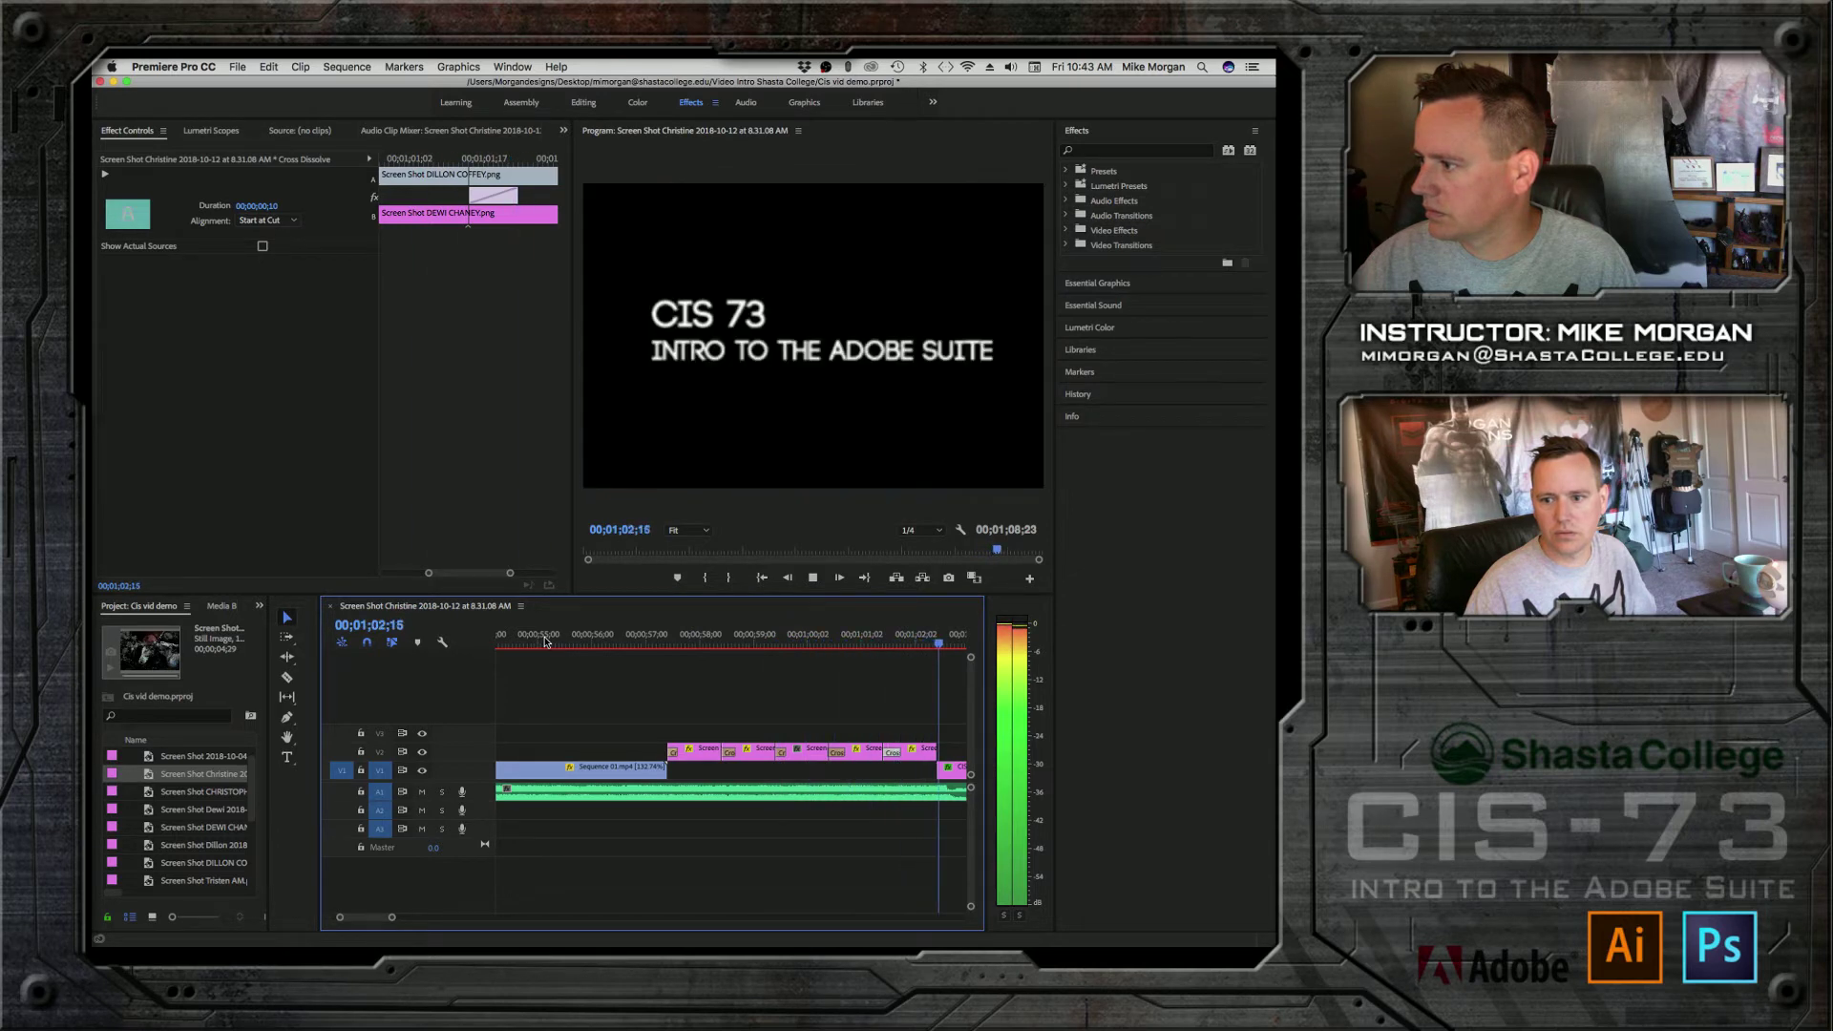
{"action": "key", "text": "space"}
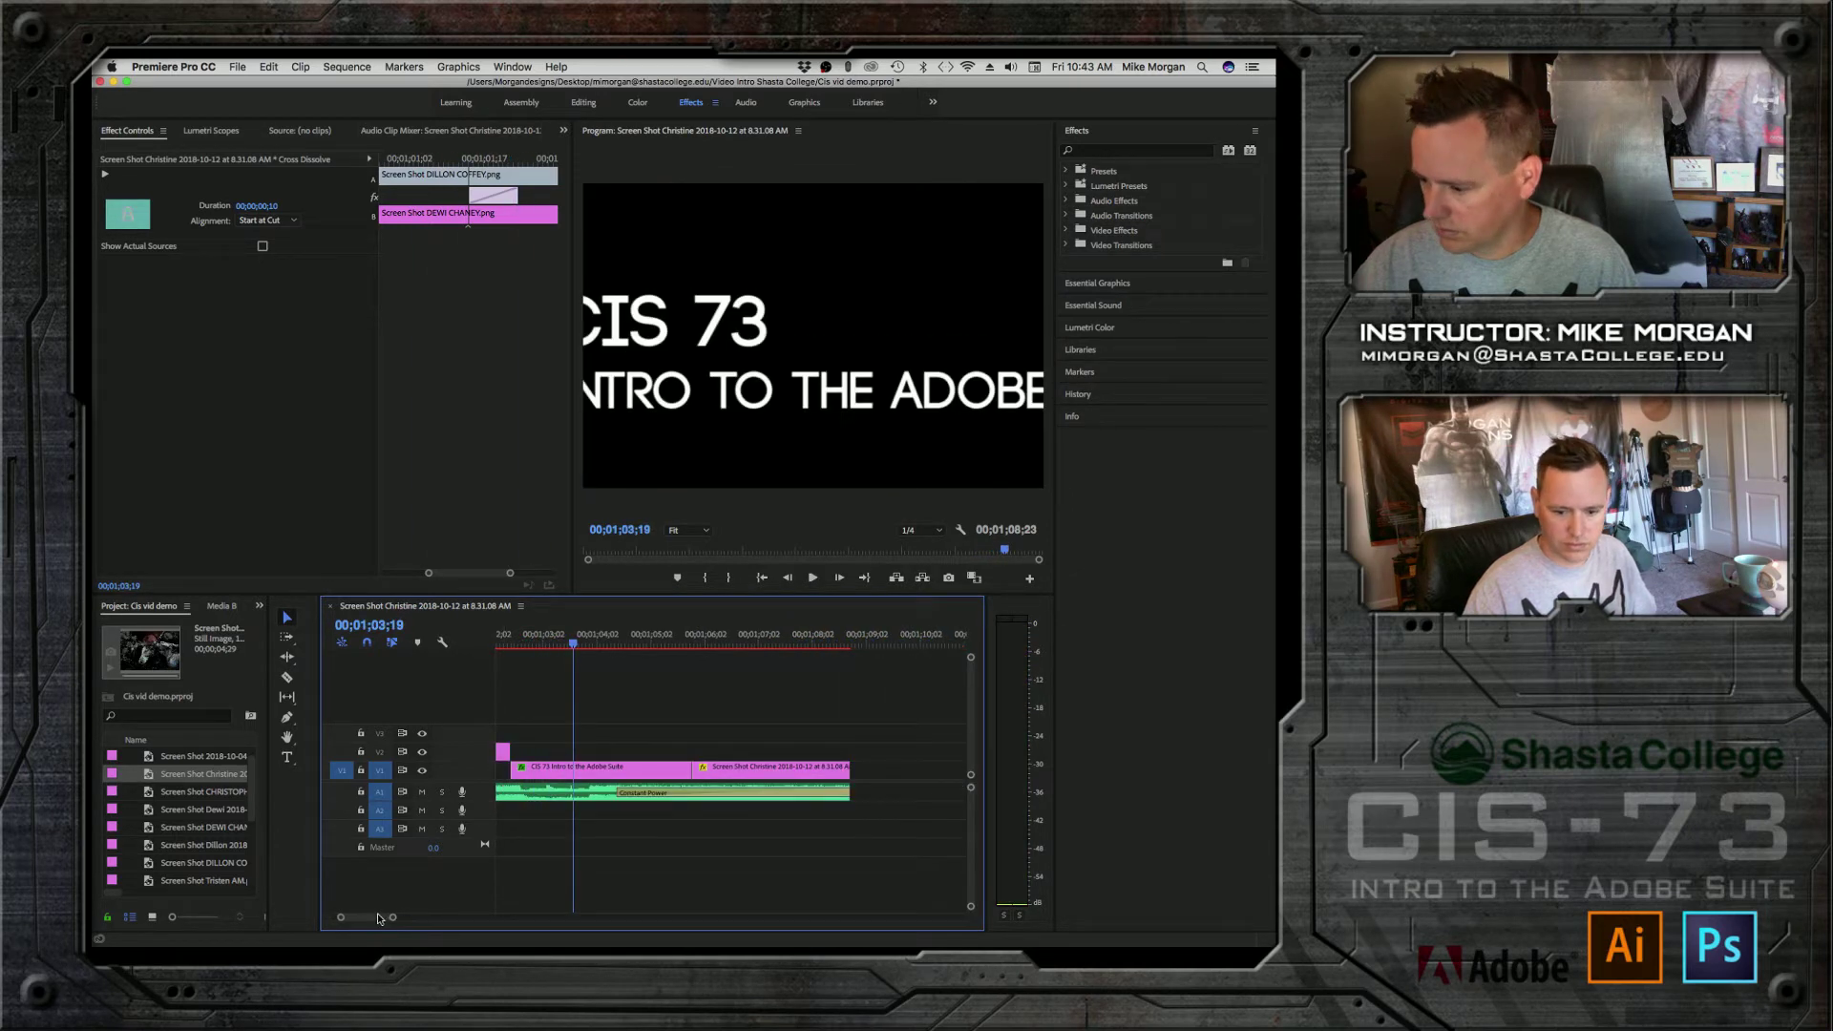
{"action": "left_click_drag", "start_coordinate": [393, 920], "coordinate": [401, 924]}
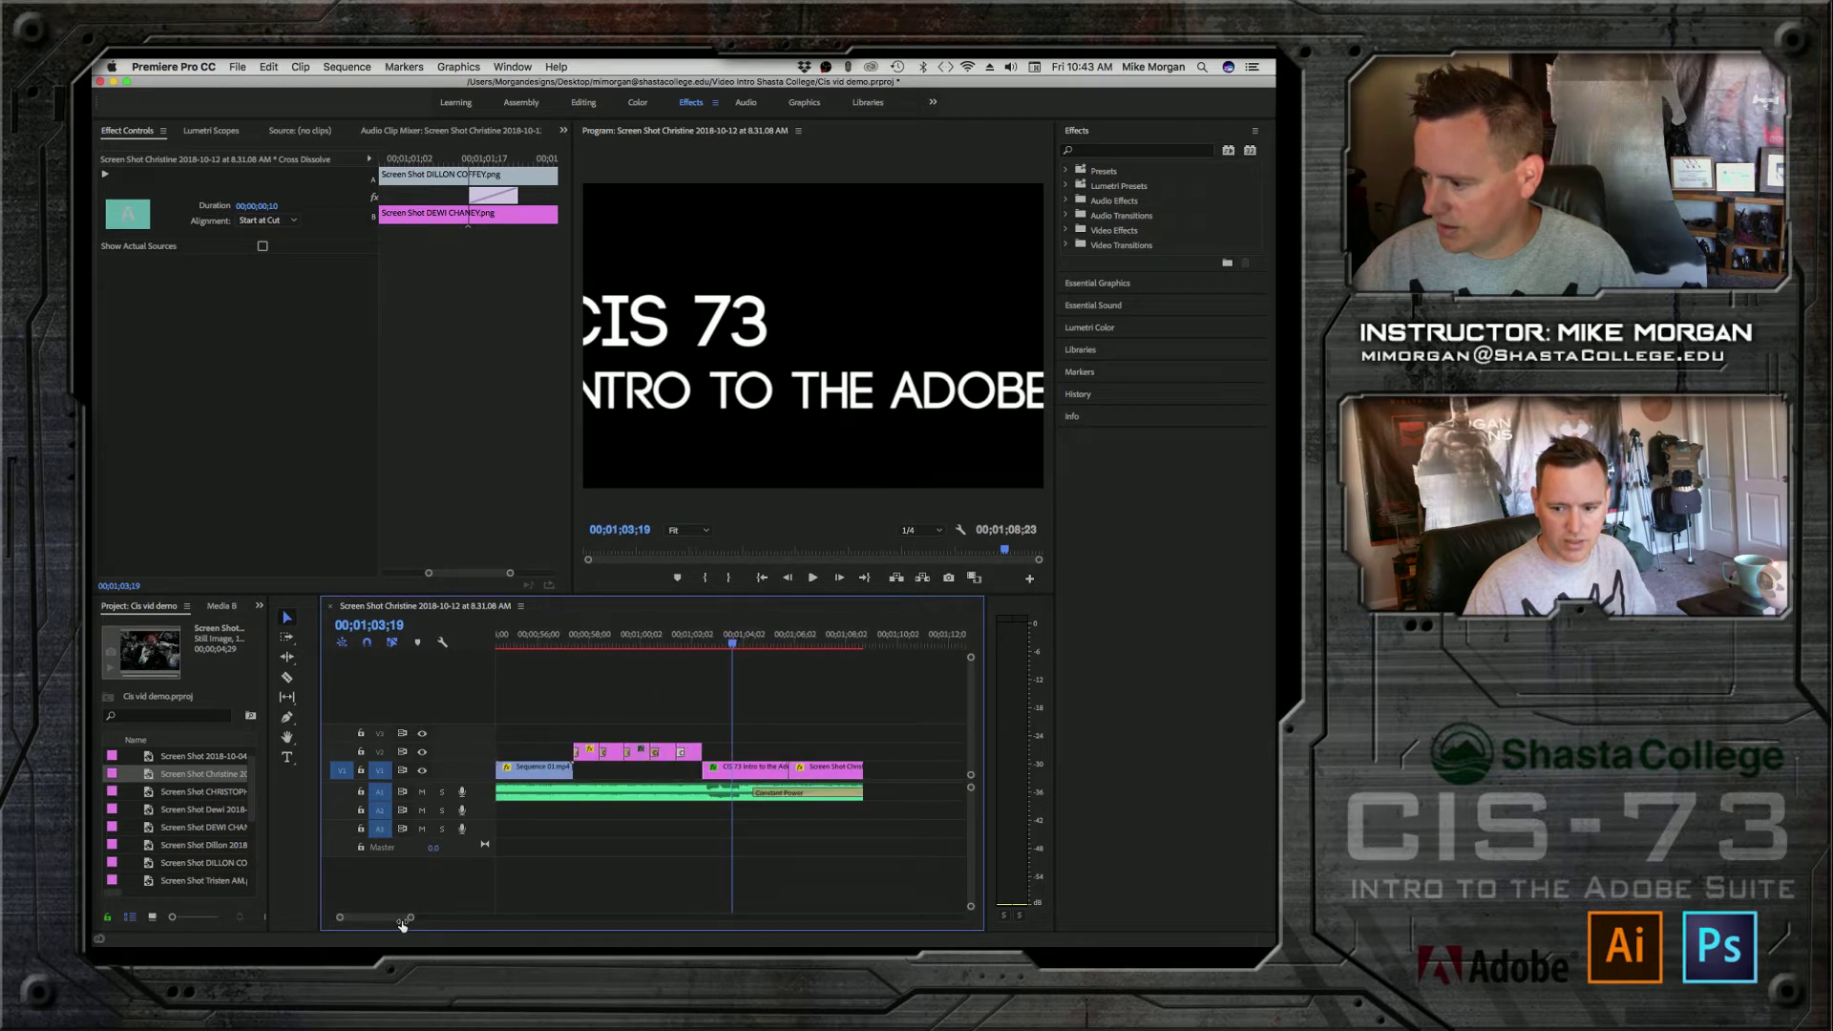
Step: Paste a copy of the CIS 73 Intro title onto V3 above the T-rex screenshot at 00;00;59;05
{"action": "left_click", "coordinate": [761, 769]}
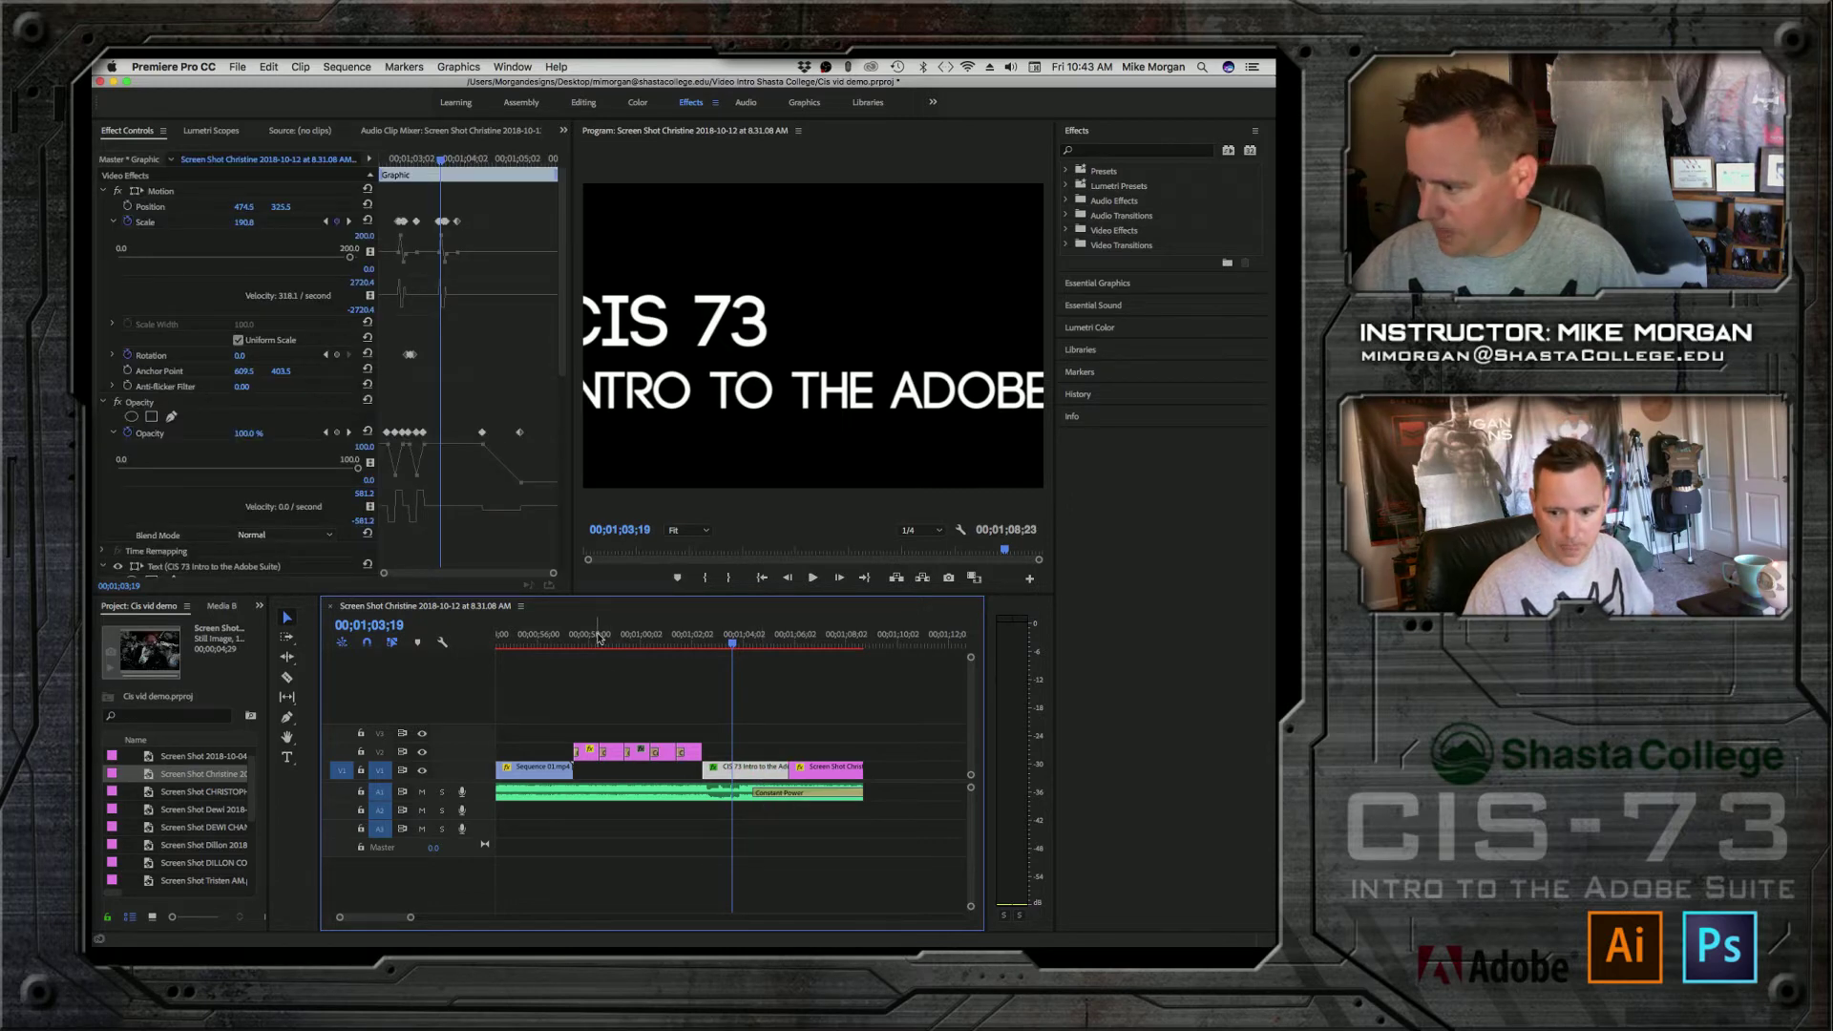
{"action": "left_click", "coordinate": [596, 714]}
{"action": "left_click", "coordinate": [593, 642]}
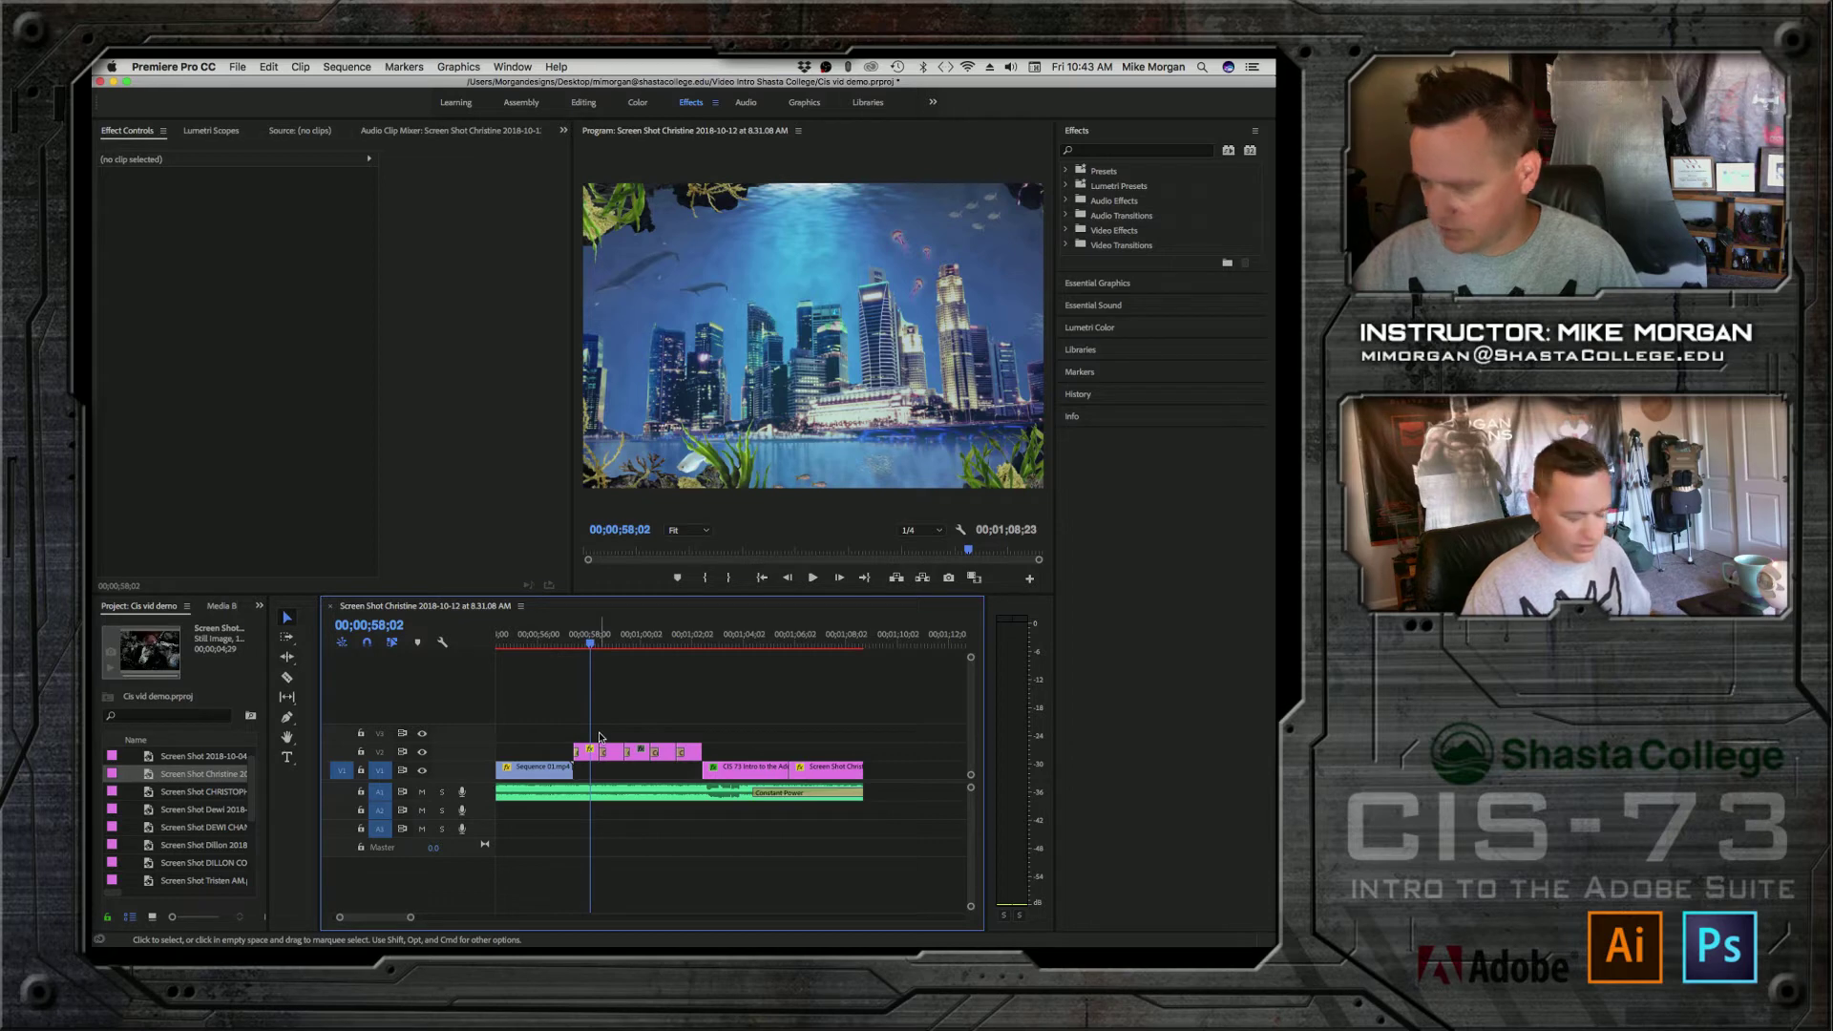
{"action": "key", "text": "super+v"}
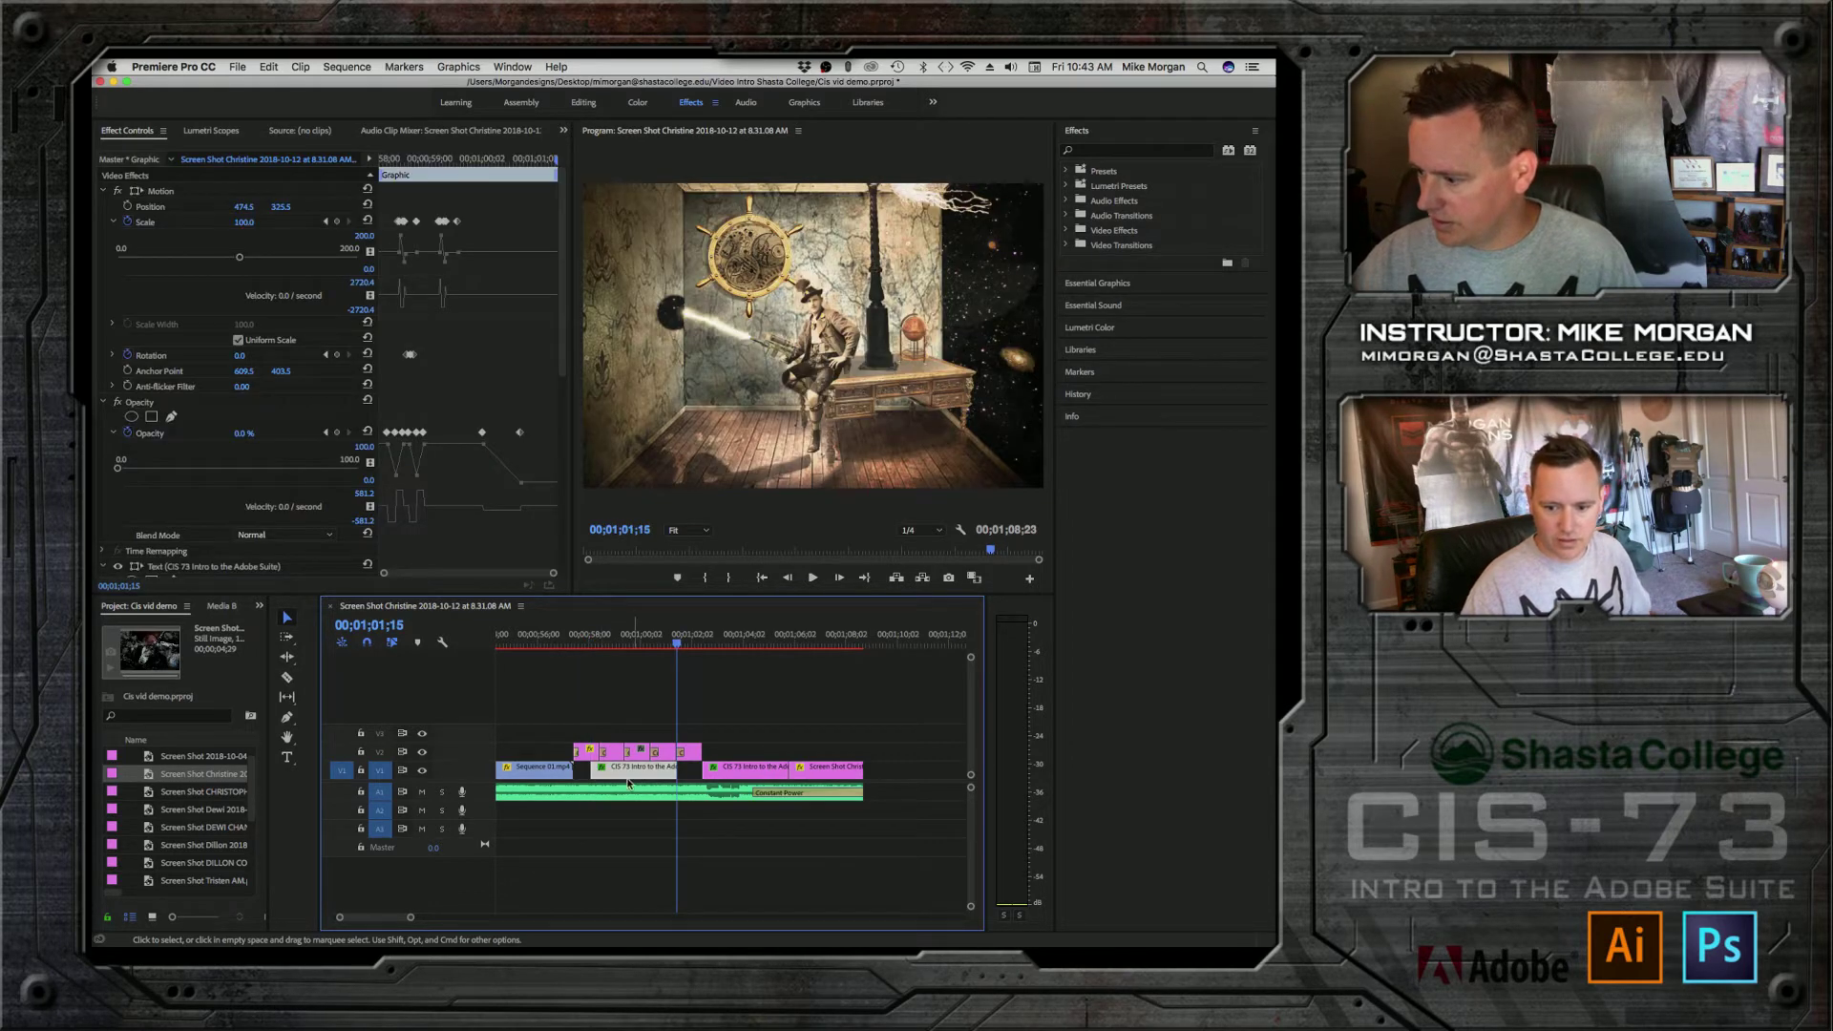
{"action": "left_click_drag", "start_coordinate": [629, 780], "coordinate": [620, 735]}
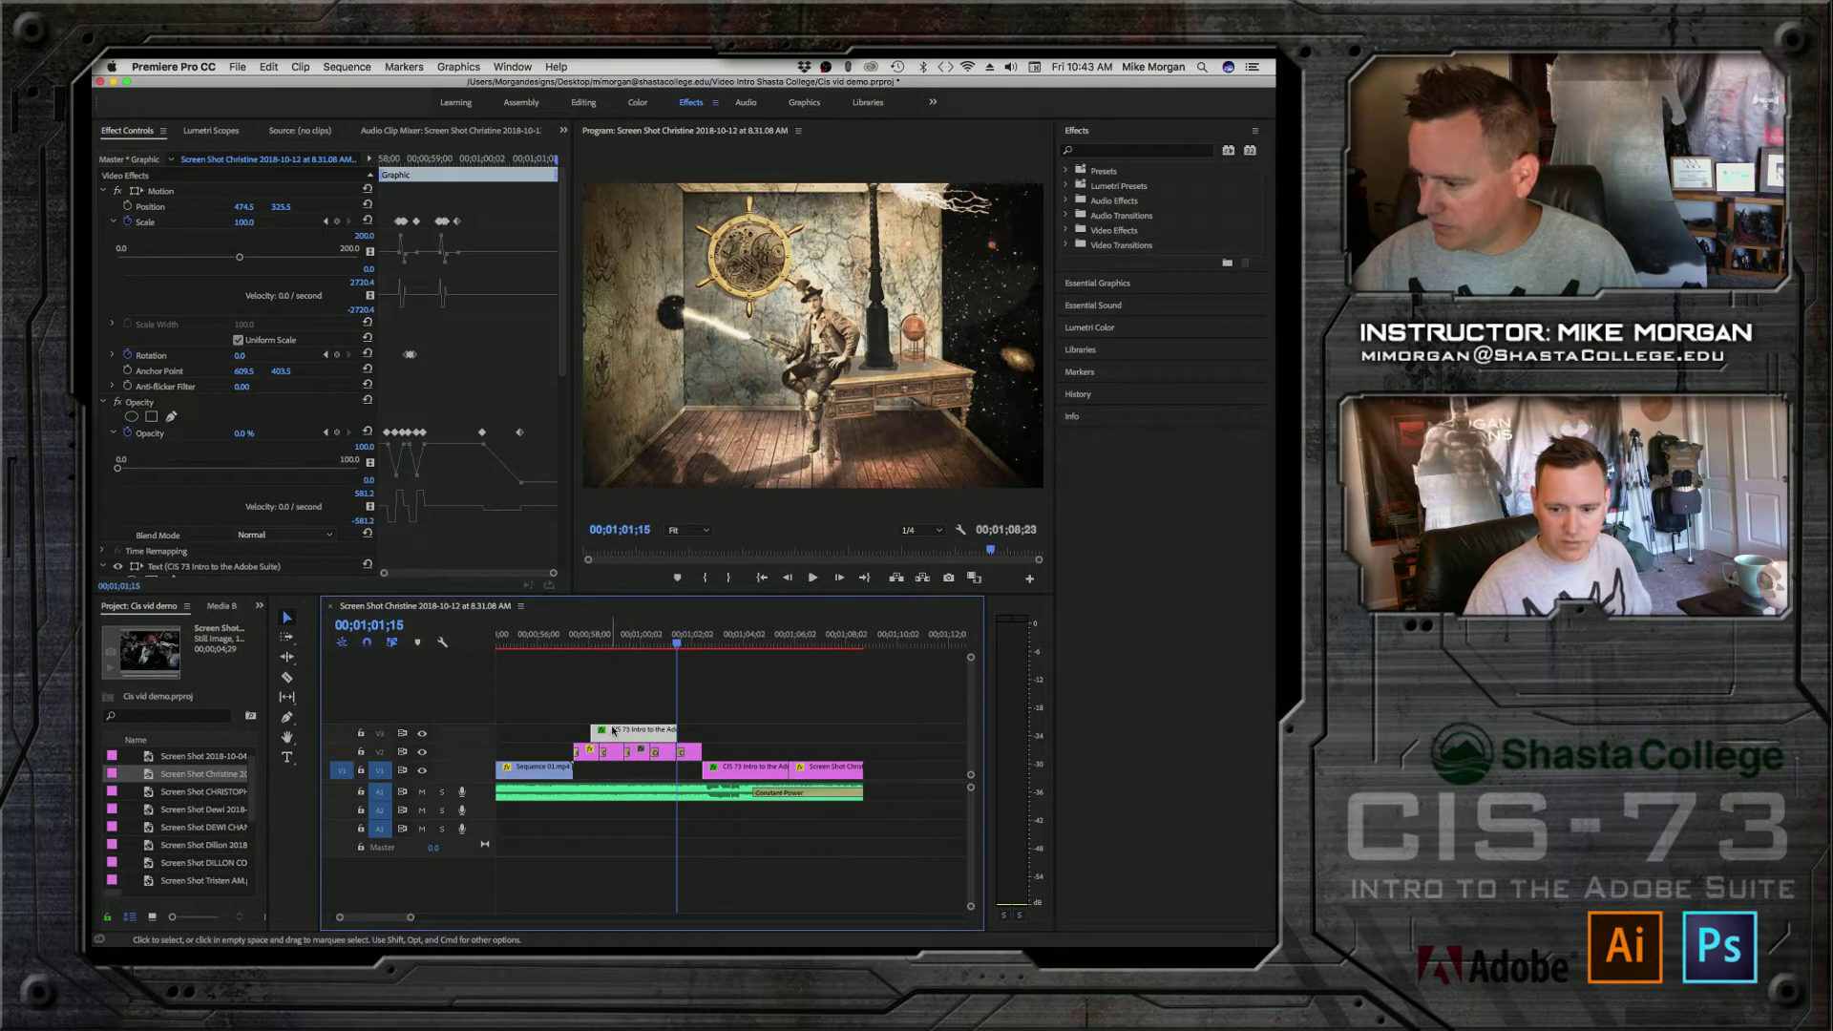
{"action": "left_click", "coordinate": [620, 637]}
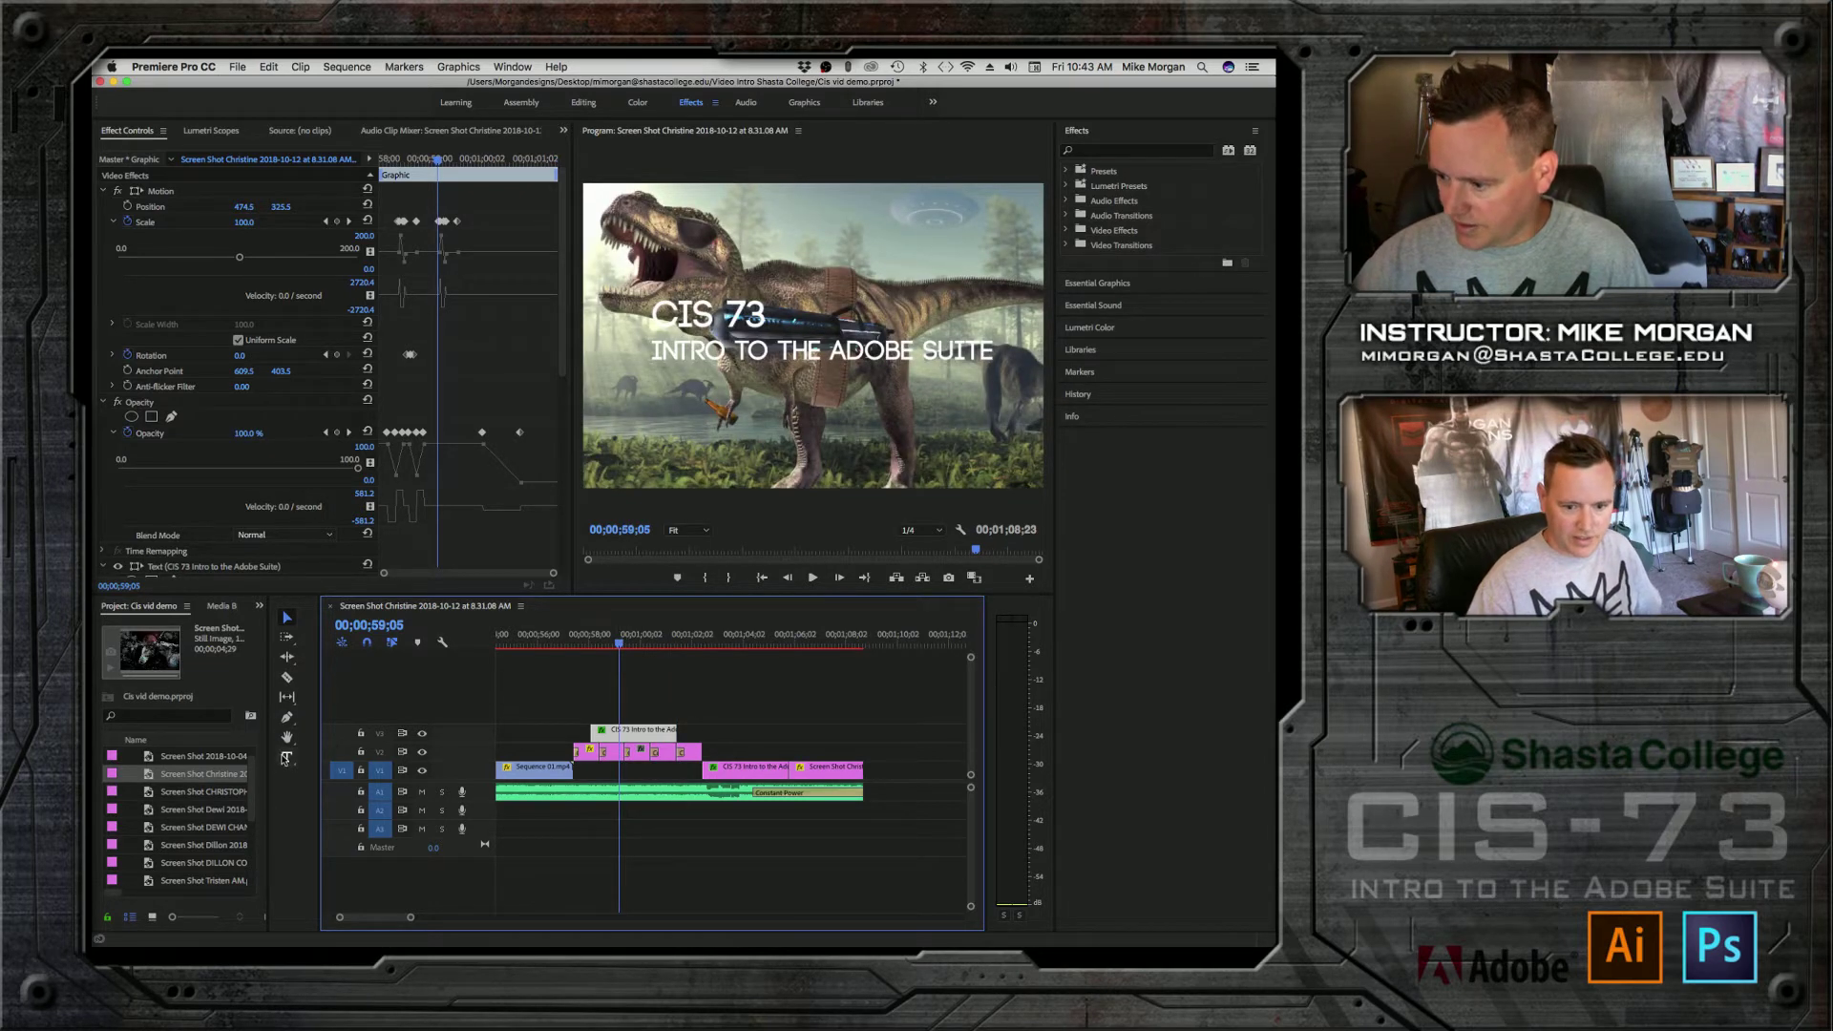
Step: Retype the copied CIS 73 title as STUDENT WORK and move it to the frame's lower left
{"action": "left_click", "coordinate": [285, 757]}
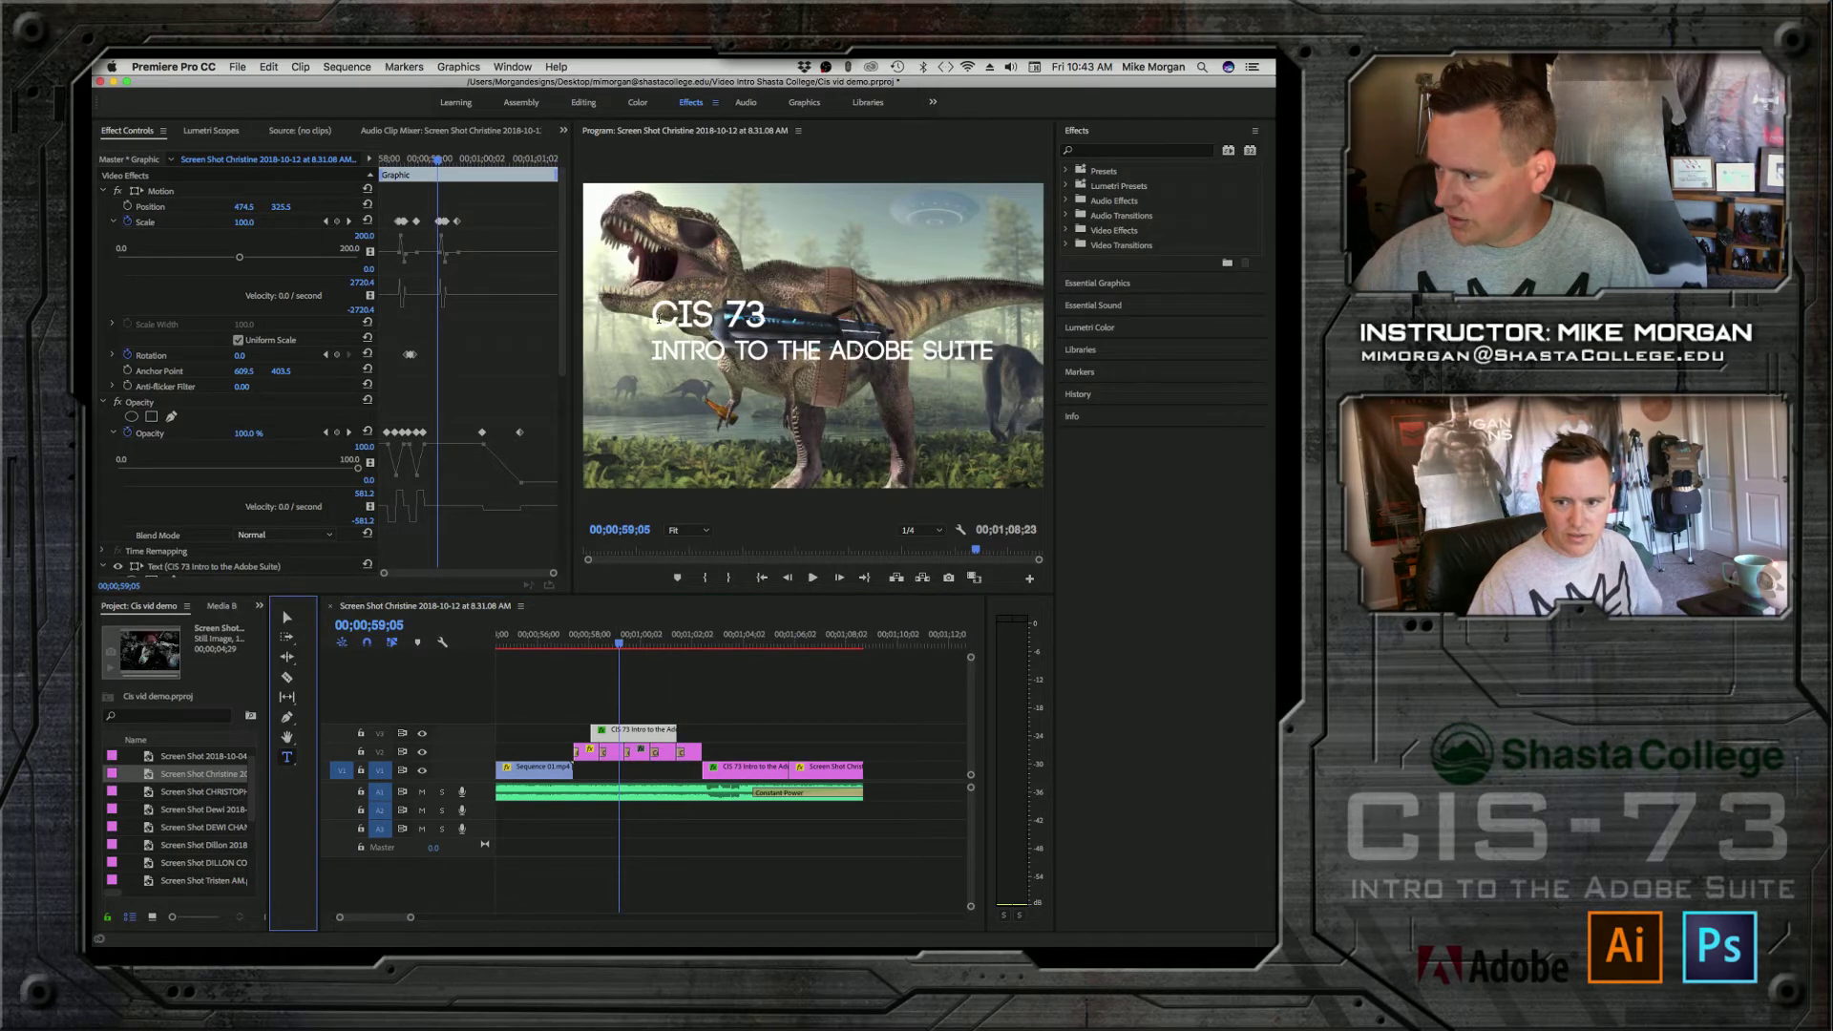
{"action": "left_click_drag", "start_coordinate": [654, 308], "coordinate": [993, 456]}
{"action": "type", "text": "S"}
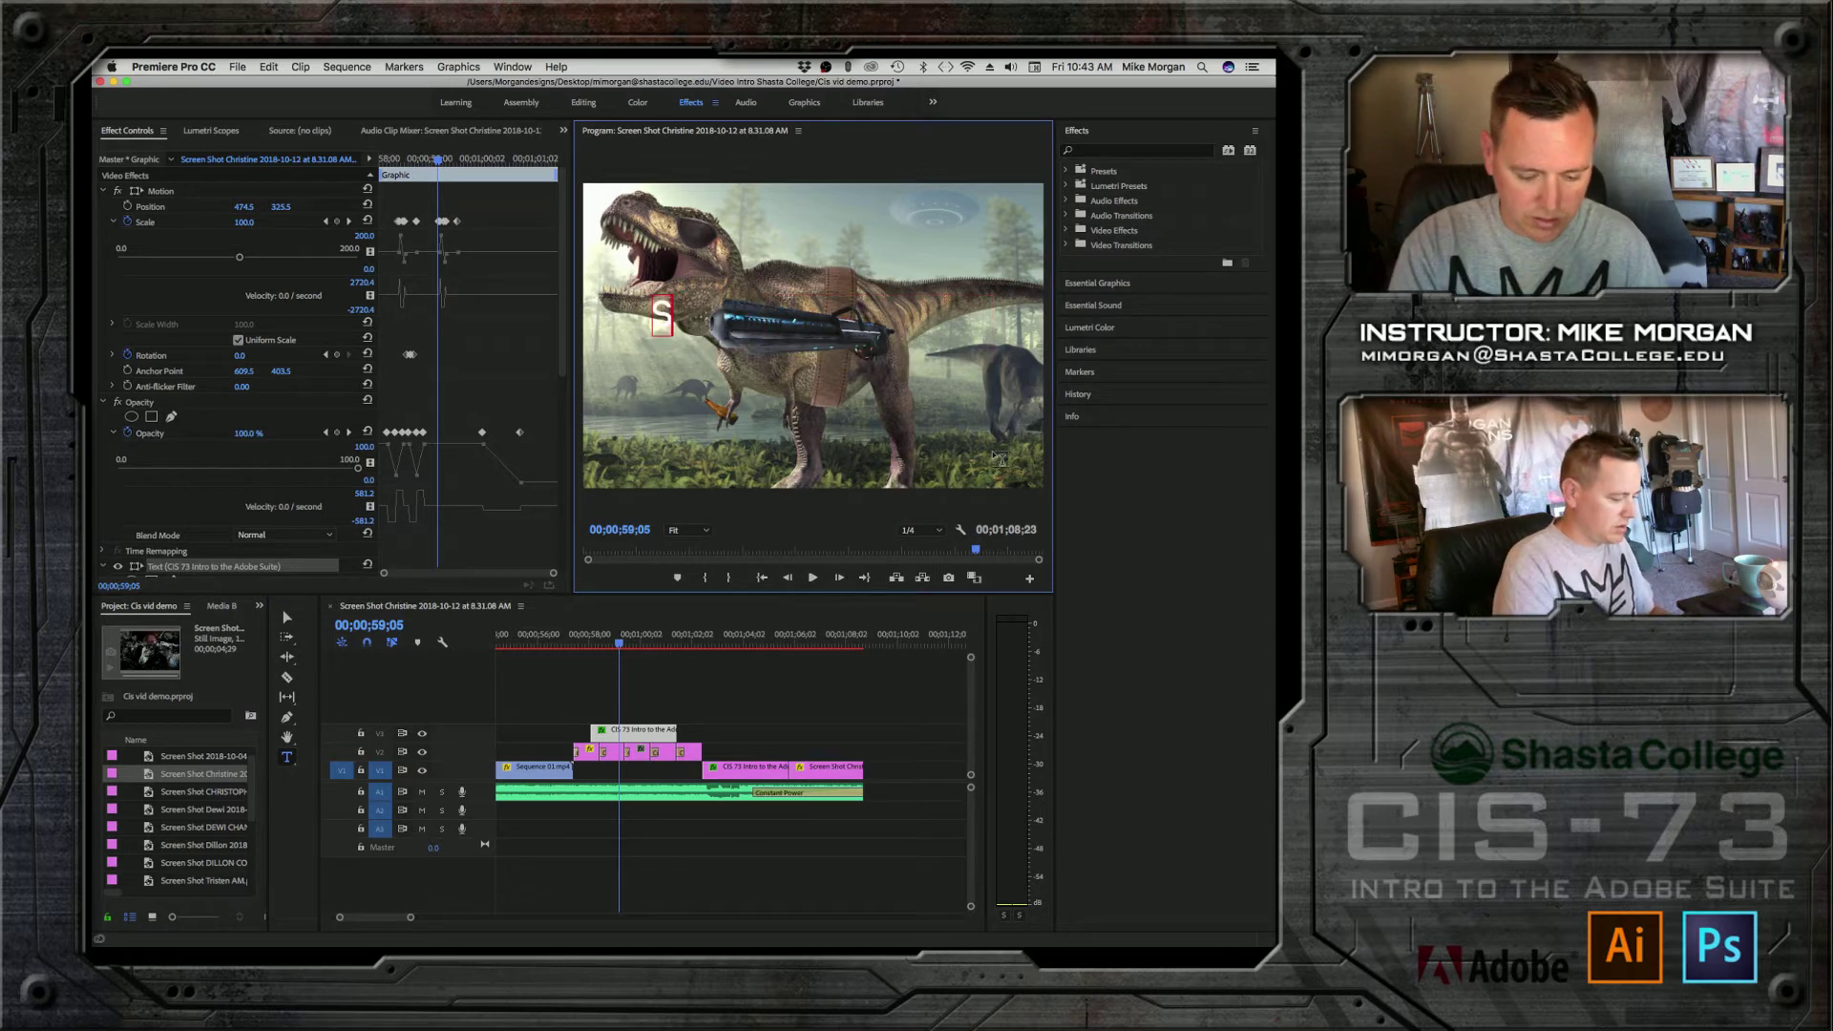
{"action": "type", "text": "TUDENT"}
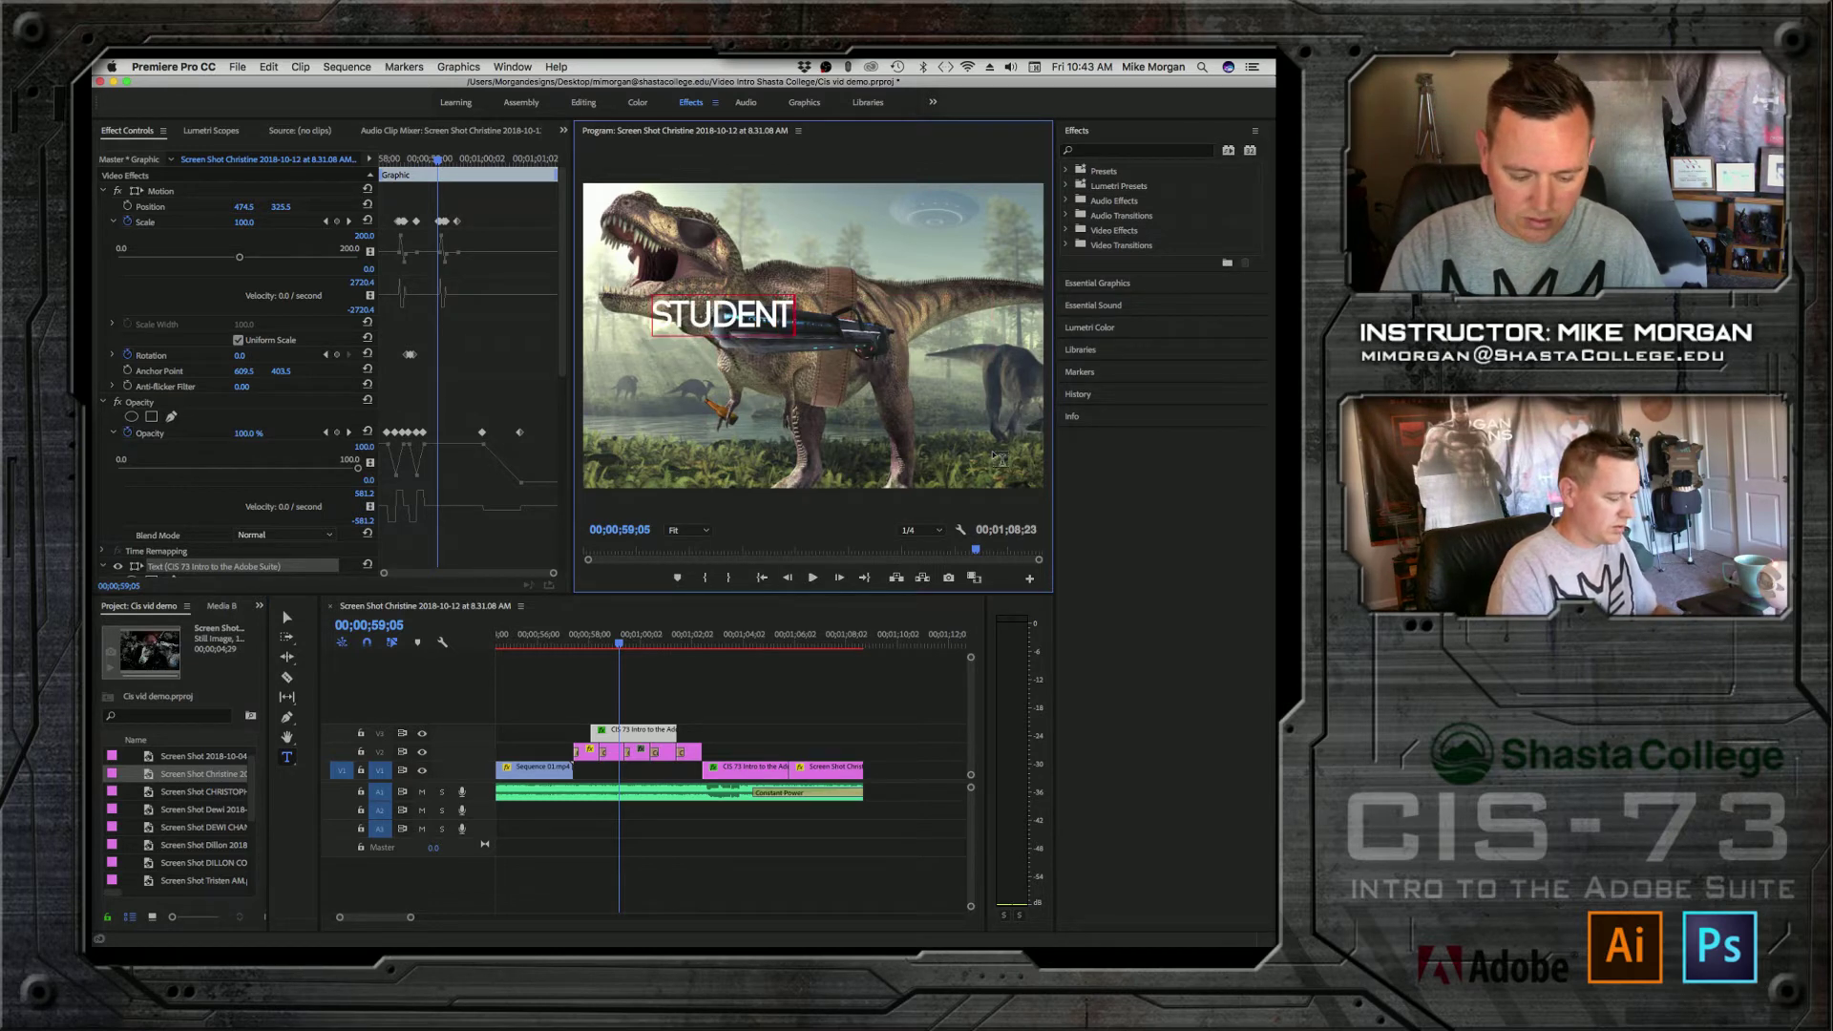
{"action": "type", "text": " WORK"}
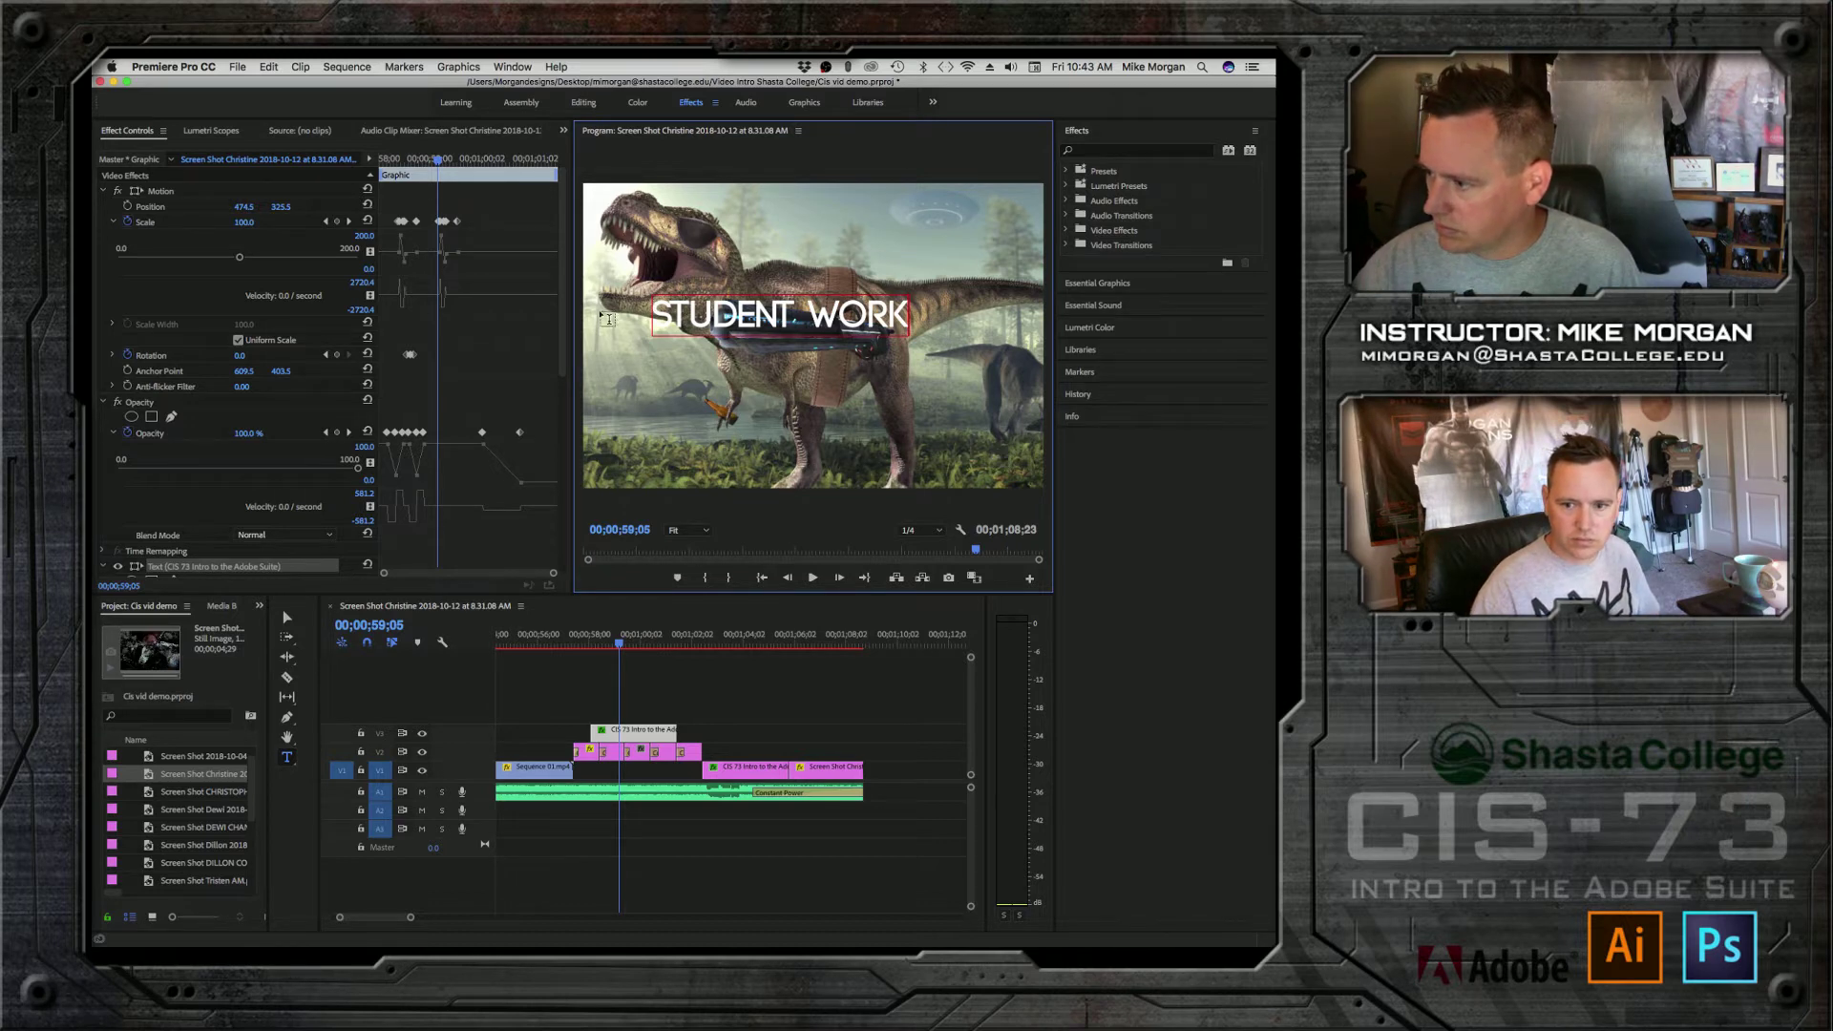
{"action": "left_click", "coordinate": [287, 617]}
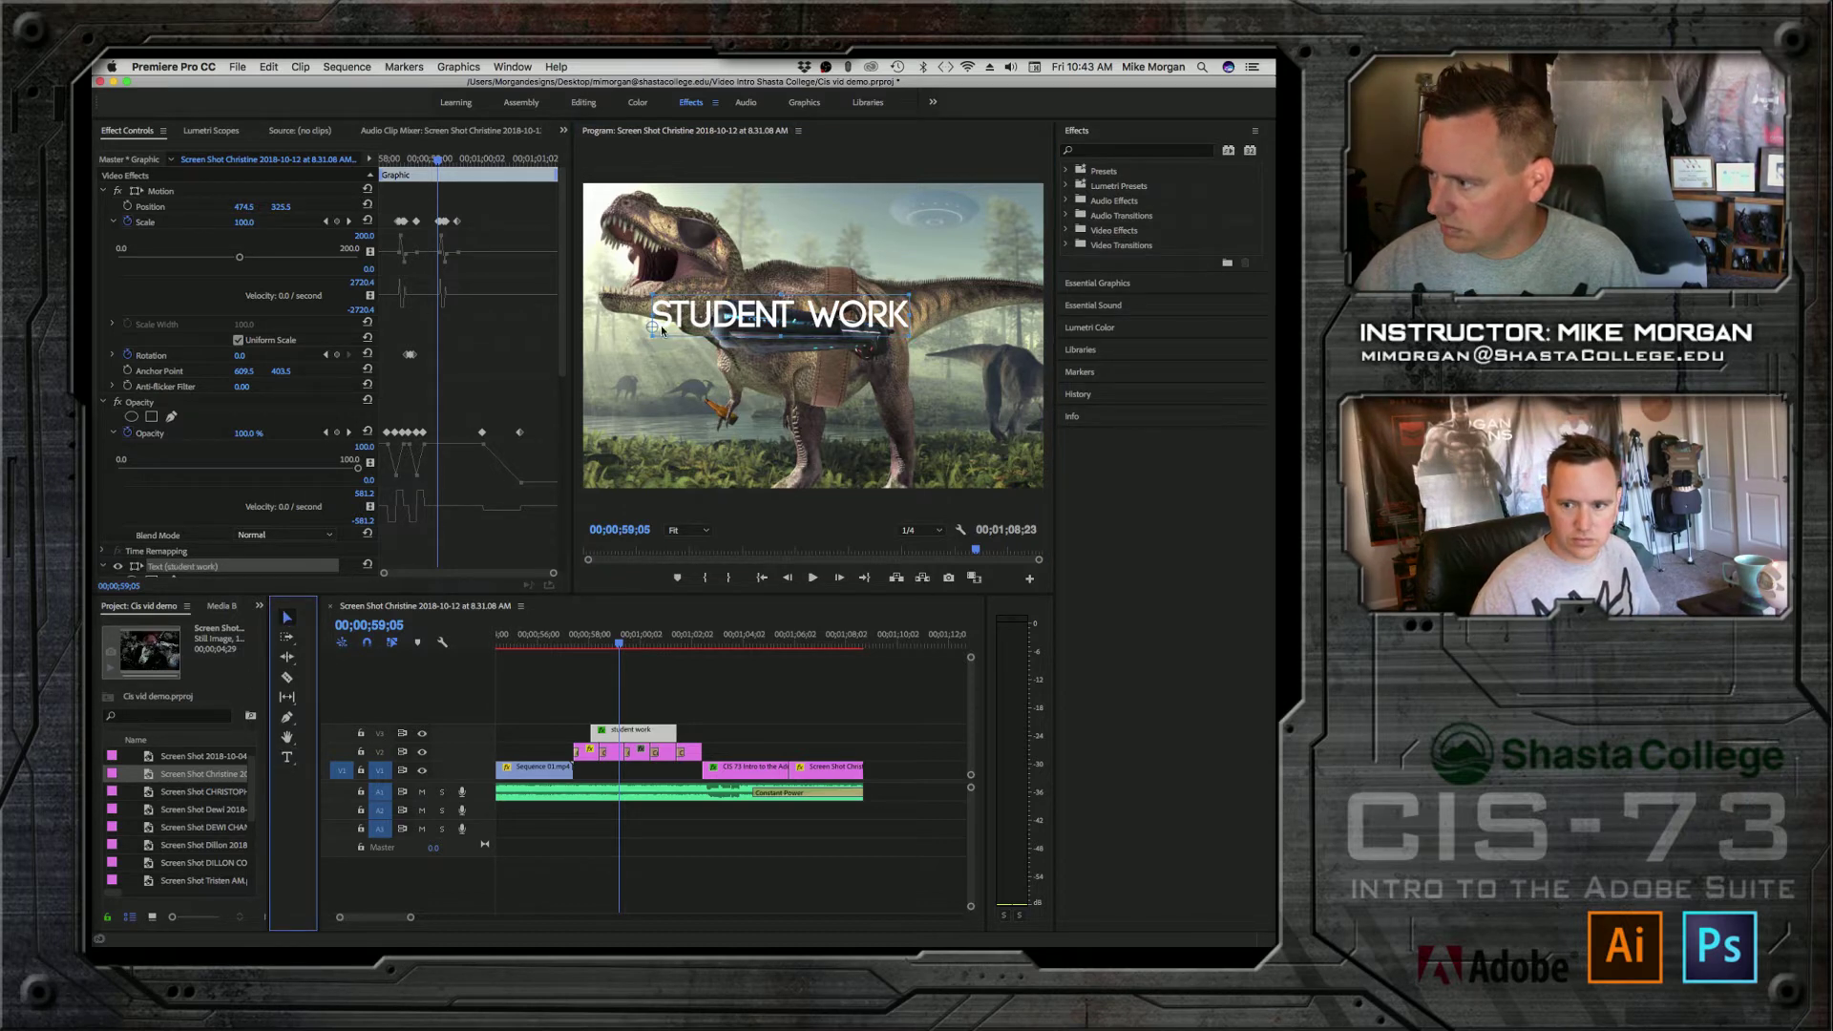
{"action": "left_click_drag", "start_coordinate": [681, 318], "coordinate": [639, 445]}
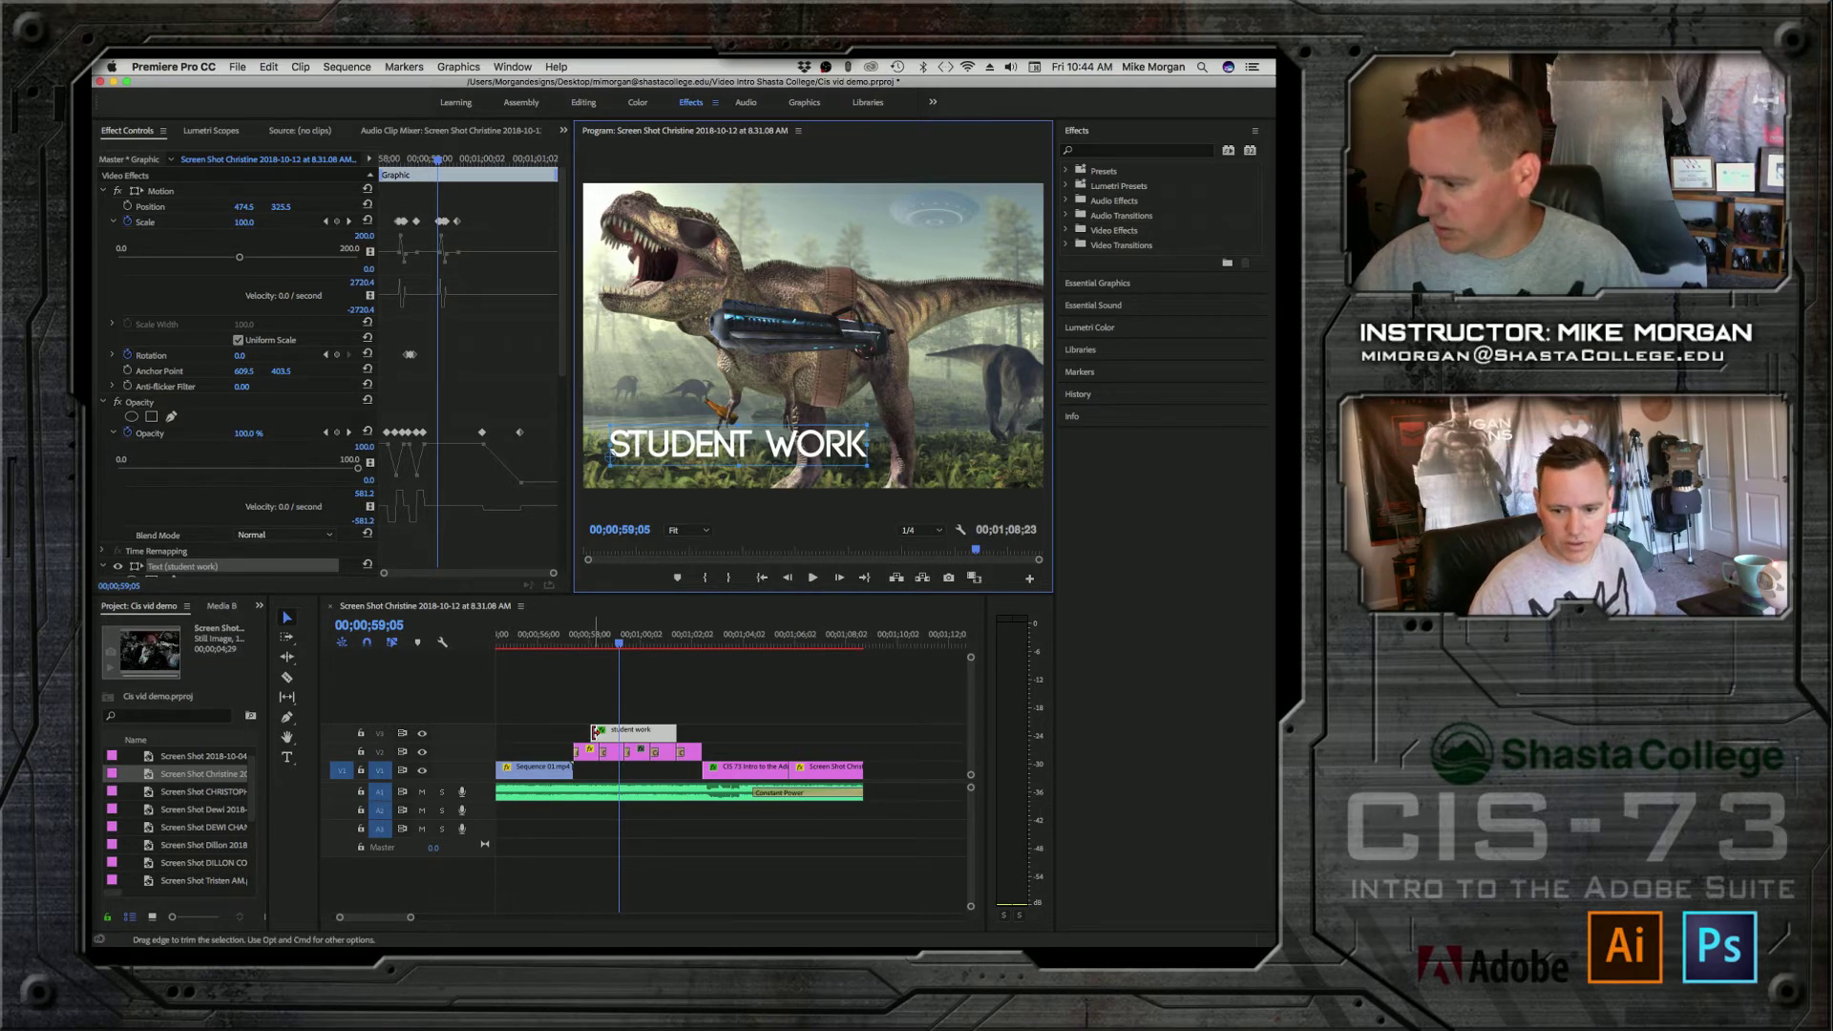
Step: Lengthen the STUDENT WORK clip, add default cross dissolves at both ends, and shorten the opening one
{"action": "left_click_drag", "start_coordinate": [594, 732], "coordinate": [700, 732]}
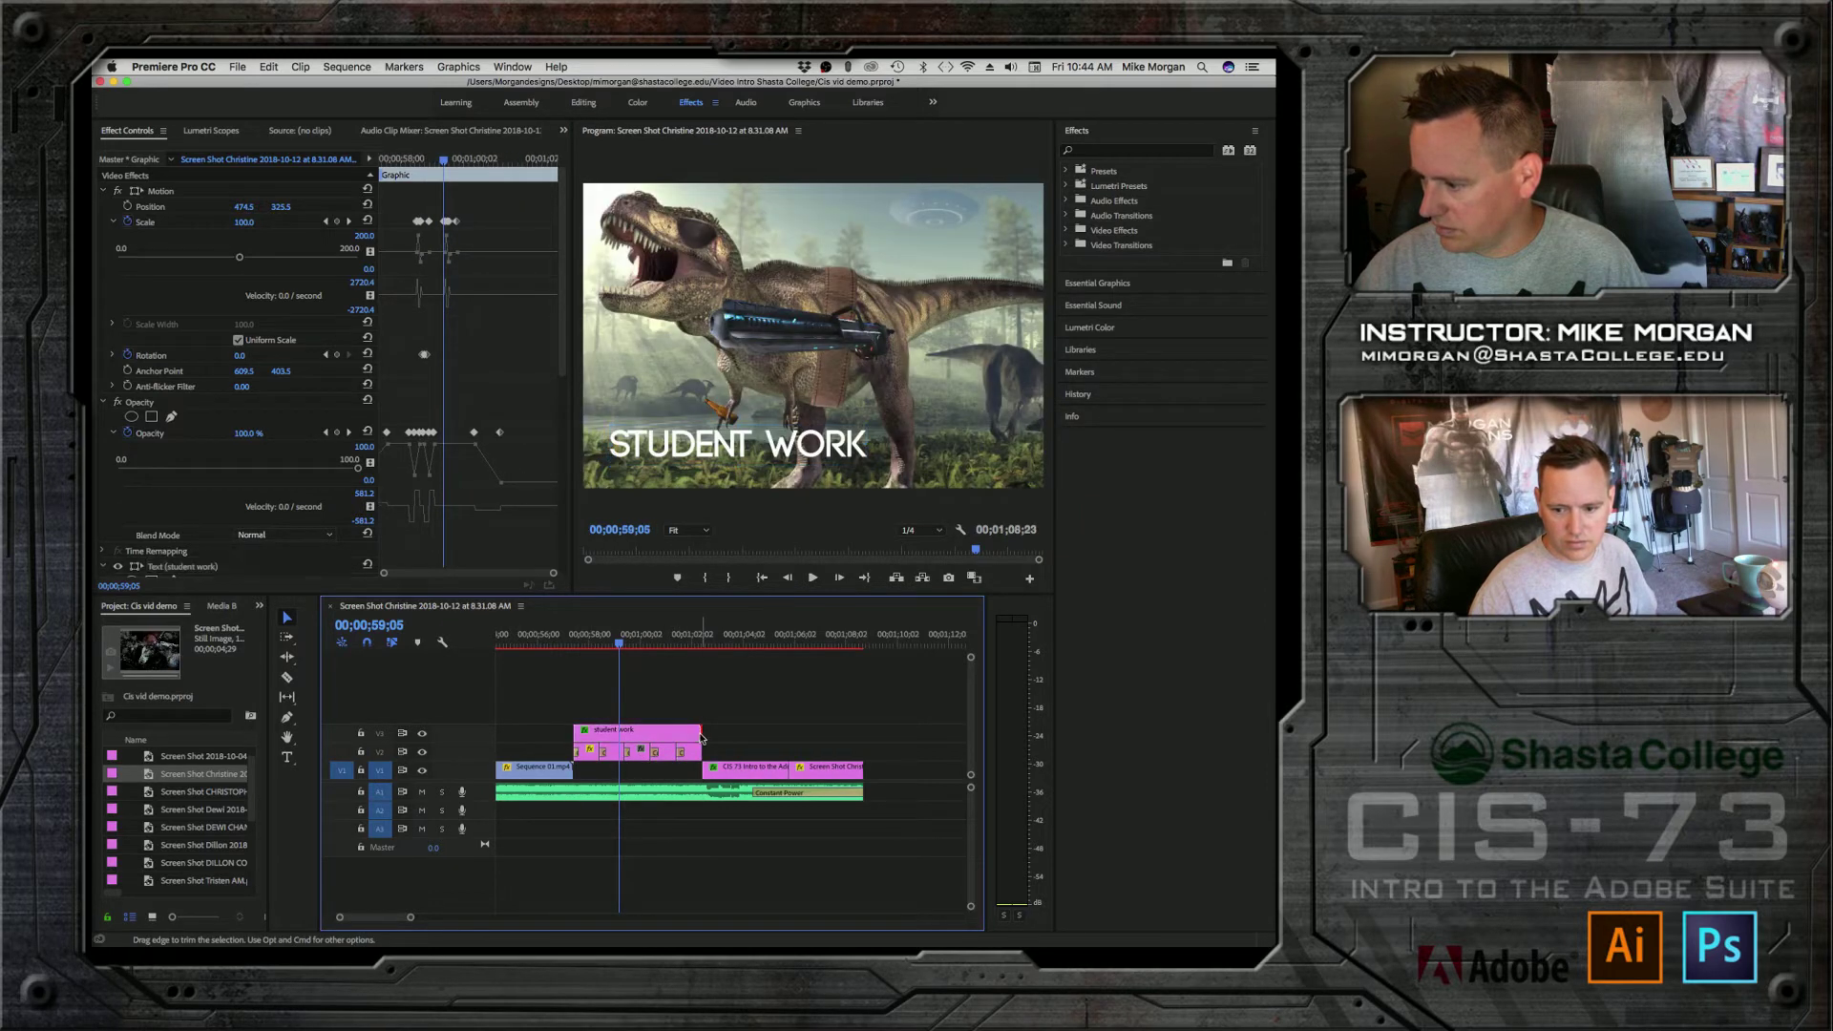
{"action": "right_click", "coordinate": [703, 741]}
{"action": "left_click", "coordinate": [769, 828]}
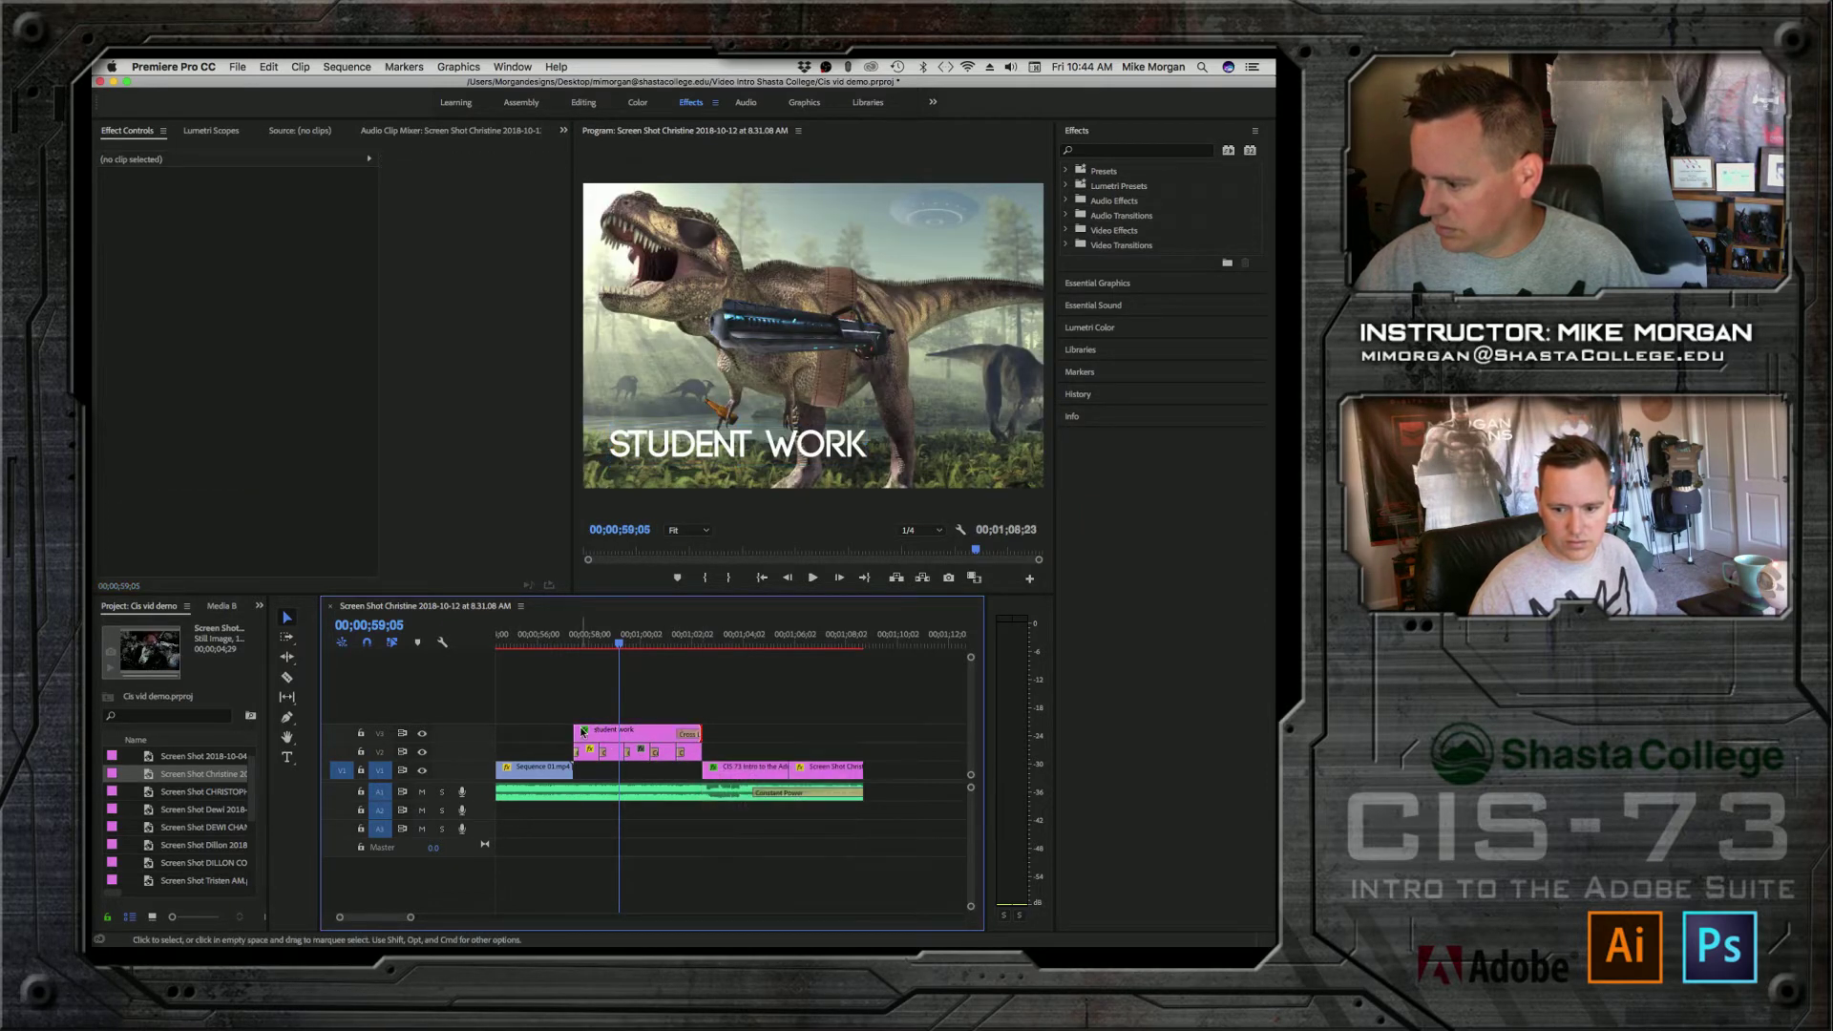
{"action": "right_click", "coordinate": [575, 733]}
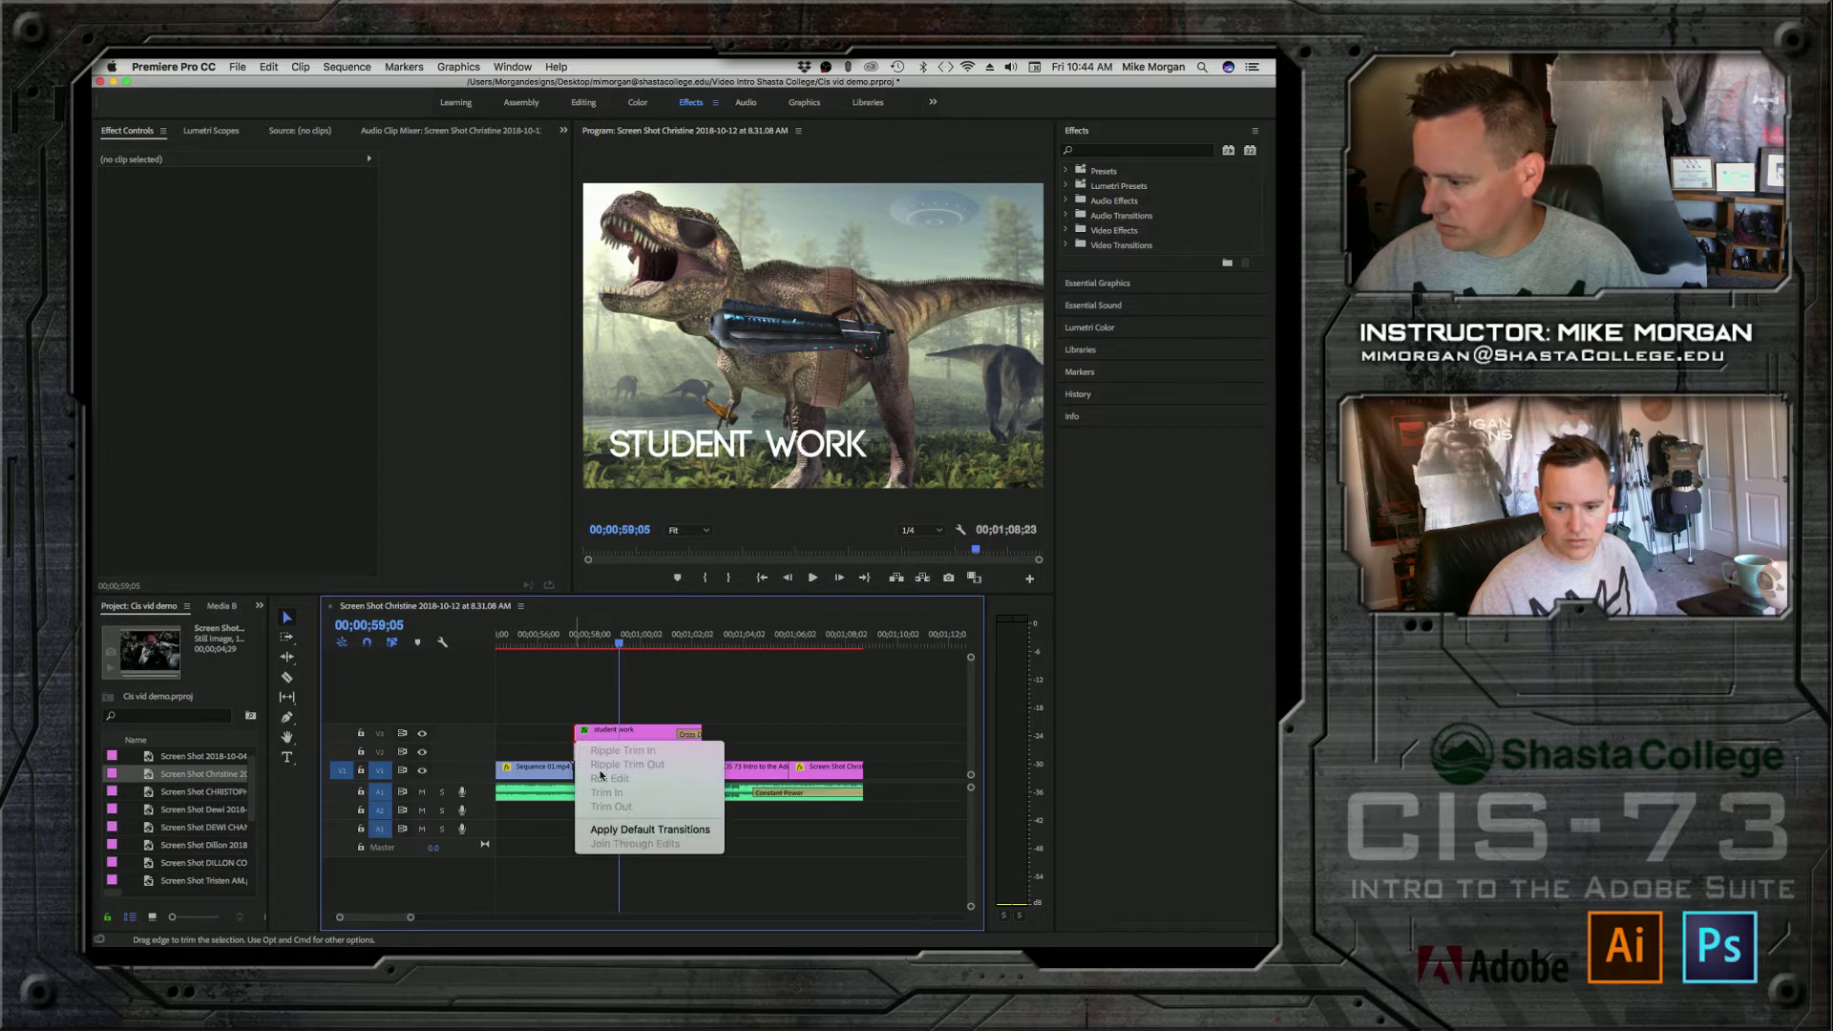
{"action": "left_click", "coordinate": [635, 825]}
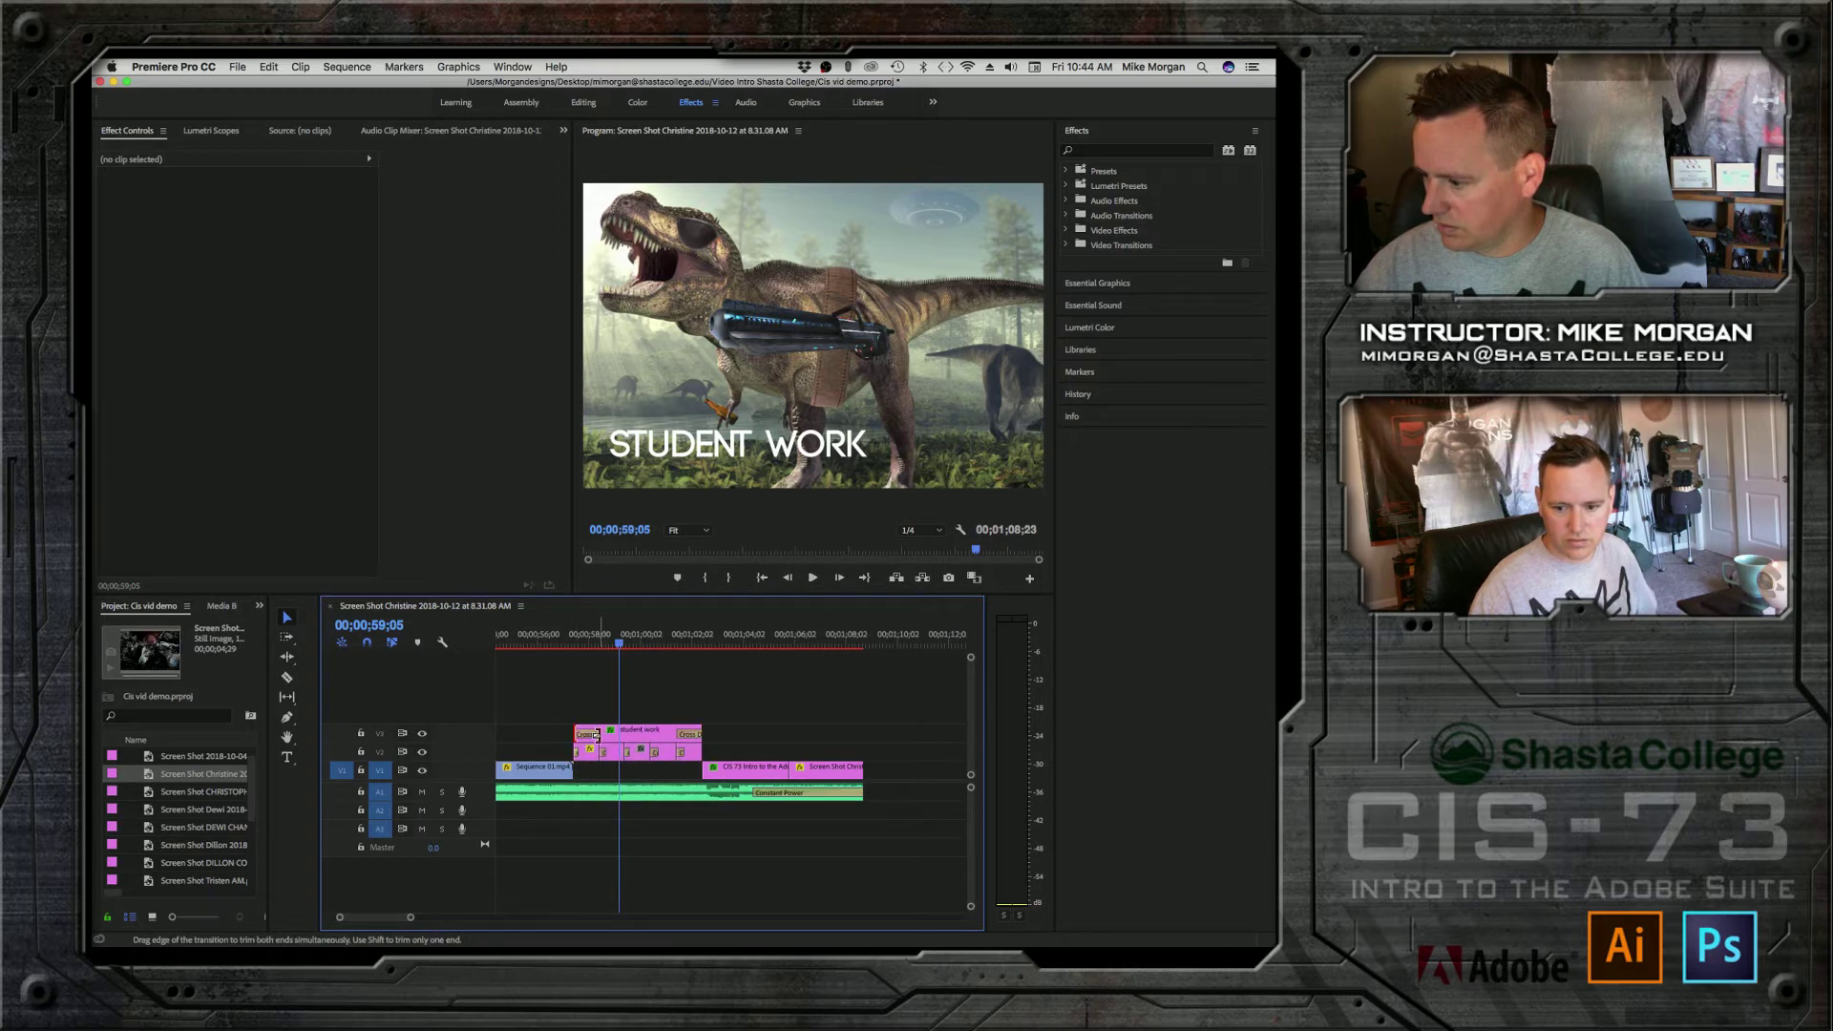
{"action": "left_click_drag", "start_coordinate": [596, 734], "coordinate": [695, 733]}
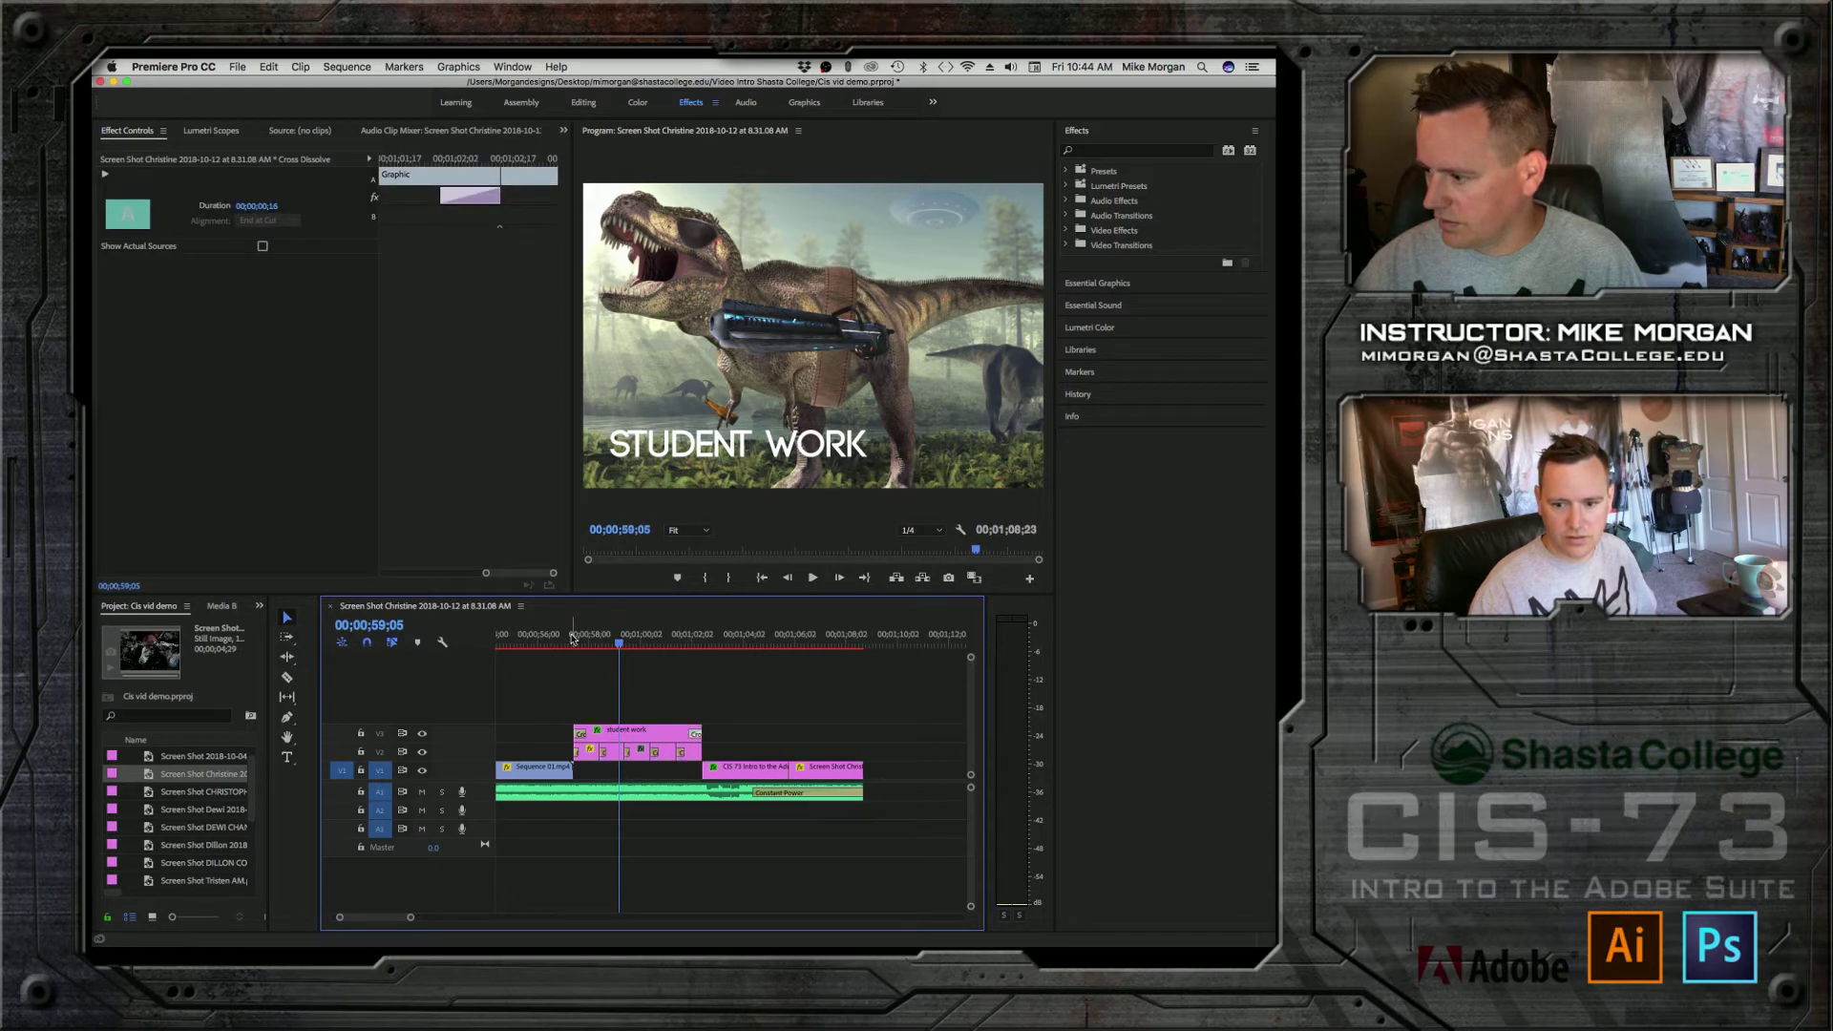
Step: Preview the new transitions and scrub to the winged-woman image near the title's end
{"action": "left_click", "coordinate": [557, 638]}
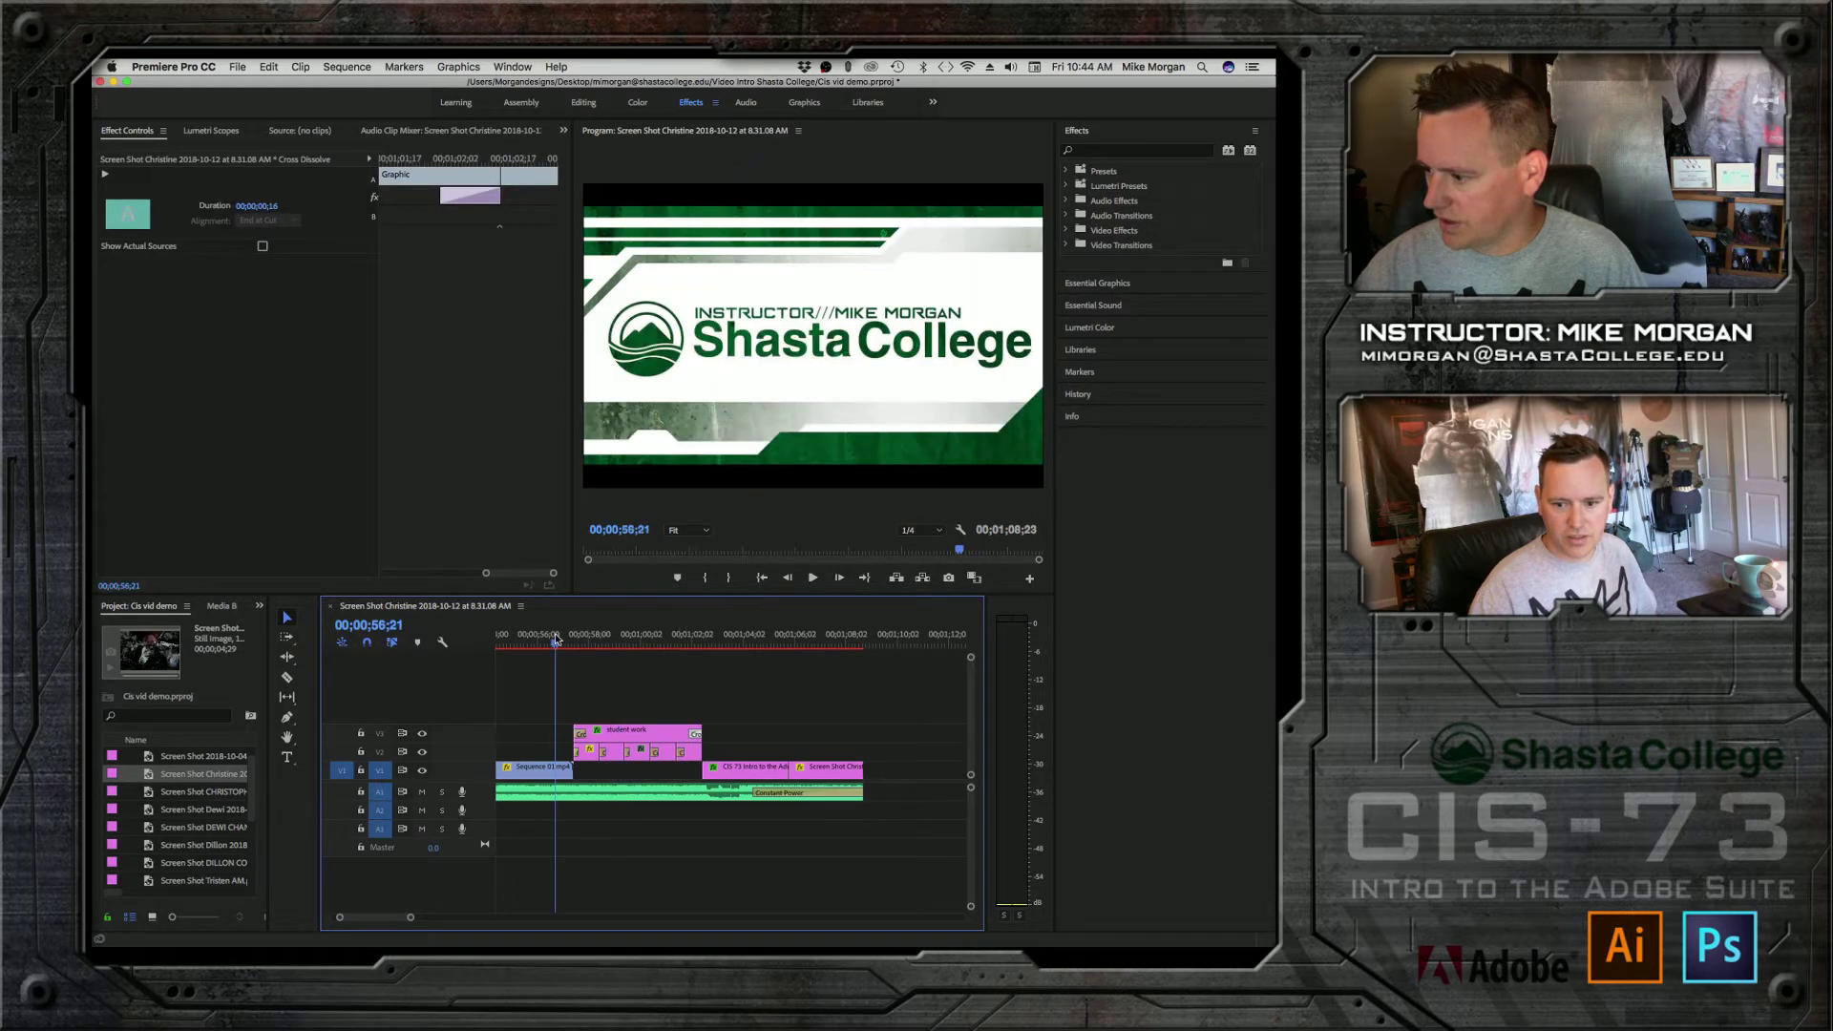
{"action": "key", "text": "space"}
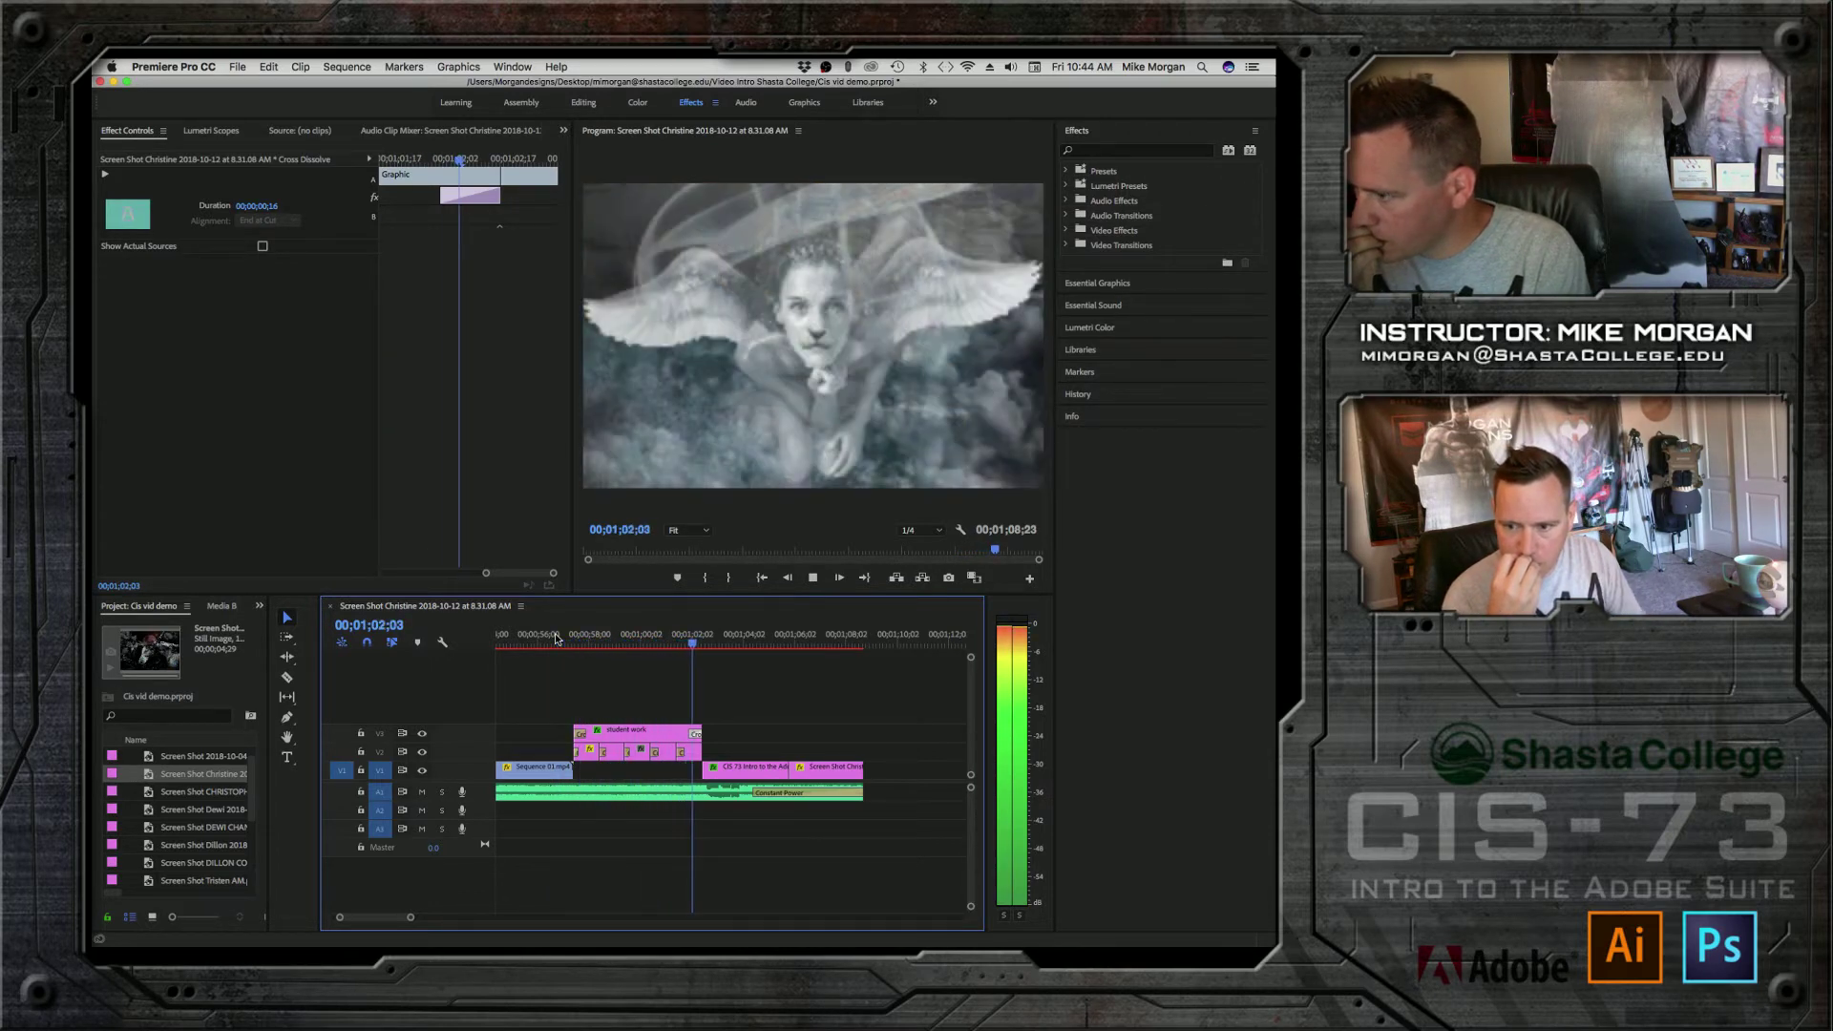
{"action": "key", "text": "space"}
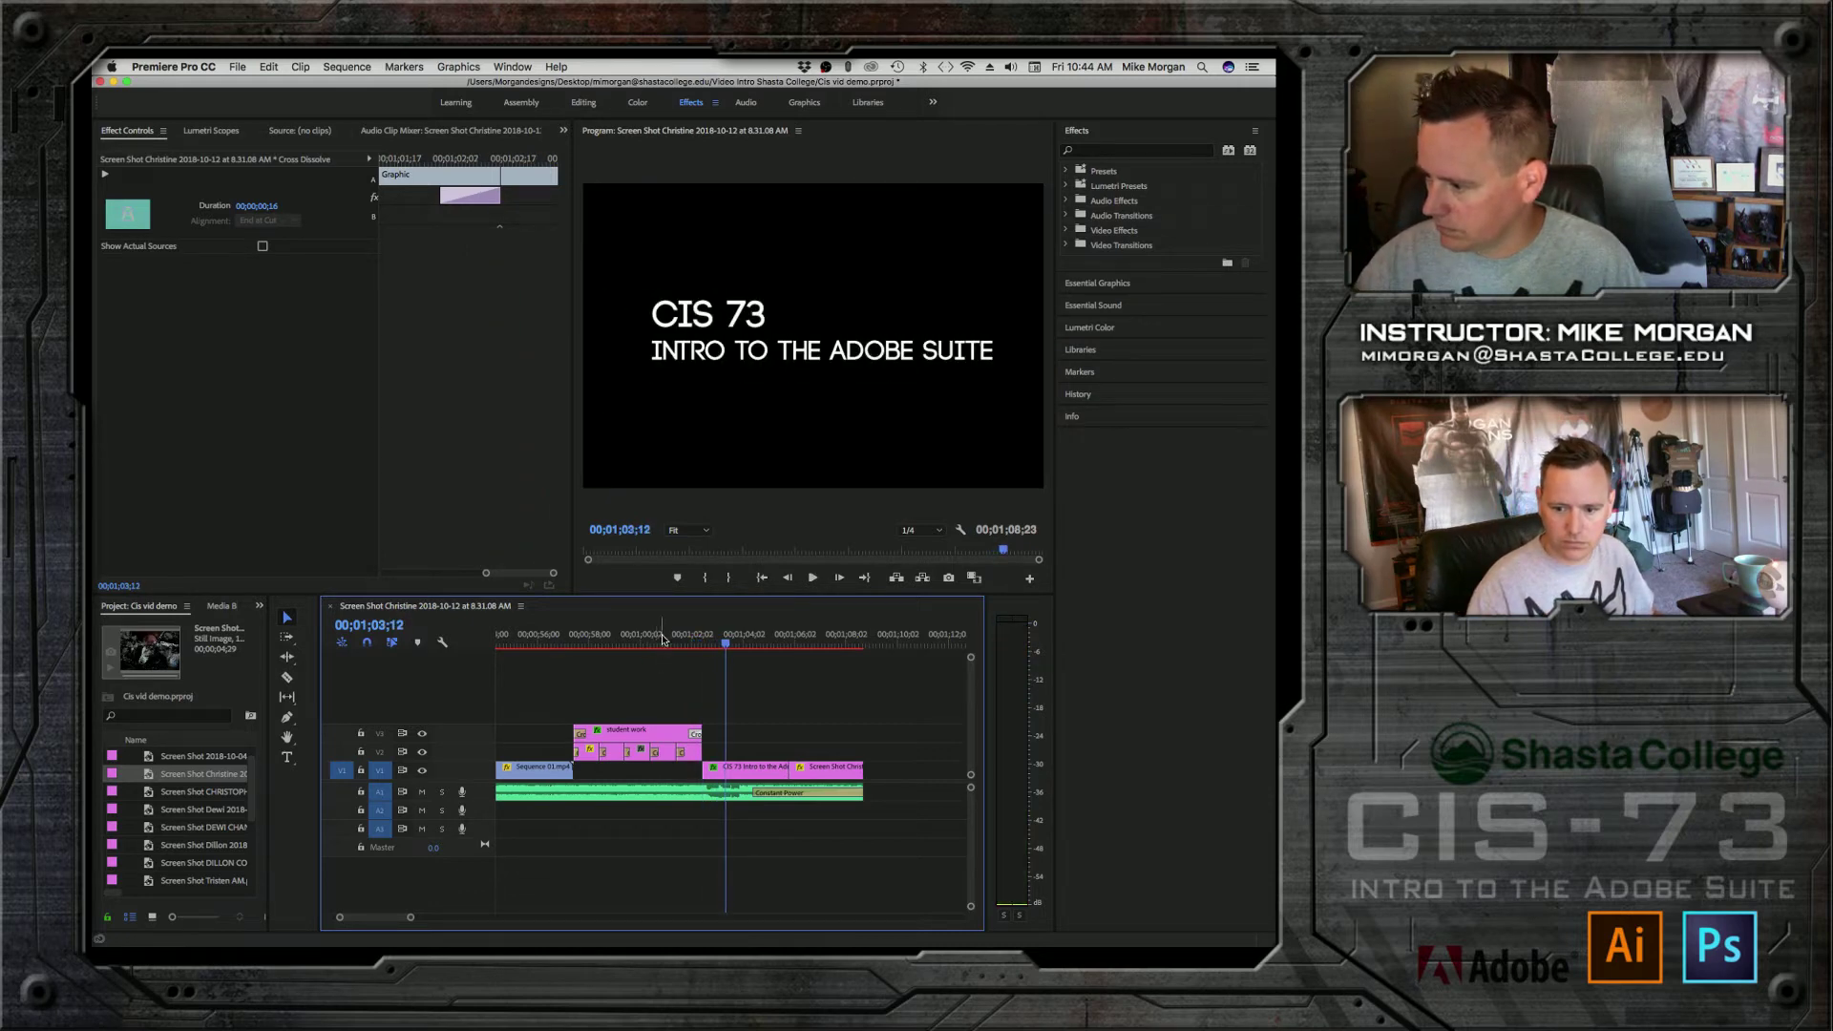
{"action": "left_click", "coordinate": [679, 639]}
{"action": "left_click_drag", "start_coordinate": [678, 638], "coordinate": [687, 639]}
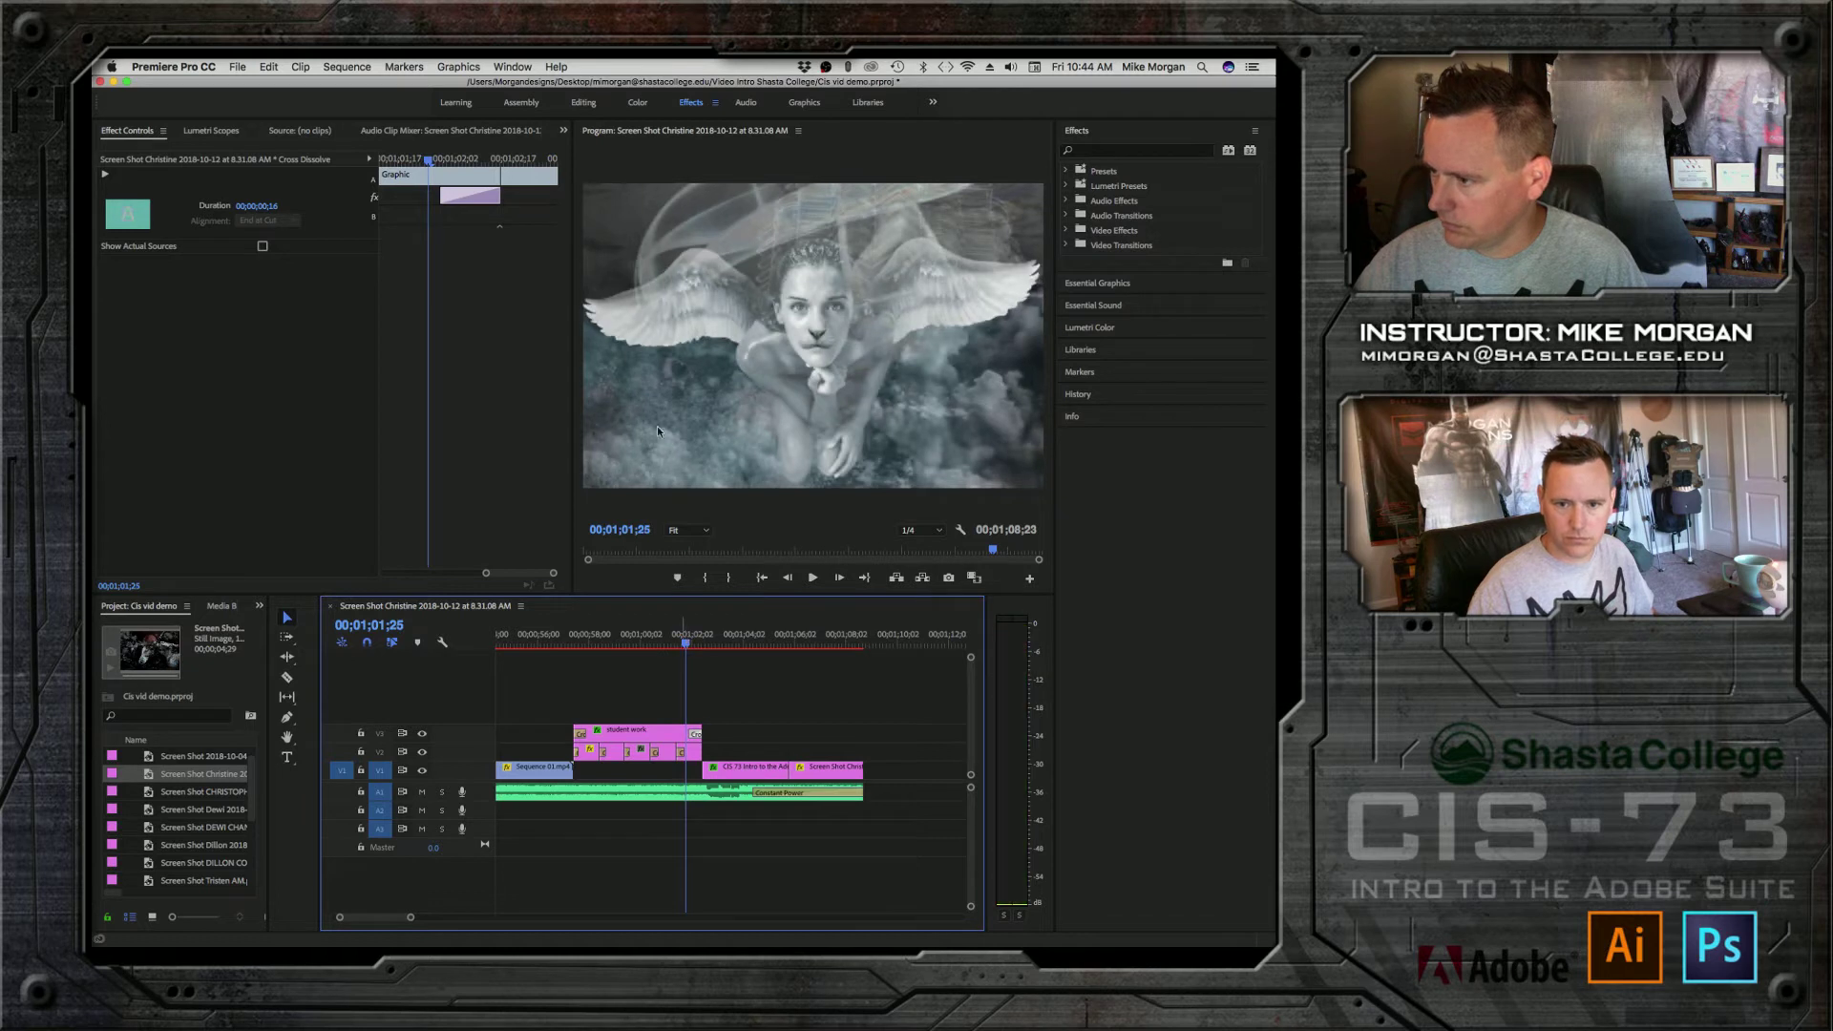
Step: Shift the STUDENT WORK clip's two fade-out Opacity keyframes to its end and preview the fade
{"action": "left_click", "coordinate": [583, 731]}
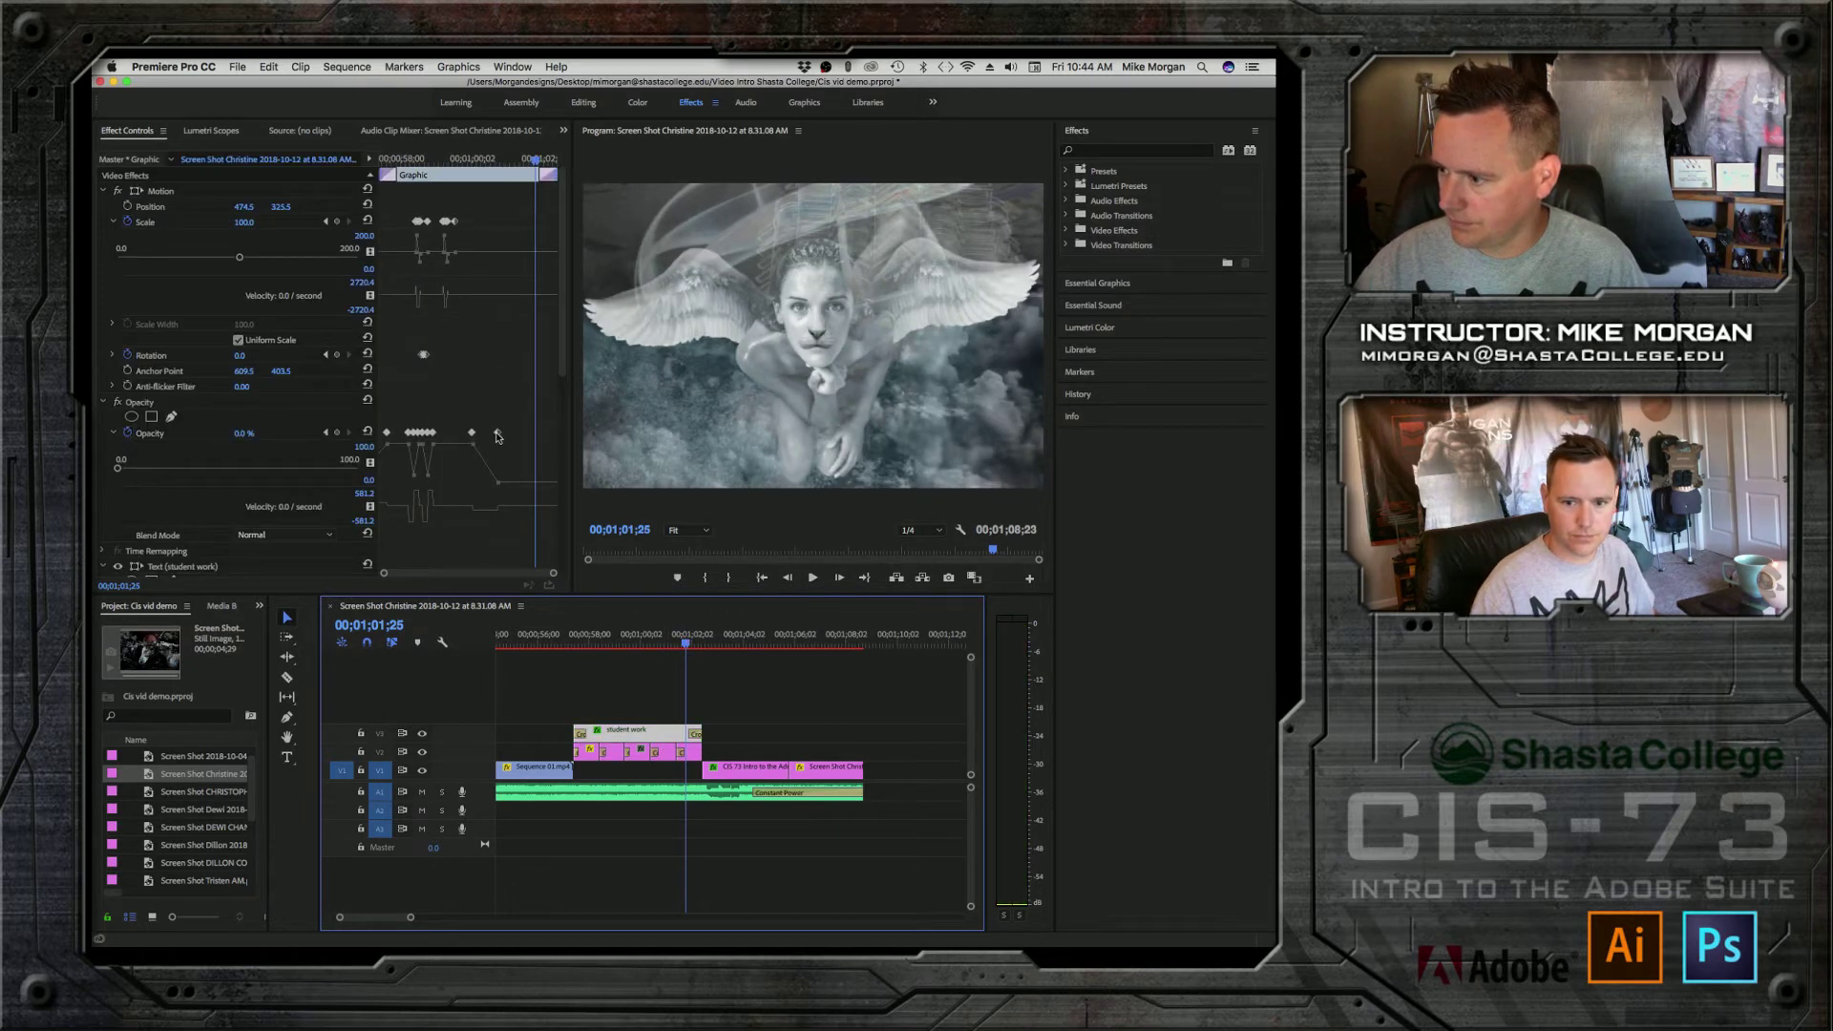
{"action": "left_click_drag", "start_coordinate": [465, 415], "coordinate": [547, 438]}
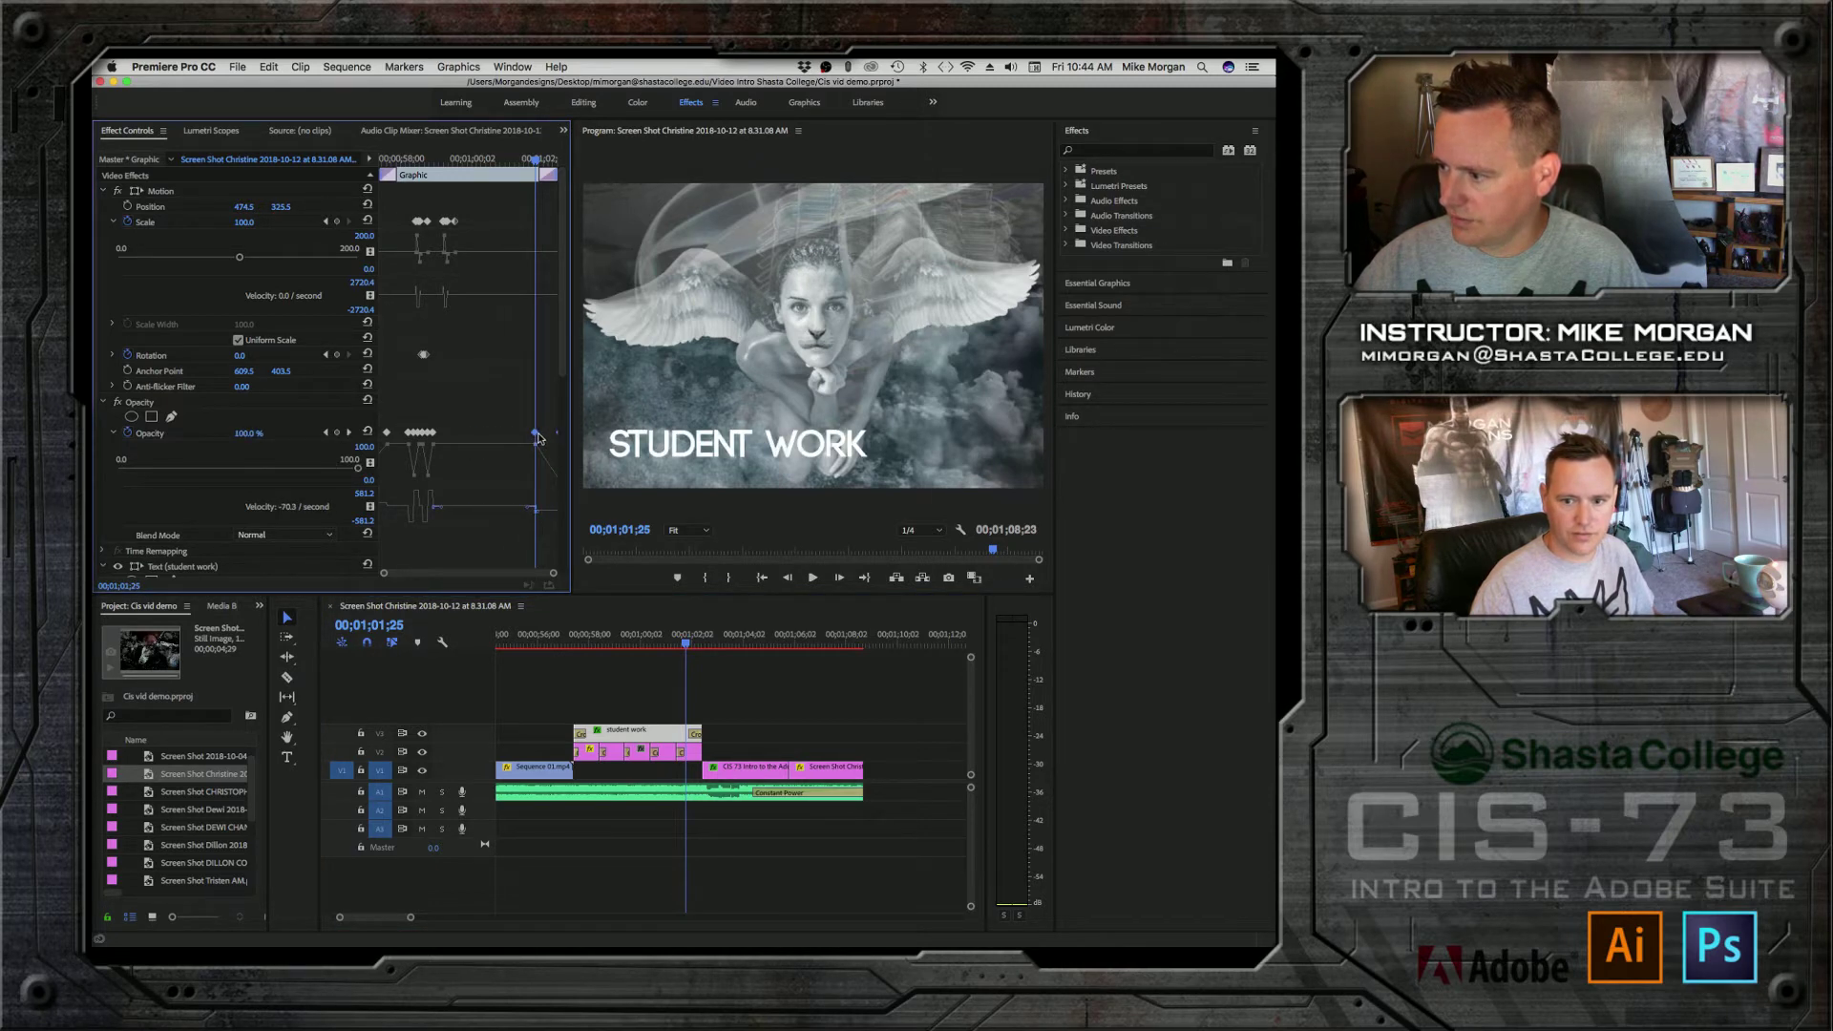
{"action": "left_click", "coordinate": [605, 639]}
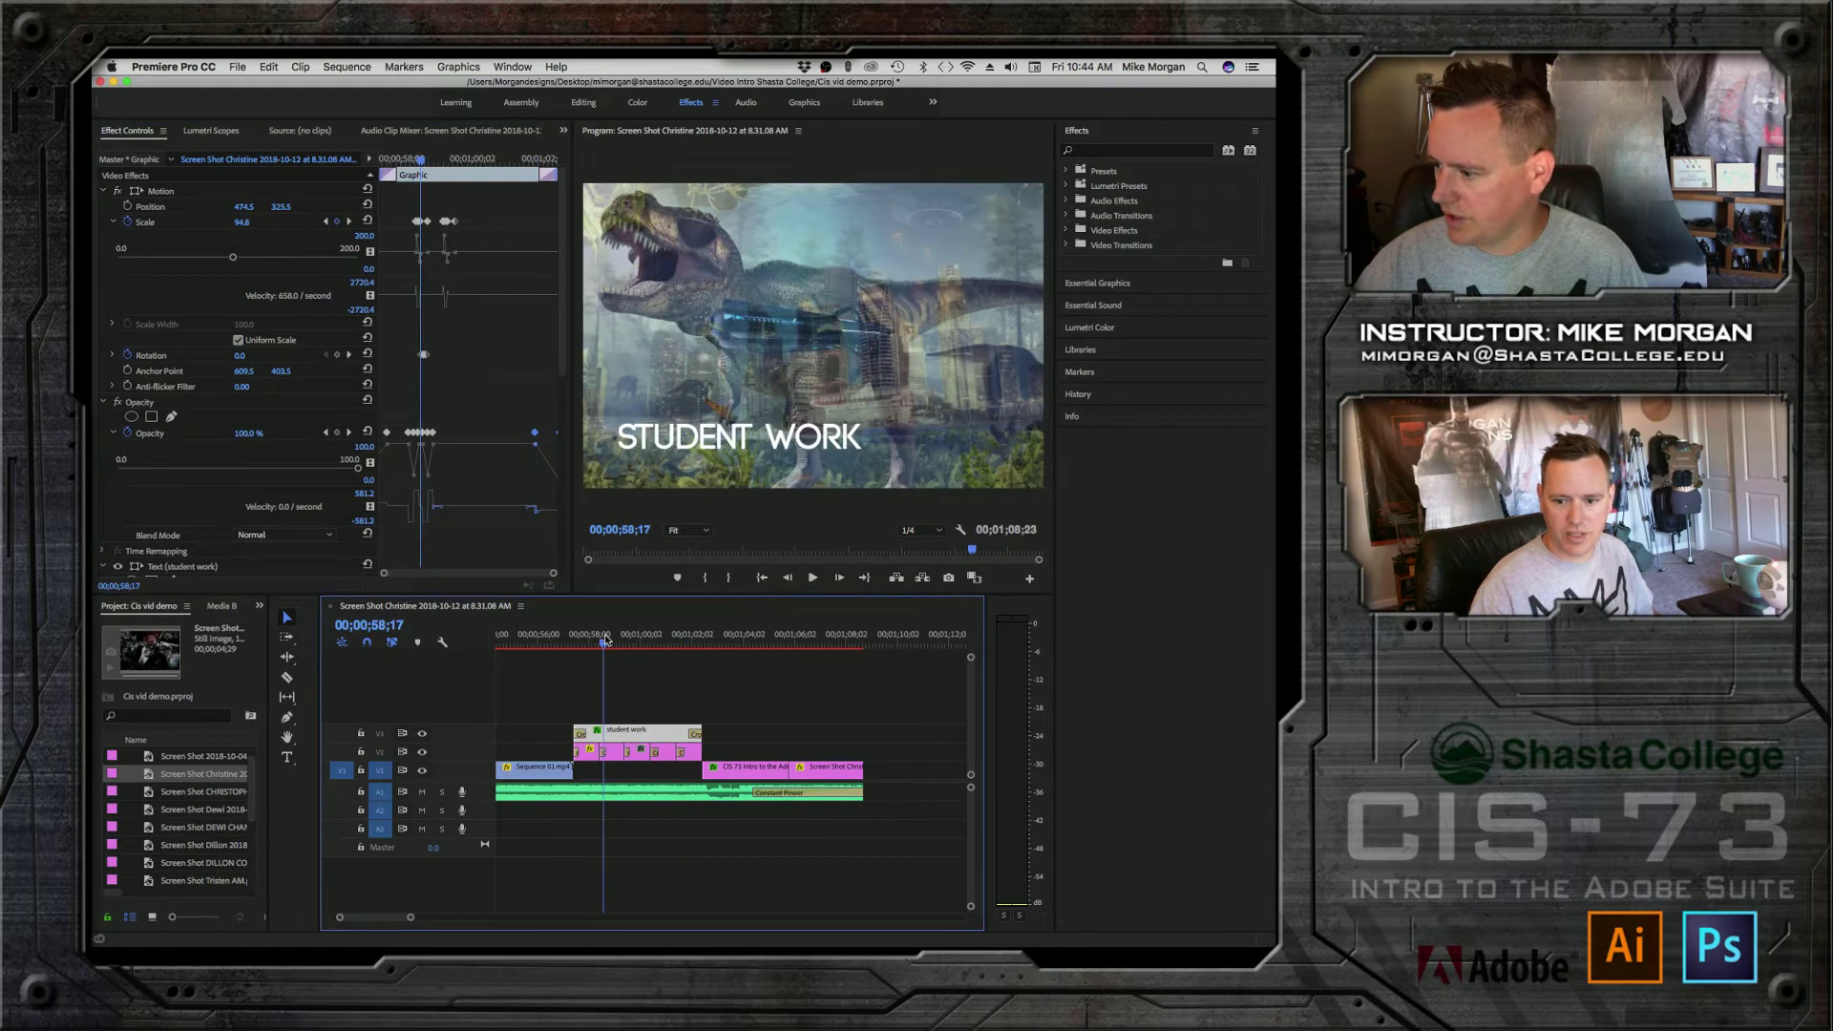
{"action": "key", "text": "space"}
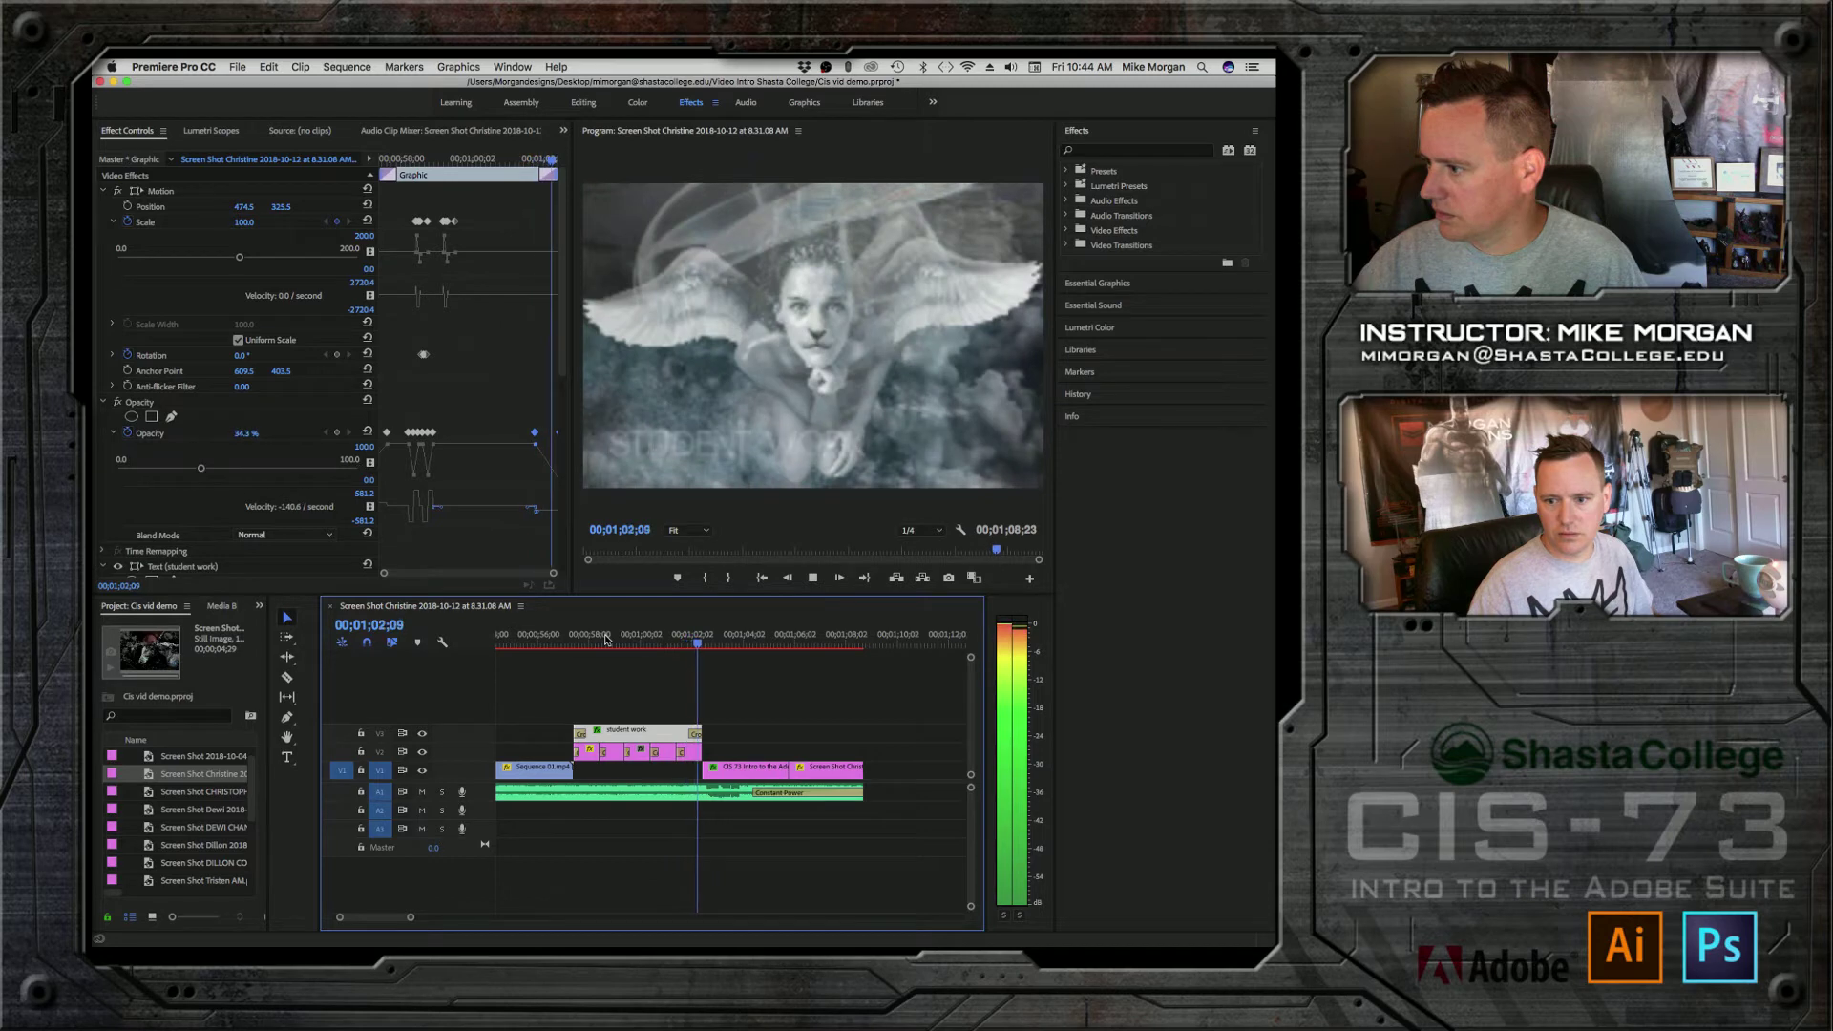
{"action": "key", "text": "space"}
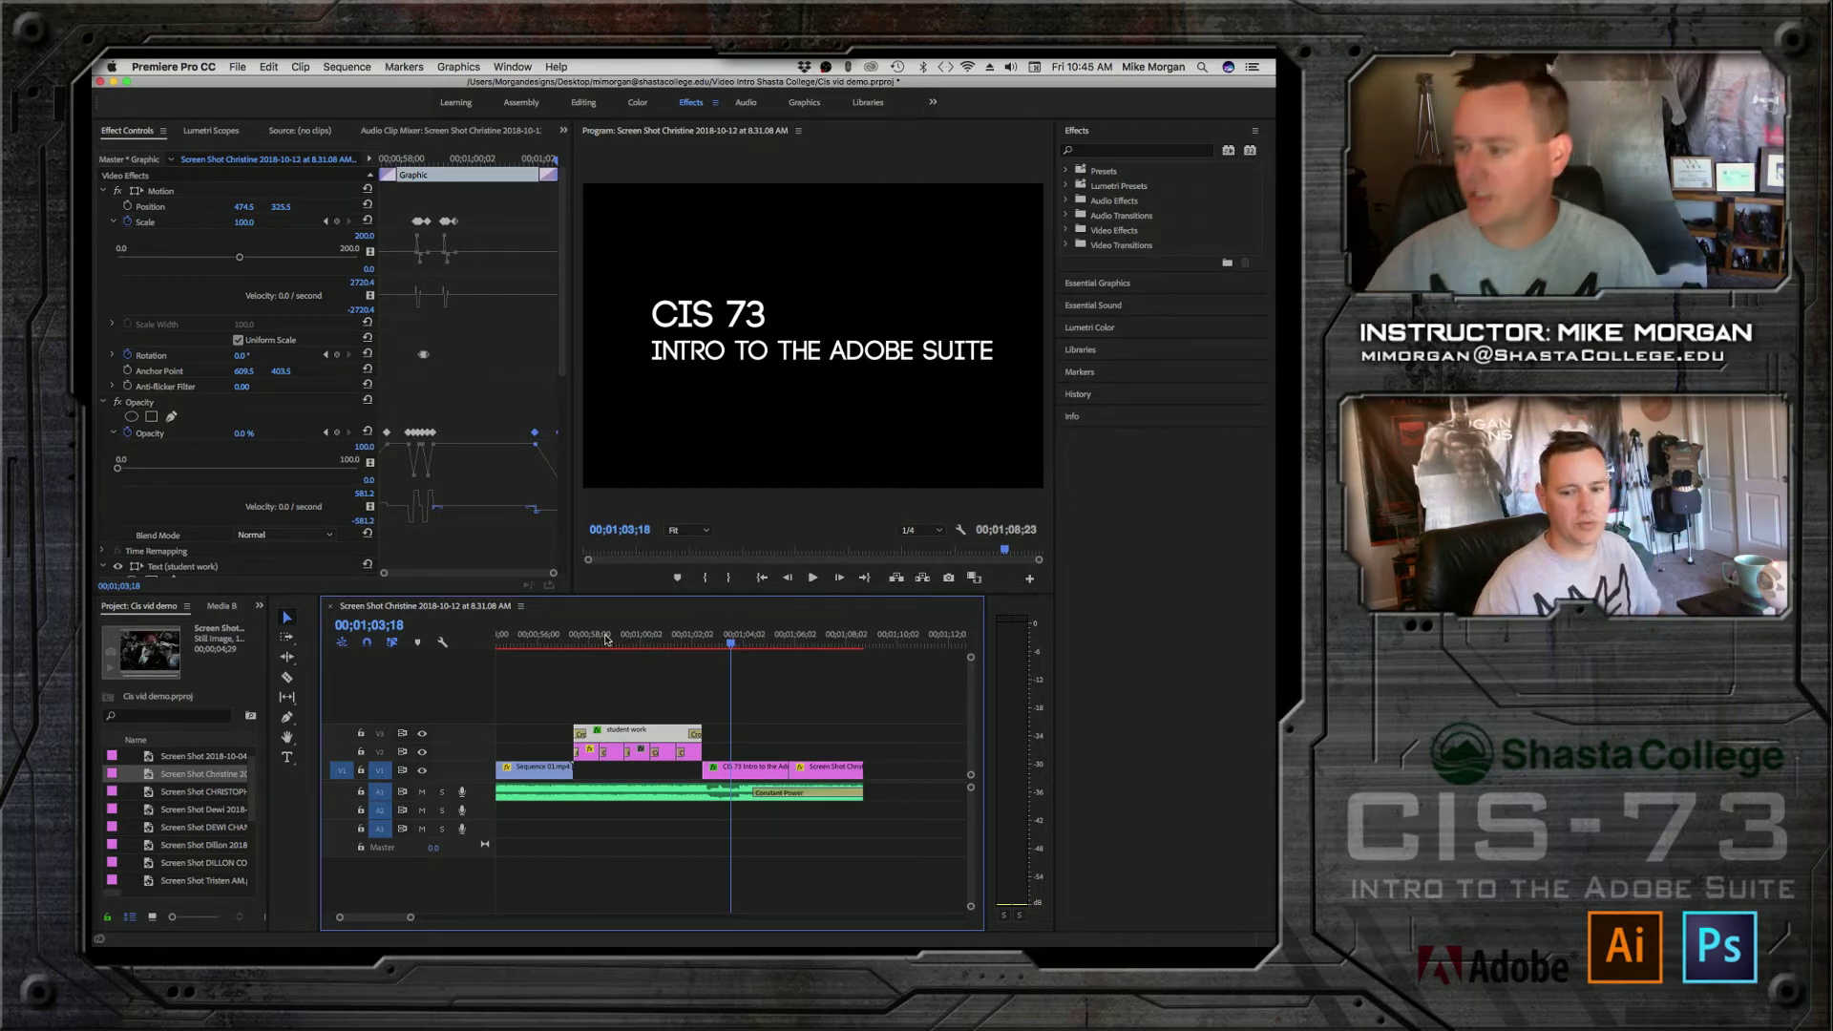
Step: Play from the Shasta College title through the CIS 73 title
{"action": "left_click", "coordinate": [558, 638]}
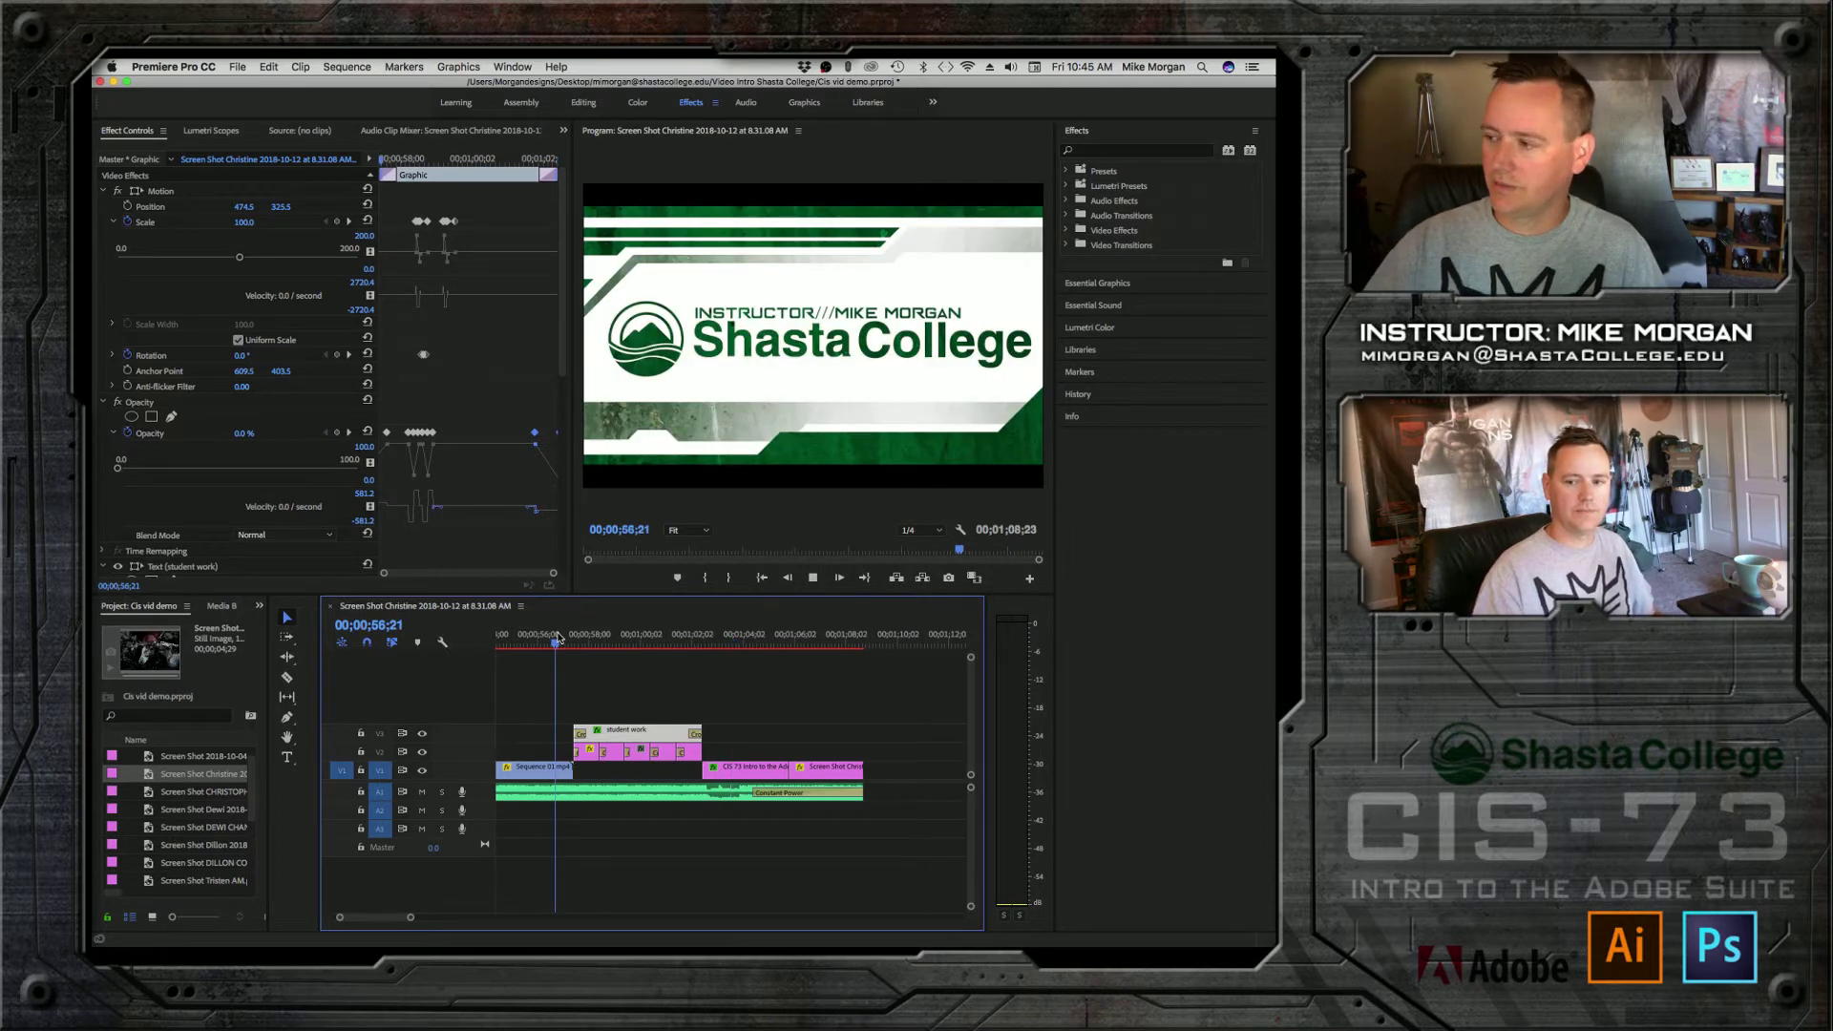
{"action": "key", "text": "space"}
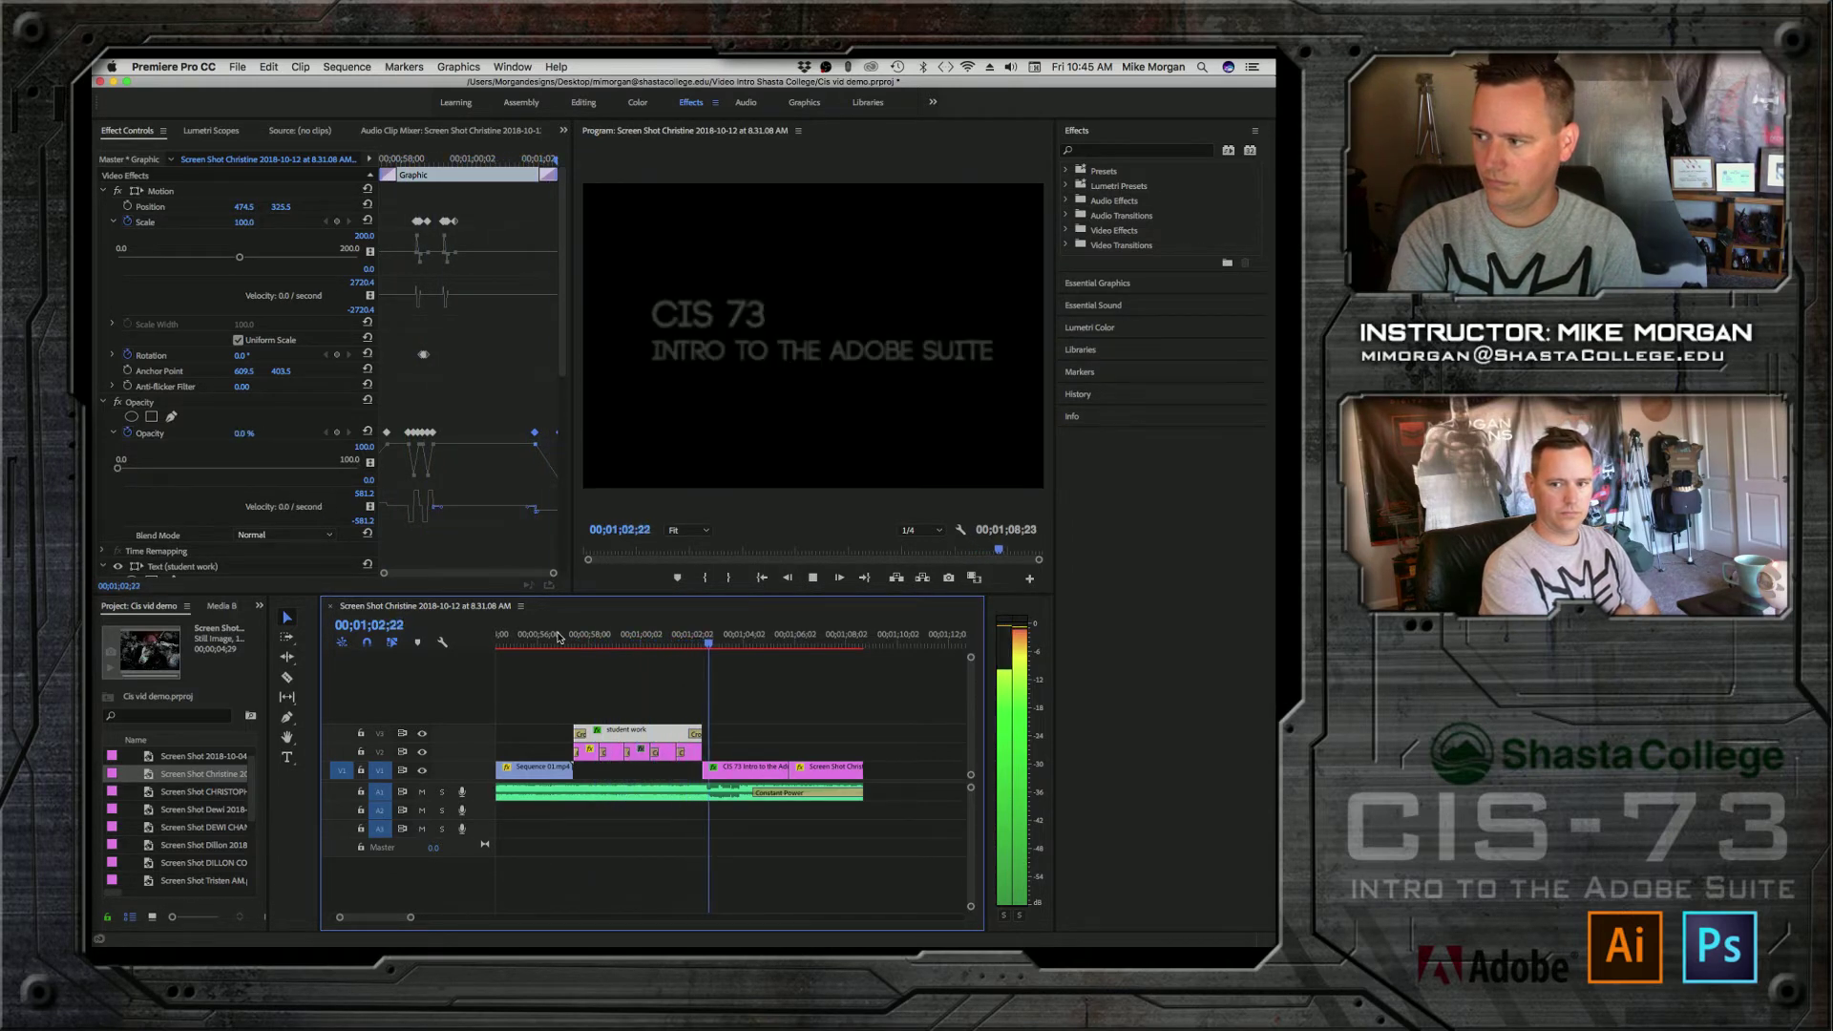
{"action": "key", "text": "space"}
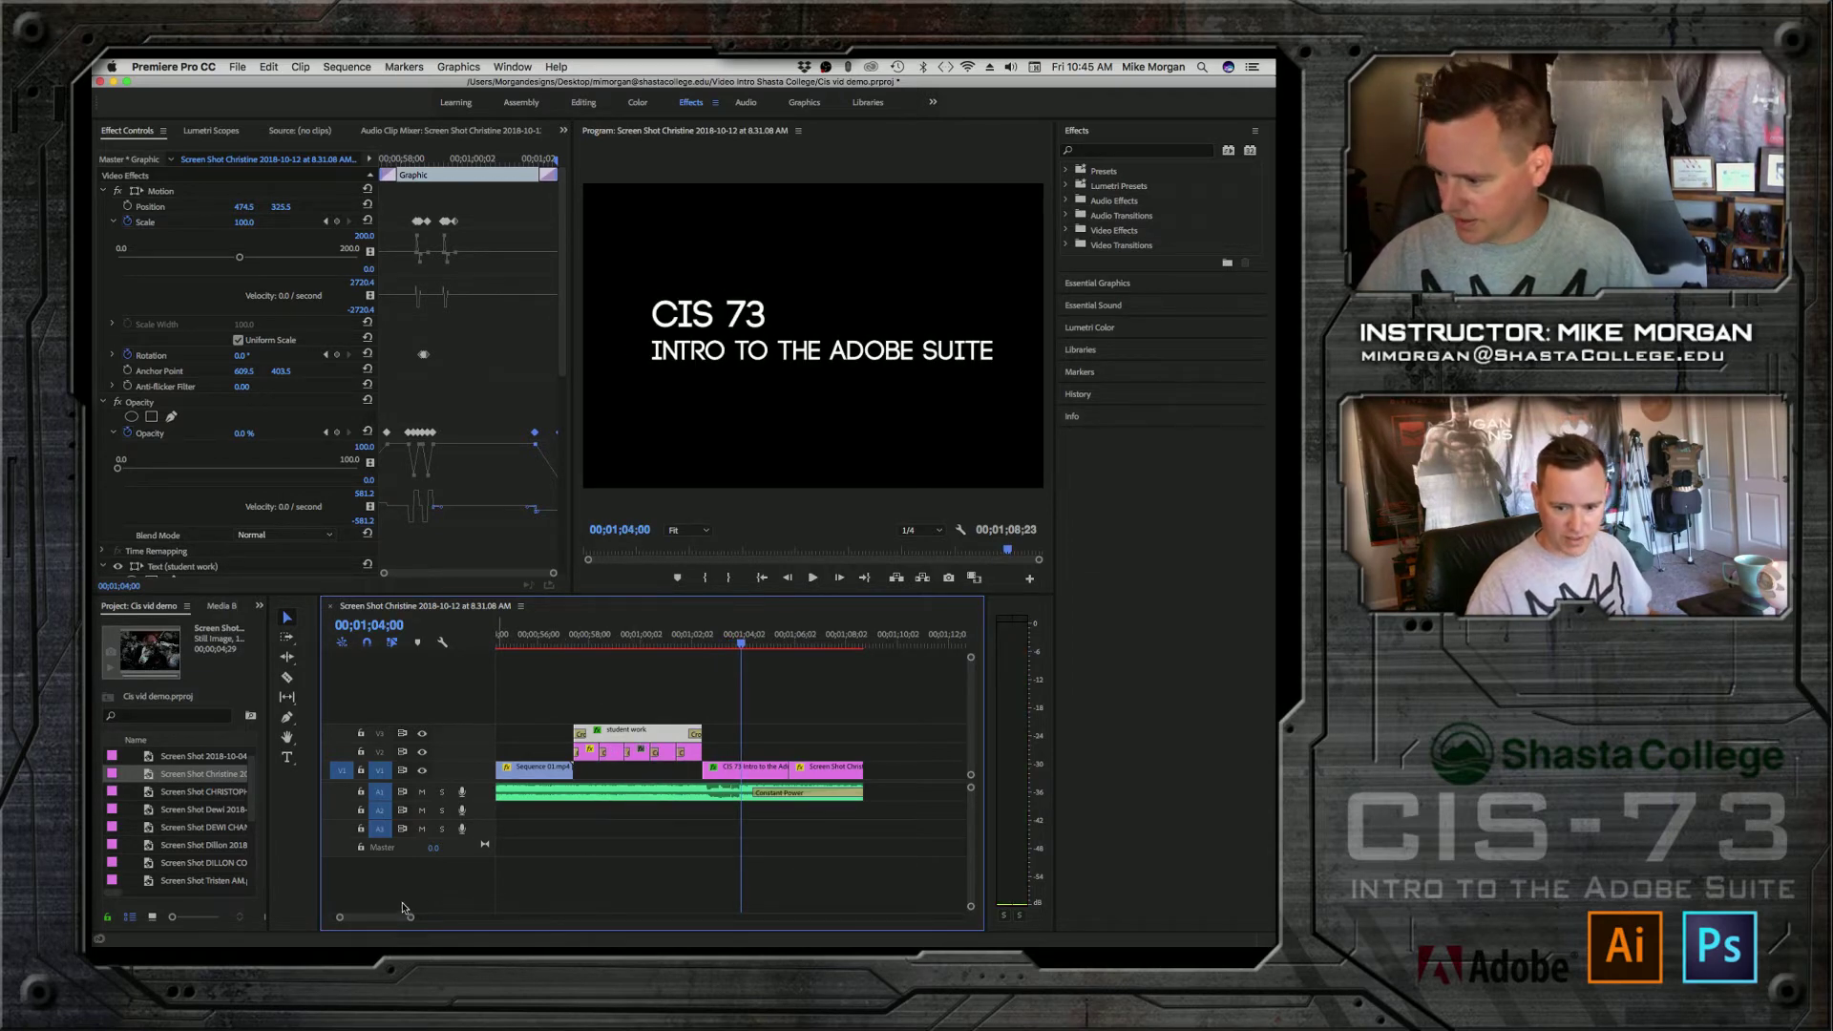
Step: Play the sequence from the start and stop at the horse image
{"action": "left_click_drag", "start_coordinate": [389, 918], "coordinate": [380, 919]}
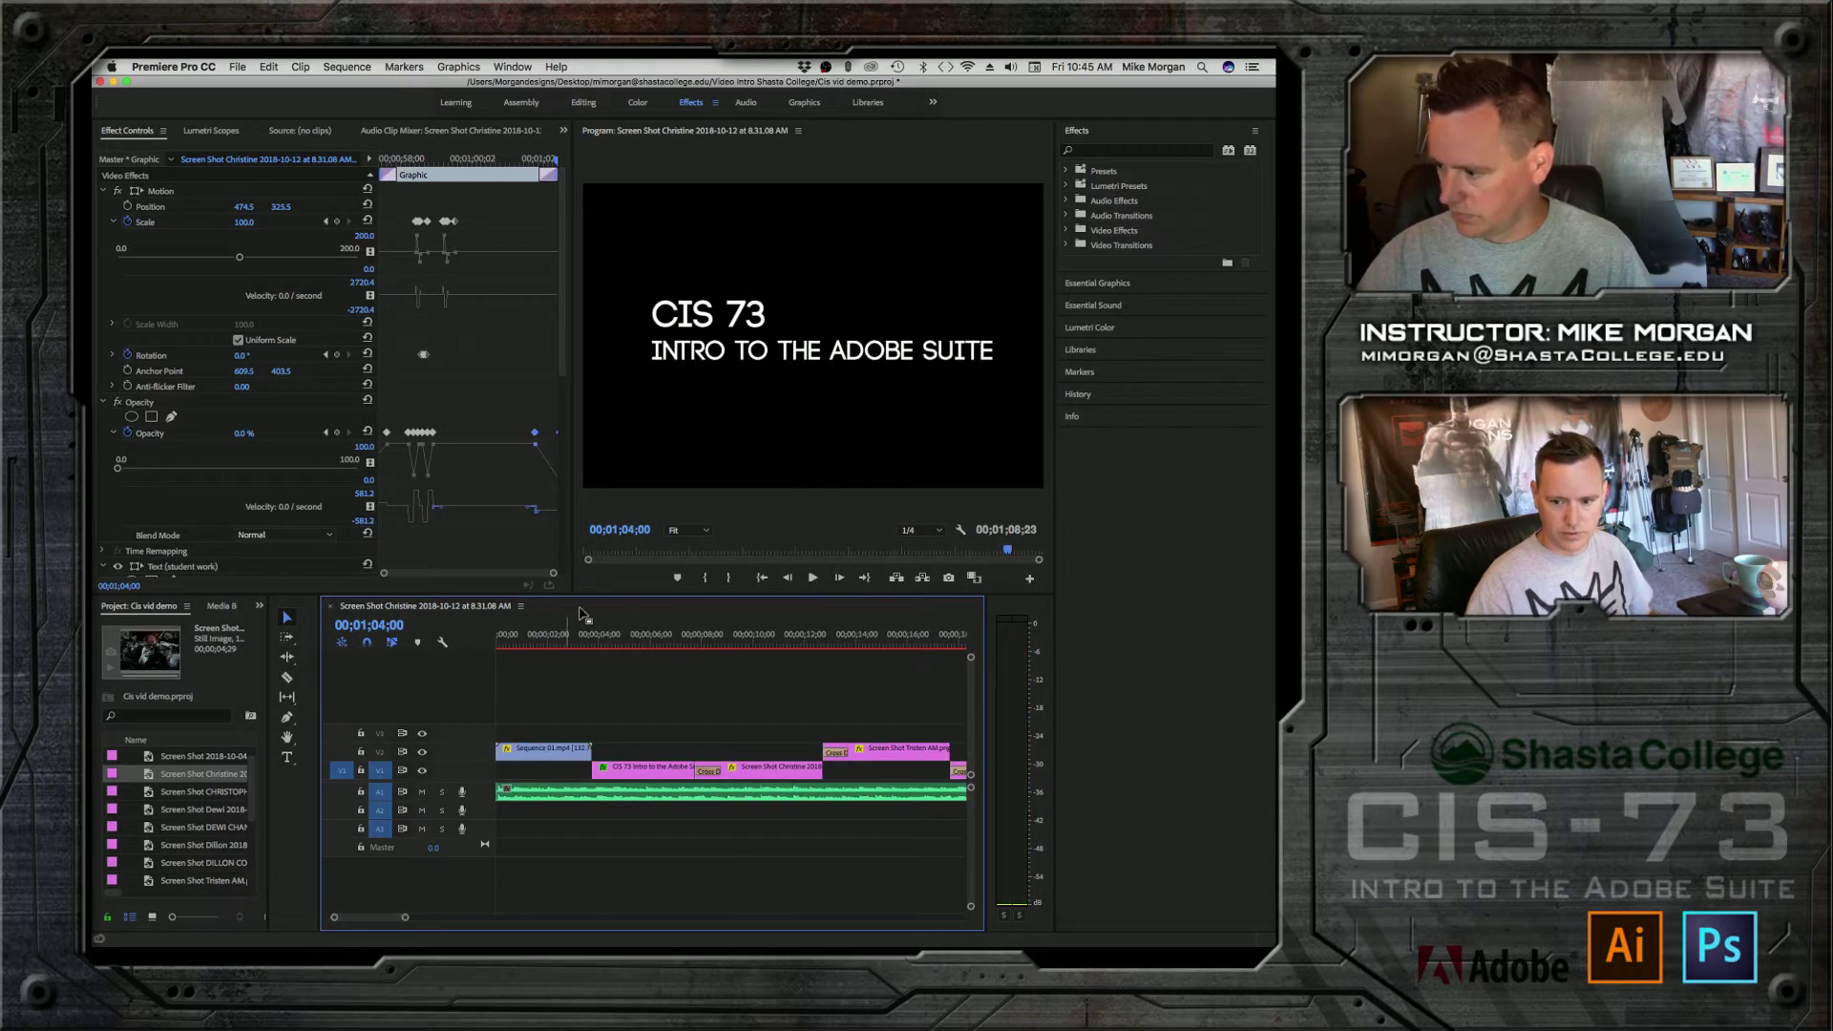
{"action": "left_click", "coordinate": [565, 636]}
{"action": "key", "text": "space"}
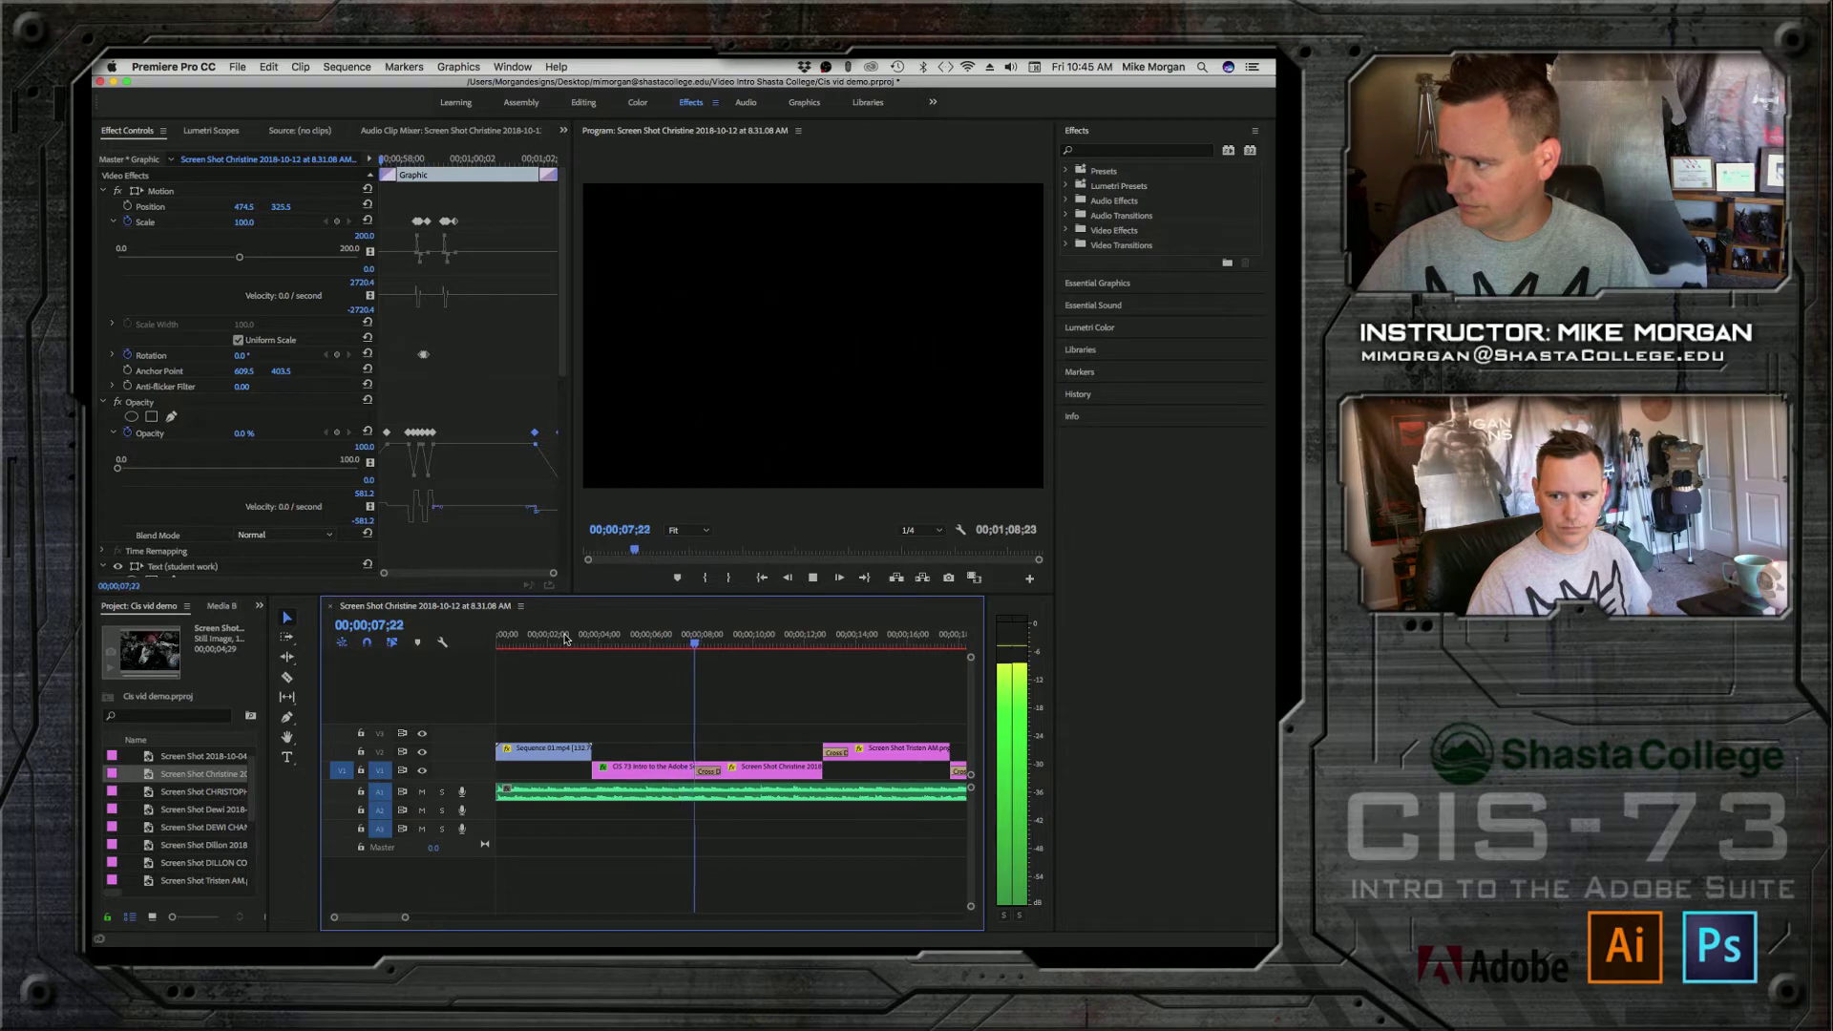
{"action": "key", "text": "space"}
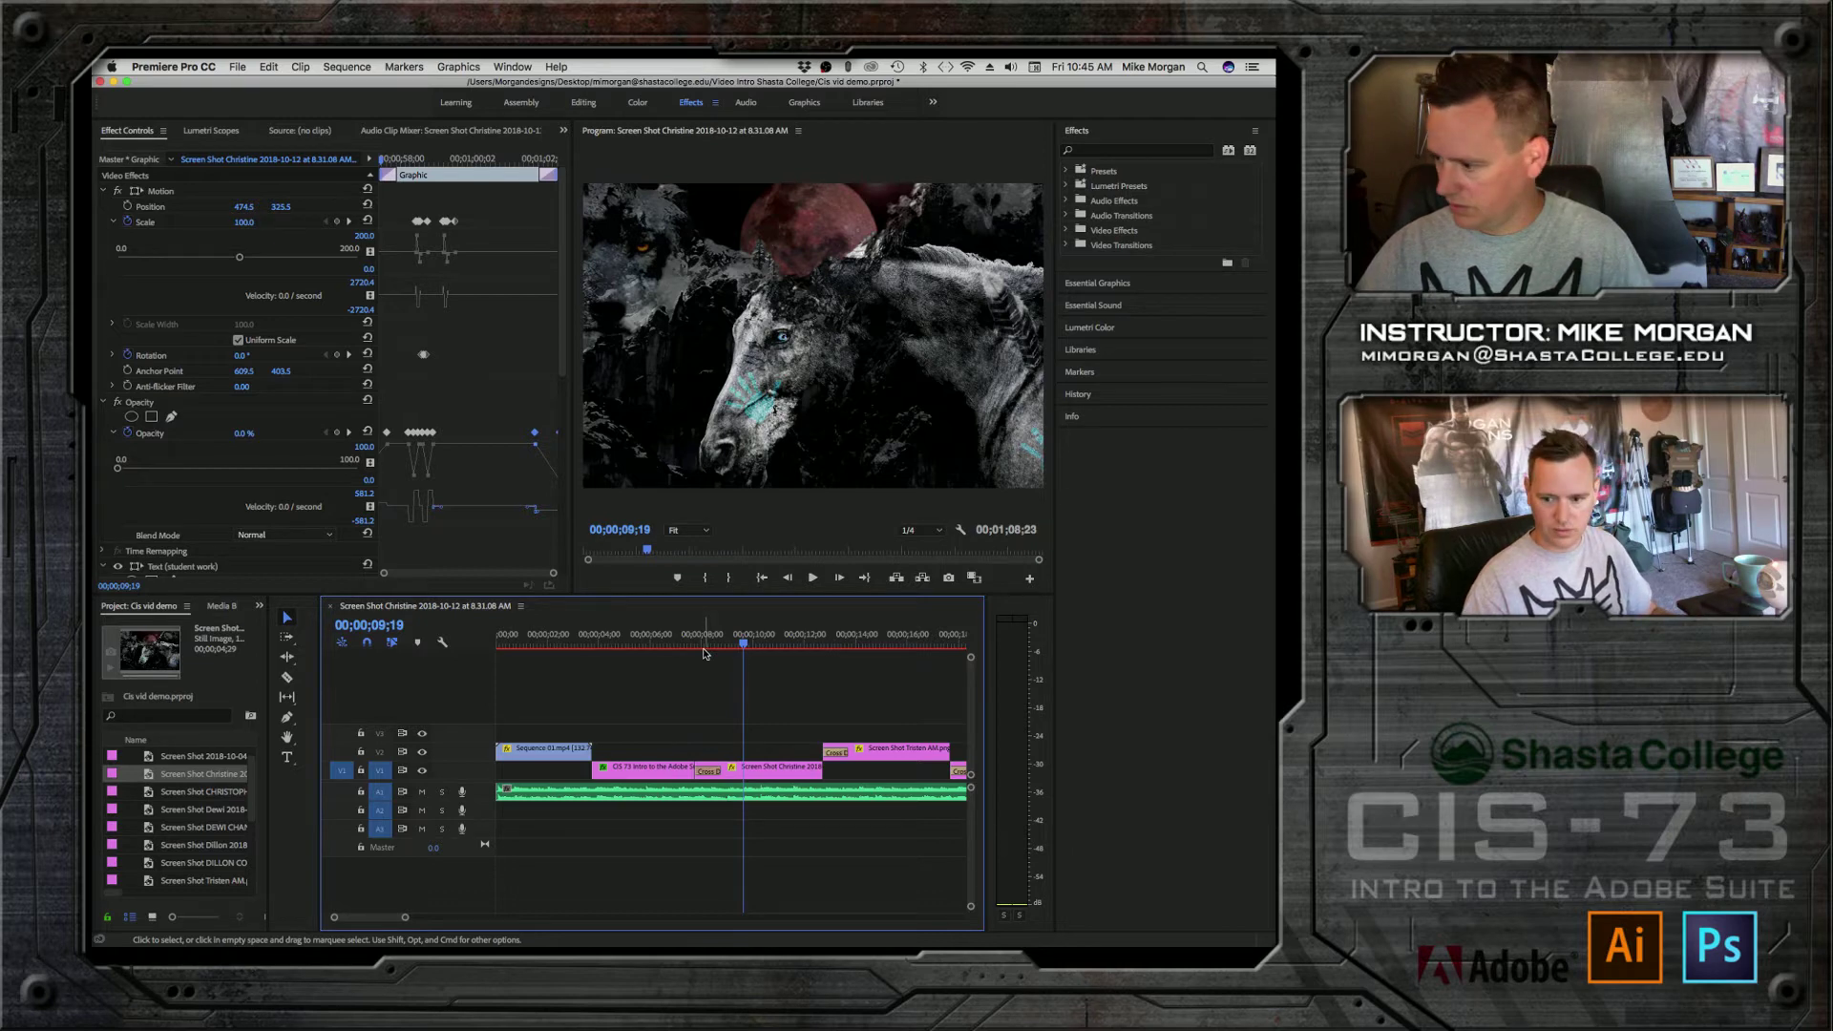
Step: Paste the STUDENT WORK clip at the horse image and move it onto the top video track
{"action": "key", "text": "super+v"}
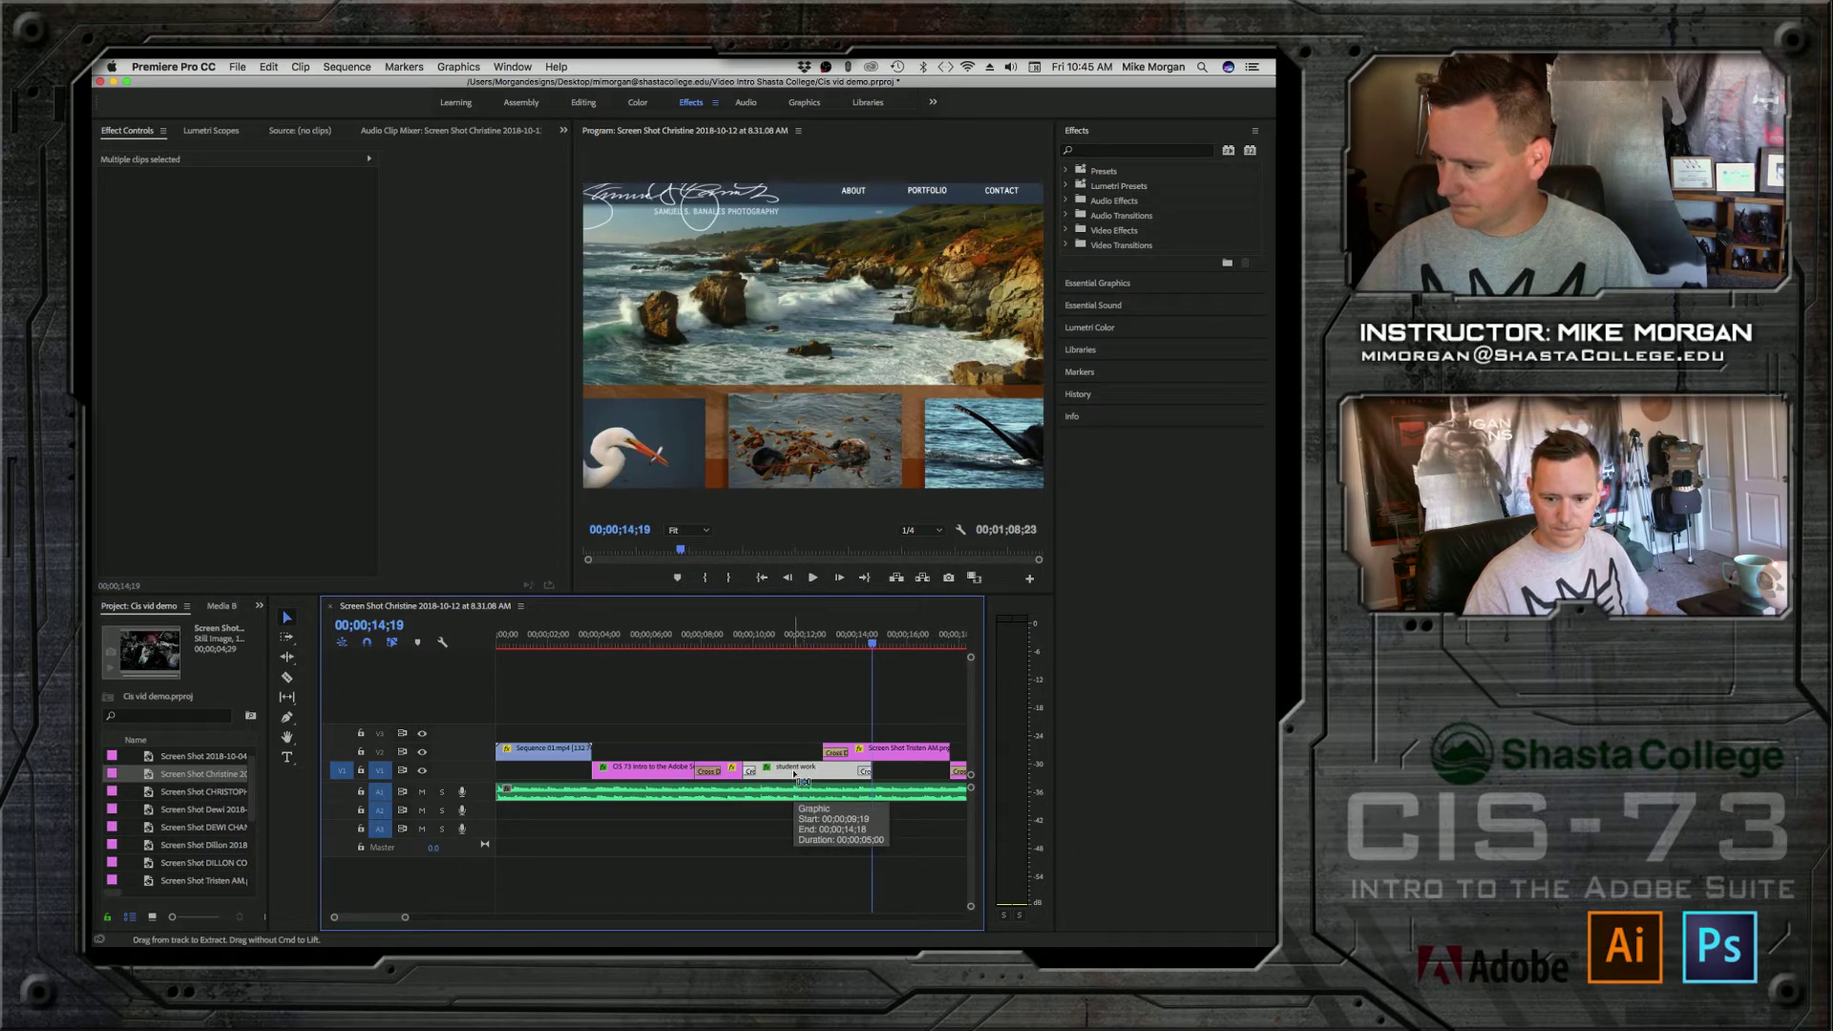
{"action": "key", "text": "super+z"}
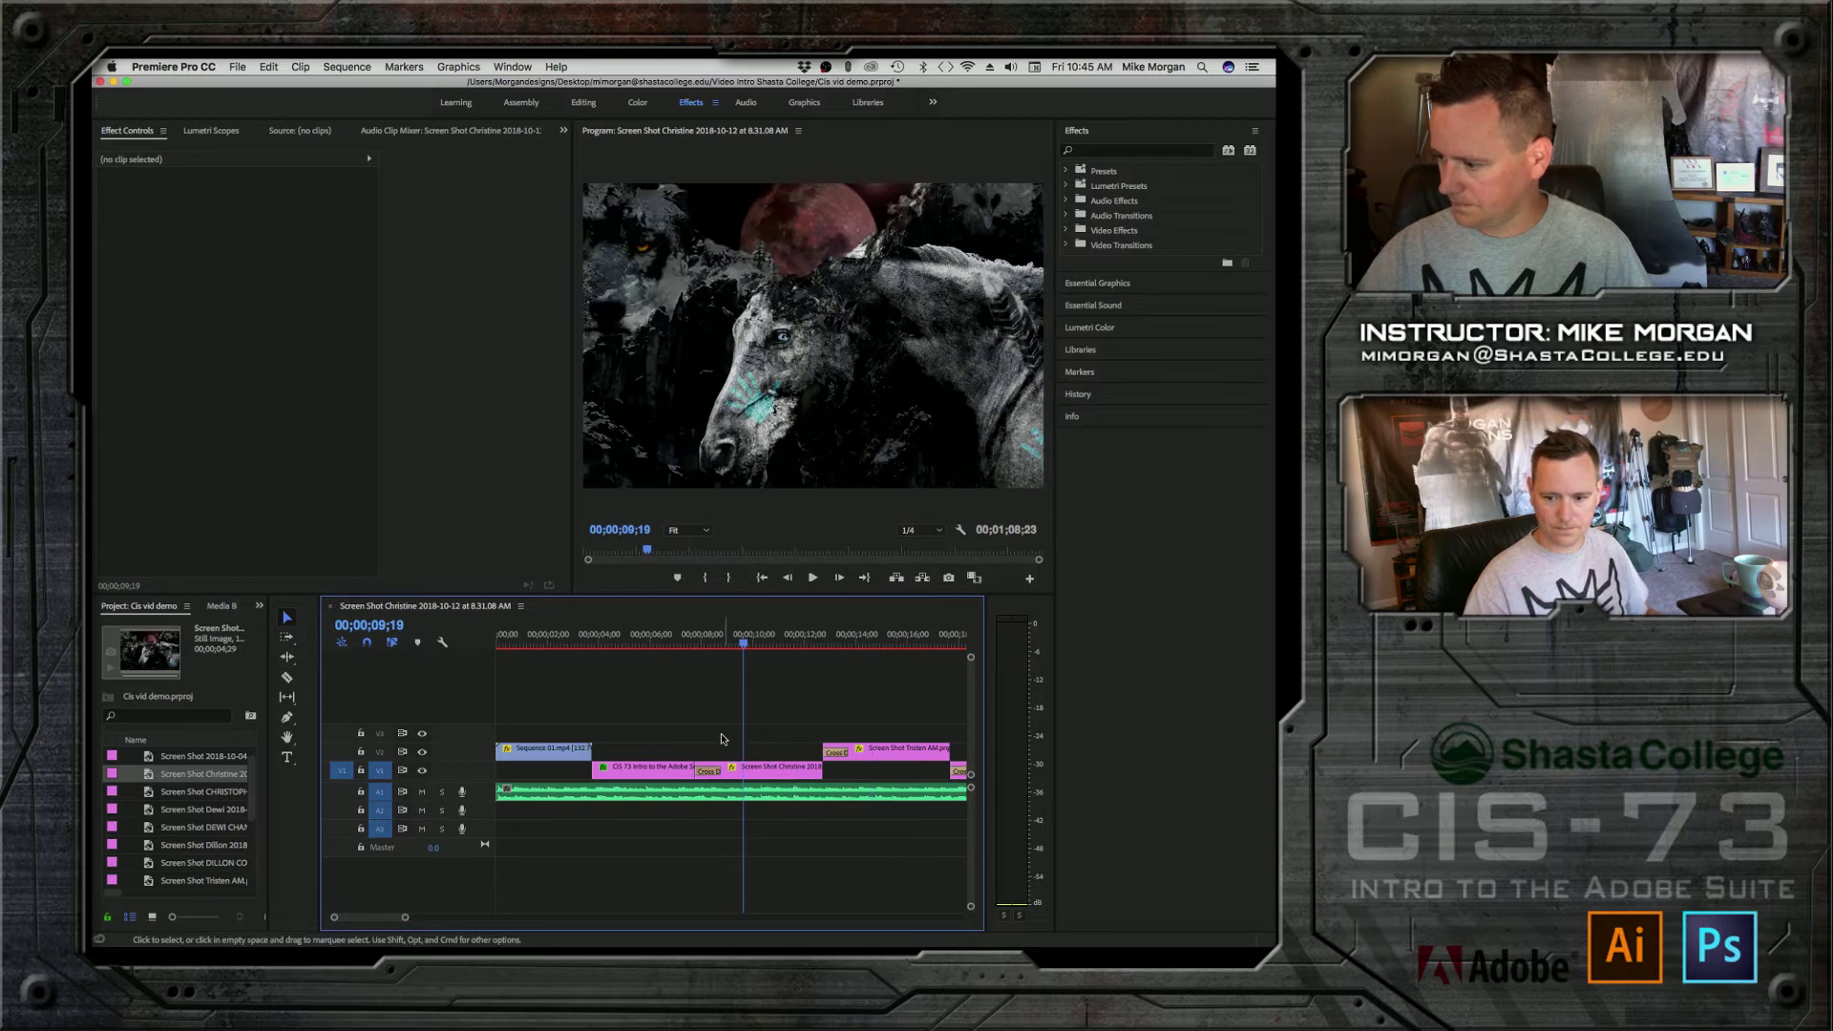
{"action": "key", "text": "super+shift+z"}
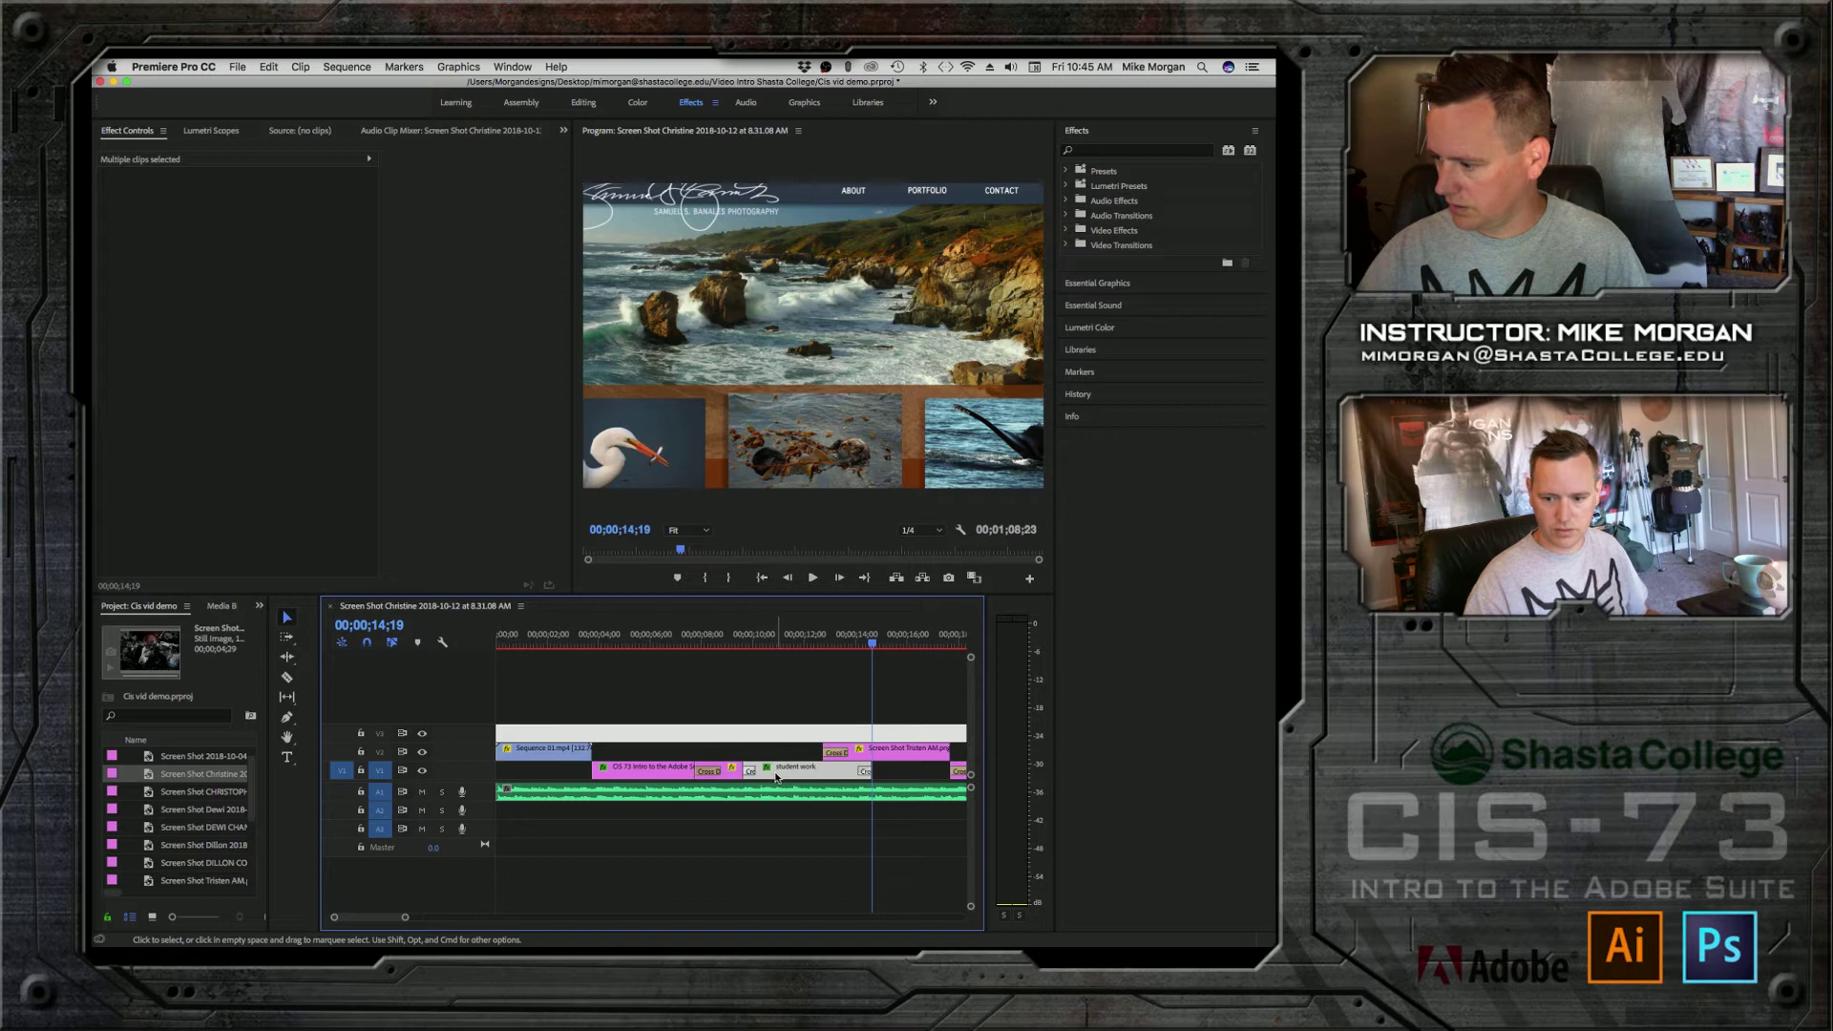
{"action": "left_click_drag", "start_coordinate": [775, 777], "coordinate": [822, 769]}
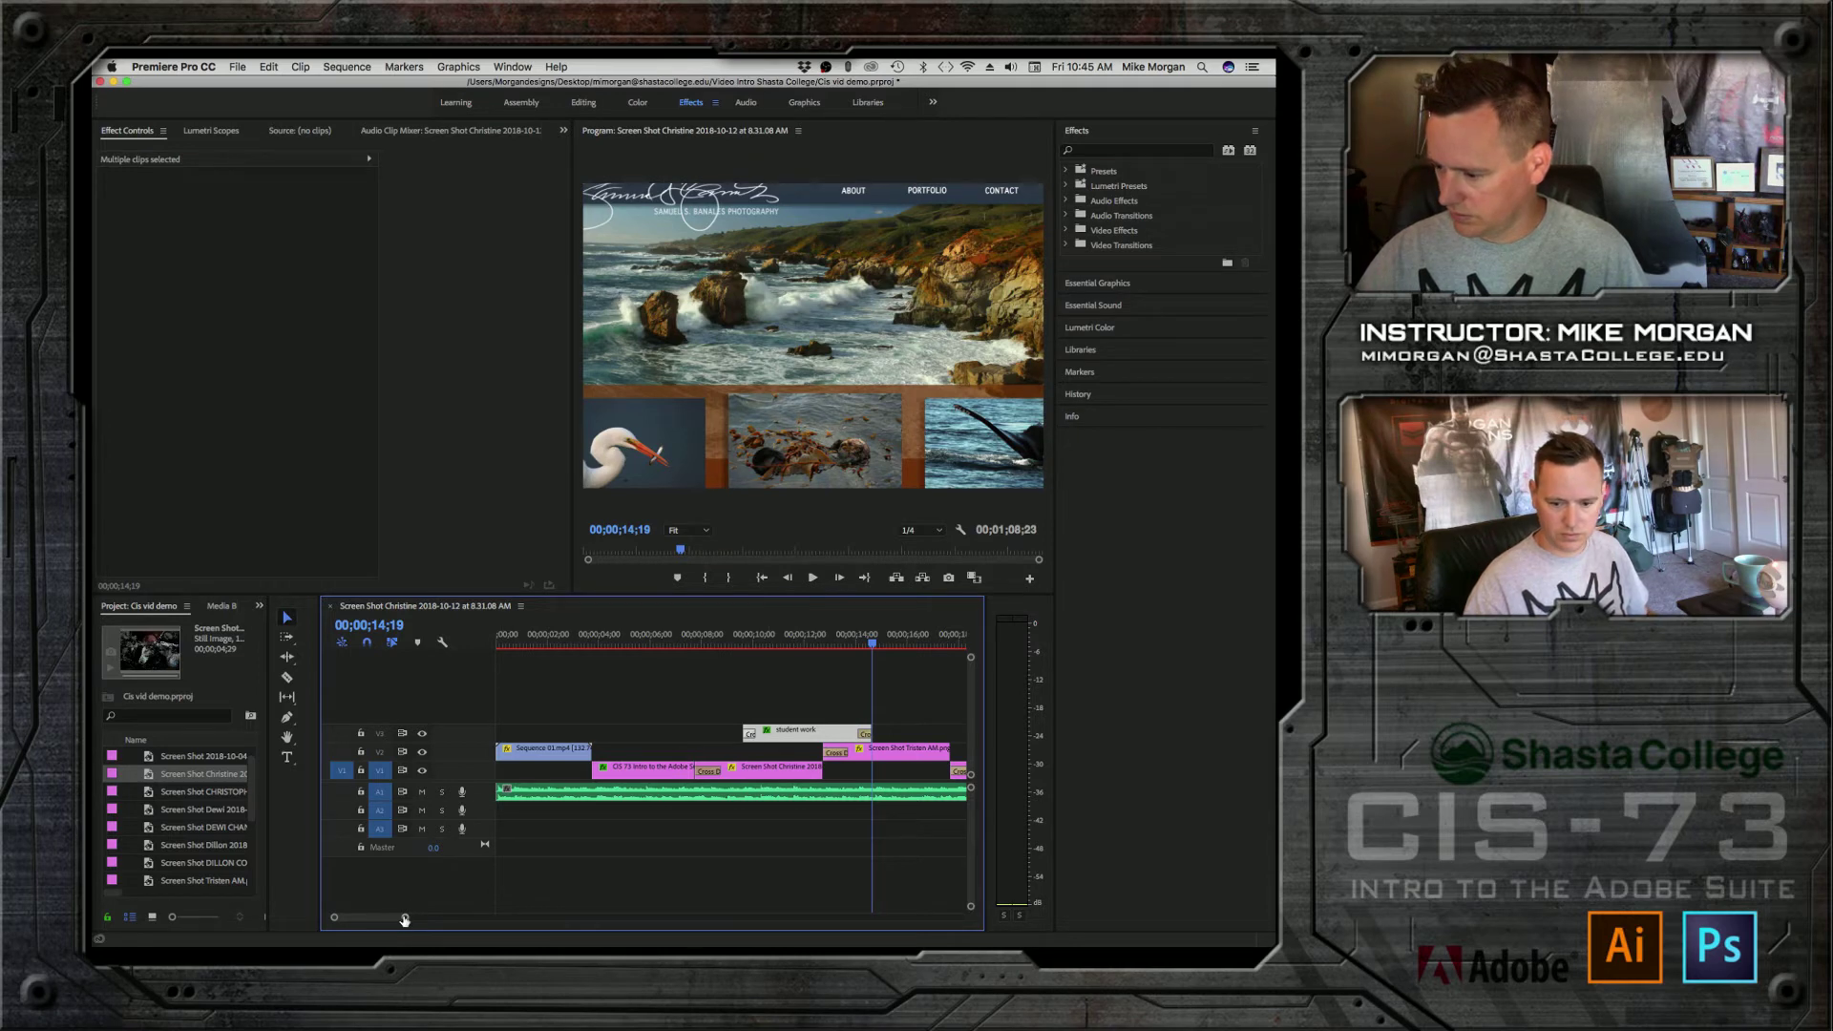
Step: Extend the STUDENT WORK title clip on V3 so it runs to about 00;00;27
{"action": "left_click_drag", "start_coordinate": [404, 919], "coordinate": [418, 918]}
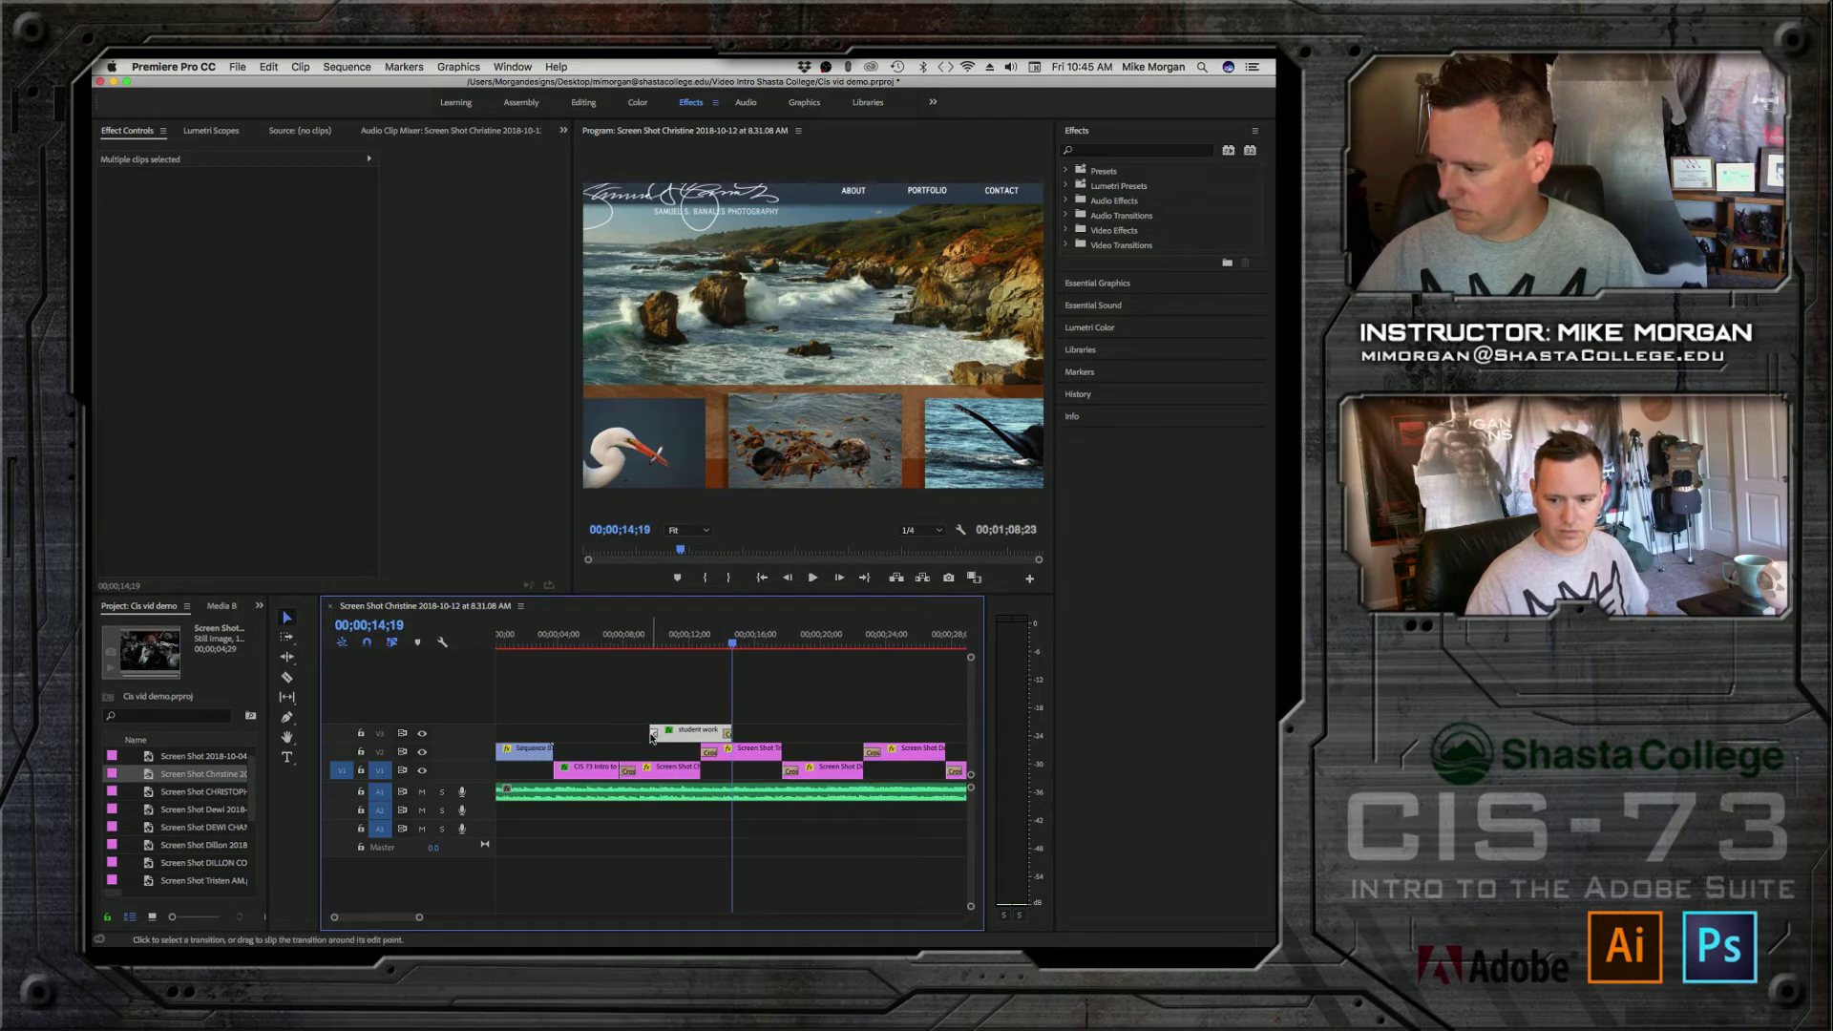
{"action": "left_click_drag", "start_coordinate": [652, 736], "coordinate": [648, 733]}
{"action": "left_click_drag", "start_coordinate": [425, 918], "coordinate": [434, 918]}
{"action": "left_click", "coordinate": [708, 643]}
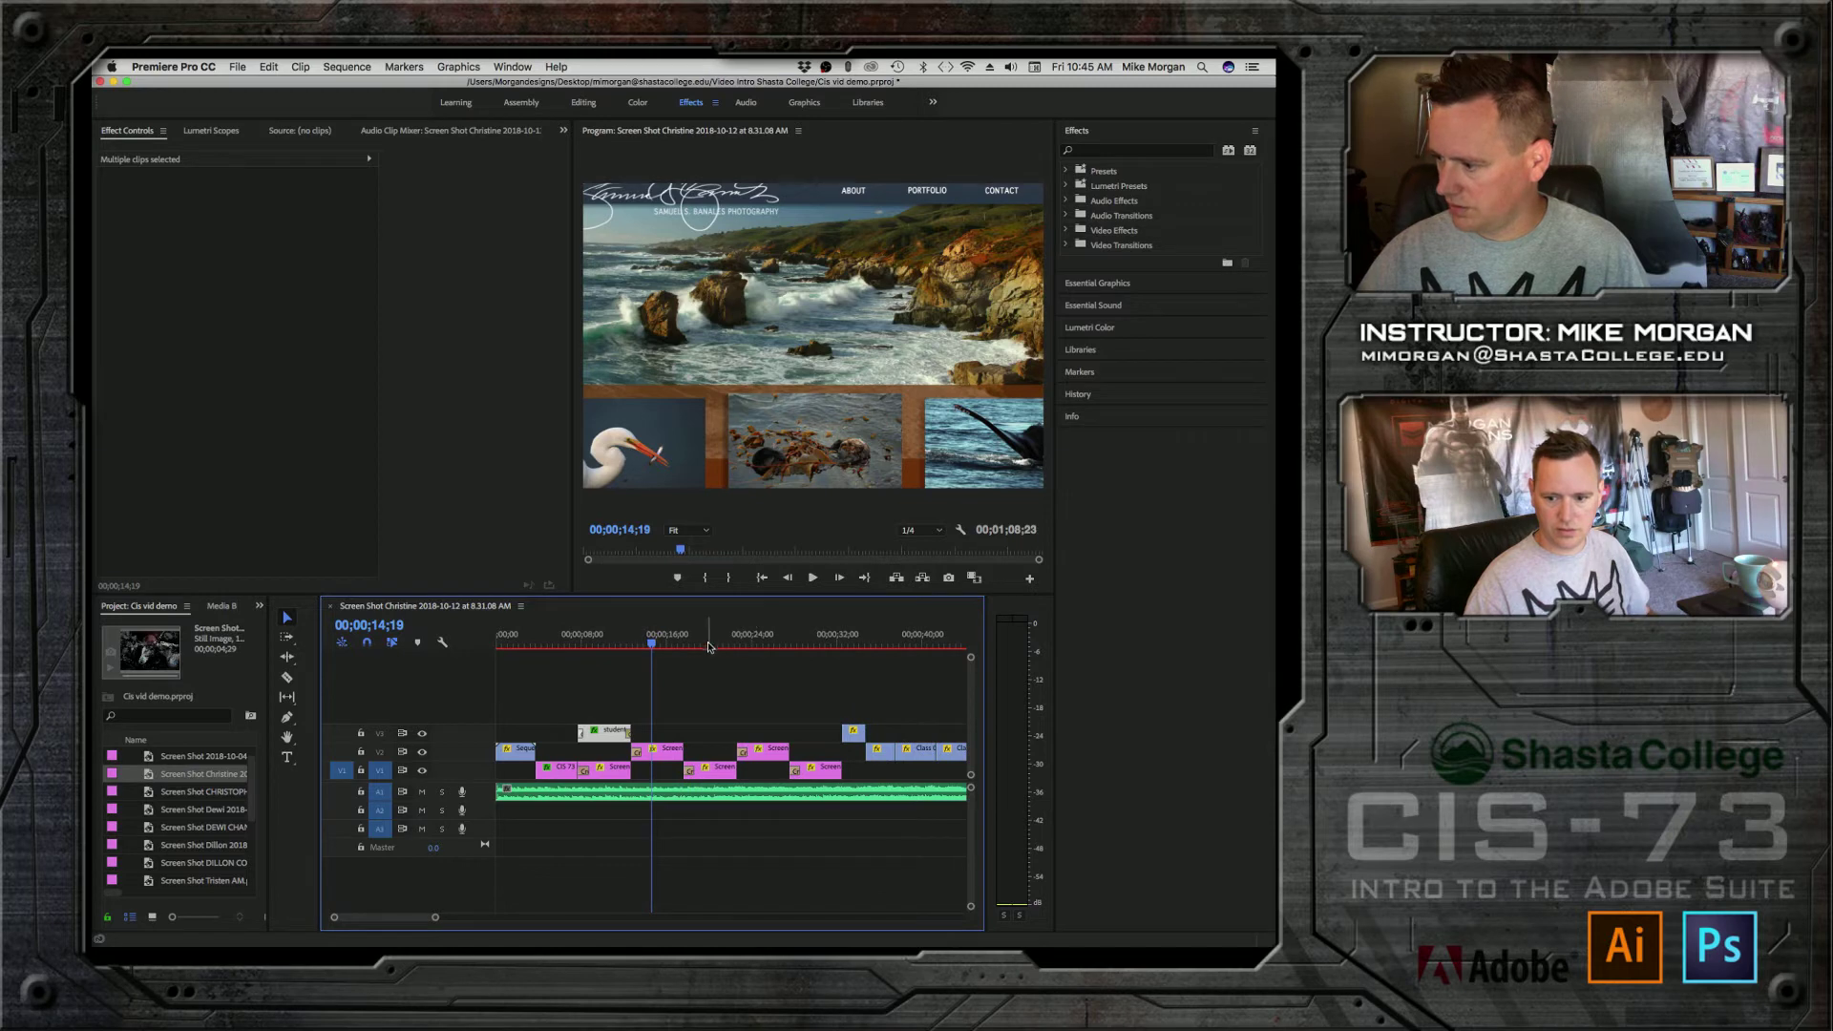
{"action": "left_click_drag", "start_coordinate": [747, 642], "coordinate": [827, 641]}
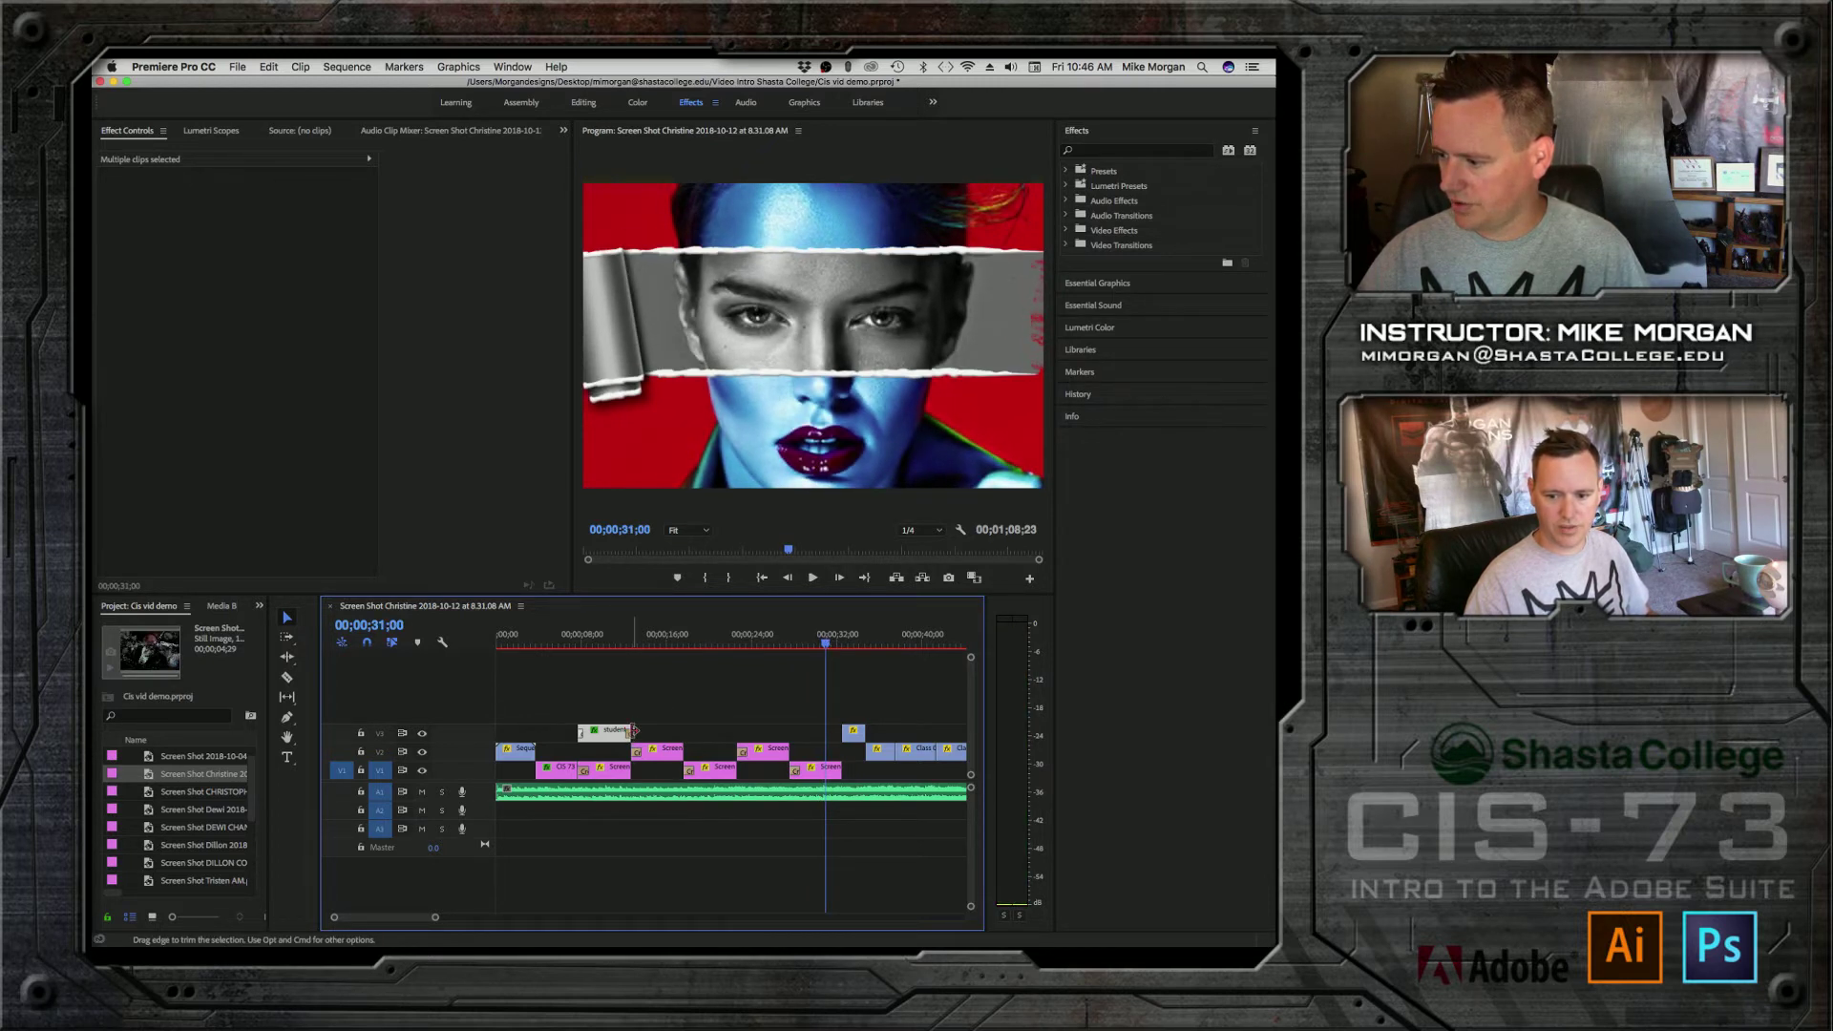
{"action": "left_click_drag", "start_coordinate": [633, 730], "coordinate": [785, 719]}
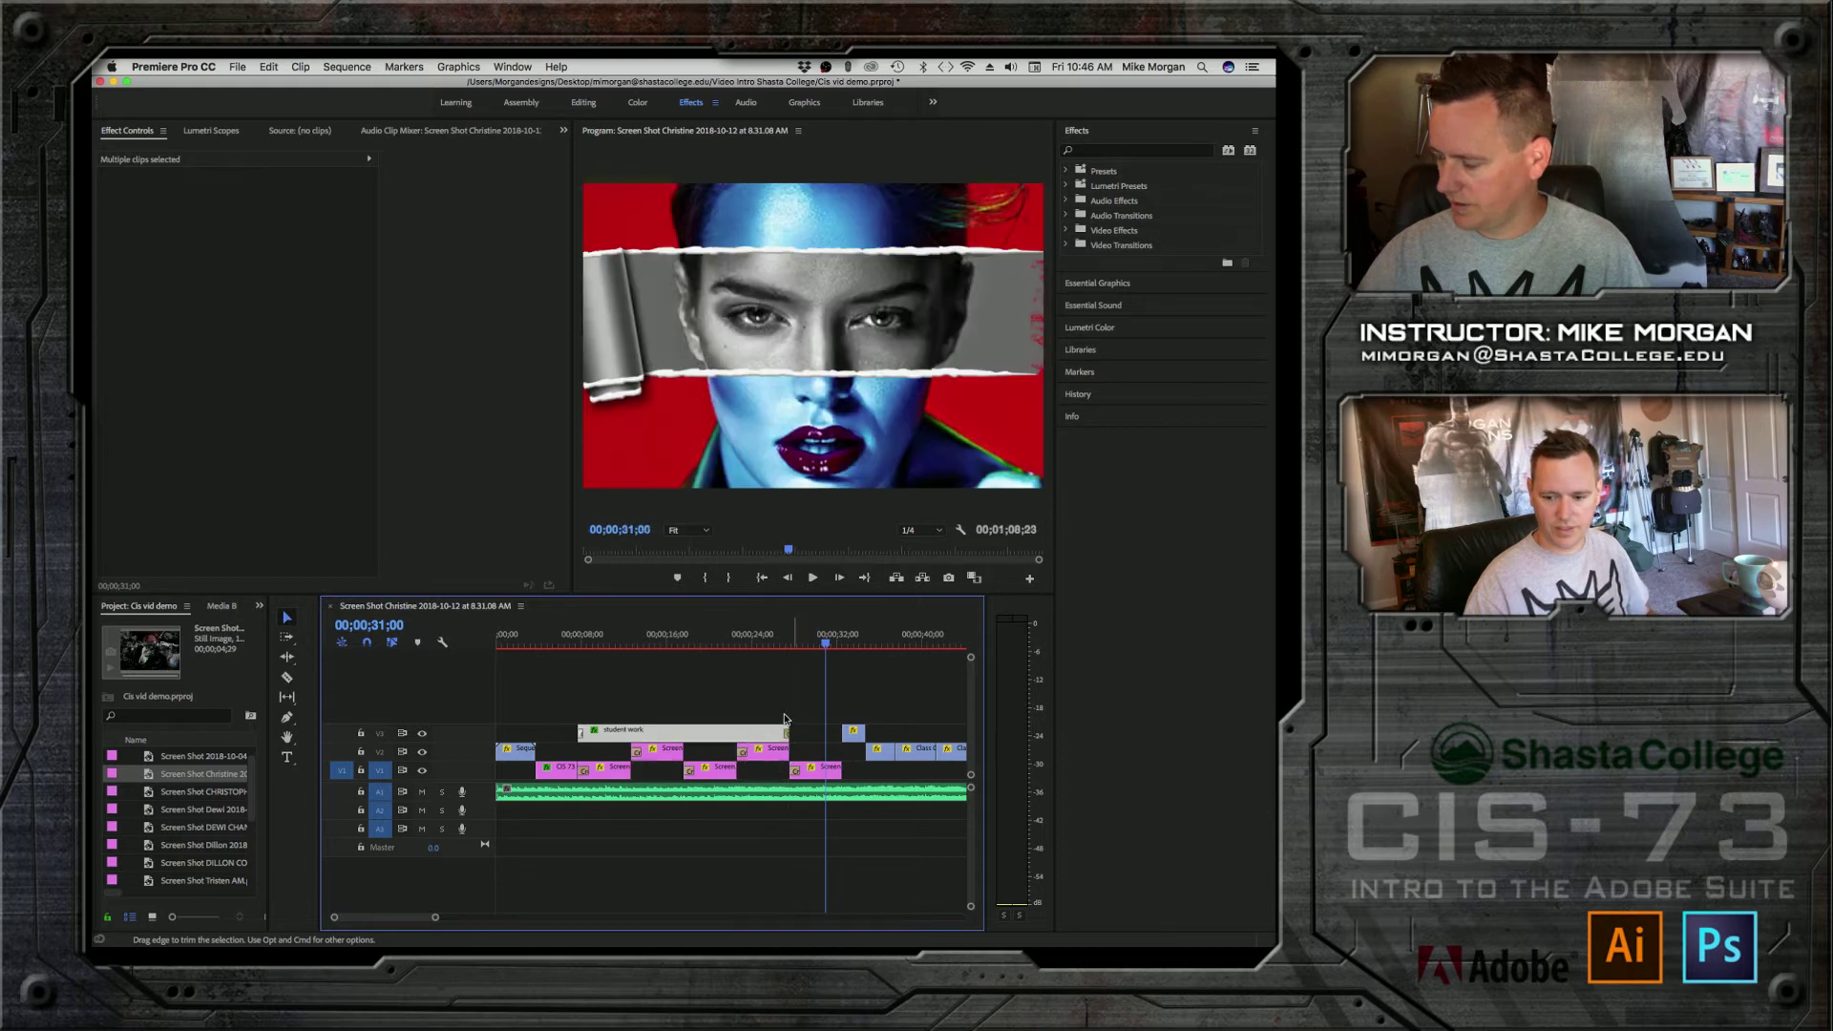
Step: Park the playhead at the snowy house image and select the title clip for Effect Controls
{"action": "left_click", "coordinate": [774, 642]}
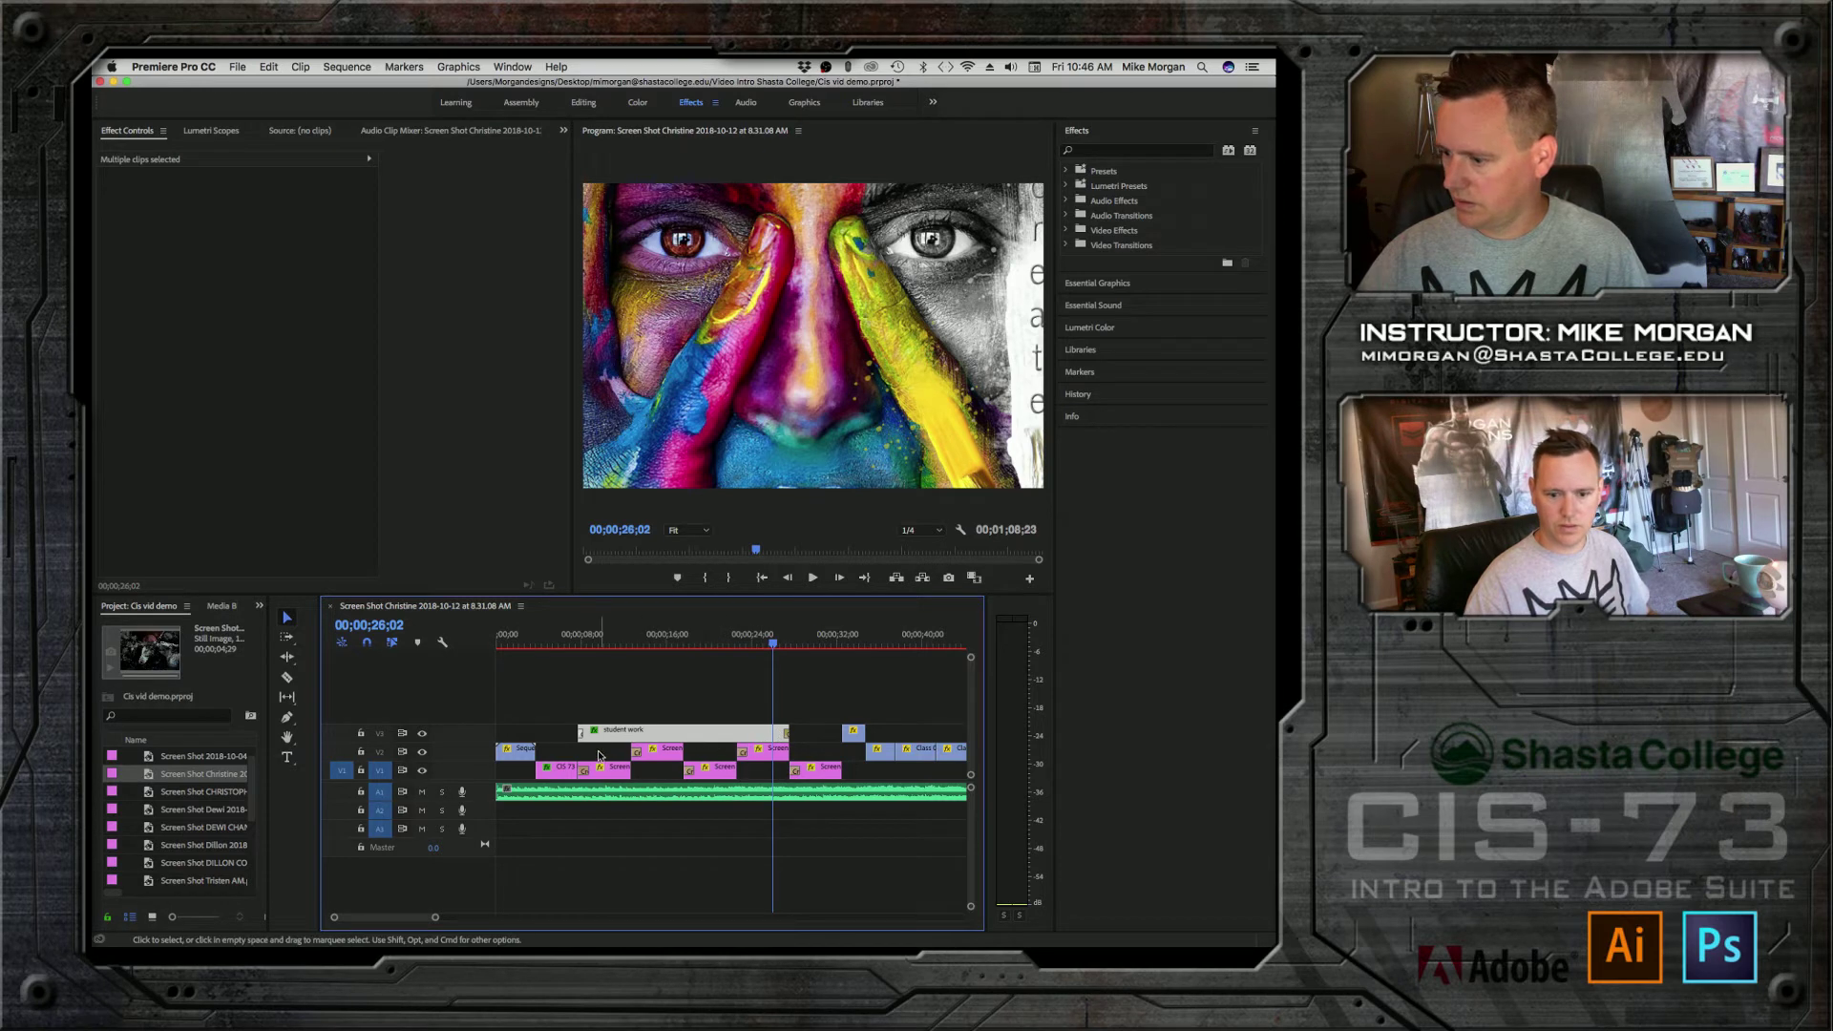
{"action": "left_click", "coordinate": [286, 619]}
{"action": "left_click", "coordinate": [728, 643]}
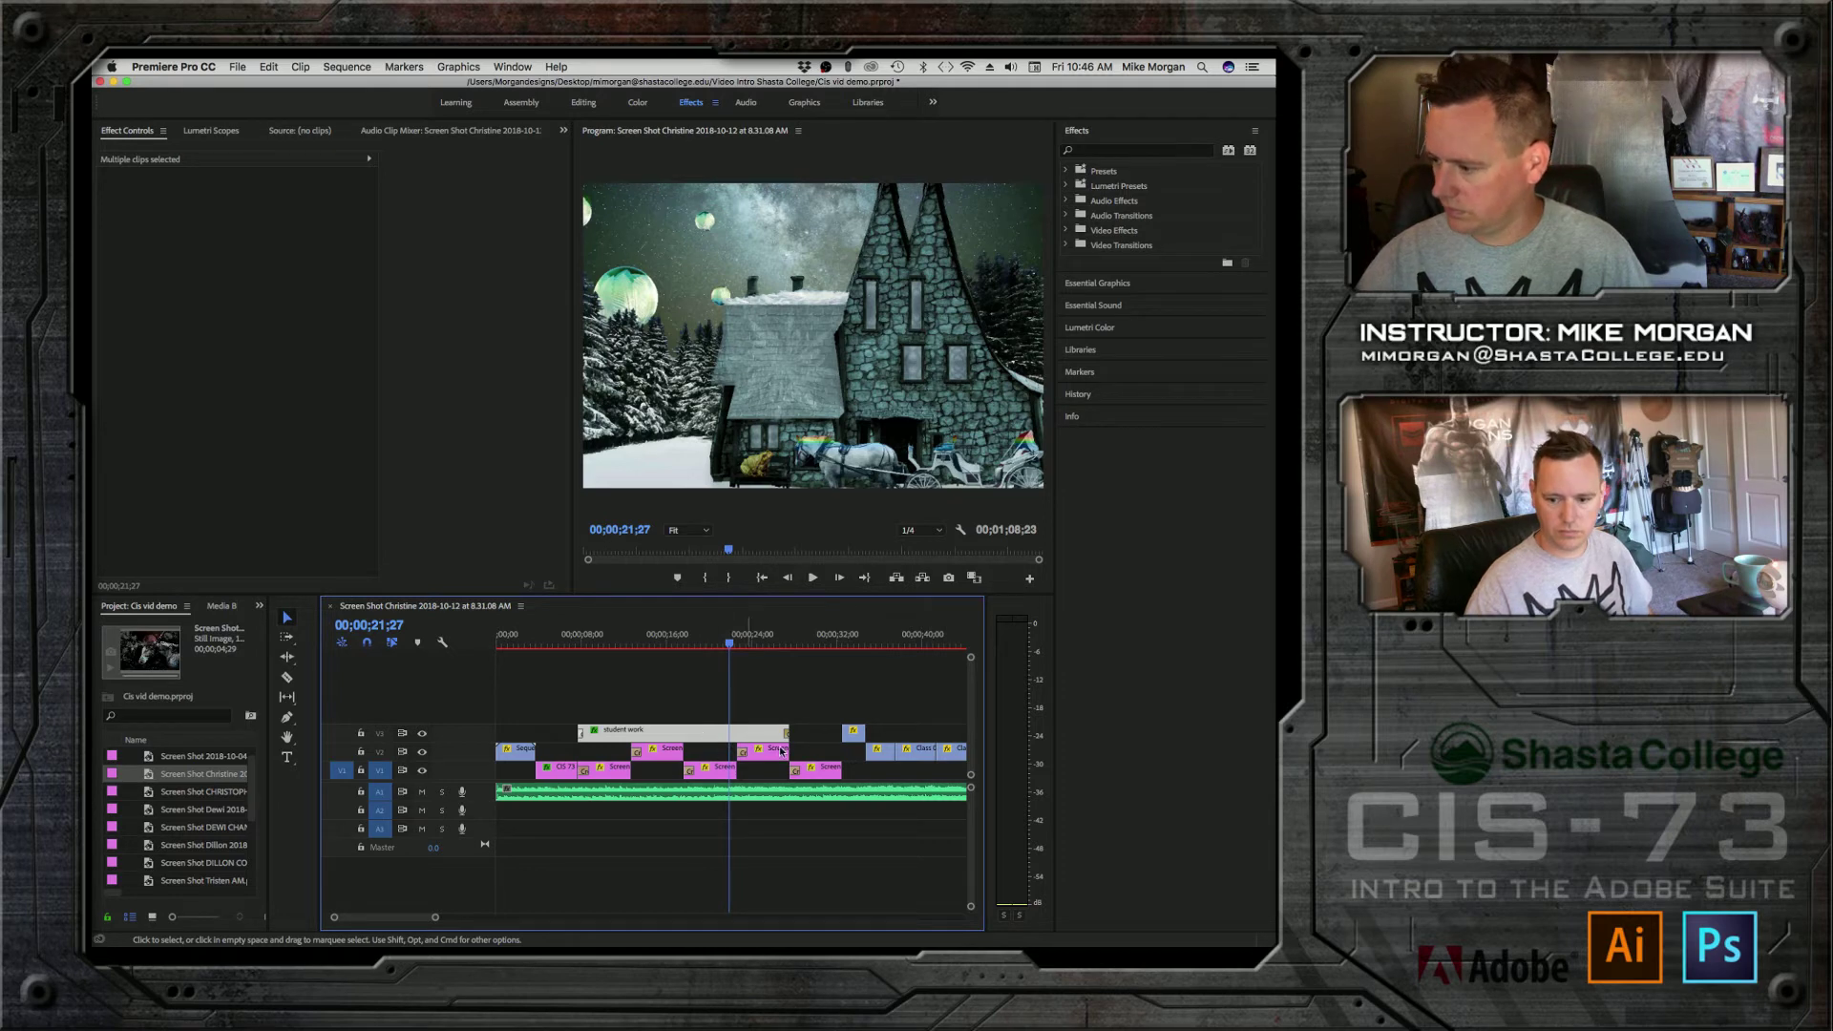
{"action": "left_click", "coordinate": [750, 738]}
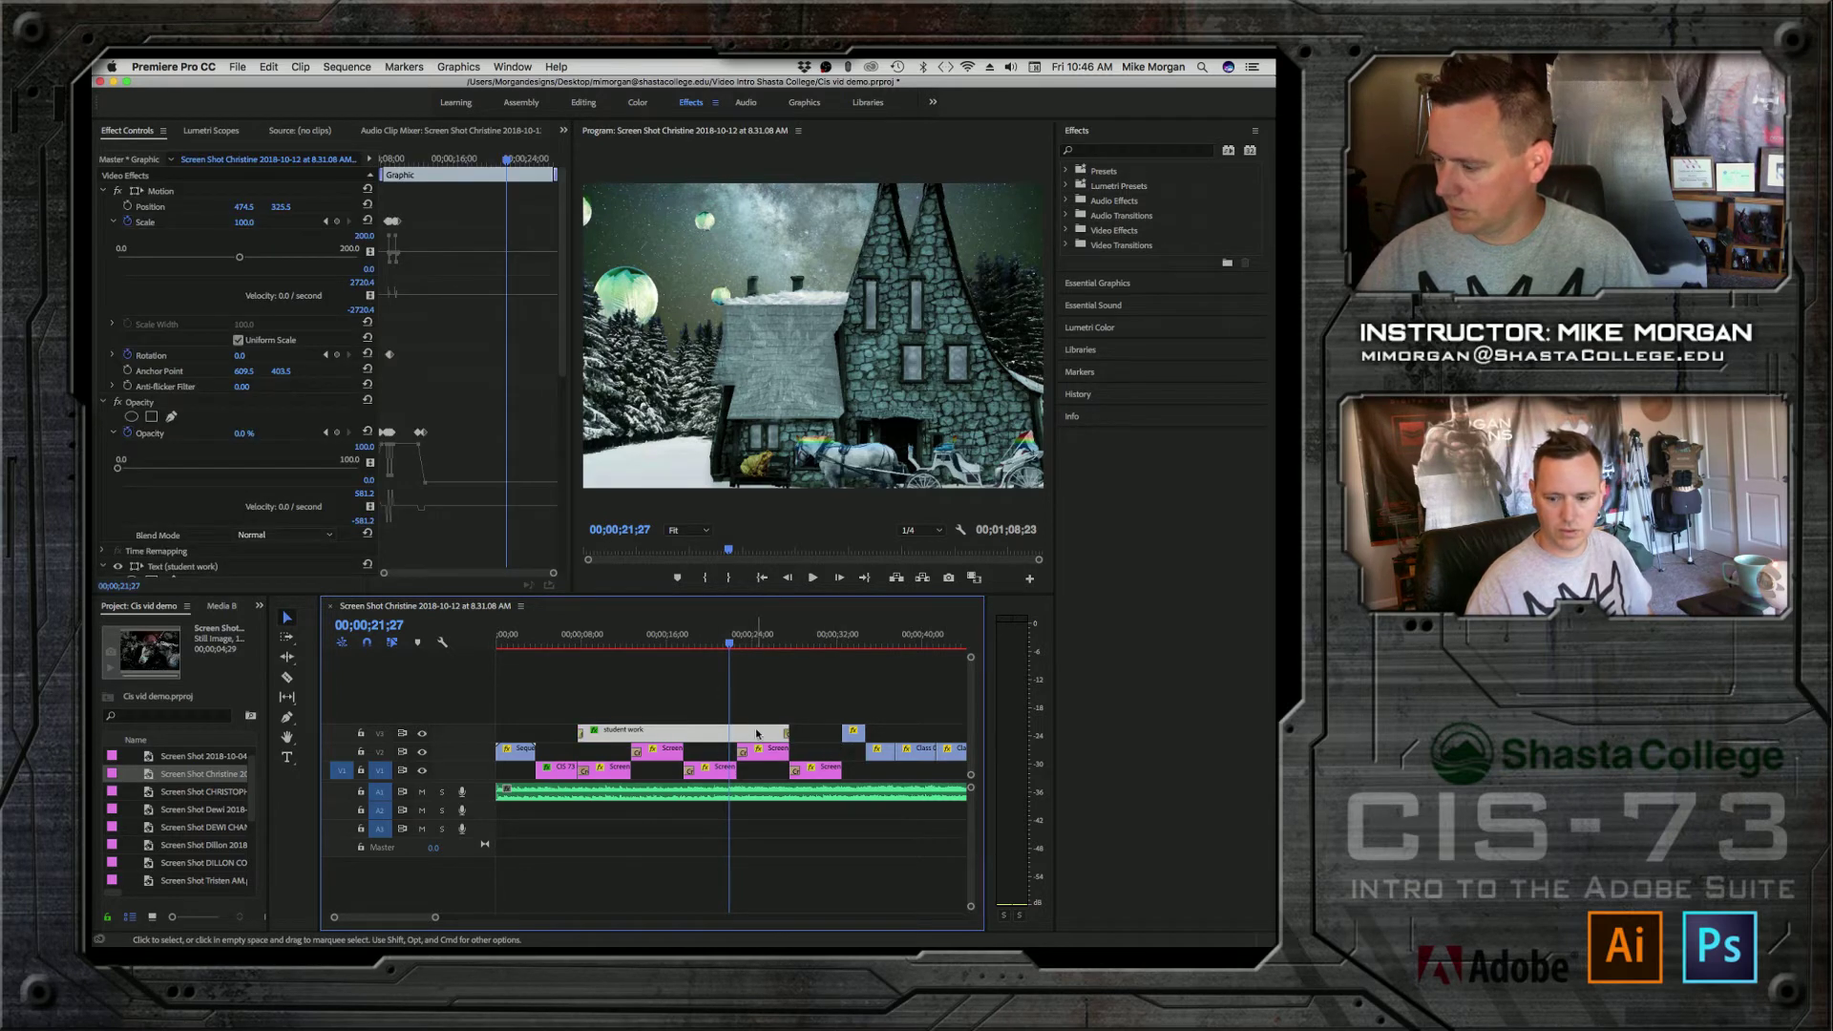
Step: Move the STUDENT WORK Opacity 100% keyframe to 00;00;21;27 and play back the title fade
{"action": "left_click", "coordinate": [419, 433]}
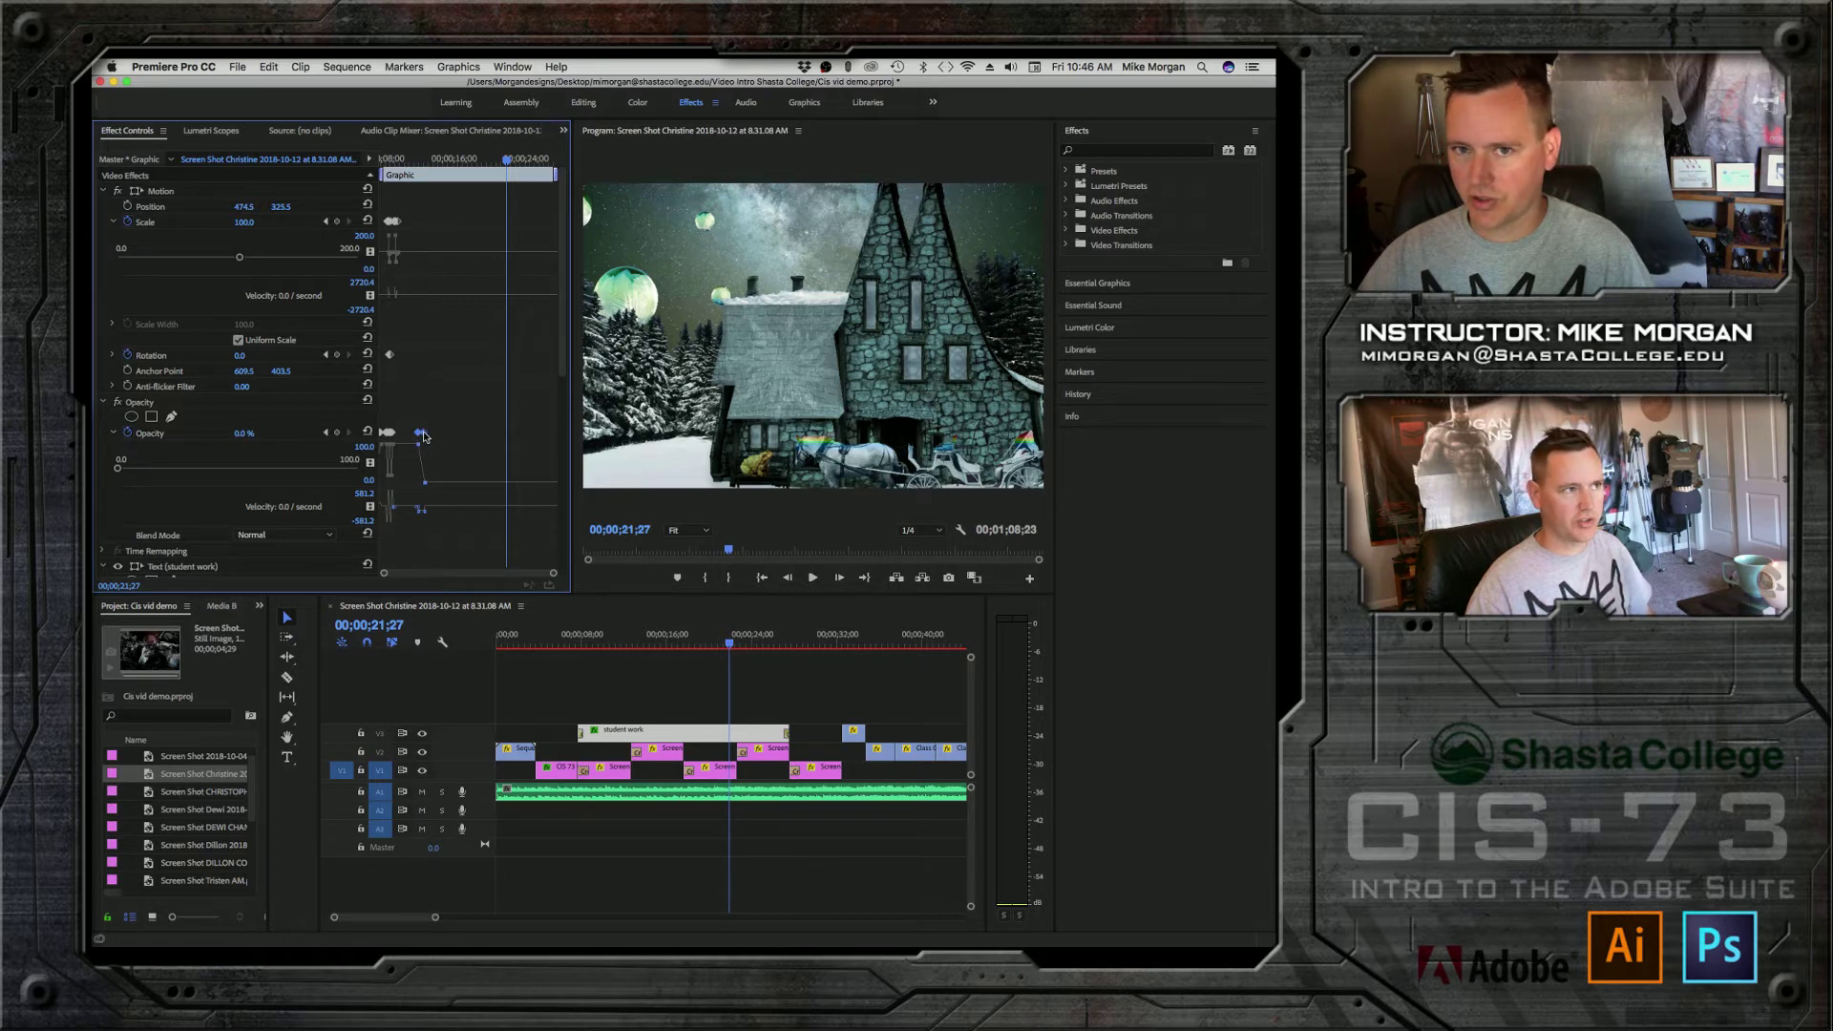
{"action": "left_click_drag", "start_coordinate": [441, 439], "coordinate": [516, 438]}
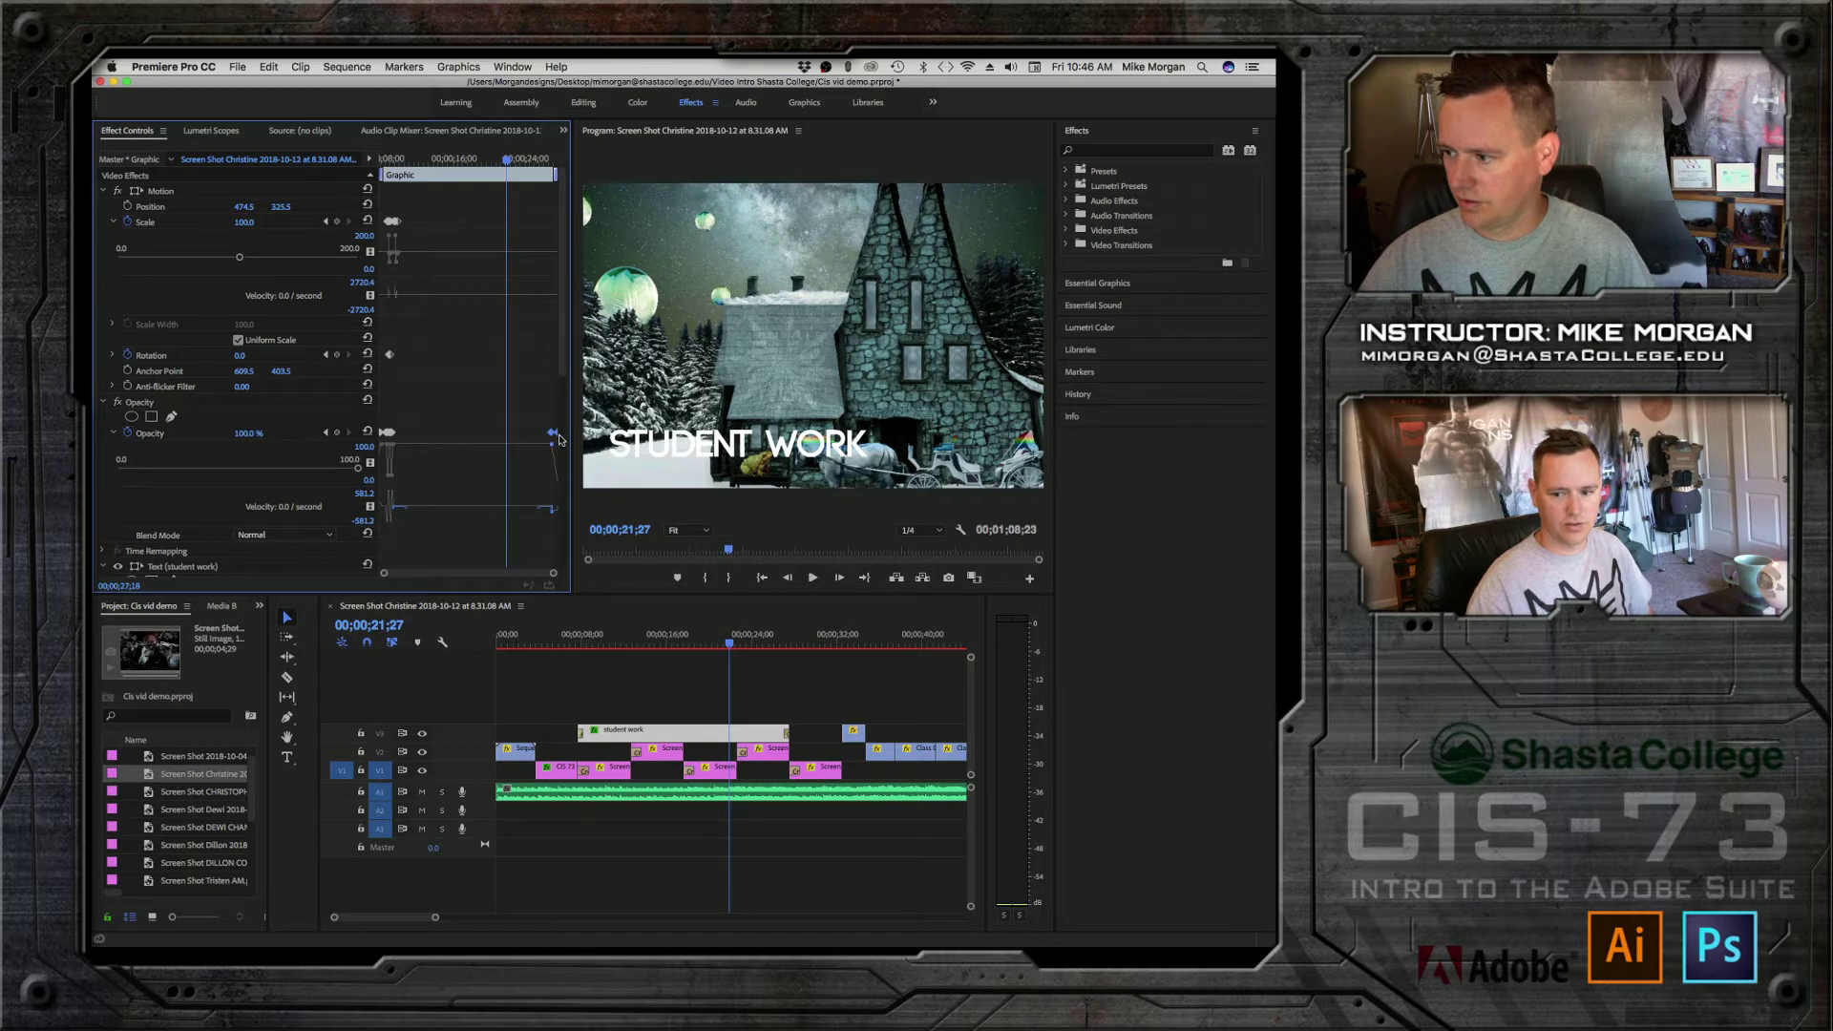
{"action": "left_click_drag", "start_coordinate": [616, 643], "coordinate": [561, 643]}
{"action": "key", "text": "space"}
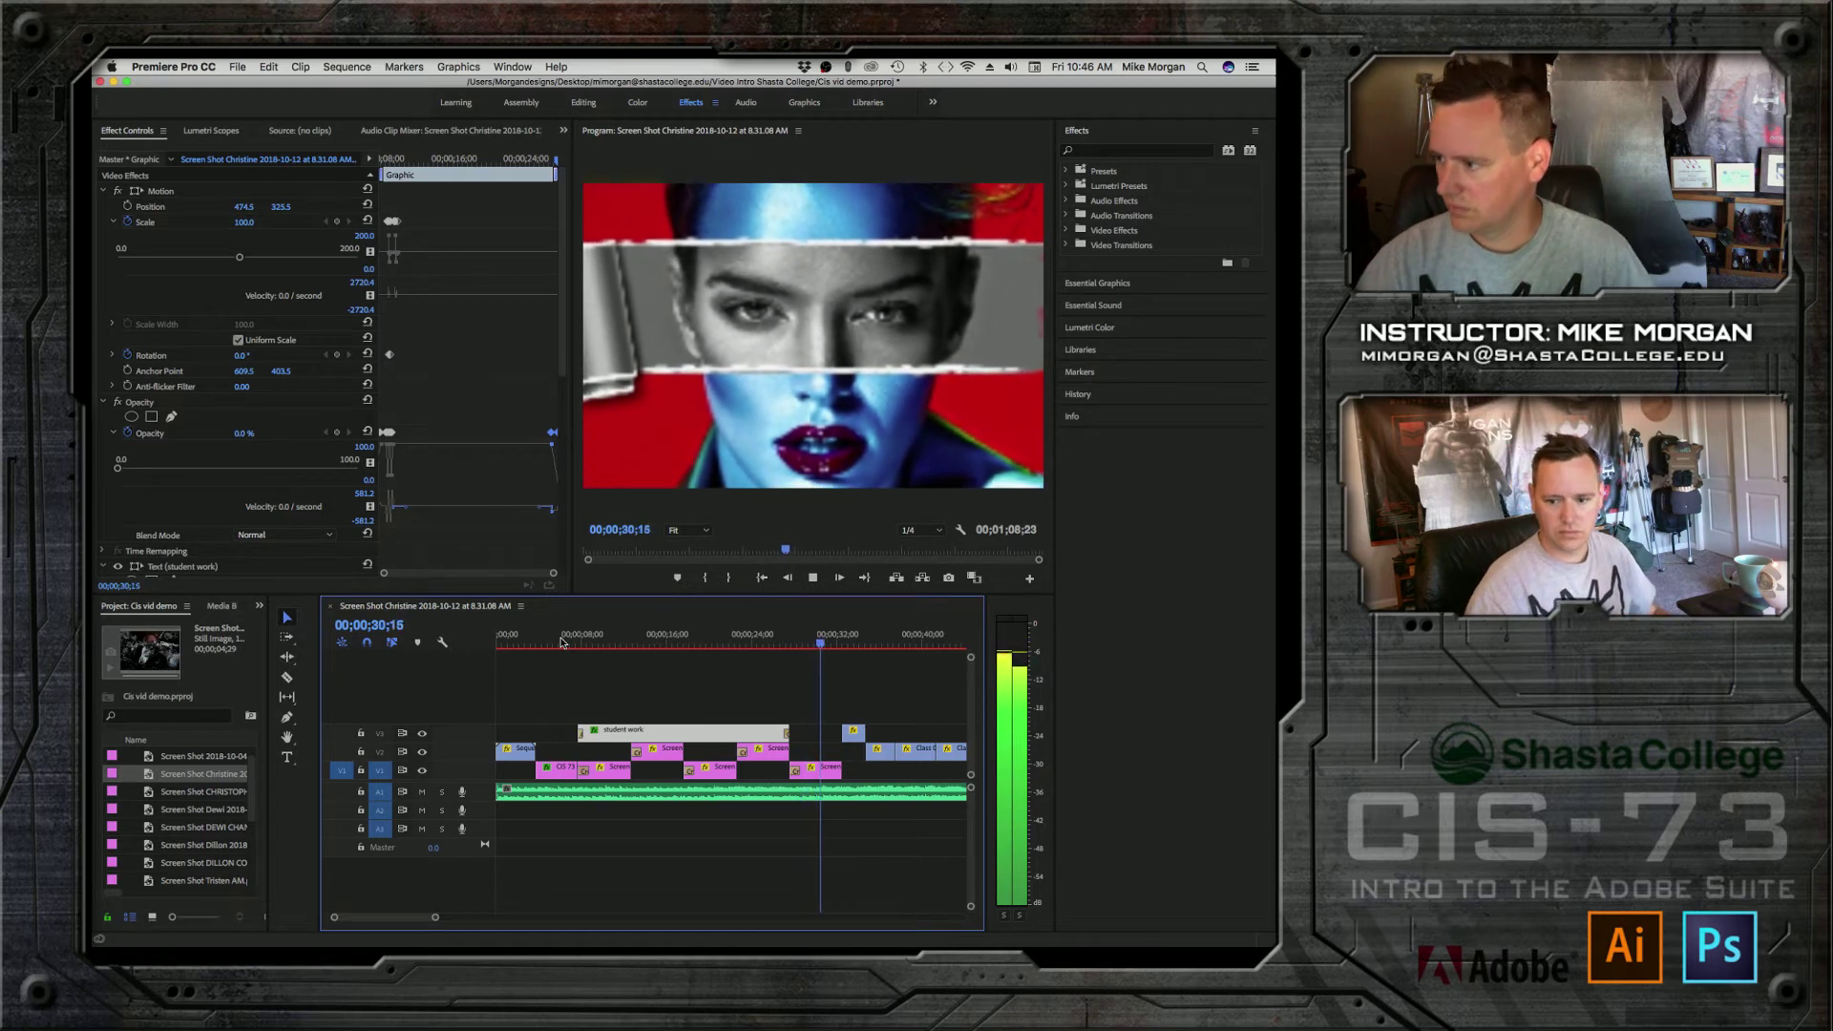
{"action": "key", "text": "space"}
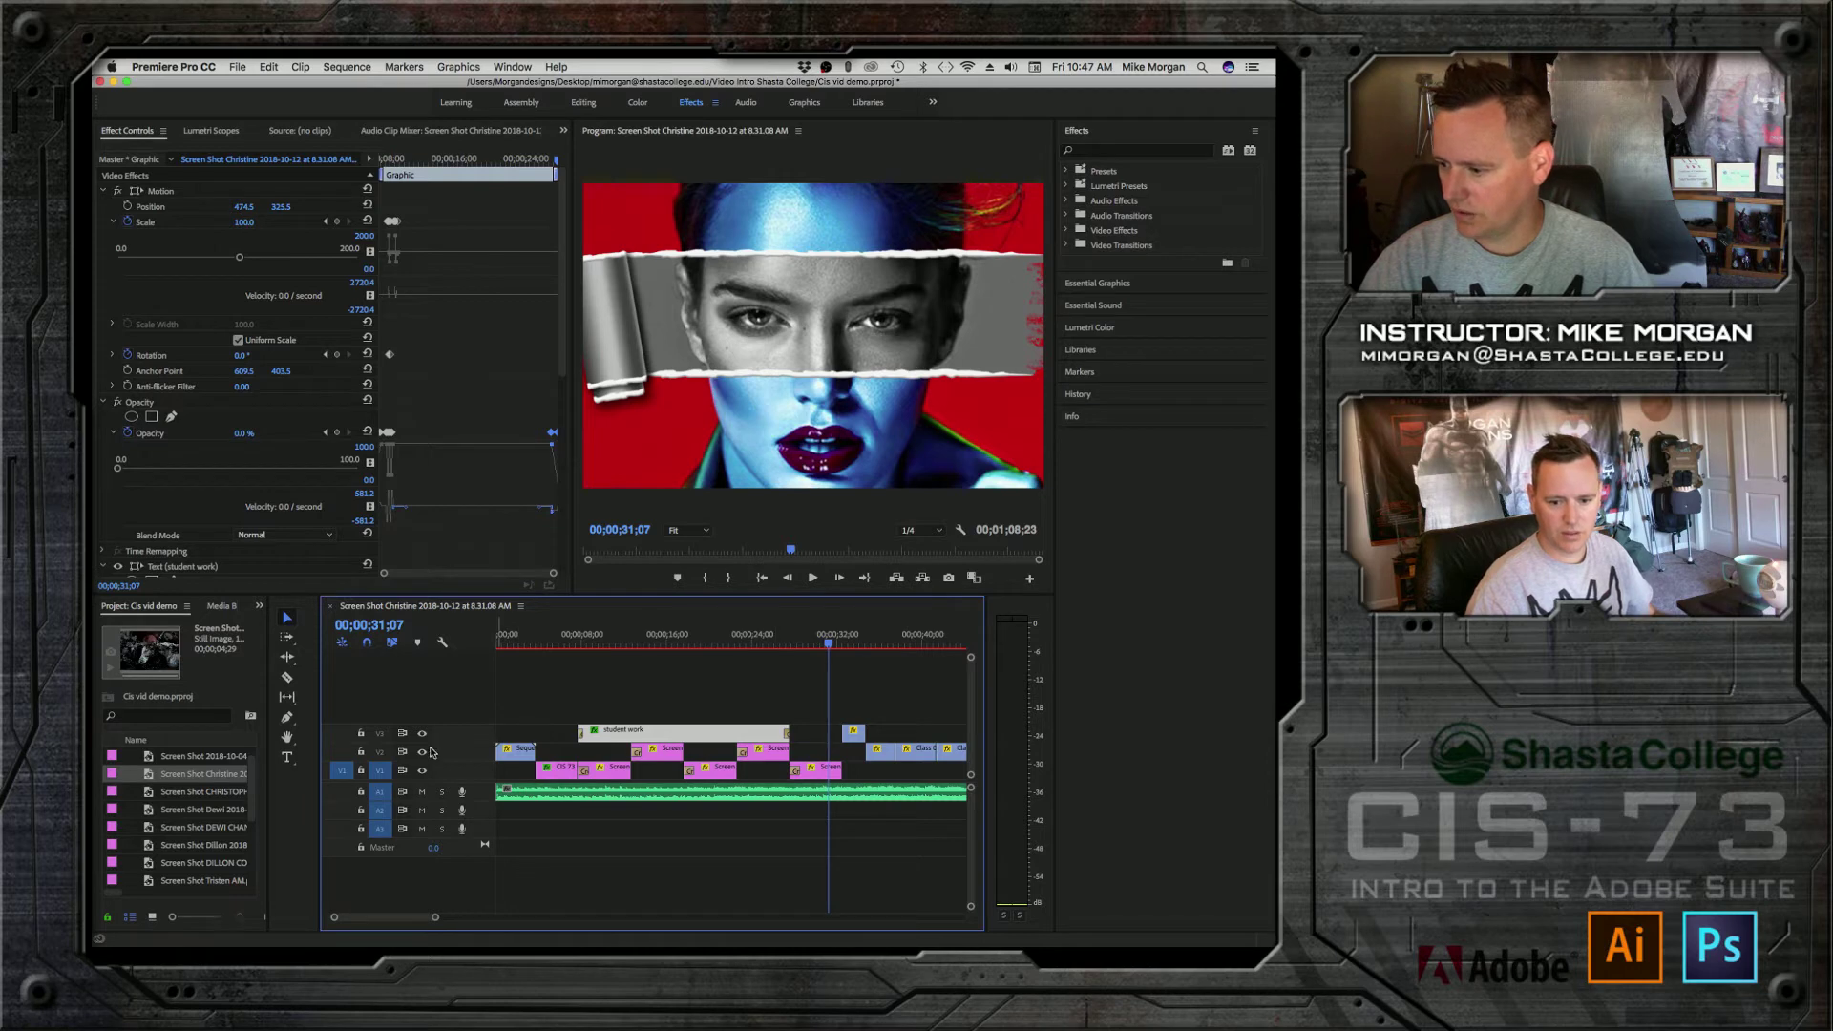
Step: Add V4 and A4 tracks and Alt-drag a copy of the STUDENT WORK title onto V4
{"action": "right_click", "coordinate": [446, 711]}
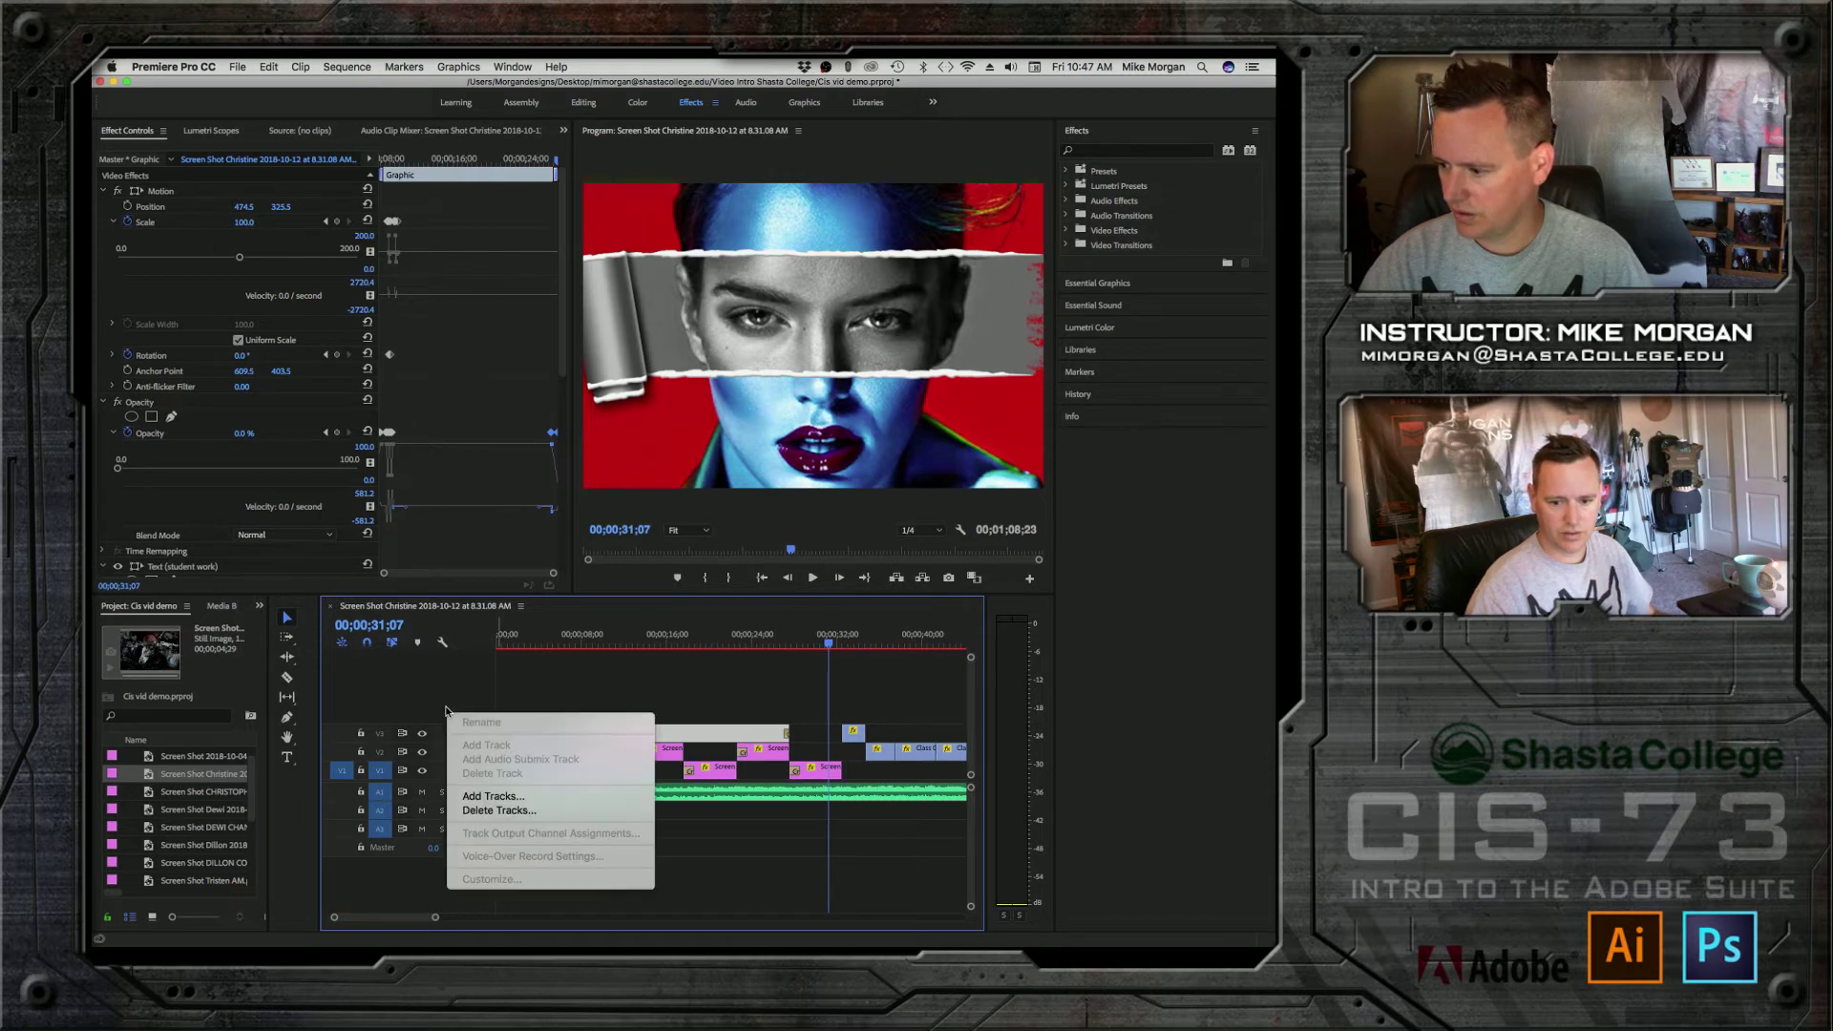
{"action": "left_click", "coordinate": [488, 797]}
{"action": "left_click", "coordinate": [795, 403]}
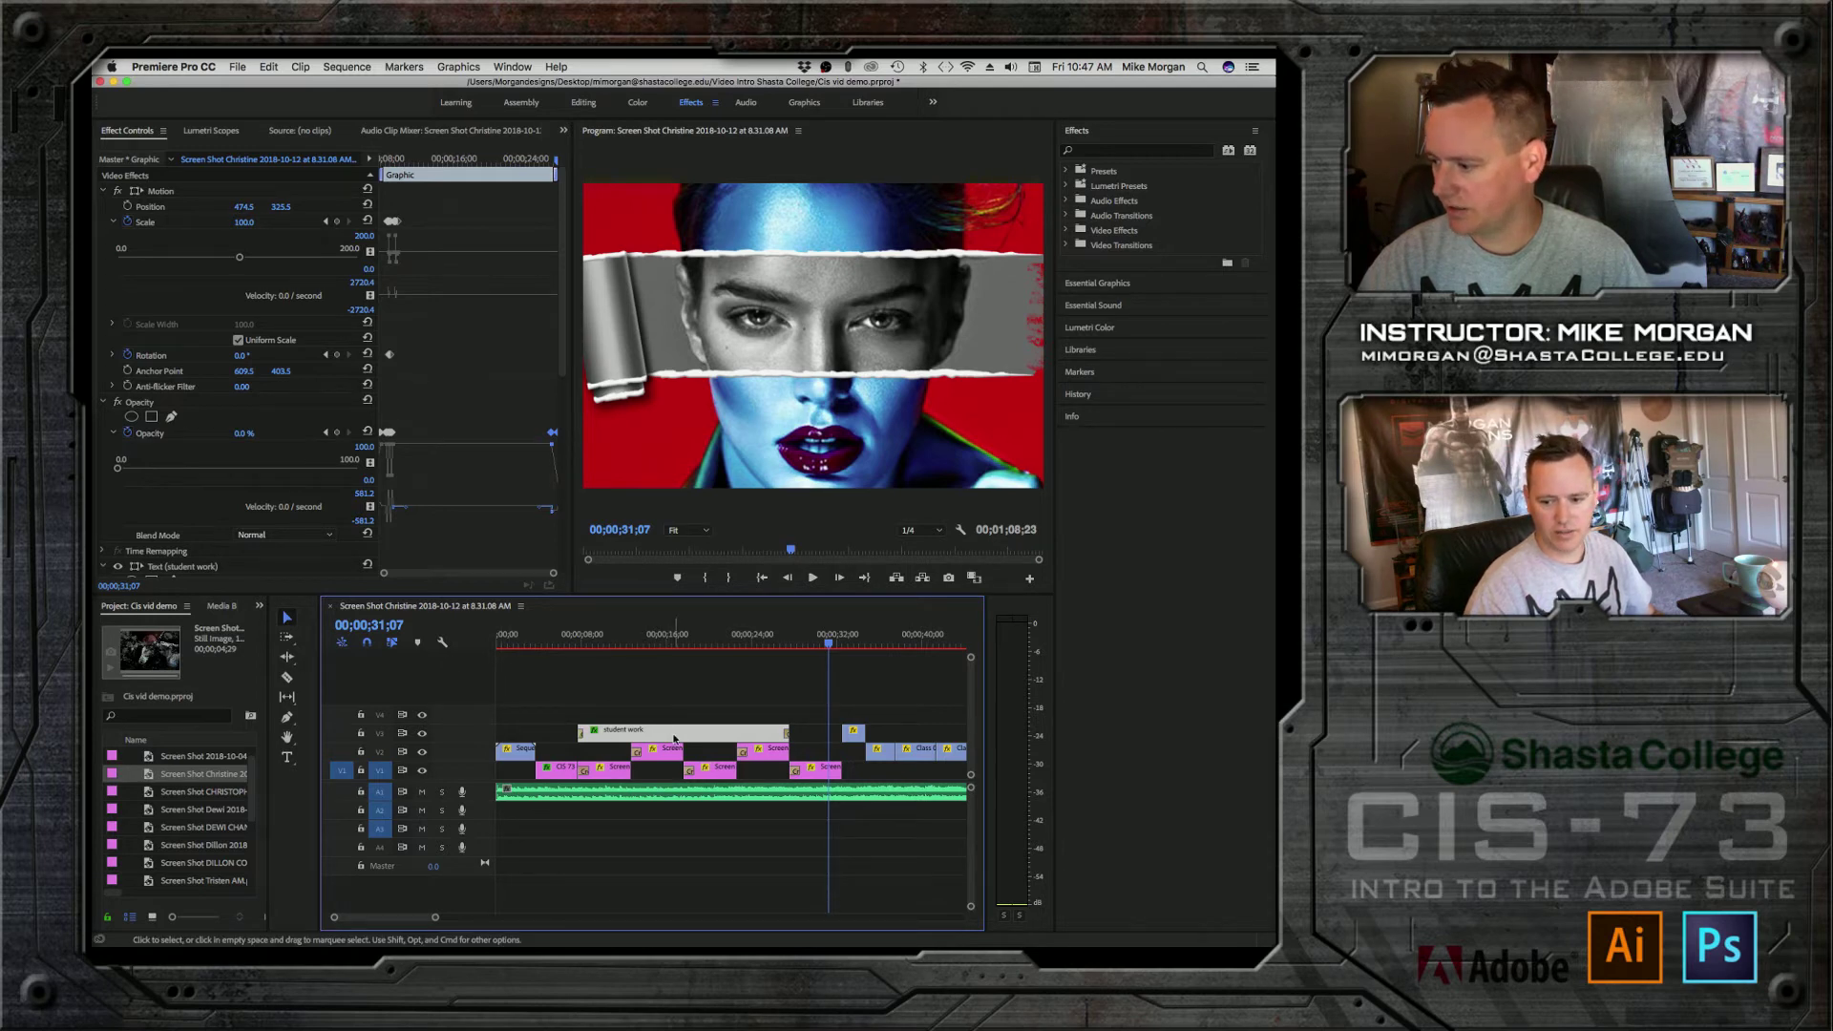
{"action": "left_click_drag", "start_coordinate": [681, 732], "coordinate": [747, 720]}
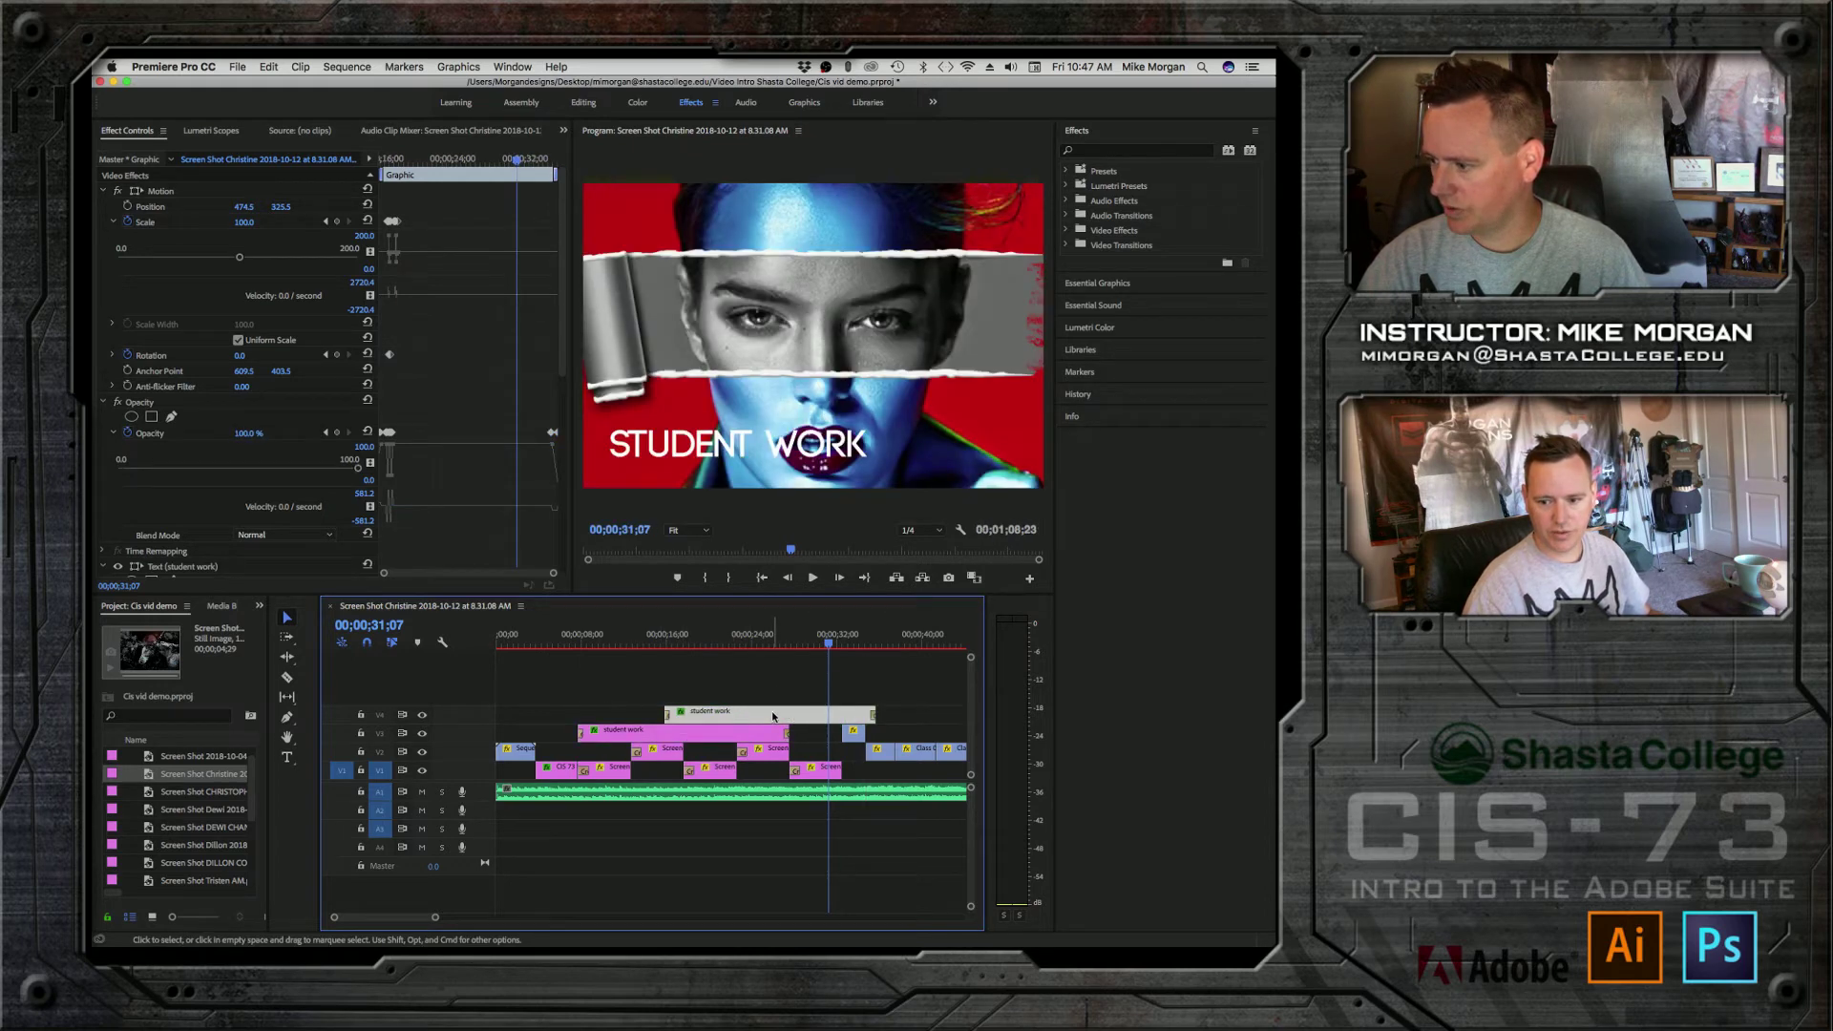
Step: Retype the V4 copy as INSTRUCTOR DEMOS, scale it down, and move it after the STUDENT WORK title
{"action": "left_click", "coordinate": [286, 758]}
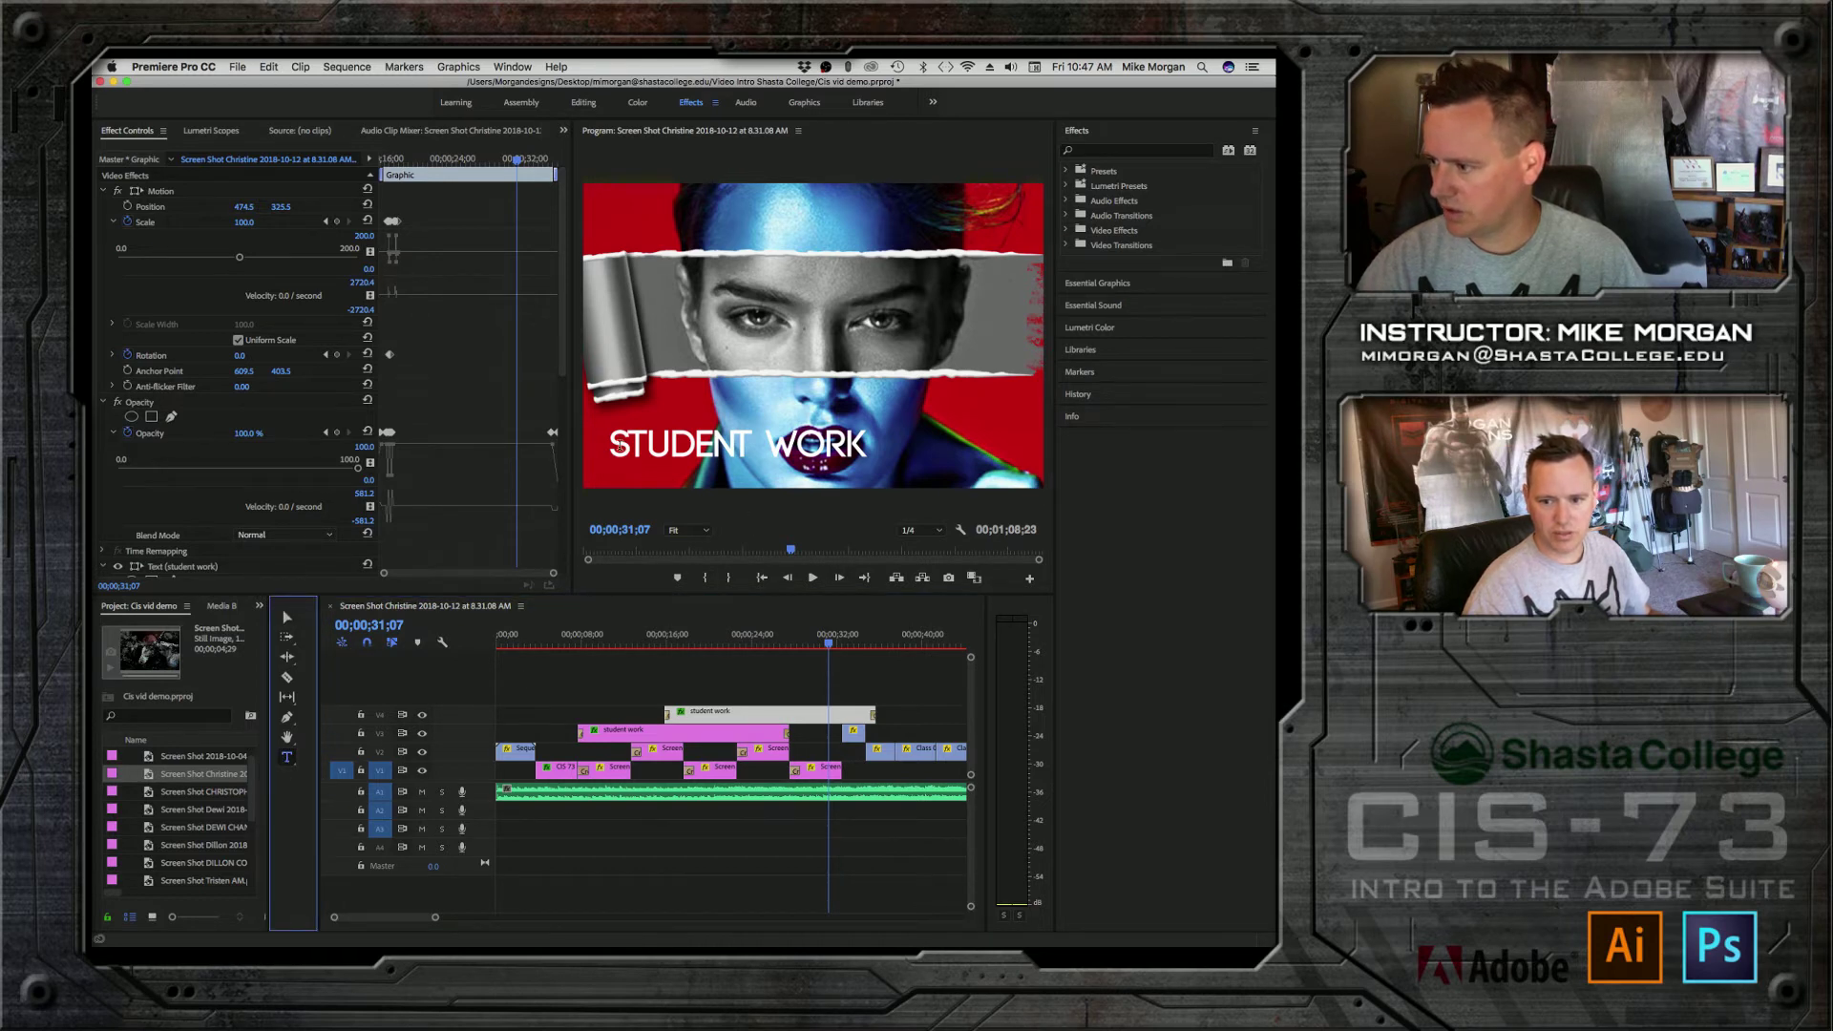
{"action": "left_click_drag", "start_coordinate": [615, 445], "coordinate": [896, 444]}
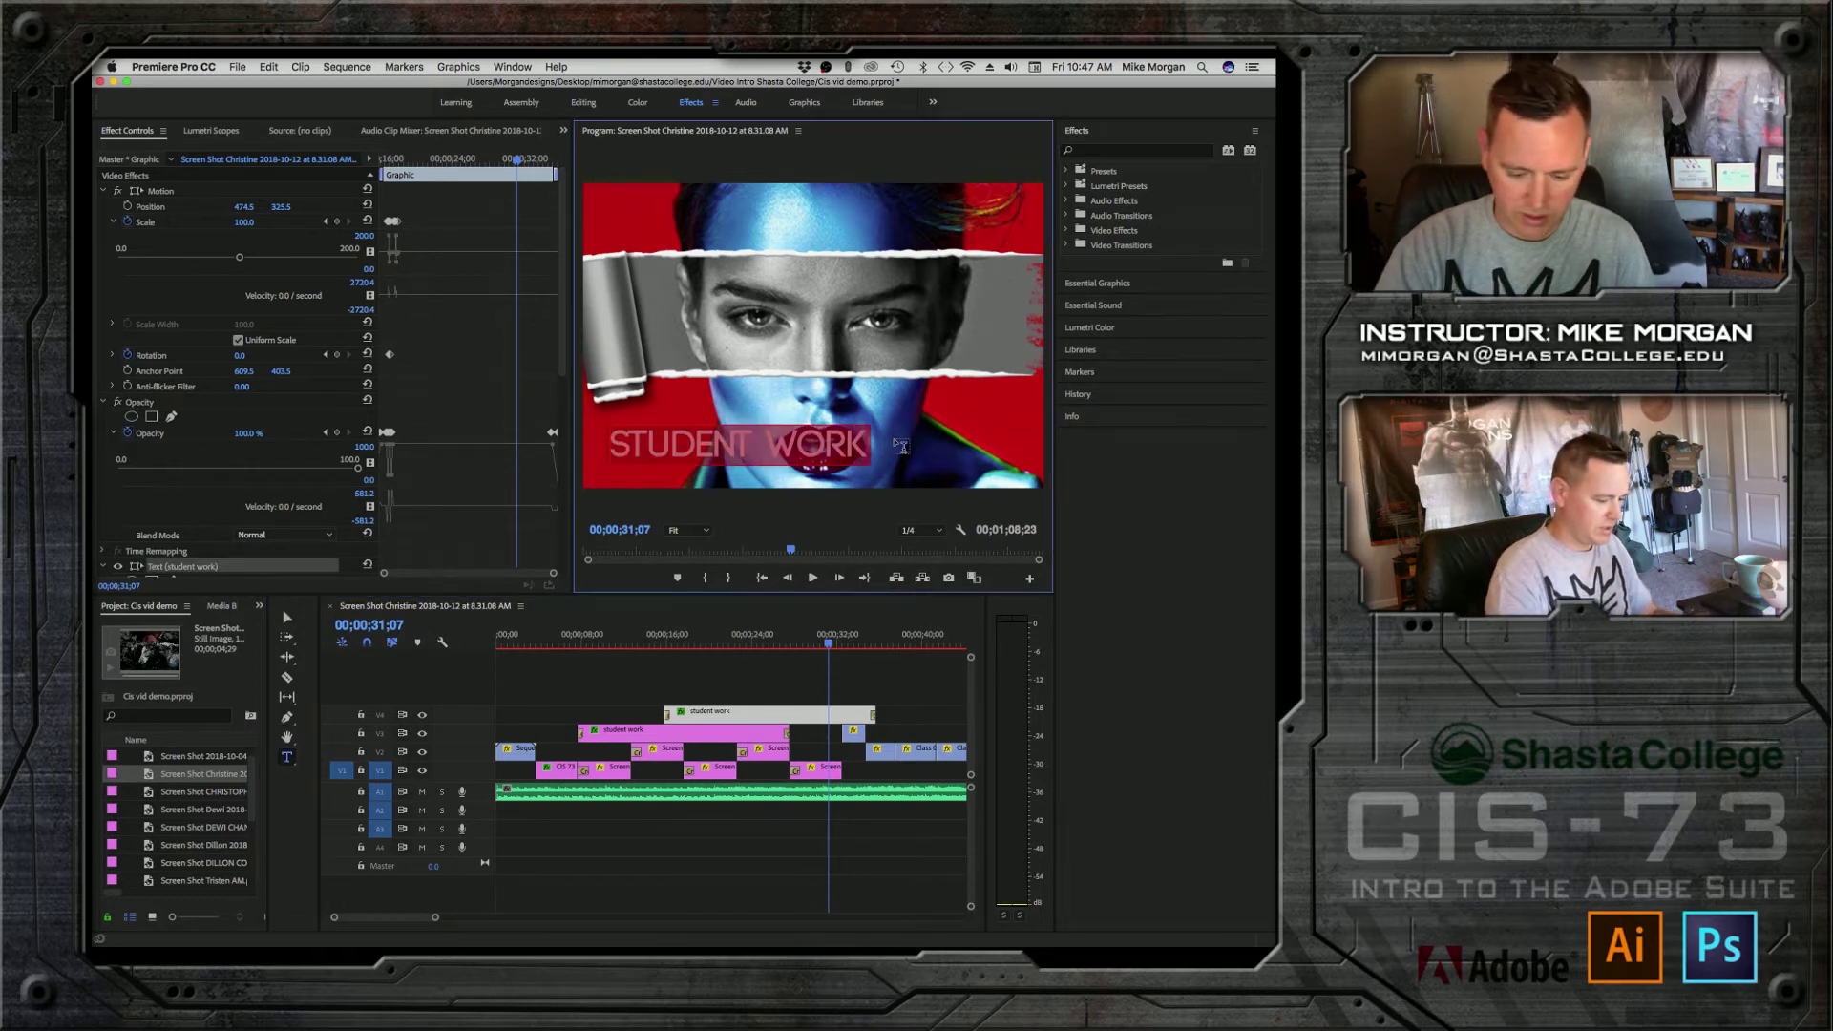
{"action": "type", "text": "INSTRUCT"}
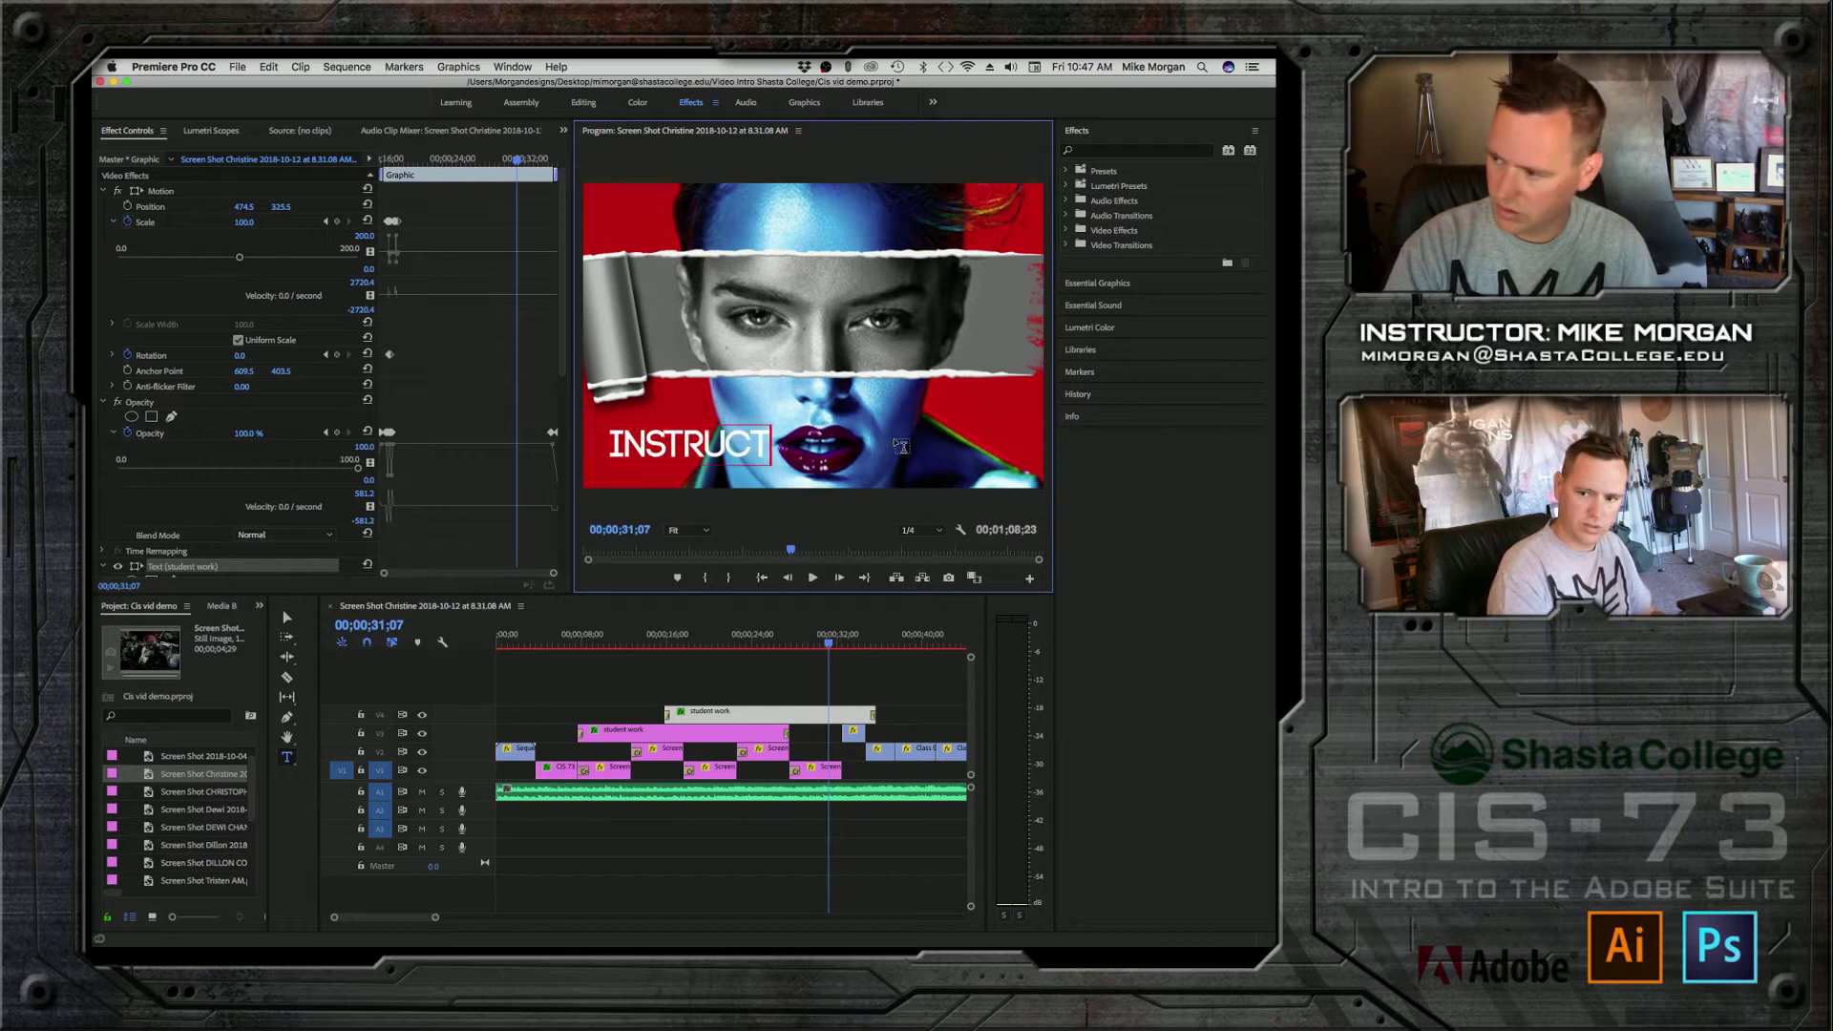
{"action": "type", "text": "OR DEMOS"}
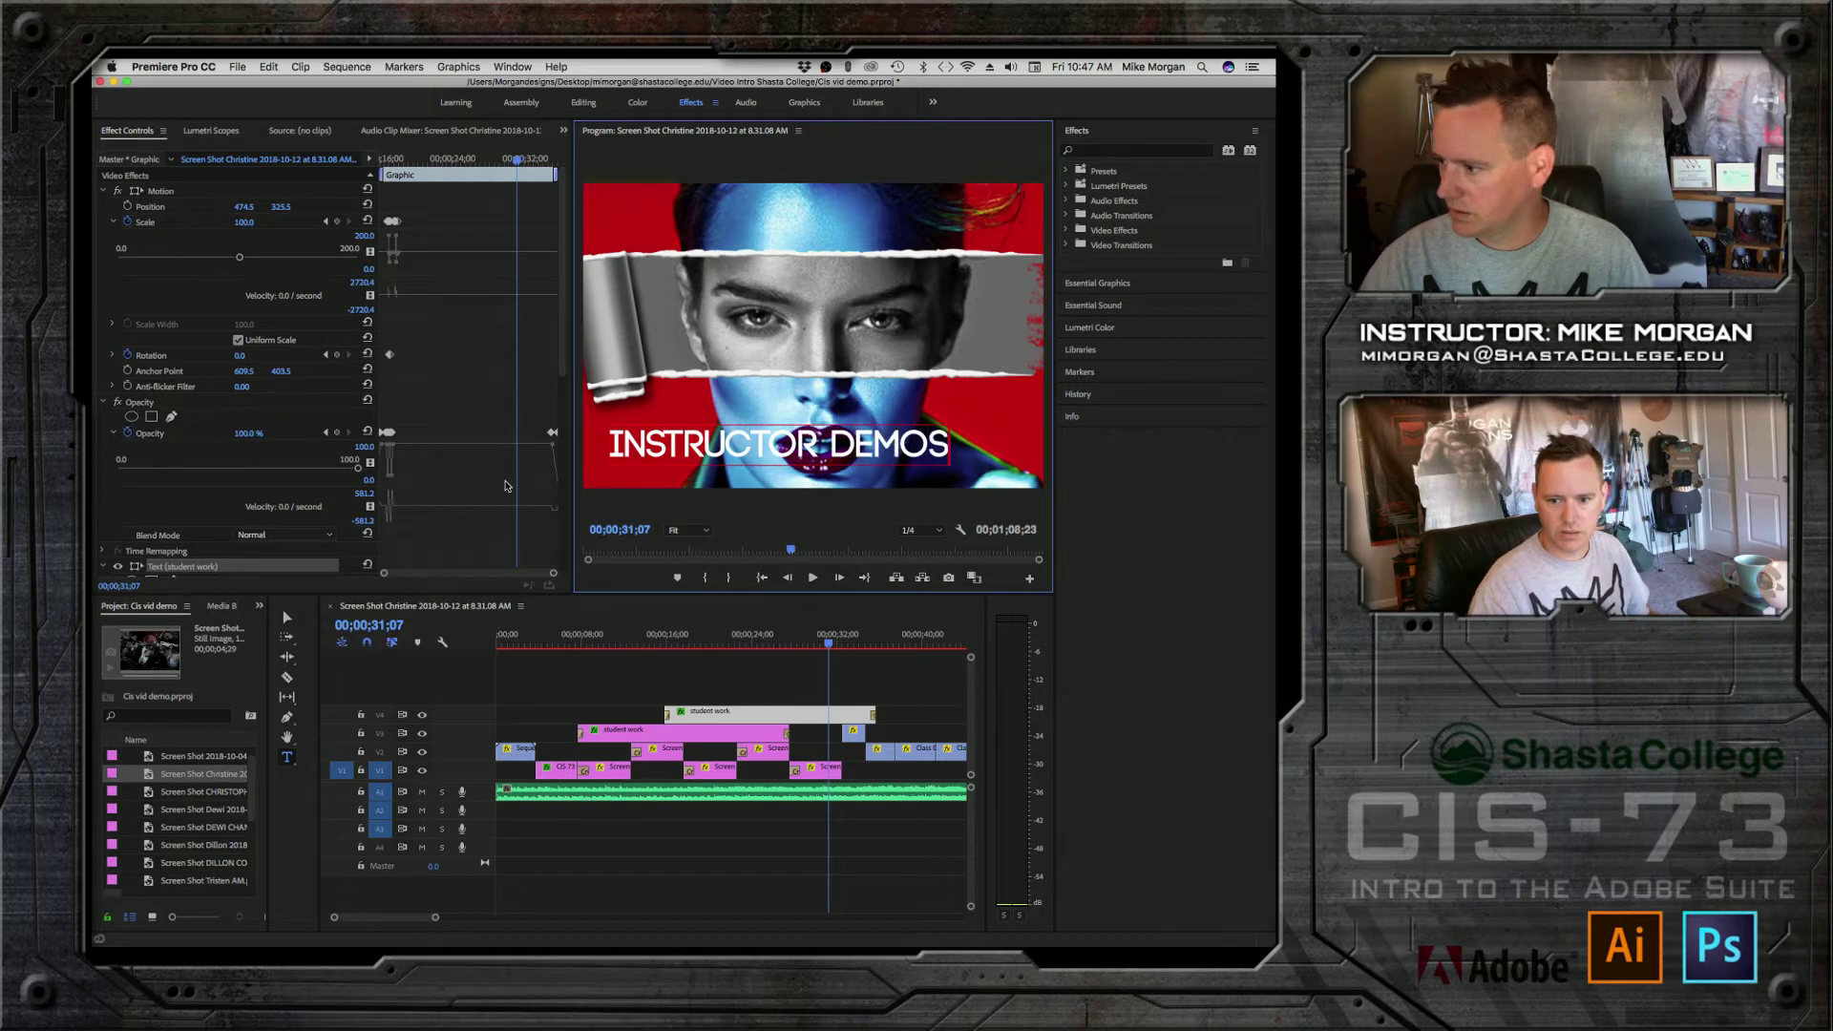
{"action": "left_click", "coordinate": [286, 618]}
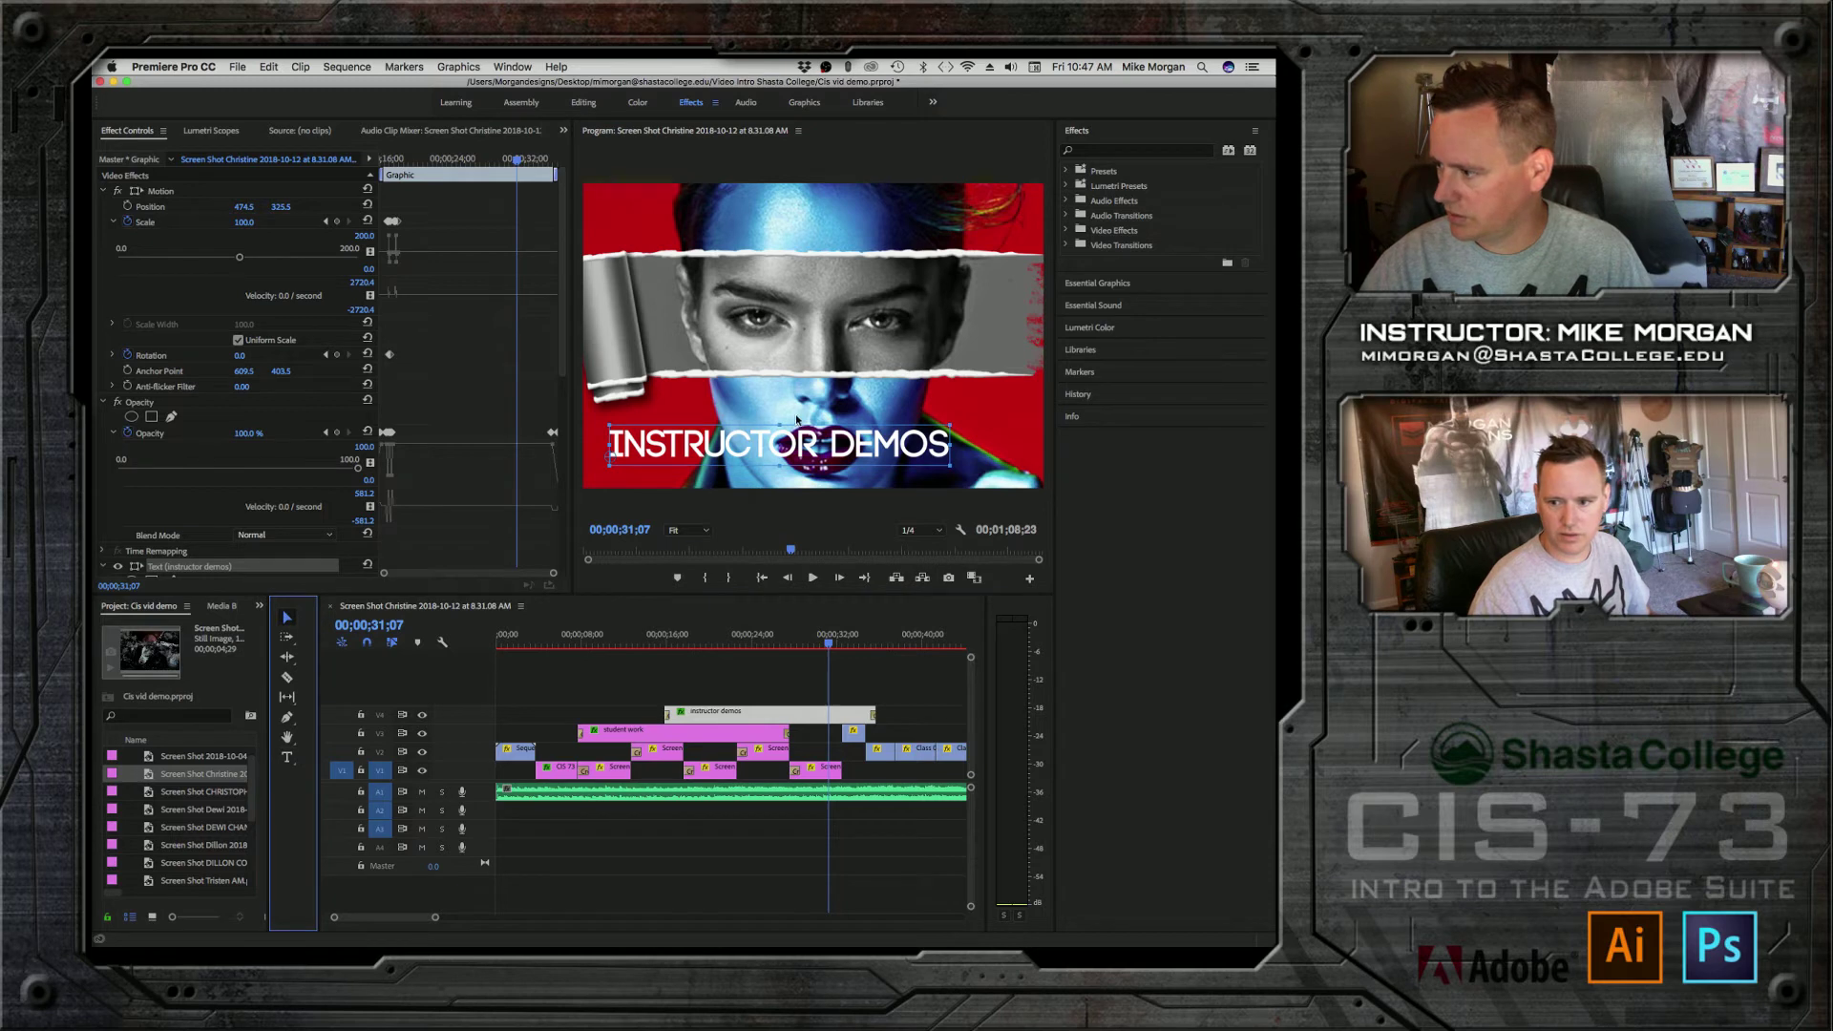
{"action": "left_click_drag", "start_coordinate": [781, 426], "coordinate": [770, 452]}
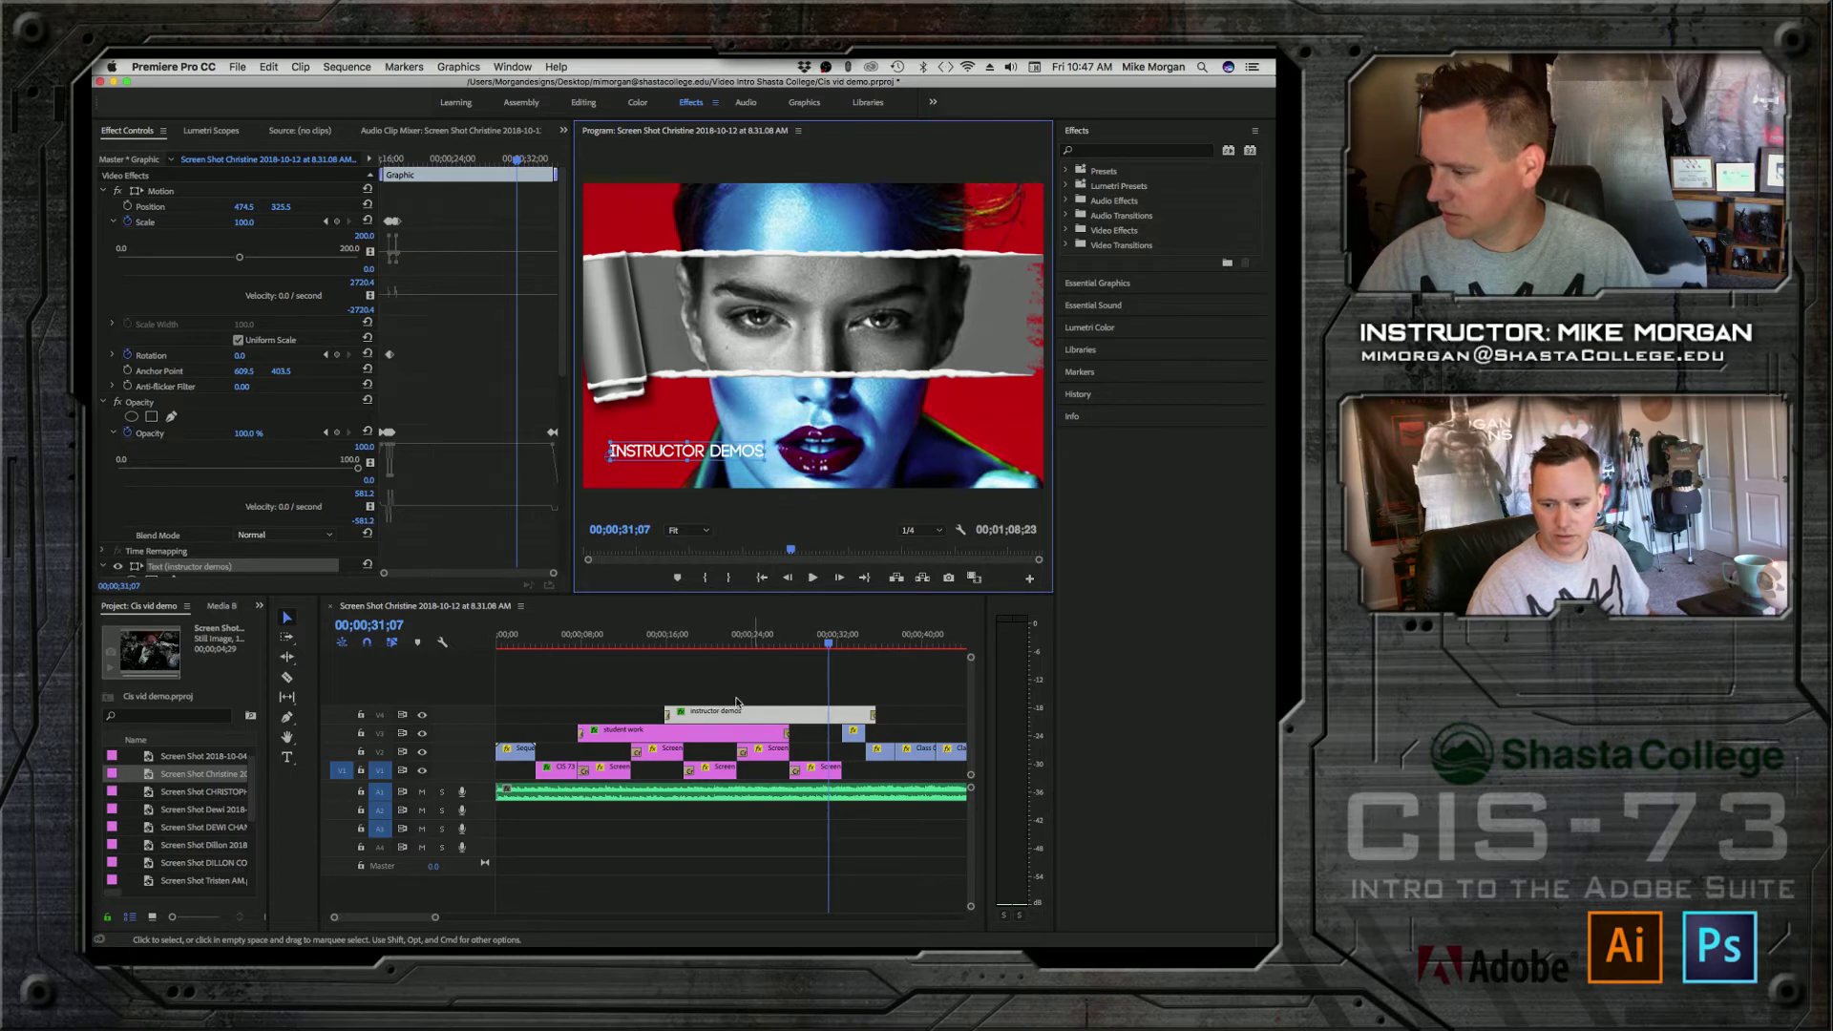
{"action": "left_click_drag", "start_coordinate": [697, 716], "coordinate": [830, 719]}
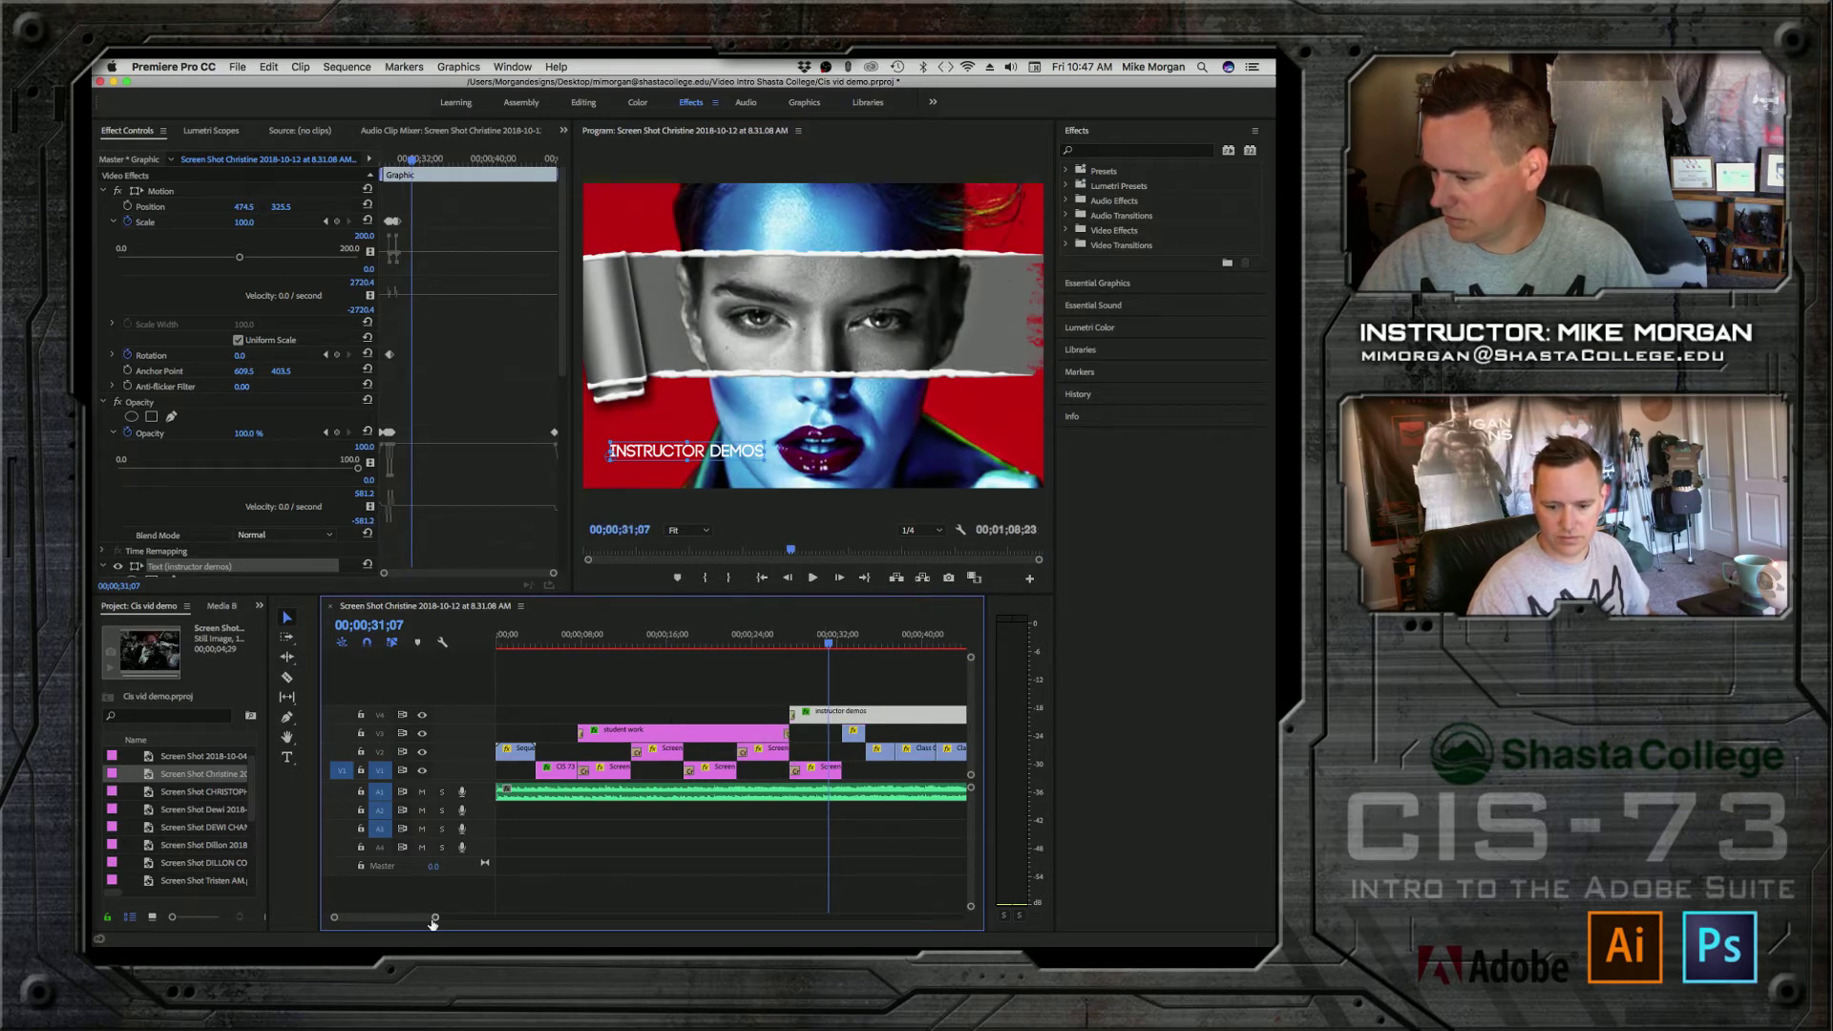
{"action": "left_click_drag", "start_coordinate": [435, 920], "coordinate": [455, 919]}
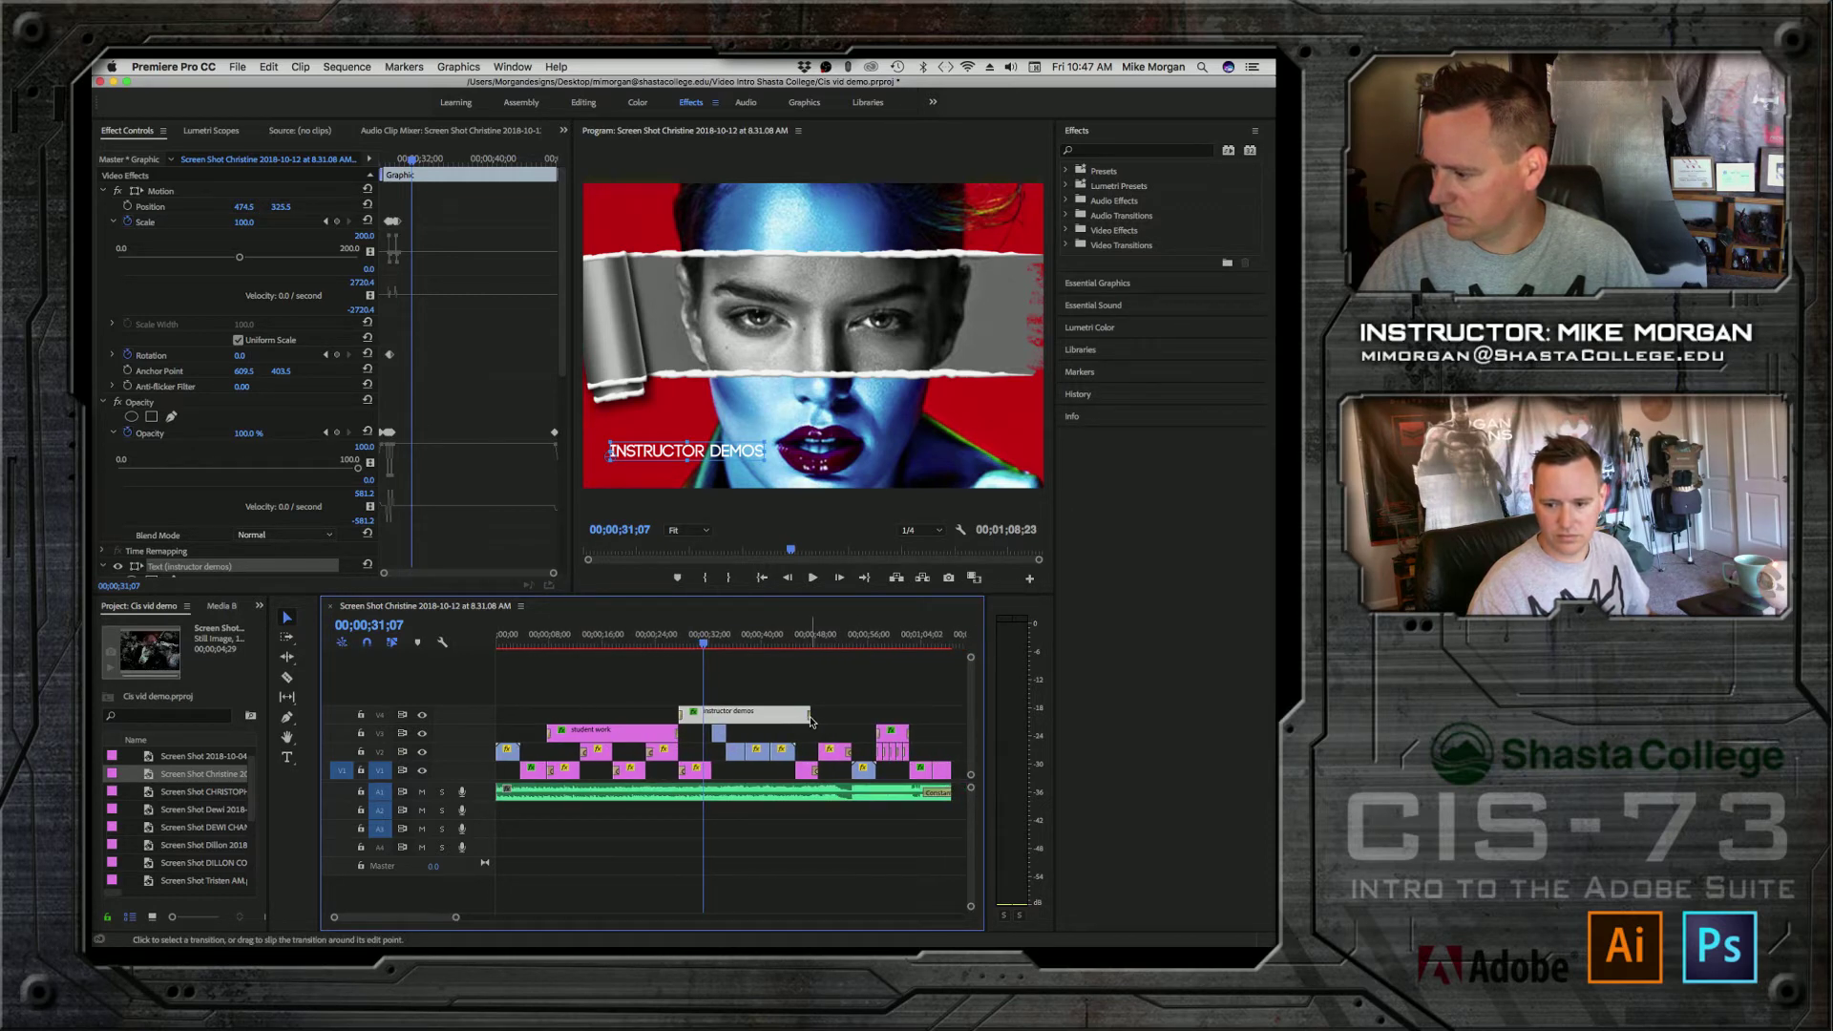
{"action": "left_click_drag", "start_coordinate": [771, 637], "coordinate": [671, 634]}
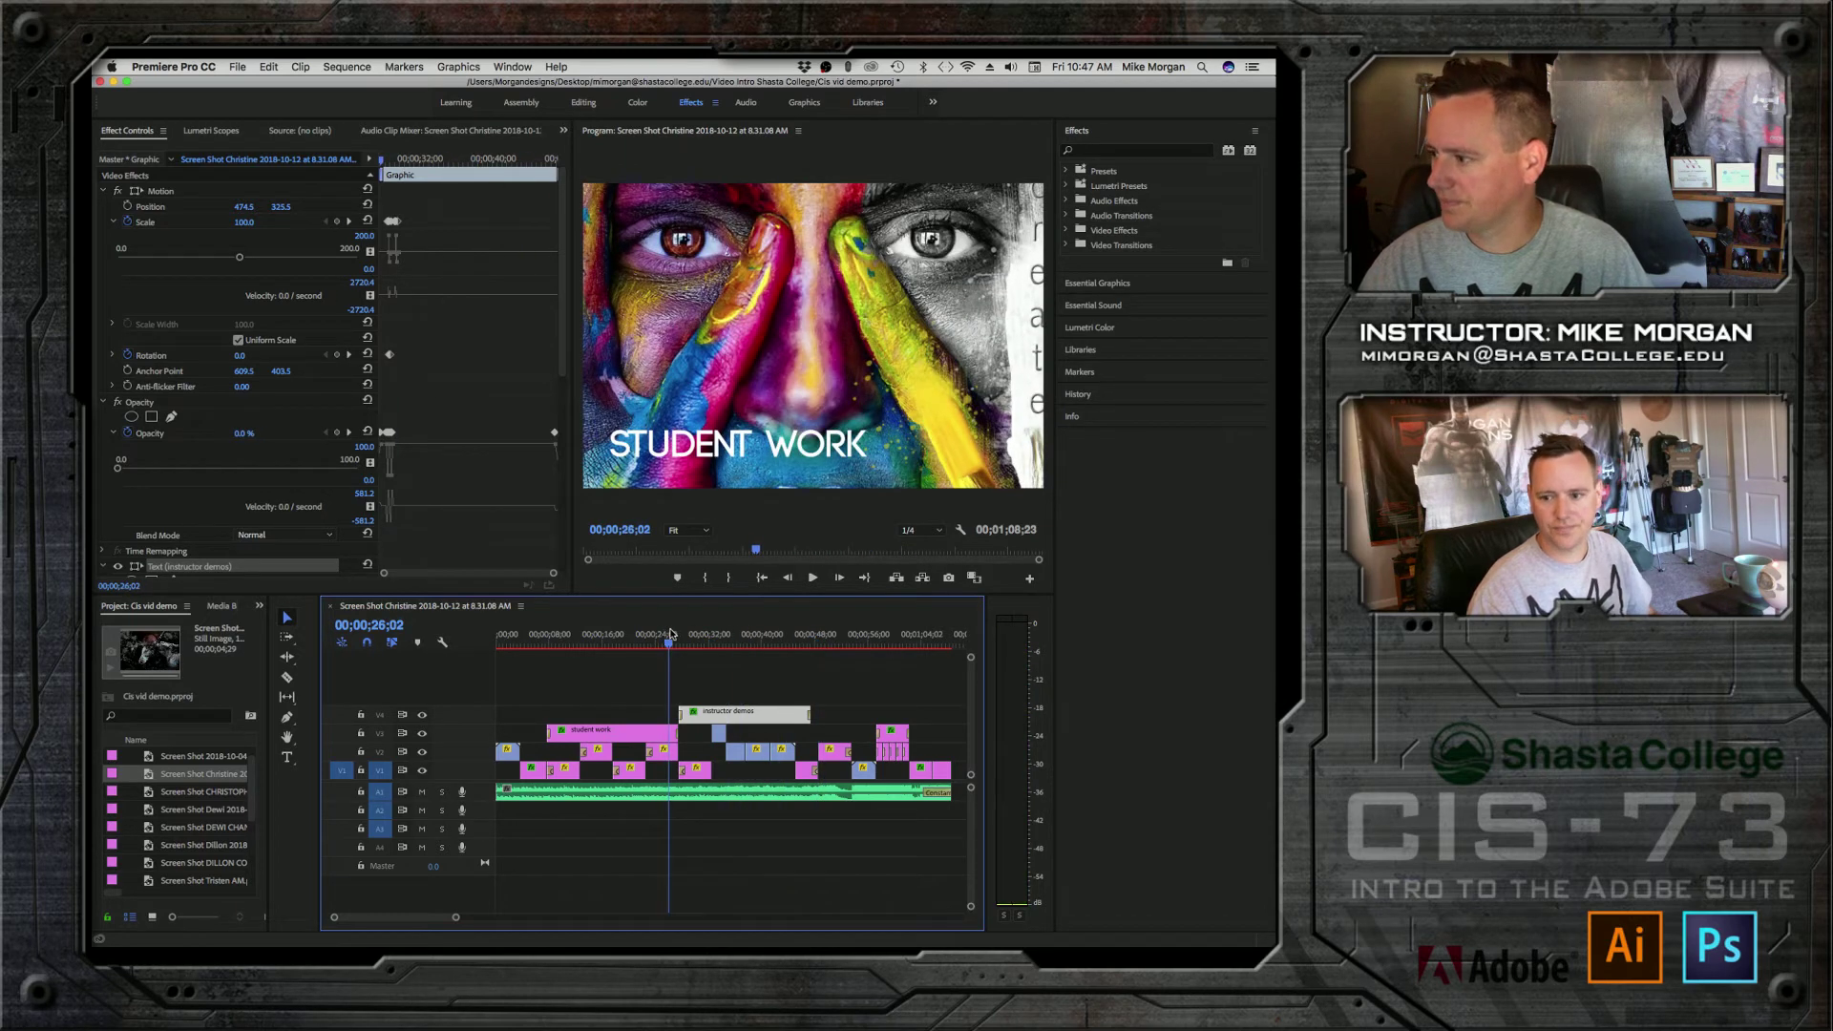
{"action": "key", "text": "space"}
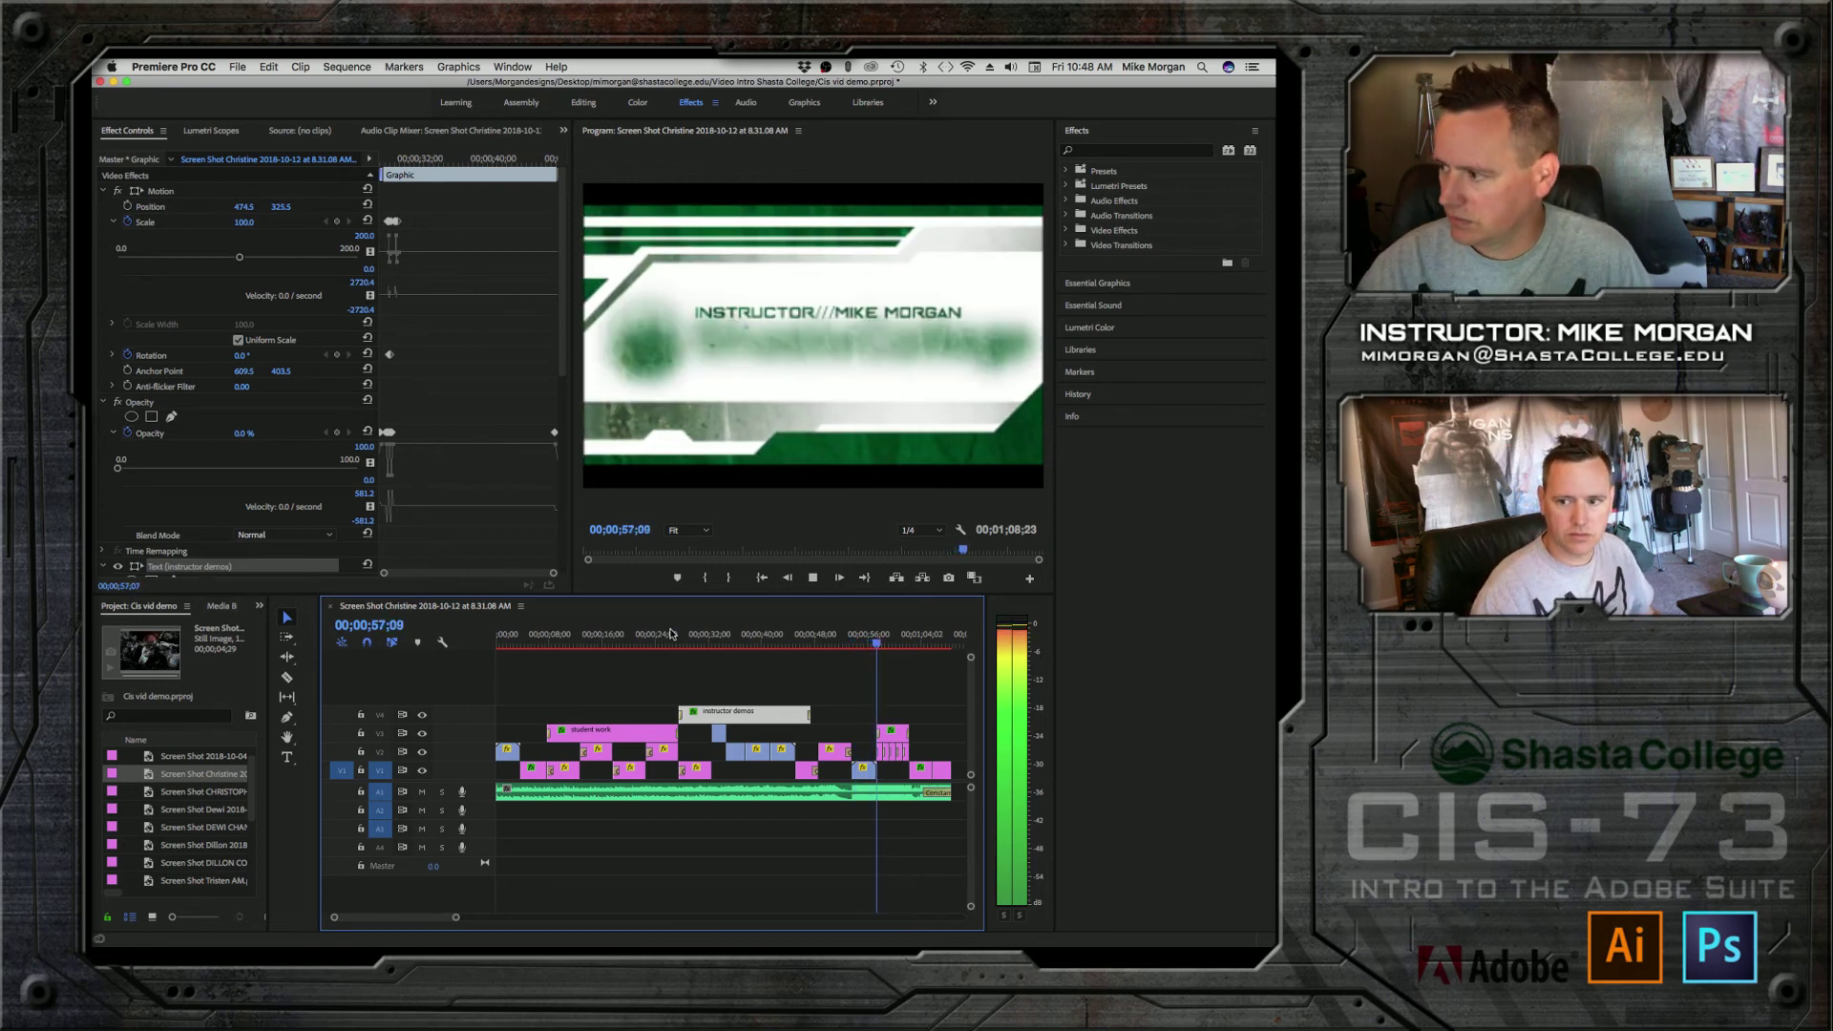
{"action": "key", "text": "space"}
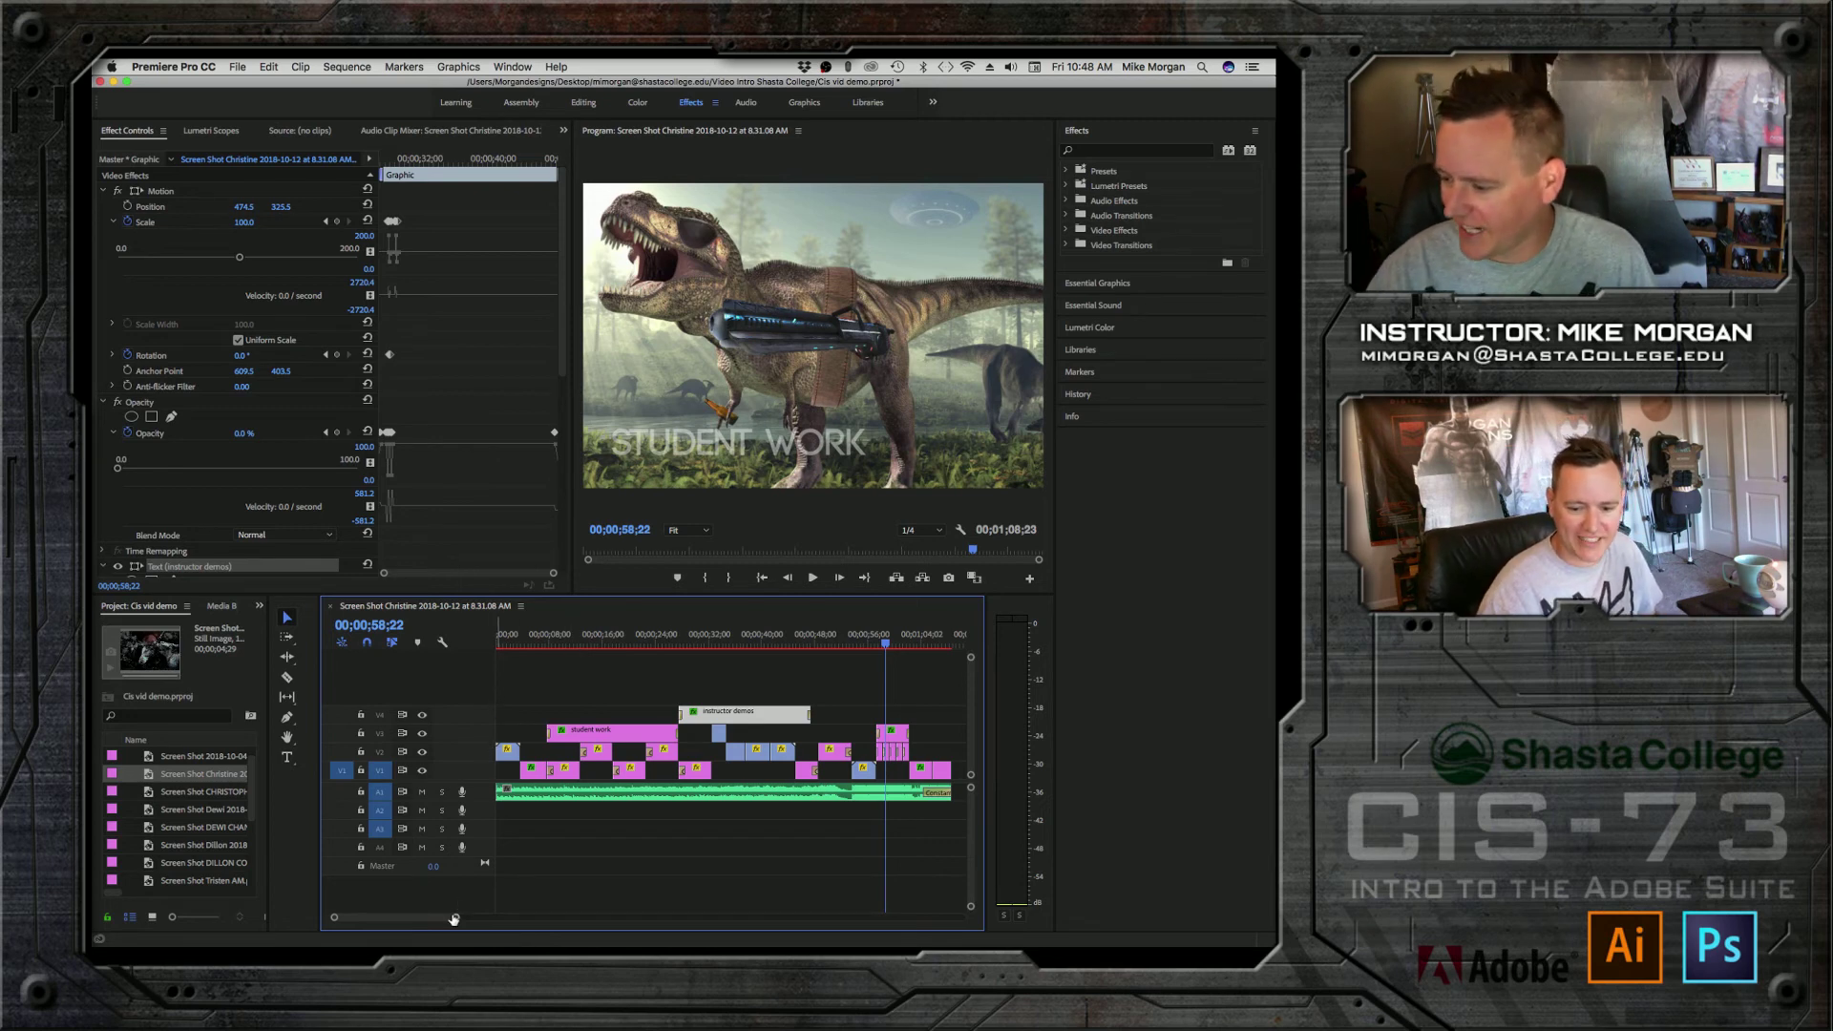
{"action": "left_click_drag", "start_coordinate": [455, 919], "coordinate": [477, 919]}
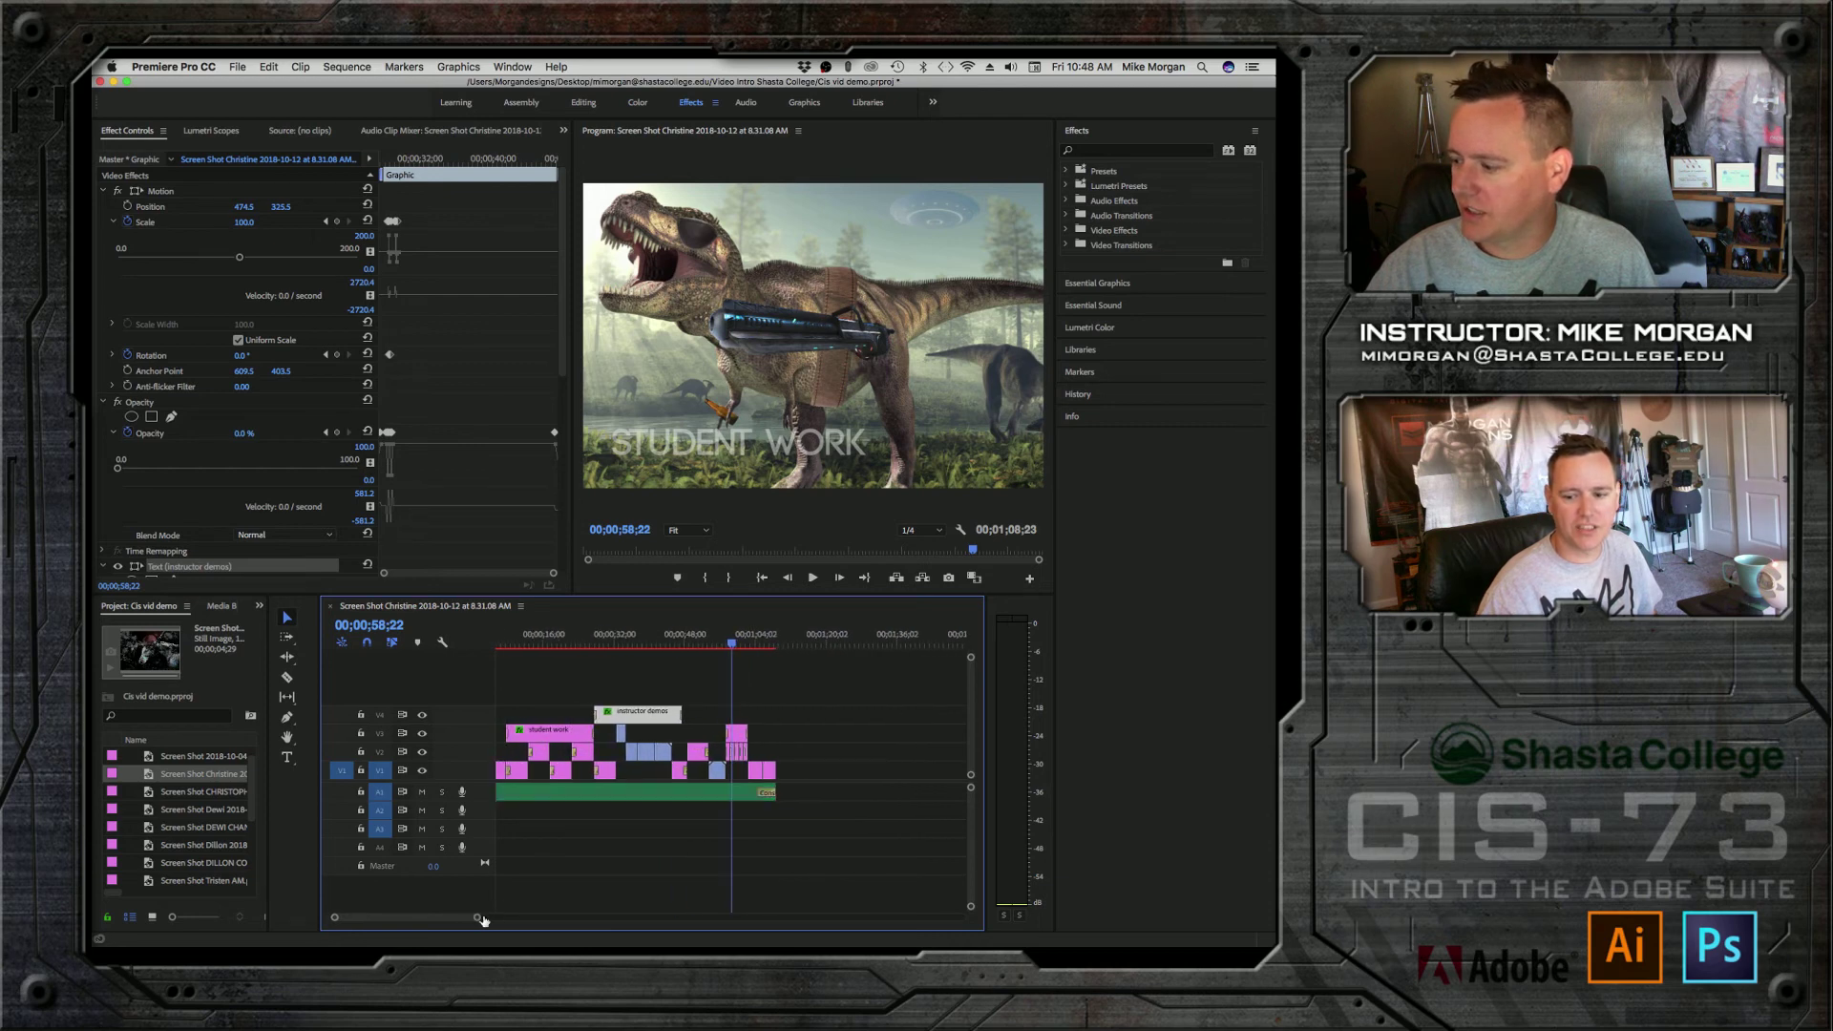
{"action": "left_click_drag", "start_coordinate": [734, 645], "coordinate": [462, 606]}
{"action": "key", "text": "Home"}
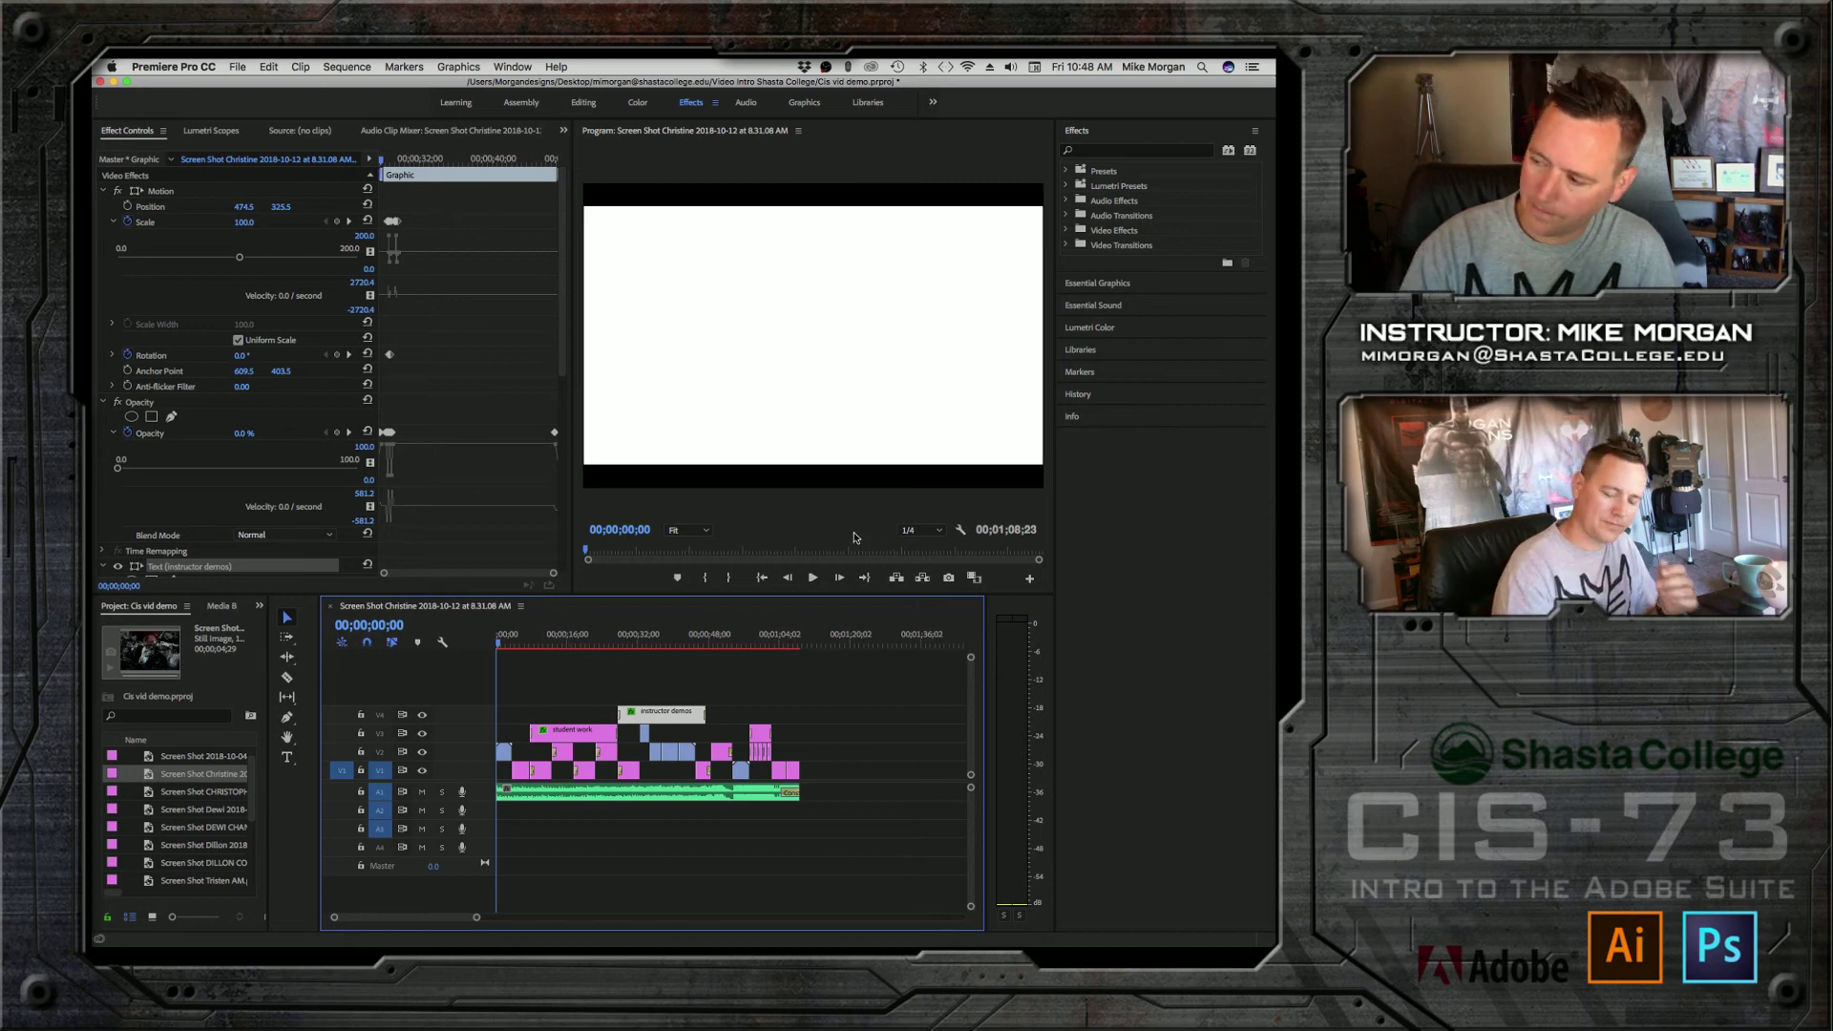
{"action": "key", "text": "space"}
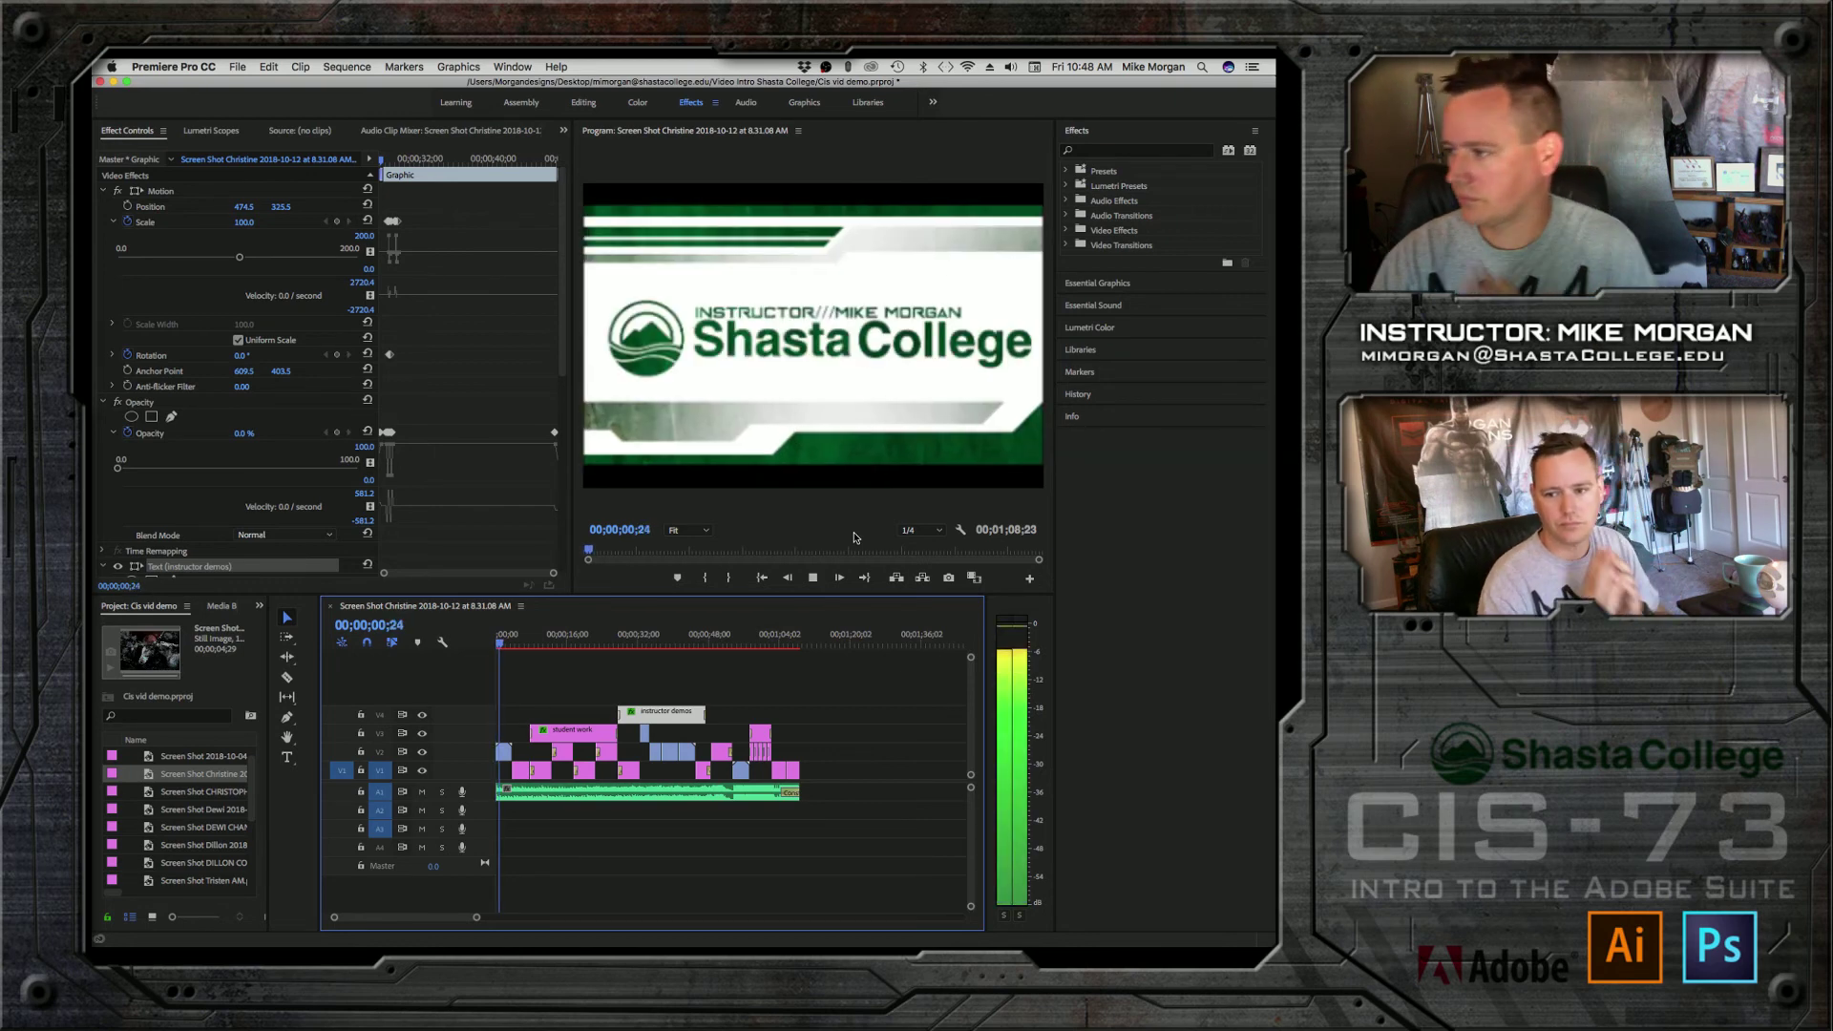